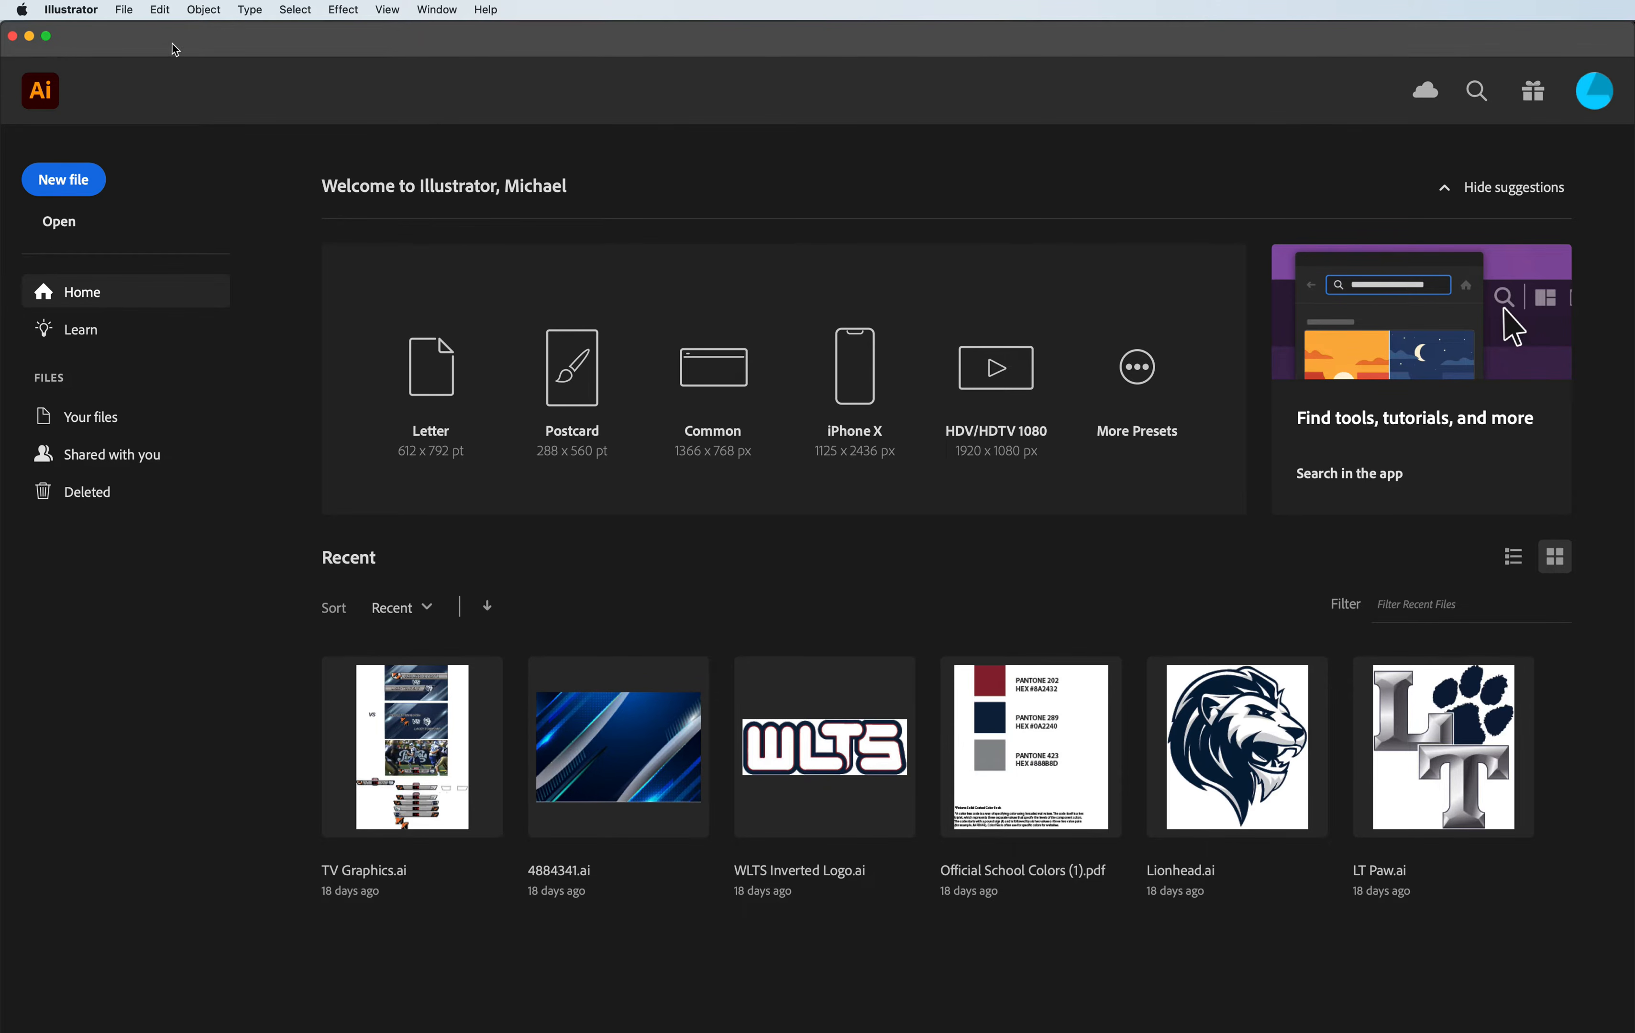
- Start a new print document from the Letter preset with its units set to inches
click(77, 186)
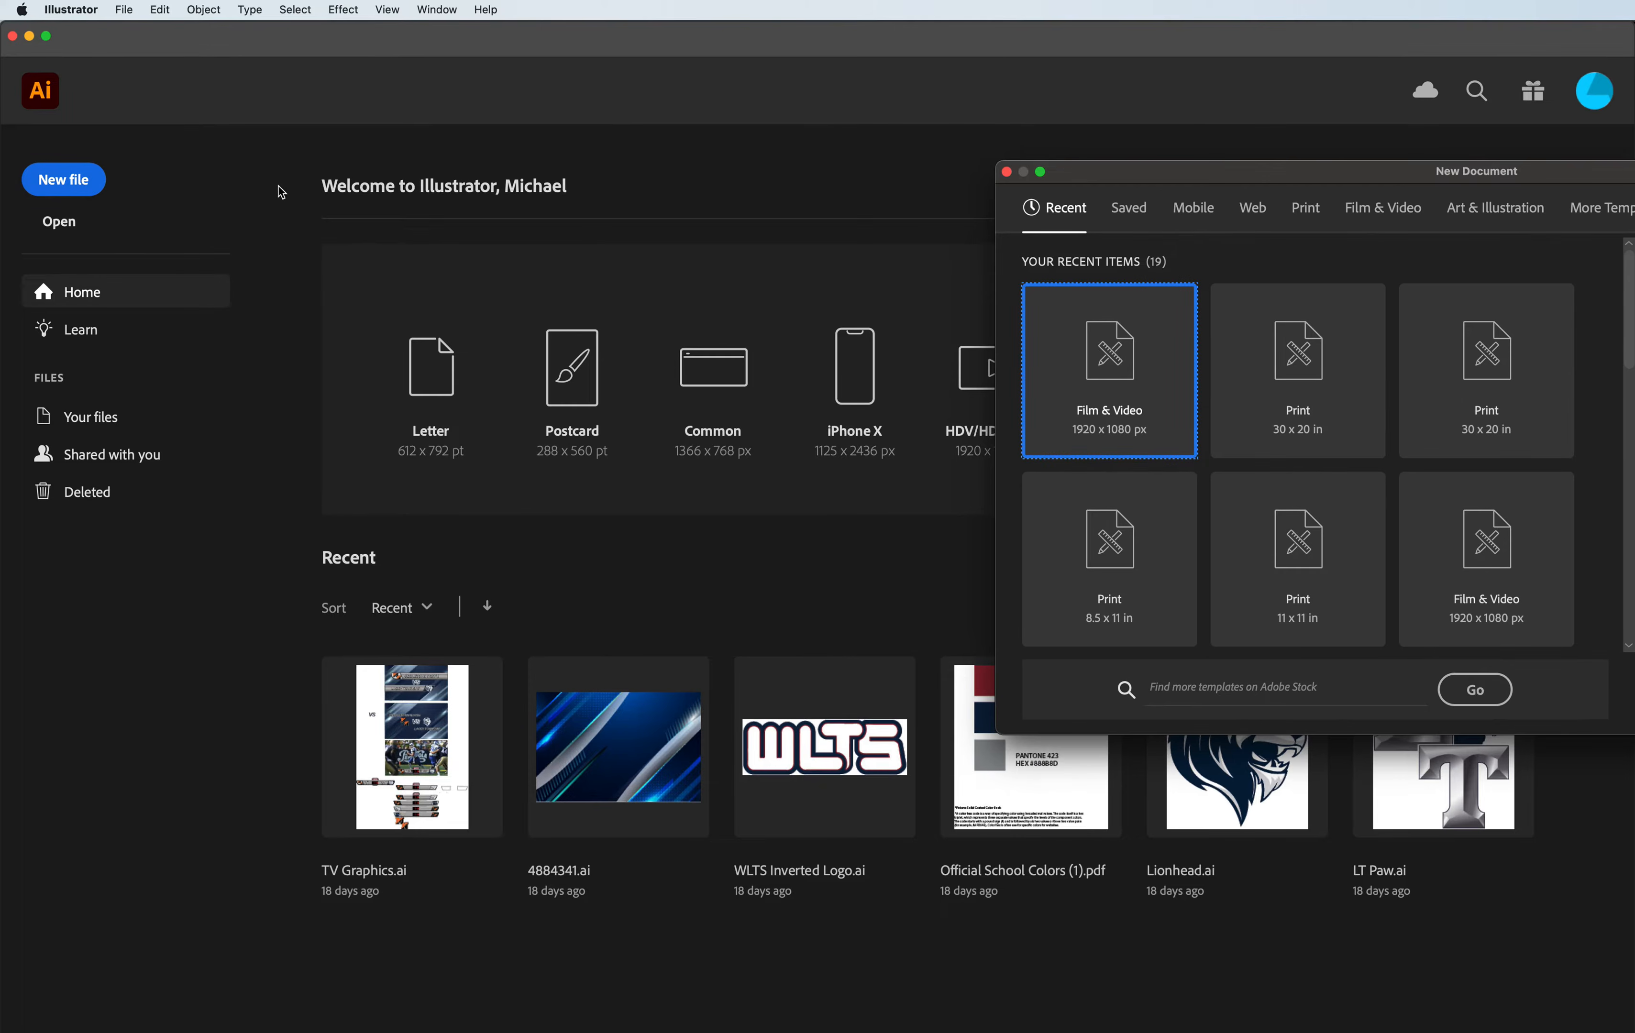
drag(1199, 184, 625, 182)
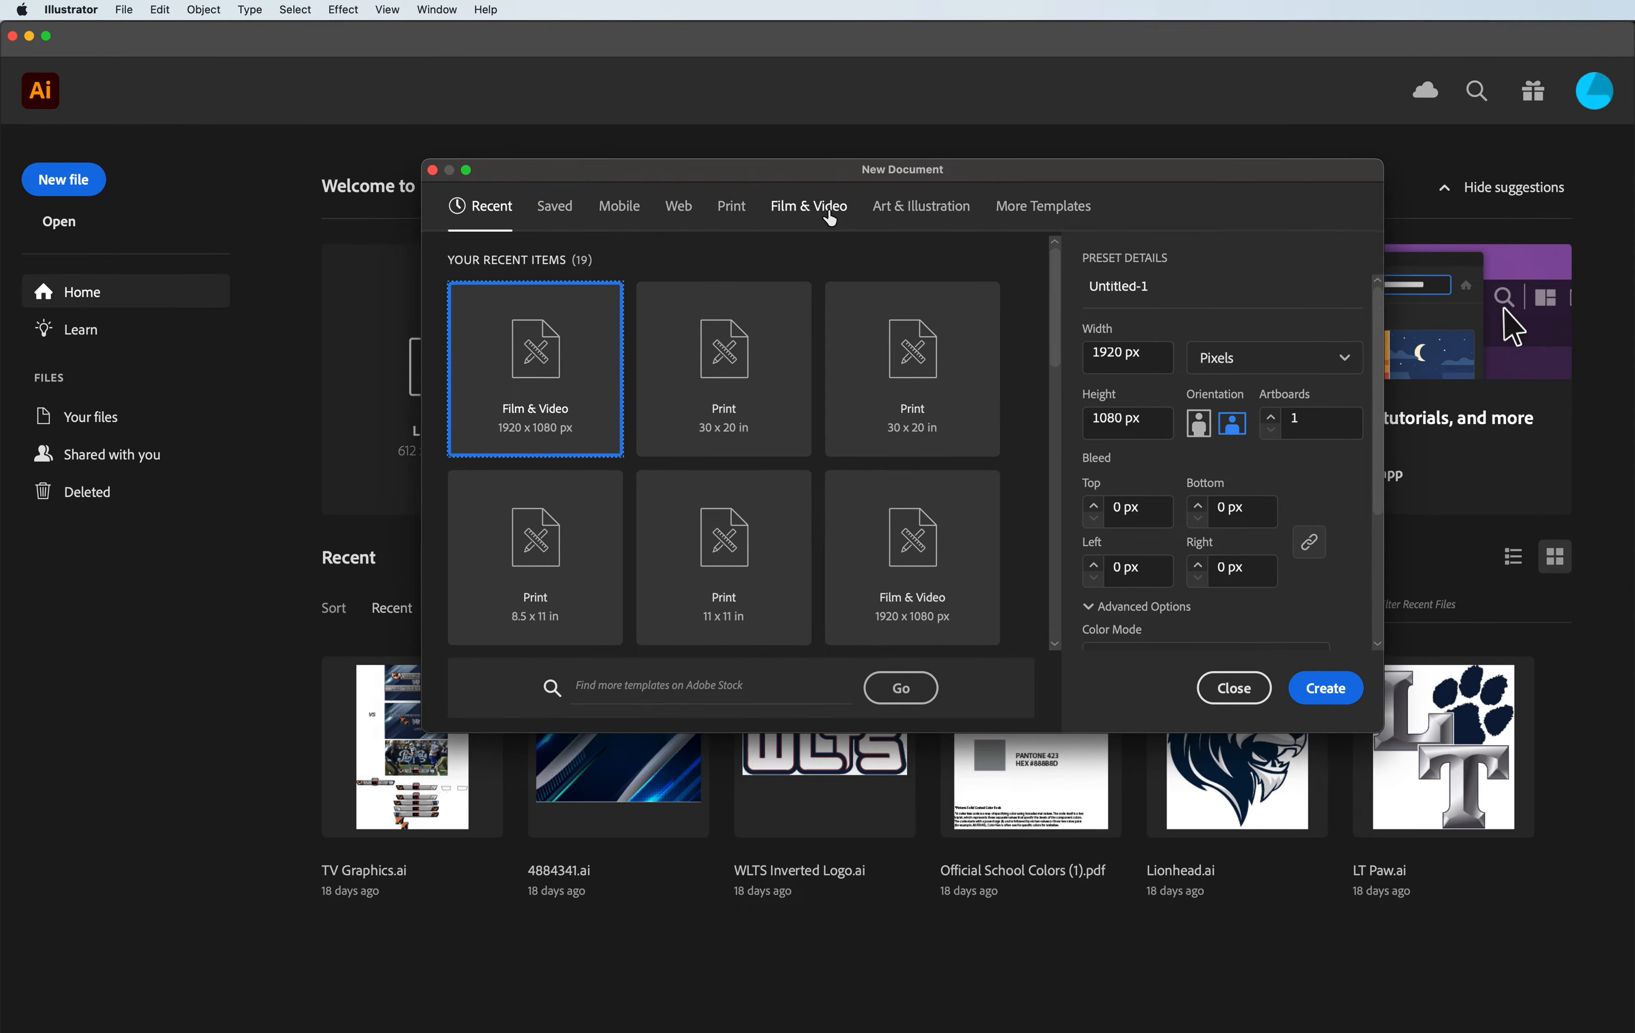
click(731, 209)
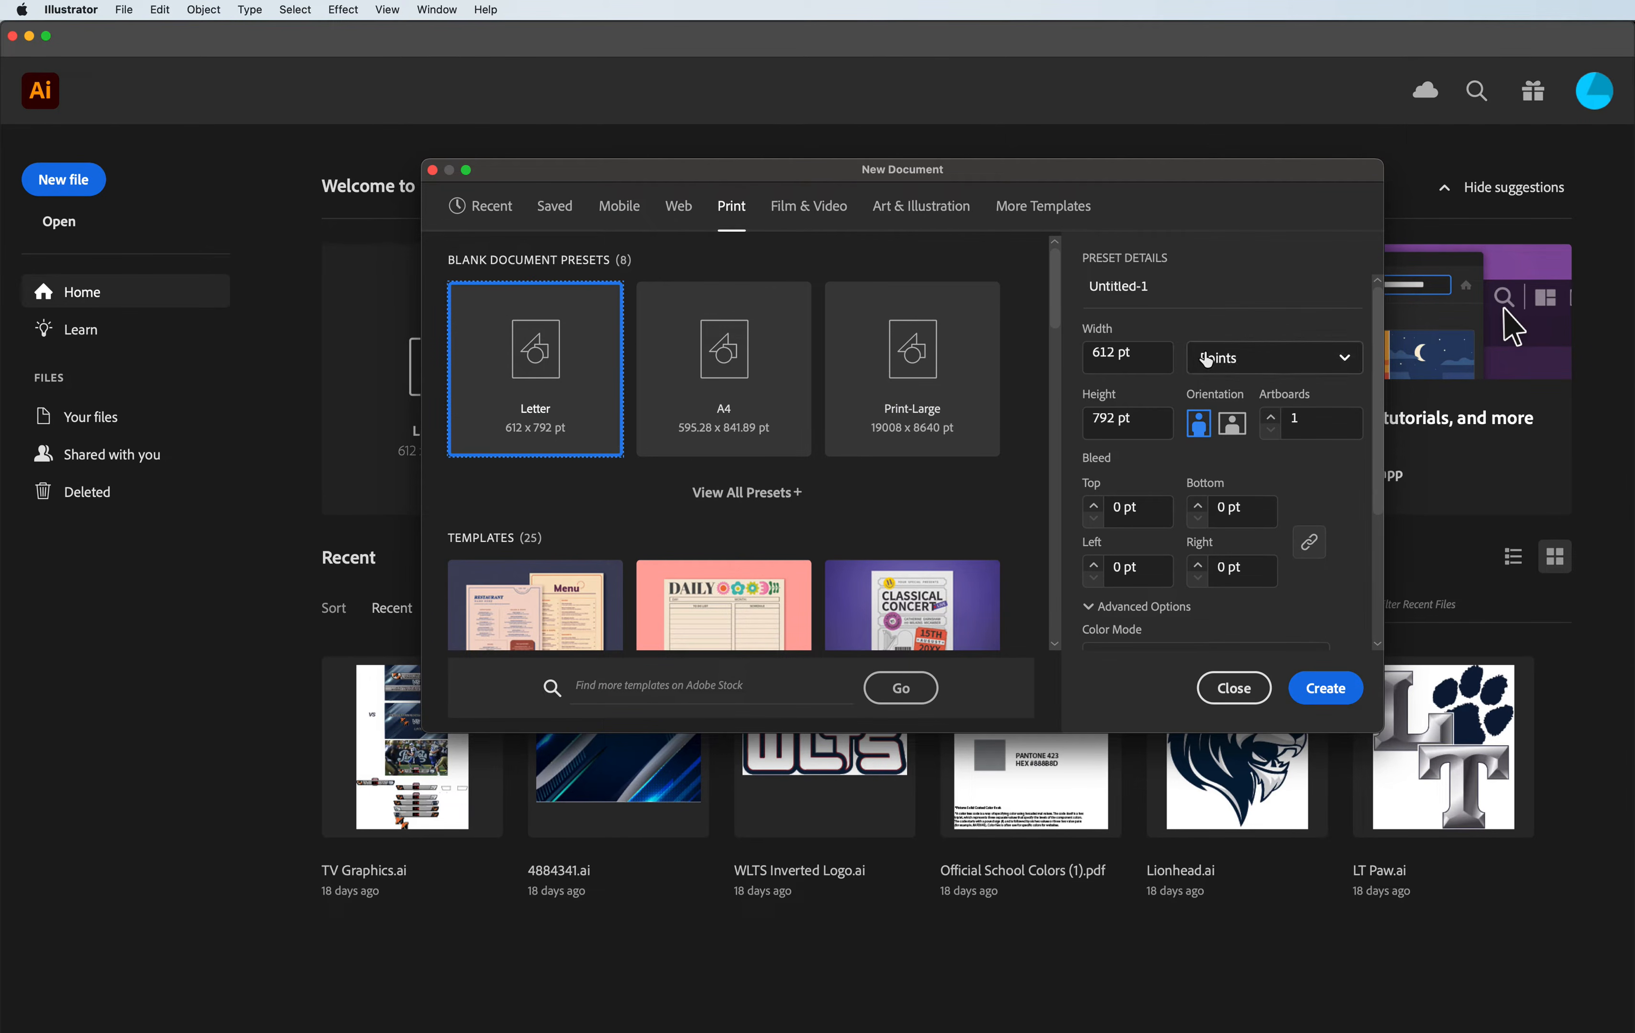
click(1270, 360)
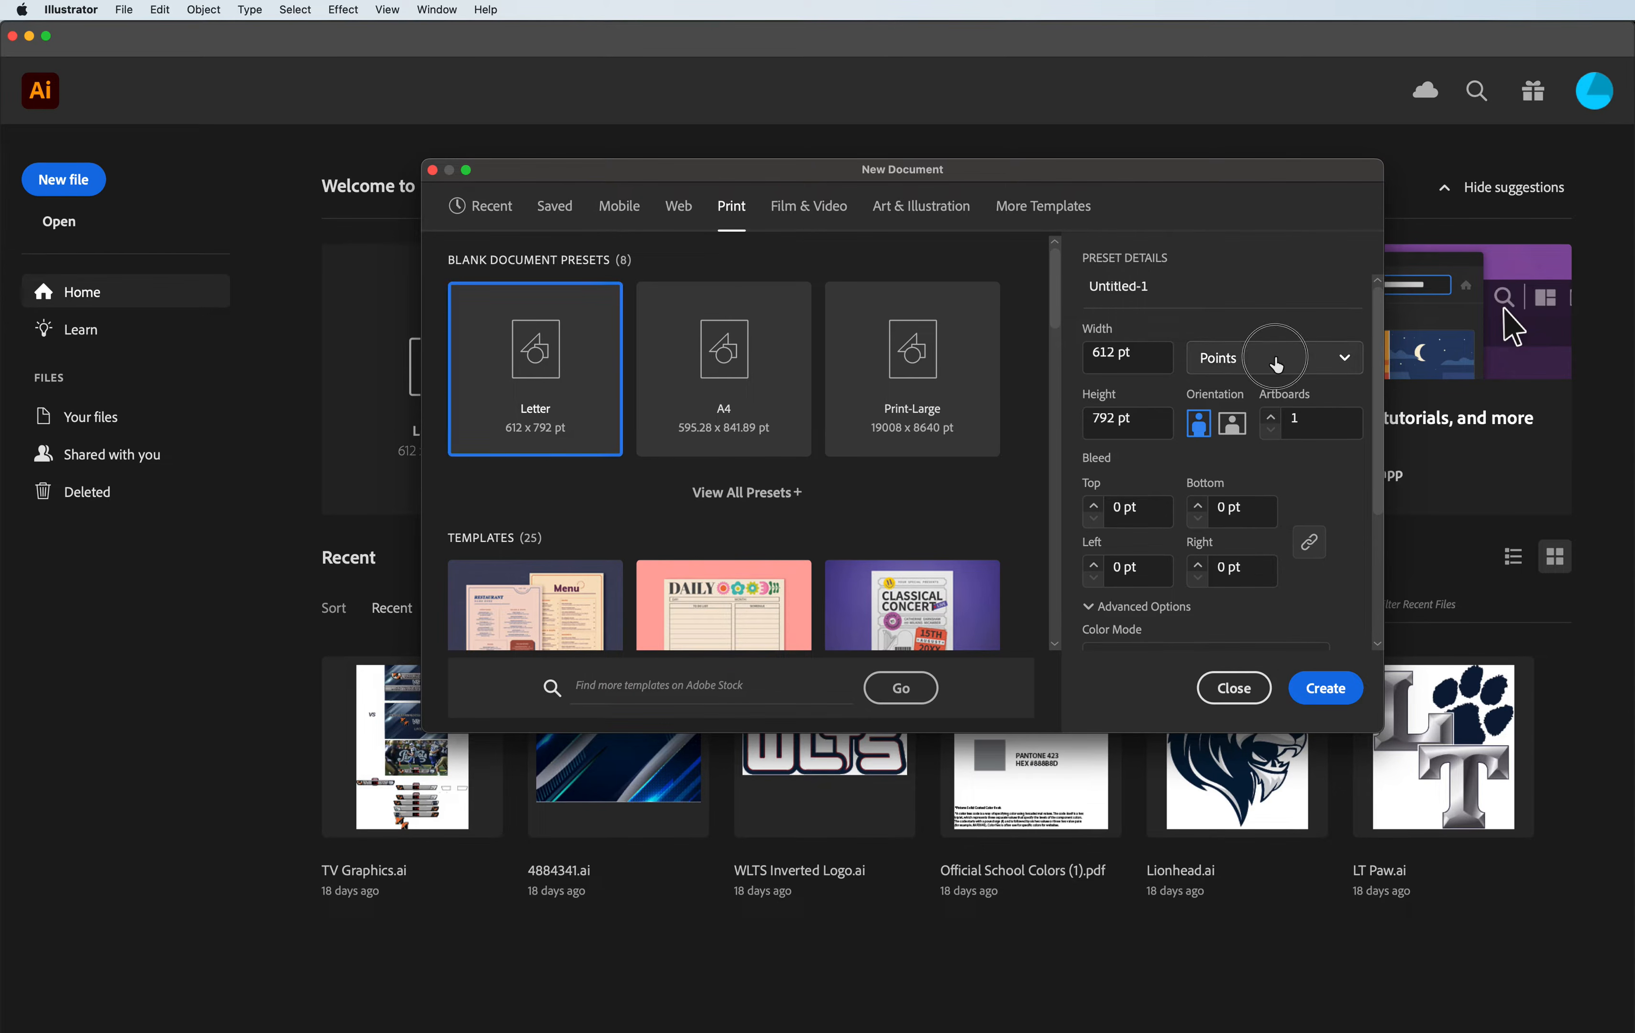
click(1237, 495)
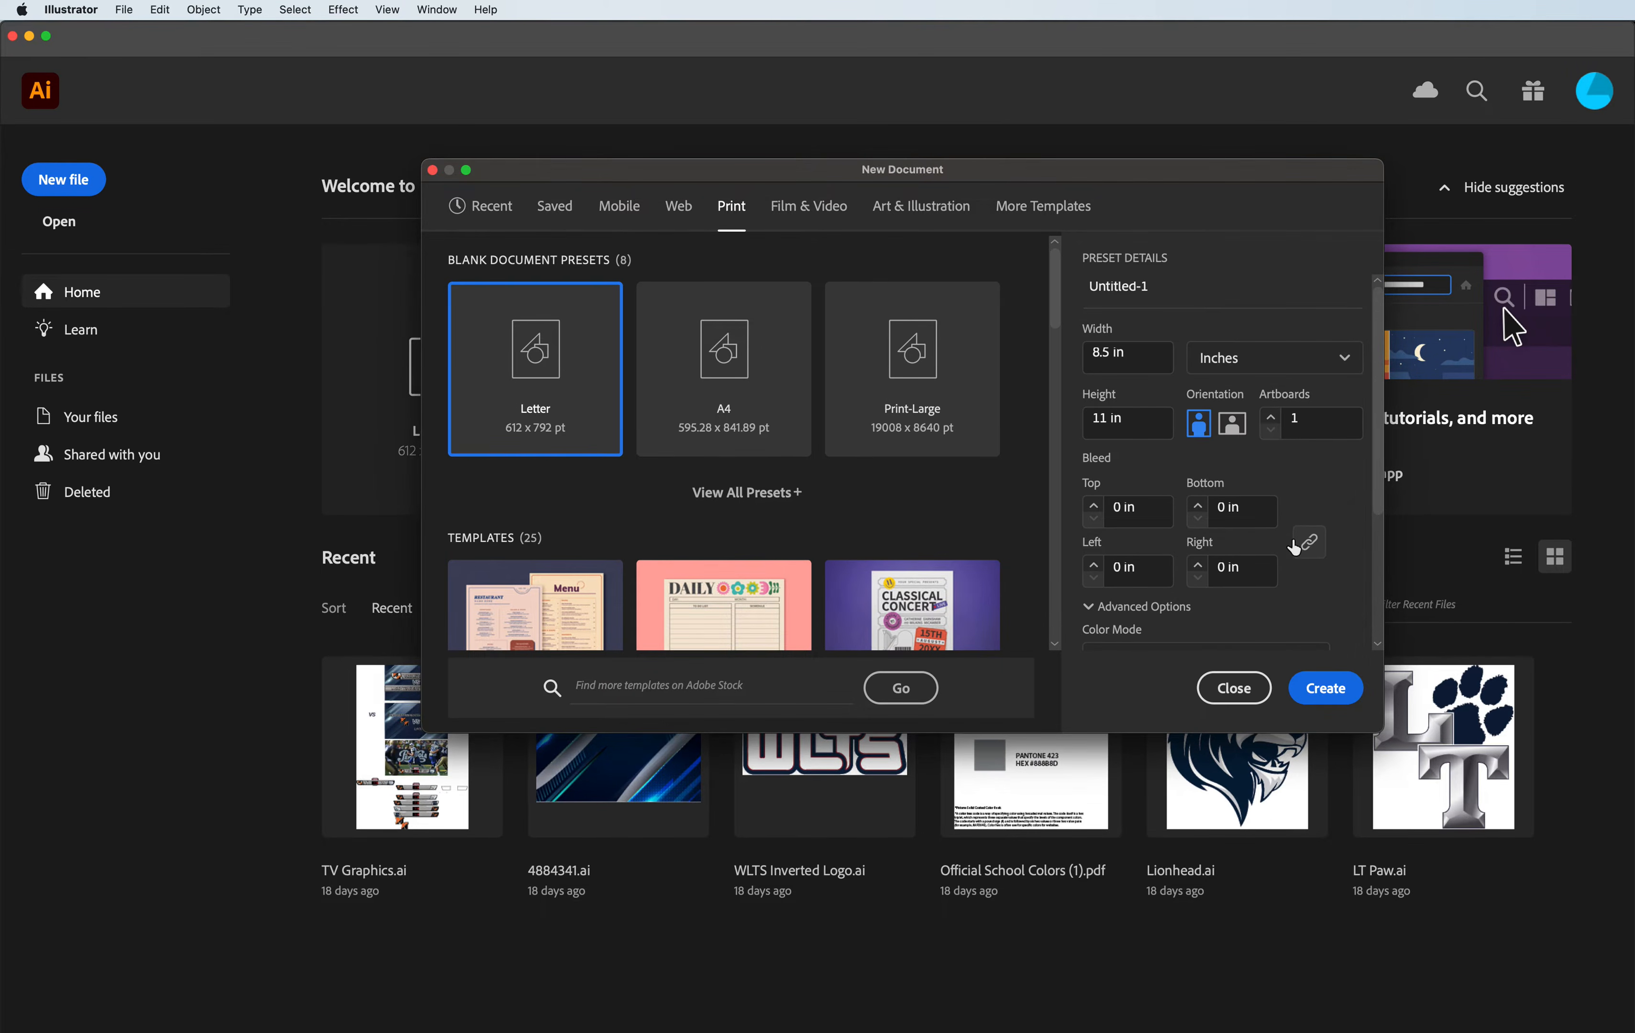
- Set the new document's color mode to RGB Color and create it
scroll(1281, 645, down, 5)
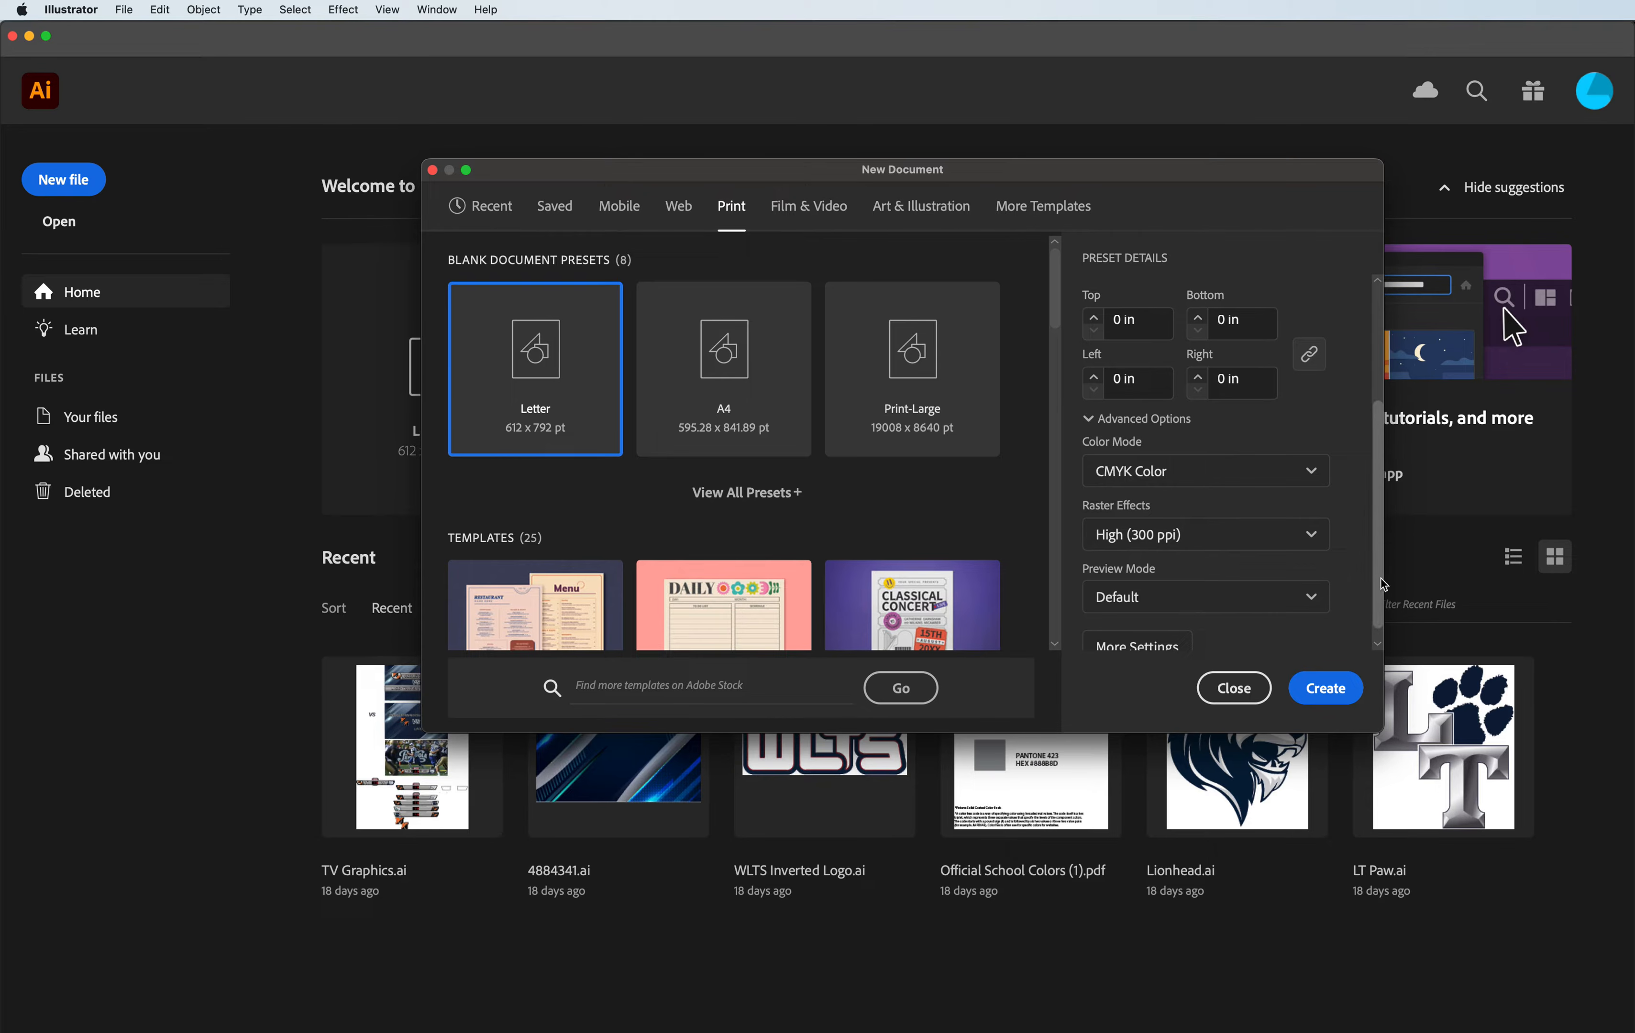
scroll(1356, 492, down, 1)
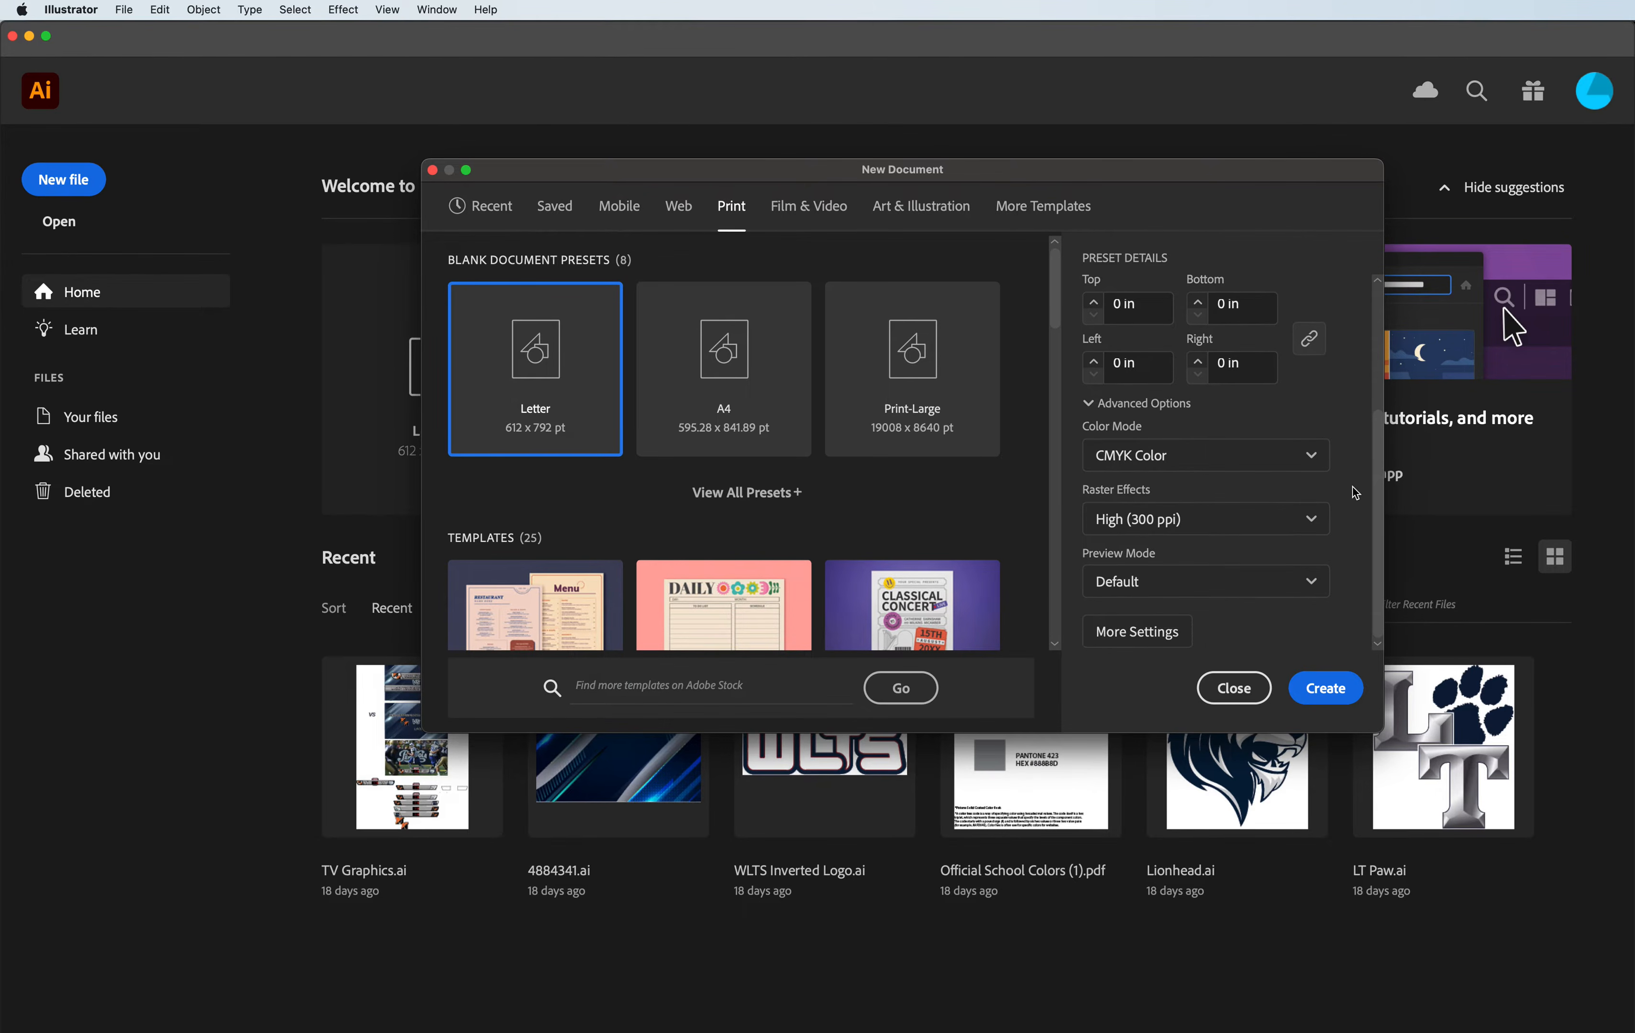
click(1228, 461)
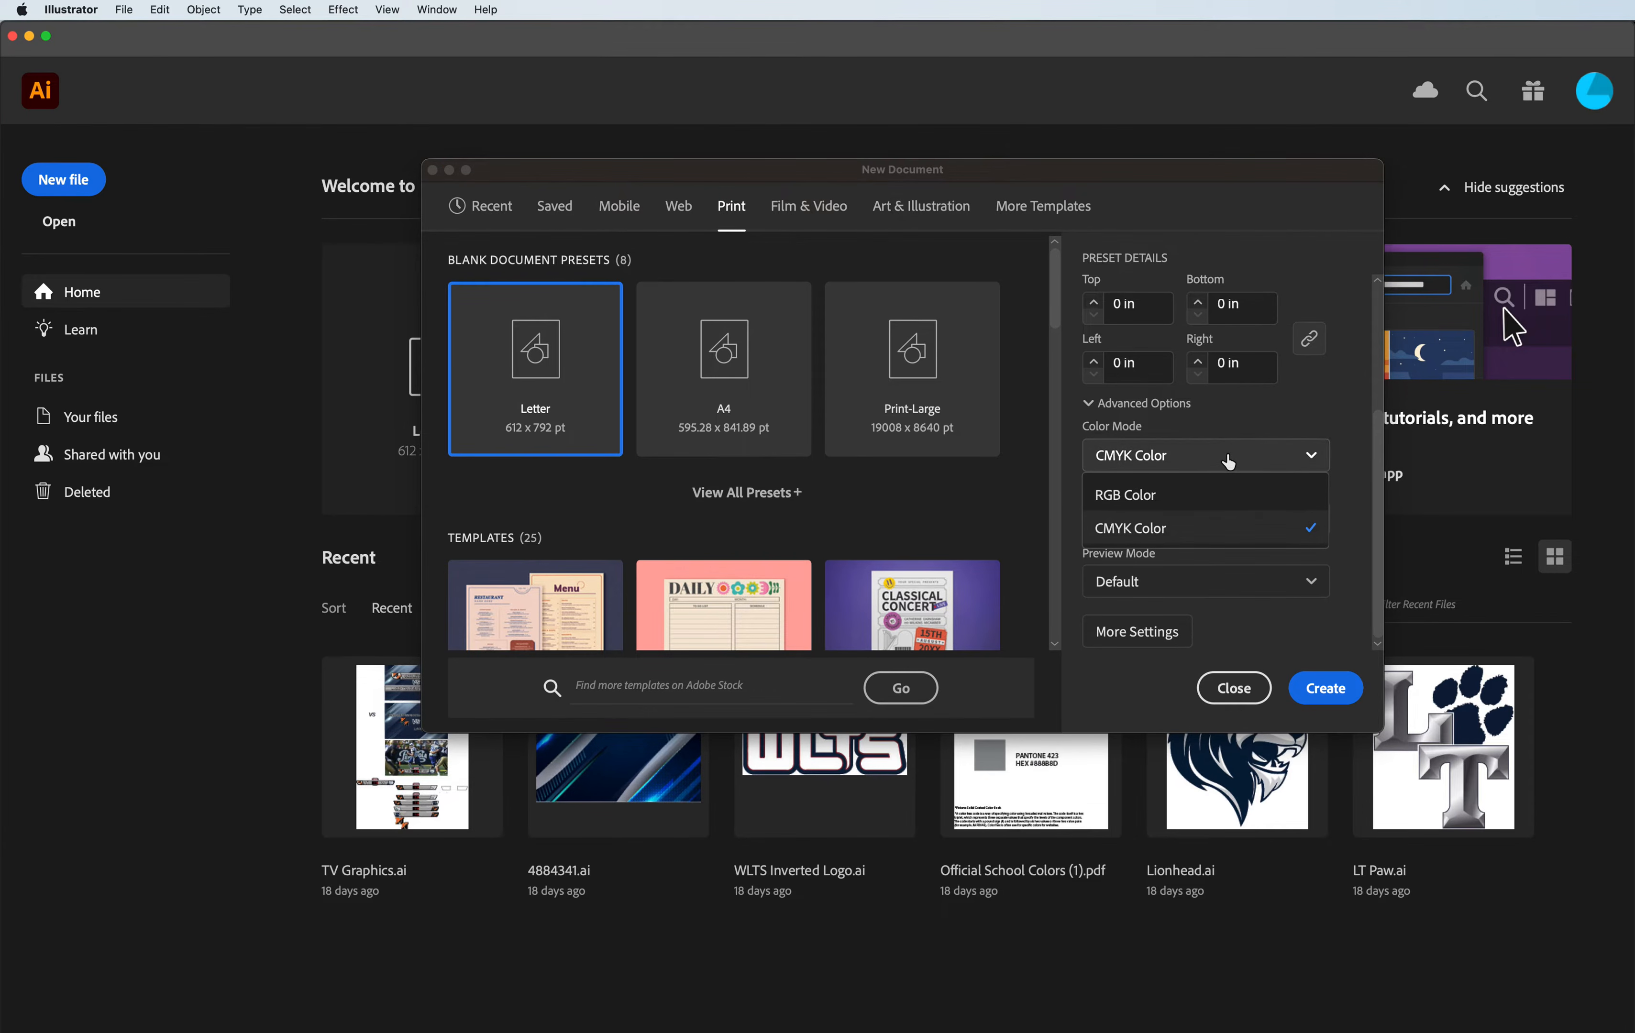
click(1154, 493)
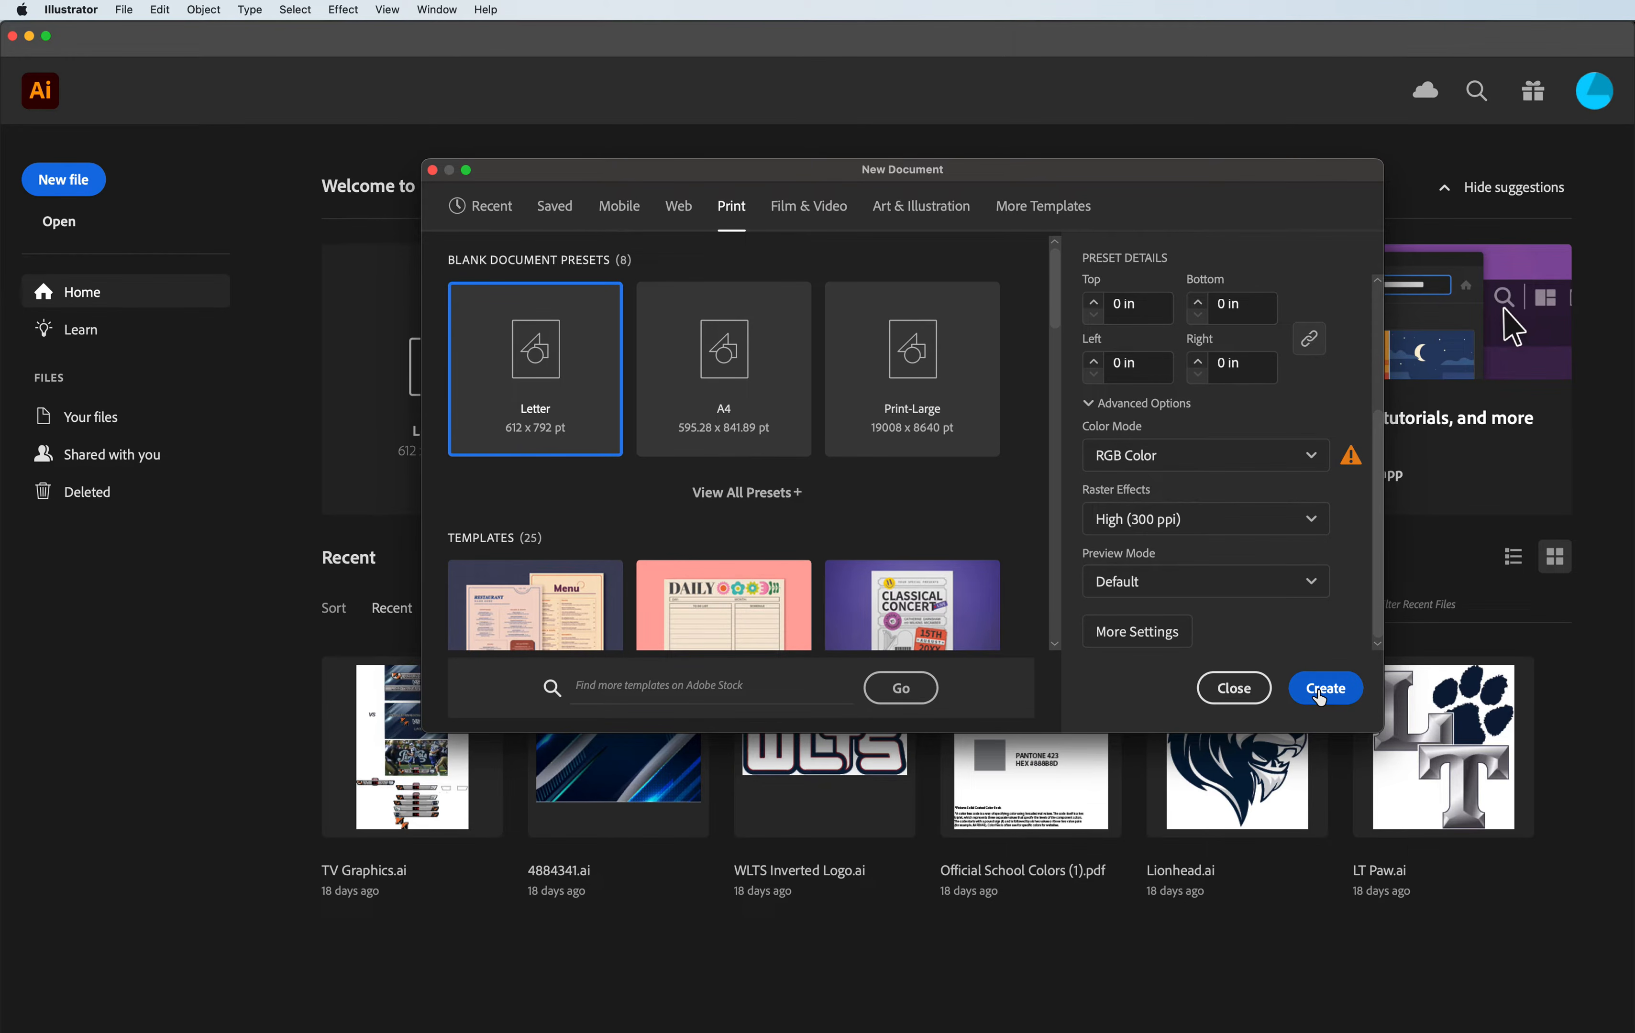
scroll(1228, 454, up, 5)
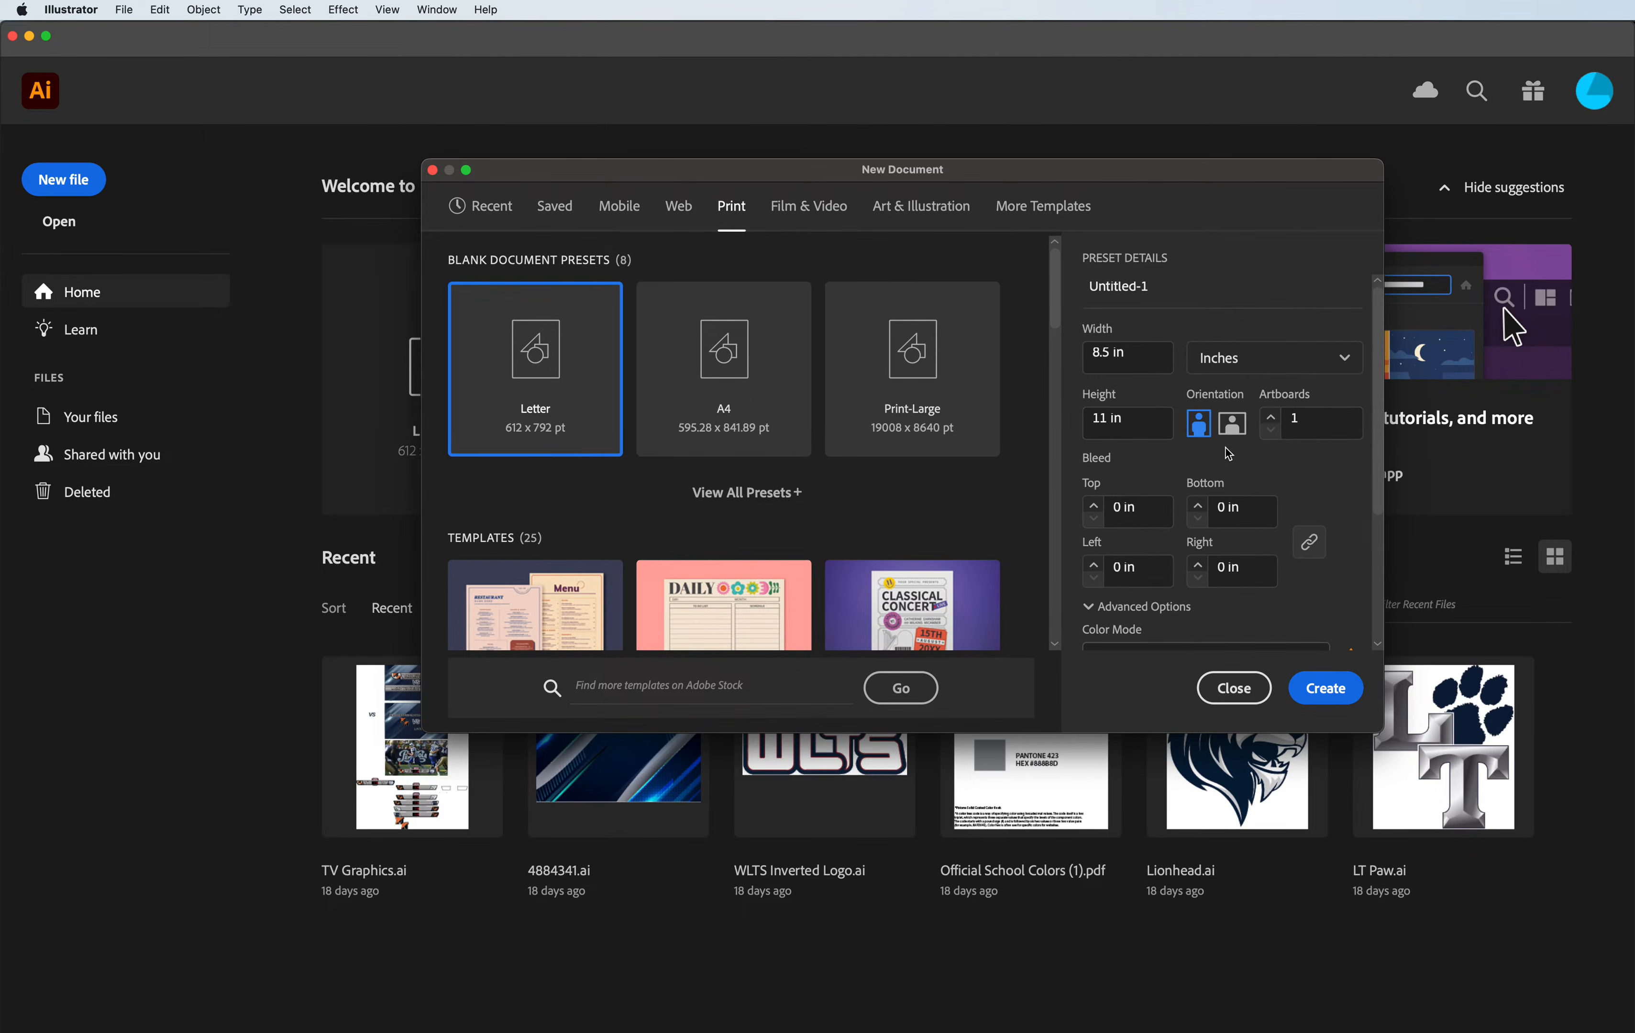
click(1325, 688)
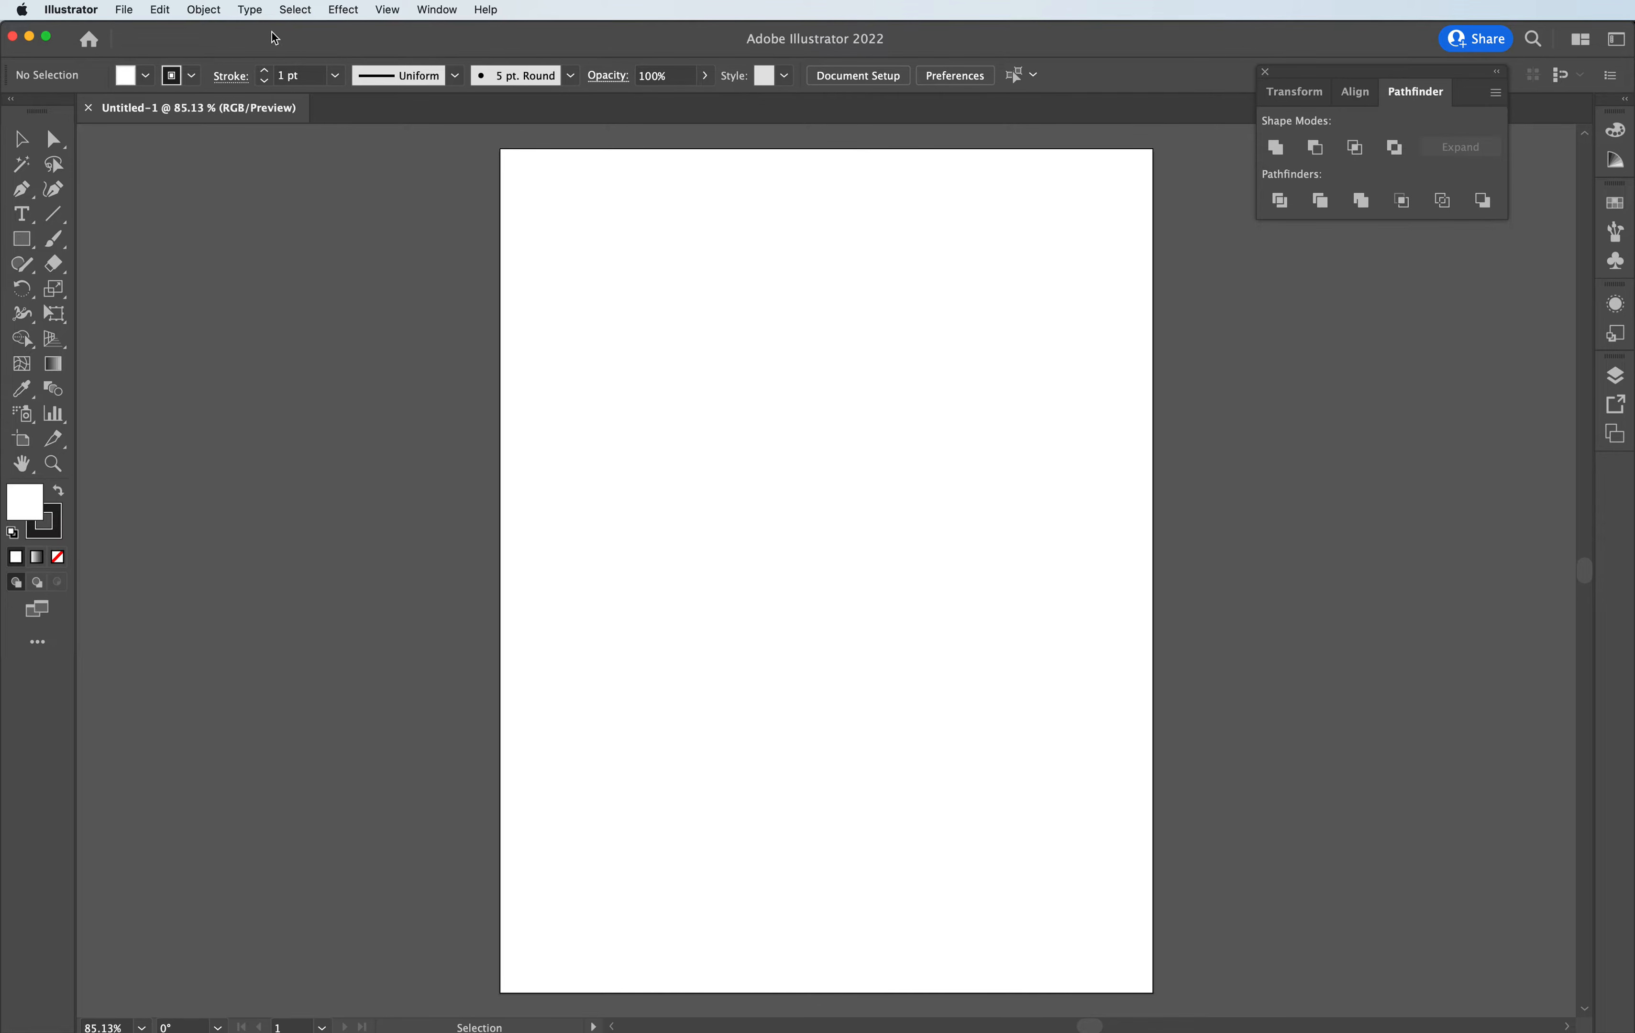
- Place the linked image Flamingos.jpeg from Downloads with its corner at the artboard's upper-left corner
click(128, 11)
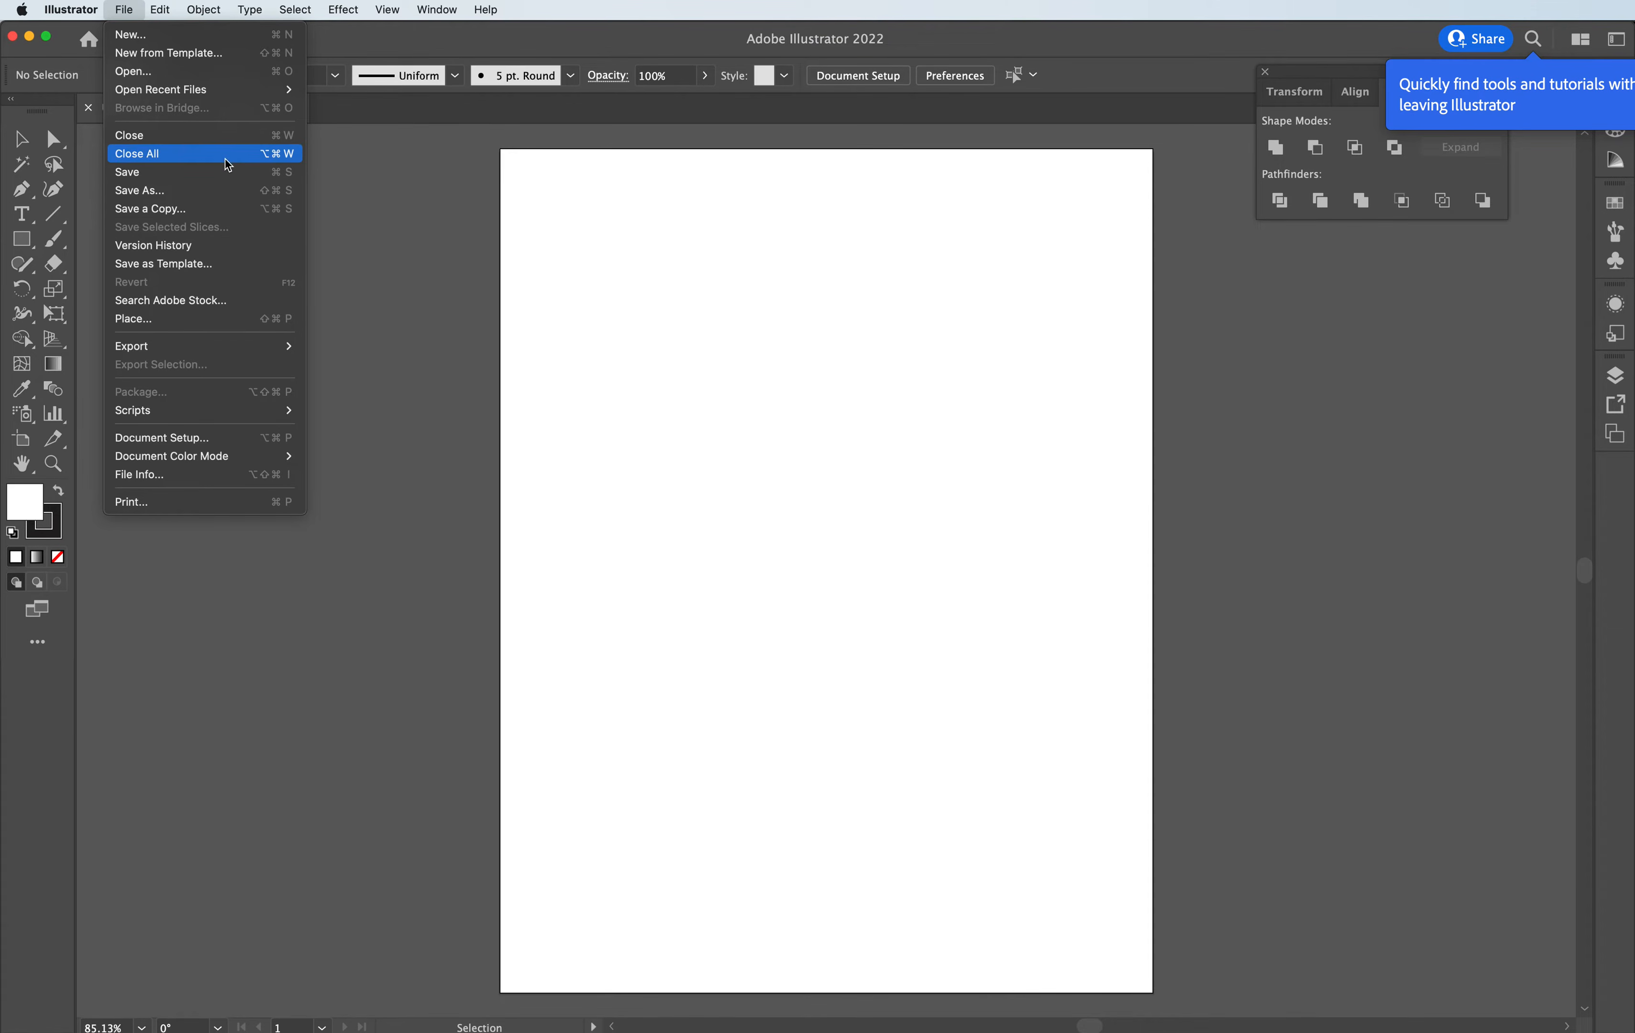
click(204, 318)
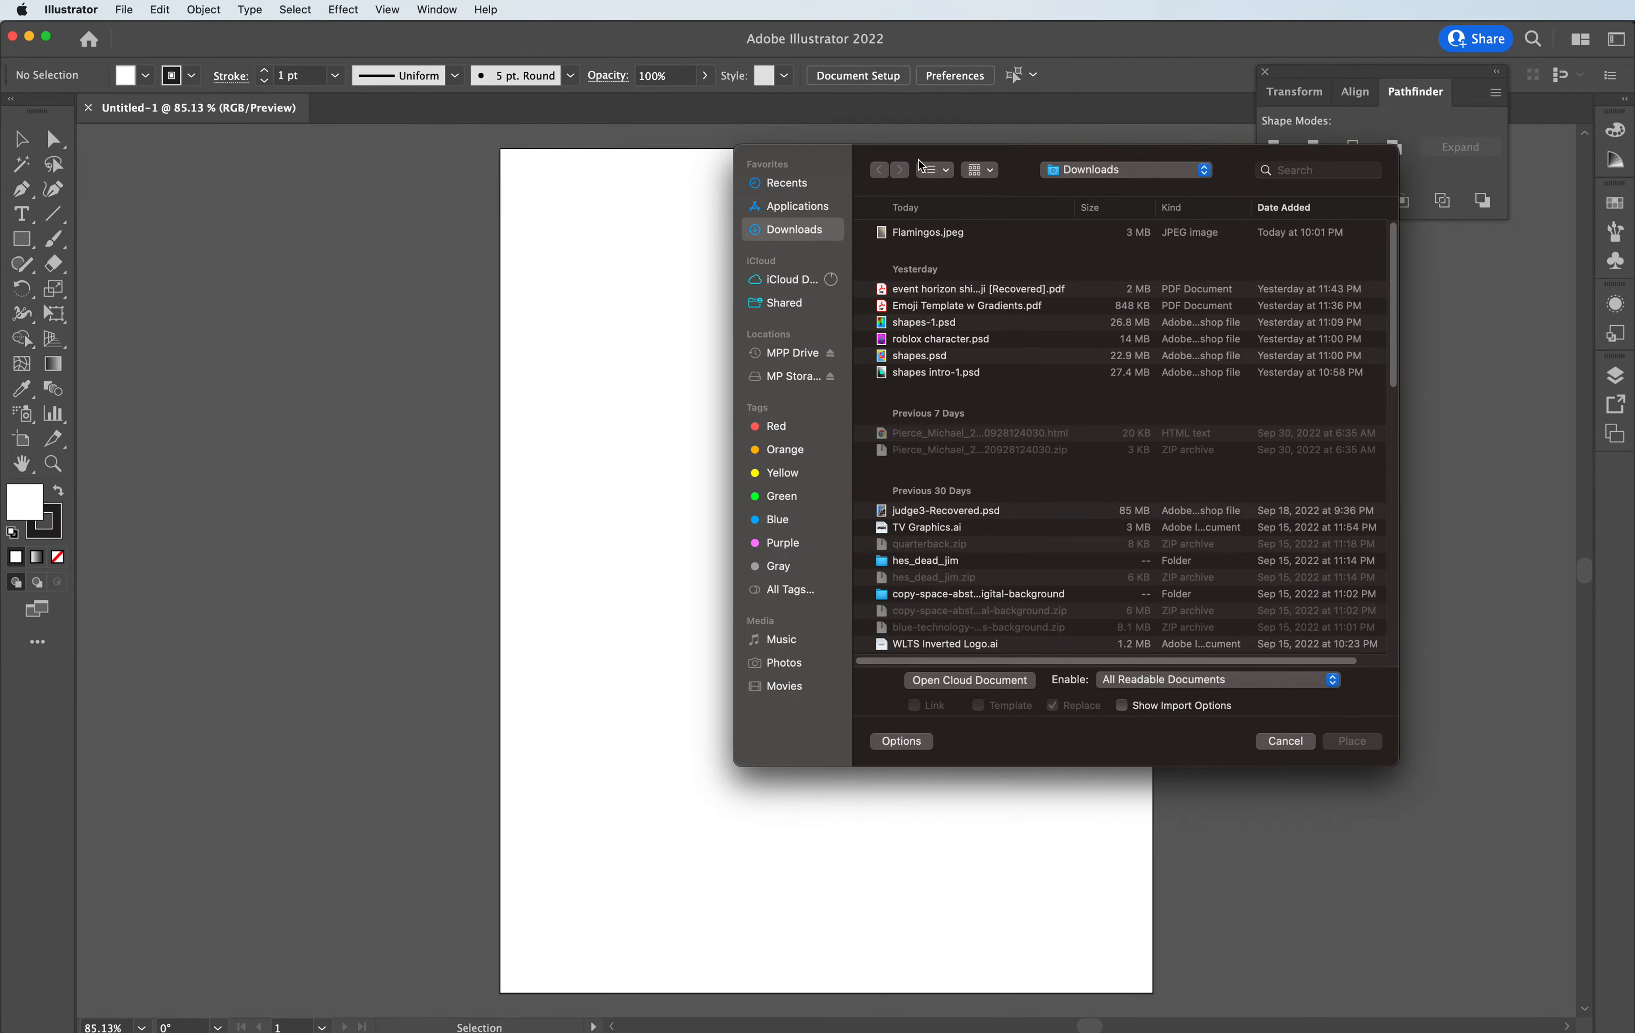
drag(922, 166, 614, 201)
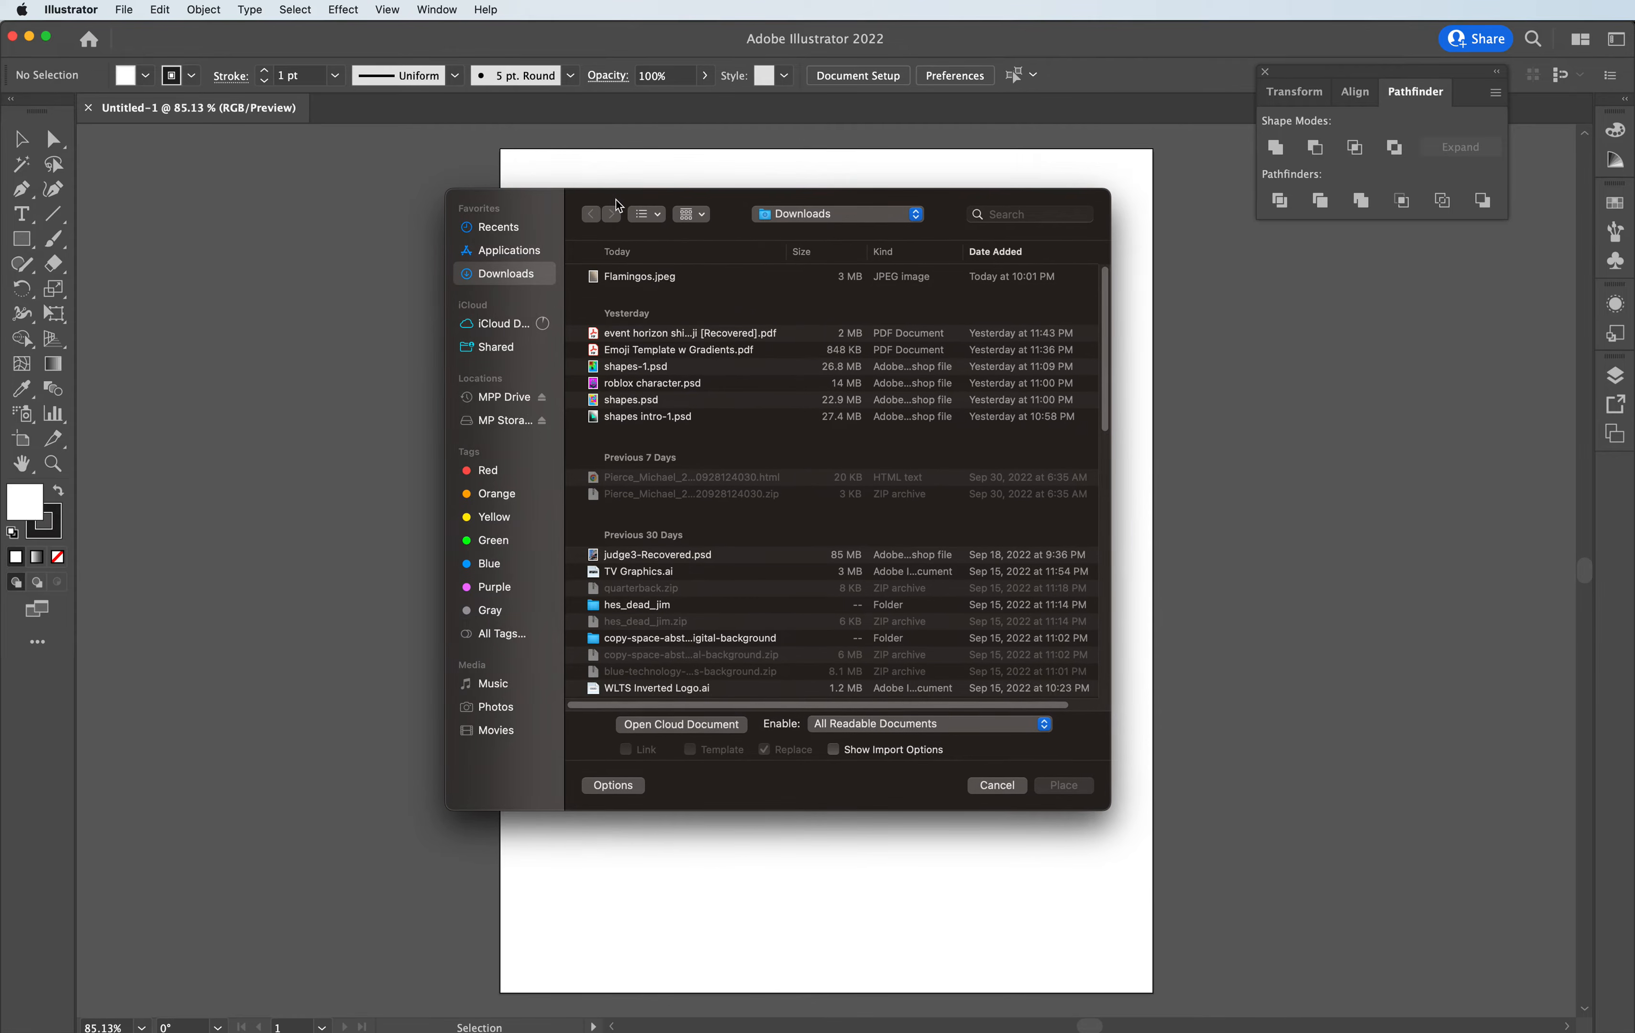
click(652, 277)
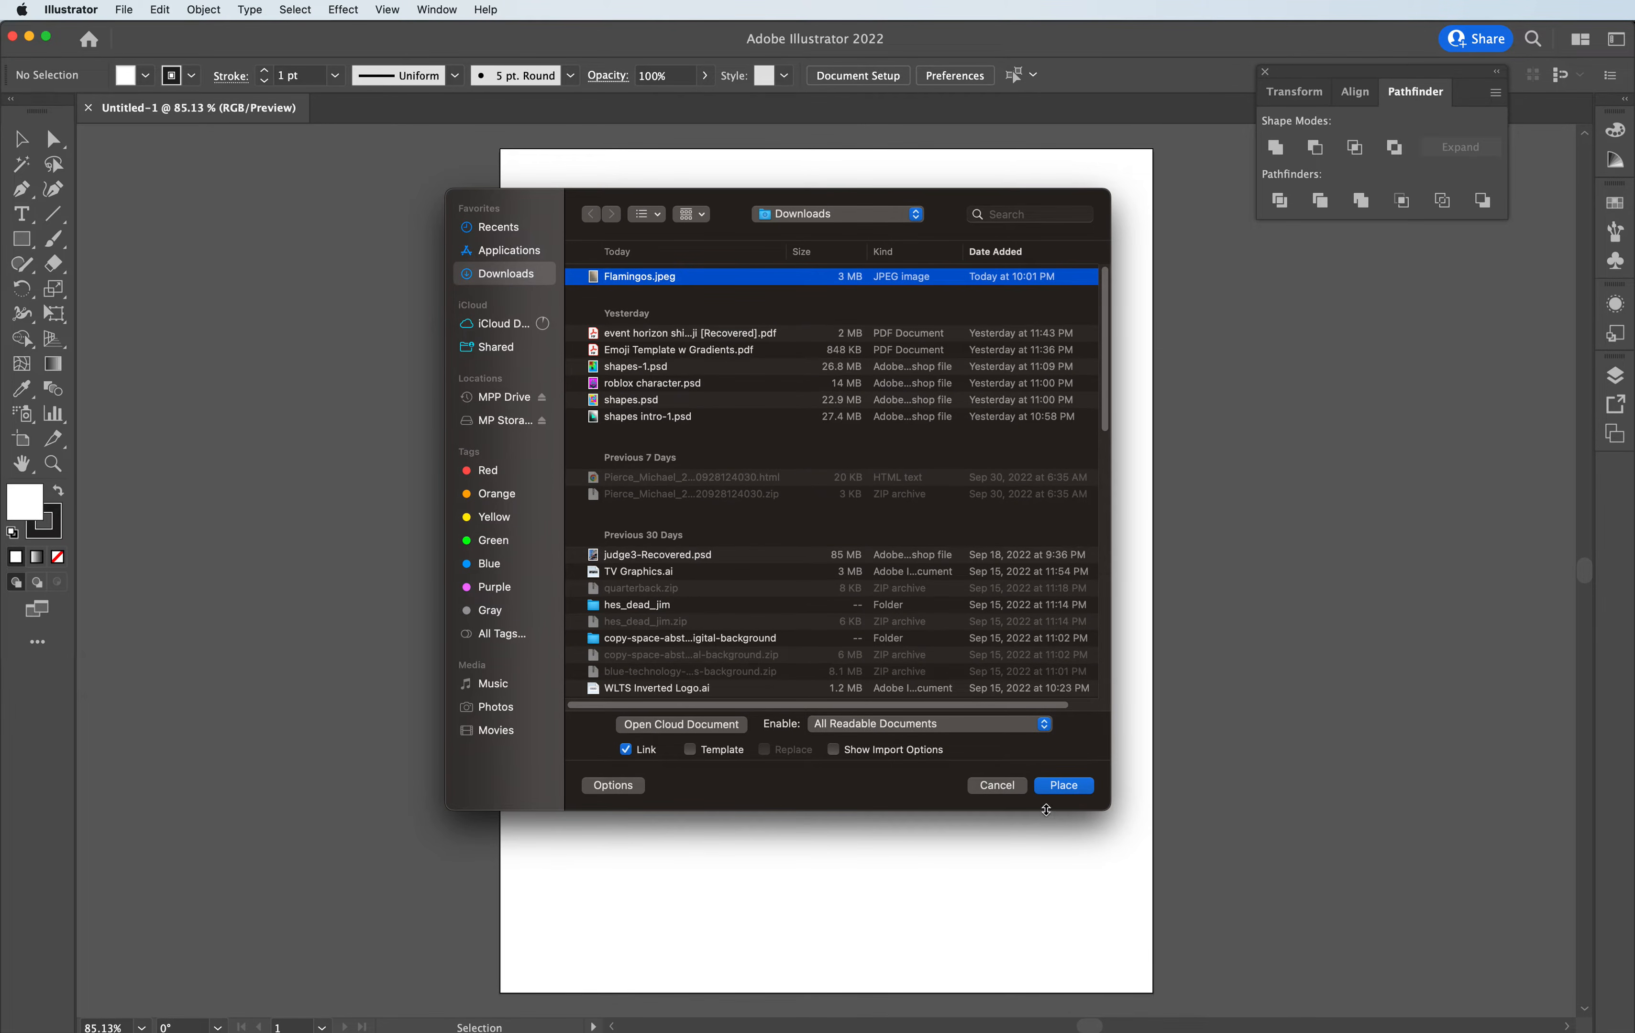
click(1063, 784)
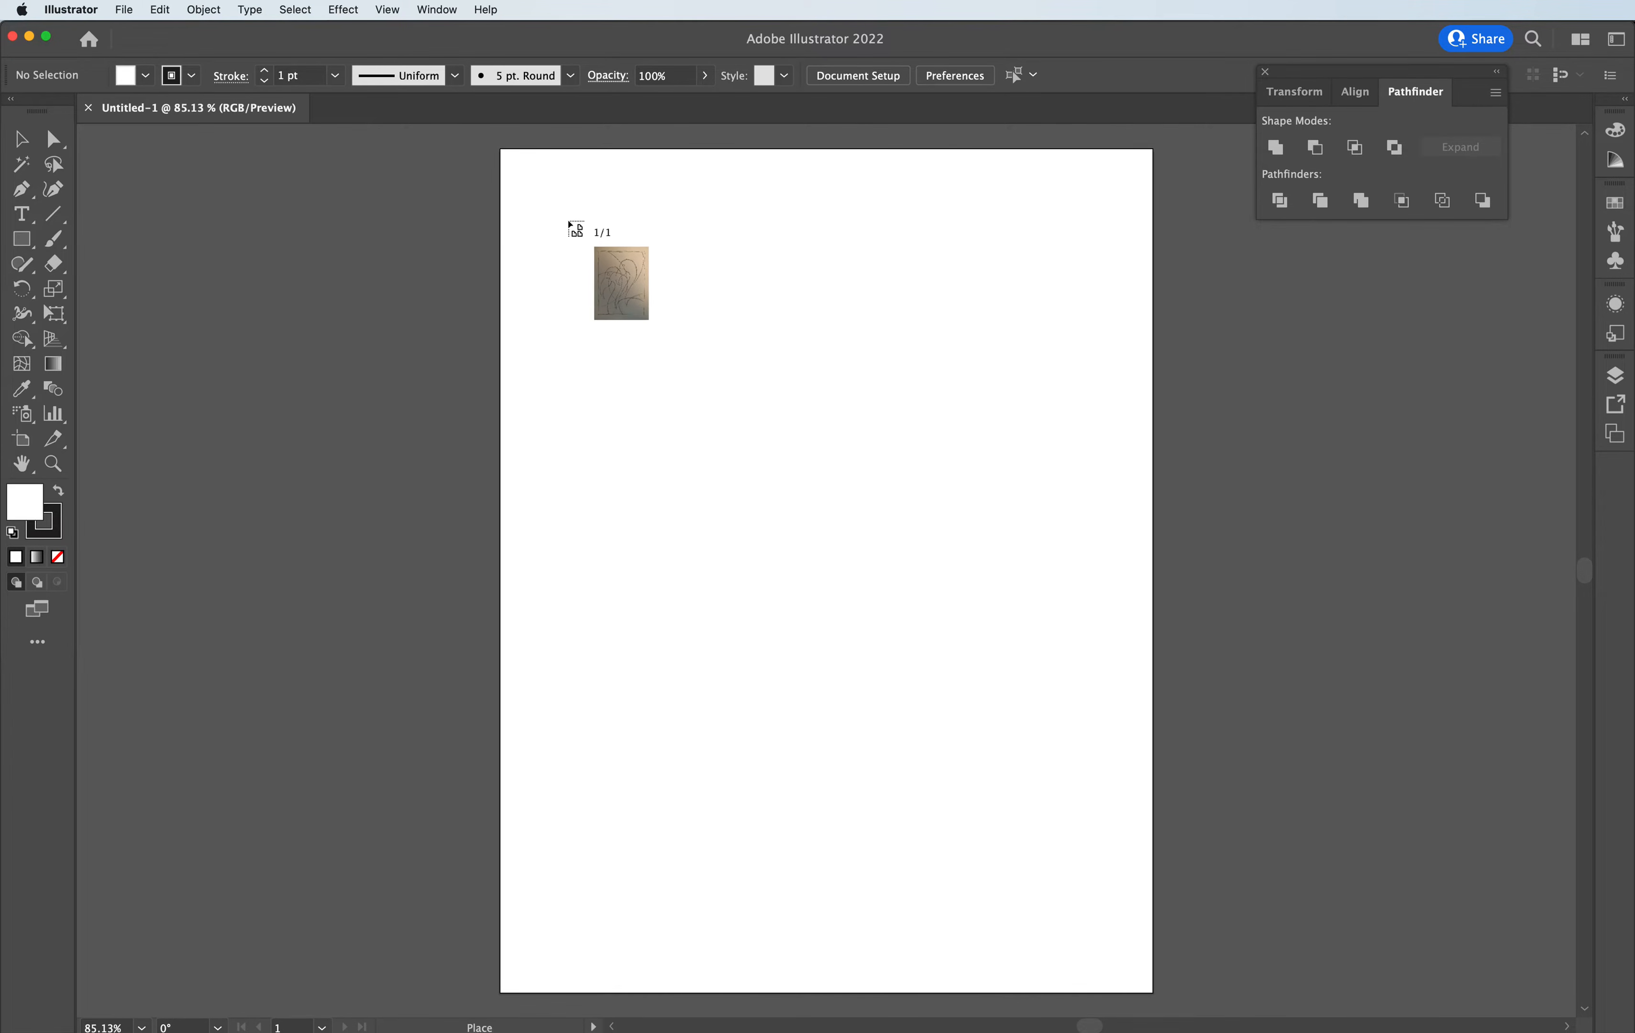
click(502, 149)
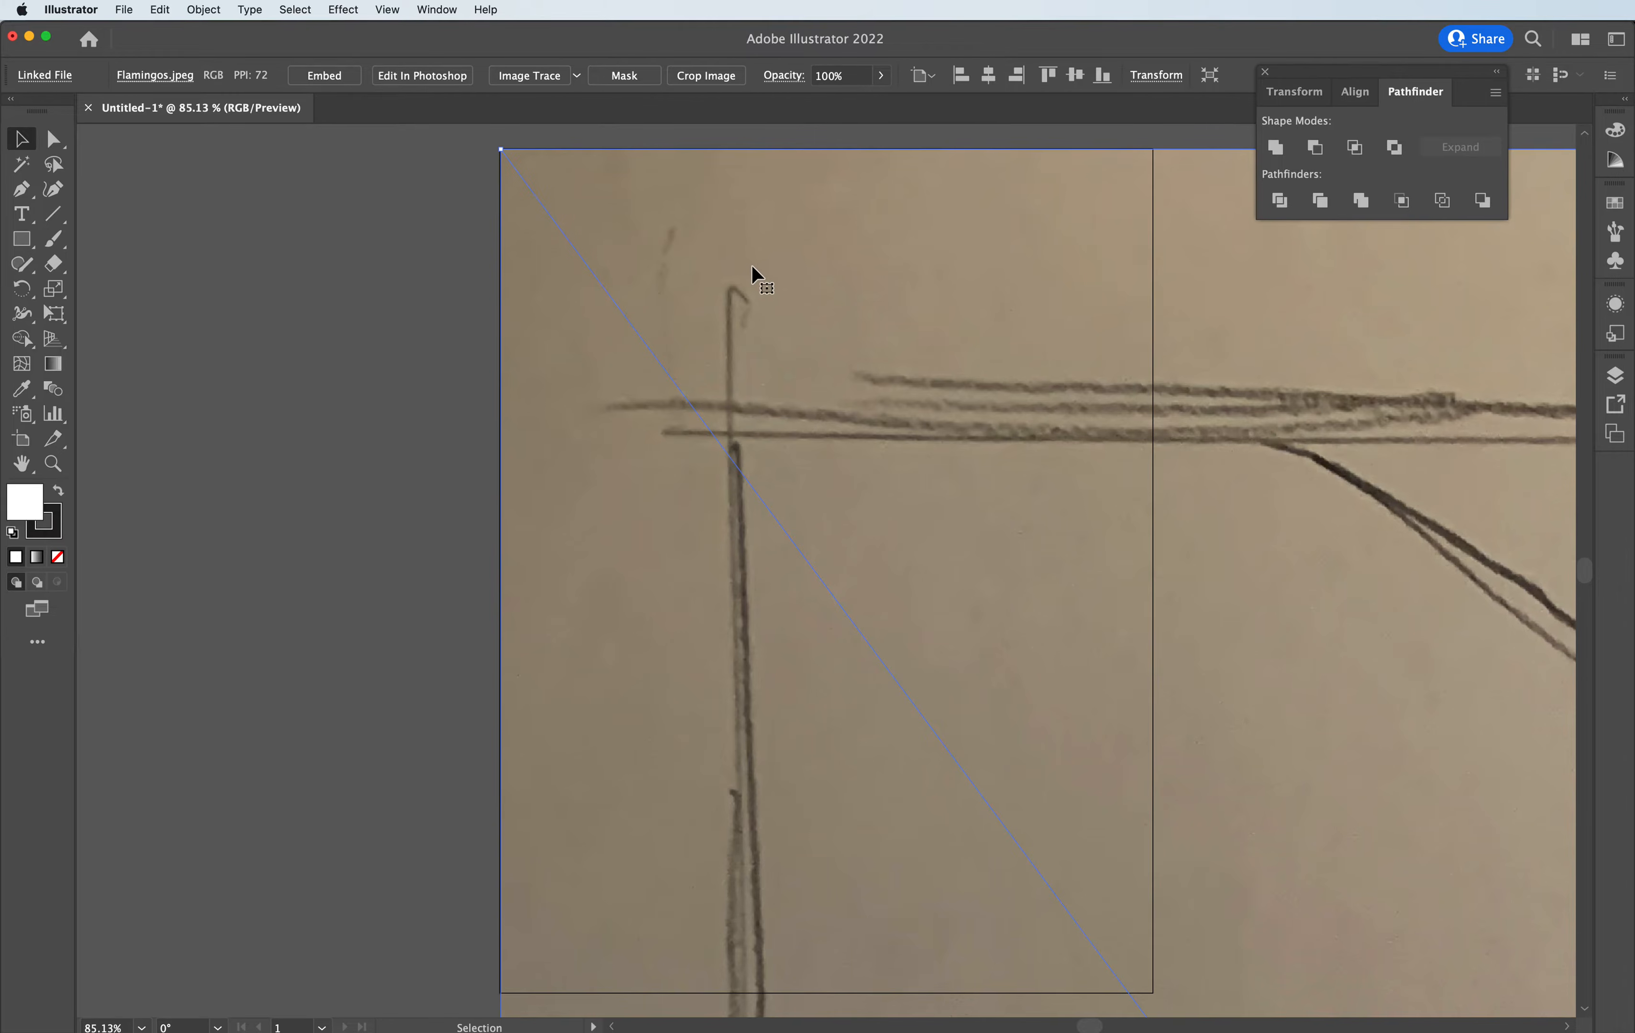
- Reposition the oversized flamingo sketch and scale it down proportionally from its corners
drag(501, 150, 1092, 687)
drag(1290, 986, 674, 211)
drag(491, 175, 961, 581)
drag(1242, 882, 782, 232)
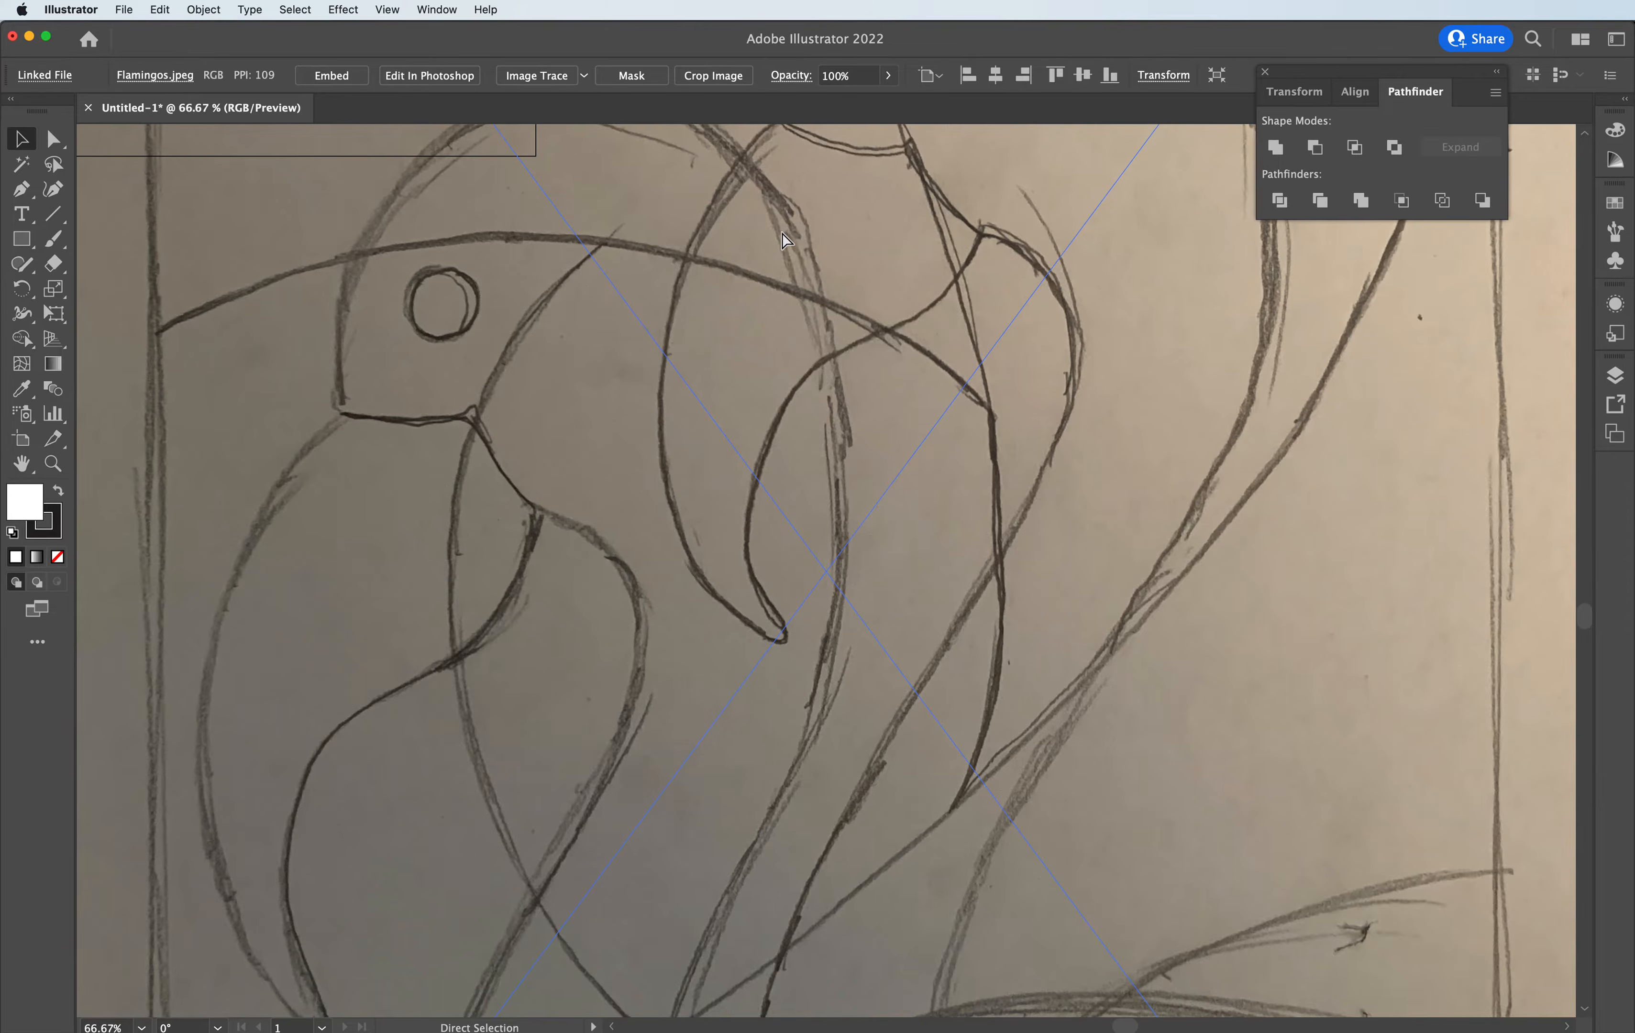
- Scale the flamingo sketch down from its lower-right corner until it is about the size of the artboard
key(super+minus)
key(super+minus)
key(super+minus)
key(super+minus)
key(super+minus)
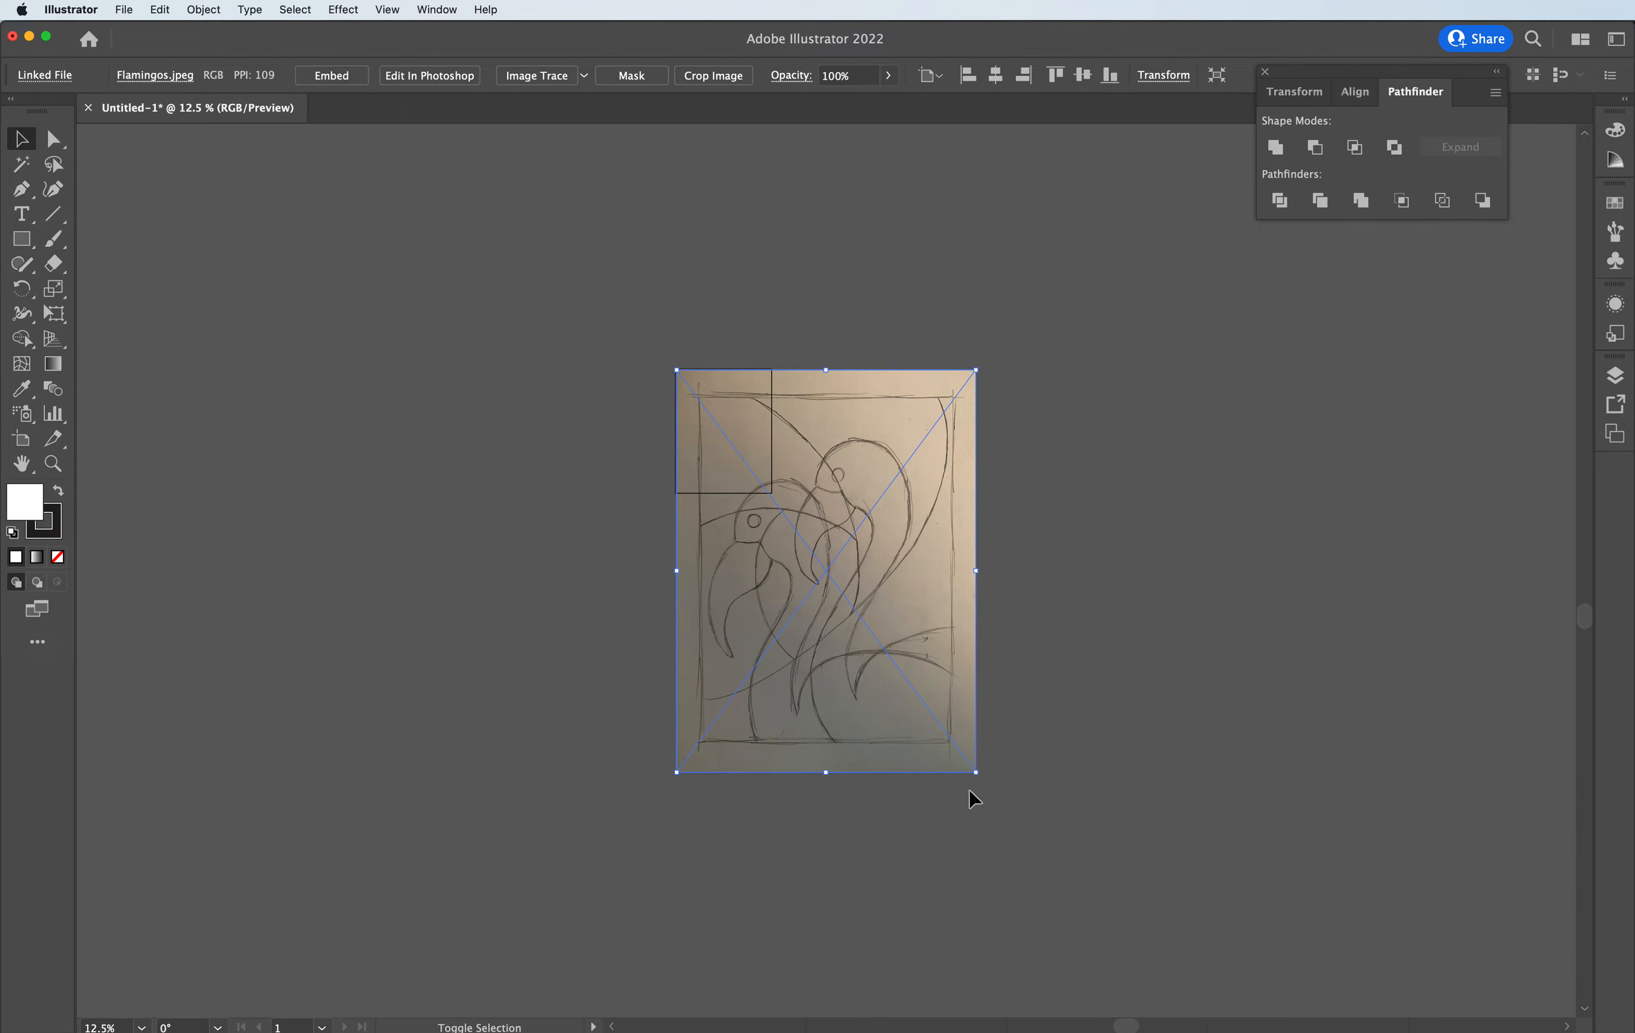
drag(975, 772, 784, 493)
key(super+equal)
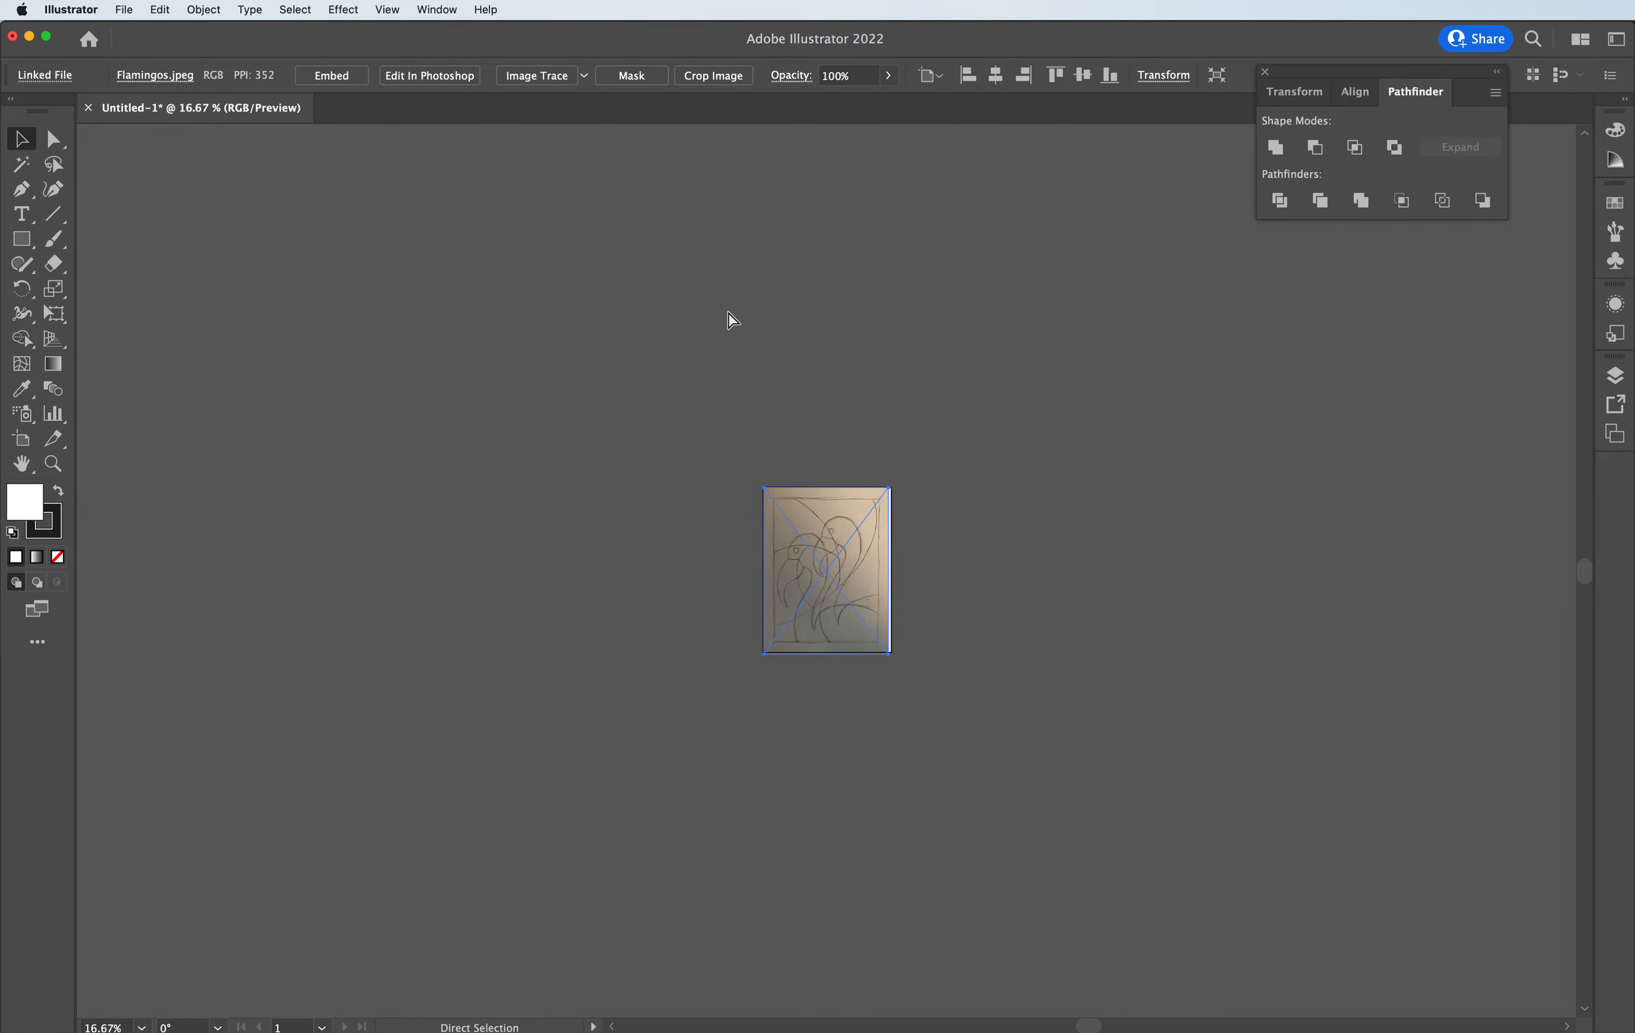
- Adjust the sketch's position and size so it spans the artboard's full width, overhanging slightly above and below
key(super+equal)
key(super+equal)
key(super+equal)
key(super+equal)
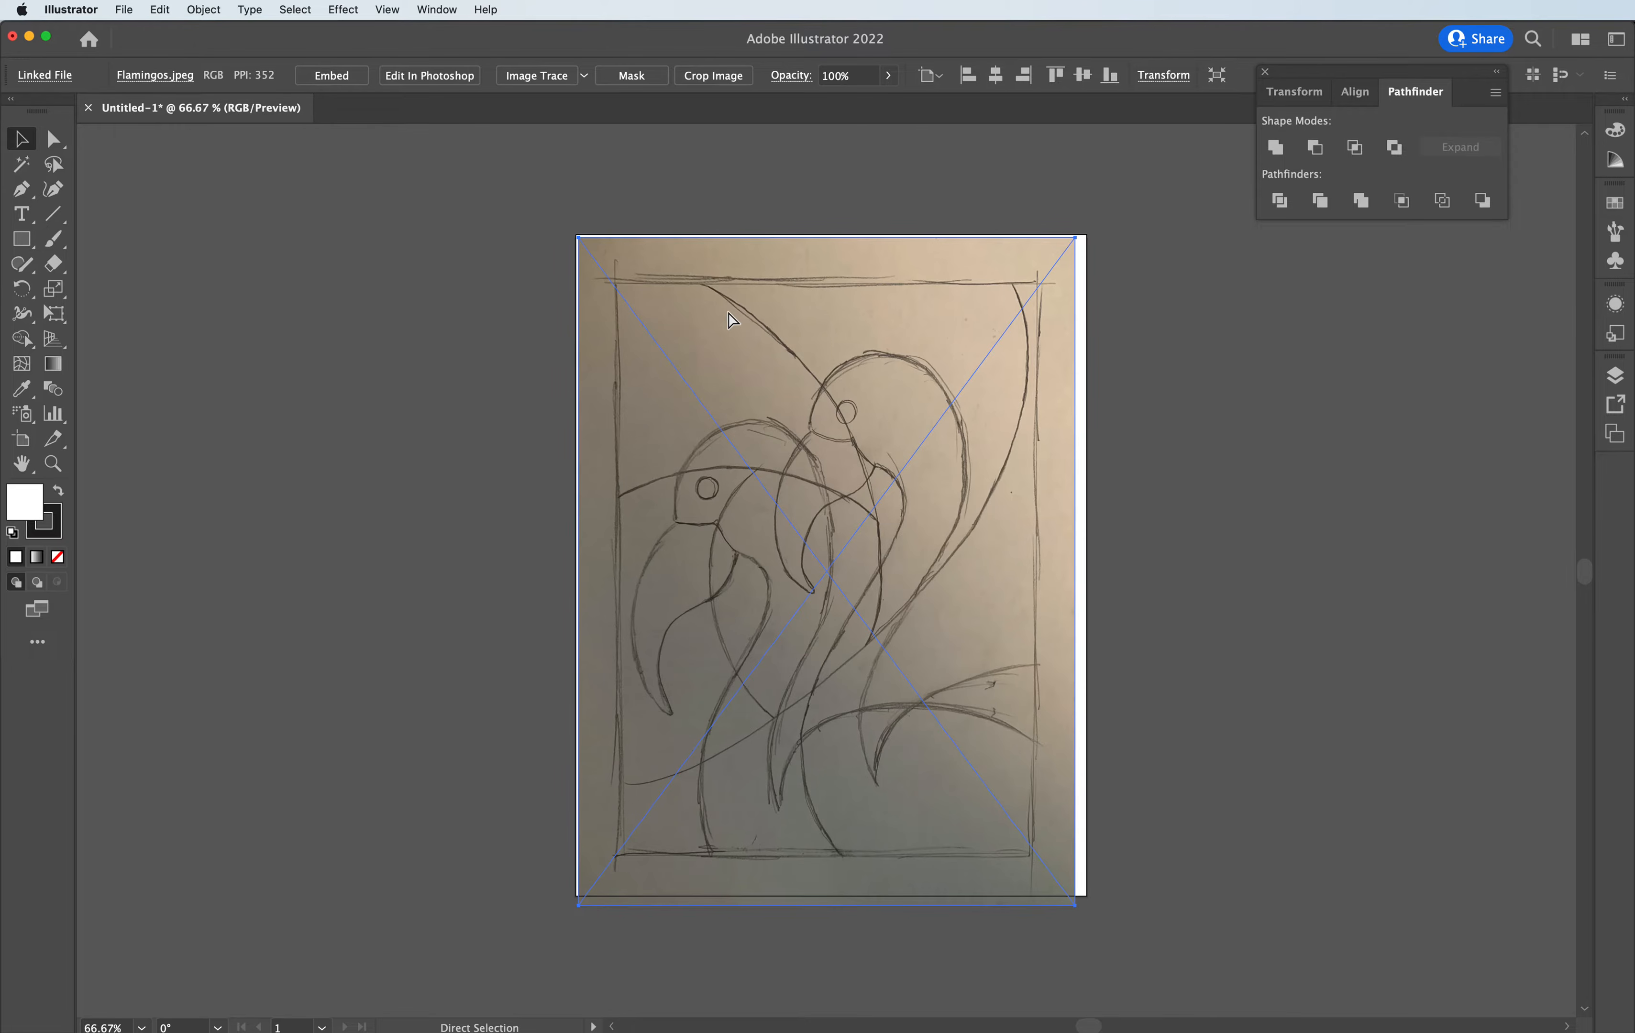
drag(802, 469, 766, 447)
drag(1072, 896, 1064, 856)
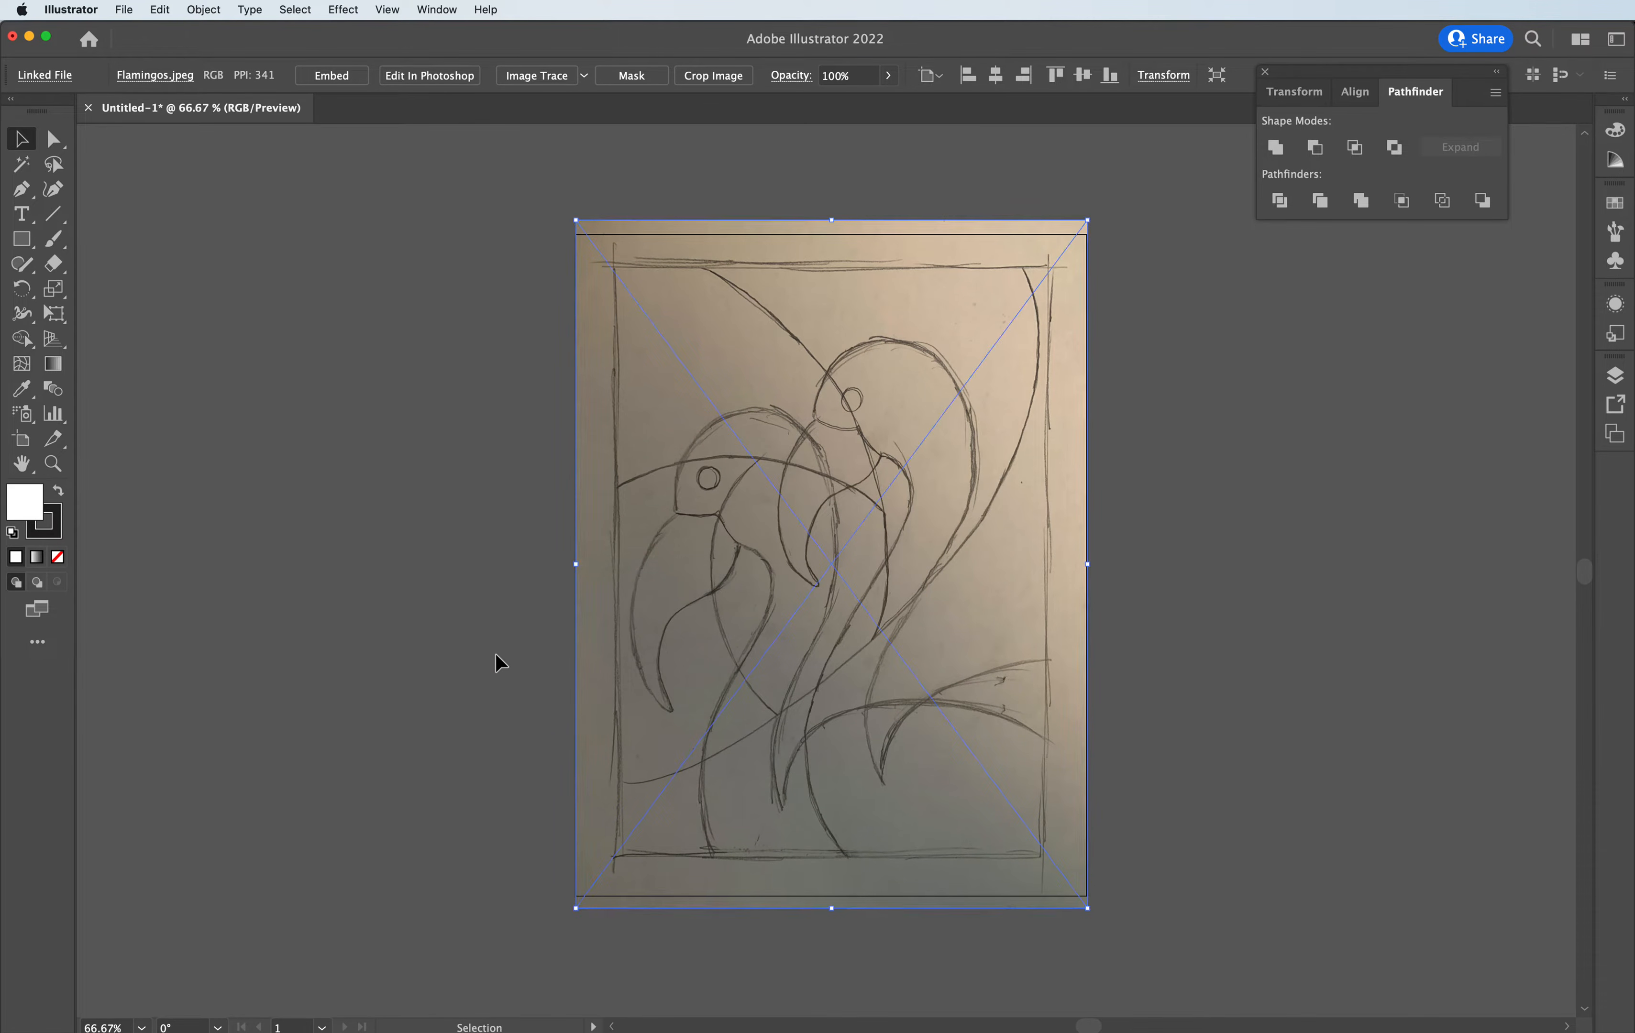
- Lock the layer that holds the flamingo sketch
click(475, 612)
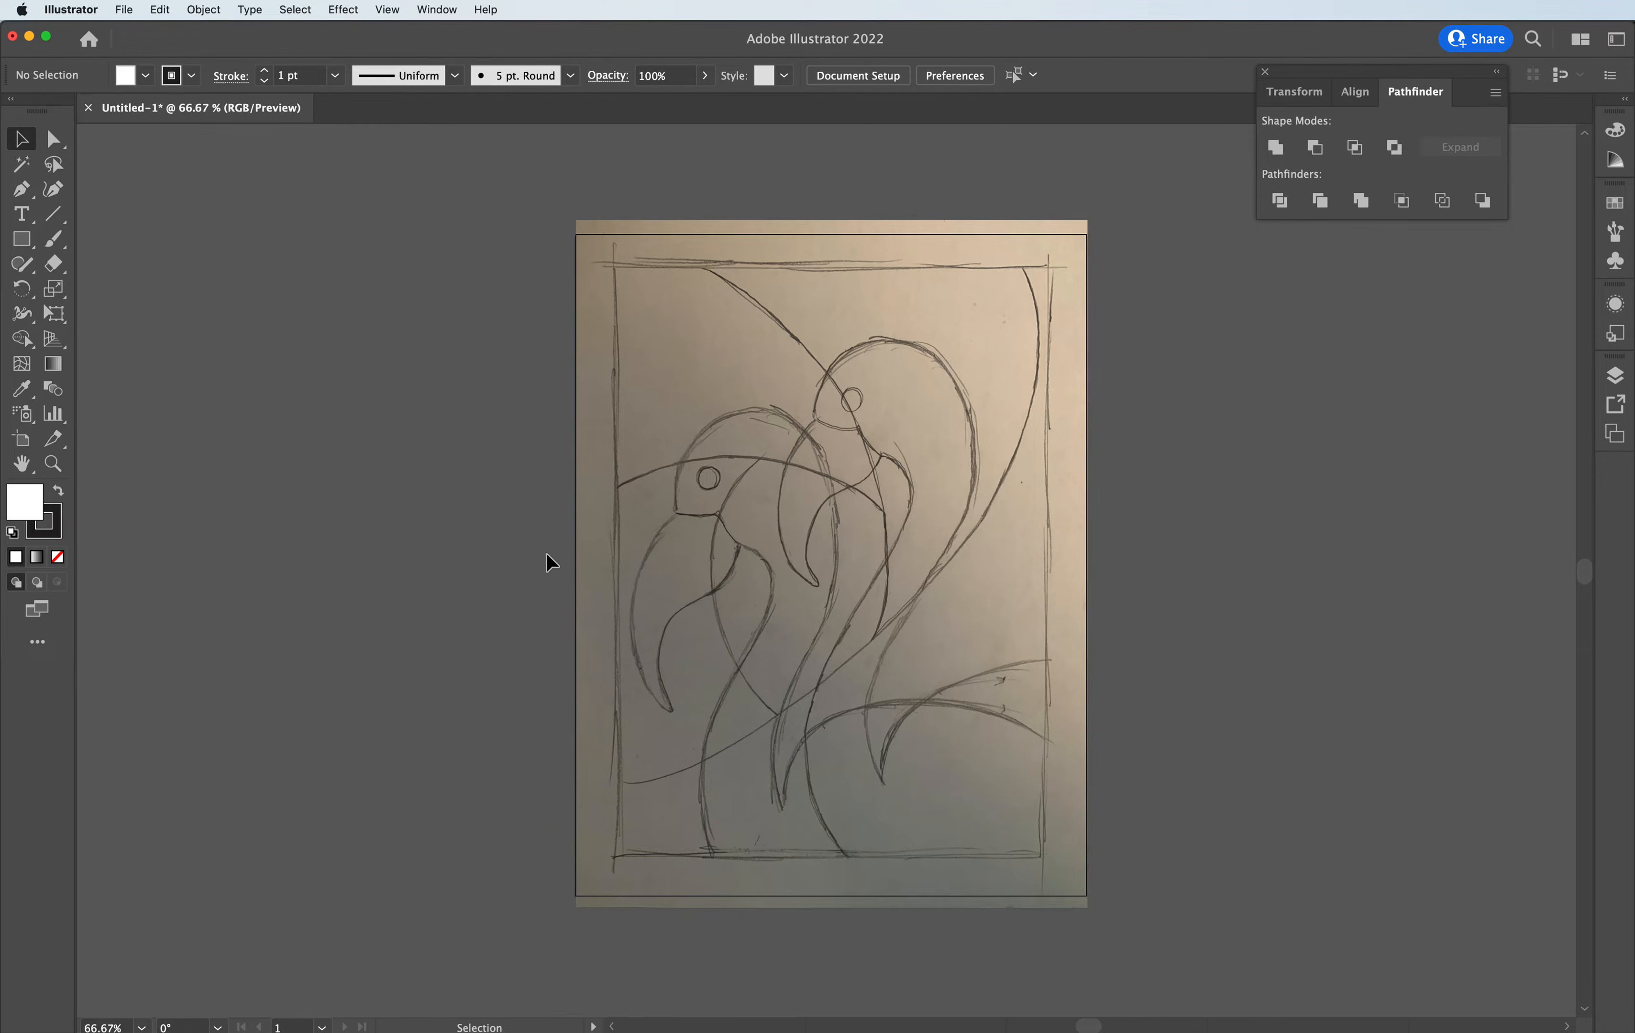
click(654, 544)
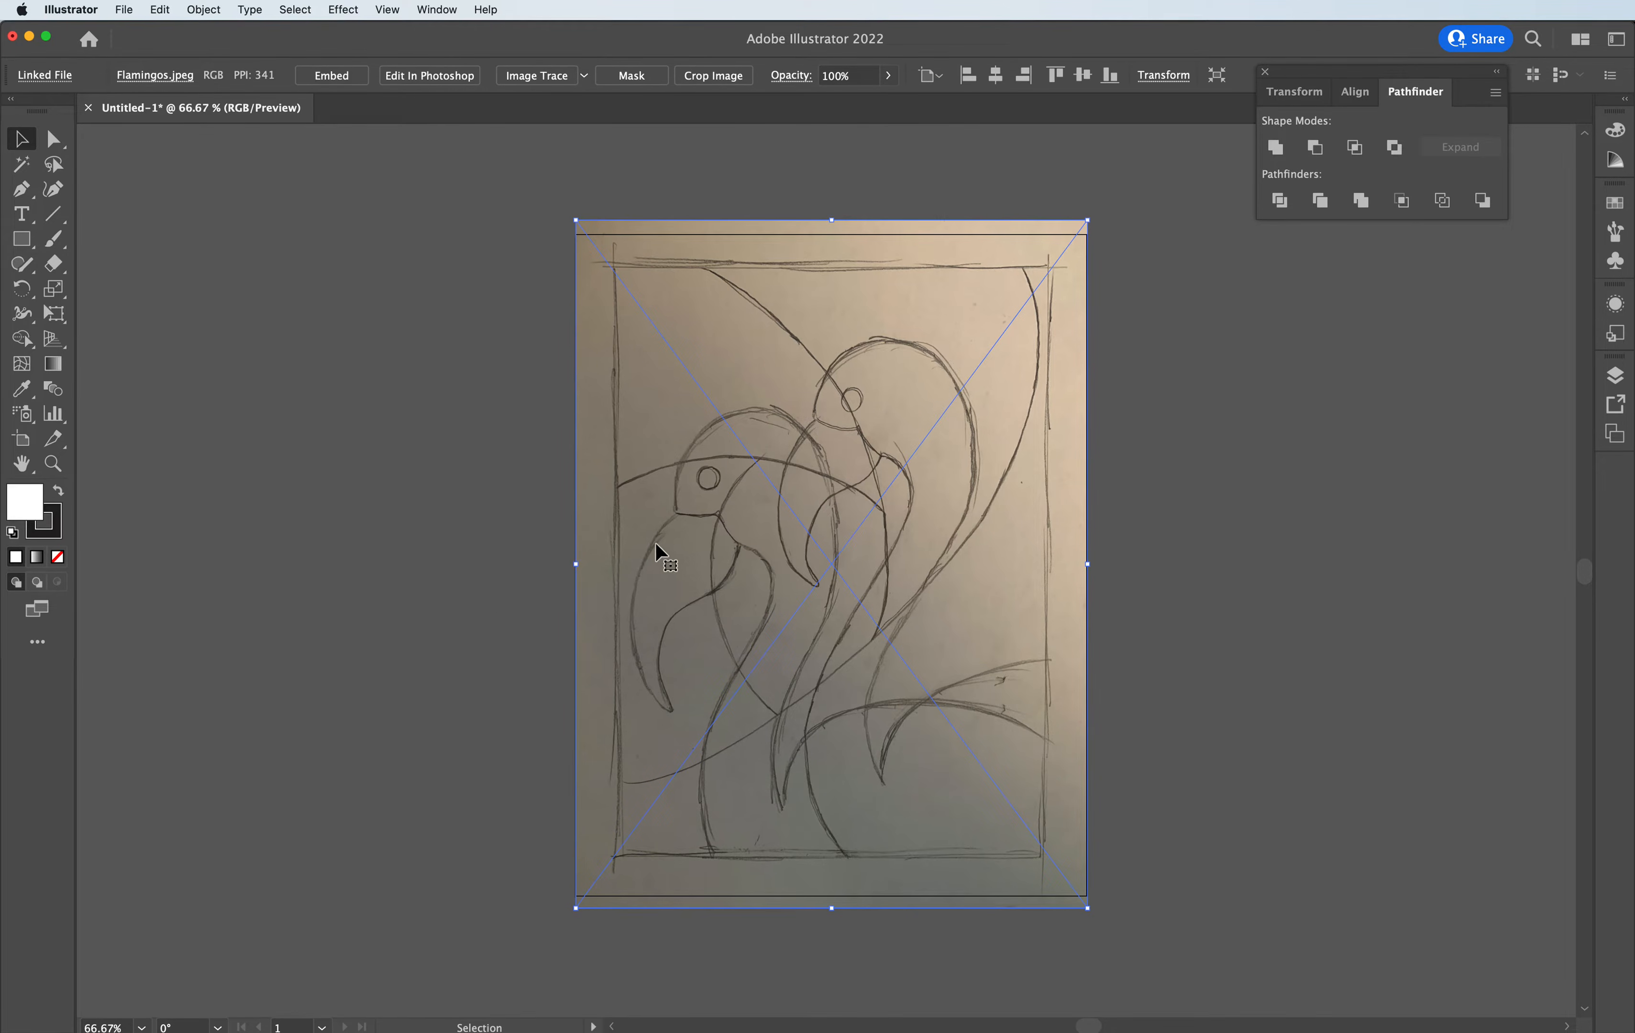
click(1615, 375)
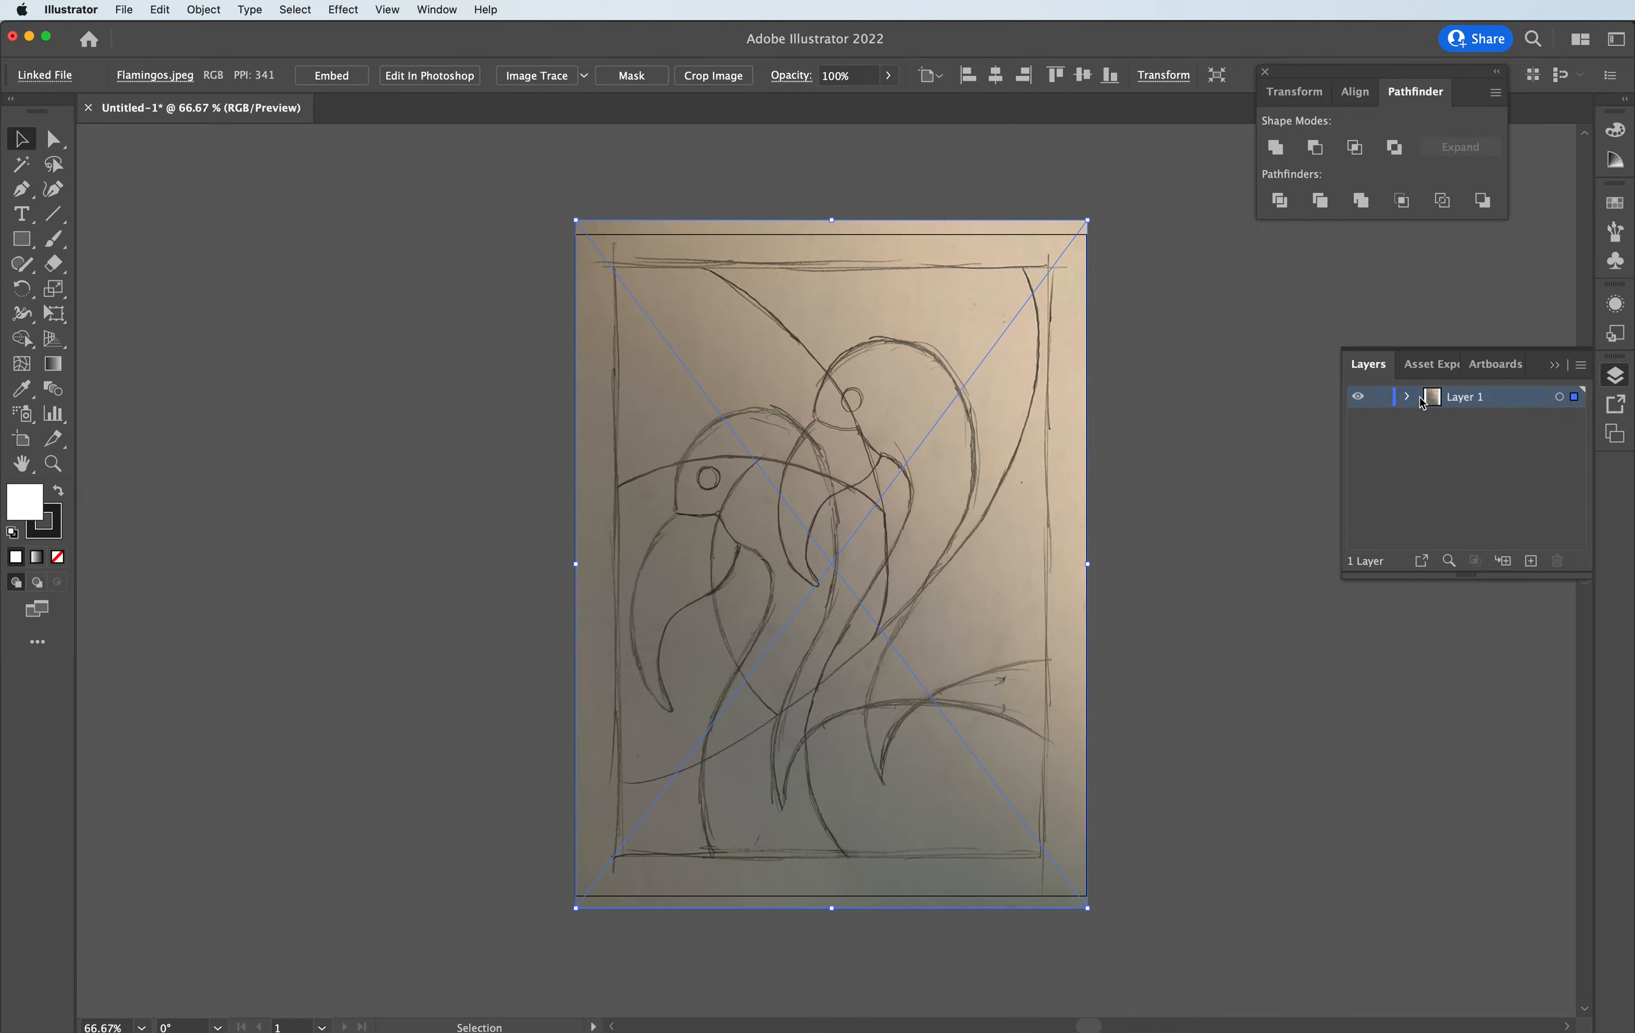
click(1615, 375)
click(1379, 399)
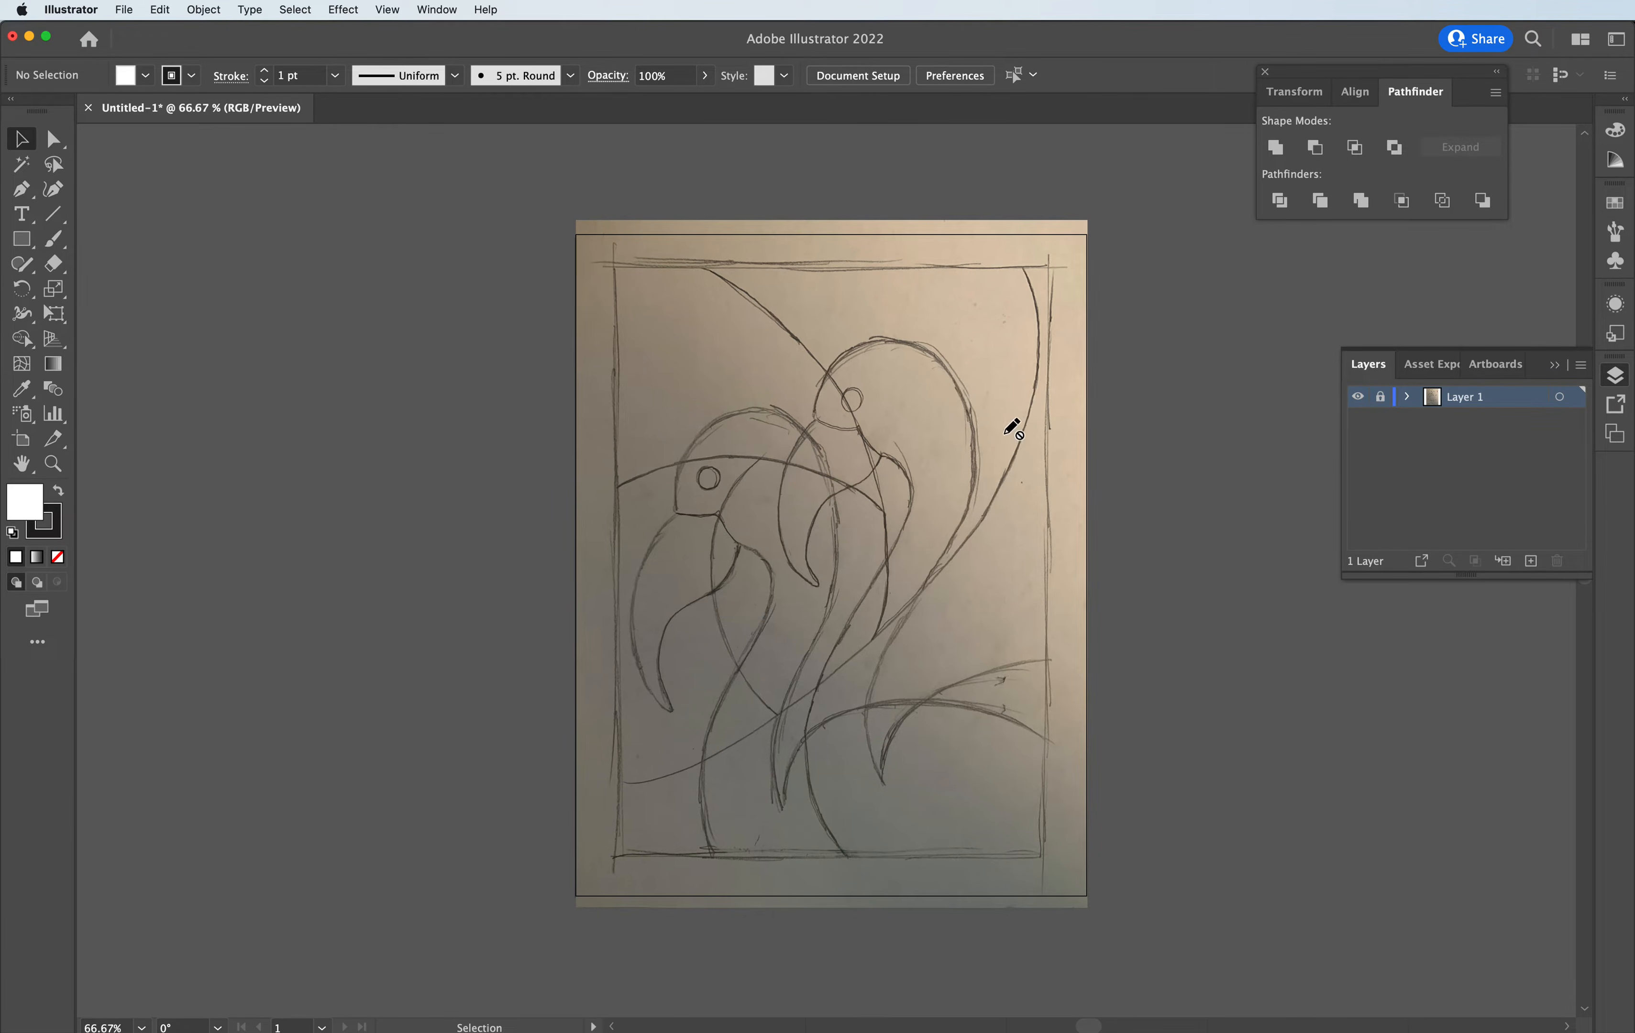
- Rename the locked image layer as "sketch"
double_click(1461, 398)
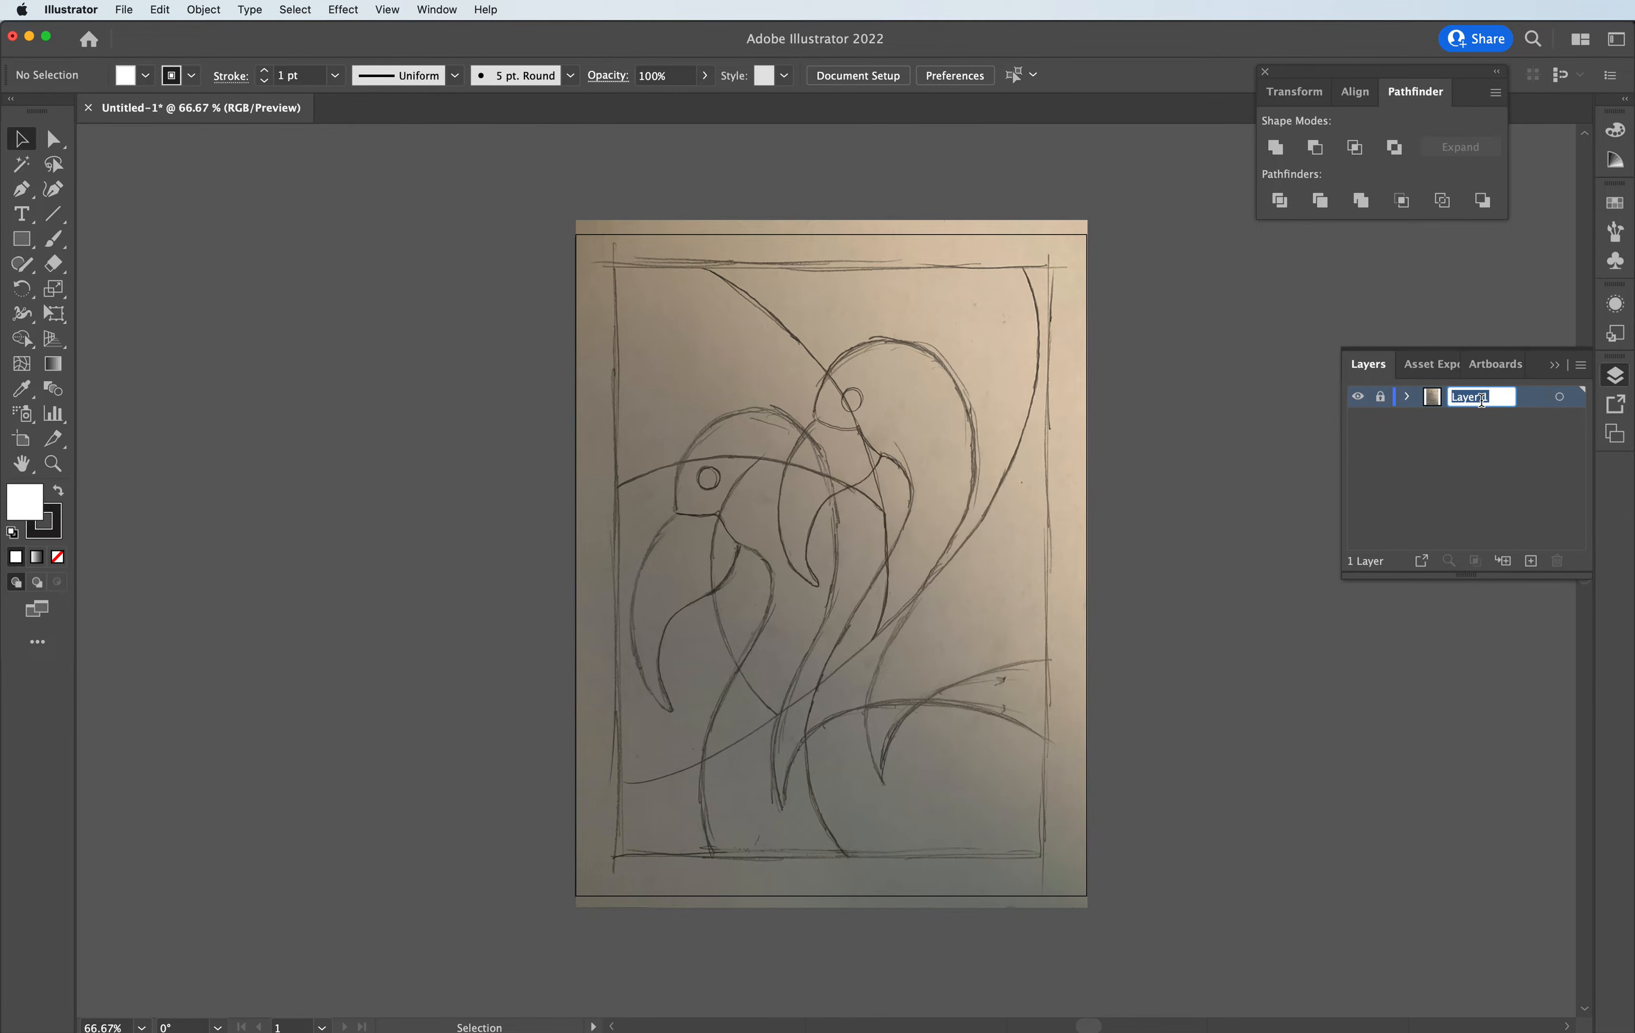
text(sketch)
key(Return)
- Add a new layer above the sketch, name it "outlines" and make it the active layer
click(1530, 560)
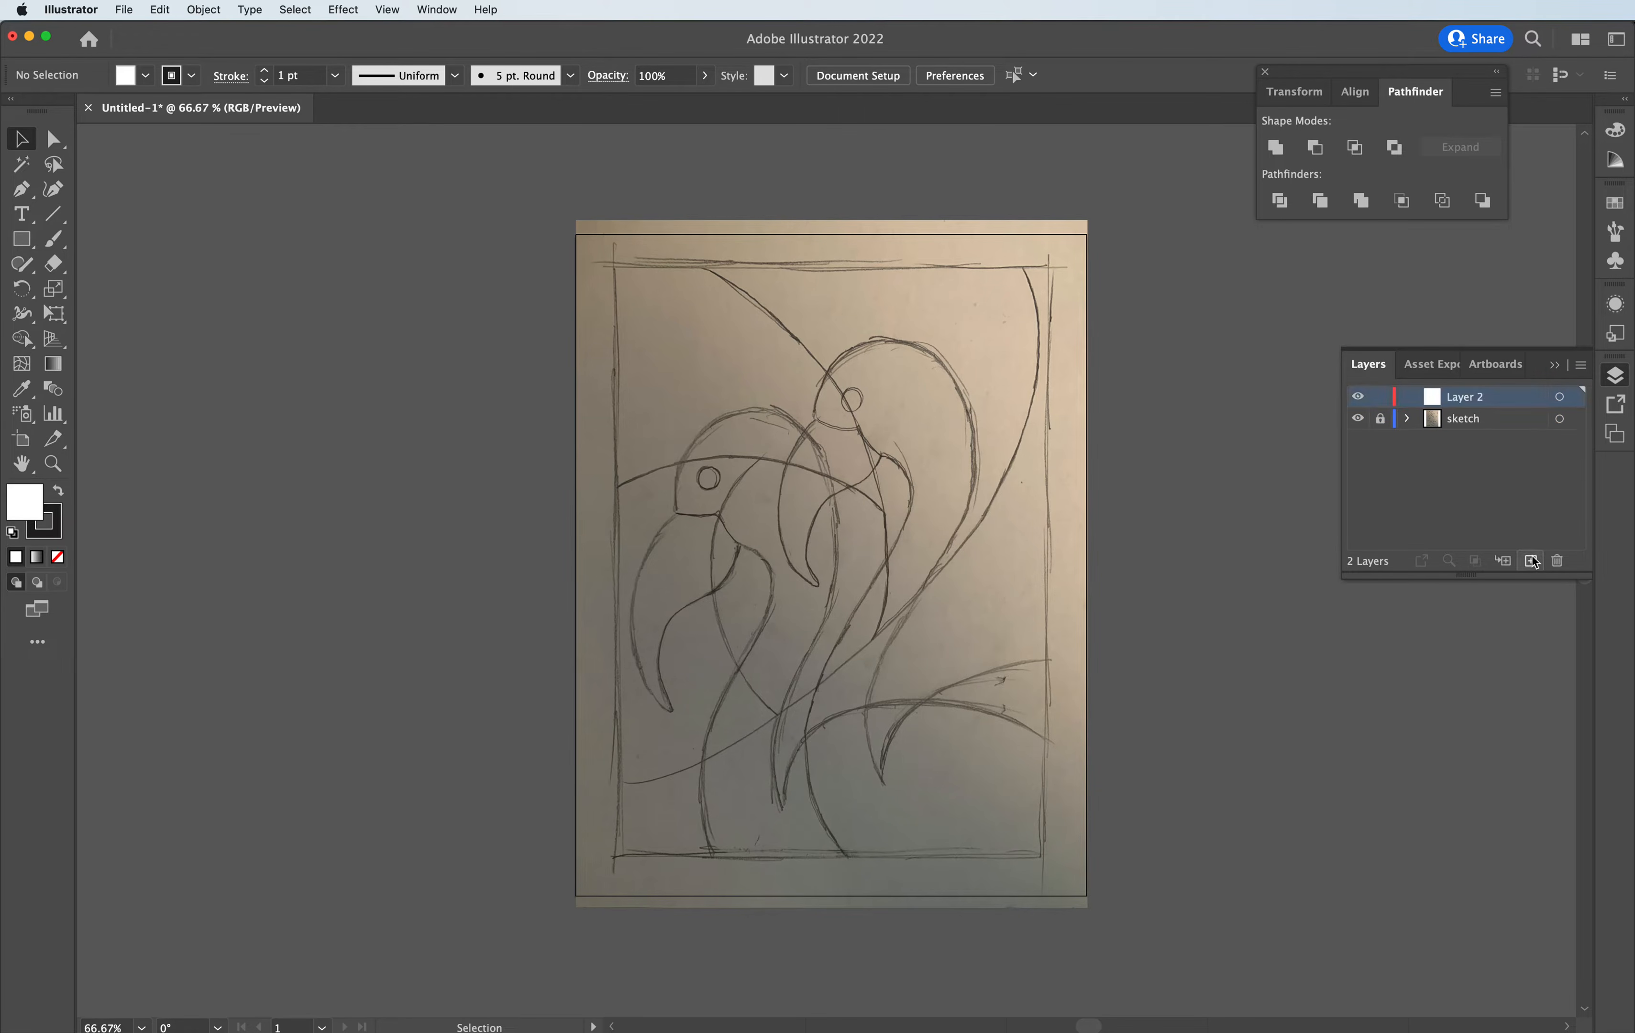
double_click(1464, 398)
text(outlines)
click(1474, 480)
click(1456, 403)
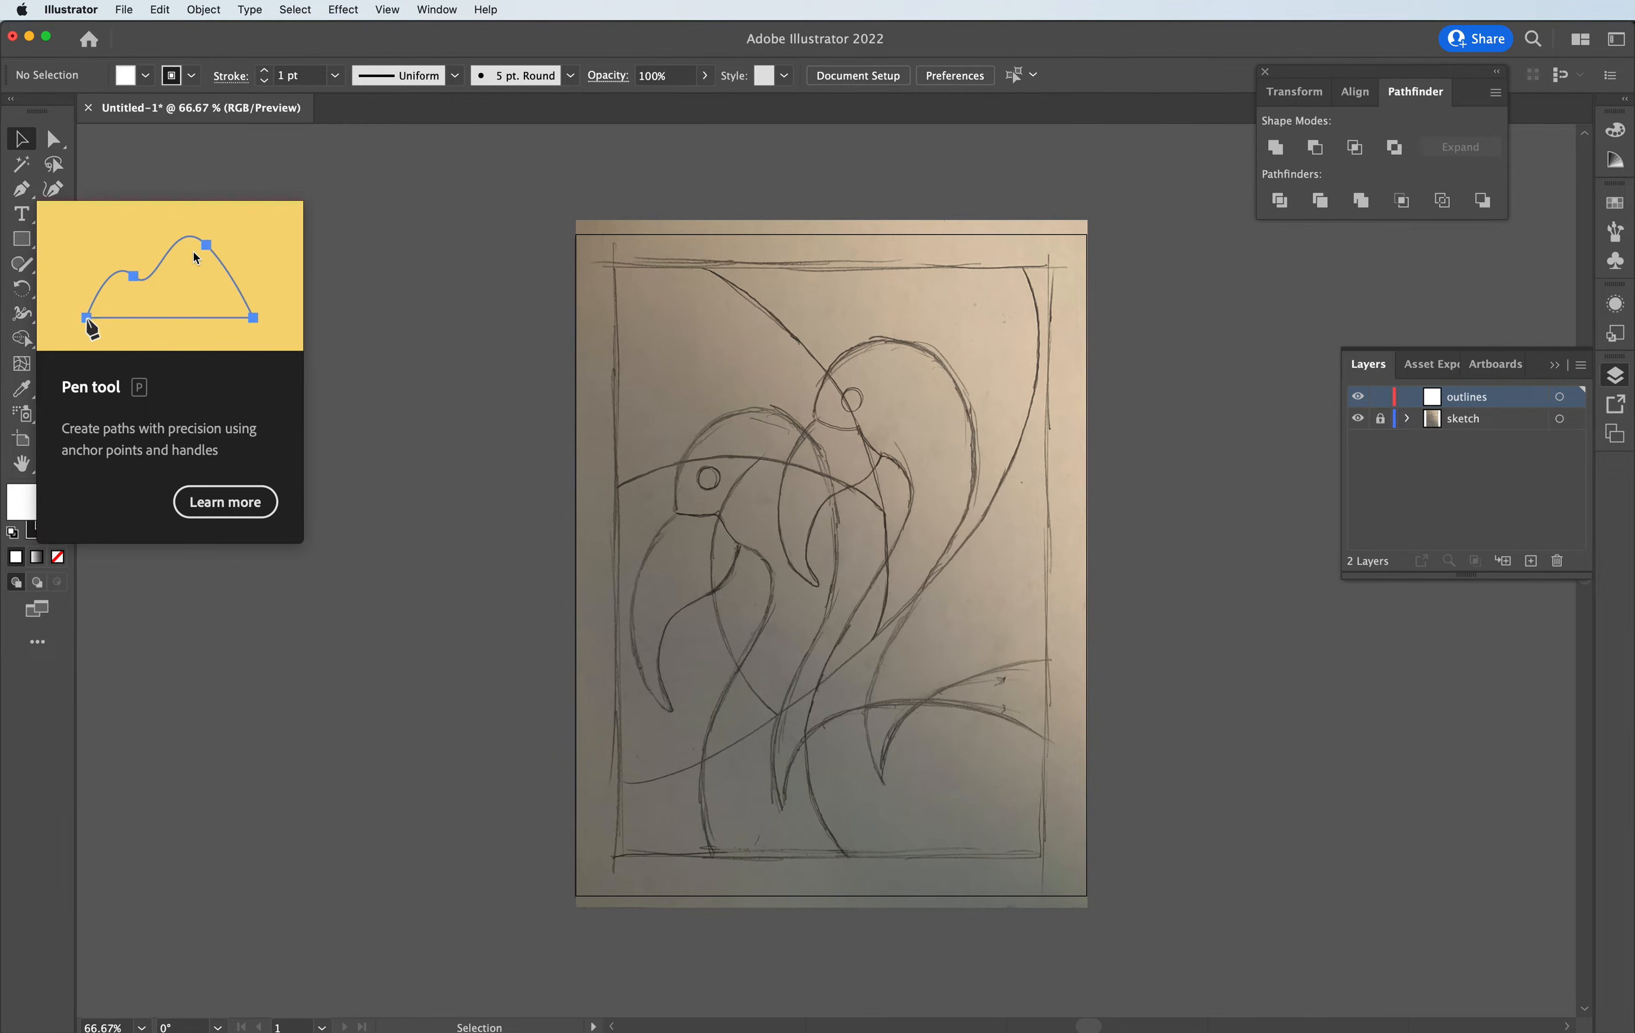
- Set up the Pen tool with no fill and a pure black stroke, hex 000000
click(22, 191)
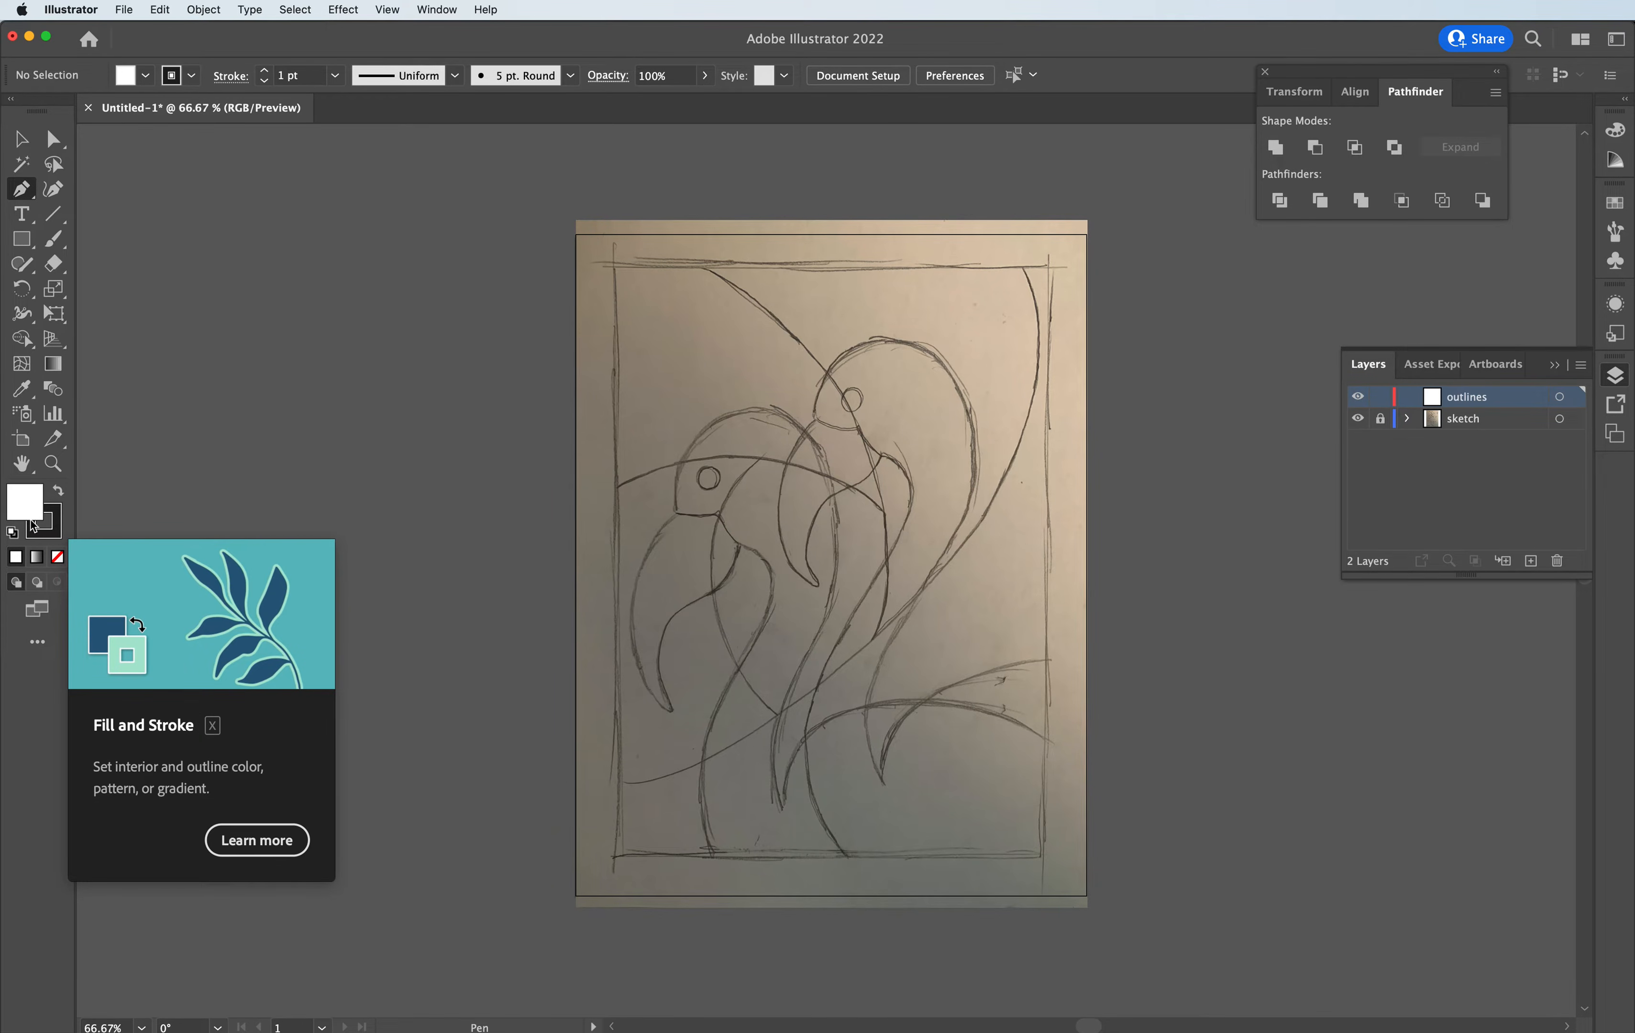
click(58, 560)
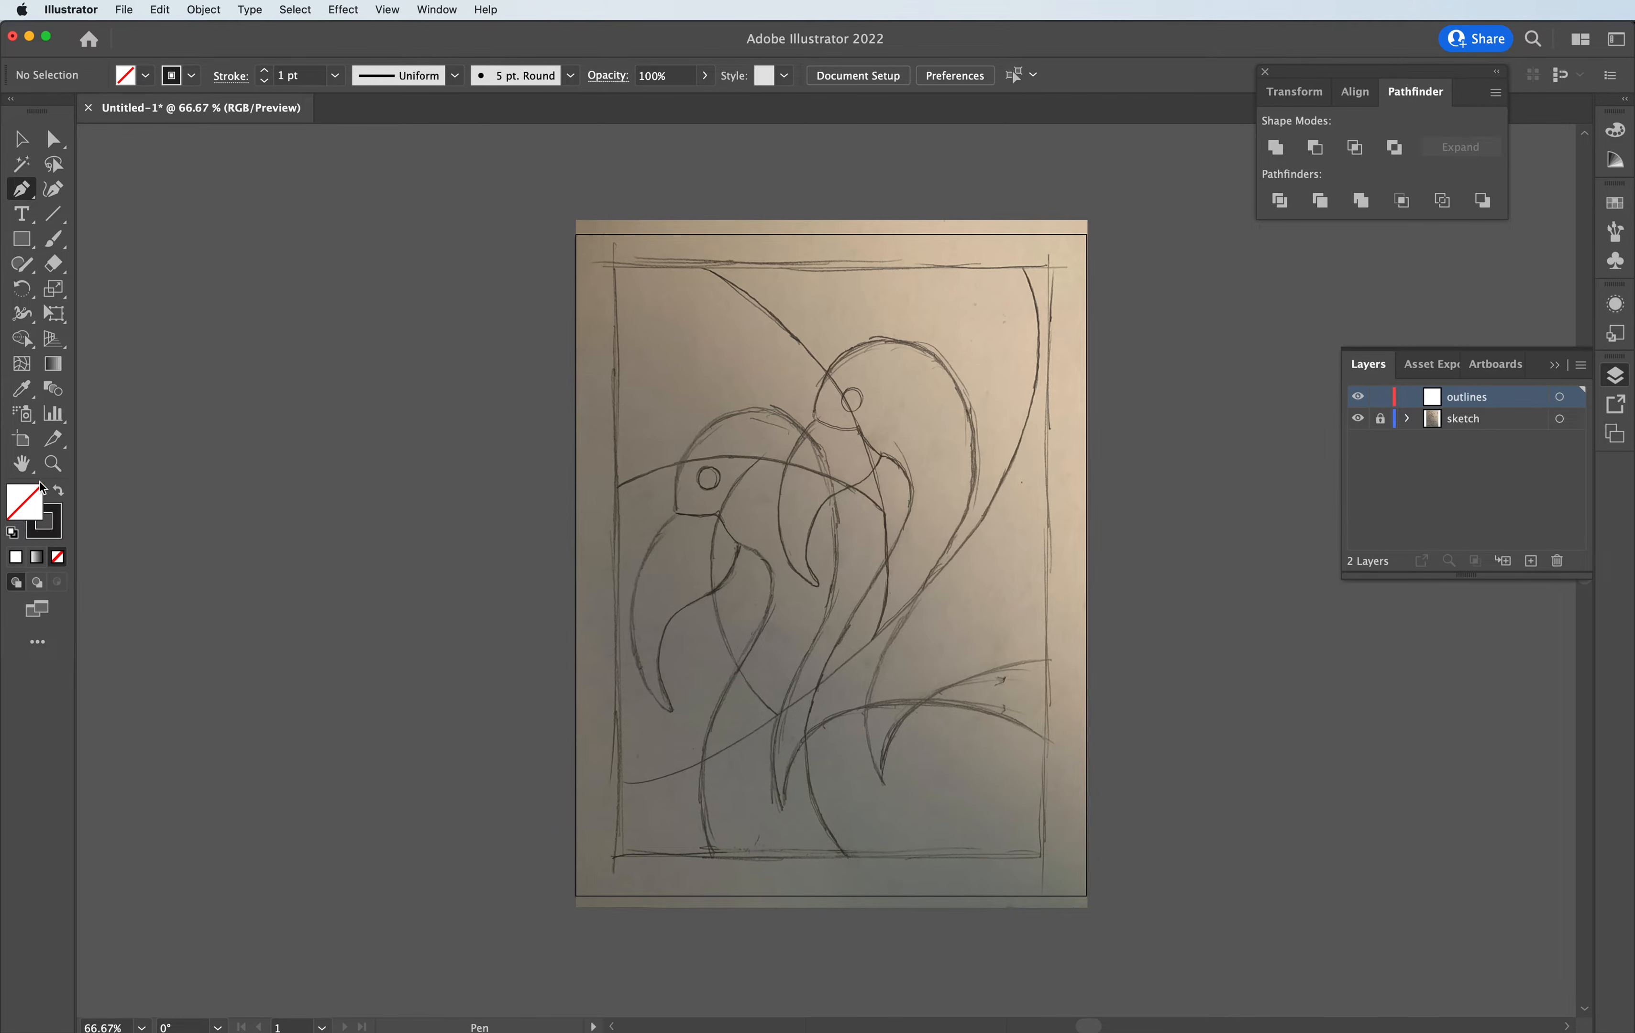
double_click(60, 522)
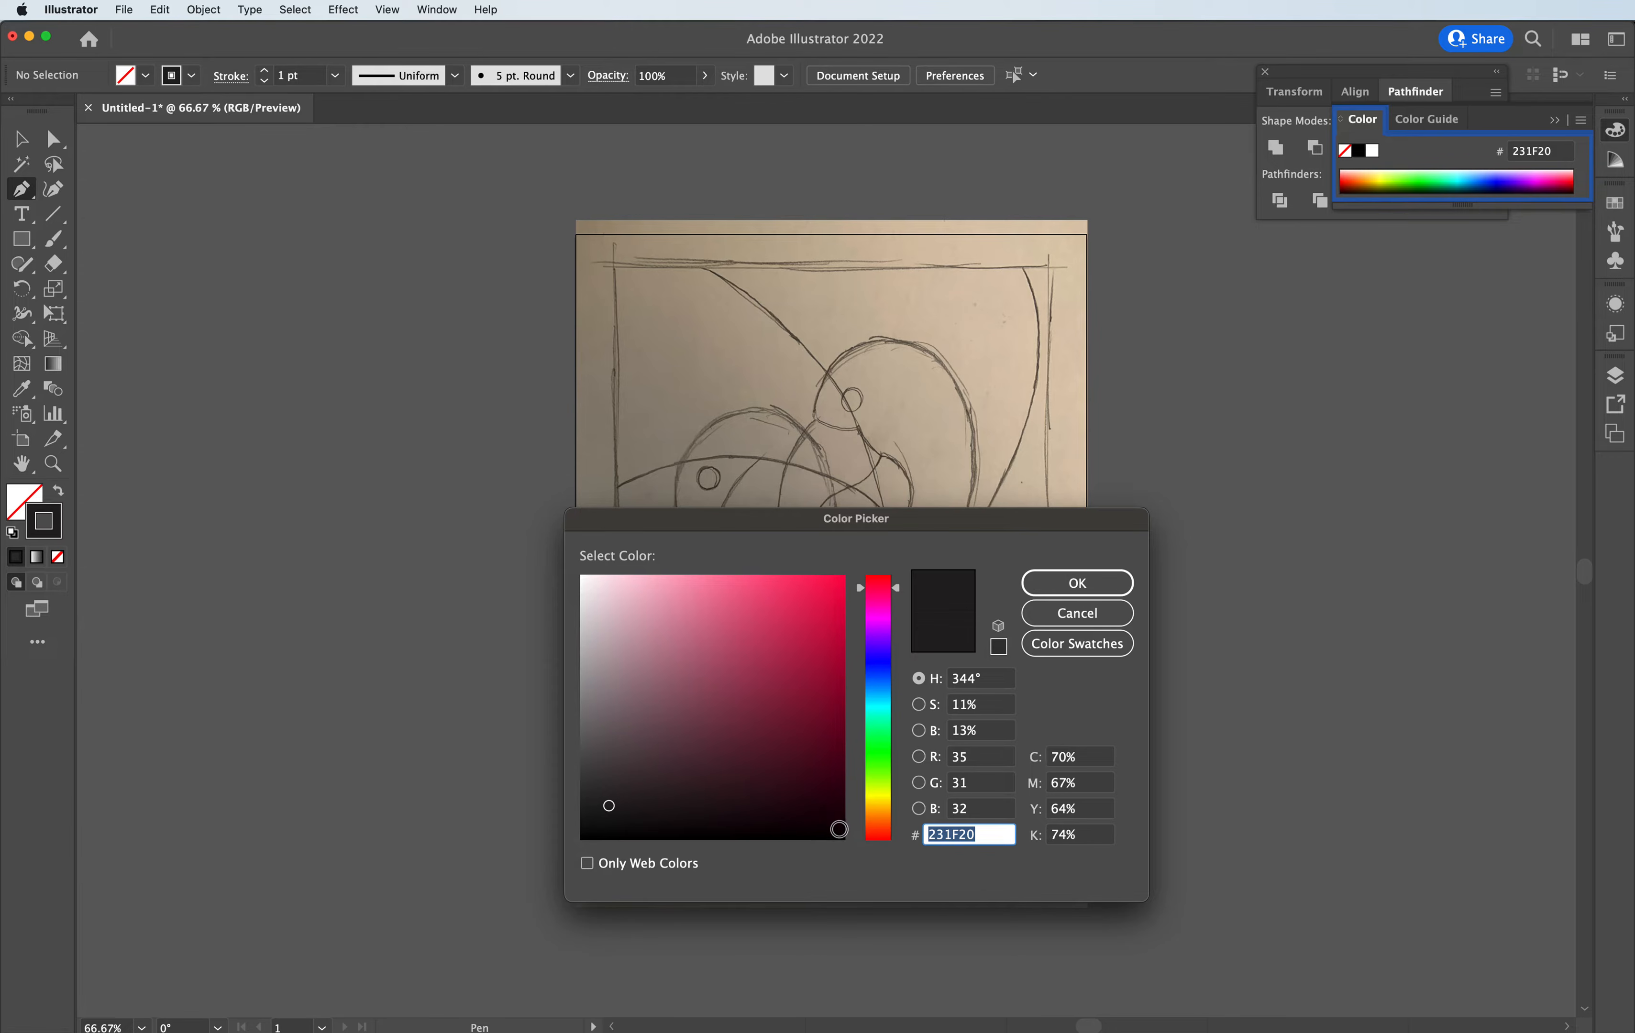
drag(839, 828, 850, 851)
double_click(984, 840)
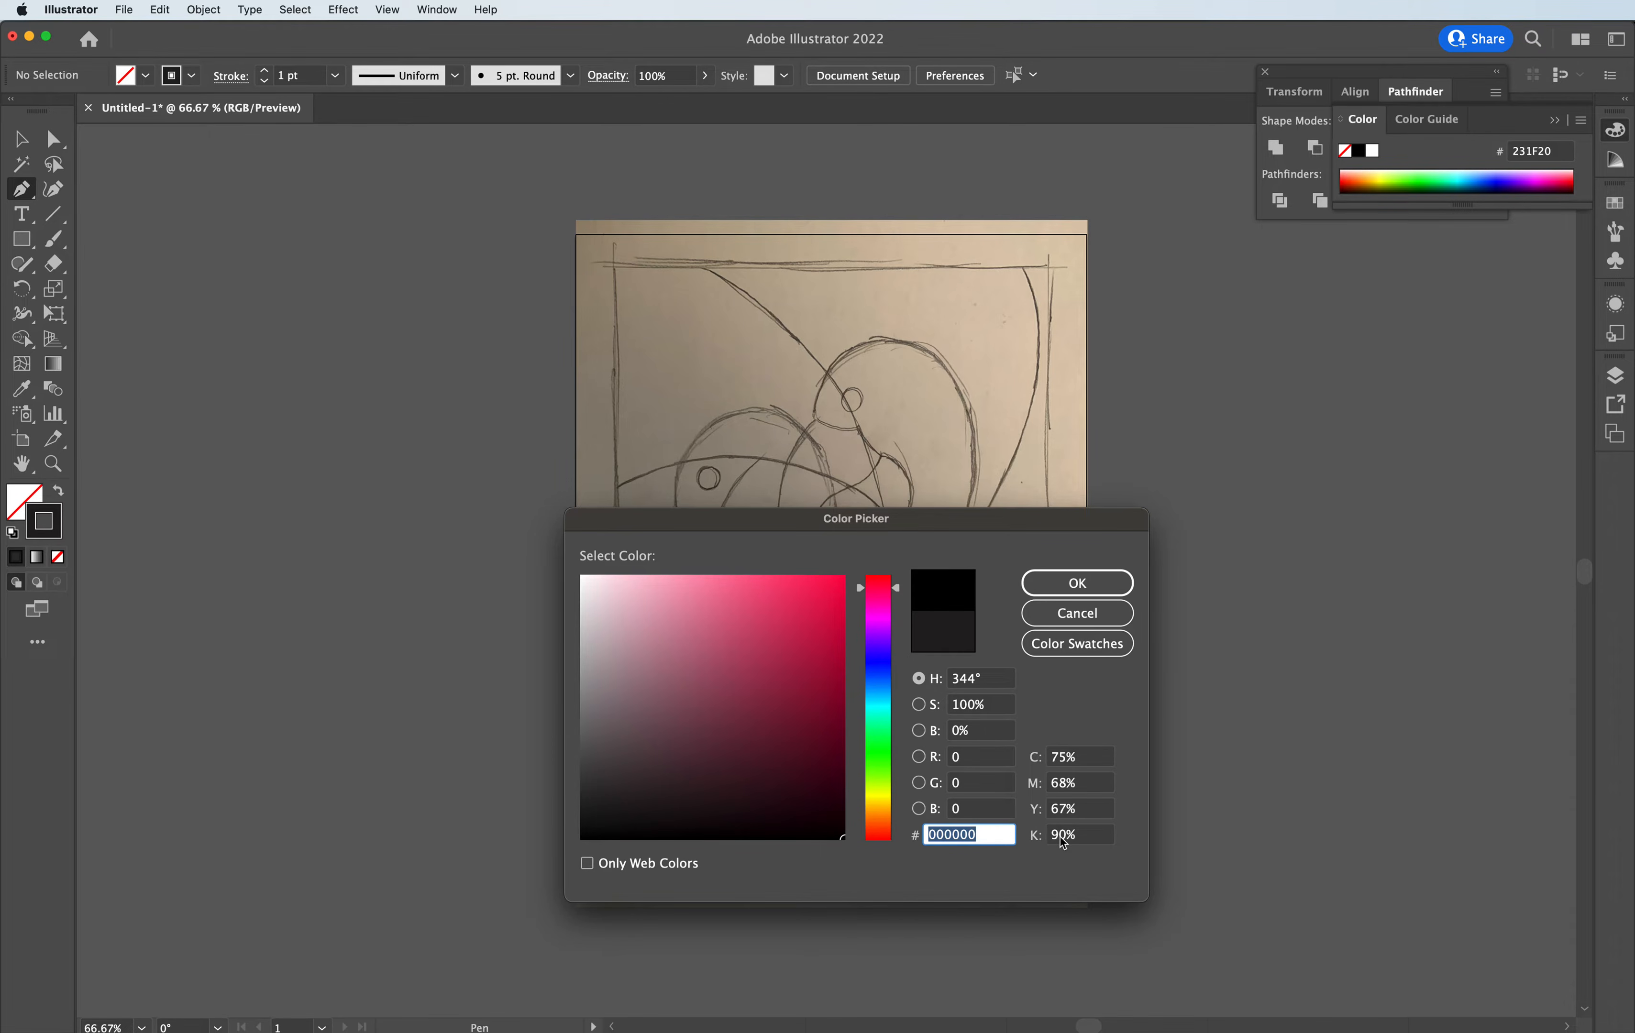
drag(1060, 837, 982, 831)
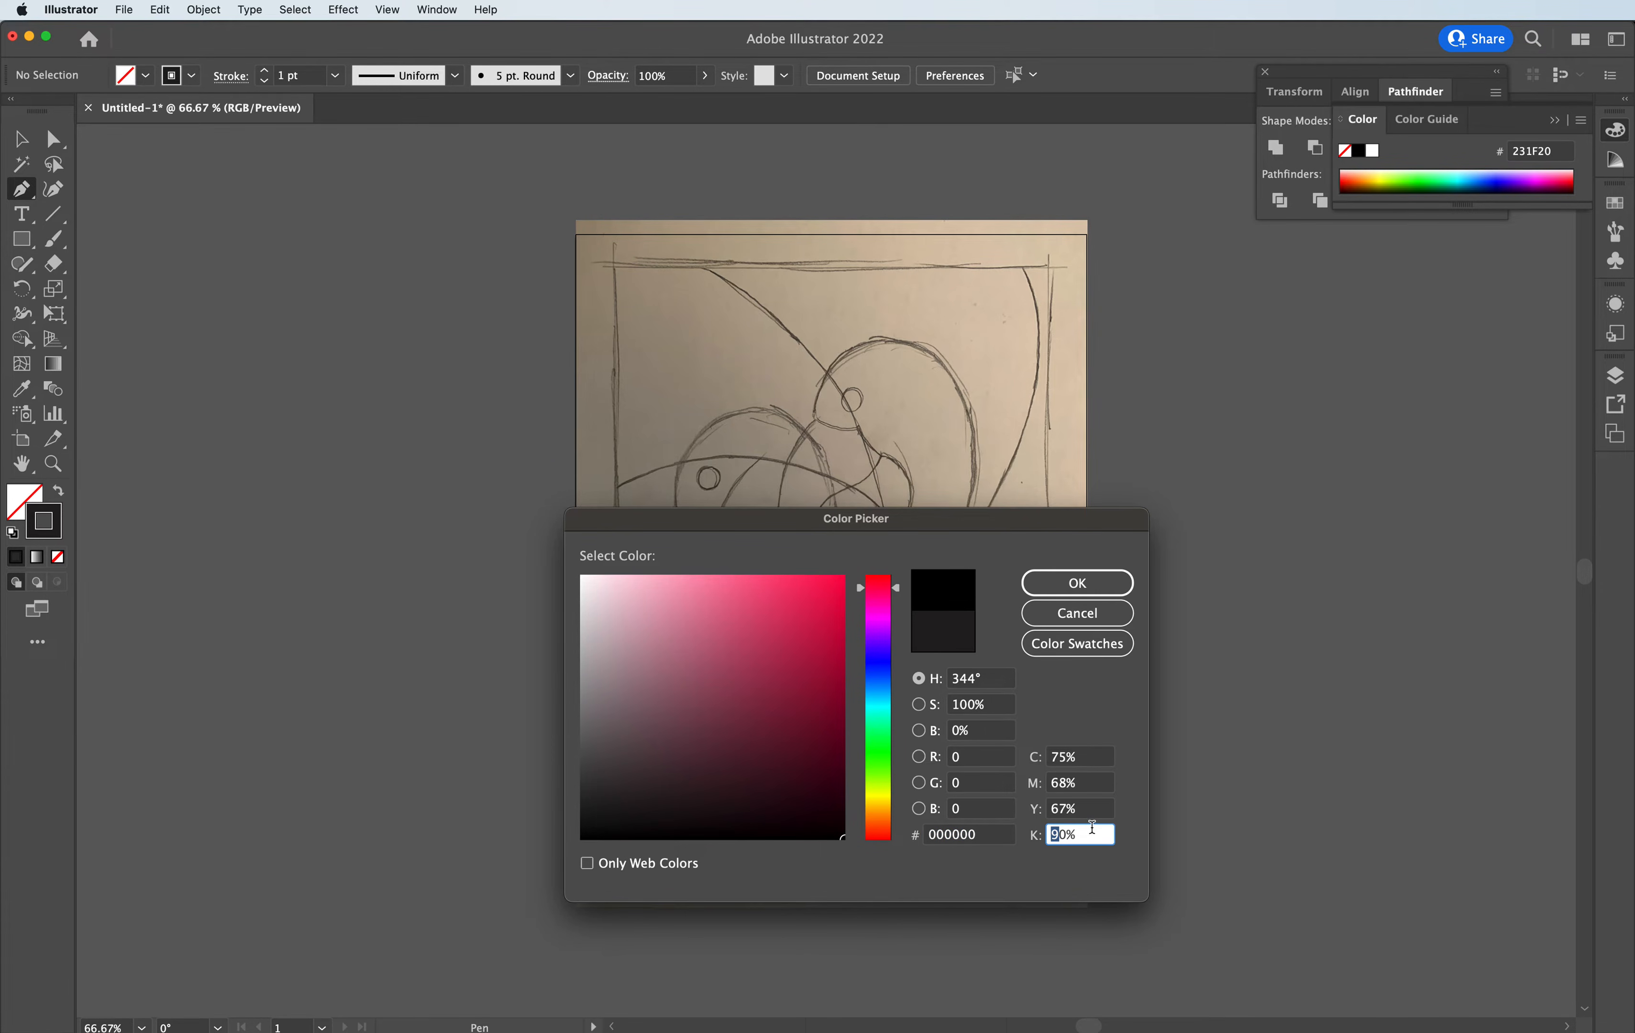
text(10)
click(1082, 587)
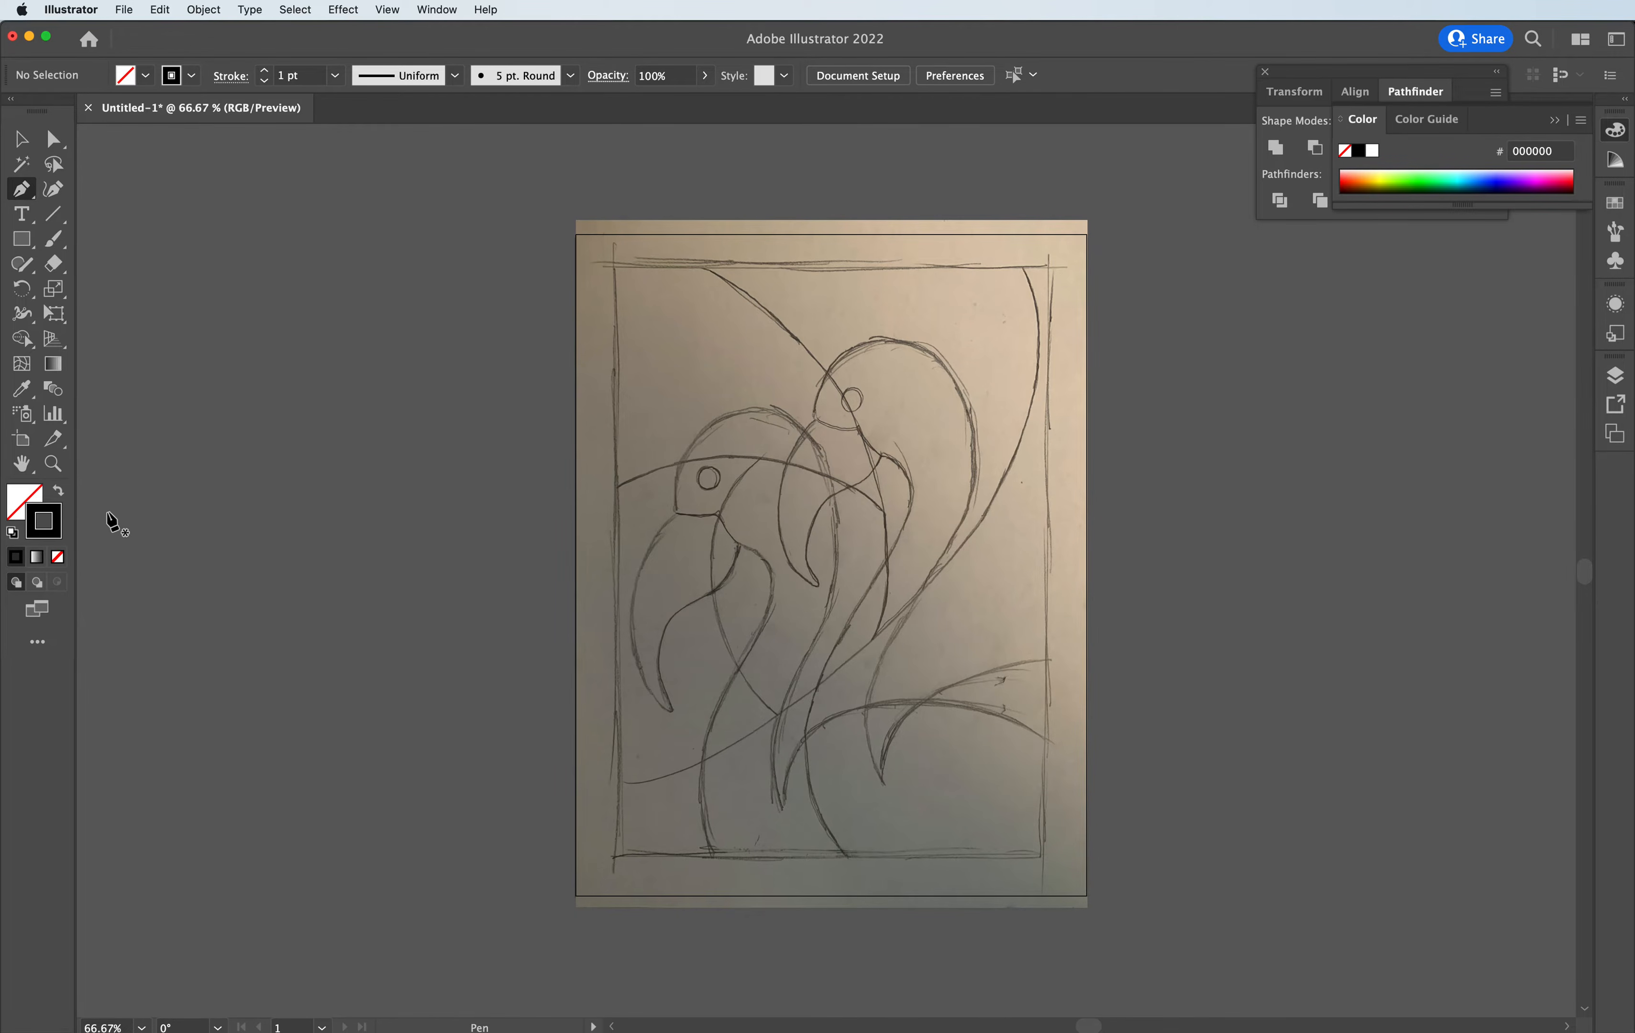
- Confirm black 000000 as the stroke colour and draw a rectangle over the sketch's outer border frame
double_click(43, 522)
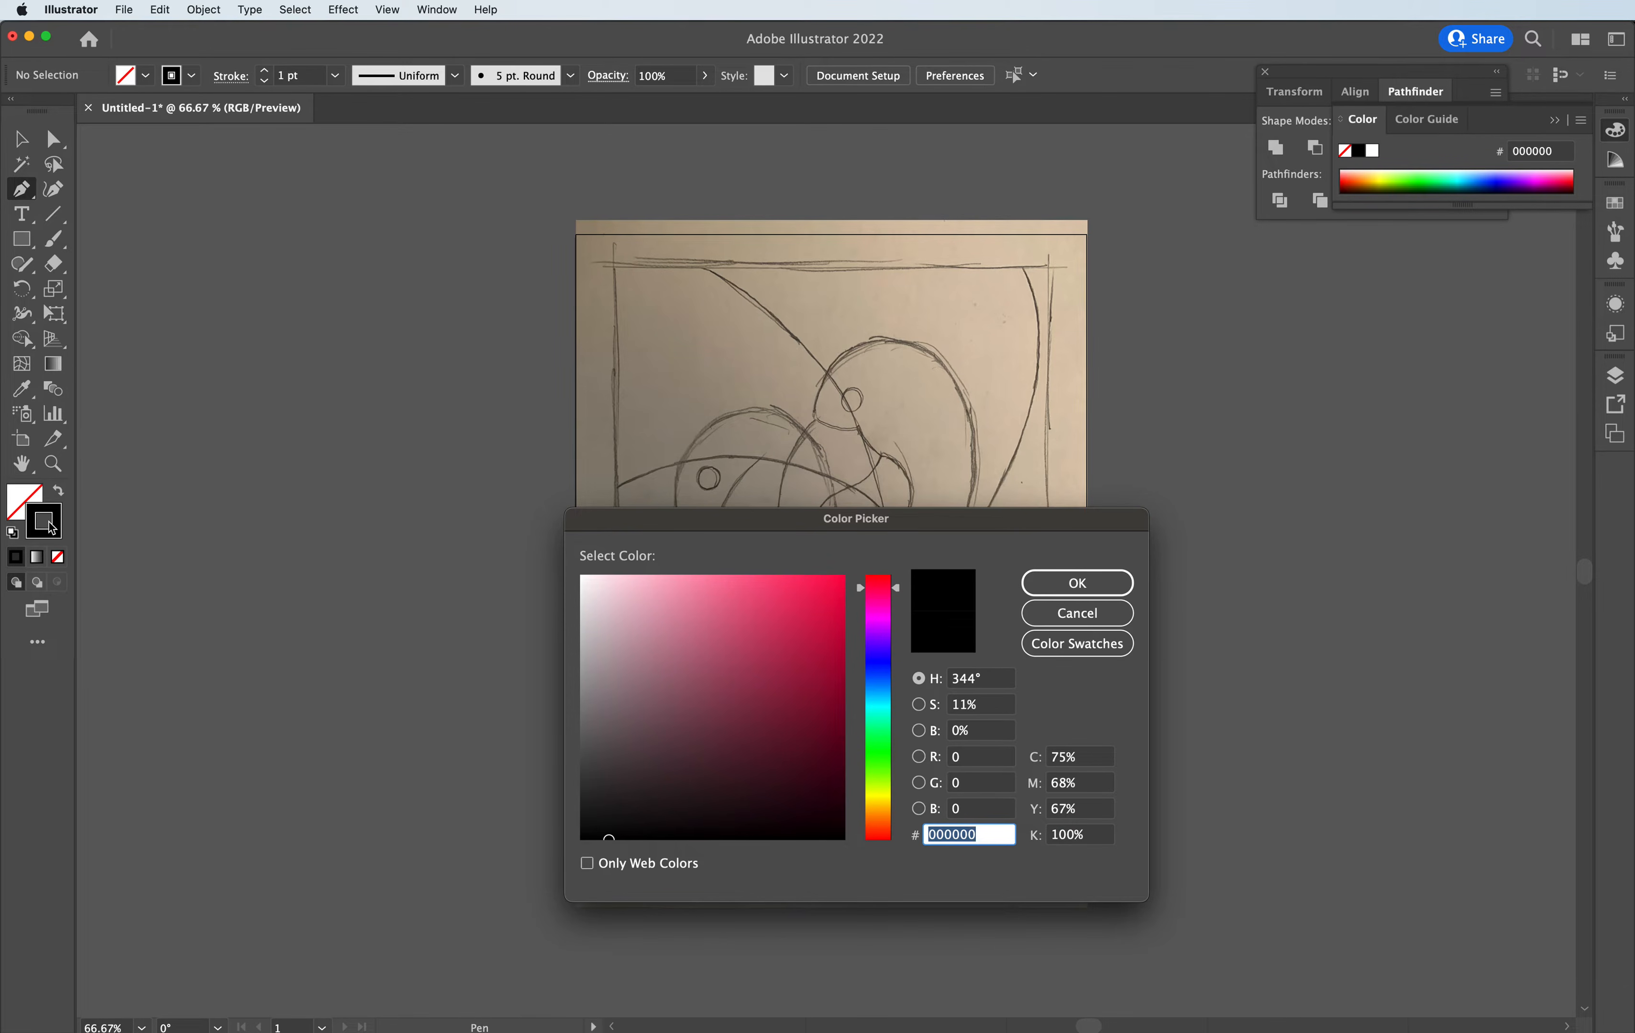
click(1045, 580)
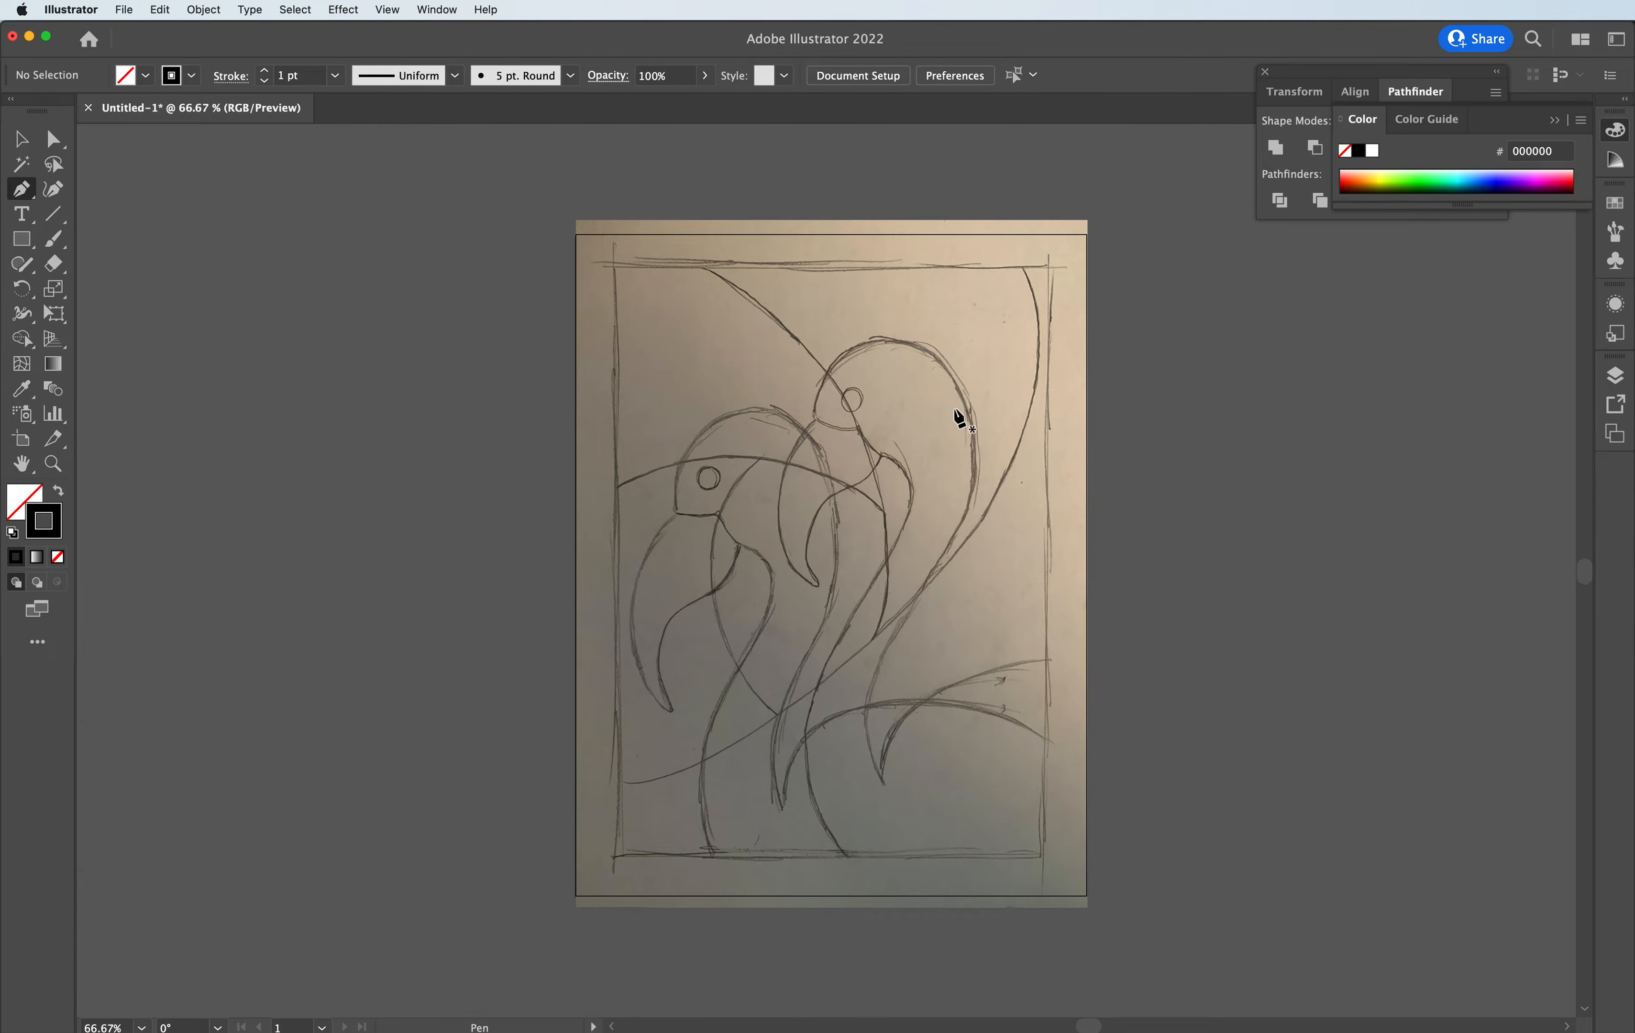
click(20, 241)
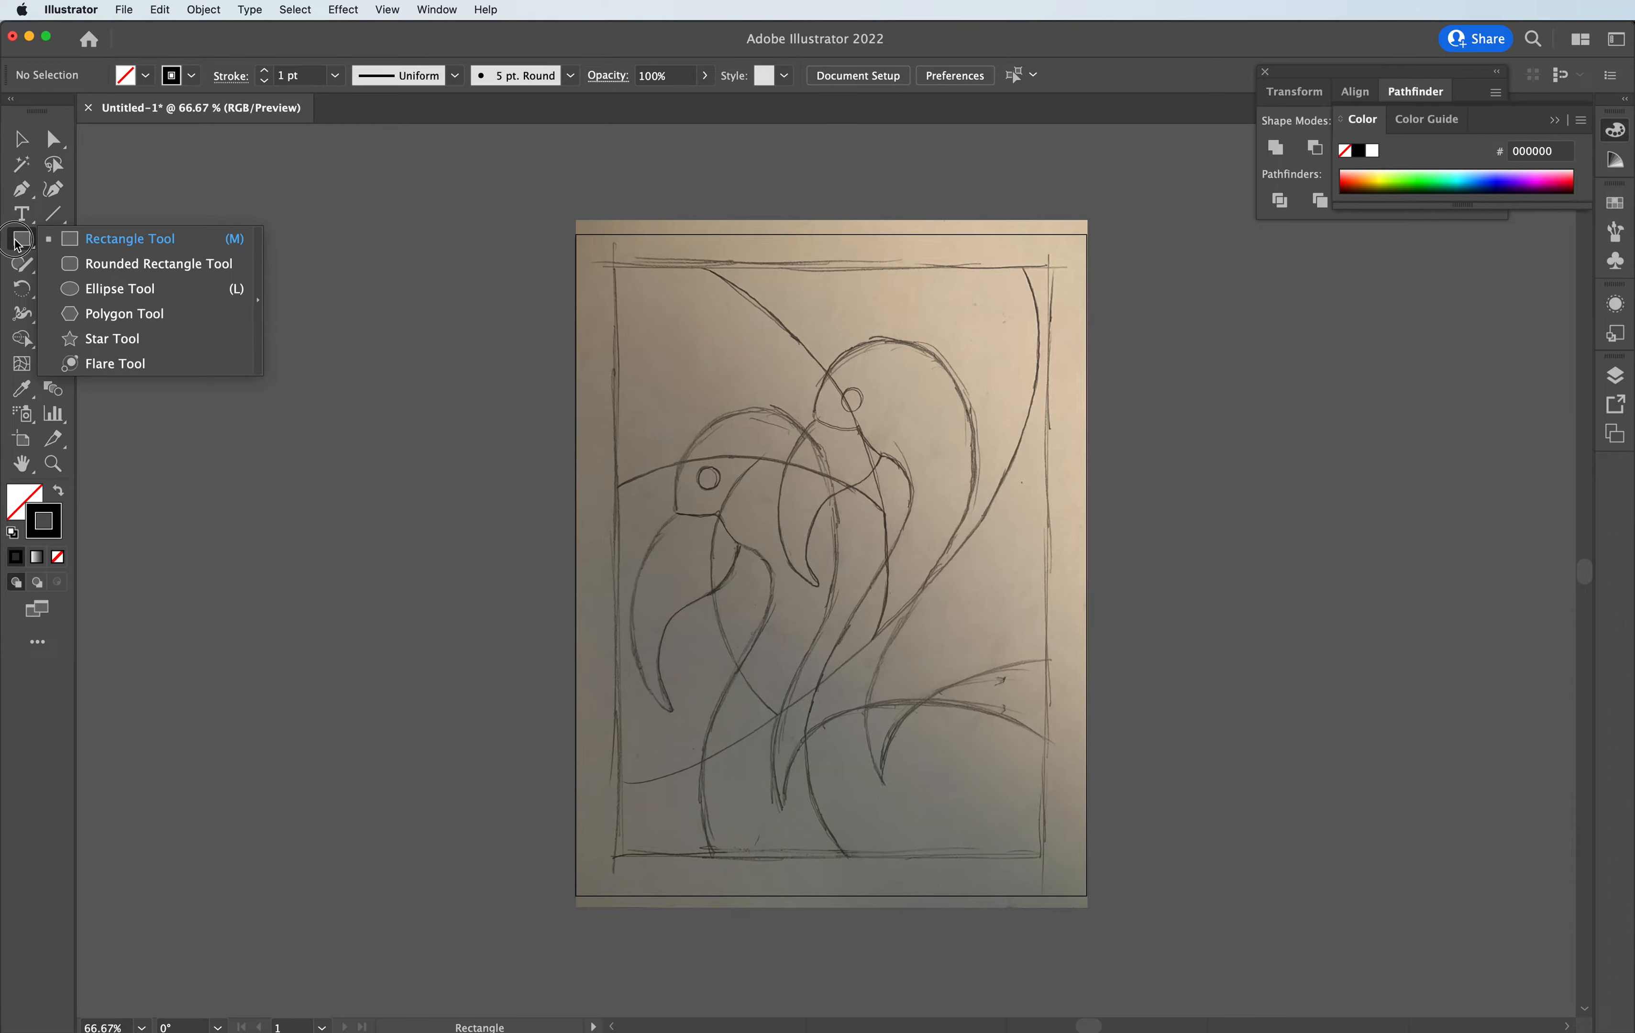
click(122, 238)
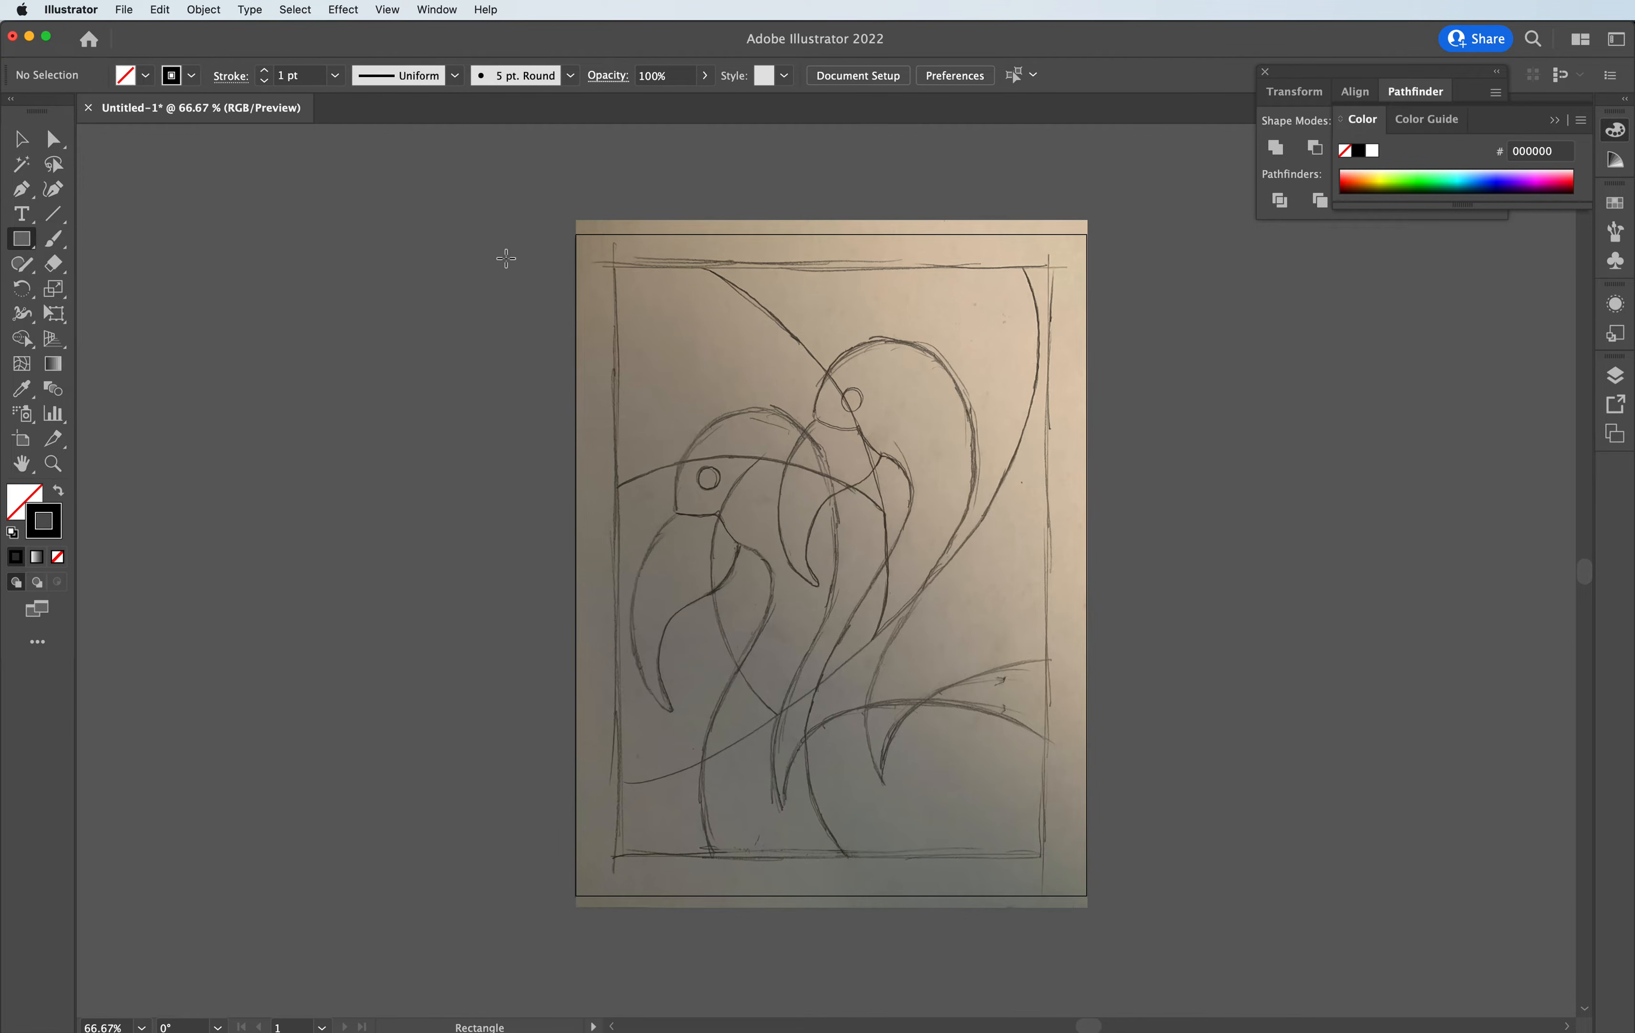
mouse_move(614, 263)
mouse_down()
mouse_move(816, 389)
mouse_move(888, 752)
mouse_move(1037, 883)
mouse_move(1043, 856)
mouse_up()
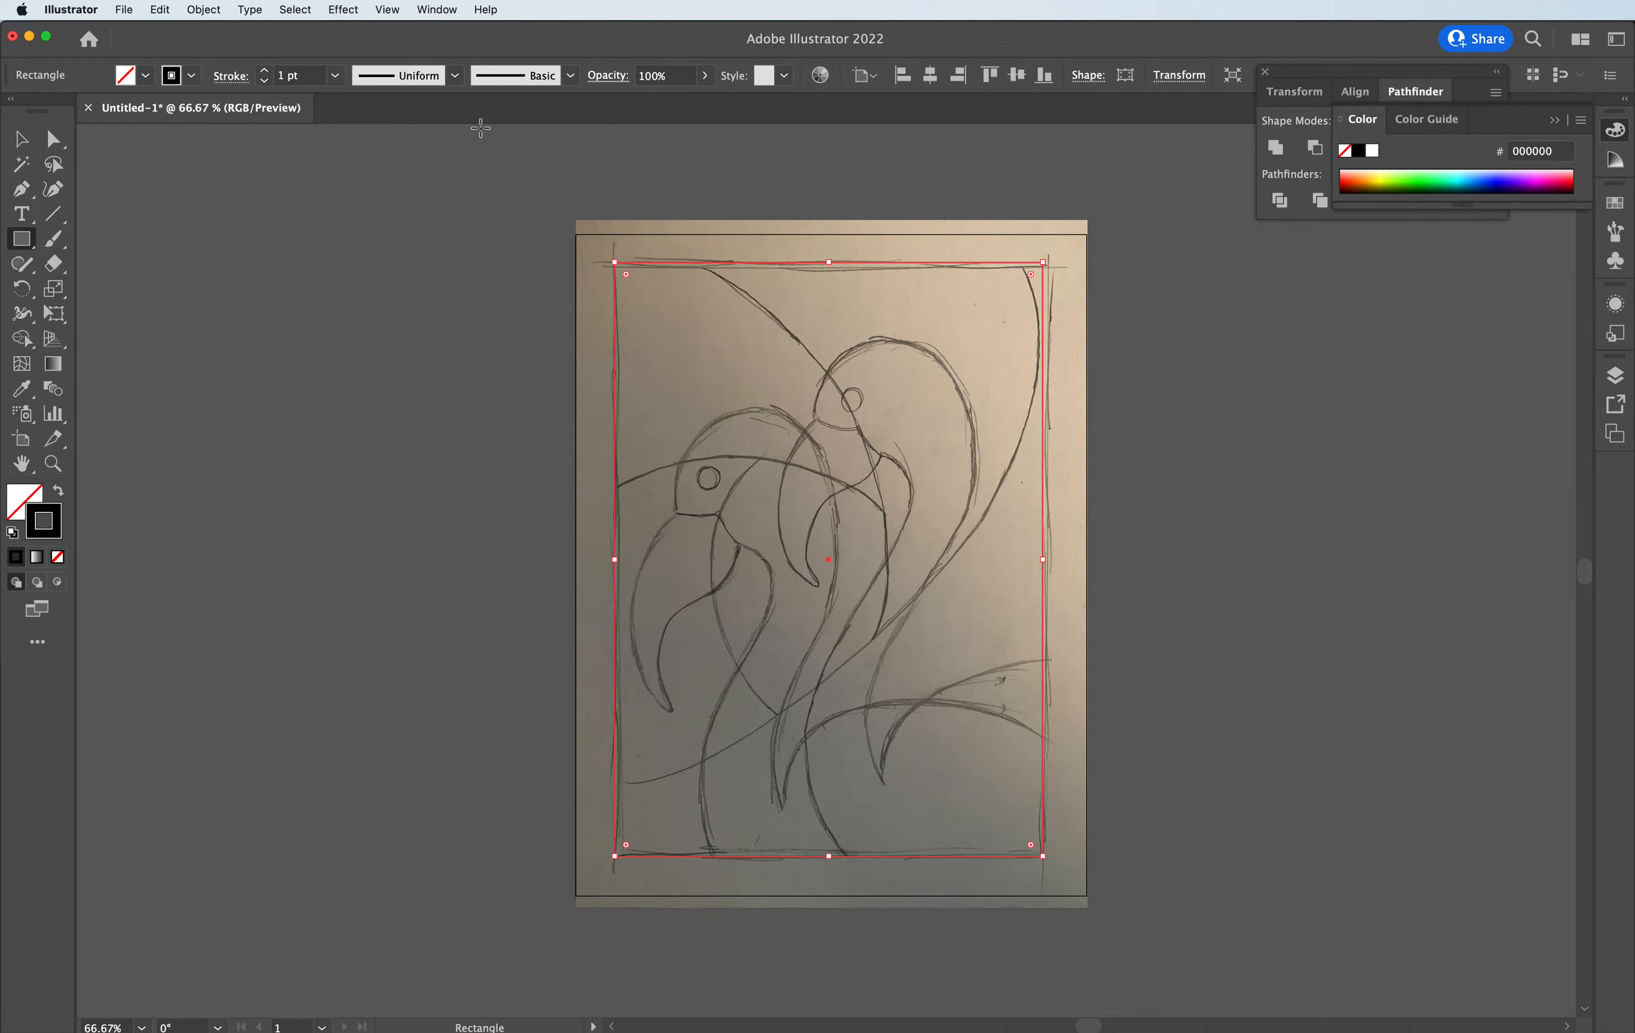
- Set the frame rectangle's stroke weight to 6 pt
click(265, 72)
click(265, 72)
click(266, 72)
click(265, 71)
click(266, 72)
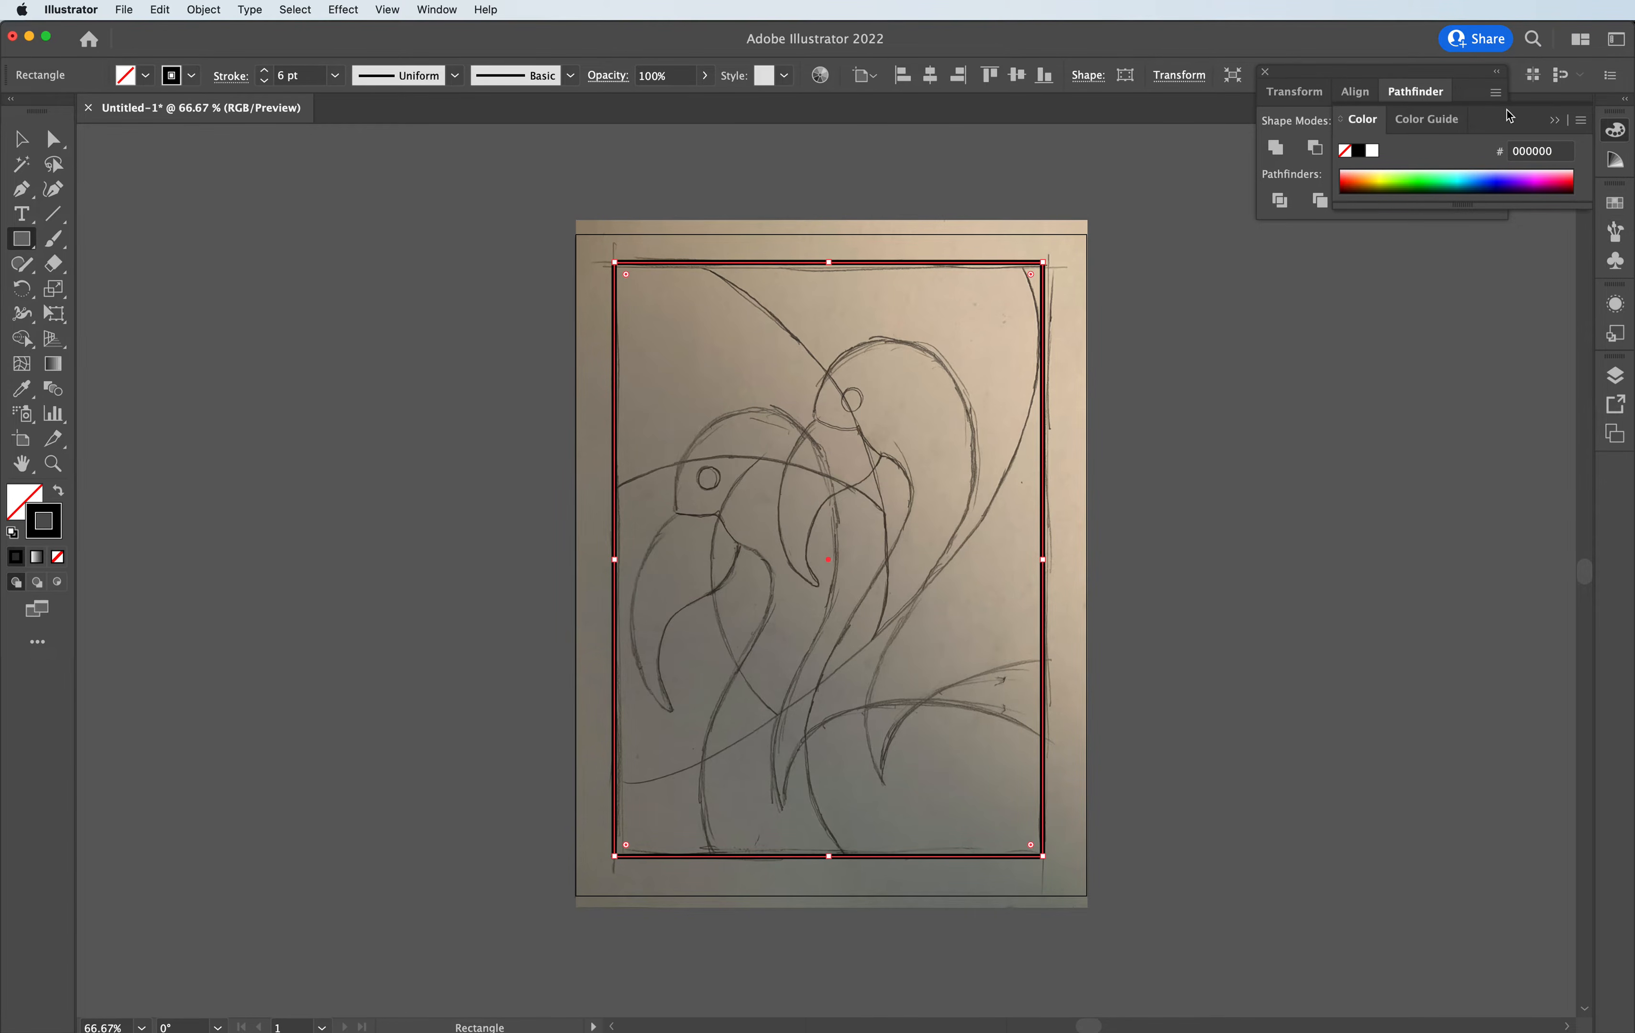
- Collapse the colour settings, place the Stroke settings beside the artboard and set the frame's stroke weight to 5 pt
click(1554, 120)
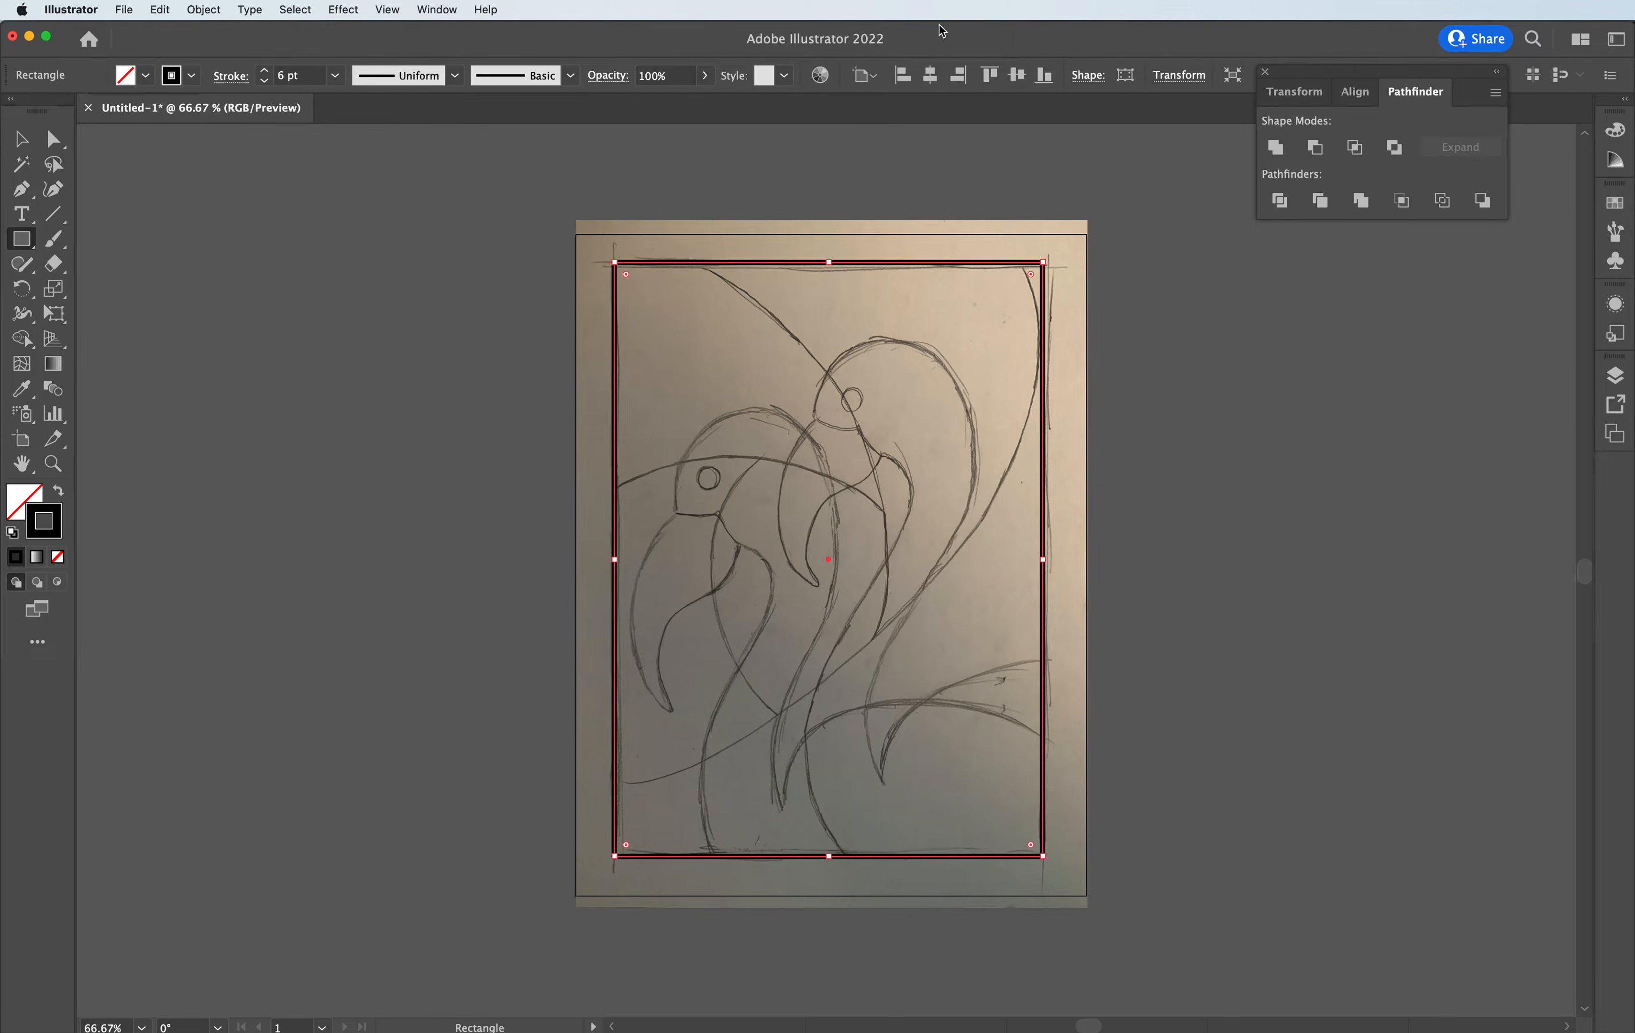
click(436, 9)
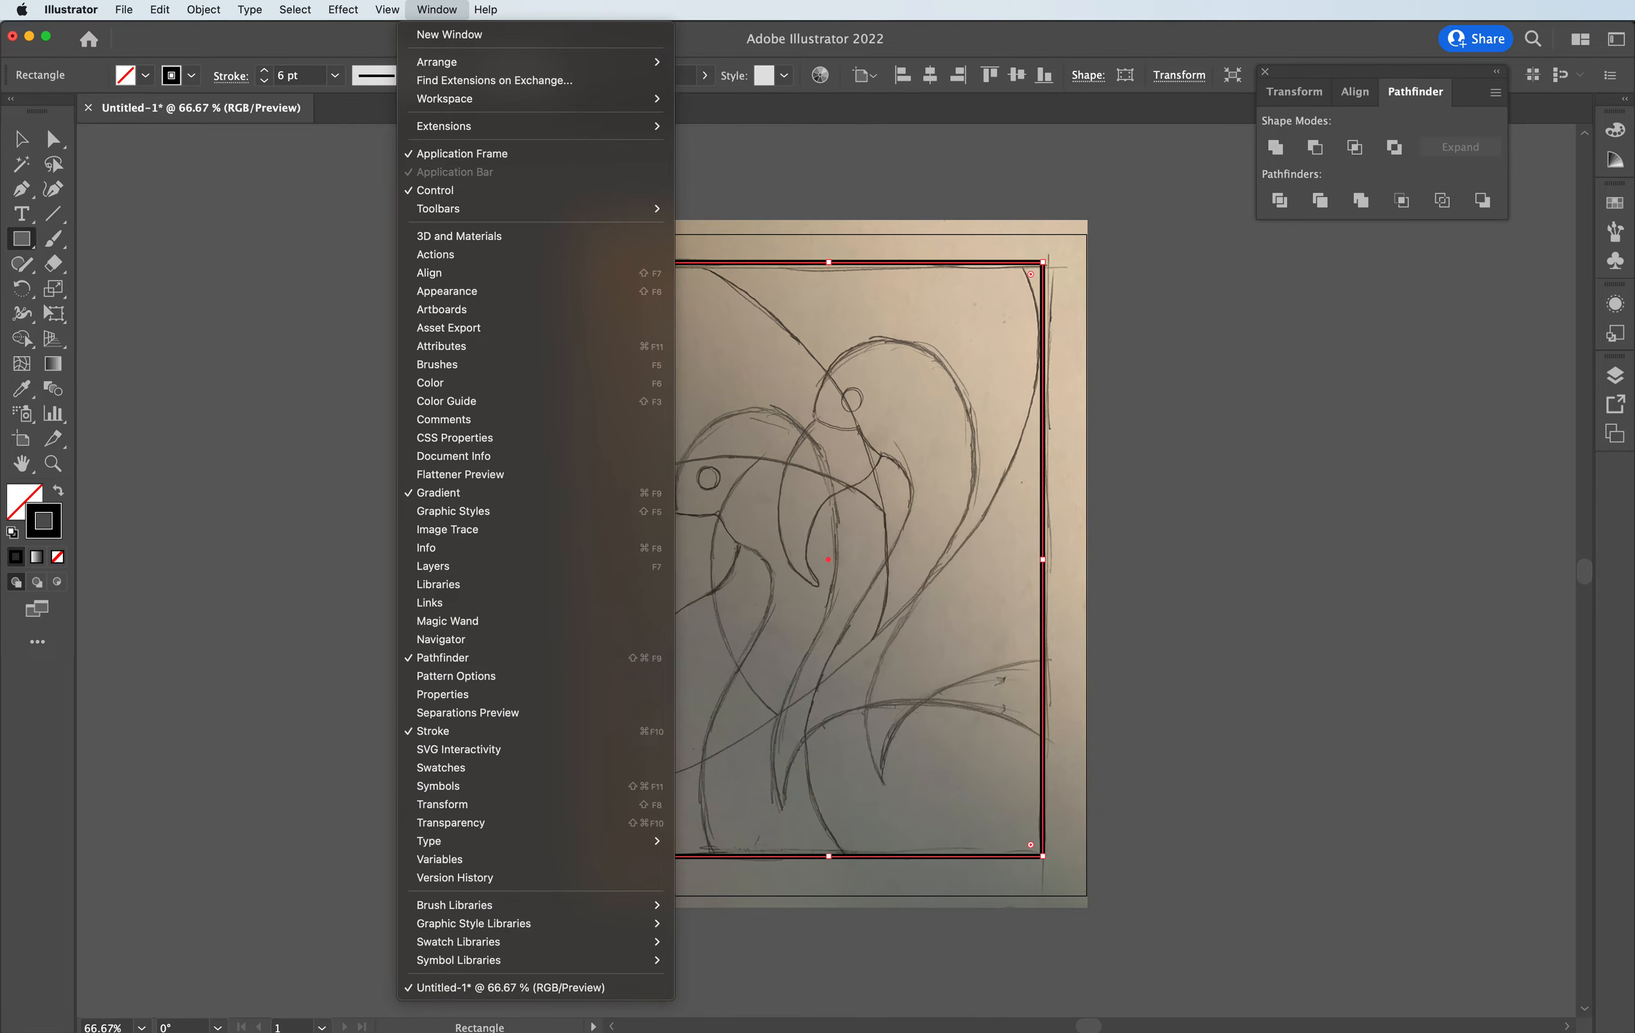
click(1510, 493)
mouse_move(1634, 540)
mouse_down()
mouse_move(1355, 397)
mouse_move(1358, 228)
mouse_up()
click(1345, 287)
click(1344, 287)
click(1343, 277)
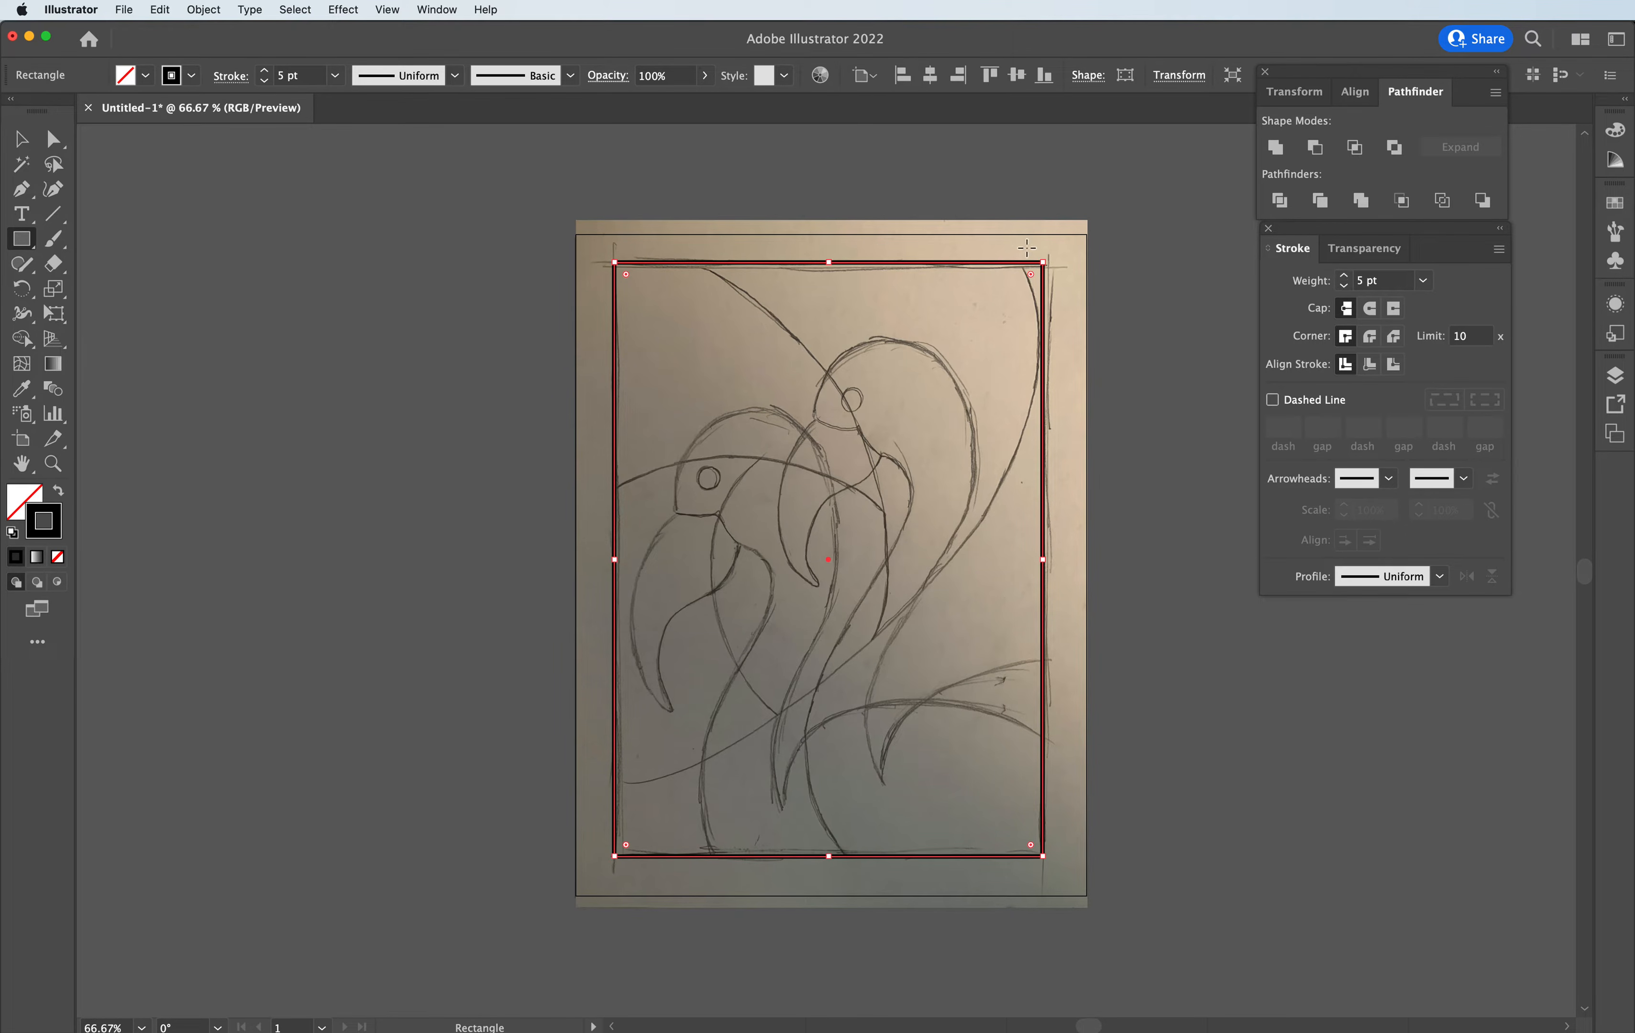
key(v)
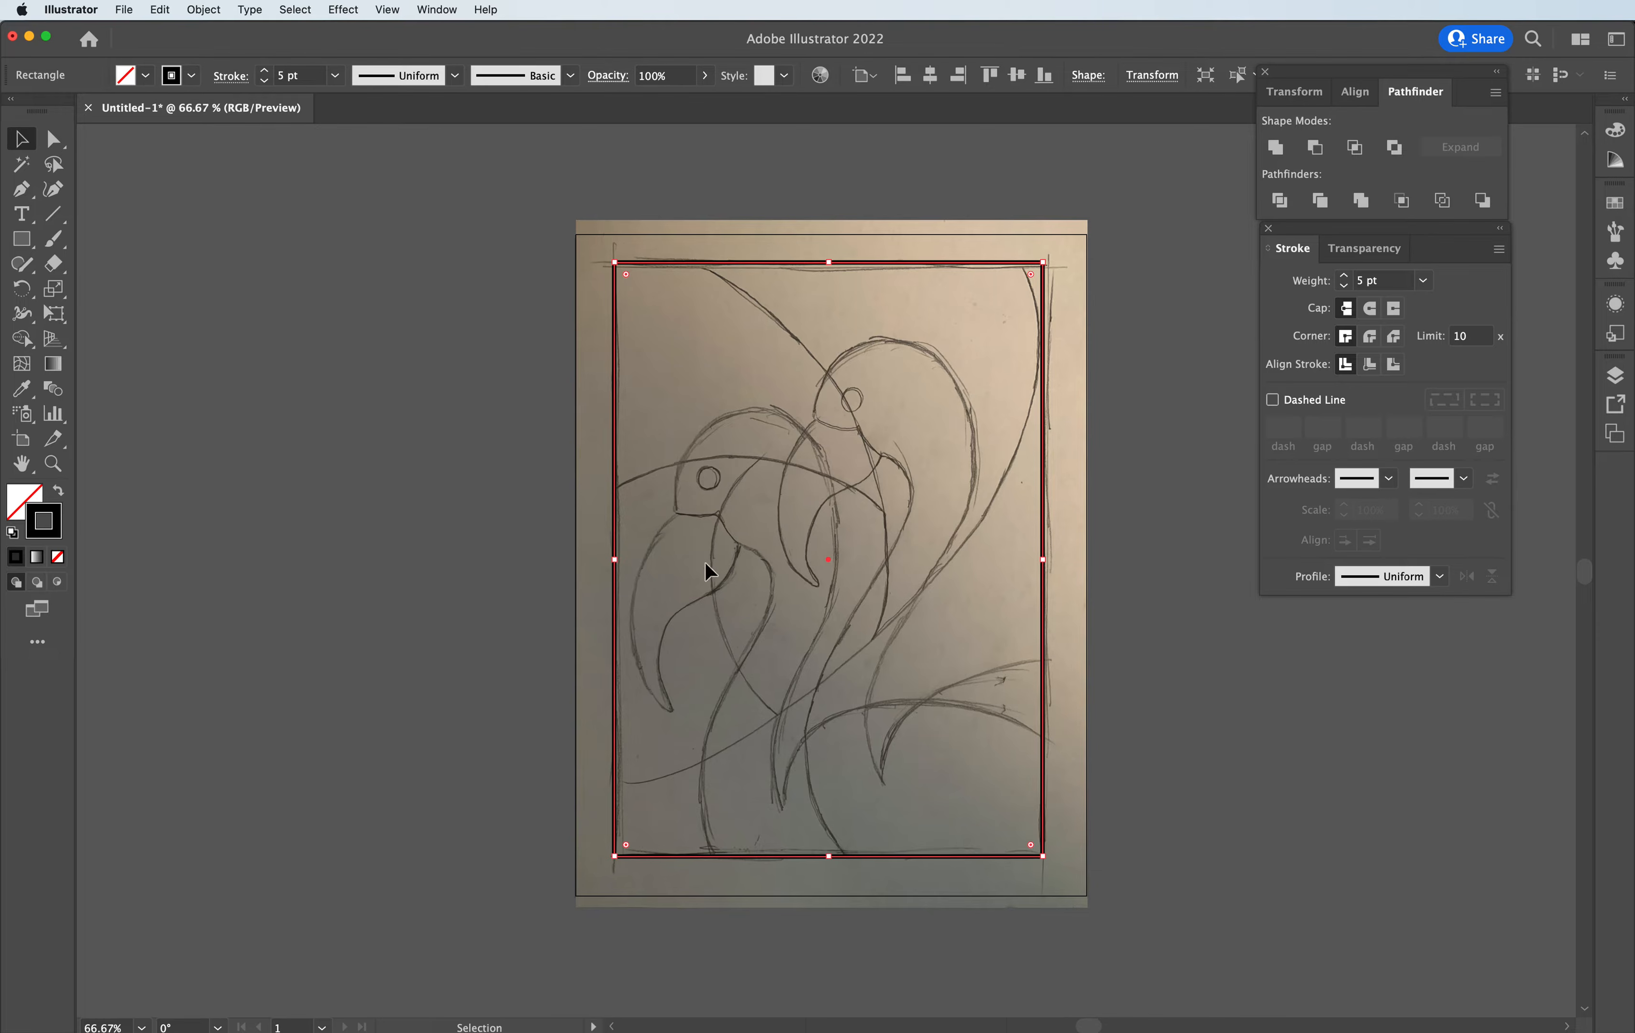
- Trace the arc crossing the front flamingo's head with the Pen tool, starting just outside the frame's left edge
click(21, 188)
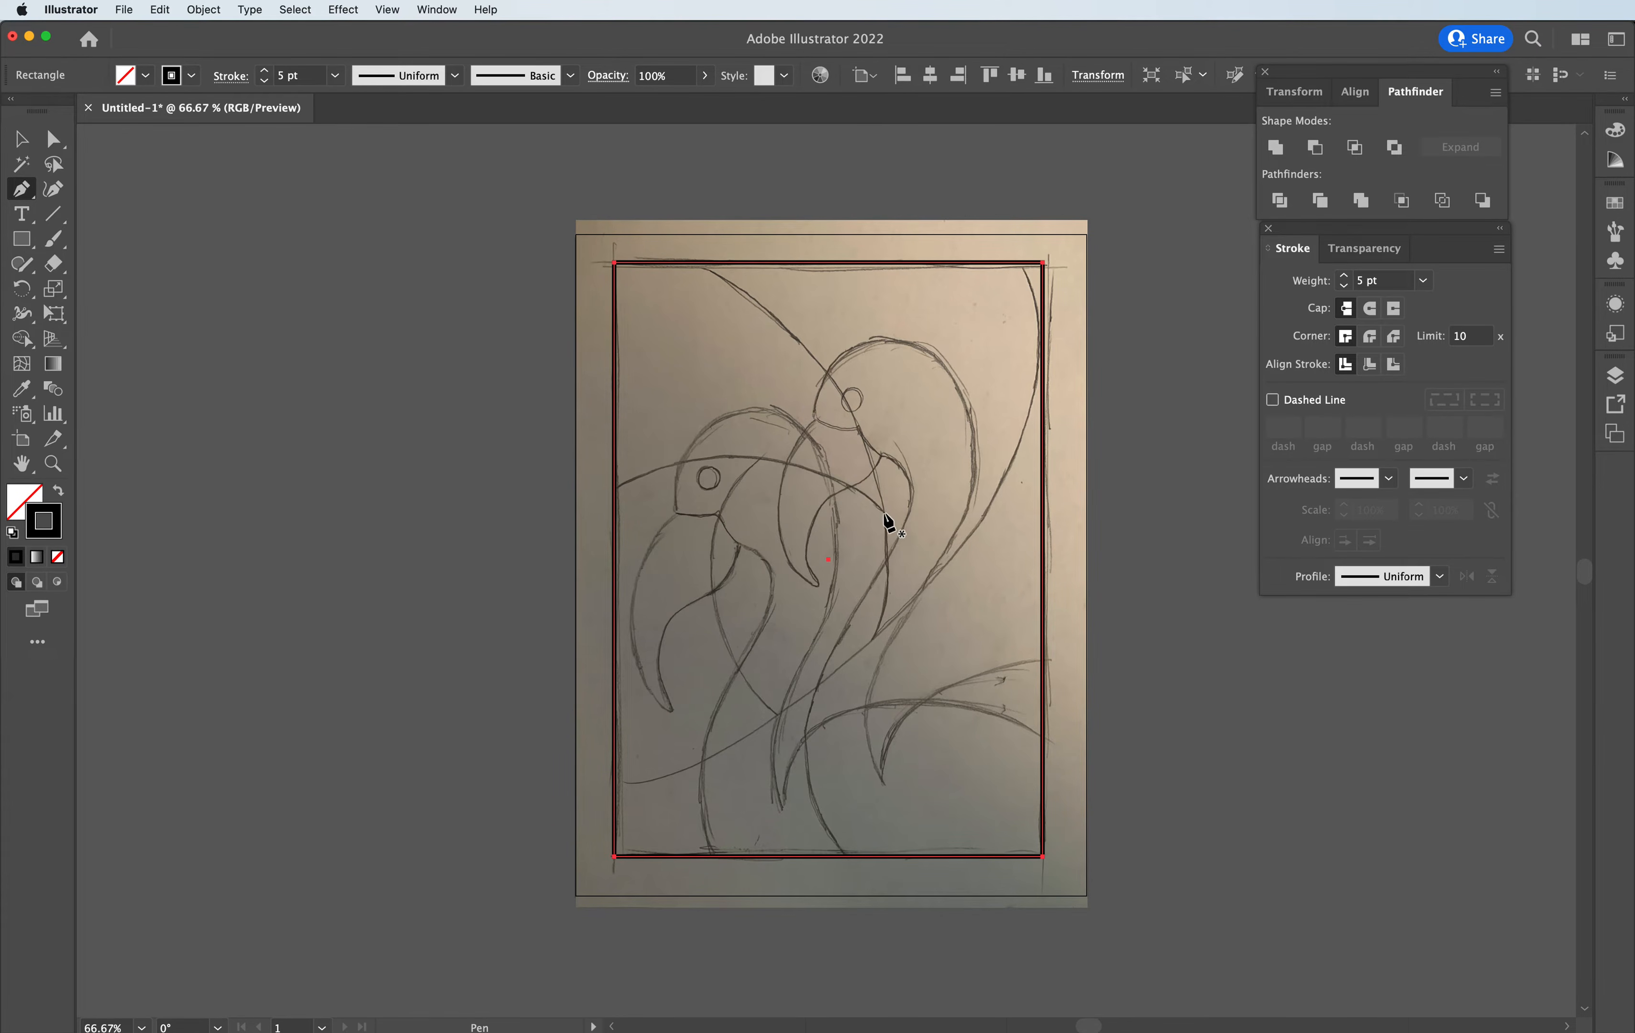
click(606, 493)
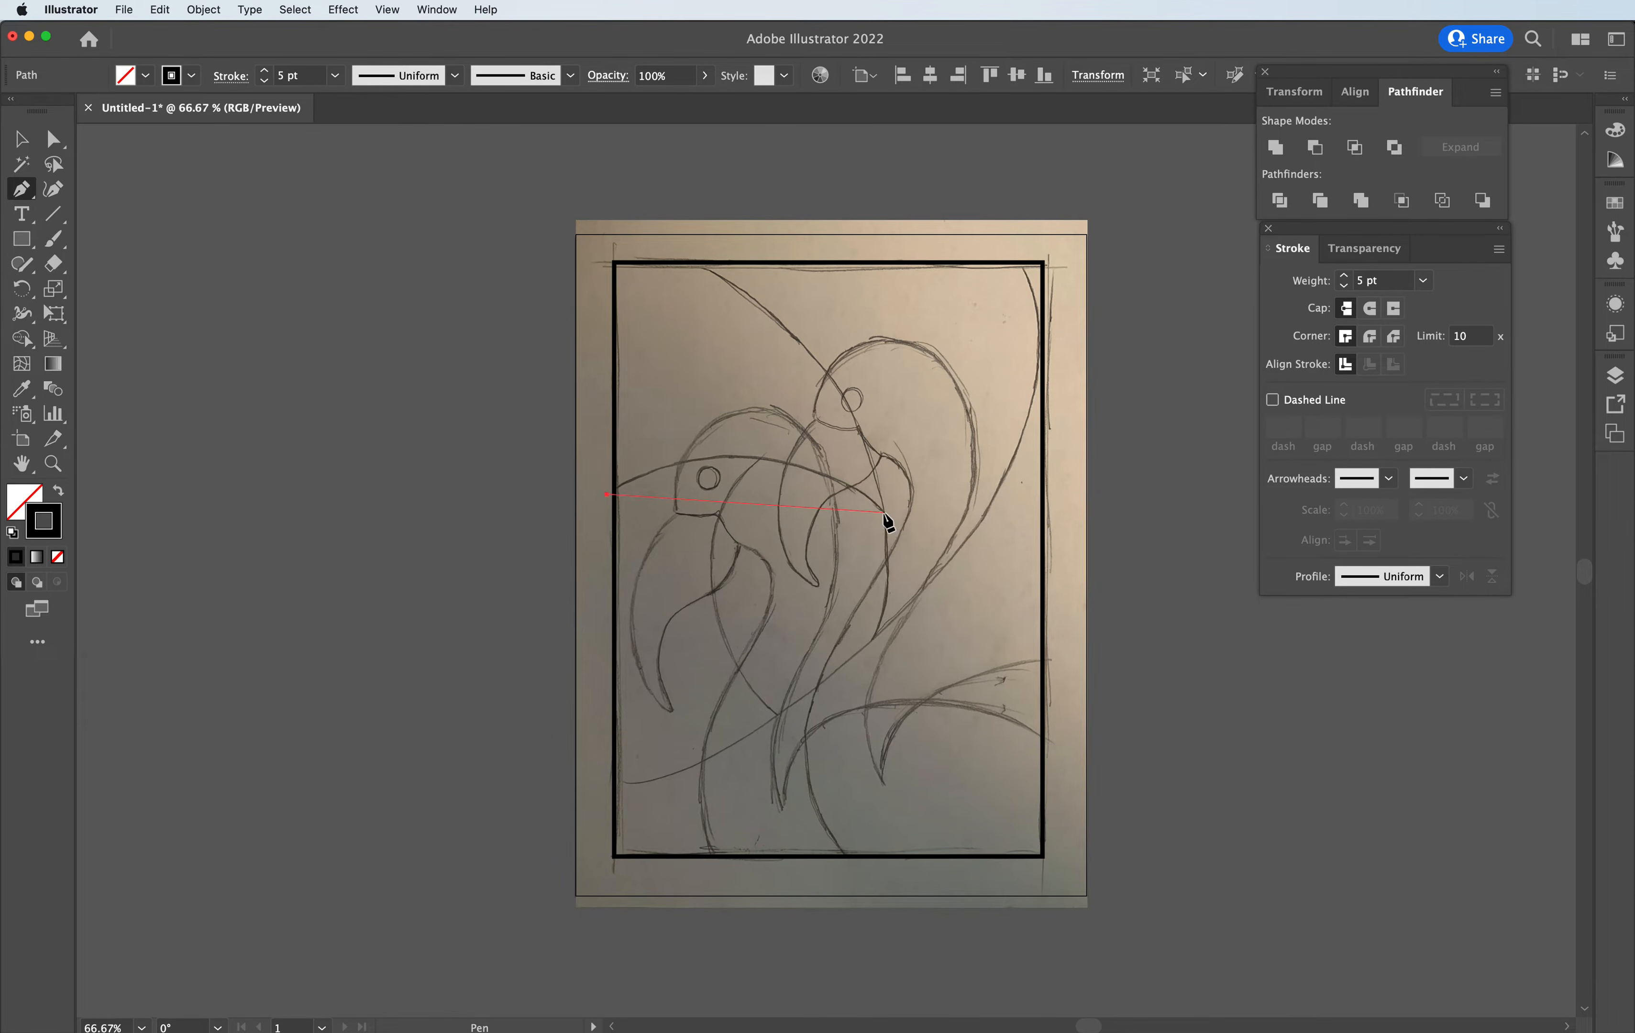
drag(1025, 609, 1019, 625)
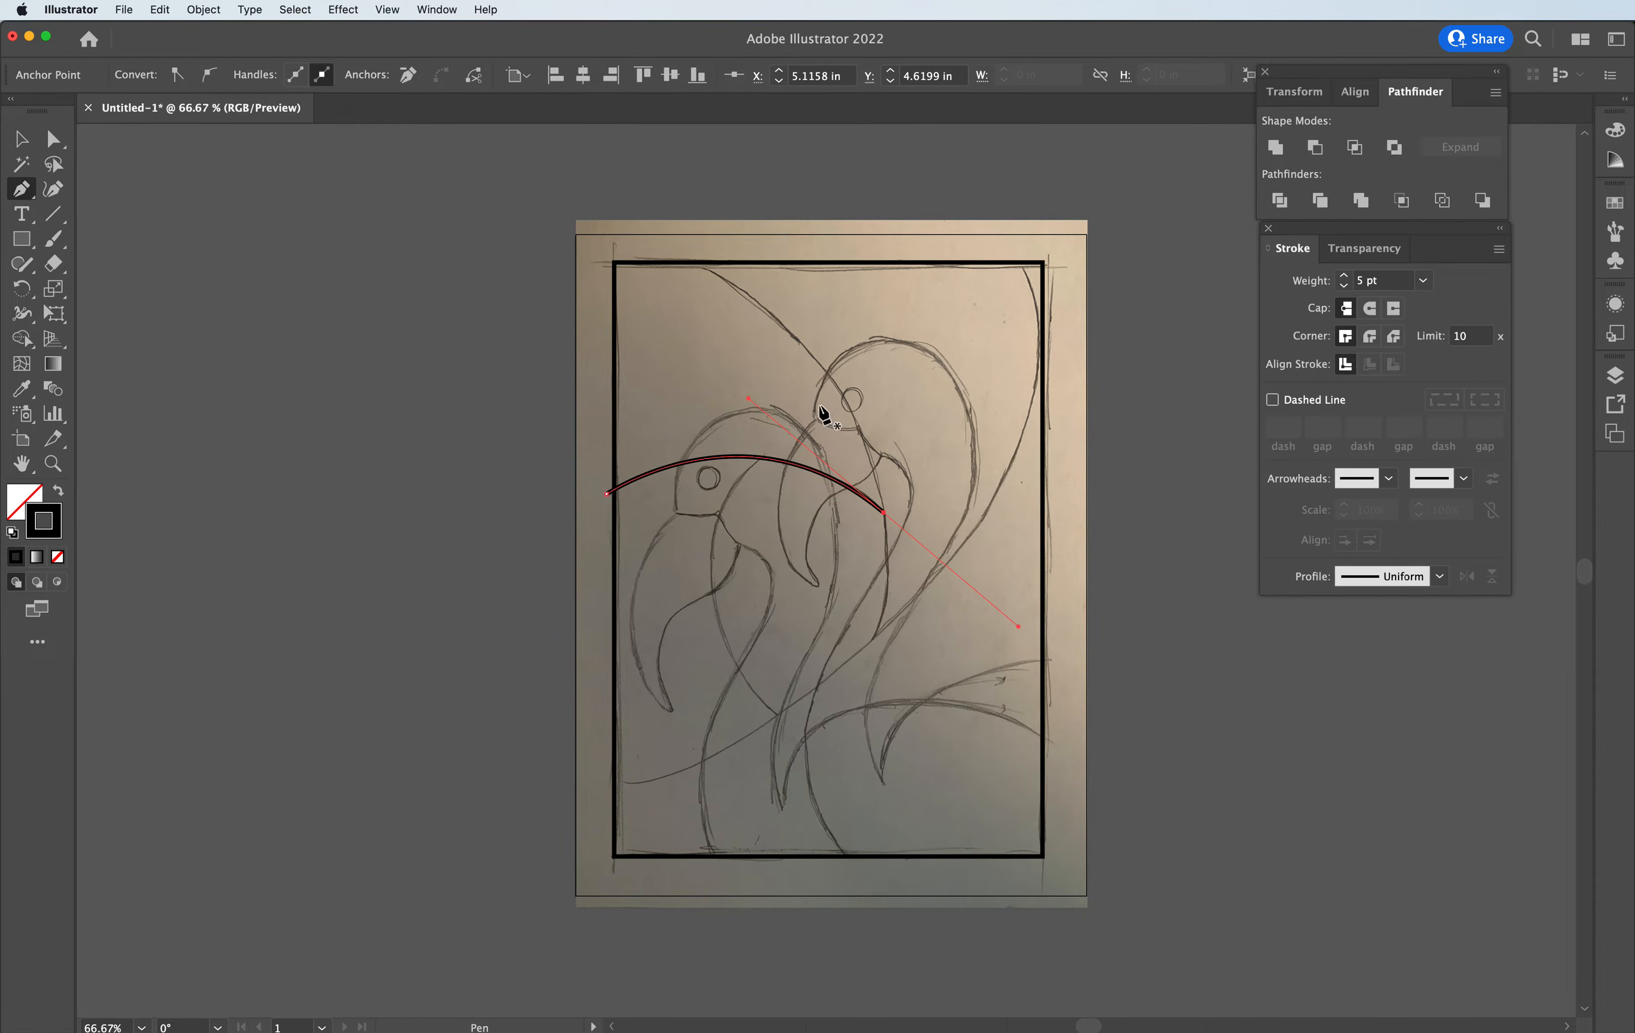
- Trace the curve from above the frame's top edge through the back flamingo's head down to the long diagonal line, and end the path
click(675, 254)
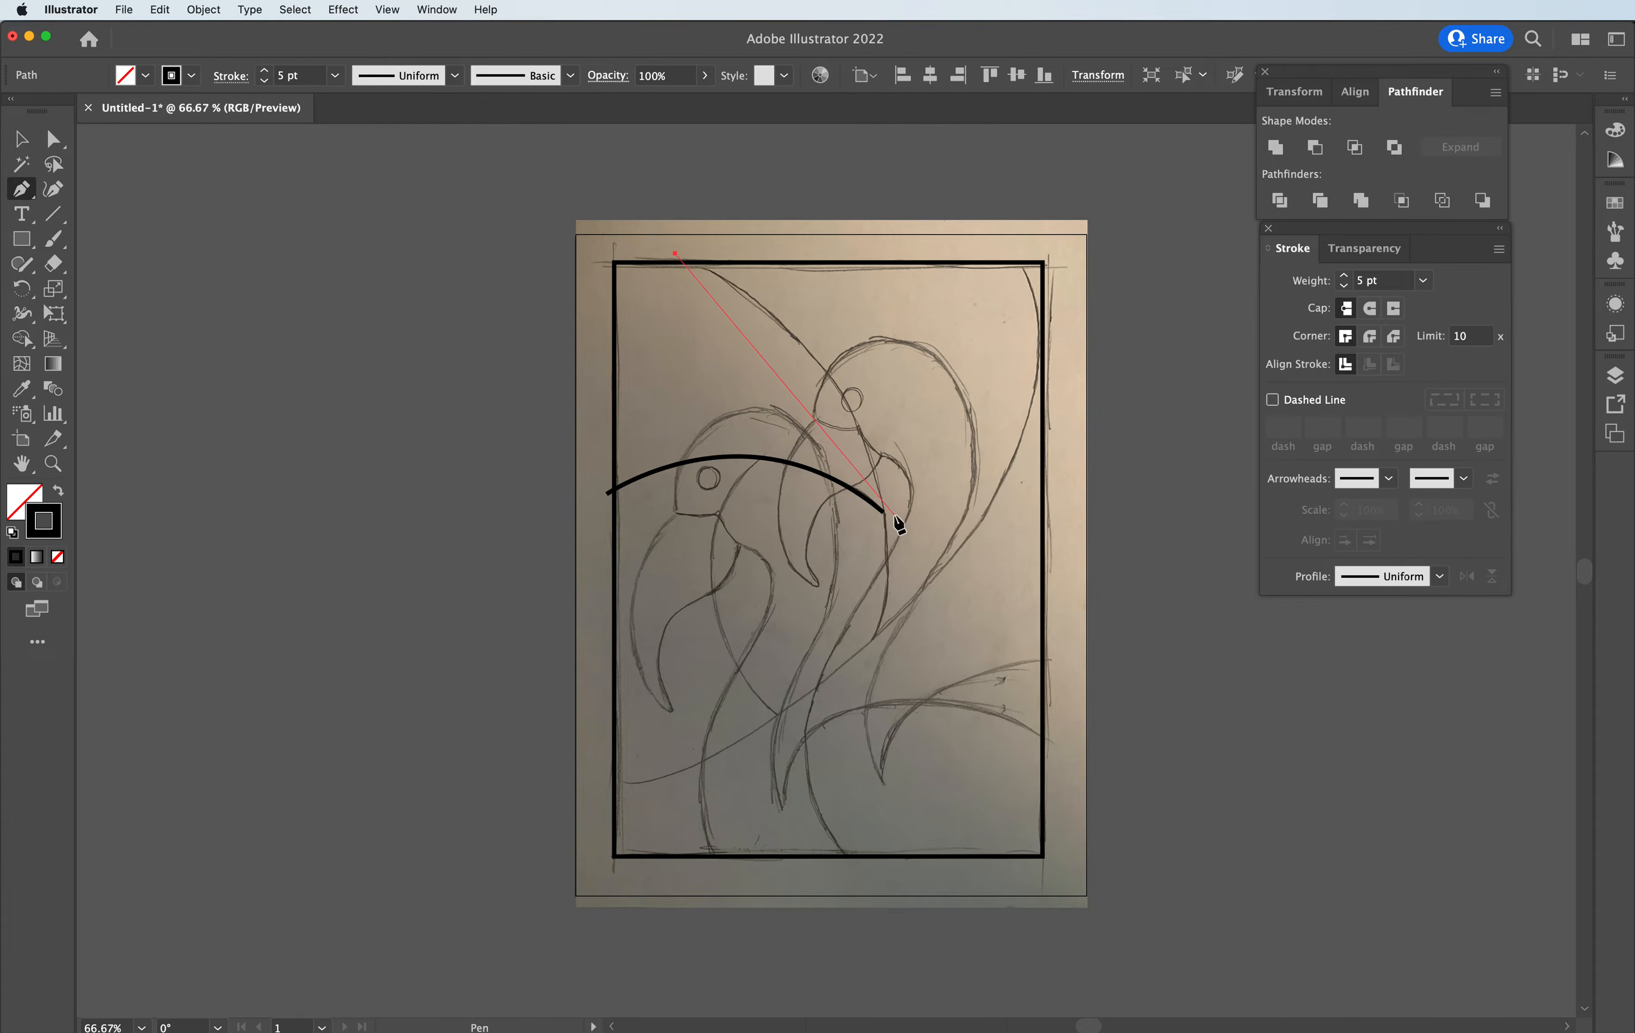
drag(873, 635, 803, 885)
drag(806, 878, 803, 879)
drag(805, 875, 805, 875)
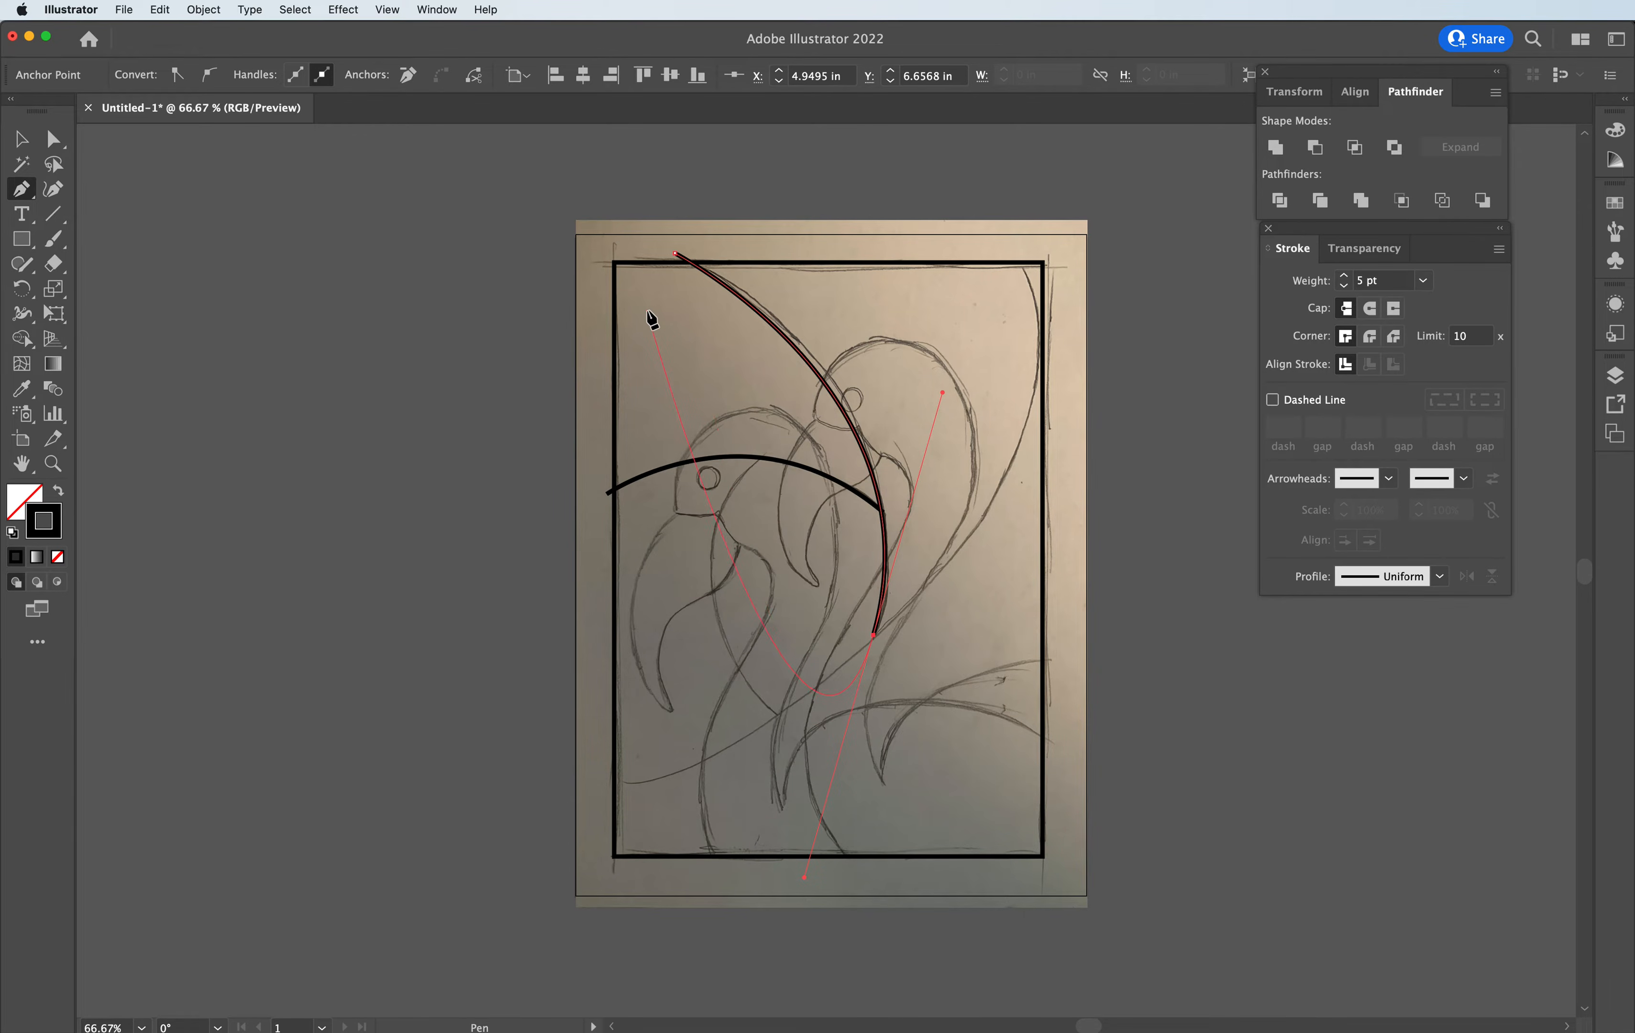
key(Escape)
- Trace the long sweeping curve from the frame's lower left edge up past its top right corner, then end and deselect the path
scroll(978, 358, down, 5)
scroll(971, 359, up, 5)
key(super)
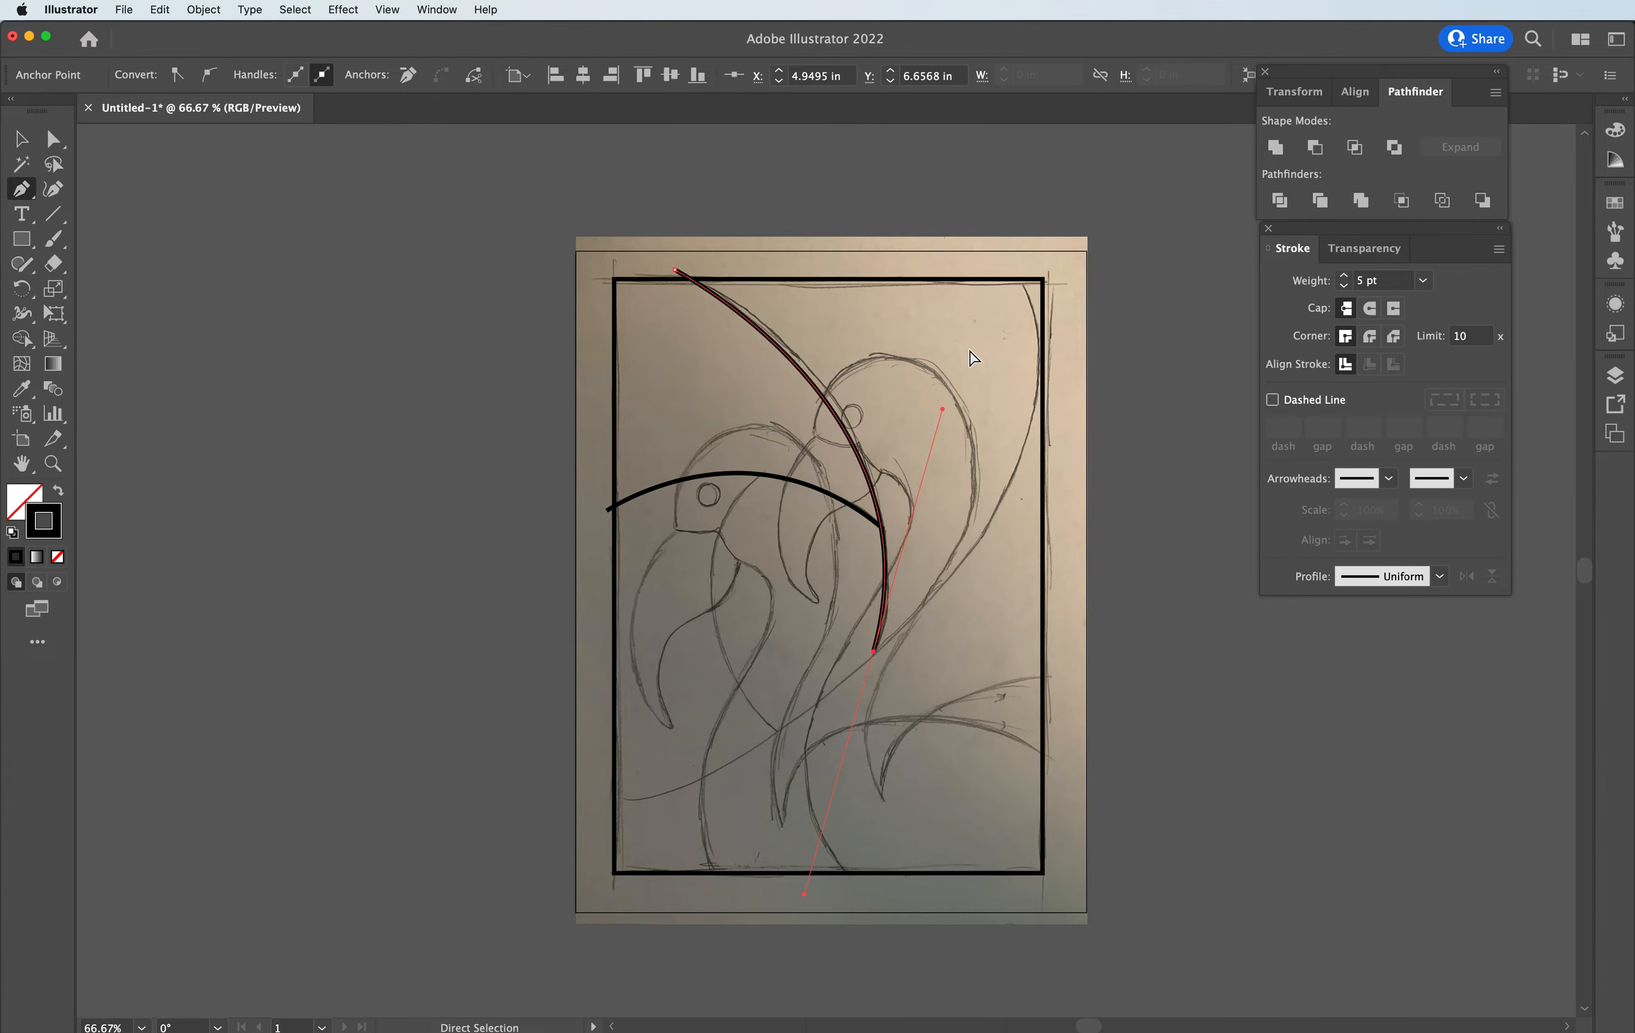
key(super+minus)
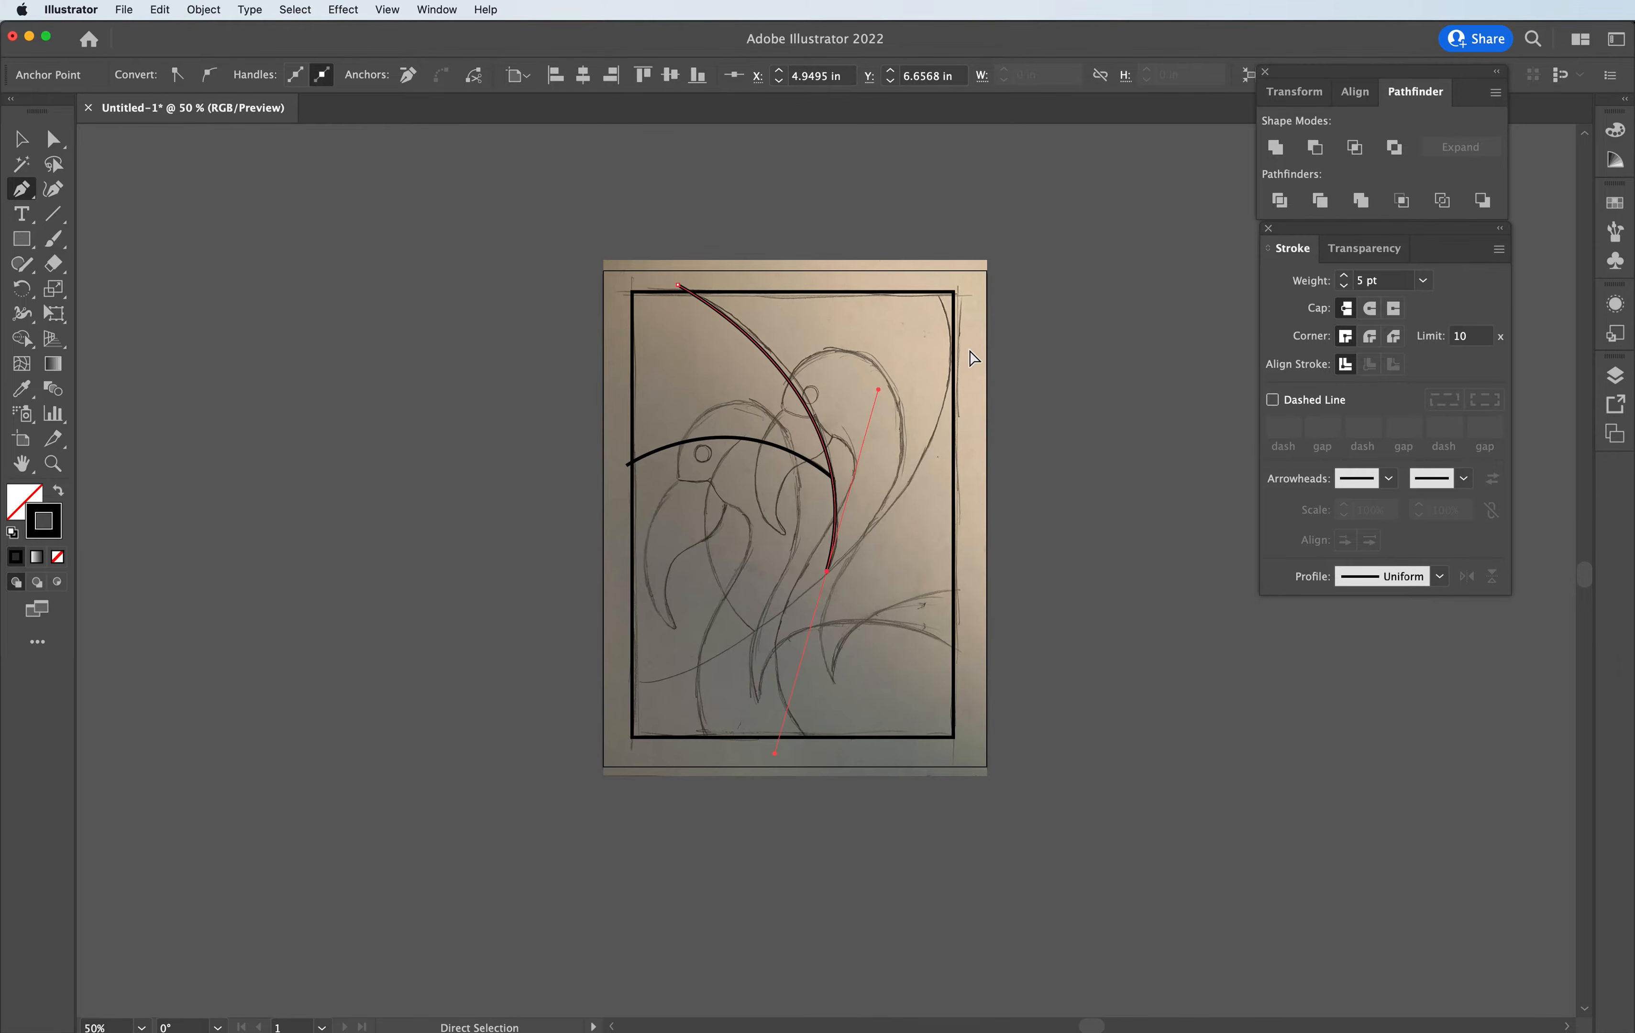
key(super+plus)
key(super+minus)
scroll(1004, 403, up, 2)
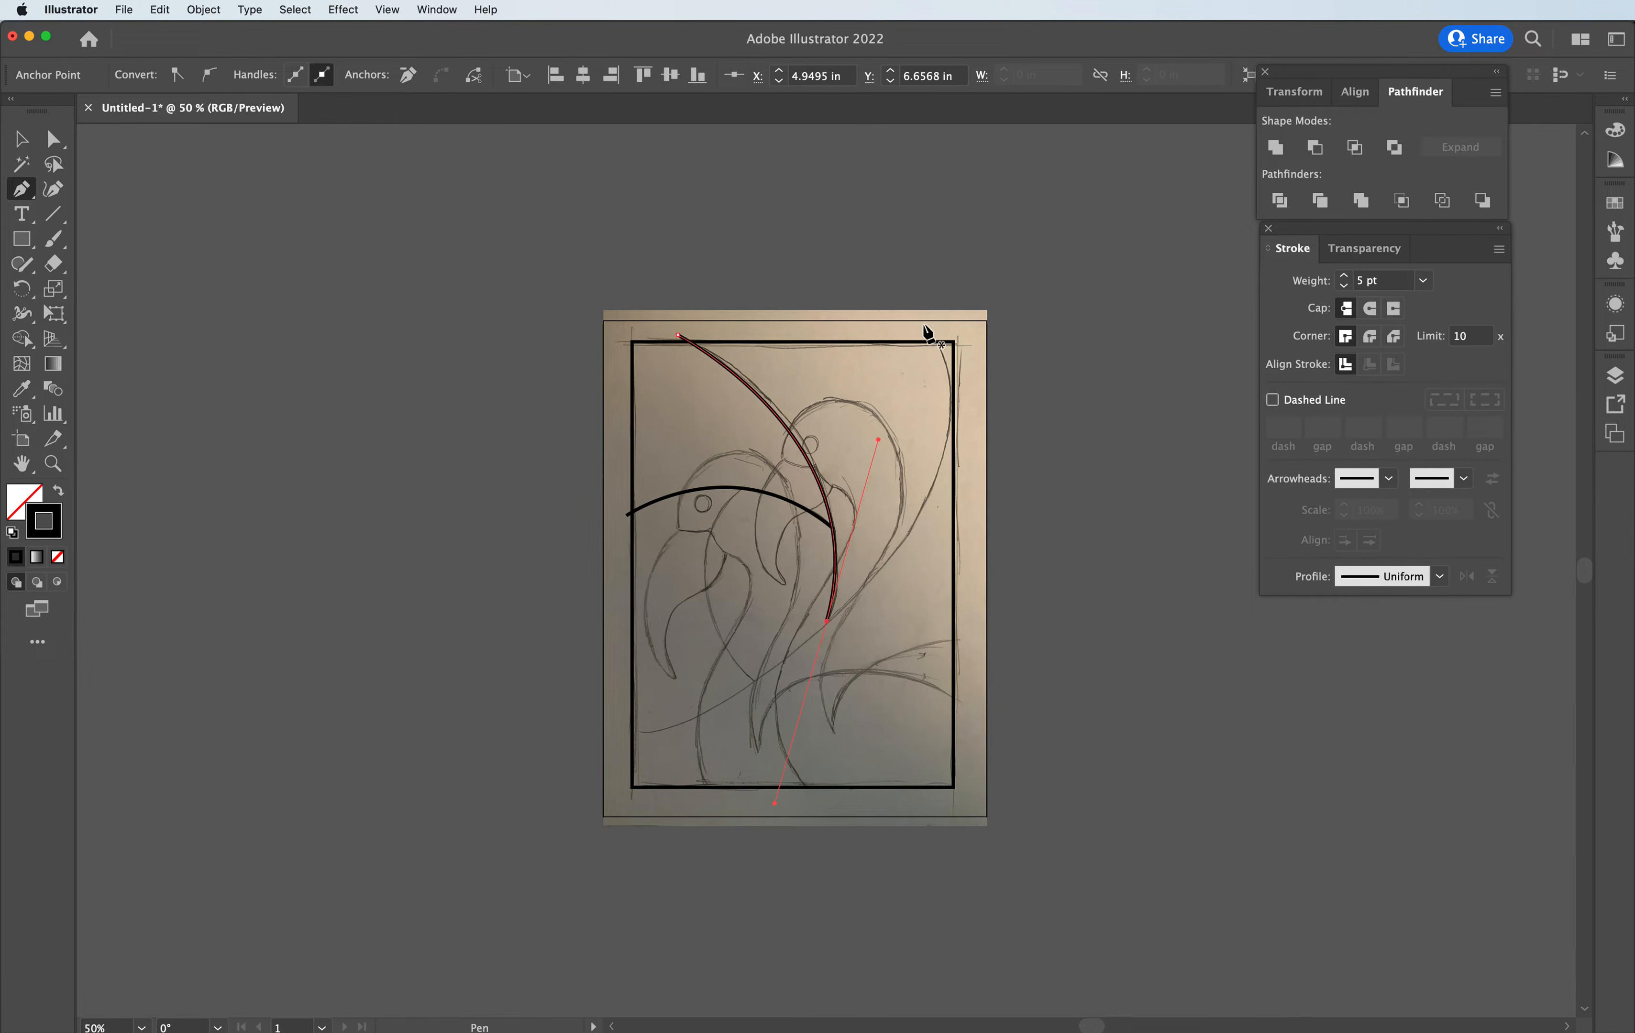
click(622, 730)
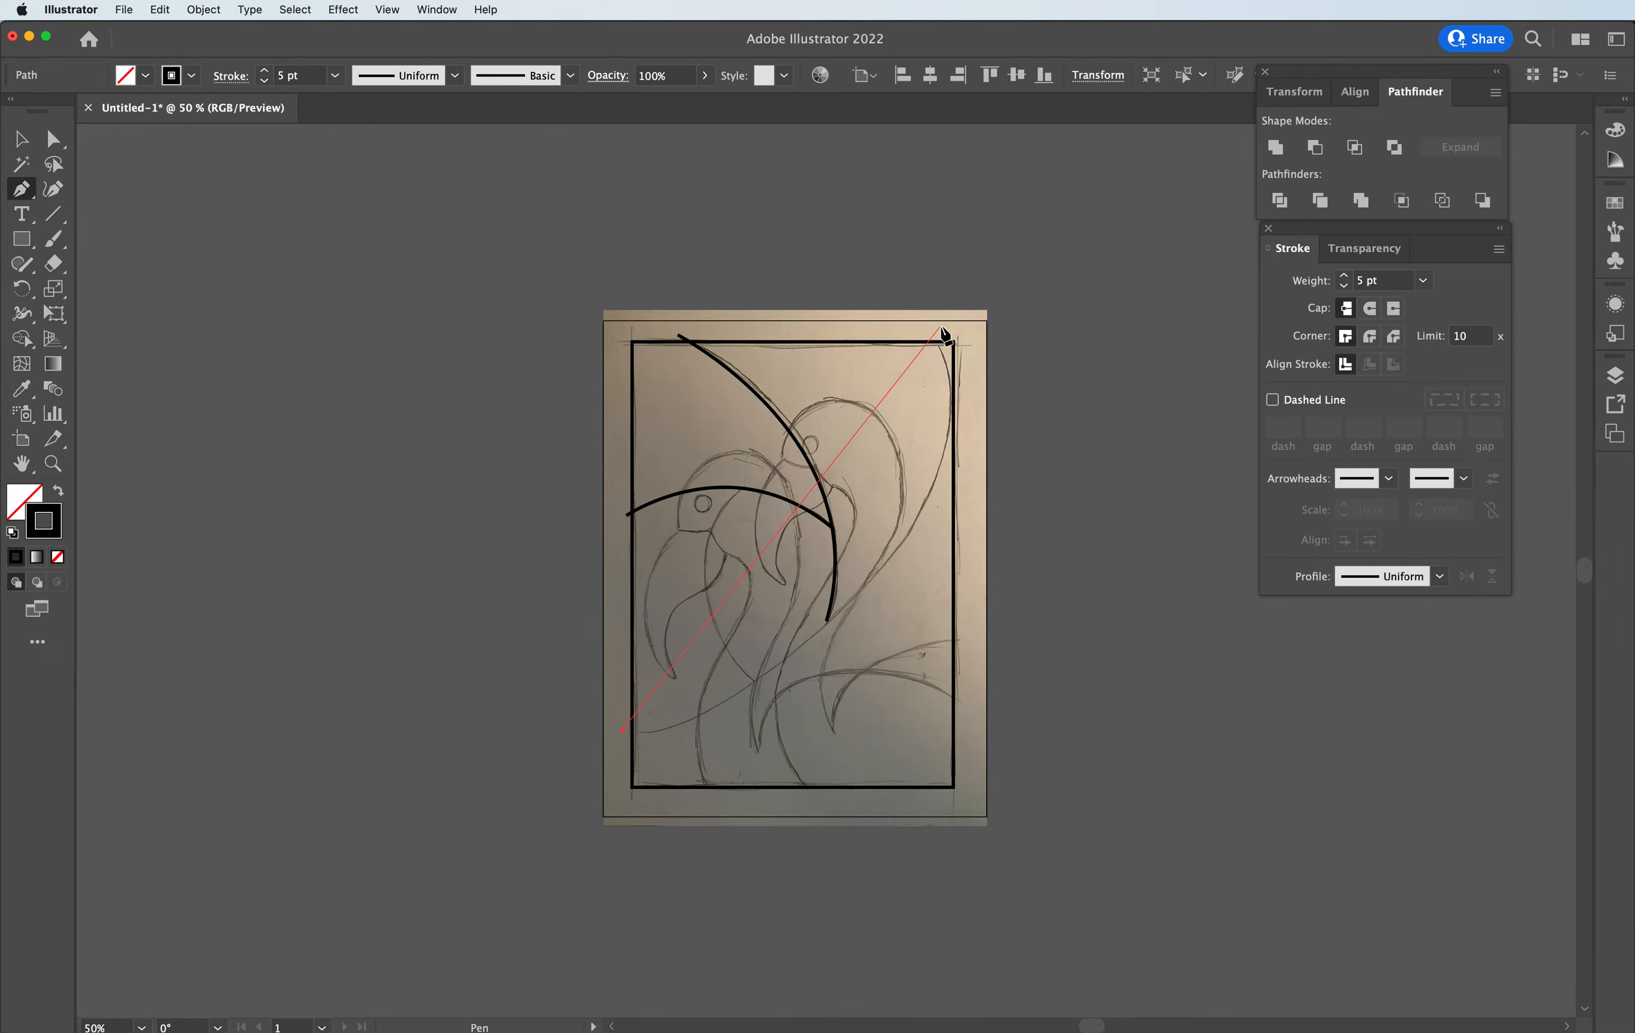
drag(937, 333, 888, 370)
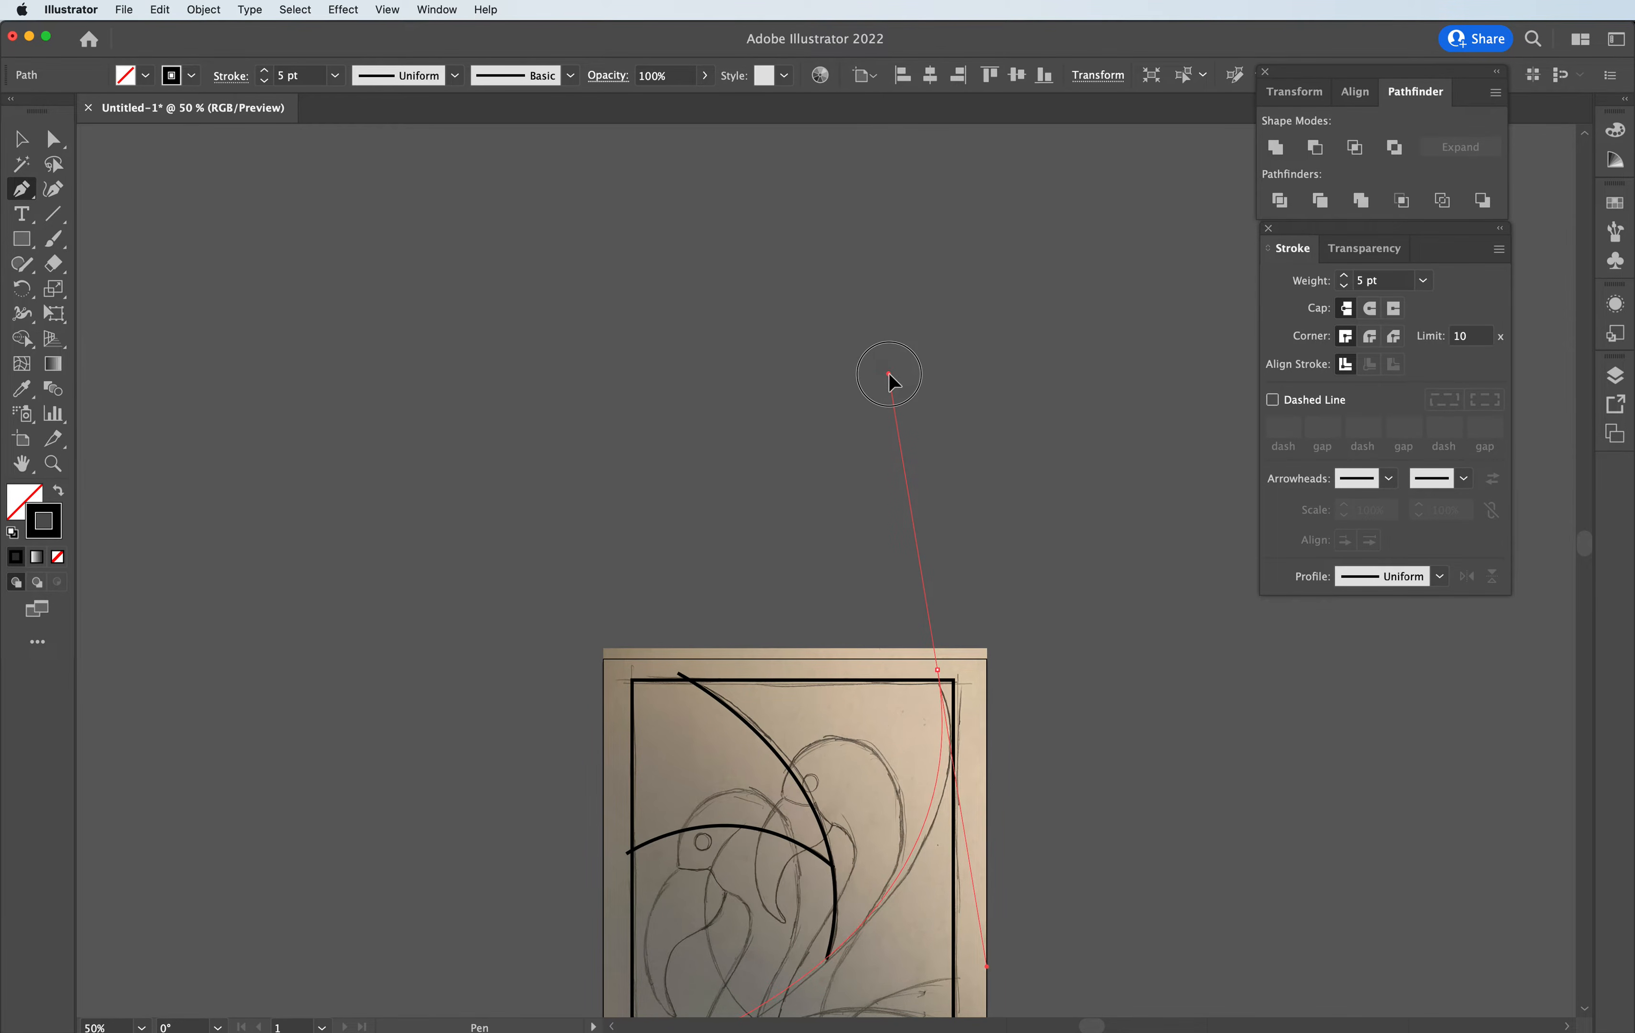
drag(890, 375, 890, 375)
scroll(818, 366, down, 10)
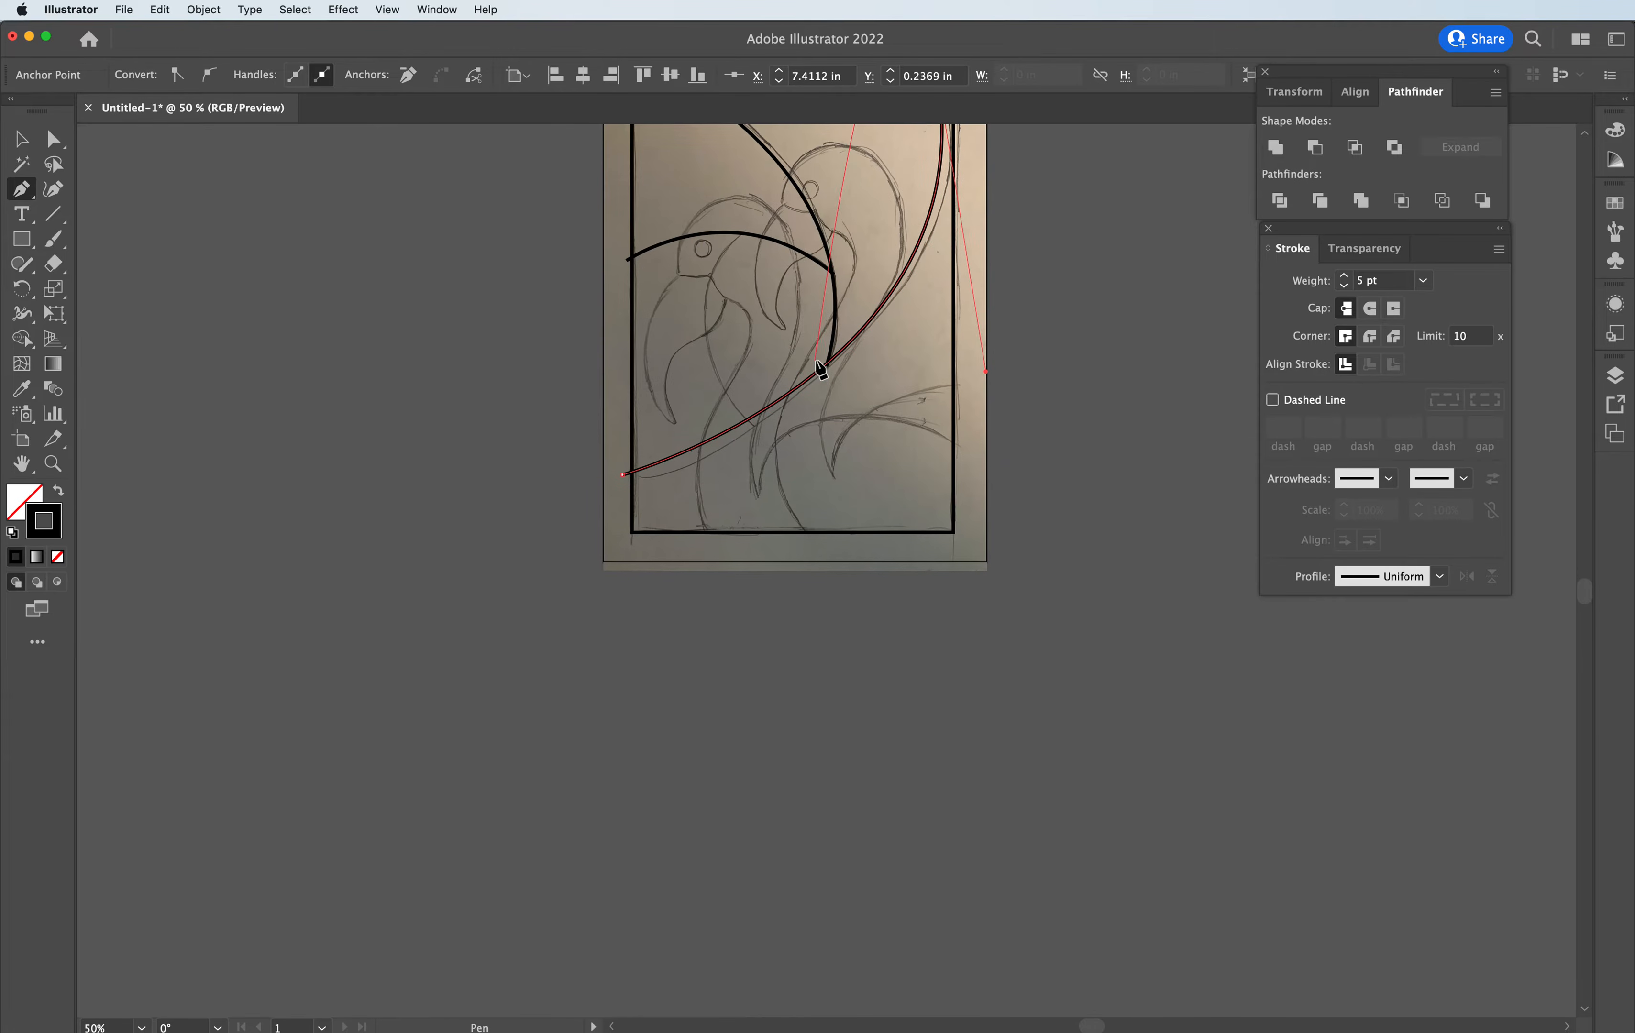
scroll(820, 369, up, 4)
scroll(822, 369, up, 3)
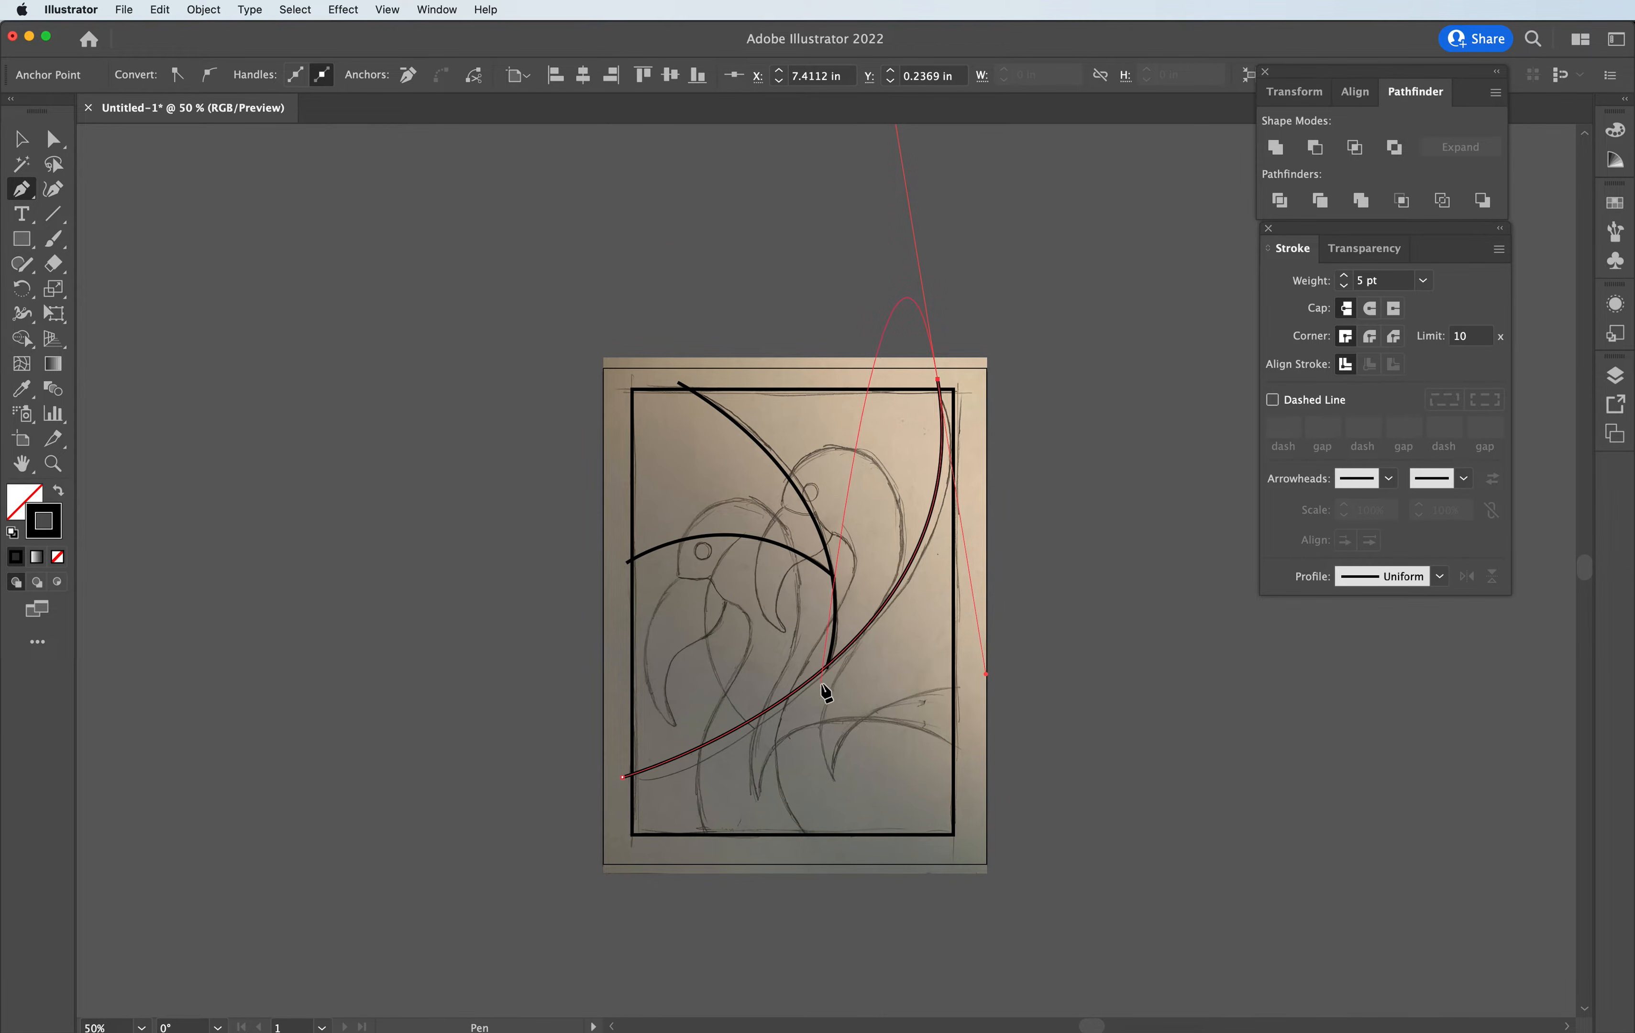
key(Escape)
key(v)
click(576, 273)
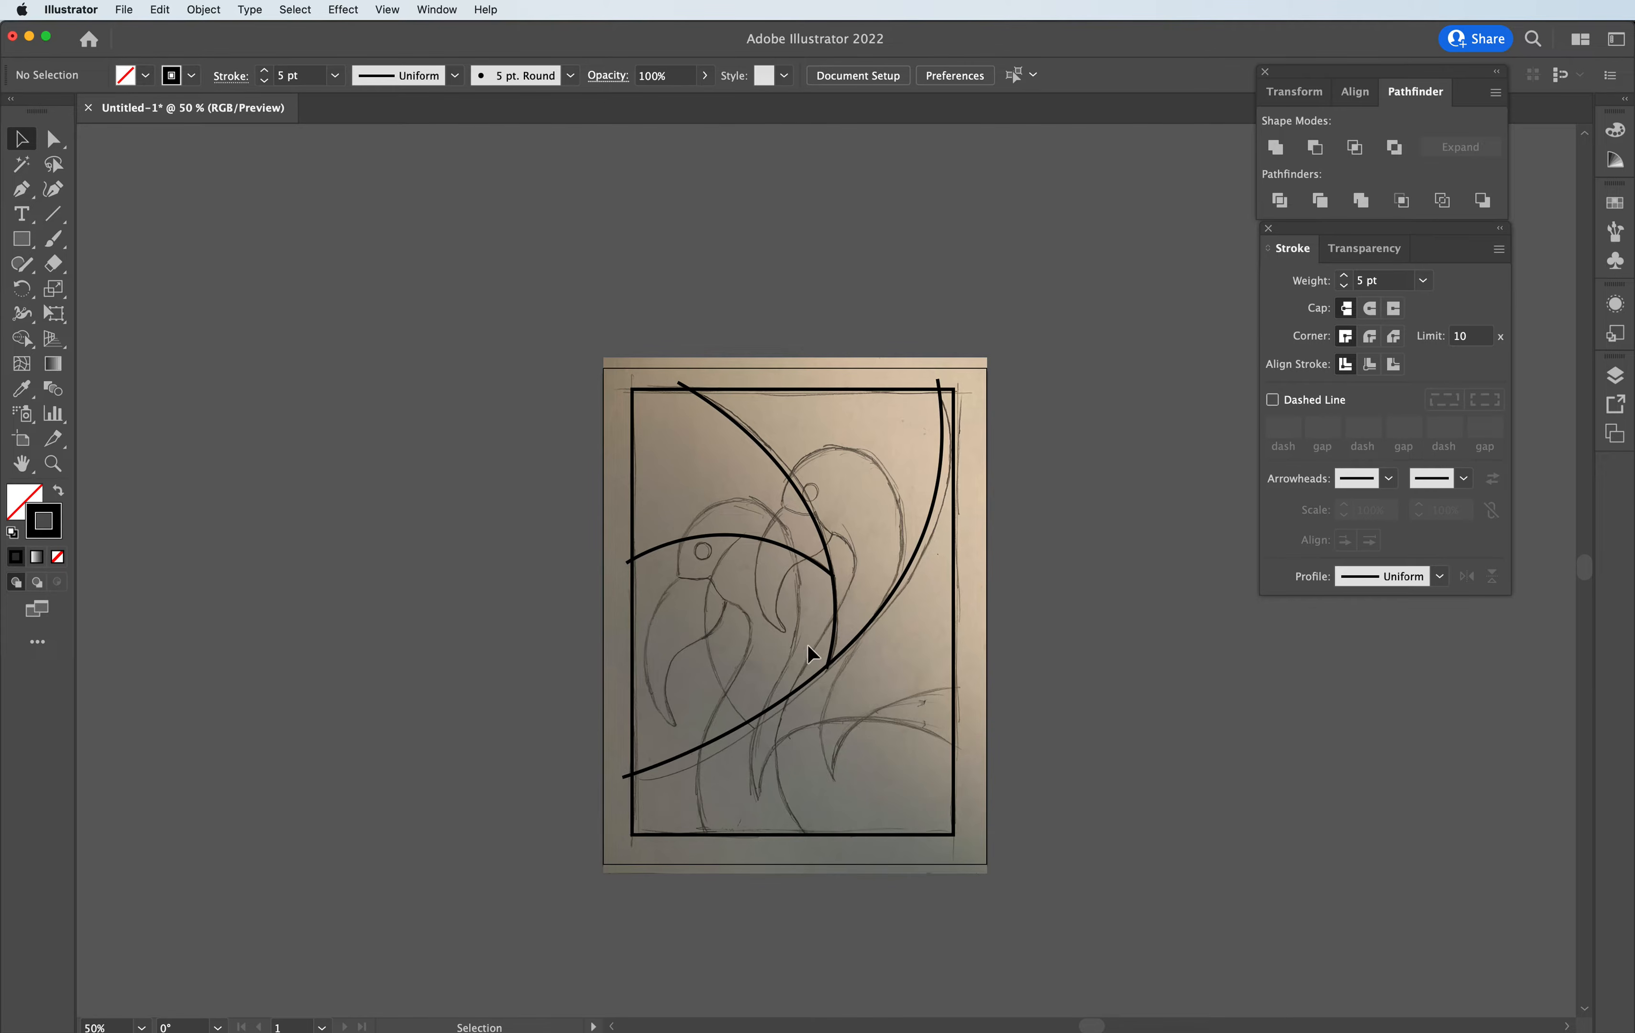
- Trace the curve bowing left behind the front flamingo's beak, from the head arc down to the long sweeping curve, and end the path
key(z)
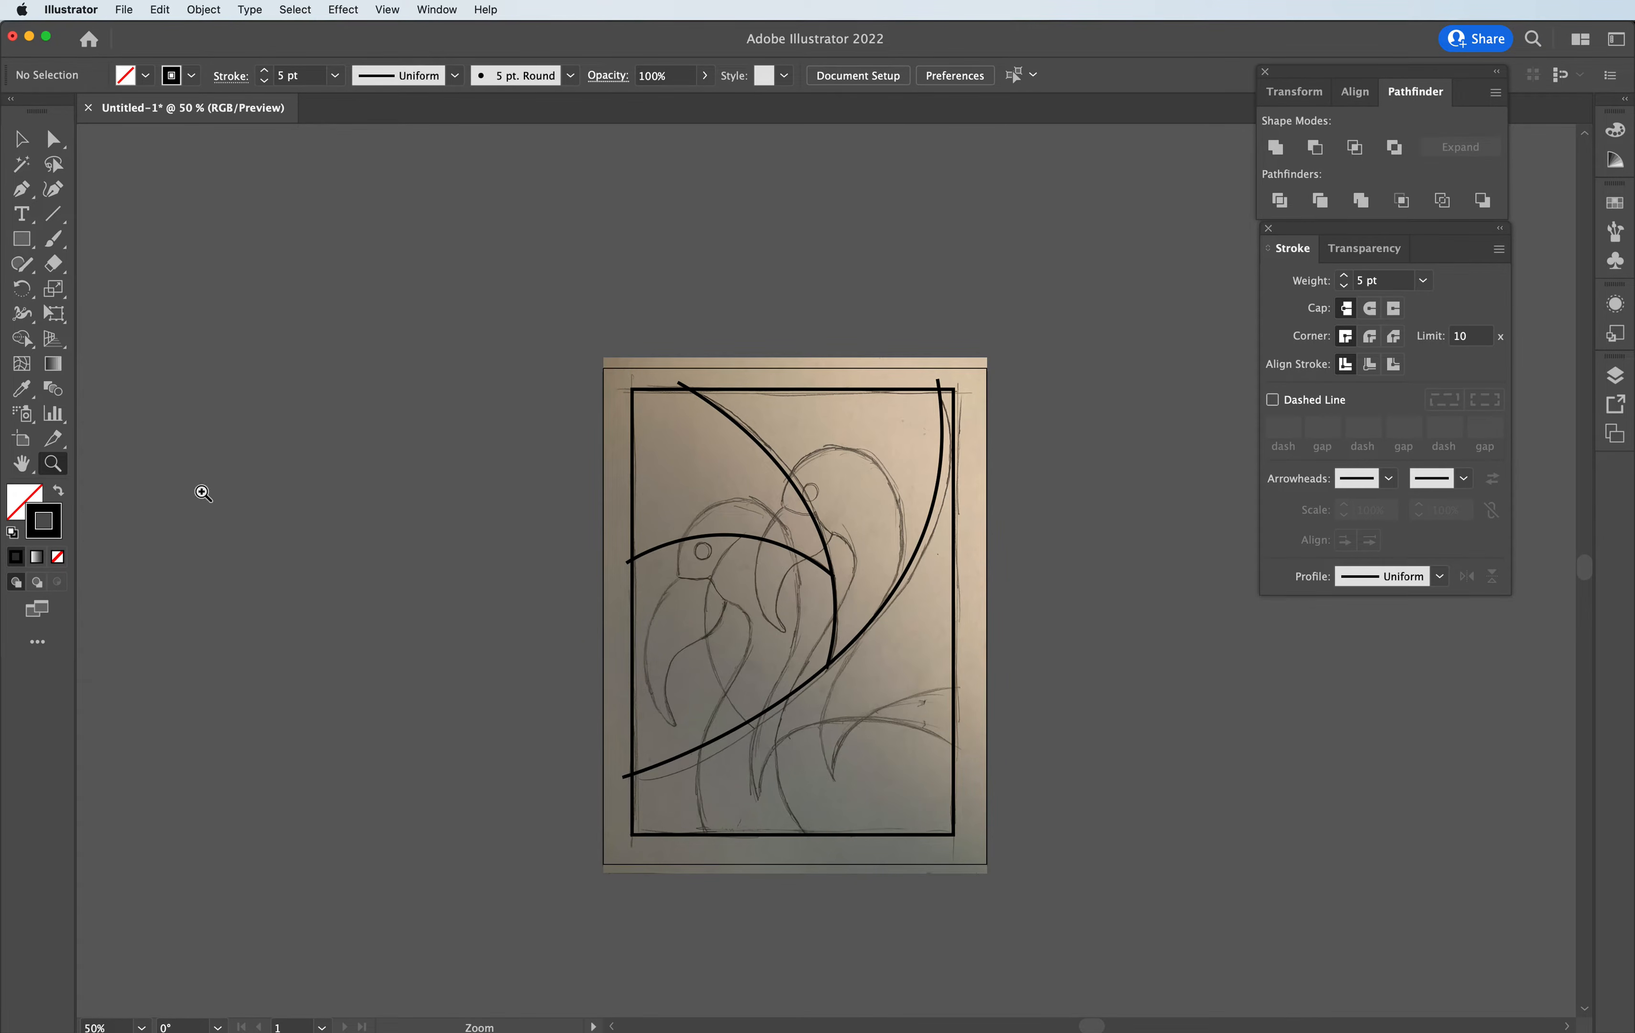
click(697, 639)
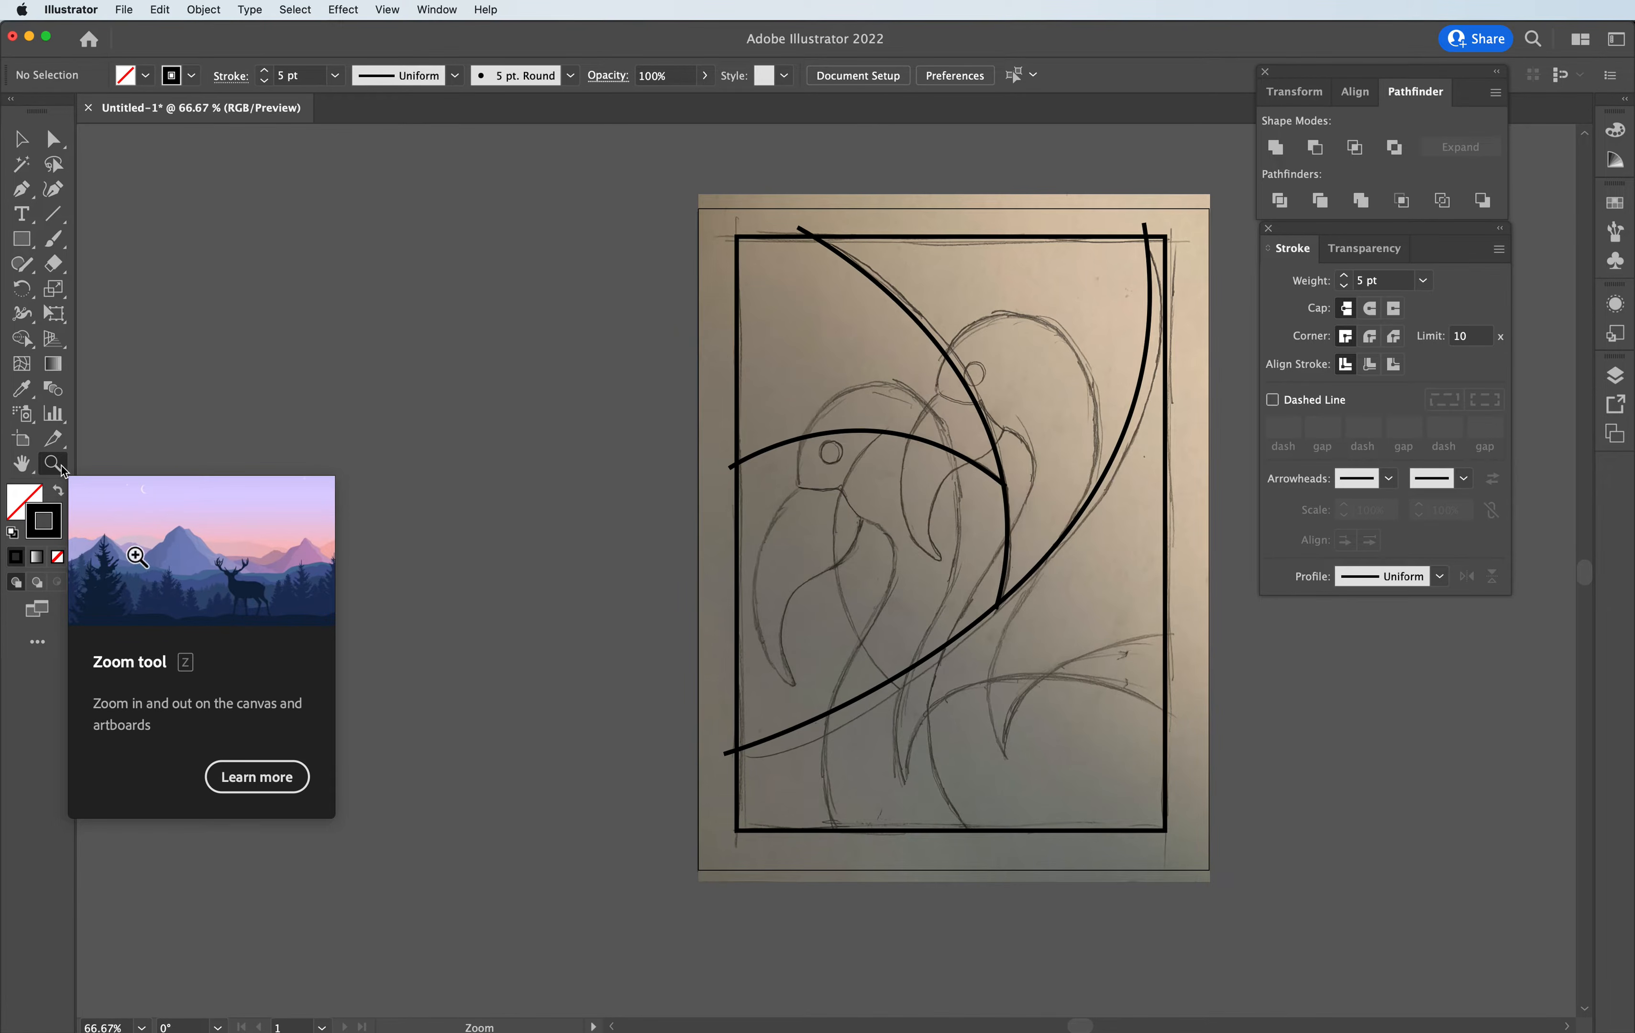
key(super+plus)
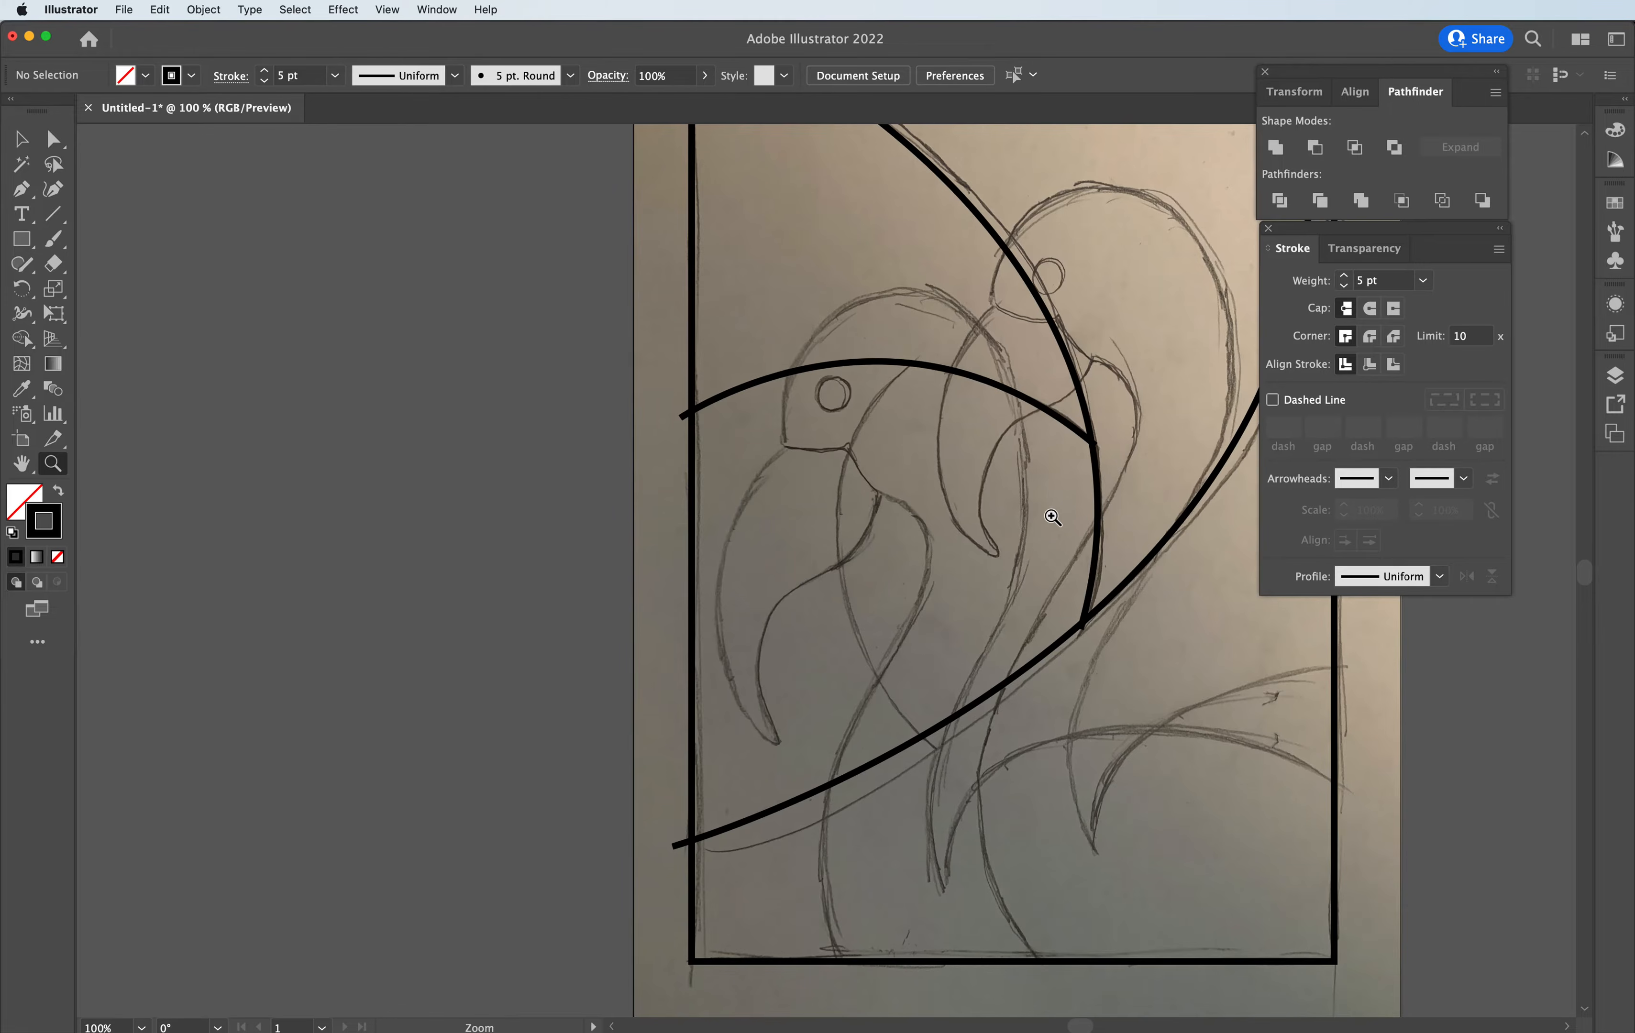
click(22, 190)
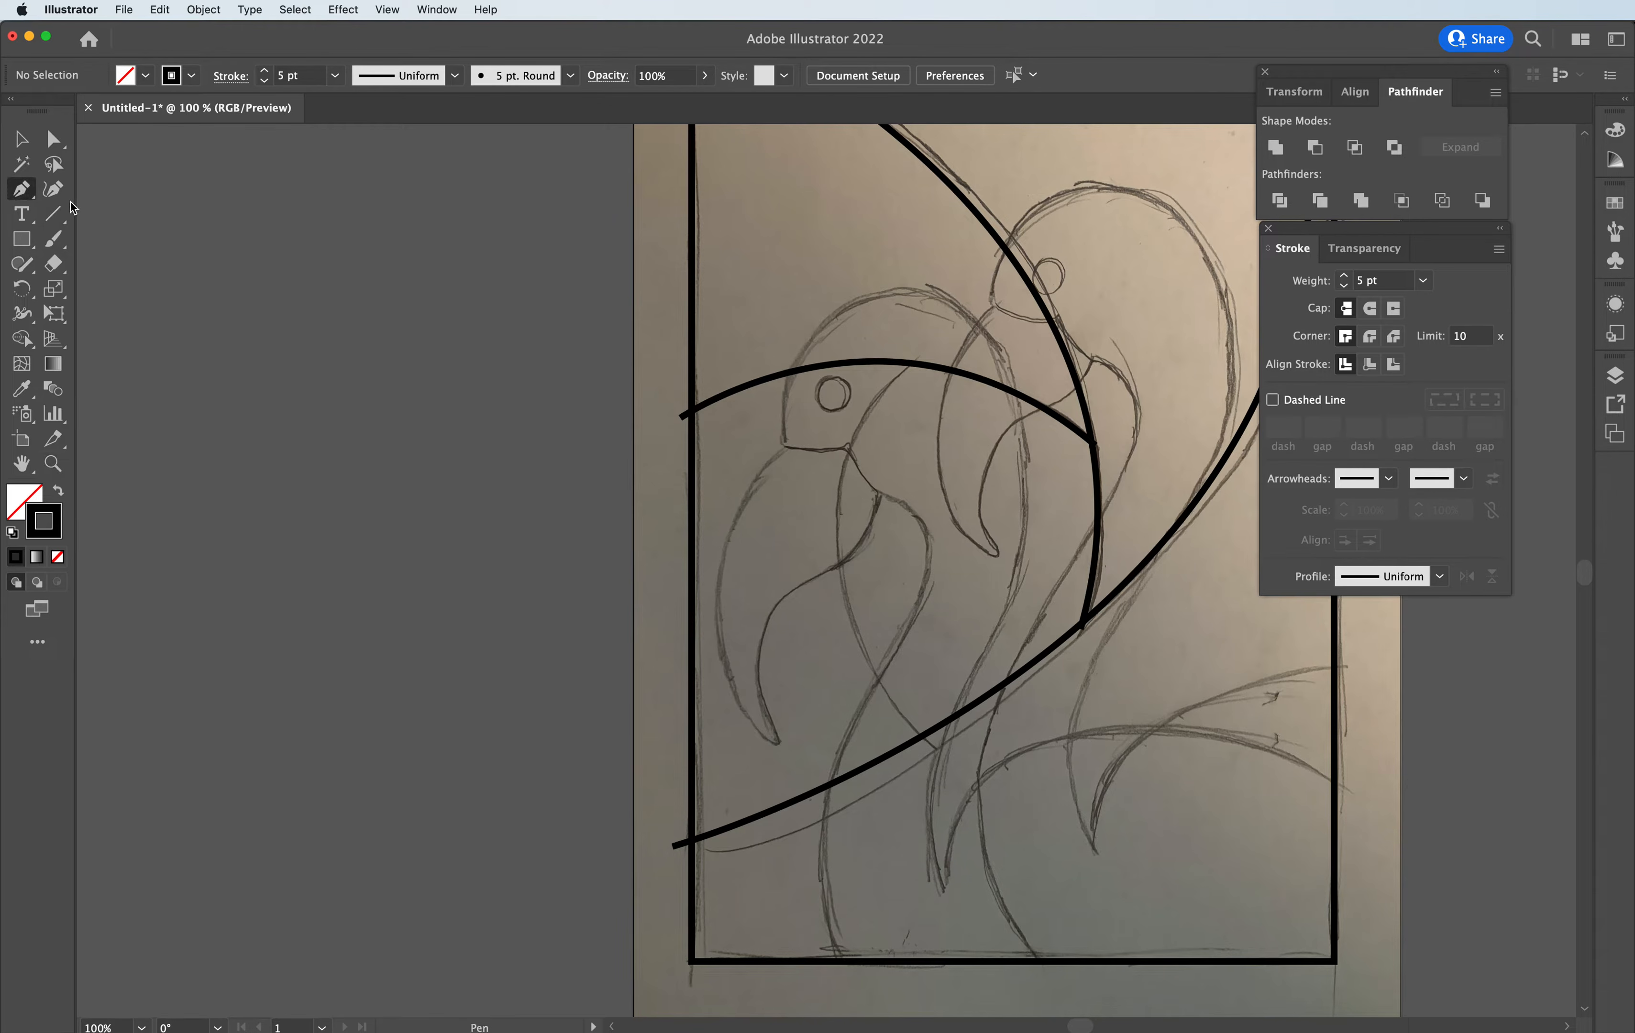
click(916, 361)
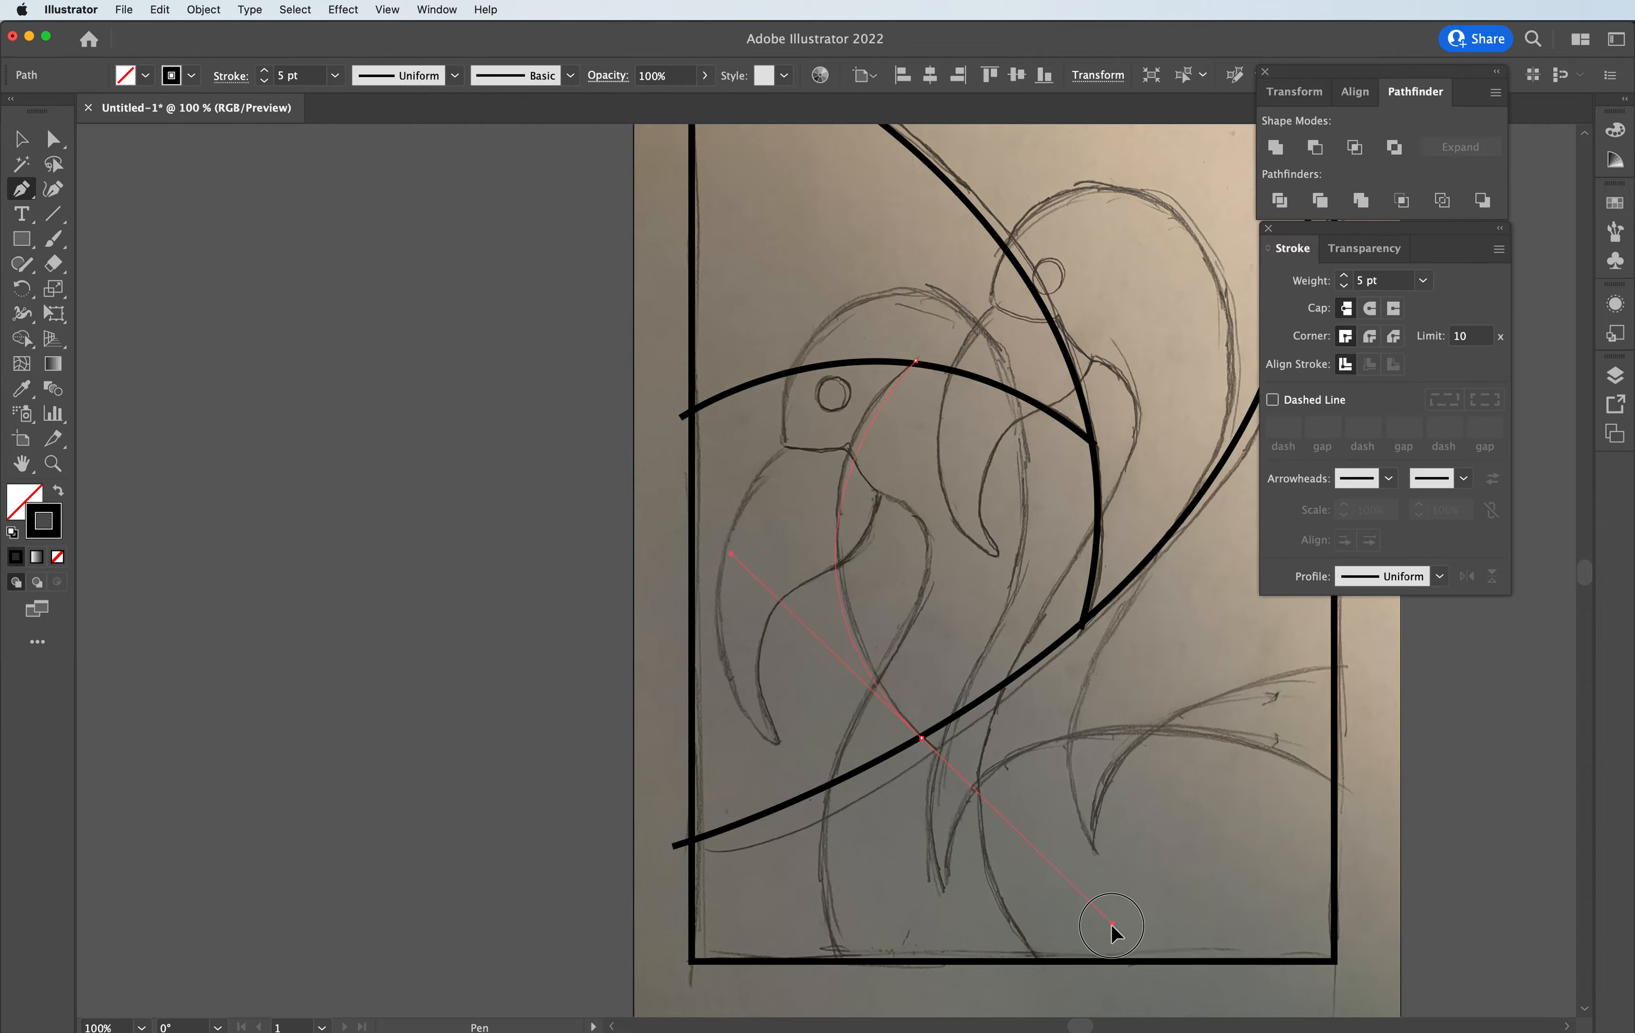
drag(1108, 953, 1111, 981)
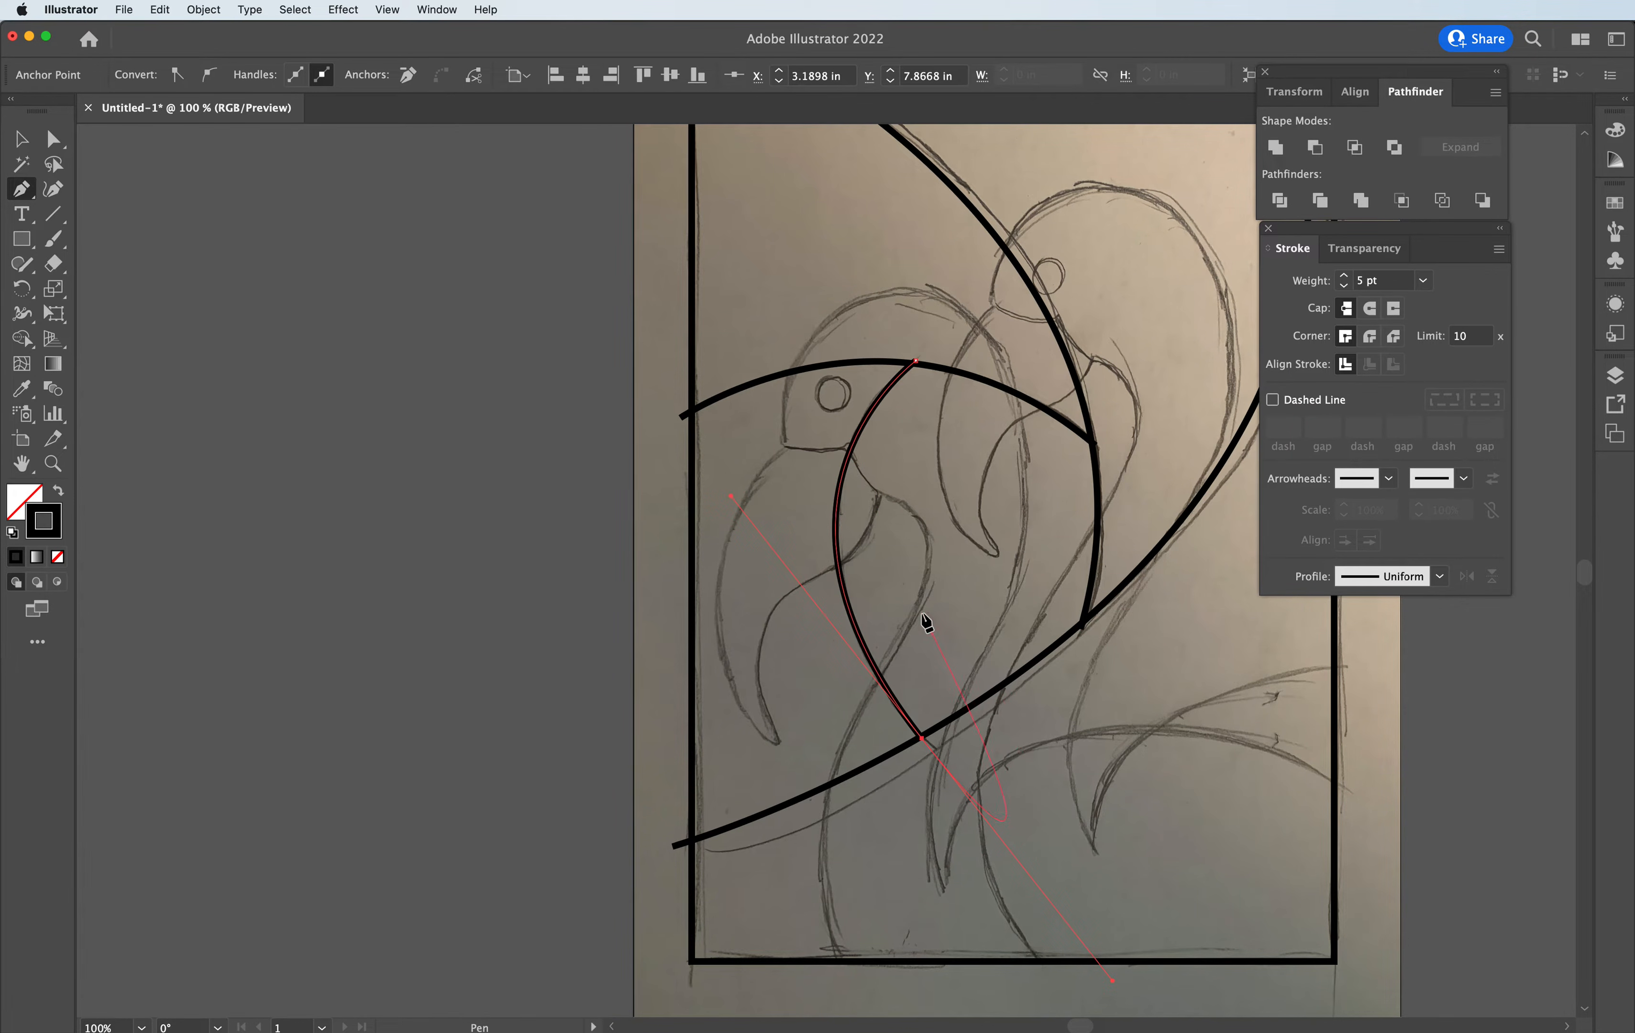
key(Escape)
- Move the Stroke settings off the artwork and trace the upper body curve from the frame's right edge down to the back flamingo's pointed tip
scroll(970, 577, down, 5)
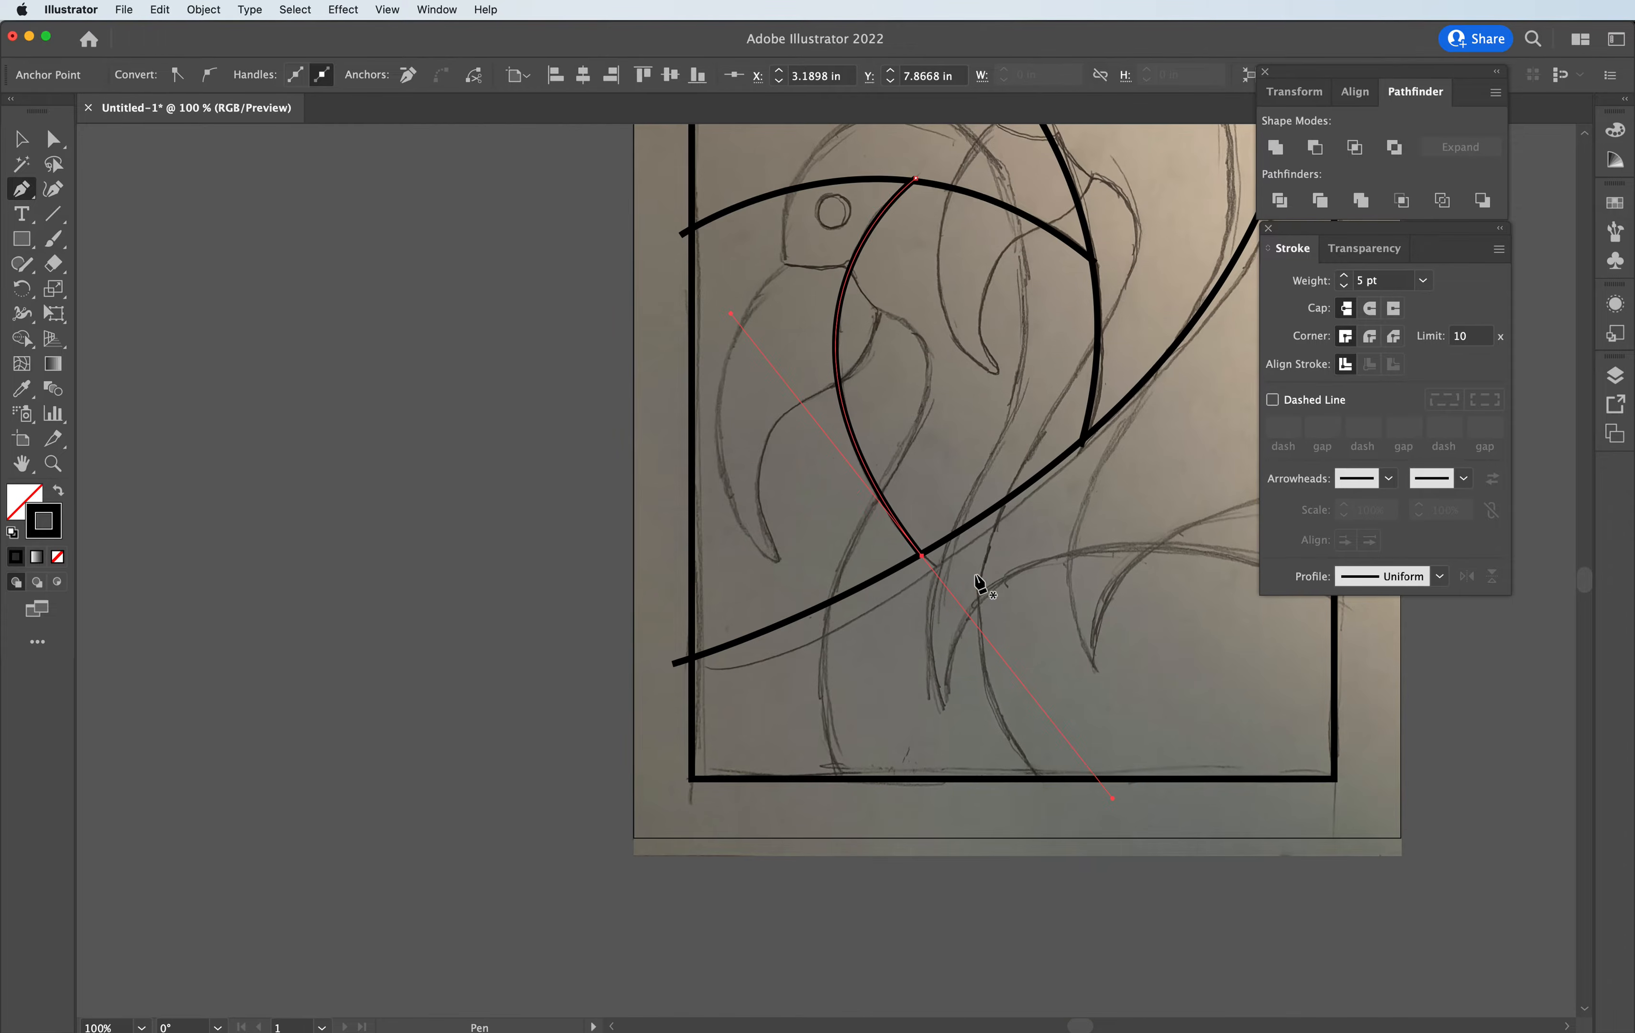
scroll(976, 579, up, 5)
drag(1343, 228, 1475, 250)
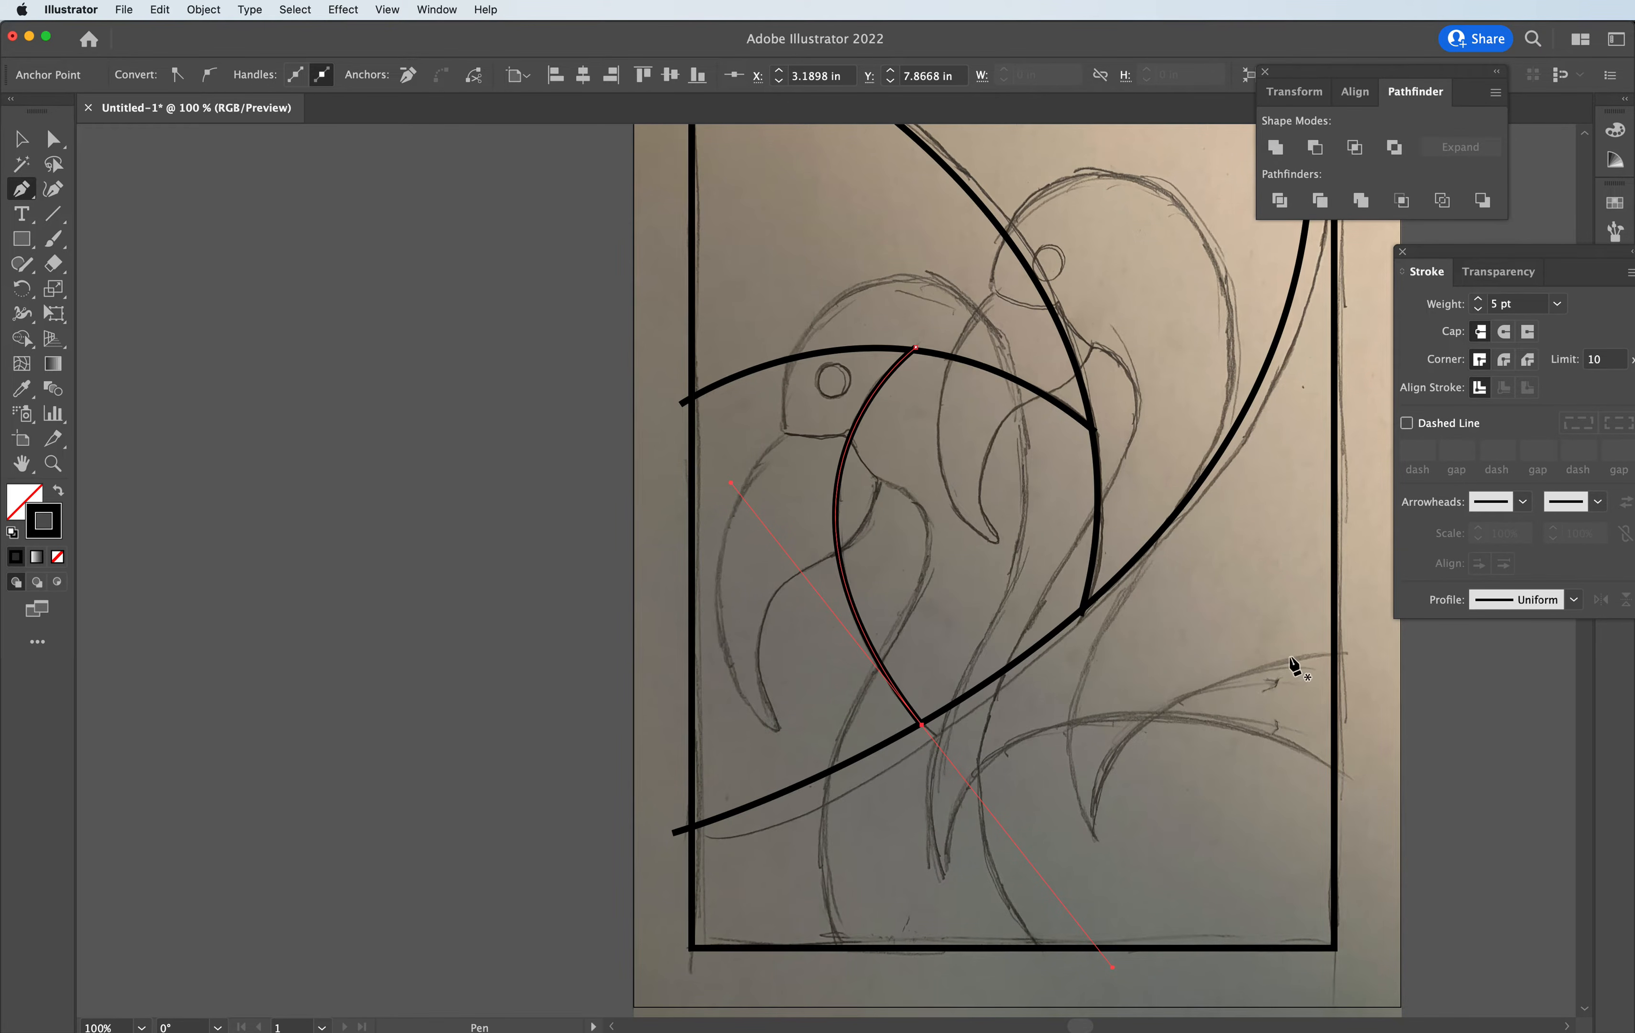
click(1341, 654)
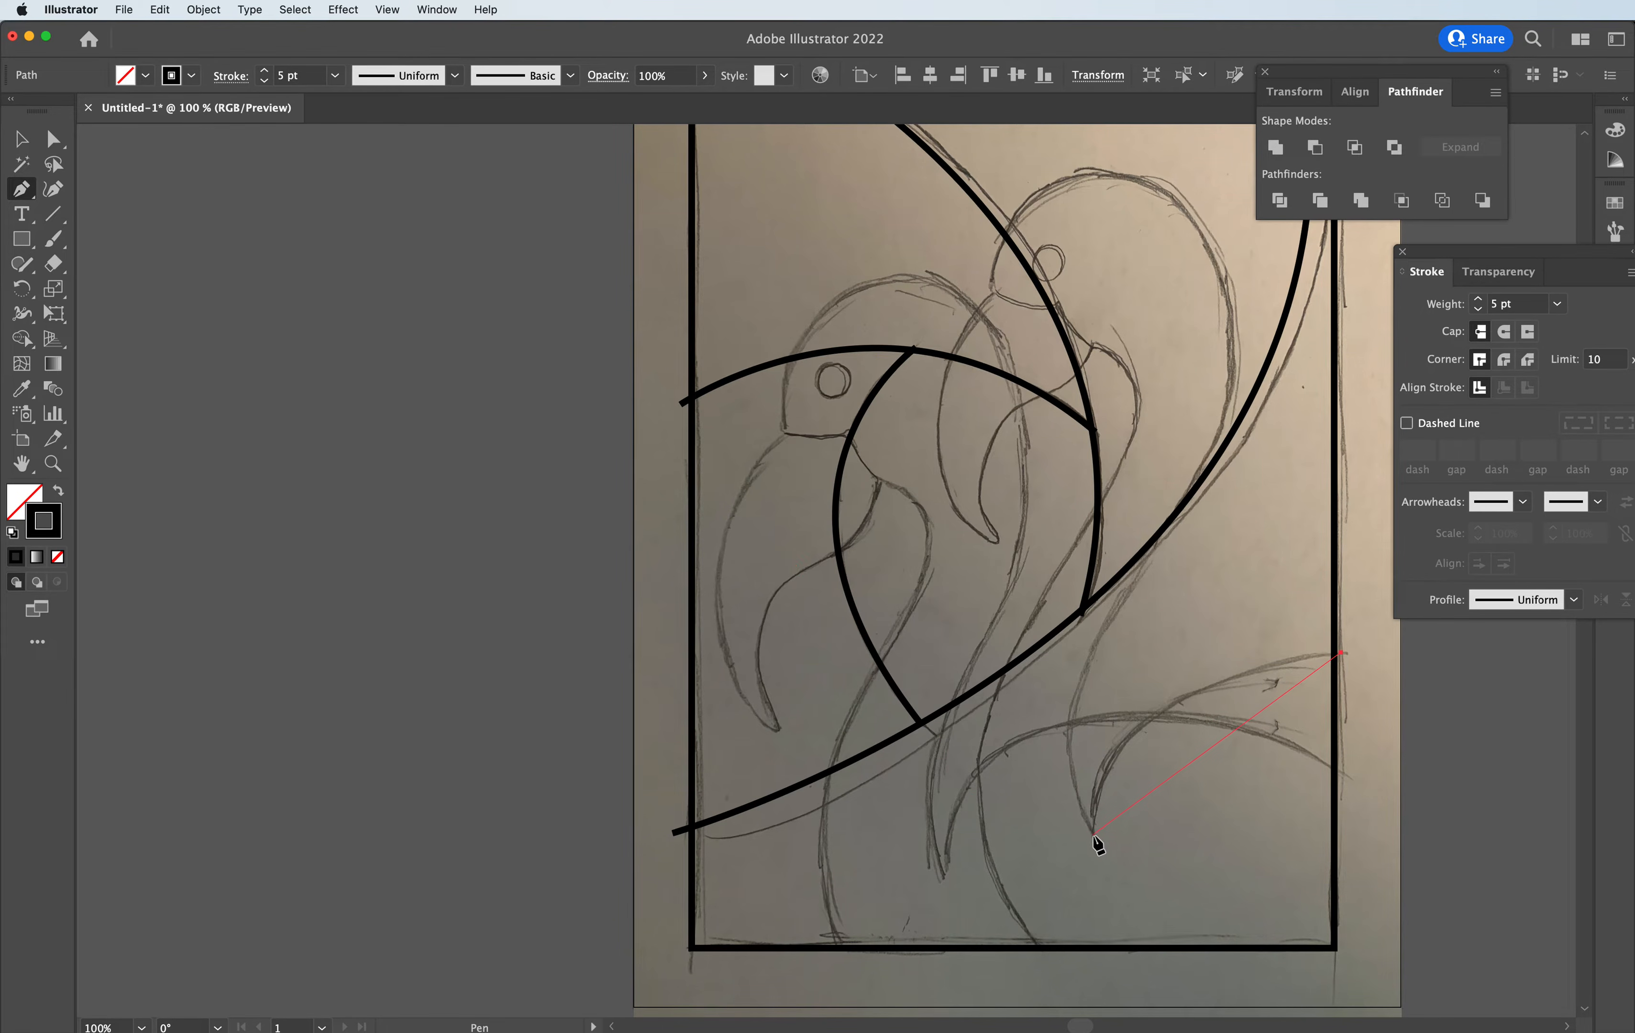
drag(1109, 991, 1101, 1002)
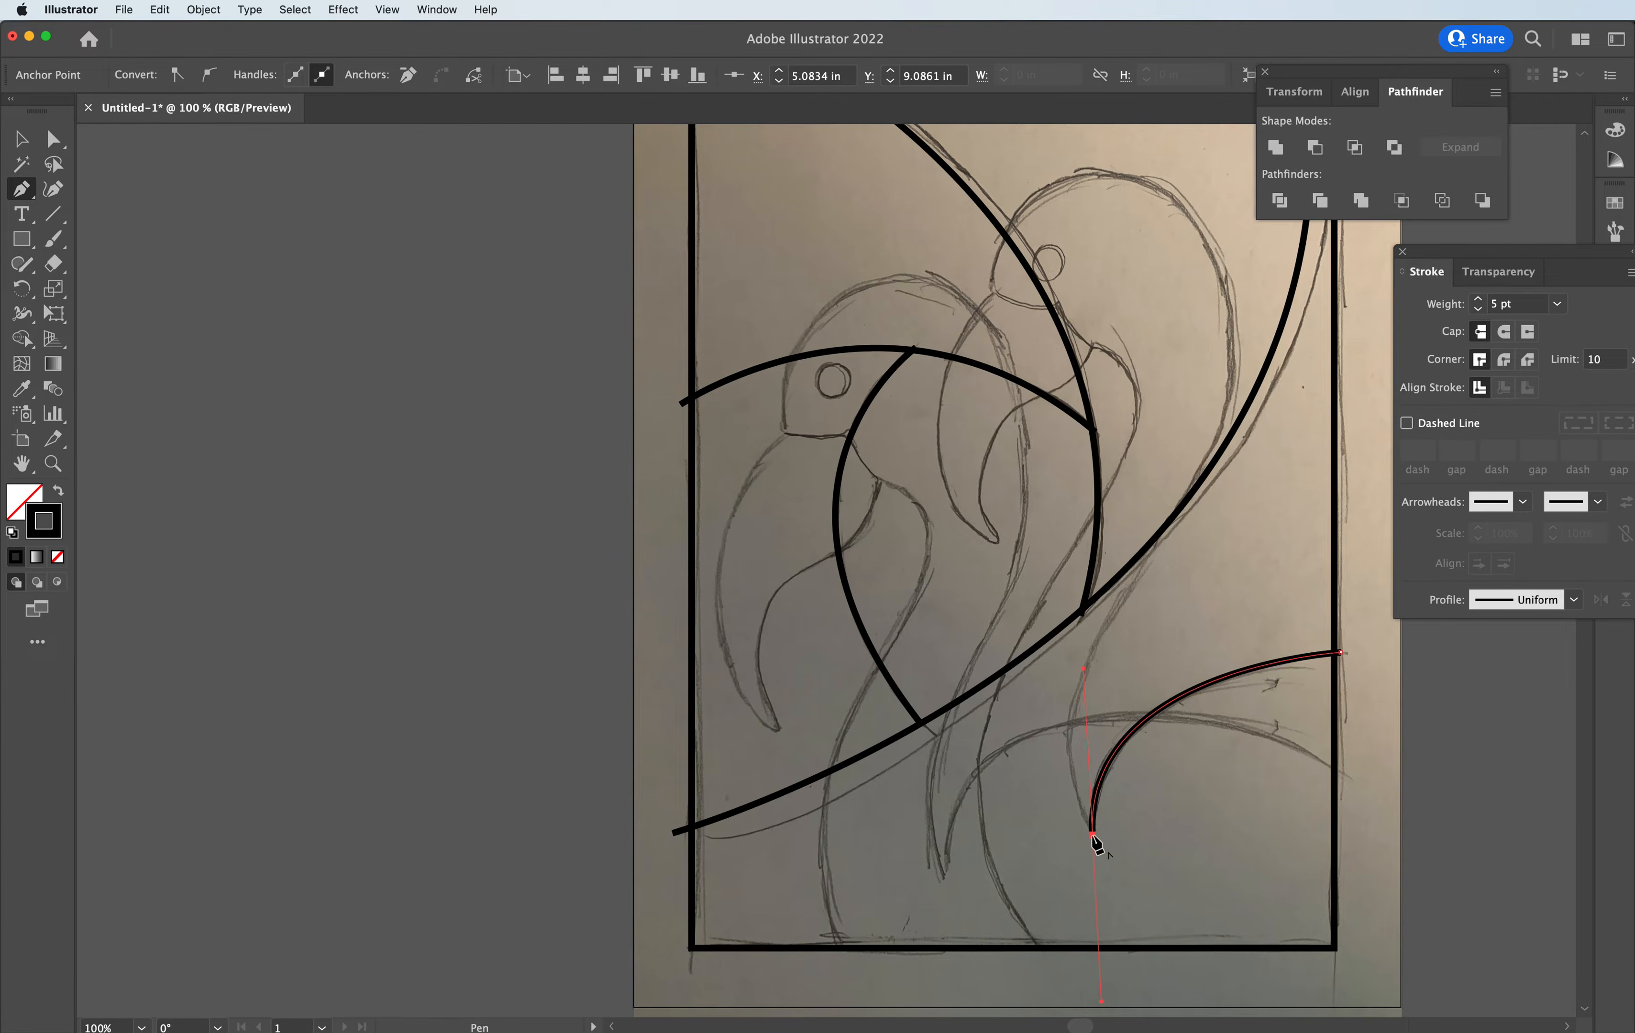
- Make the pointed tip a corner and continue the path up to the base of the back flamingo's neck as a smooth curve
click(1093, 835)
drag(1091, 652, 1151, 537)
drag(1096, 633, 1120, 608)
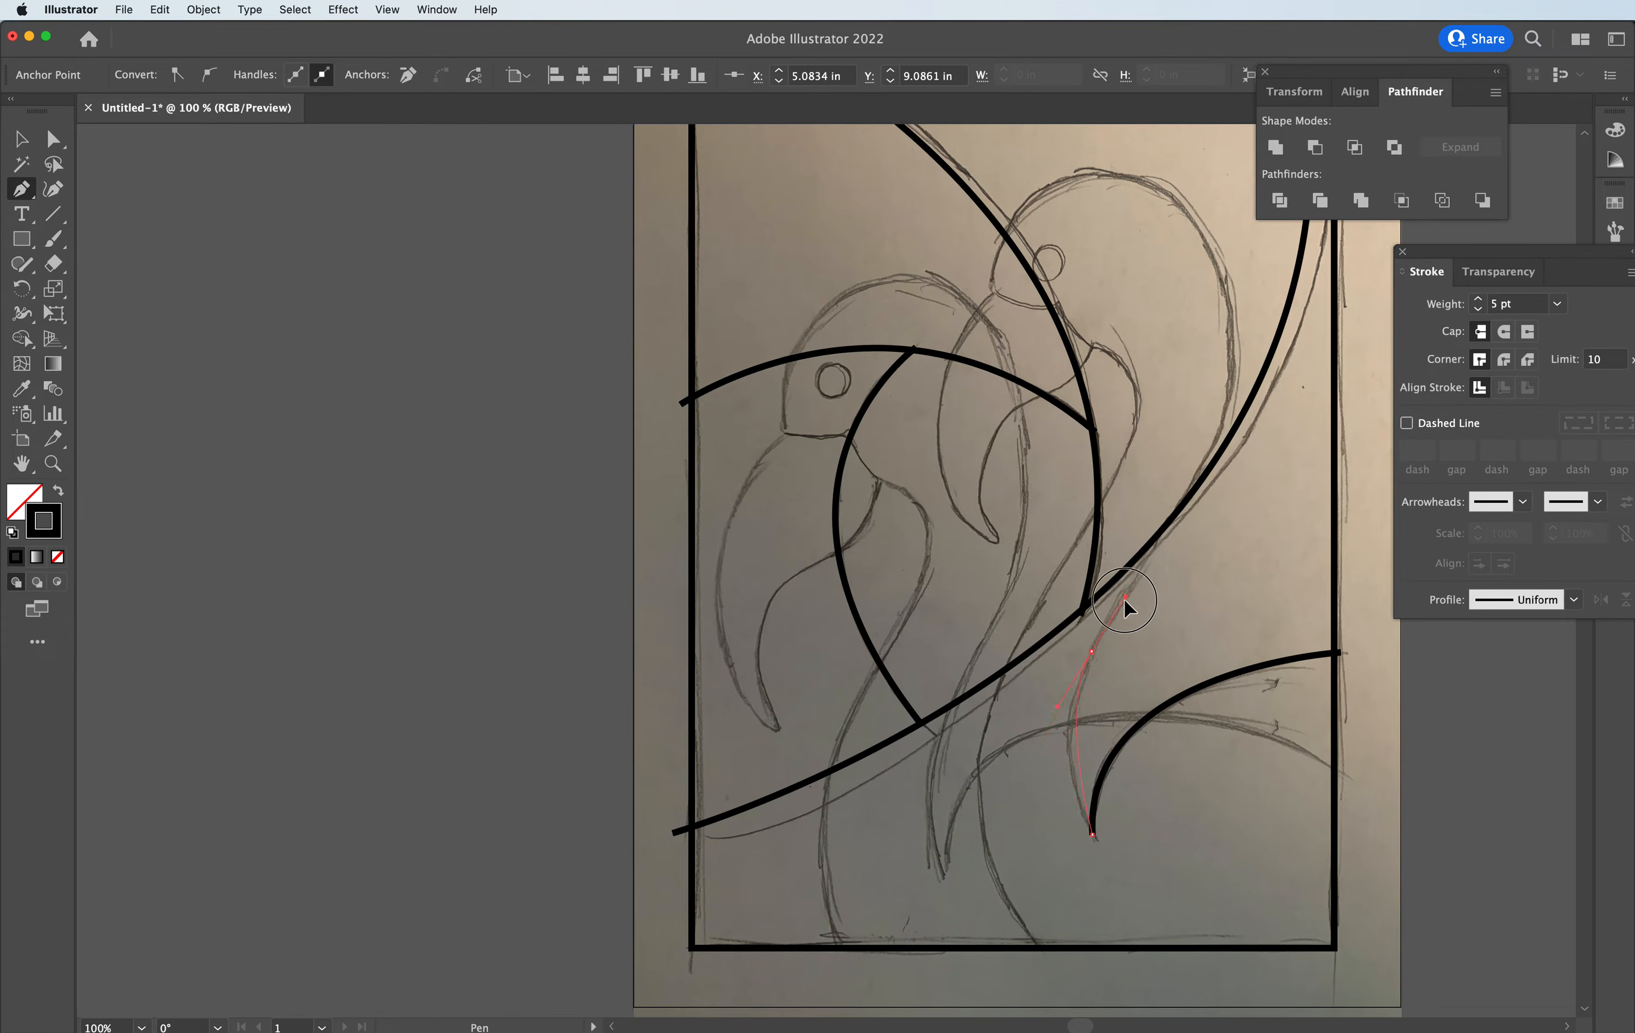
drag(1108, 625, 1123, 601)
drag(1139, 565, 1140, 566)
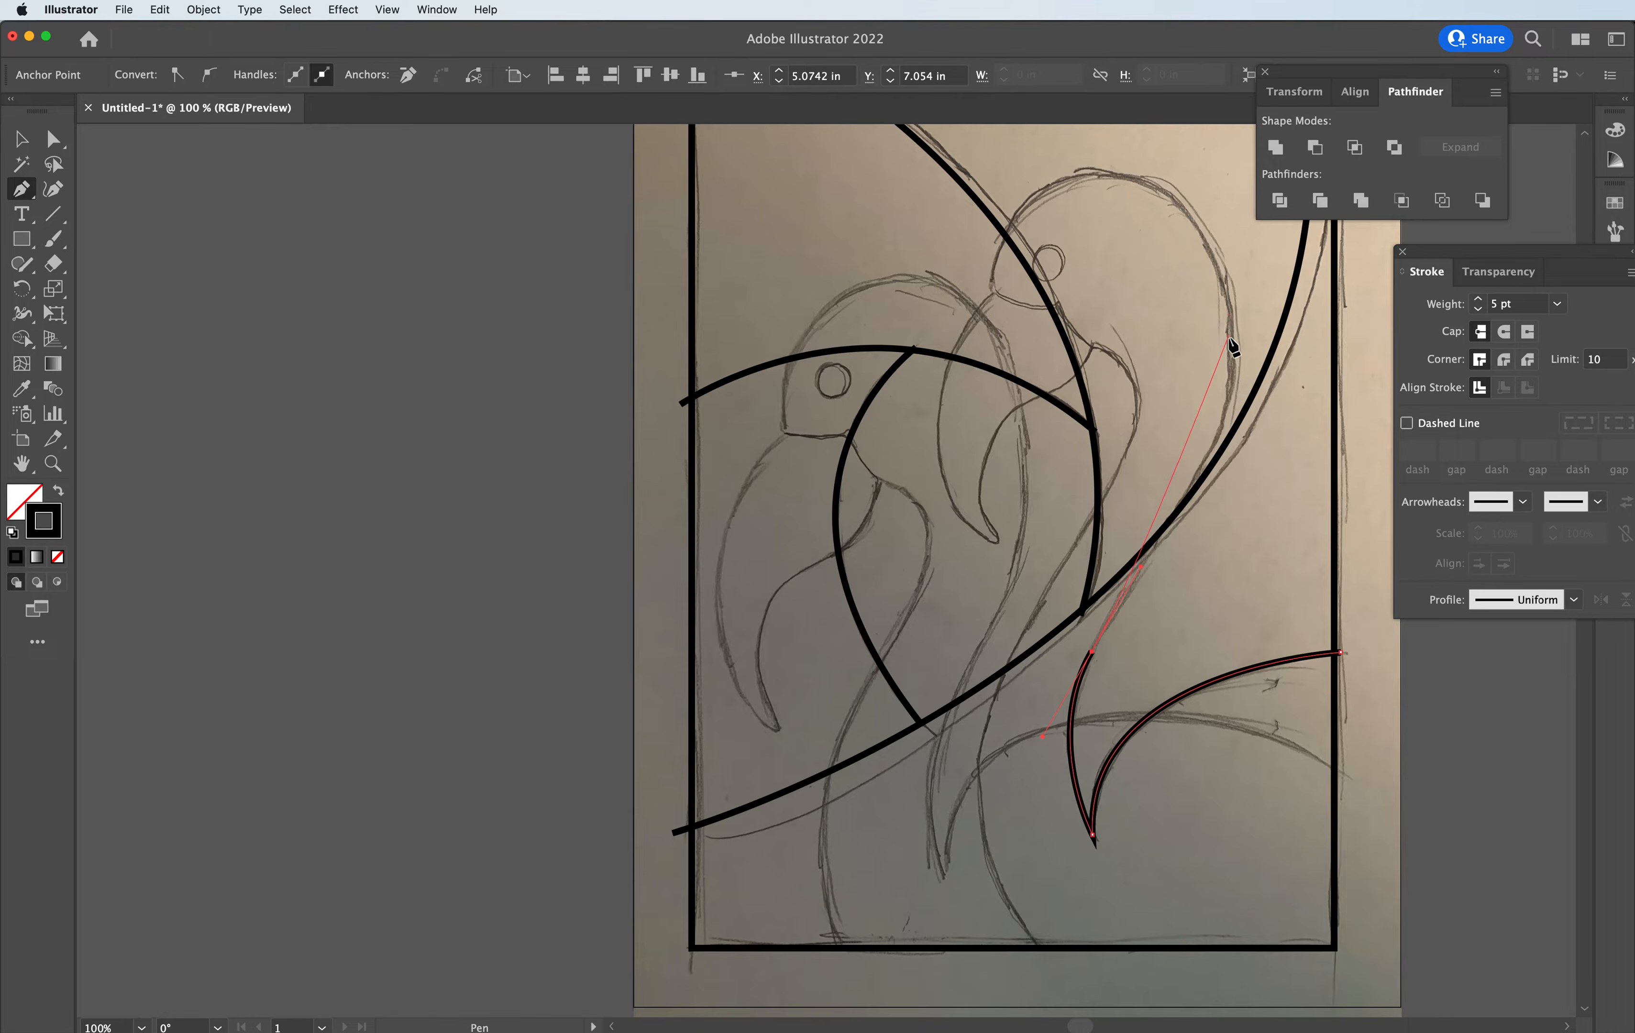
- Continue the back flamingo's path as a smooth curve up the rear of its neck to the head's outer side
scroll(1229, 334, down, 3)
scroll(1228, 342, up, 8)
scroll(1227, 337, down, 3)
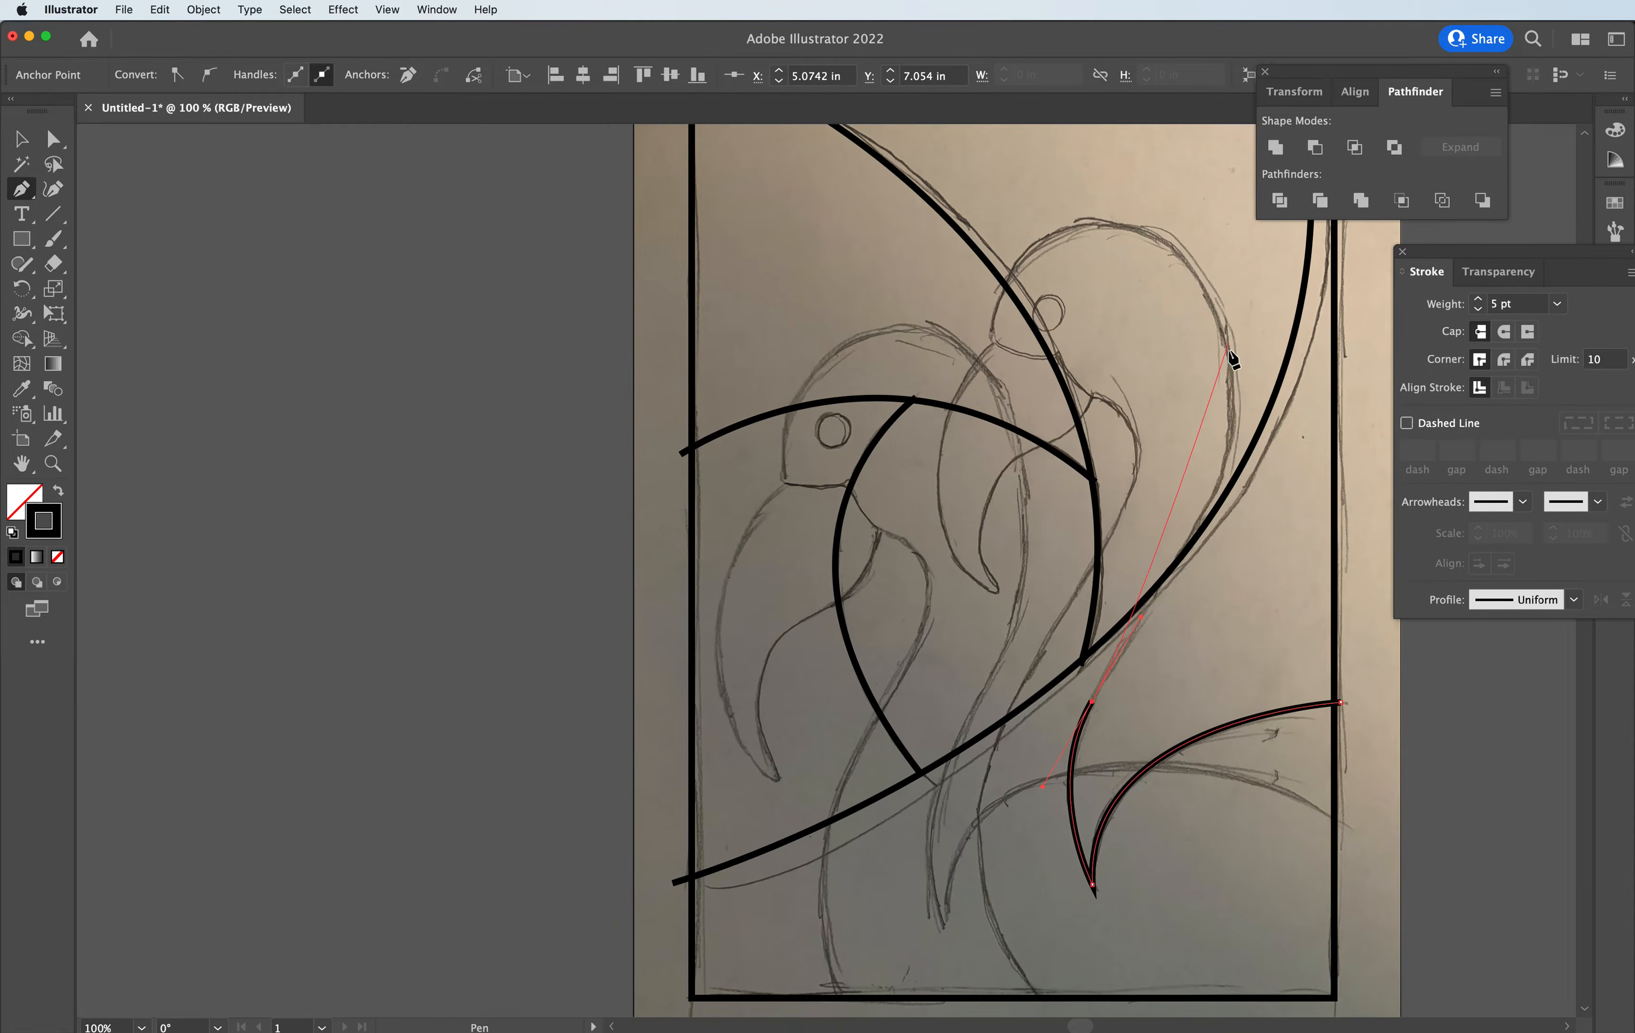
drag(1229, 426, 1229, 354)
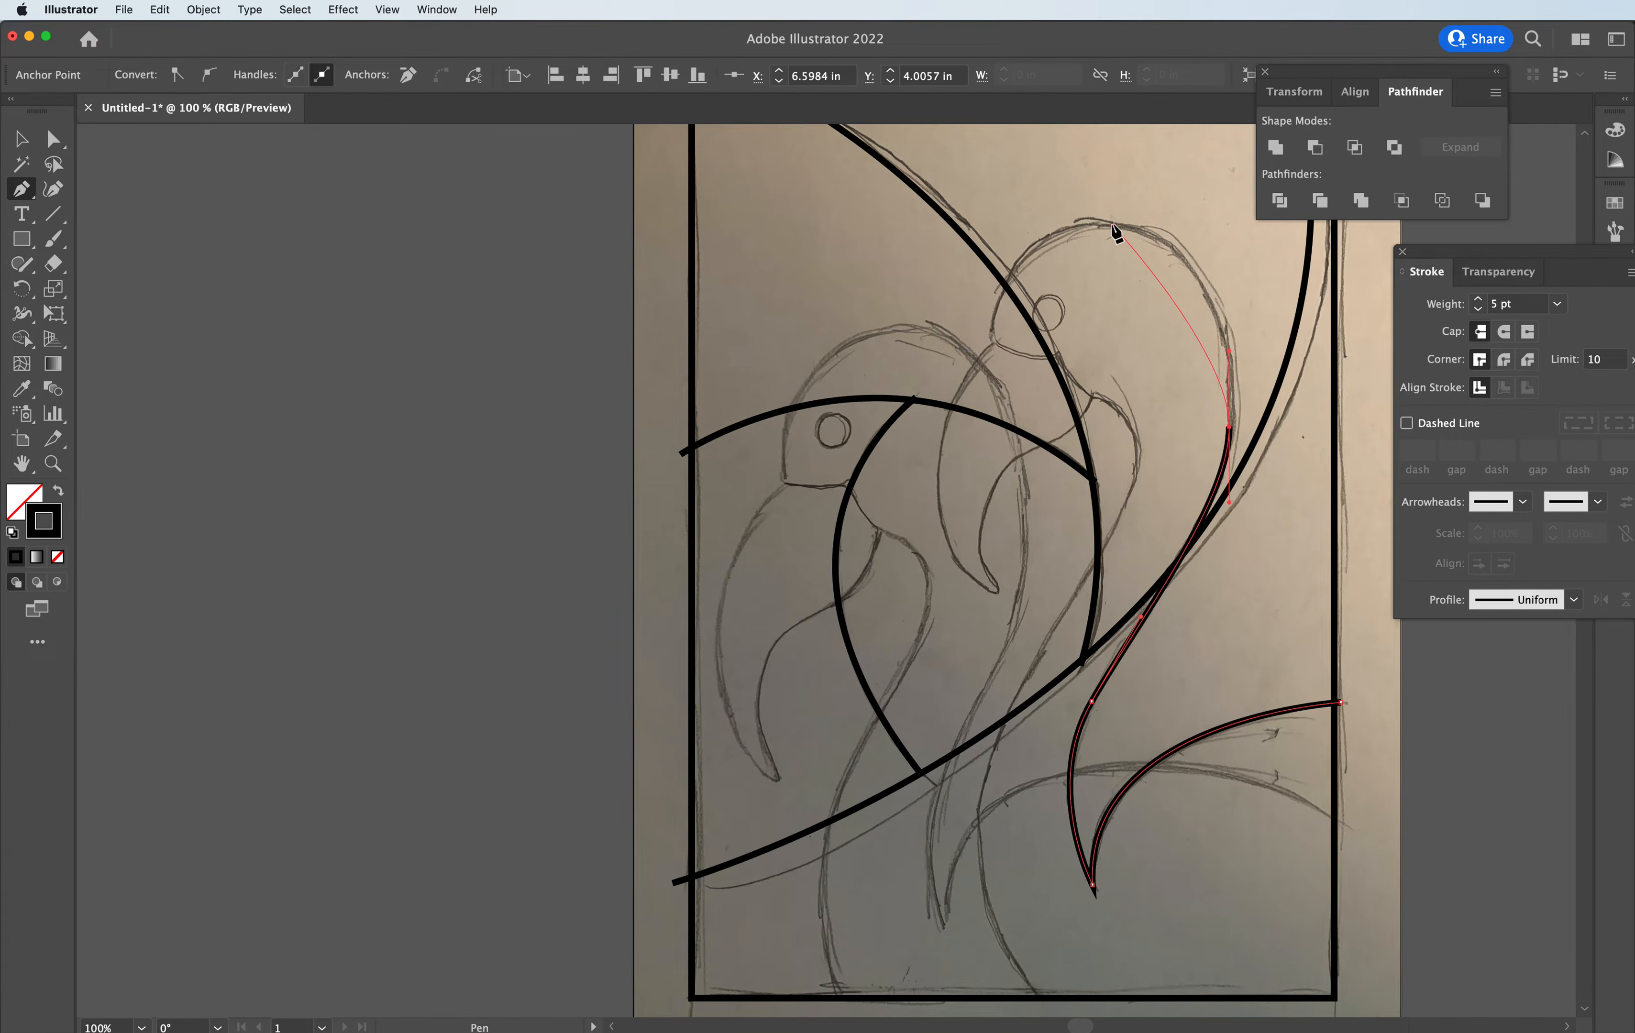
drag(1115, 224, 1011, 209)
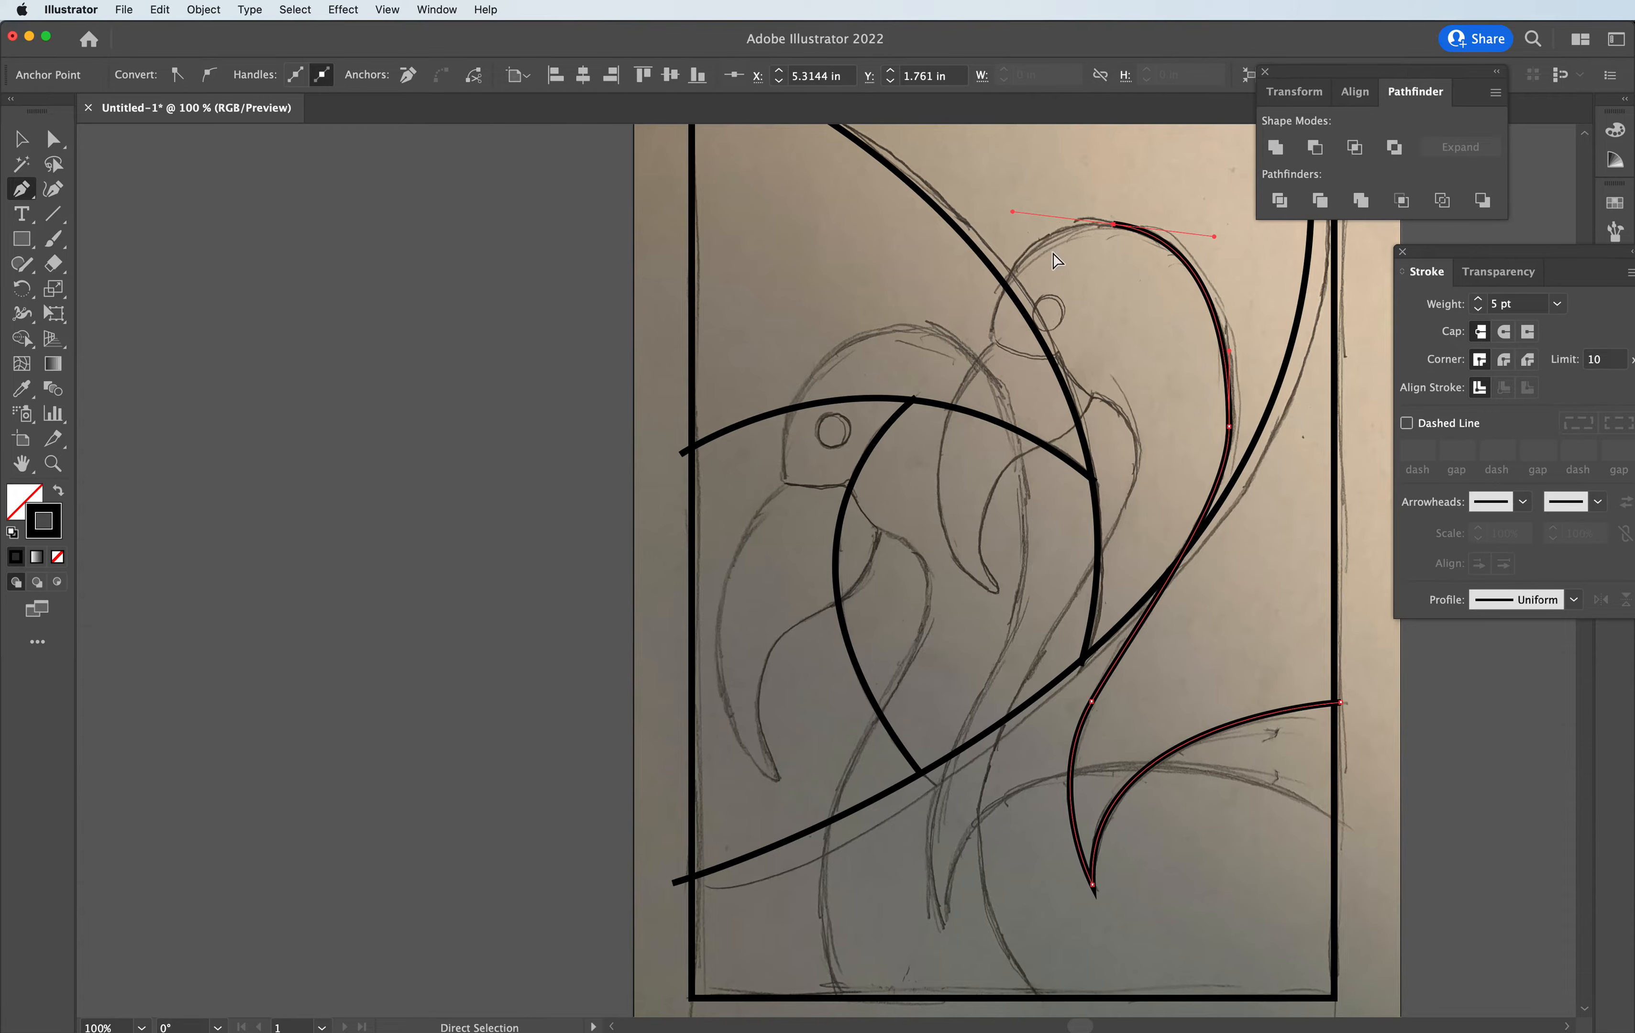
key(super)
key(super+z)
drag(1153, 235, 1088, 198)
key(super)
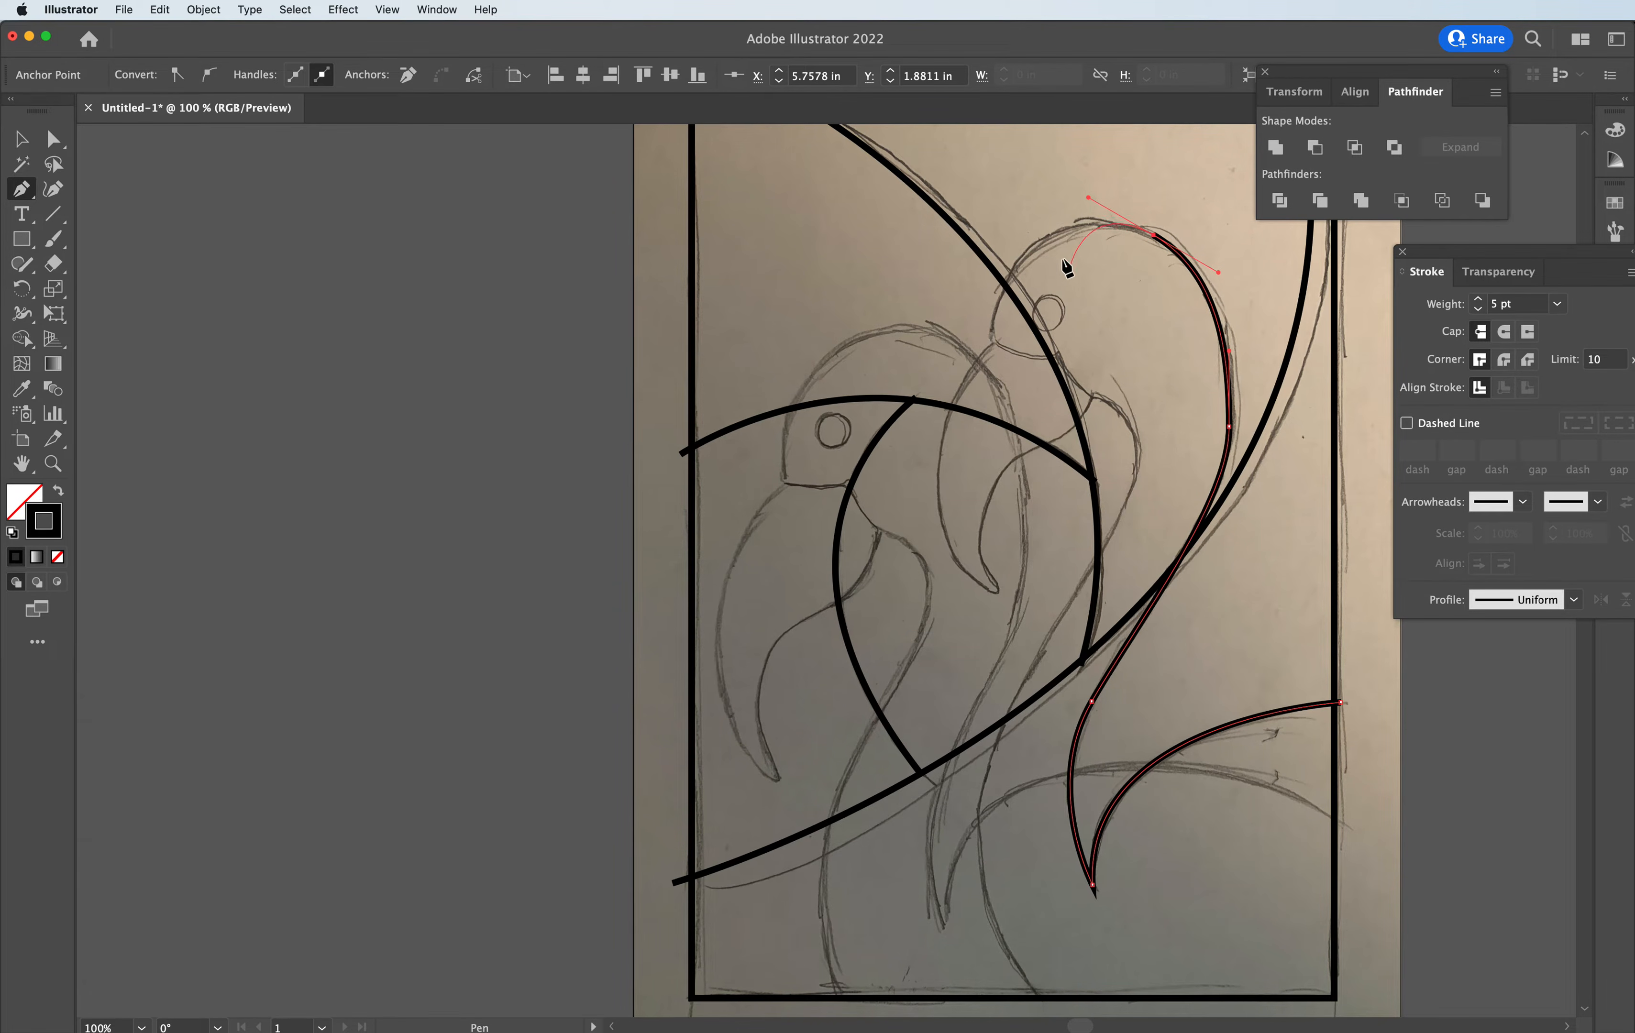
key(super)
key(super+z)
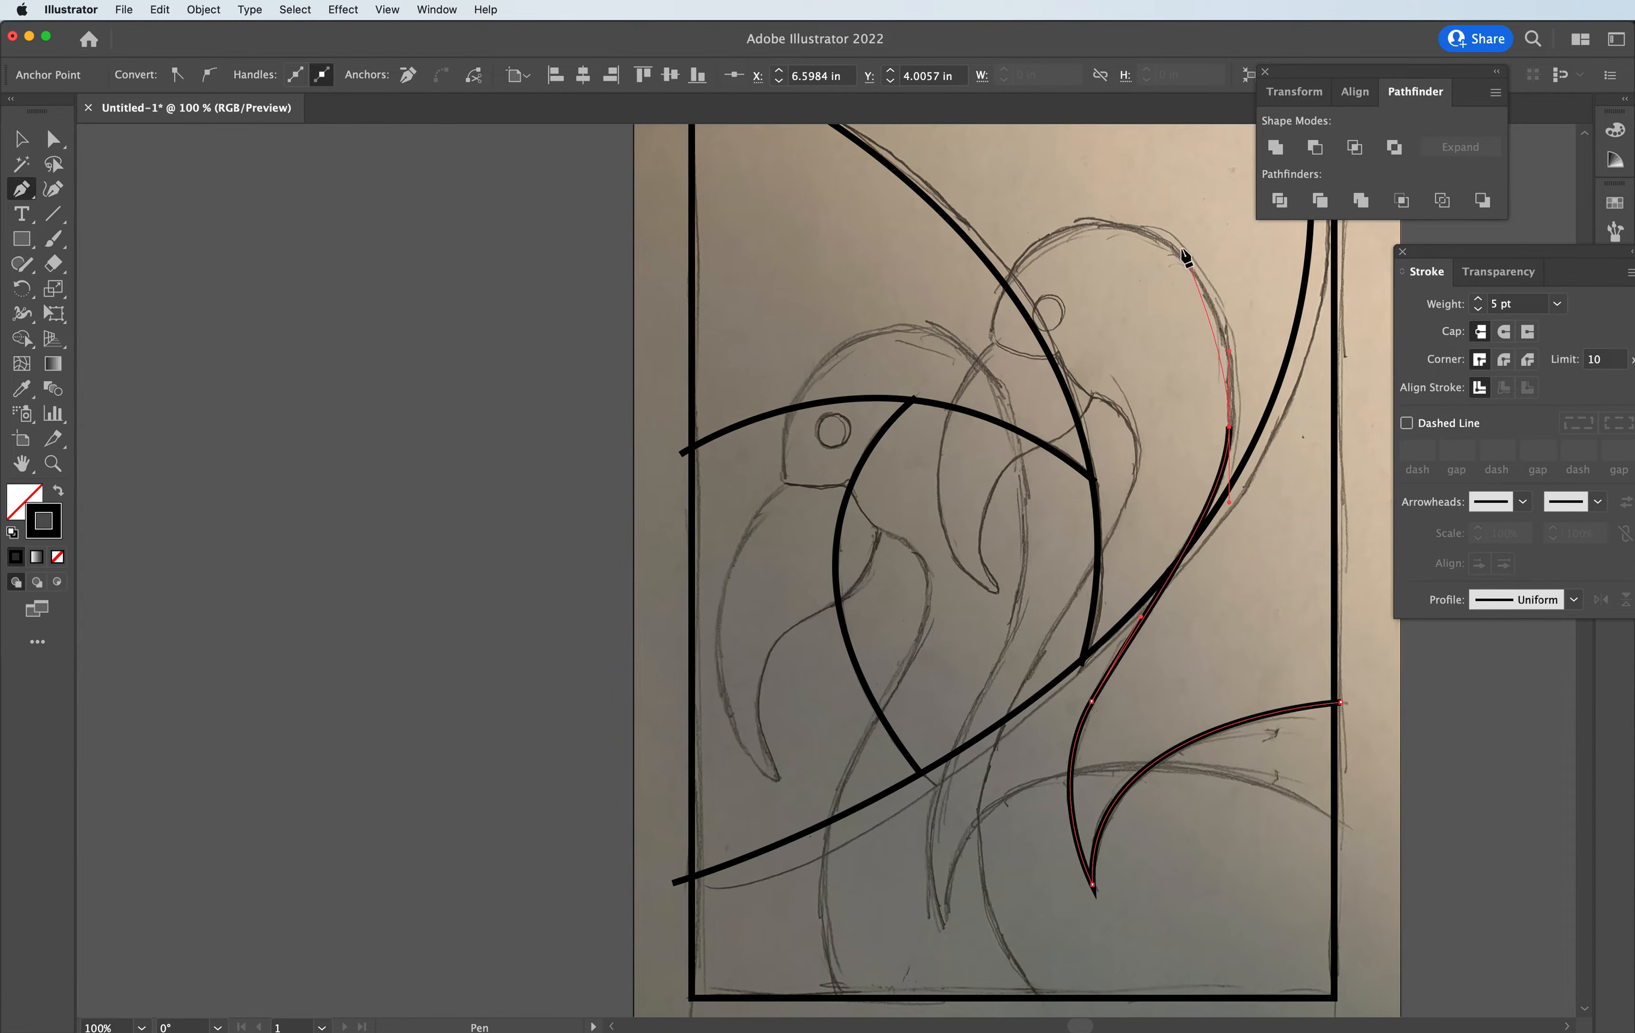
- Continue the path over the crown of the back flamingo's head and down to the base of its beak
mouse_move(1098, 228)
mouse_down()
mouse_move(953, 229)
mouse_move(977, 224)
mouse_up()
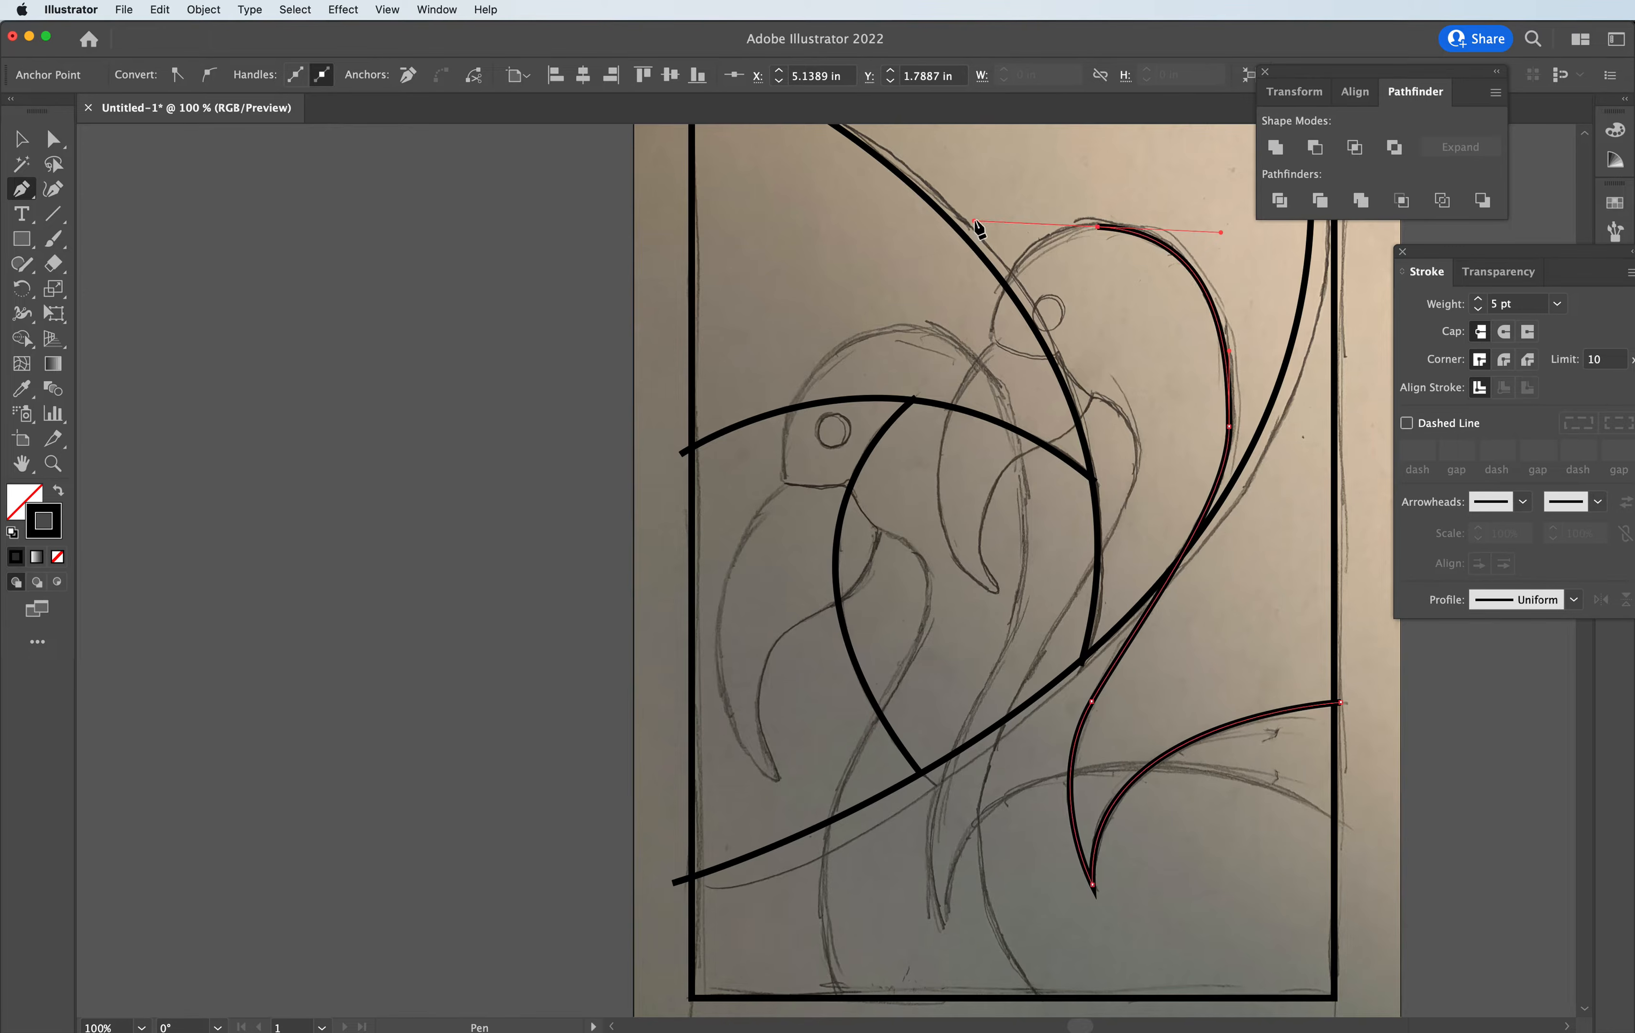
click(1097, 228)
drag(993, 345, 995, 452)
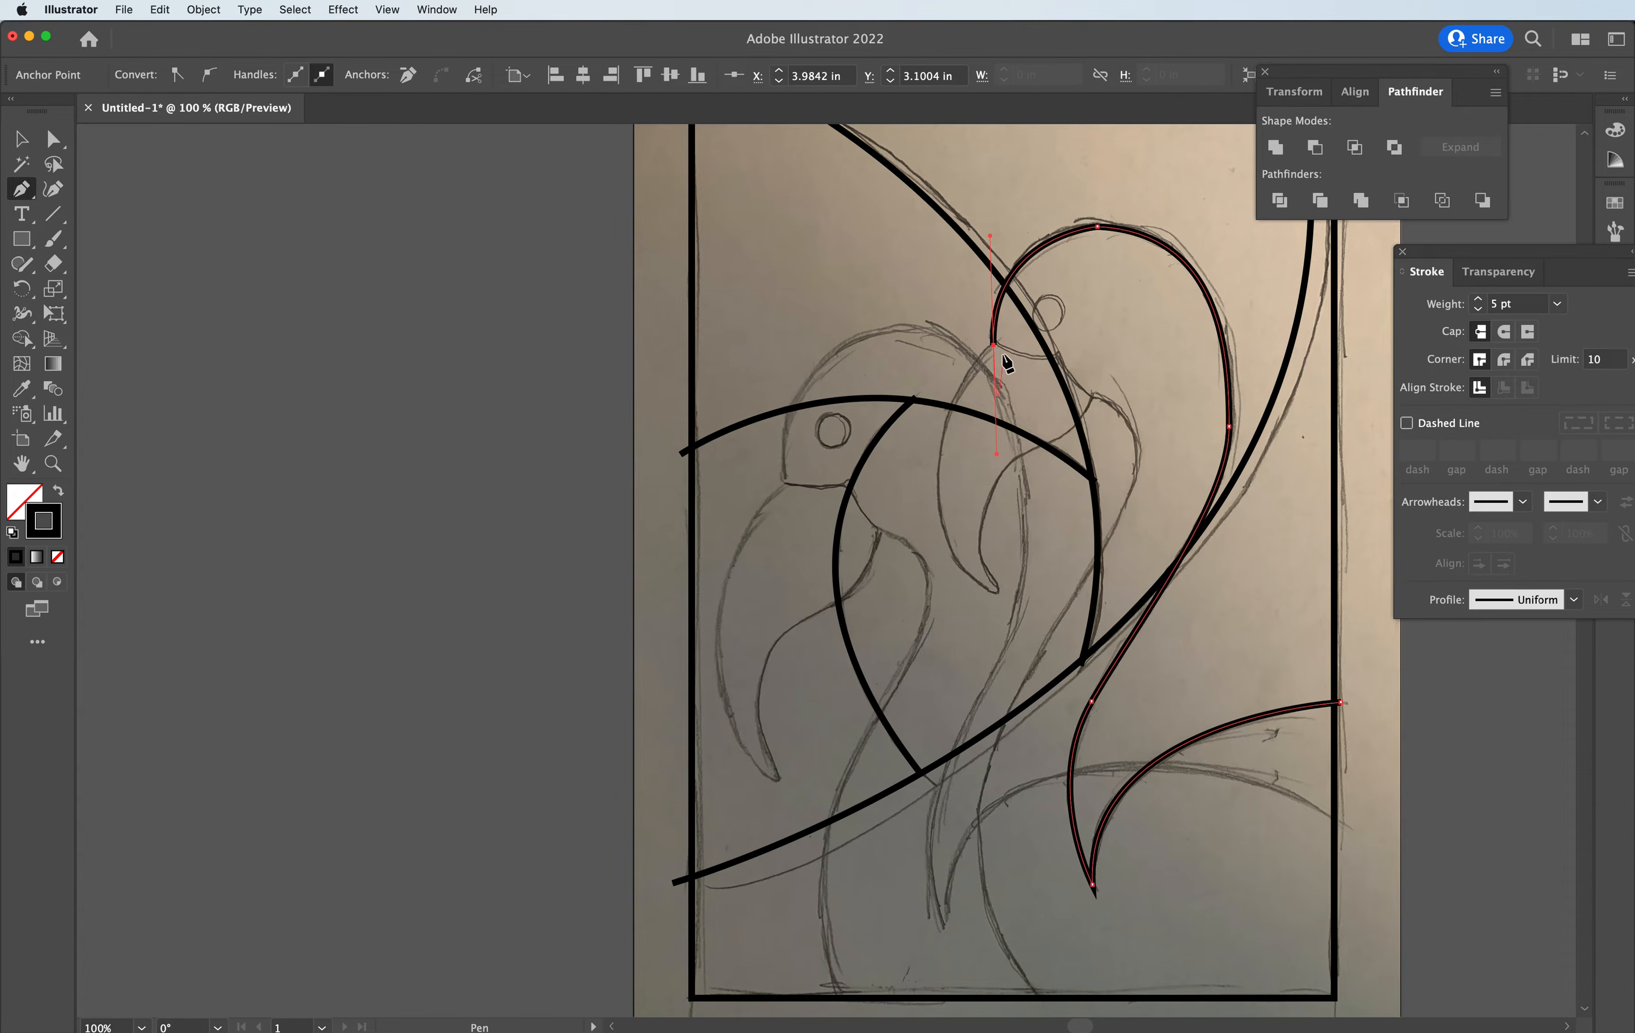
- Trace the back flamingo's beak down to a sharp corner tip and back up its inner edge to the throat
drag(993, 344, 998, 587)
drag(996, 590, 1125, 681)
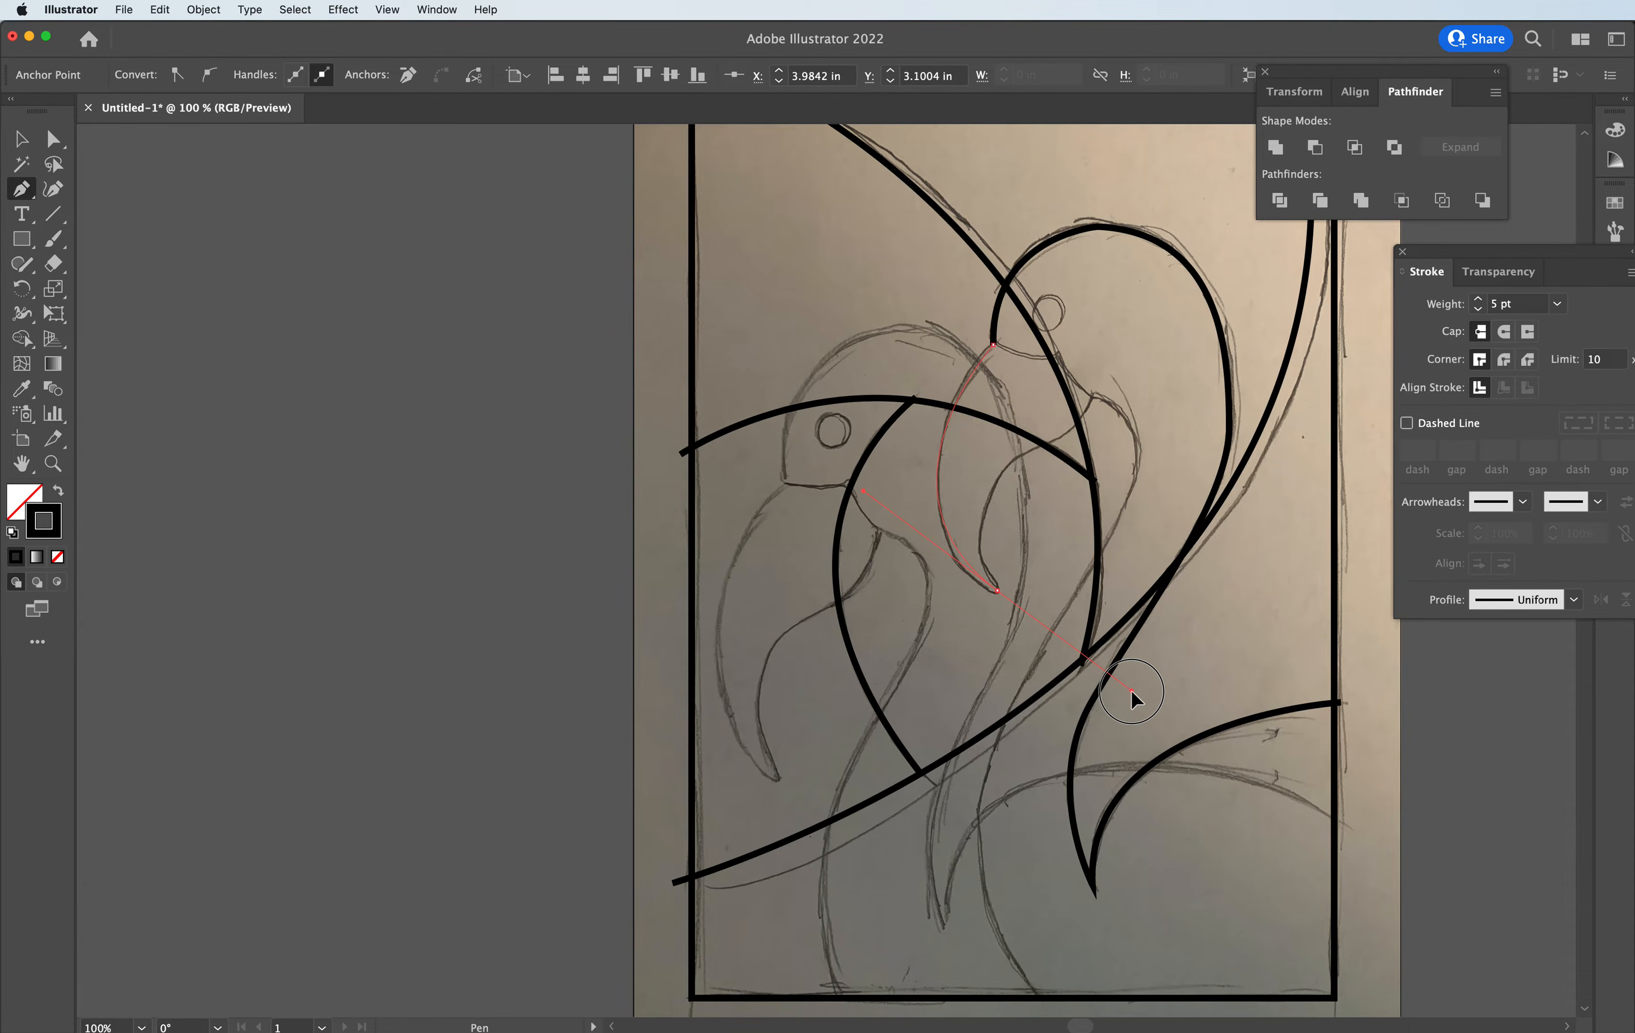
drag(1132, 692, 1130, 690)
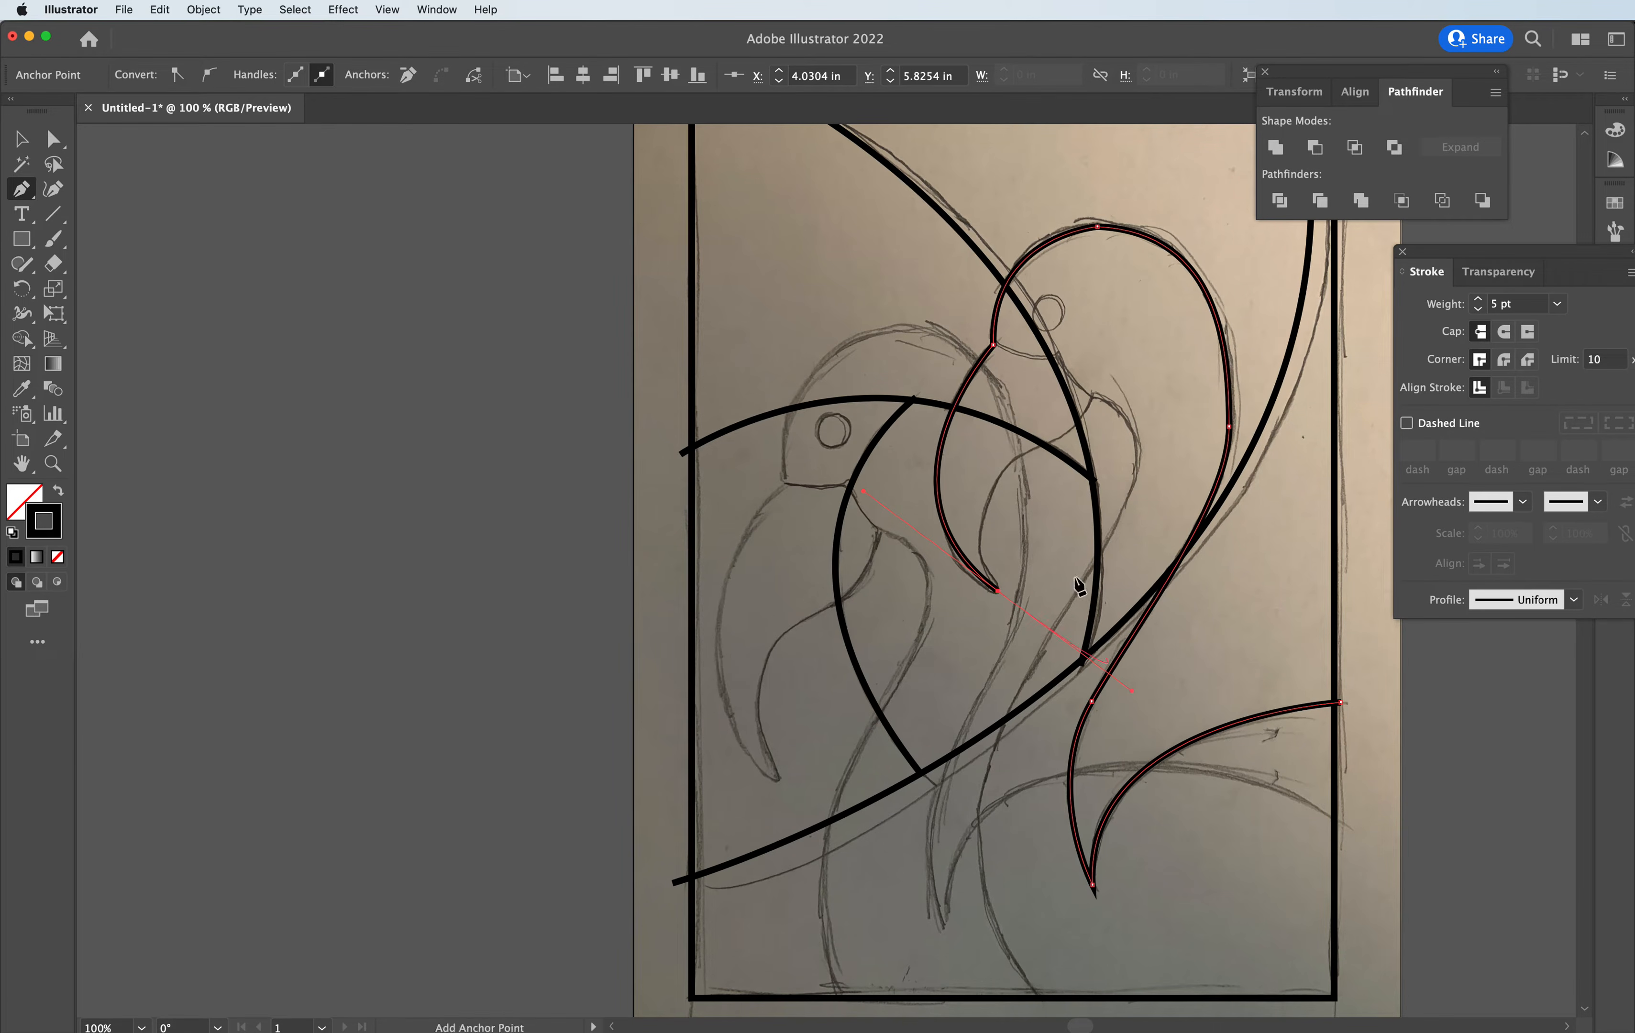
click(997, 591)
drag(989, 493, 1019, 445)
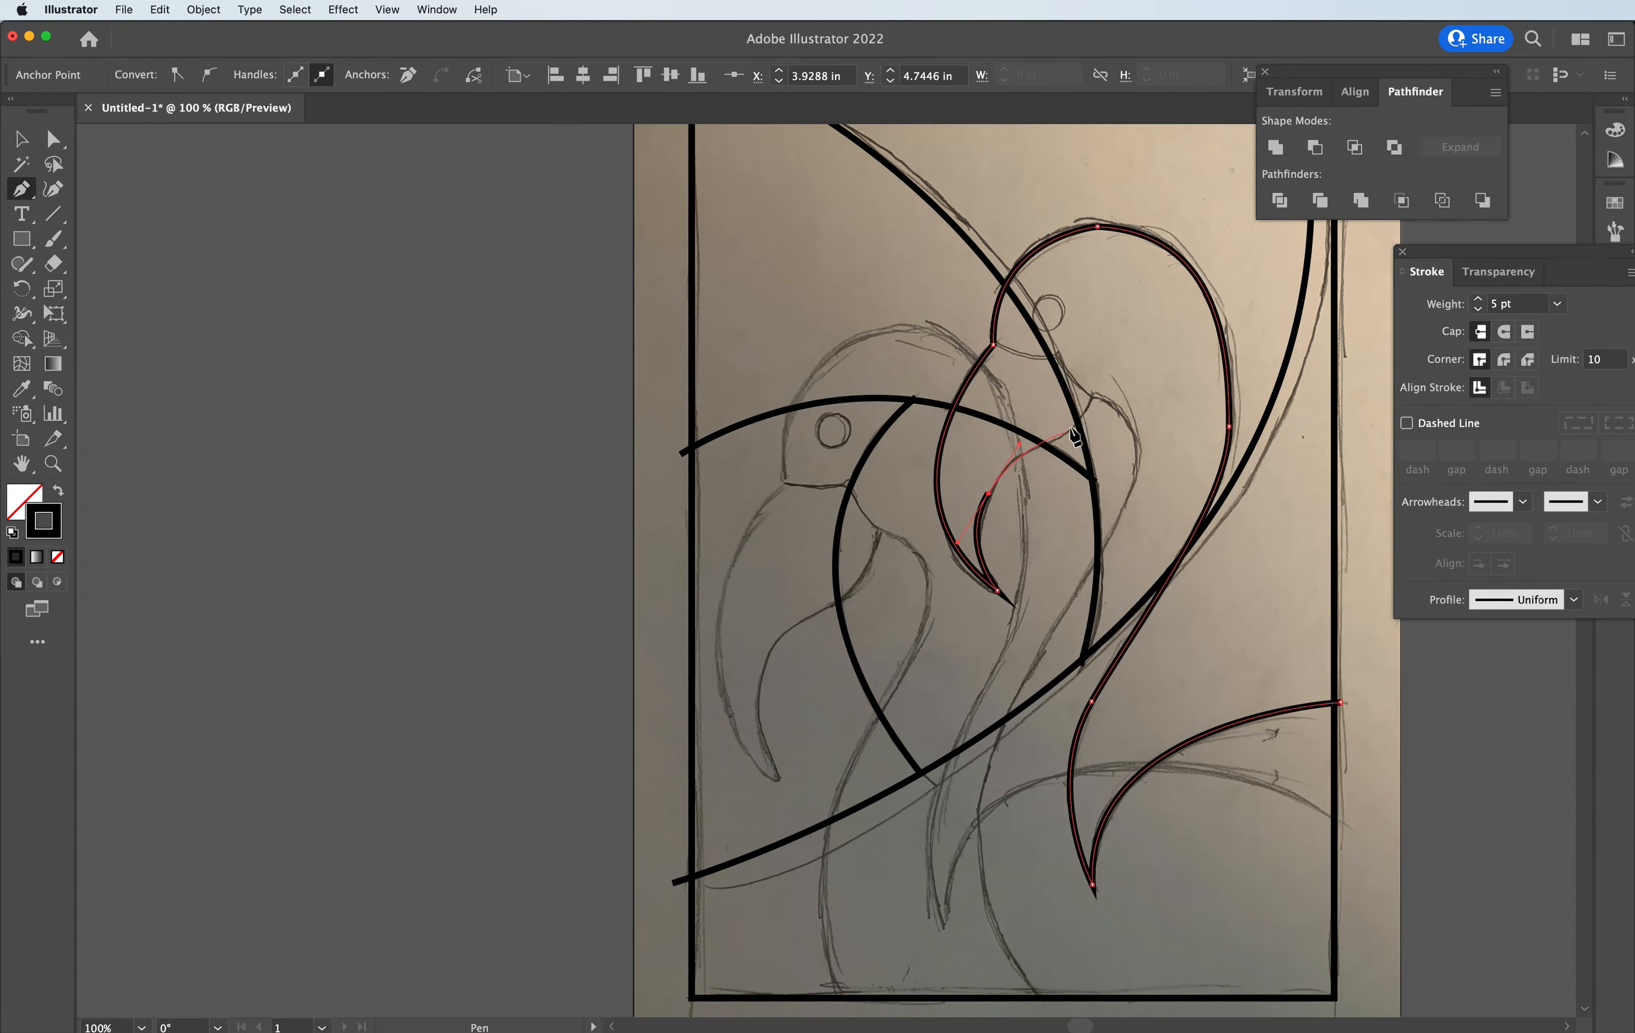
drag(1091, 397, 1101, 349)
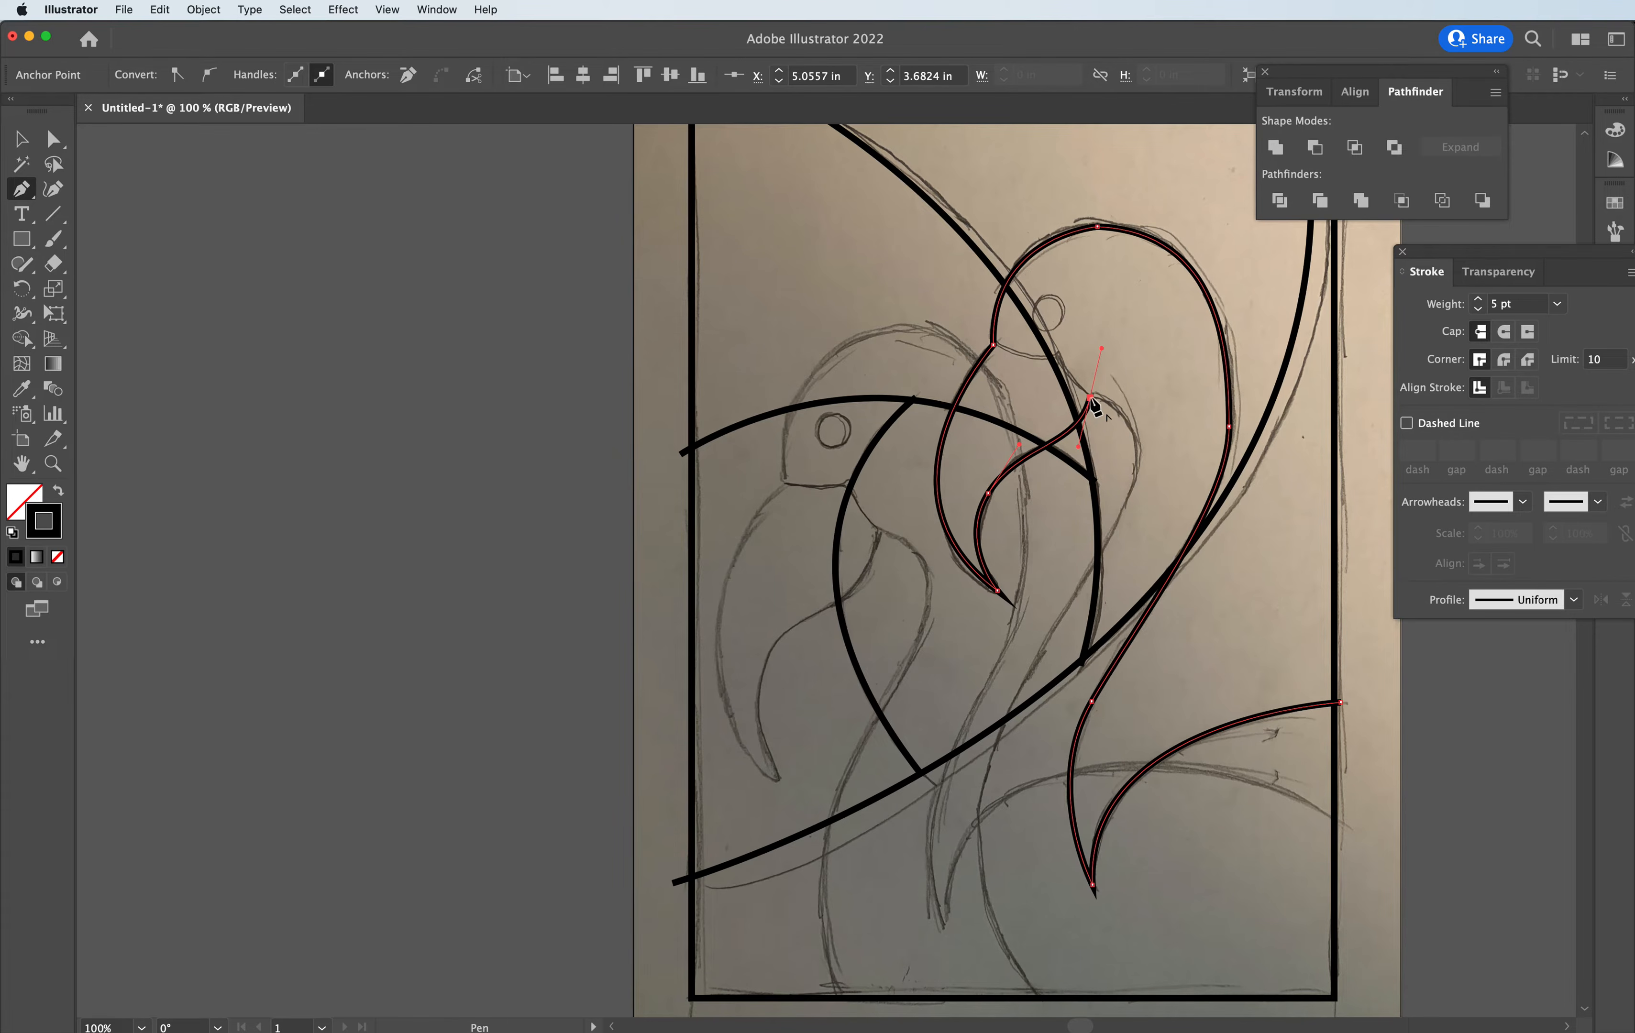
- Make the throat point a corner and trace the front of the back flamingo's neck down to the long sweeping curve
drag(1091, 399, 1102, 571)
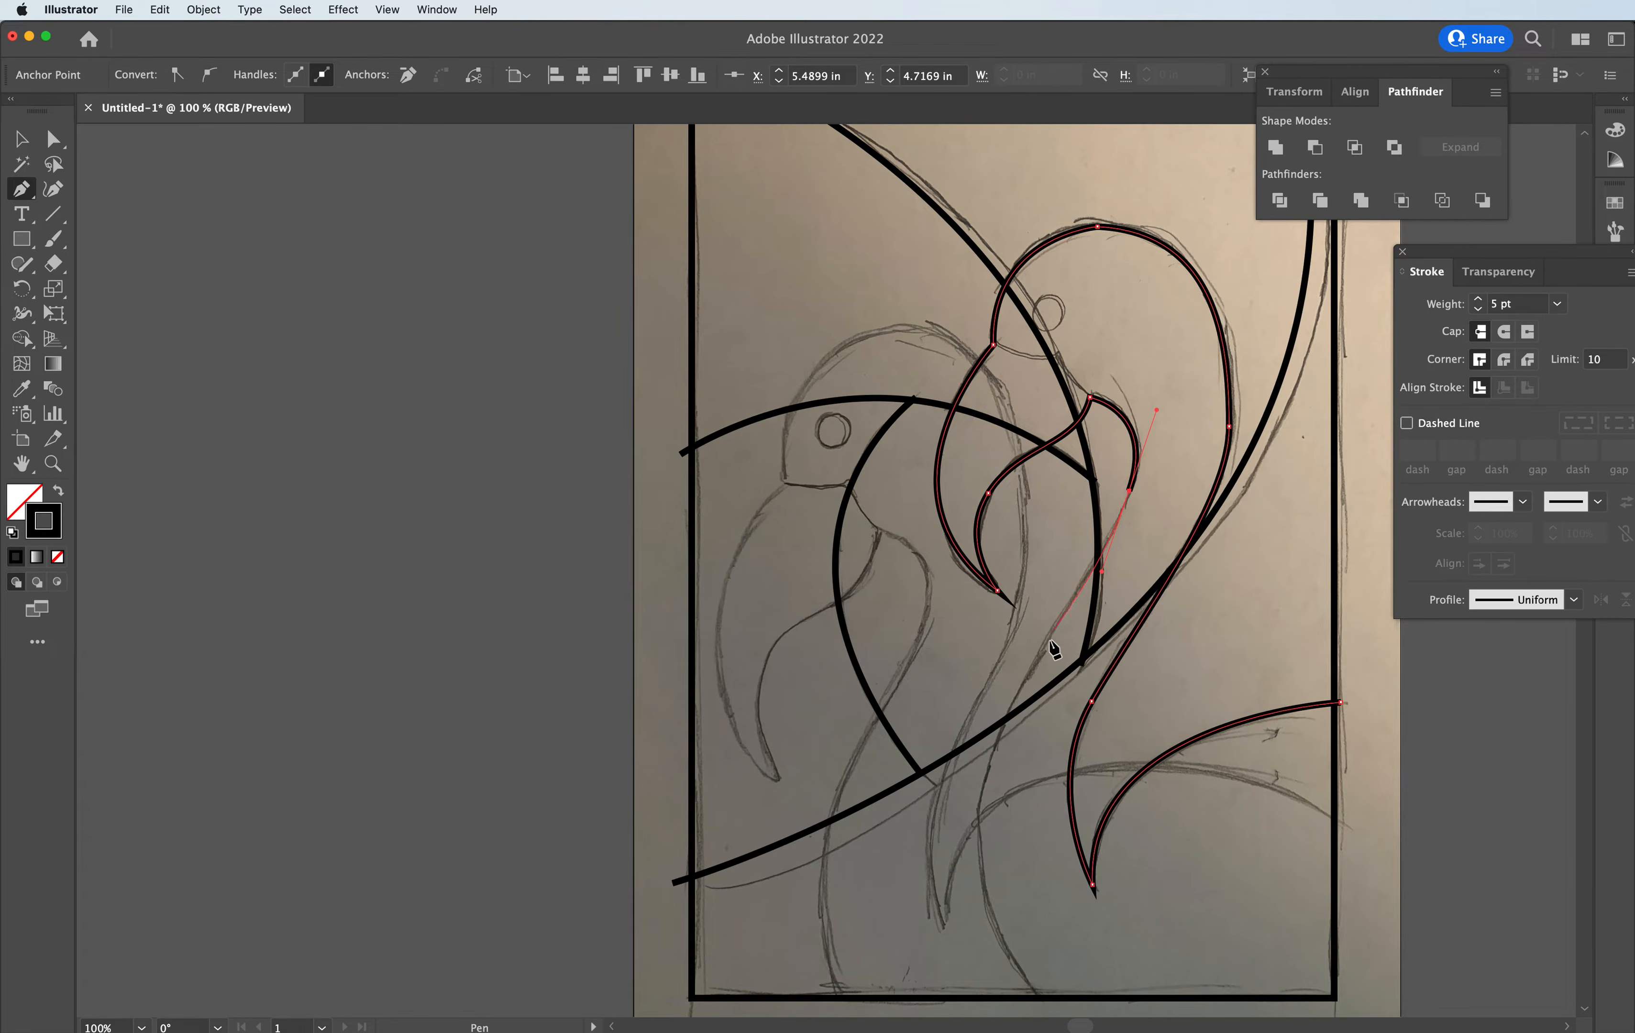
super+click(1008, 713)
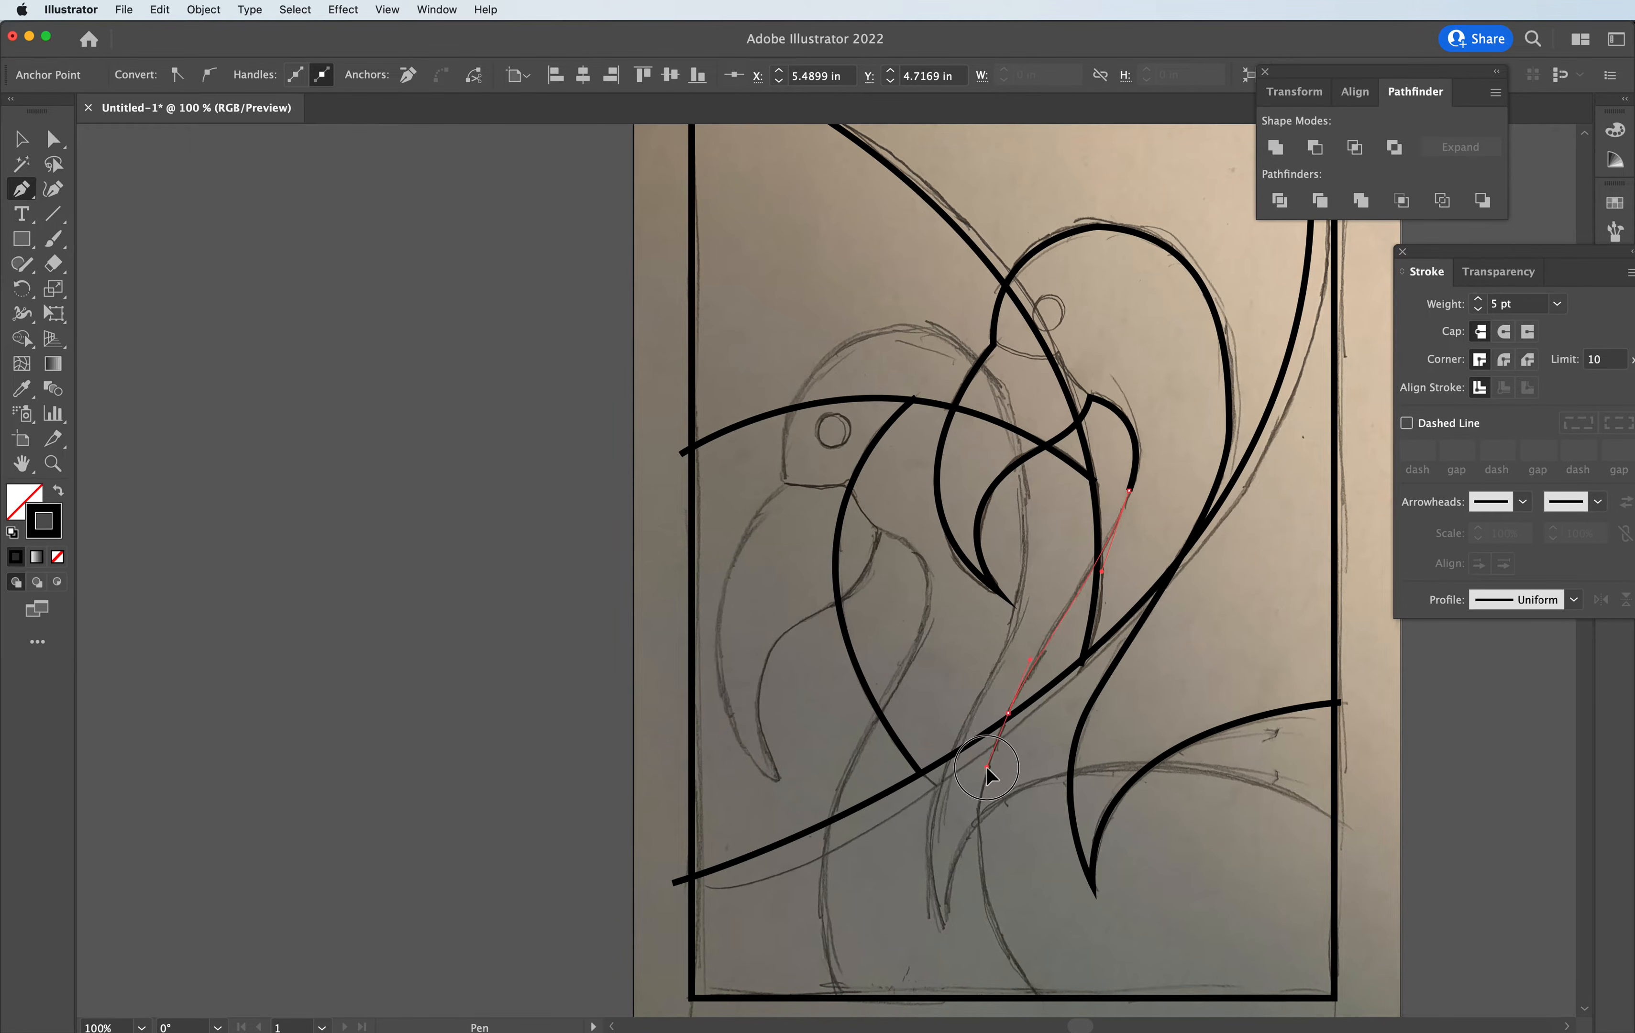
drag(985, 780, 984, 780)
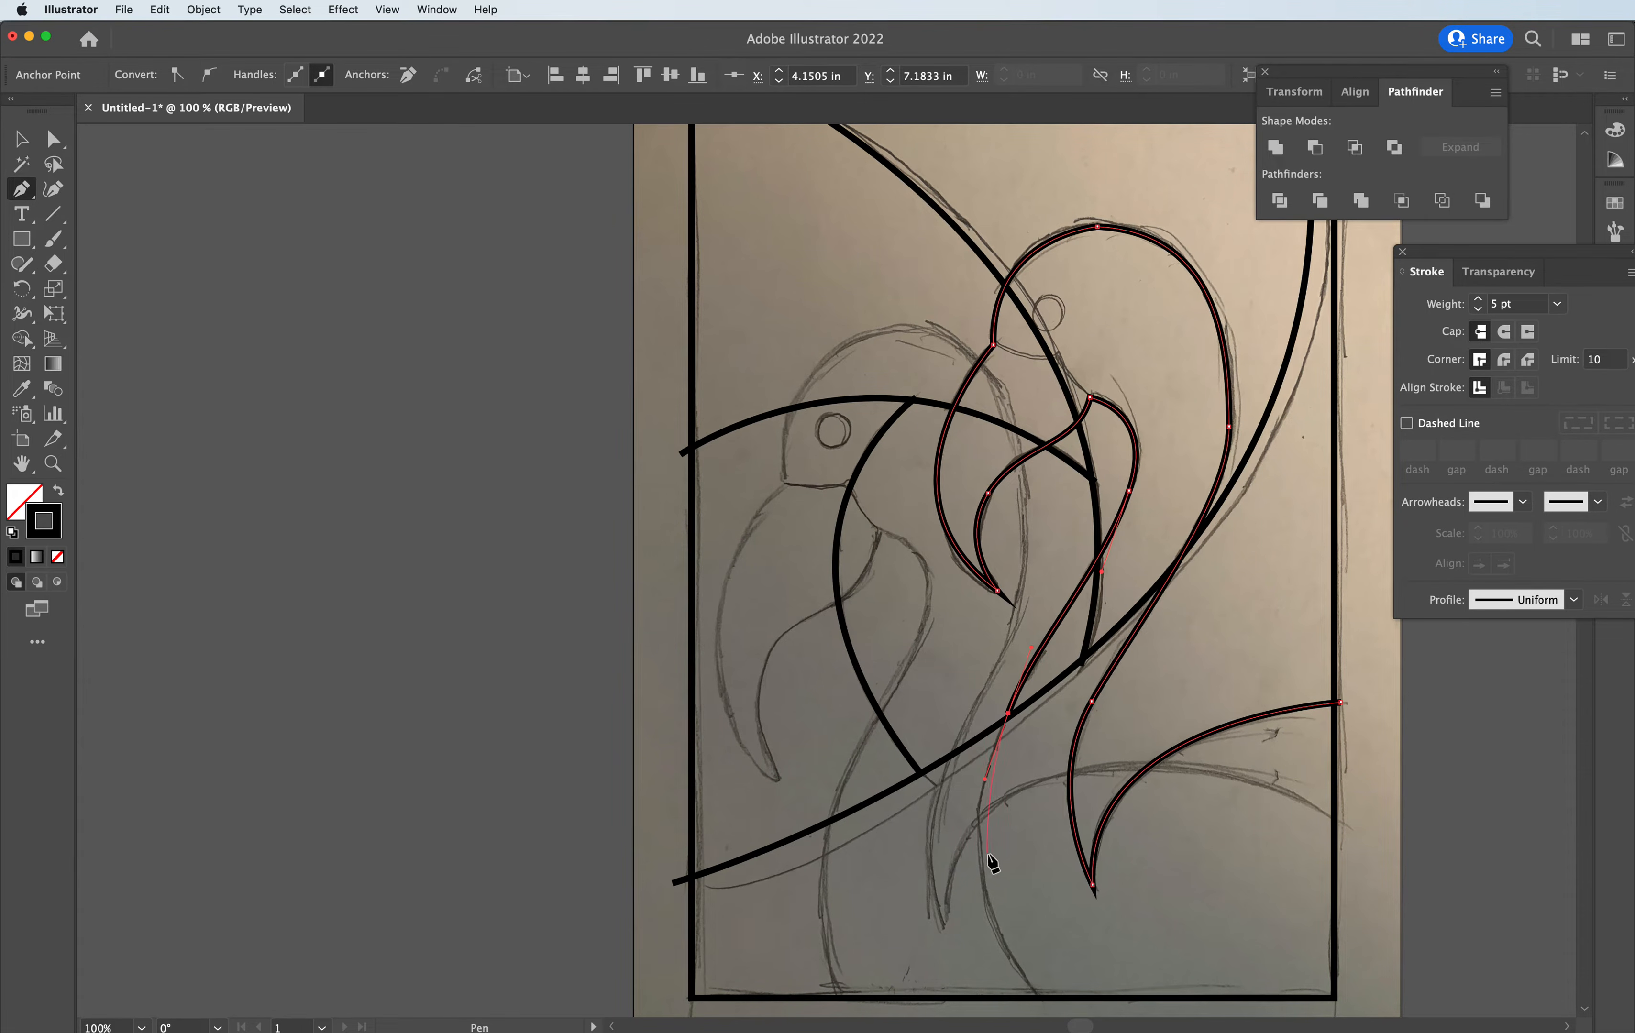
scroll(1066, 971, down, 10)
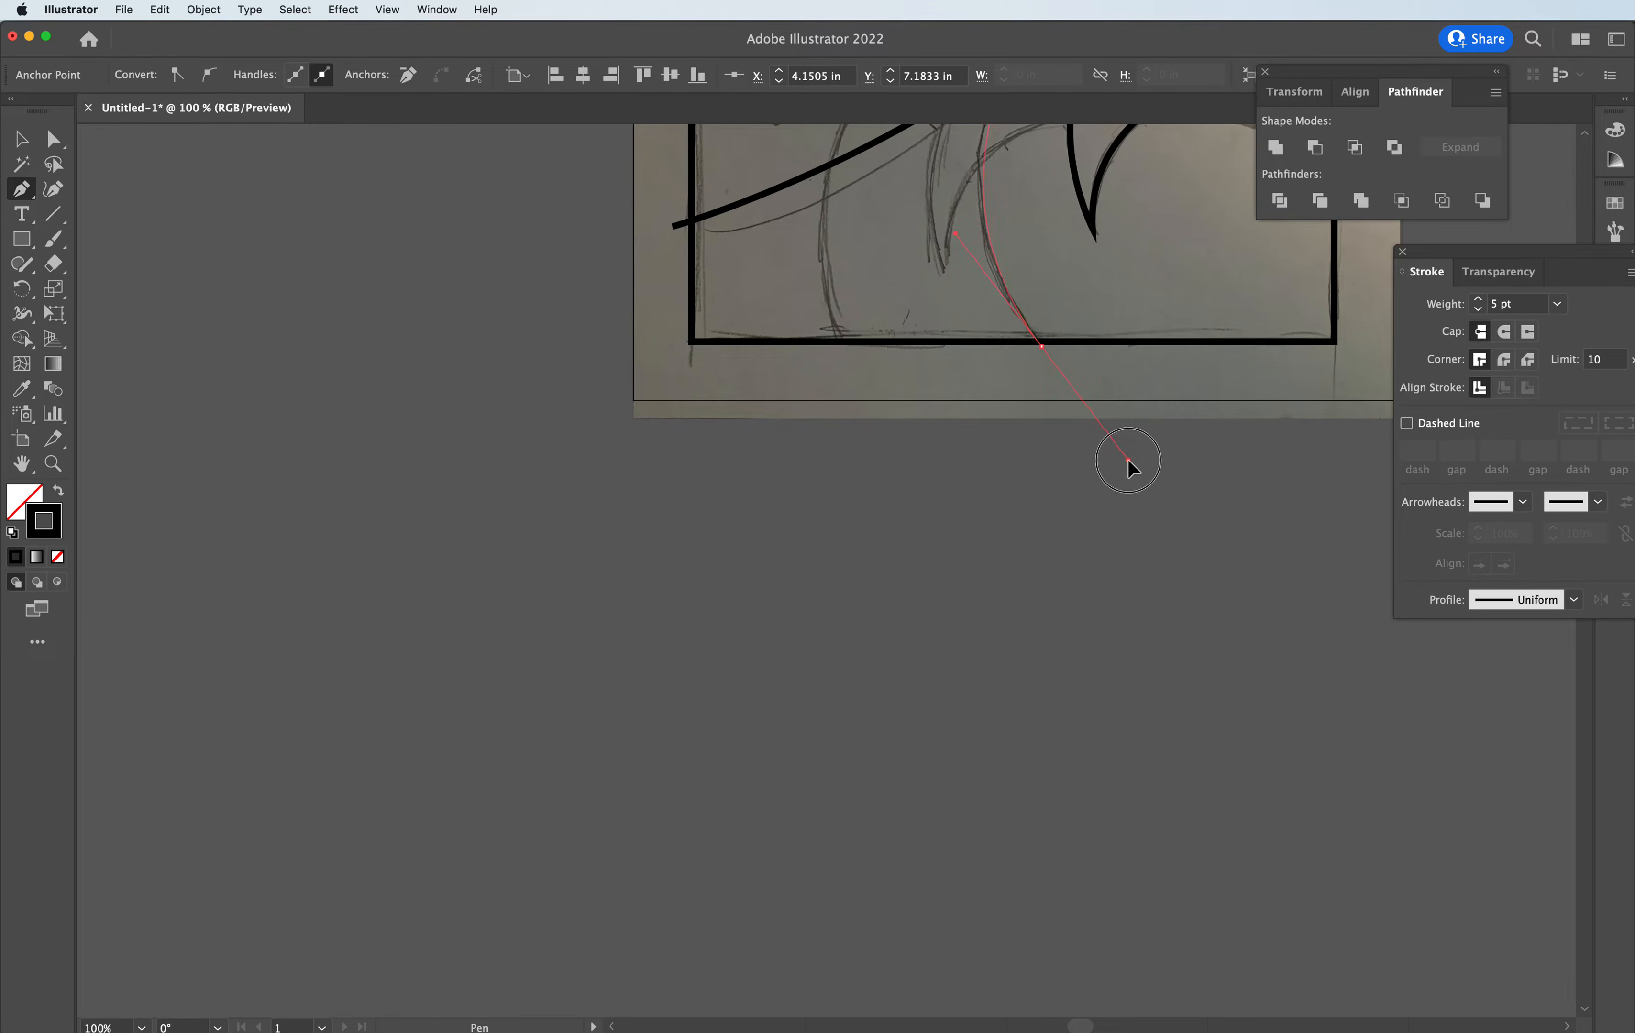
scroll(1130, 485, up, 6)
scroll(1078, 584, up, 3)
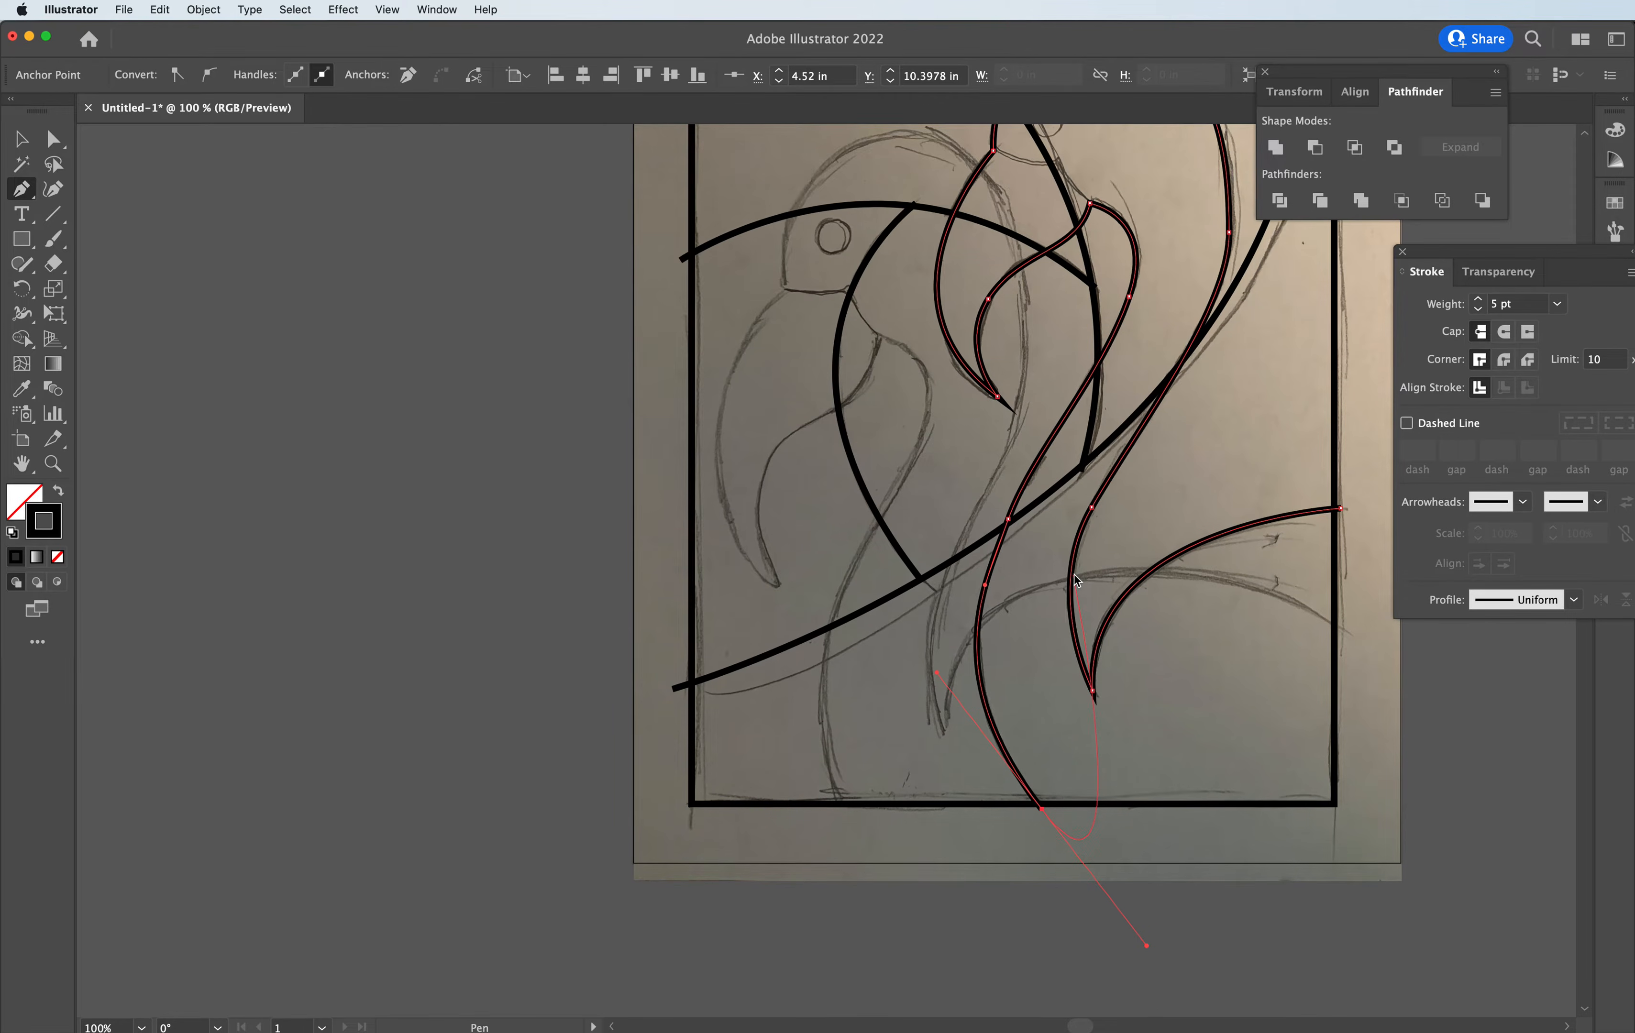
scroll(1074, 579, down, 1)
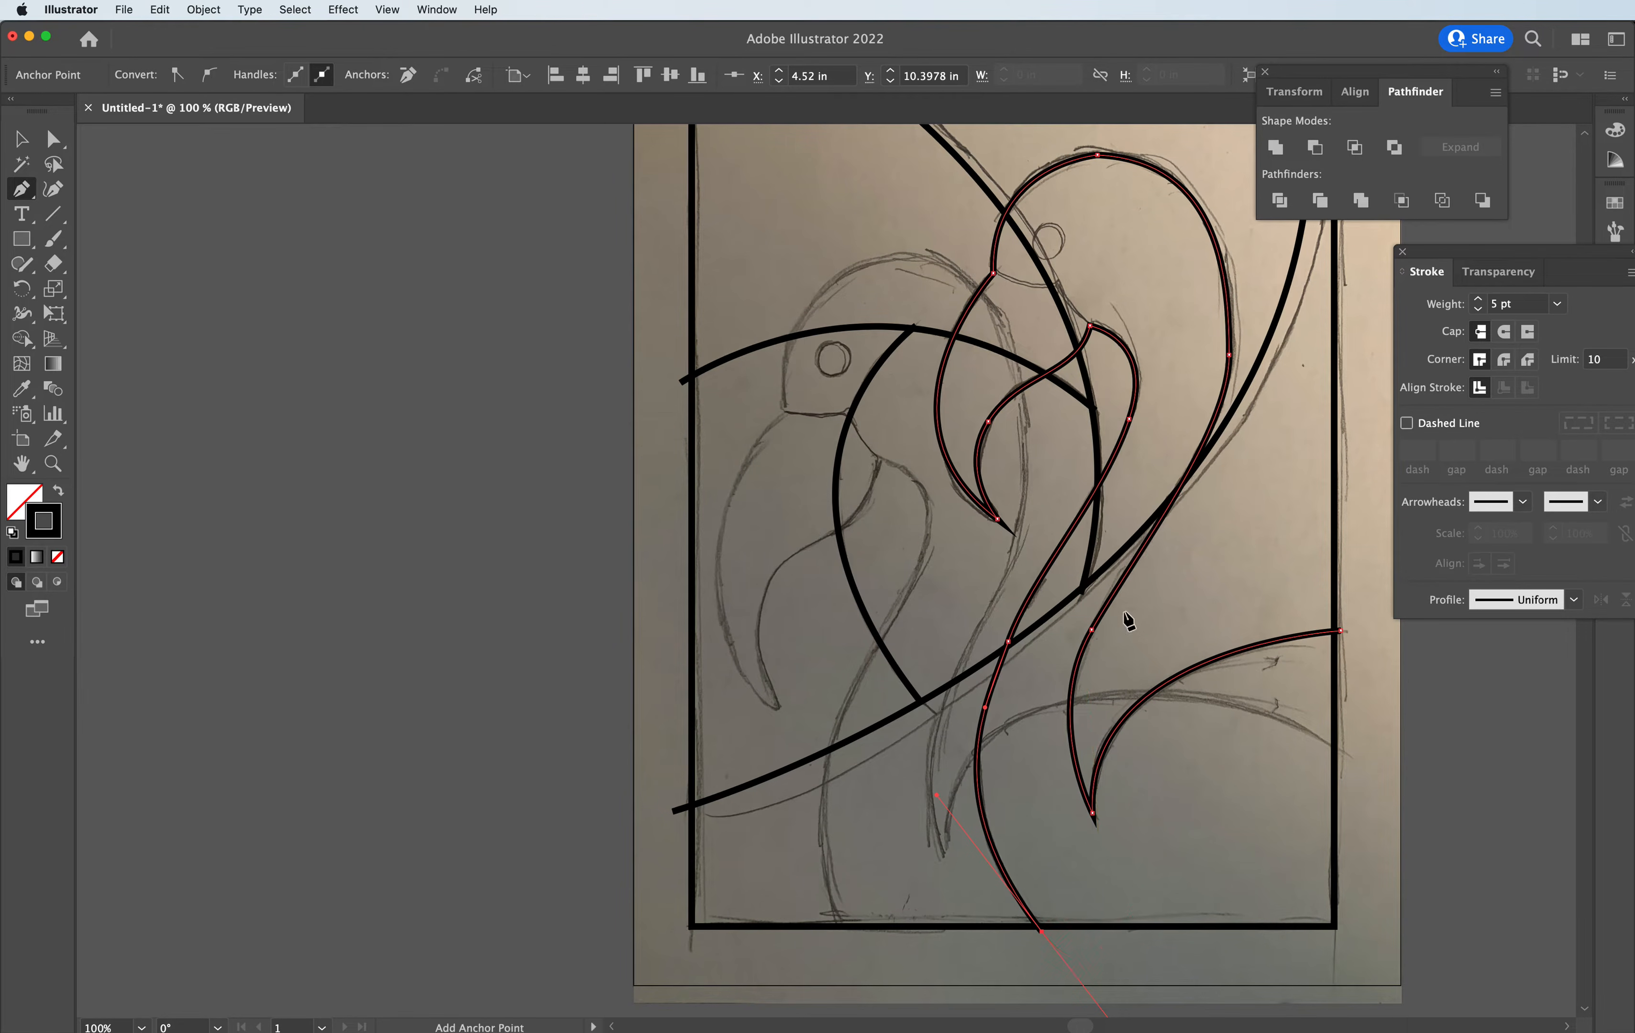
key(super)
key(super+z)
- Extend the front neck curve down past the frame's lower edge and end the path
scroll(1154, 810, down, 3)
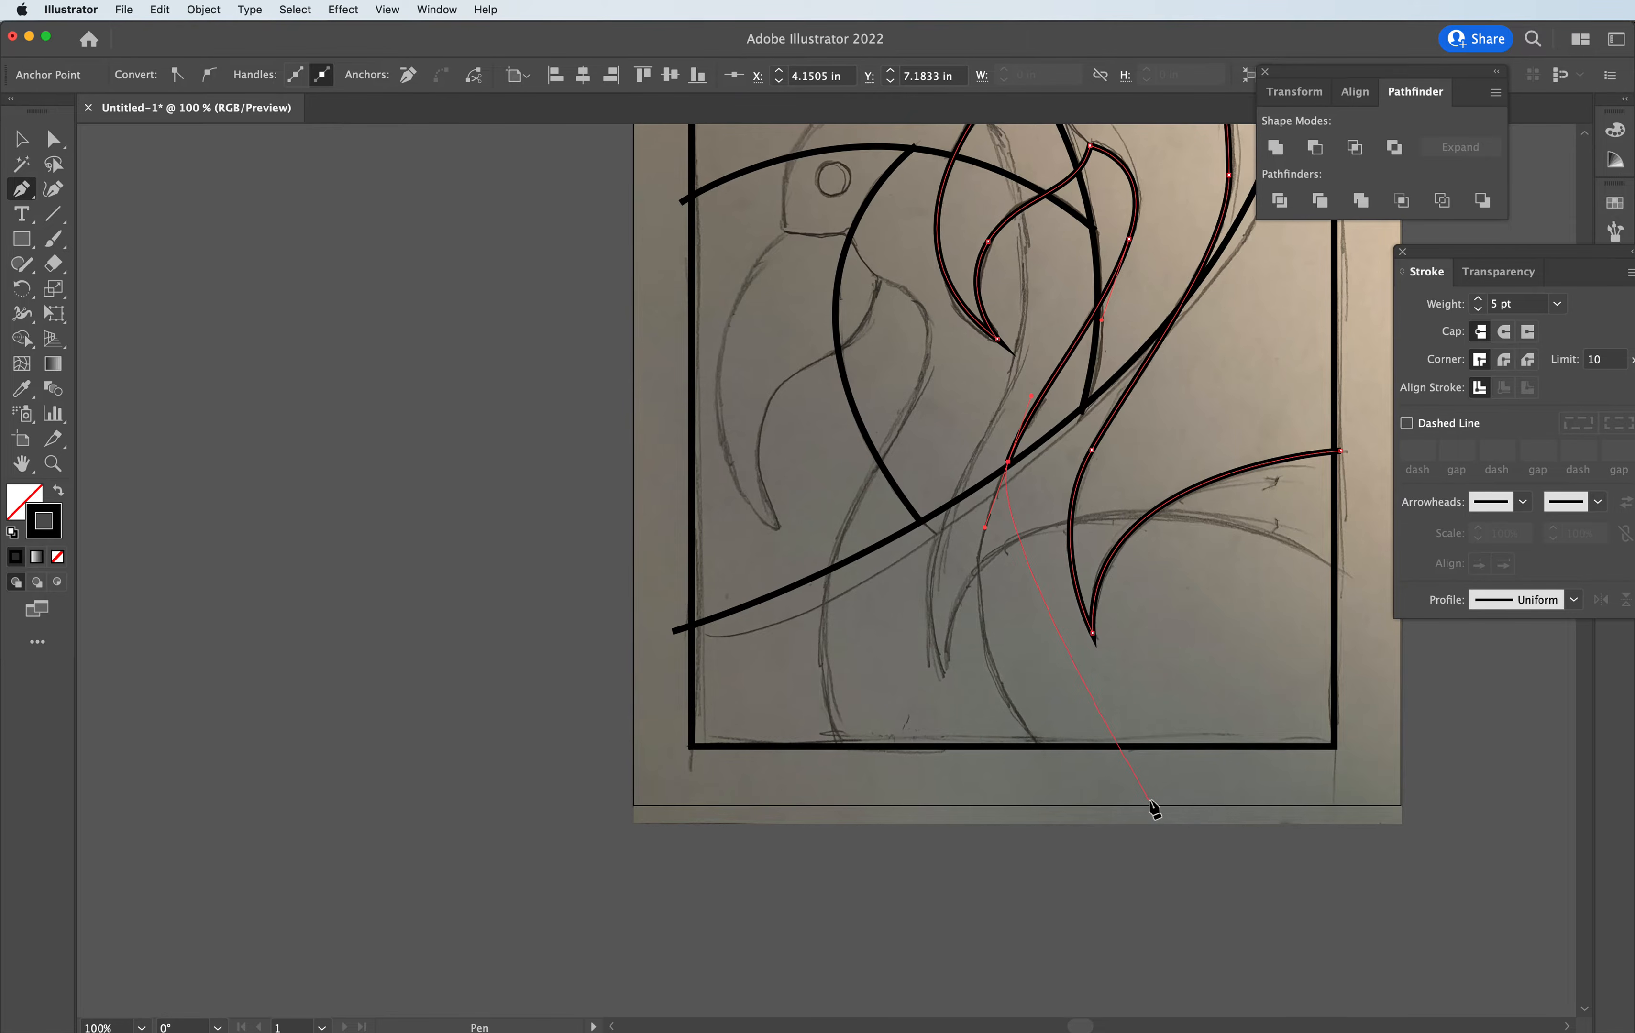
super+click(1059, 776)
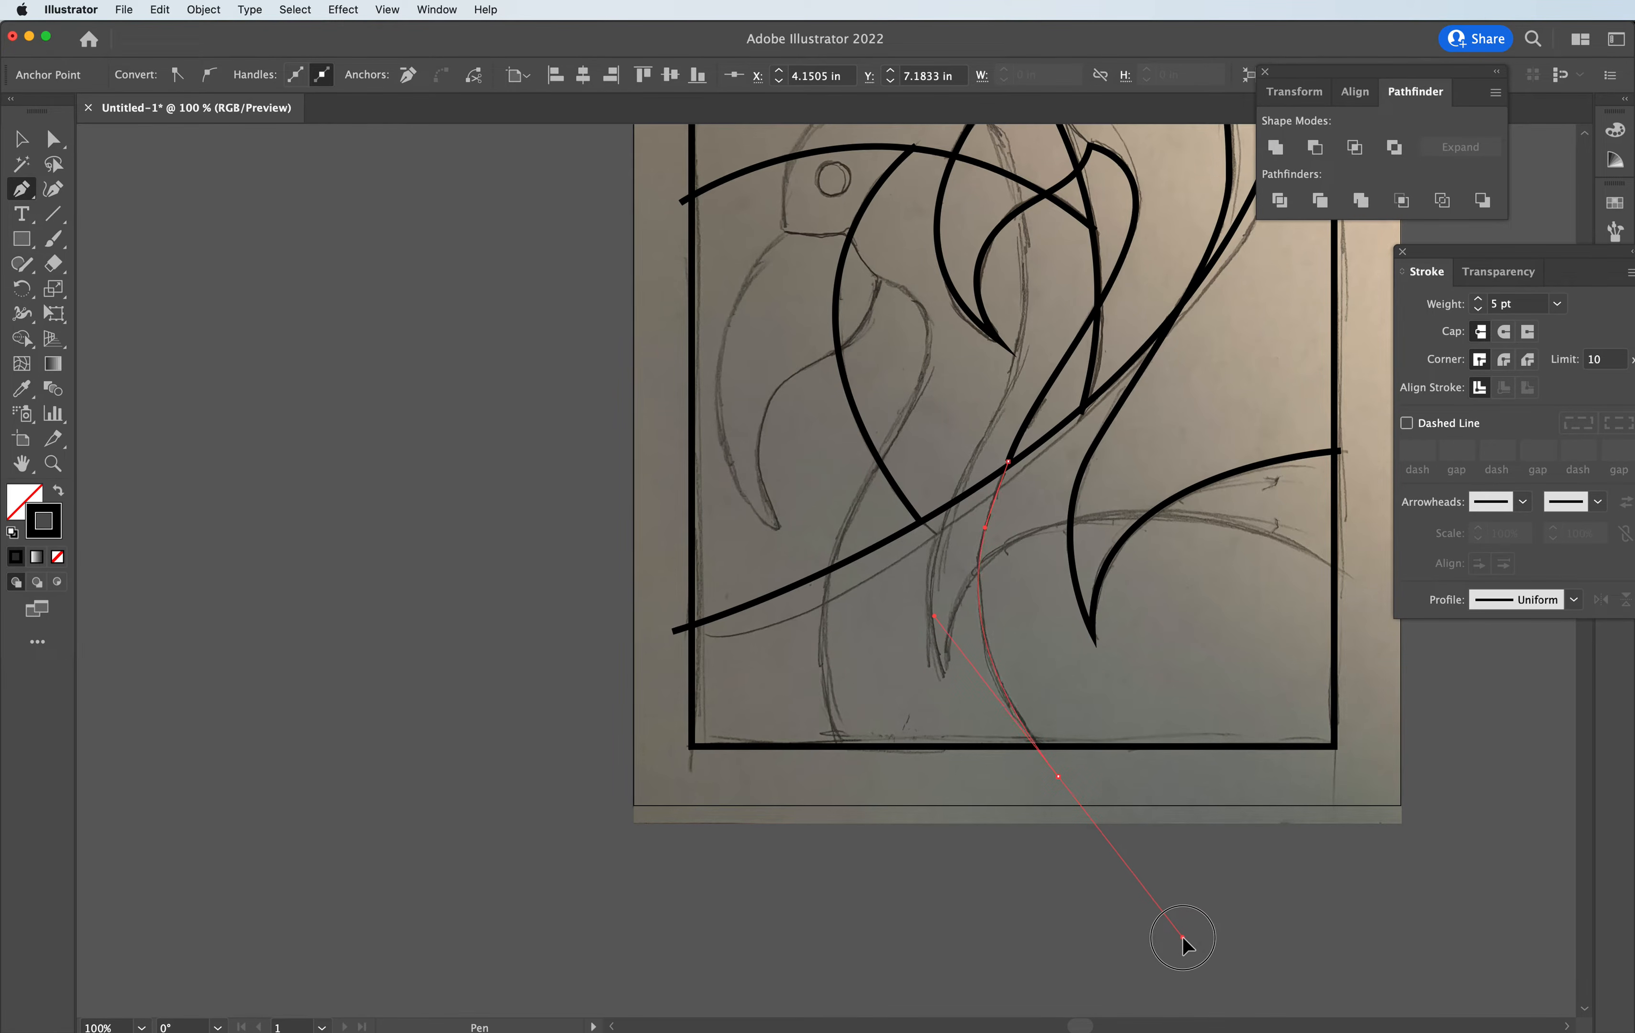
drag(1182, 945, 1182, 942)
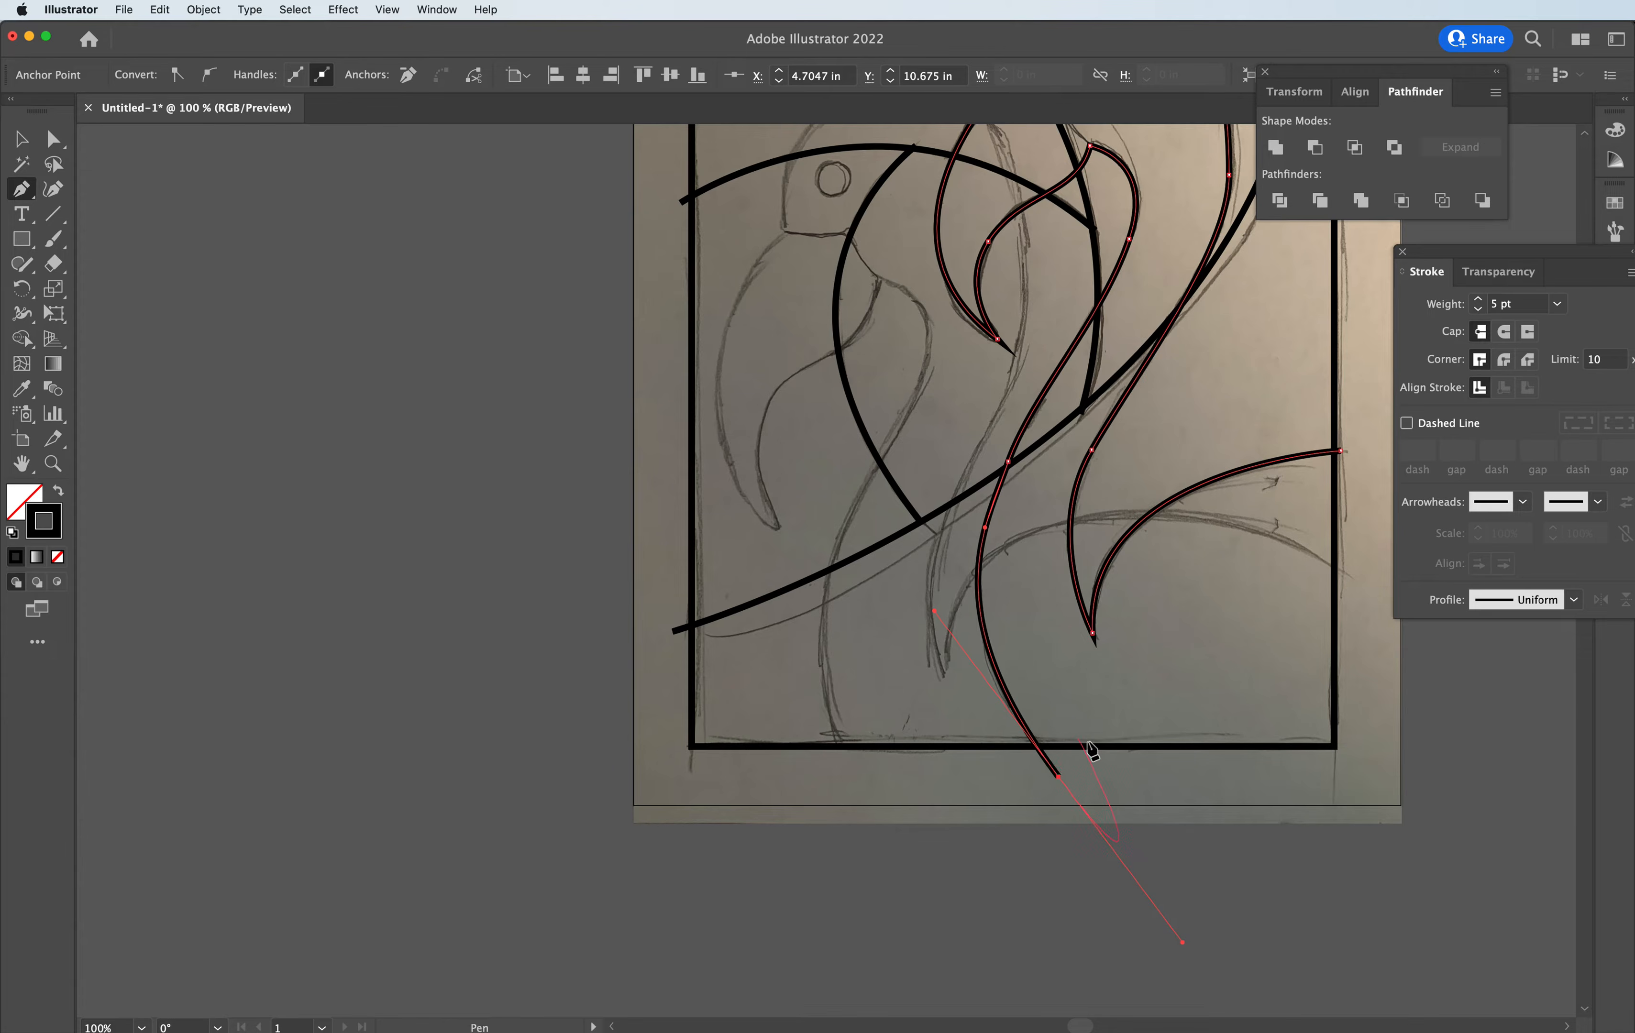
key(super)
scroll(1159, 707, down, 1)
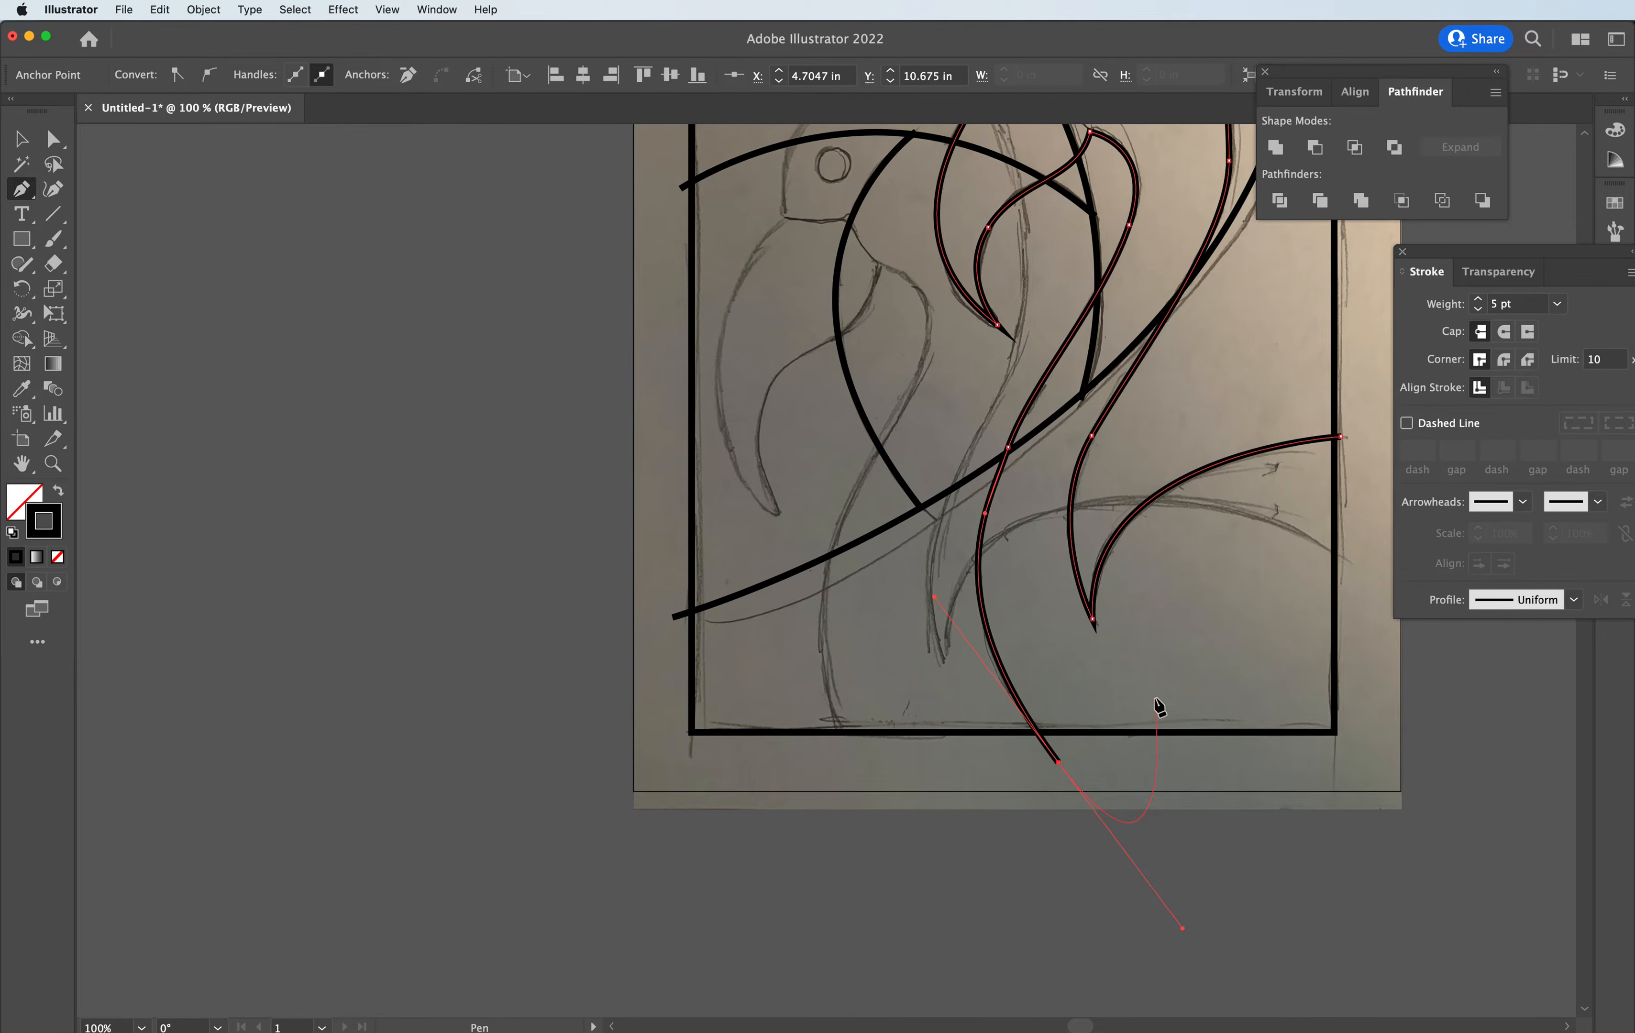
scroll(1159, 707, up, 5)
key(Escape)
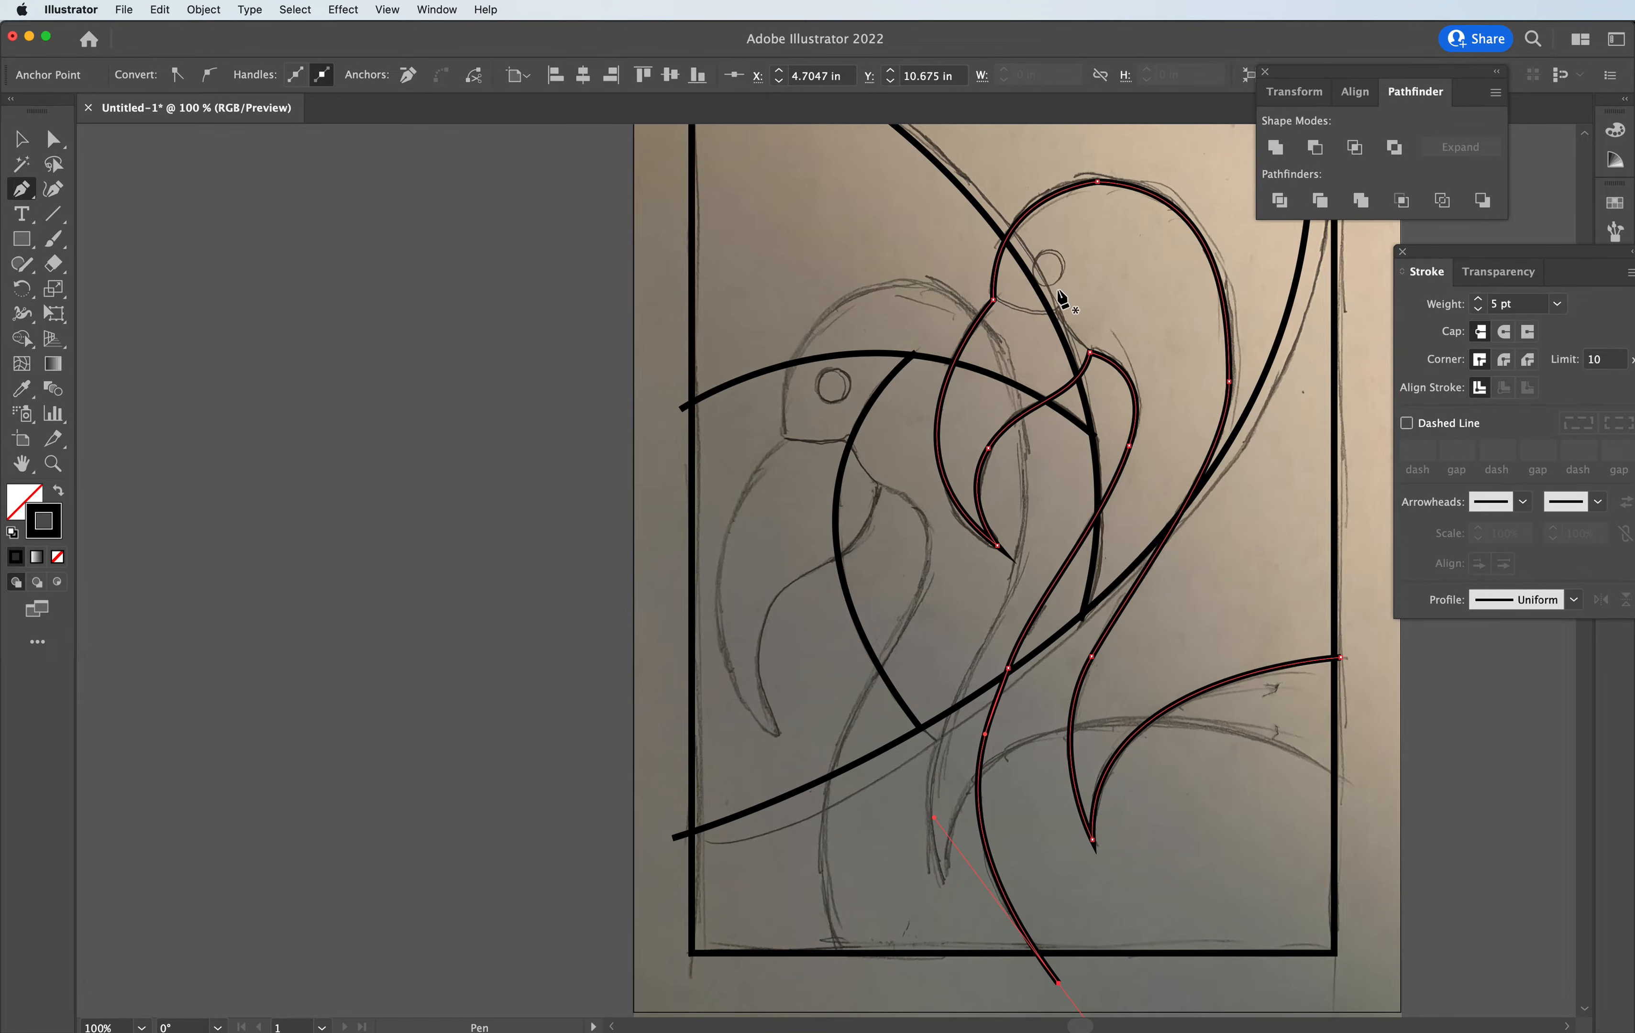
- Trace the line across the back flamingo's beak base, corner it, curve down to the throat point, and end the path
key(super+equal)
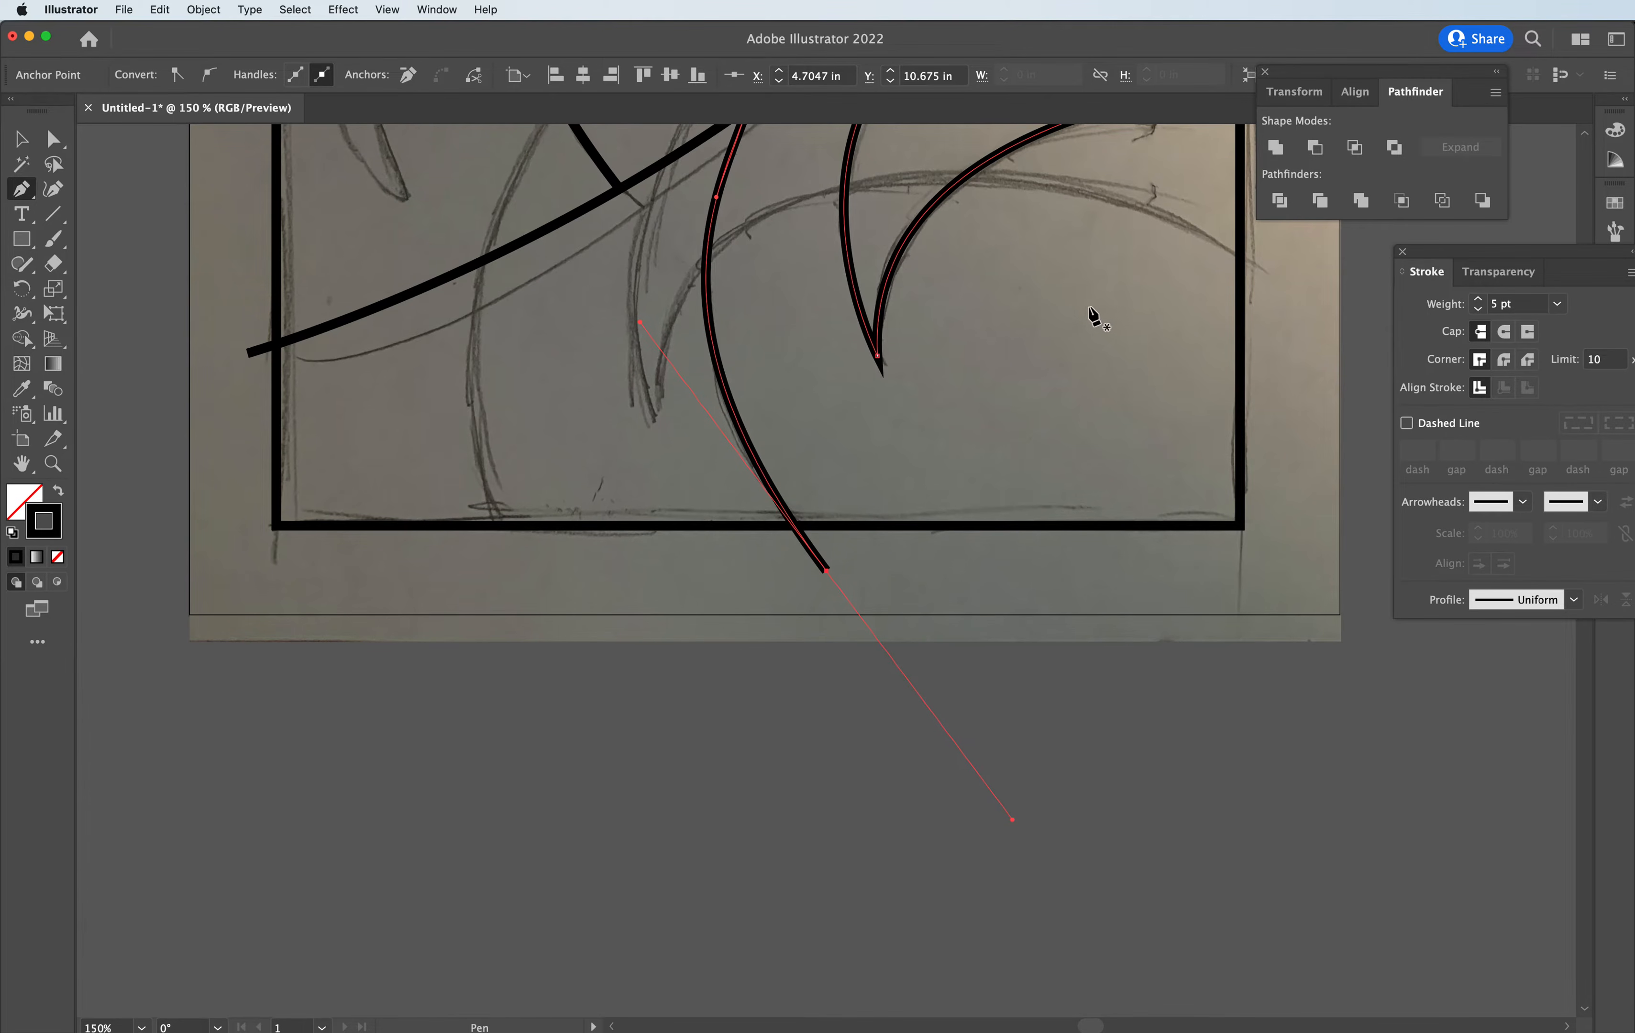
scroll(1068, 321, up, 10)
scroll(1069, 321, up, 12)
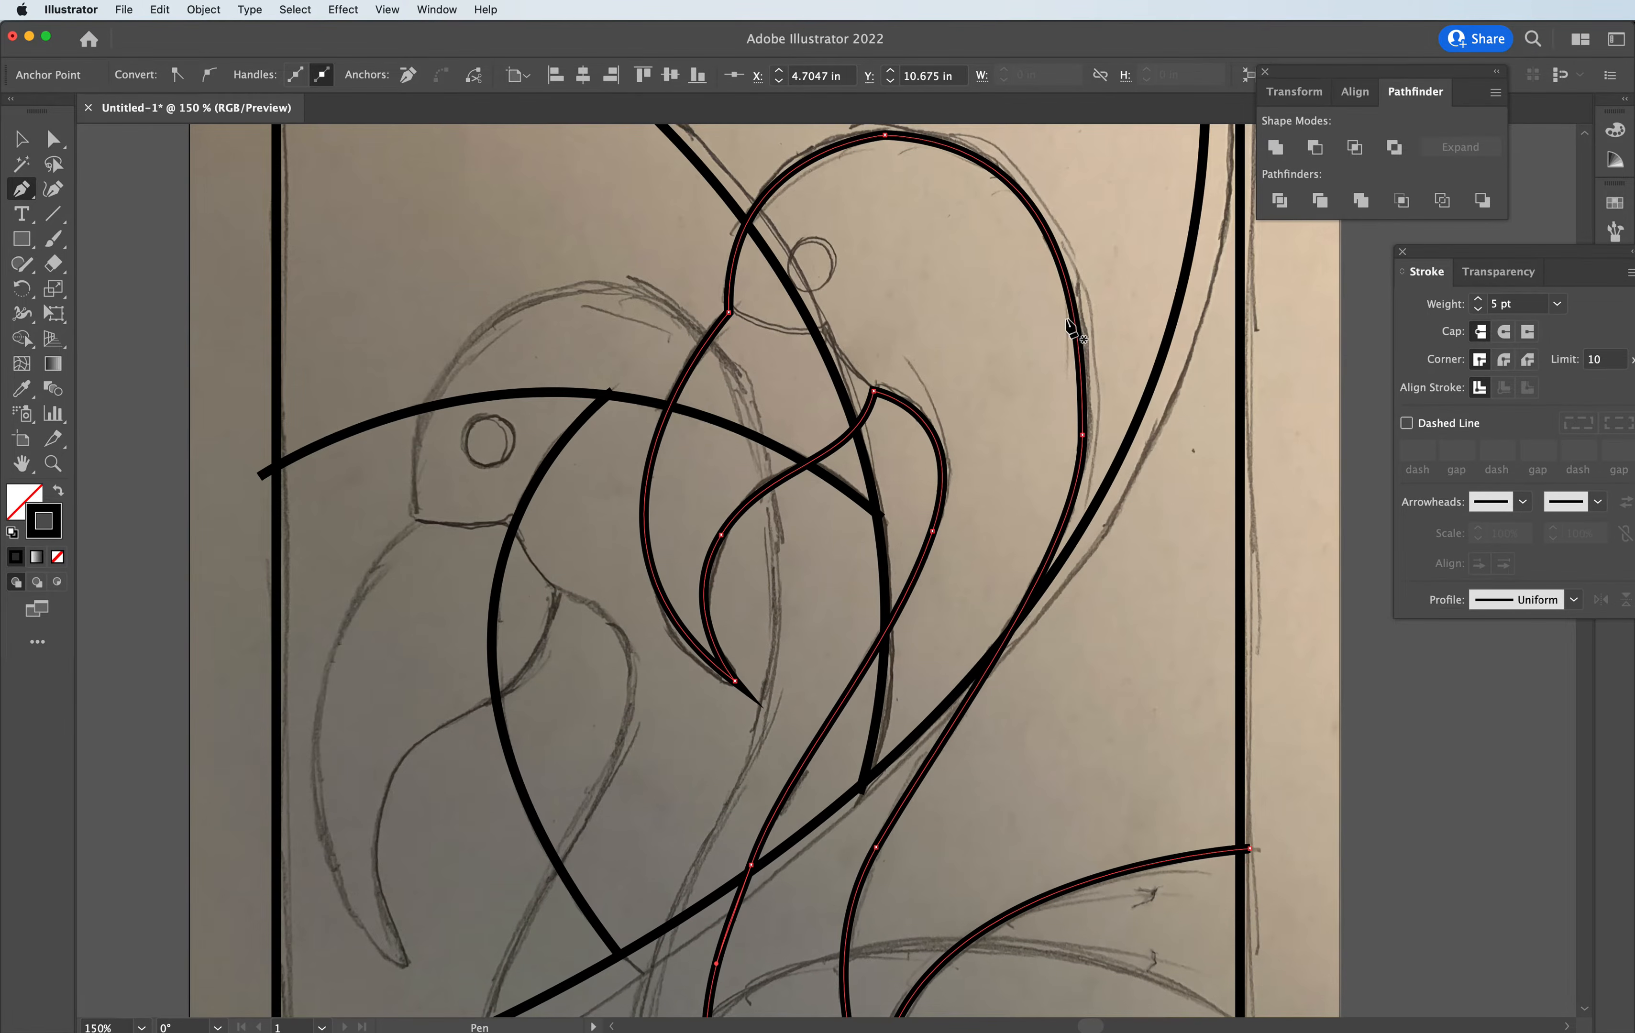
click(724, 307)
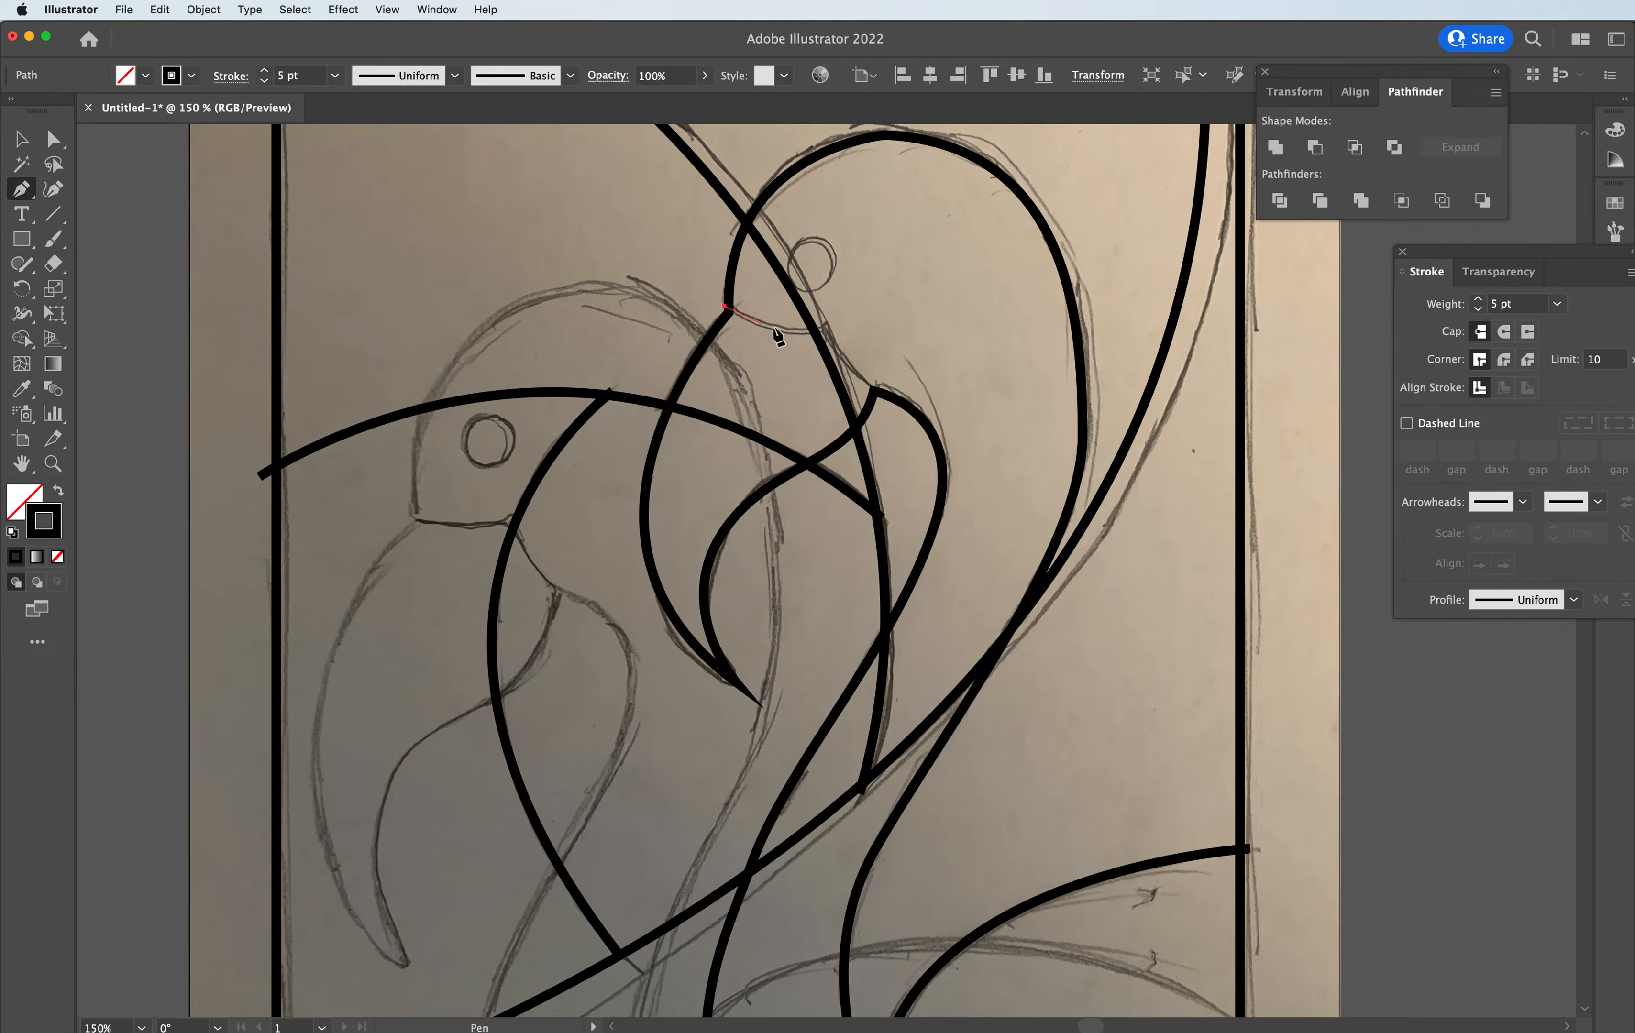
drag(827, 325, 865, 304)
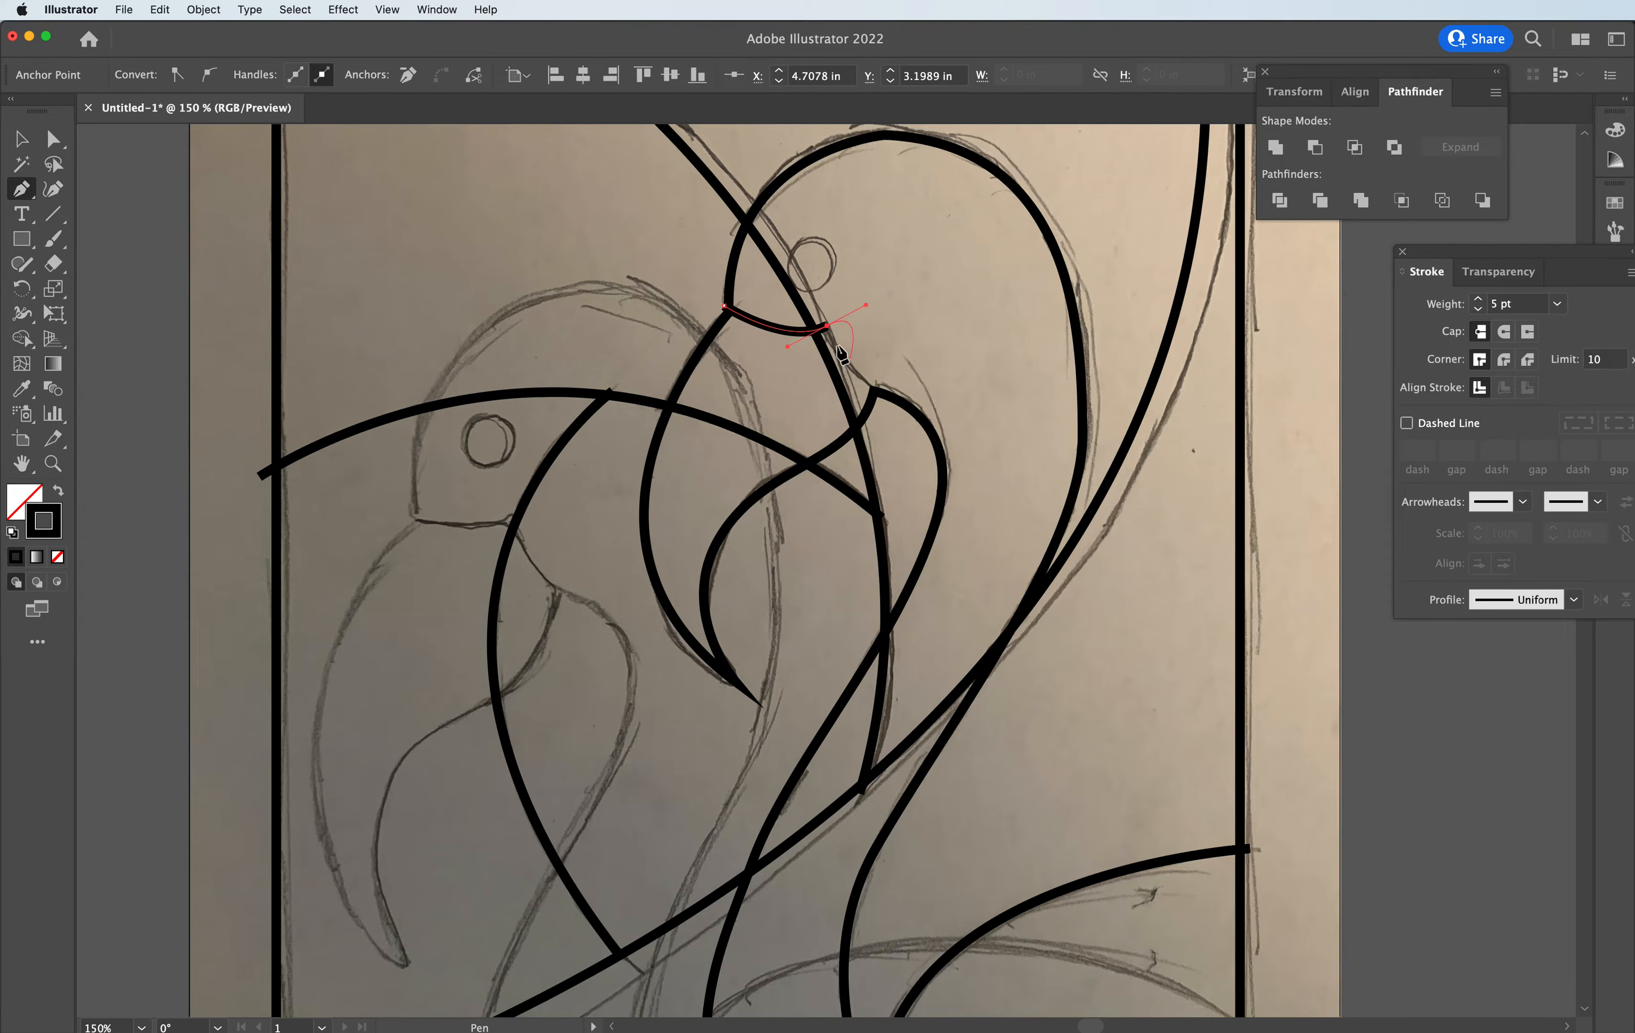
click(827, 327)
drag(874, 391, 912, 414)
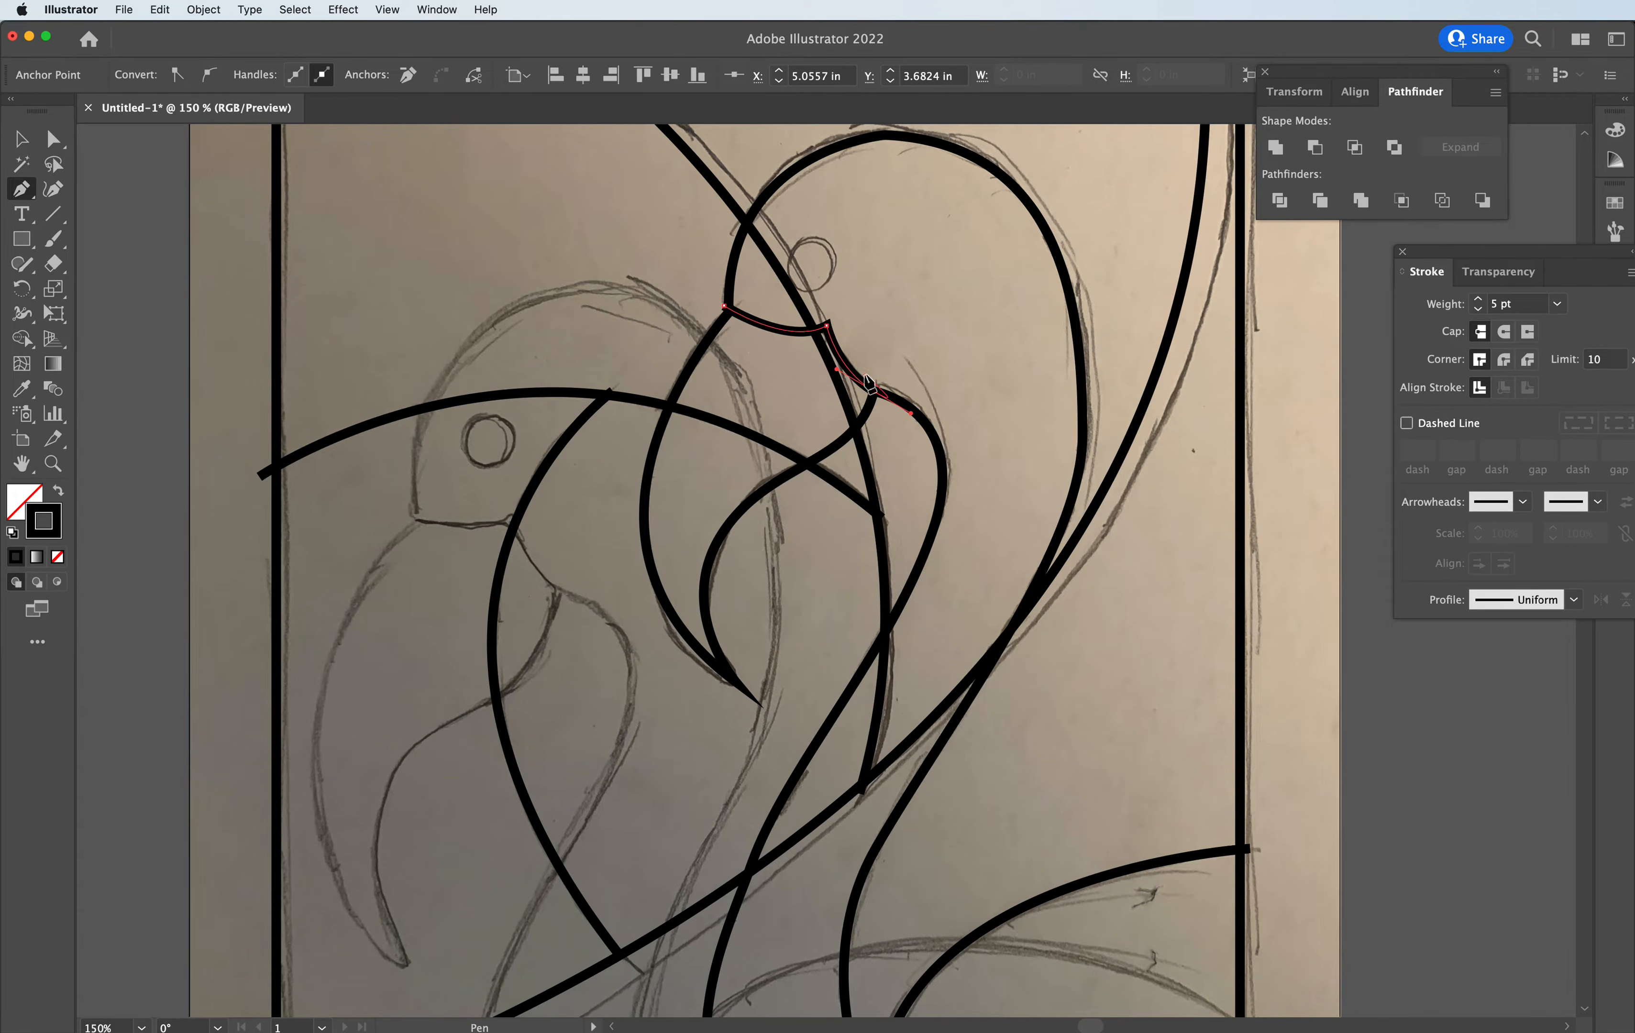
key(Escape)
- Draw the back flamingo's eye with the Ellipse tool and align the circle with the sketched eye
click(29, 240)
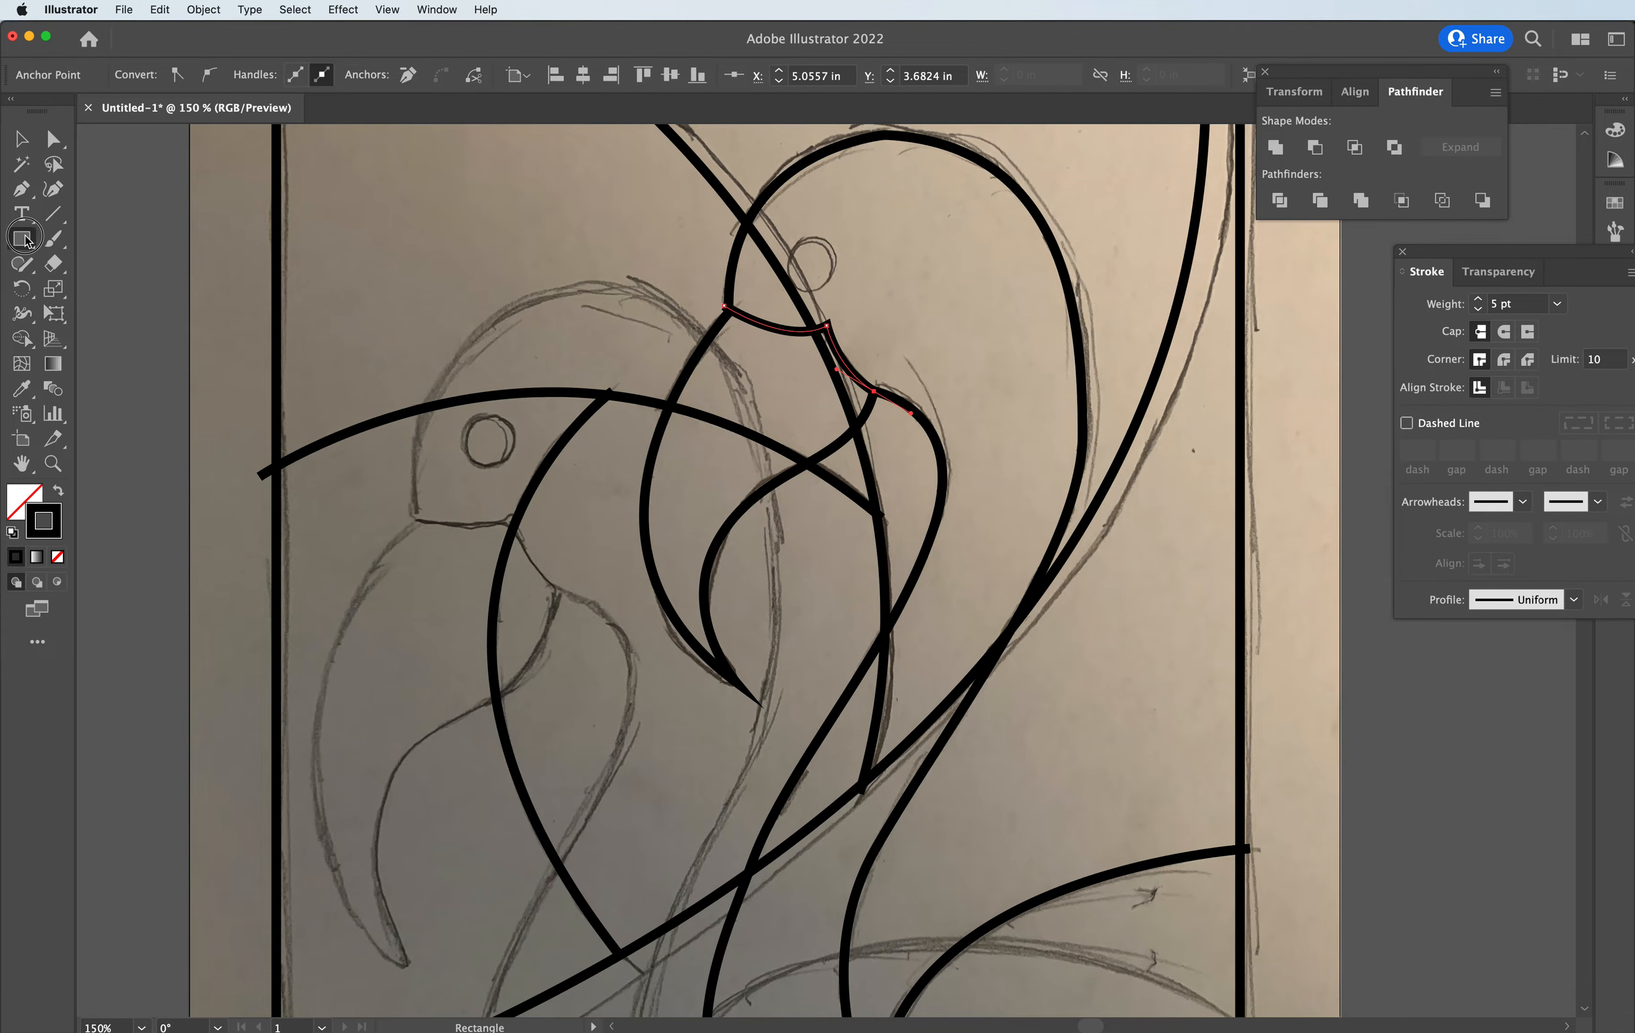
click(136, 291)
drag(790, 241, 835, 286)
click(21, 139)
drag(797, 249, 798, 246)
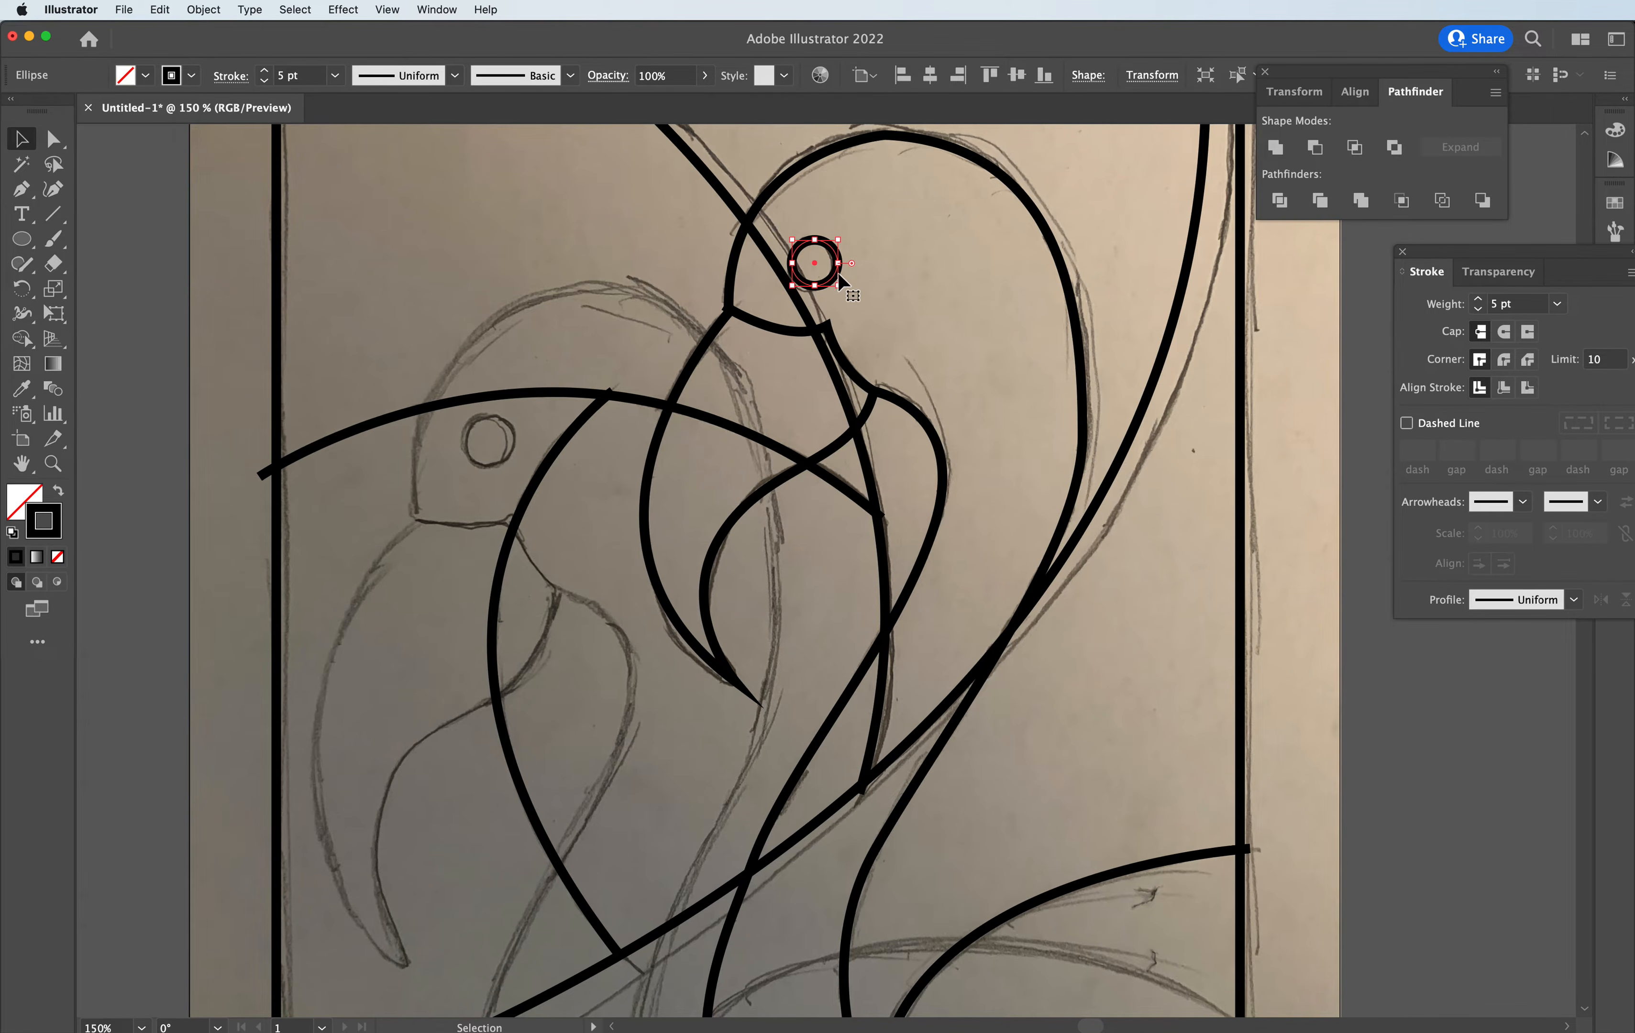
- Nudge the back flamingo's eye circle into place and duplicate it onto the front flamingo's sketched eye
key(super+c)
mouse_move(833, 281)
mouse_down()
mouse_move(612, 402)
mouse_move(832, 287)
mouse_up()
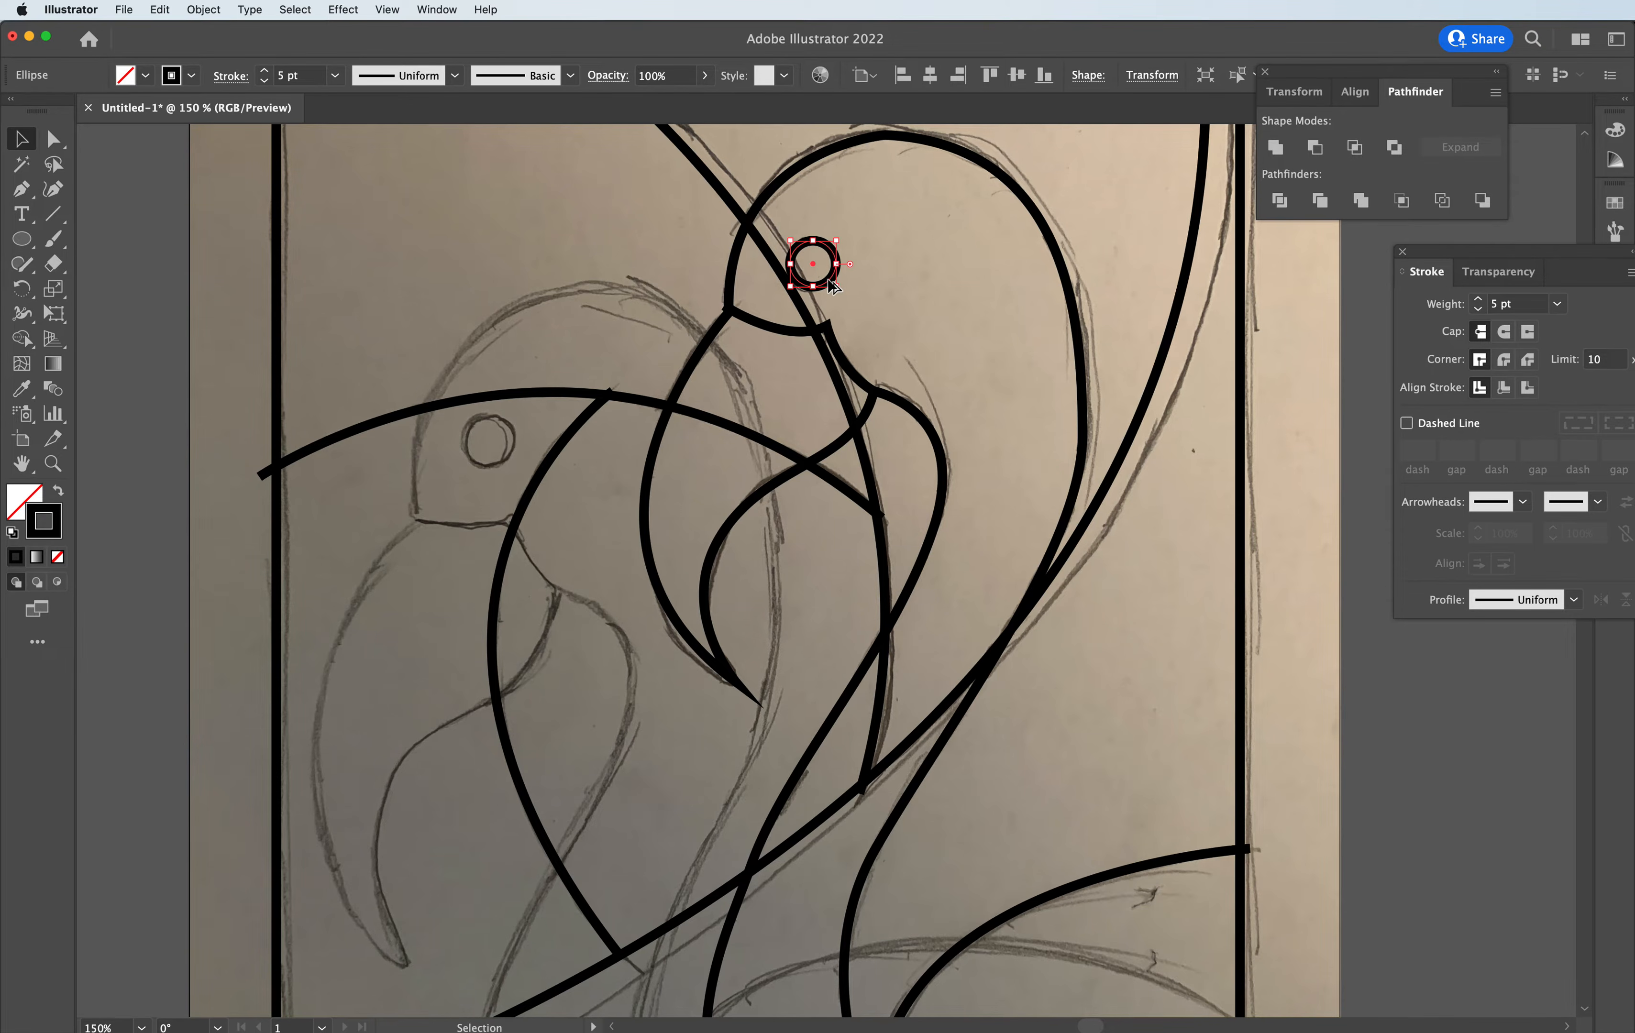
drag(829, 282, 500, 457)
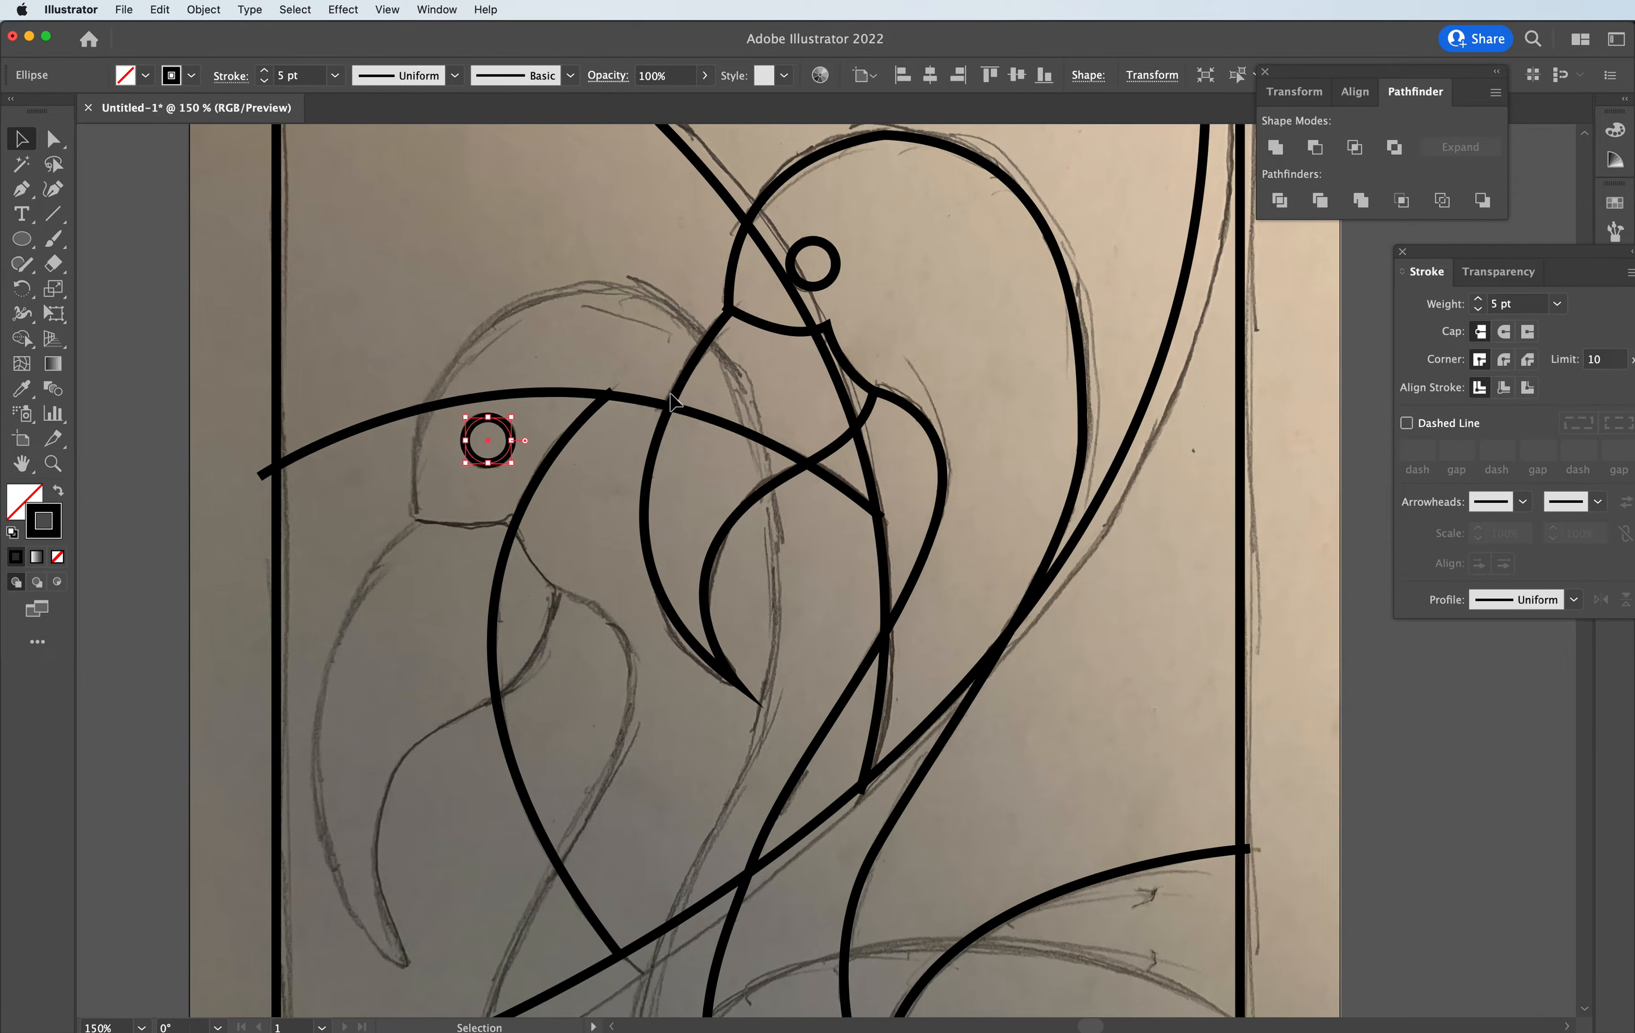
- Examine the whole traced composition against the sketch for the lines still missing
scroll(707, 372, down, 5)
scroll(707, 373, up, 6)
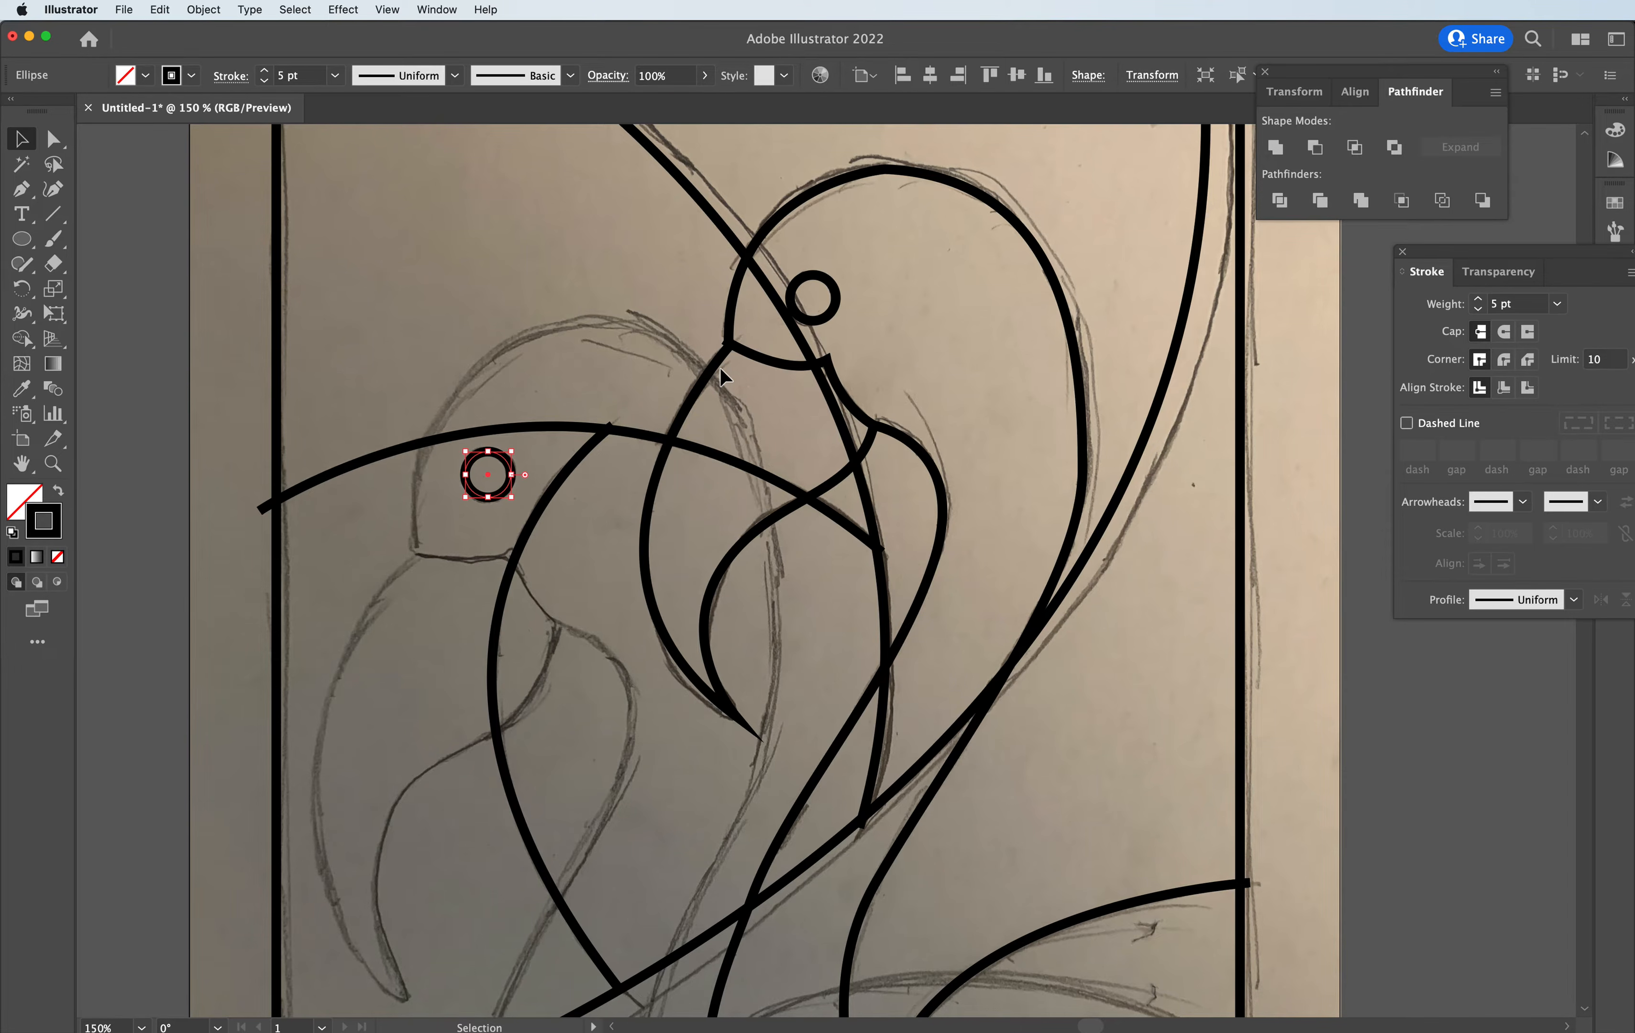
scroll(719, 365, down, 3)
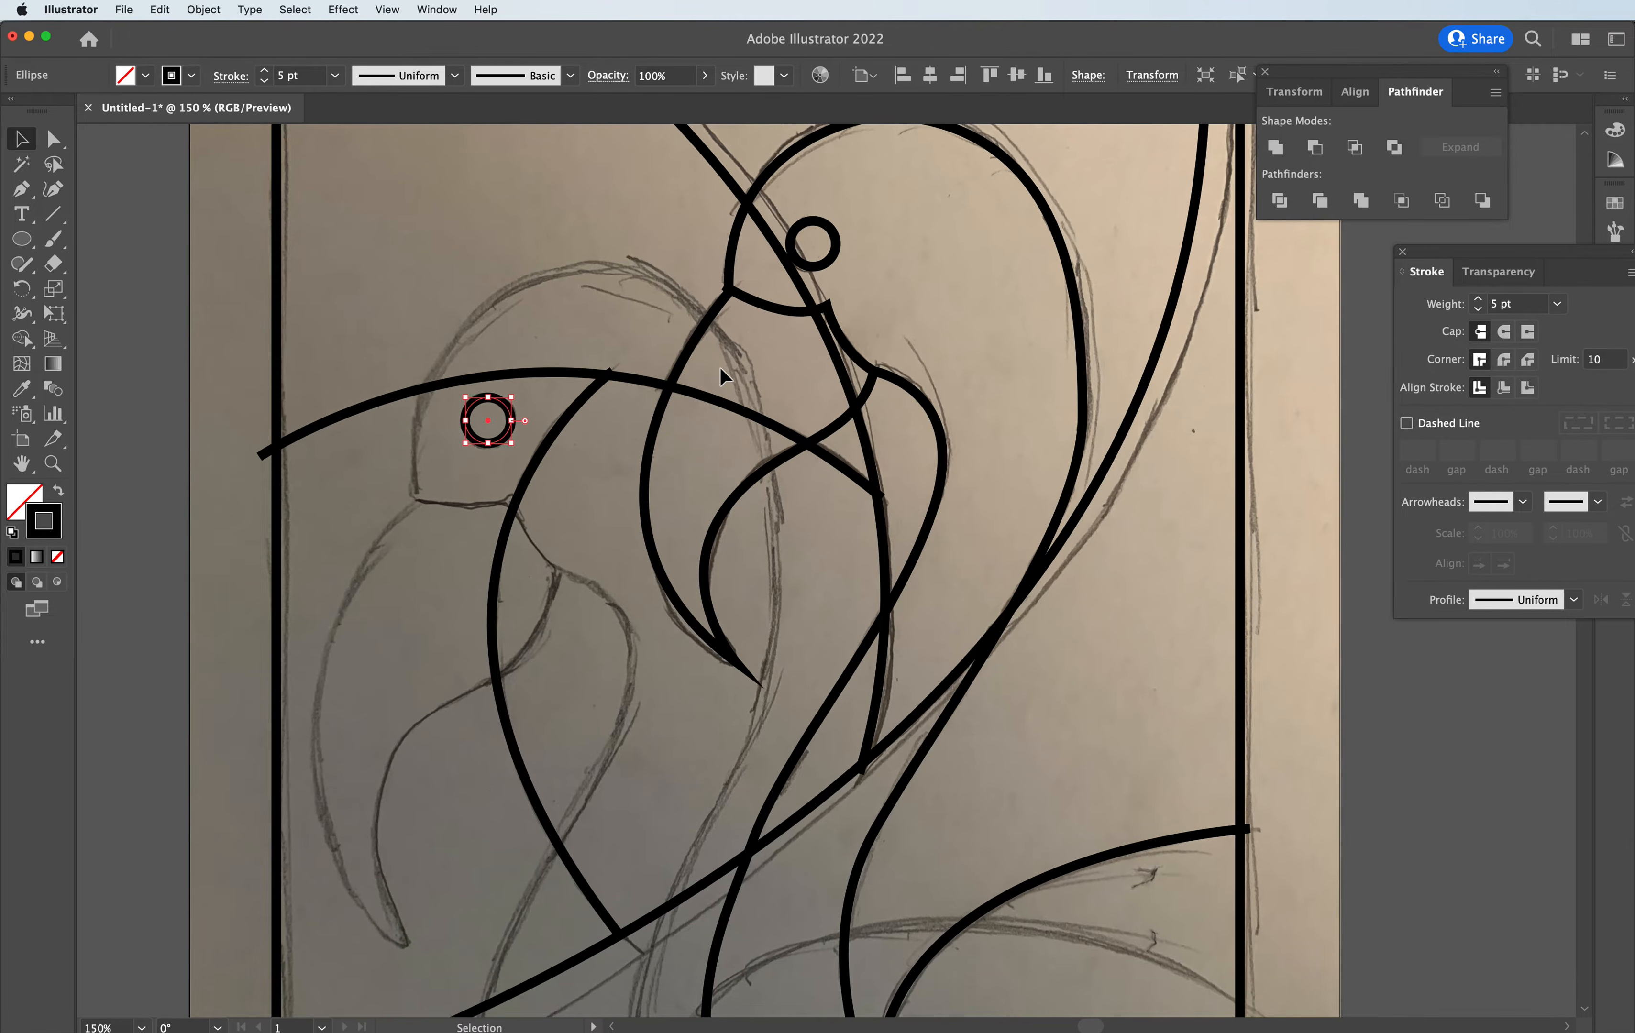
scroll(720, 367, down, 6)
scroll(722, 369, up, 1)
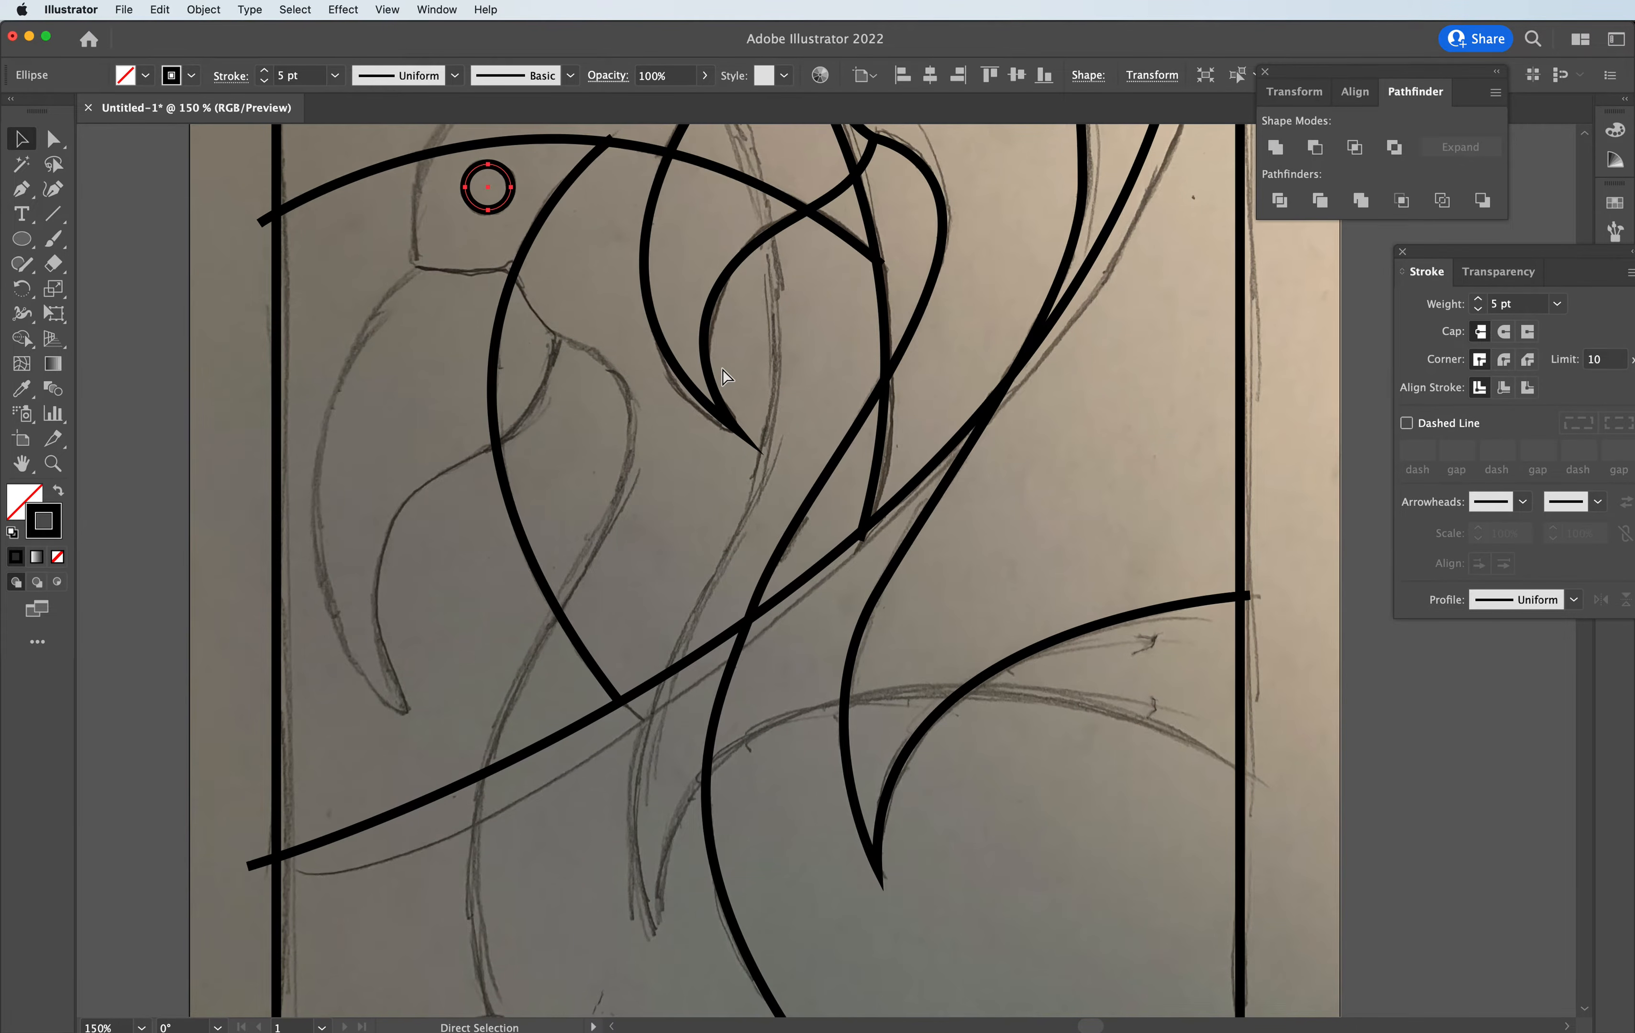
key(super+minus)
key(super+minus)
scroll(782, 434, down, 6)
scroll(782, 435, up, 2)
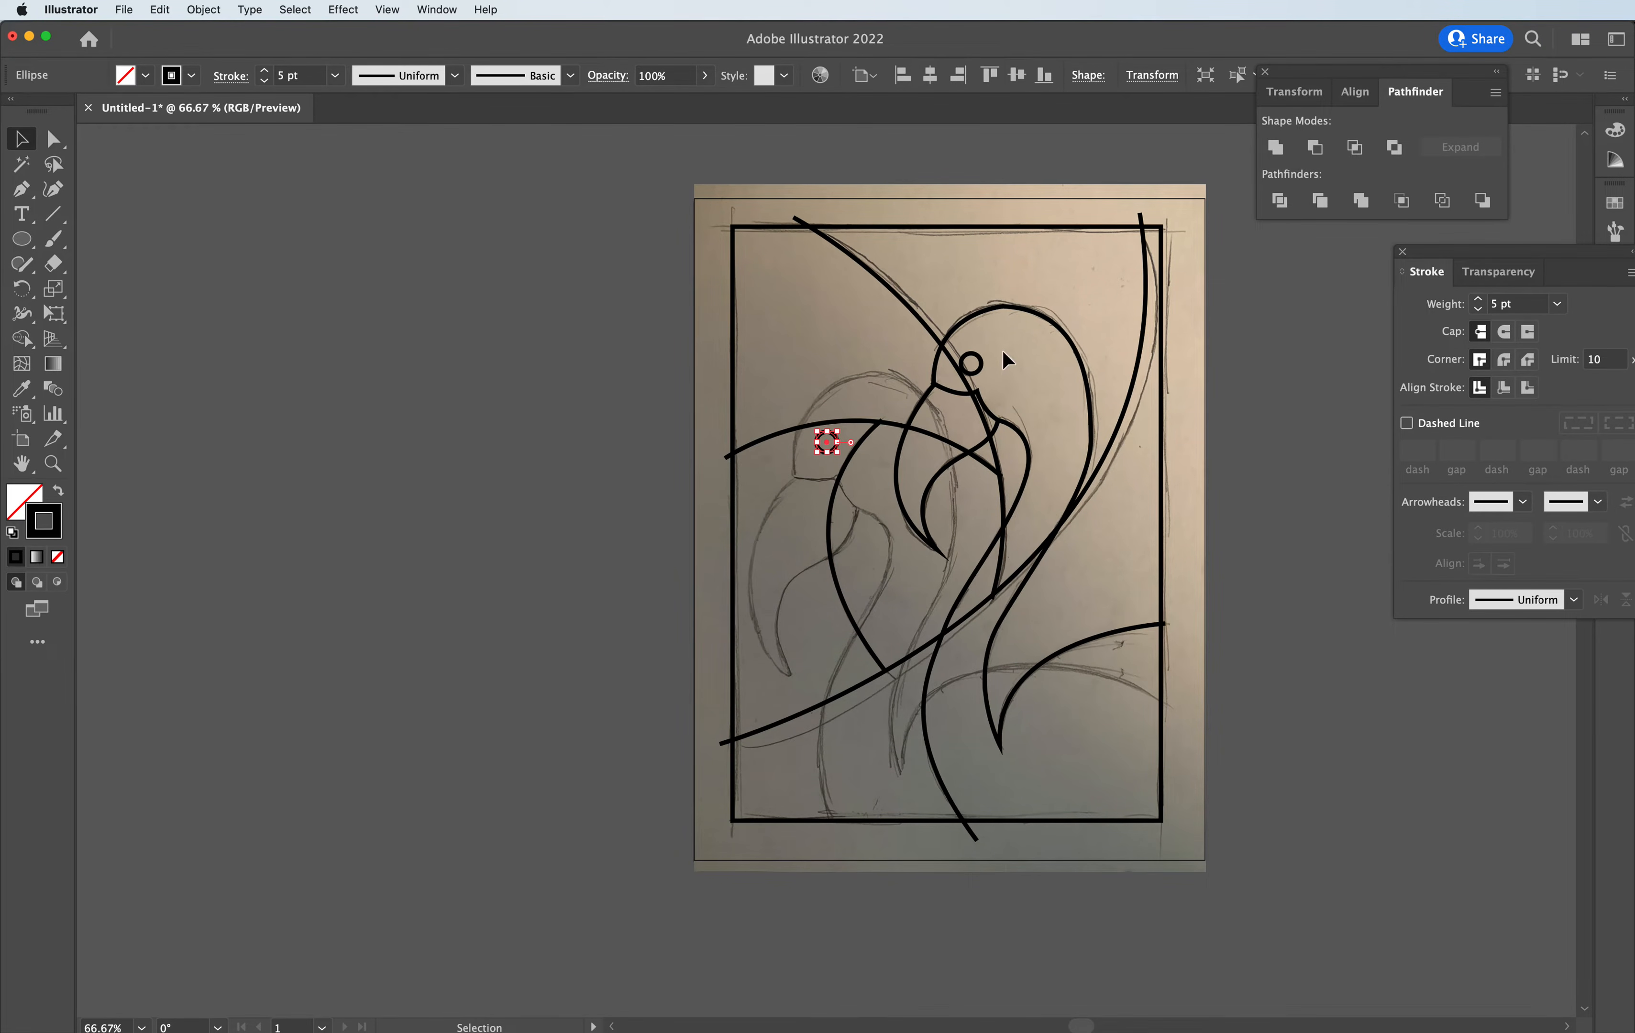
- Trace the front flamingo's arched back with the Pen tool from the frame's right edge over the hump to the sketched point
click(21, 189)
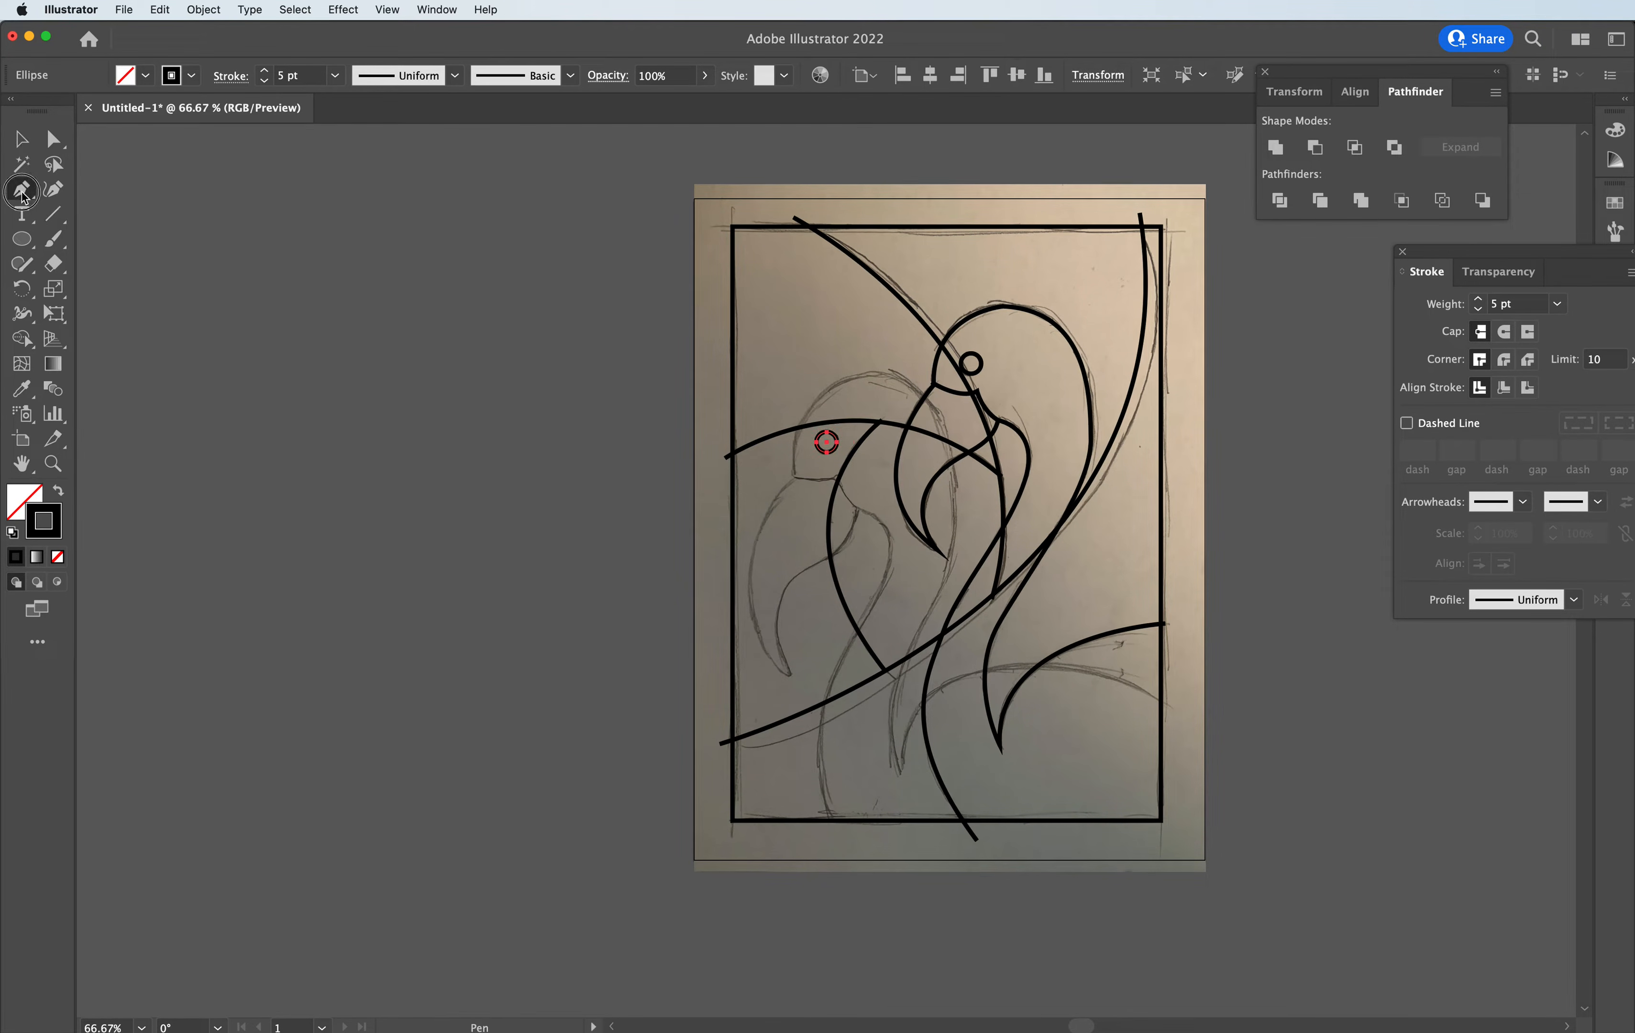
click(1166, 706)
drag(879, 958, 879, 959)
key(super+z)
drag(908, 685, 910, 684)
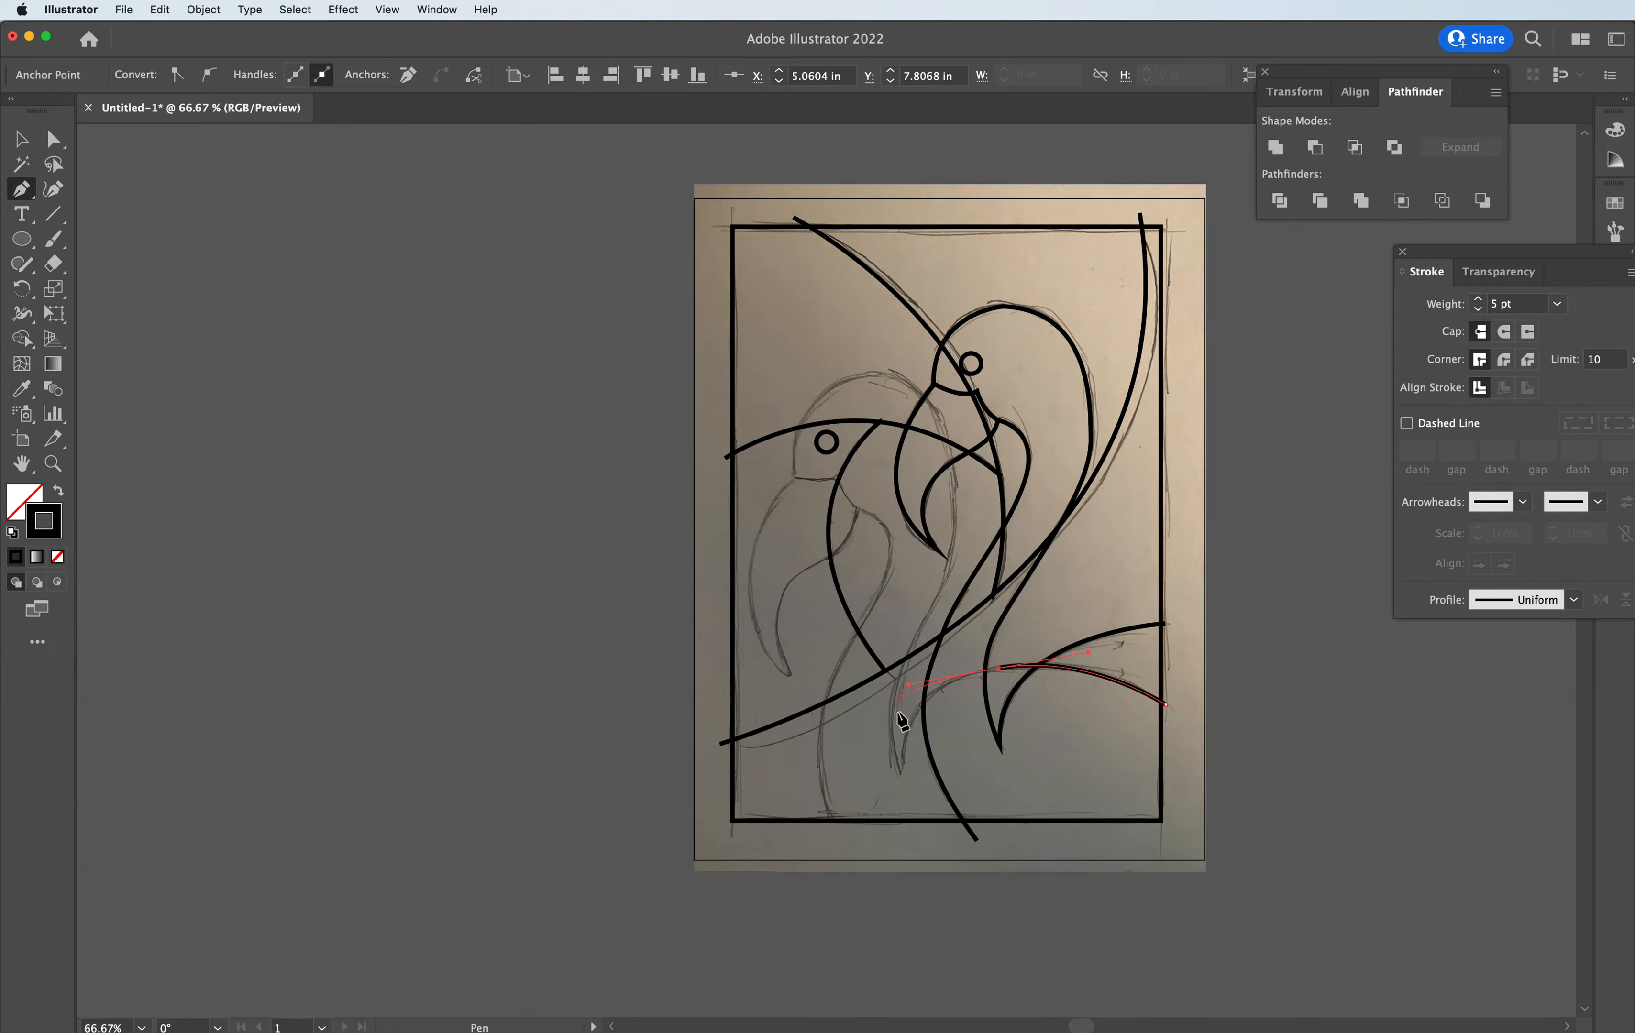
click(900, 772)
drag(899, 789, 900, 790)
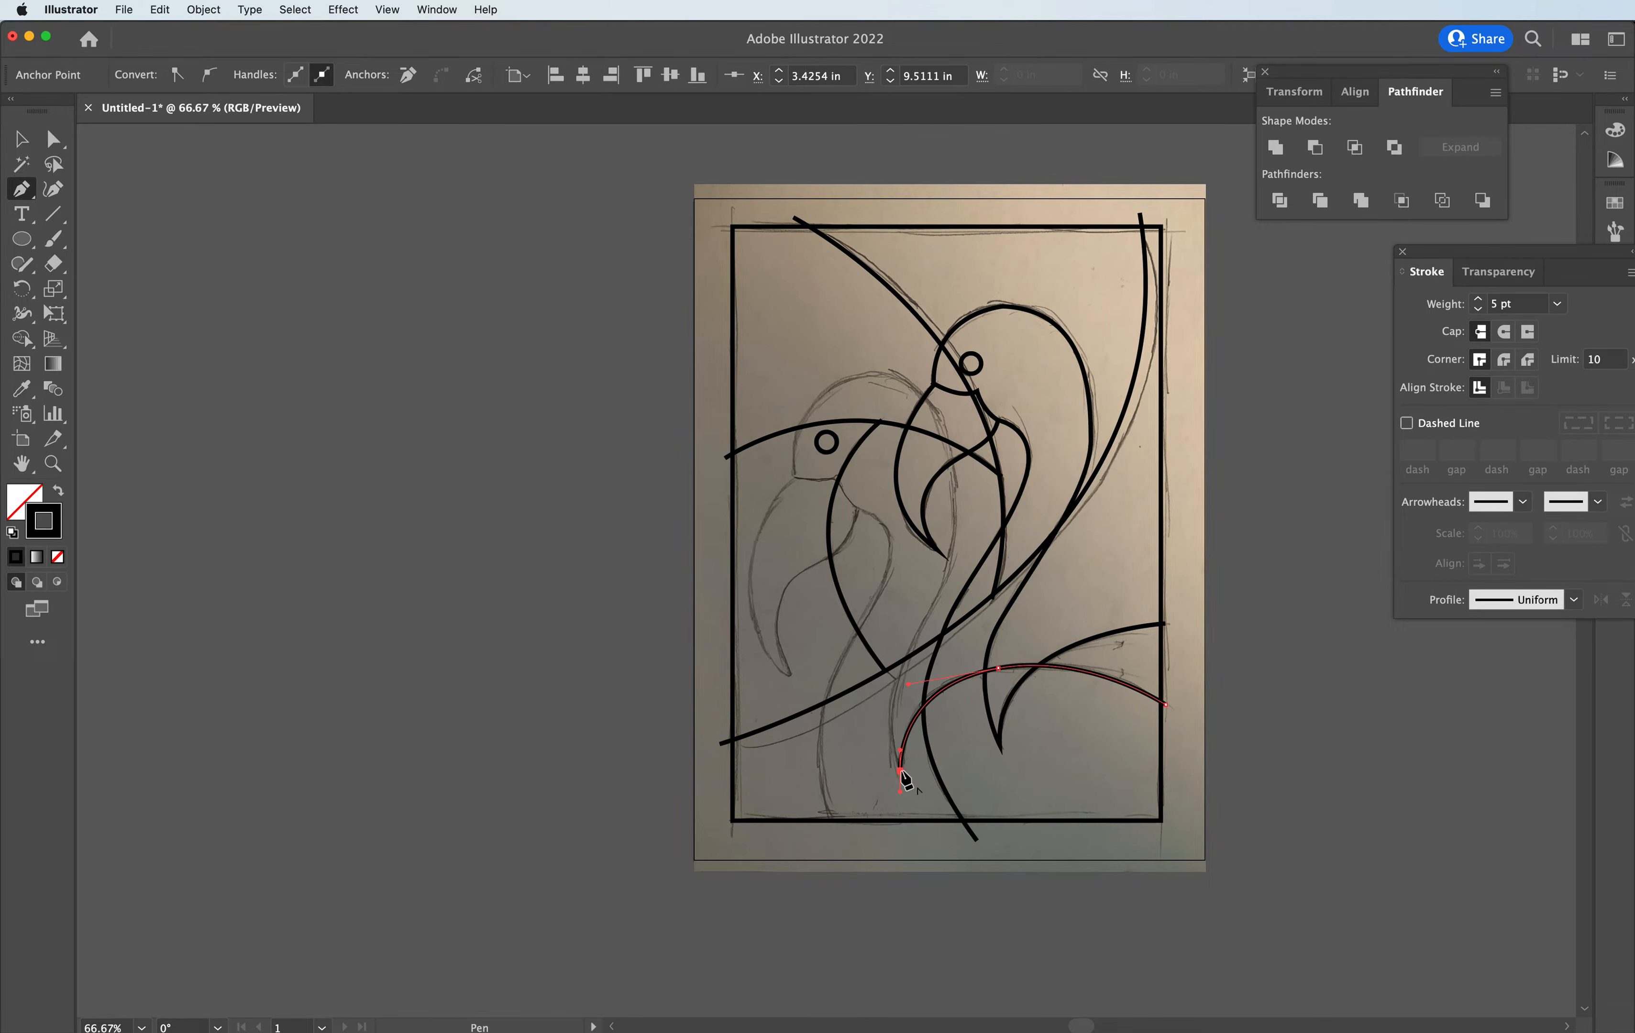
- Continue the path up the front flamingo's outer neck and over its head to the beak base
key(super+=)
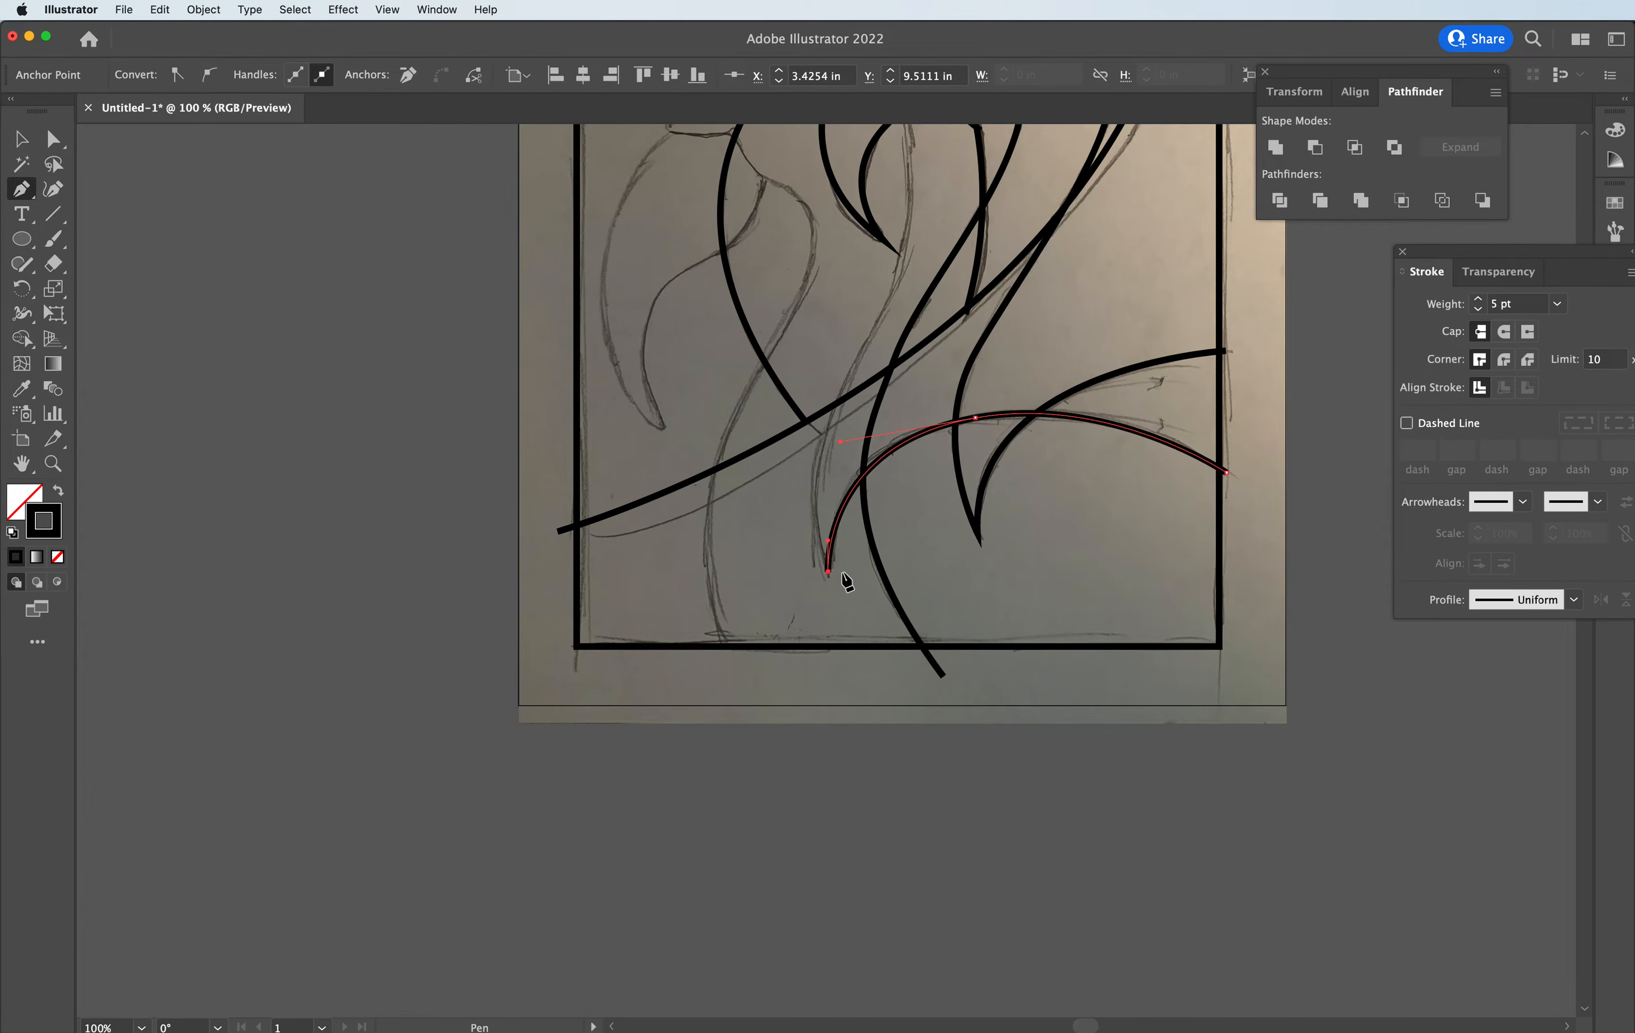
scroll(850, 567, up, 5)
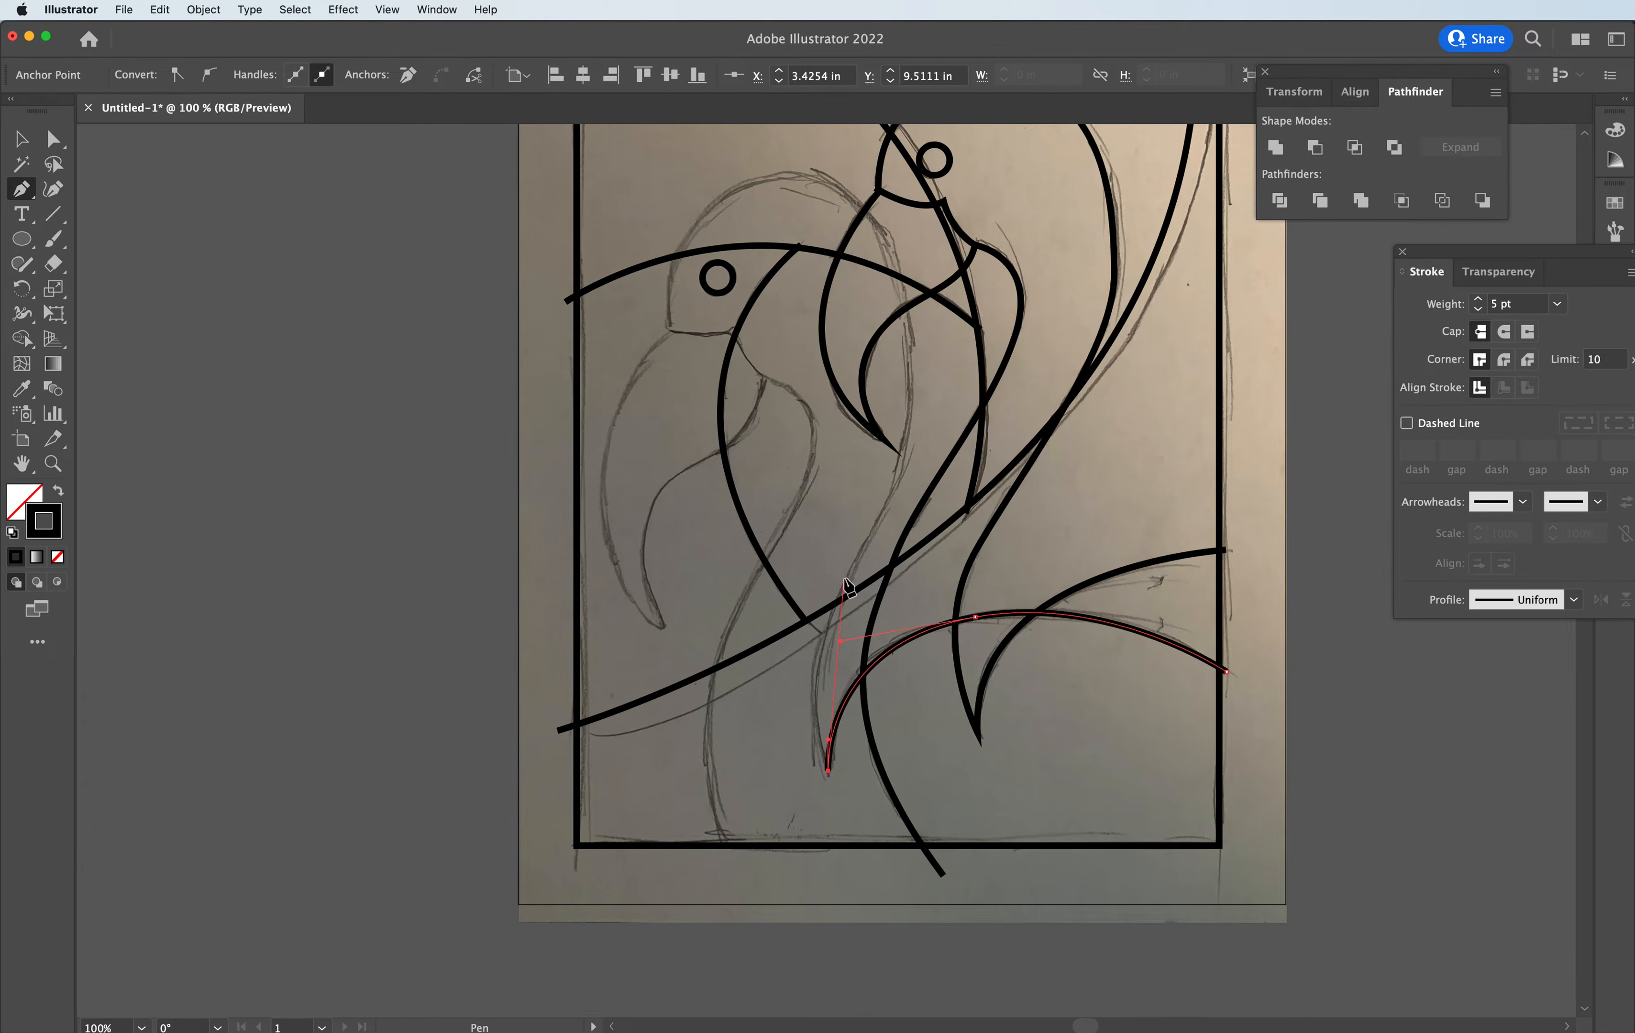
drag(845, 580, 902, 485)
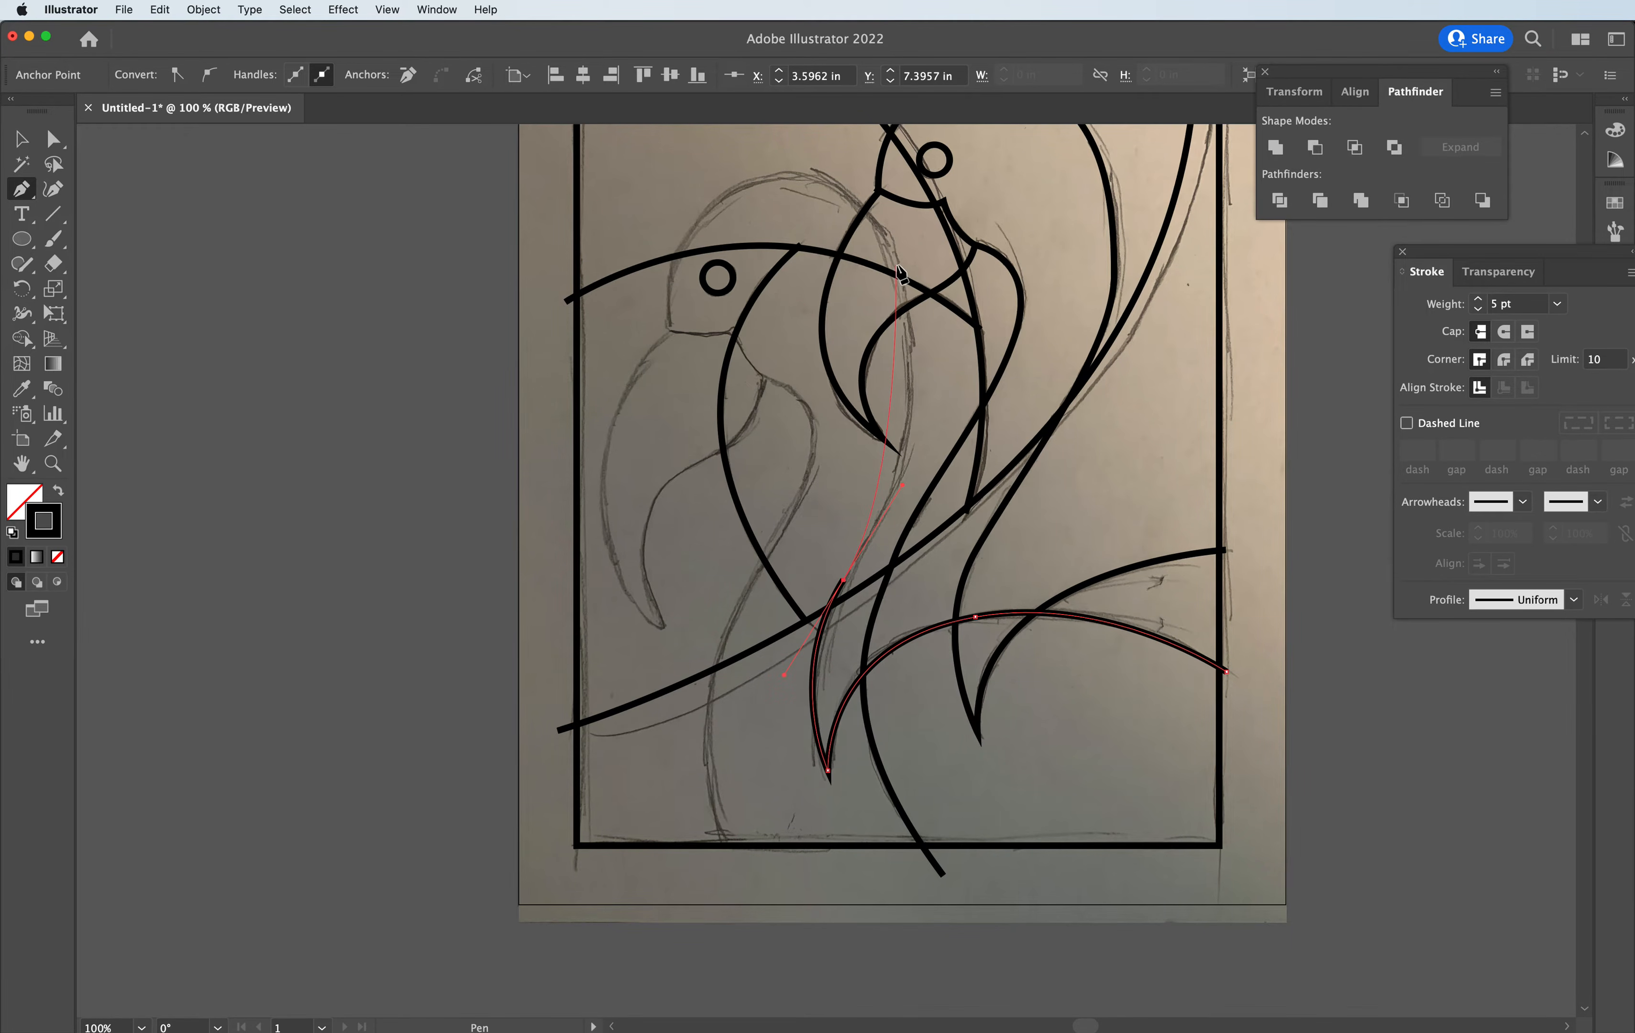
drag(903, 296, 878, 202)
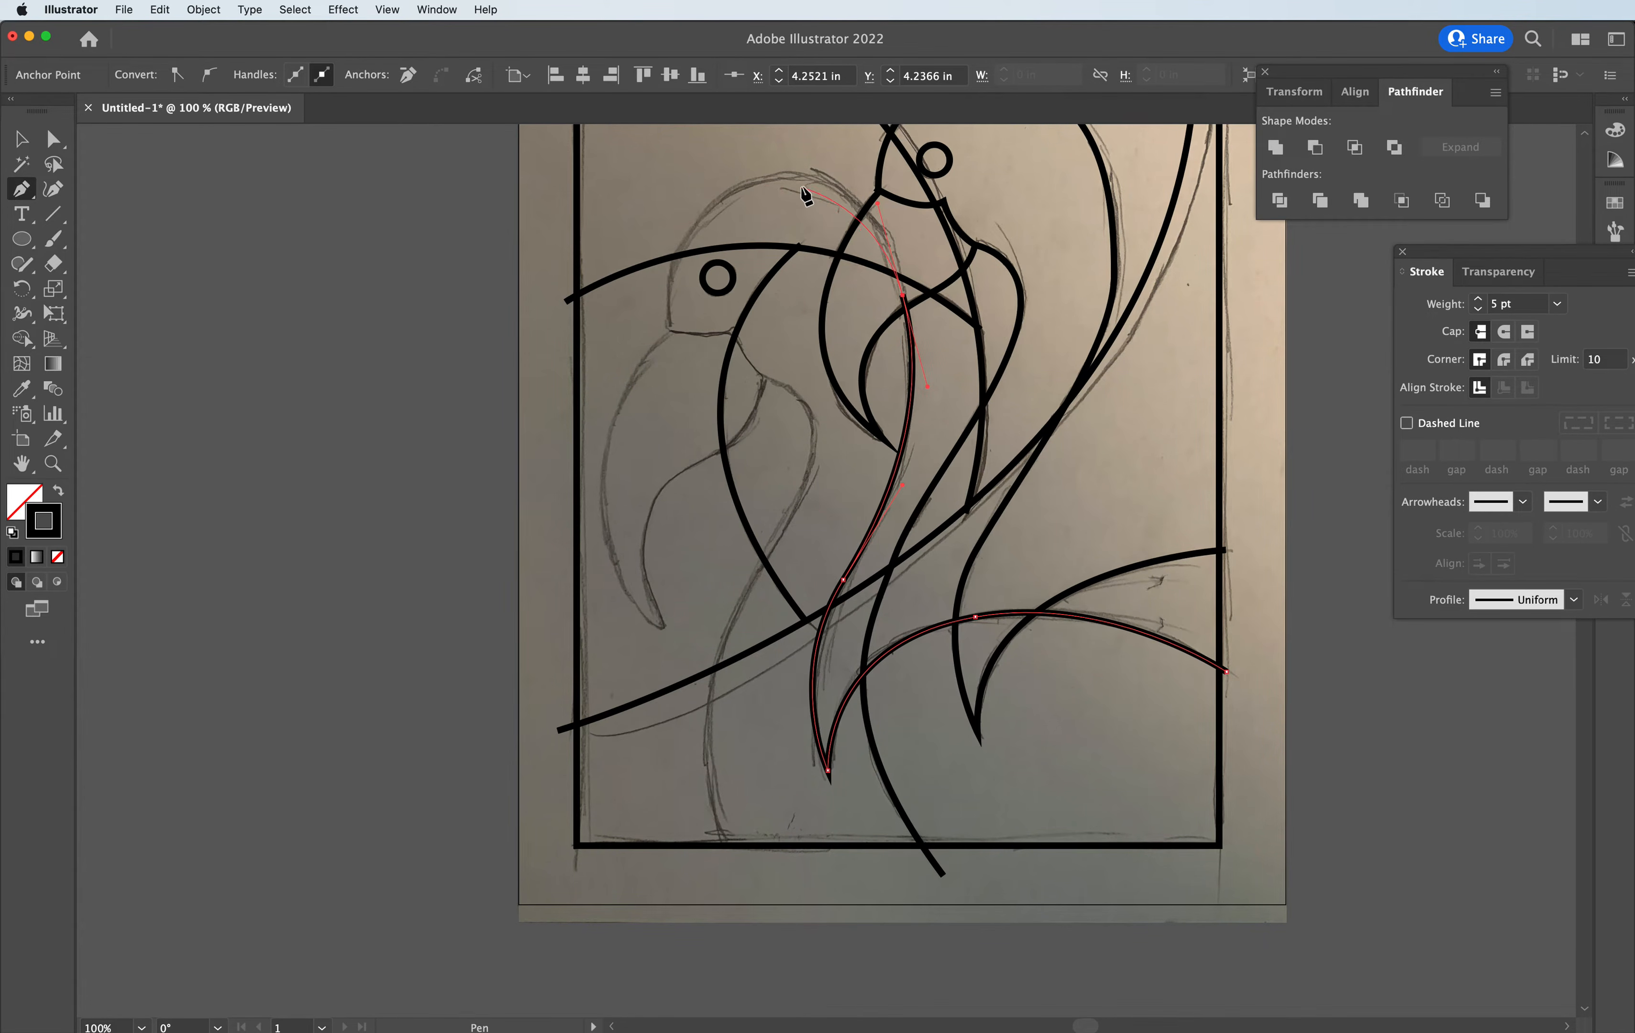
drag(789, 175, 738, 177)
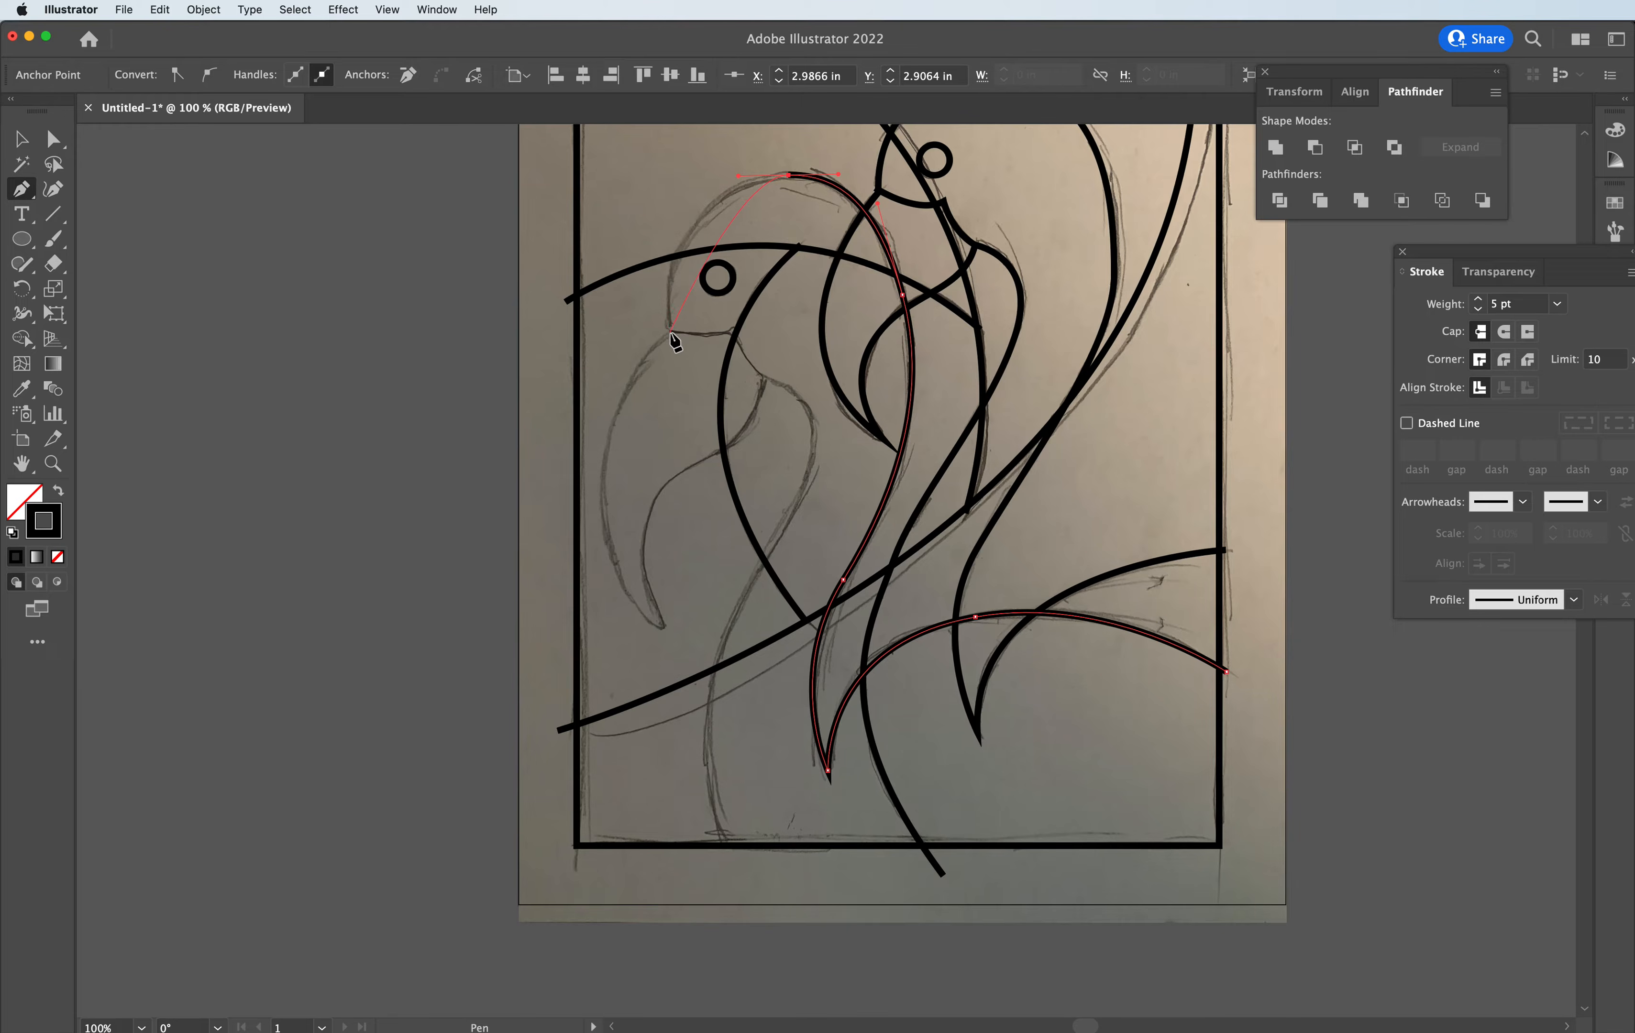
drag(670, 333, 682, 452)
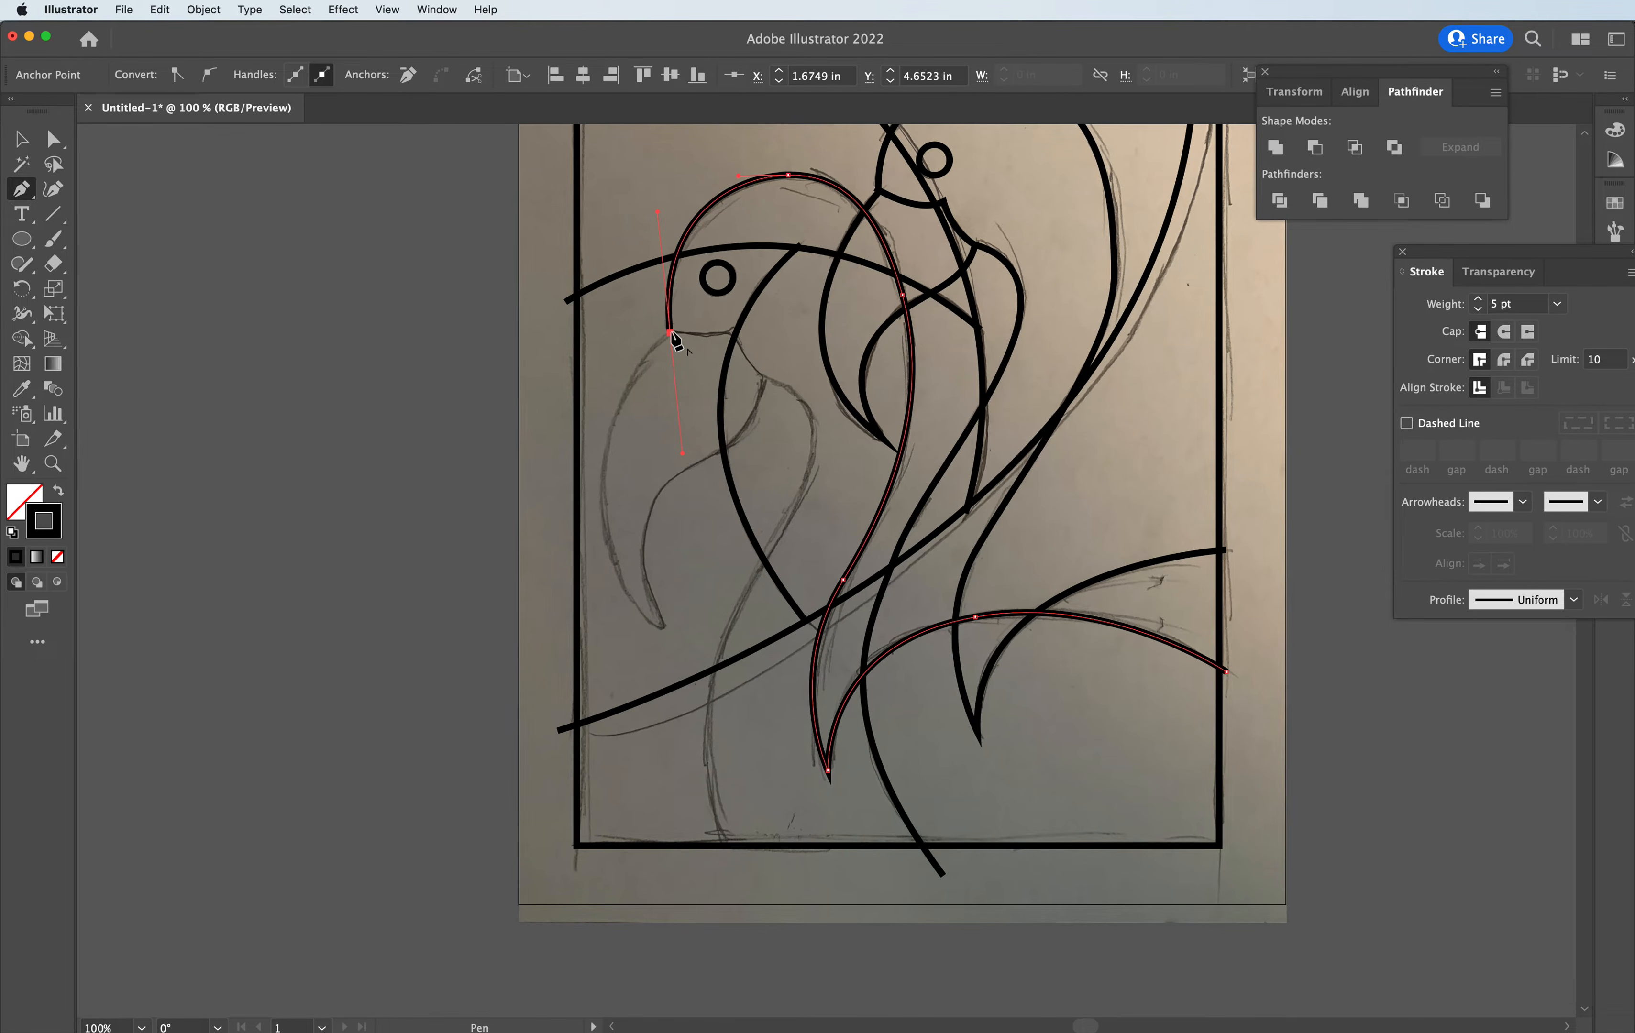
- Corner the path at the beak base and trace the front flamingo's beak around its tip and back up to the throat point
drag(670, 334, 665, 610)
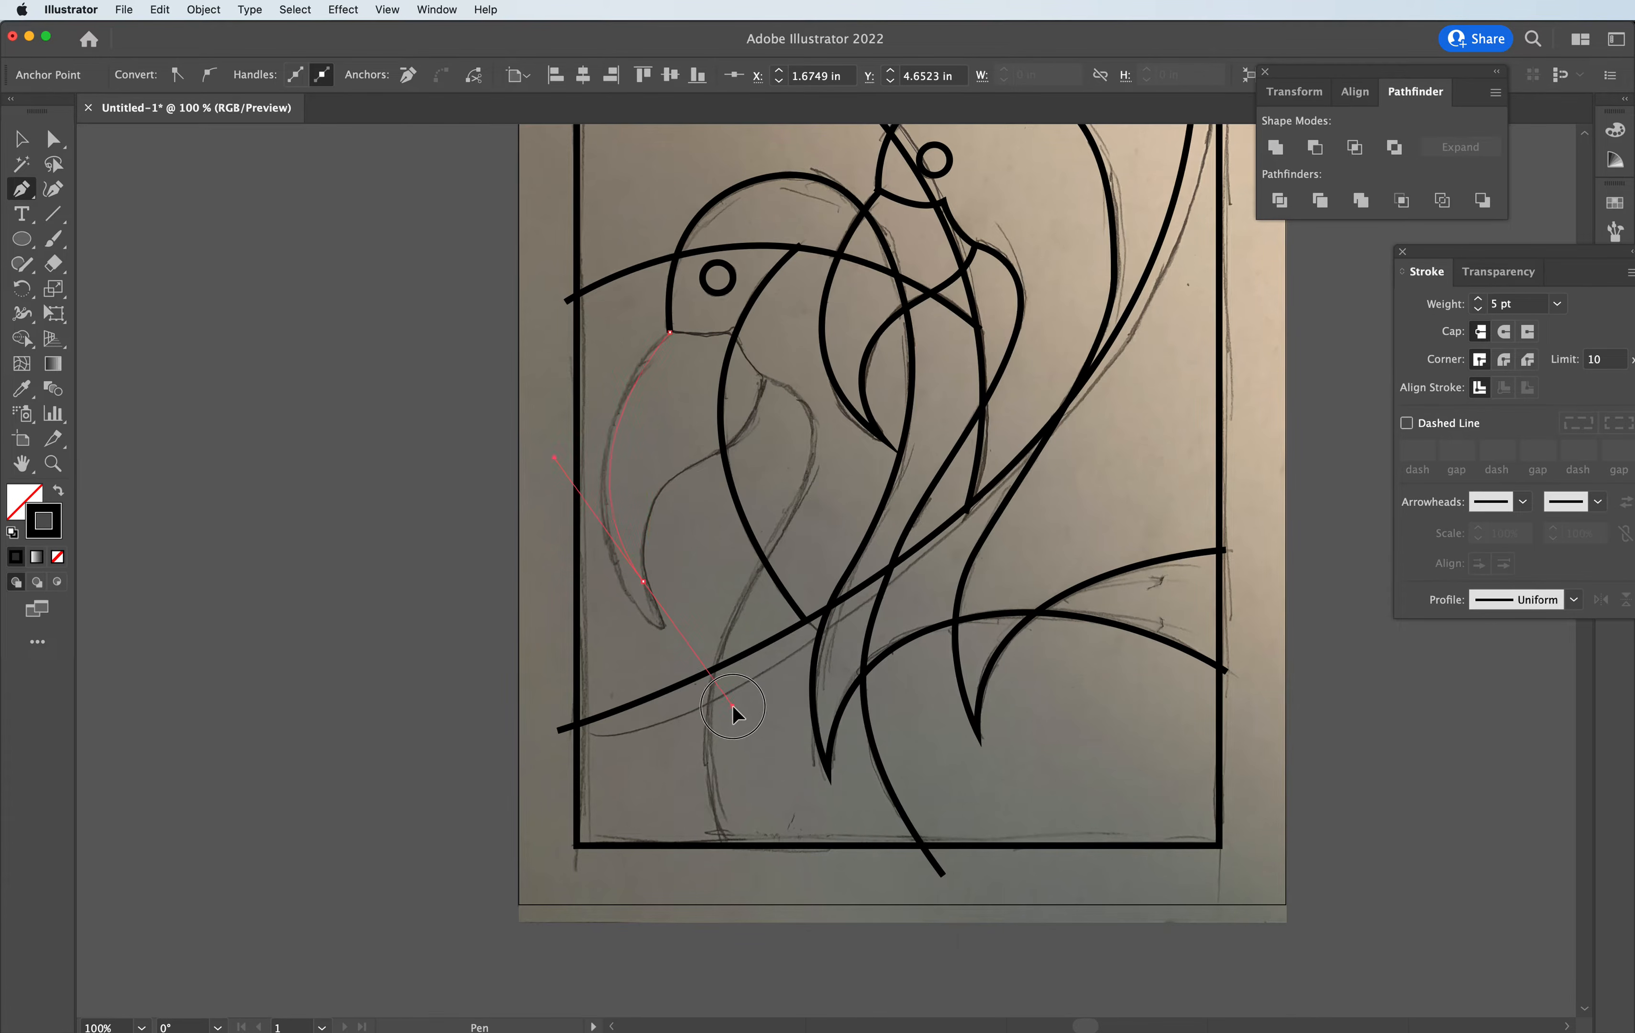
drag(747, 718, 747, 720)
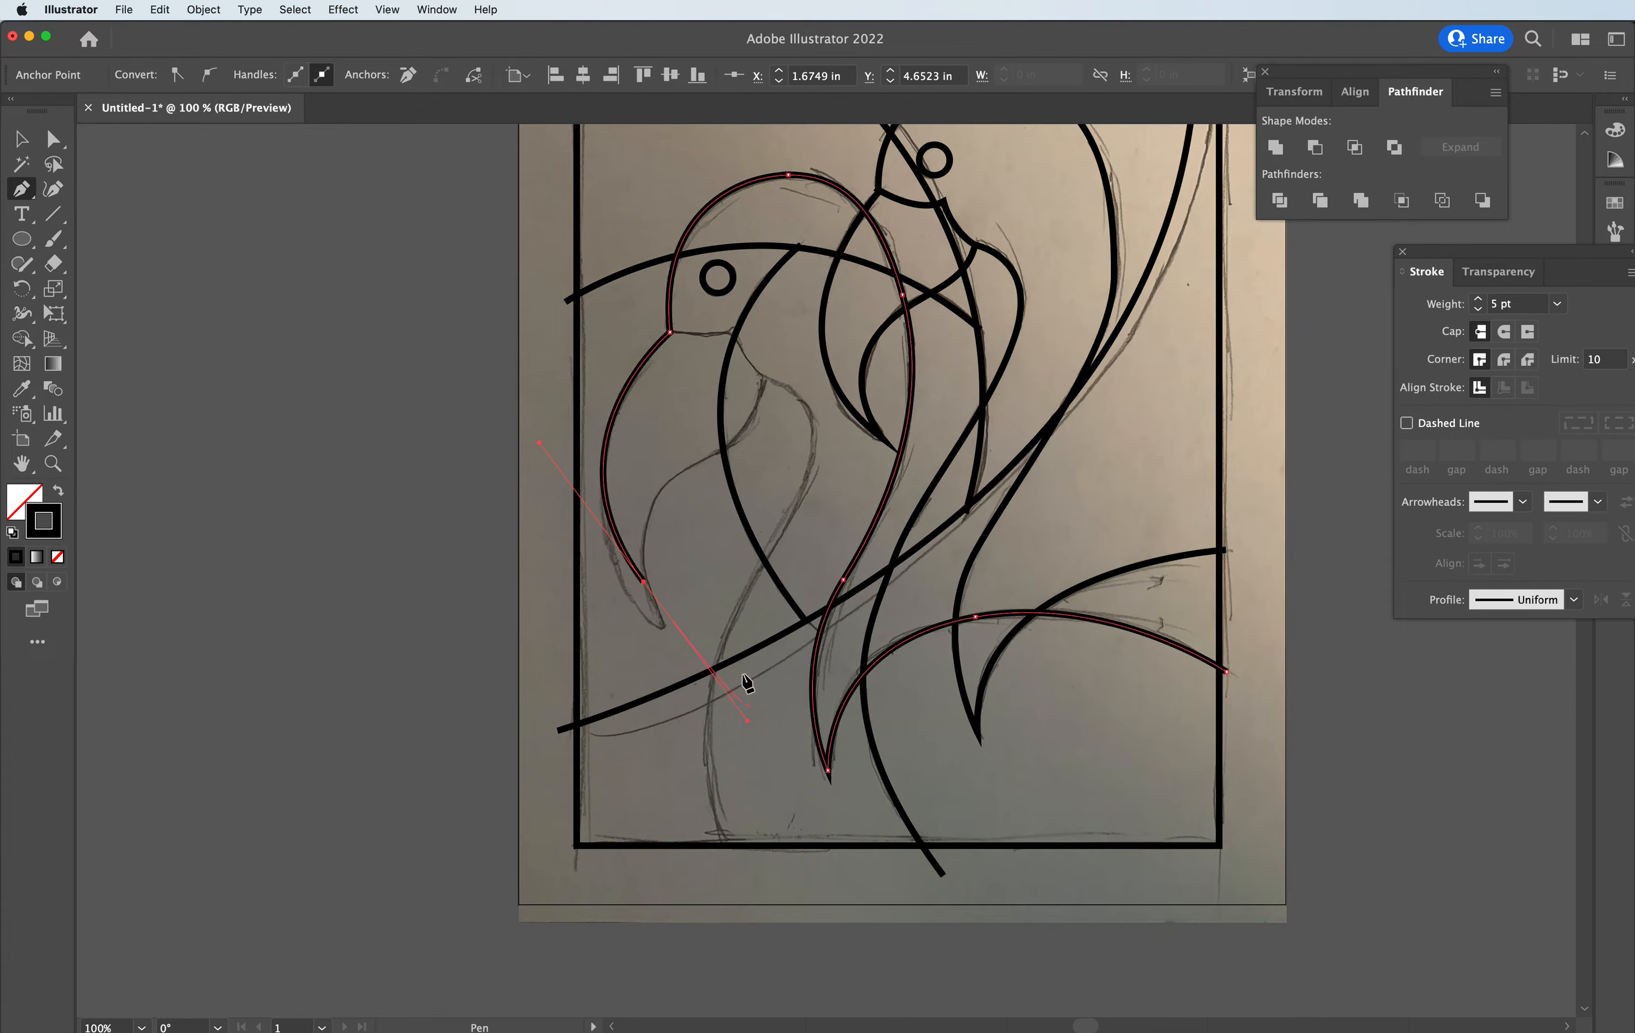
click(643, 583)
drag(682, 472, 739, 442)
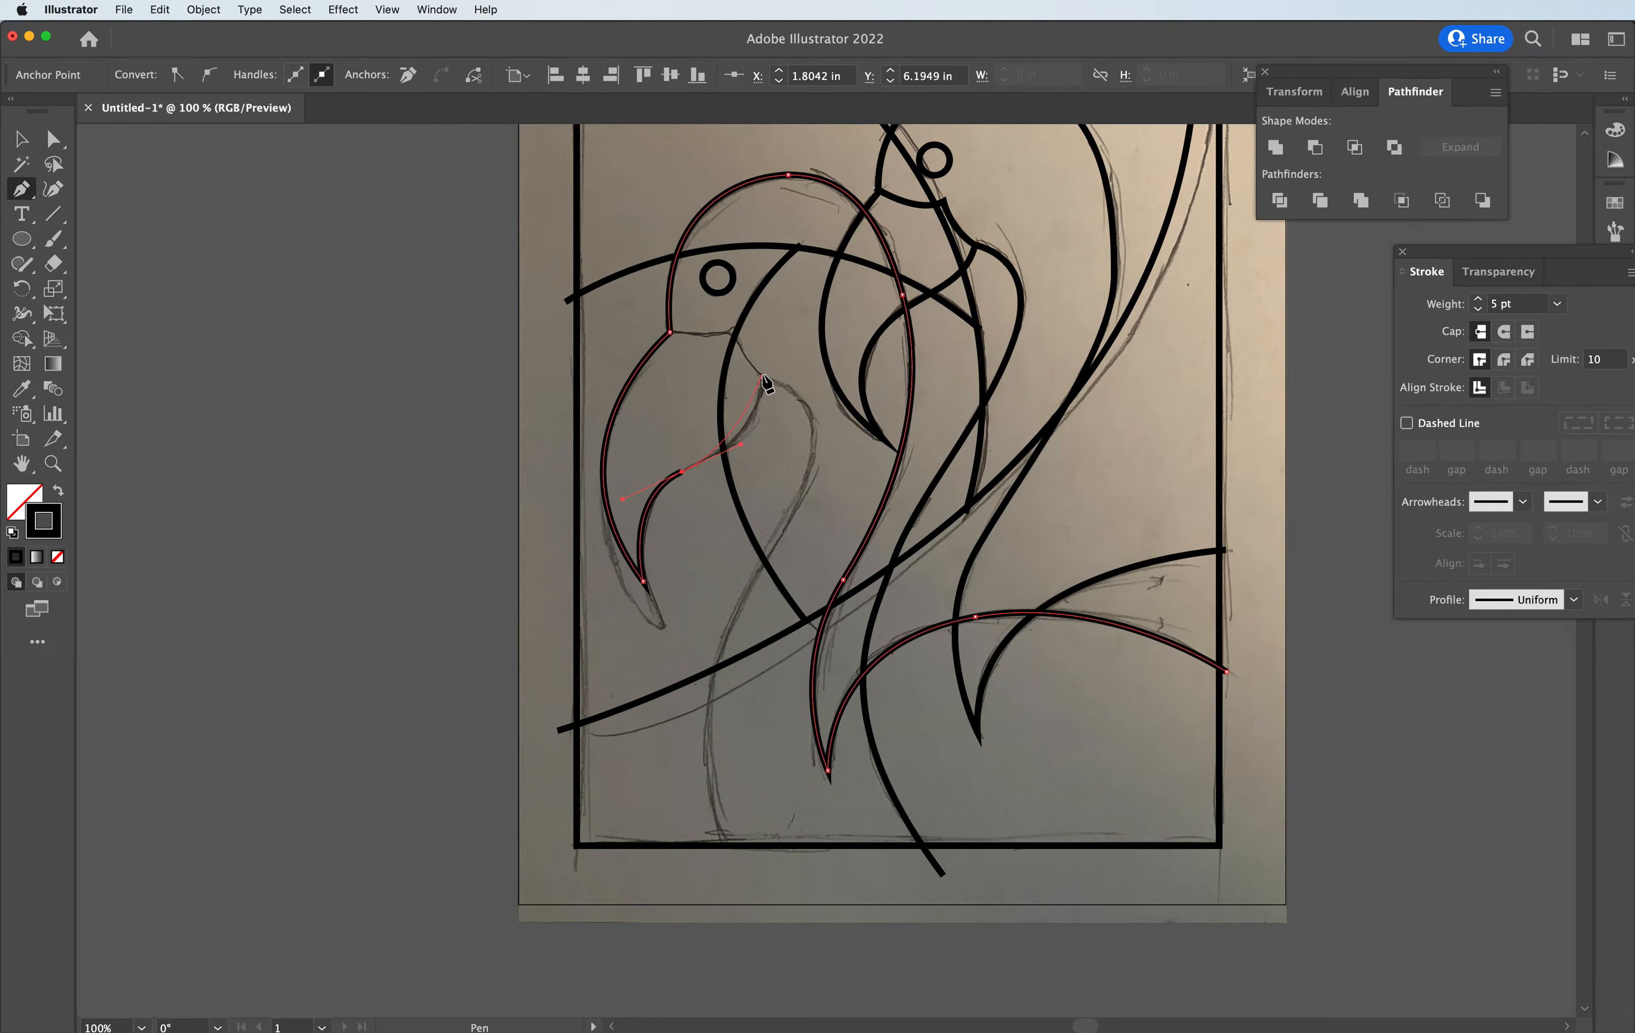
click(760, 369)
drag(760, 362, 760, 362)
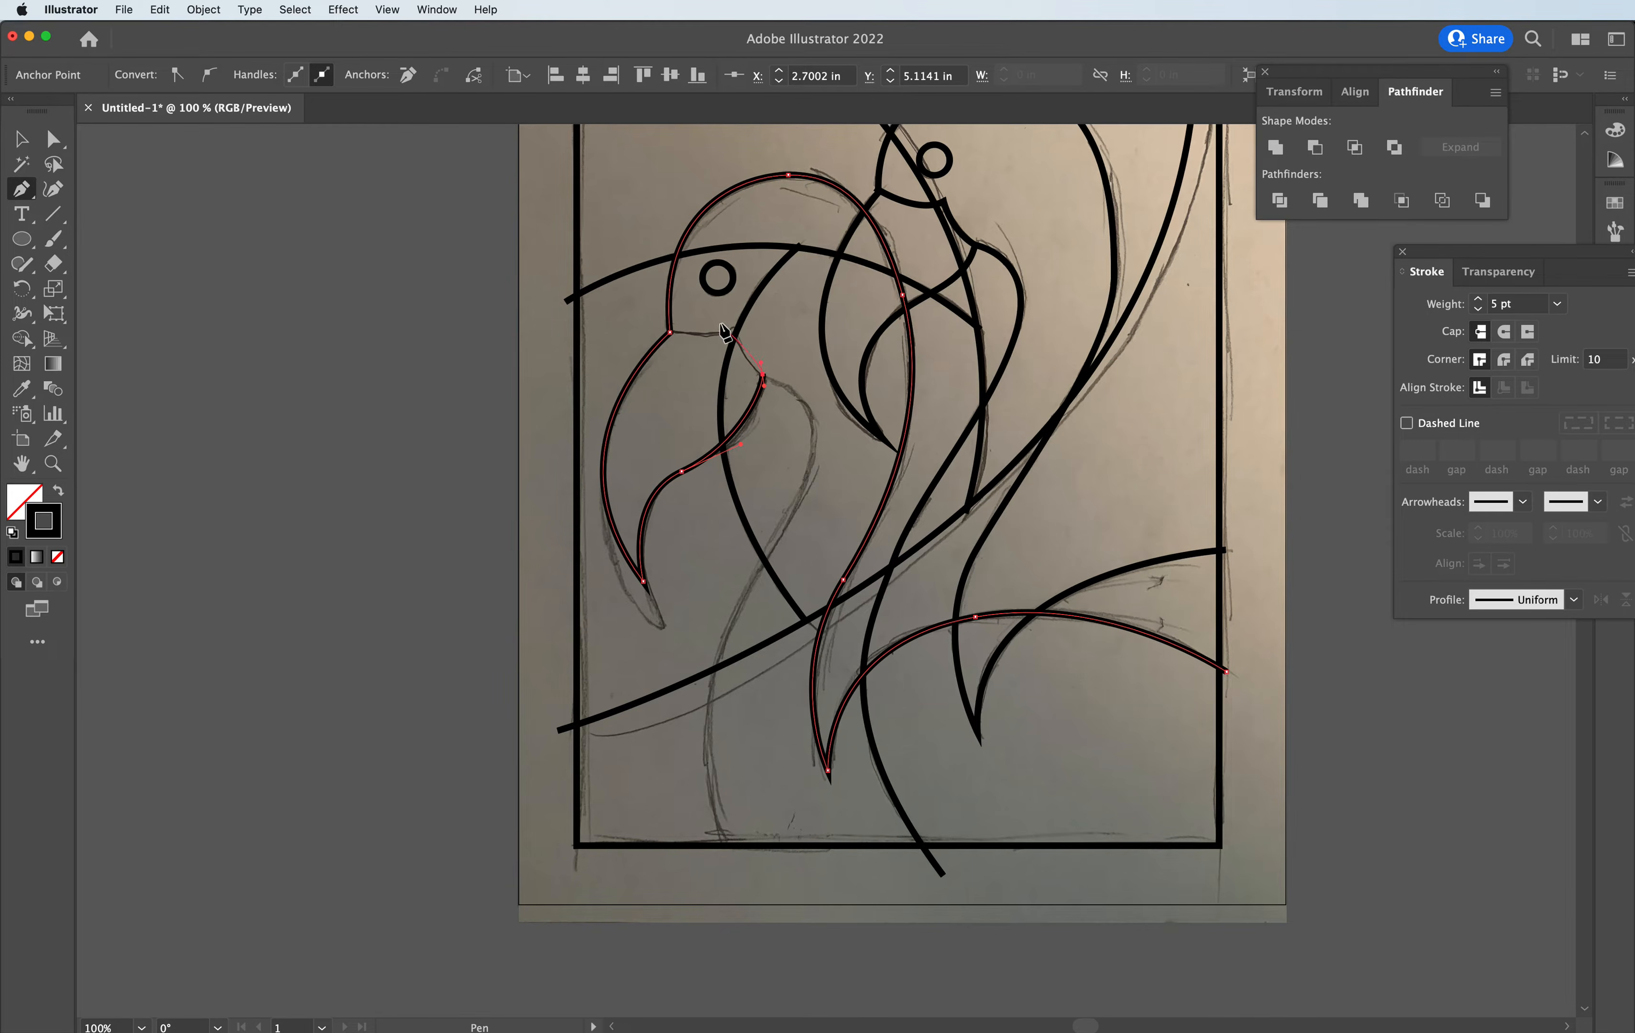
- Trace the front flamingo's inner neck from the throat point down past the frame's lower edge and end the path
click(762, 374)
click(798, 496)
drag(770, 567, 747, 590)
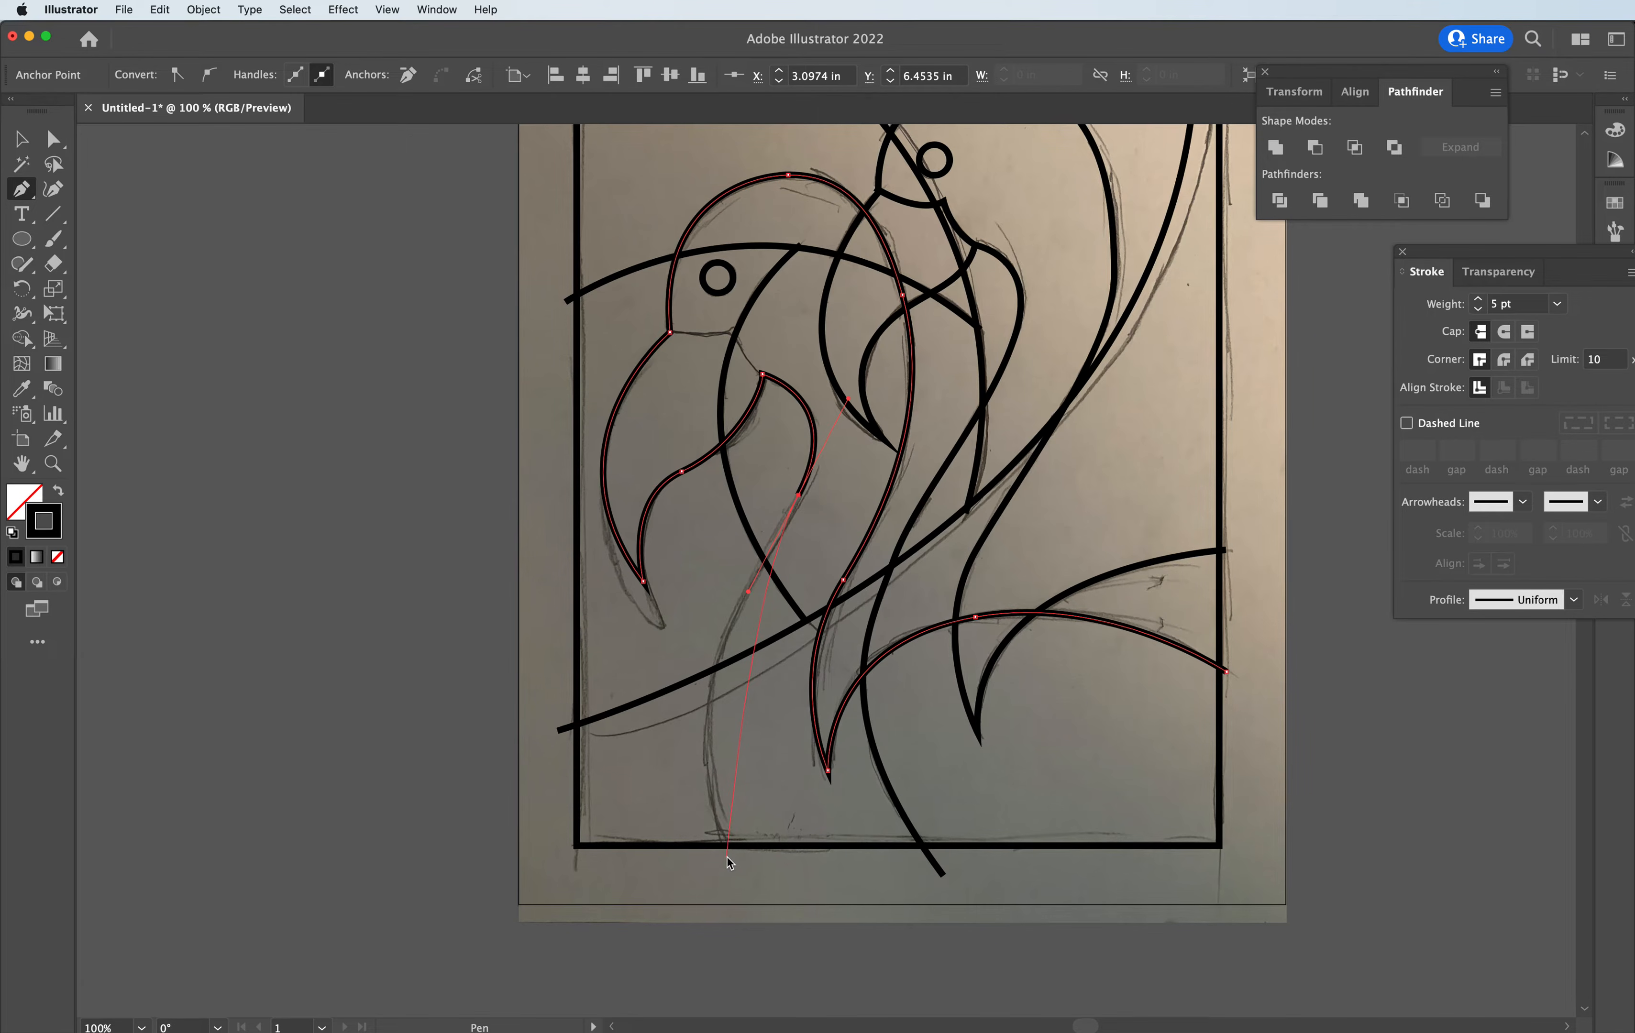
scroll(727, 858, down, 5)
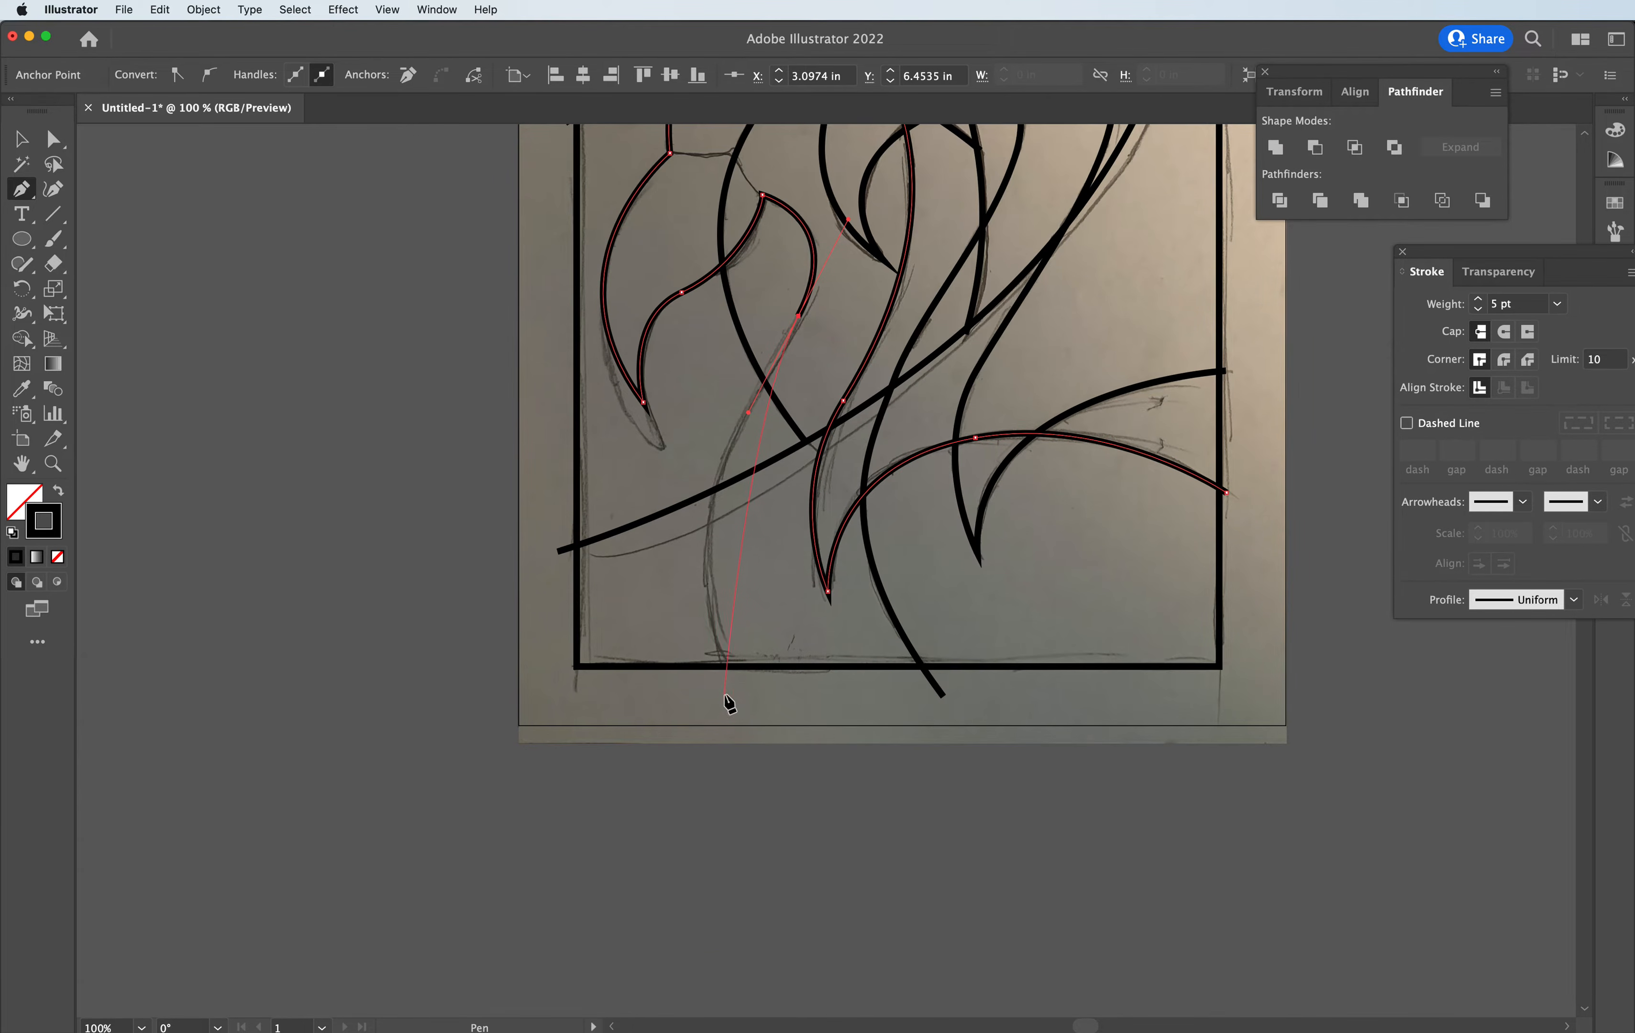
click(729, 678)
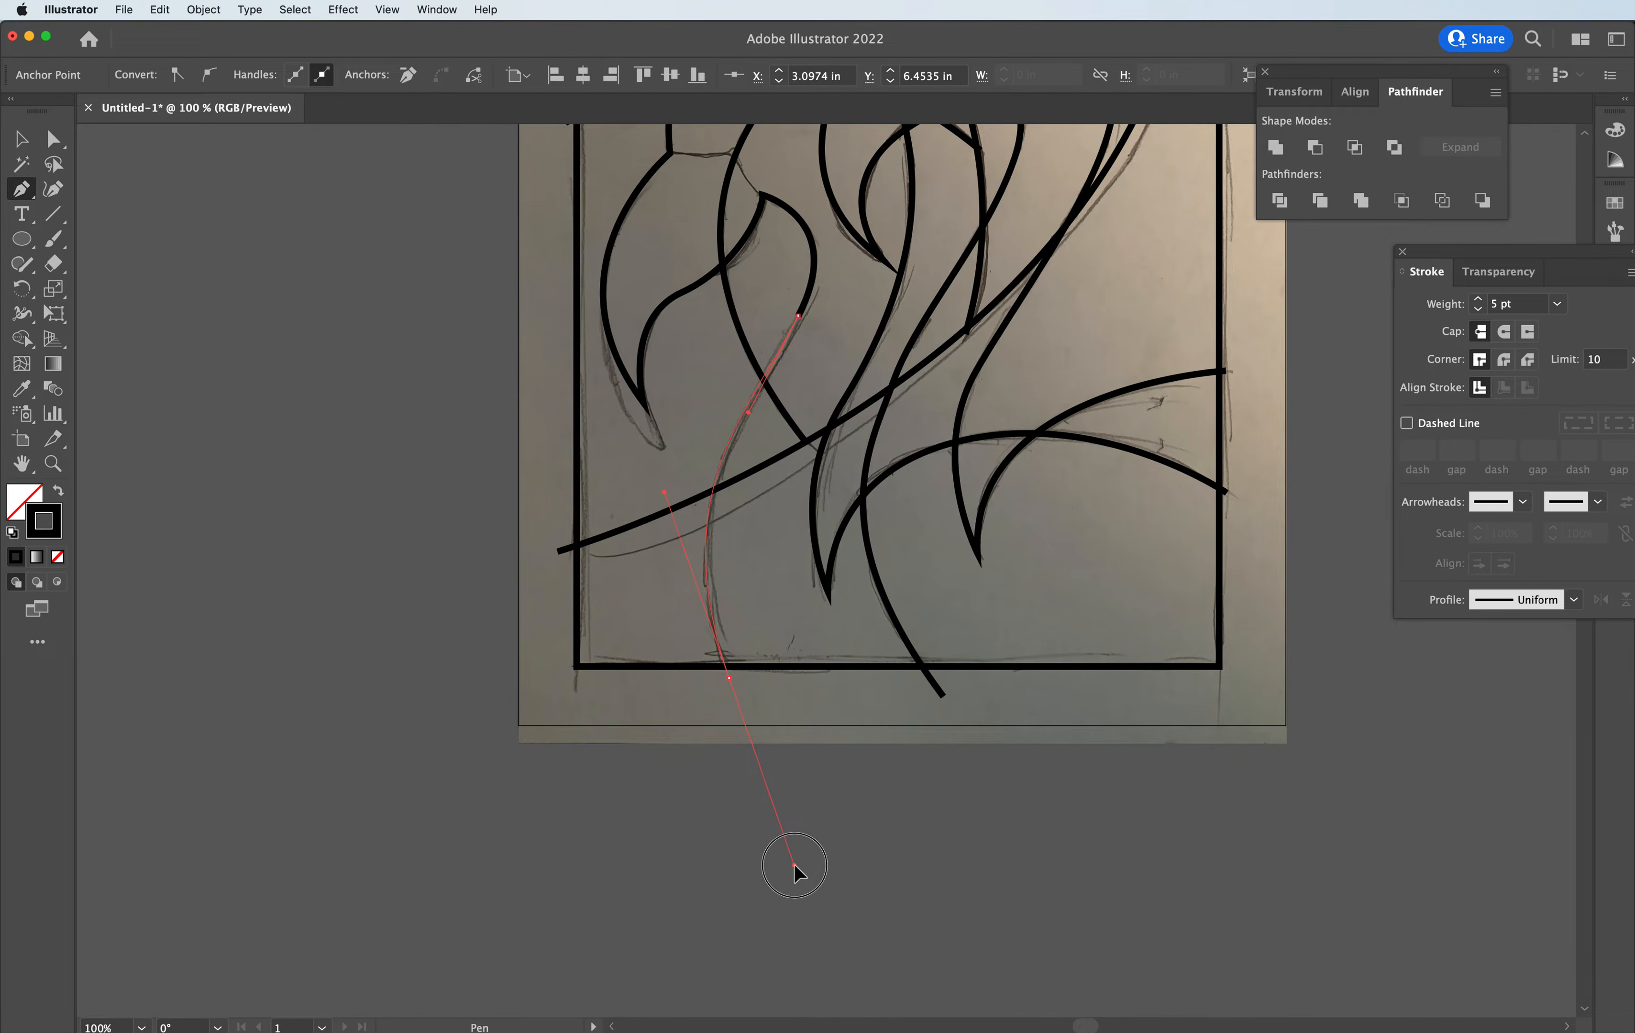
scroll(689, 731, down, 8)
scroll(688, 730, up, 15)
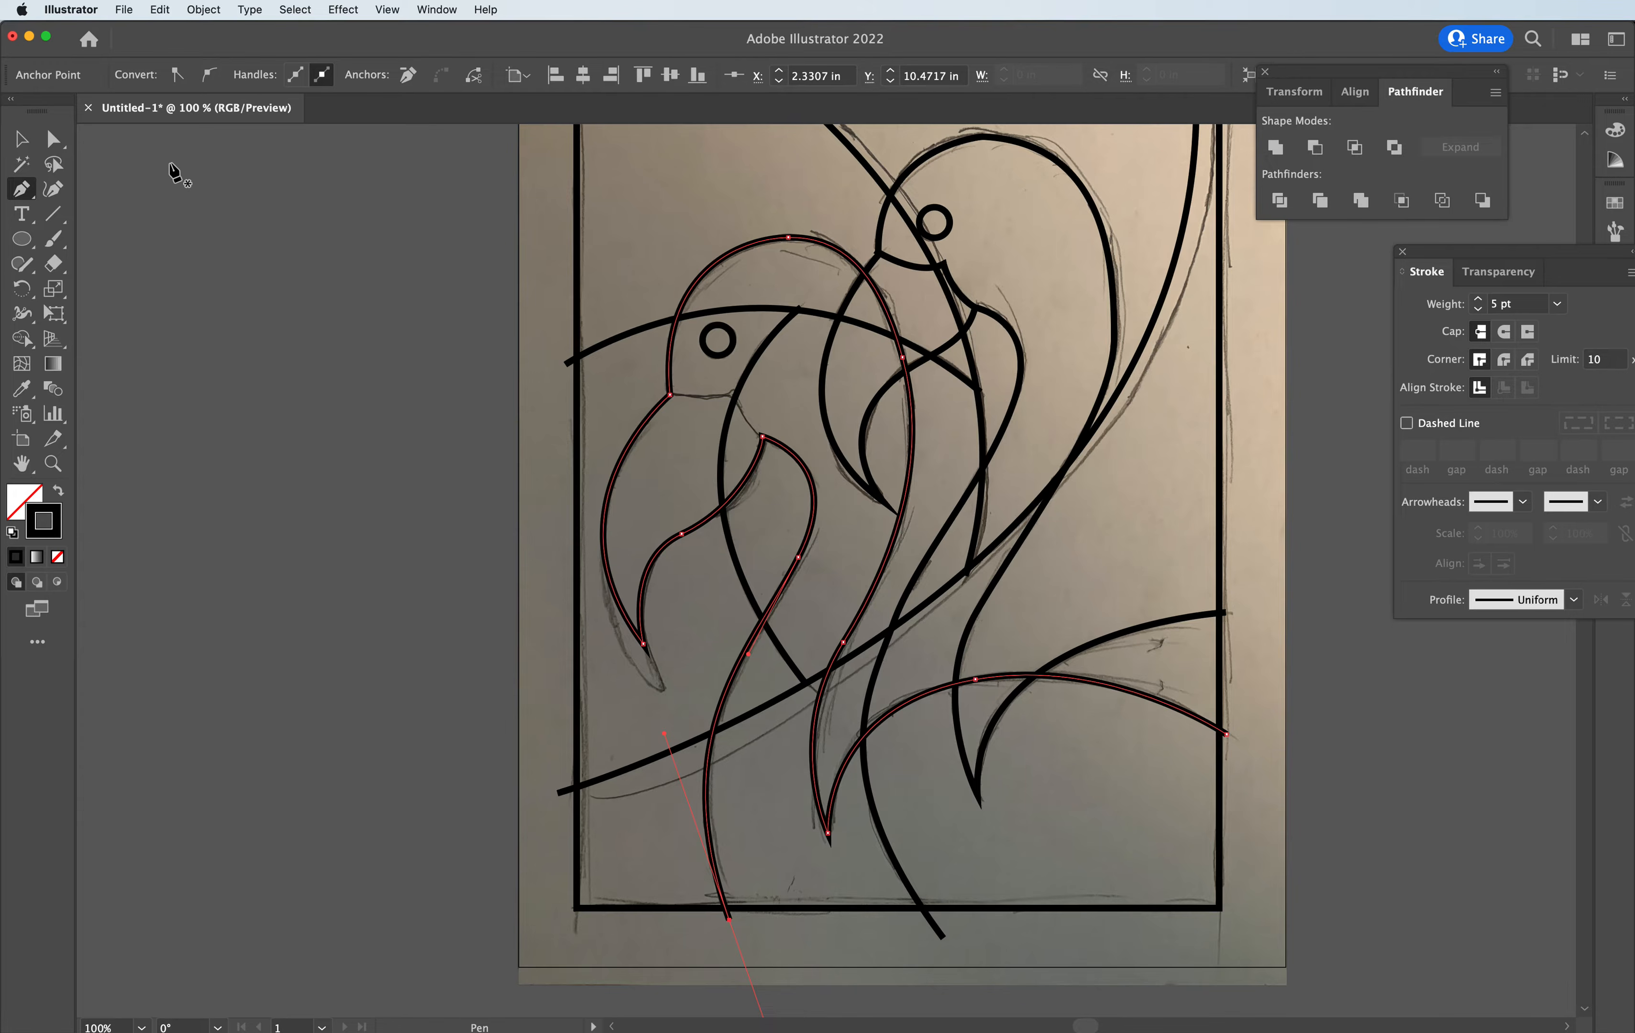
click(21, 138)
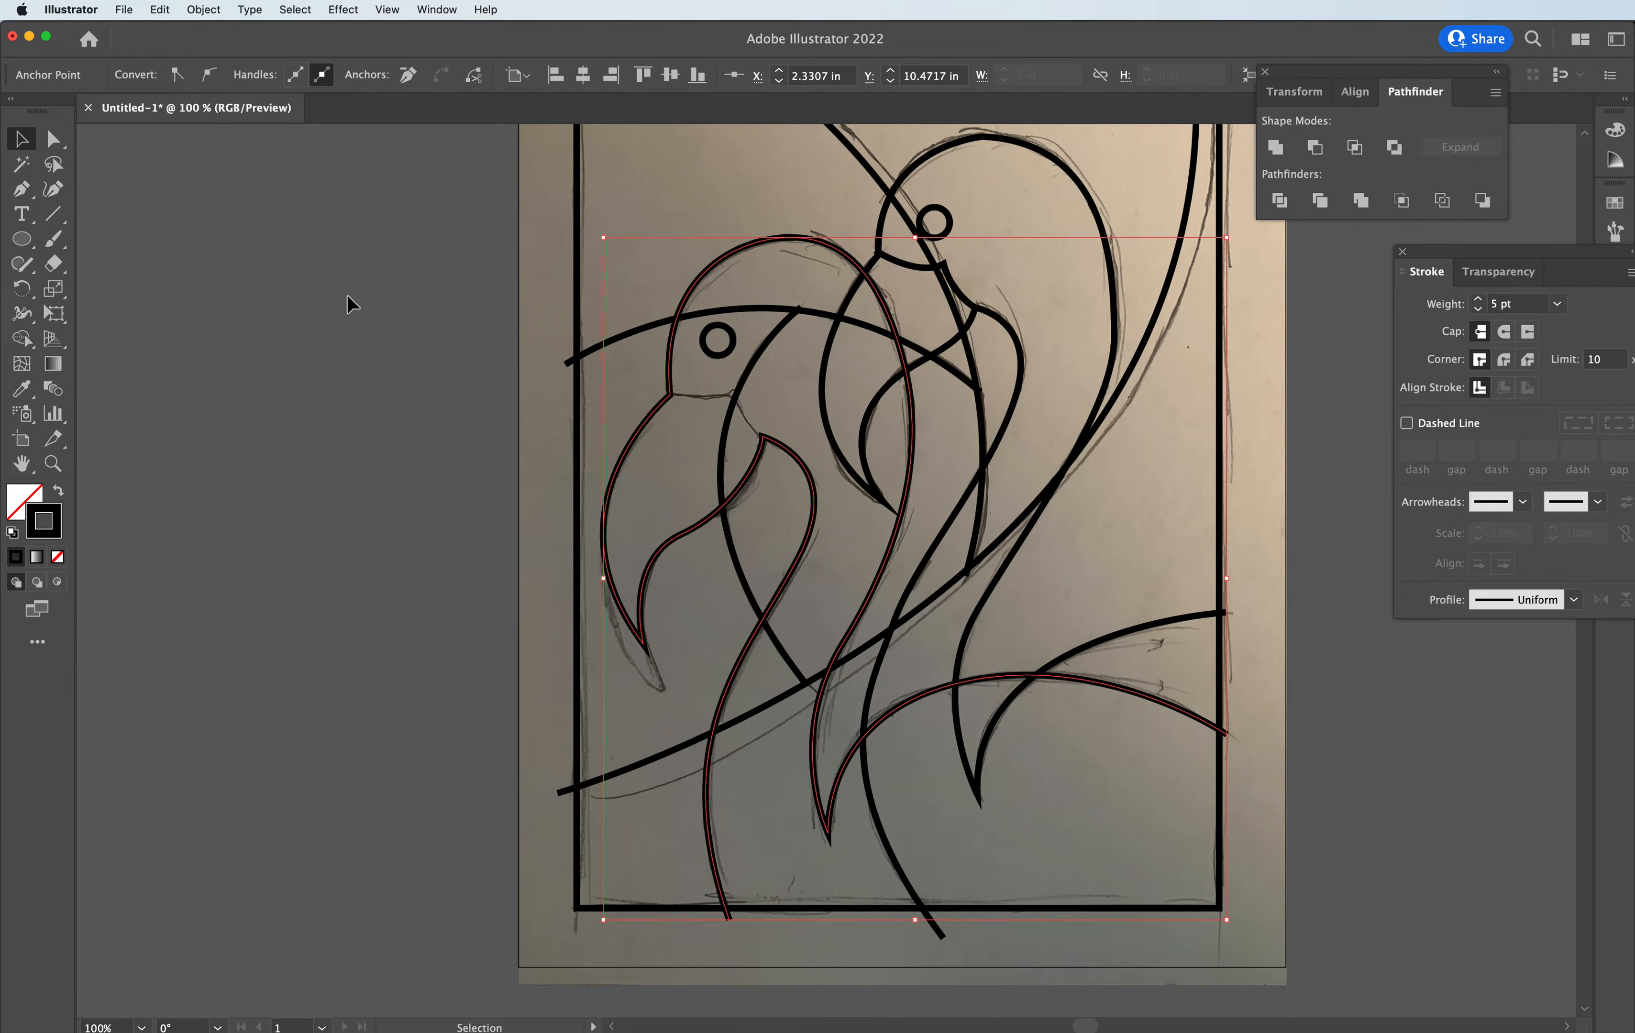
click(445, 341)
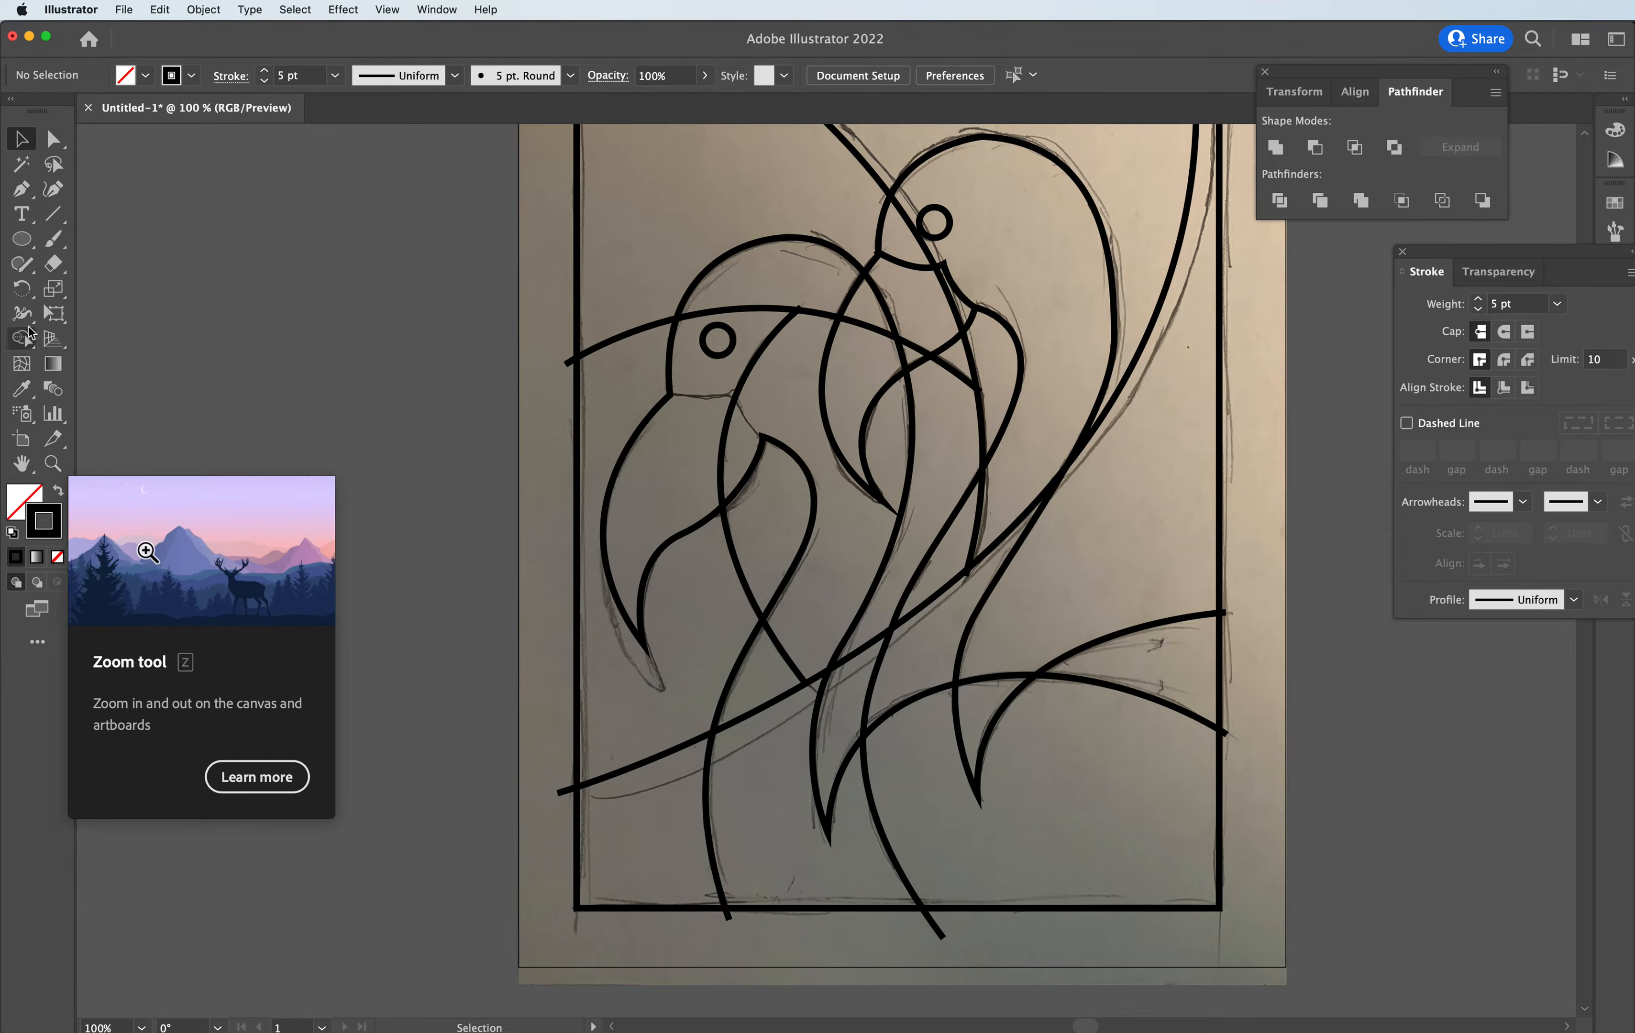
- Trace the line across the front flamingo's beak base and down to the throat point with the Pen tool, and end the path
click(22, 195)
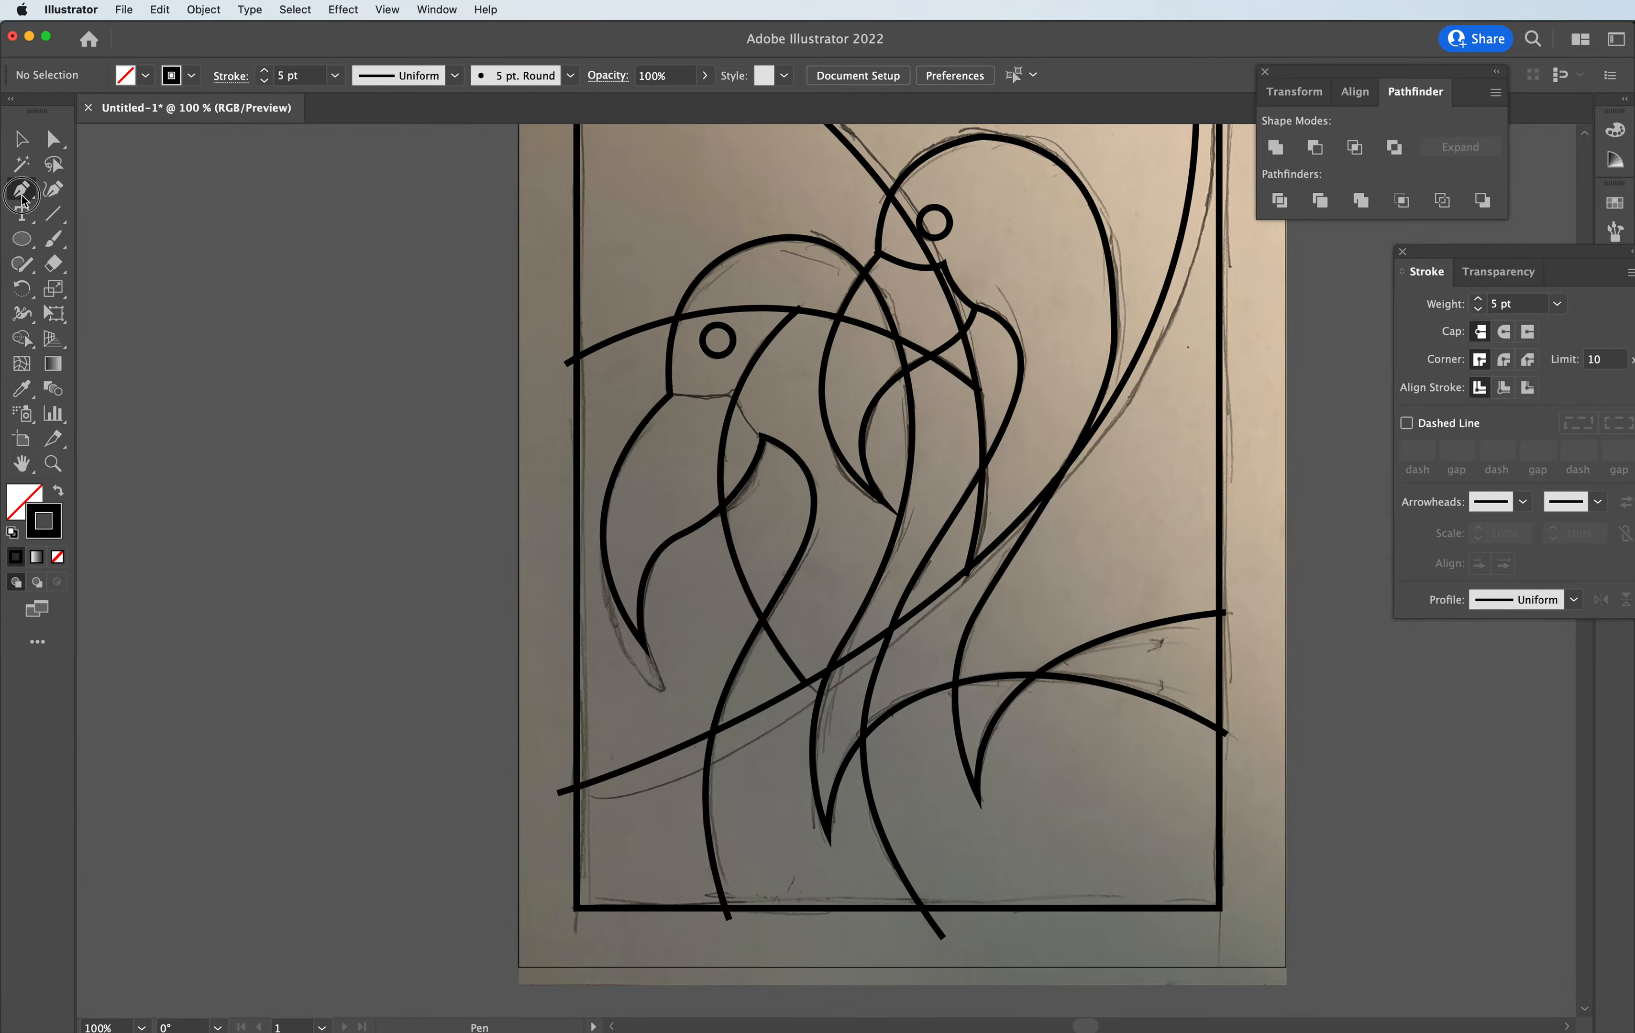
click(670, 396)
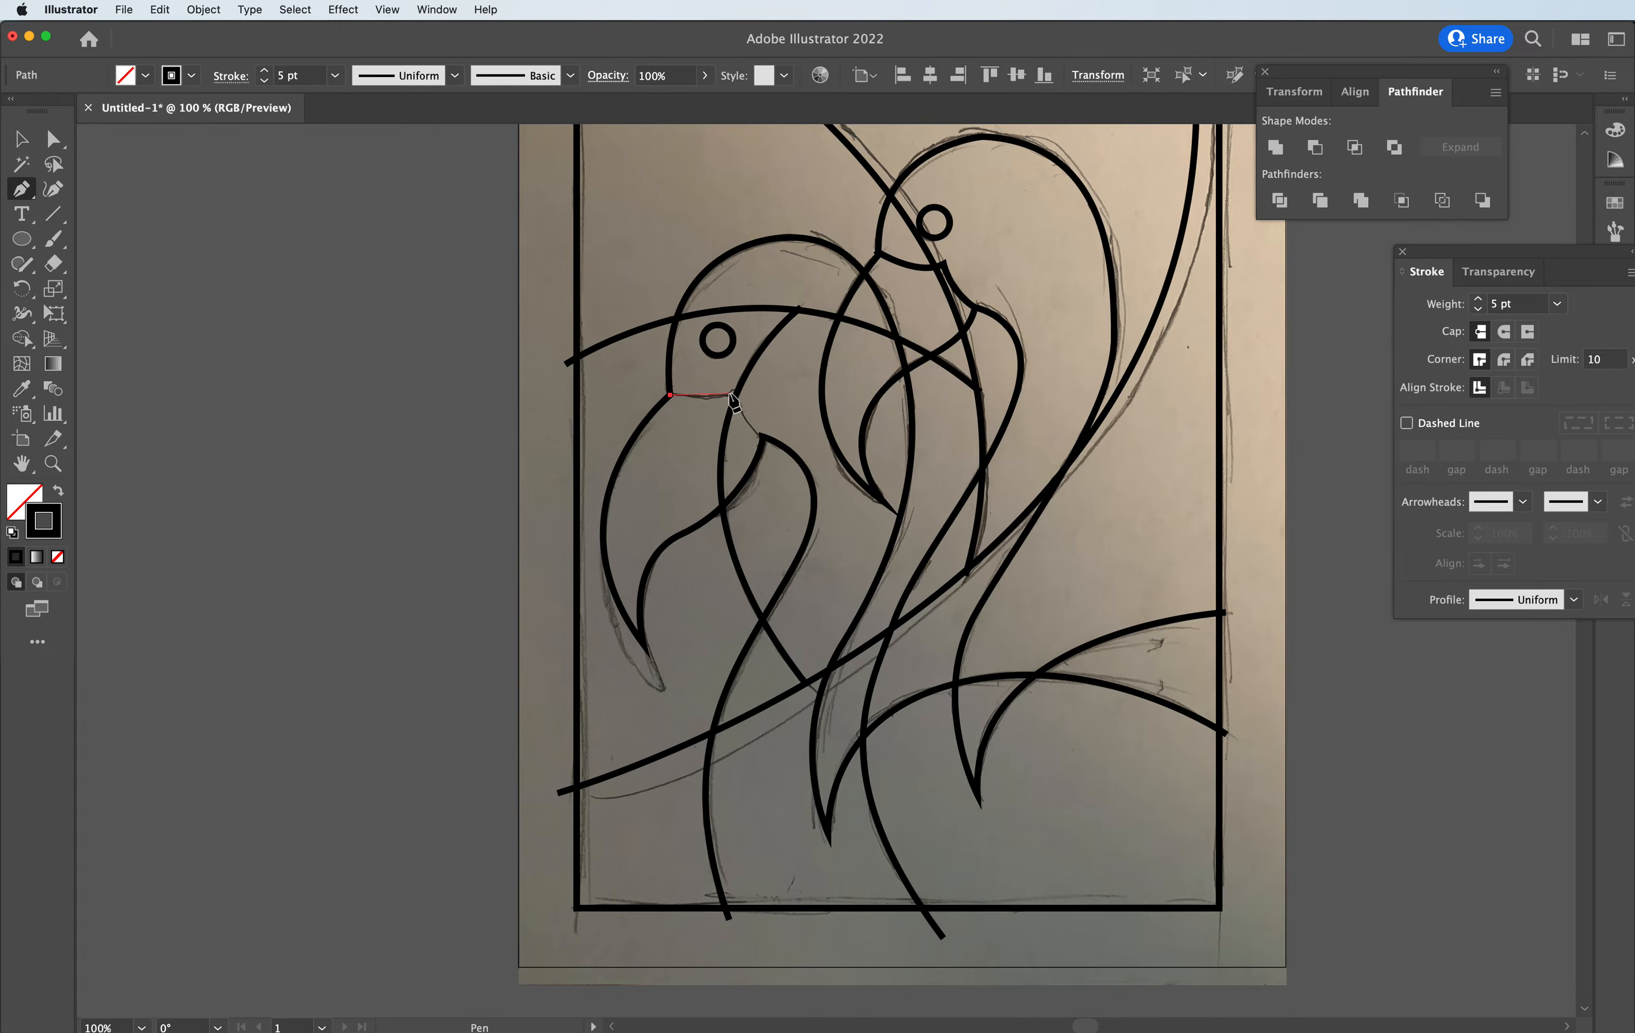
drag(727, 396, 740, 389)
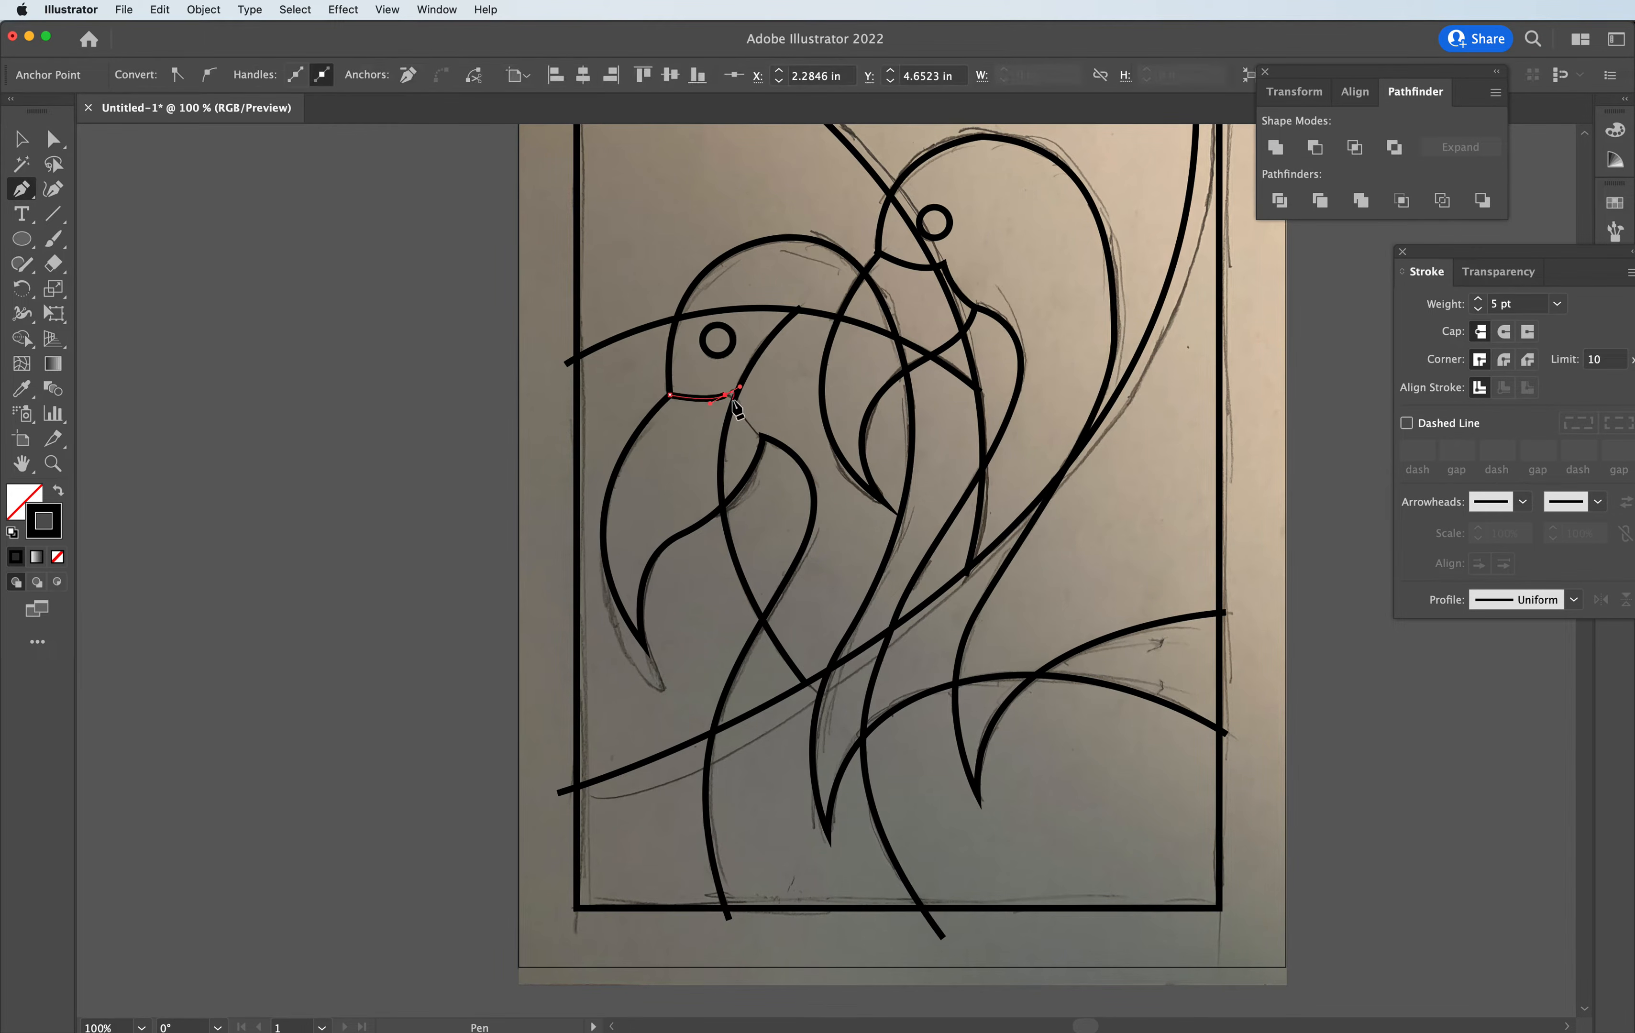
click(763, 437)
drag(791, 454, 790, 454)
scroll(449, 389, up, 5)
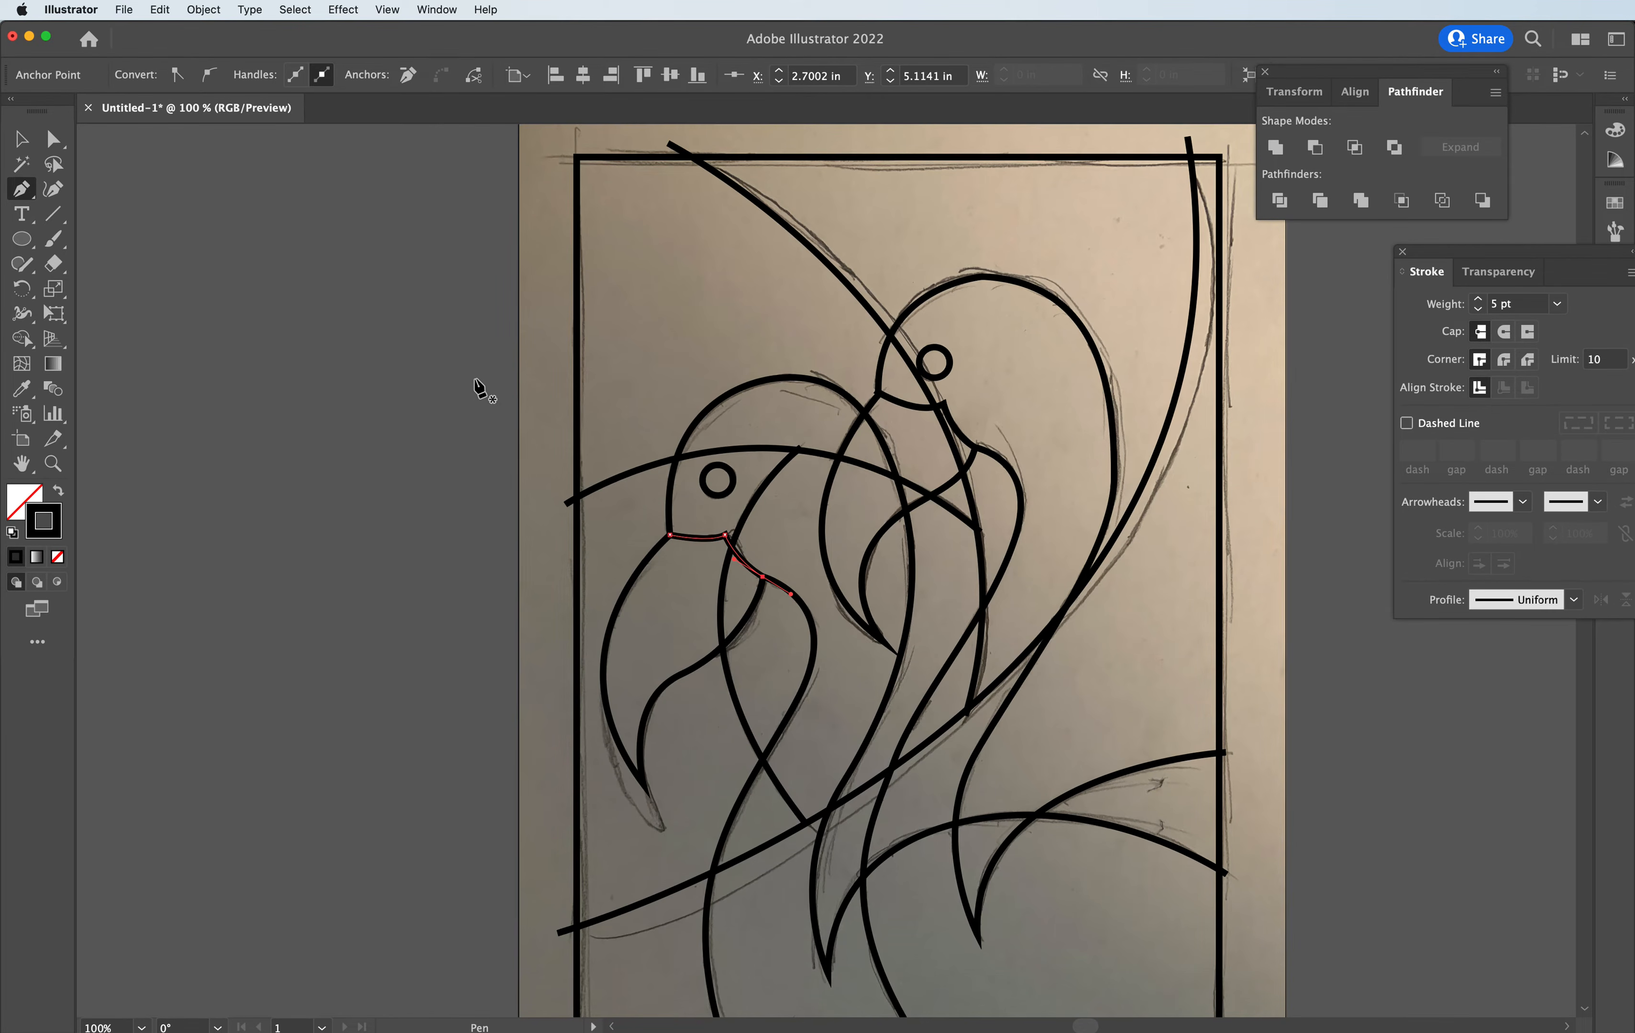
key(super+minus)
key(super+minus)
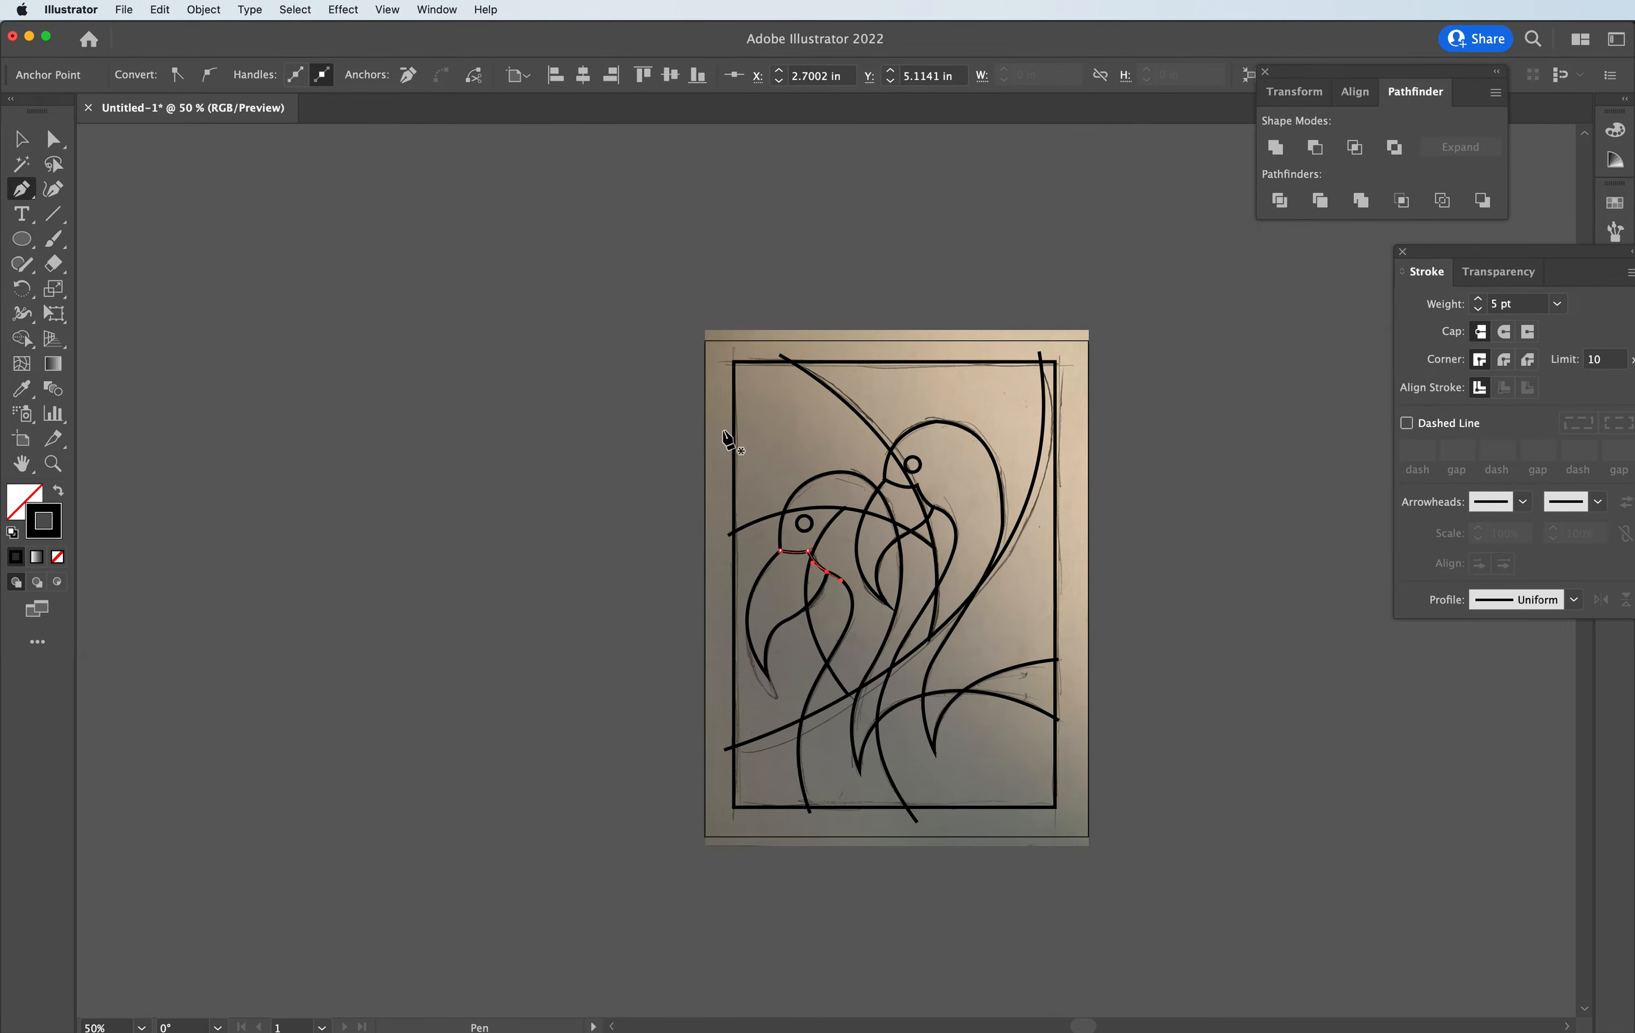
key(super+plus)
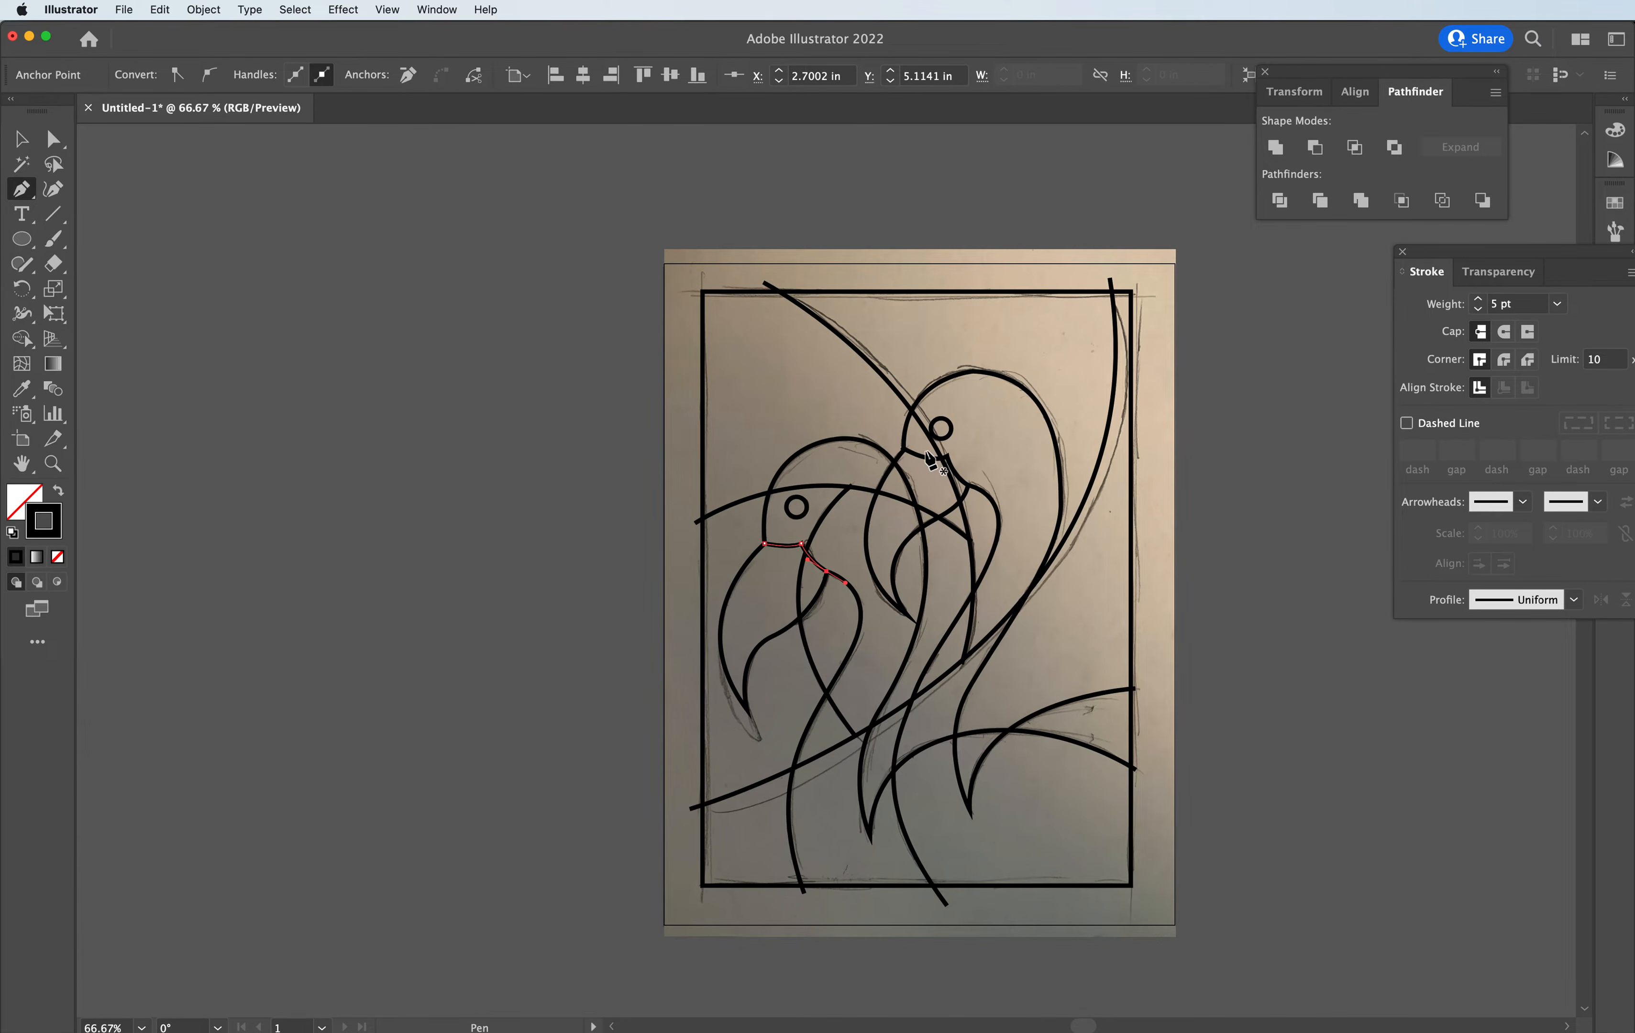
click(21, 139)
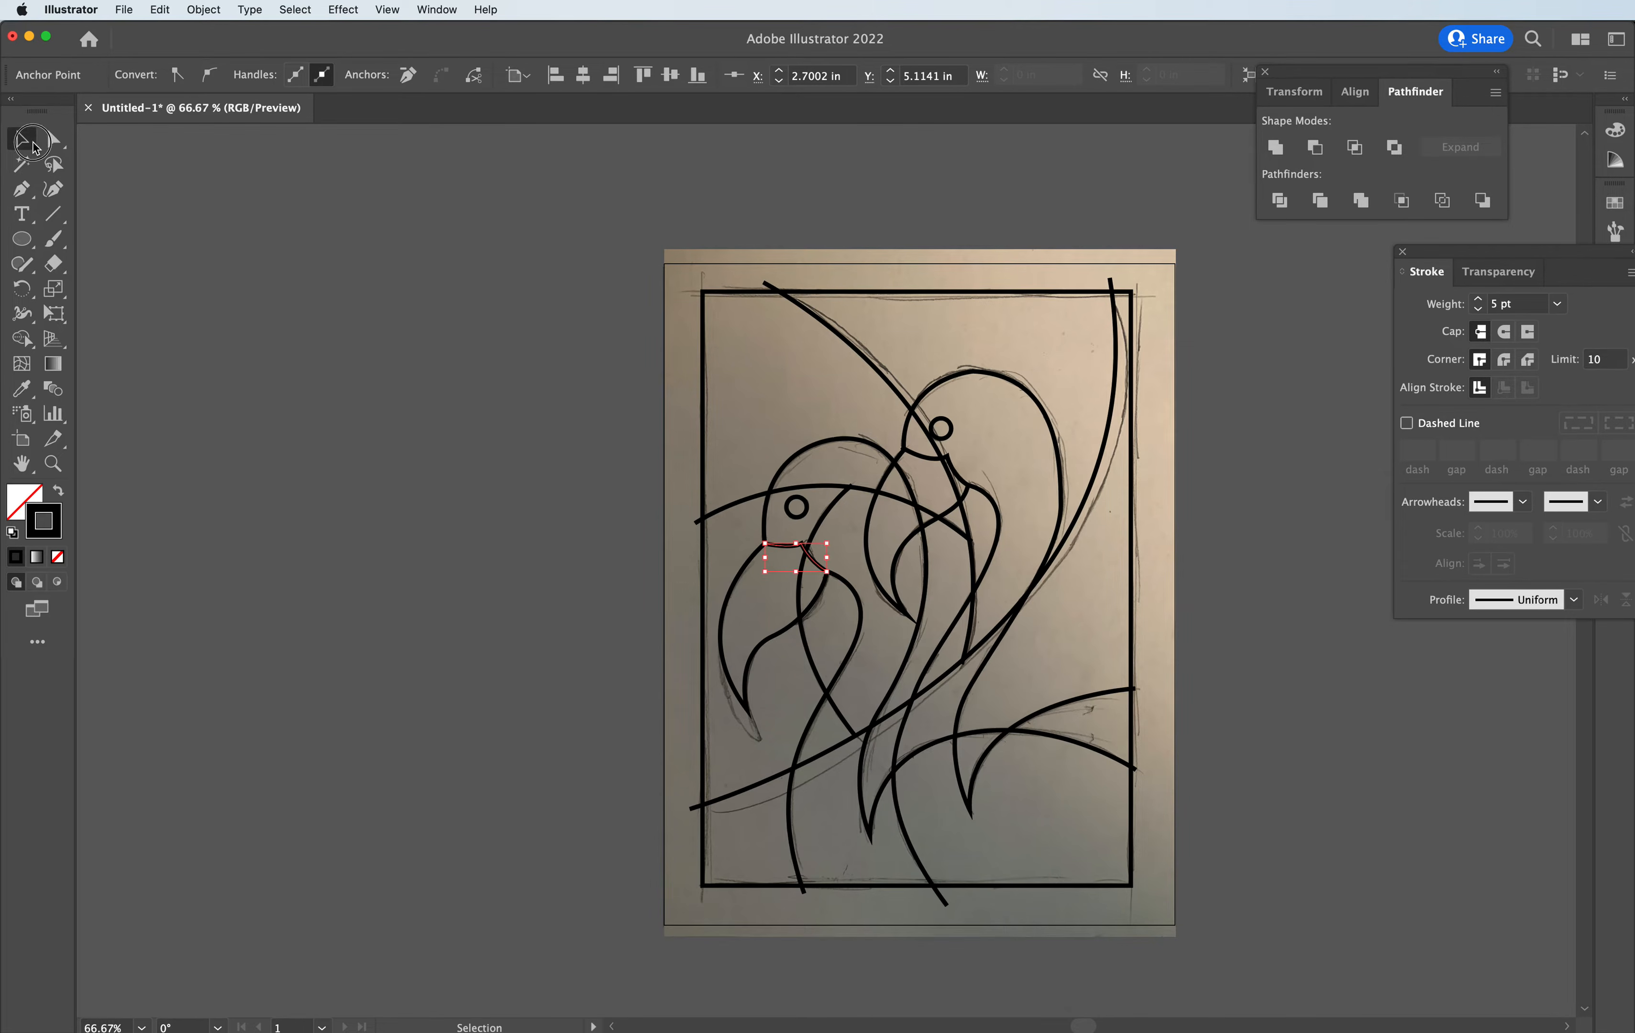
click(480, 257)
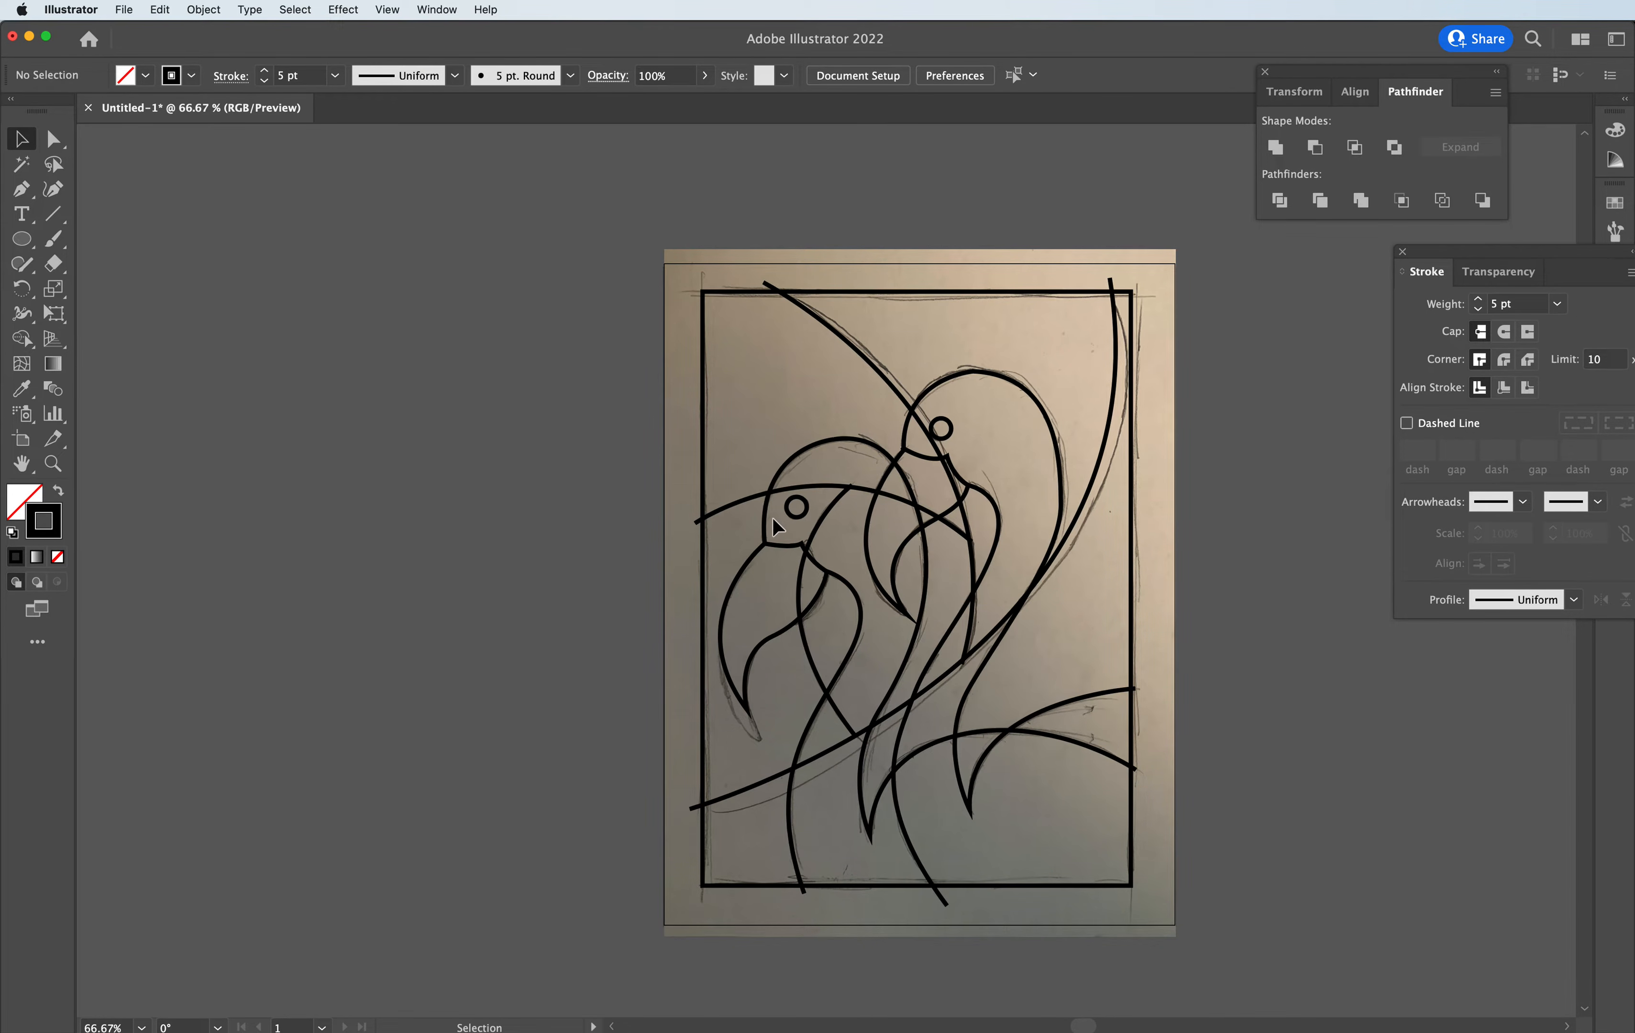
- Reposition both eye circles slightly, lowering the front flamingo's eye closer to its beak base
drag(796, 517, 795, 518)
click(948, 436)
drag(949, 436, 952, 440)
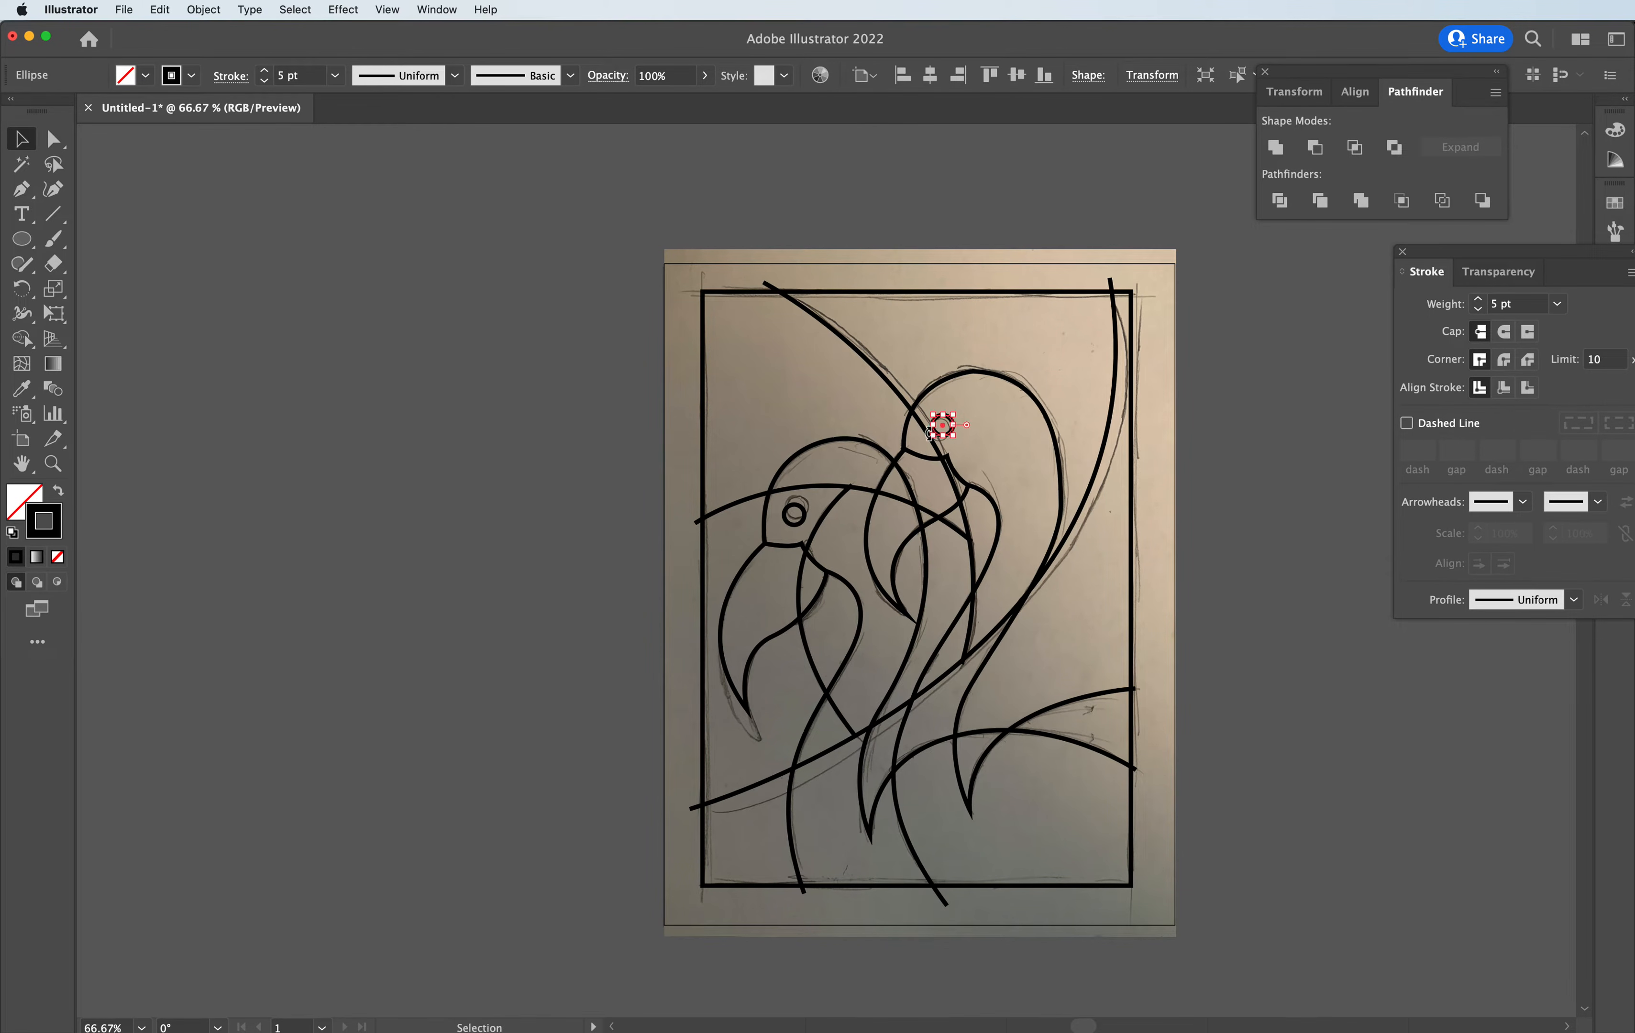
click(798, 407)
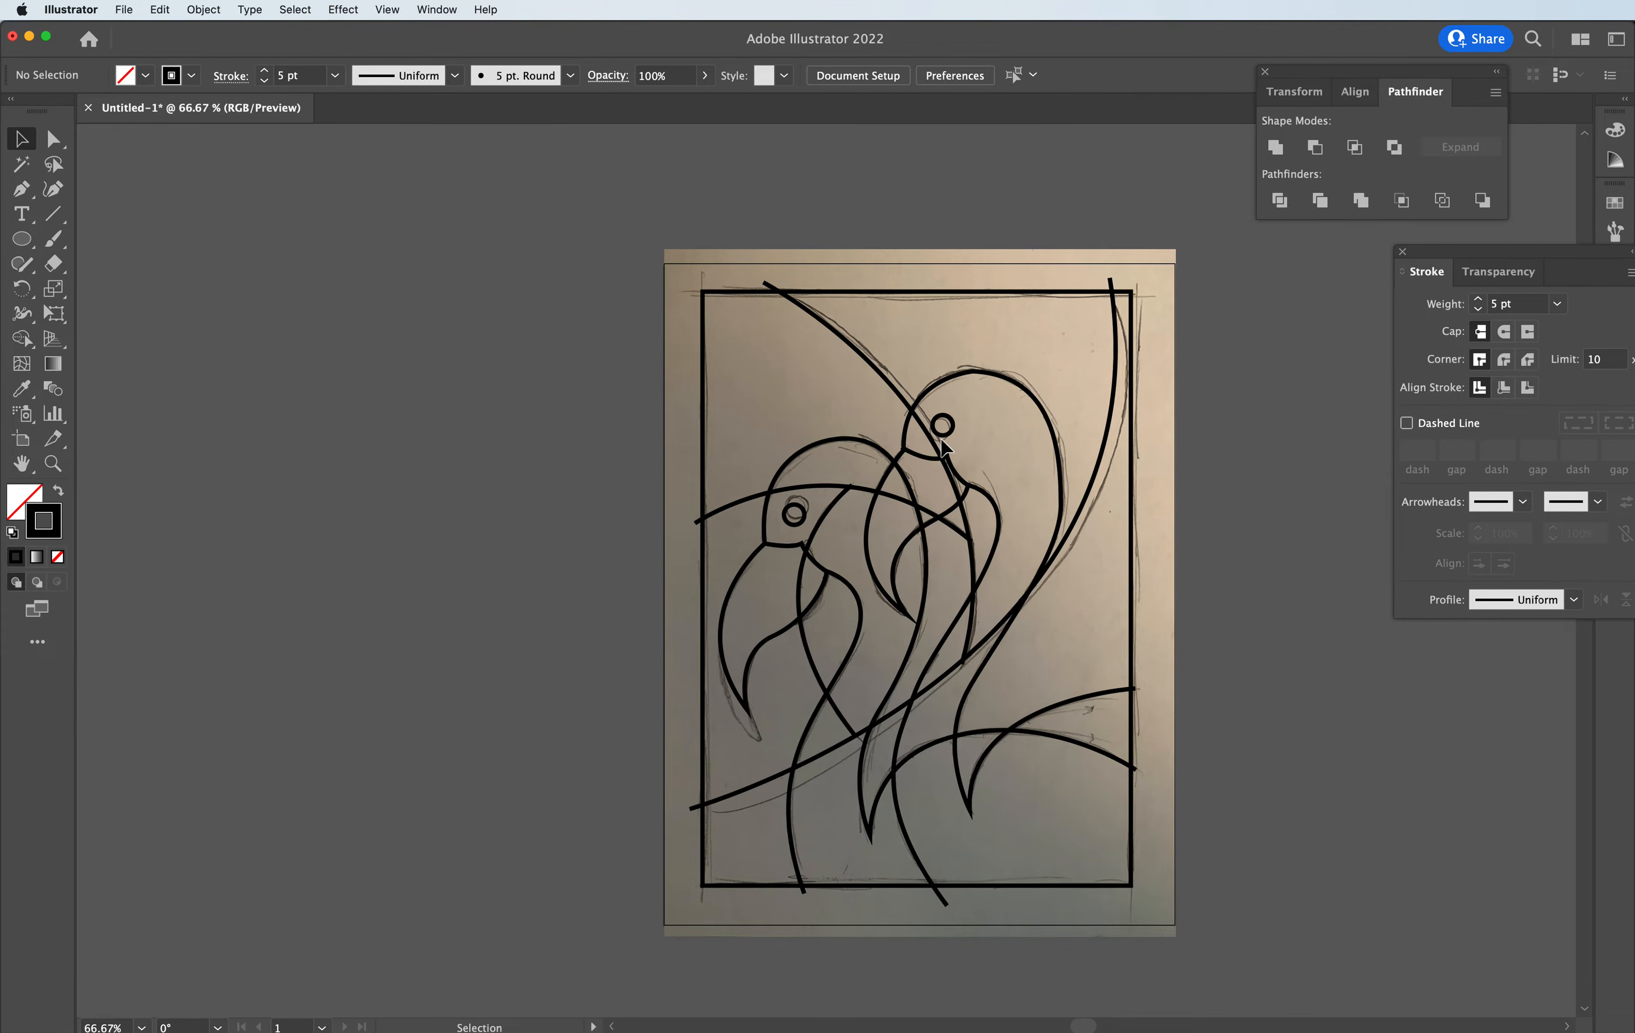
click(793, 524)
drag(793, 525, 792, 524)
click(646, 472)
- Move the stroke settings out of the way and hide the sketch layer so only the outlines show
drag(1553, 258, 1432, 235)
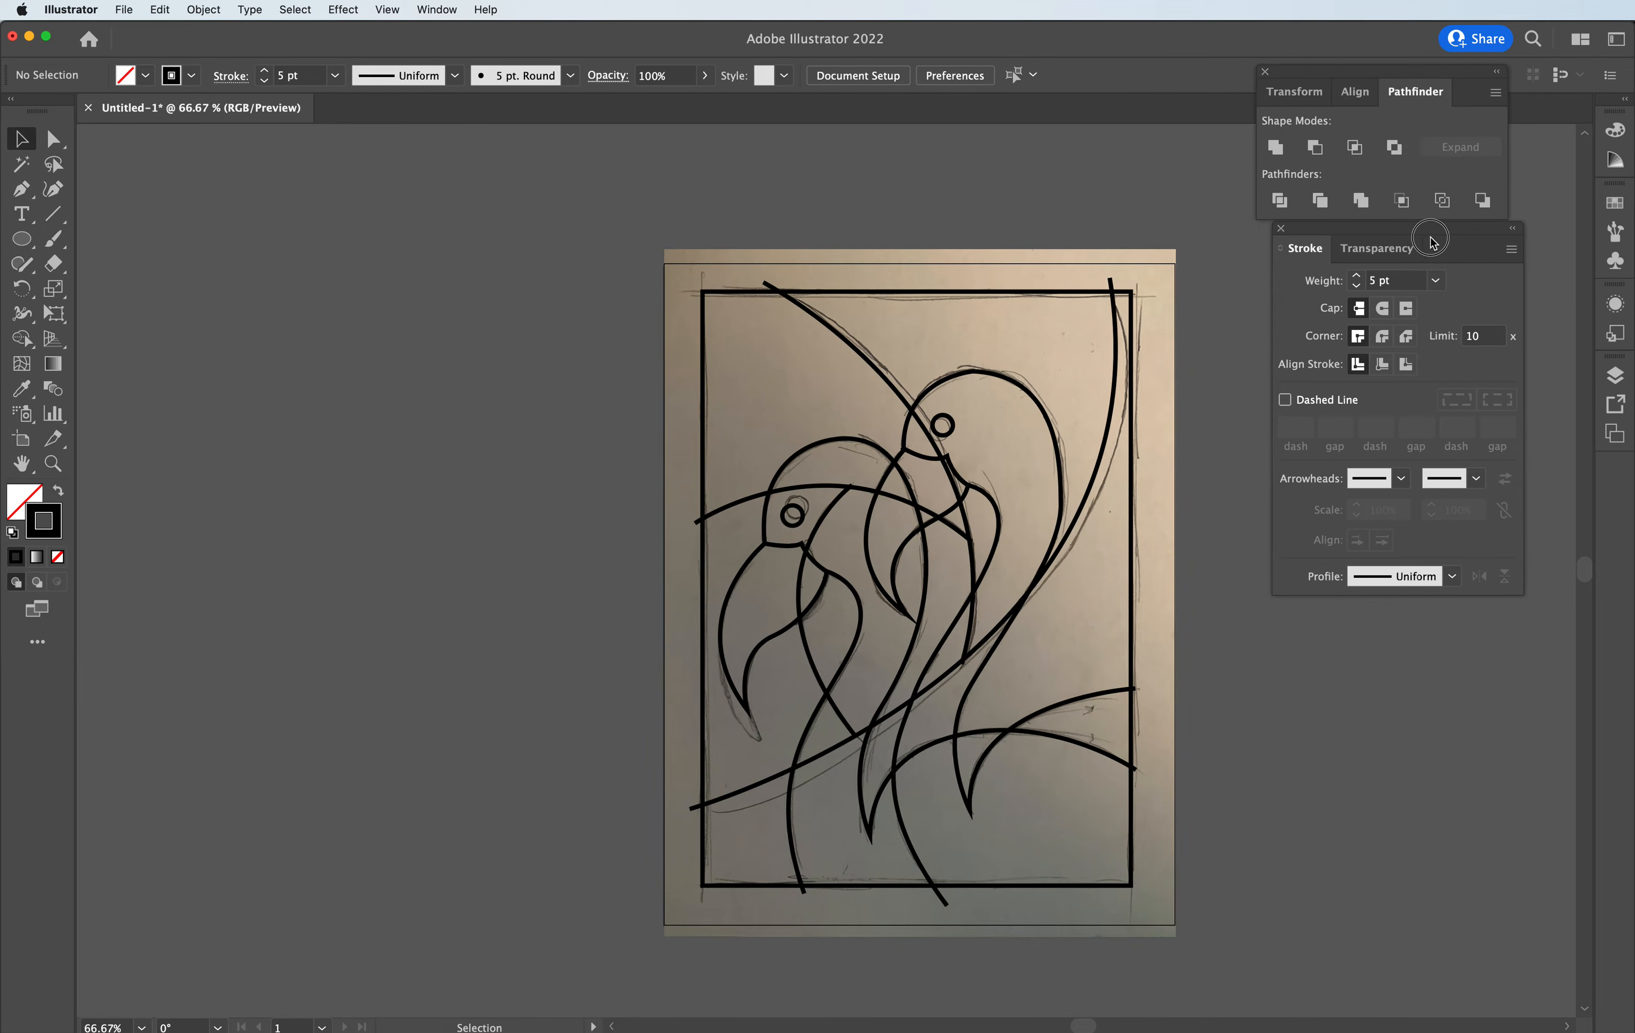
click(1616, 374)
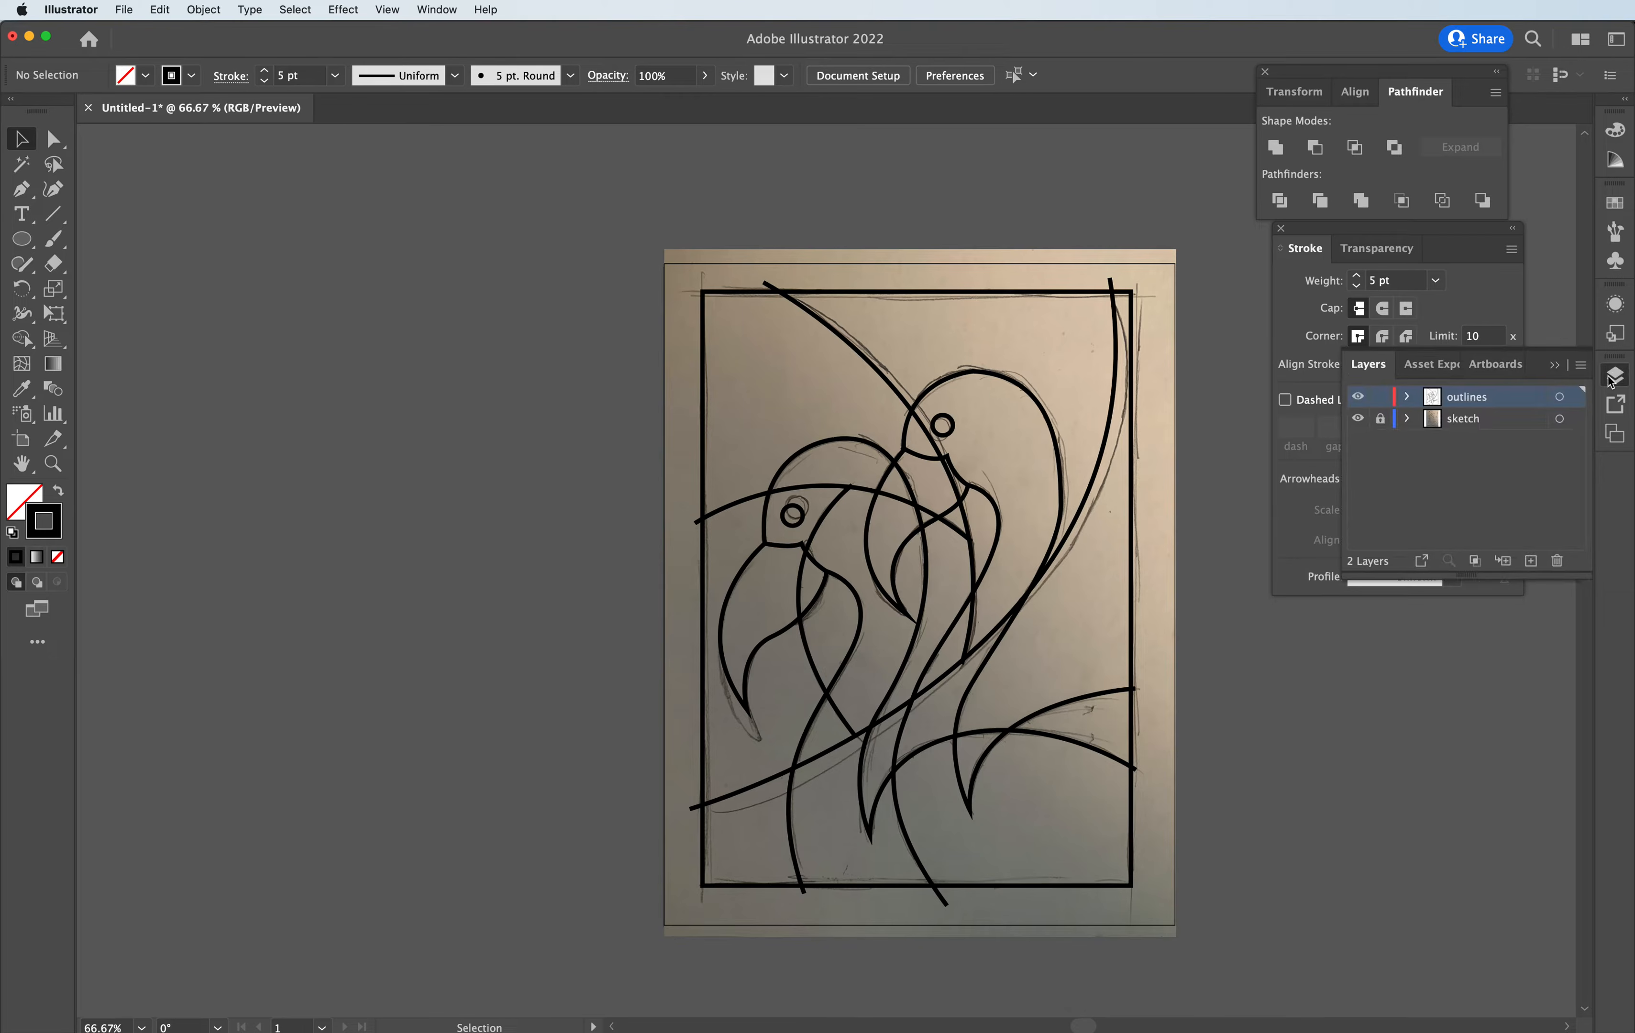
click(1357, 419)
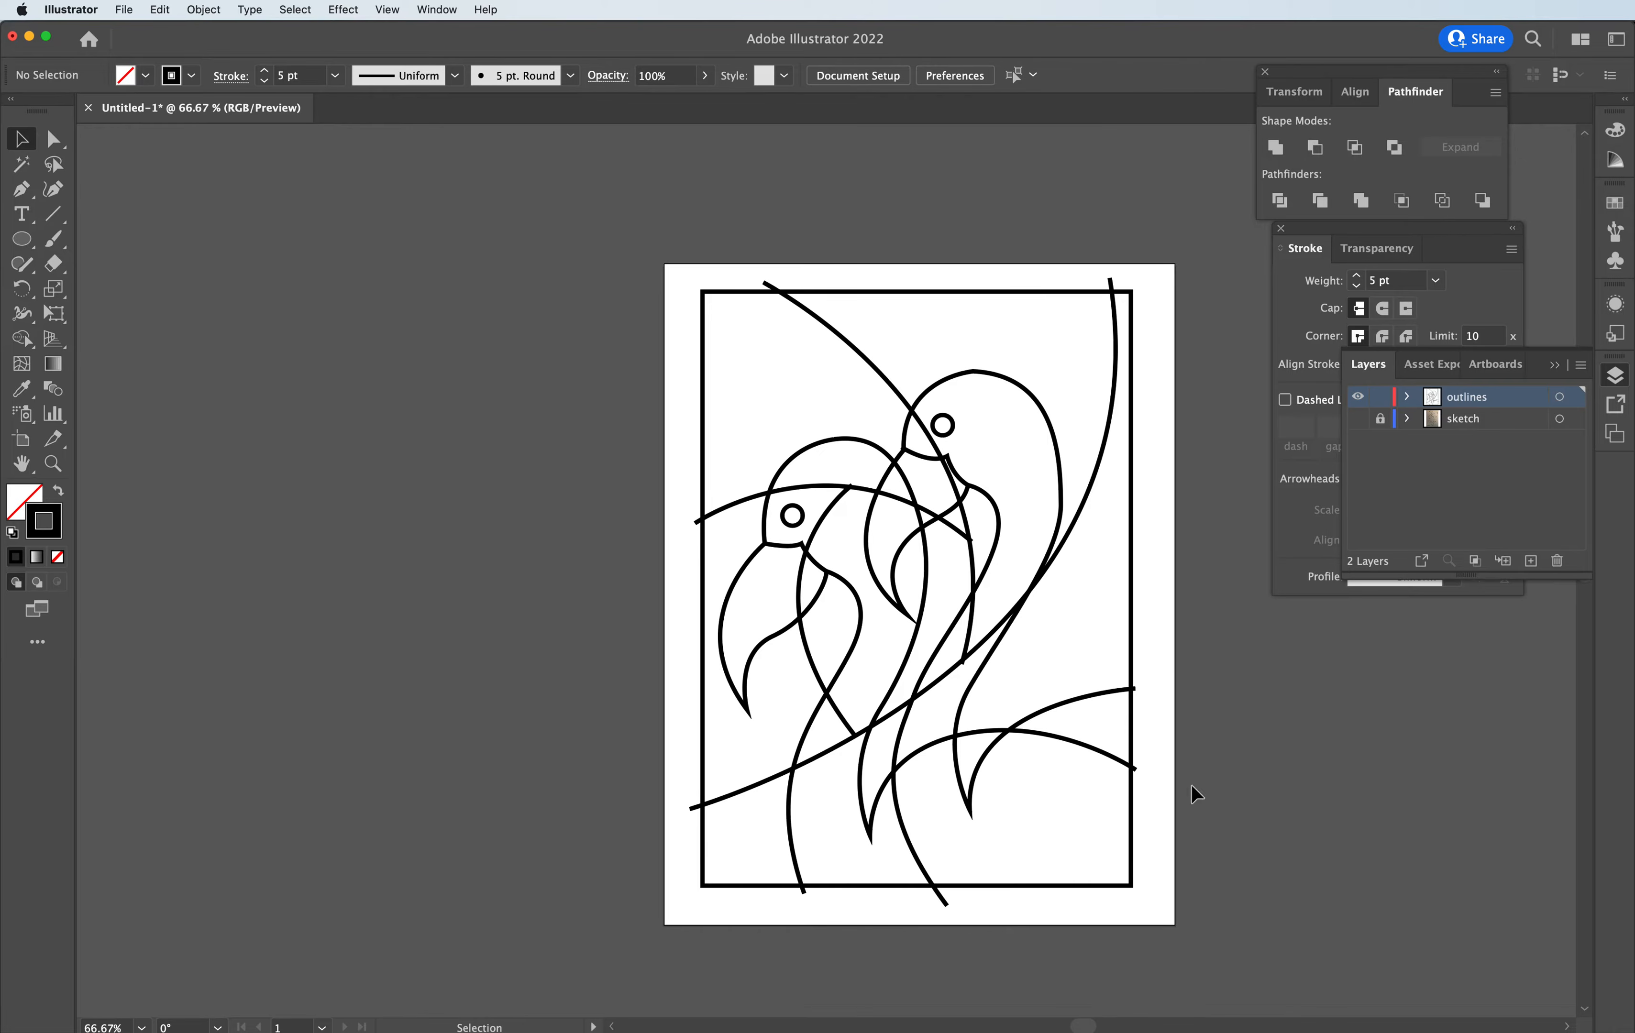
- Duplicate Artboard 1 with its outline artwork directly to the right of the original
drag(1093, 1025, 1119, 1025)
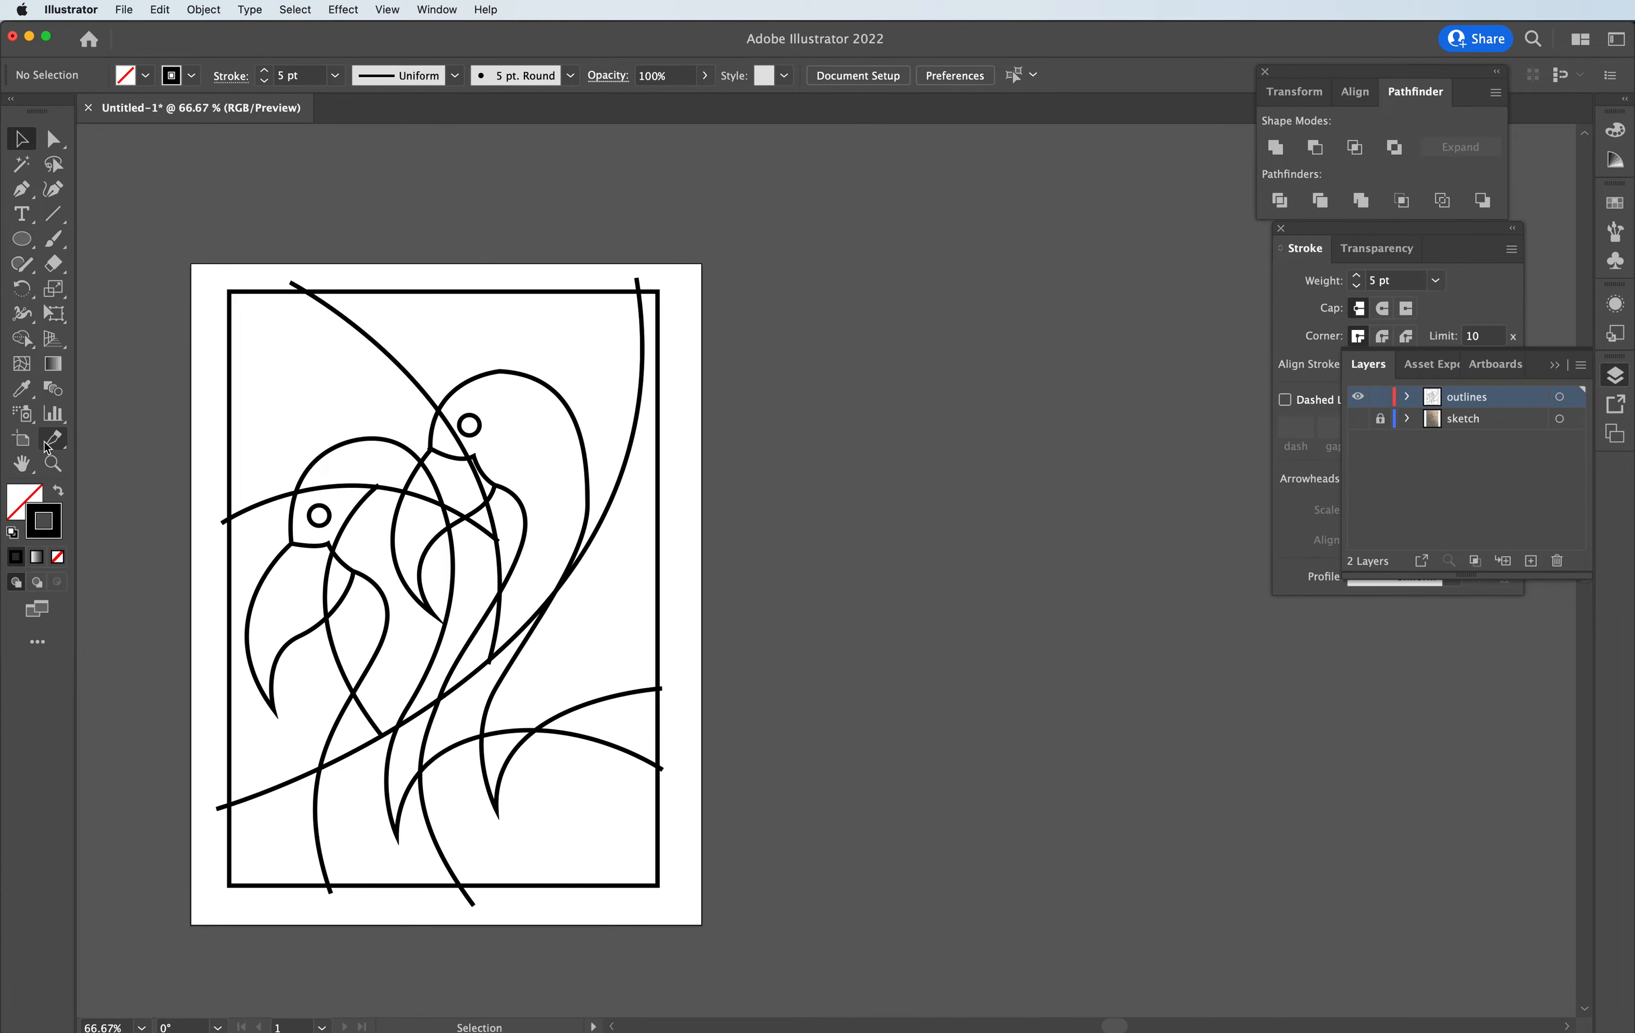
click(29, 444)
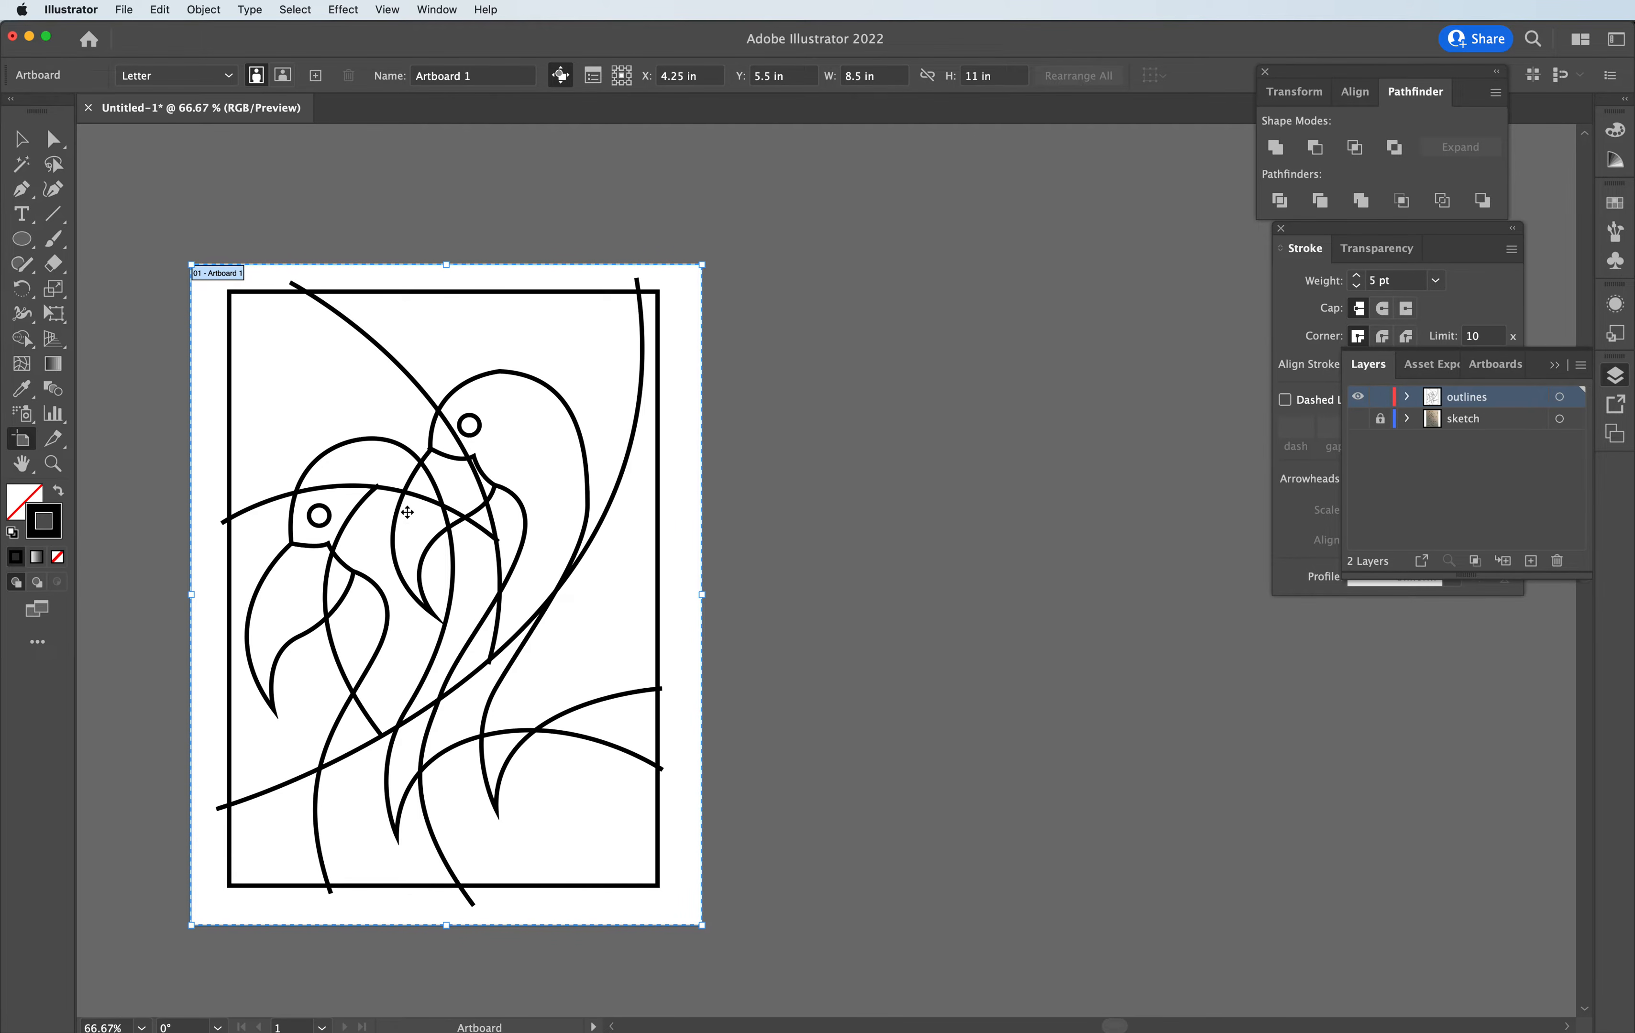
drag(413, 540, 929, 544)
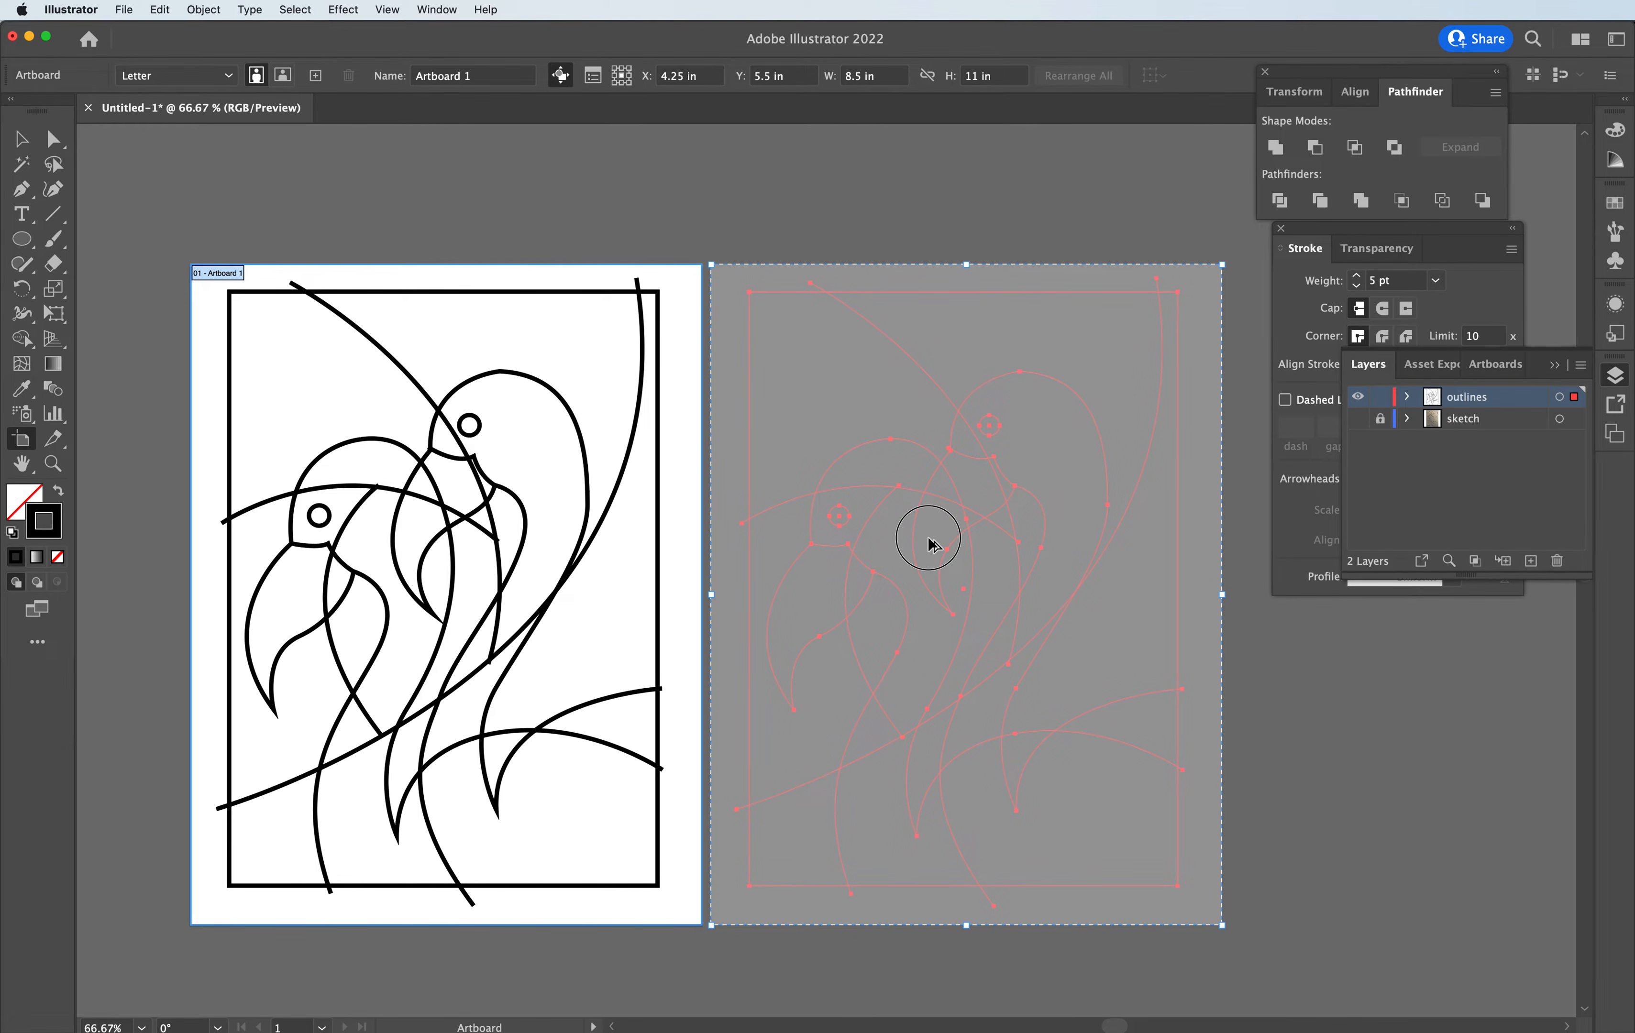
- Finish placing the artboard copy beside the original and show the sketch layer again
drag(931, 544, 930, 542)
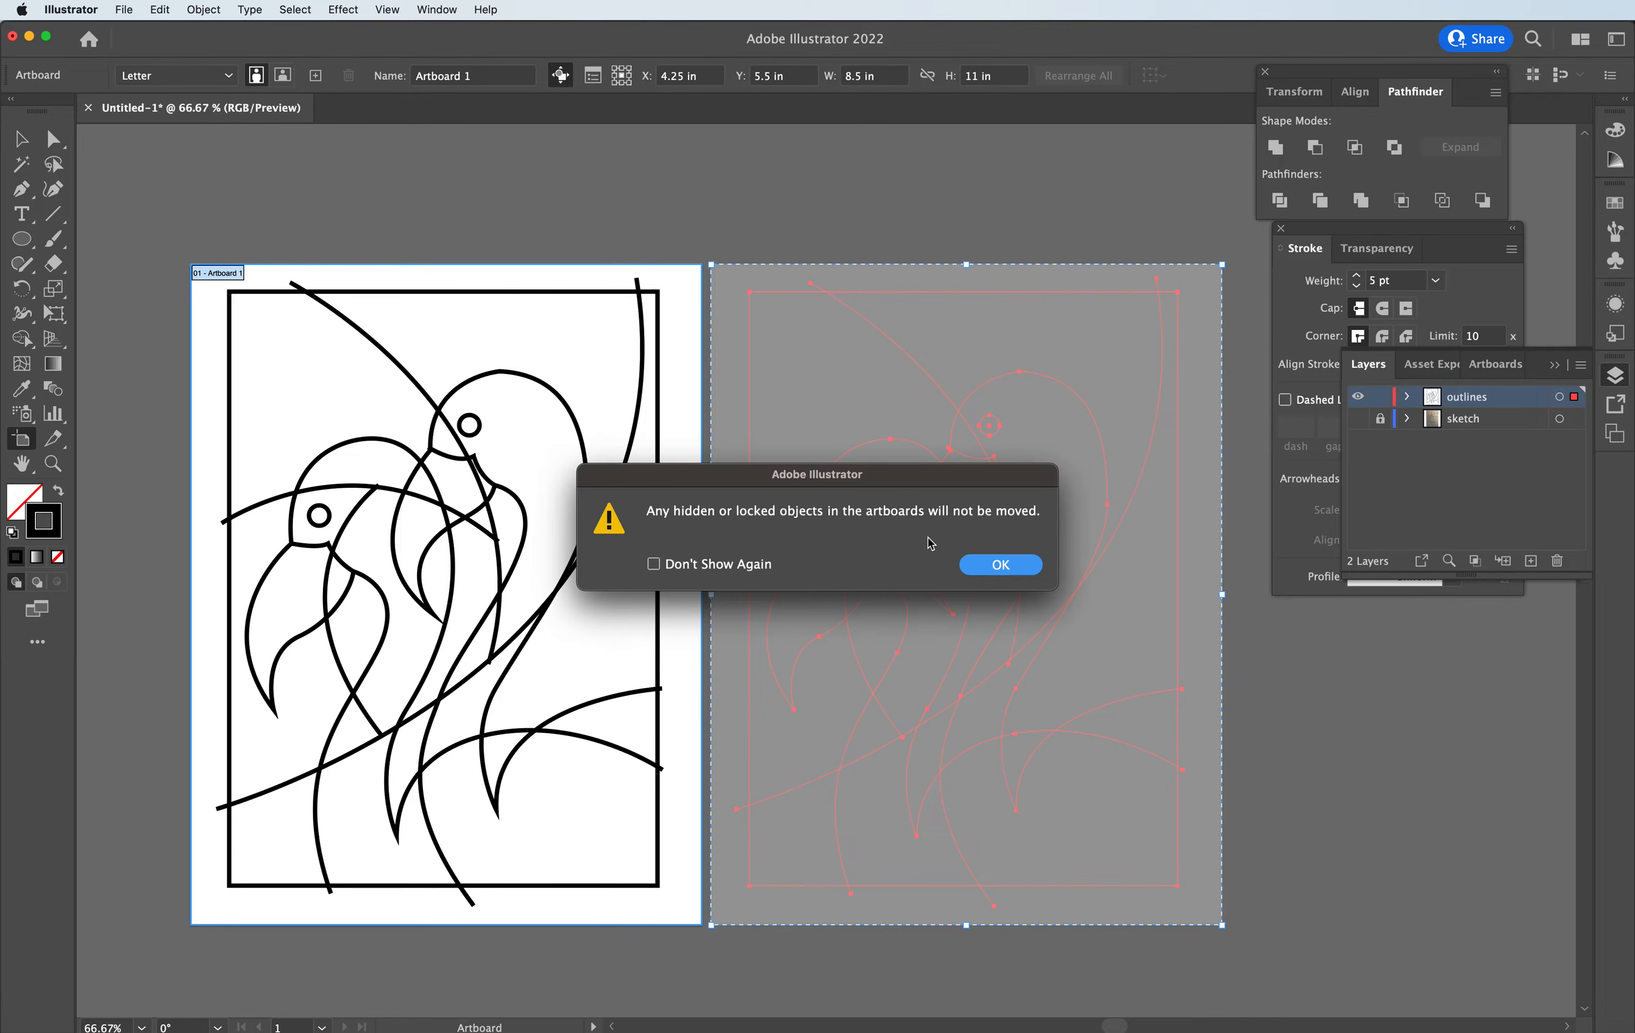
click(987, 563)
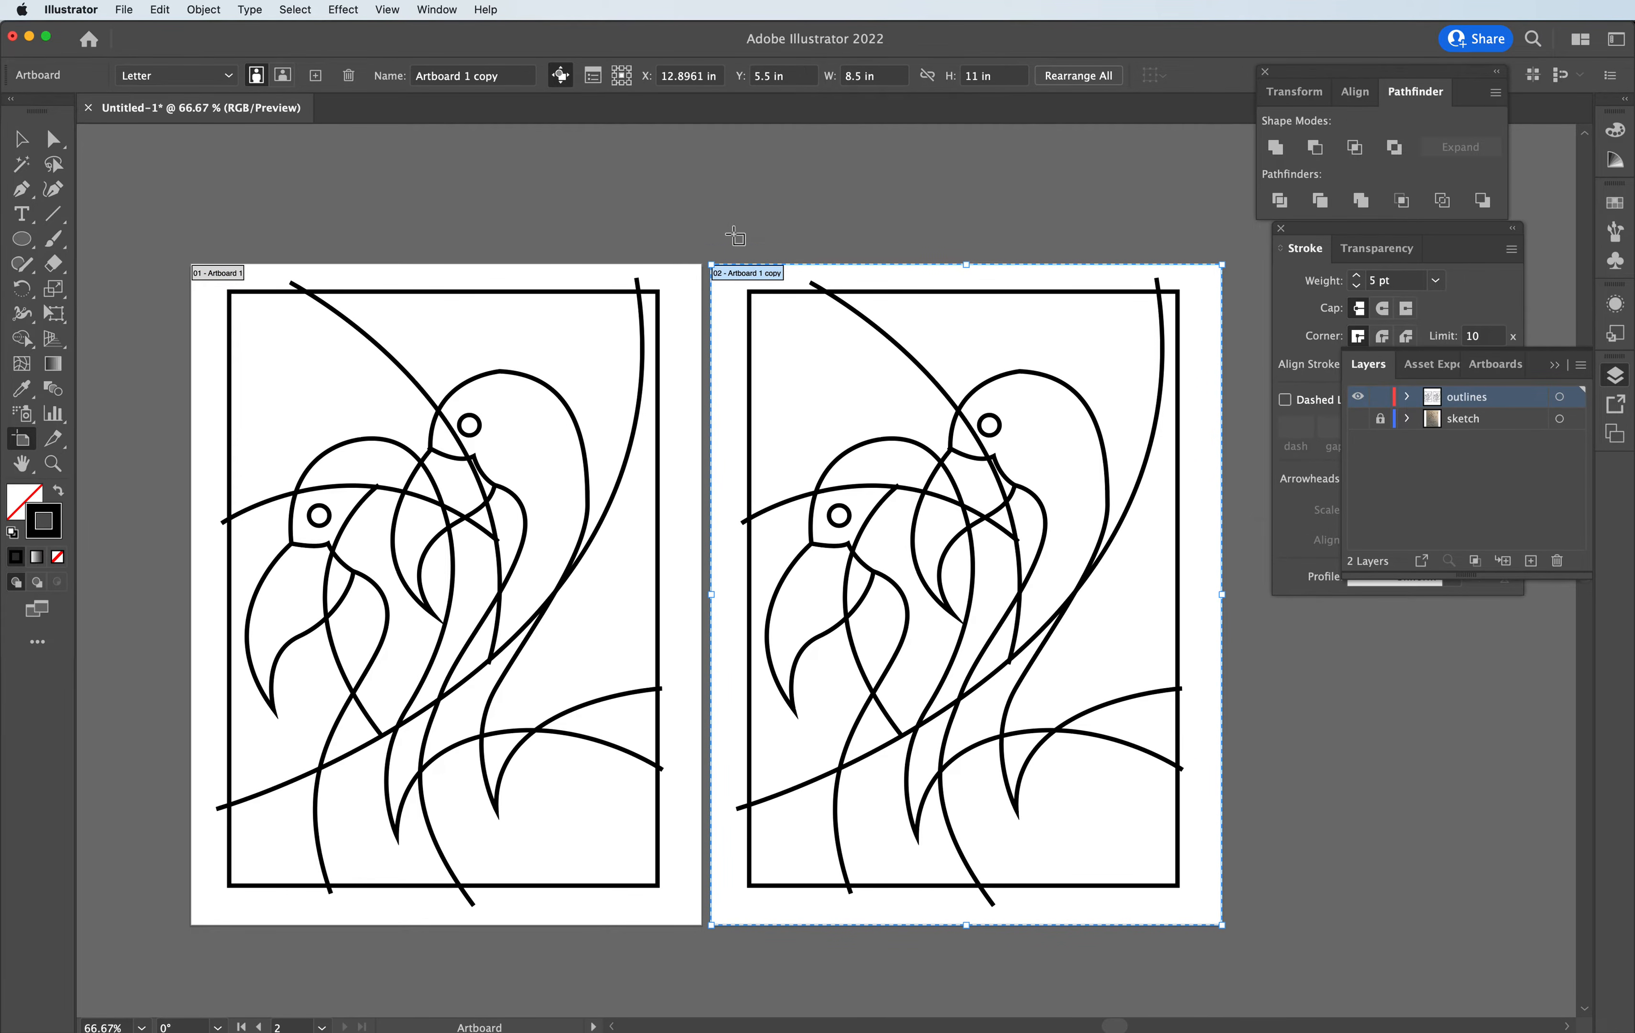
click(1357, 420)
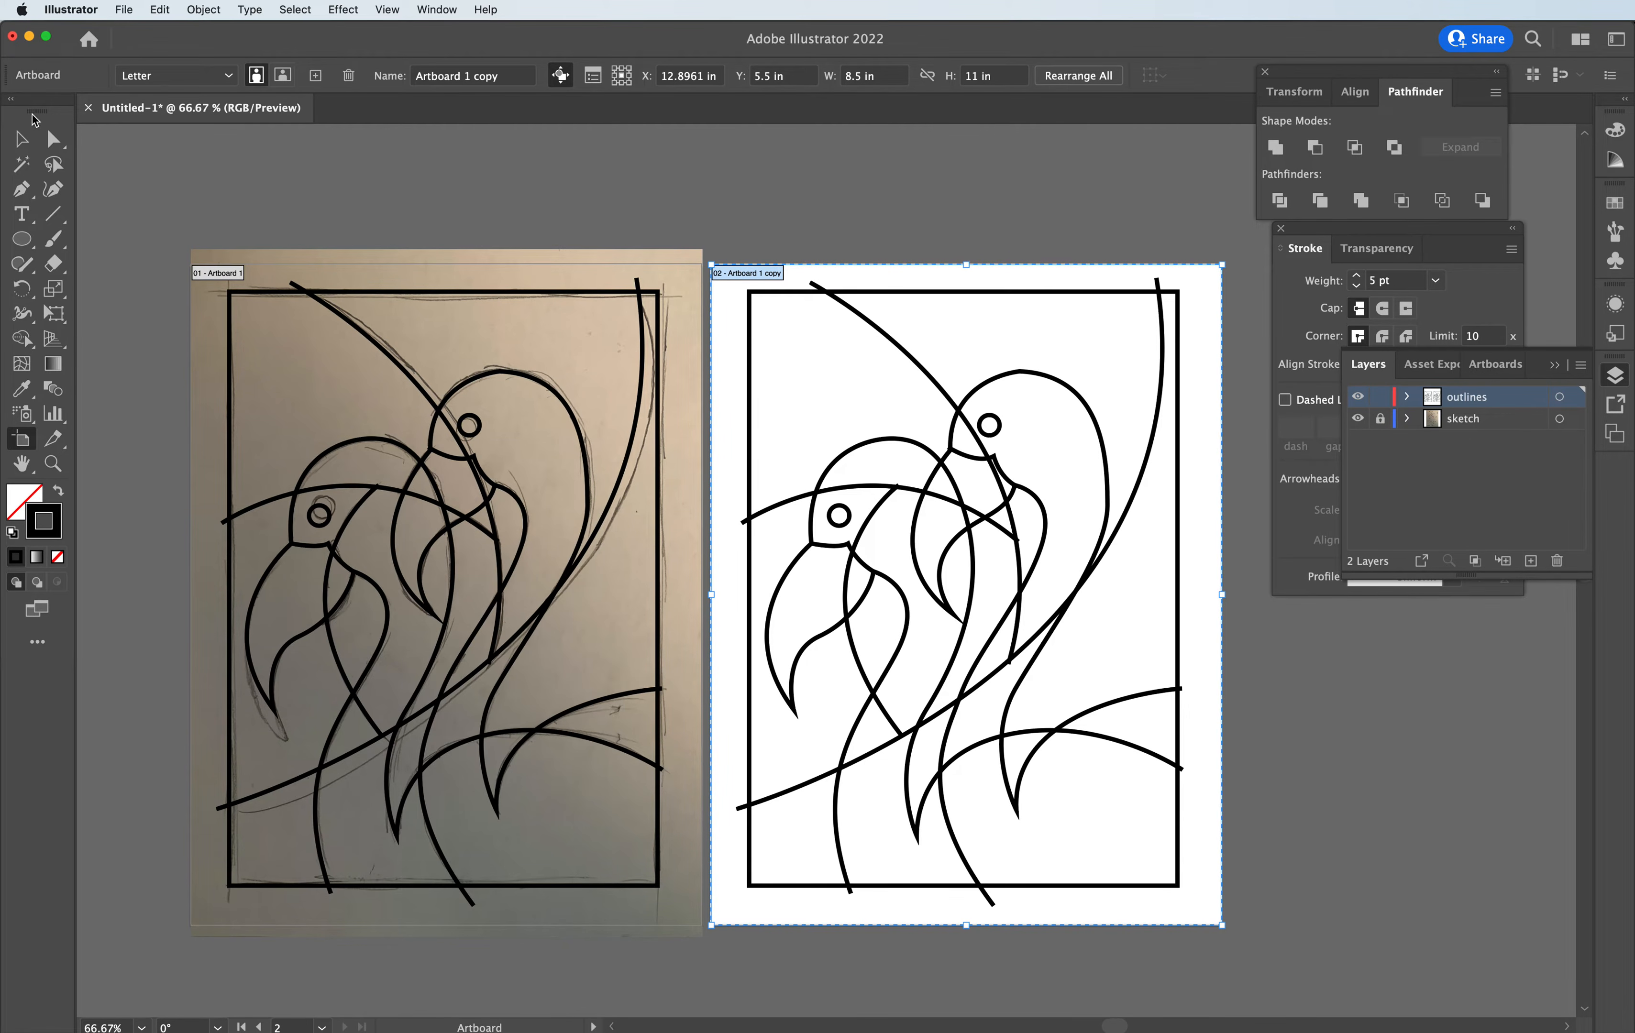
- Select all outlines on the second artboard for the Shape Builder tool and set the fill colour to light blue 3BABFF
click(21, 139)
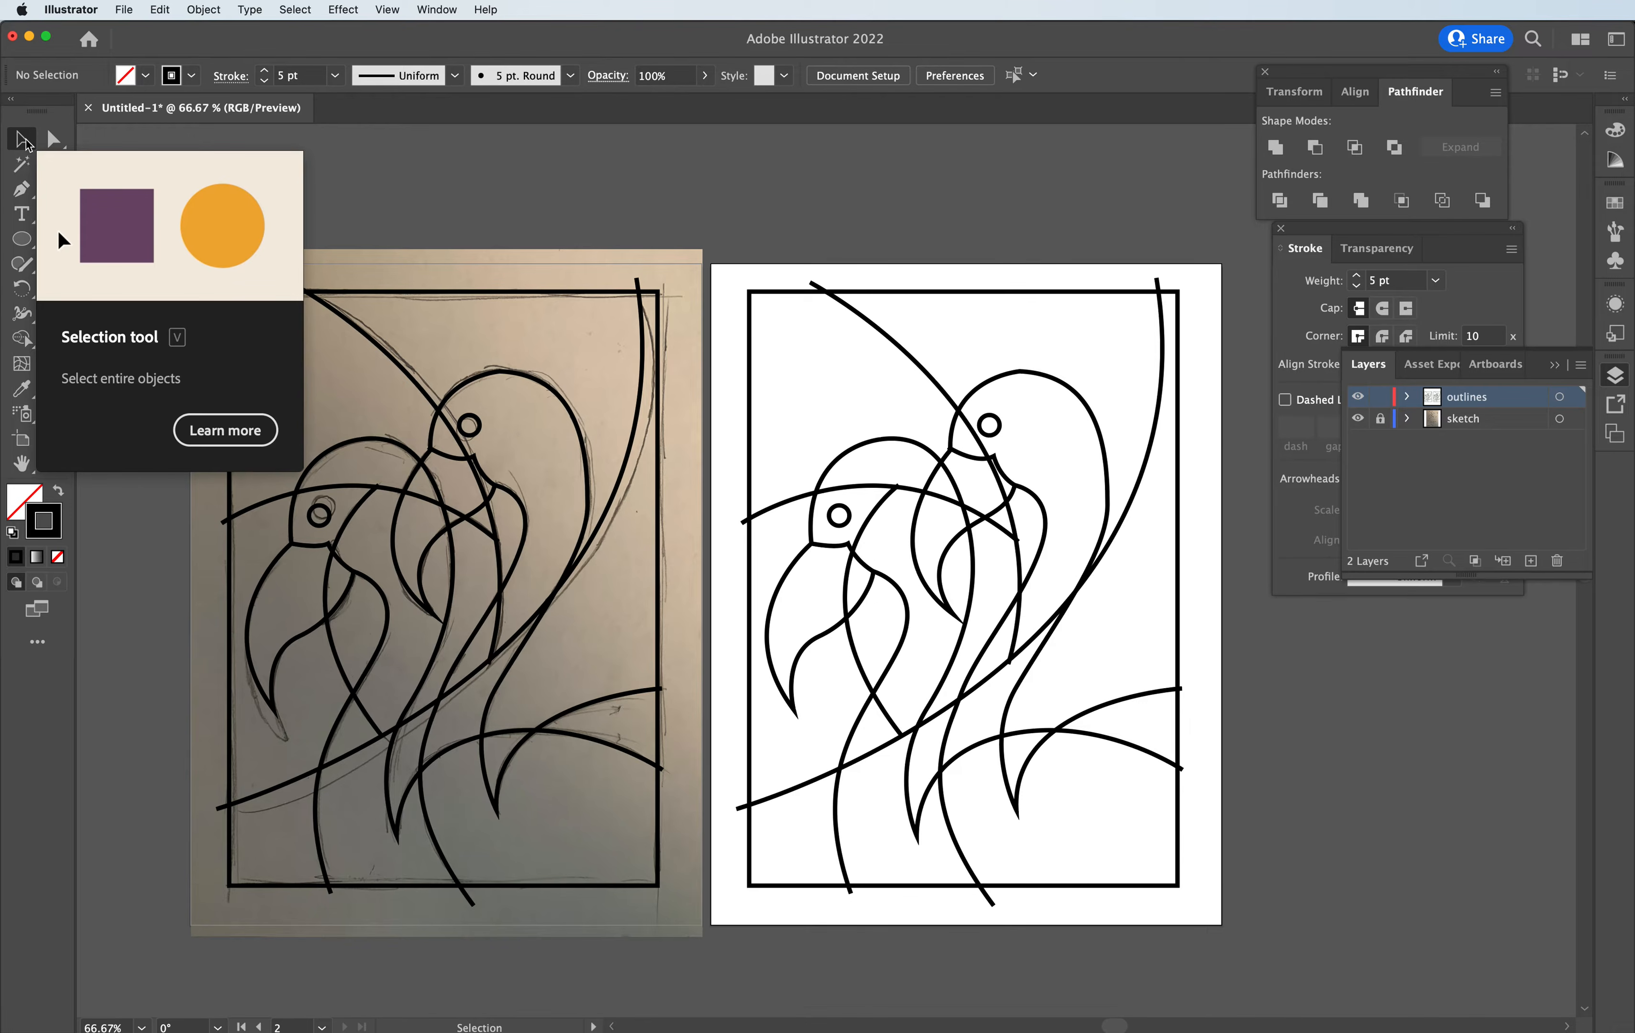
drag(727, 238, 1196, 904)
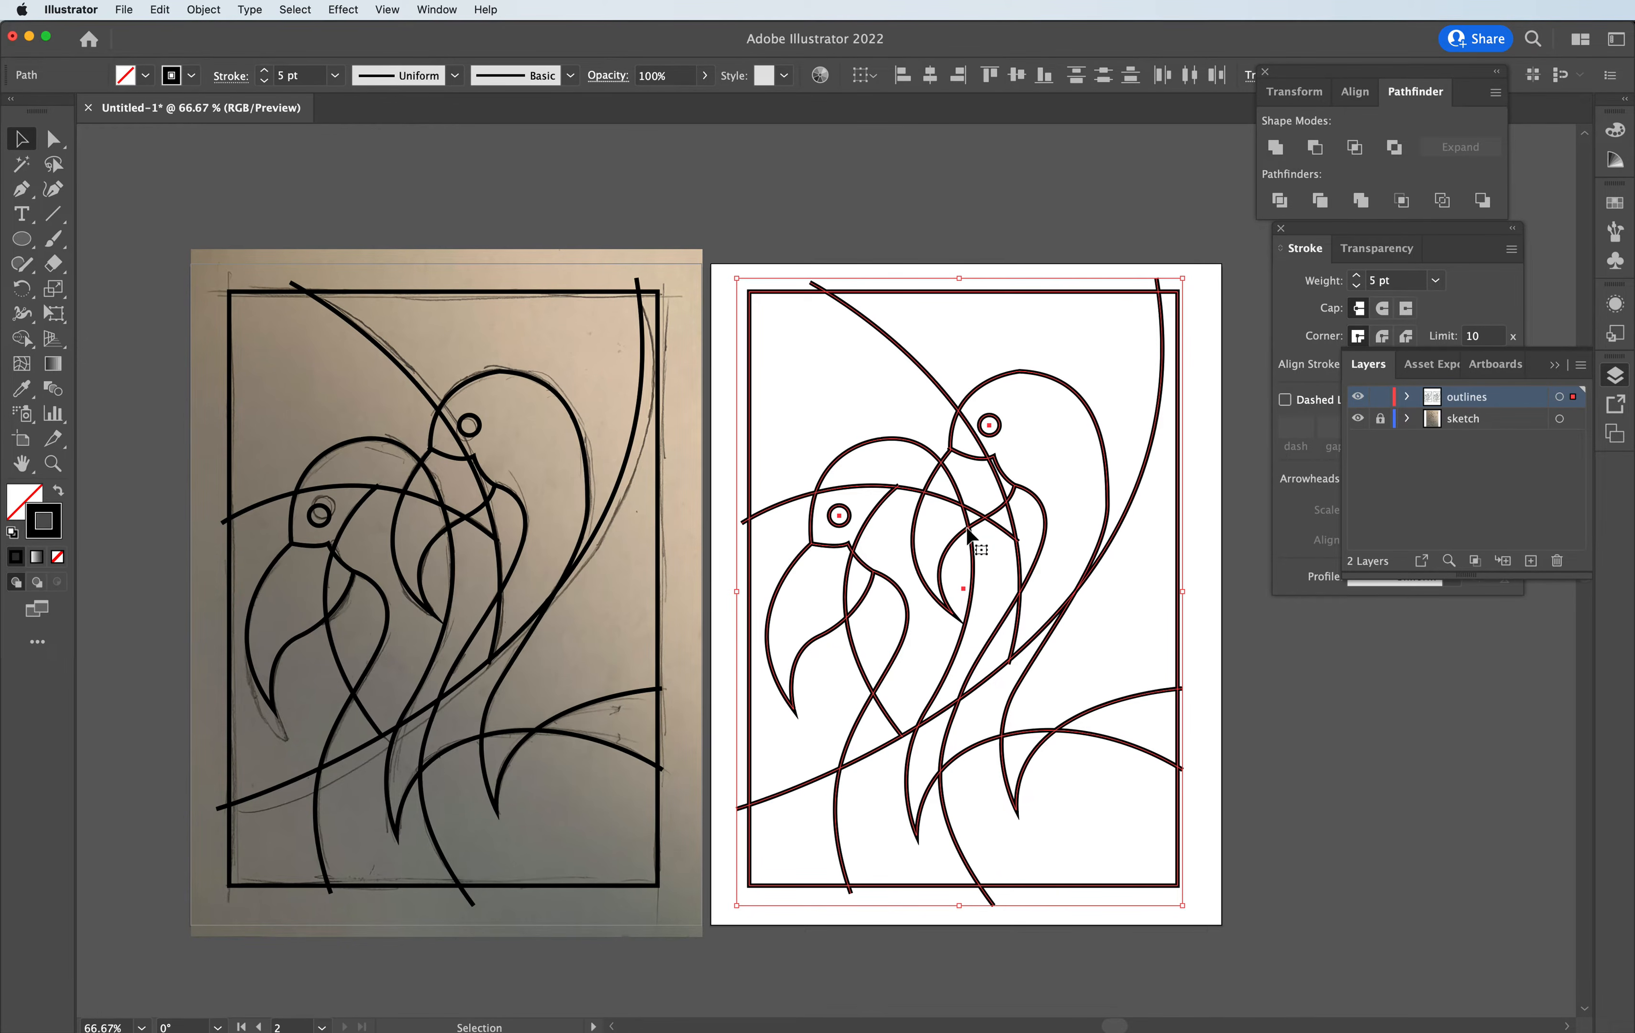
click(21, 341)
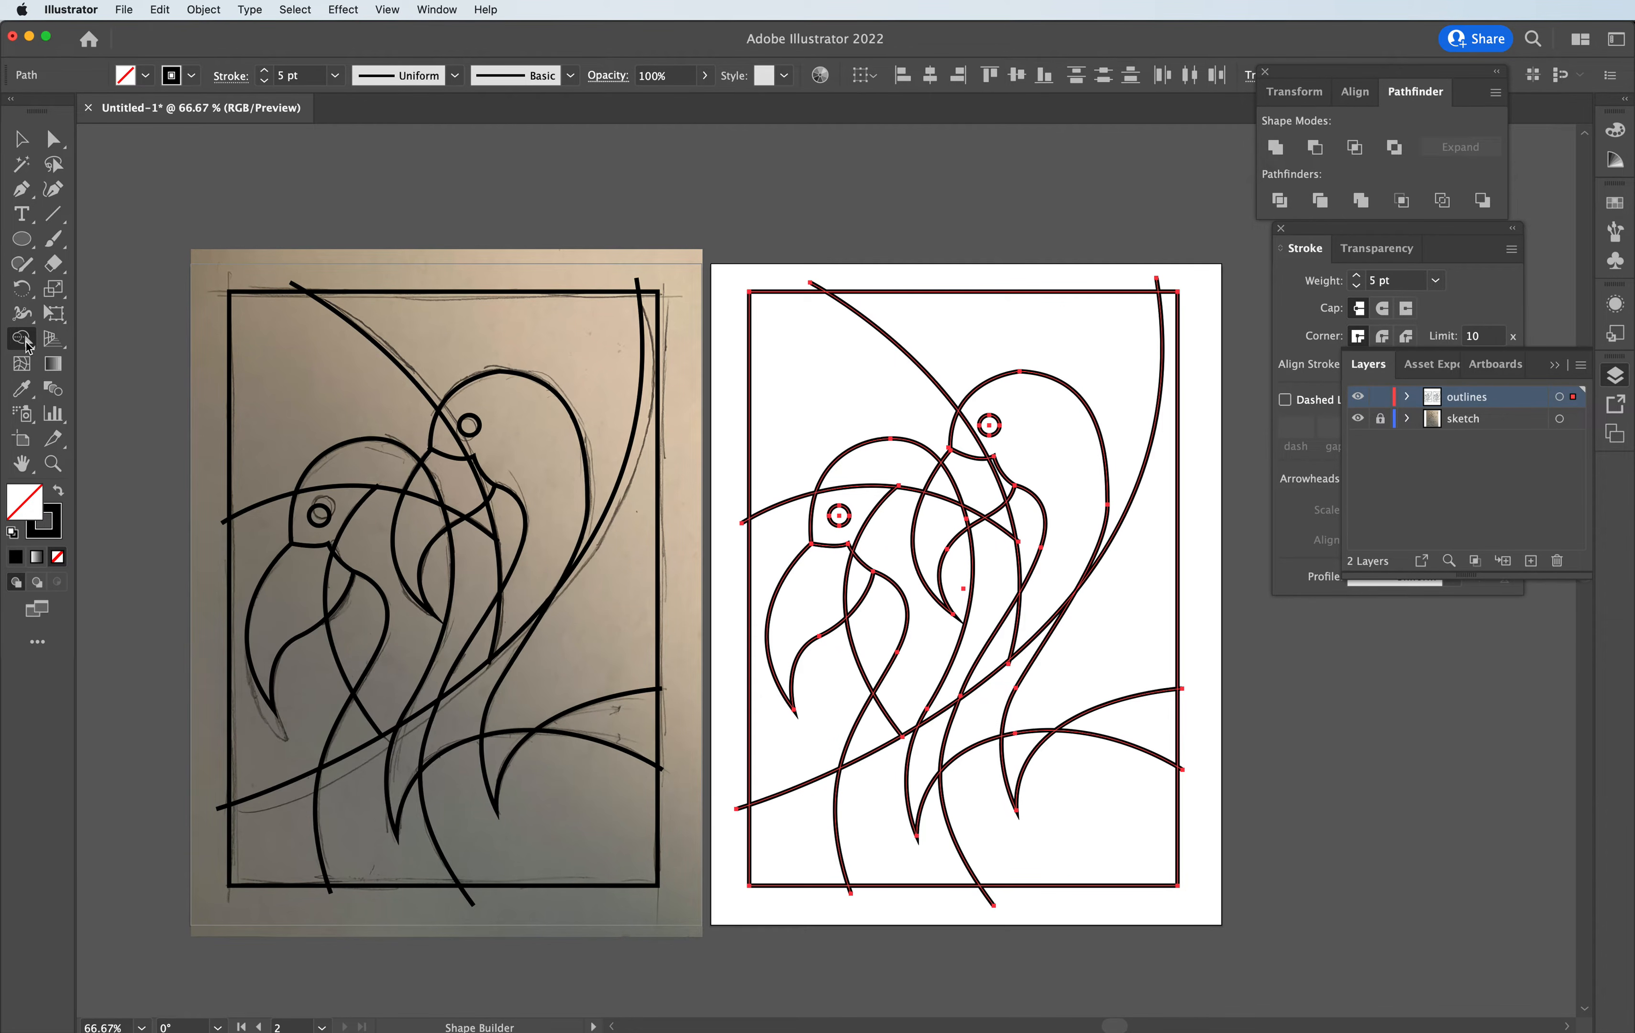
double_click(18, 506)
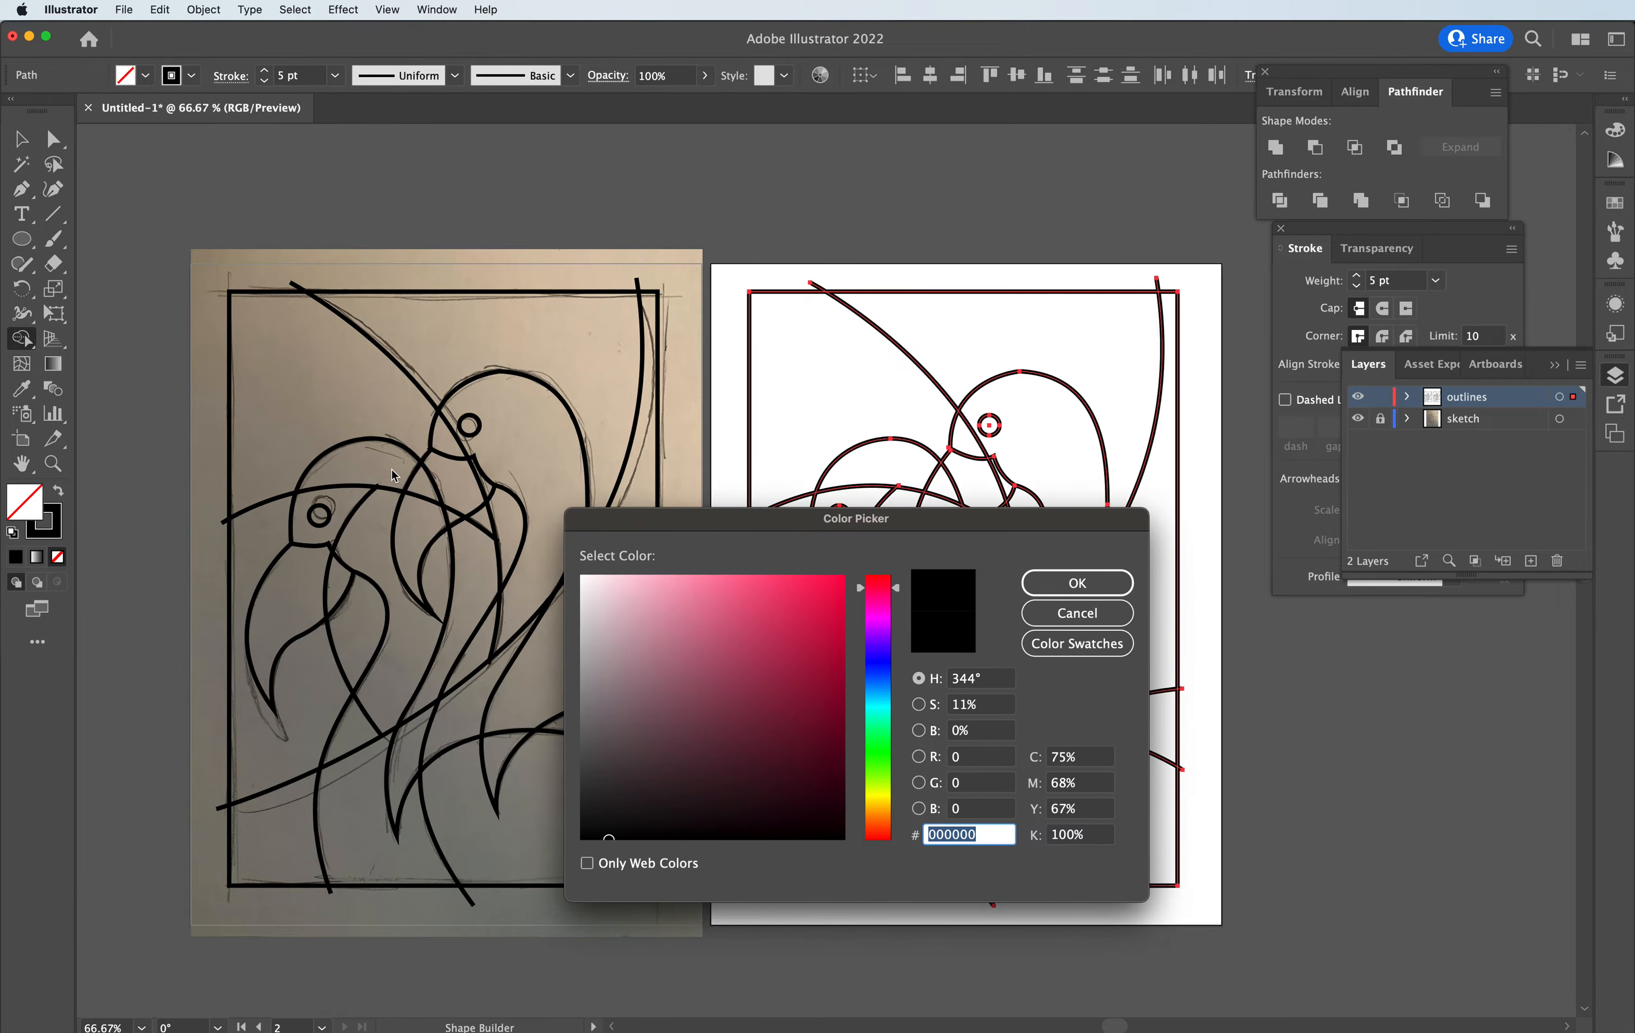
drag(888, 648, 886, 689)
drag(814, 596, 784, 576)
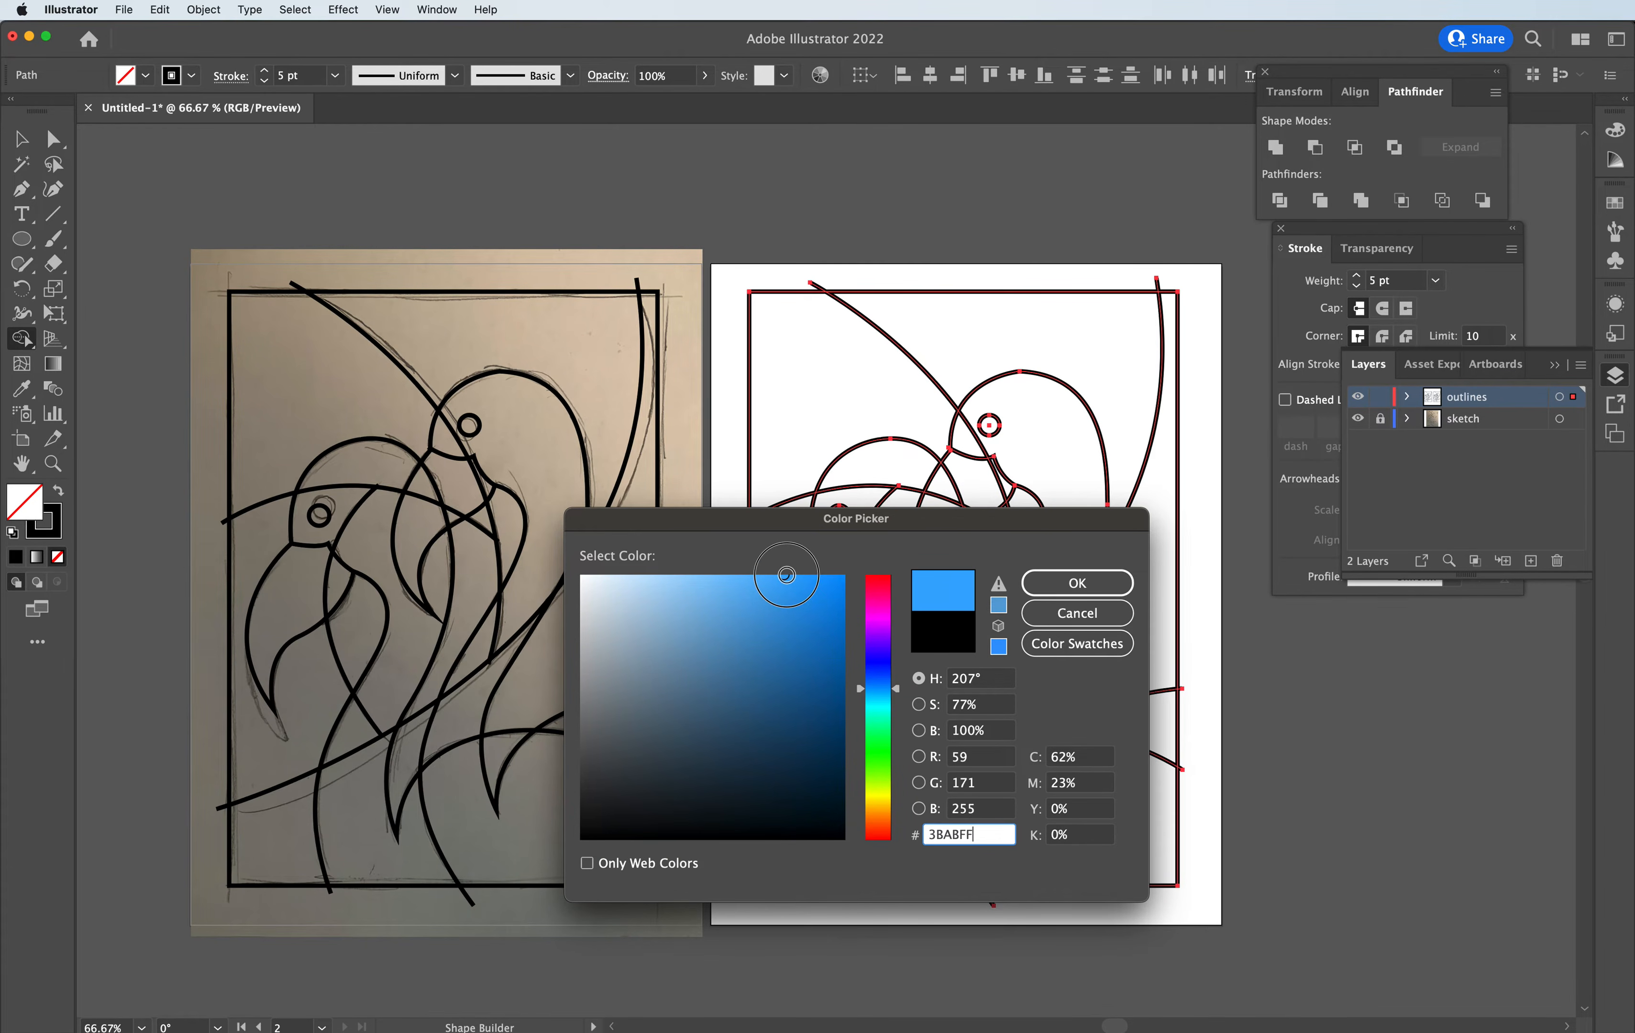
click(1041, 585)
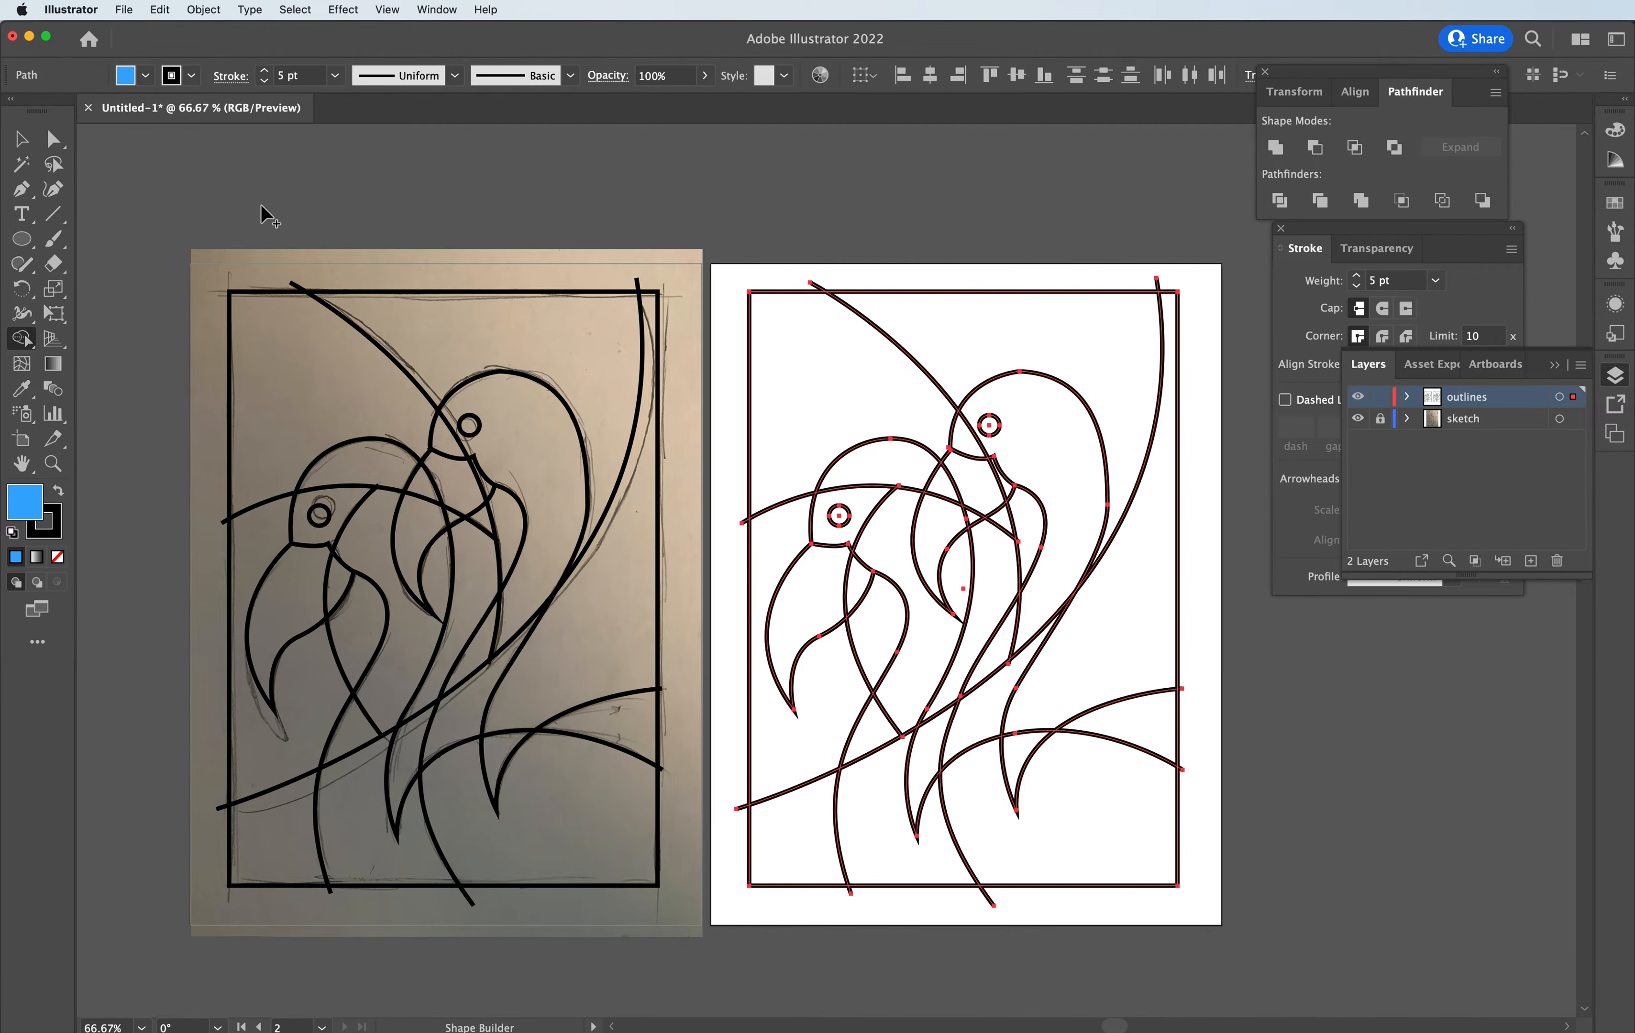
- Set the fill to none and pull the long arc's right end anchor slightly inward, toward the taller flamingo's throat line
click(52, 464)
key(/)
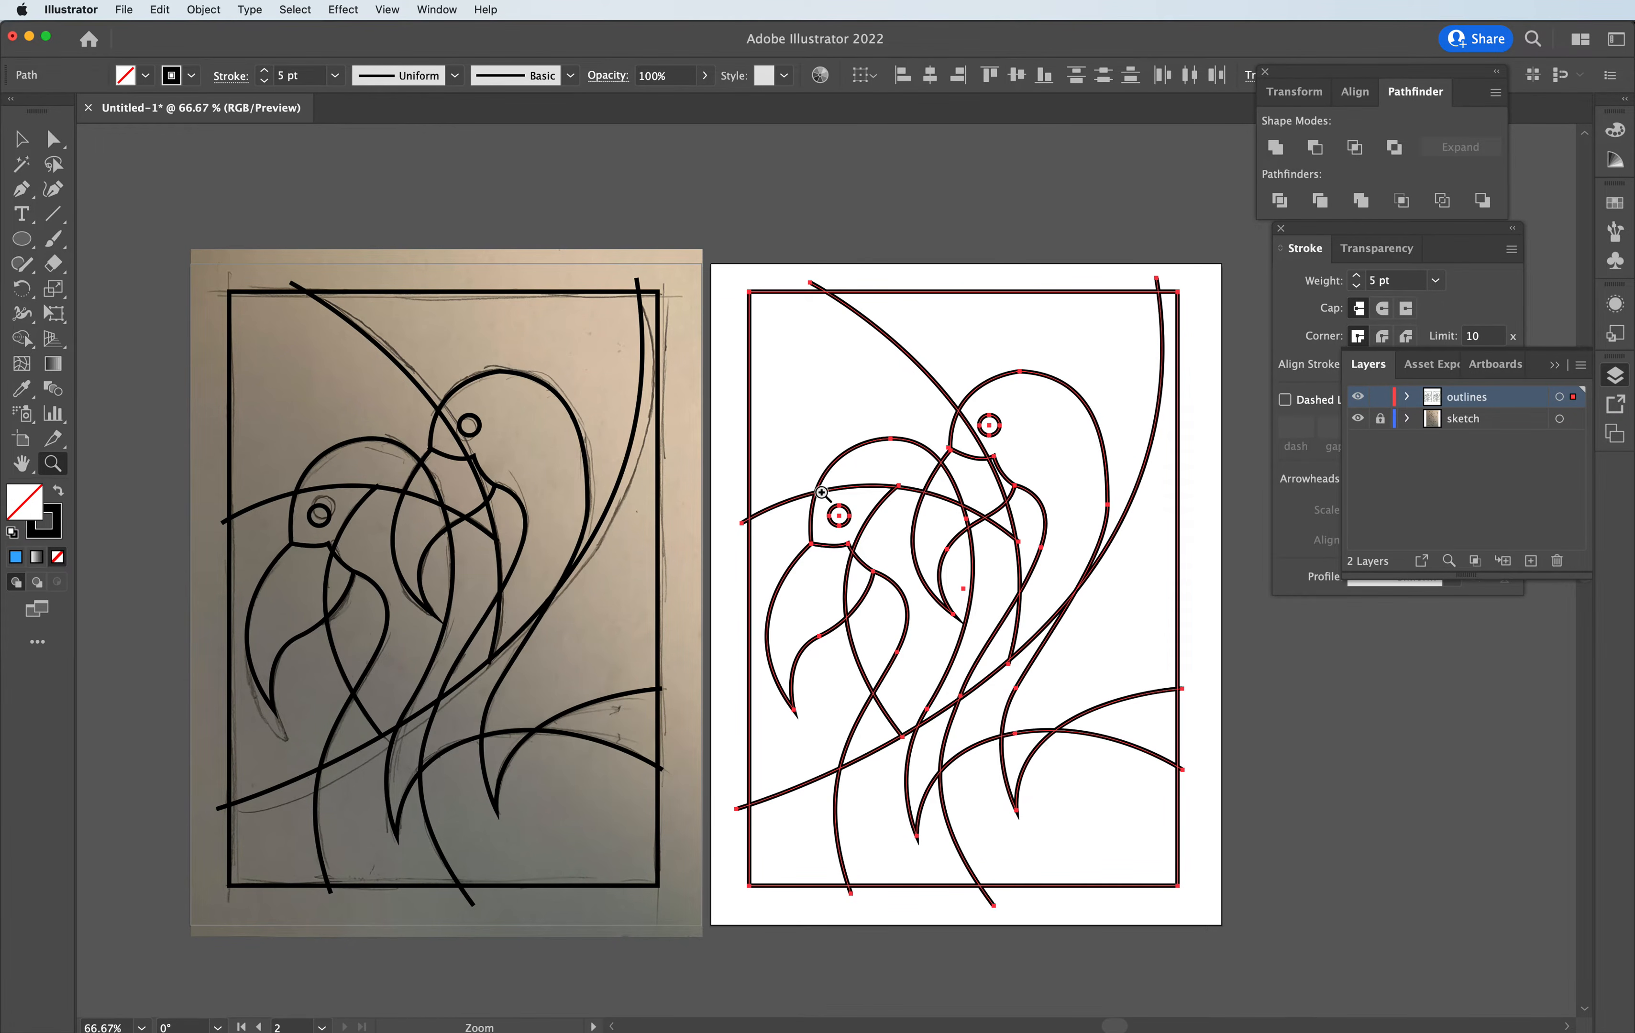
click(1011, 540)
click(1010, 540)
click(556, 617)
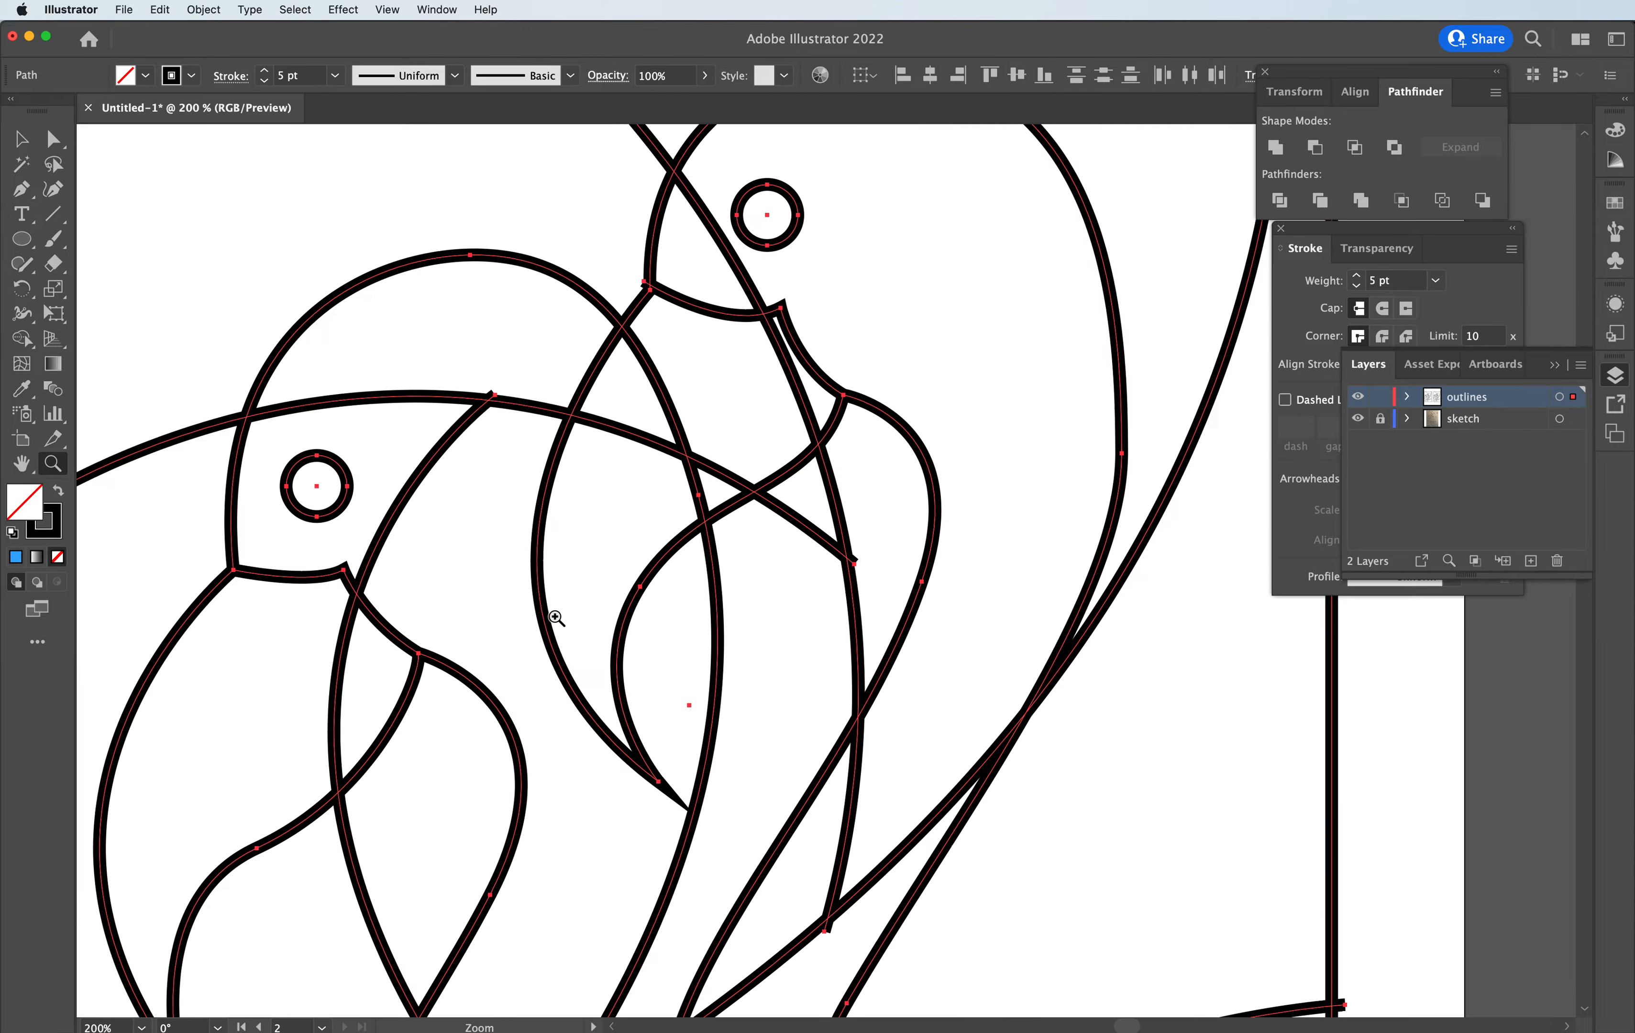
click(53, 141)
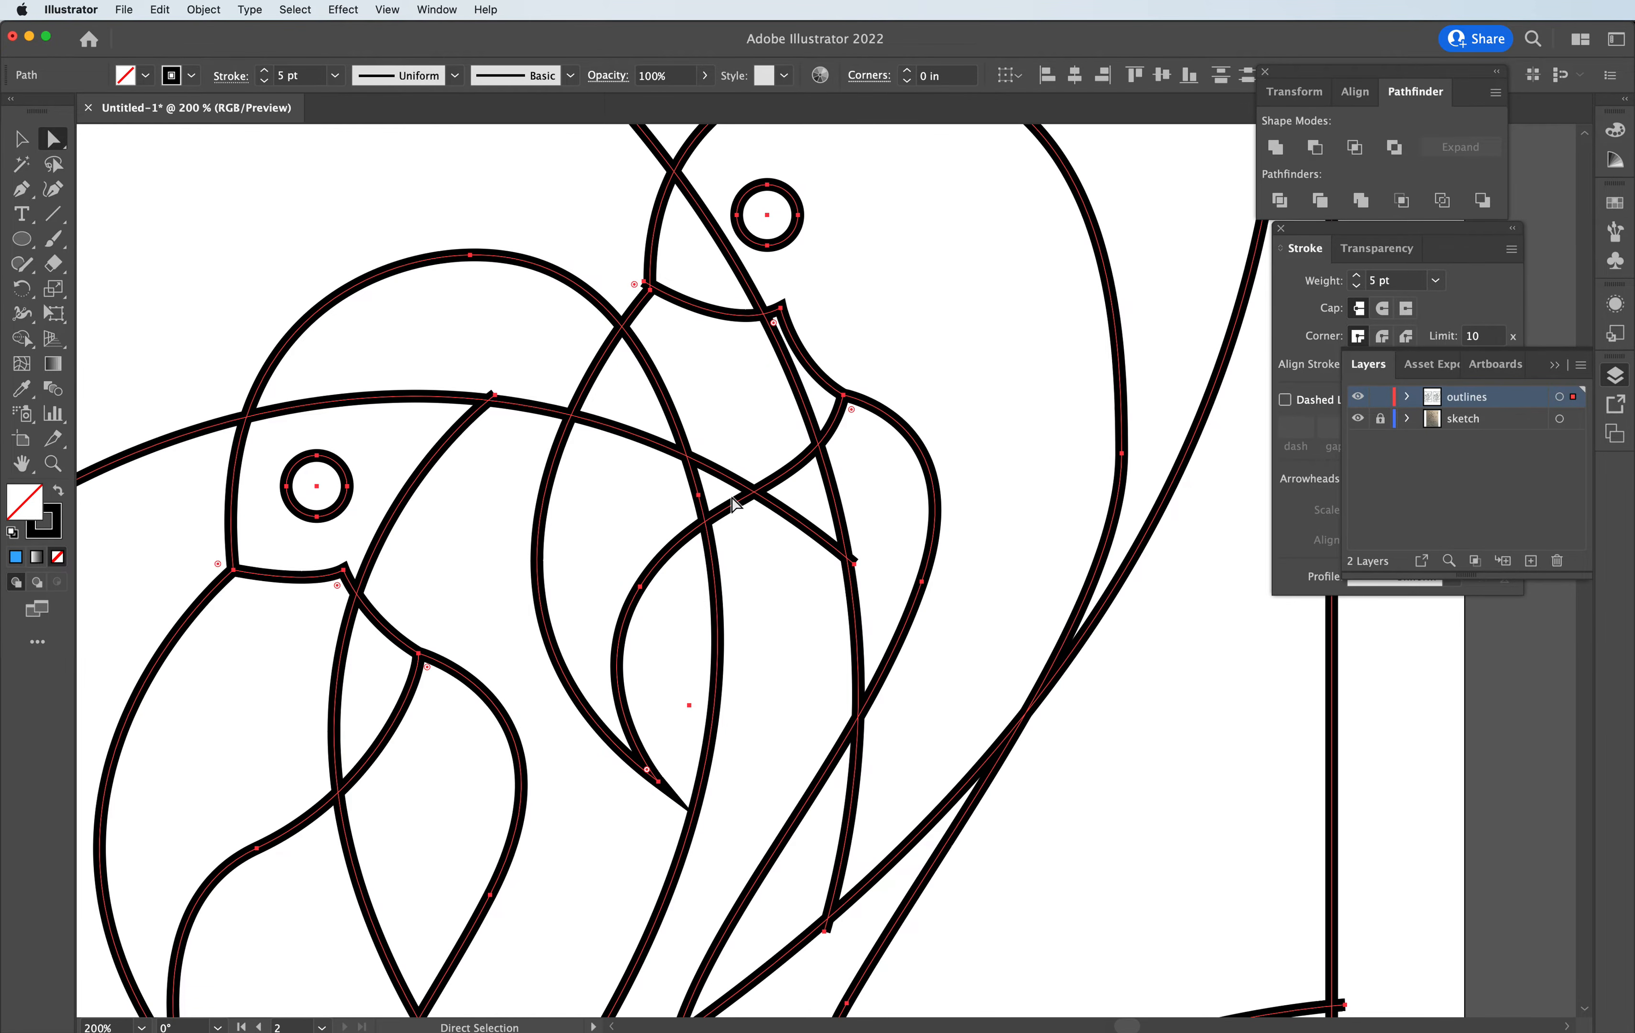
click(854, 562)
drag(854, 563, 840, 559)
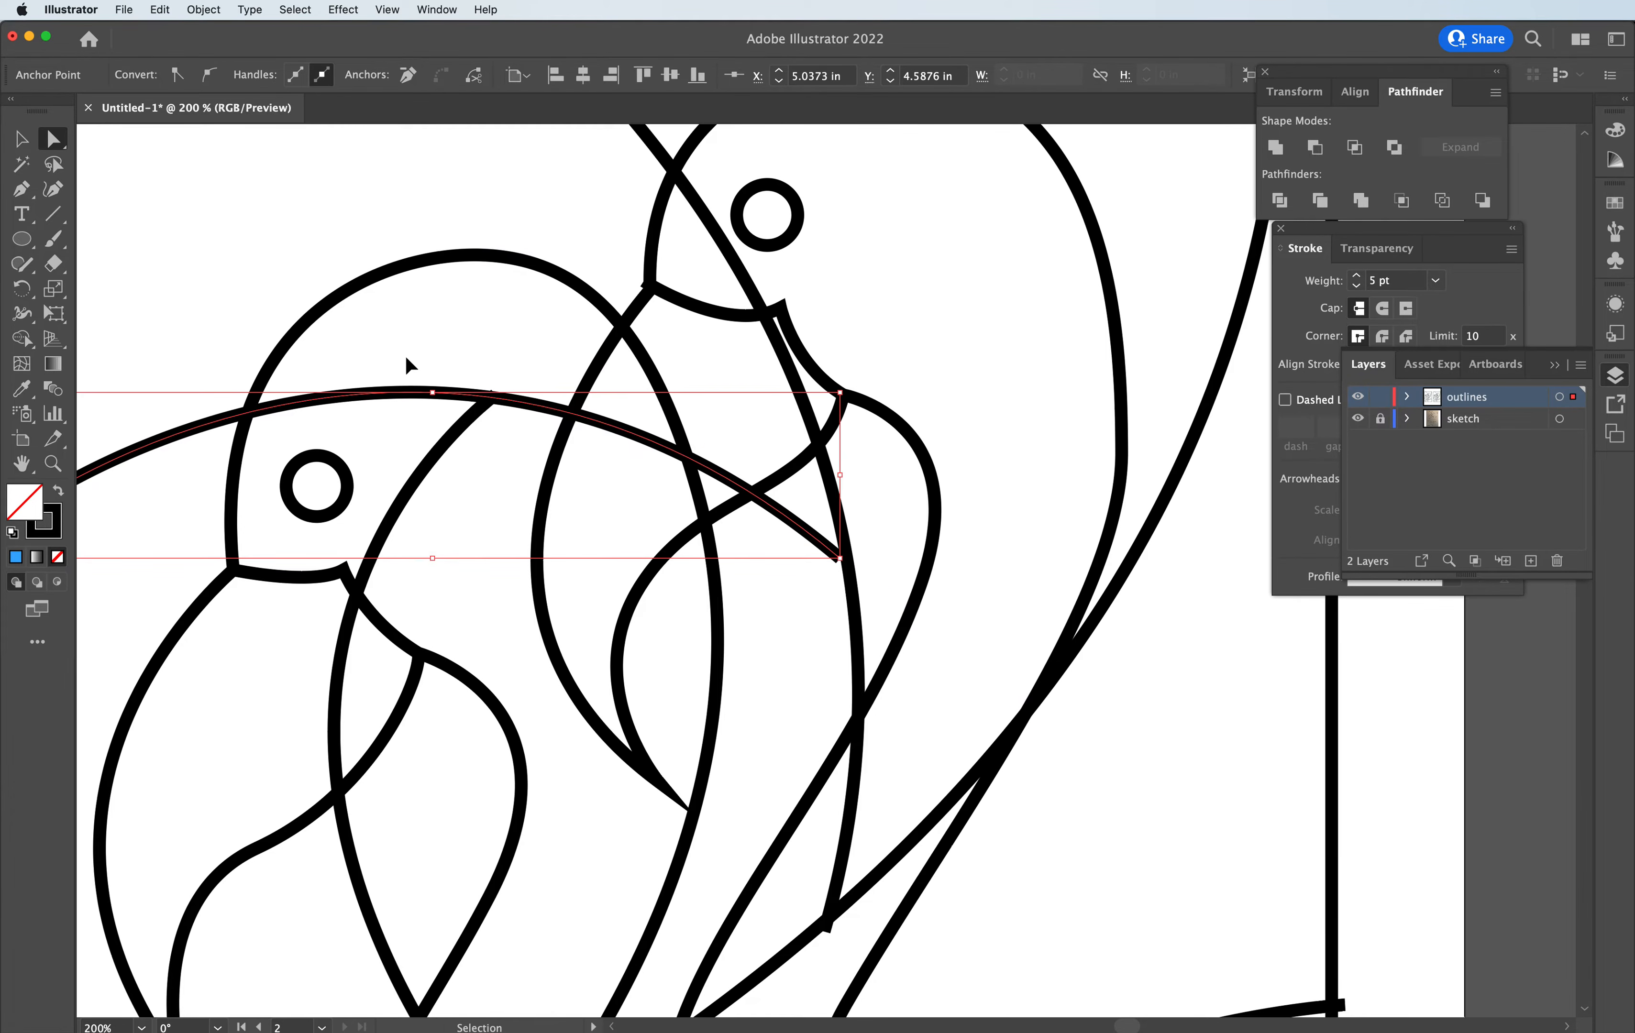
- Select the whole drawing on the second artboard and examine its enclosed regions with the Shape Builder tool
key(super+1)
click(21, 139)
drag(383, 170, 1123, 937)
scroll(1123, 937, down, 3)
scroll(1122, 937, up, 2)
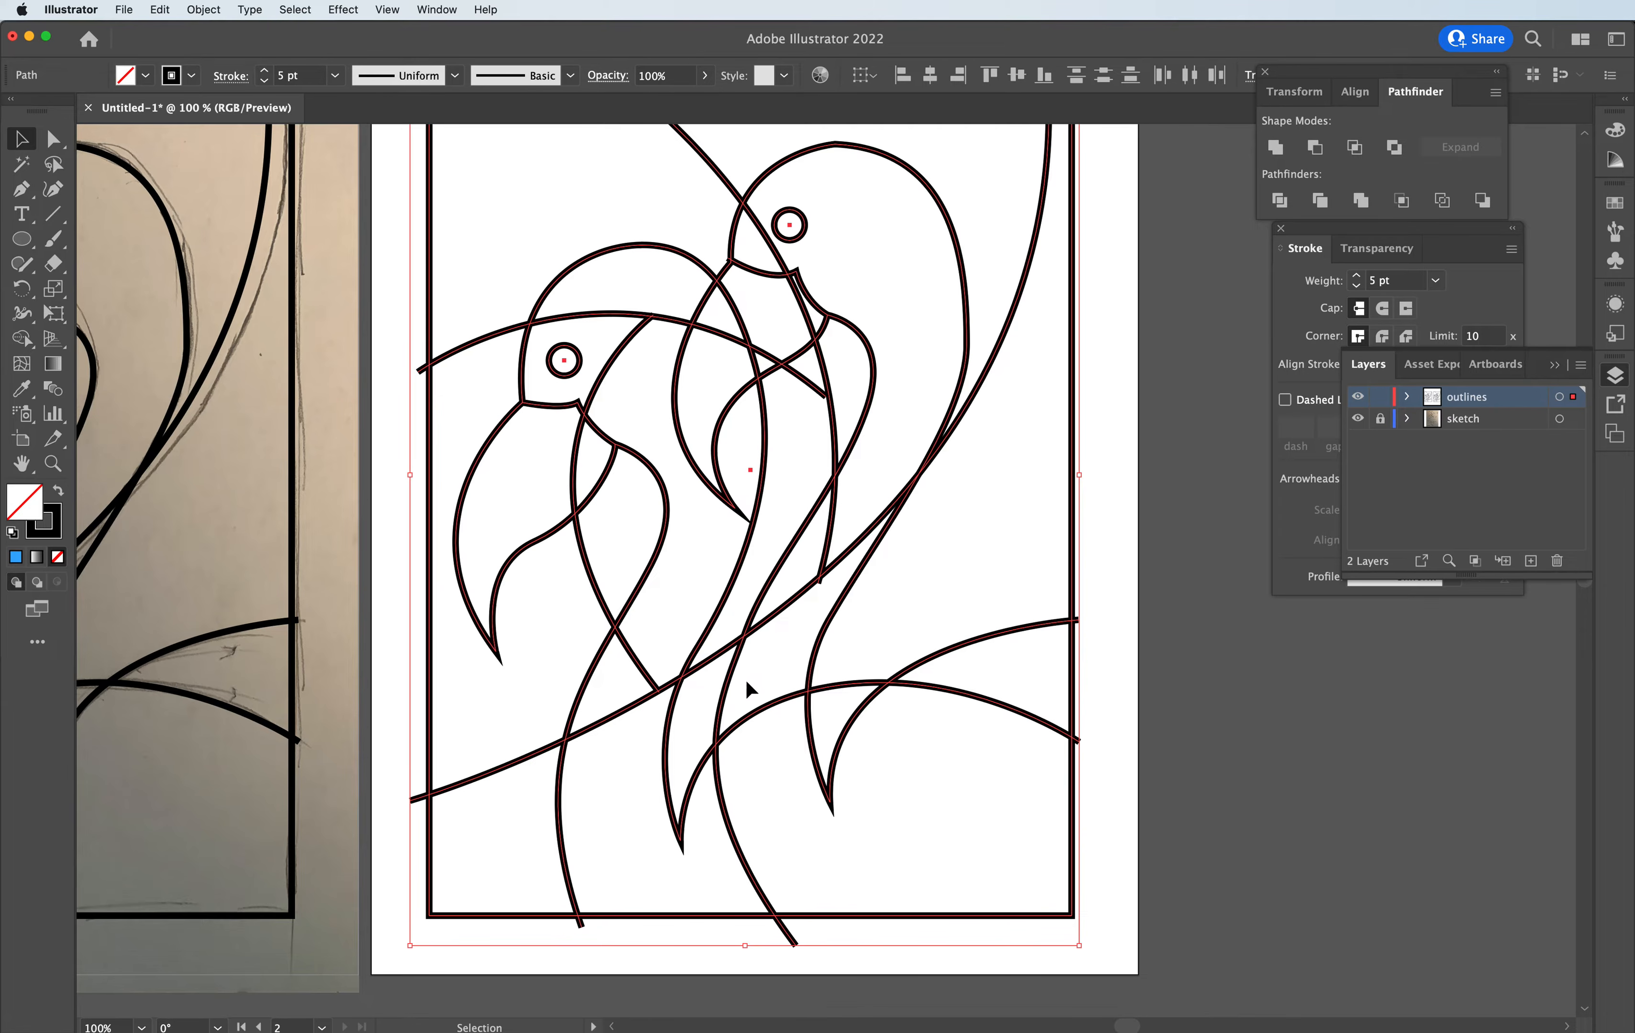
click(22, 339)
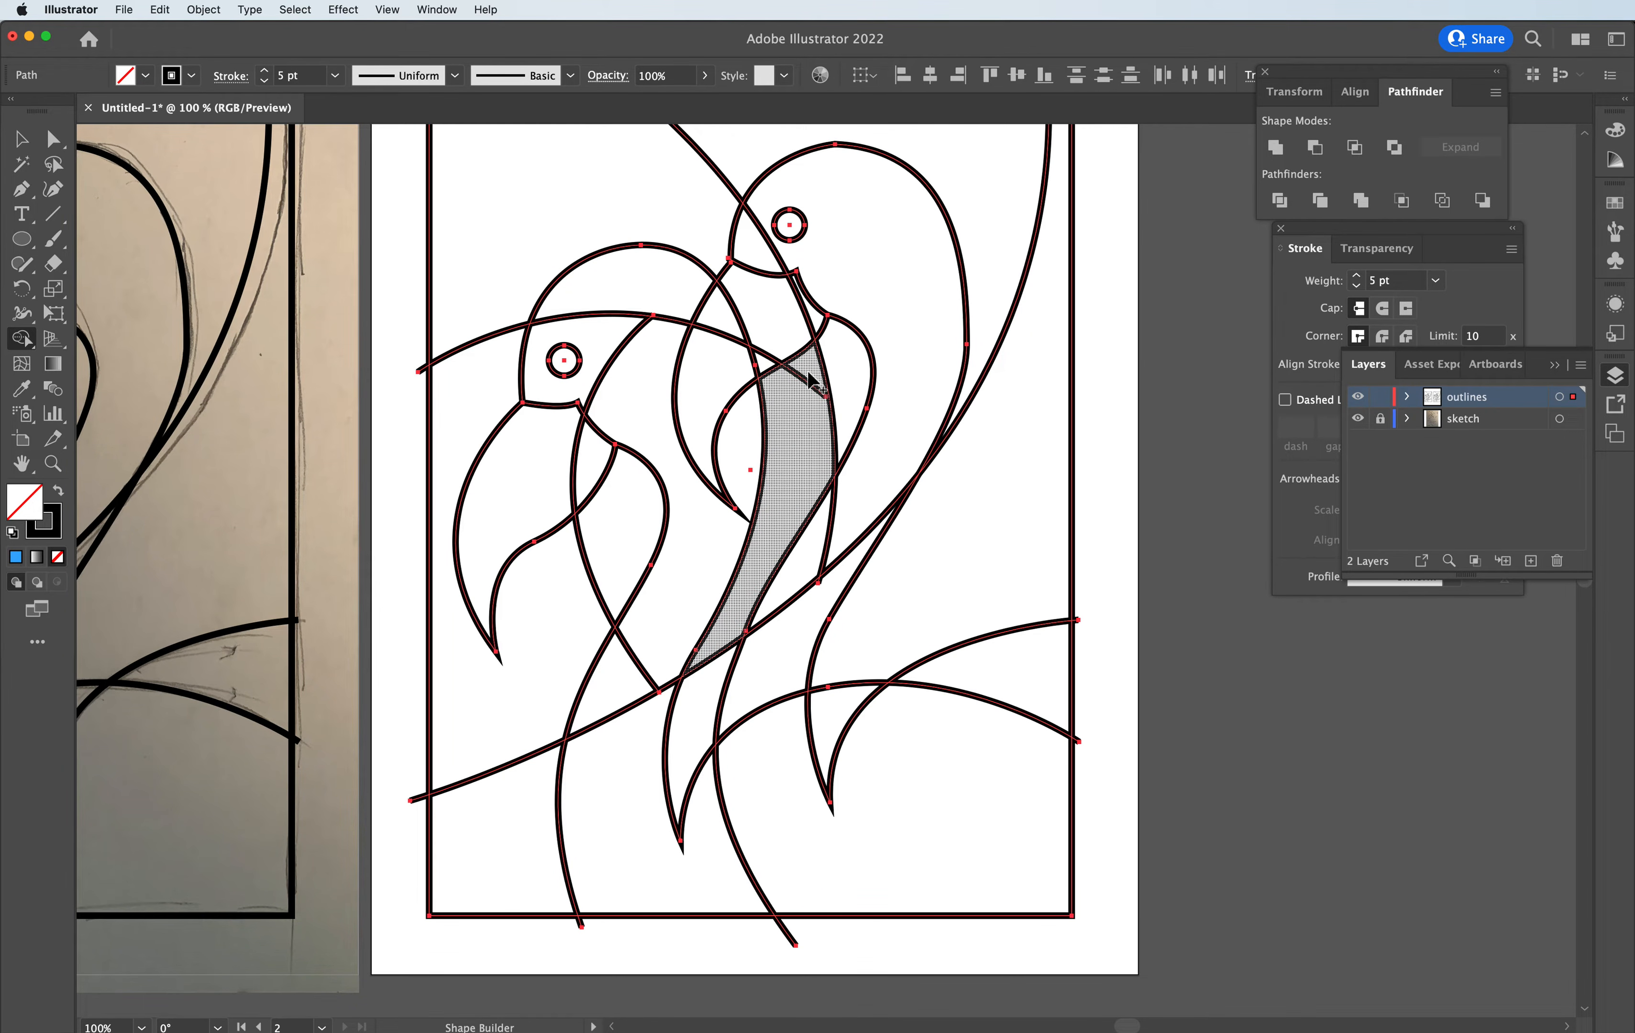
- Move the long arc's right end anchor onto the taller flamingo's throat line to close the gap, and deselect it
key(super+equal)
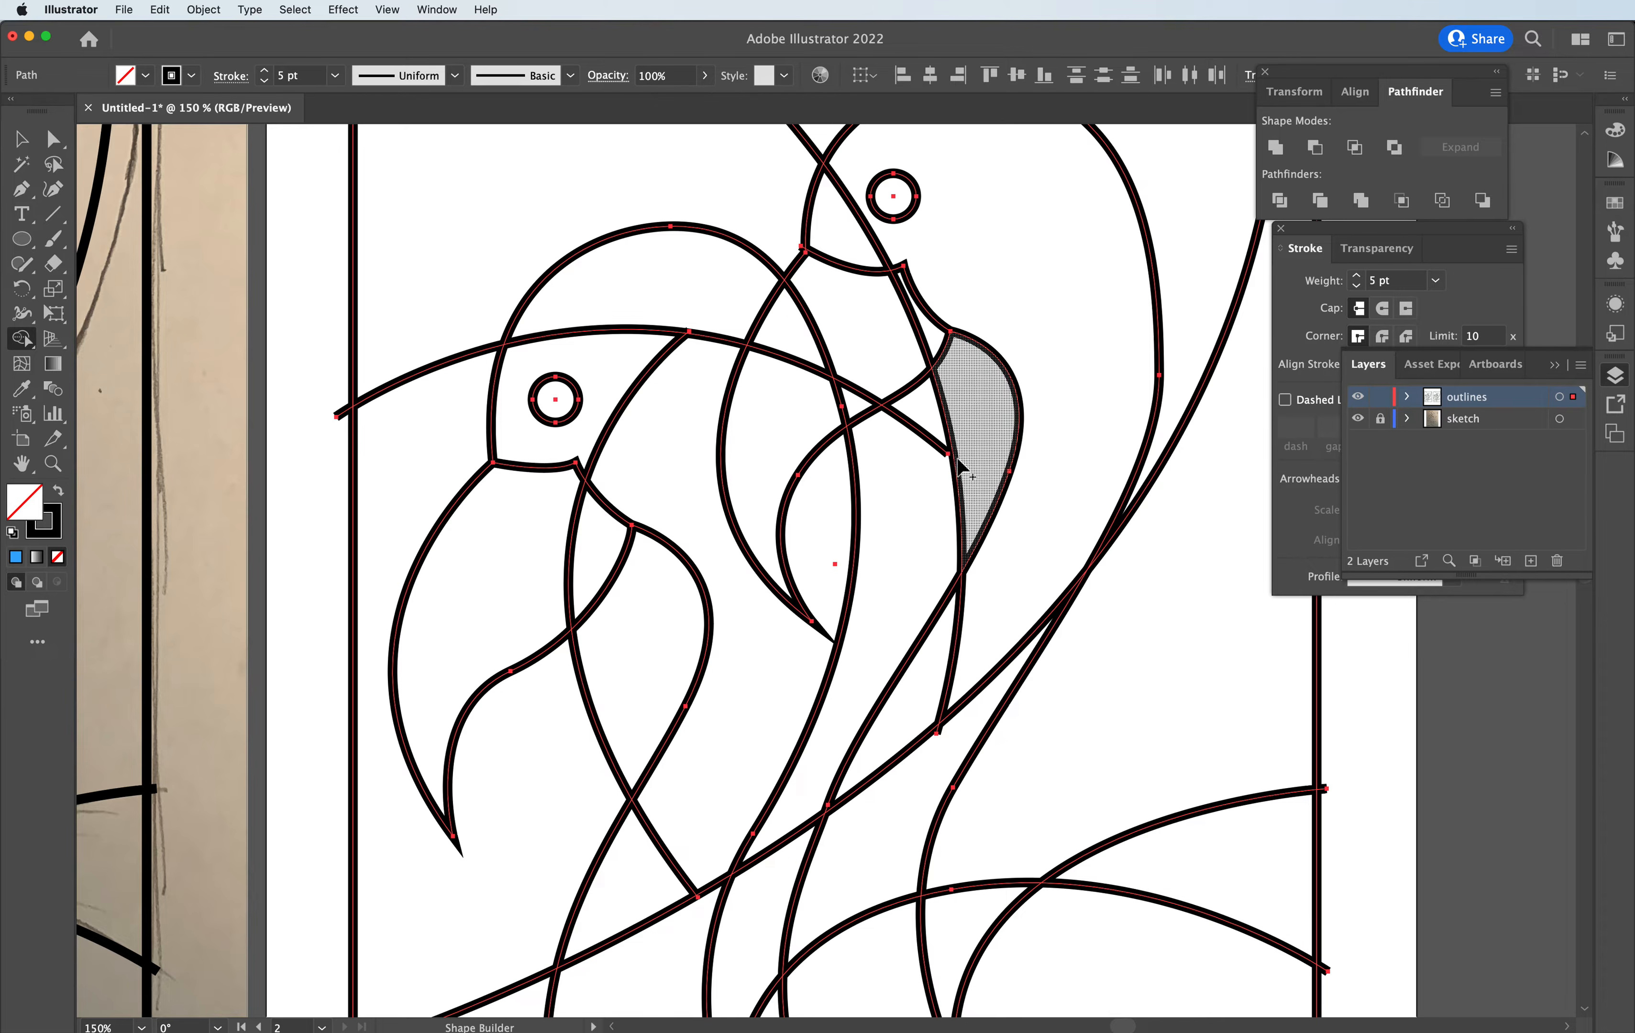
key(super+equal)
key(super+equal)
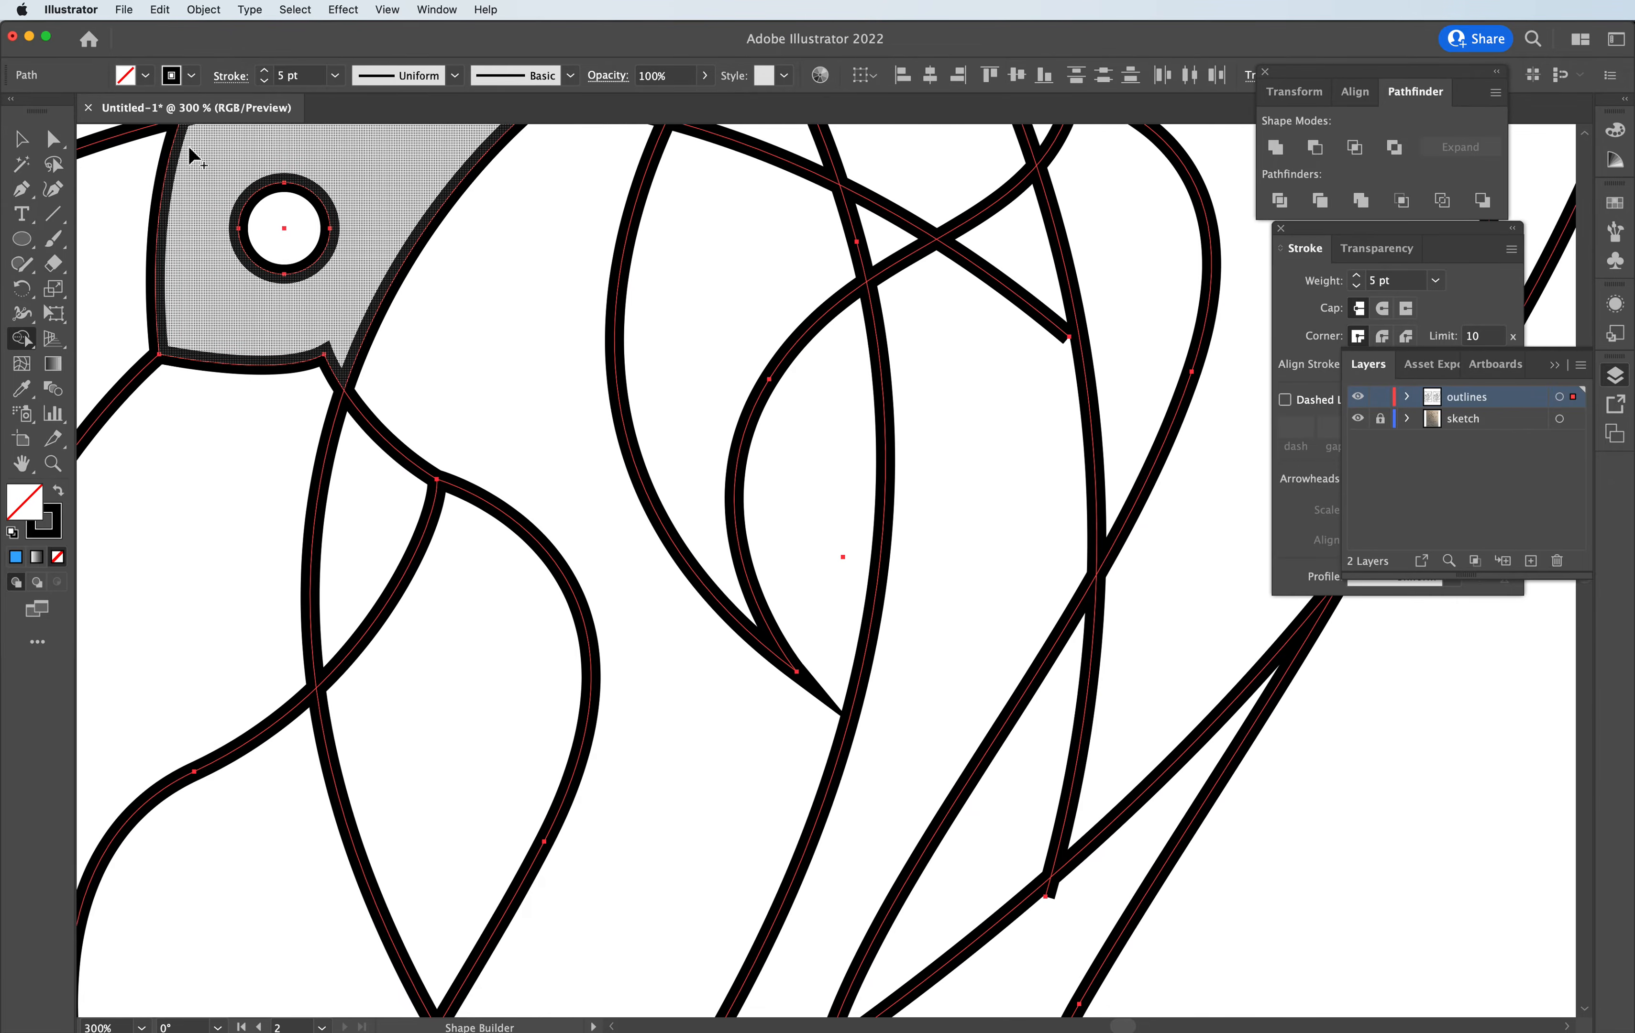
click(54, 144)
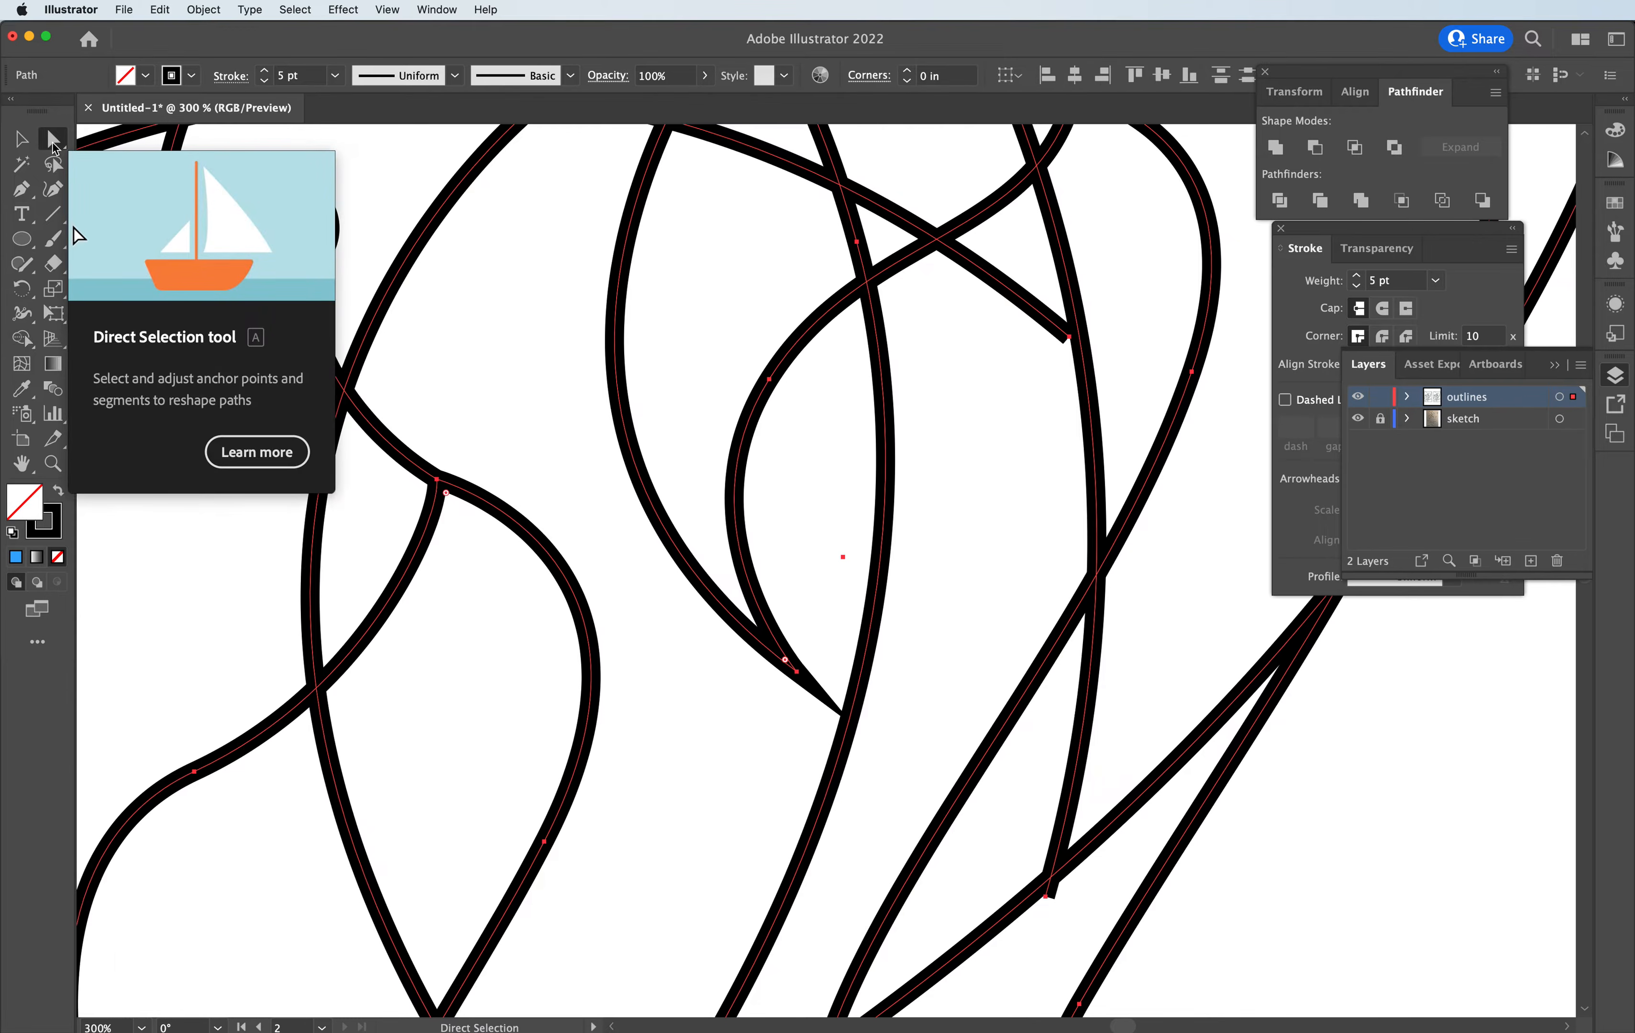
drag(1069, 336, 1082, 344)
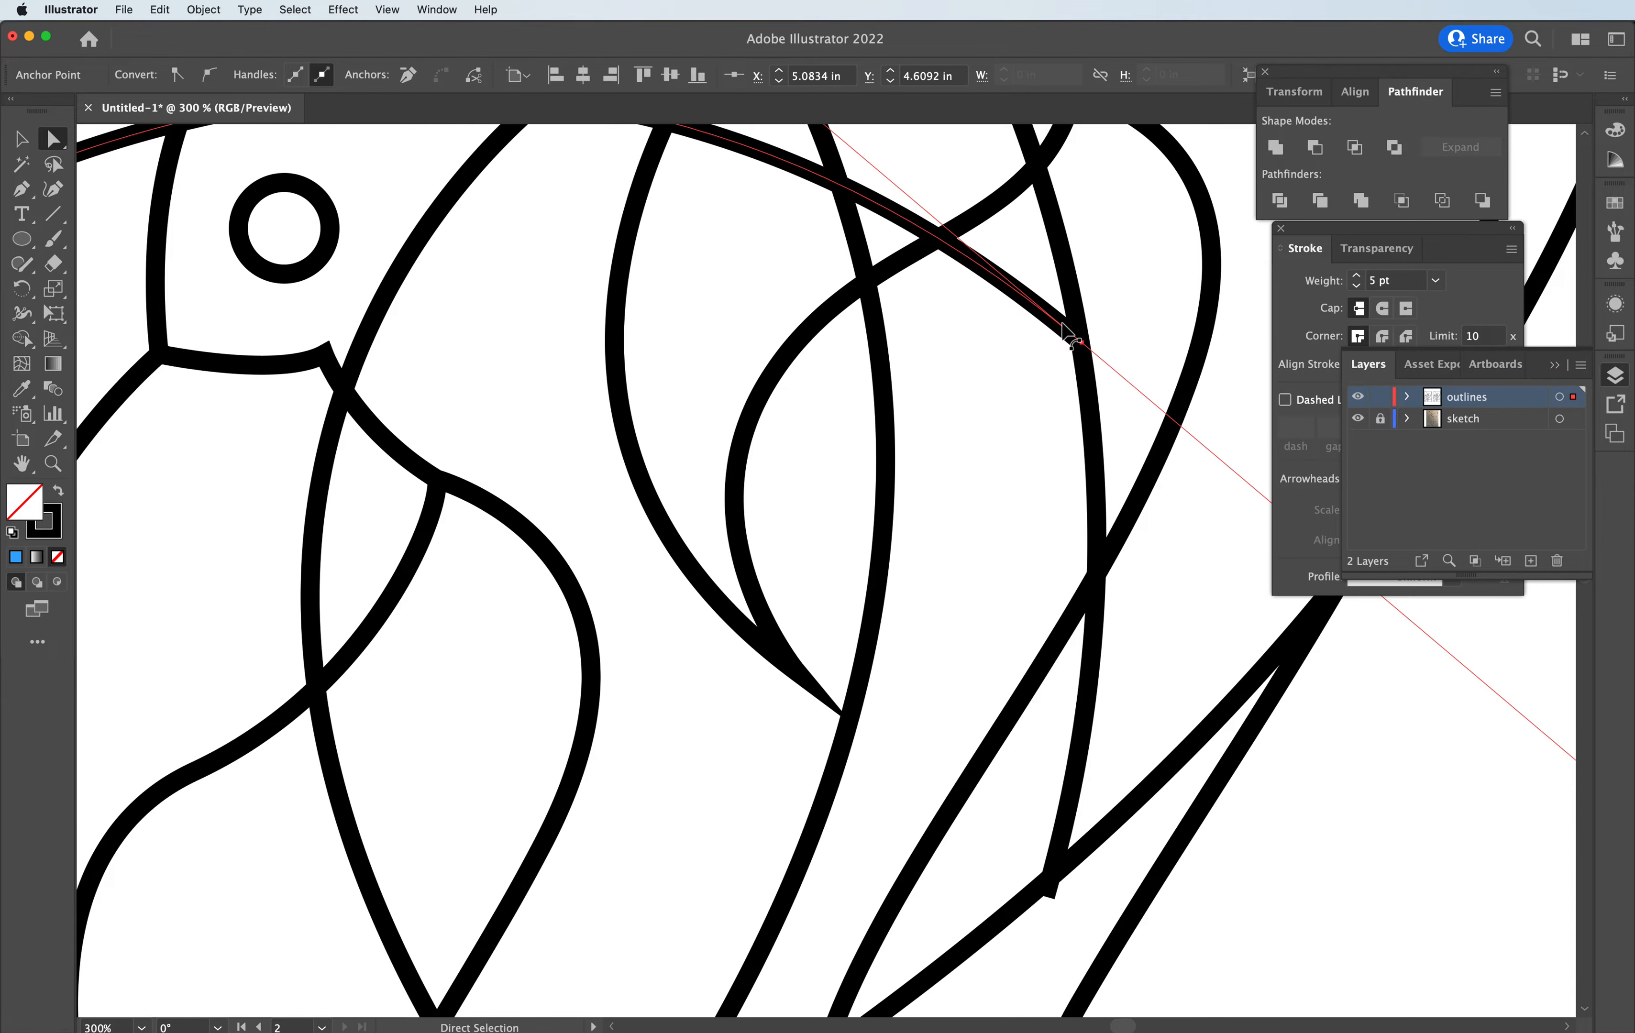
shift+click(1063, 325)
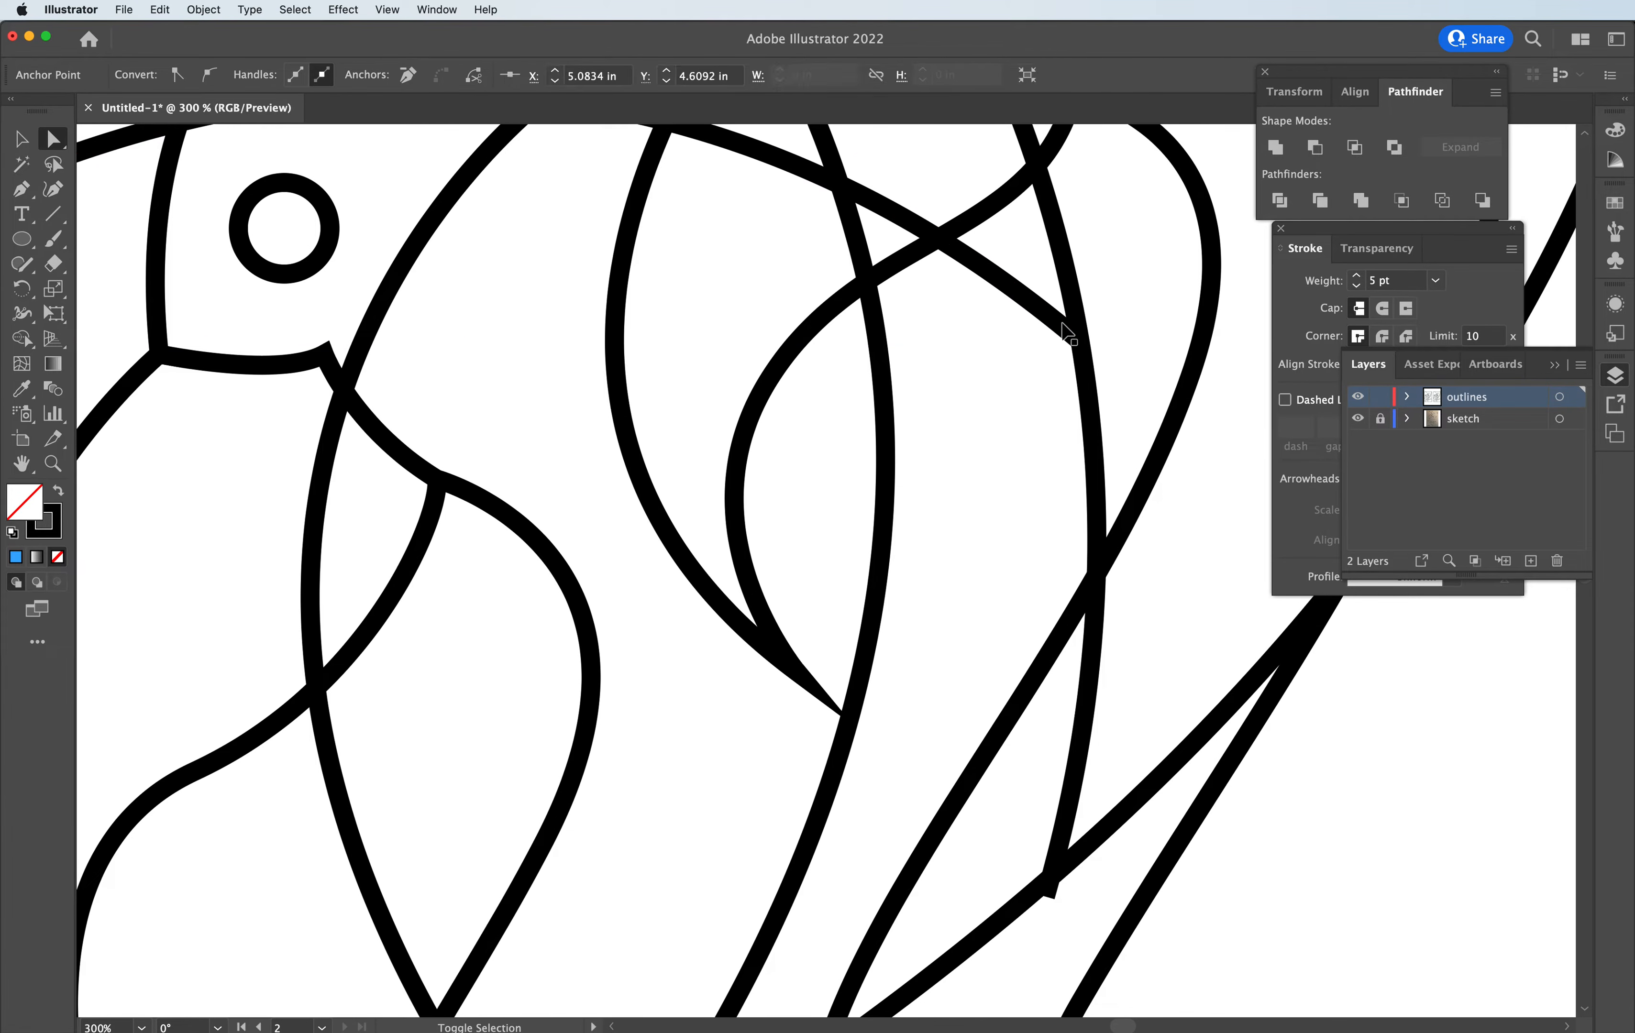
- Reselect every outline on the second artboard and activate the Shape Builder tool
key(super+minus)
key(super+minus)
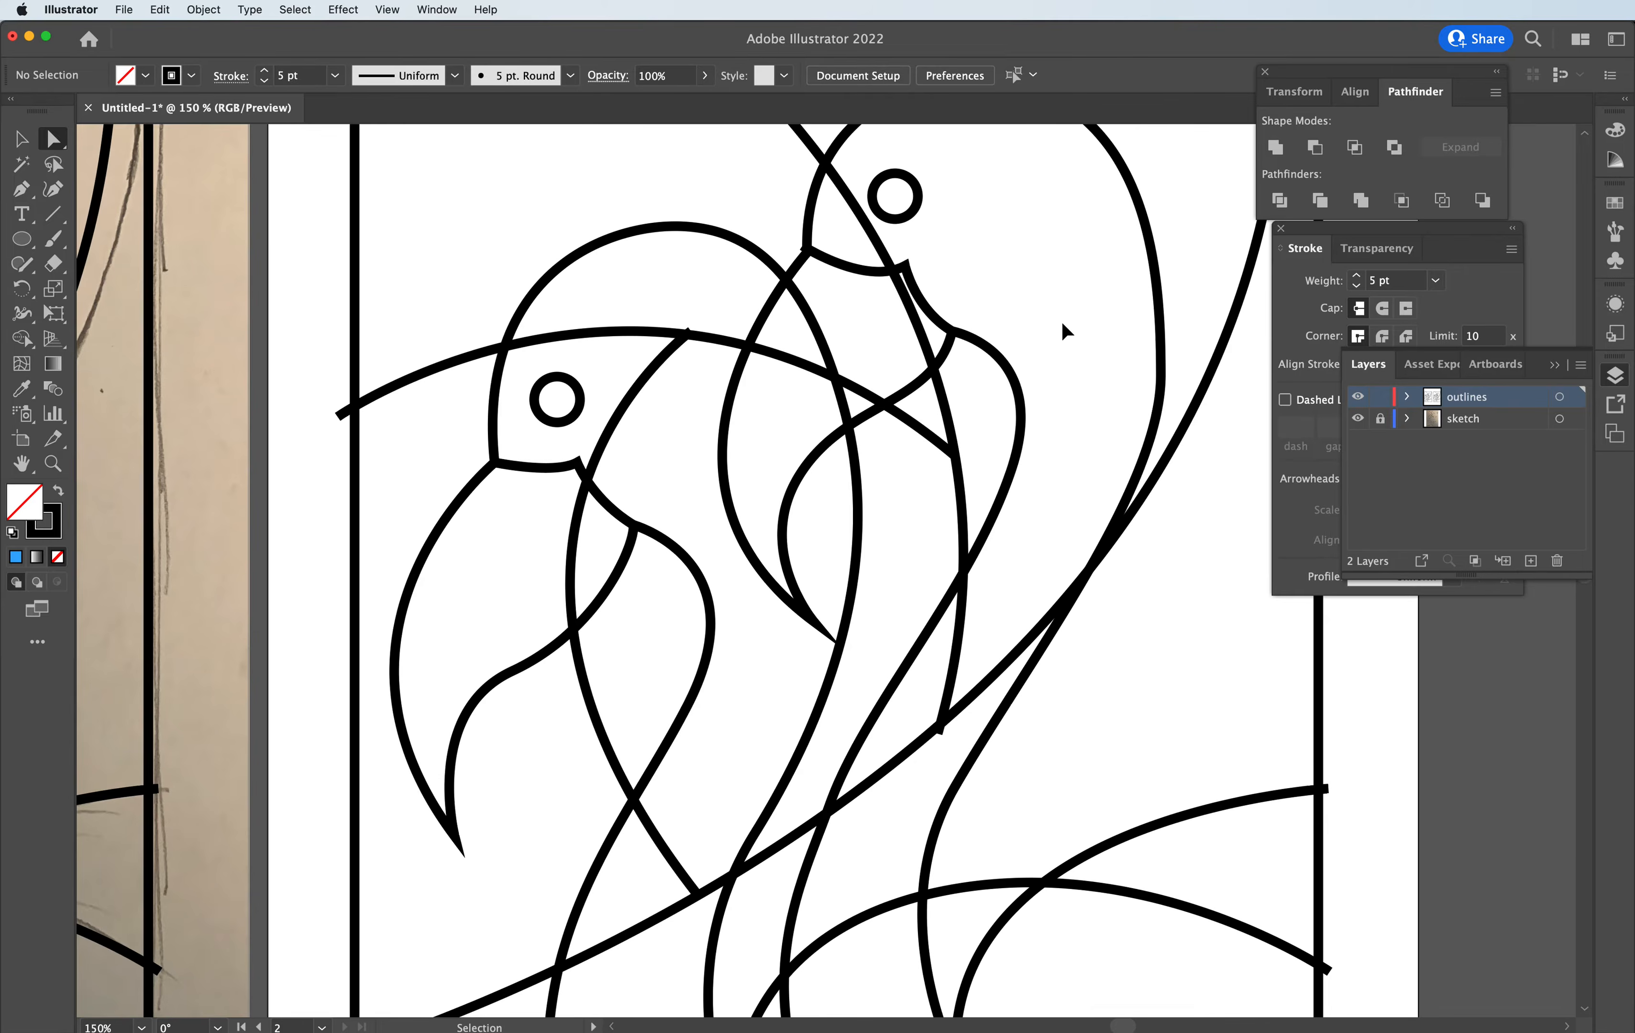
scroll(993, 355, down, 5)
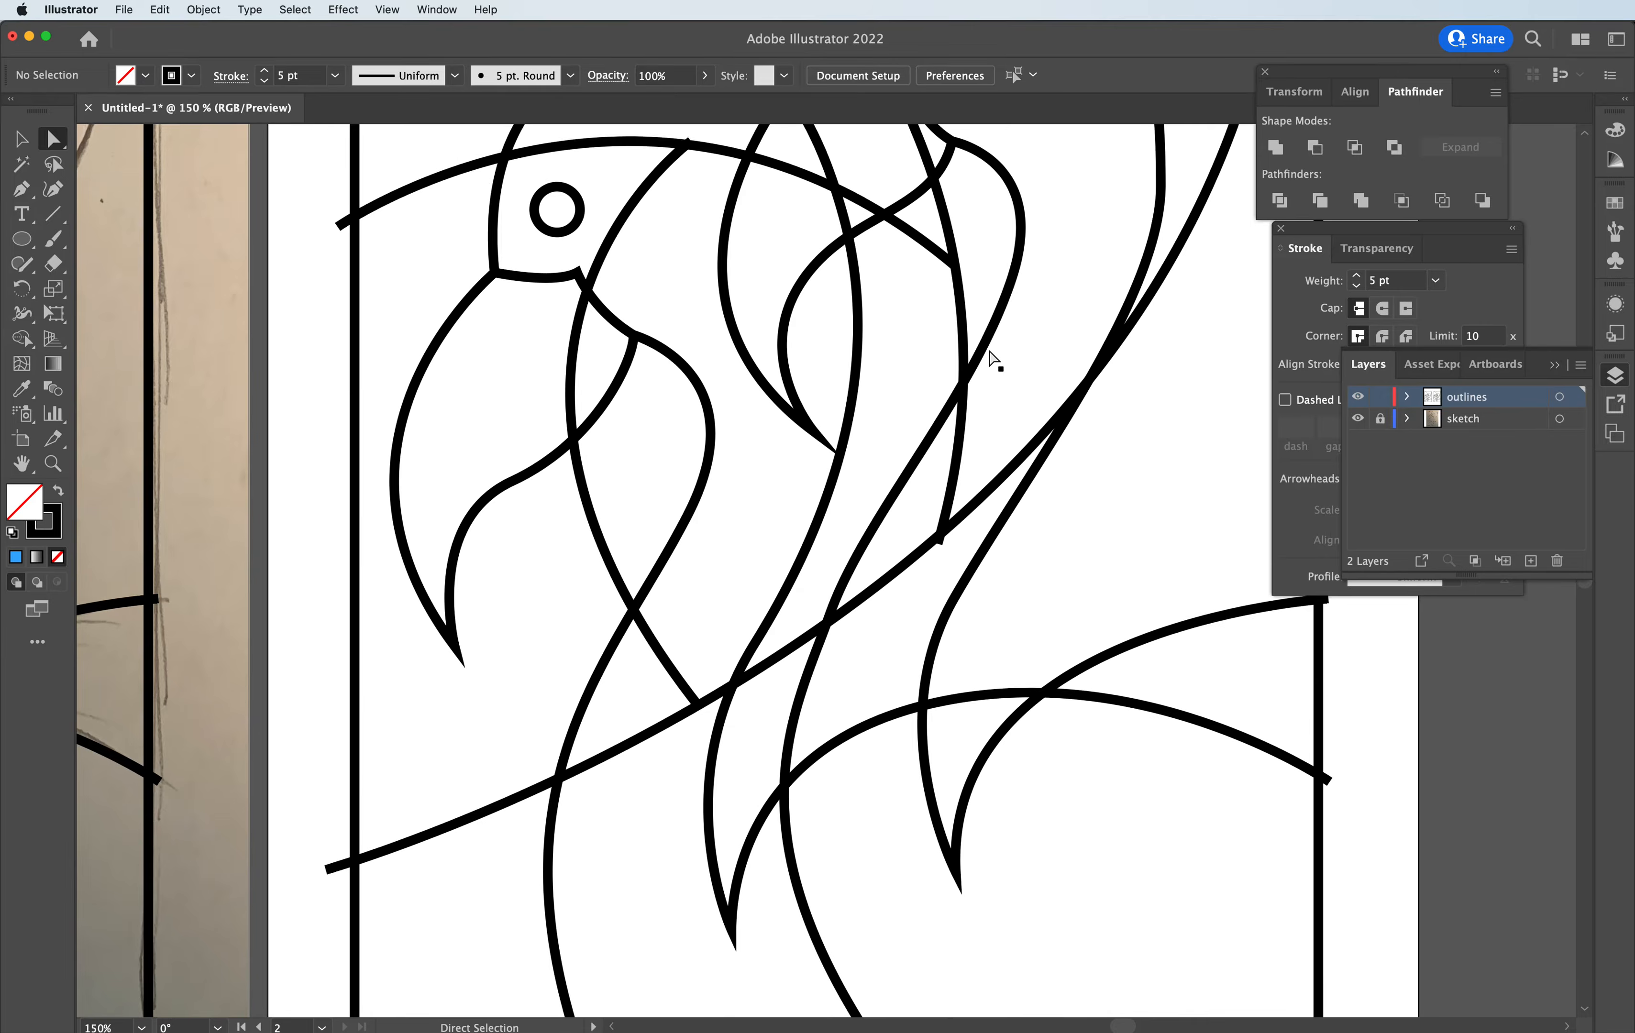
scroll(993, 355, up, 4)
key(super+minus)
key(super+minus)
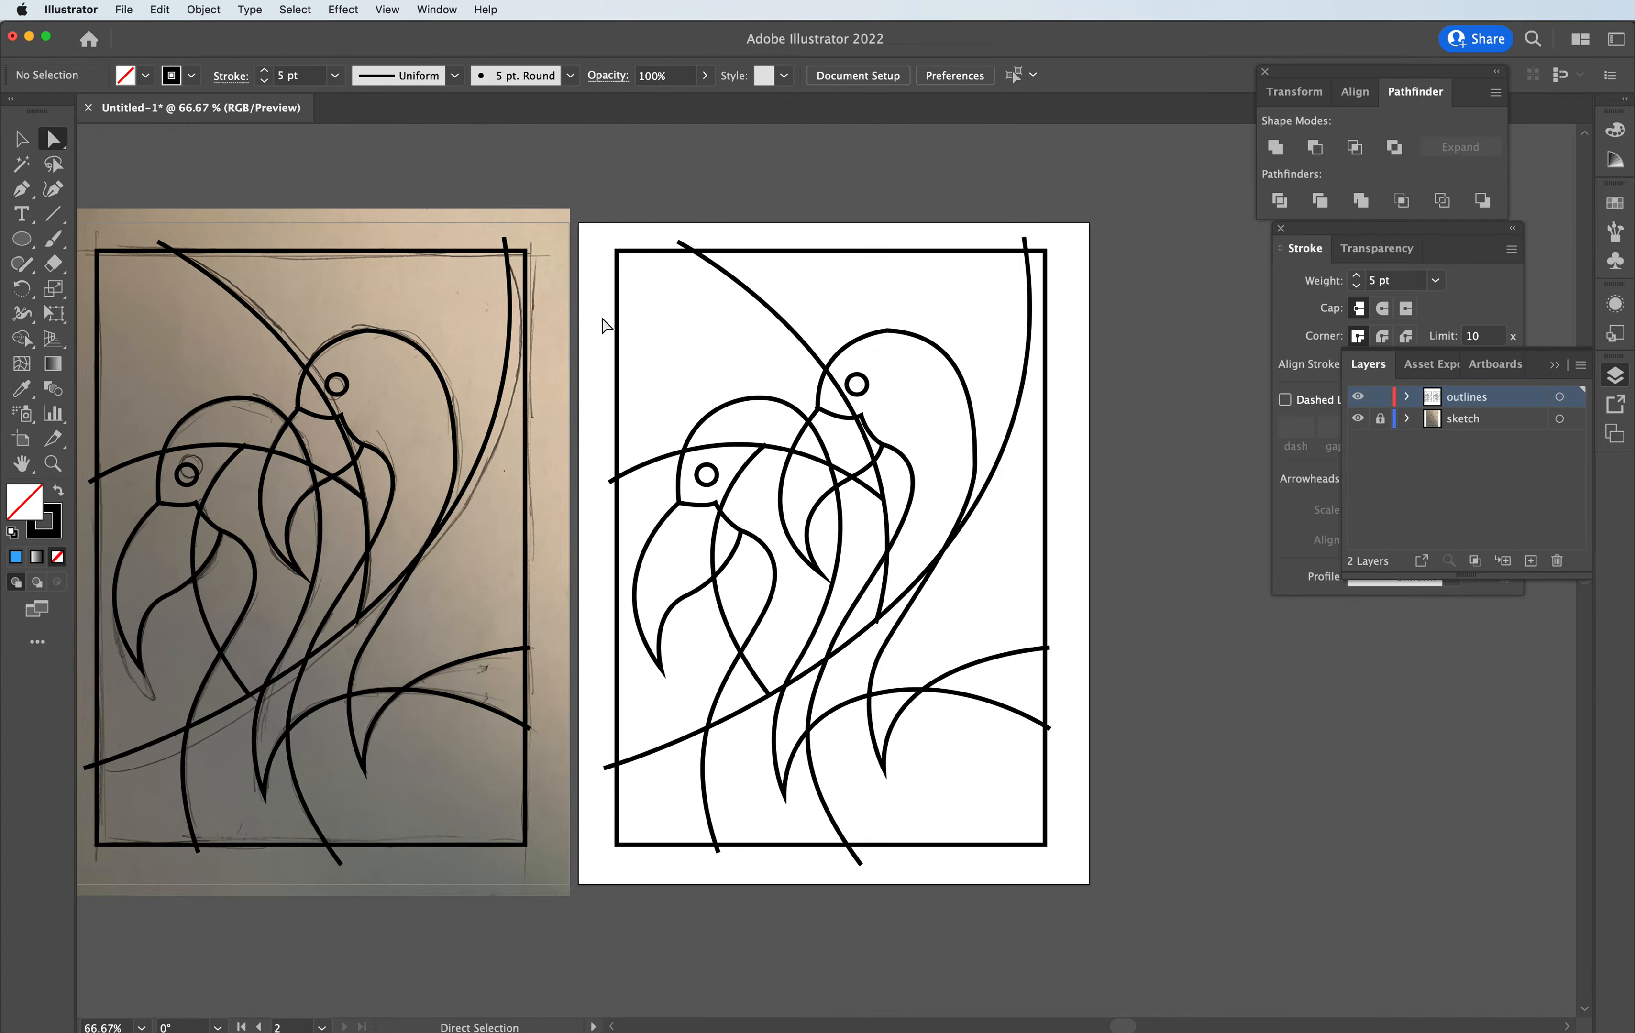
click(21, 138)
drag(602, 227, 1053, 855)
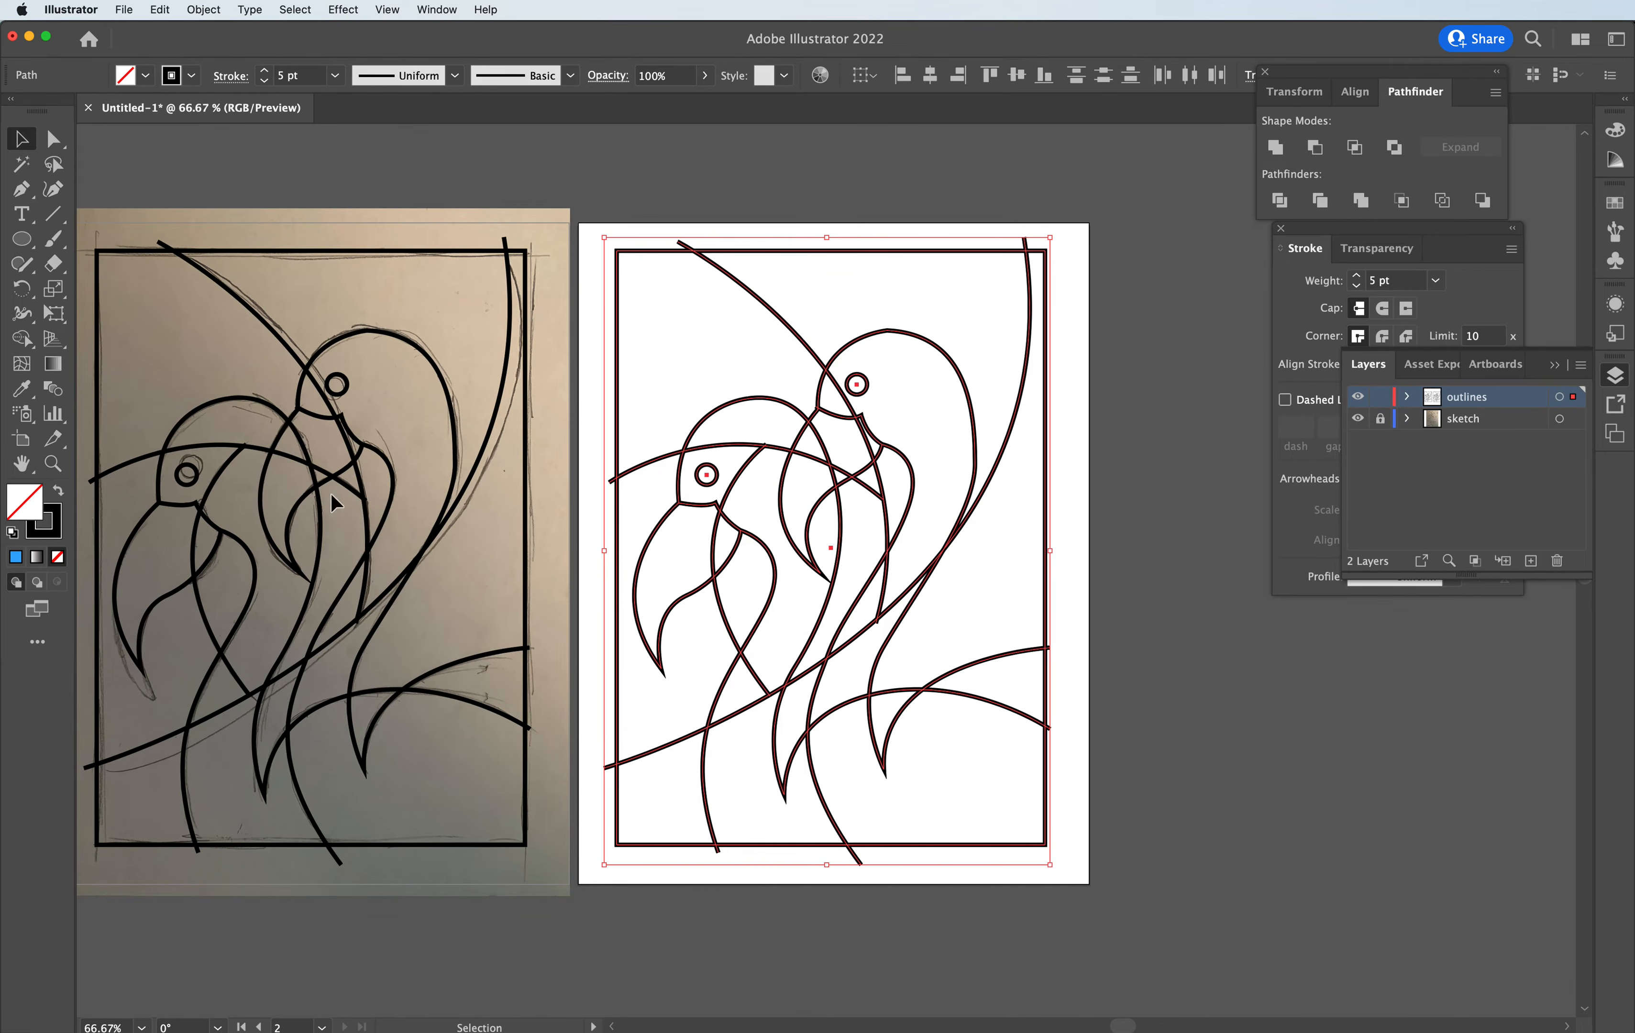
click(26, 338)
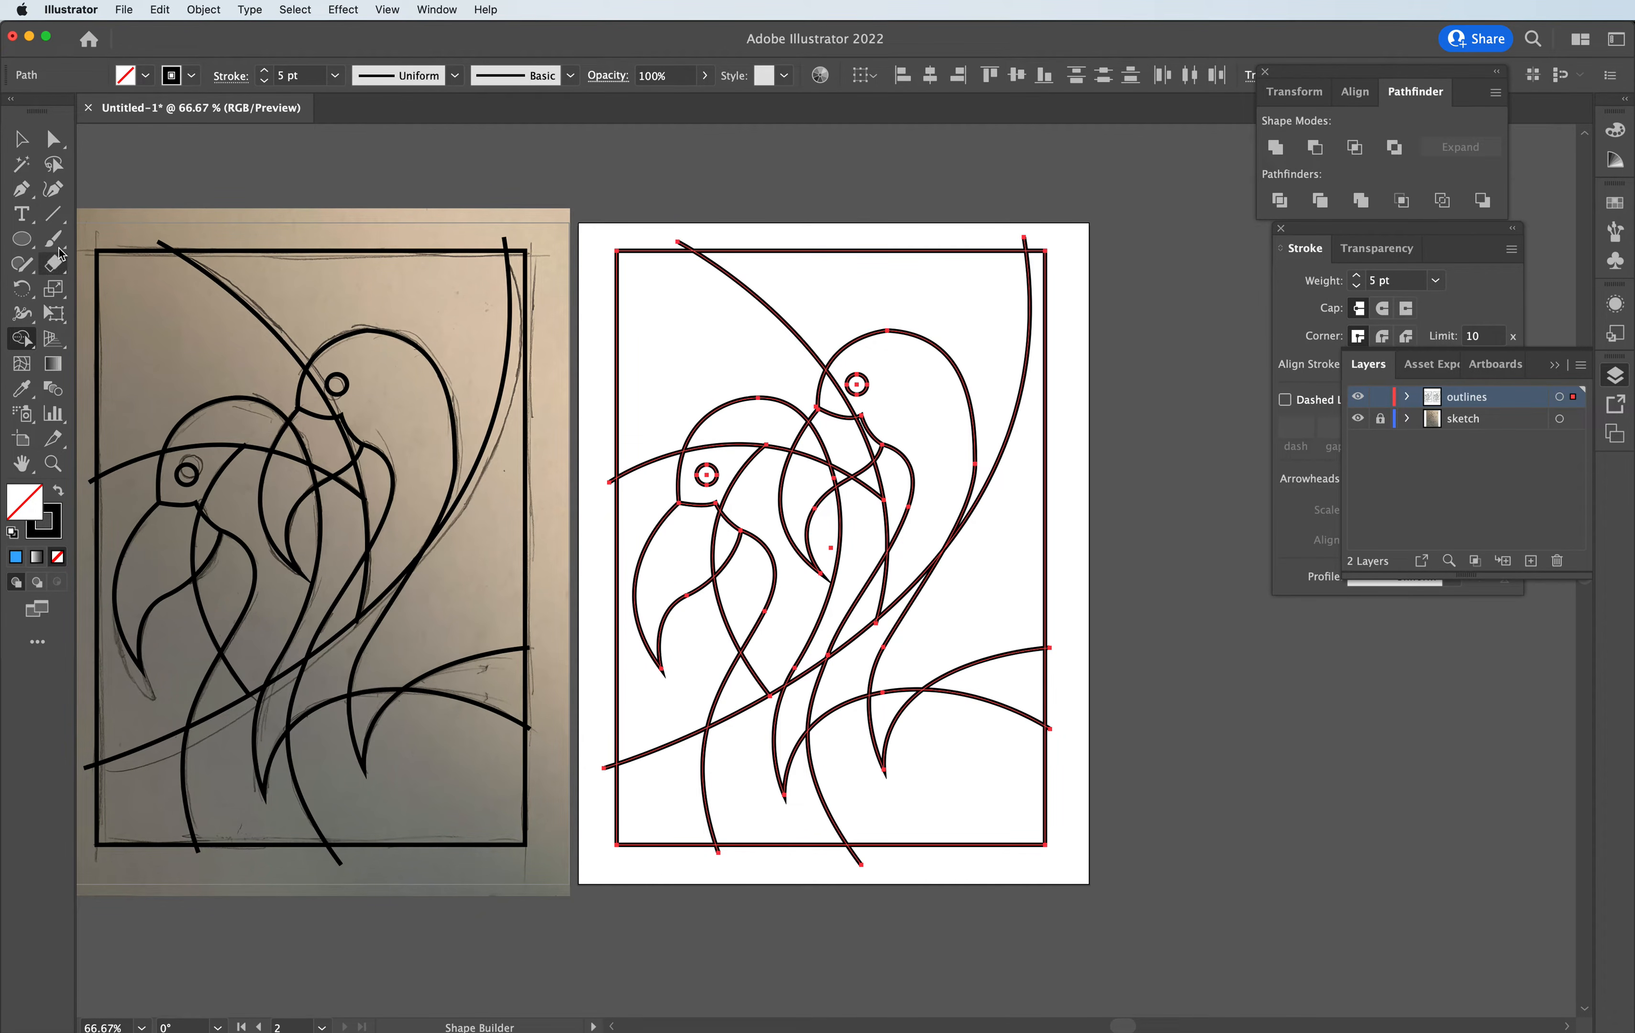
- Adjust the upper direction handle of the anchor at the back of the taller flamingo's neck to smooth the curve
click(53, 463)
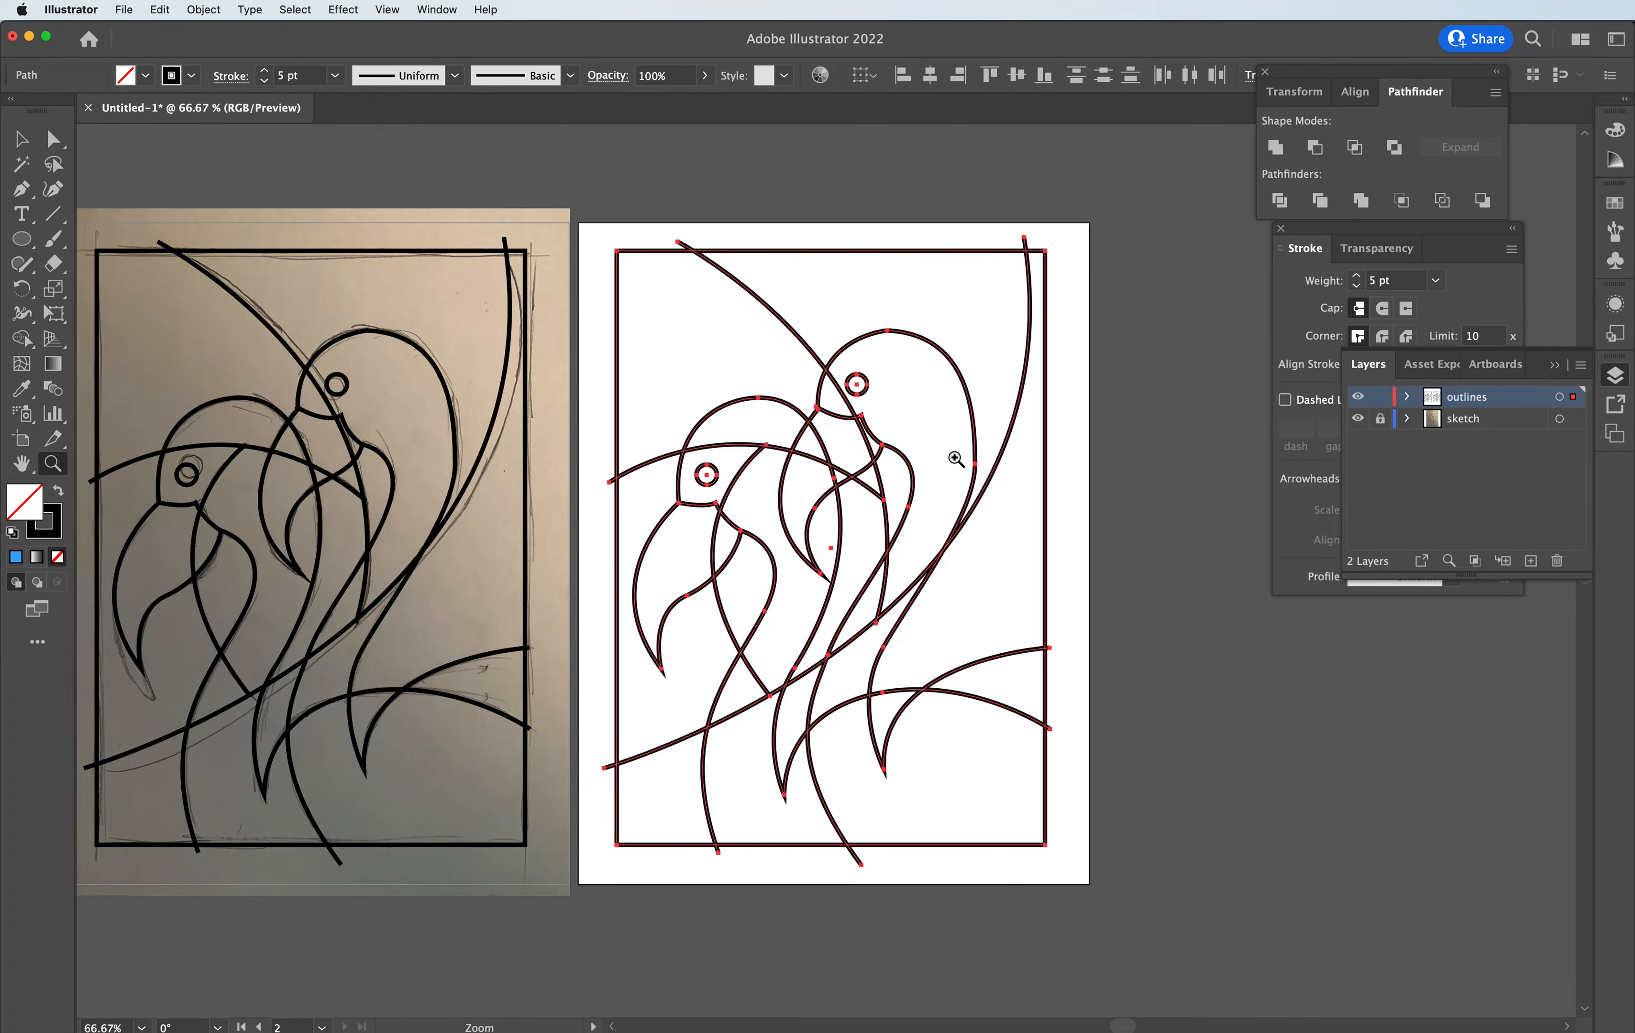
click(986, 447)
click(815, 600)
click(841, 540)
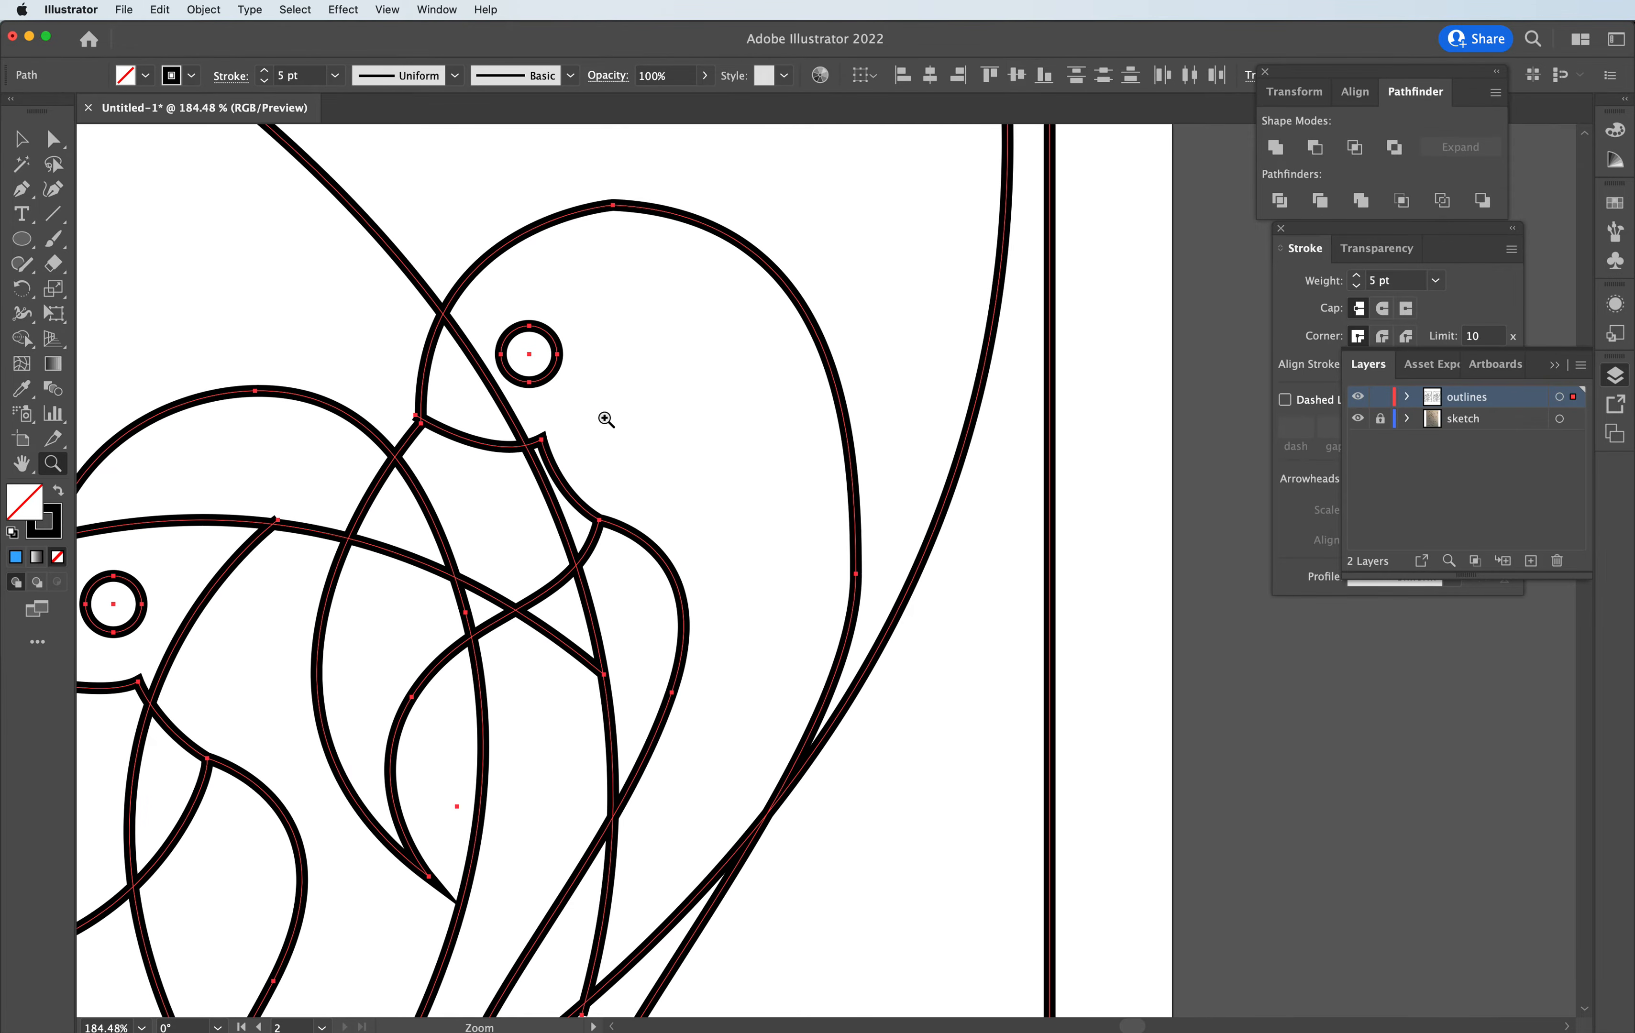
click(52, 138)
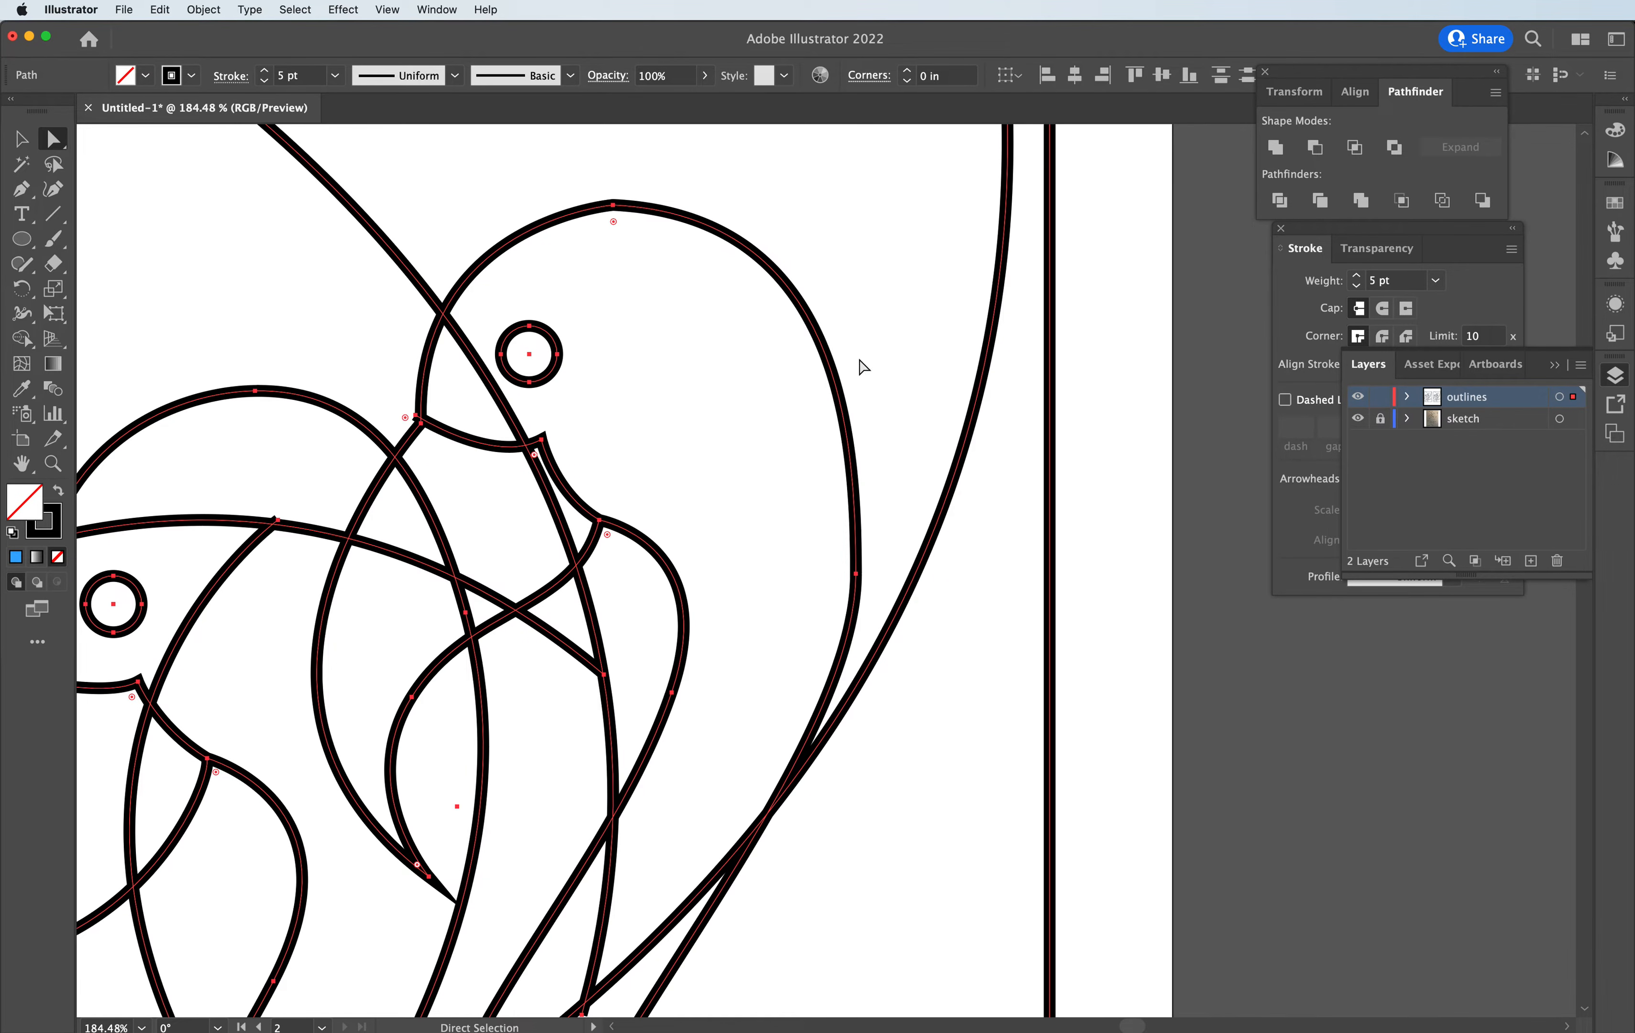
click(856, 574)
drag(856, 435, 861, 442)
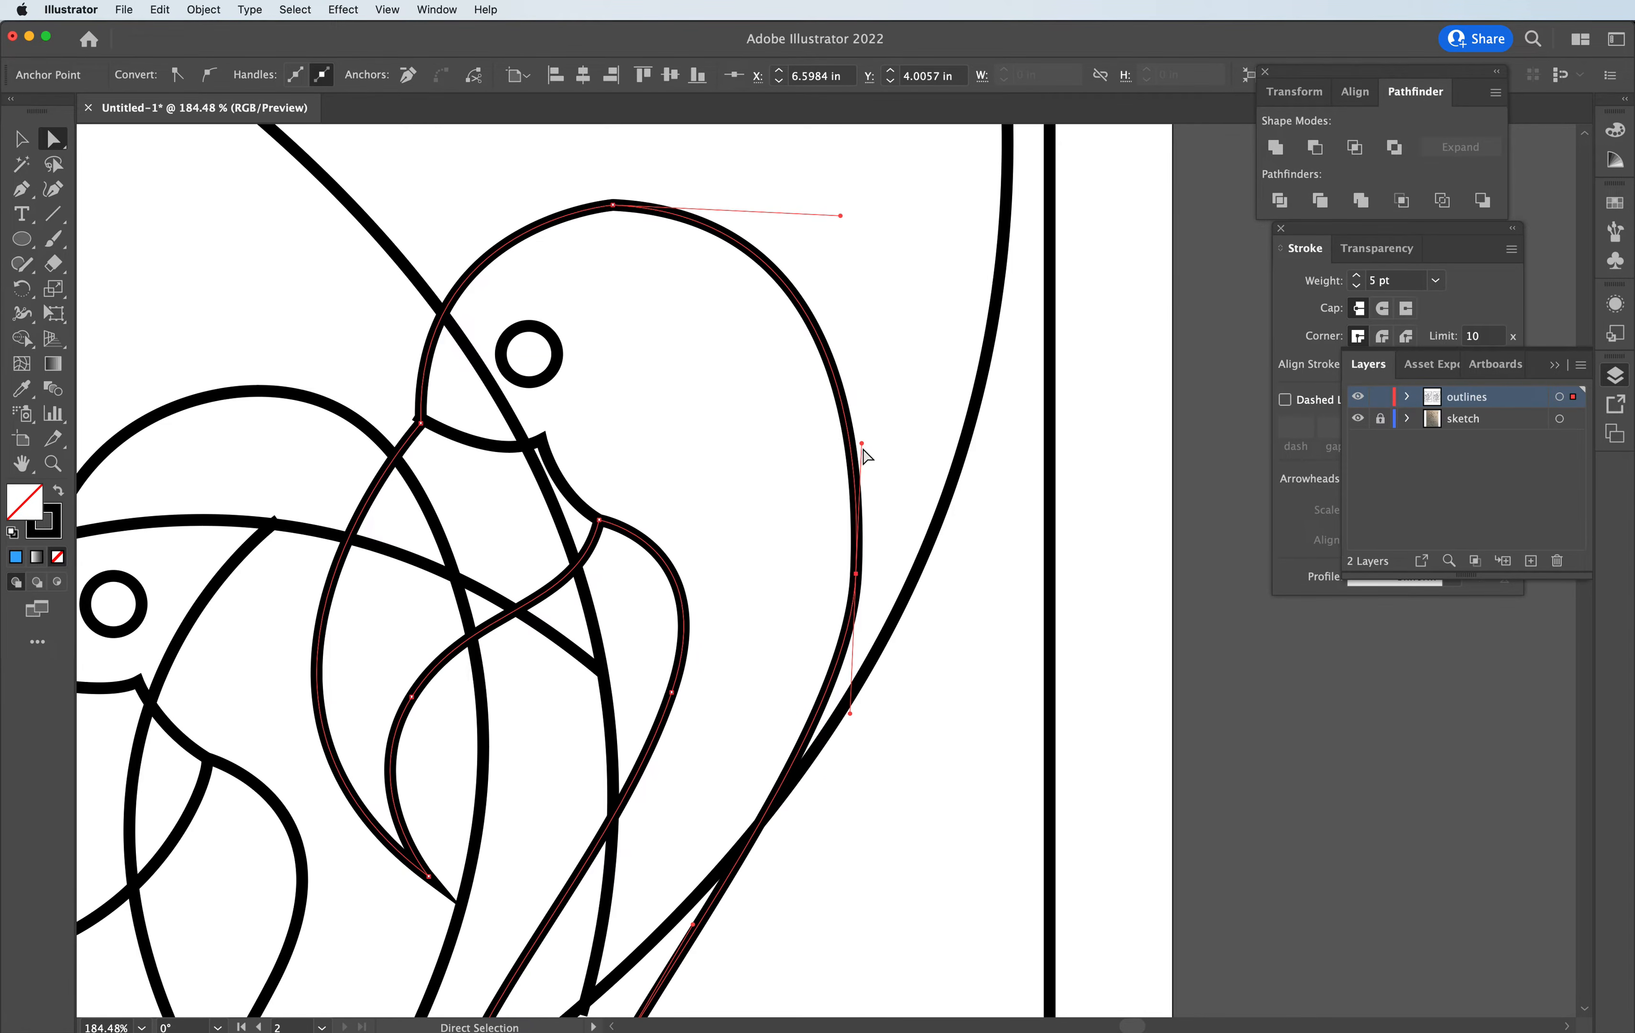
drag(862, 445, 864, 445)
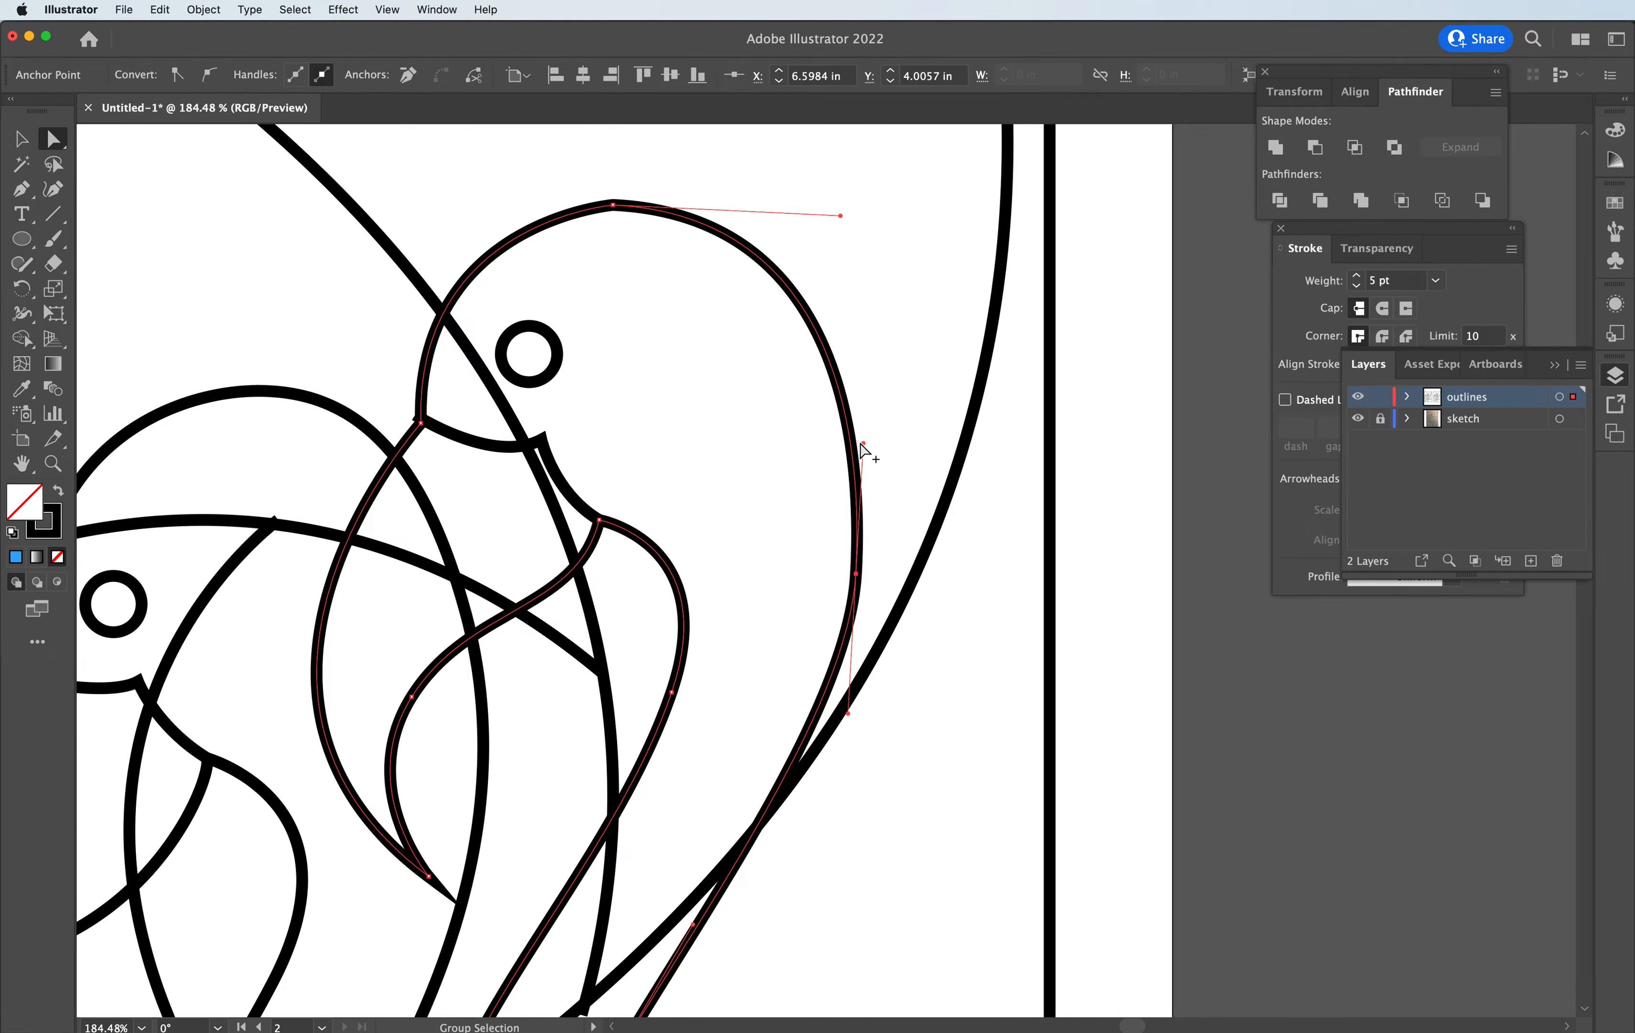
mouse_move(863, 444)
mouse_down()
mouse_move(882, 445)
mouse_move(864, 446)
mouse_move(866, 426)
mouse_up()
- Raise the right direction handle of the anchor at the crown of the taller flamingo's head to round the curve
click(613, 206)
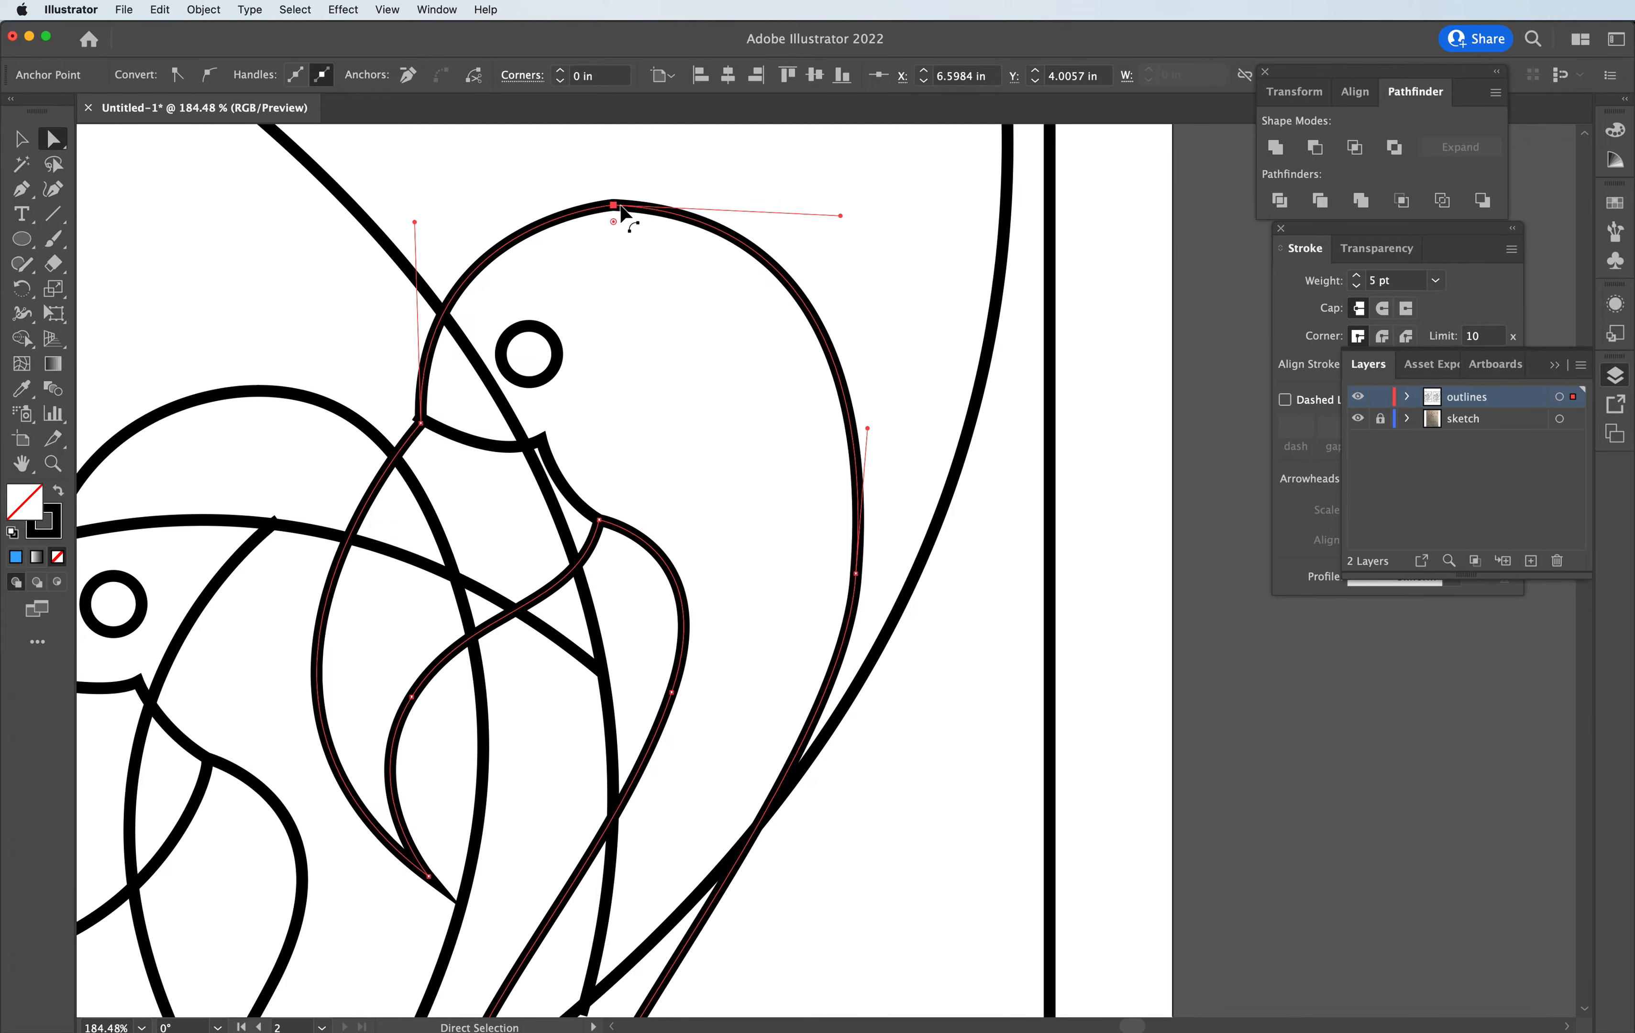
drag(840, 217, 826, 189)
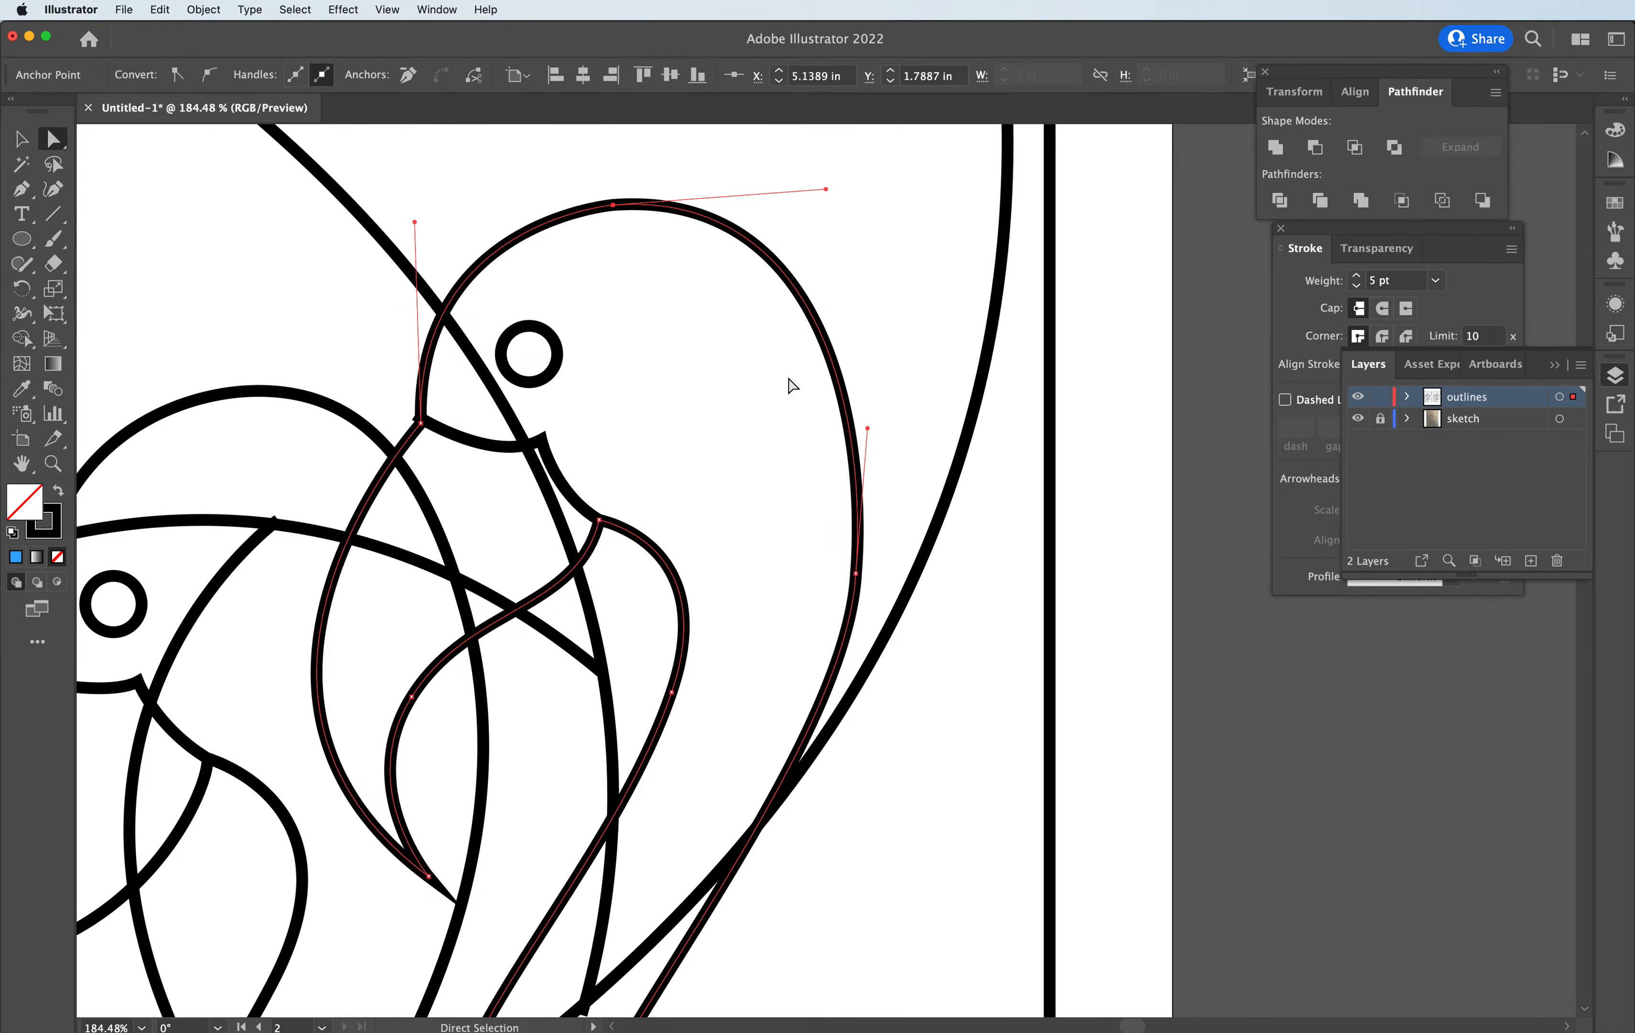
key(super+minus)
key(super+minus)
key(super+minus)
key(super+minus)
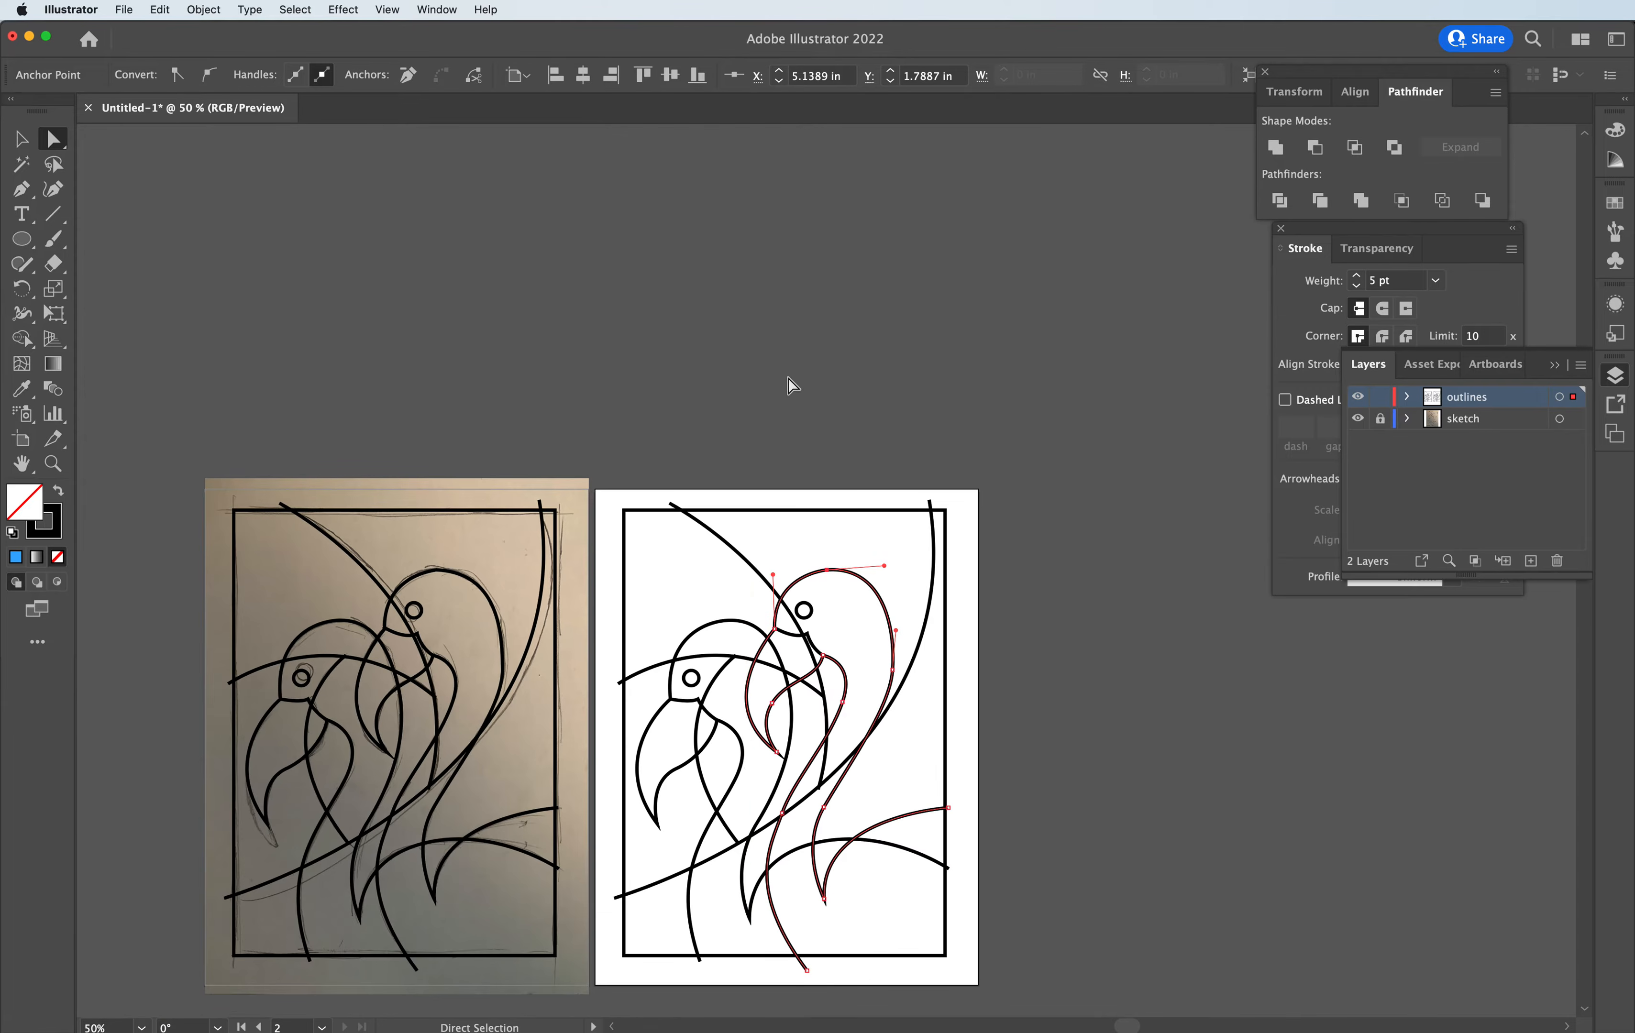
scroll(825, 397, down, 5)
scroll(830, 406, up, 2)
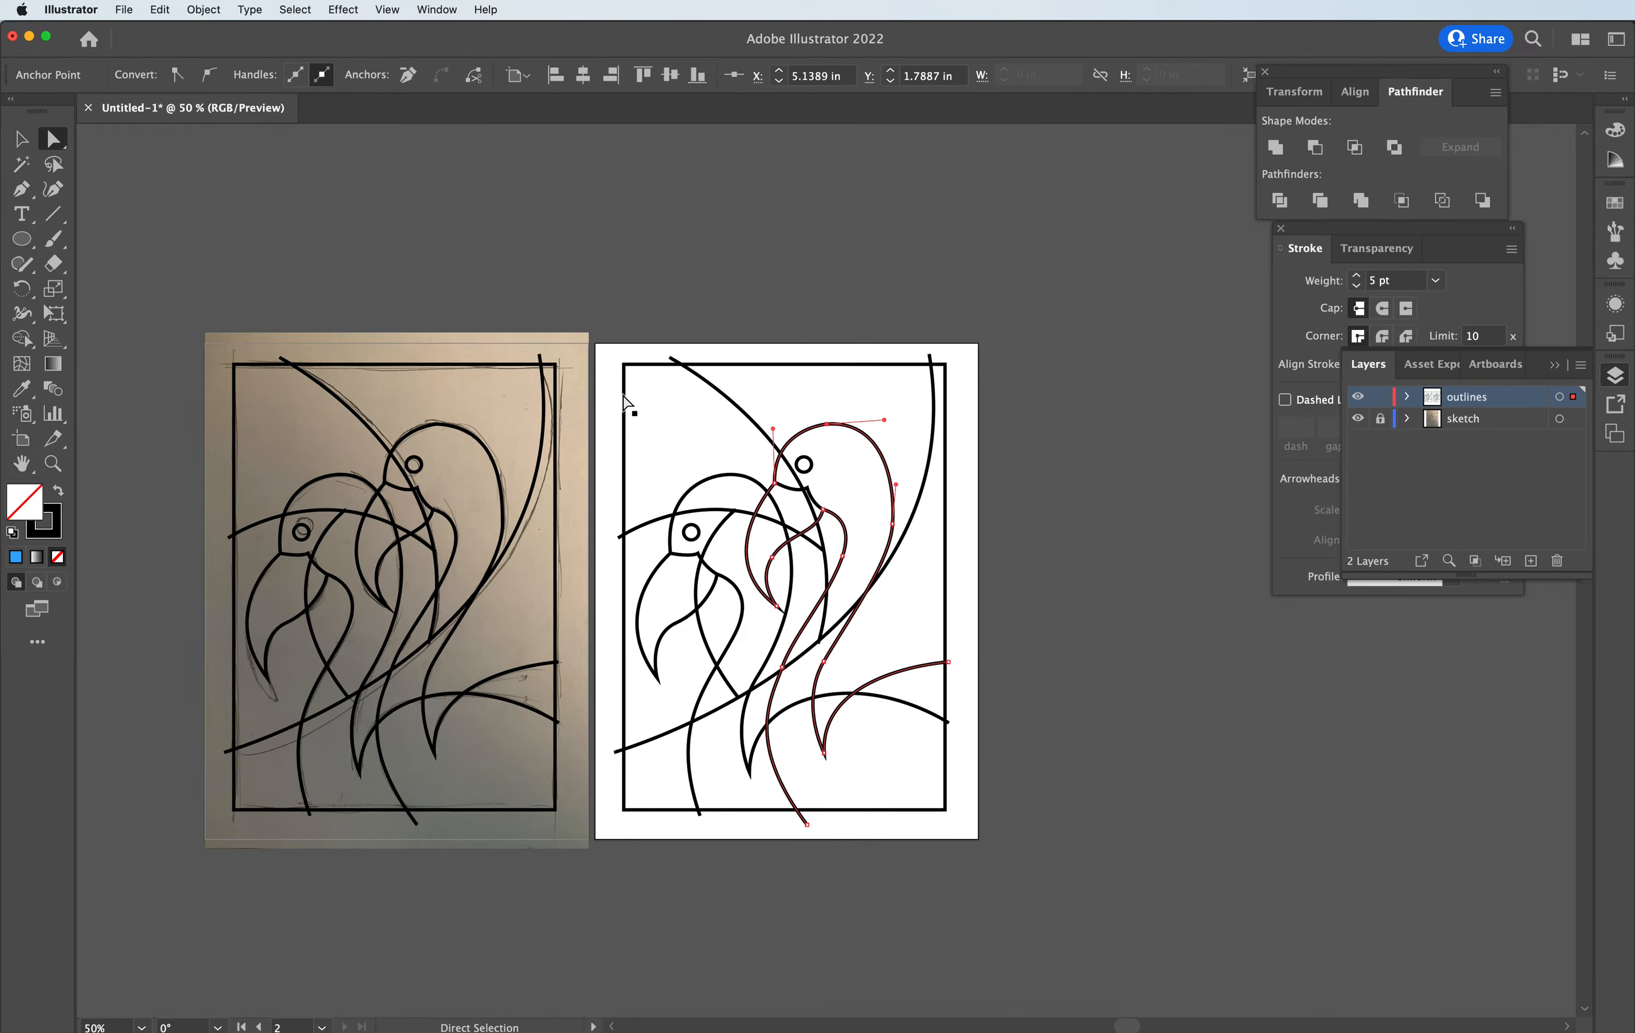
click(53, 463)
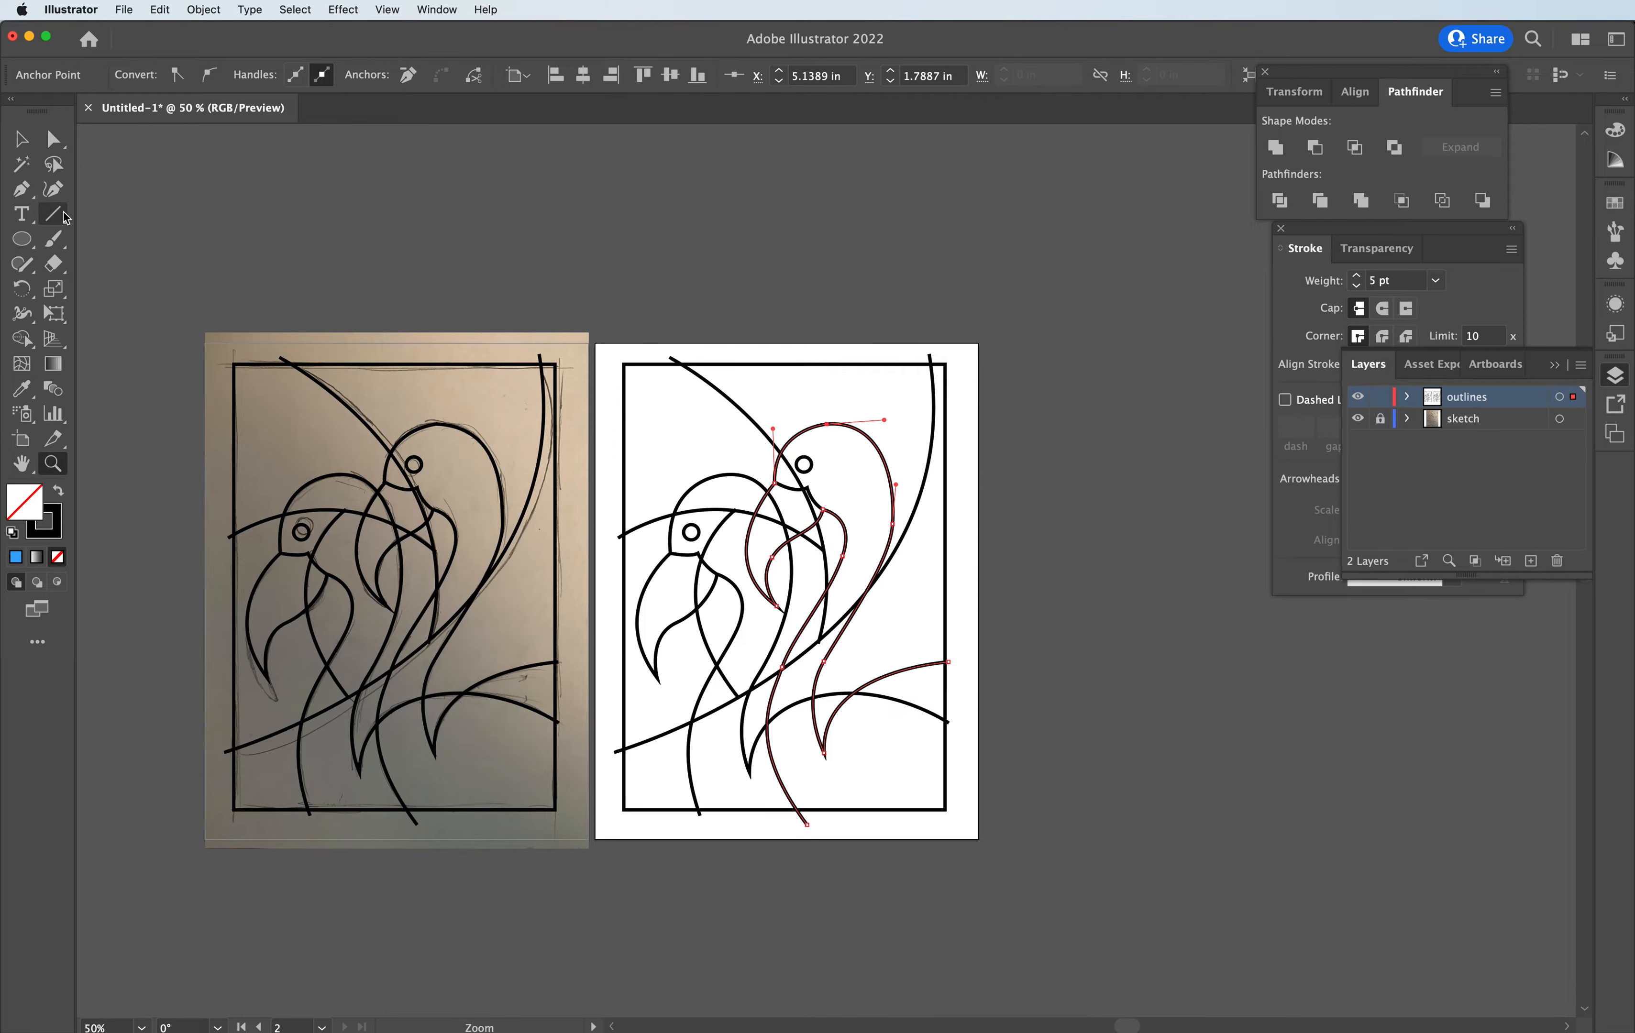
- Select all the outlines on the second artboard again and switch to the Shape Builder tool
click(28, 149)
drag(615, 339, 956, 826)
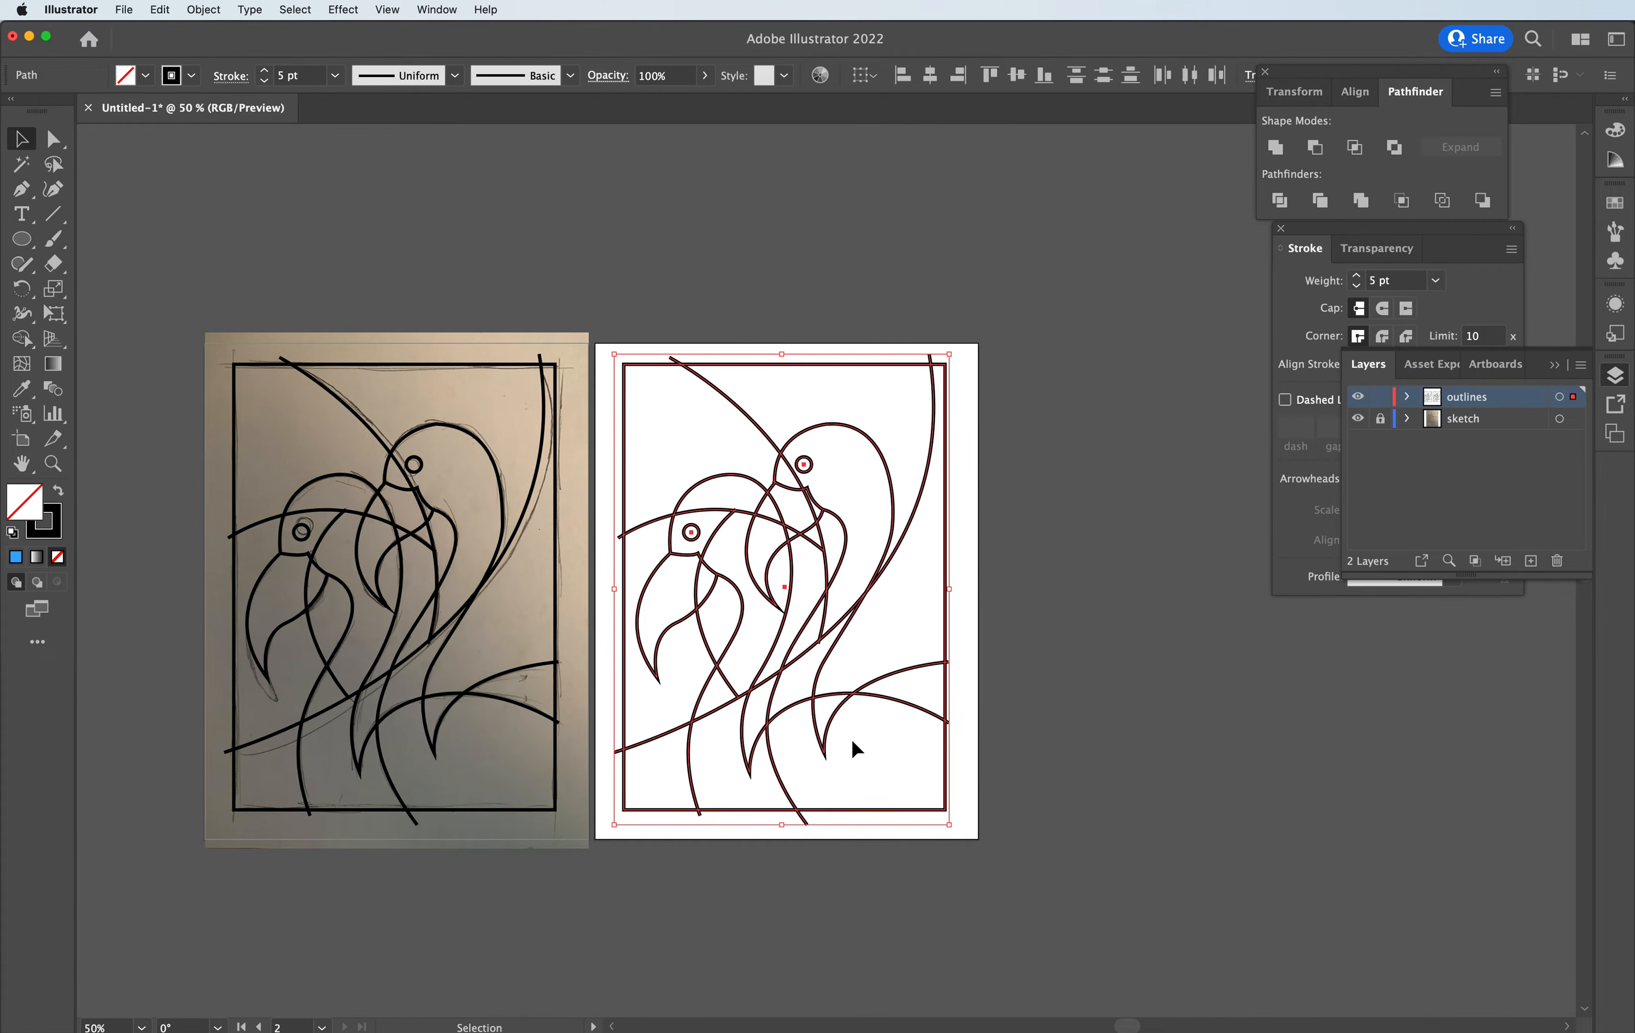
click(21, 340)
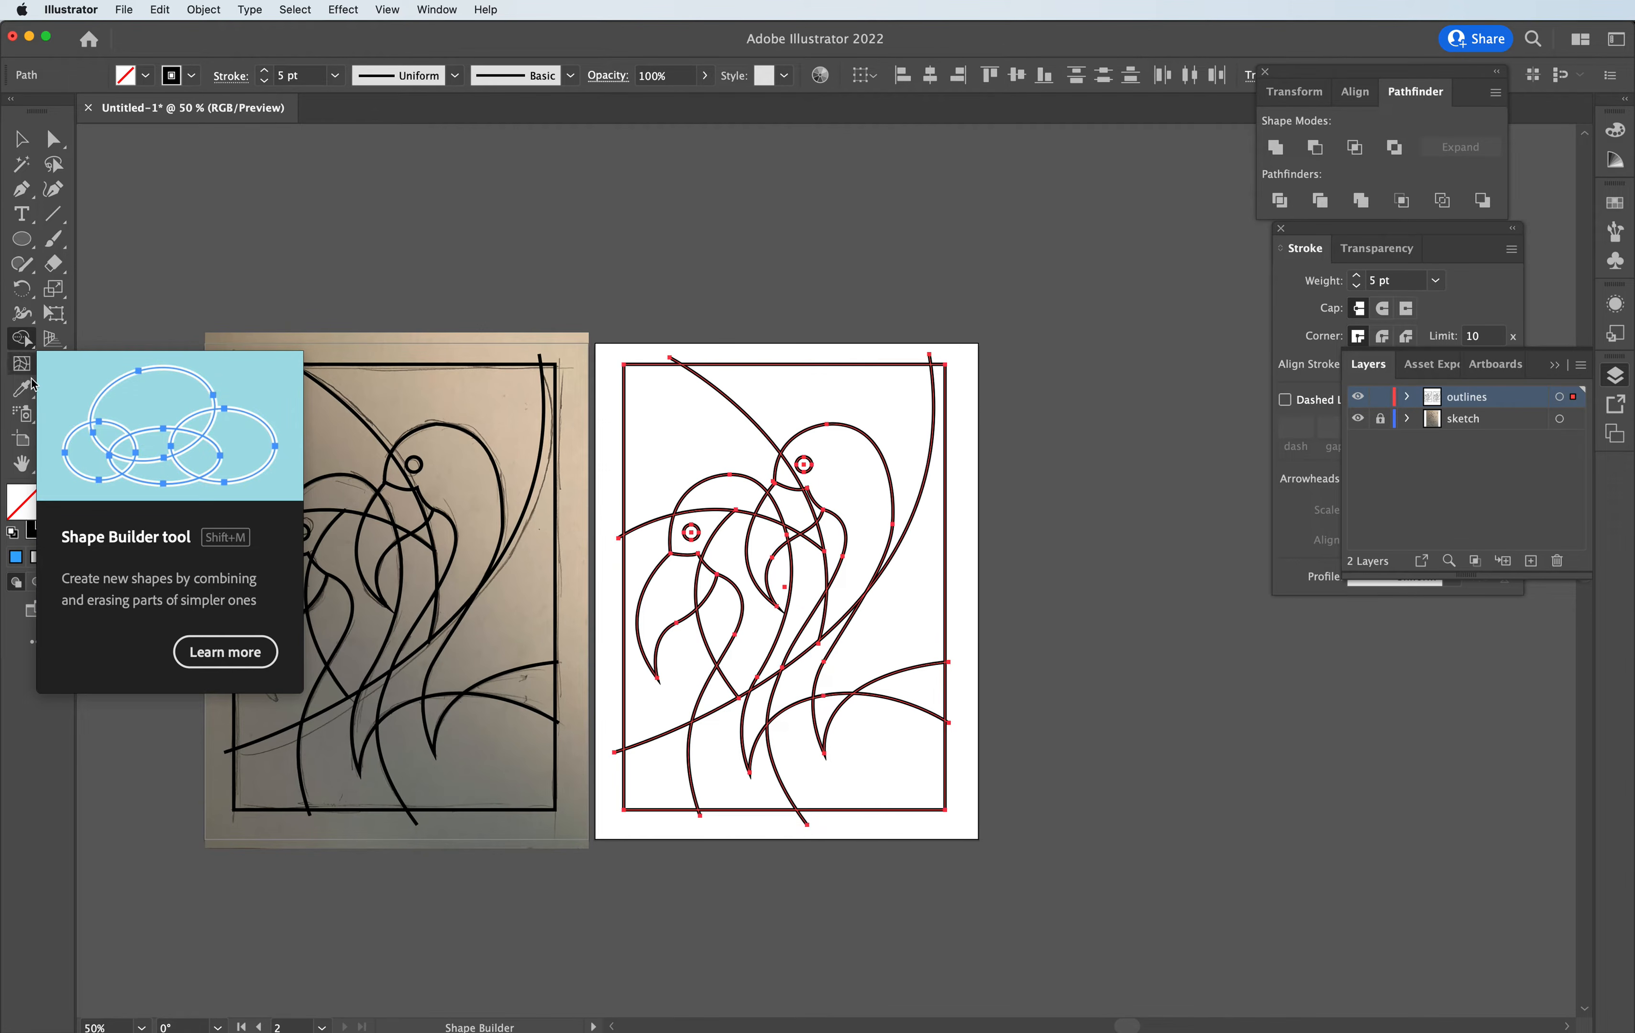
- Set the fill colour to a light sky blue with a hue of about 207°
double_click(29, 509)
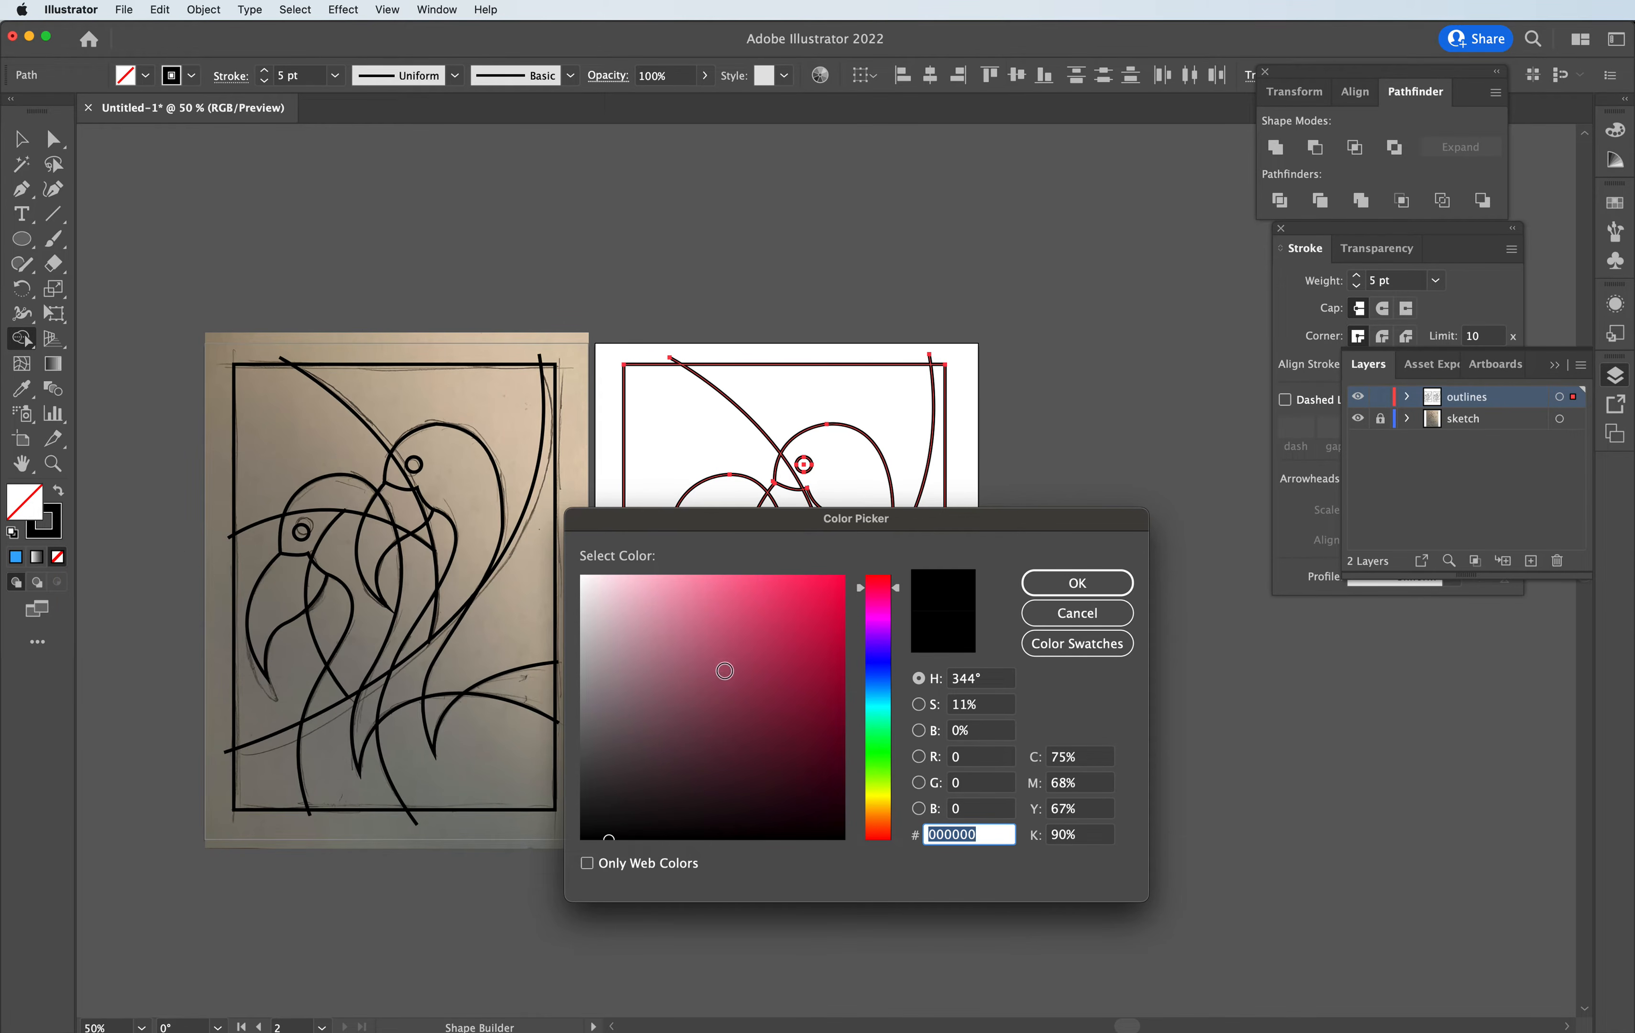
drag(880, 684, 881, 692)
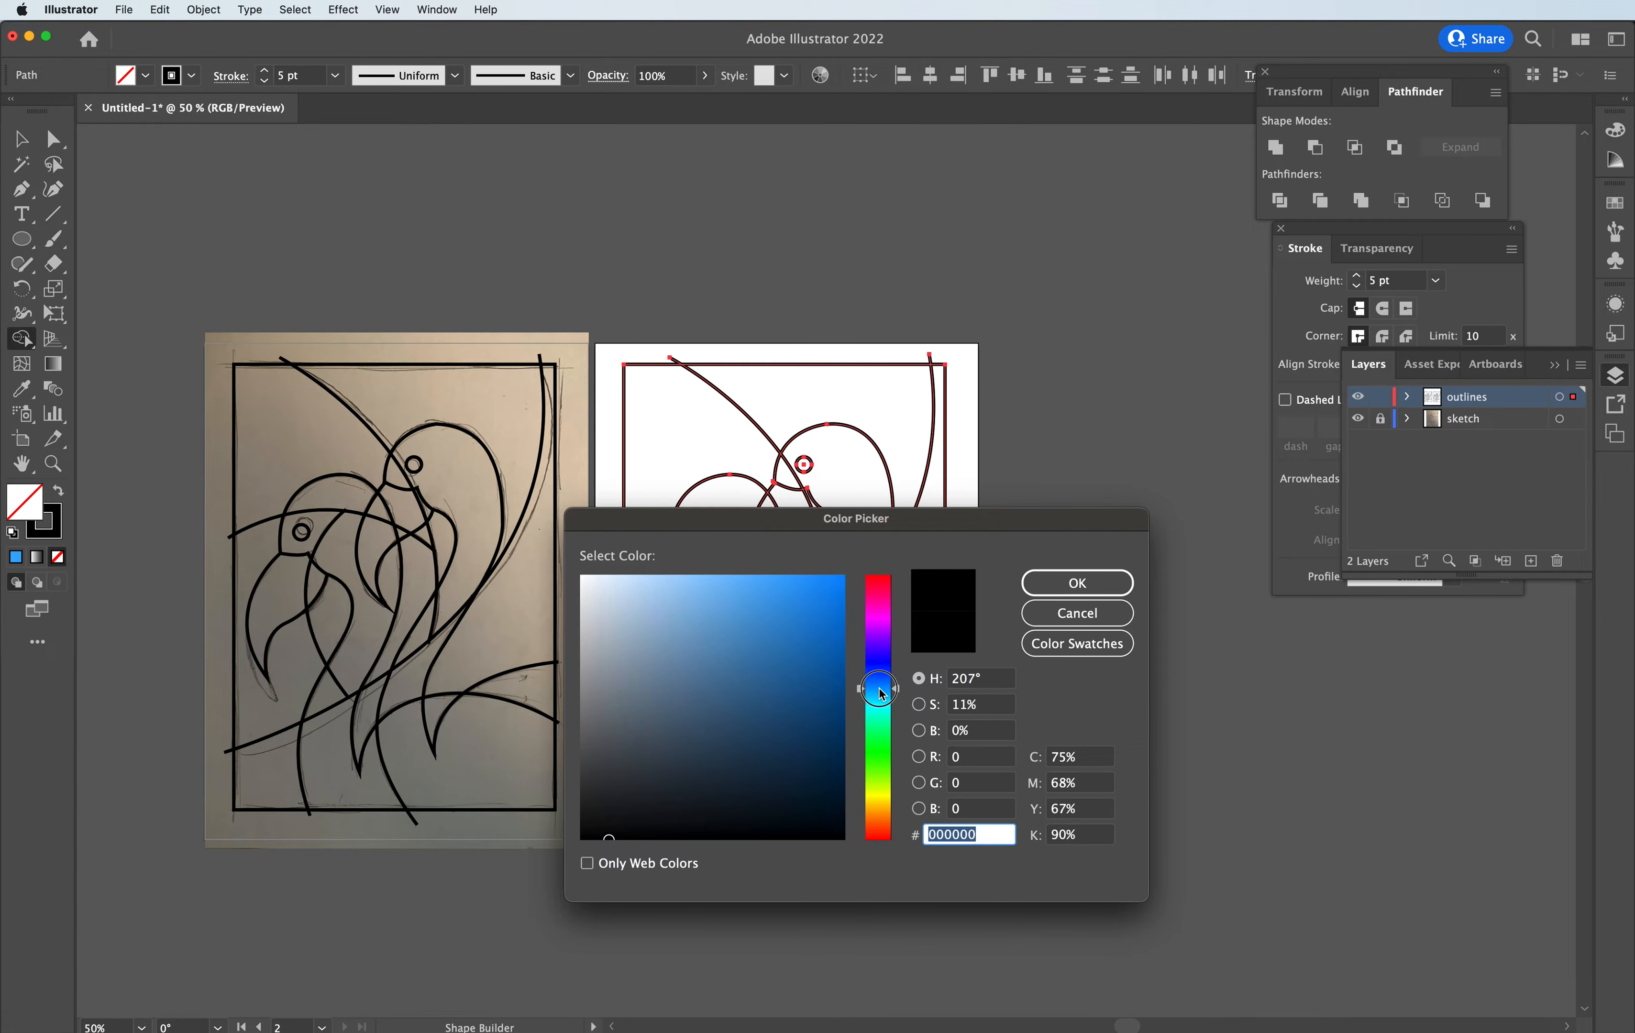
drag(745, 579, 757, 575)
click(1078, 583)
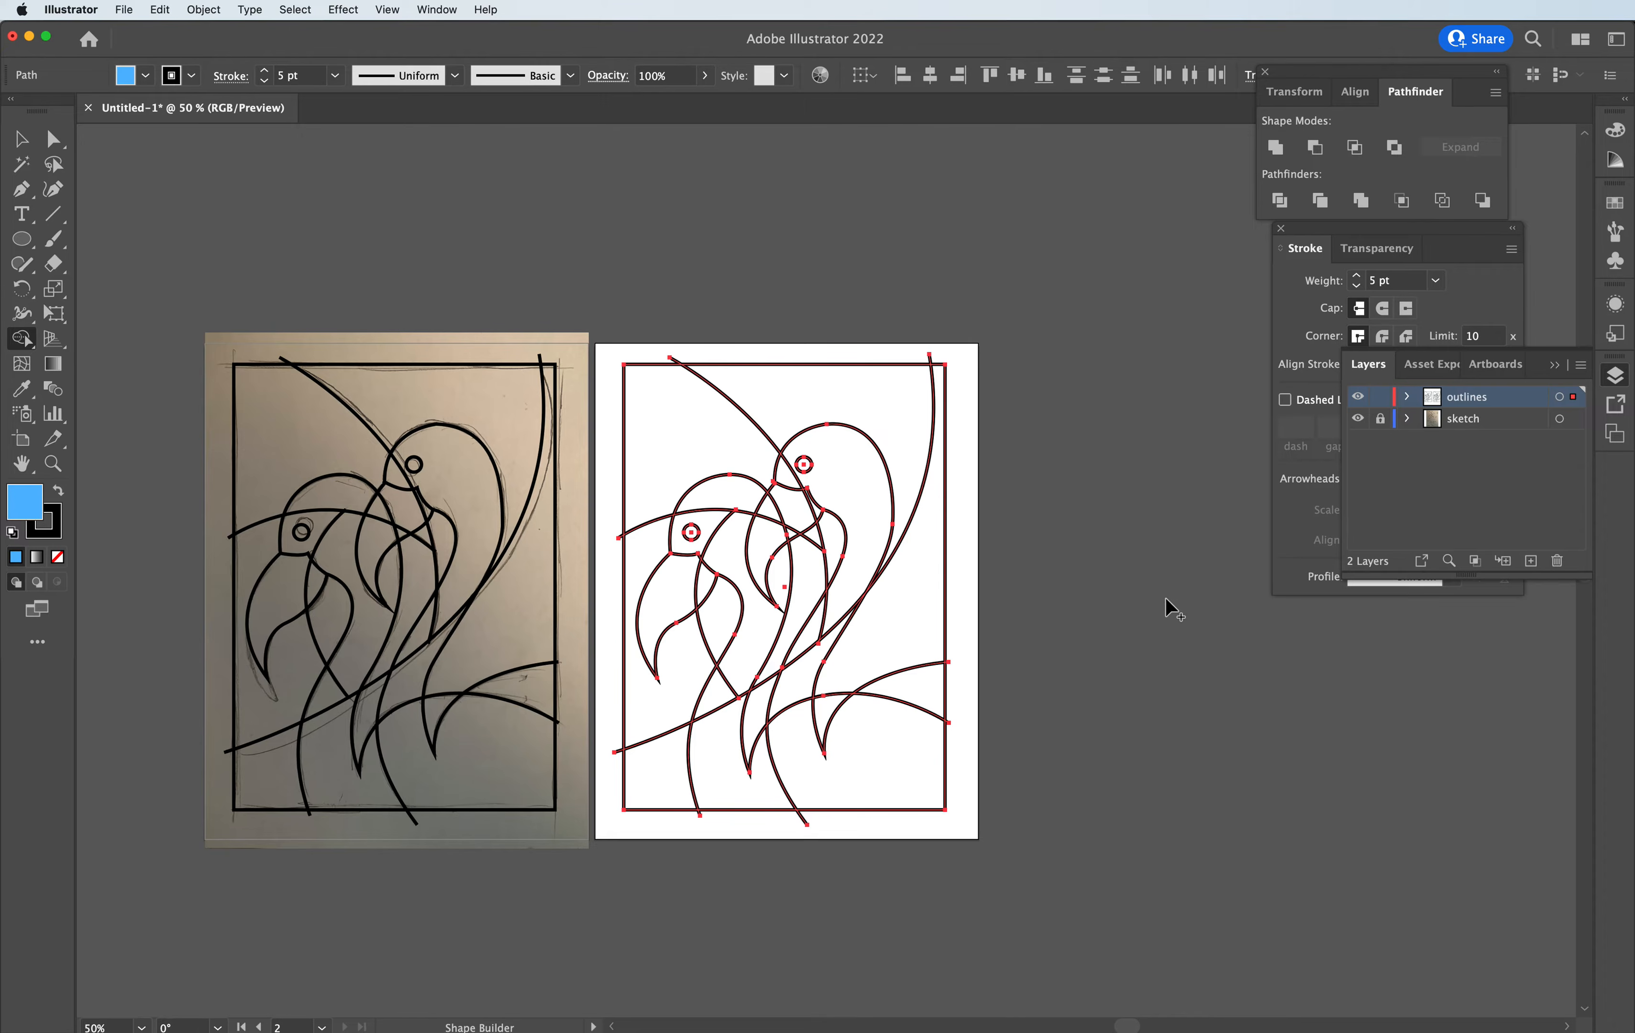
- Build blue shapes from the background regions above and right of the flamingos and along the lower part of the frame
key(super+equal)
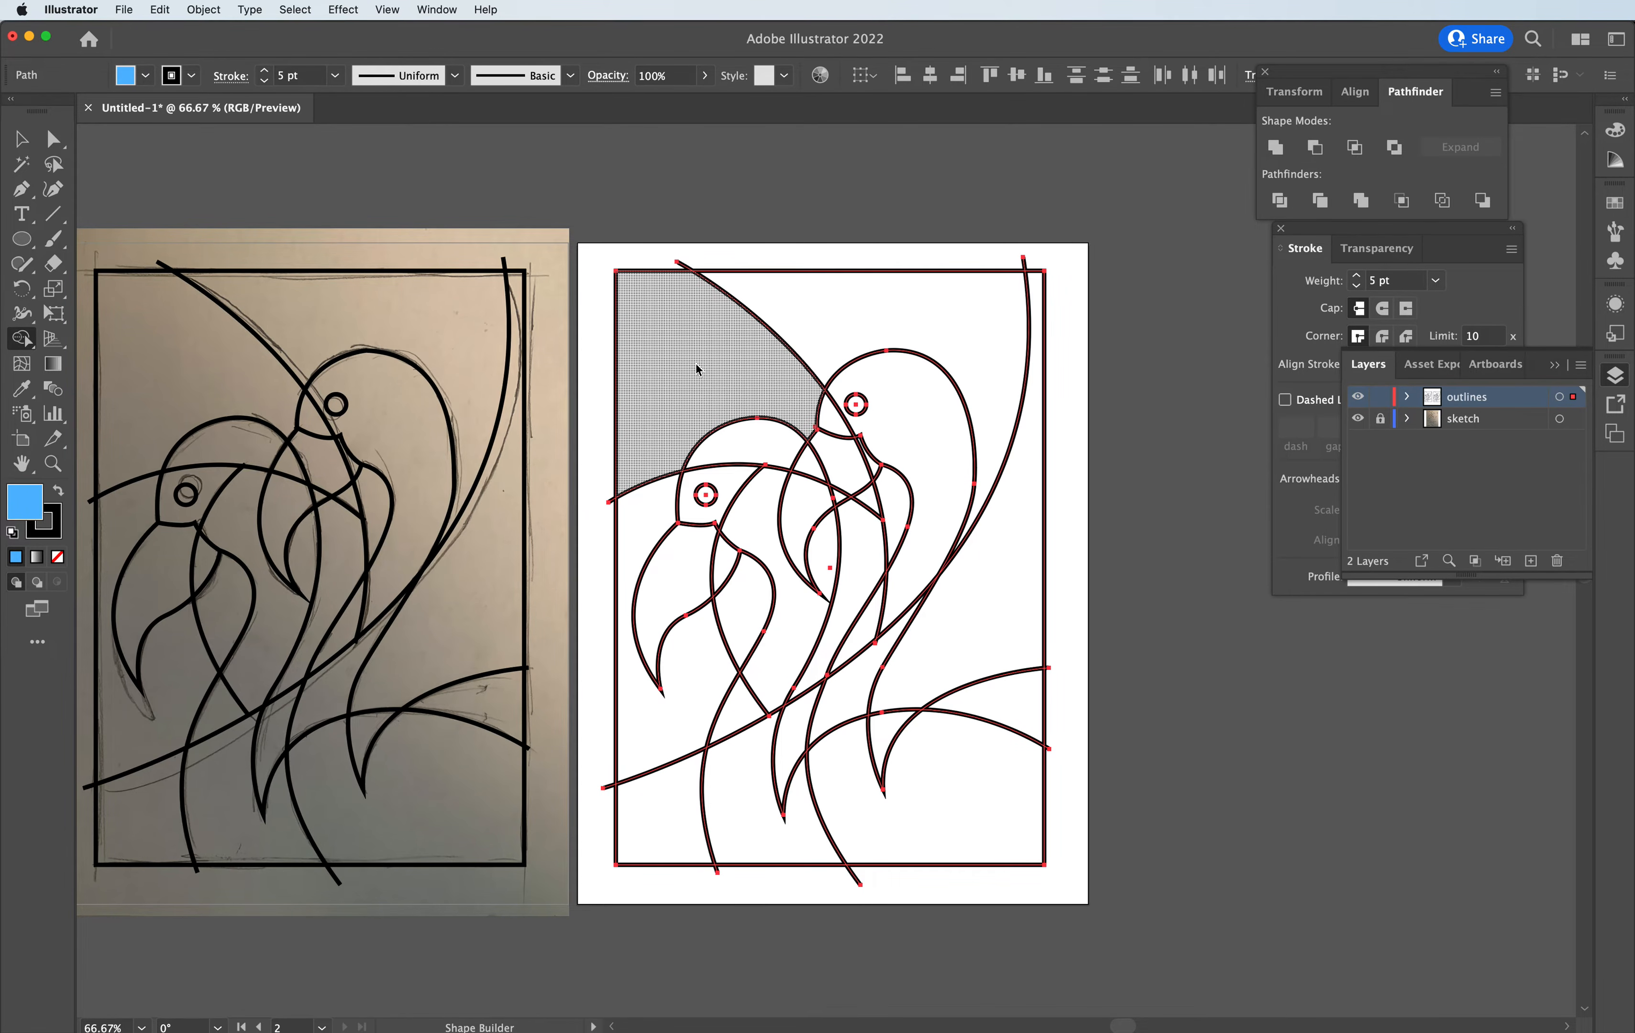
click(744, 363)
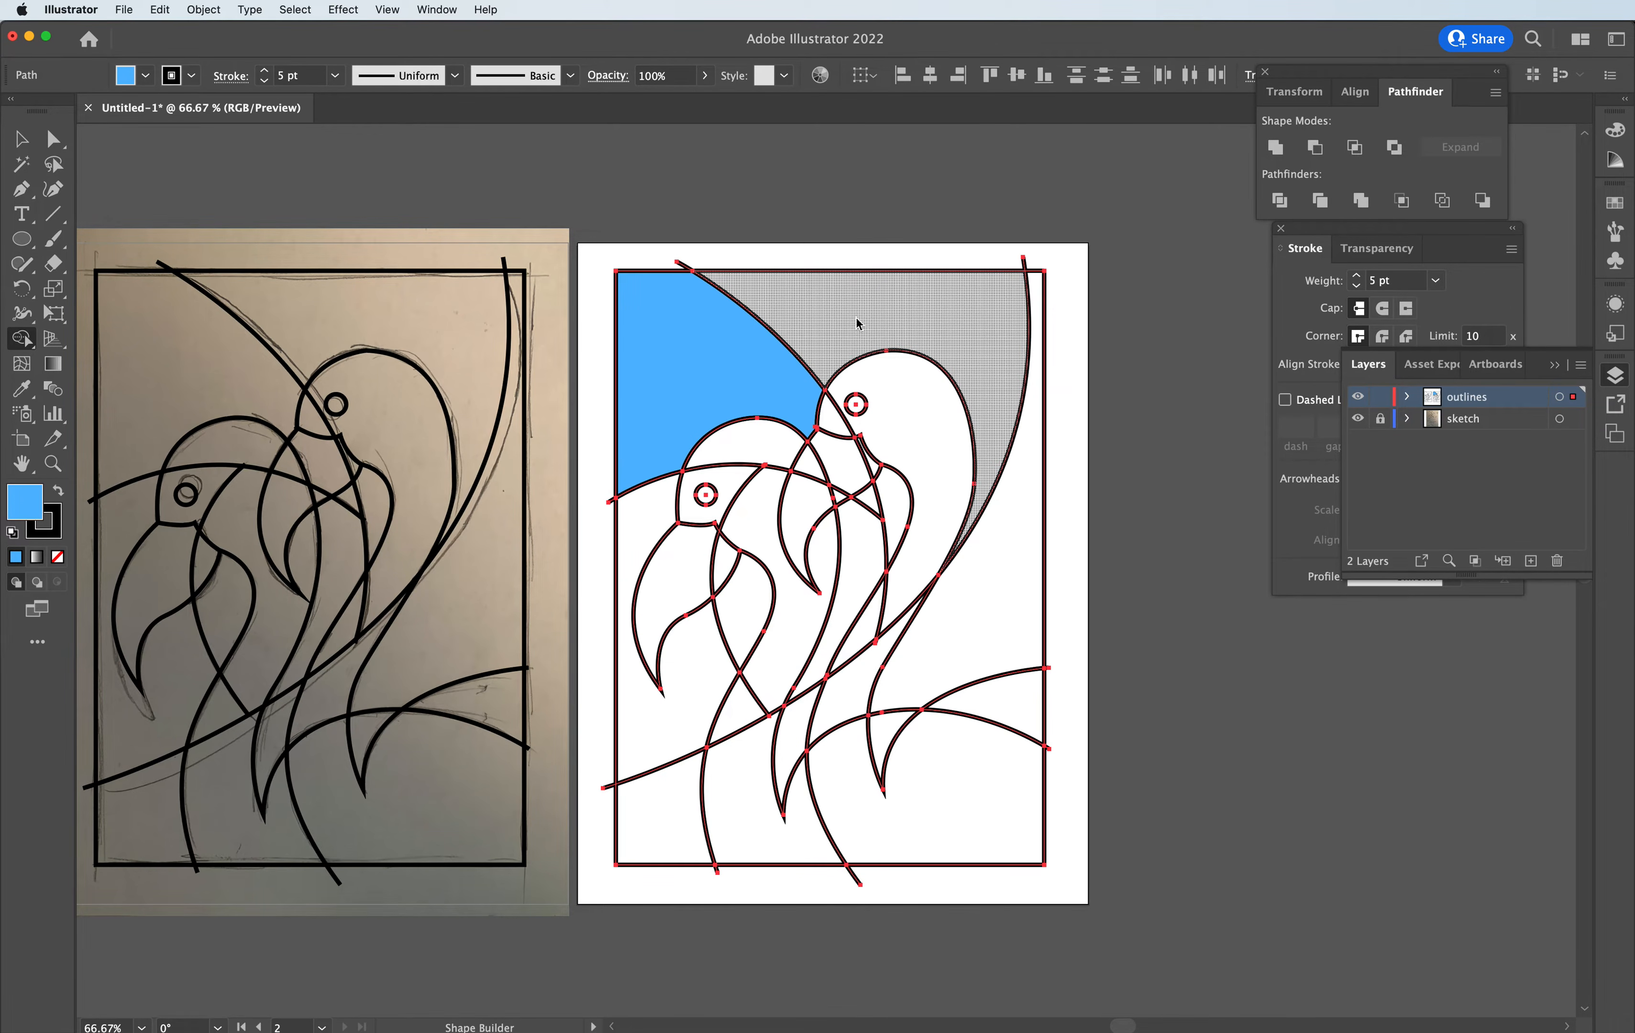
click(856, 317)
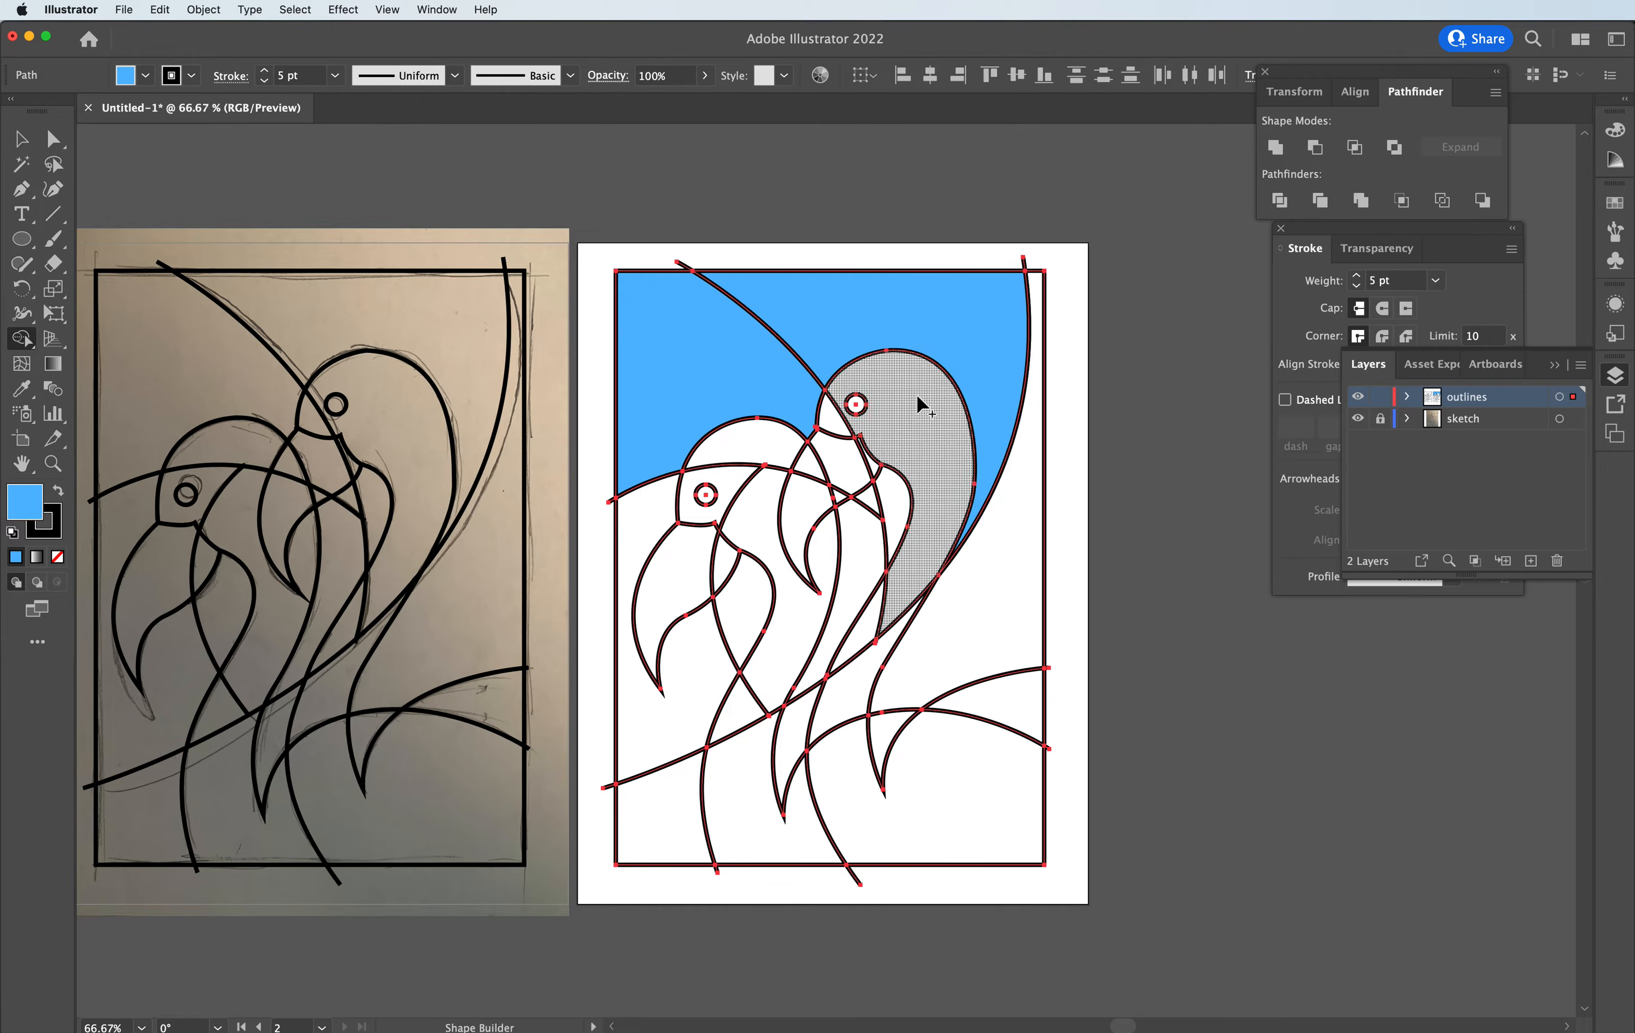
click(1030, 526)
click(983, 794)
click(881, 735)
click(810, 834)
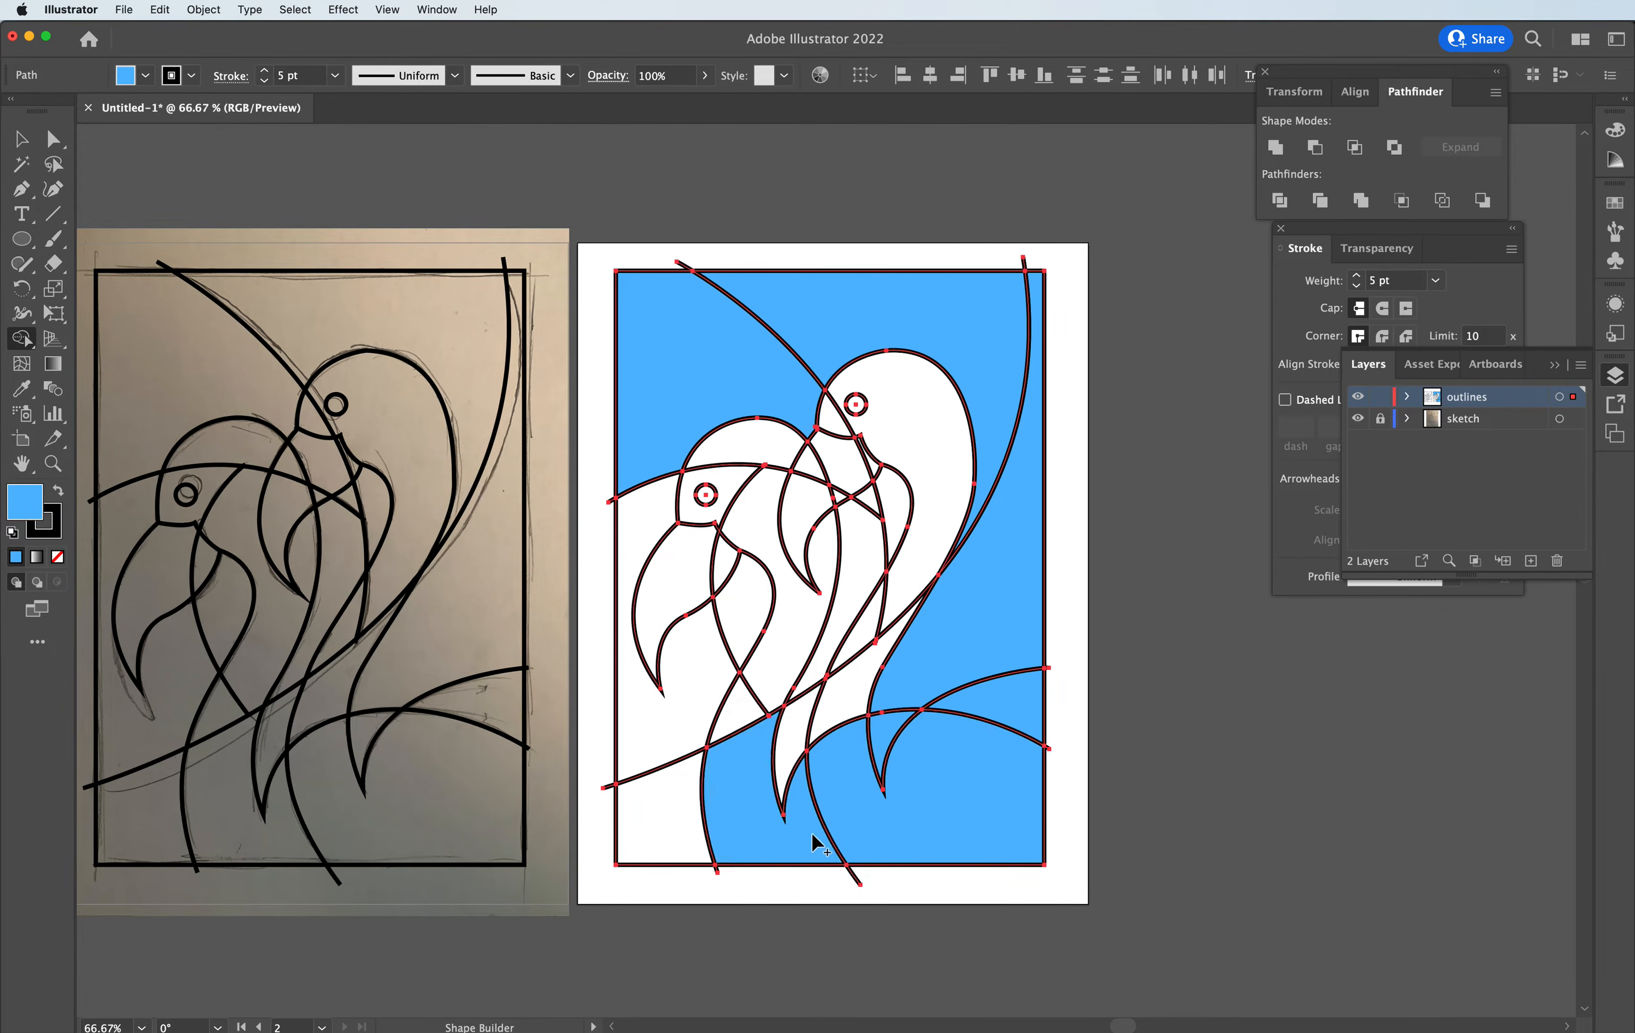
- Build blue shapes from the regions between the two necks and inside the smaller flamingo's neck
click(786, 732)
click(834, 684)
click(831, 663)
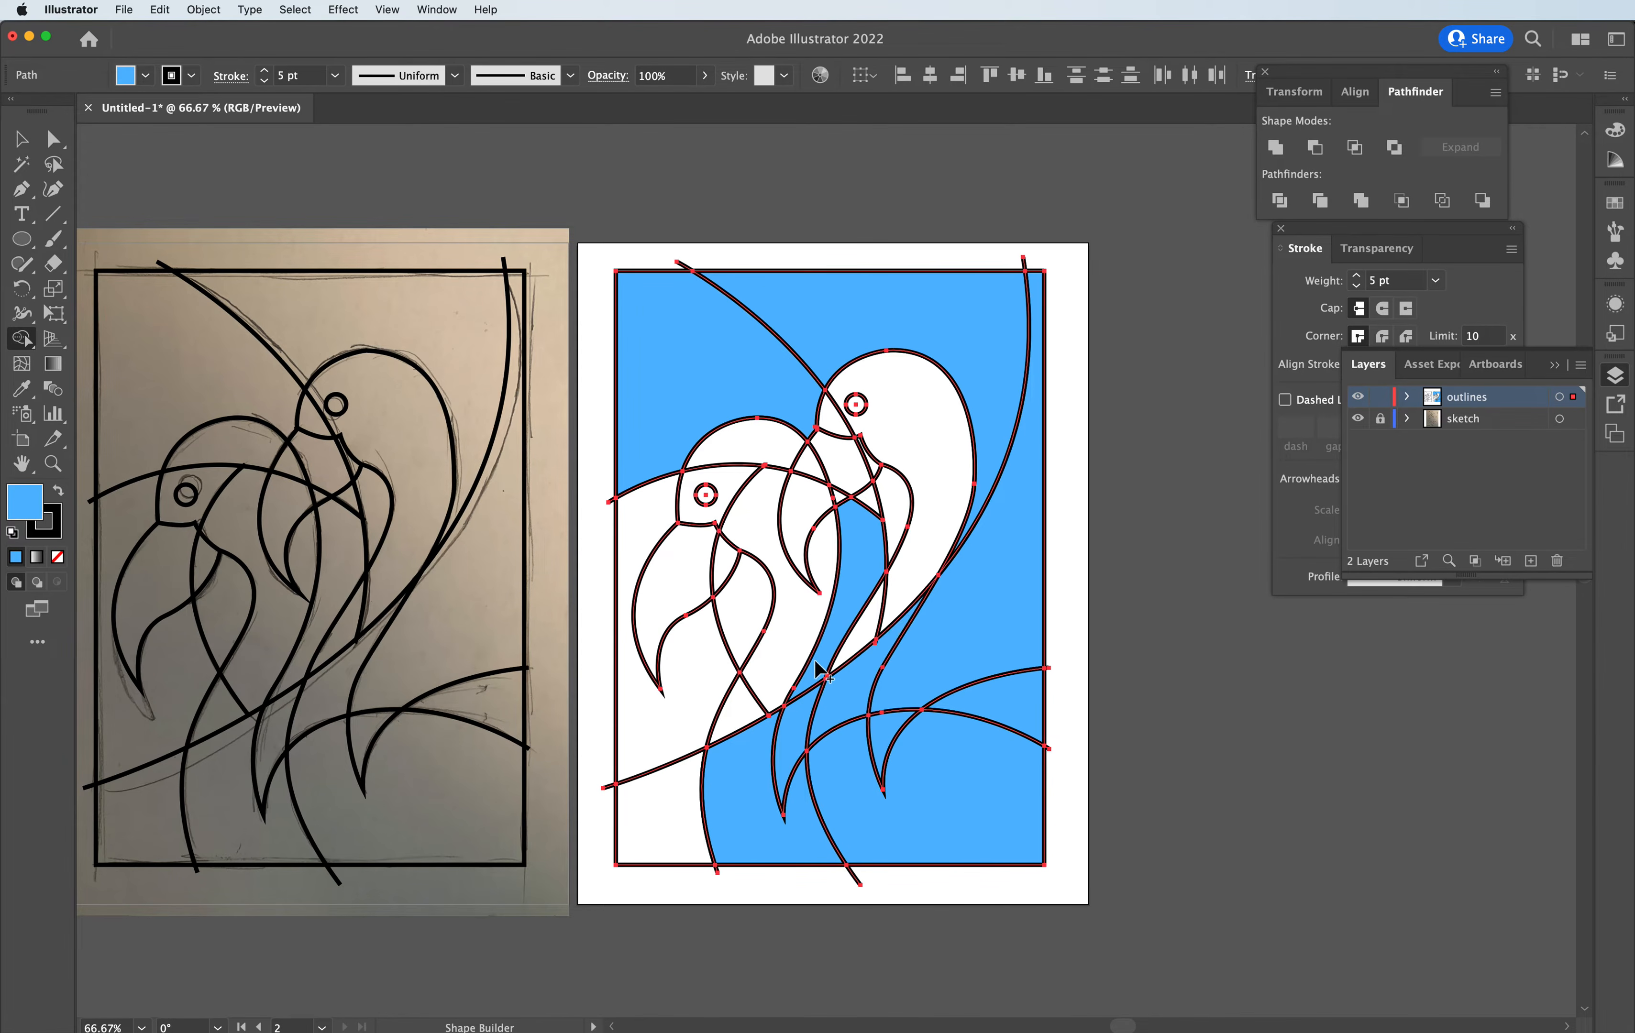
click(768, 660)
click(731, 594)
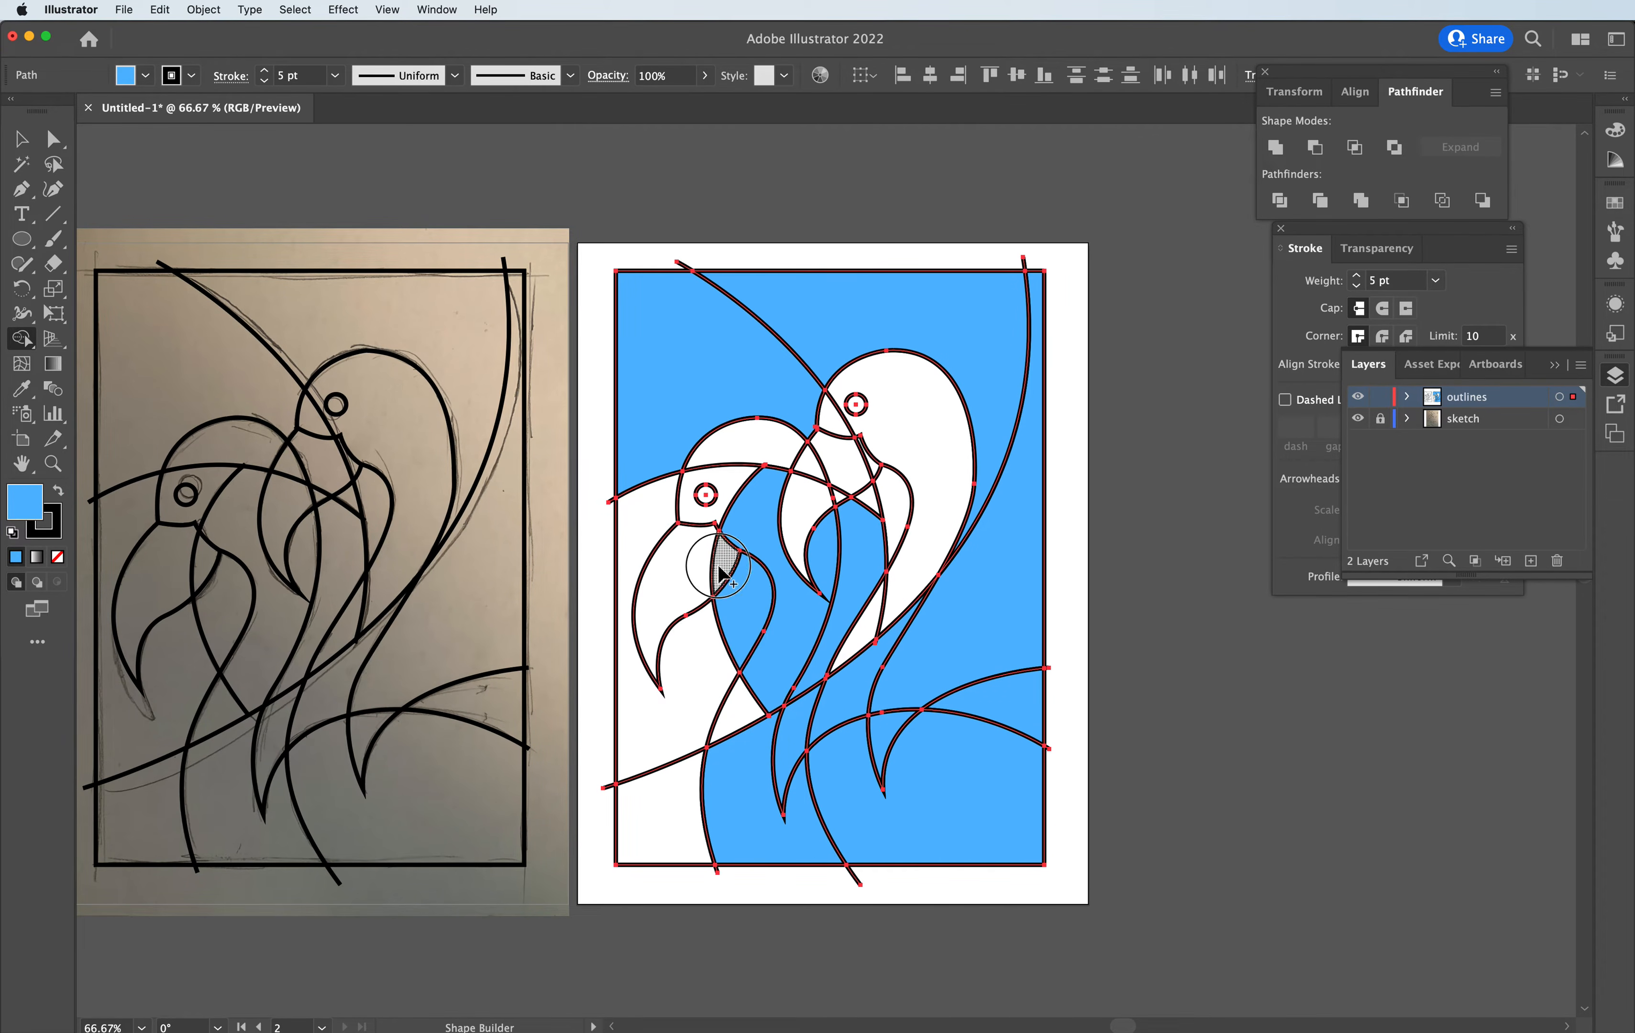
- Build blue shapes from the lower-left background regions and the smaller flamingo's beak and face
click(732, 712)
click(653, 762)
click(653, 791)
click(659, 619)
click(710, 475)
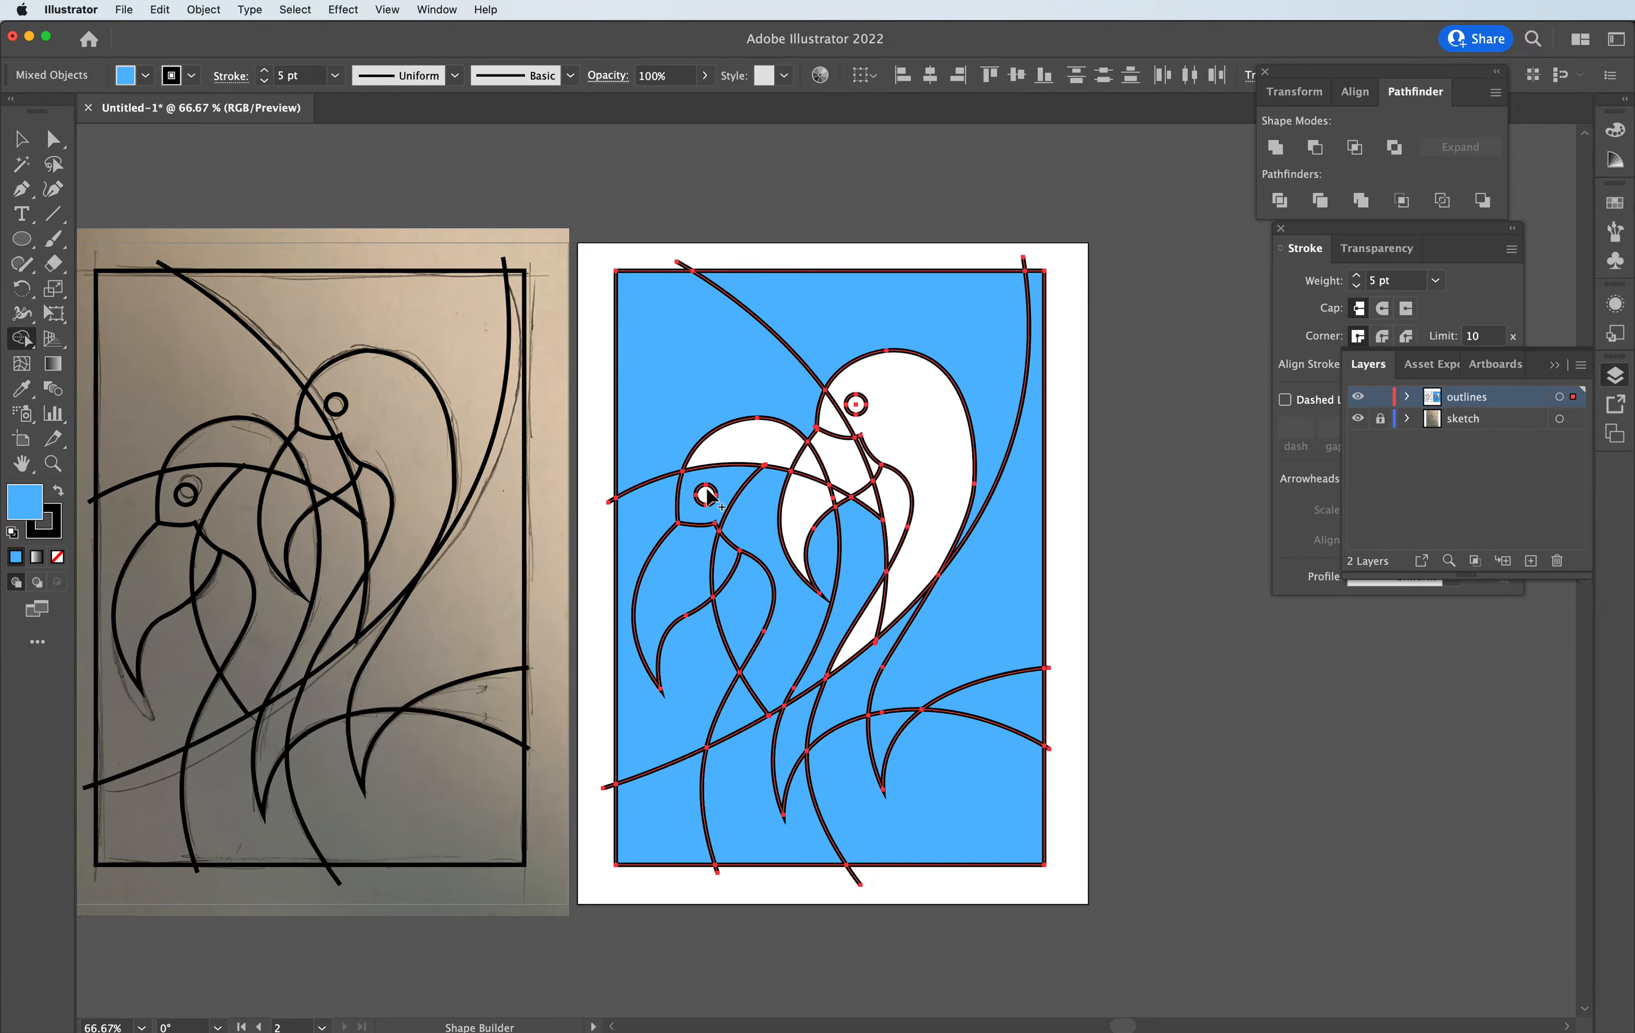
- Build blue shapes from the smaller flamingo's crown and the overlapping regions of the taller flamingo's beak and face
click(768, 455)
click(811, 497)
click(808, 461)
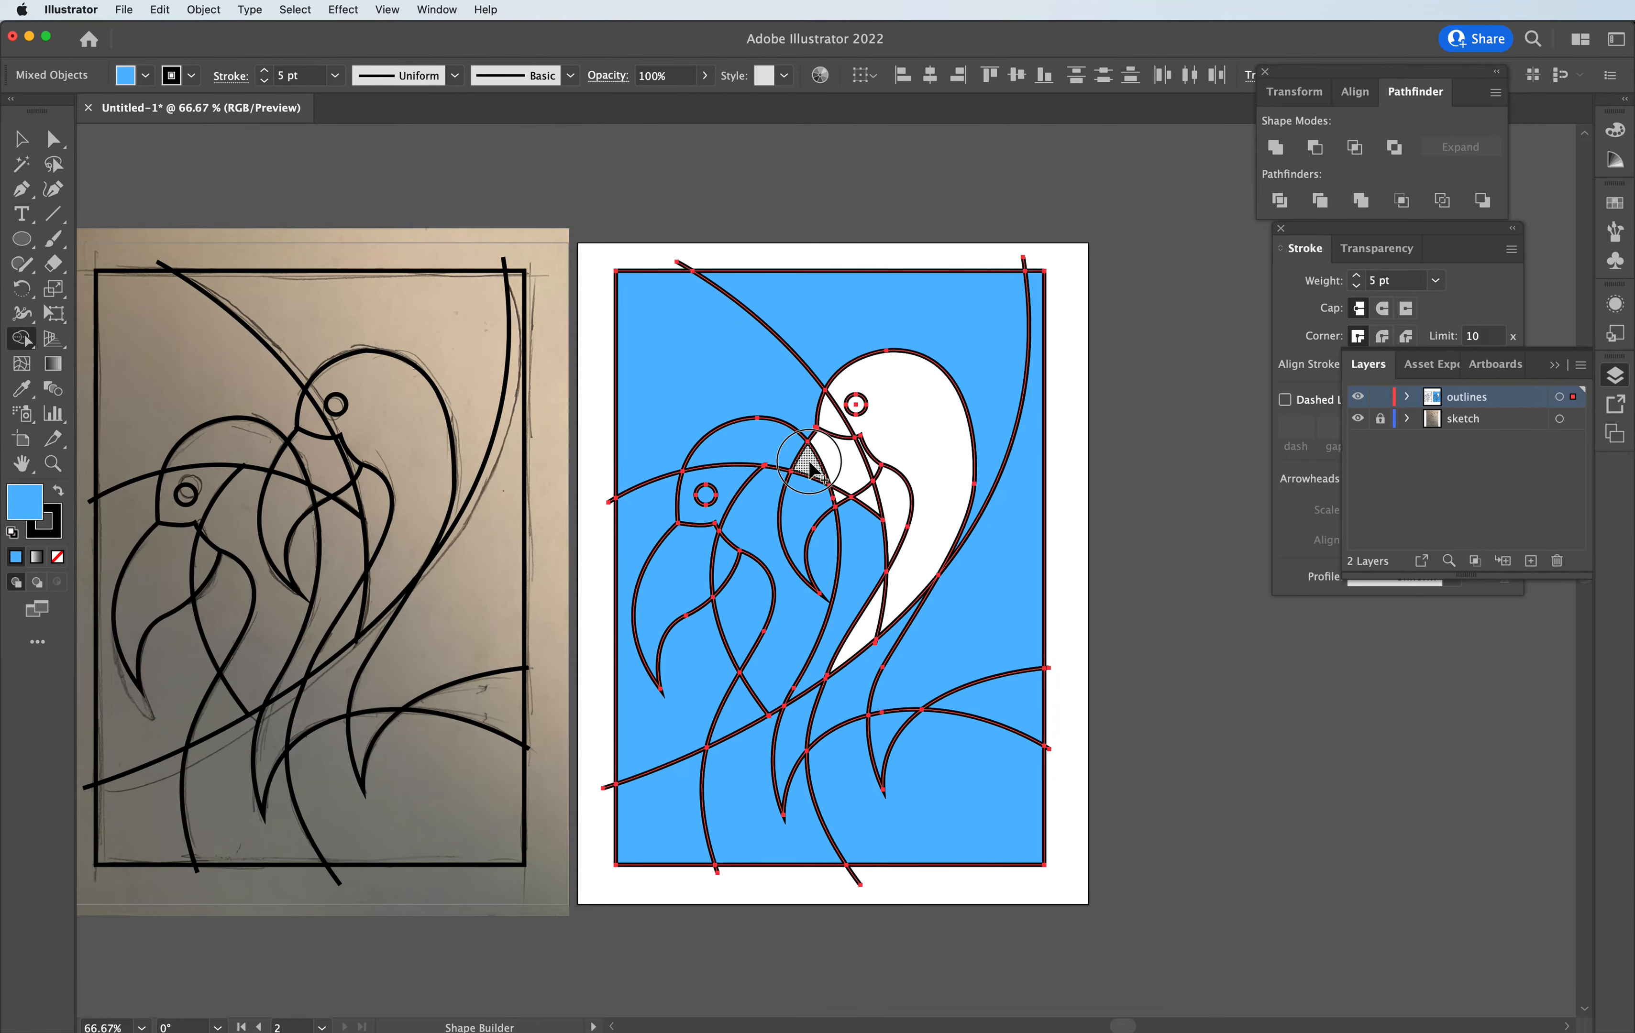
click(841, 497)
click(841, 464)
click(836, 421)
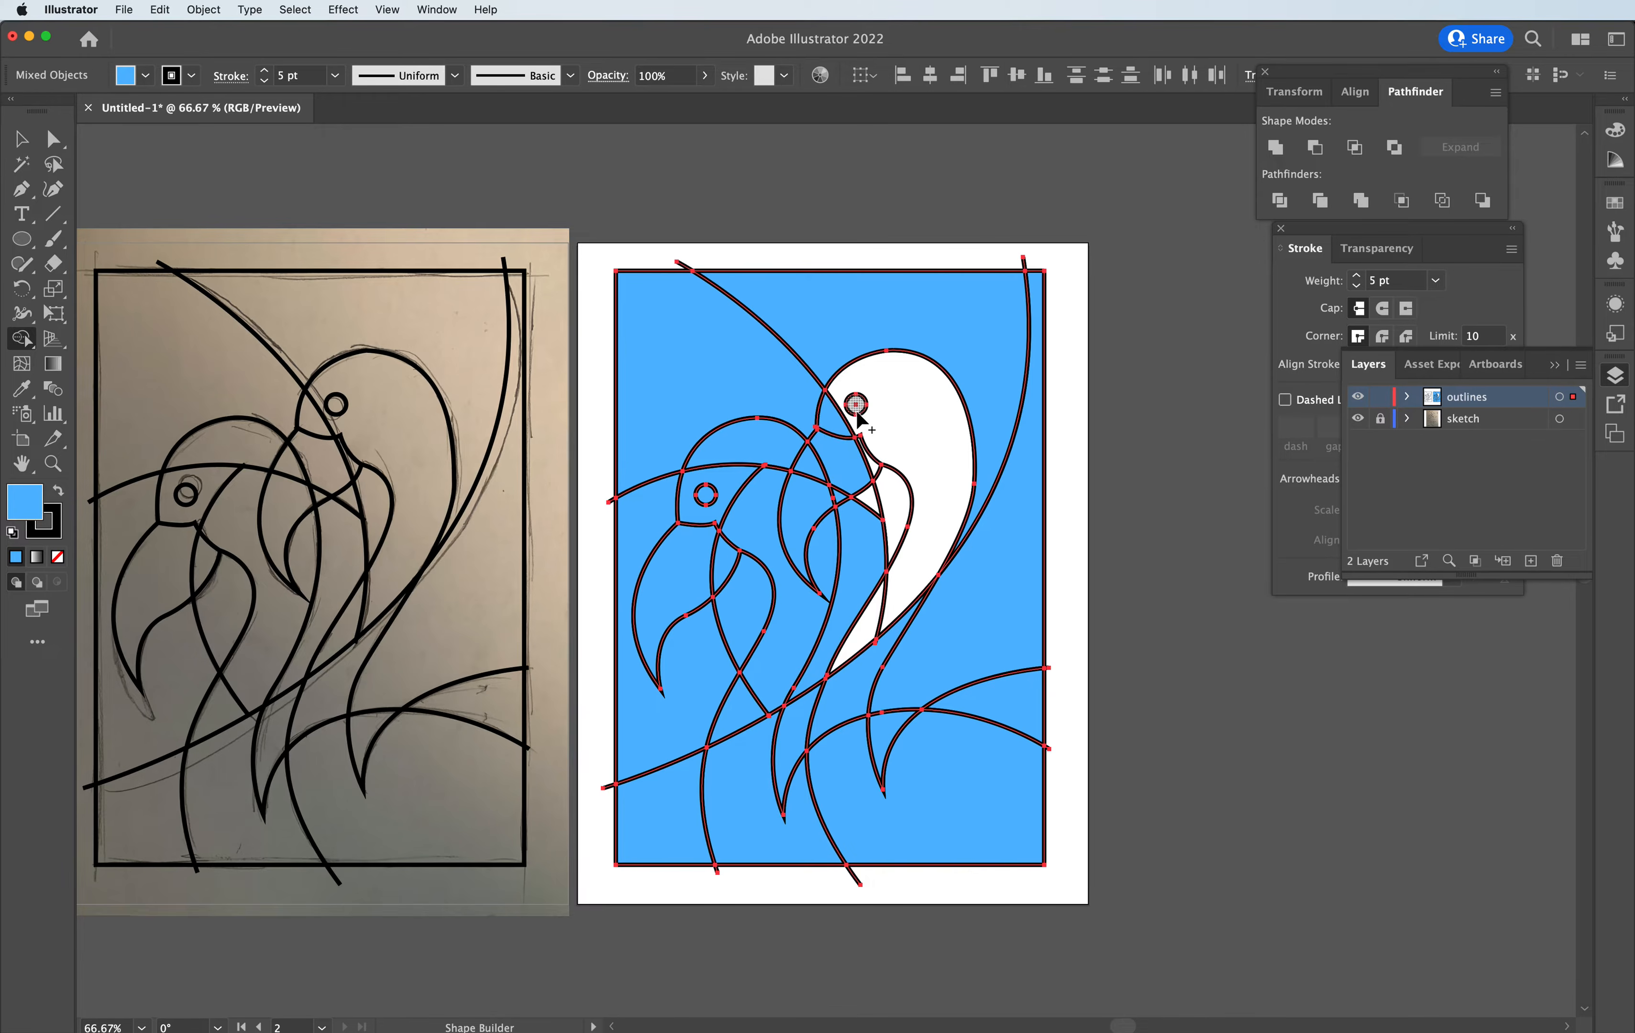
- Build blue shapes from the remaining white regions of the taller flamingo's eye, head and neck
click(857, 408)
click(919, 442)
click(894, 500)
click(867, 499)
click(864, 619)
click(789, 446)
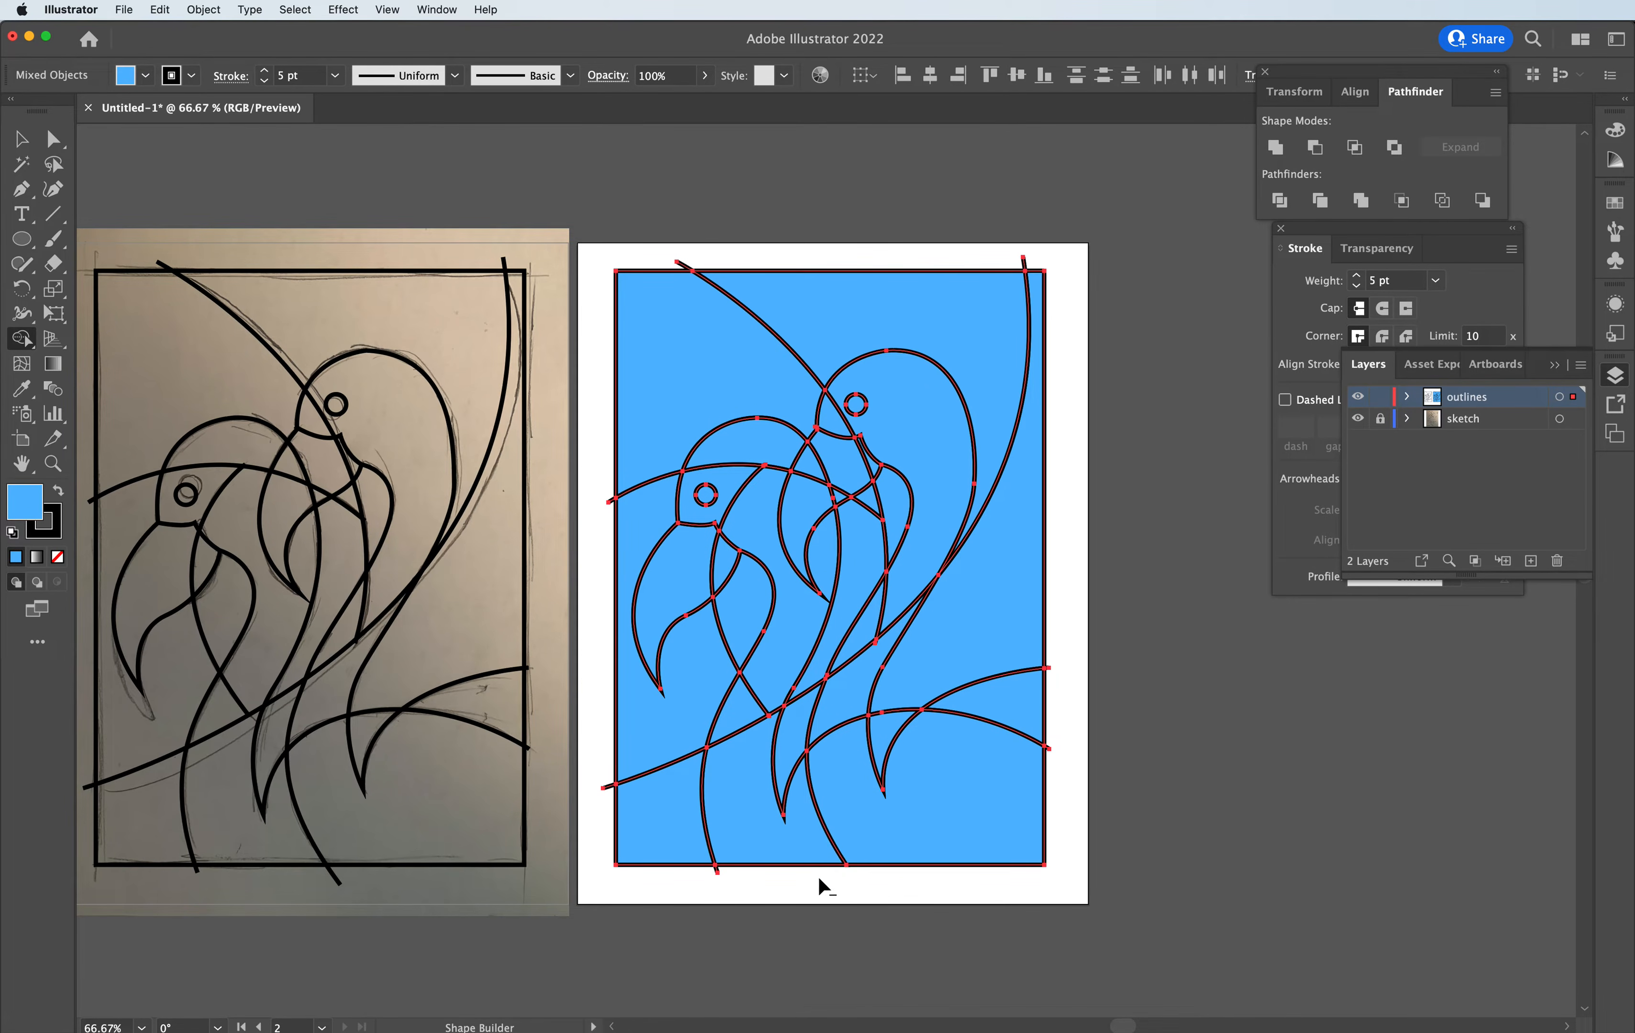
- Erase the line ends that stick out beyond the rectangular frame with the Shape Builder tool
alt+click(711, 871)
alt+click(606, 786)
alt+click(608, 498)
mouse_move(663, 257)
mouse_down()
mouse_move(693, 261)
mouse_move(676, 265)
mouse_up()
alt+click(1016, 262)
alt+click(1051, 666)
alt+click(1050, 747)
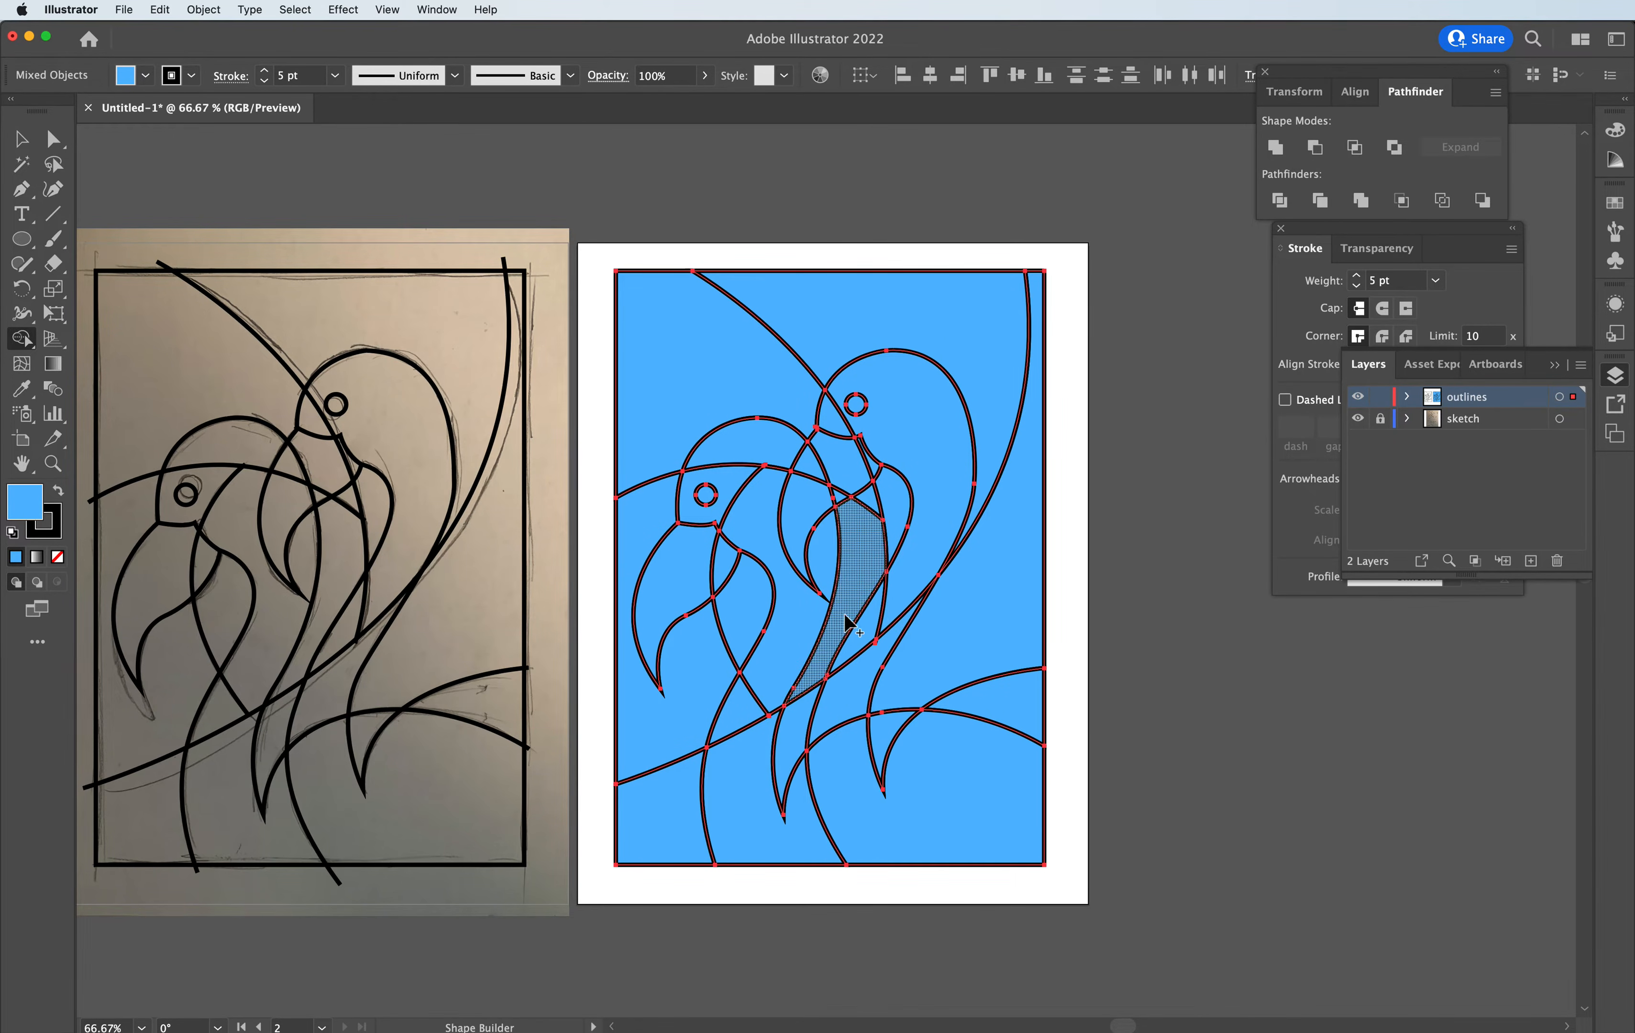
- Delete the short stub protruding below the long diagonal curve where the taller flamingo's throat line ends, and deselect
key(v)
key(super+equal)
key(super+equal)
key(super+equal)
key(super+equal)
key(shift+m)
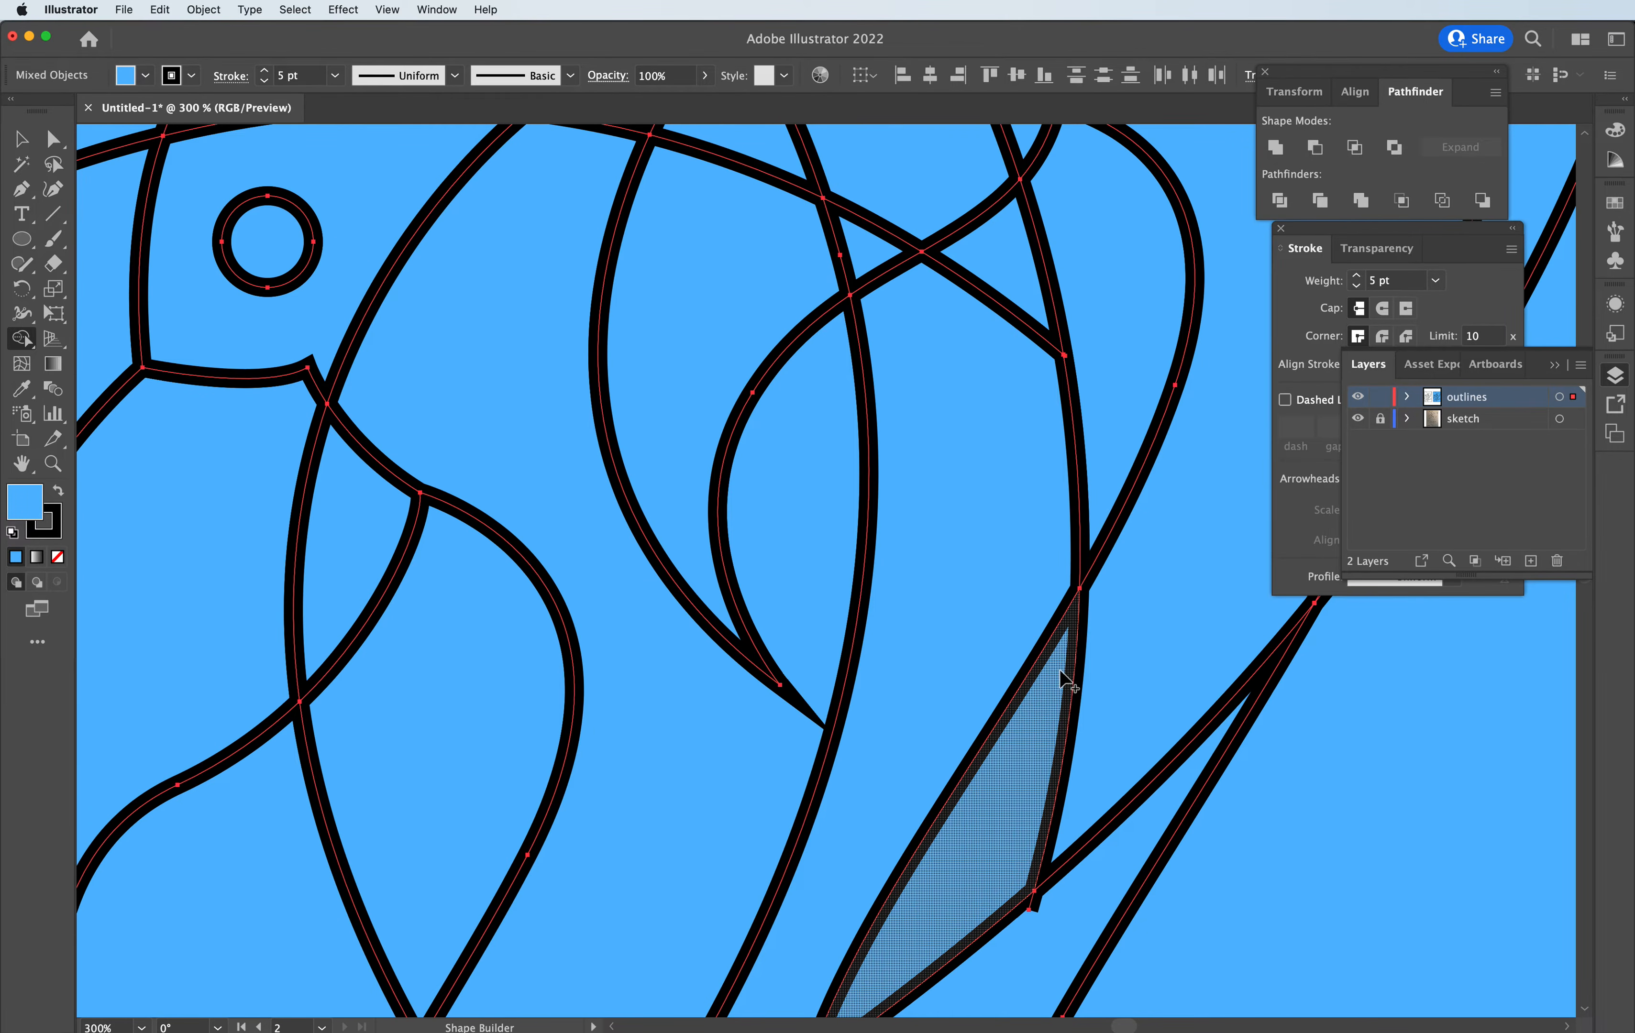
scroll(1059, 643, down, 3)
scroll(1059, 666, down, 5)
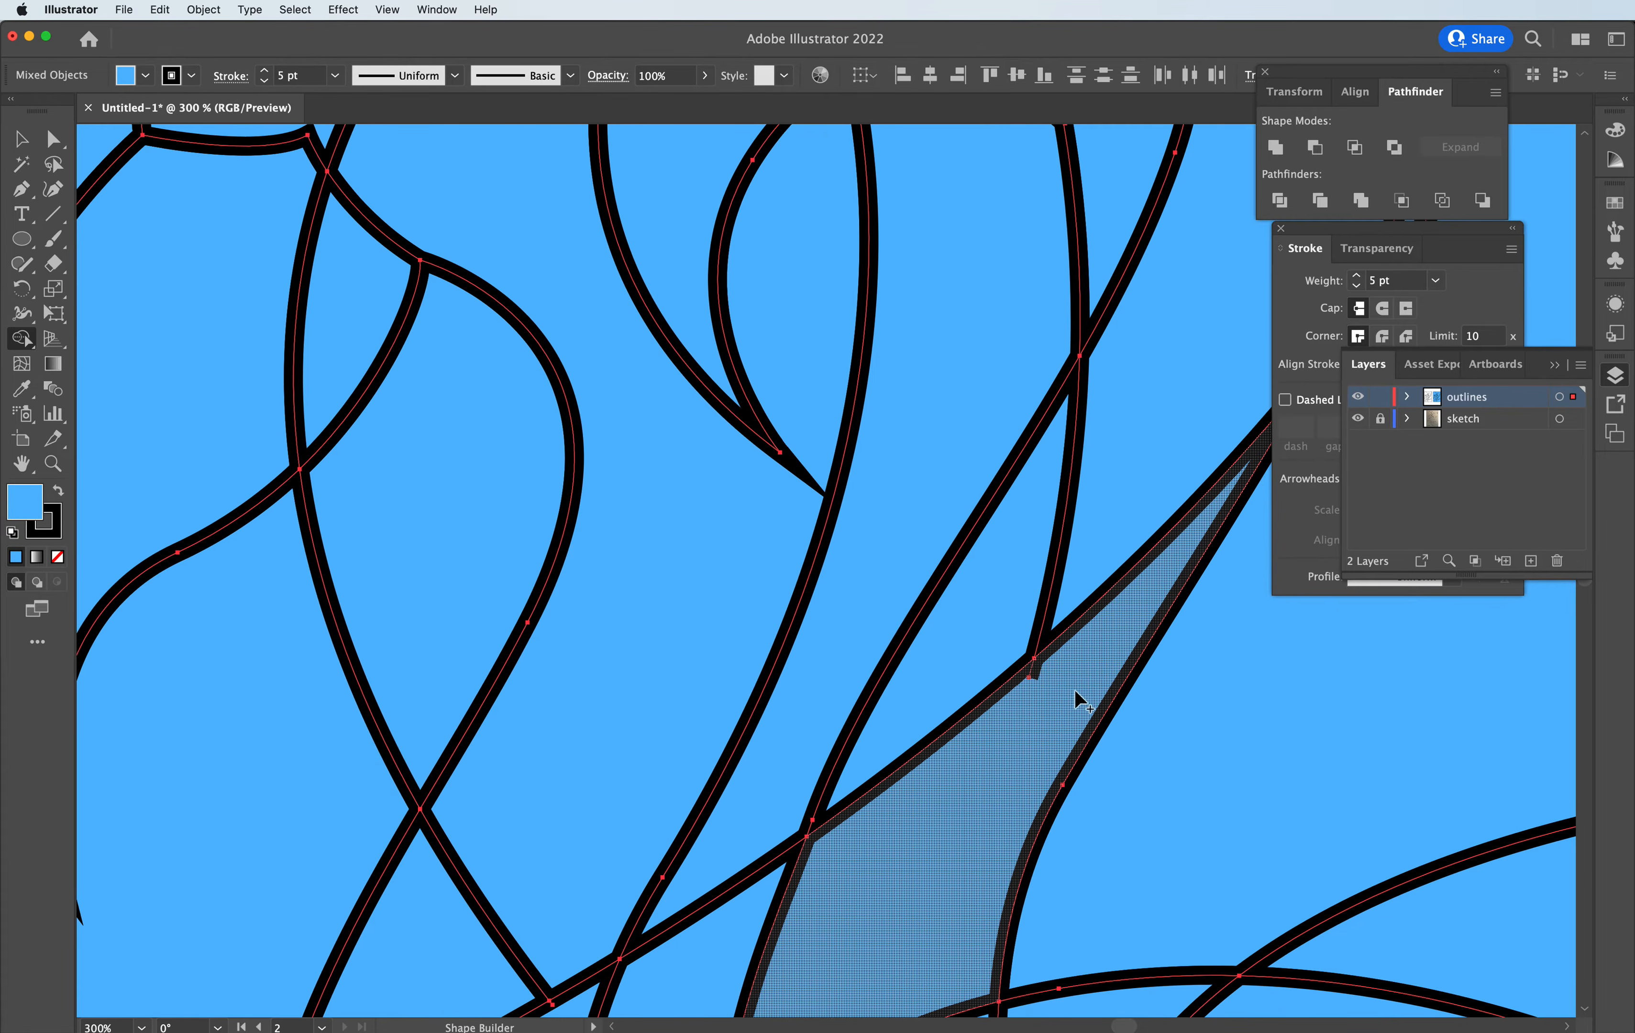
scroll(1025, 700, down, 2)
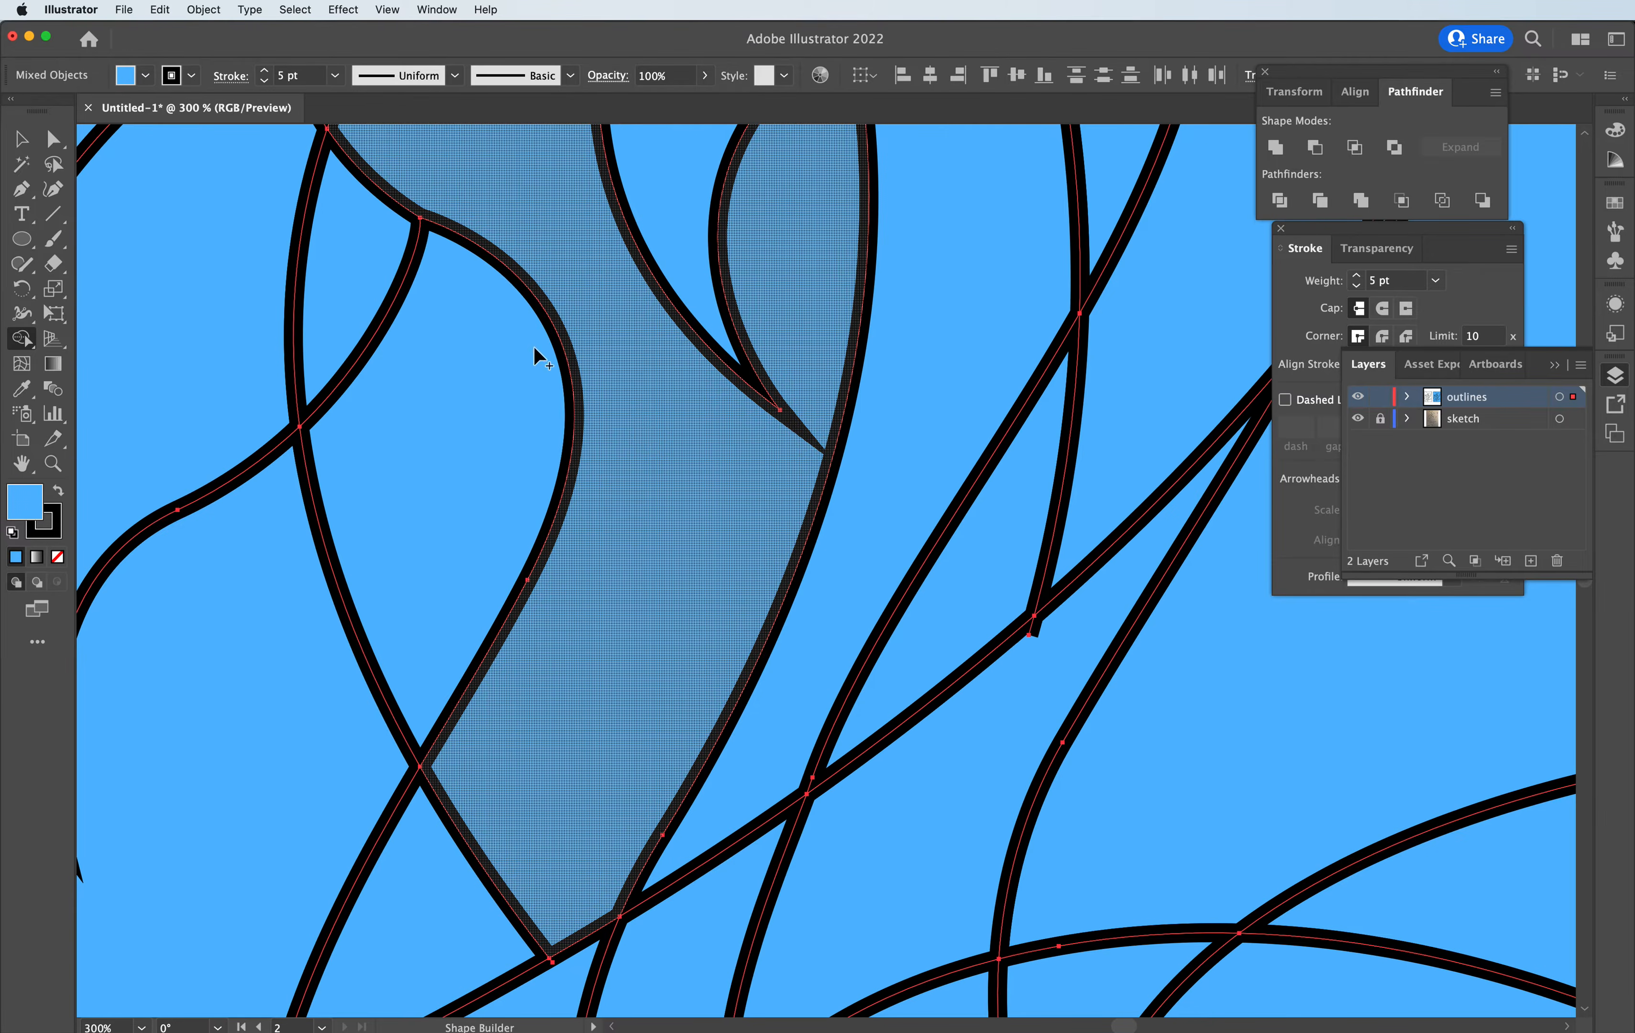
click(103, 164)
key(a)
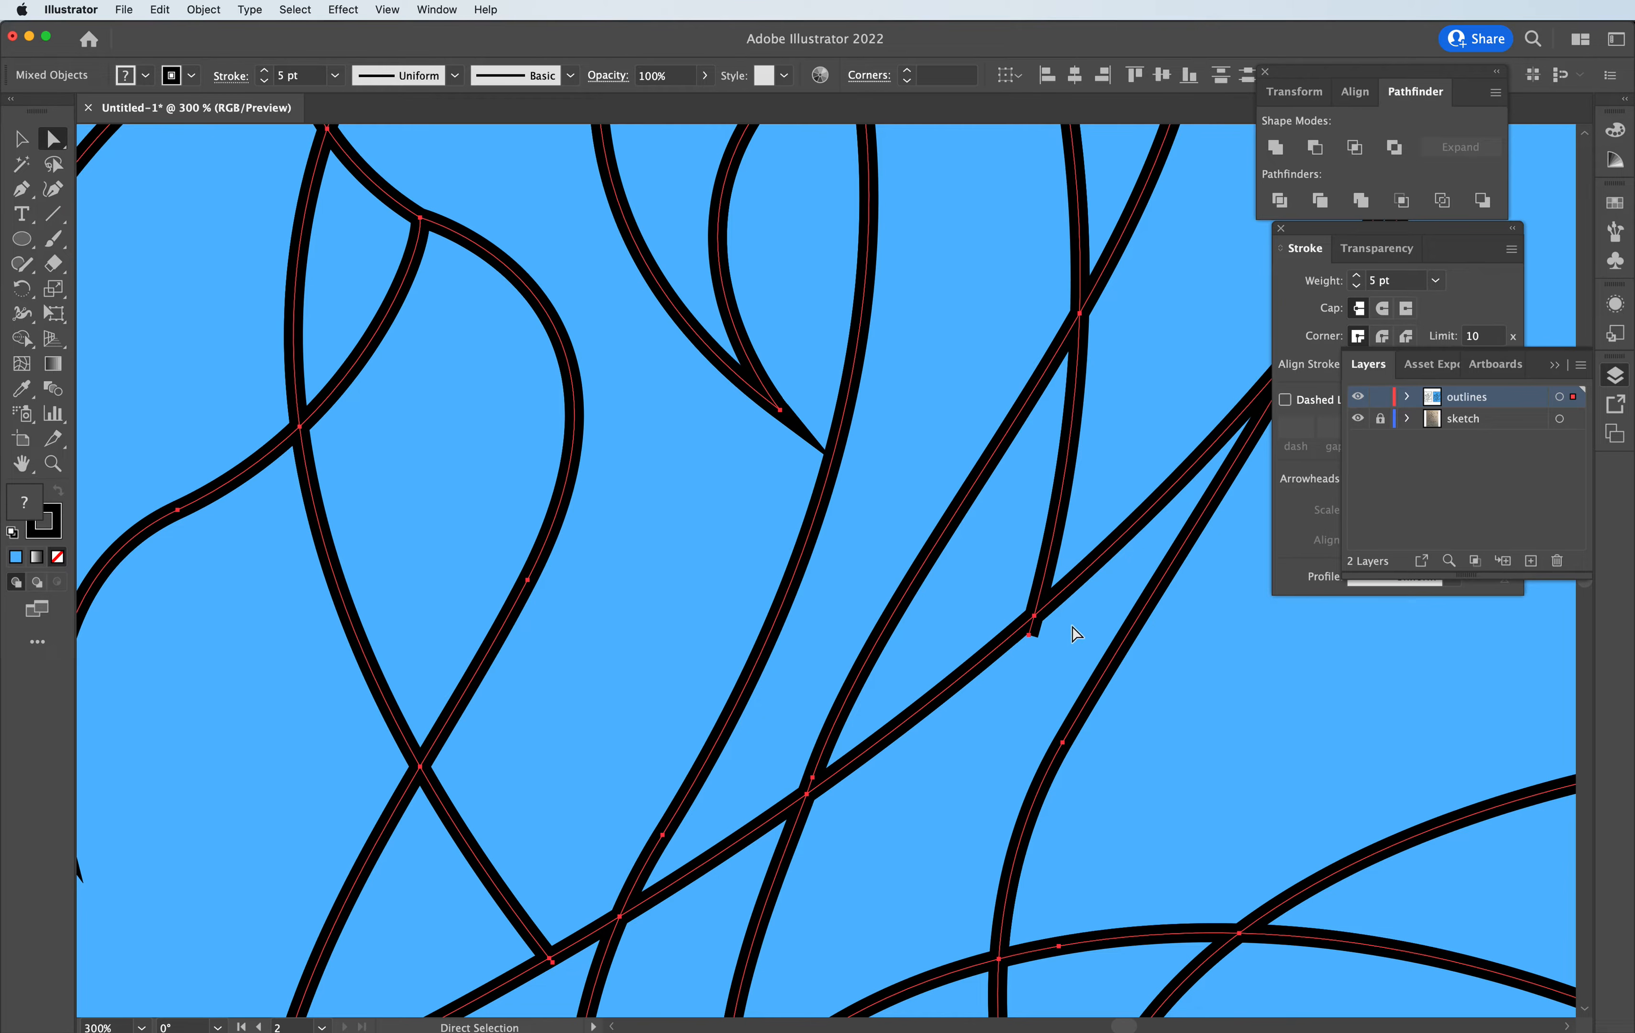
click(1030, 636)
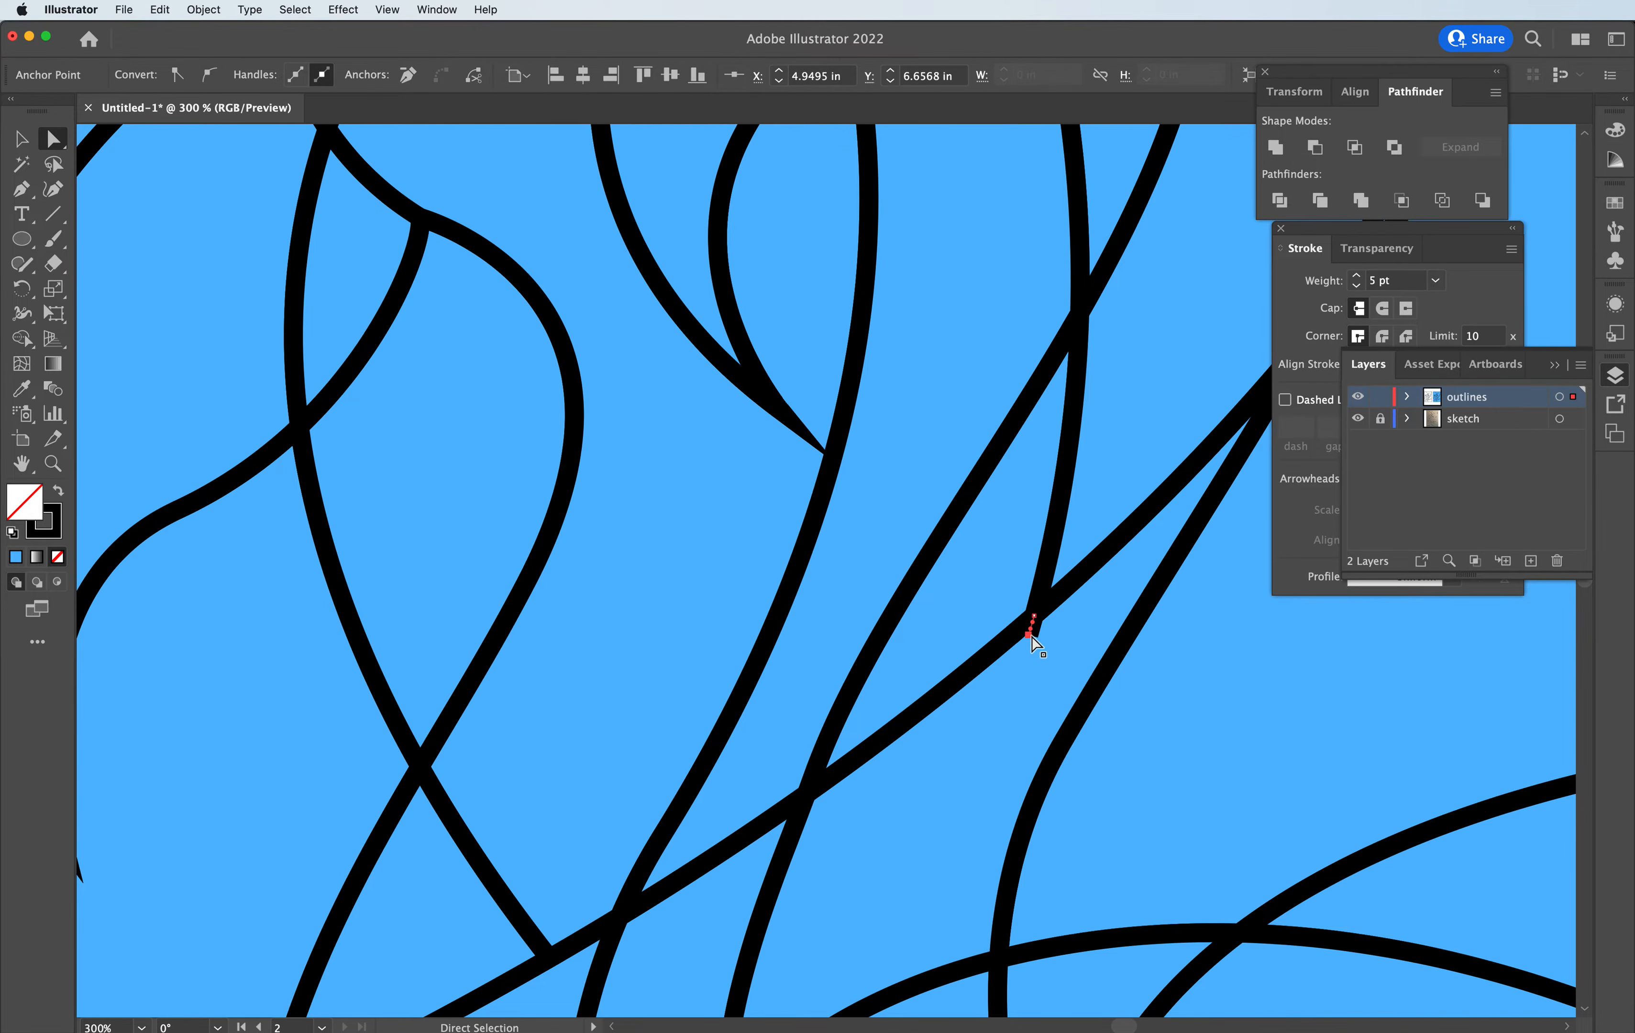
click(1077, 576)
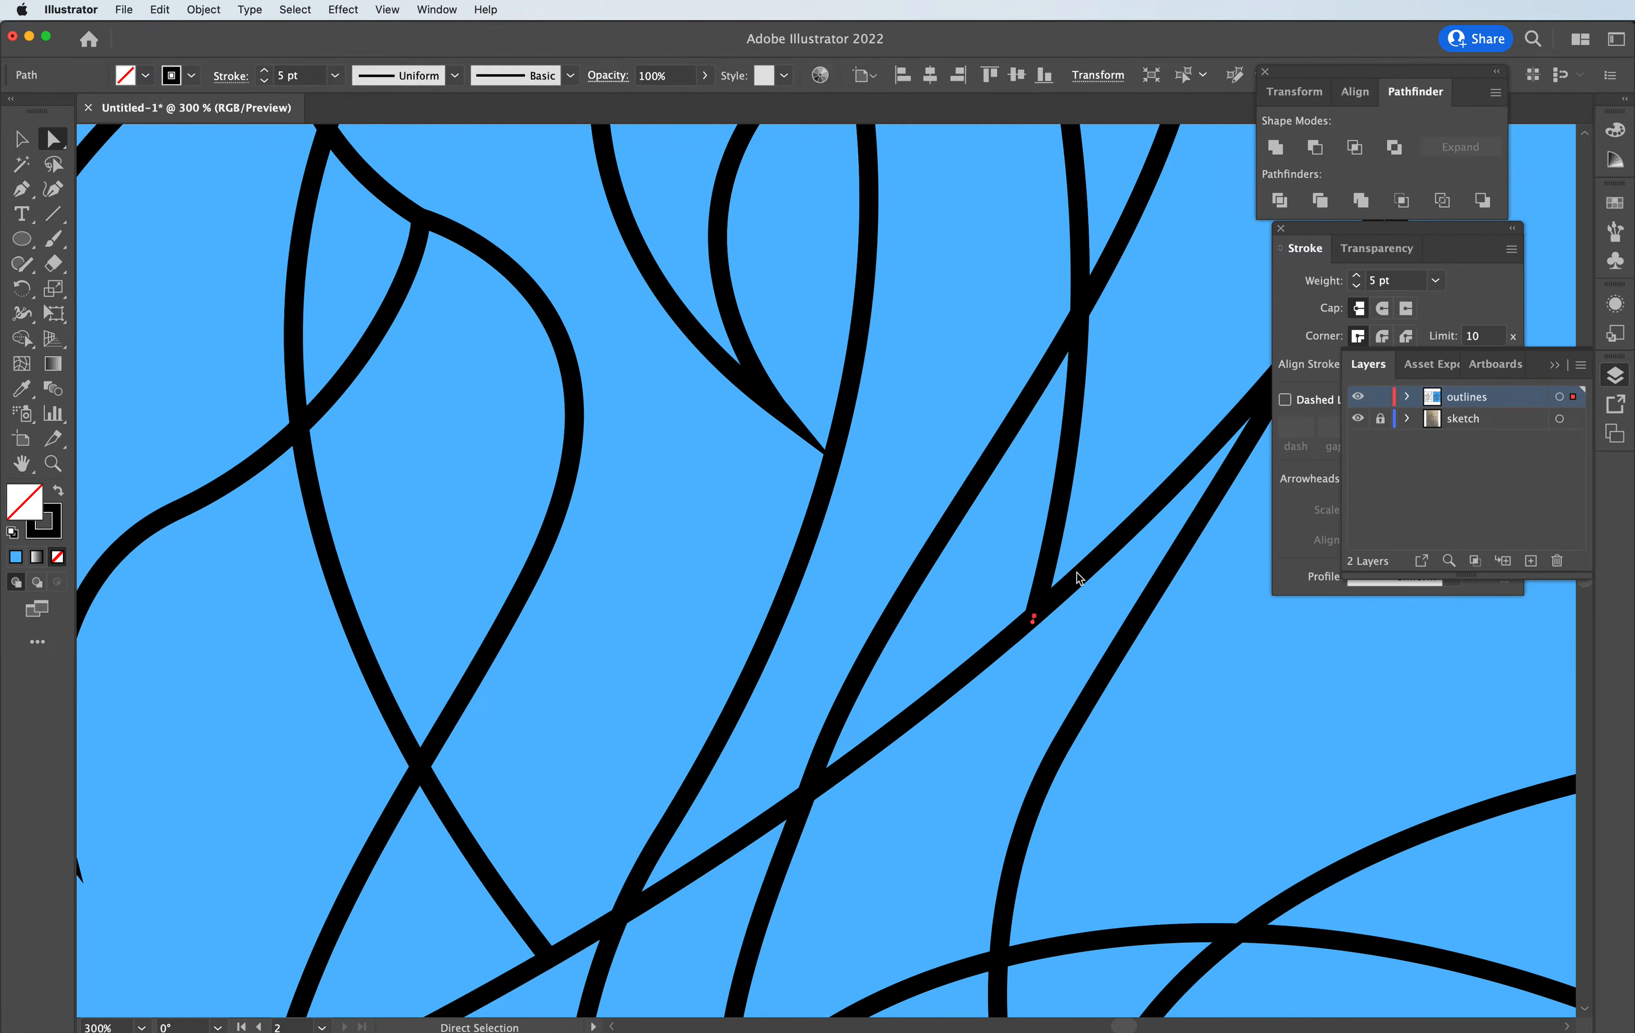
click(1069, 610)
- Nudge the crown shape's anchor left along the arc, where the smaller flamingo's neck line meets it, to tuck in the protruding corner
scroll(997, 592, up, 10)
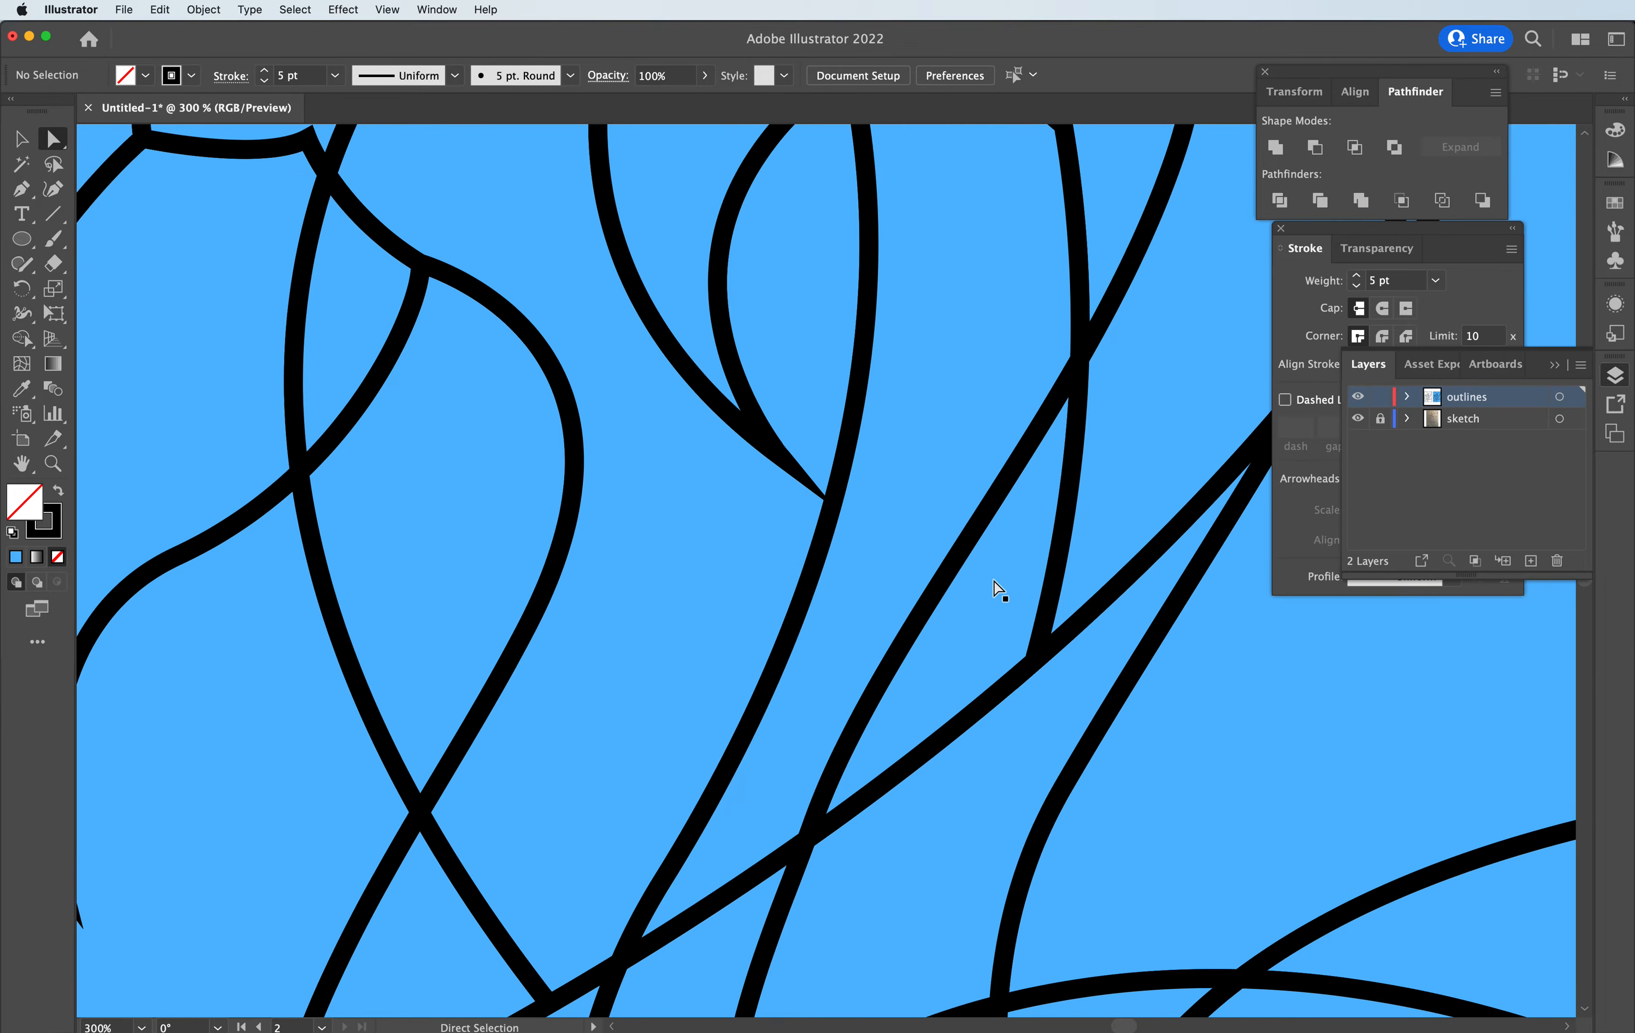
scroll(996, 592, up, 3)
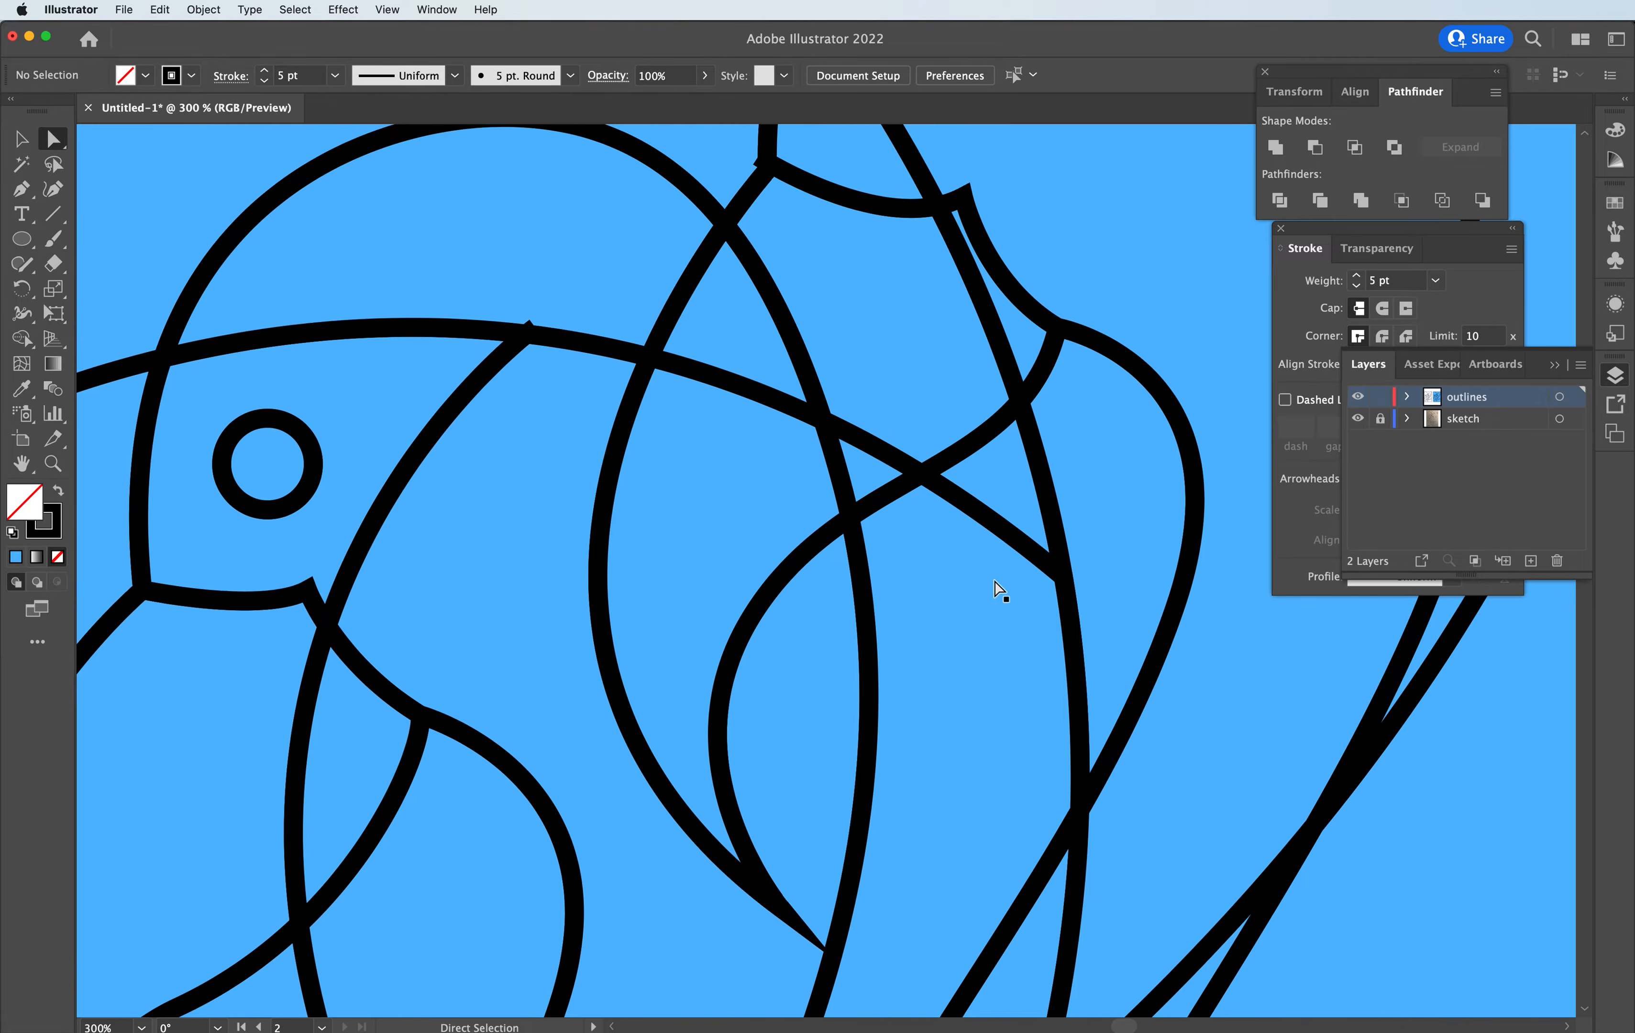
click(528, 333)
click(527, 321)
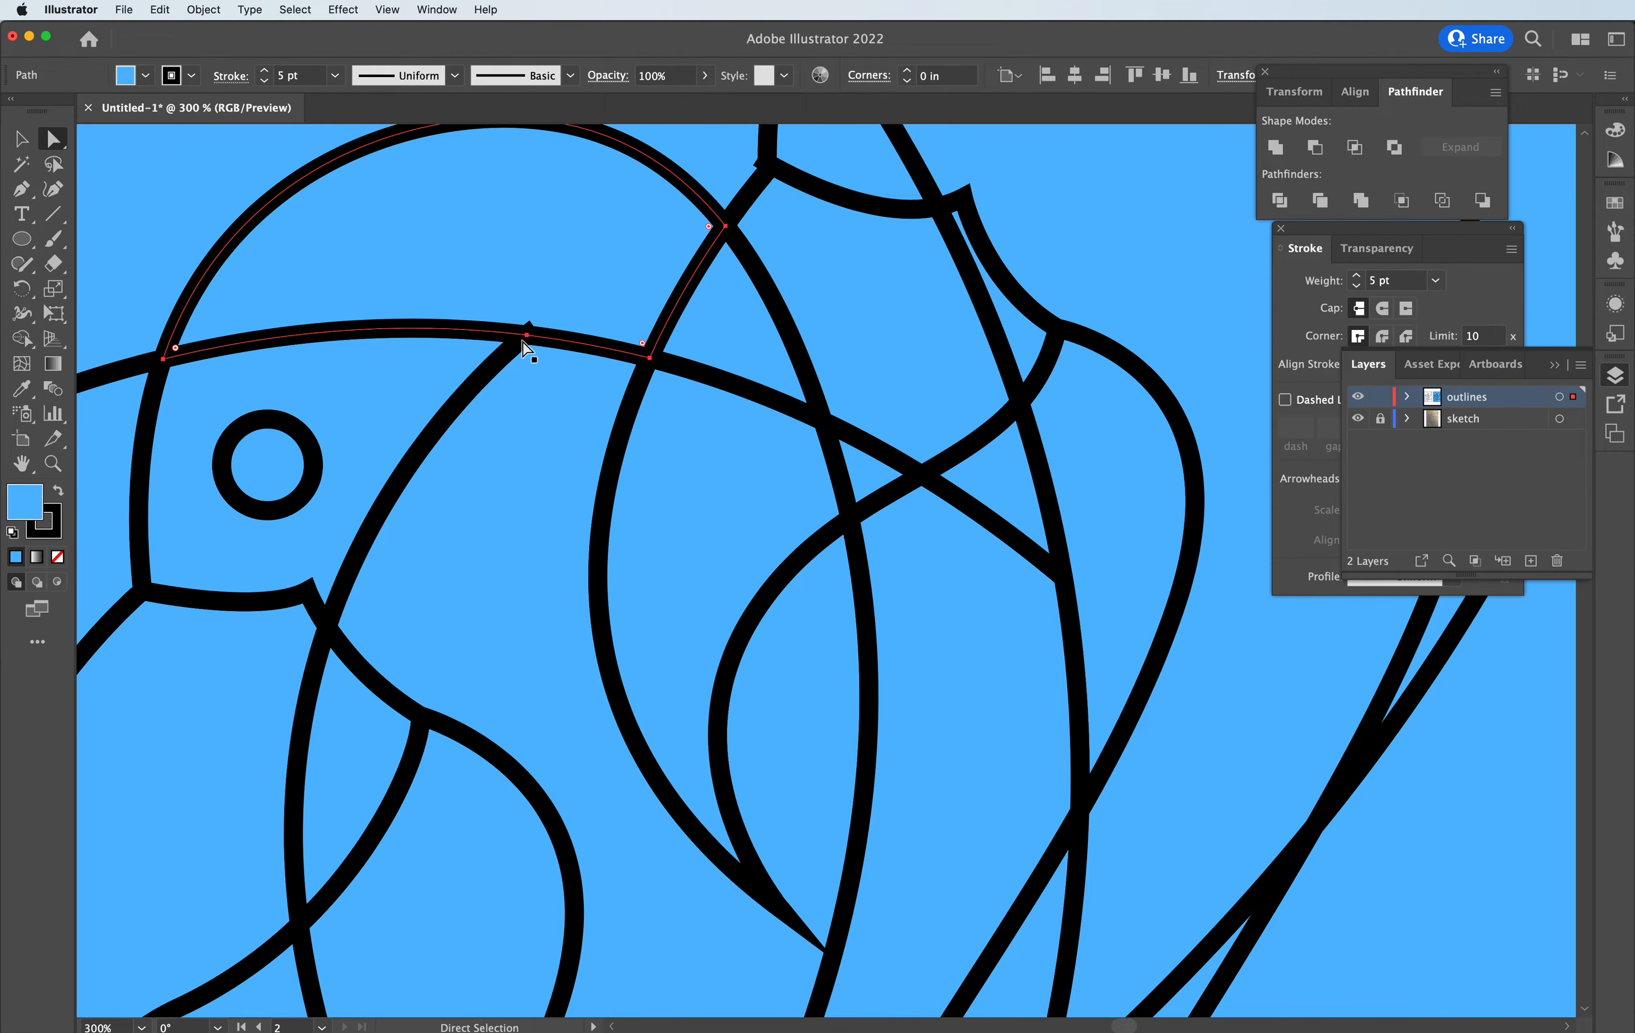
click(526, 340)
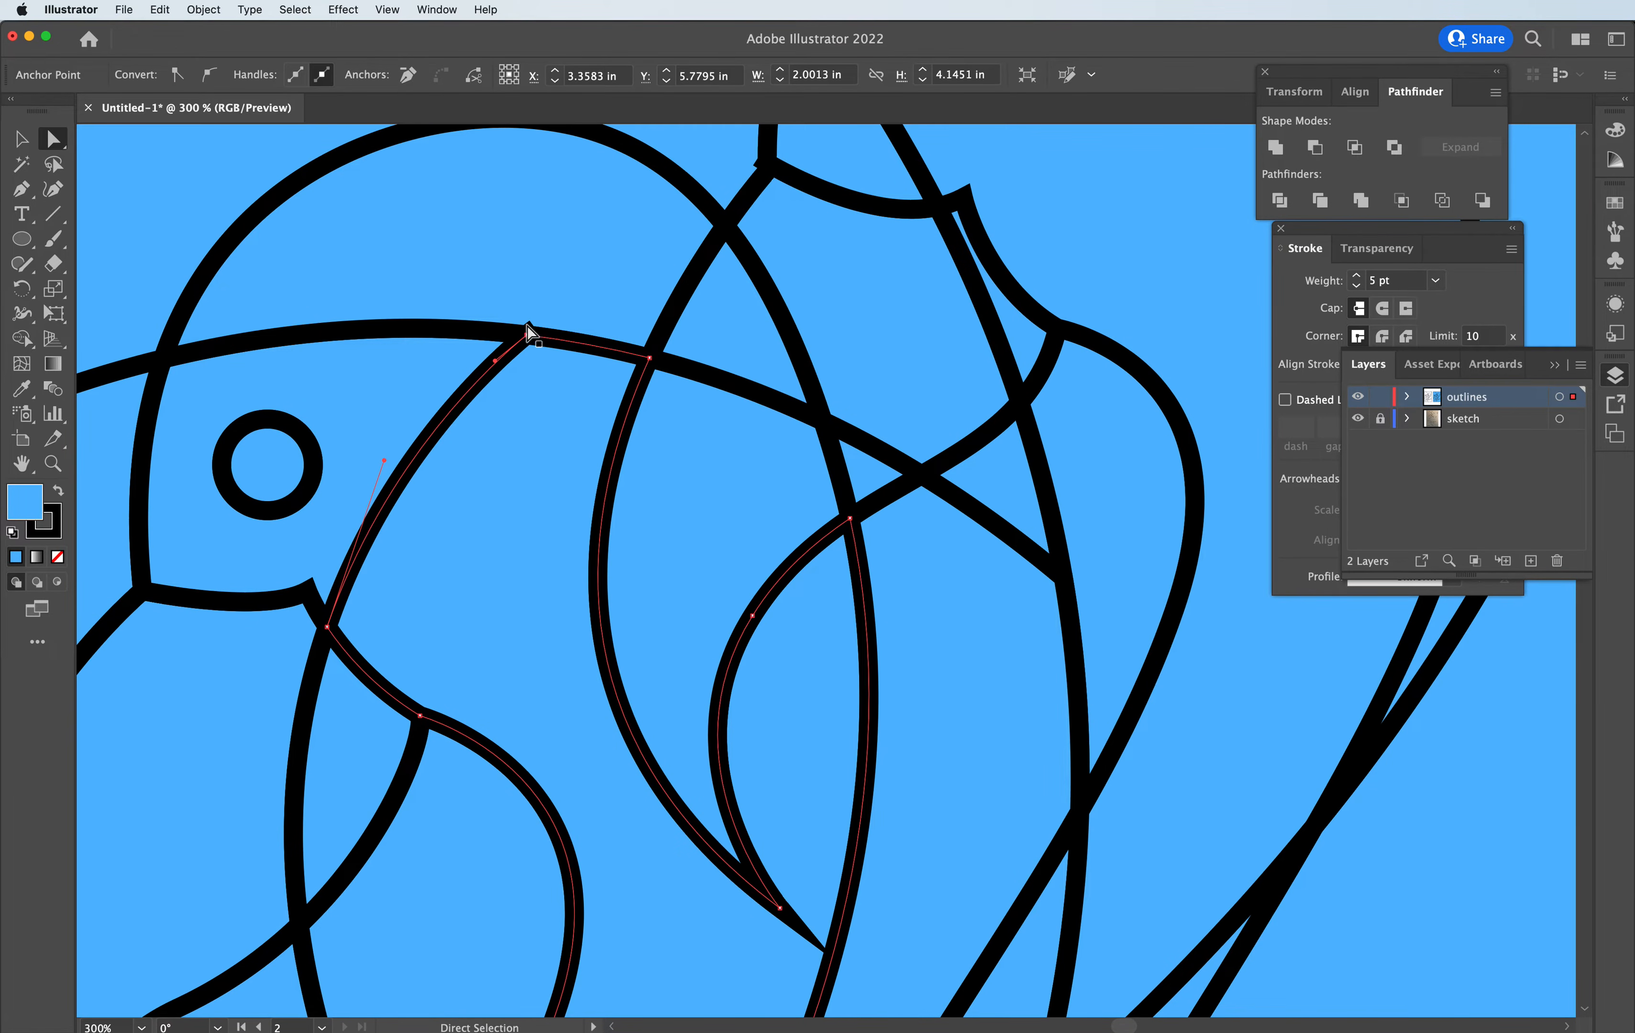
click(527, 335)
click(527, 334)
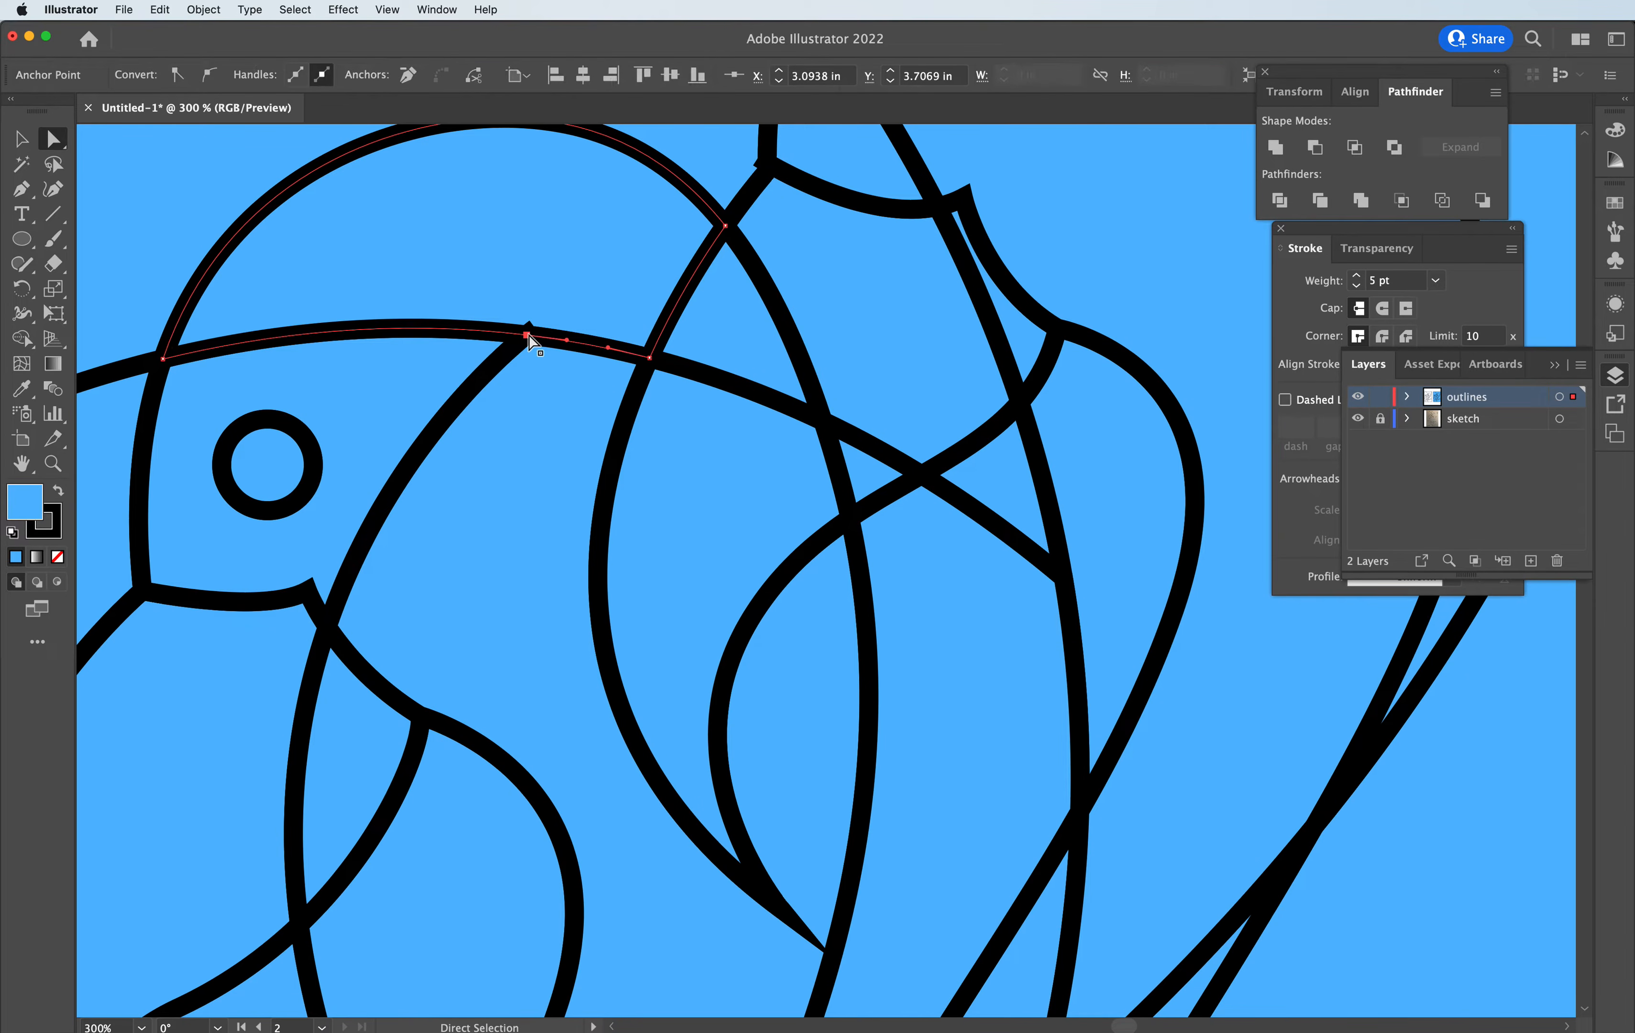
click(521, 334)
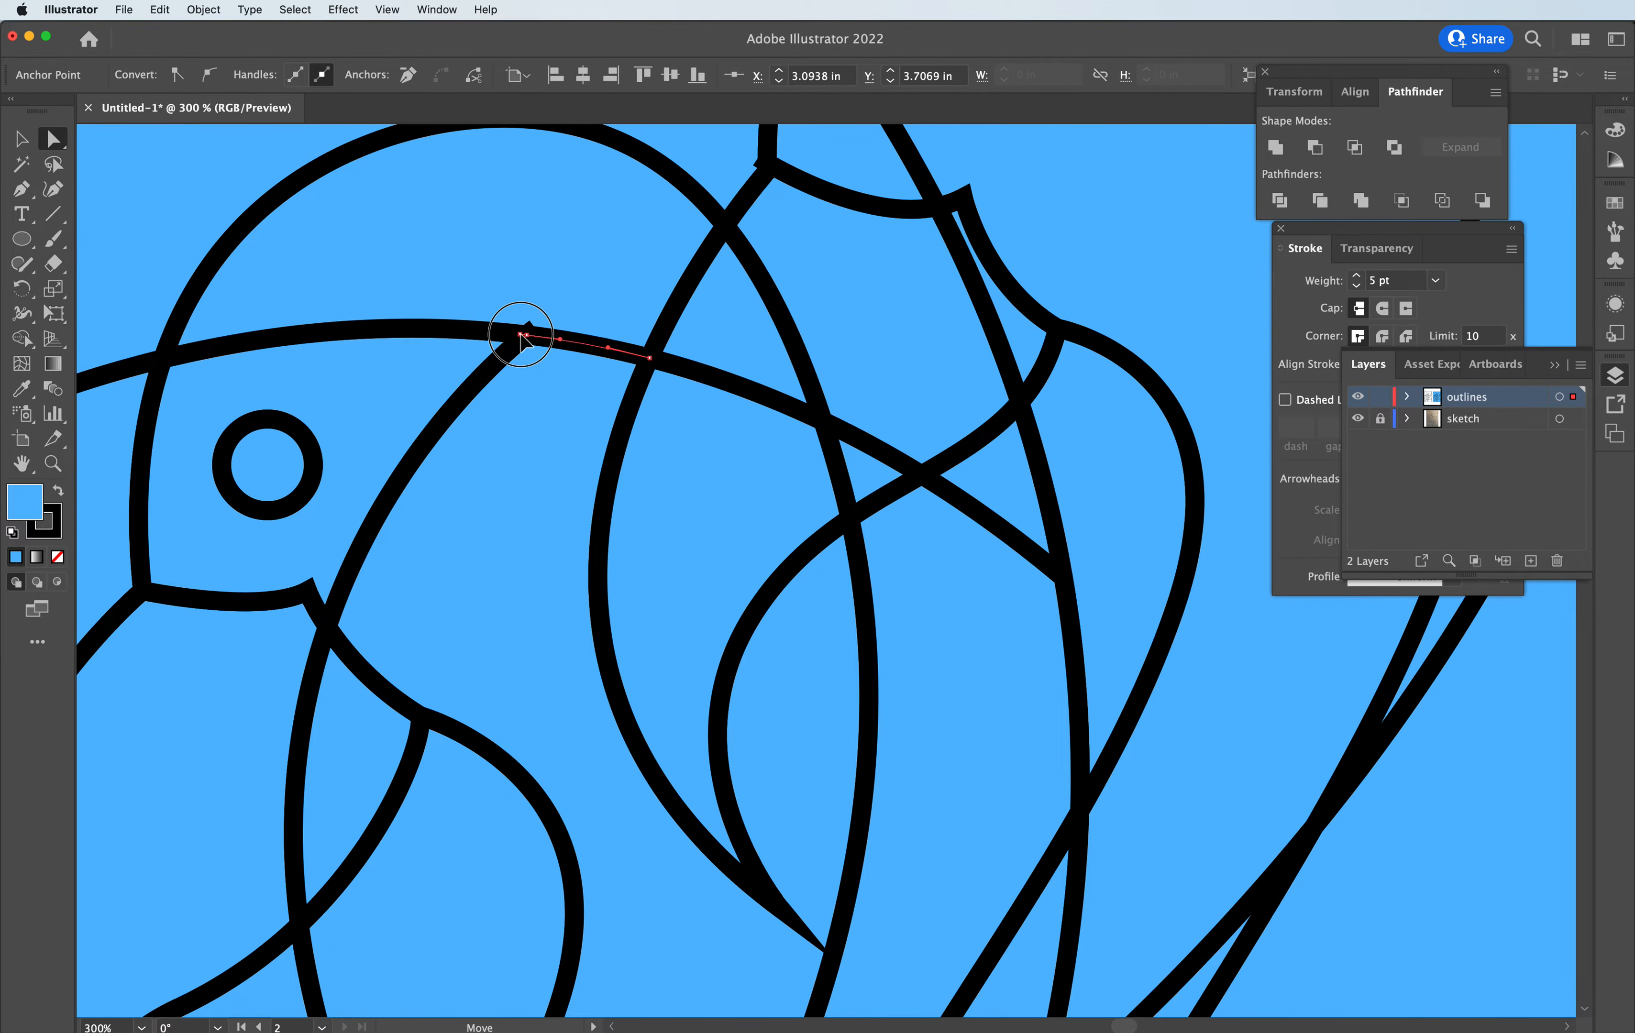
click(523, 333)
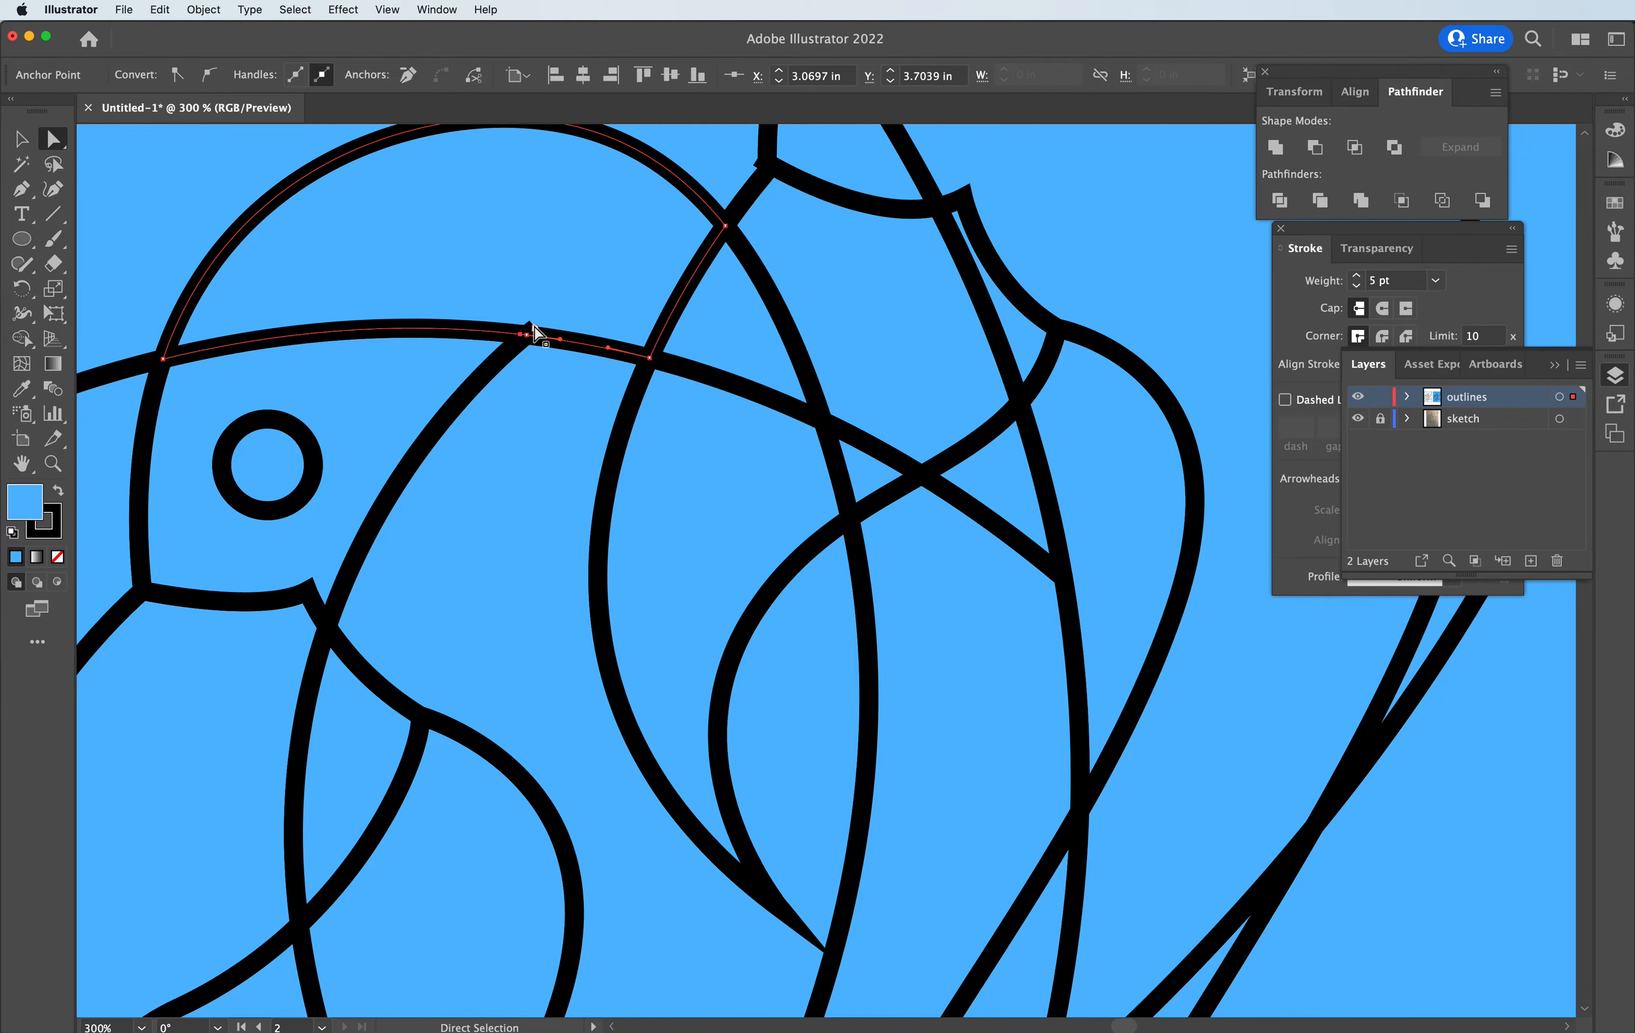
- Shift the anchors of the adjoining region below the arc at the same junction to reduce the protruding corner
click(527, 340)
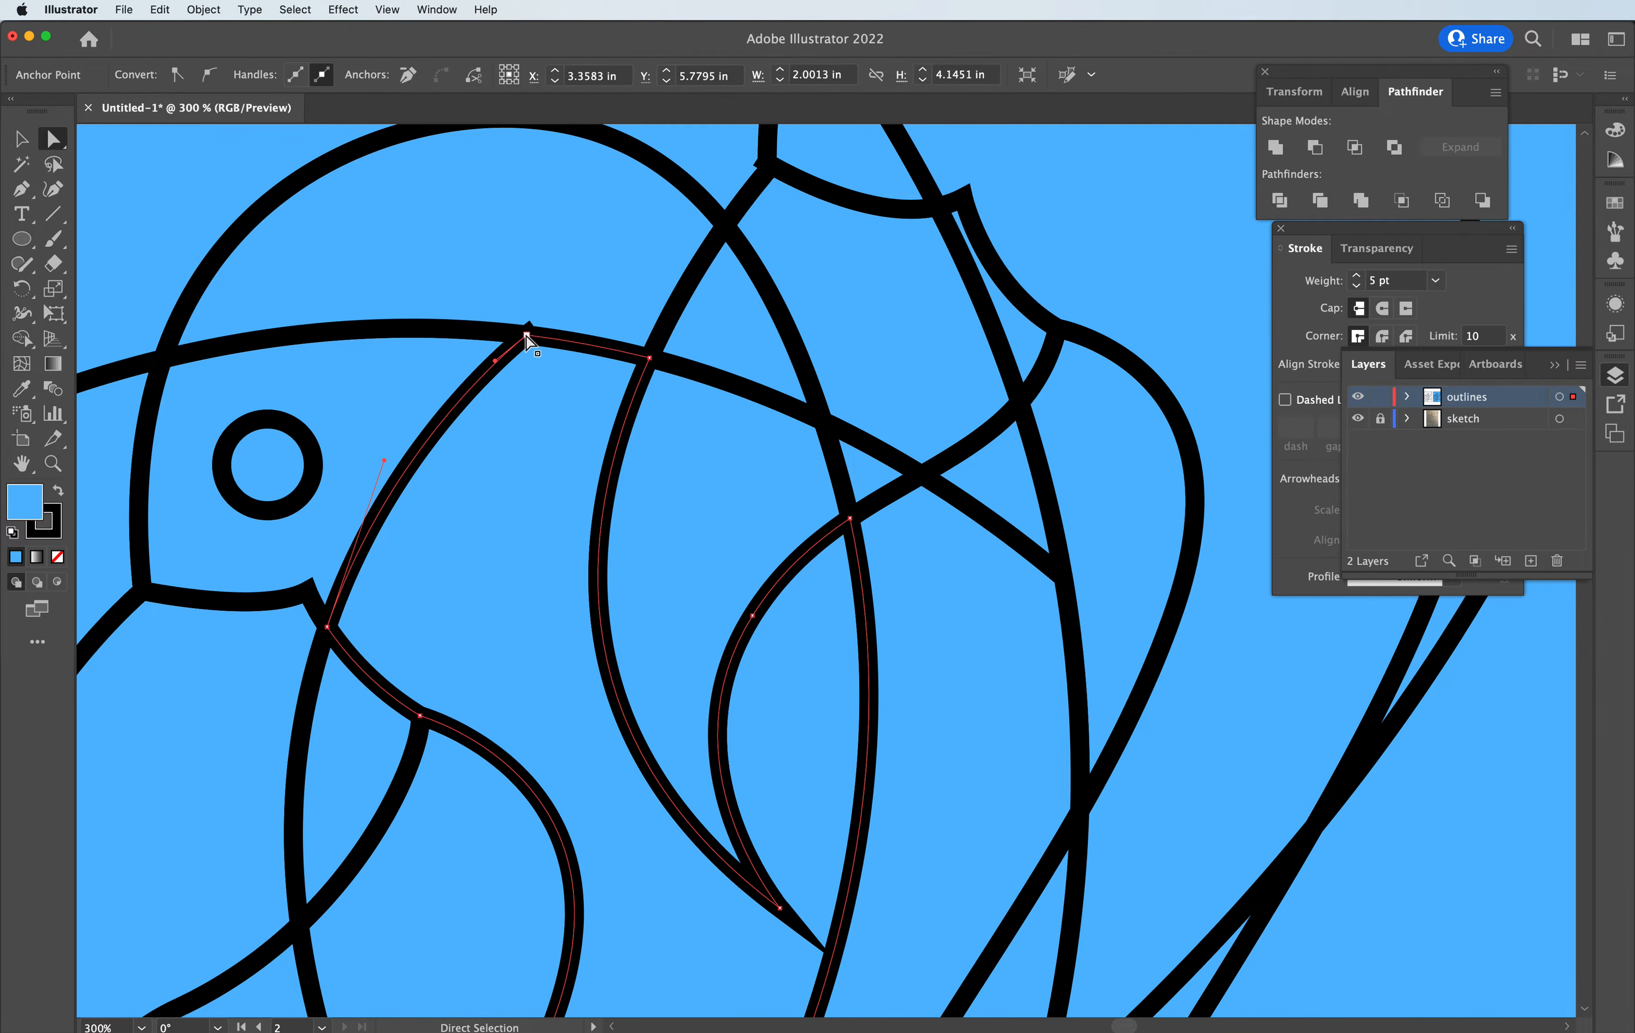
click(527, 337)
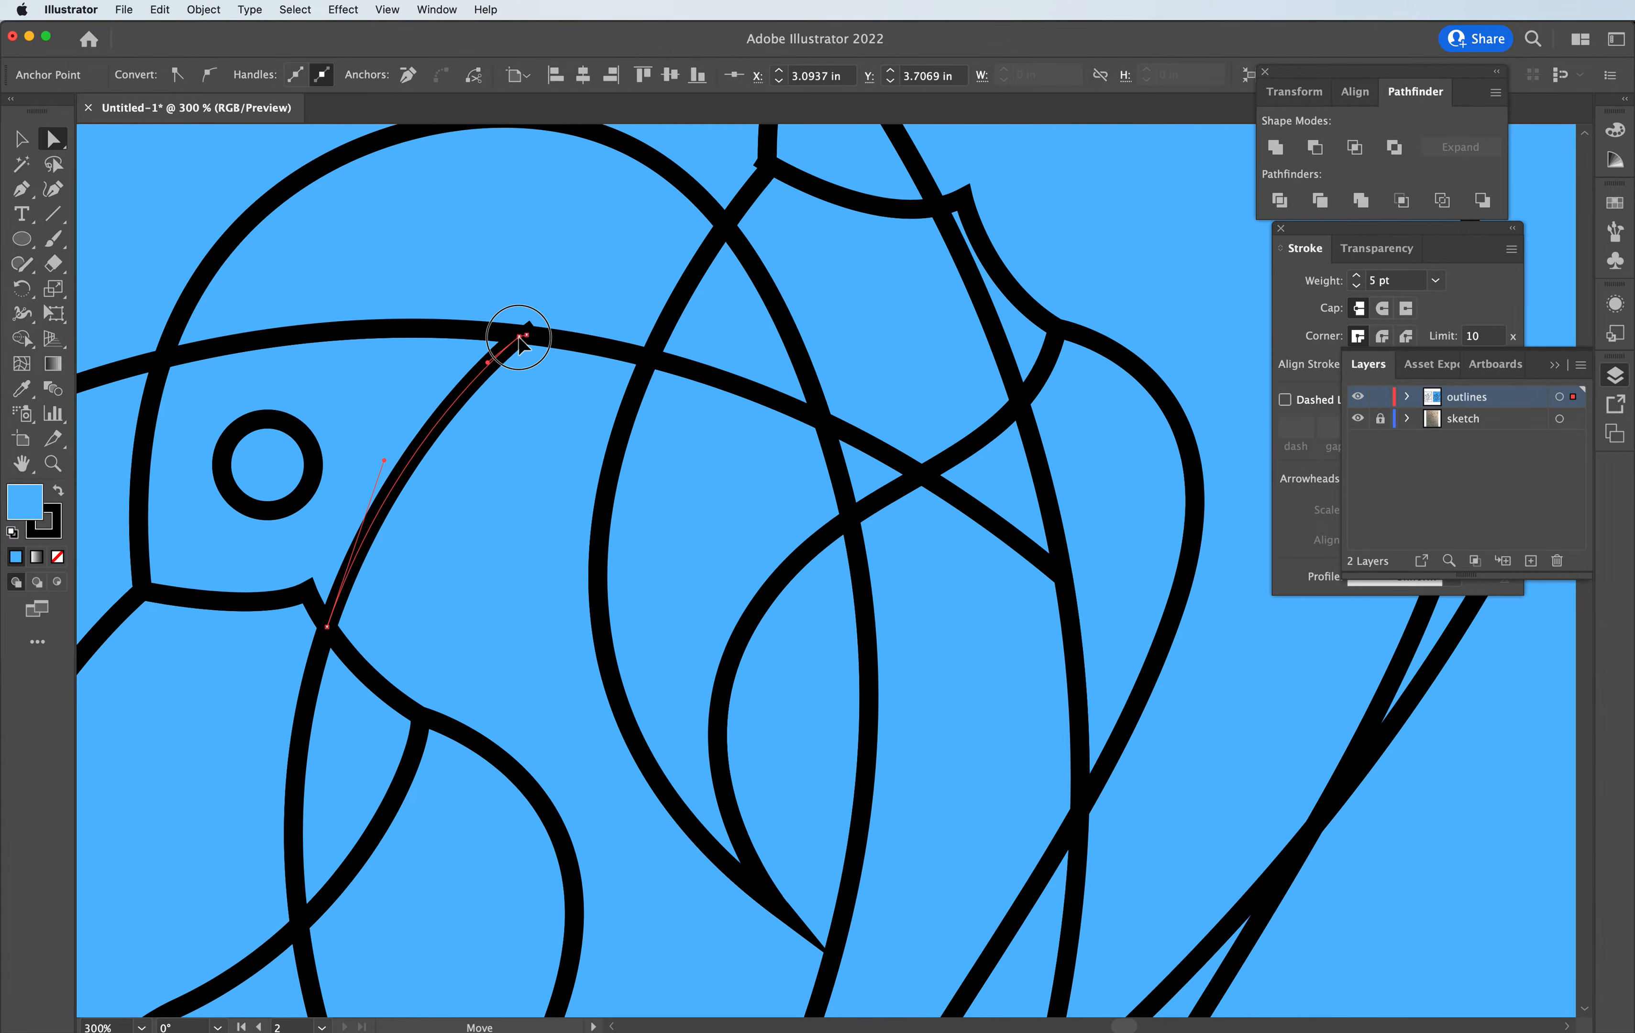
click(527, 338)
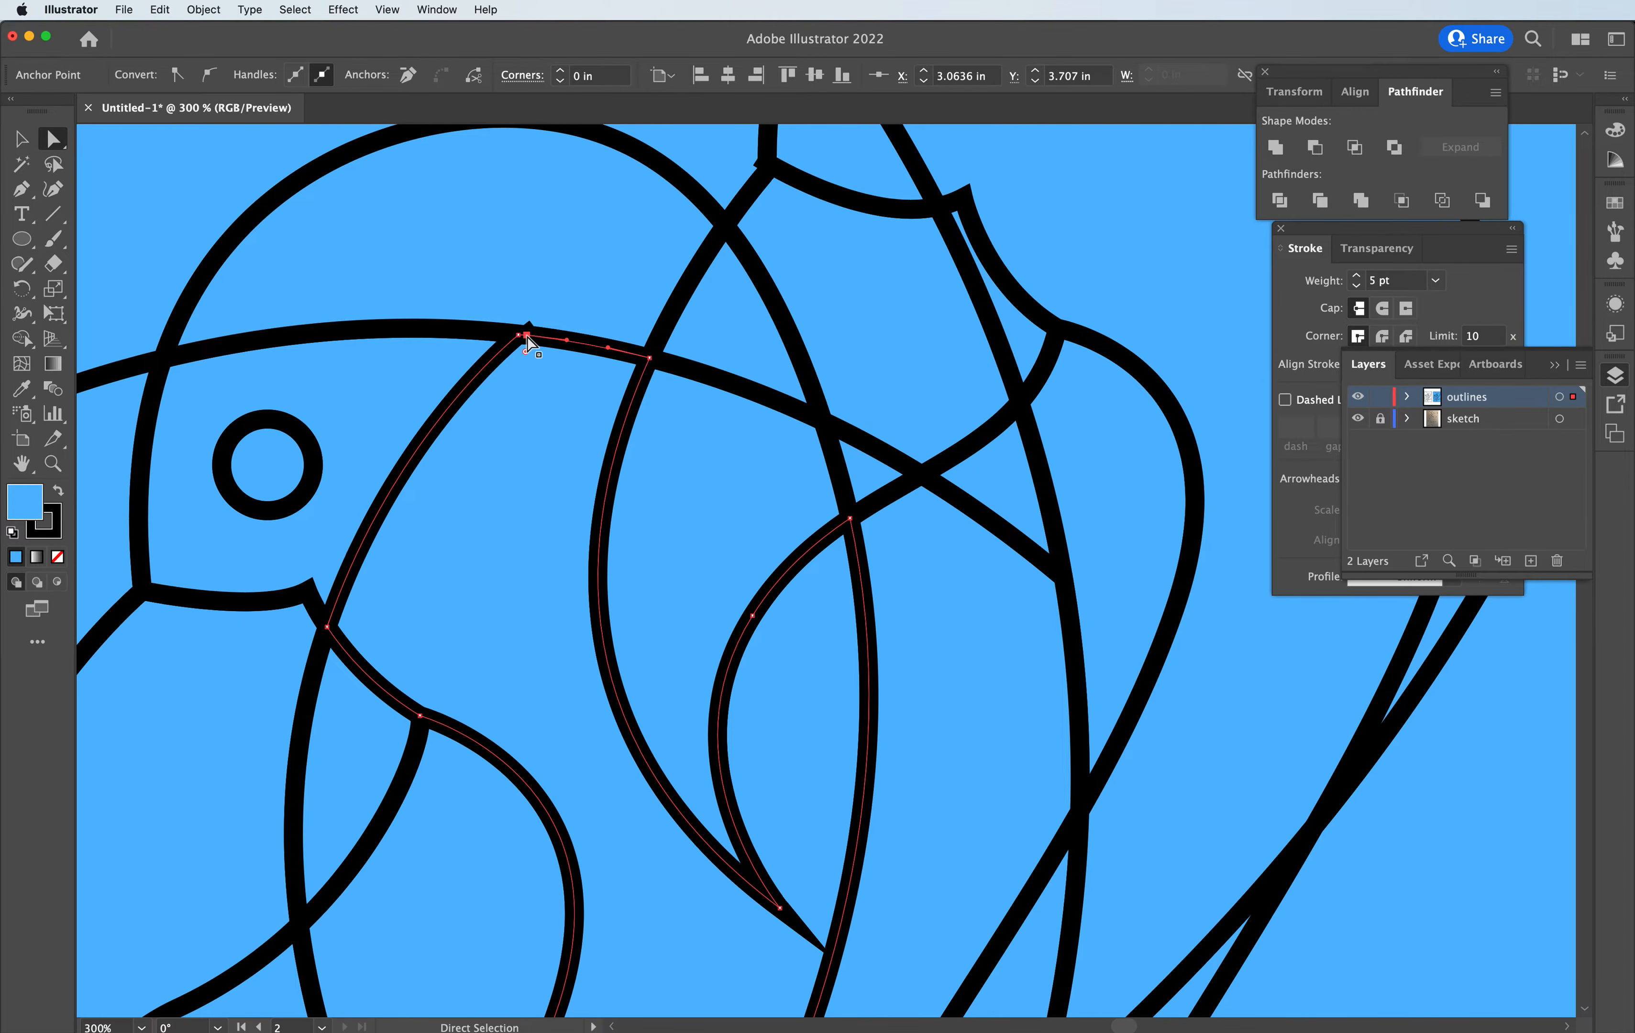
drag(527, 338, 535, 338)
- Adjust the overlapping anchors of the crown shape and the region below it along the arc to tidy the neck-line junction
click(530, 339)
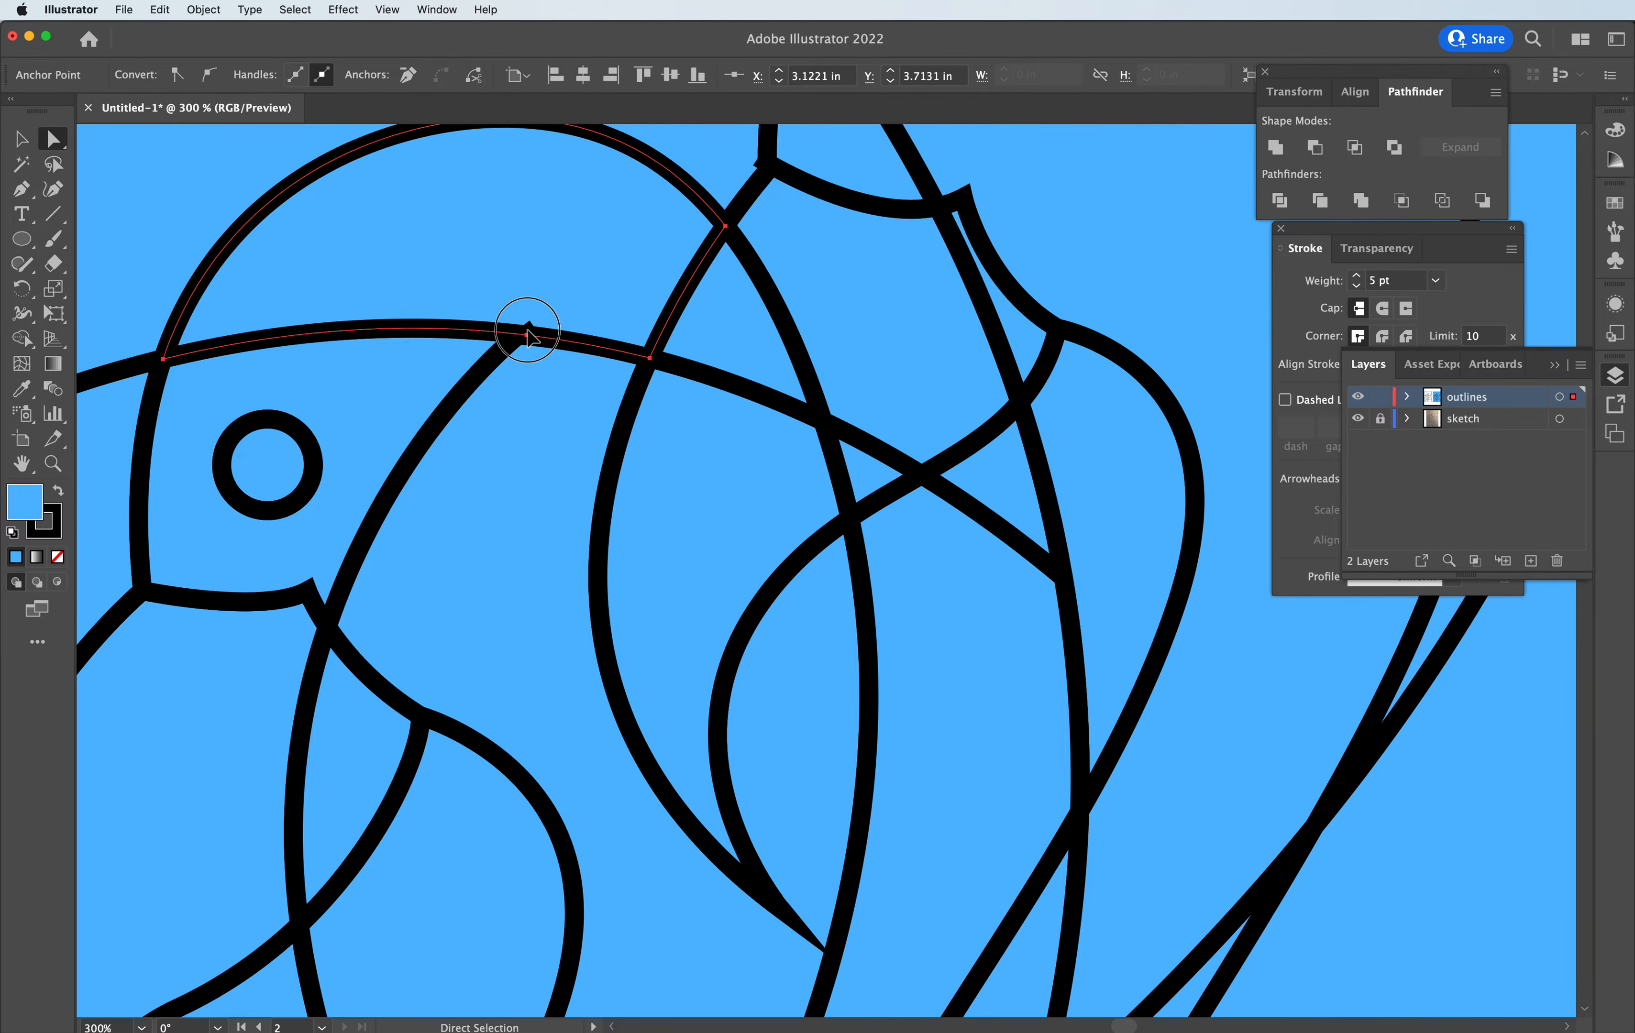
click(529, 337)
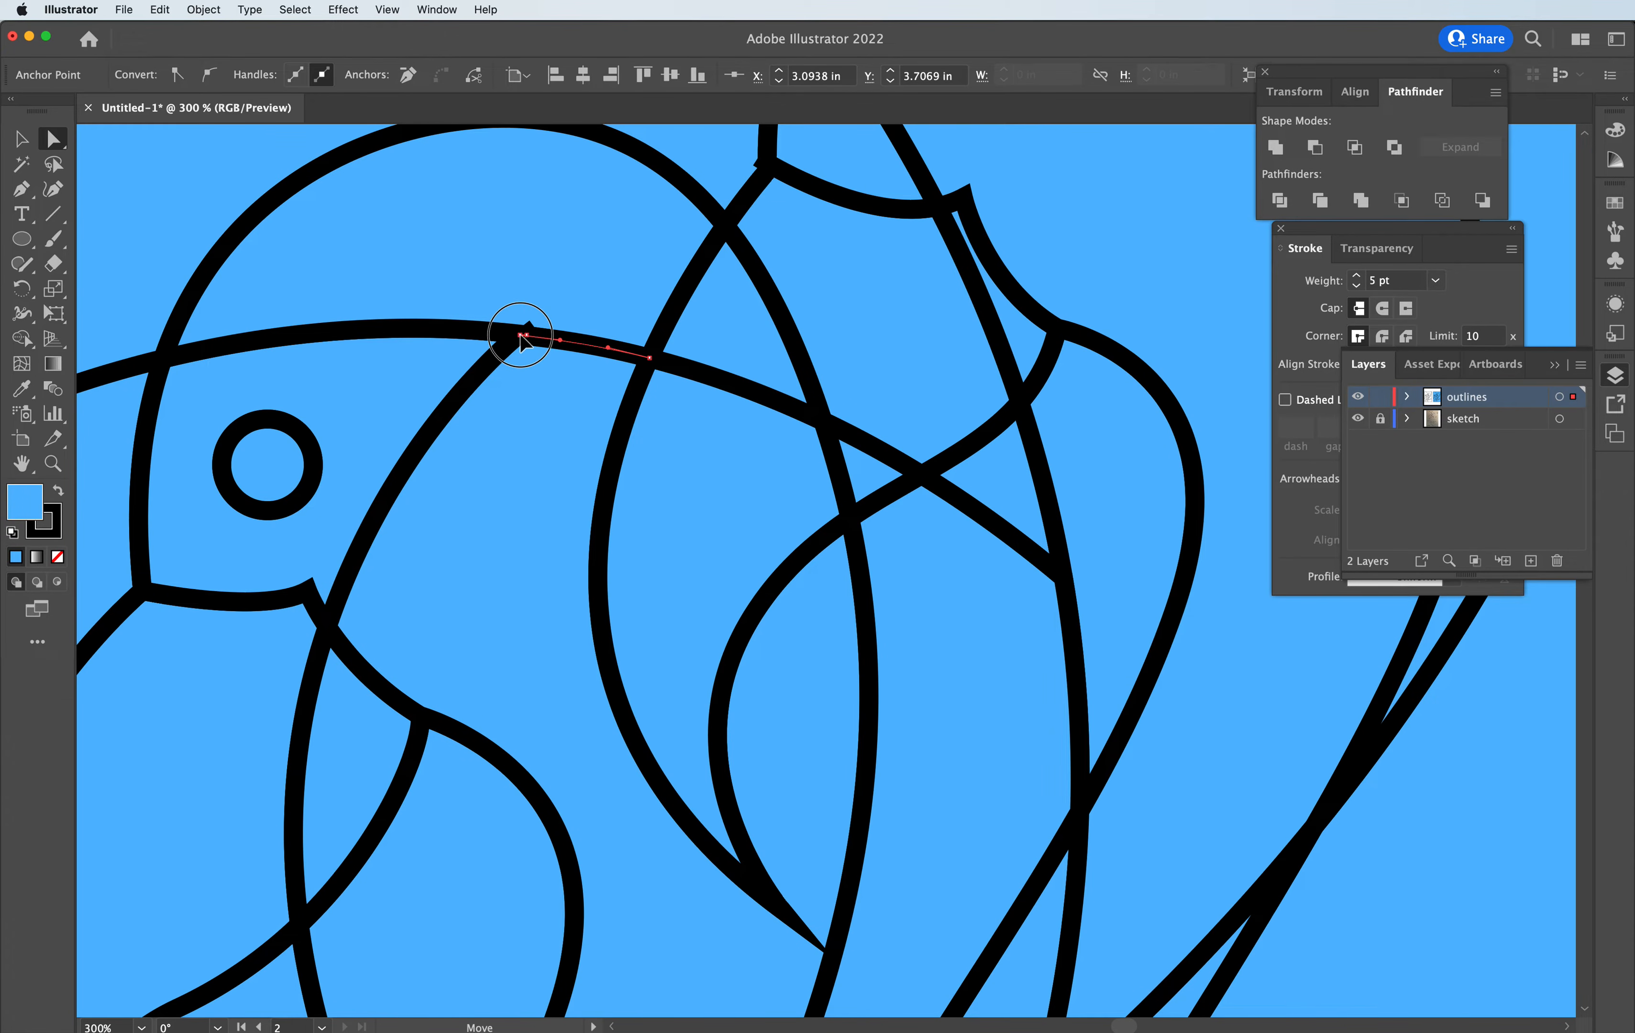
click(534, 339)
click(521, 335)
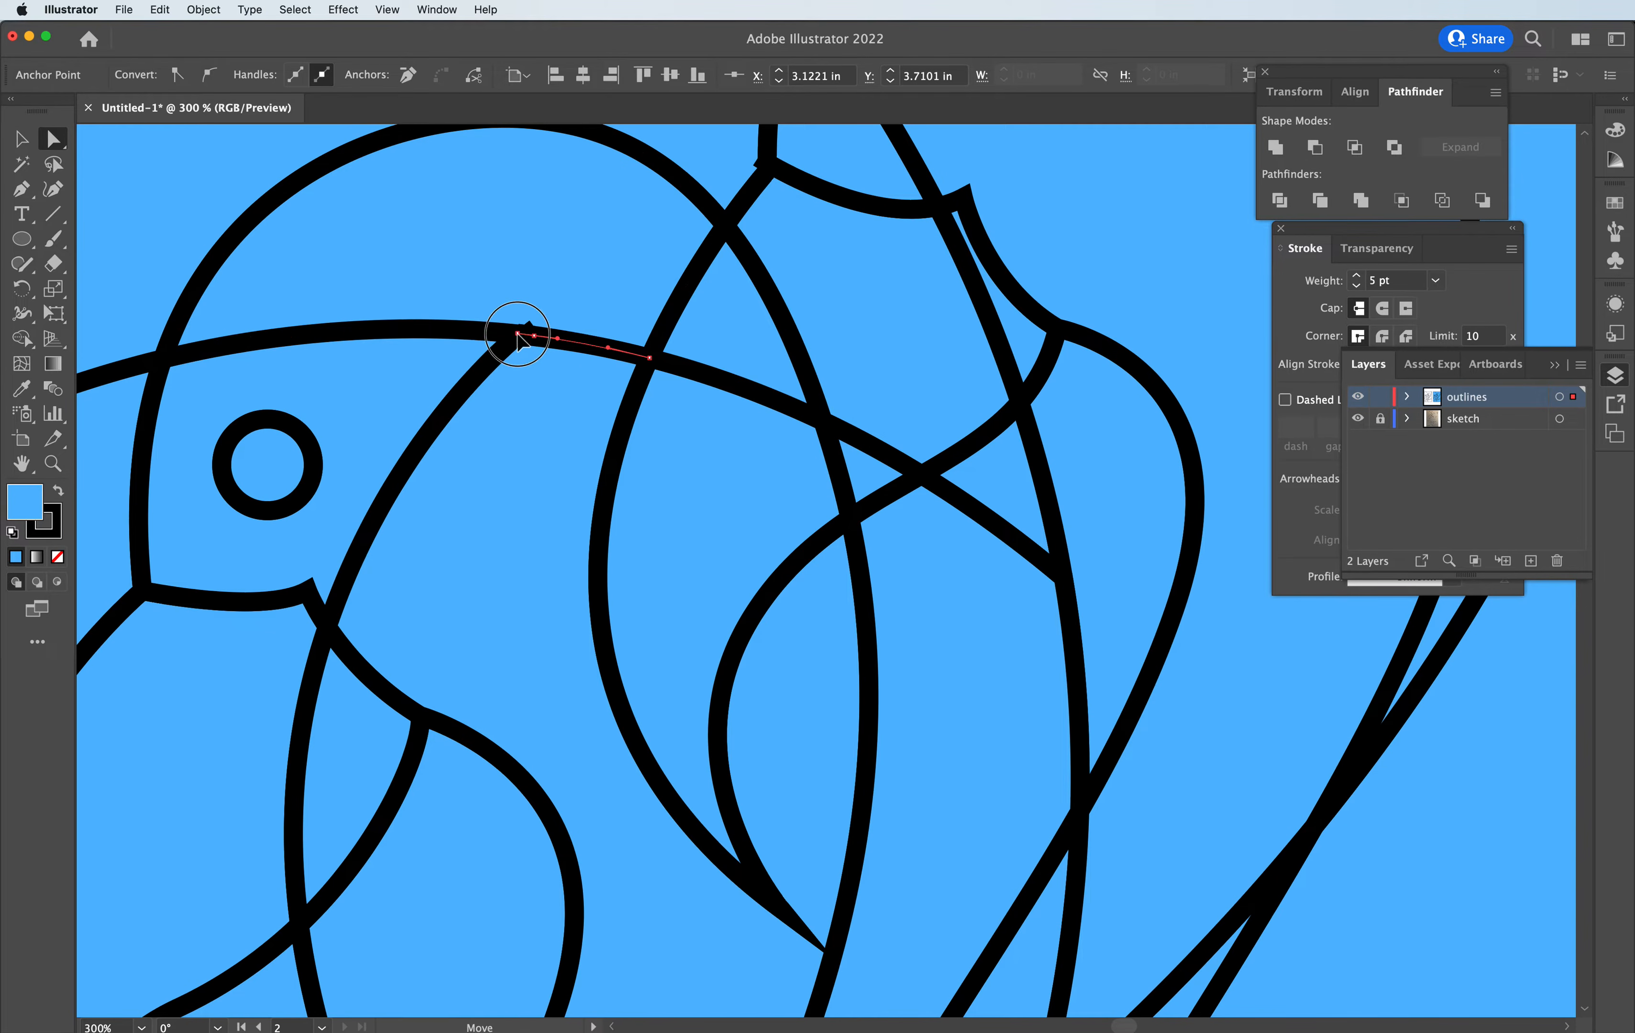
click(529, 327)
mouse_move(516, 319)
mouse_down()
mouse_move(532, 339)
mouse_move(661, 263)
mouse_move(428, 242)
mouse_move(517, 320)
mouse_up()
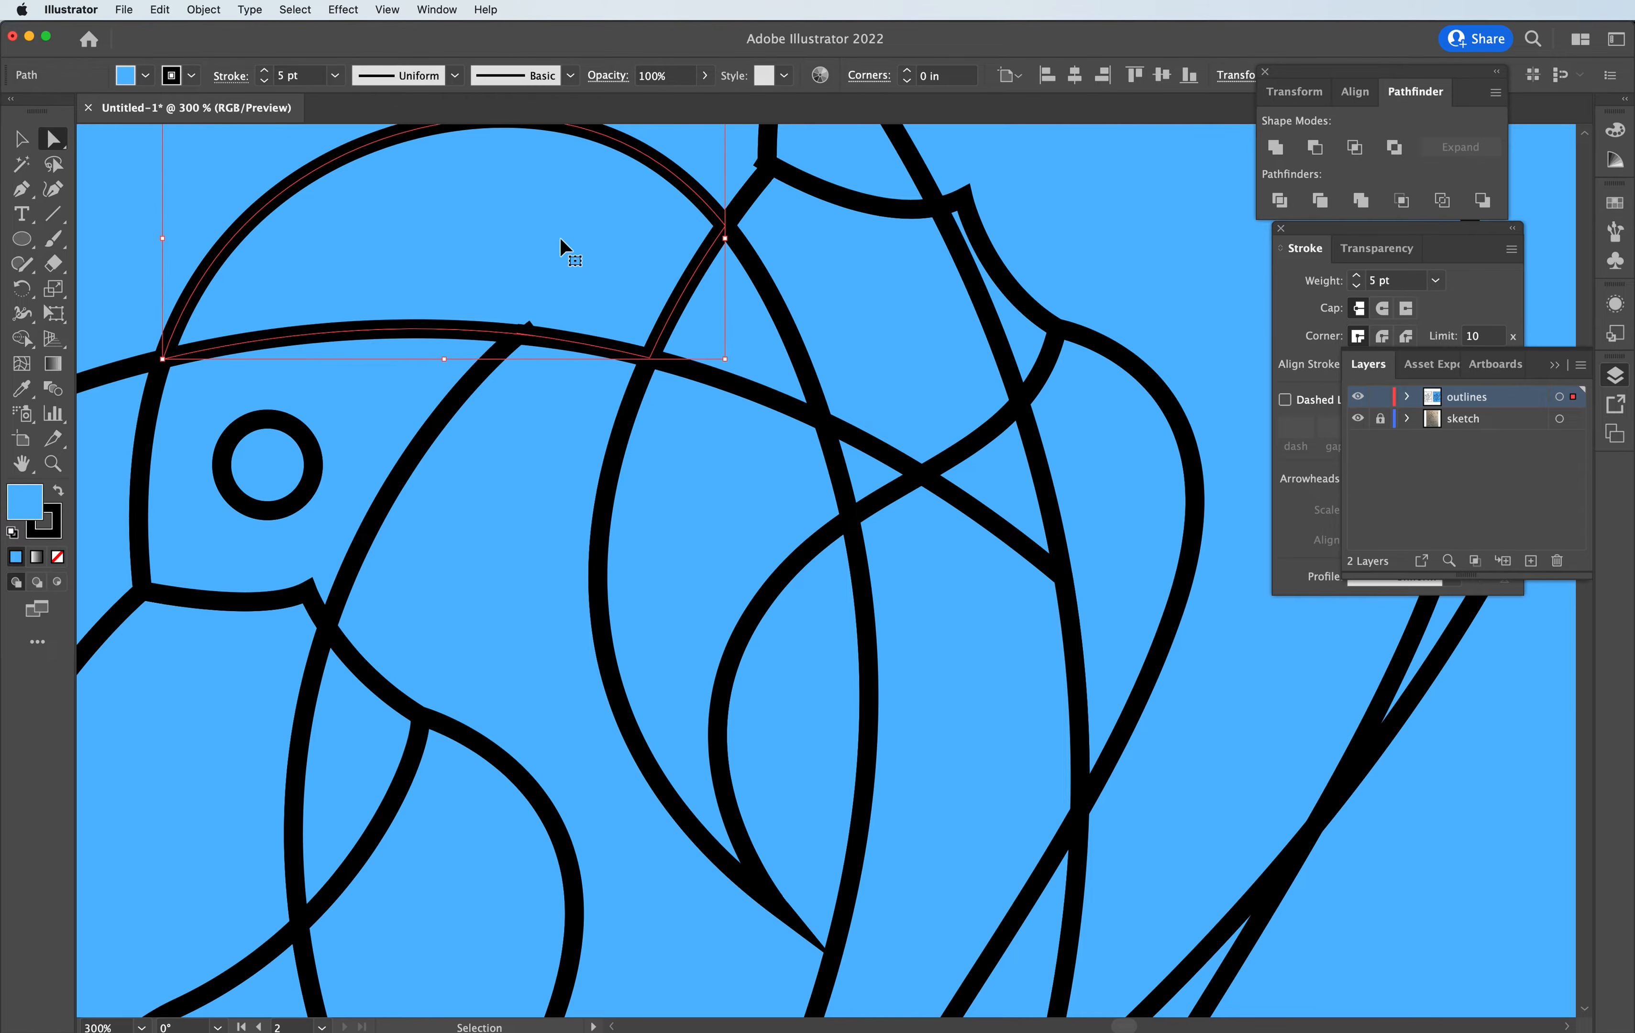
- Bring the smaller flamingo's crown shape to the front to cover the corner protruding at the neck-line junction
key(super+shift+])
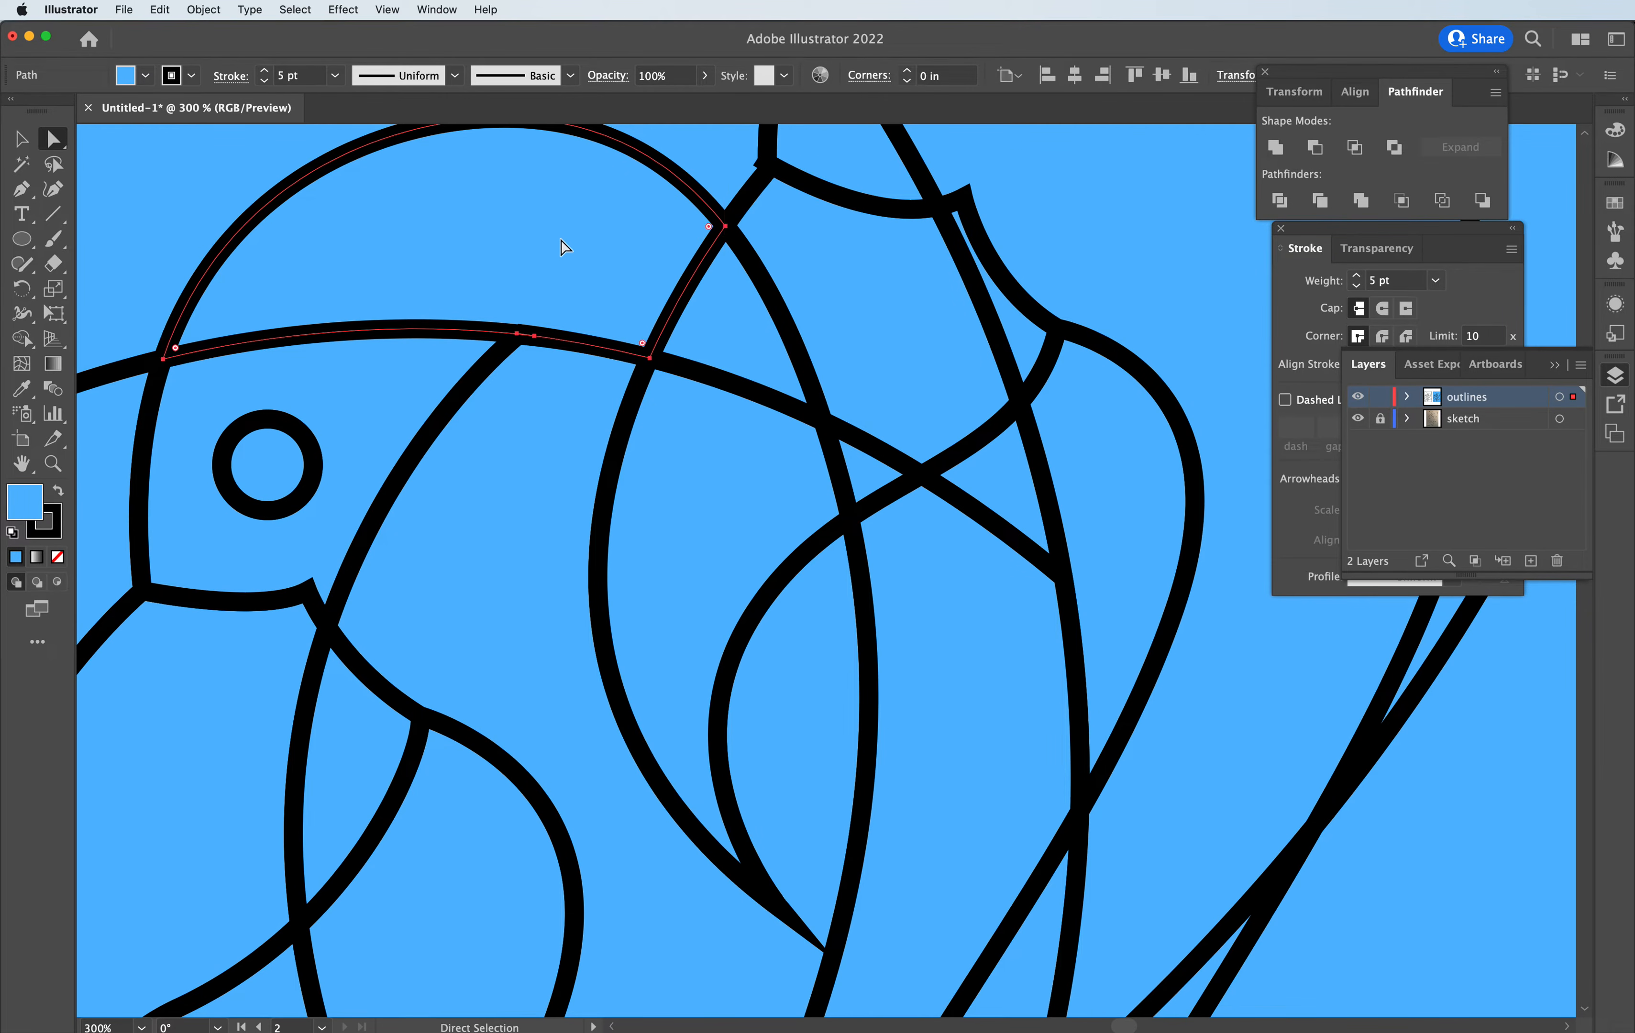
scroll(536, 263, up, 3)
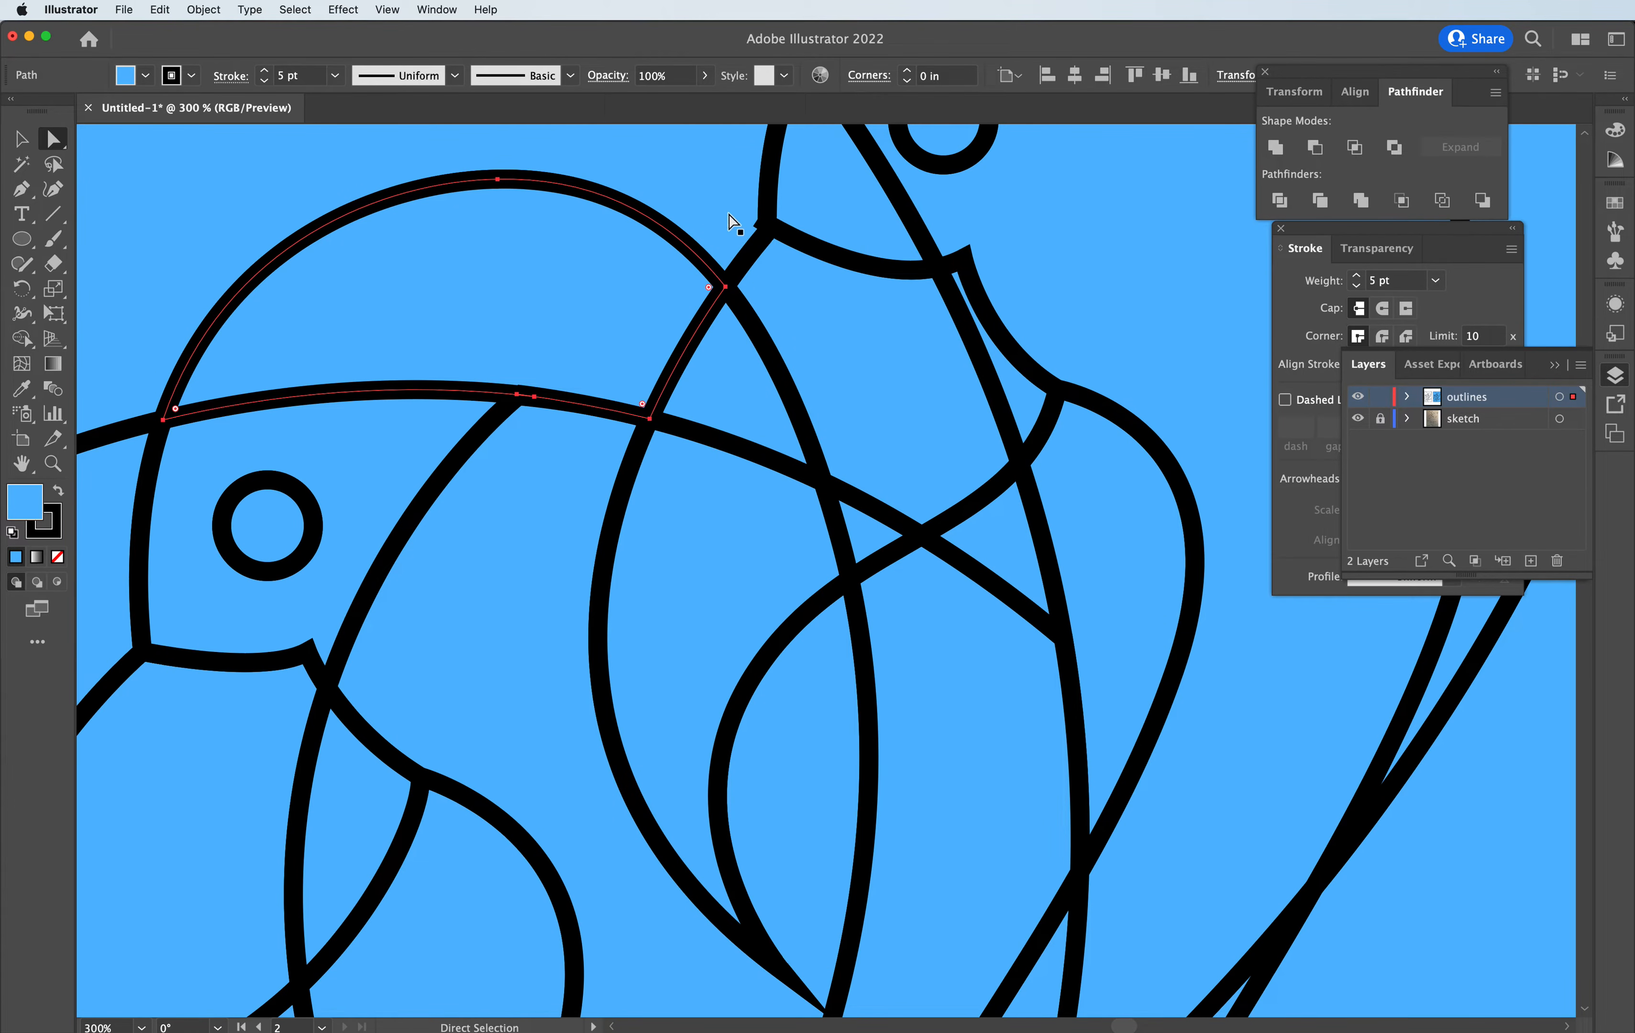
click(314, 237)
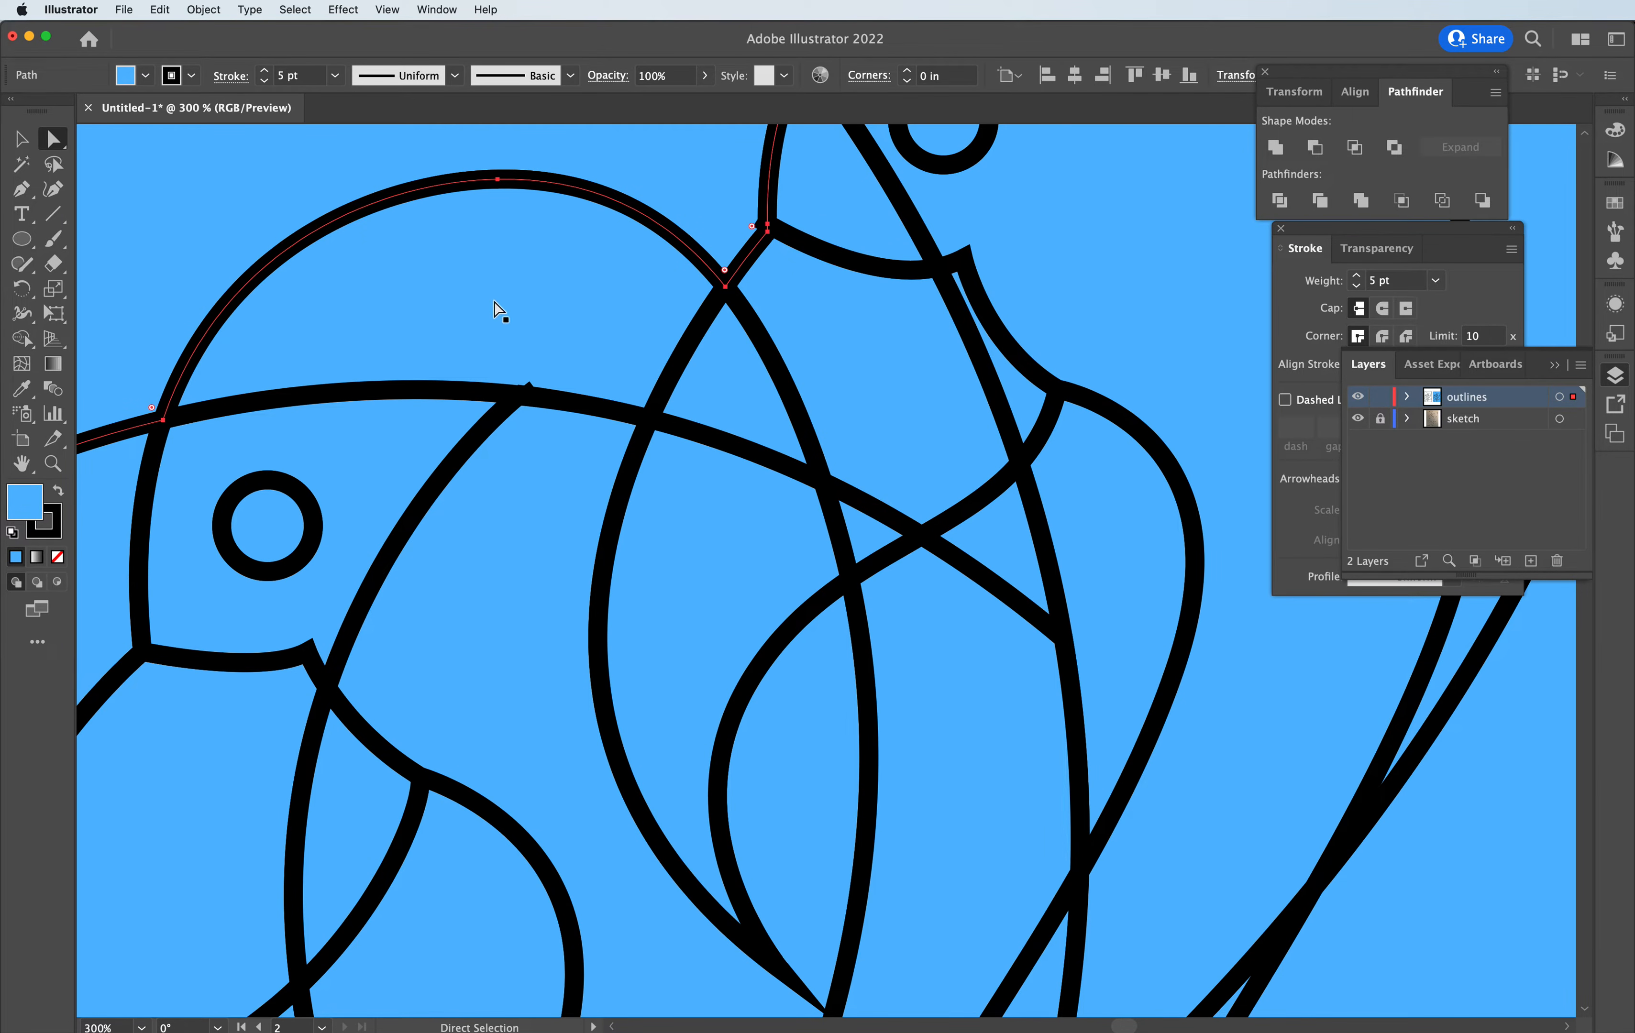
click(22, 141)
click(438, 292)
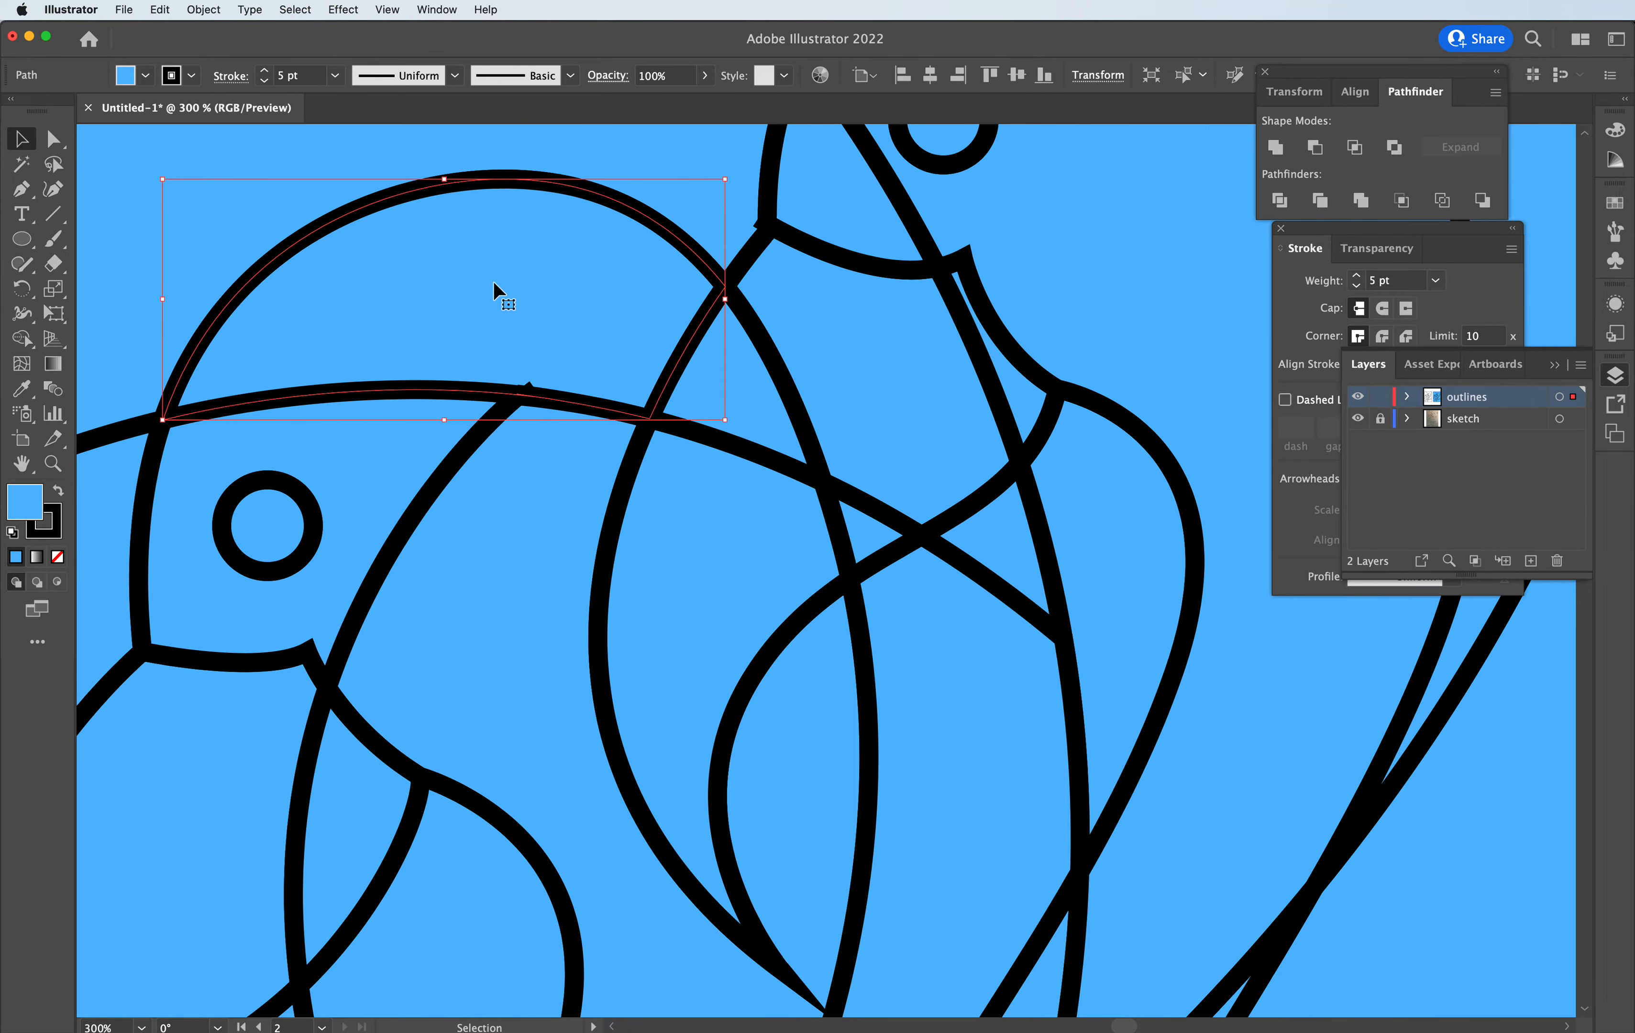
key(a)
key(v)
key(super)
- Bring the upper-left background region to the front to hide the stub beside the base of the taller flamingo's face
click(758, 240)
scroll(696, 248, up, 3)
scroll(696, 249, up, 6)
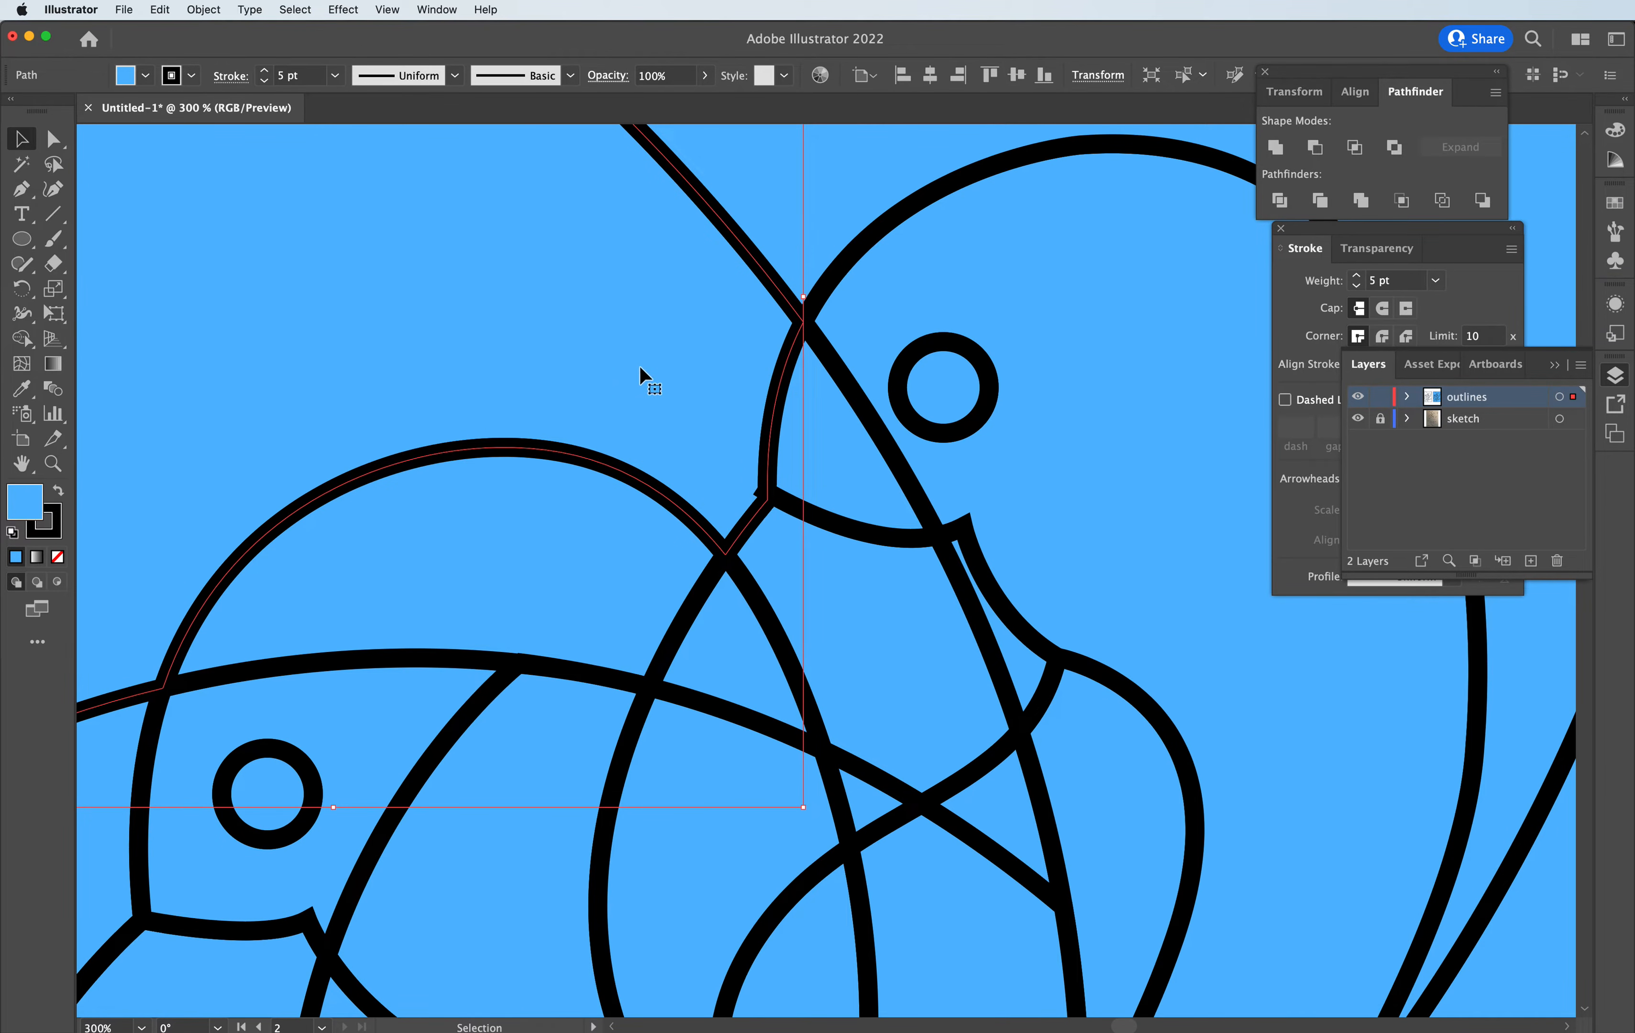
key(a)
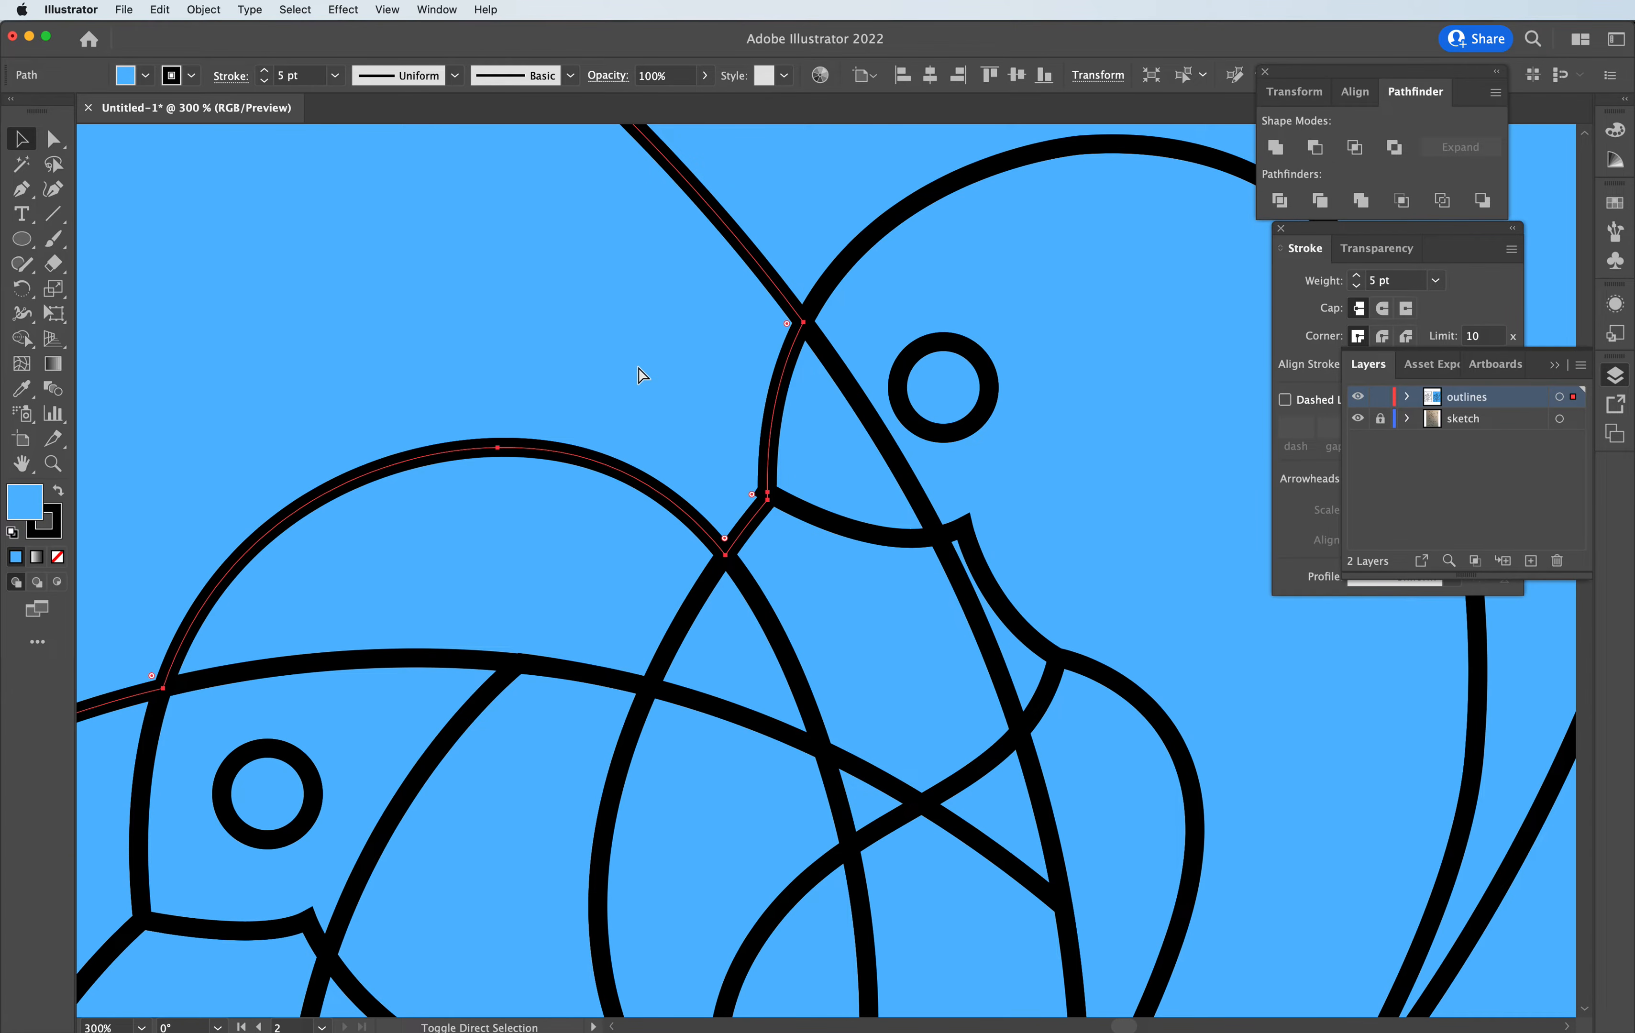
key(v)
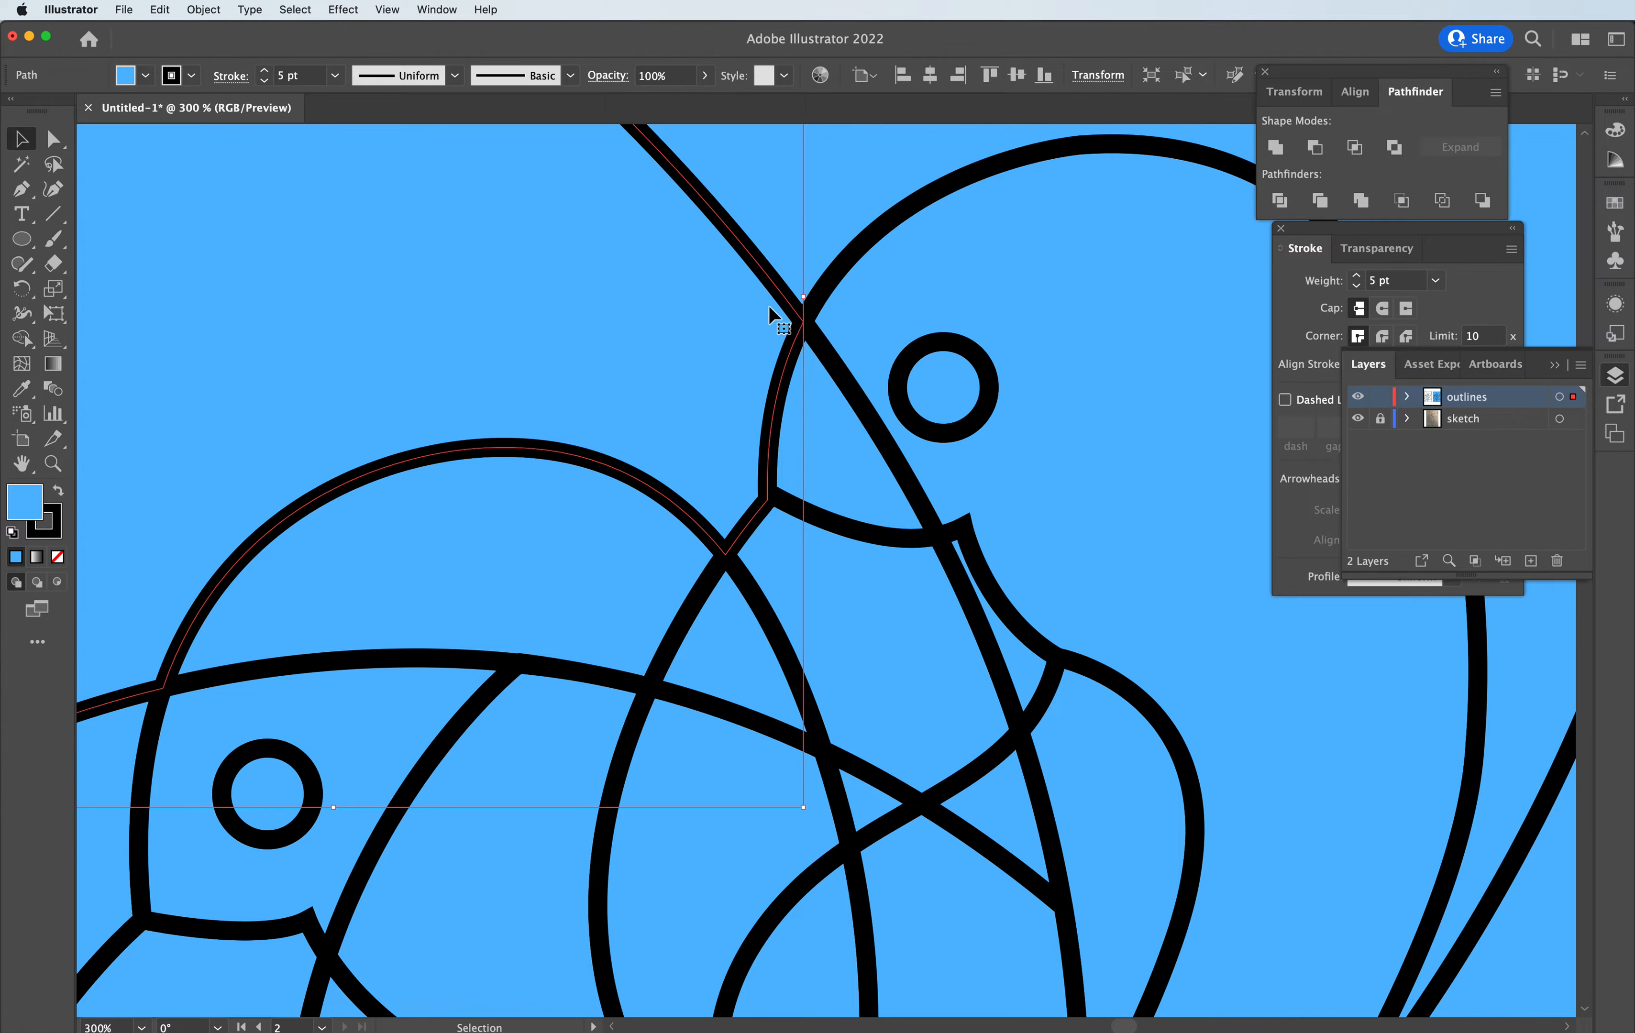
- Examine the line junctions across the second artboard for any remaining protruding corners
click(770, 270)
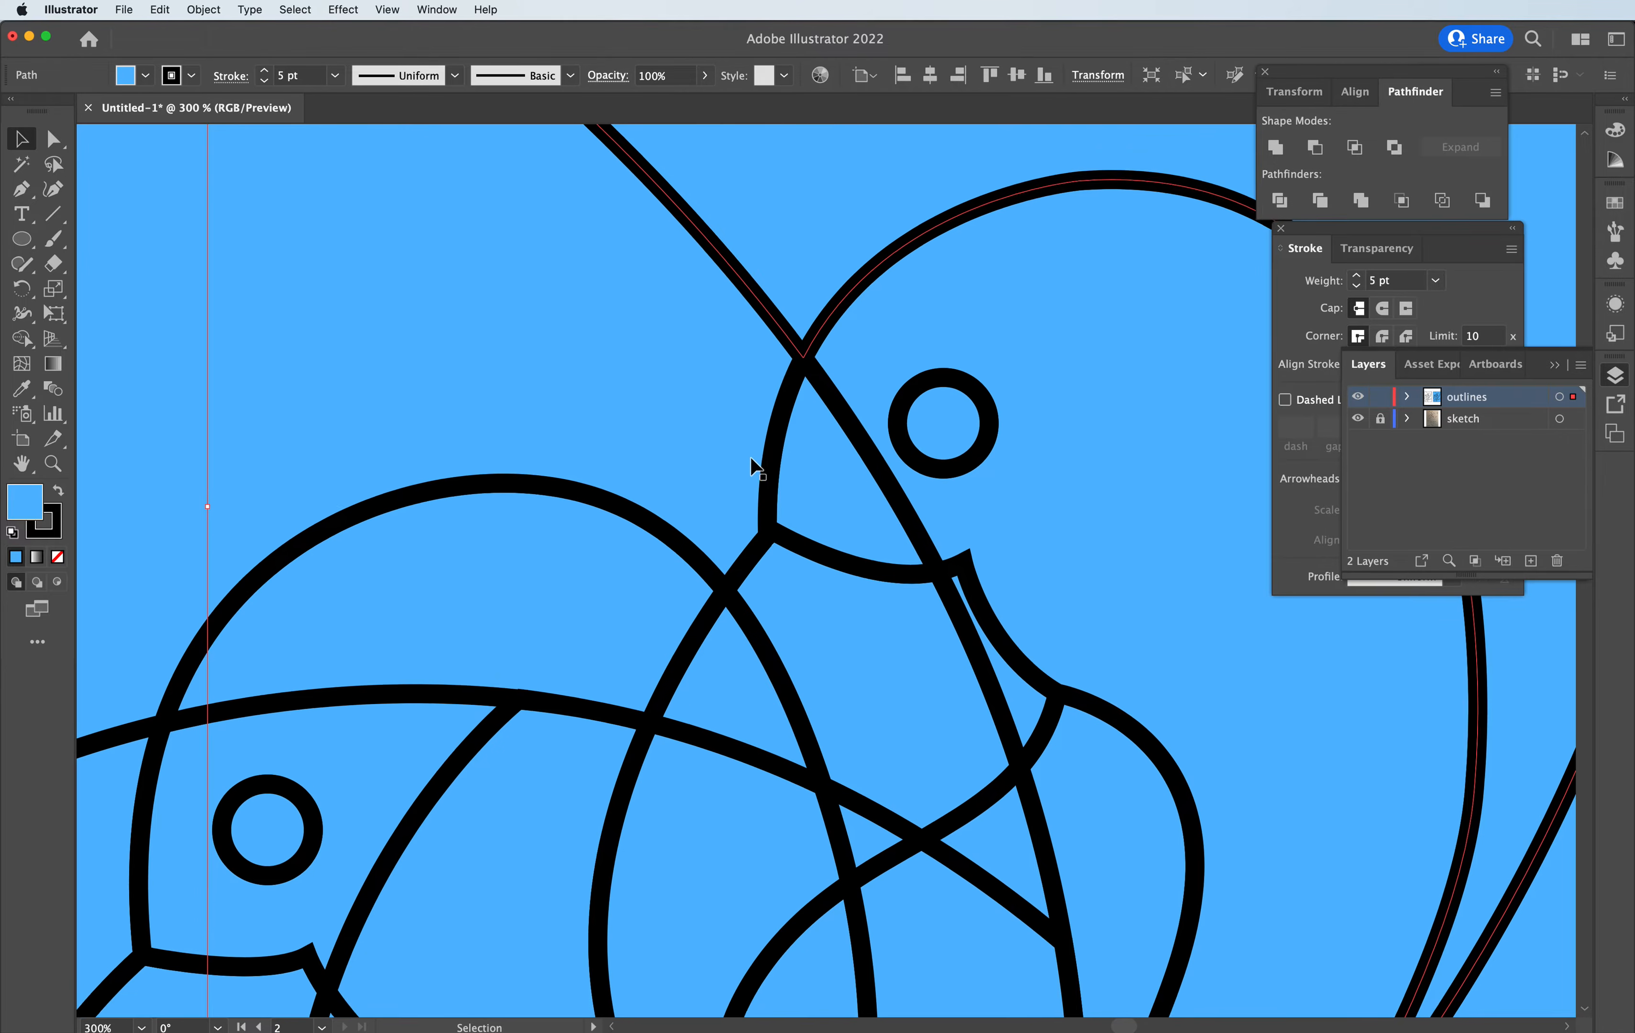
scroll(747, 460, down, 5)
key(super+minus)
key(super+minus)
key(super+minus)
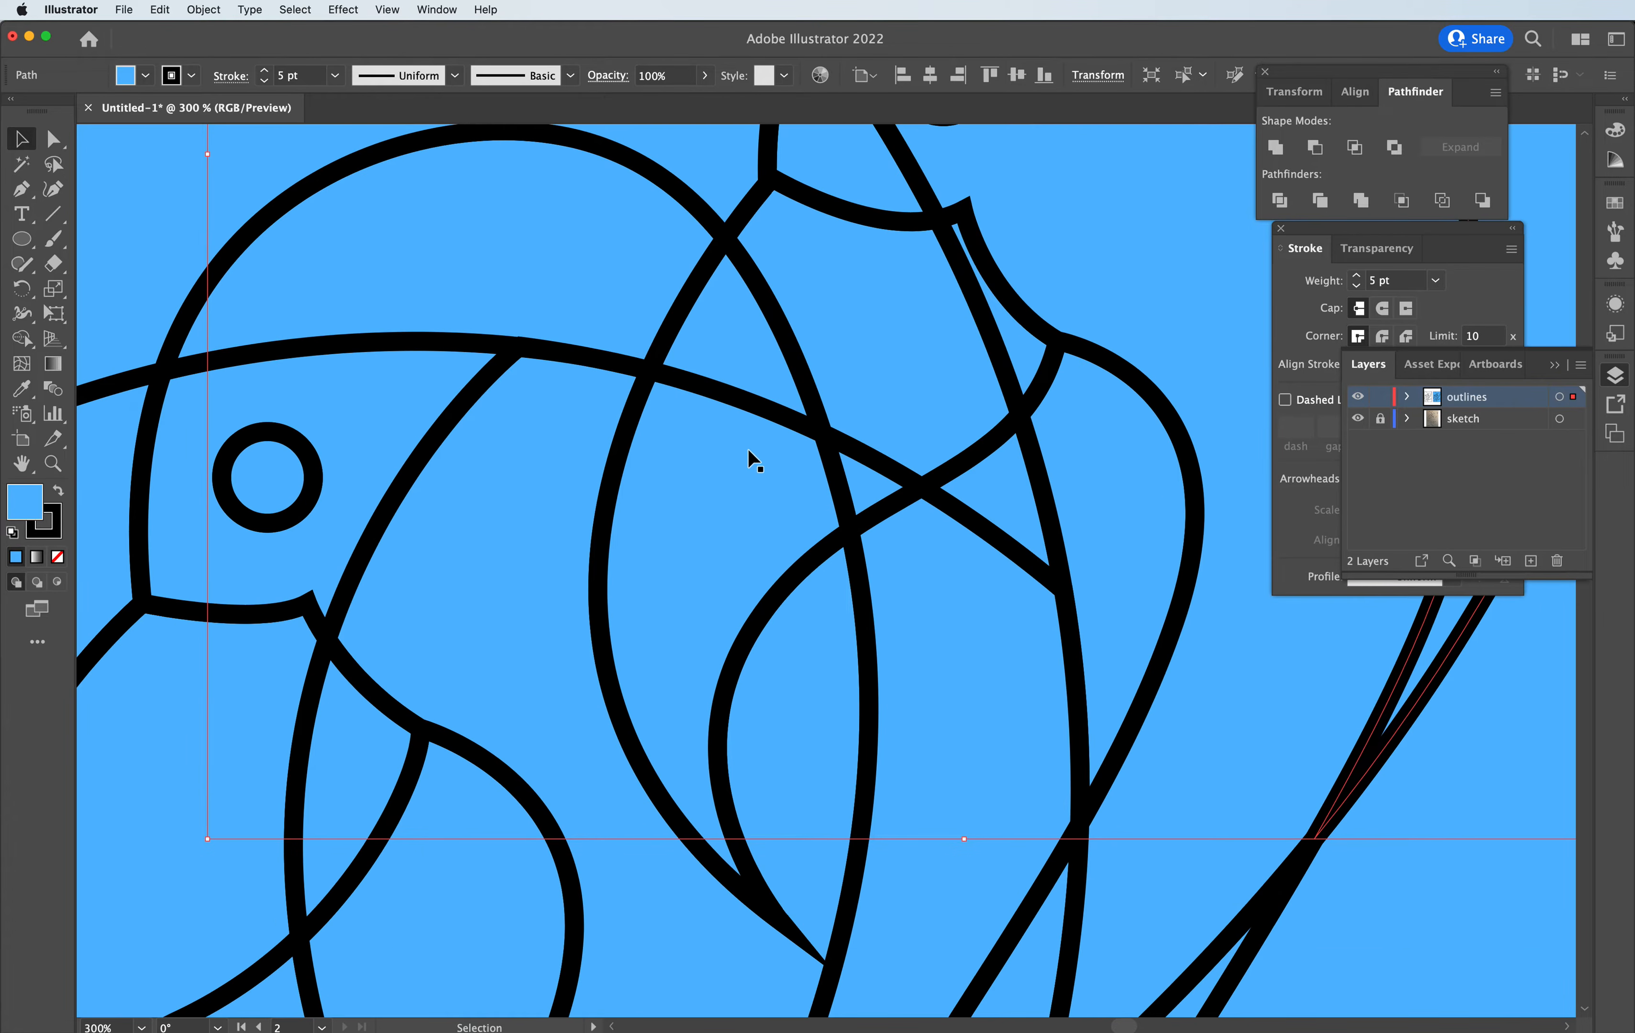
key(v)
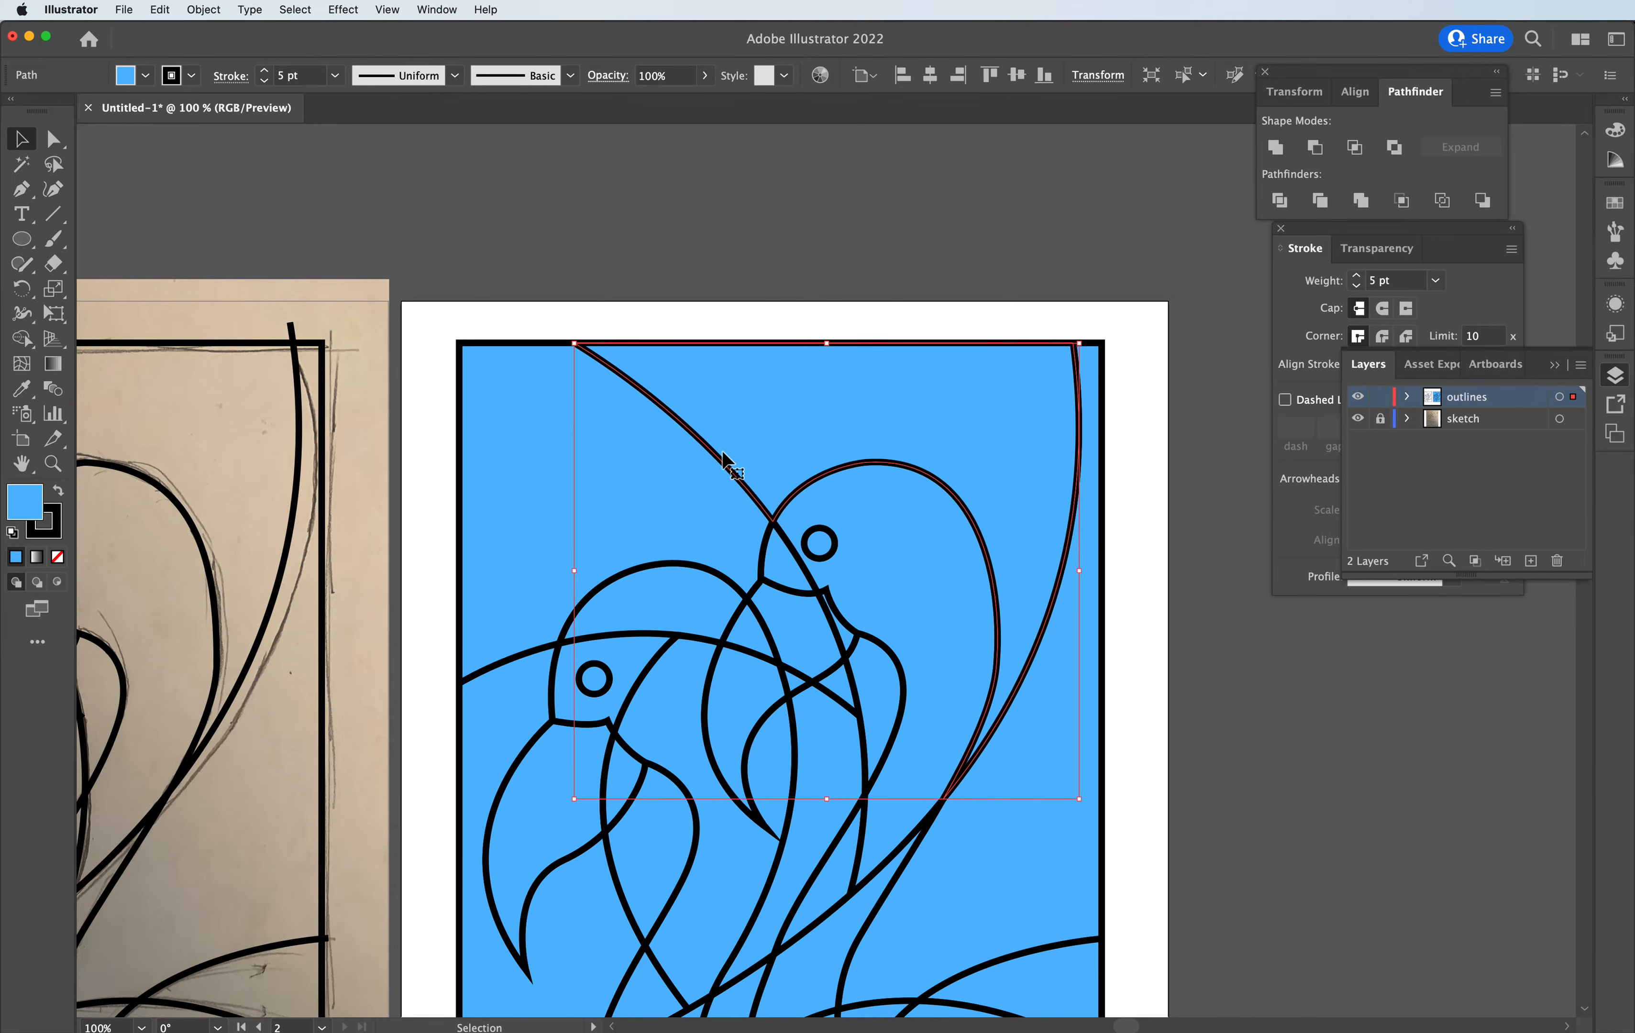
scroll(731, 468, down, 5)
scroll(838, 478, down, 5)
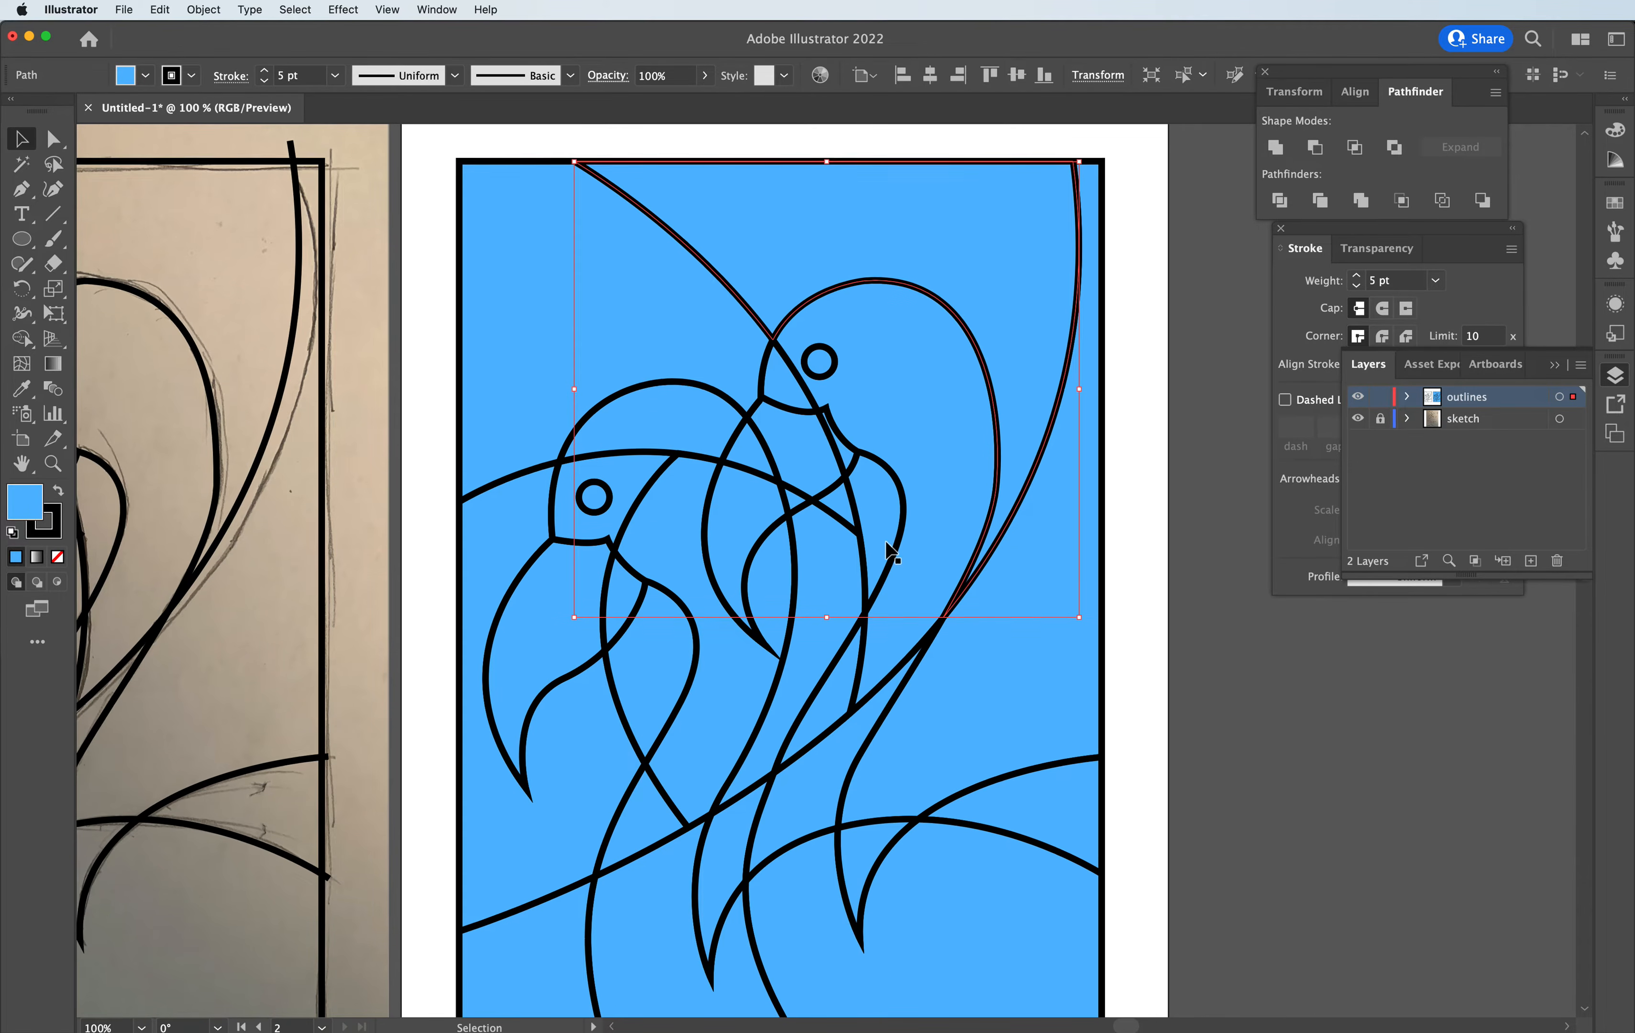
scroll(734, 679, up, 3)
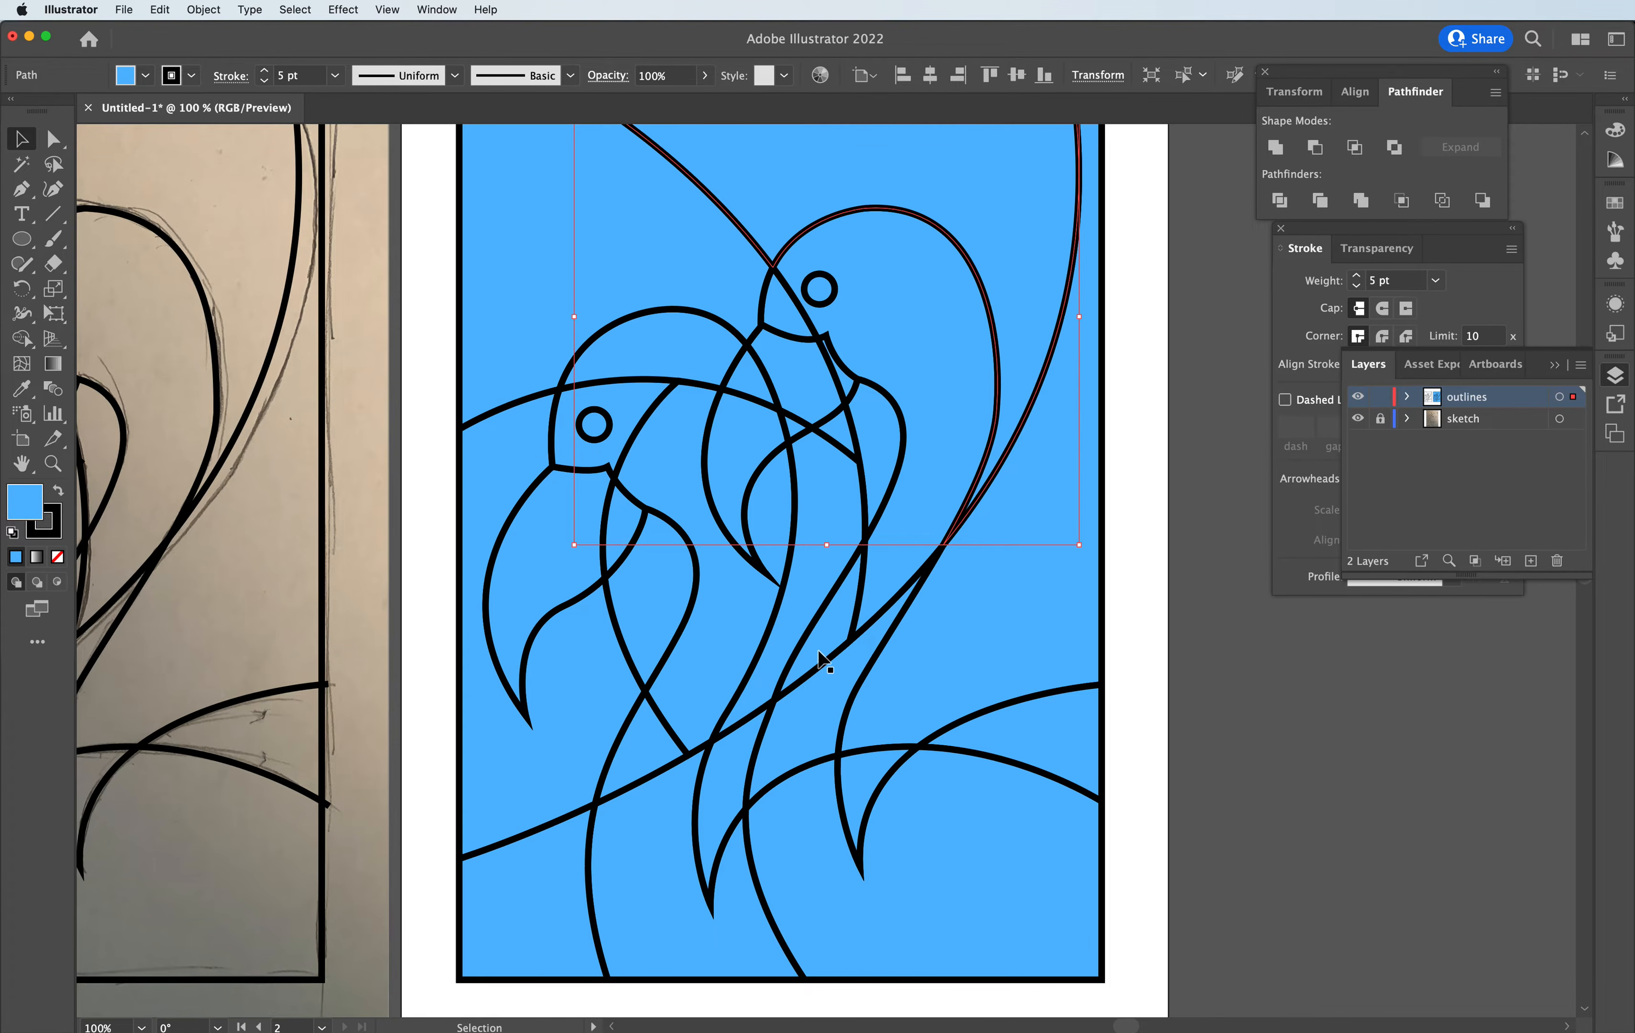
- Pull the tip anchors of the taller flamingo's beak shape and the adjoining neck region back so the beak point clears the neck line, and deselect
click(763, 575)
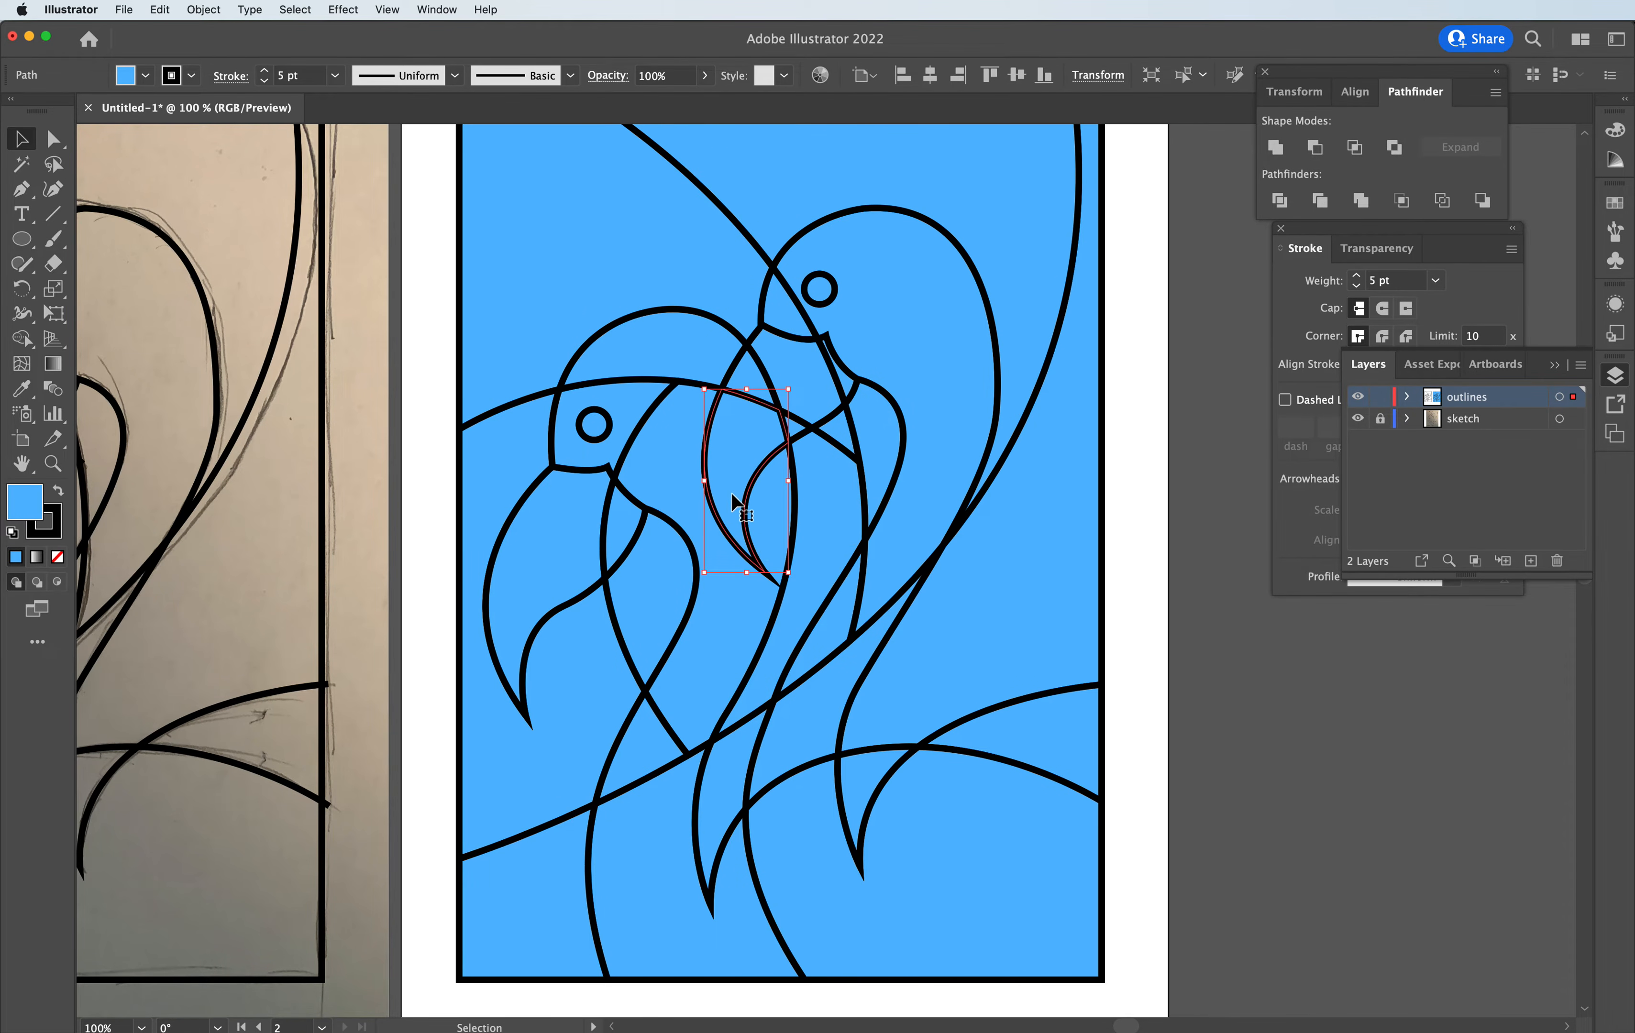
key(z)
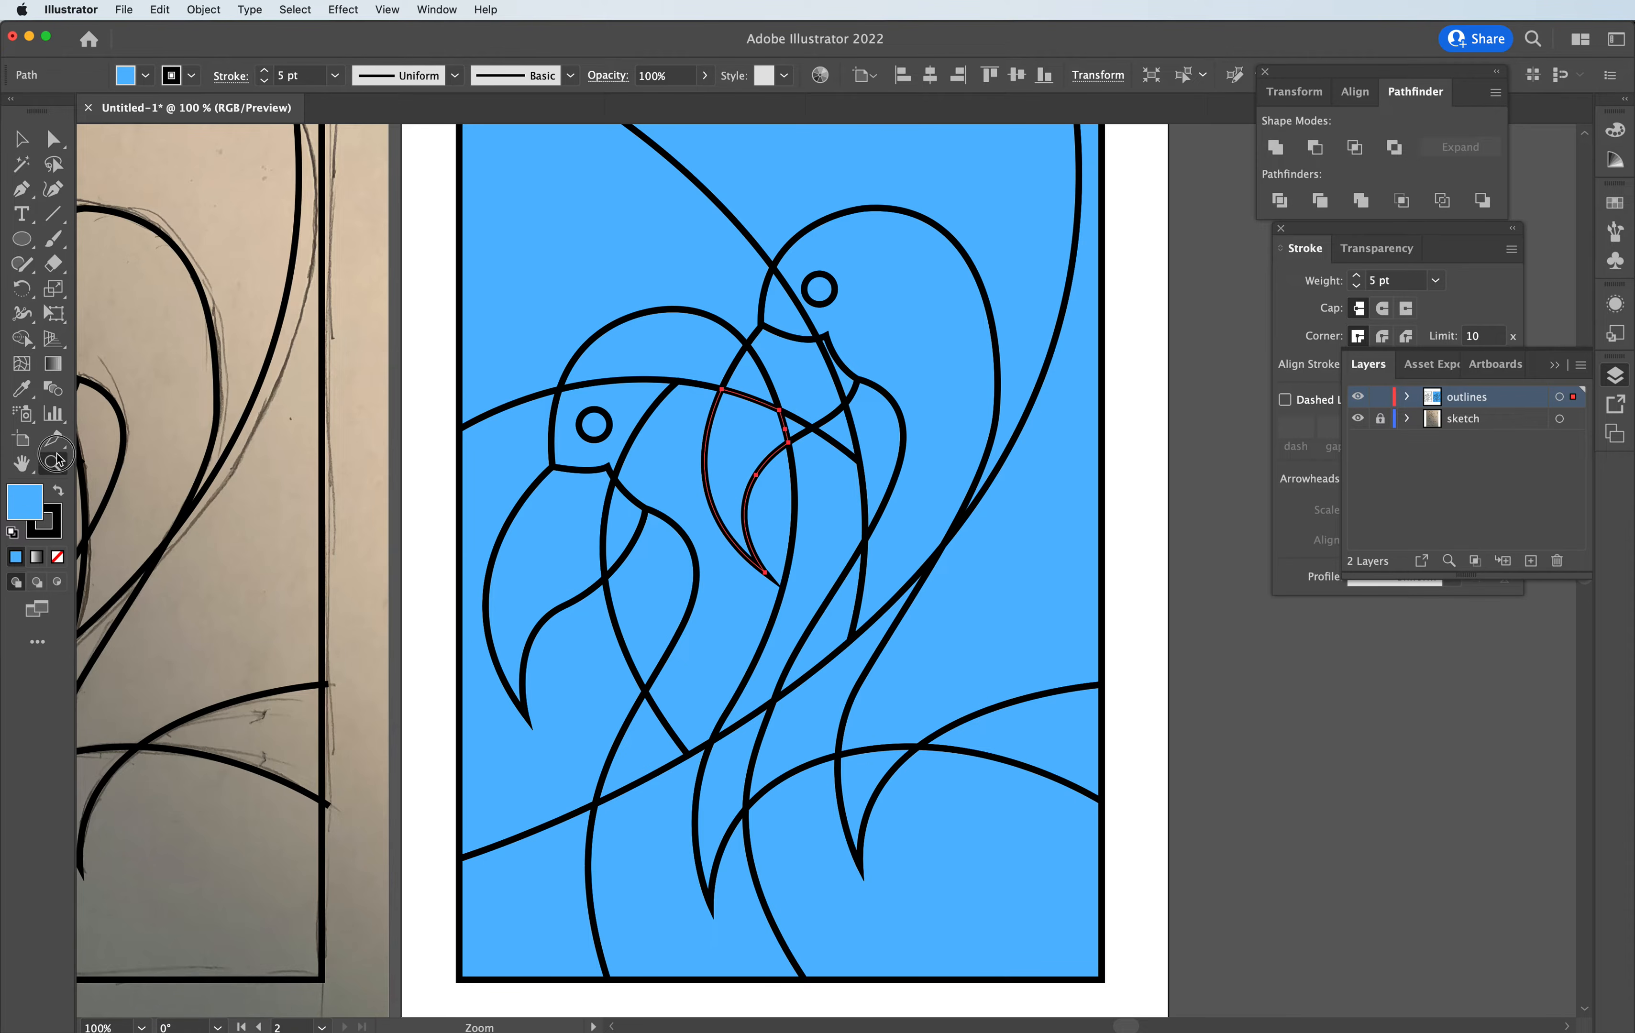
click(759, 573)
click(806, 557)
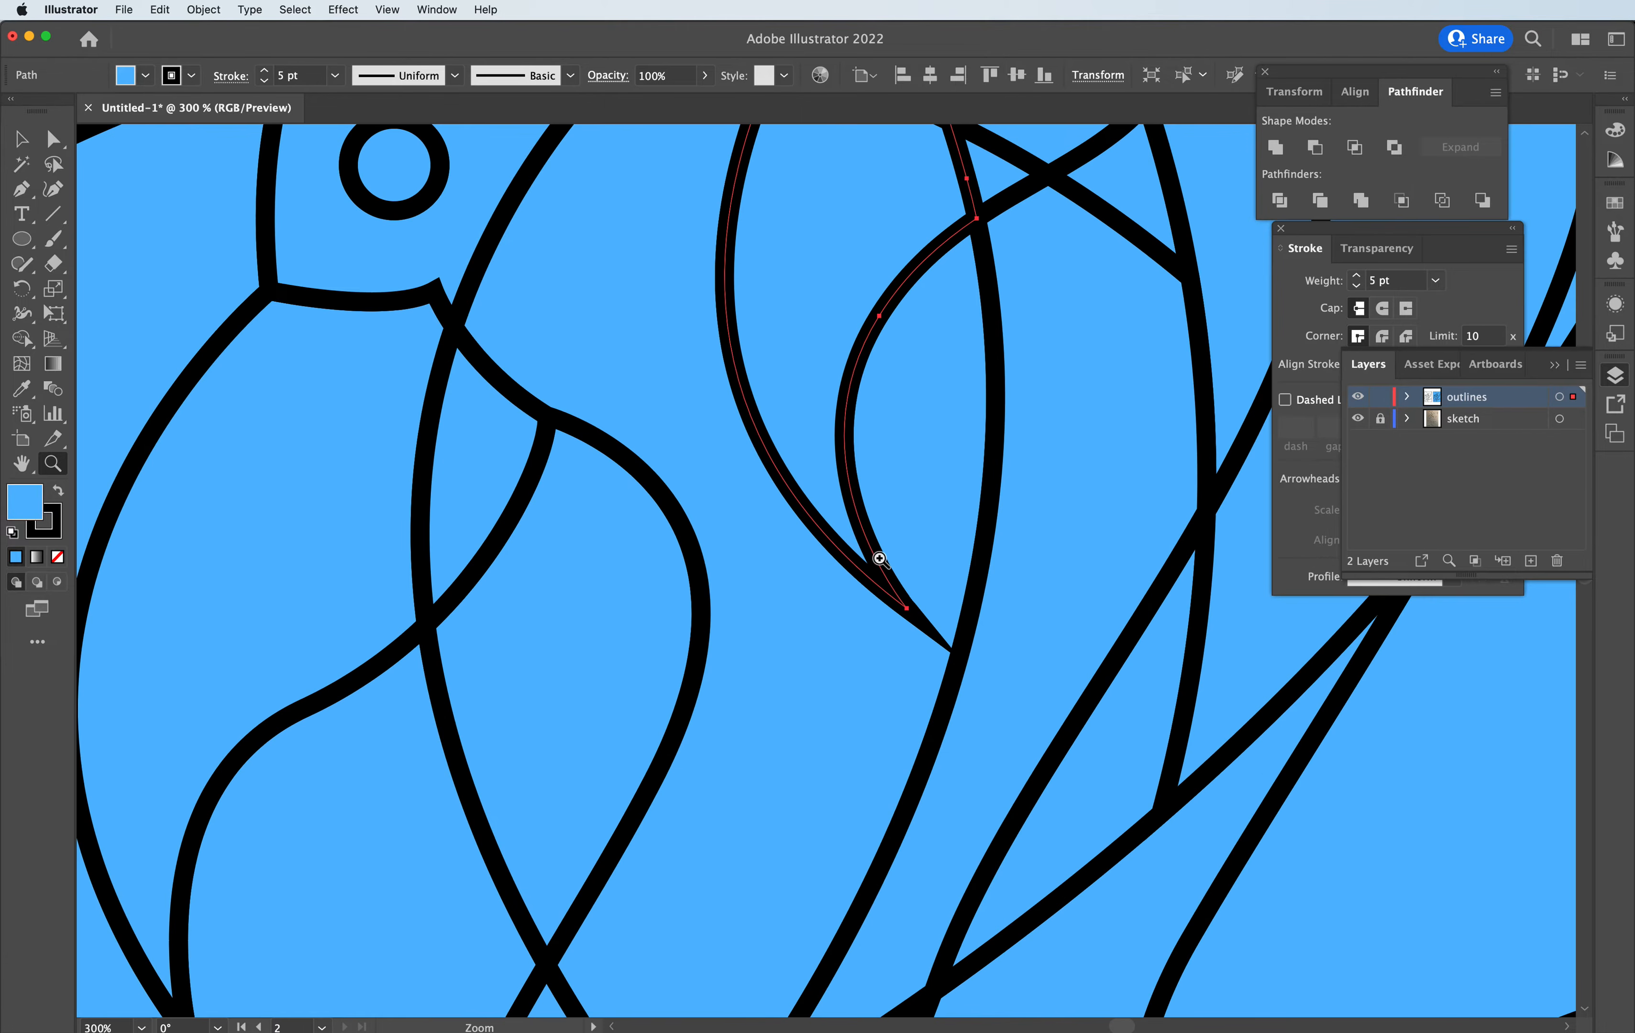
key(a)
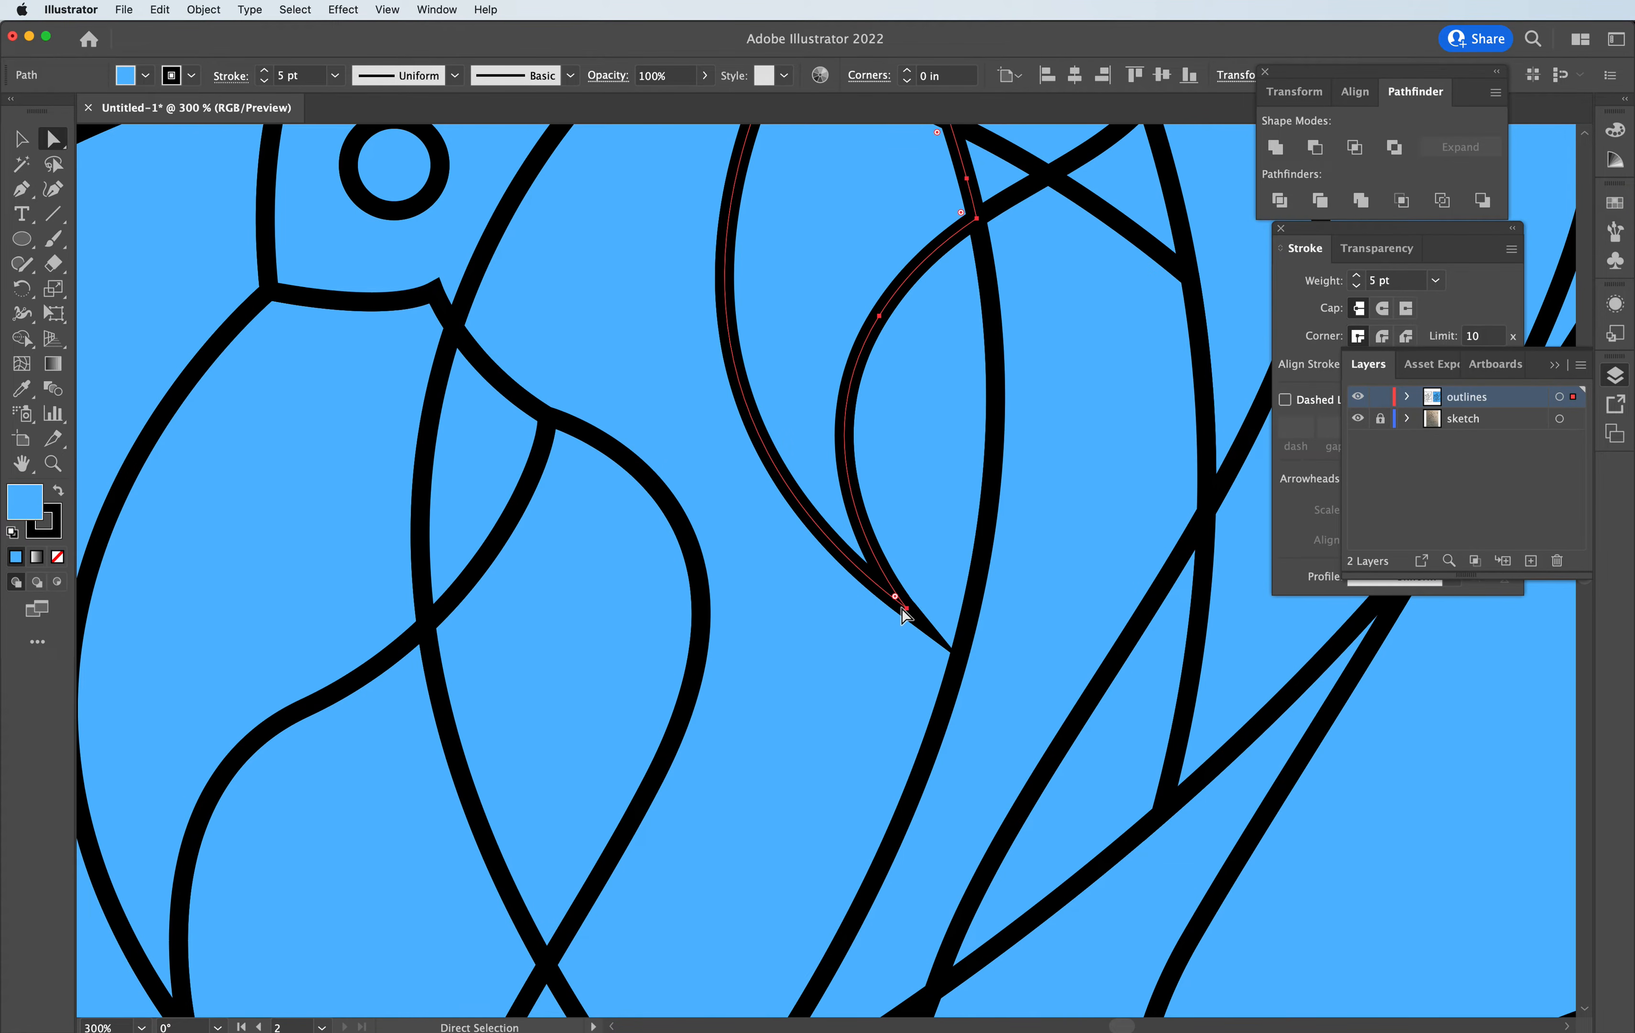
drag(906, 608, 900, 601)
key(super+z)
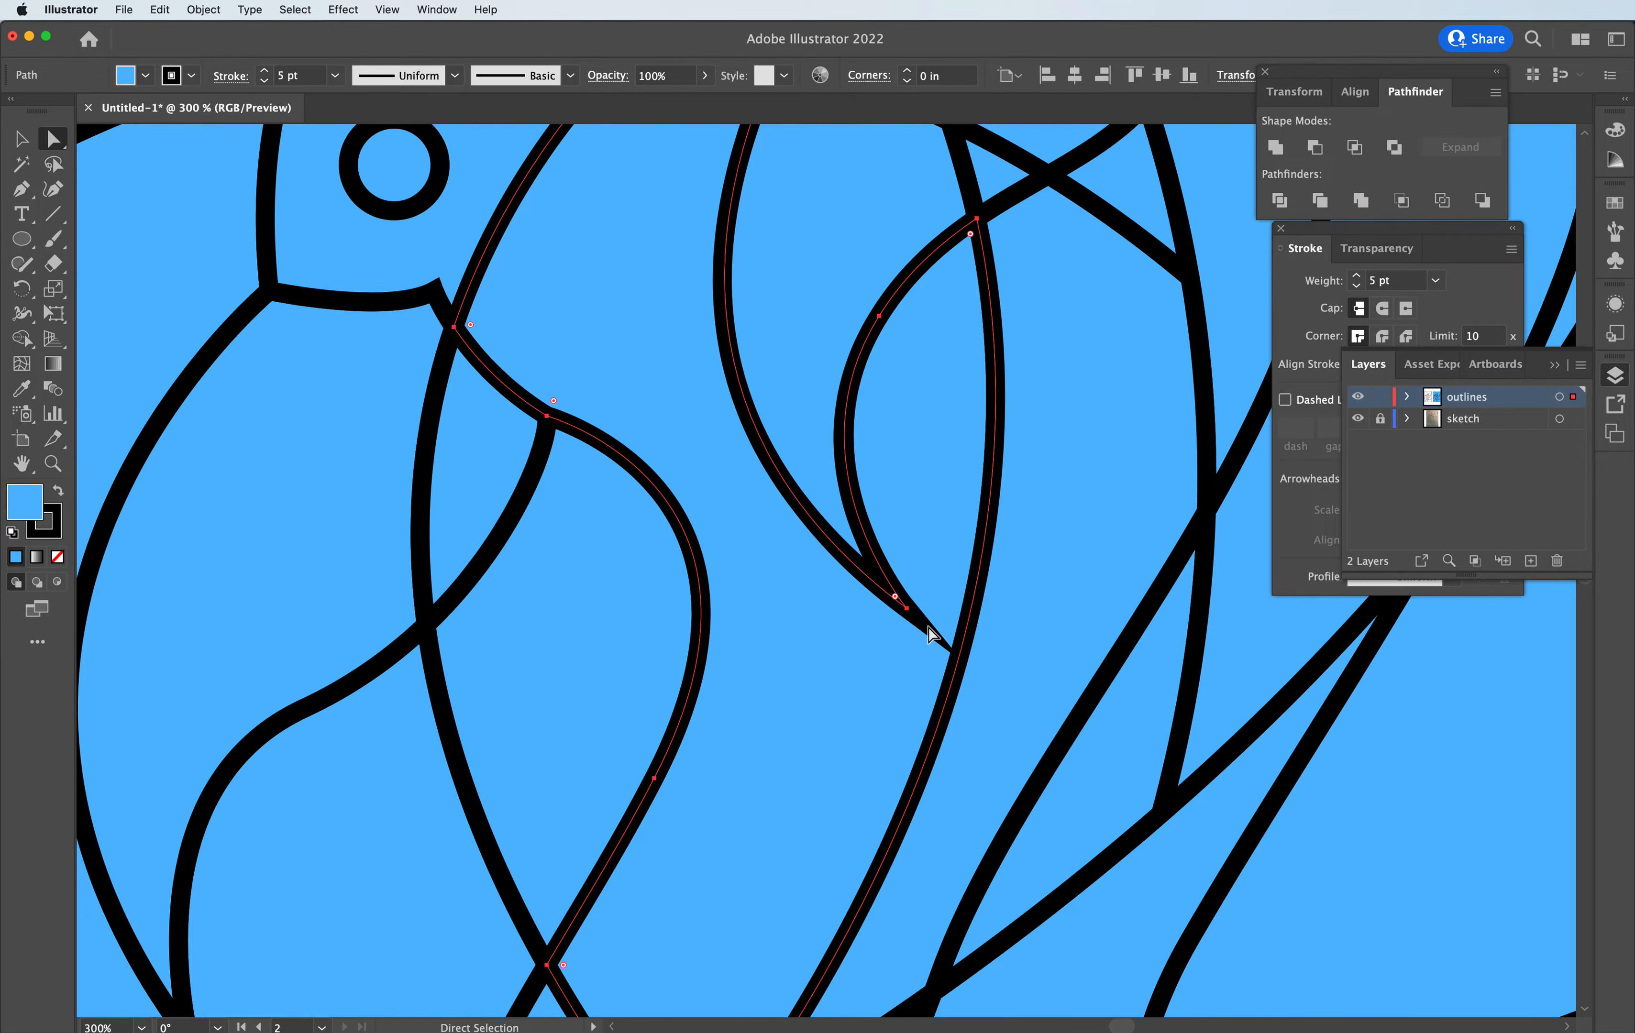
click(907, 609)
drag(906, 612, 879, 581)
click(932, 632)
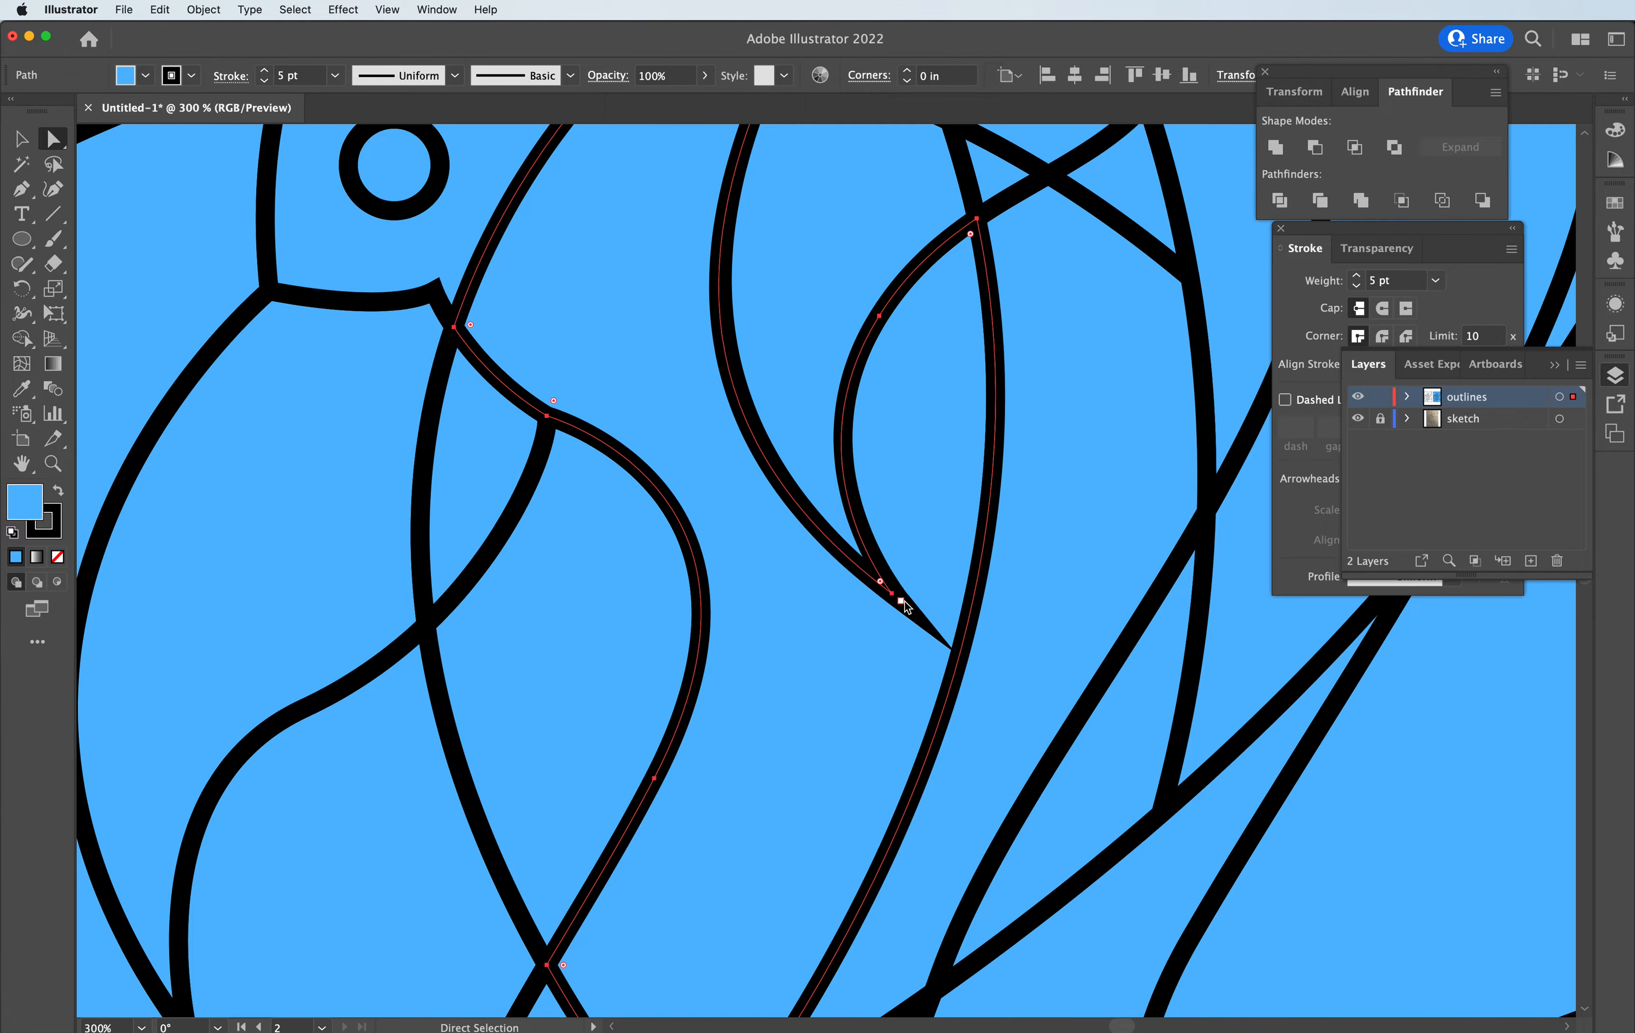
drag(902, 601, 875, 579)
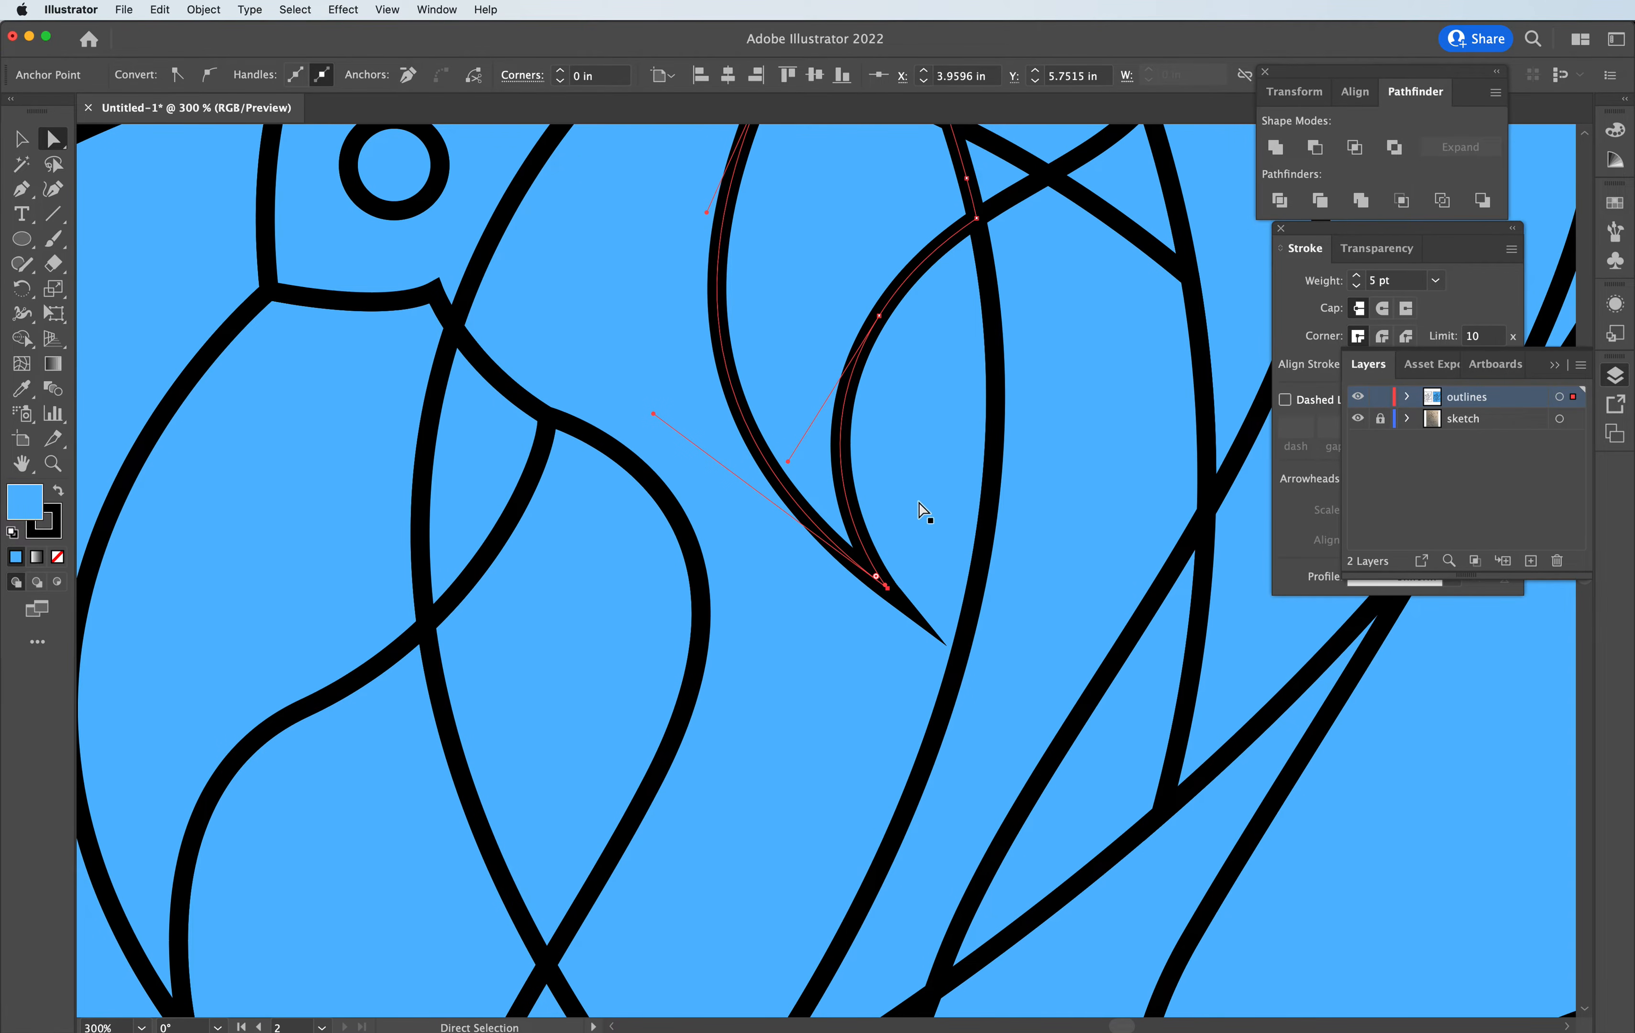
key(super+1)
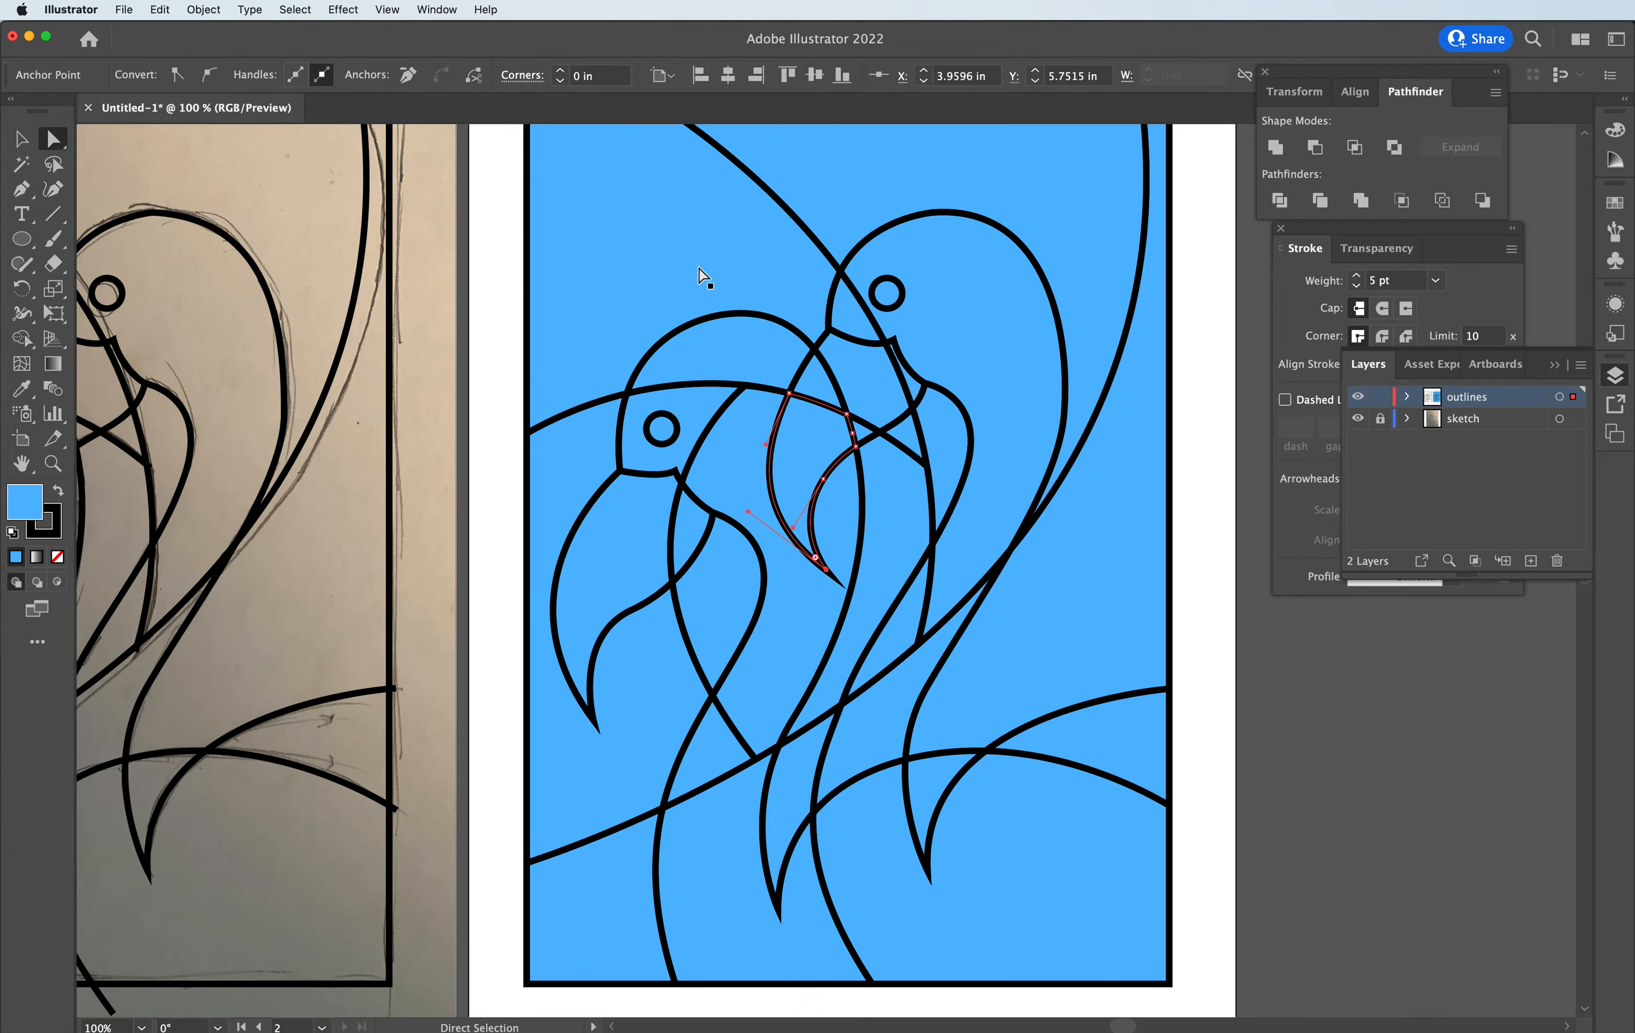
click(491, 285)
- Check that the artwork is divided into separate regions by selecting several background, neck and beak areas in turn, and deselect
scroll(824, 408, down, 6)
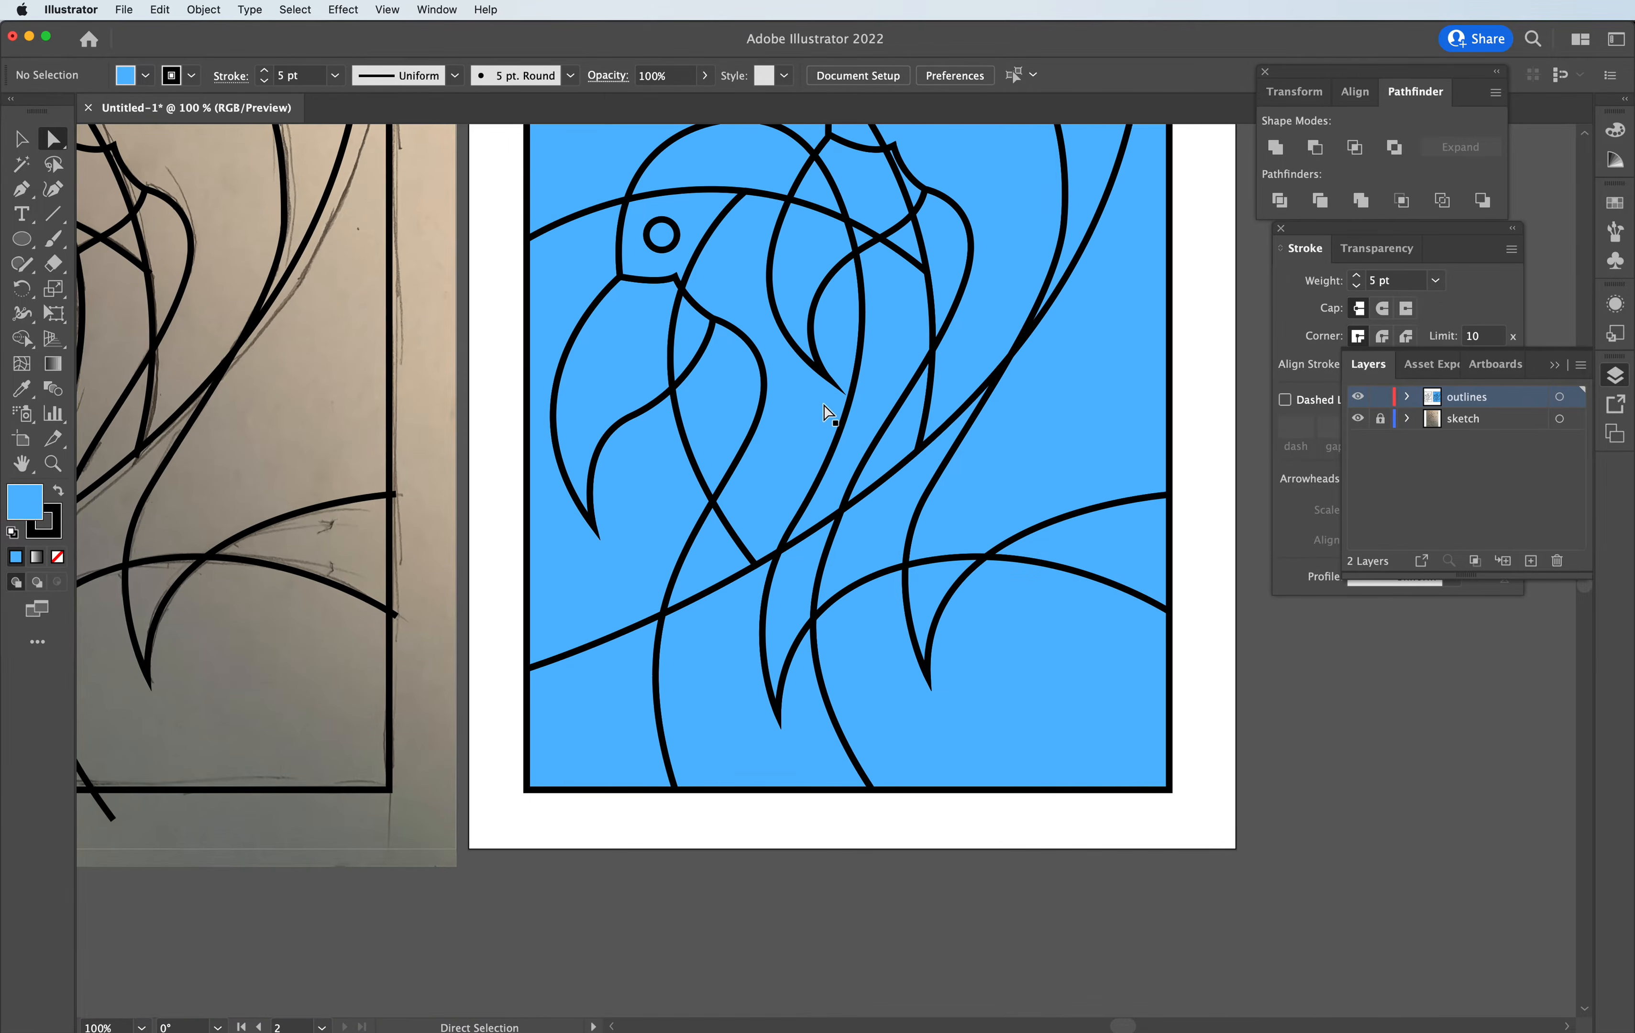
scroll(823, 407, up, 8)
scroll(824, 405, down, 3)
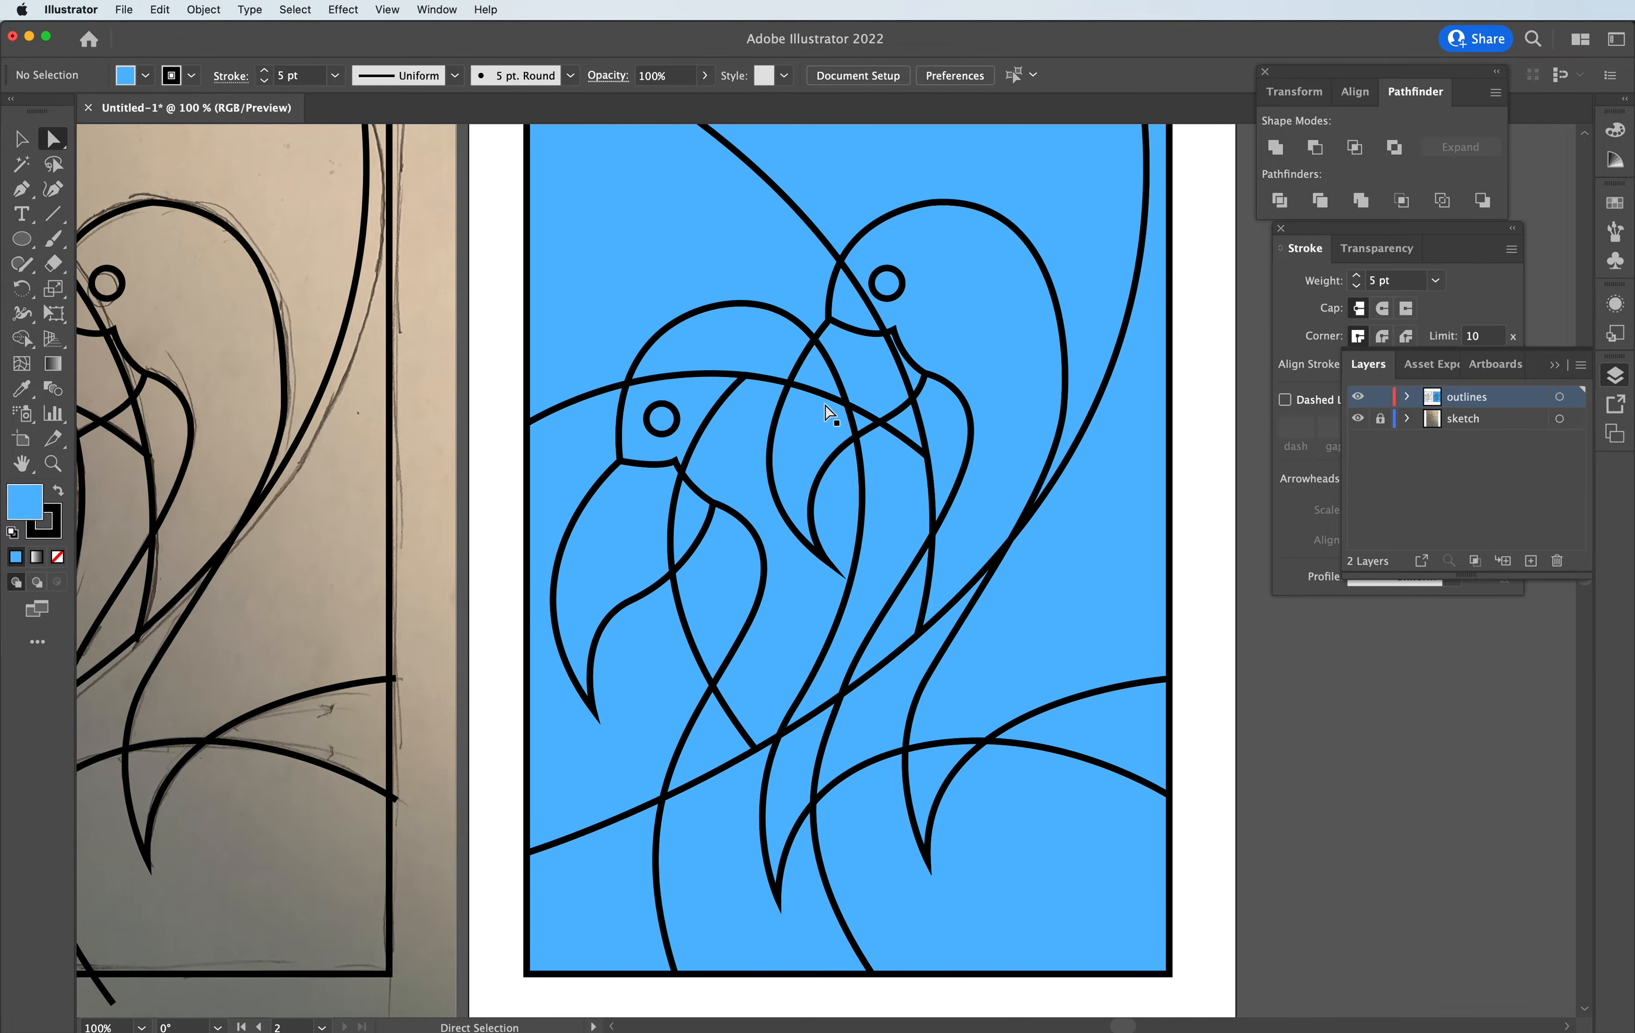
key(super+minus)
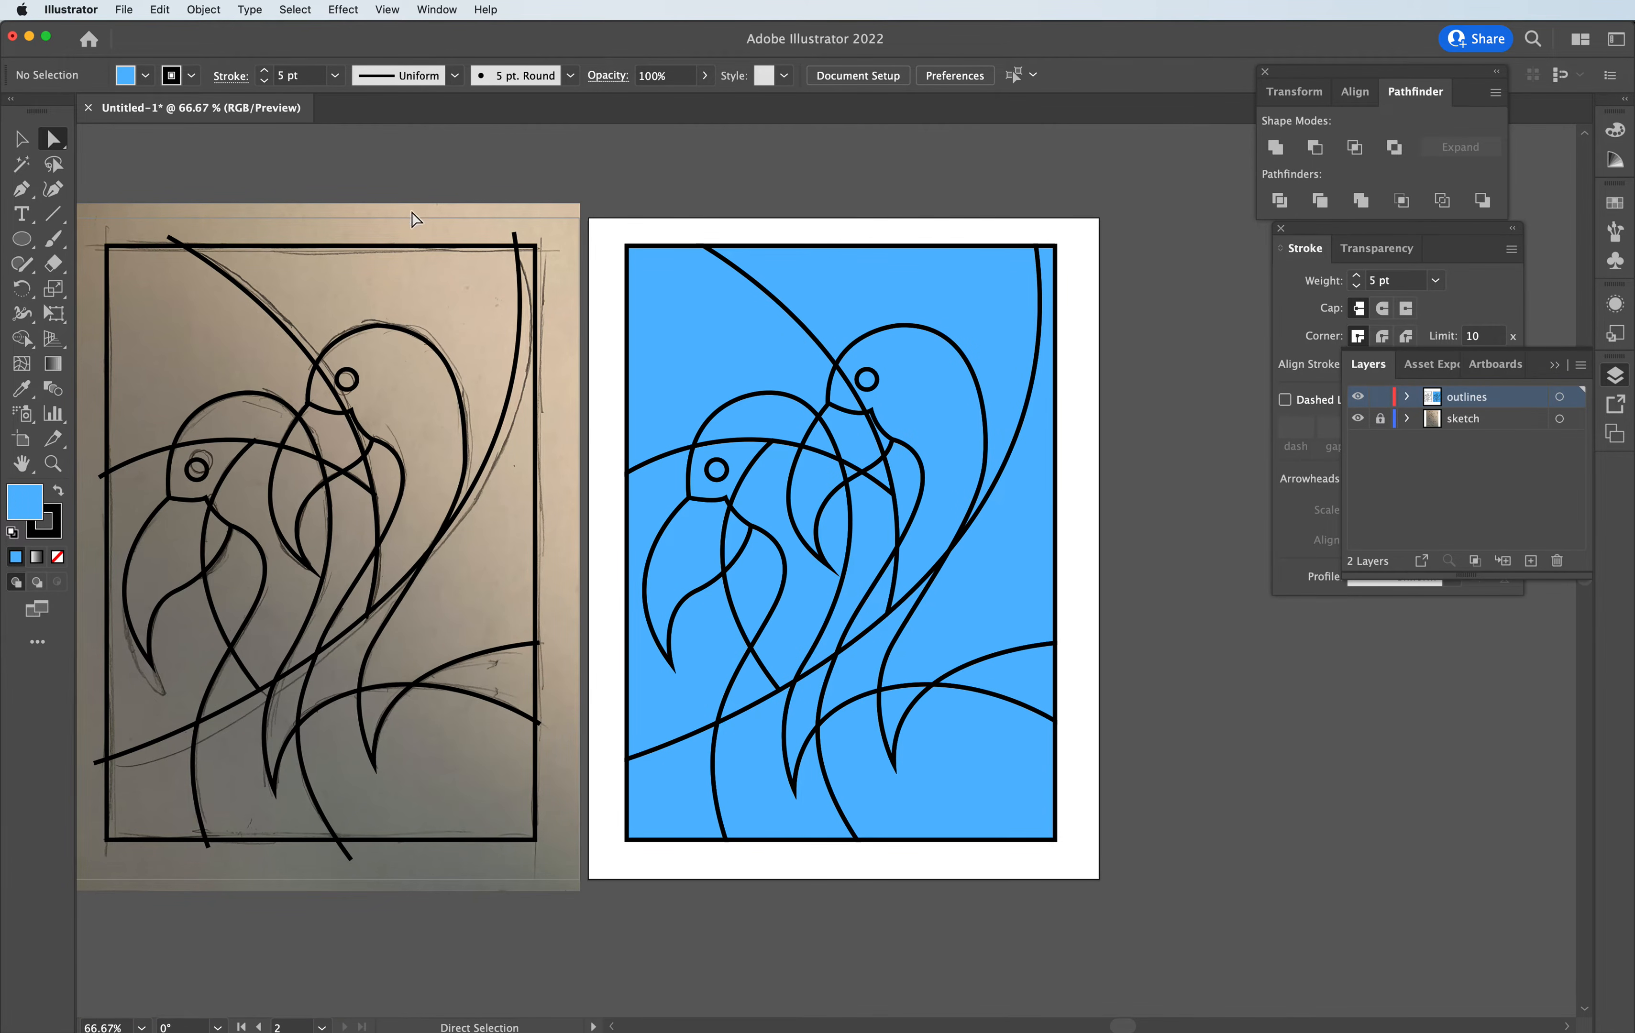
click(21, 138)
click(693, 311)
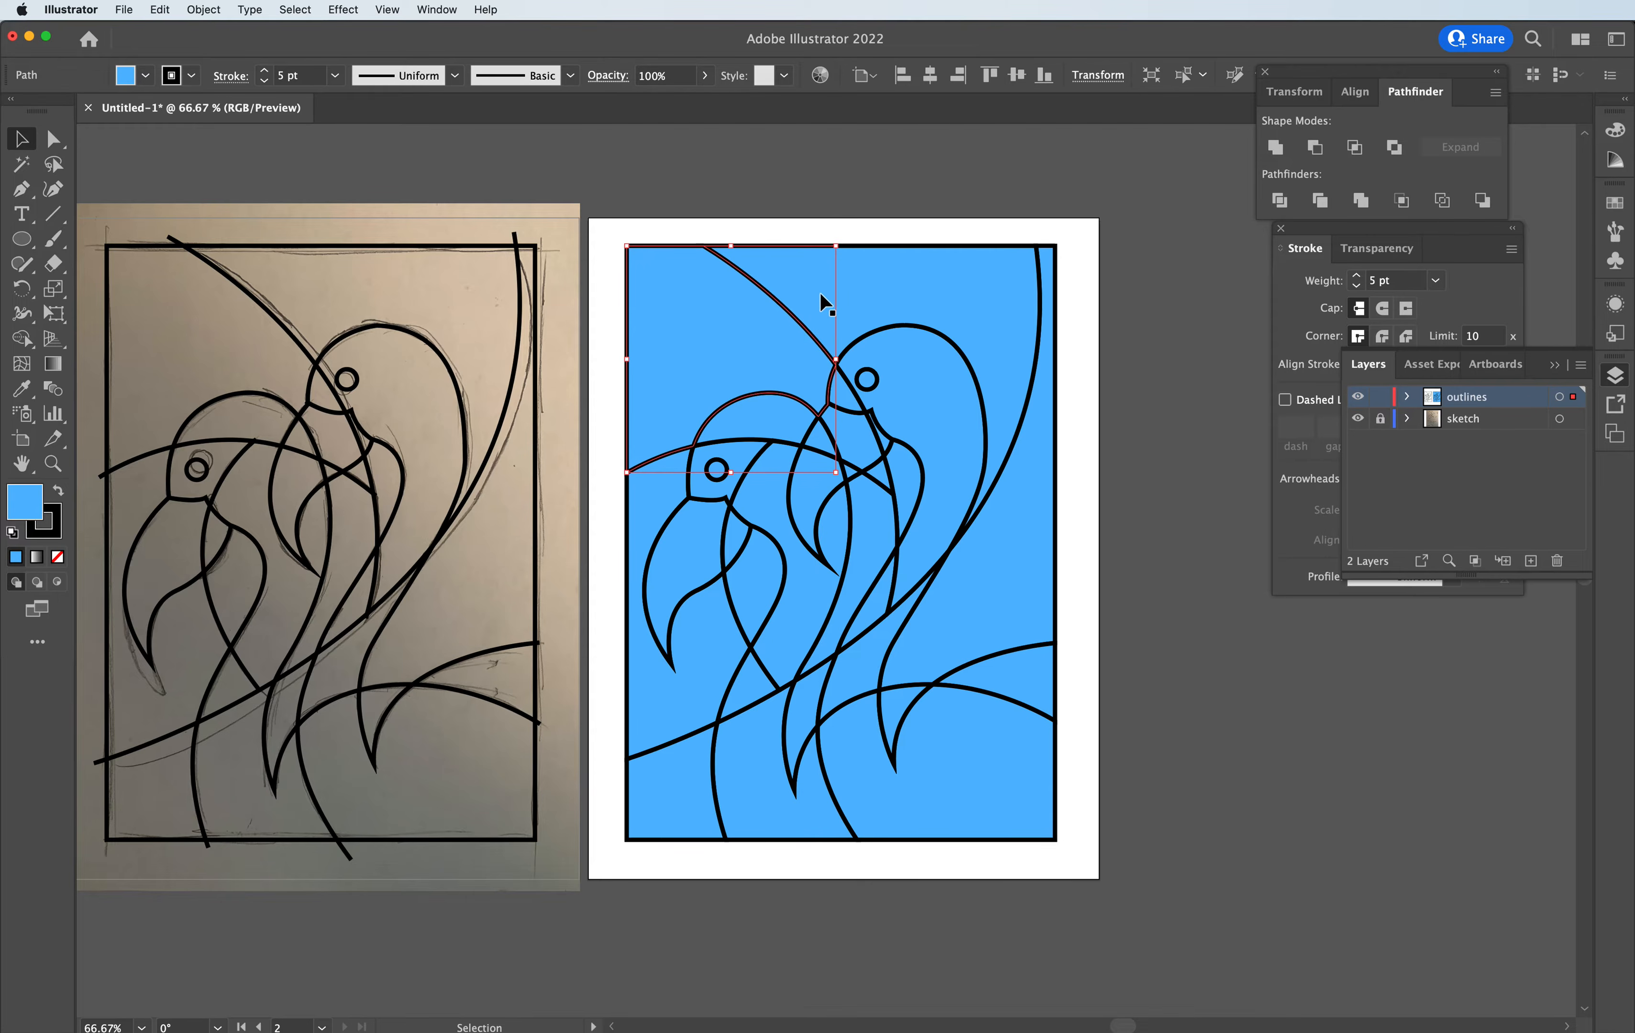
click(880, 292)
click(947, 392)
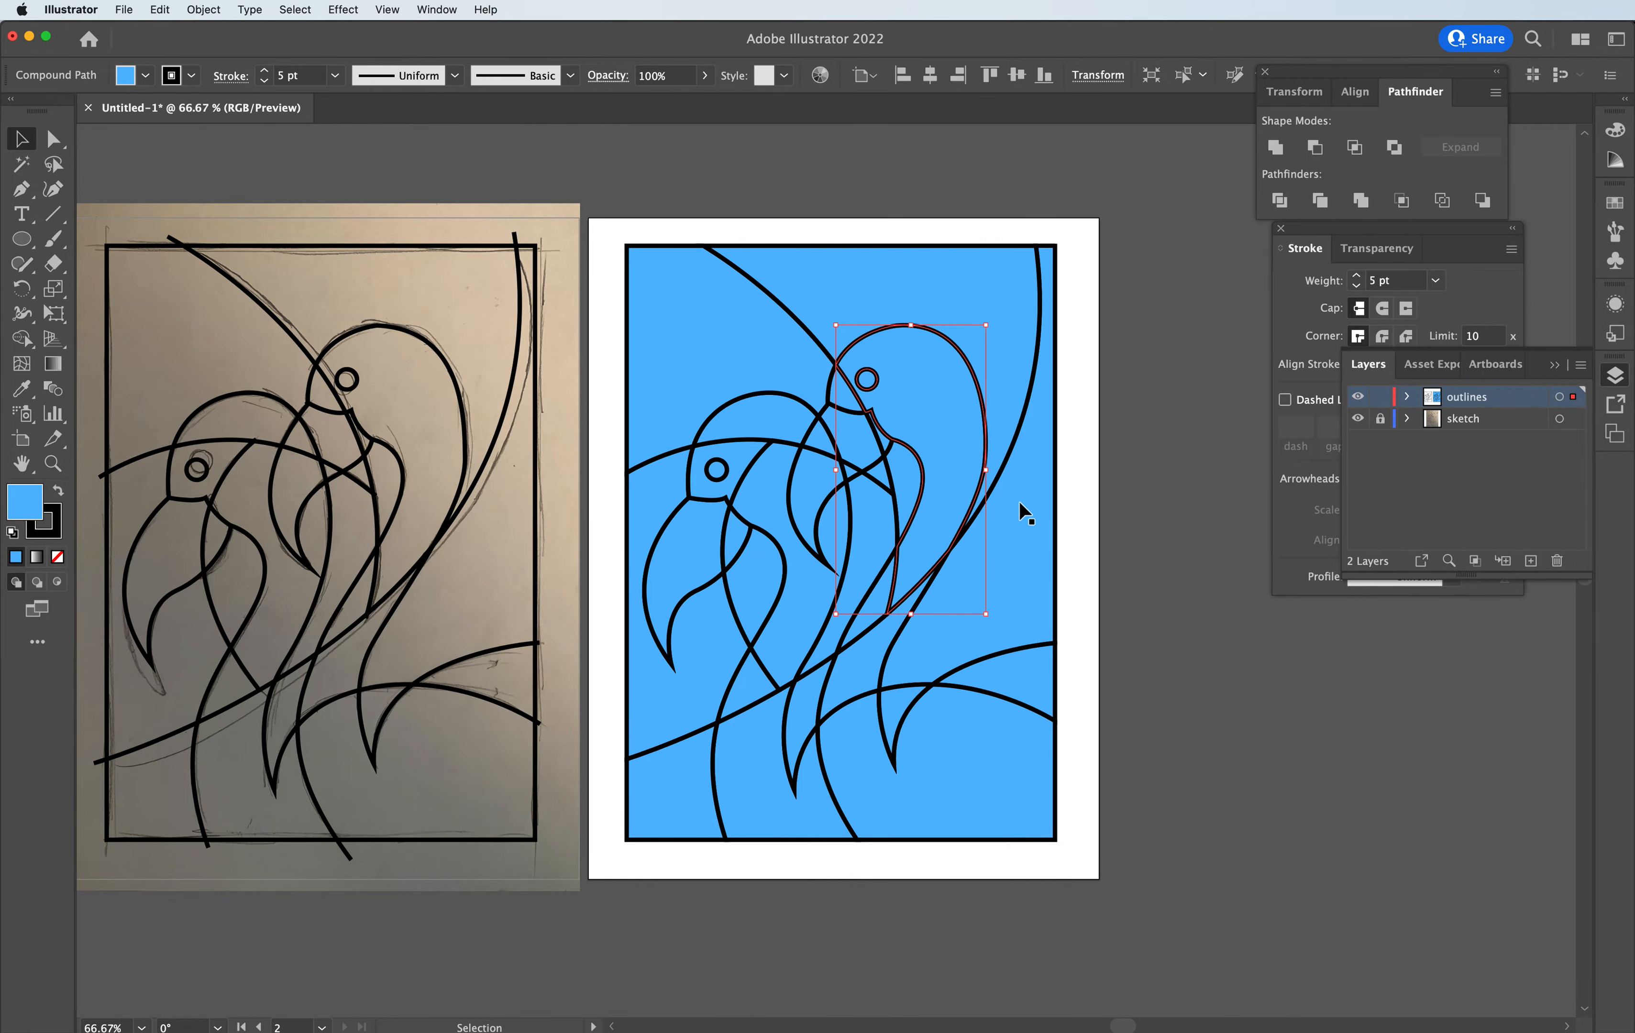
click(1006, 590)
click(1001, 729)
click(980, 757)
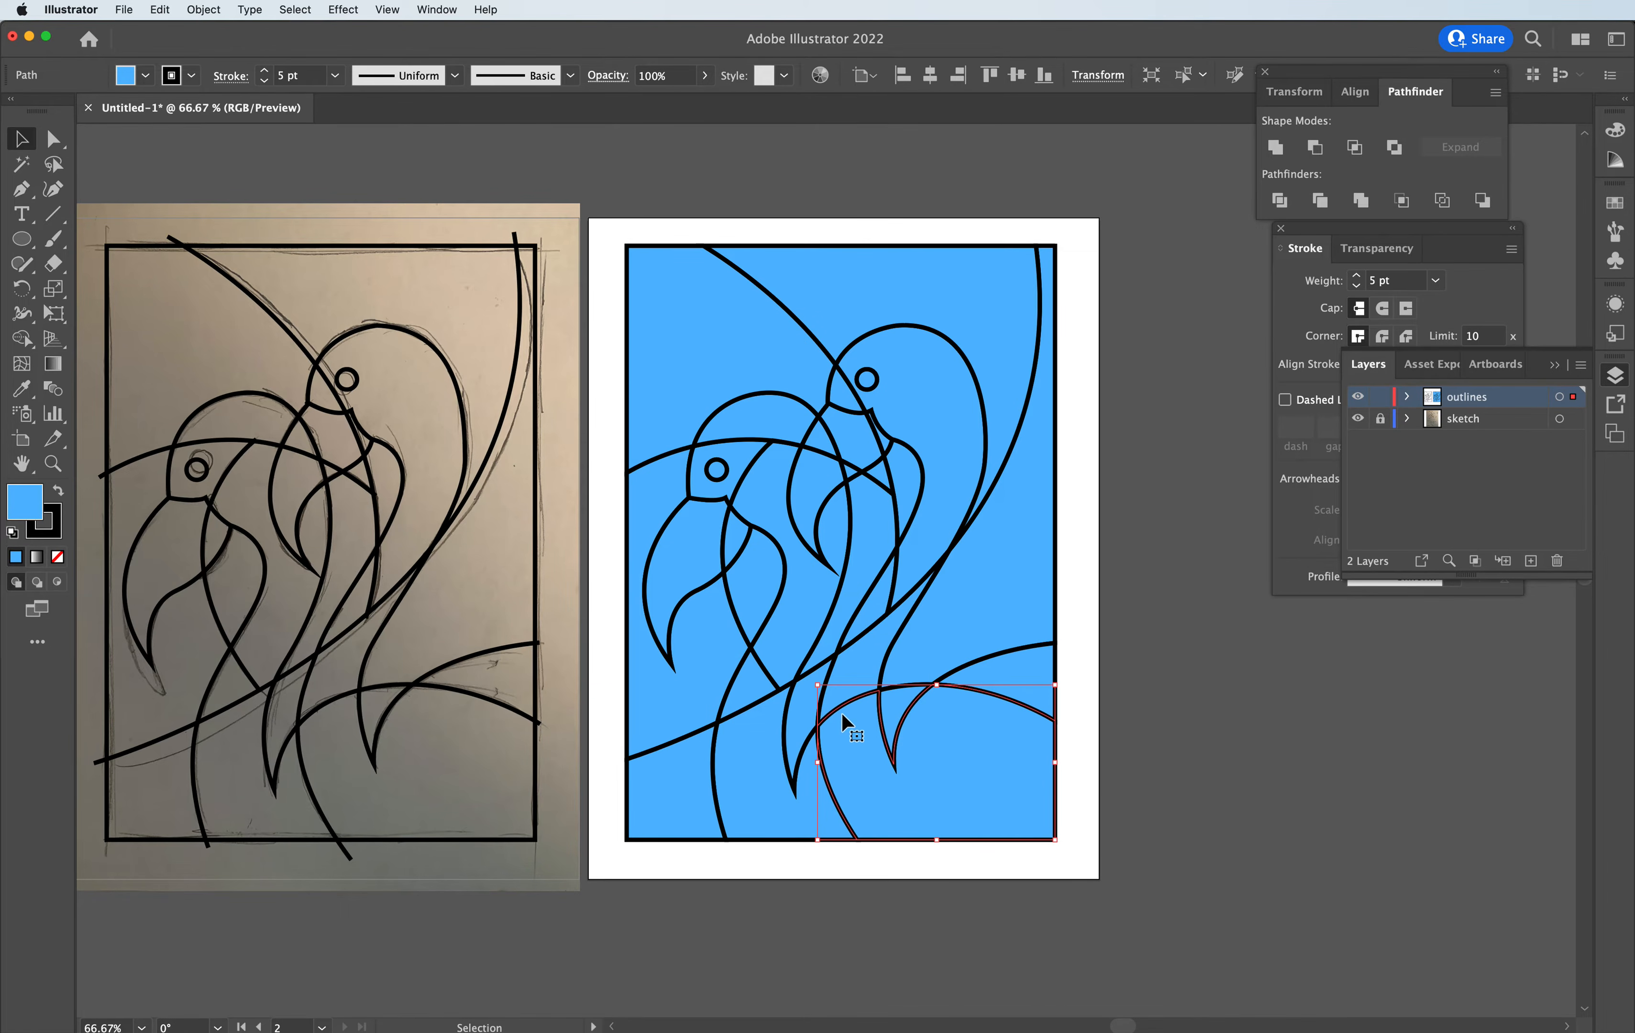
click(845, 629)
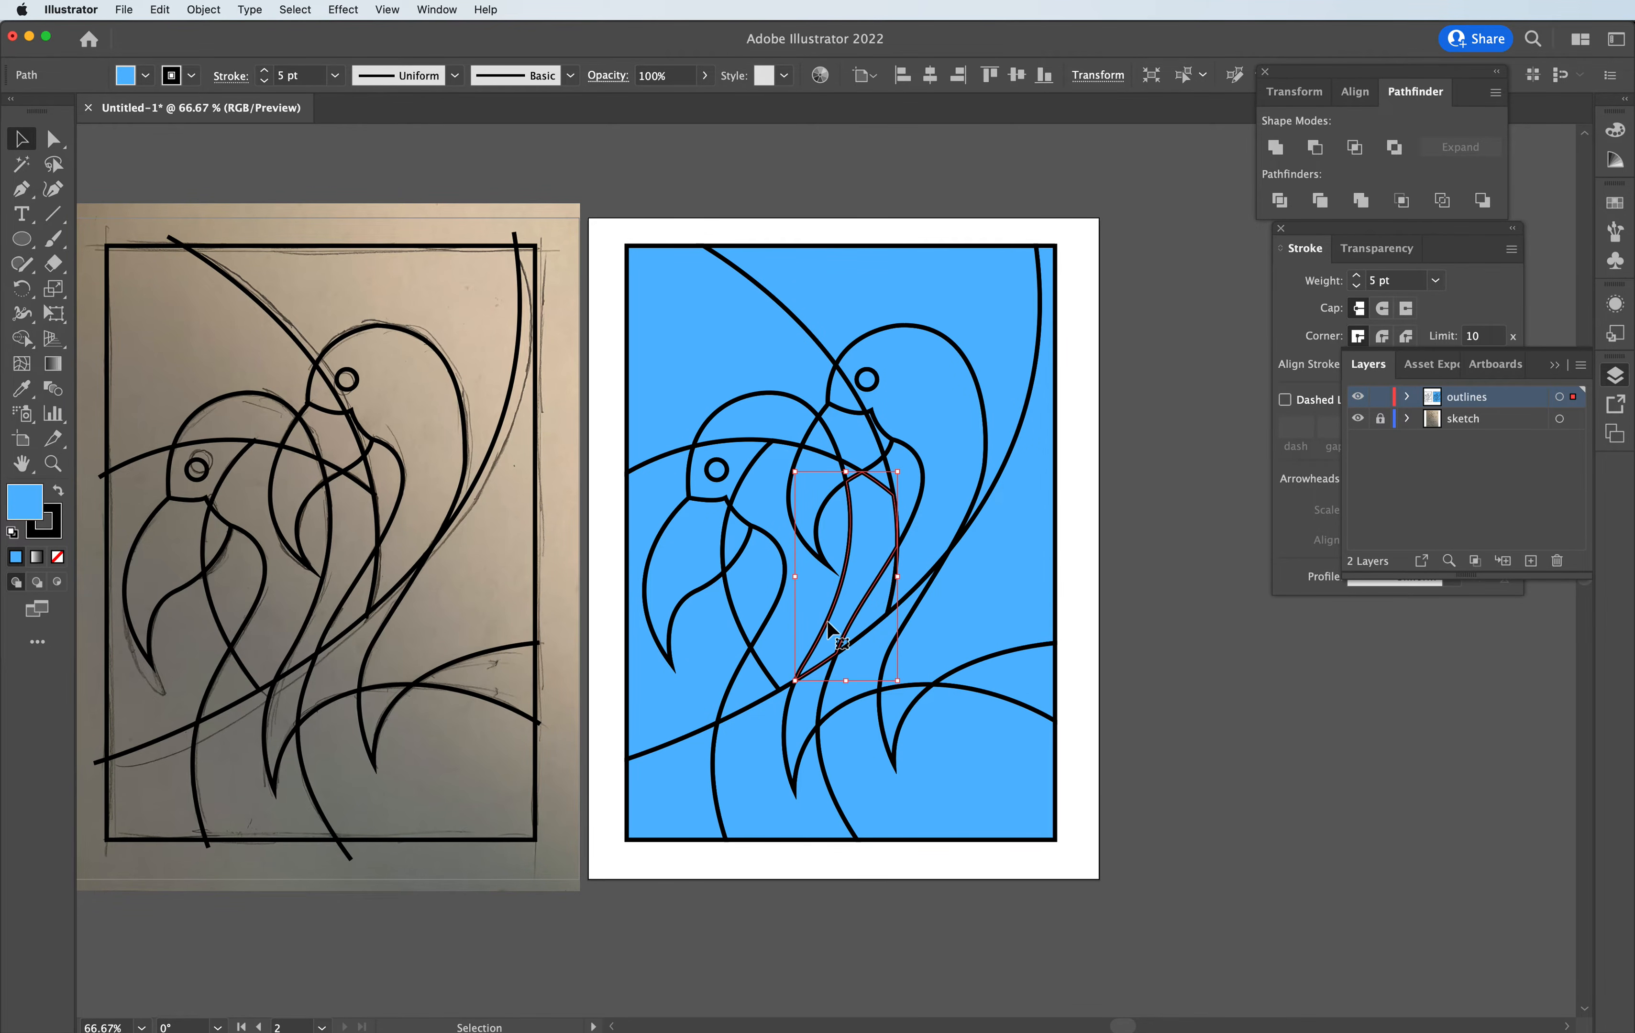
click(750, 590)
click(707, 626)
click(765, 729)
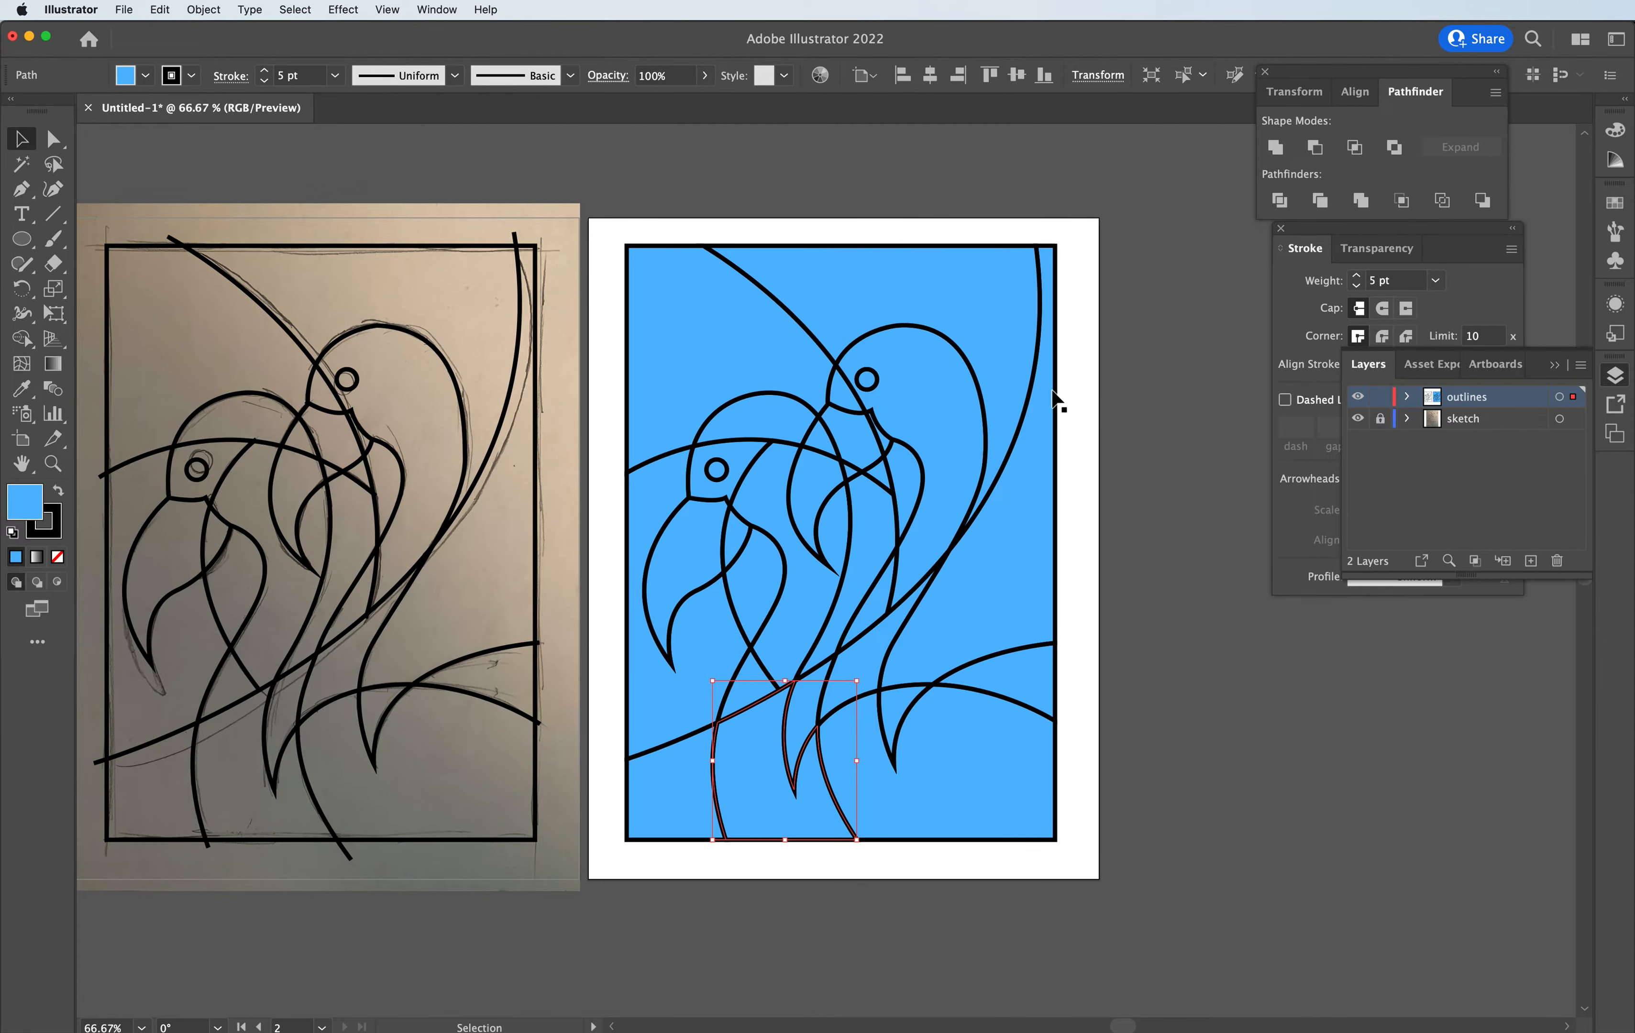
click(793, 209)
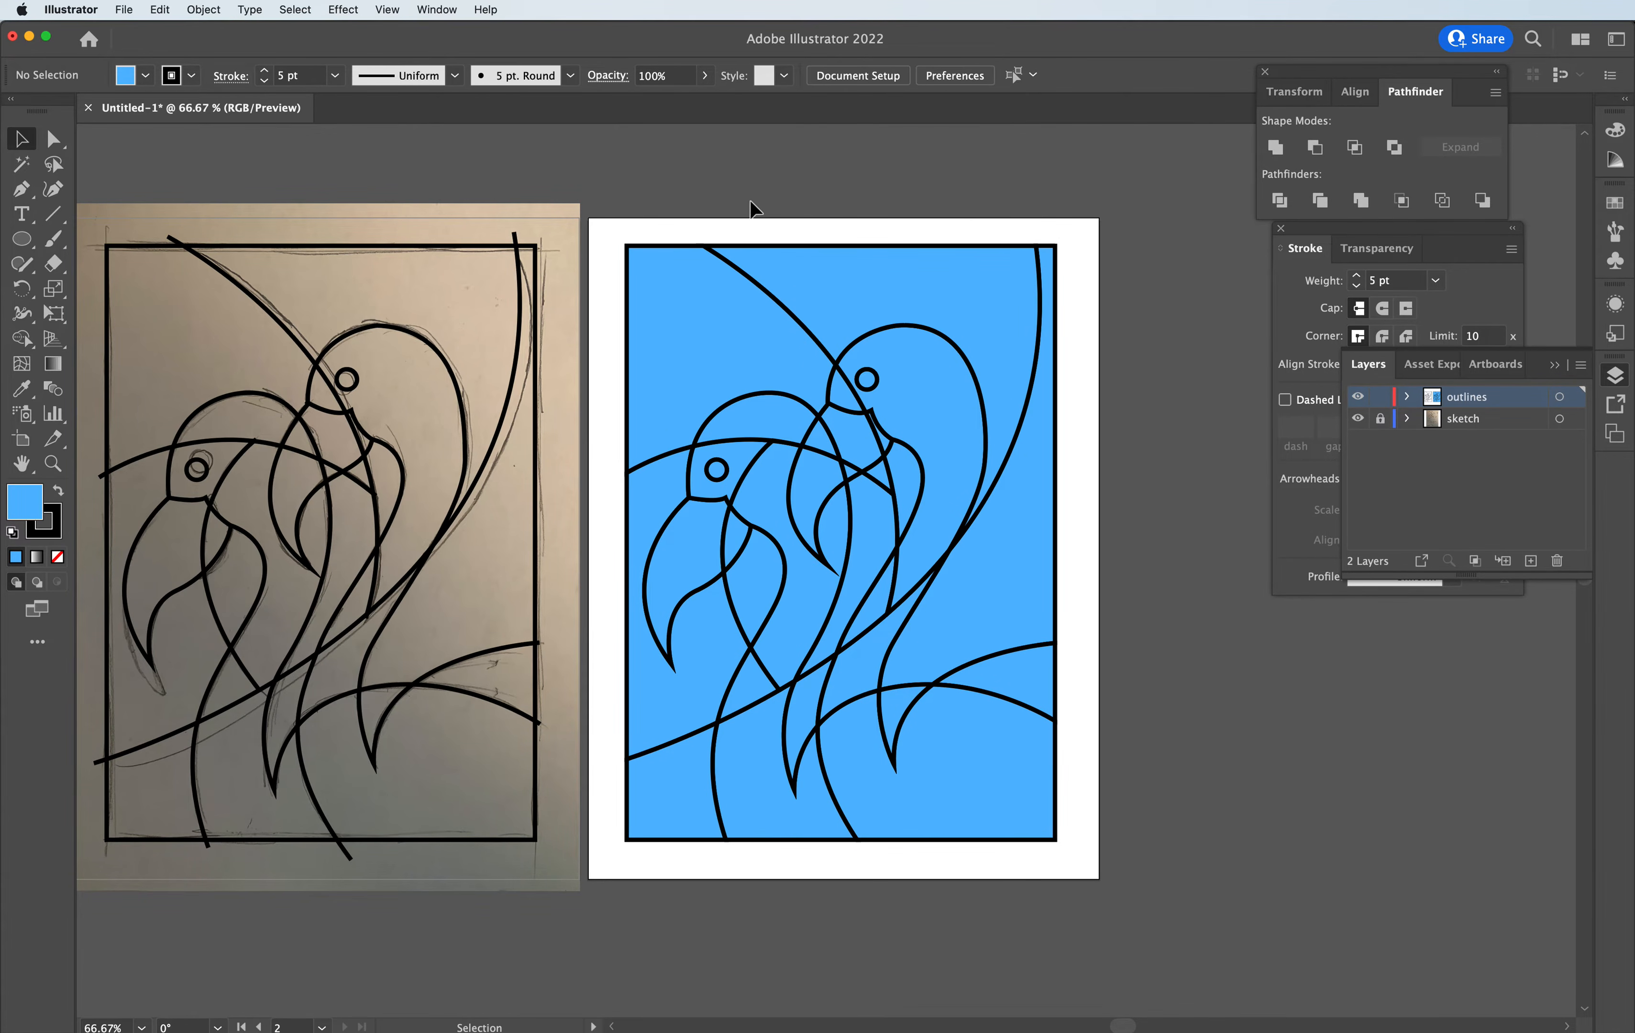
- Duplicate the second artboard with its blue-filled flamingo artwork to create a third artboard beside it
drag(1123, 1025, 1157, 1025)
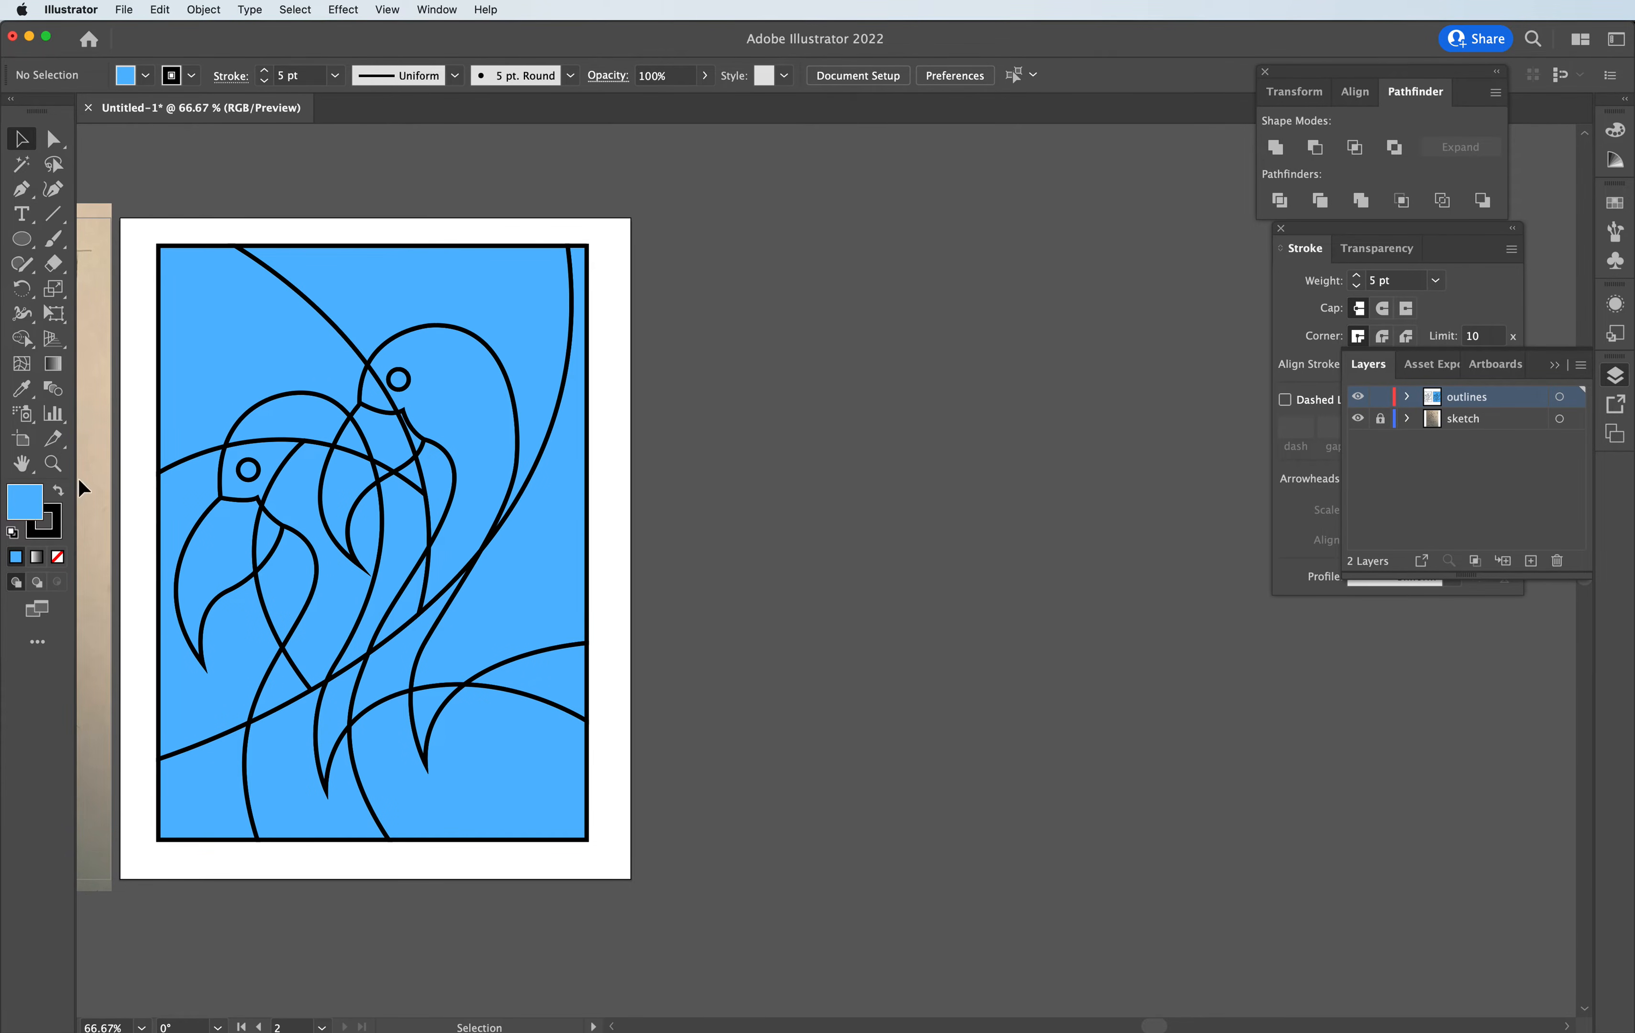
click(21, 438)
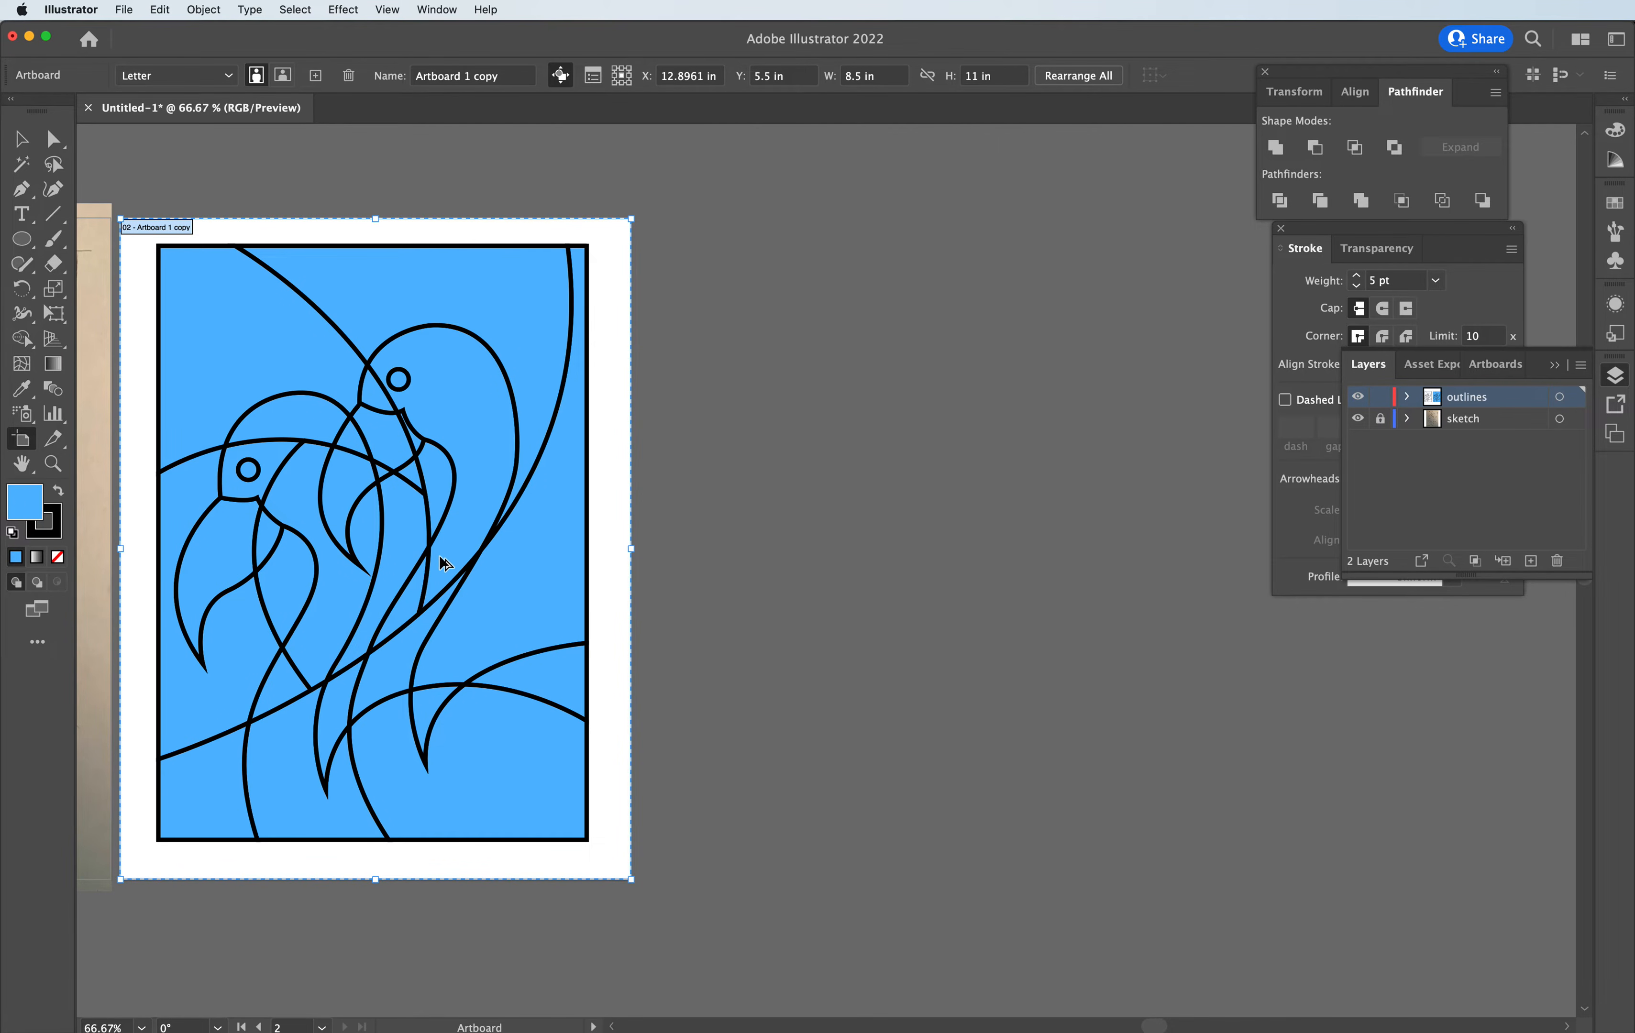
drag(445, 561, 961, 532)
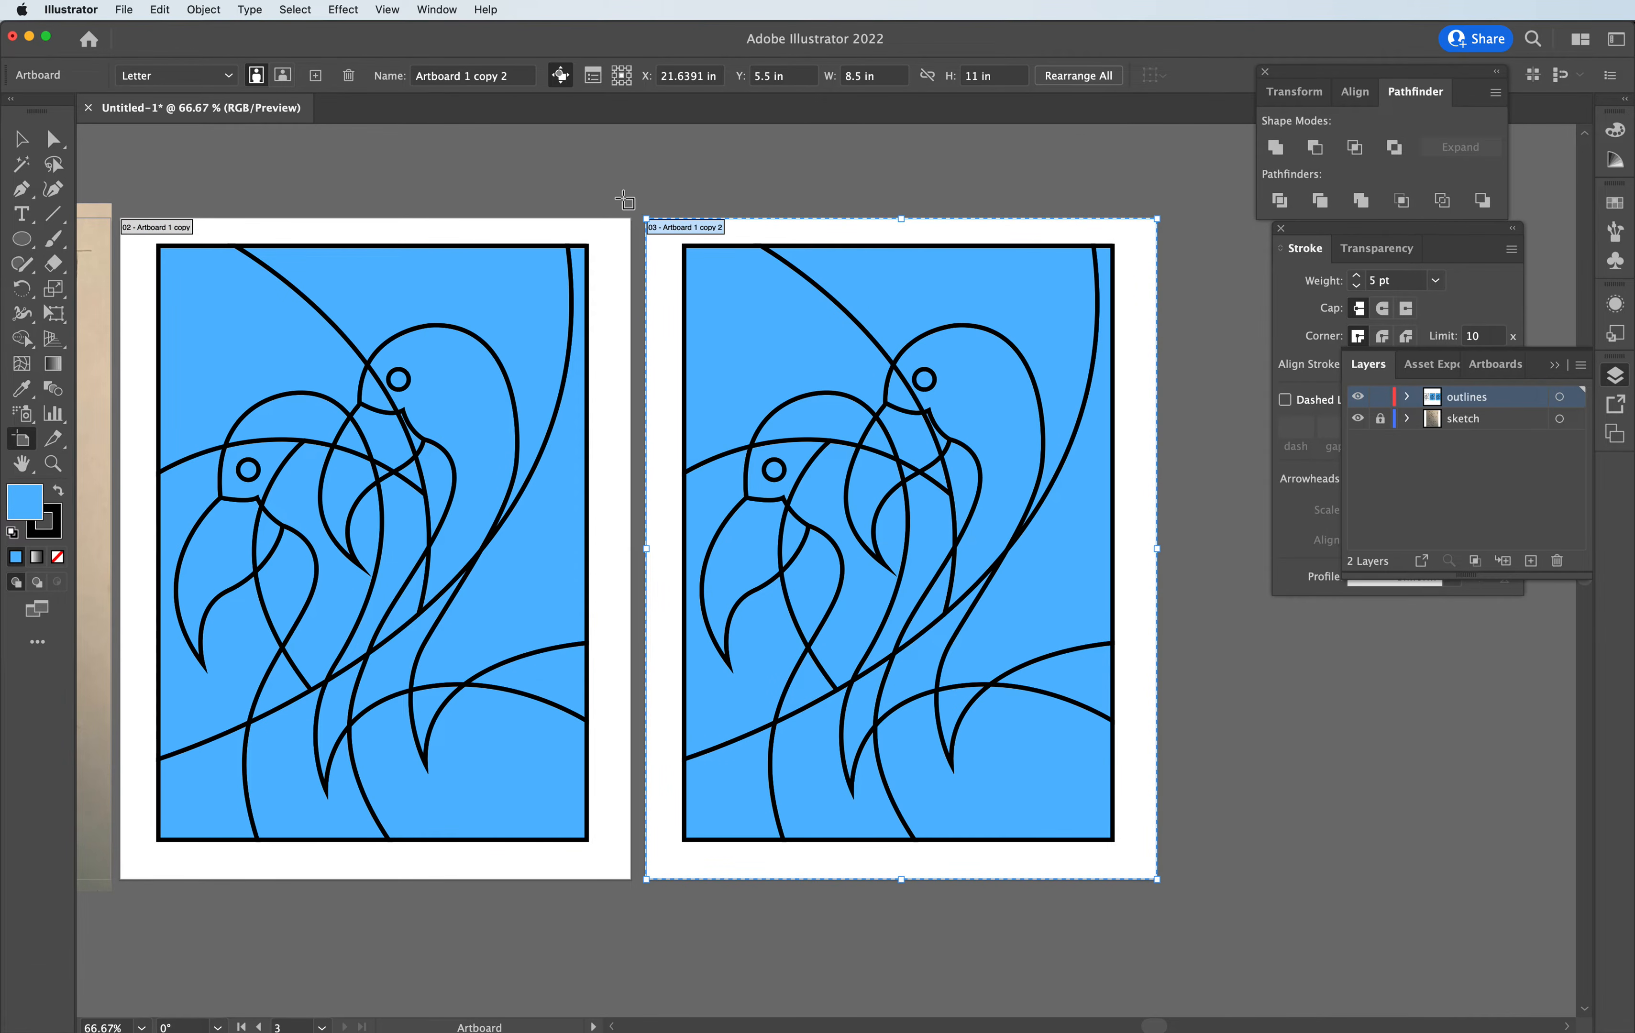
click(26, 145)
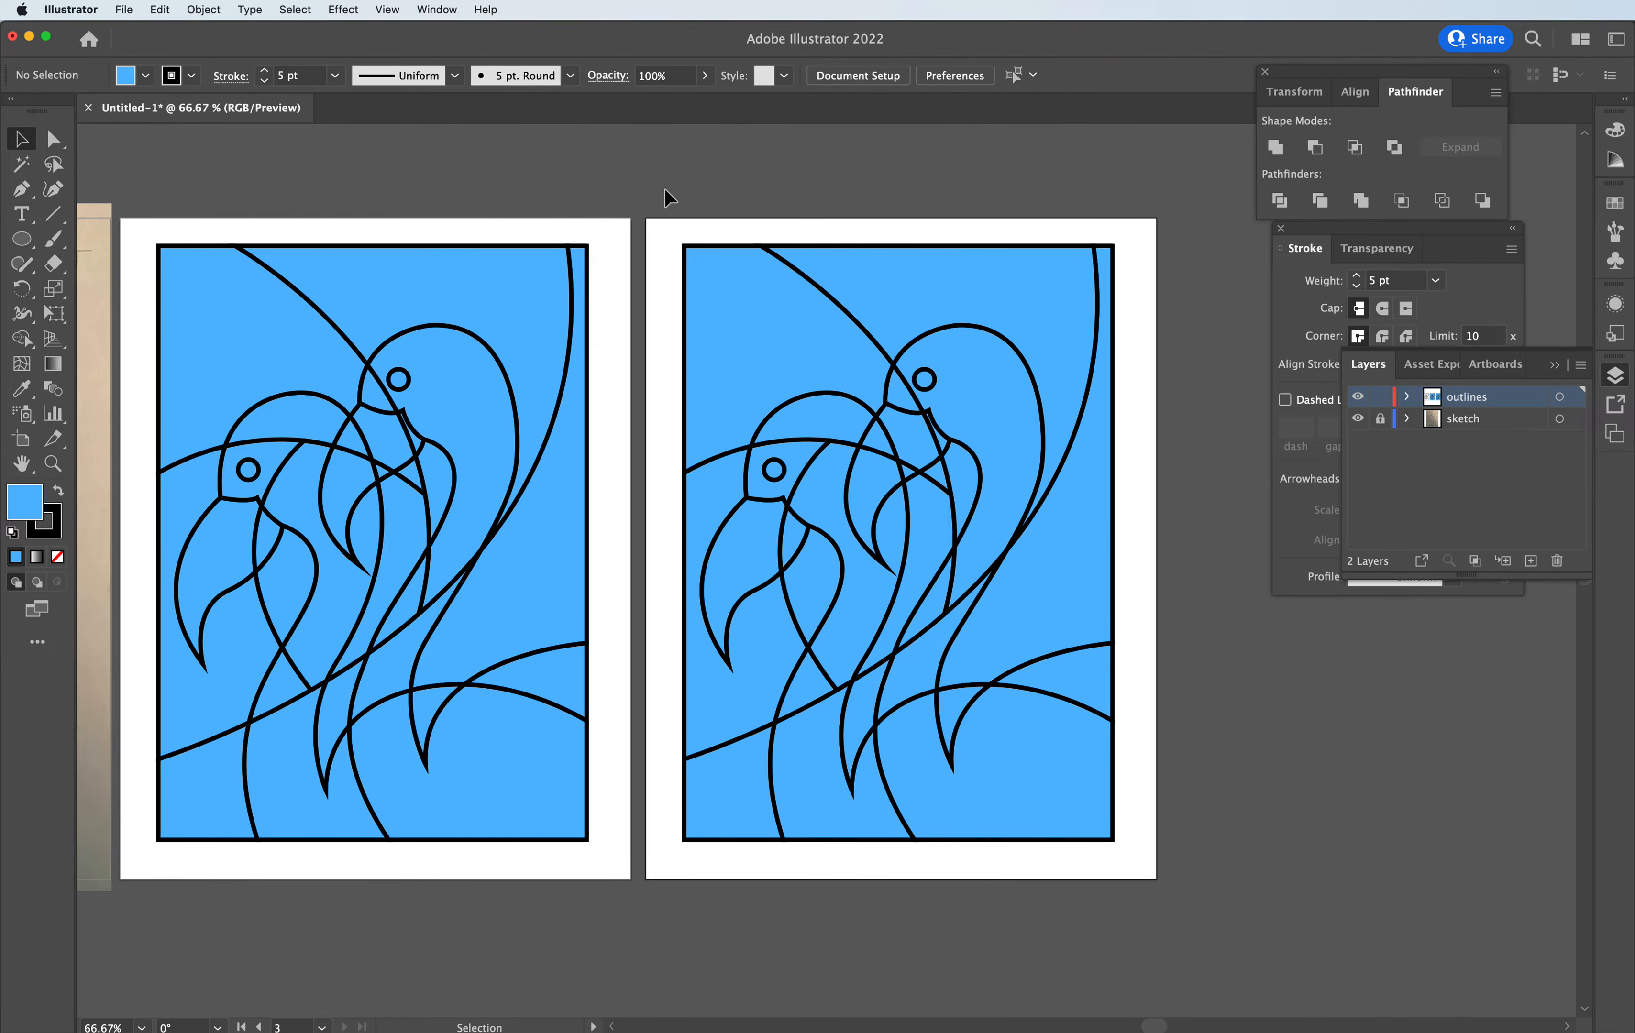
- Select the upper-left background region on the third artboard and float the Gradient panel clear of the dock for the gradient work
drag(1152, 1025, 1161, 1025)
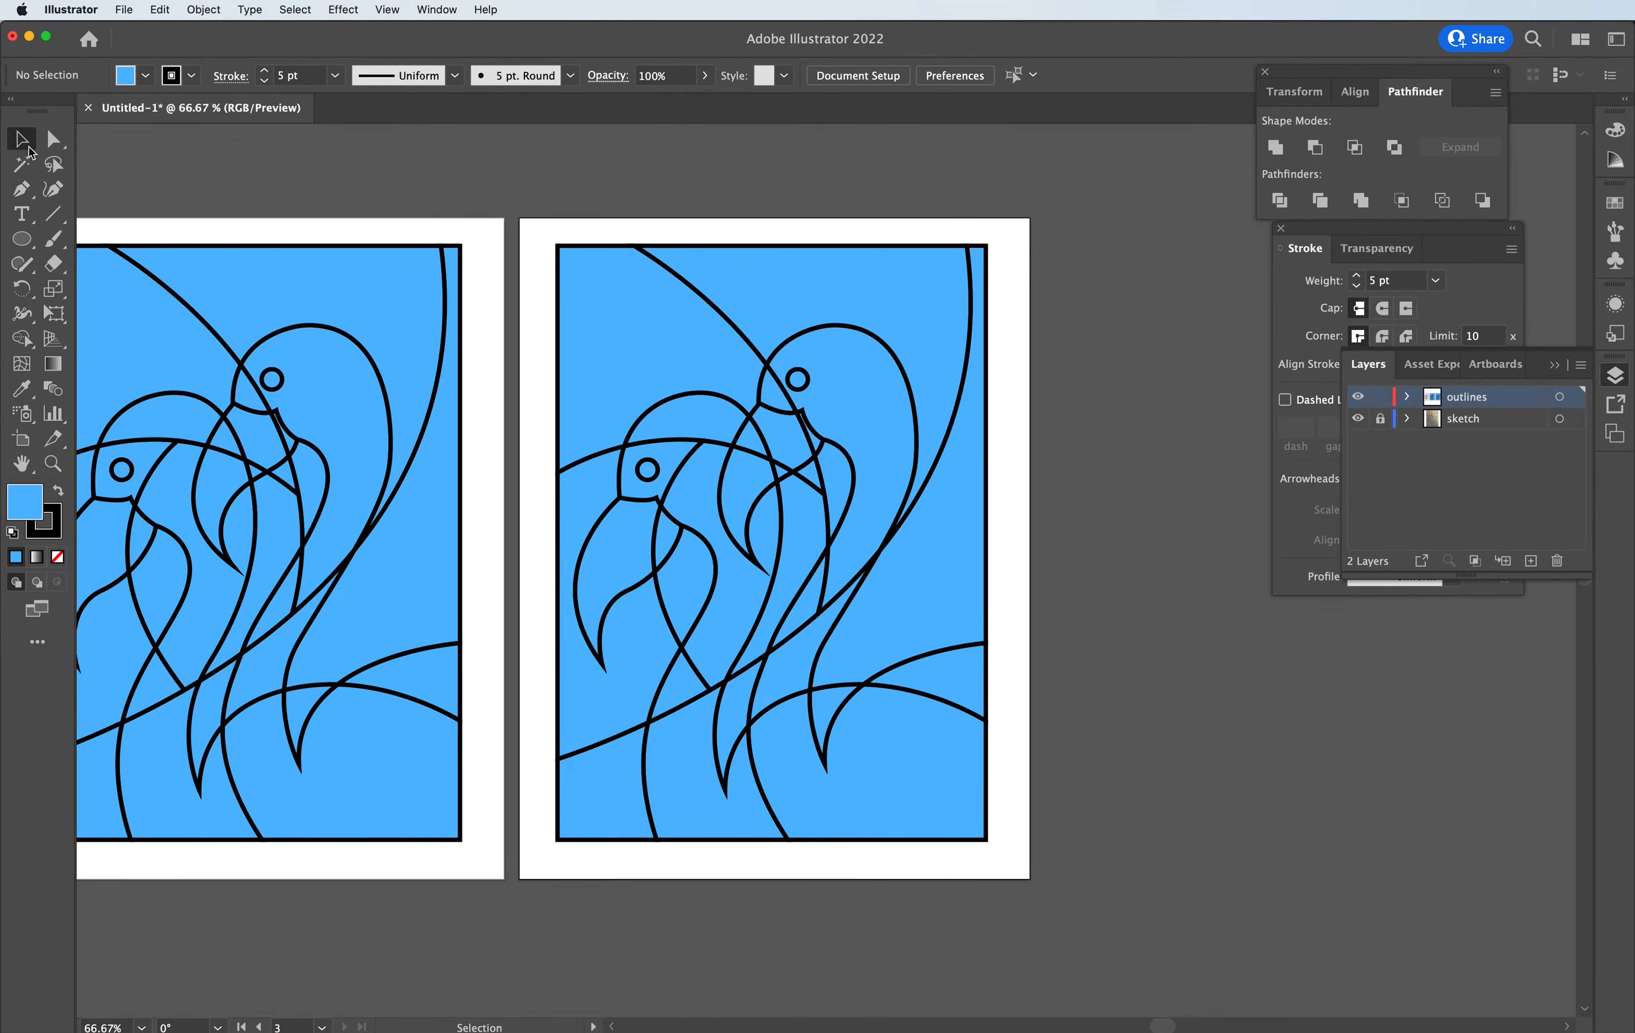
key(super+1)
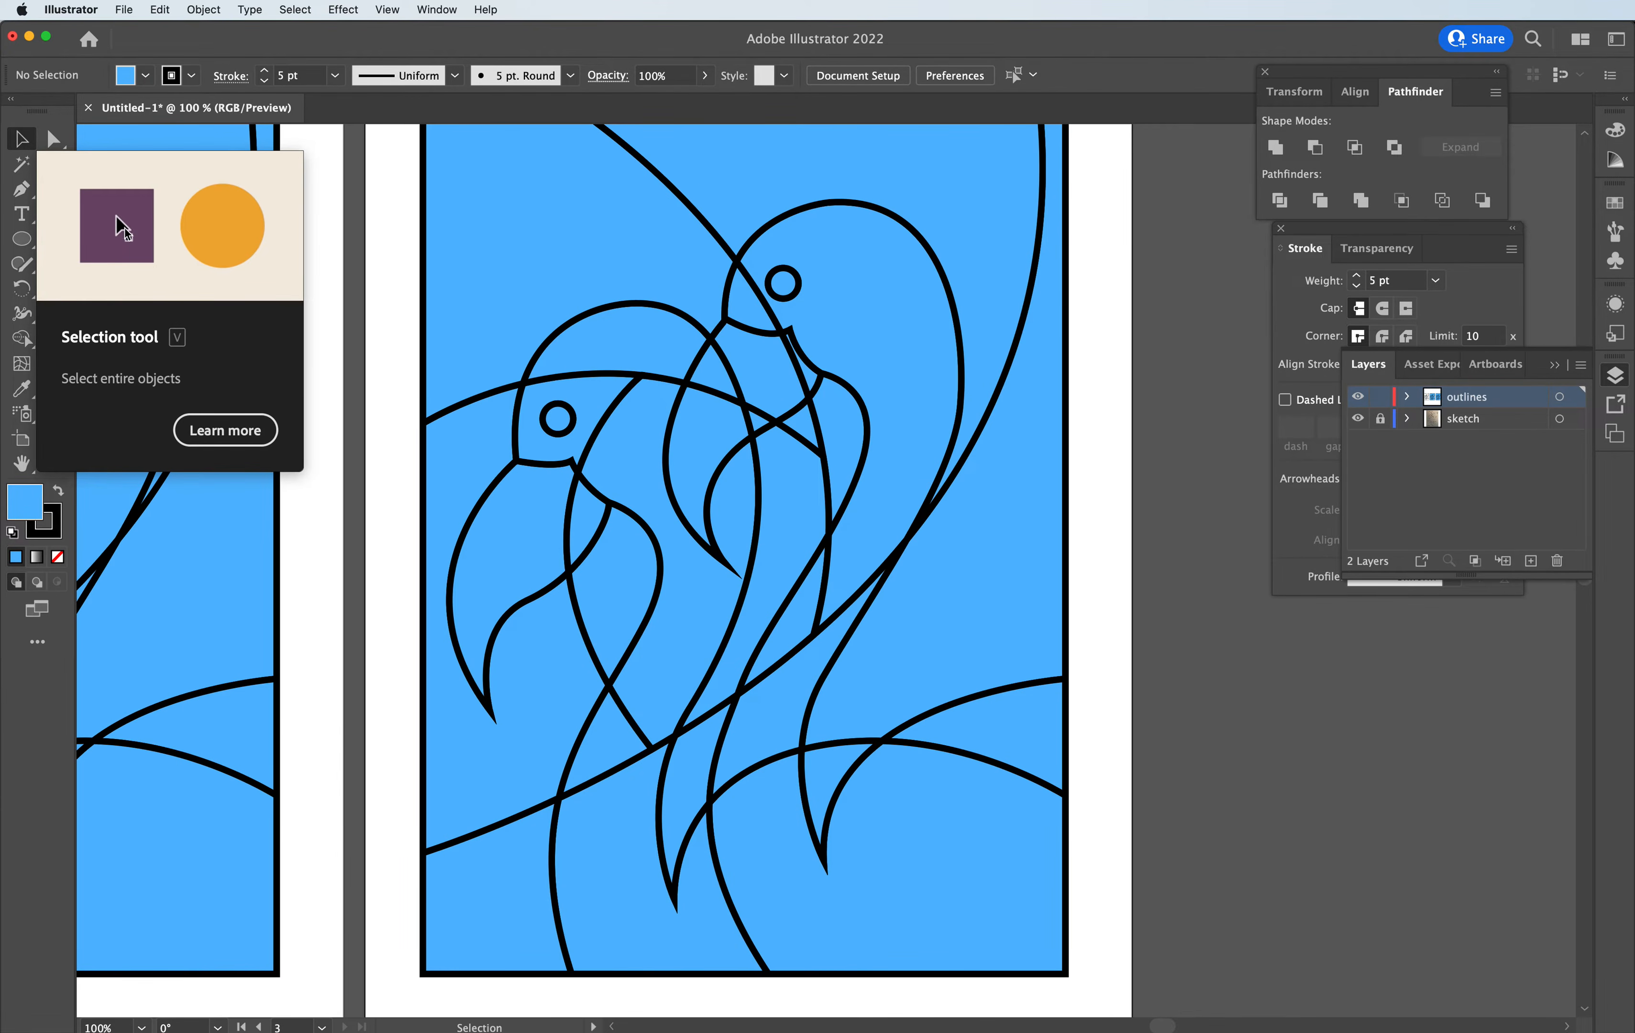
scroll(529, 427, up, 4)
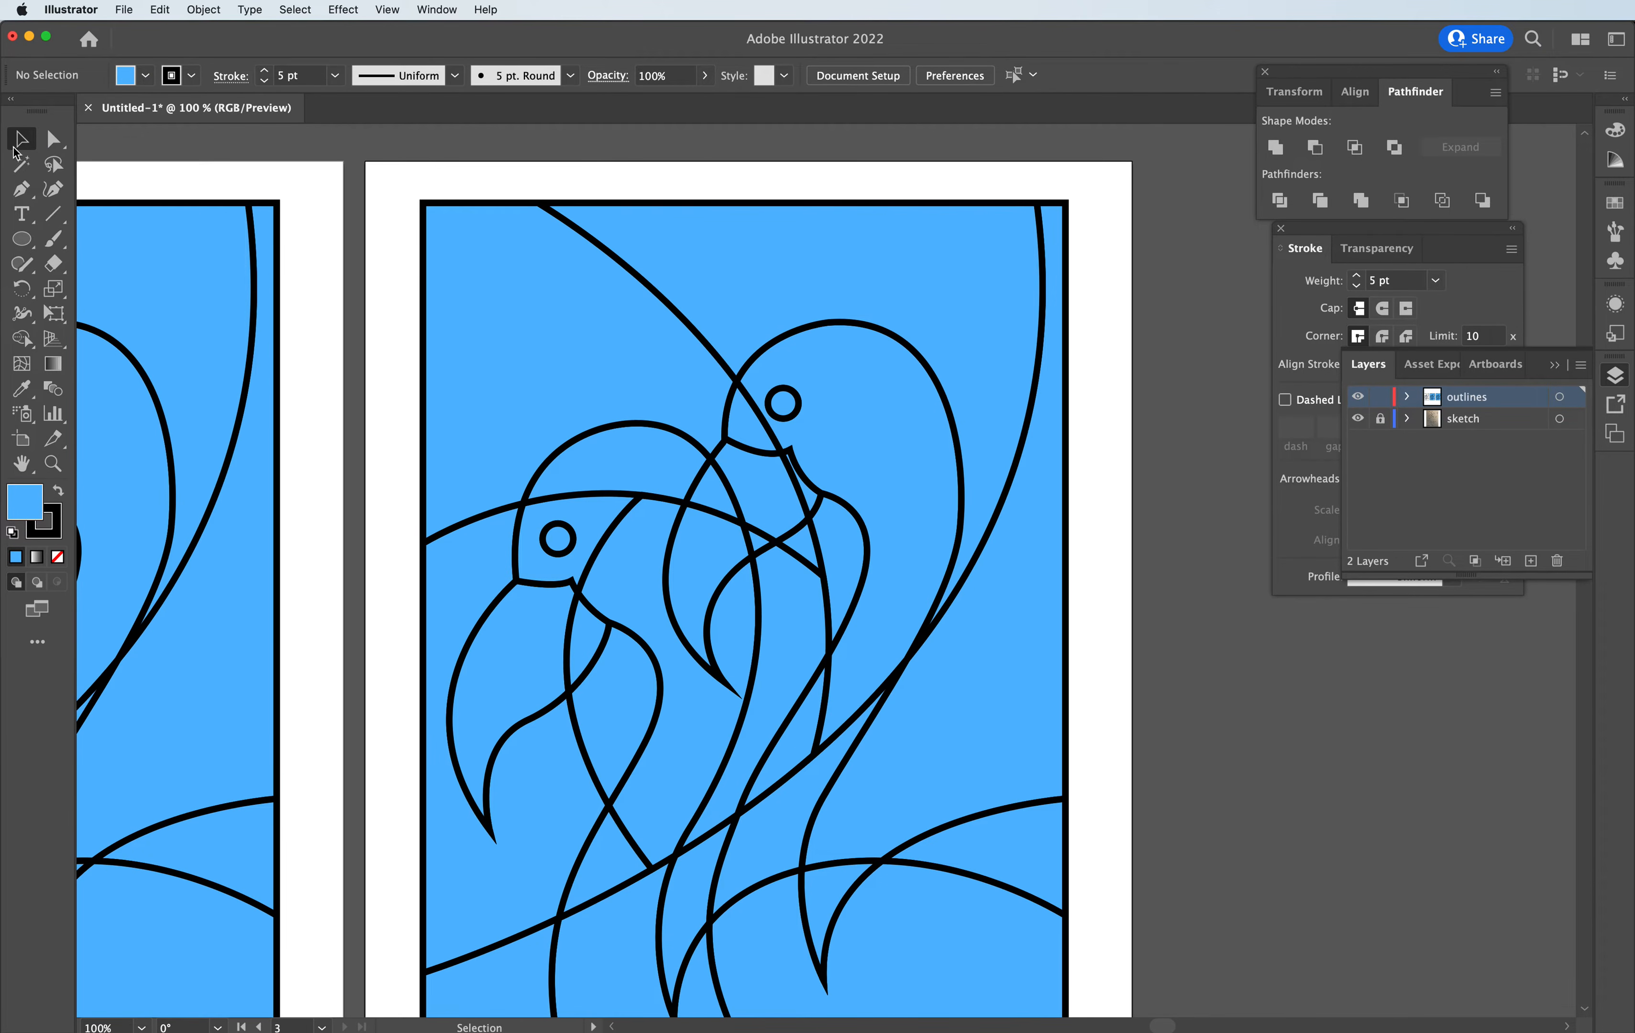
click(595, 339)
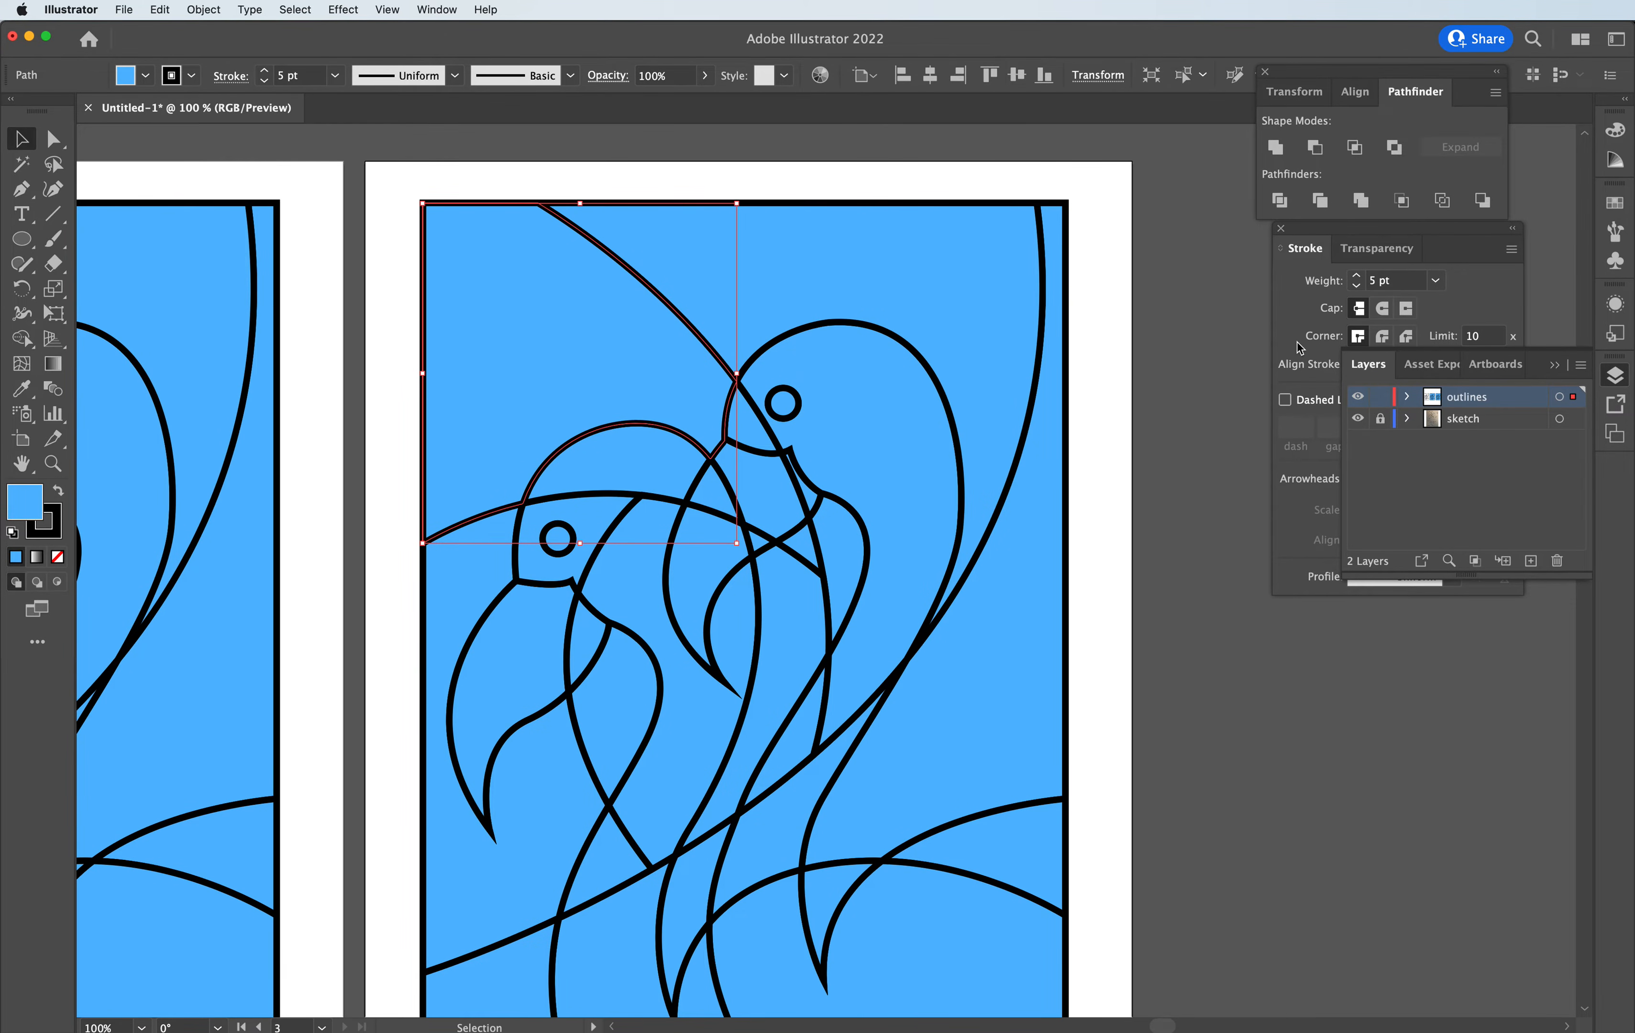
drag(1632, 627, 1361, 627)
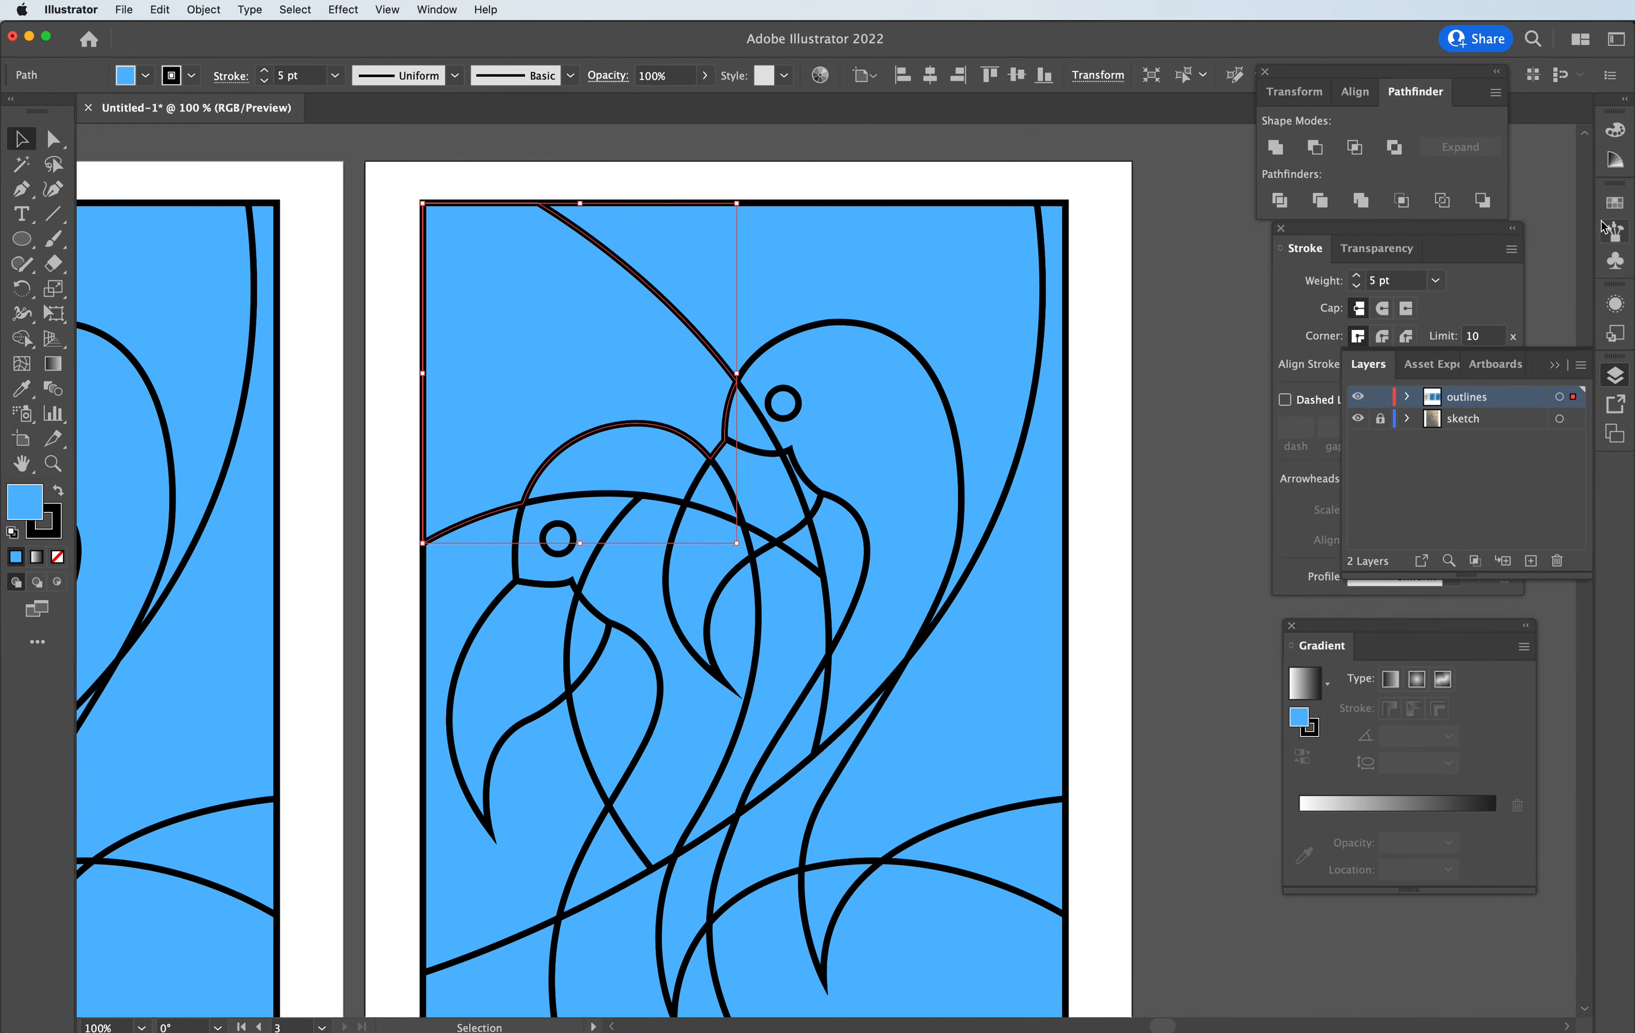
click(1615, 202)
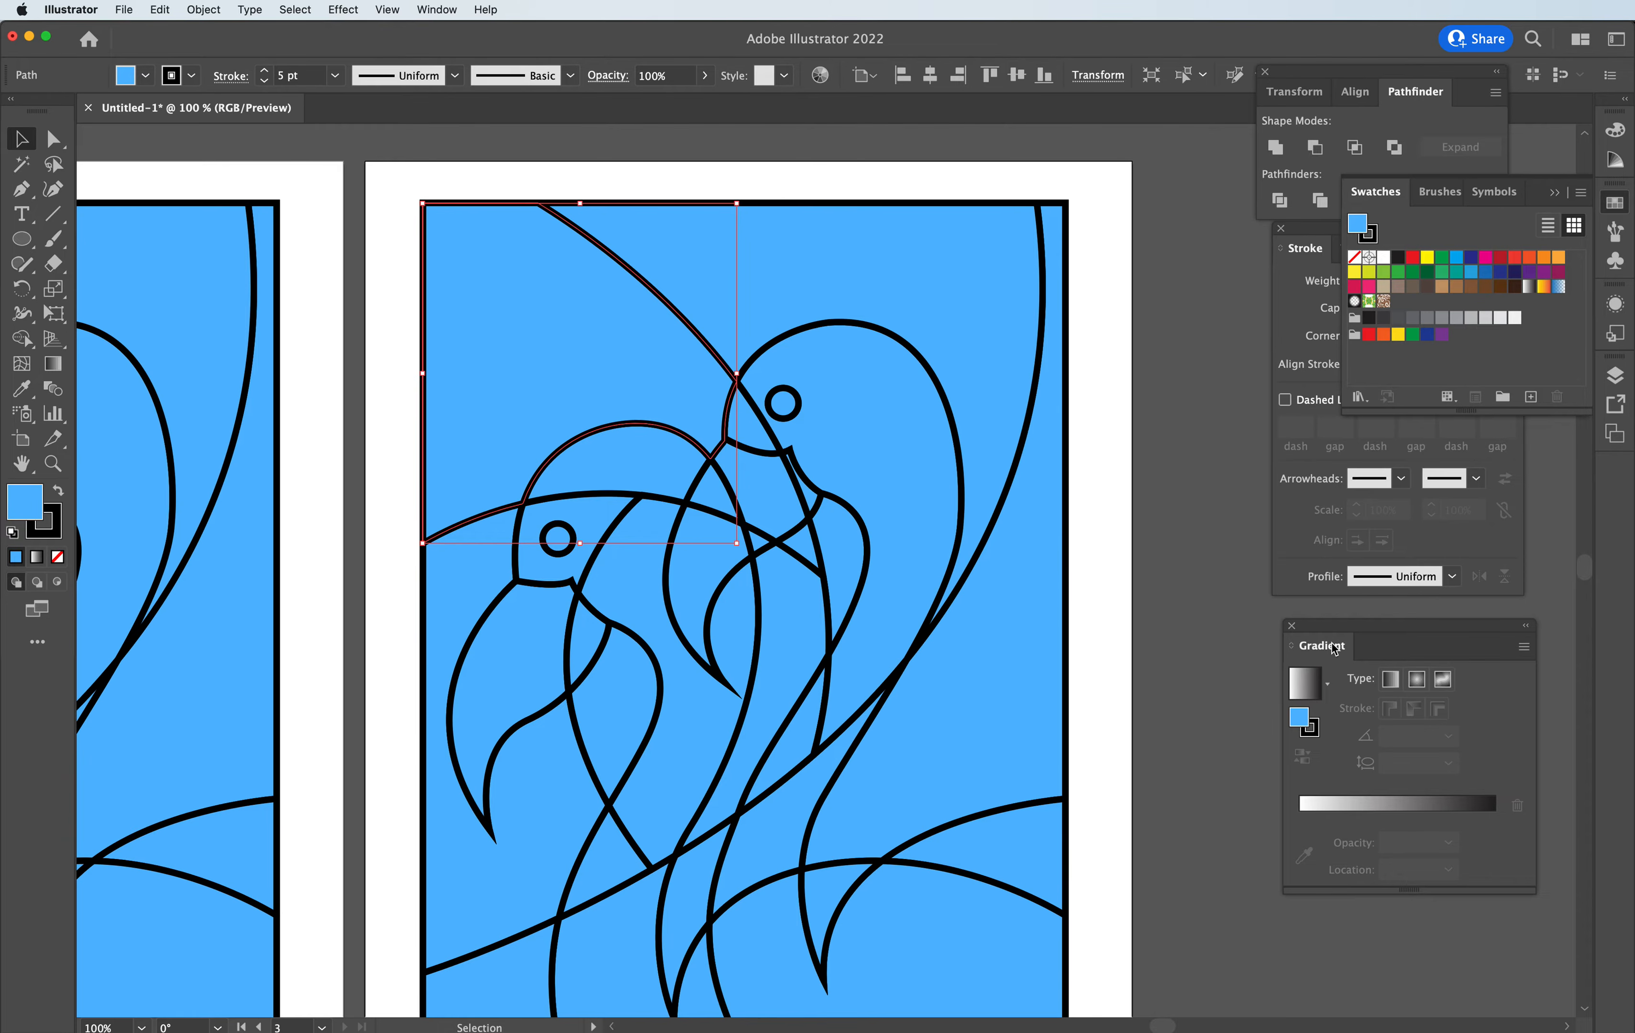
drag(1321, 649, 1620, 478)
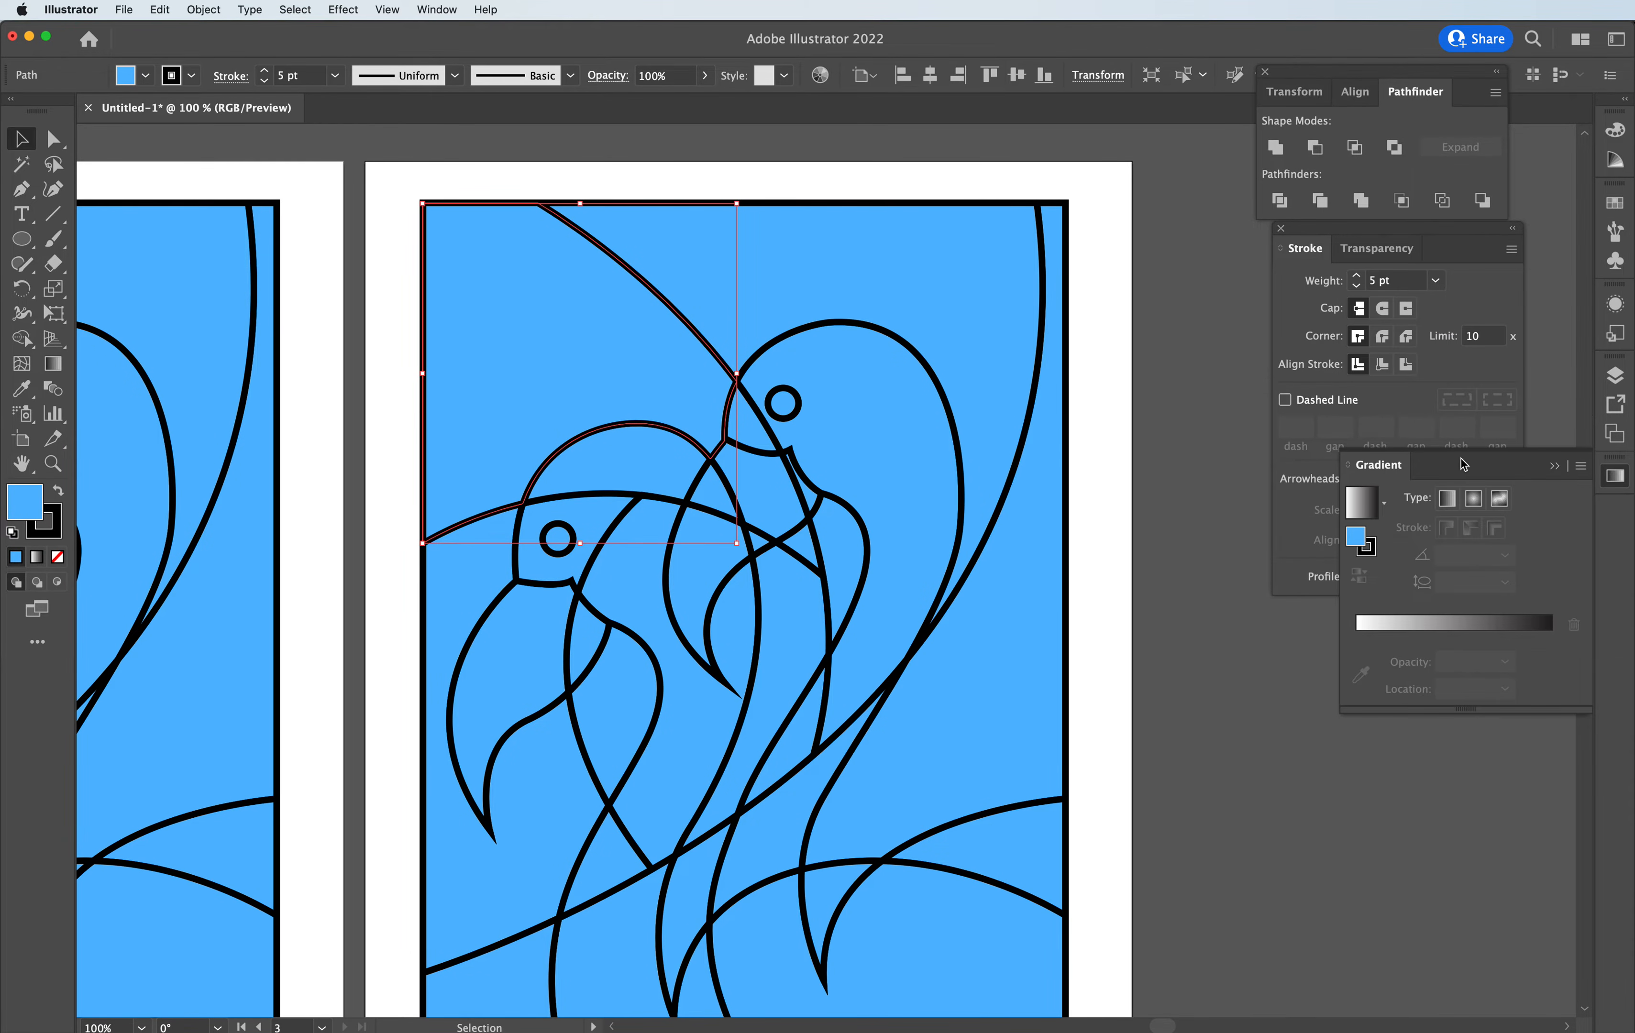
mouse_move(1376, 459)
mouse_down()
mouse_move(1274, 619)
mouse_move(1325, 758)
mouse_move(1324, 693)
mouse_up()
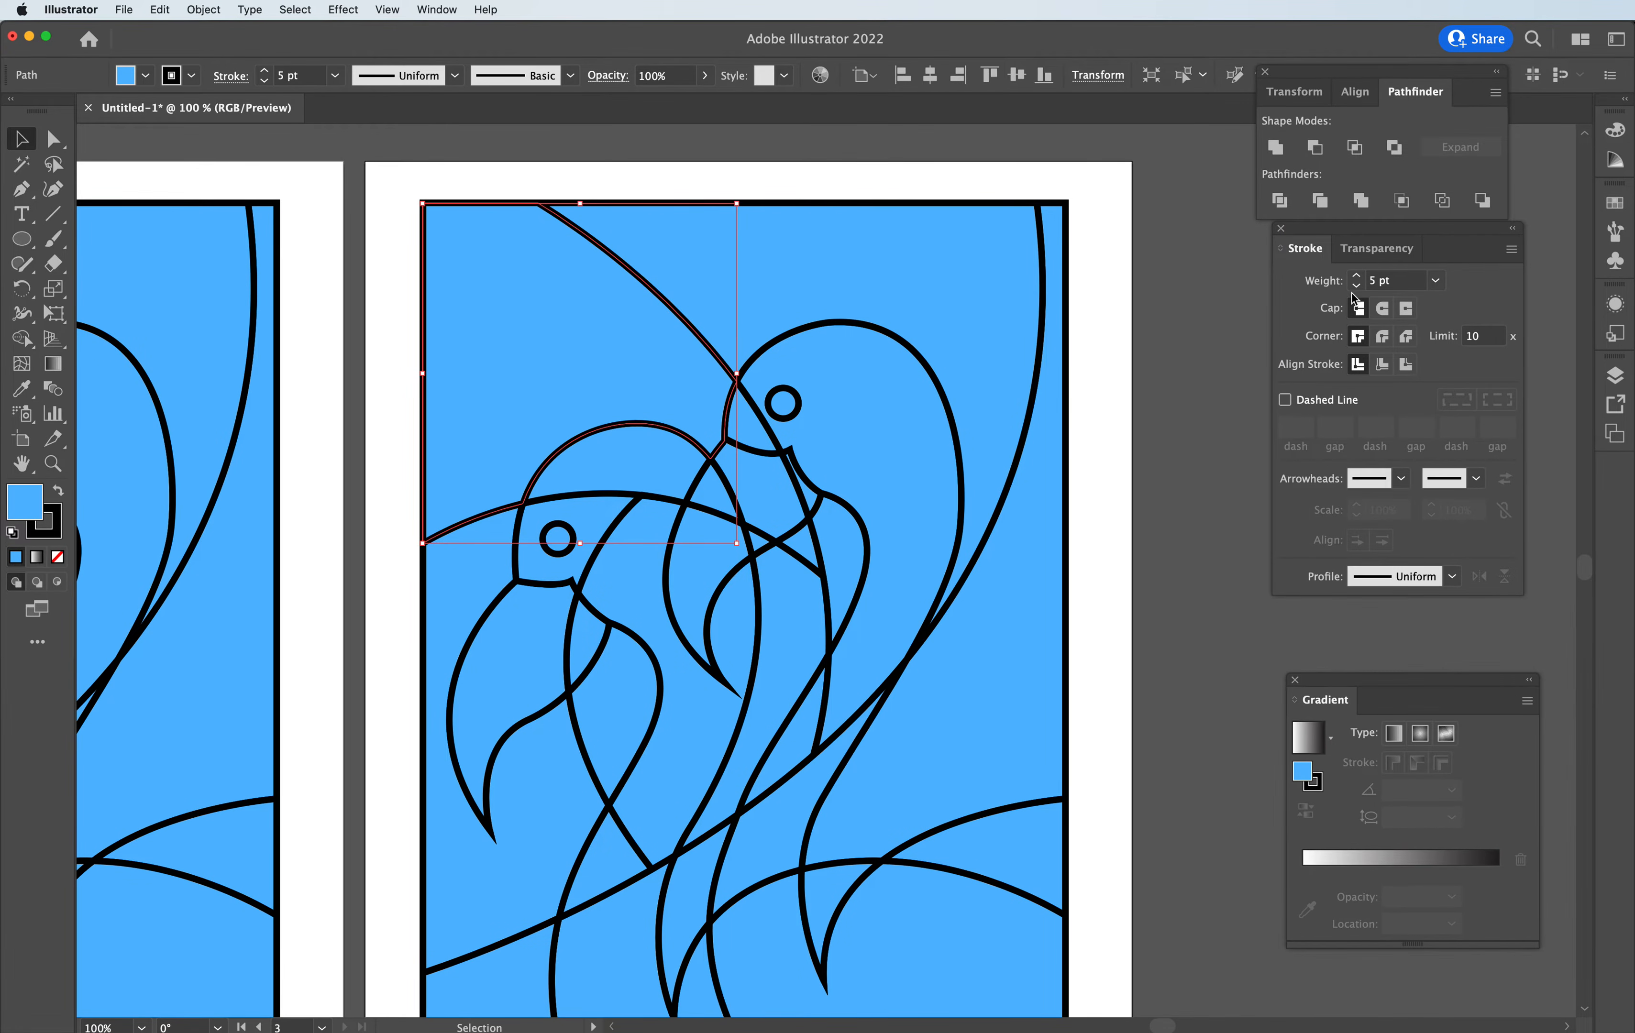
- Attach the Swatches panel beneath the Stroke panel and stack the pair directly above the Gradient panel
mouse_move(1342, 236)
mouse_down()
mouse_move(1424, 245)
mouse_move(1345, 130)
mouse_up()
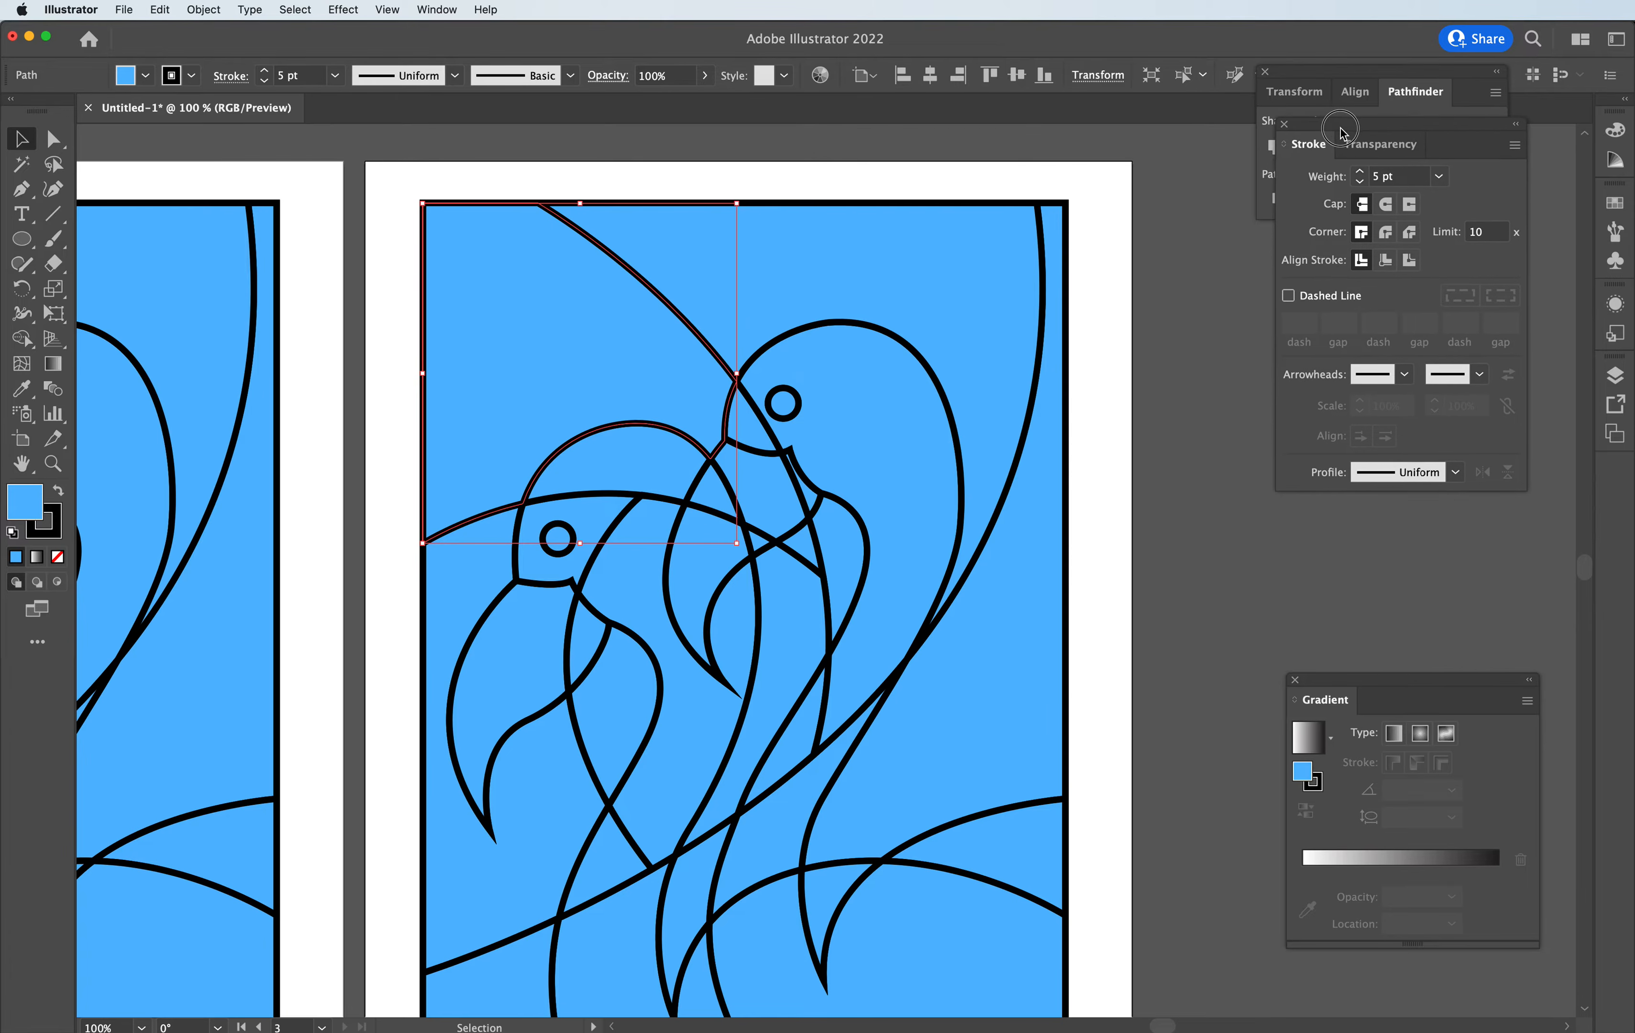
click(1615, 203)
mouse_move(1383, 198)
mouse_down()
mouse_move(1301, 427)
mouse_move(1262, 473)
mouse_move(1195, 485)
mouse_move(1323, 529)
mouse_move(1323, 449)
mouse_move(1356, 445)
mouse_move(1337, 433)
mouse_up()
mouse_move(1091, 148)
mouse_down()
mouse_move(1284, 345)
mouse_move(1359, 472)
mouse_move(1400, 472)
mouse_move(1398, 448)
mouse_up()
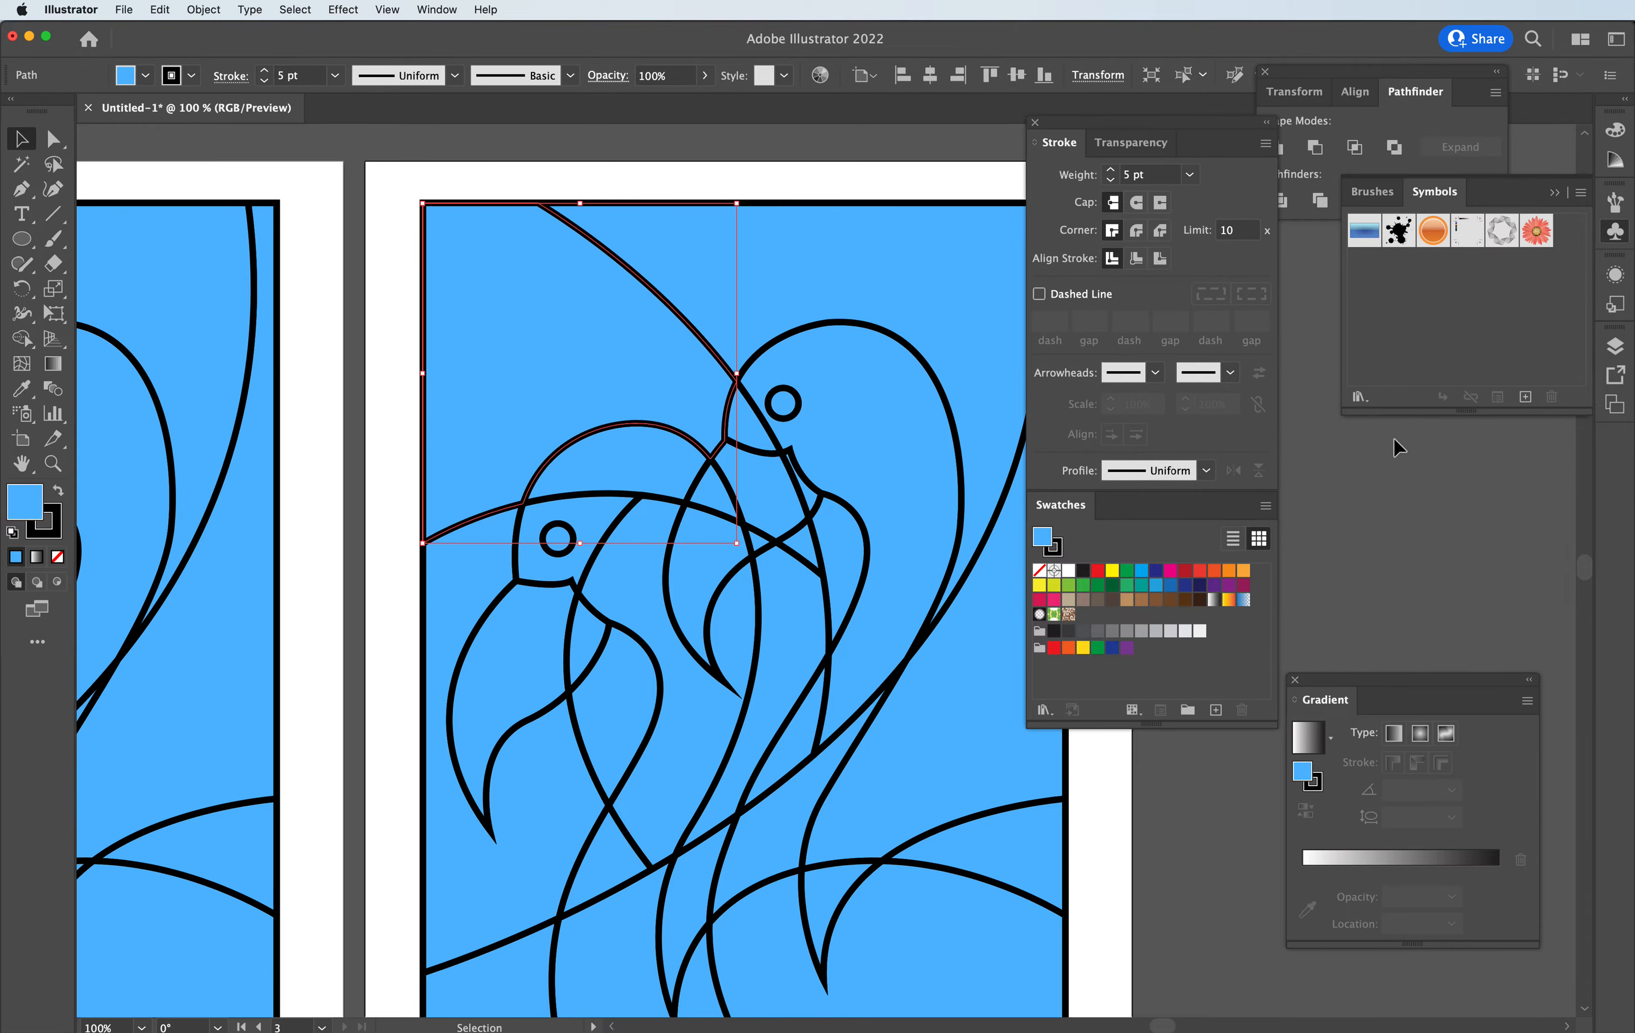
mouse_move(1127, 129)
mouse_down()
mouse_move(1379, 95)
mouse_move(1379, 65)
mouse_move(1381, 85)
mouse_up()
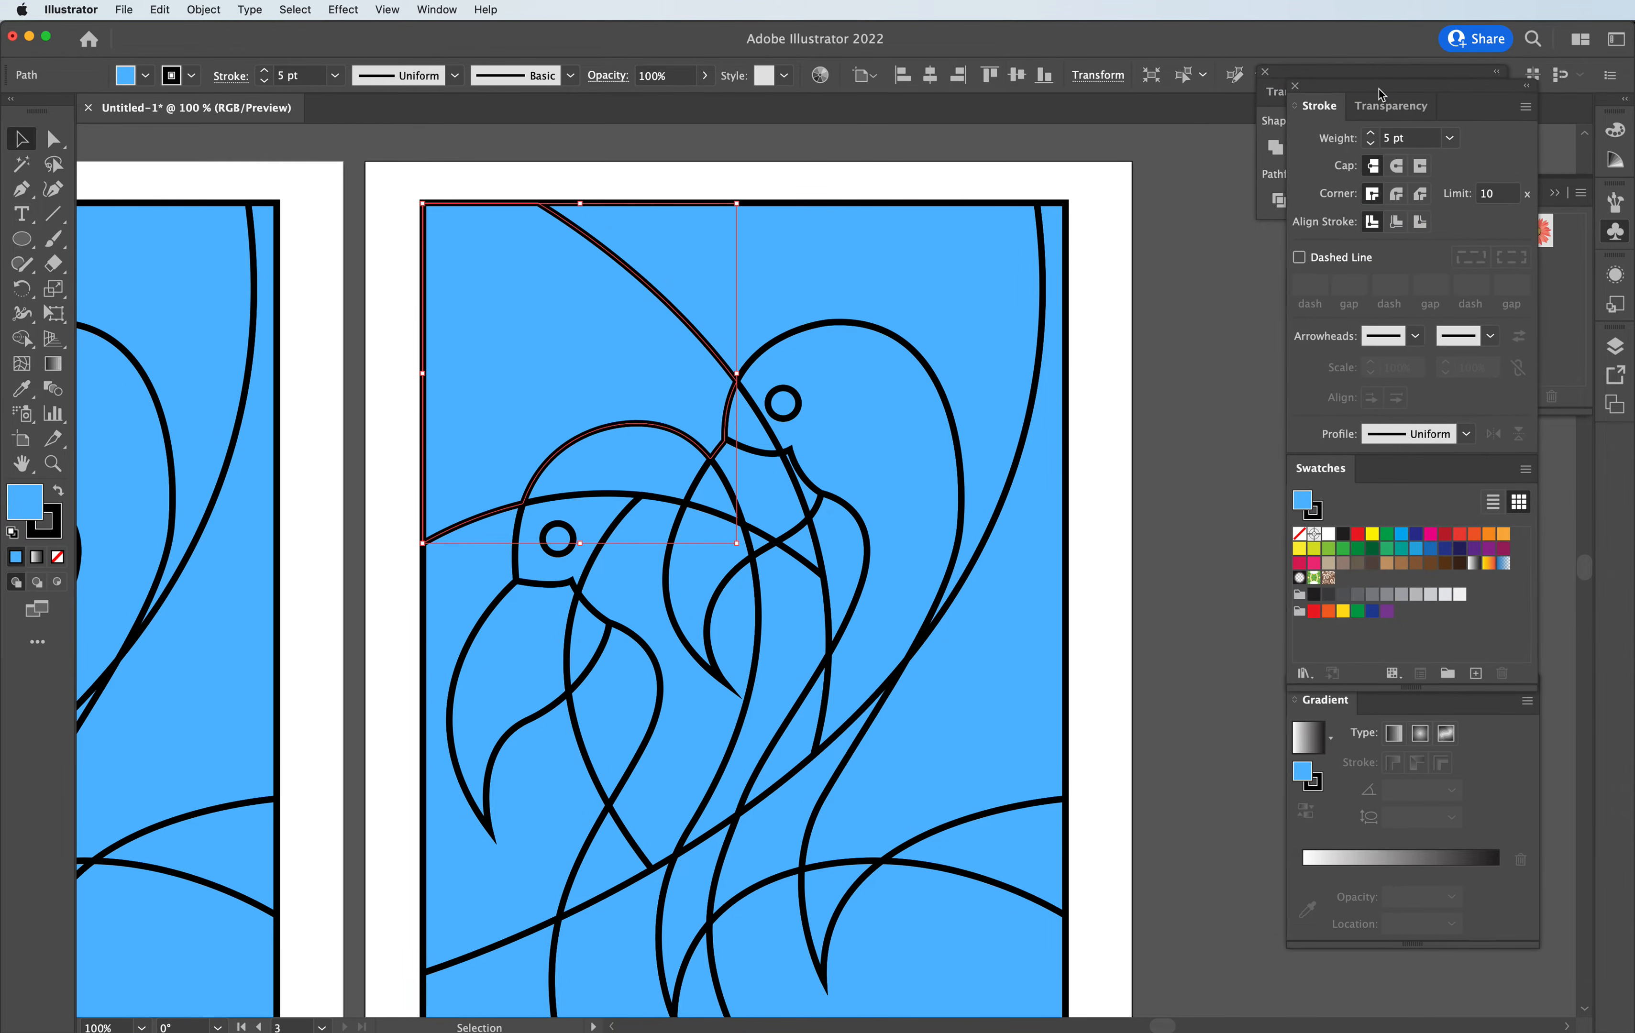
drag(1415, 710, 1413, 730)
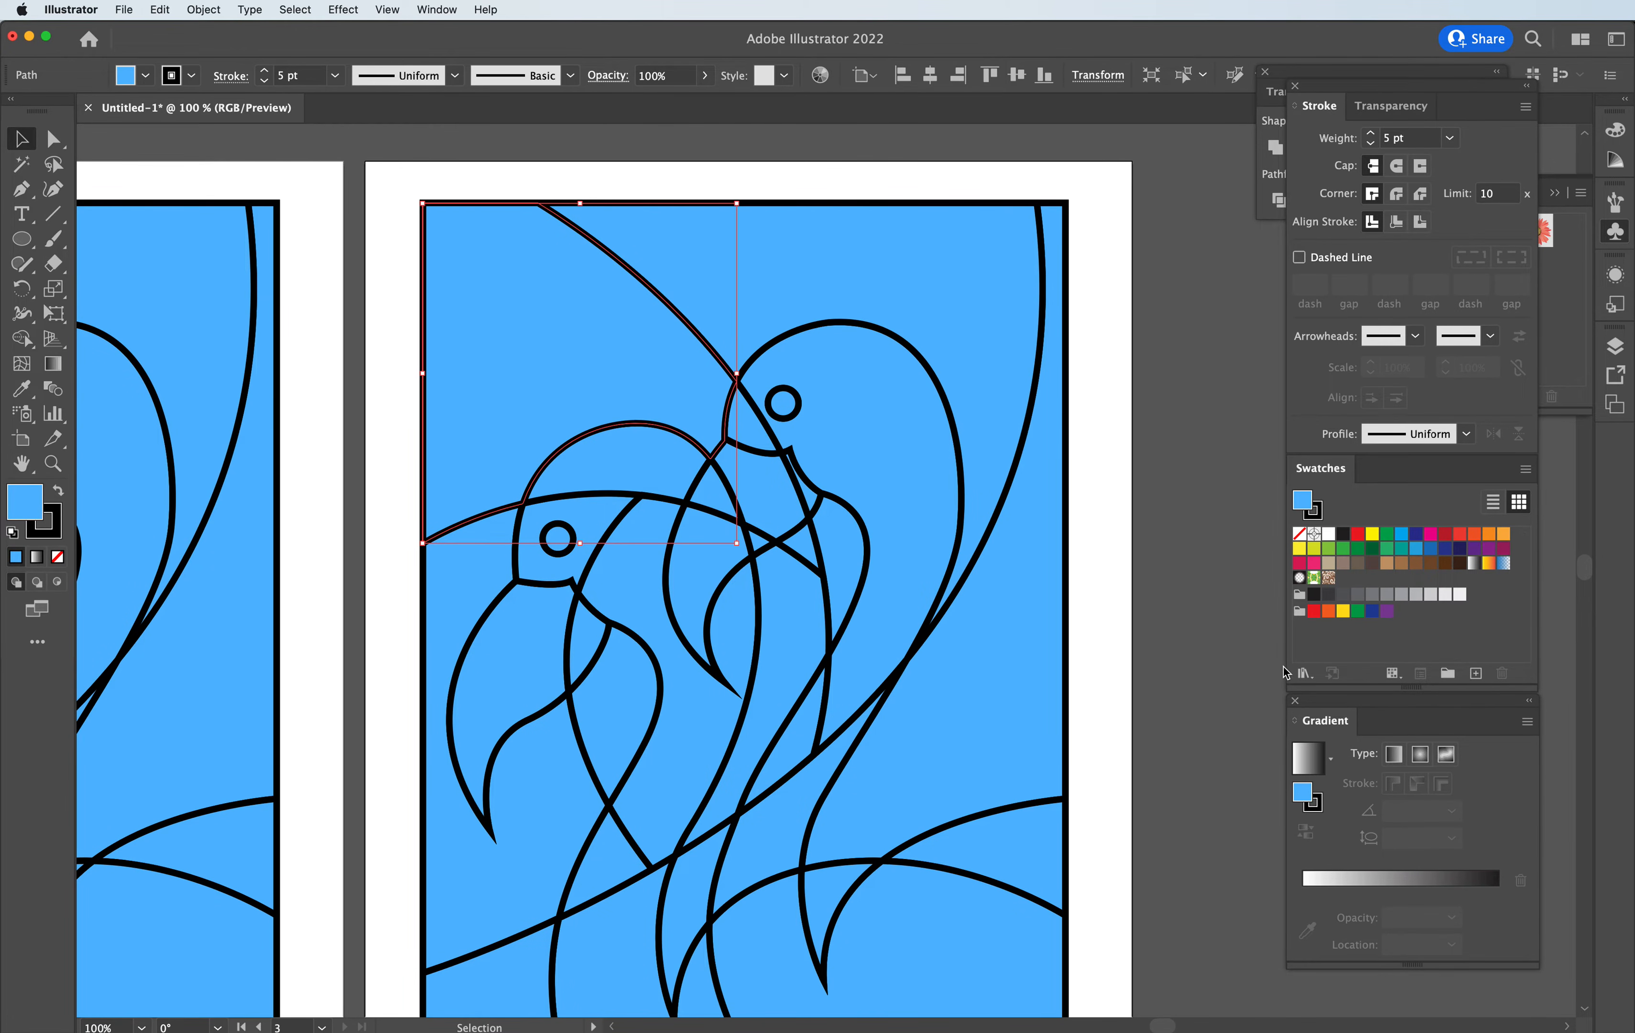
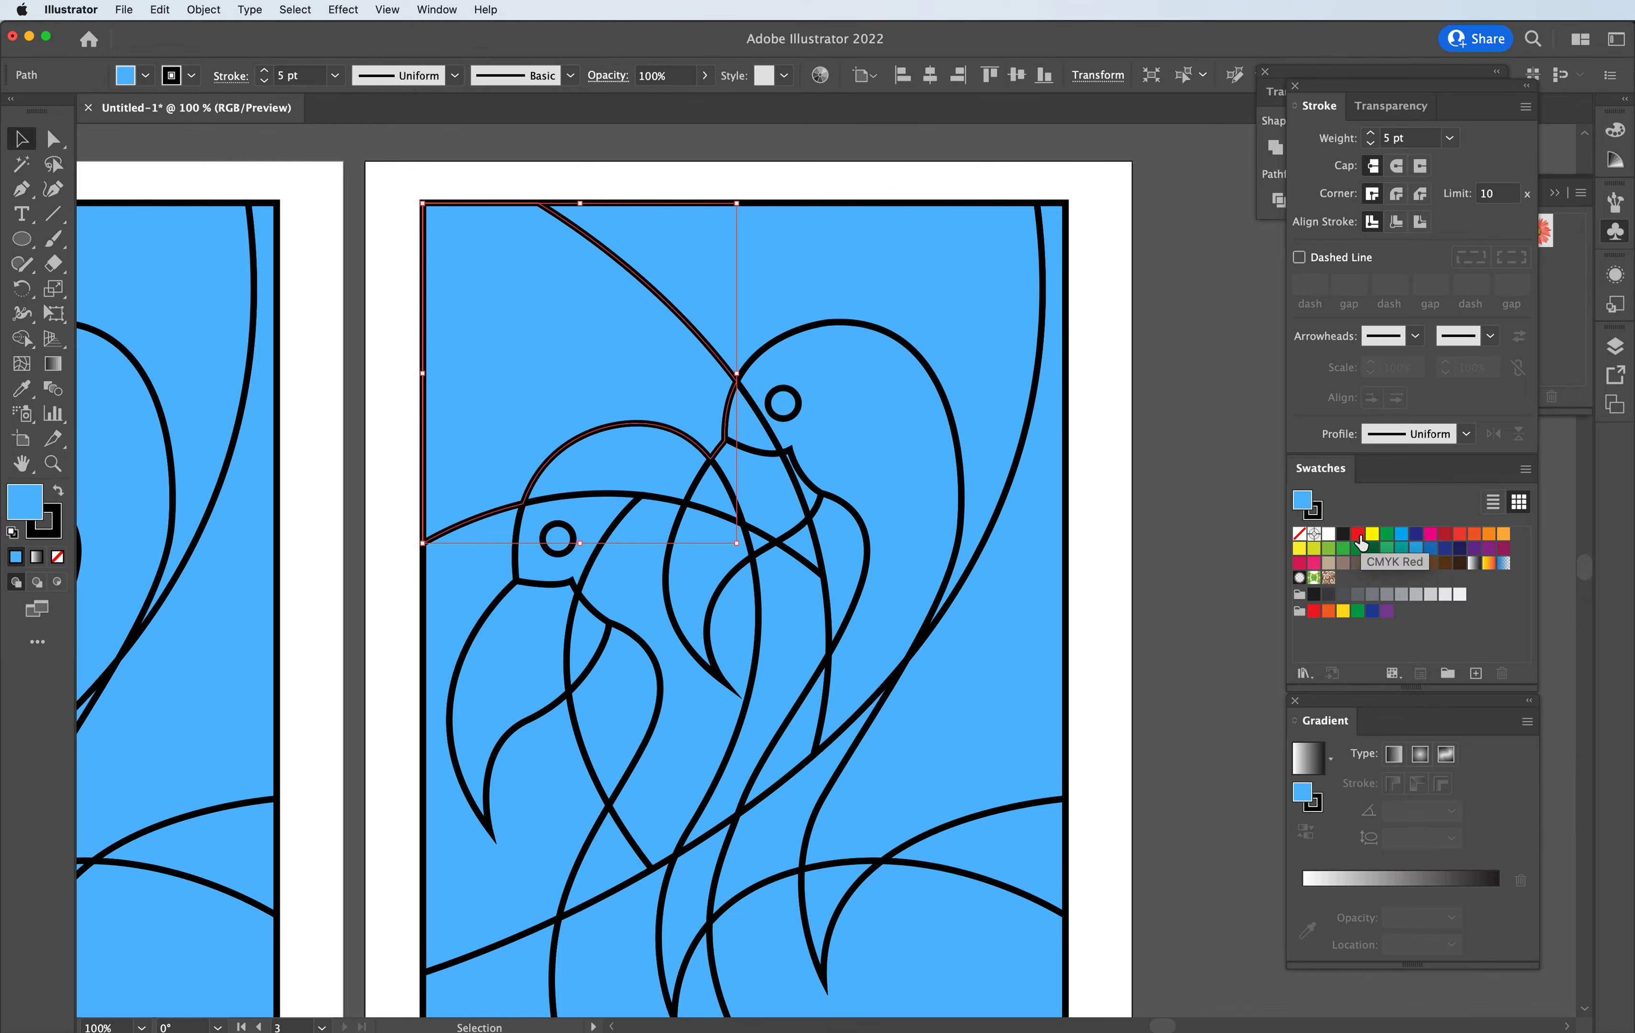
- Fill the upper-left background region with a linear gradient running from pink at 0% to CMYK Red, removing the white stop
drag(1358, 540, 1498, 894)
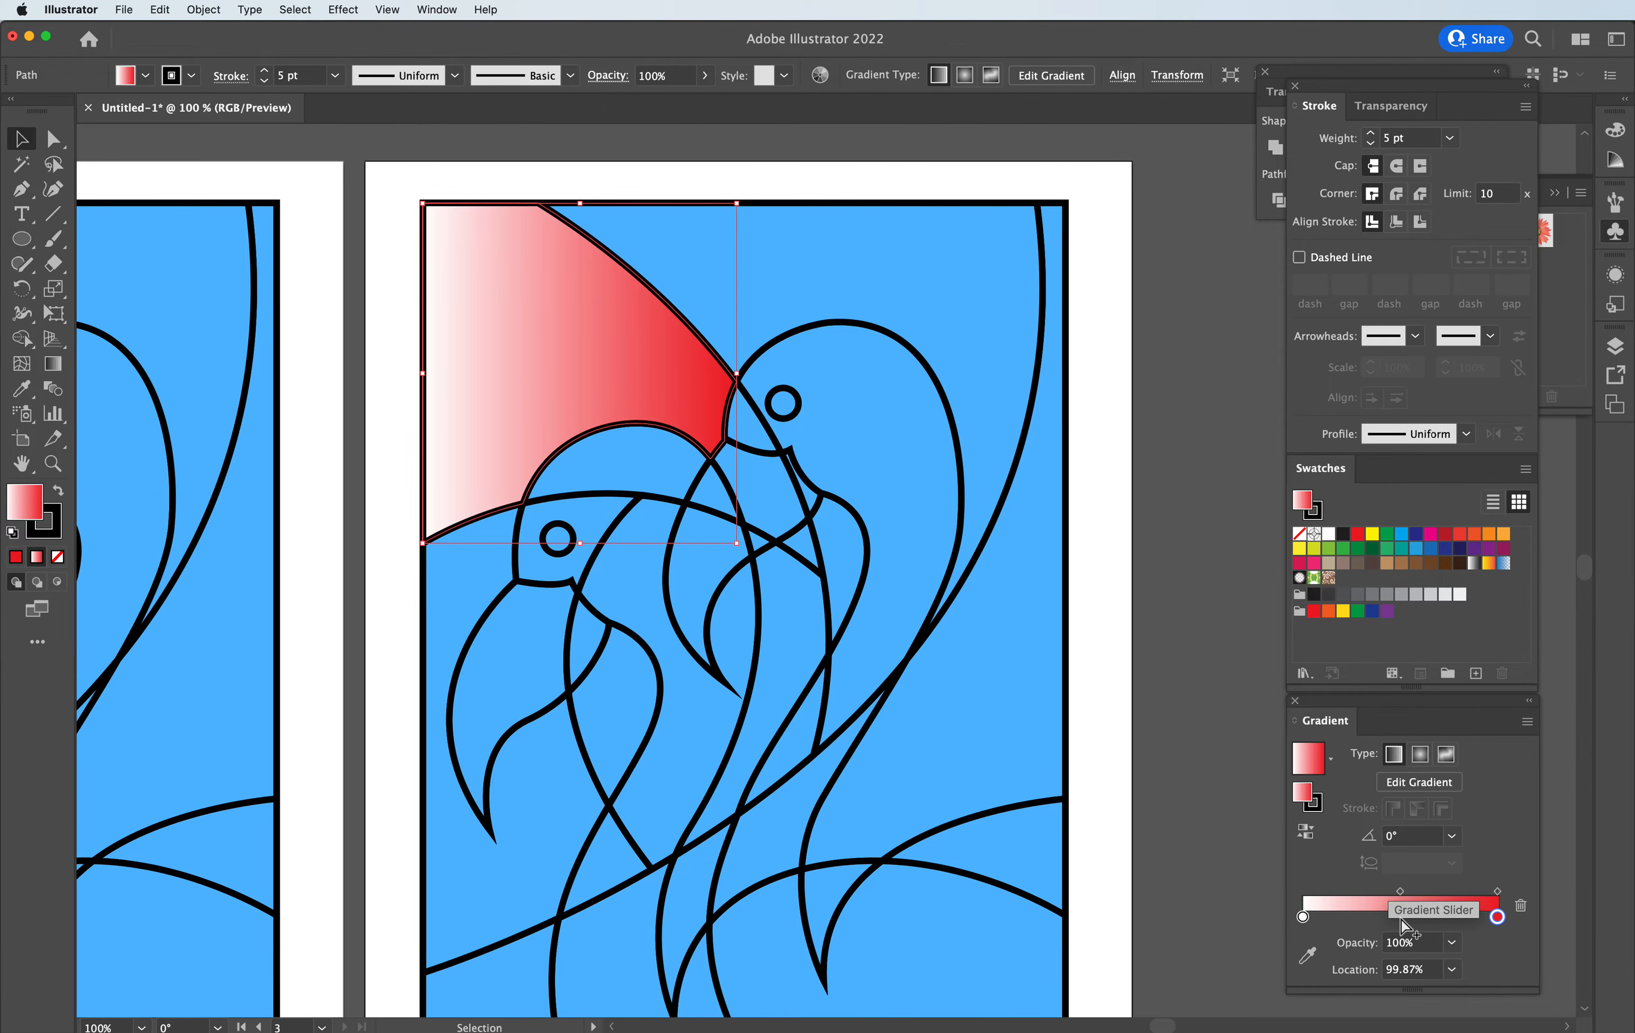
click(1400, 916)
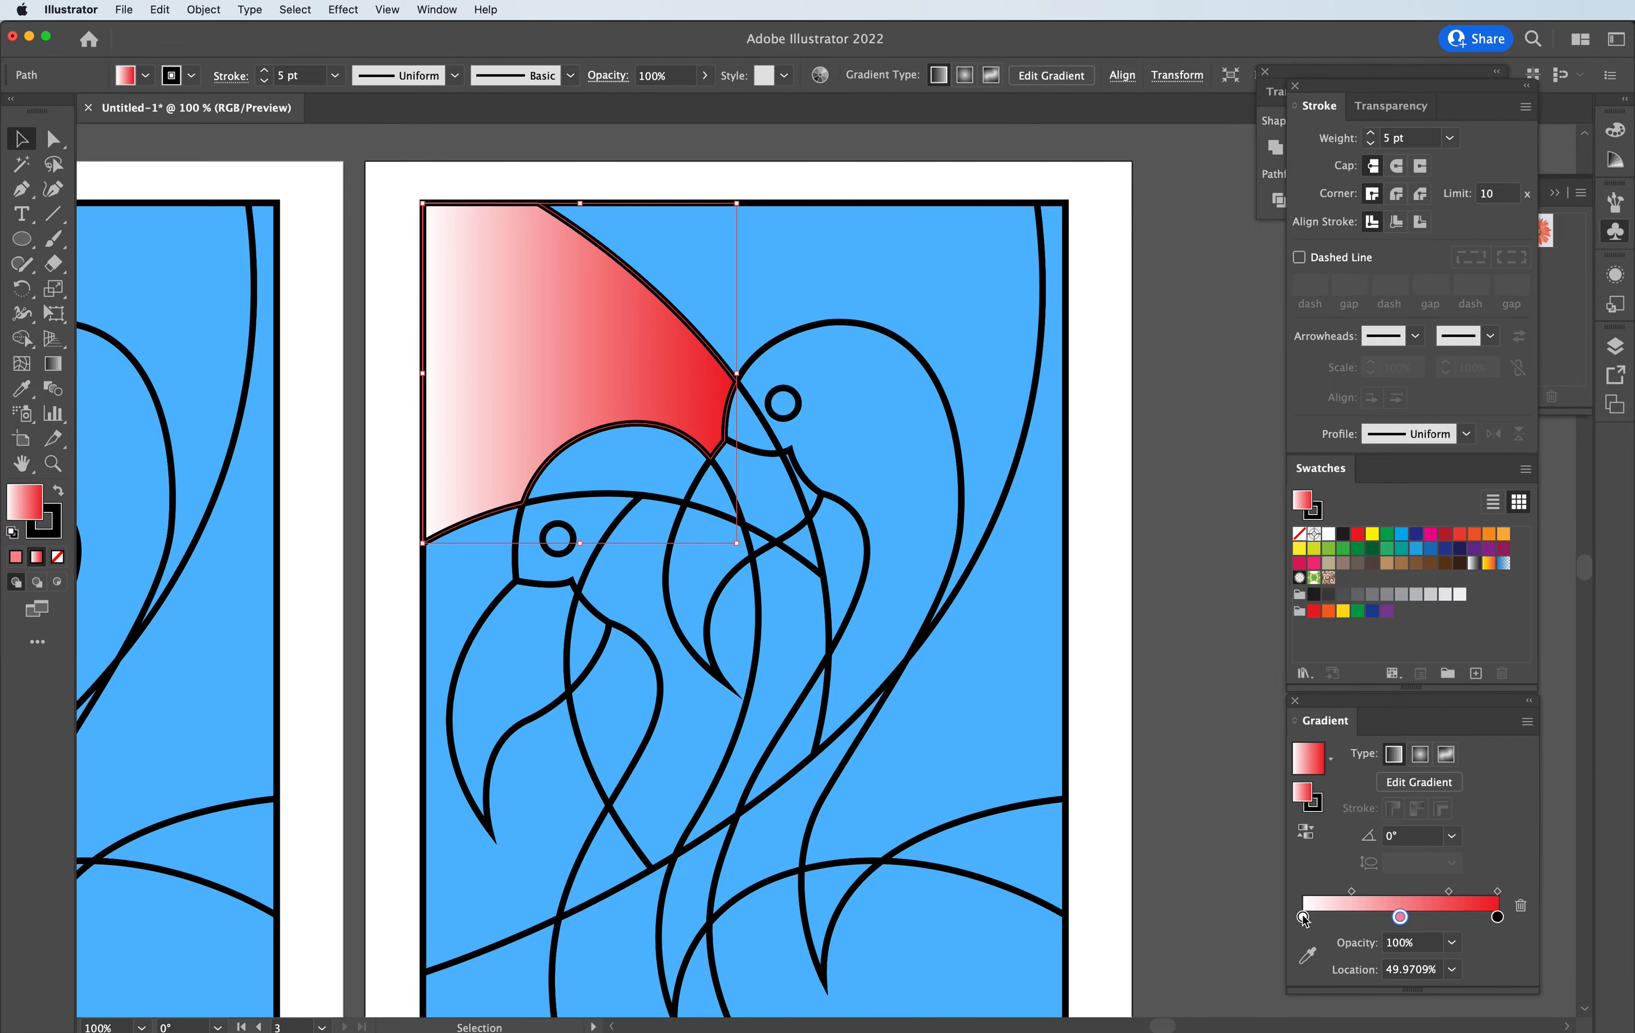
drag(1302, 915, 1400, 916)
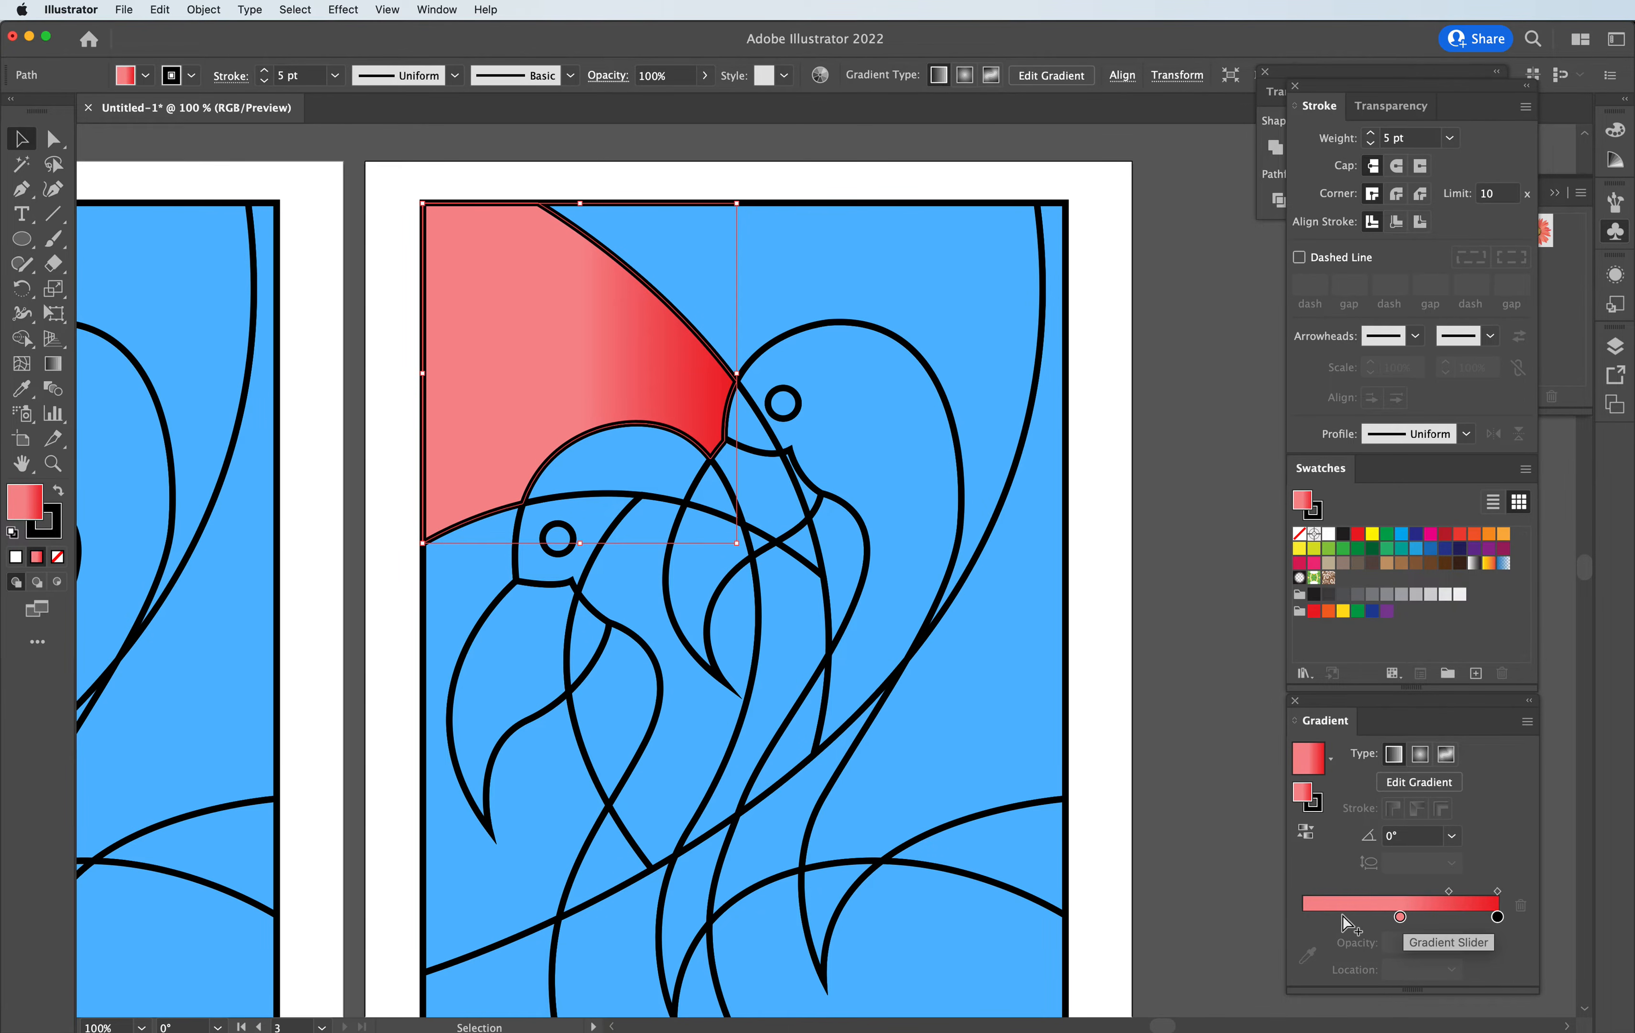
key(super+z)
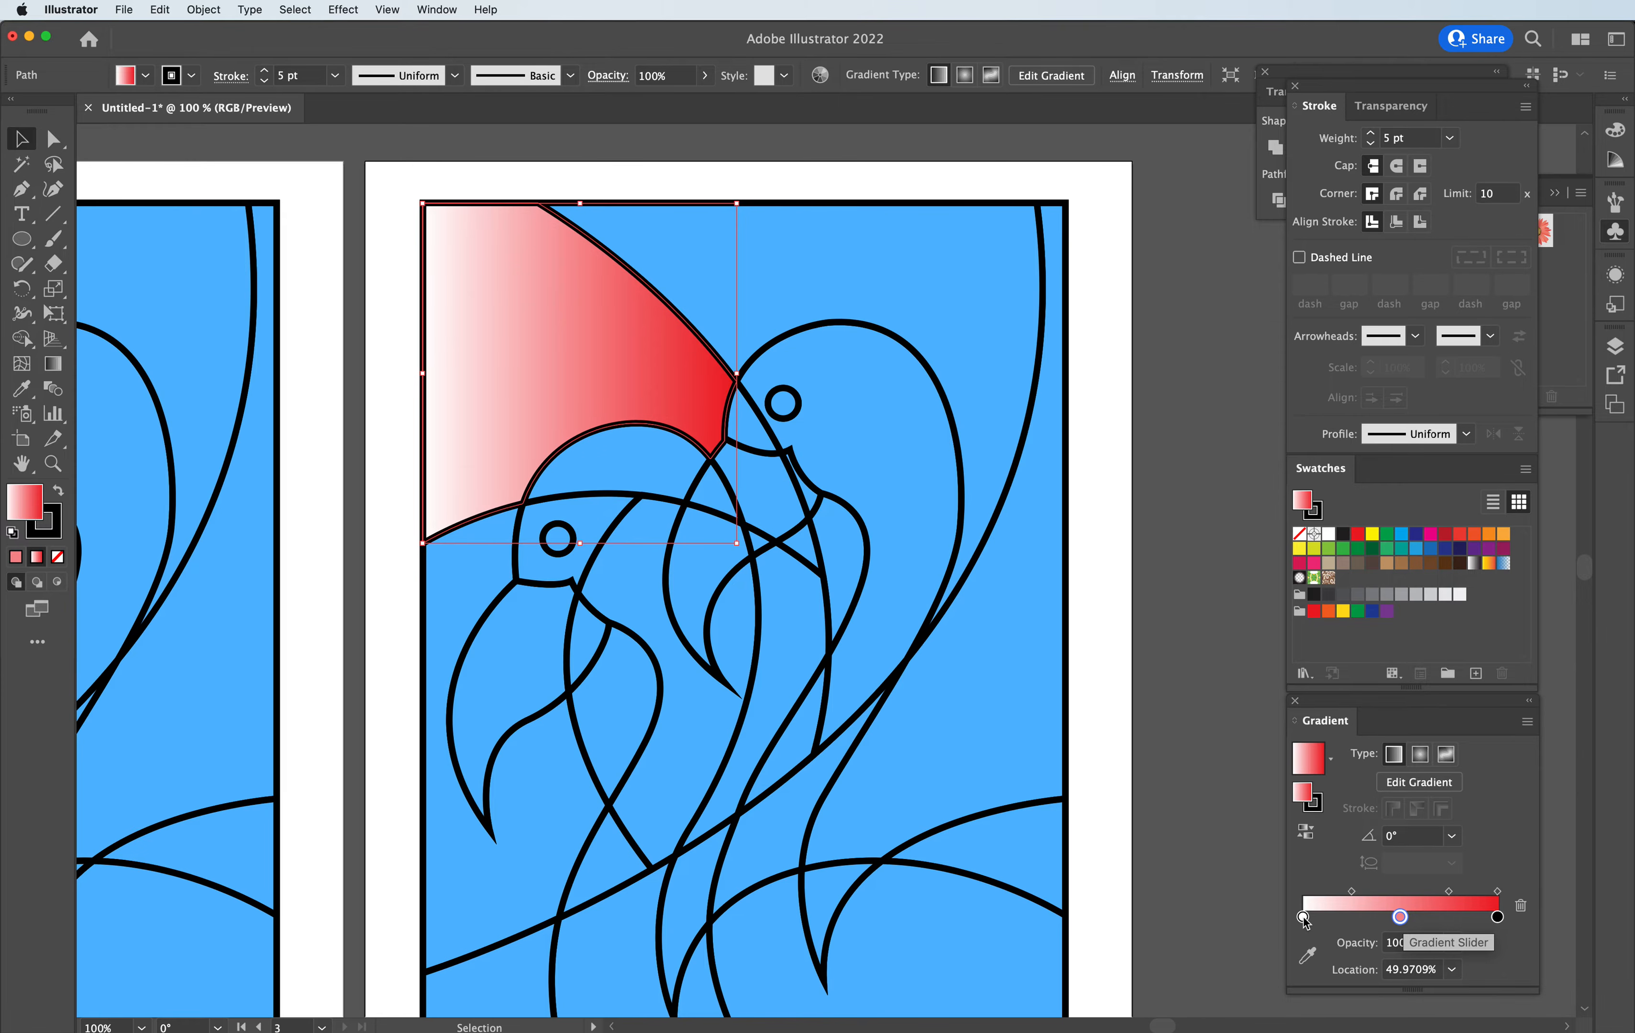
drag(1303, 918, 1304, 952)
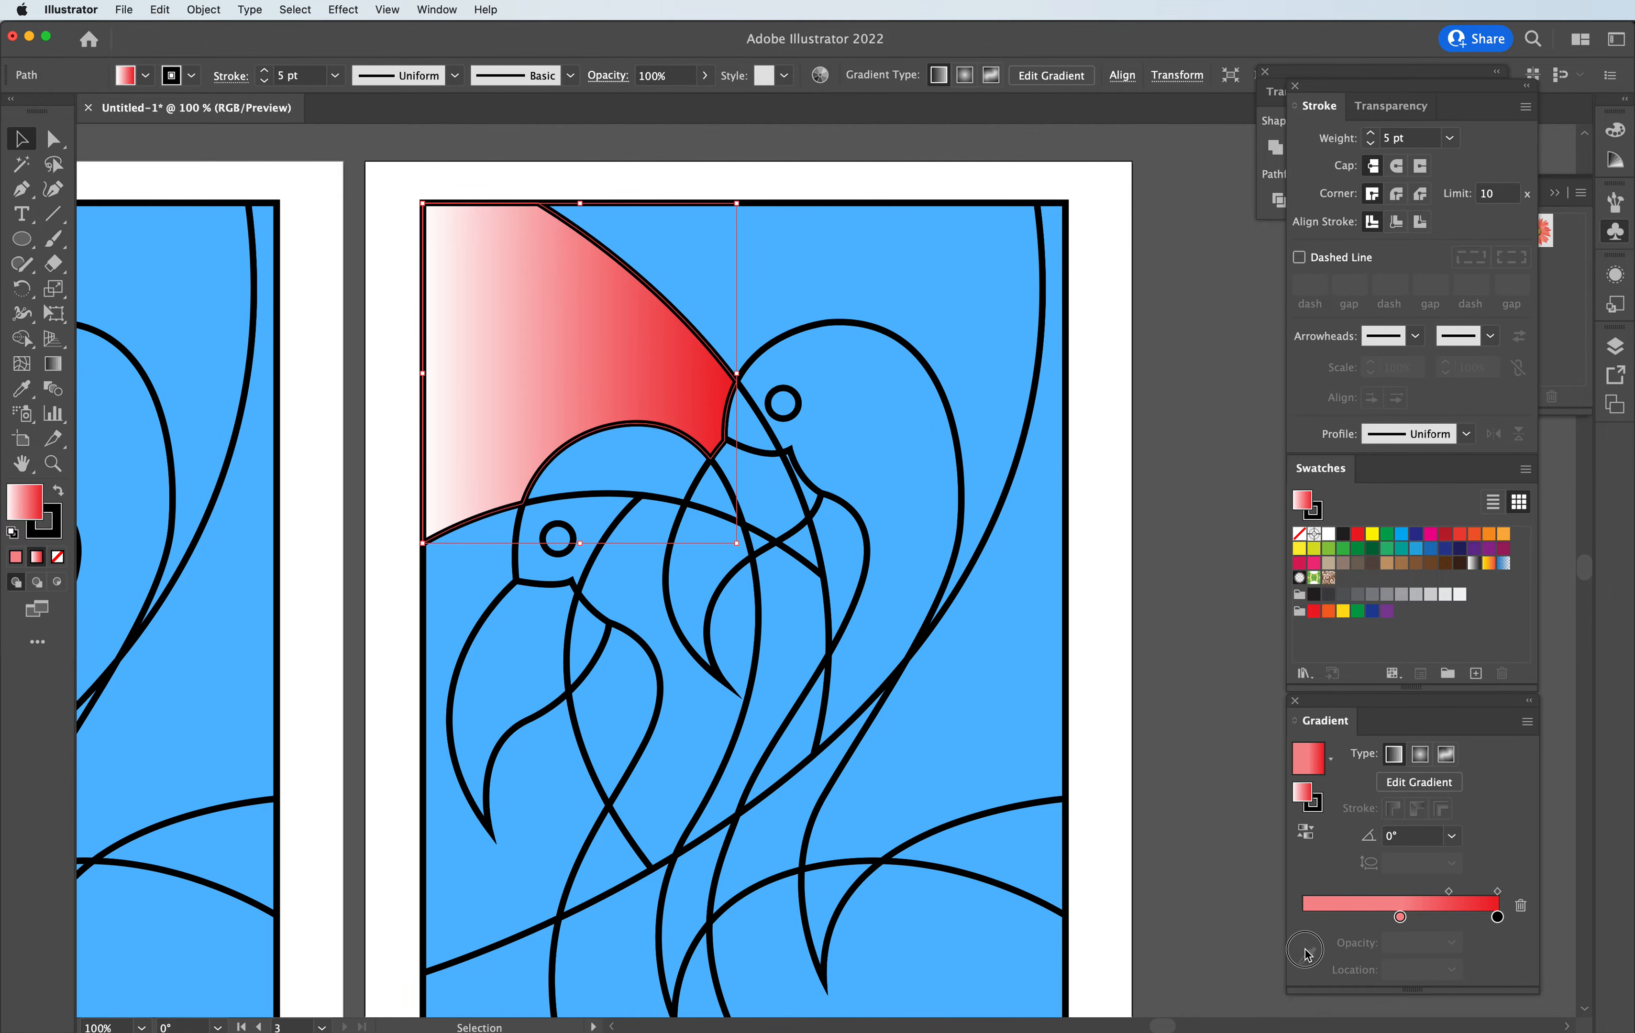
drag(1400, 917, 1303, 918)
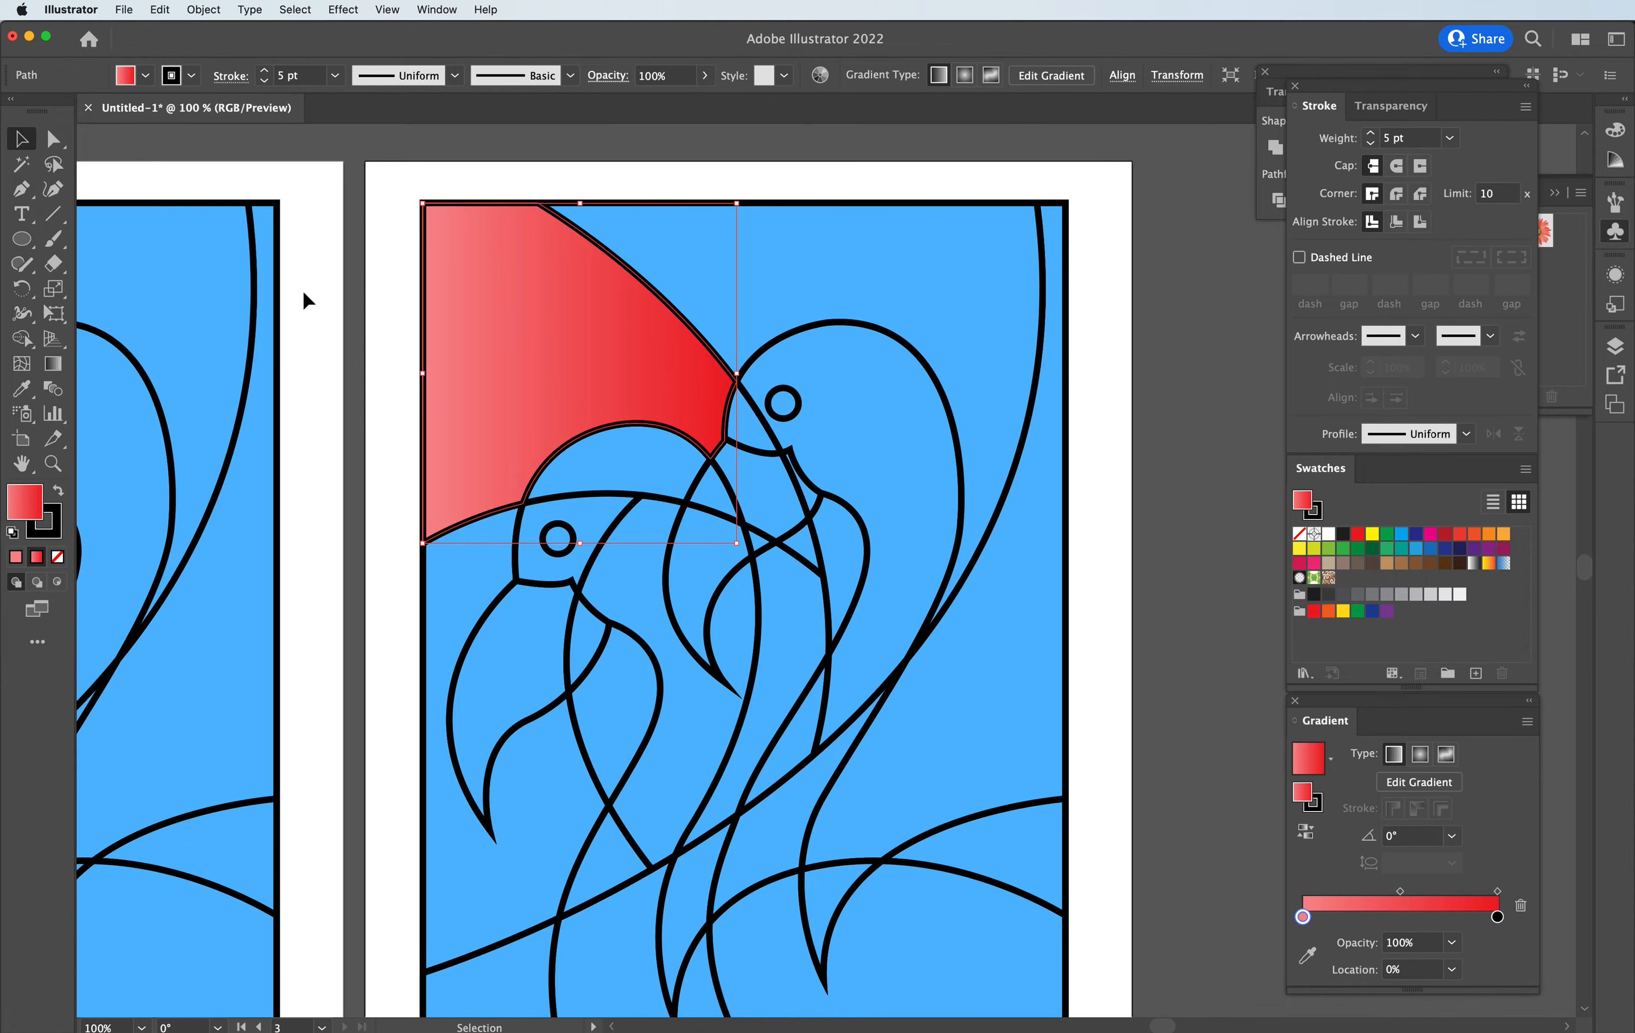
- Remove the gradient's black end stop and run the pink-to-red blend diagonally across the region at about -33°
click(57, 366)
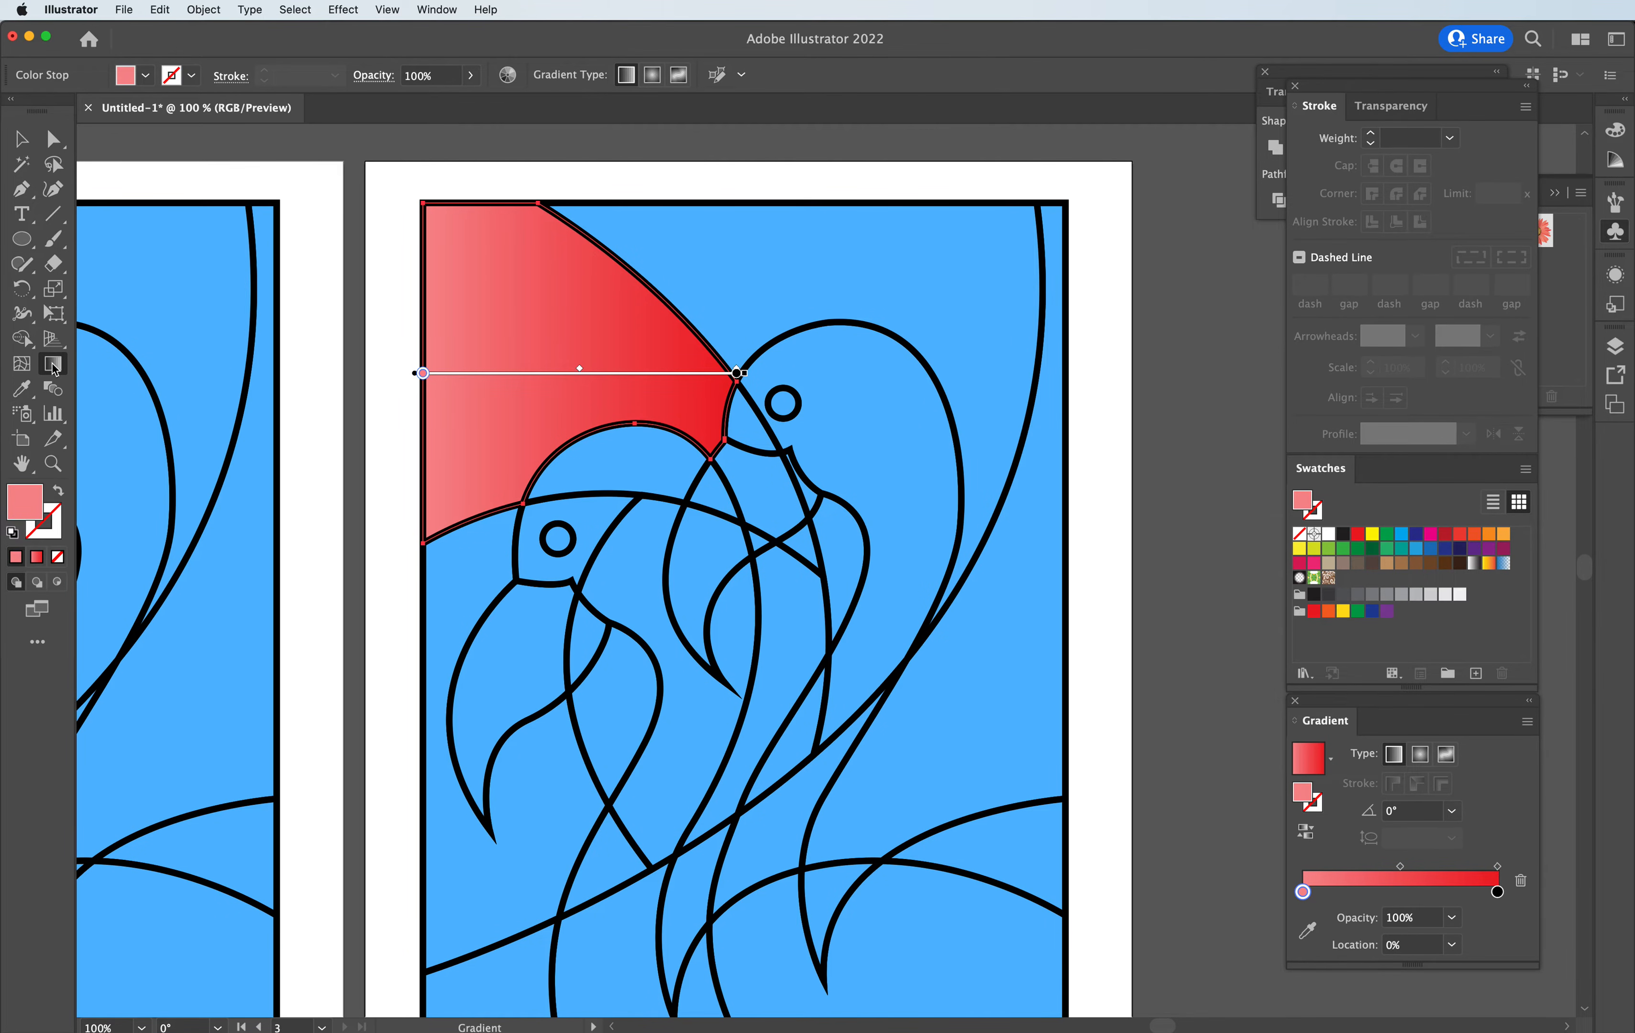
mouse_move(502, 308)
mouse_down()
mouse_move(704, 431)
mouse_move(613, 370)
mouse_up()
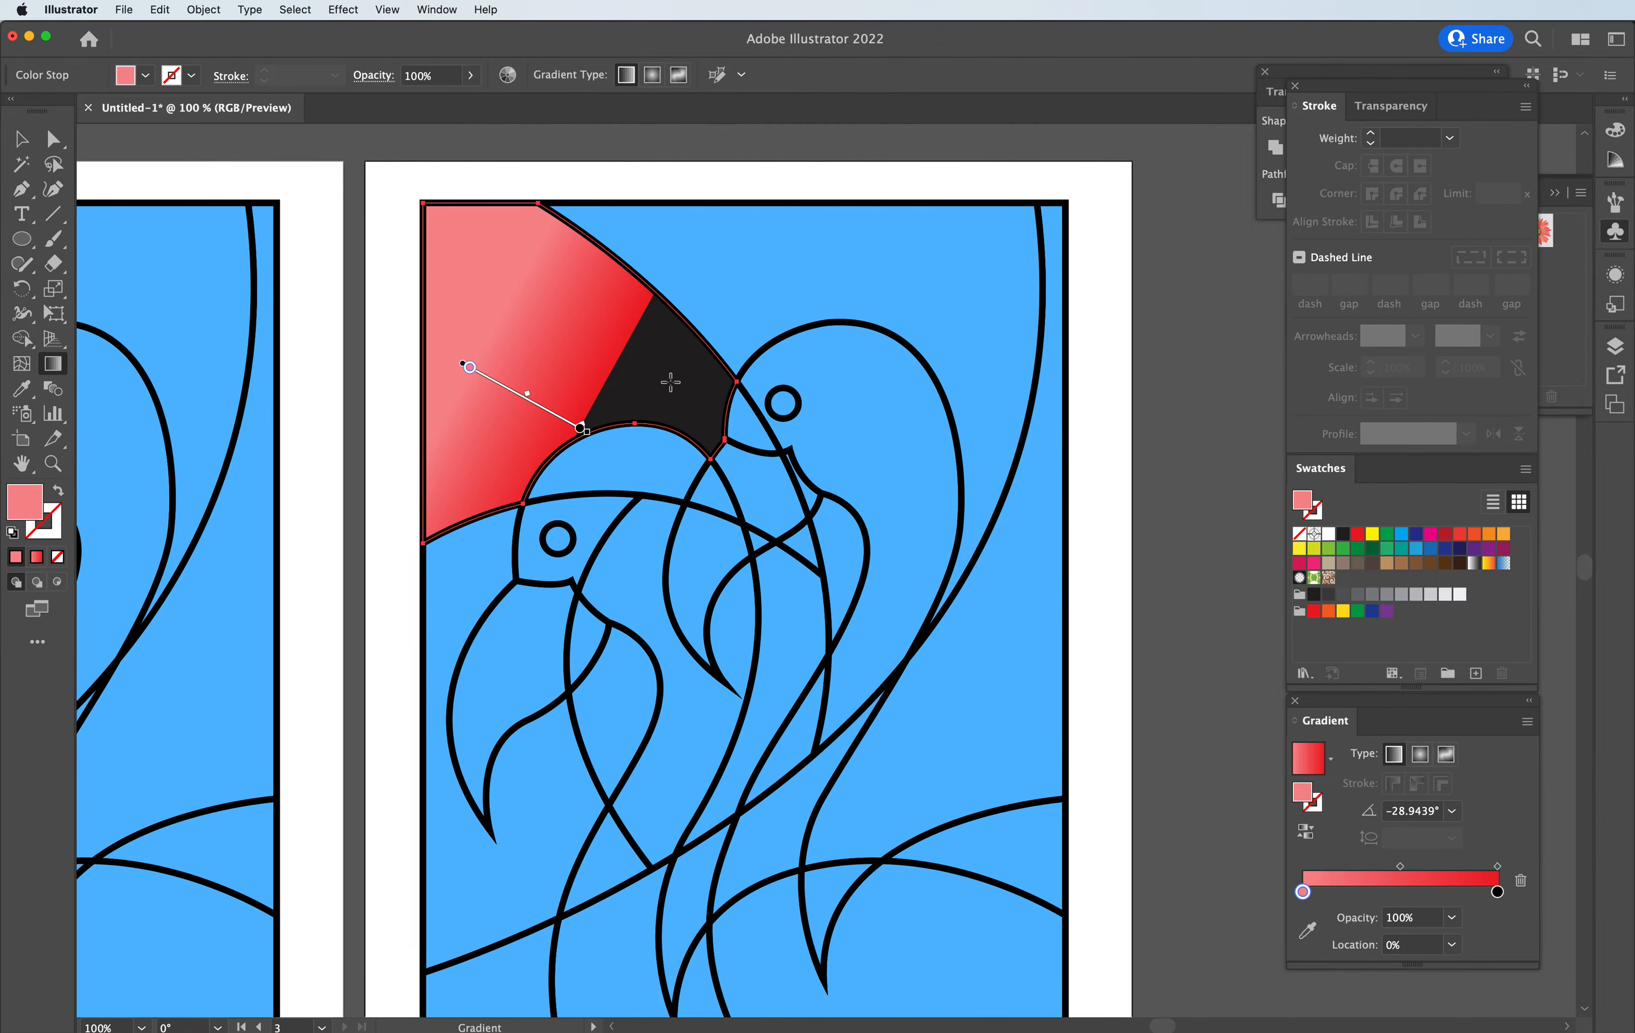
drag(1497, 892, 1464, 944)
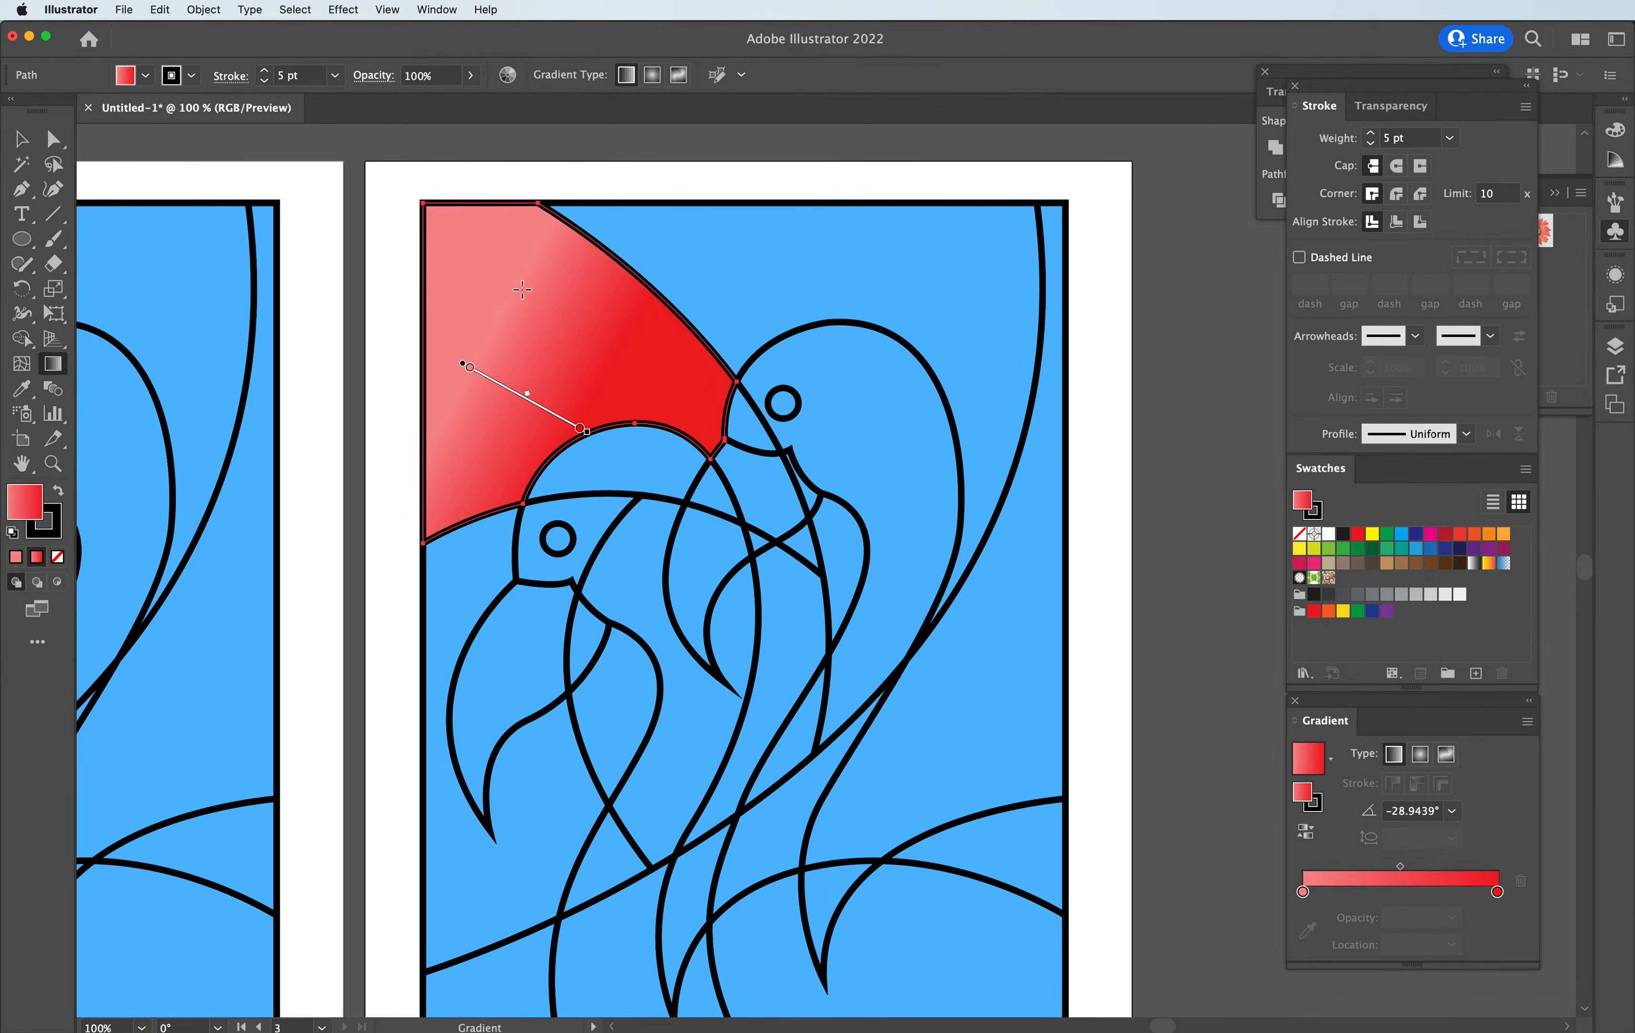
drag(454, 258, 693, 413)
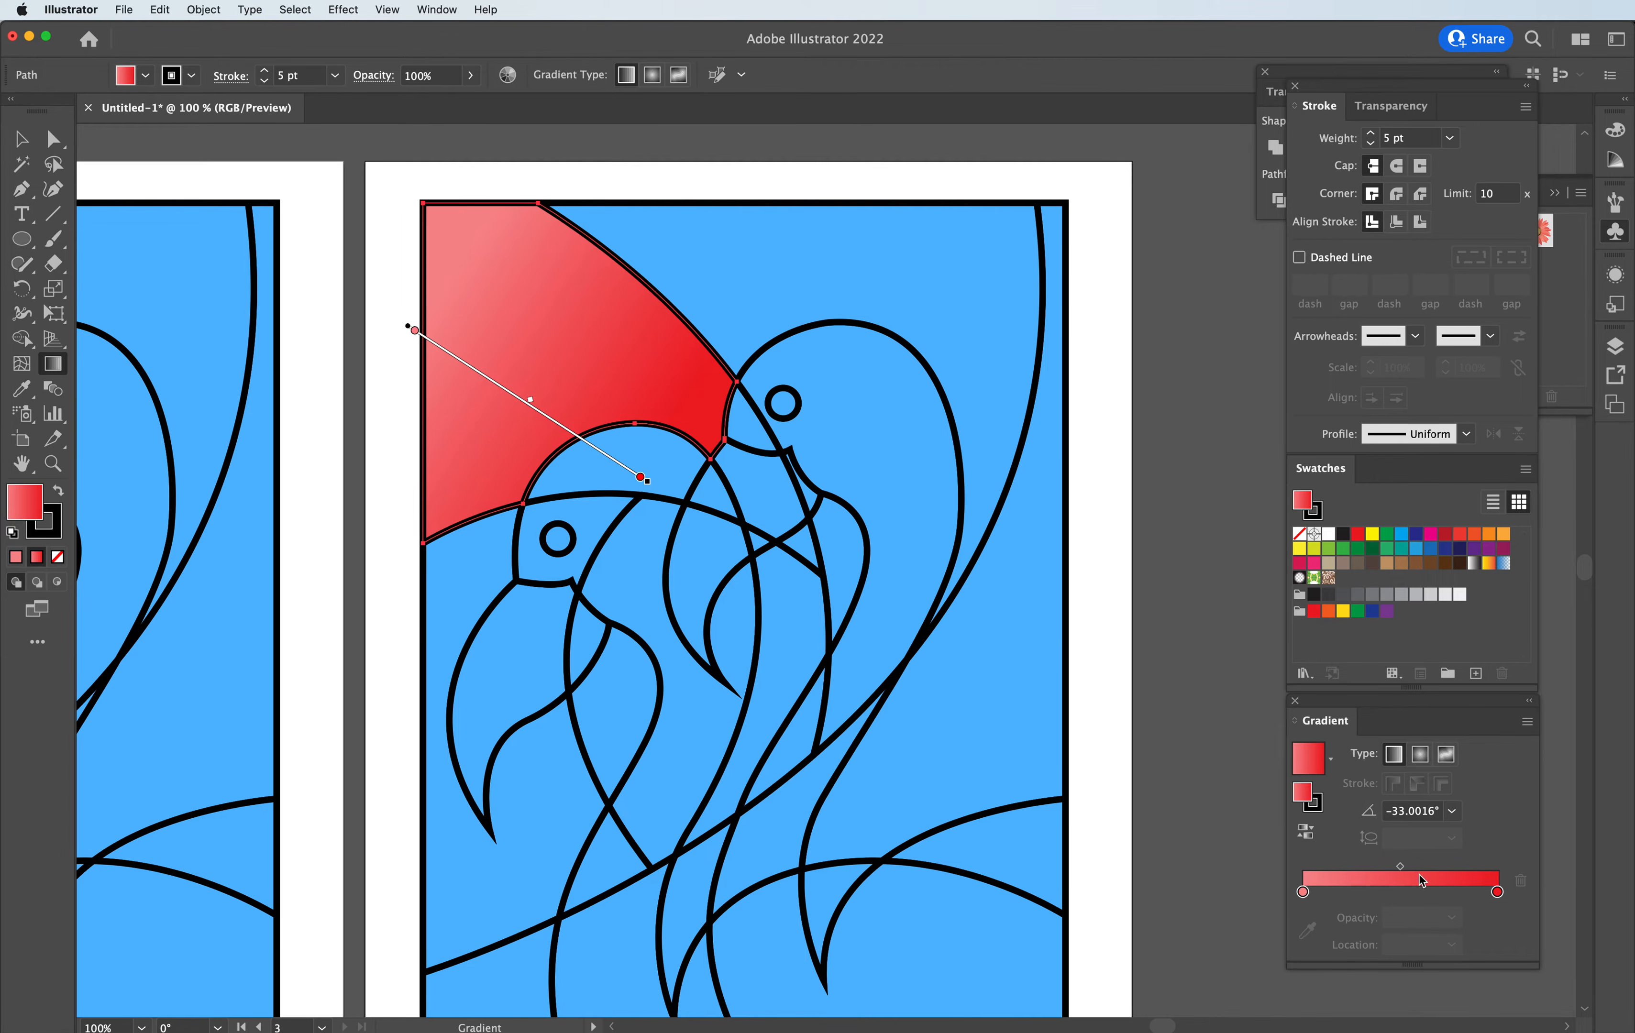
- Draw a closed highlight shape with a curved lower edge inside the region's upper-left corner using the Pen tool, and remove its stroke
click(21, 189)
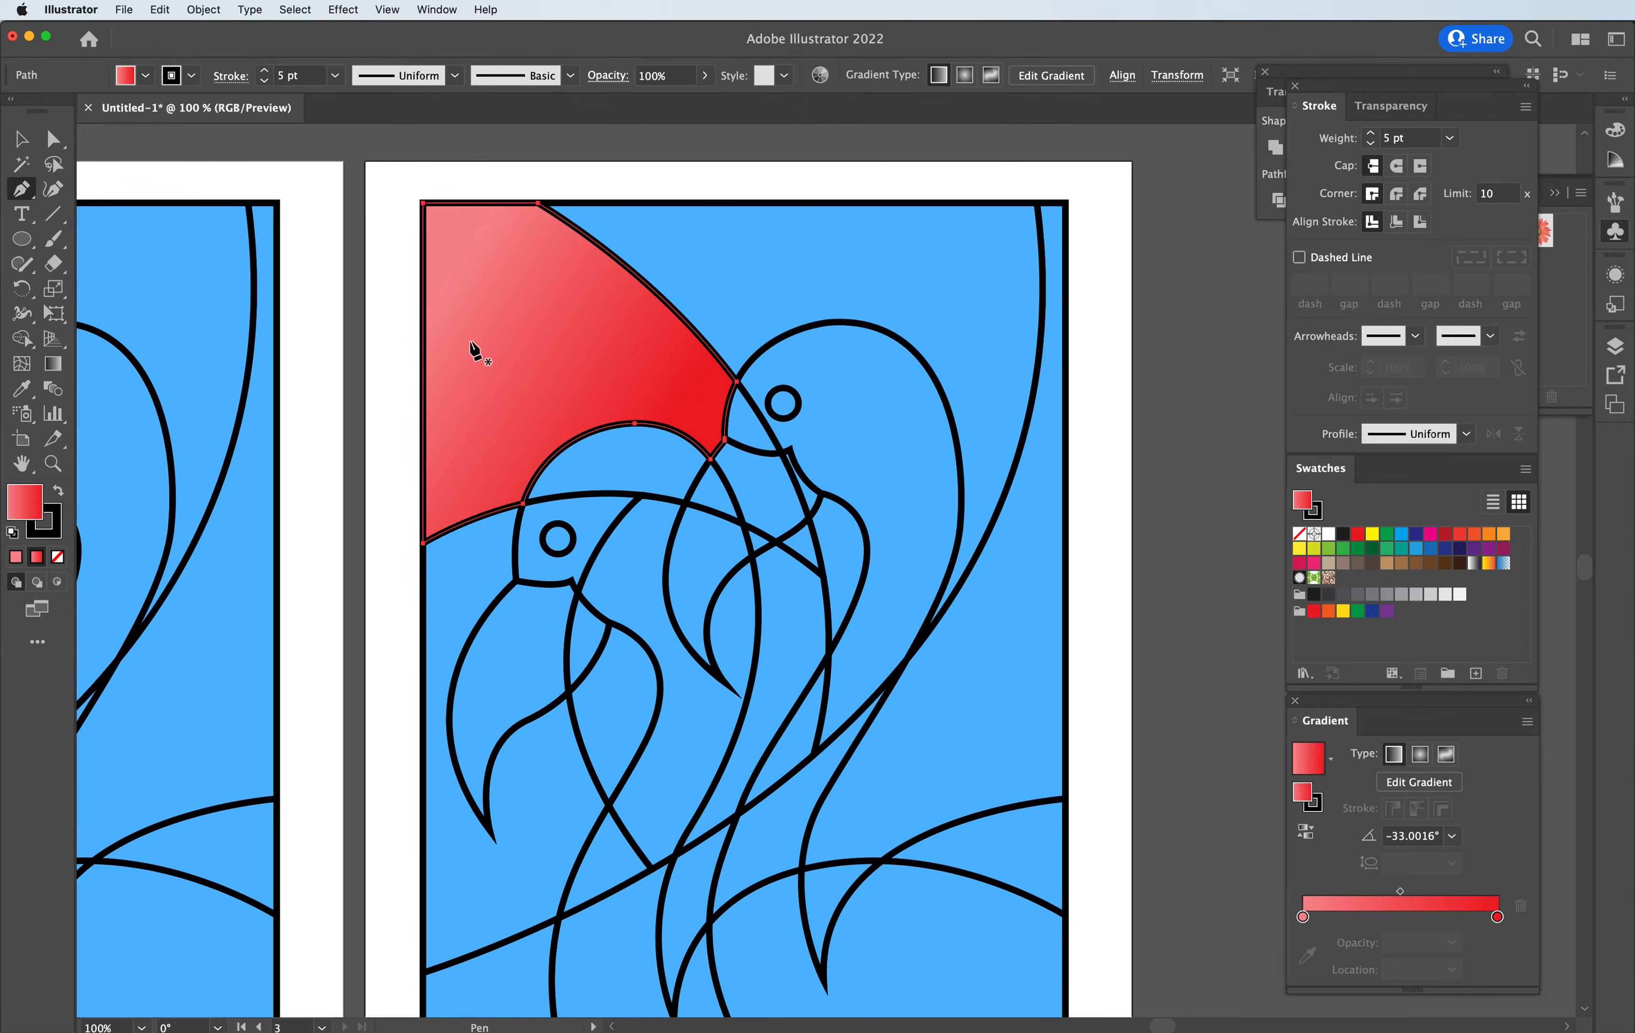
click(435, 215)
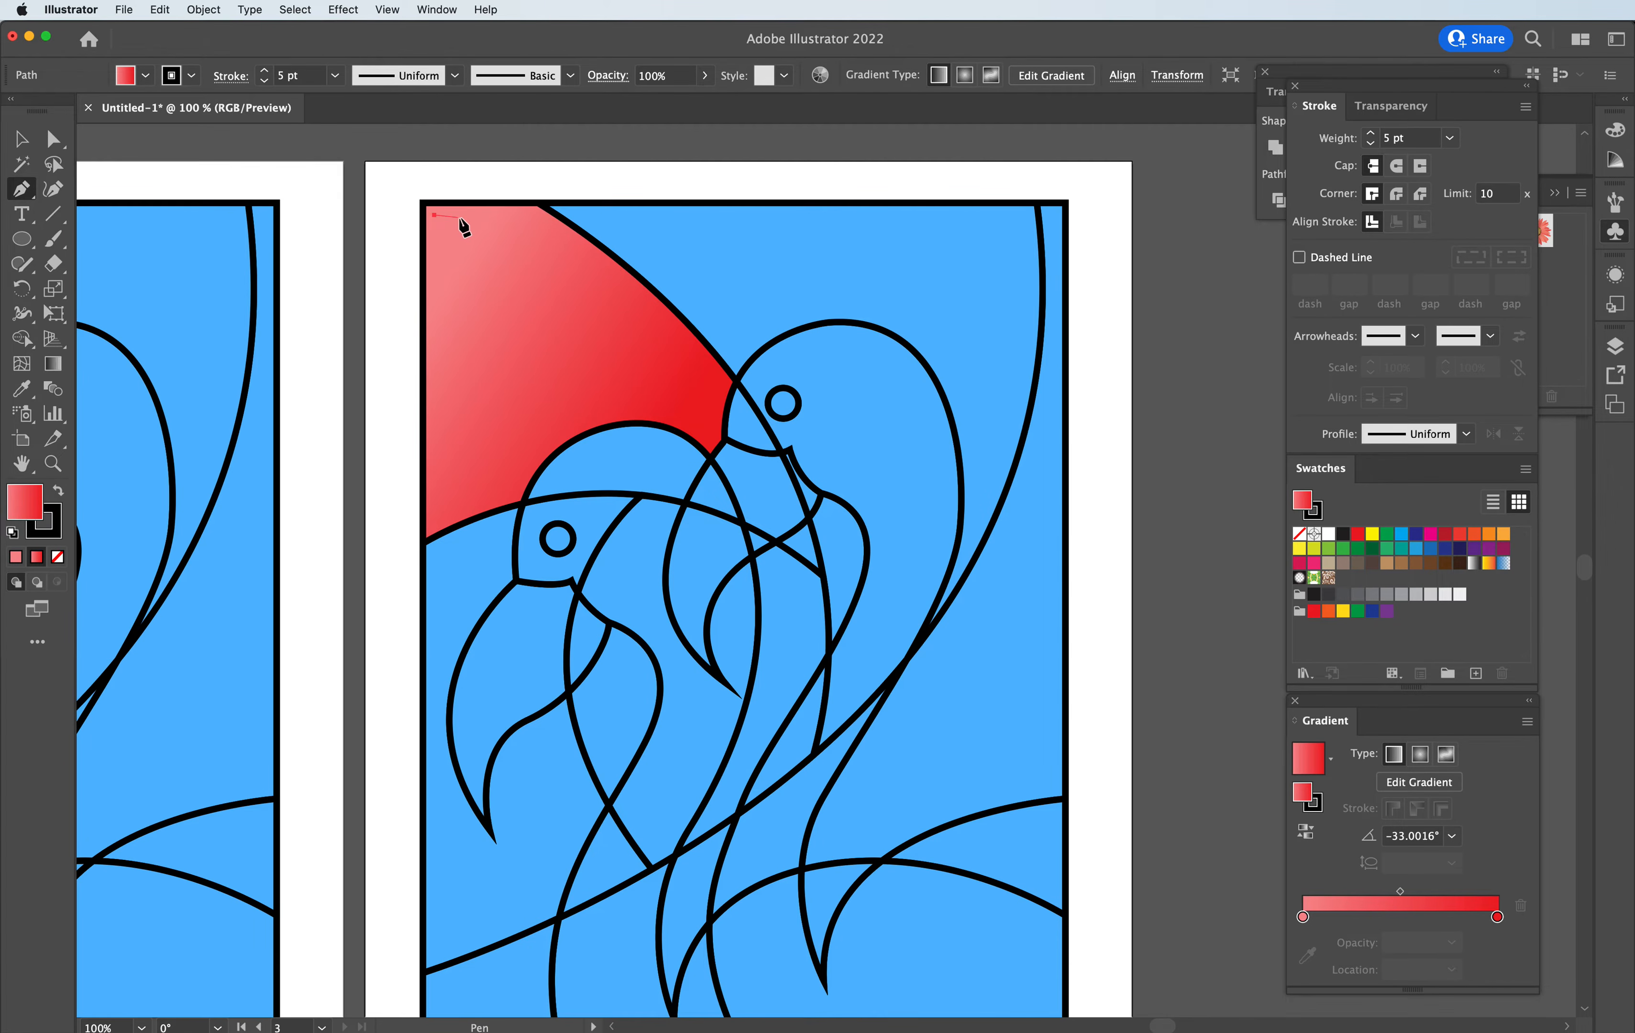
click(532, 214)
click(586, 252)
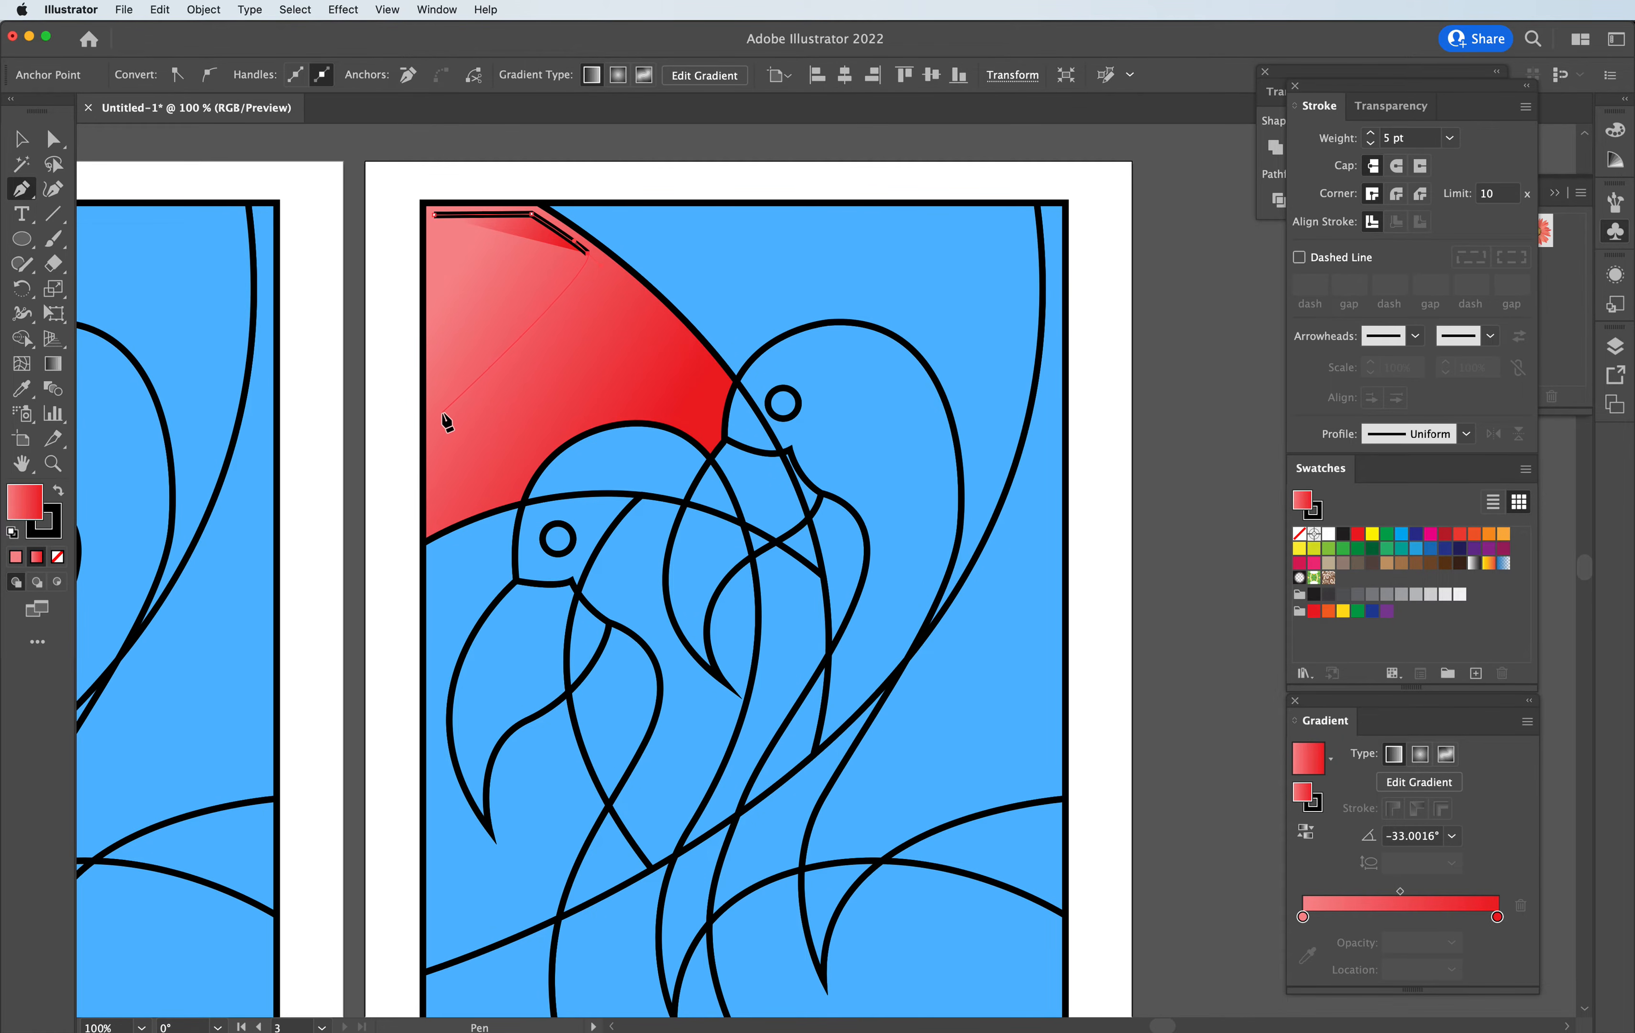
drag(438, 416, 434, 491)
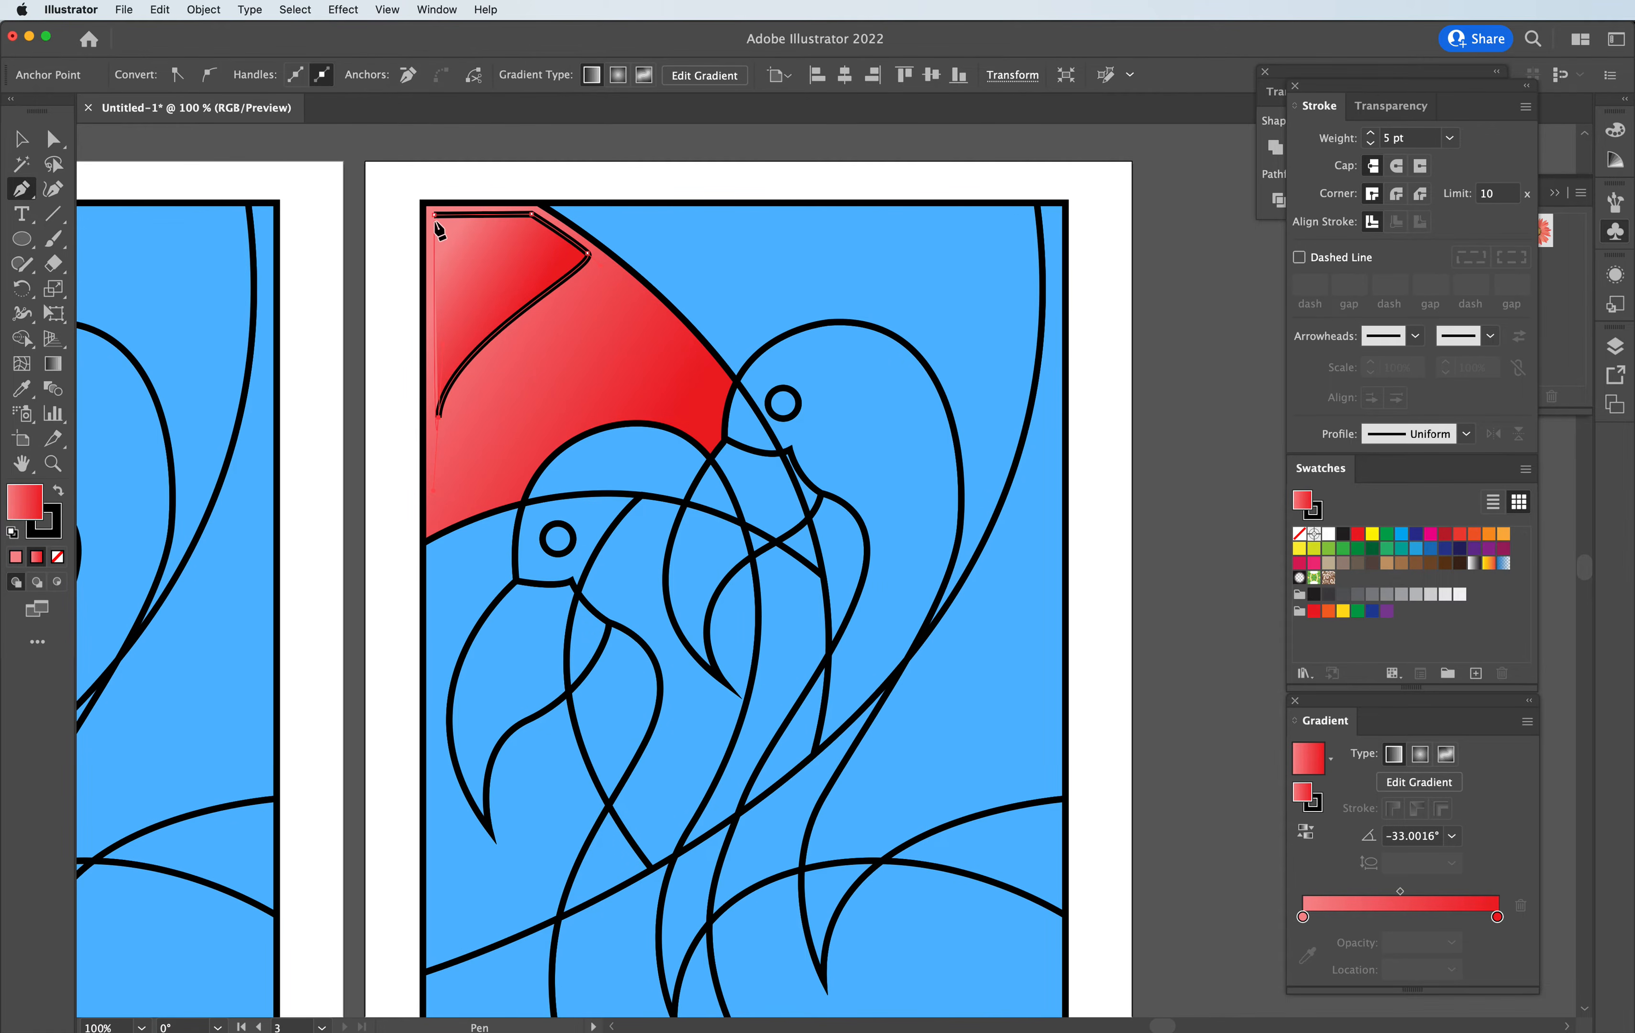
key(super+z)
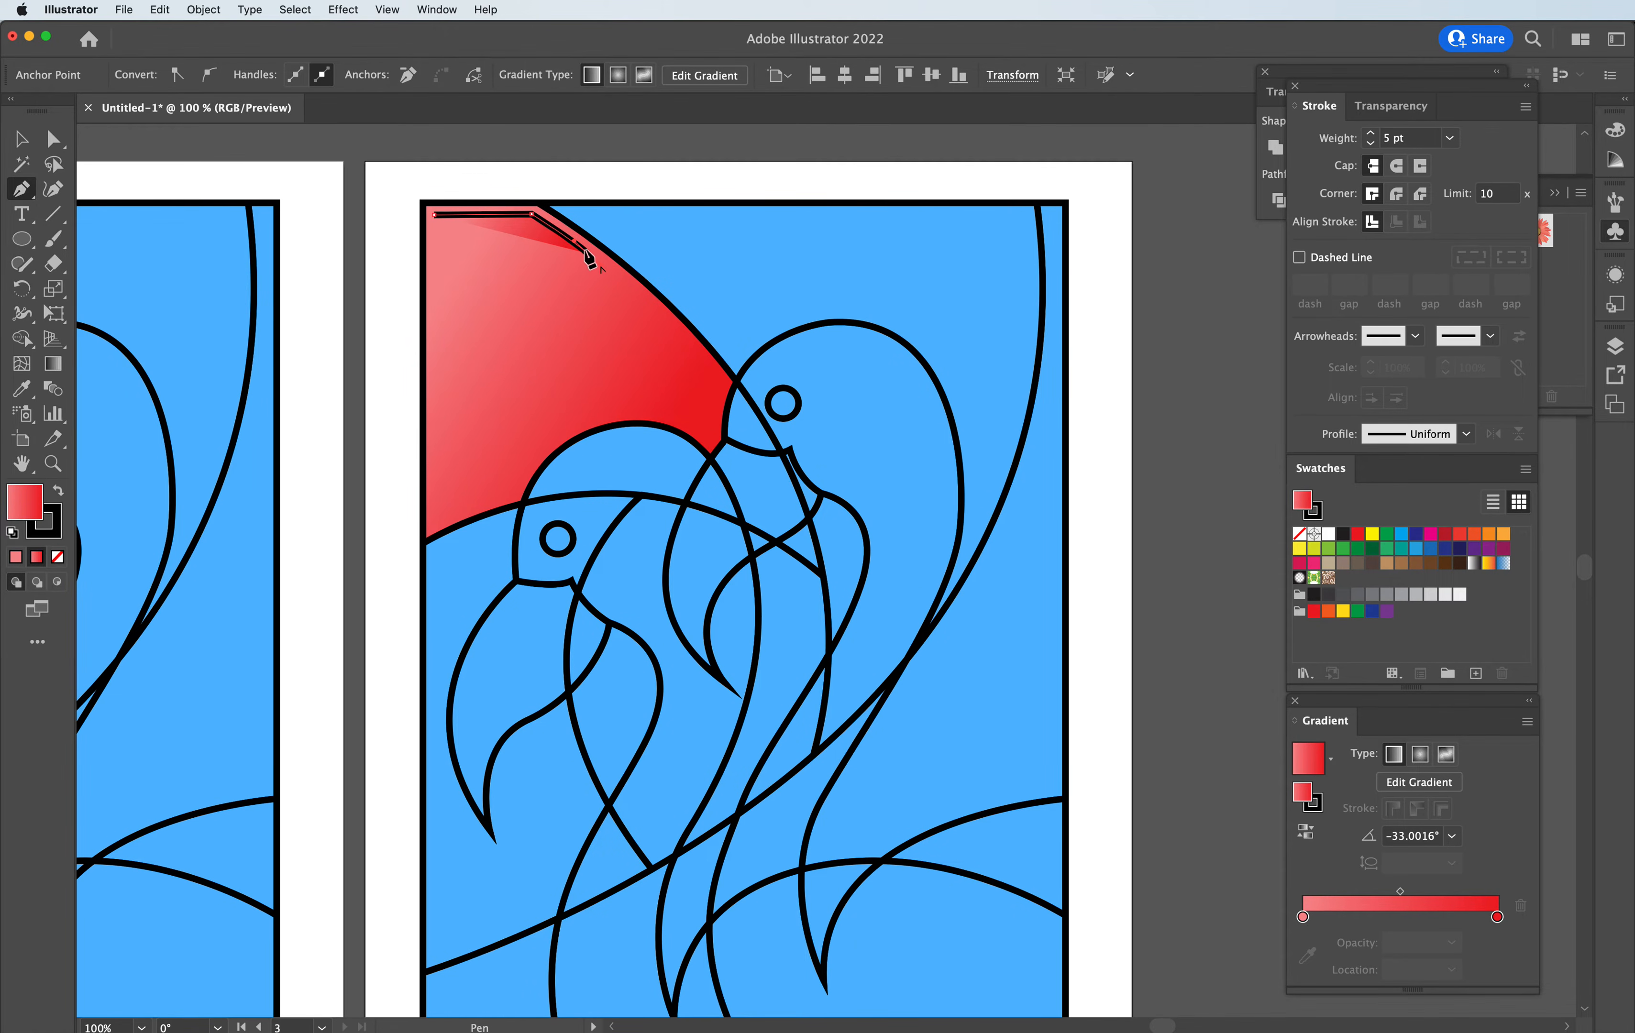
drag(437, 395, 435, 501)
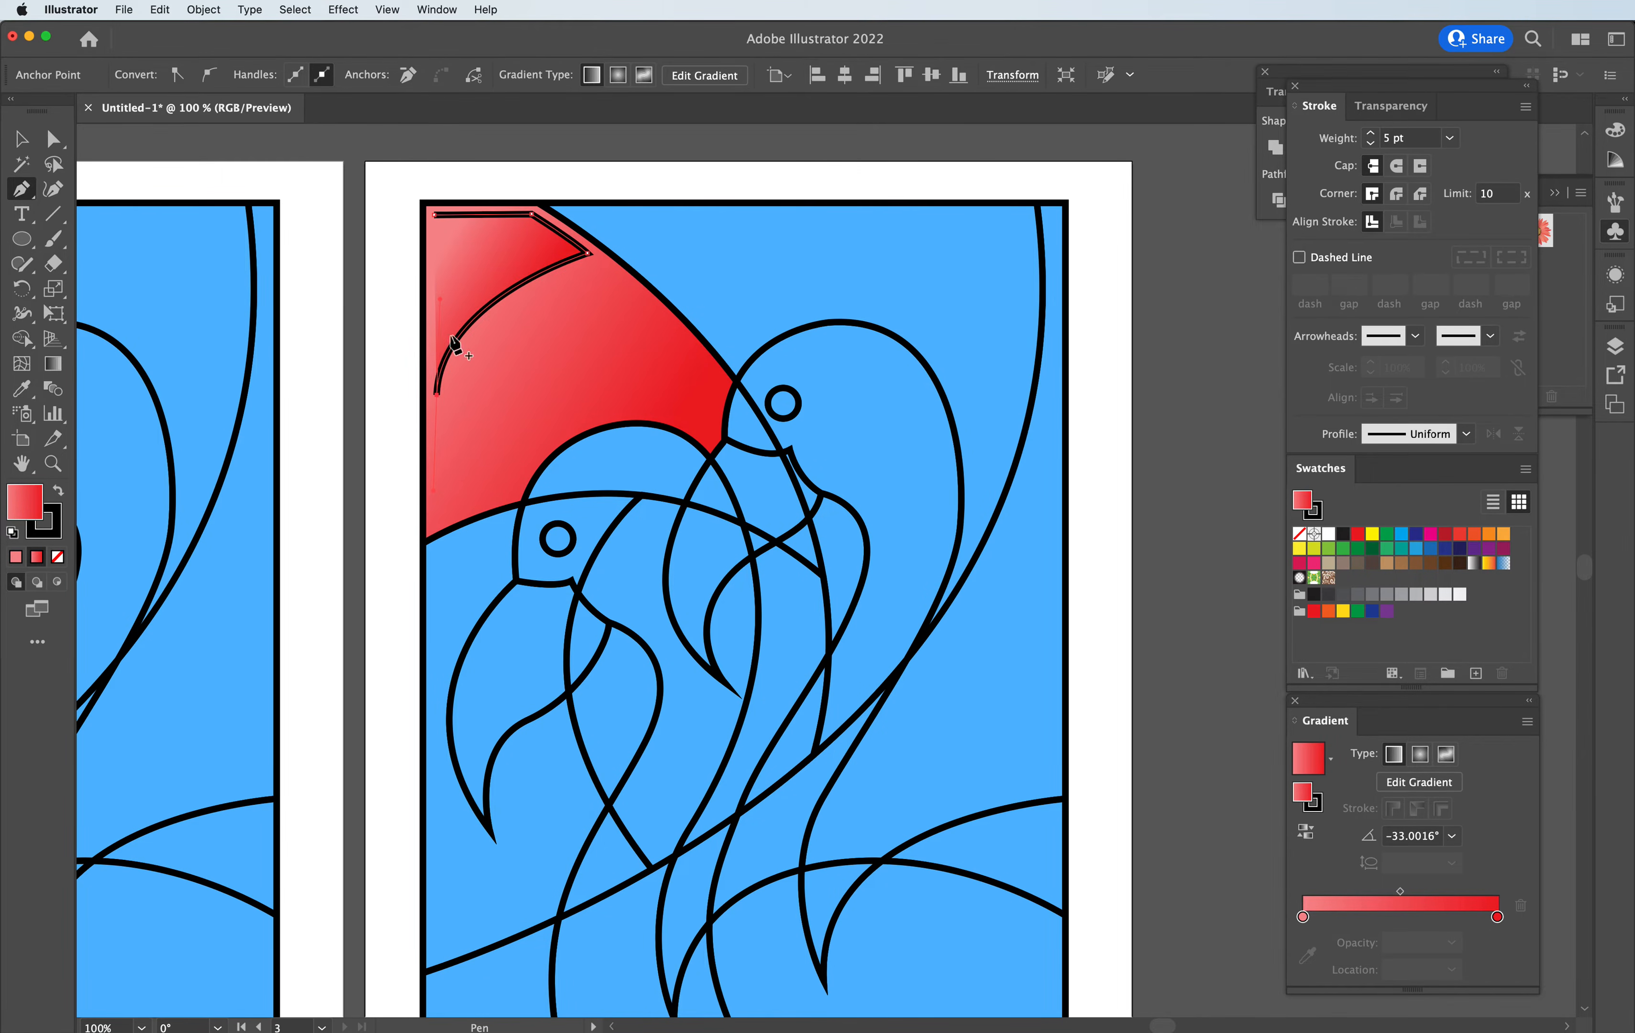
click(435, 216)
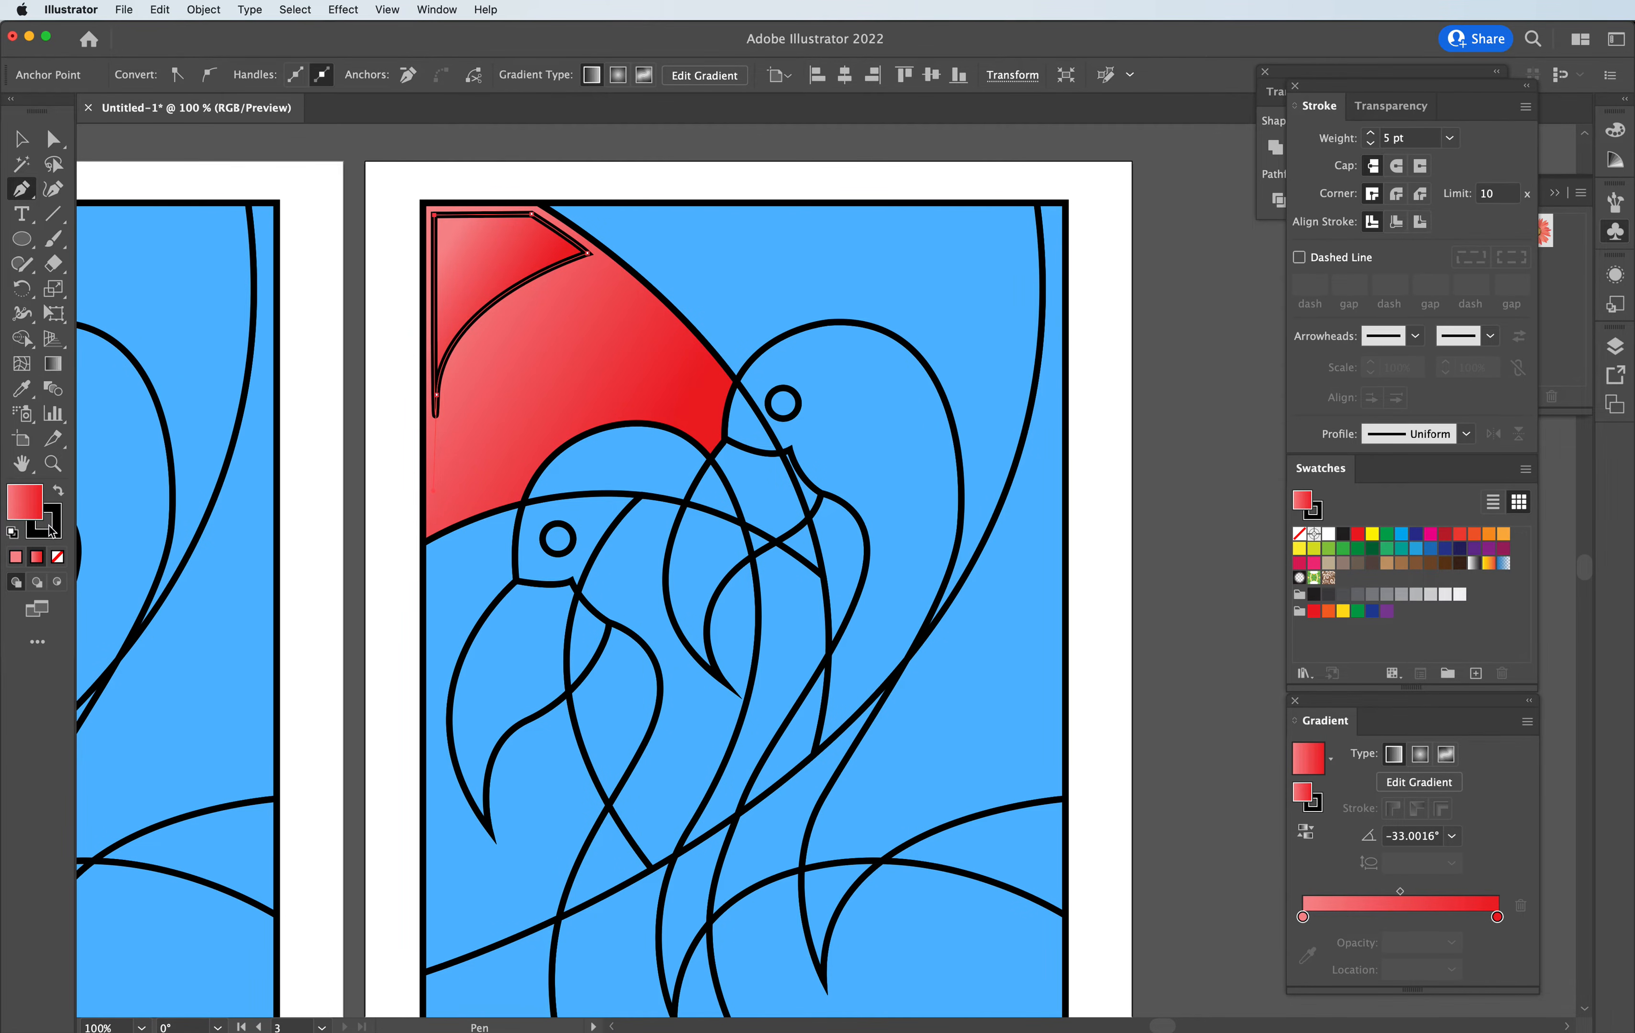
click(52, 532)
click(58, 556)
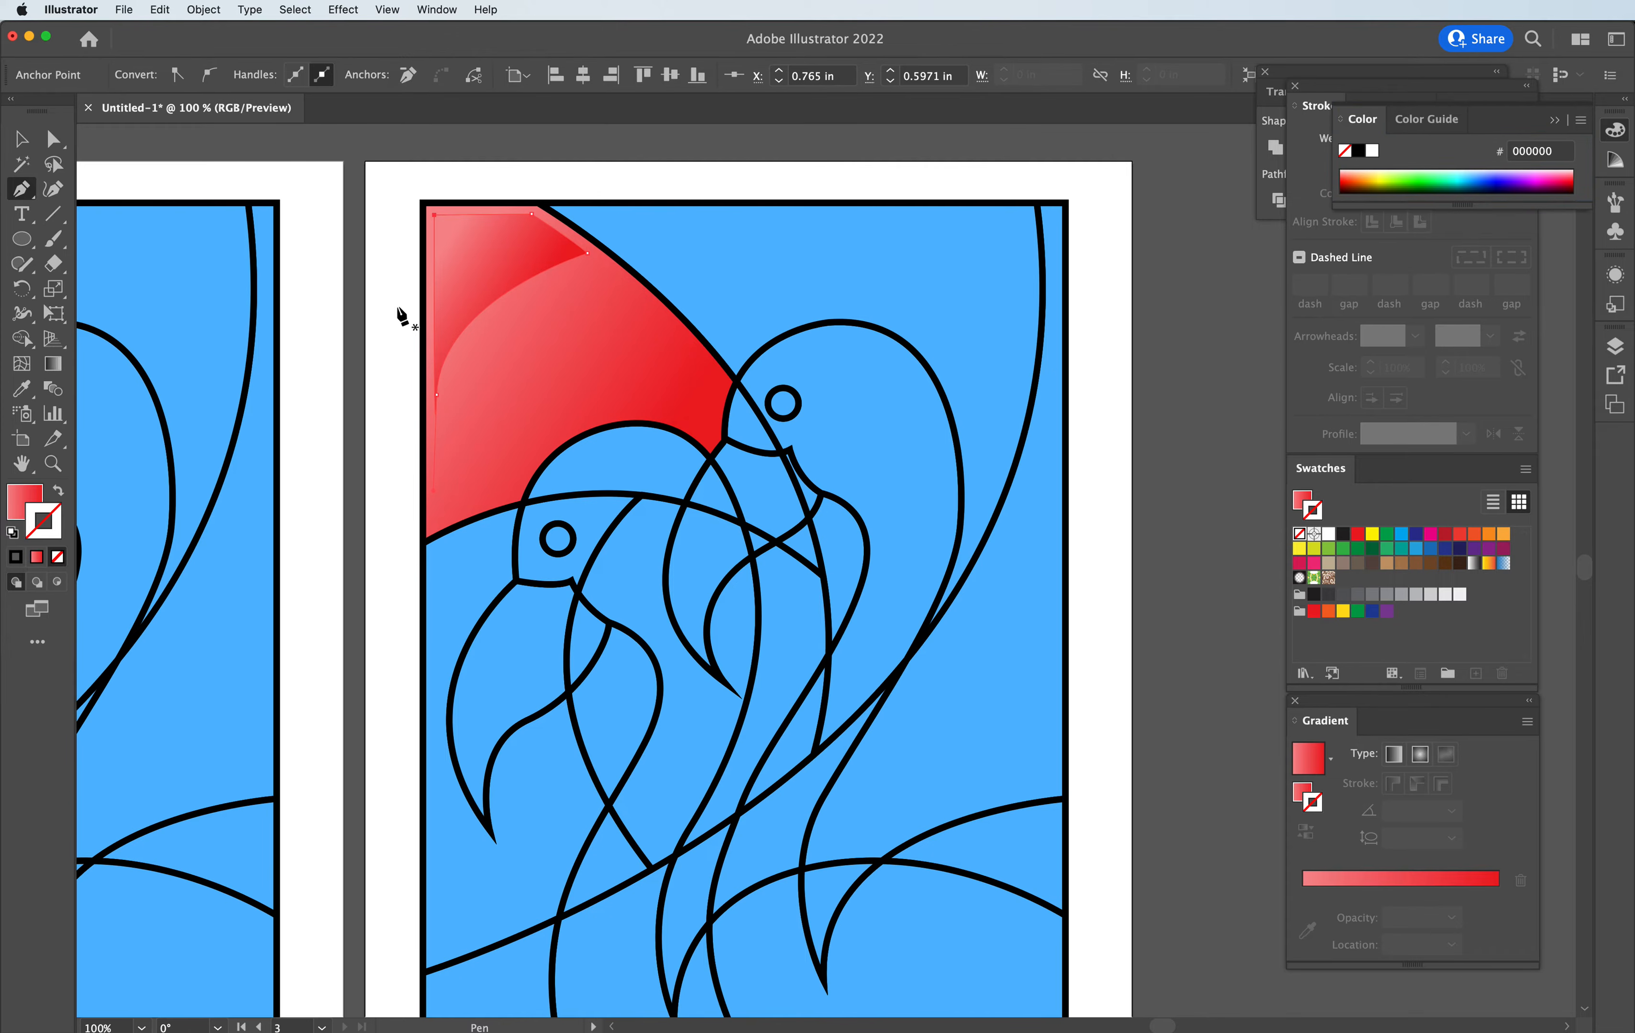
- Fill the highlight shape with a linear gradient from solid white to white at 0% opacity, recolouring the preset's black end stop
click(30, 497)
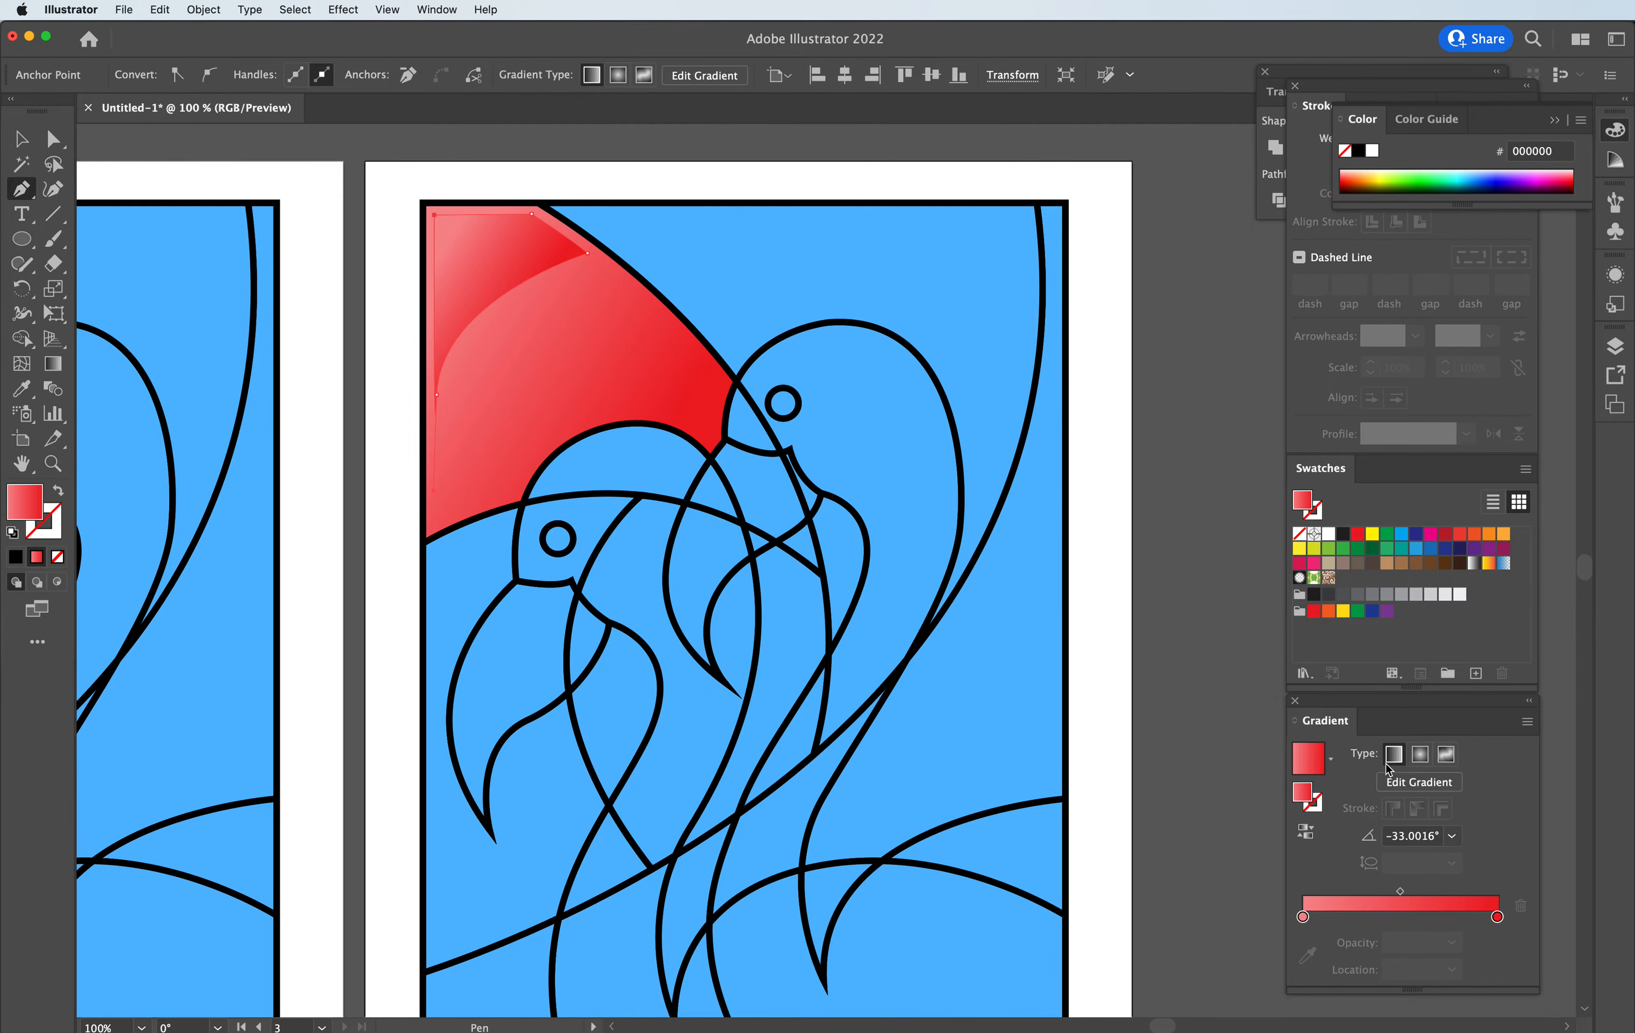
click(1331, 759)
click(1221, 796)
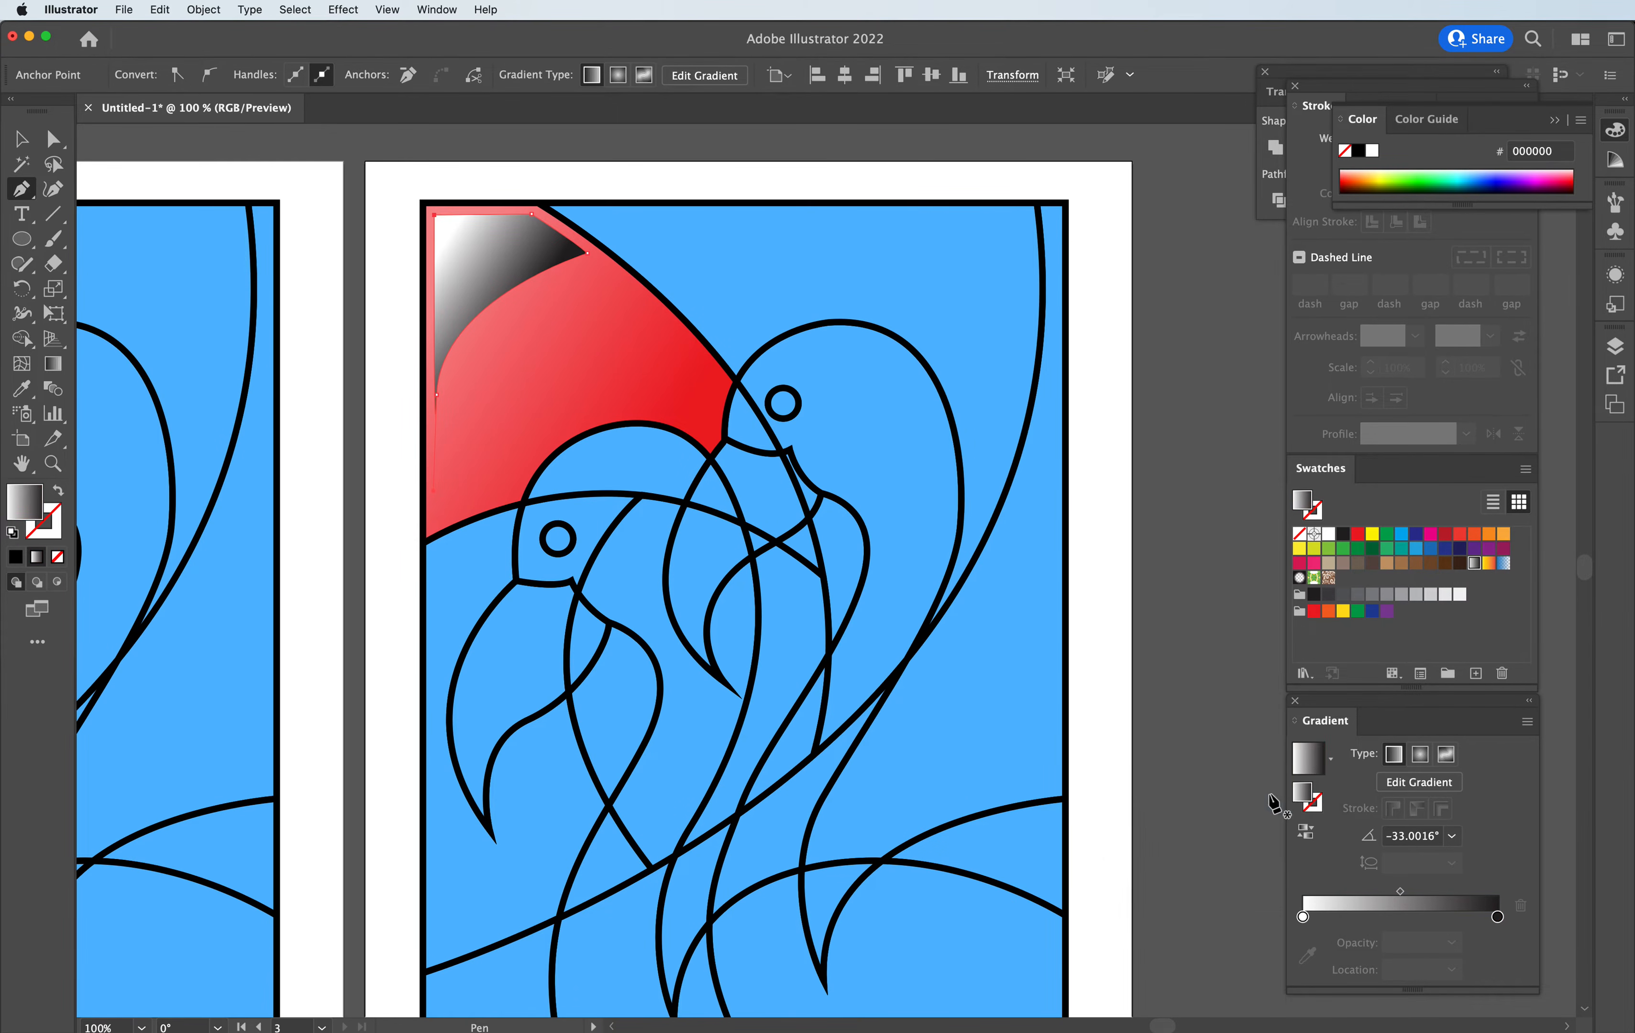
double_click(1497, 917)
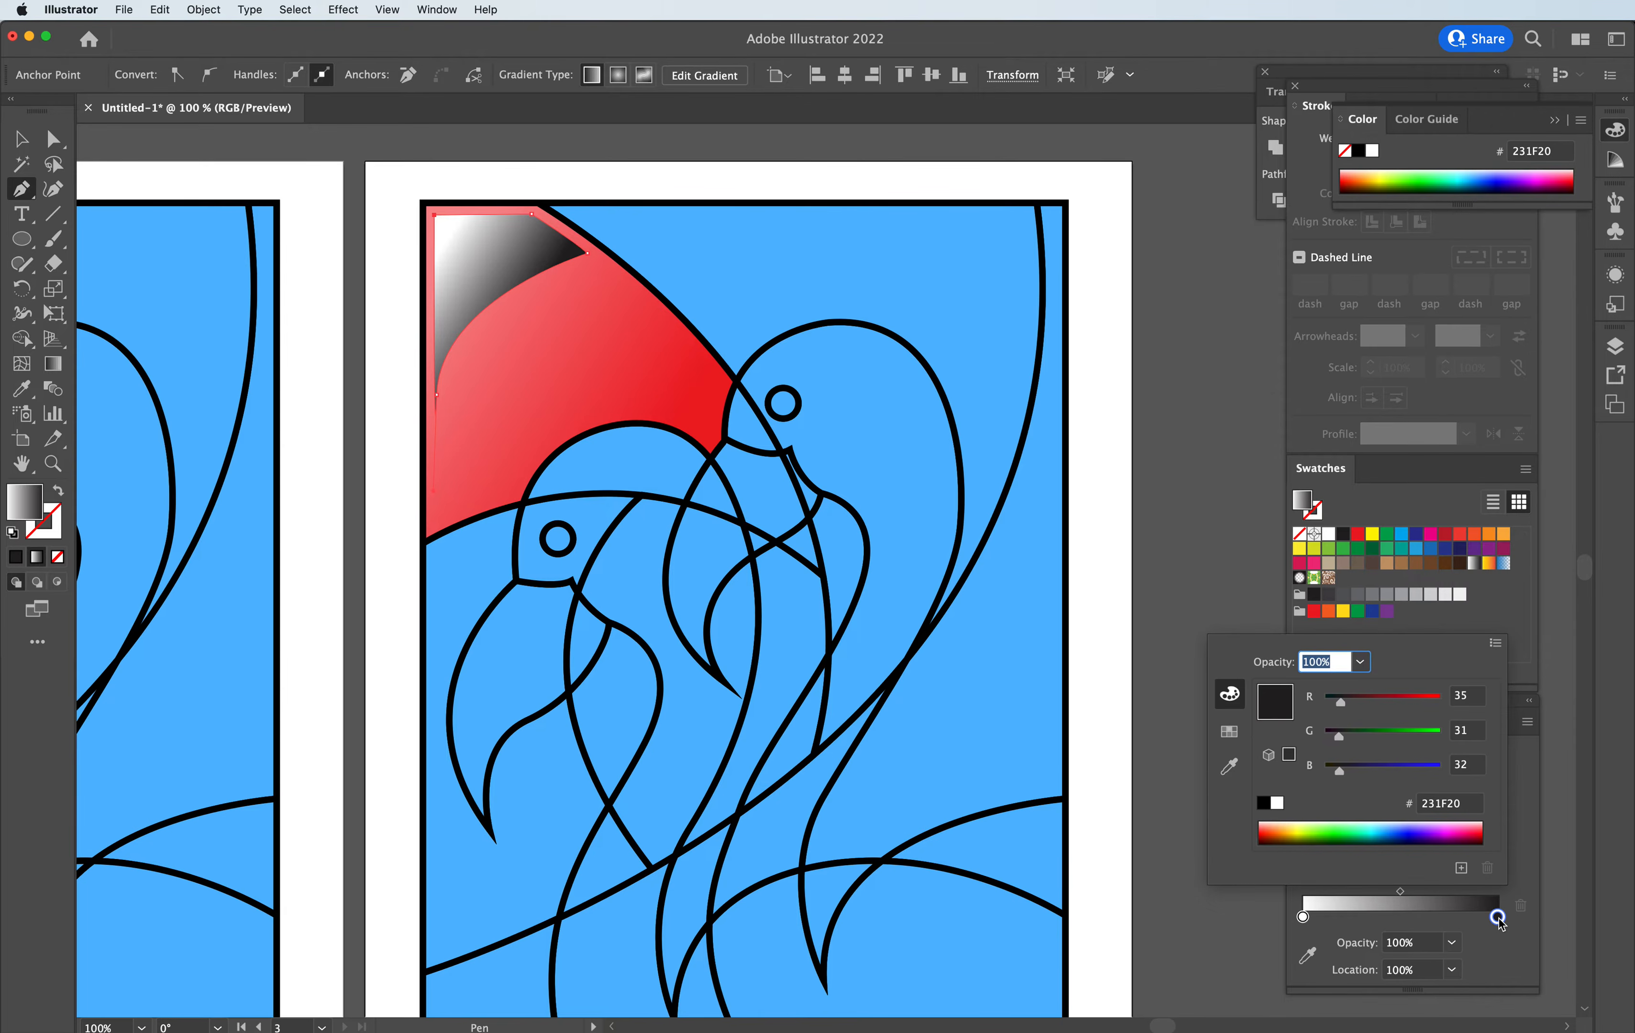
click(1277, 803)
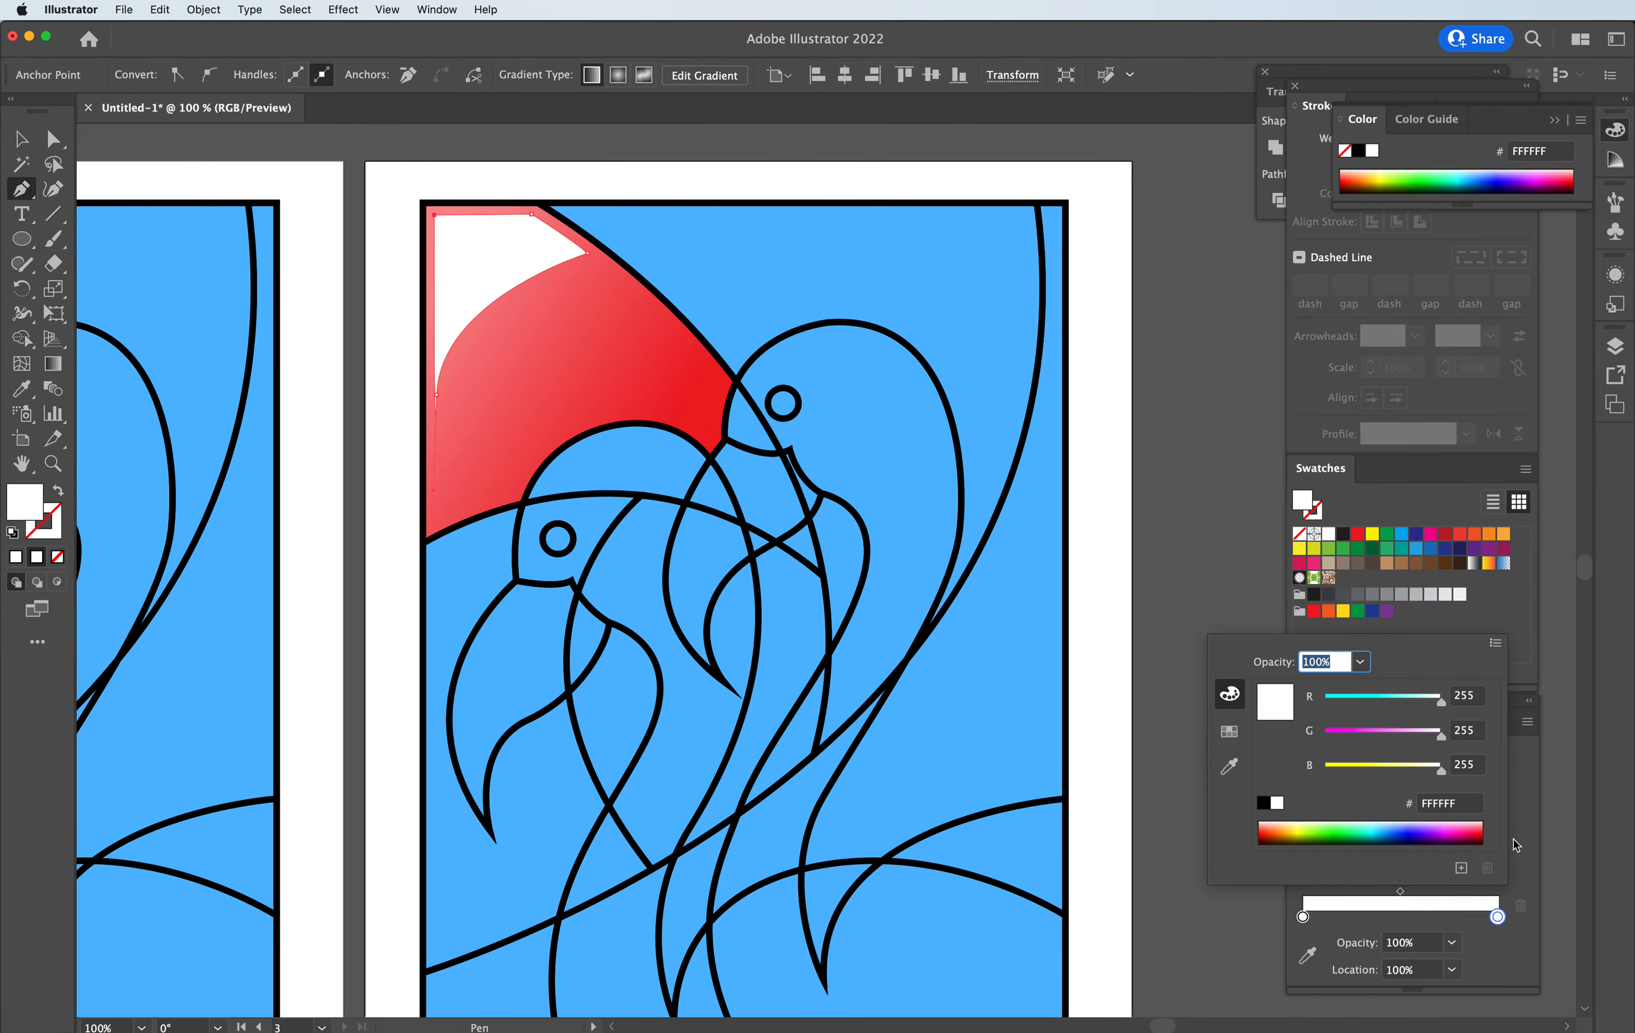
click(1517, 885)
click(1452, 943)
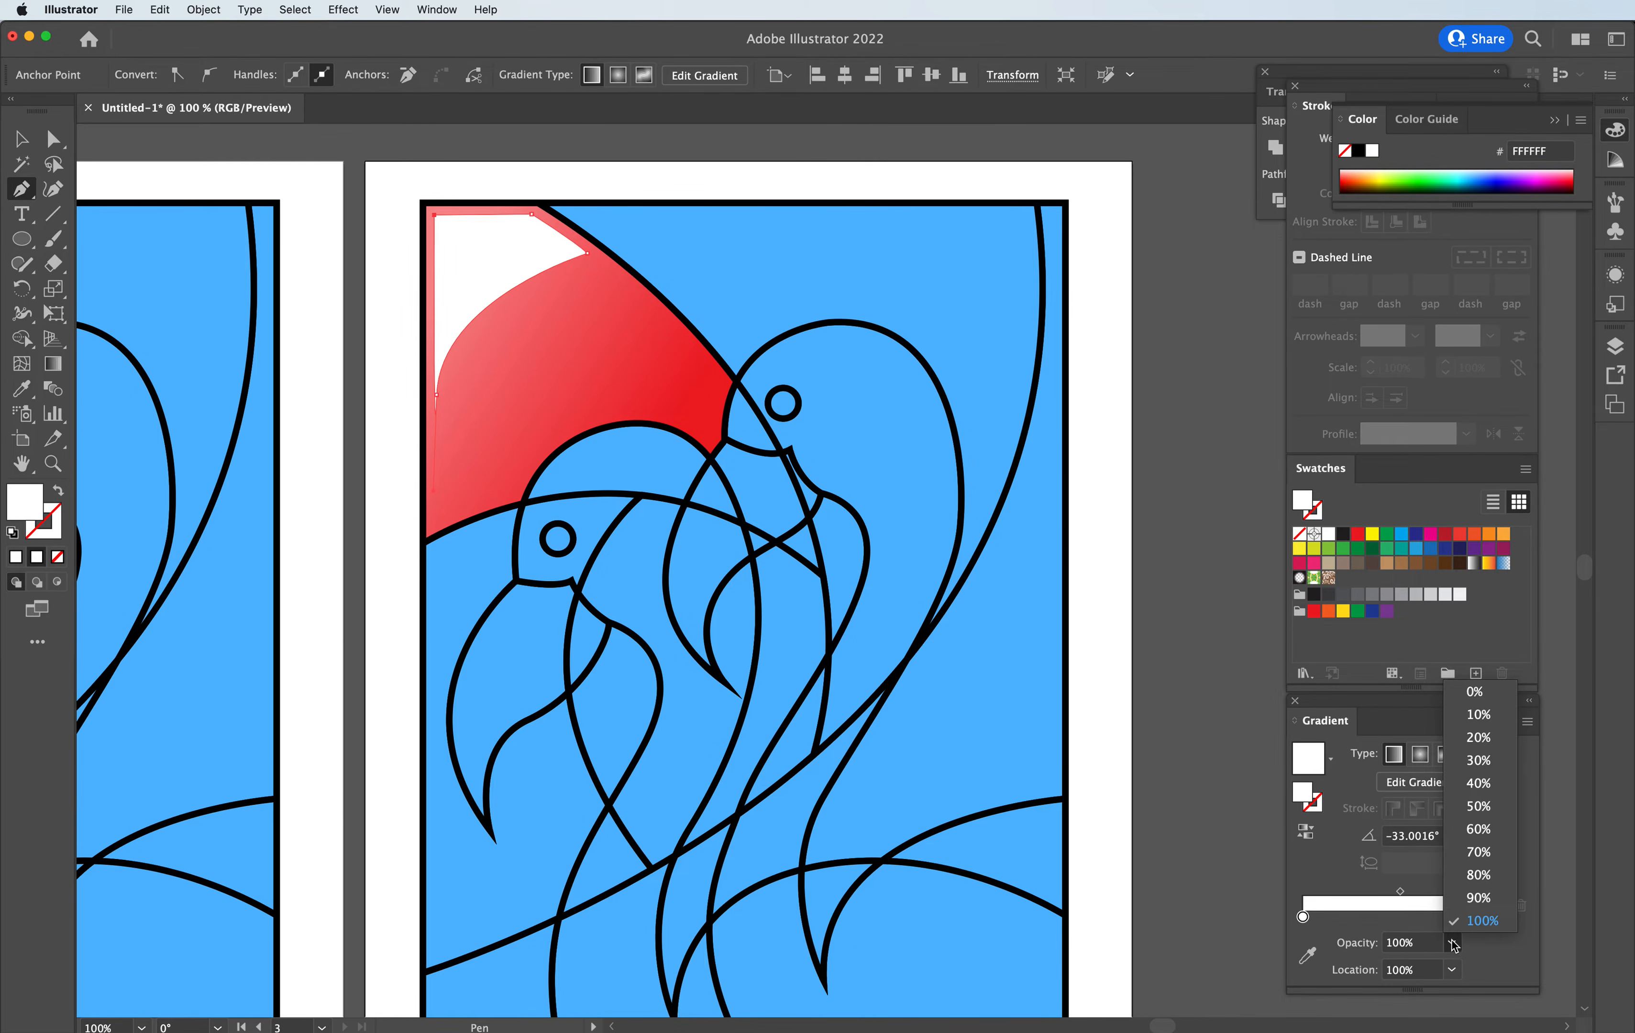
click(1474, 692)
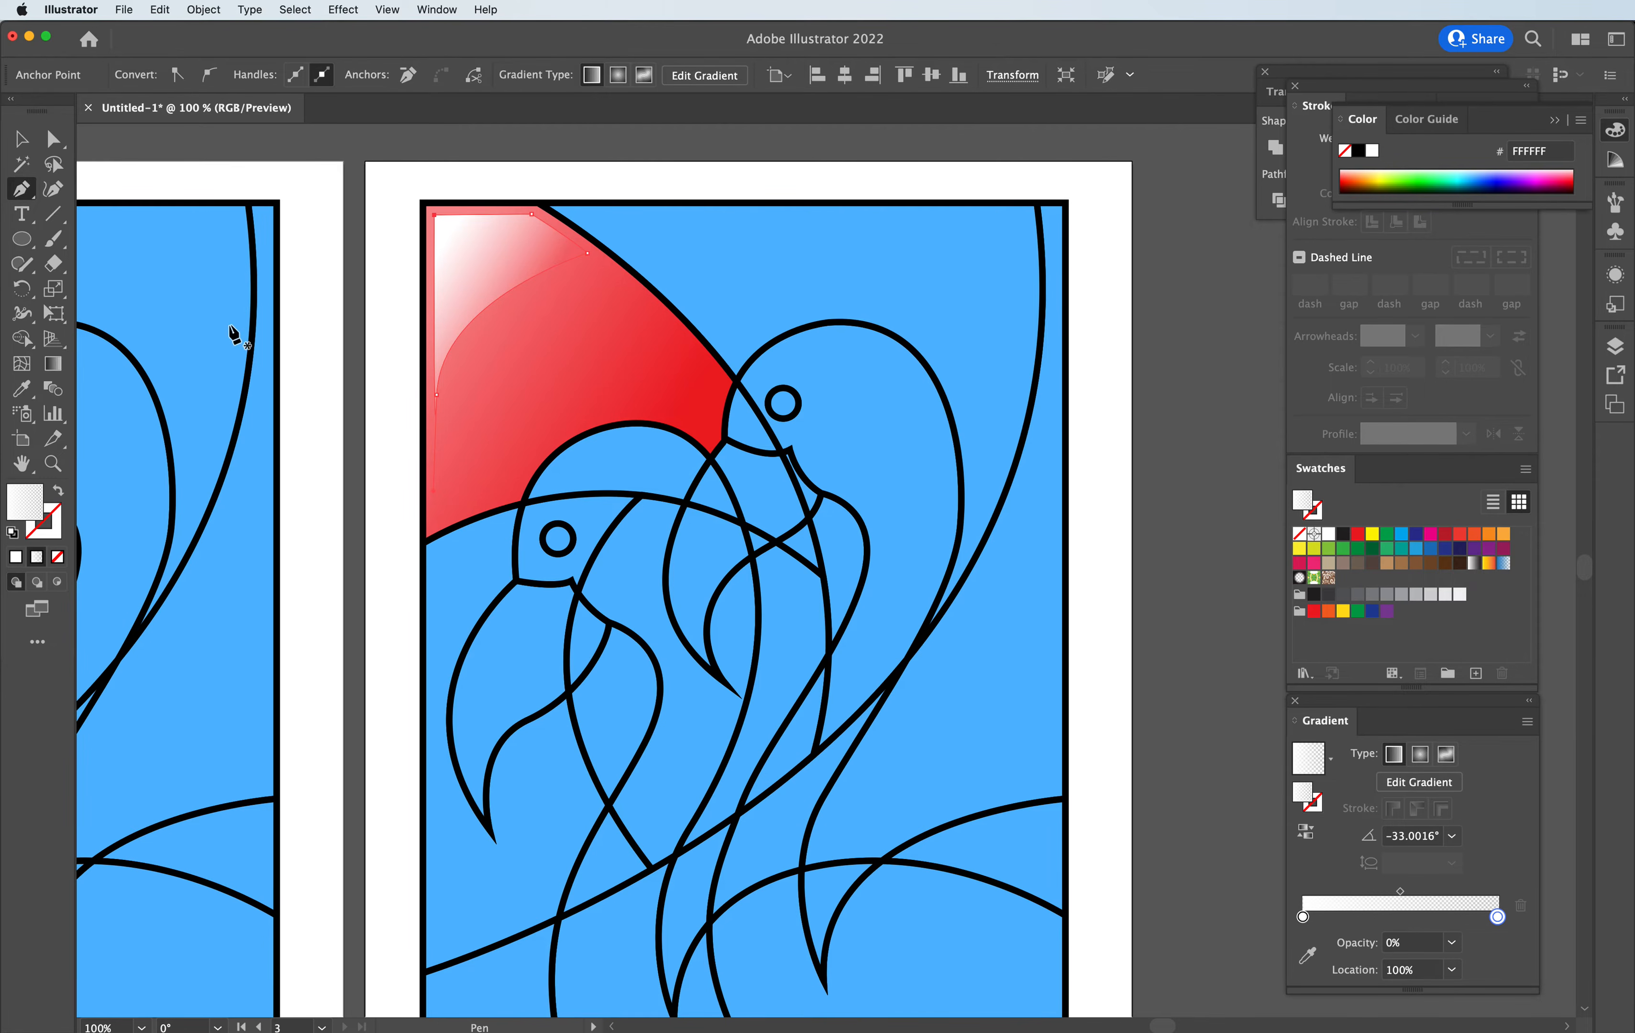
- Run the highlight's white-to-transparent gradient diagonally from the region's upper-left corner at about -48°, and deselect the shape
click(53, 363)
drag(407, 196, 516, 315)
key(v)
click(349, 162)
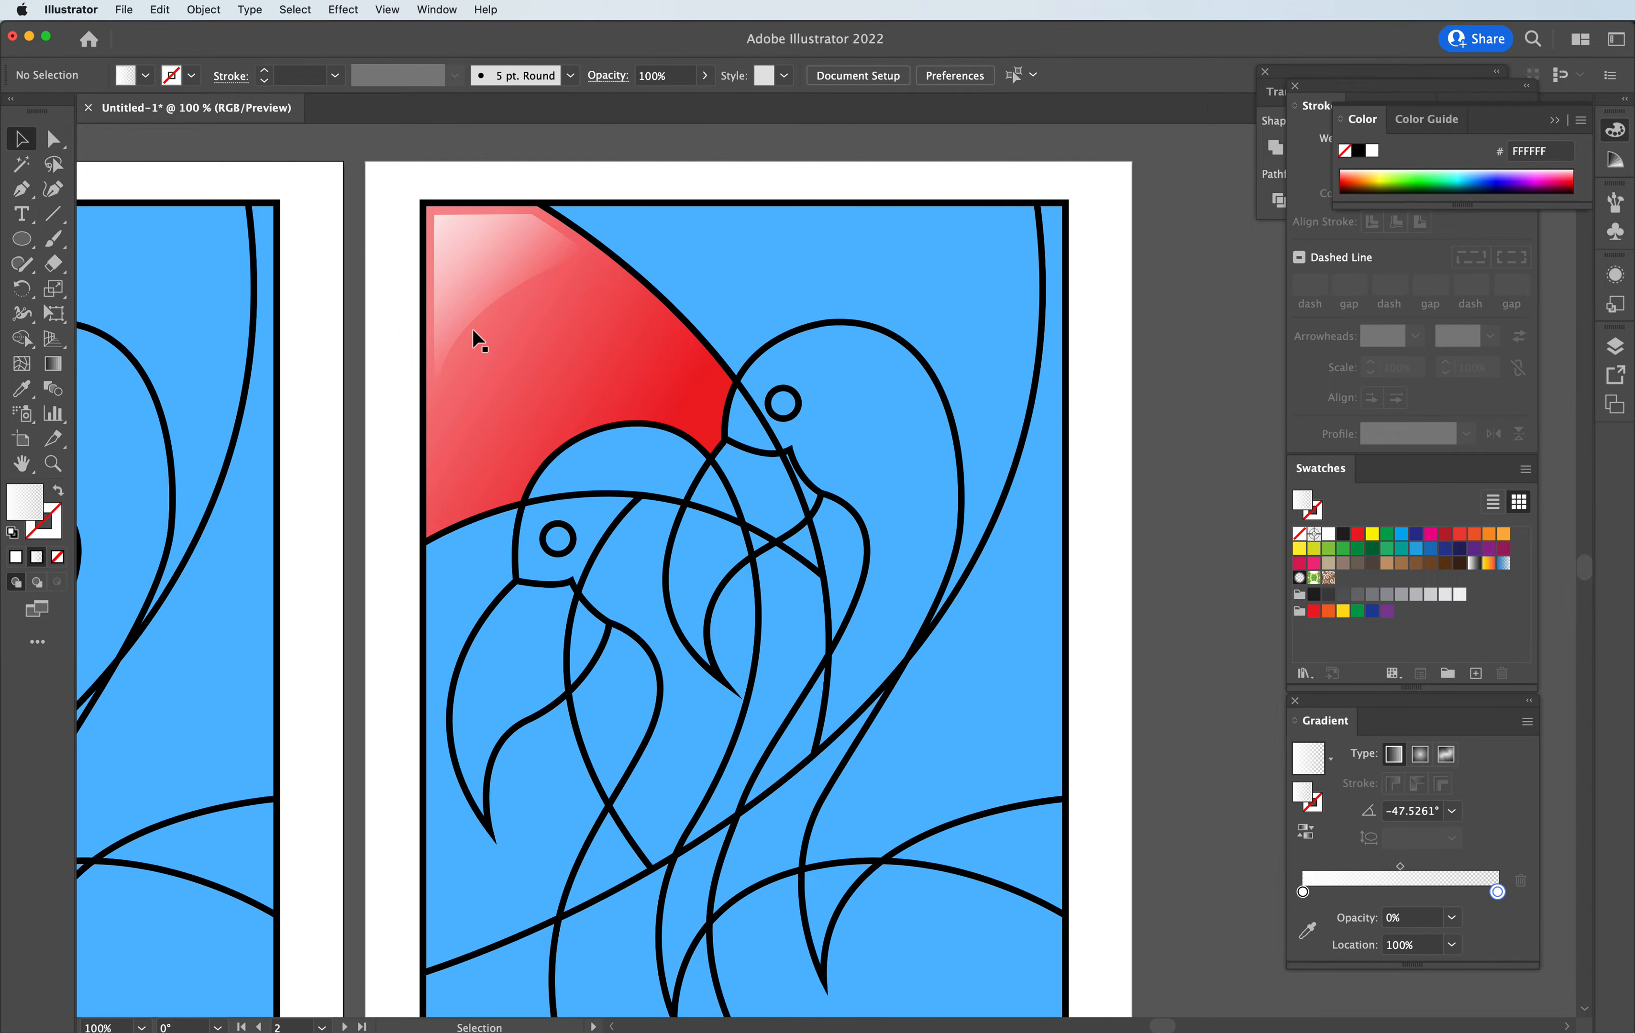
- Draw a closed, thin curved highlight streak diagonally across the middle of the red region using the Pen tool
click(21, 188)
click(438, 512)
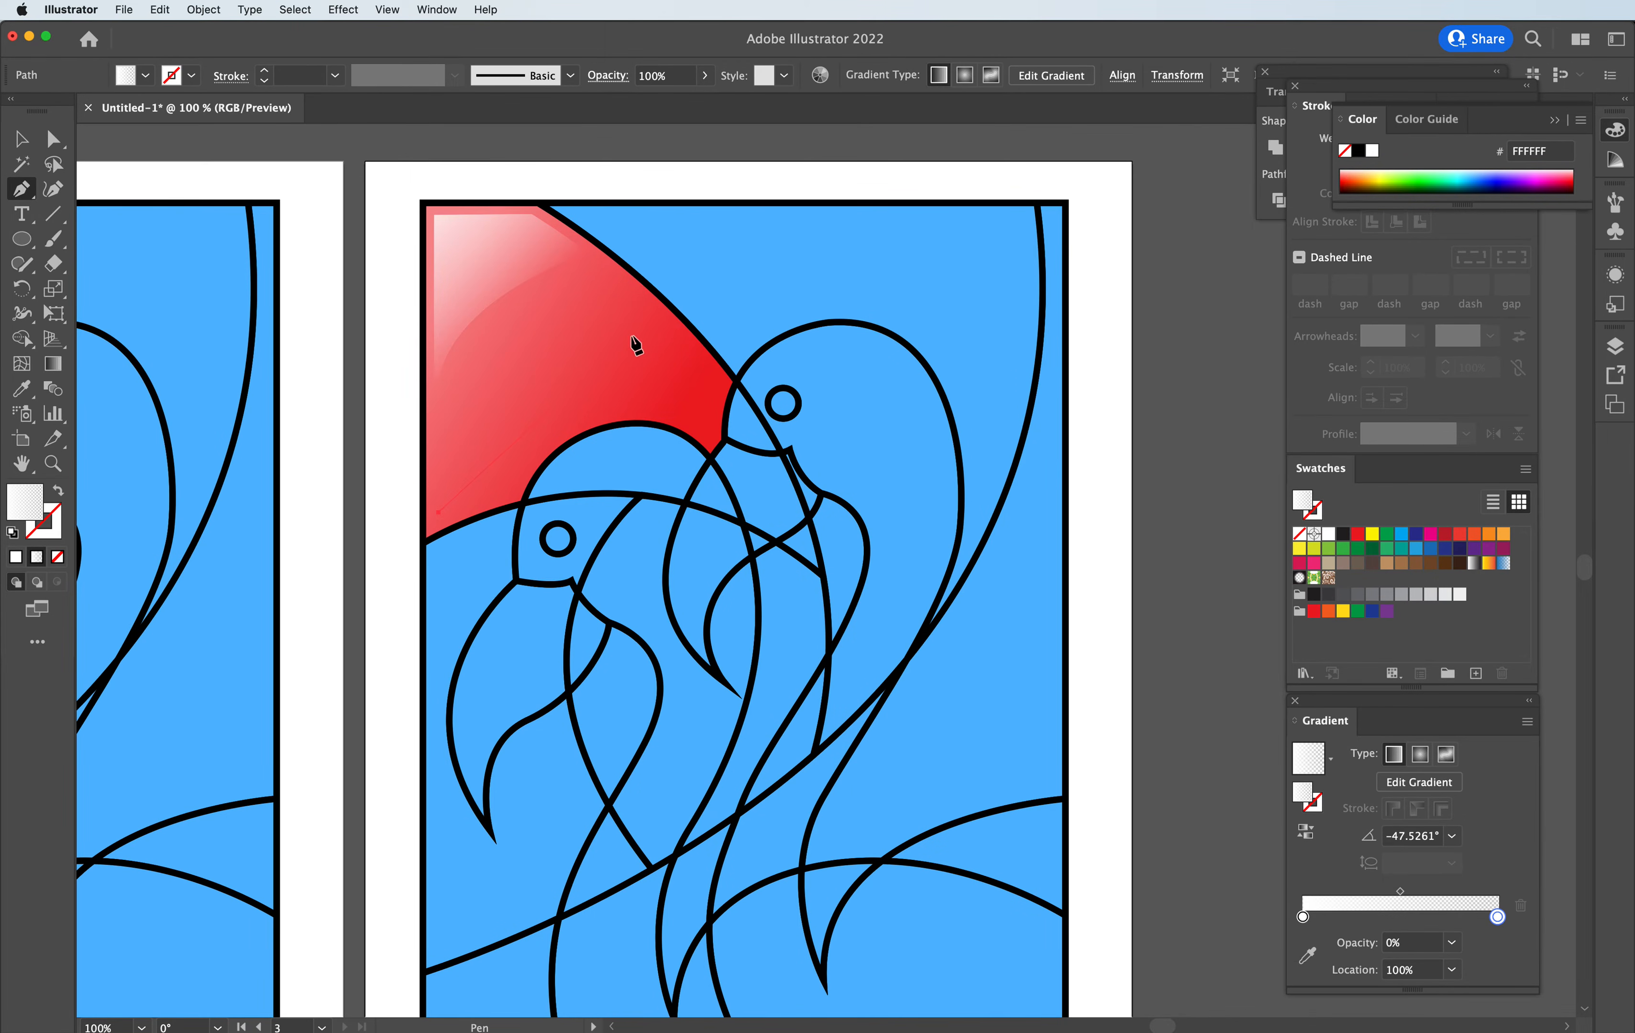
drag(637, 299, 751, 241)
click(637, 300)
click(665, 321)
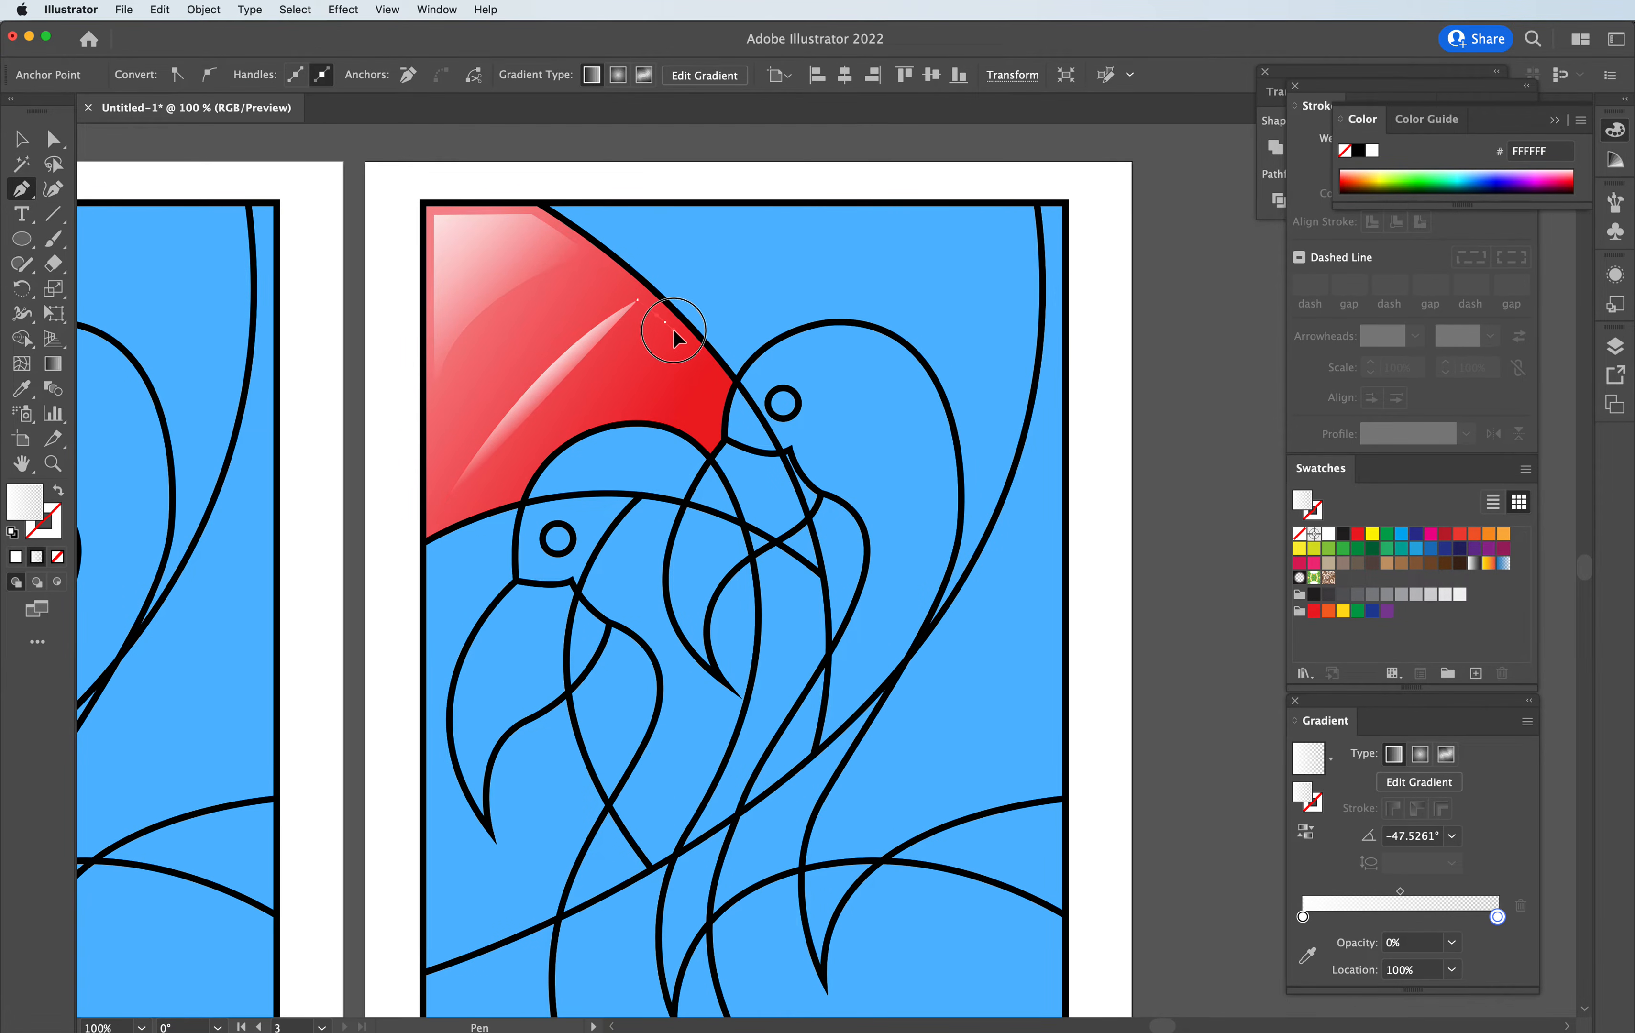
click(491, 497)
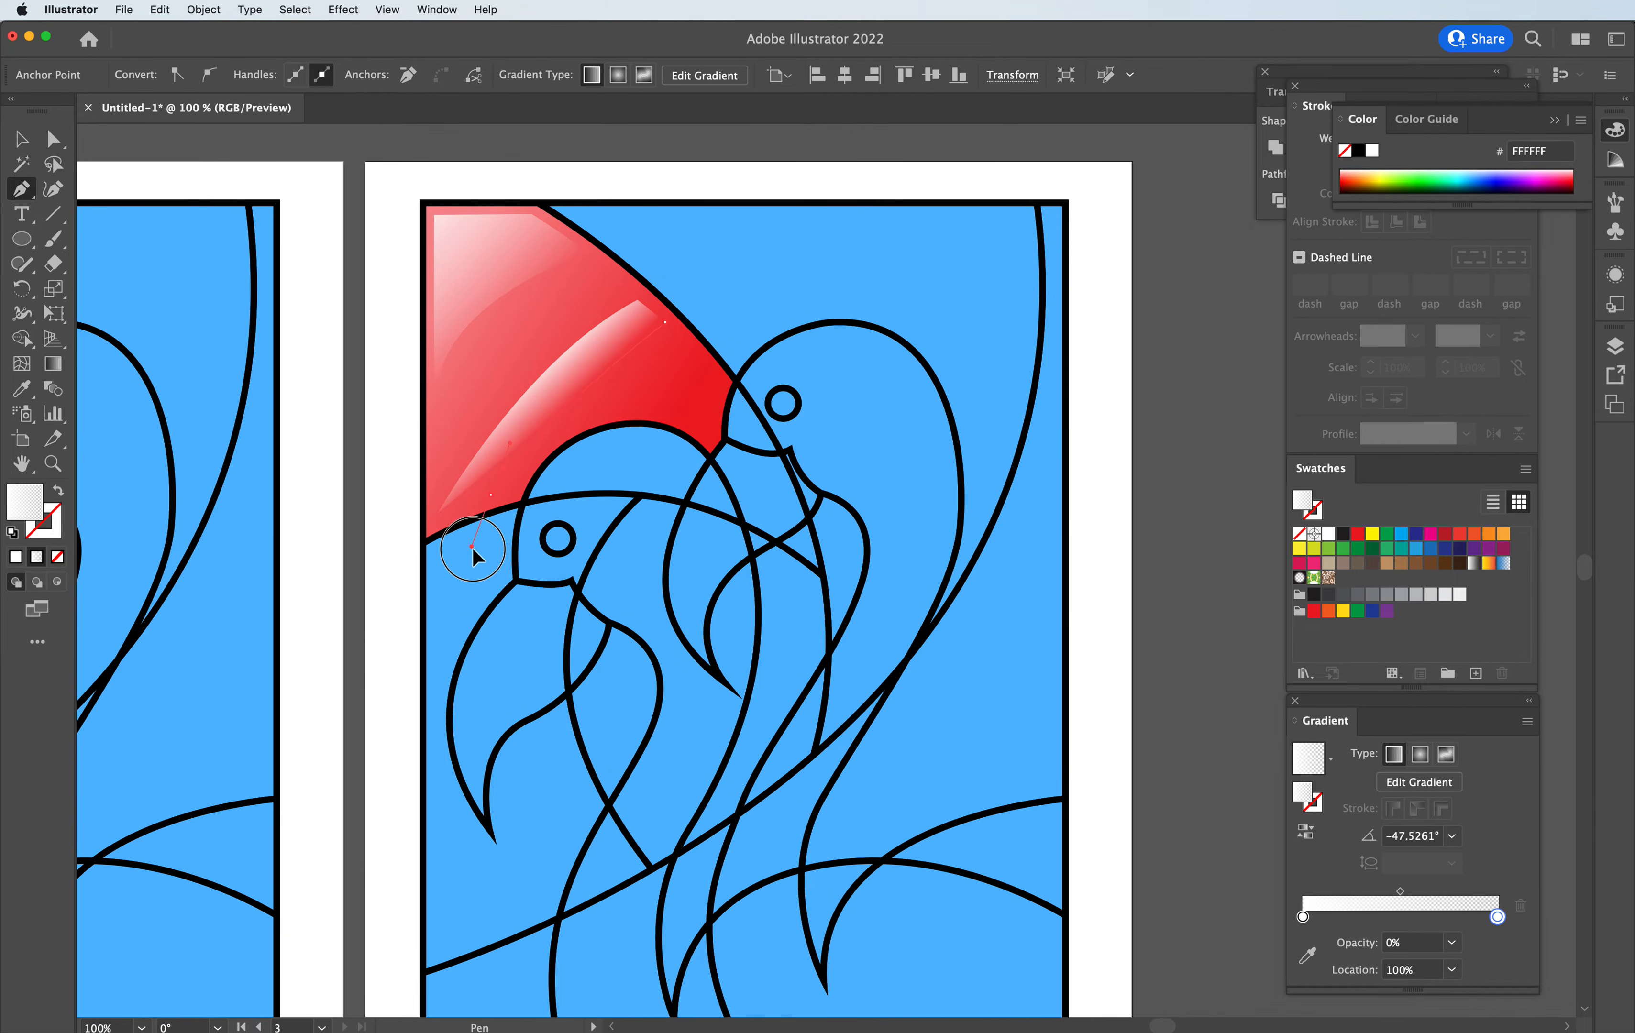
drag(472, 547, 471, 566)
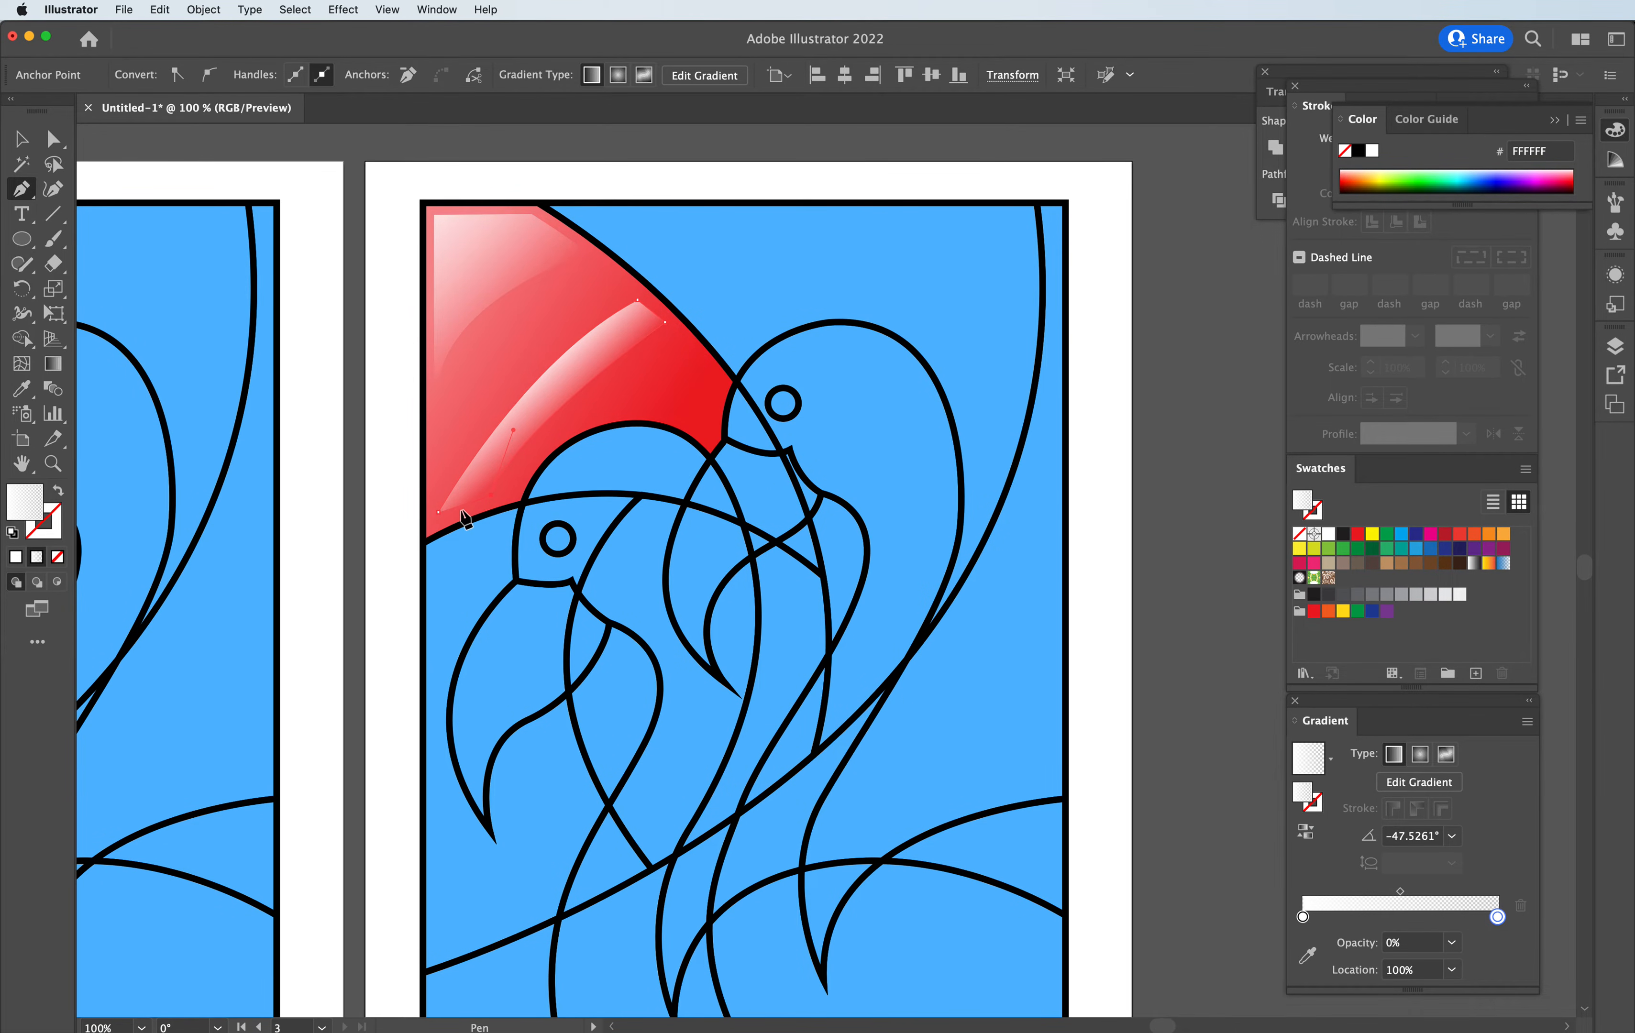
click(438, 513)
- Run the streak's white-to-transparent gradient diagonally across it at about -40°, and deselect the shape
click(52, 364)
mouse_move(519, 347)
mouse_down()
mouse_move(581, 385)
mouse_move(584, 412)
mouse_move(564, 399)
mouse_move(600, 438)
mouse_move(560, 392)
mouse_move(581, 403)
mouse_up()
drag(475, 312, 575, 436)
key(v)
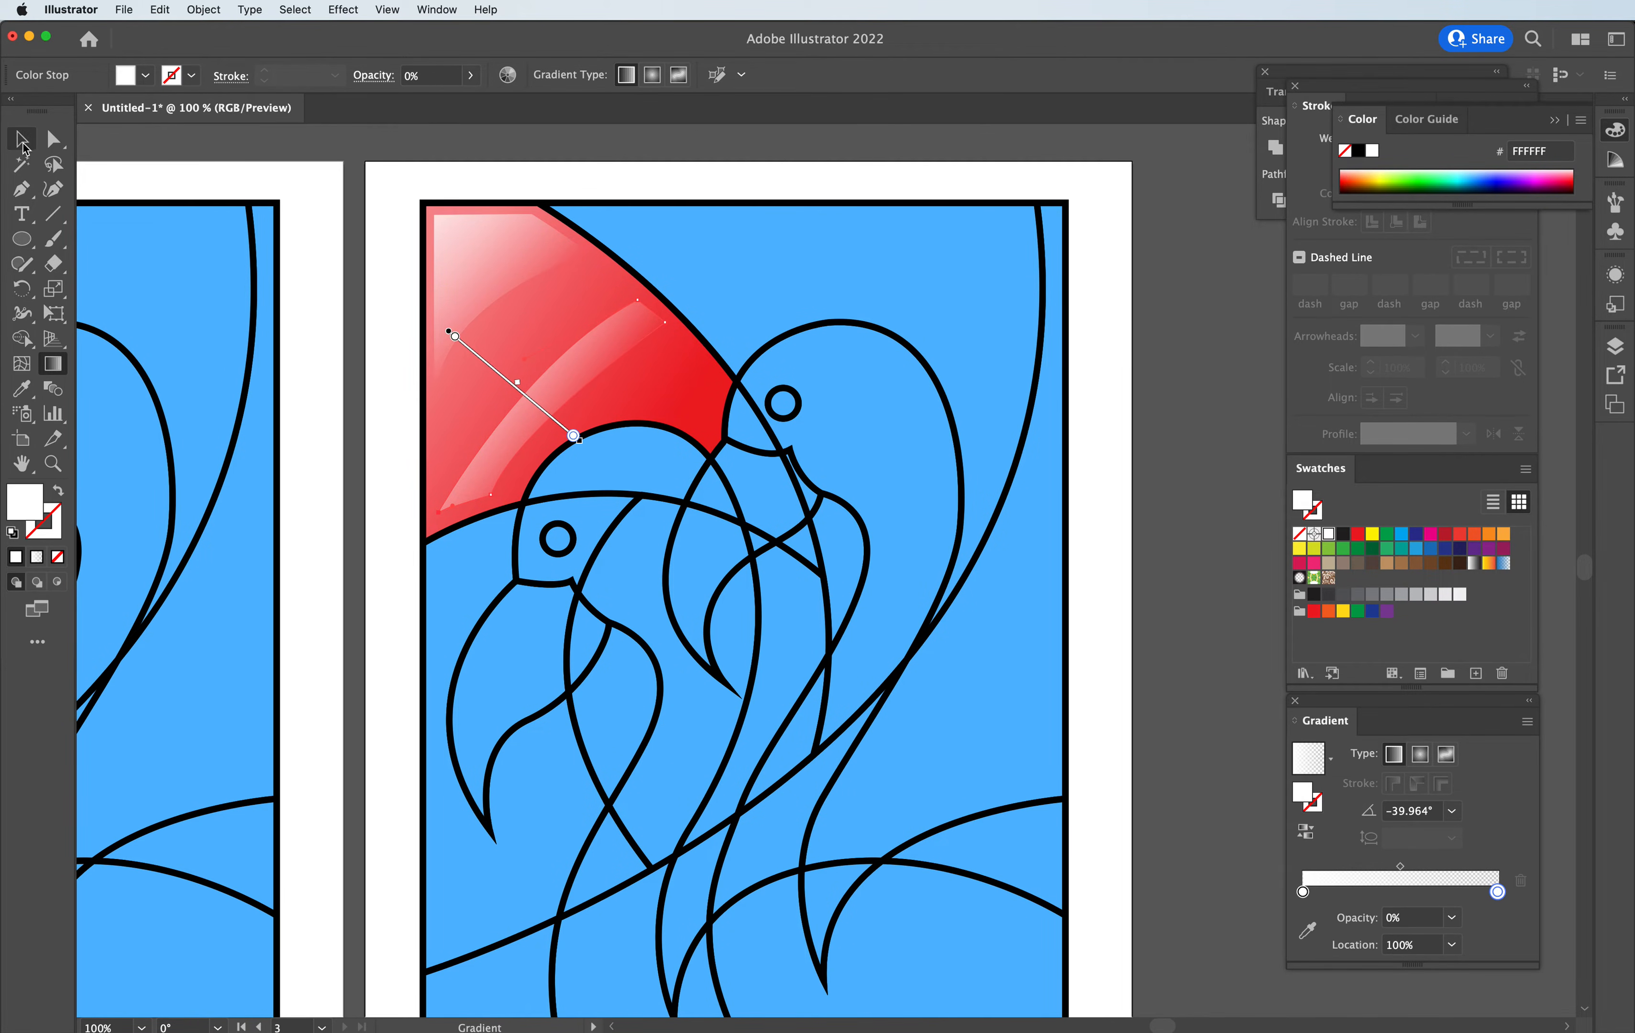
click(636, 174)
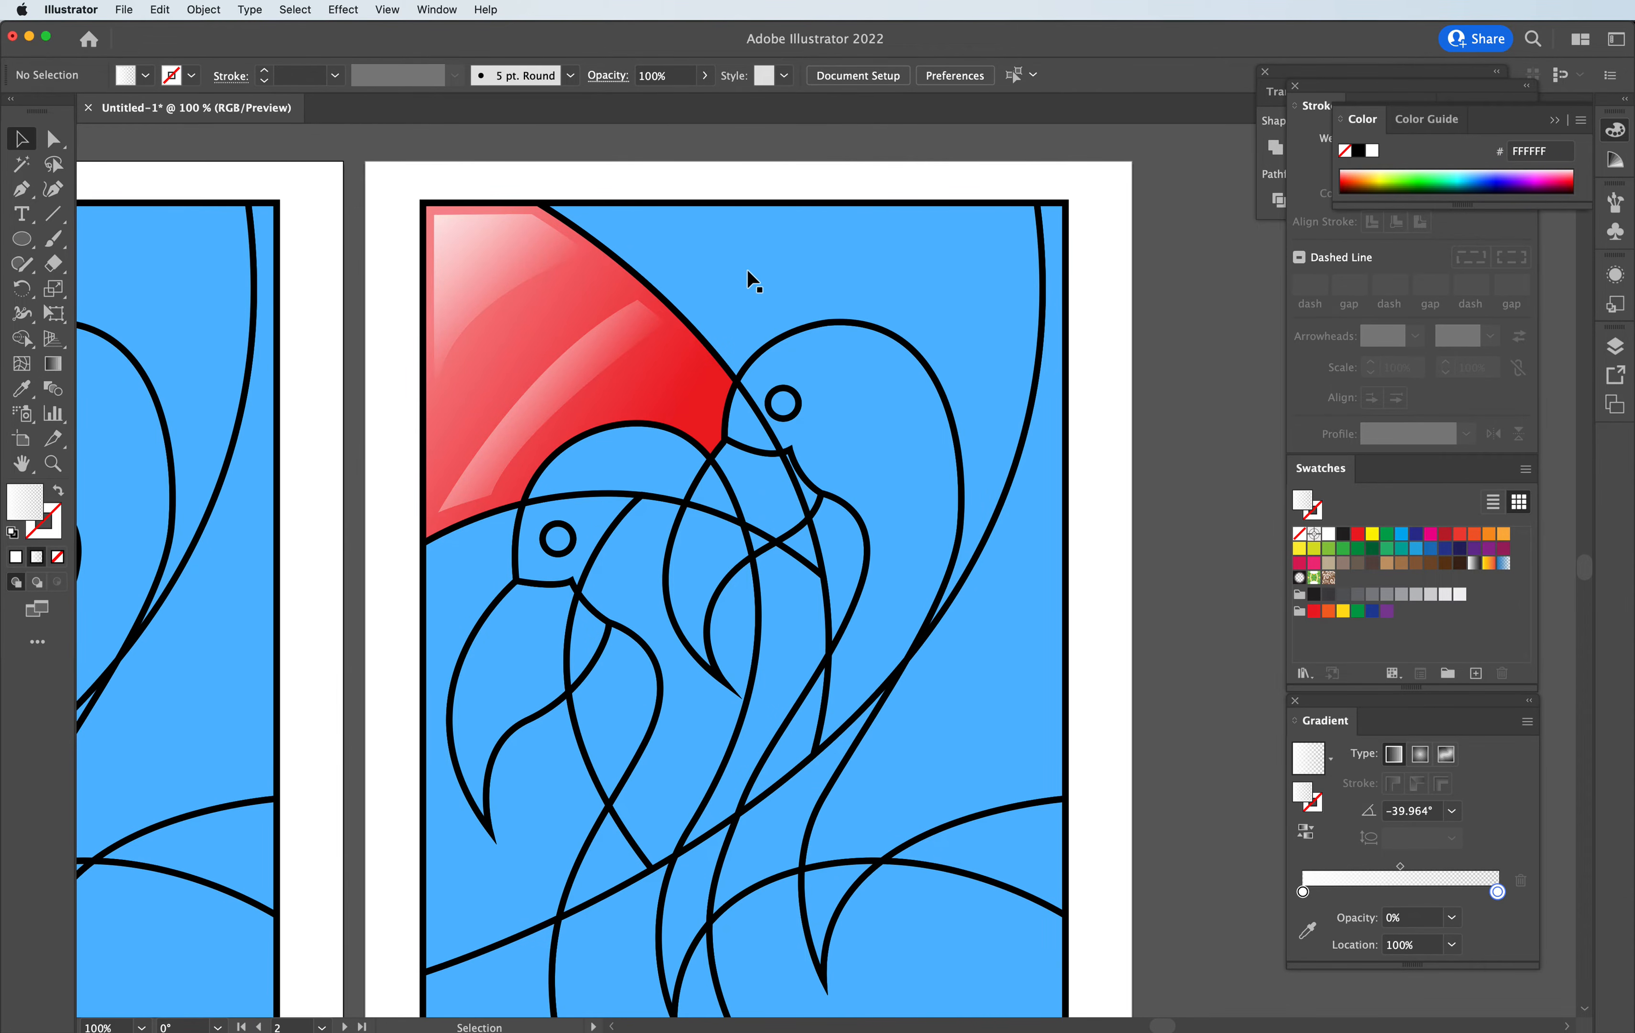
- Adjust the curve of the highlight streak's lower edge with the Direct Selection tool
click(622, 340)
click(54, 138)
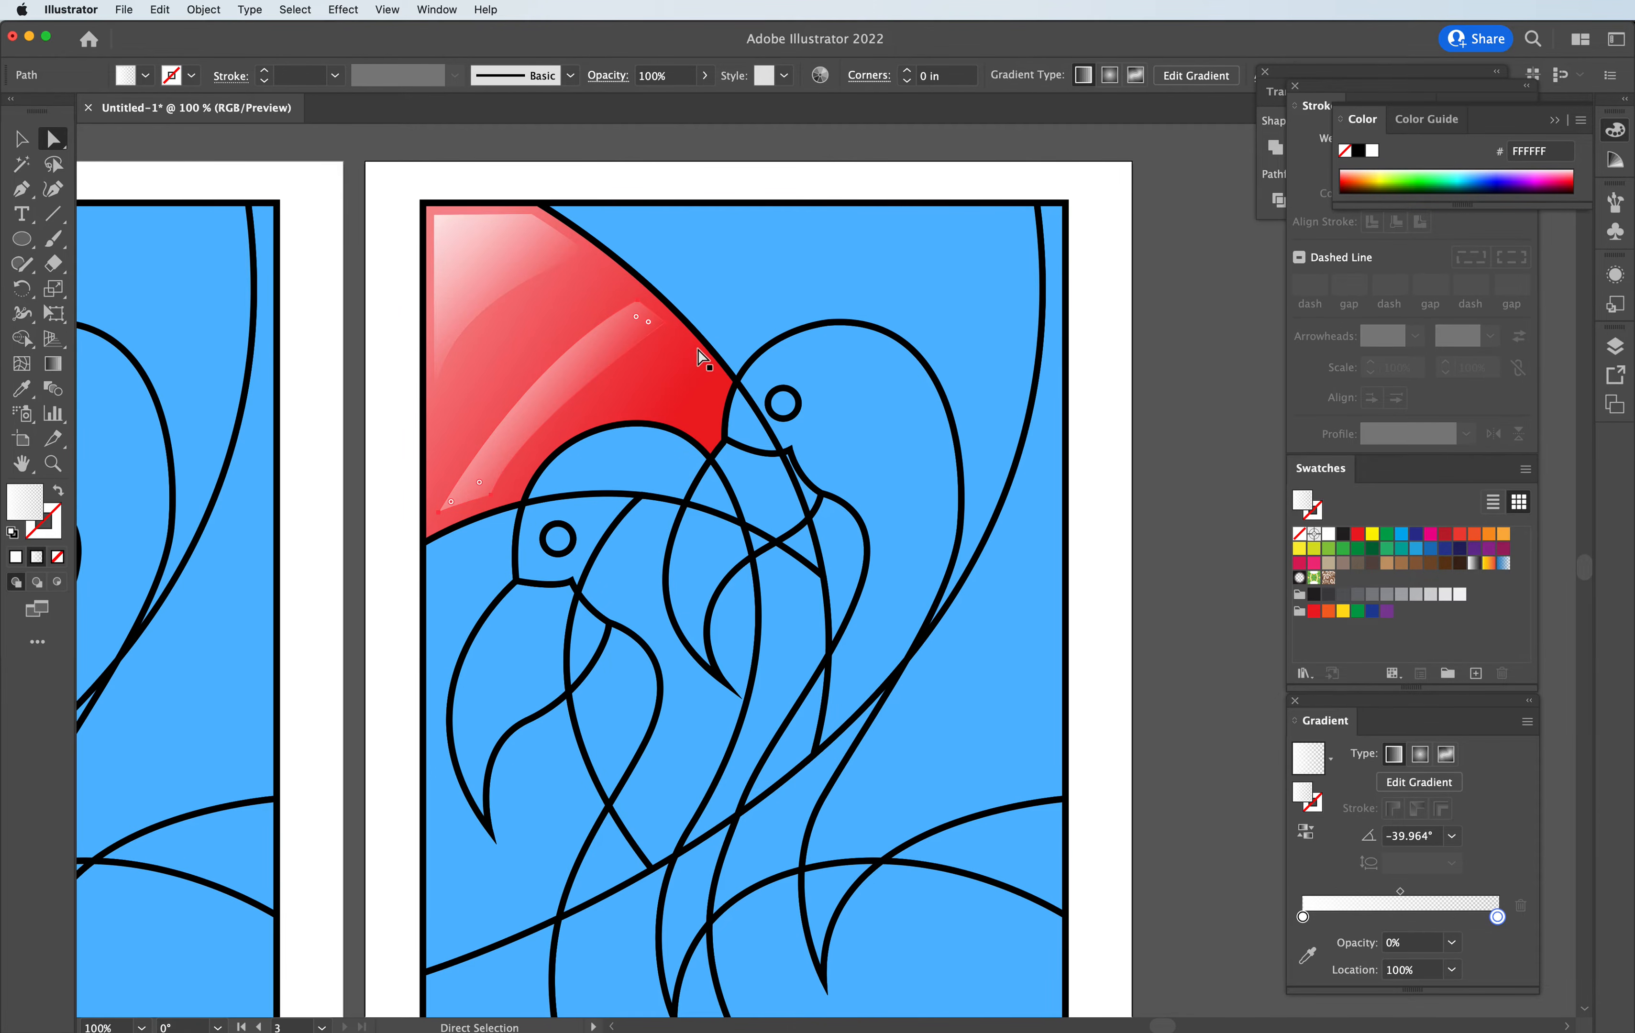
click(666, 322)
drag(513, 432, 561, 362)
click(21, 138)
click(352, 175)
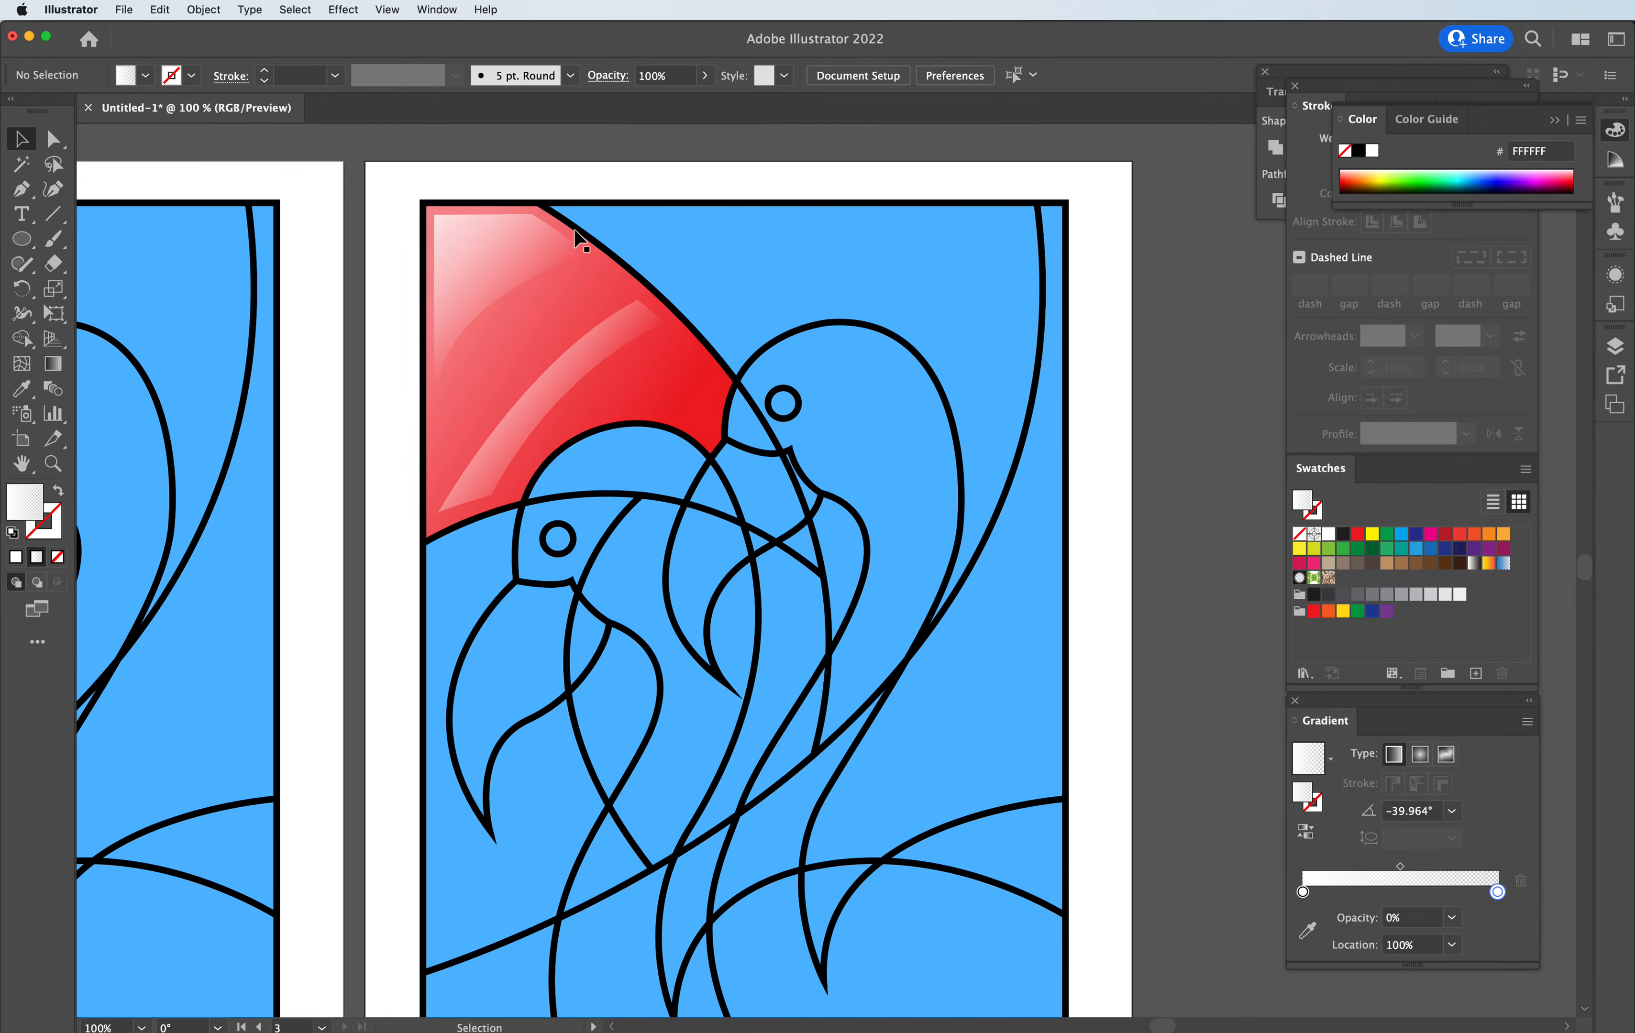
- Narrow the highlight streak by moving the end anchors of its upper edge inward and reshaping that edge's curve
click(65, 143)
drag(441, 507, 473, 496)
drag(637, 301, 658, 321)
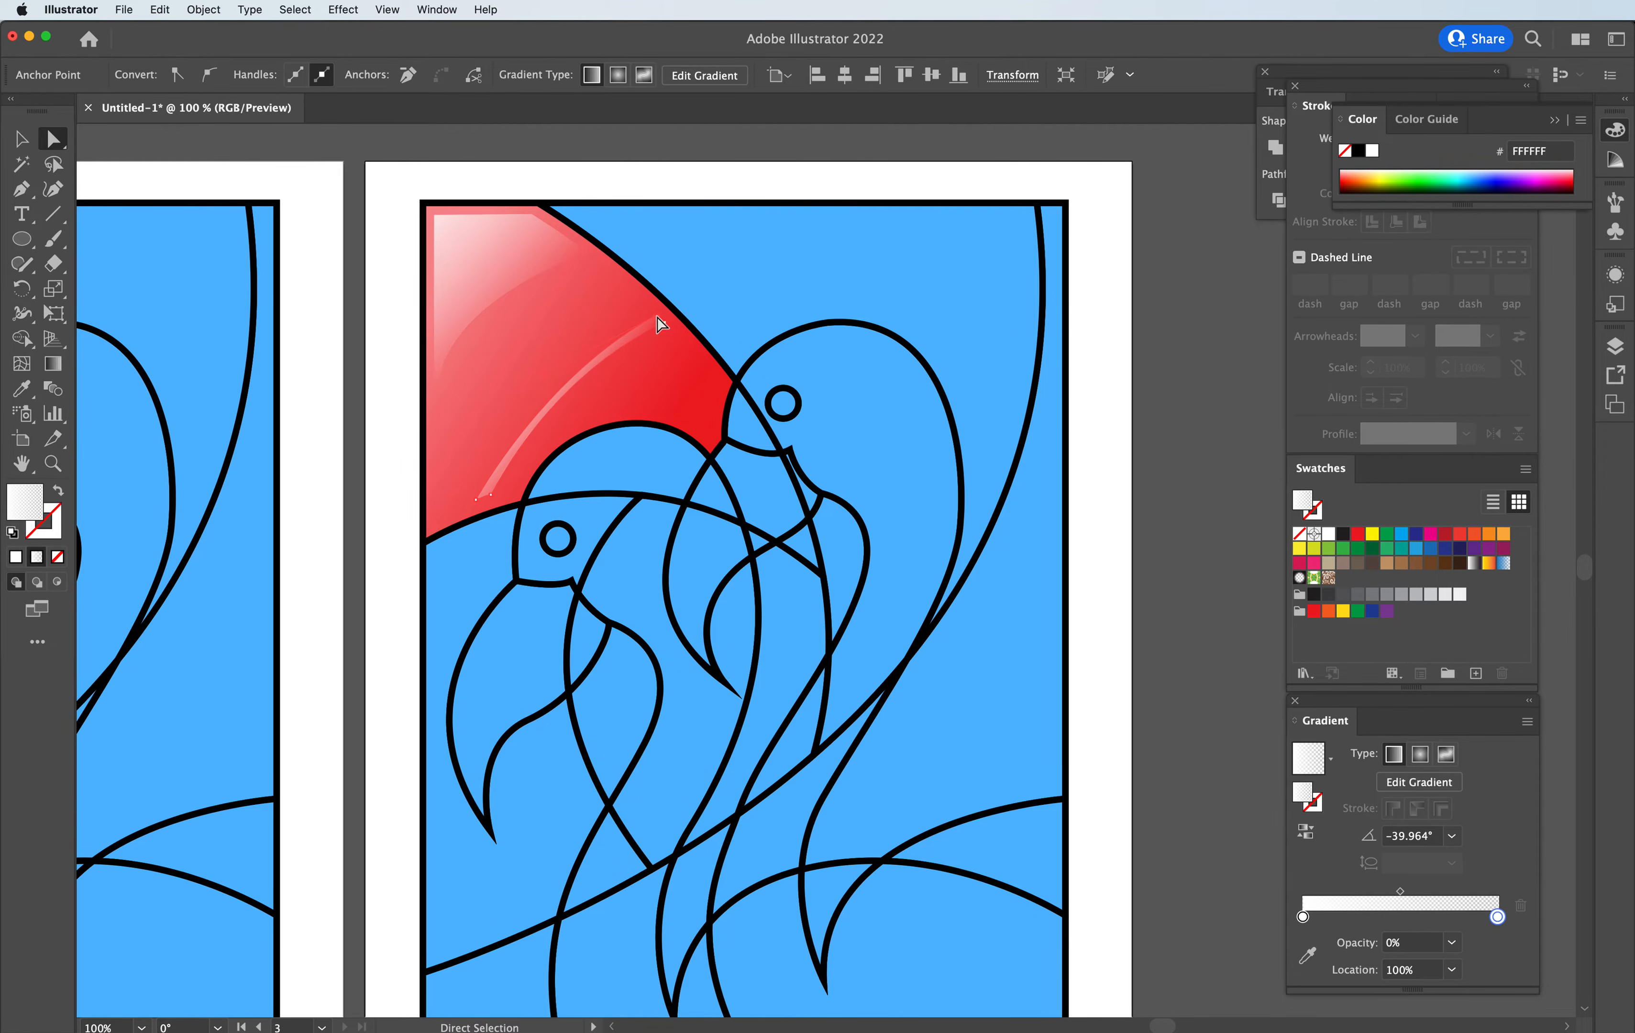
click(477, 501)
drag(552, 387, 531, 374)
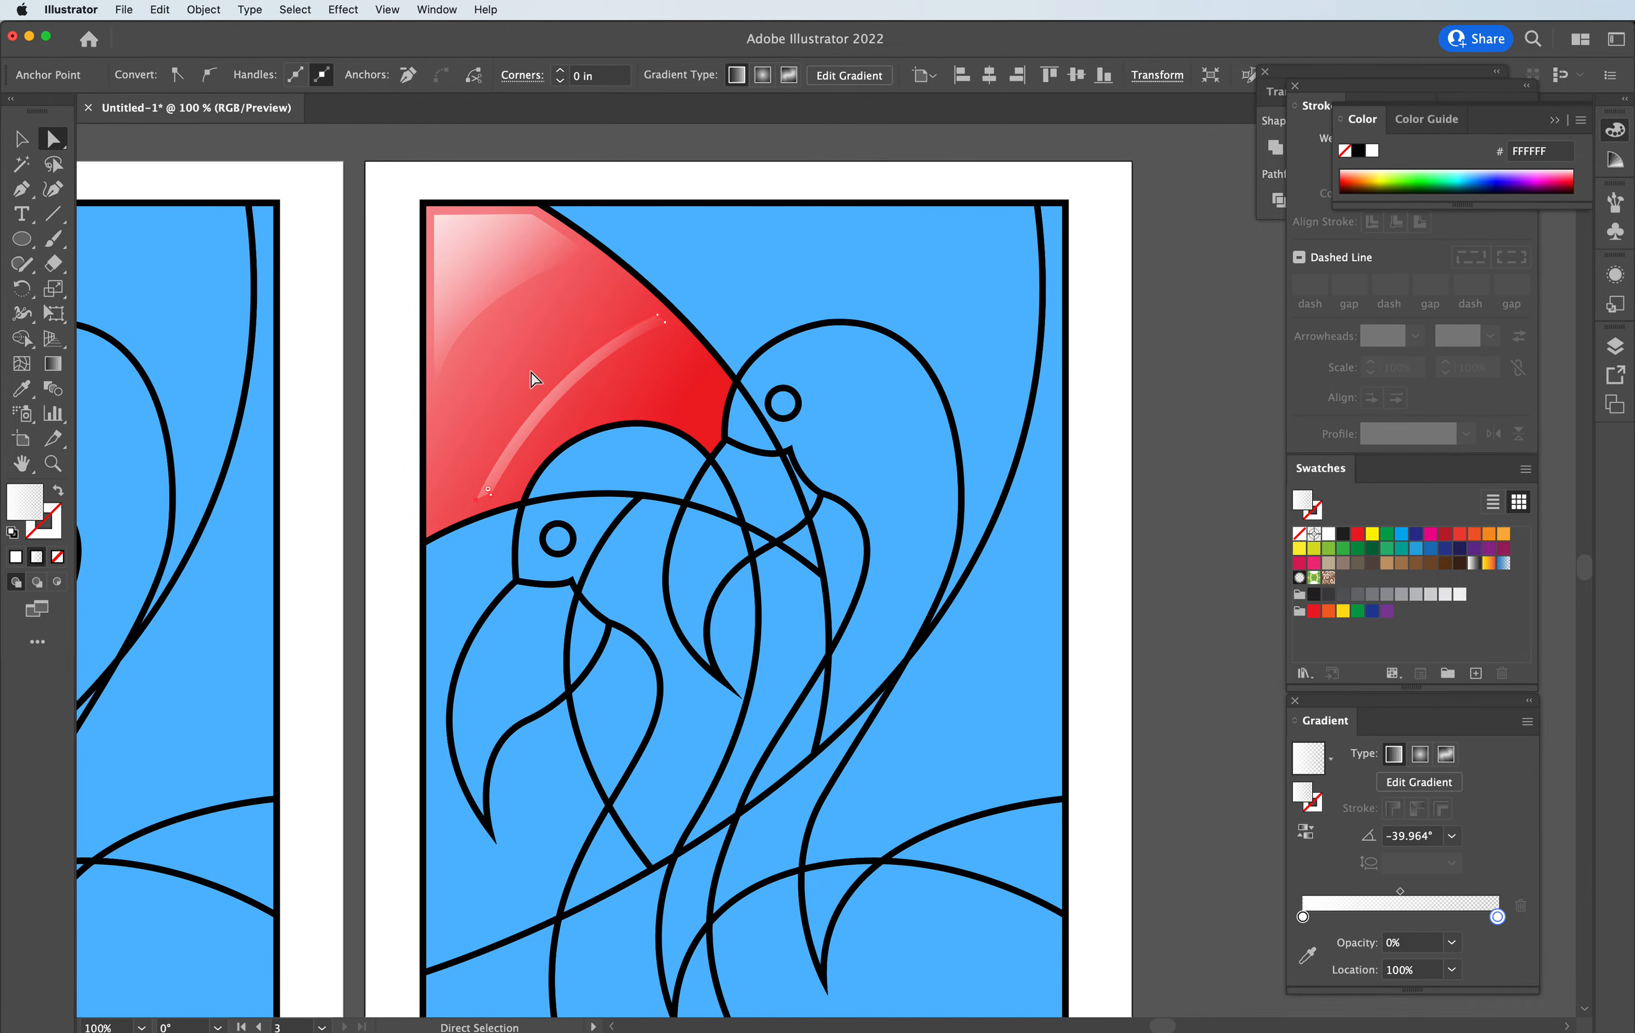
click(24, 140)
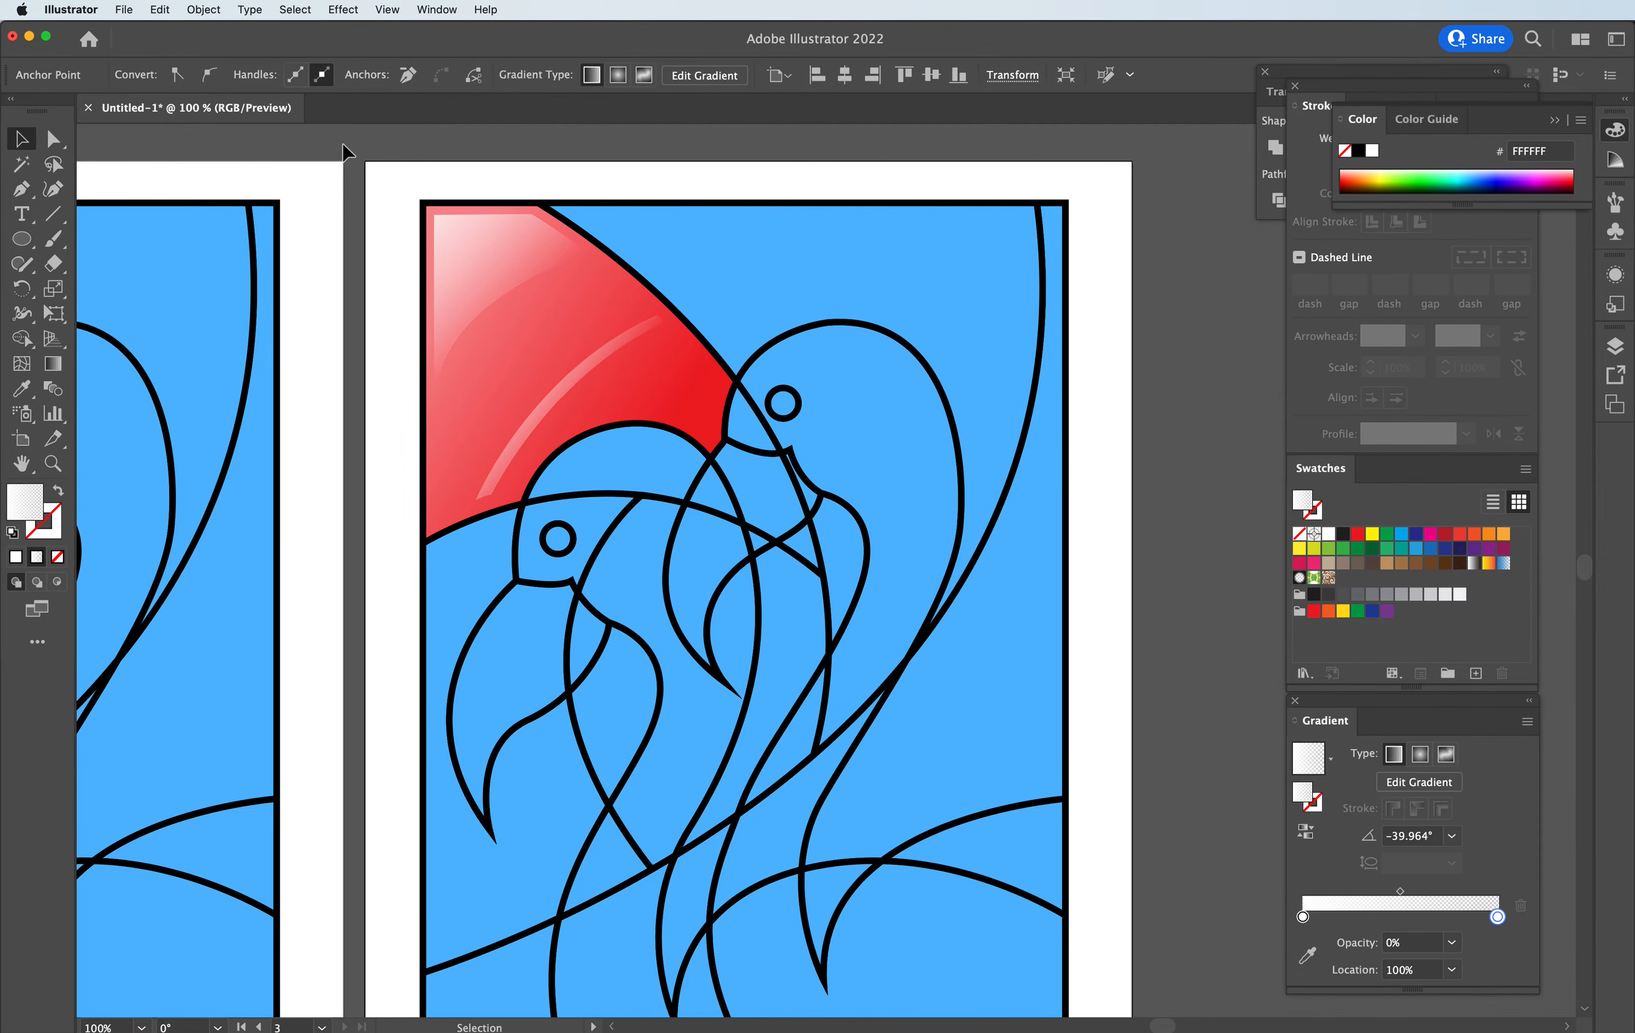
click(737, 152)
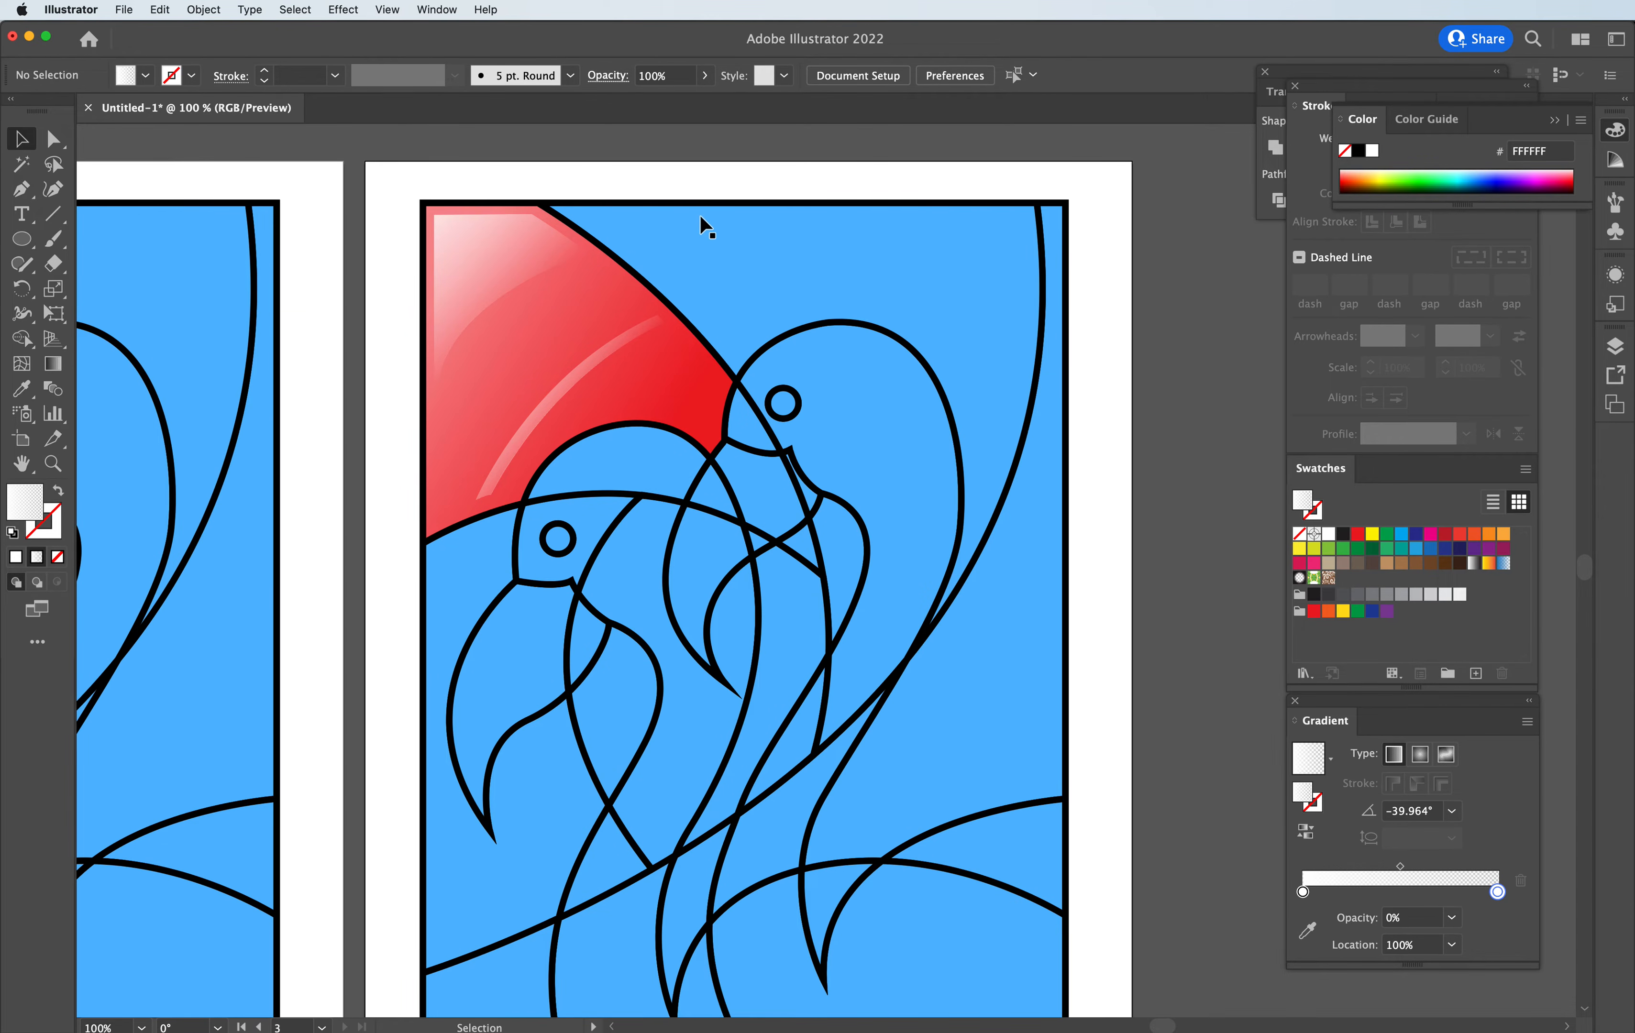
- Apply the red region's gradient to the background region above the upper flamingo's head using the Eyedropper
click(781, 242)
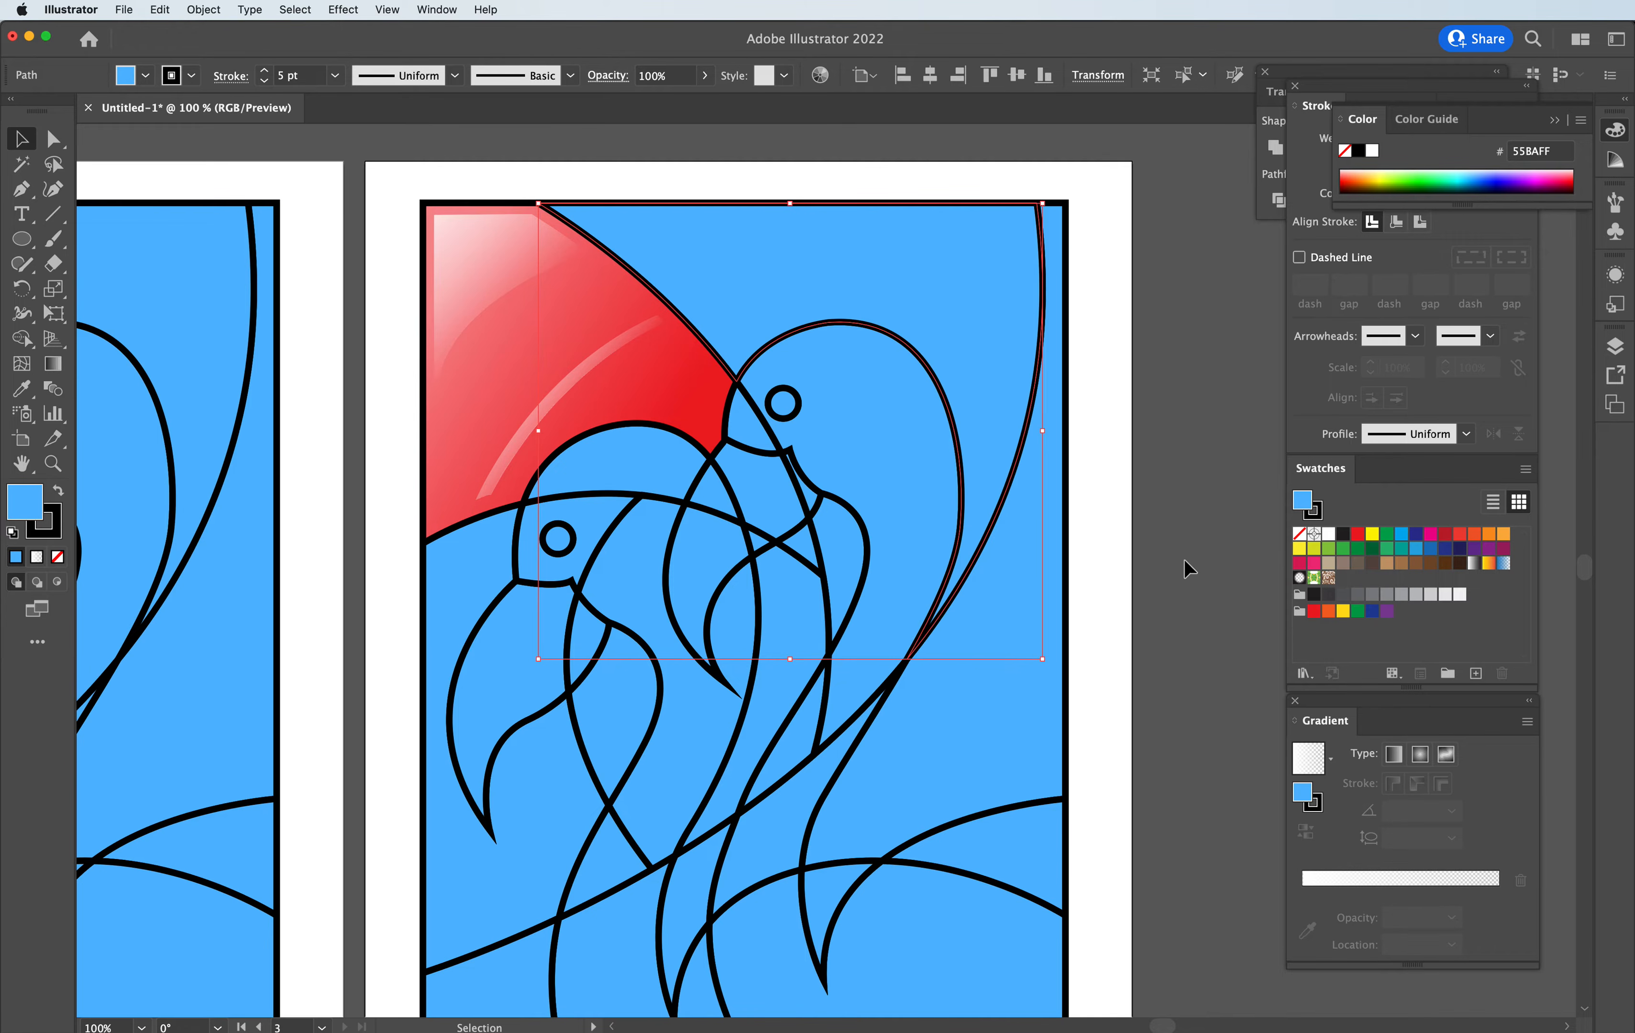
scroll(1087, 584, up, 1)
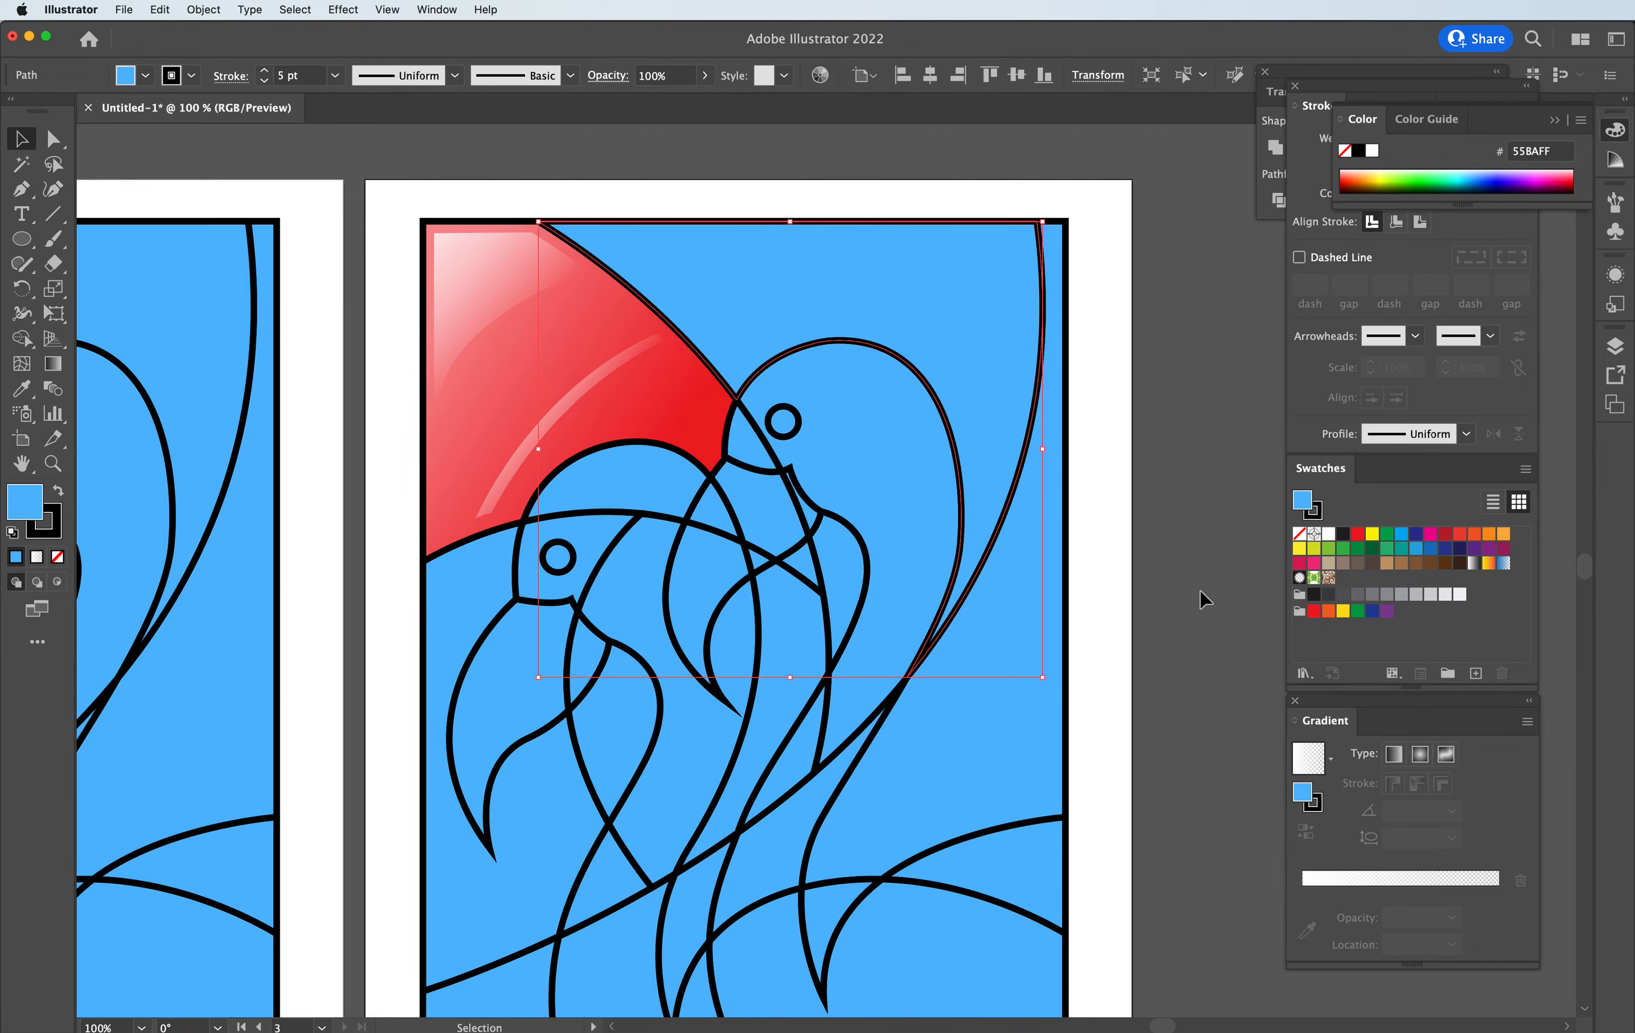
click(21, 388)
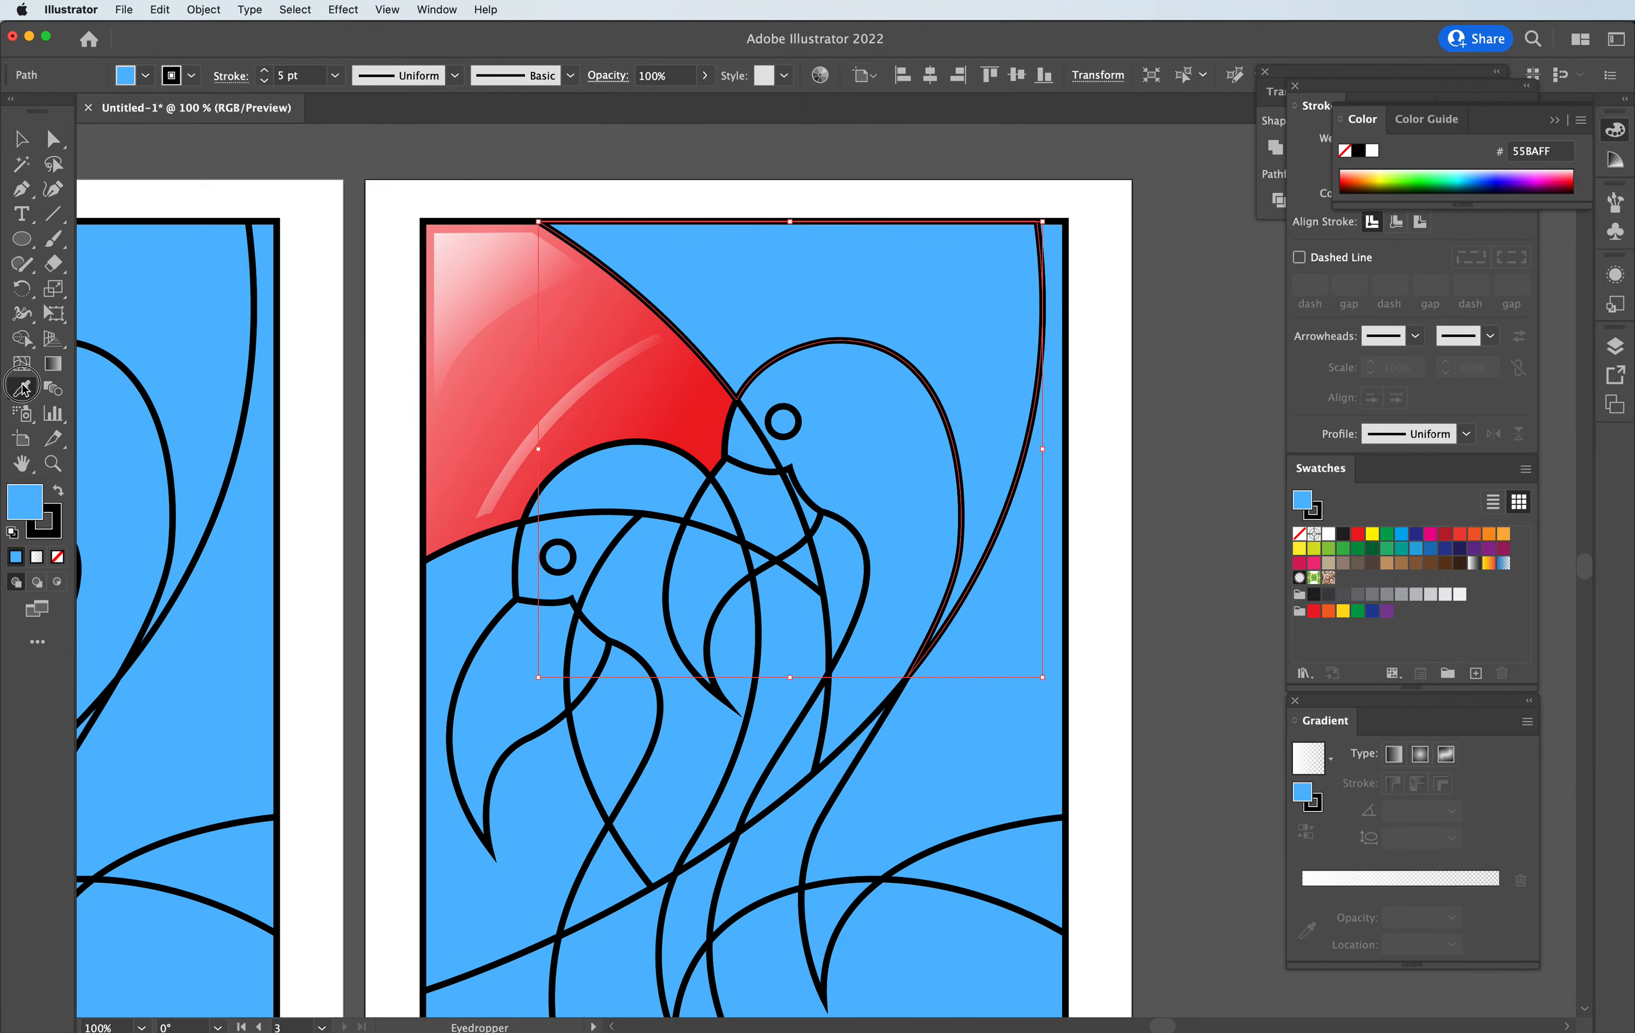
click(553, 363)
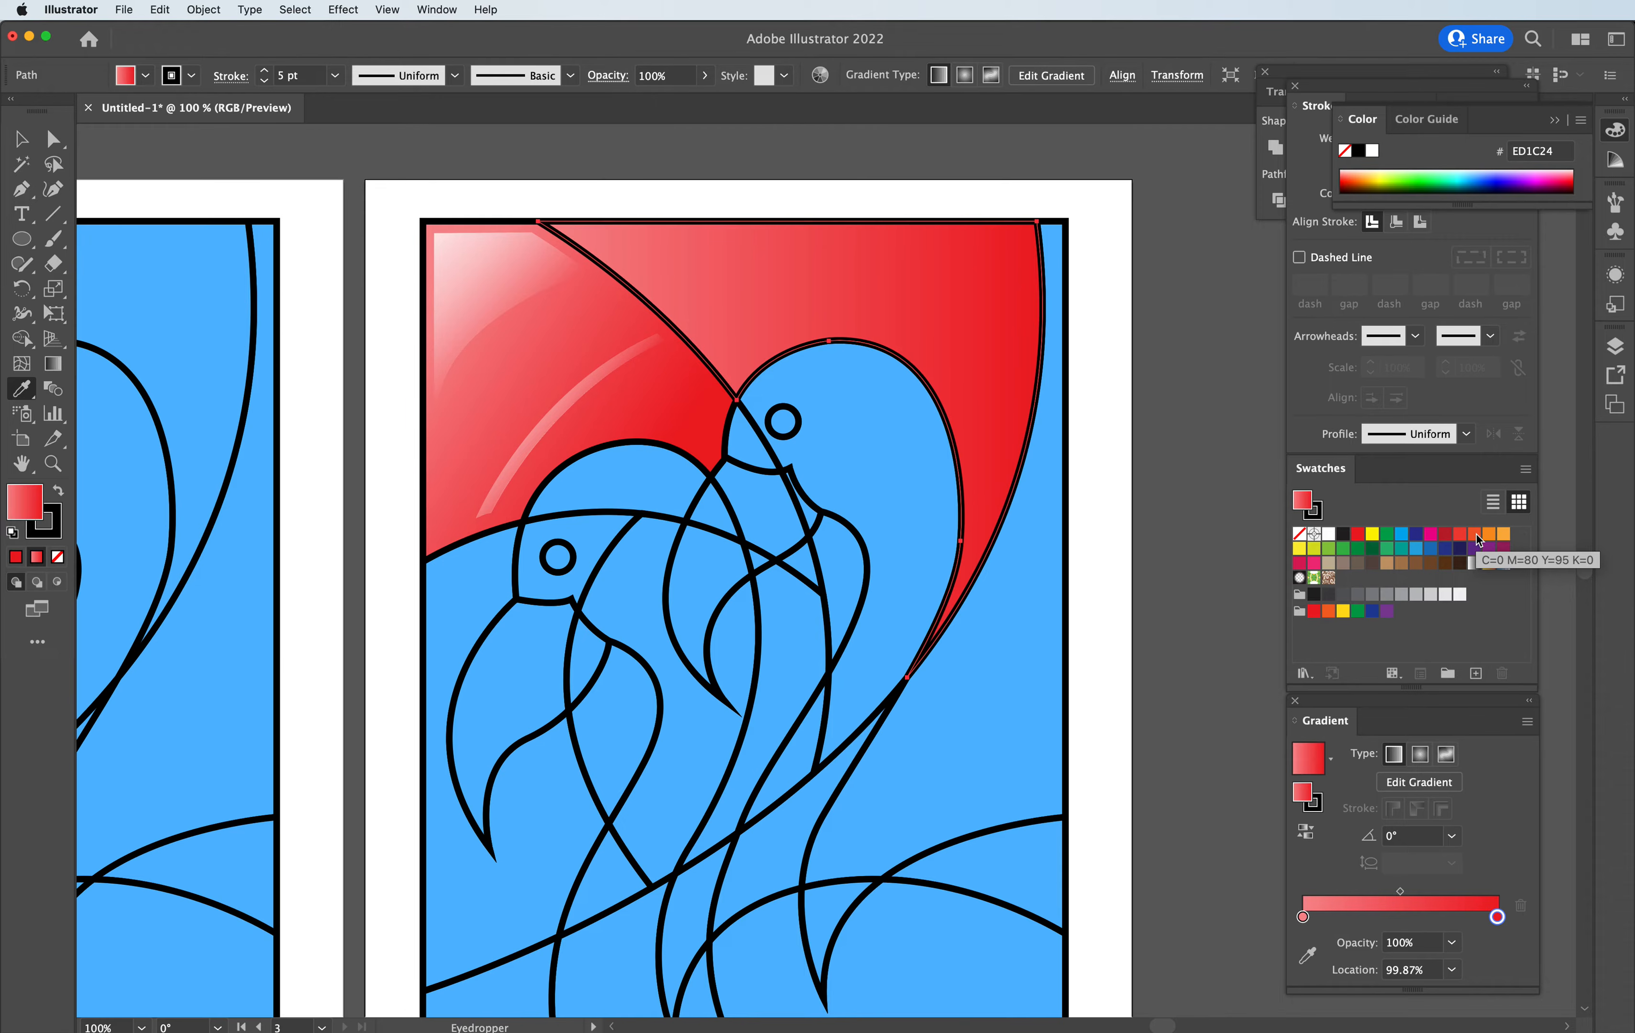
- Recolour the upper background region's gradient to run from light orange to orange, and angle the blend diagonally at about -44°
drag(1490, 542, 1449, 916)
click(1453, 917)
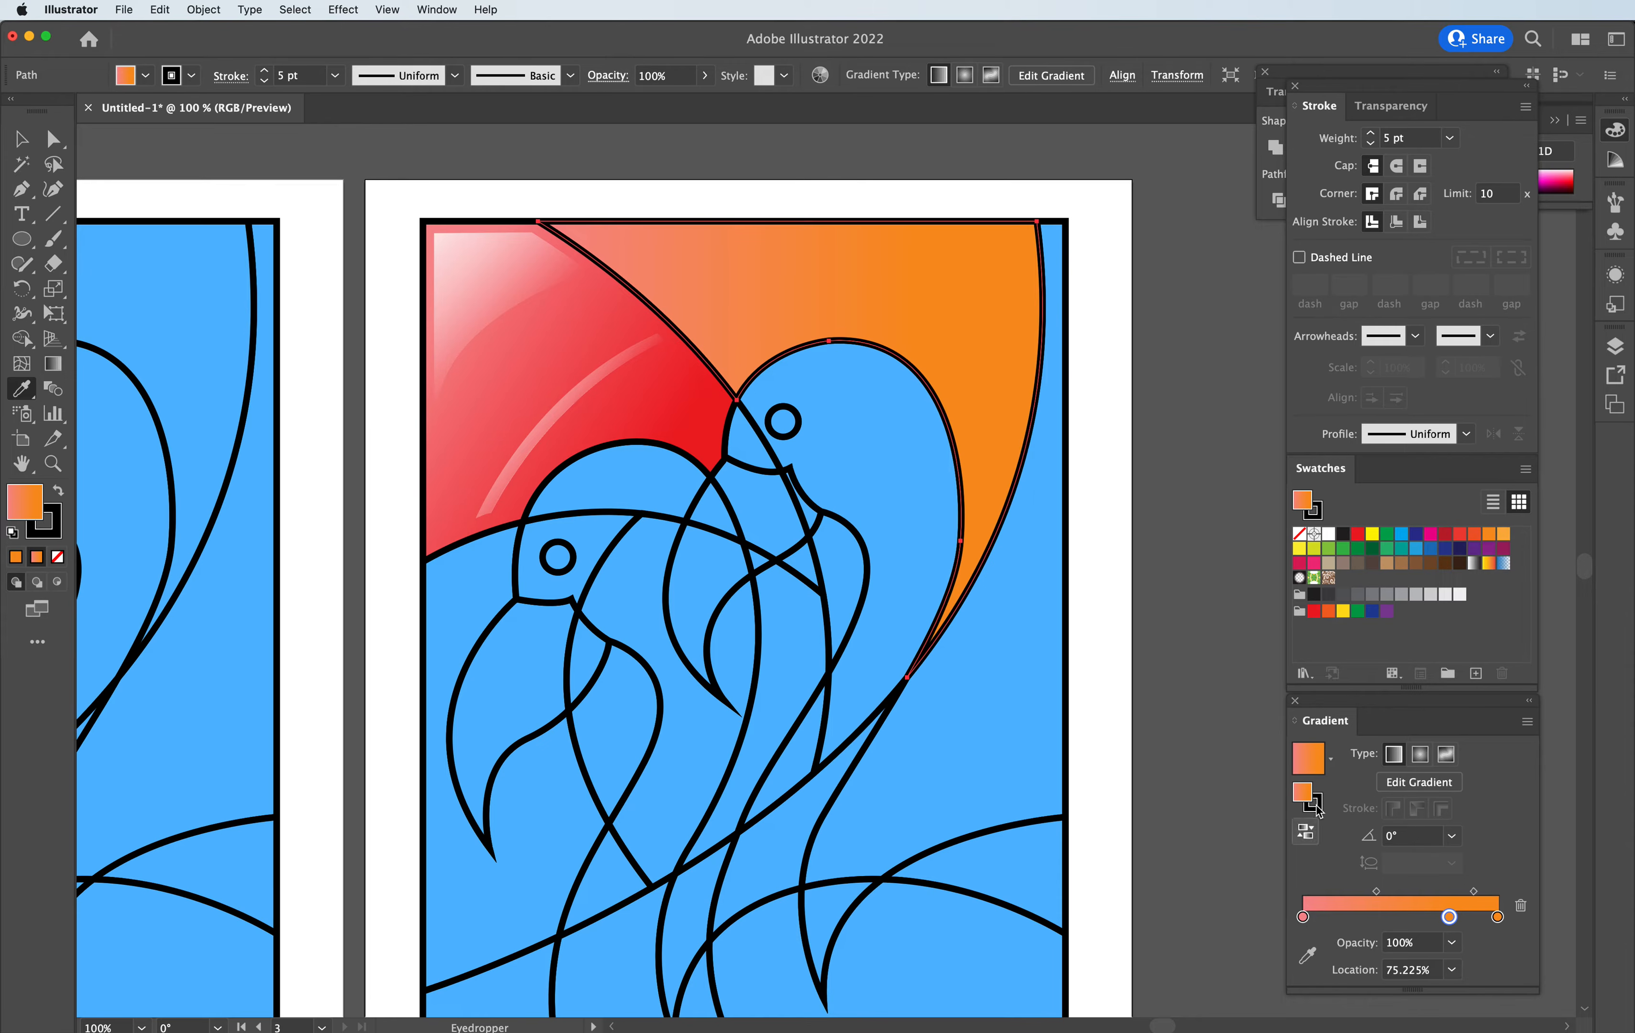
drag(1328, 533, 1303, 917)
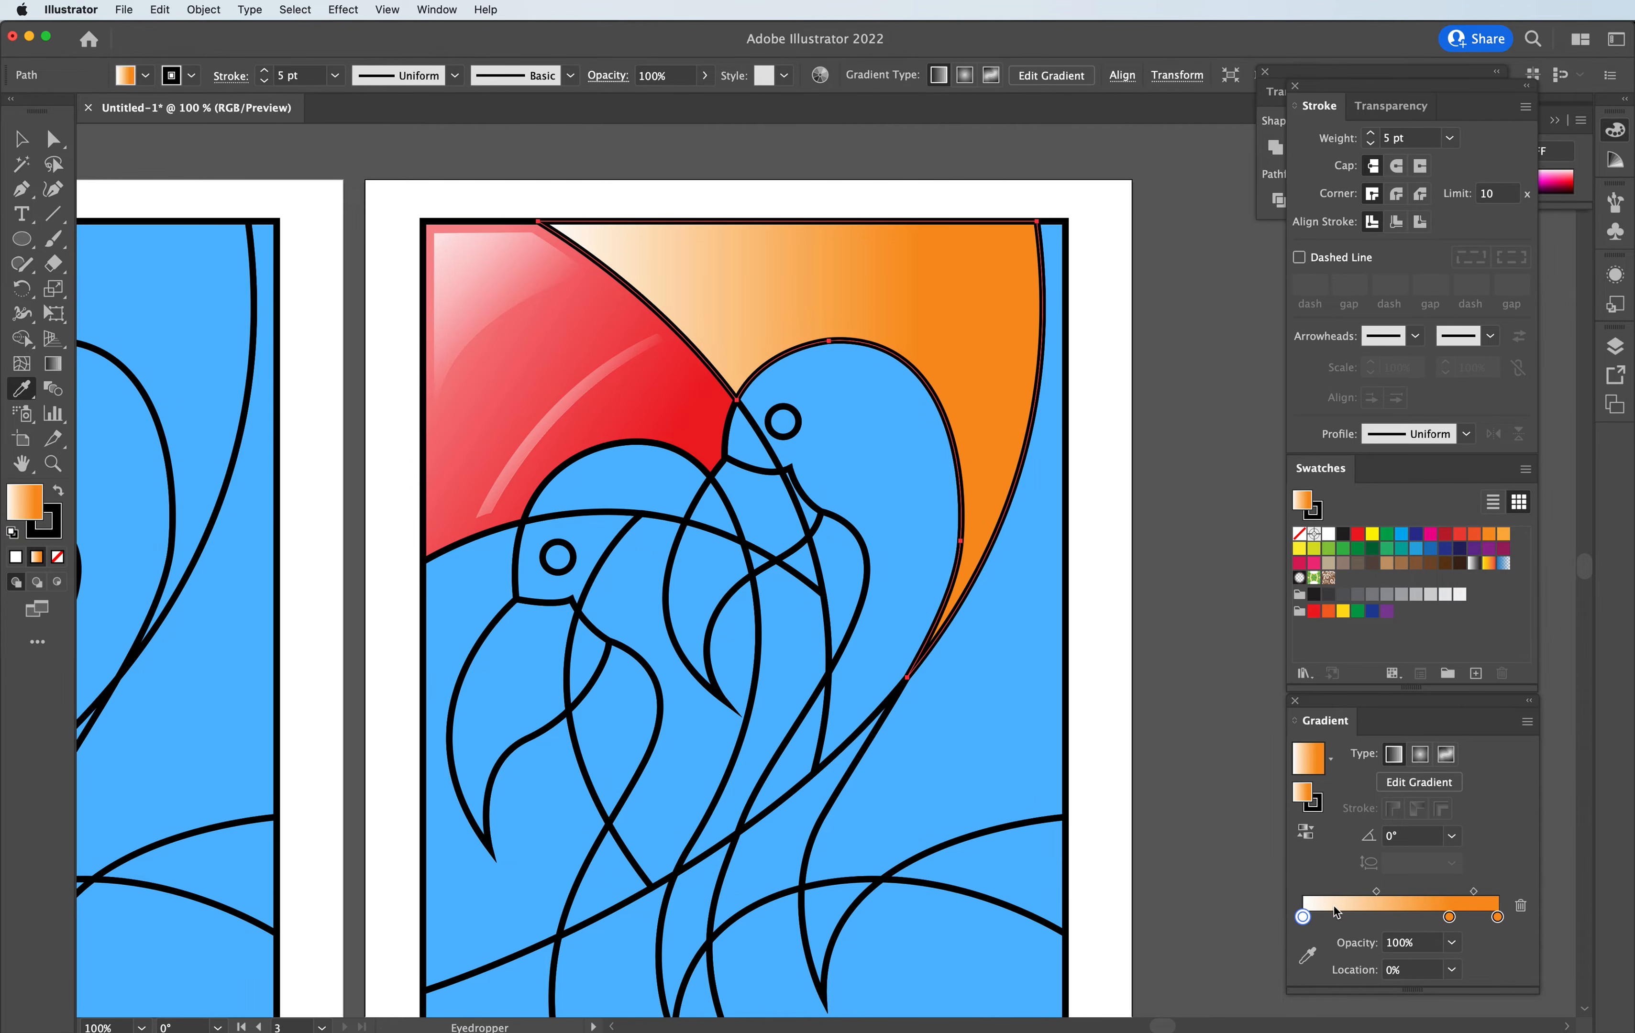
click(1381, 919)
drag(1303, 918, 1301, 961)
drag(1382, 918, 1302, 917)
drag(1449, 918, 1417, 970)
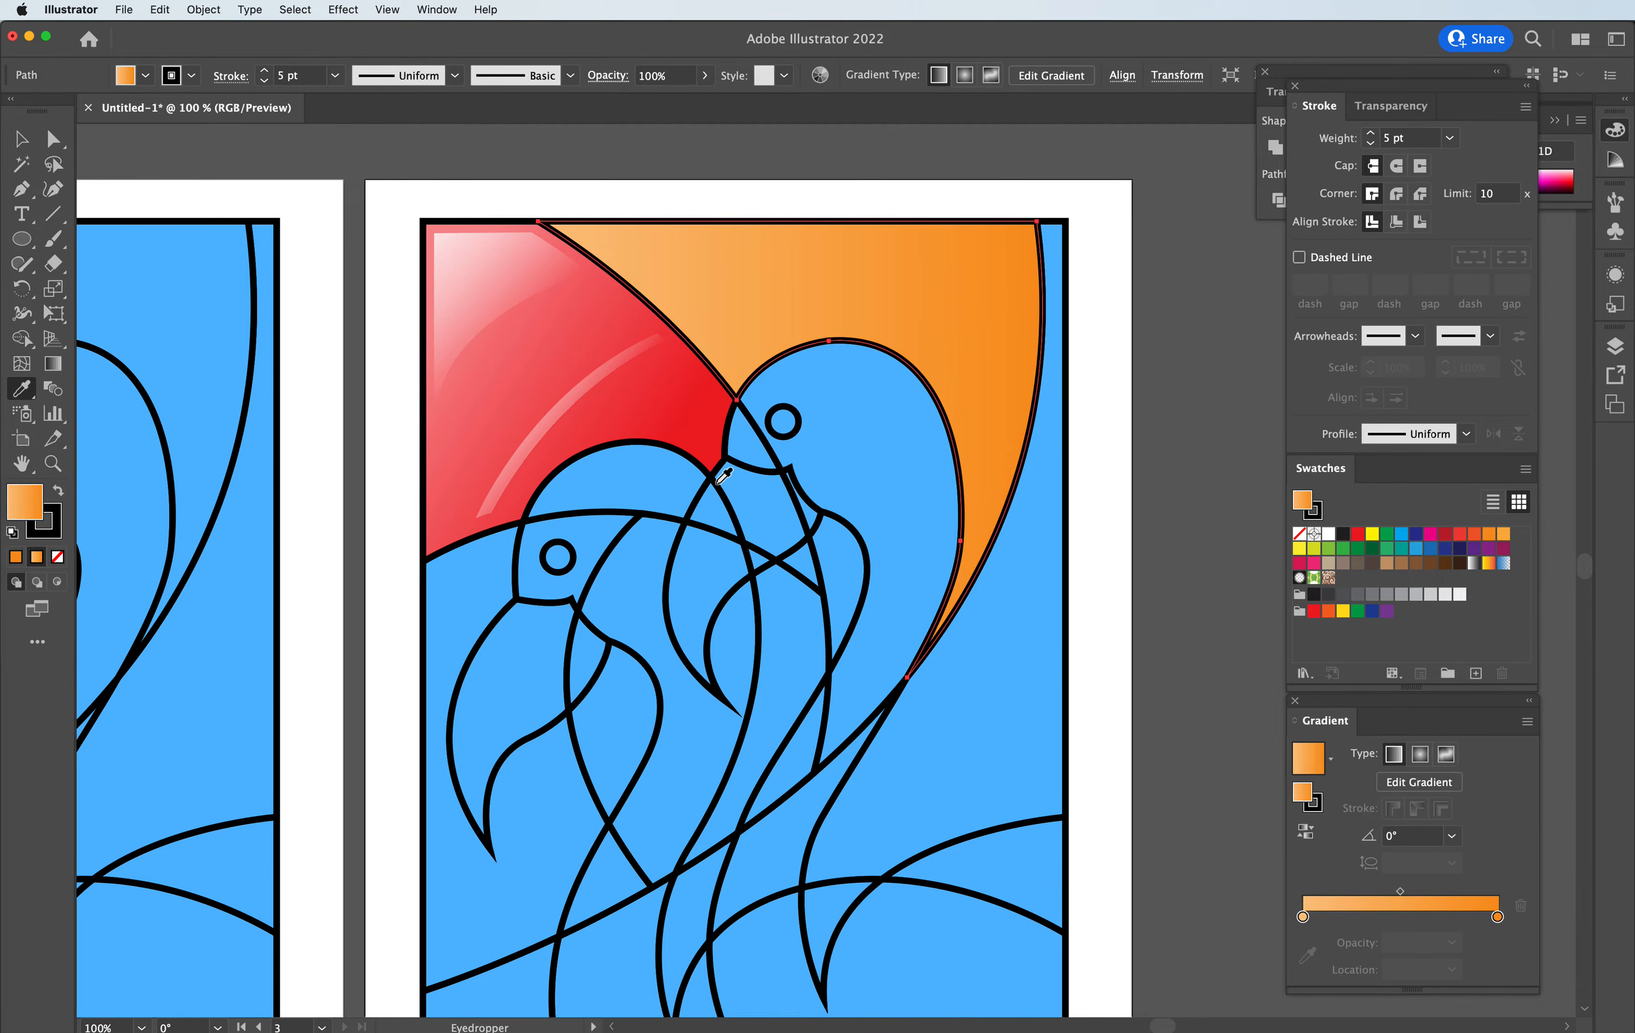
click(53, 364)
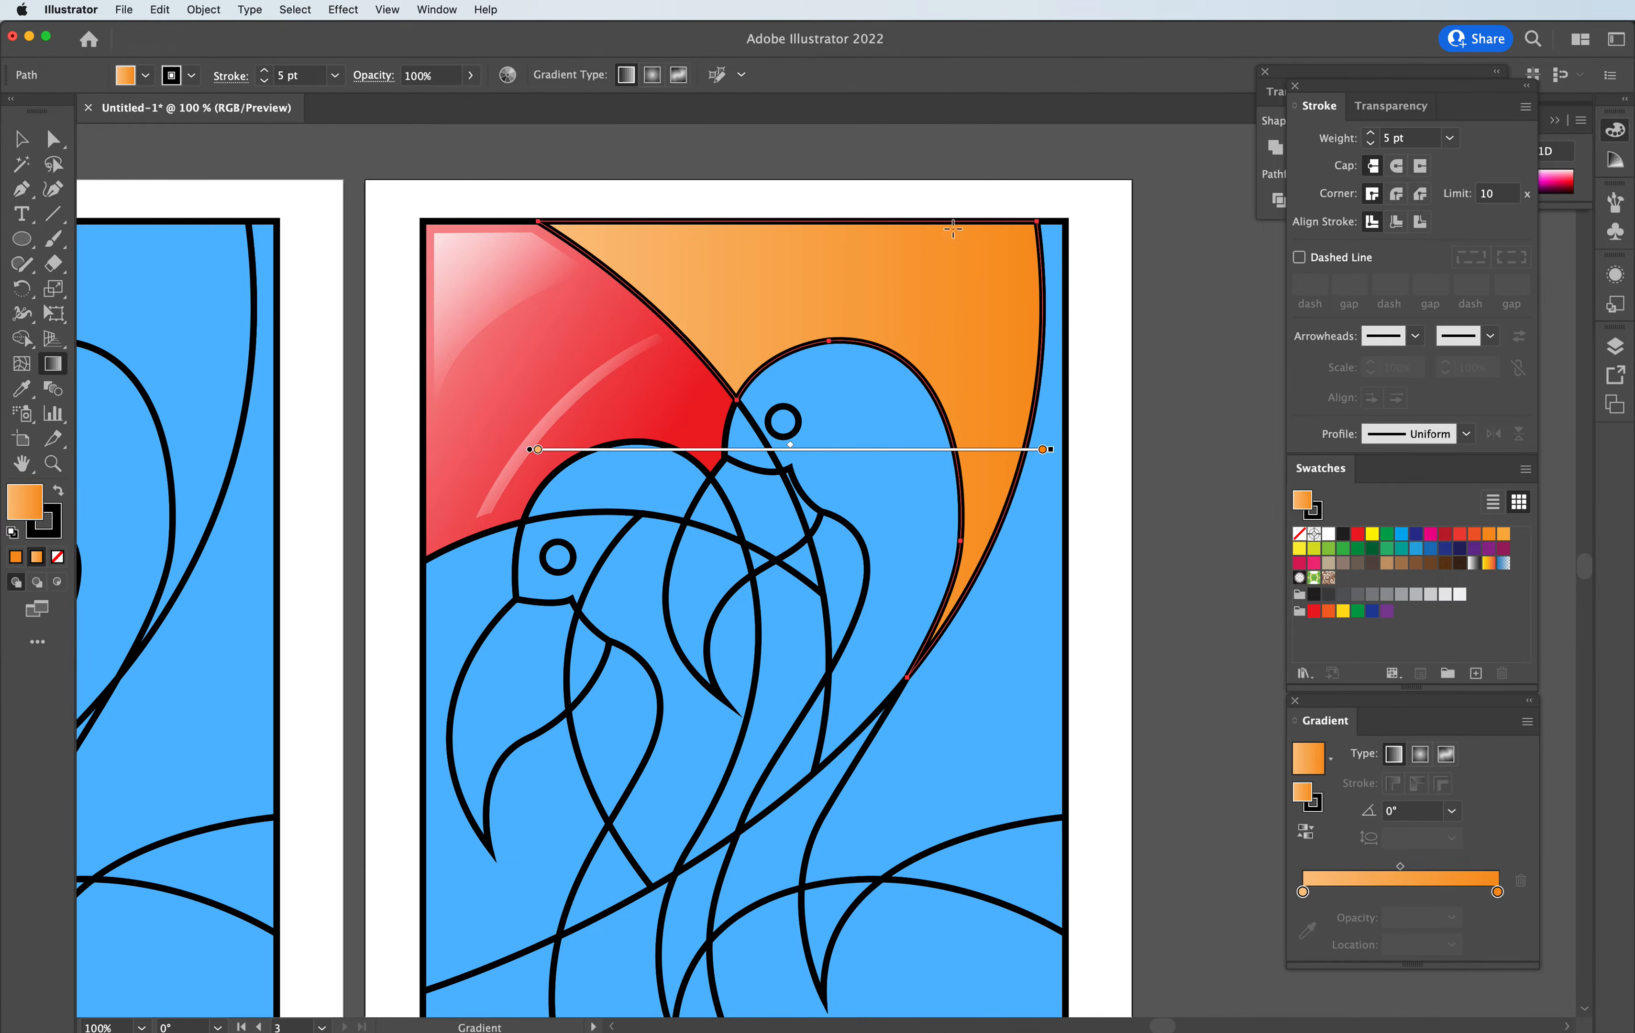
mouse_move(771, 258)
mouse_down()
mouse_move(956, 402)
mouse_move(876, 339)
mouse_move(948, 426)
mouse_up()
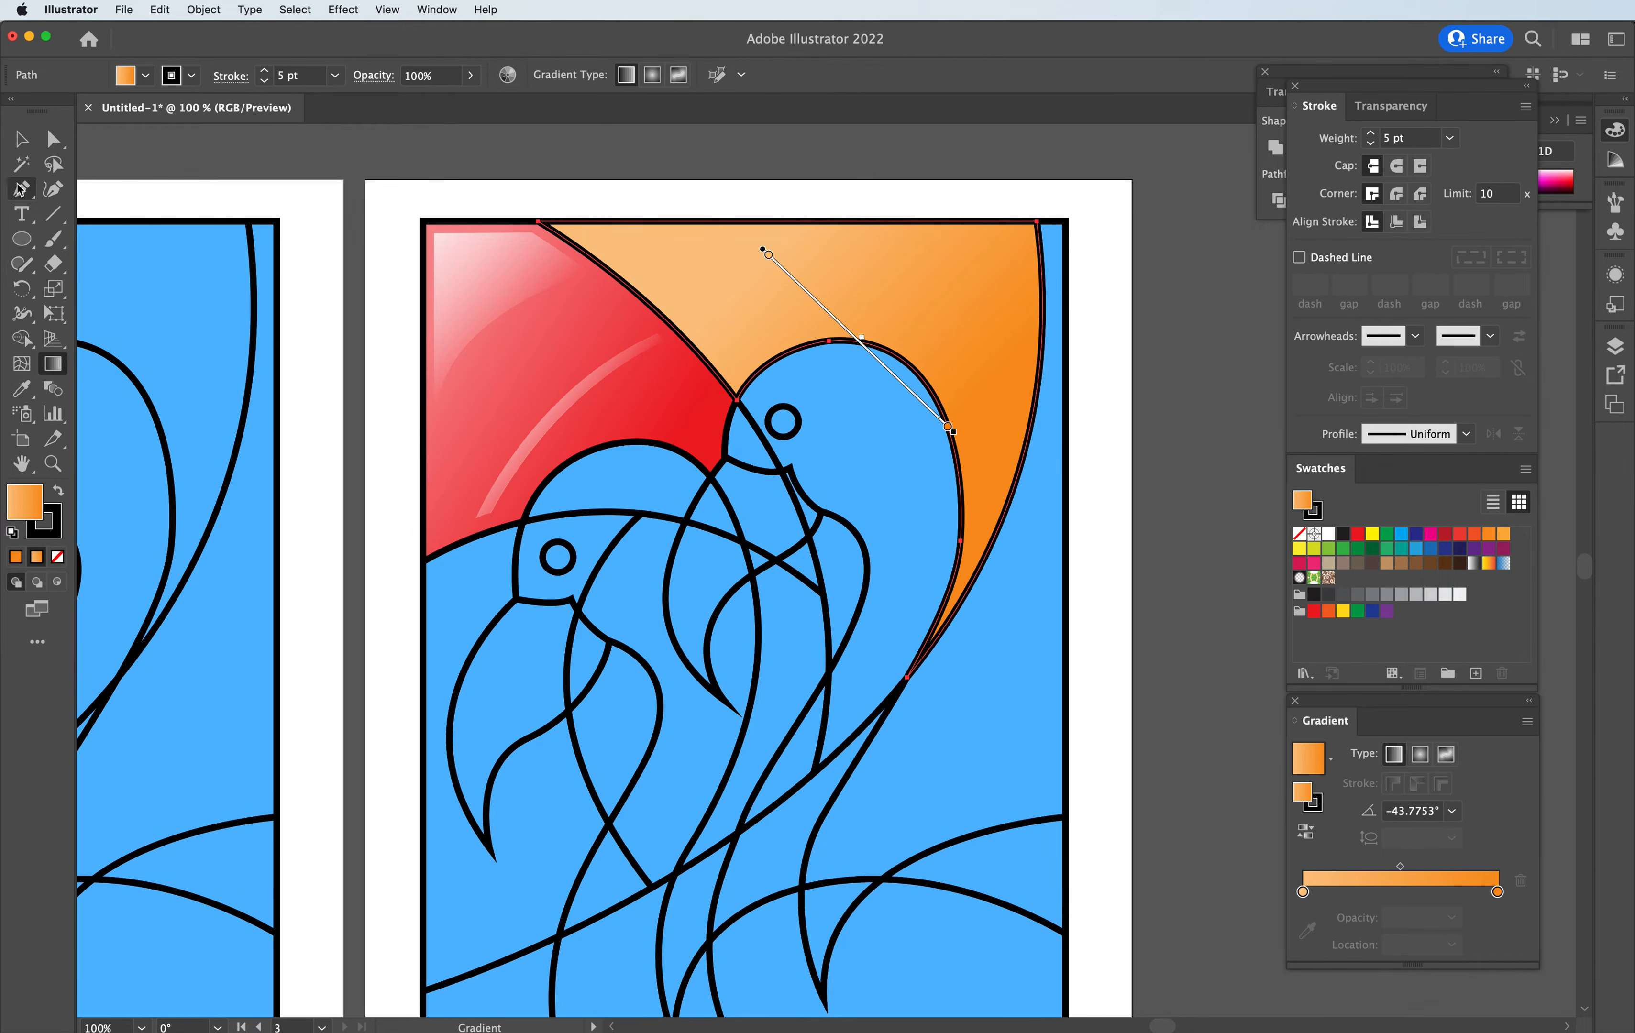
- Reuse the red region's corner highlight fill to draw a closed, curved-edge highlight along the orange region's top with the Pen tool
click(21, 138)
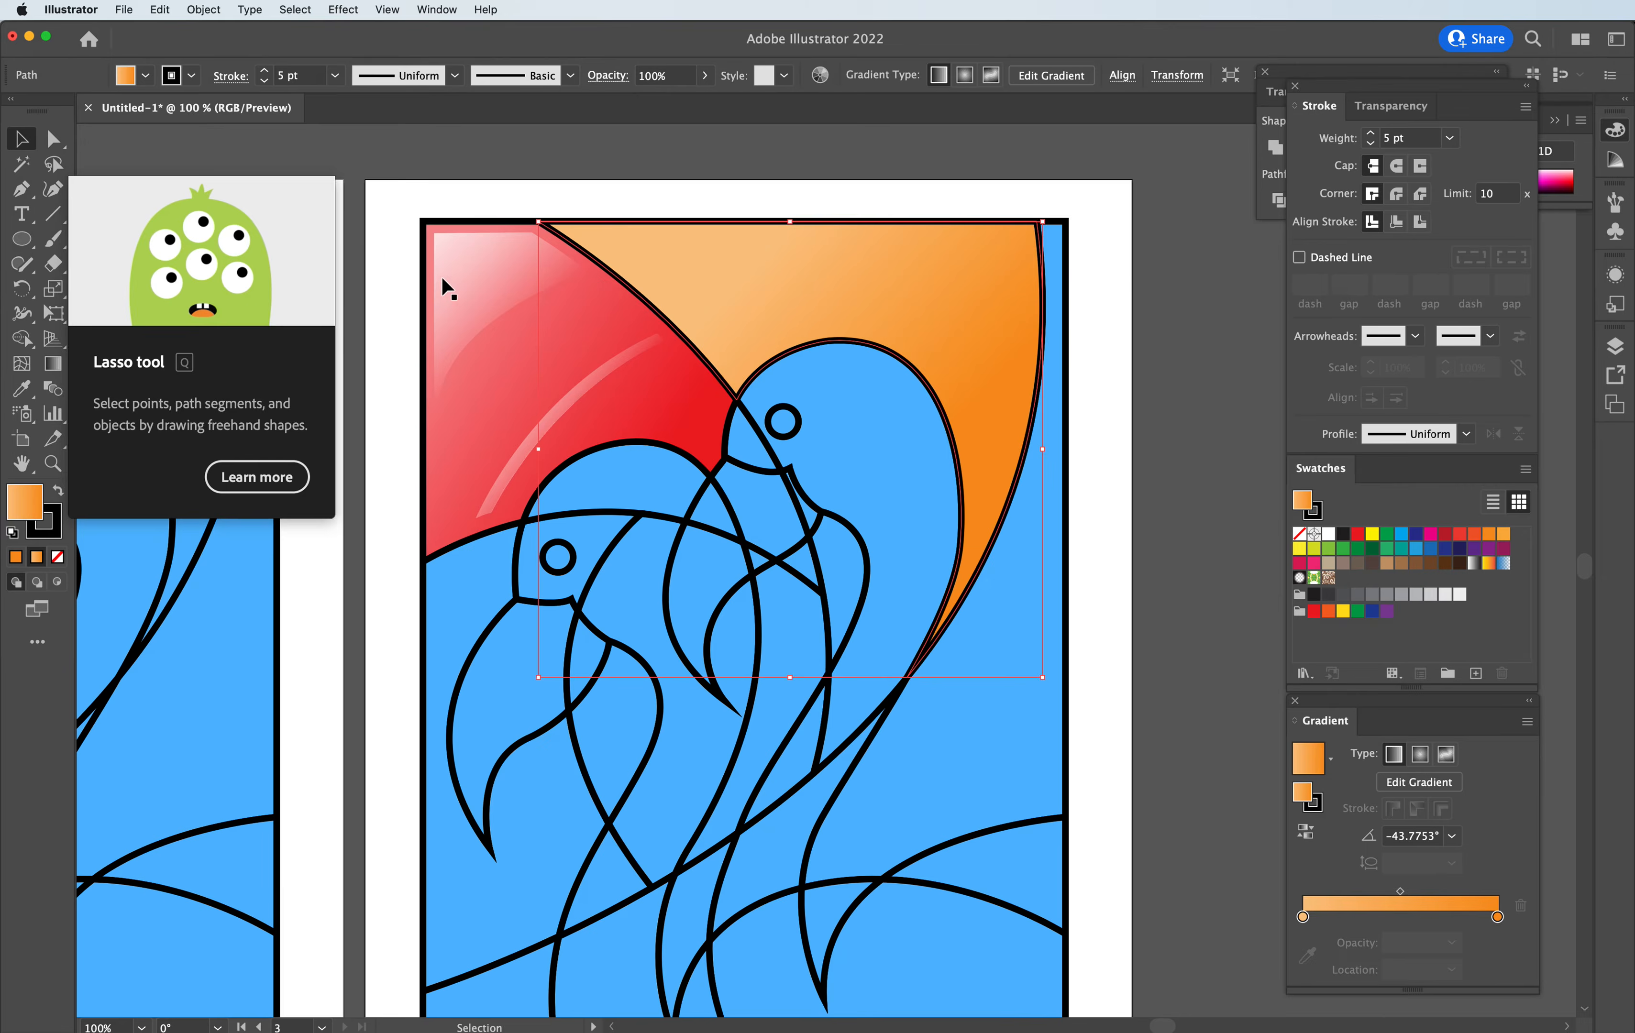
click(457, 276)
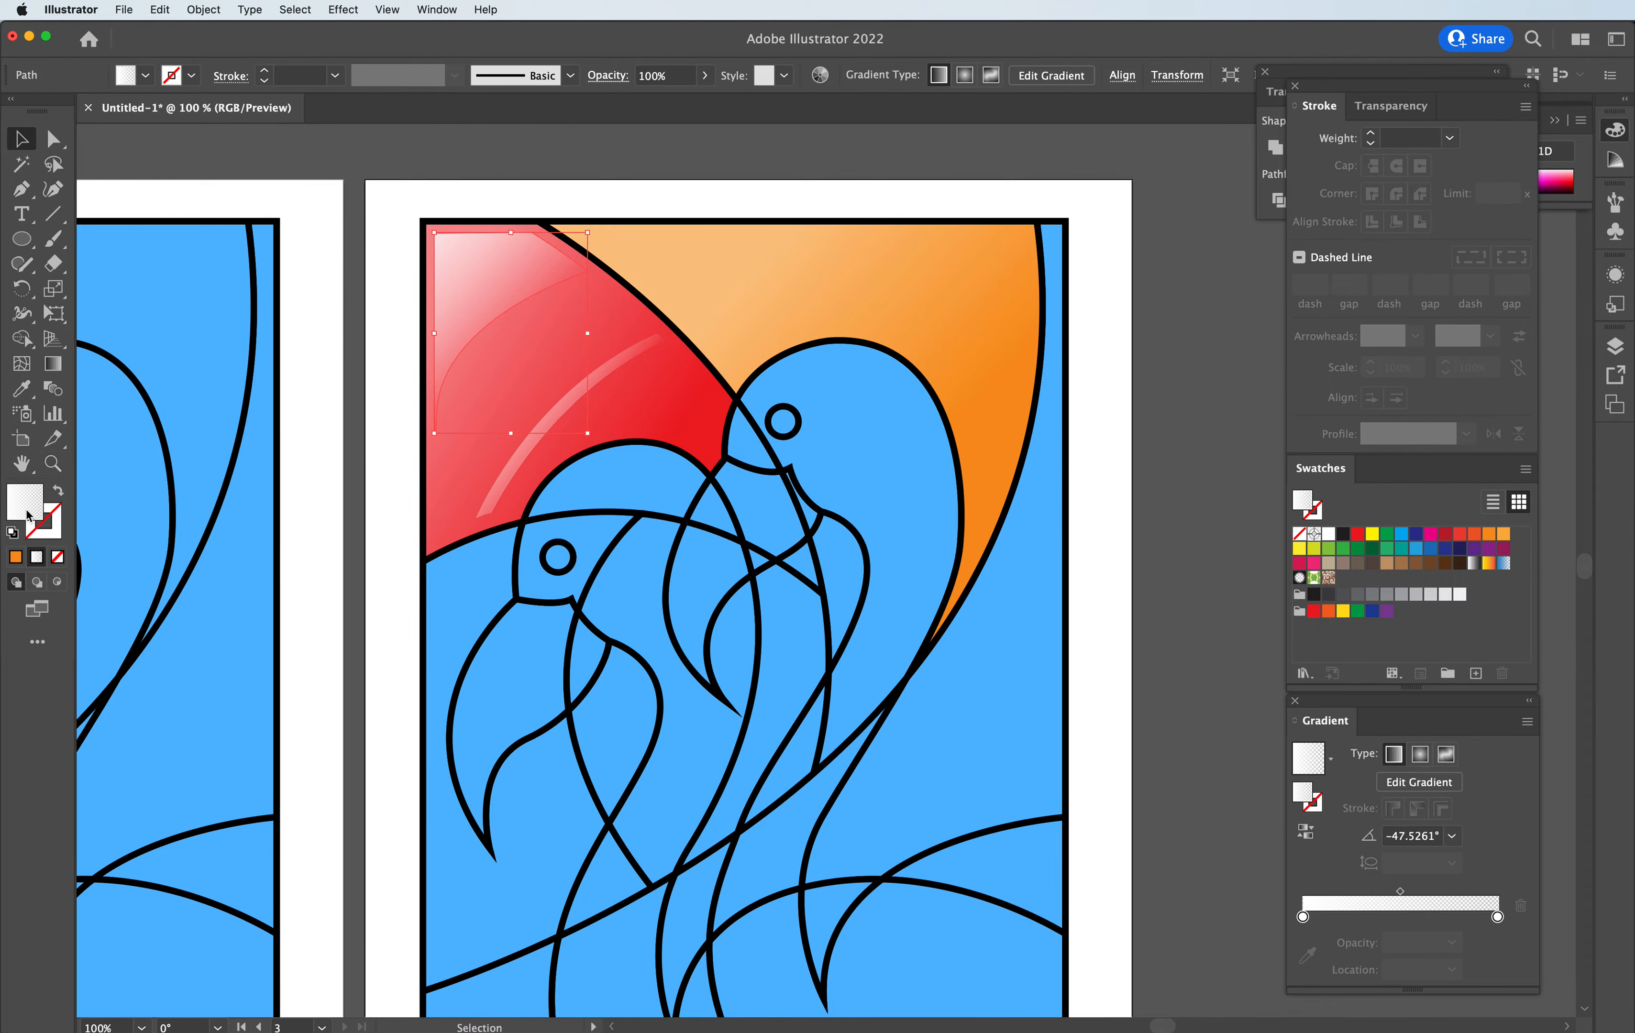
click(21, 188)
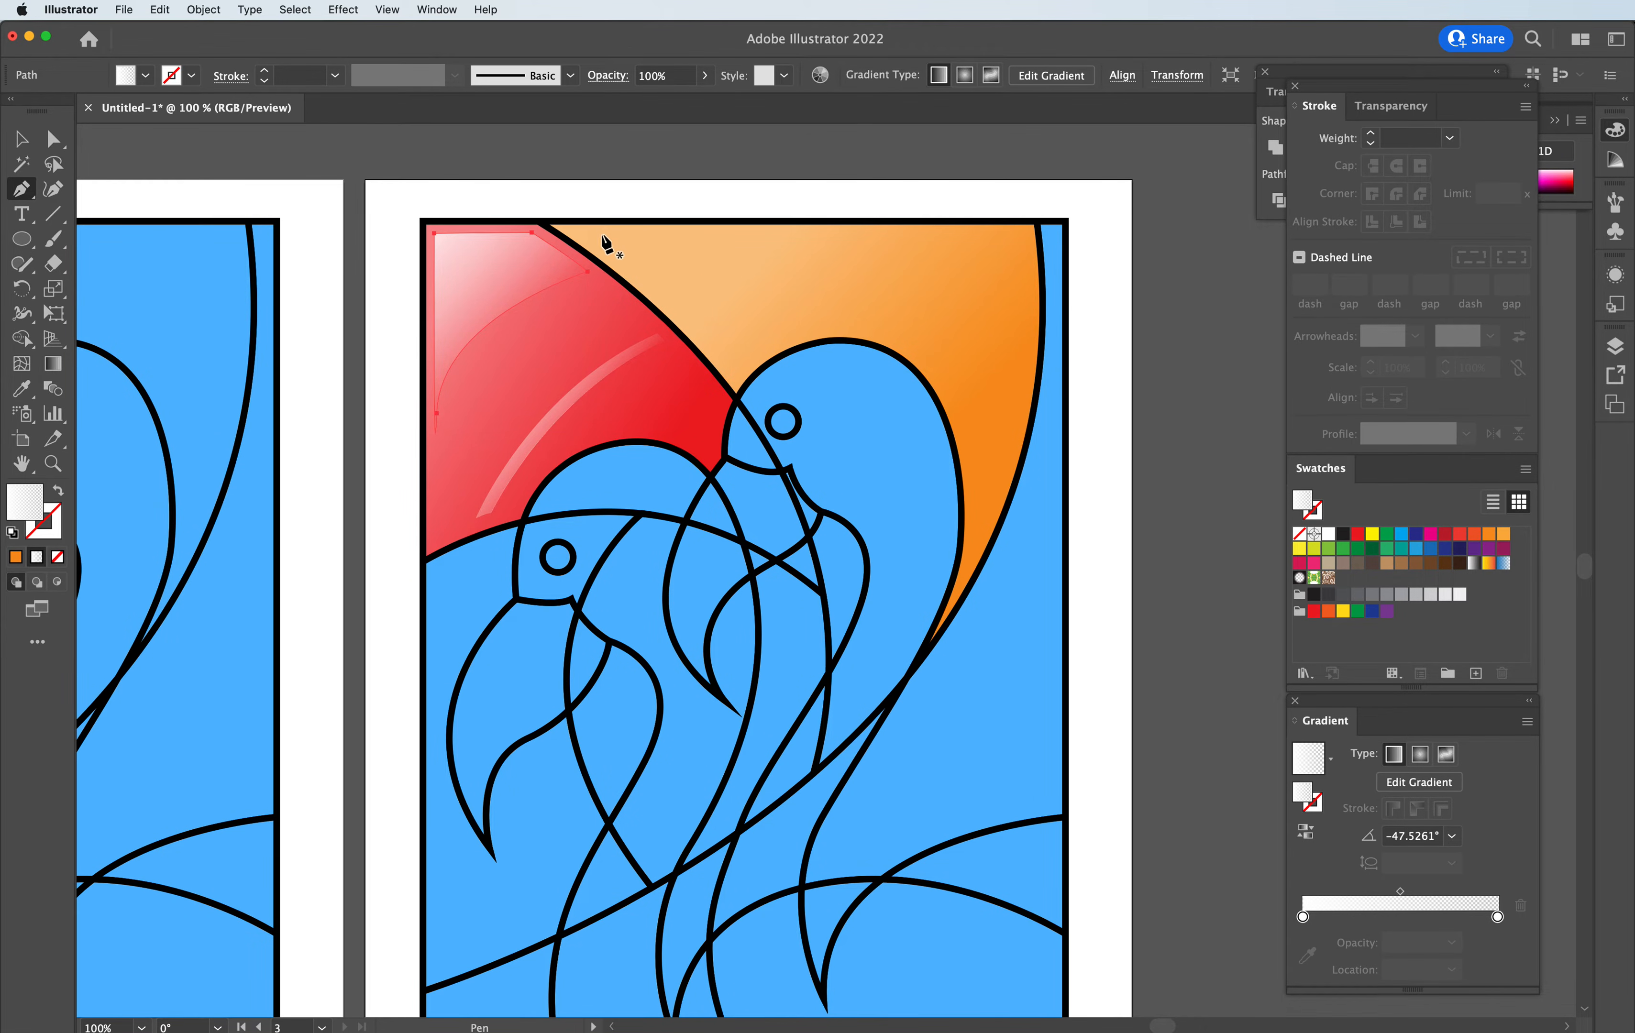
click(592, 234)
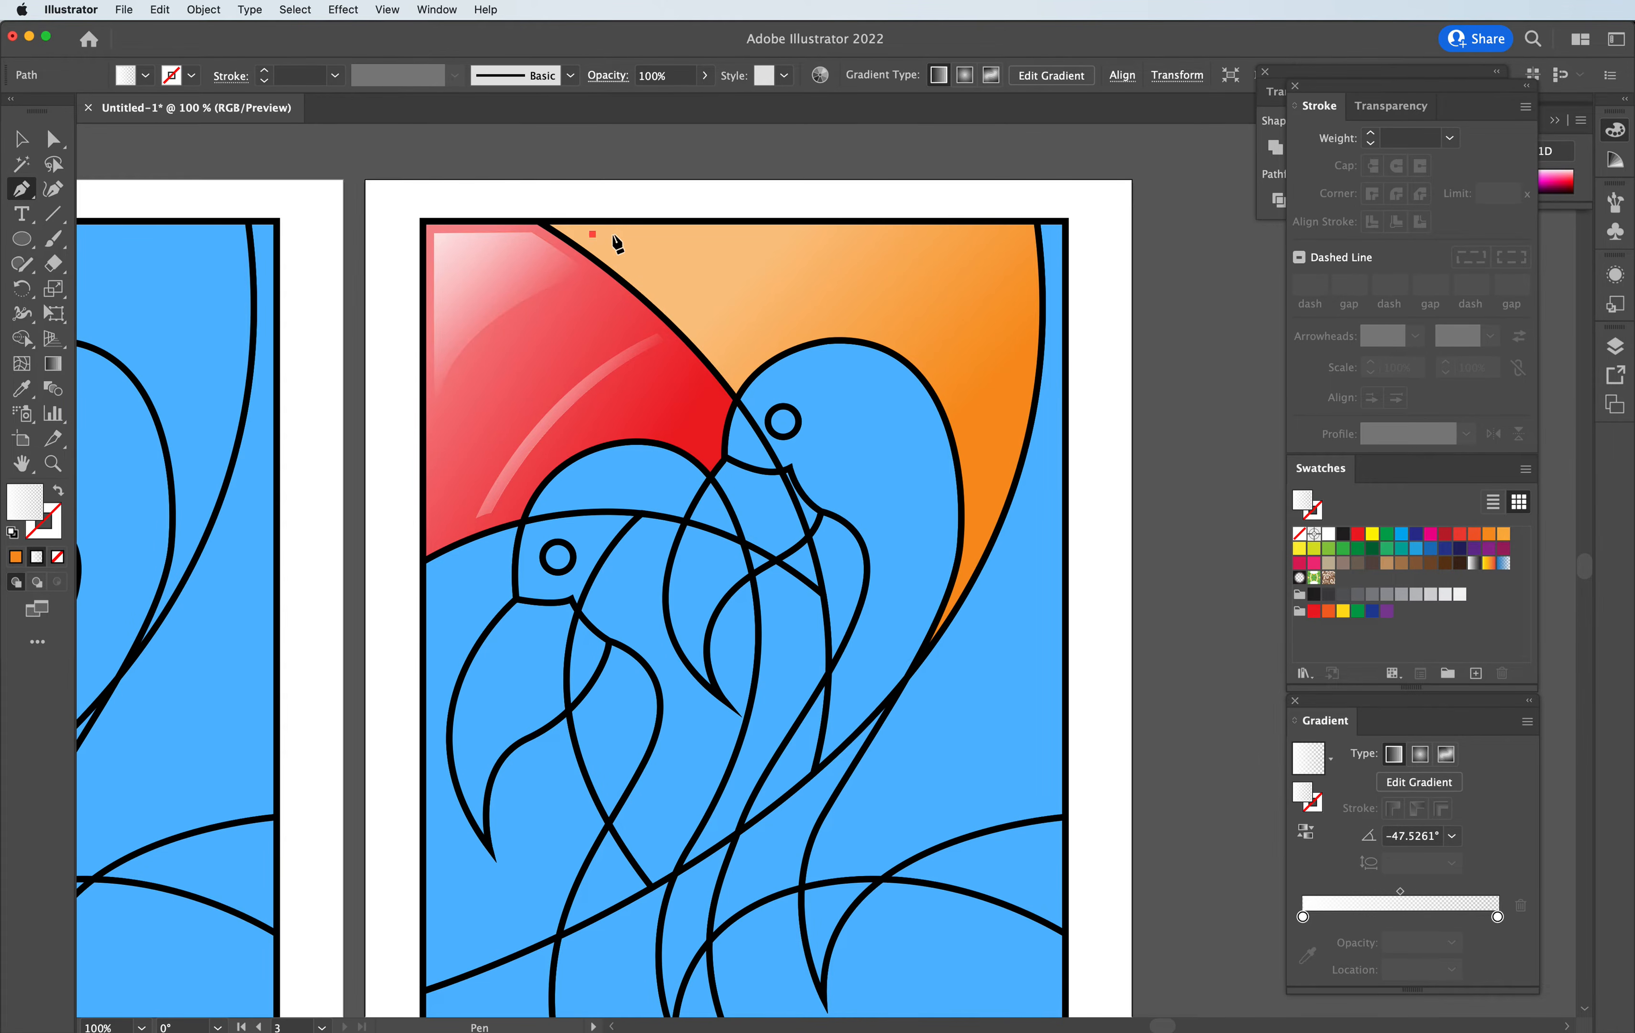
click(1025, 234)
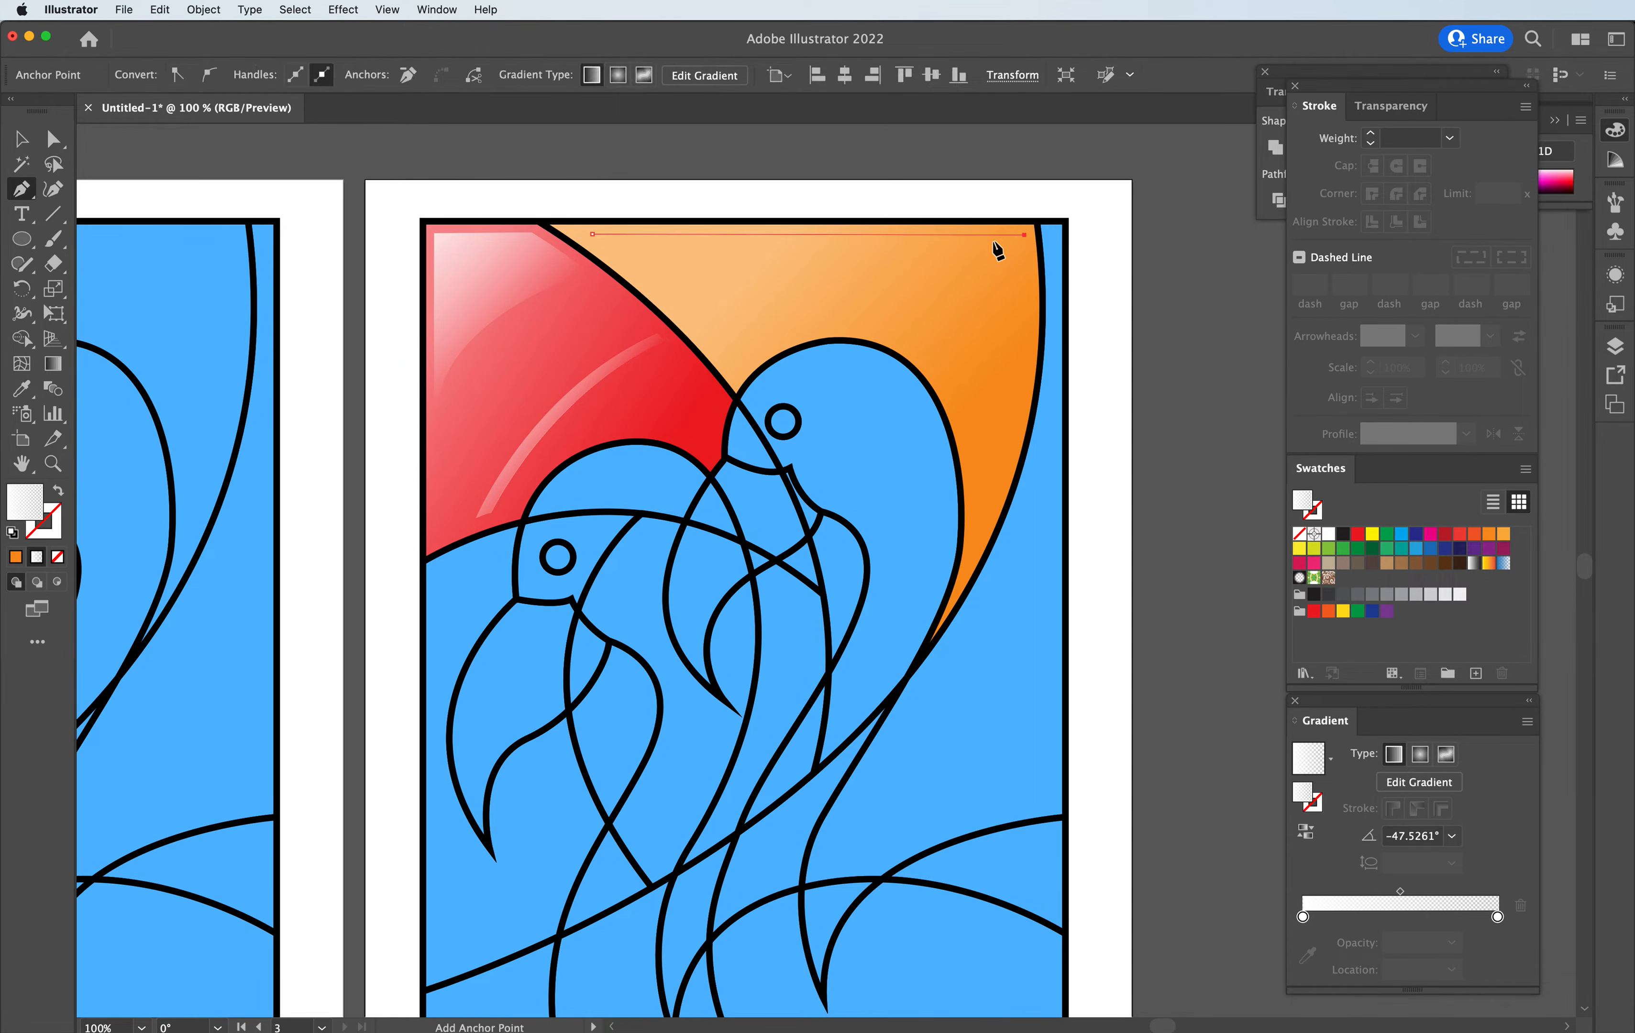
drag(707, 330, 618, 417)
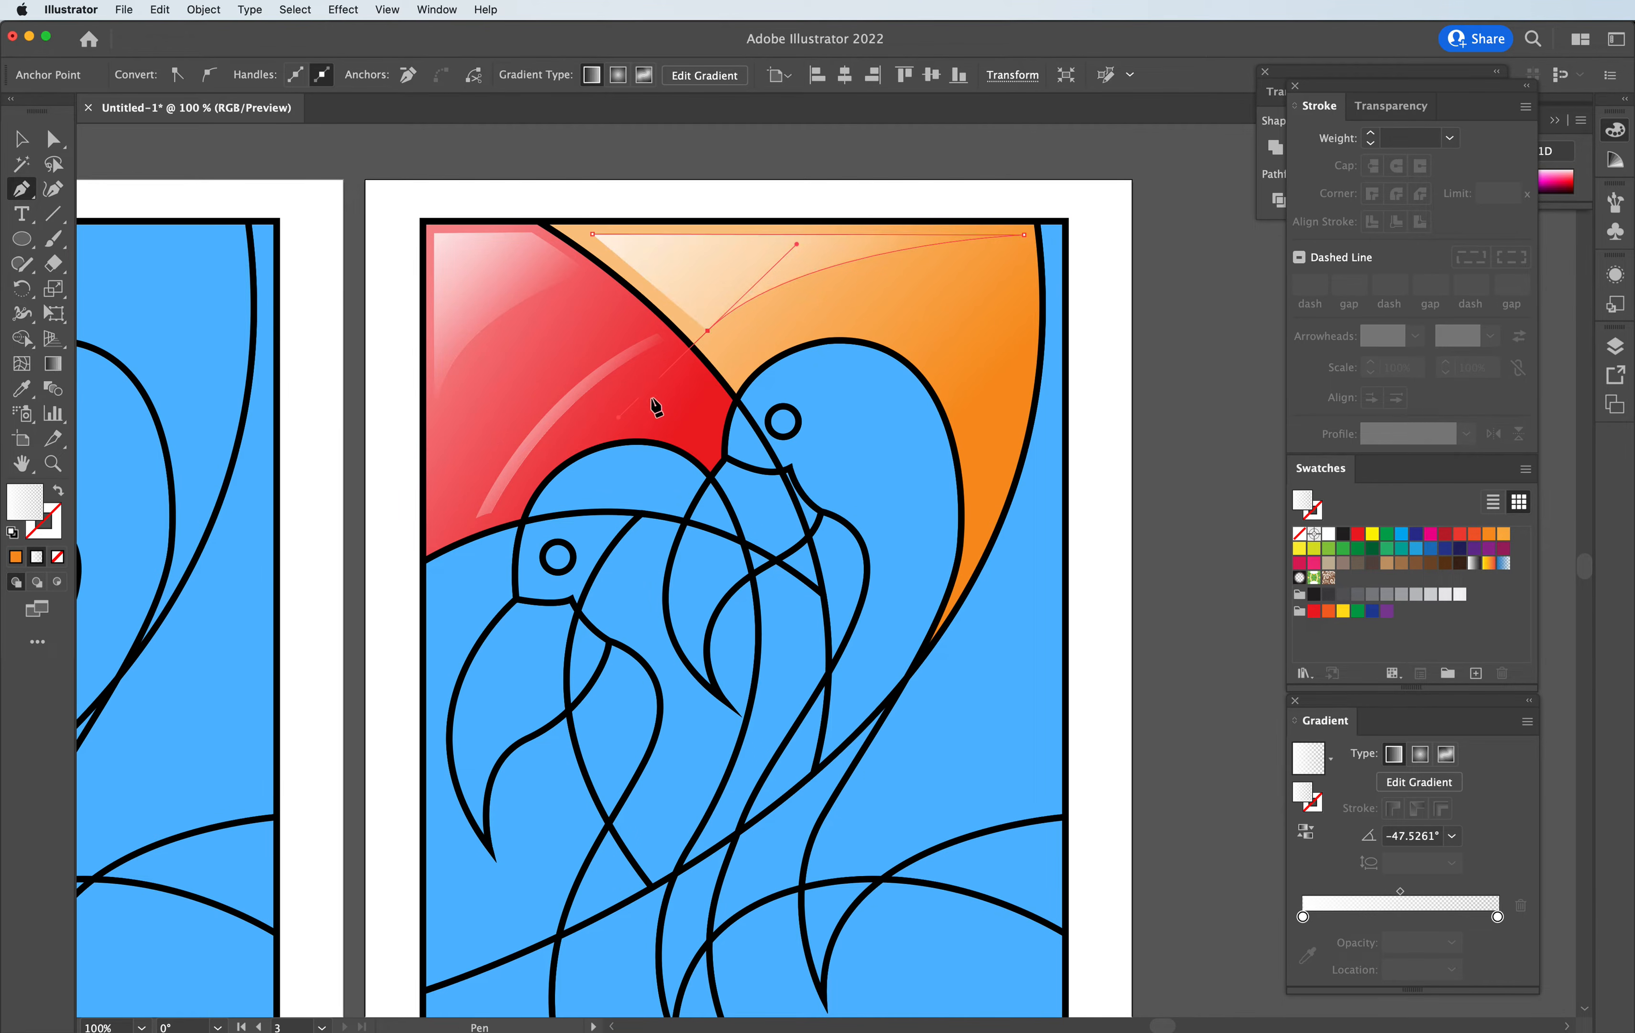
click(708, 330)
drag(593, 234, 540, 212)
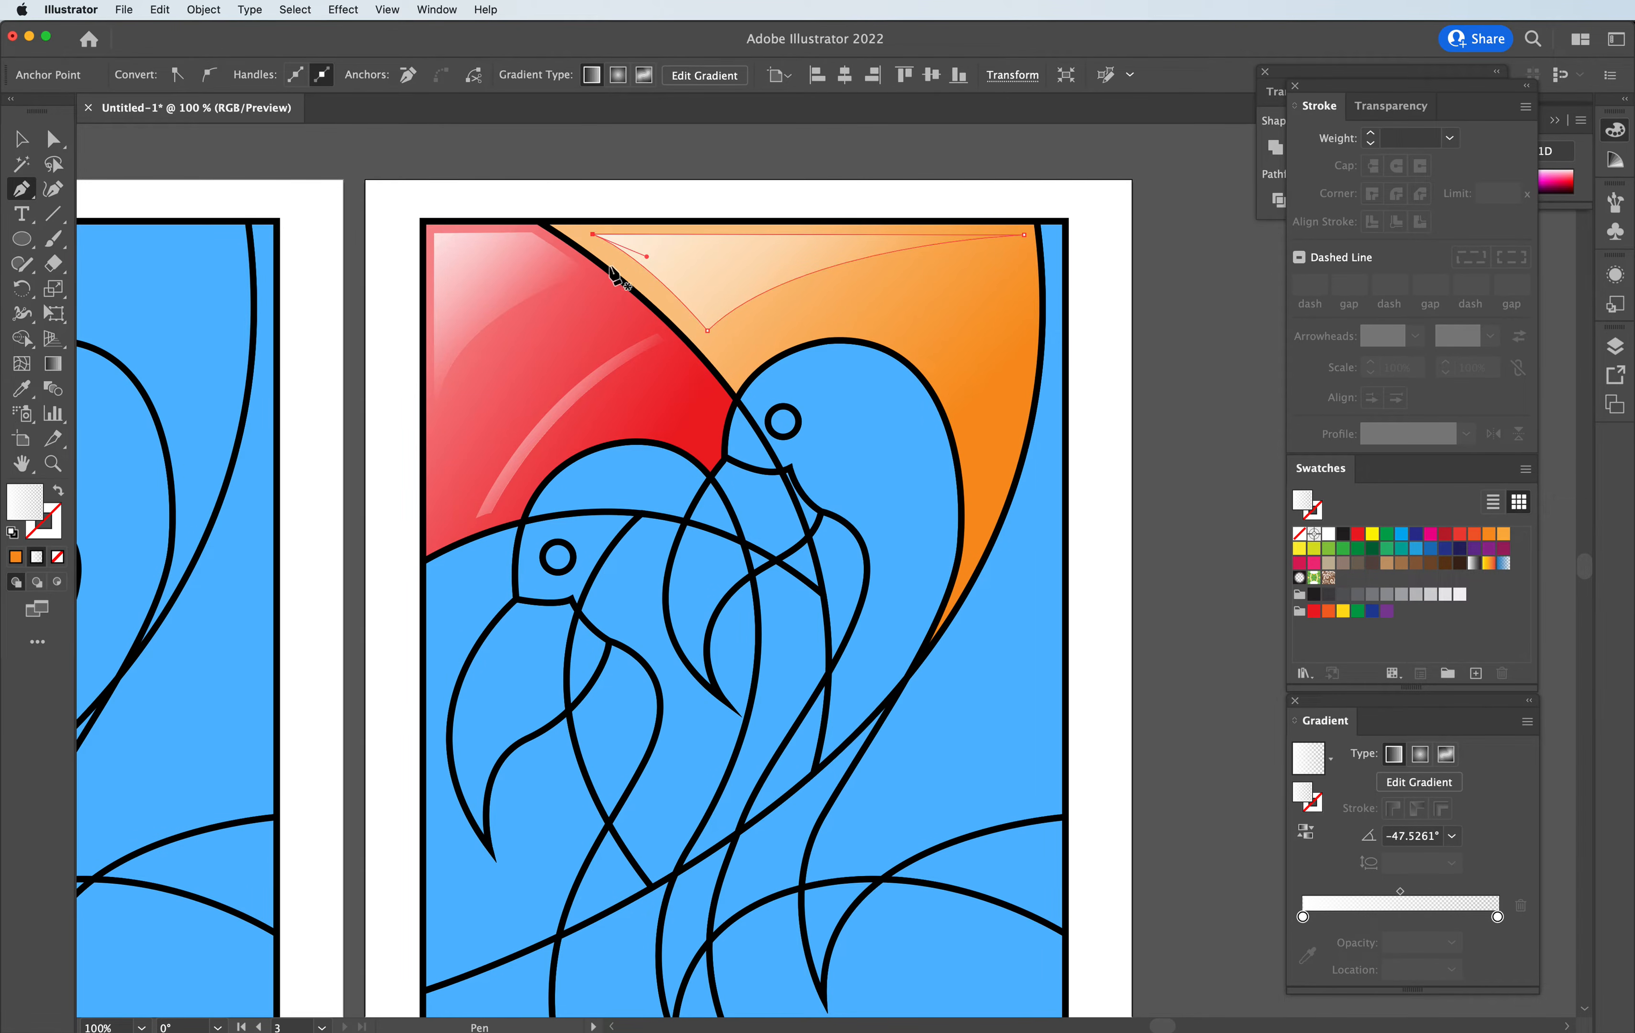
- Move the orange region's highlight slightly up and toward the red region so it sits nearer the dividing outline
click(23, 140)
click(839, 196)
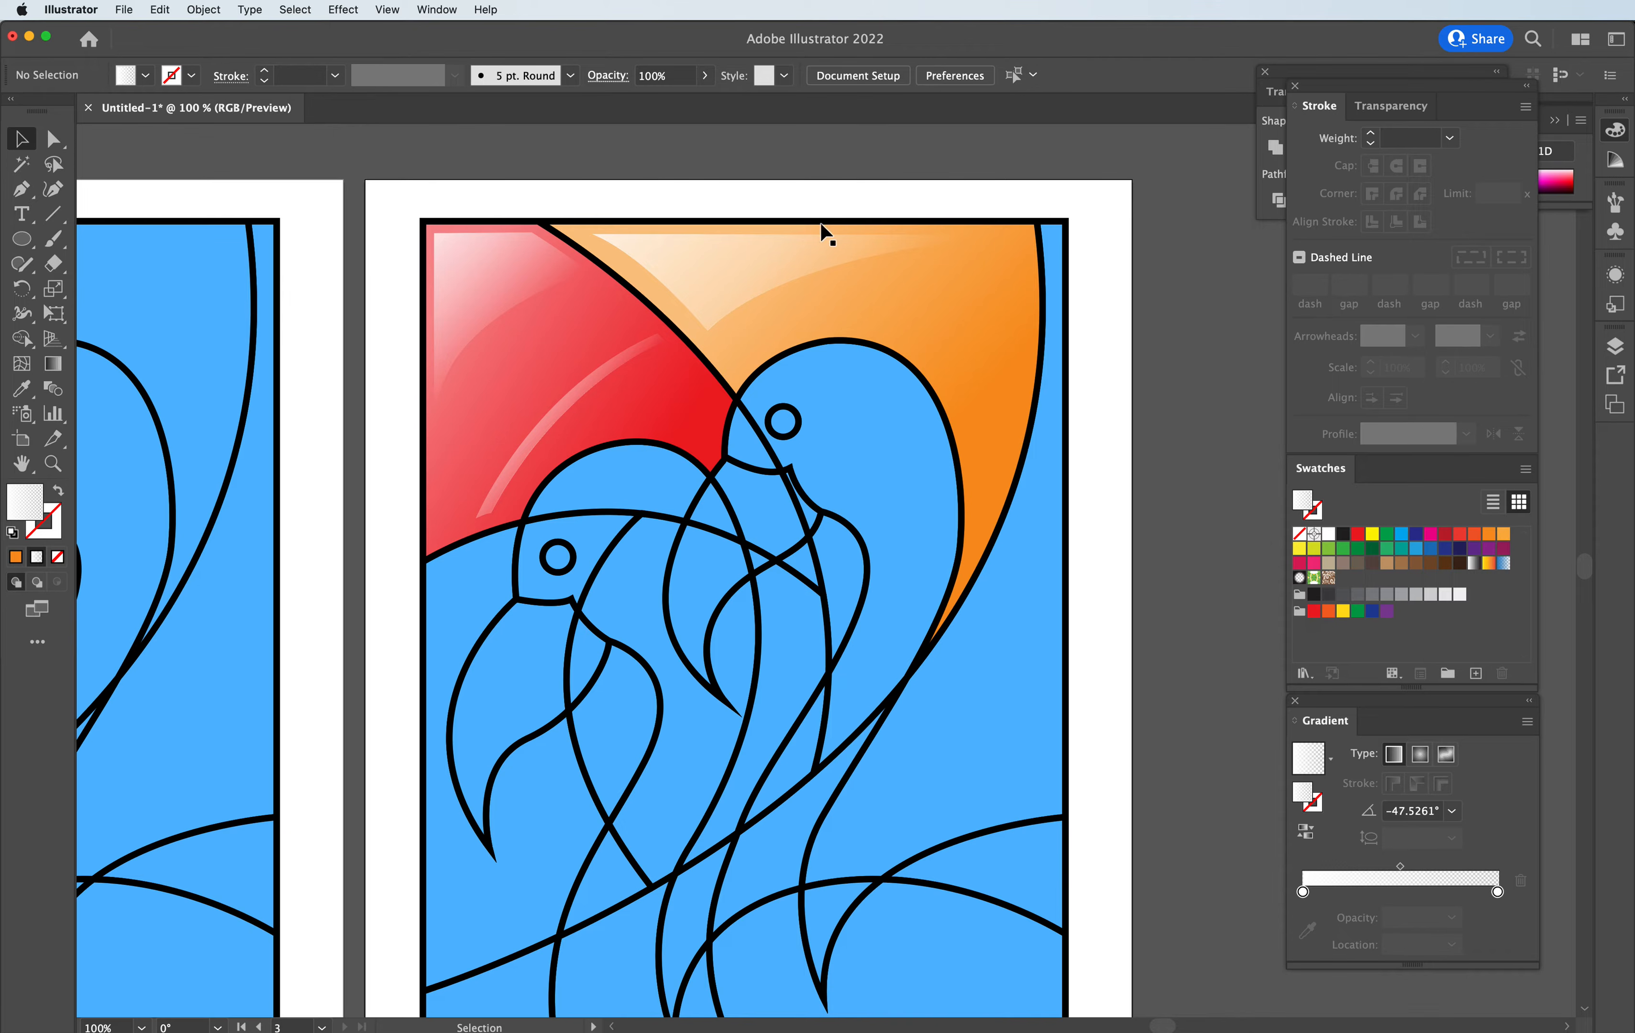
drag(706, 276, 691, 271)
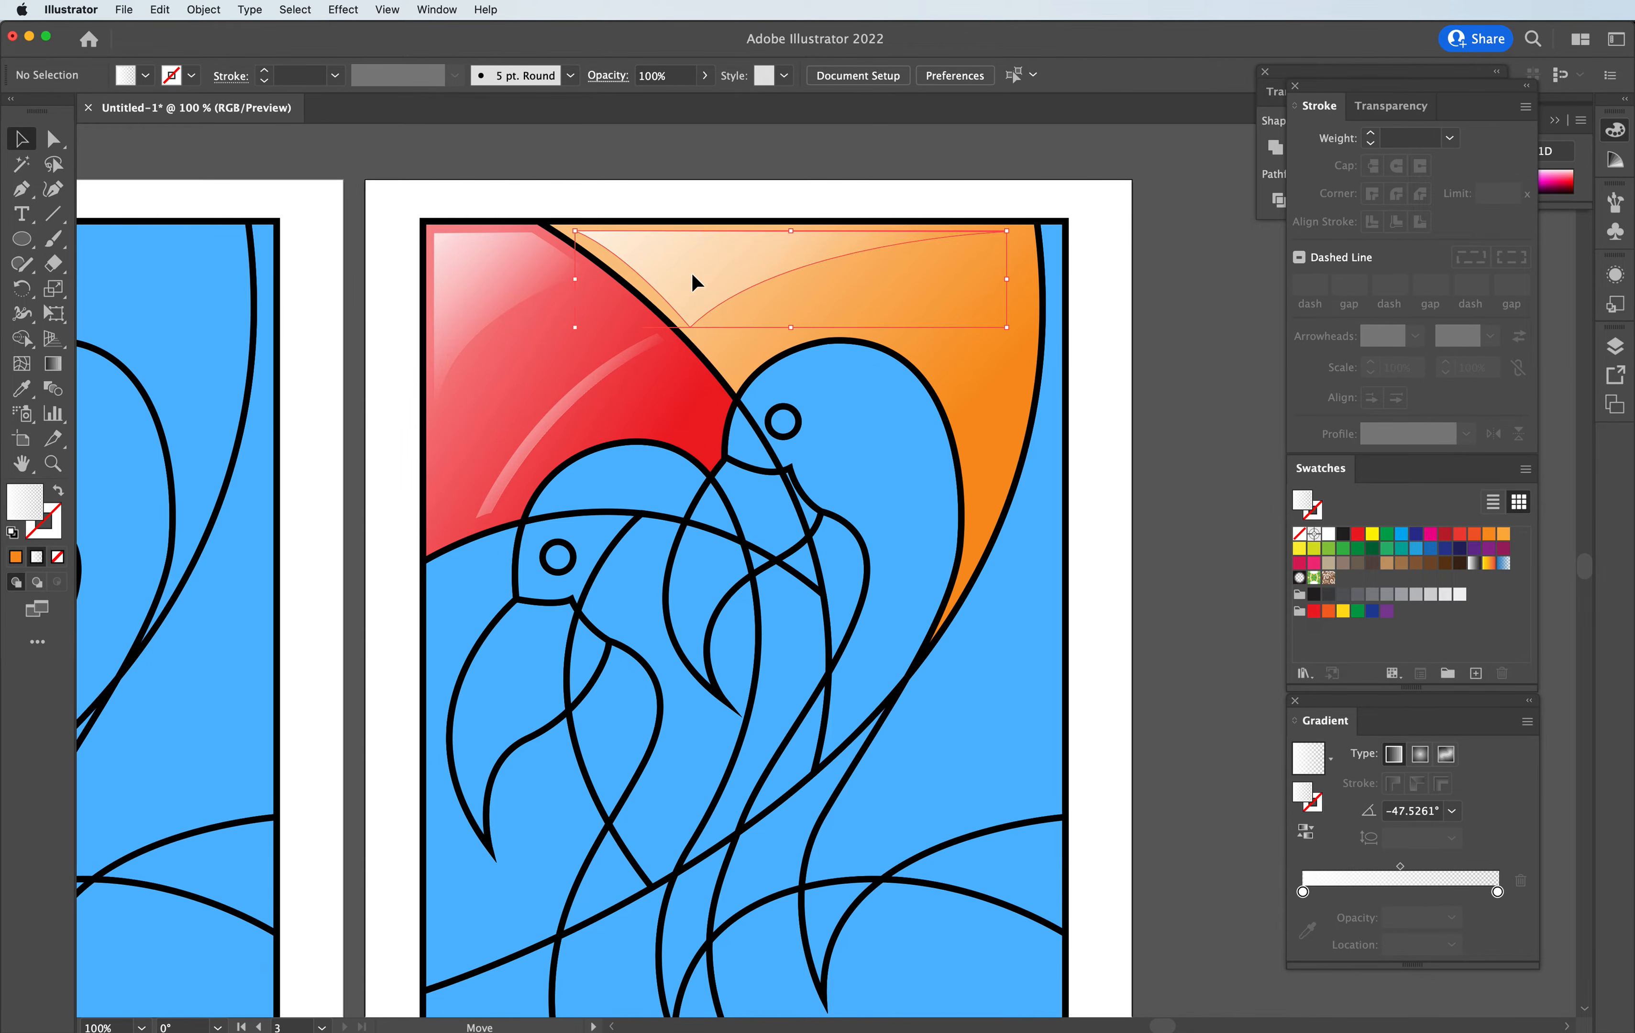
click(607, 177)
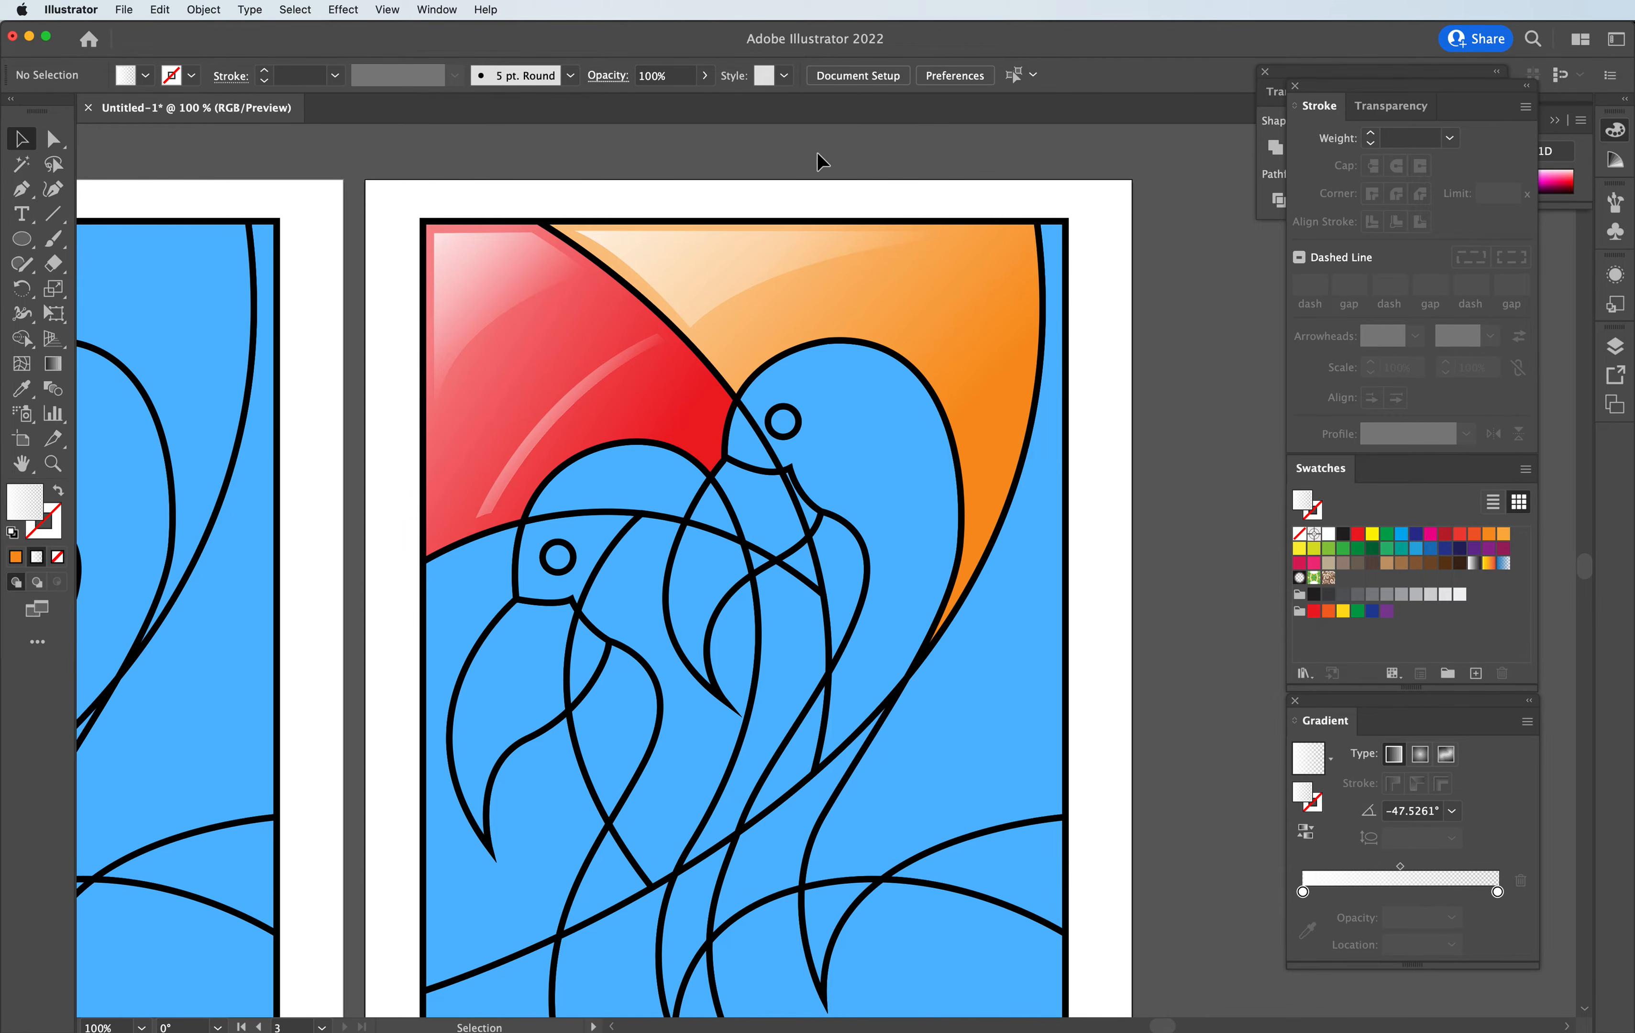
key(super+minus)
key(super+minus)
key(super+minus)
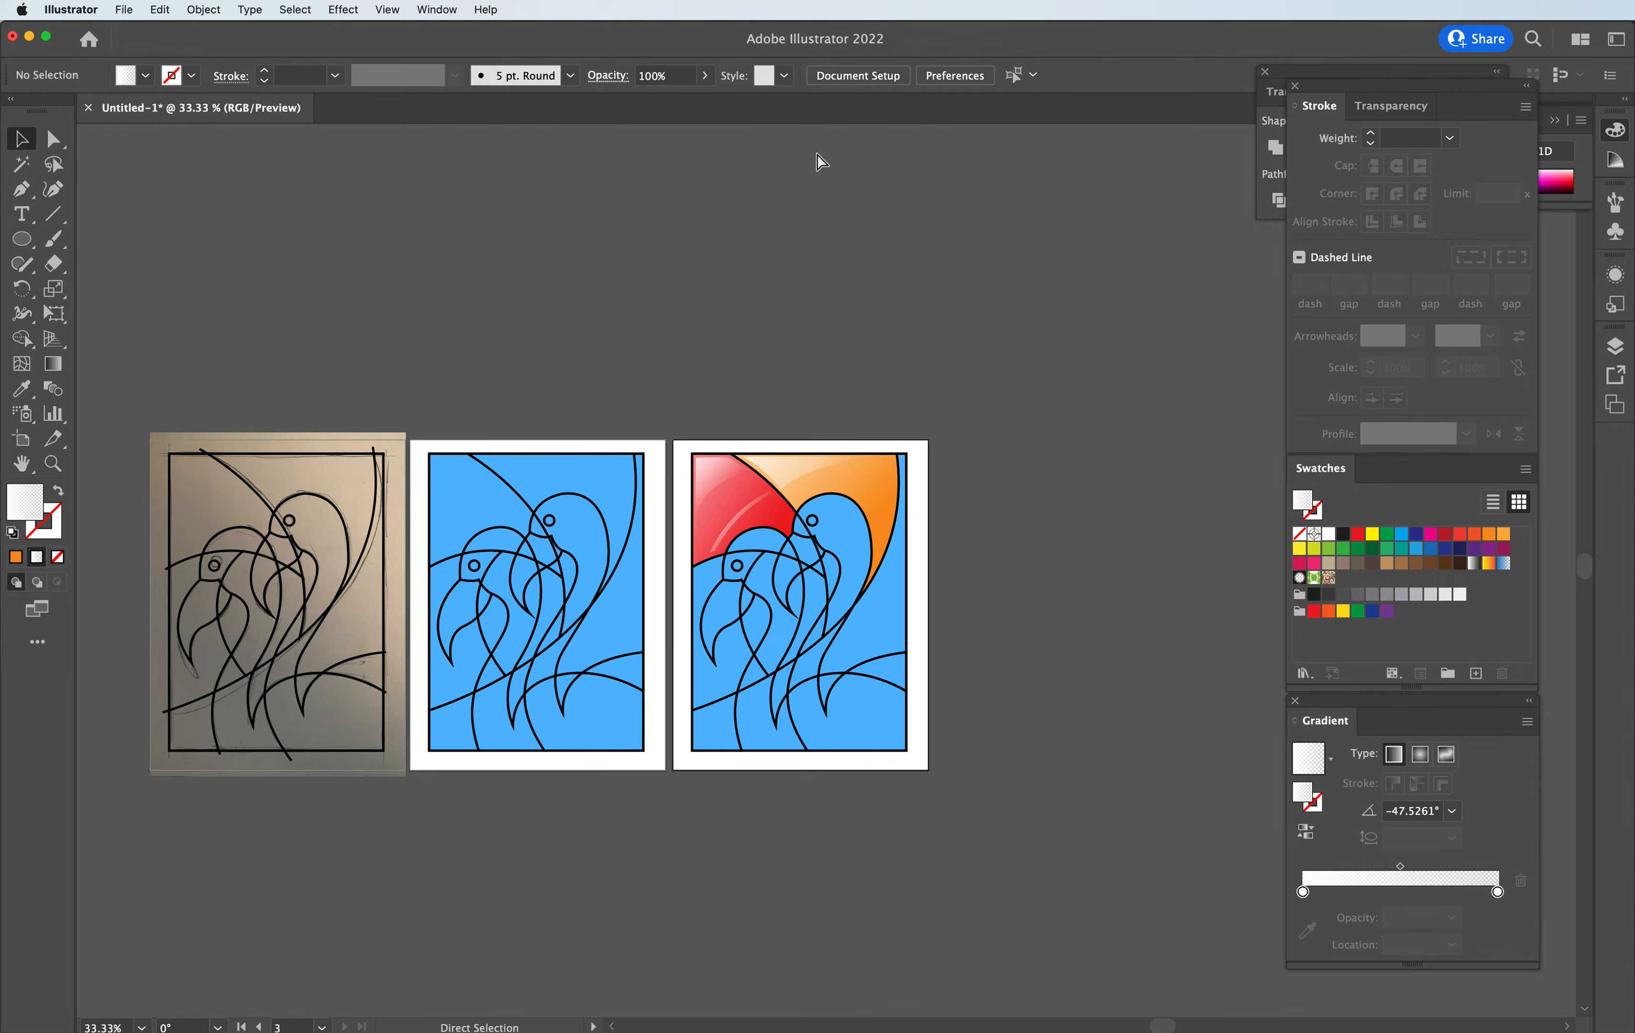
key(super+plus)
key(super+plus)
key(super+plus)
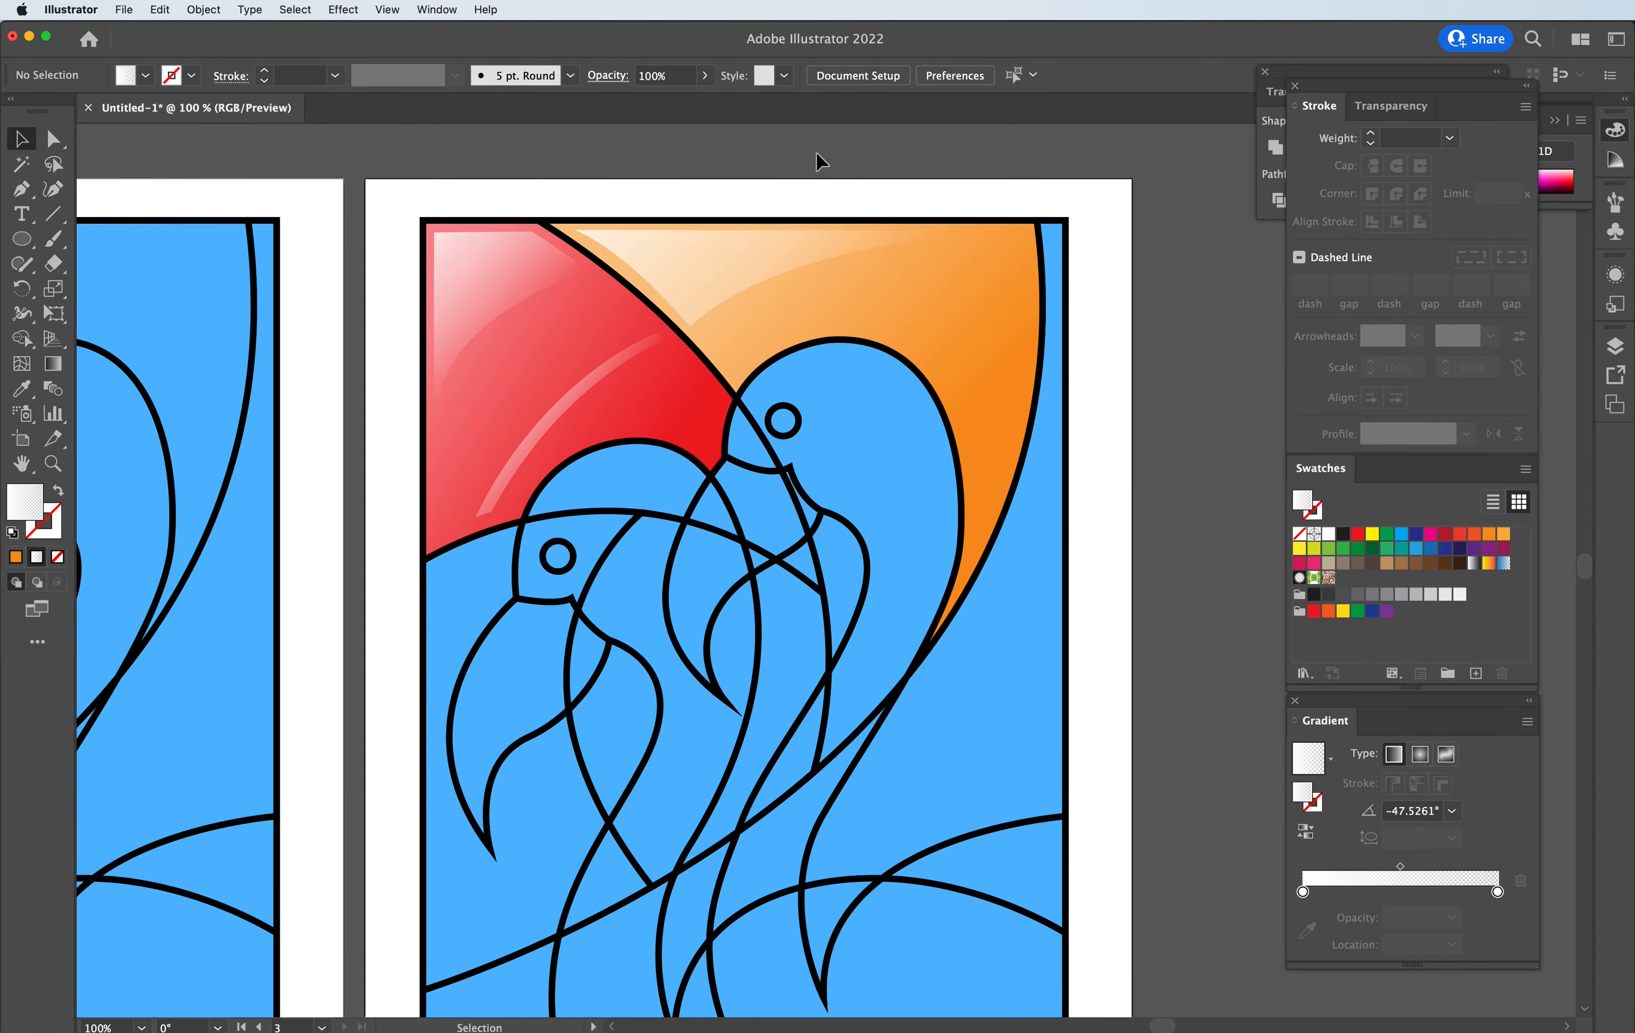
- Apply the orange region's gradient to the blue background region along the artwork's right edge using the Eyedropper
scroll(801, 268, down, 3)
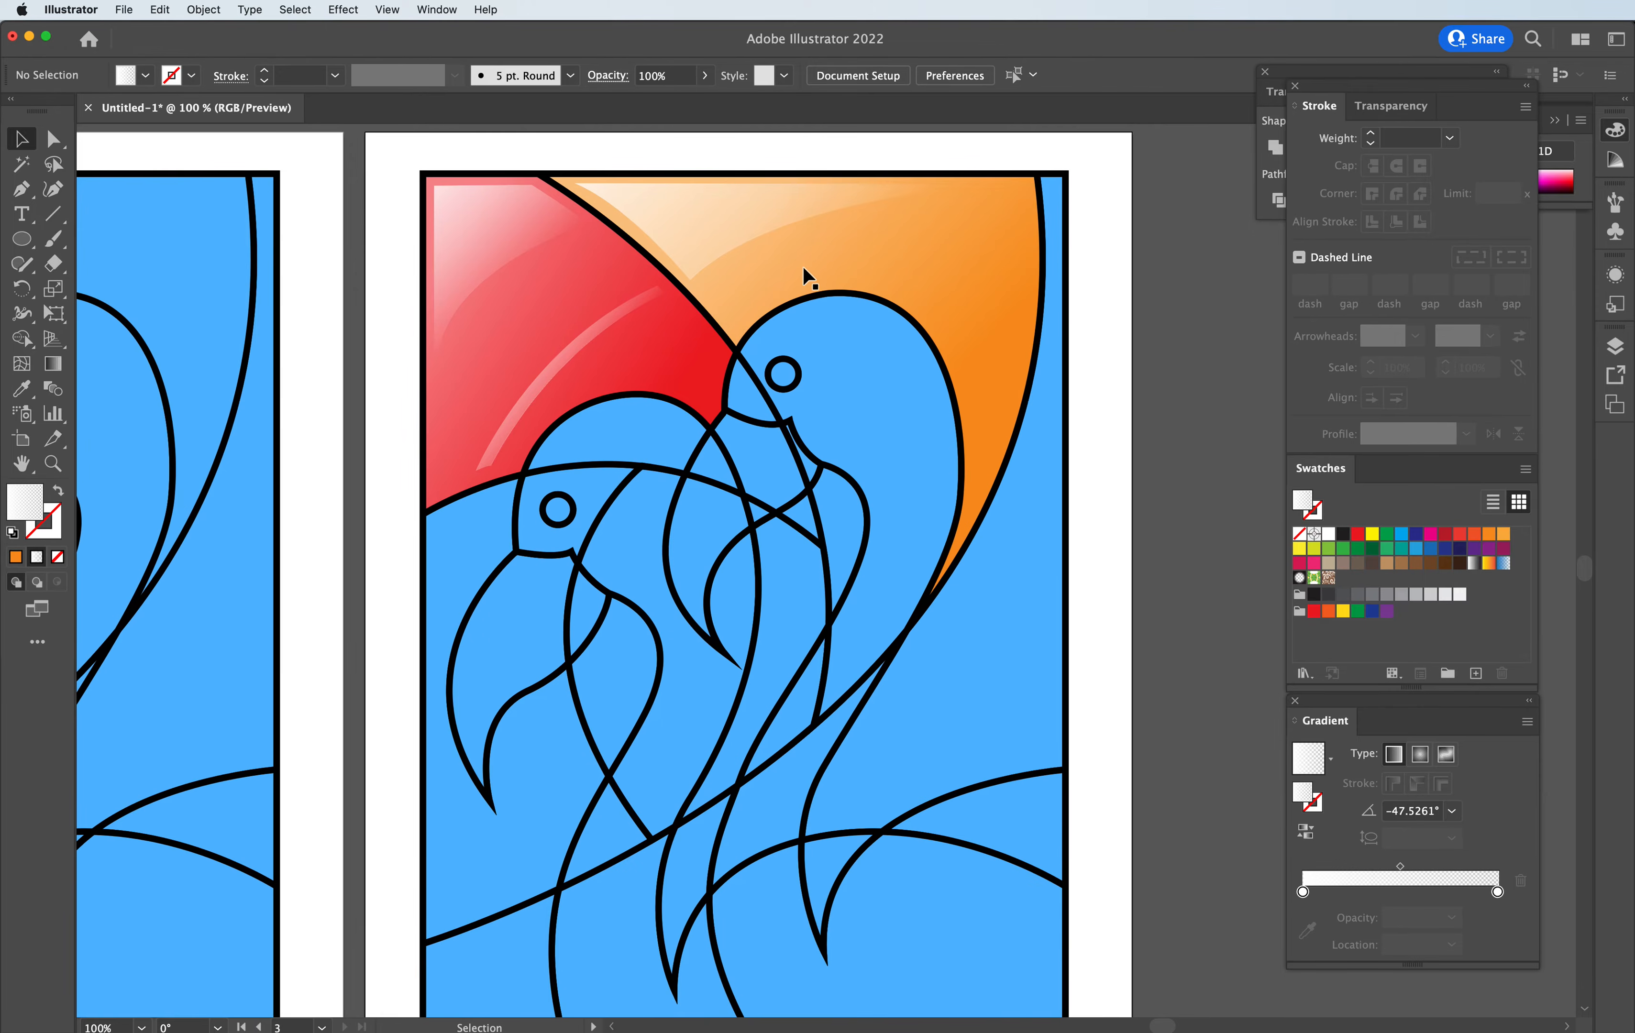
click(1040, 513)
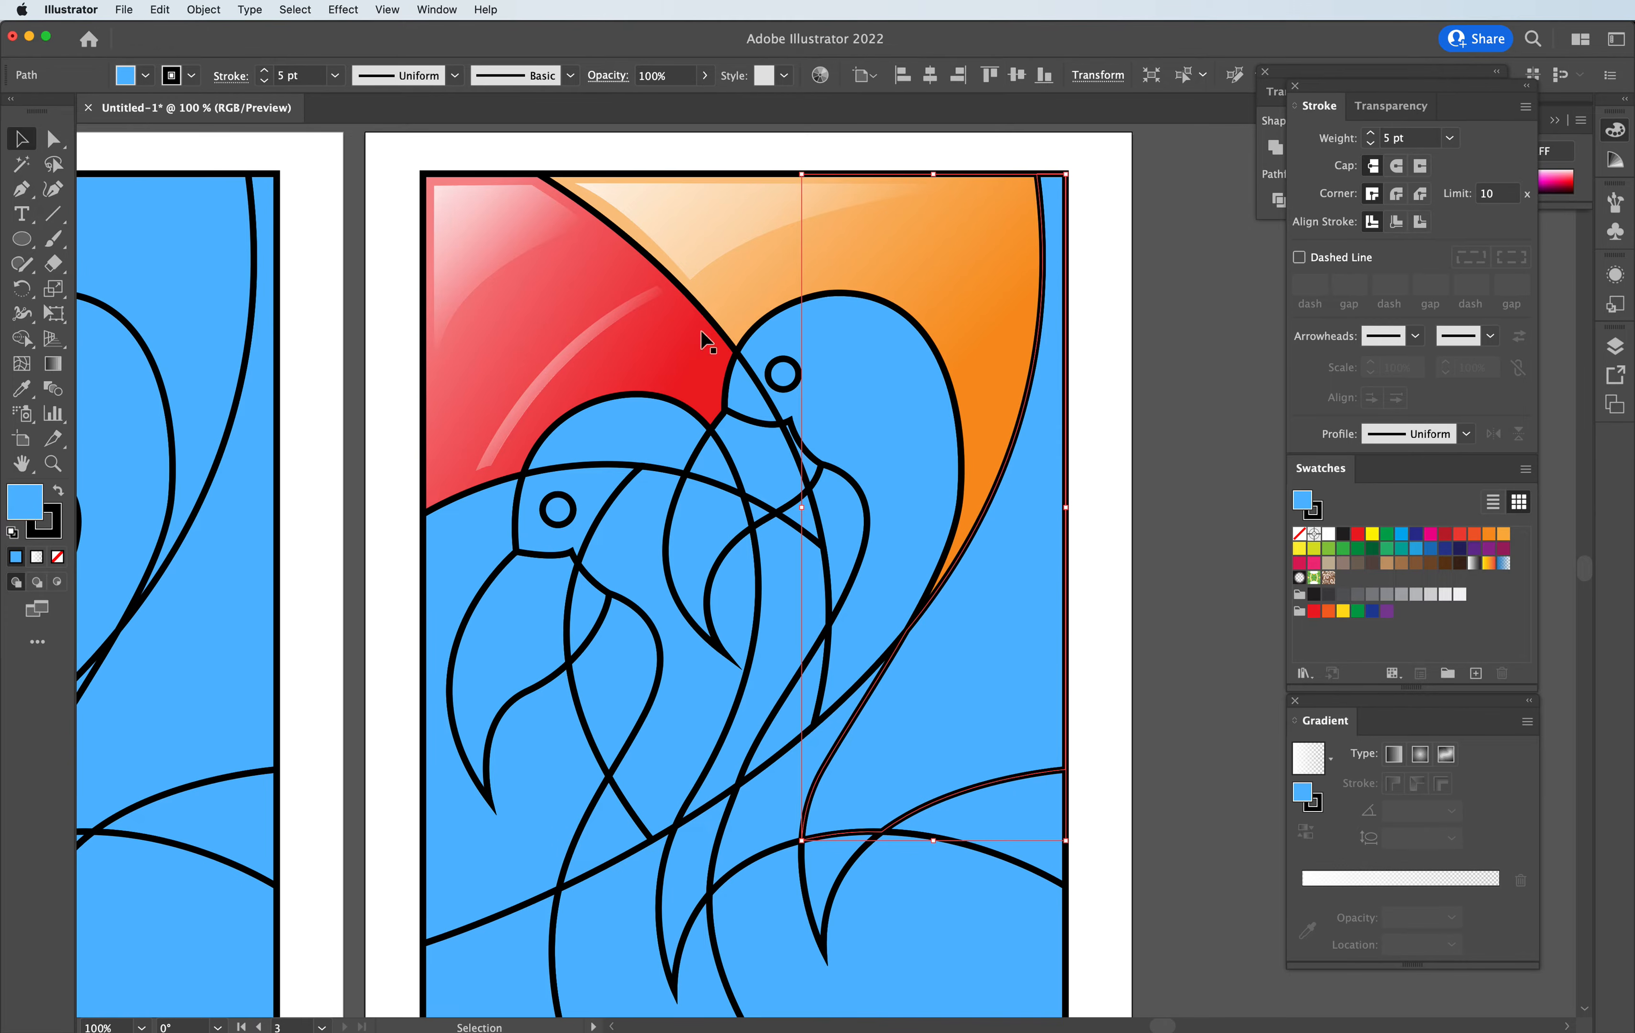
click(29, 390)
click(963, 361)
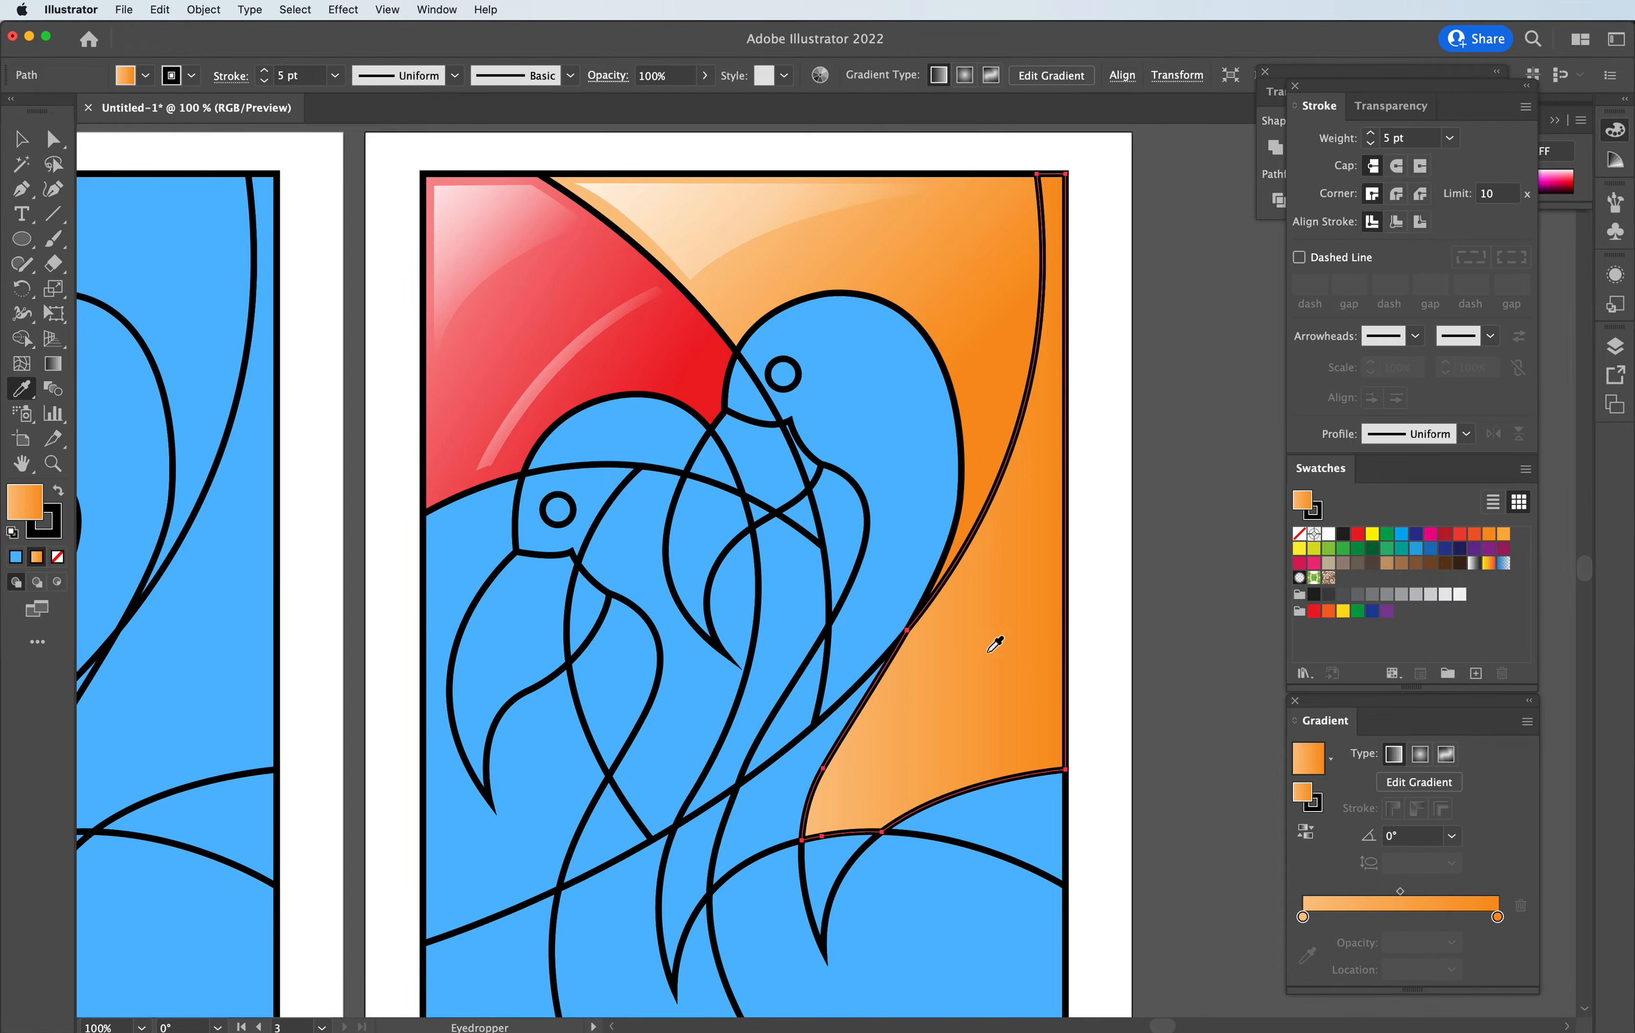
- Recolour the right-edge background region's gradient to run from pale yellow to yellow, with only two colour stops
drag(1497, 917, 1454, 899)
drag(1297, 571, 1498, 917)
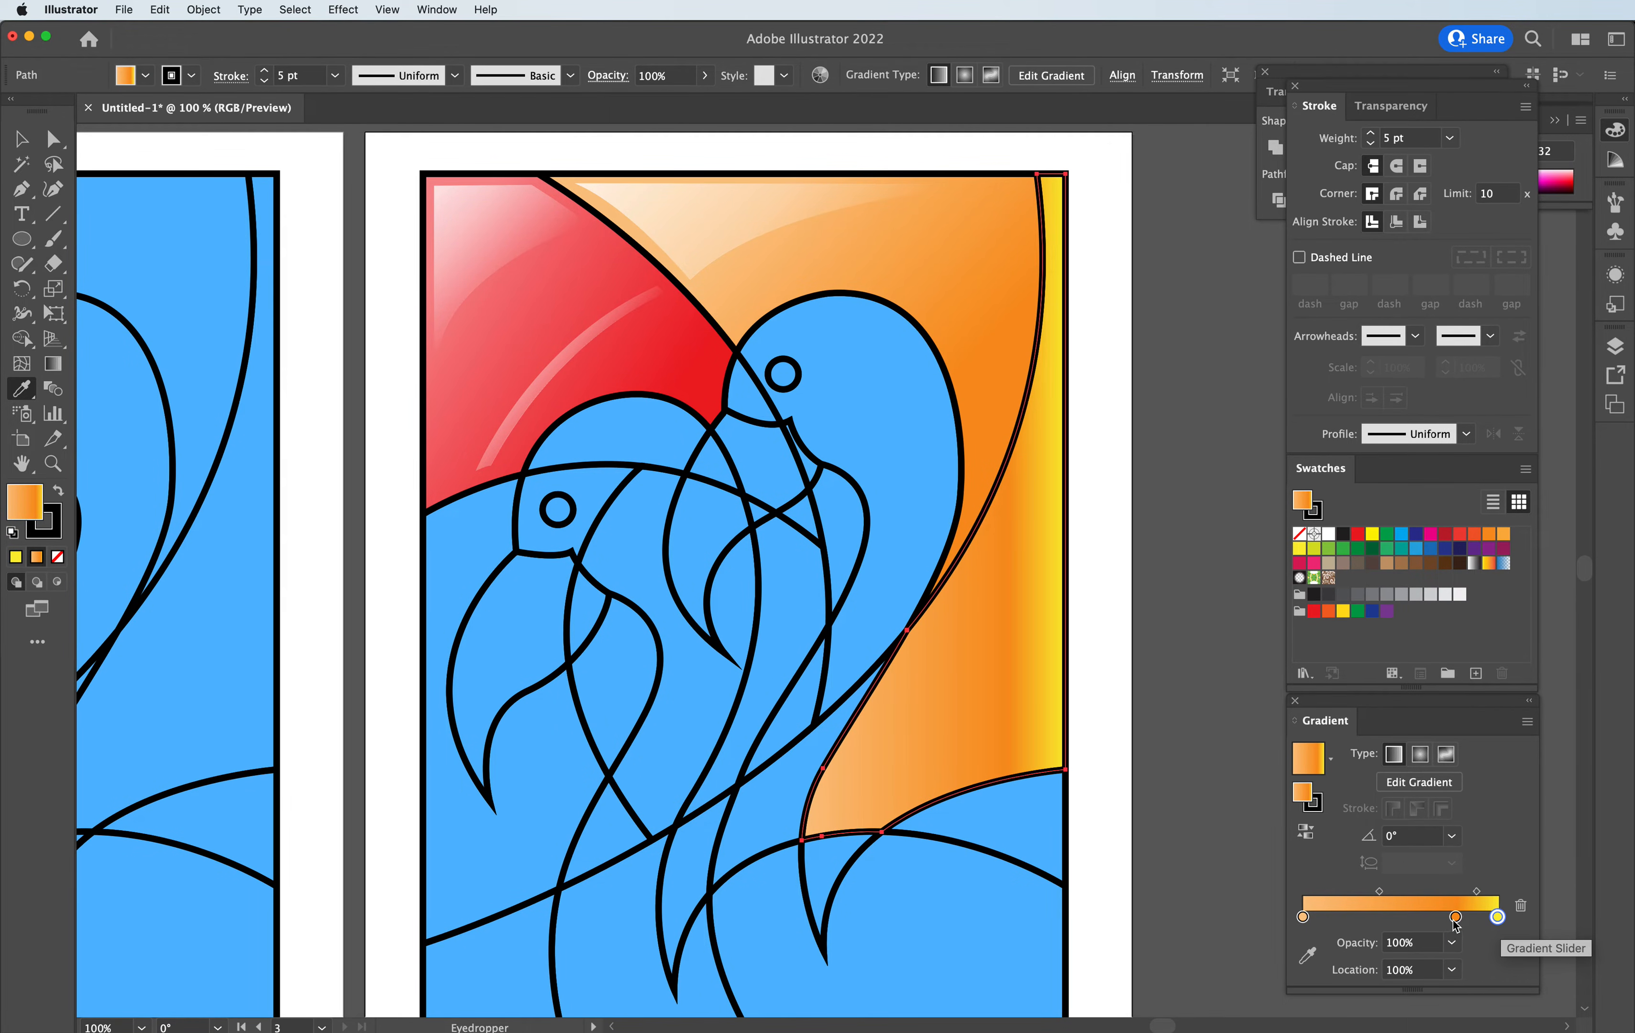
drag(1329, 534, 1303, 918)
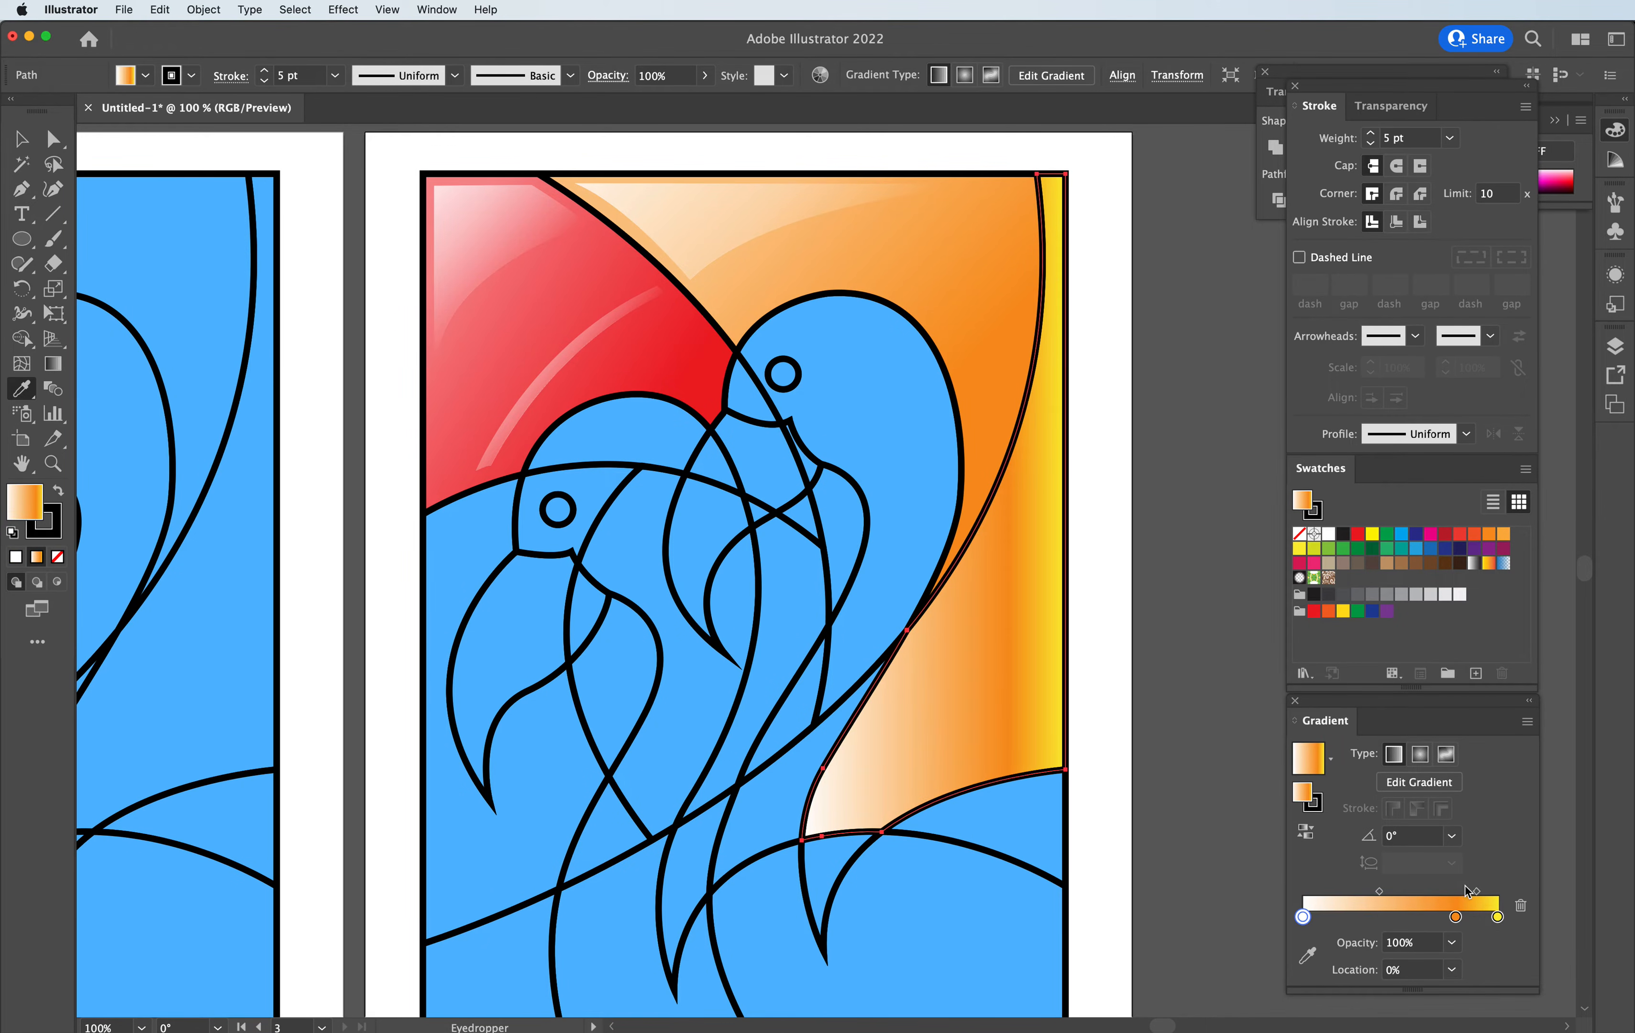
drag(1455, 917, 1458, 971)
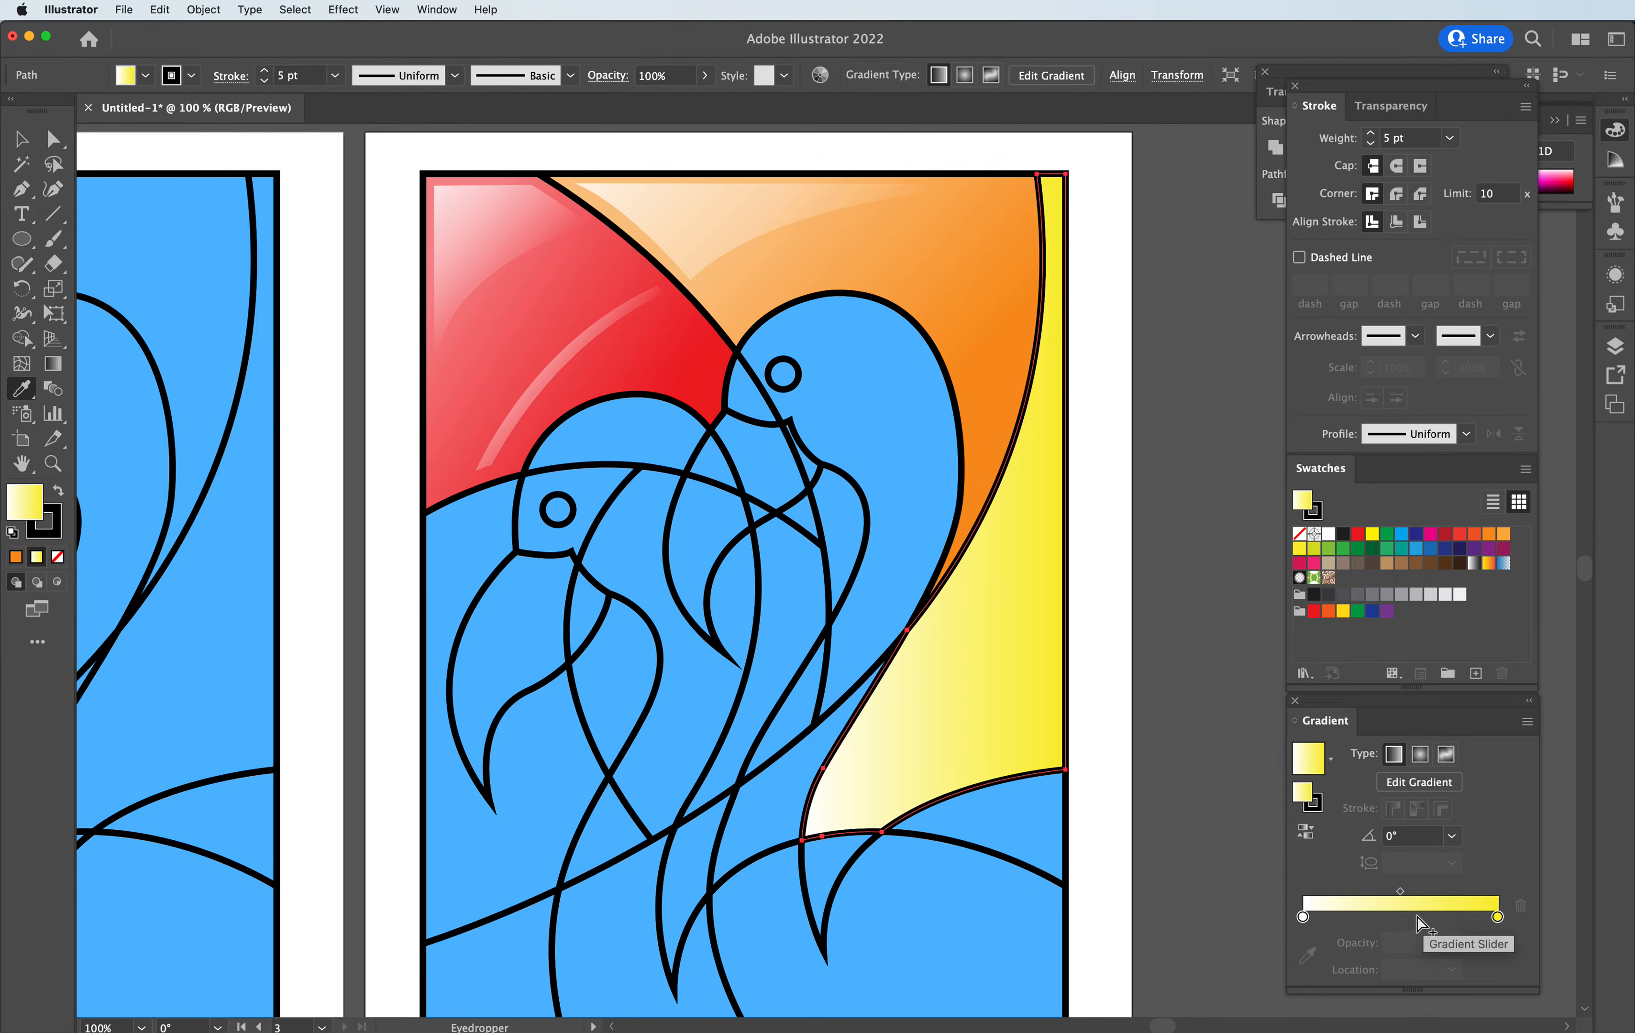
click(1378, 918)
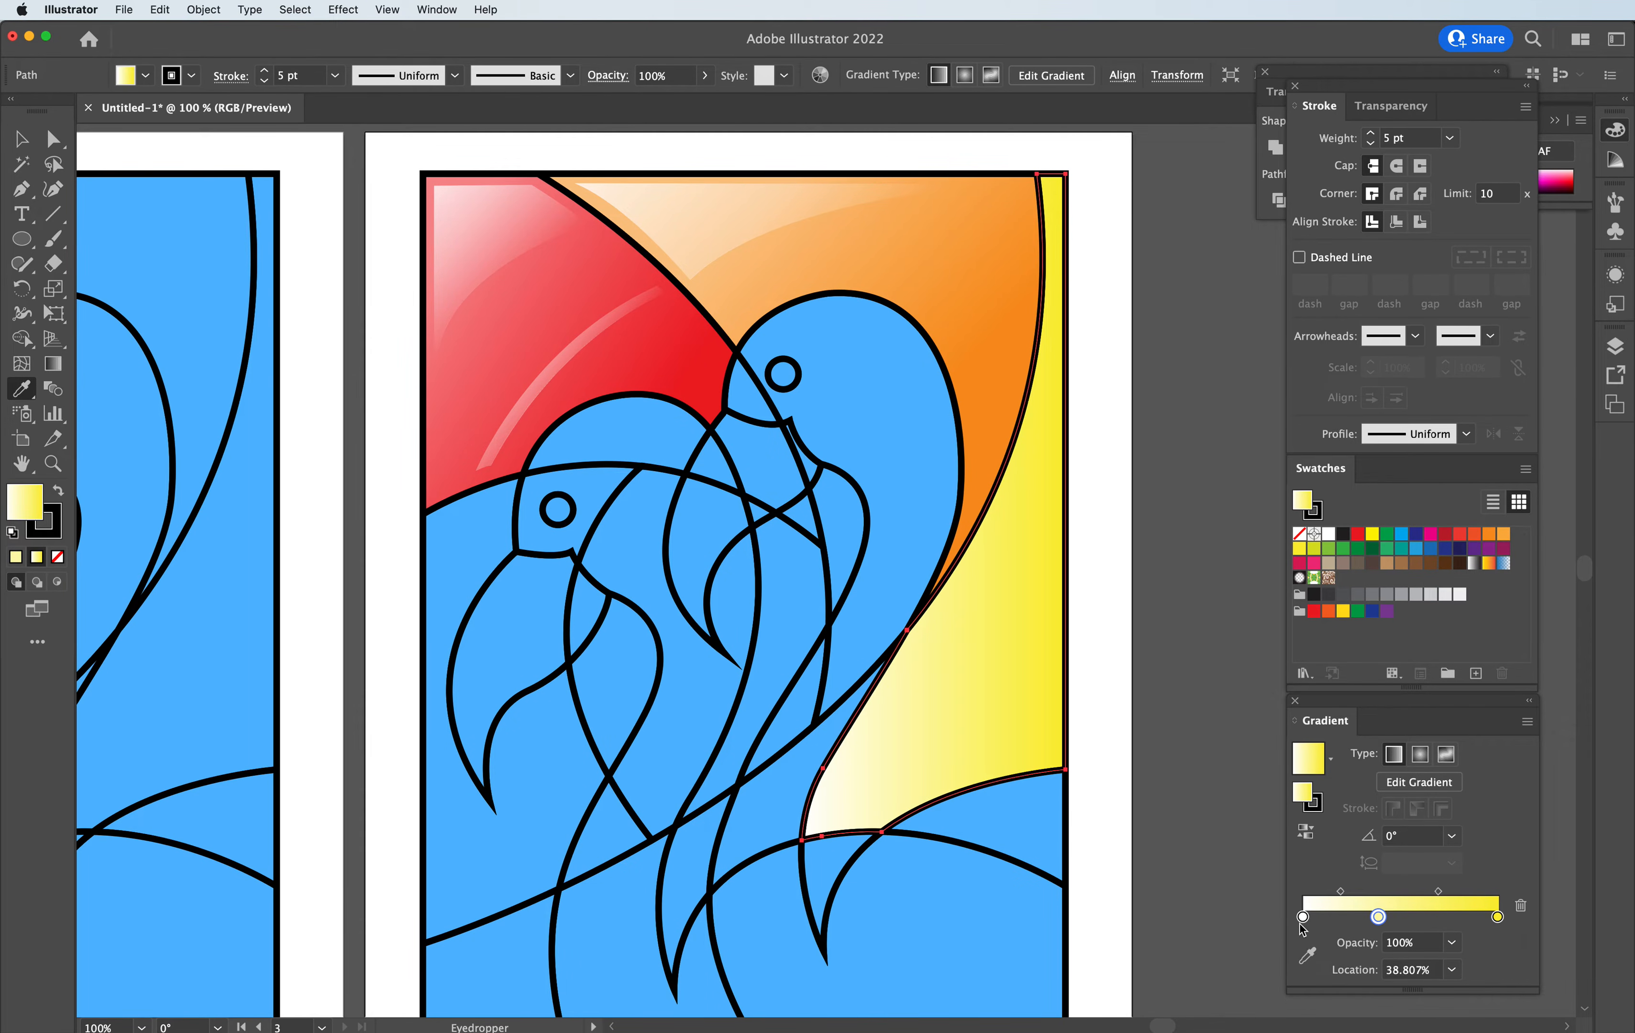
drag(1300, 923, 1303, 976)
drag(1378, 916, 1245, 929)
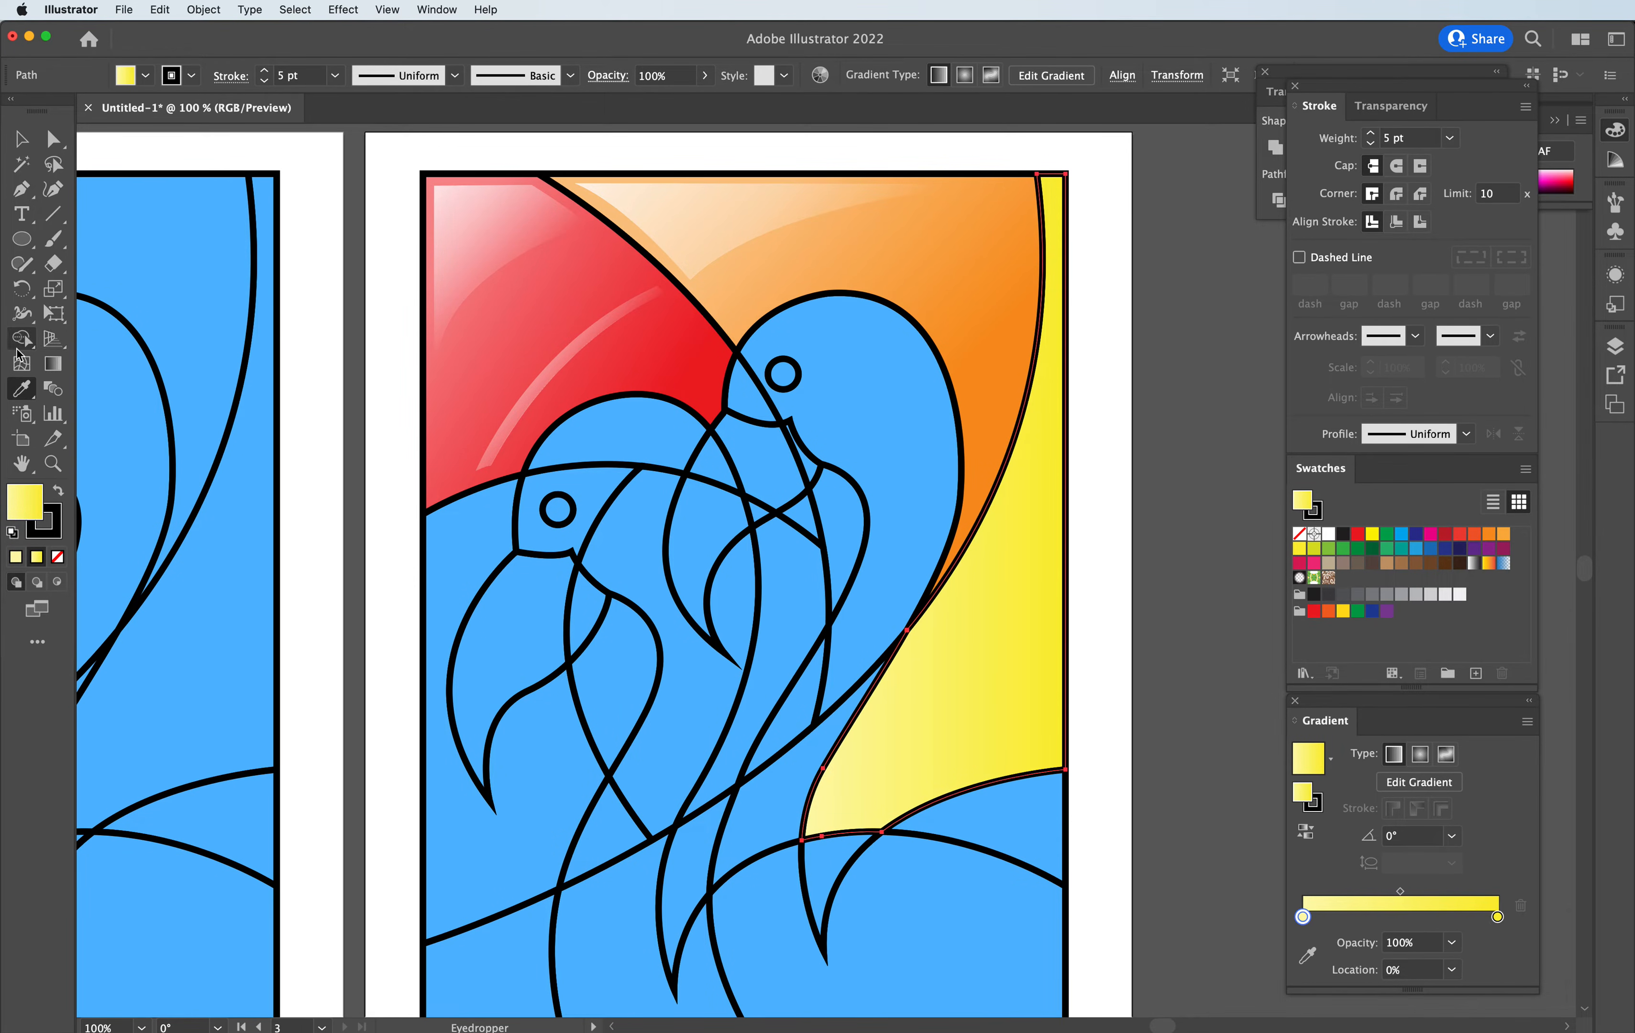
- Angle the yellow region's gradient diagonally downward across the shape at about -30°
click(54, 368)
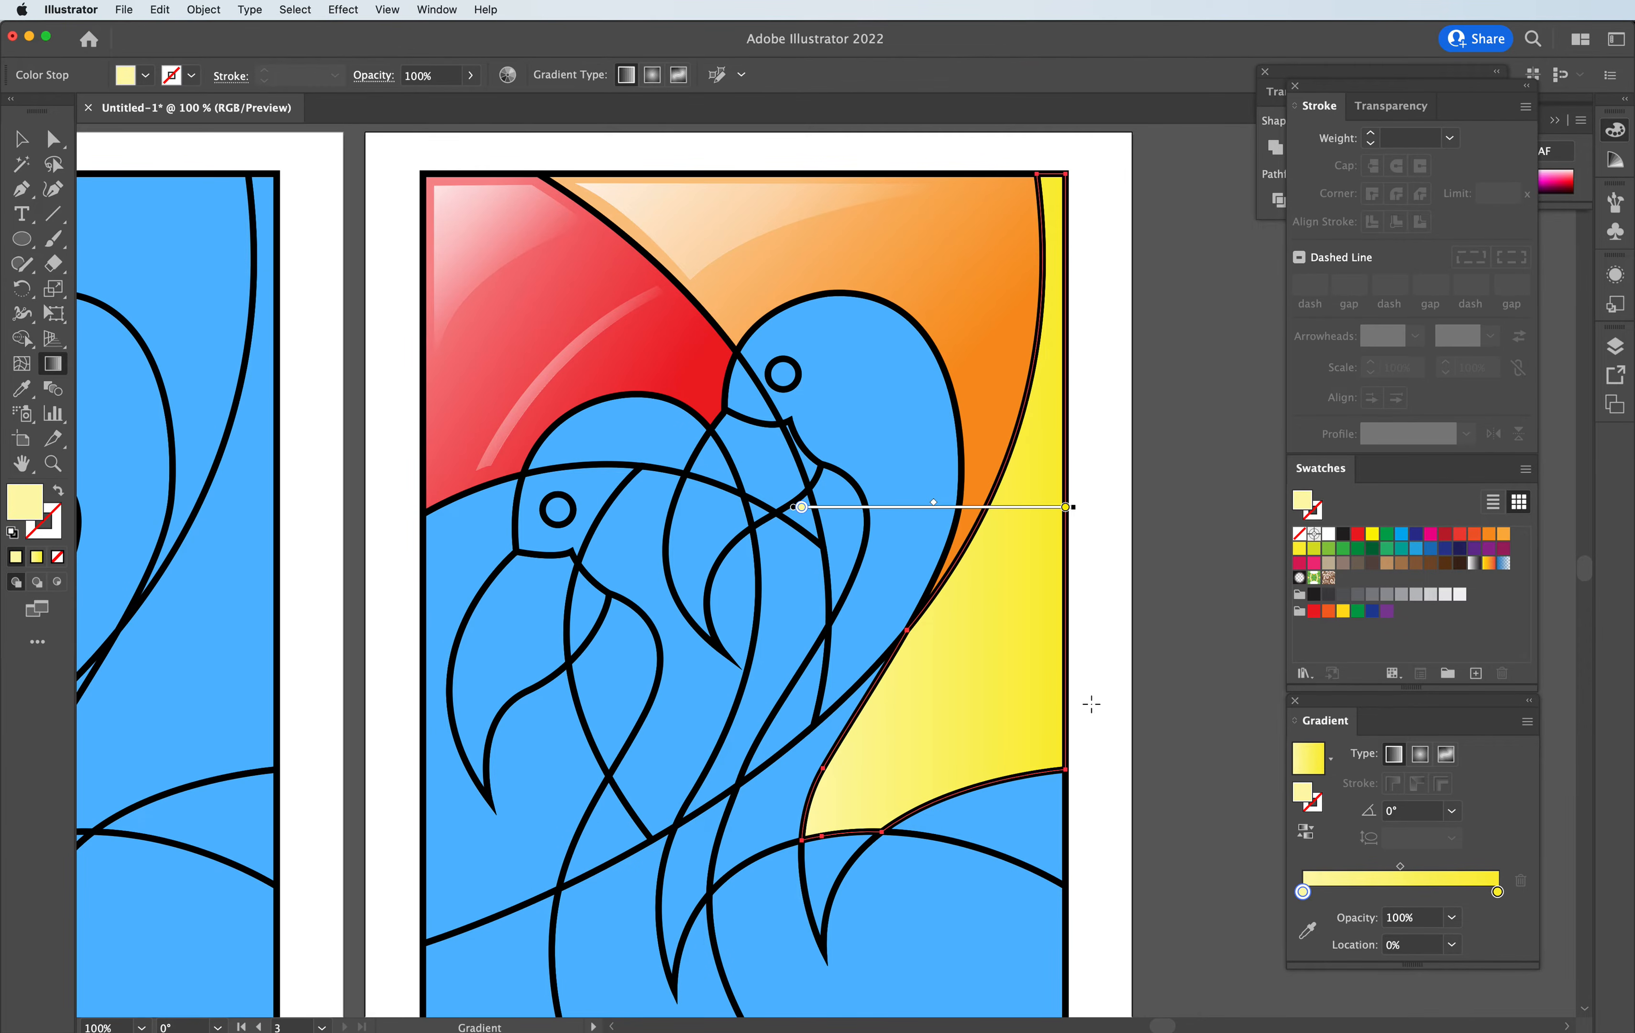
drag(931, 505, 1130, 621)
key(v)
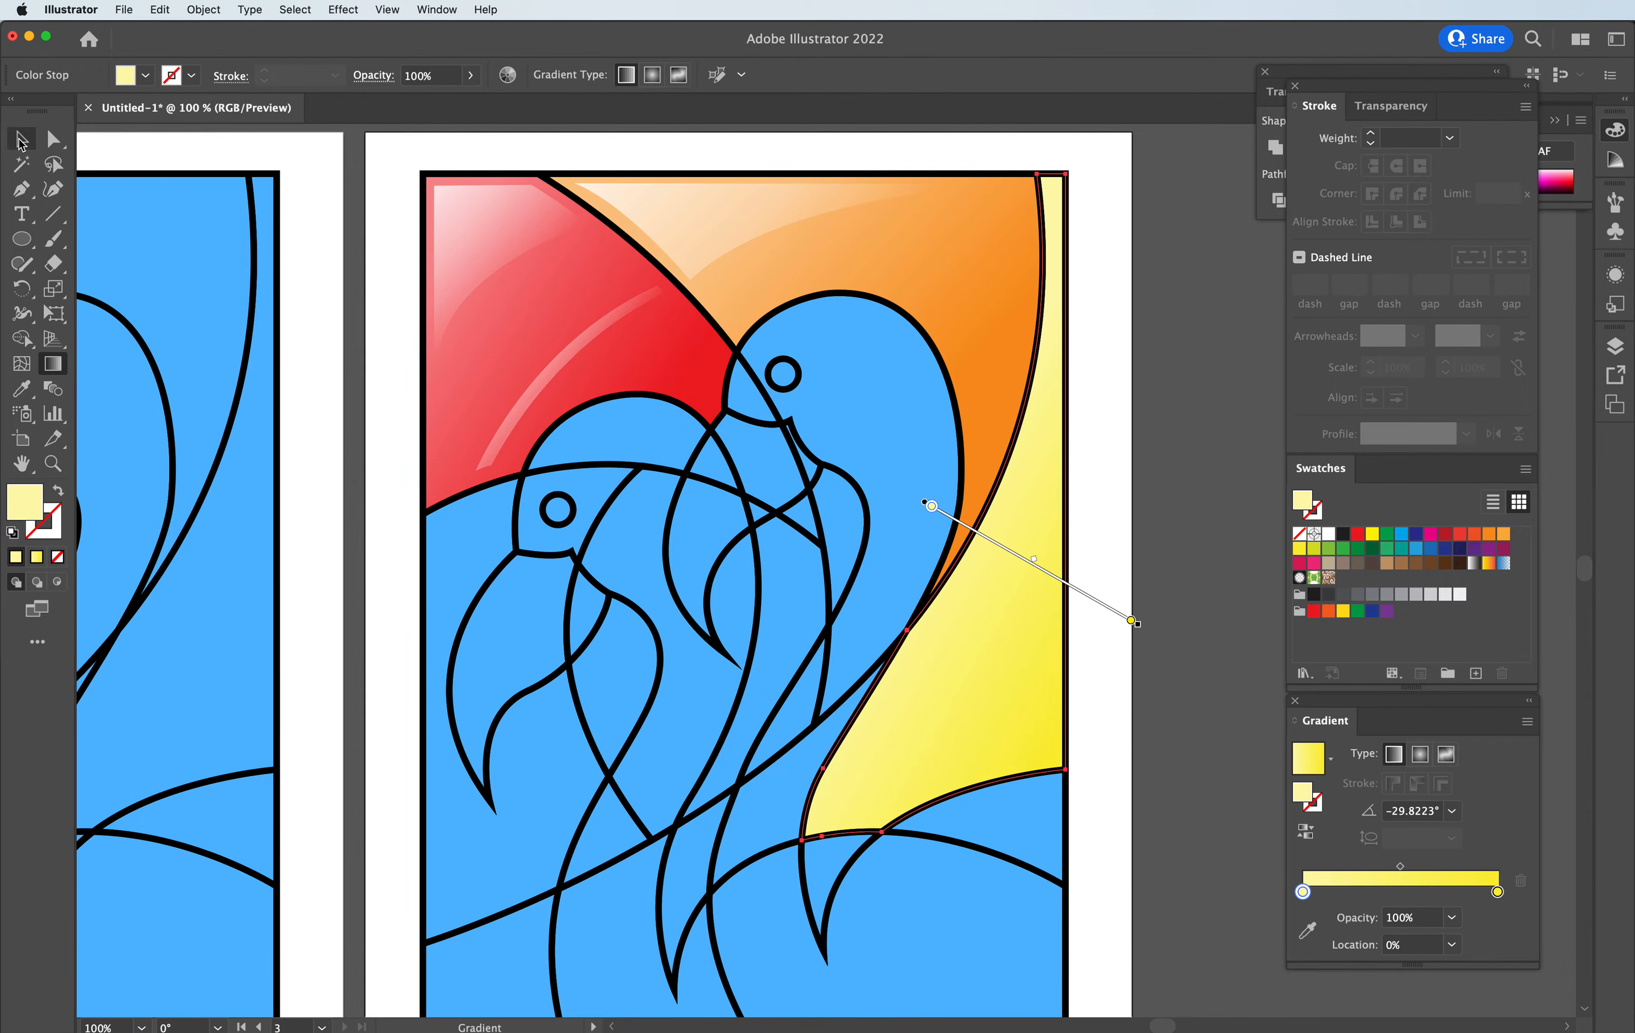
click(1087, 362)
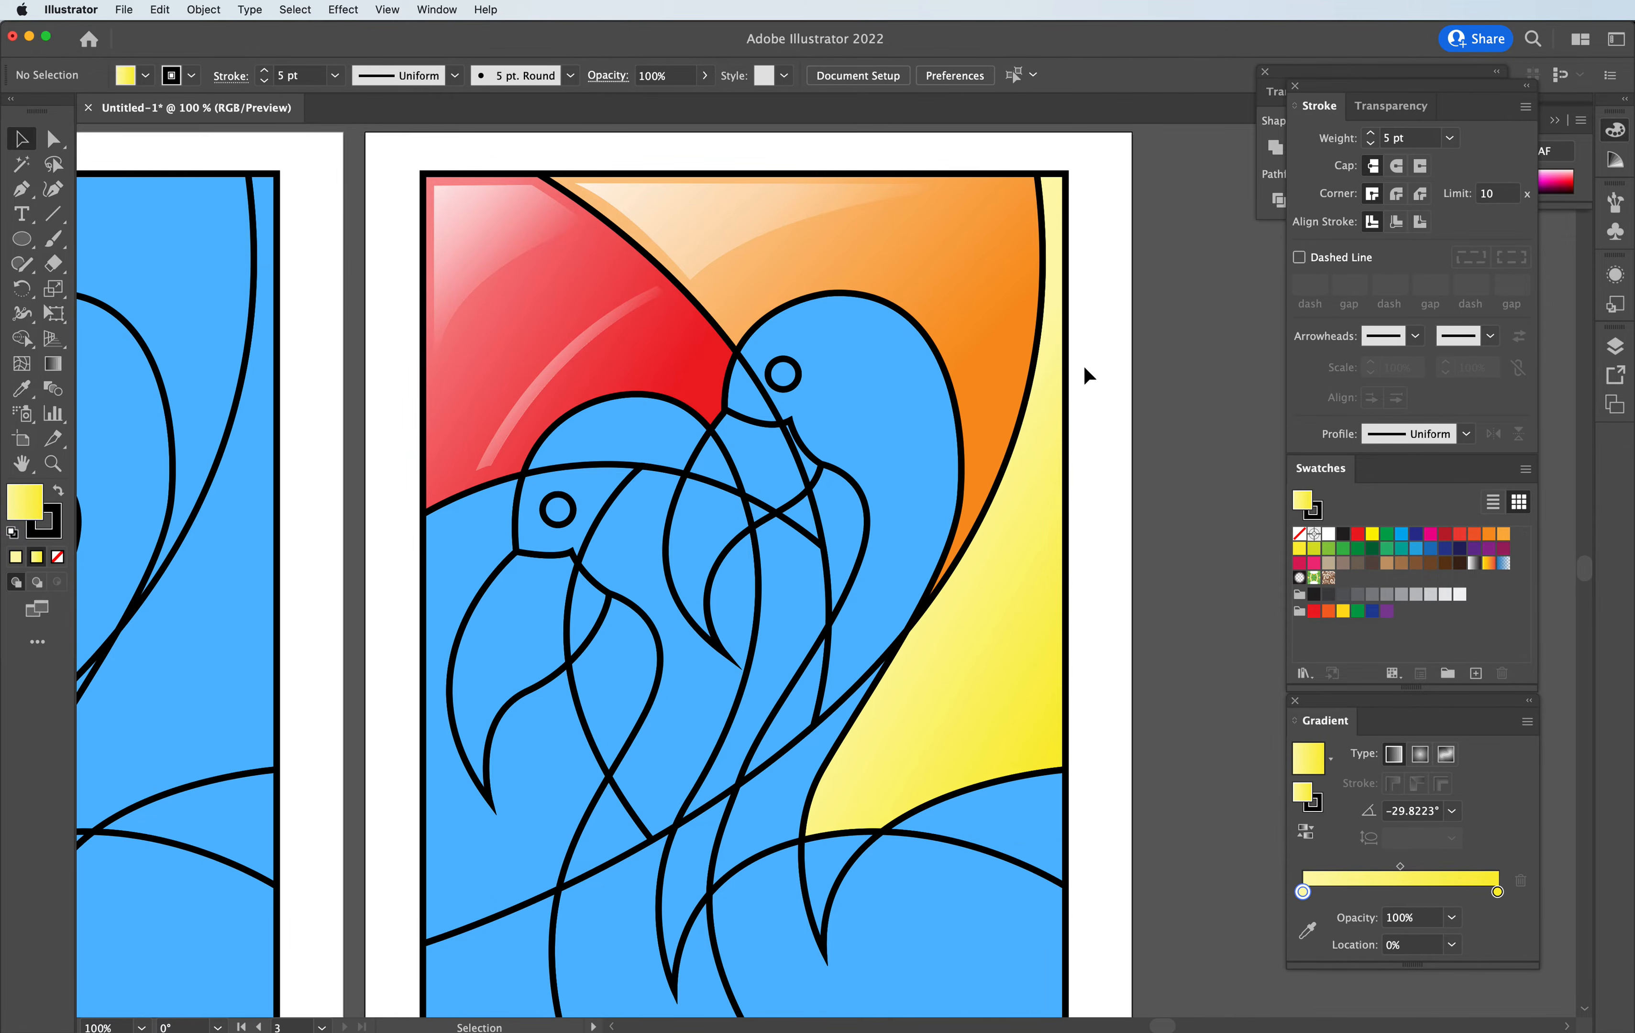
- Reuse the orange region's highlight fill to draw a closed, curved highlight along the yellow region's inner edge with the Pen tool
click(666, 208)
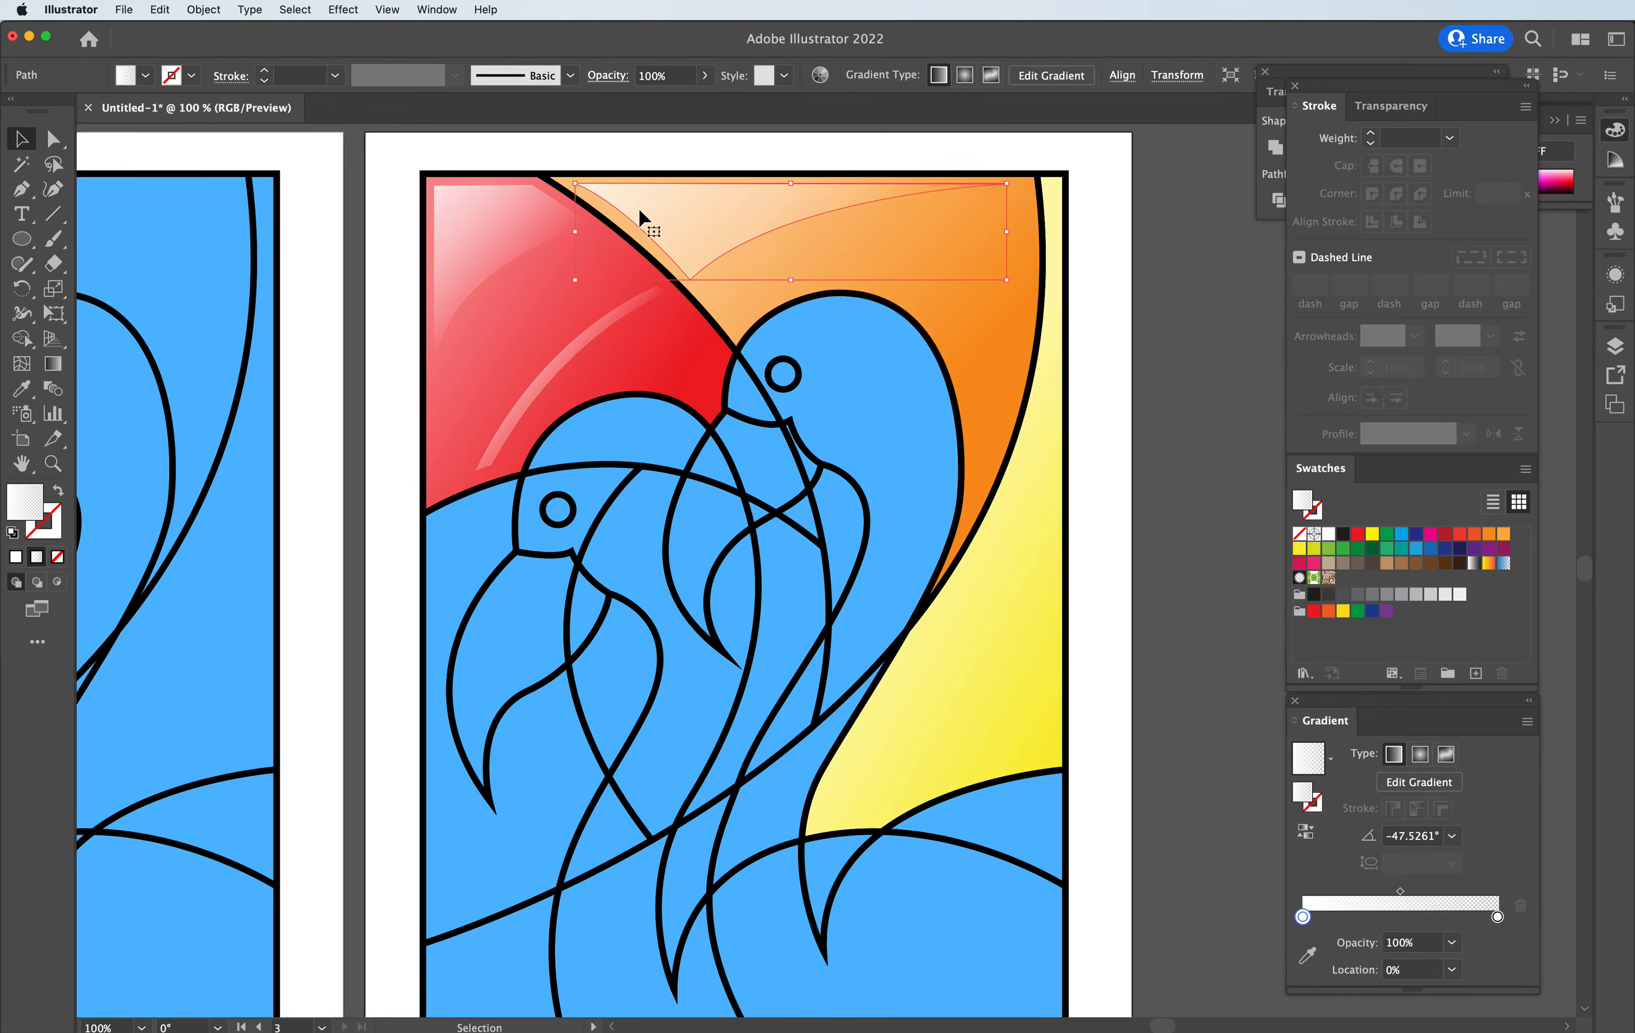
click(21, 190)
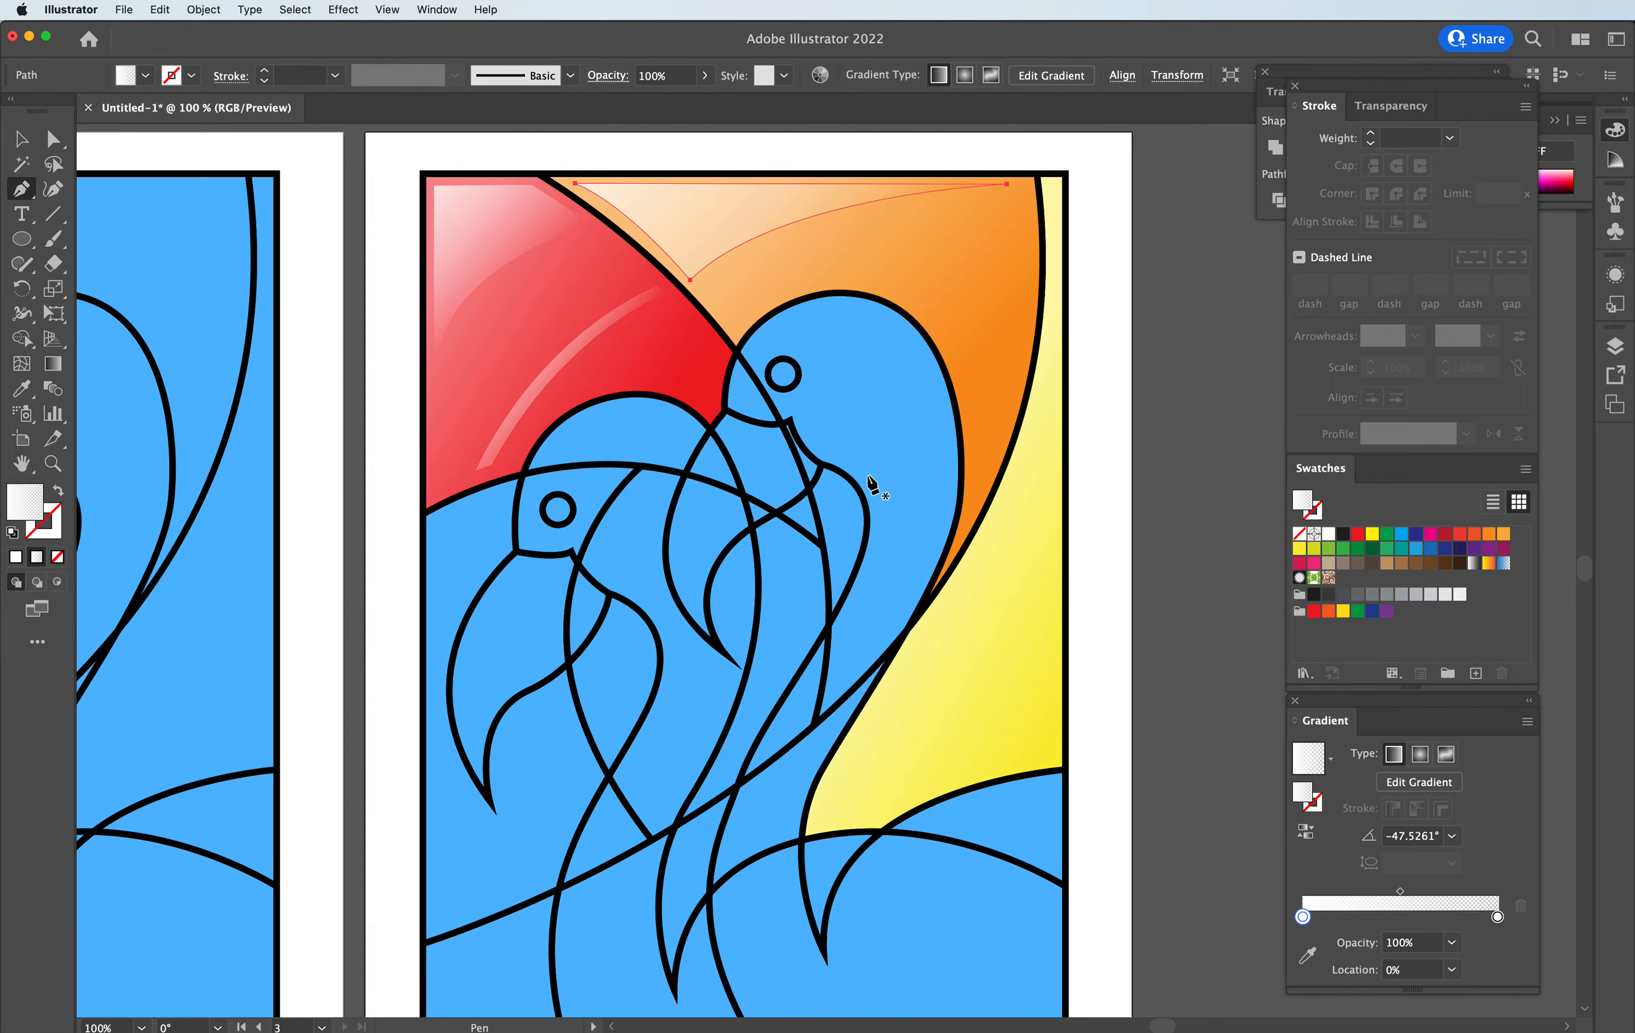
click(820, 820)
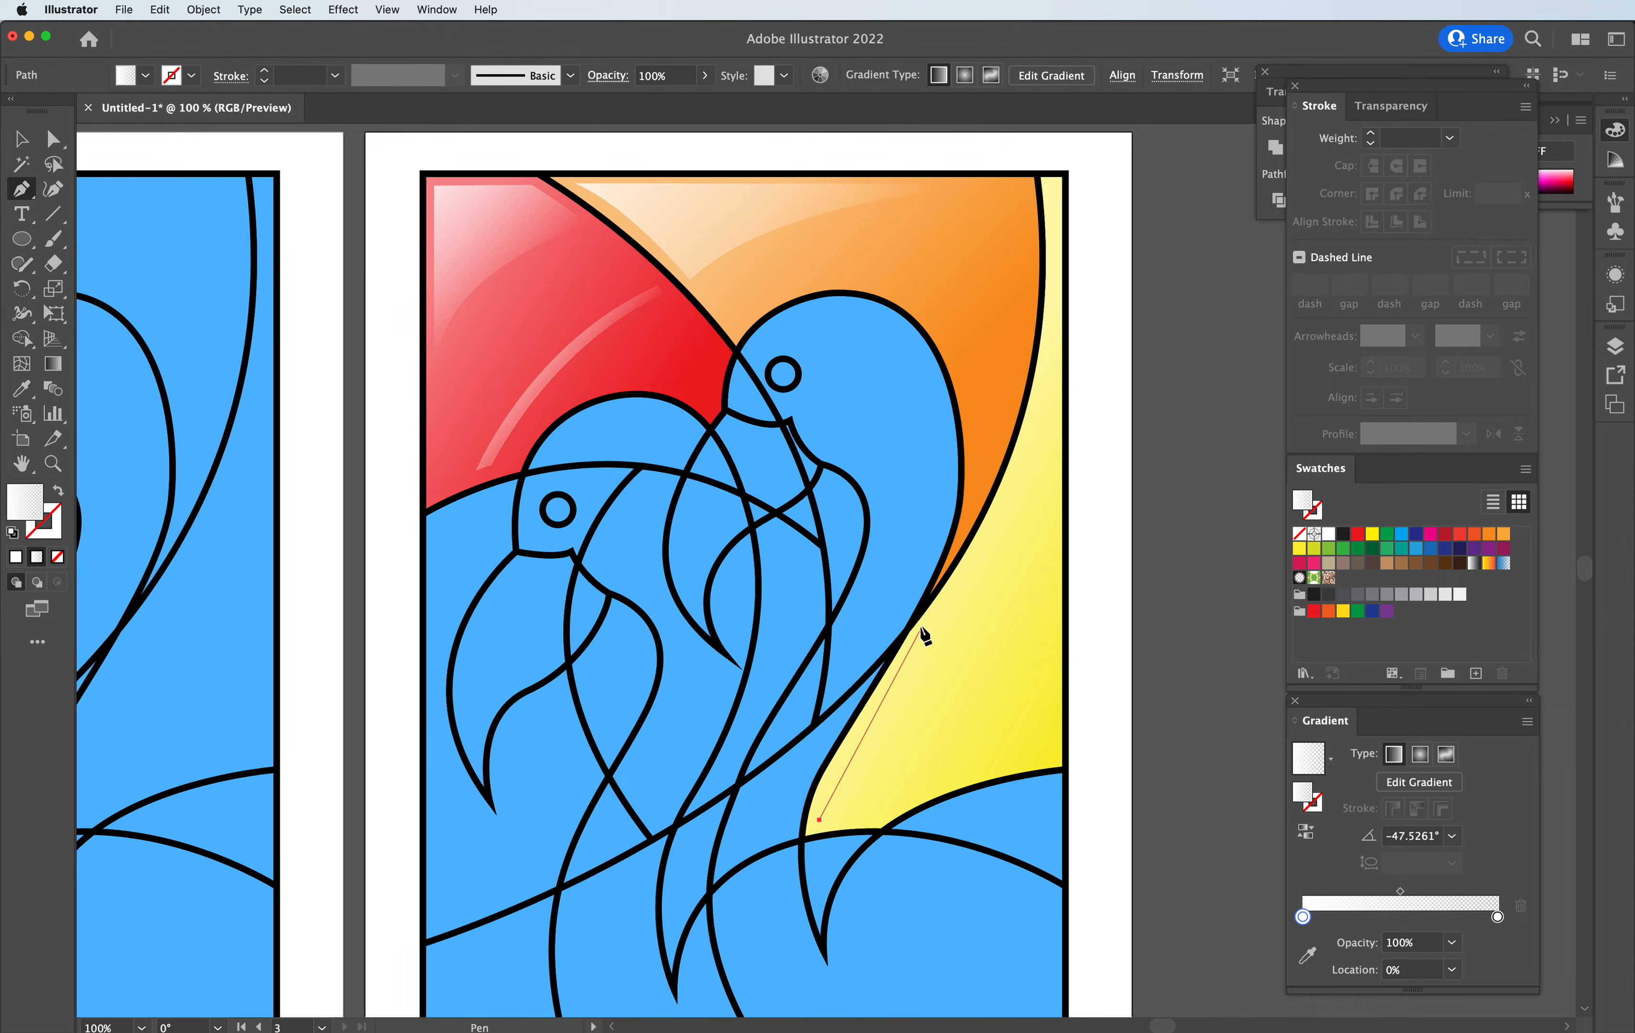
click(915, 647)
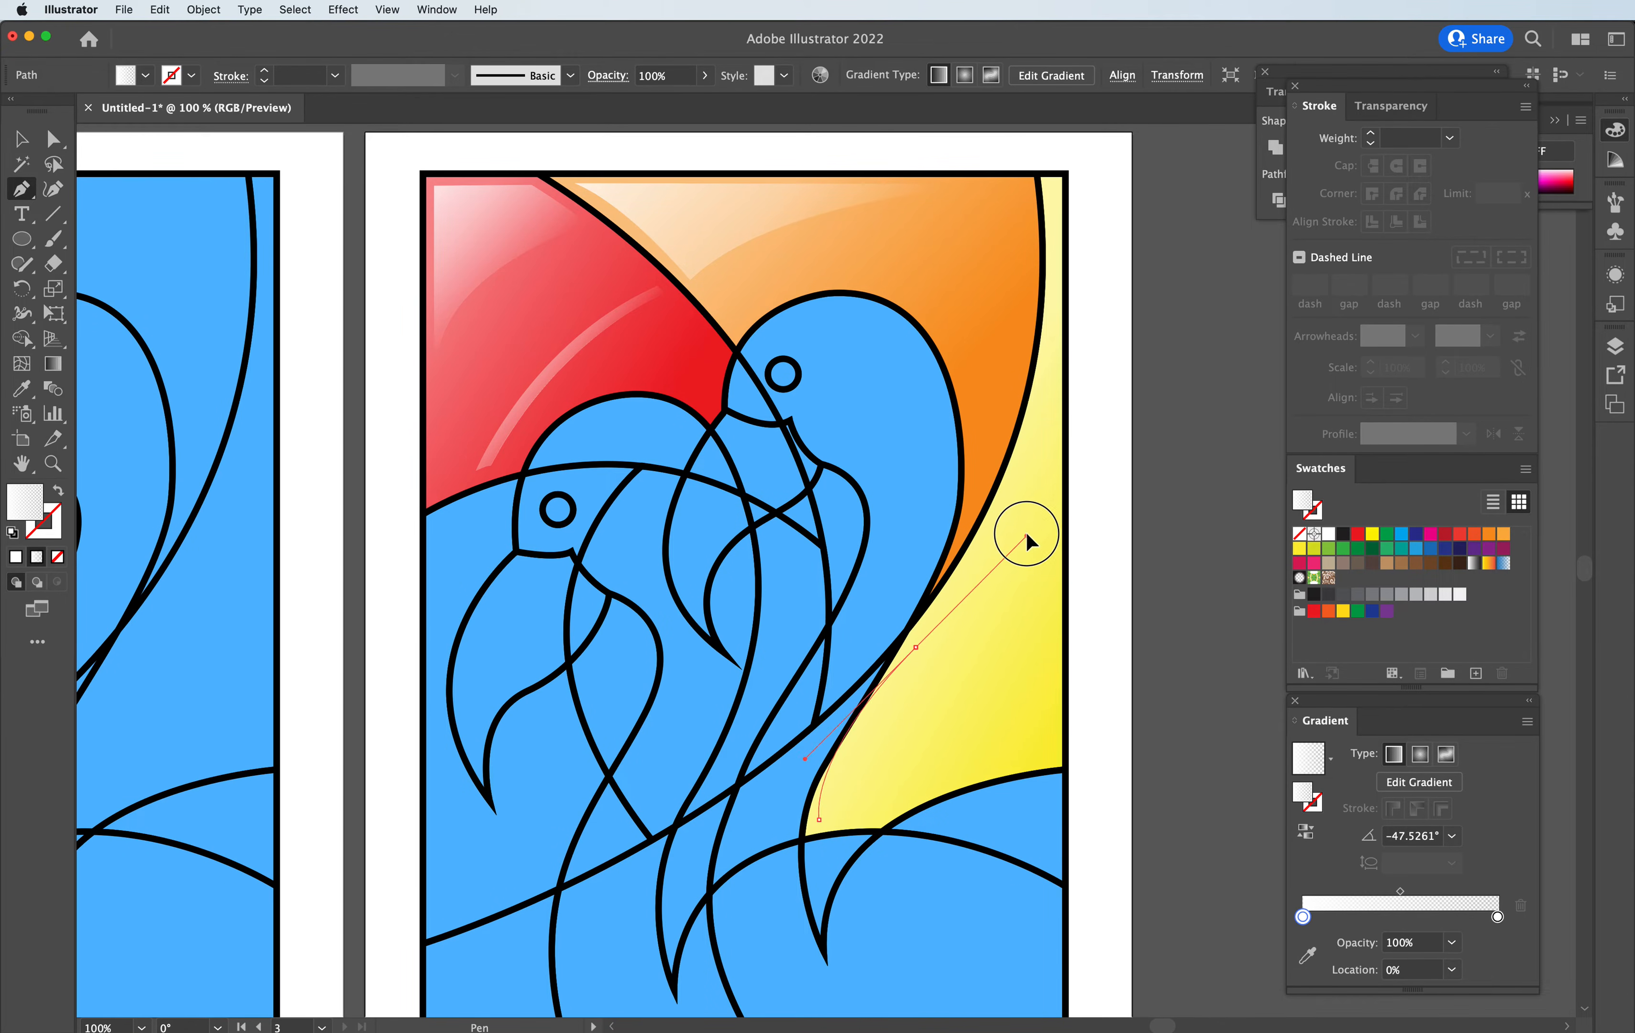
click(1013, 511)
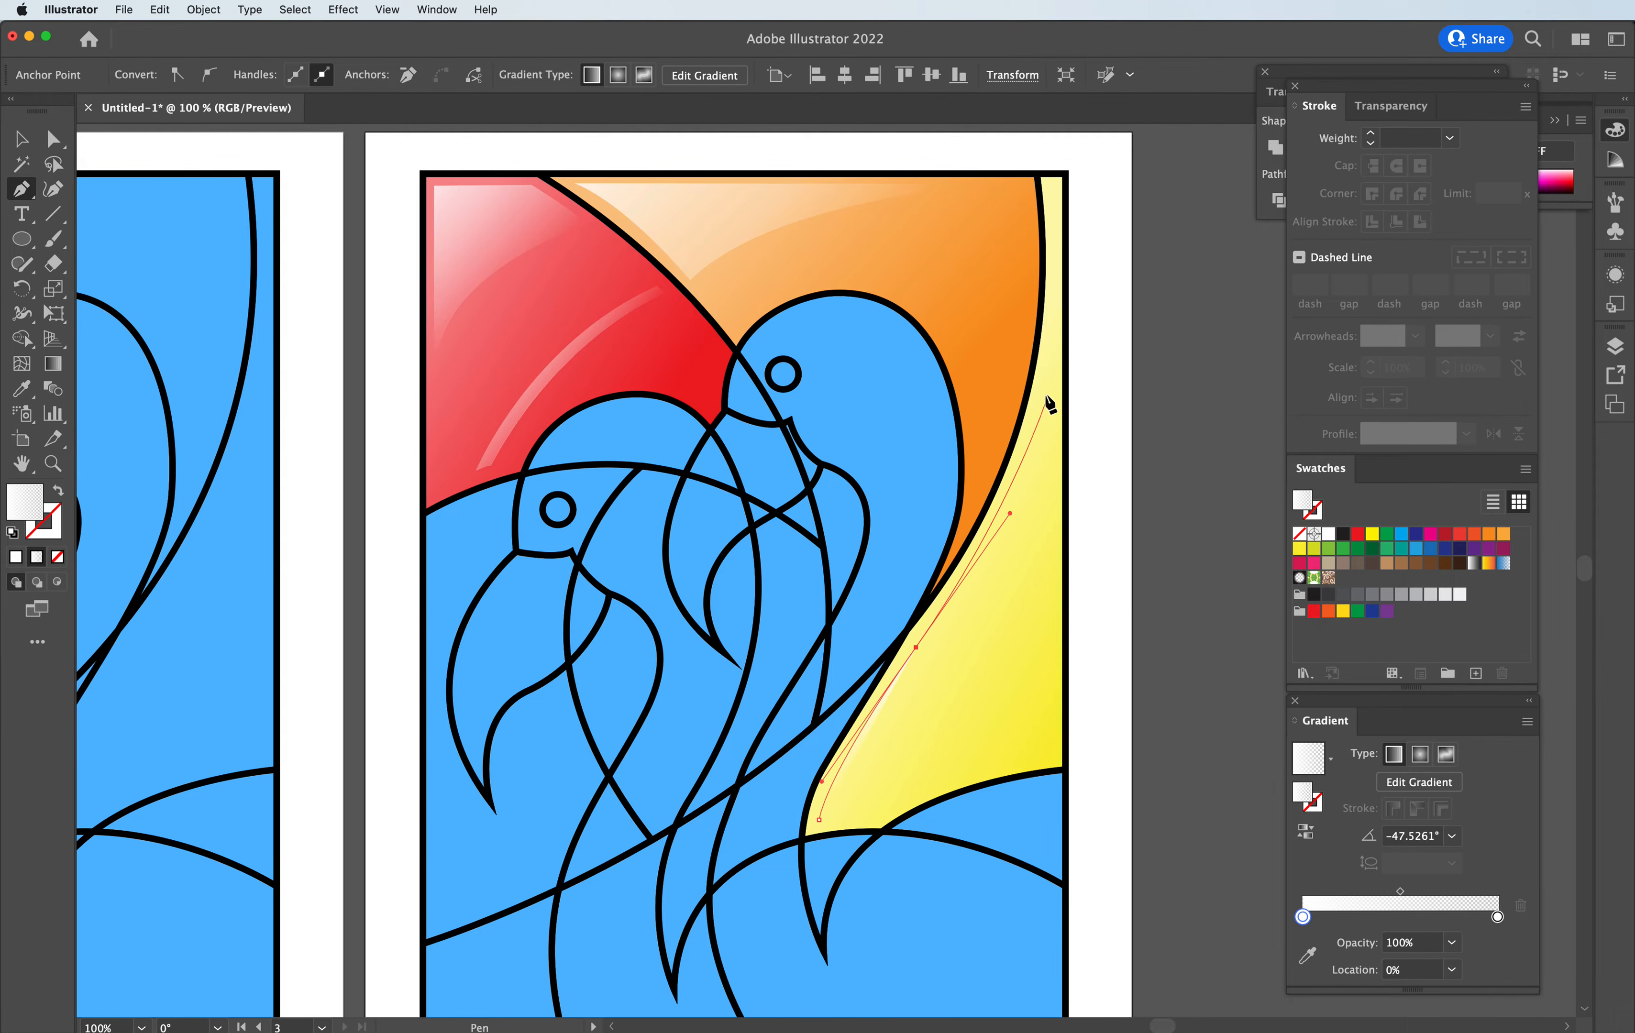
drag(1049, 353, 1056, 292)
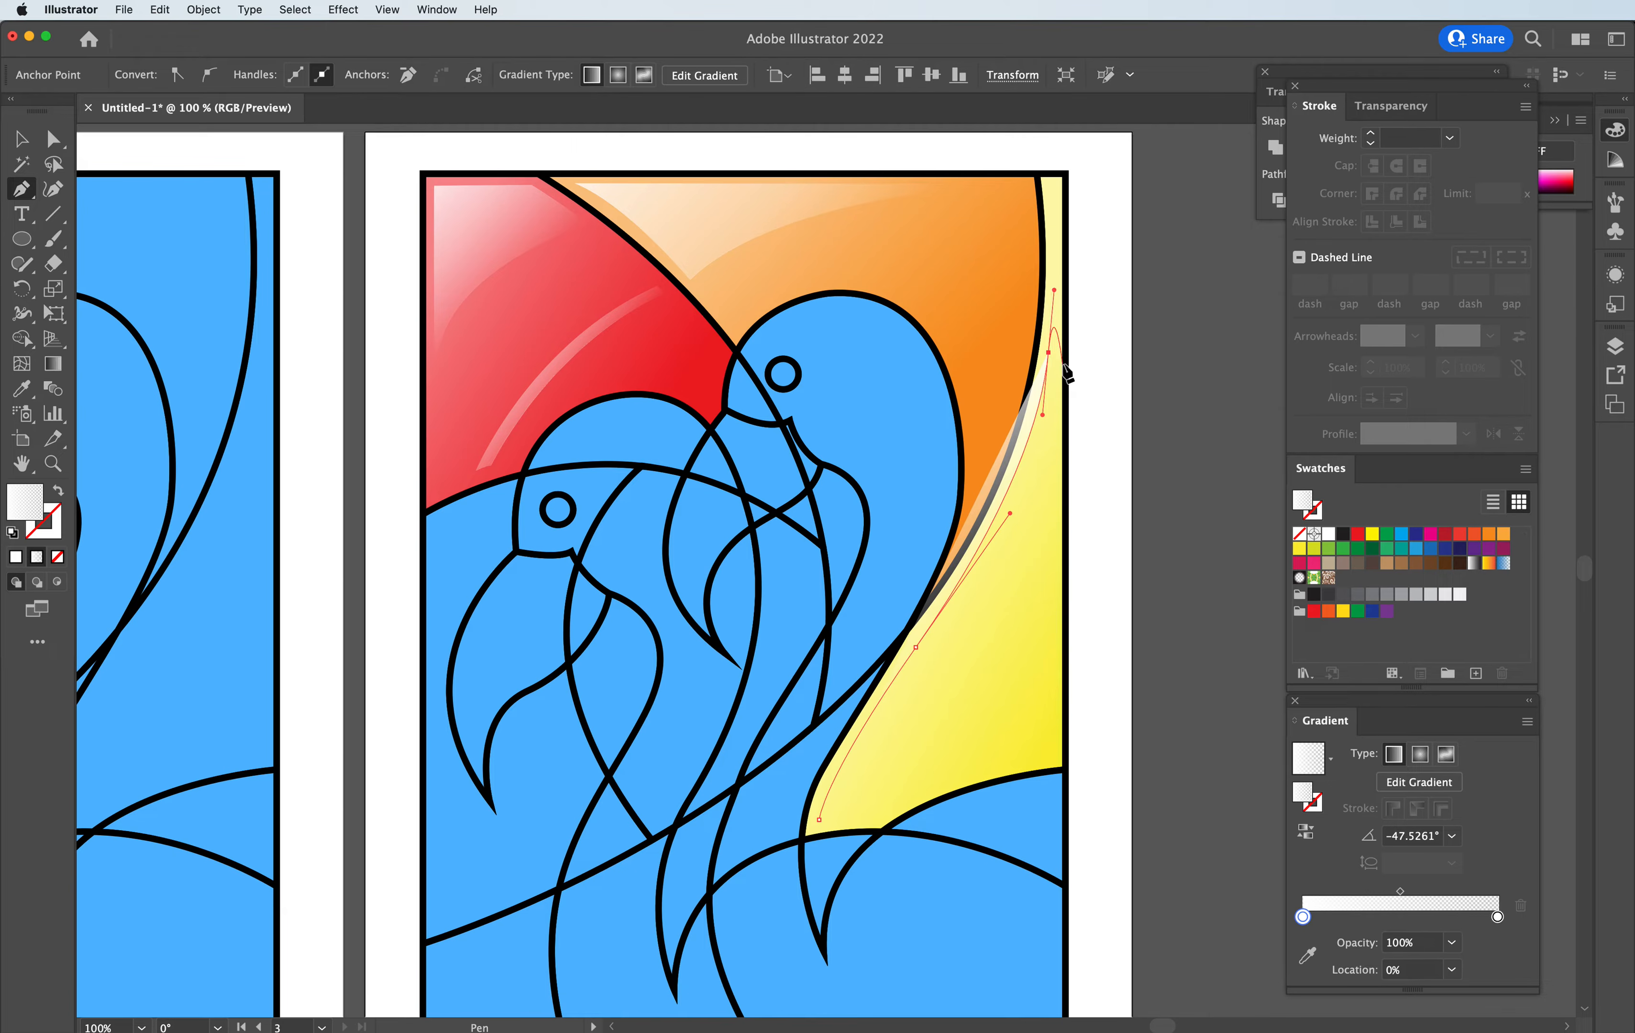
click(1049, 354)
click(1048, 518)
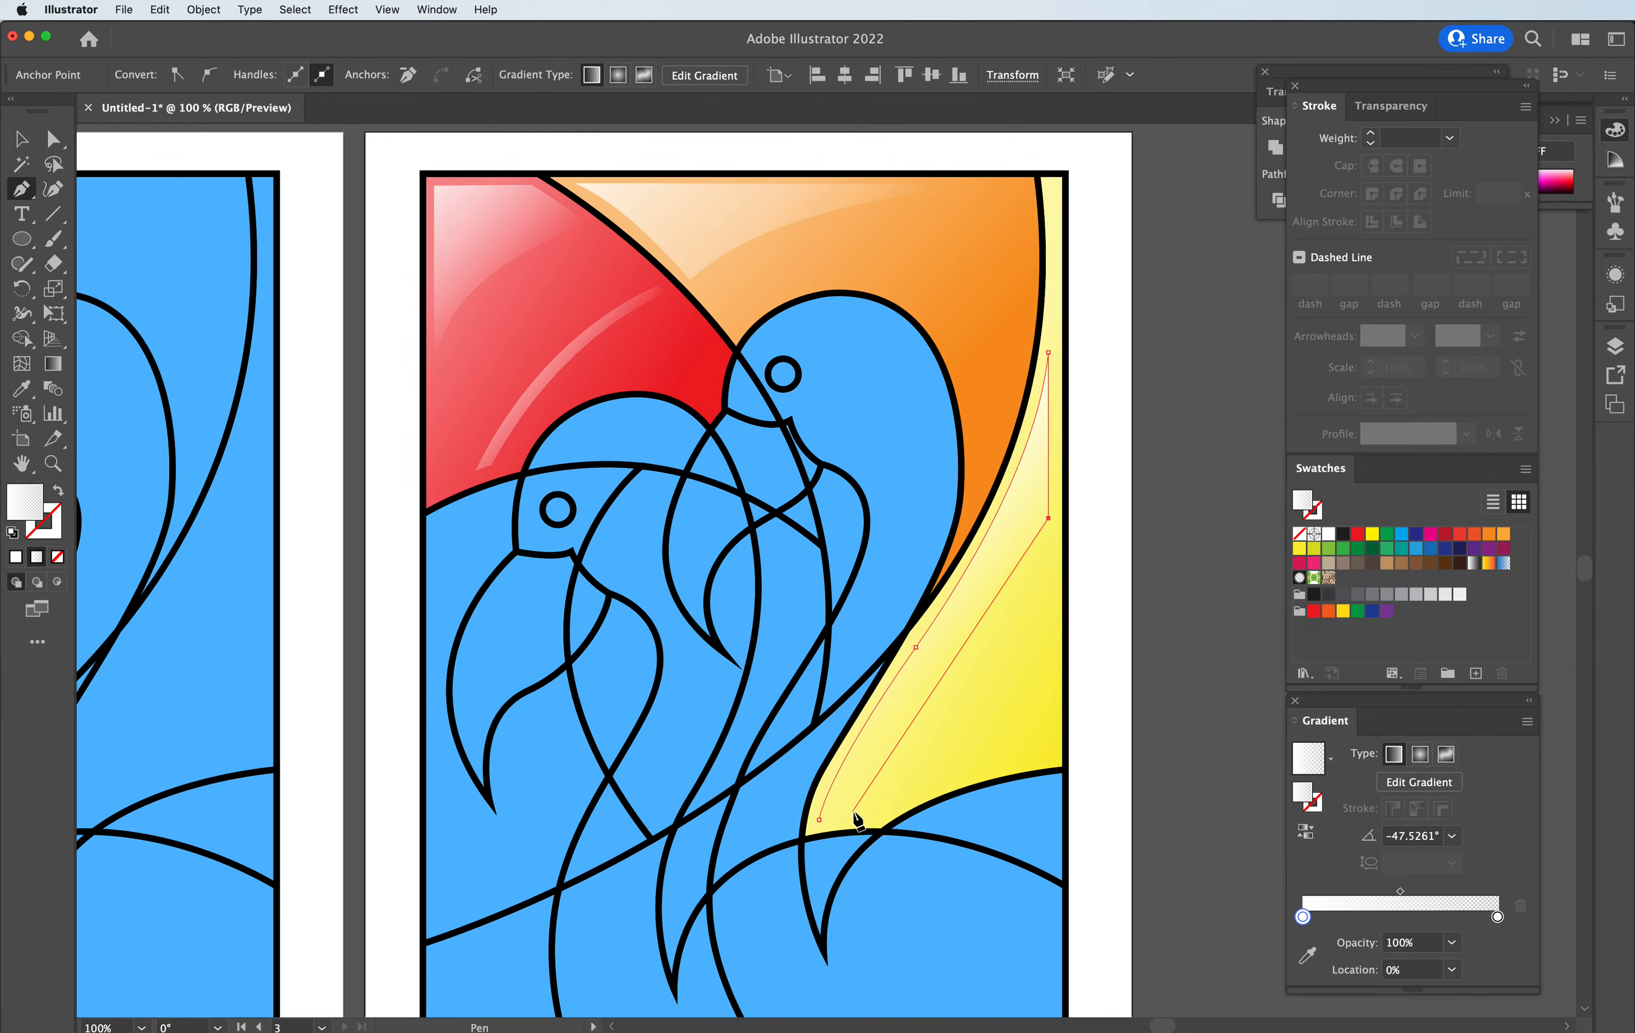
drag(856, 816, 846, 905)
click(819, 820)
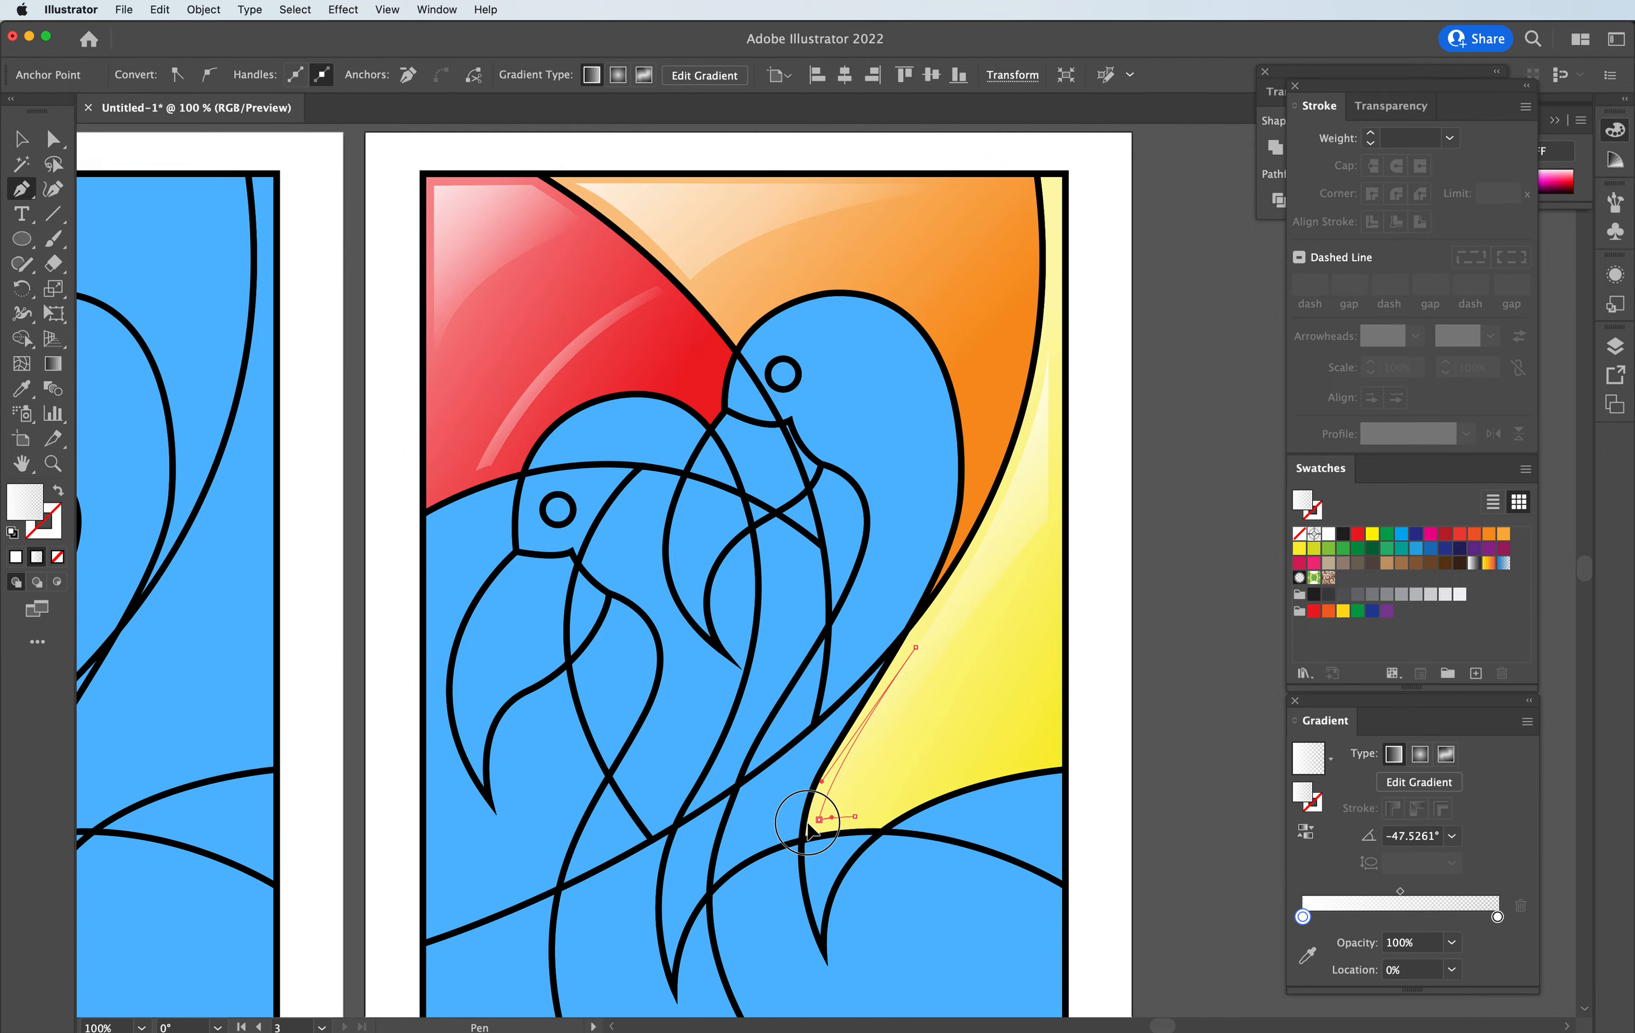
- Shorten the yellow region's highlight gradient and angle it across the shape at about -30°
click(53, 363)
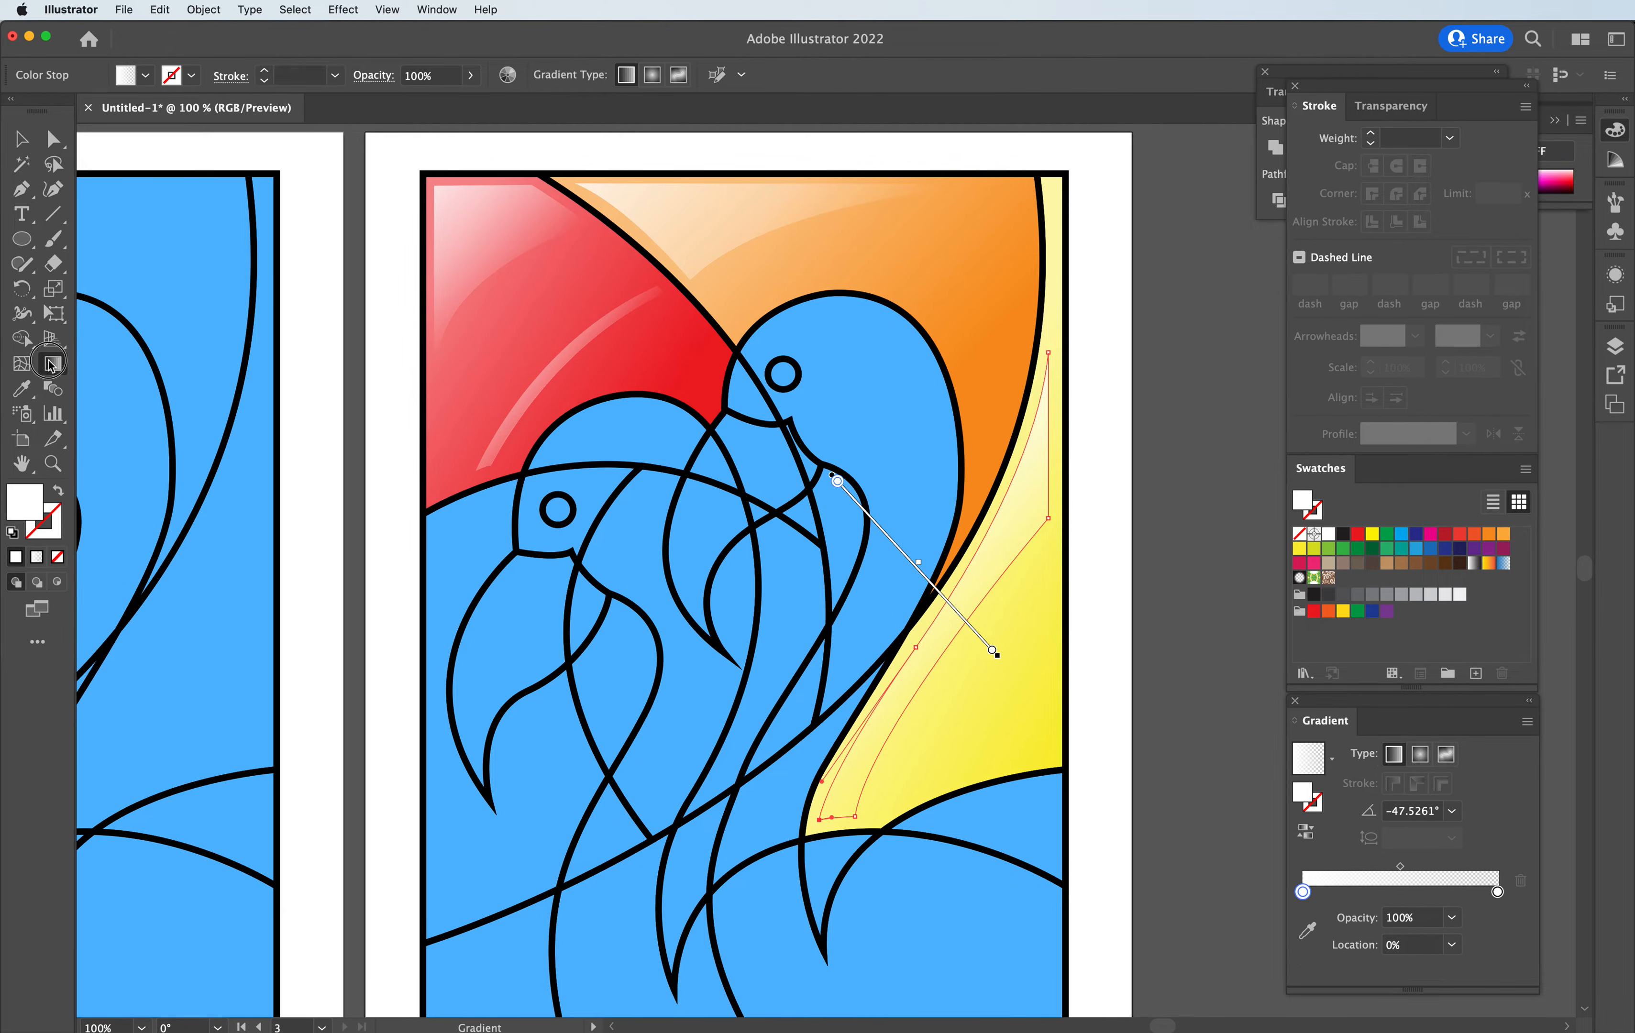
mouse_move(905, 616)
mouse_down()
mouse_move(992, 668)
mouse_move(967, 651)
mouse_up()
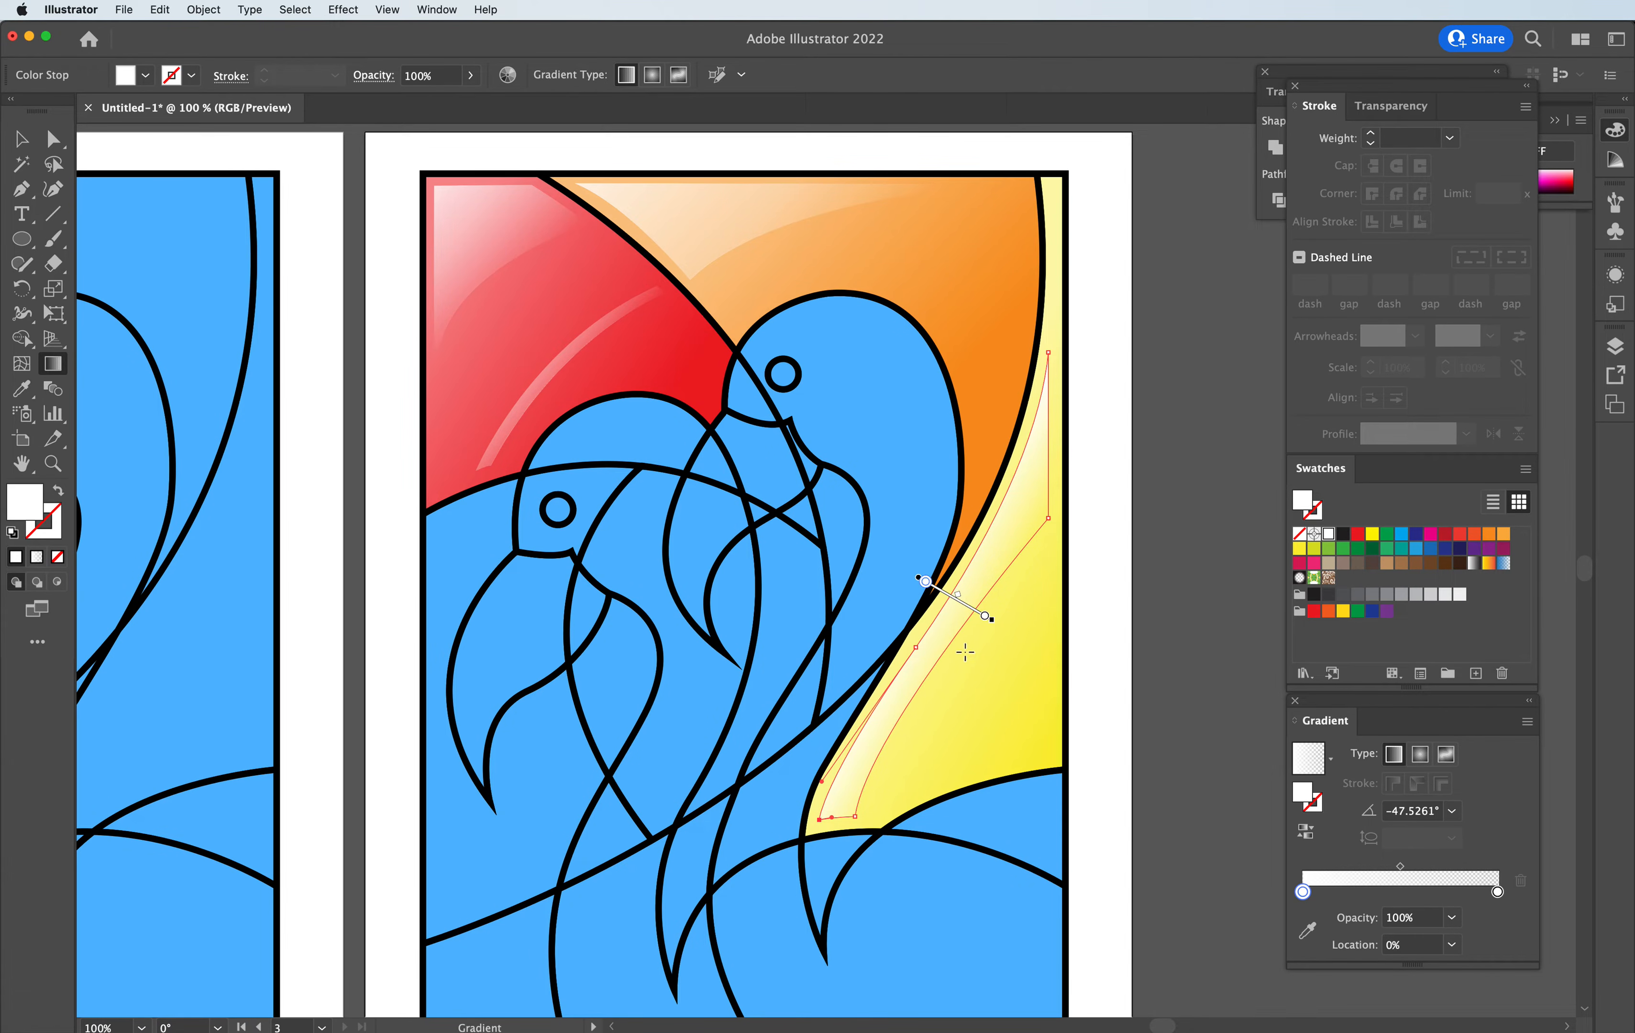
click(22, 139)
click(361, 139)
key(a)
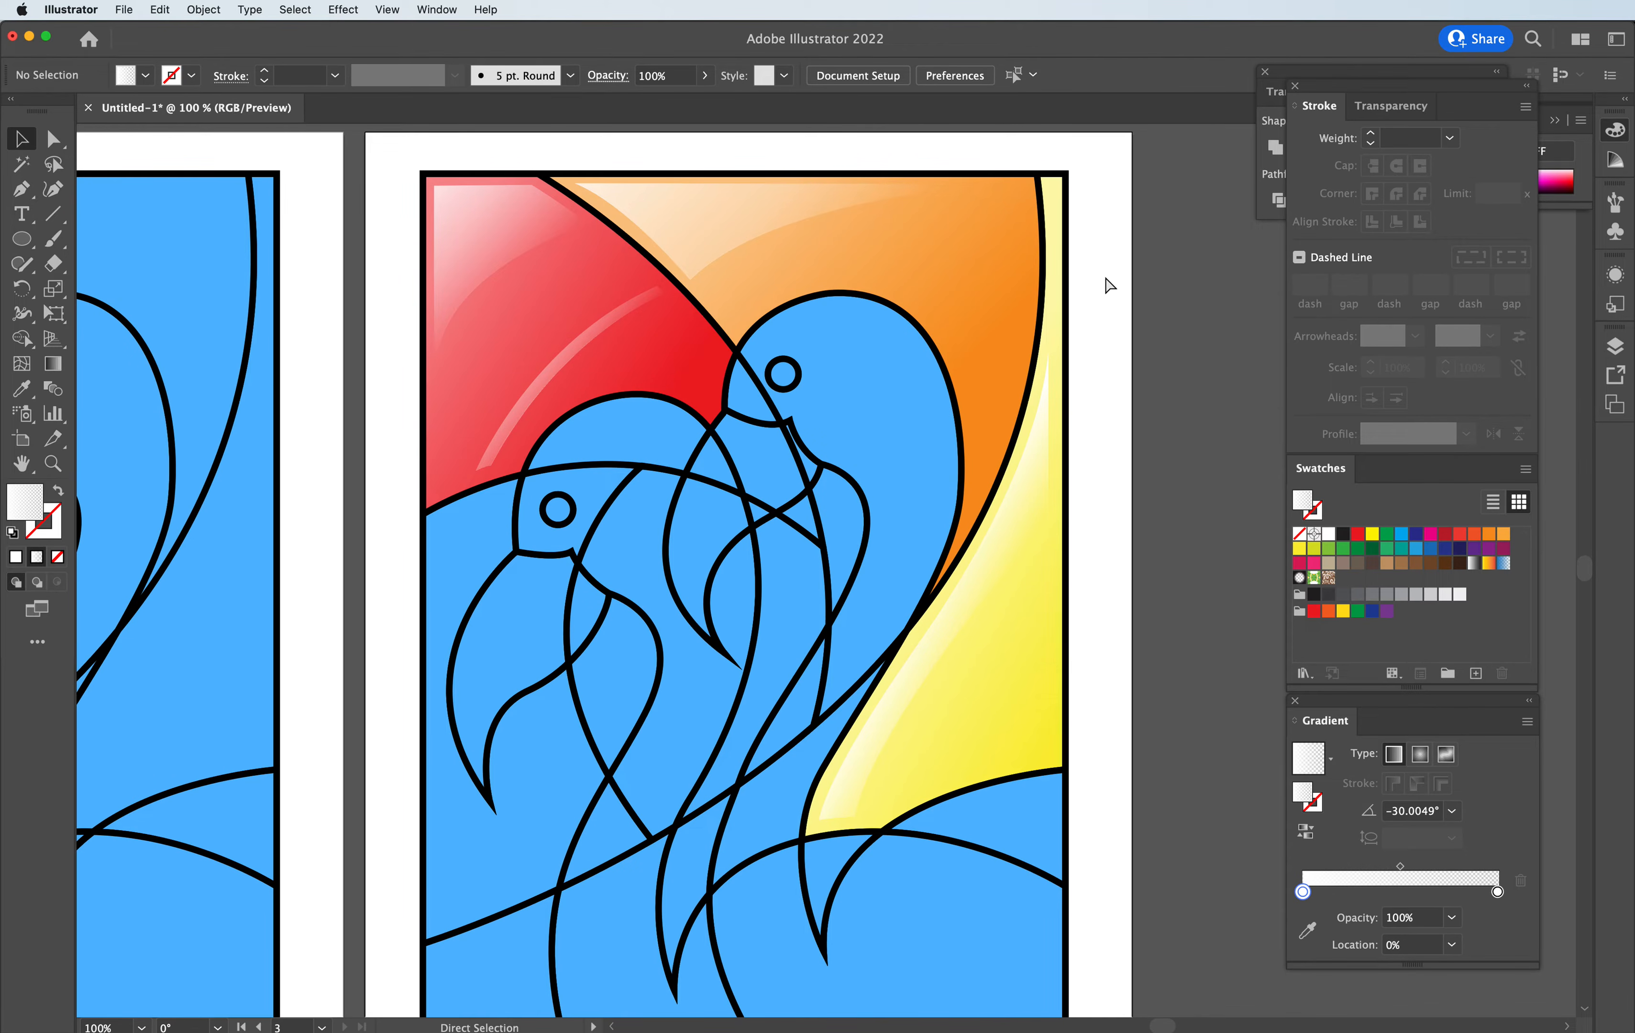
- Apply the yellow region's gradient to the small wedge-shaped region below it at the artwork's right edge using the Eyedropper
key(super+minus)
key(super+plus)
key(v)
scroll(1025, 340, down, 5)
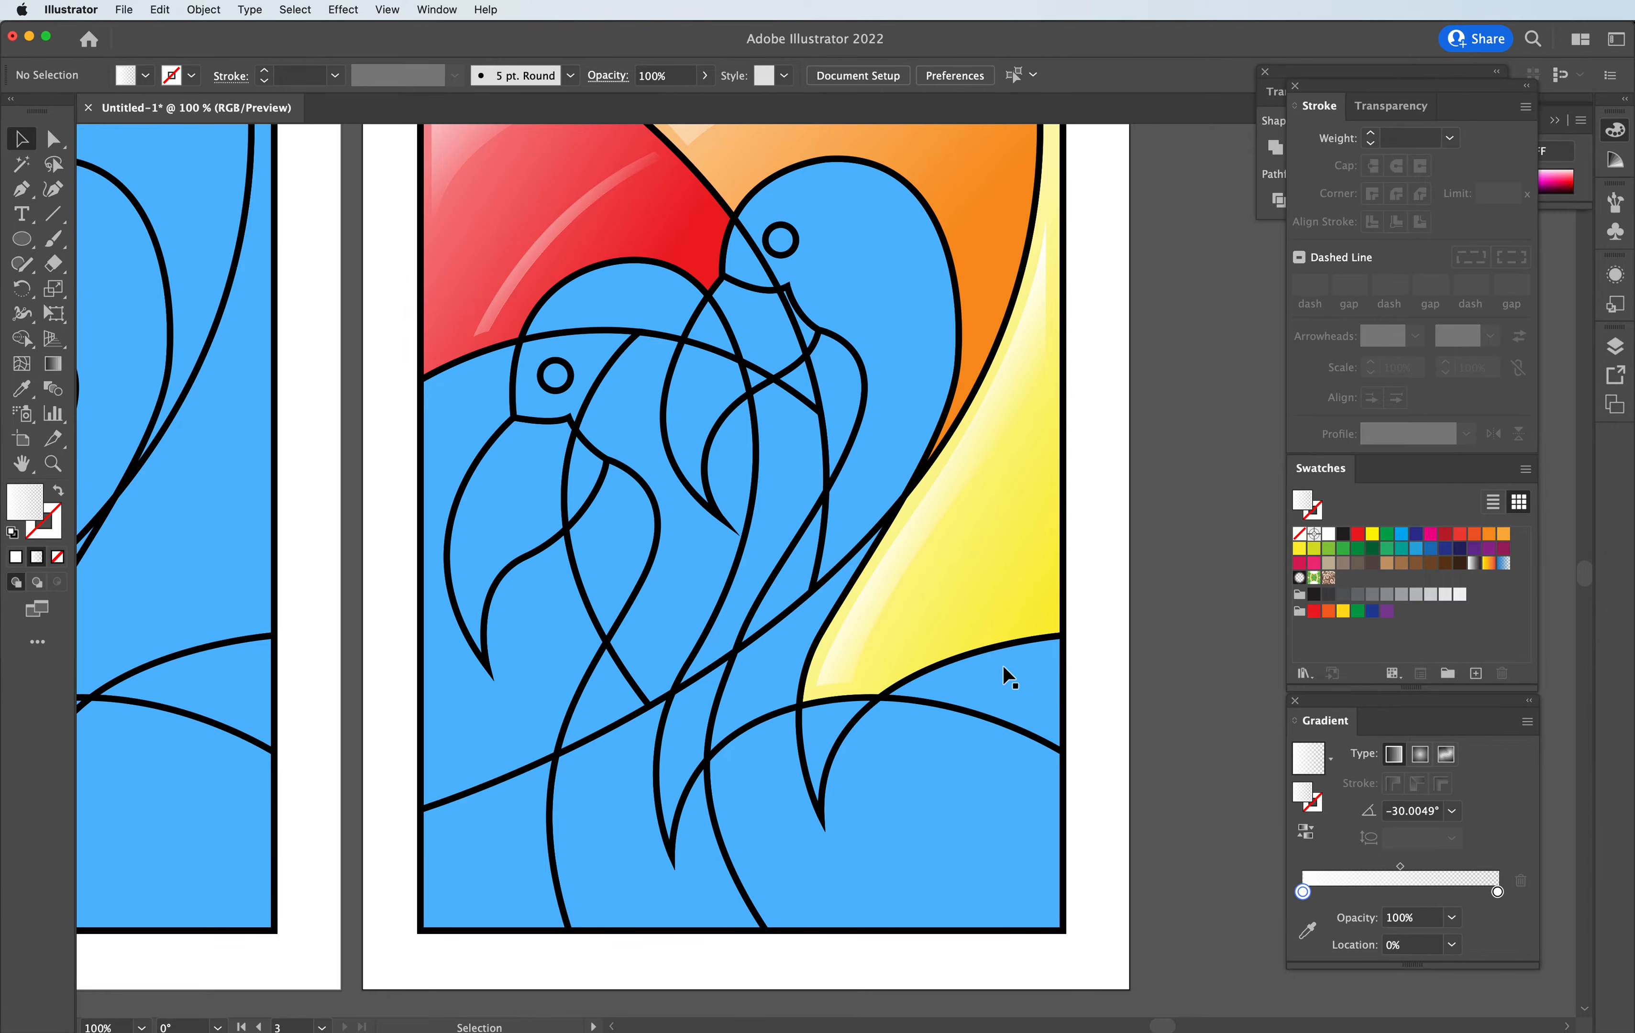
click(1003, 666)
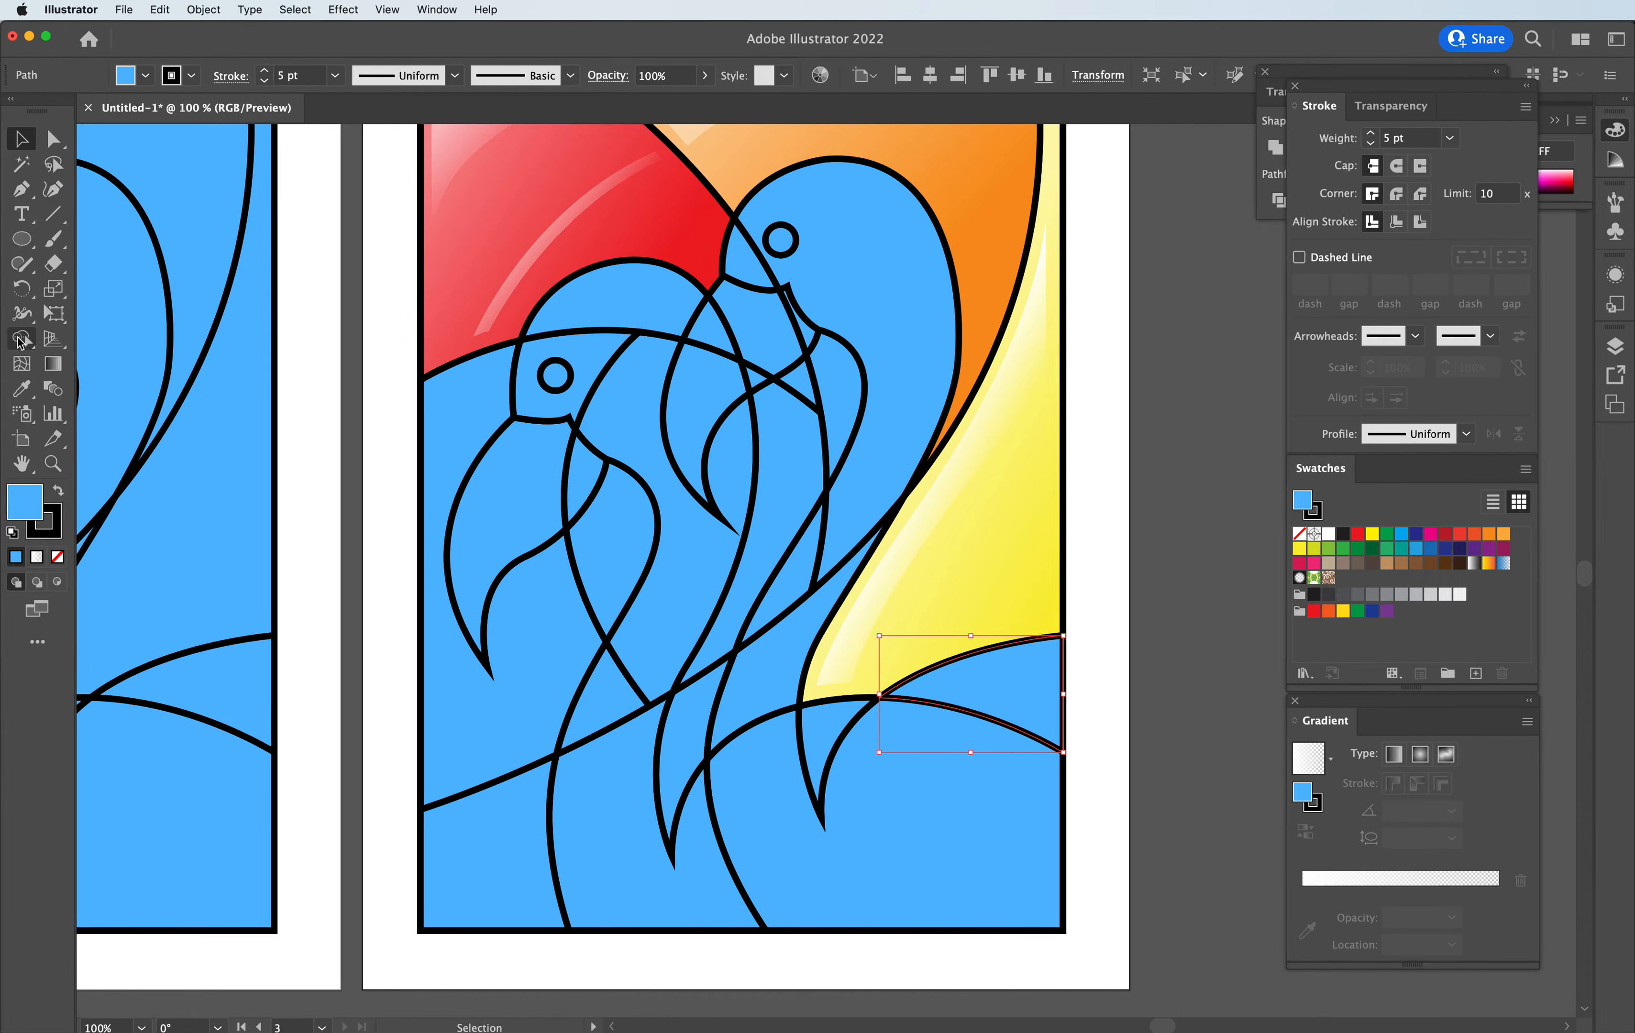
click(21, 388)
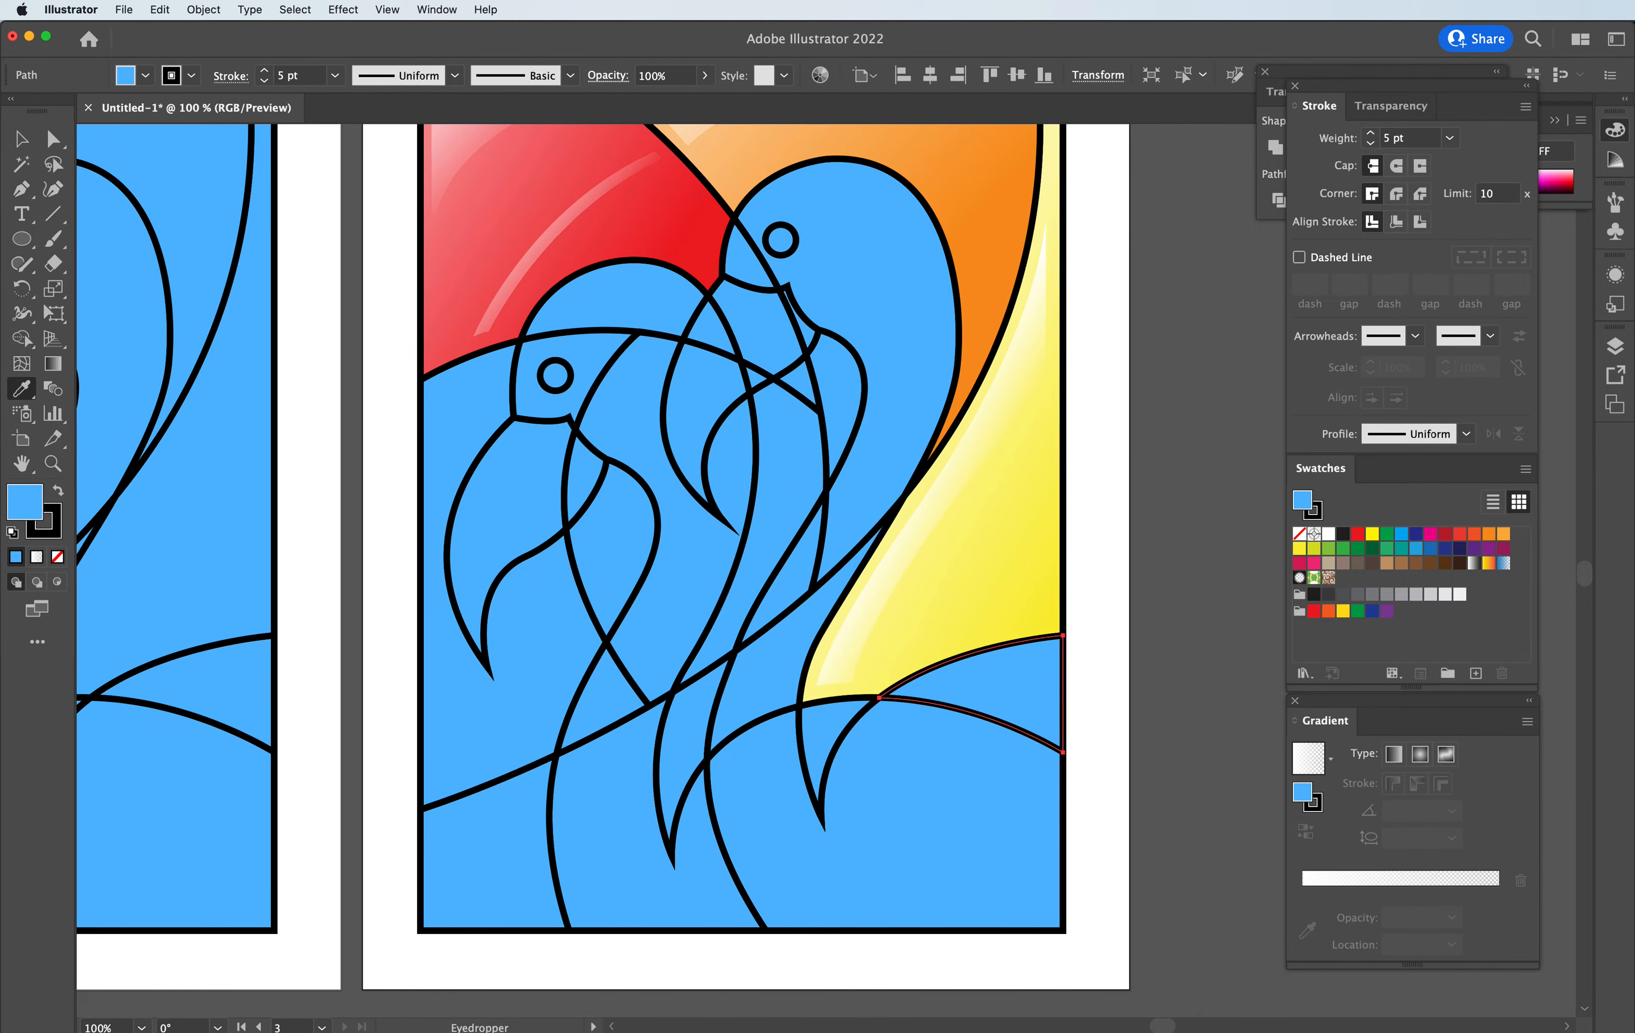
click(1026, 569)
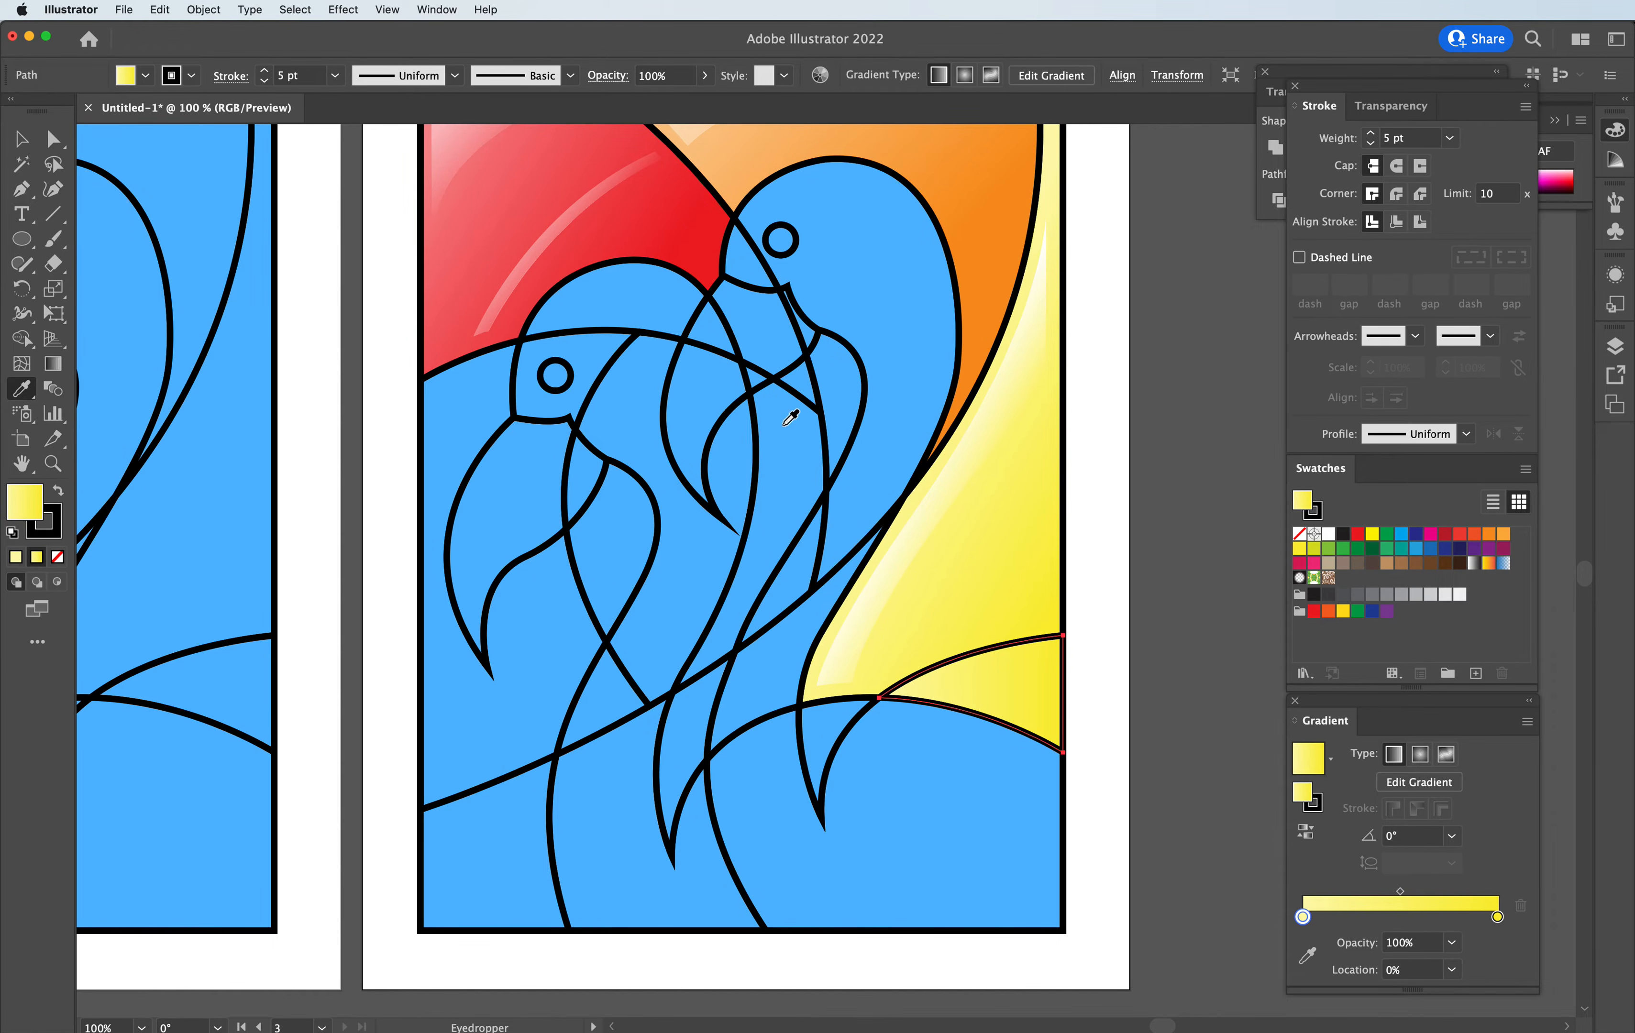
- Recolour the wedge-shaped region's gradient to run from light green to green, with only two colour stops
drag(1344, 551, 1497, 916)
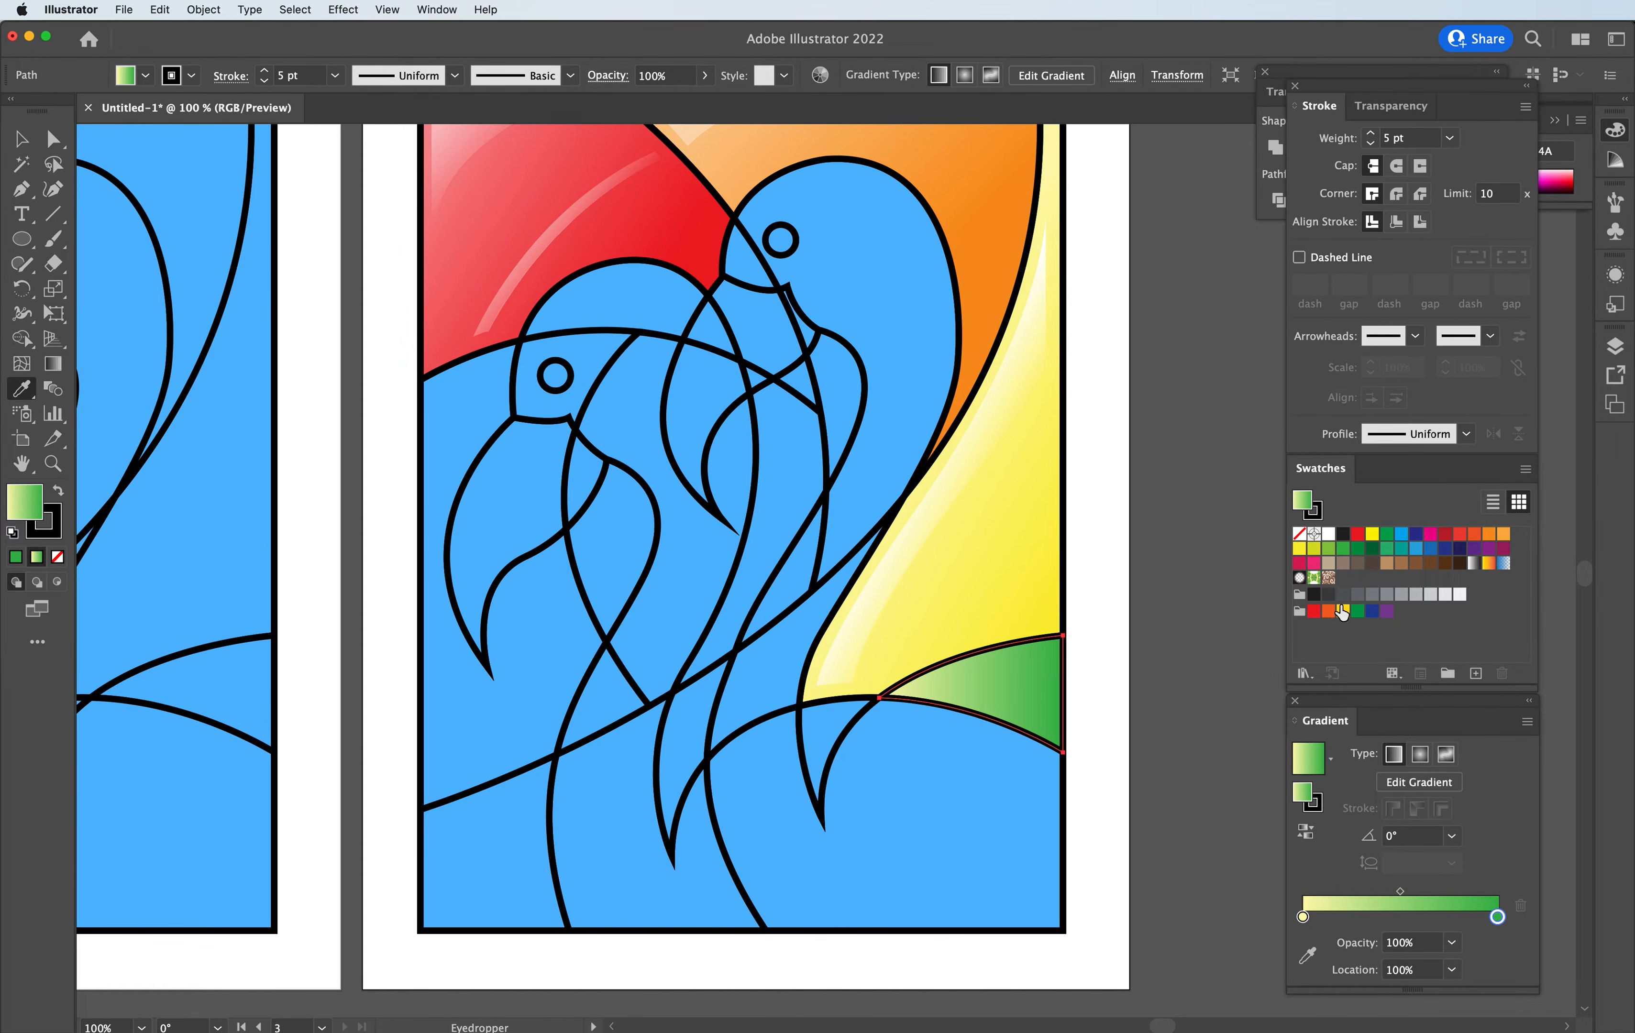
drag(1329, 540, 1304, 918)
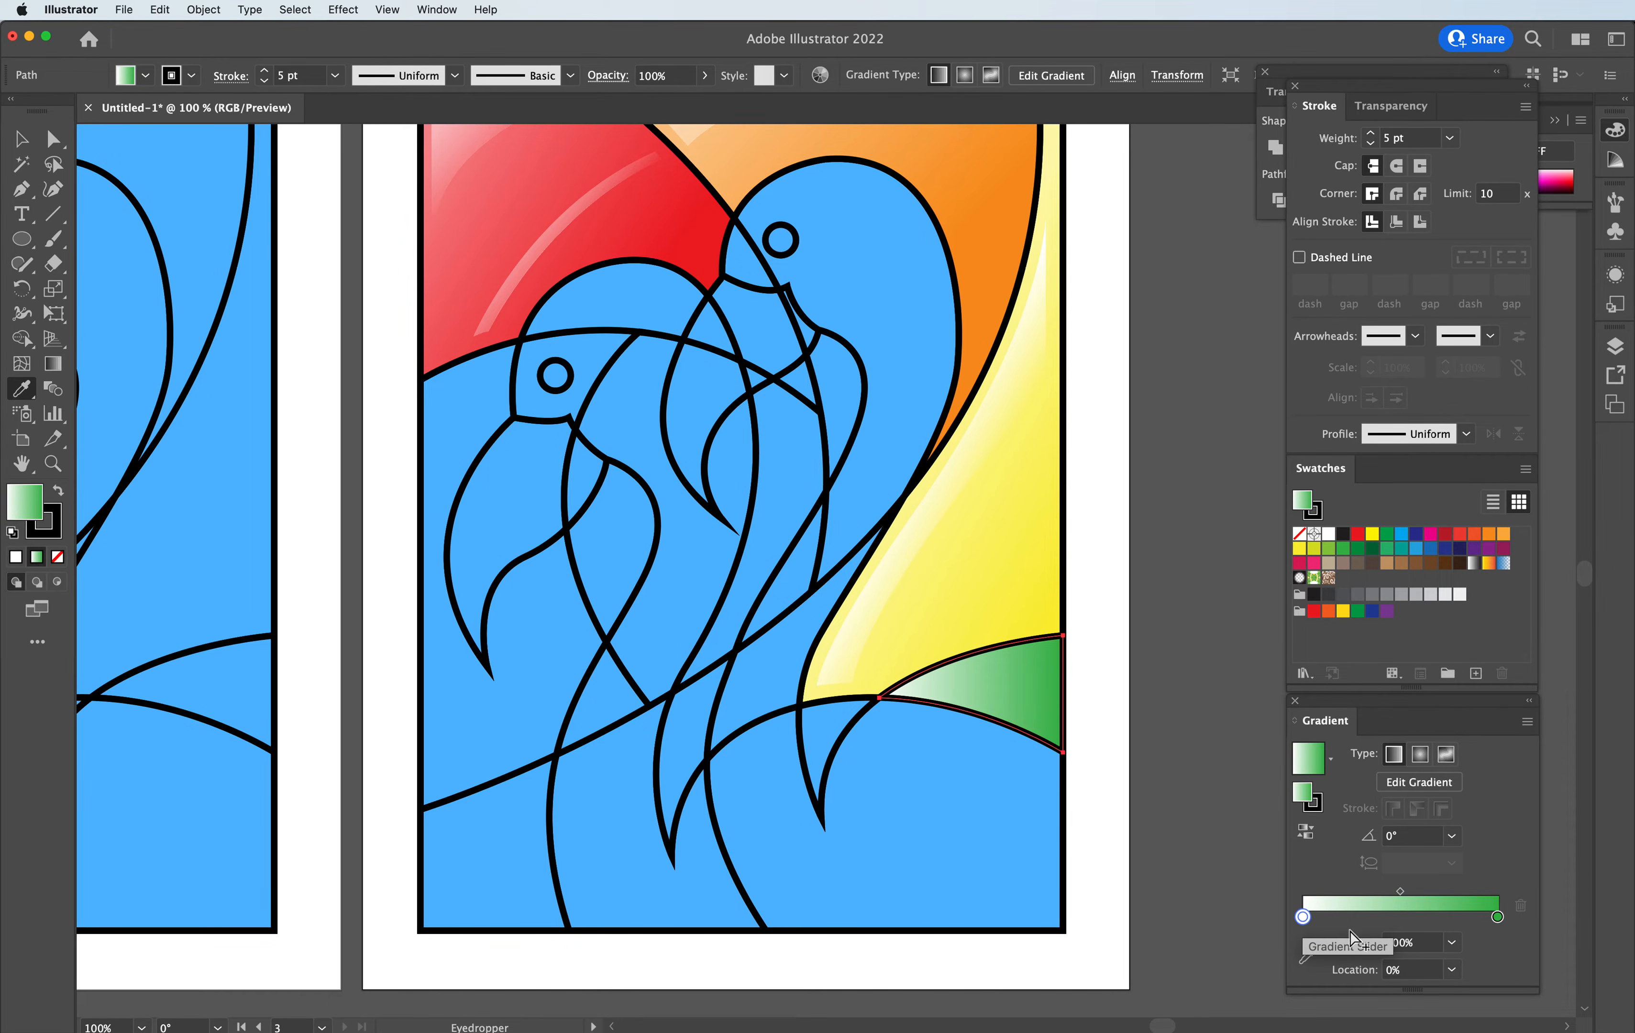
click(1383, 921)
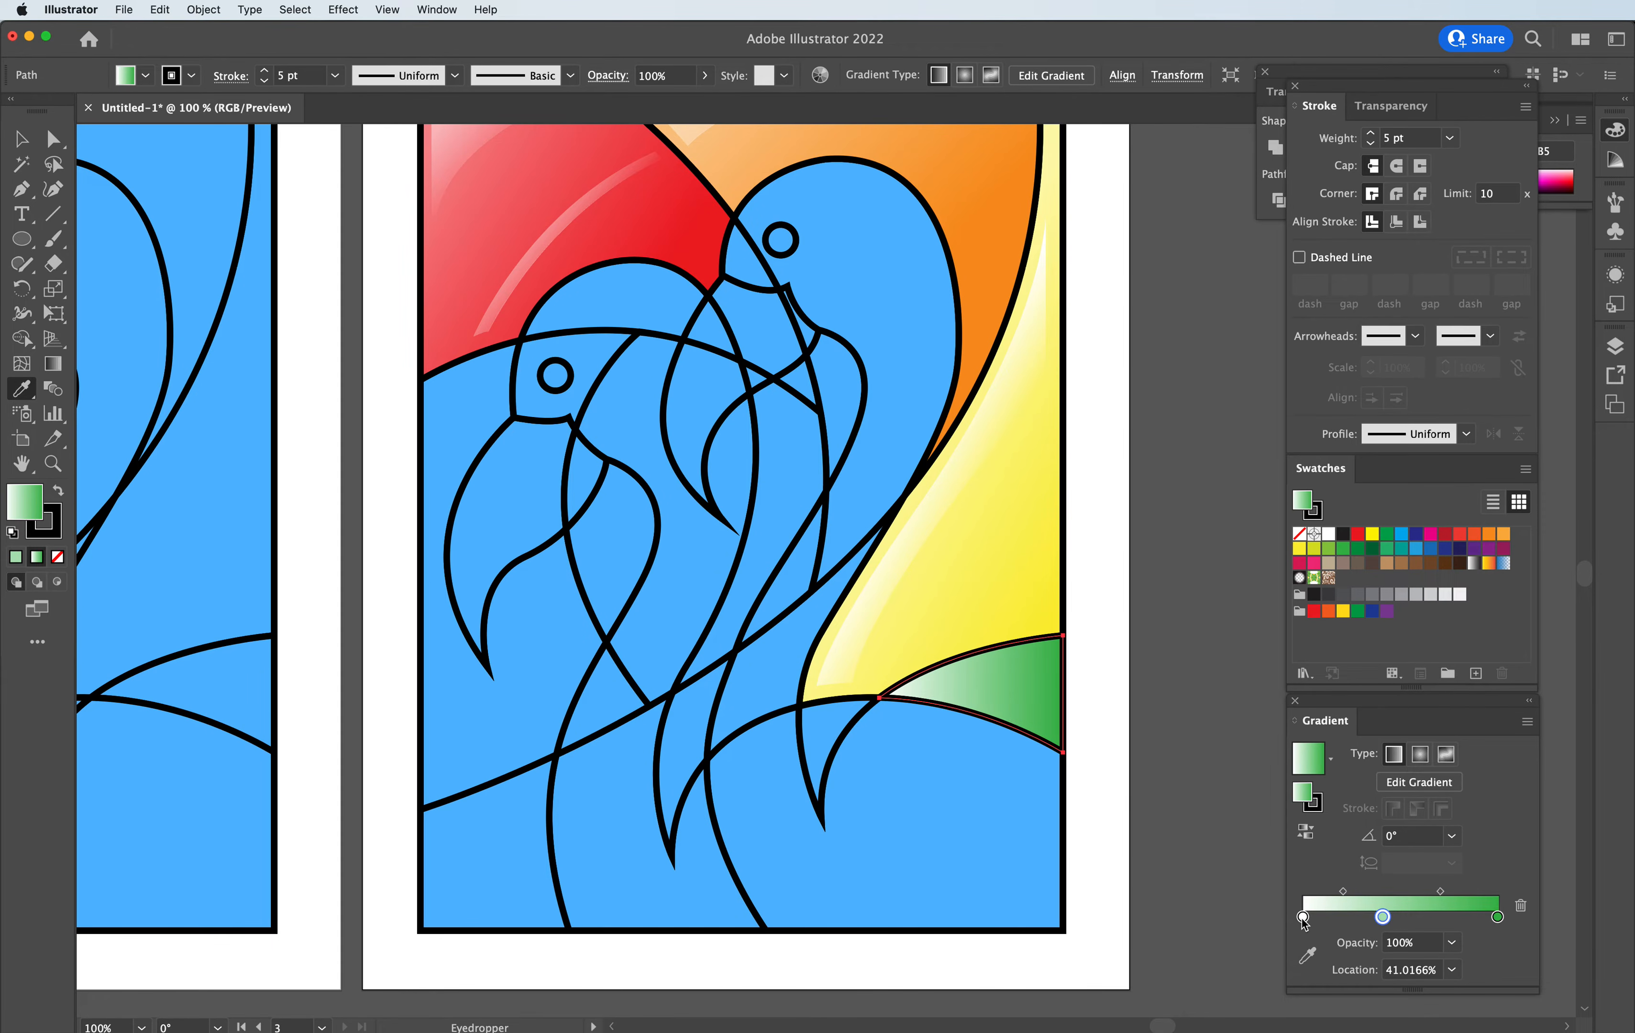
drag(1303, 918, 1306, 963)
drag(1383, 916, 1303, 917)
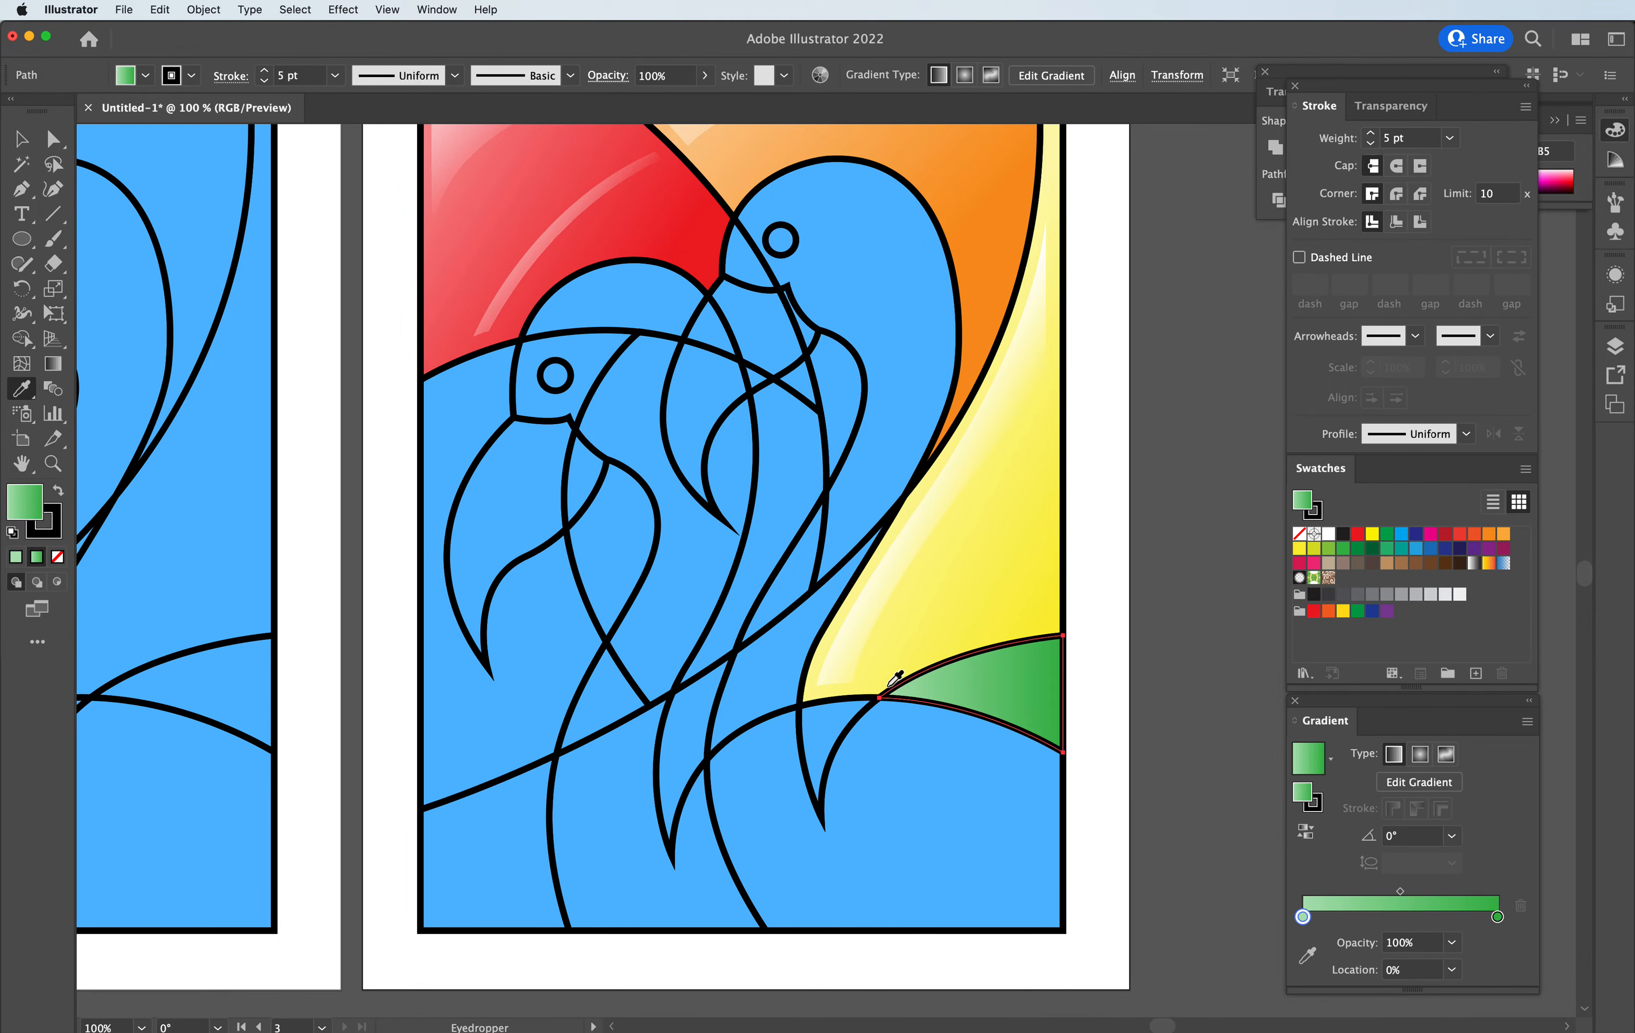
- Angle the green wedge's gradient across the shape at about -73° using the Gradient tool
click(53, 364)
mouse_move(987, 619)
mouse_down()
mouse_move(1044, 766)
mouse_move(1021, 733)
mouse_up()
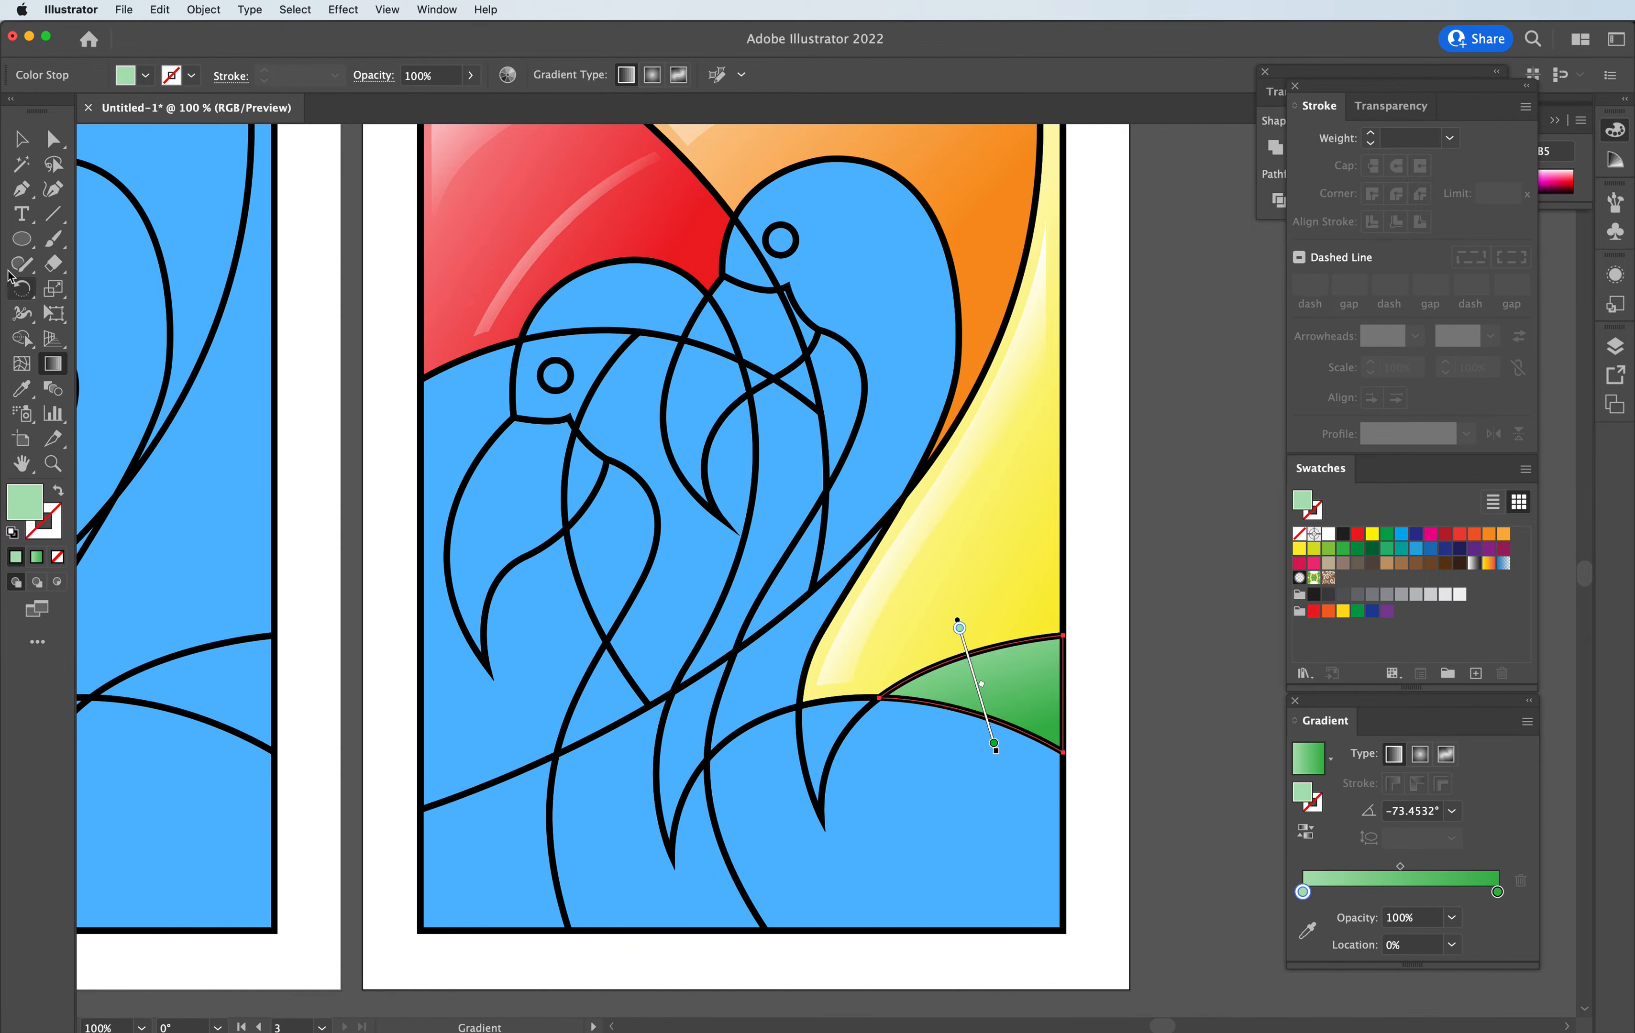
click(21, 139)
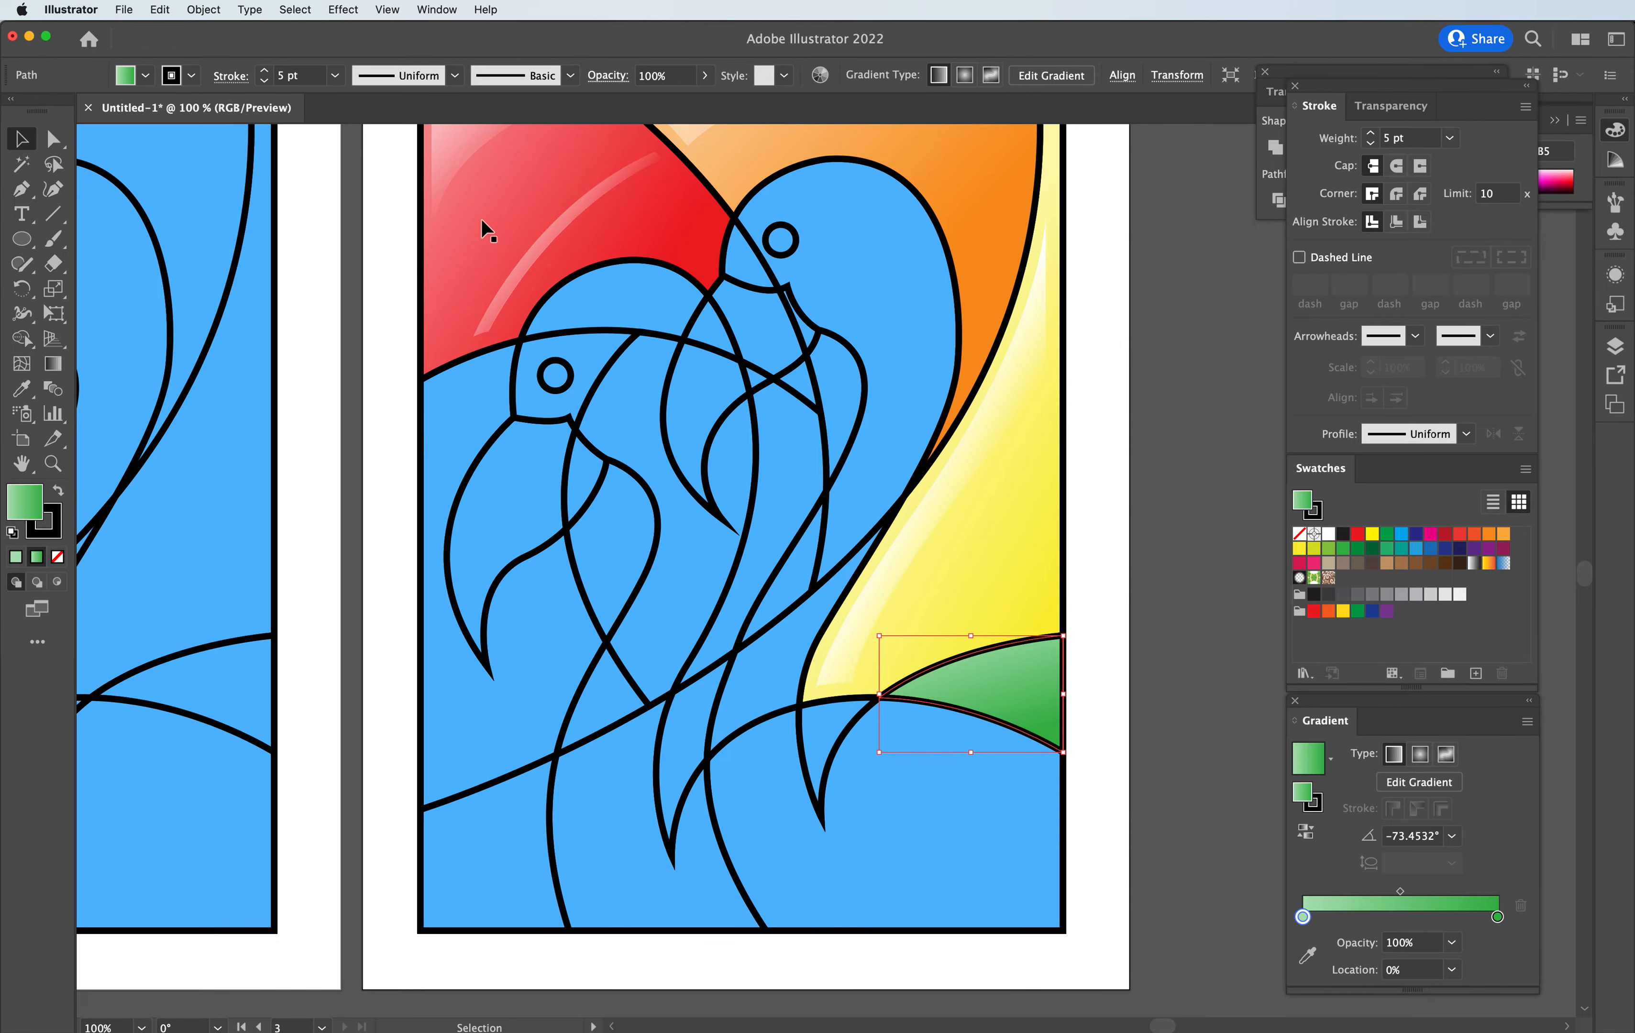
- Reuse the red region's corner highlight fill to draw a closed, curved highlight along the green wedge's upper edge with the Pen tool
click(452, 166)
click(21, 189)
click(908, 689)
click(1051, 644)
drag(1055, 645, 1125, 640)
click(1052, 646)
click(964, 702)
drag(965, 702, 881, 687)
key(super+z)
click(965, 699)
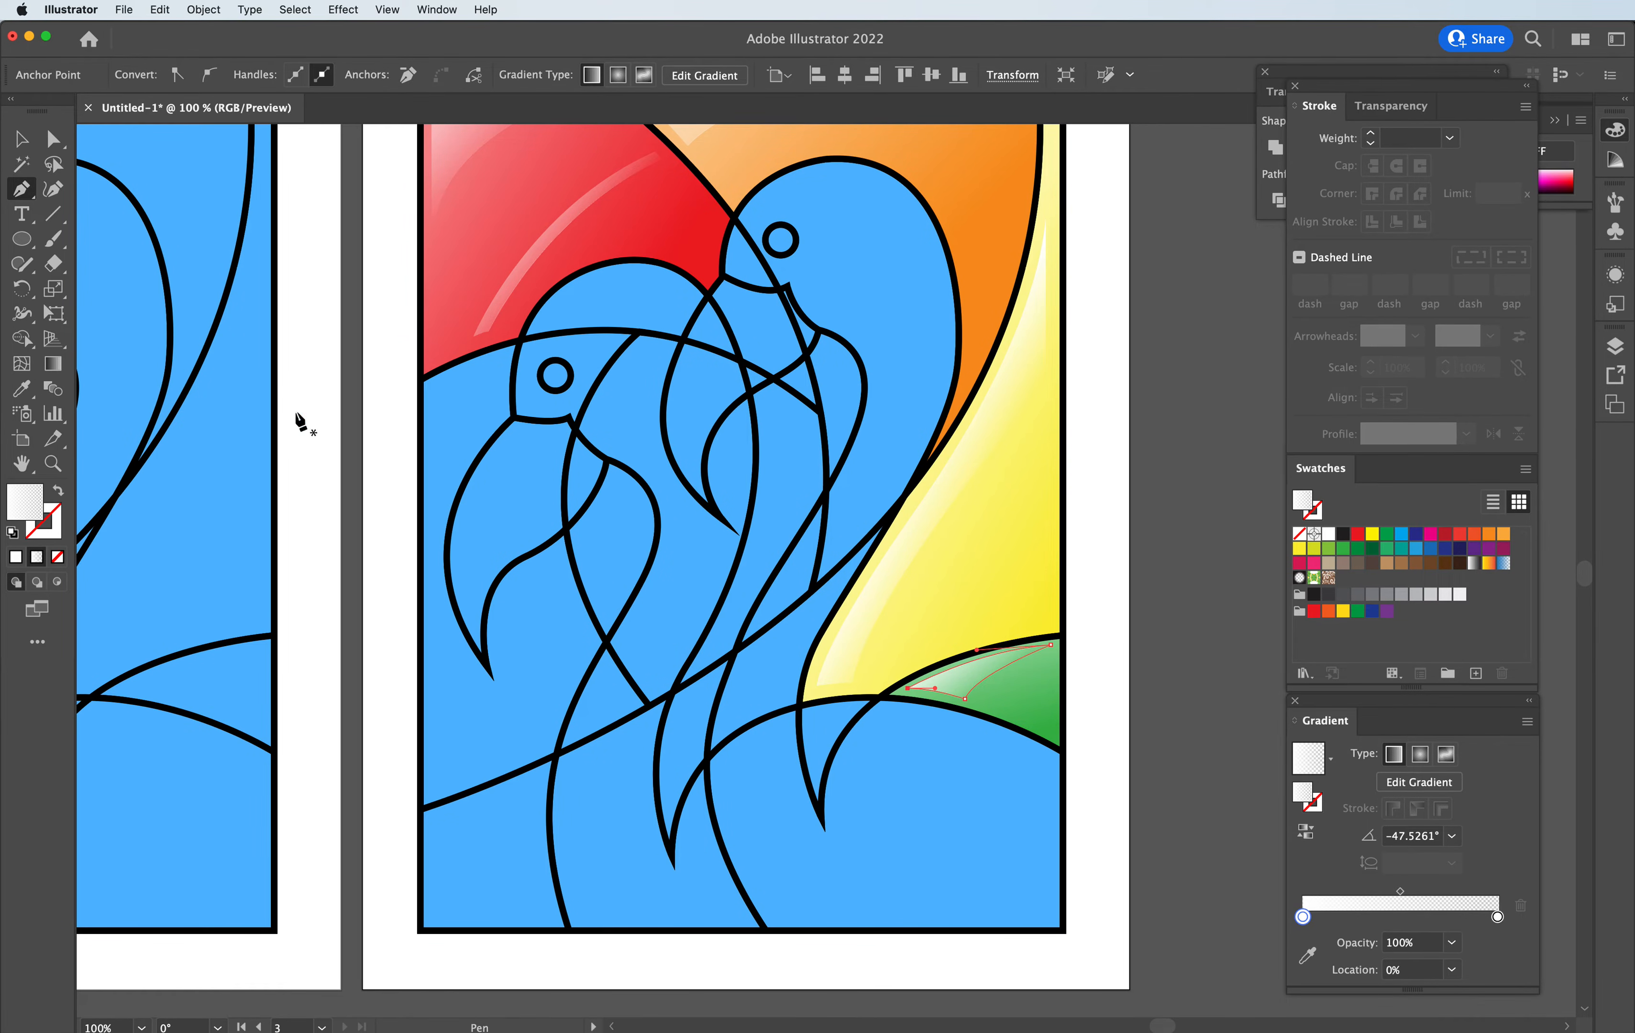
click(20, 140)
click(1166, 433)
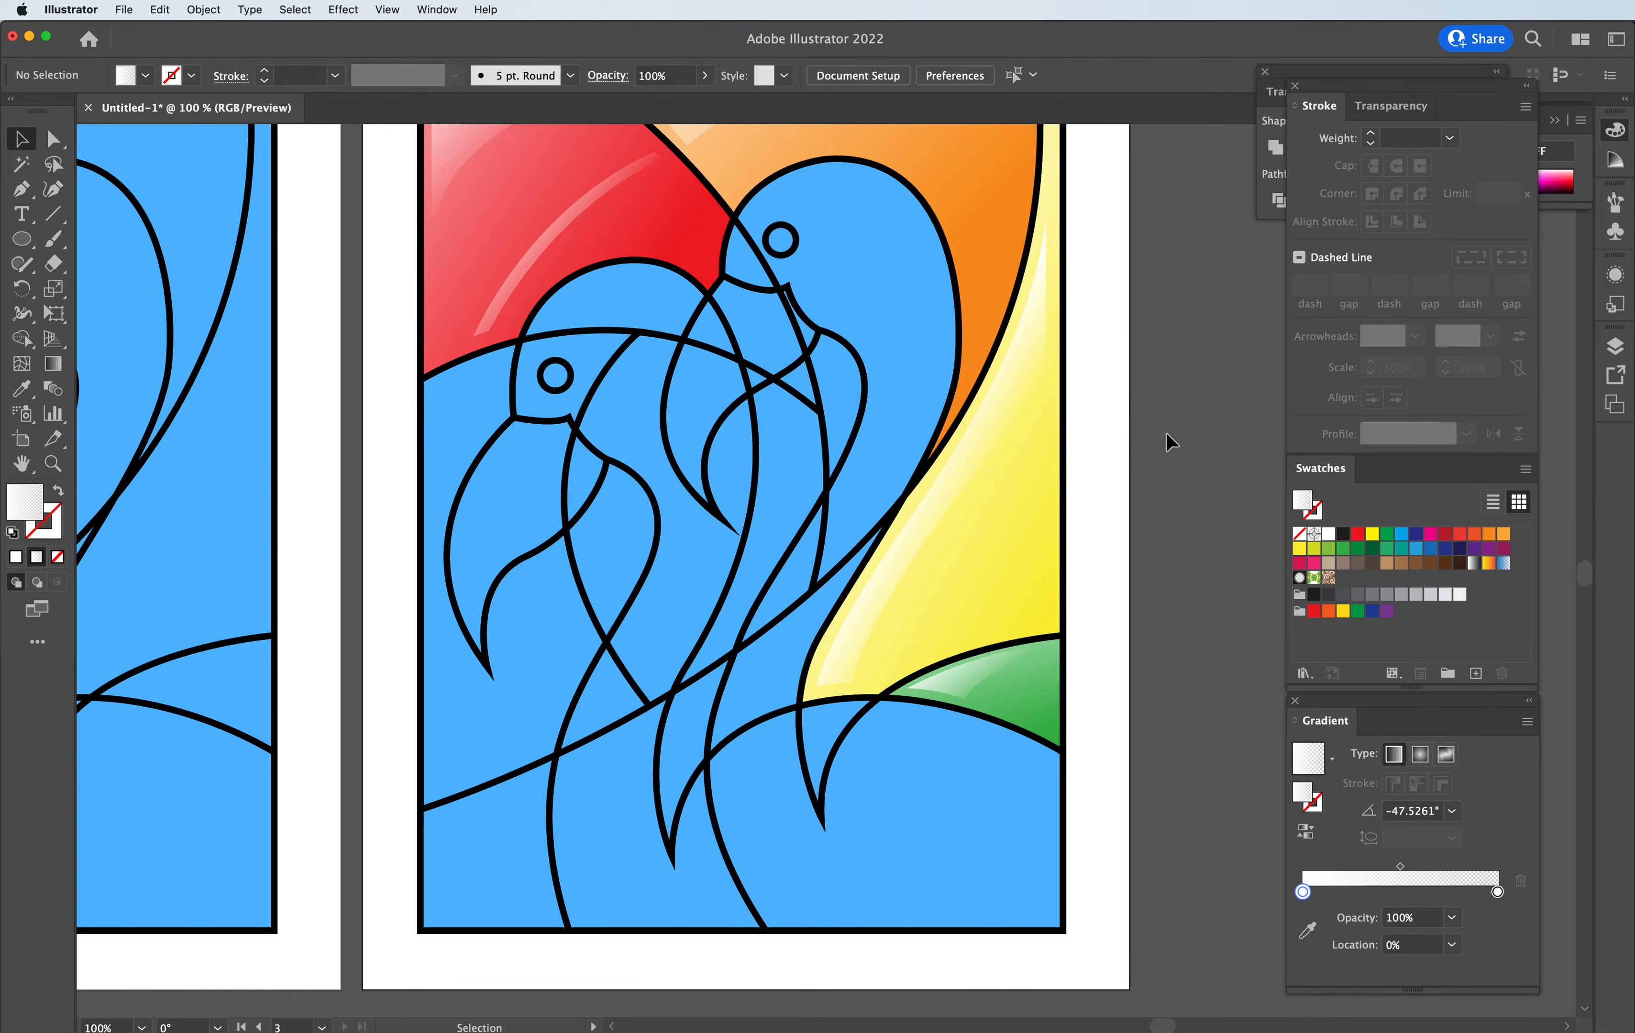
- Apply the green wedge's gradient to the large rounded region in the artwork's lower-right corner using the Eyedropper
scroll(1096, 332, up, 3)
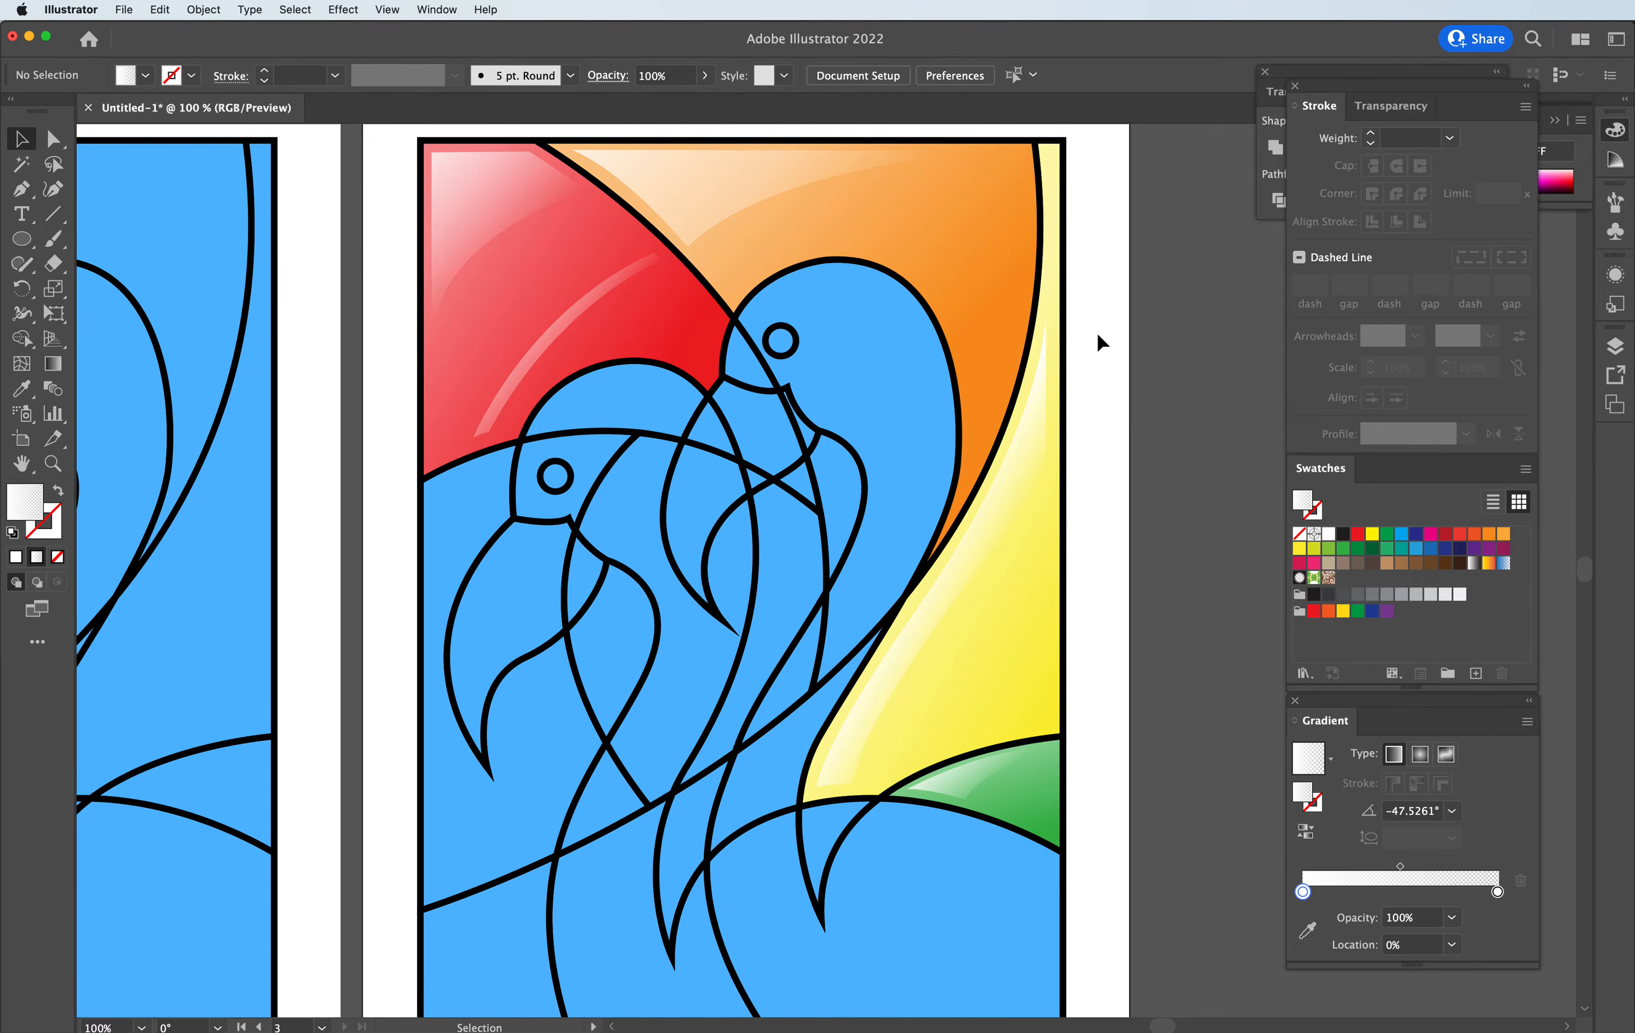
scroll(1093, 376, down, 4)
click(918, 762)
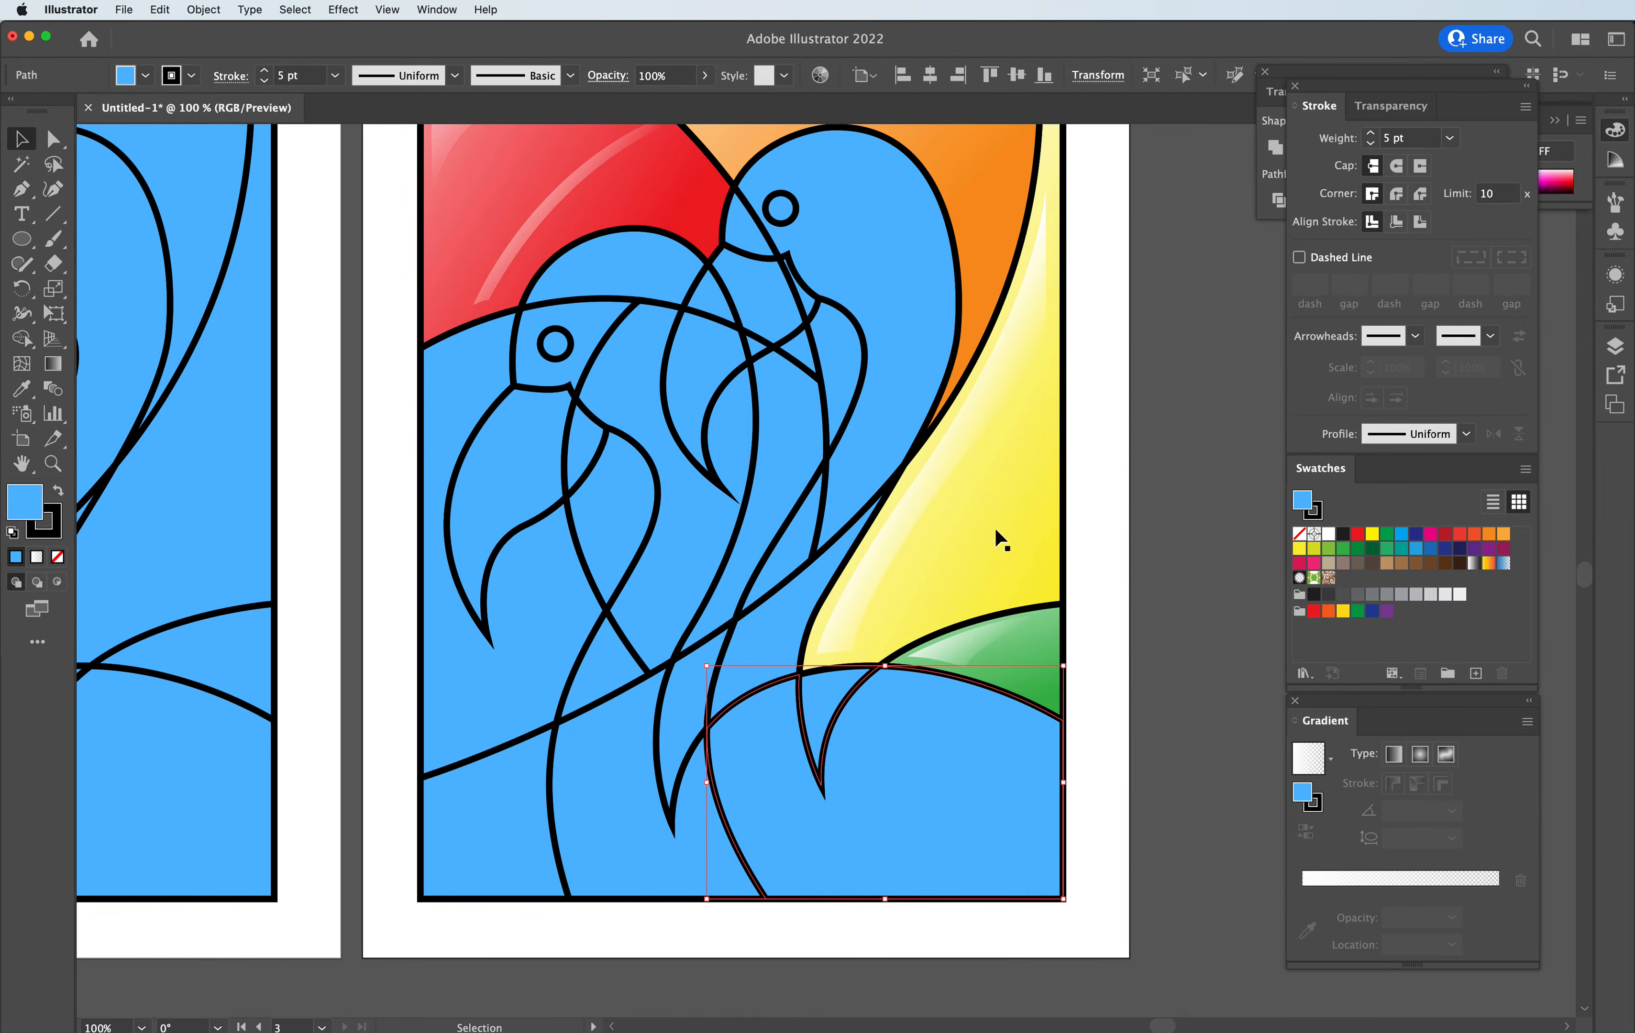
click(21, 388)
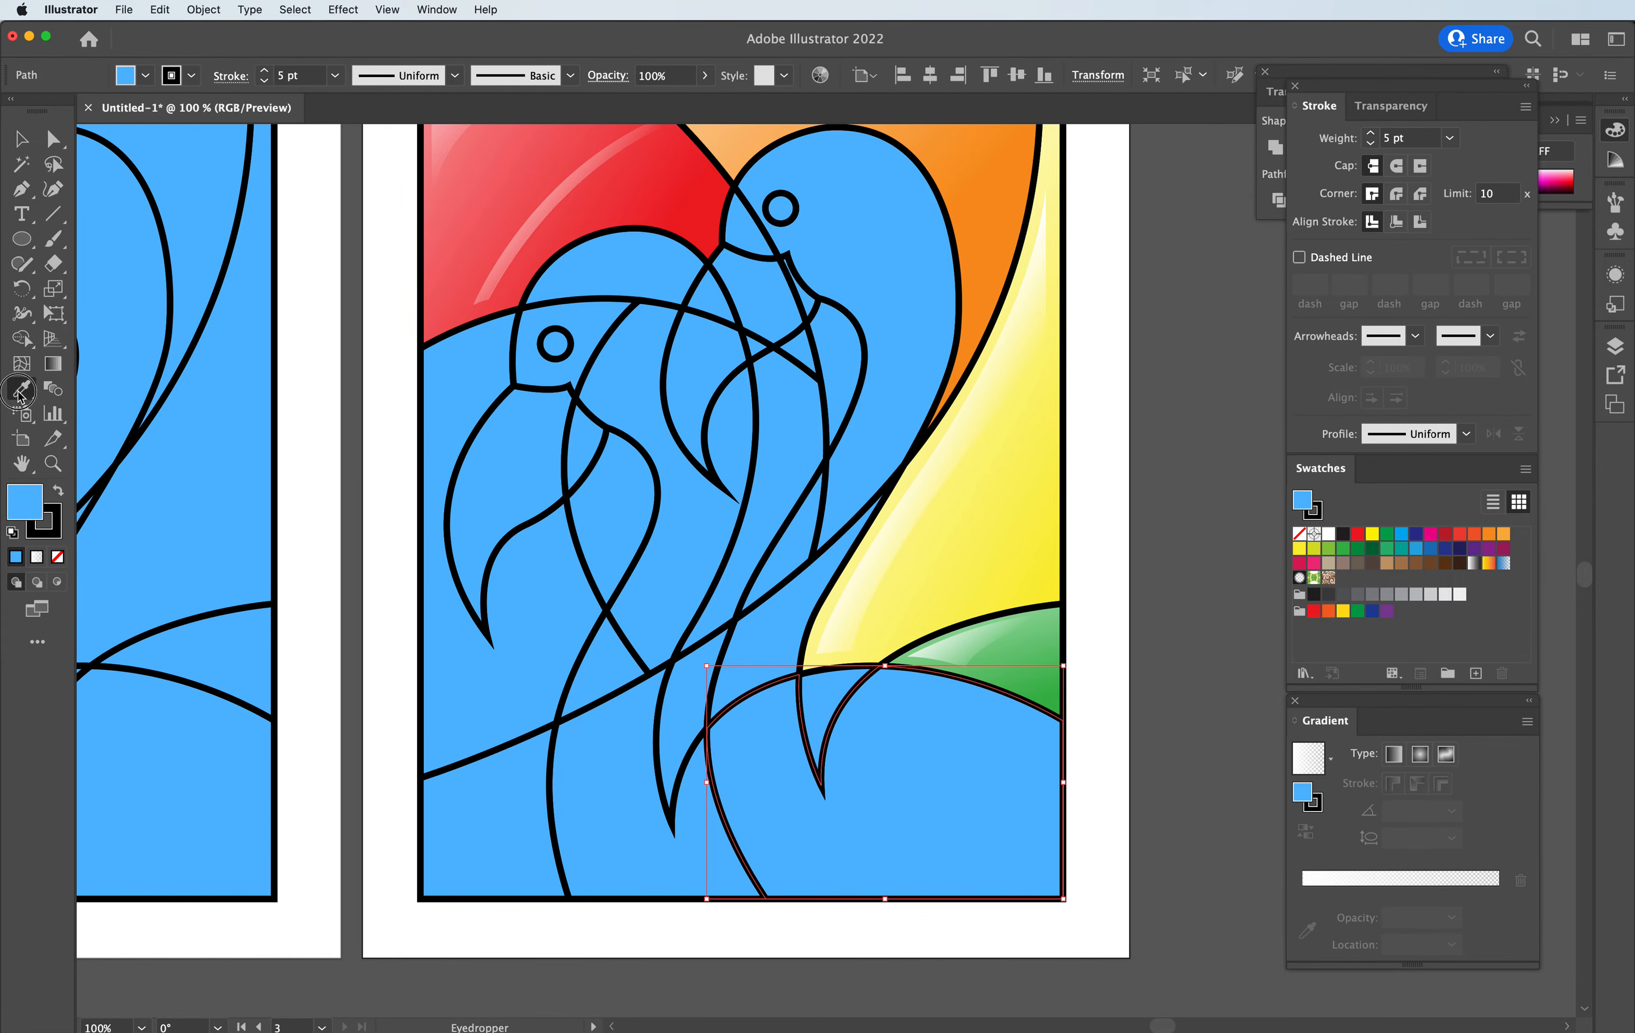
click(1045, 681)
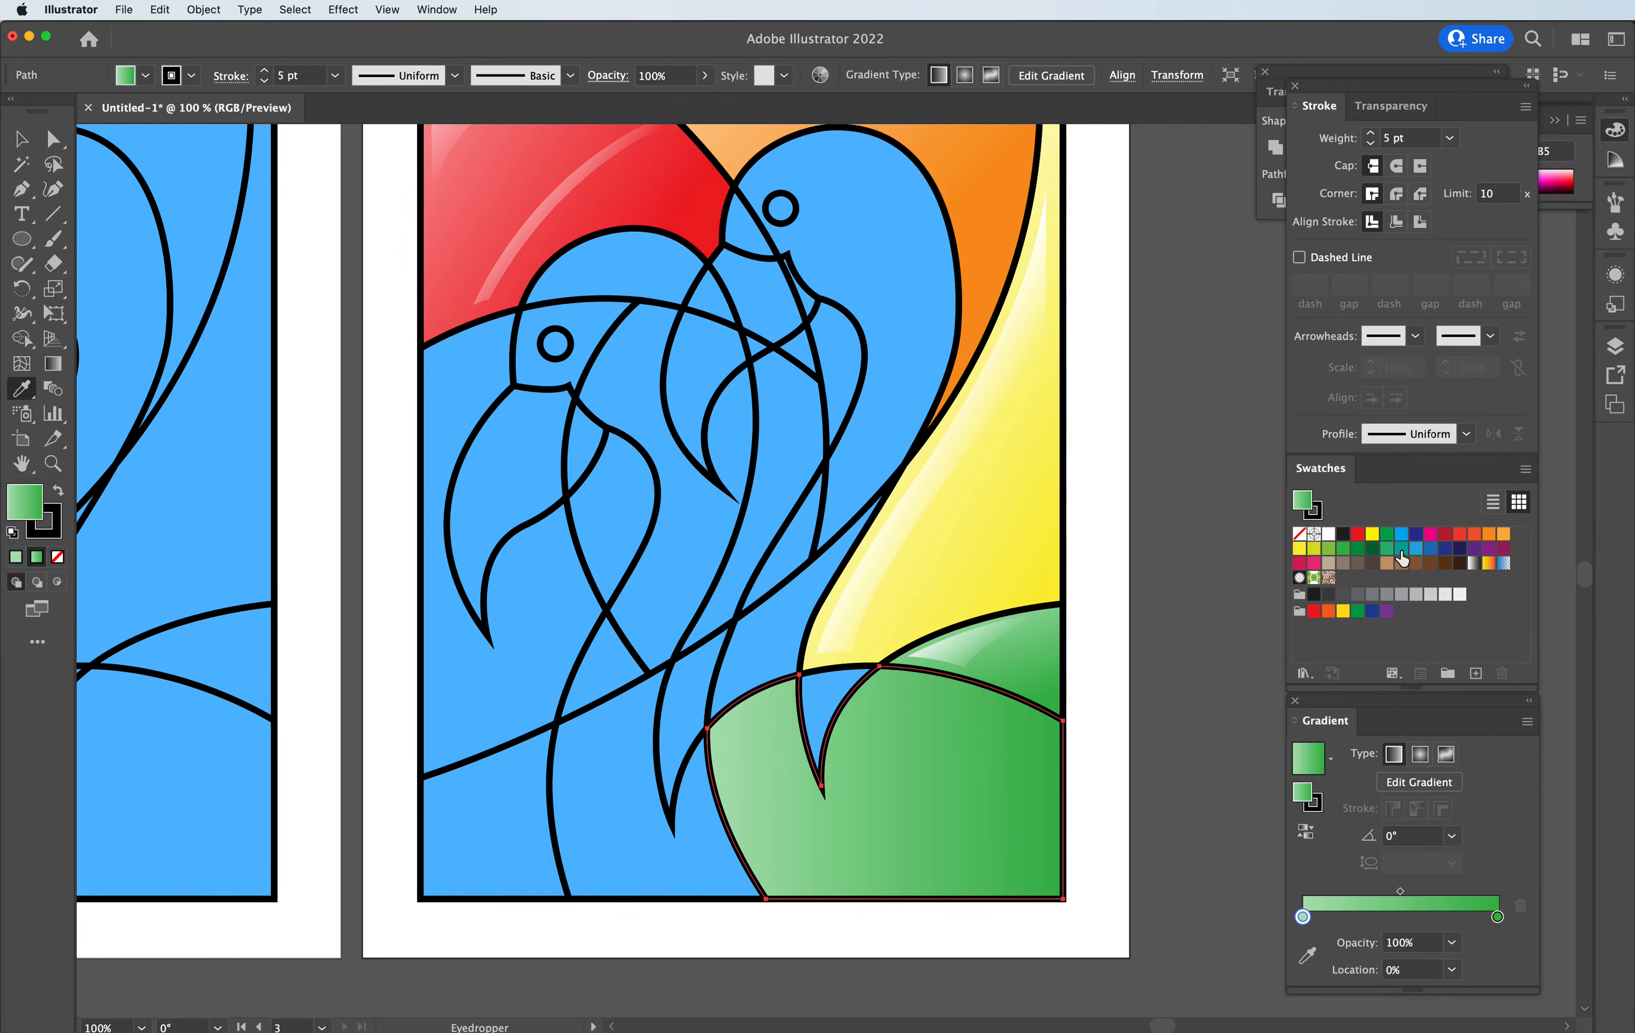
- Recolour the large lower-right region's gradient to run from light blue to blue, with only two colour stops
drag(1412, 550, 1450, 803)
mouse_move(1507, 934)
mouse_down()
mouse_move(1497, 916)
mouse_move(1424, 919)
mouse_move(1525, 923)
mouse_up()
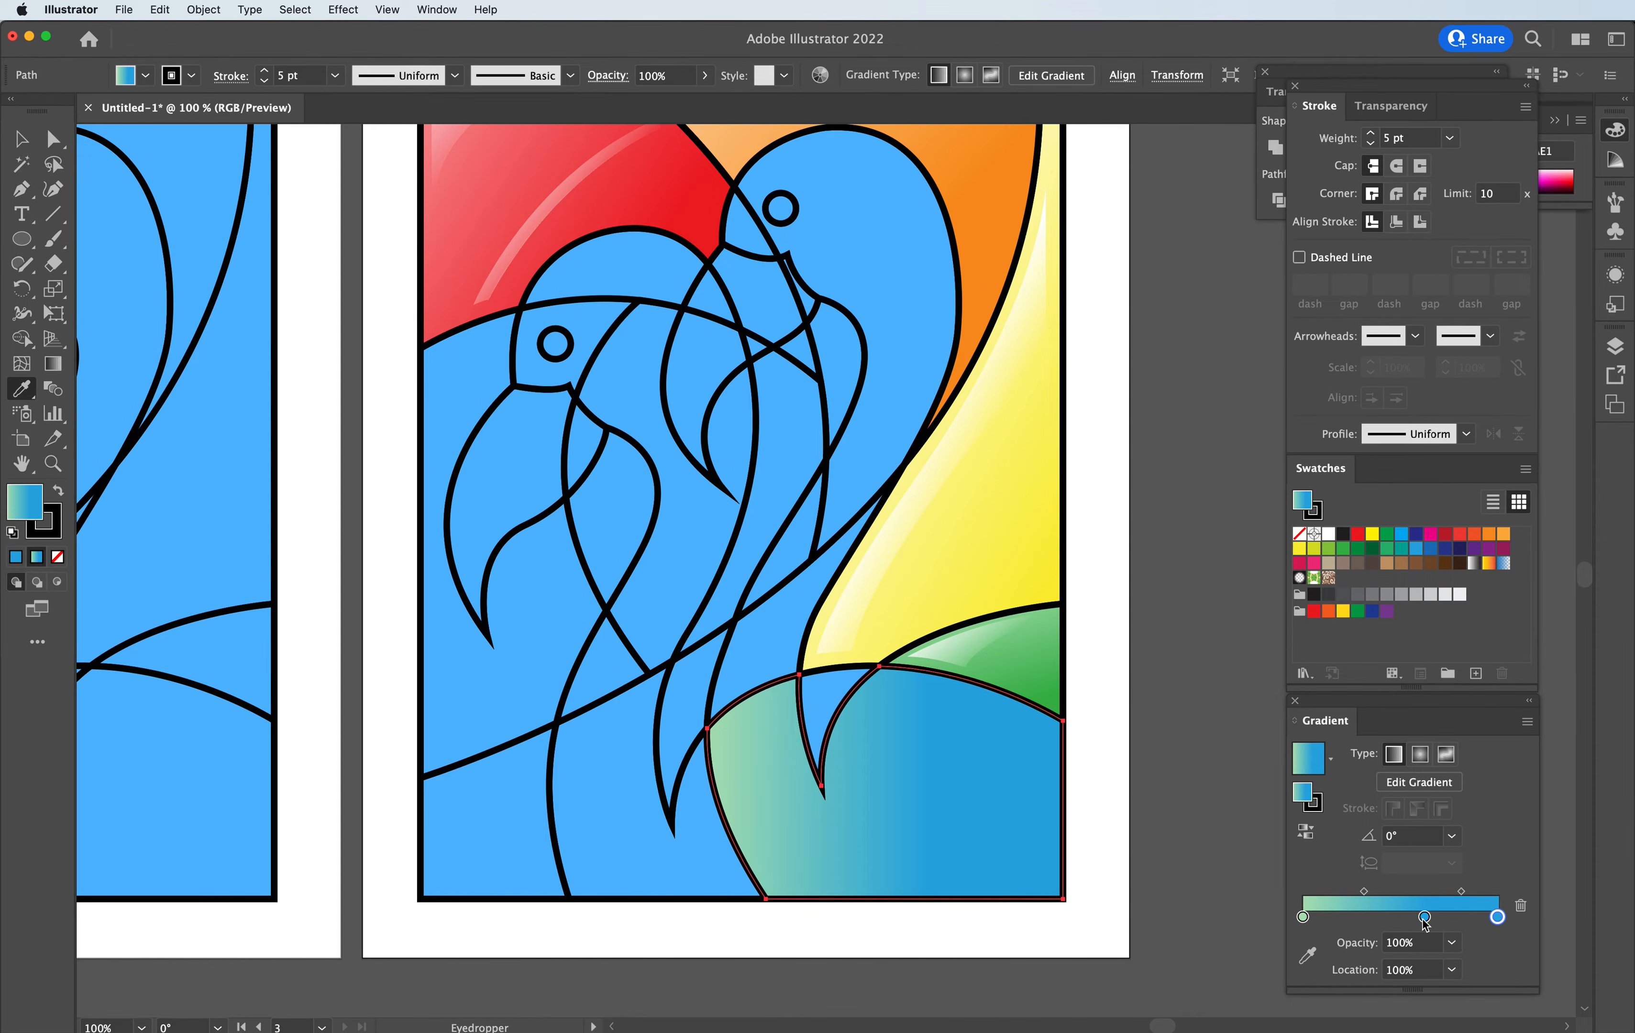
drag(1303, 918, 1315, 935)
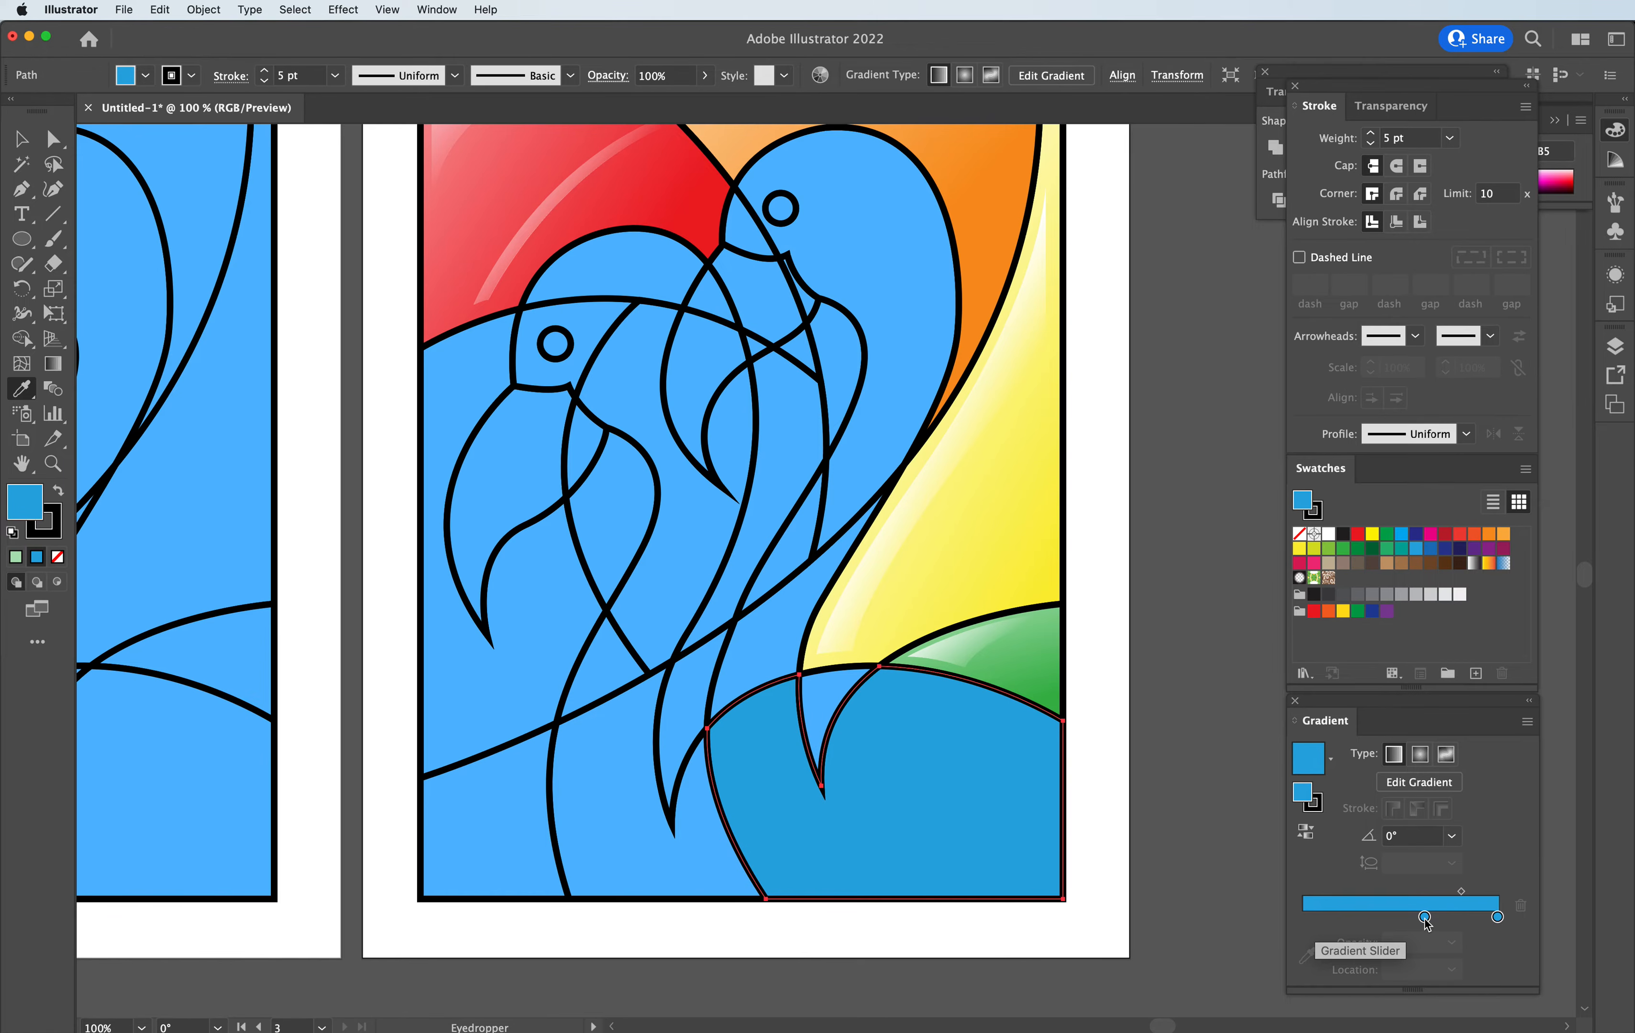
drag(1328, 533, 1301, 918)
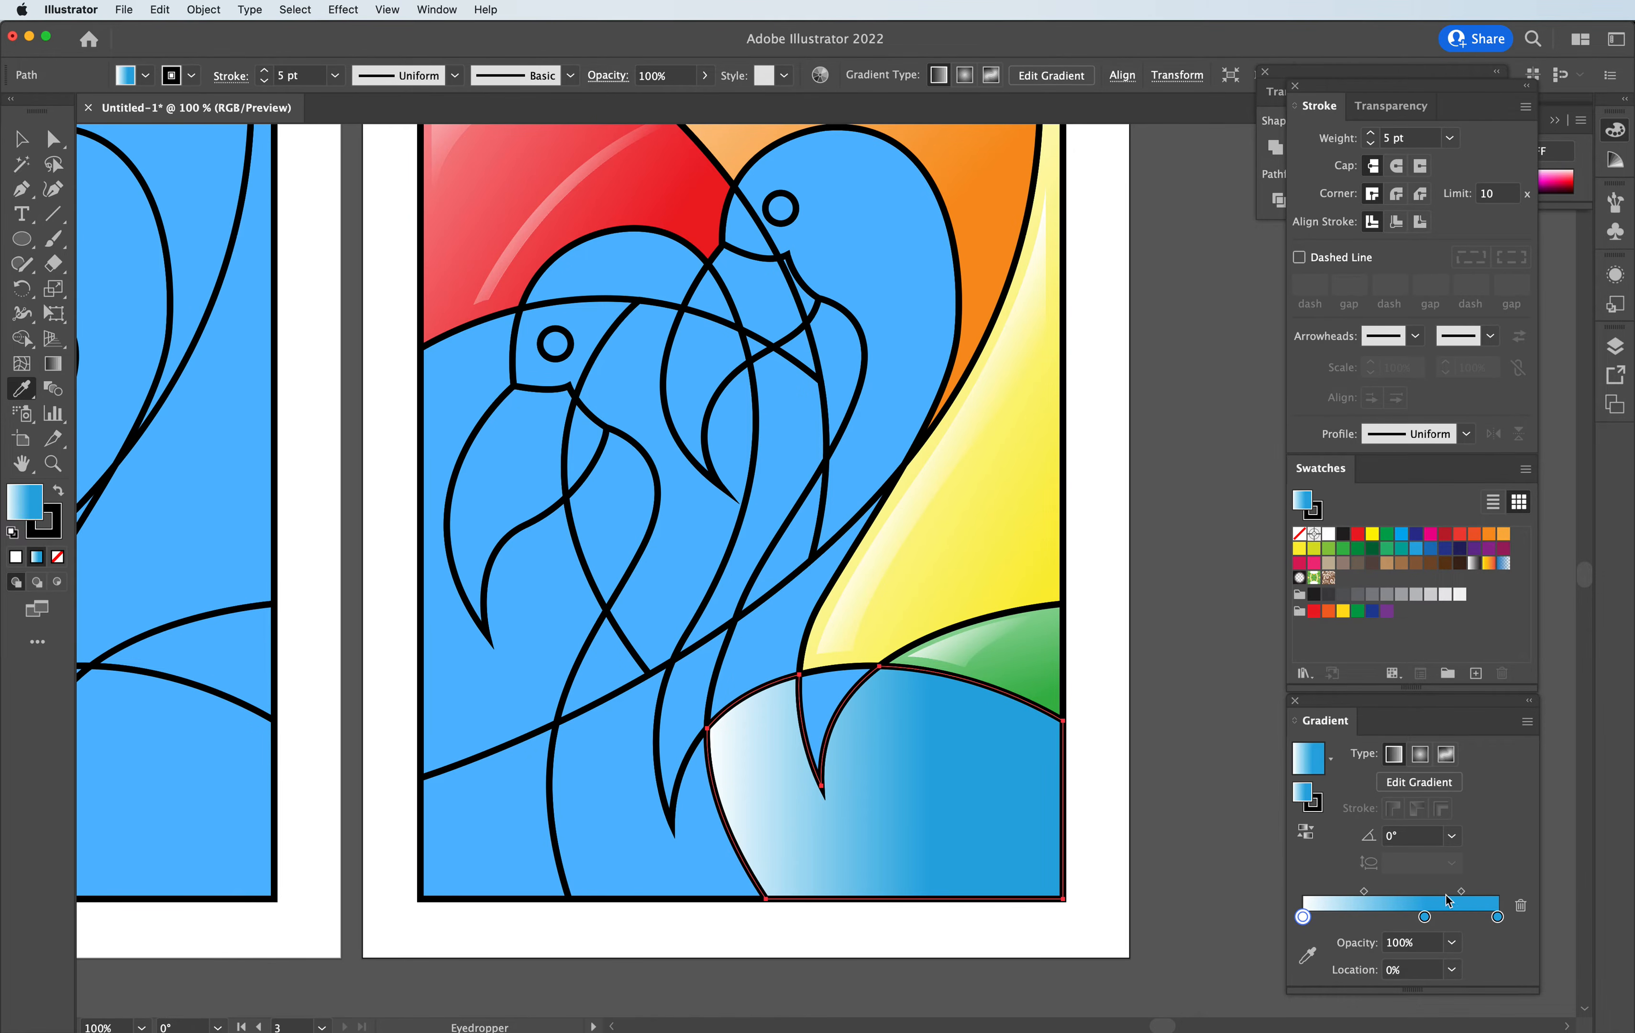
click(1369, 920)
drag(1303, 918, 1265, 923)
click(1427, 921)
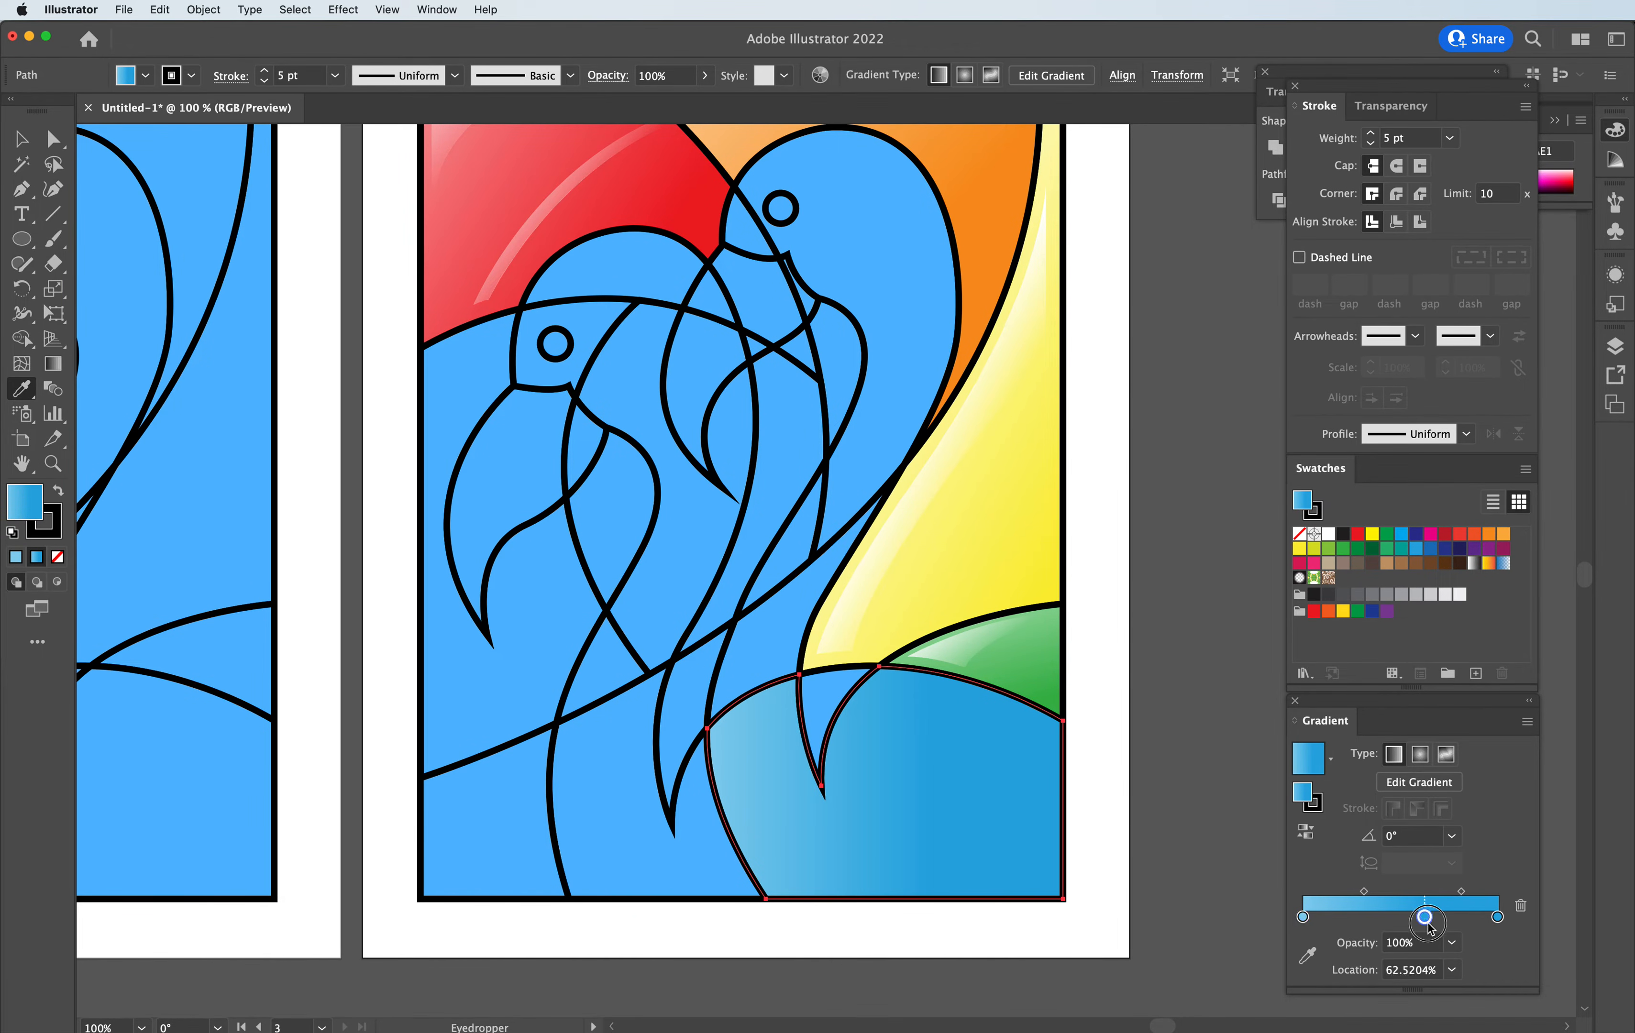
drag(1428, 919, 1321, 886)
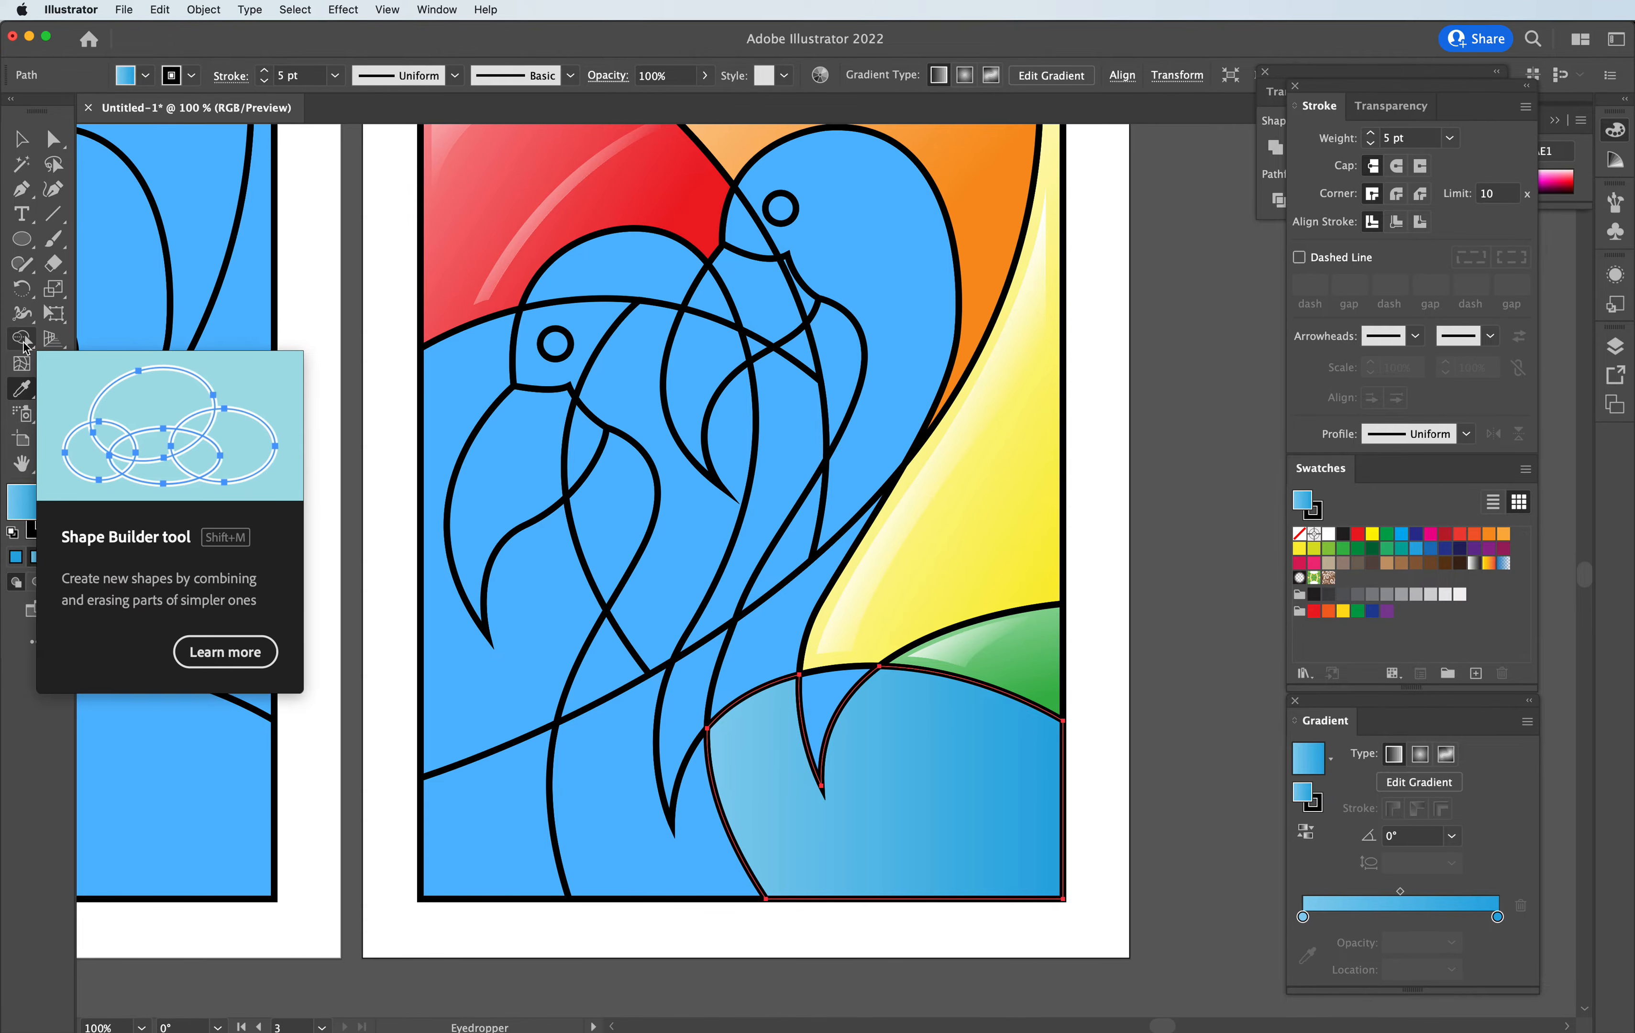
- Angle the large lower-right region's blue gradient diagonally across the shape at about -50°
click(22, 340)
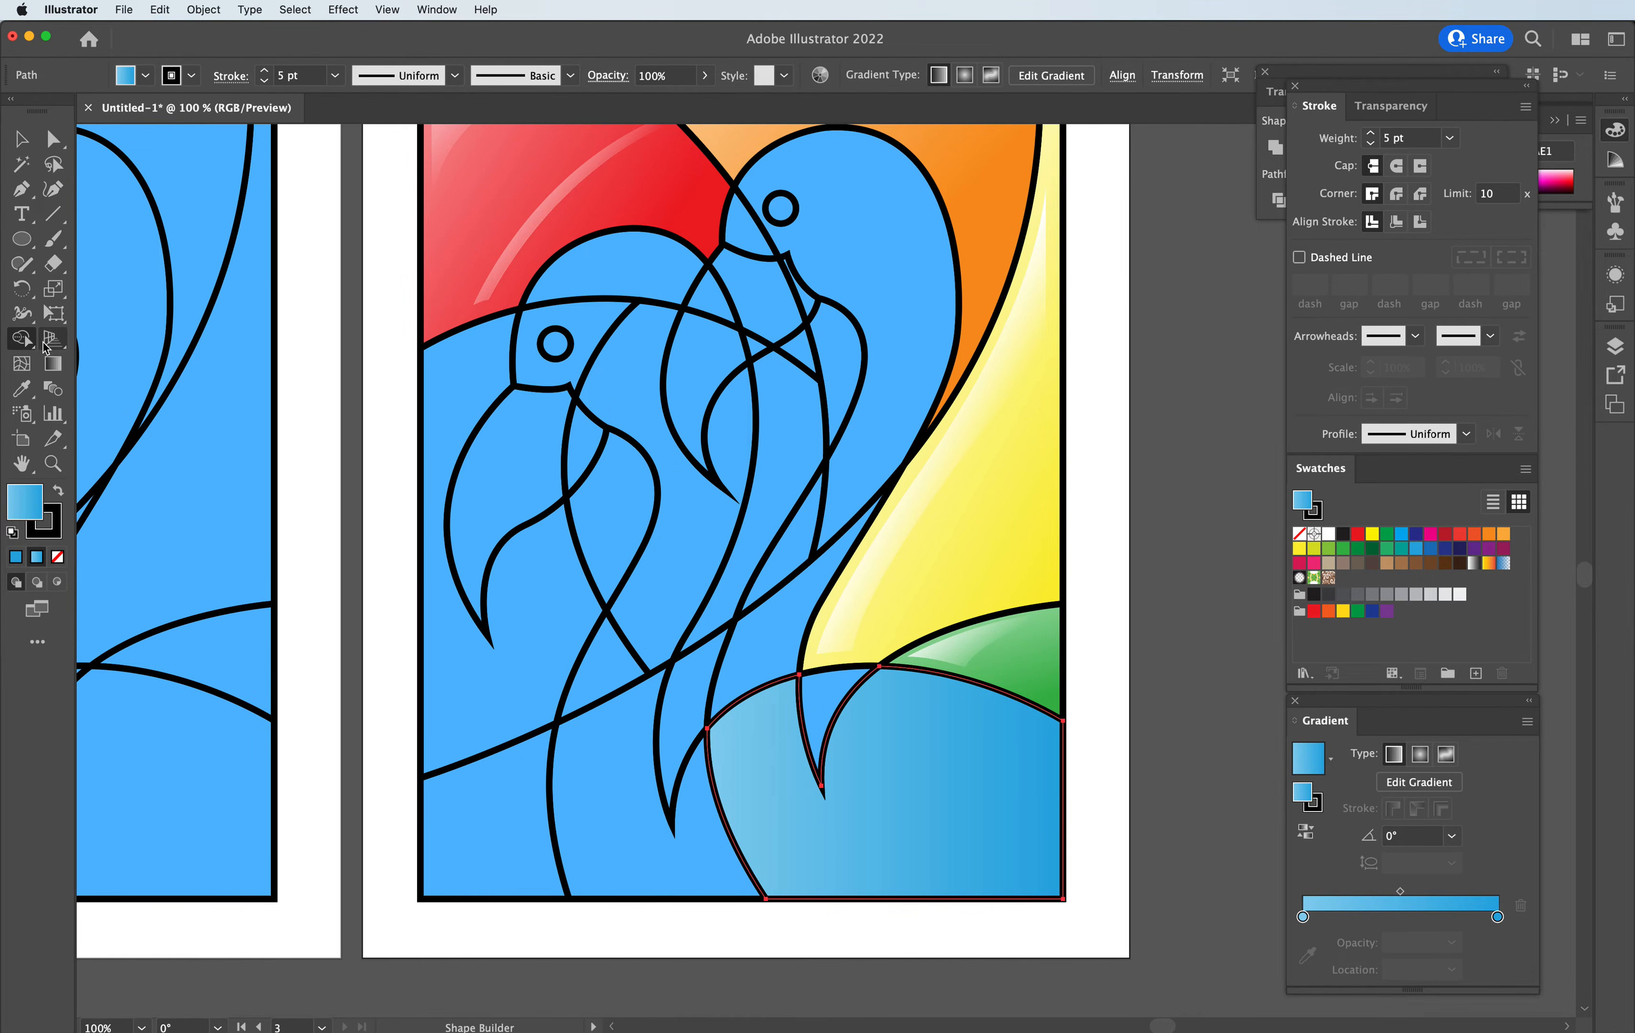
click(53, 365)
drag(787, 658, 940, 842)
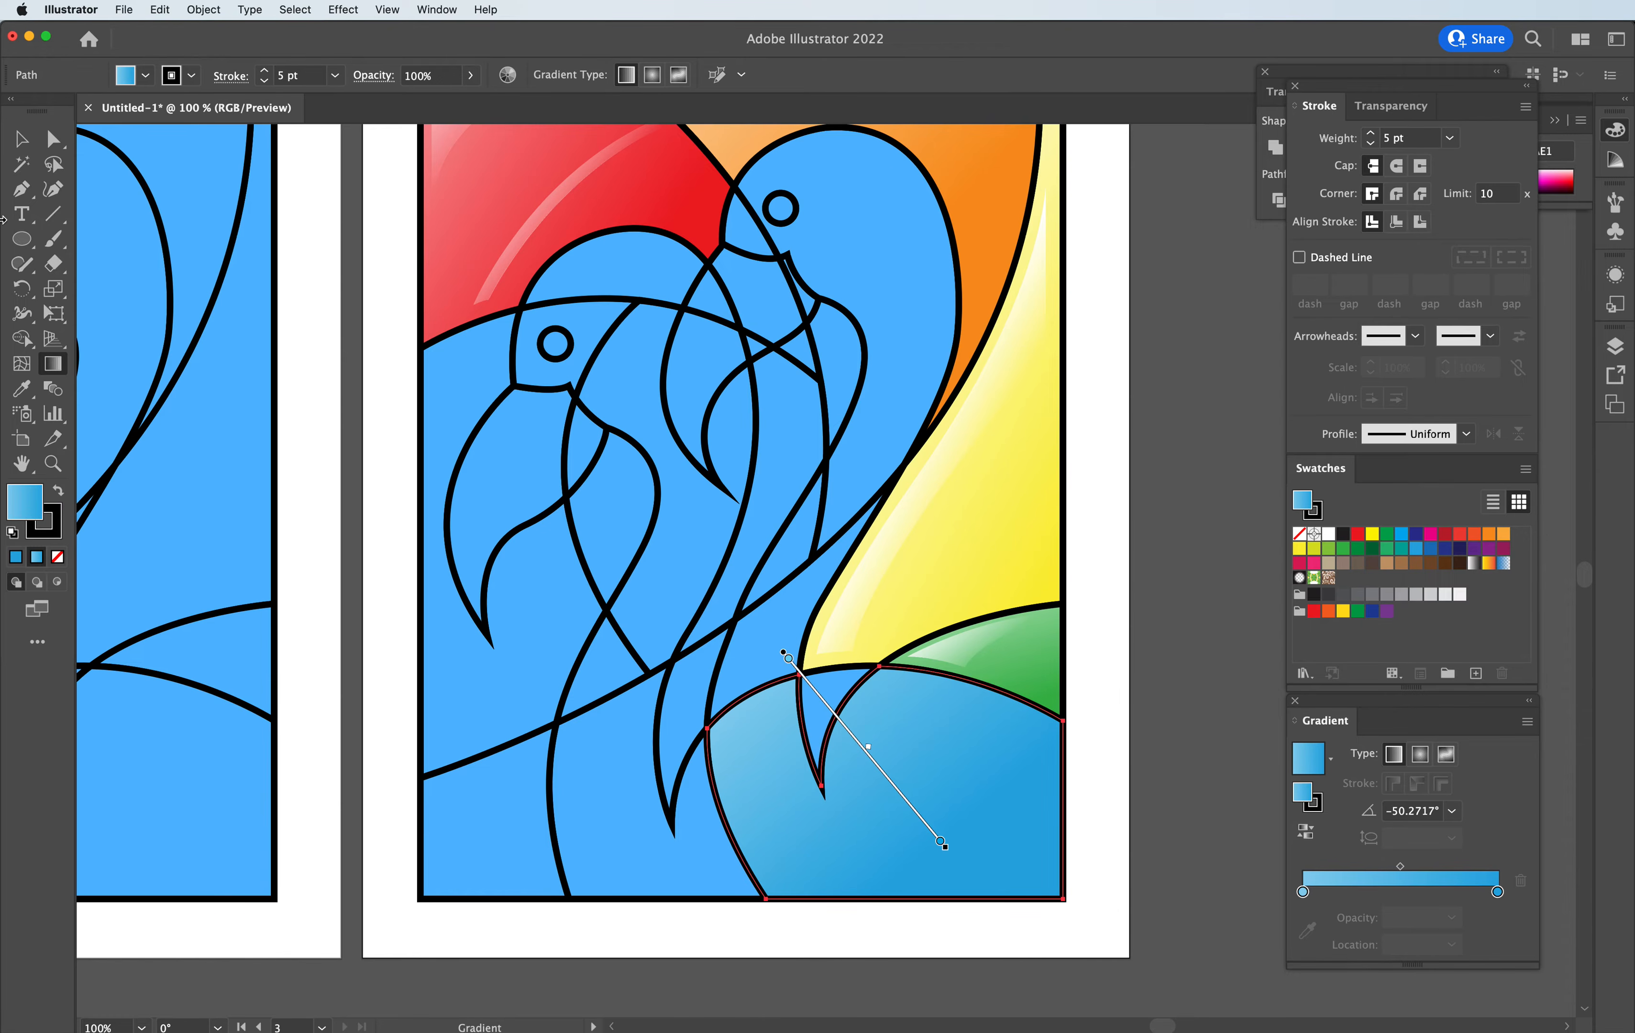
- Reuse the red region's curved streak fill to draw a closed highlight in the large blue region's upper-left corner with the Pen tool
click(21, 188)
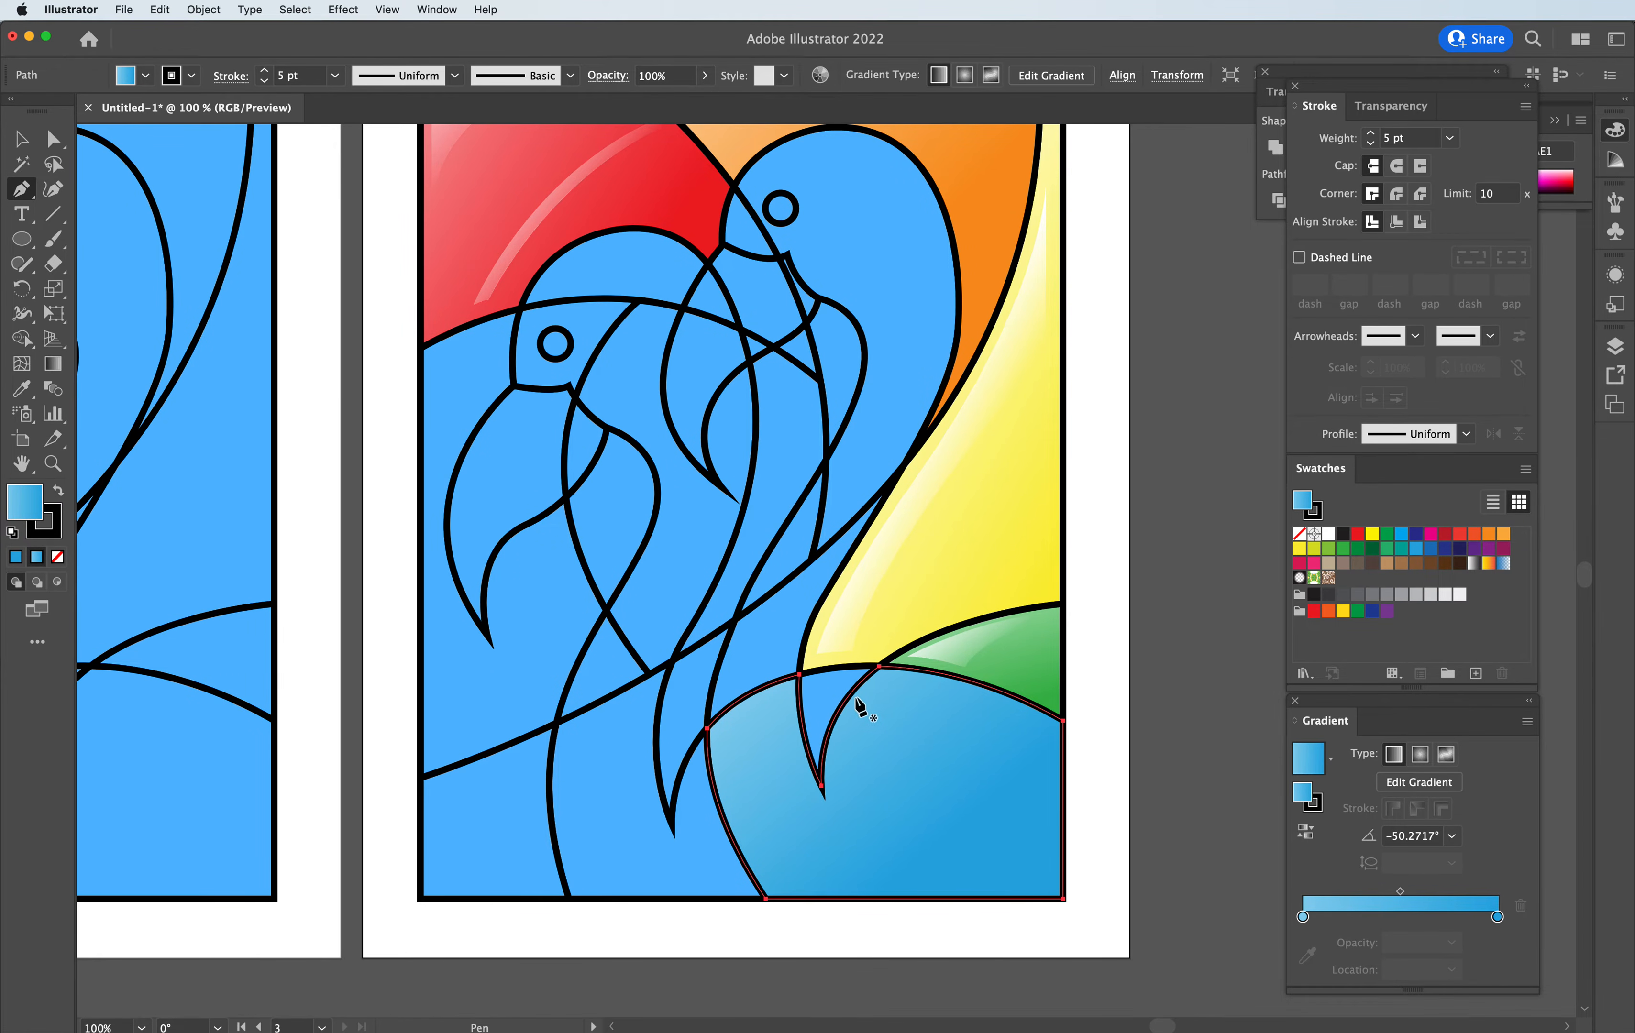
click(21, 140)
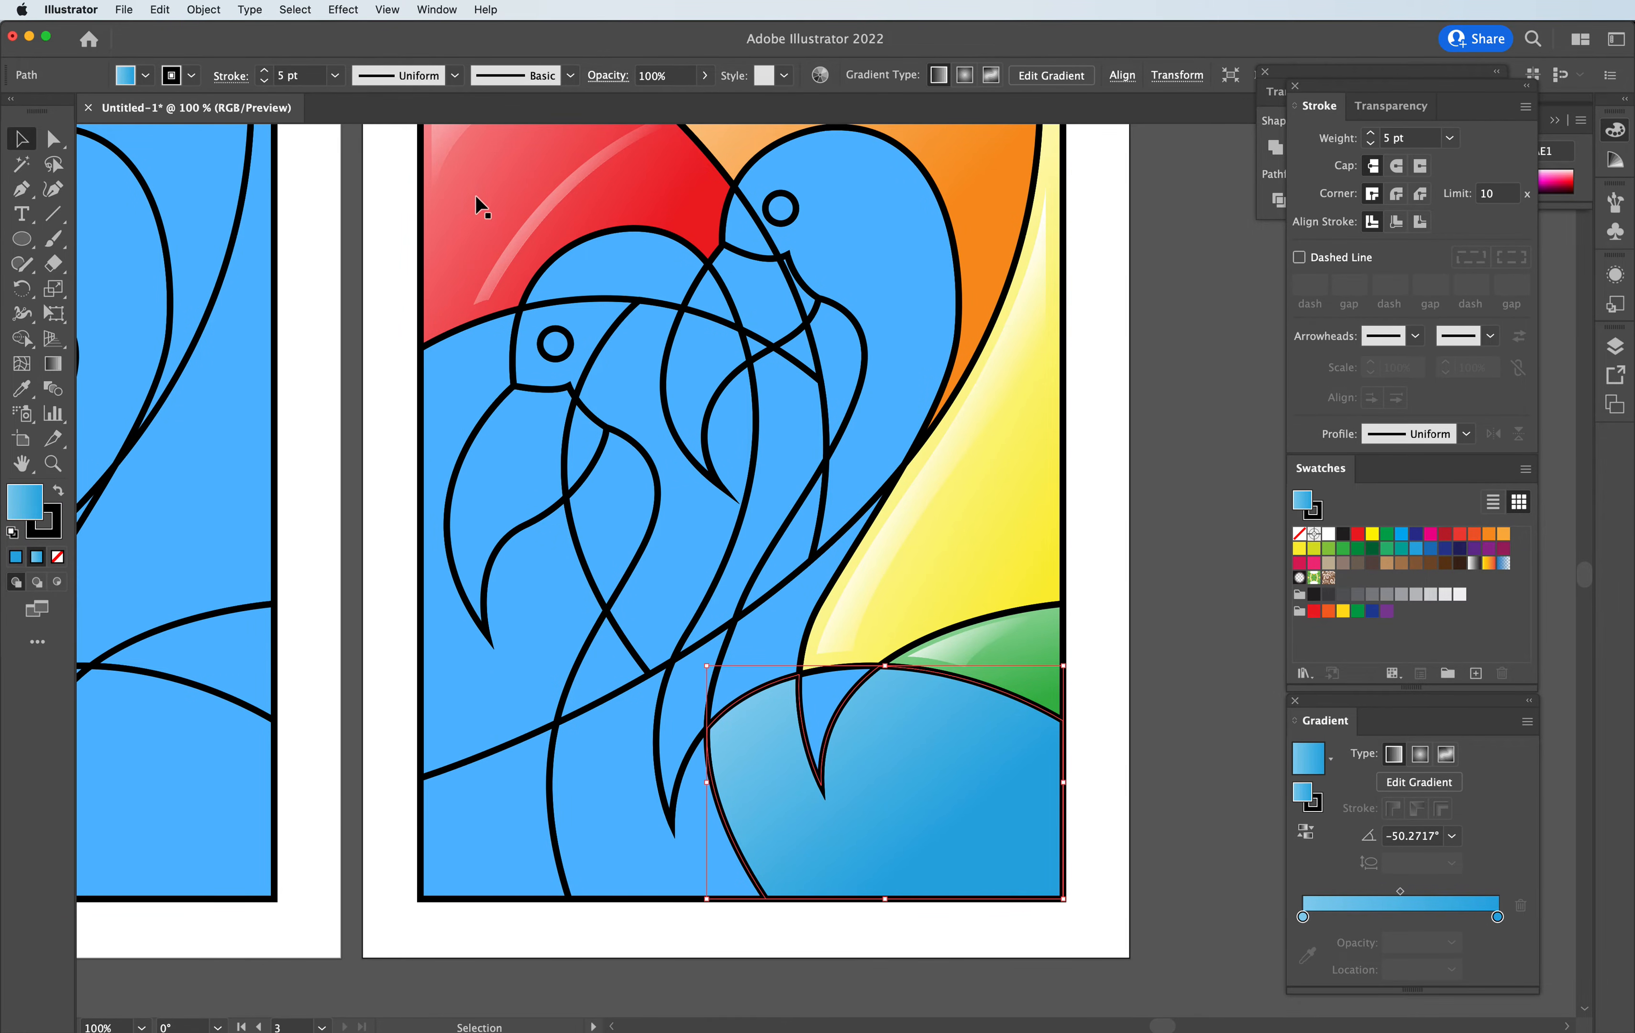
click(536, 227)
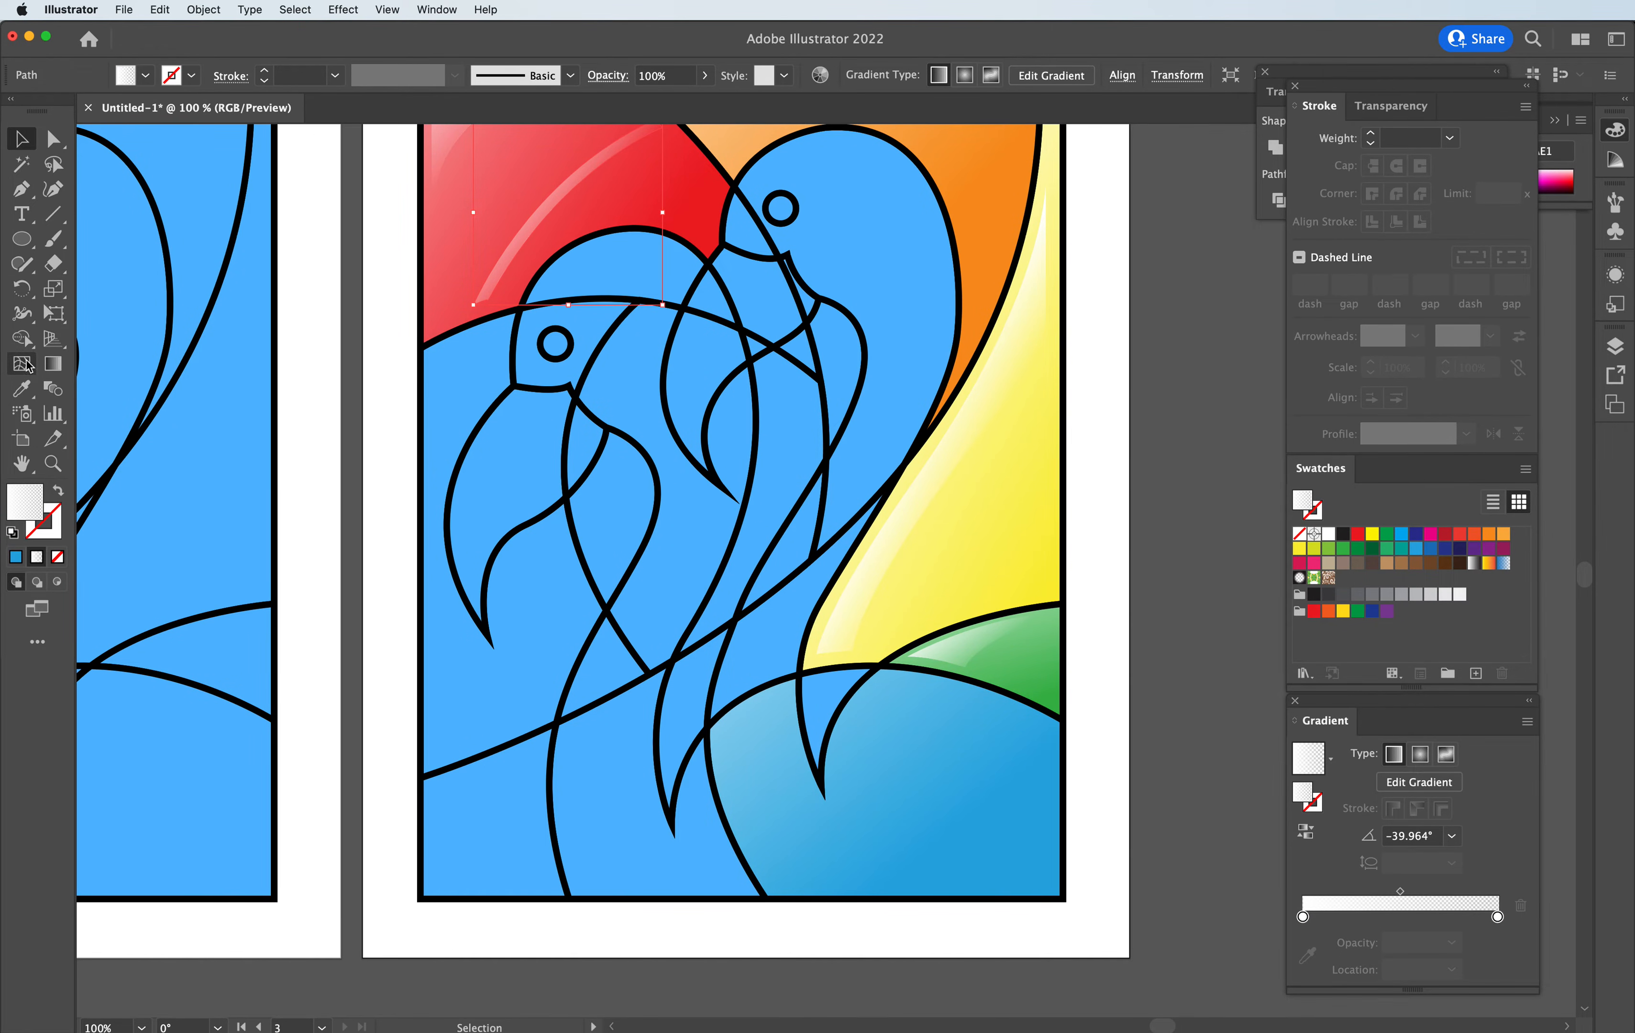
click(38, 342)
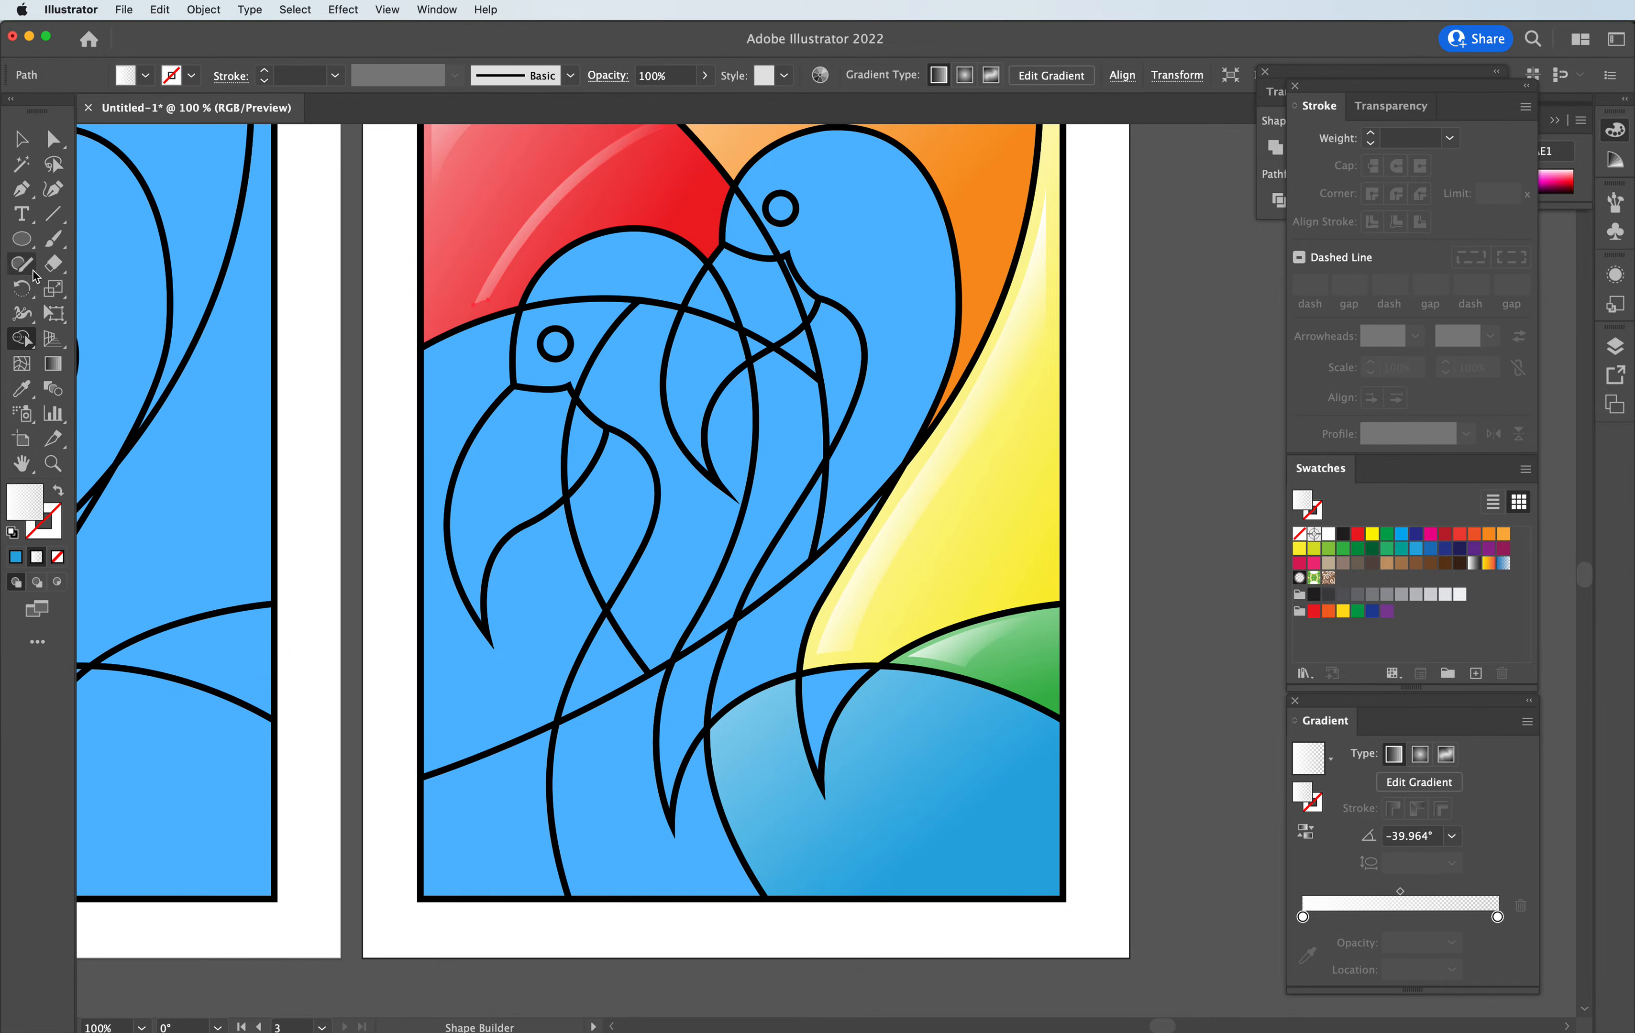
click(21, 189)
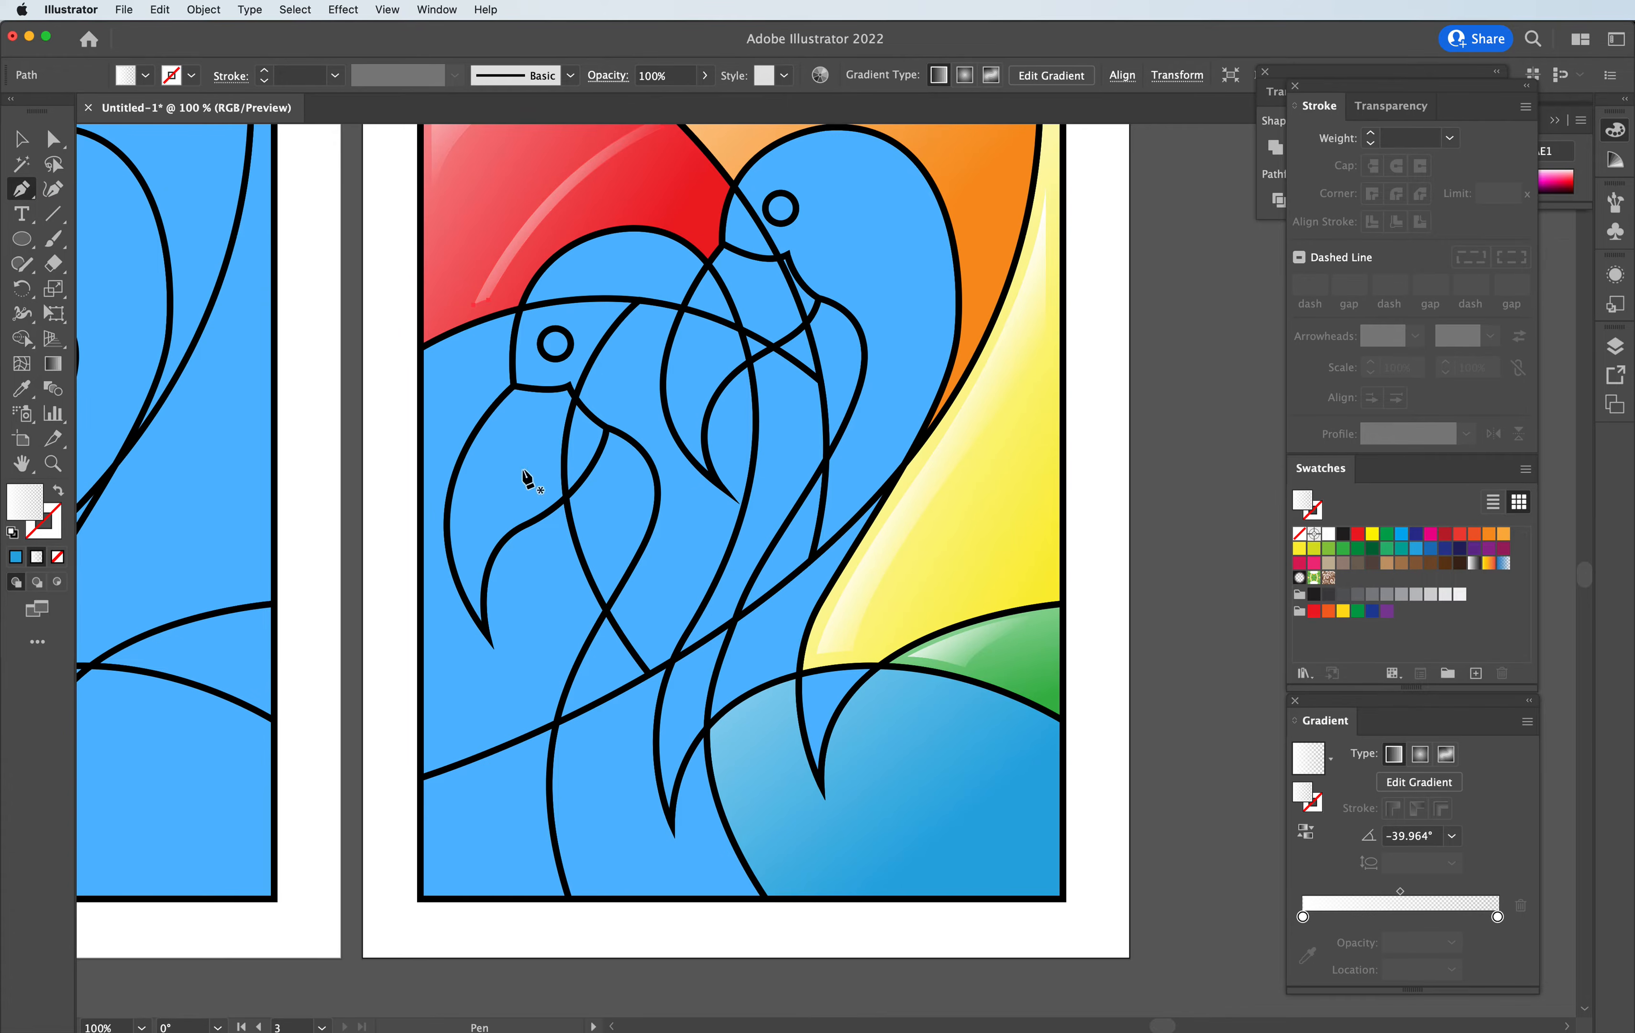
click(714, 733)
drag(789, 684, 829, 676)
click(789, 684)
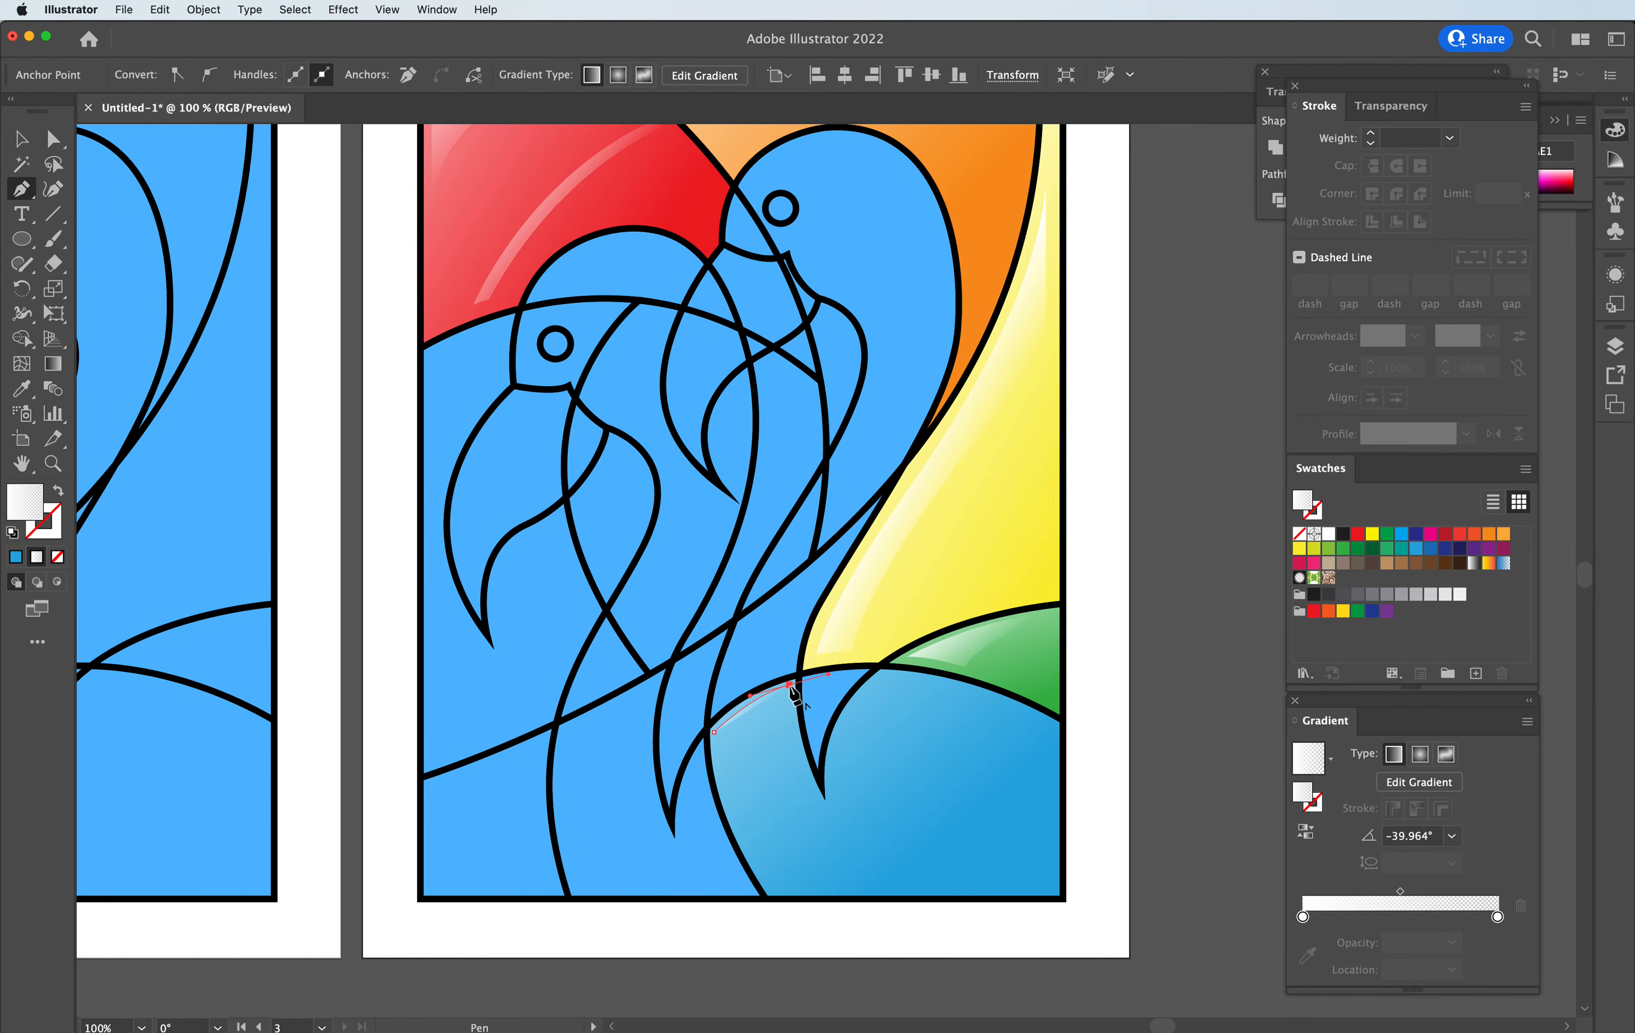
click(796, 736)
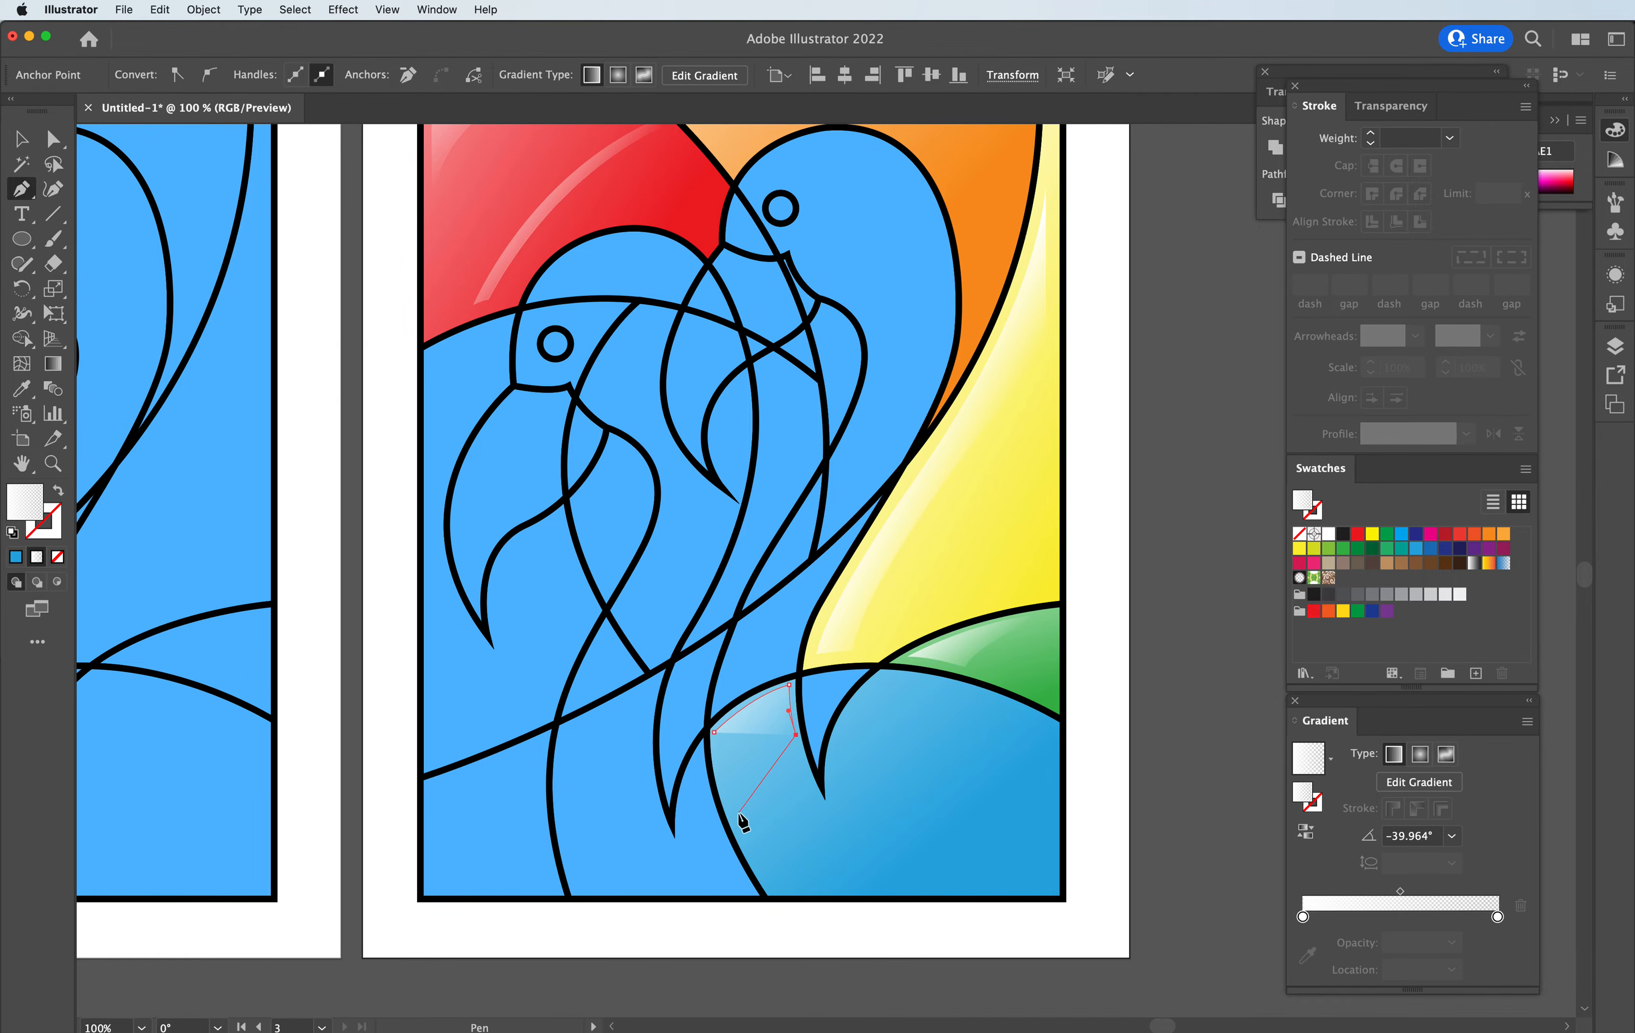
drag(747, 851, 747, 850)
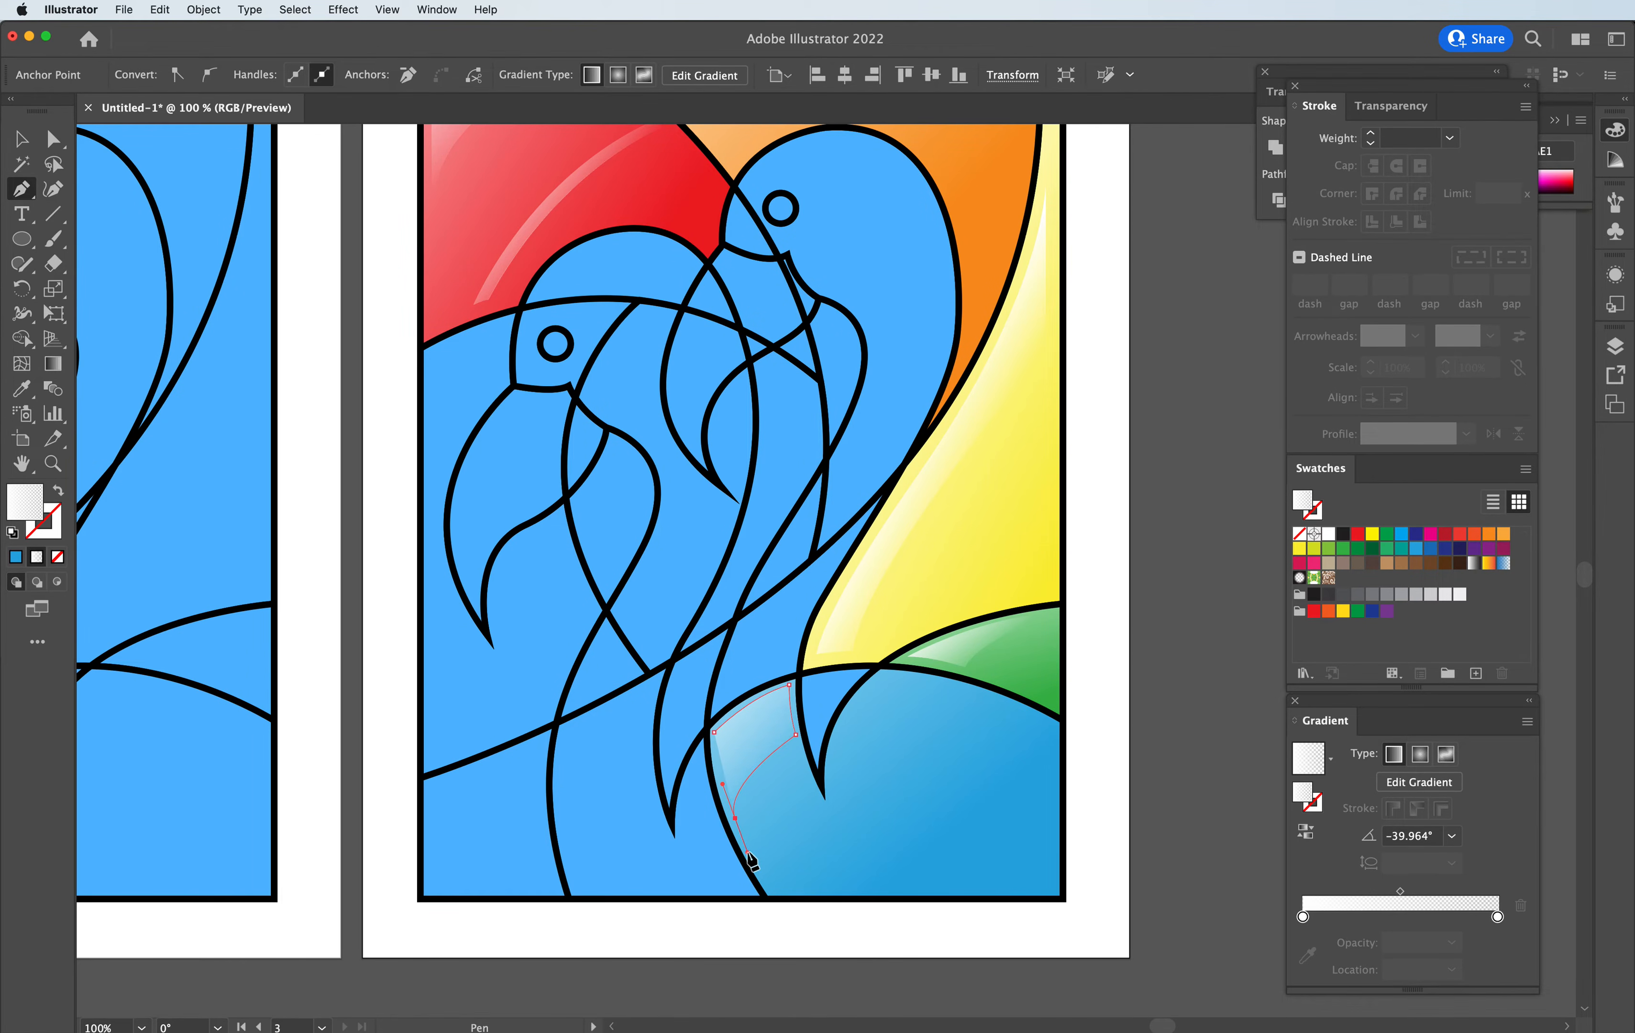
click(735, 819)
drag(714, 732, 717, 695)
- Draw a second closed, curved highlight in the large blue region, between the pointed beak tip and the region's upper edge
click(881, 675)
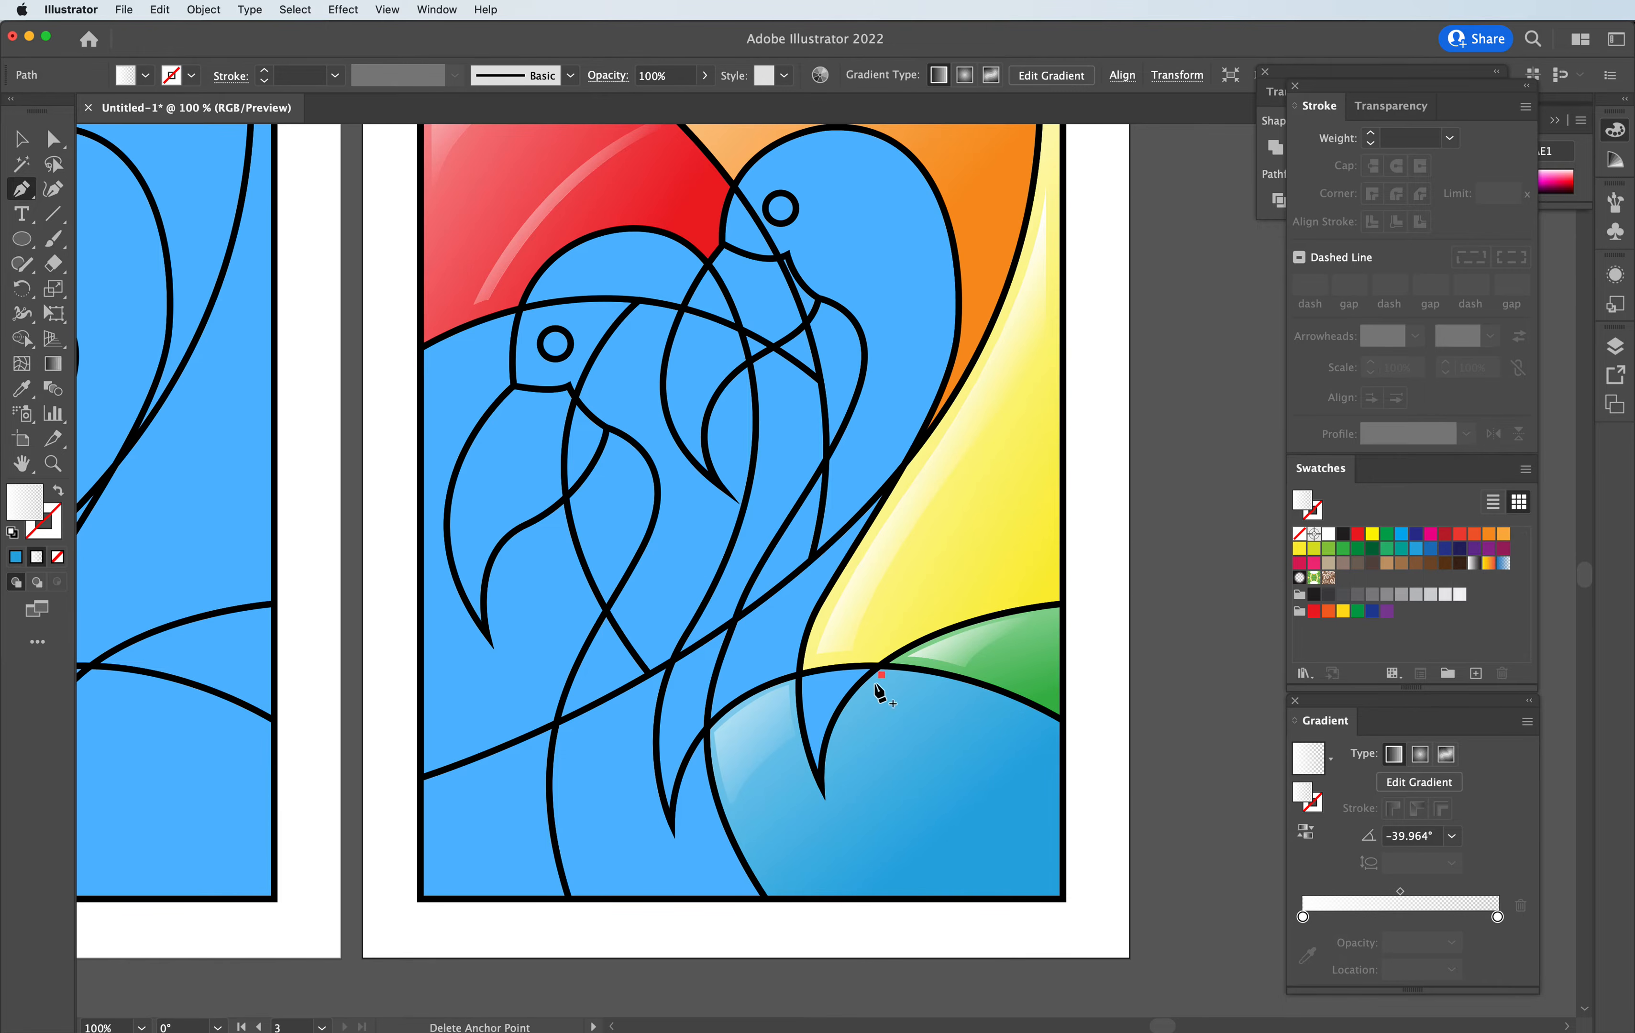
drag(832, 815, 825, 847)
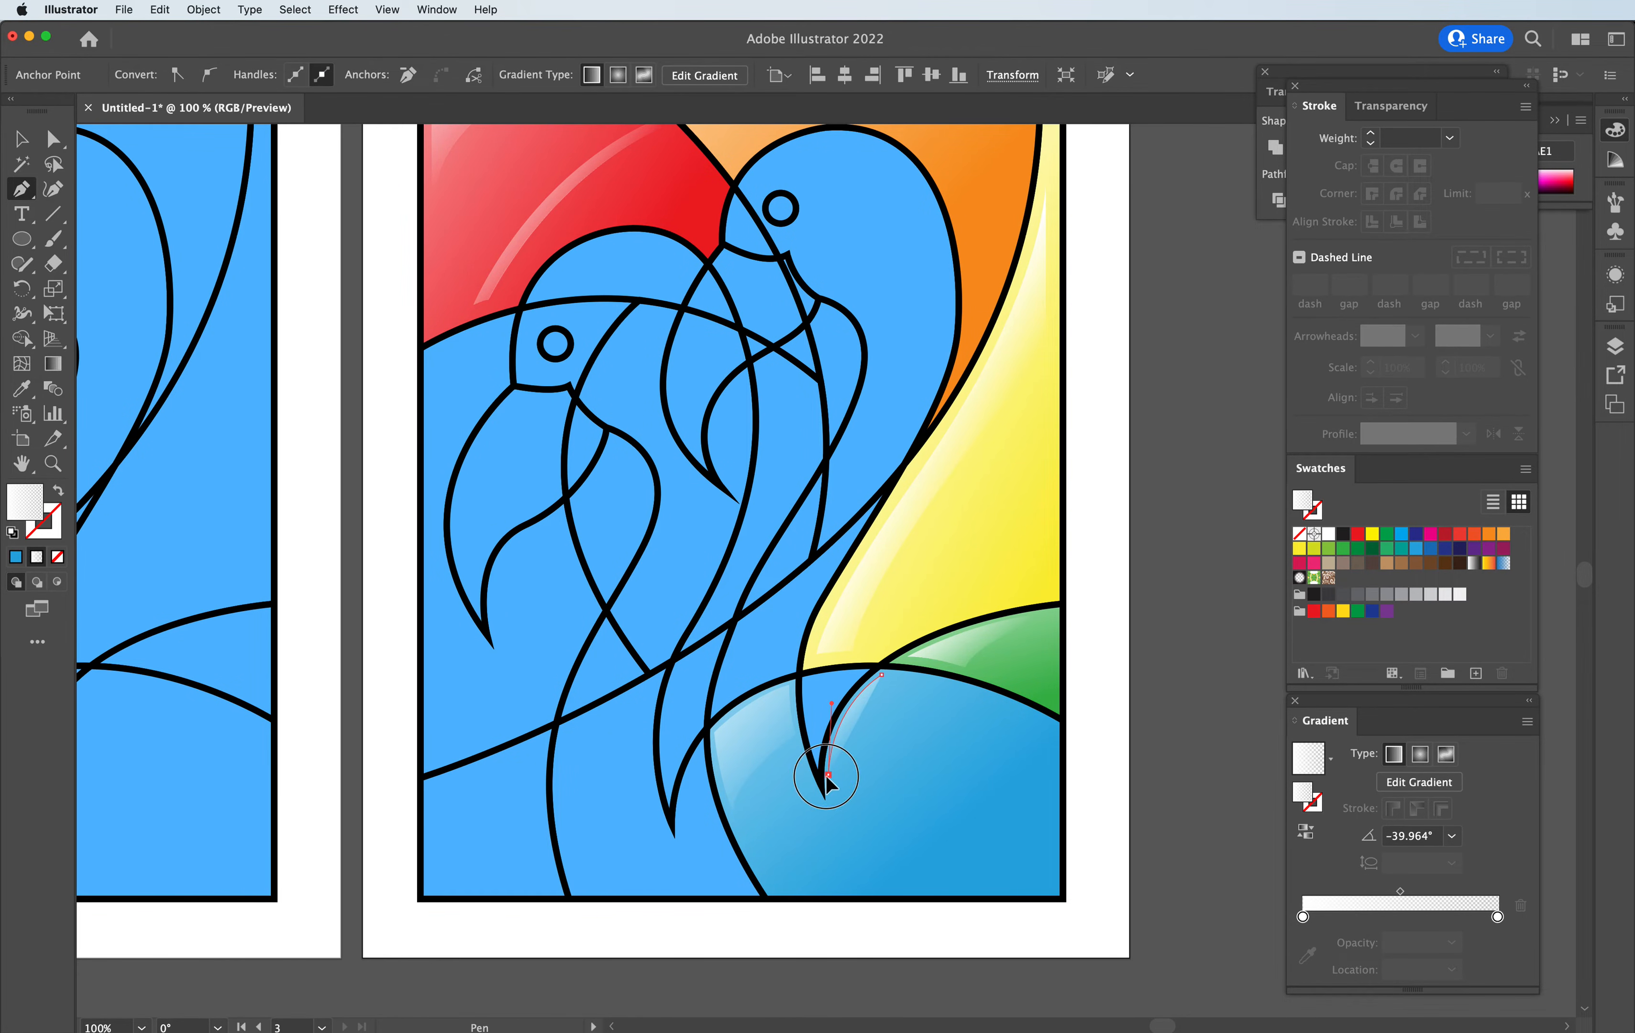
drag(952, 684, 1032, 674)
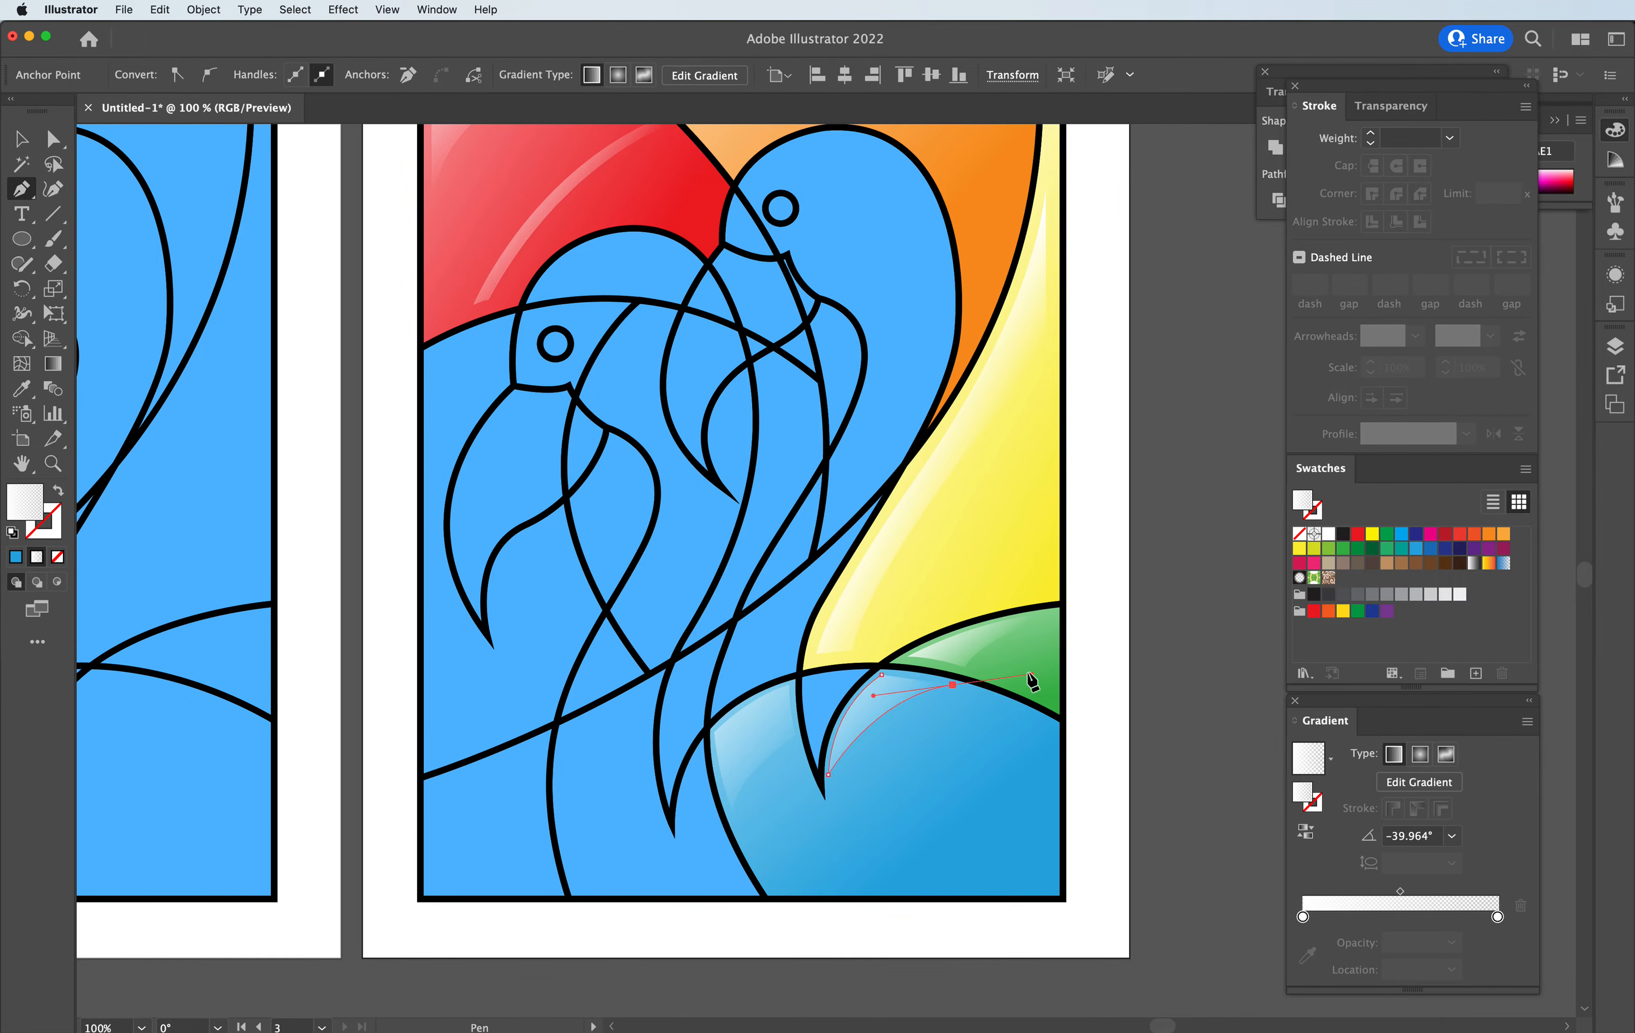
click(951, 685)
click(852, 675)
click(21, 139)
click(1076, 480)
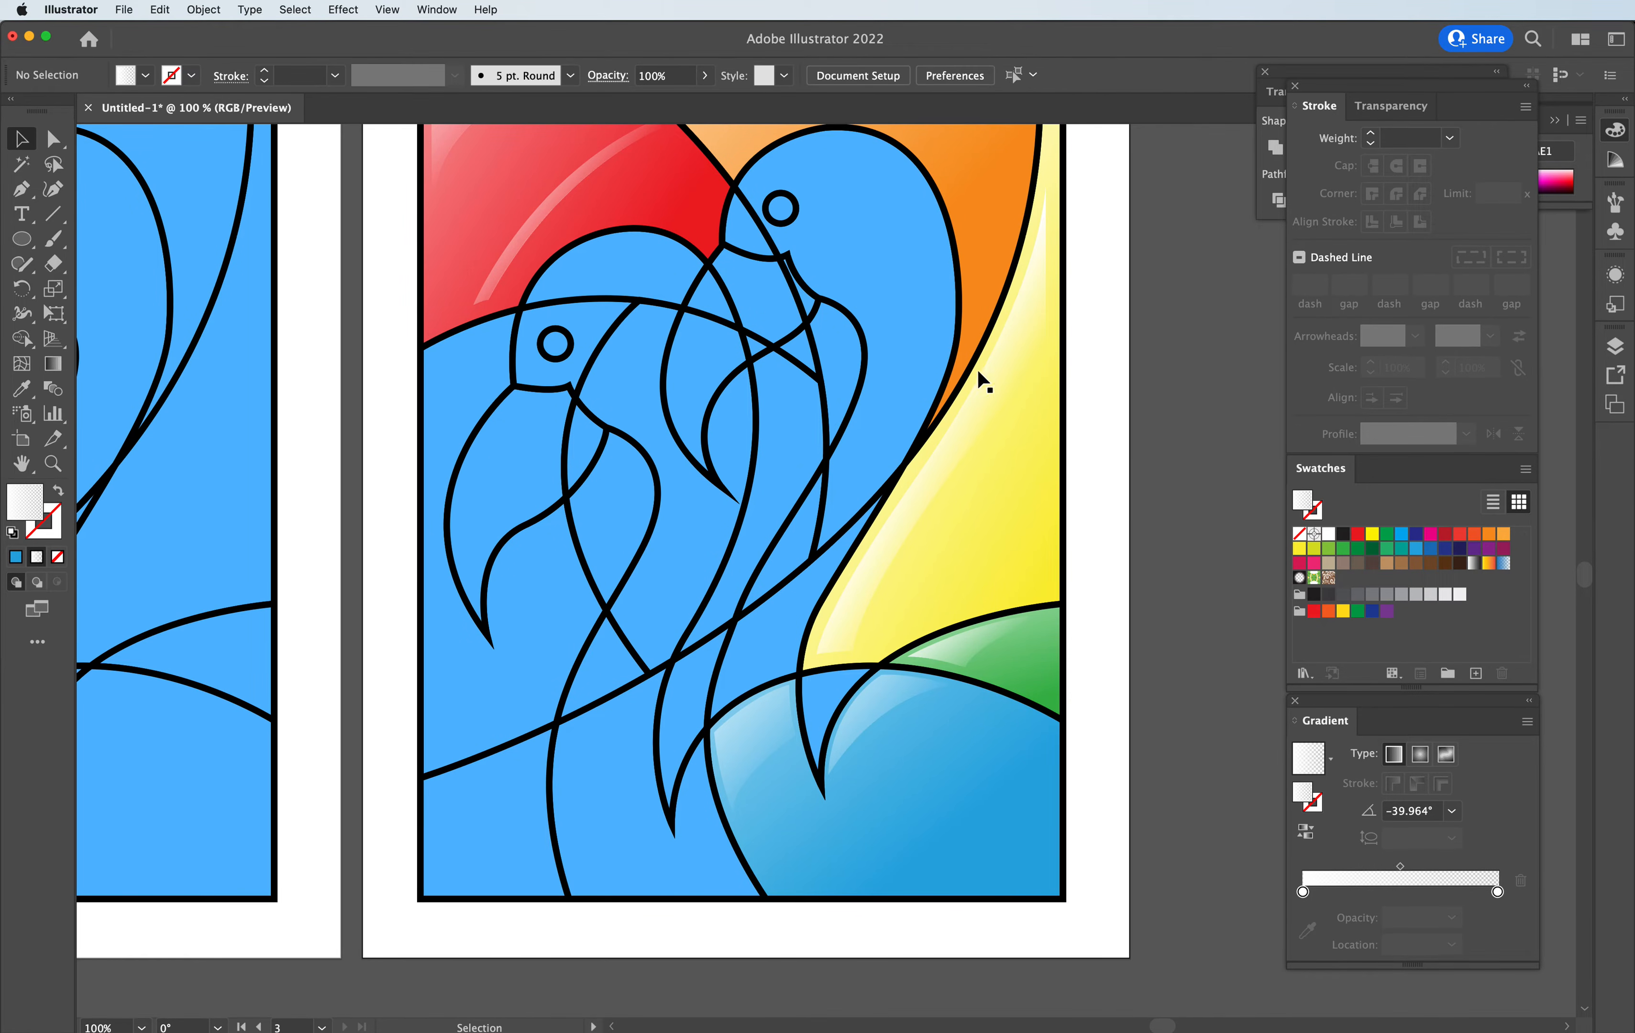
- Apply the large blue region's gradient to the pointed beak tip overlapping it, angled at about -41°
scroll(952, 365, down, 3)
scroll(952, 365, up, 6)
scroll(952, 367, down, 2)
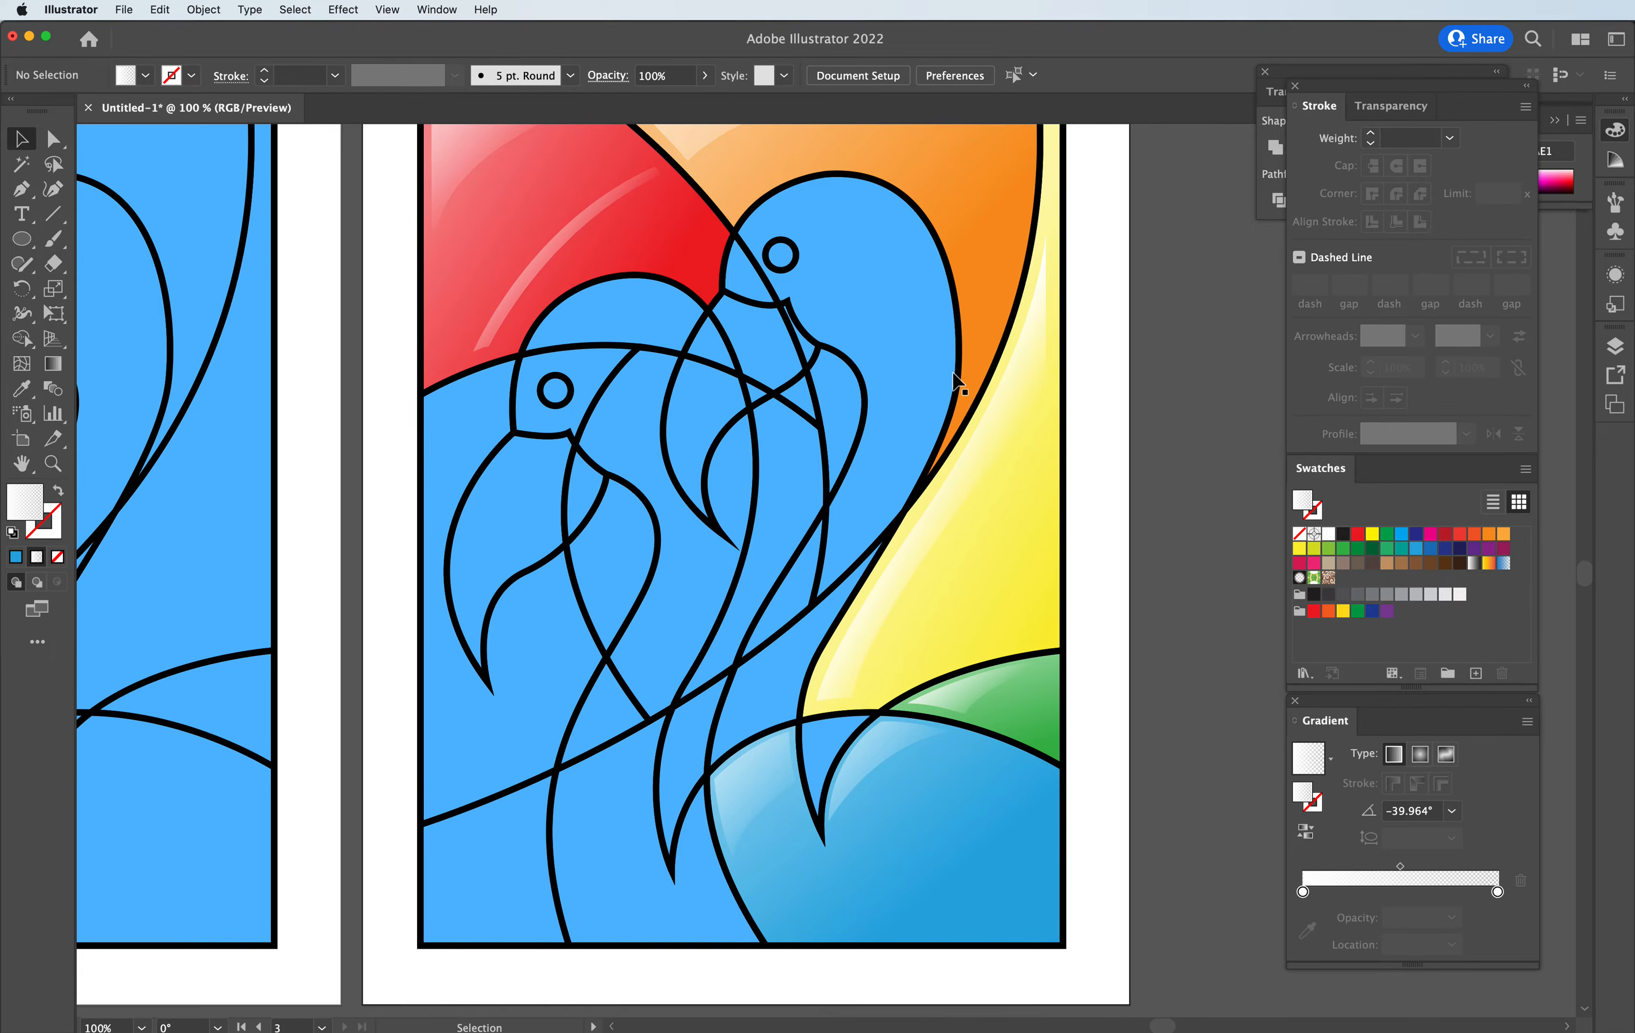
click(935, 801)
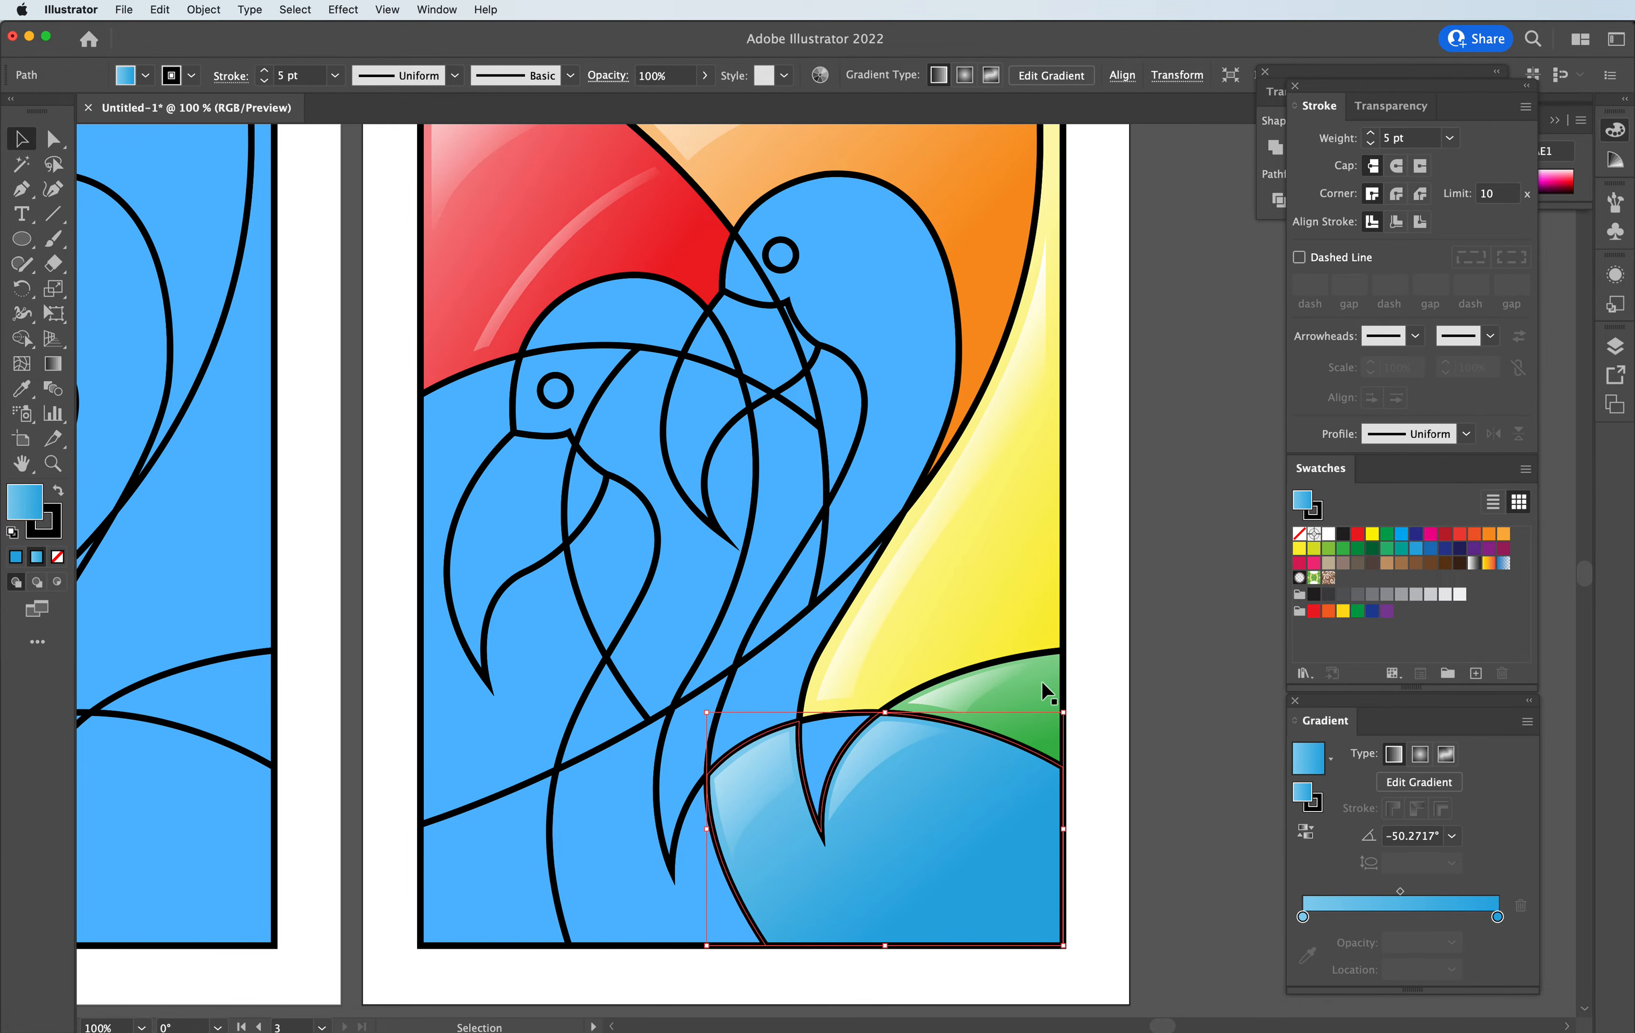
click(963, 779)
click(830, 760)
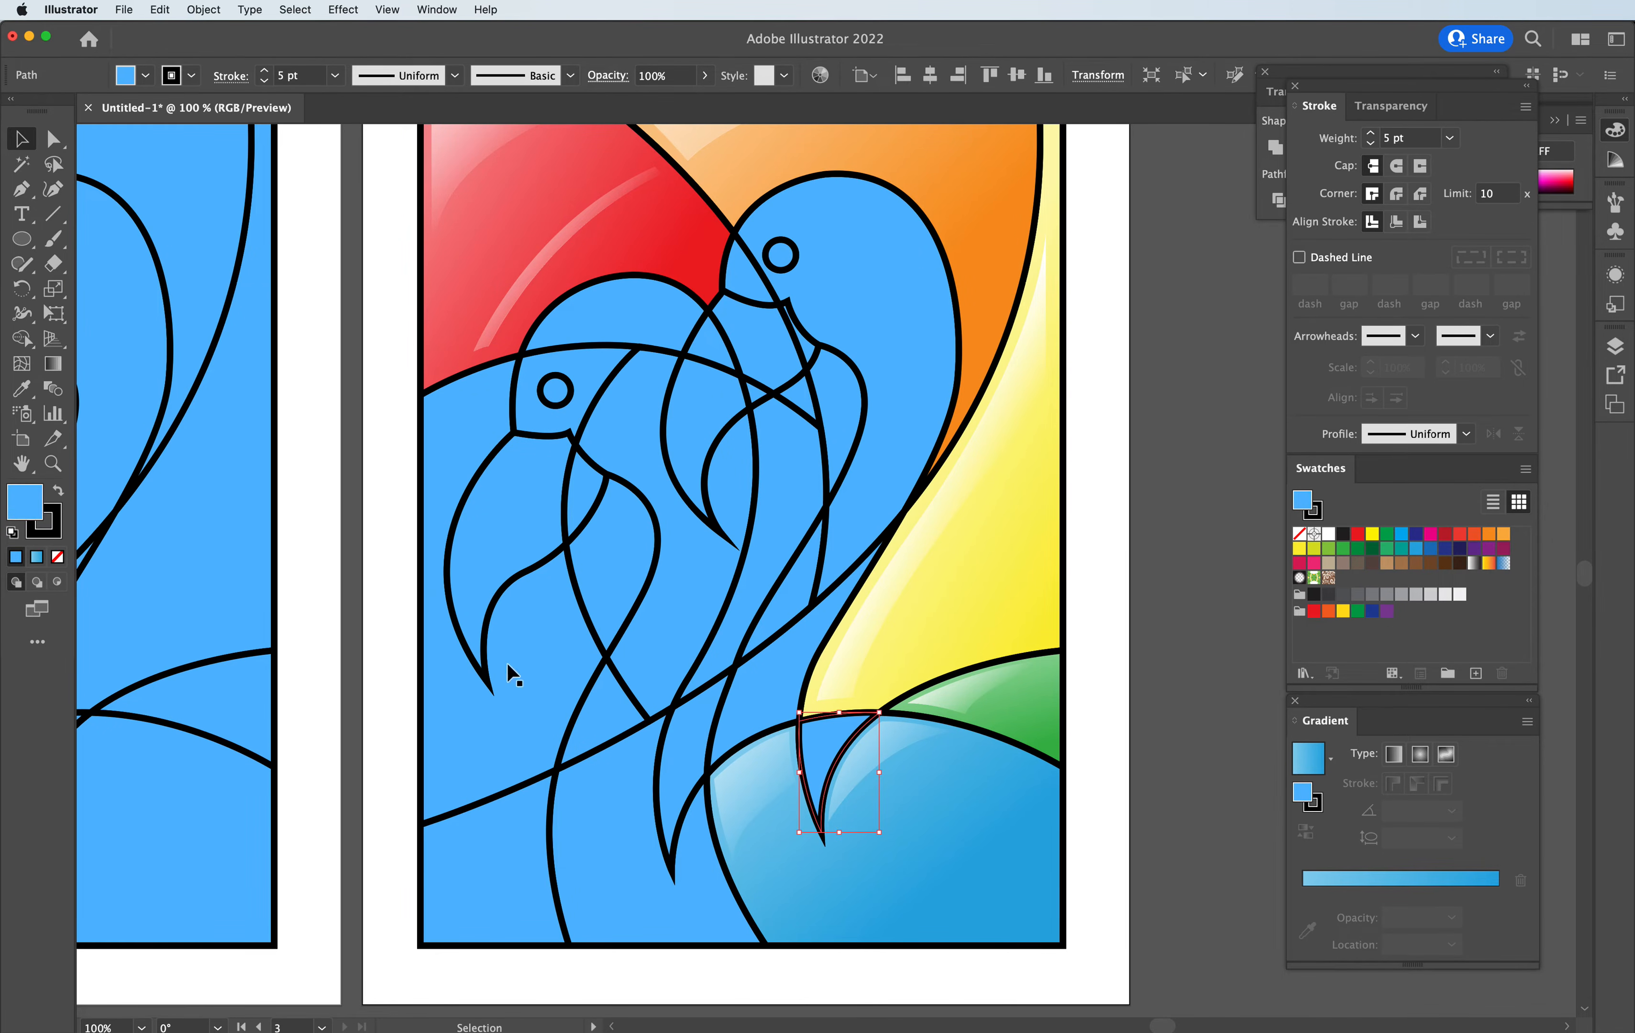
click(21, 390)
click(932, 845)
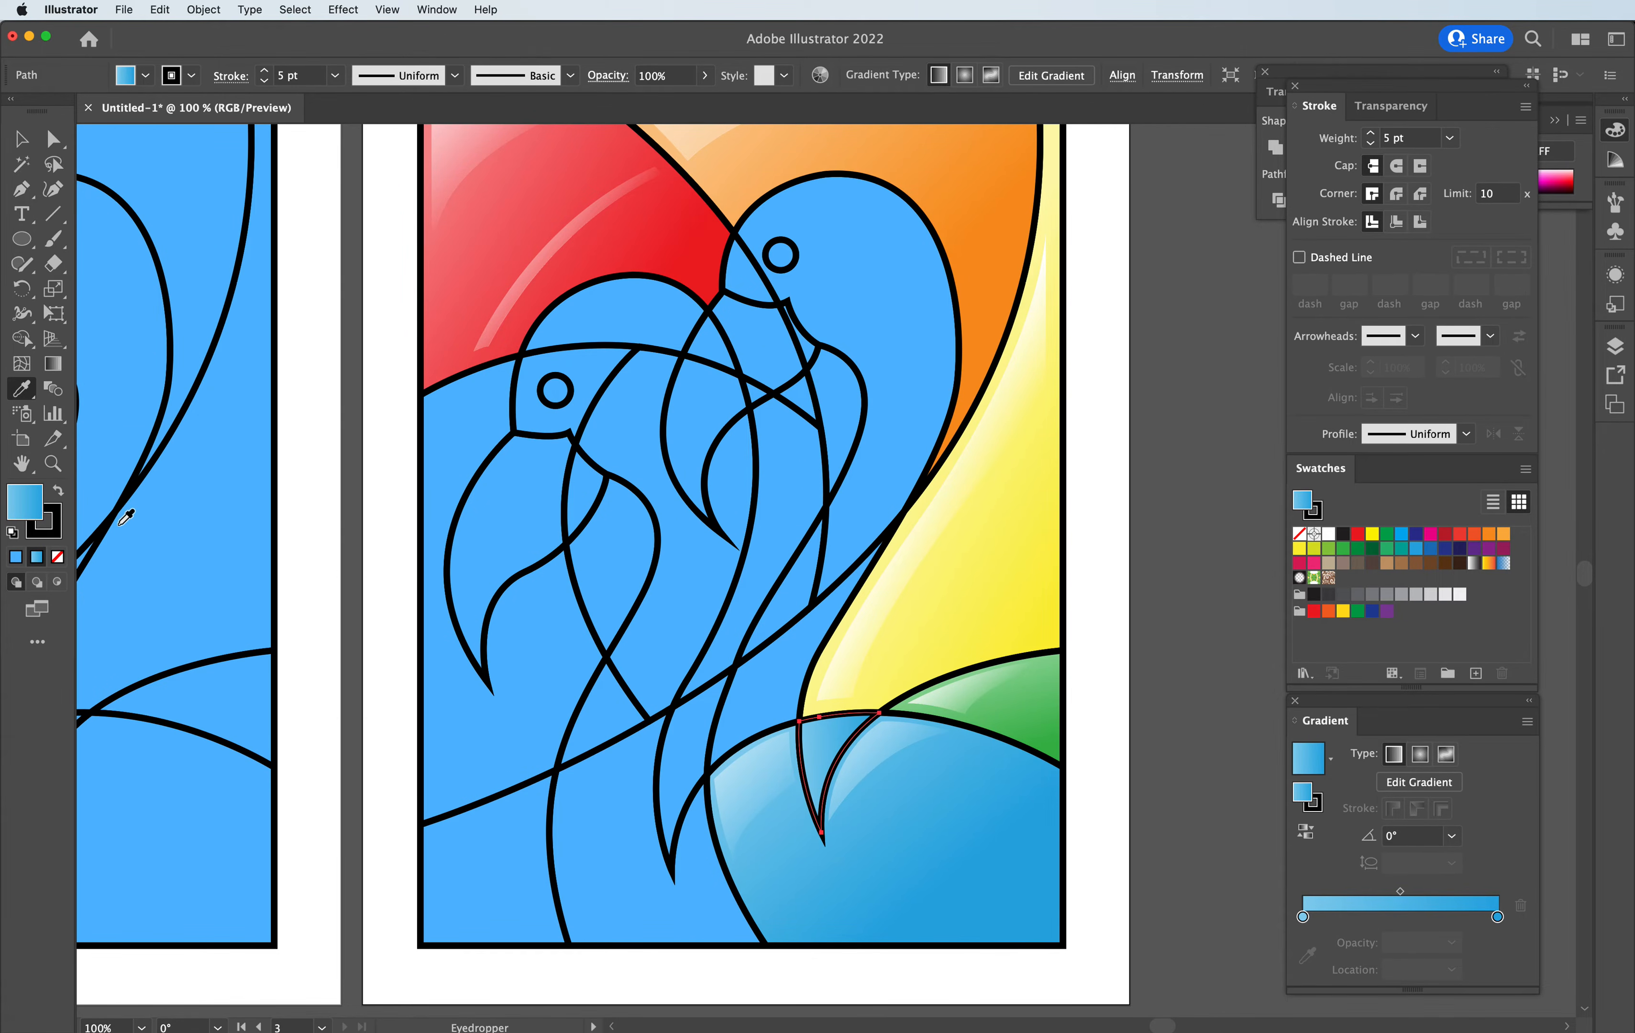
click(53, 363)
mouse_move(774, 706)
mouse_down()
mouse_move(861, 756)
mouse_move(874, 793)
mouse_up()
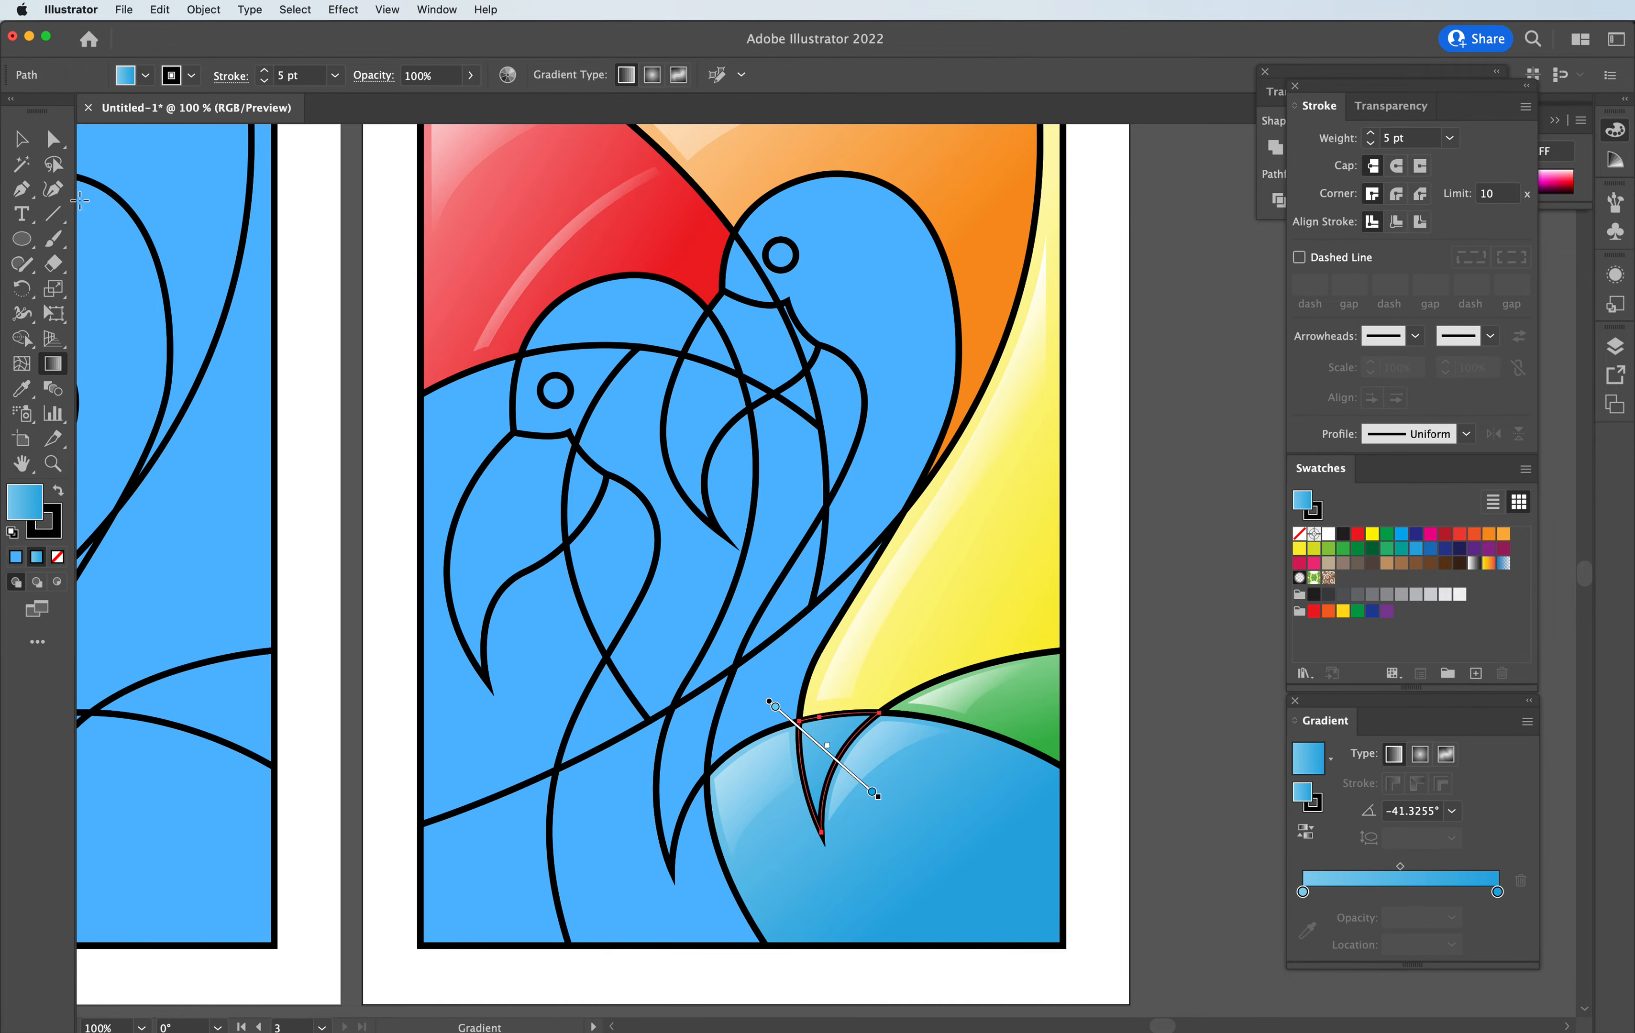
click(20, 138)
click(1123, 626)
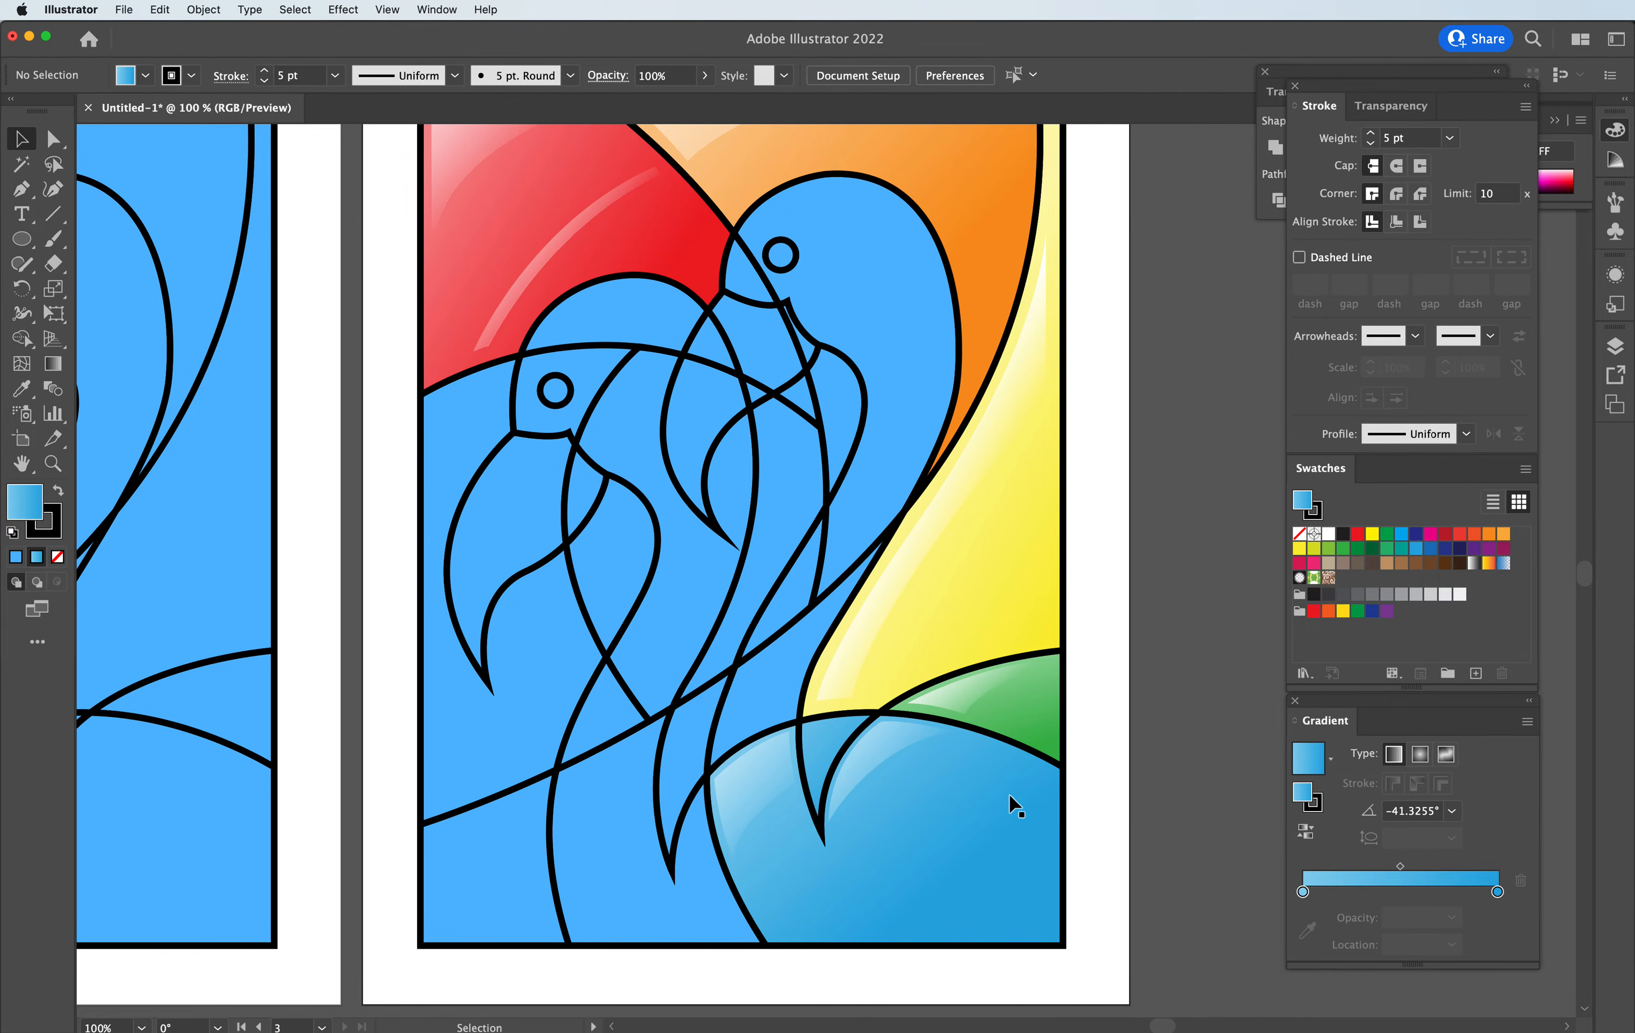
- Replace the large lower-right region's blue gradient stops with dark magenta, removing the light blue stop
click(974, 833)
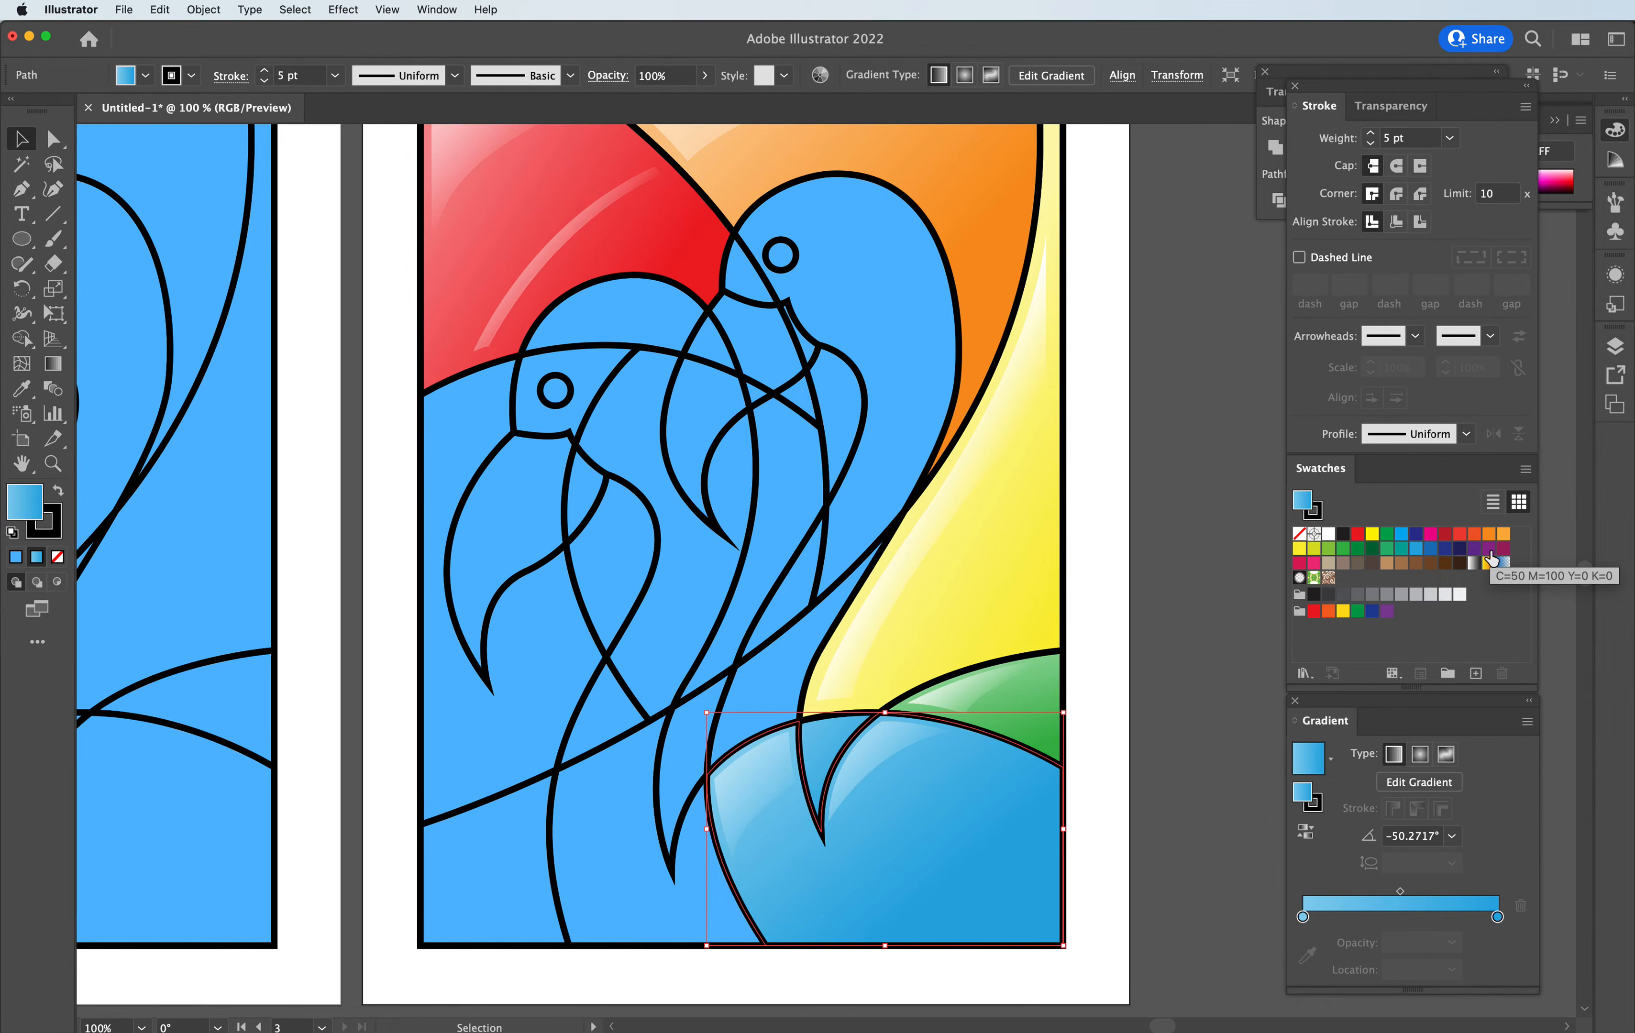
drag(1503, 548, 1496, 916)
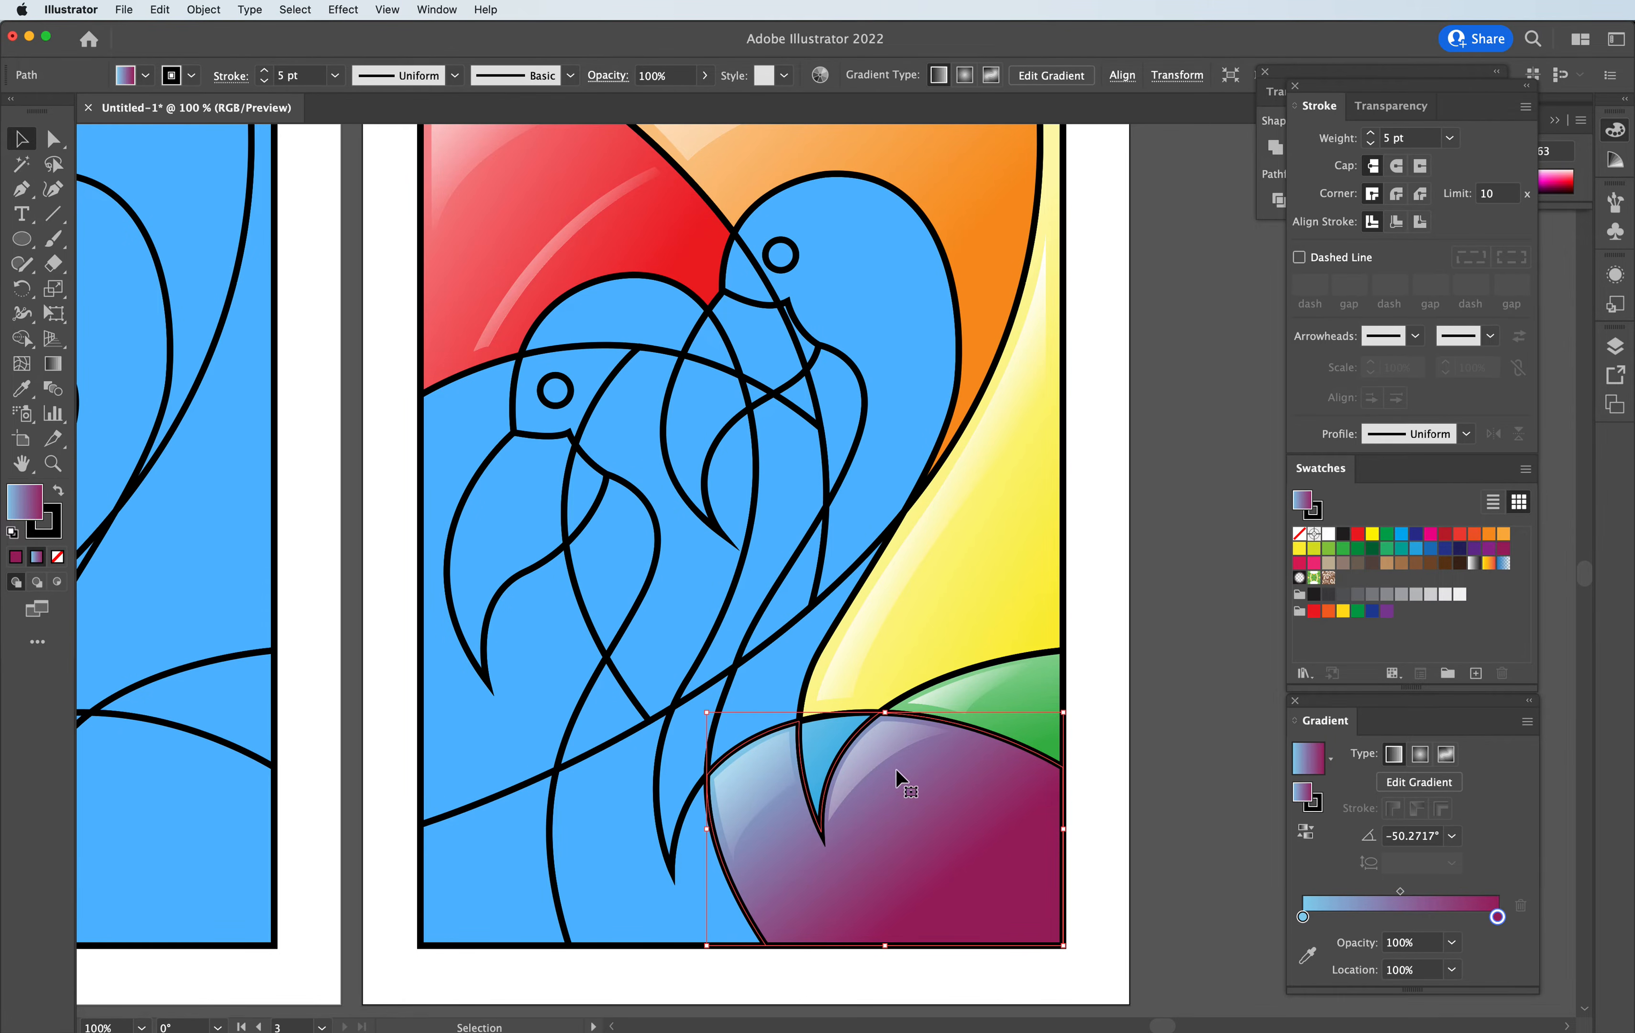
drag(1303, 917, 1339, 917)
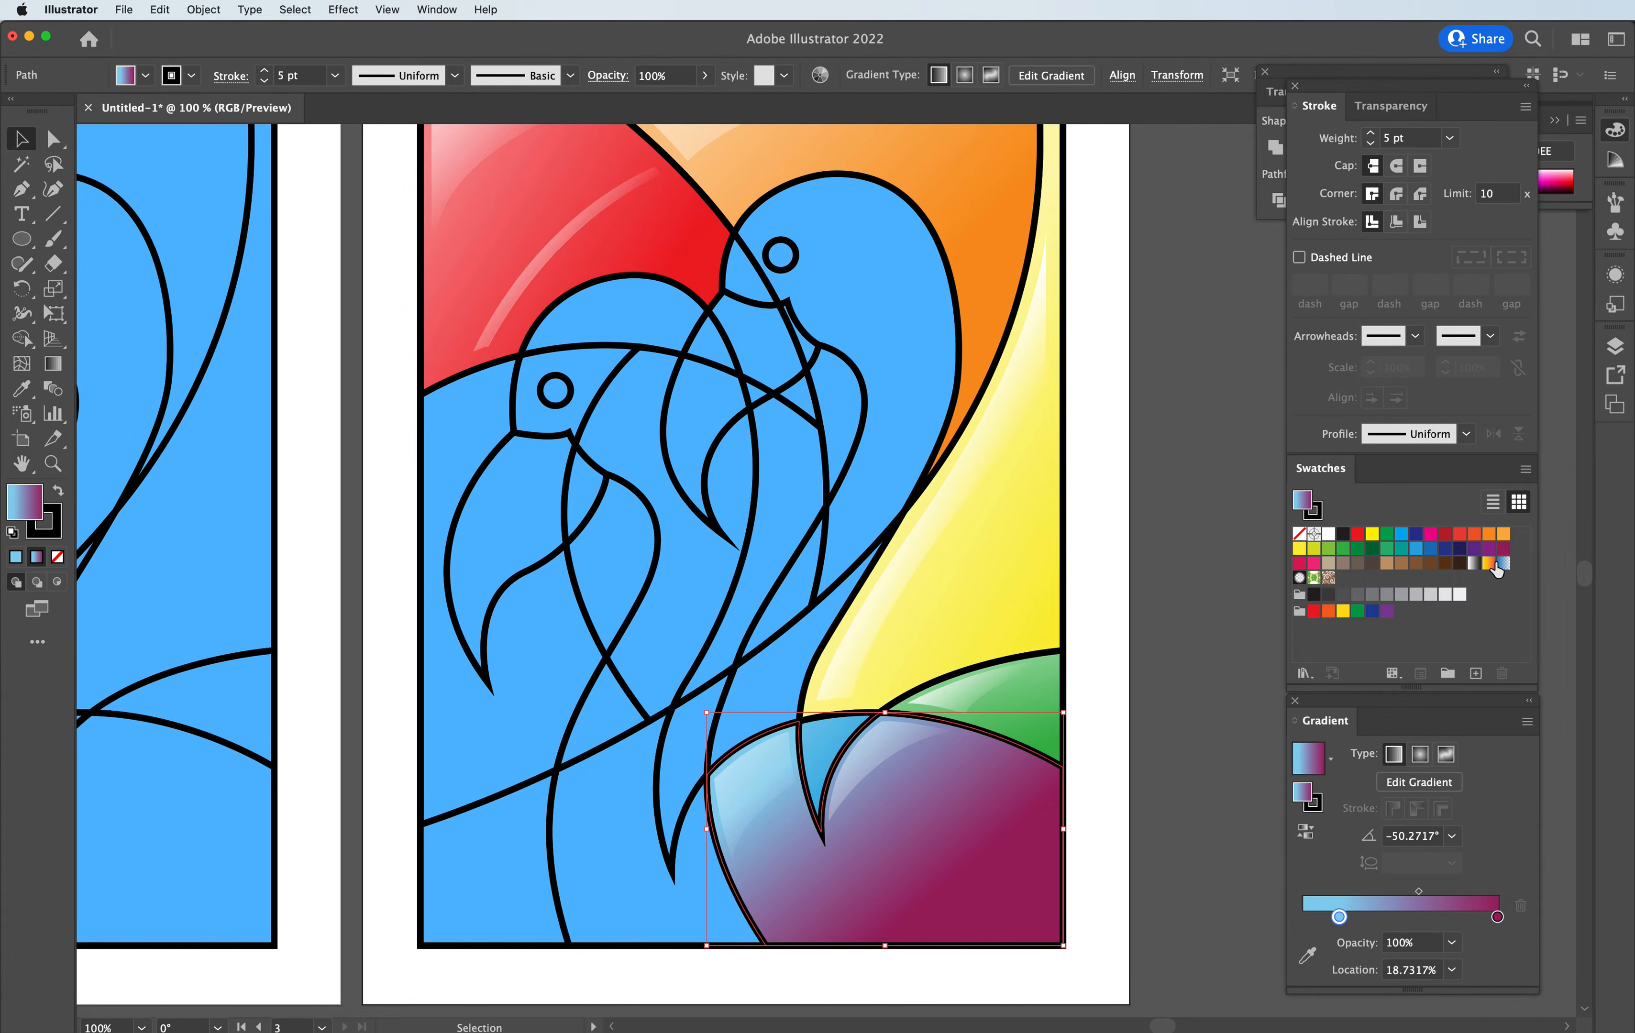
drag(1491, 554, 1442, 919)
drag(1340, 920, 1339, 963)
drag(1441, 918, 1301, 919)
drag(1506, 559, 1396, 917)
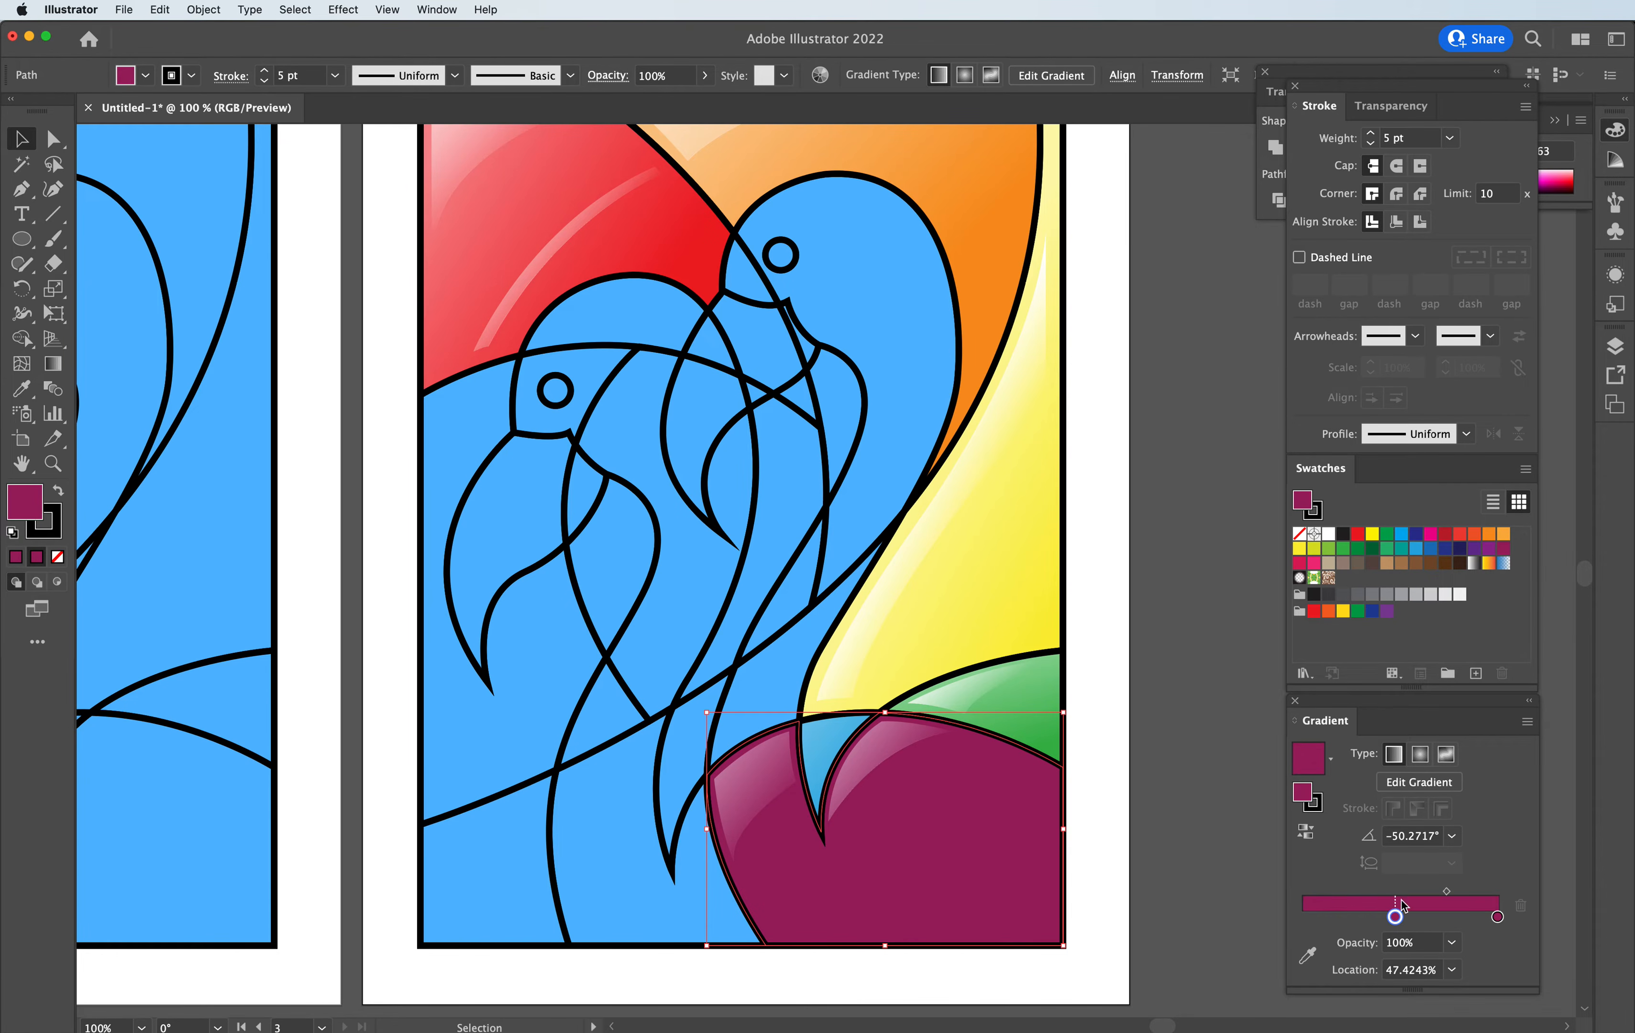
- Lighten the magenta gradient's starting stop to a soft pink and place it at location 0%
drag(1329, 534, 1298, 923)
drag(1395, 916, 1309, 964)
click(1396, 922)
drag(1397, 918, 1241, 923)
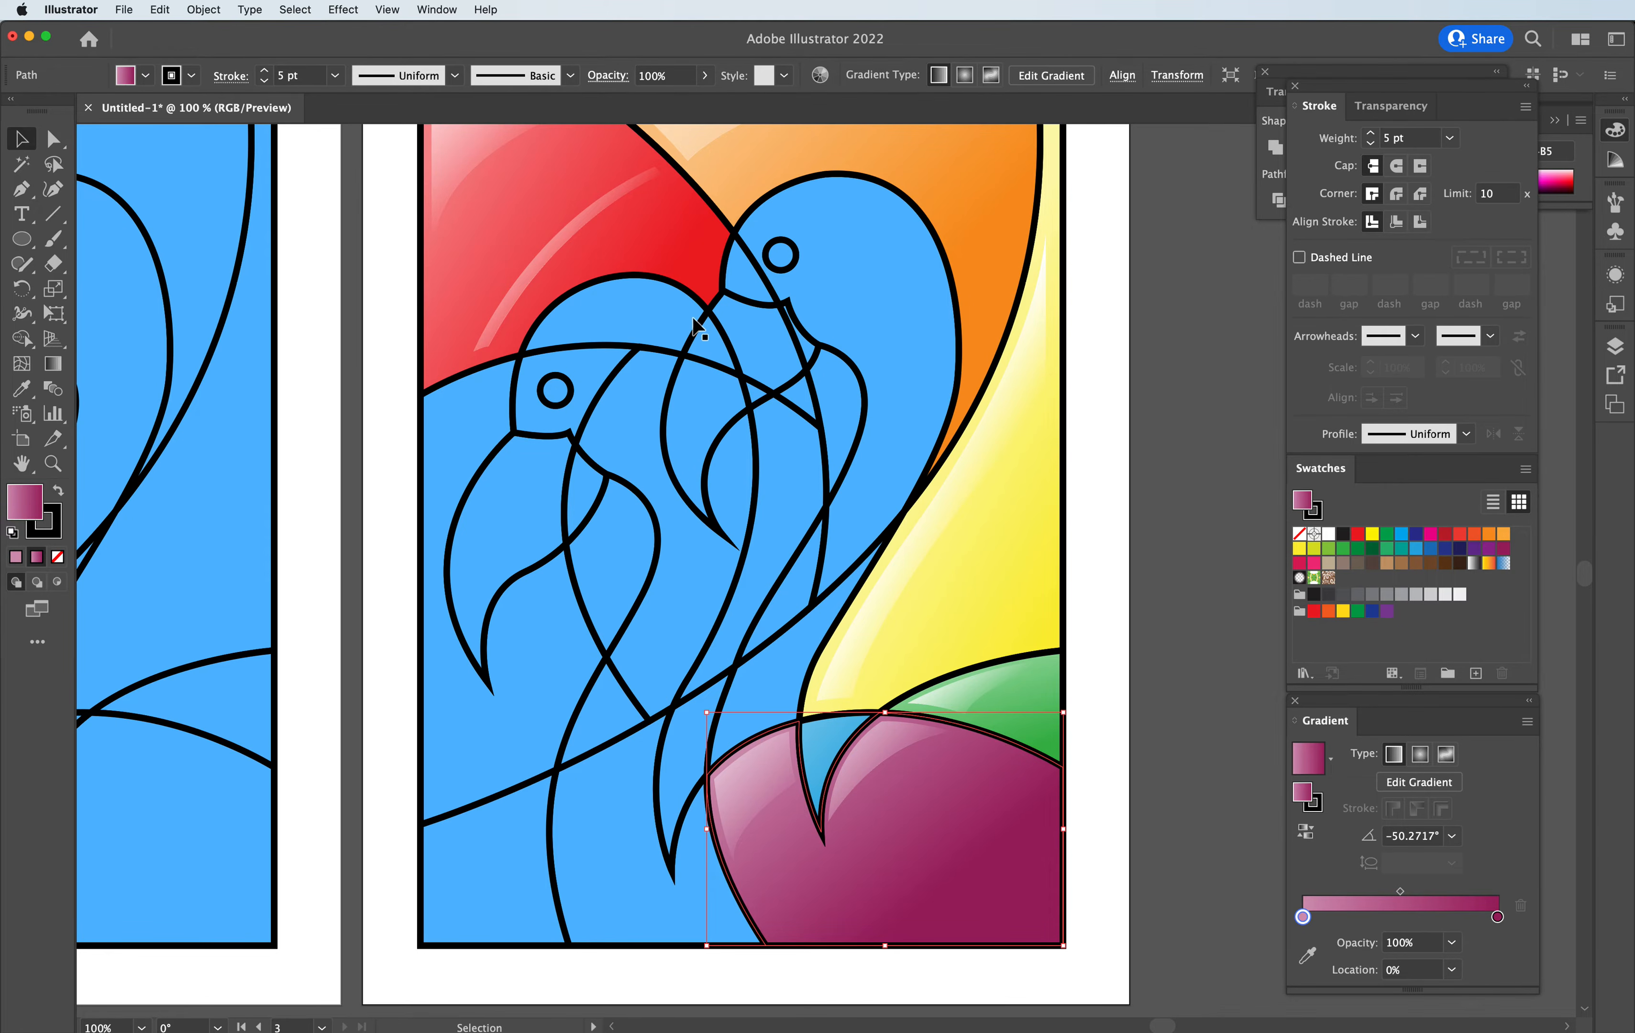
scroll(692, 321, up, 2)
scroll(691, 320, down, 4)
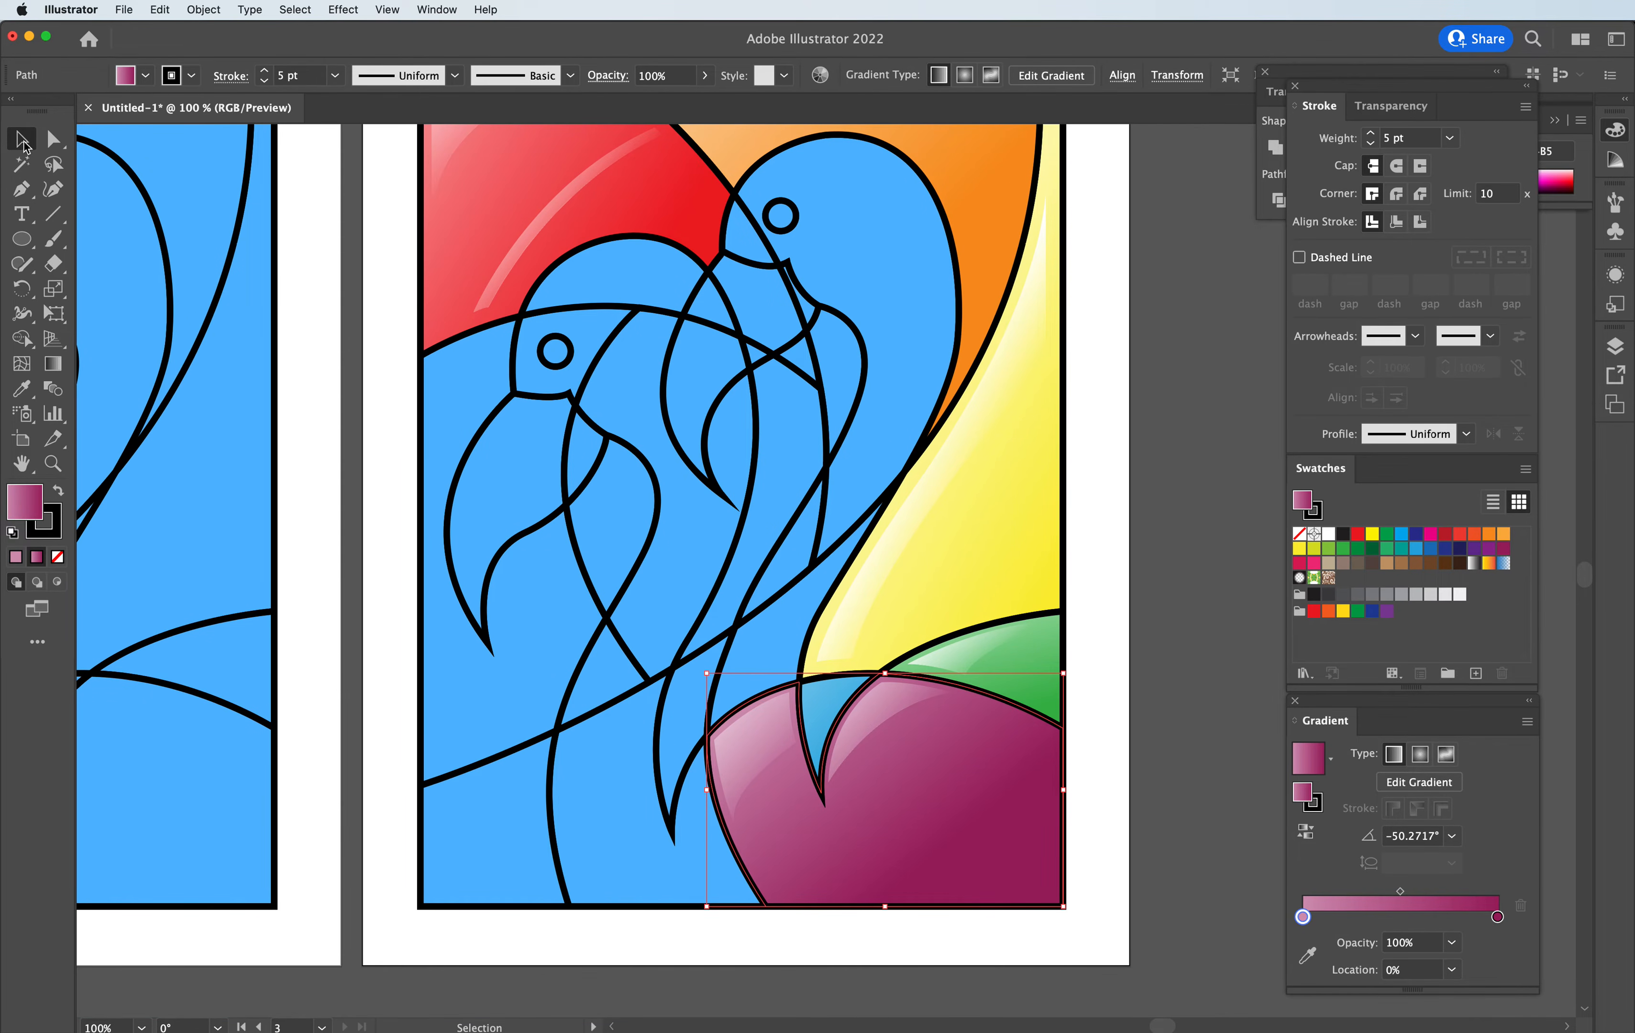
click(1083, 424)
scroll(1080, 389, up, 5)
scroll(1082, 398, down, 5)
scroll(1082, 402, up, 2)
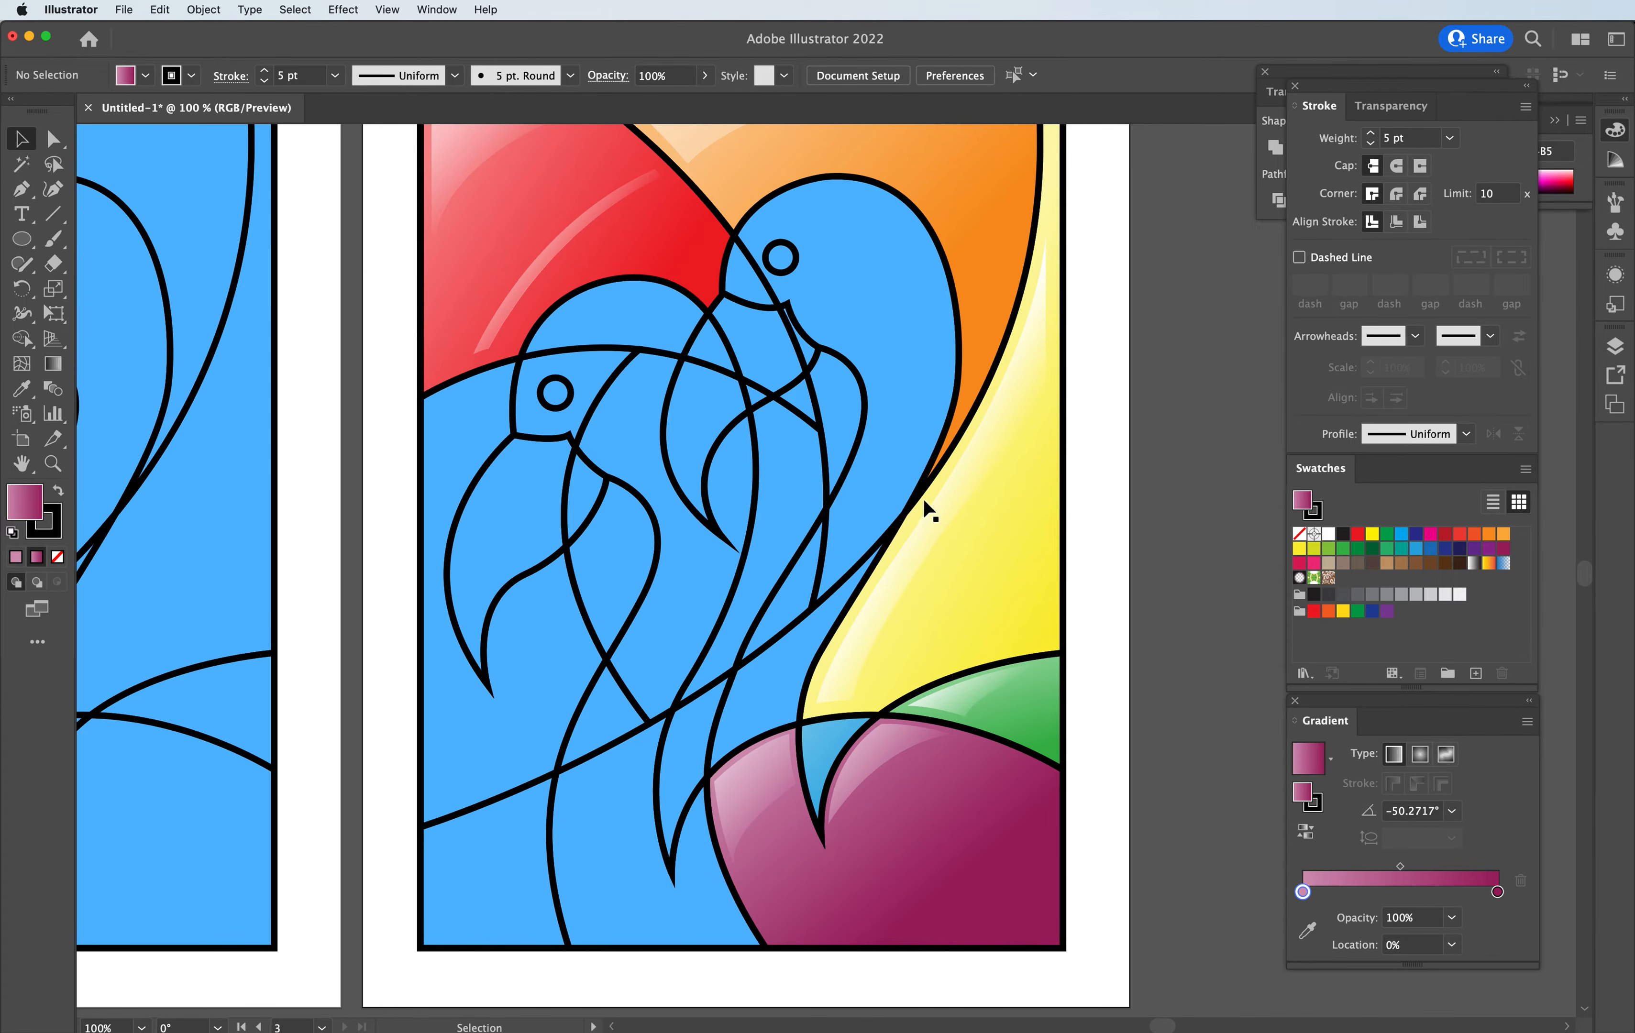
- Reuse the red region's curved streak fill to draw a small closed highlight inside the blue pointed beak tip with the Pen tool
click(840, 755)
click(25, 193)
click(21, 138)
click(541, 253)
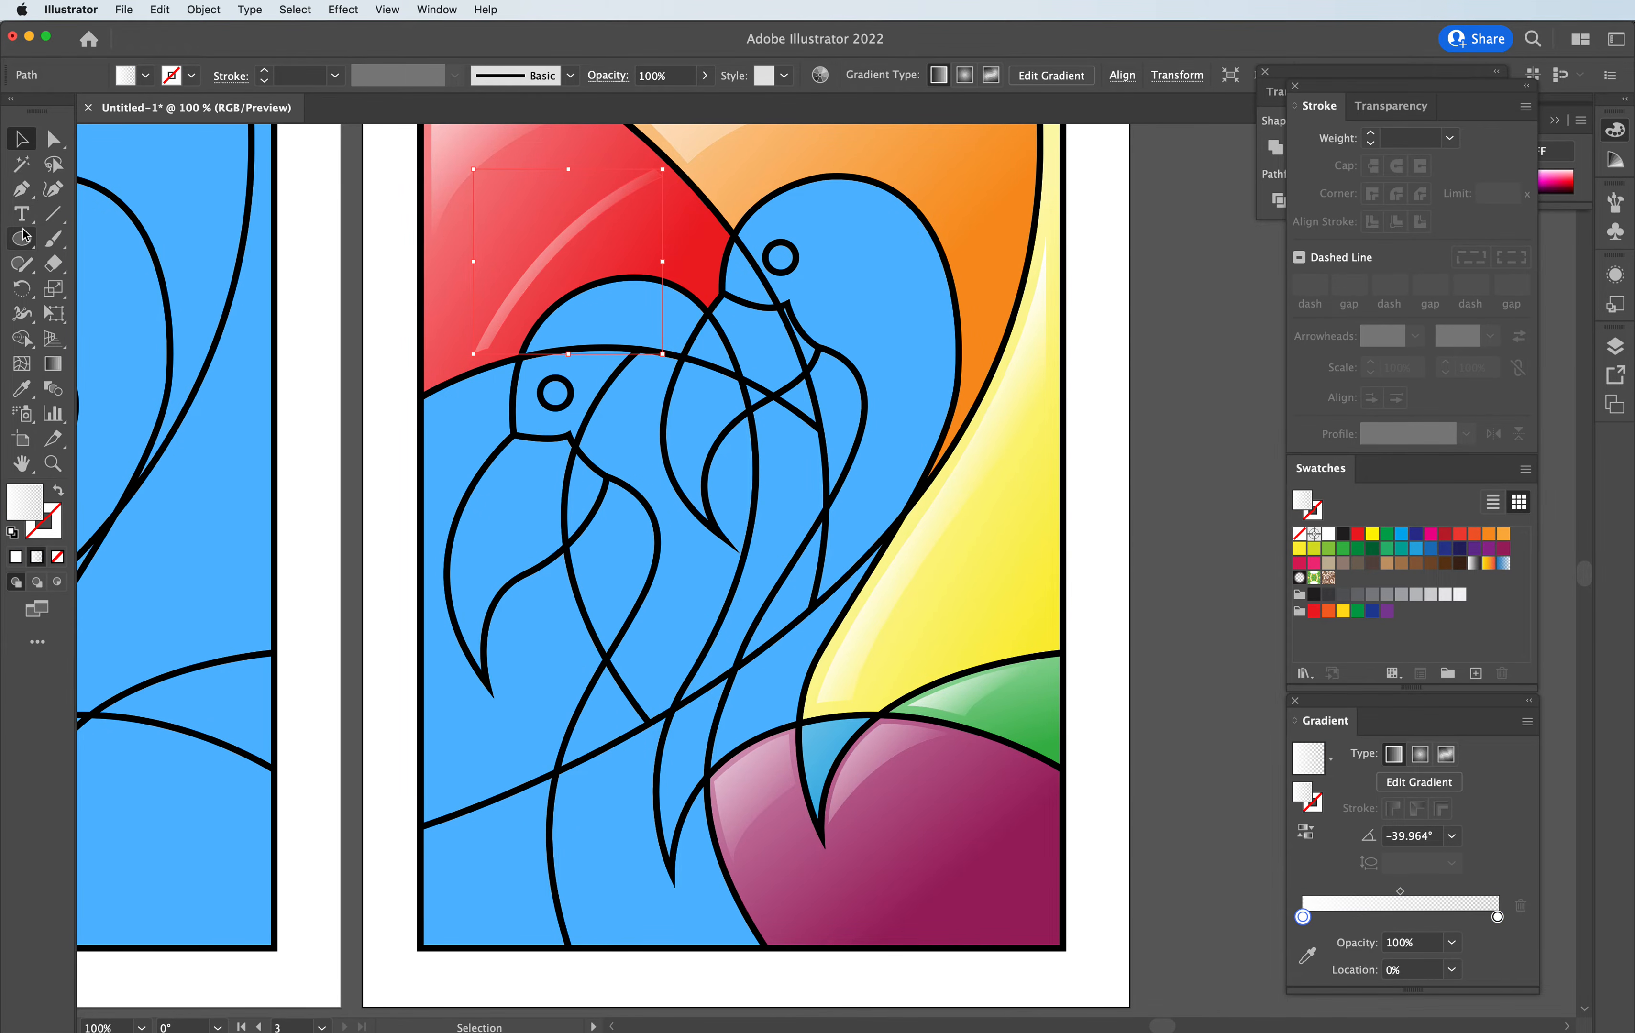
click(21, 189)
click(805, 732)
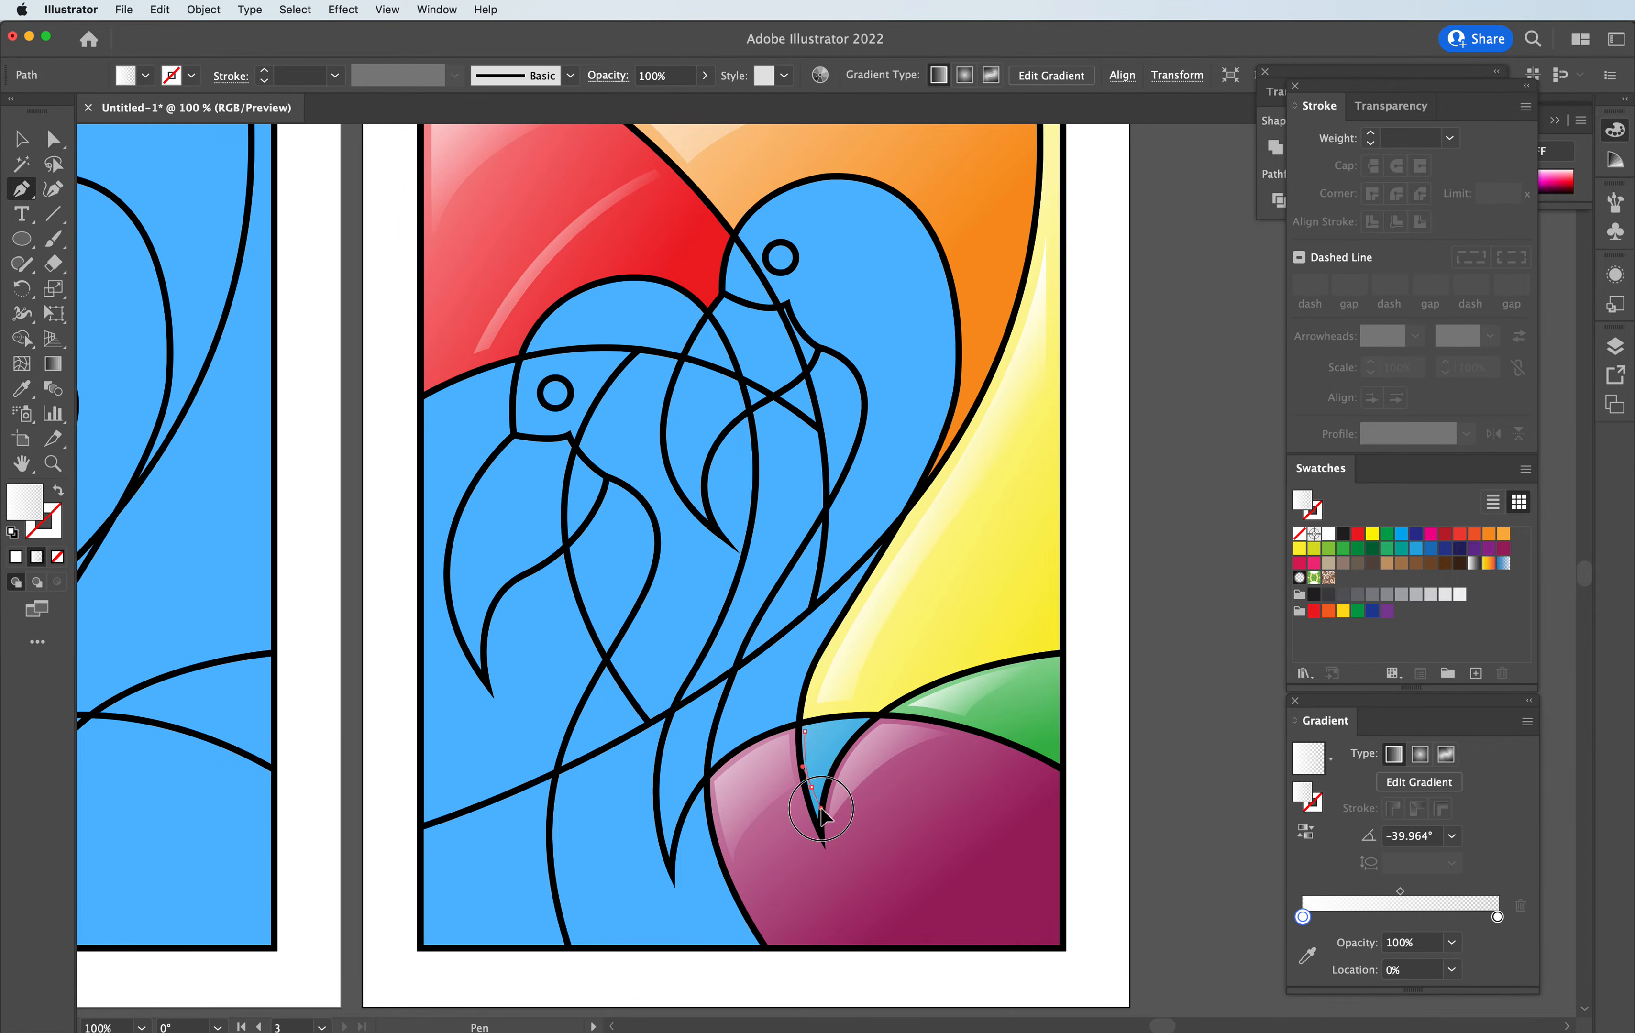
click(813, 788)
click(812, 789)
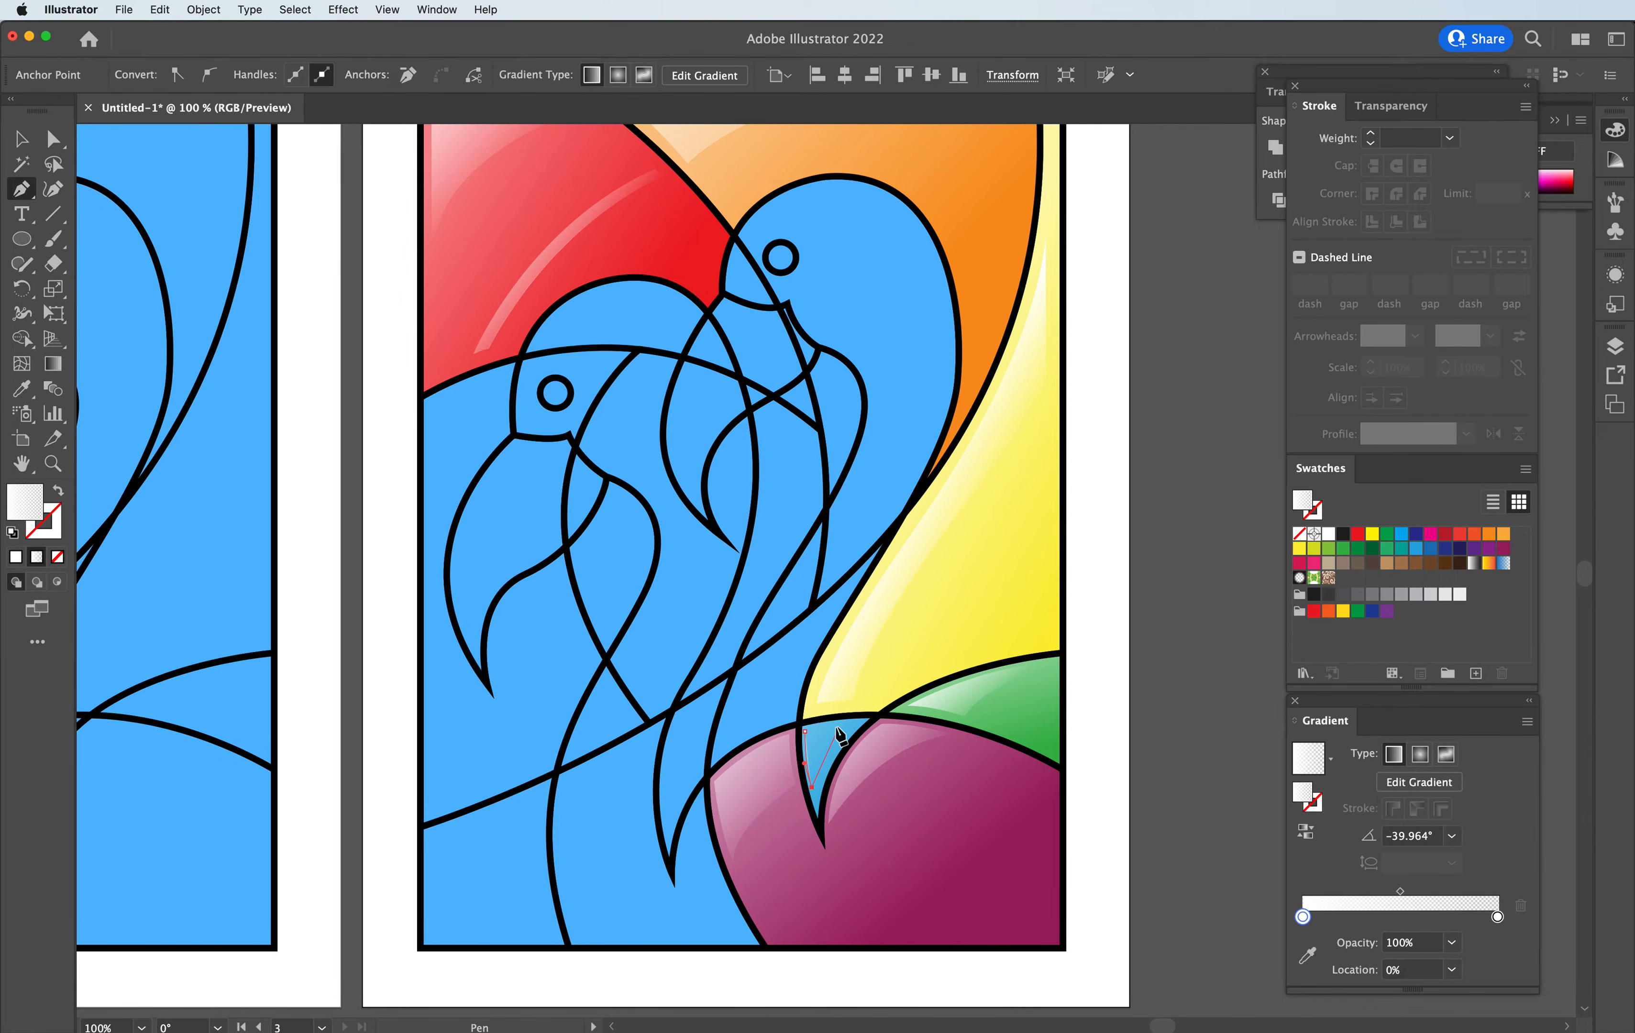
drag(843, 724, 786, 740)
- Angle the beak tip highlight's white-to-transparent gradient diagonally across the shape at about -42°
click(53, 363)
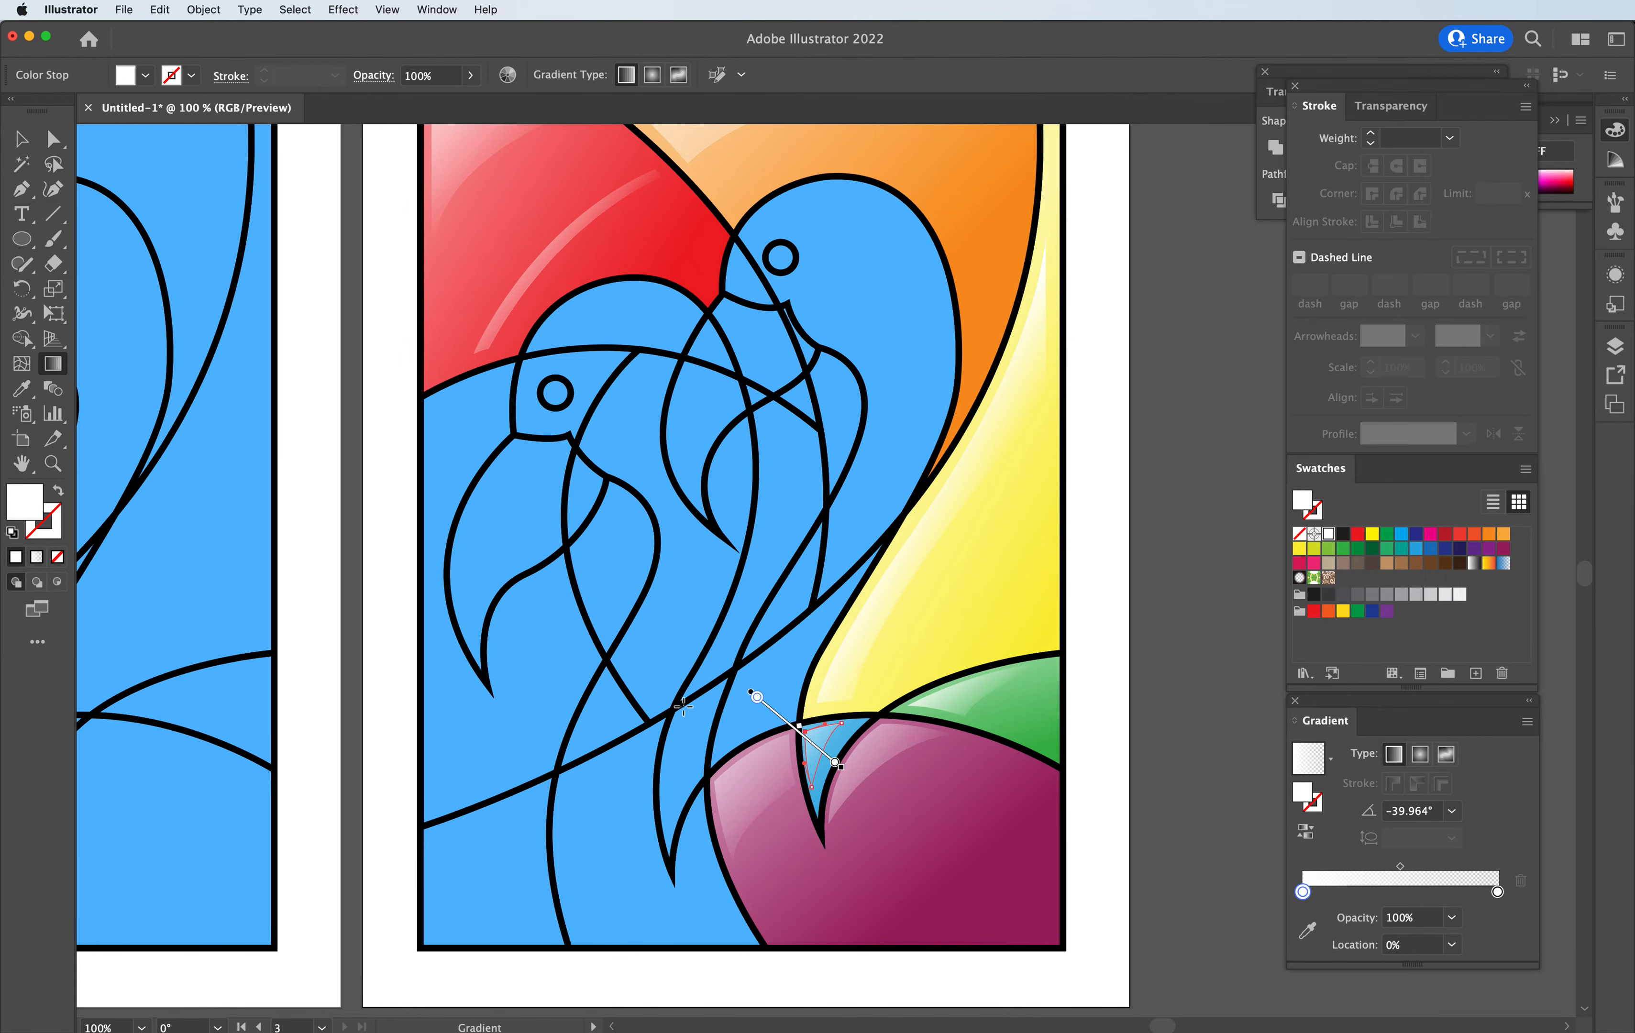
mouse_move(809, 723)
mouse_down()
mouse_move(854, 748)
mouse_move(826, 731)
mouse_move(847, 751)
mouse_move(828, 756)
mouse_up()
click(21, 138)
click(389, 243)
scroll(573, 354, up, 2)
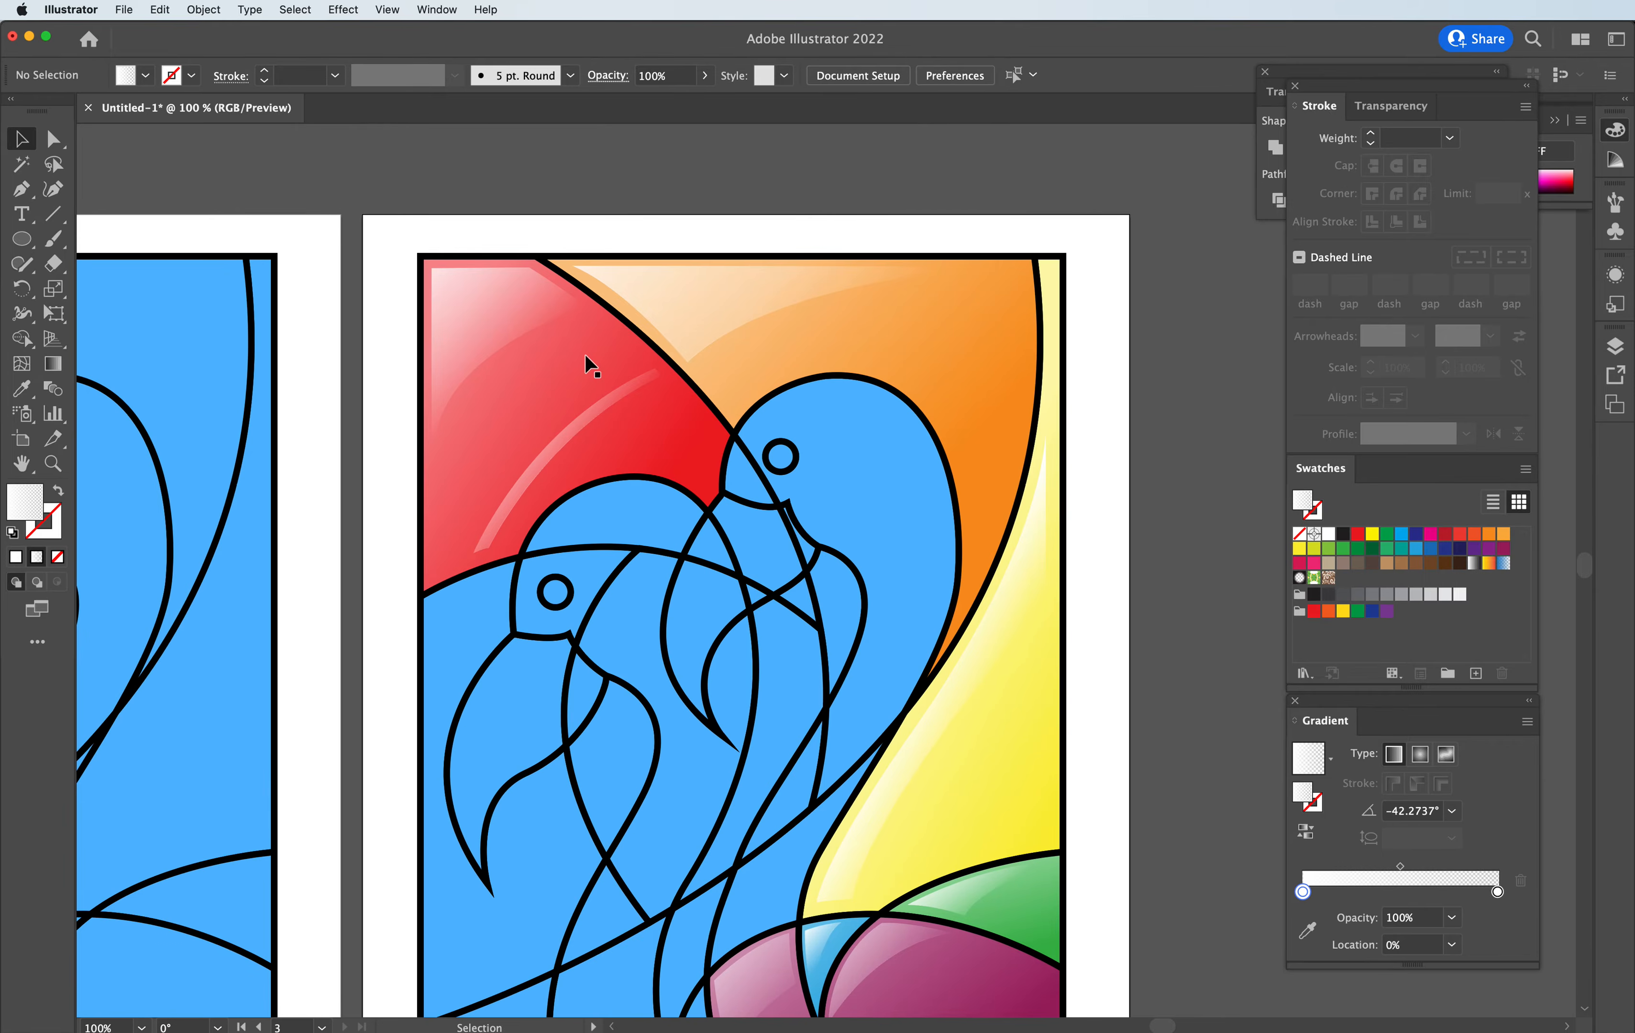
scroll(584, 352, down, 5)
scroll(585, 351, up, 3)
scroll(584, 350, up, 3)
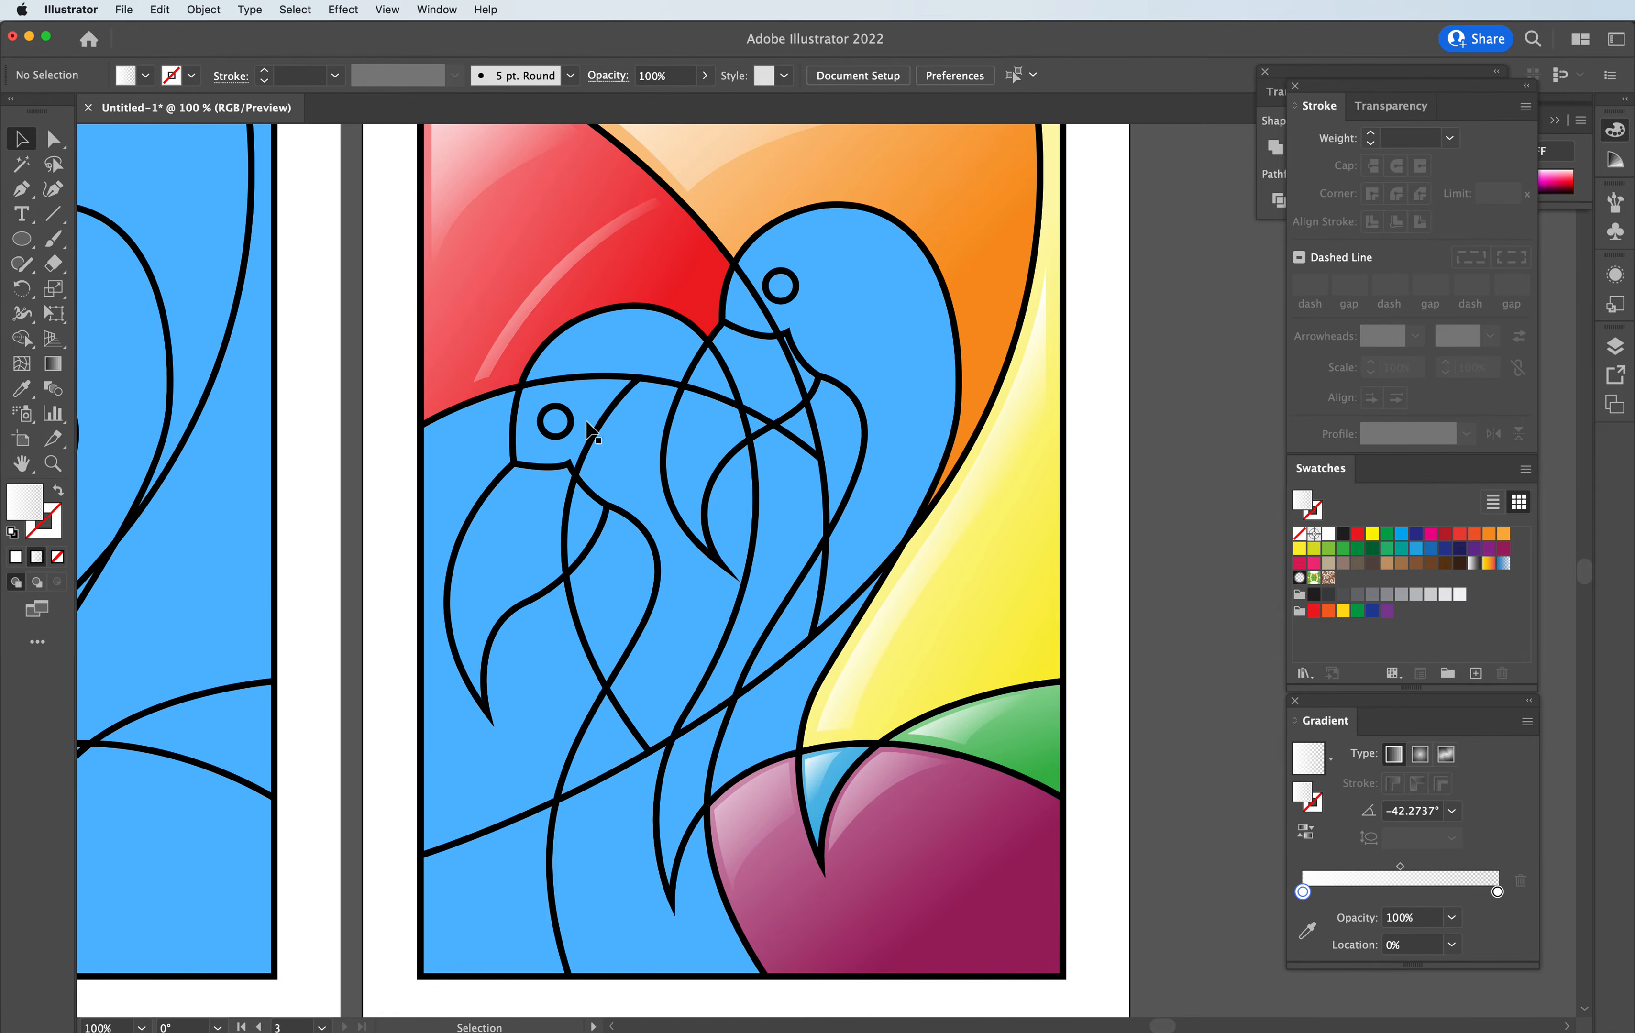
- Fill the blue panel beside the large purple section with a linear gradient from white to pink
click(643, 865)
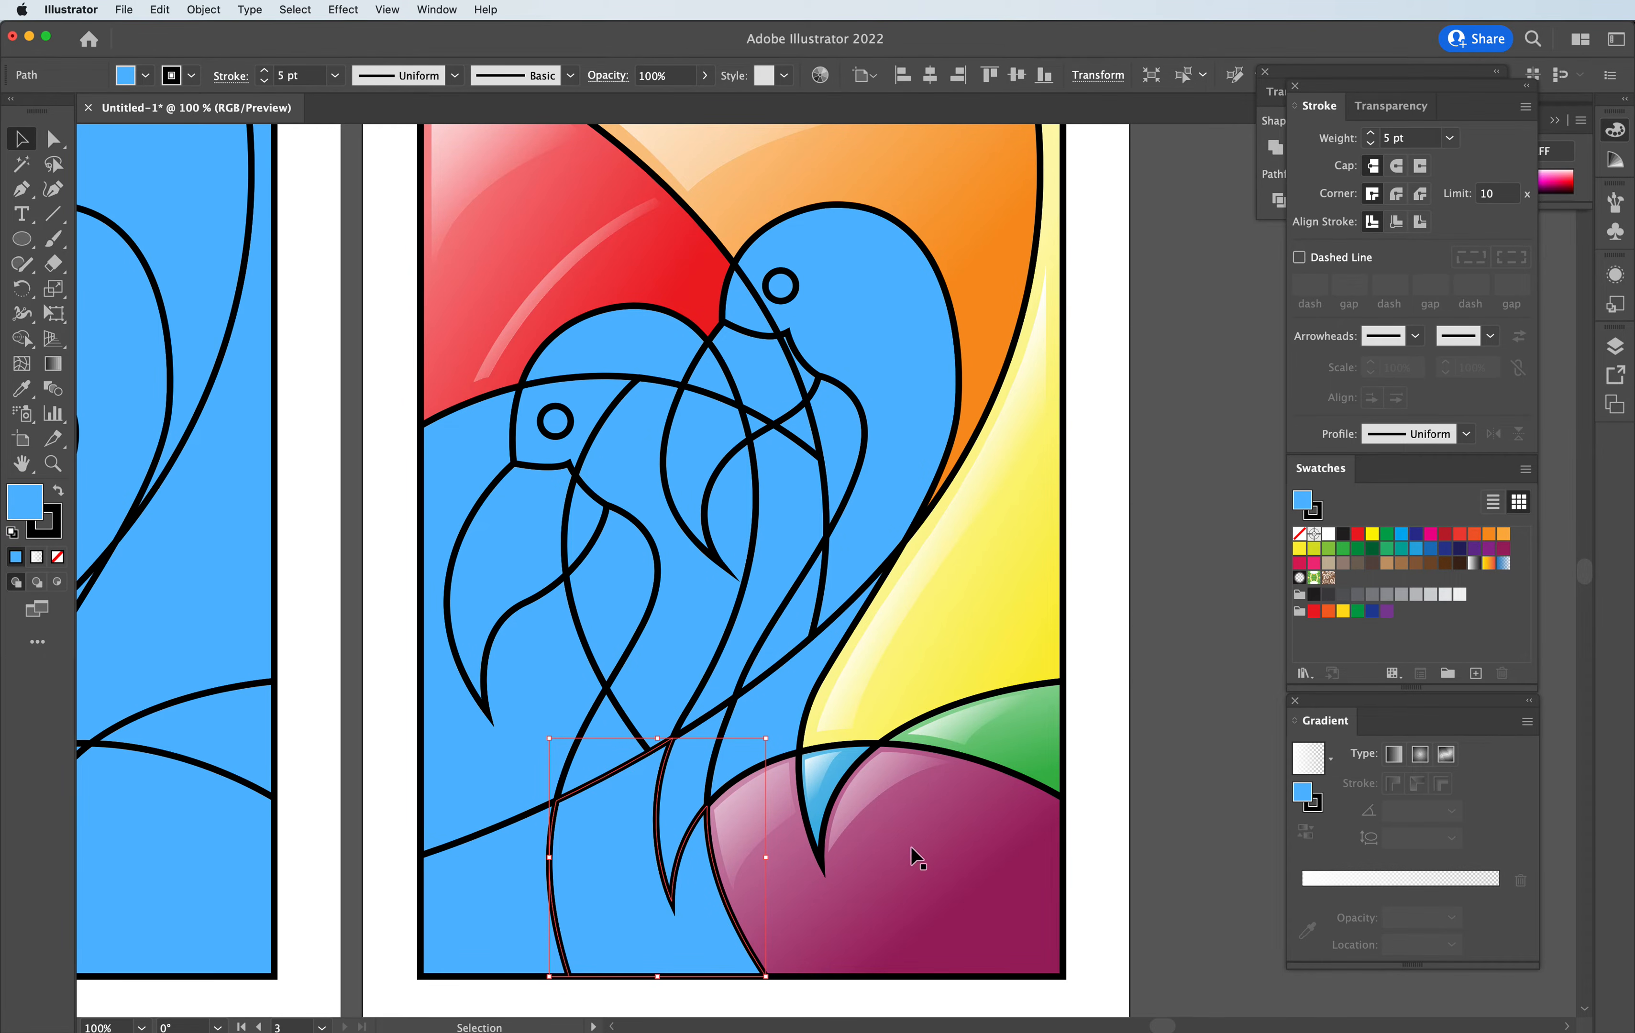
click(19, 391)
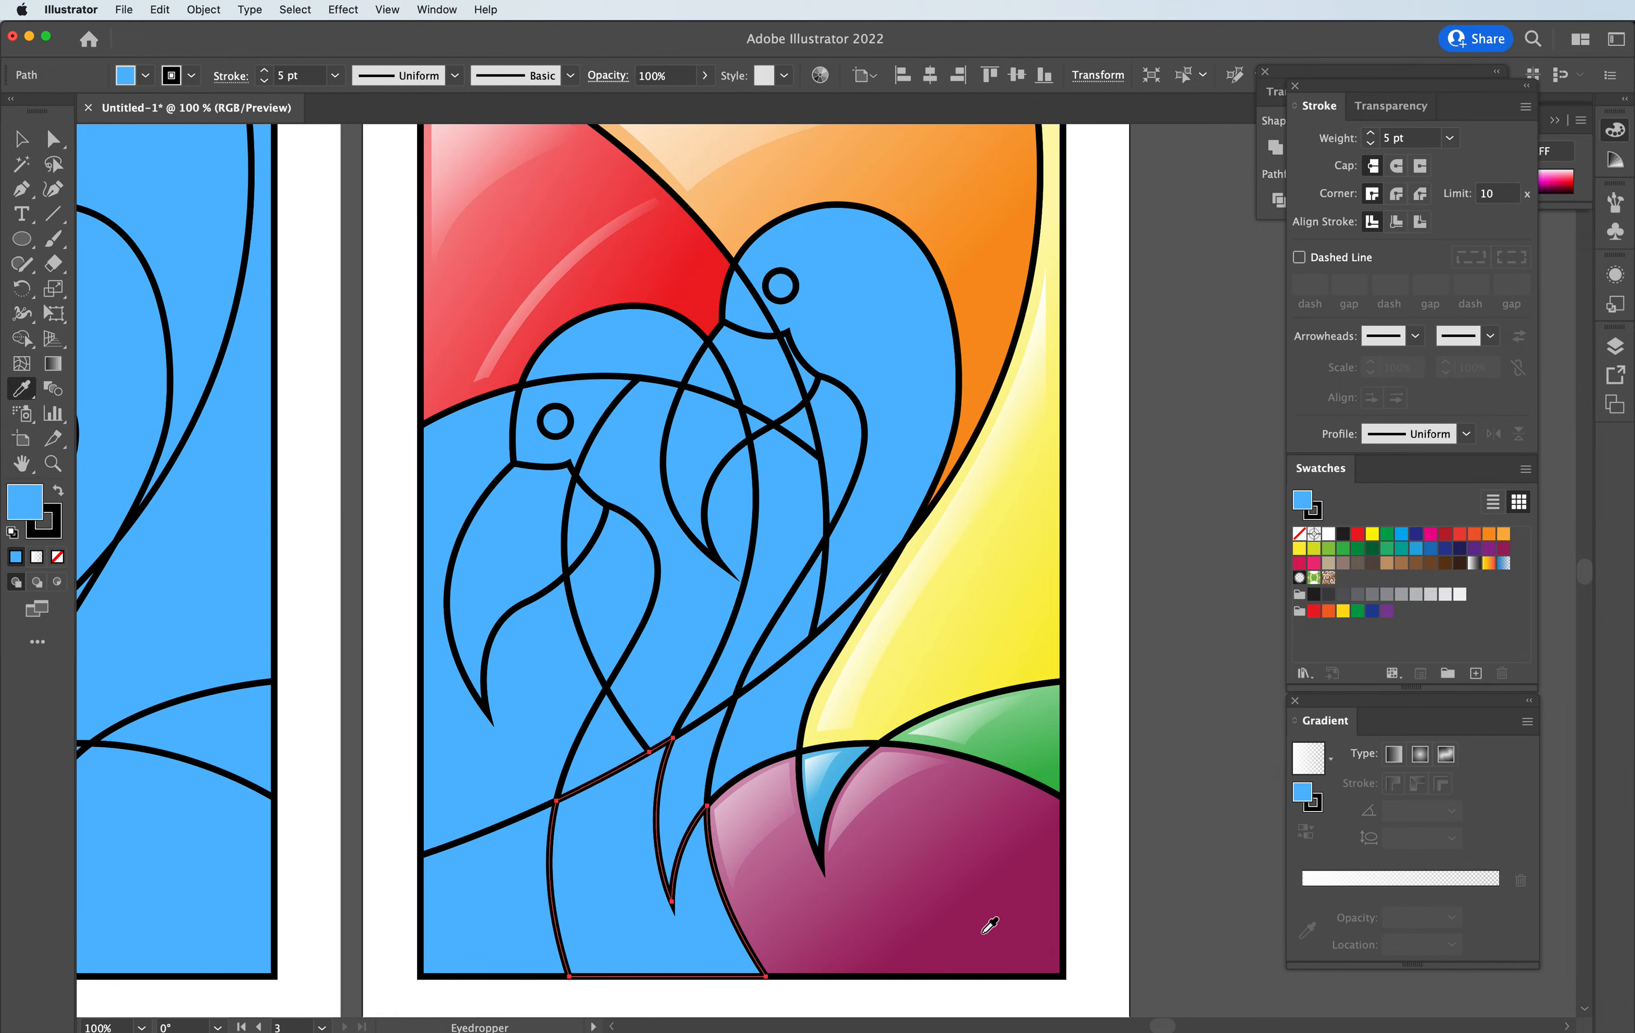
click(902, 919)
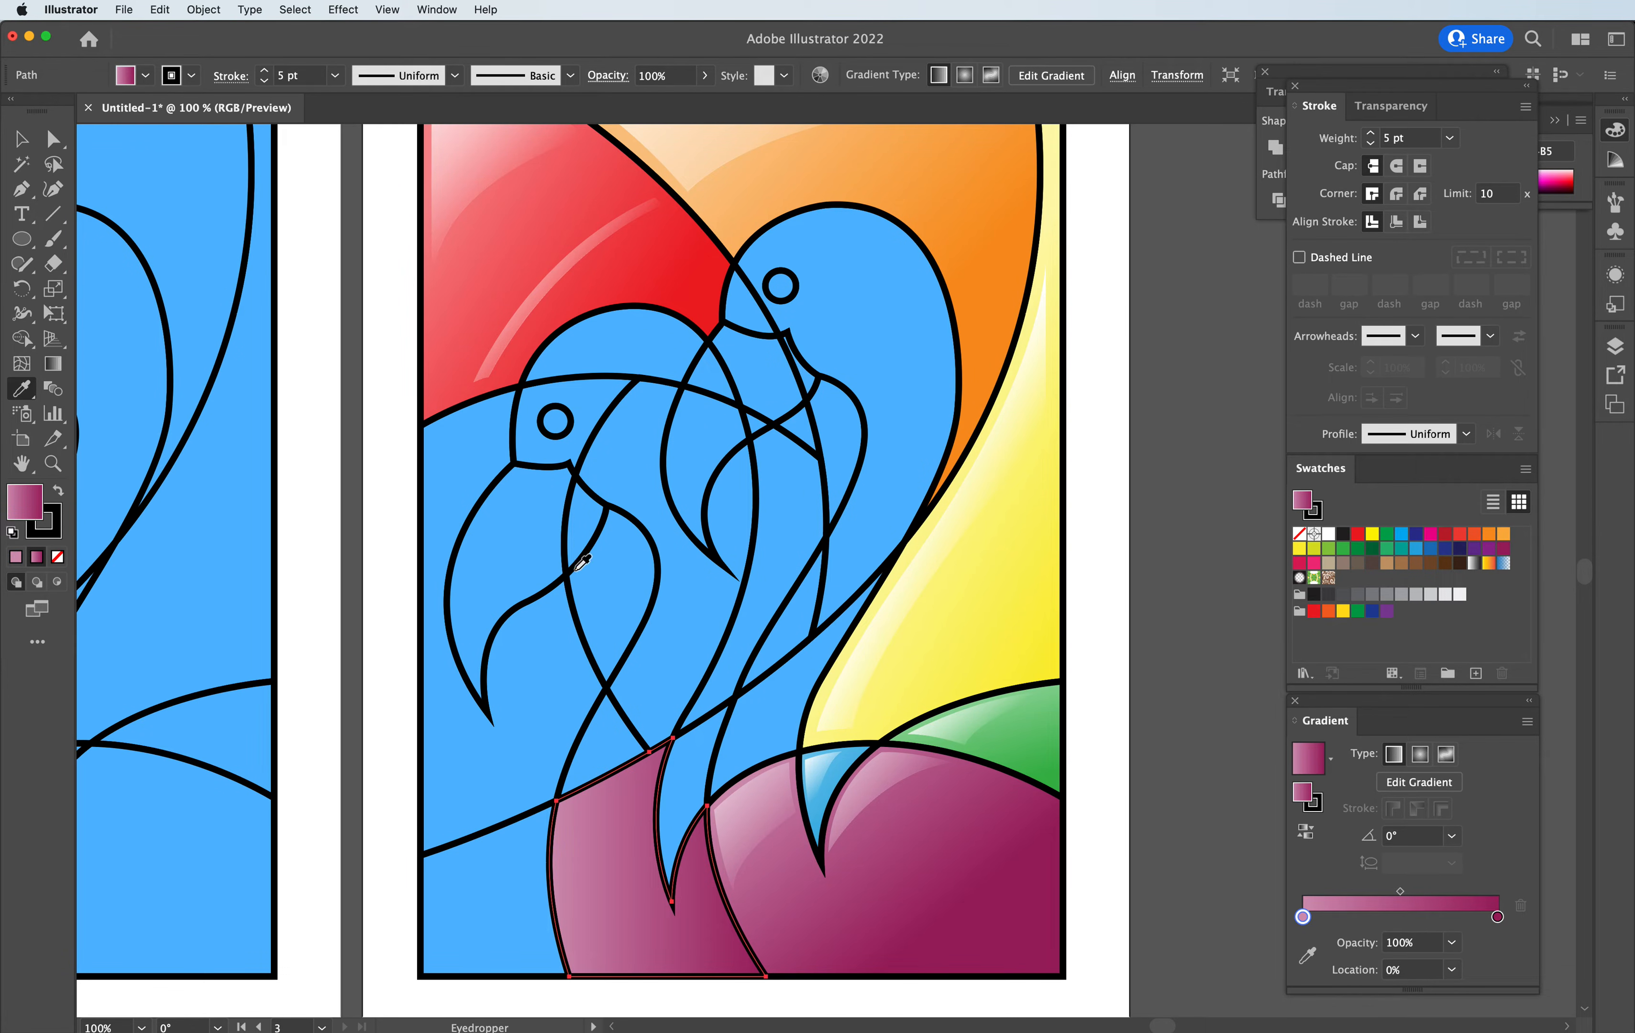
drag(1317, 569, 1498, 920)
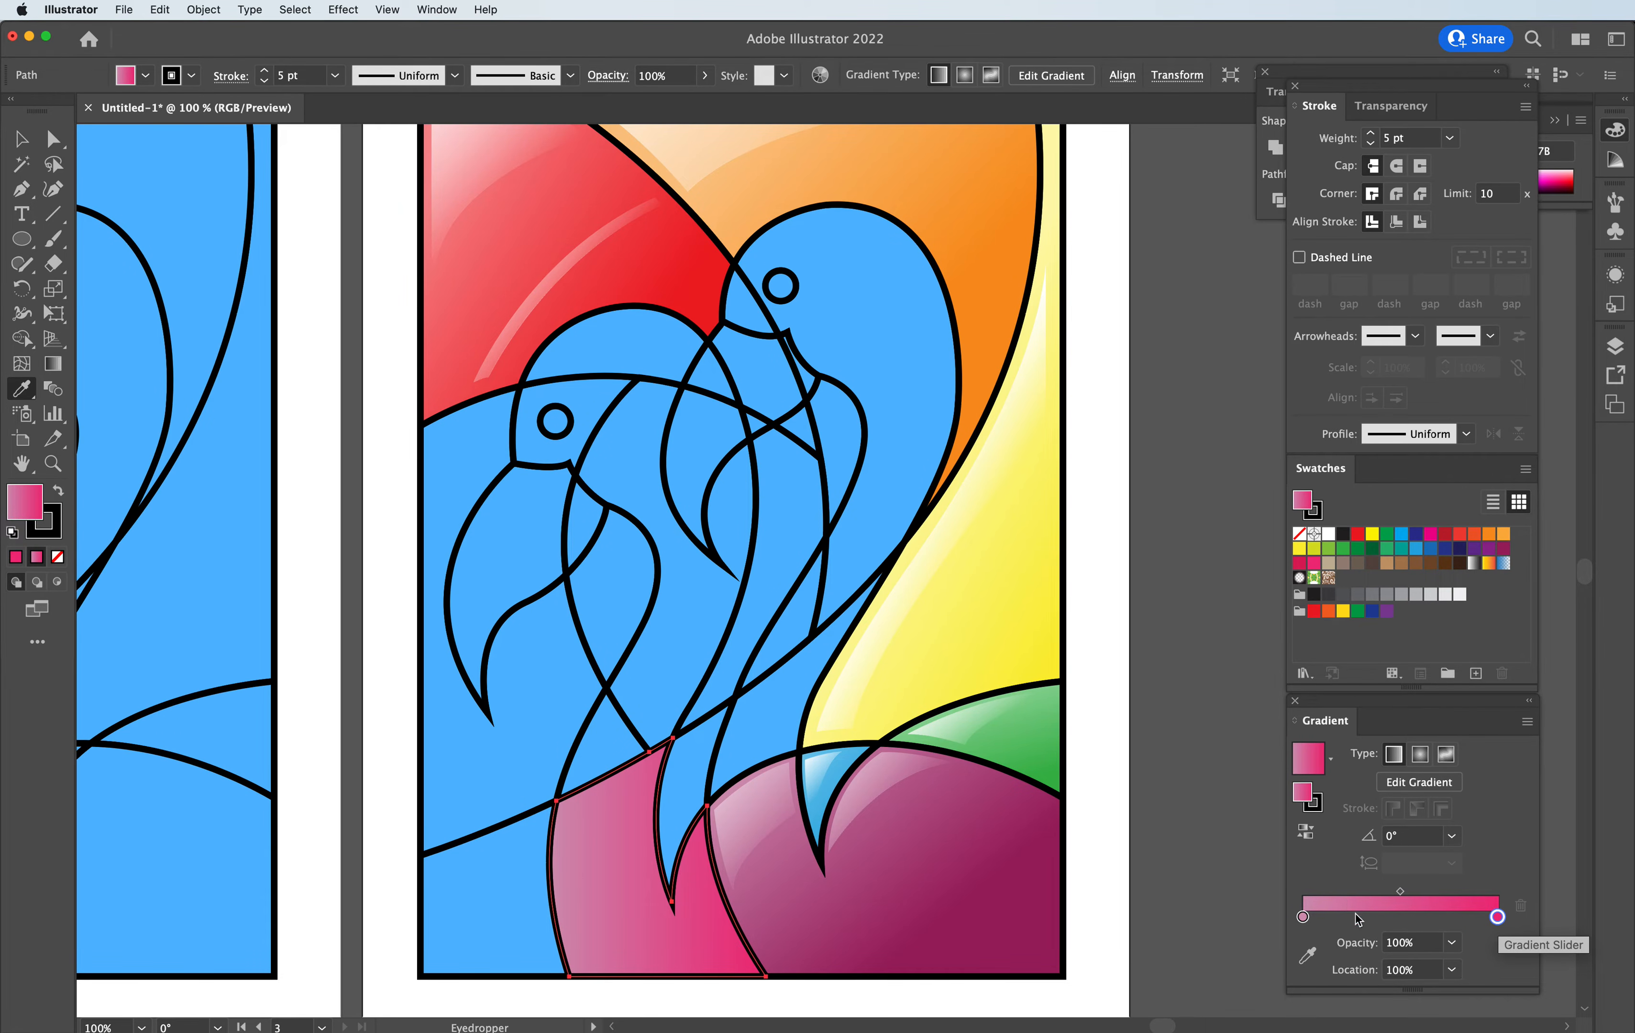
drag(1328, 531, 1302, 916)
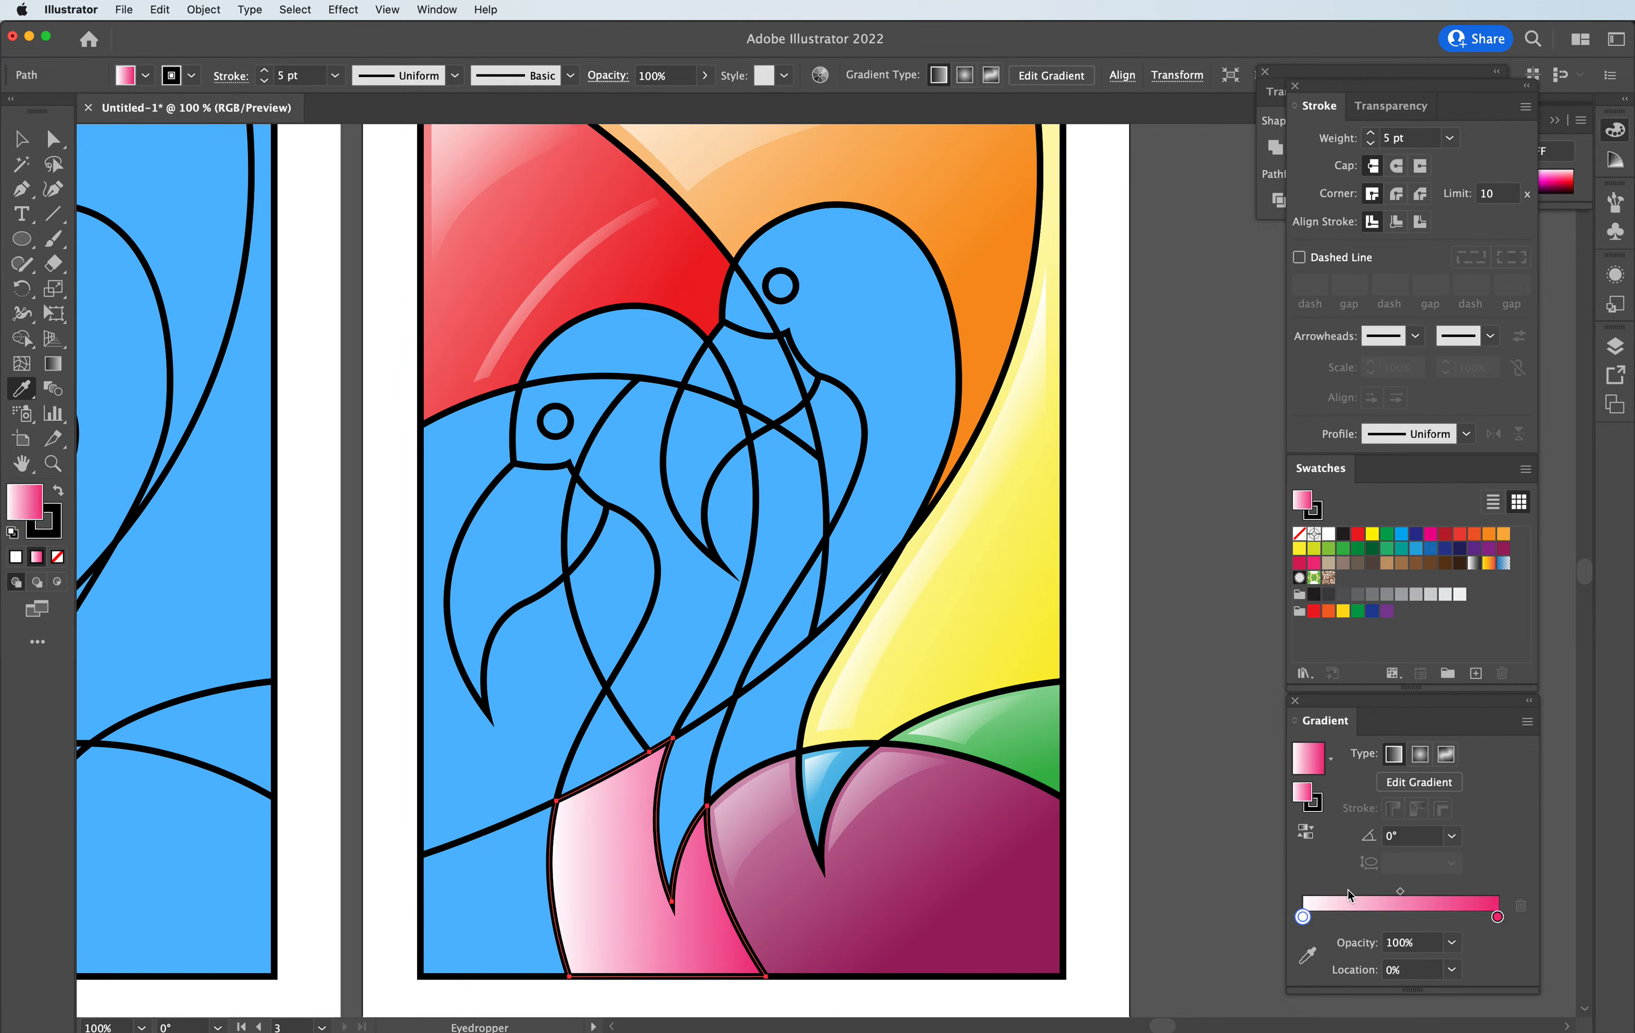
- Redraw the pink panel's gradient diagonally at about -42°, with white at its upper-left corner, and deselect the panel
click(53, 364)
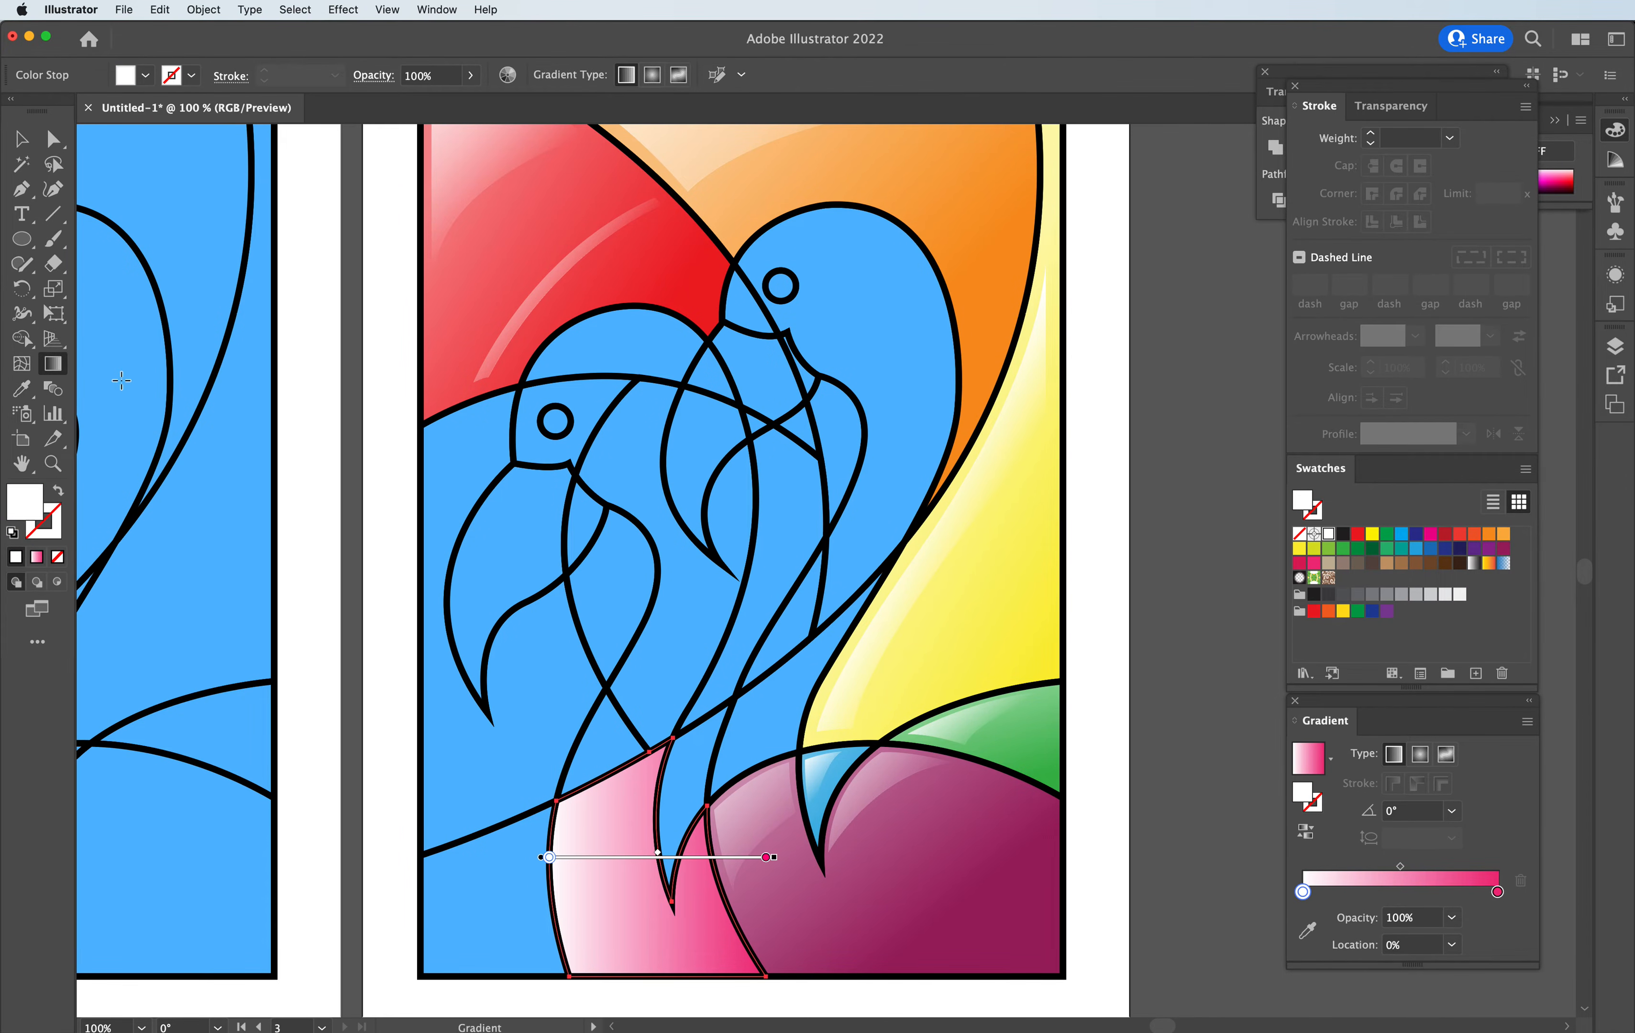
mouse_move(511, 714)
mouse_down()
mouse_move(796, 986)
mouse_move(724, 894)
mouse_move(733, 910)
mouse_up()
click(21, 139)
click(1083, 737)
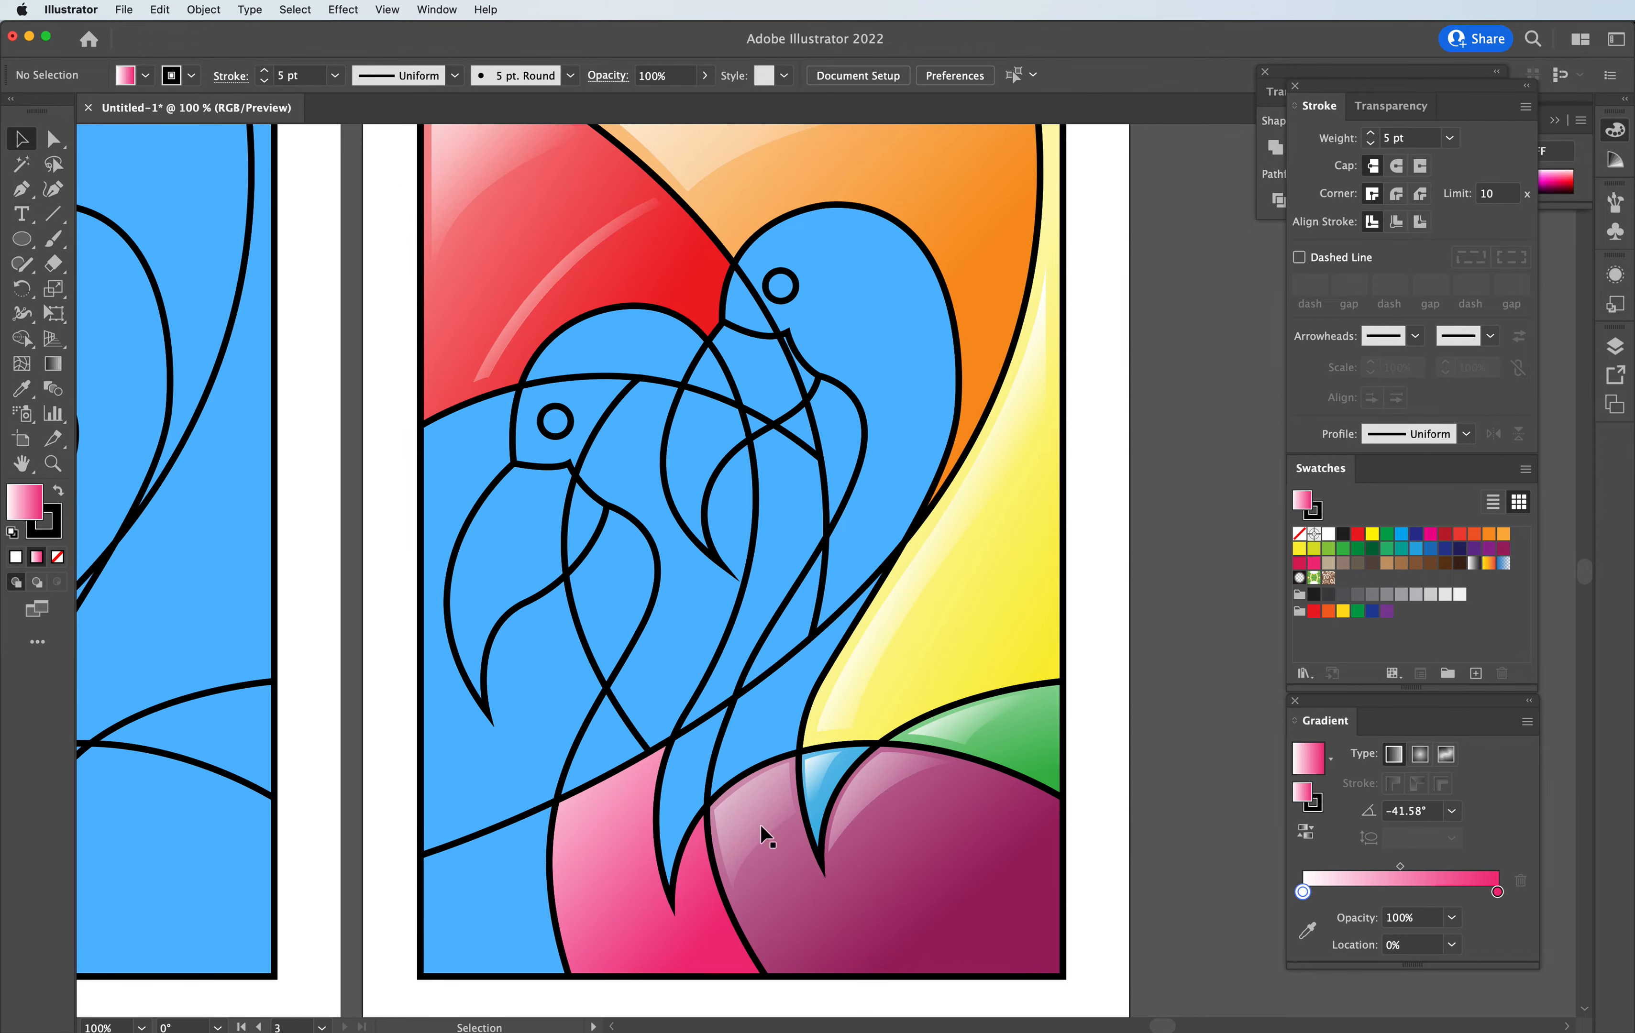
- With the purple panel's highlight style, draw a closed curved highlight shape along the upper part of the pink panel using the Pen tool
click(759, 797)
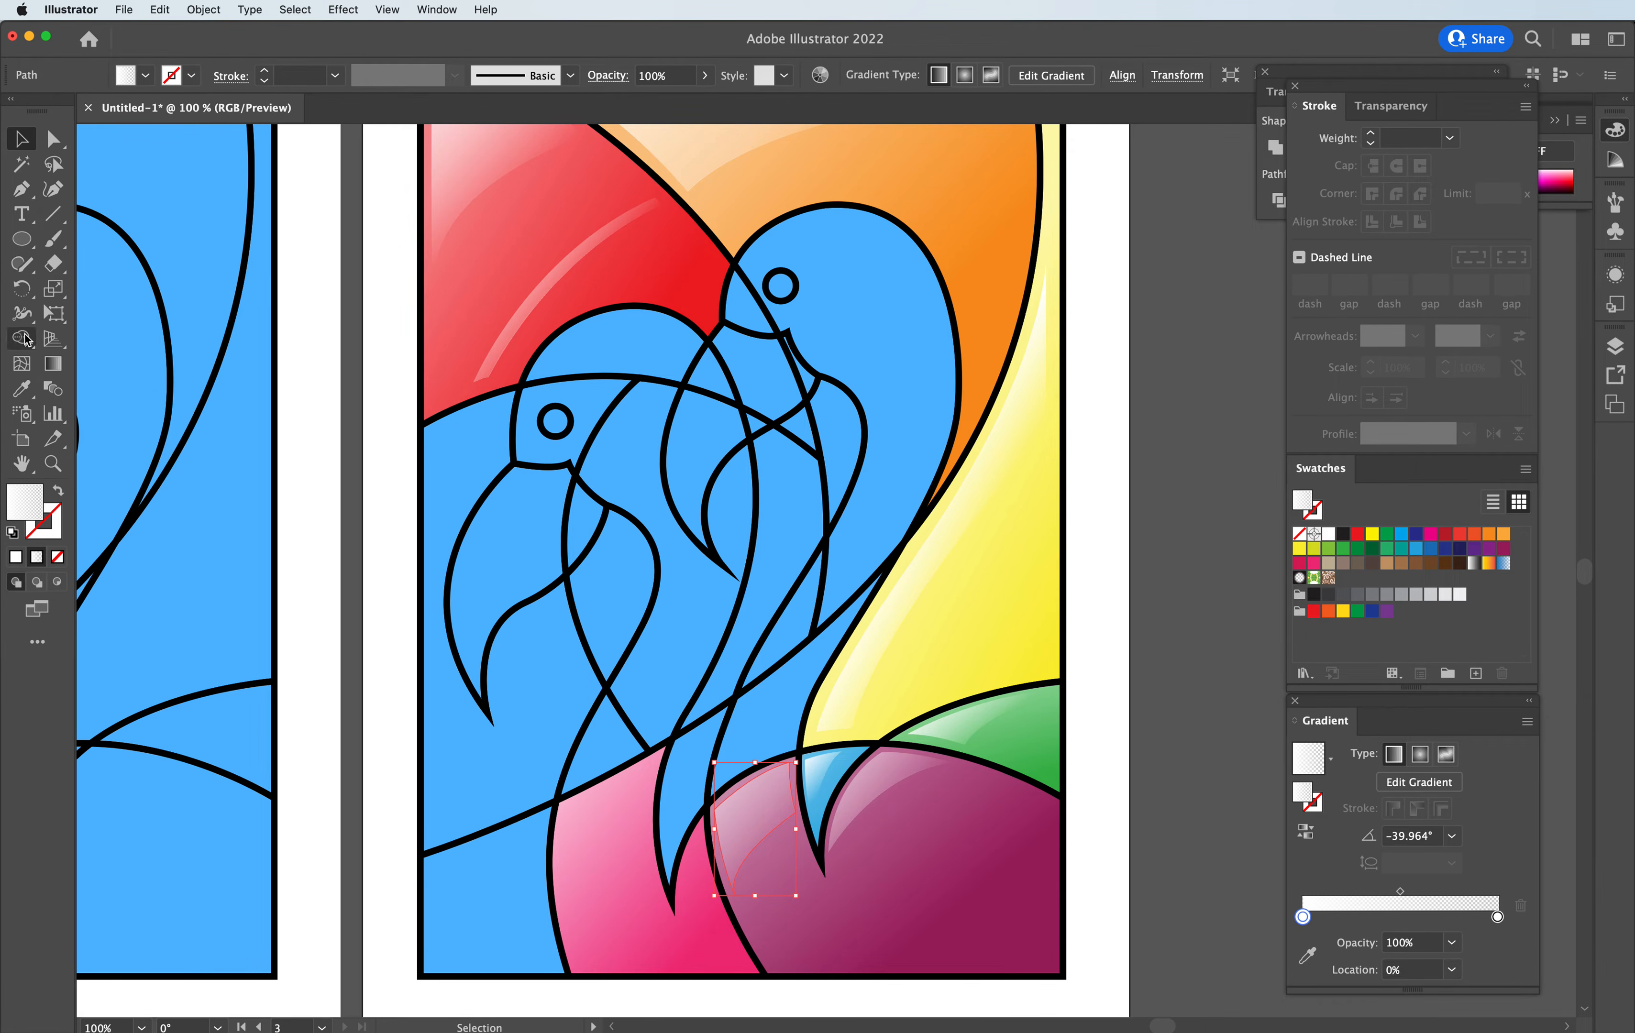
click(21, 189)
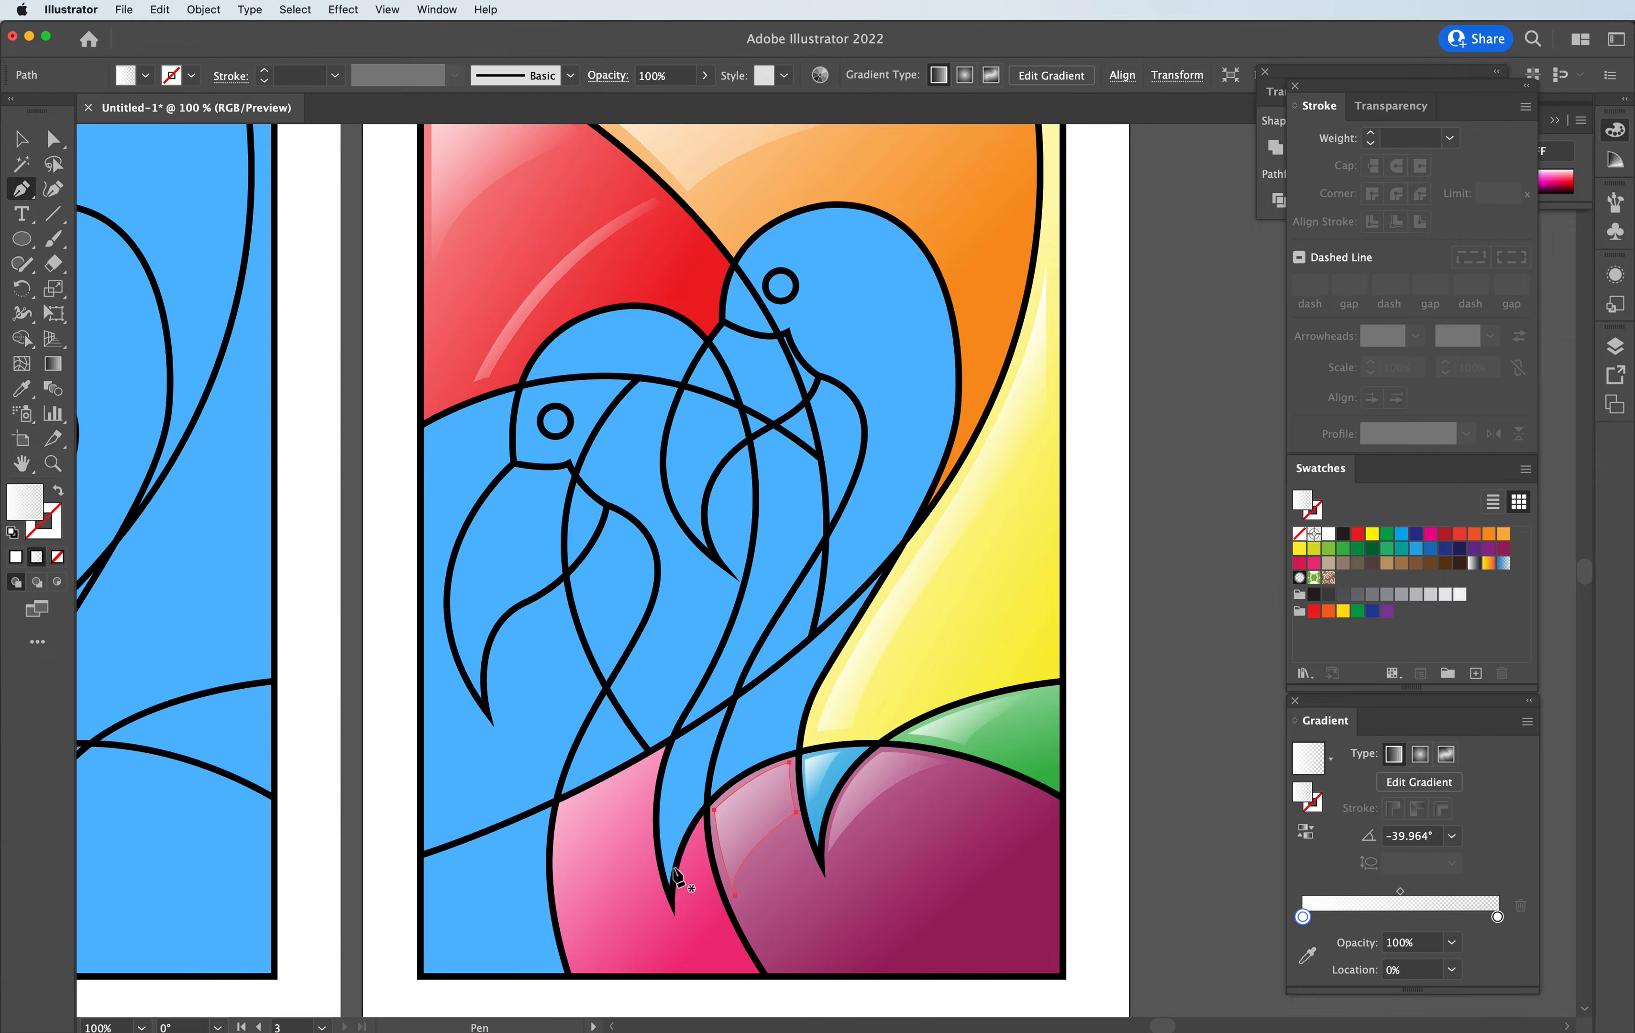
click(562, 805)
drag(657, 759, 690, 730)
click(656, 758)
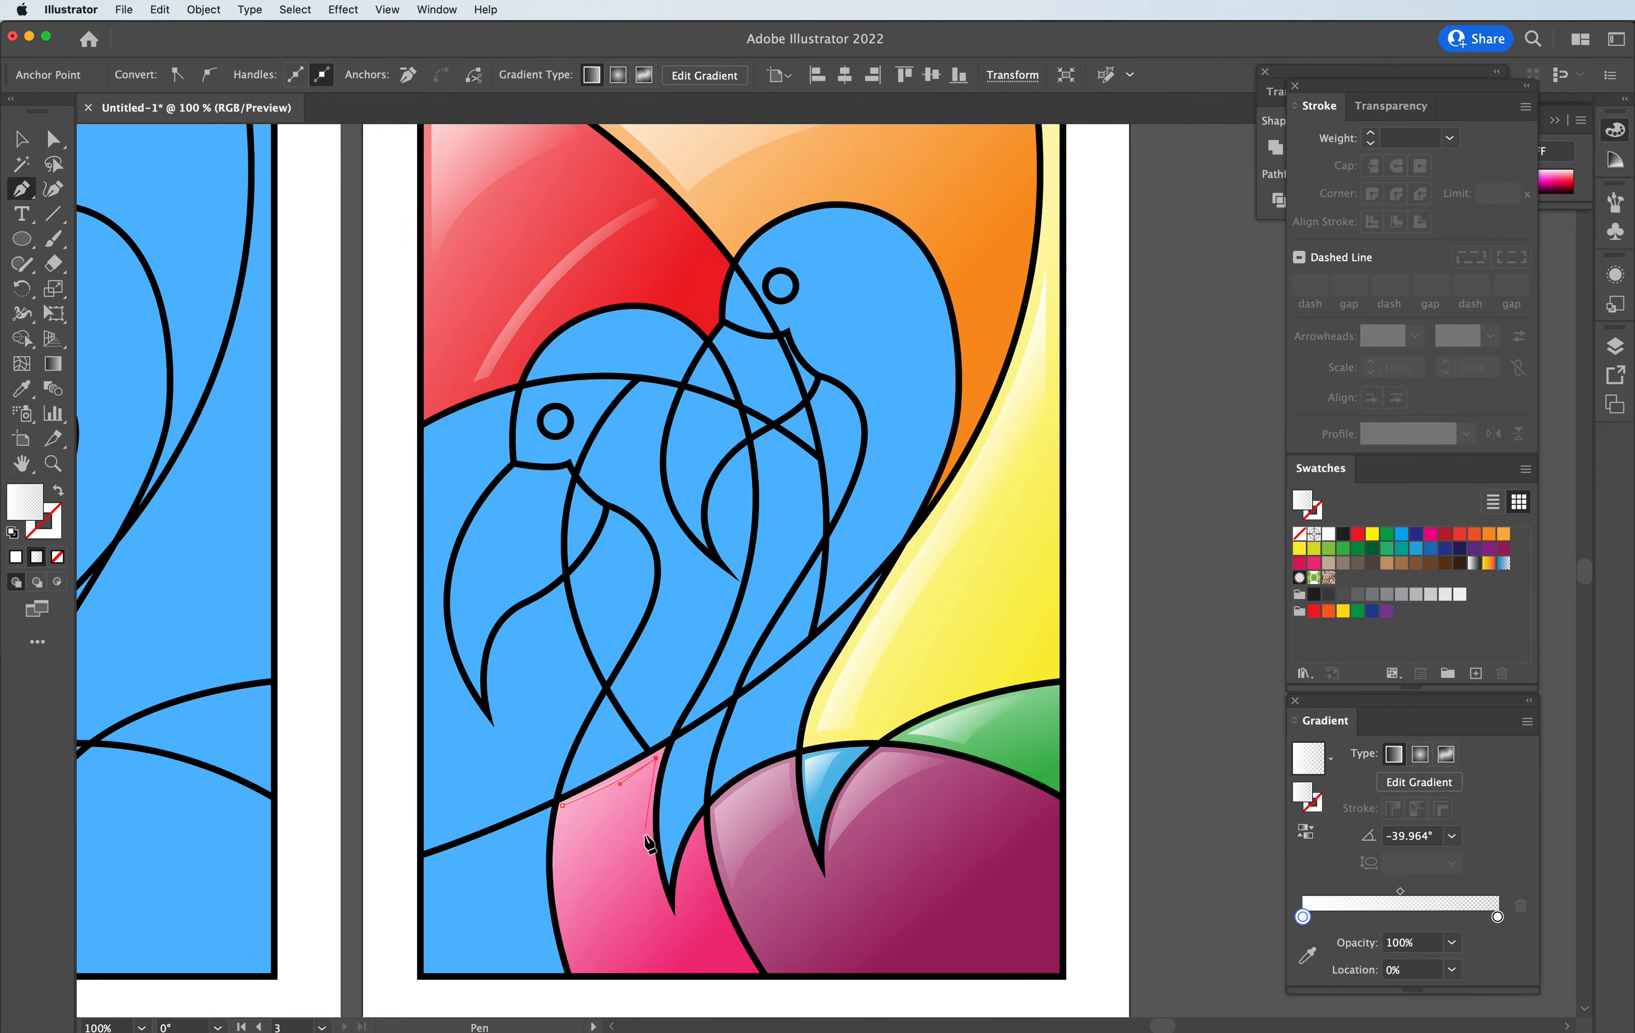
drag(648, 823, 649, 847)
click(647, 822)
drag(562, 912, 550, 970)
click(561, 913)
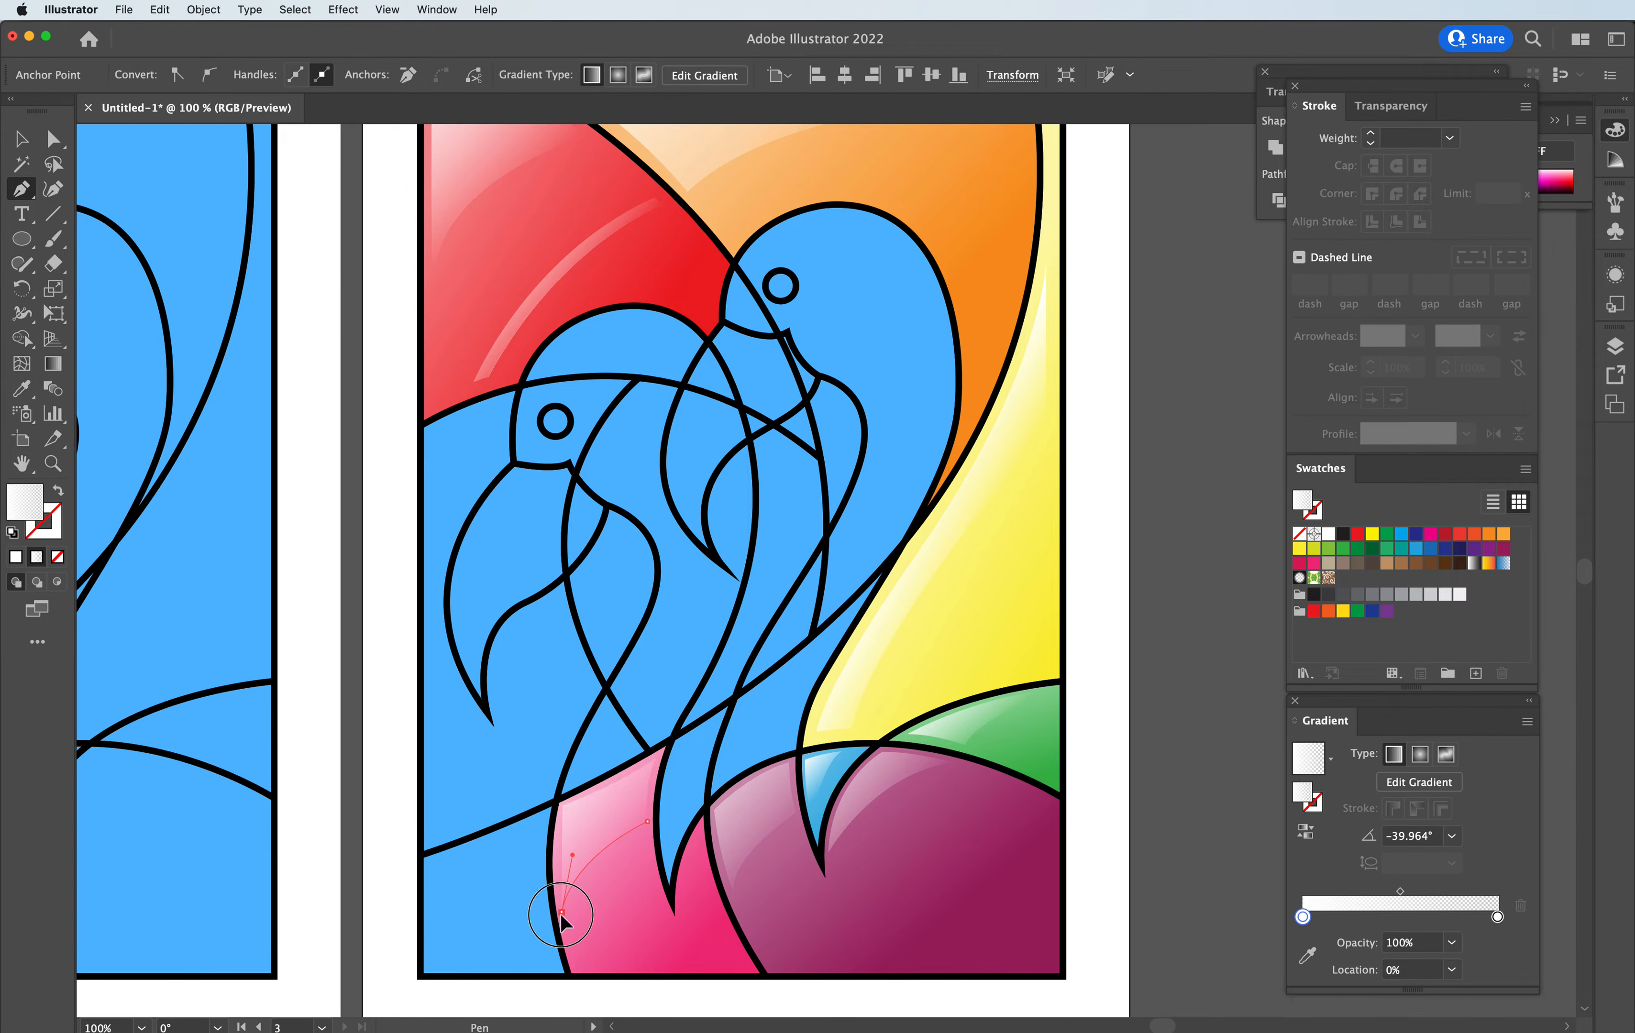
drag(562, 806, 571, 754)
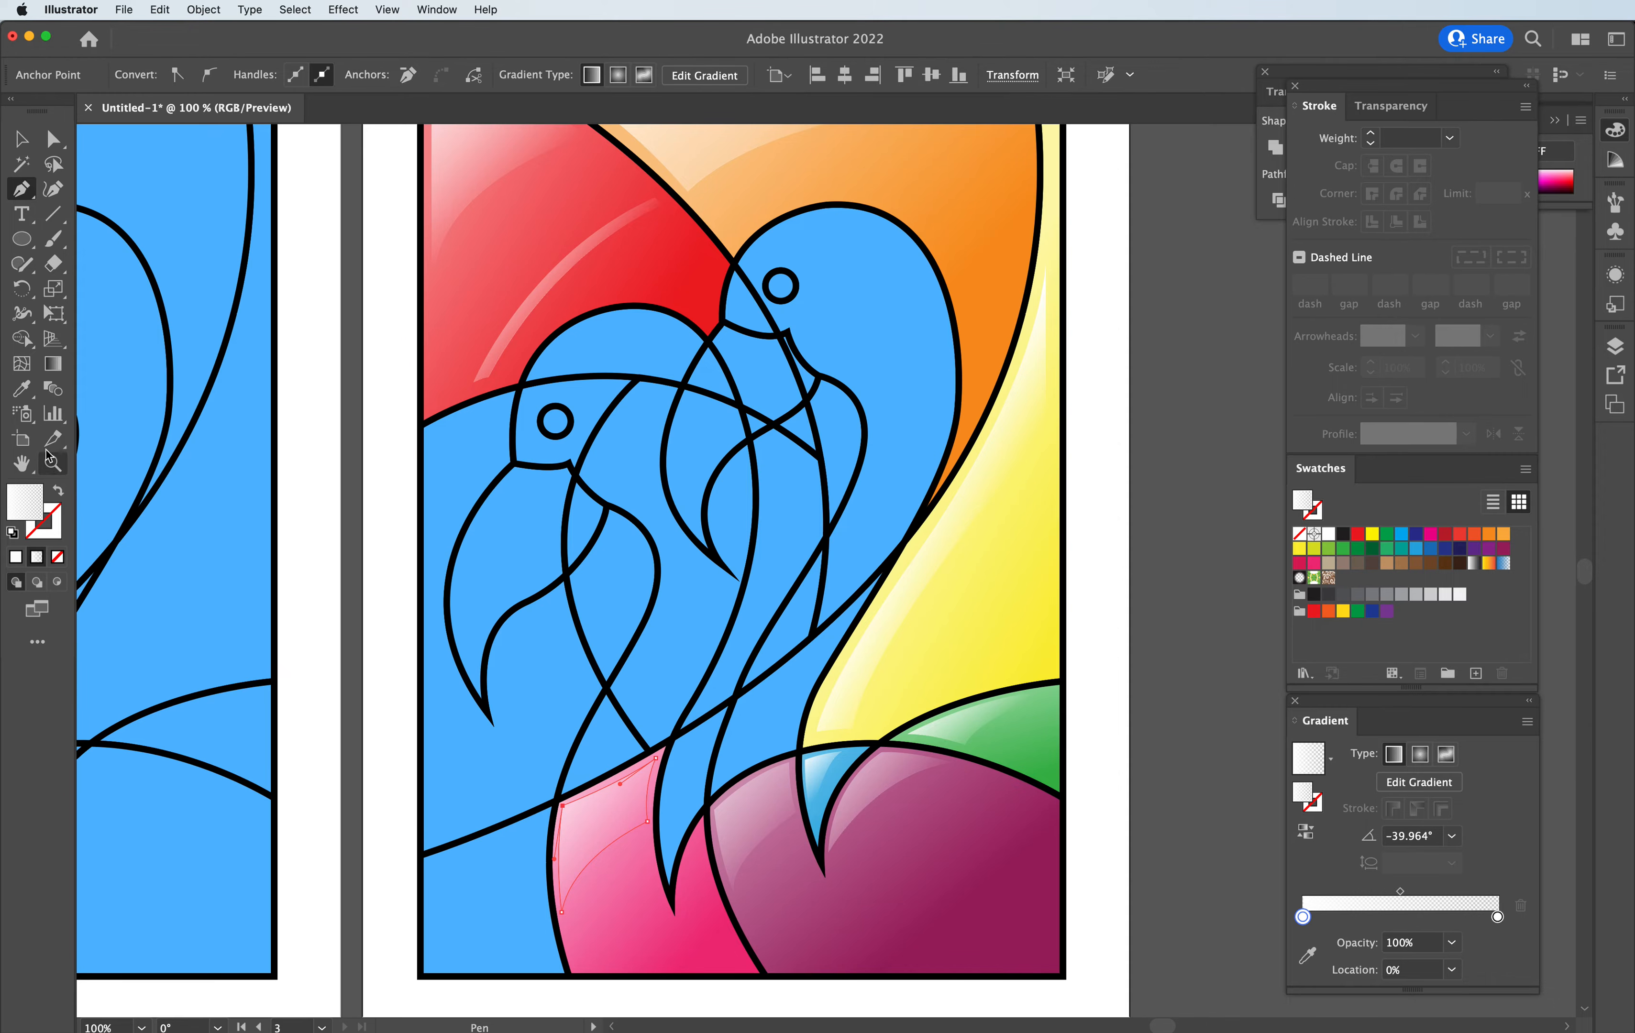
- Redraw the pink panel highlight's white-to-transparent gradient diagonally at about -51.5° and deselect the shape
click(53, 364)
drag(547, 743, 639, 856)
key(v)
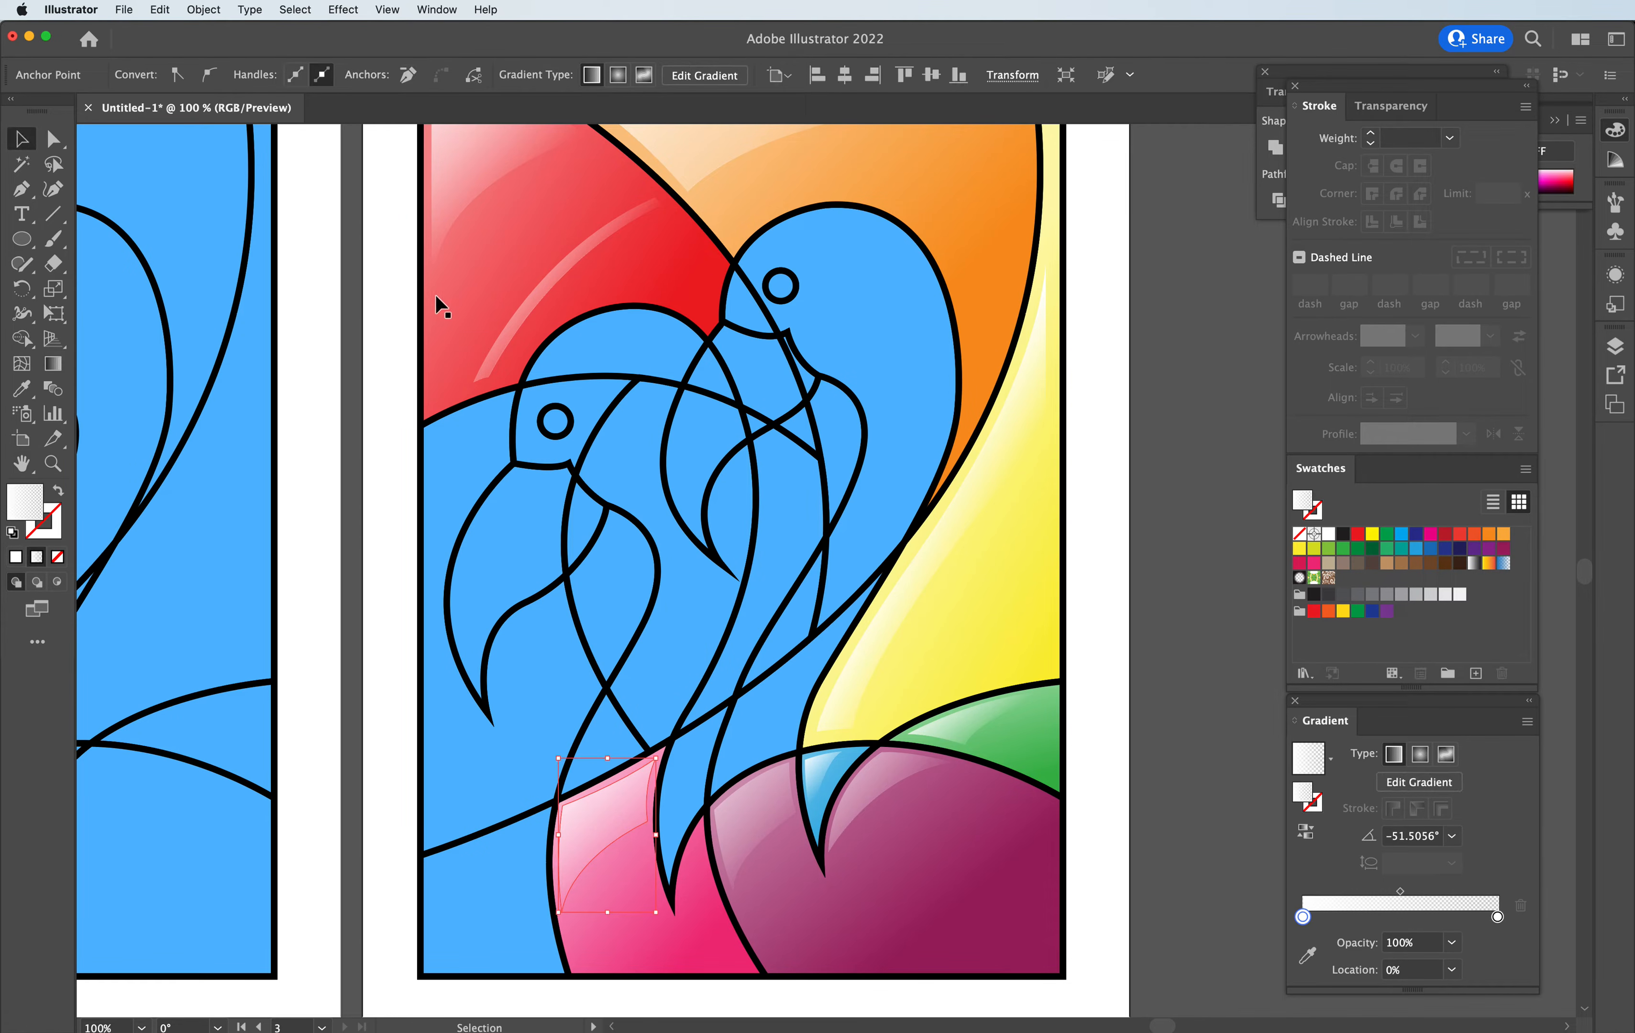
click(397, 306)
- Fill the small blue triangle above the pink panel with that panel's white-to-pink gradient using the Eyedropper
scroll(678, 518, down, 6)
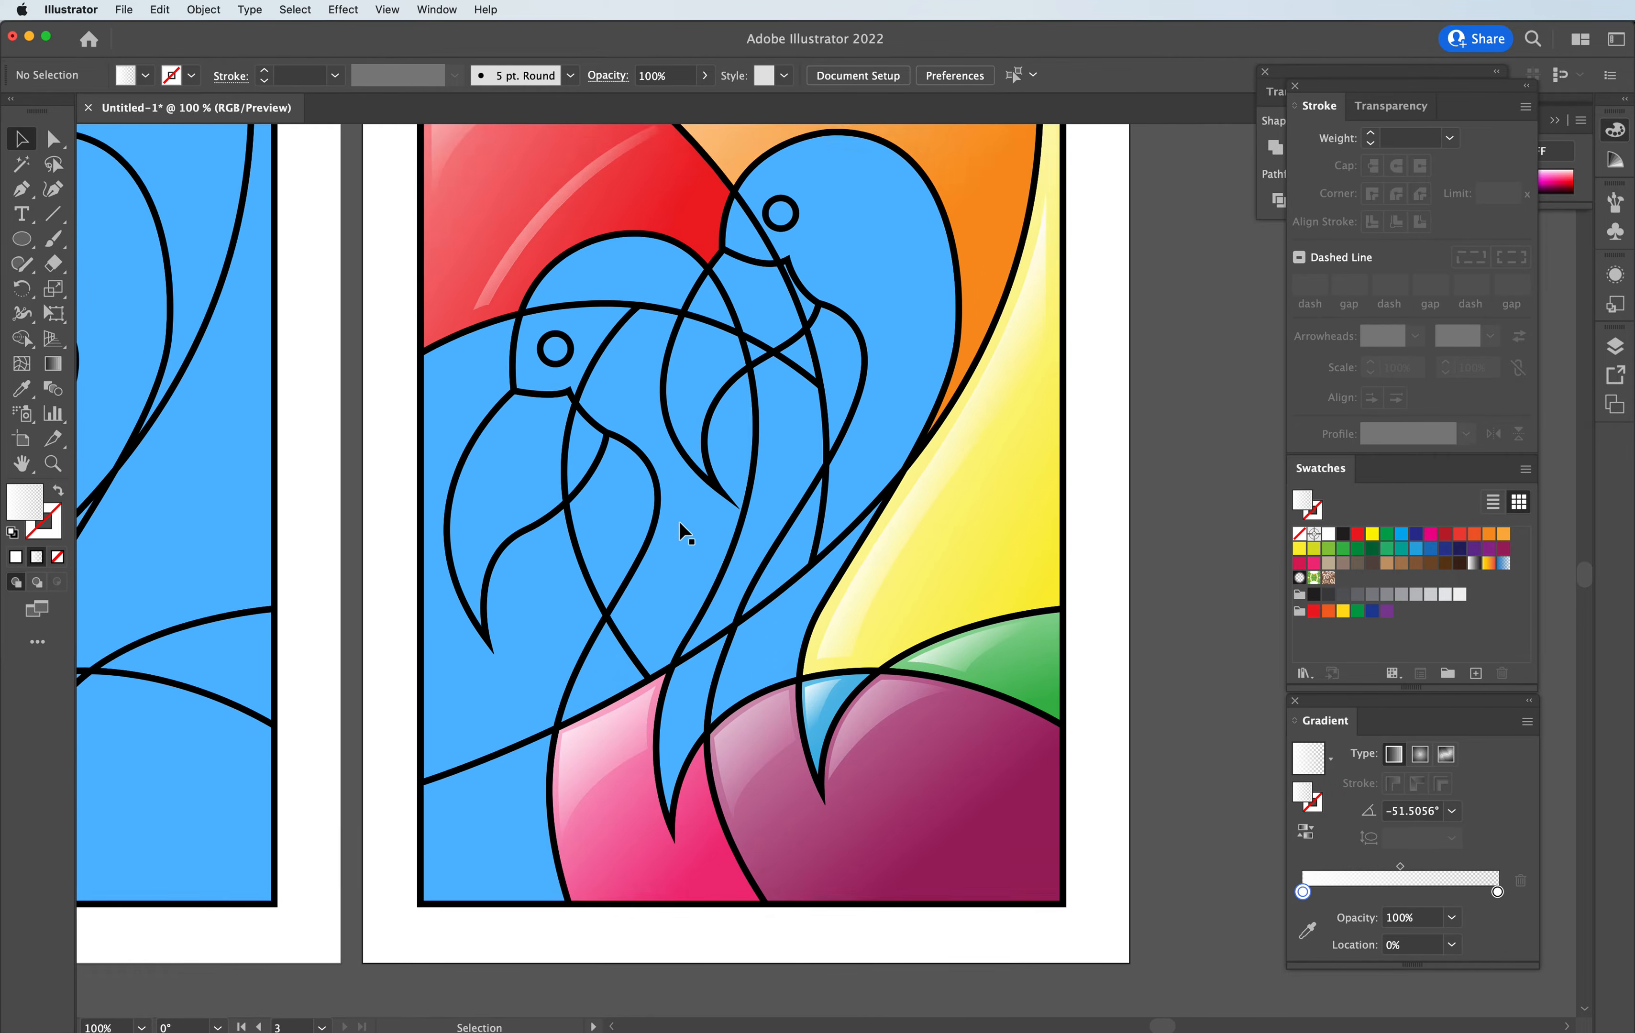
scroll(683, 530, up, 2)
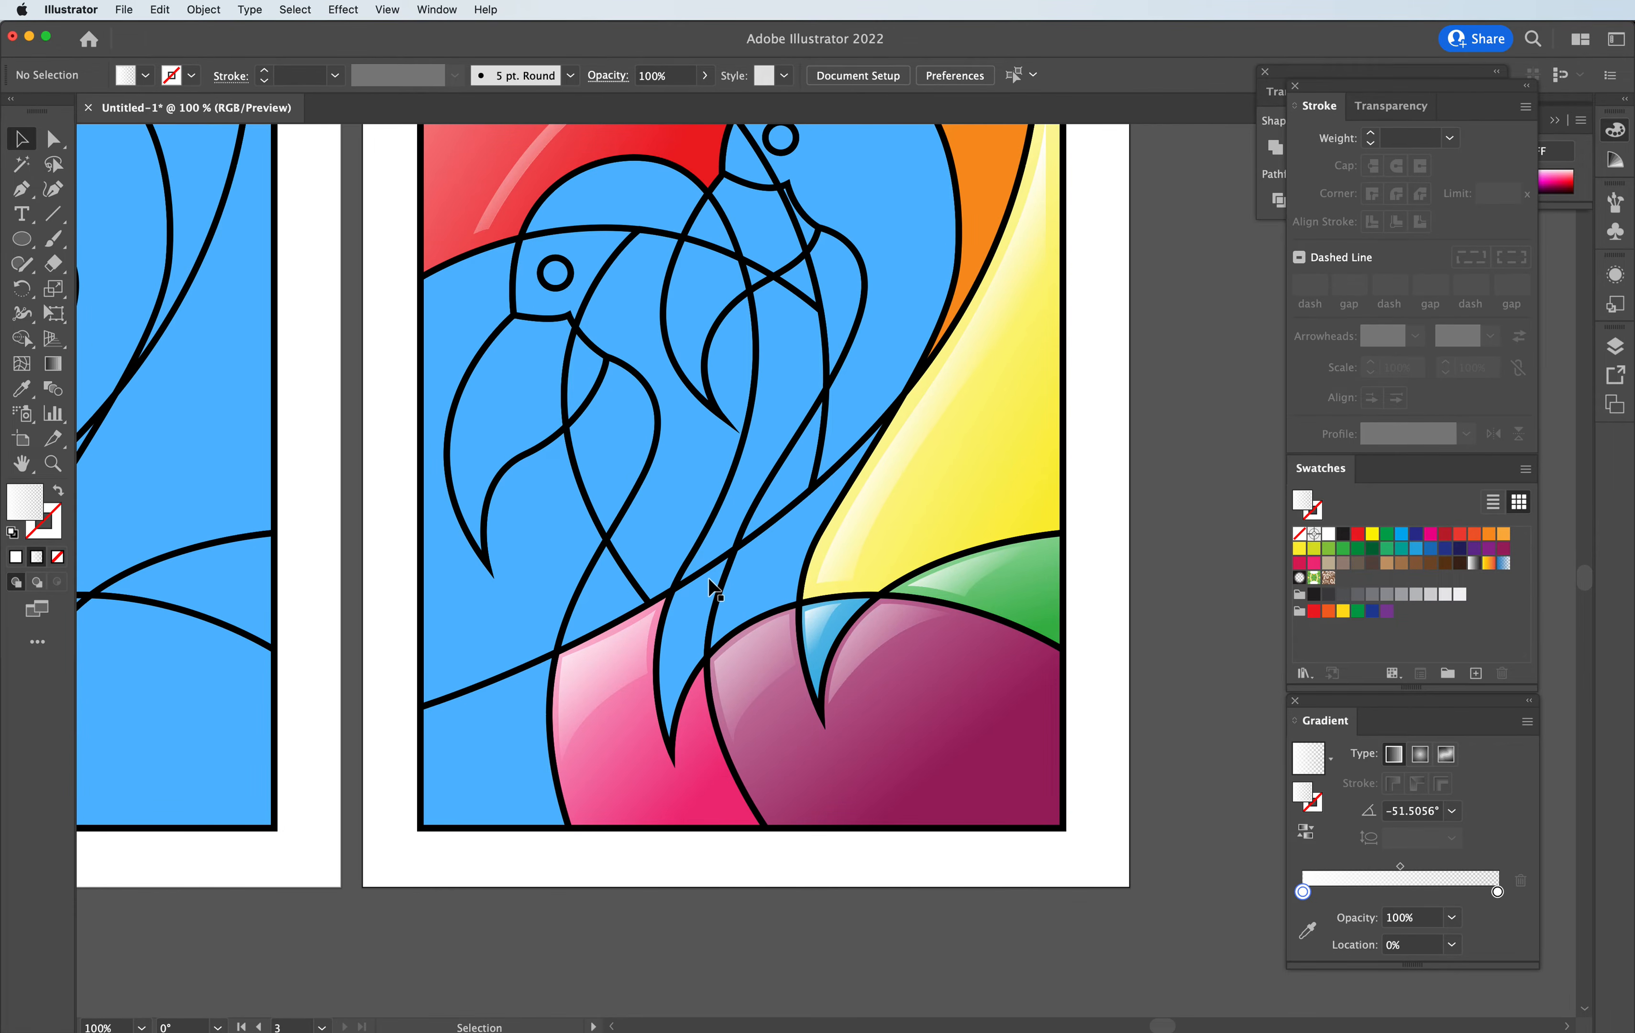
click(688, 634)
scroll(679, 646, down, 5)
scroll(677, 660, down, 2)
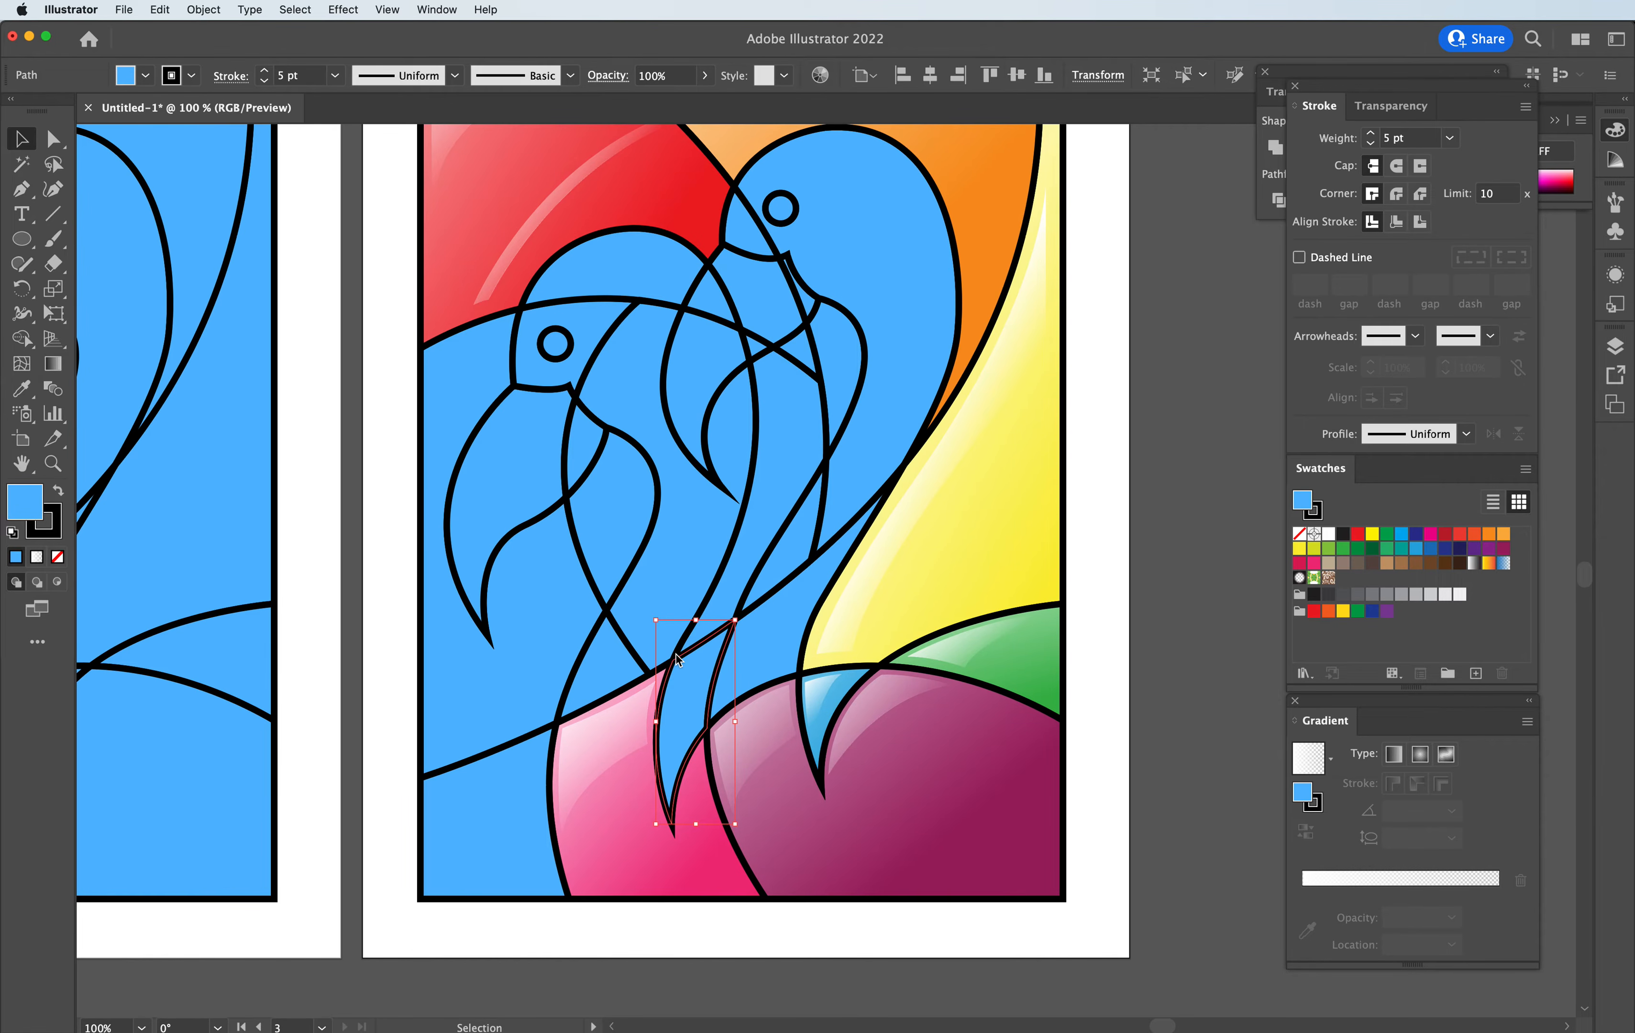
scroll(558, 624, up, 4)
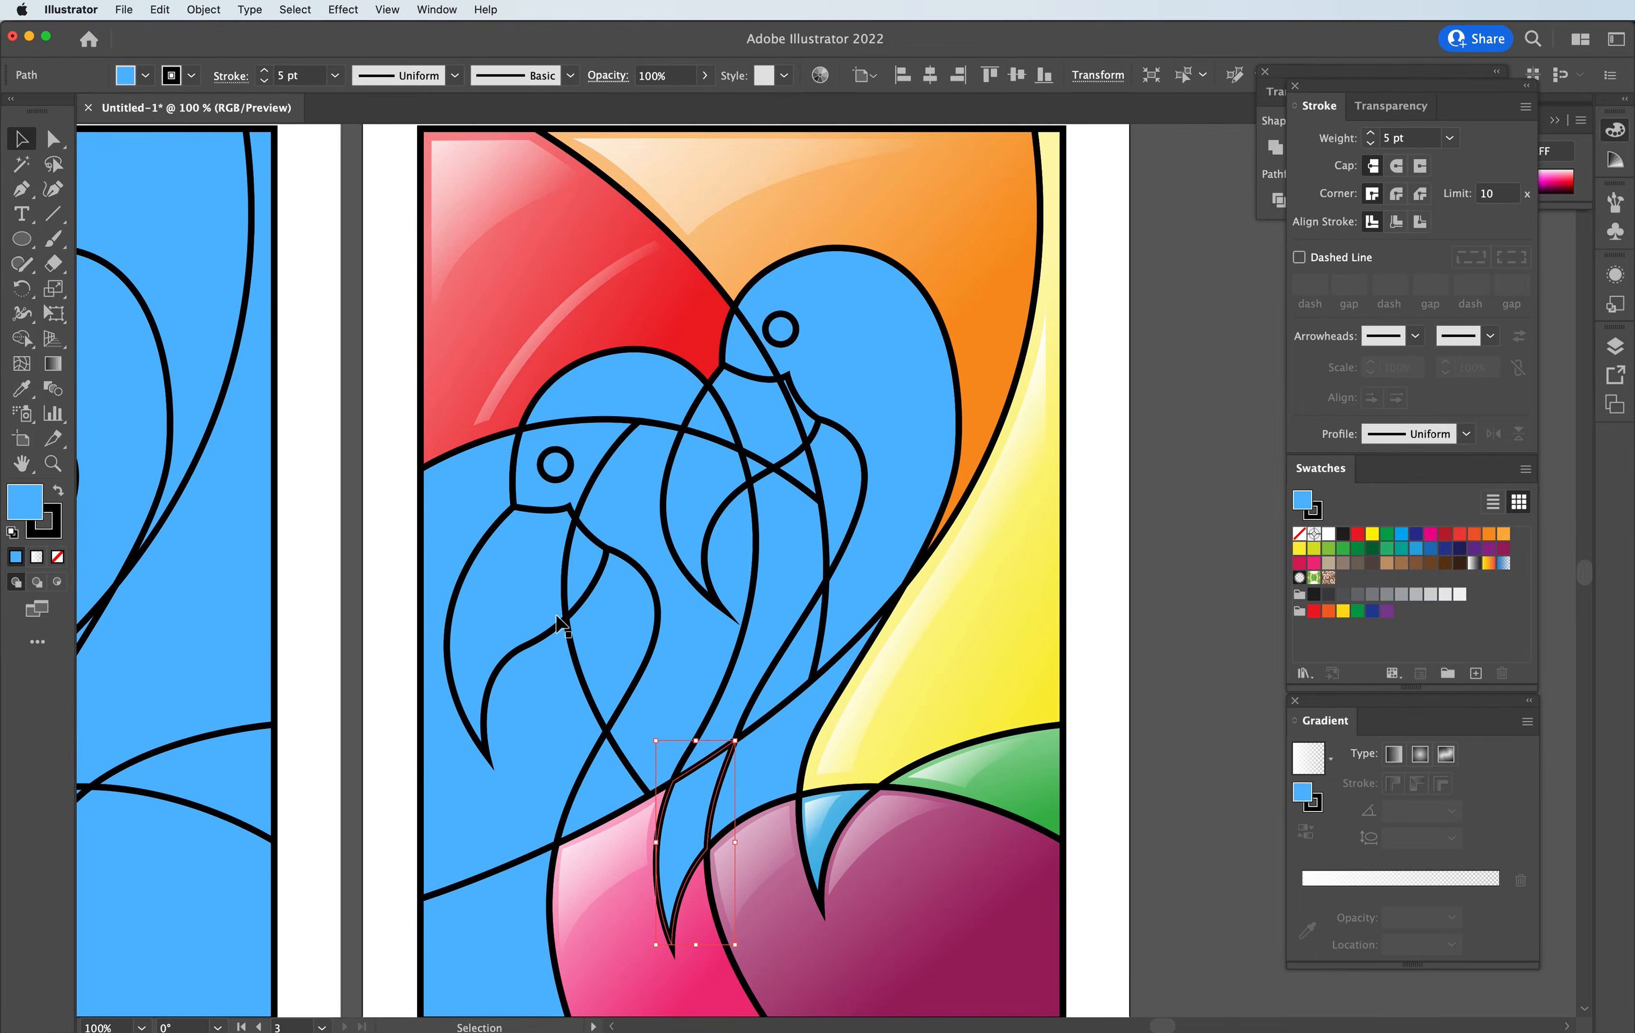
scroll(558, 624, down, 7)
scroll(562, 625, up, 3)
click(601, 663)
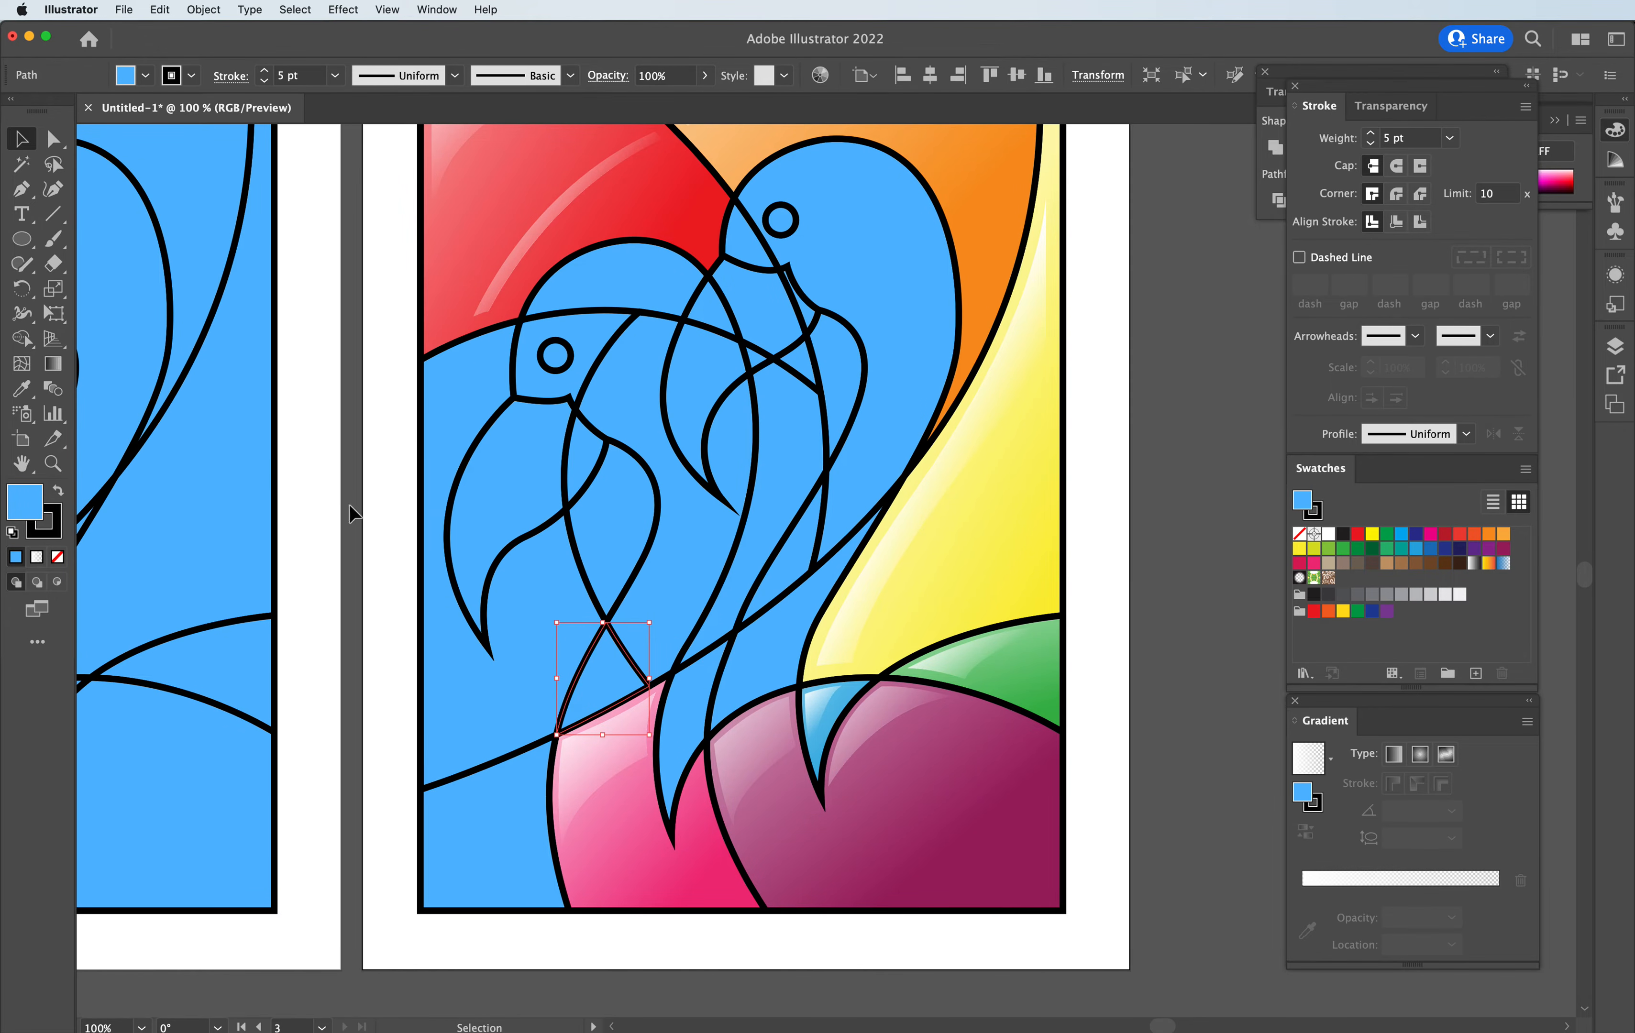
click(21, 387)
click(648, 831)
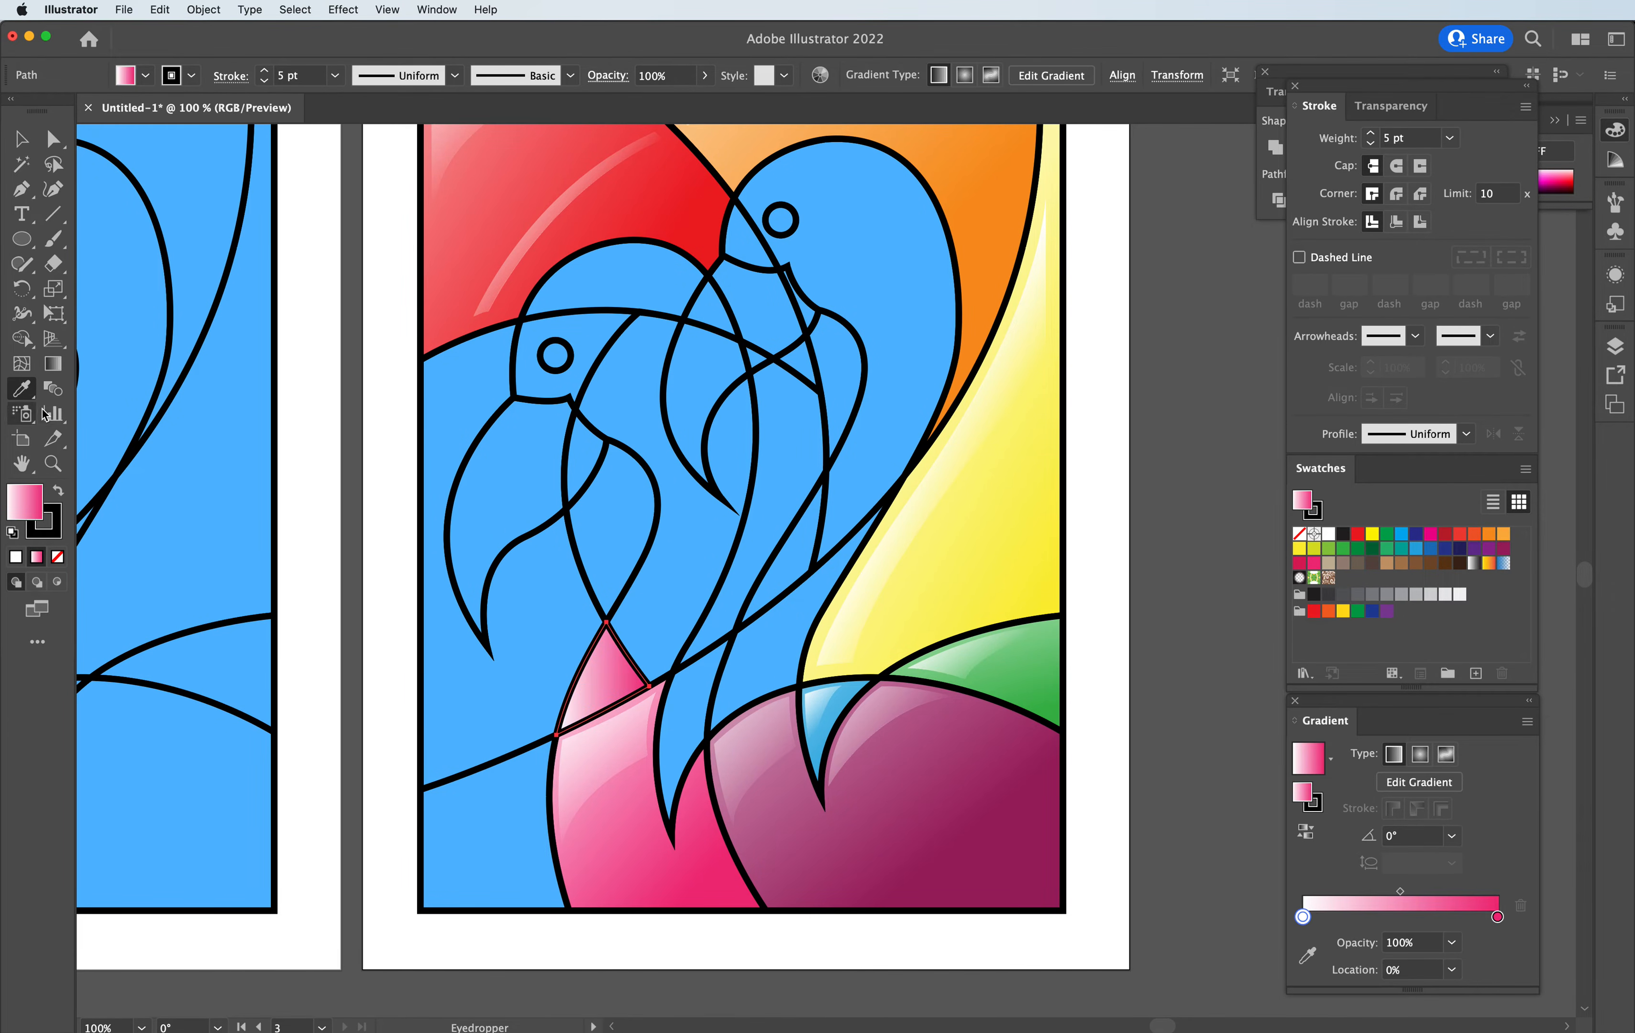
- Try running the small triangle's white-to-pink gradient diagonally at about -47° and shift it toward the upper left
click(52, 363)
click(557, 679)
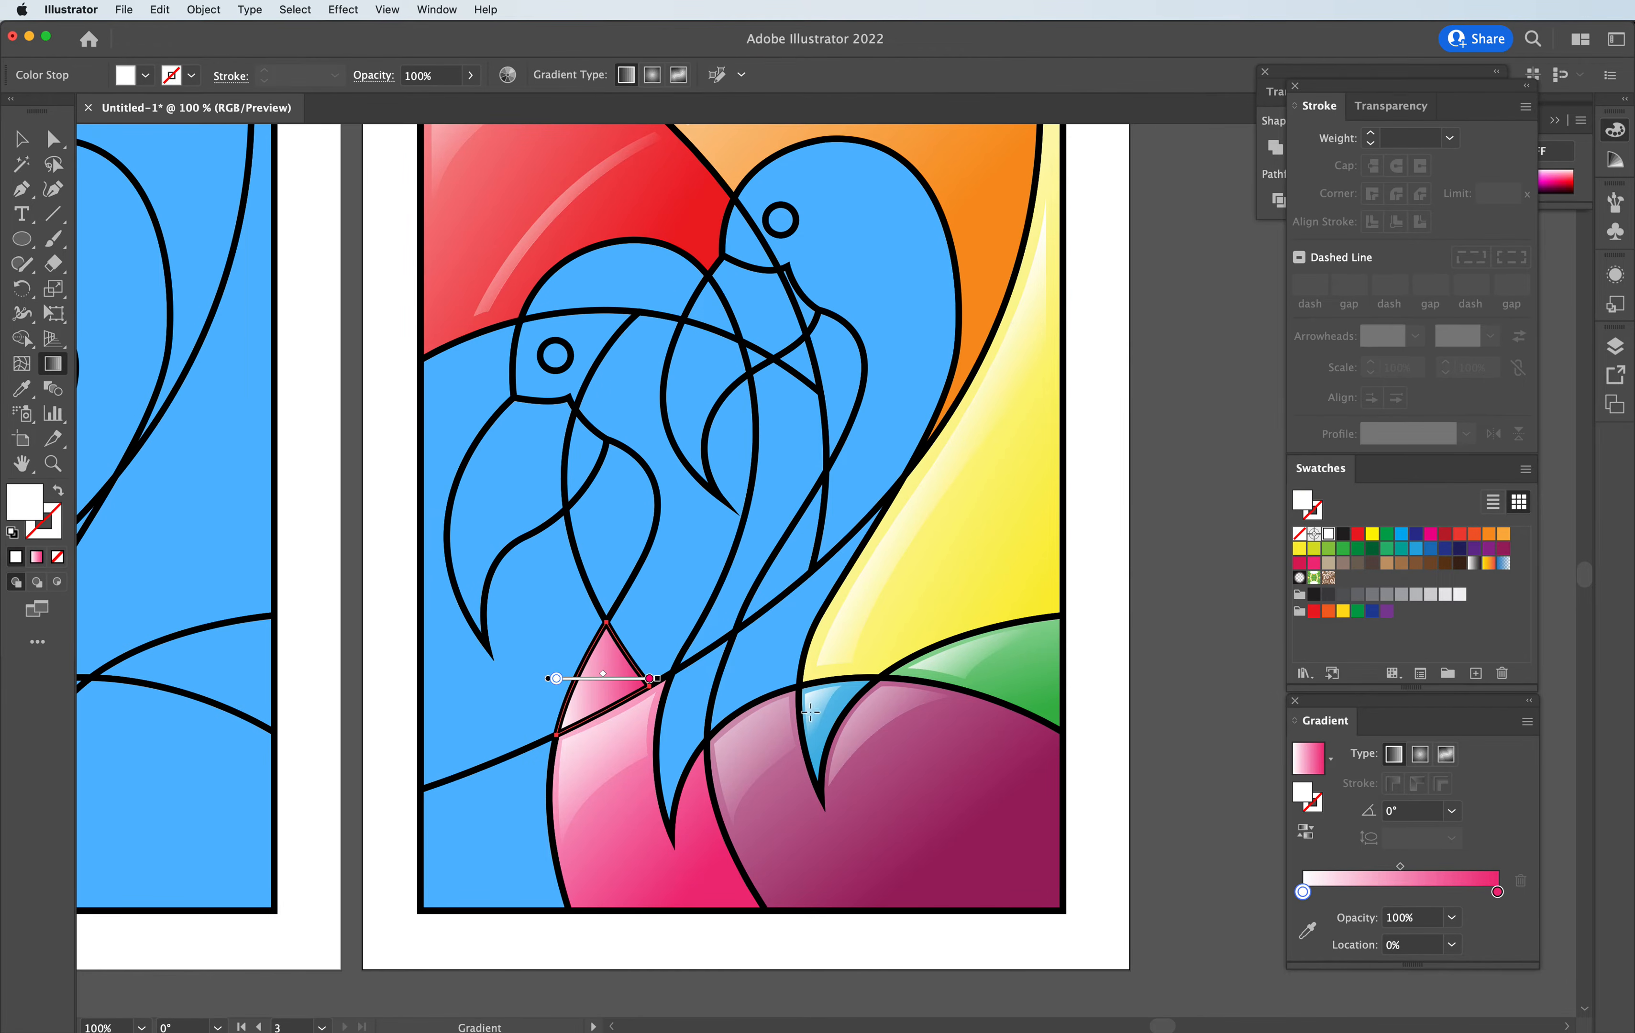
mouse_move(634, 657)
mouse_down()
mouse_move(537, 567)
mouse_move(576, 583)
mouse_move(722, 759)
mouse_move(741, 756)
mouse_move(707, 599)
mouse_move(723, 741)
mouse_move(898, 924)
mouse_move(920, 924)
mouse_up()
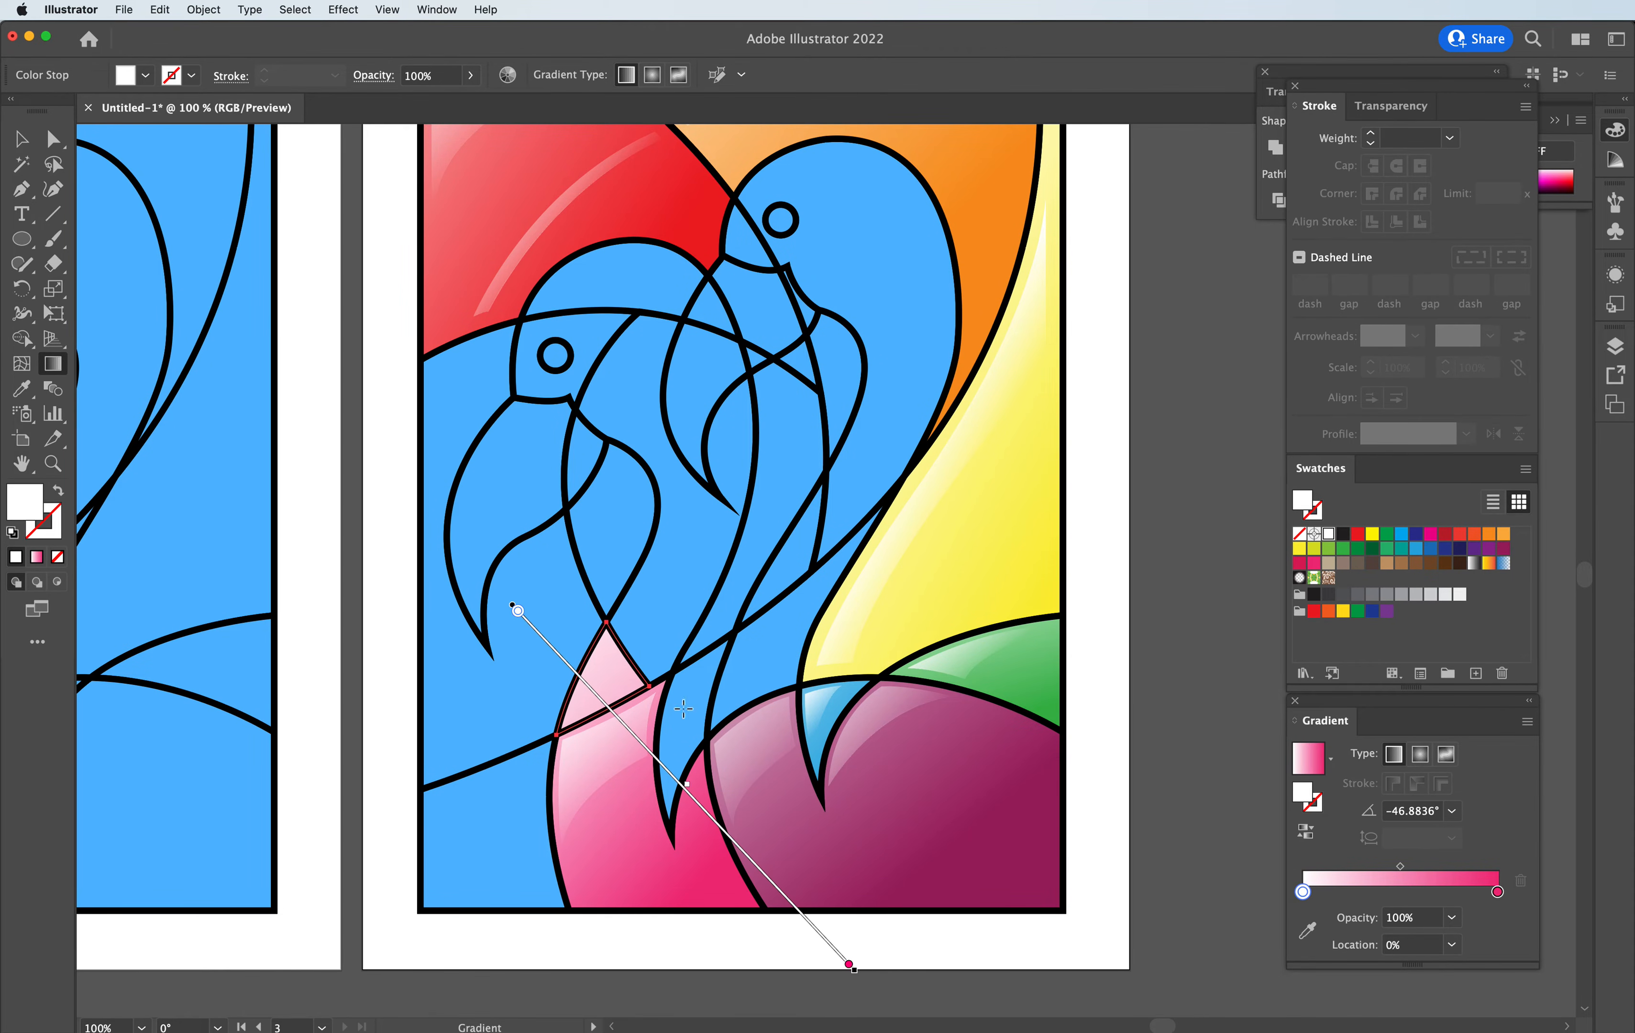
mouse_move(610, 710)
mouse_down()
mouse_move(604, 697)
mouse_move(666, 716)
mouse_move(640, 690)
mouse_move(634, 591)
mouse_move(577, 557)
mouse_move(493, 588)
mouse_up()
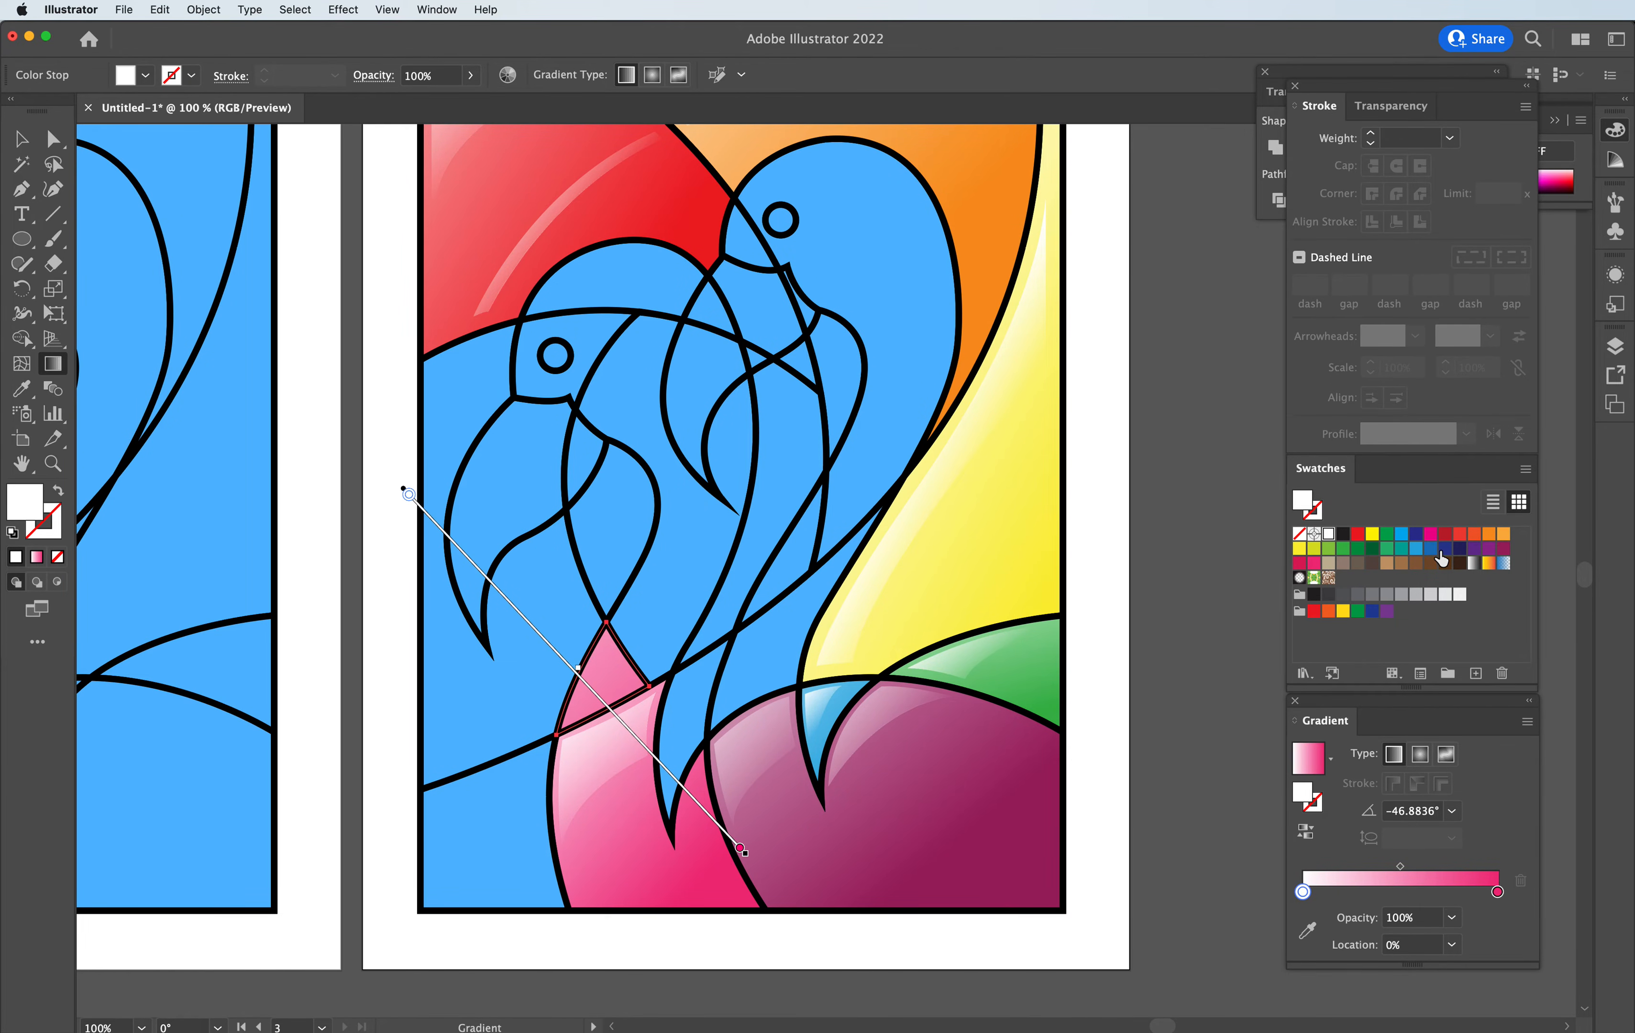
- Give the triangle a diagonal pink-to-dark-blue gradient at about -36° by adding a dark blue stop and reversing the gradient
drag(1443, 558, 1362, 892)
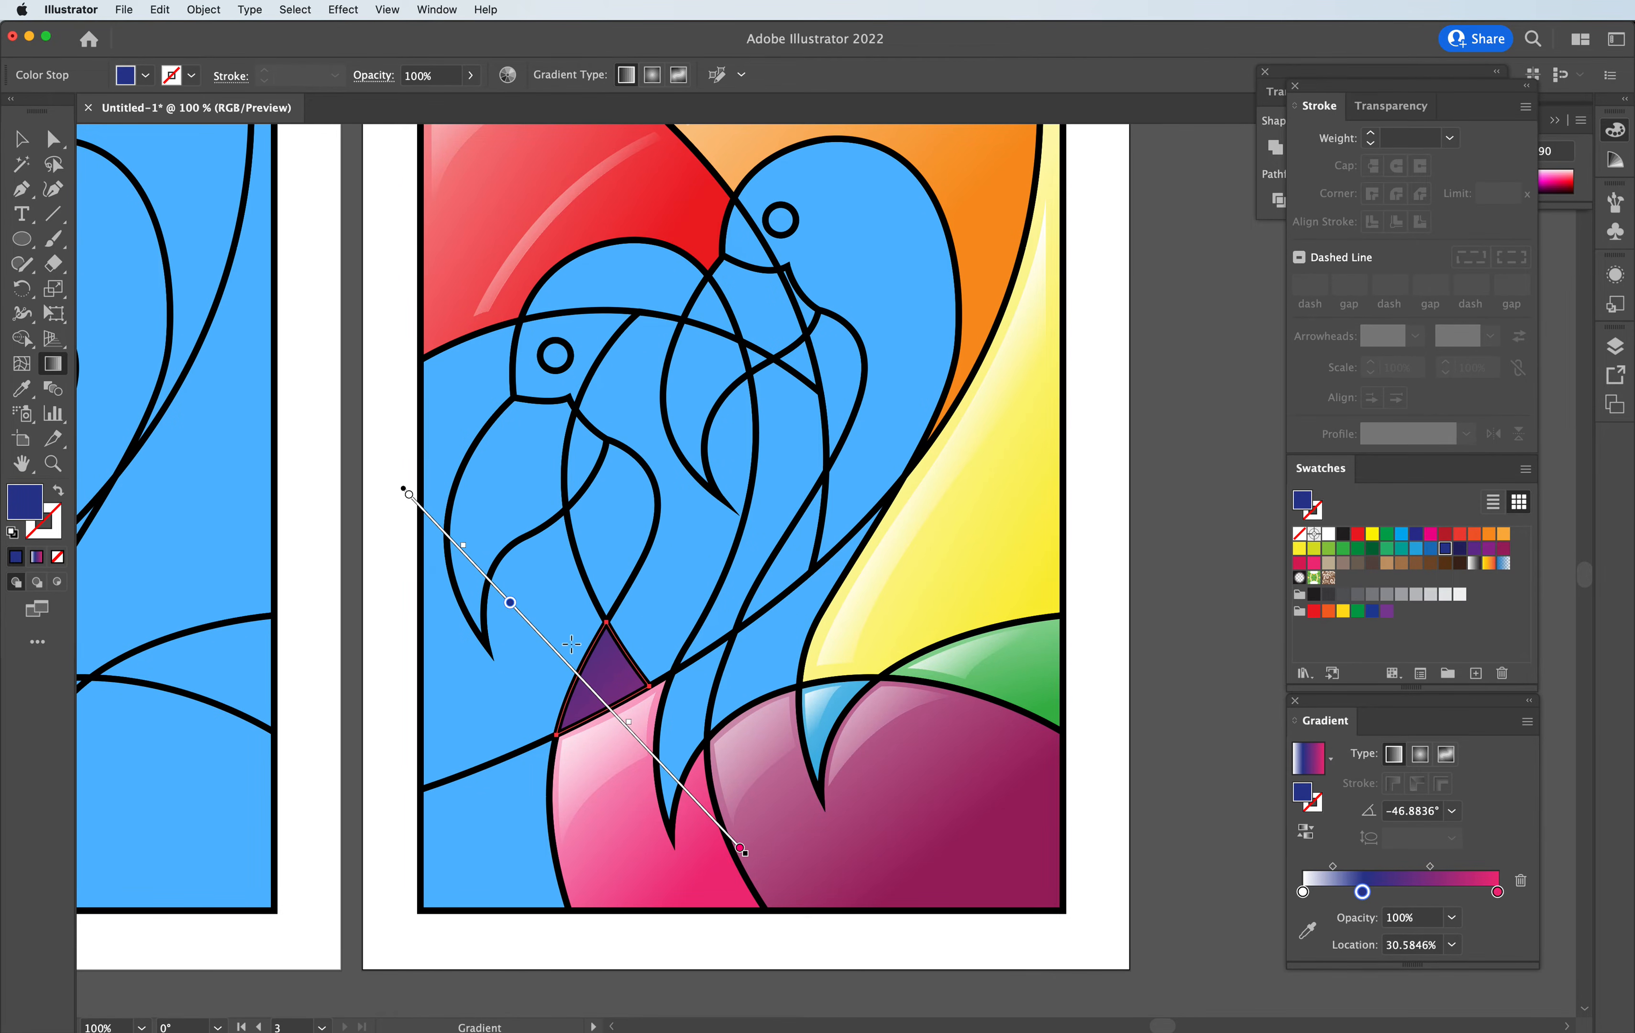
mouse_move(550, 652)
mouse_down()
mouse_move(506, 566)
mouse_move(650, 674)
mouse_up()
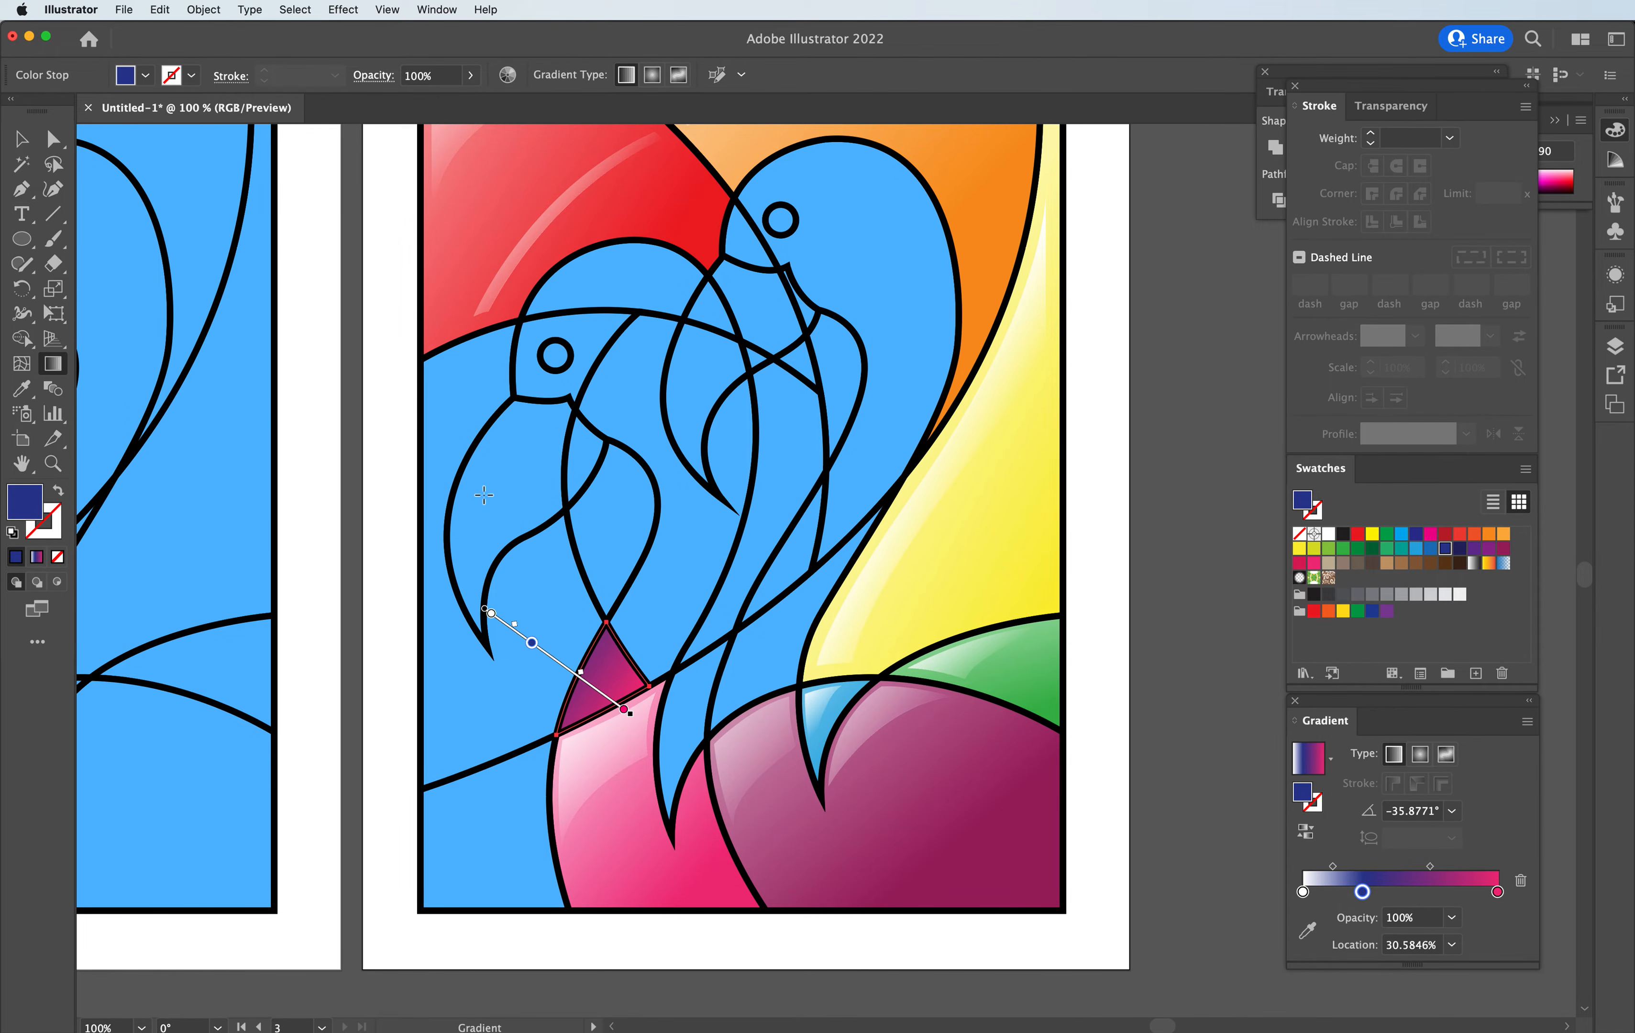
click(1305, 831)
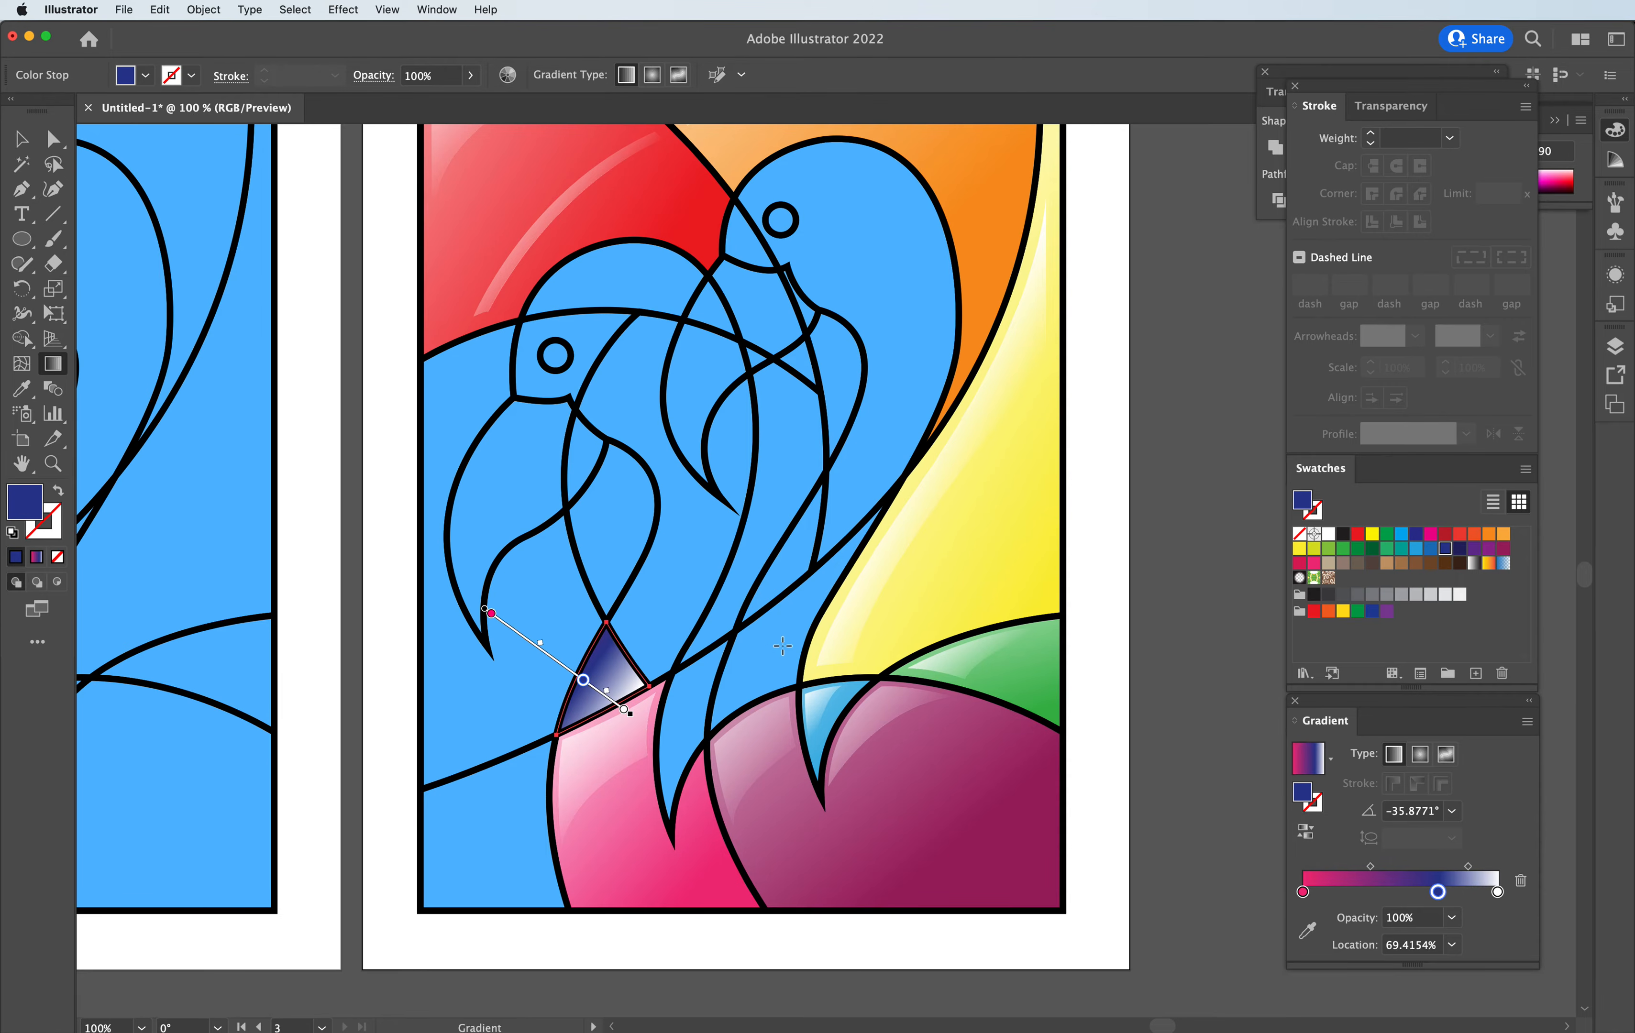
drag(584, 633, 716, 732)
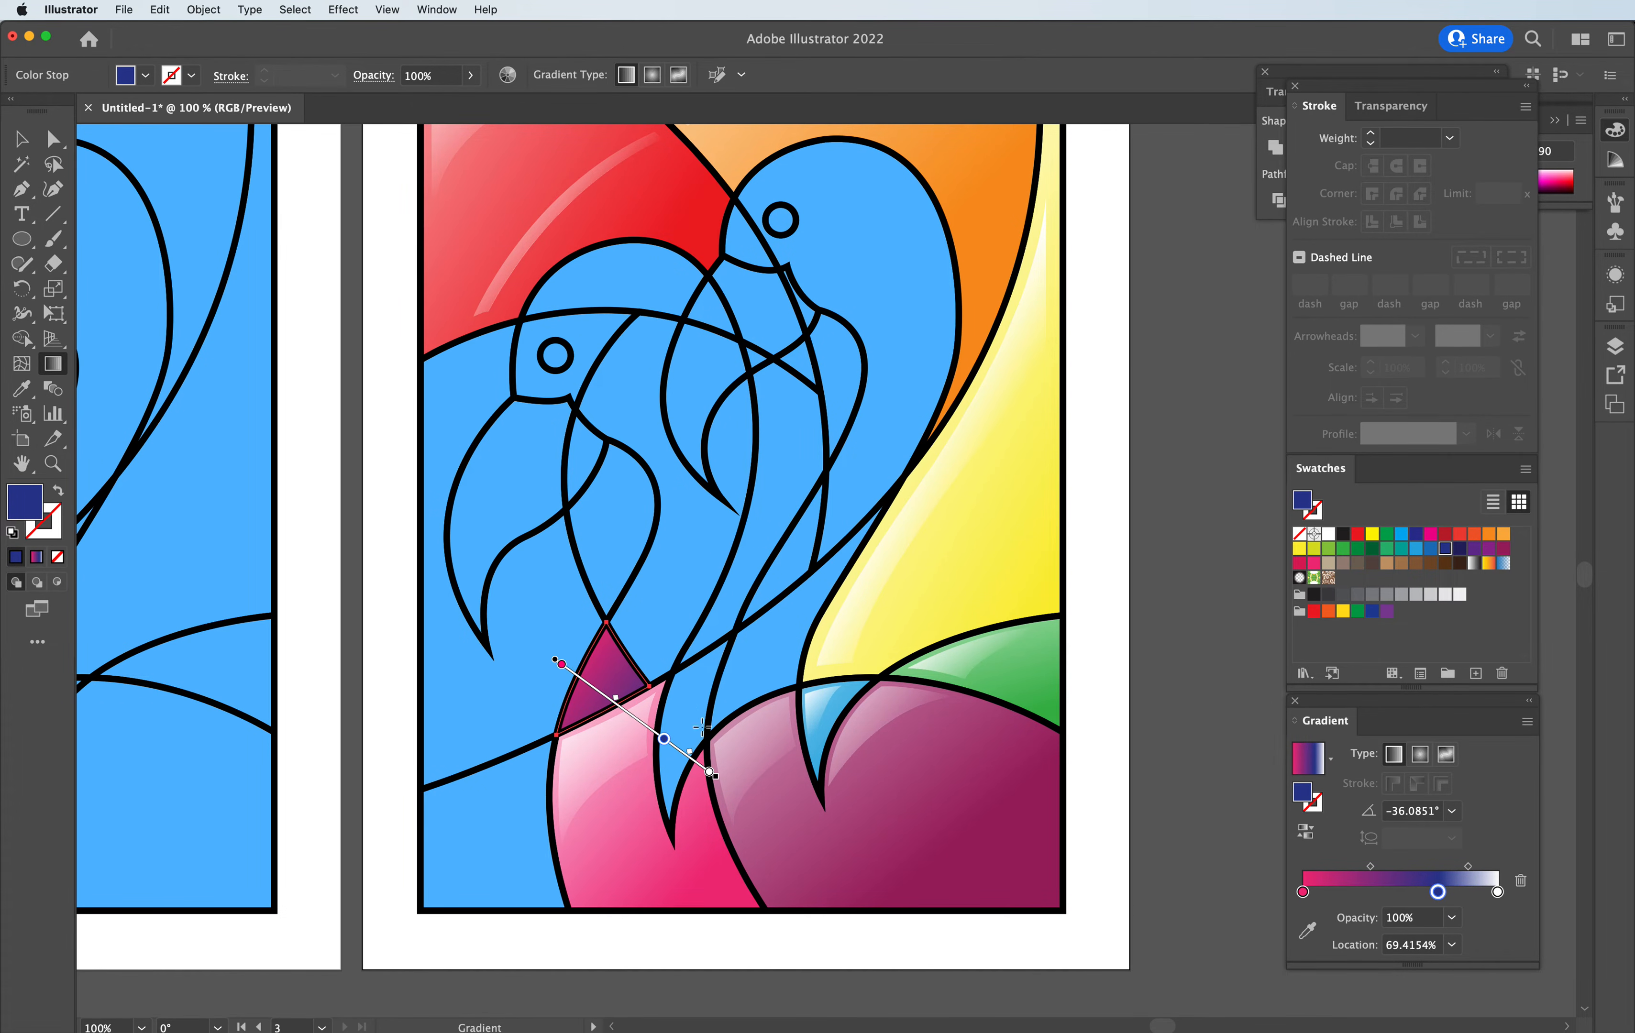
click(21, 140)
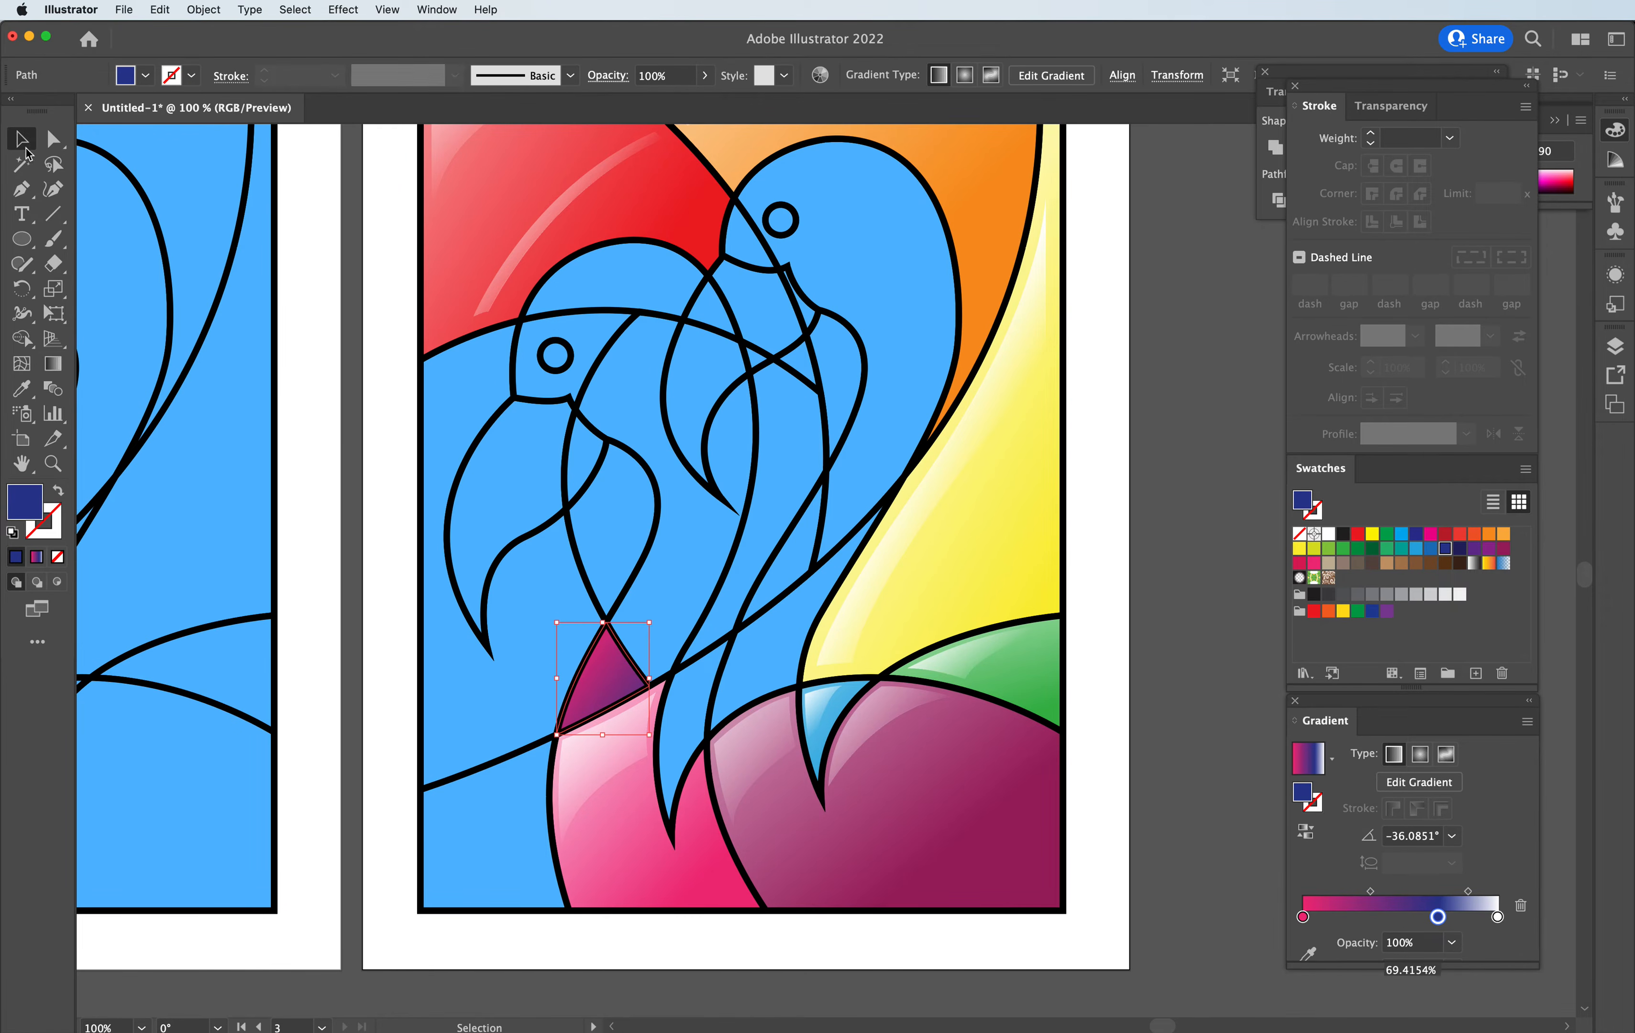
click(347, 430)
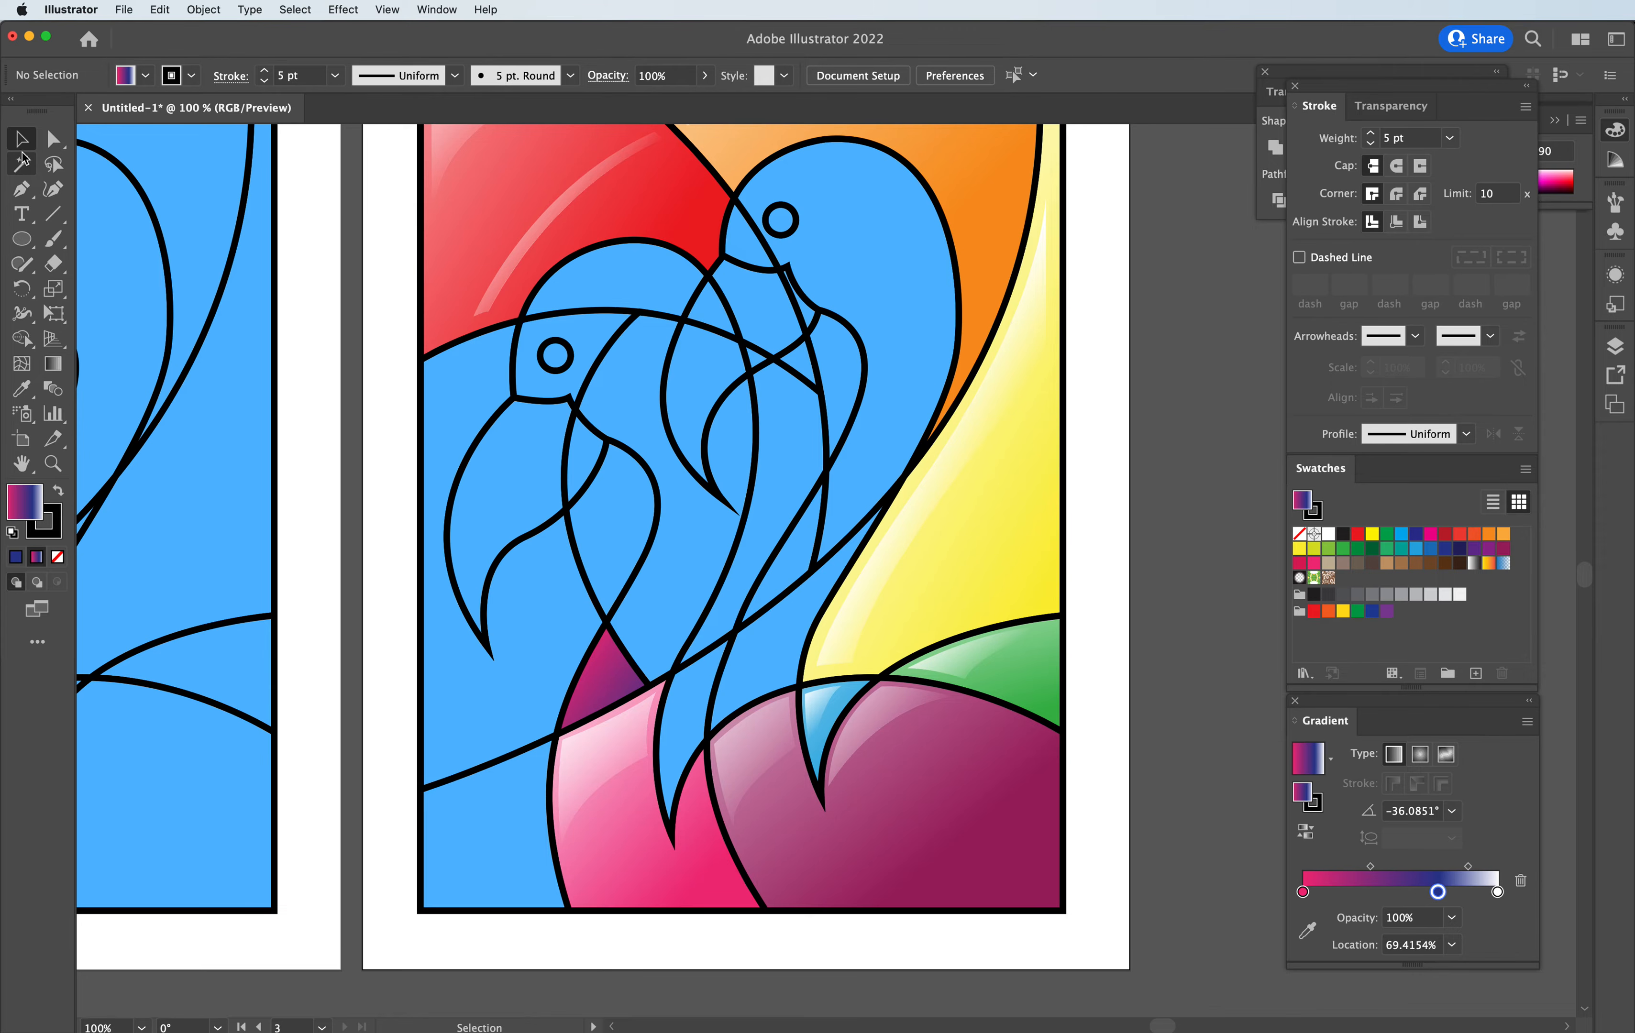
- With the red panel's highlight style, draw a small closed curved highlight inside the top of the pink-and-blue triangle using the Pen tool
click(526, 224)
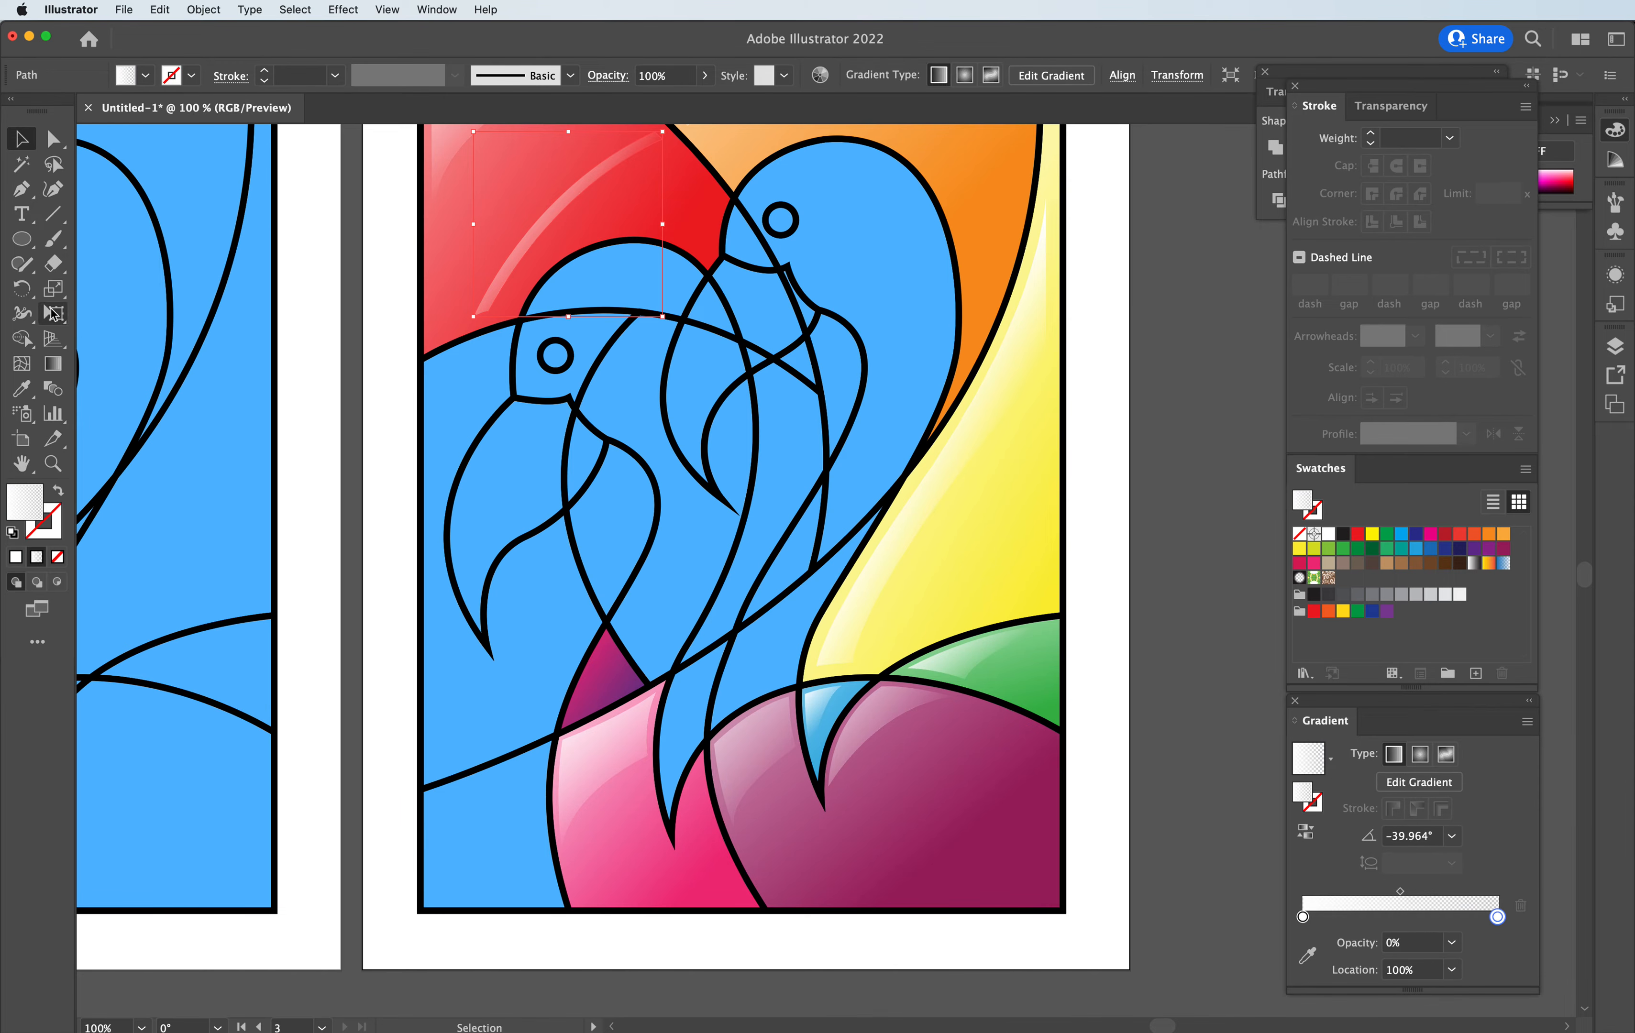
click(21, 189)
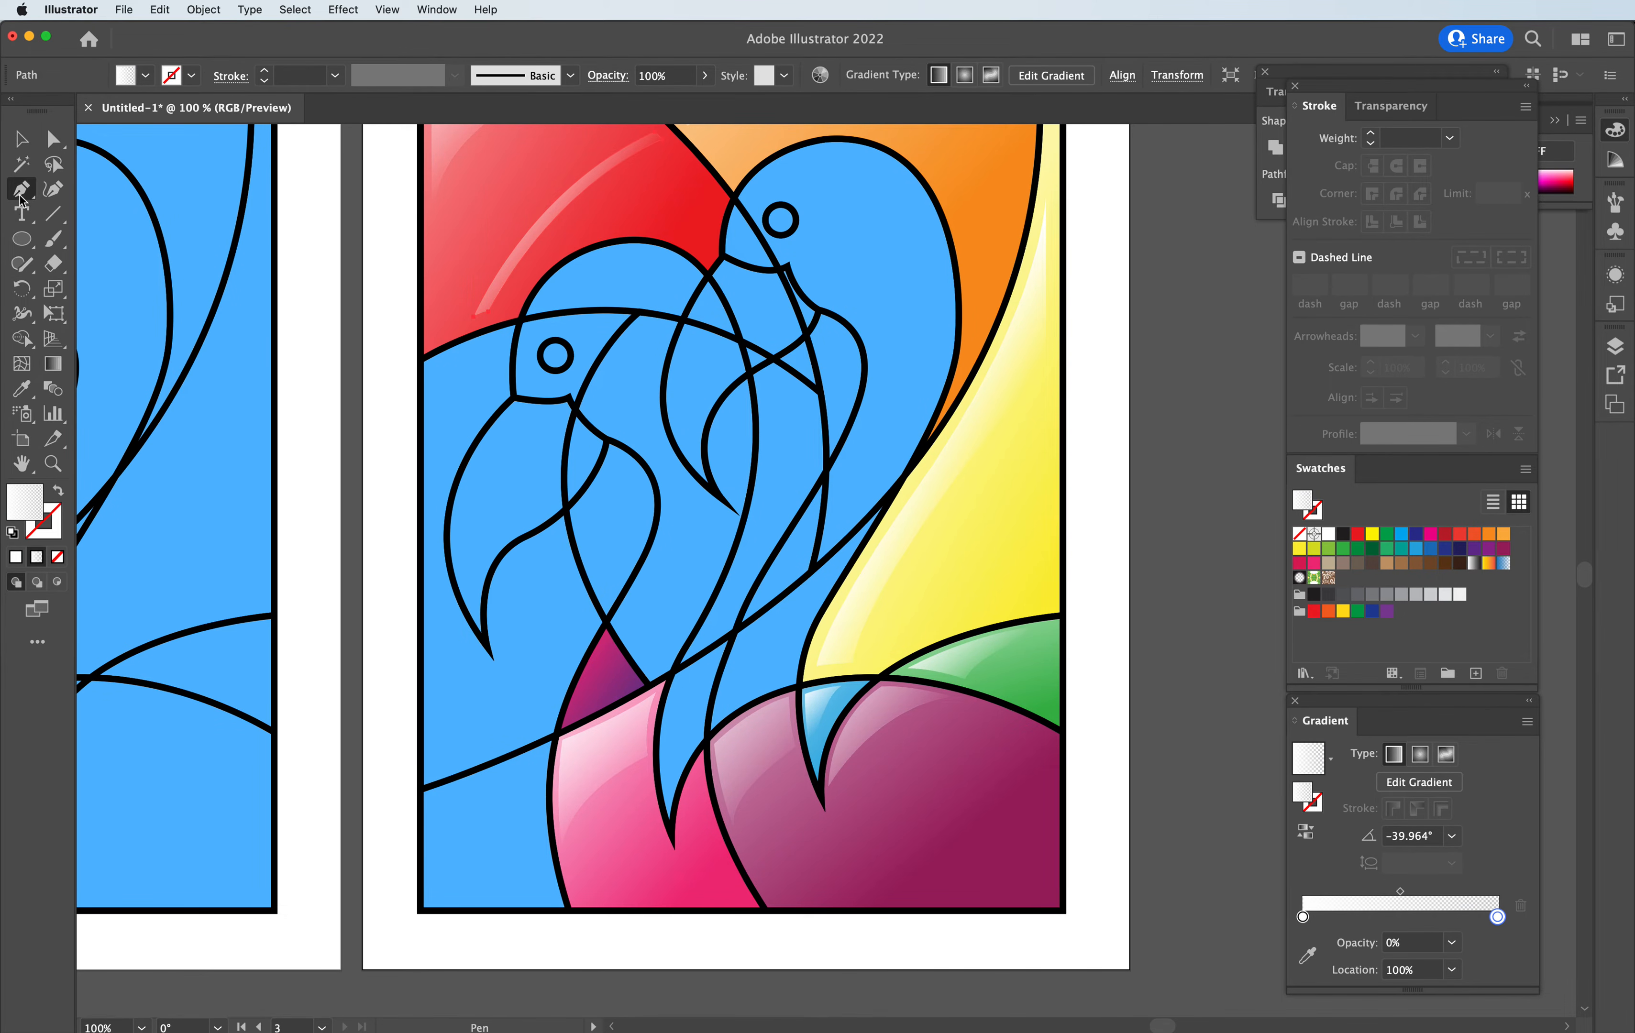
click(605, 638)
drag(569, 719, 562, 750)
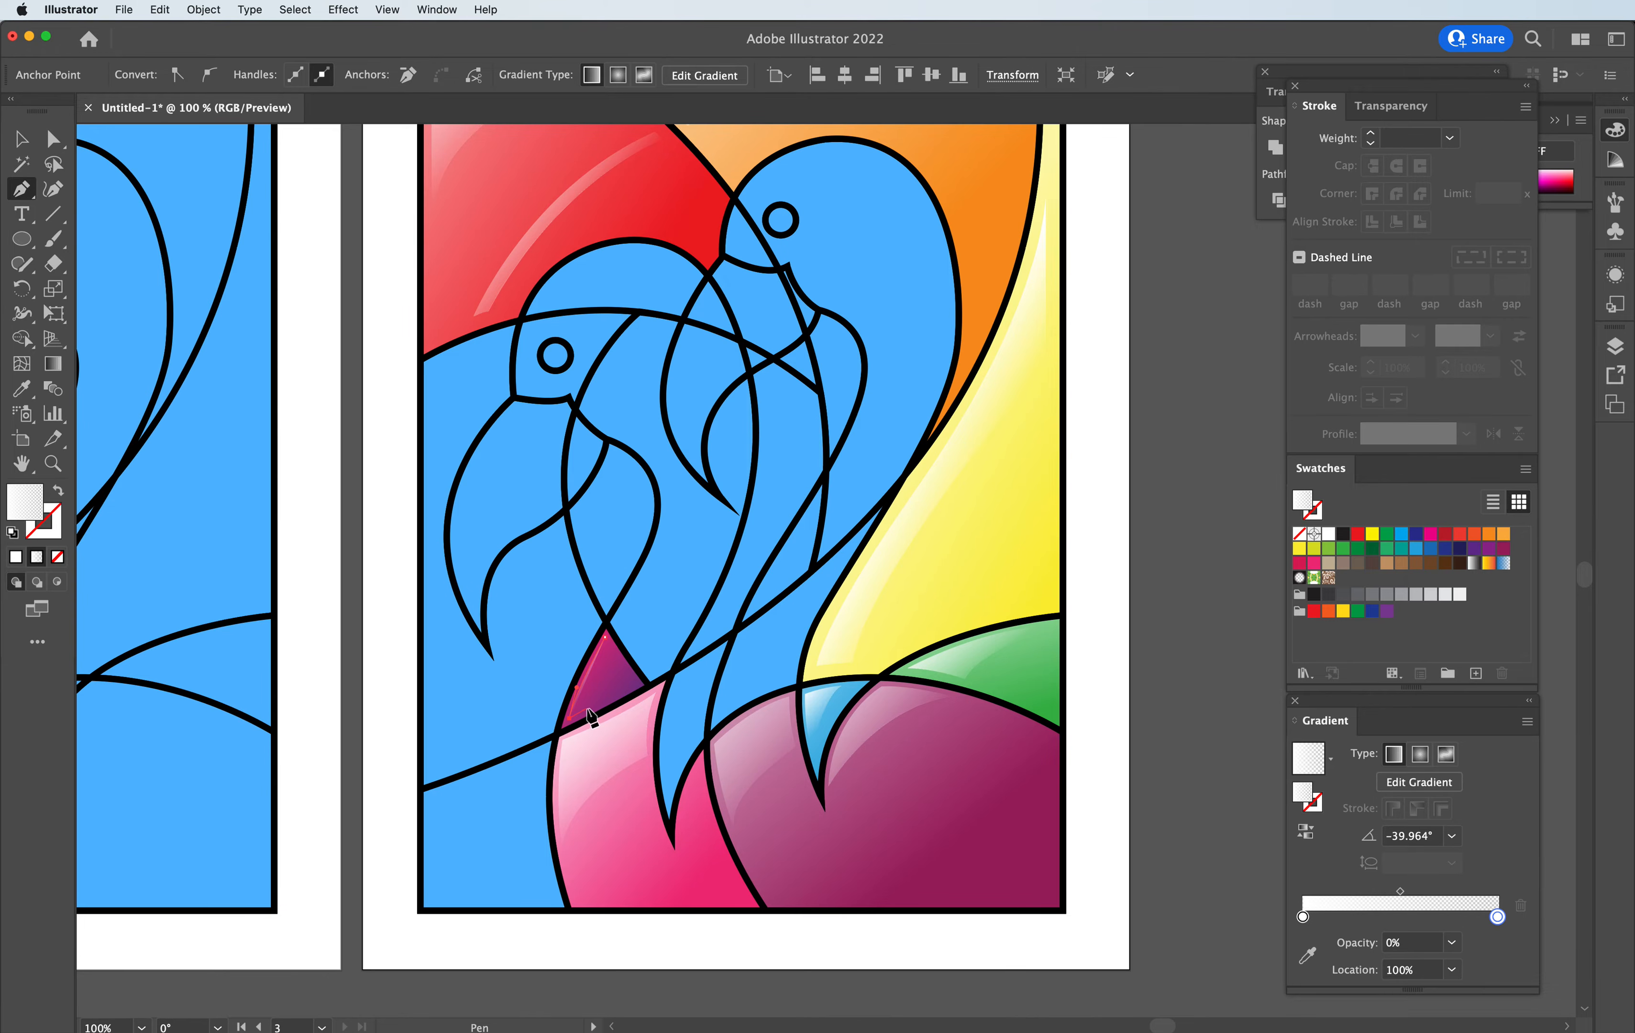
drag(623, 663, 655, 650)
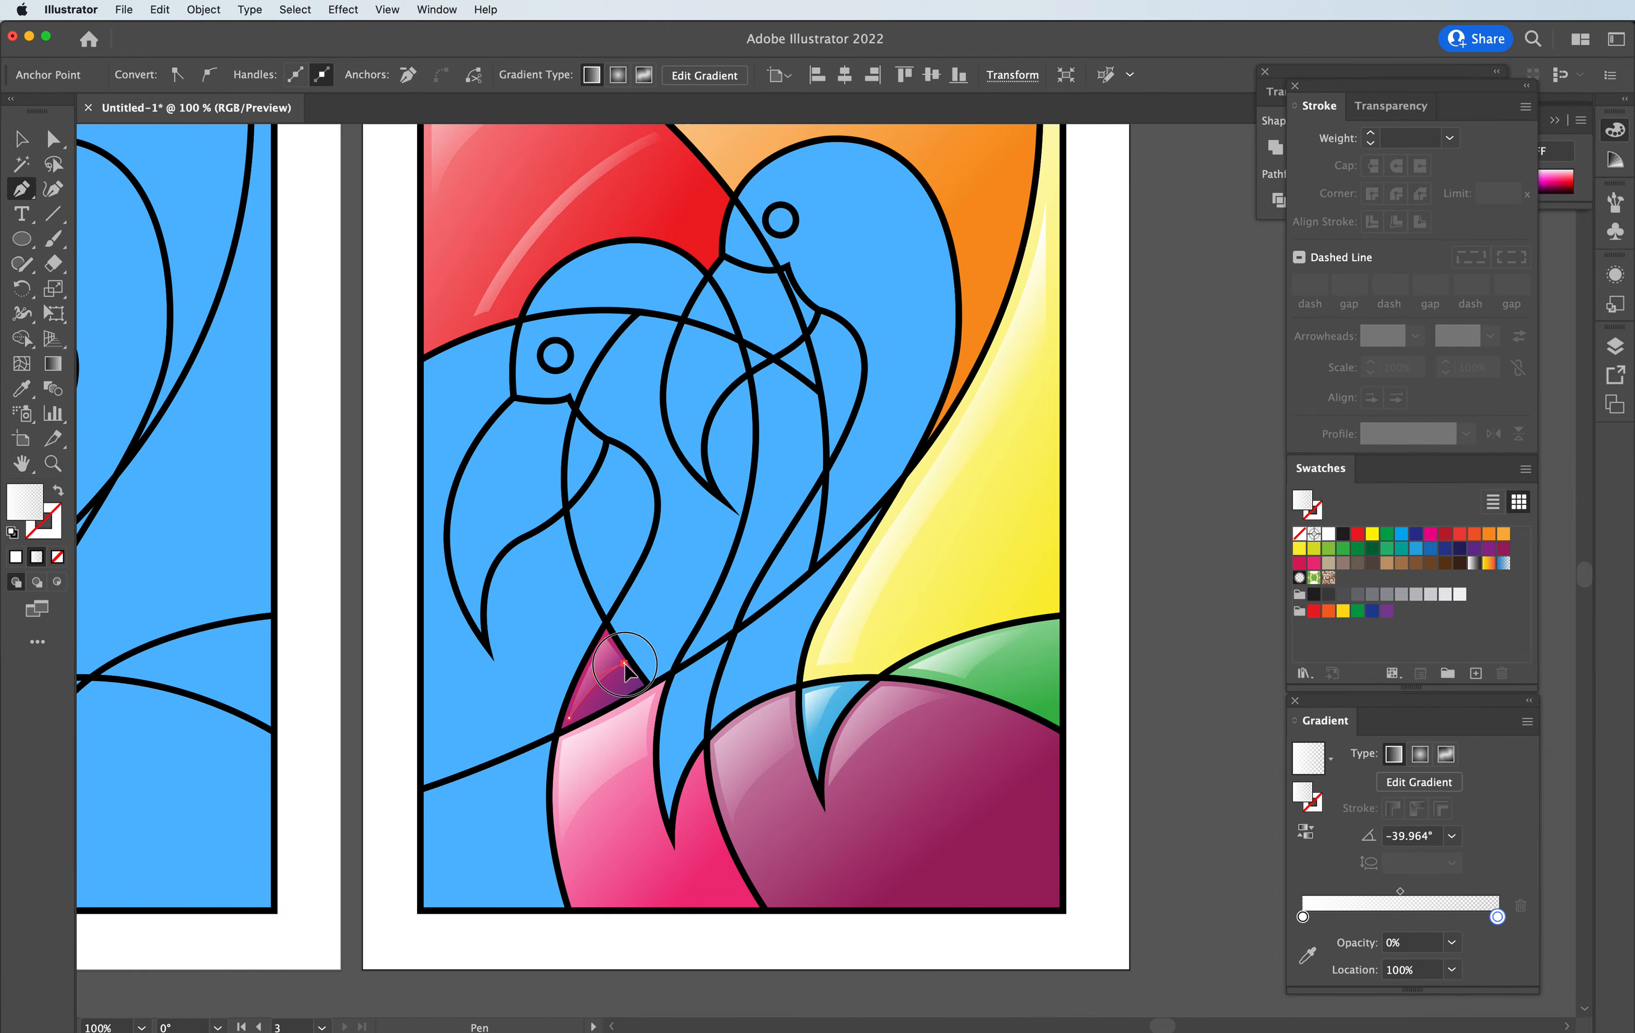
click(603, 636)
- Adjust the placement of the white-to-transparent gradient on the triangle's highlight and deselect the shape
click(53, 363)
drag(565, 662, 576, 670)
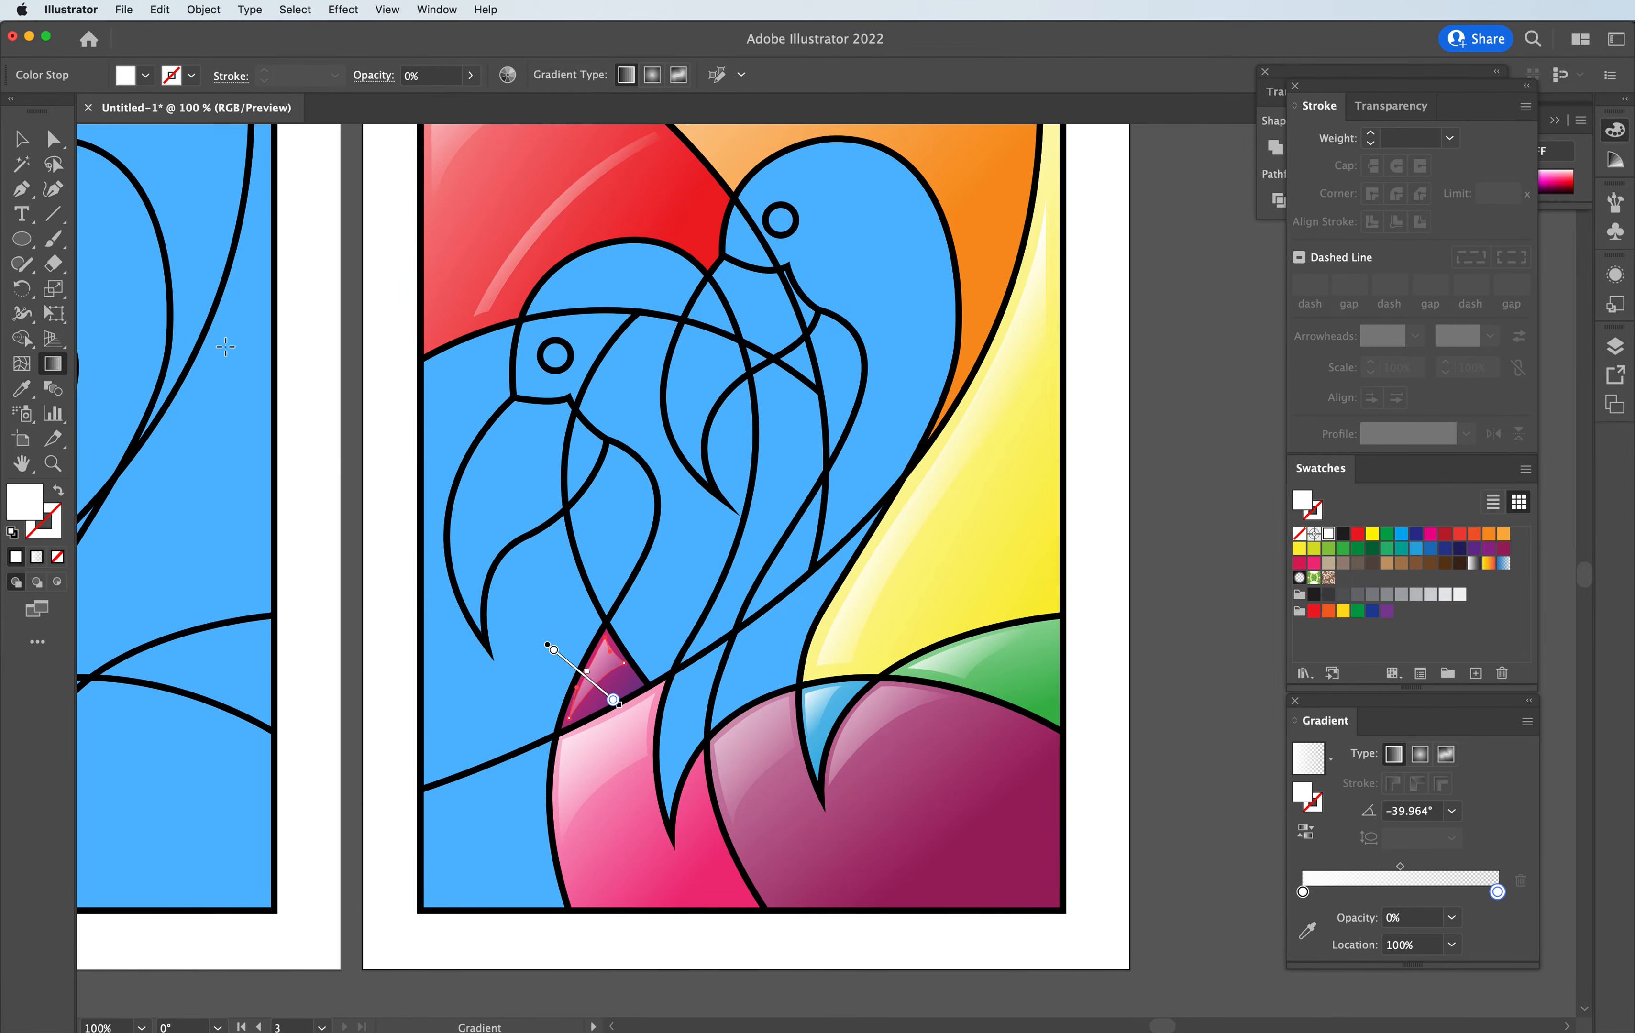
key(v)
click(328, 254)
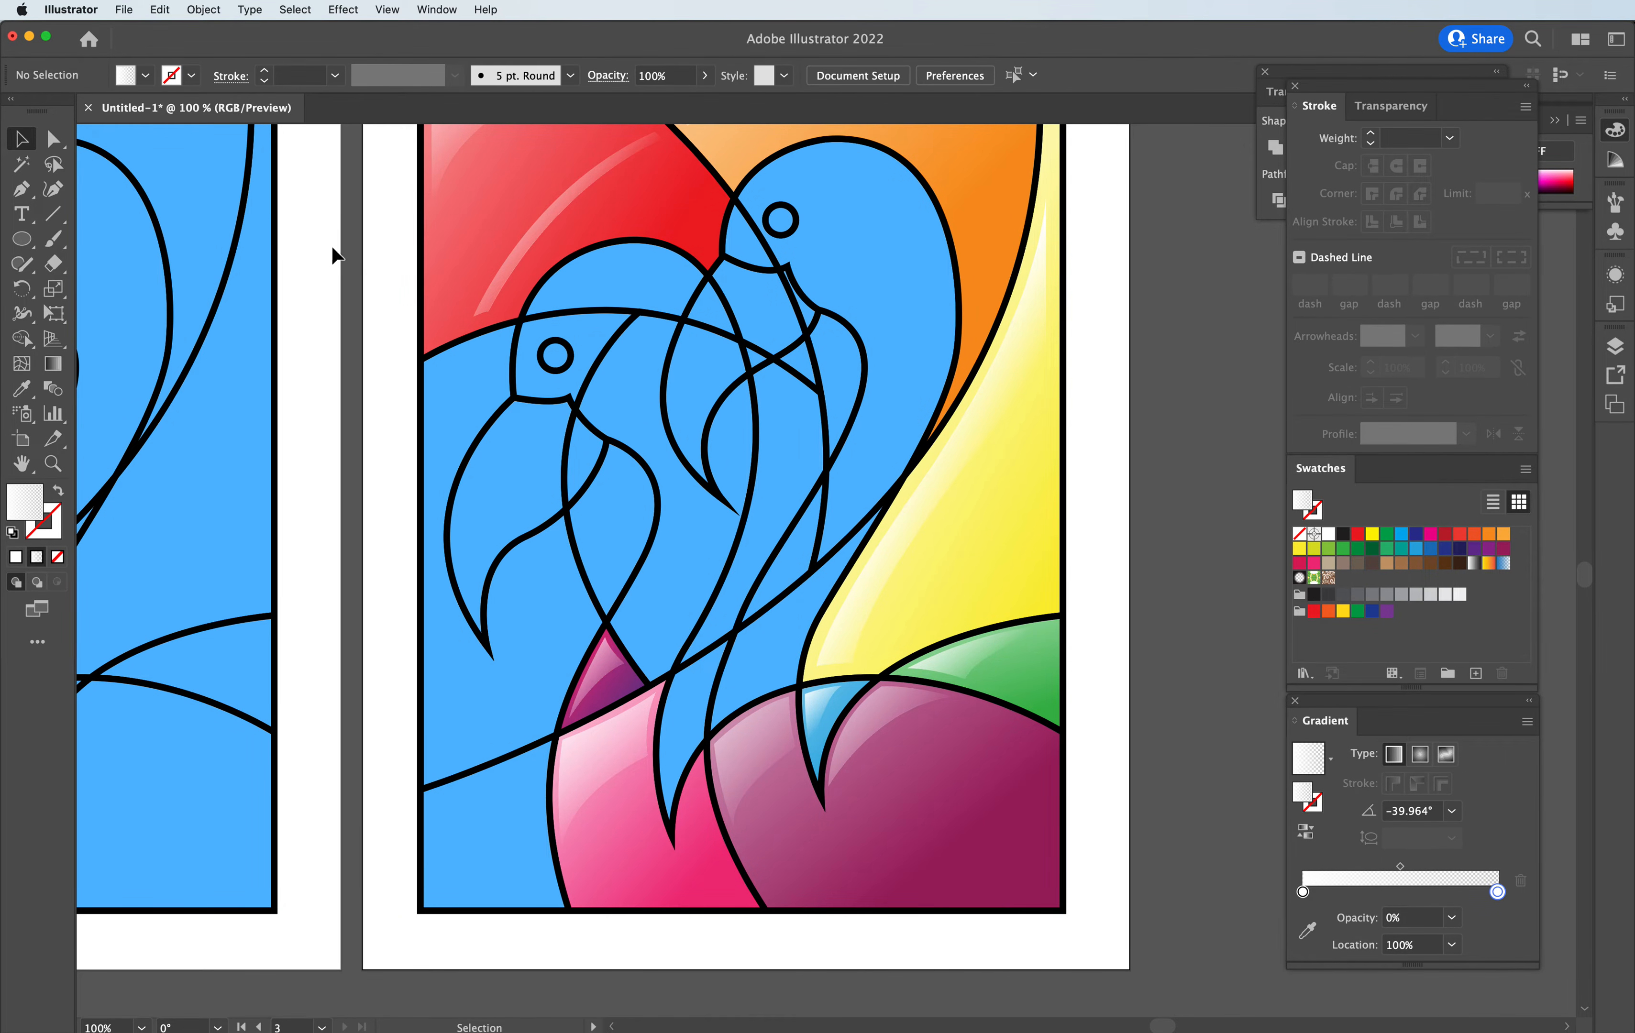
scroll(452, 320, up, 3)
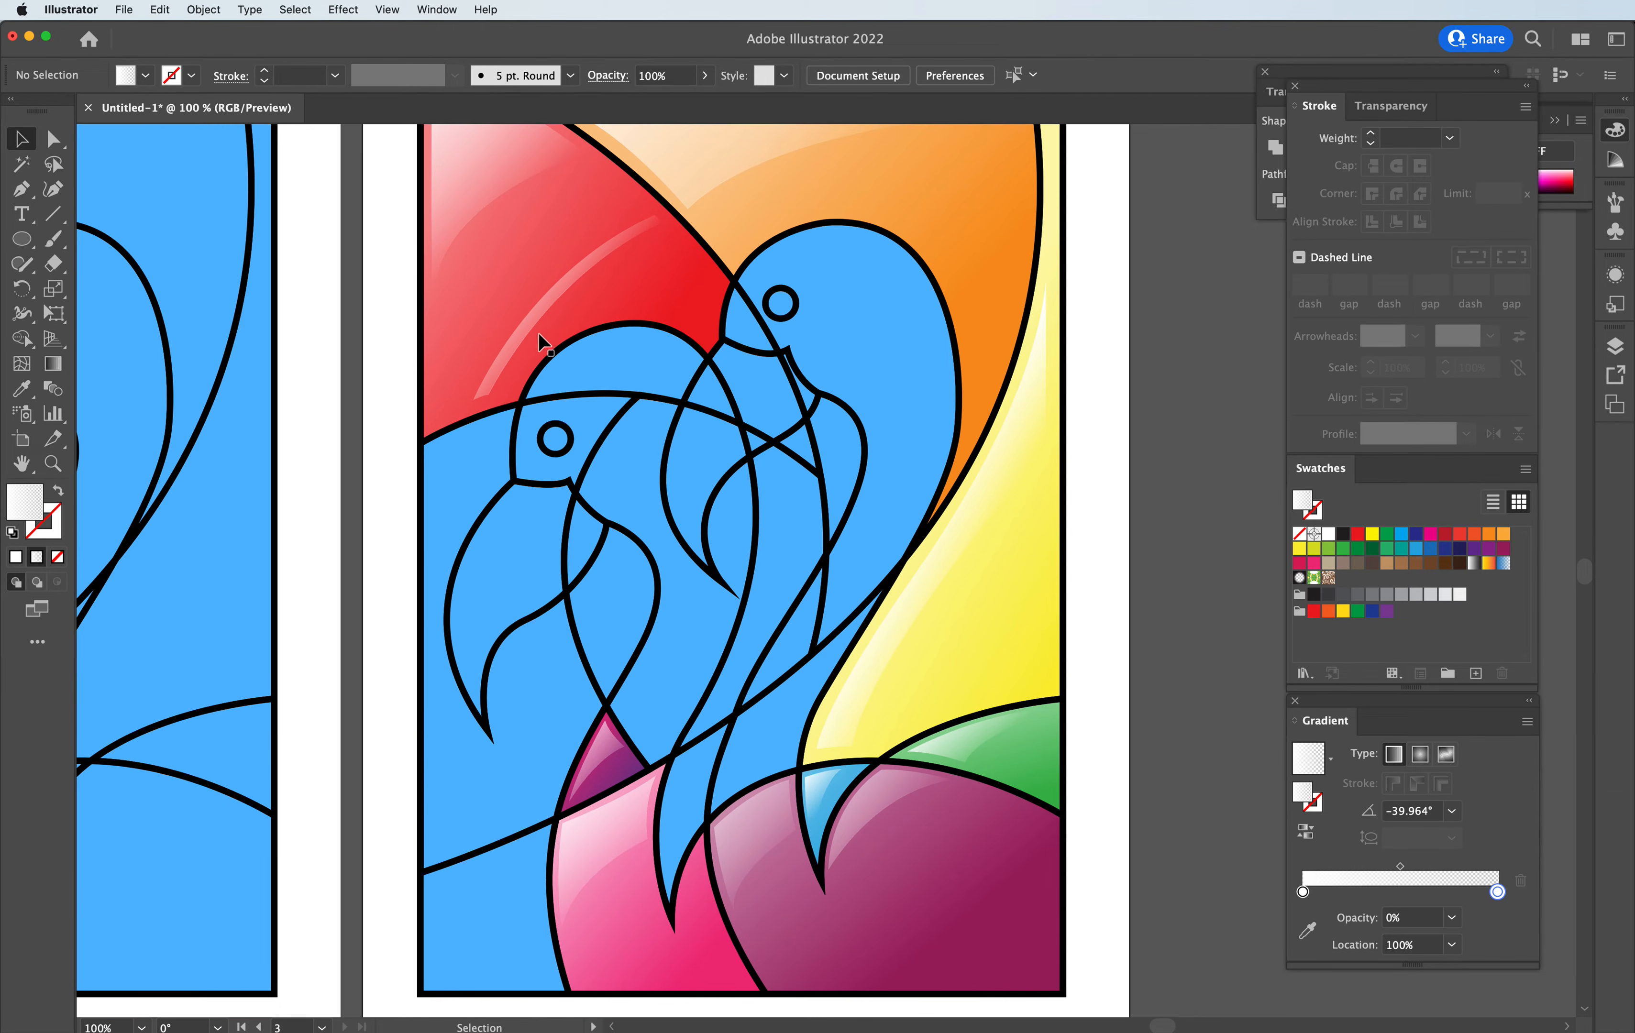
- Copy the lower pink panel's white-to-pink gradient onto the front bird's neck, face and crown panels using the Eyedropper, and deselect them
click(689, 596)
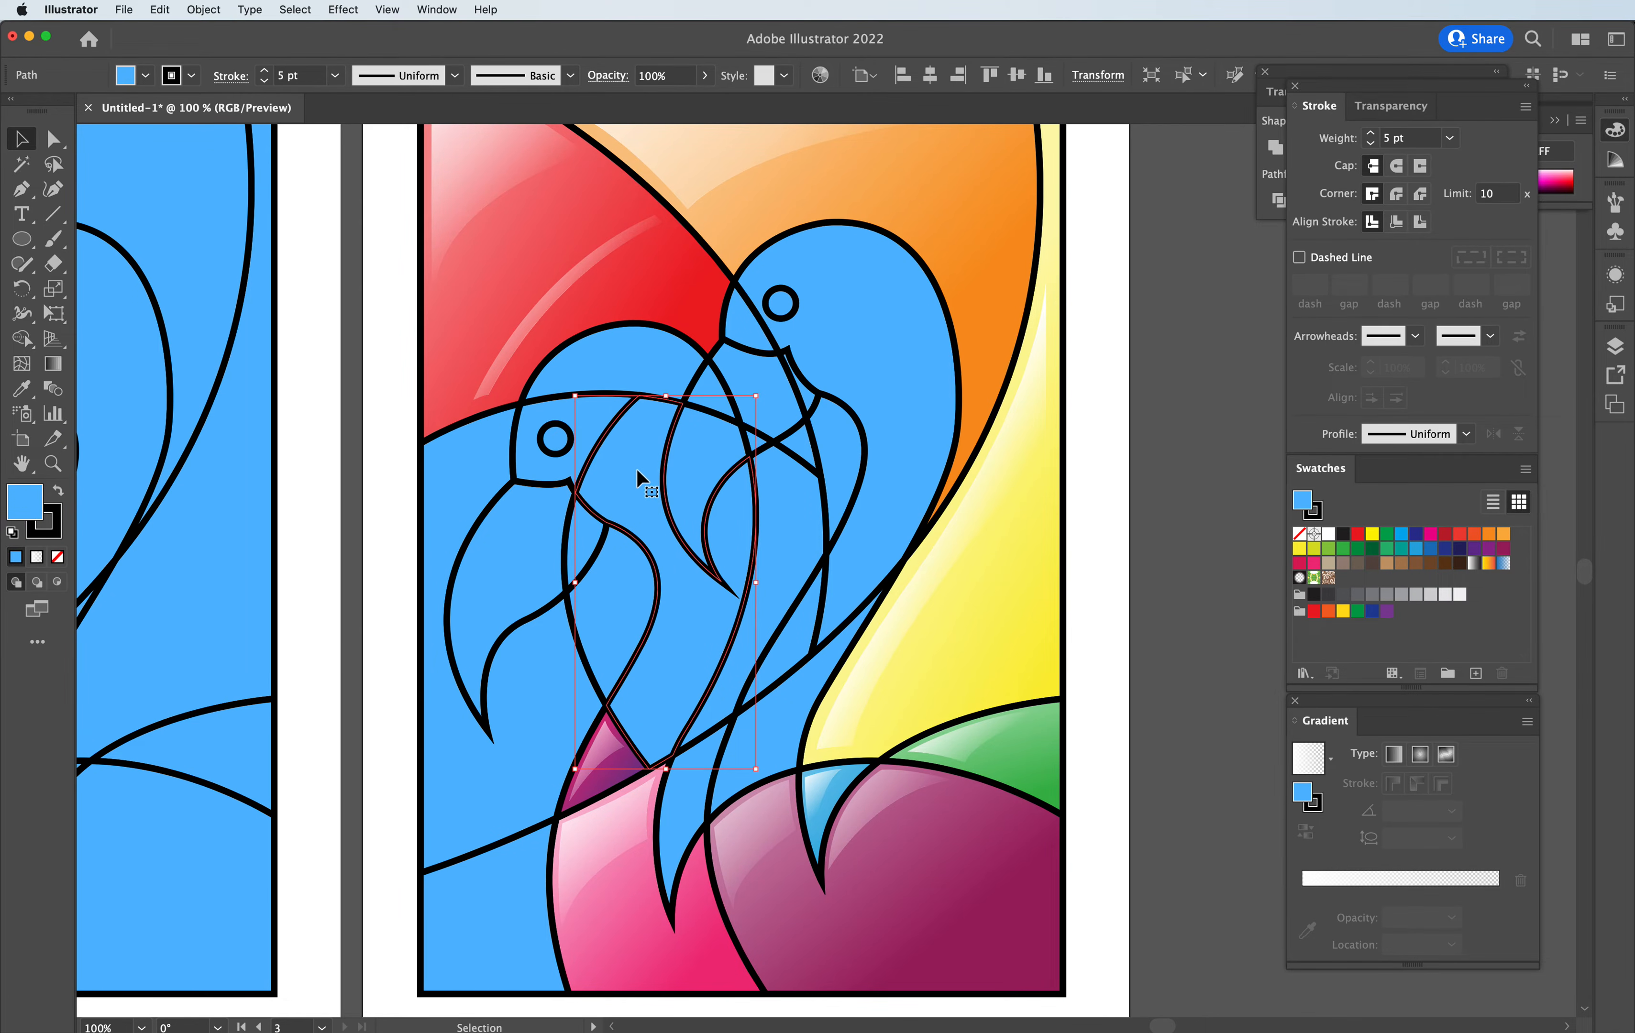
shift+click(588, 448)
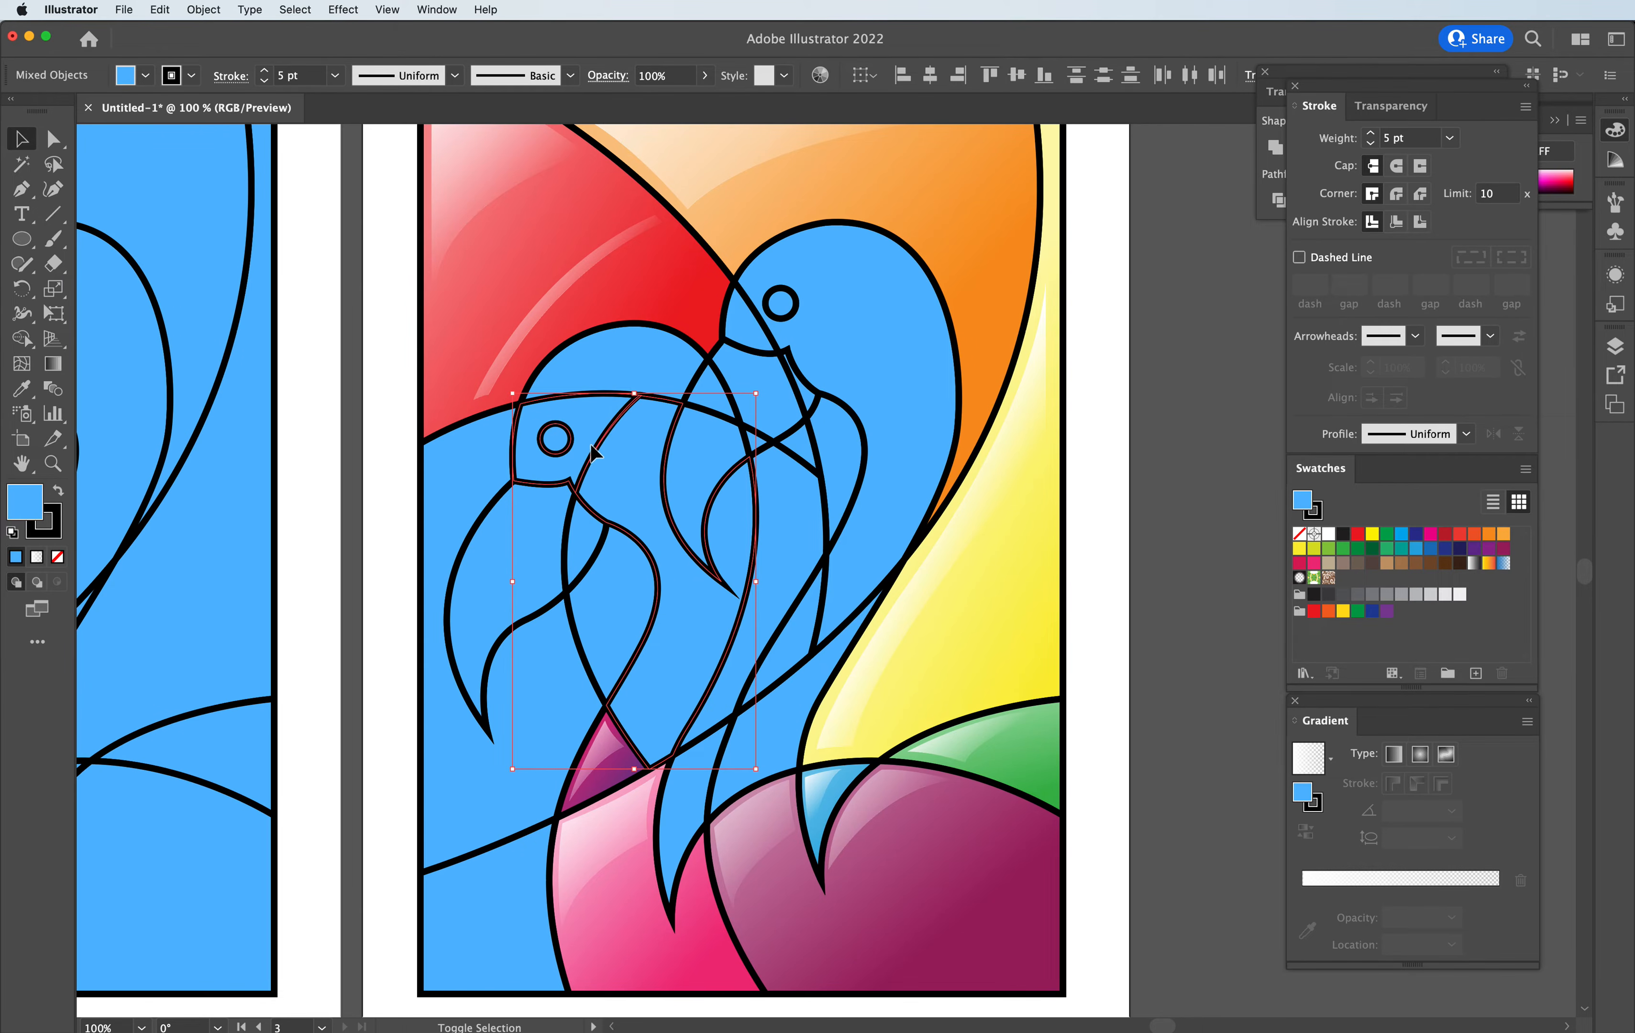
shift+click(571, 367)
click(20, 390)
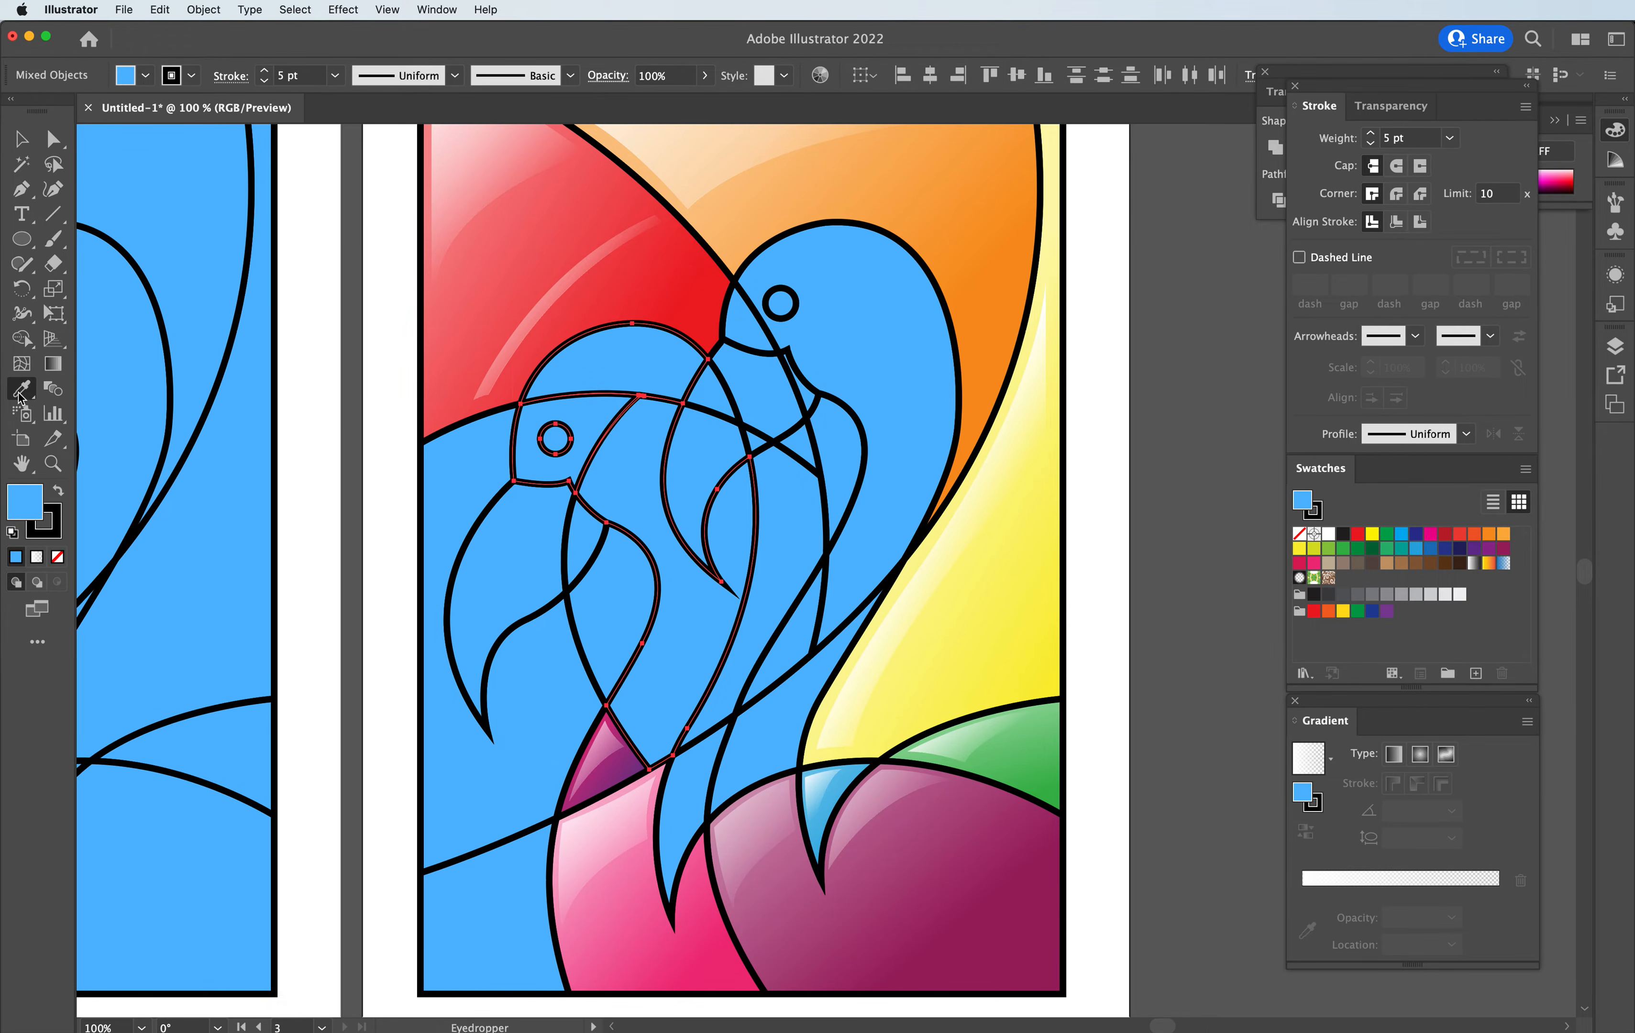
click(586, 932)
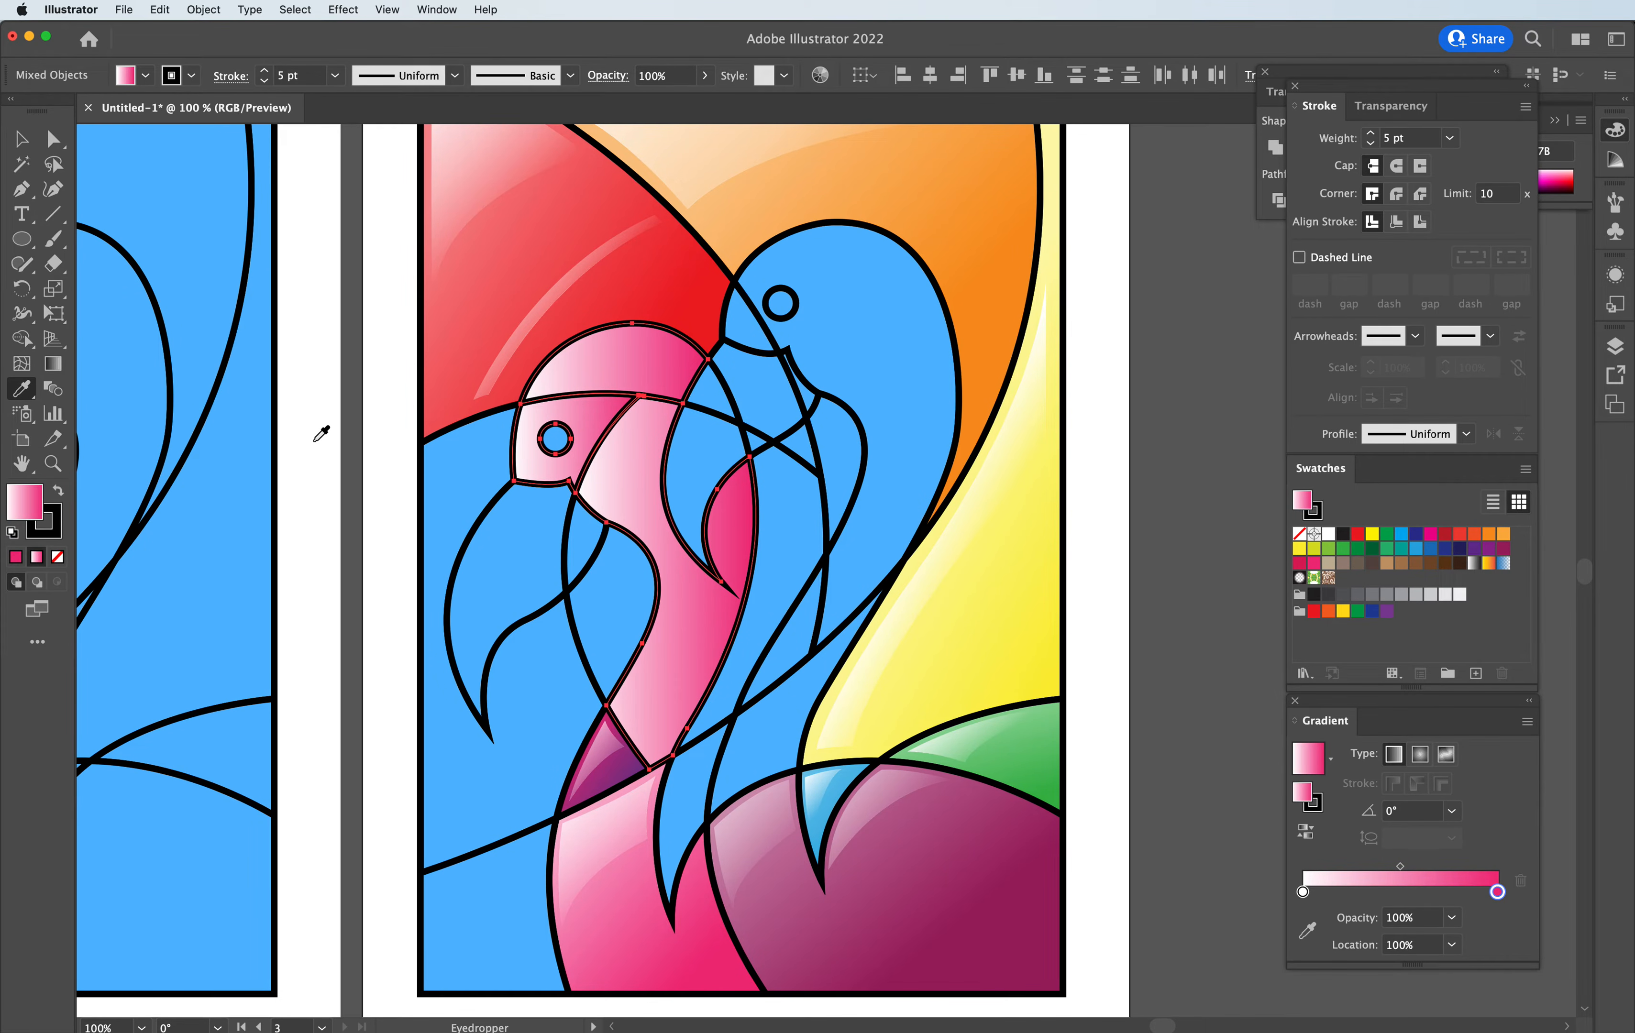
click(21, 139)
click(391, 349)
- Run the white-to-pink gradient diagonally at about -33° across the front bird's face and crown panels together, and deselect them
click(584, 403)
shift+click(600, 363)
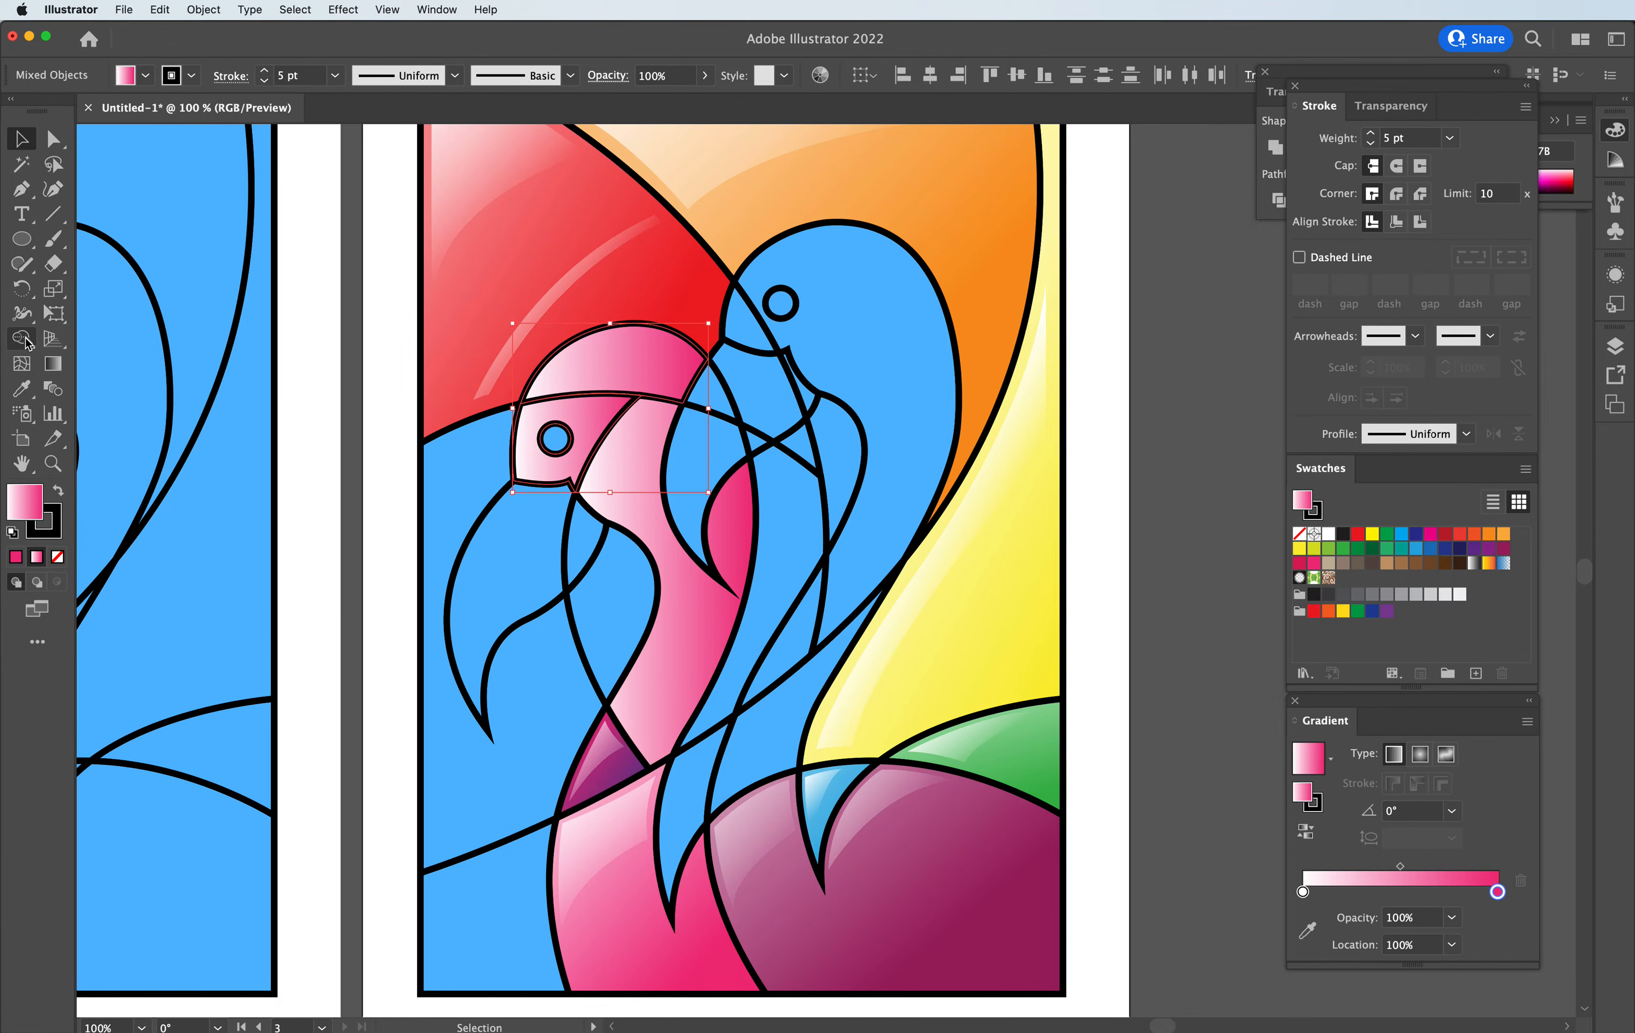
click(53, 363)
drag(544, 315, 692, 412)
click(21, 138)
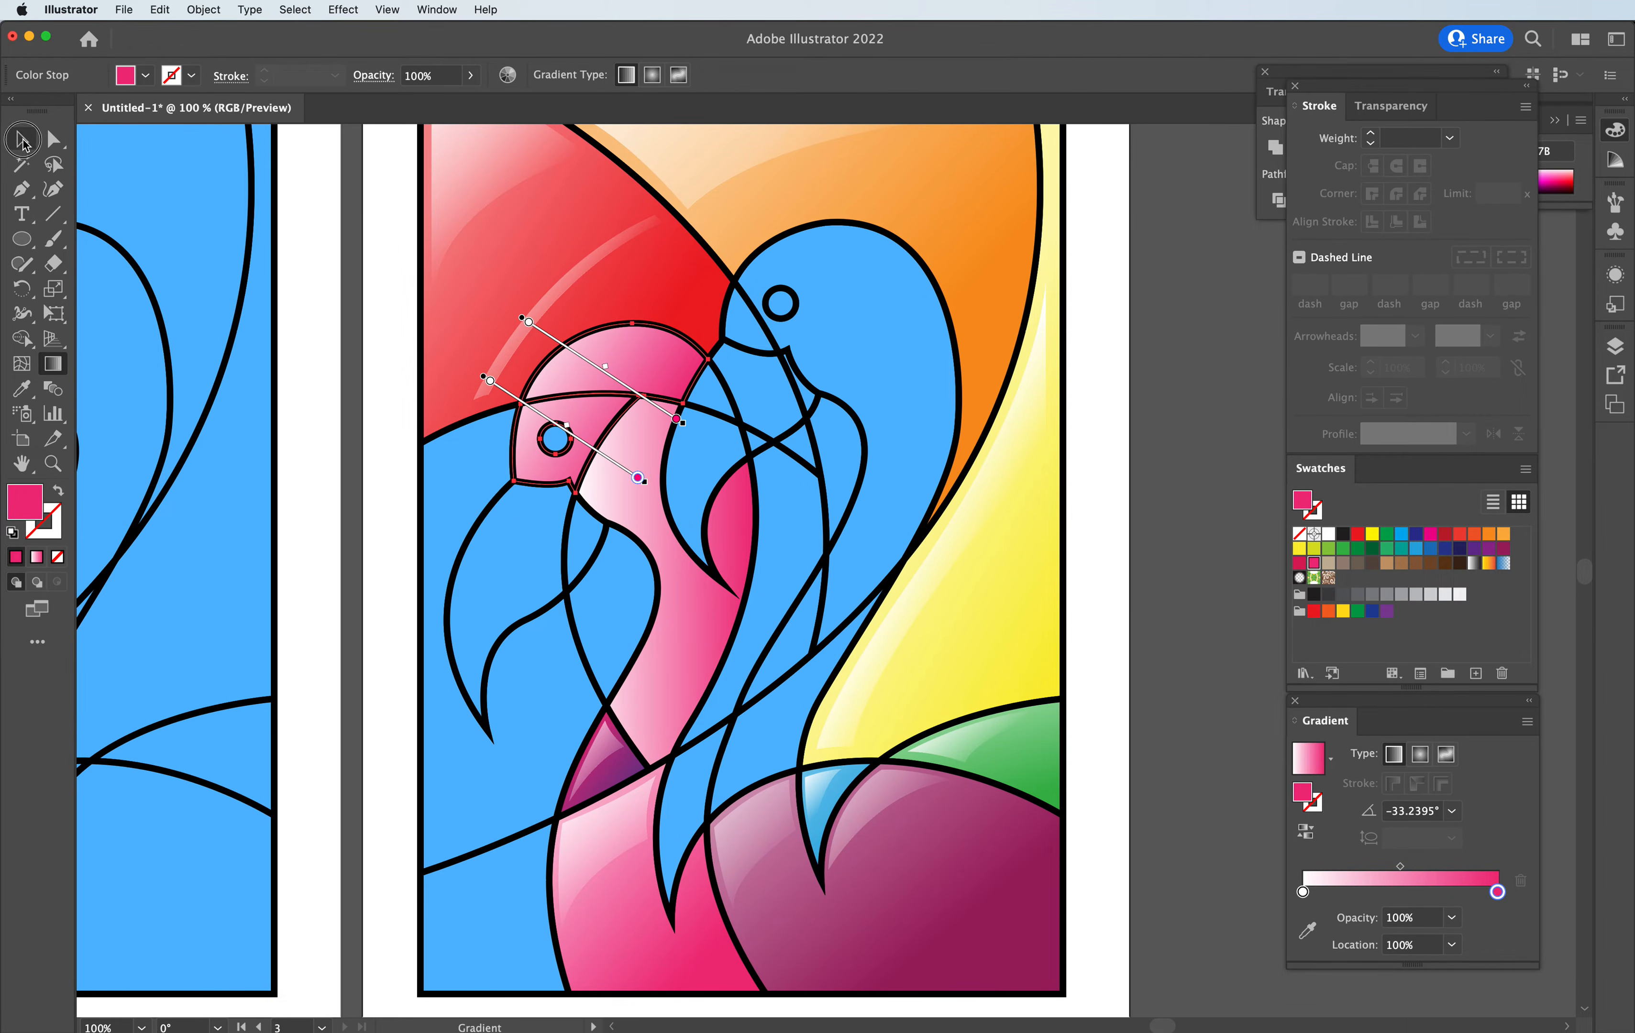
click(316, 284)
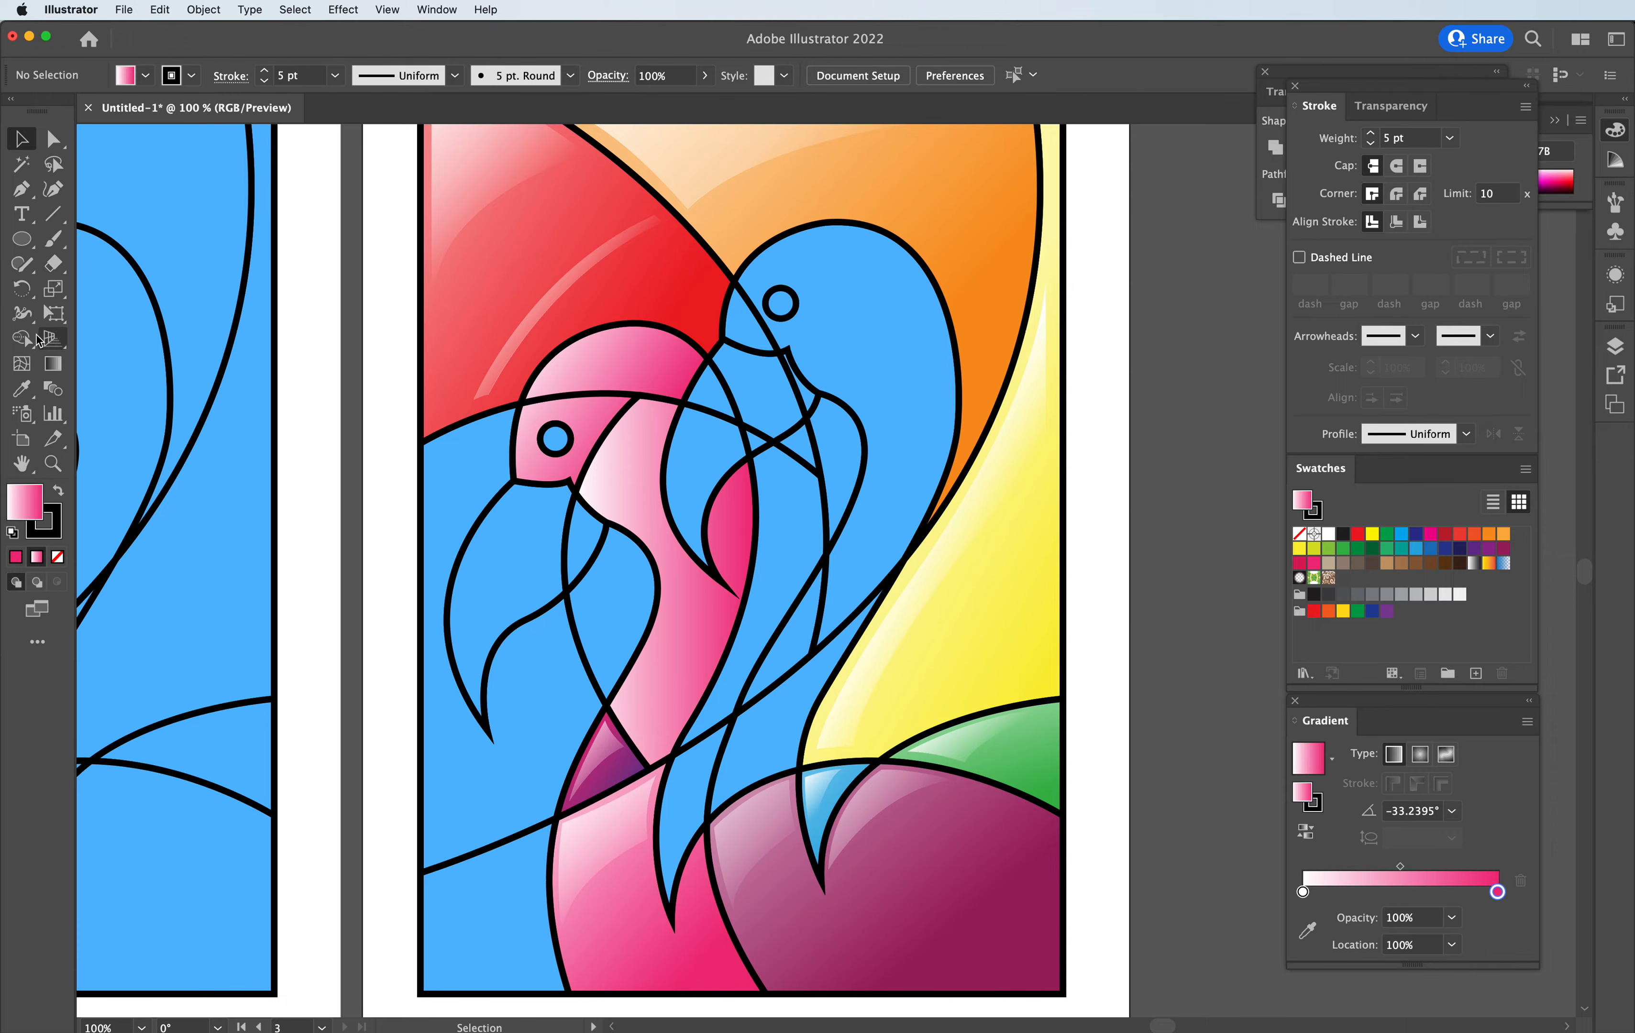
- With the red panel's highlight style, draw a closed curved highlight along the front bird's crown using the Pen tool
click(526, 305)
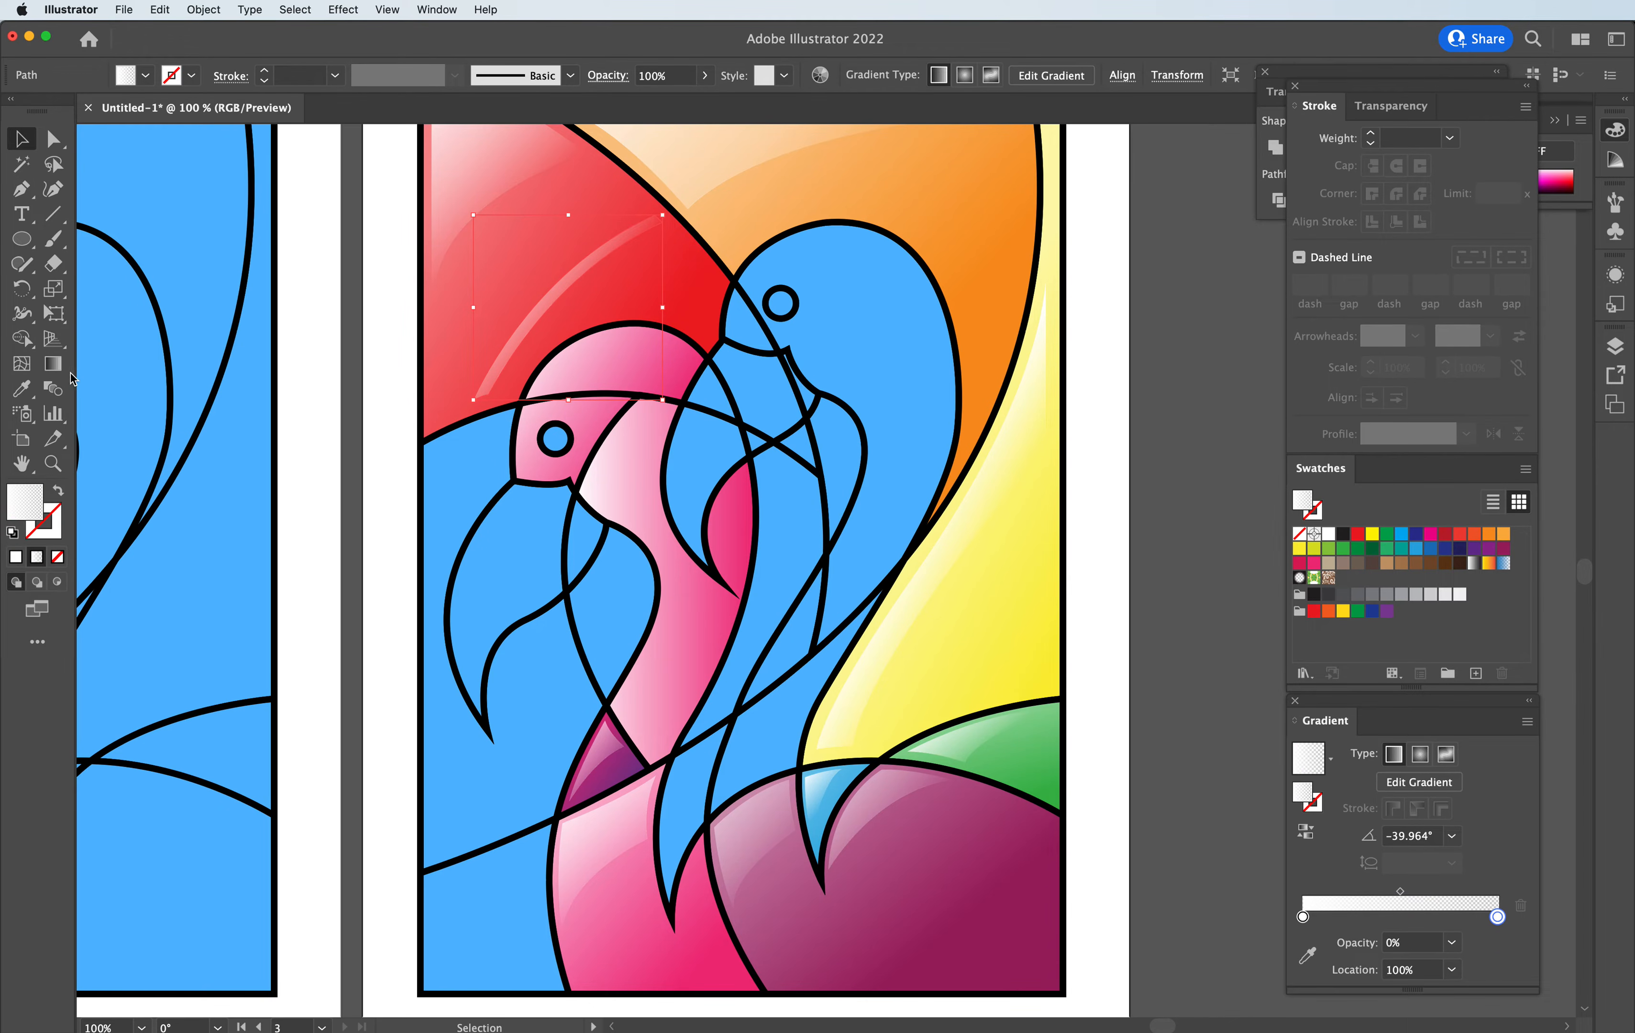
click(21, 188)
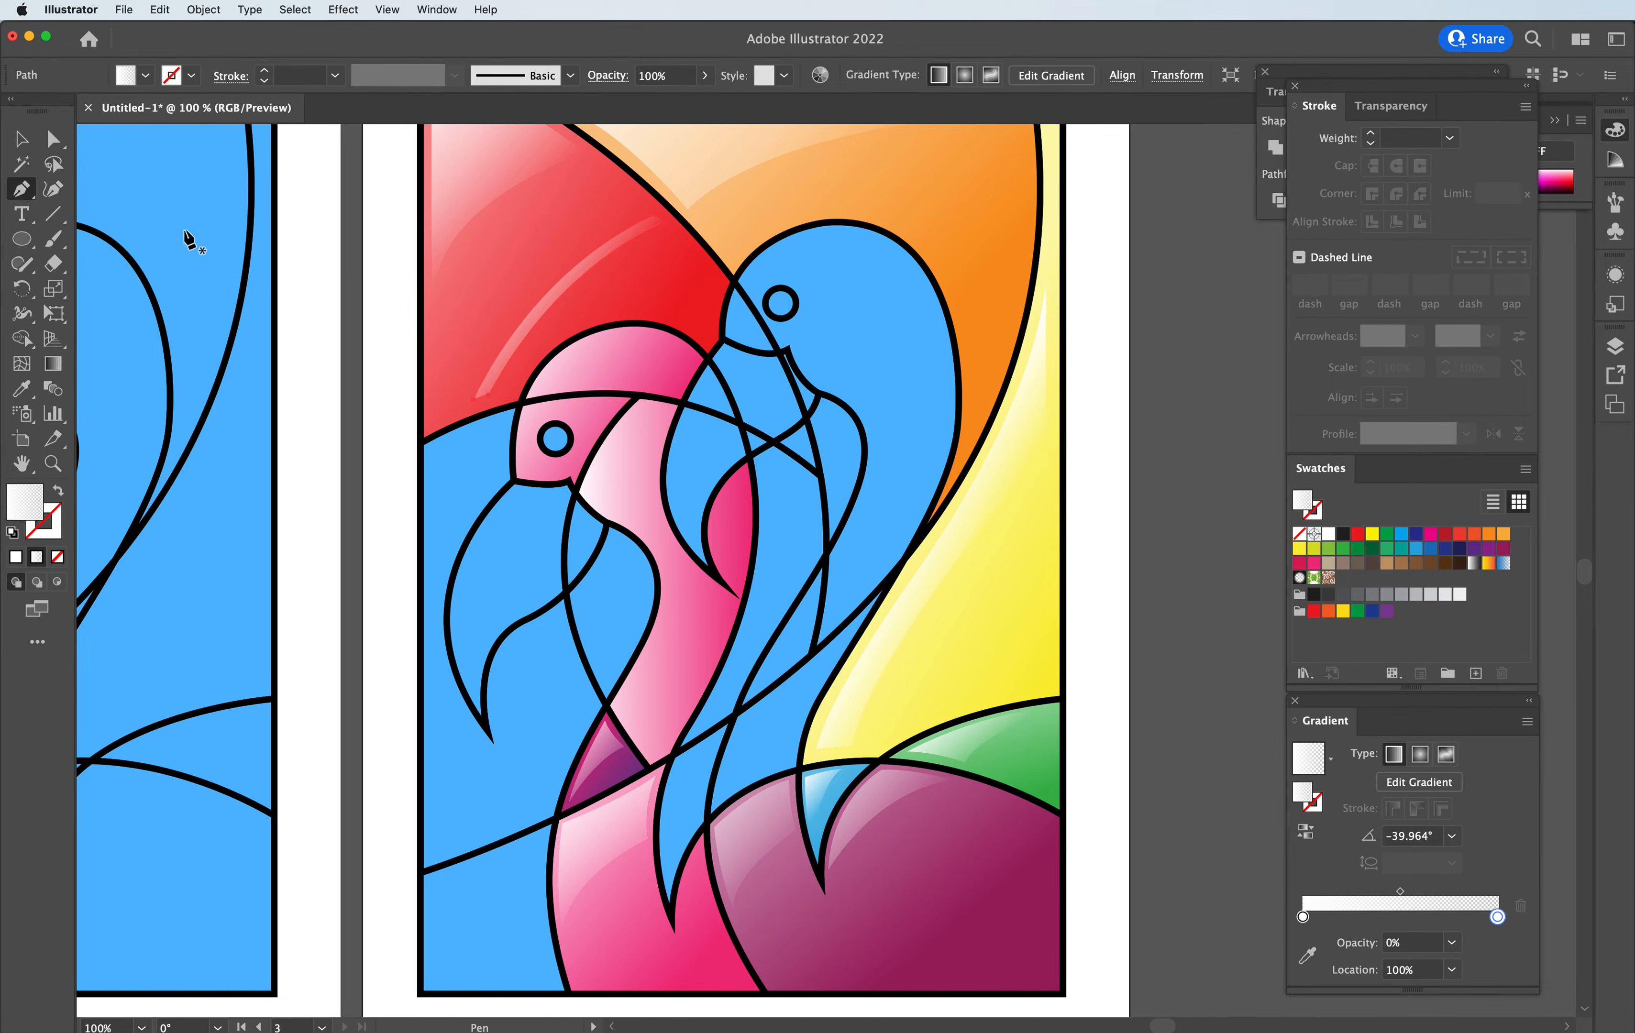
click(538, 387)
drag(672, 341, 763, 375)
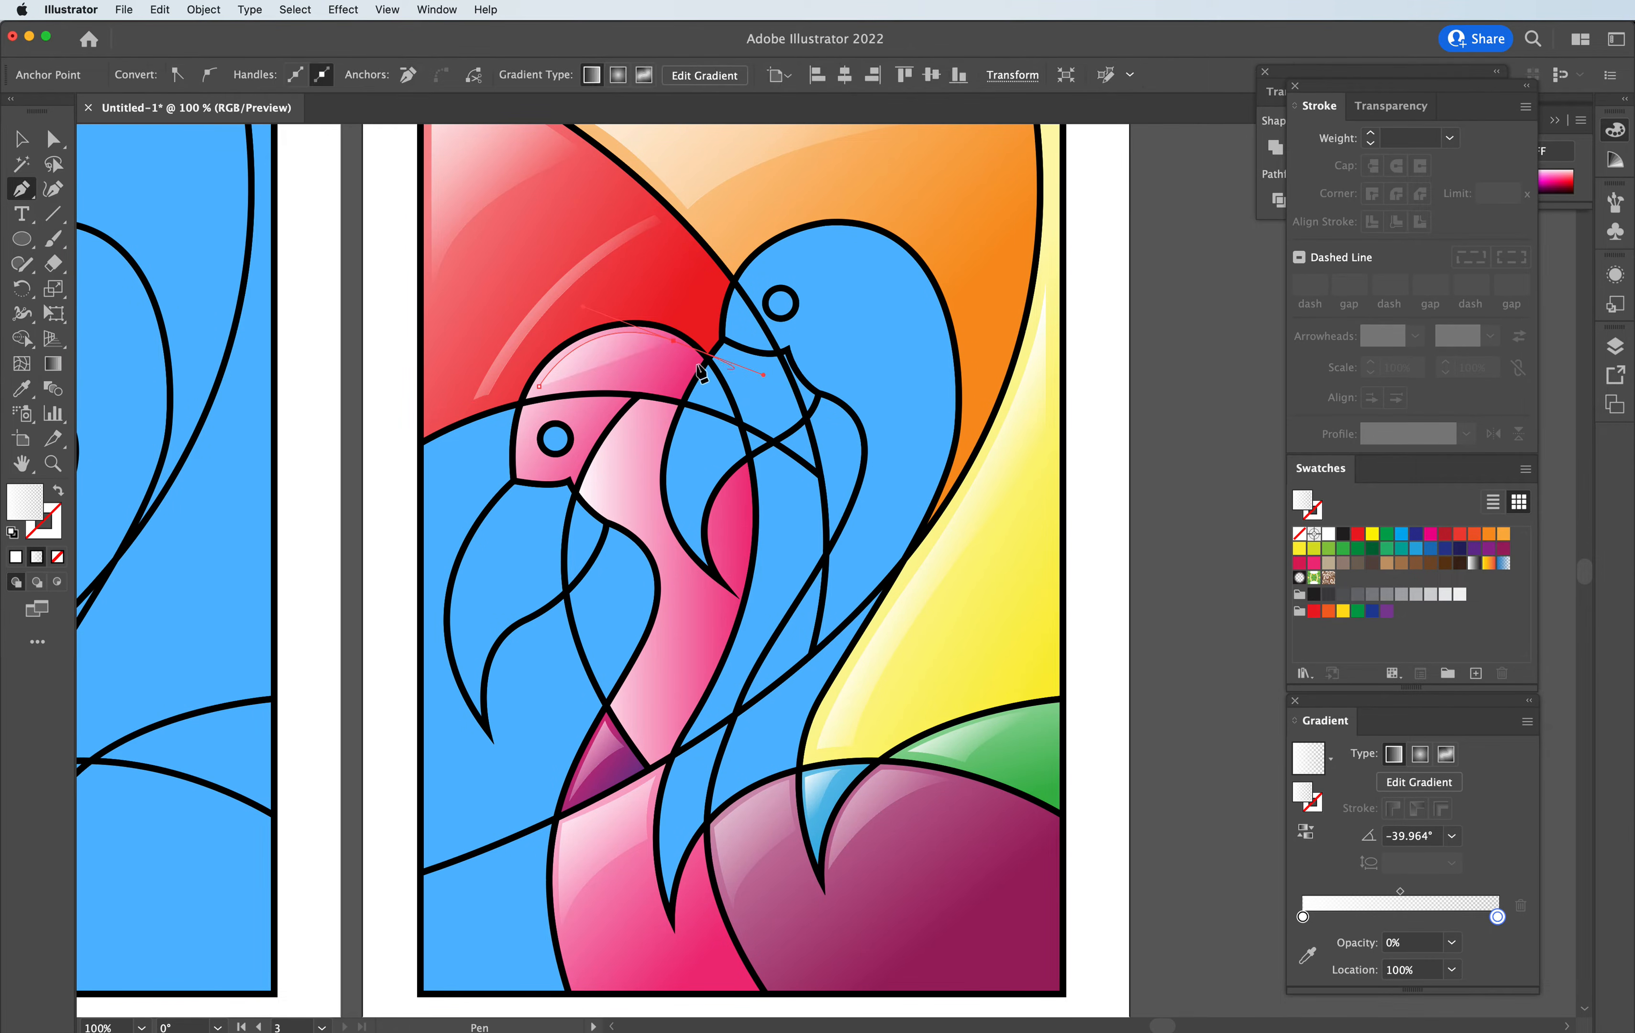
drag(565, 383, 537, 446)
click(565, 383)
click(539, 386)
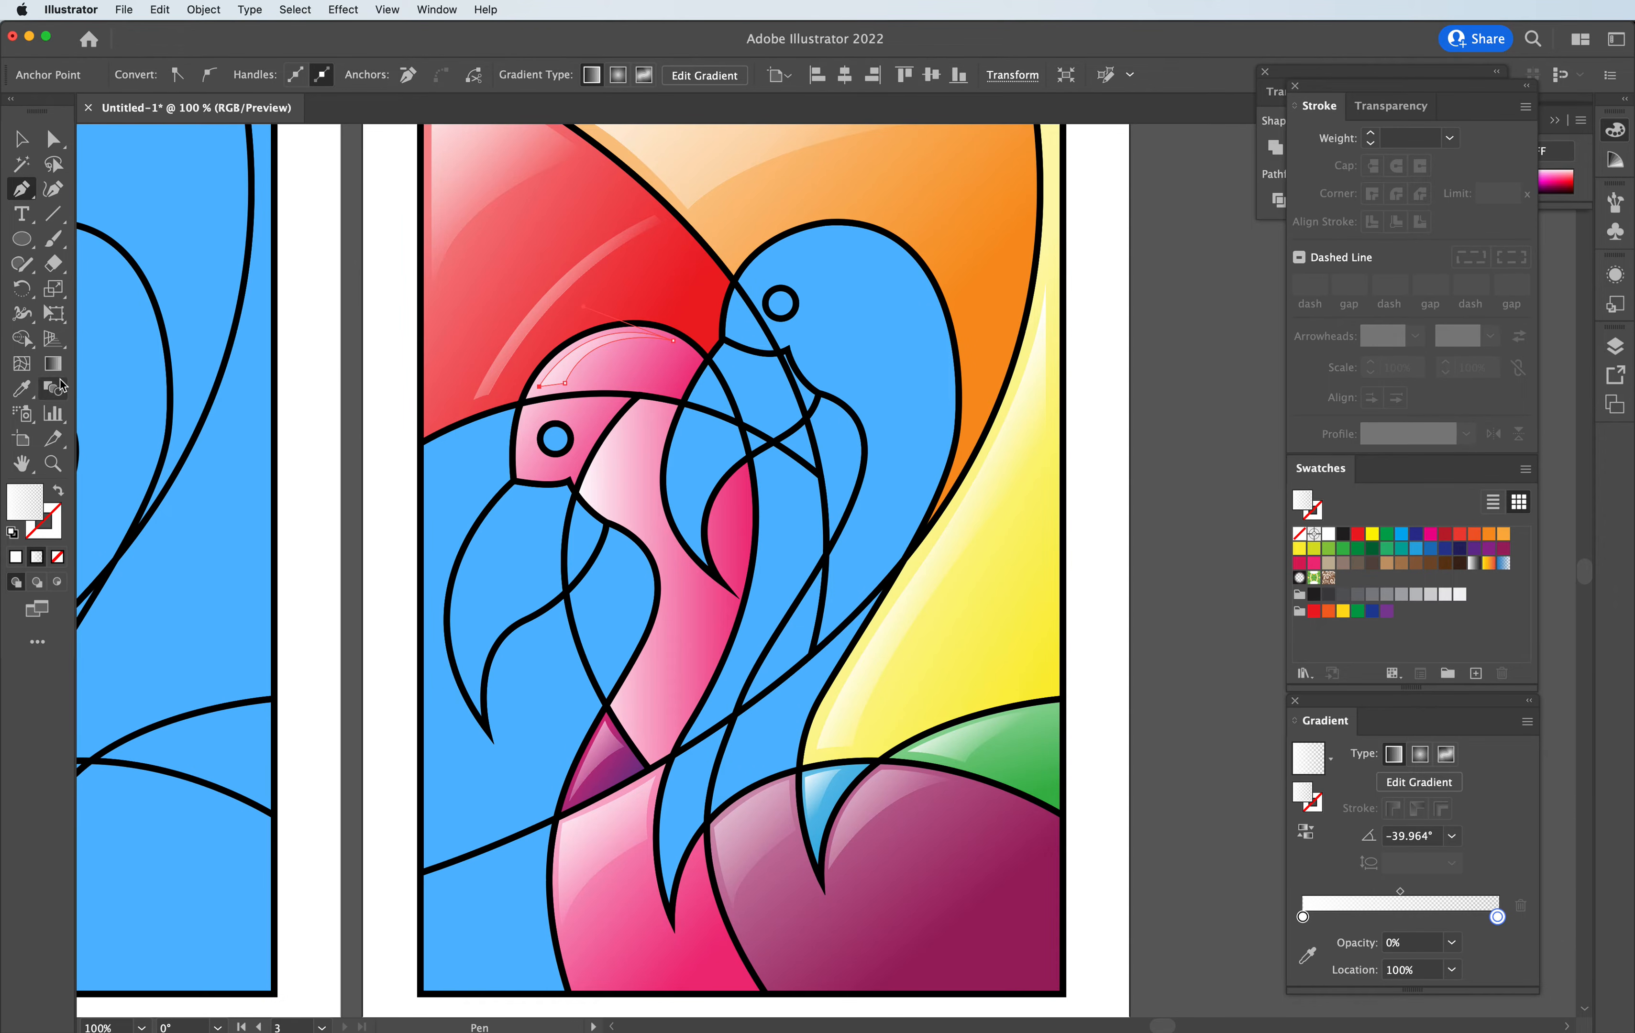
- Angle the crown highlight's white-to-transparent gradient at about -40° and deselect the shape
click(53, 364)
mouse_move(543, 343)
mouse_down()
mouse_move(615, 379)
mouse_move(624, 400)
mouse_move(601, 383)
mouse_move(614, 402)
mouse_up()
click(21, 139)
click(316, 222)
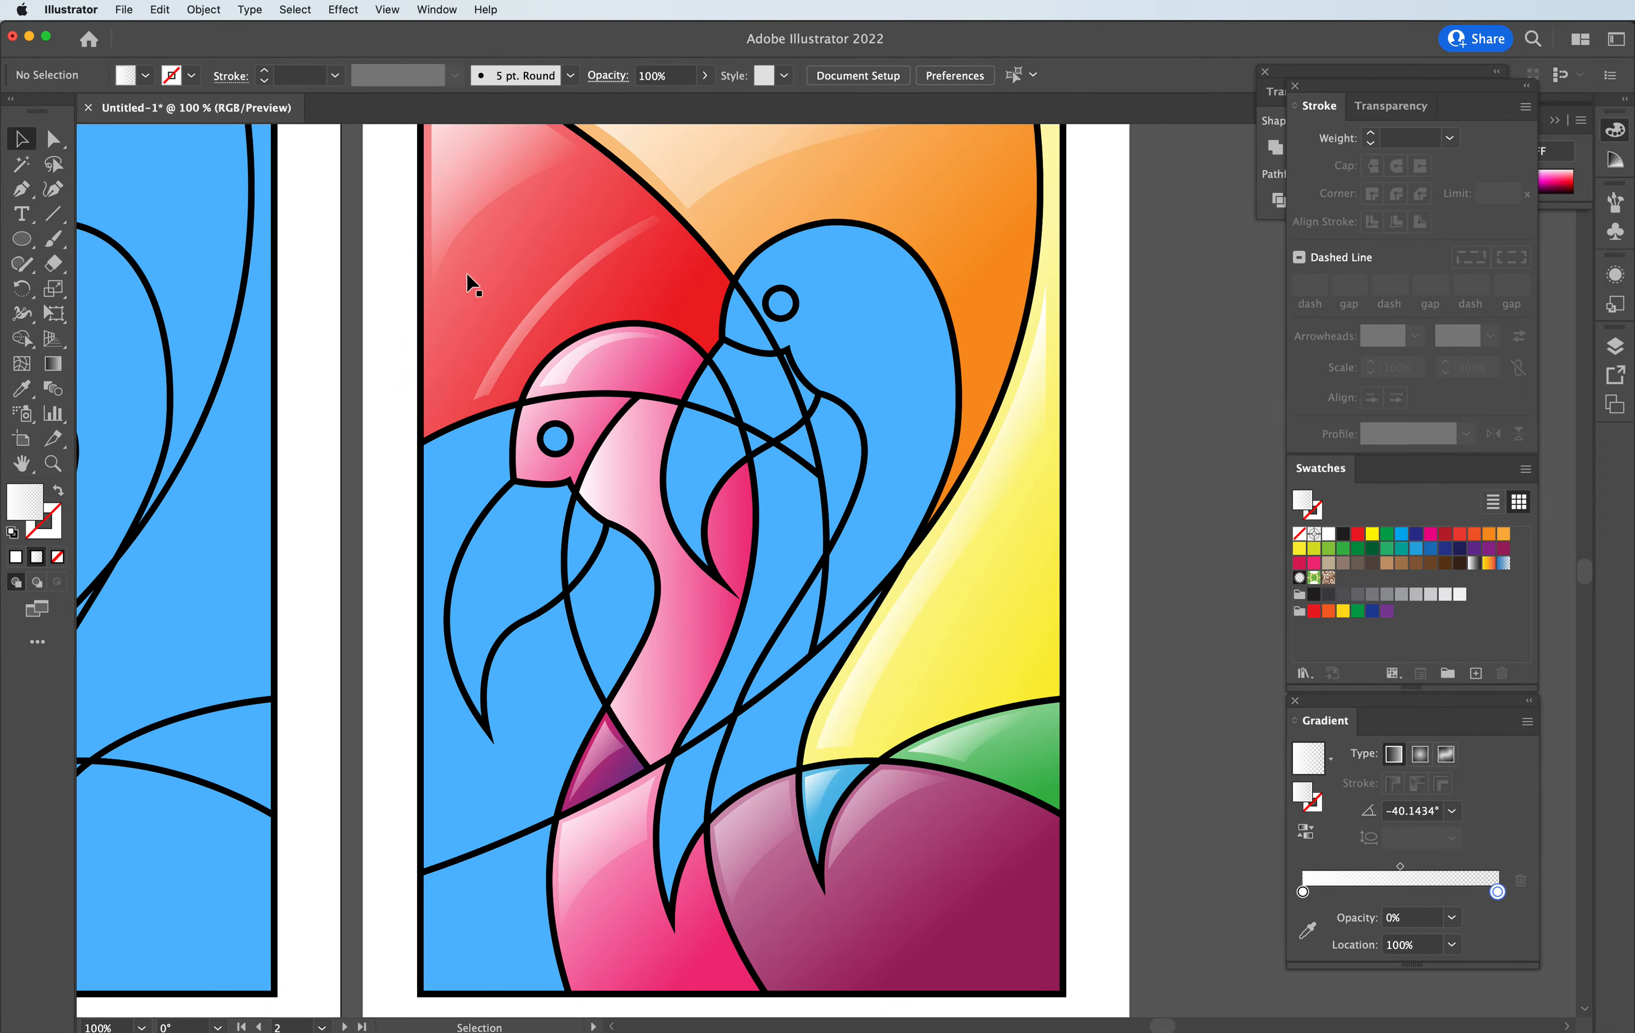
click(555, 440)
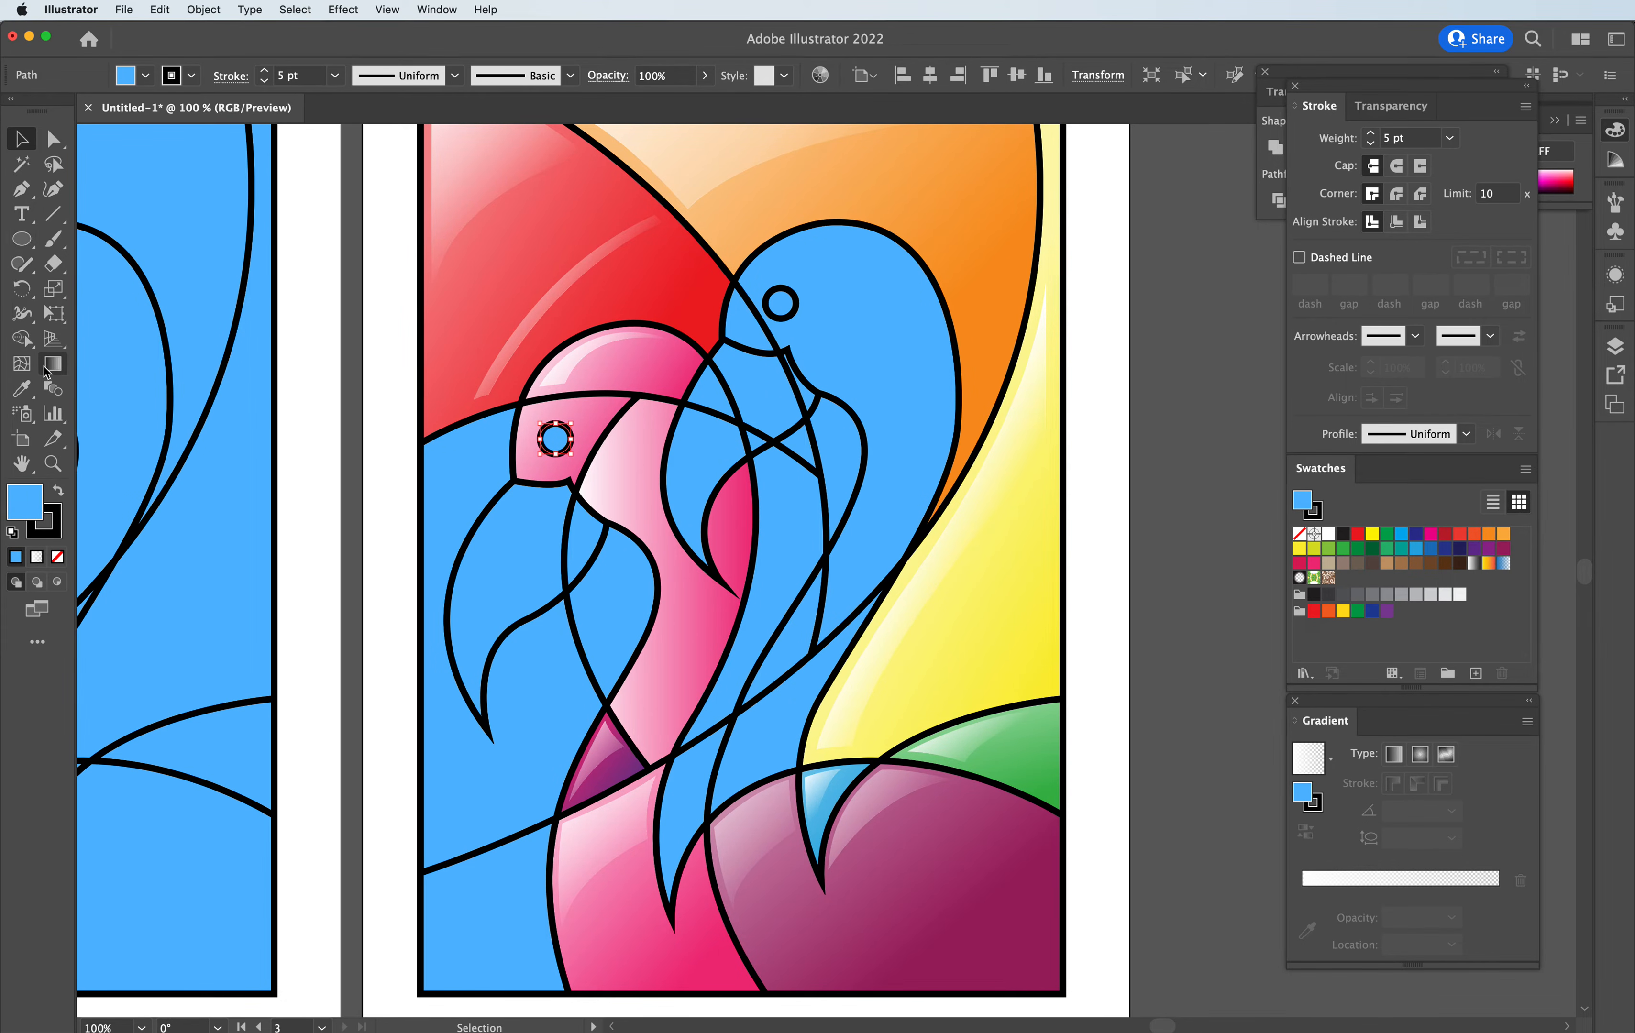
click(21, 189)
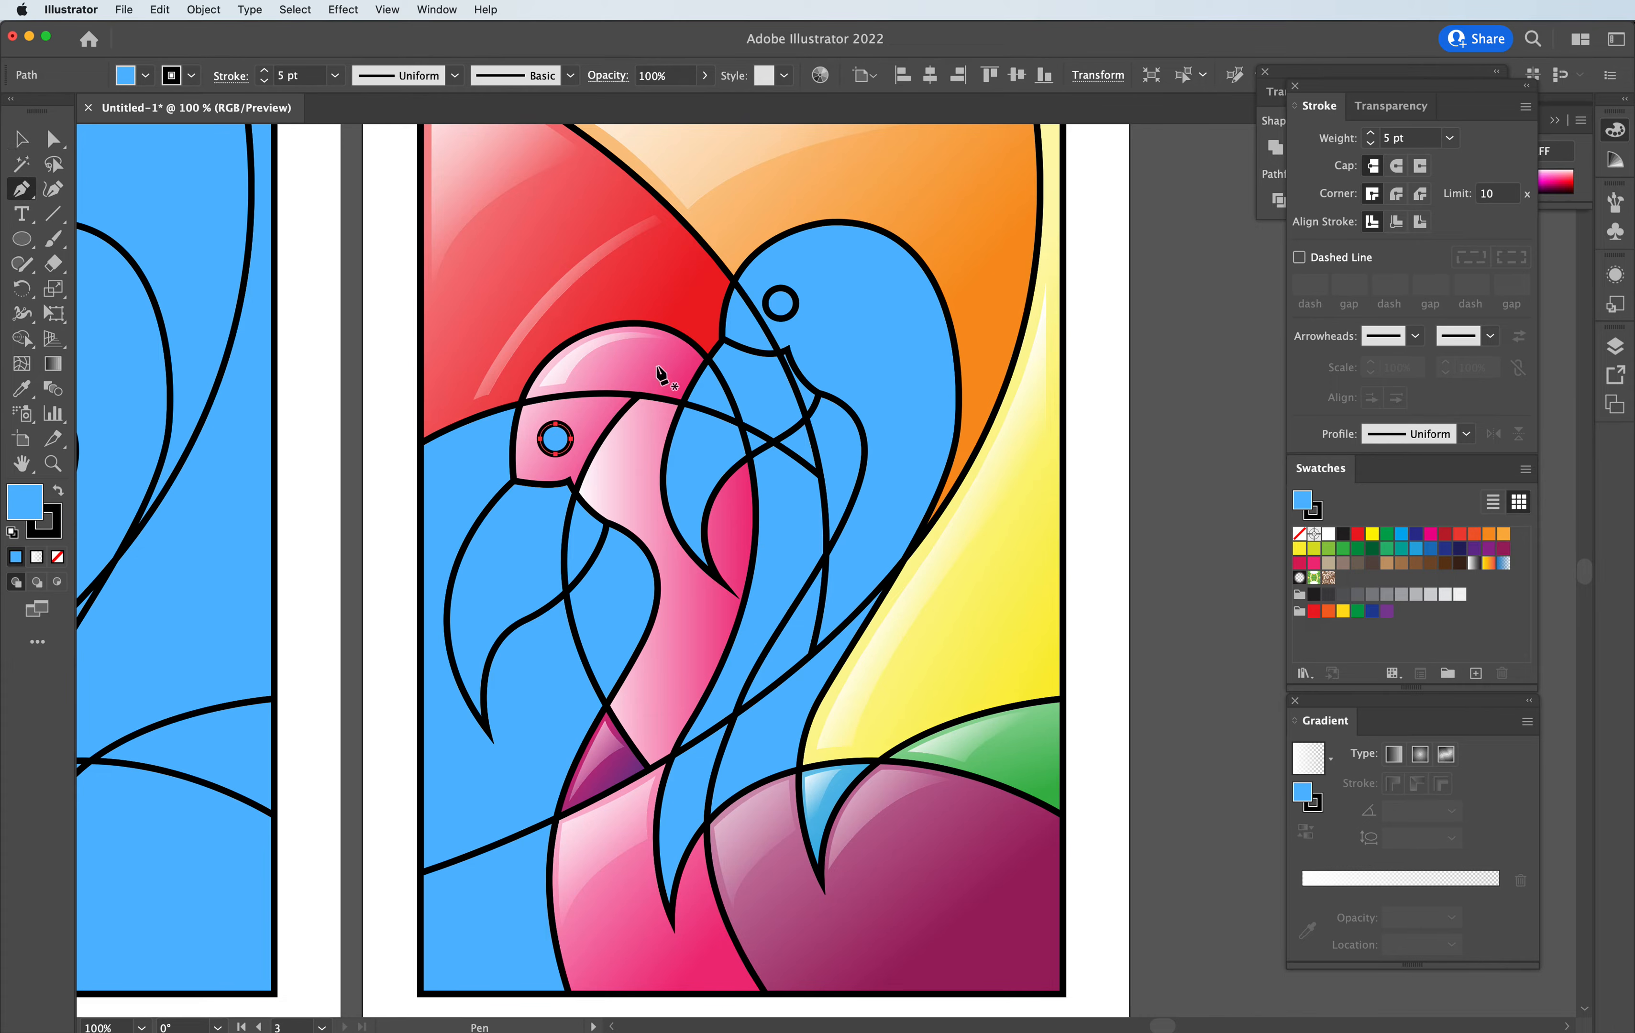
click(21, 139)
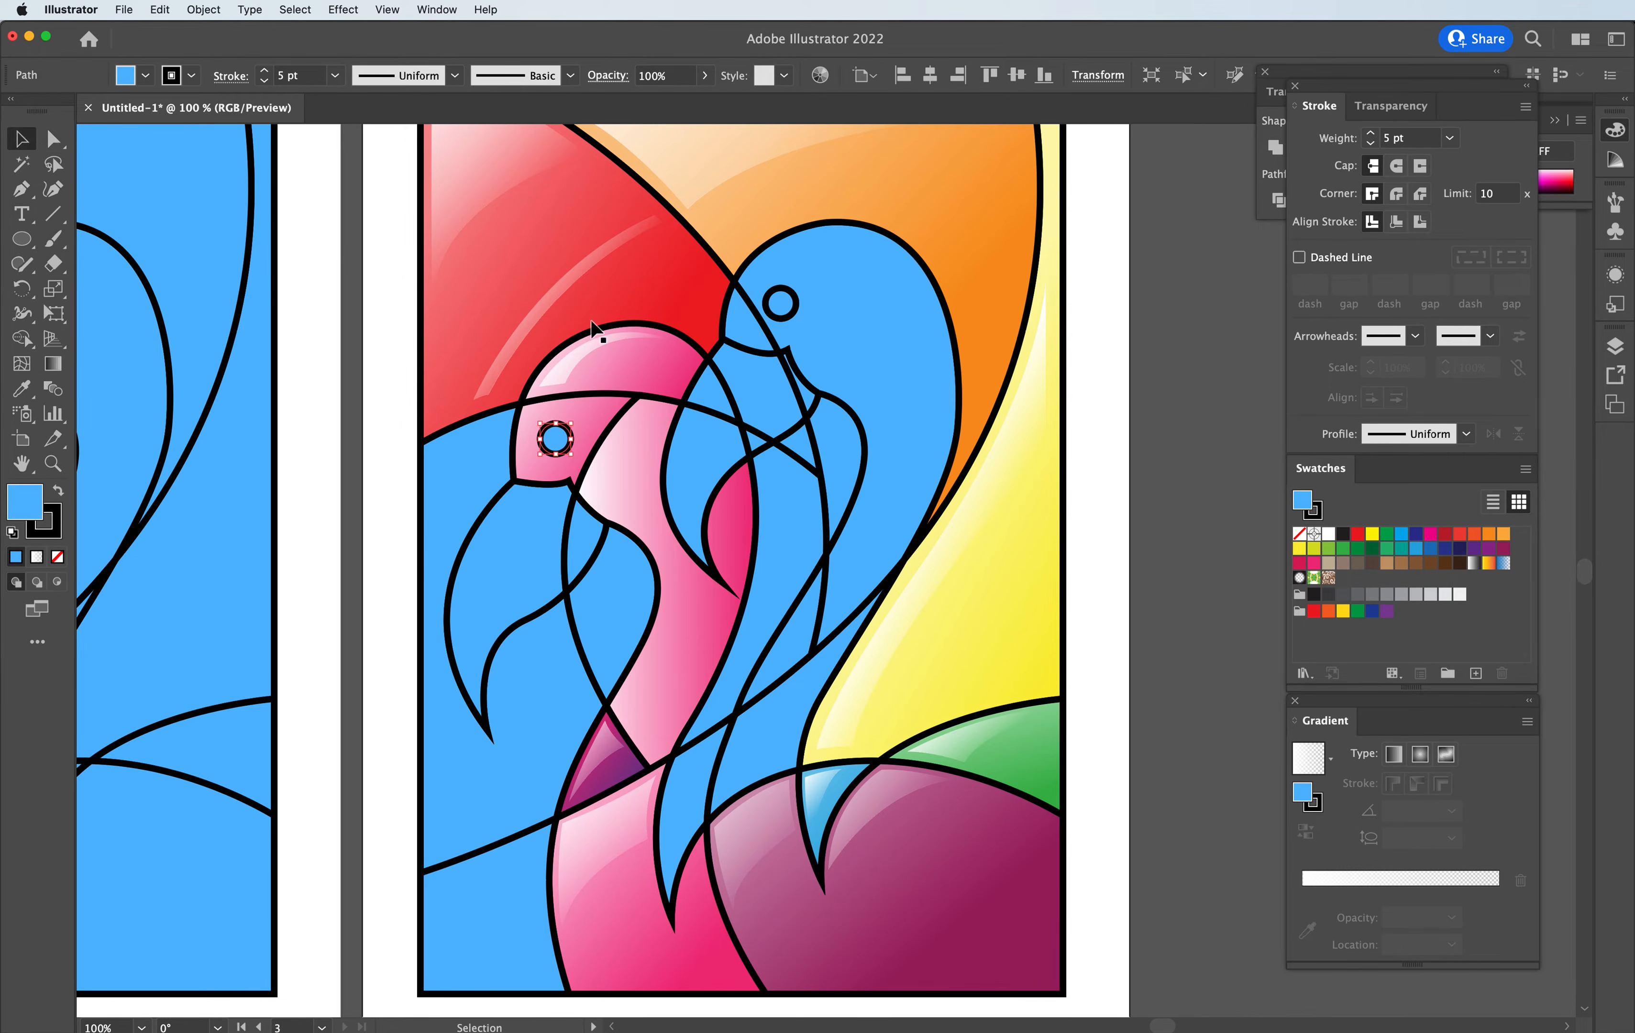
- Fine-tune the position of the white-to-transparent gradient on the crown highlight and deselect the shape
click(579, 359)
key(g)
mouse_move(576, 336)
mouse_down()
mouse_move(546, 334)
mouse_move(562, 331)
mouse_up()
key(v)
click(332, 237)
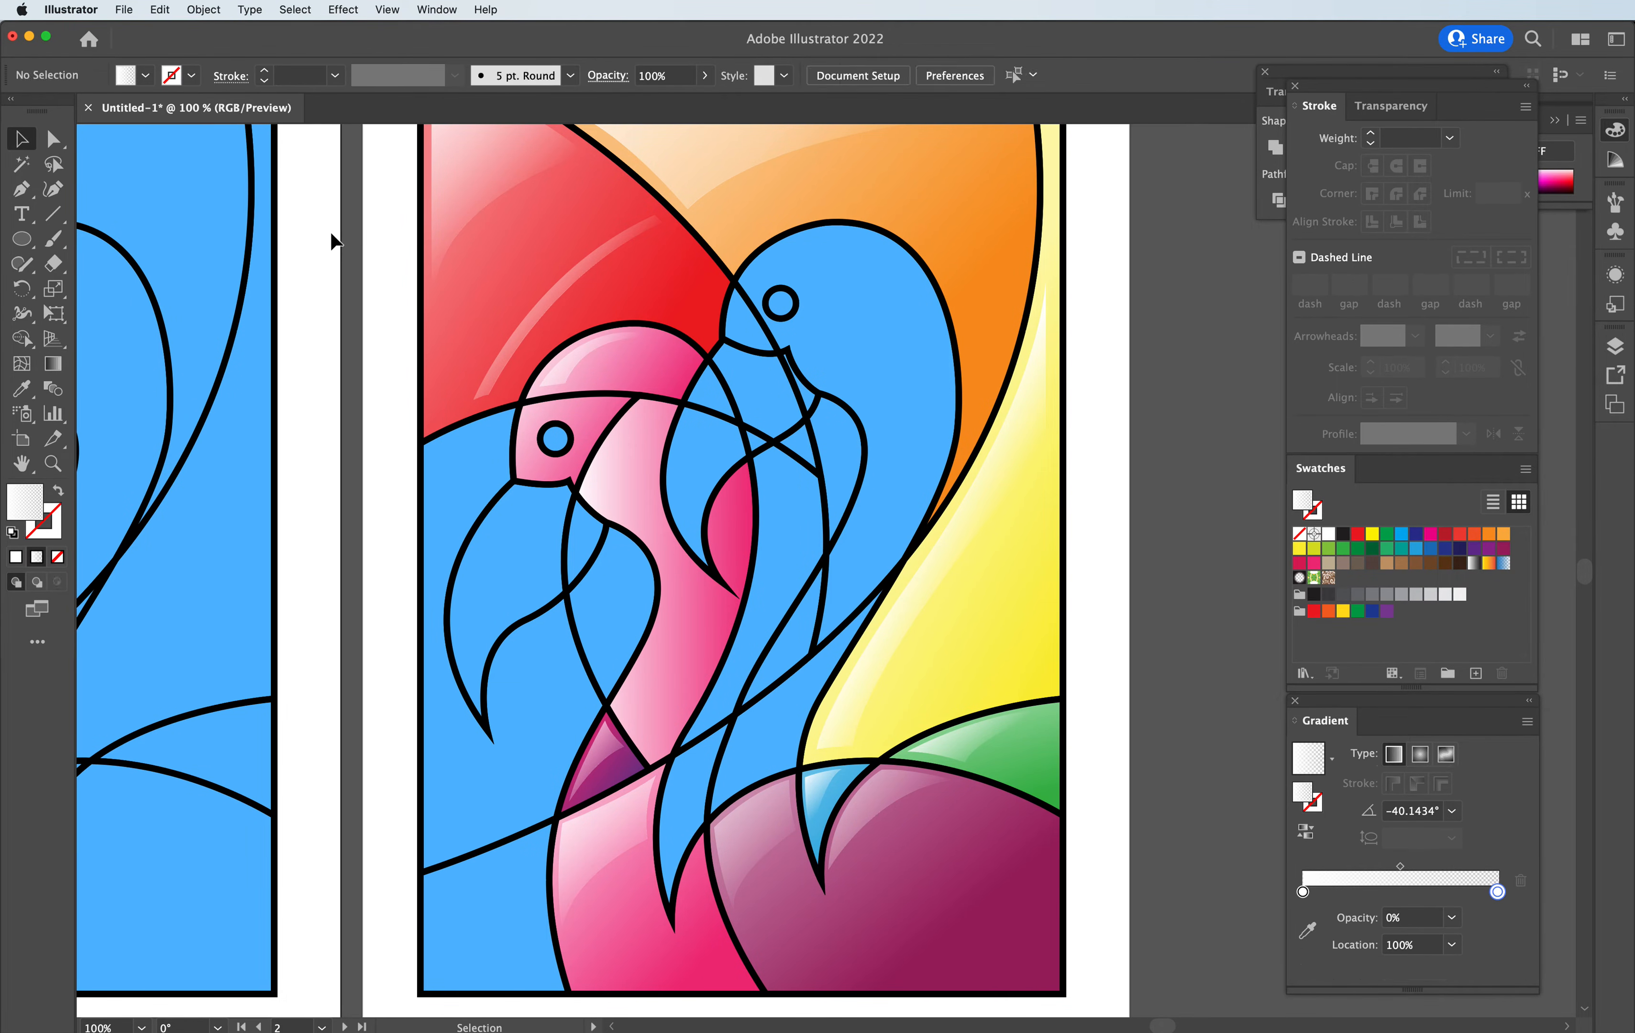
- Copy the small triangle's pink-to-dark-blue gradient onto the front bird's neck and run it diagonally at about -16°
scroll(610, 256, up, 4)
scroll(610, 254, down, 5)
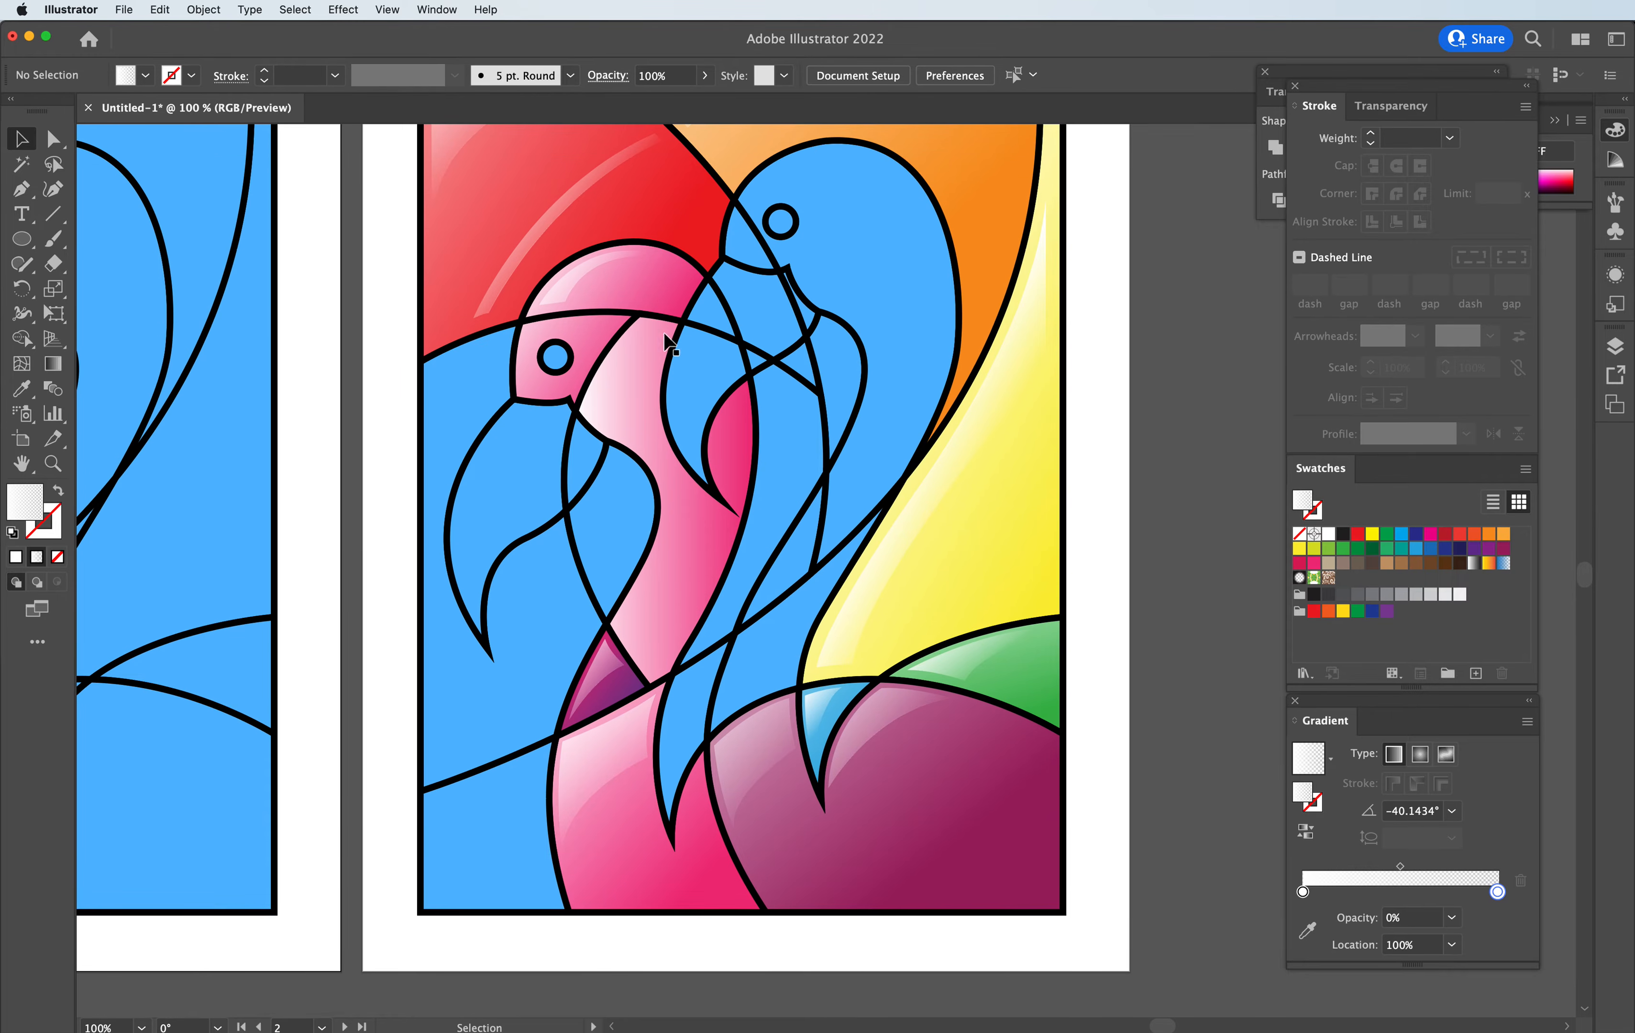
click(635, 432)
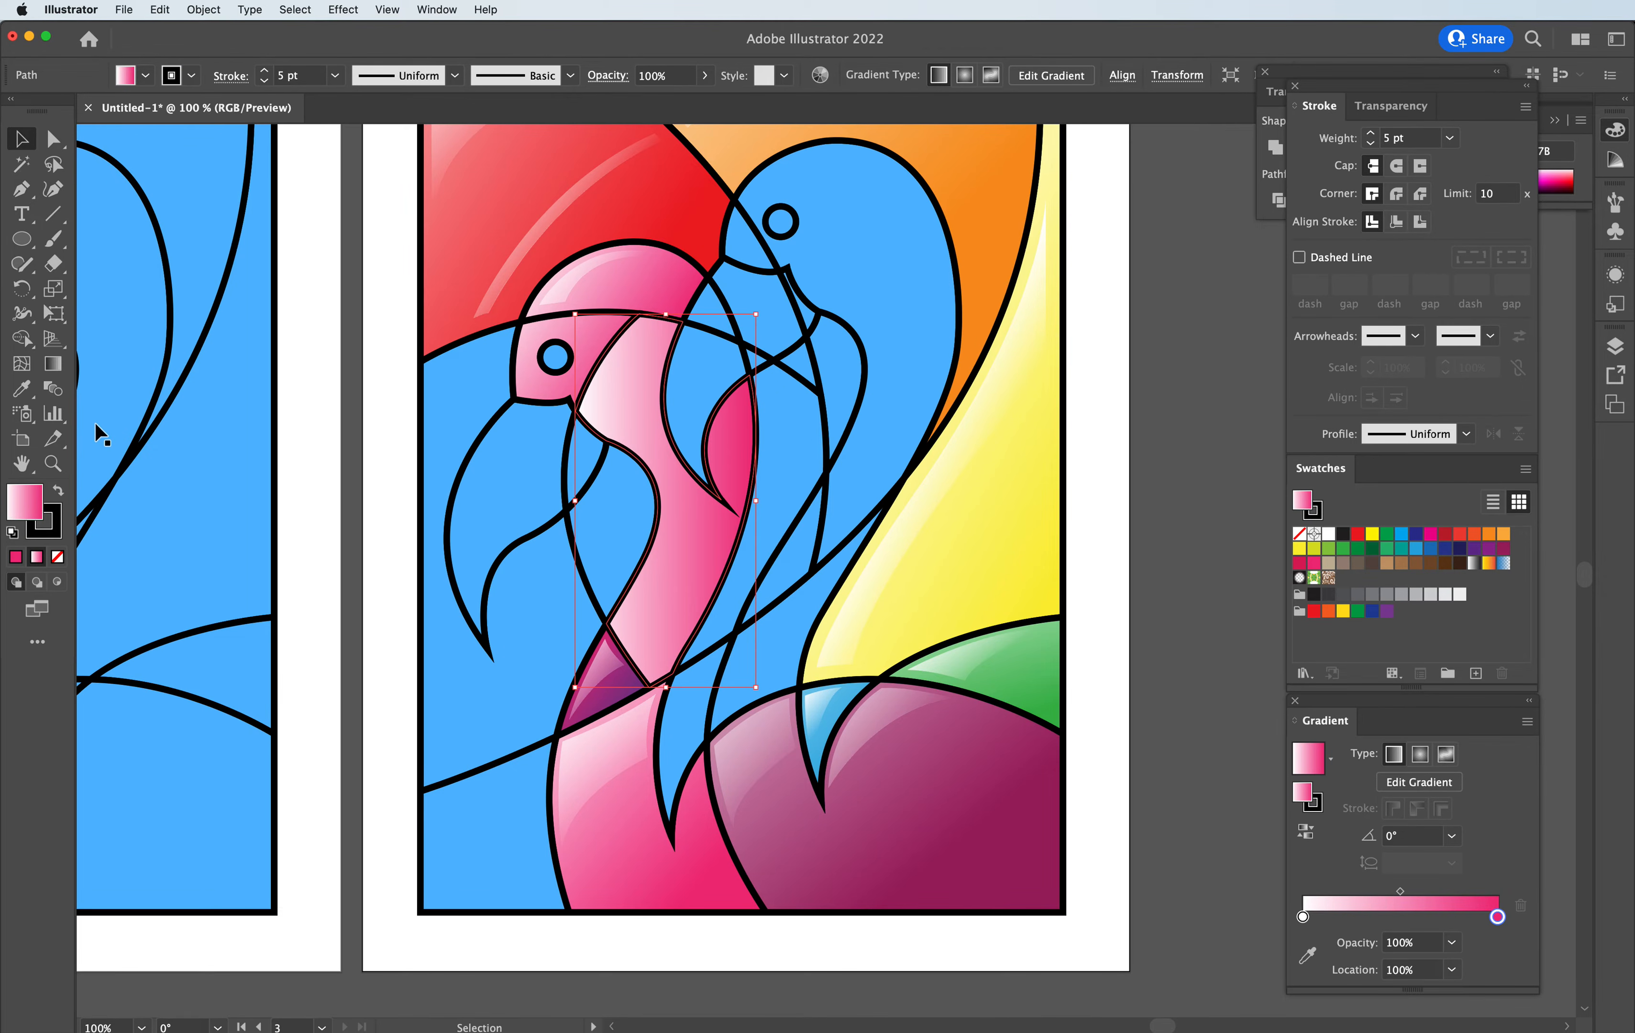
click(21, 389)
click(627, 681)
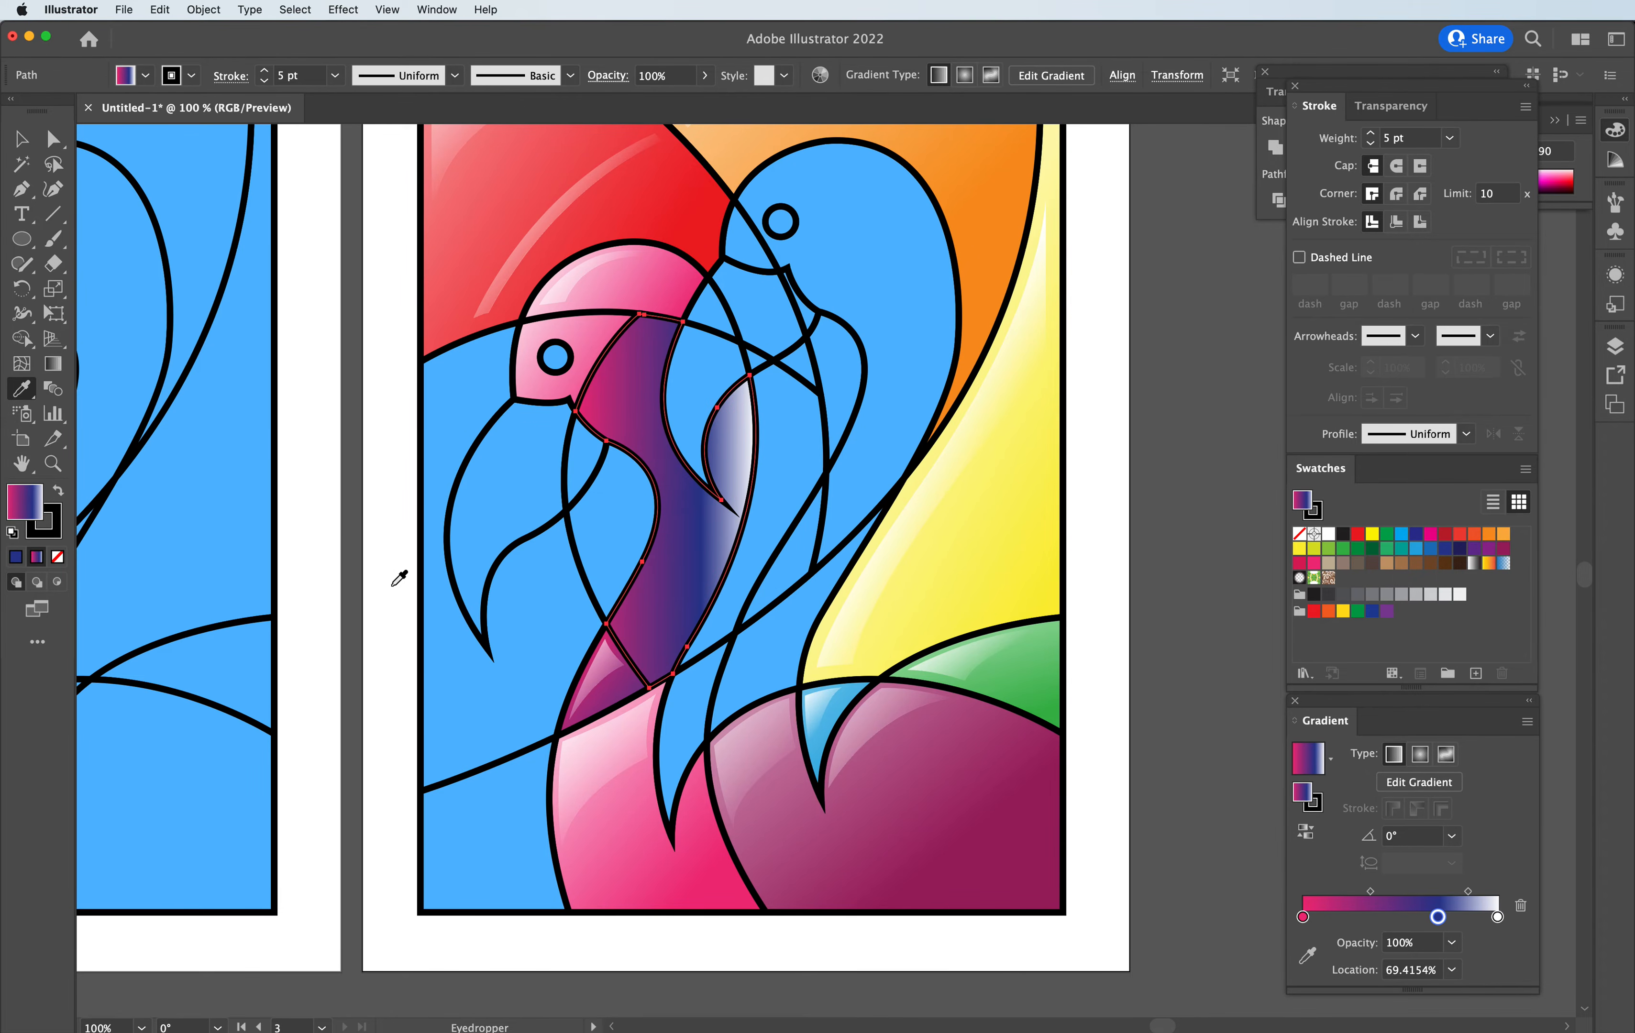
click(53, 364)
drag(569, 356, 1001, 483)
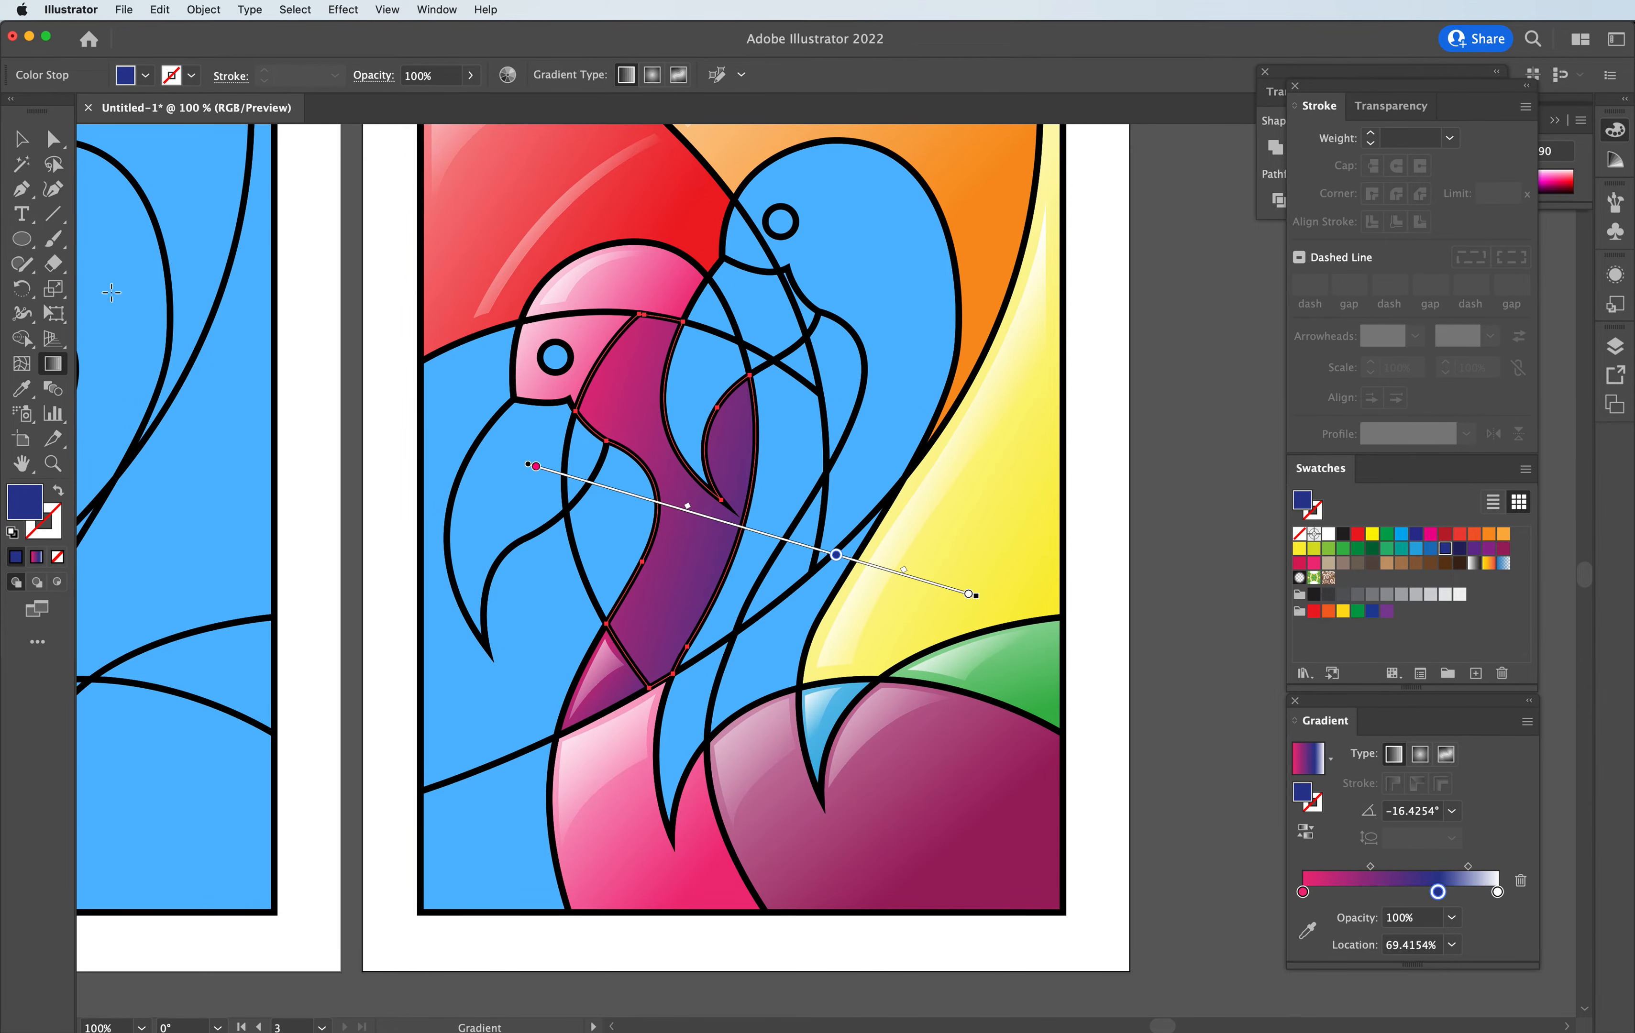
click(21, 338)
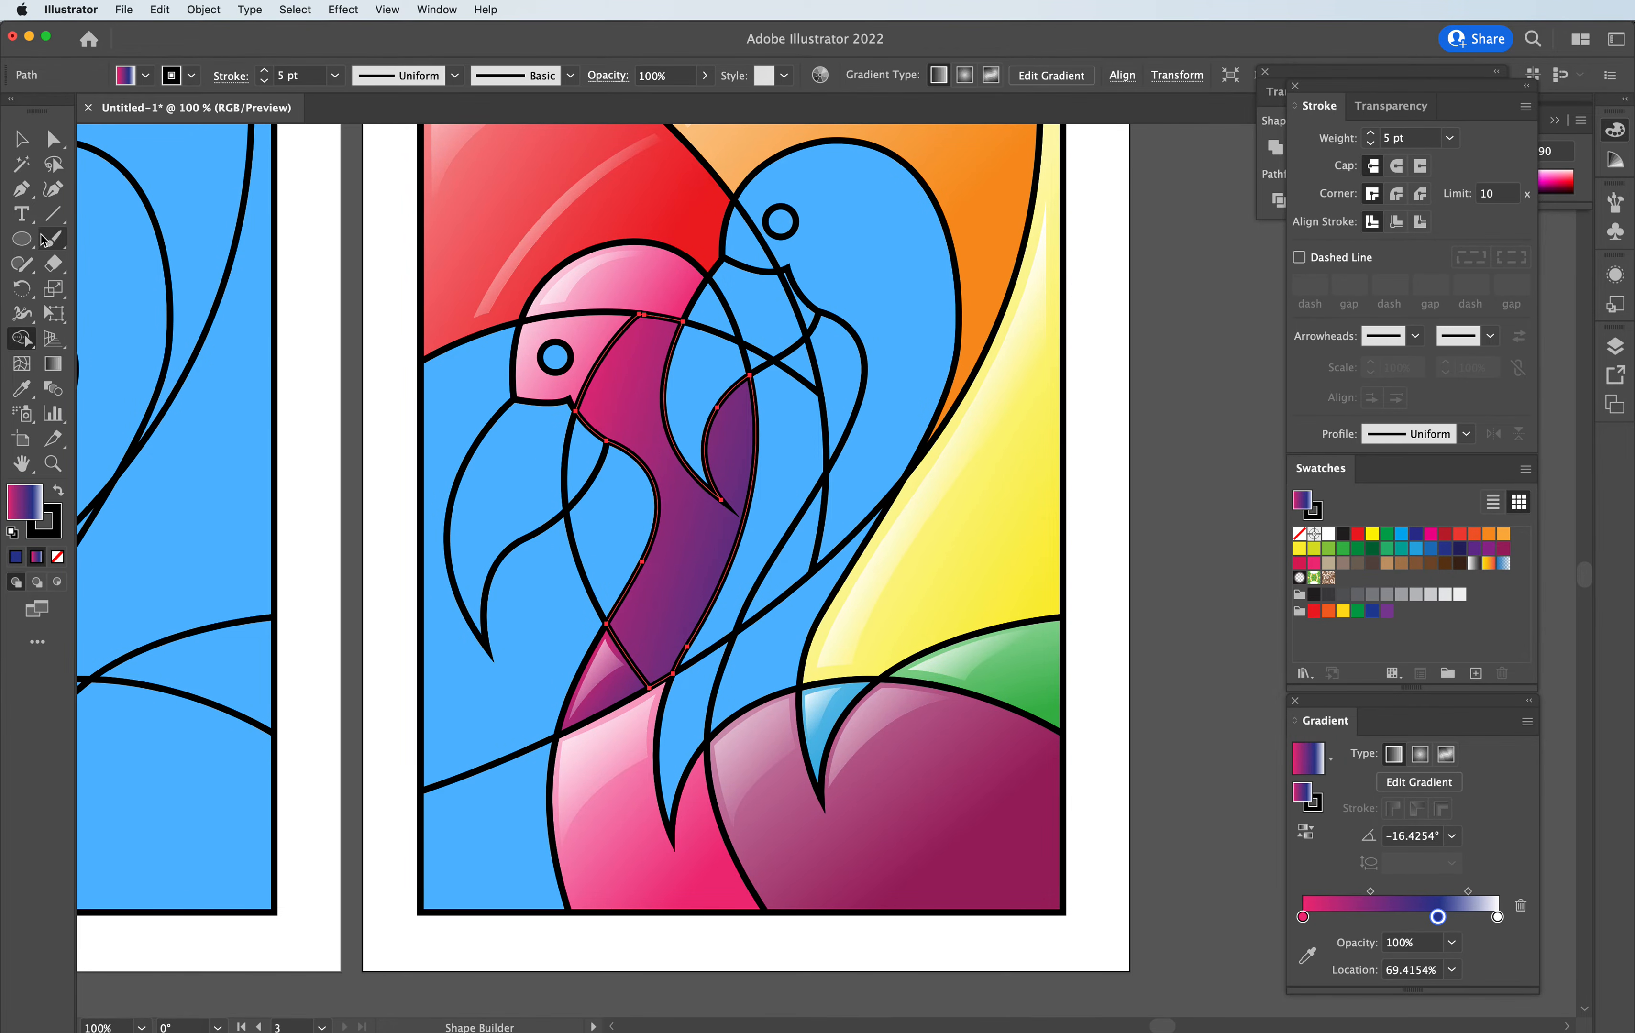
click(21, 138)
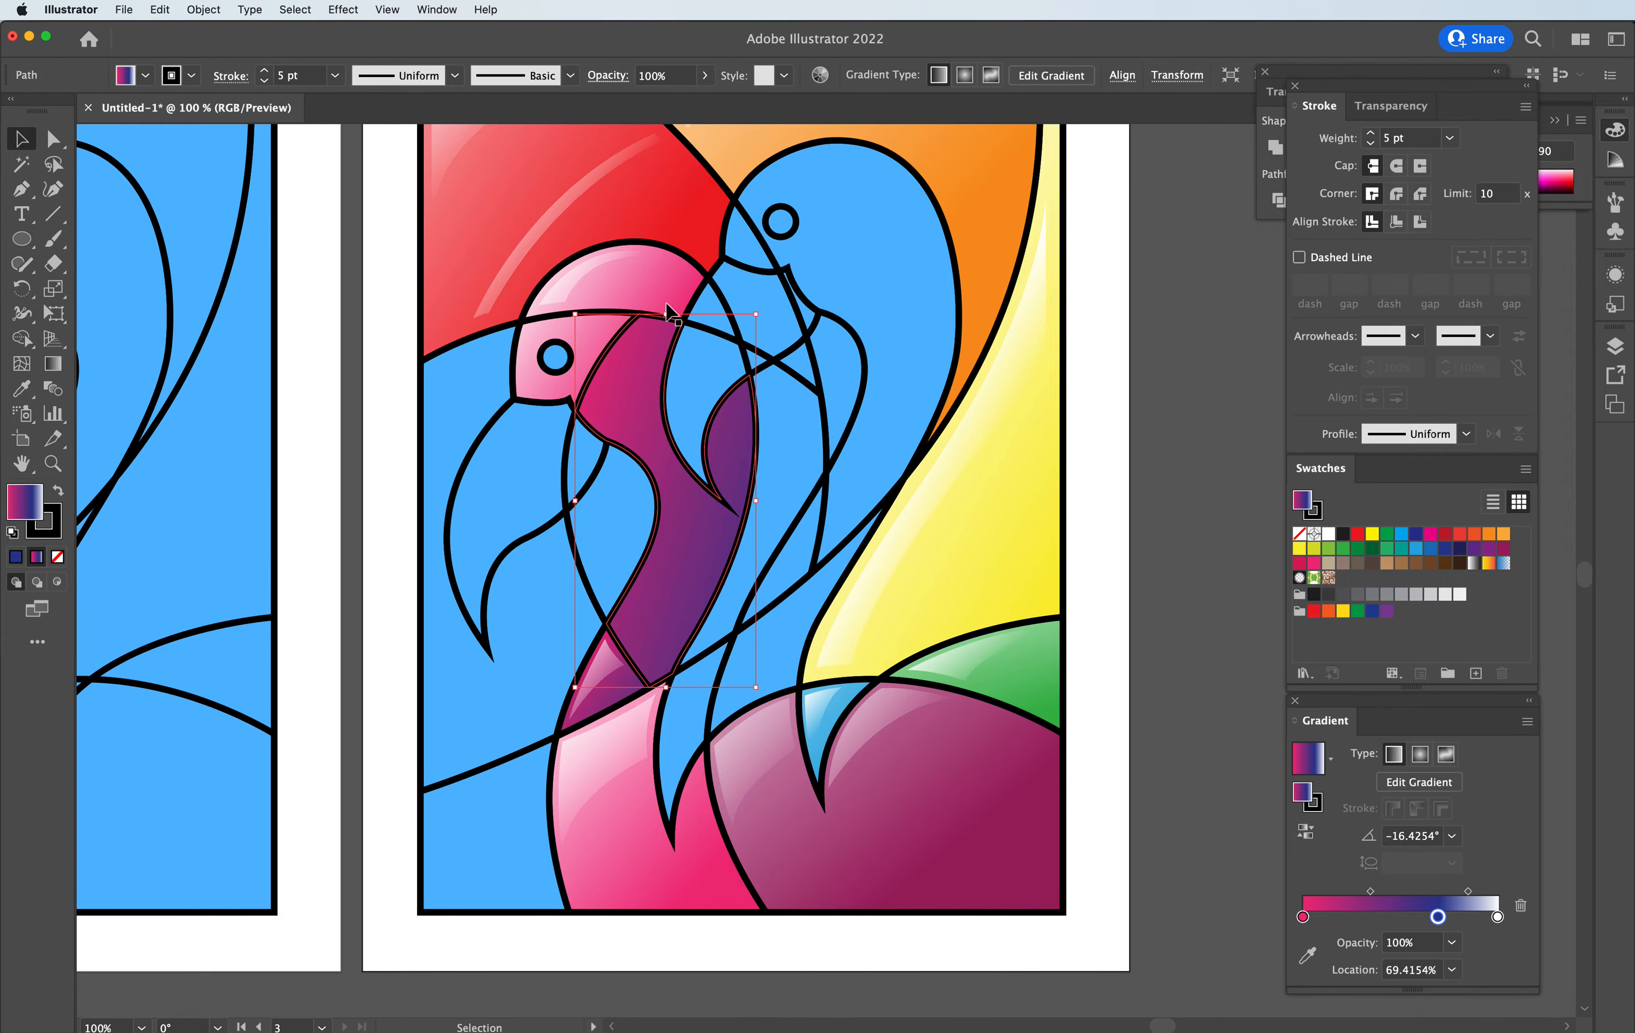
- With the crown highlight's style, draw a closed curved highlight inside the upper part of the purple neck using the Pen tool
click(586, 284)
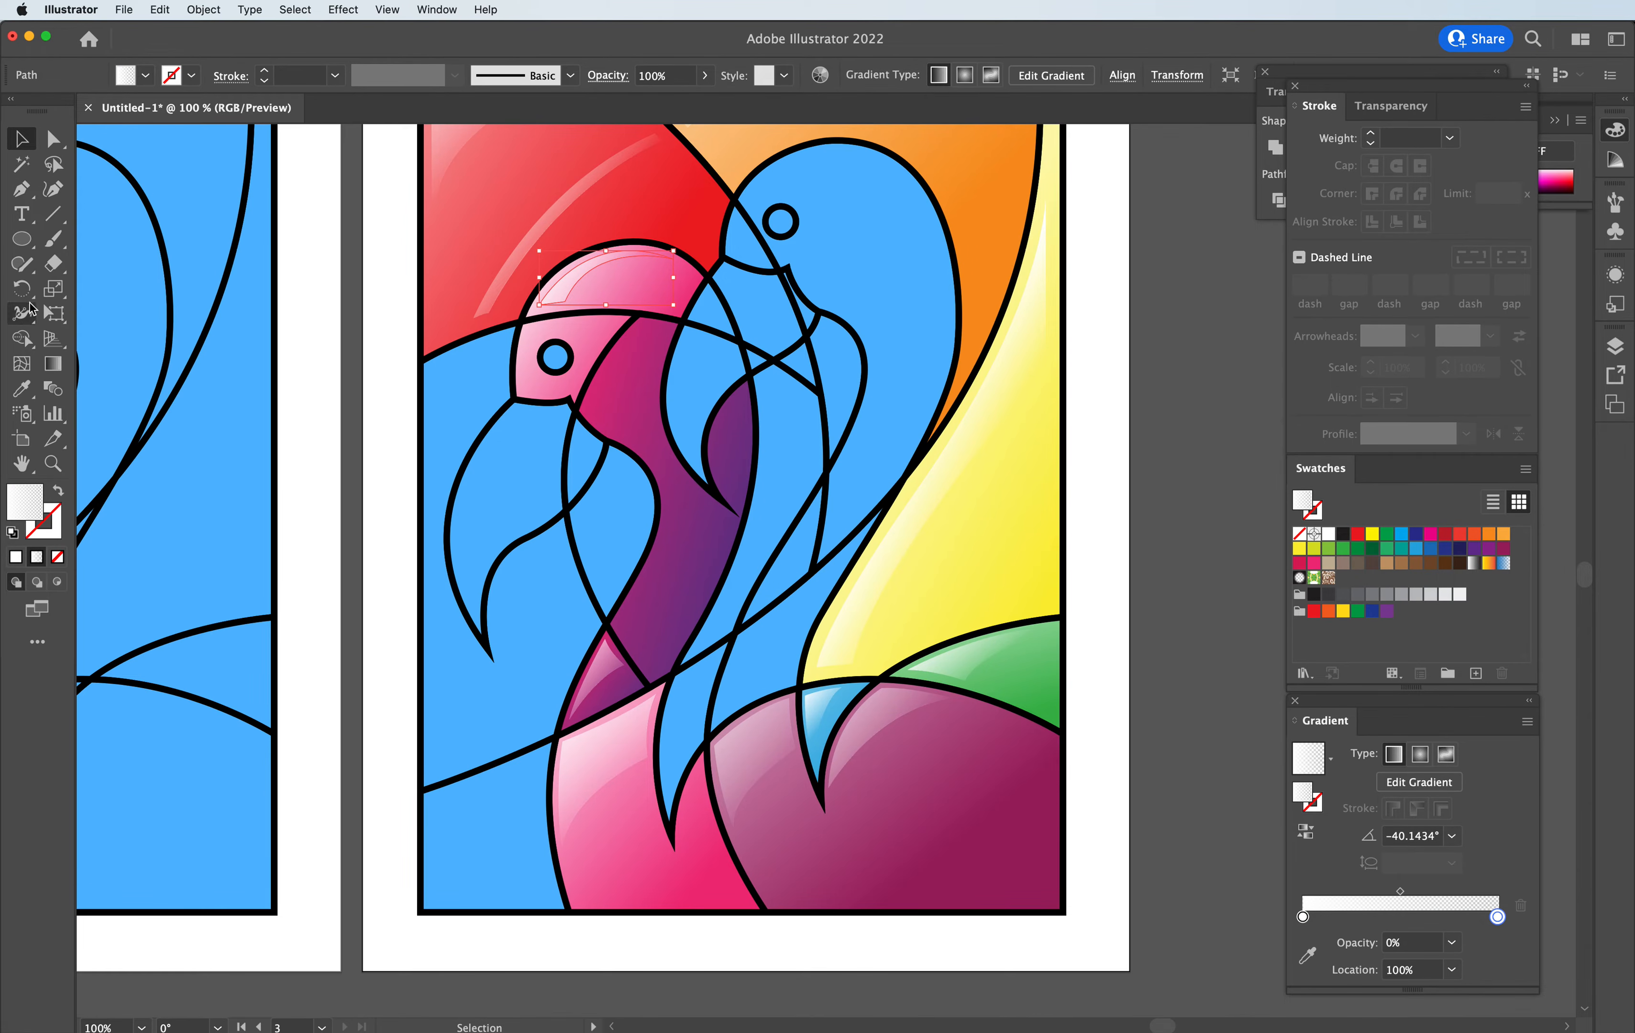
click(16, 196)
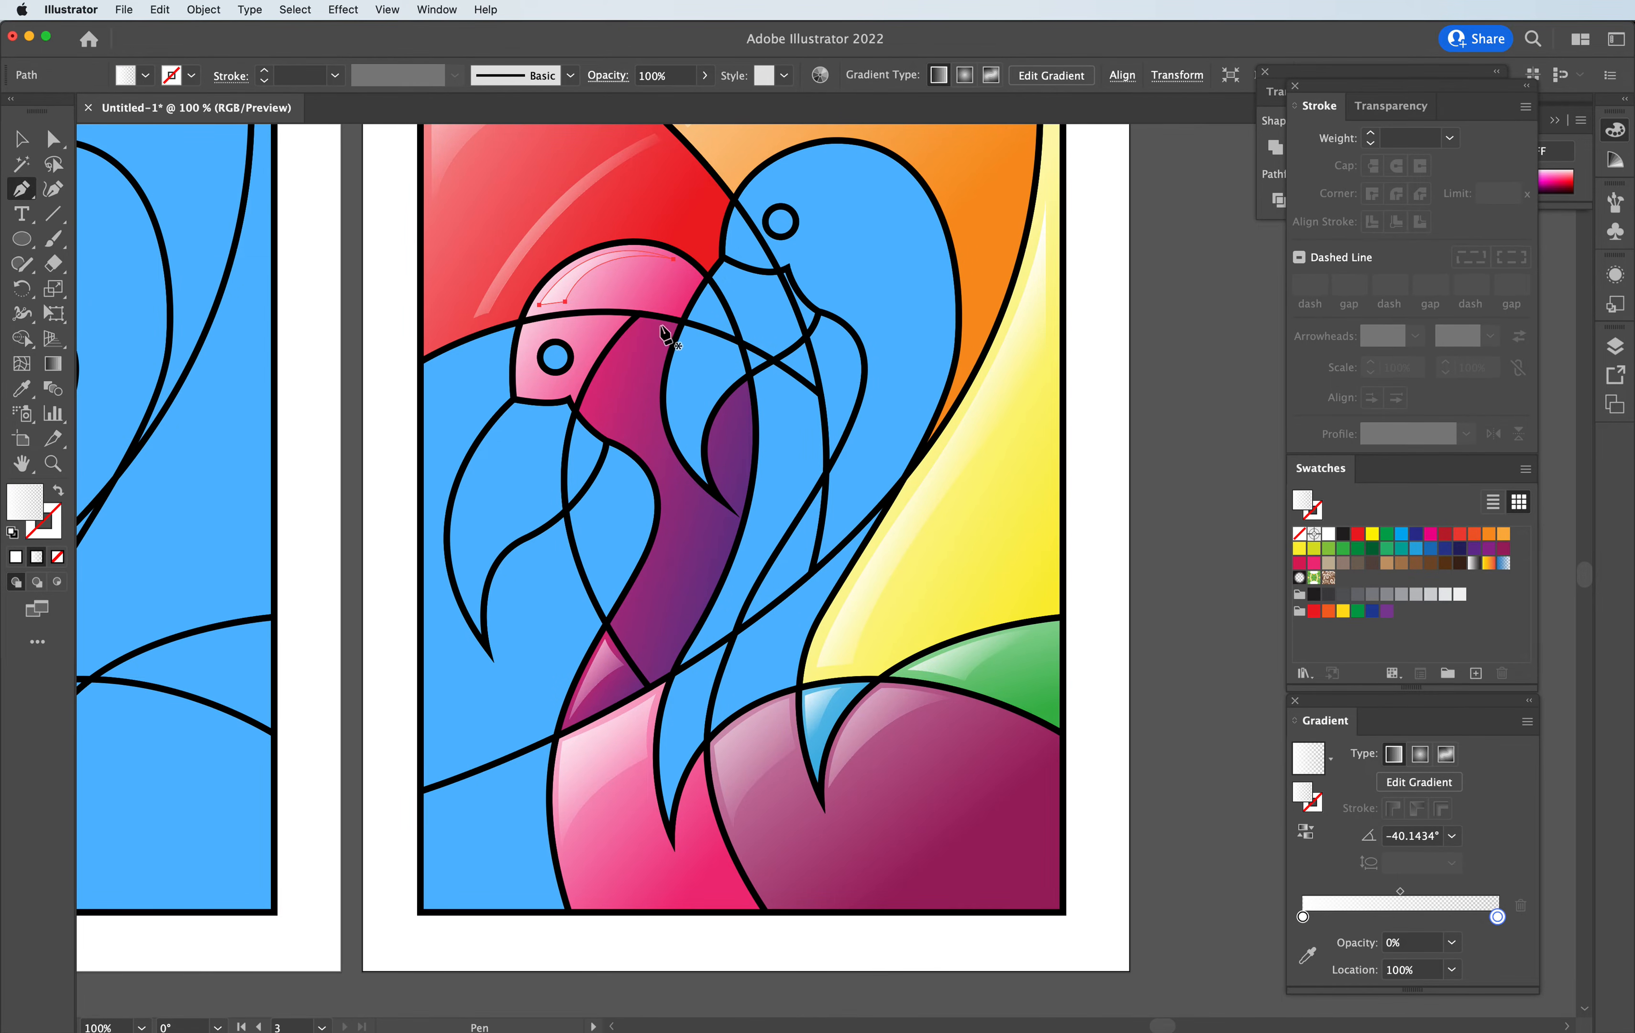
click(672, 327)
drag(642, 321, 629, 321)
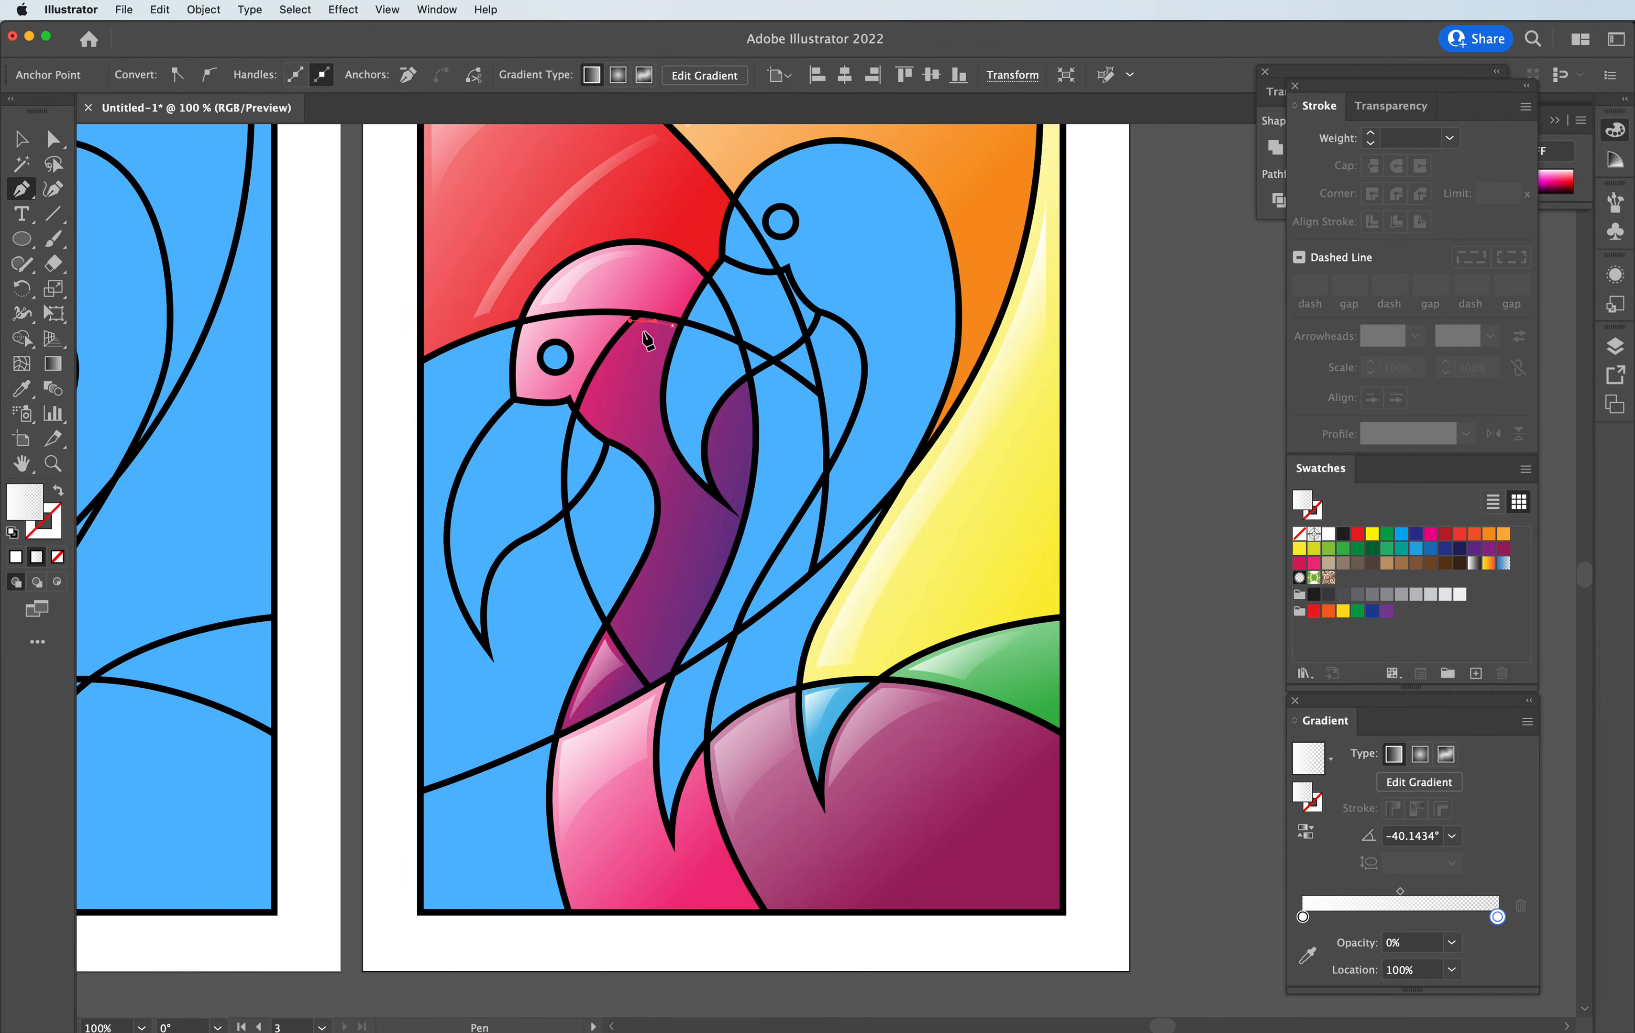
drag(586, 412, 652, 447)
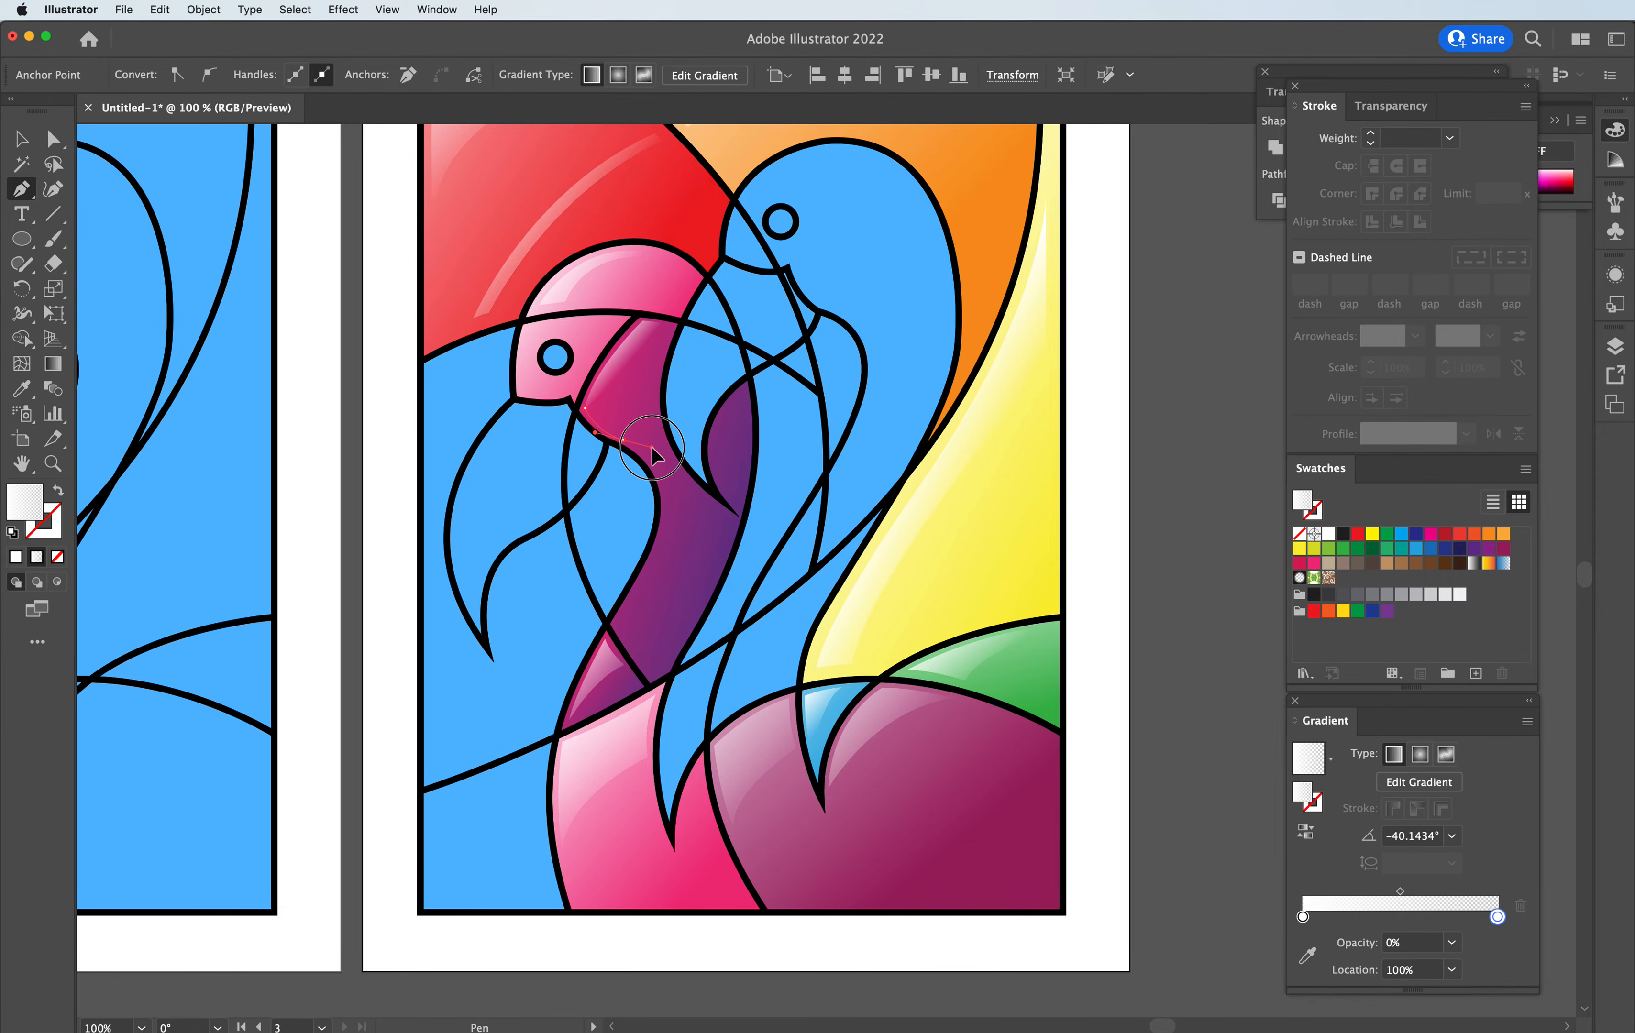
click(623, 441)
drag(672, 327, 722, 260)
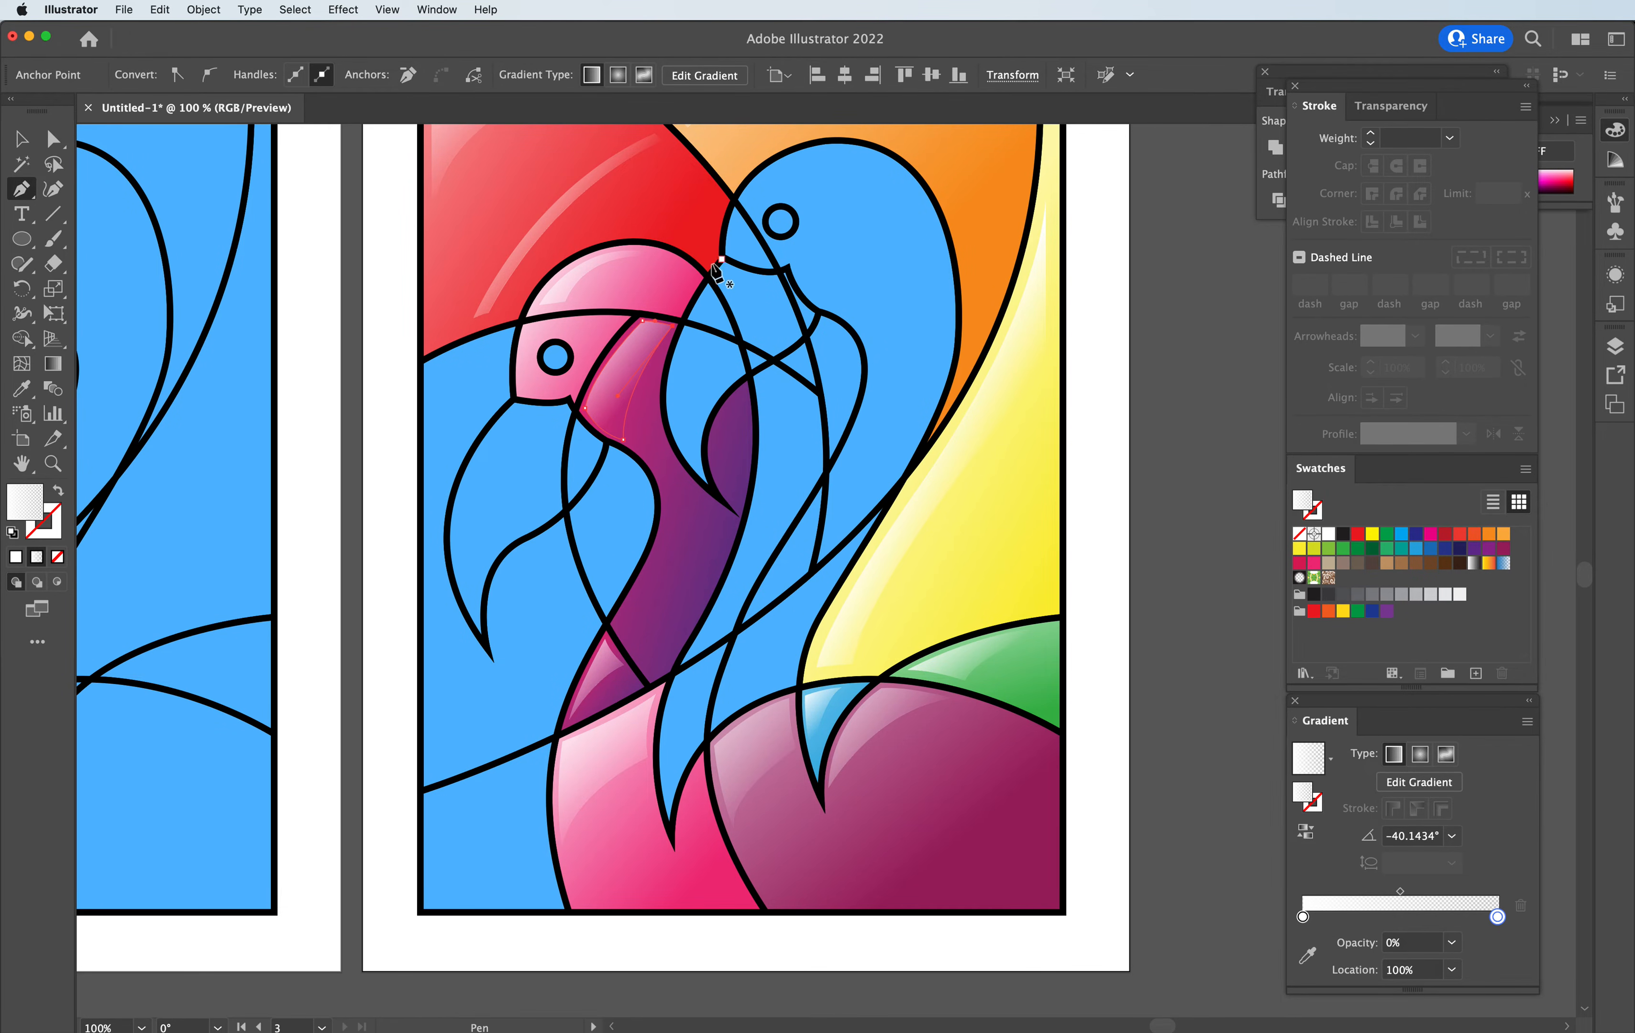
- Angle the neck highlight's white-to-transparent gradient at about -18° and deselect the shape
click(52, 363)
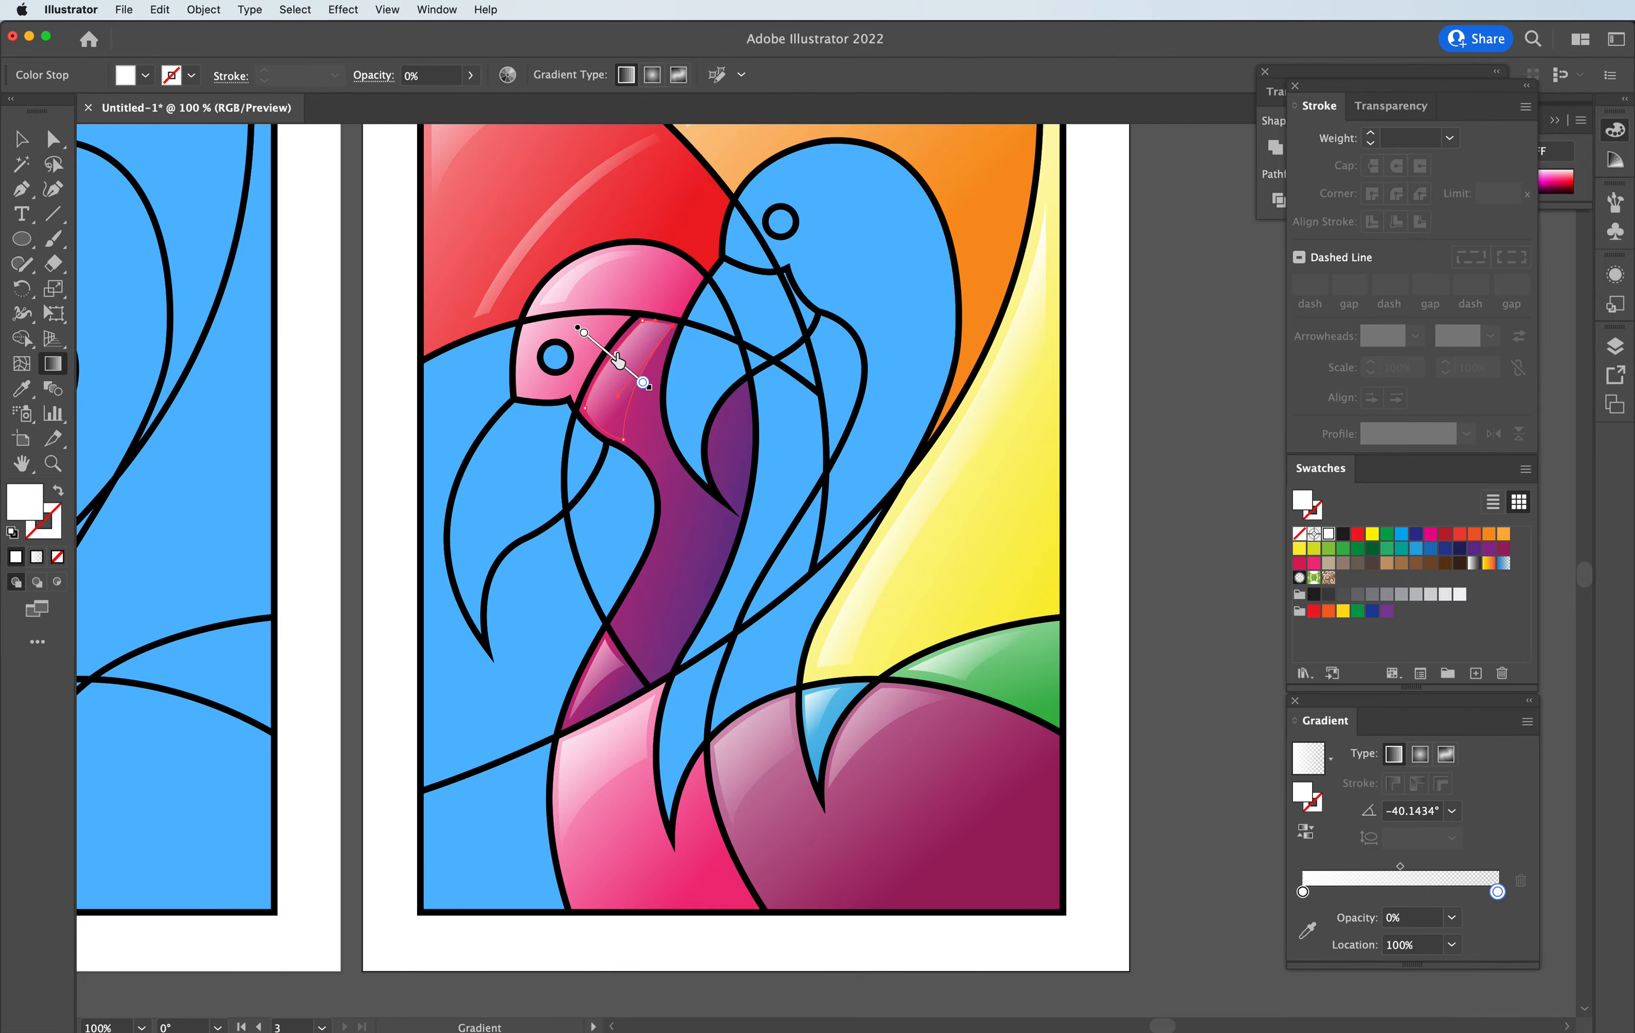
mouse_move(558, 352)
mouse_down()
mouse_move(675, 407)
mouse_move(650, 382)
mouse_up()
click(22, 139)
click(377, 244)
- Draw a small closed curved highlight beside the eye along the front edge of the pink face using the Pen tool, and deselect it
scroll(426, 320, down, 5)
scroll(424, 308, up, 5)
scroll(424, 308, down, 1)
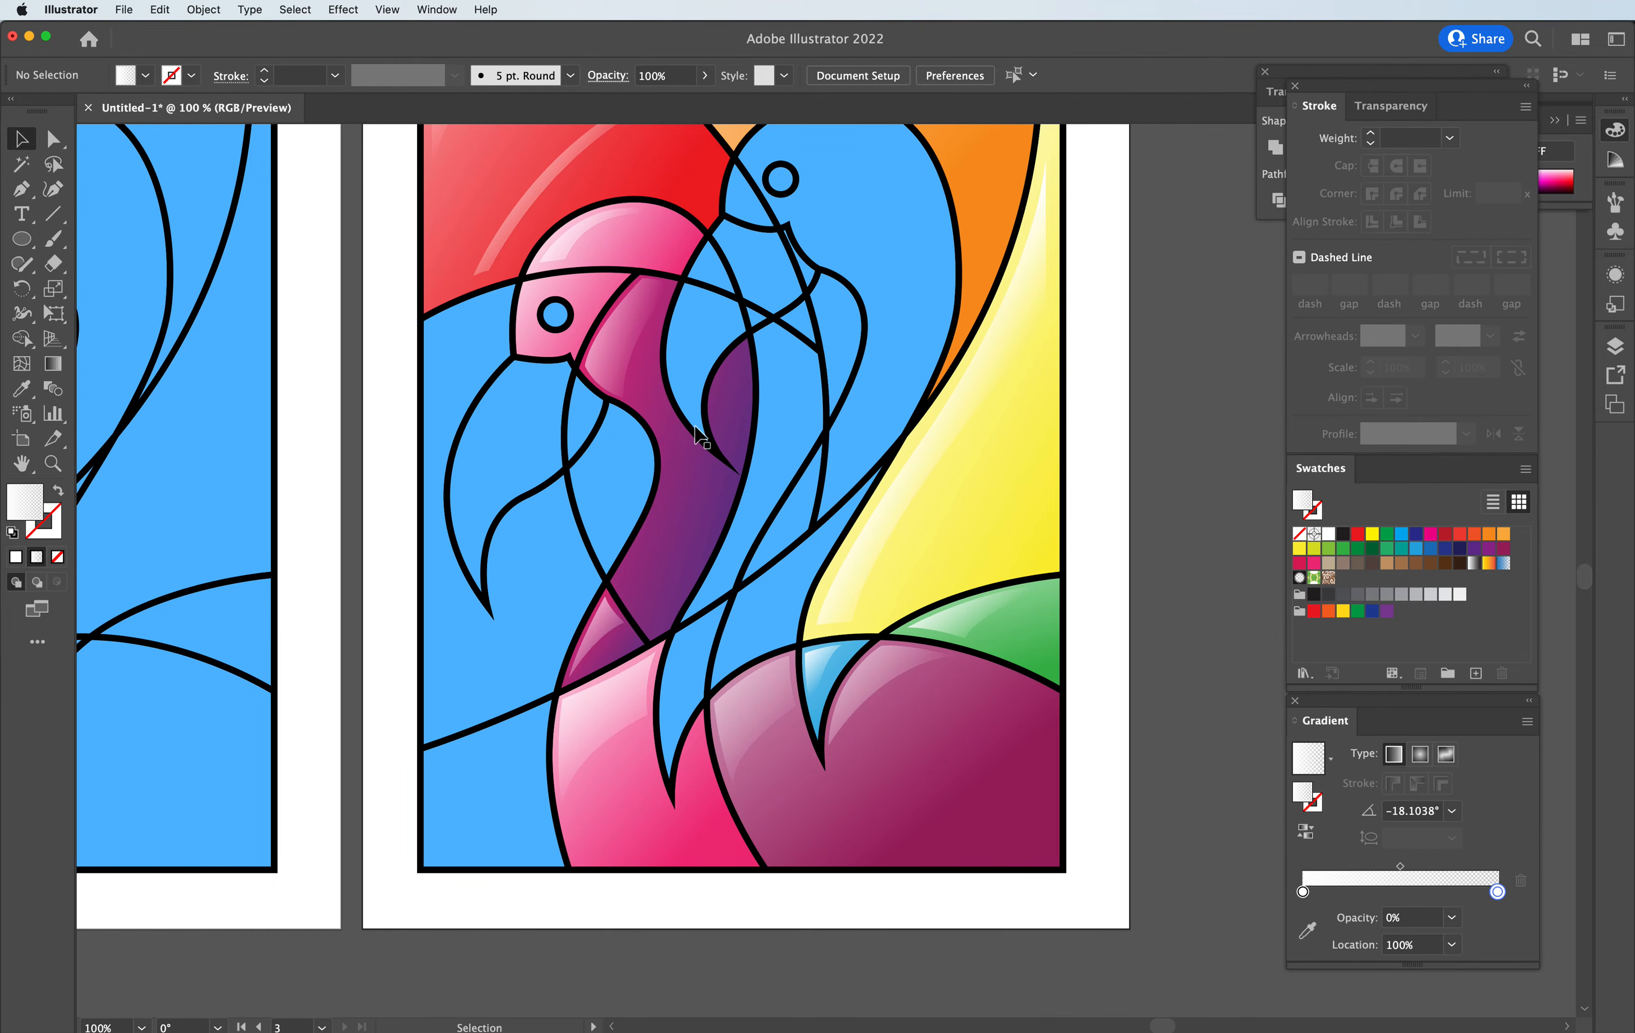
scroll(552, 423, up, 3)
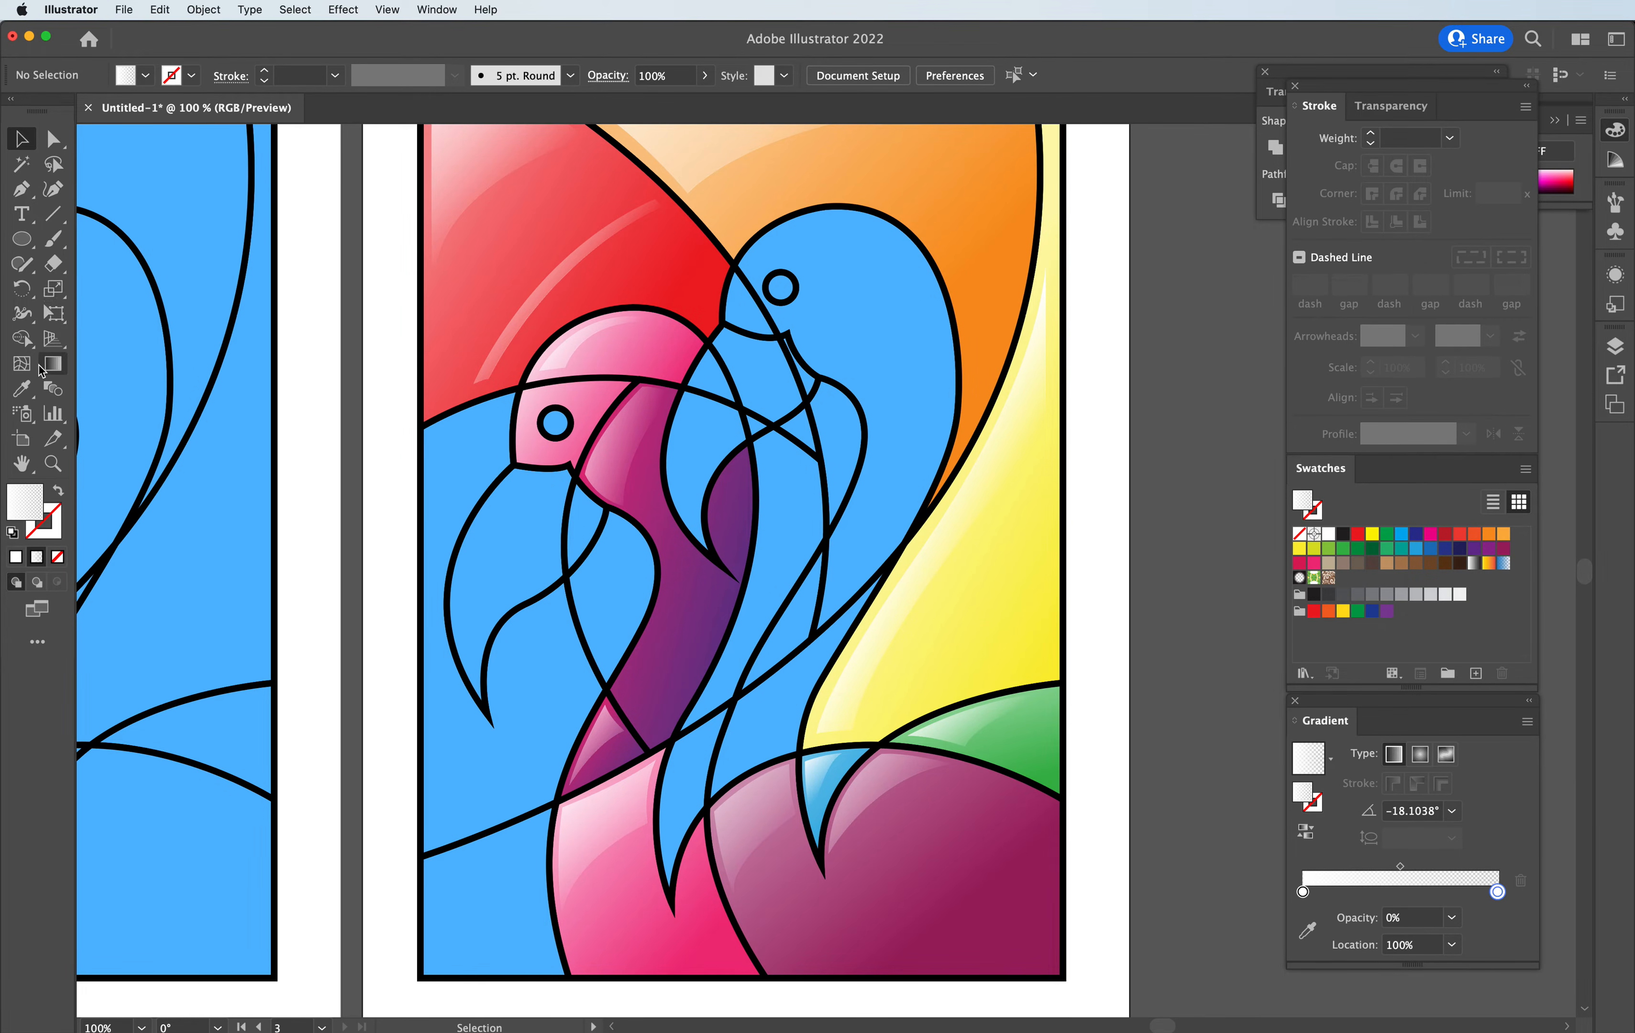
click(21, 188)
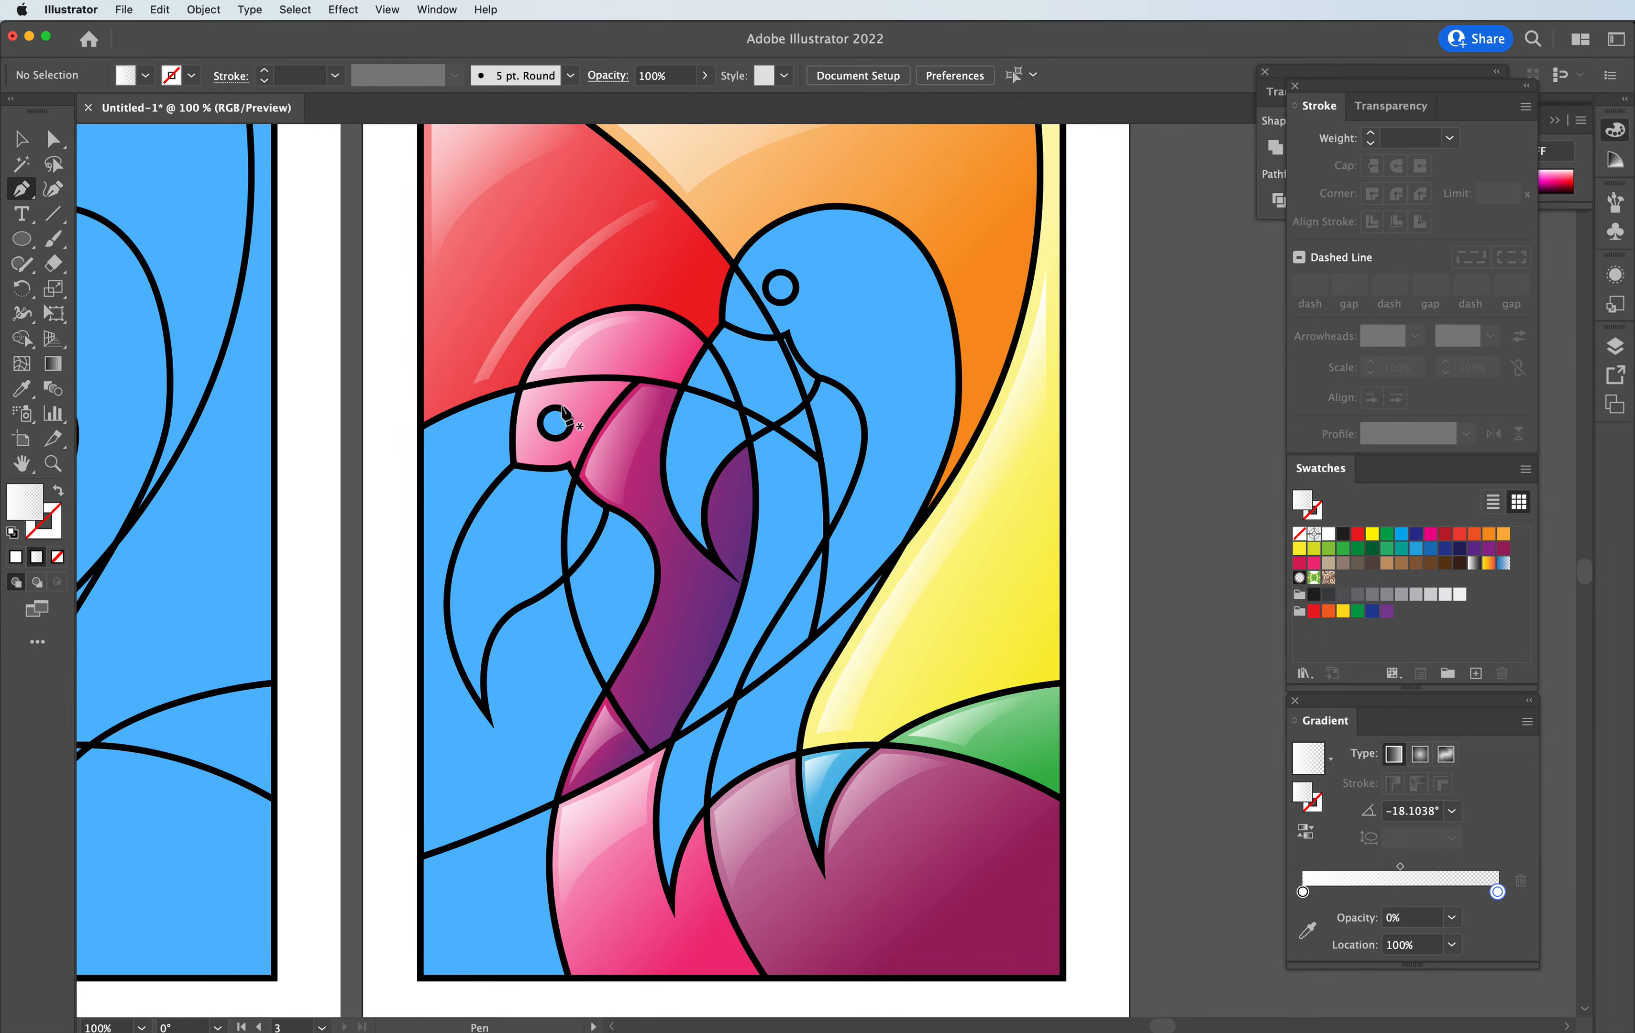
click(525, 394)
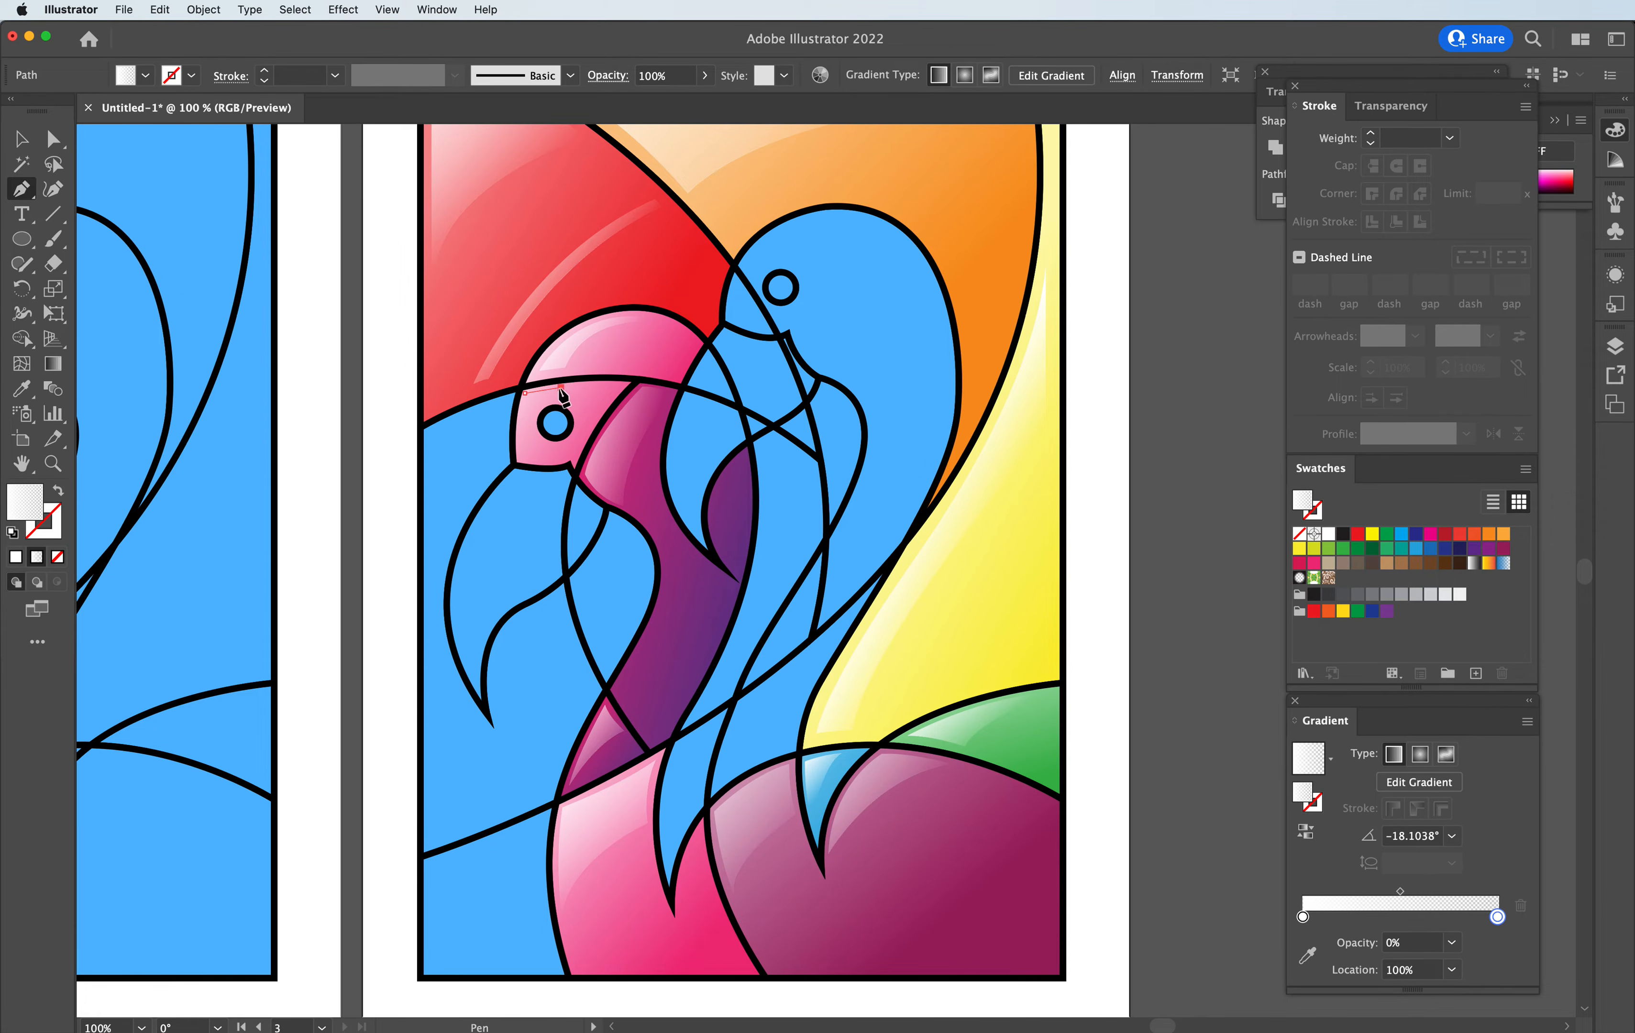
click(560, 388)
drag(522, 465, 517, 507)
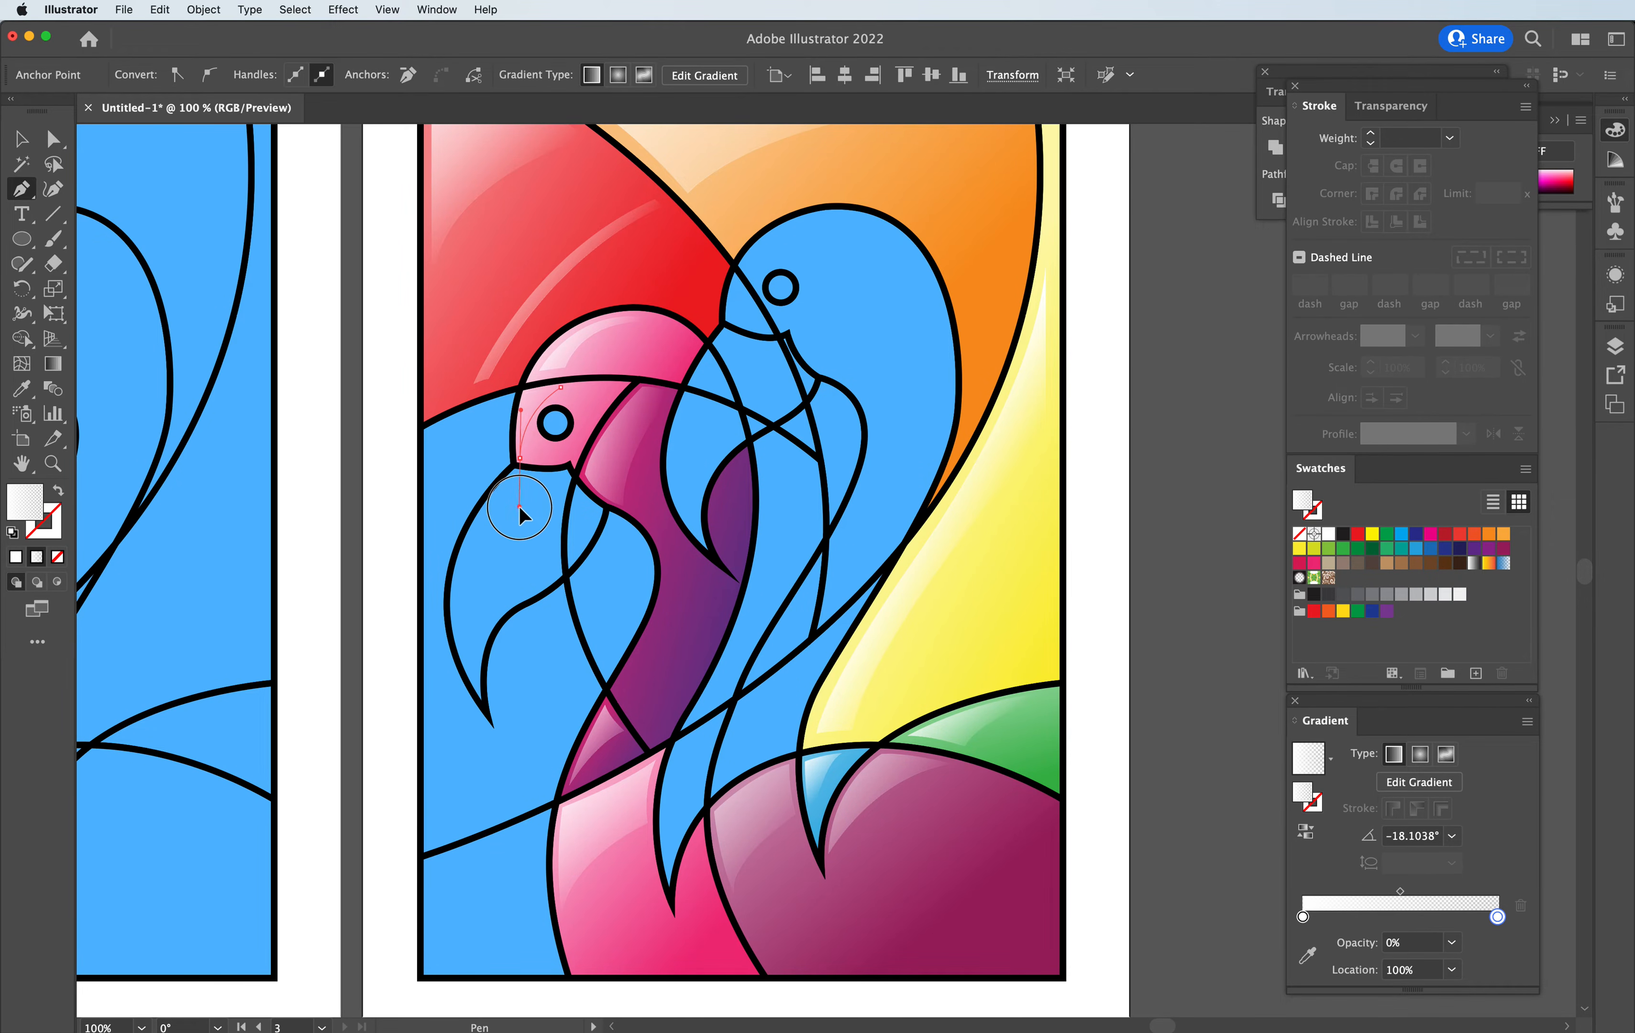
click(526, 394)
key(v)
click(326, 182)
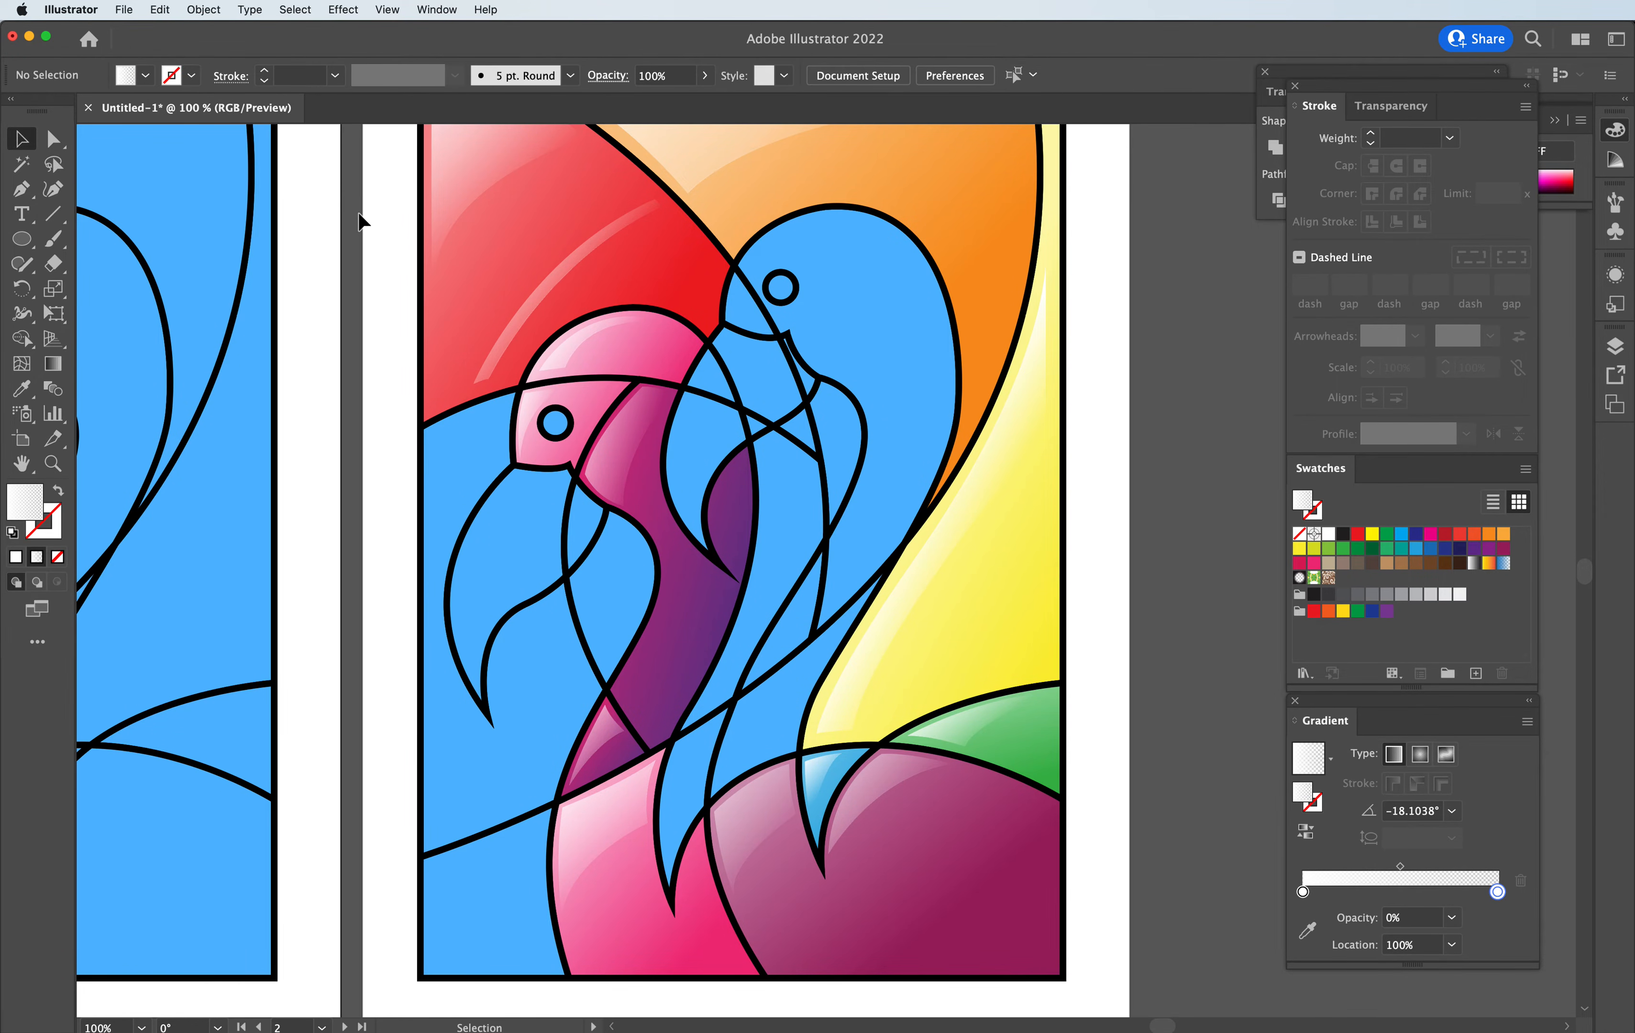
scroll(360, 224, down, 5)
scroll(359, 218, up, 4)
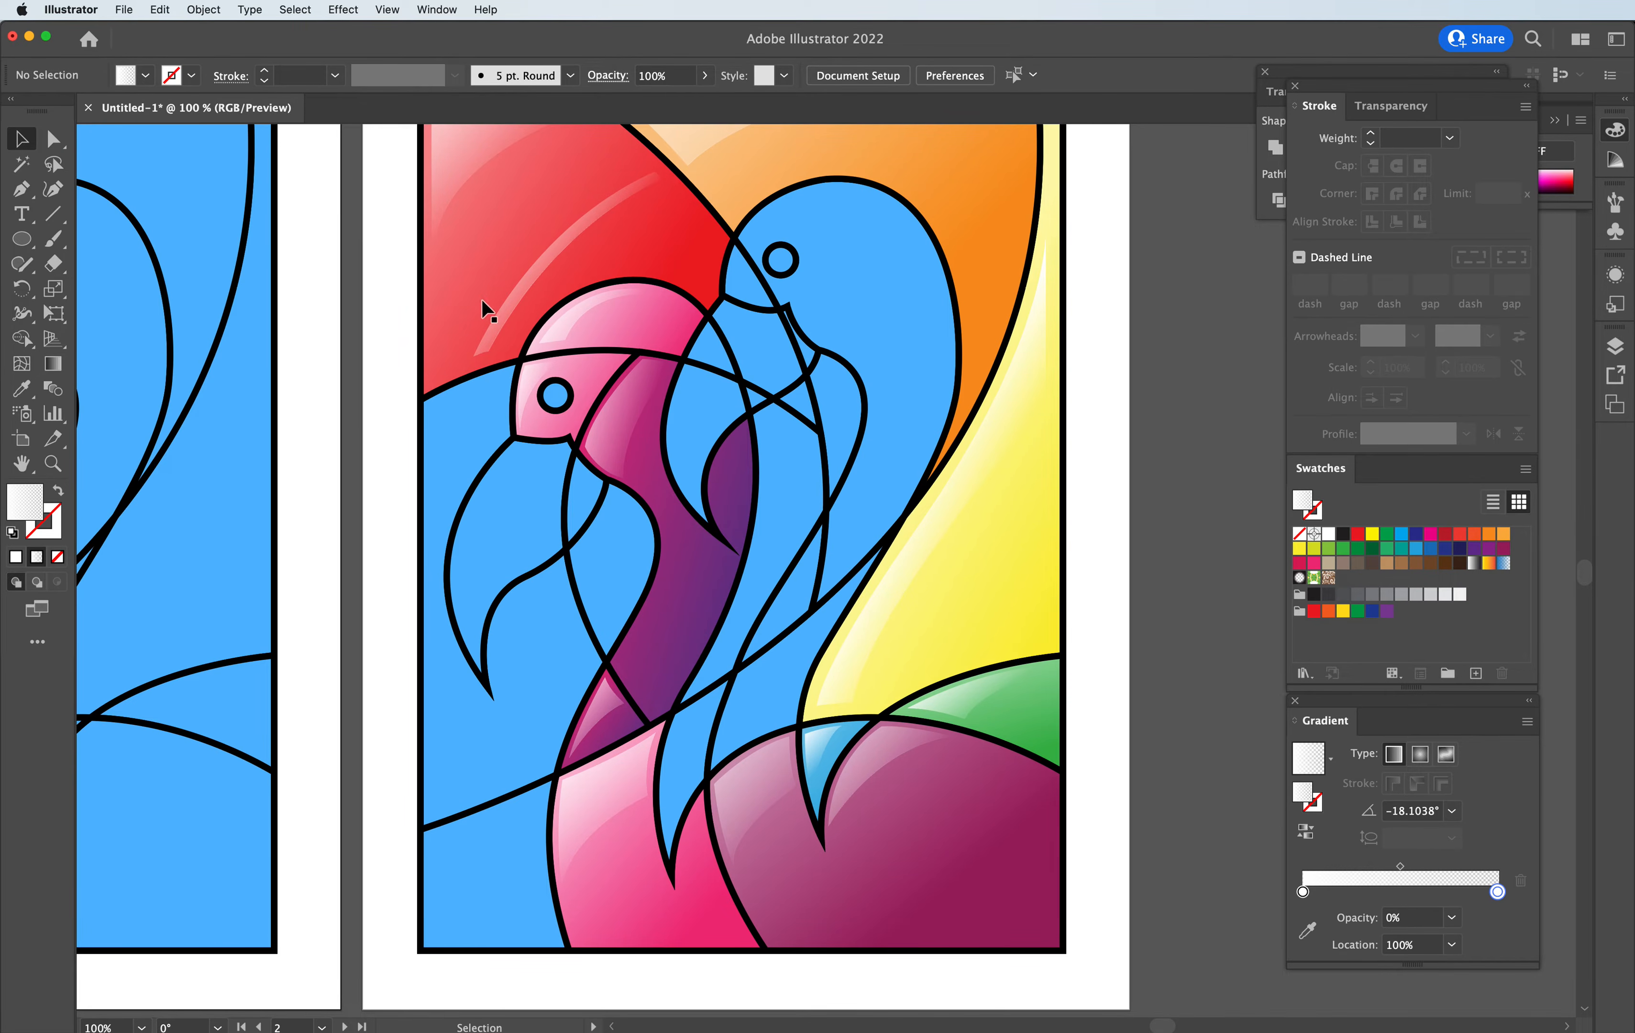
- Copy the orange background panel's gradient onto both pieces of the front bird's beak and deselect them
click(546, 550)
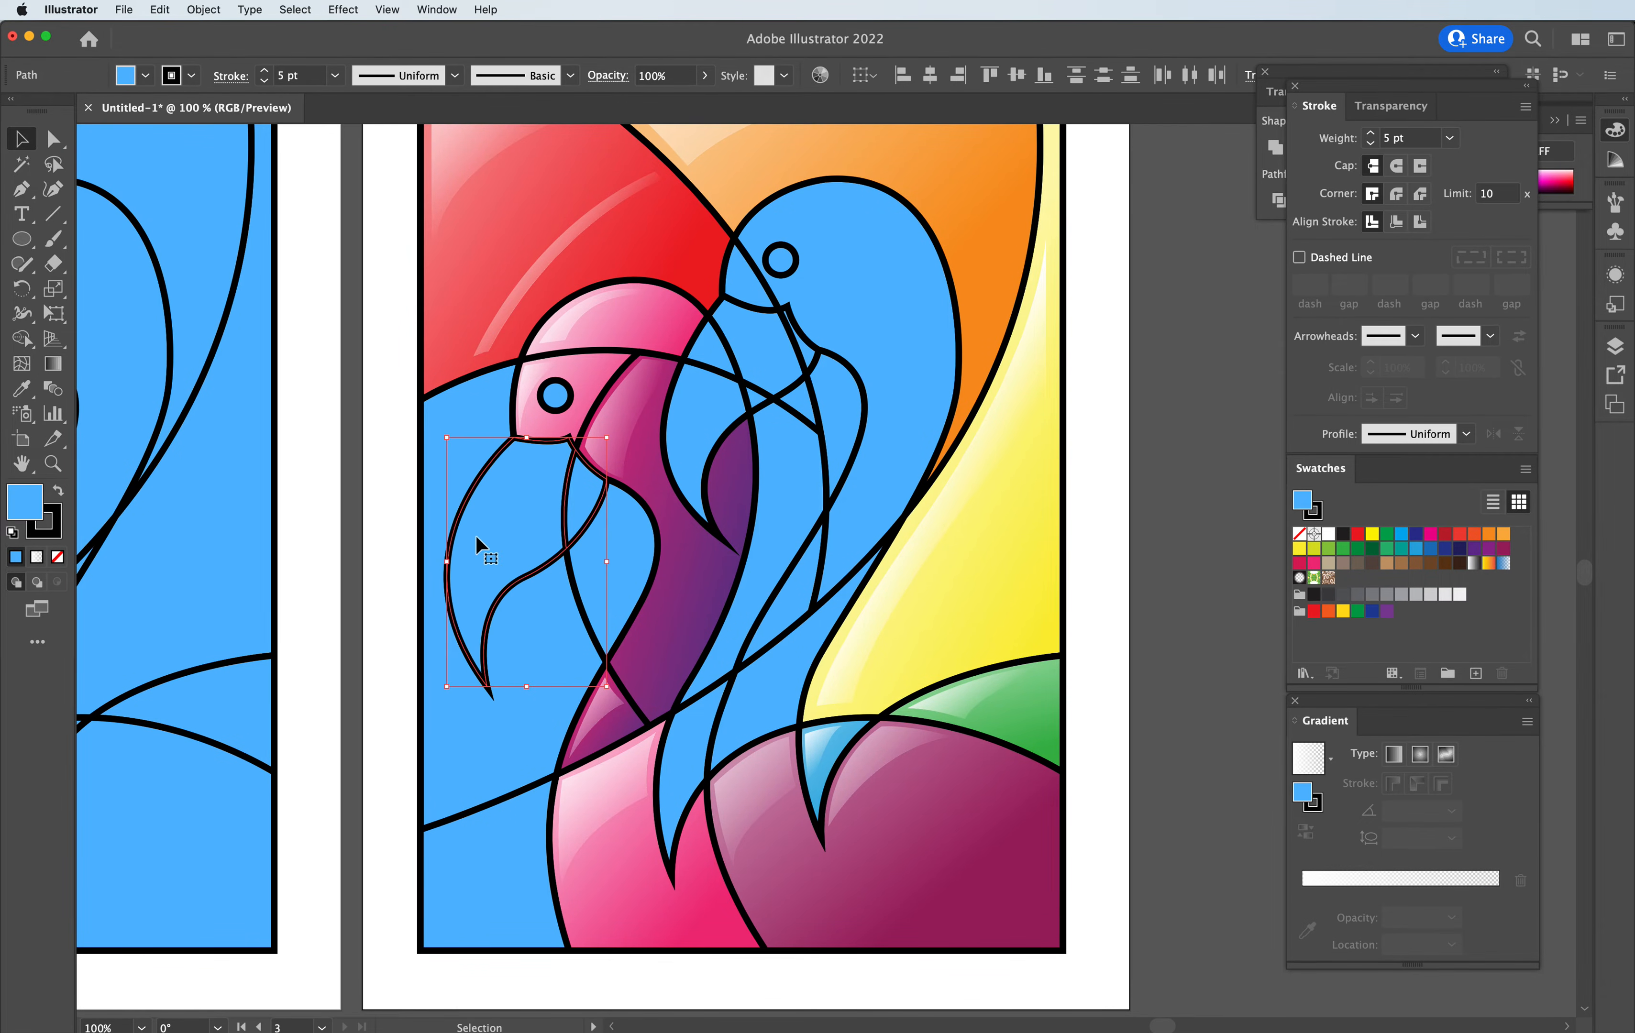
click(21, 388)
click(929, 185)
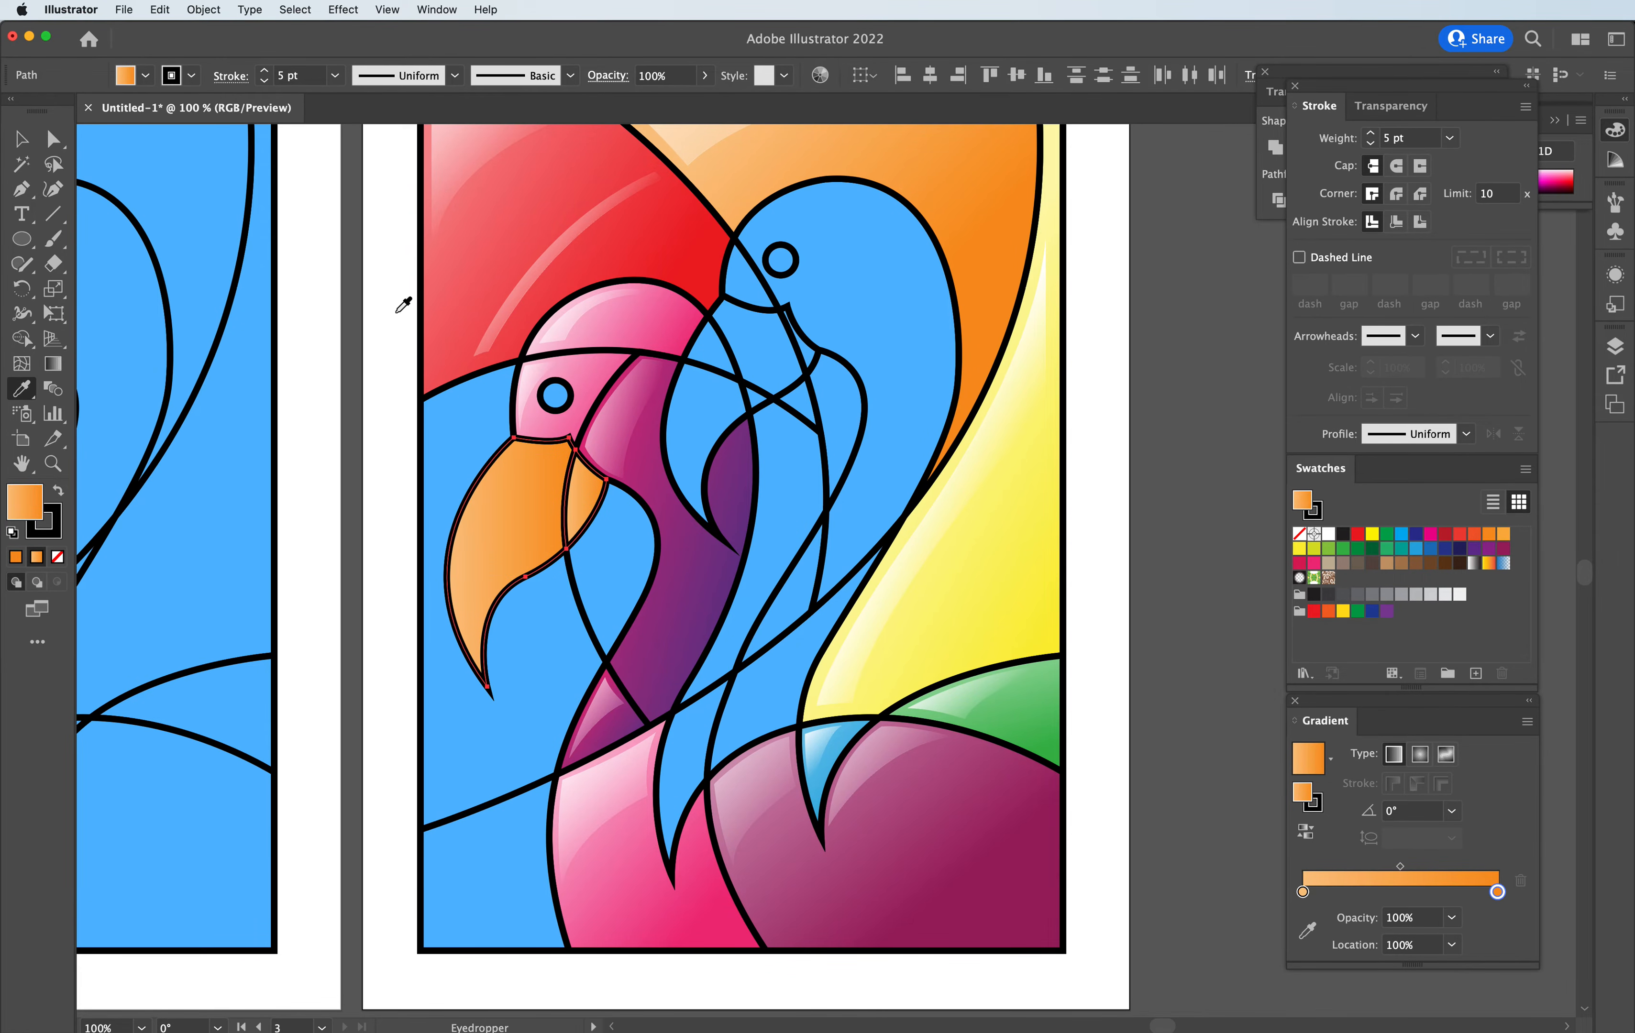
click(21, 139)
click(354, 322)
- Run the orange gradient on the main beak piece diagonally at about -28°
click(507, 515)
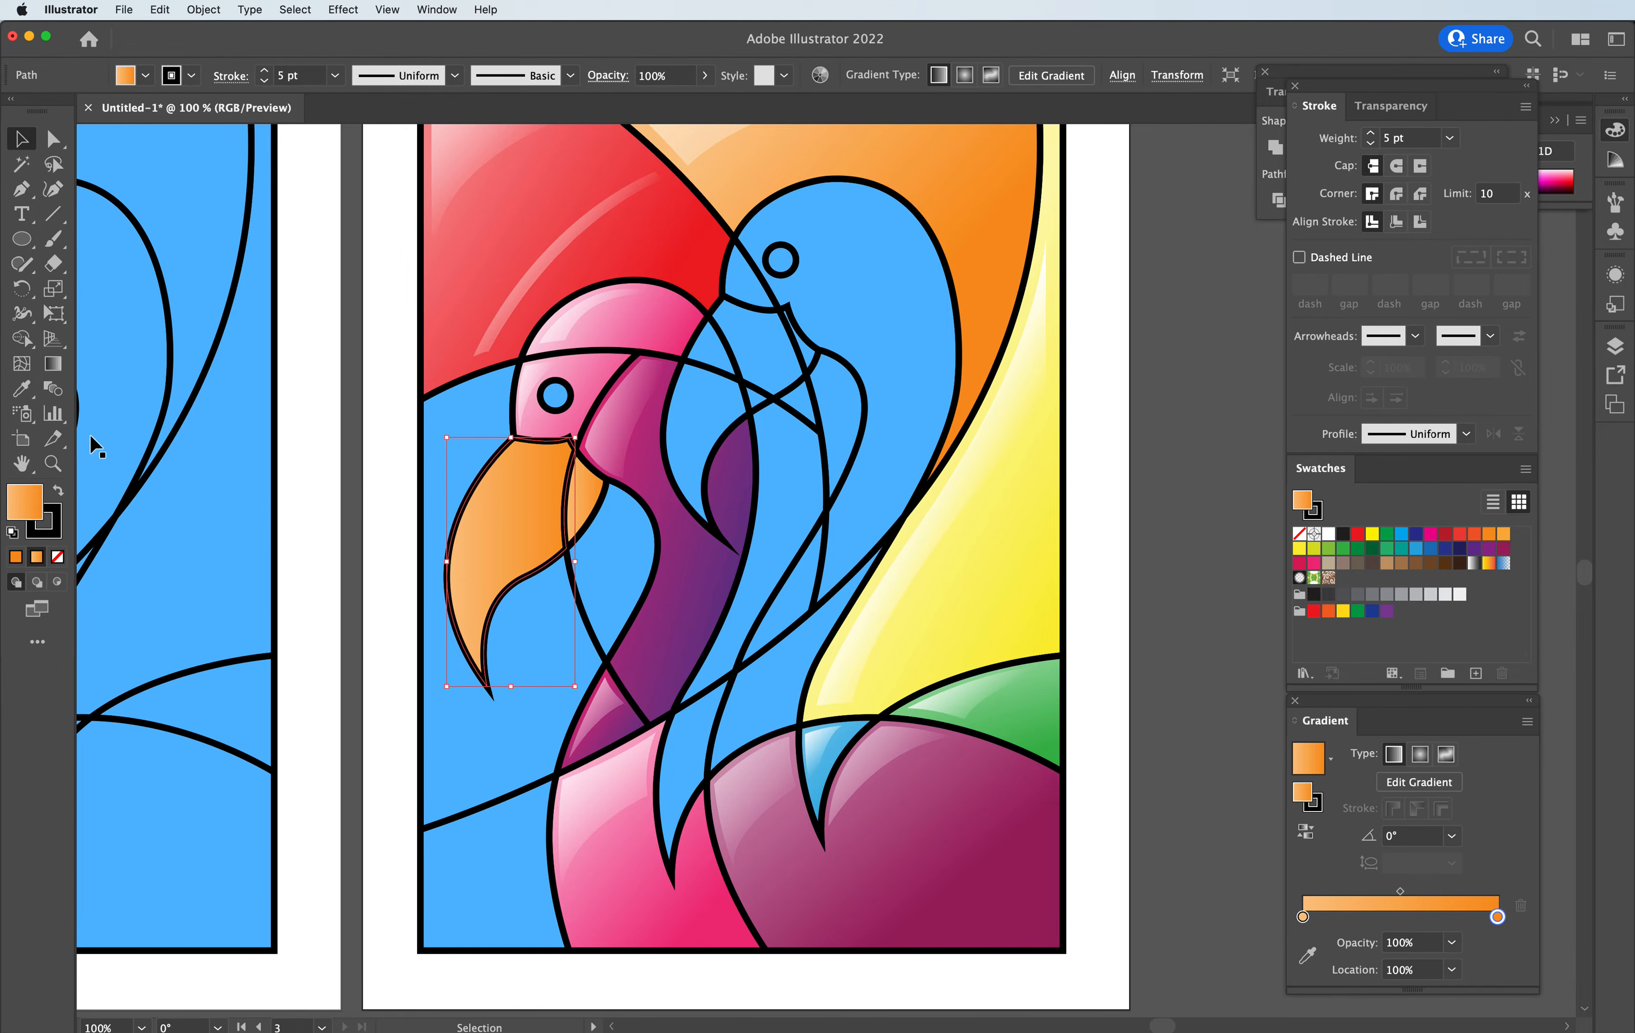
click(65, 375)
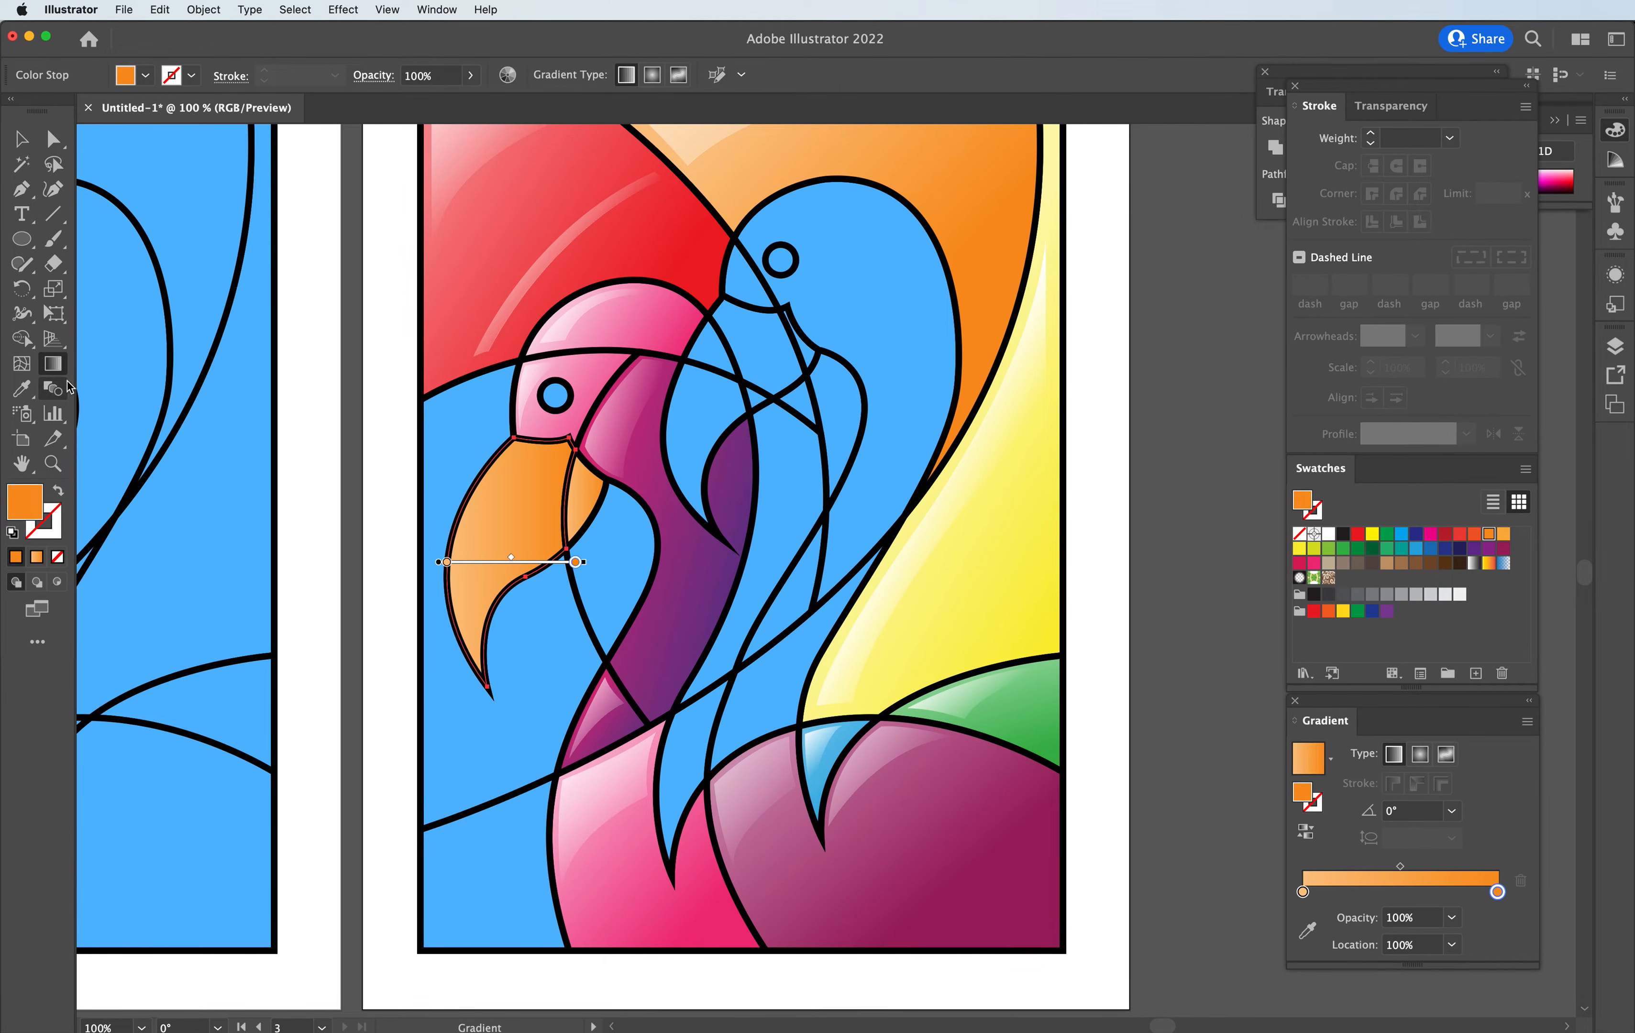
mouse_move(426, 508)
mouse_down()
mouse_move(584, 529)
mouse_move(600, 555)
mouse_move(588, 592)
mouse_up()
key(v)
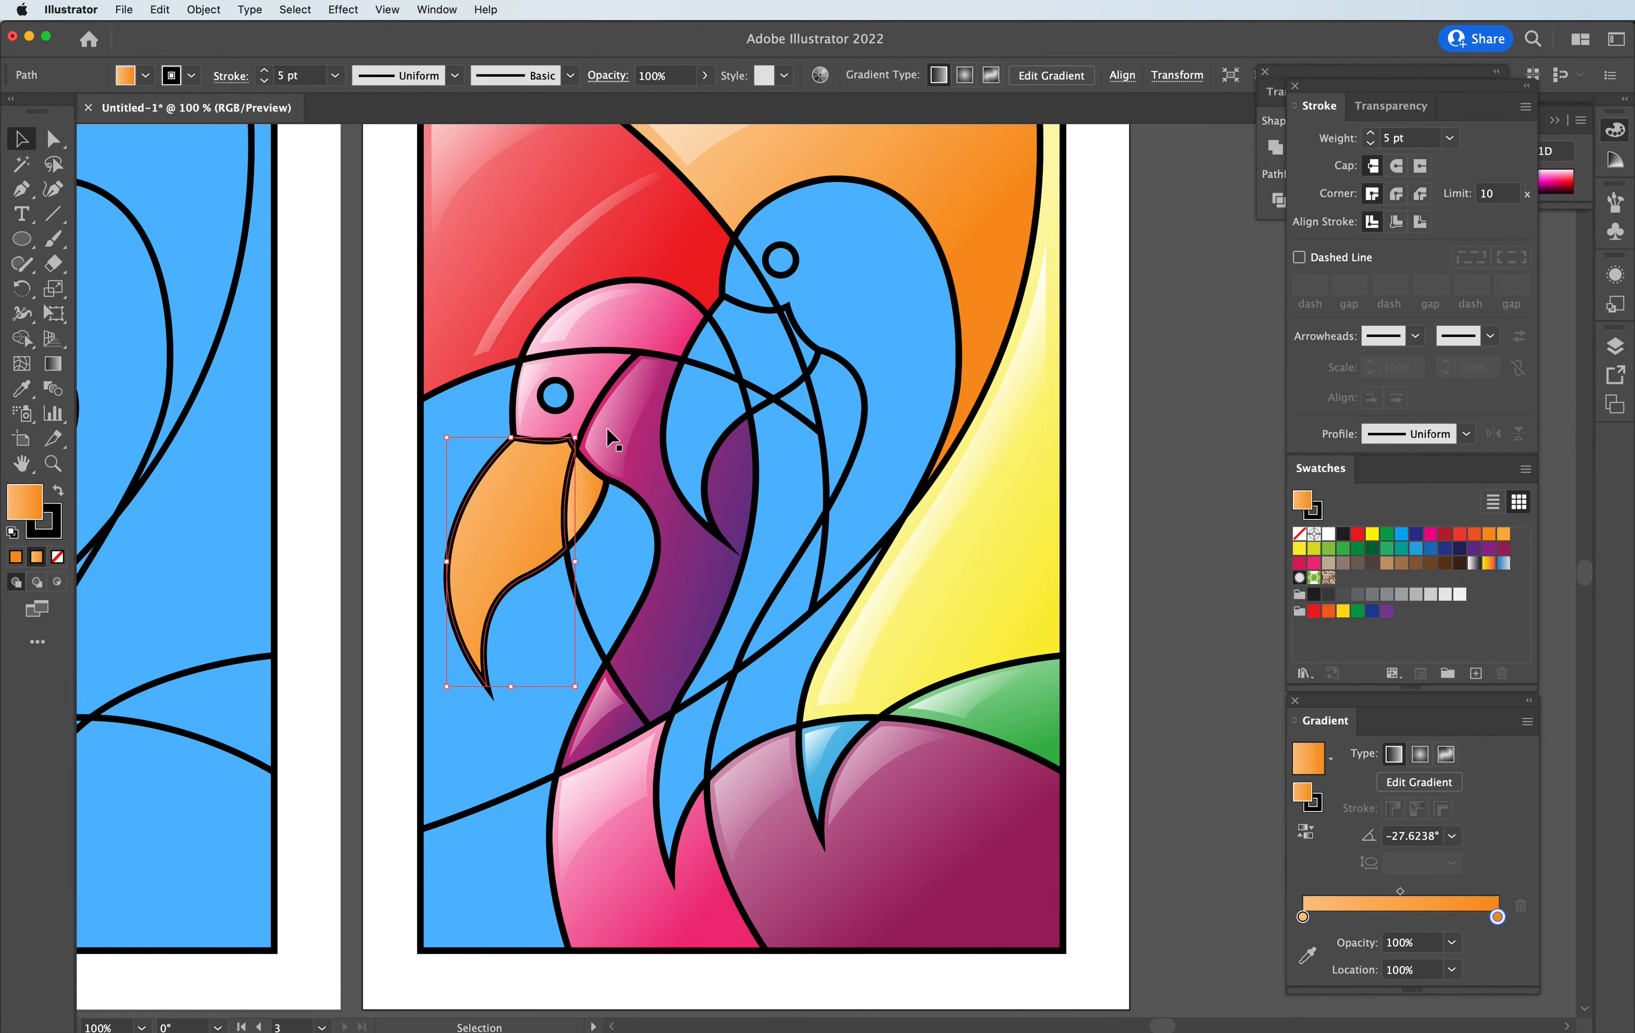
- On the small inner beak piece, move the orange stop to about 67%, add a red-orange end stop, and angle the gradient at about -28°
click(566, 472)
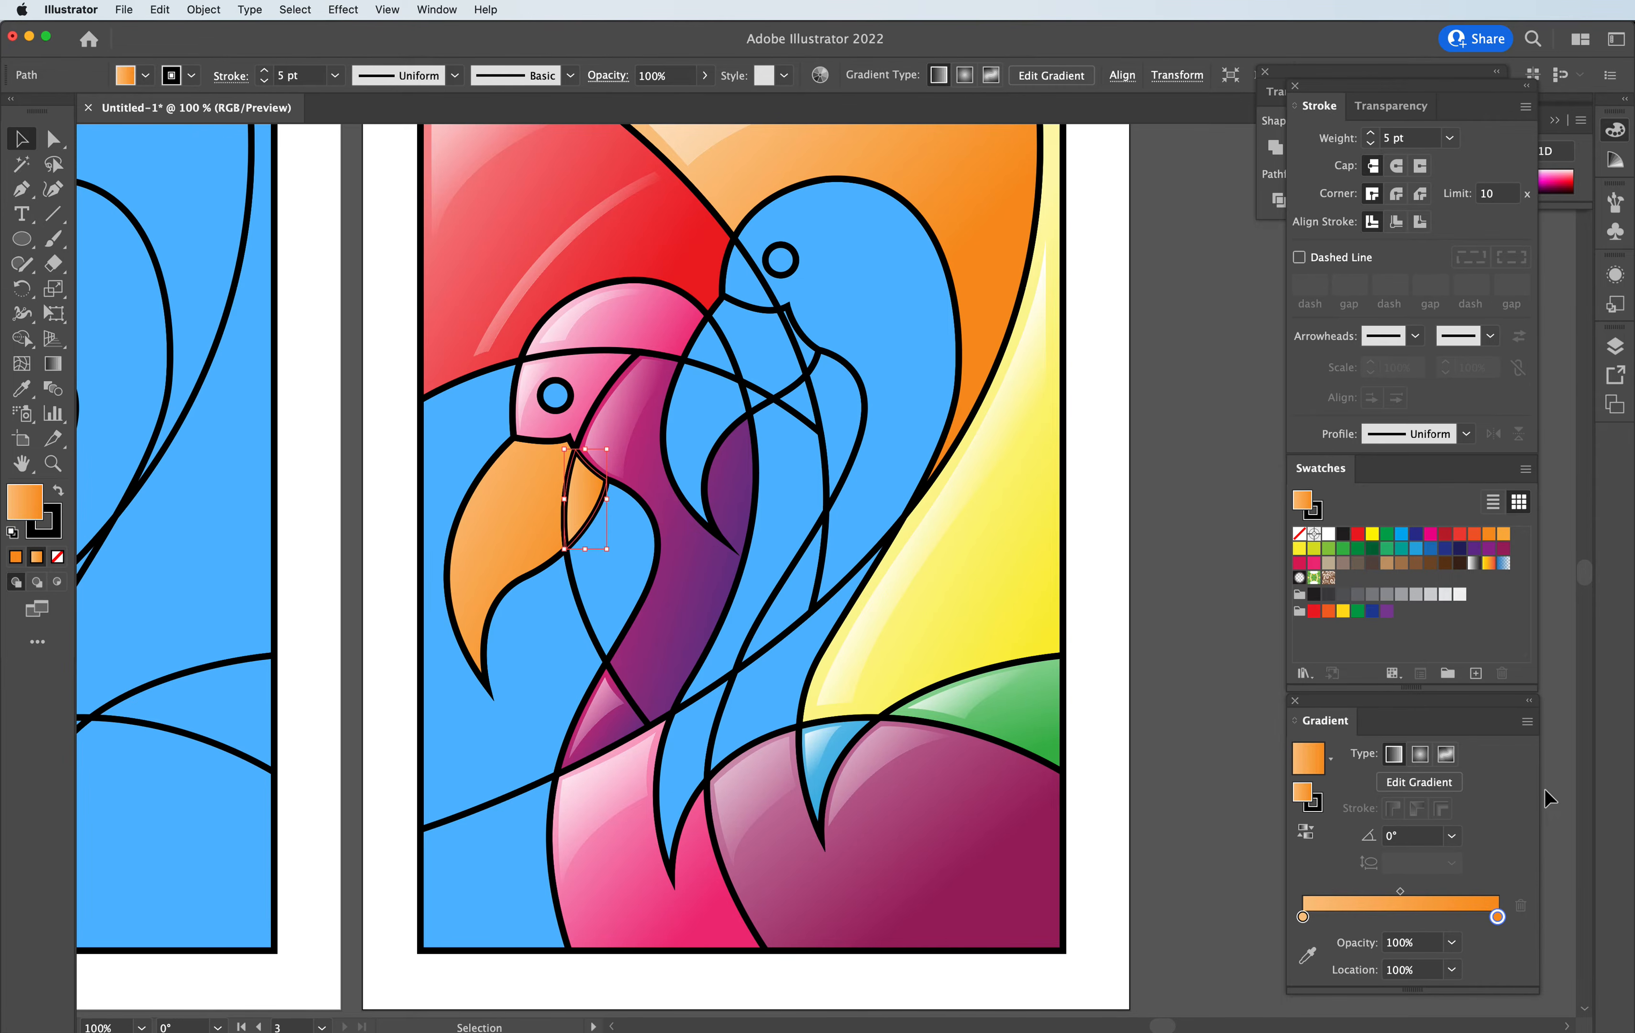
drag(1498, 918, 1432, 917)
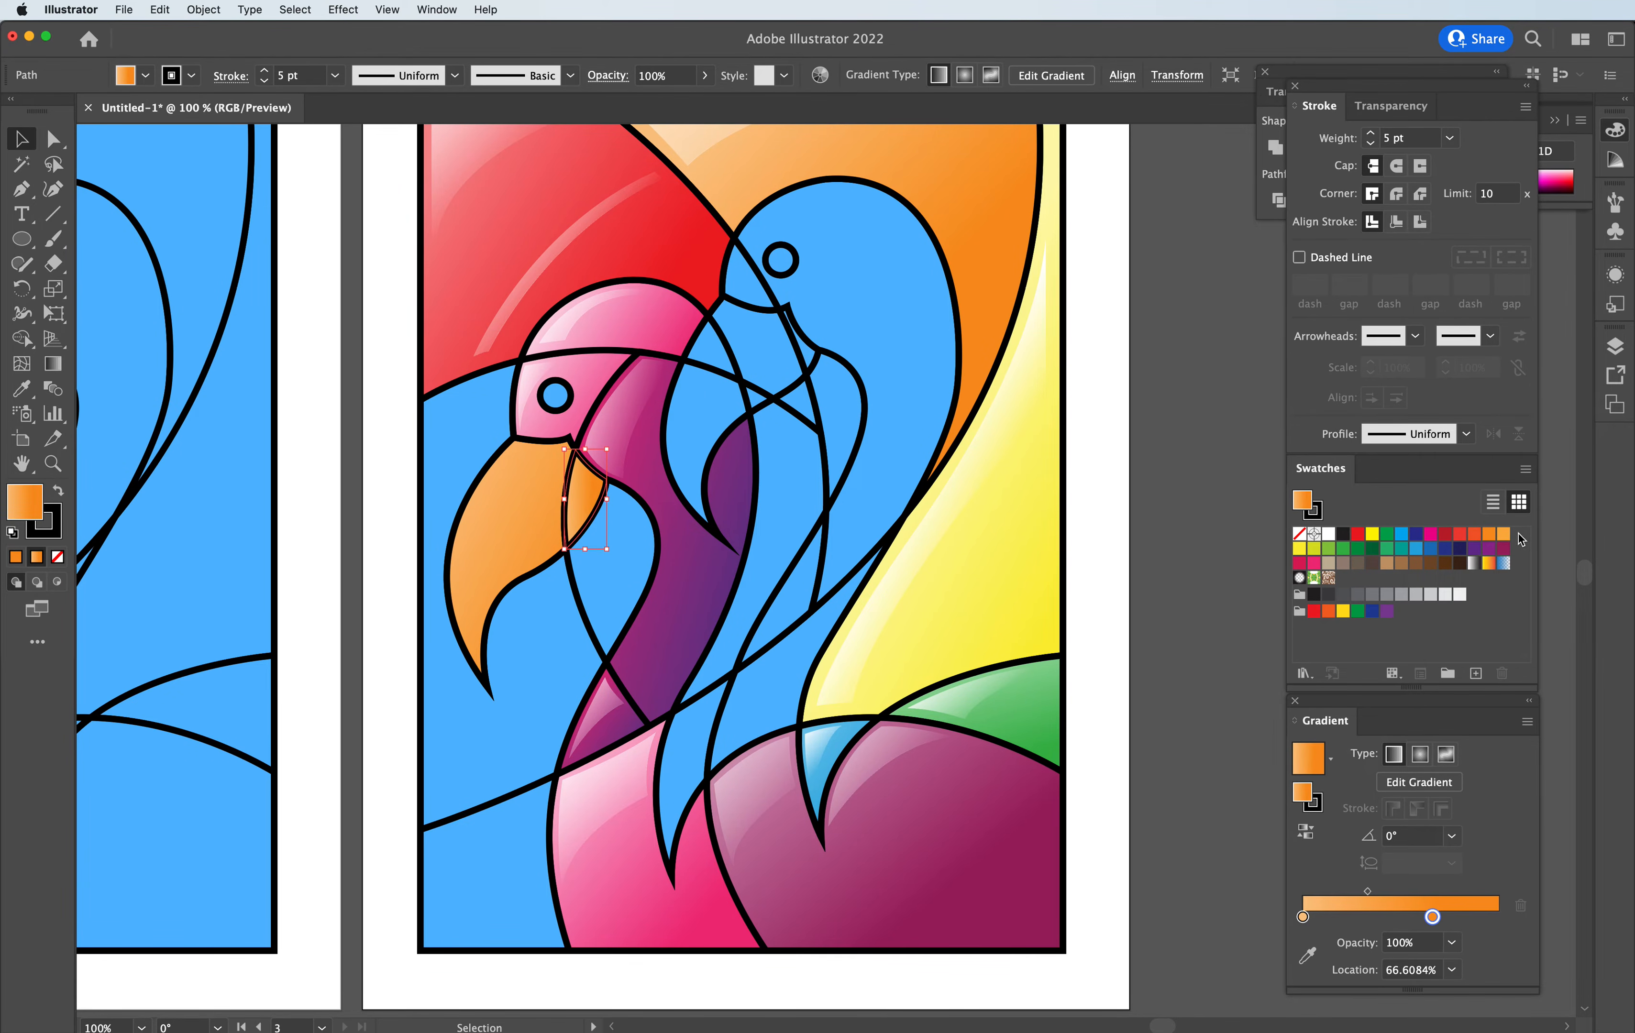
click(1497, 918)
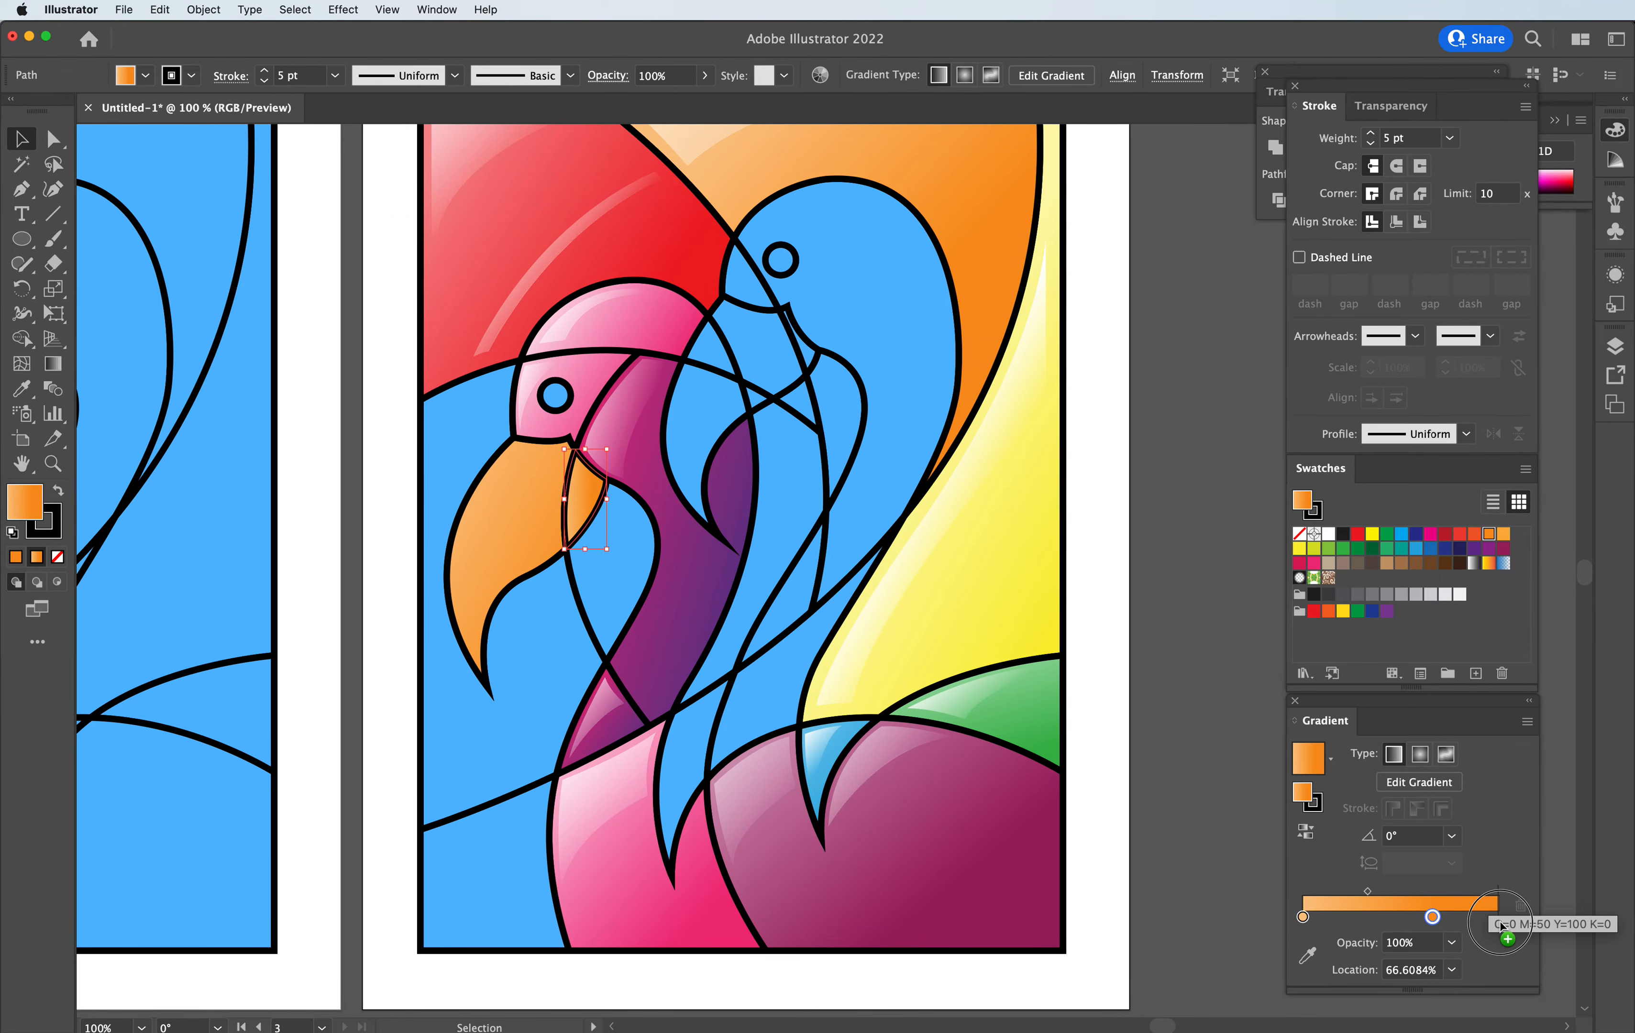
drag(1474, 534, 1496, 916)
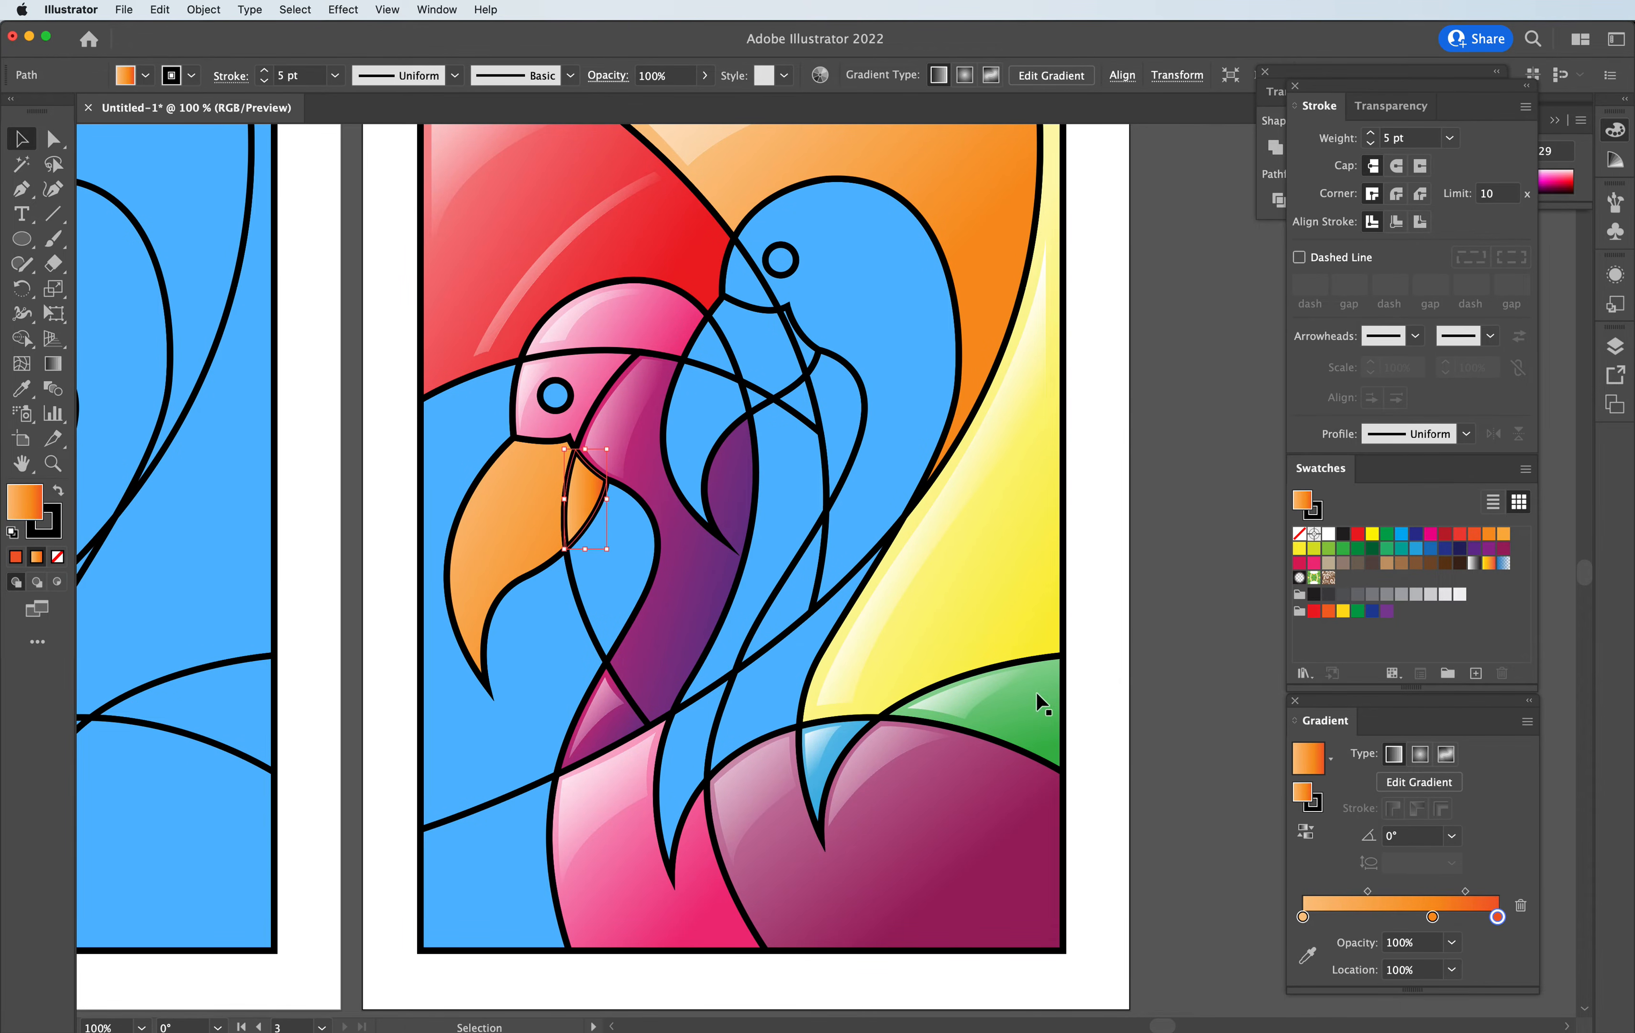
click(53, 363)
drag(514, 444, 594, 512)
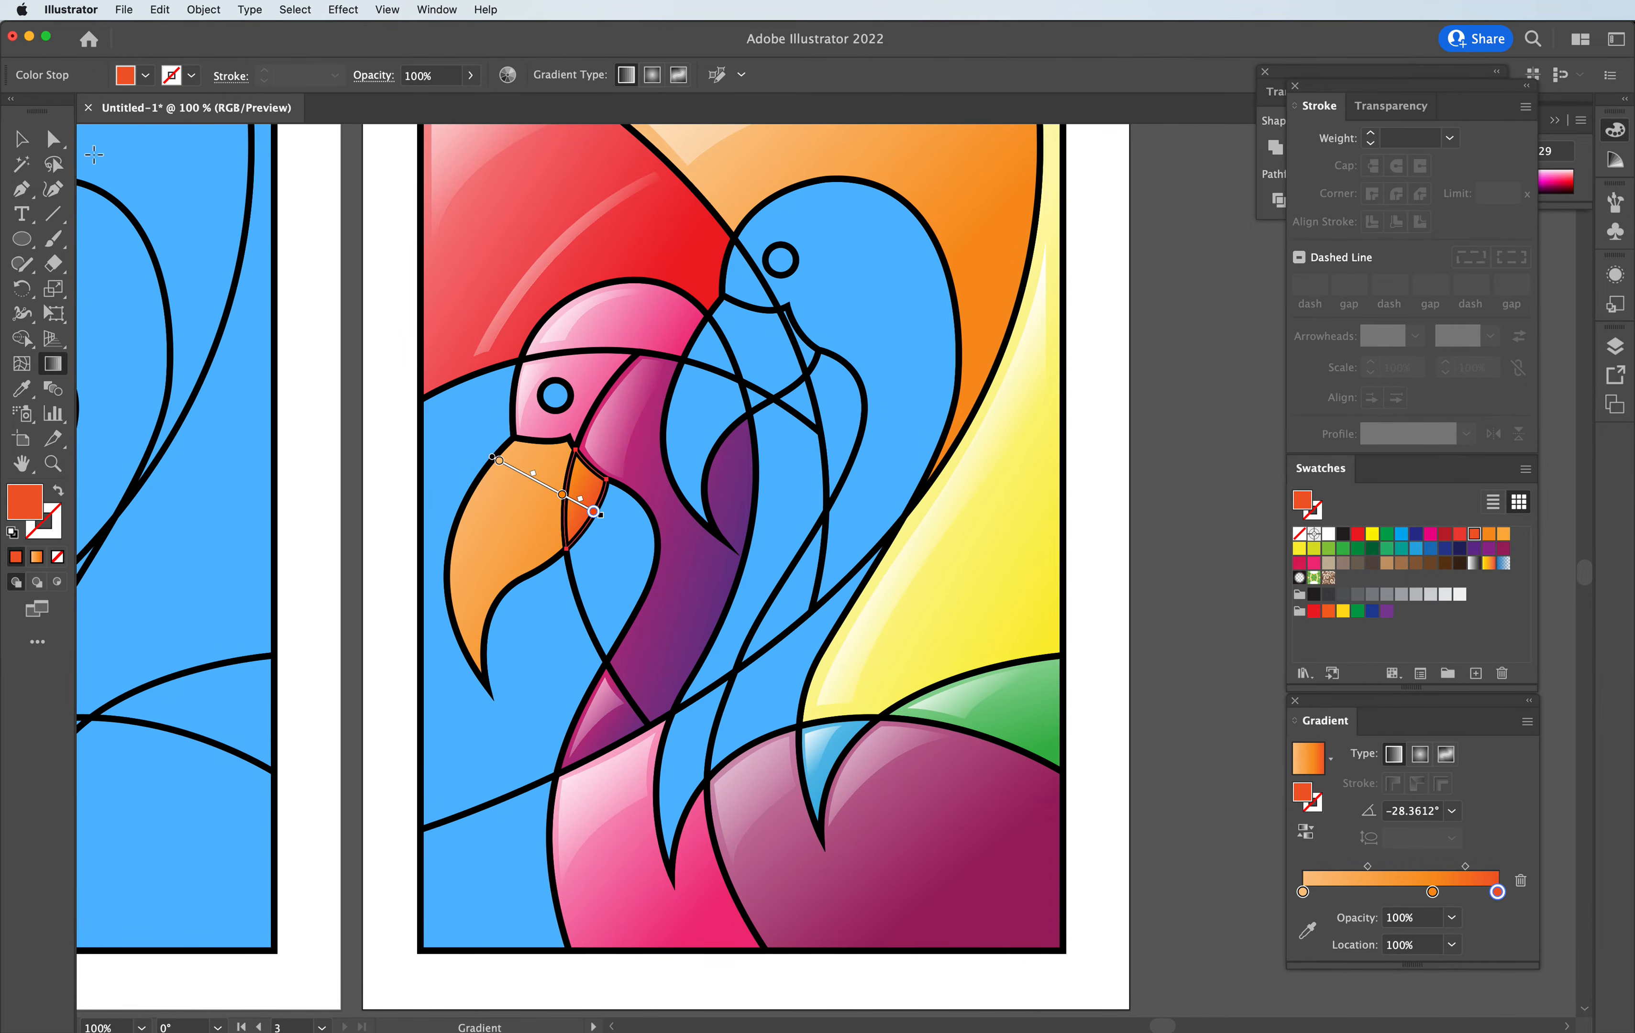
key(v)
- With the red panel highlight's style, draw a closed curved highlight along the upper front edge of the main beak piece using the Pen tool
click(527, 268)
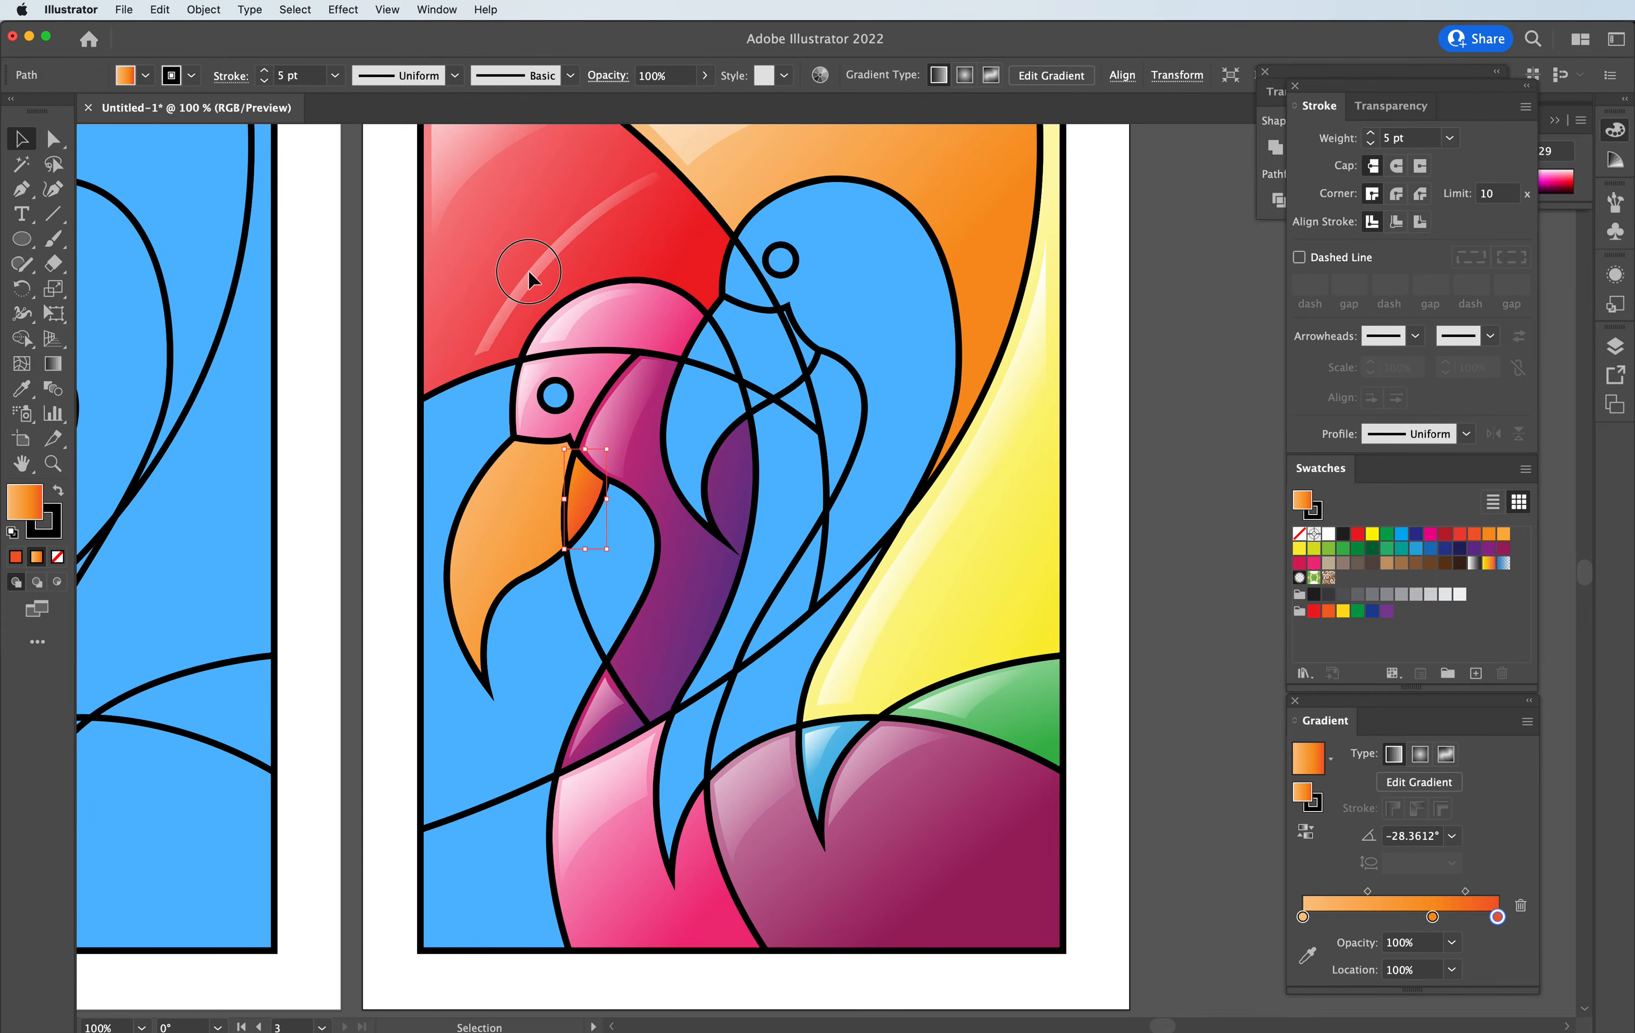
click(21, 347)
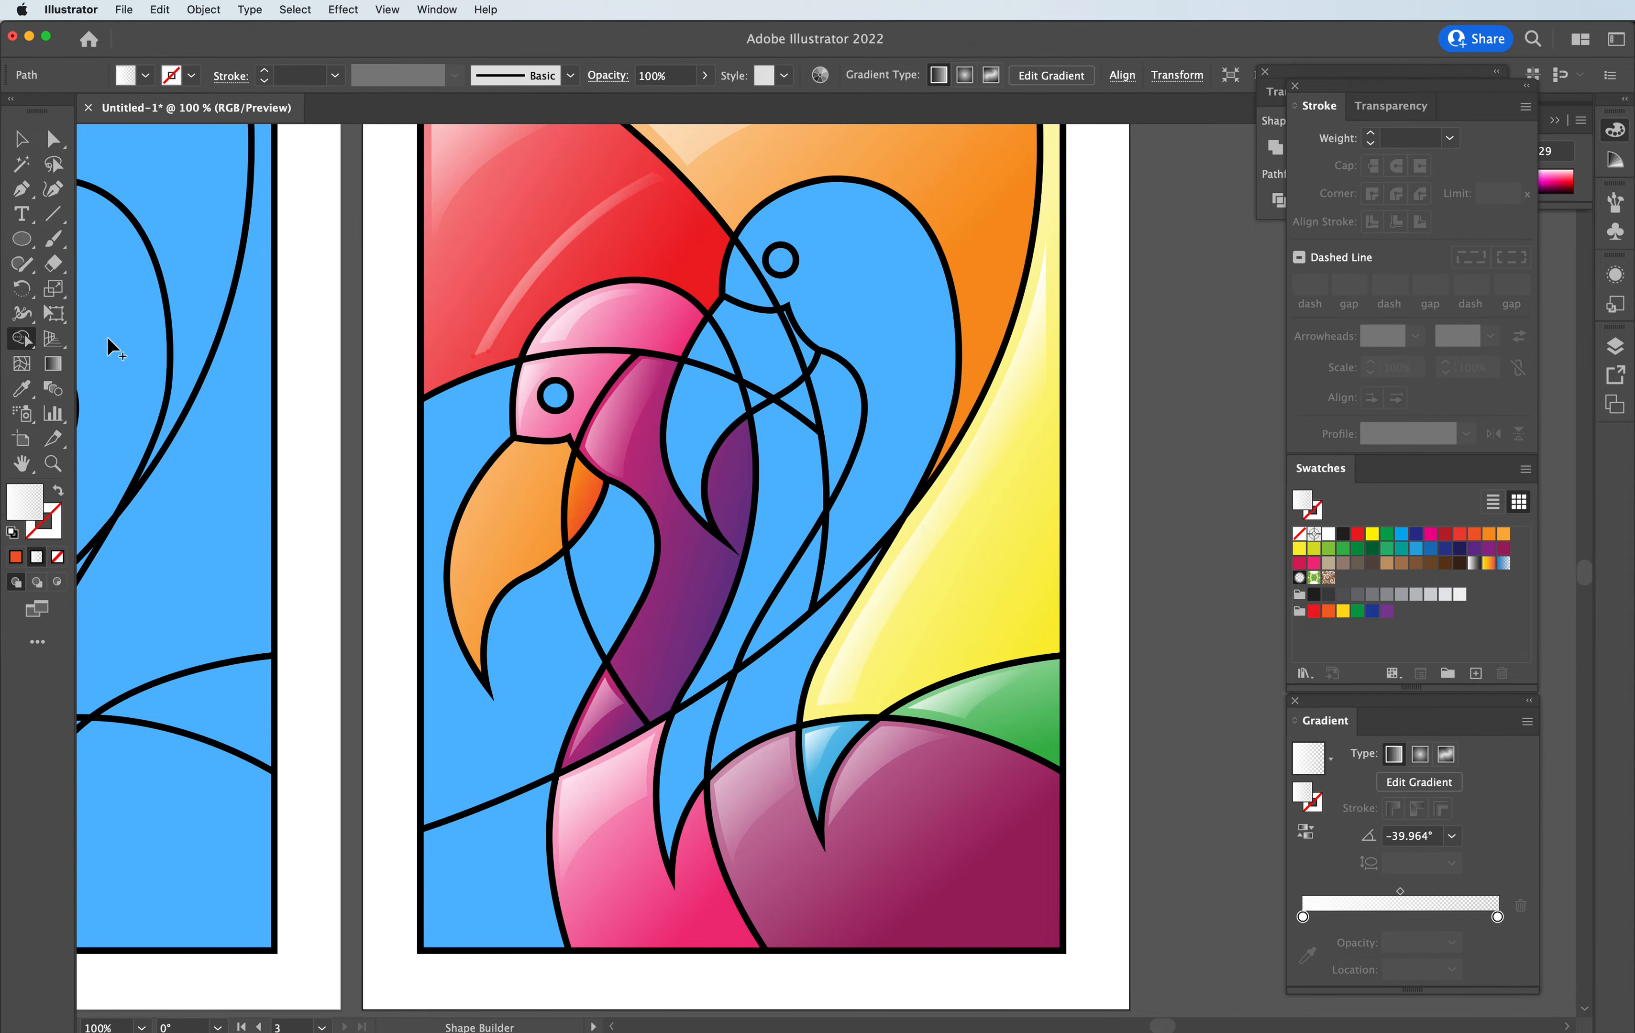
click(21, 188)
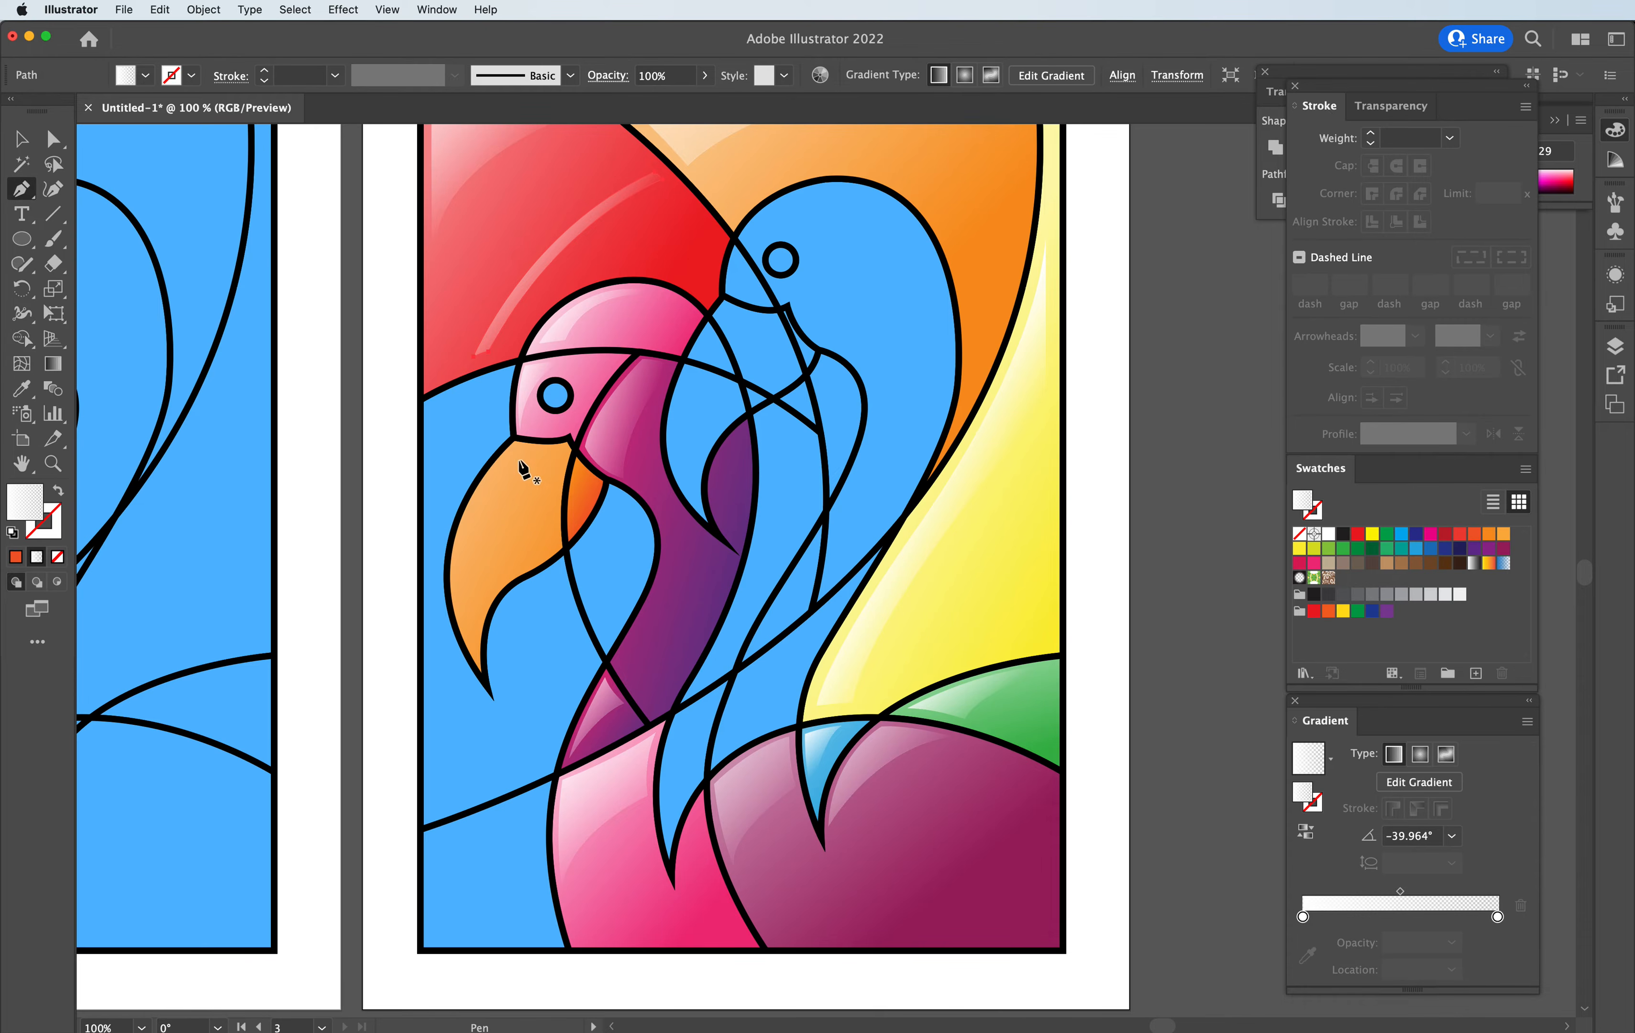
click(515, 446)
drag(457, 574, 451, 649)
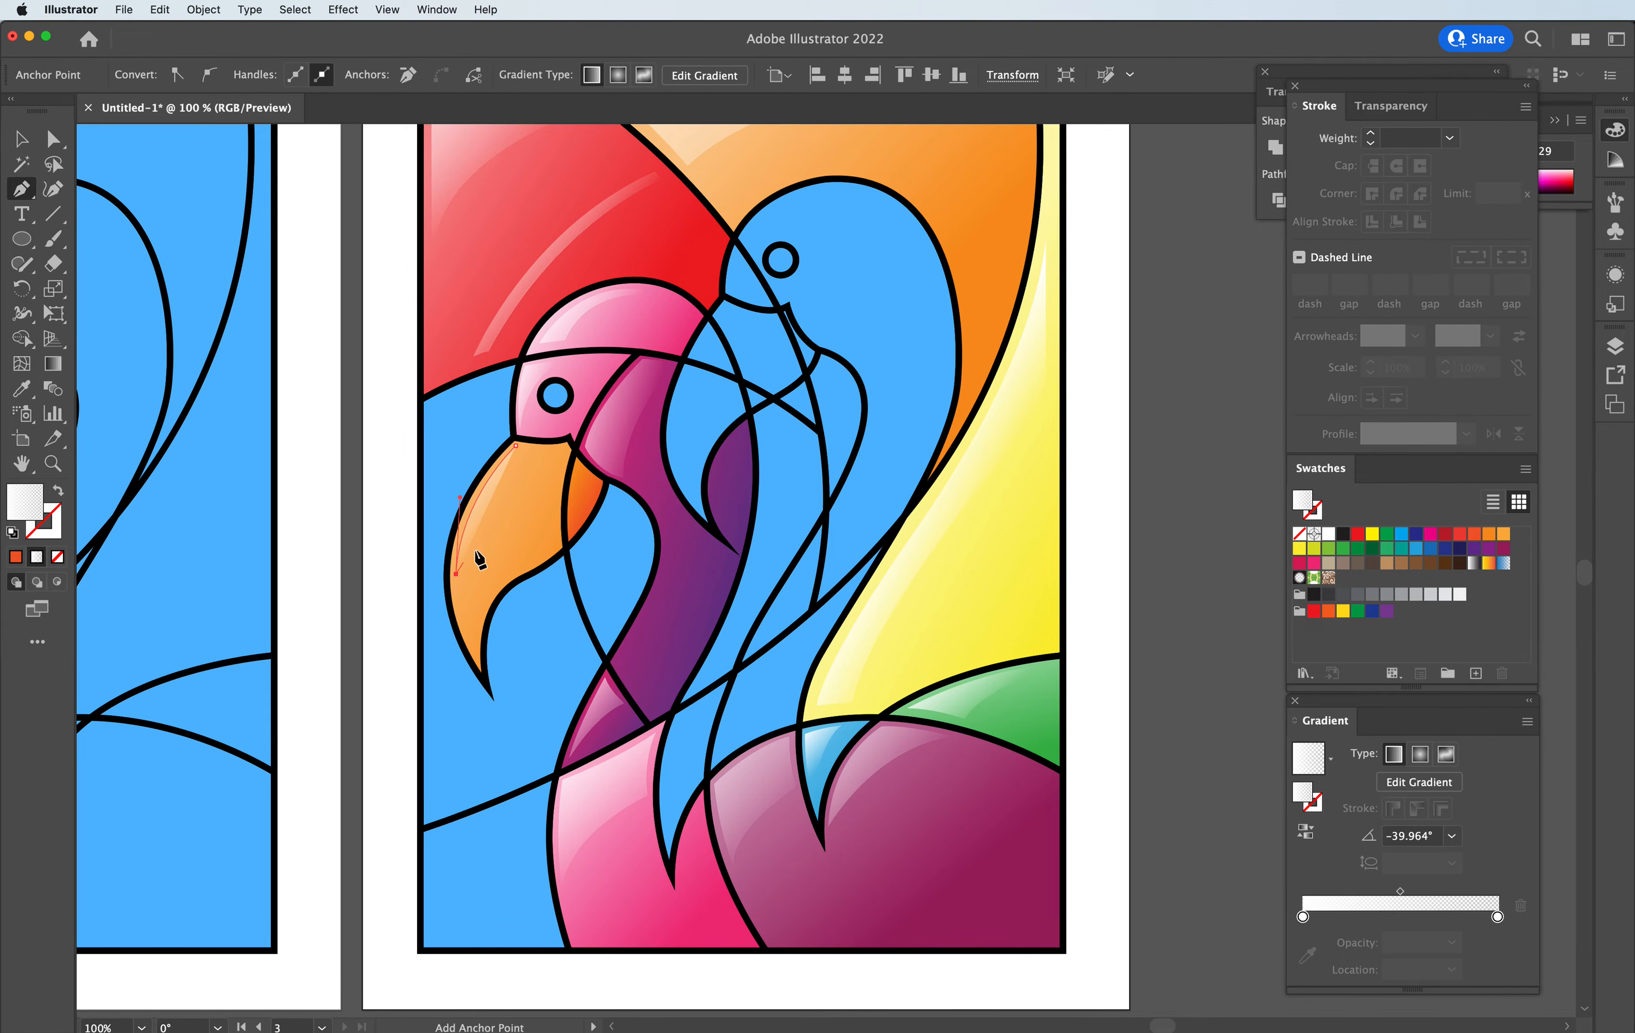
drag(559, 450, 629, 416)
click(560, 451)
drag(516, 445, 500, 438)
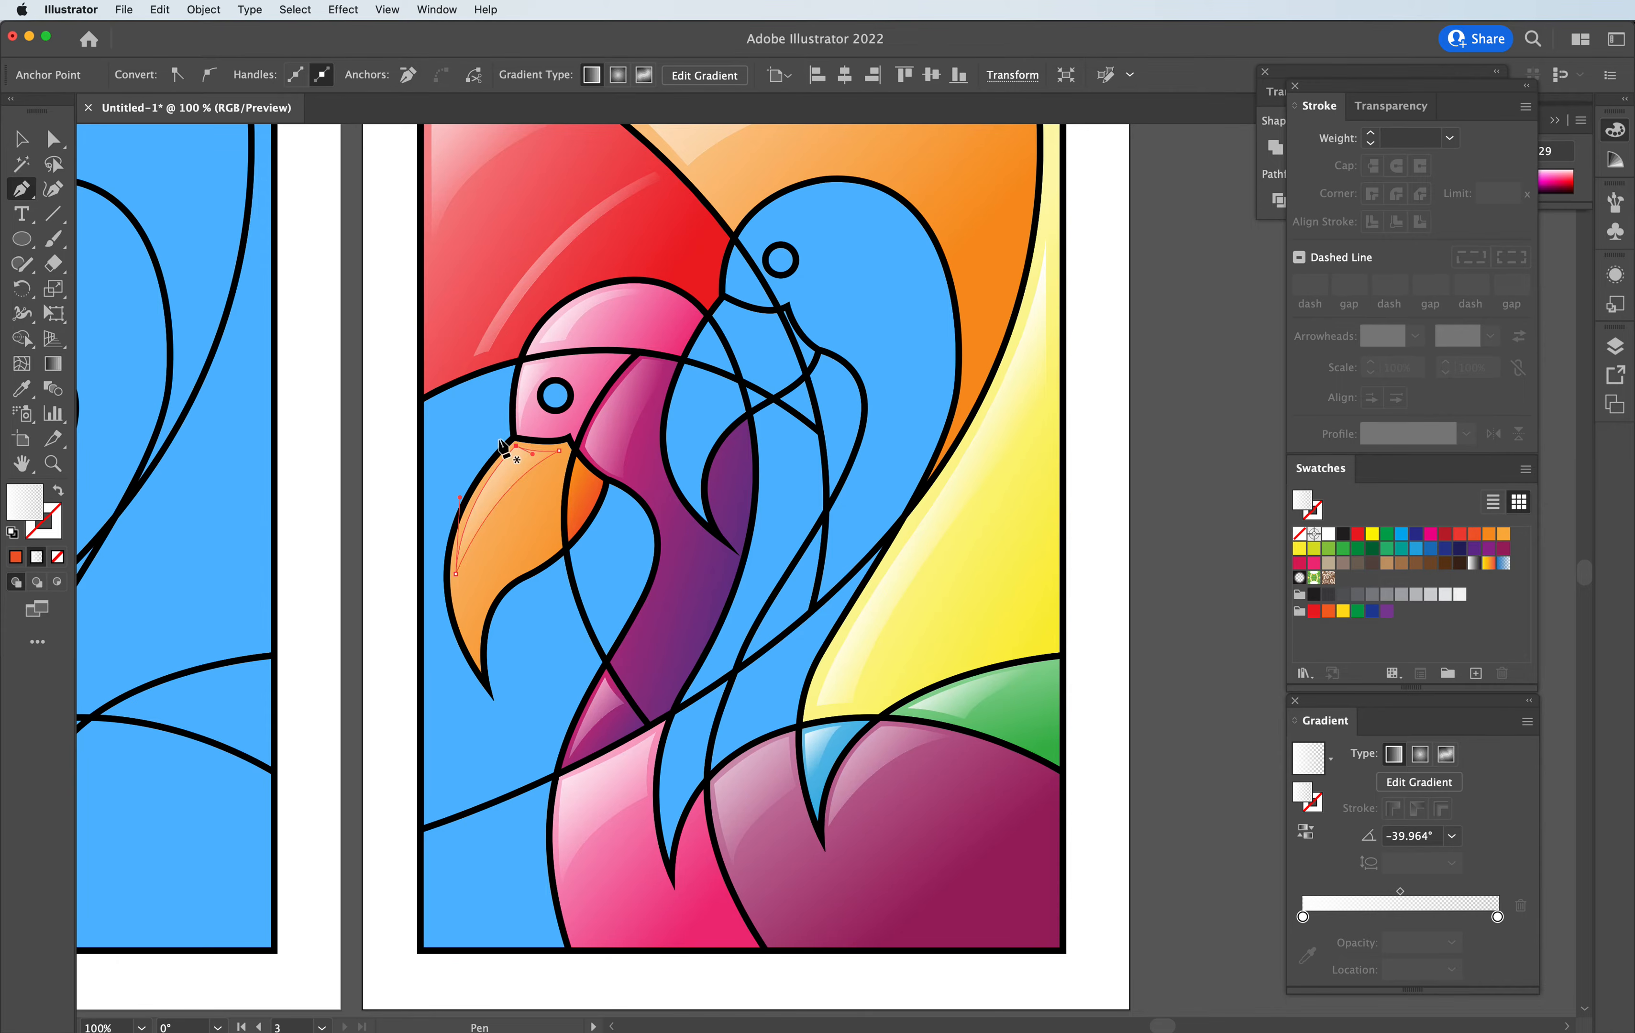
- Angle the beak highlight's white-to-transparent gradient at about -44° and deselect the shape
click(53, 364)
mouse_move(471, 462)
mouse_down()
mouse_move(577, 514)
mouse_move(519, 514)
mouse_up()
click(21, 139)
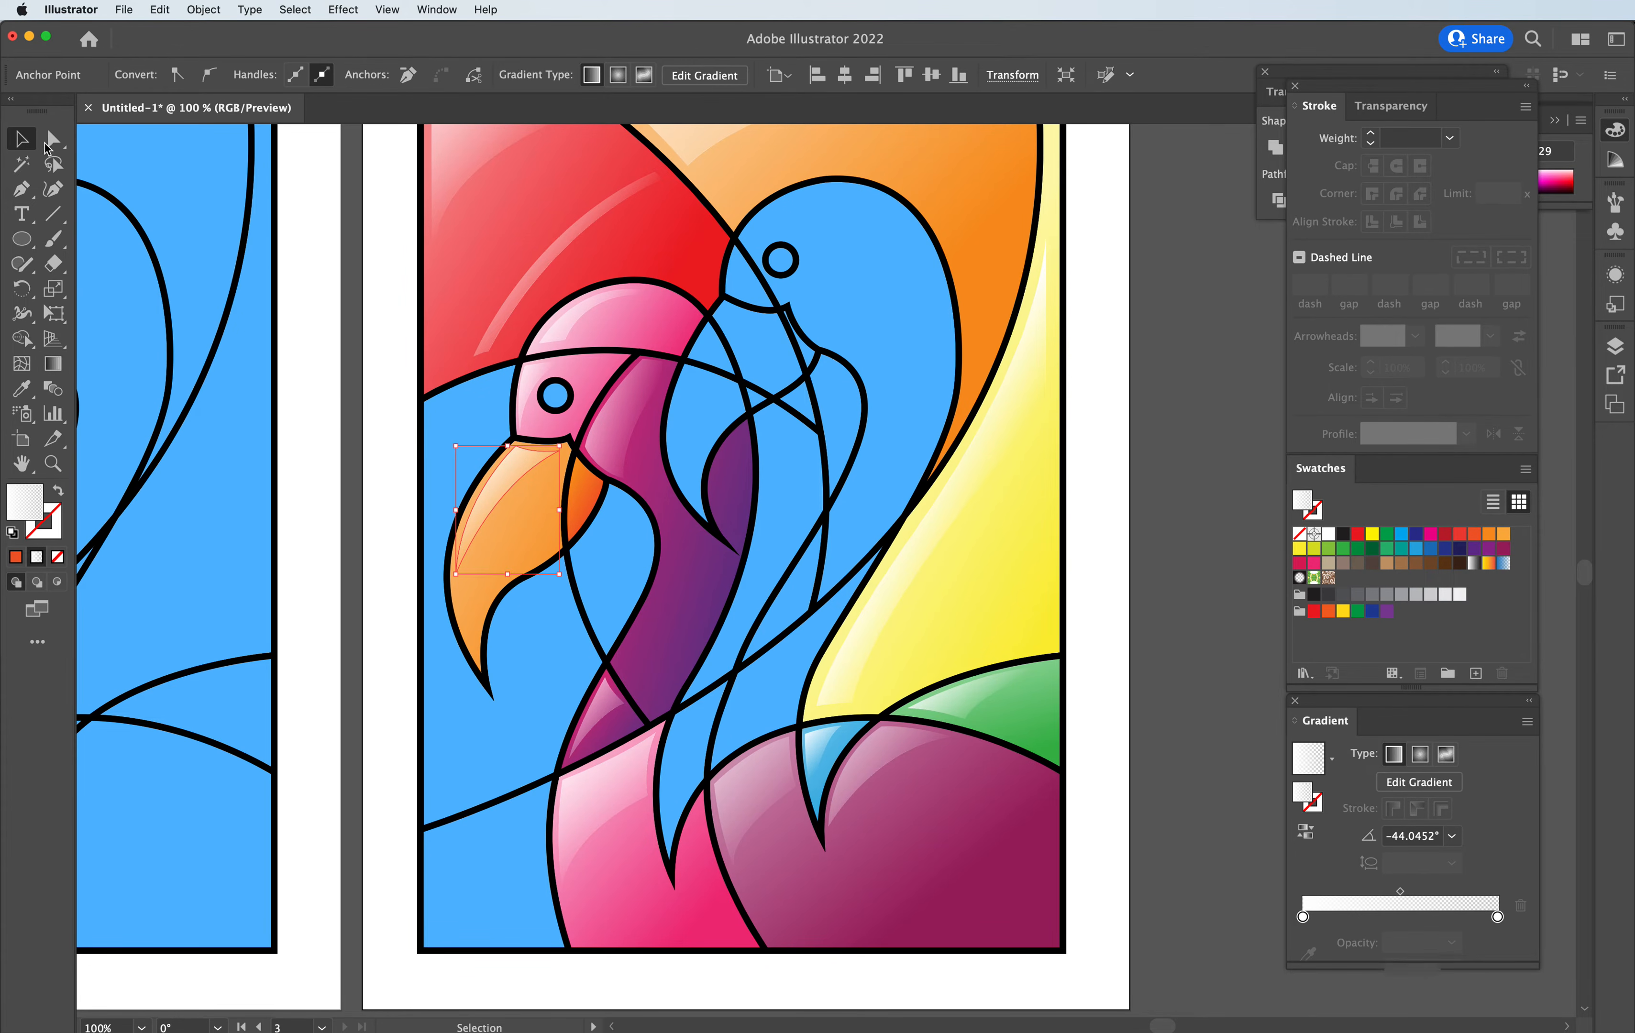
click(364, 255)
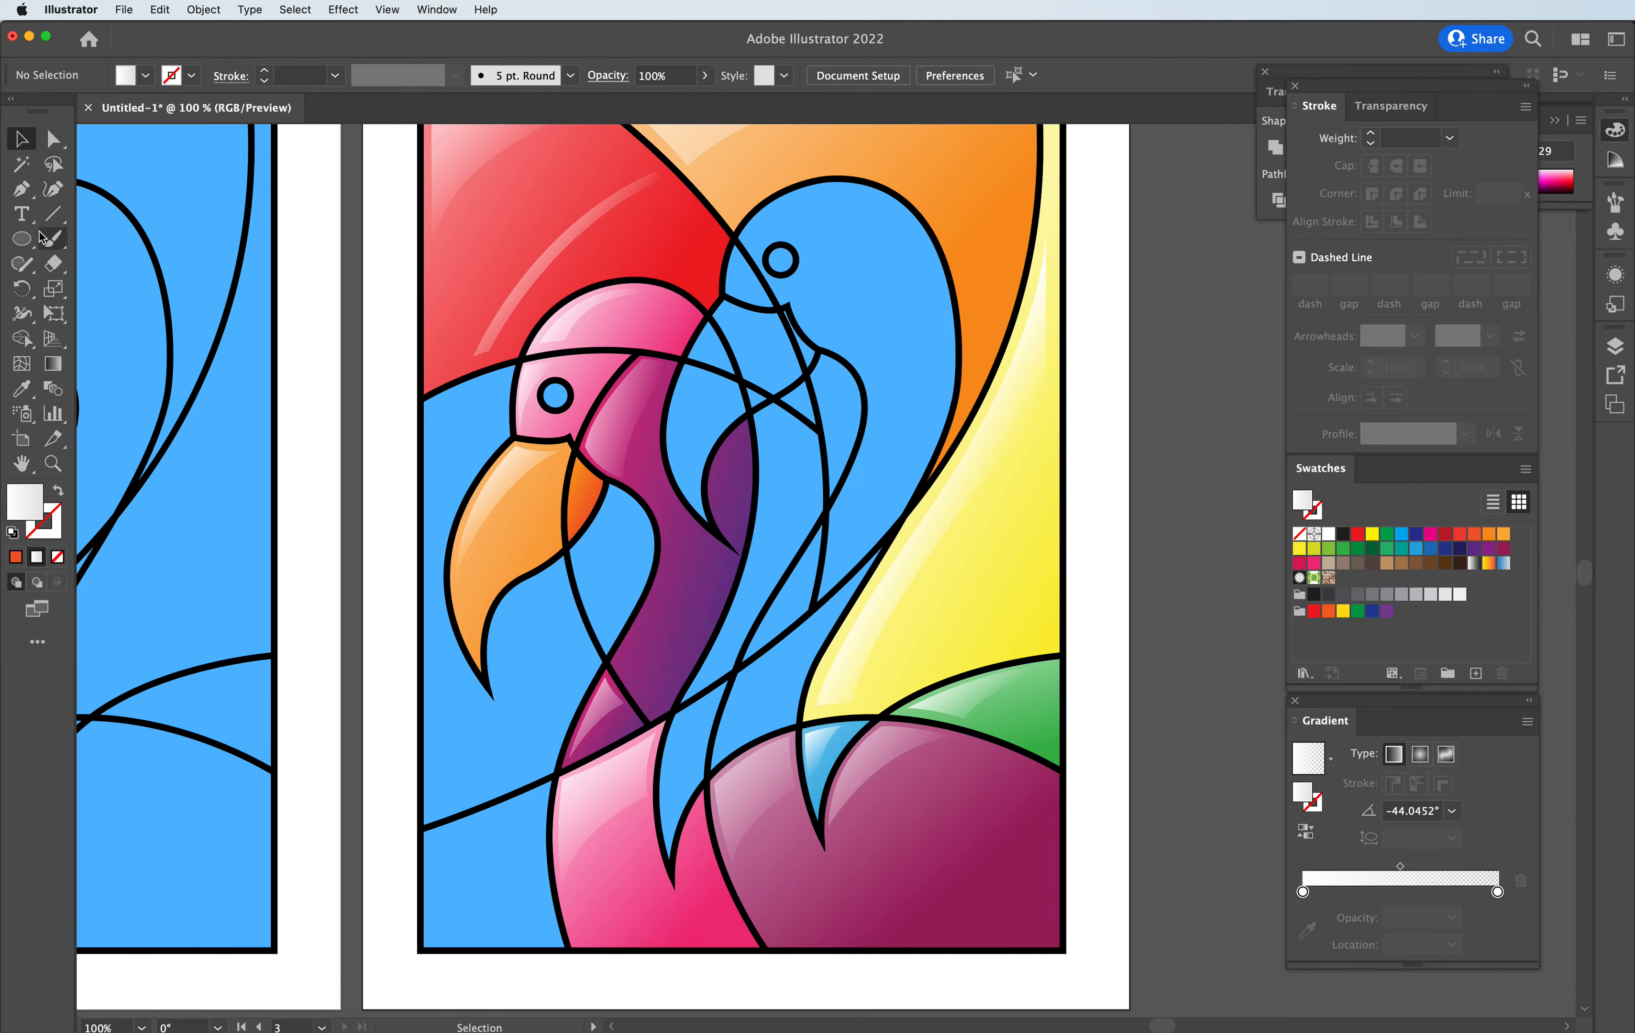
- Draw a small closed highlight inside the red-orange inner beak piece using the Pen tool, and deselect it
click(21, 189)
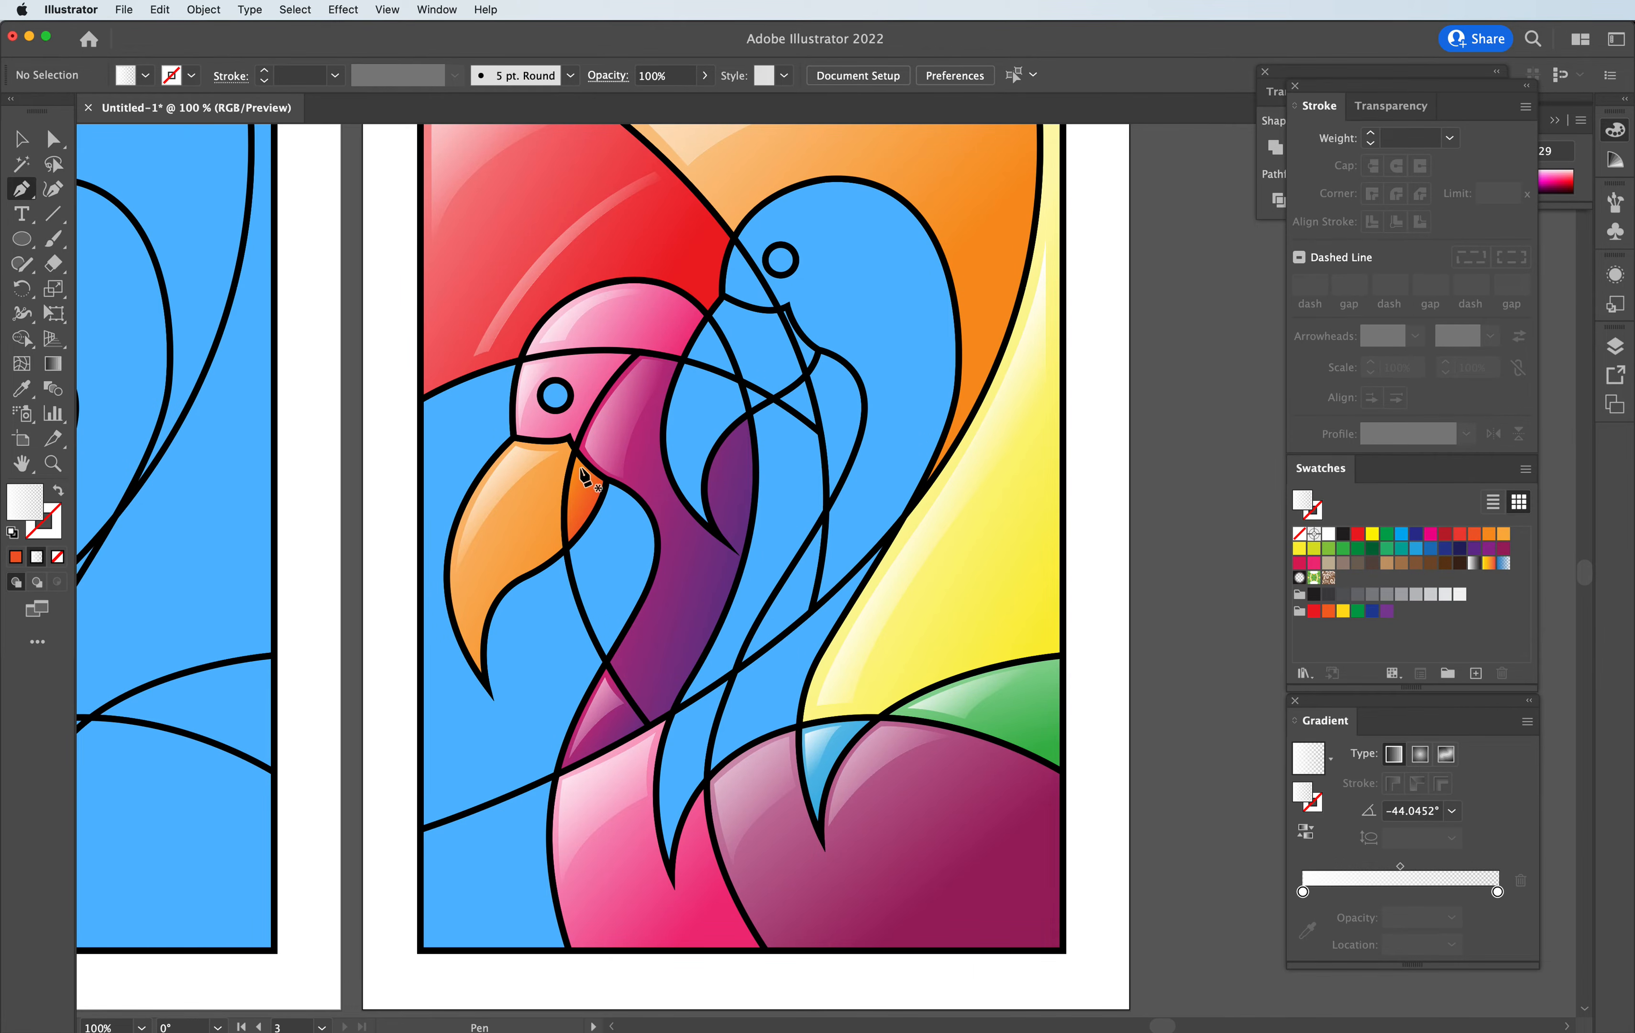
mouse_move(577, 466)
mouse_down()
mouse_move(605, 482)
mouse_move(592, 483)
mouse_up()
click(599, 482)
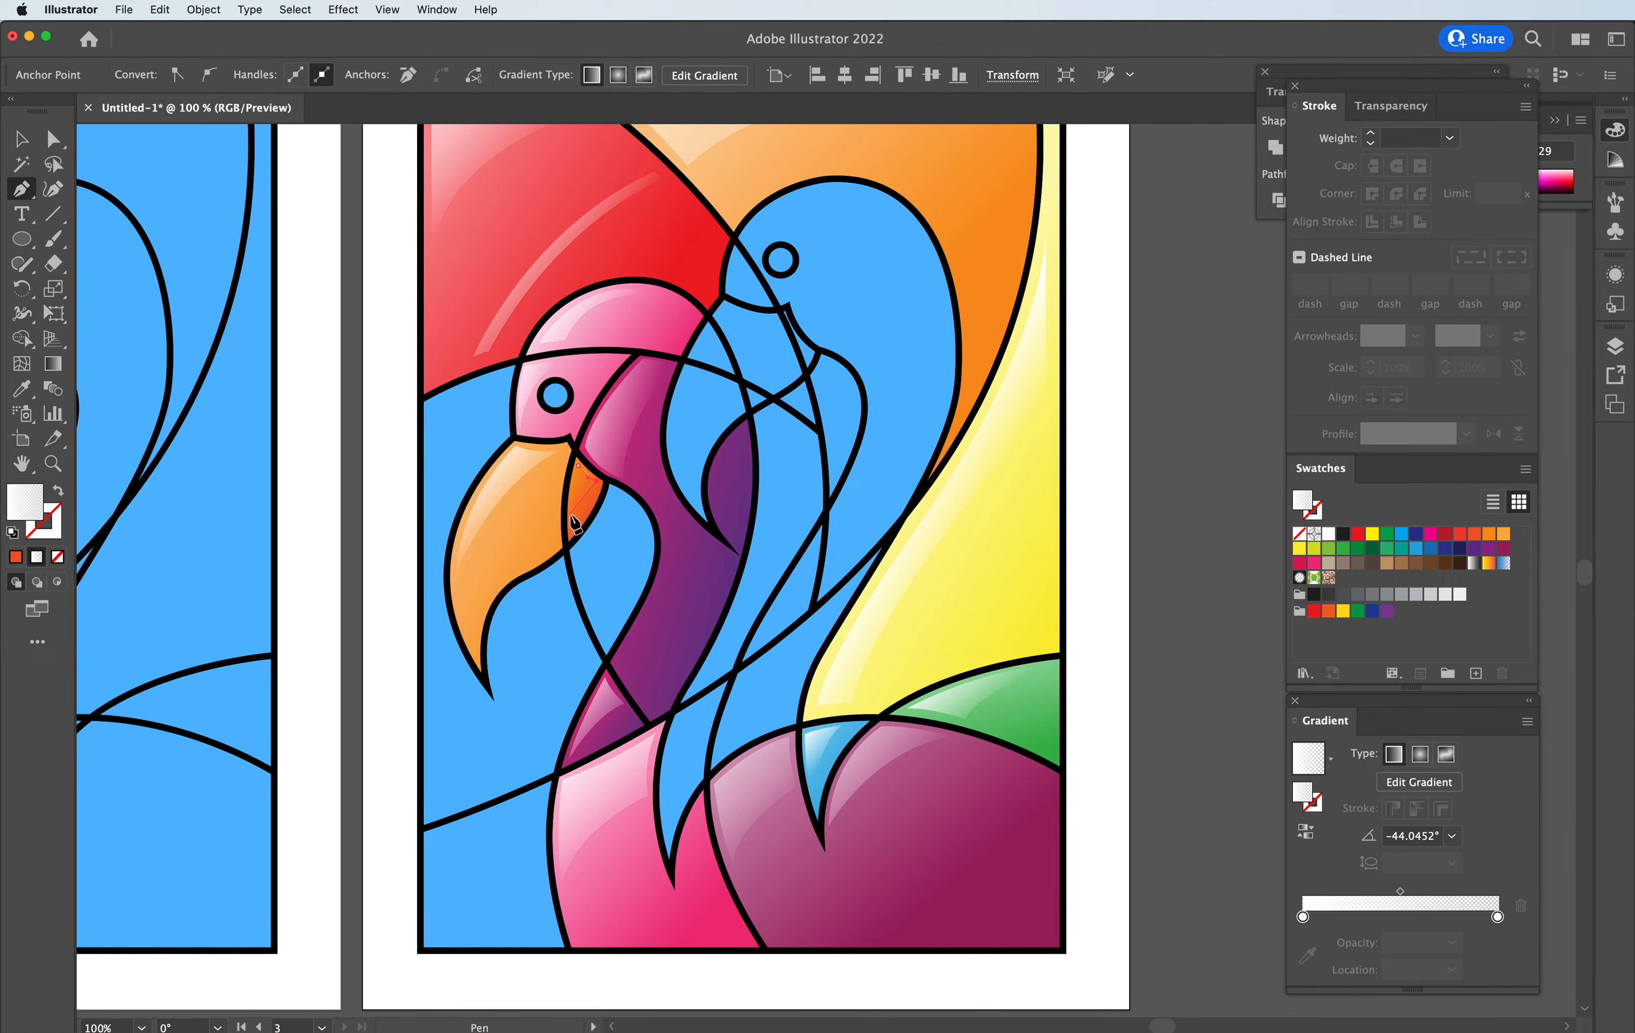
drag(570, 544, 588, 438)
click(571, 517)
click(21, 139)
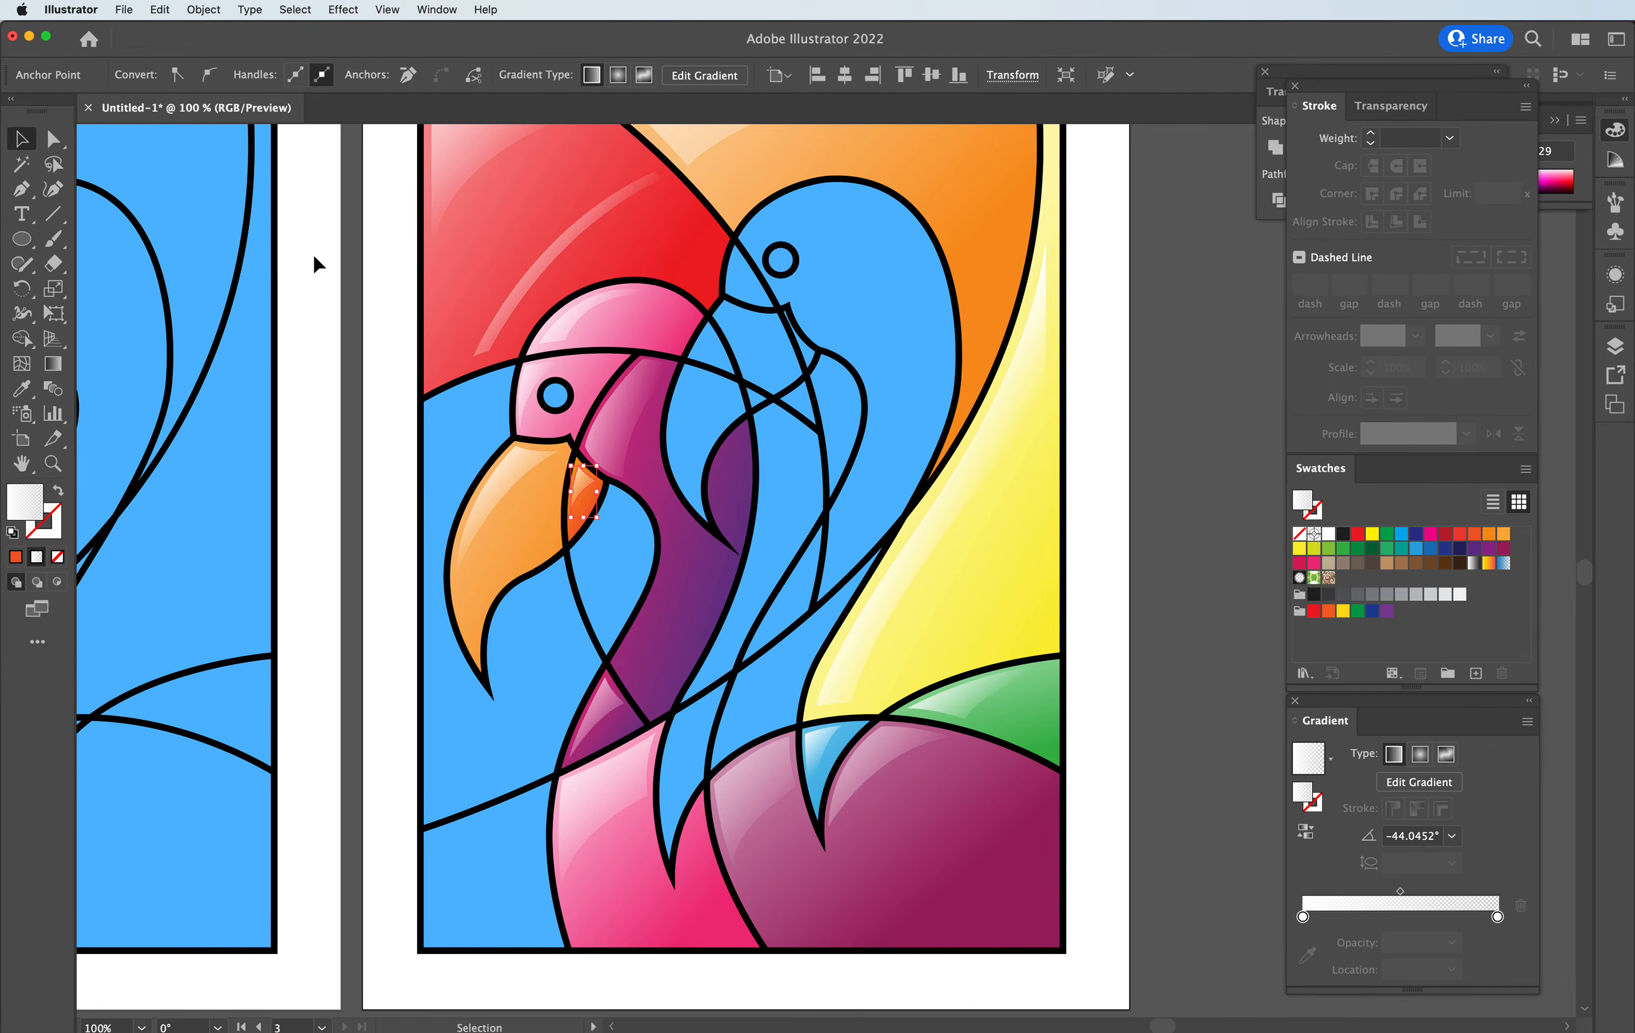
click(399, 273)
- With the small triangle highlight's style, draw a slim curved highlight along the inner bend of the purple neck using the Pen tool, and deselect it
scroll(396, 287, down, 3)
scroll(390, 297, up, 5)
scroll(390, 297, down, 2)
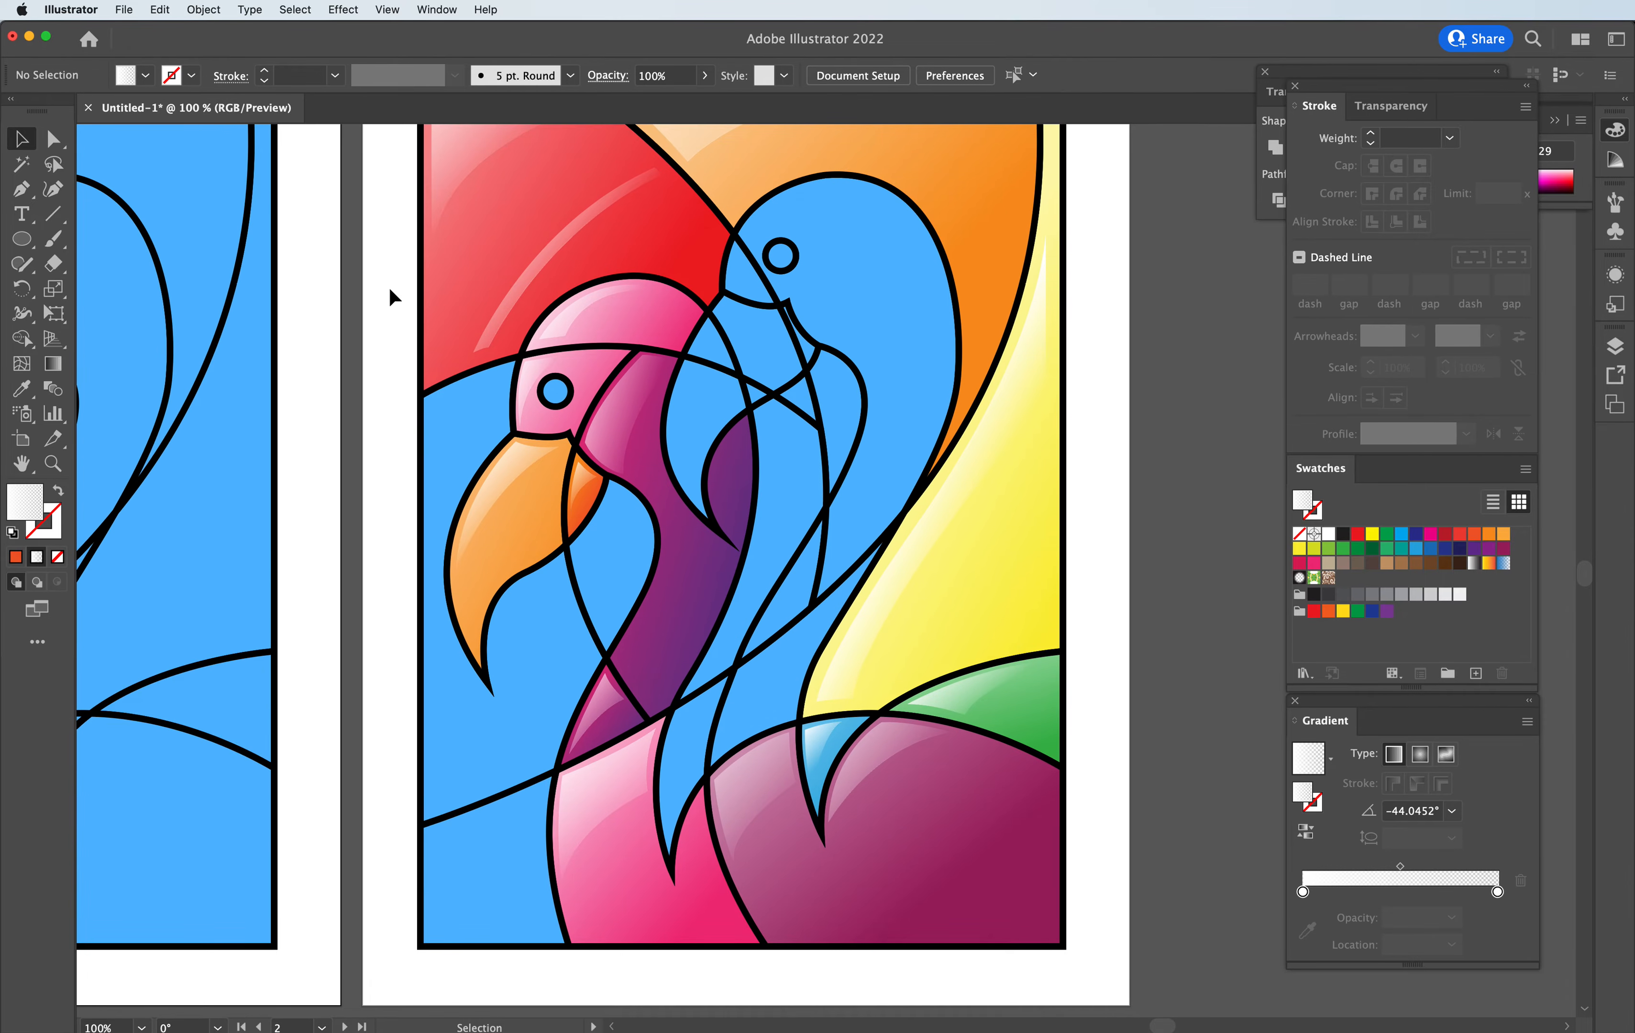
scroll(393, 297, up, 6)
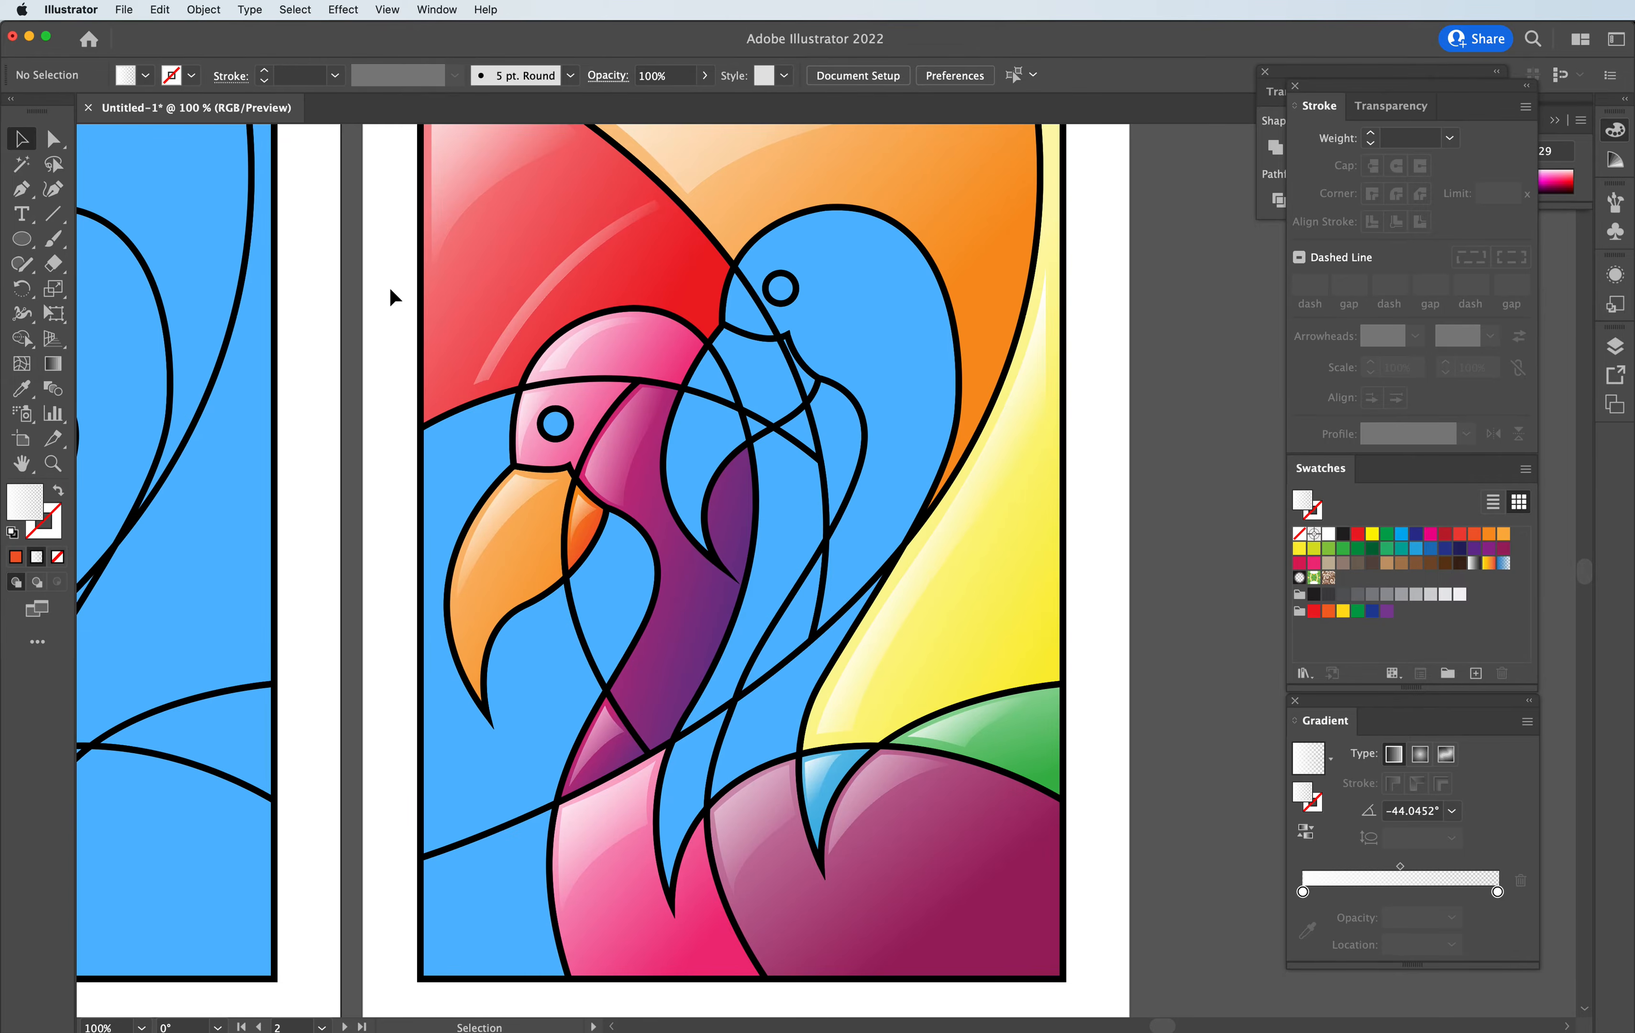
scroll(393, 297, down, 4)
scroll(392, 297, up, 2)
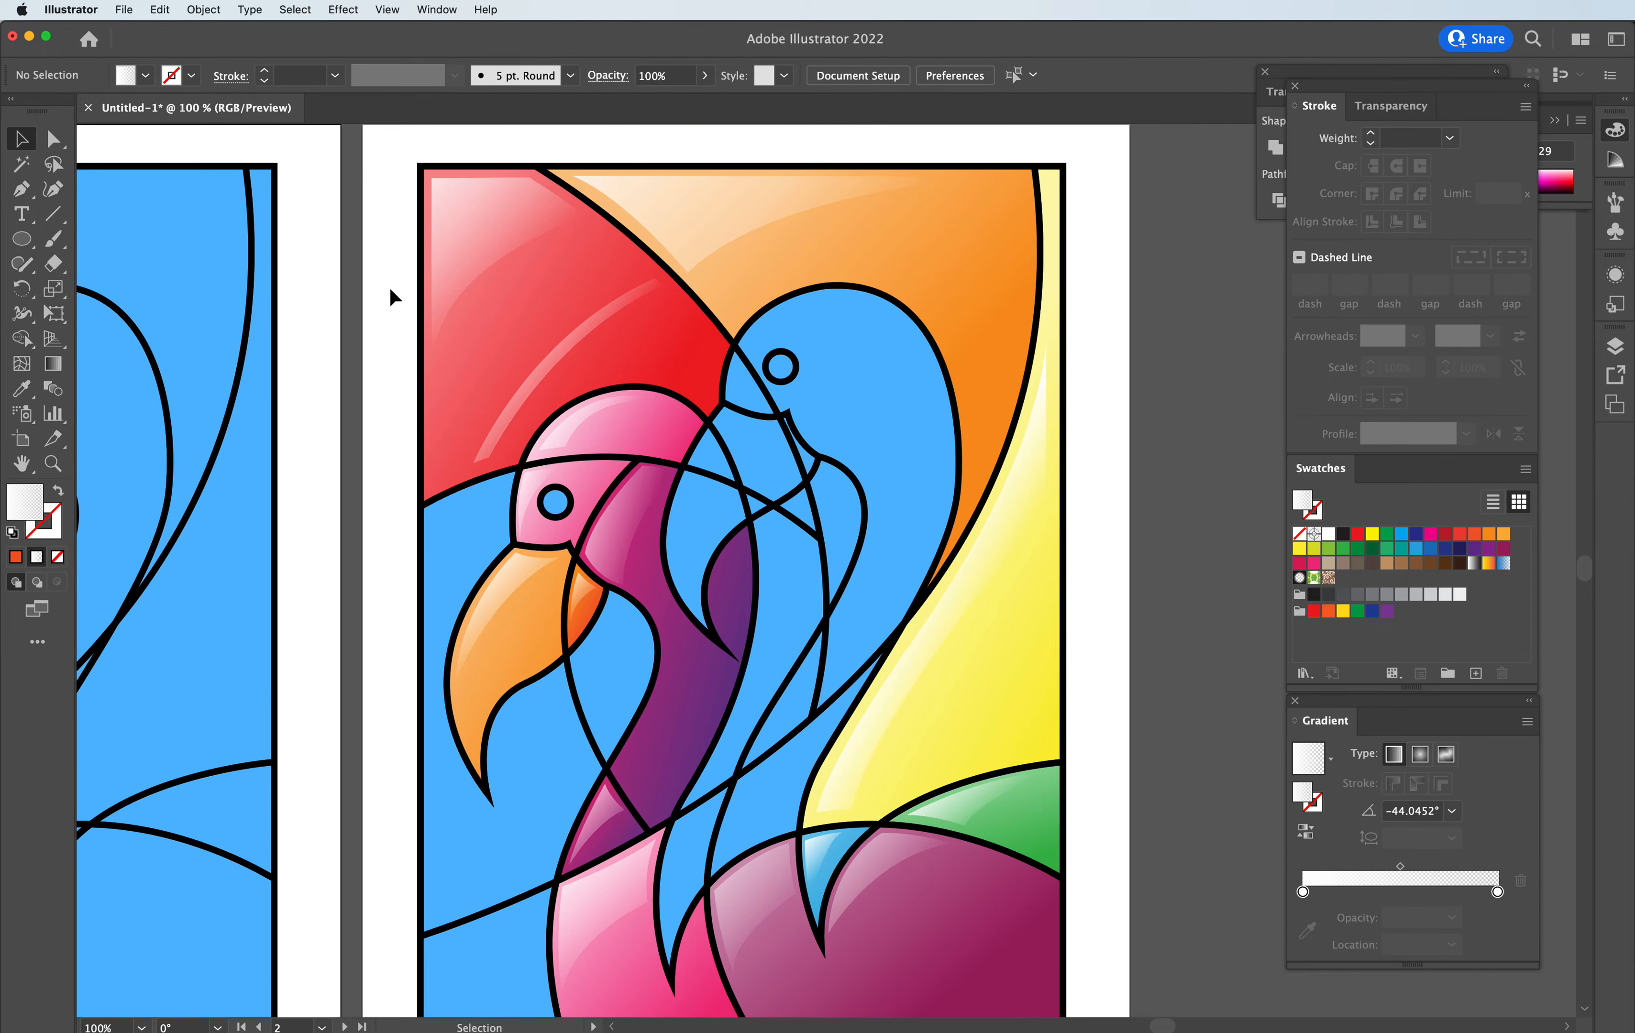
click(605, 803)
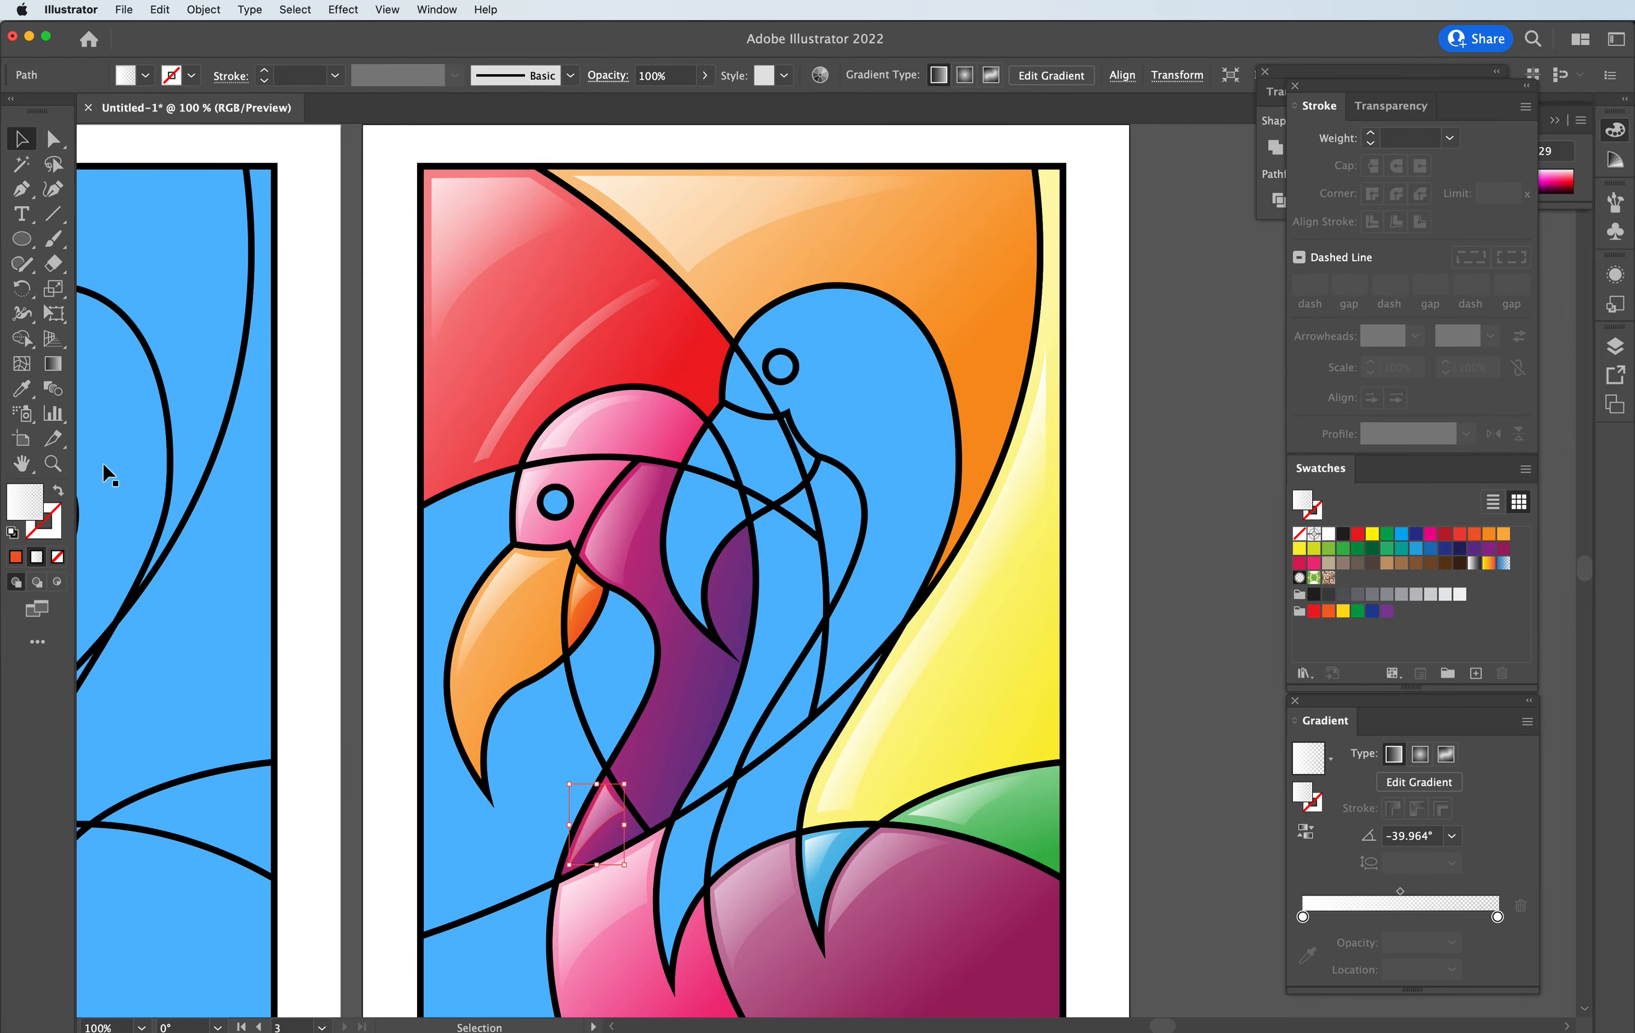
click(21, 188)
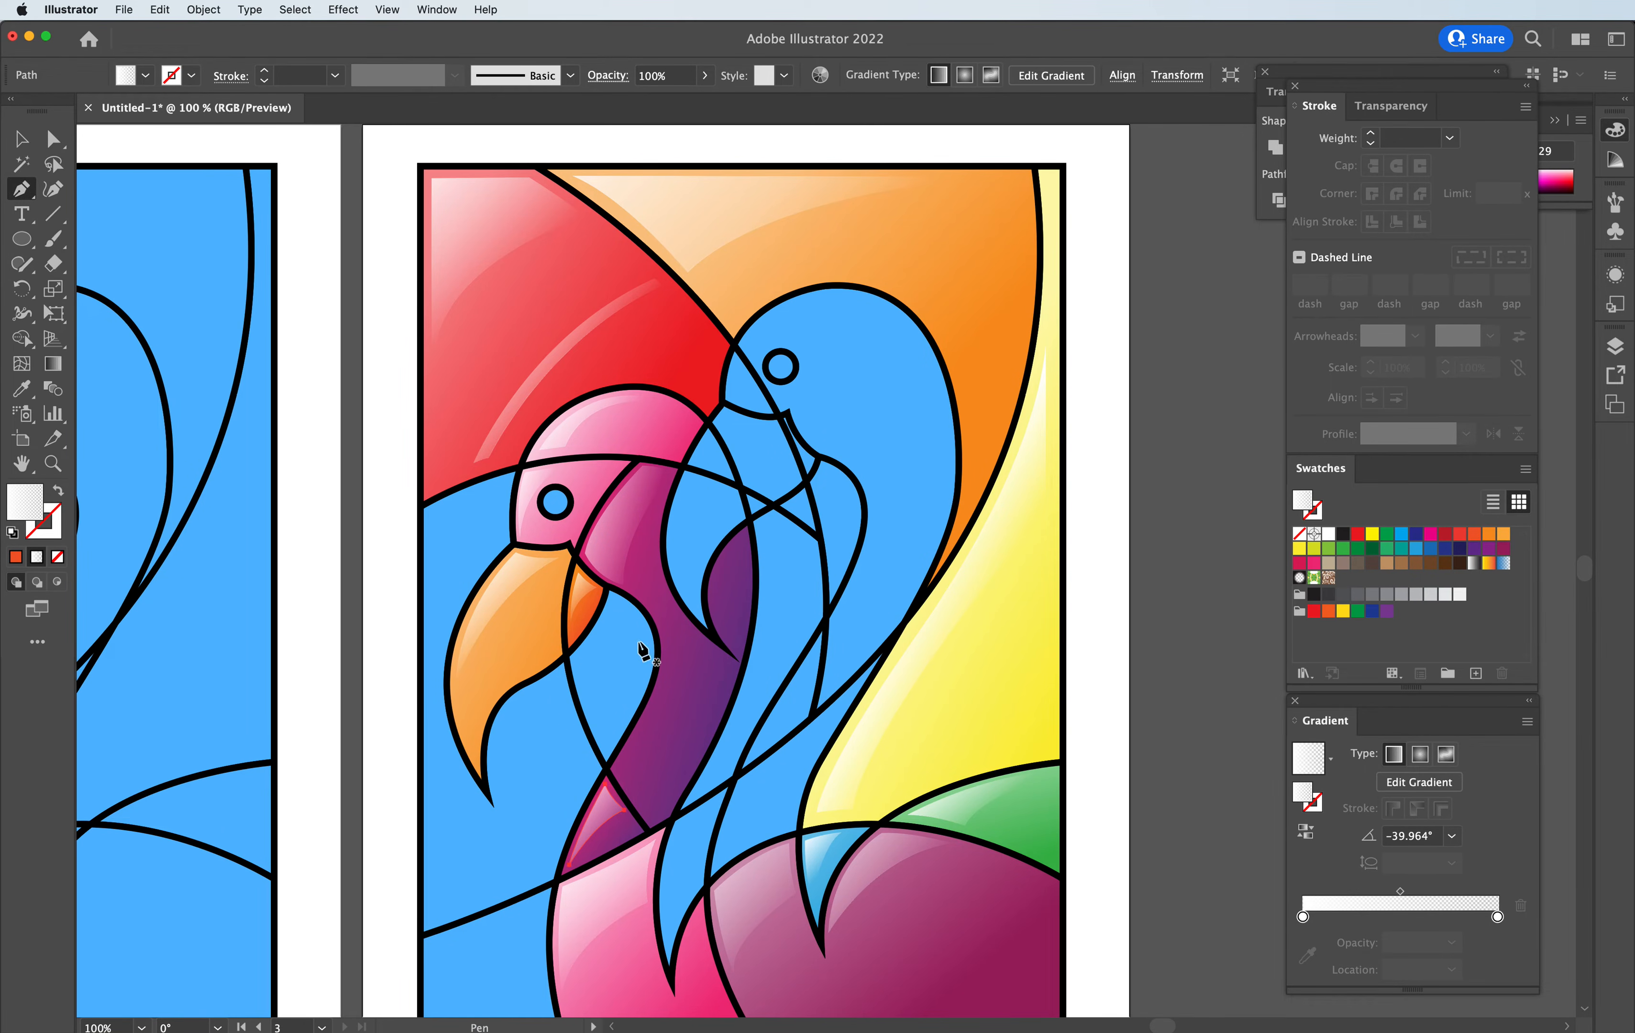
drag(665, 635, 657, 566)
click(666, 637)
drag(617, 769, 529, 802)
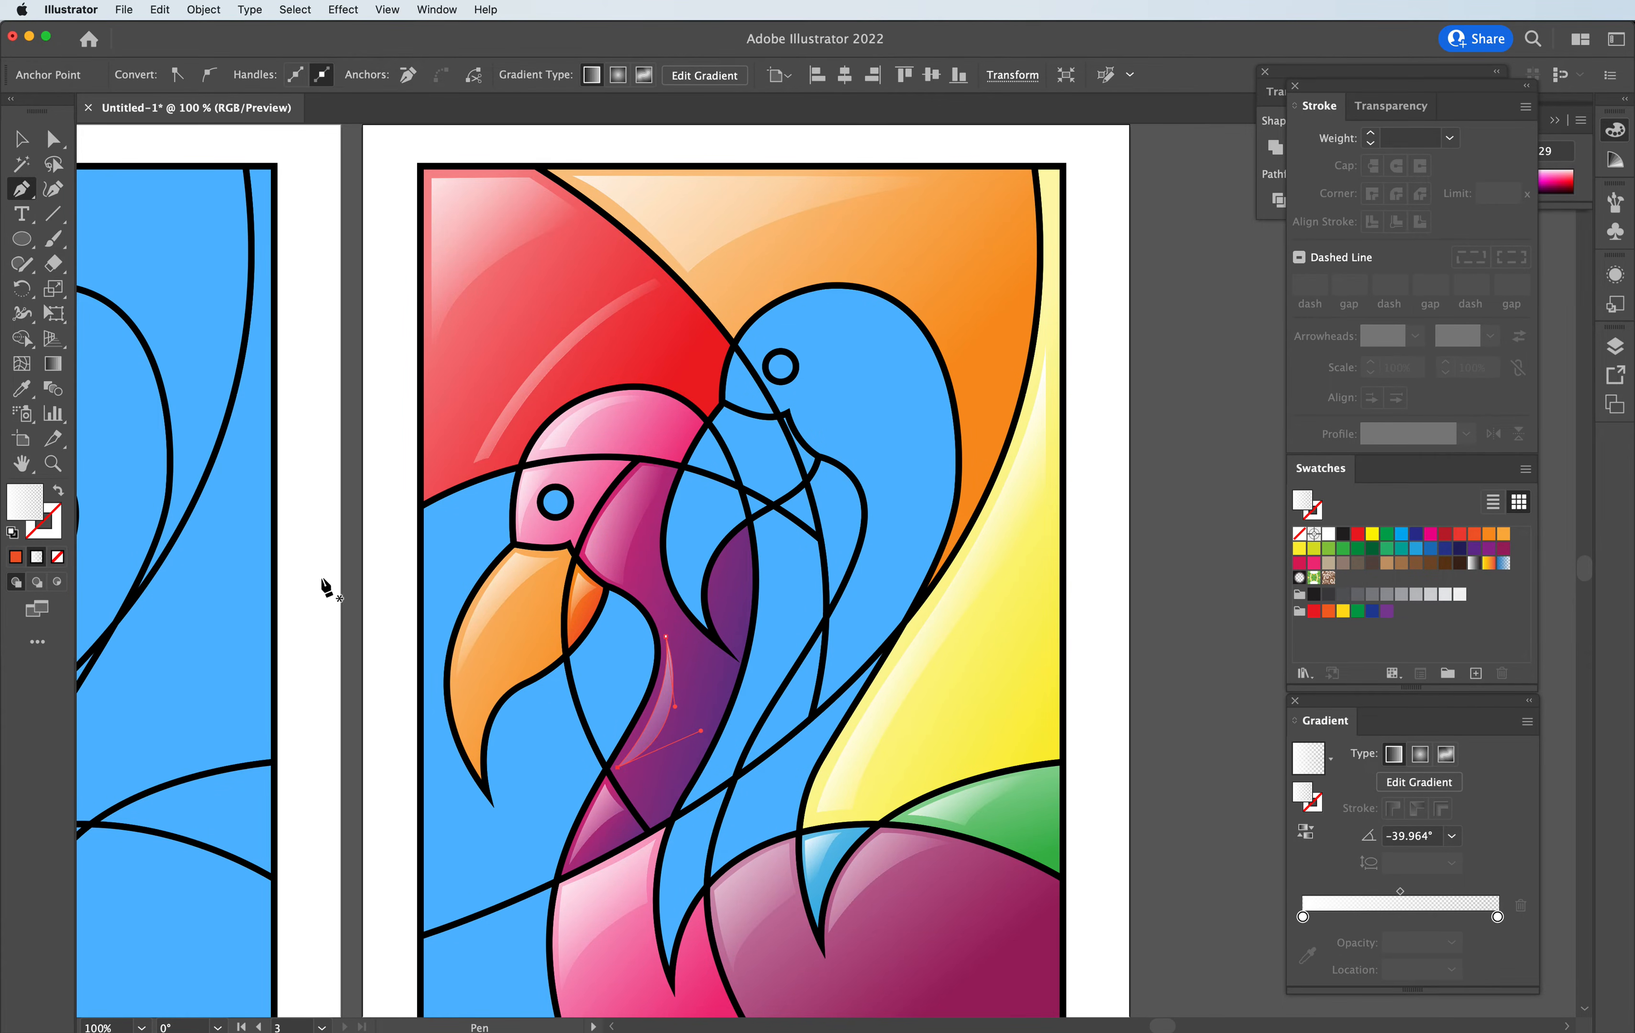
click(28, 147)
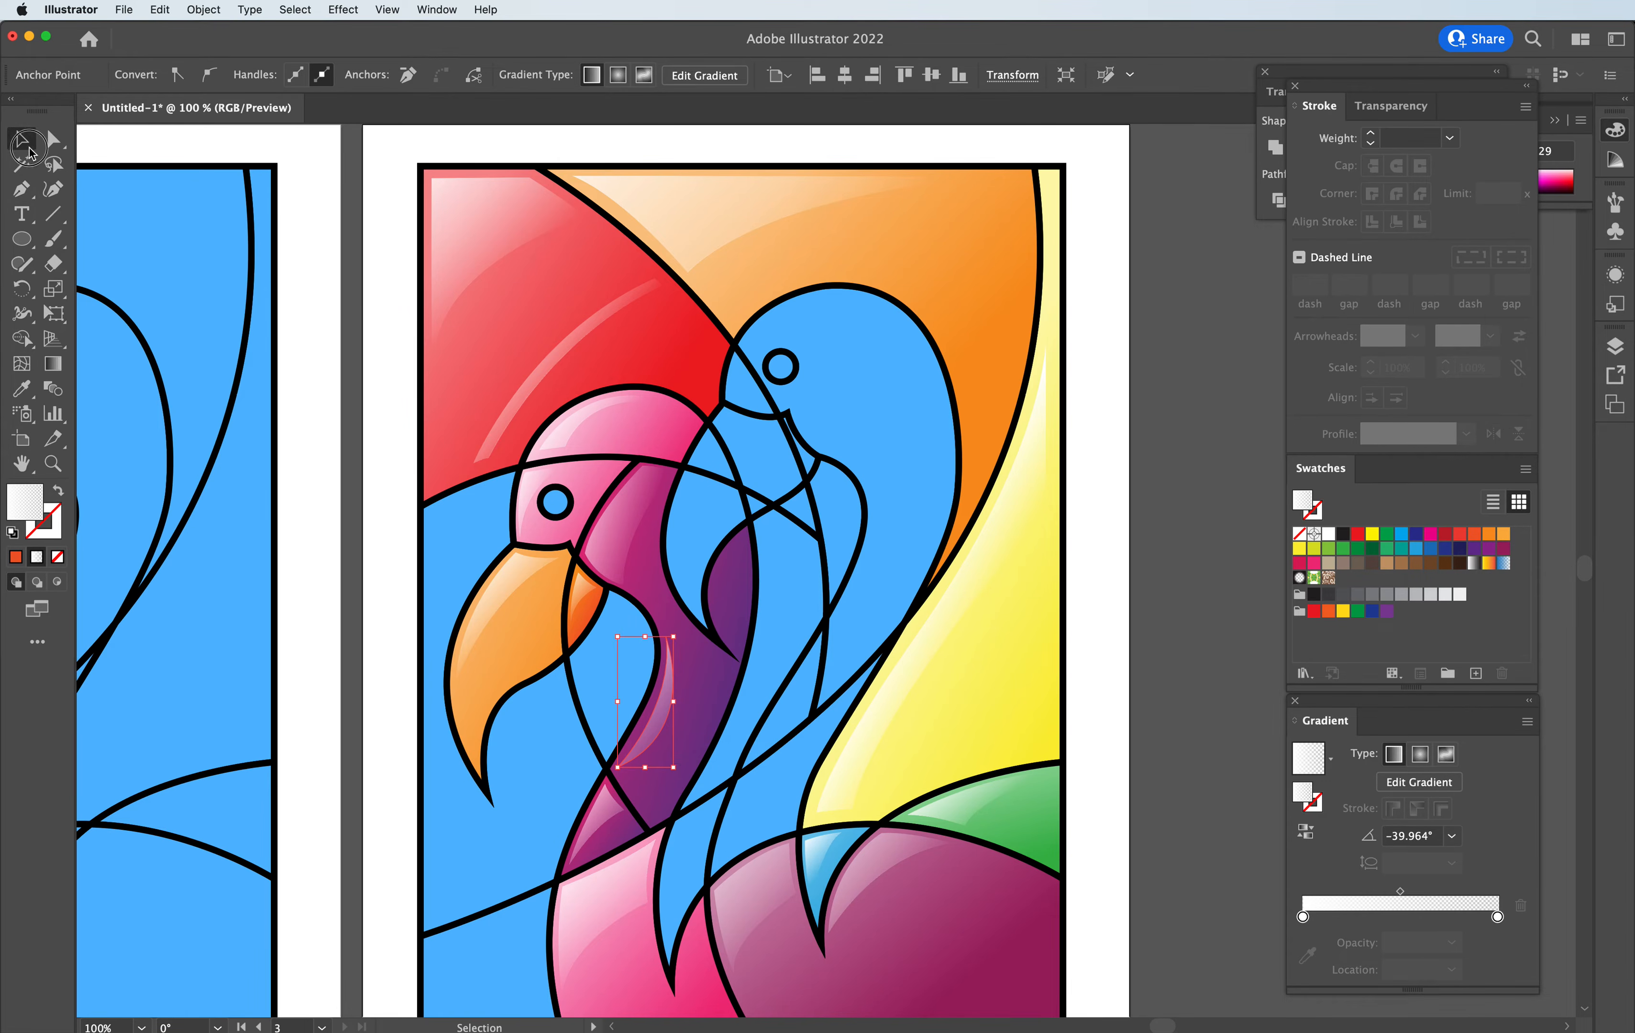
click(359, 256)
- Copy the purple neck's gradient onto the blue background panel around the beak and make it run from pink to dark navy
scroll(329, 249, down, 3)
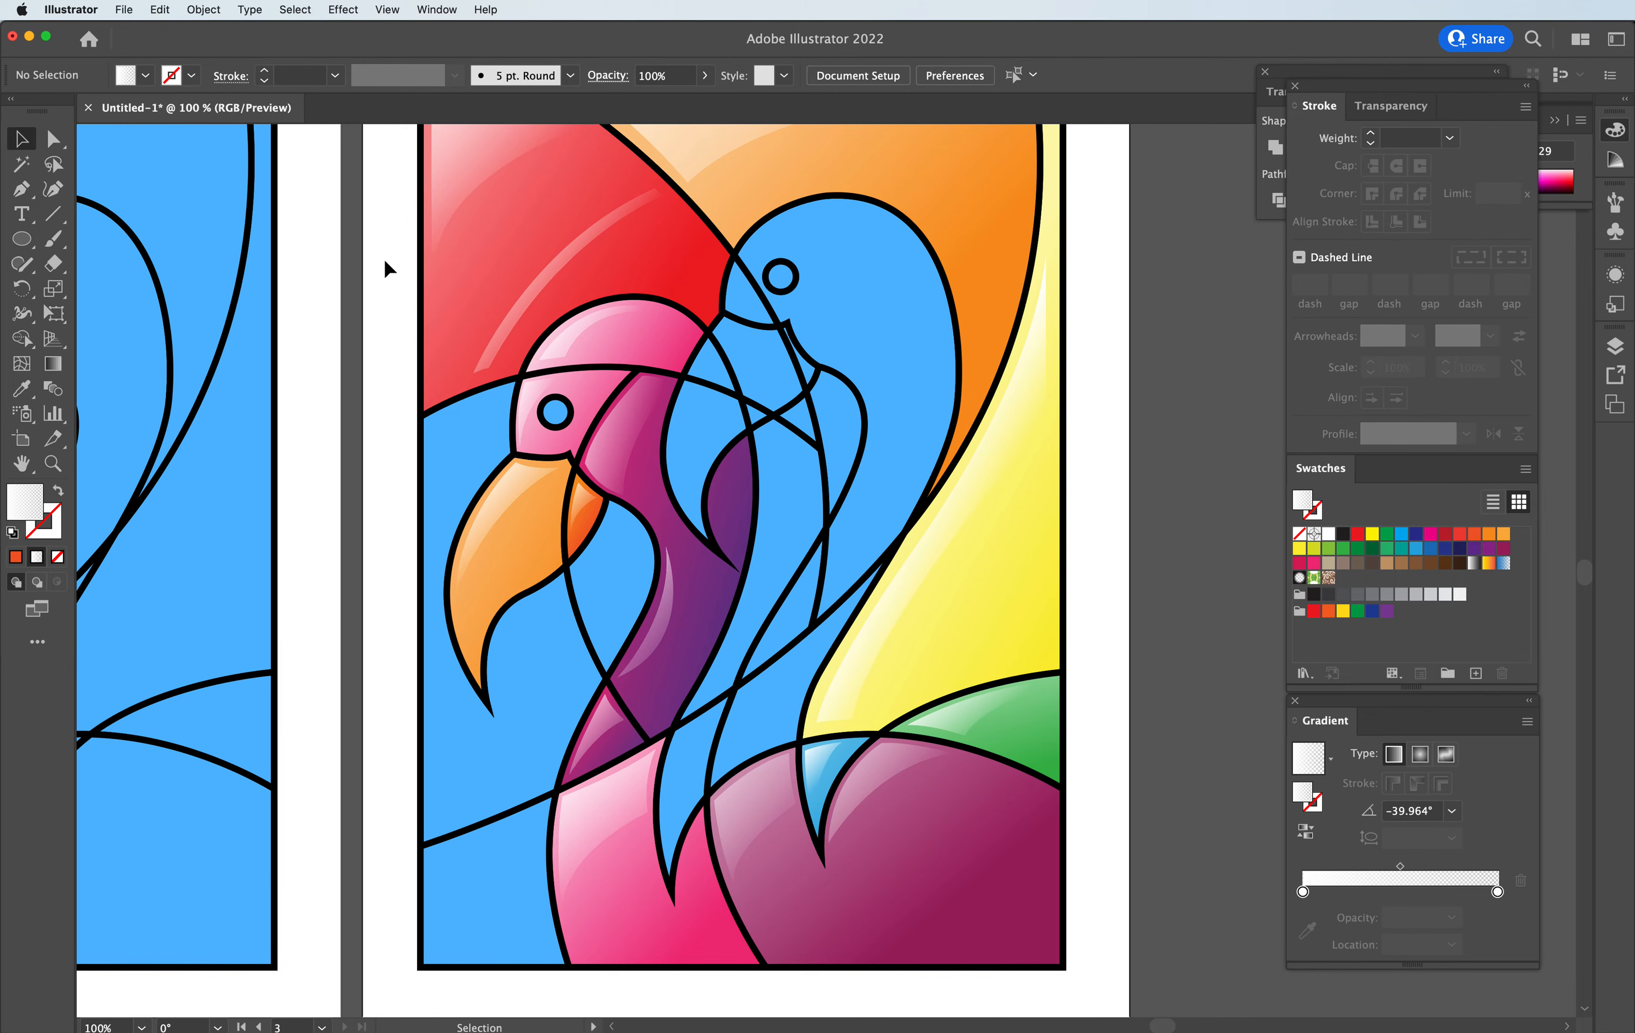
scroll(375, 257, down, 2)
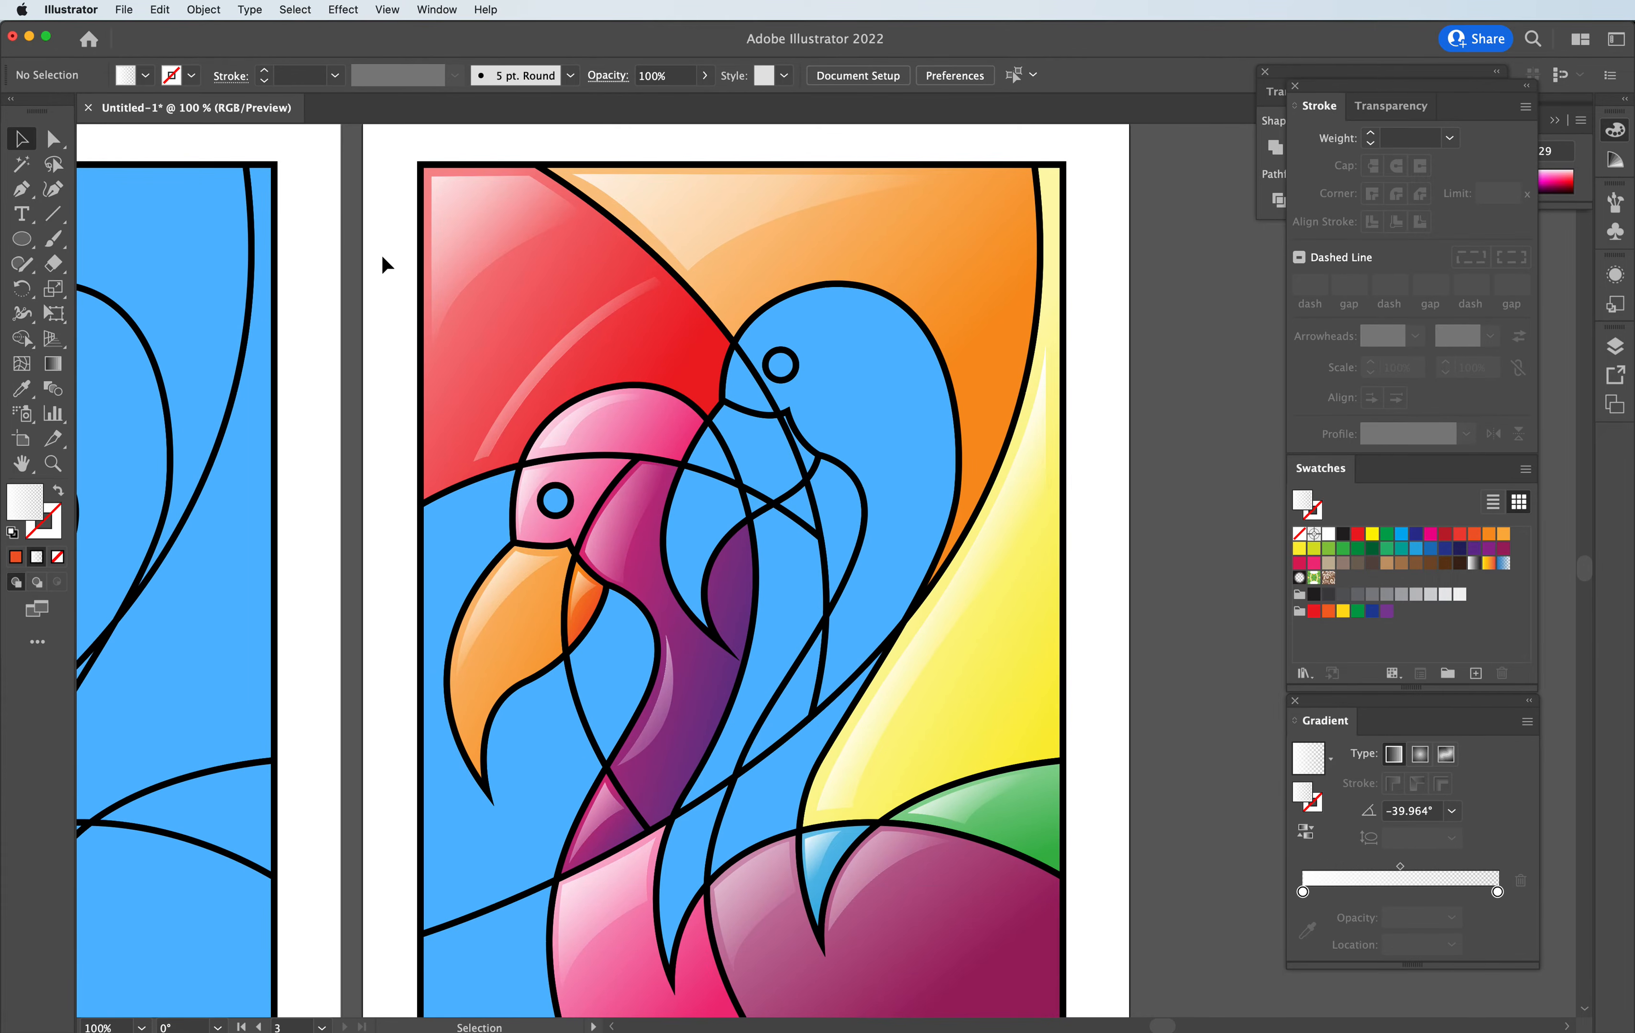
click(477, 383)
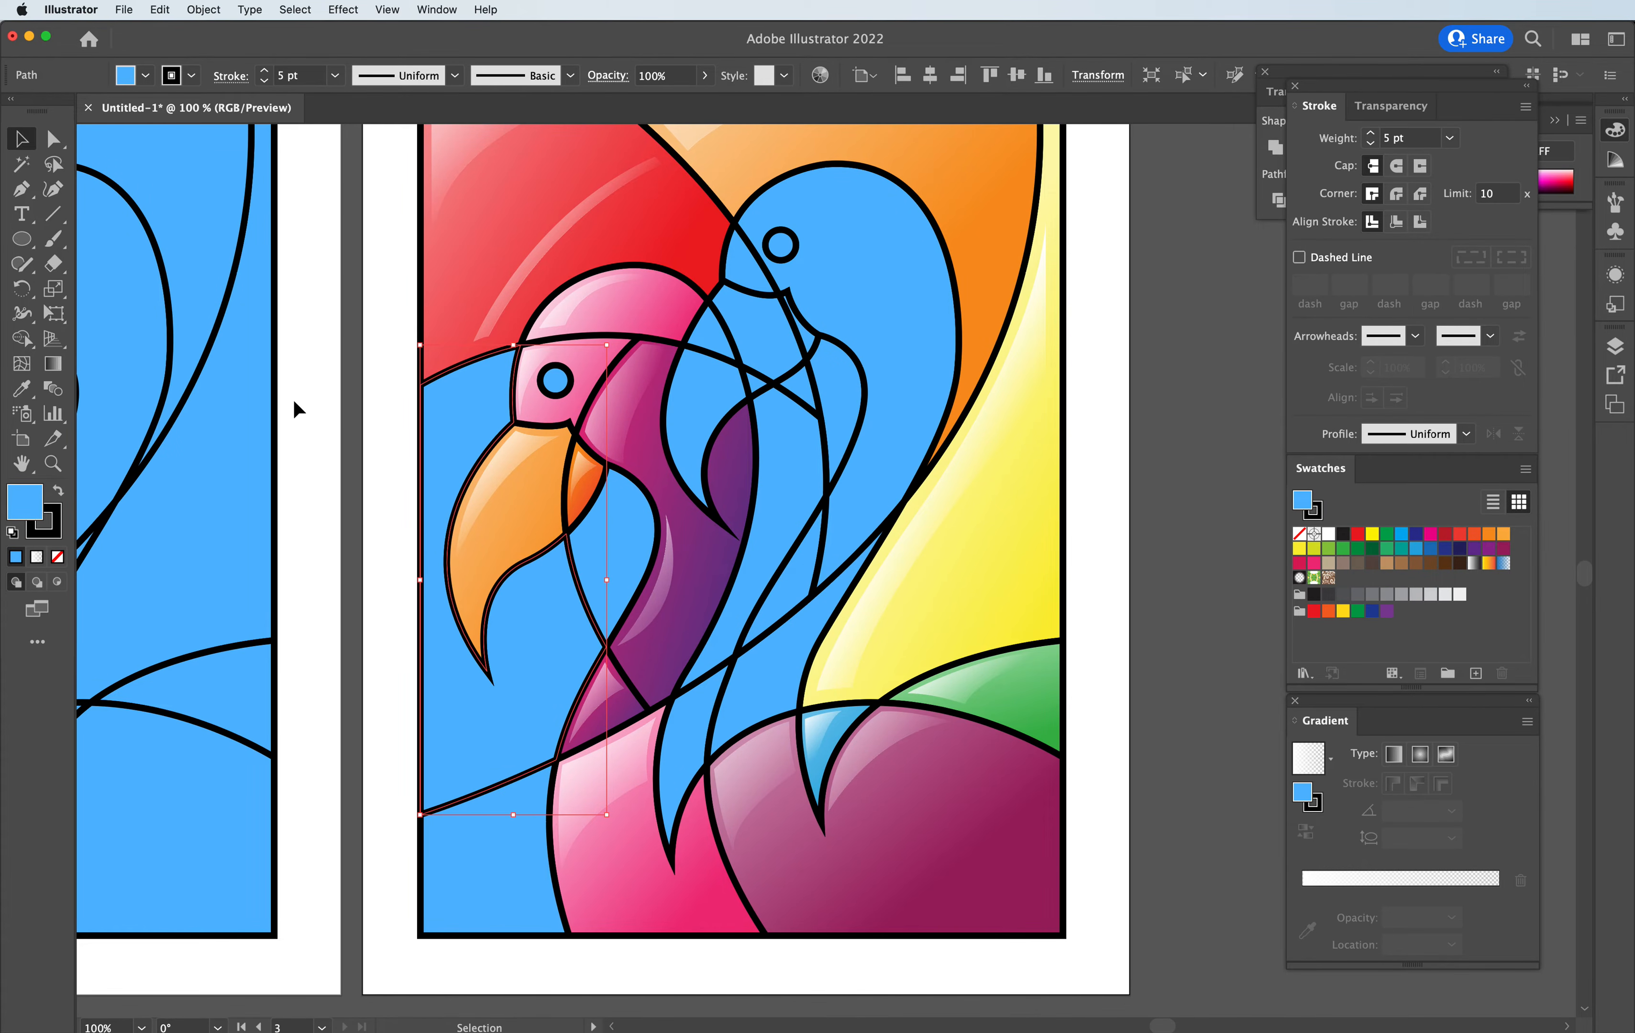
mouse_move(1461, 557)
mouse_down()
mouse_move(1448, 675)
mouse_move(1463, 876)
mouse_move(1478, 639)
mouse_move(1462, 560)
mouse_up()
click(21, 388)
click(701, 613)
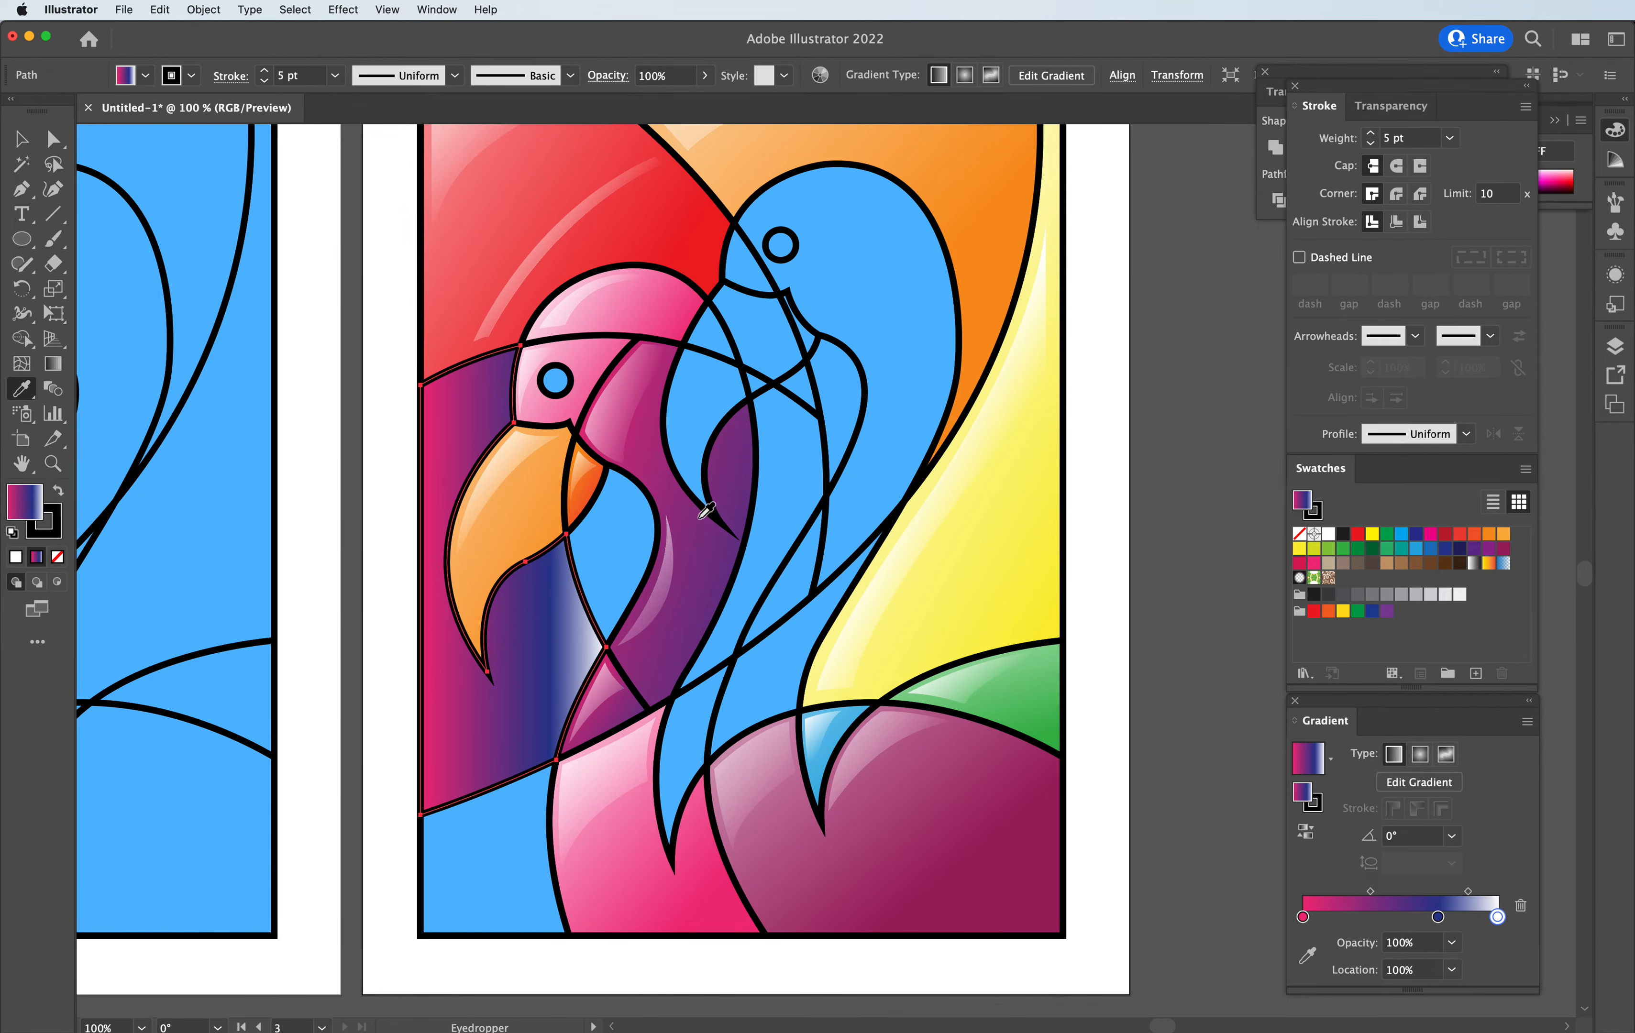
drag(1459, 557, 1496, 971)
drag(1439, 918, 1530, 900)
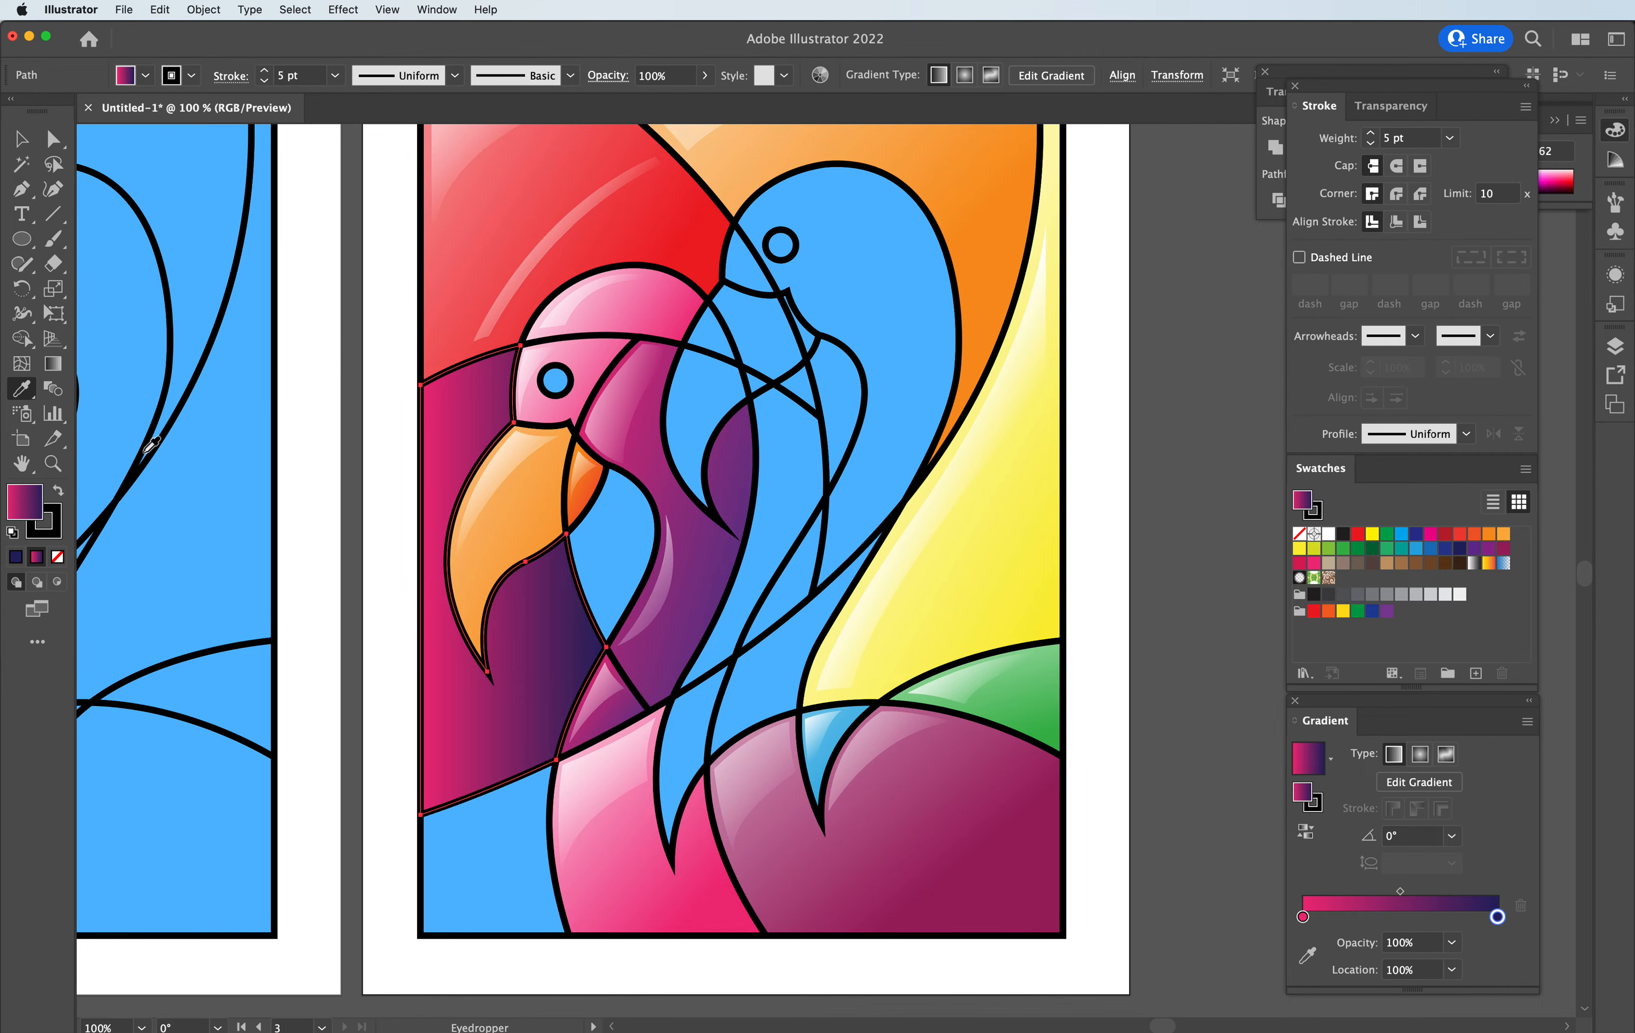
- Run the background panel's pink-to-navy gradient diagonally at about -37° using the Gradient tool
click(53, 363)
mouse_move(389, 432)
mouse_down()
mouse_move(458, 514)
mouse_move(710, 687)
mouse_move(670, 574)
mouse_move(683, 564)
mouse_up()
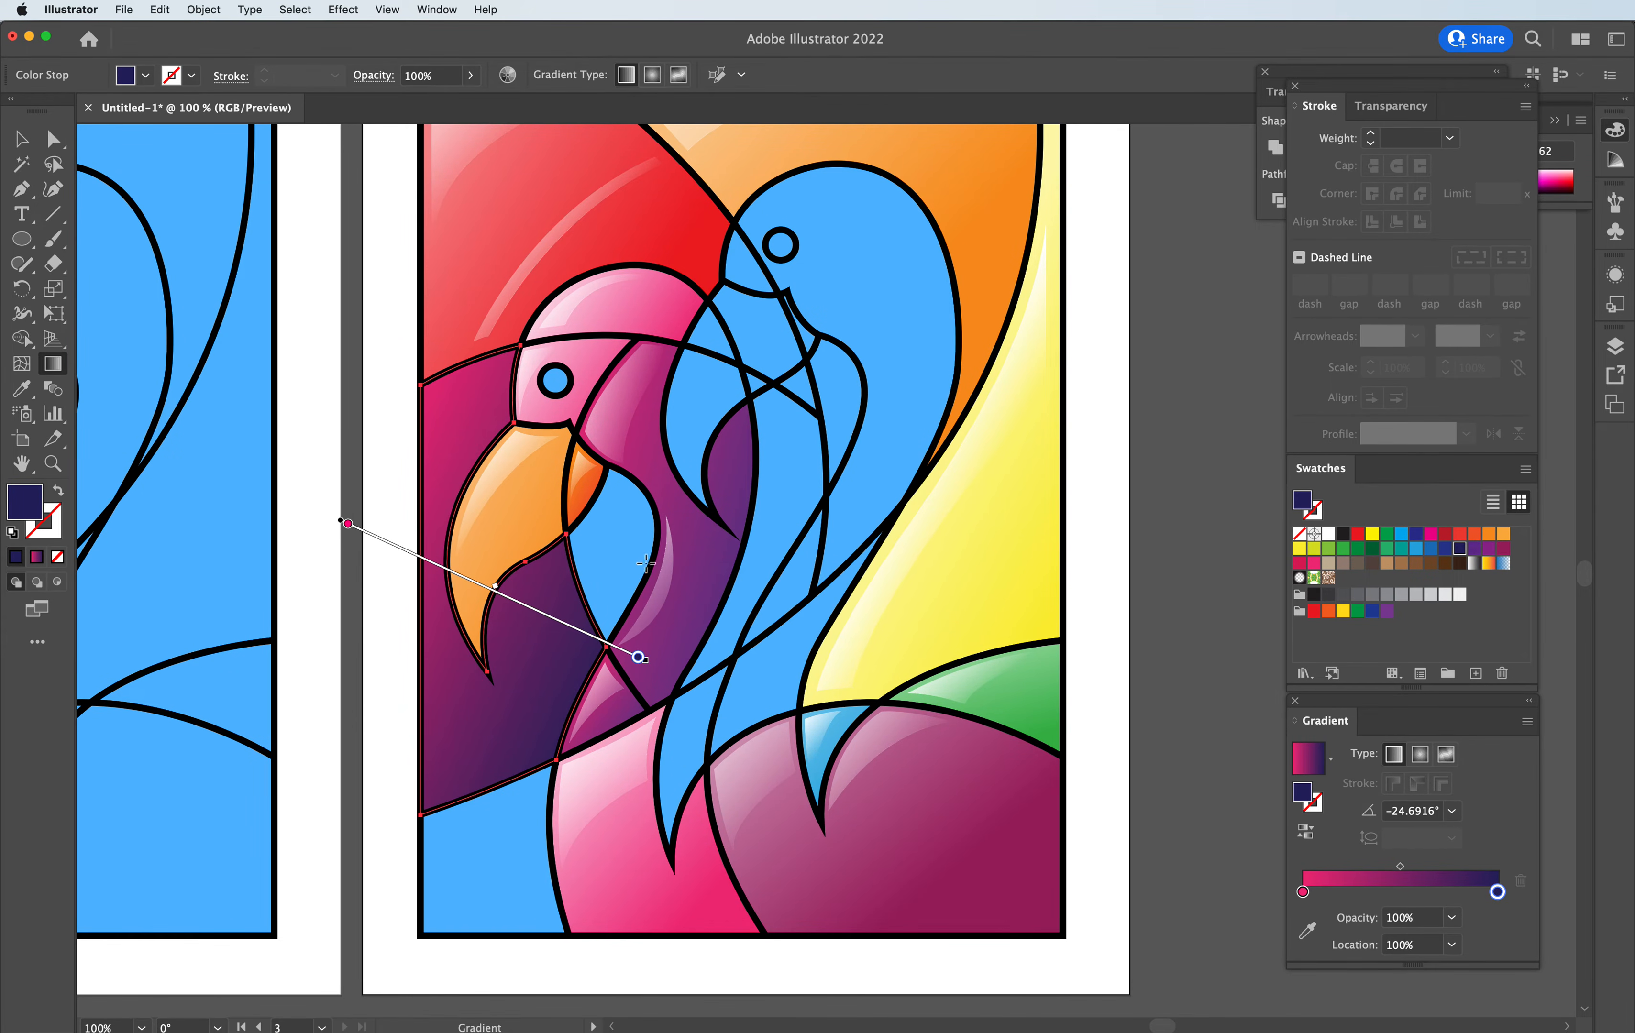
mouse_move(380, 469)
mouse_down()
mouse_move(584, 668)
mouse_move(646, 661)
mouse_move(629, 654)
mouse_up()
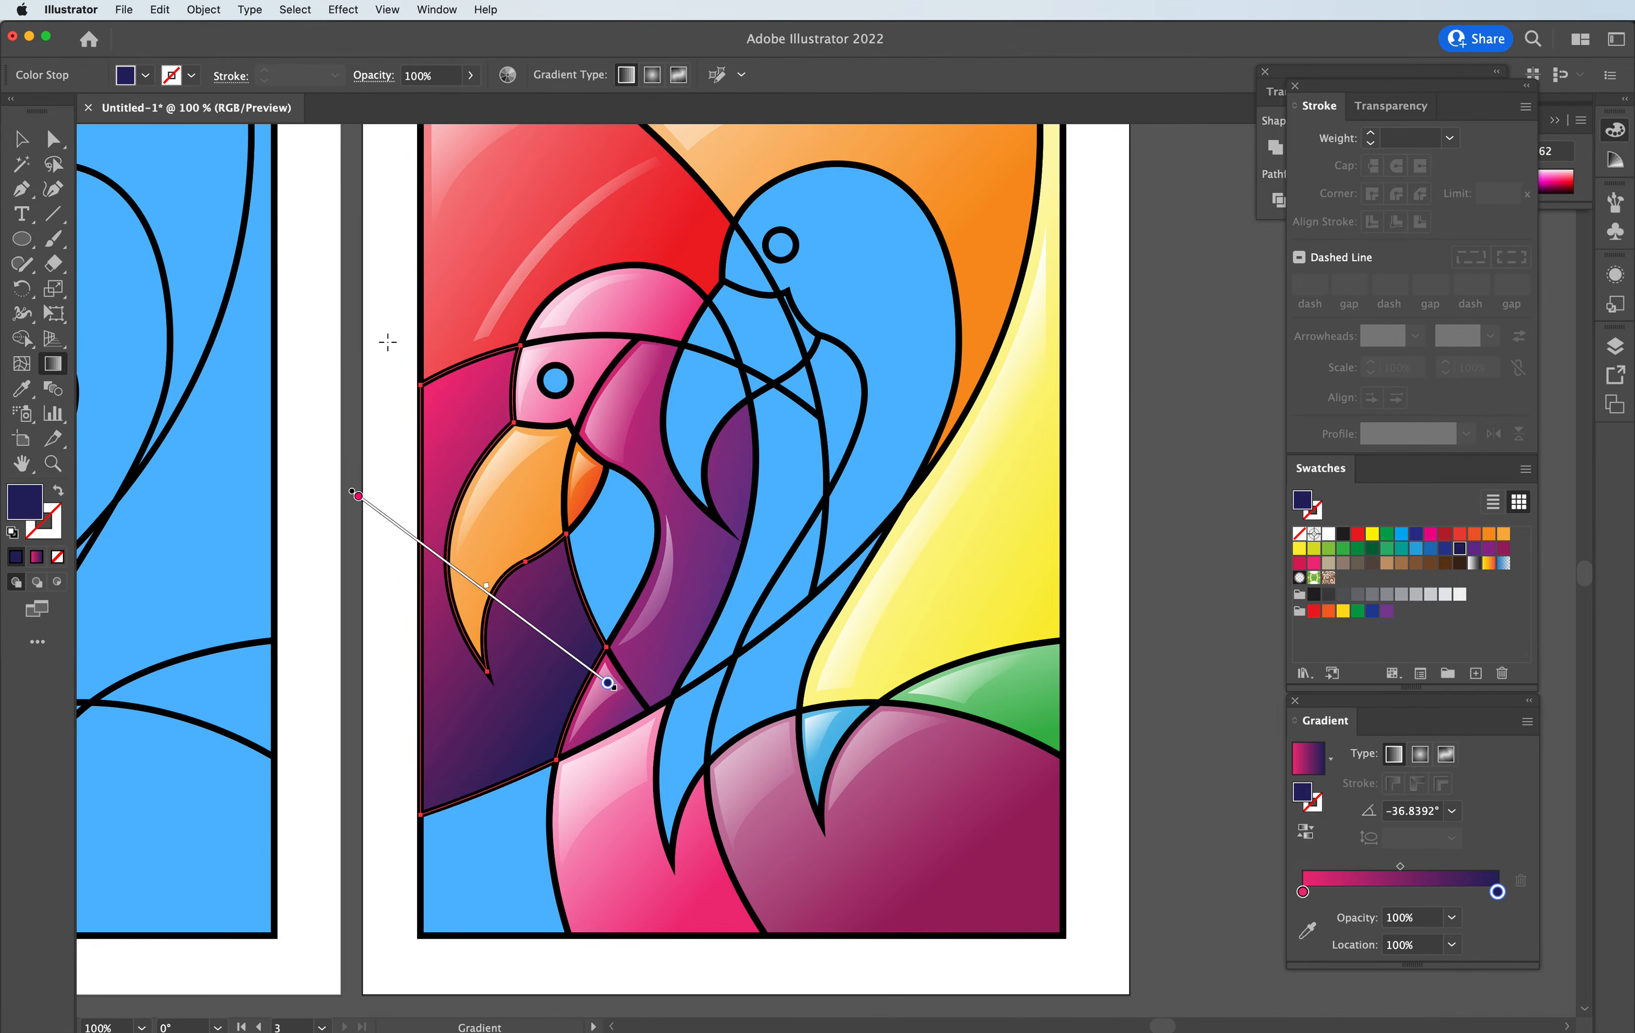
- With the translucent white highlight style, draw a closed curved highlight in the upper-left corner of the pink-to-navy background panel using the Pen tool
click(21, 188)
click(21, 139)
click(537, 255)
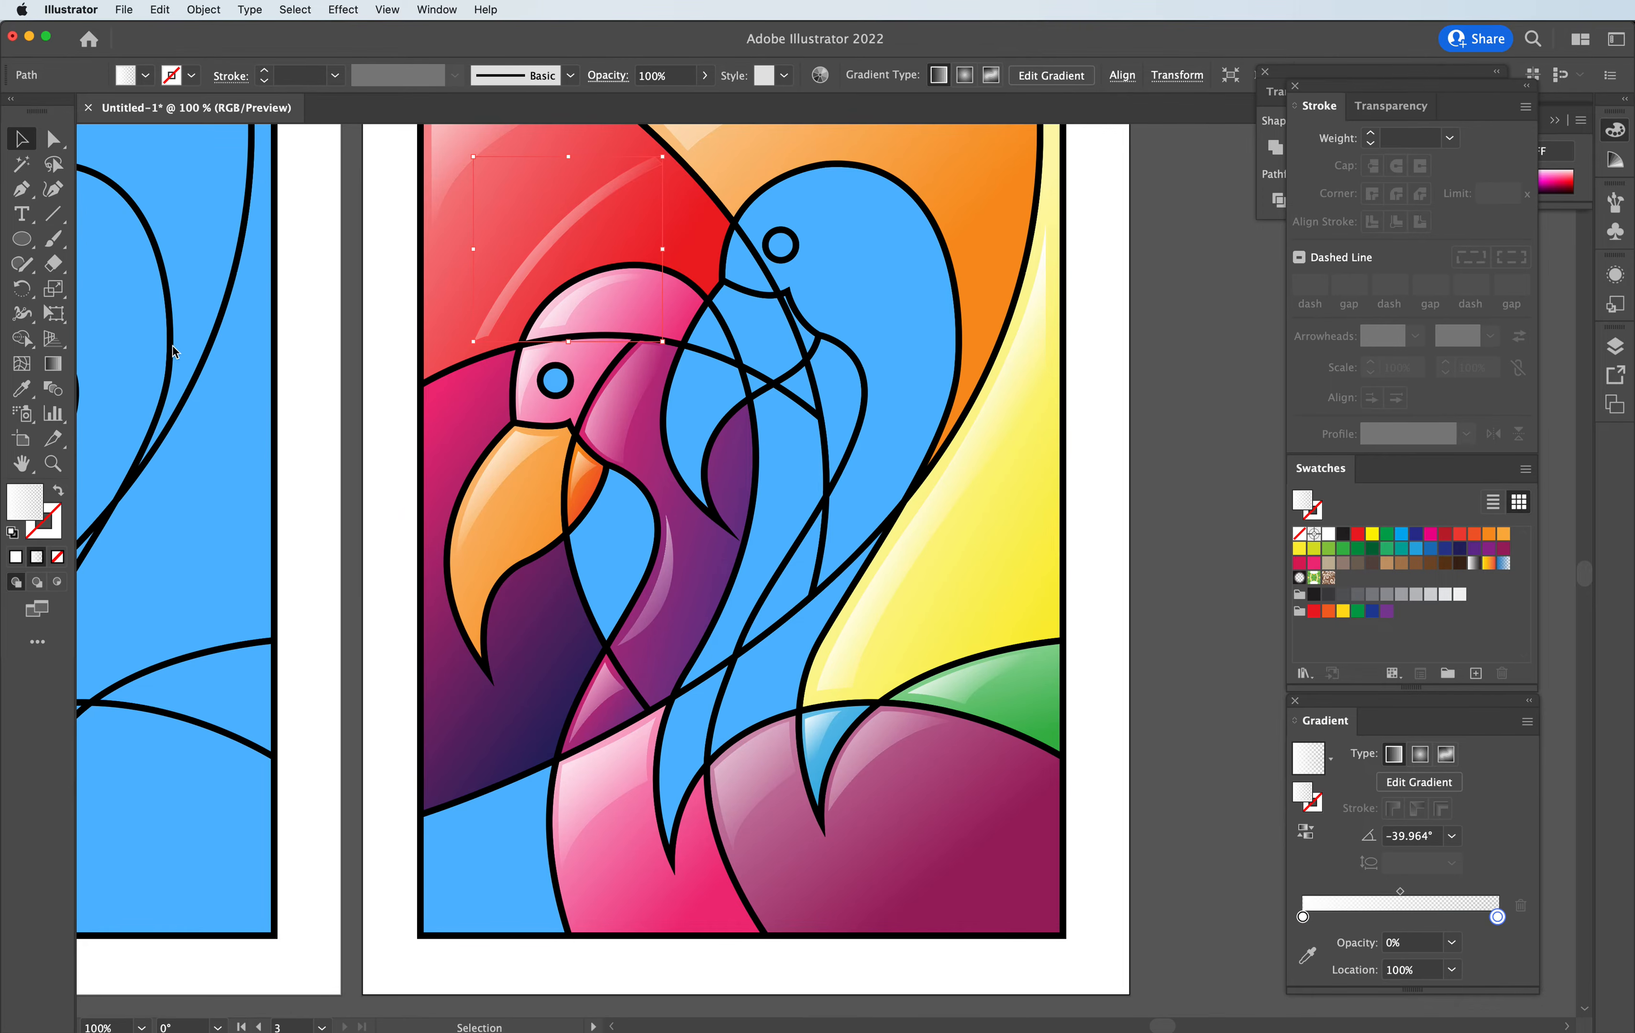
click(21, 188)
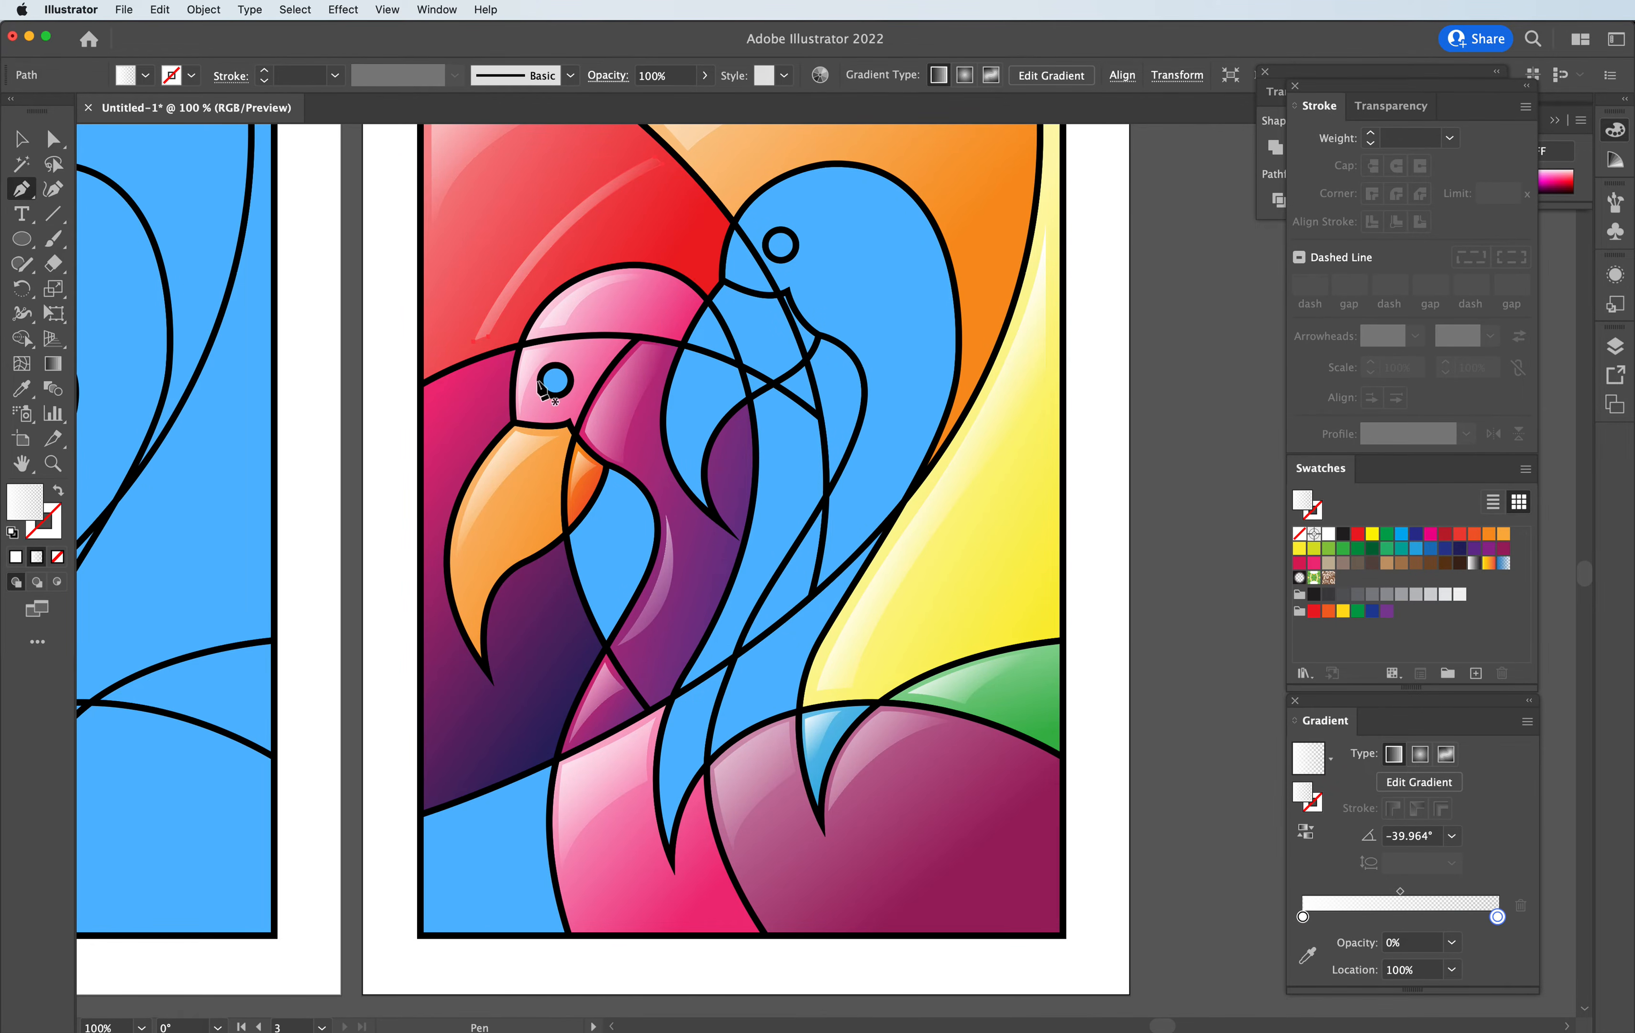
click(504, 360)
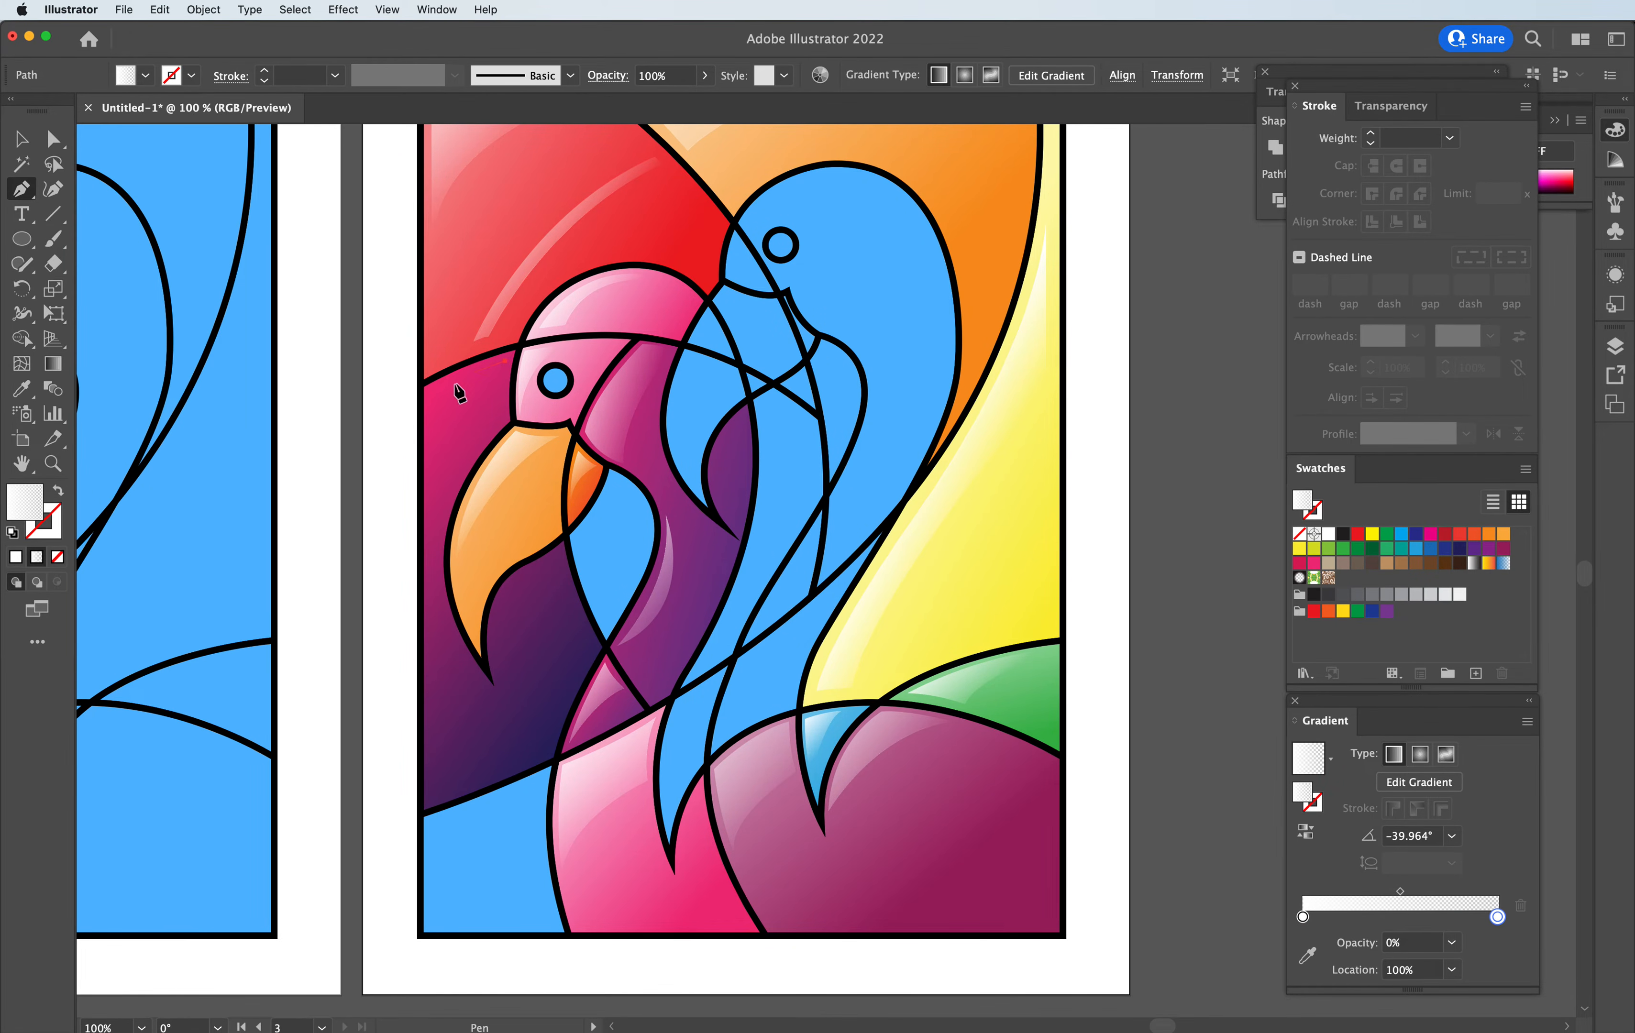
drag(431, 391, 405, 407)
click(432, 392)
click(429, 509)
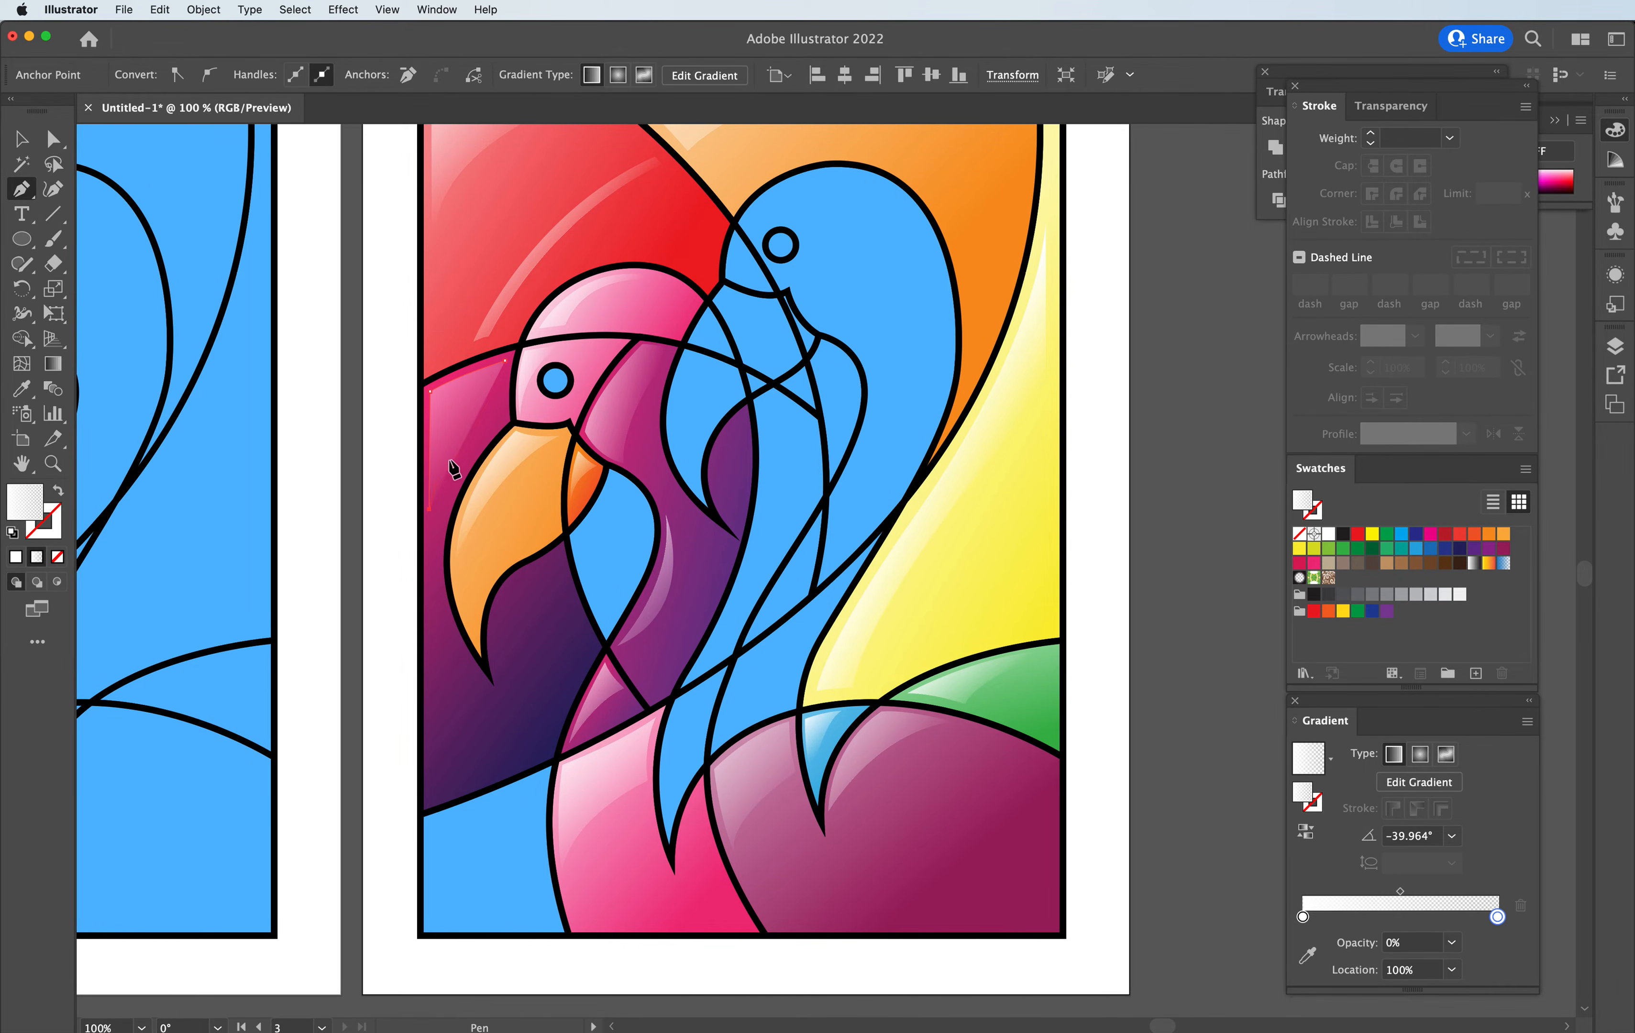
click(505, 361)
drag(502, 398, 567, 356)
click(502, 399)
click(505, 360)
- Run the new corner highlight's white fade diagonally at about -44° with the Gradient tool, and deselect it
key(g)
mouse_move(403, 381)
mouse_down()
mouse_move(522, 451)
mouse_move(490, 420)
mouse_move(478, 444)
mouse_up()
mouse_move(365, 338)
mouse_down()
mouse_move(464, 413)
mouse_move(494, 461)
mouse_up()
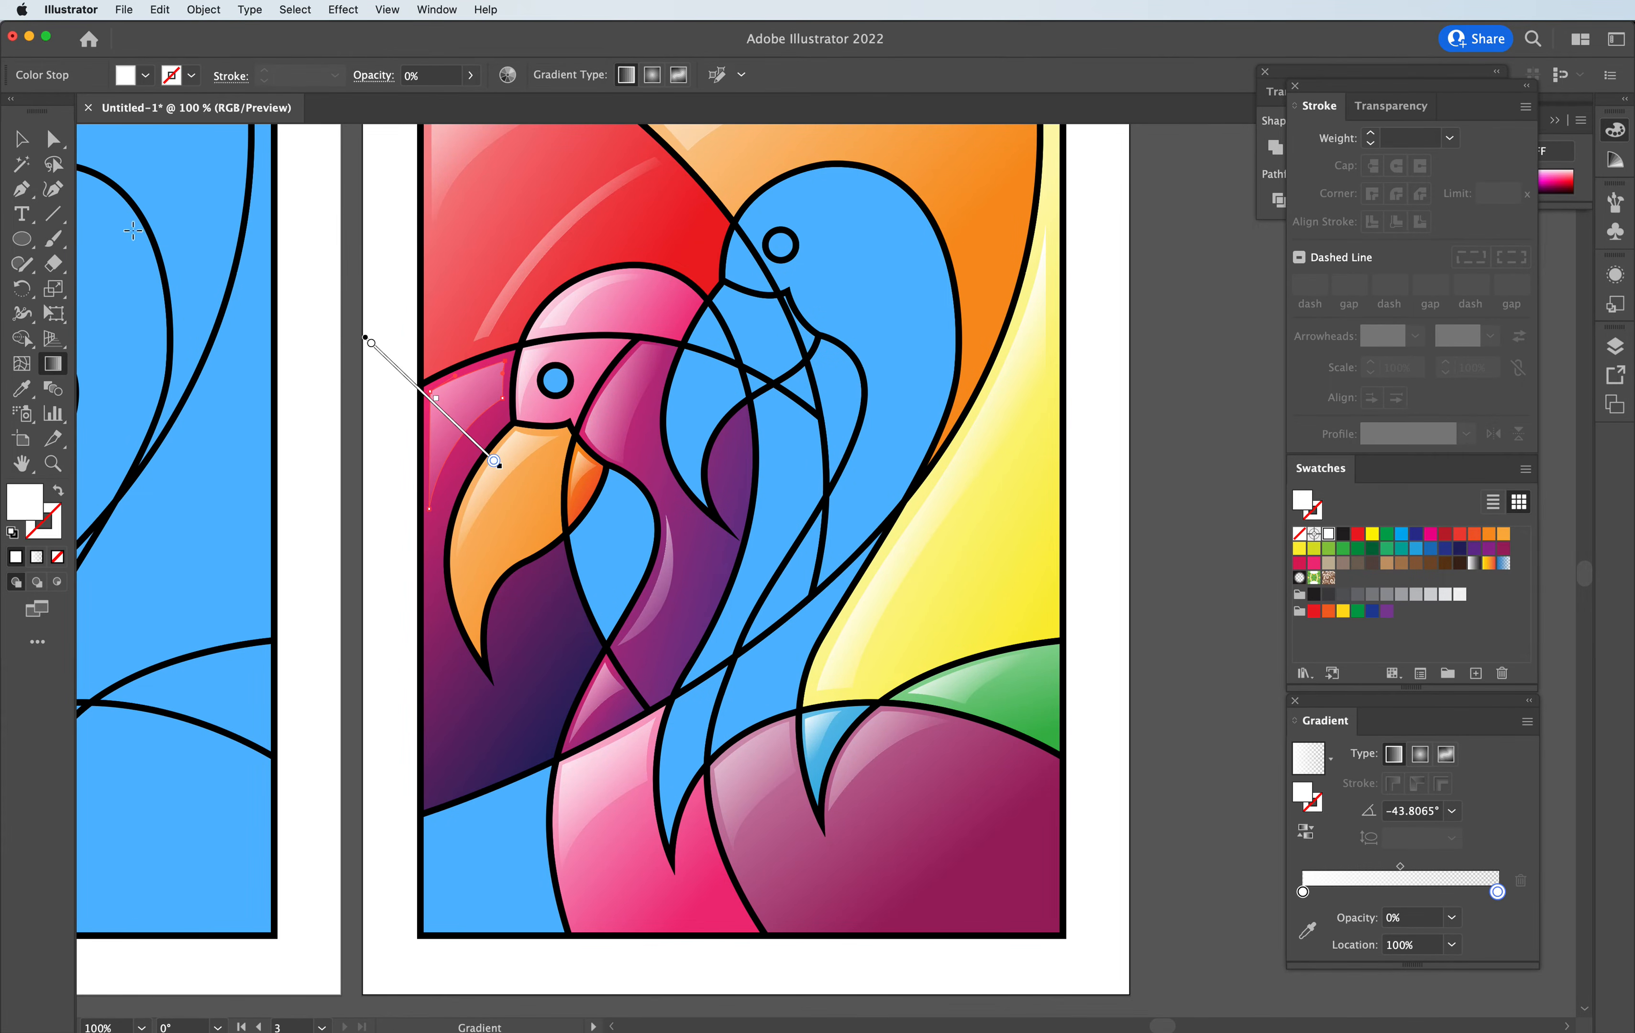
click(11, 143)
click(340, 282)
scroll(345, 283, down, 3)
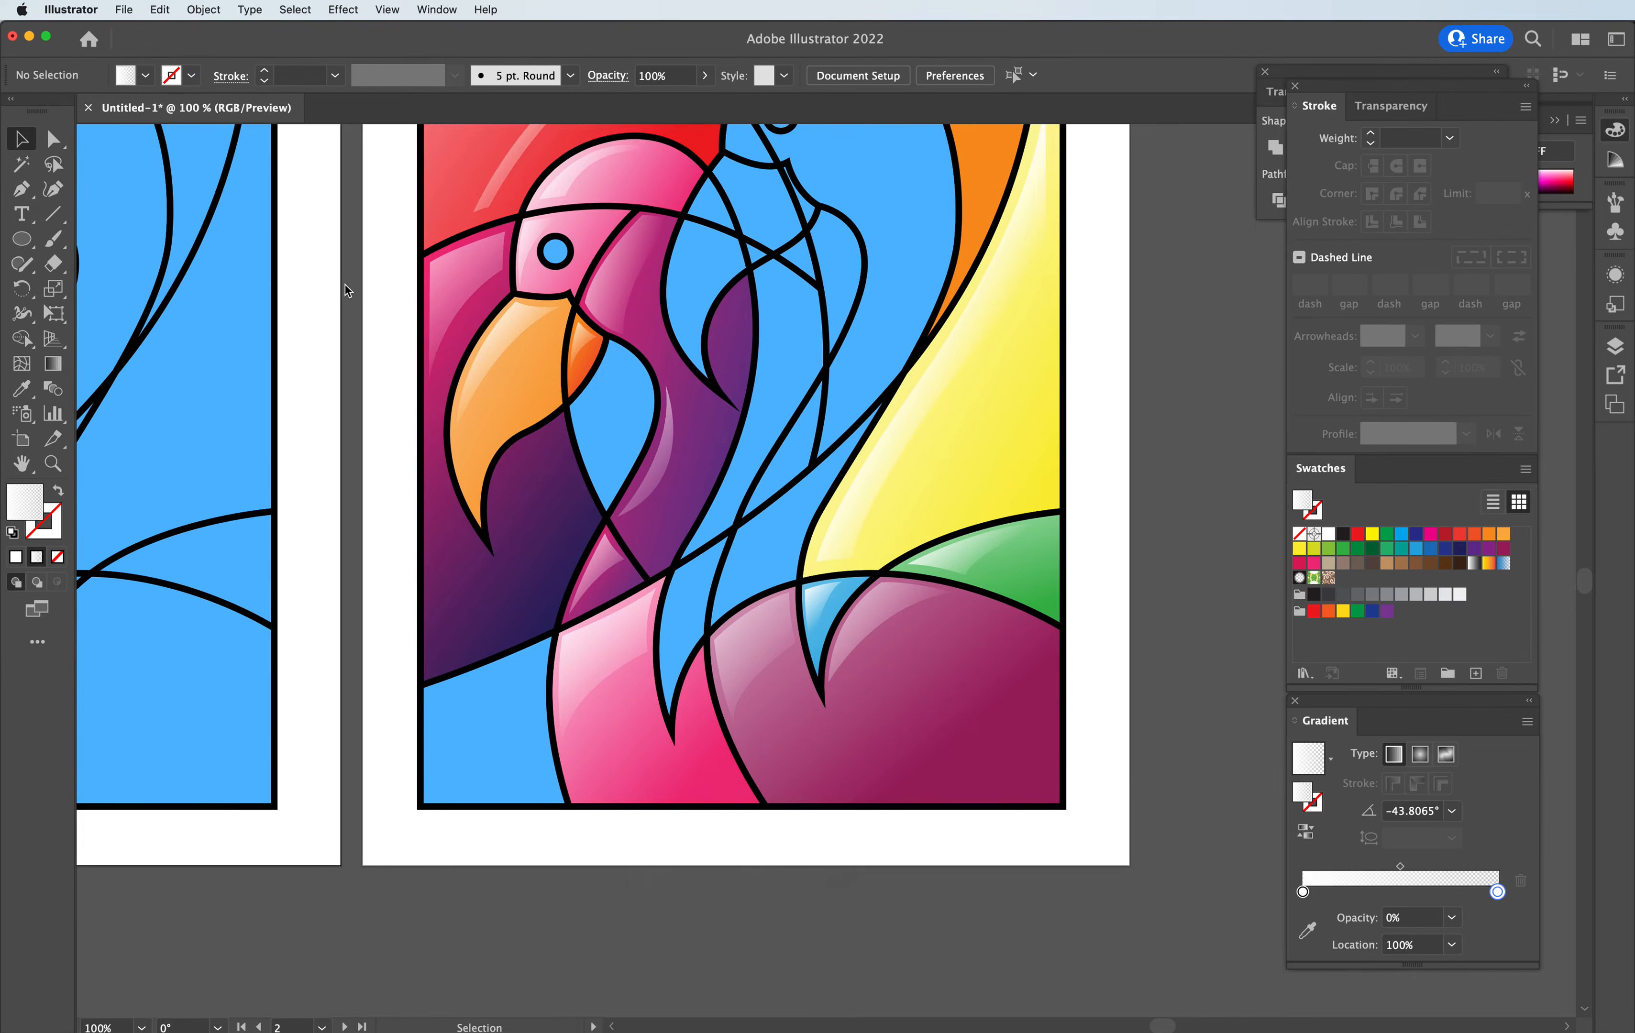
scroll(345, 284, up, 6)
scroll(362, 281, down, 5)
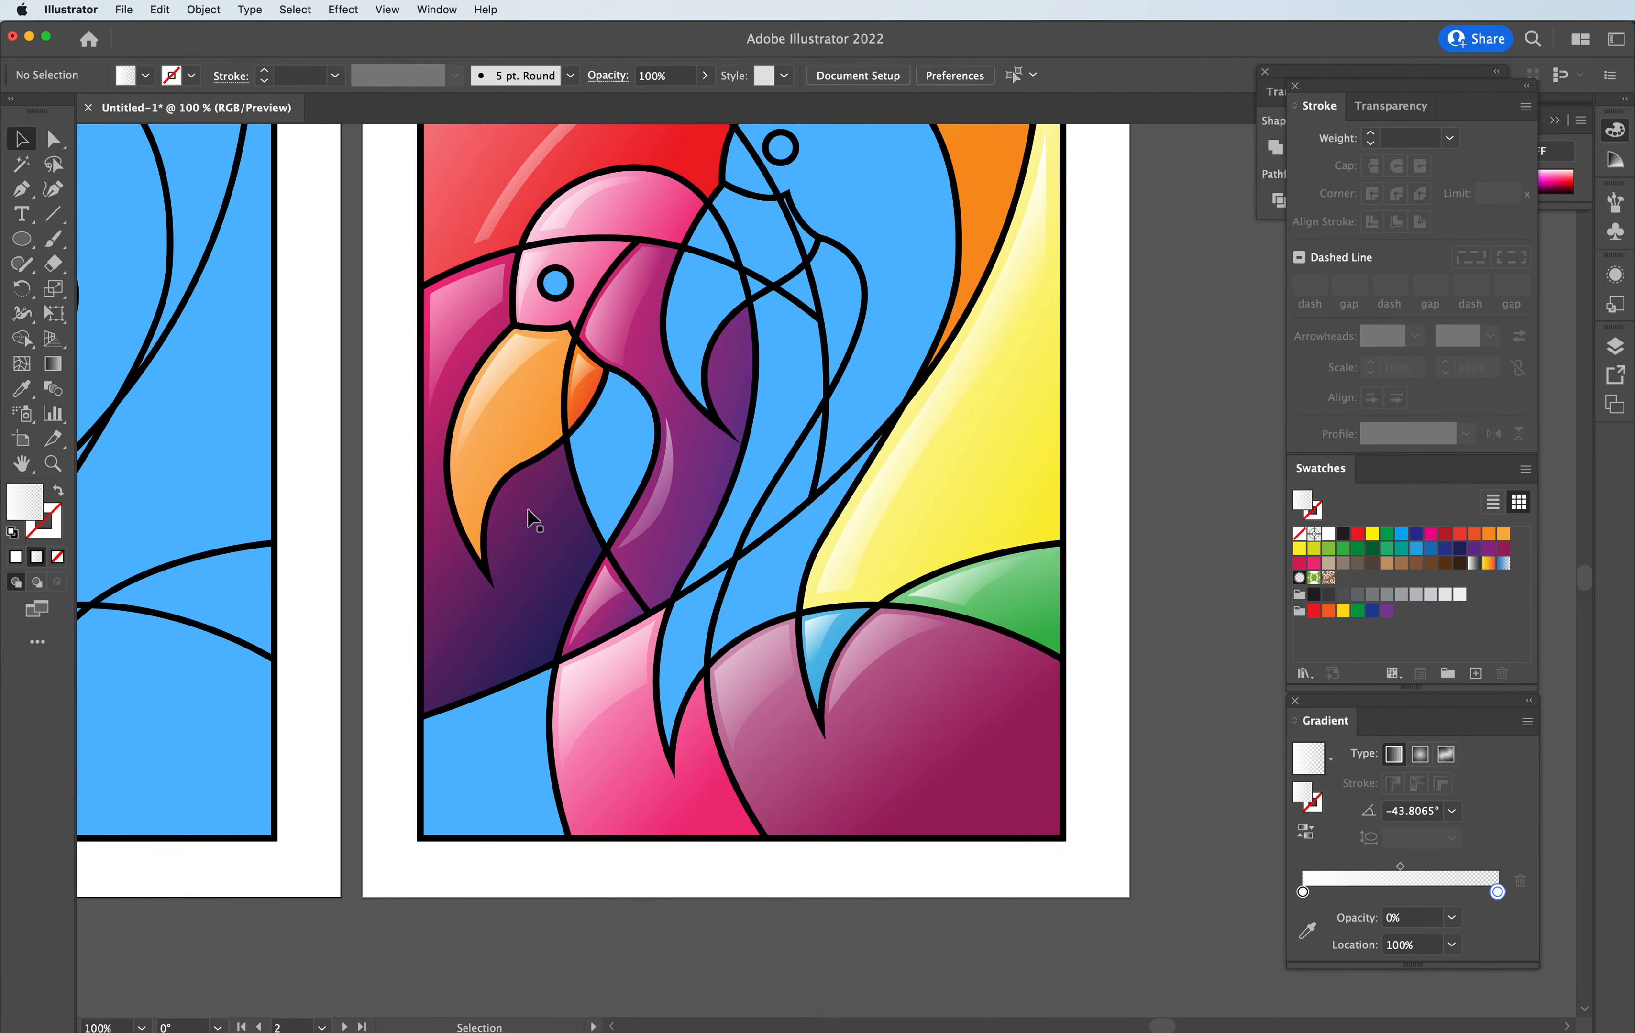
- Draw a slim closed curved shape along the beak's lower edge in the pink-to-navy panel using the Pen tool
click(458, 643)
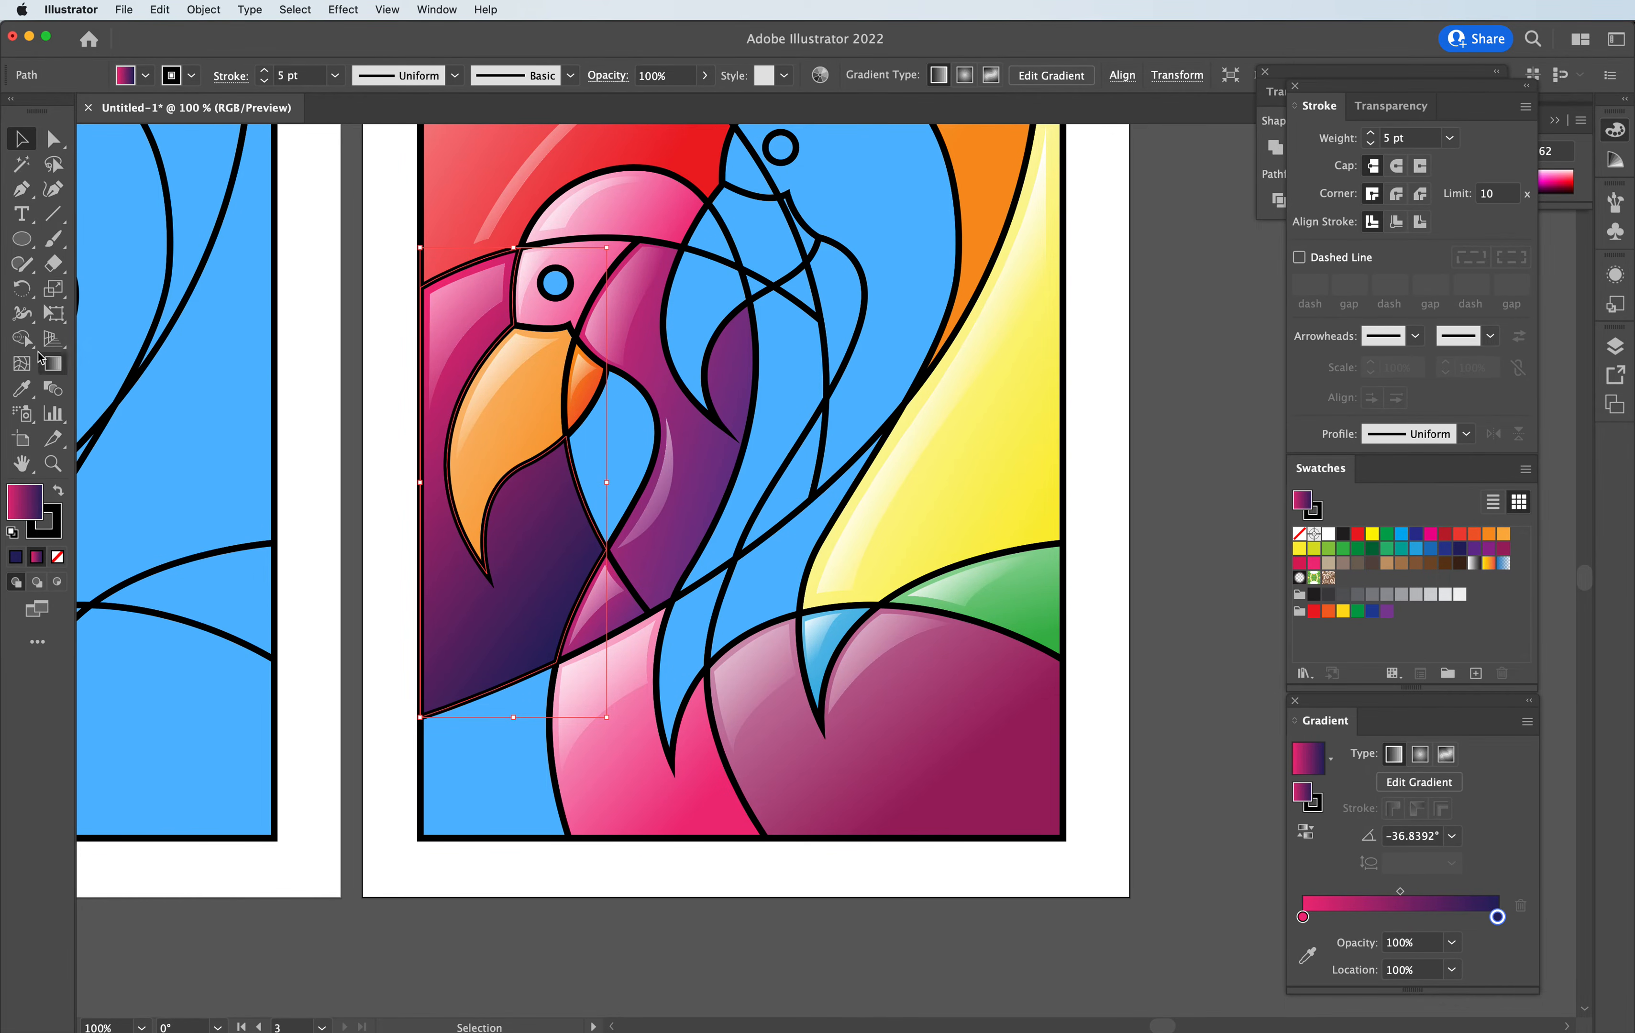
click(21, 189)
click(556, 462)
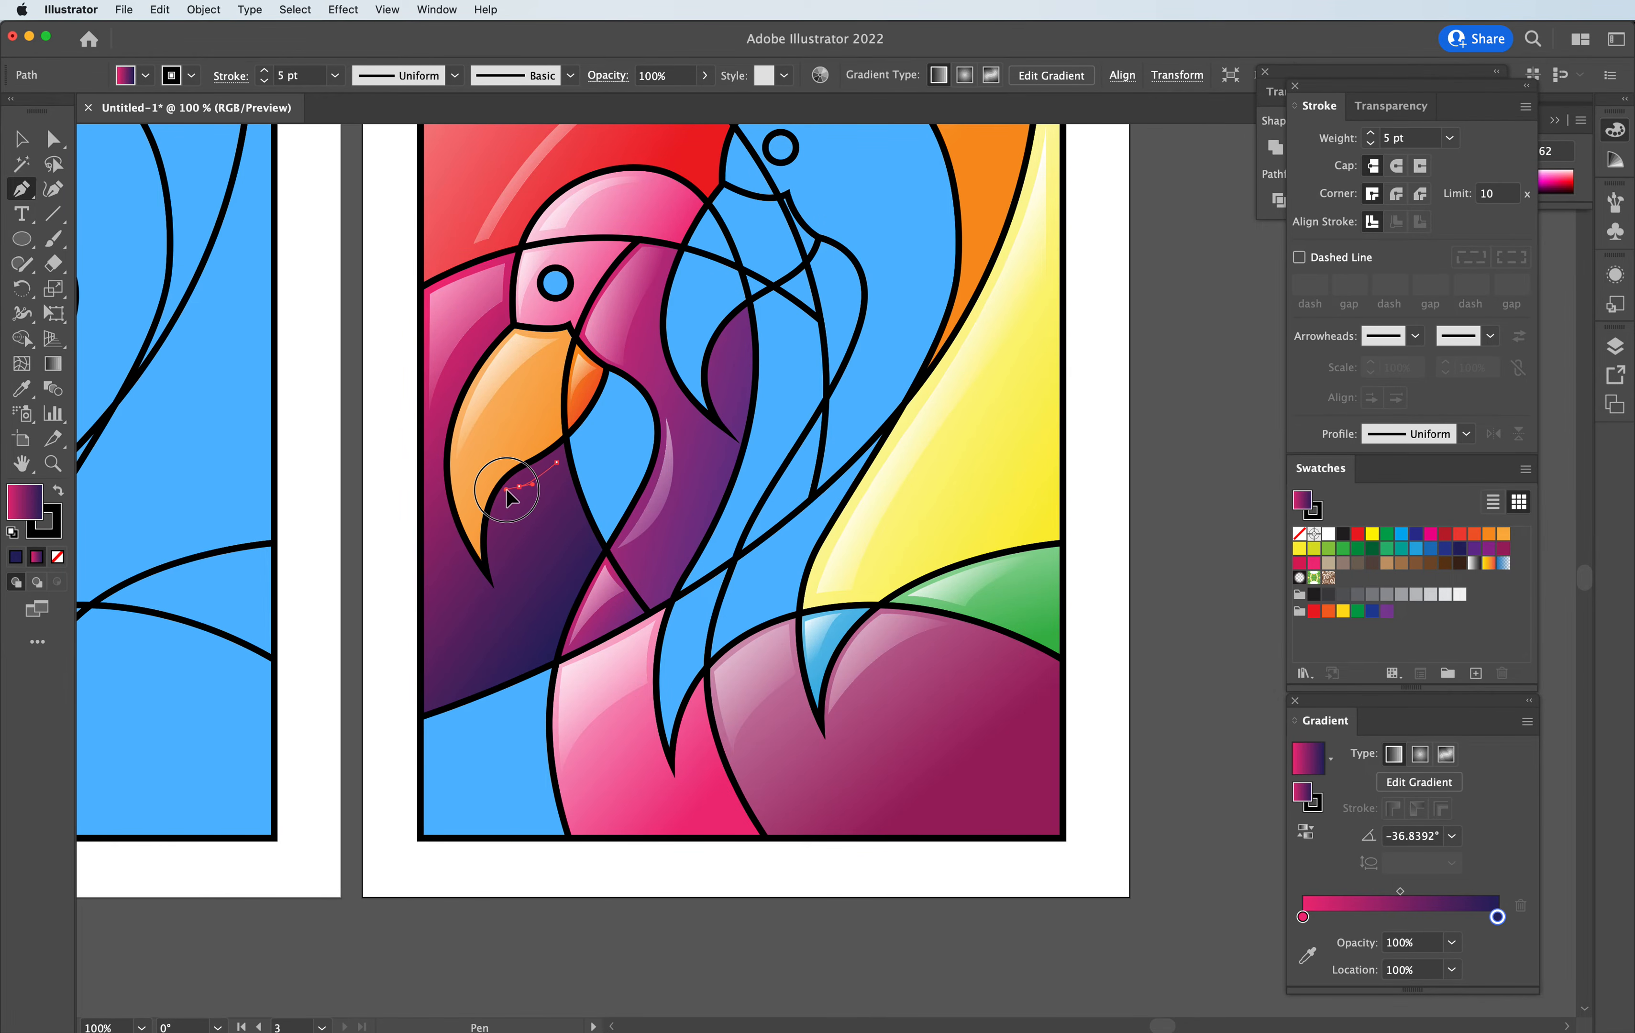
click(505, 498)
drag(498, 559, 509, 593)
click(497, 559)
drag(560, 480, 627, 453)
click(561, 480)
click(557, 464)
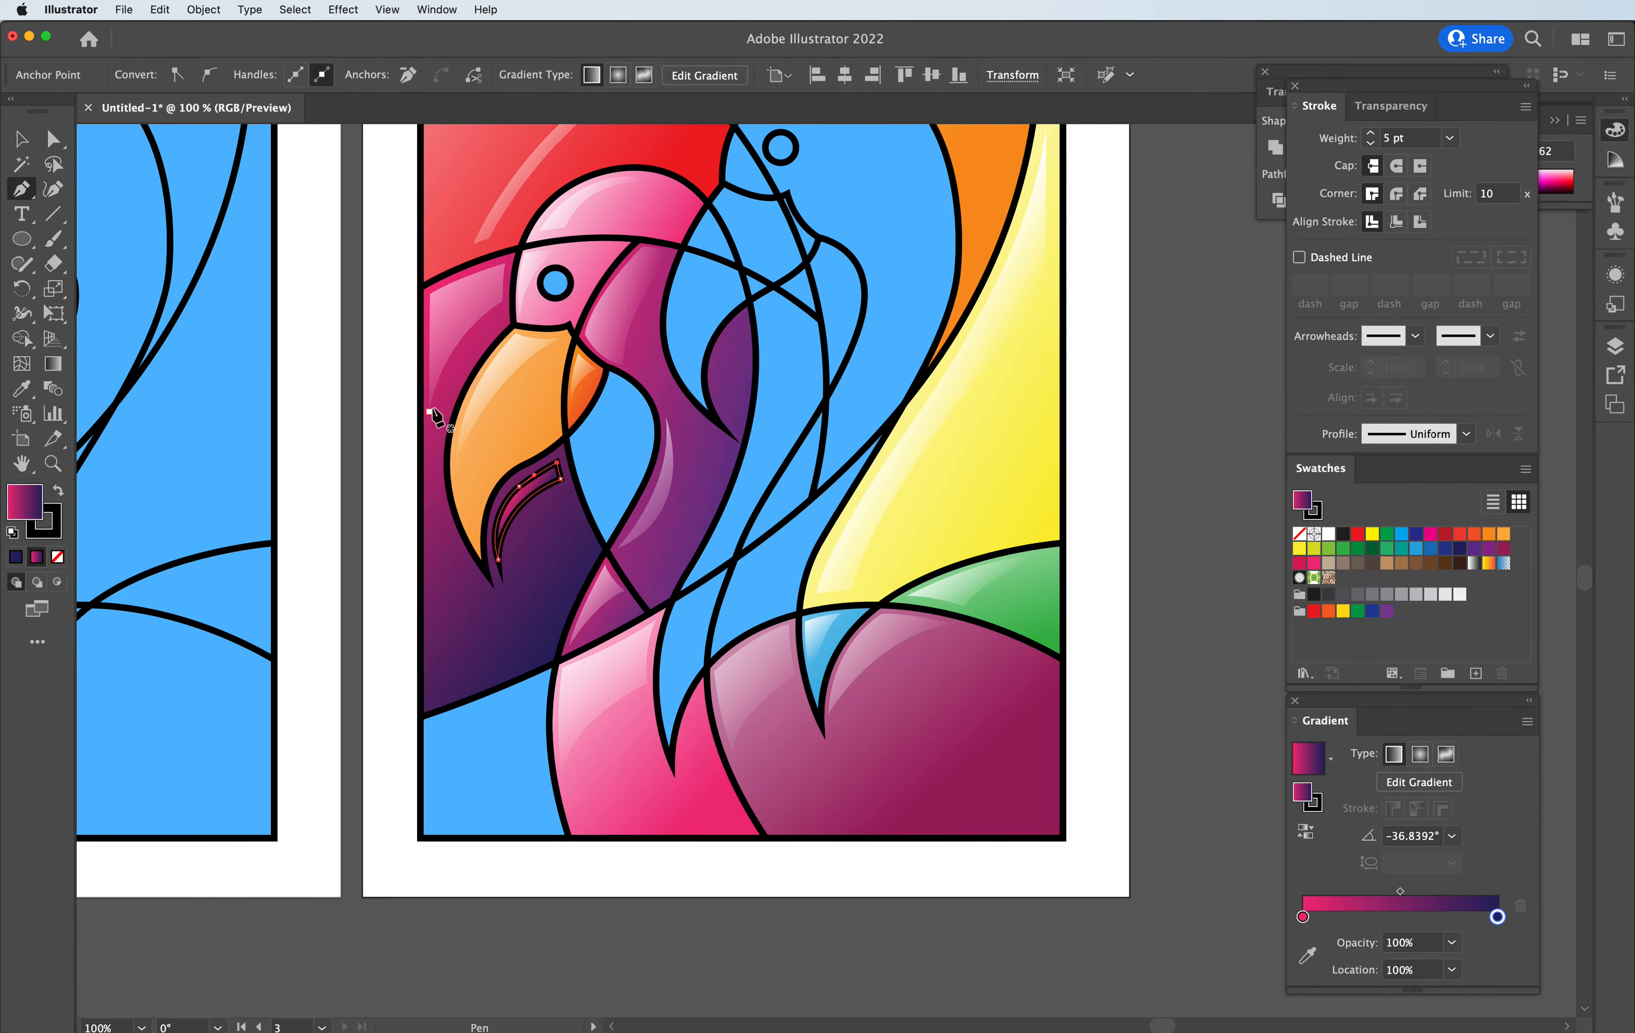
- Copy the corner highlight's white fade onto the slim shape under the beak, run it at about -48°, and deselect it
click(23, 393)
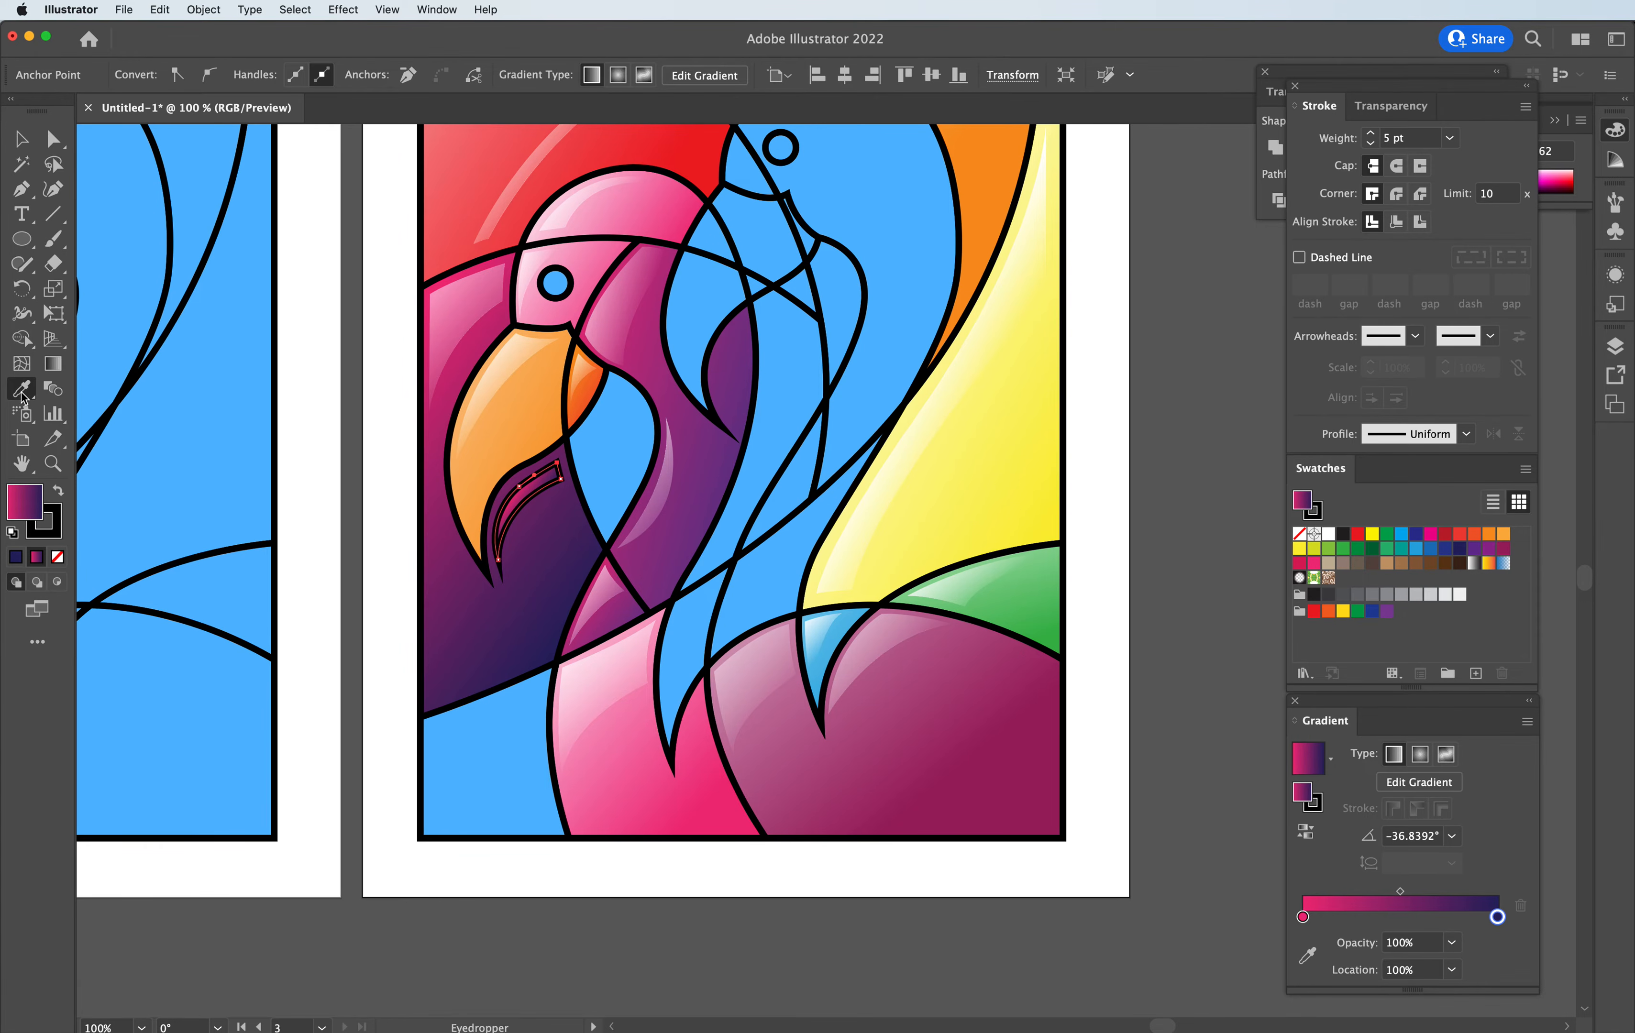
click(474, 325)
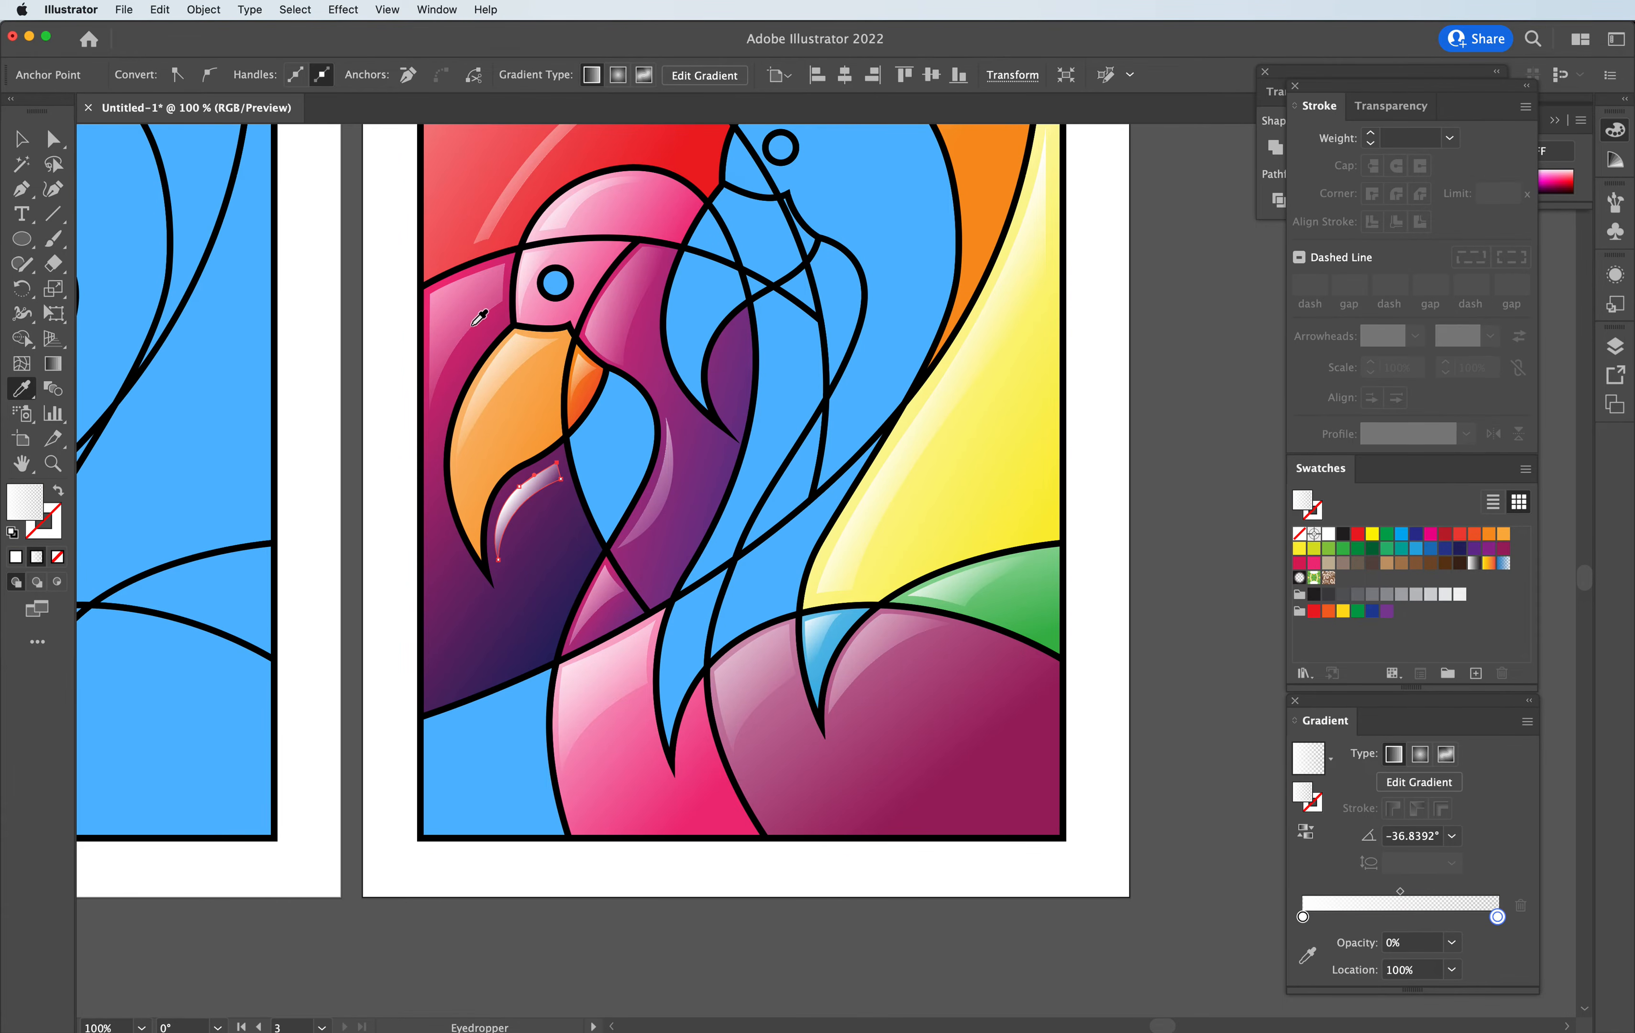
click(53, 363)
drag(471, 441, 537, 522)
key(v)
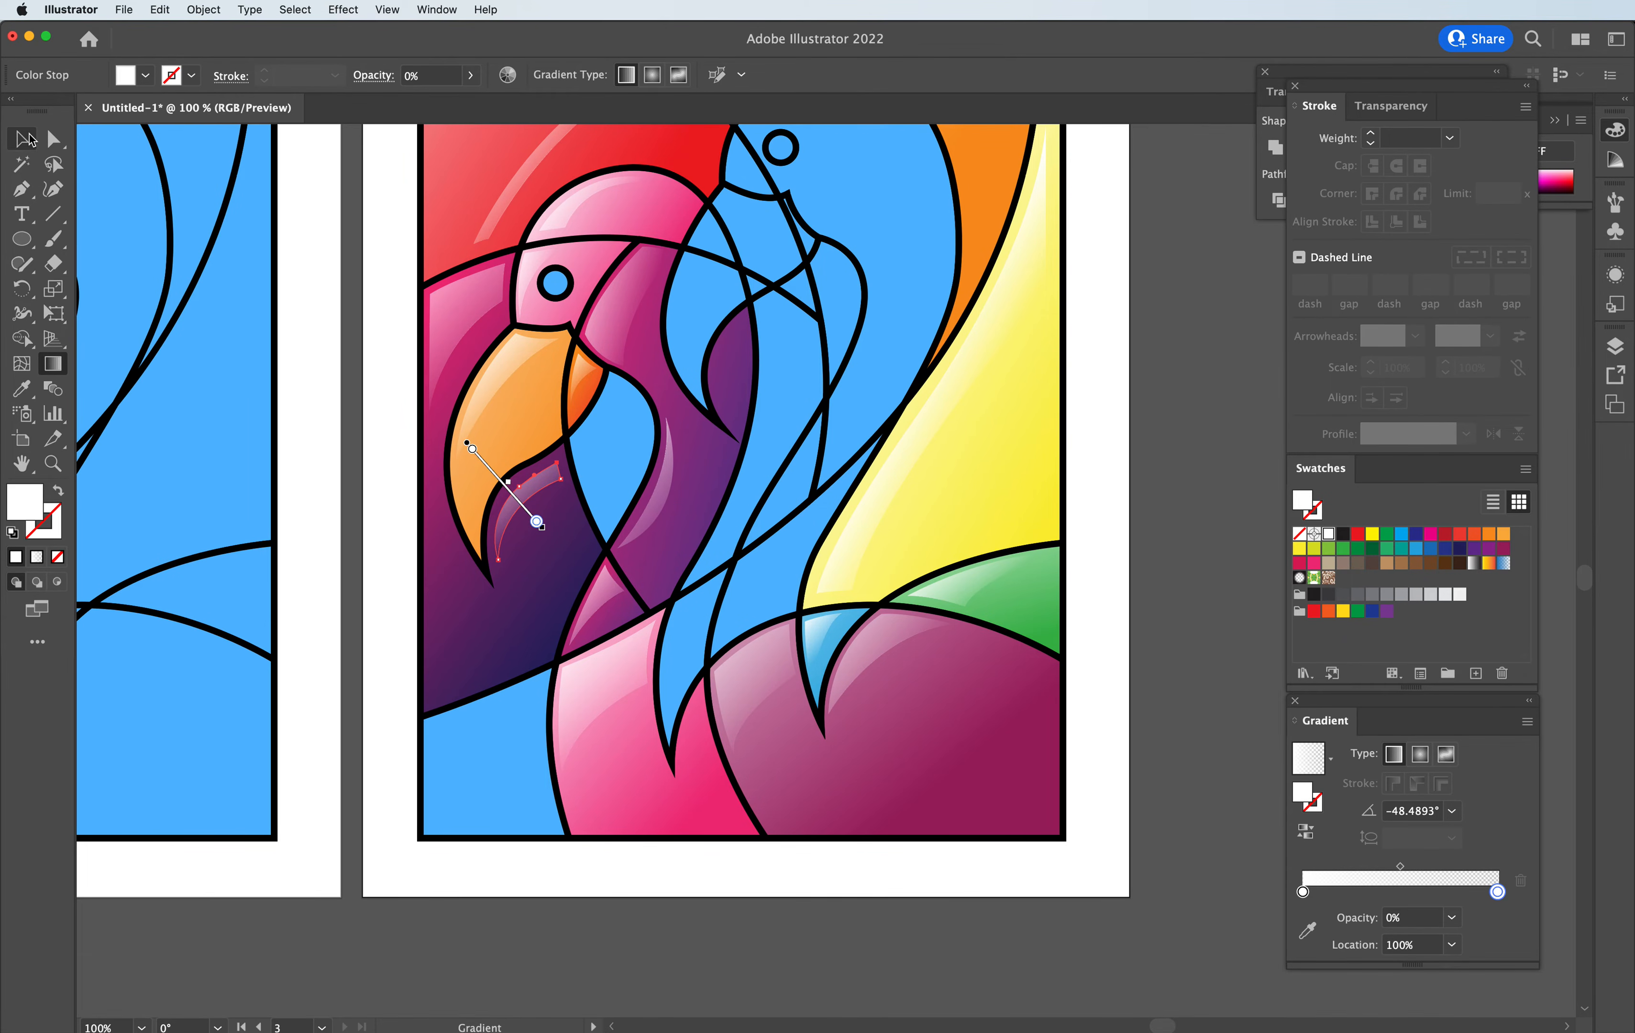
click(342, 285)
scroll(413, 325, up, 5)
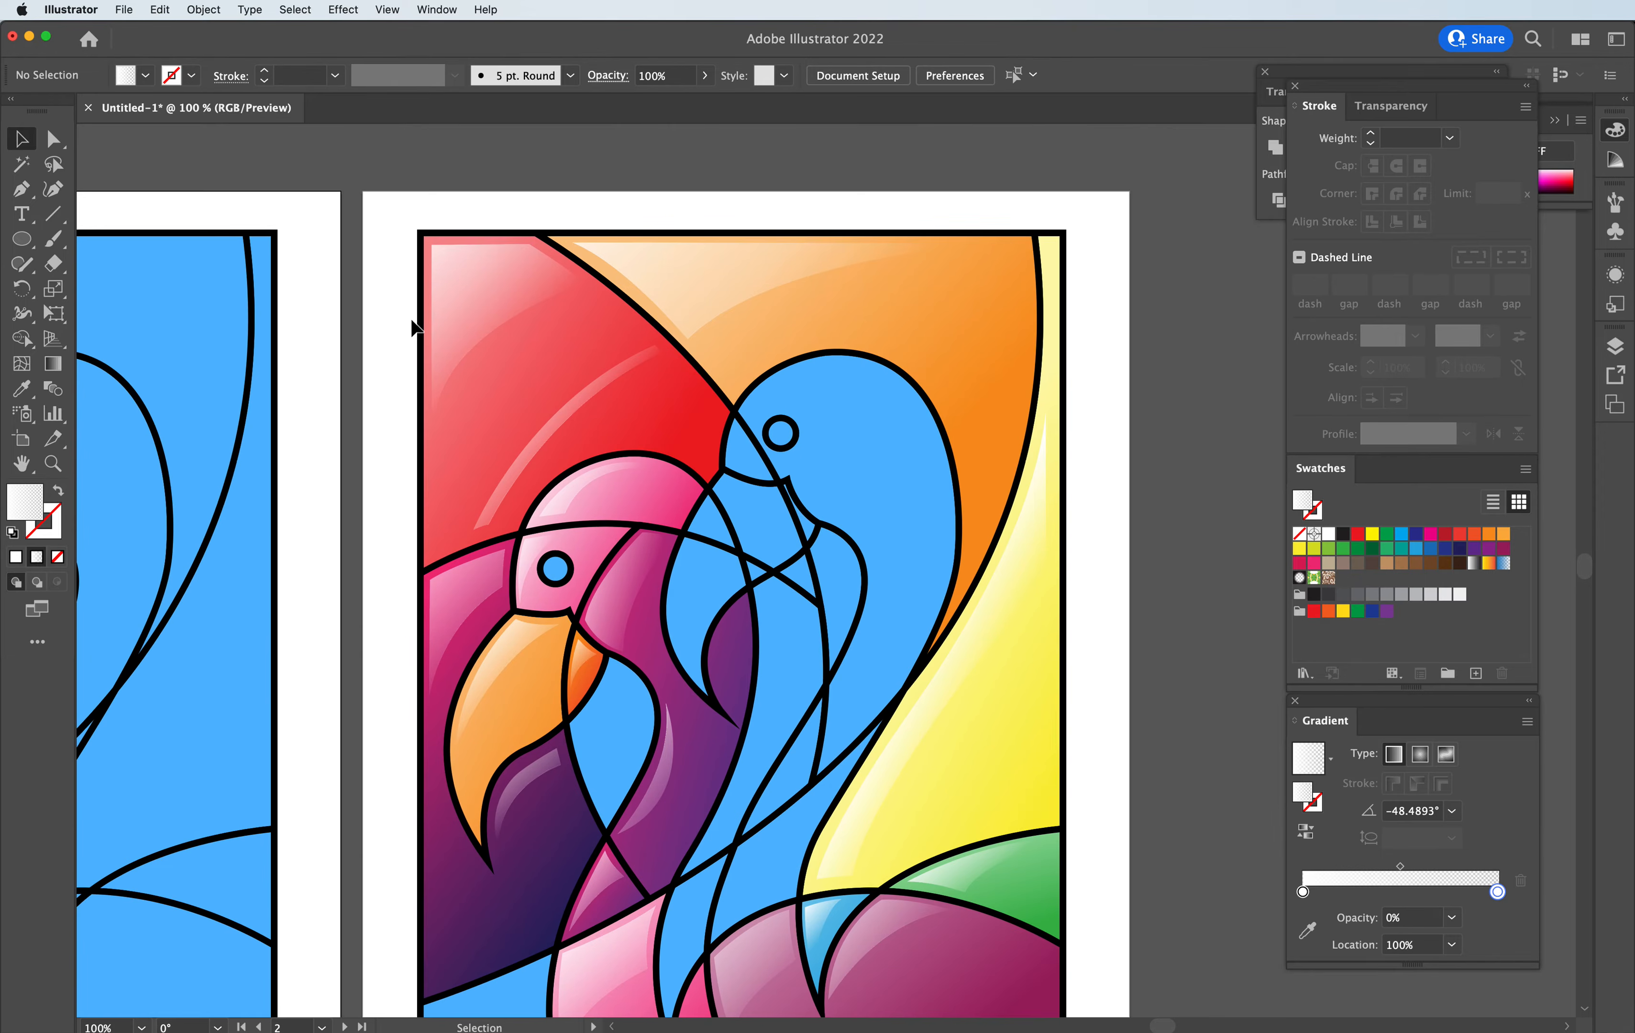
scroll(413, 327, down, 2)
scroll(695, 527, down, 5)
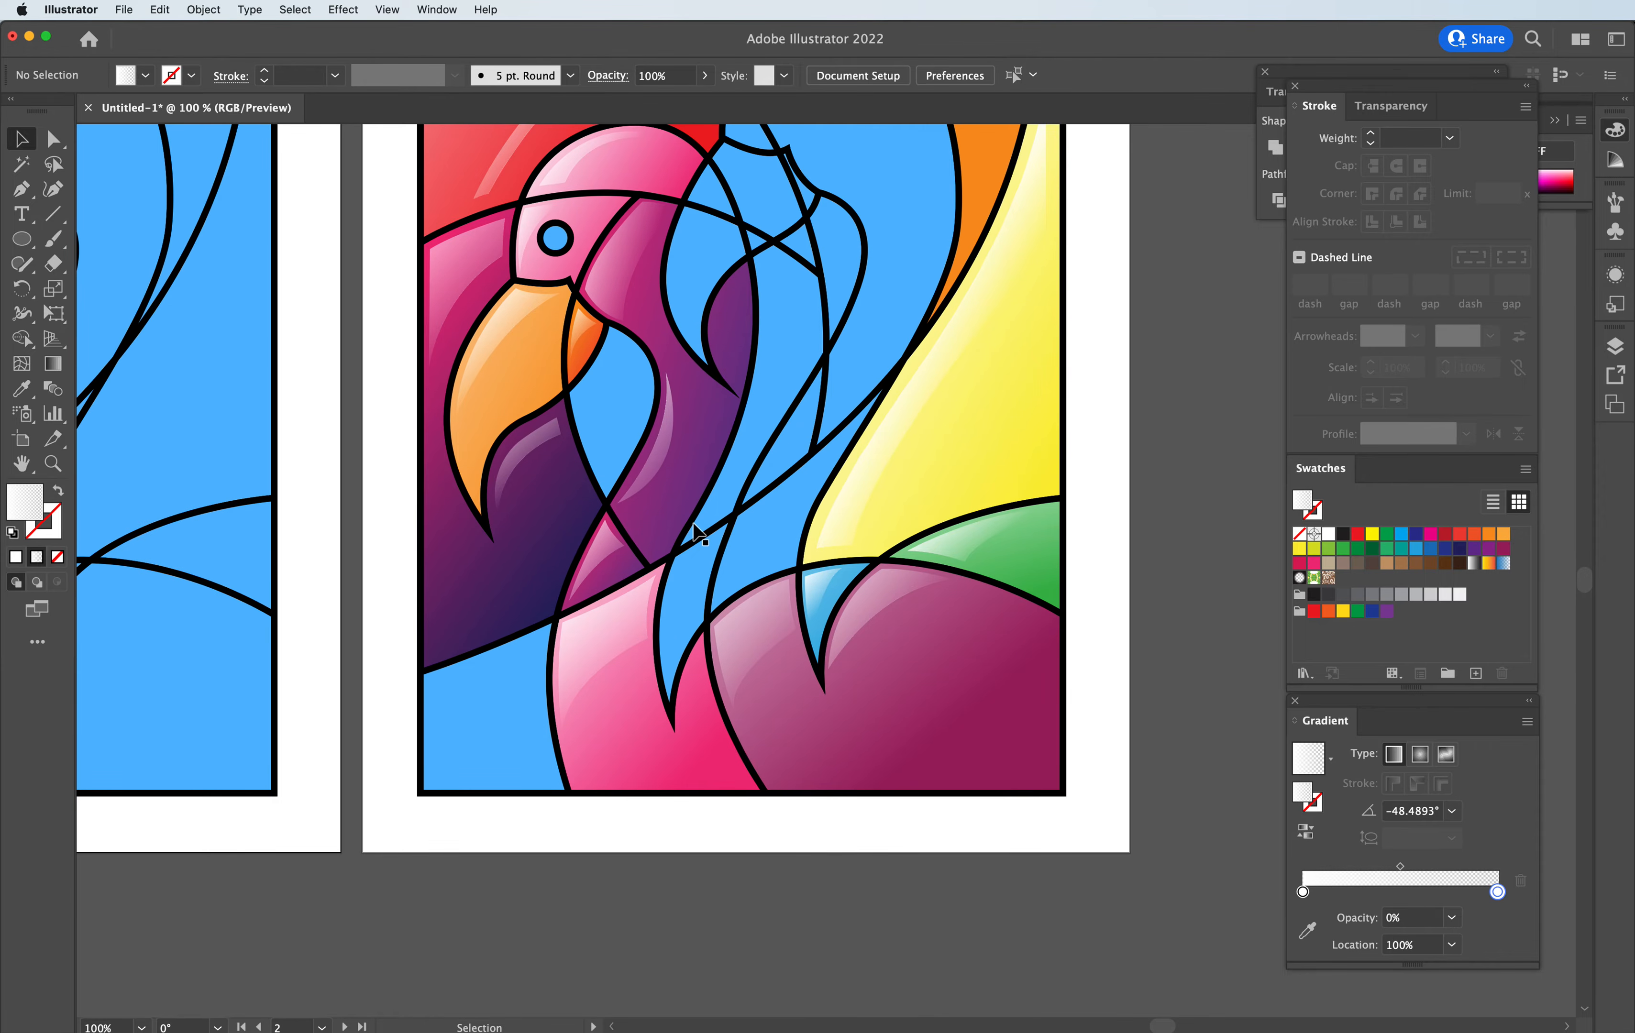
scroll(695, 528, up, 3)
scroll(695, 527, down, 1)
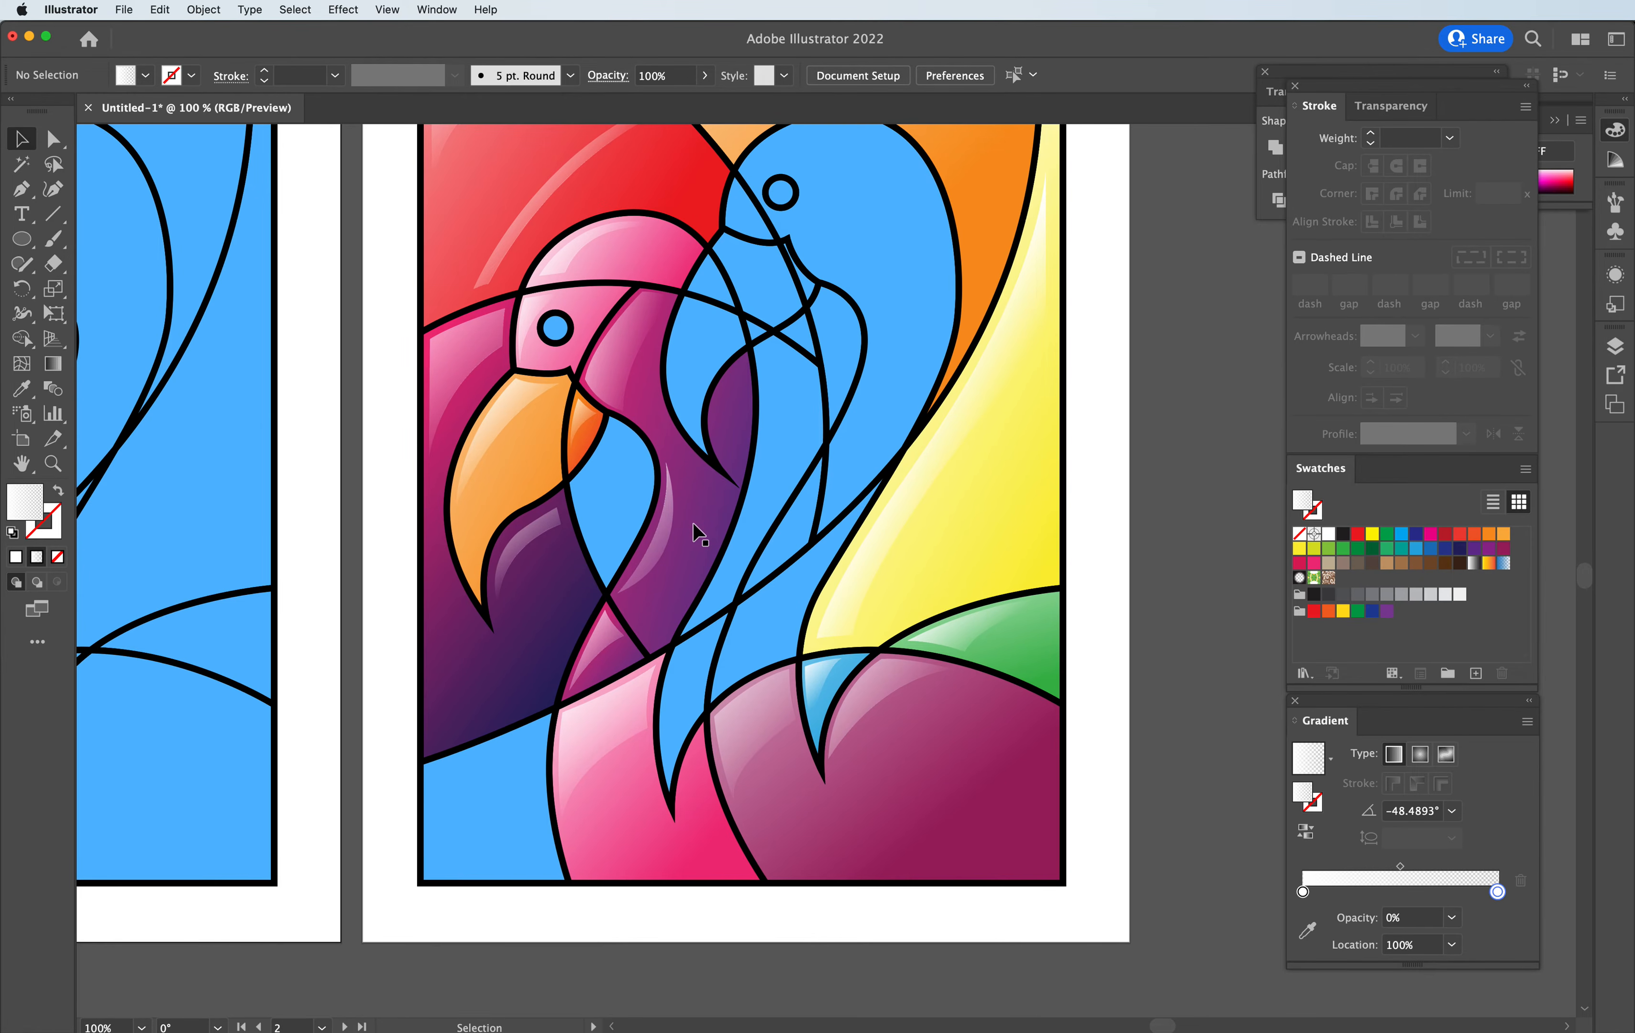
- Copy the small light-blue piece's gradient onto the blue lower-left corner panel and change its end color to dark blue
click(503, 803)
scroll(722, 716, up, 1)
click(21, 387)
click(853, 691)
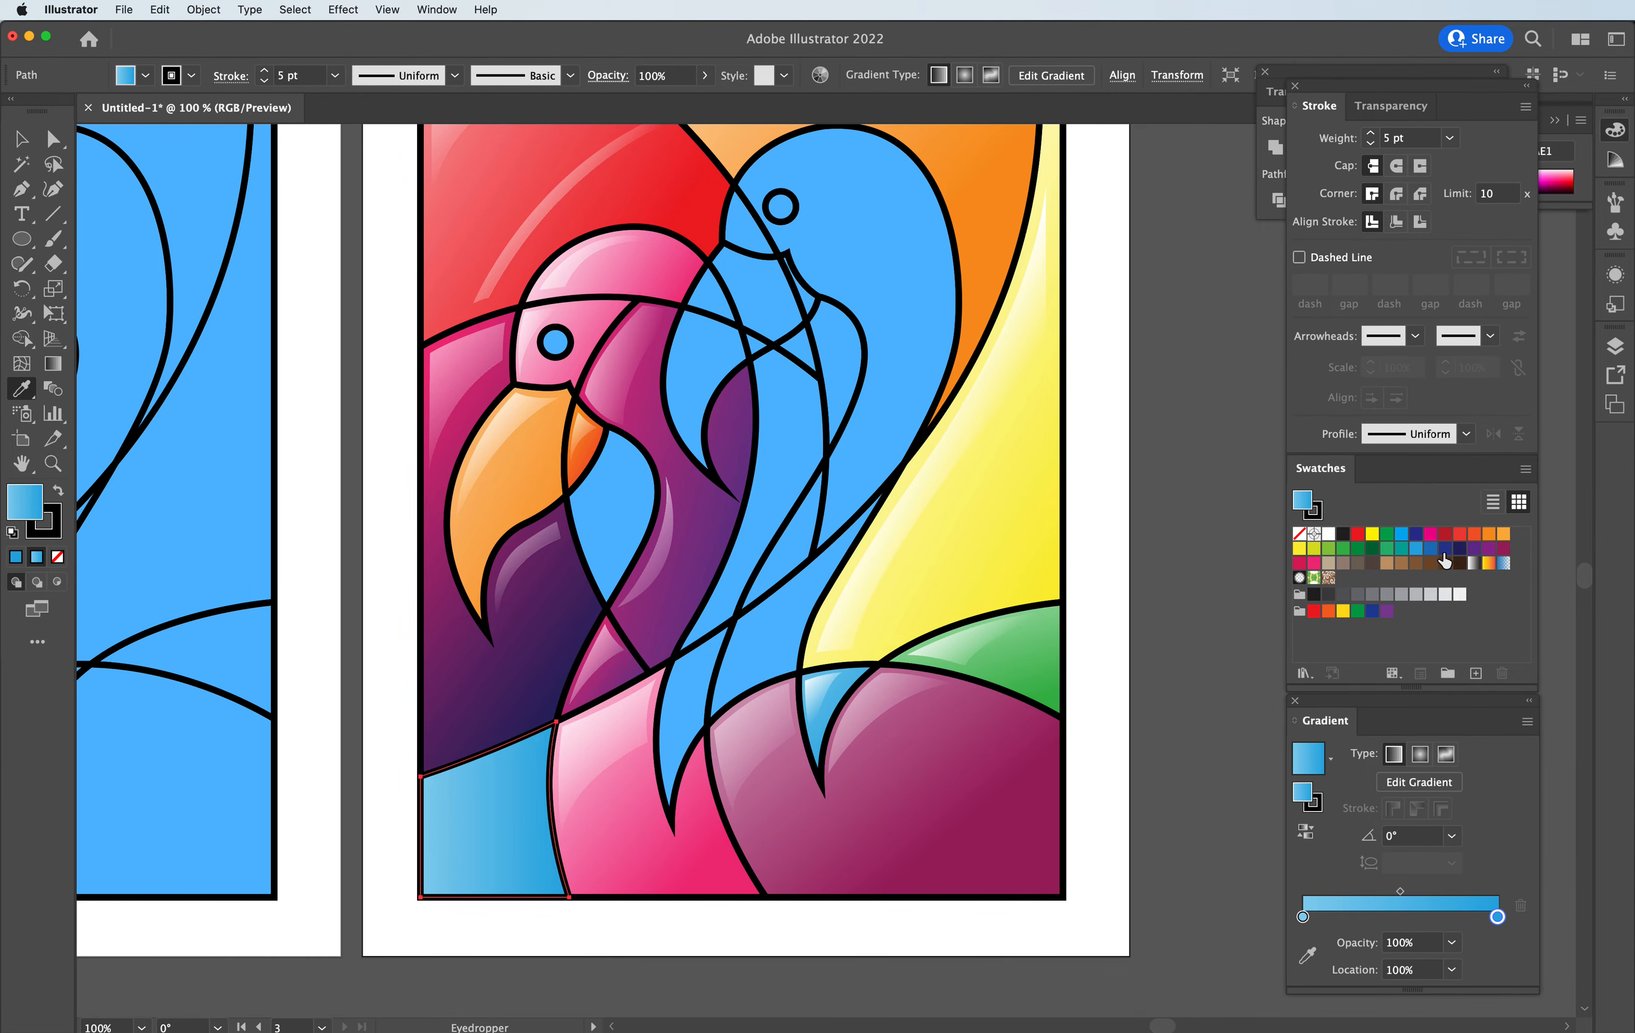
drag(1432, 559, 1497, 916)
drag(1445, 548, 1498, 916)
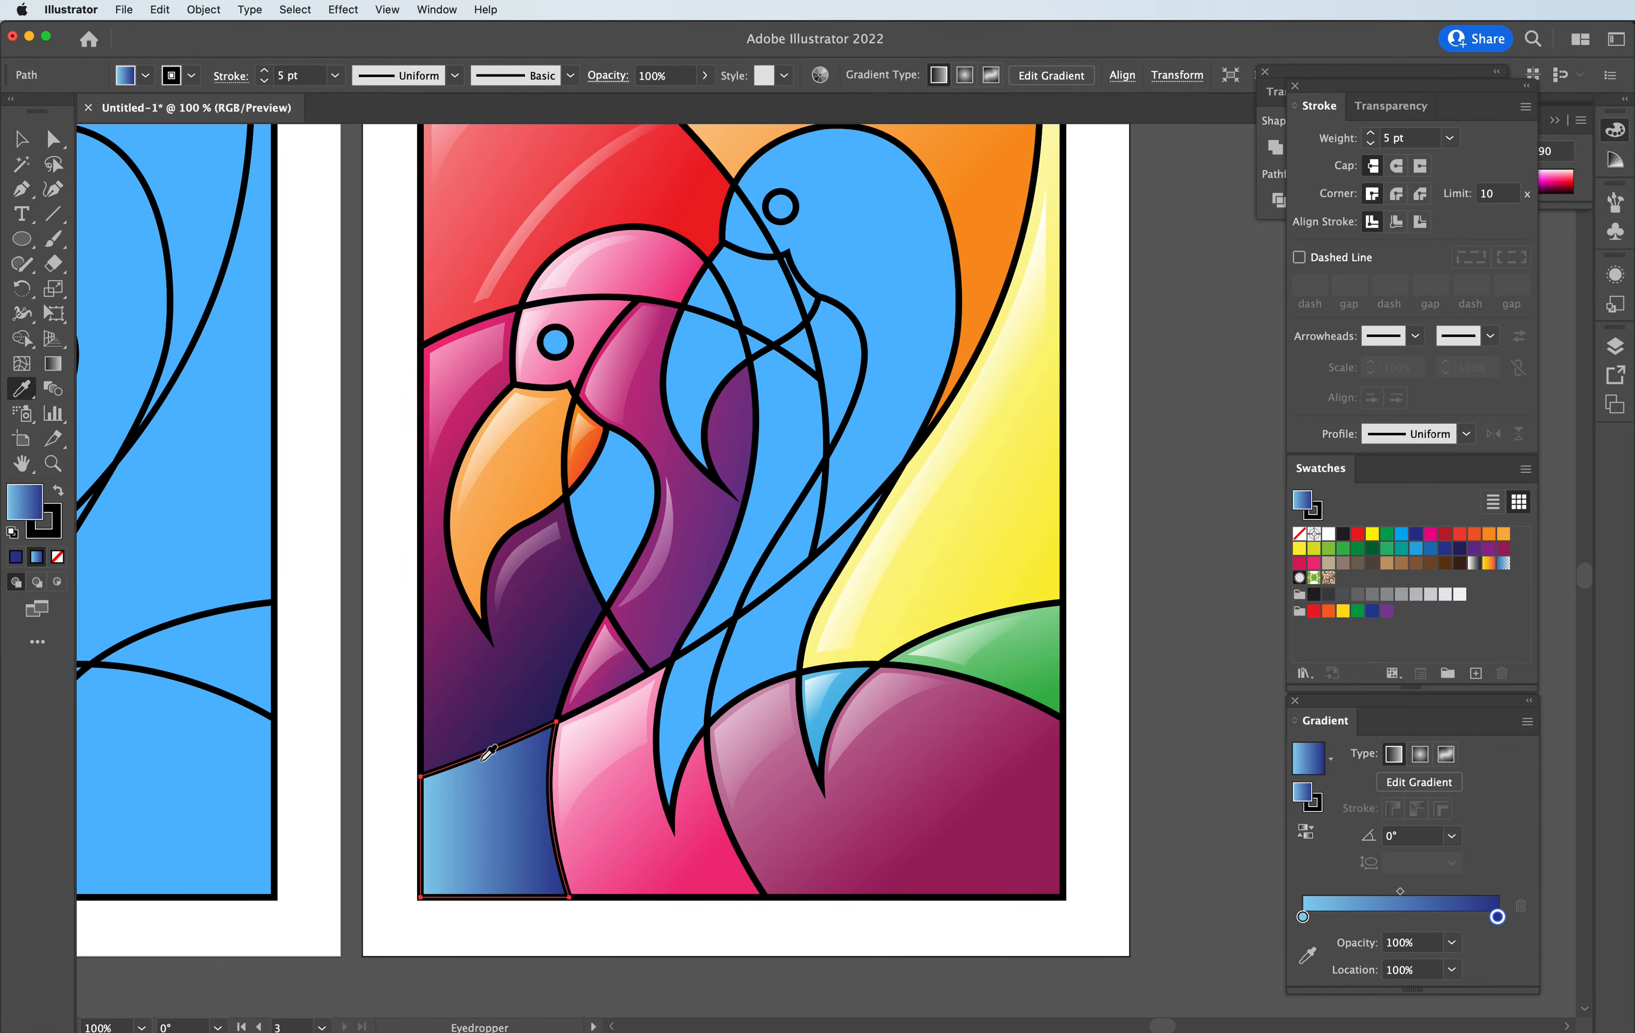
- Run the lower-left panel's light-to-dark blue gradient diagonally at about -30° with the Gradient tool, and deselect it
click(53, 364)
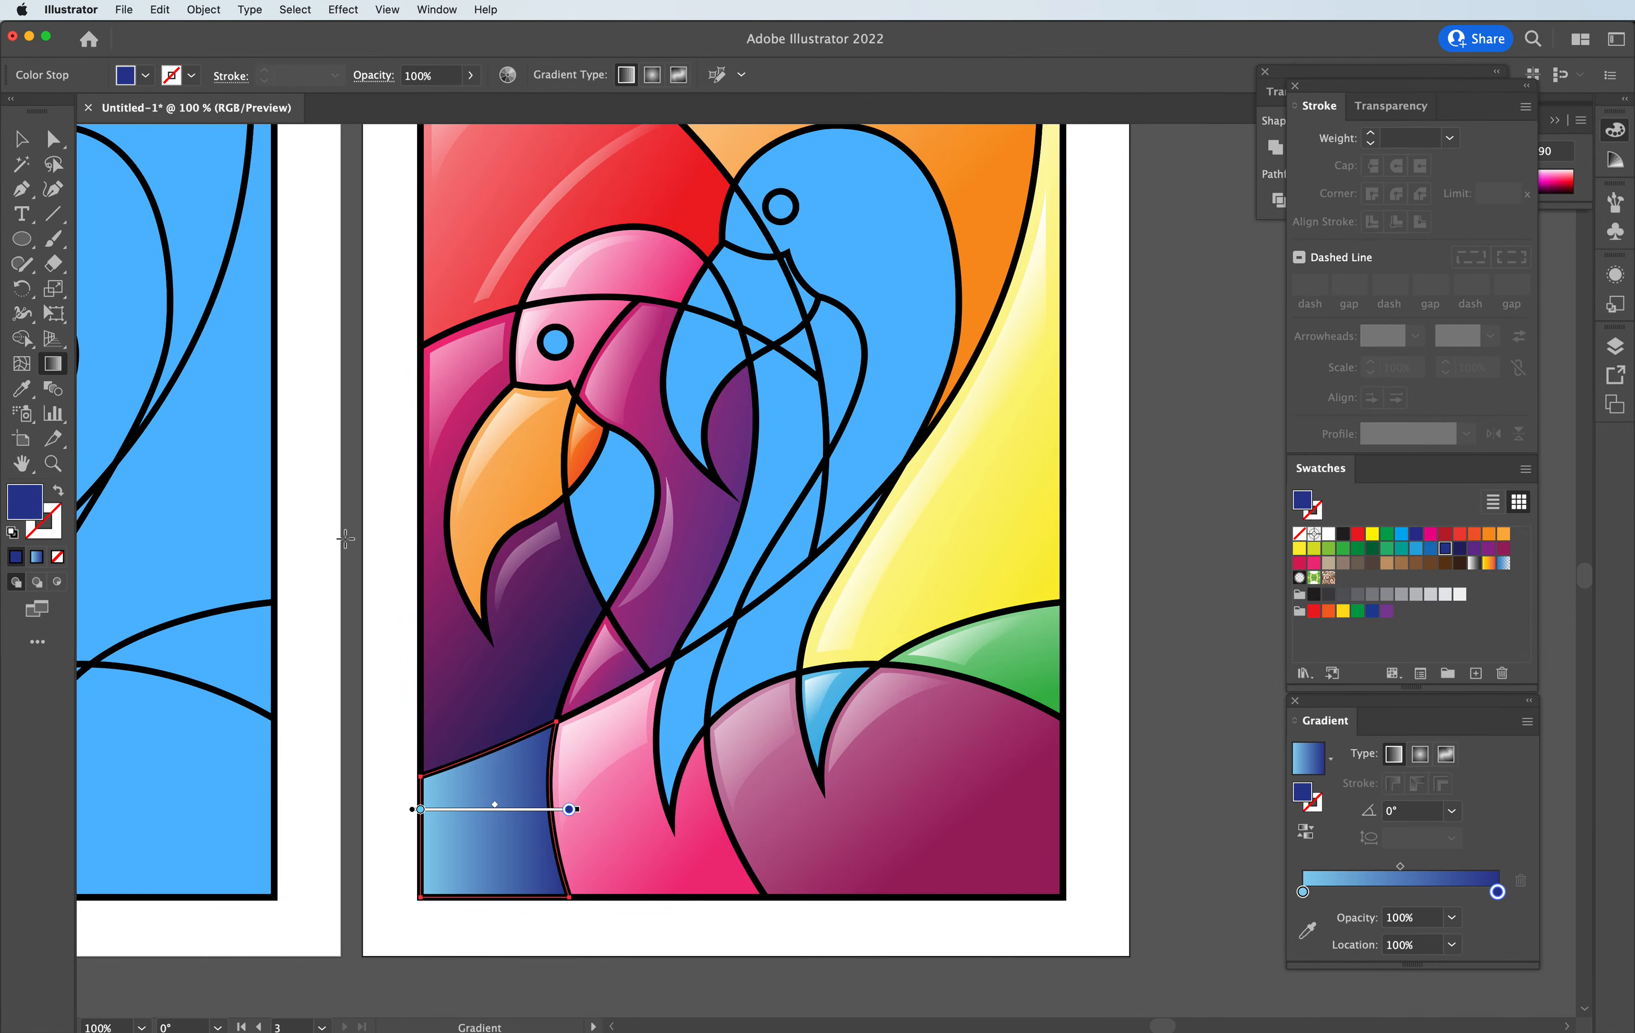
drag(389, 752, 572, 857)
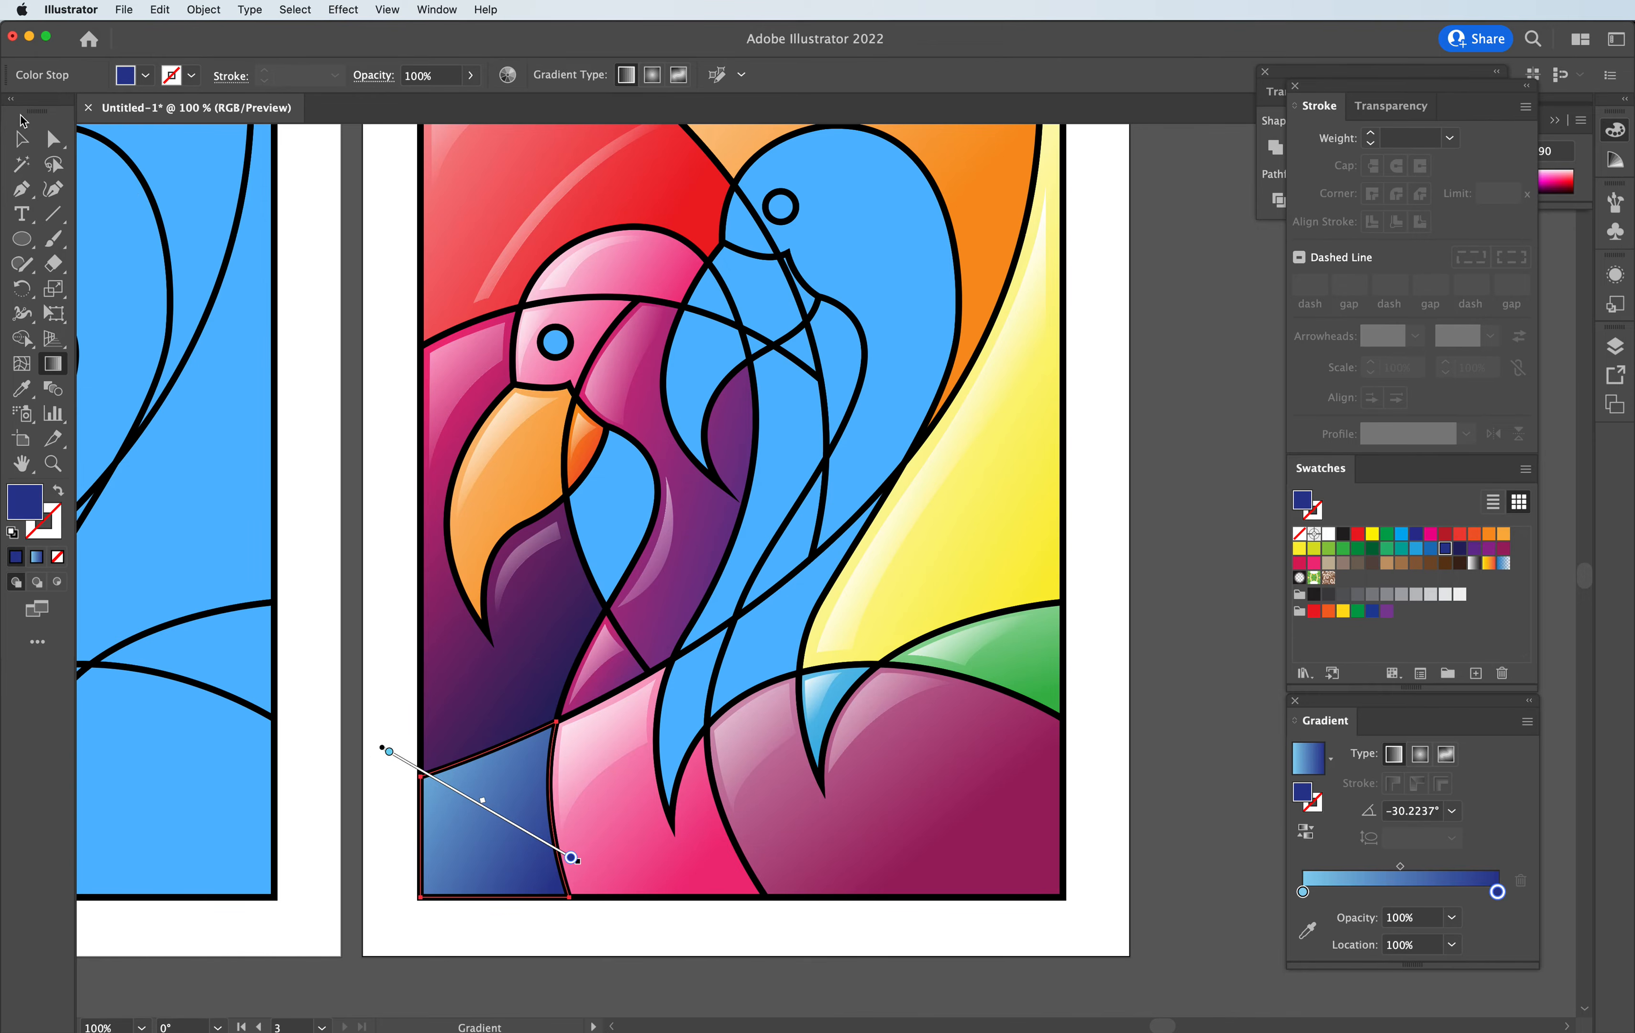
click(21, 139)
click(334, 373)
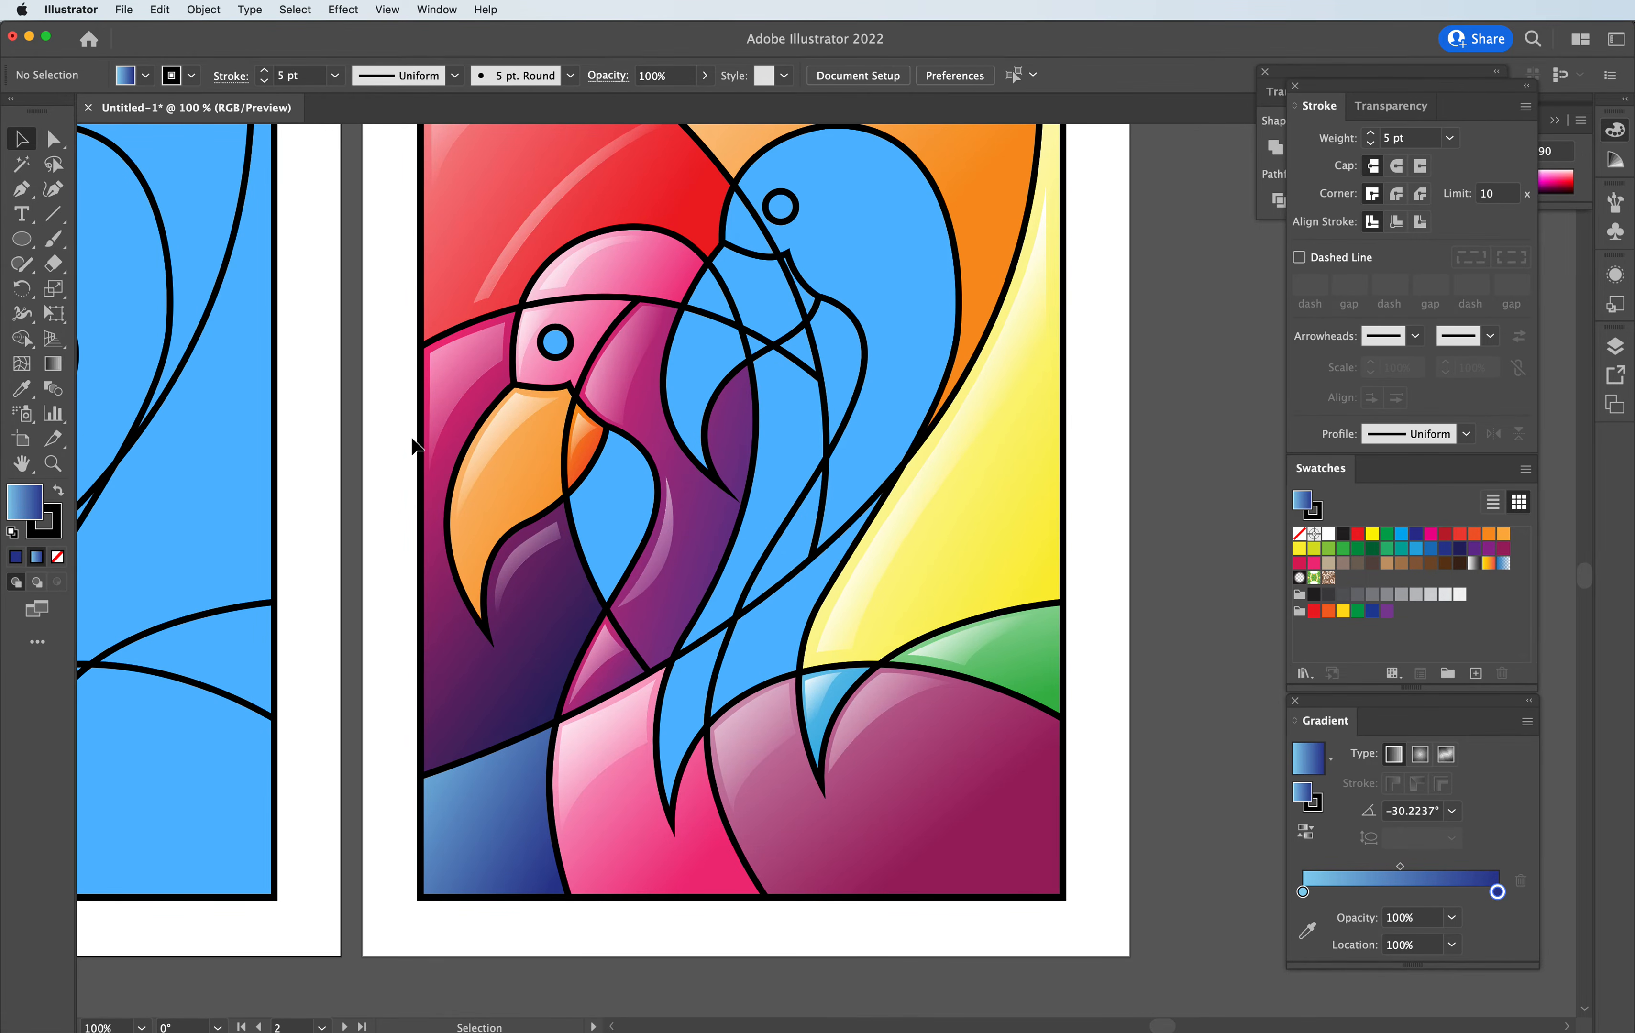
scroll(415, 448, down, 5)
scroll(414, 447, up, 10)
scroll(415, 448, down, 7)
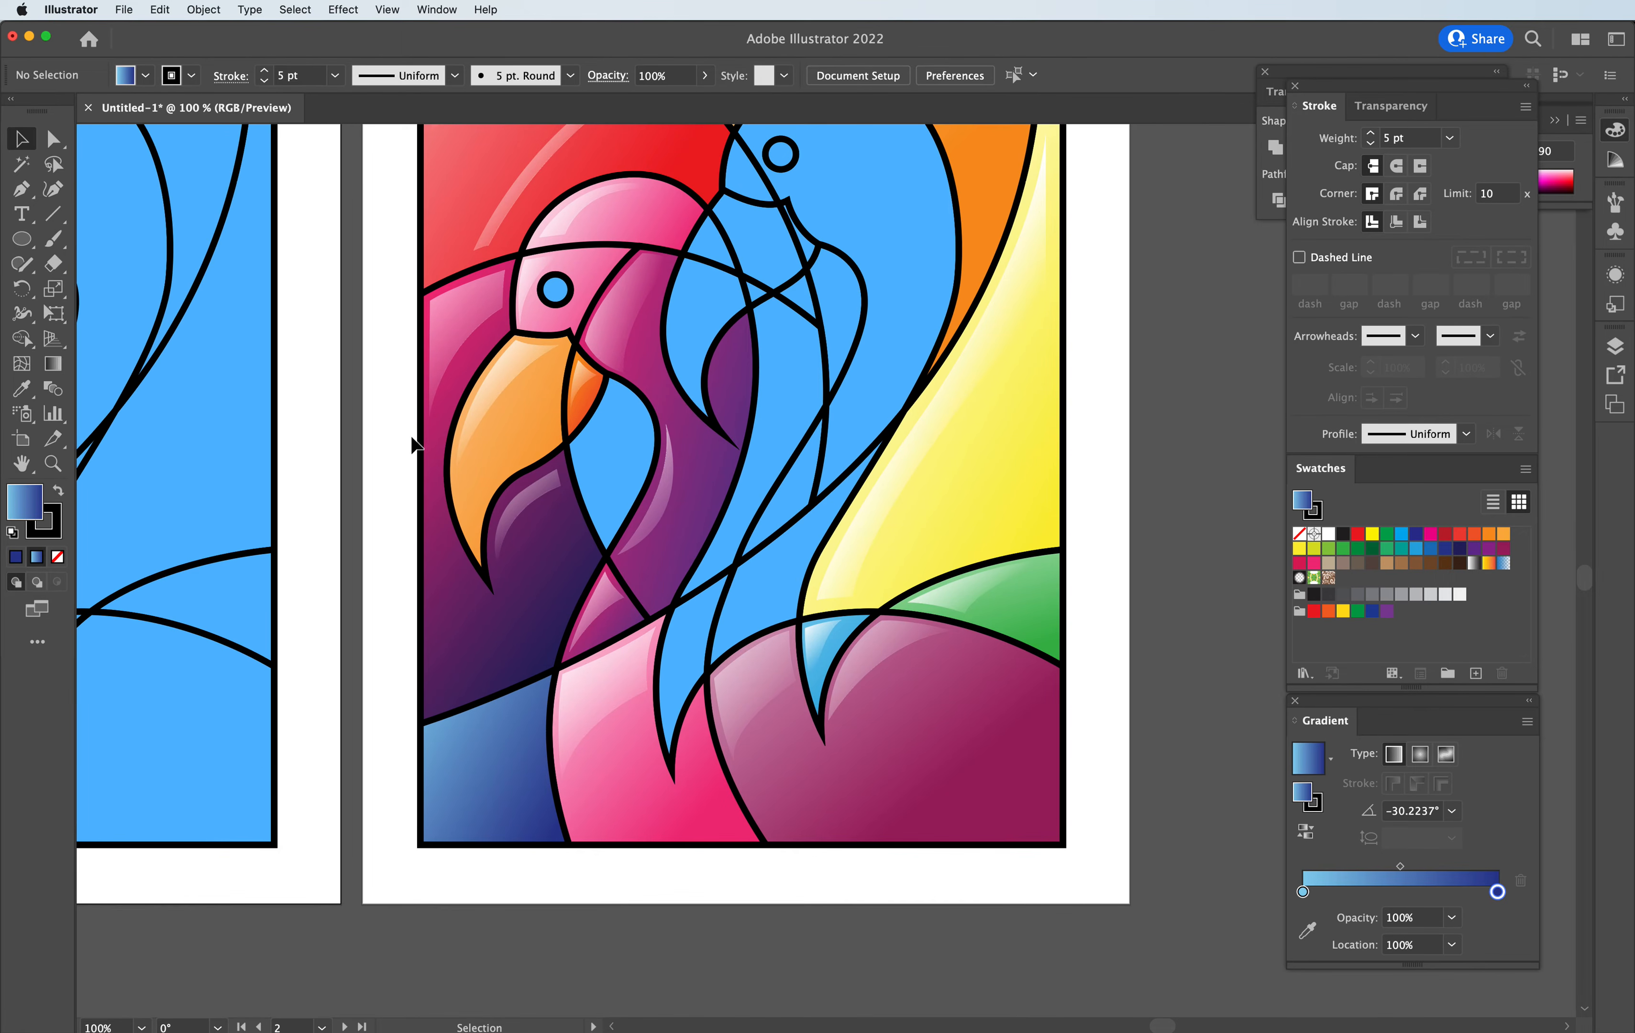
- With an existing highlight's white fade style, draw a closed curved highlight in the upper-left part of the blue corner panel using the Pen tool
click(482, 717)
scroll(472, 694, up, 3)
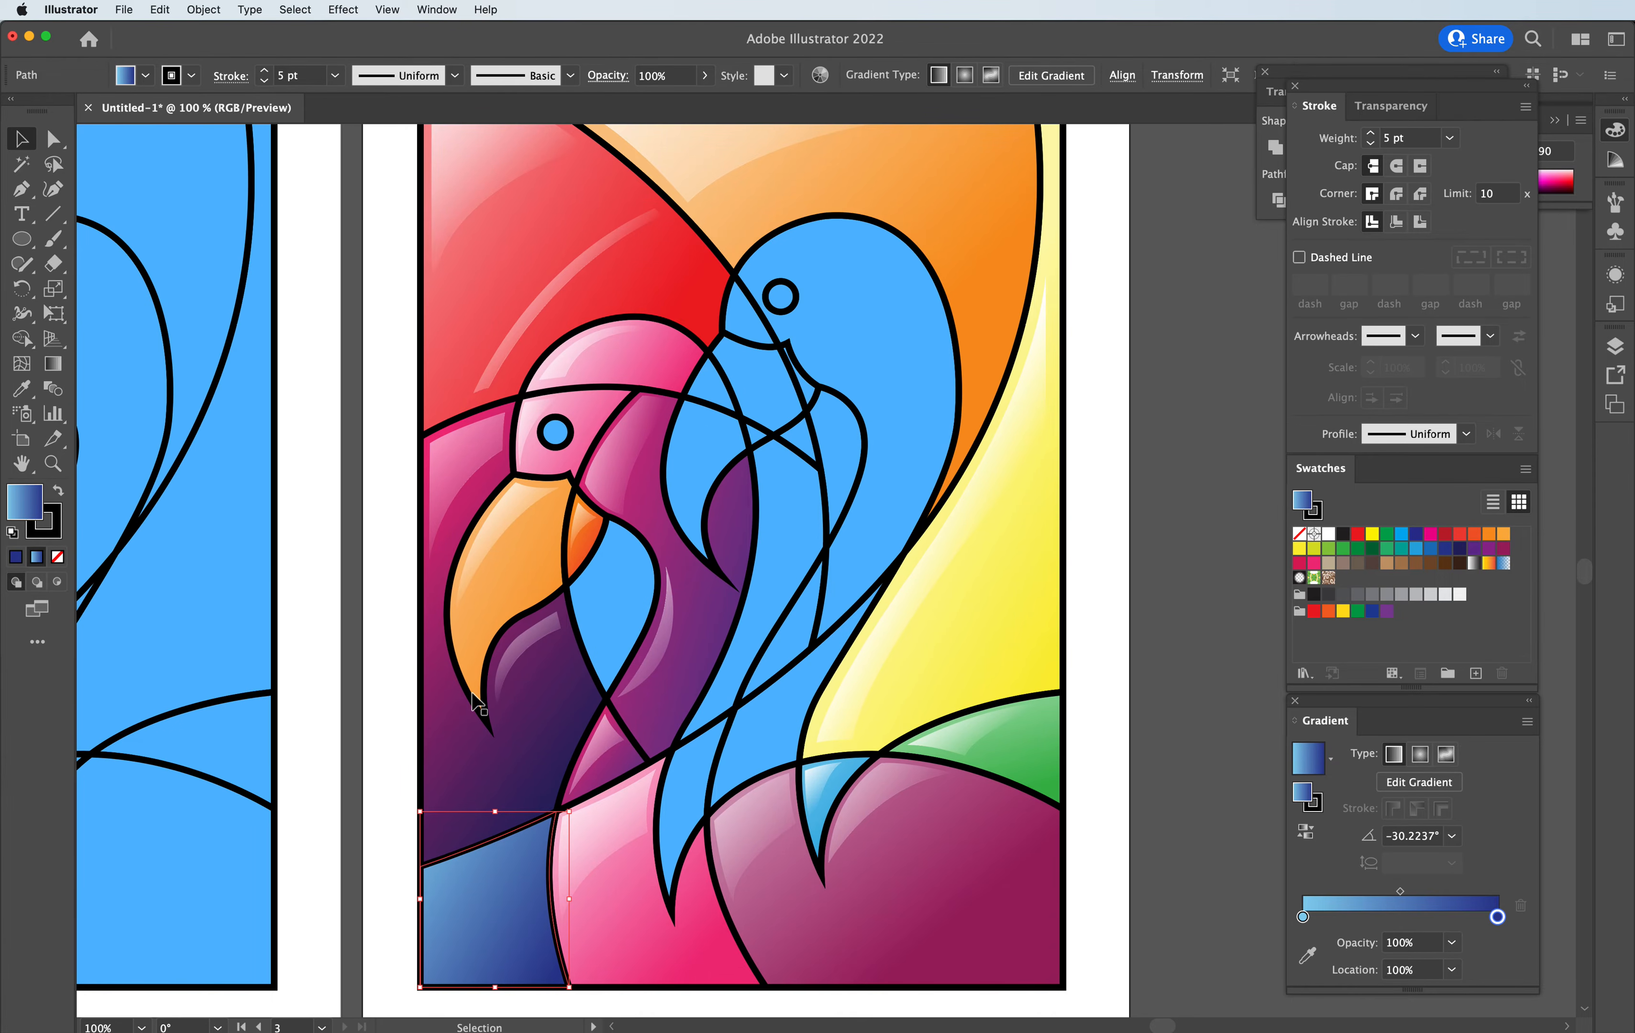
scroll(476, 701, down, 3)
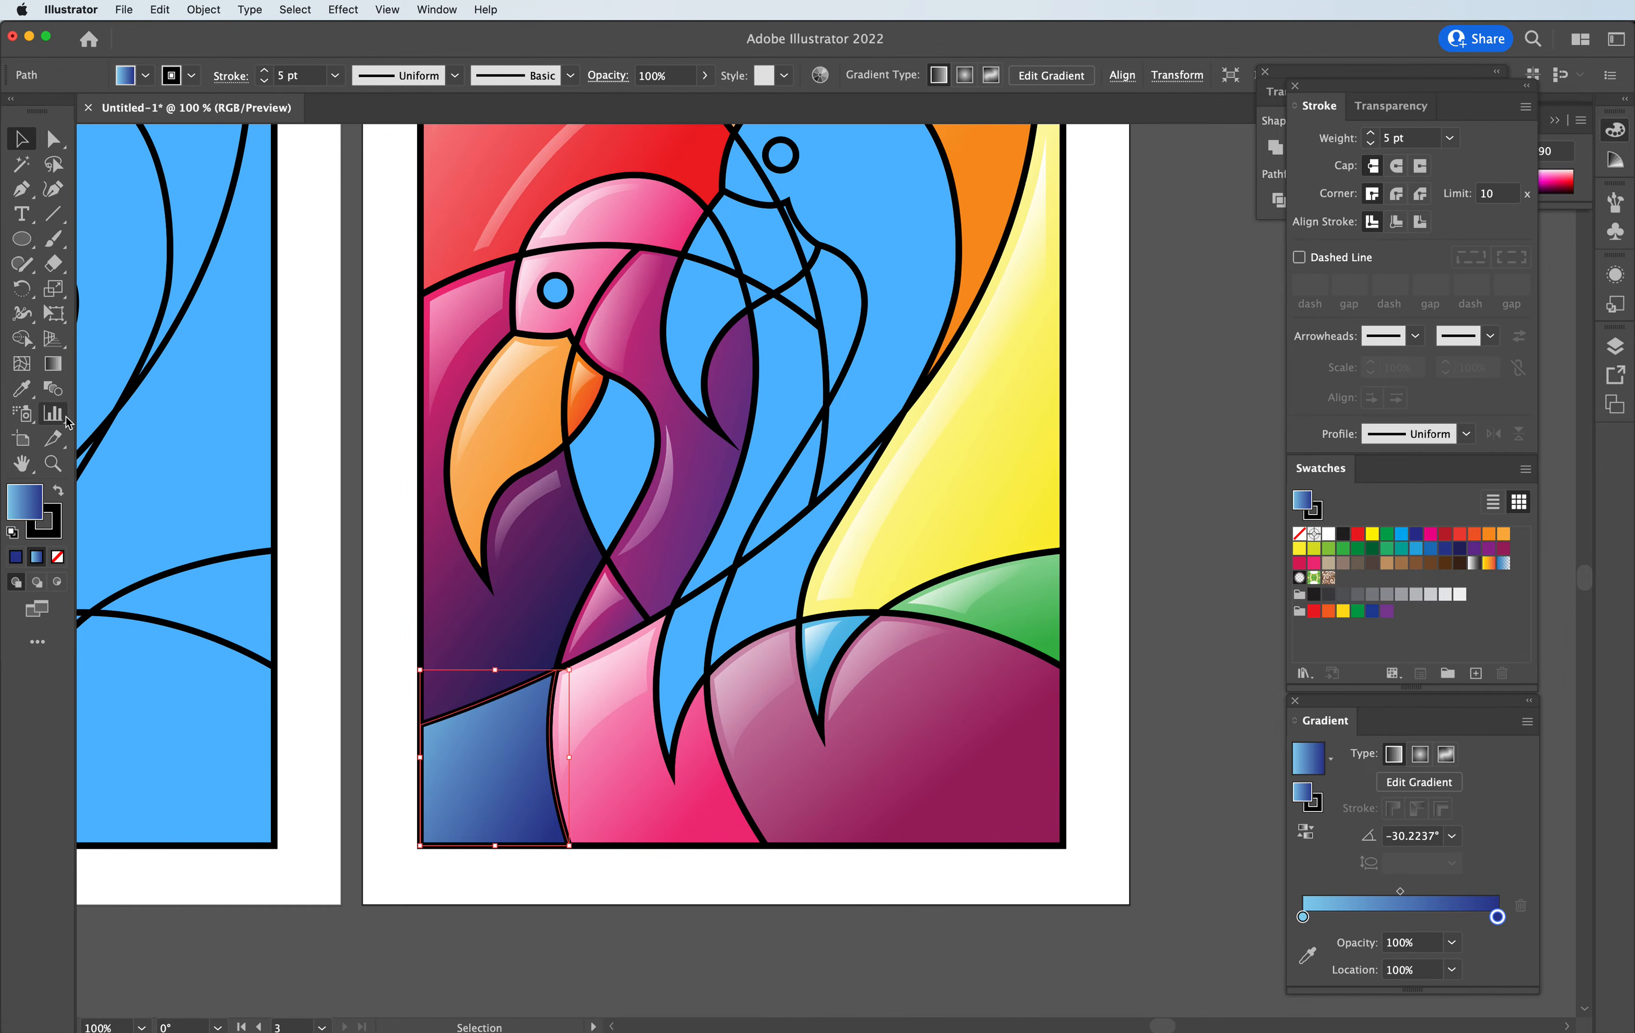
click(610, 332)
click(21, 188)
click(541, 692)
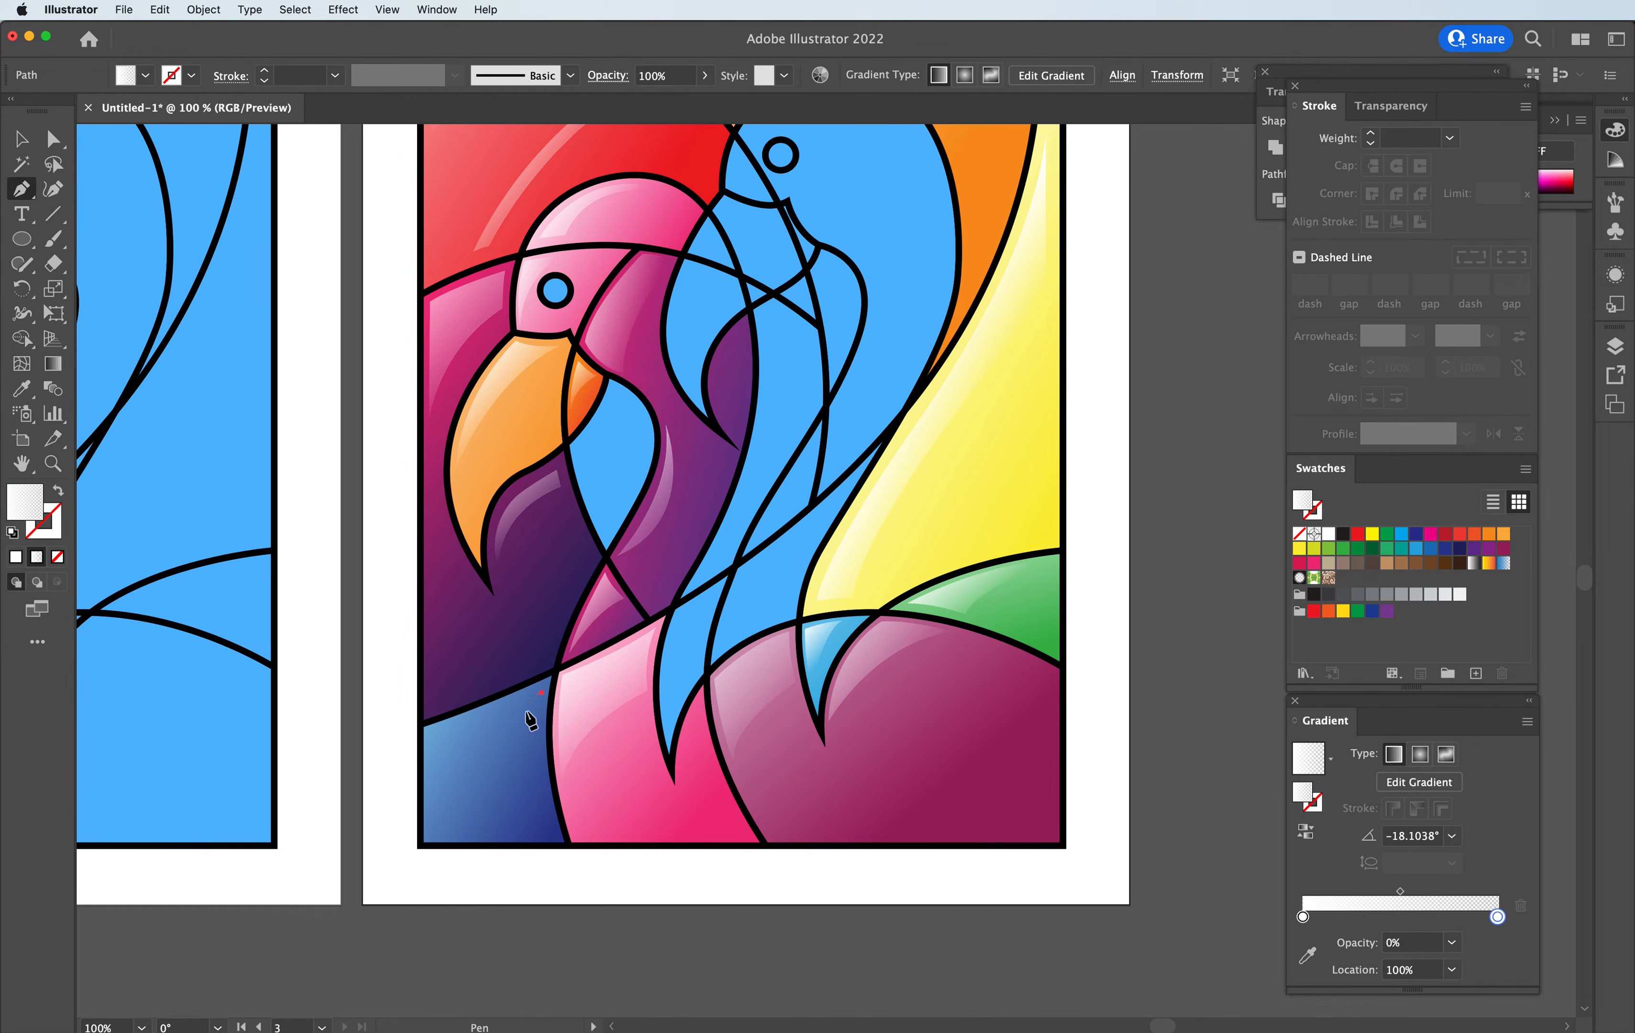
drag(430, 834, 412, 917)
click(430, 834)
click(430, 733)
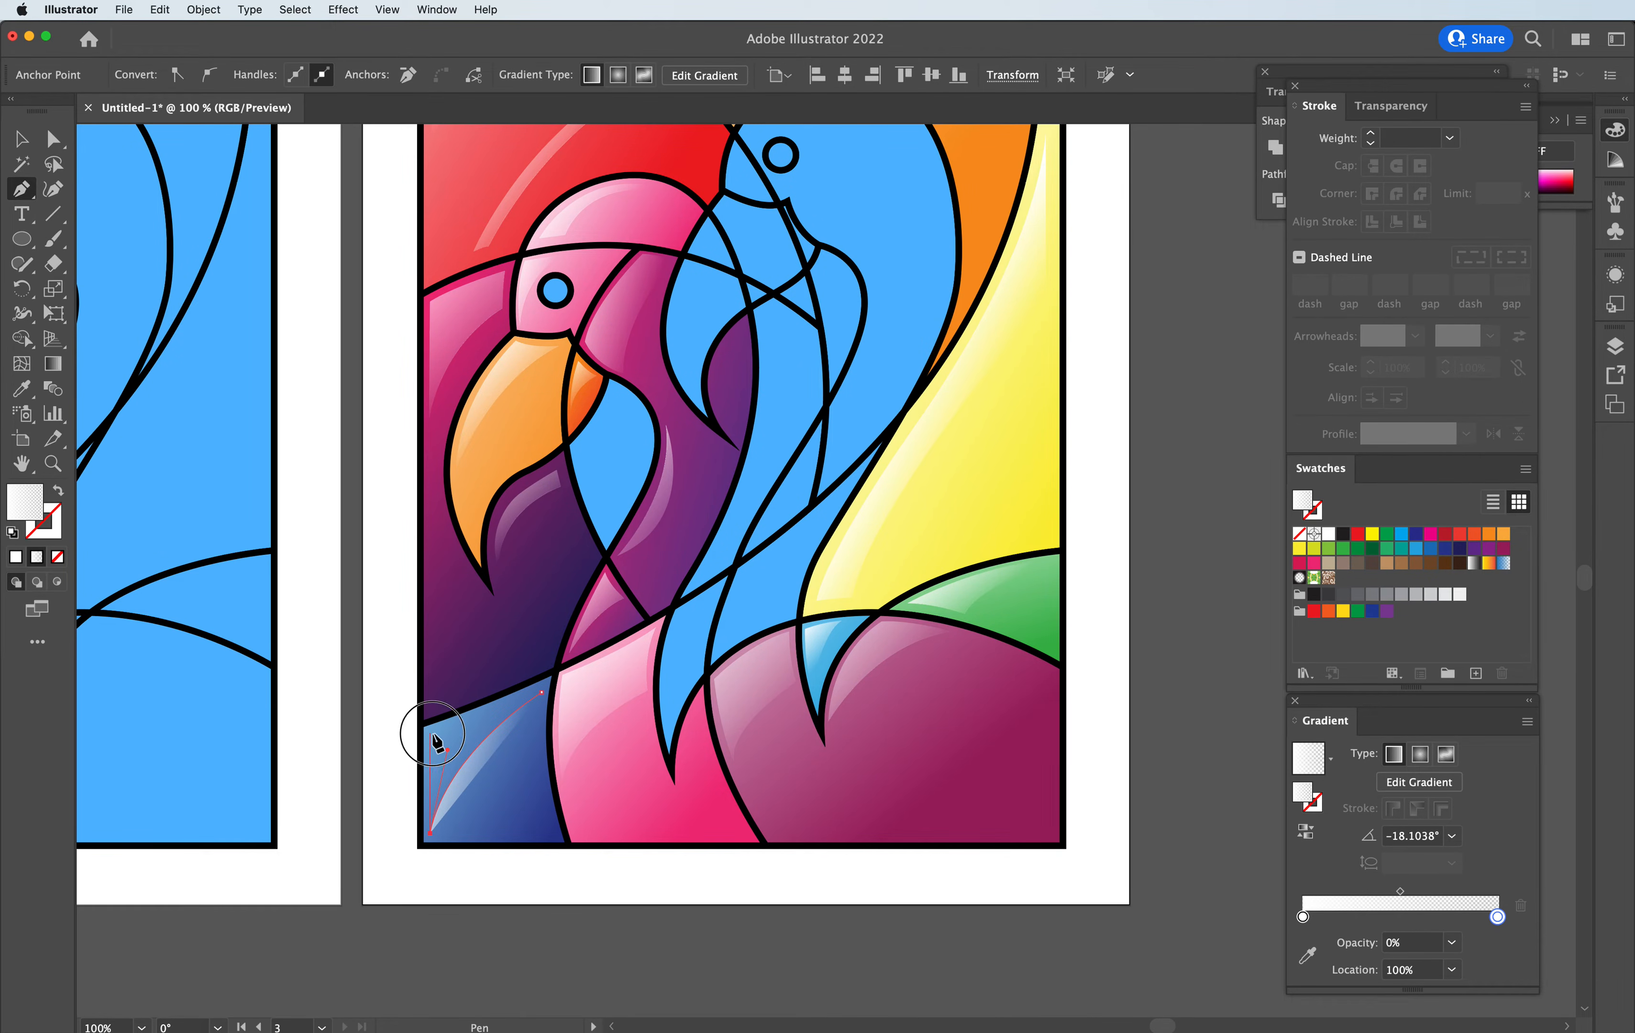
click(542, 692)
drag(544, 689, 575, 669)
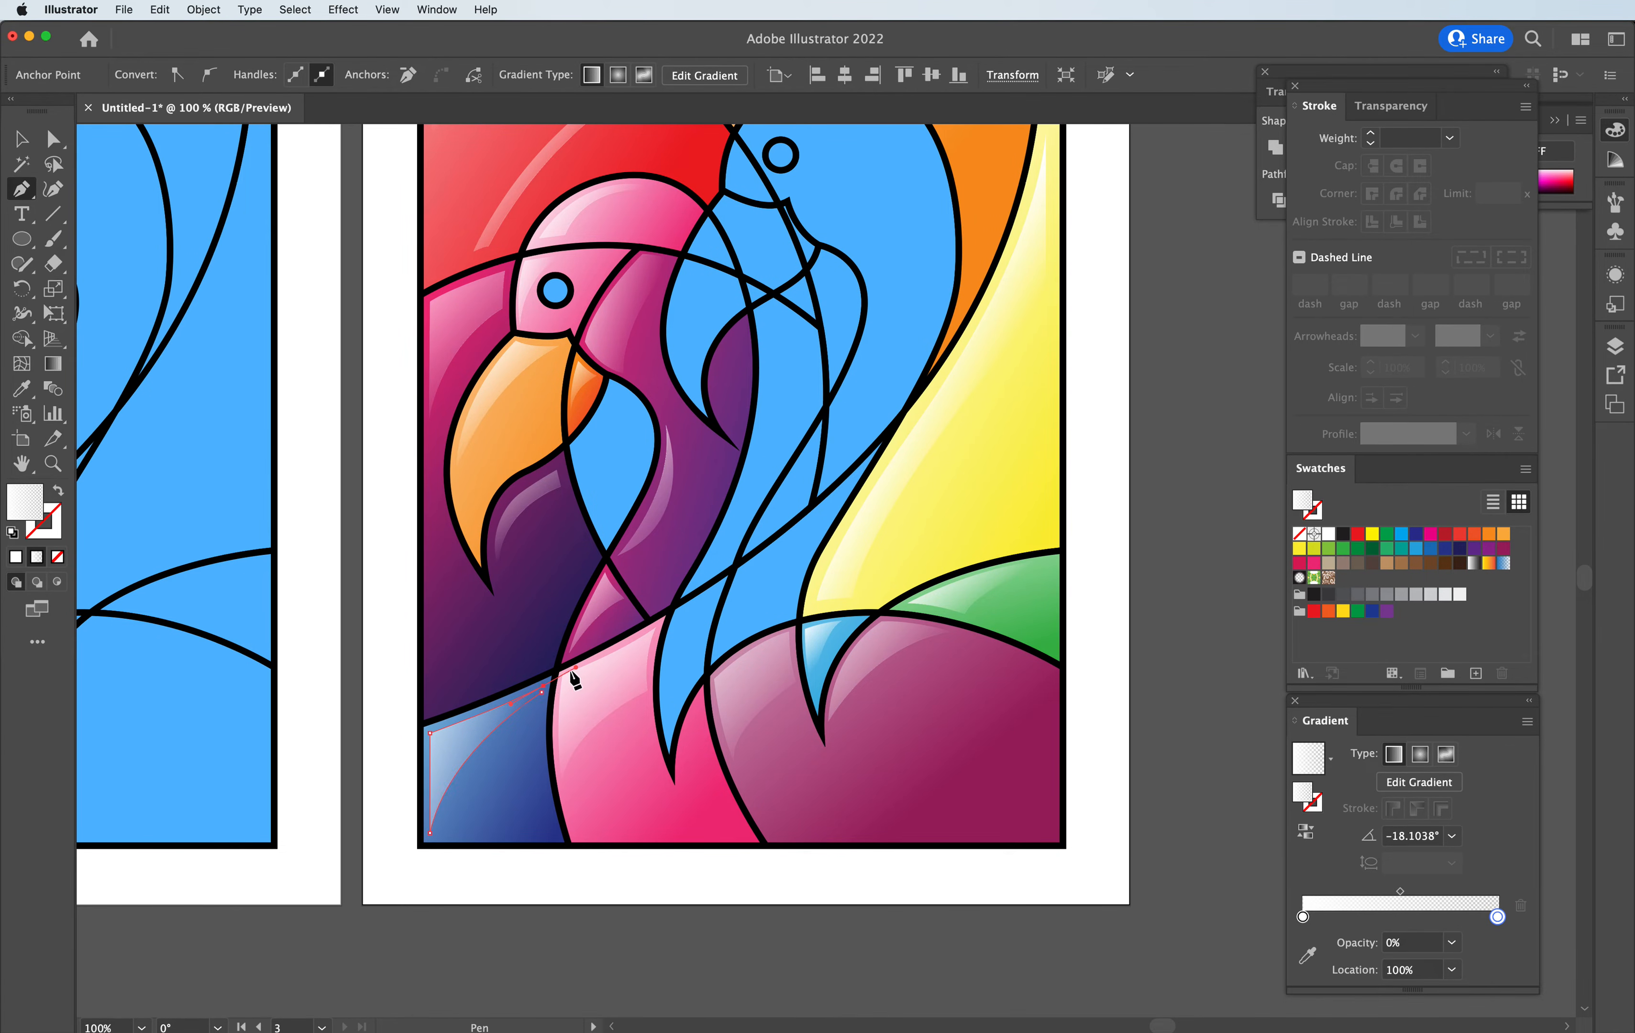
click(543, 692)
- Run the blue corner panel highlight's white fade diagonally at about -46° with the Gradient tool, and deselect it
click(53, 364)
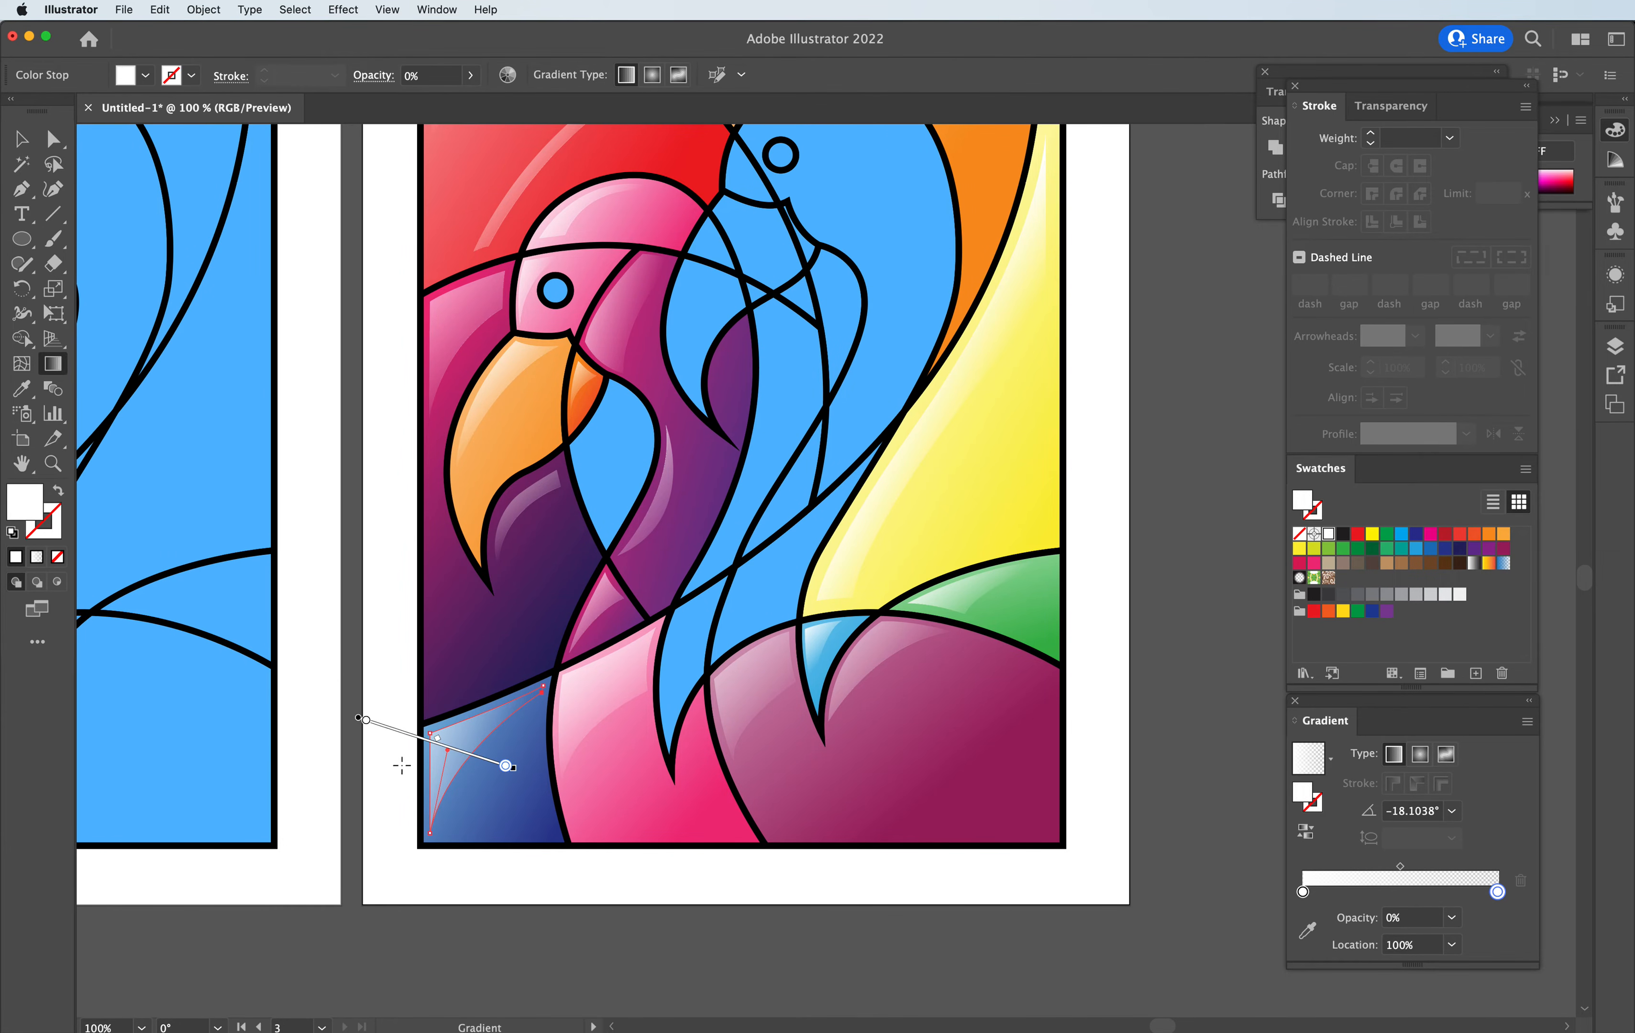
mouse_move(466, 754)
mouse_down()
mouse_move(521, 807)
mouse_move(478, 767)
mouse_move(495, 768)
mouse_up()
click(25, 134)
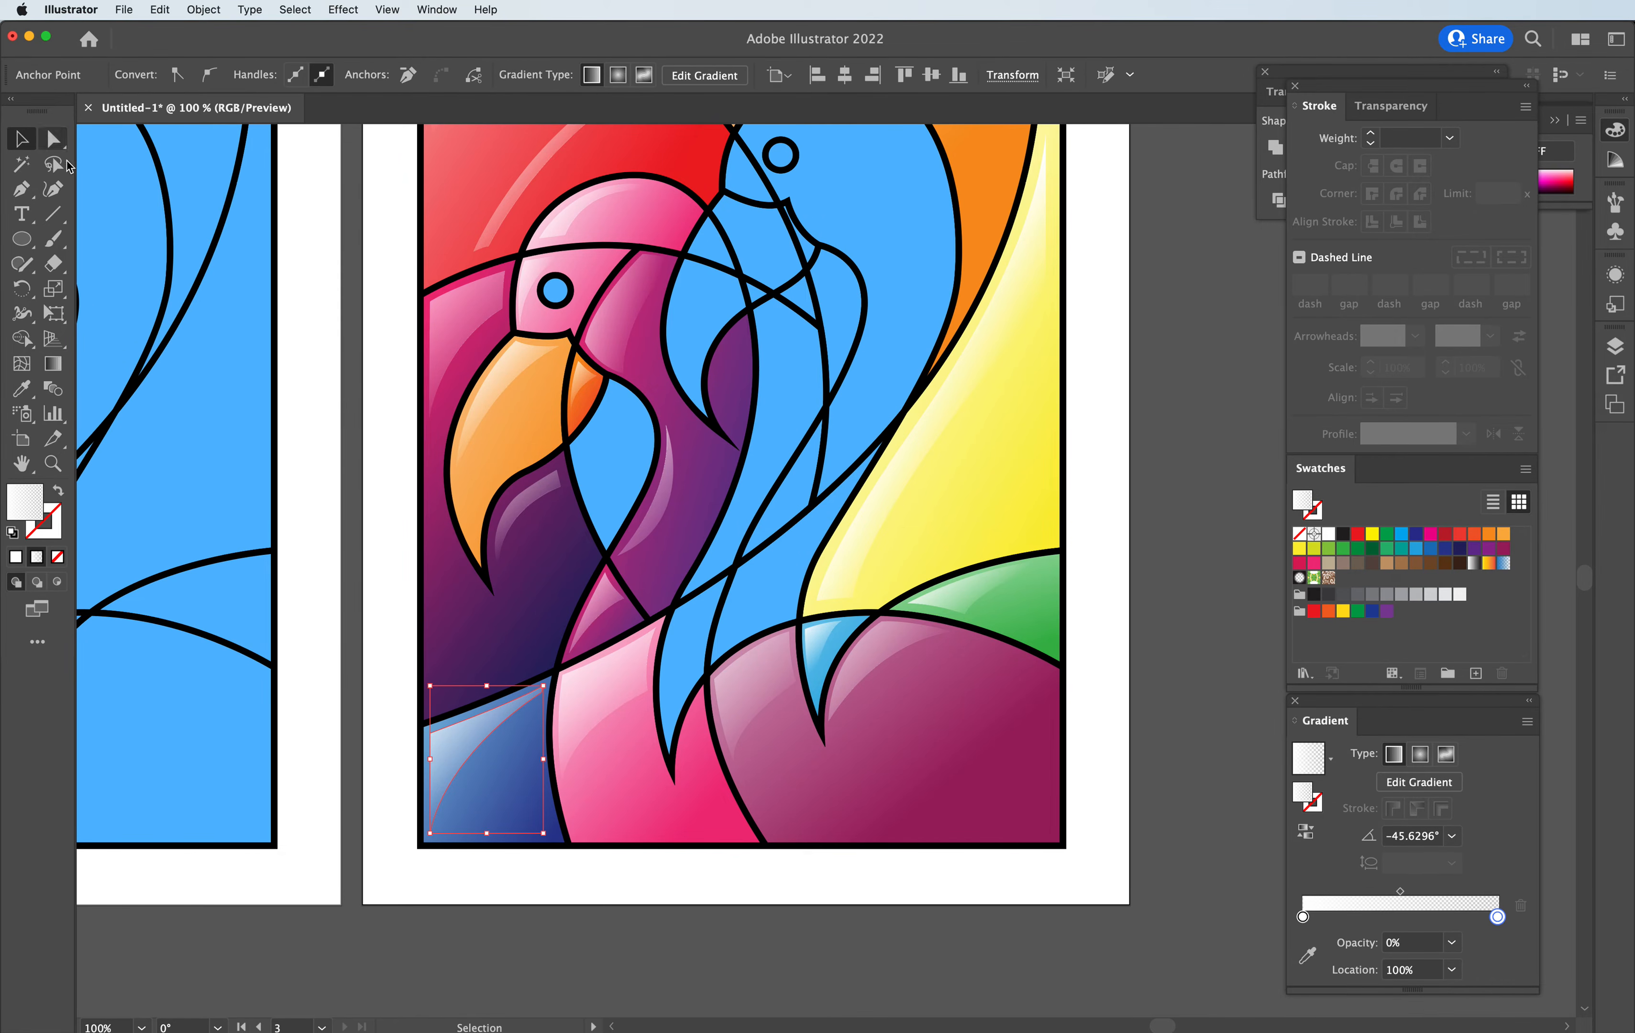
click(342, 291)
scroll(397, 370, up, 10)
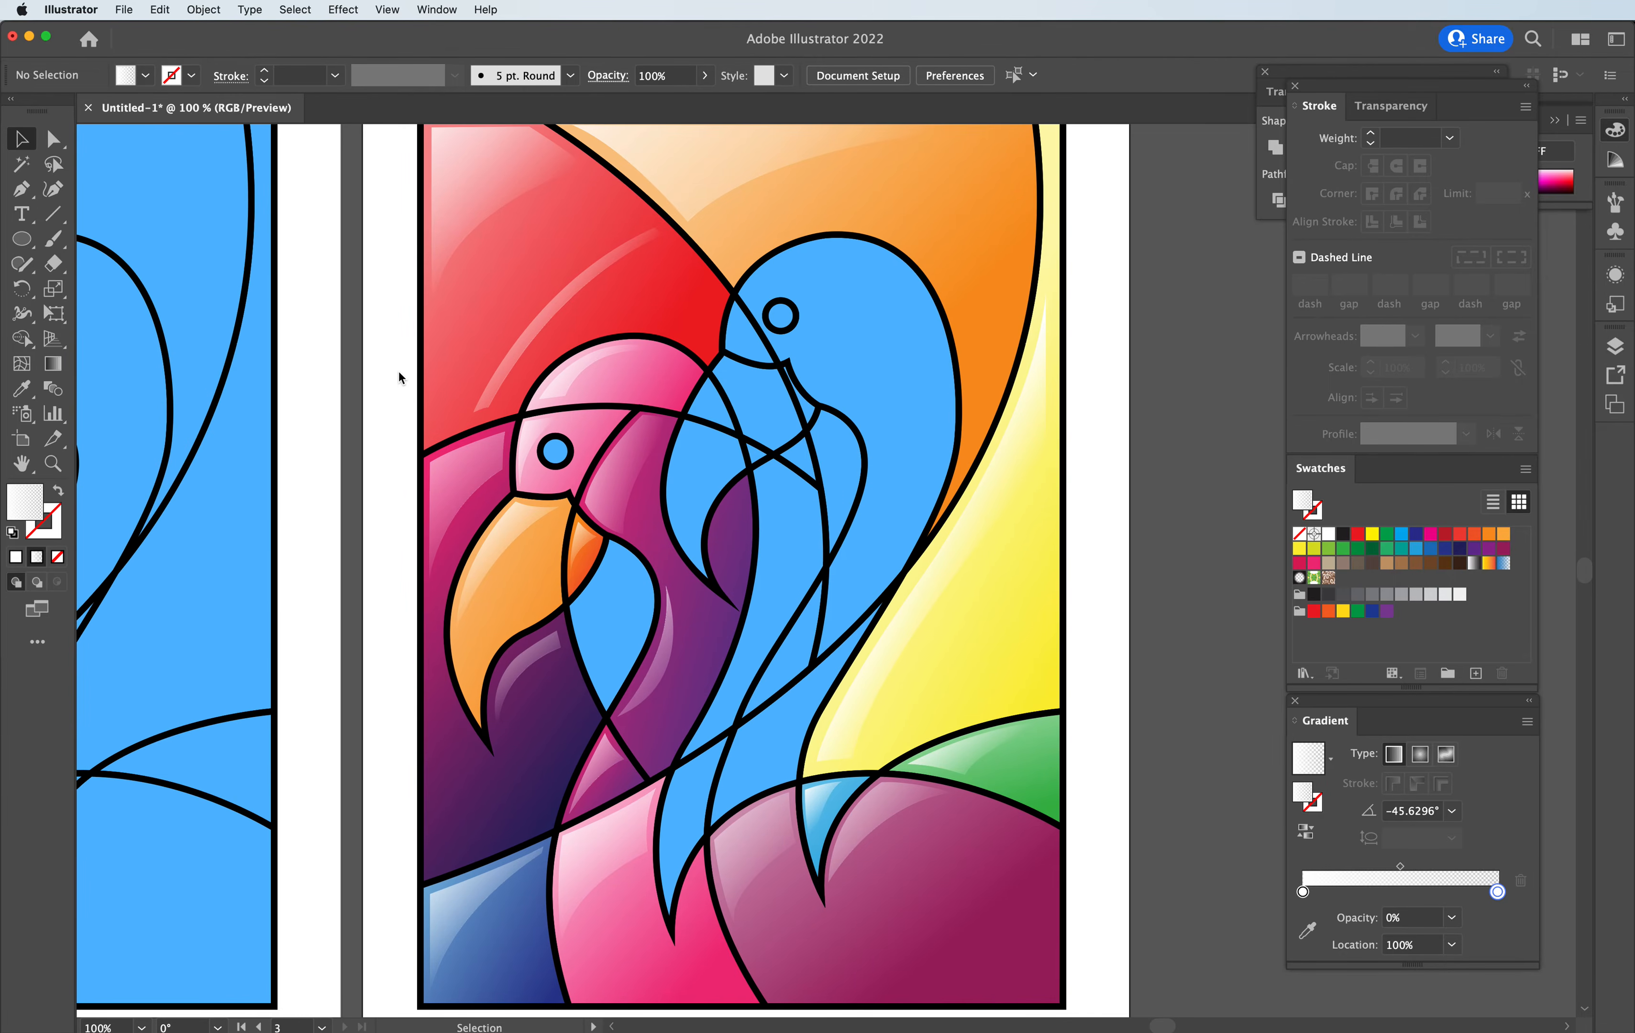
scroll(399, 370, down, 10)
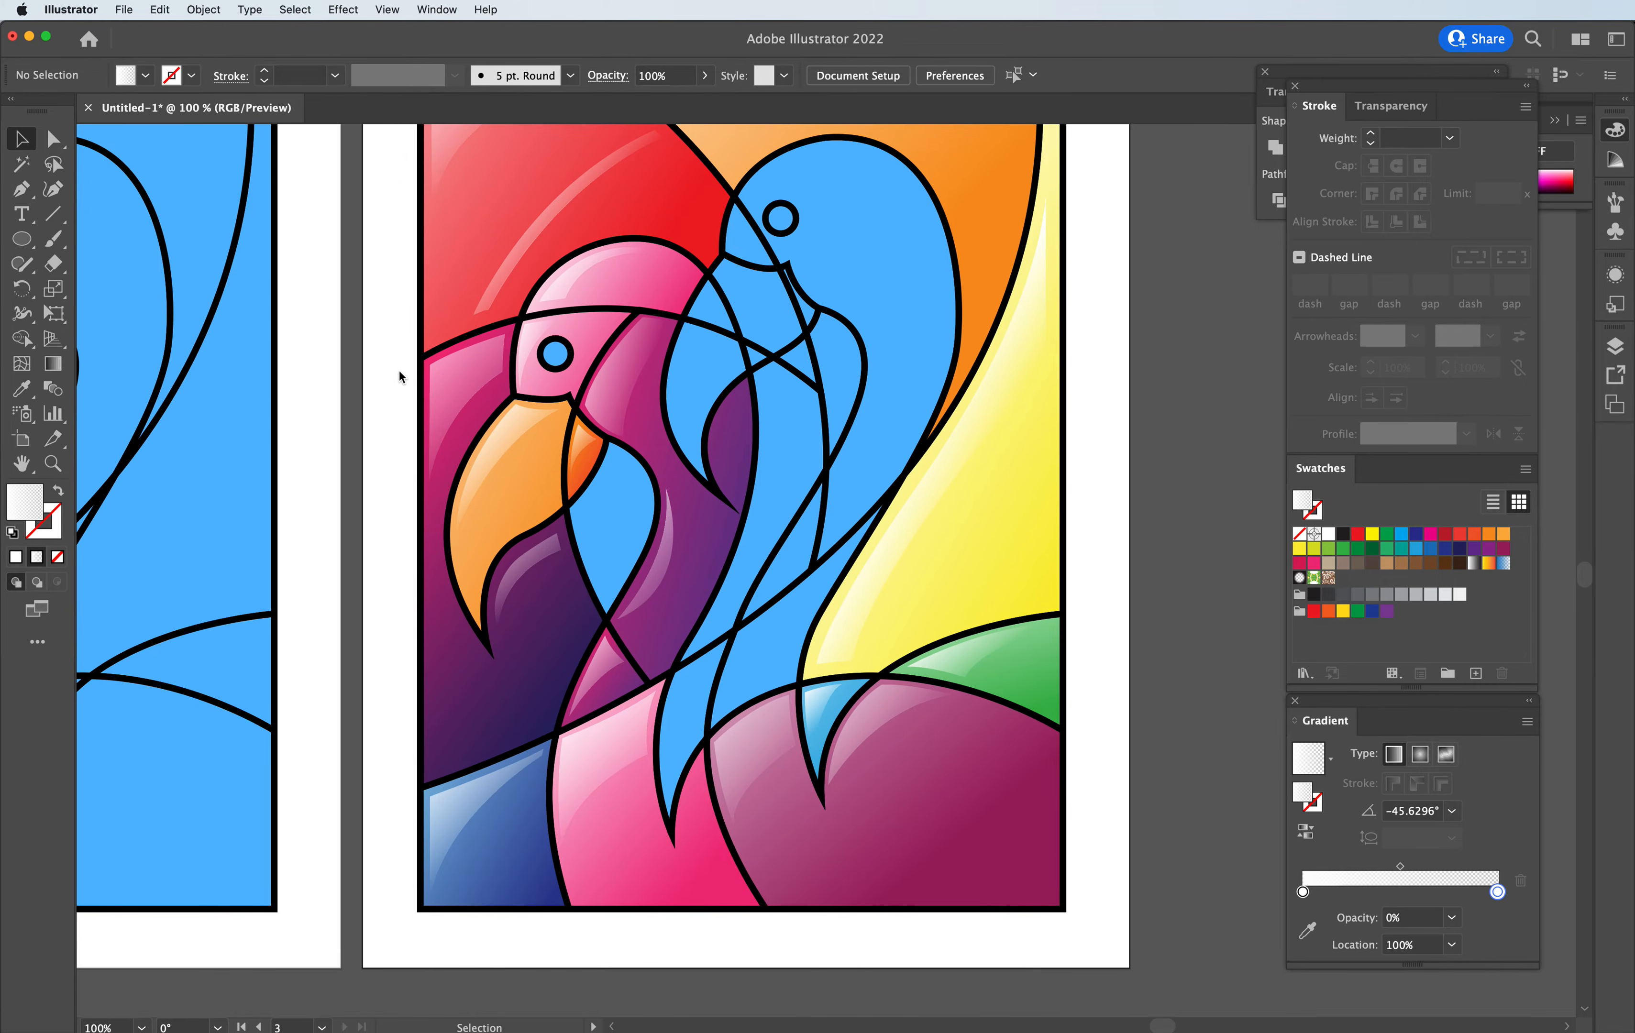
scroll(399, 372, up, 3)
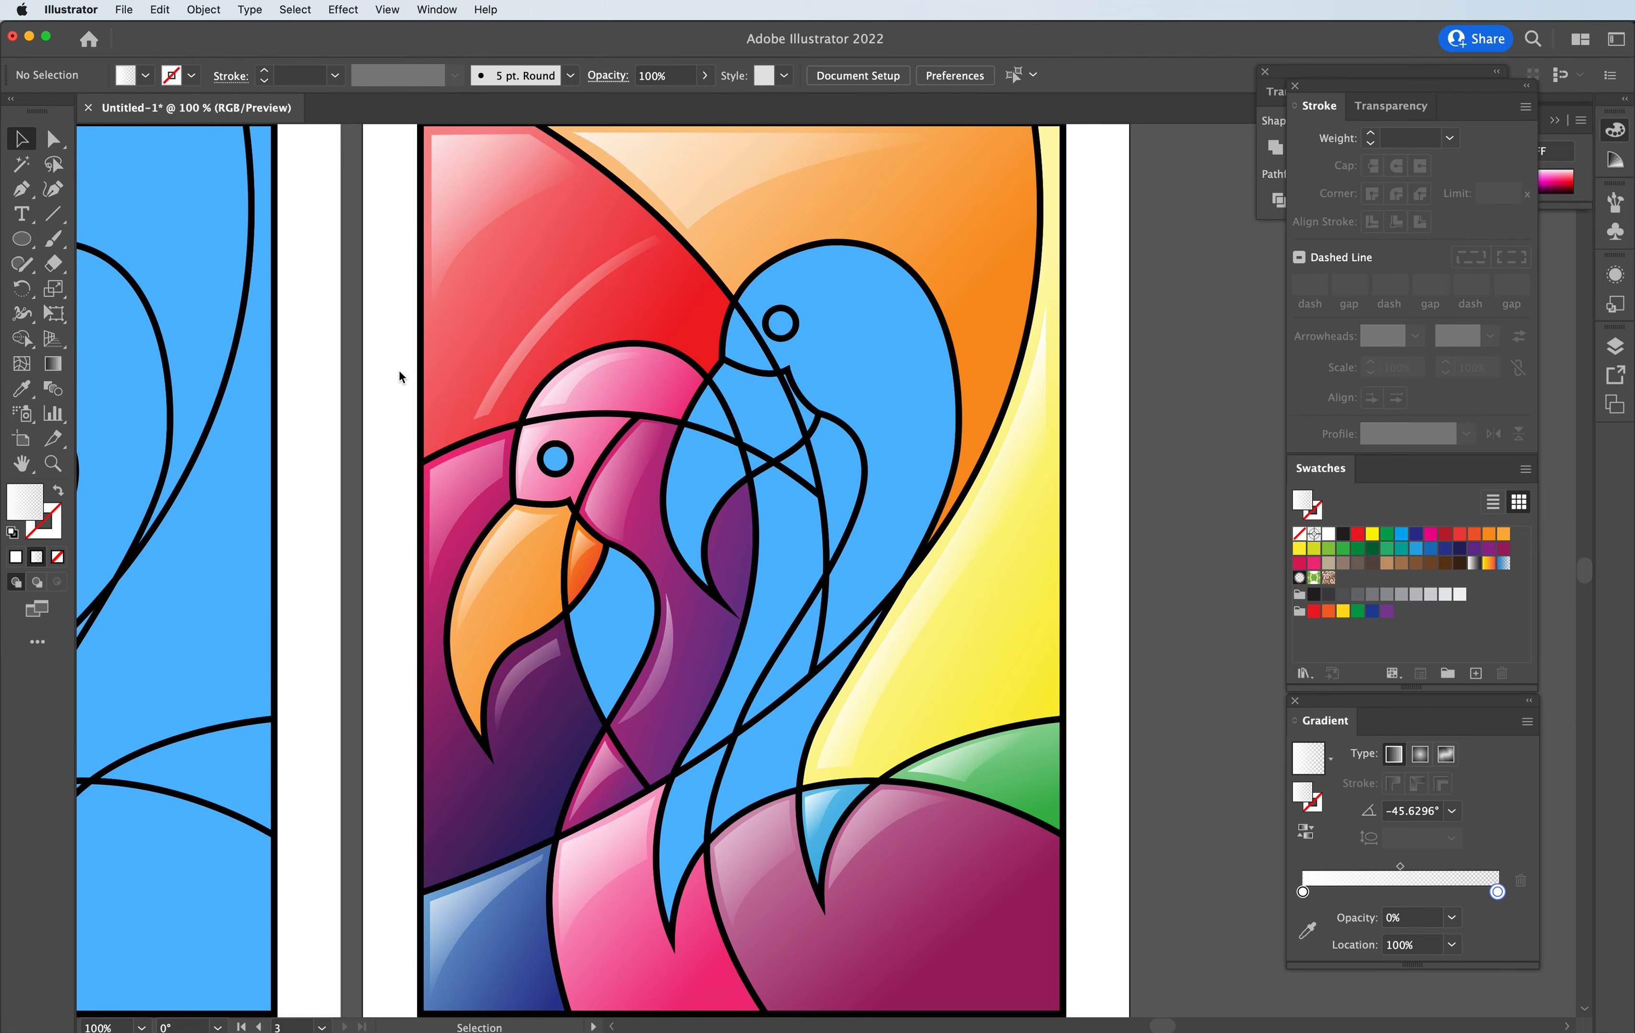
click(791, 759)
shift+click(875, 553)
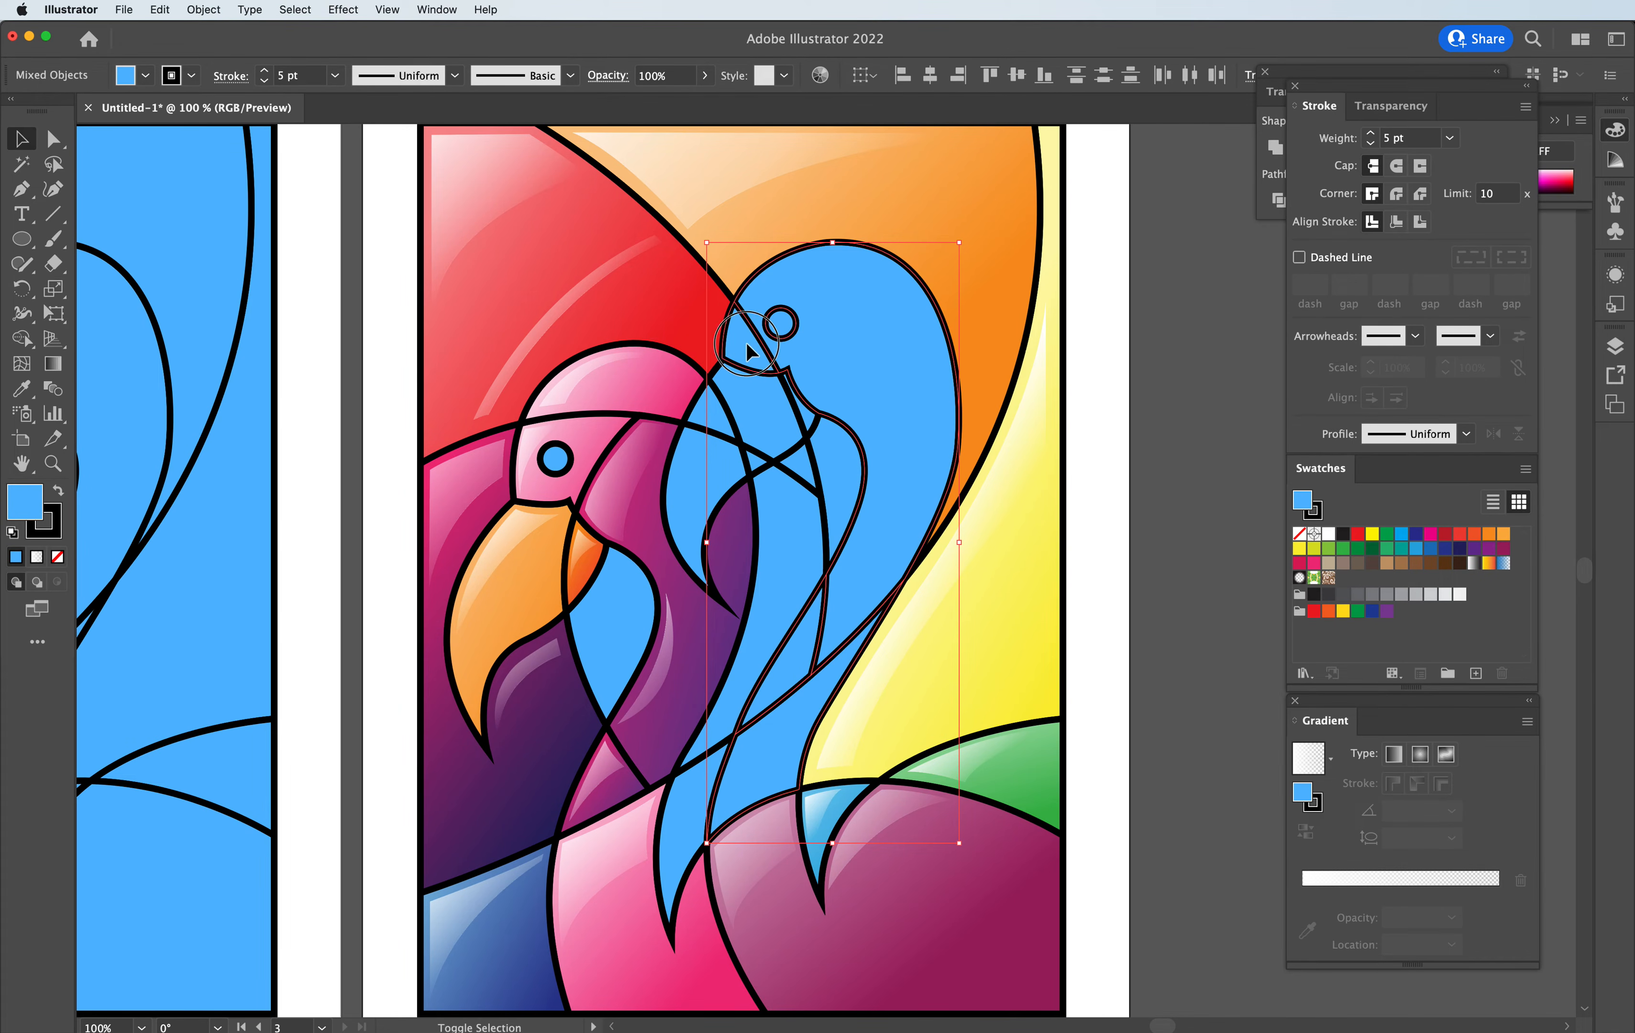
scroll(843, 532, up, 2)
scroll(842, 531, down, 3)
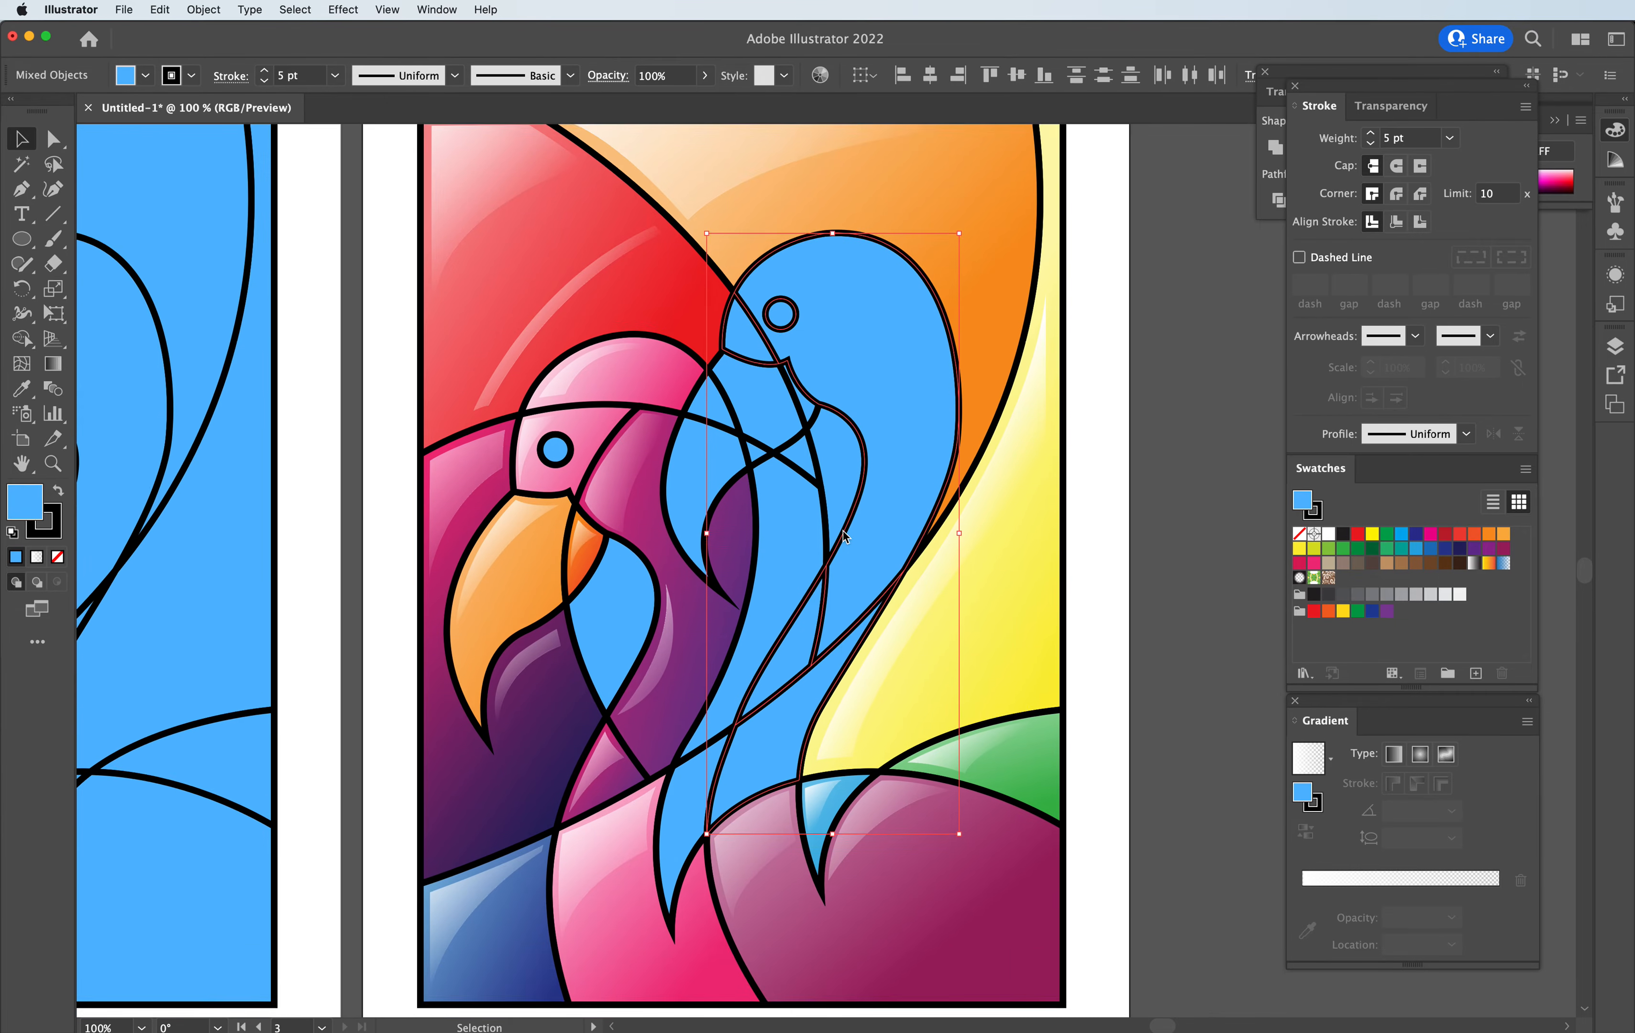
scroll(843, 530, up, 2)
- Copy the large orange background panel's gradient onto the central neck strip, its lower tip, the piece below the left beak and the pieces beside the right beak
click(783, 678)
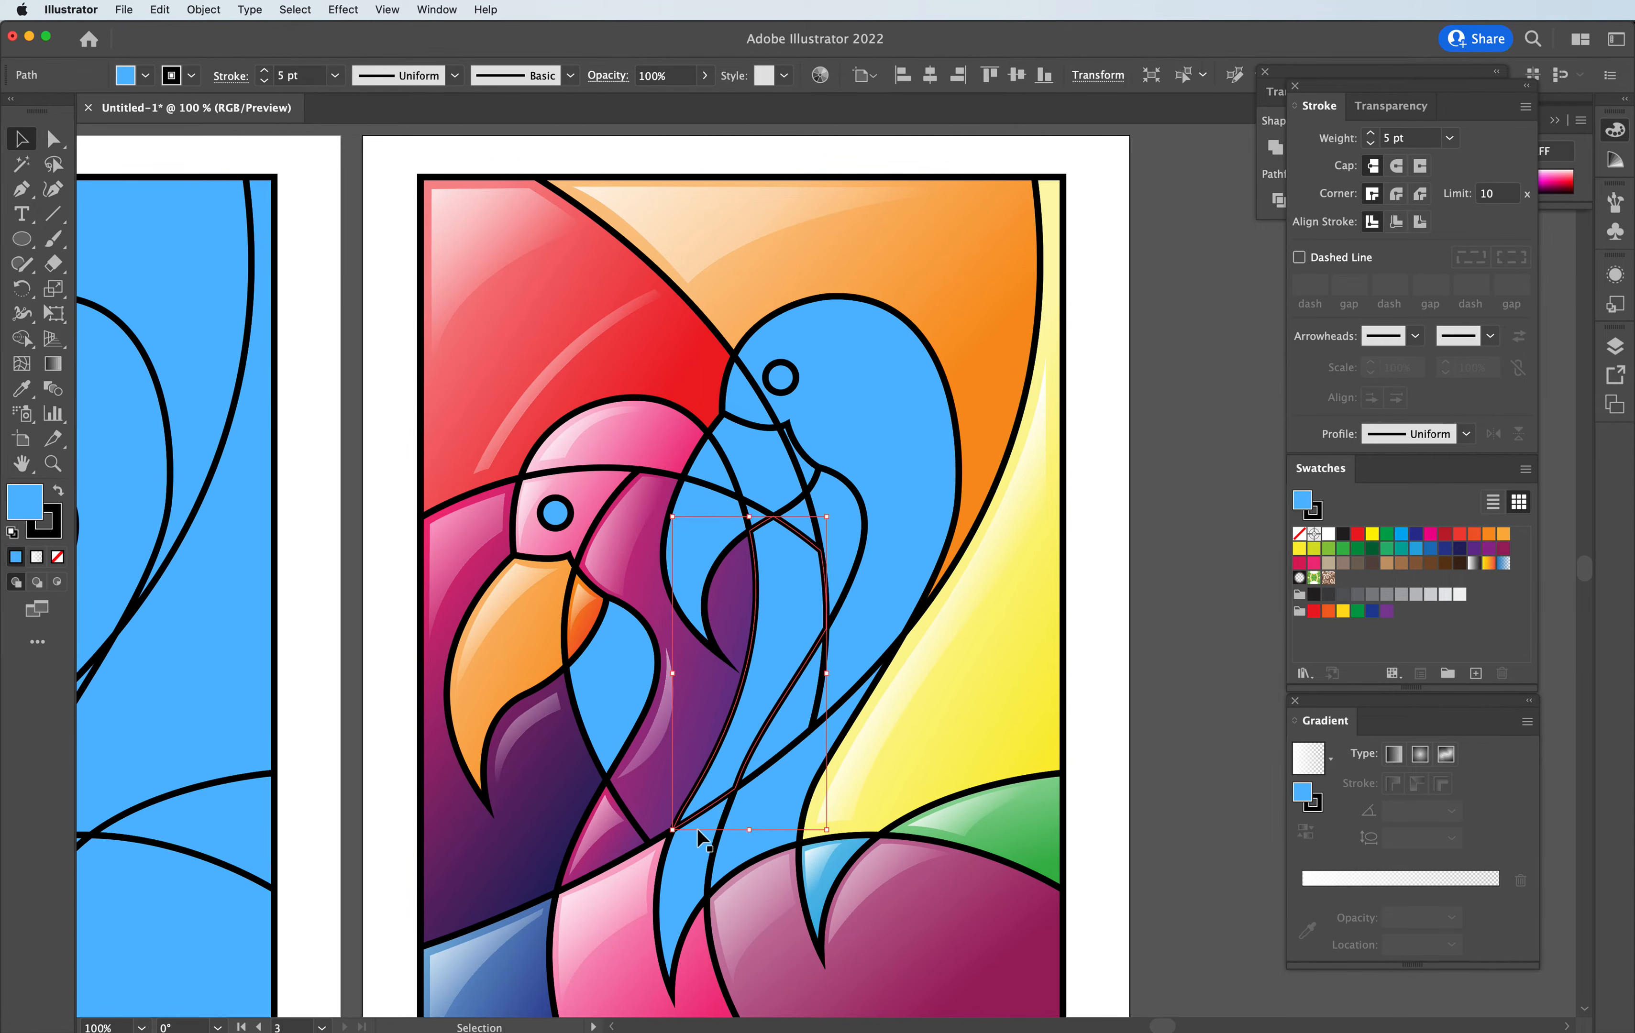
shift+click(682, 866)
scroll(785, 614, down, 3)
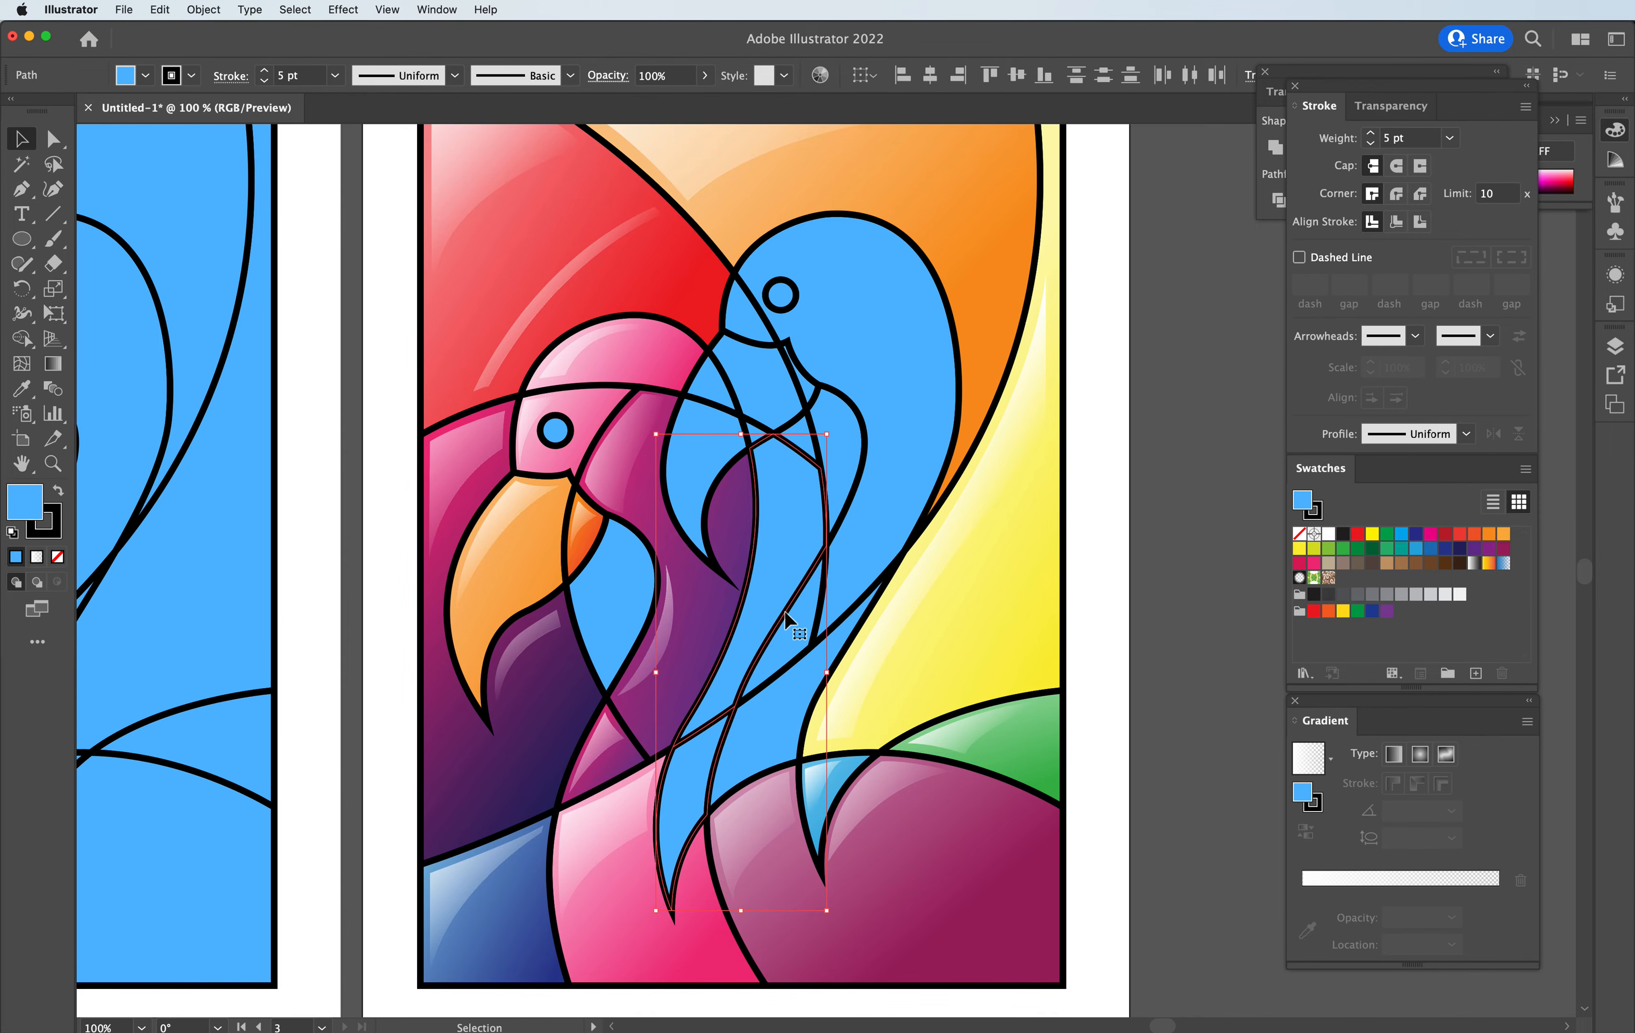
shift+click(652, 605)
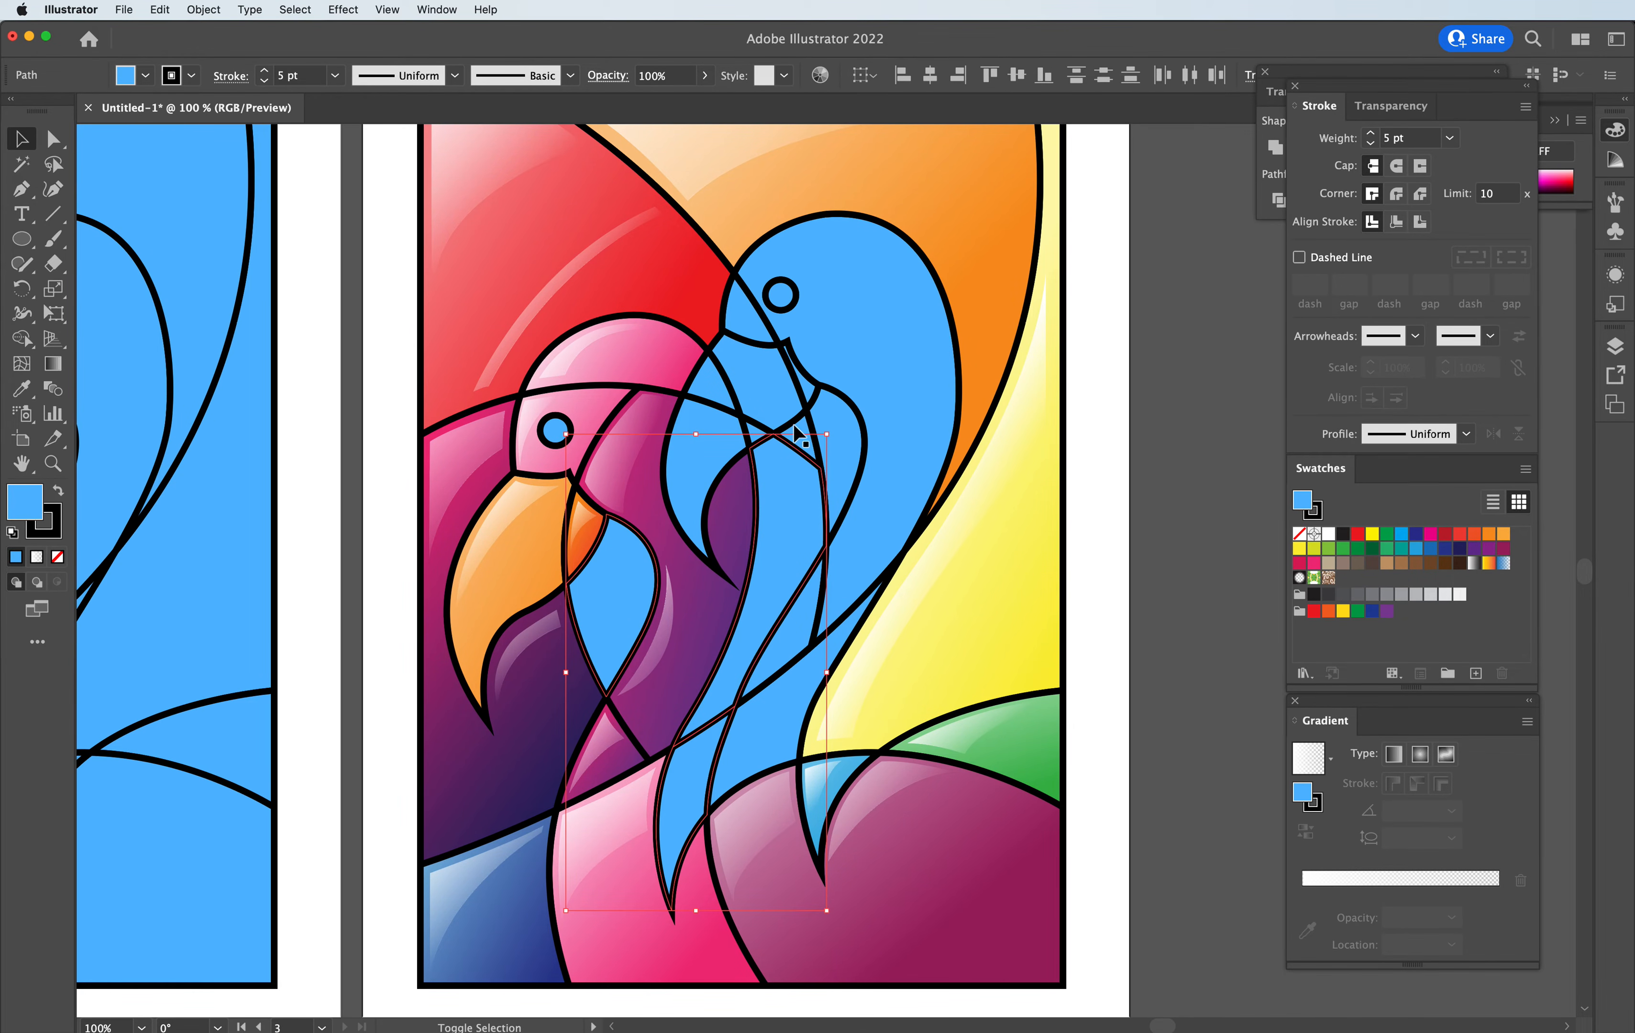
shift+click(827, 442)
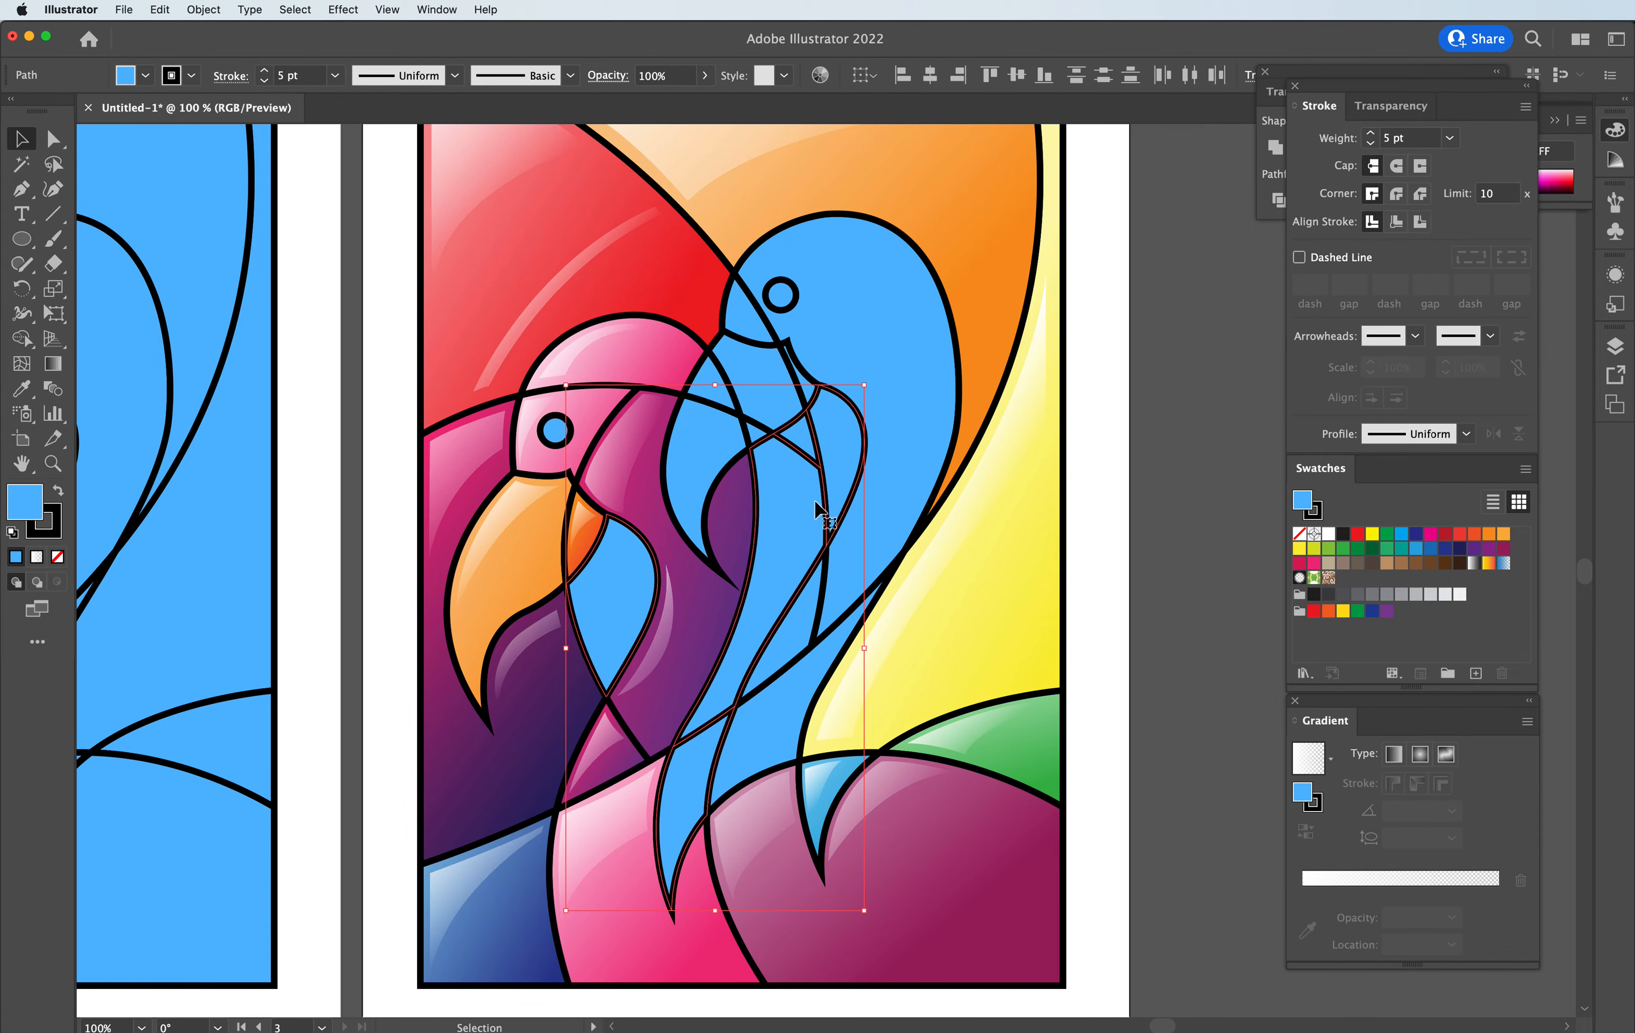
click(21, 388)
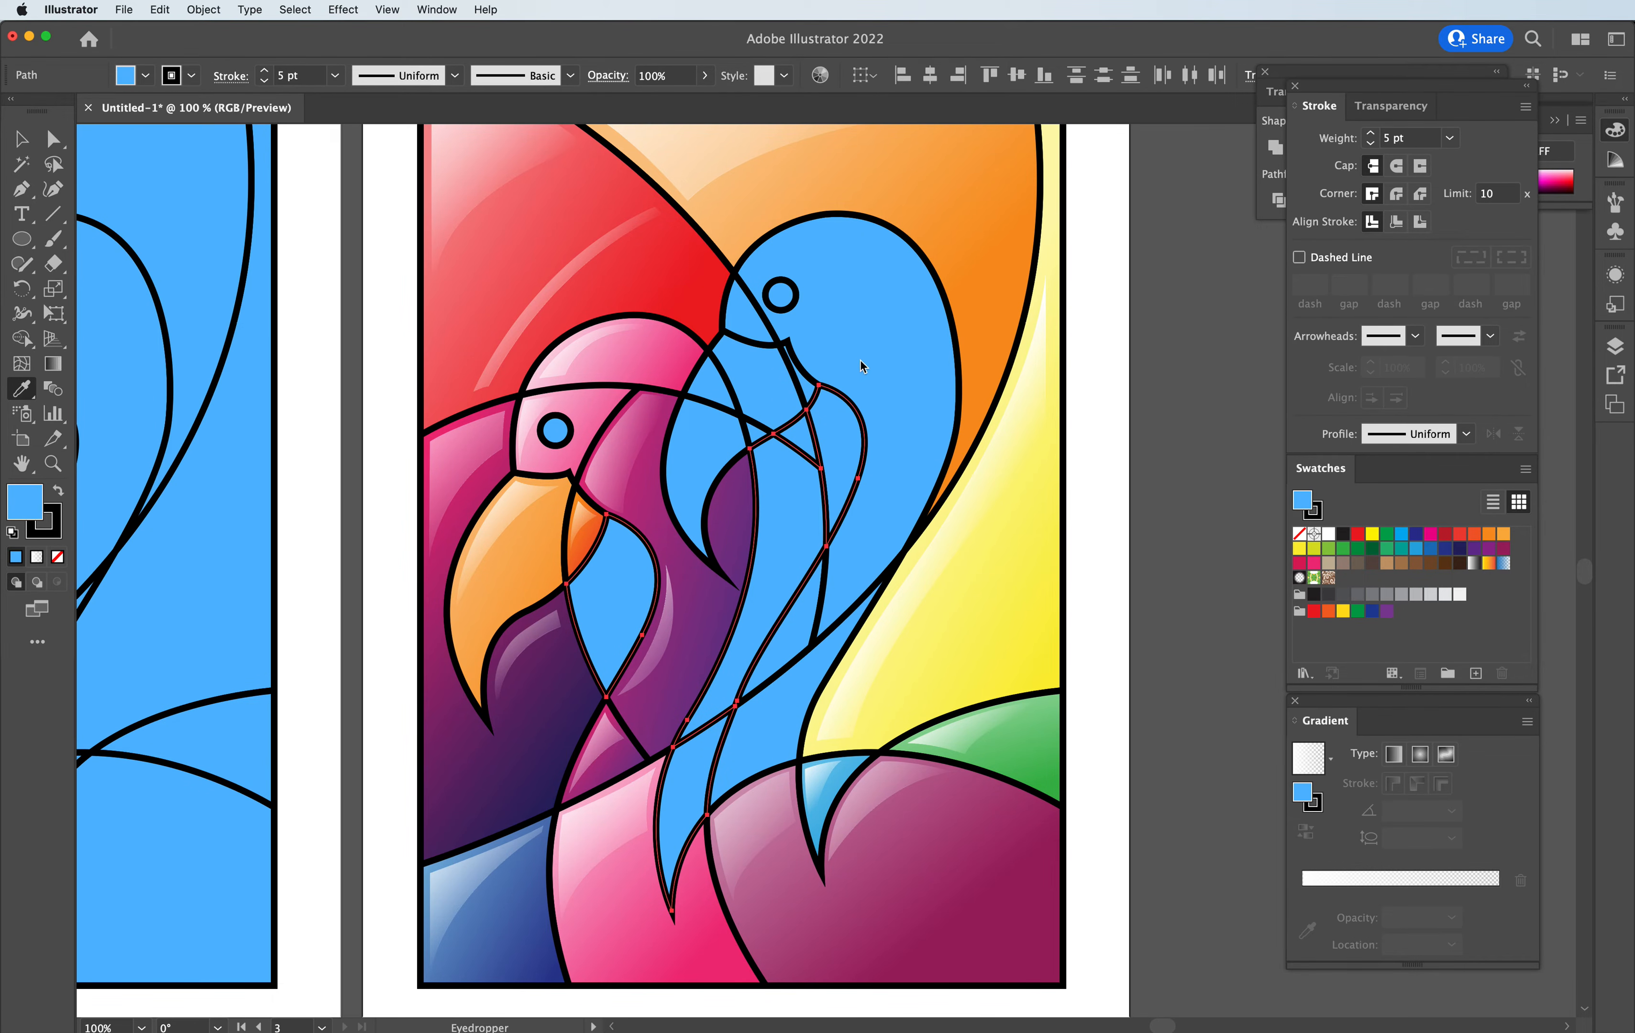
scroll(848, 470, up, 5)
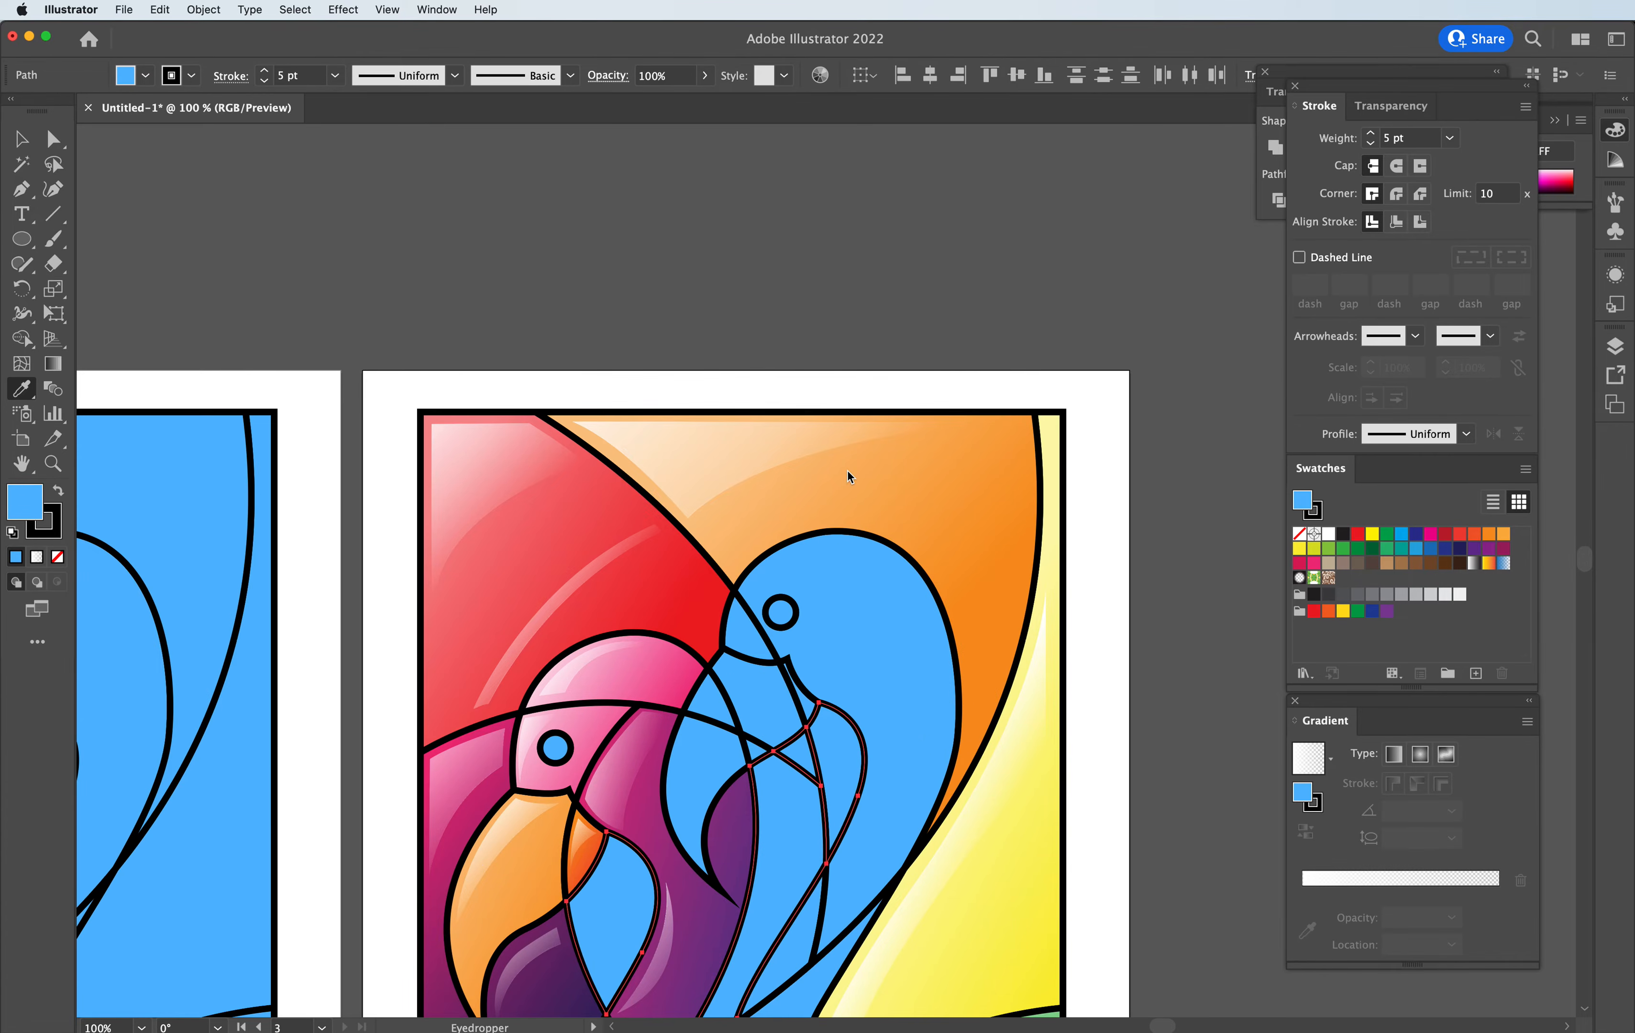
scroll(847, 470, down, 1)
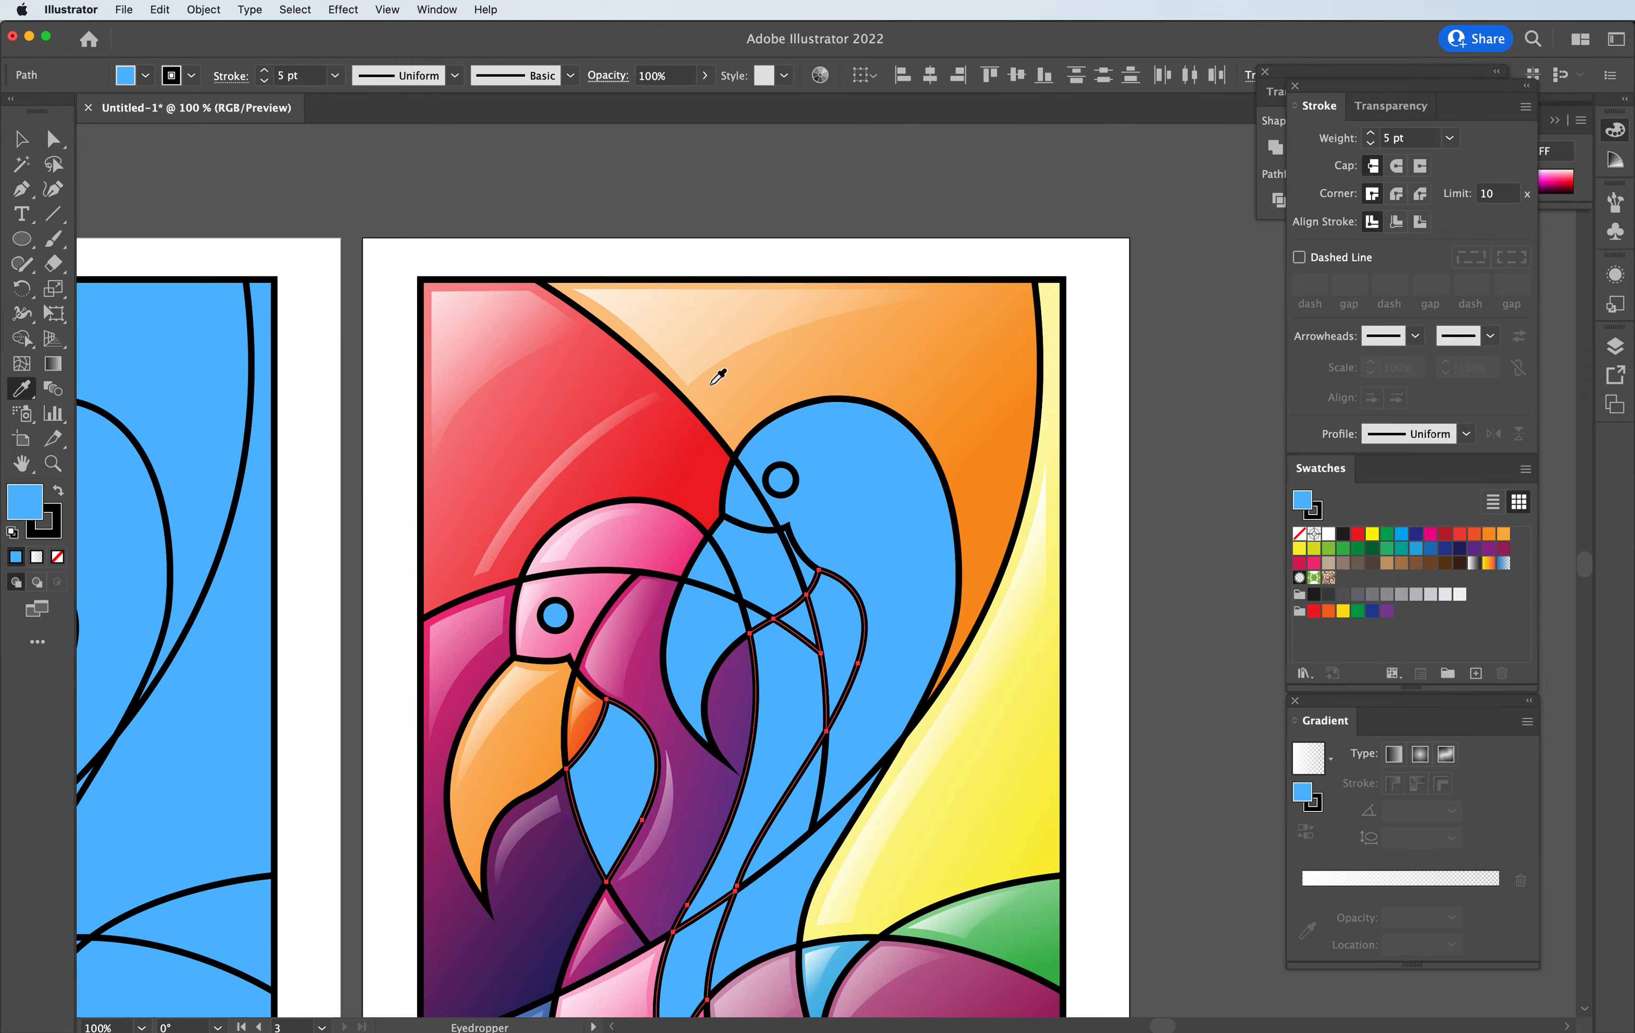
scroll(793, 492, down, 6)
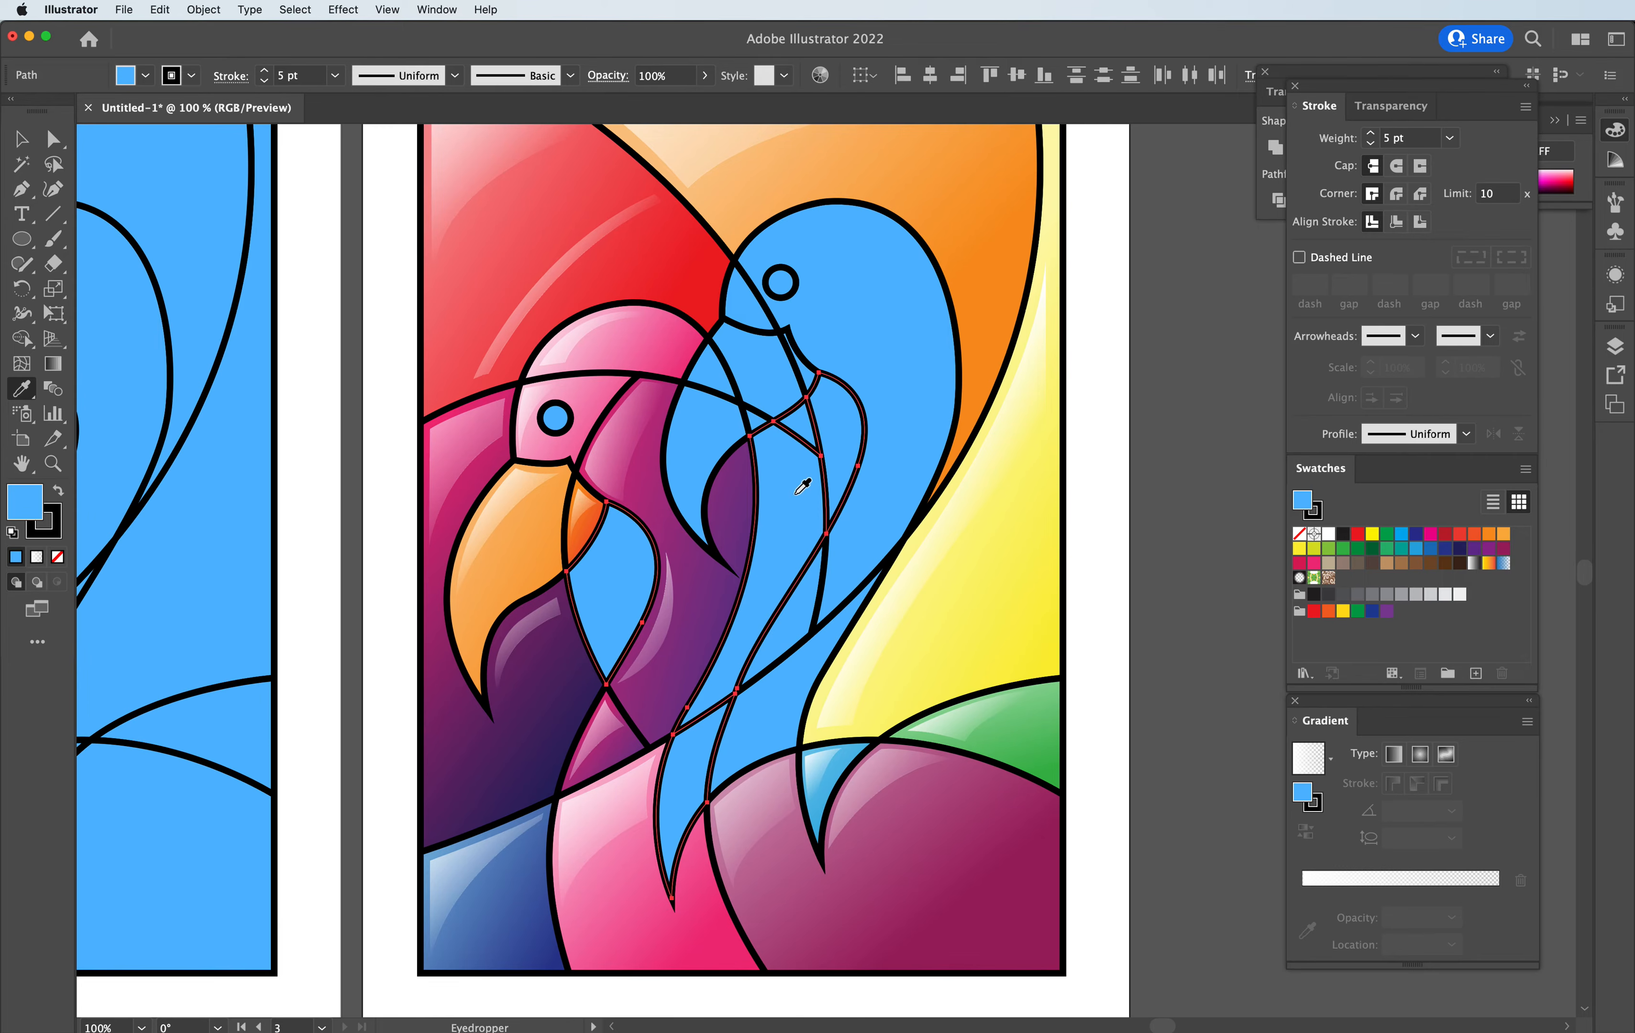
scroll(794, 496, up, 1)
scroll(941, 414, up, 3)
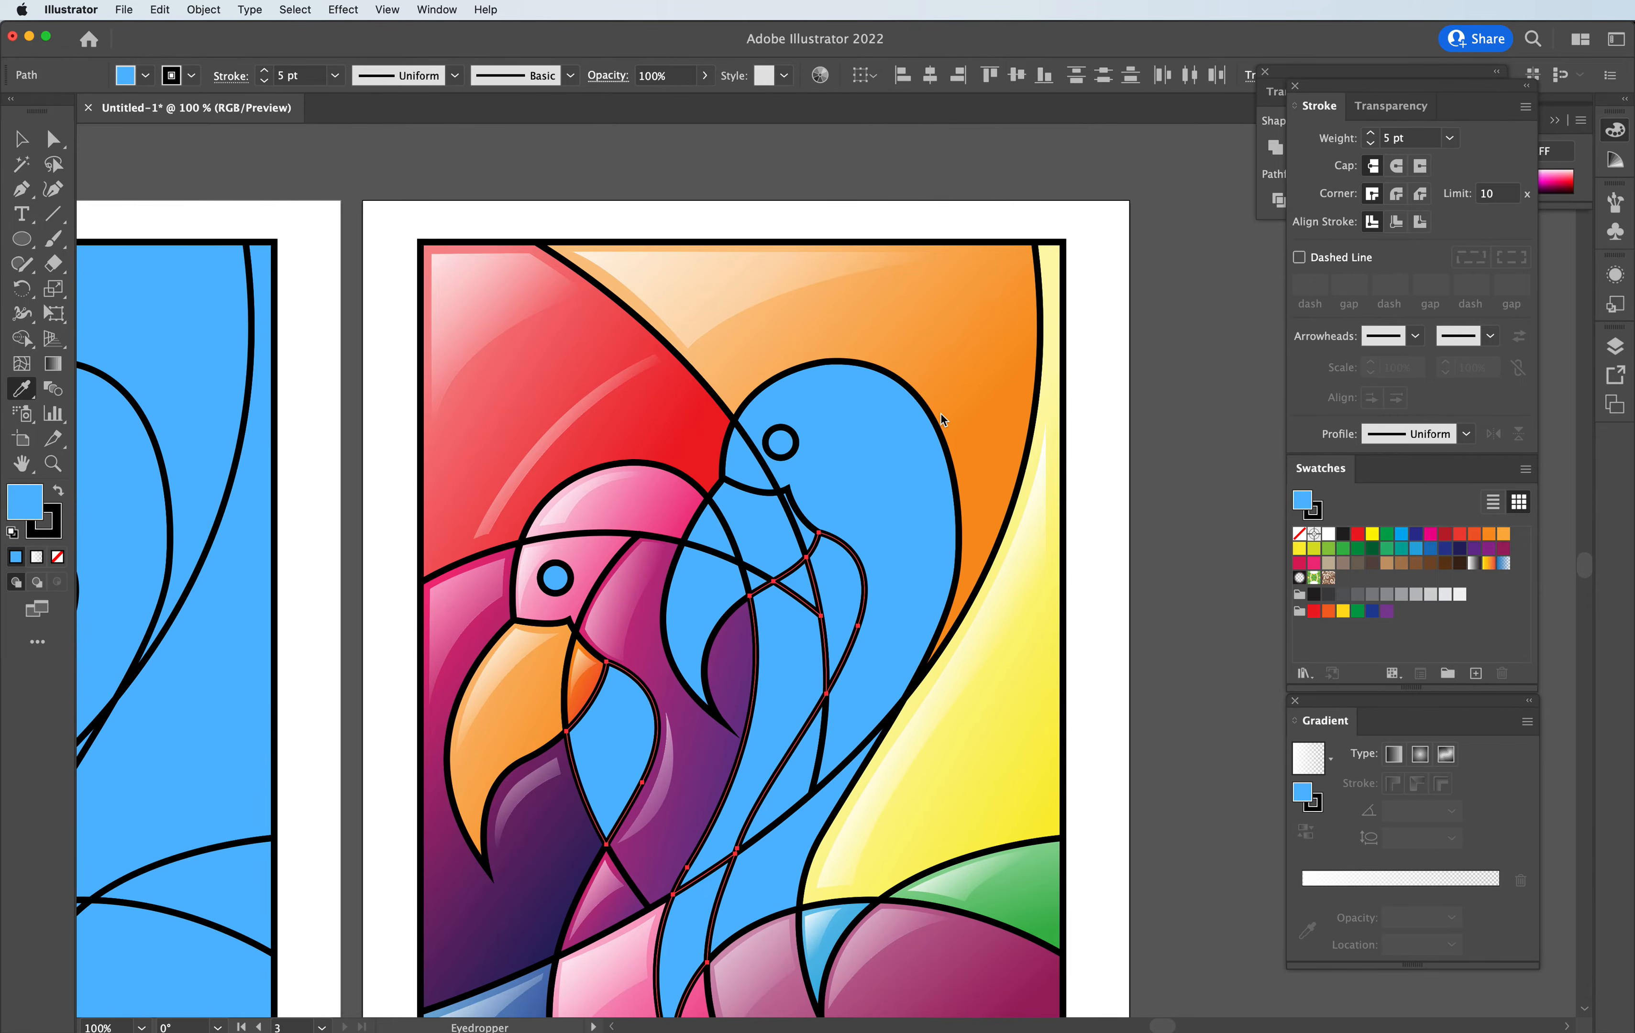
scroll(939, 413, down, 5)
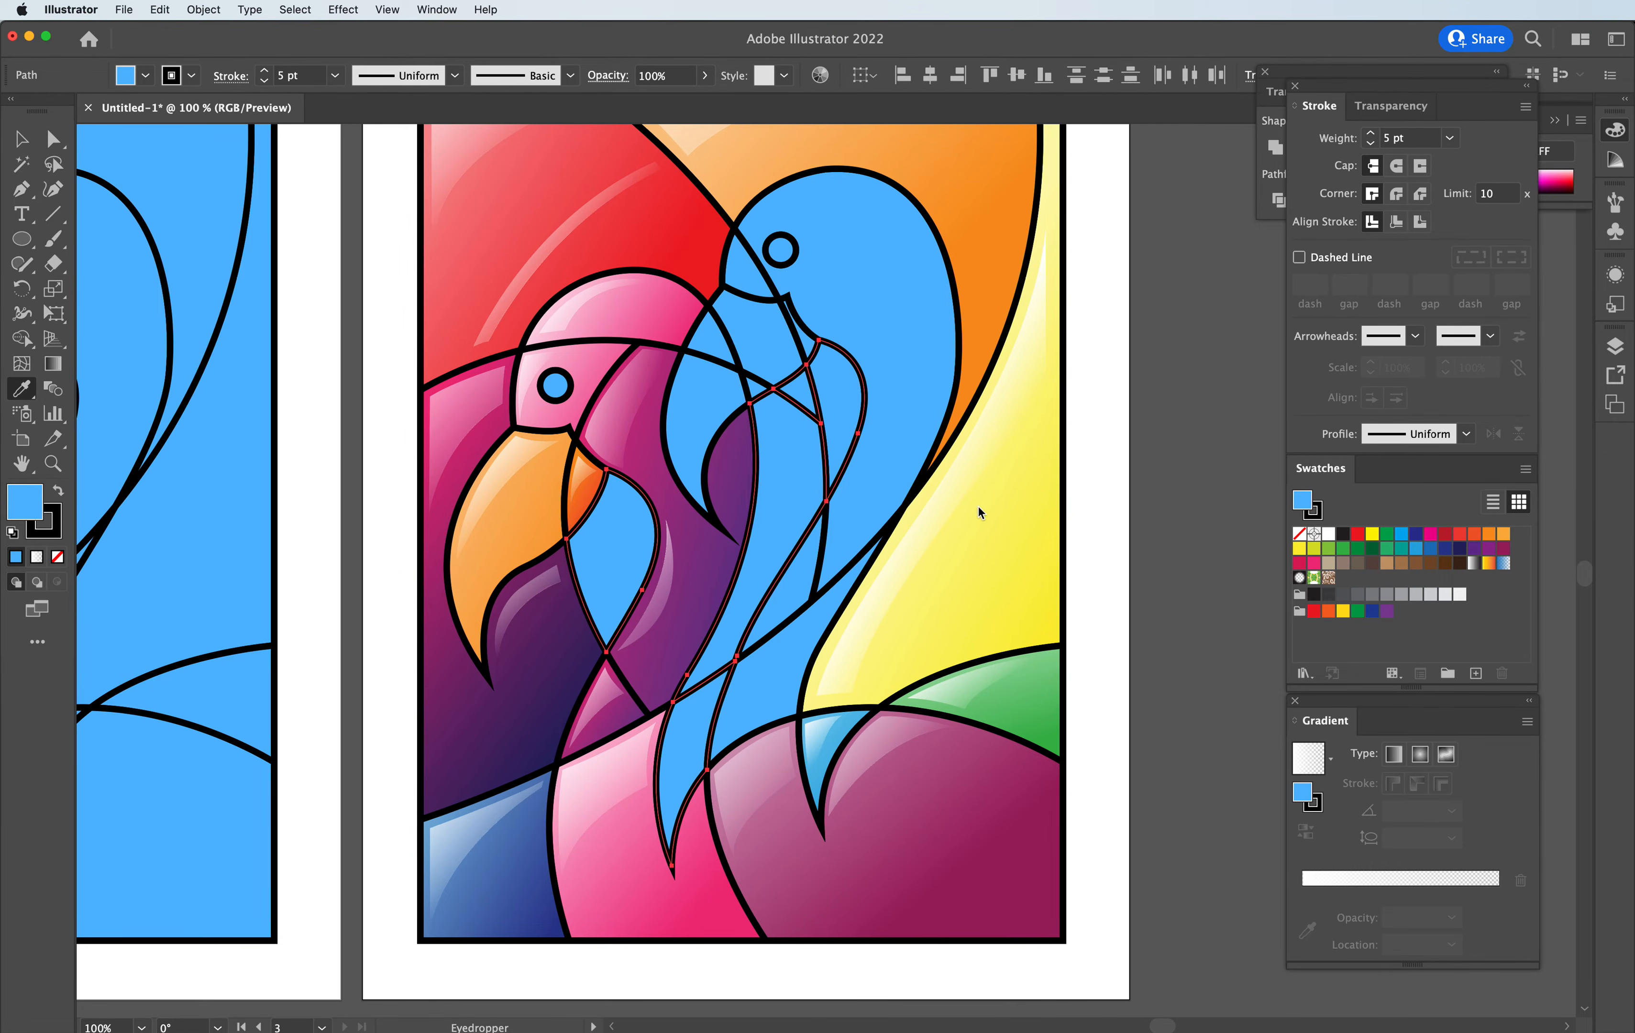
click(963, 314)
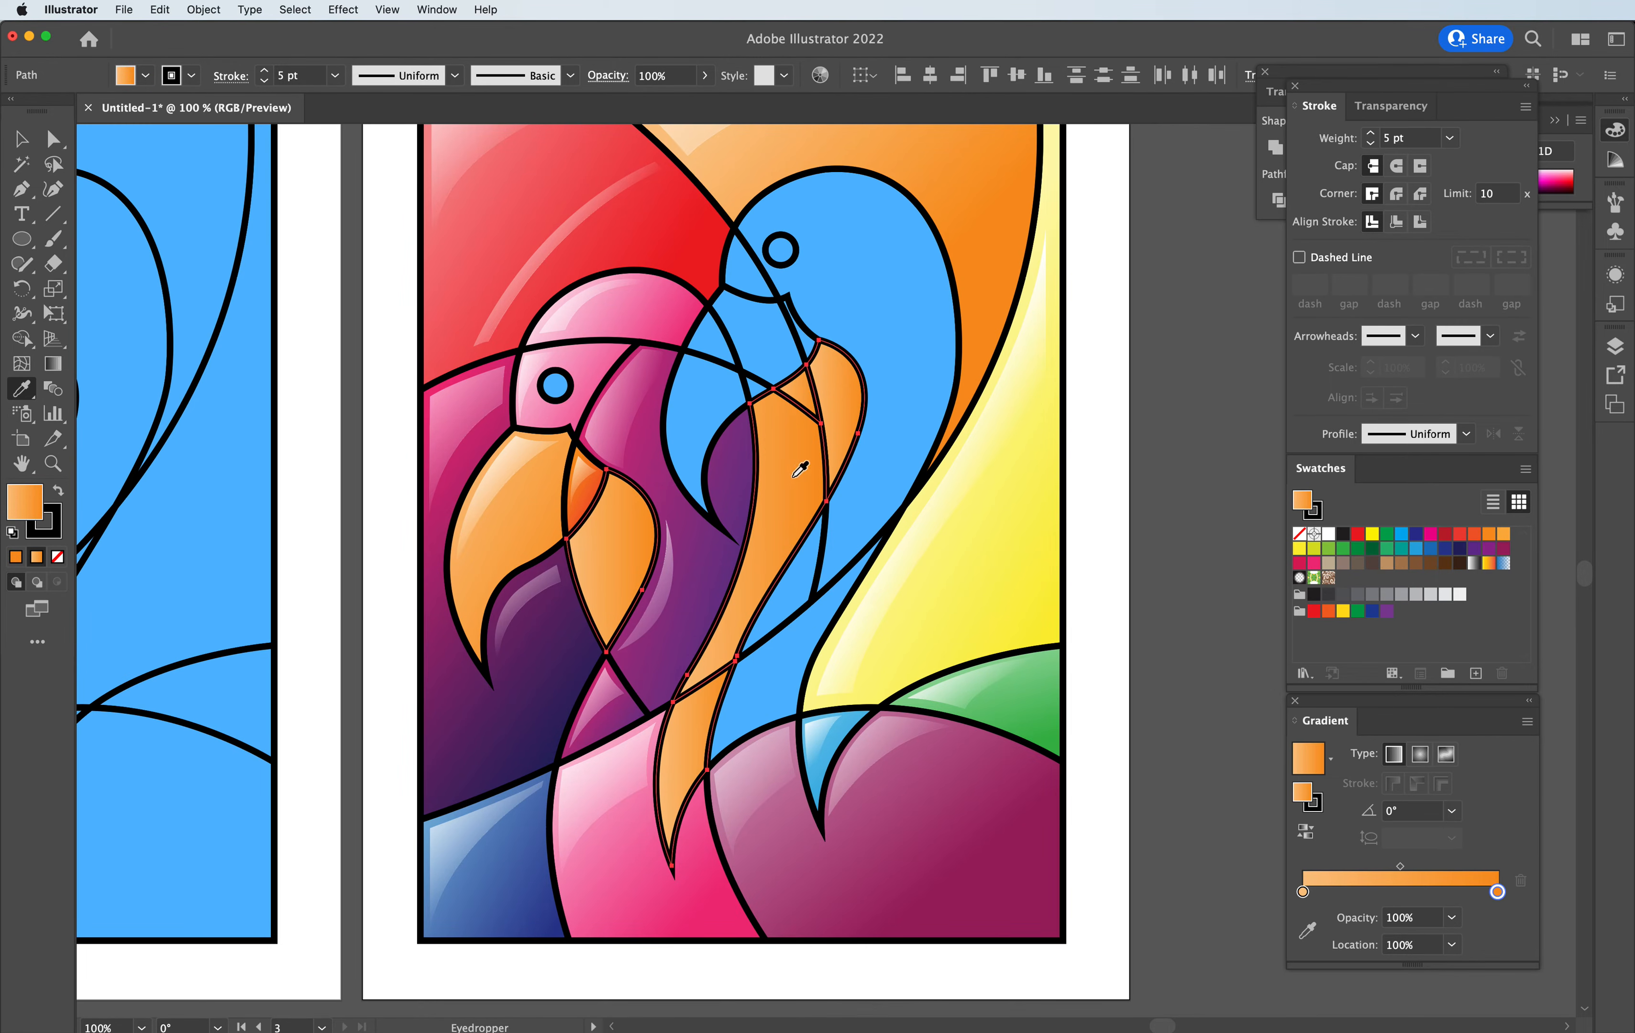
click(21, 139)
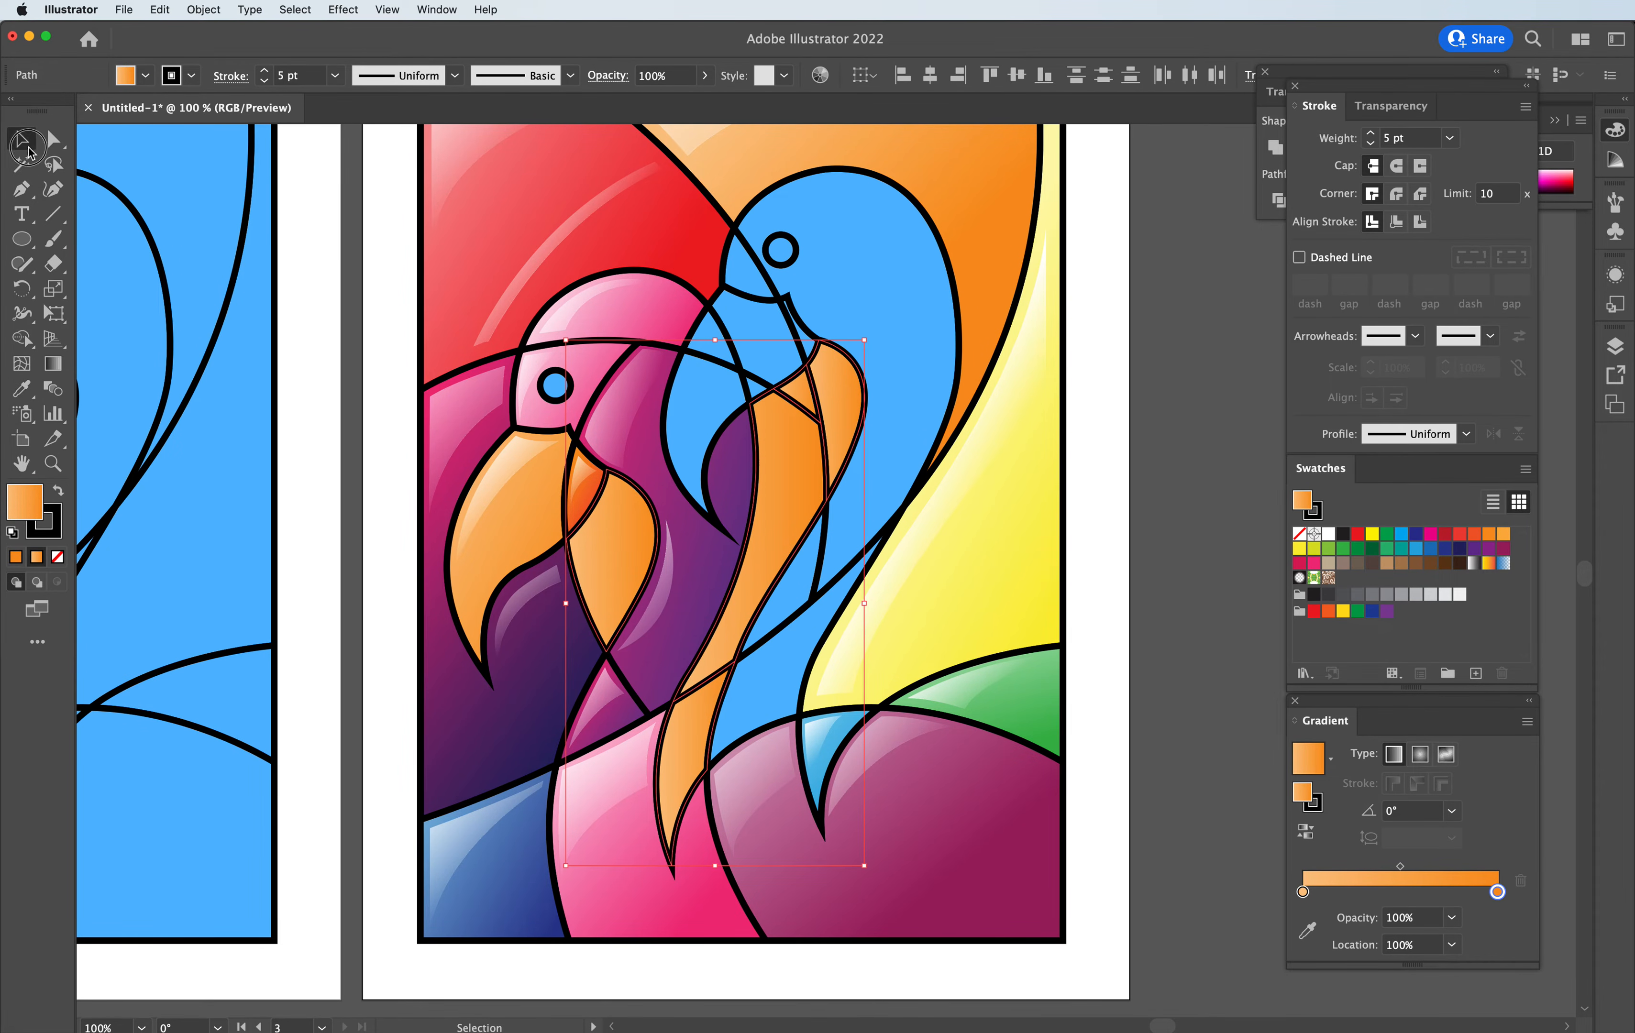
click(374, 334)
- Copy the orange-to-red gradient of the left beak's small overlap piece onto the right flamingo's beak pieces, and deselect them
click(704, 399)
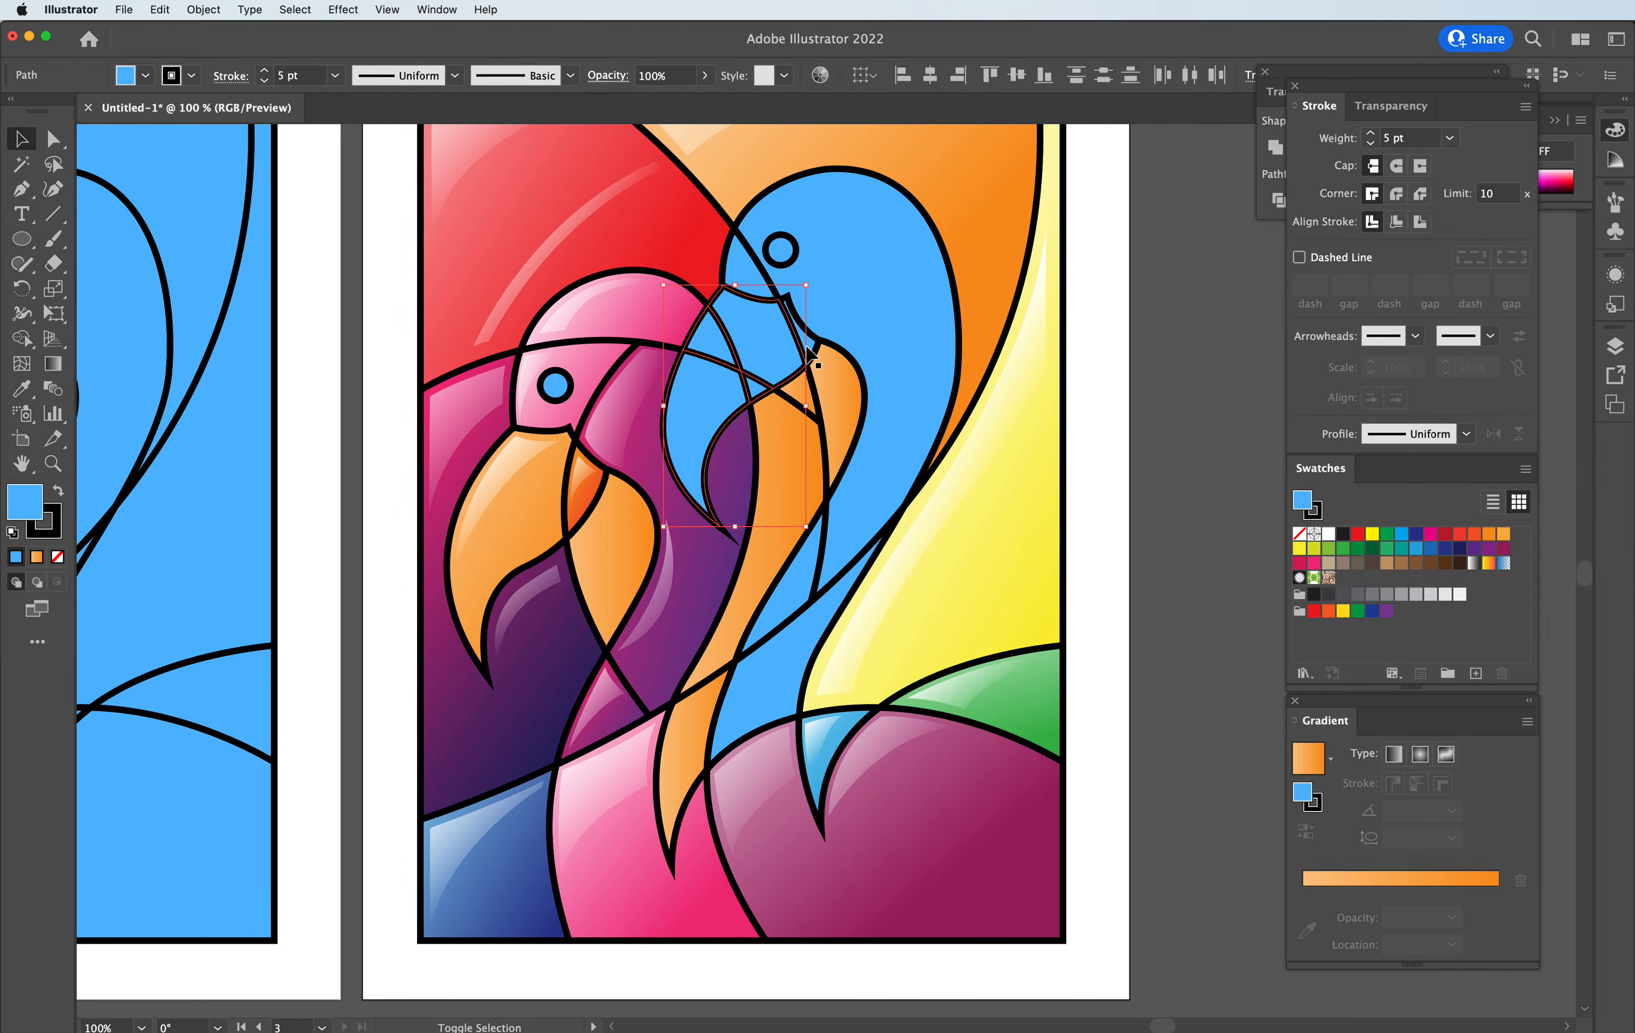
click(21, 388)
click(592, 498)
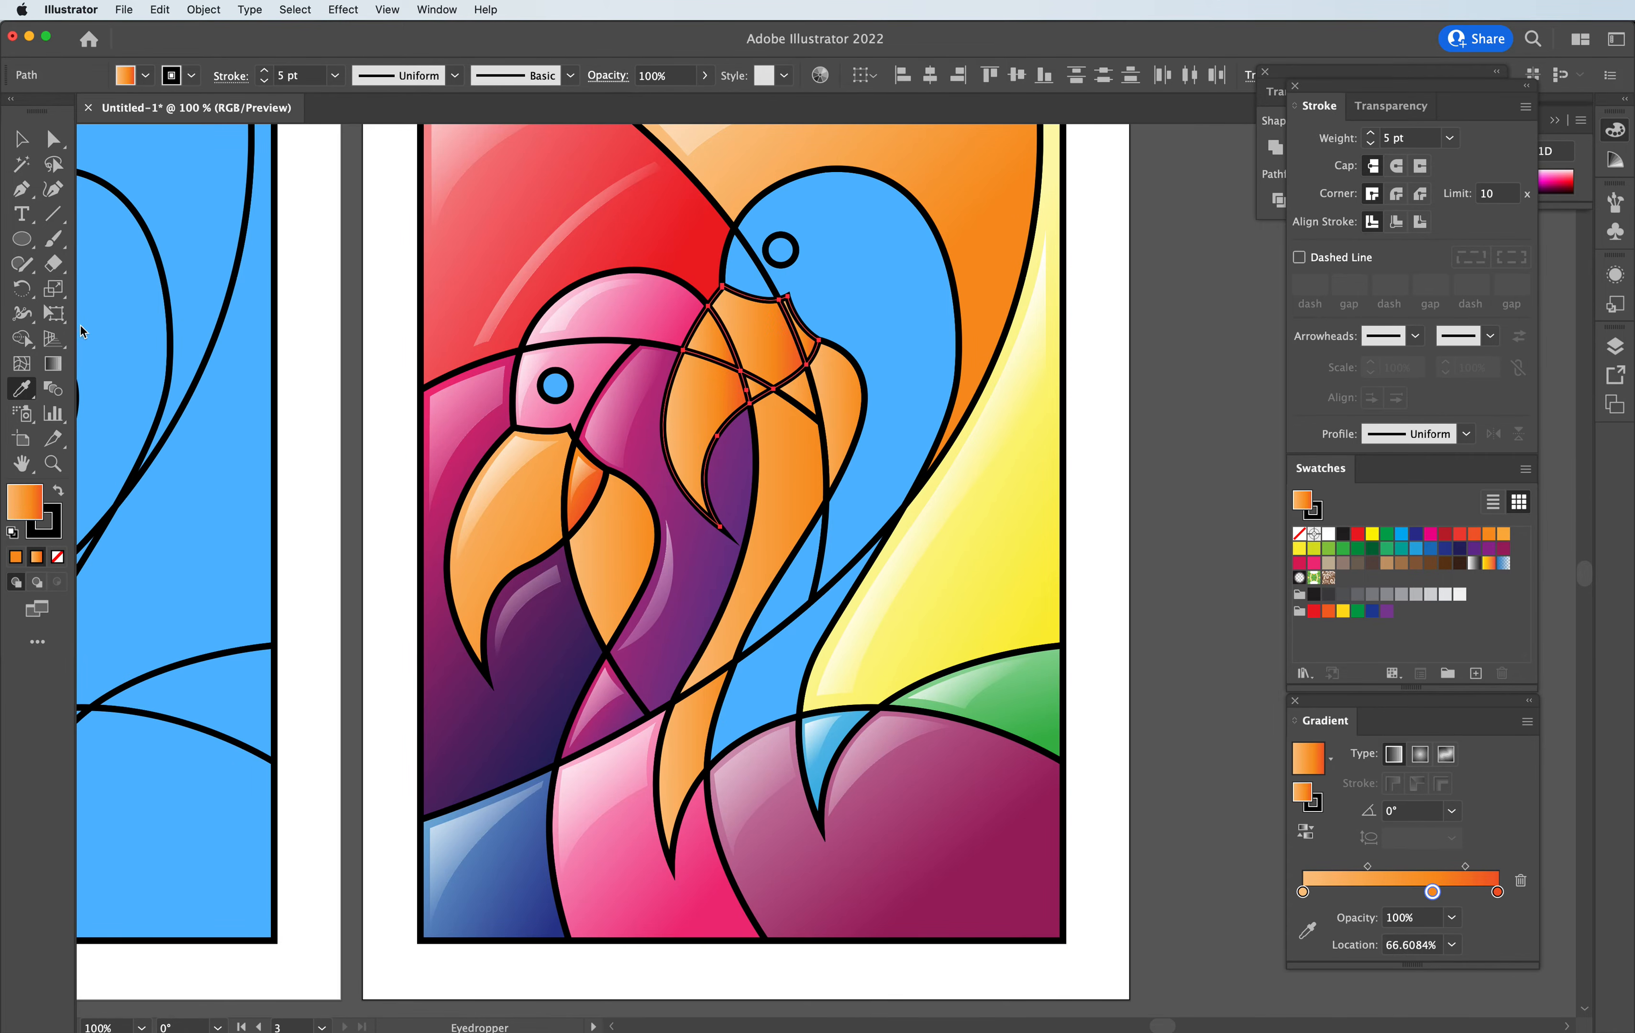
click(21, 139)
click(326, 225)
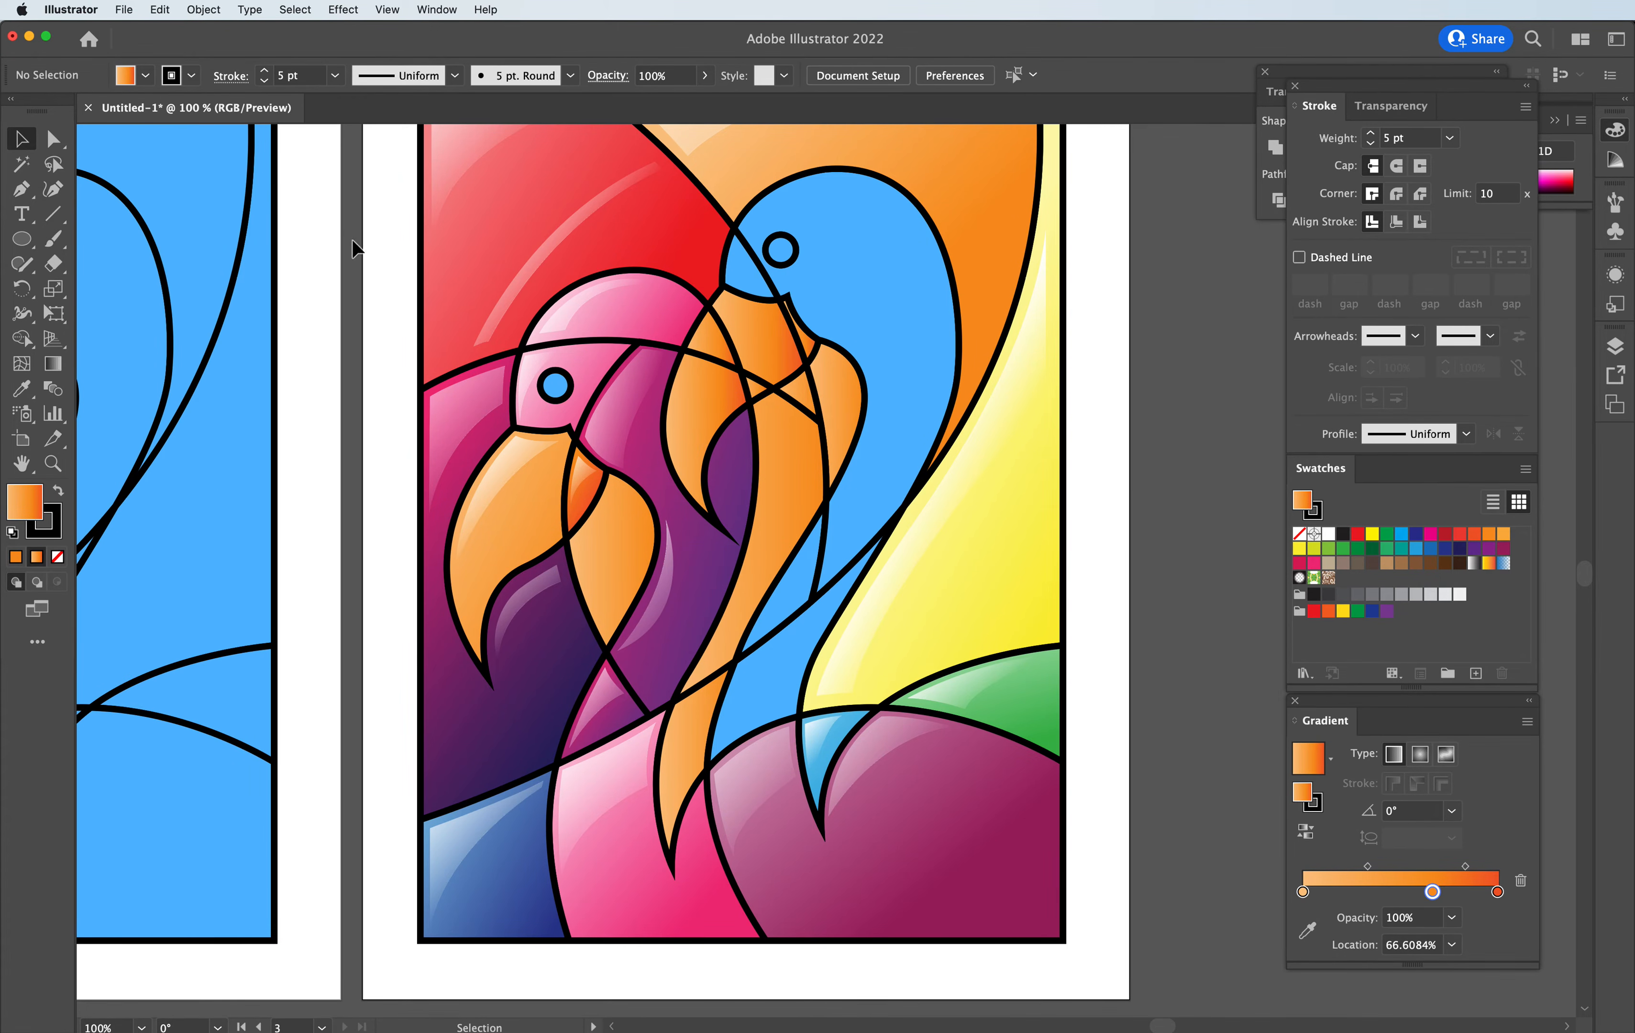
- Copy the red background panel's gradient onto the central neck strip and the small triangle beside the right beak, and deselect them
click(807, 448)
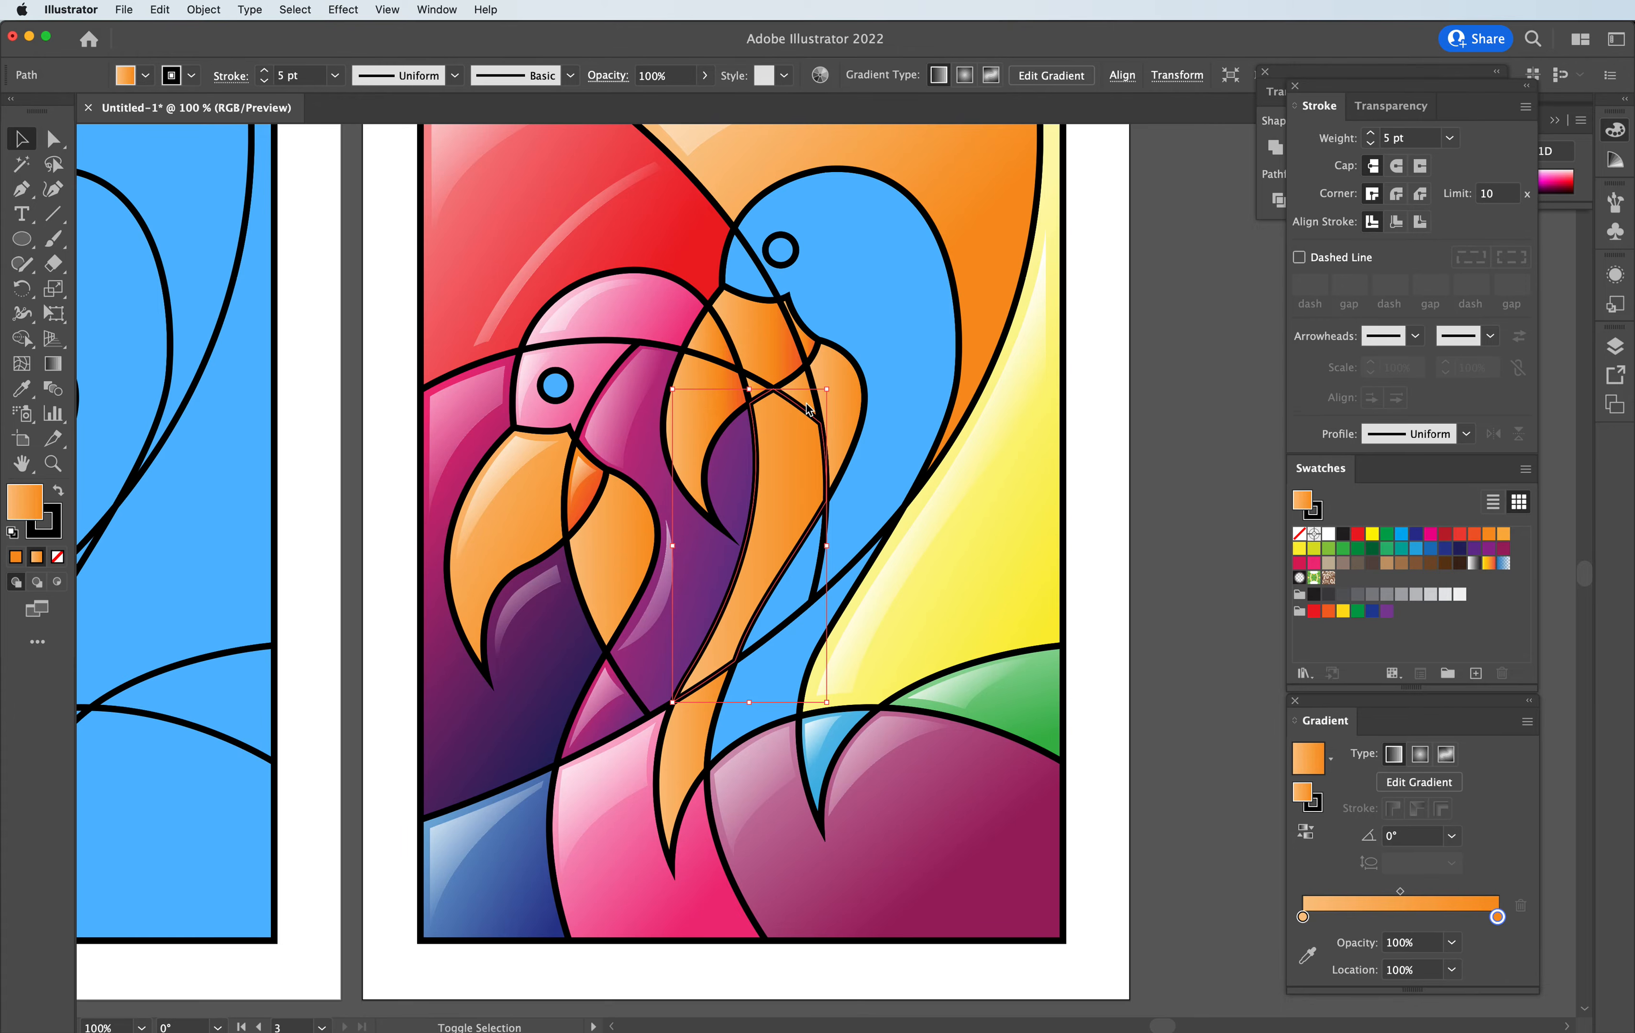
click(33, 384)
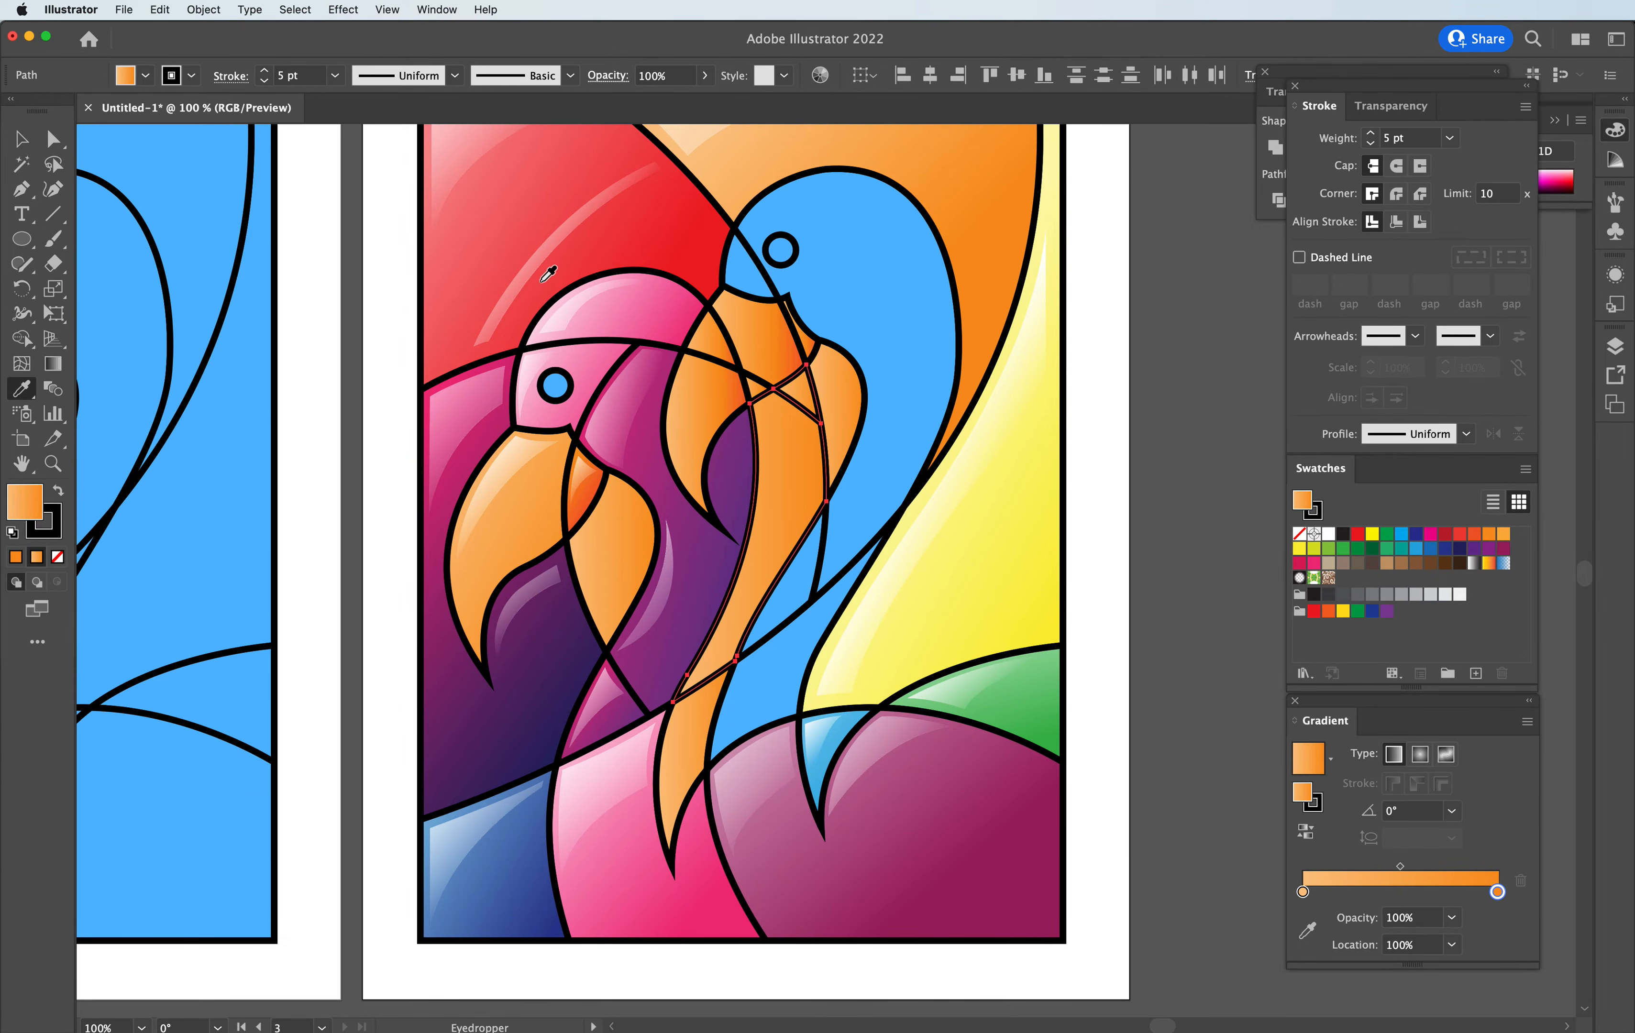
click(427, 287)
click(21, 139)
click(333, 241)
- Copy the pink-to-dark-purple panel's gradient onto the small triangle beside the right beak, and deselect it
click(795, 392)
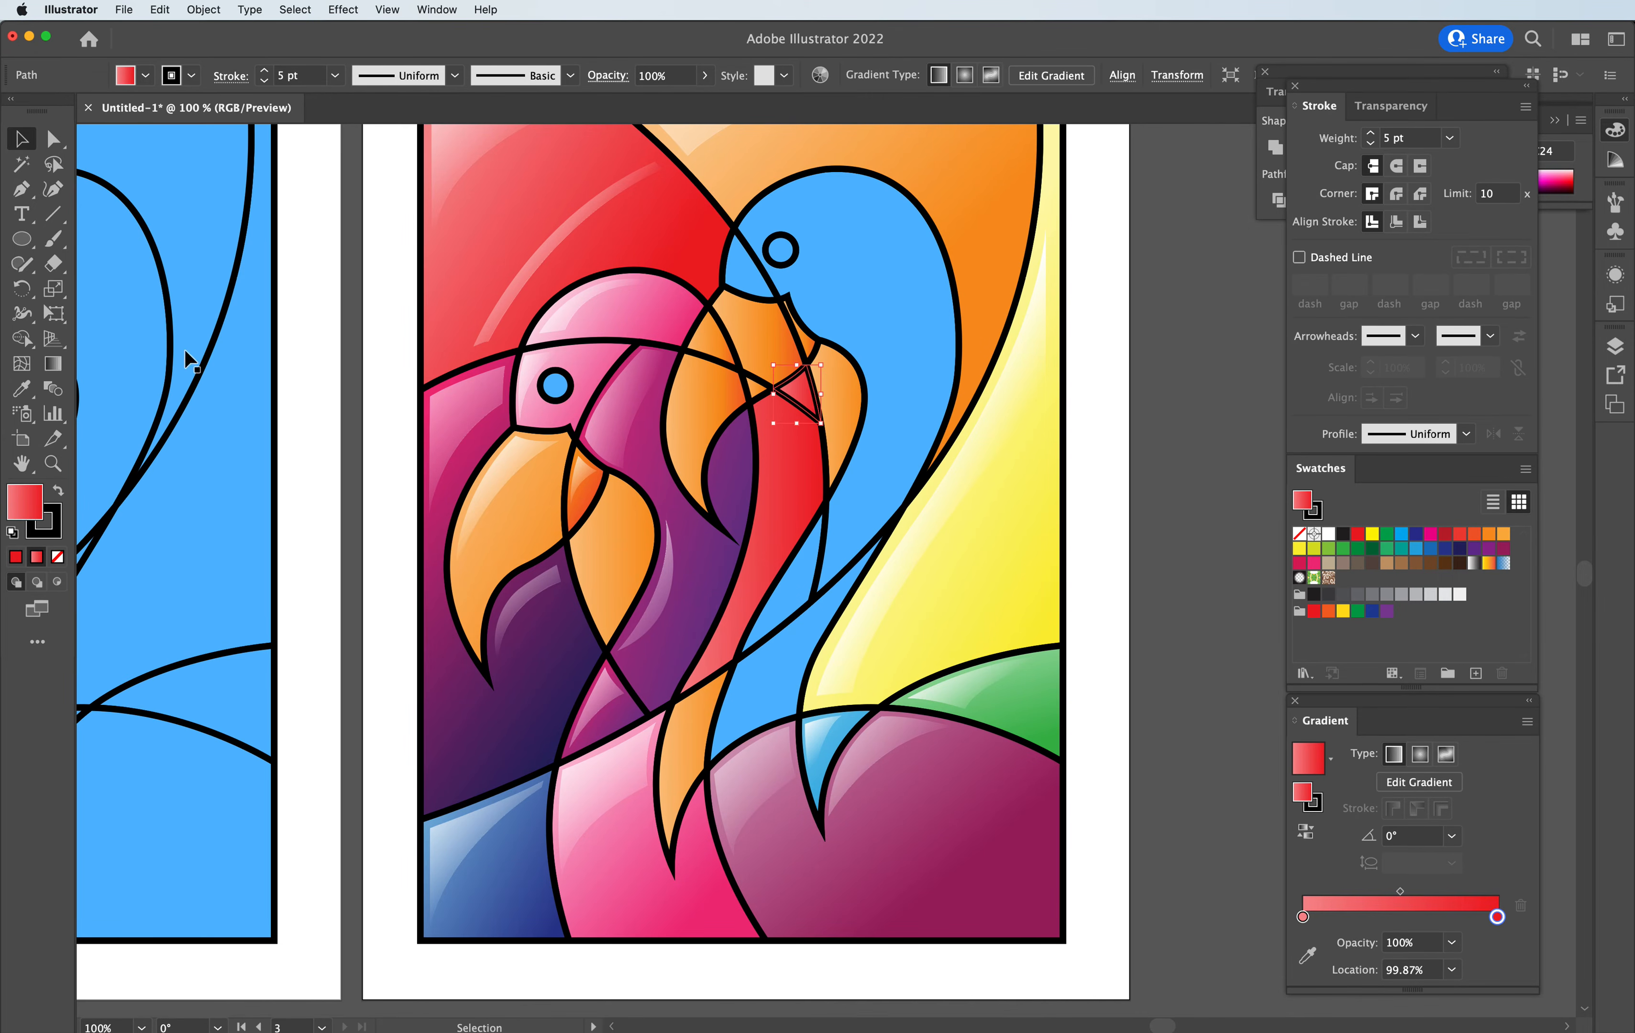
click(21, 388)
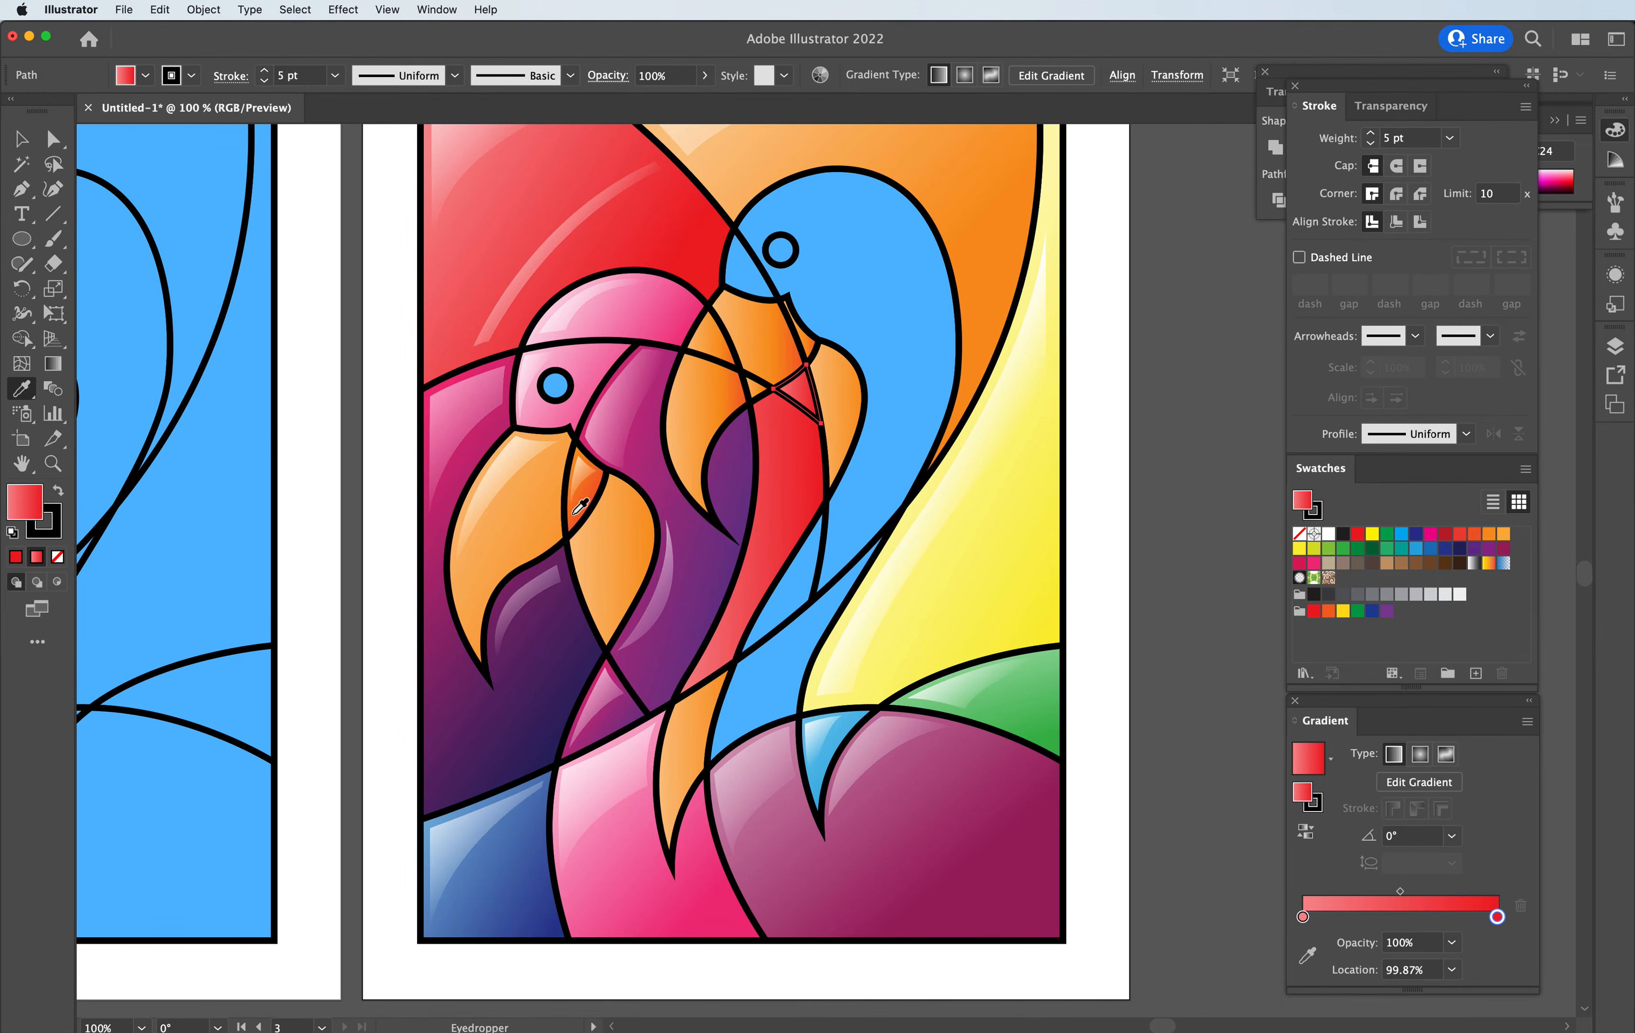
click(471, 468)
click(21, 138)
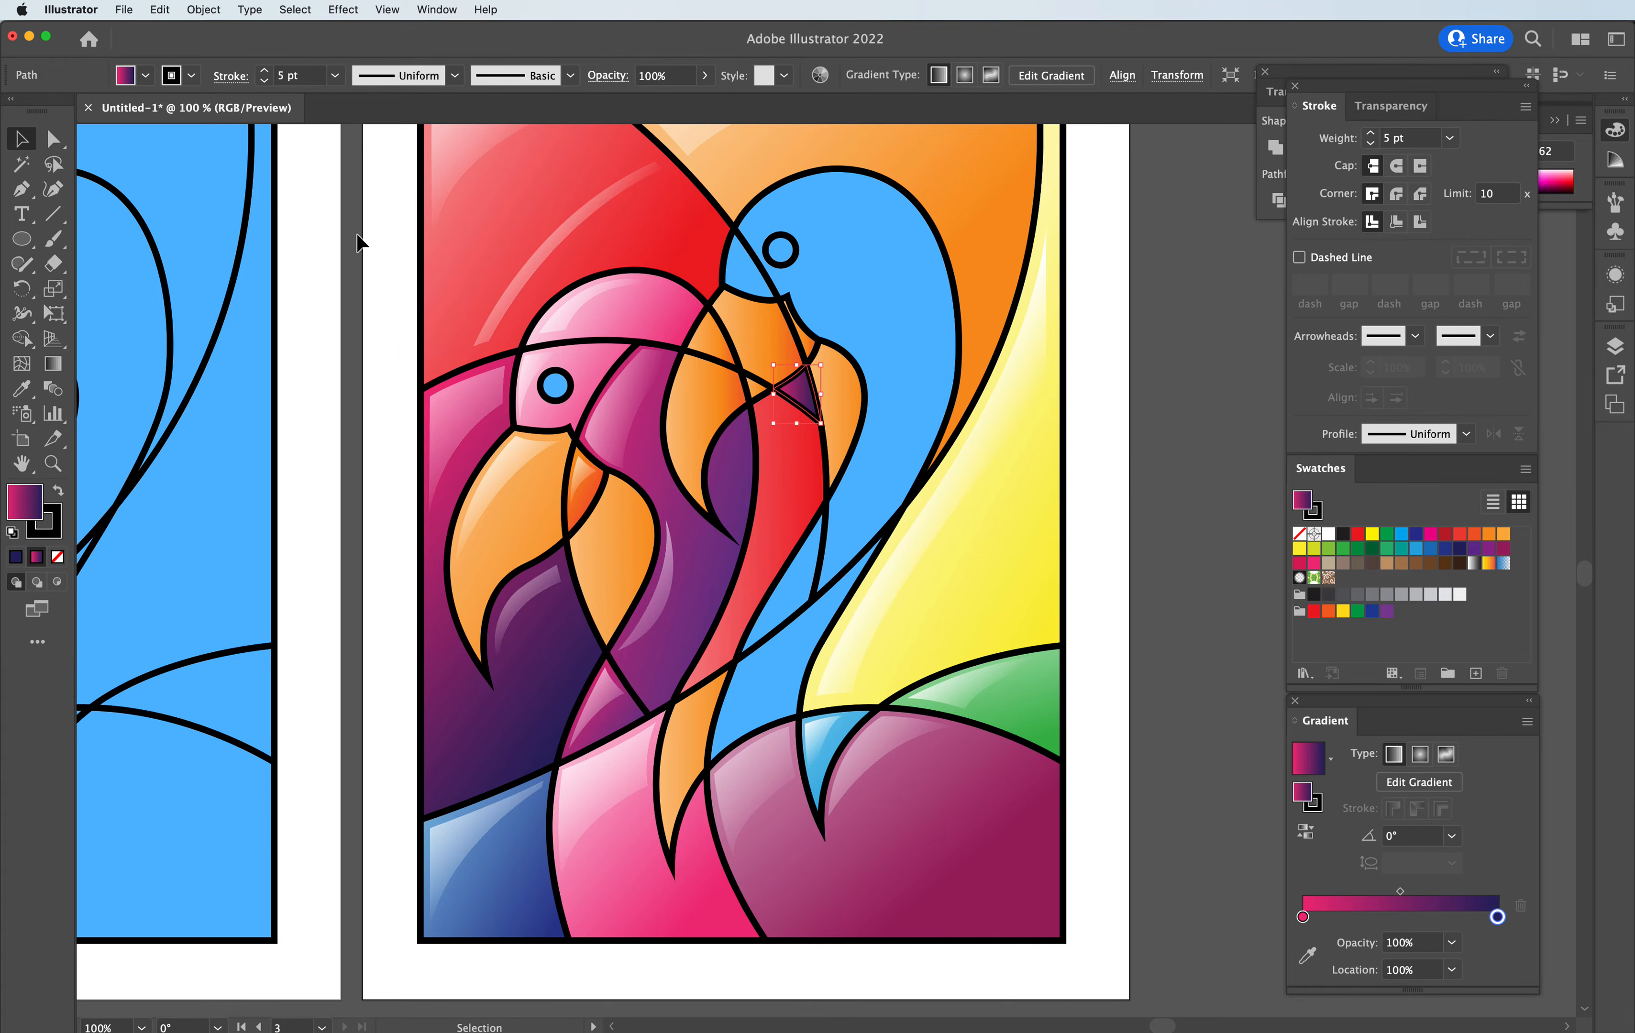
click(356, 236)
- Copy the green panel's gradient onto the curved piece between the red neck strip and the blue right flamingo
click(841, 387)
click(28, 392)
click(31, 395)
click(1006, 719)
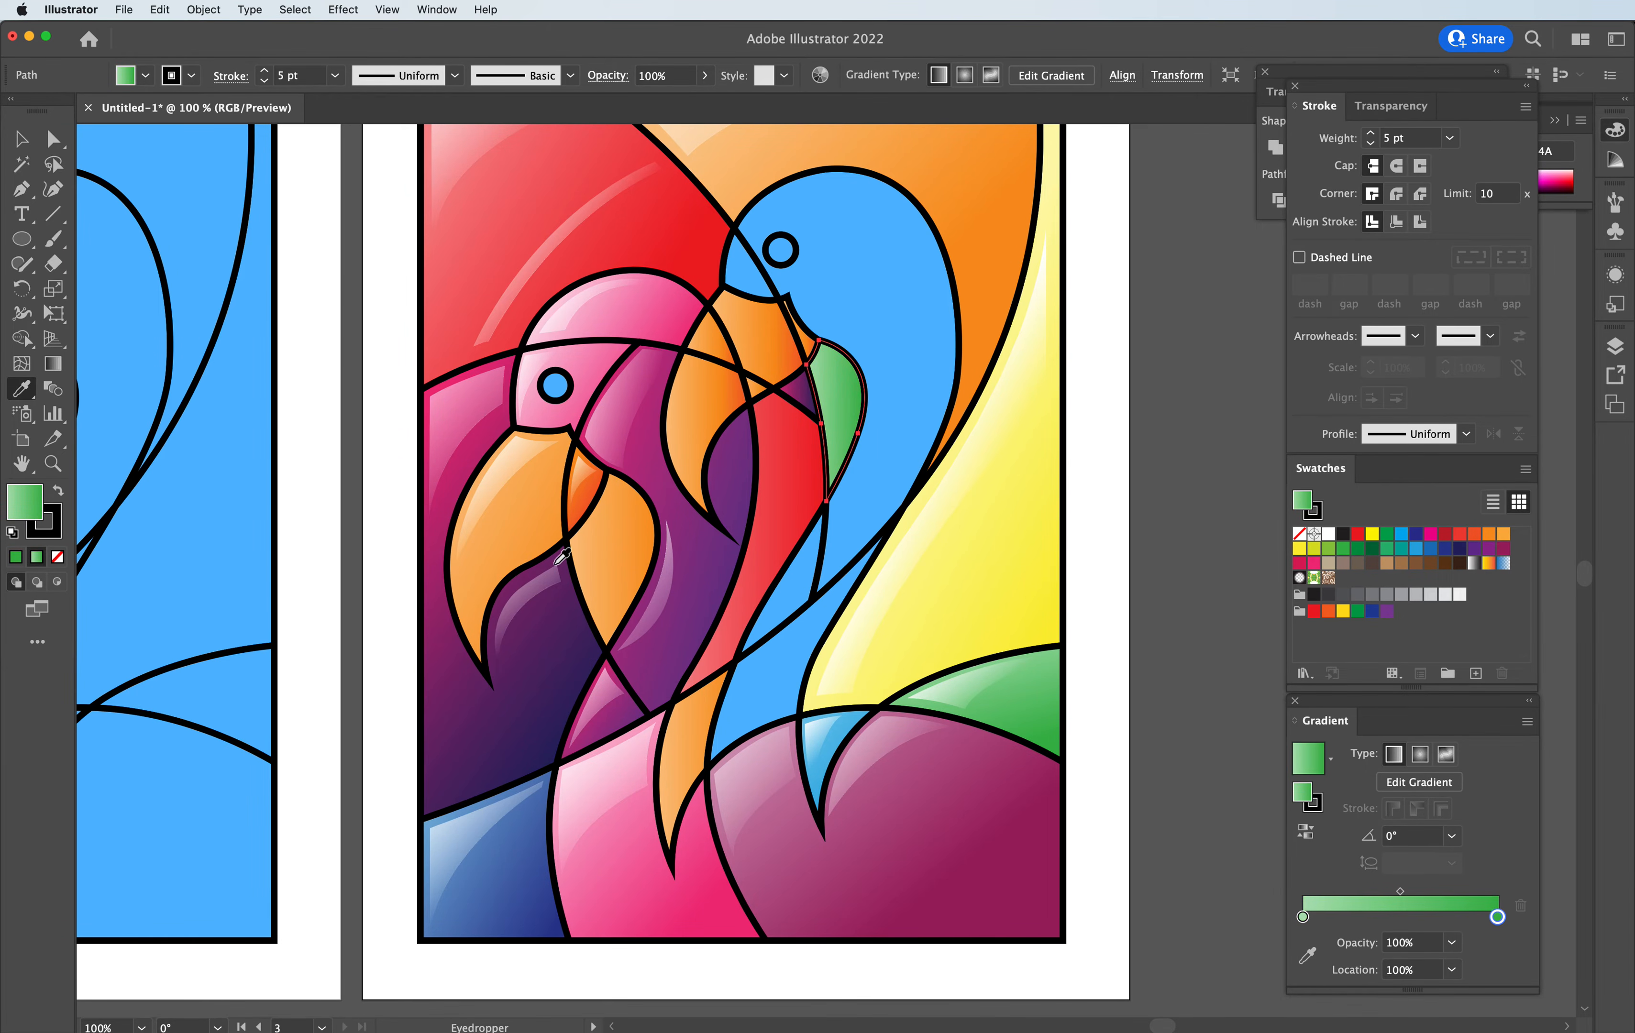
- Copy the yellow background panel's gradient onto both flamingos' eyes, and deselect them
scroll(468, 340, up, 5)
scroll(467, 340, down, 4)
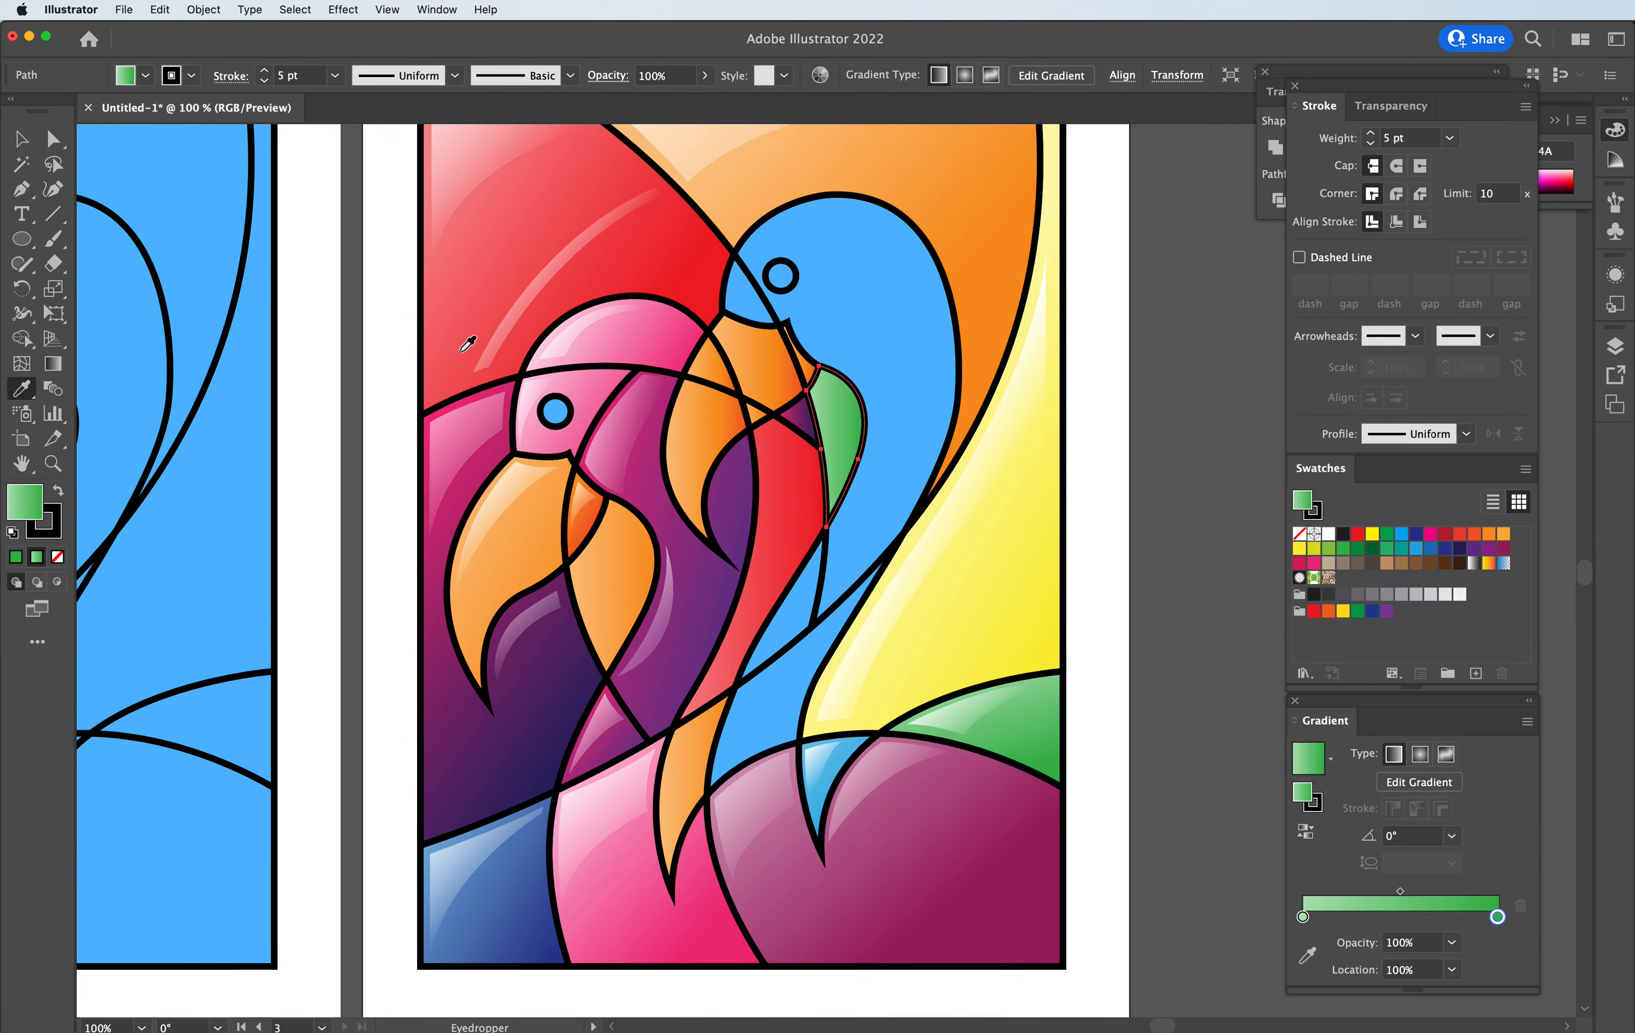
scroll(468, 343, up, 1)
scroll(467, 344, up, 1)
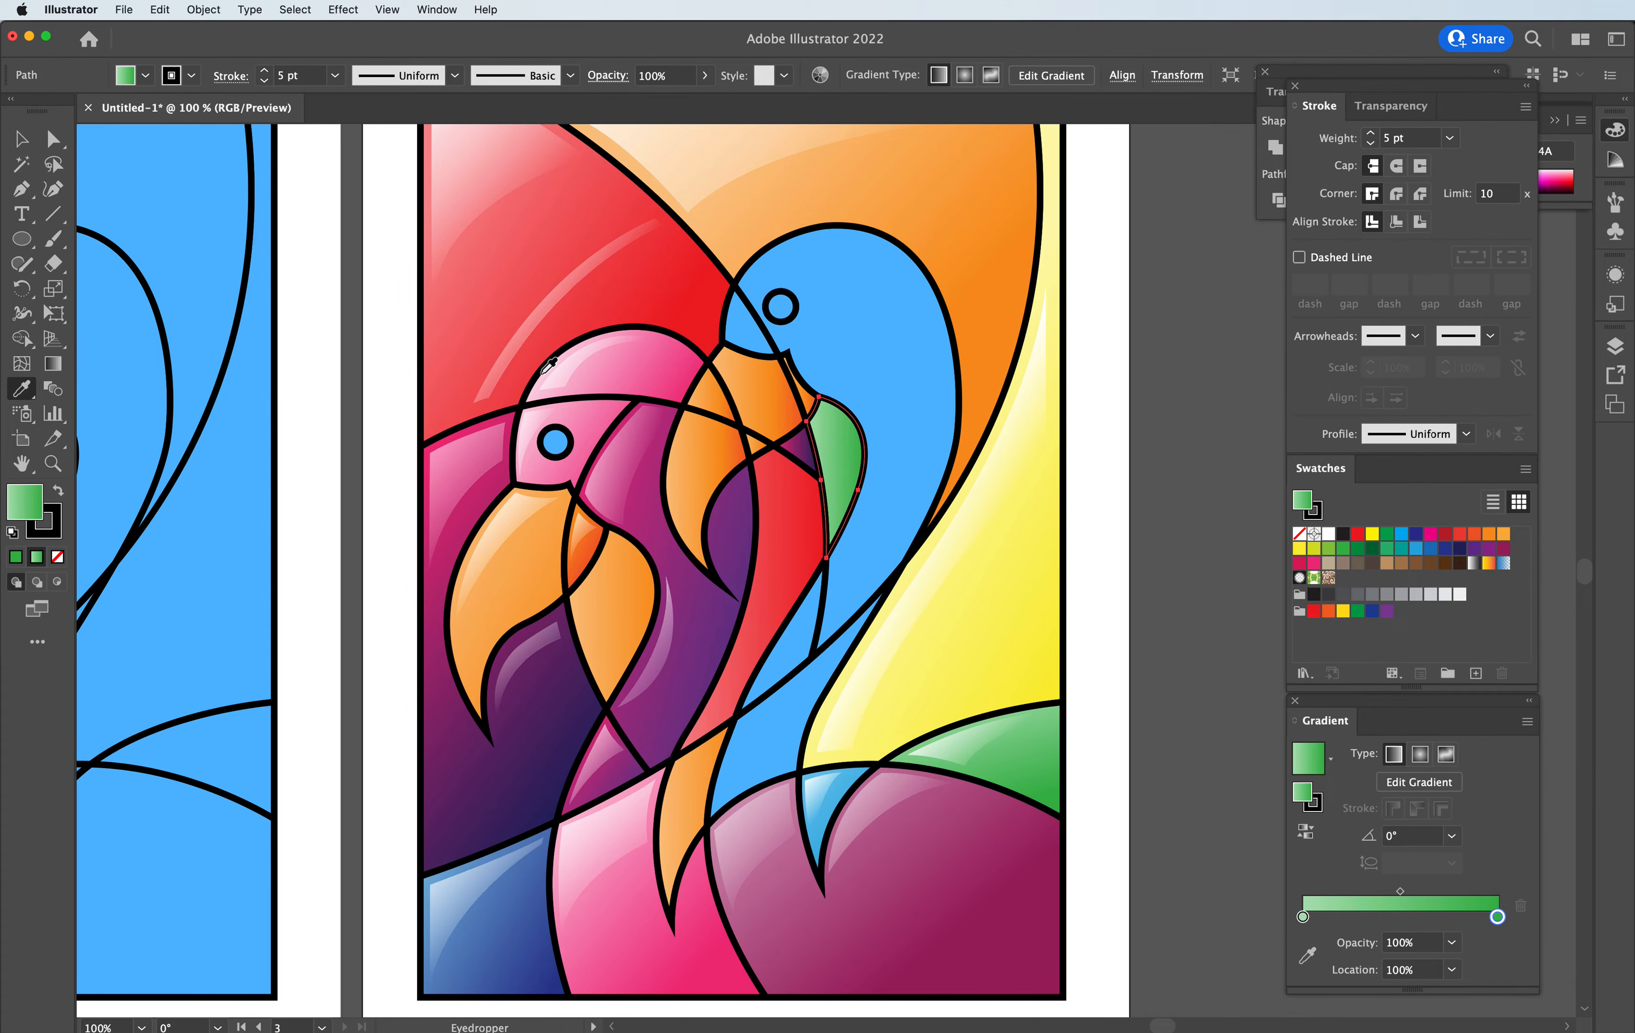
click(22, 139)
click(774, 311)
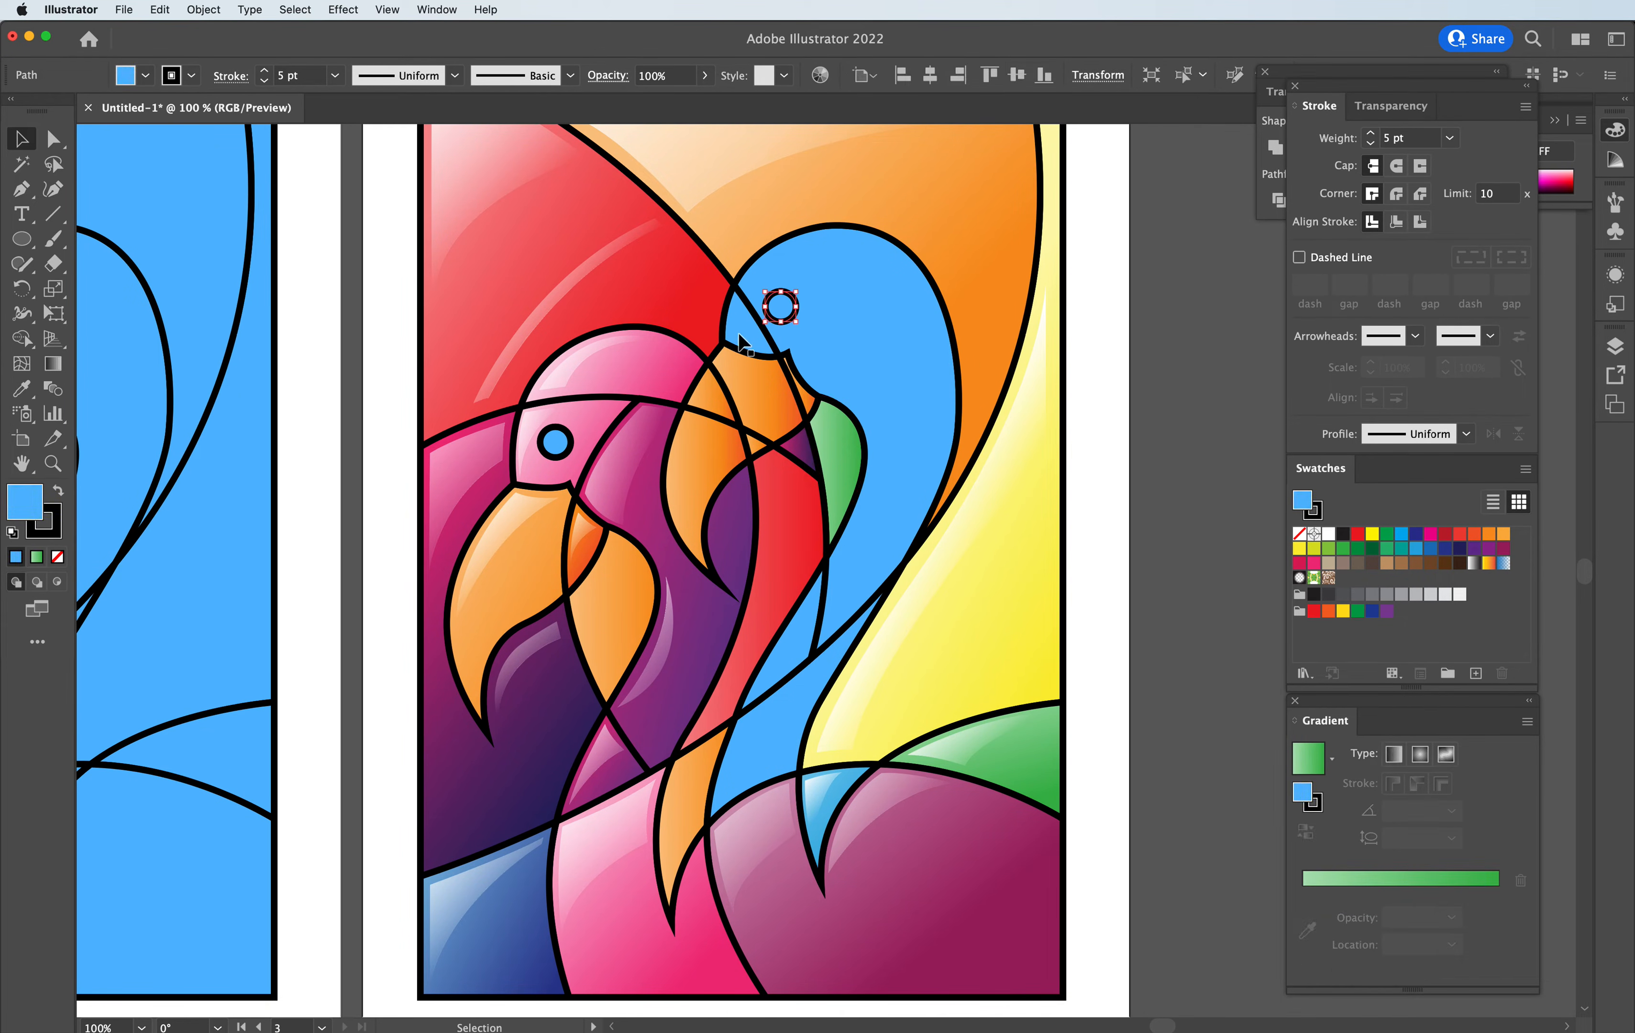
shift+click(557, 450)
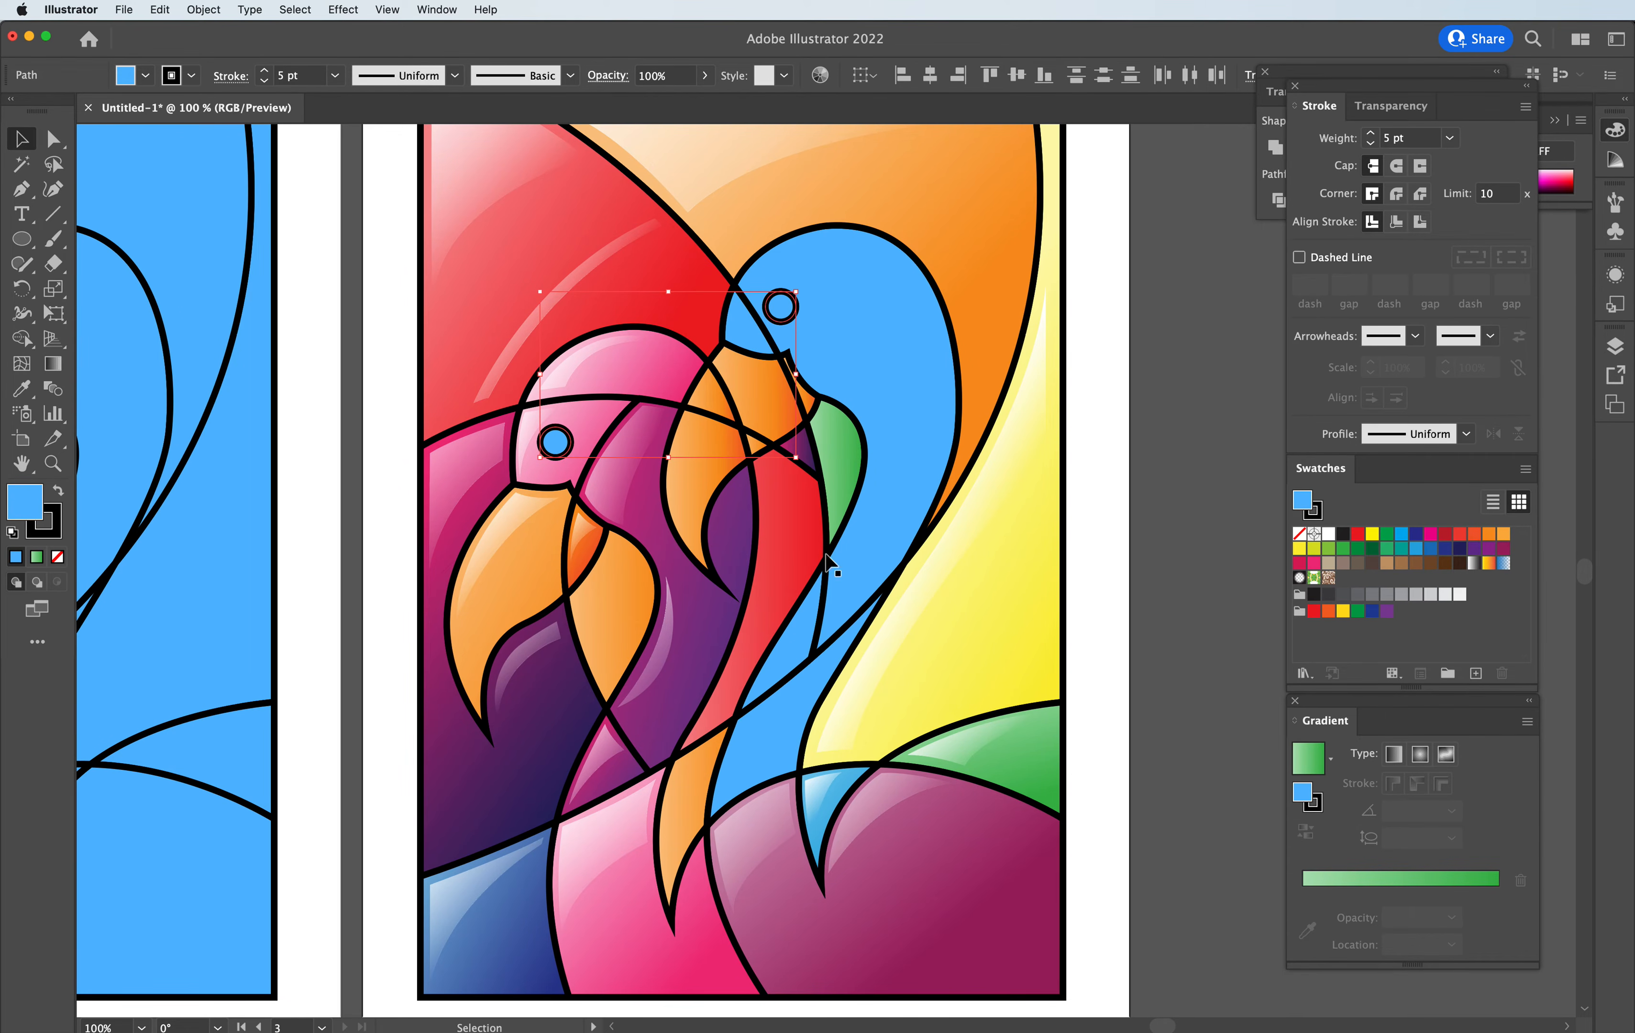
click(35, 392)
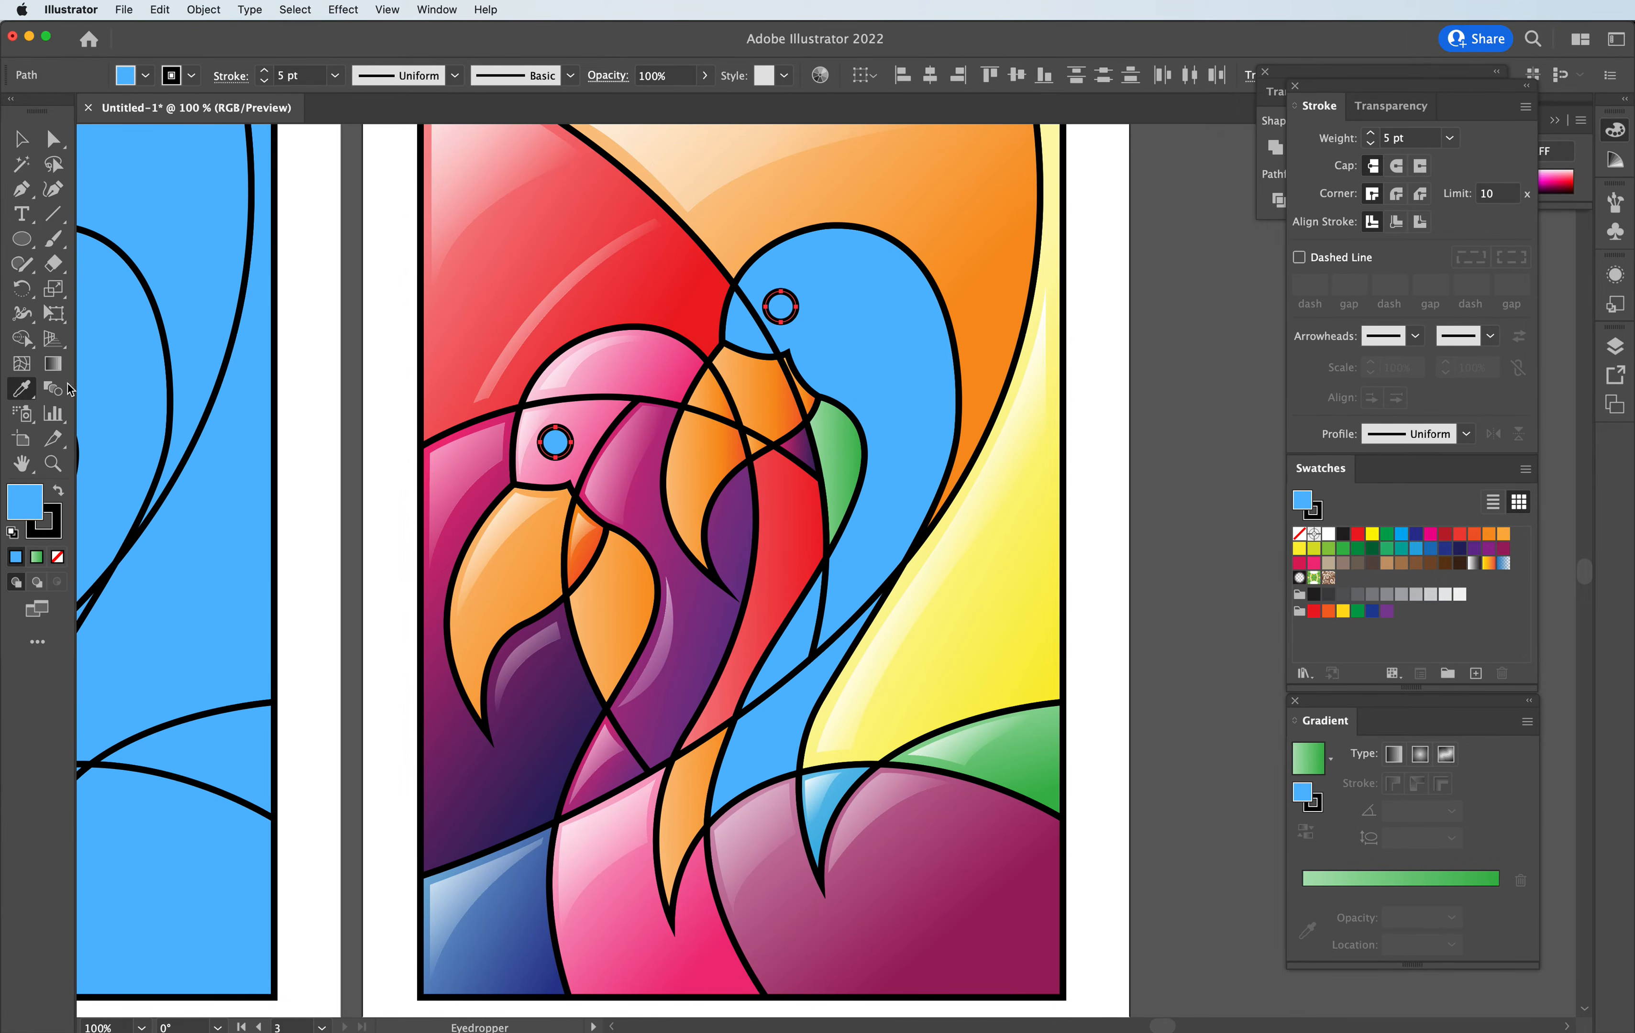
click(997, 671)
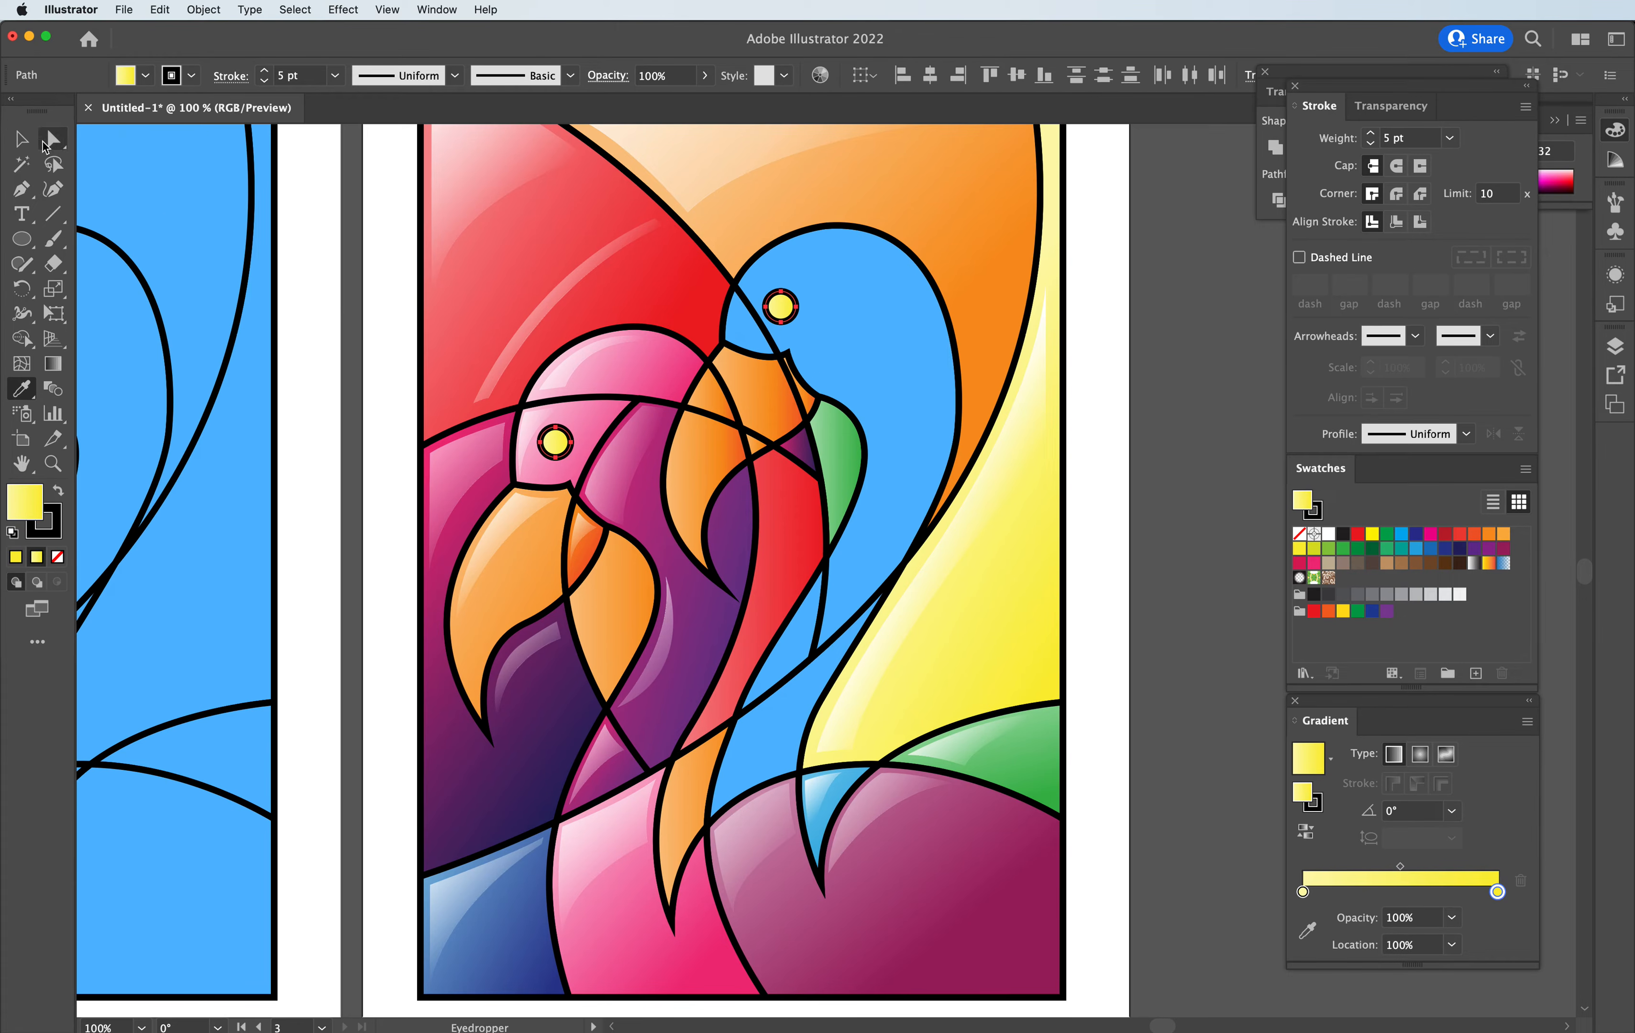
click(21, 140)
click(304, 232)
- Recolor both eyes' gradient to run from medium gray at the start to very dark gray at the end
scroll(353, 298, up, 5)
scroll(353, 299, down, 10)
scroll(353, 299, up, 5)
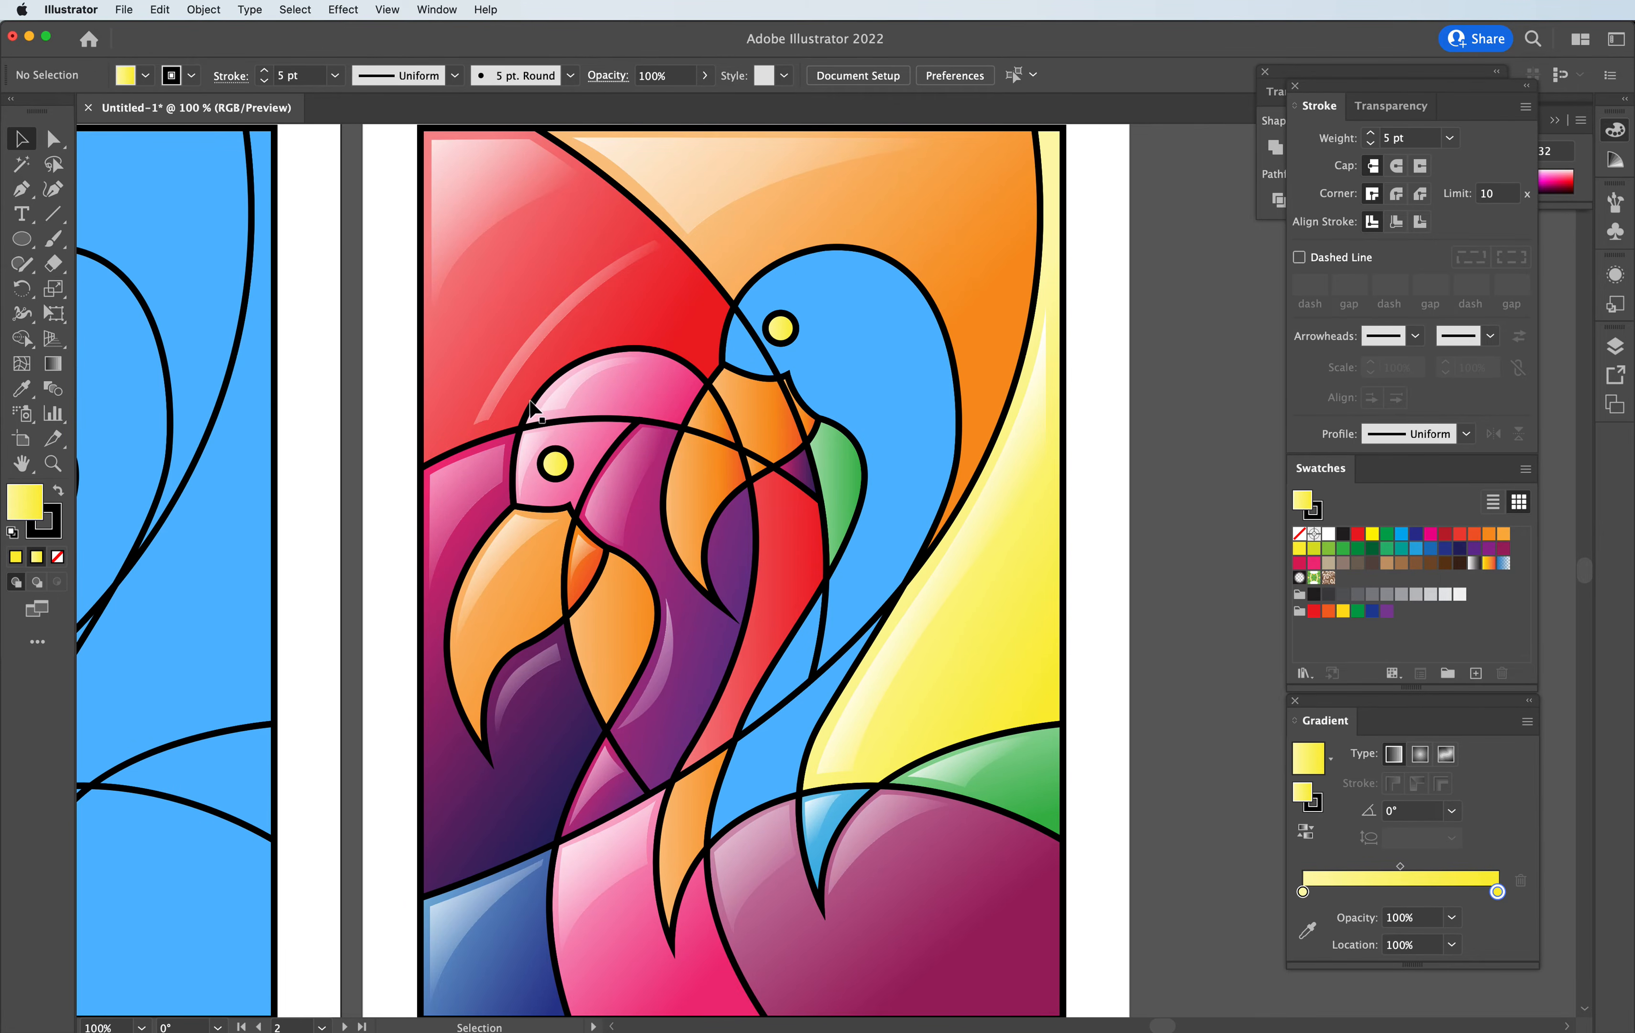
click(557, 464)
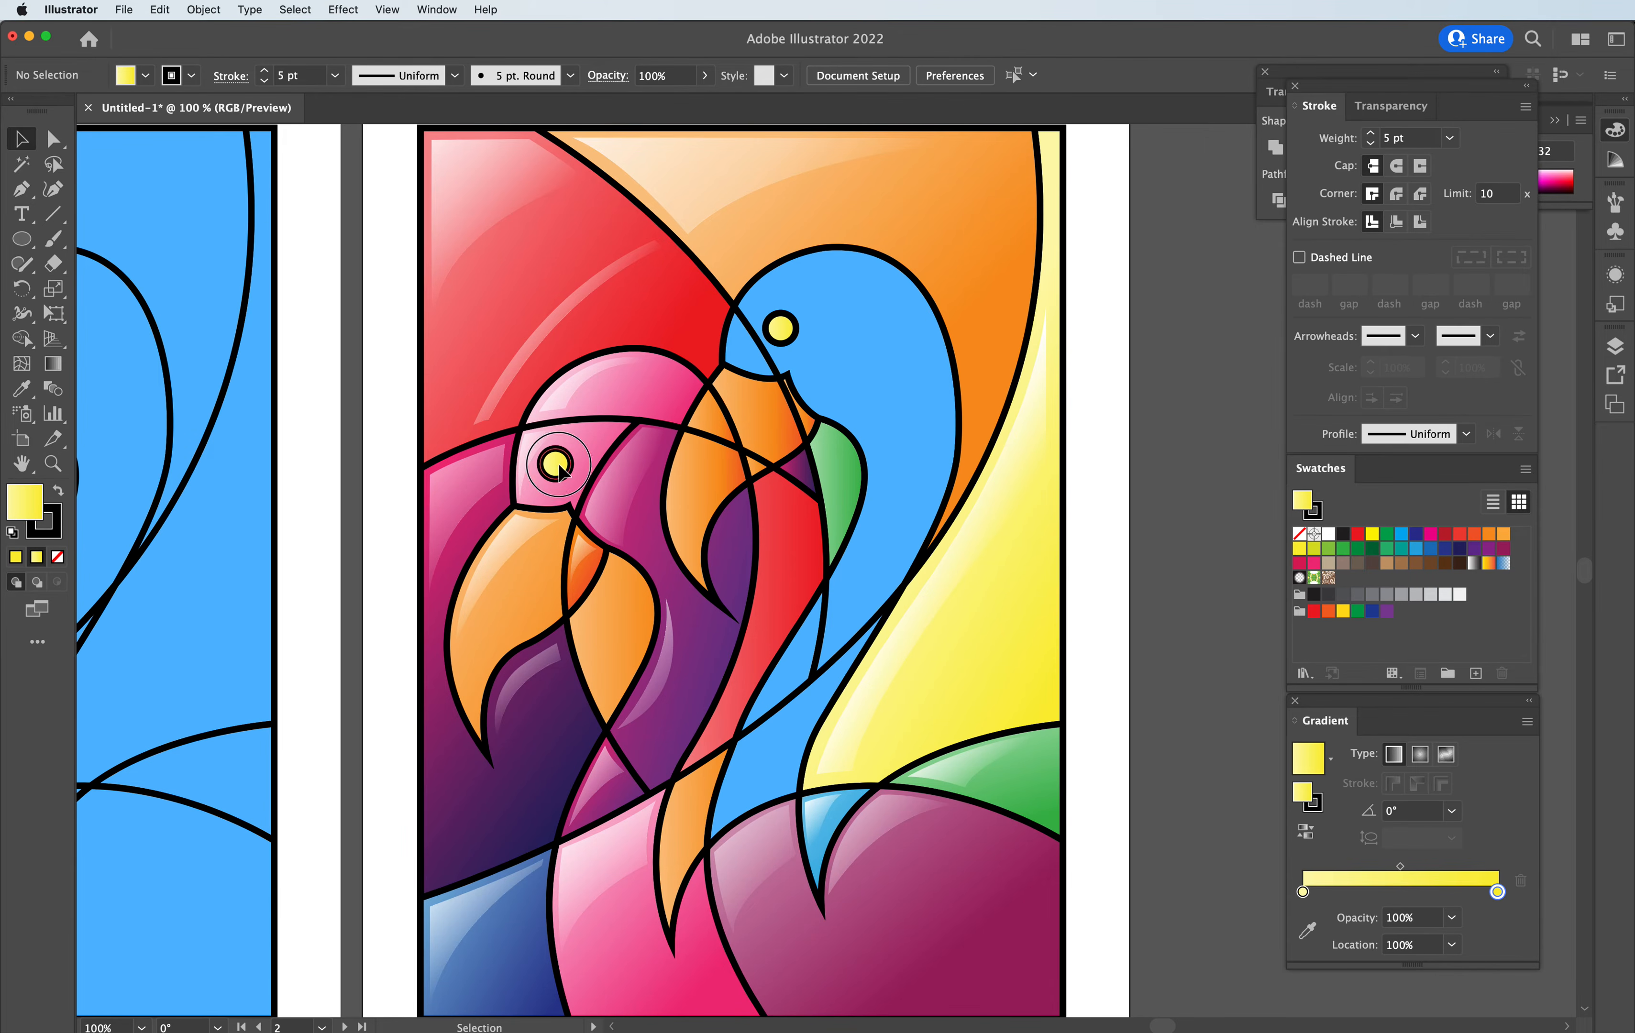
shift+click(781, 339)
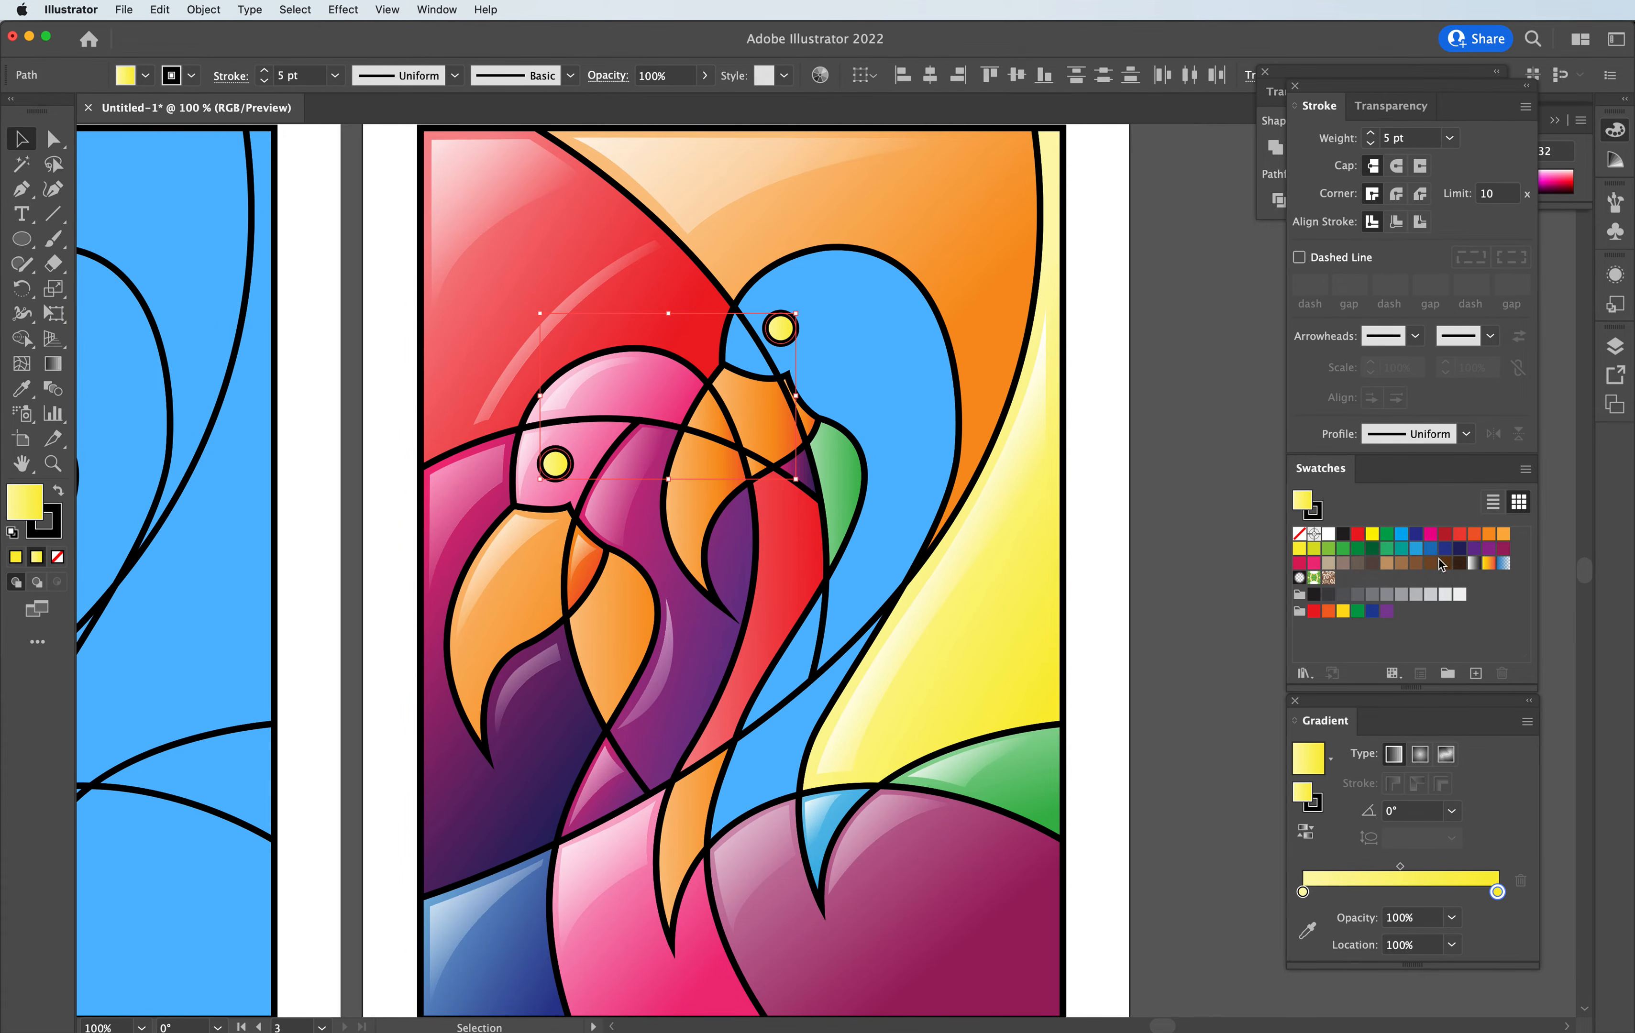
drag(1346, 601, 1495, 892)
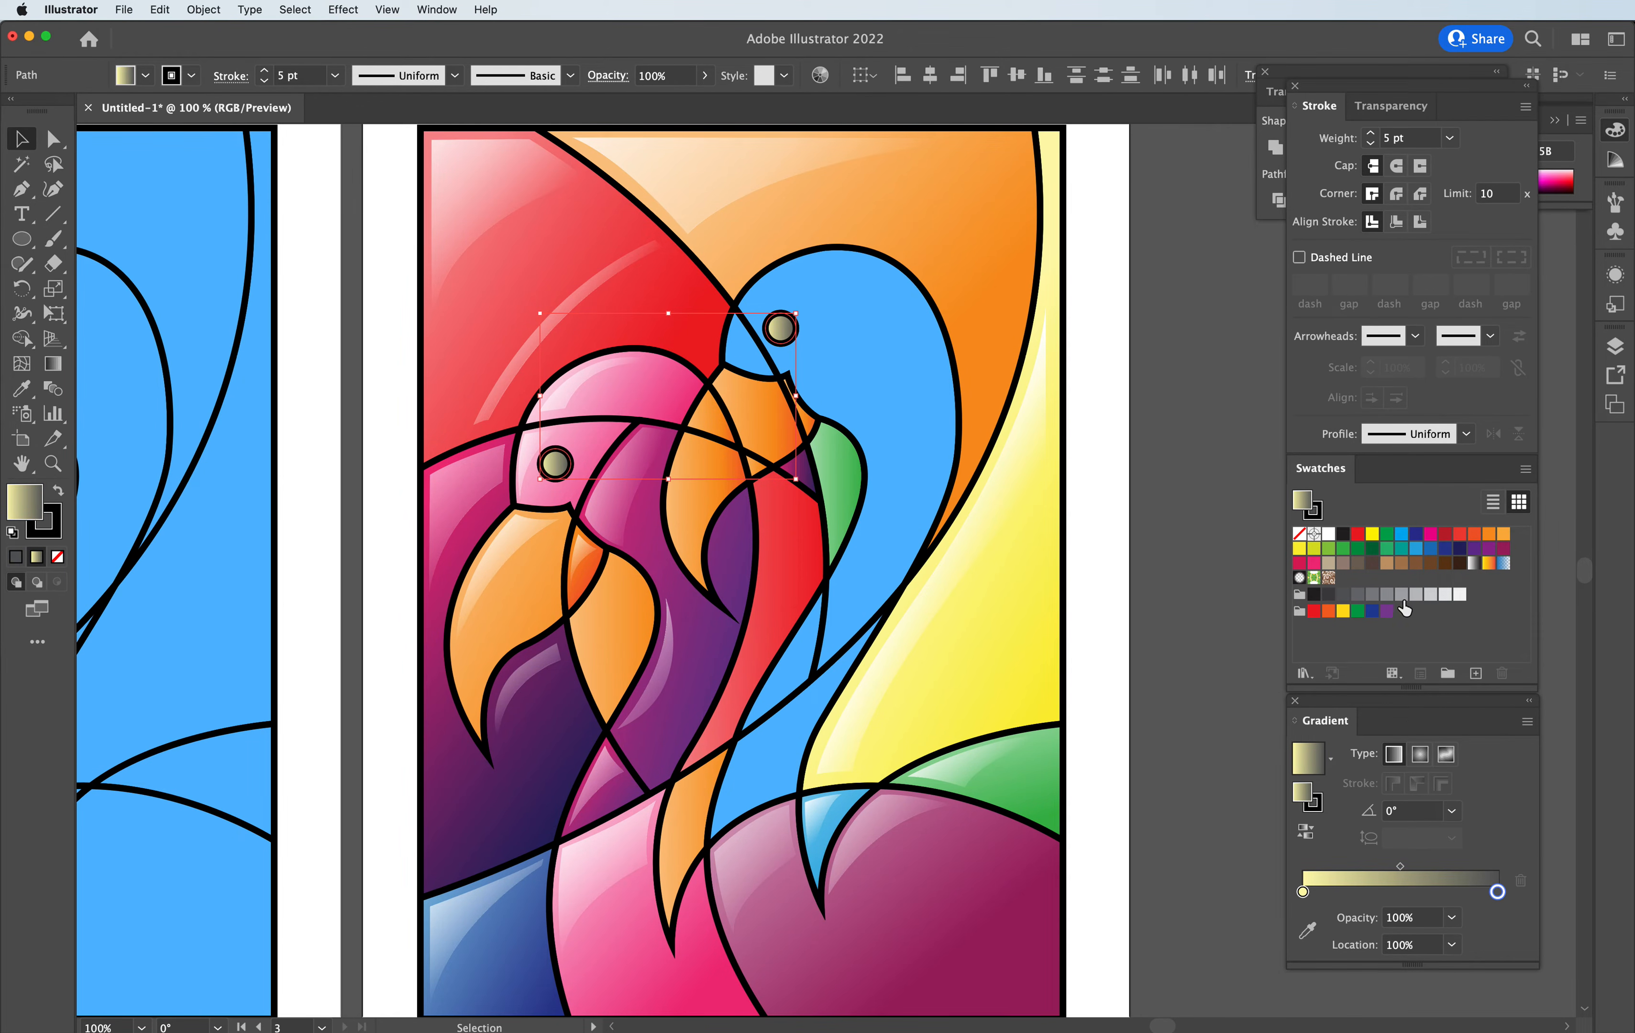
drag(1411, 603, 1303, 892)
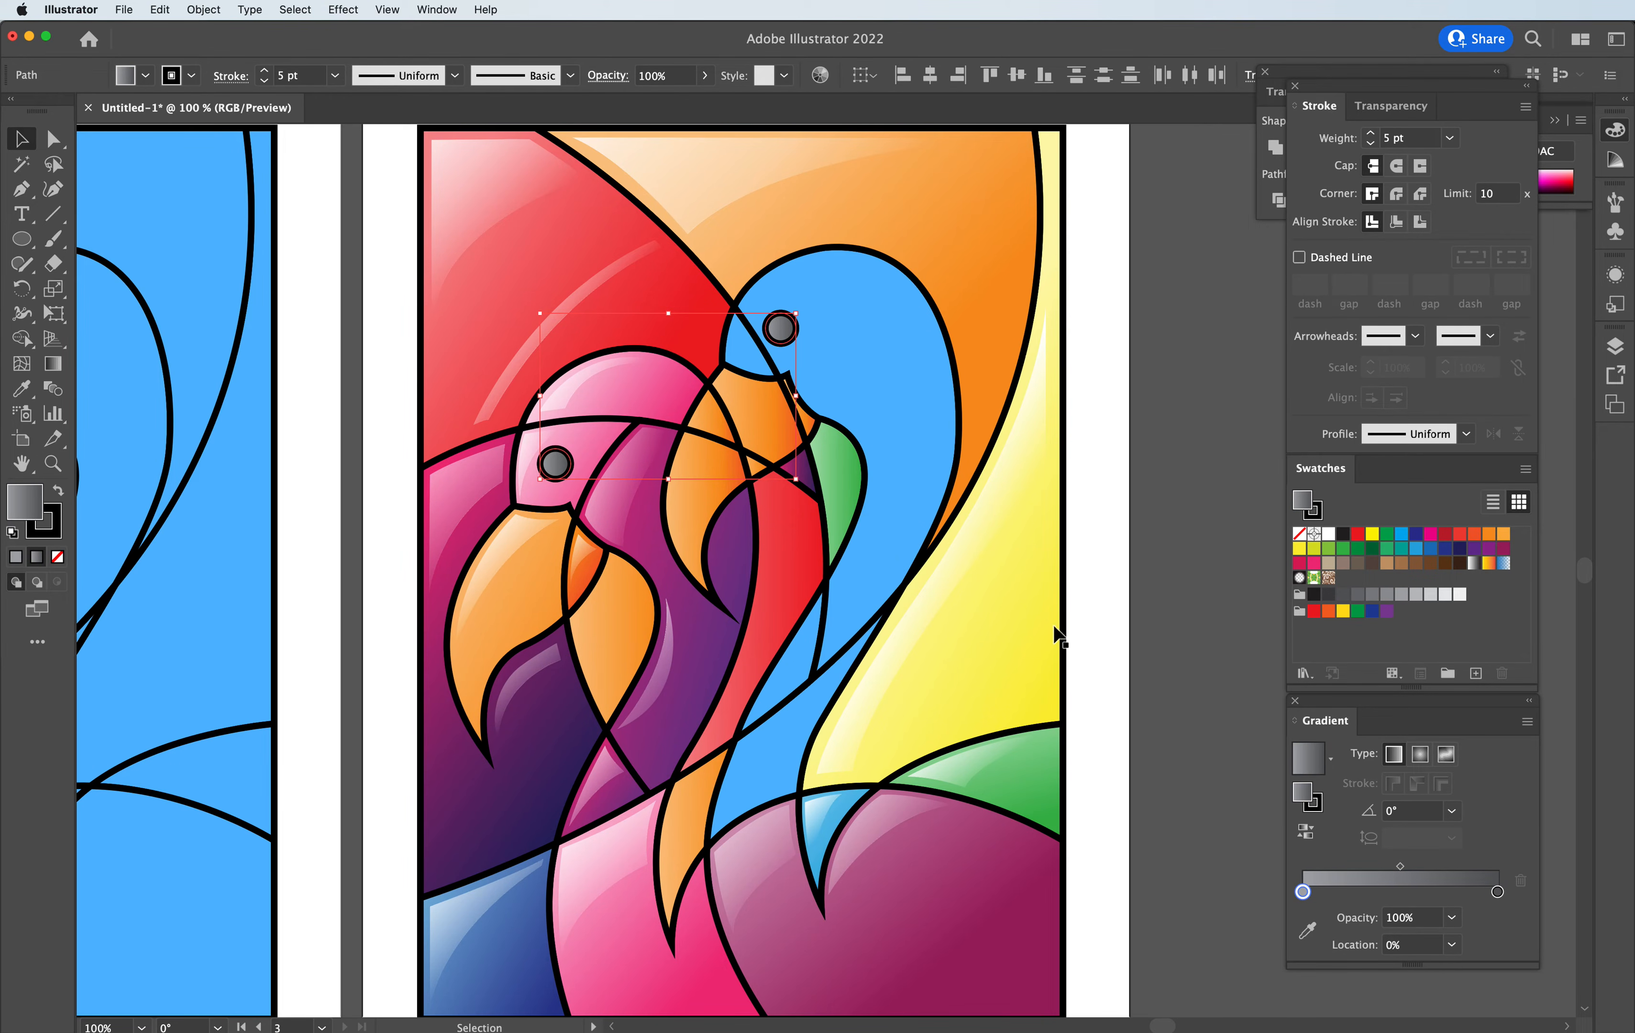
drag(1328, 594, 1497, 894)
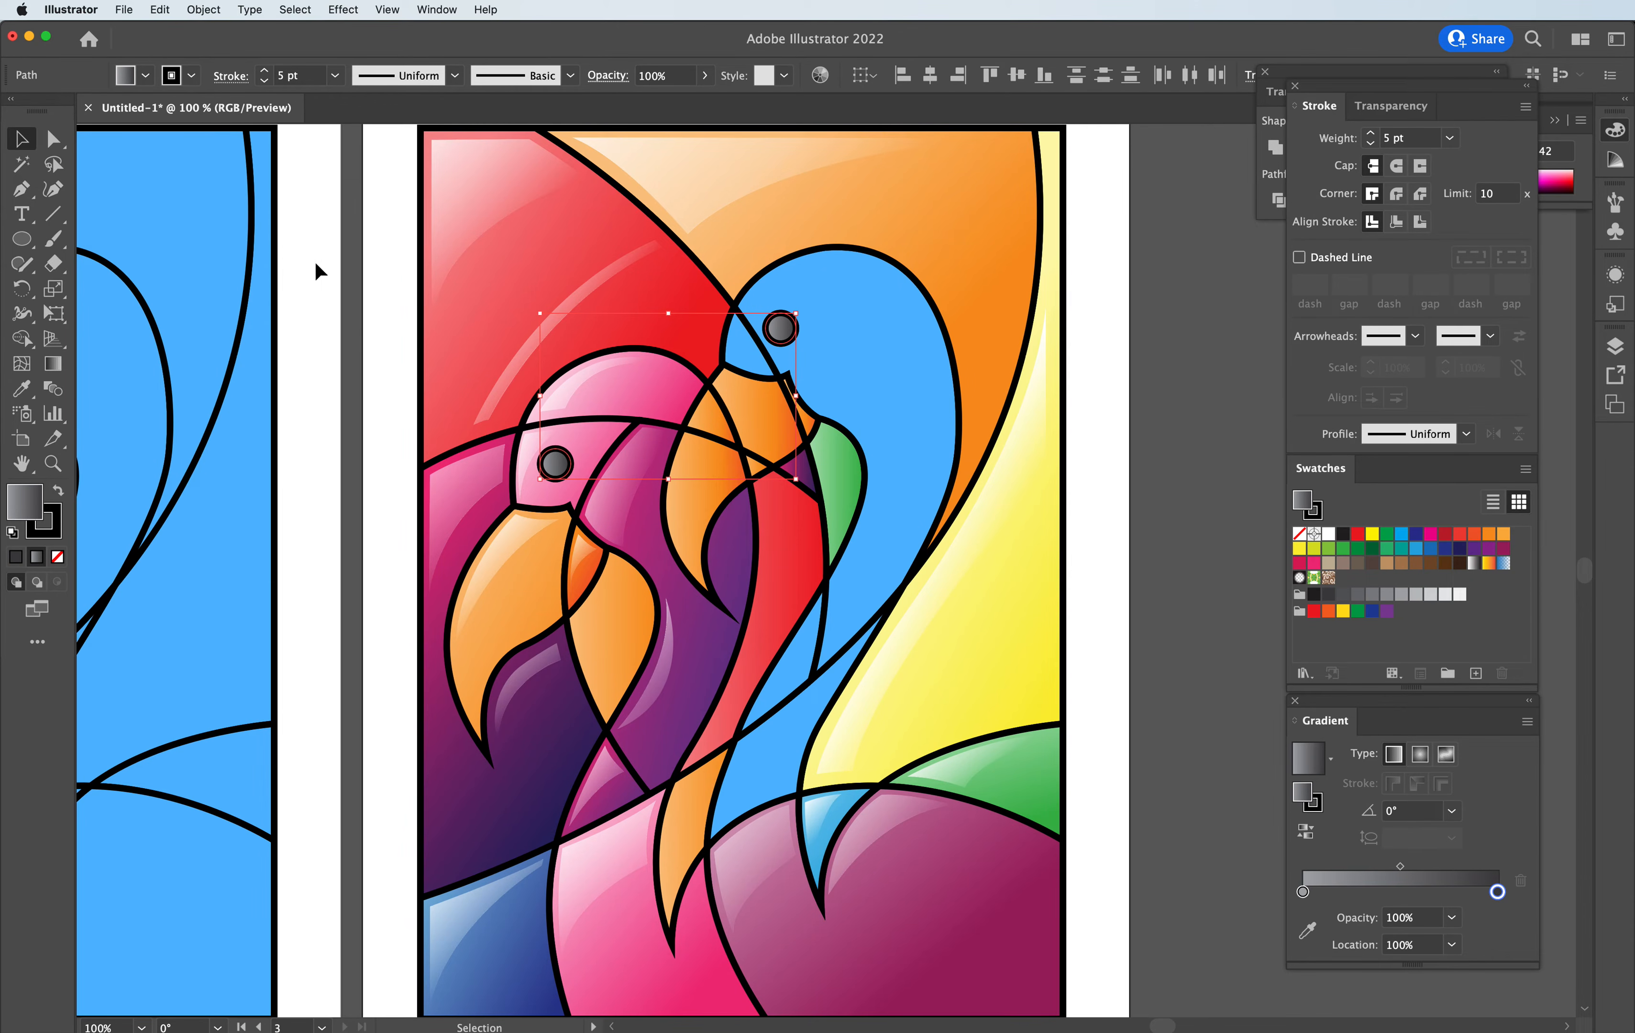
- Angle the gradient of the green curved piece beside the right flamingo's neck diagonally to about -32°, and deselect the piece
click(364, 205)
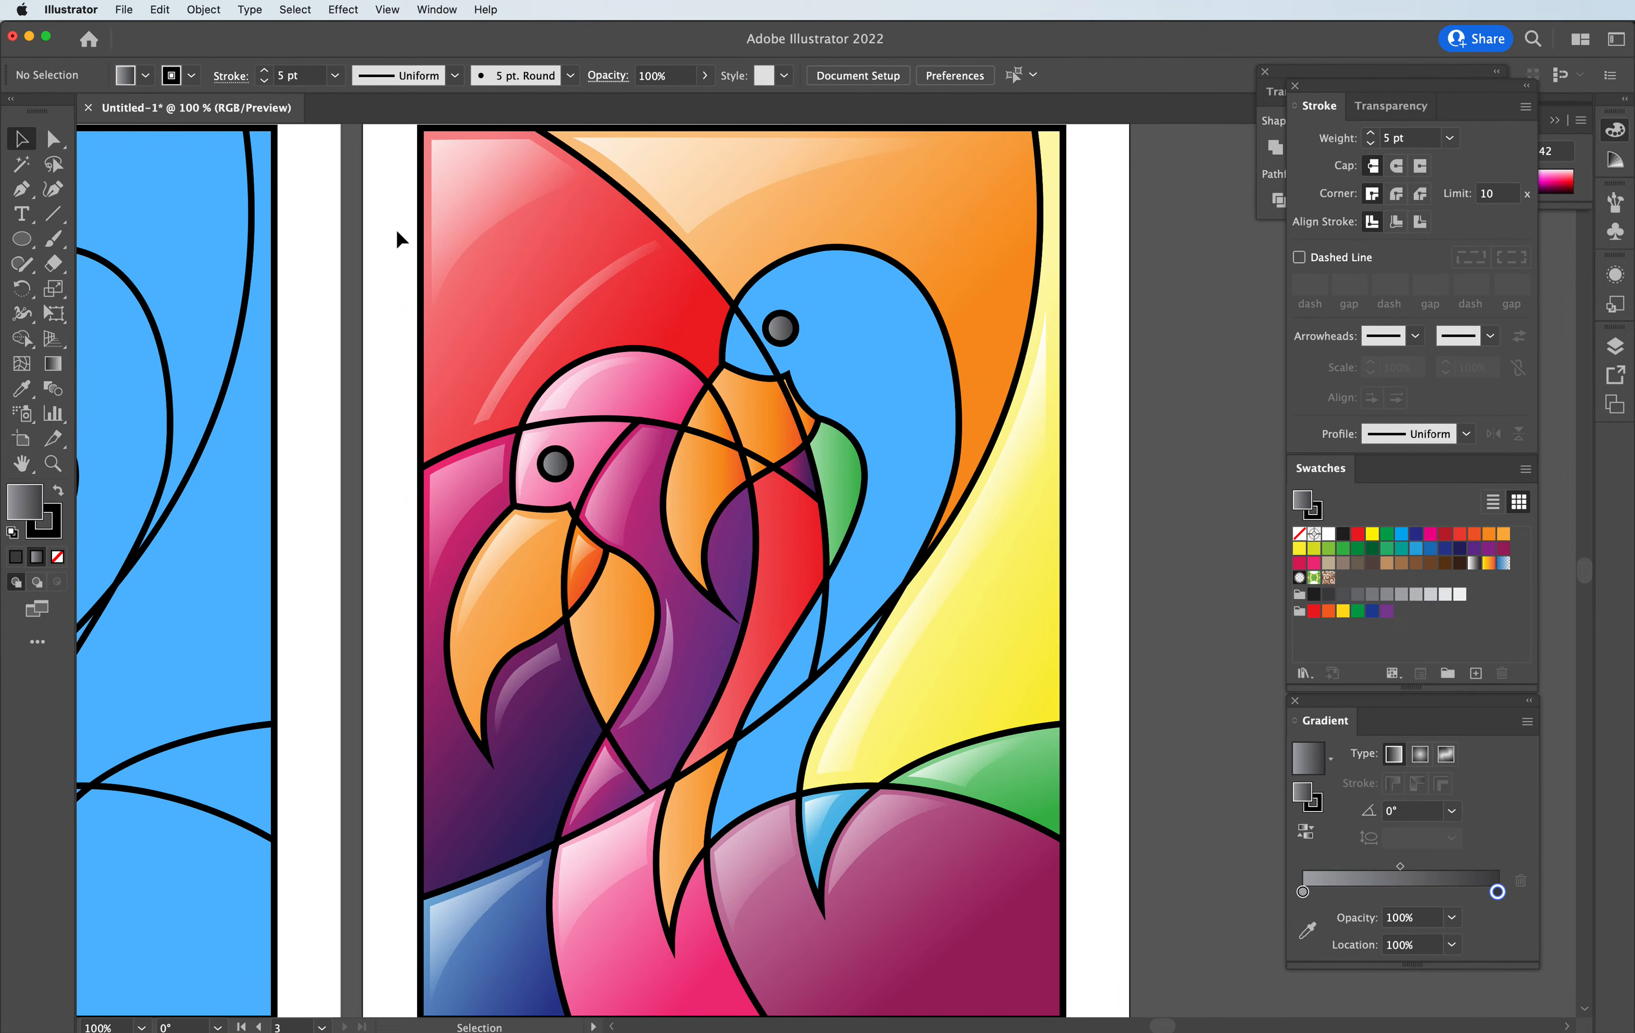
scroll(397, 232, up, 5)
scroll(395, 232, down, 6)
scroll(399, 239, up, 2)
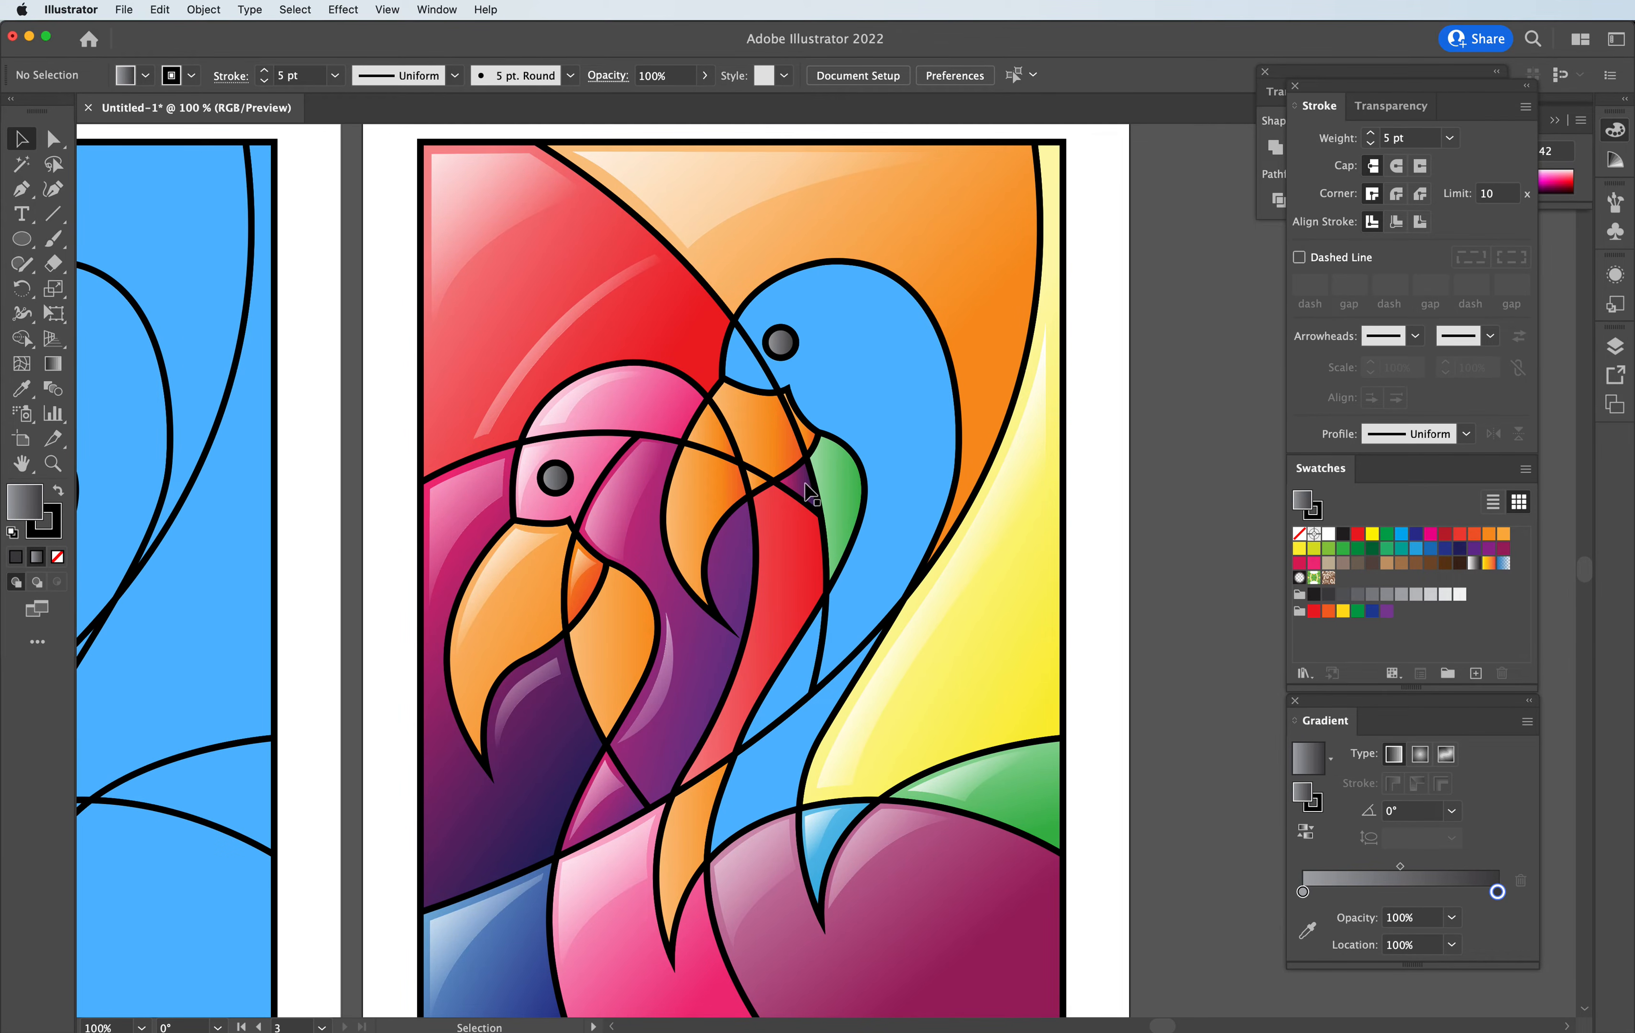
click(846, 478)
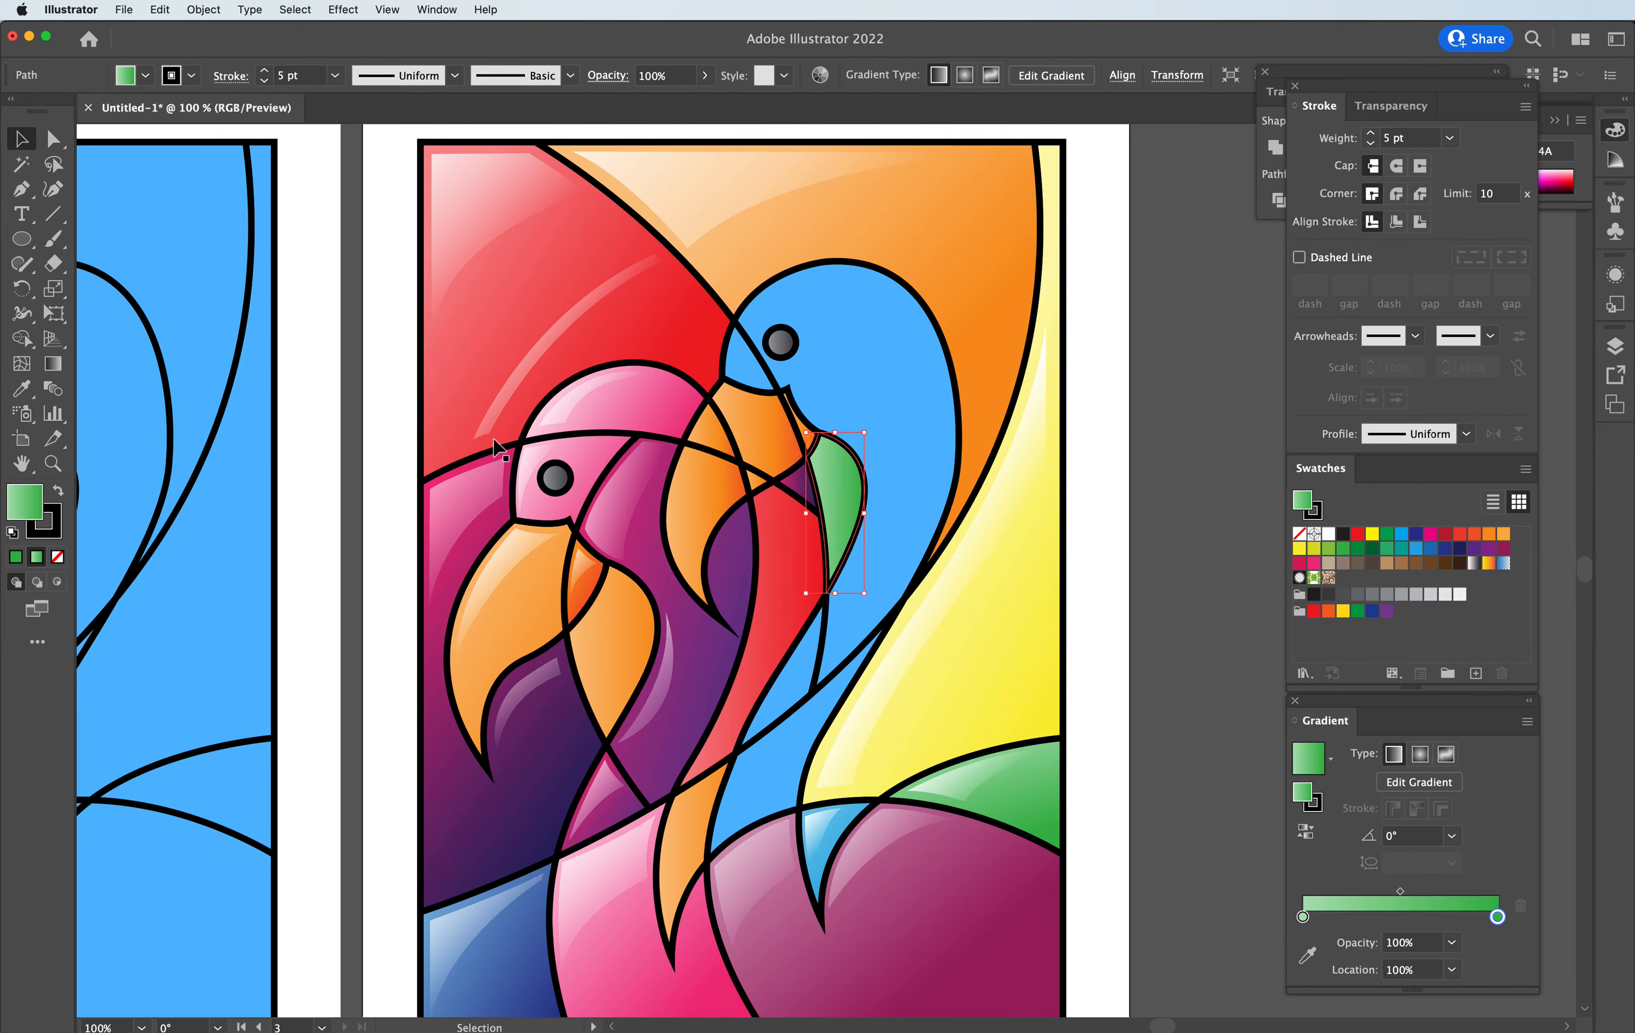
click(55, 369)
drag(775, 443, 896, 520)
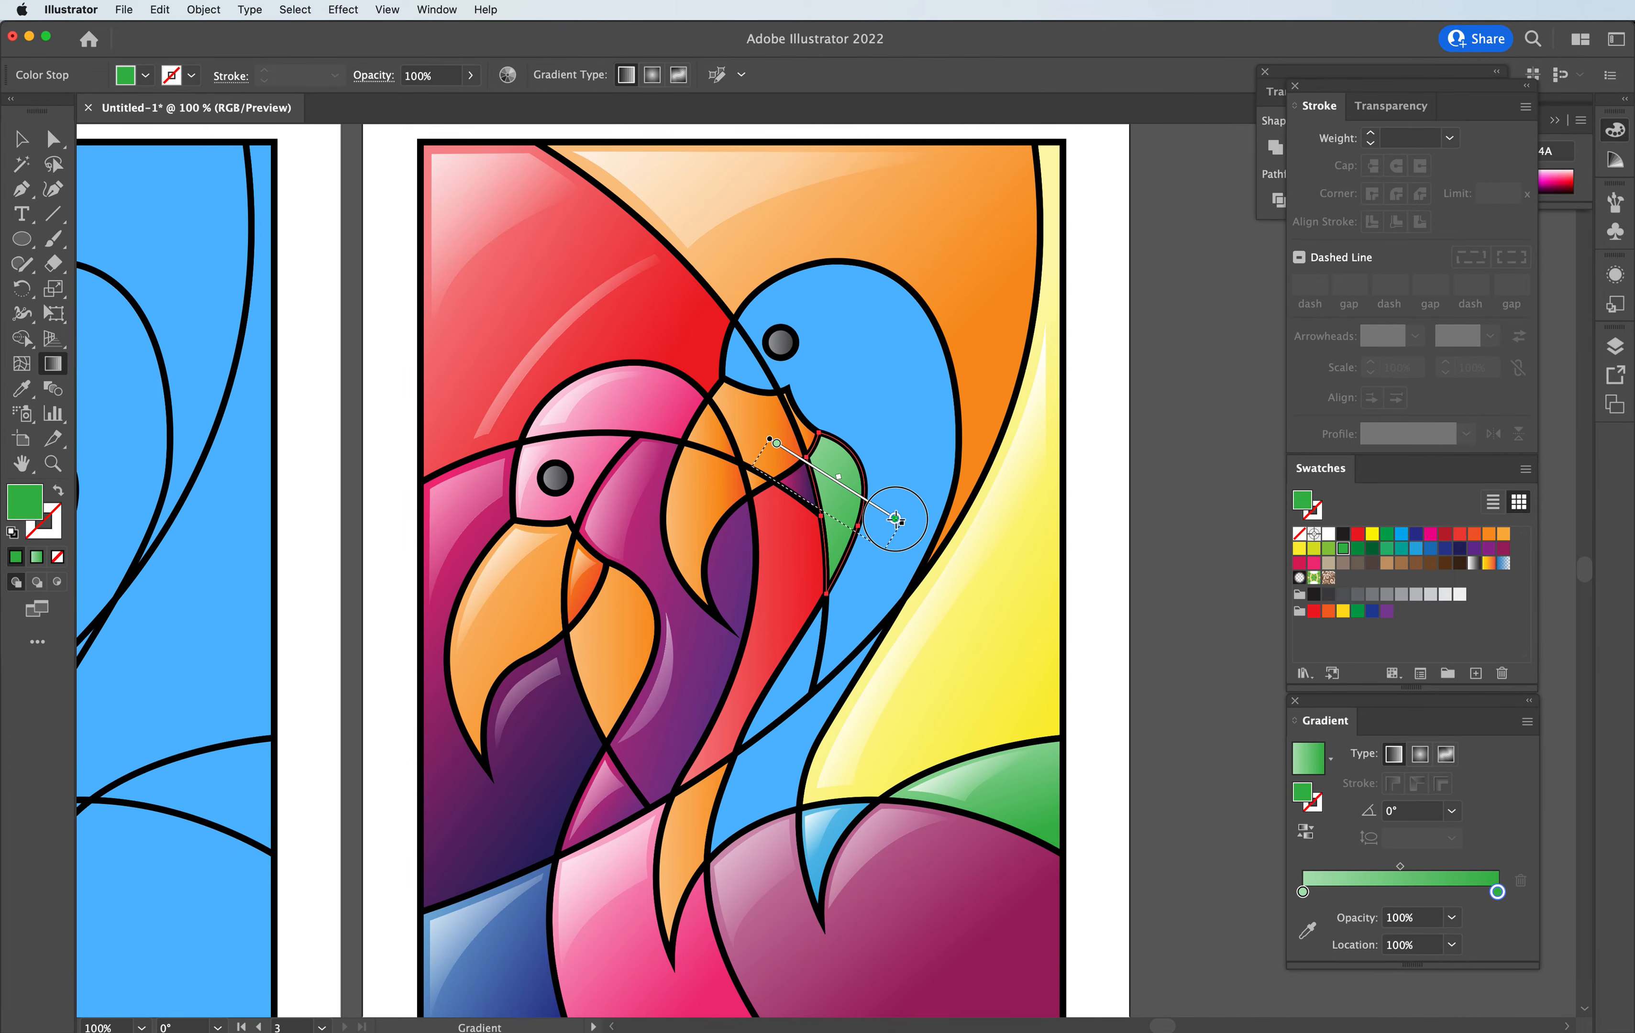
click(21, 139)
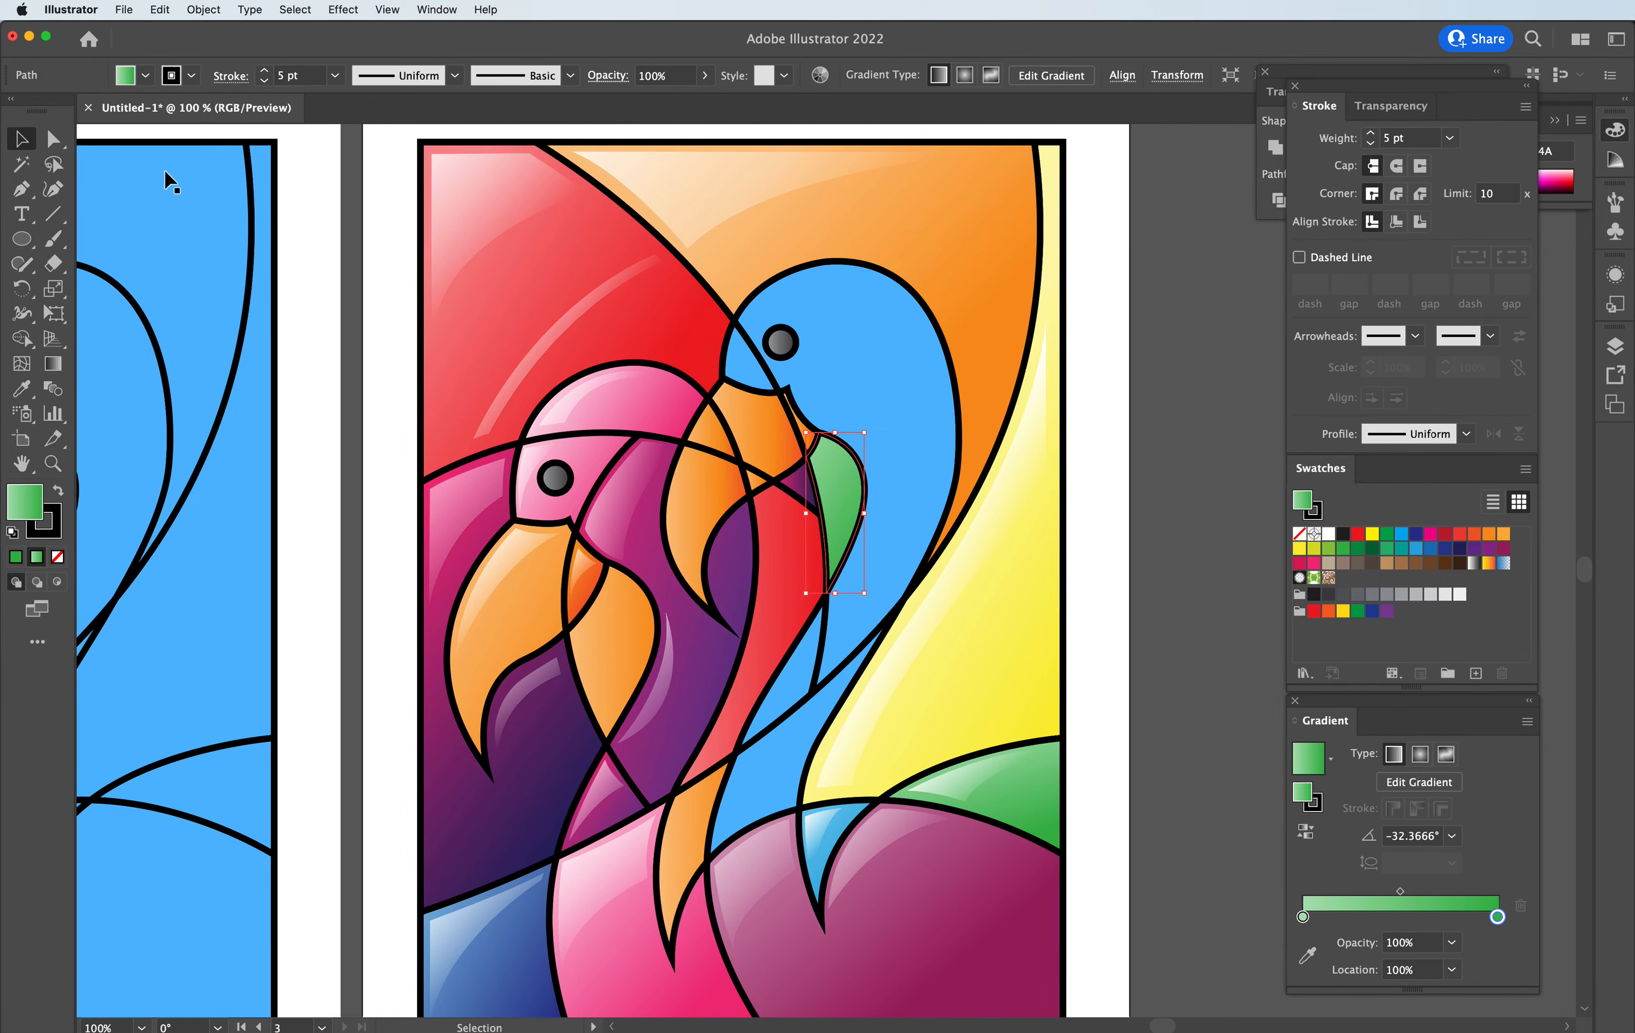
click(330, 222)
- Copy the pink bottom panel's white-to-pink gradient onto the right flamingo's blue head and neck pieces
scroll(382, 260, down, 3)
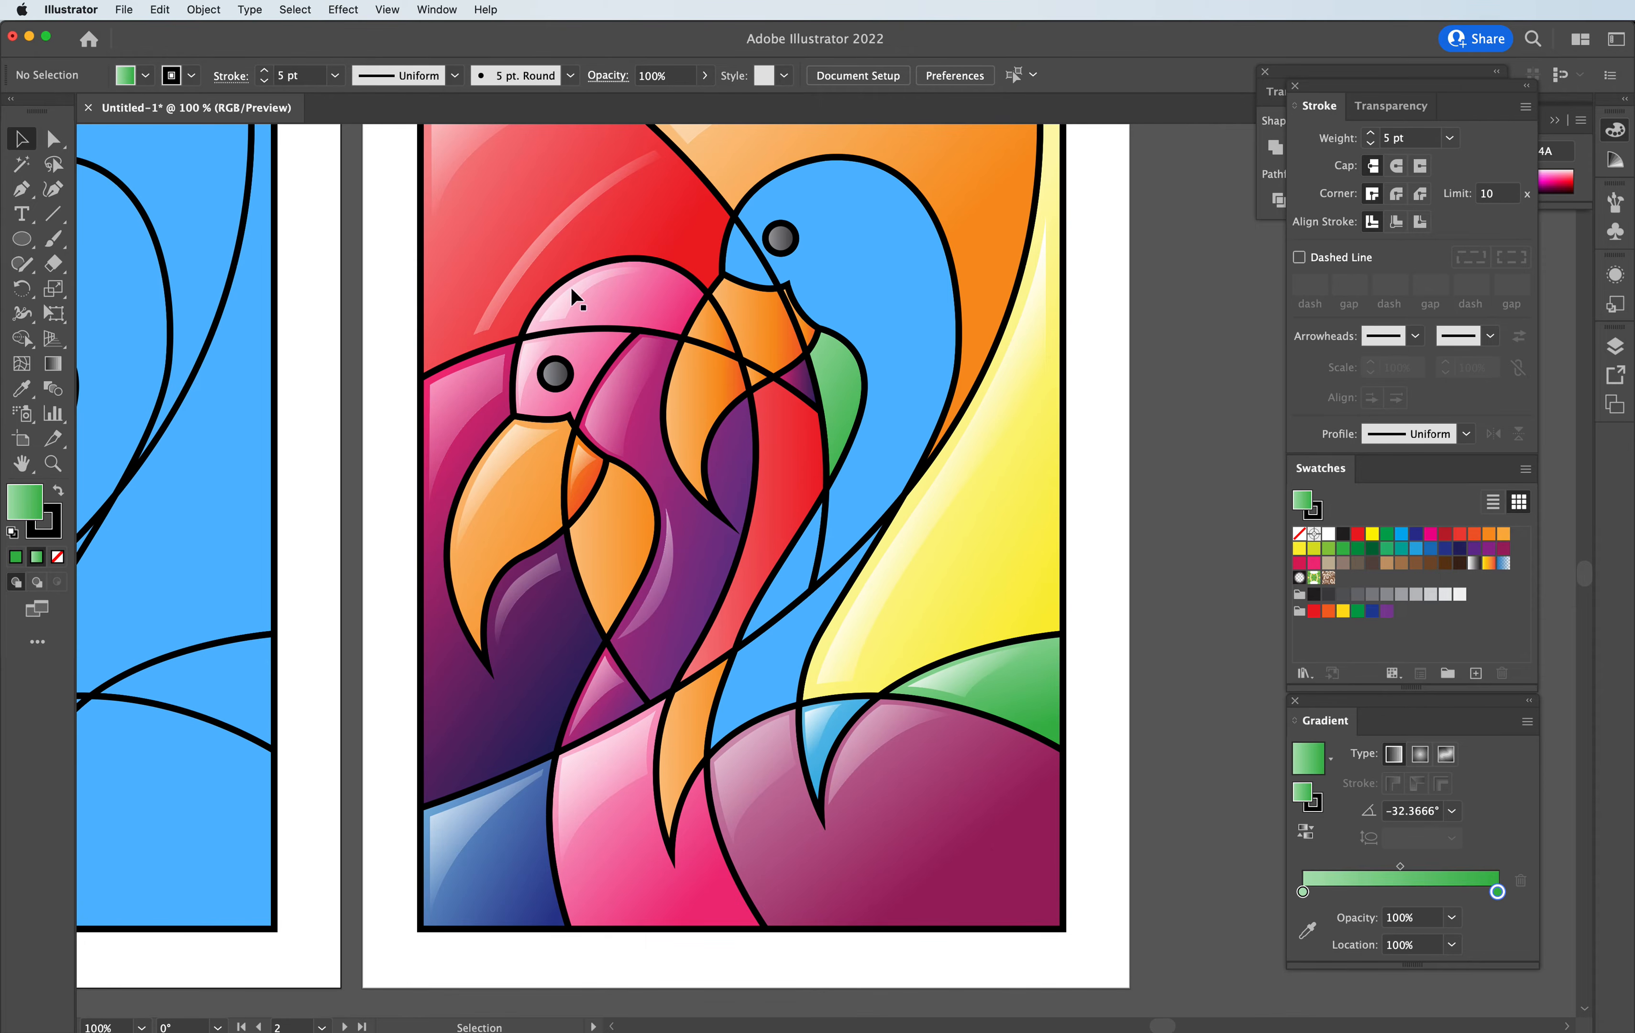
click(844, 320)
shift+click(806, 559)
shift+click(796, 644)
click(21, 388)
click(634, 827)
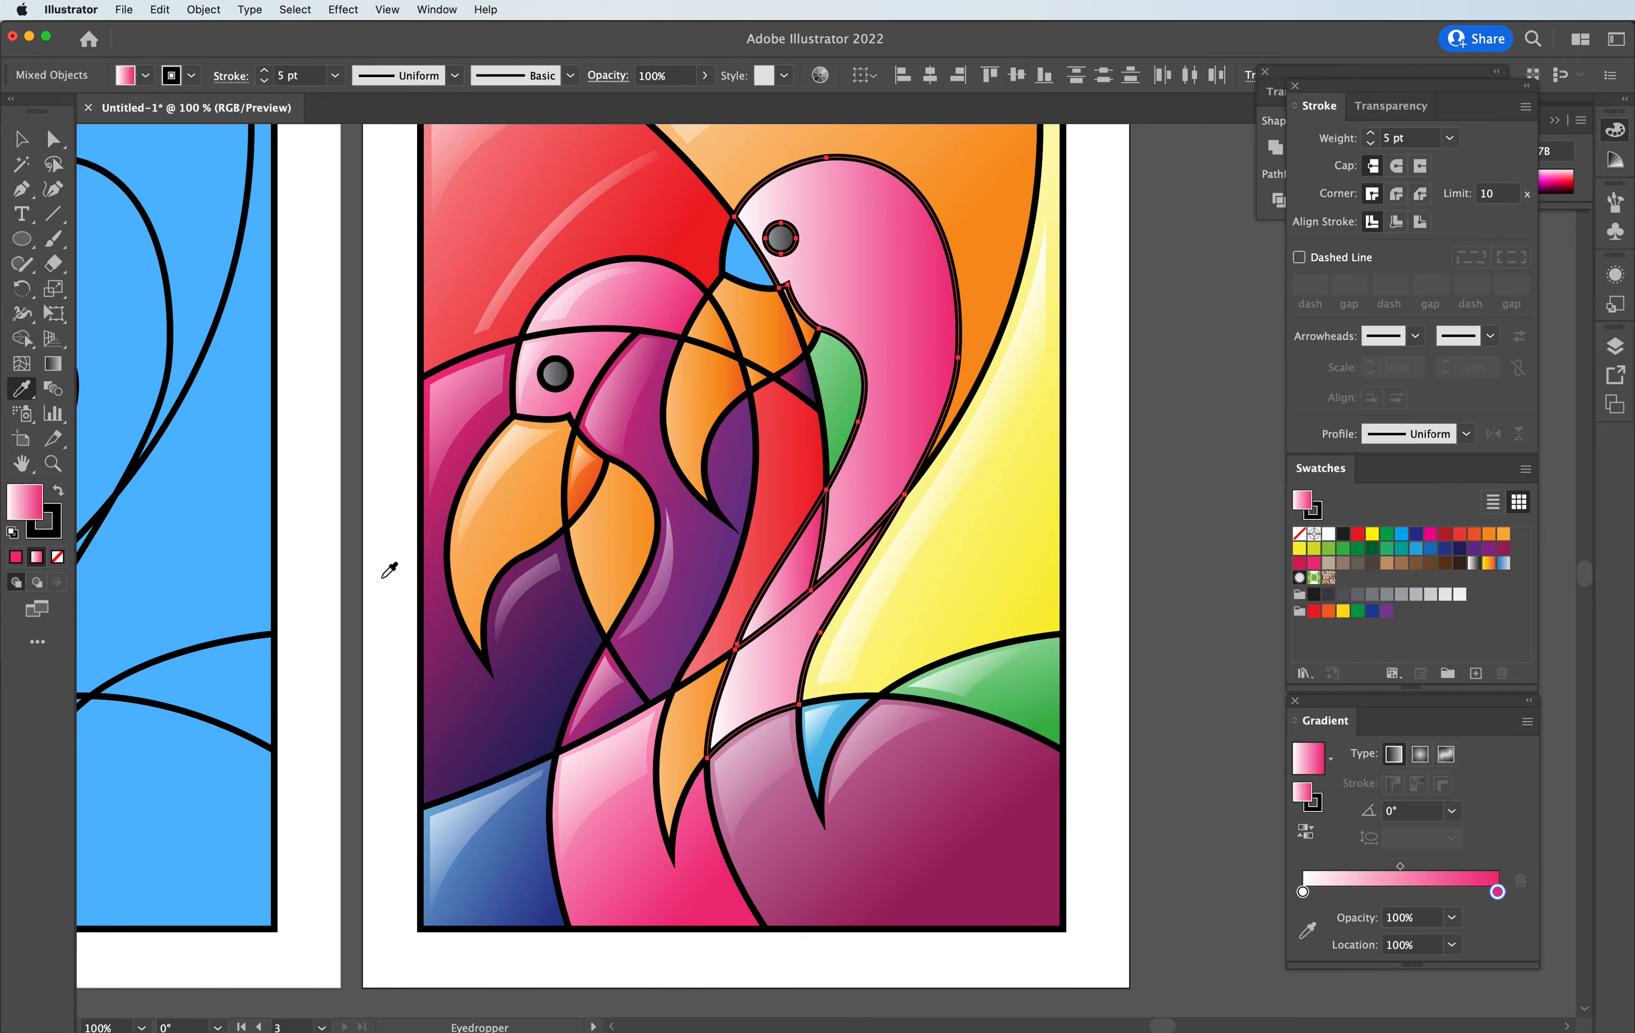
- Copy the same pink gradient onto the remaining blue face piece above the right flamingo's beak, and deselect it
click(53, 139)
click(744, 261)
click(22, 389)
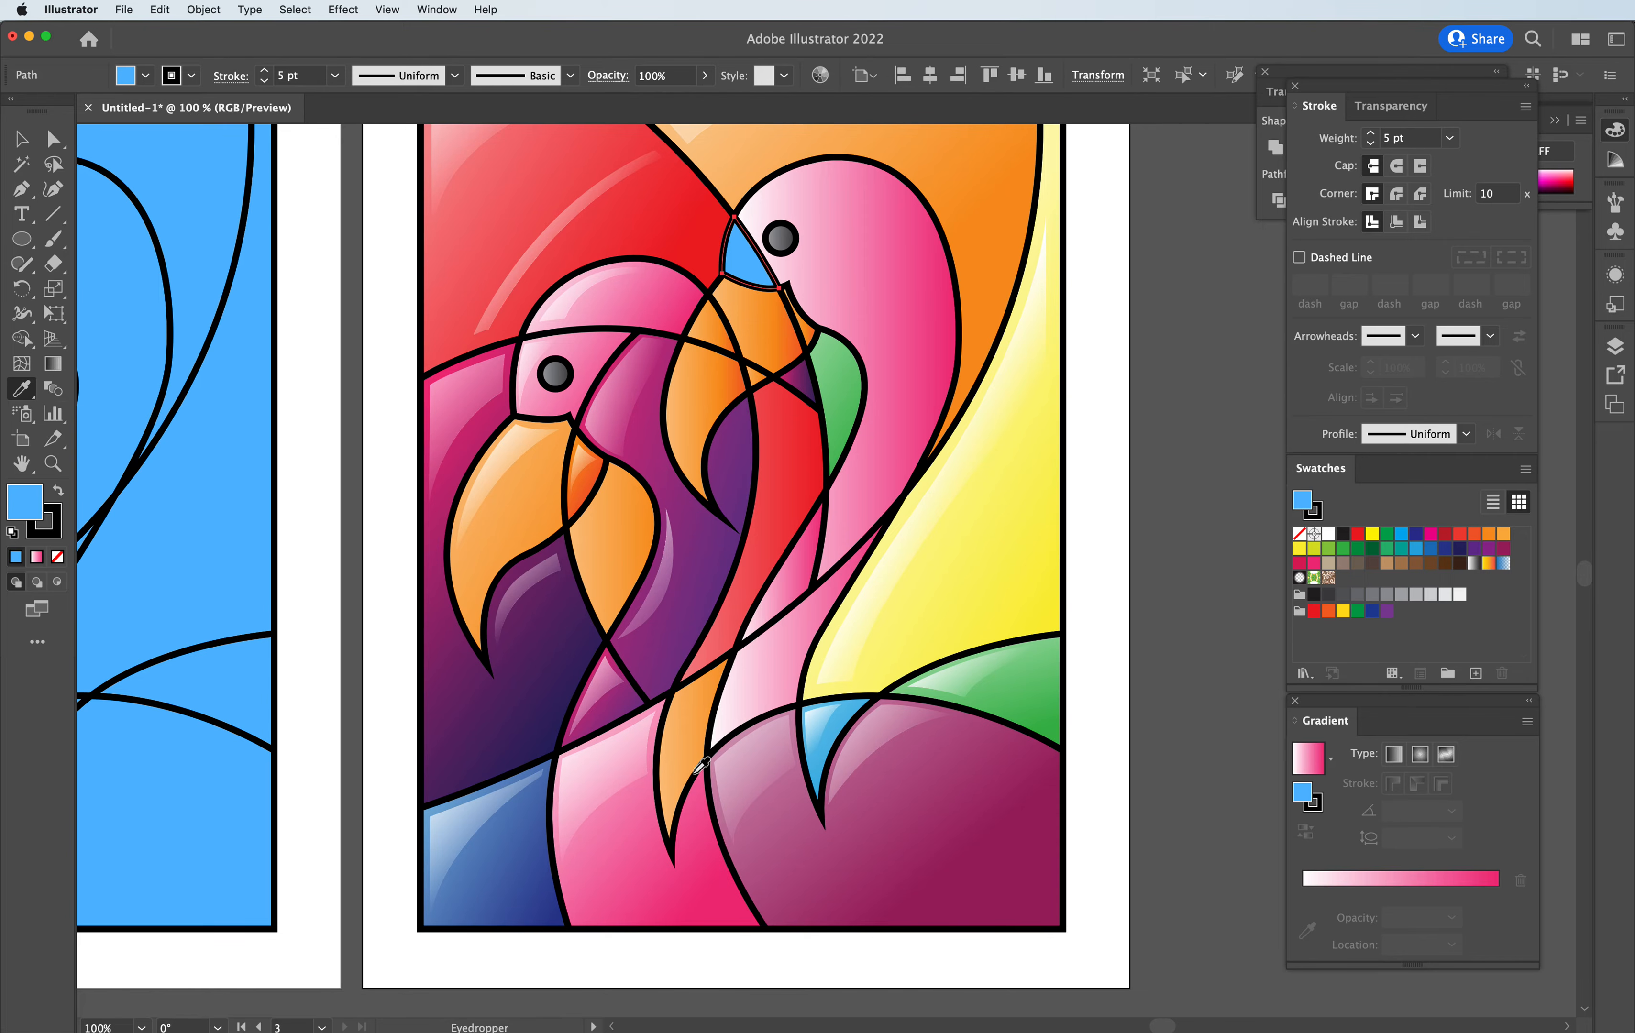
click(627, 834)
key(v)
click(350, 202)
scroll(313, 224, up, 3)
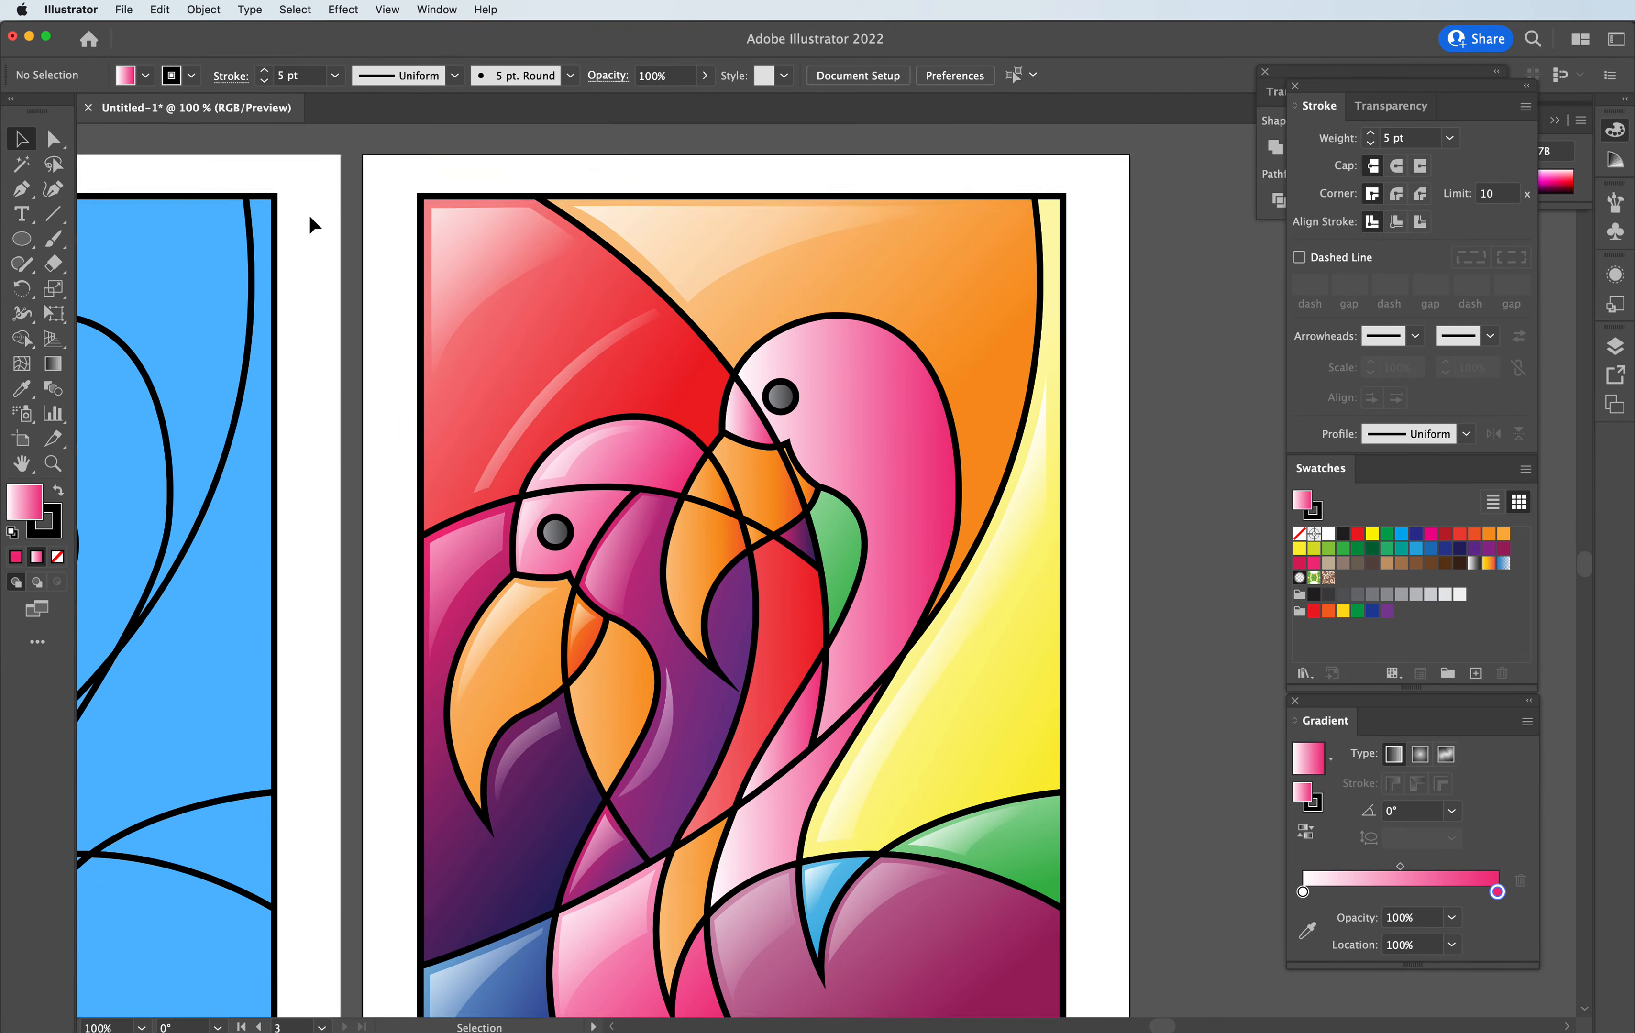
scroll(456, 217, down, 2)
click(881, 367)
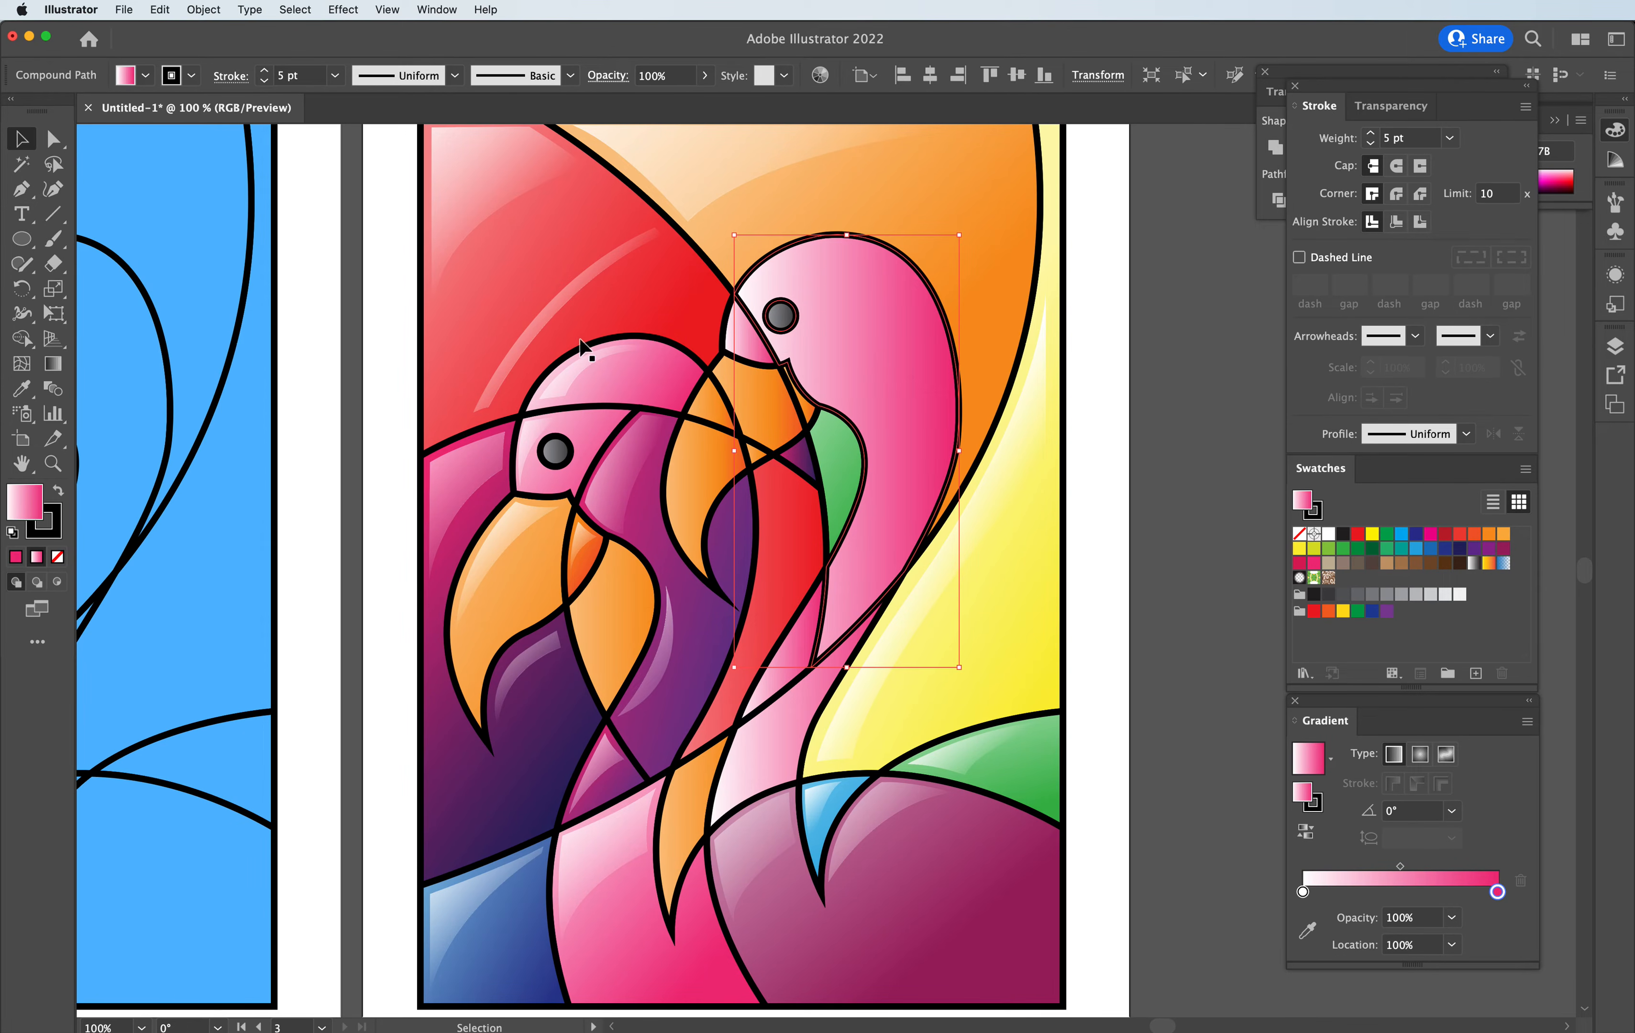
click(757, 429)
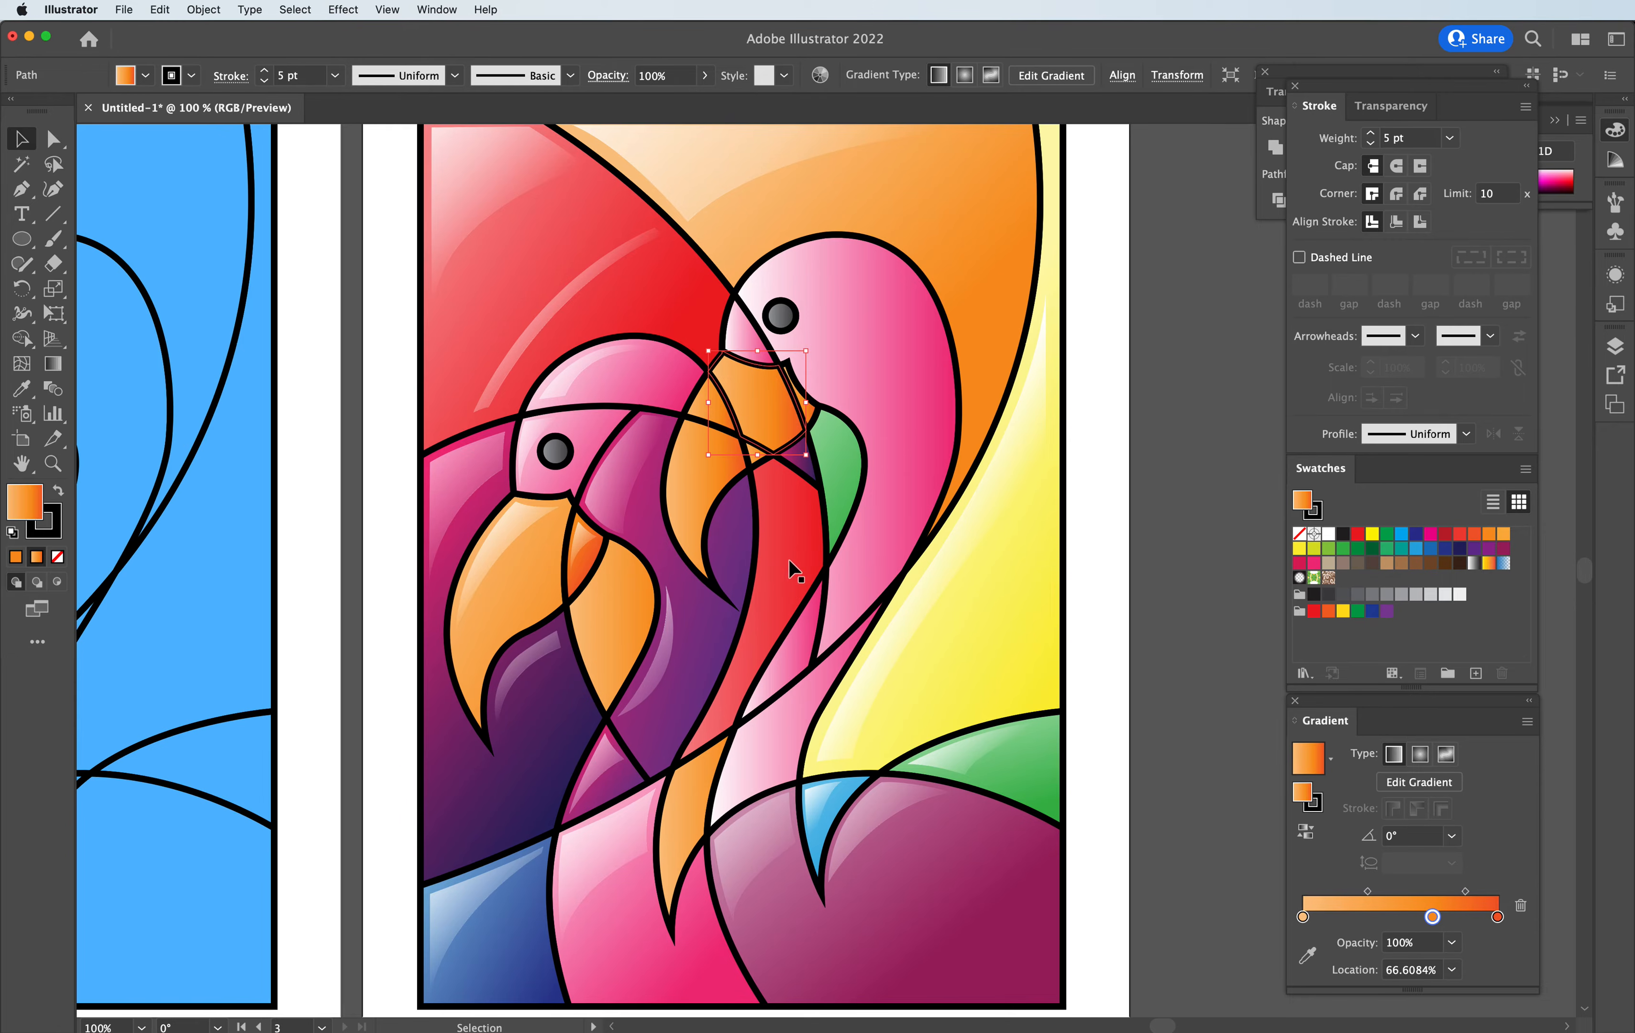
scroll(790, 560, down, 3)
click(775, 445)
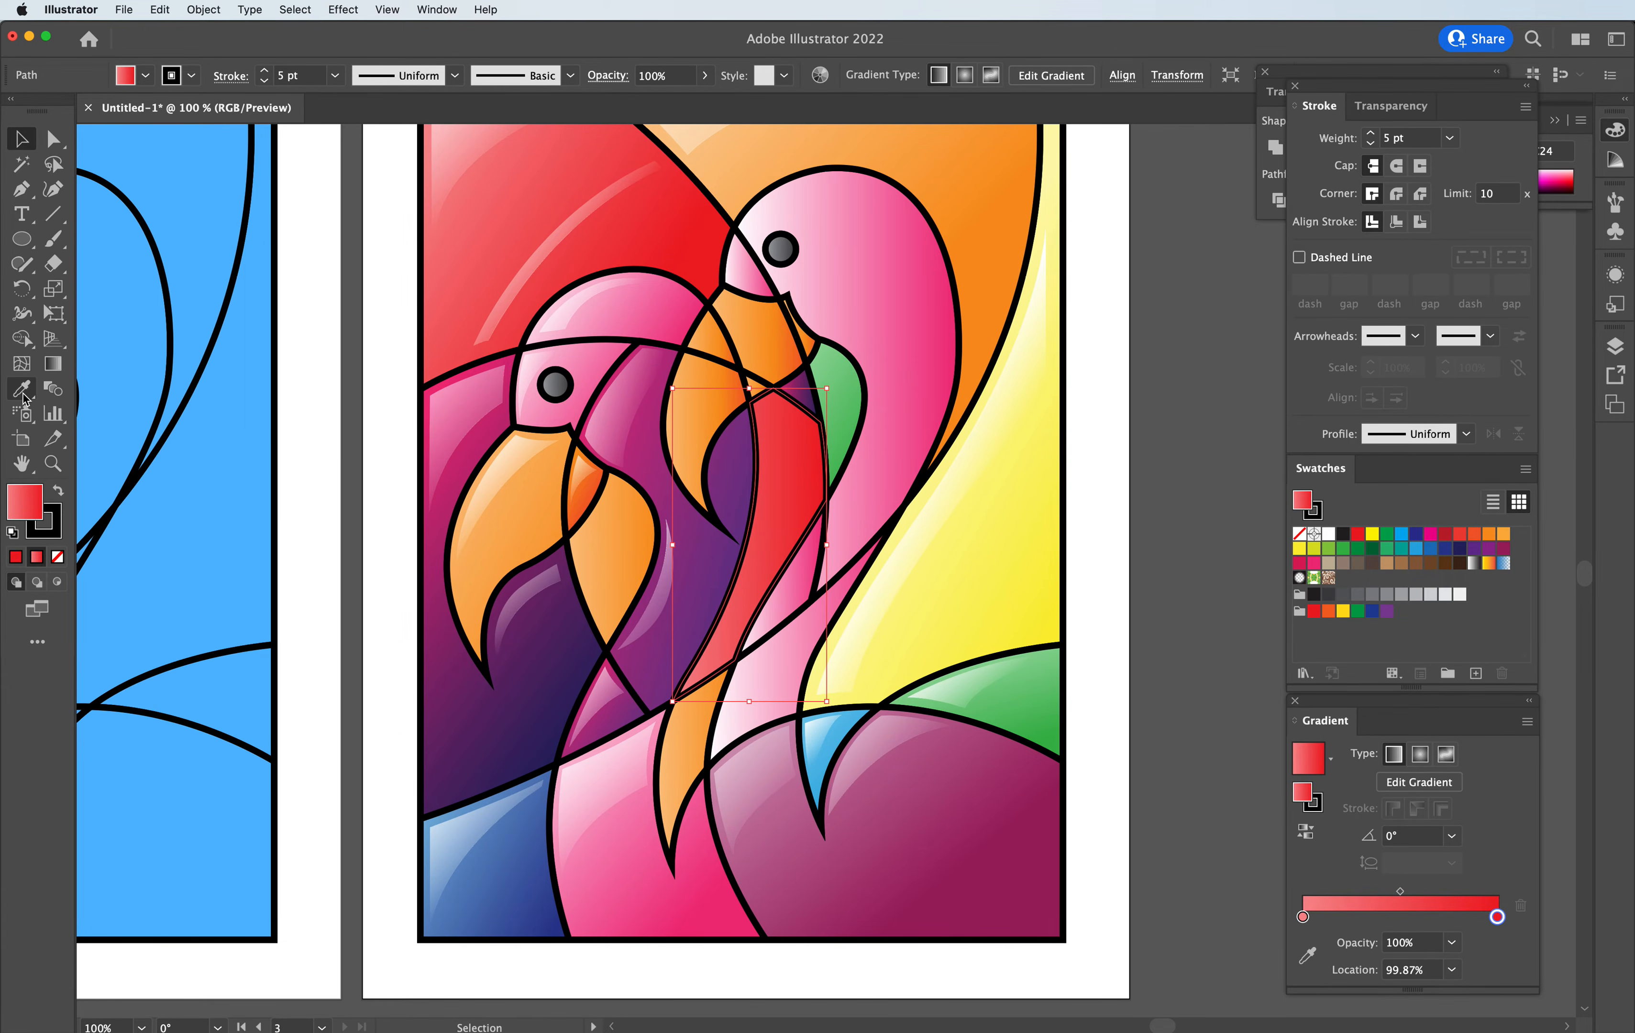
scroll(304, 499, up, 6)
scroll(307, 501, down, 5)
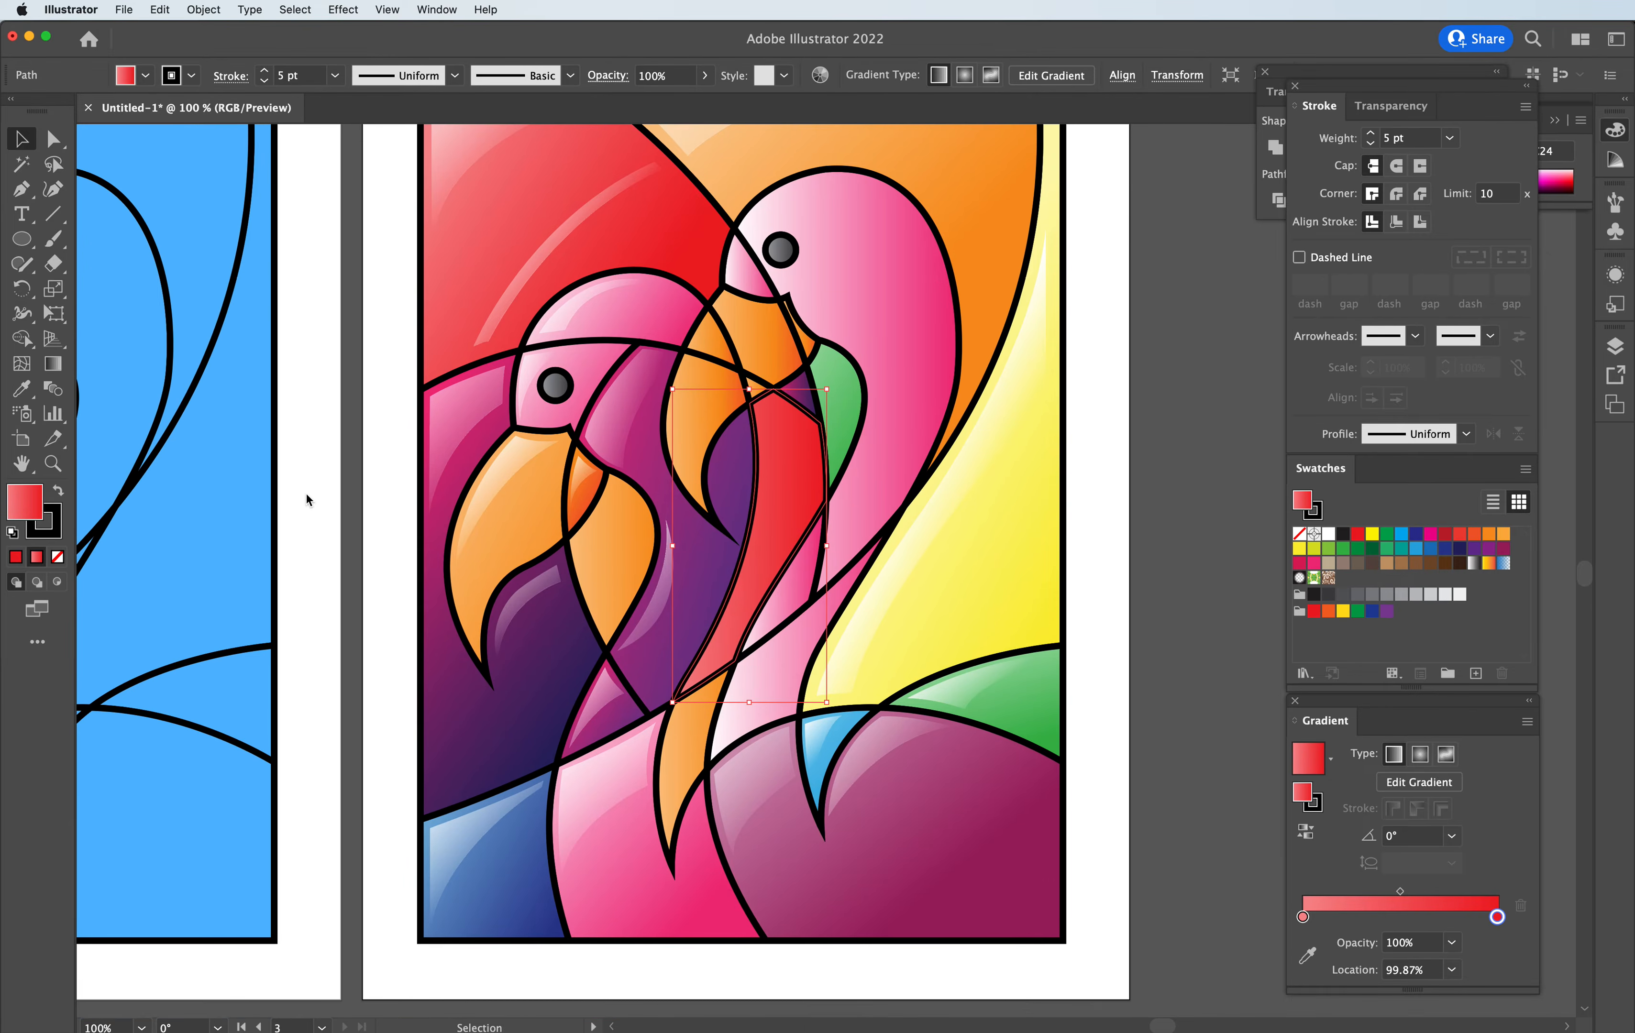
- Draw a highlight shape along the upper edge of the red neck strip with the Pen tool, using the red panel highlight's white-to-transparent fill
click(21, 188)
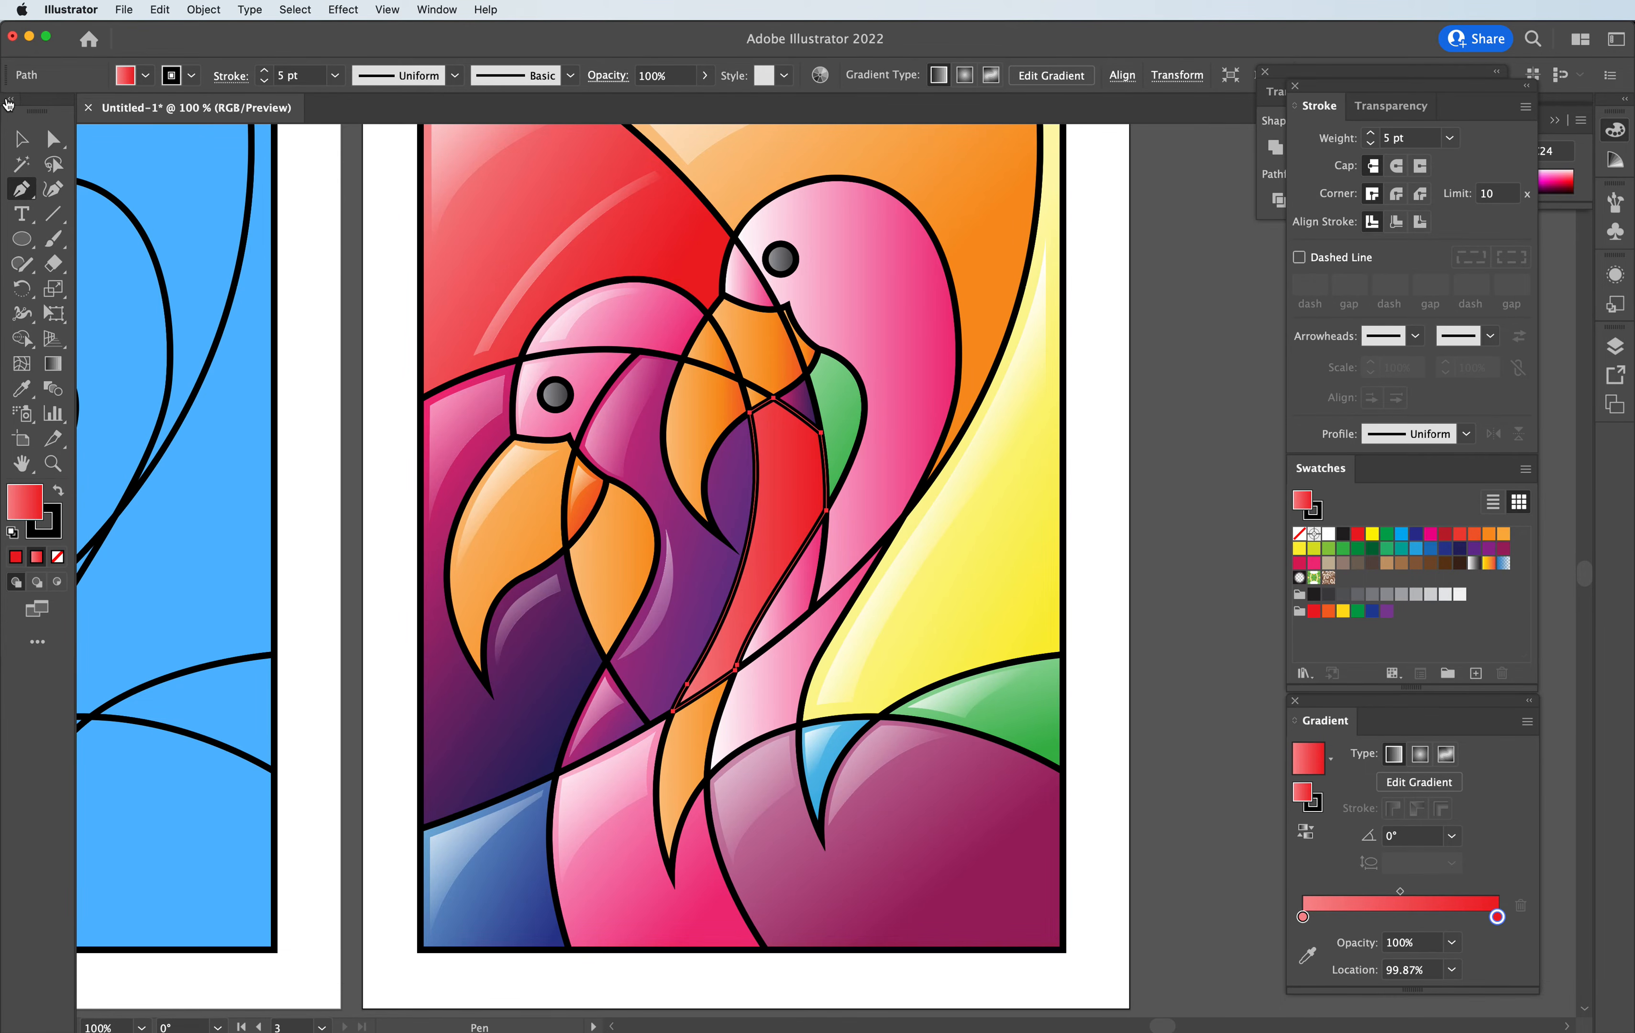
click(21, 138)
click(531, 265)
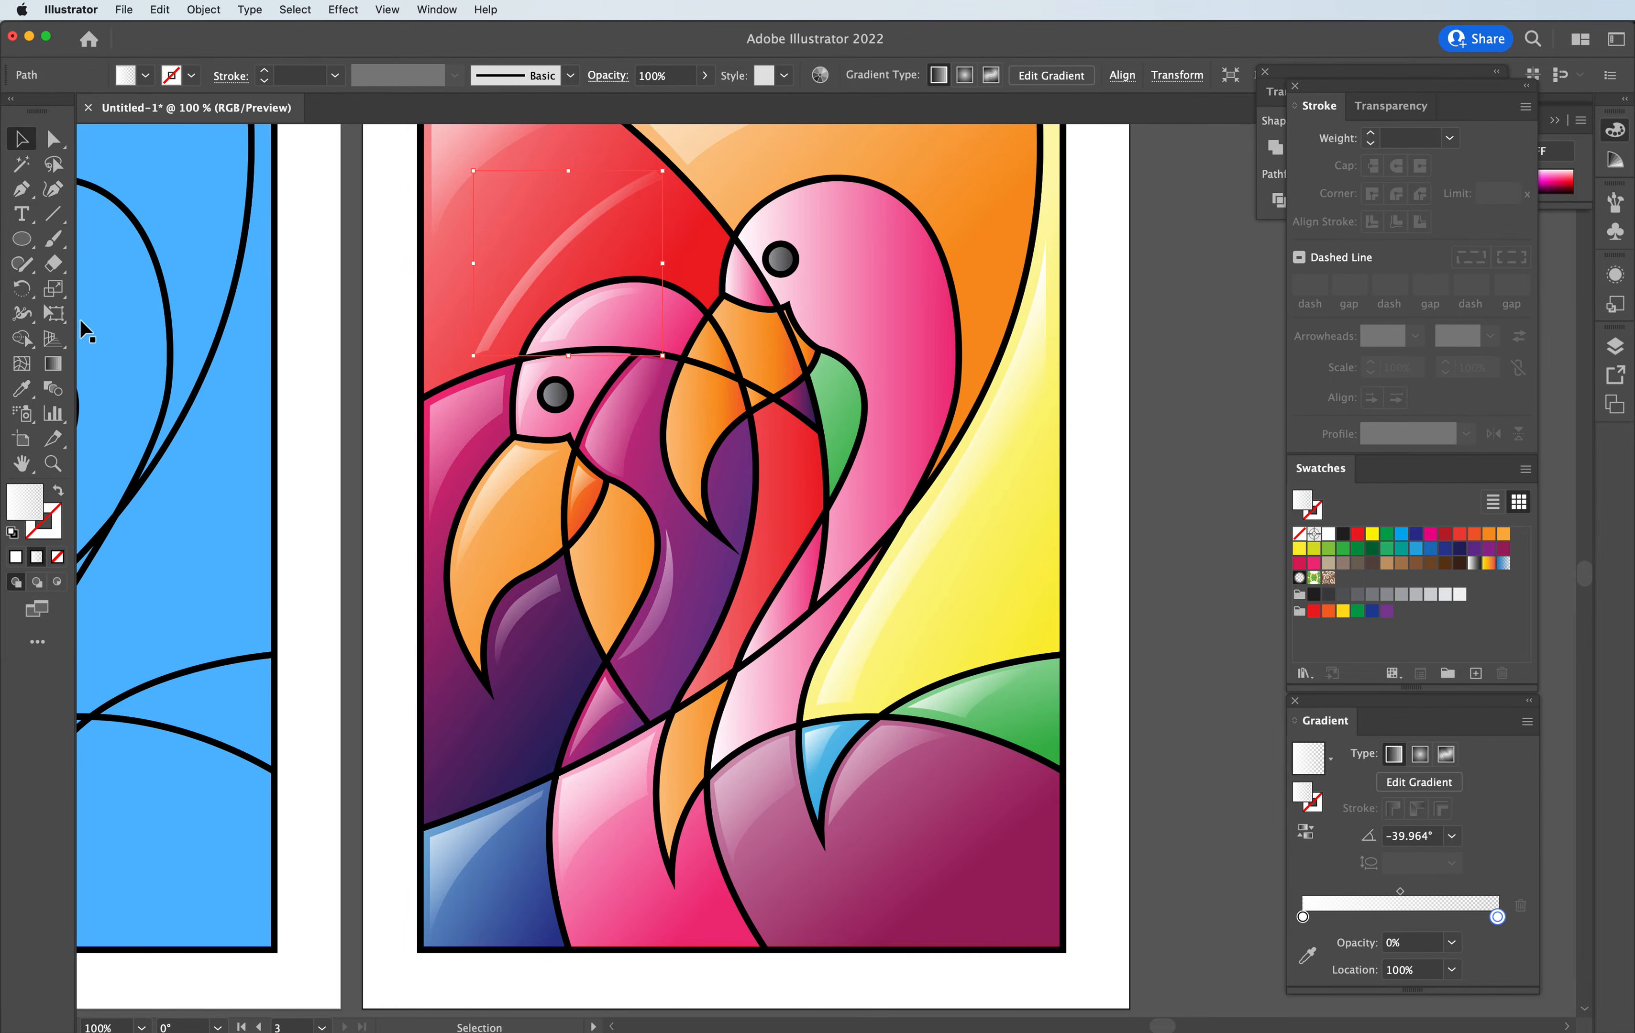
click(21, 188)
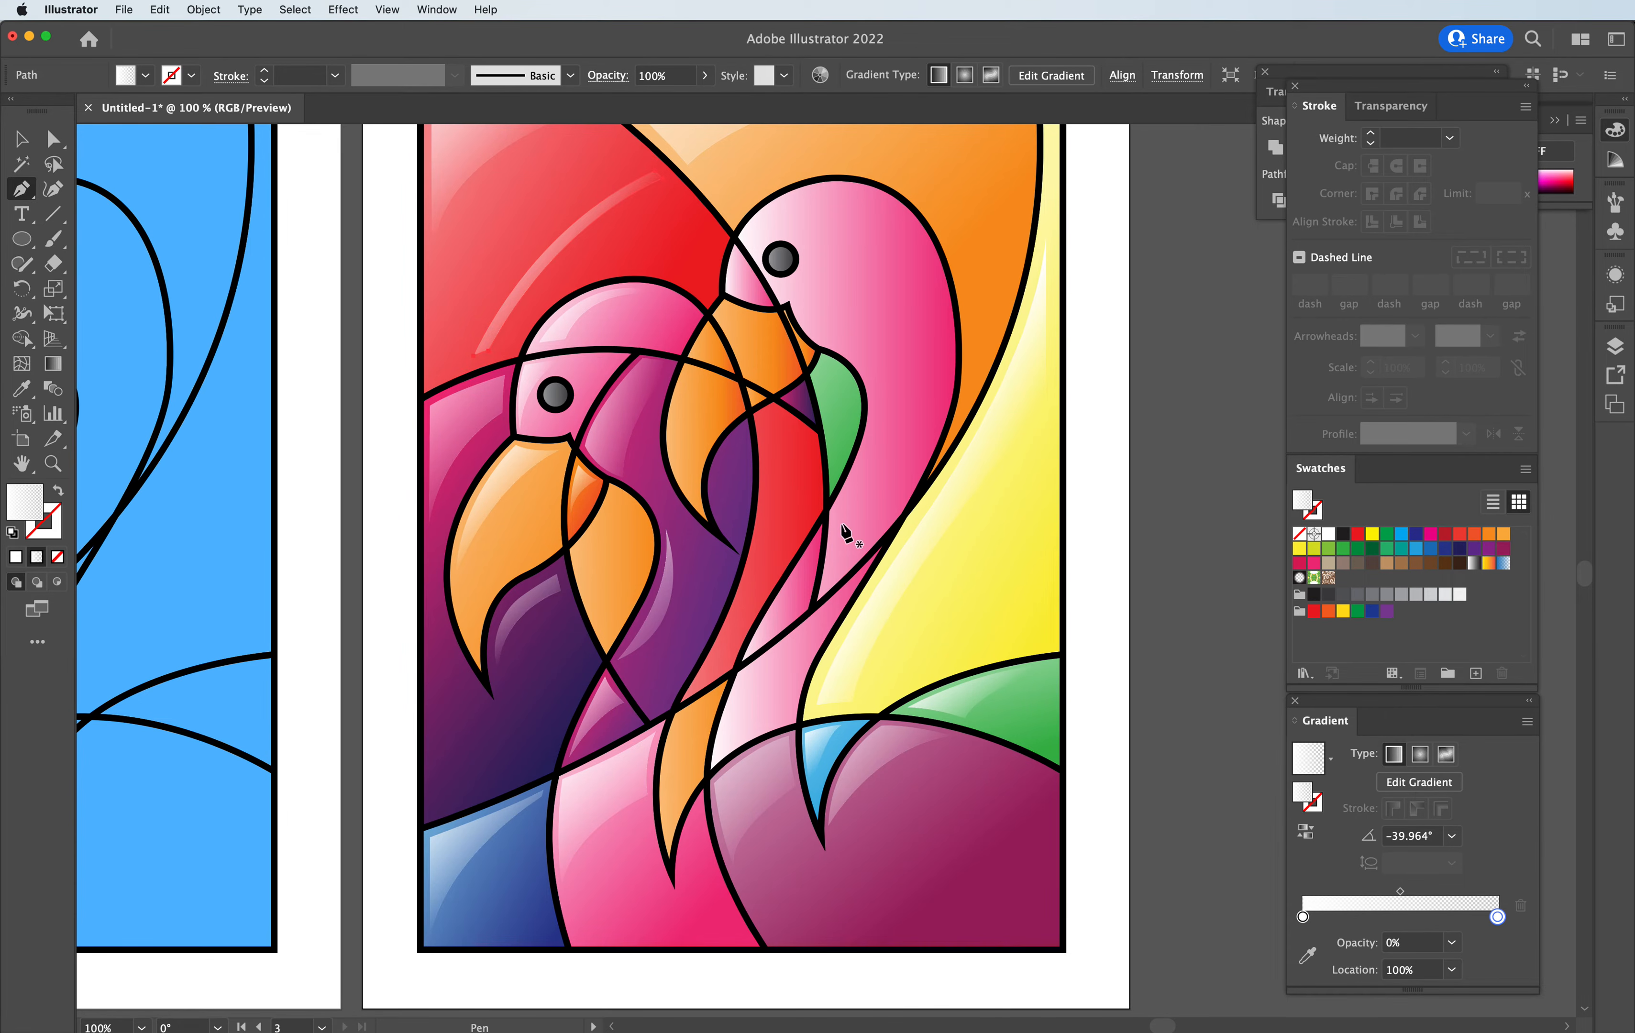
click(813, 436)
click(766, 408)
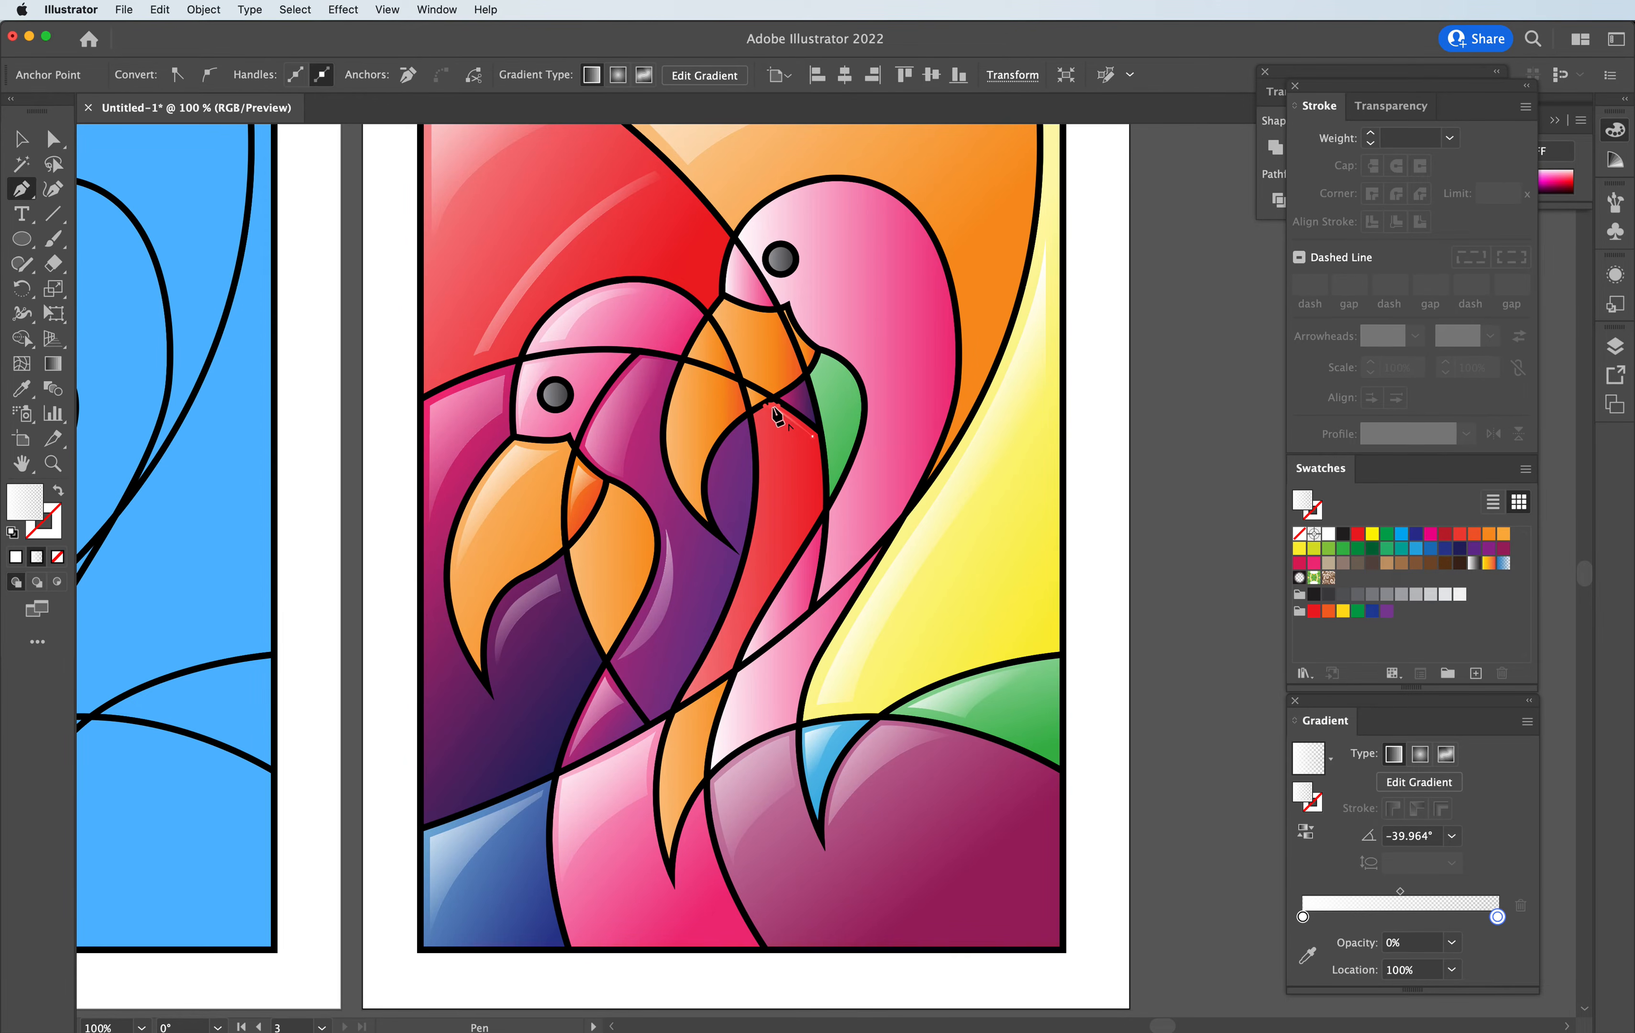
click(758, 413)
click(757, 537)
click(813, 437)
- Shift the red neck strip highlight's gradient slightly down along the diagonal, and deselect the highlight
click(52, 363)
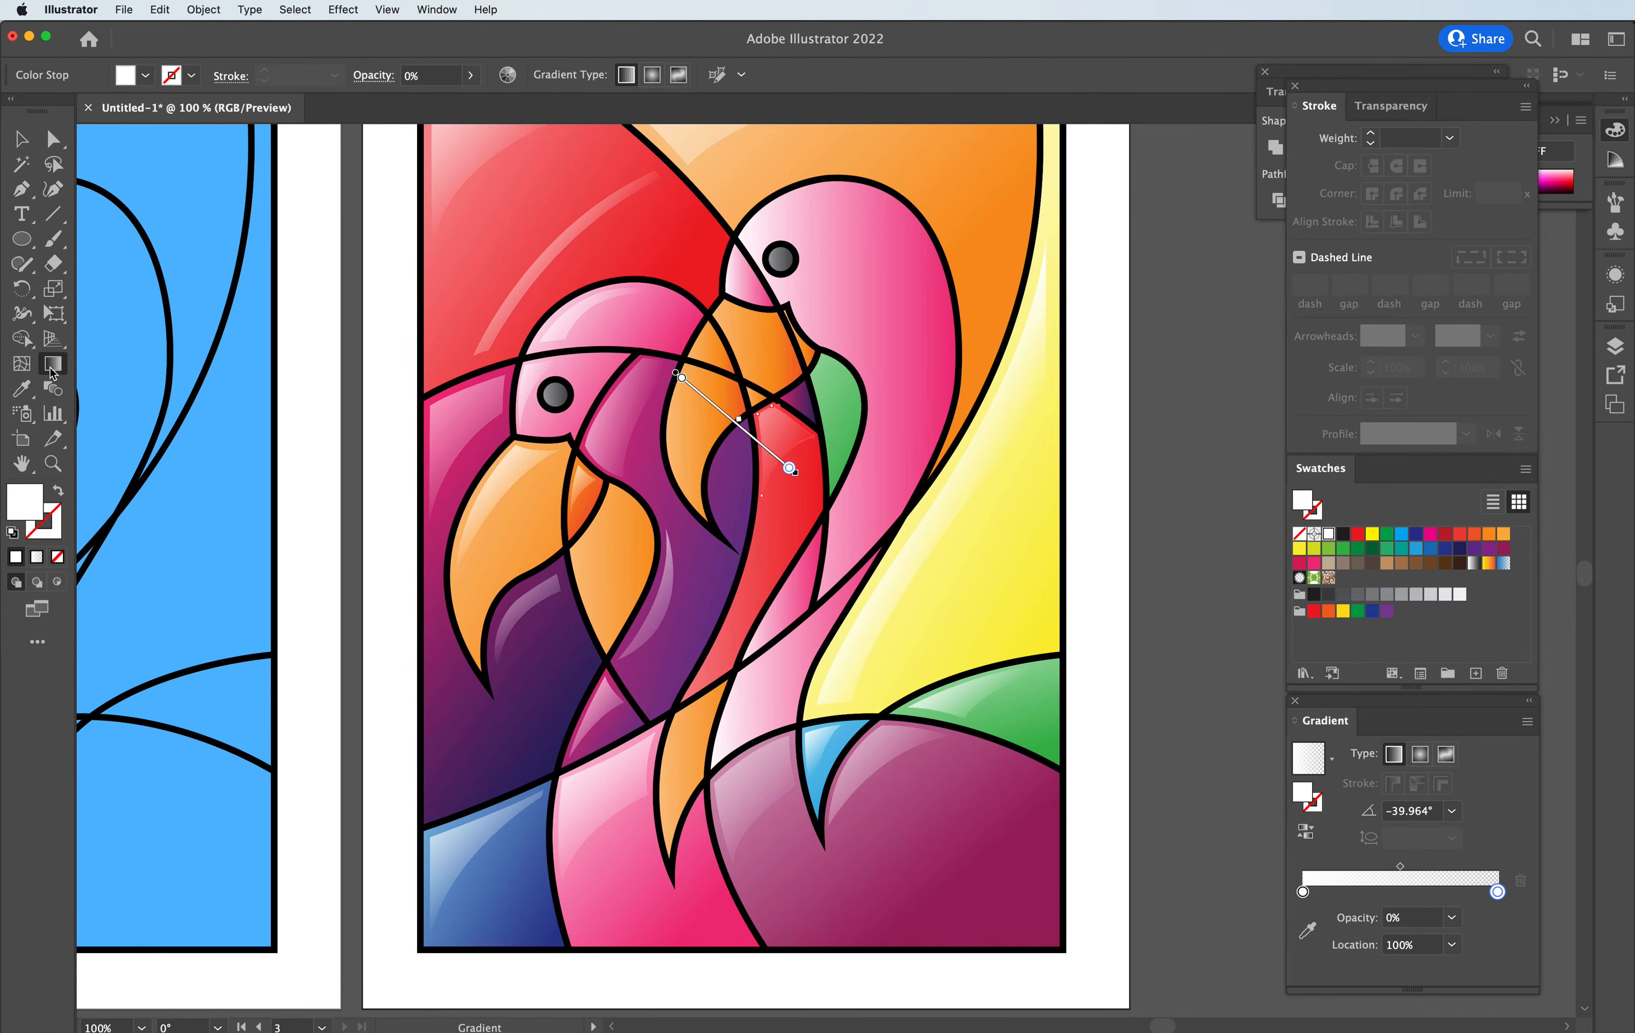
drag(730, 424, 747, 441)
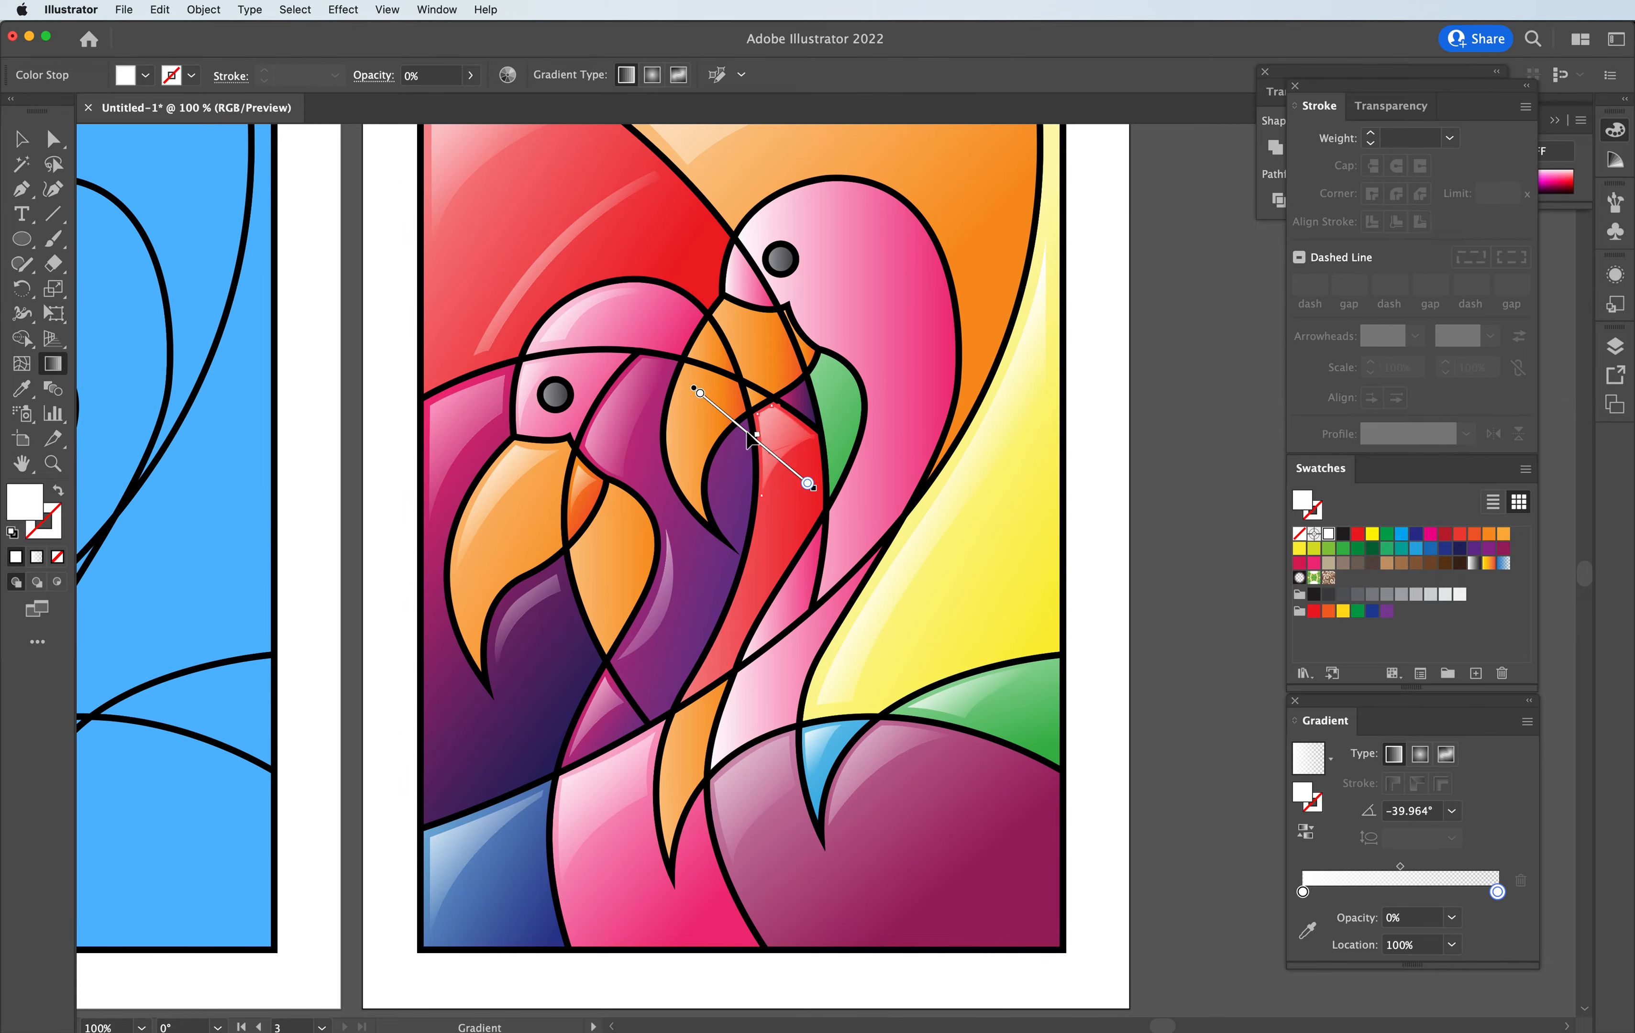
click(21, 139)
click(342, 245)
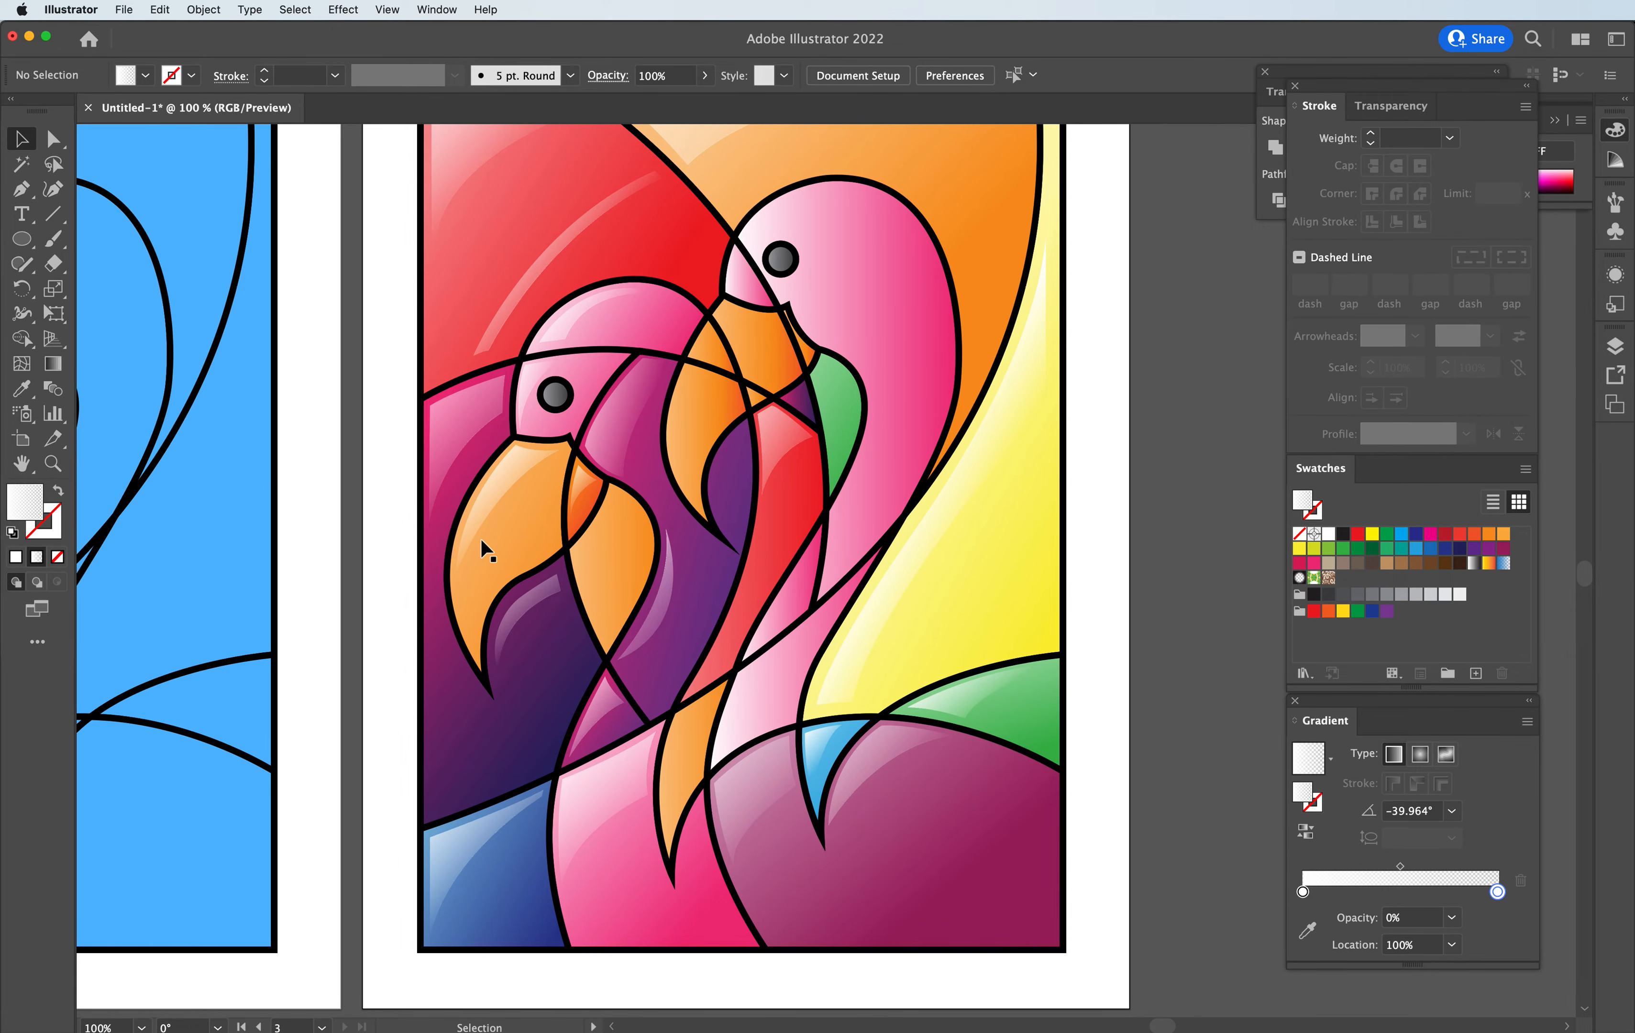
- Draw a curved white-to-transparent highlight inside the orange pointed piece below the red neck strip with the Pen tool
click(21, 189)
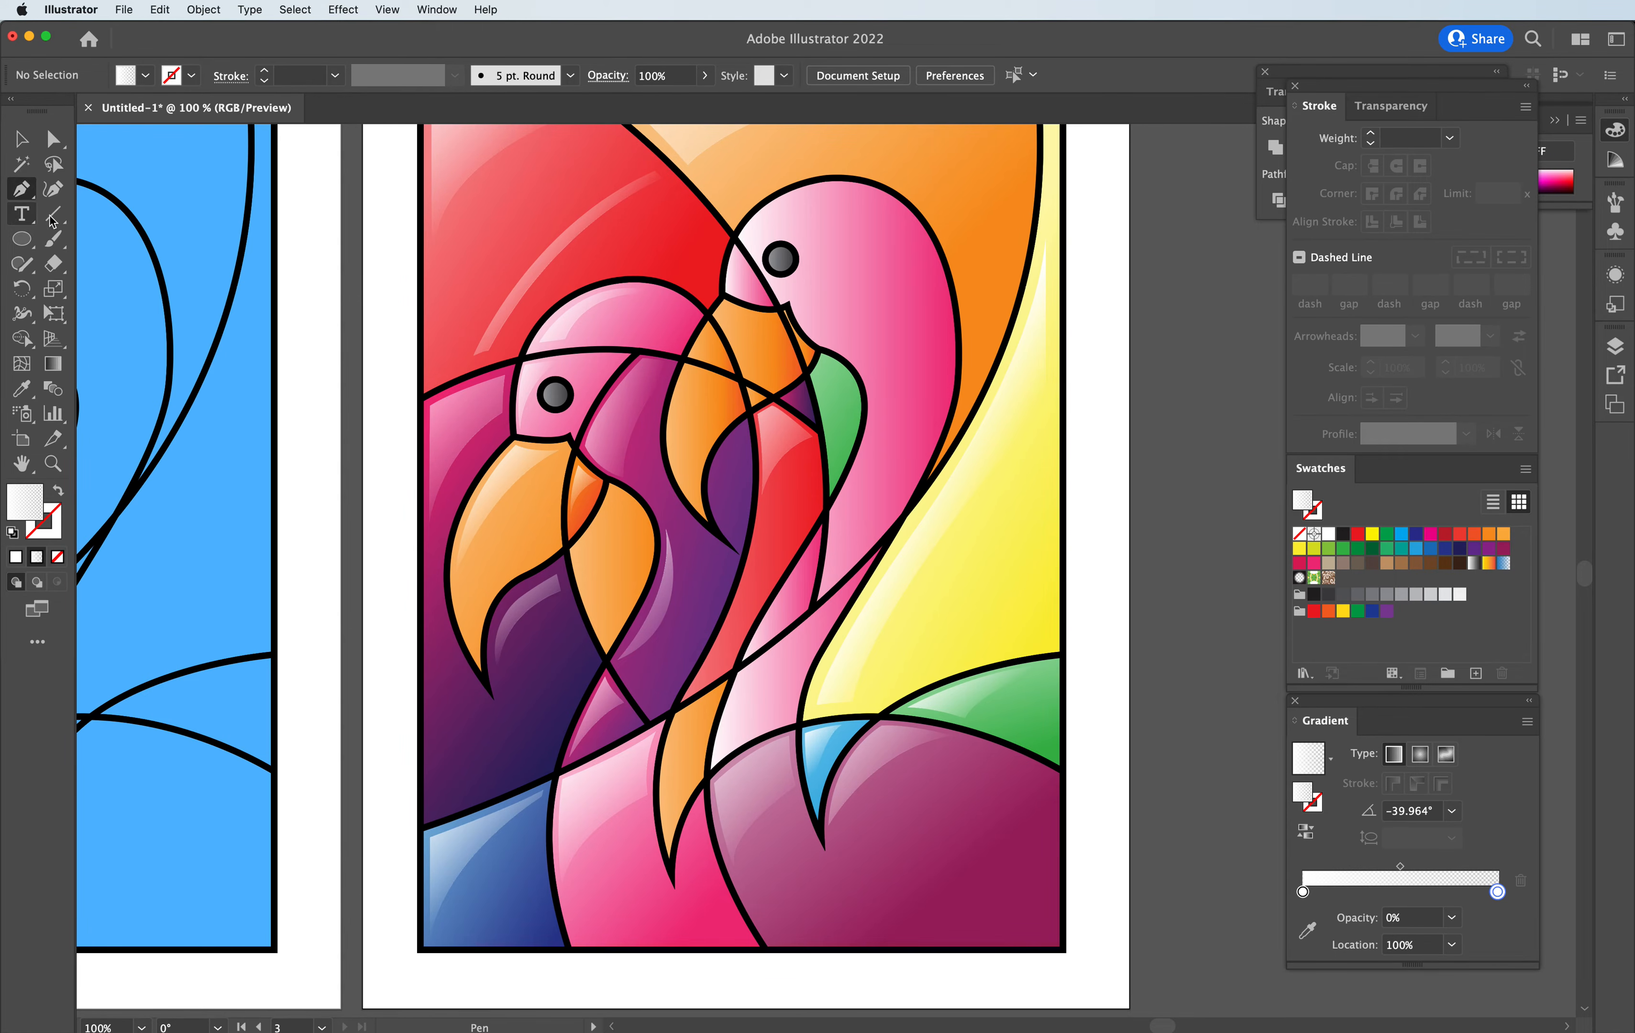
click(718, 693)
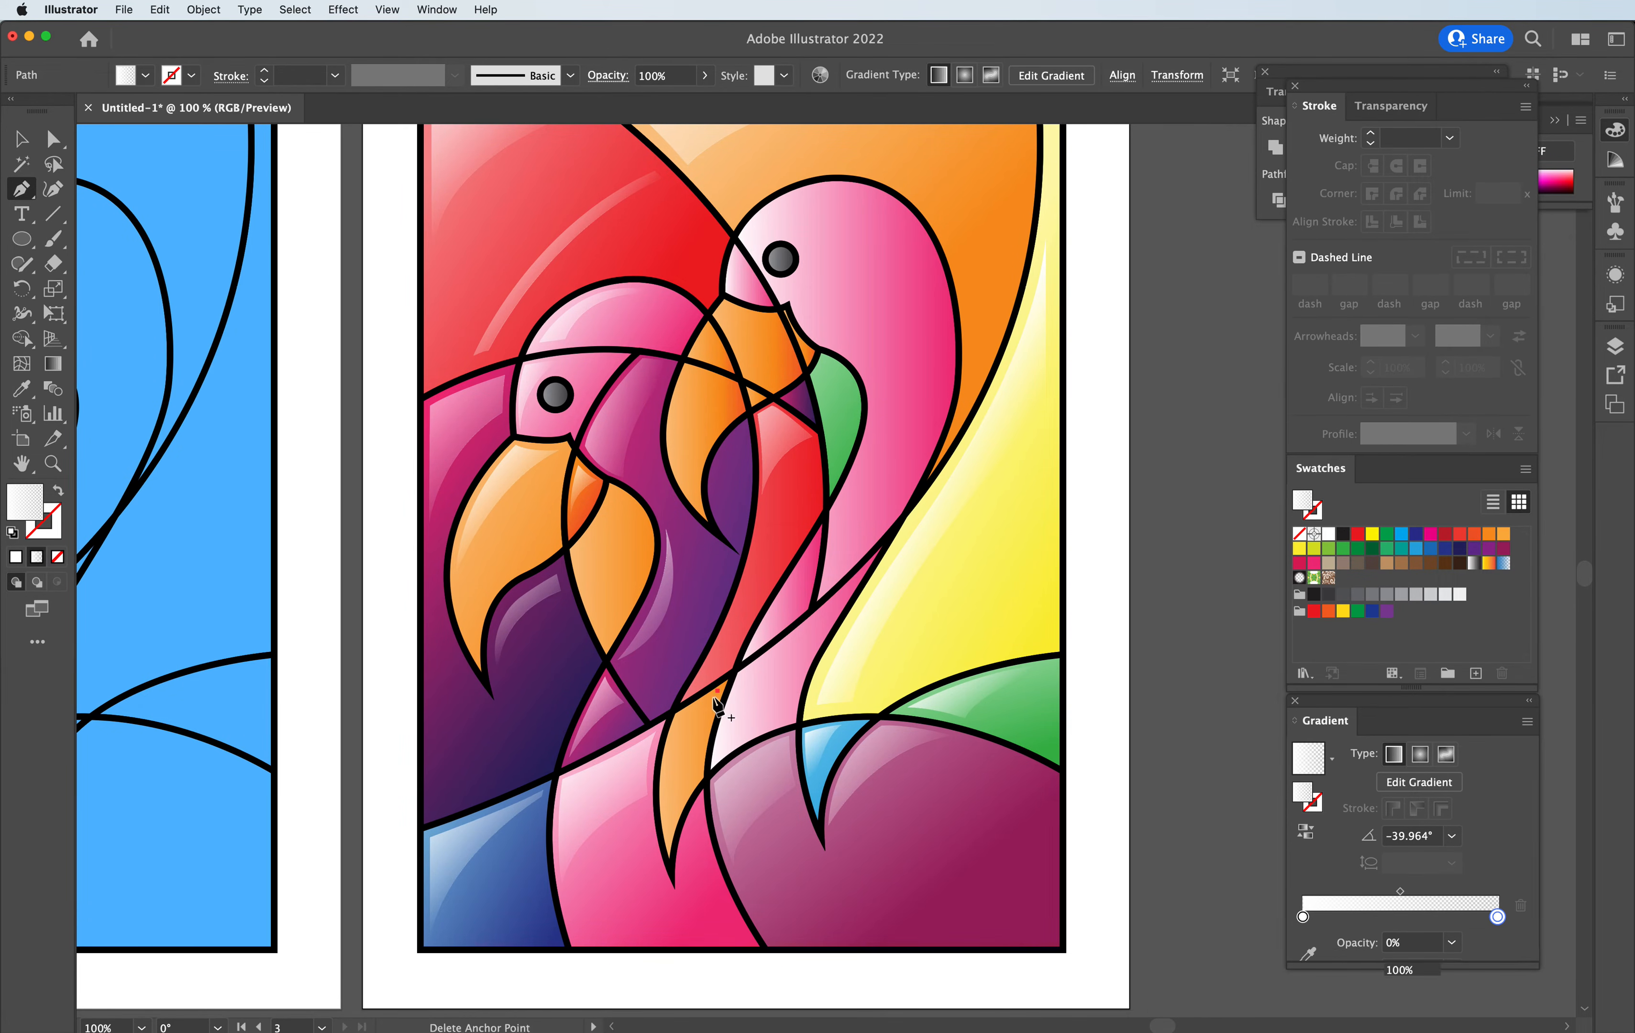
click(679, 716)
drag(662, 805, 659, 849)
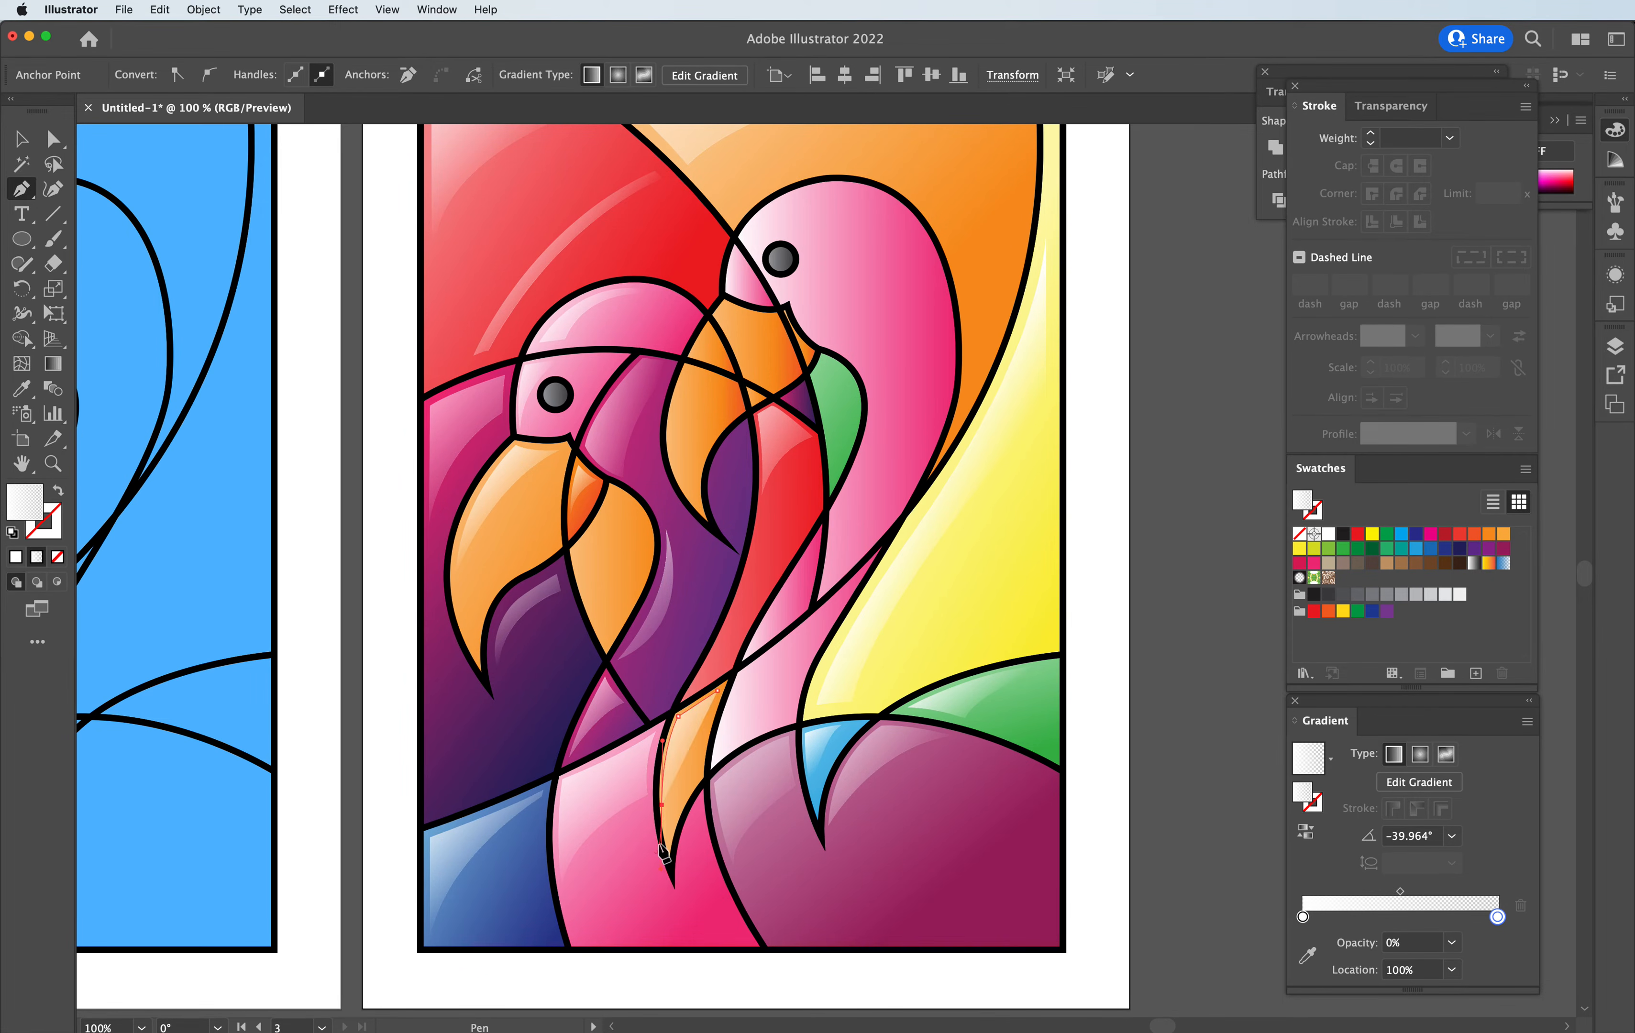
click(723, 689)
drag(748, 676, 748, 652)
- Draw a curved highlight shape along the outer edge of the right beak's lower orange hook
click(686, 368)
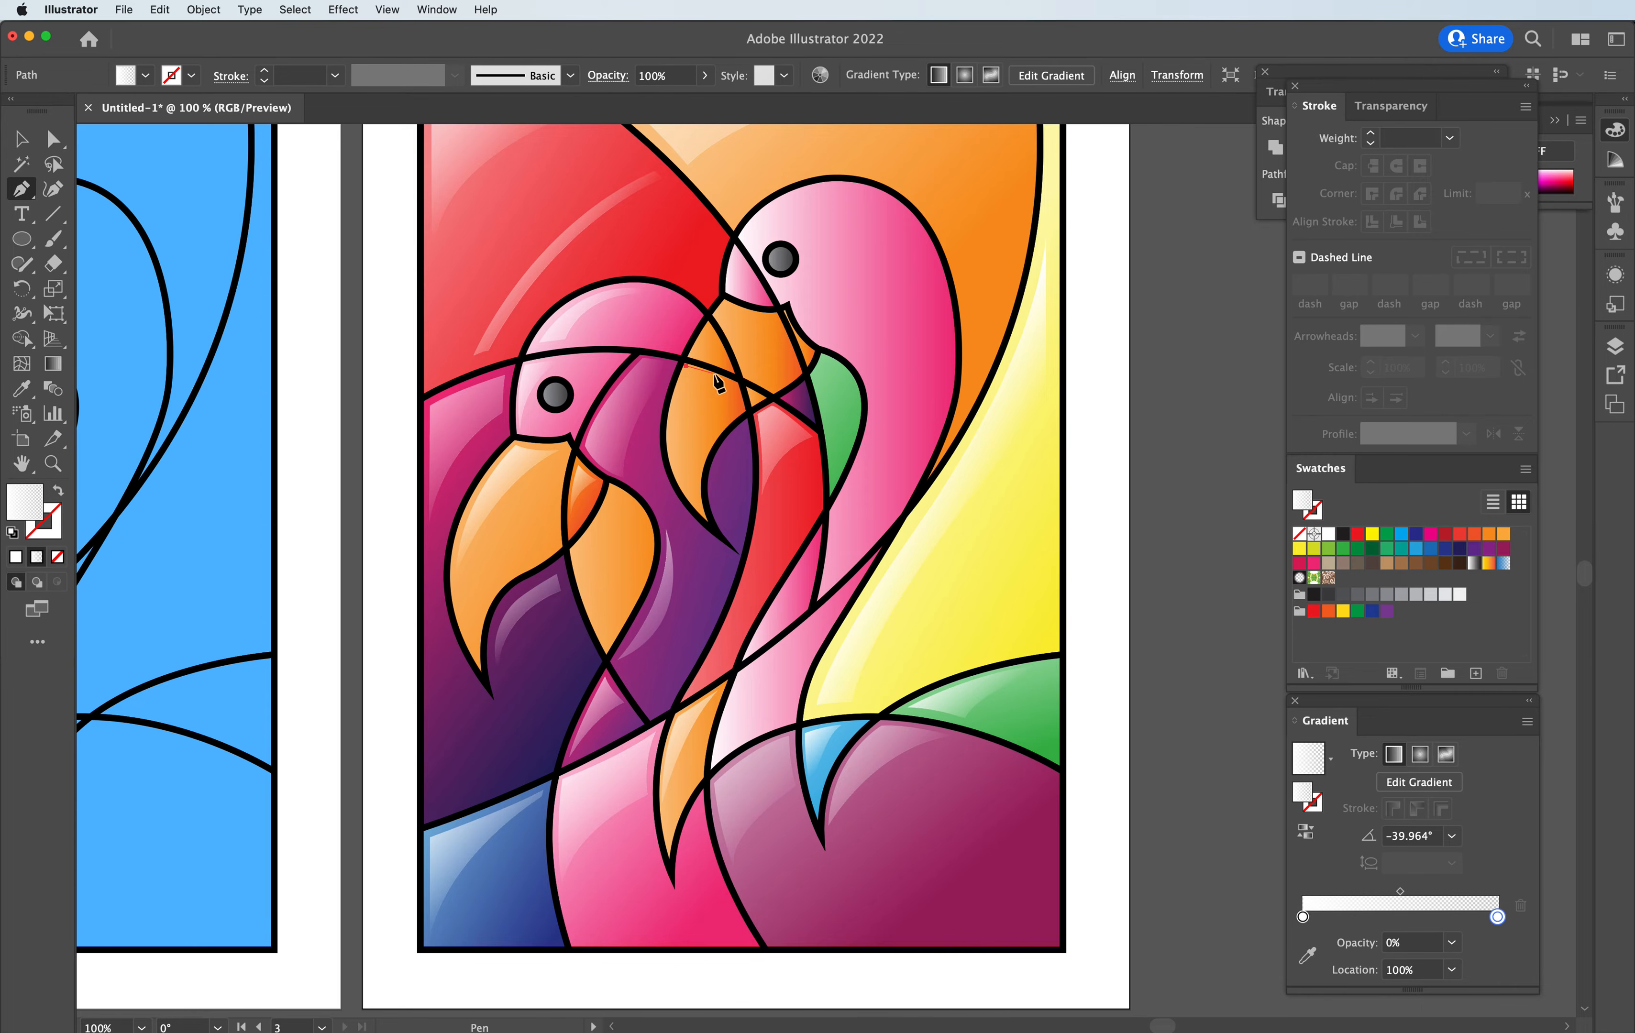
click(721, 376)
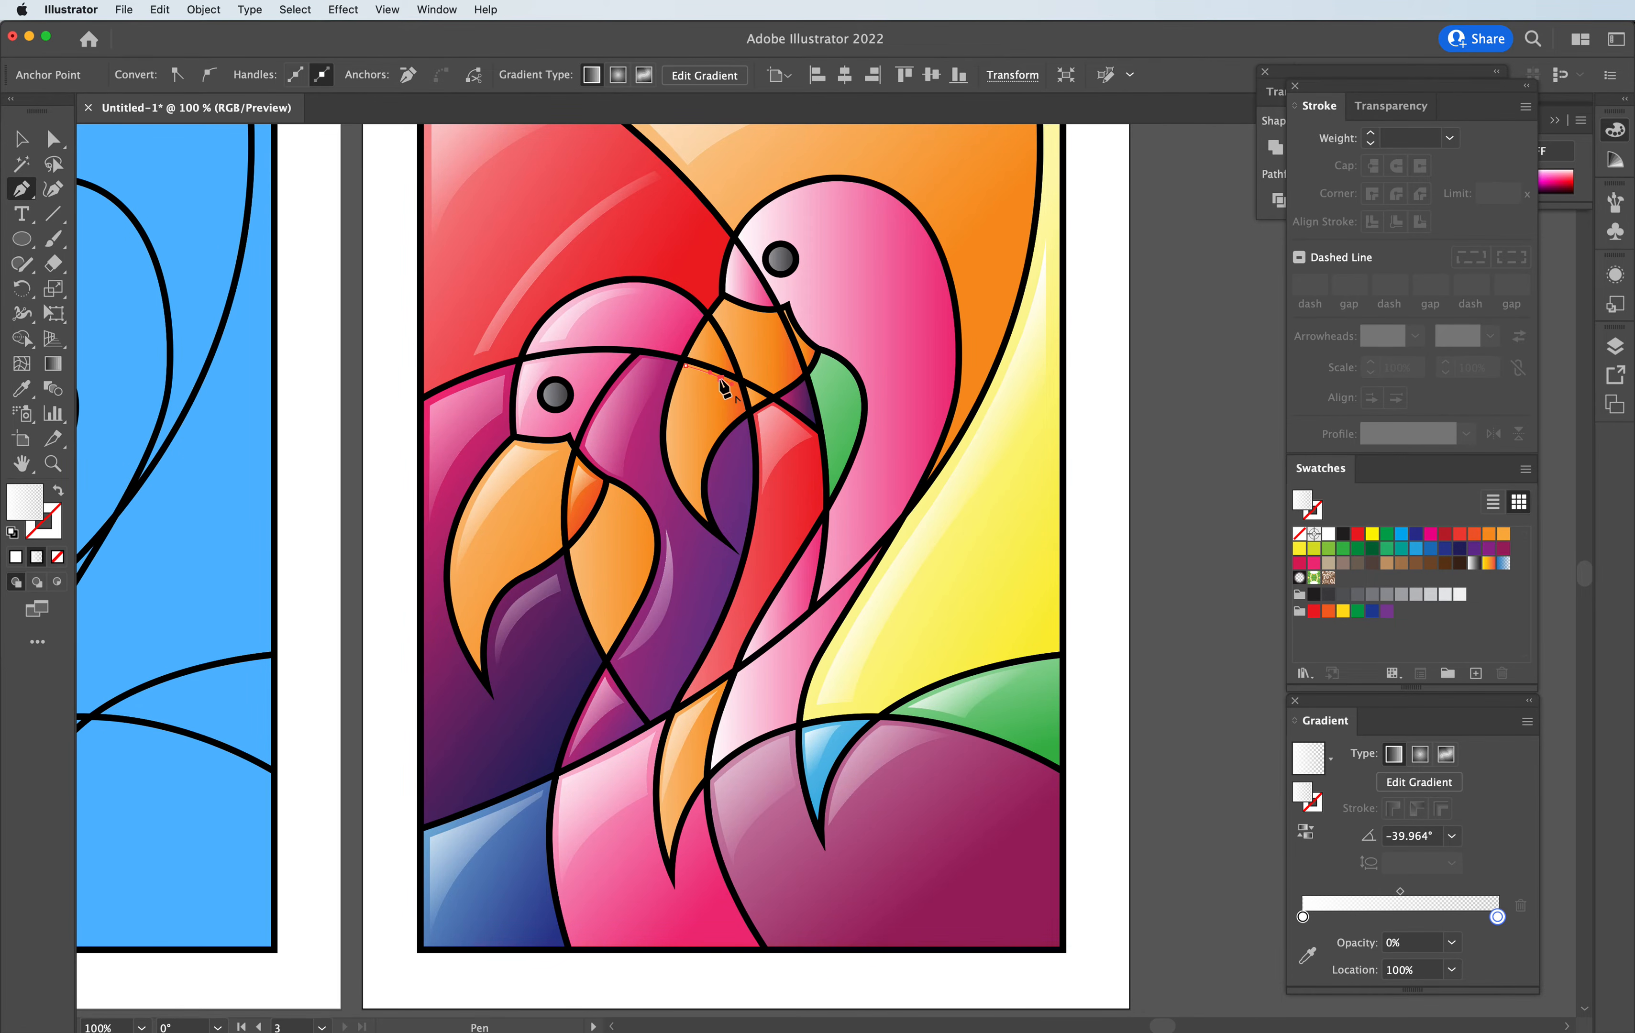
drag(671, 456, 675, 506)
click(672, 457)
drag(686, 367, 712, 306)
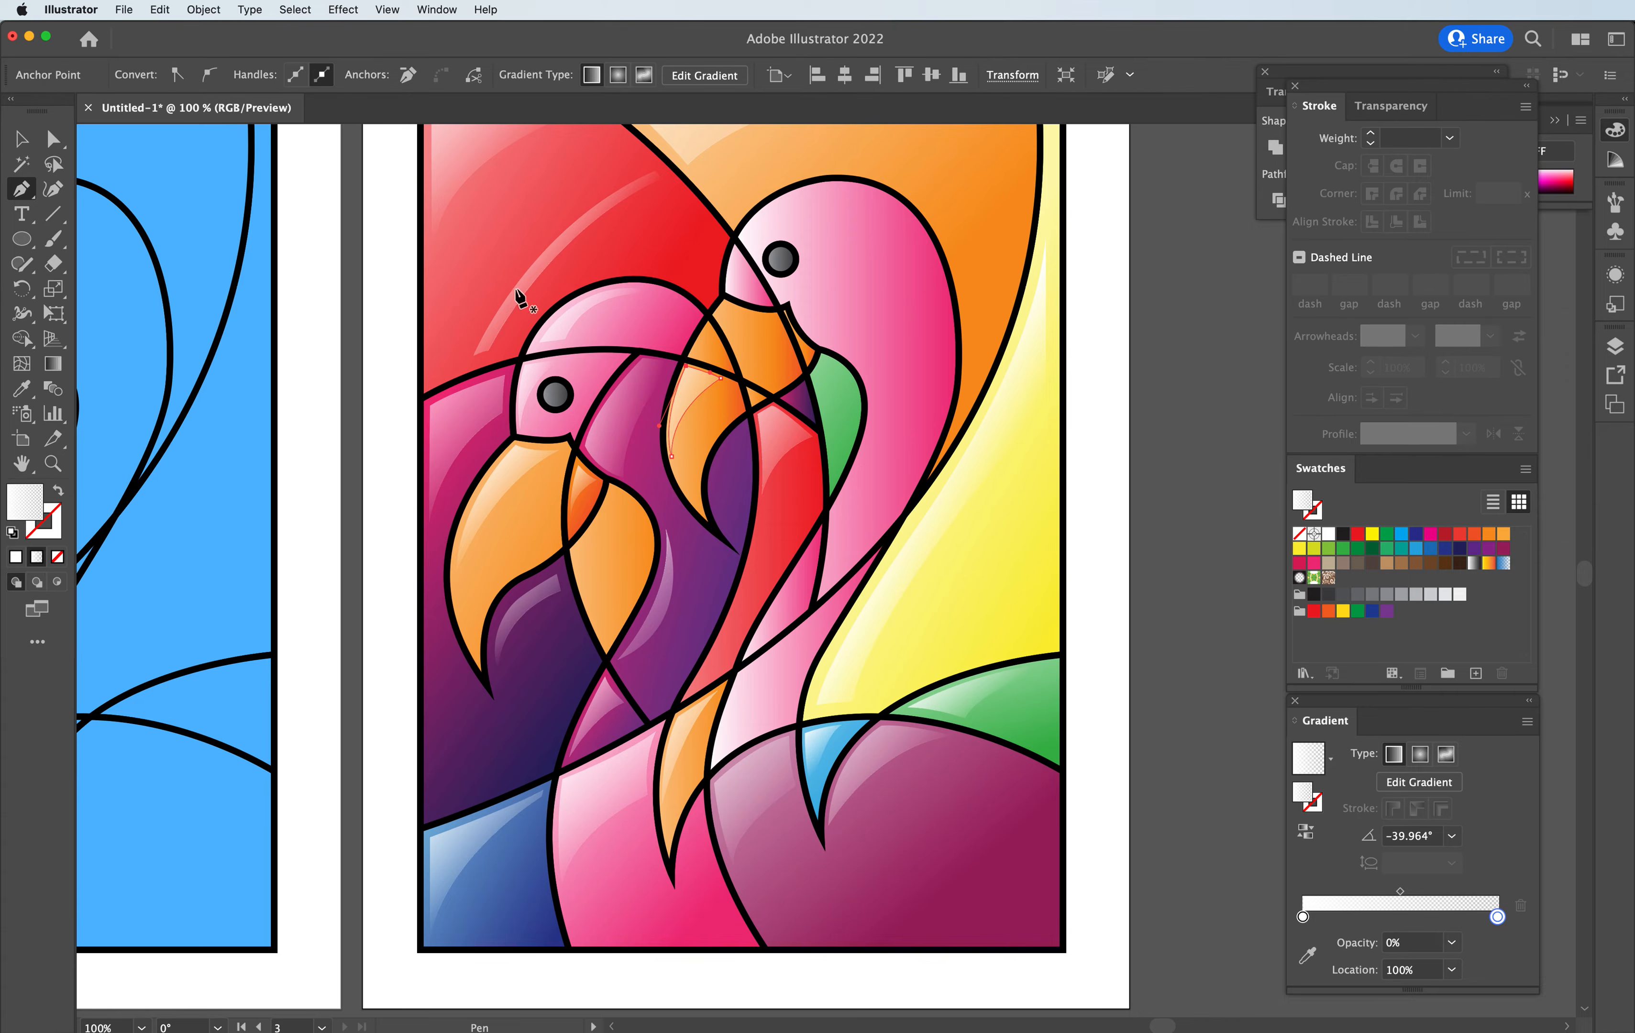
- Draw a small highlight shape in the orange piece of the right beak just above the hook, and deselect it
click(691, 353)
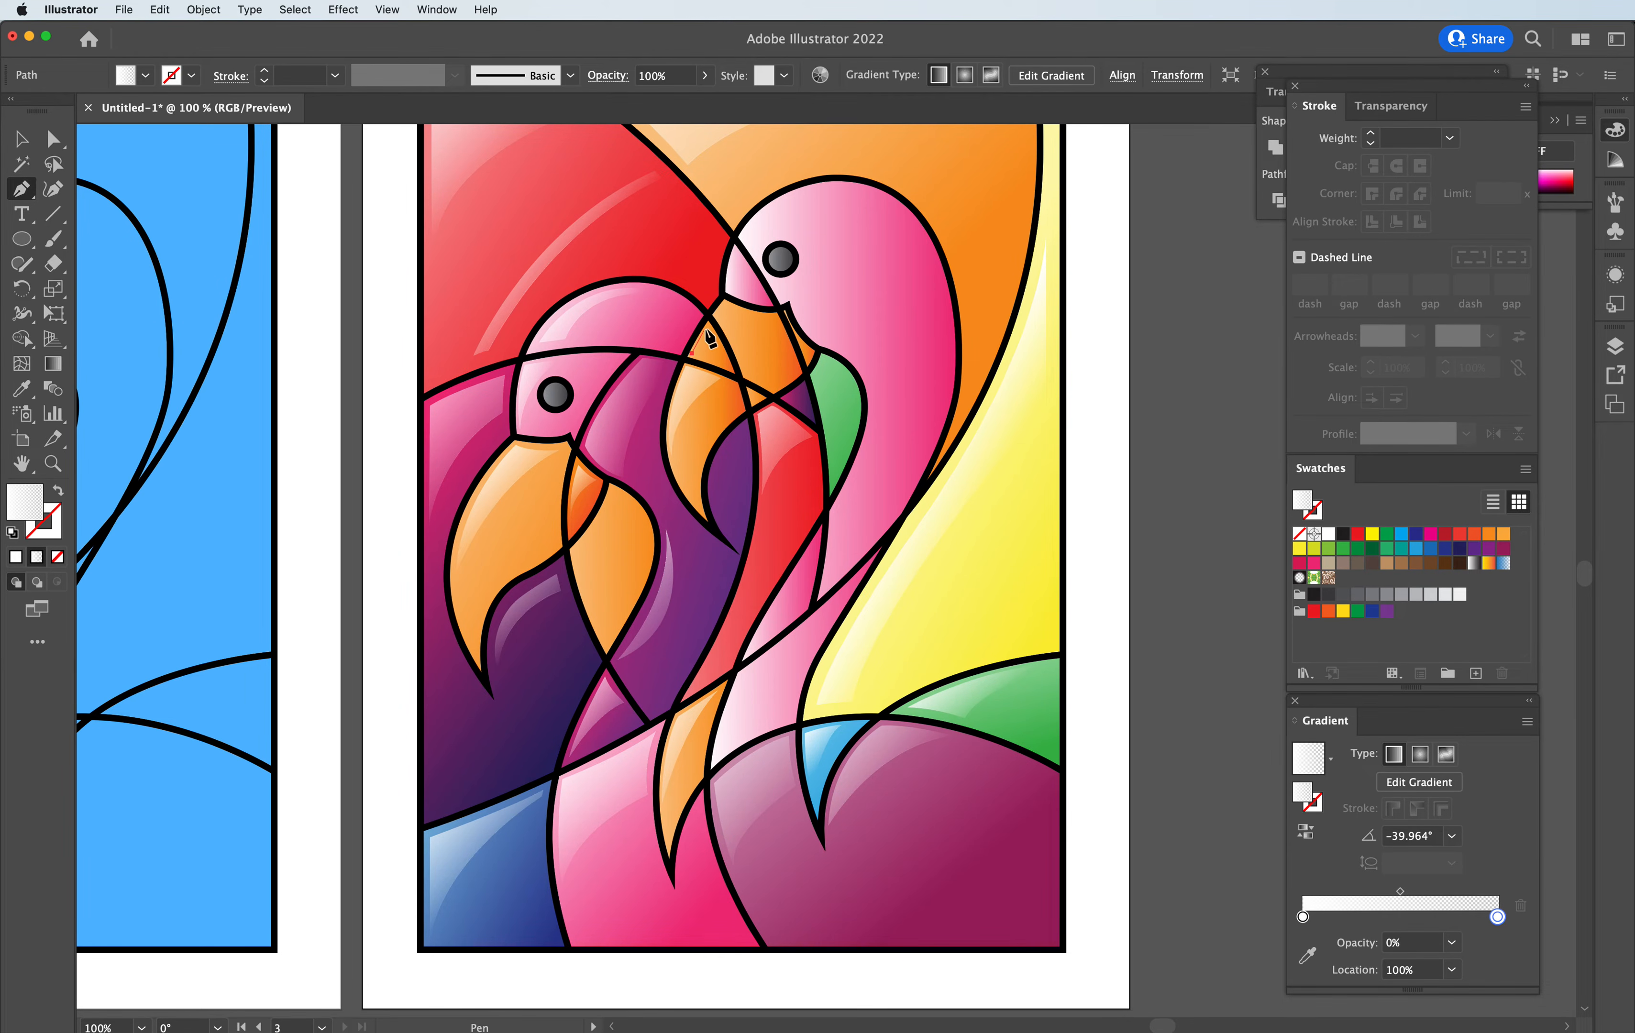
click(709, 325)
click(717, 336)
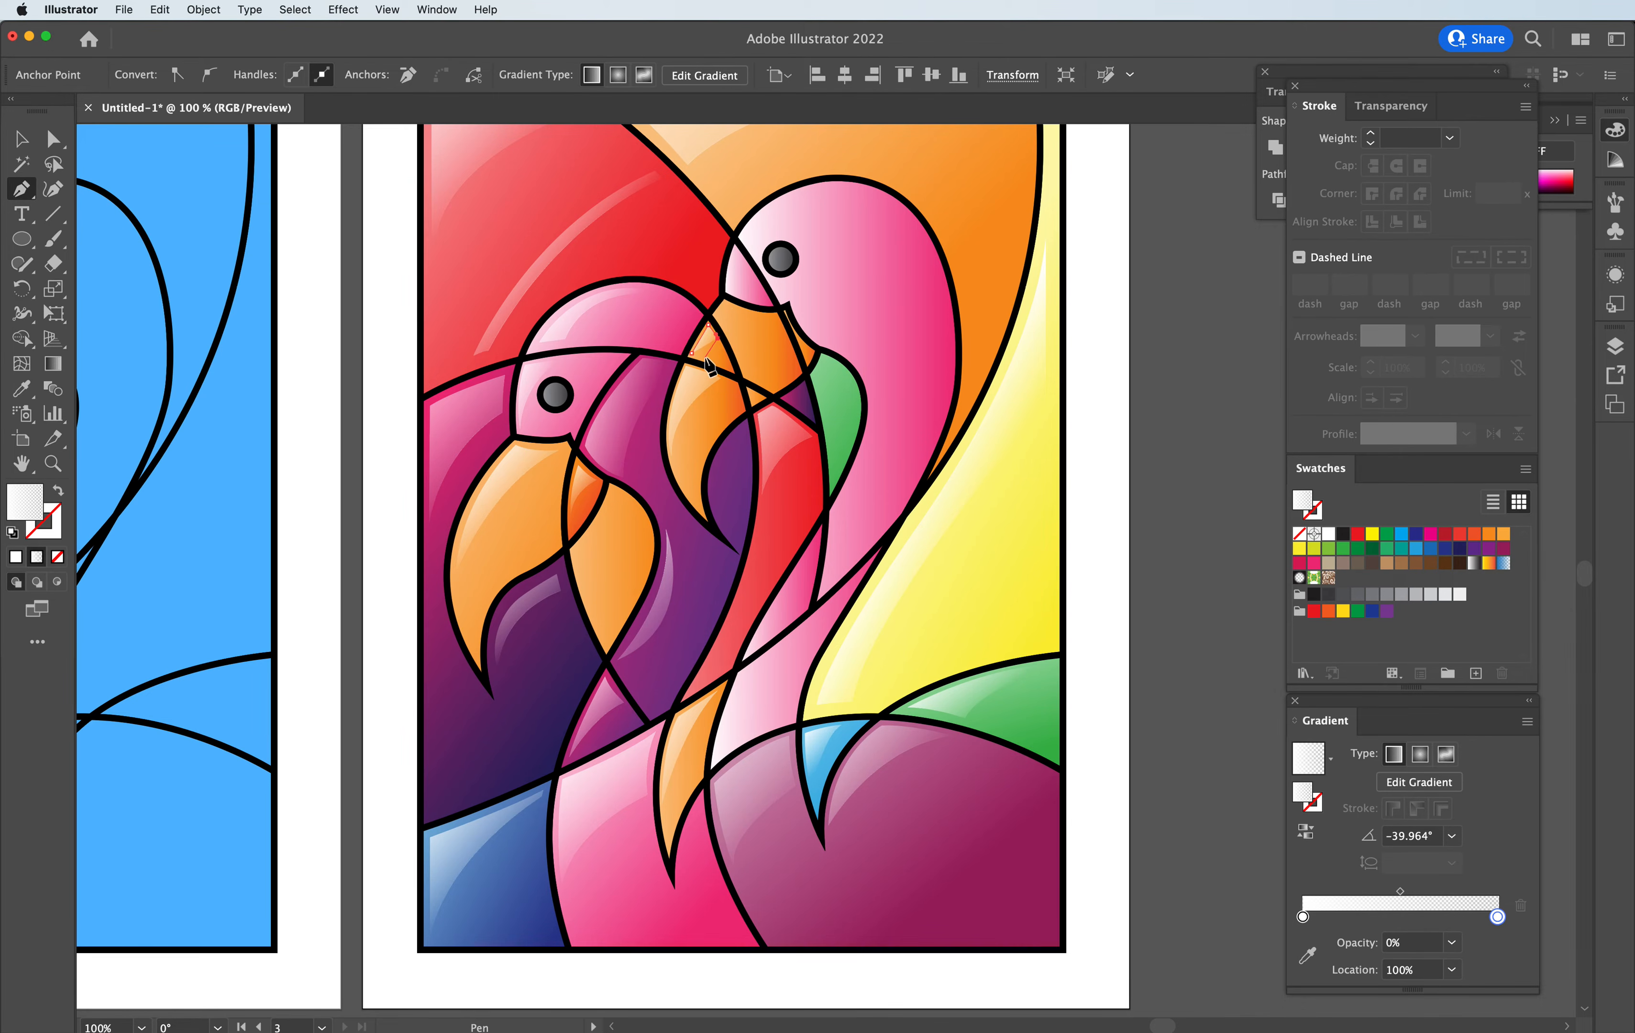
drag(703, 358, 709, 373)
click(692, 355)
click(21, 139)
click(393, 192)
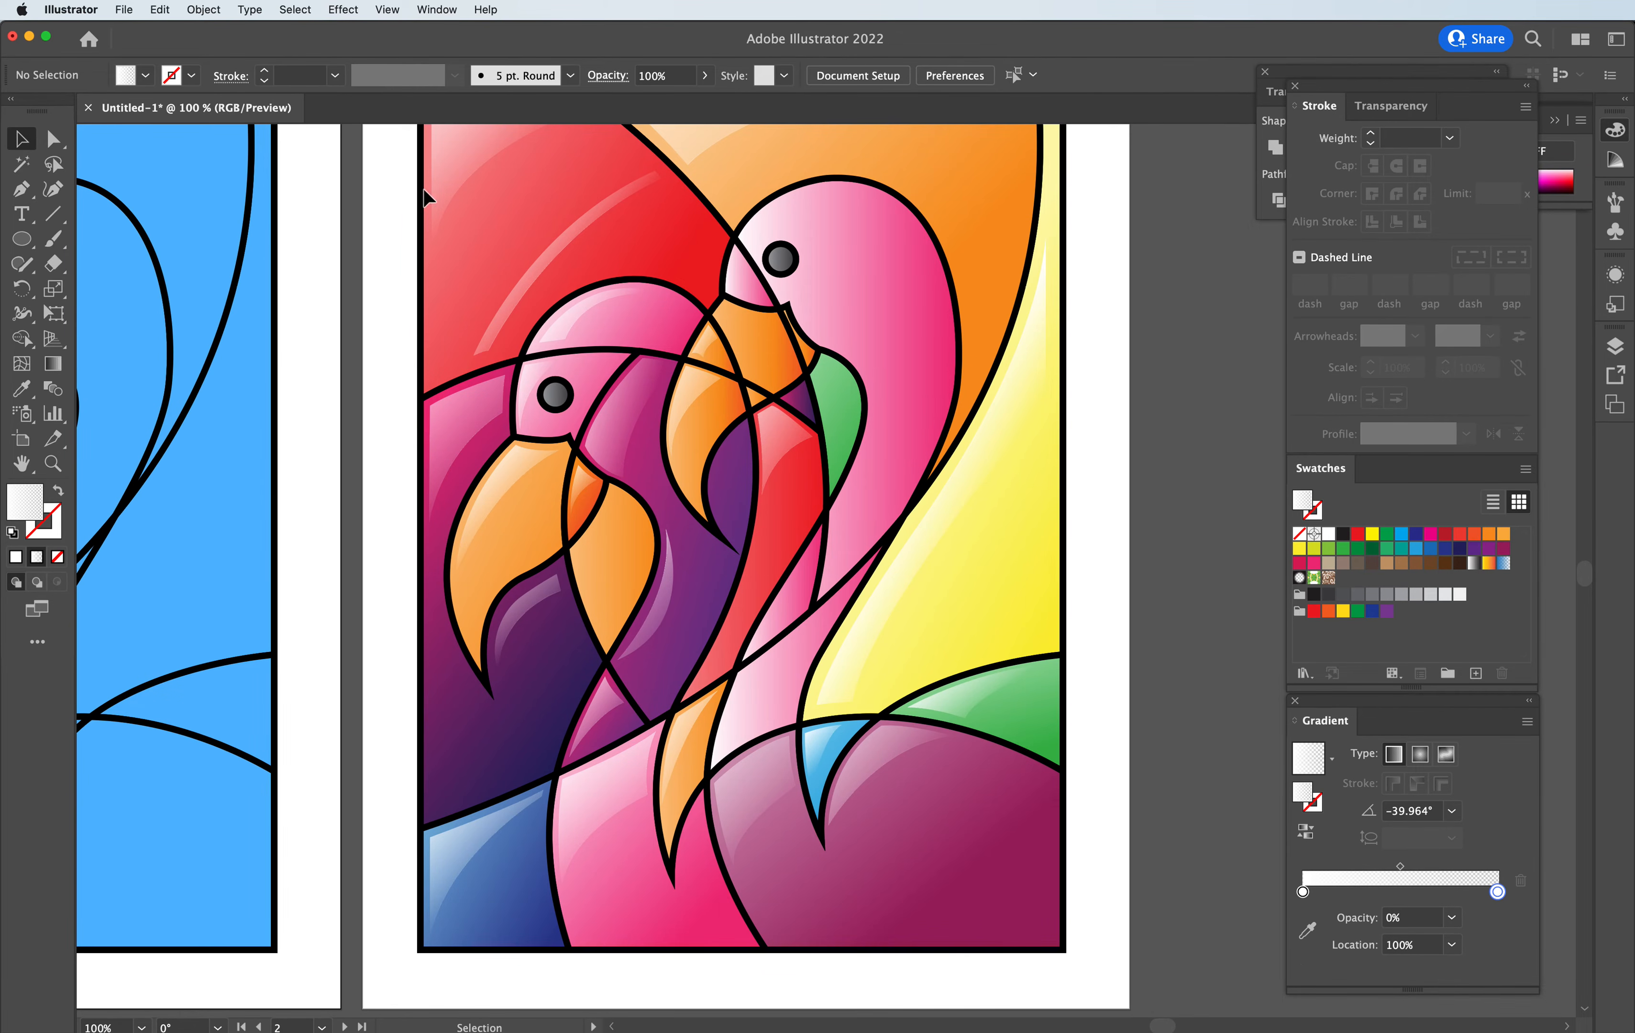
- Copy the small magenta-to-blue panel's gradient onto the right flamingo's lower neck piece, and angle it to about -9°
scroll(748, 282, up, 1)
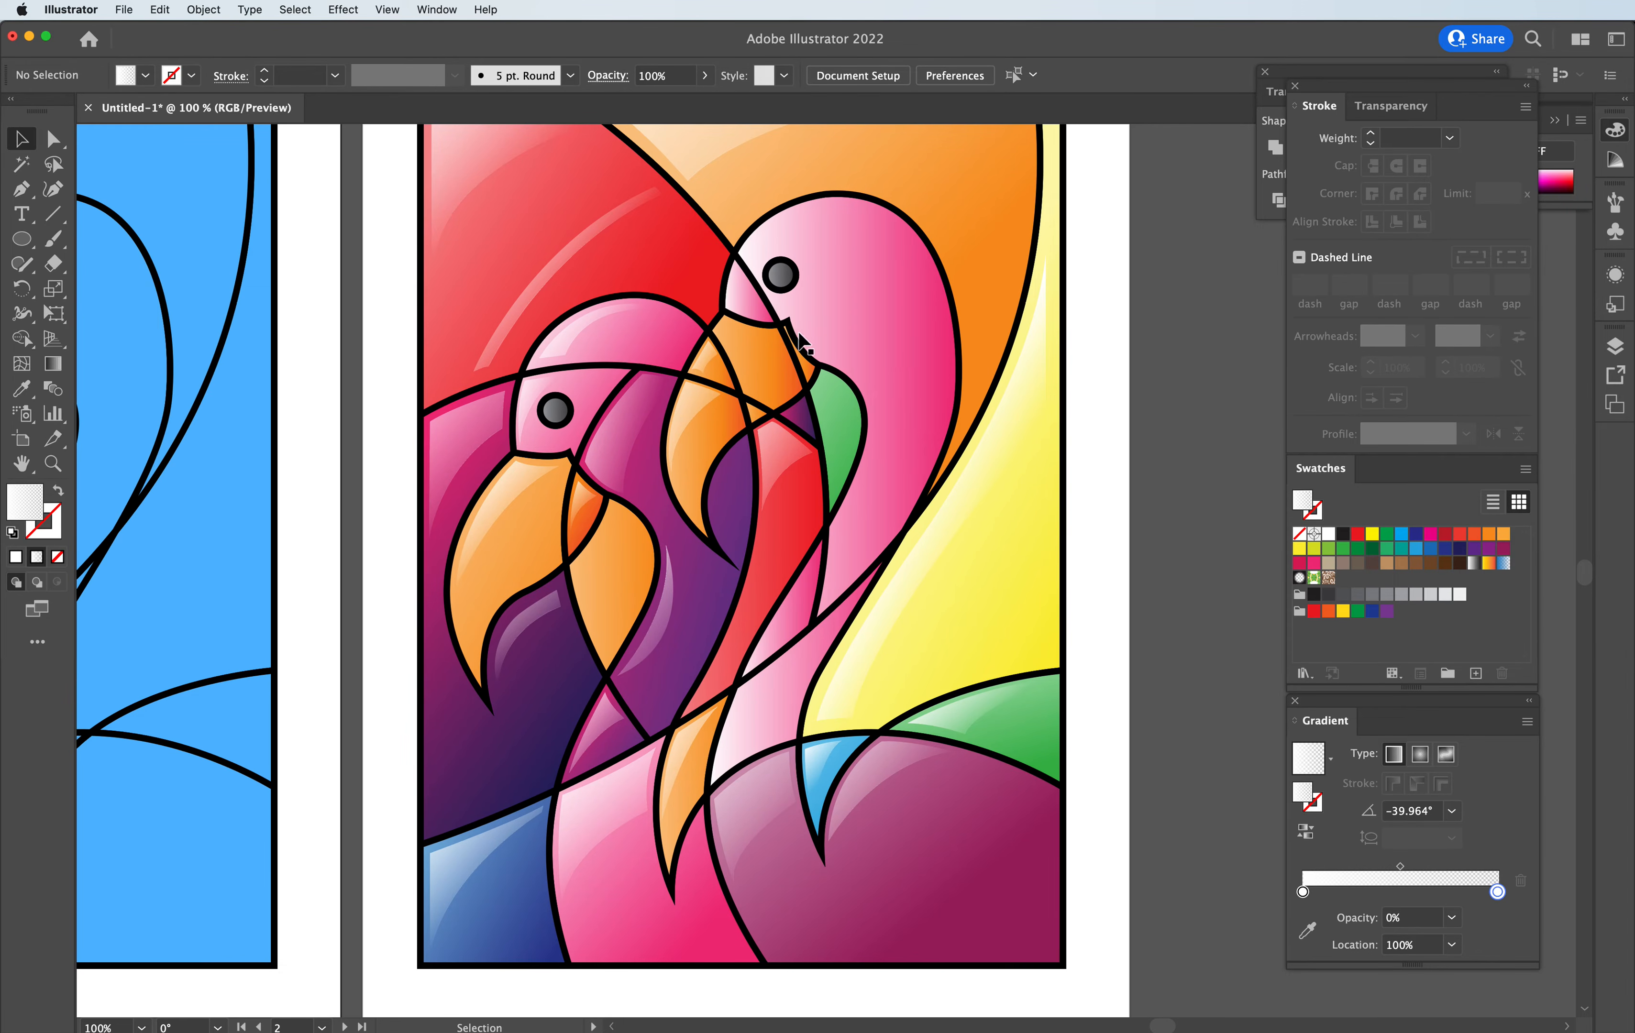
scroll(823, 448, up, 2)
click(827, 671)
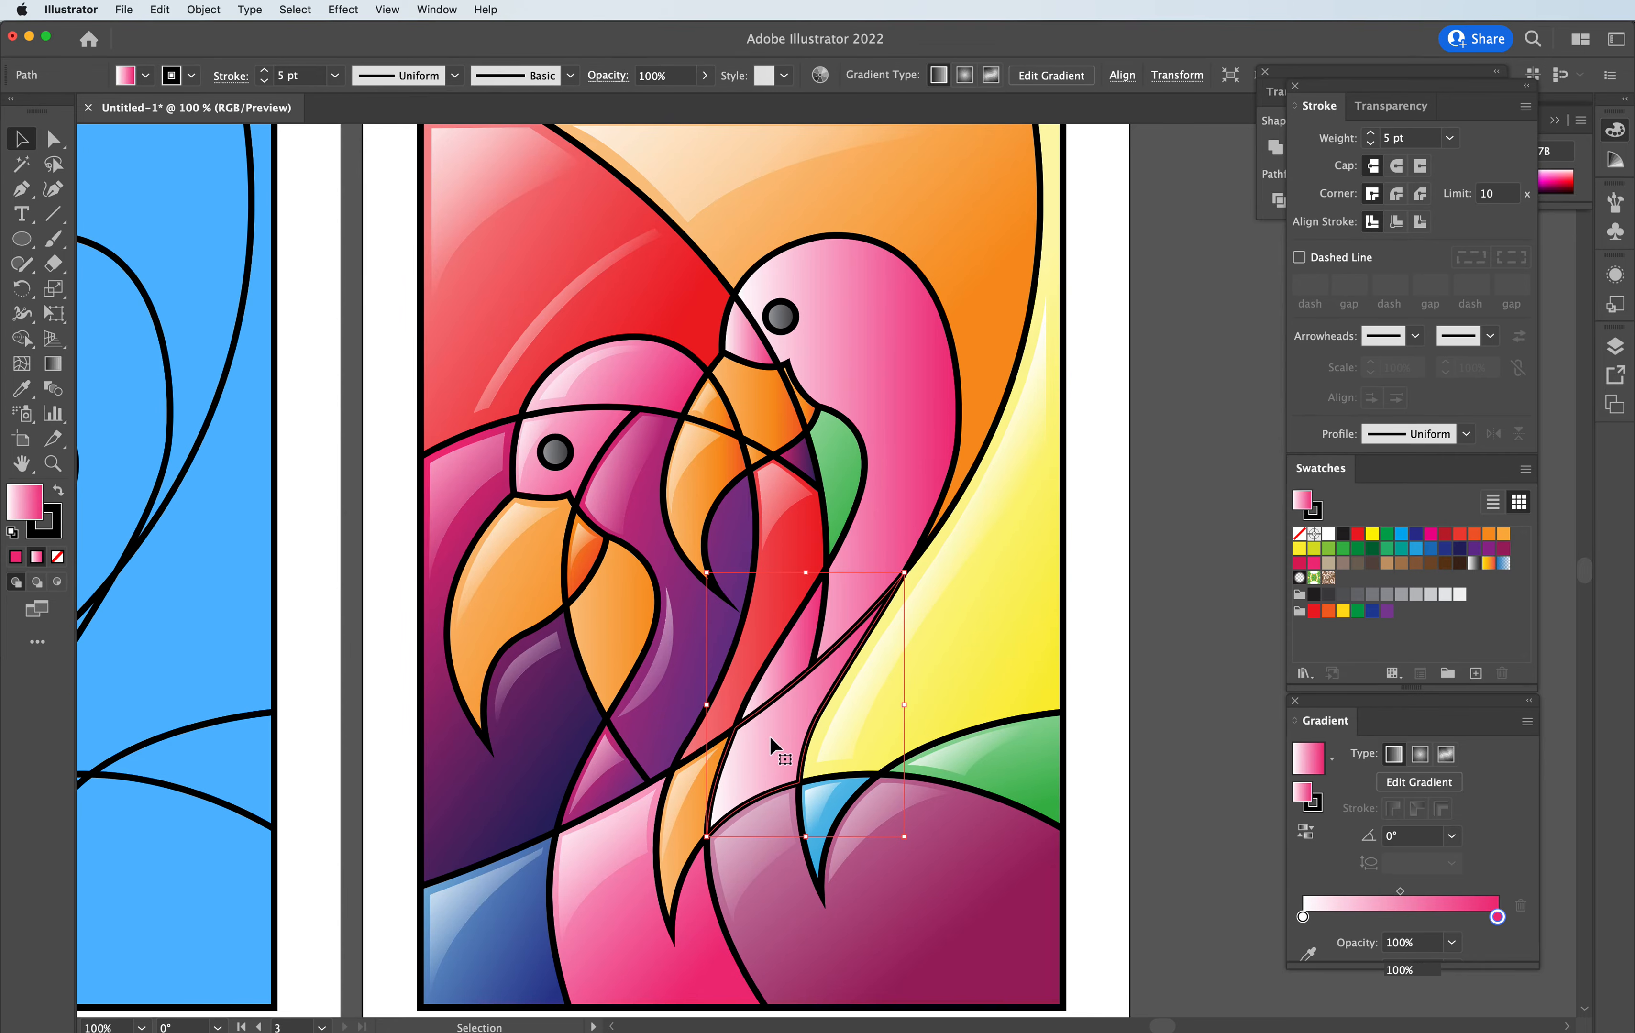
click(21, 388)
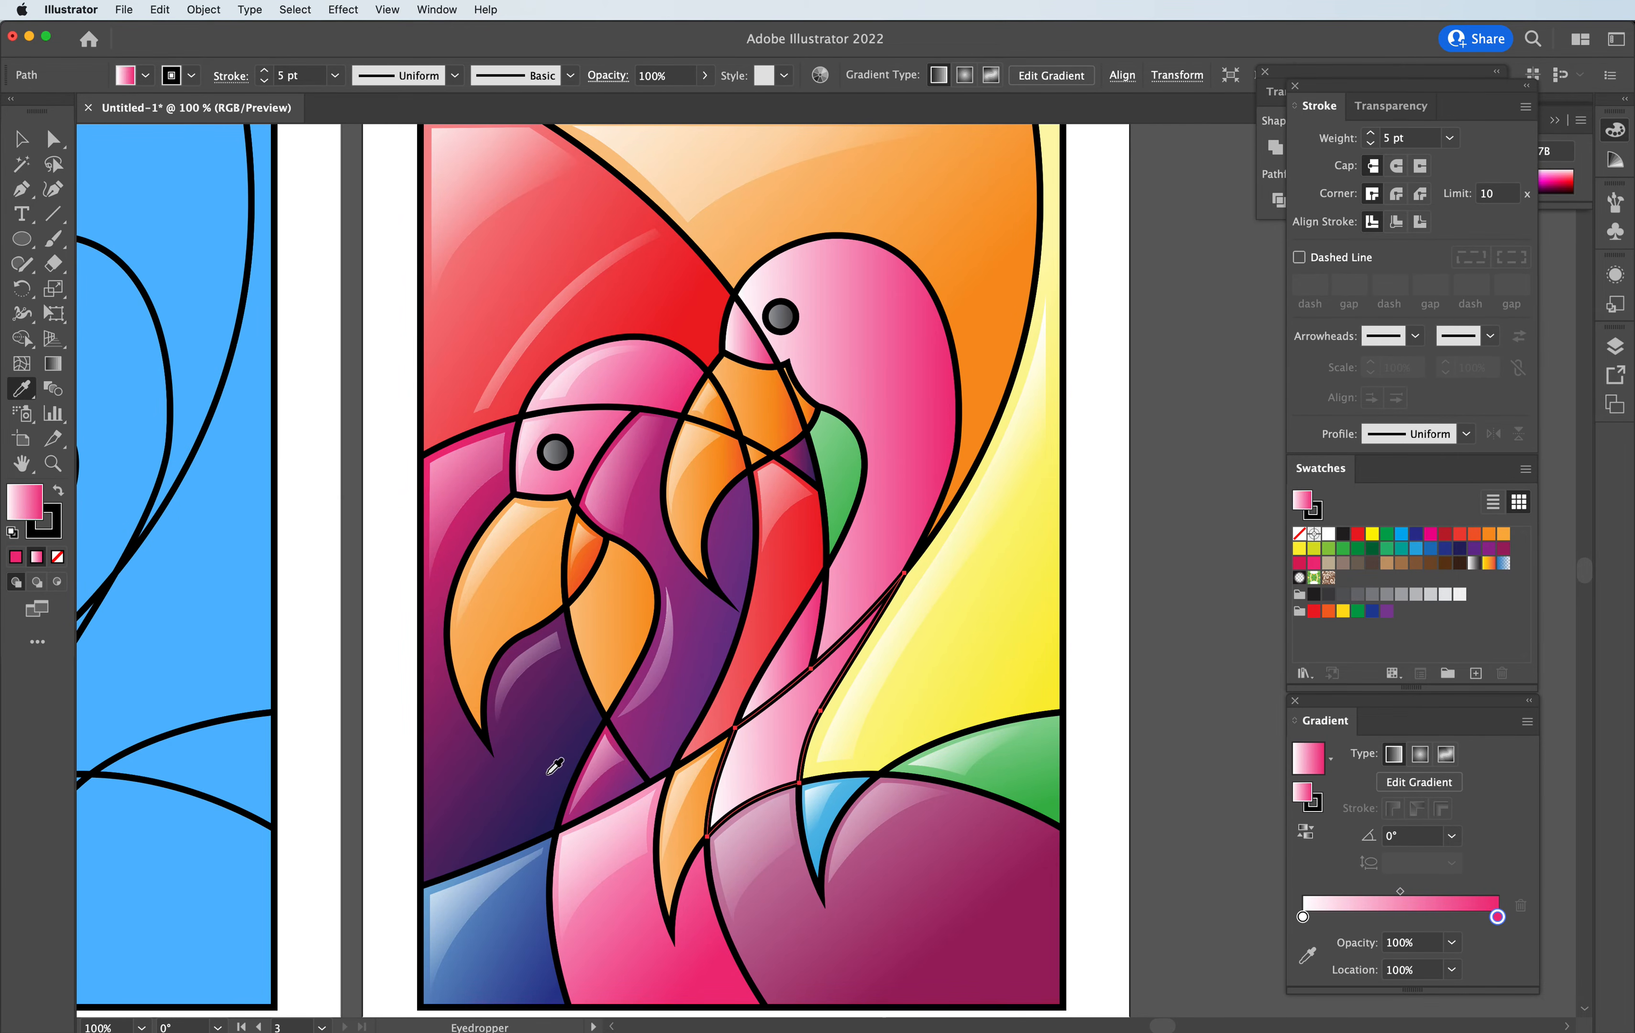
click(616, 770)
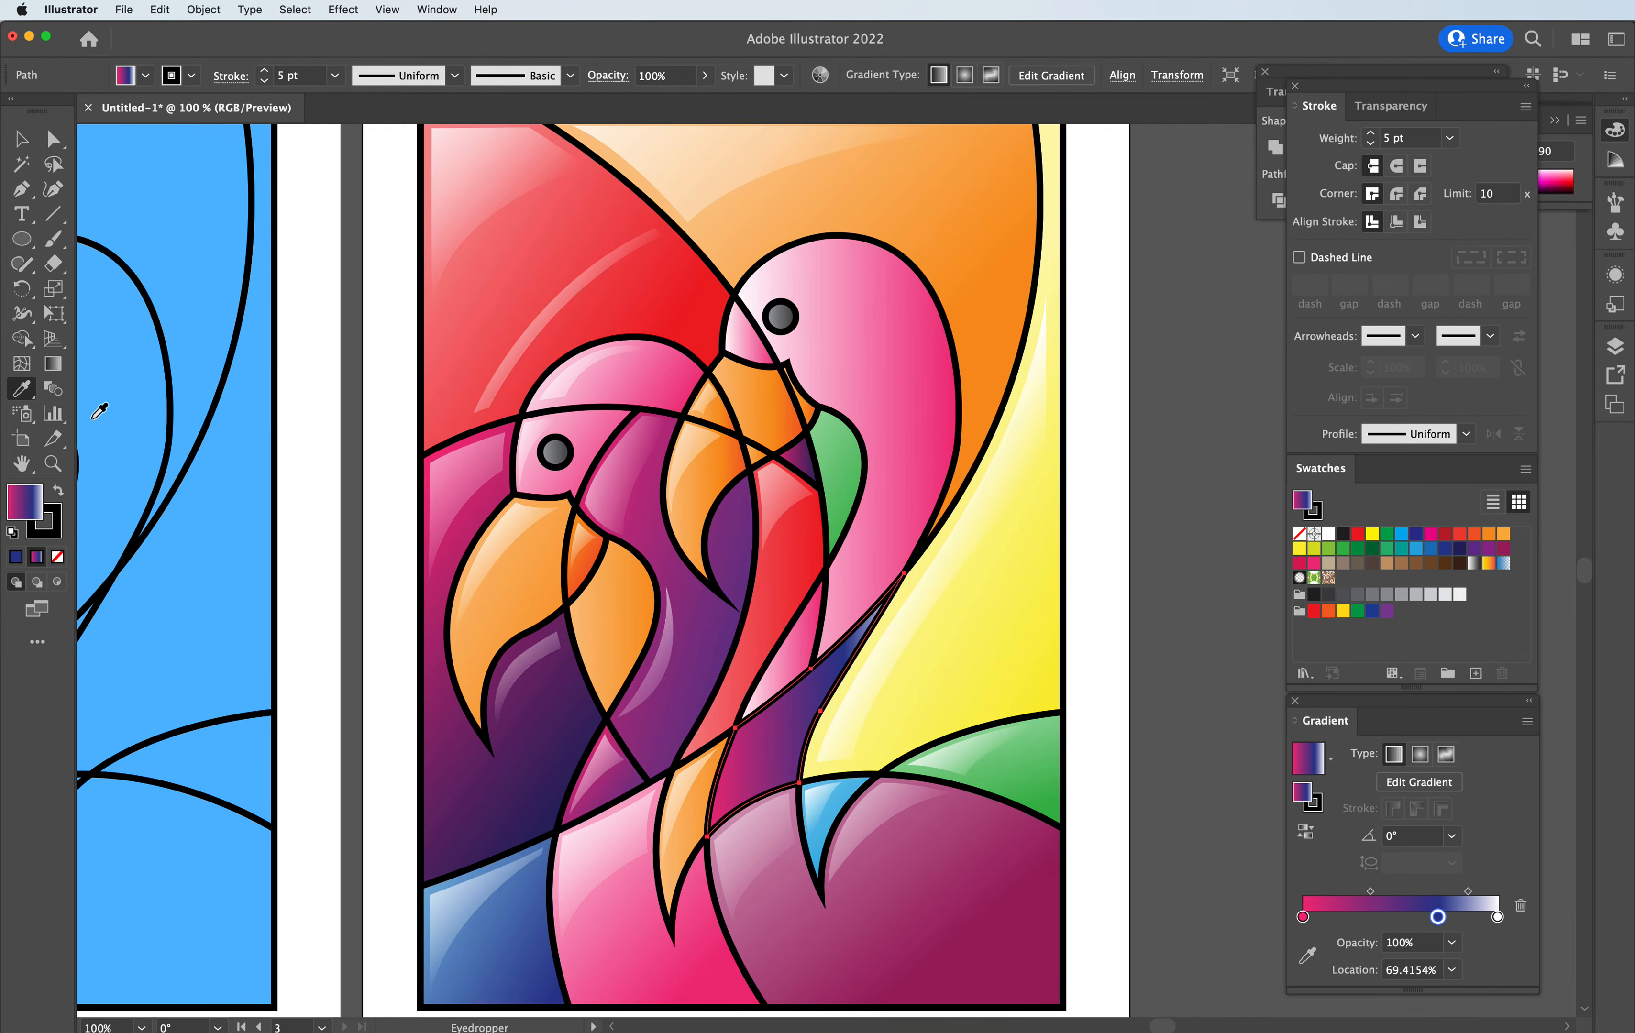
click(53, 363)
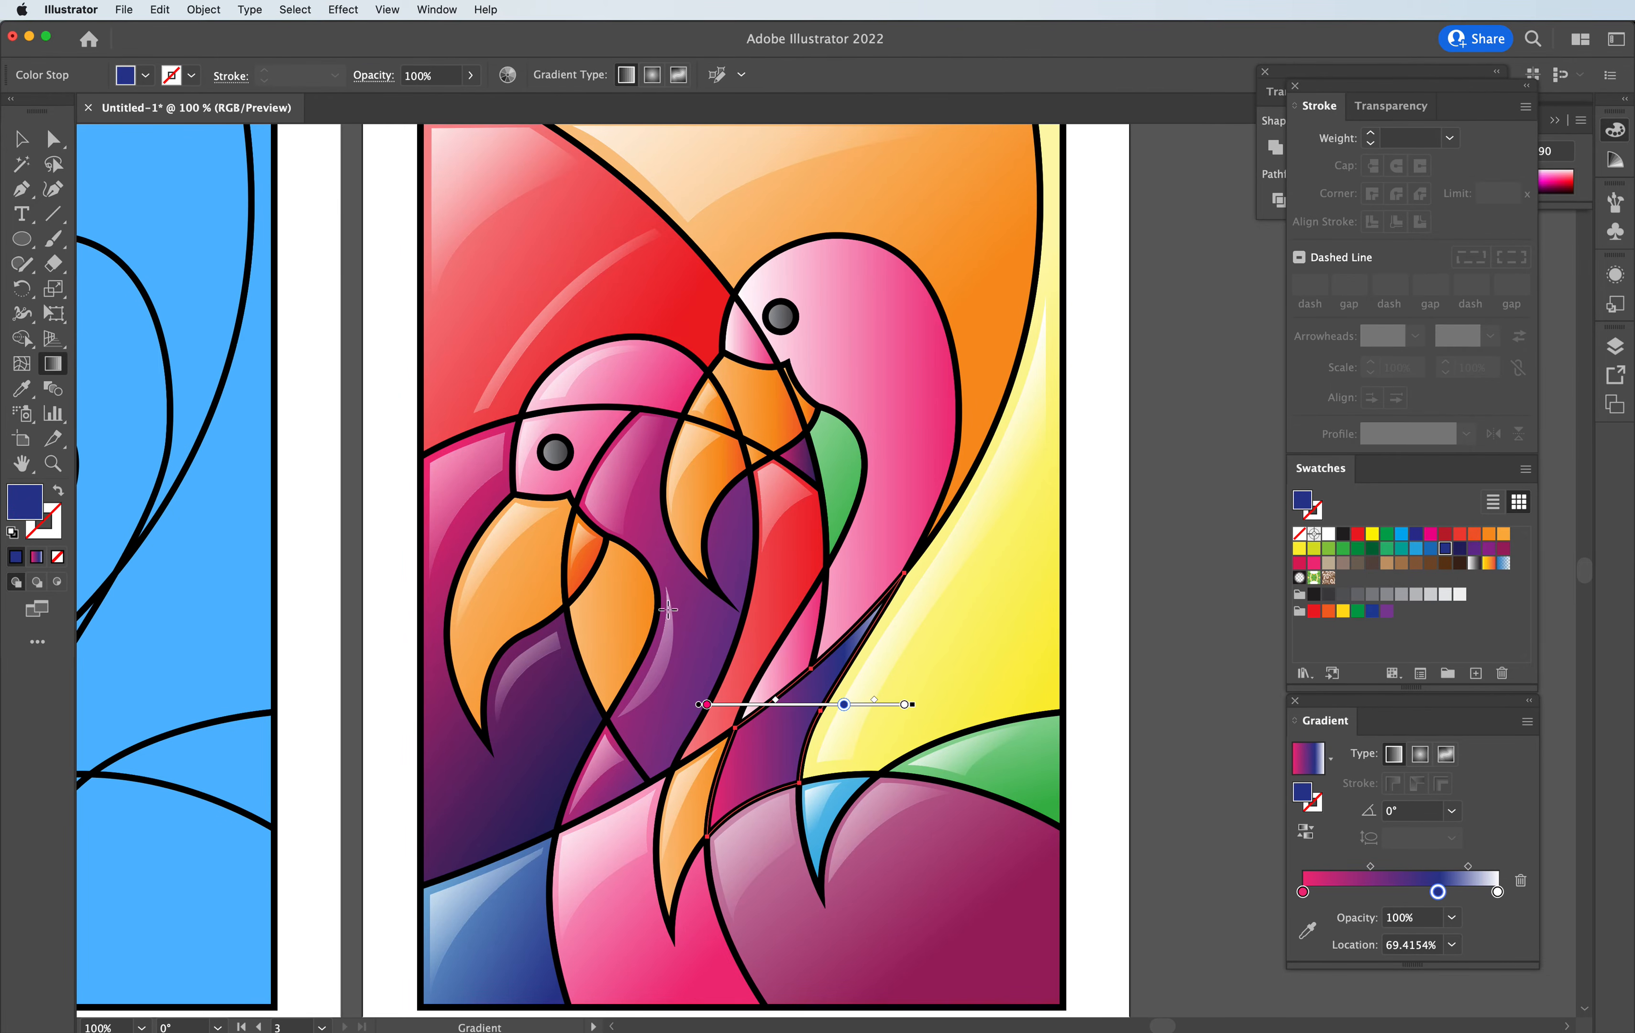
mouse_move(707, 688)
mouse_down()
mouse_move(977, 708)
mouse_move(971, 731)
mouse_up()
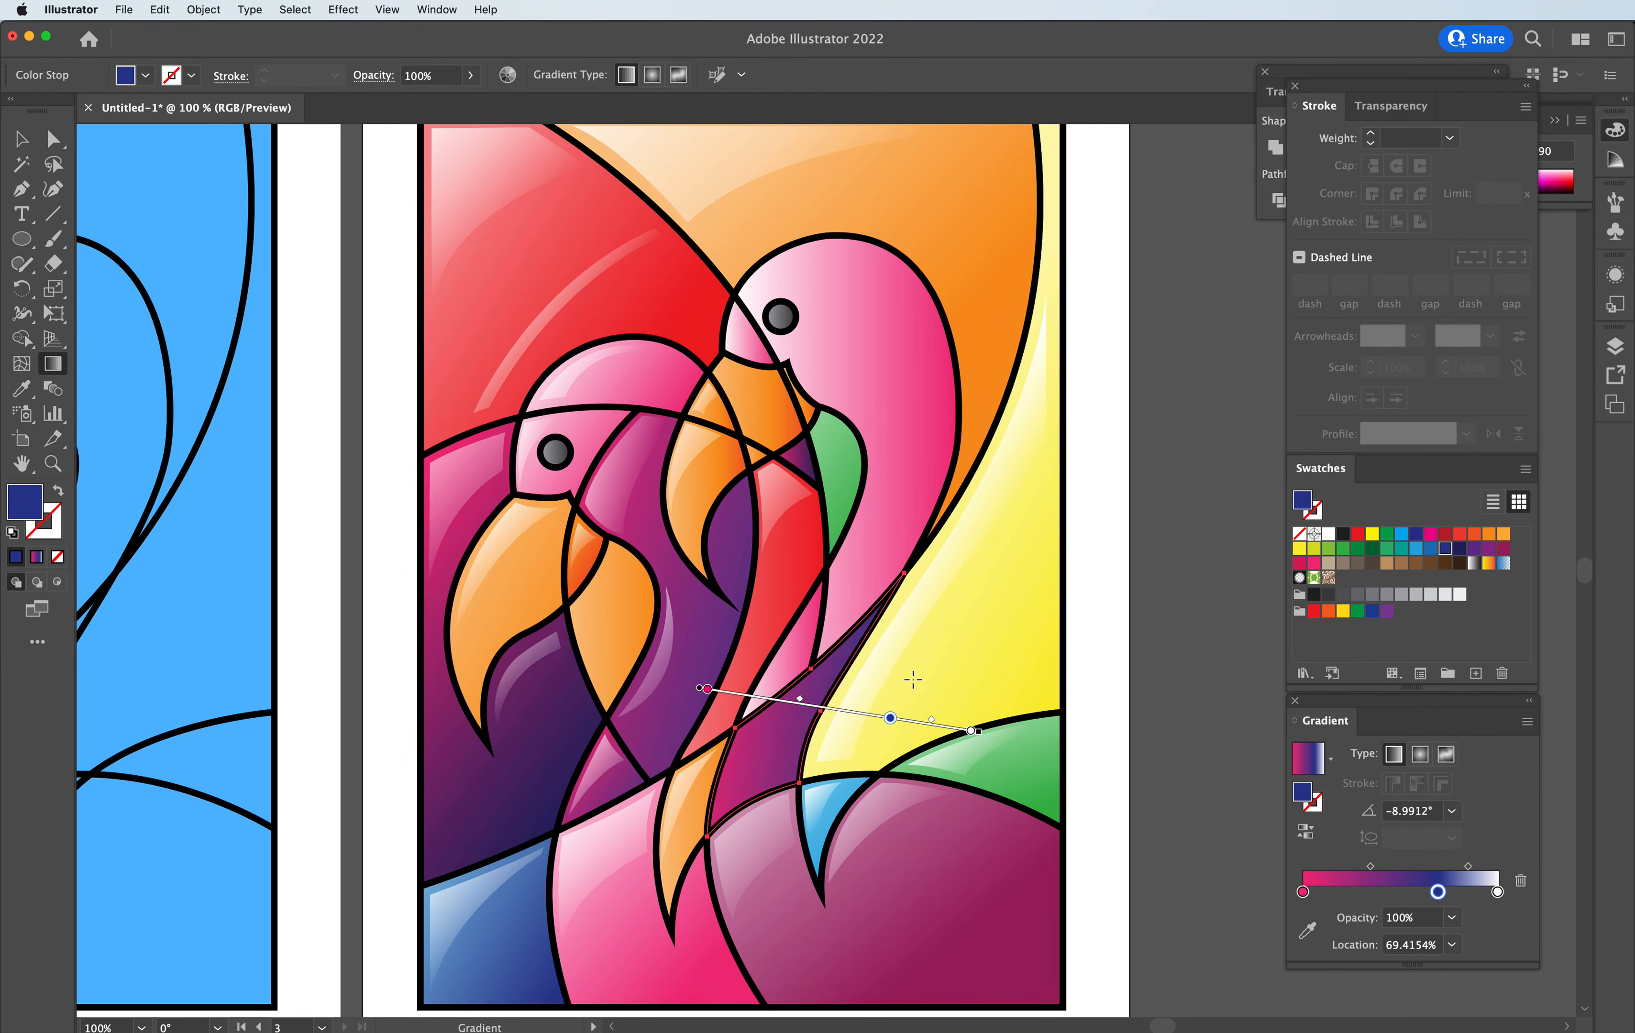
- Copy the lower neck piece's magenta-to-blue gradient onto the small piece at the base of the right beak, and angle it to about -31°
scroll(677, 565, down, 3)
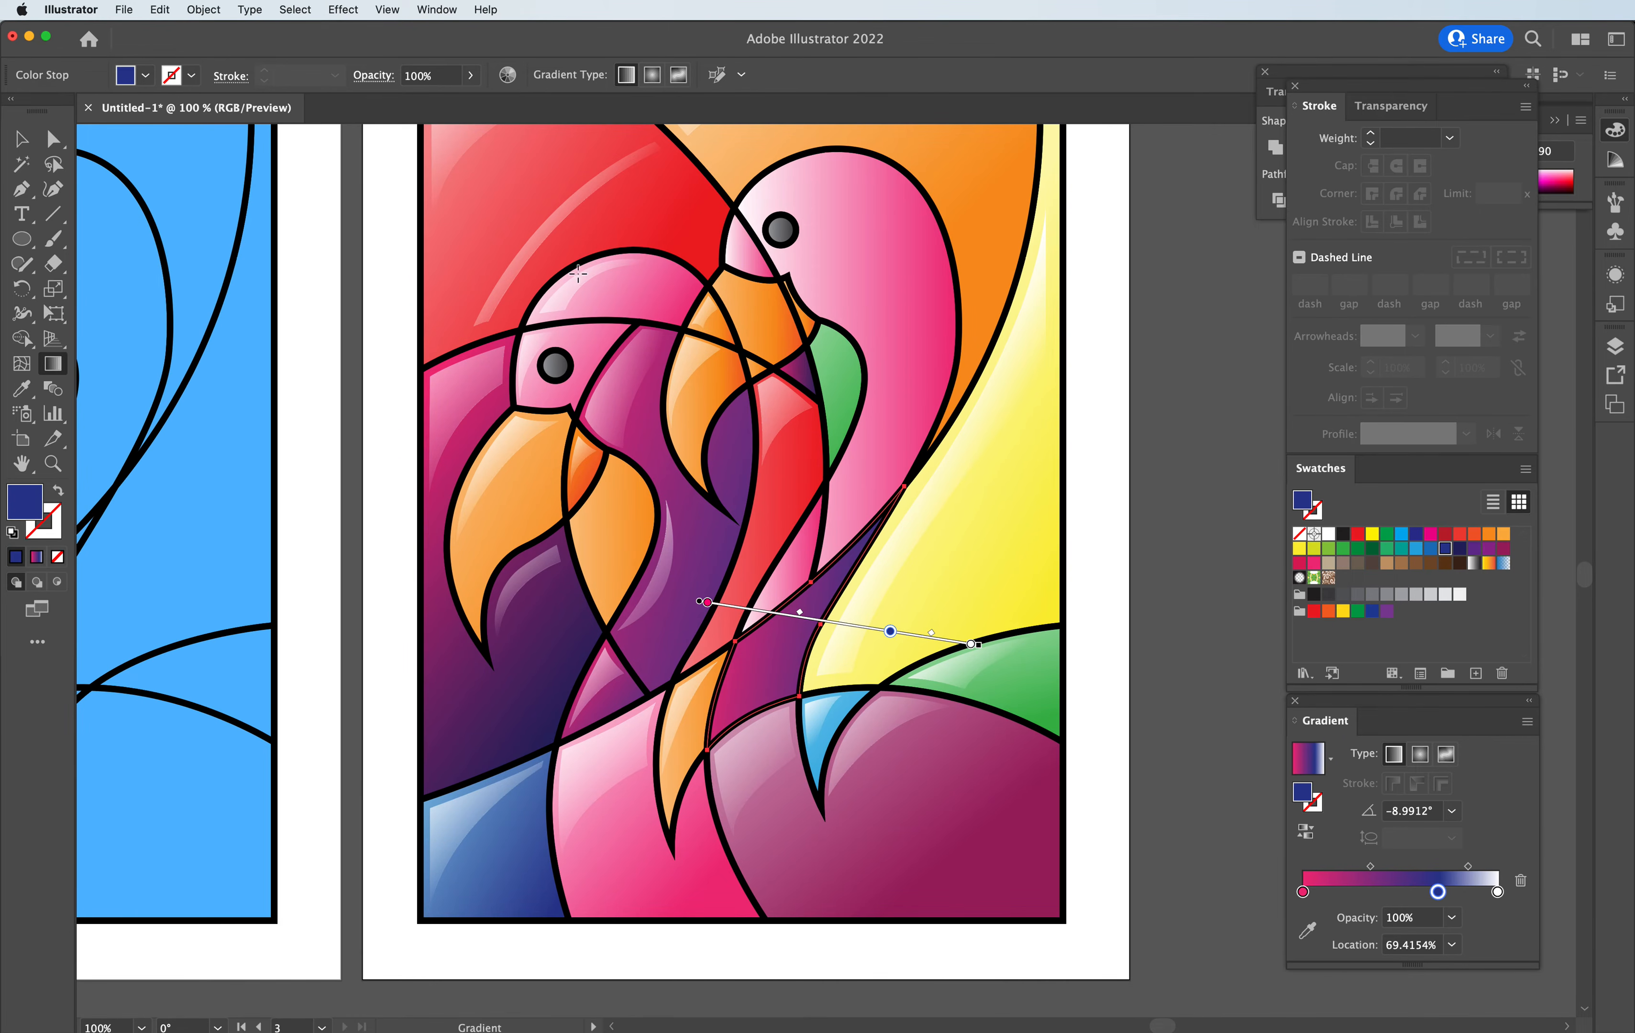
key(v)
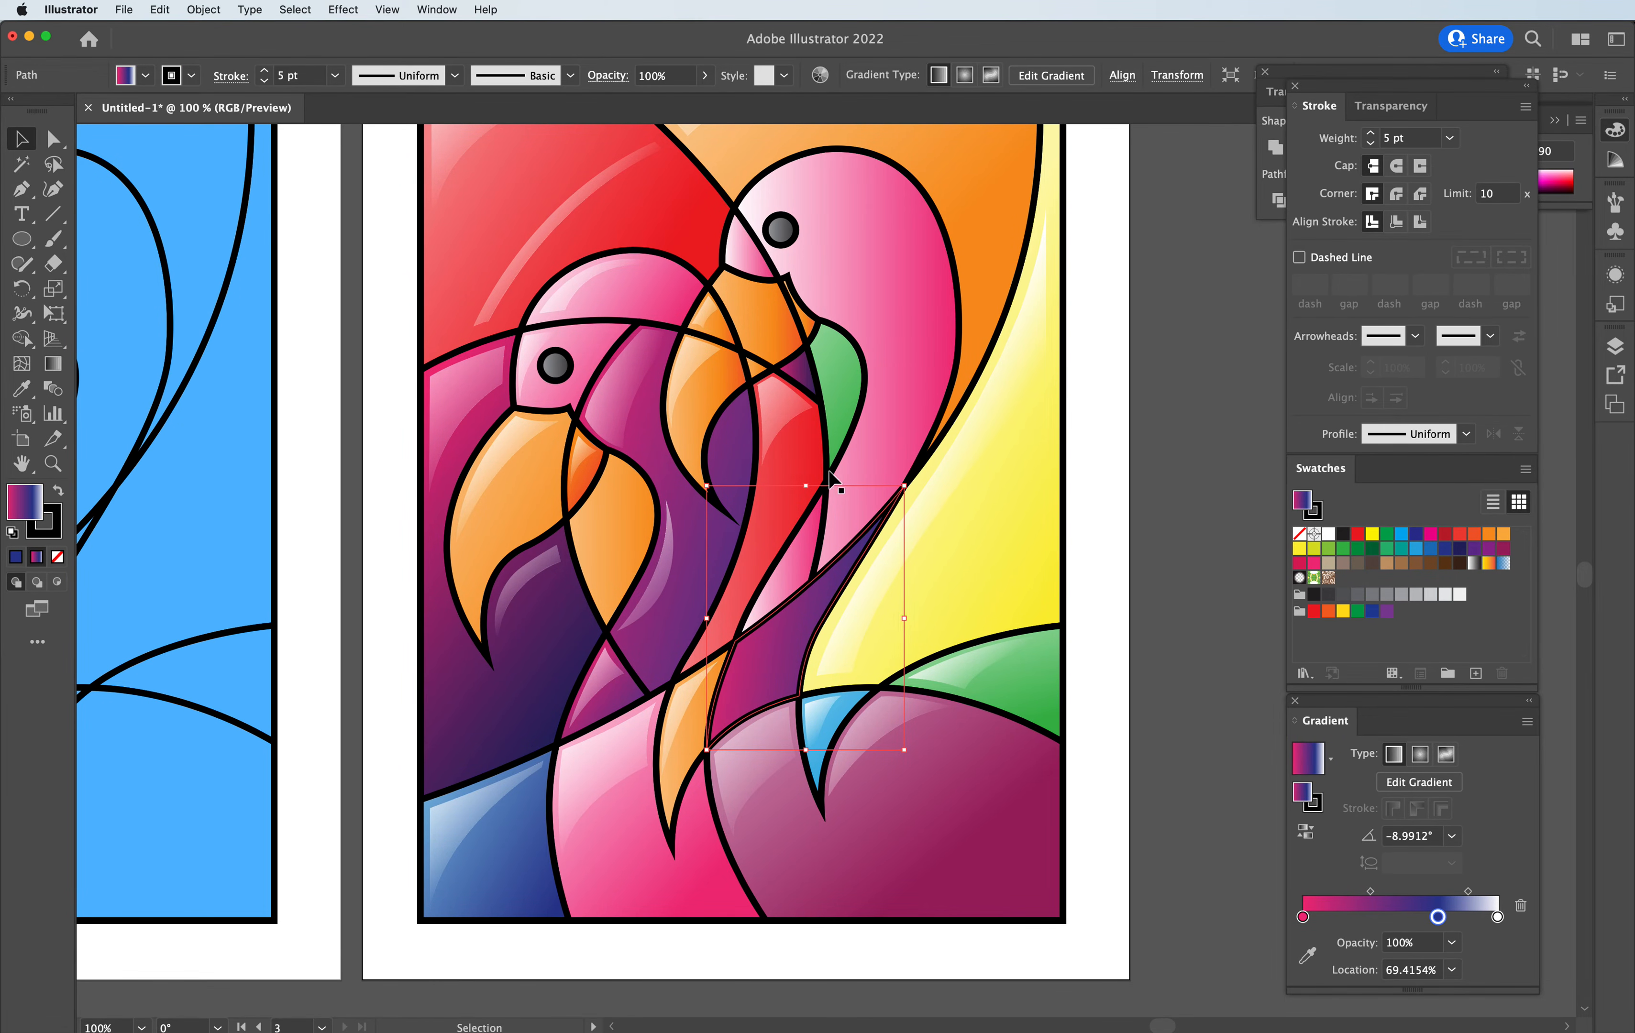
click(754, 252)
click(21, 388)
click(714, 548)
click(53, 364)
drag(834, 302, 861, 317)
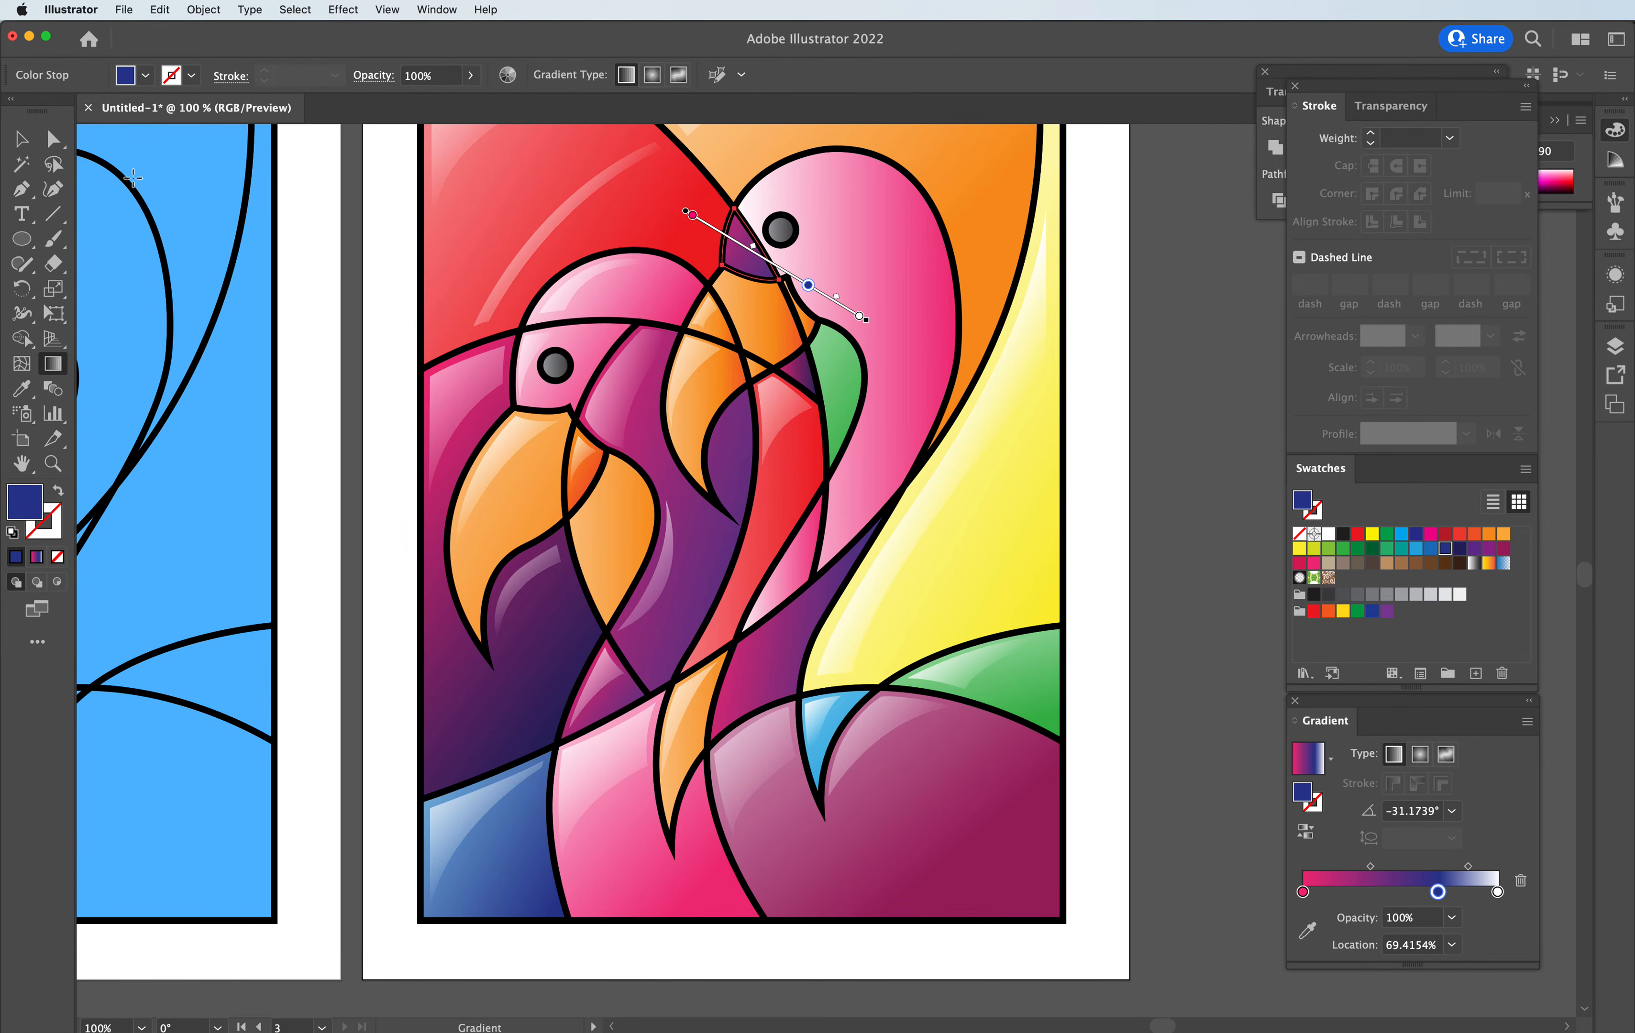
click(27, 135)
click(352, 233)
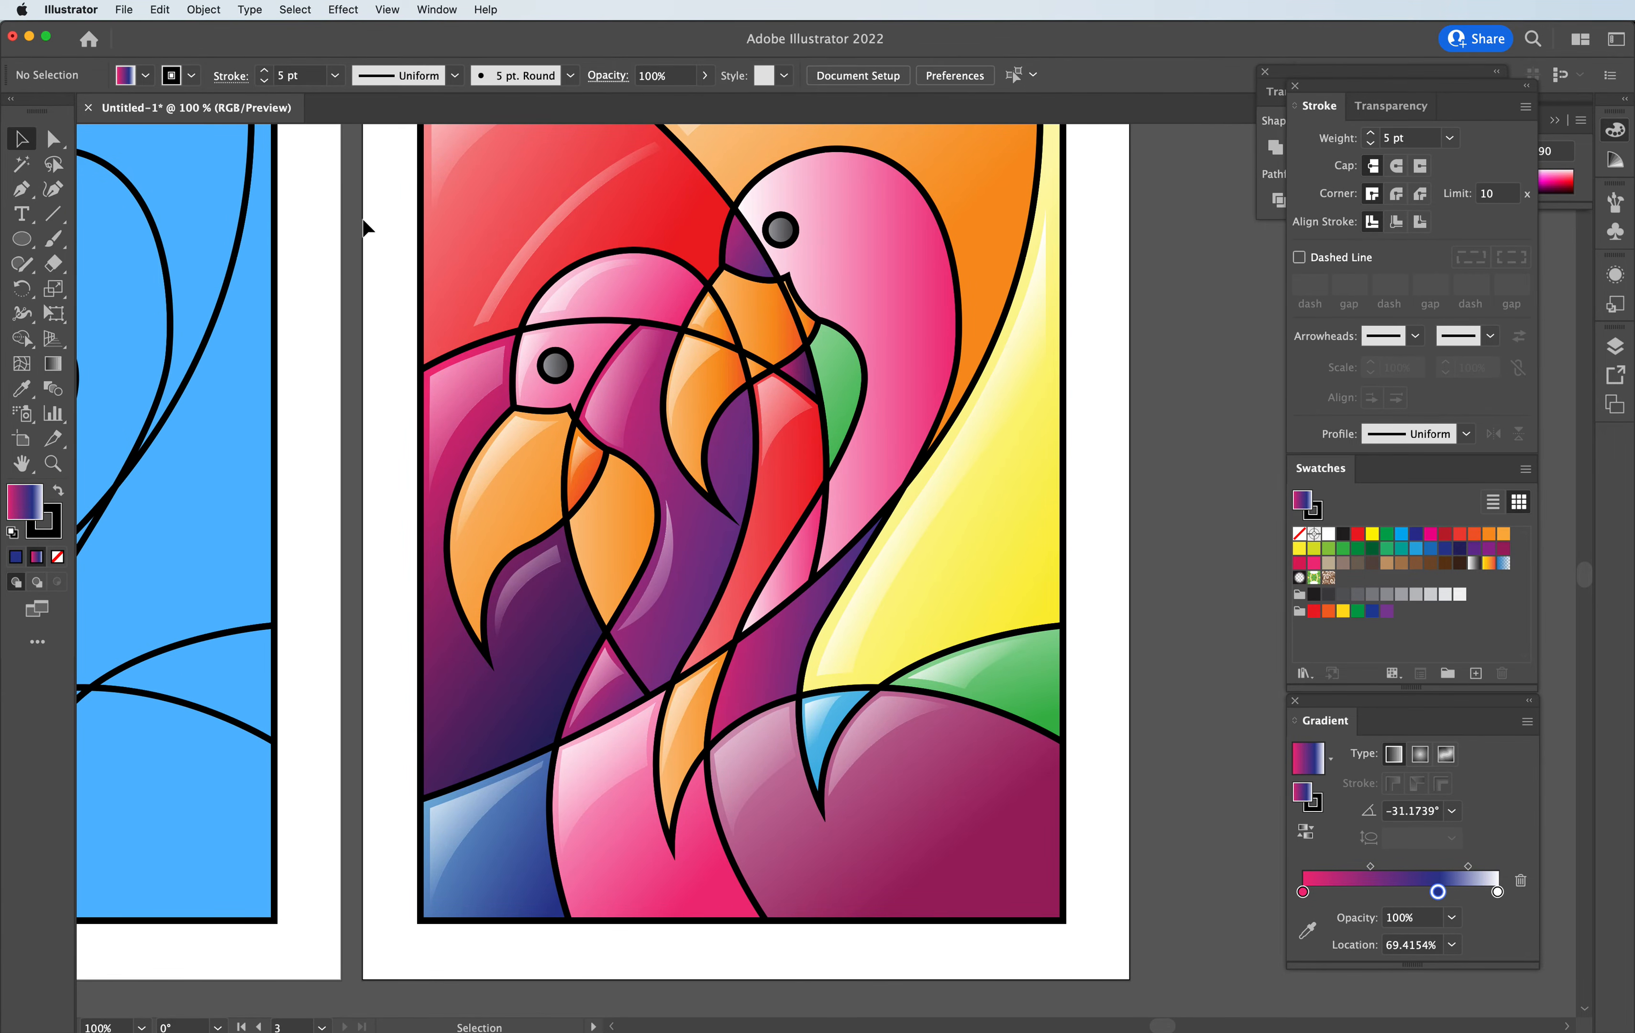
scroll(376, 236, up, 5)
scroll(378, 236, down, 2)
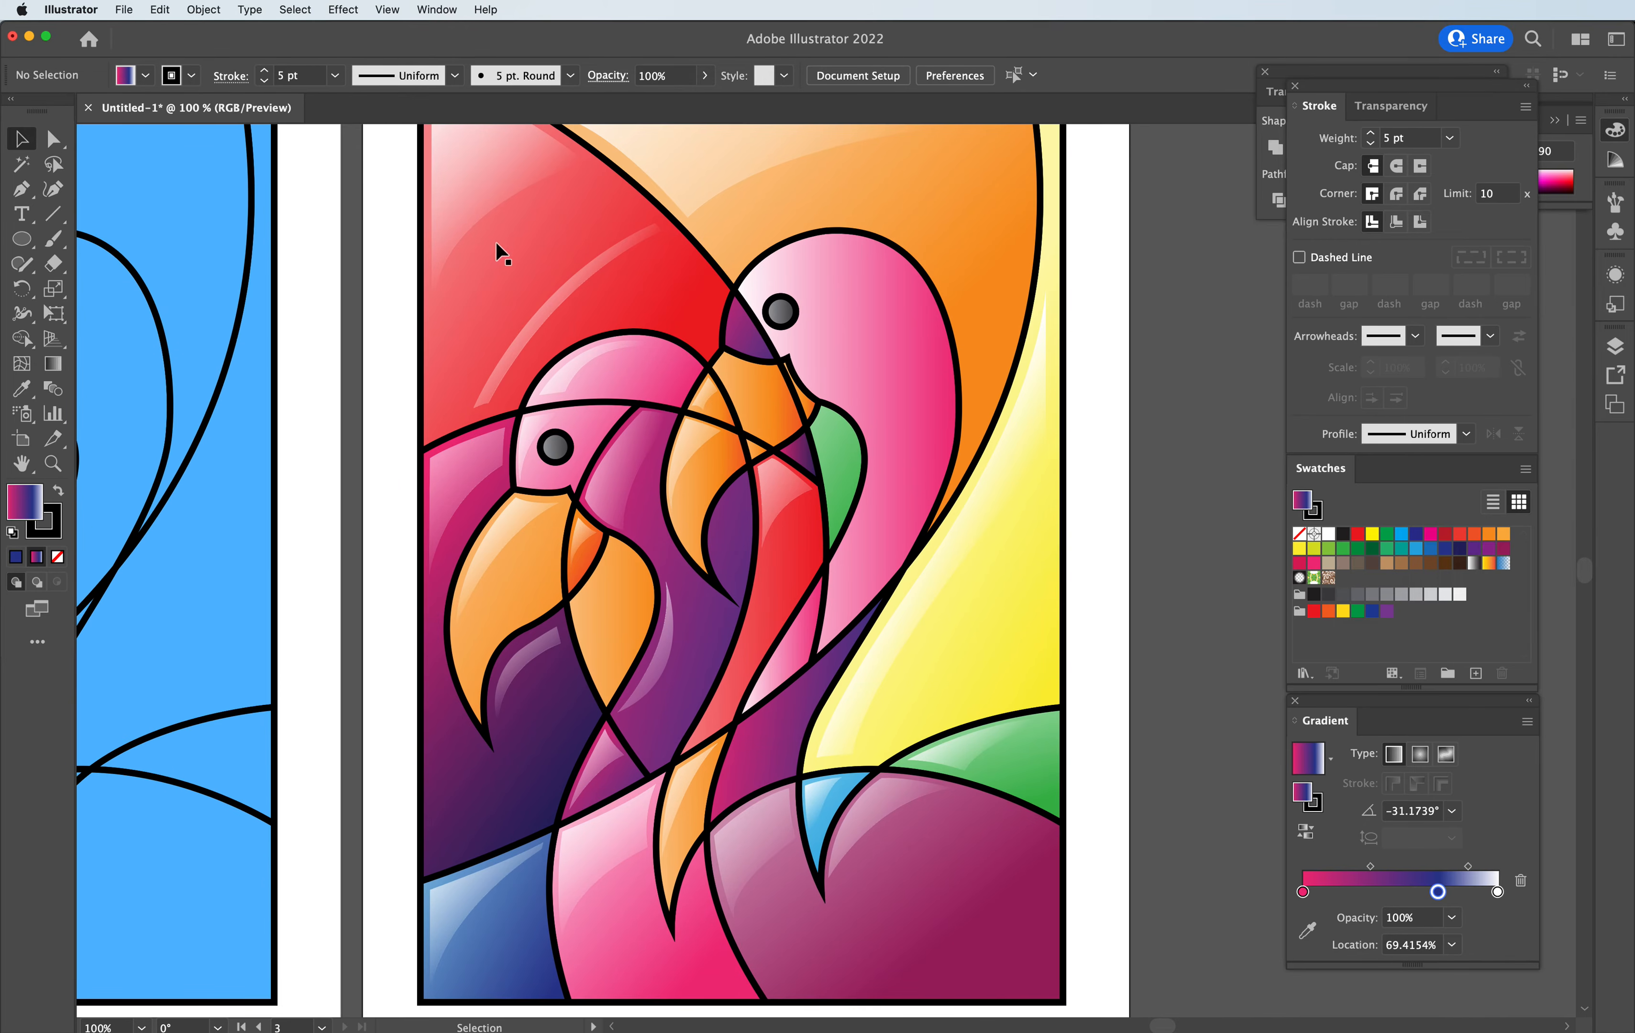
- Copy the green gradient of the hill panel onto the leaf-shaped orange piece beside the left flamingo's beak
click(1006, 776)
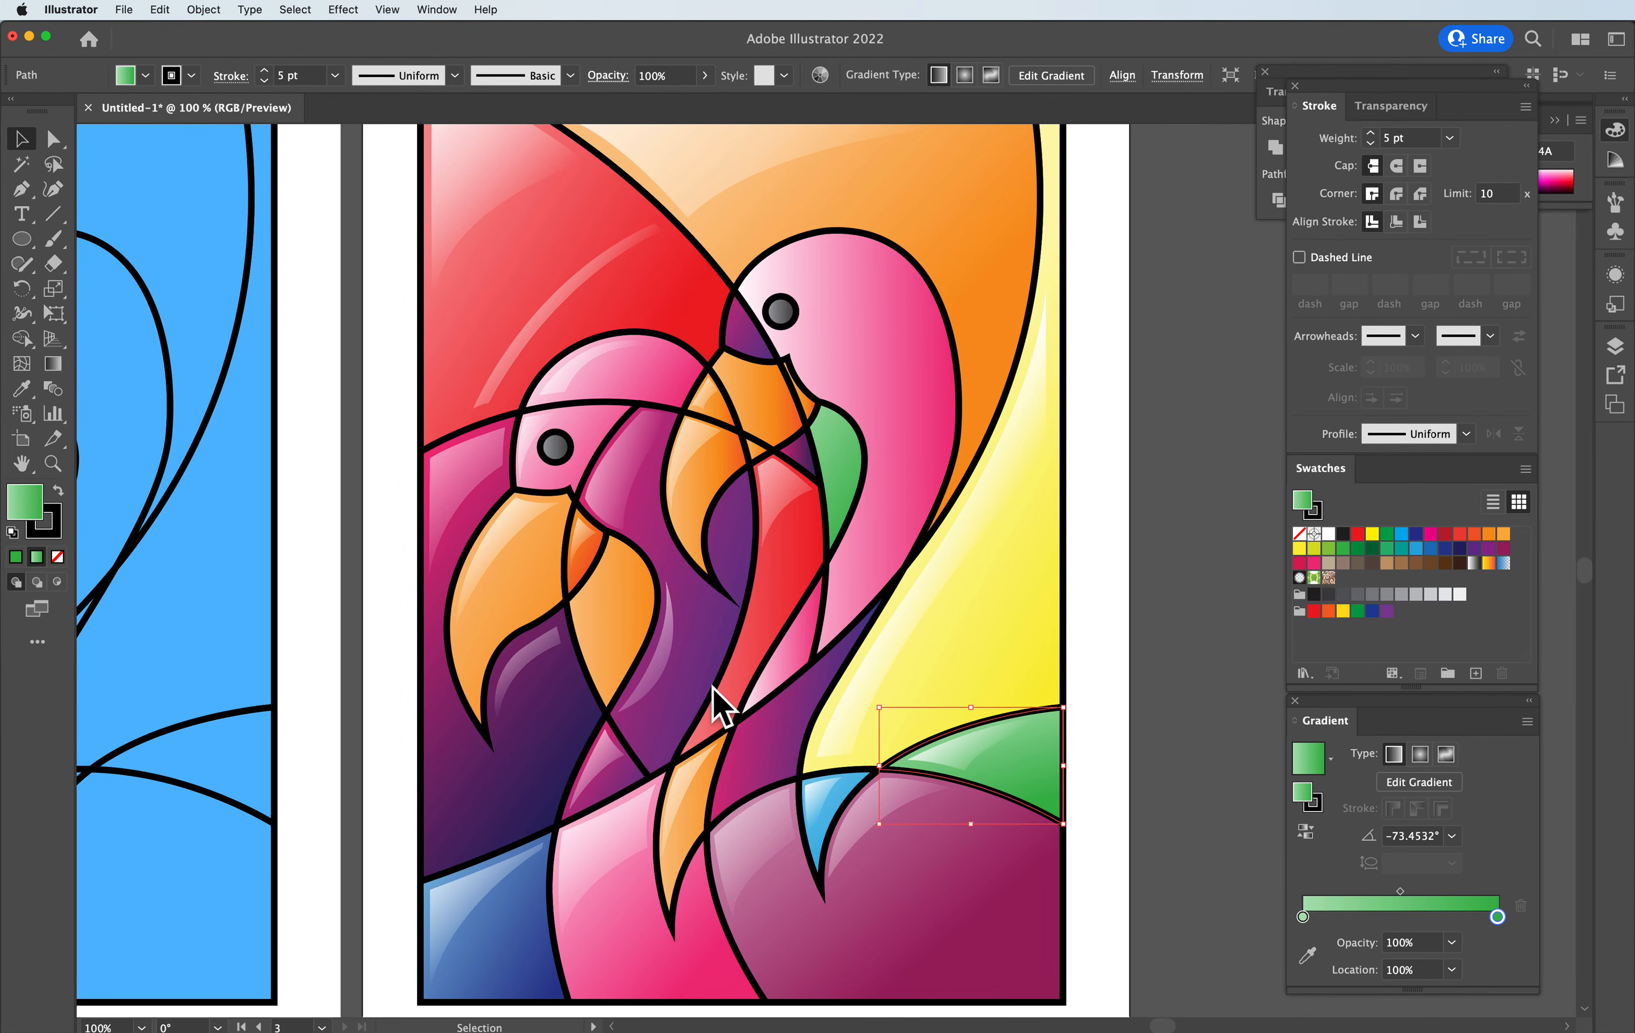
scroll(741, 673, down, 3)
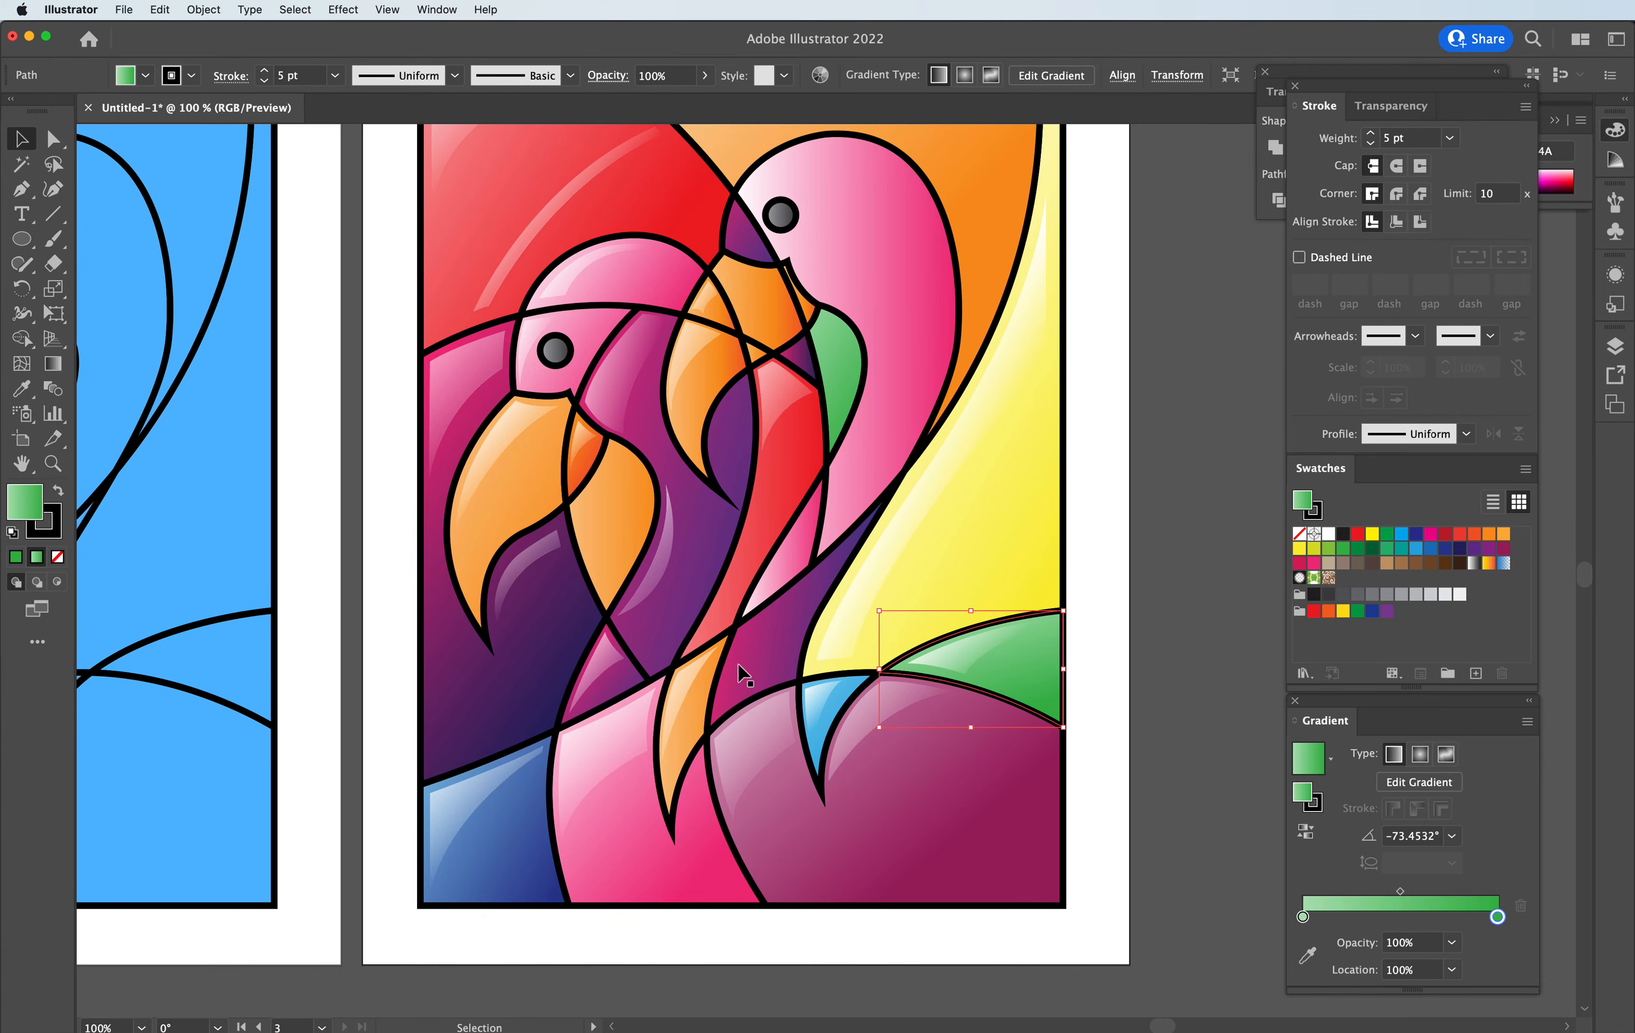
click(704, 742)
click(624, 577)
click(21, 388)
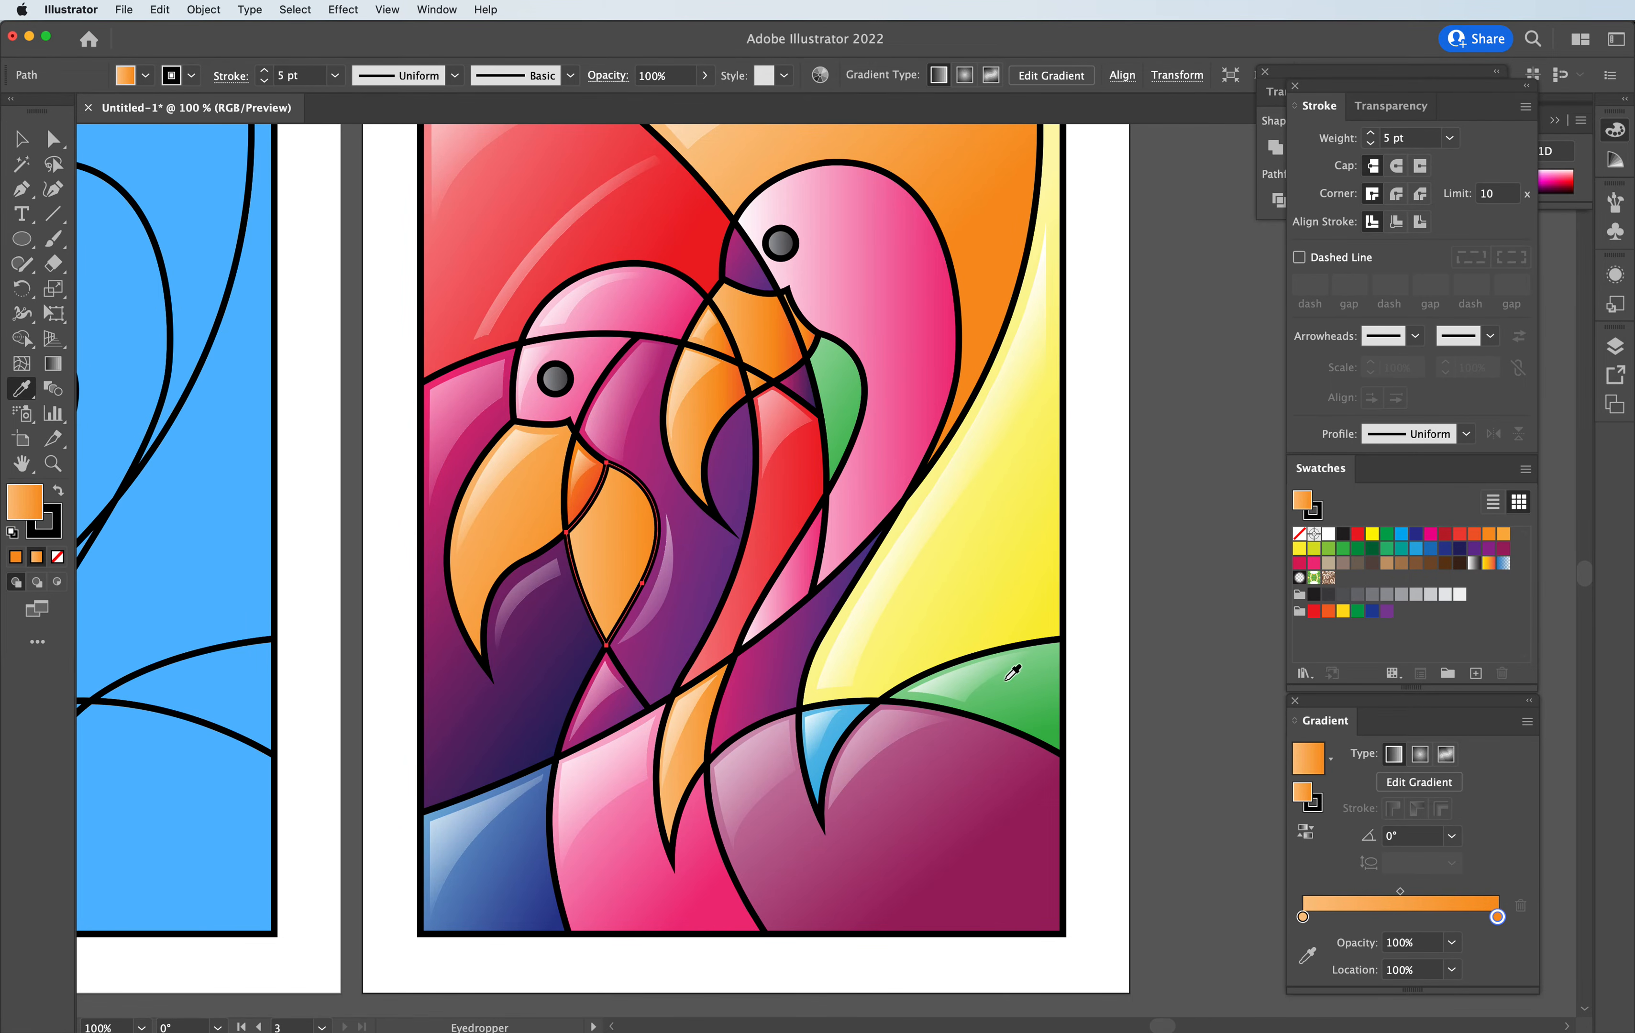
click(1031, 699)
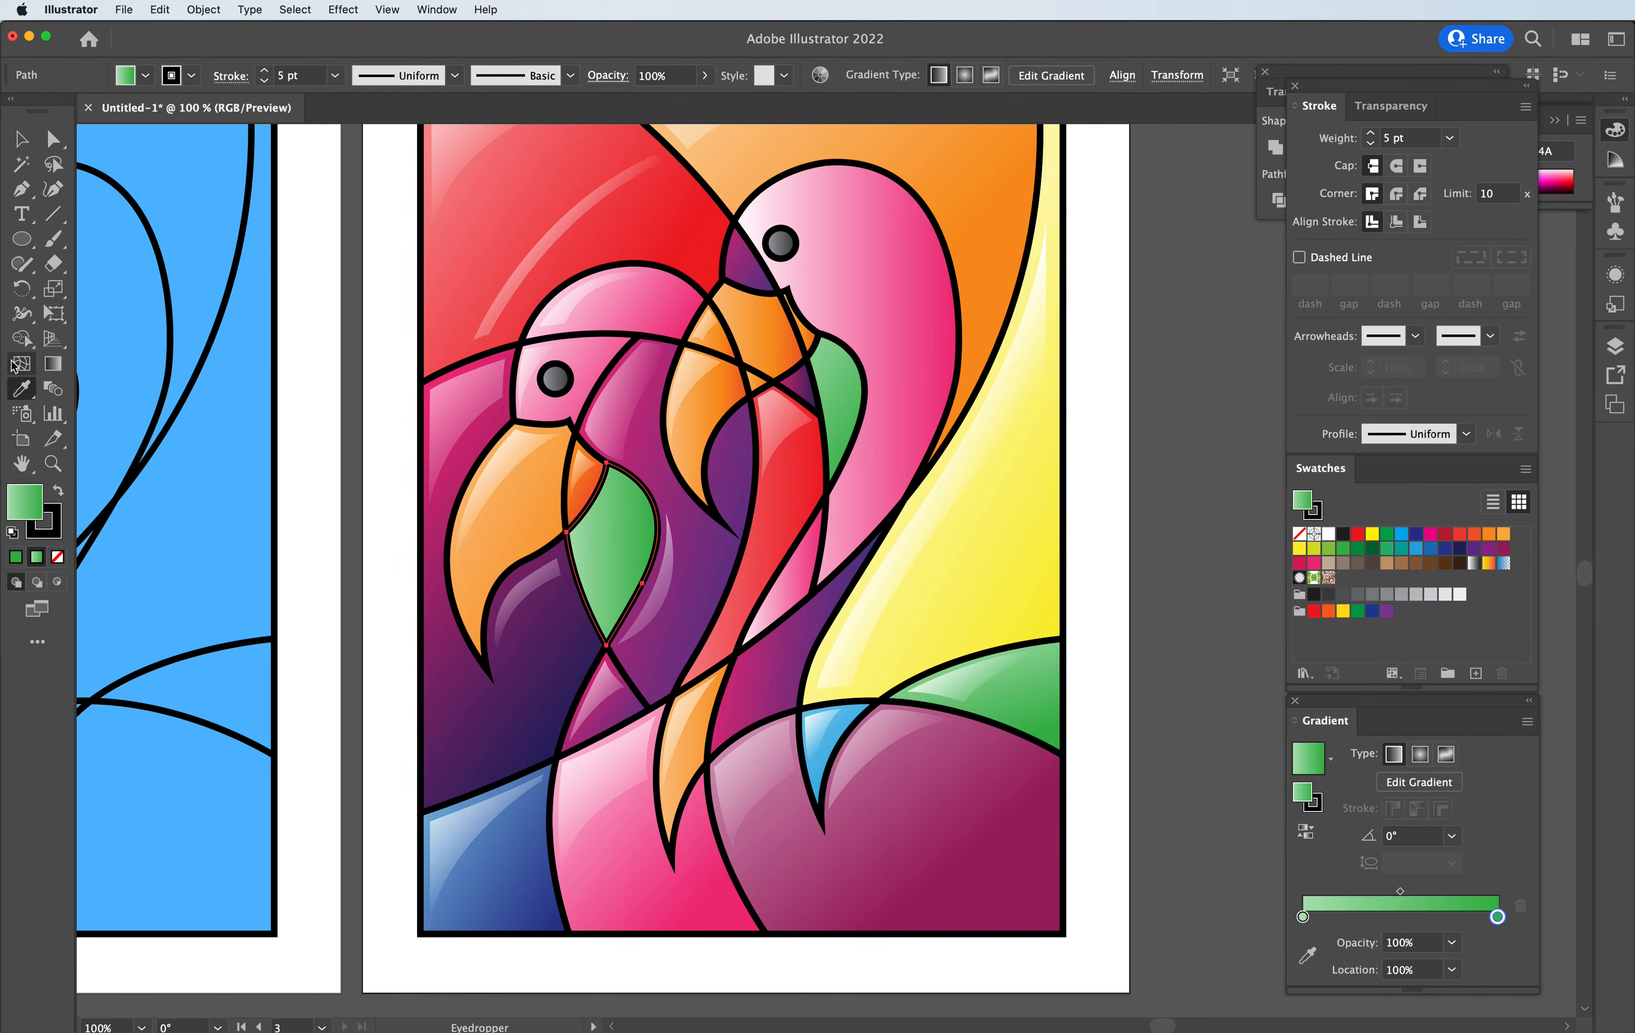
- Draw a white-to-transparent highlight along the inner left edge of the green leaf-shaped piece with the Pen tool, reusing an existing highlight's fill
key(p)
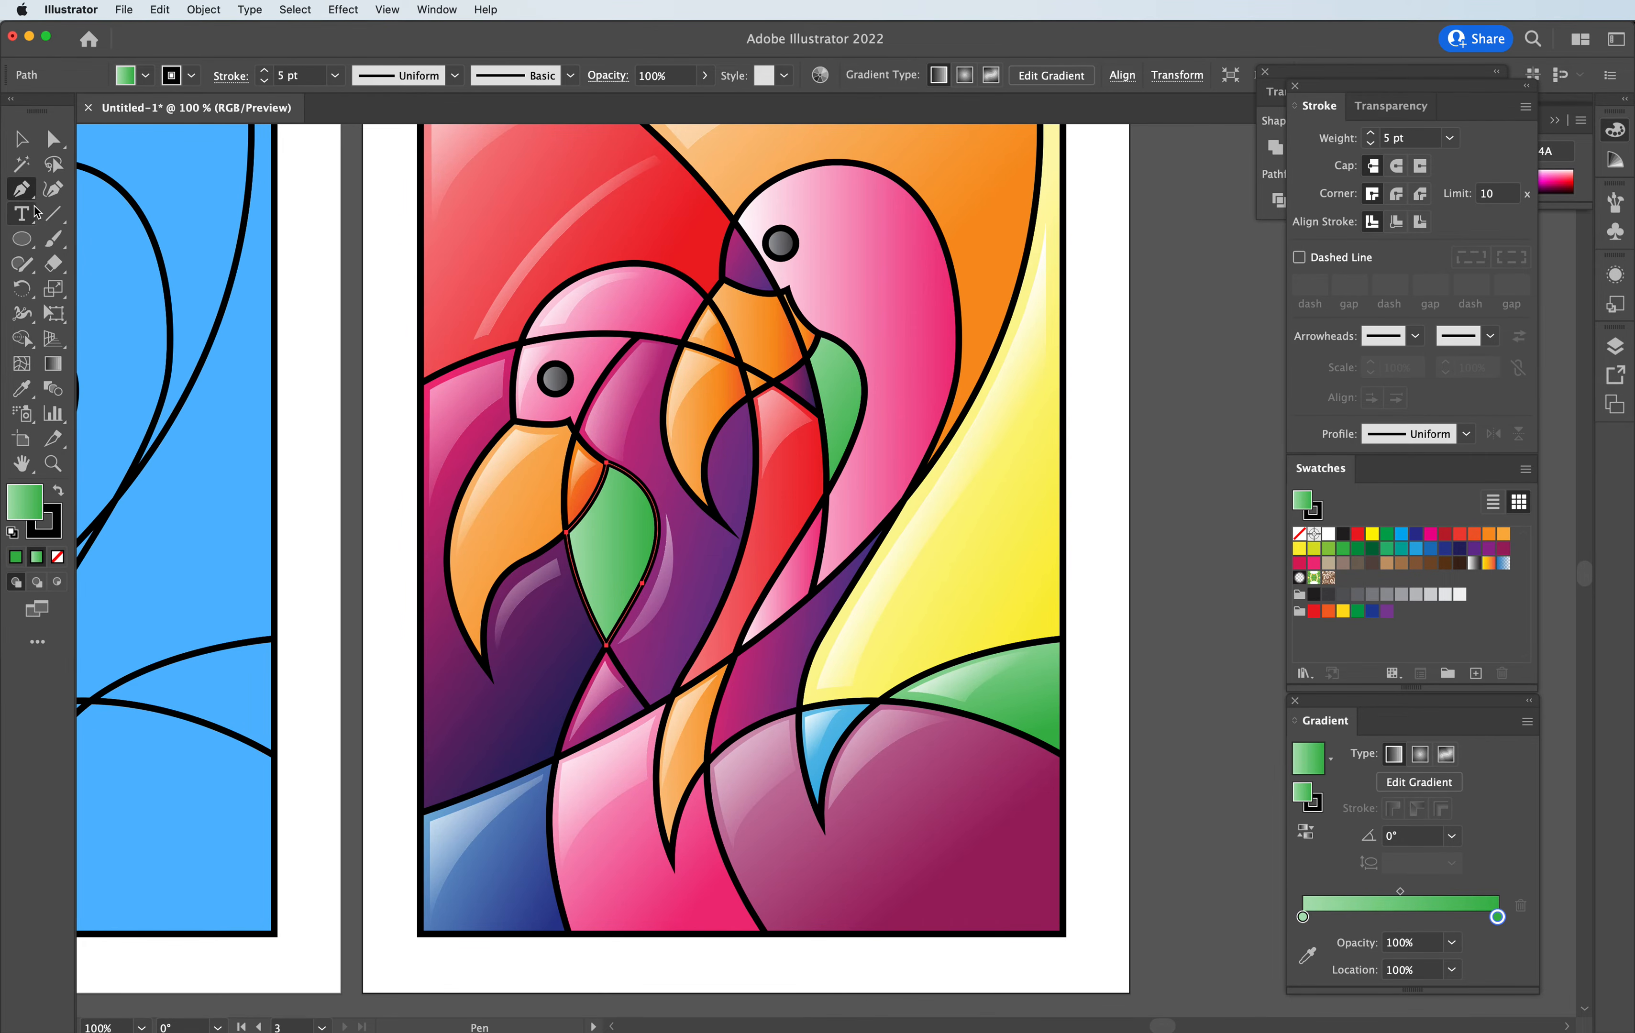
key(v)
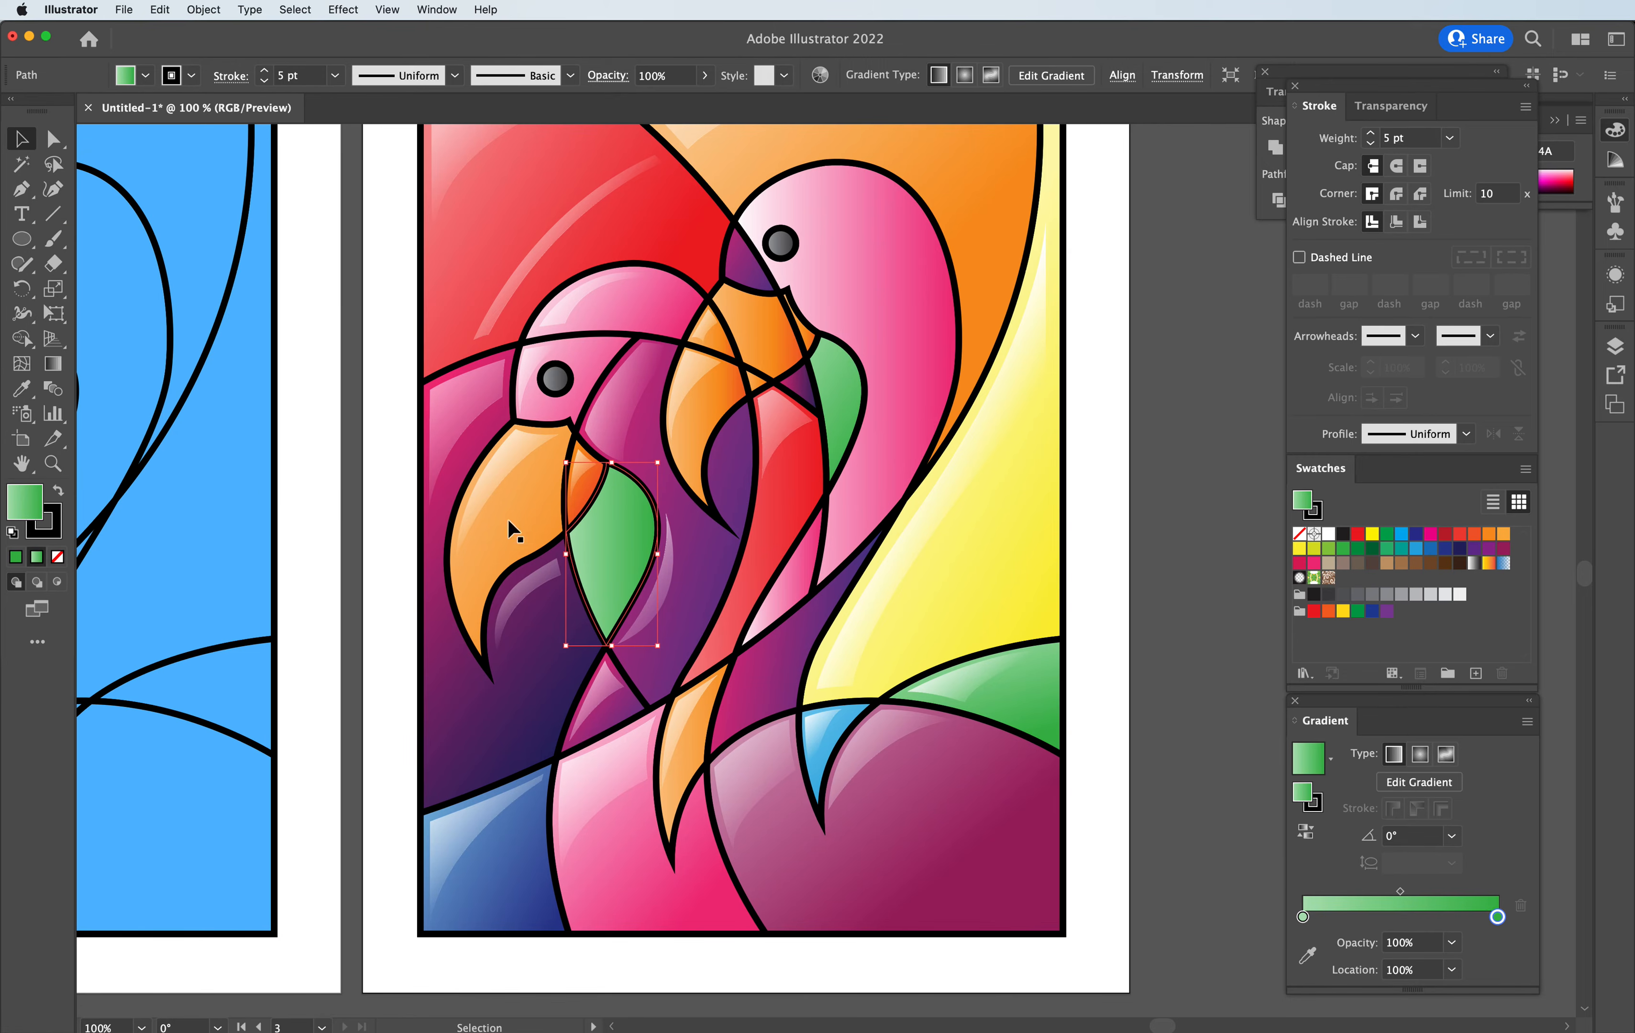
click(494, 476)
click(21, 188)
click(609, 473)
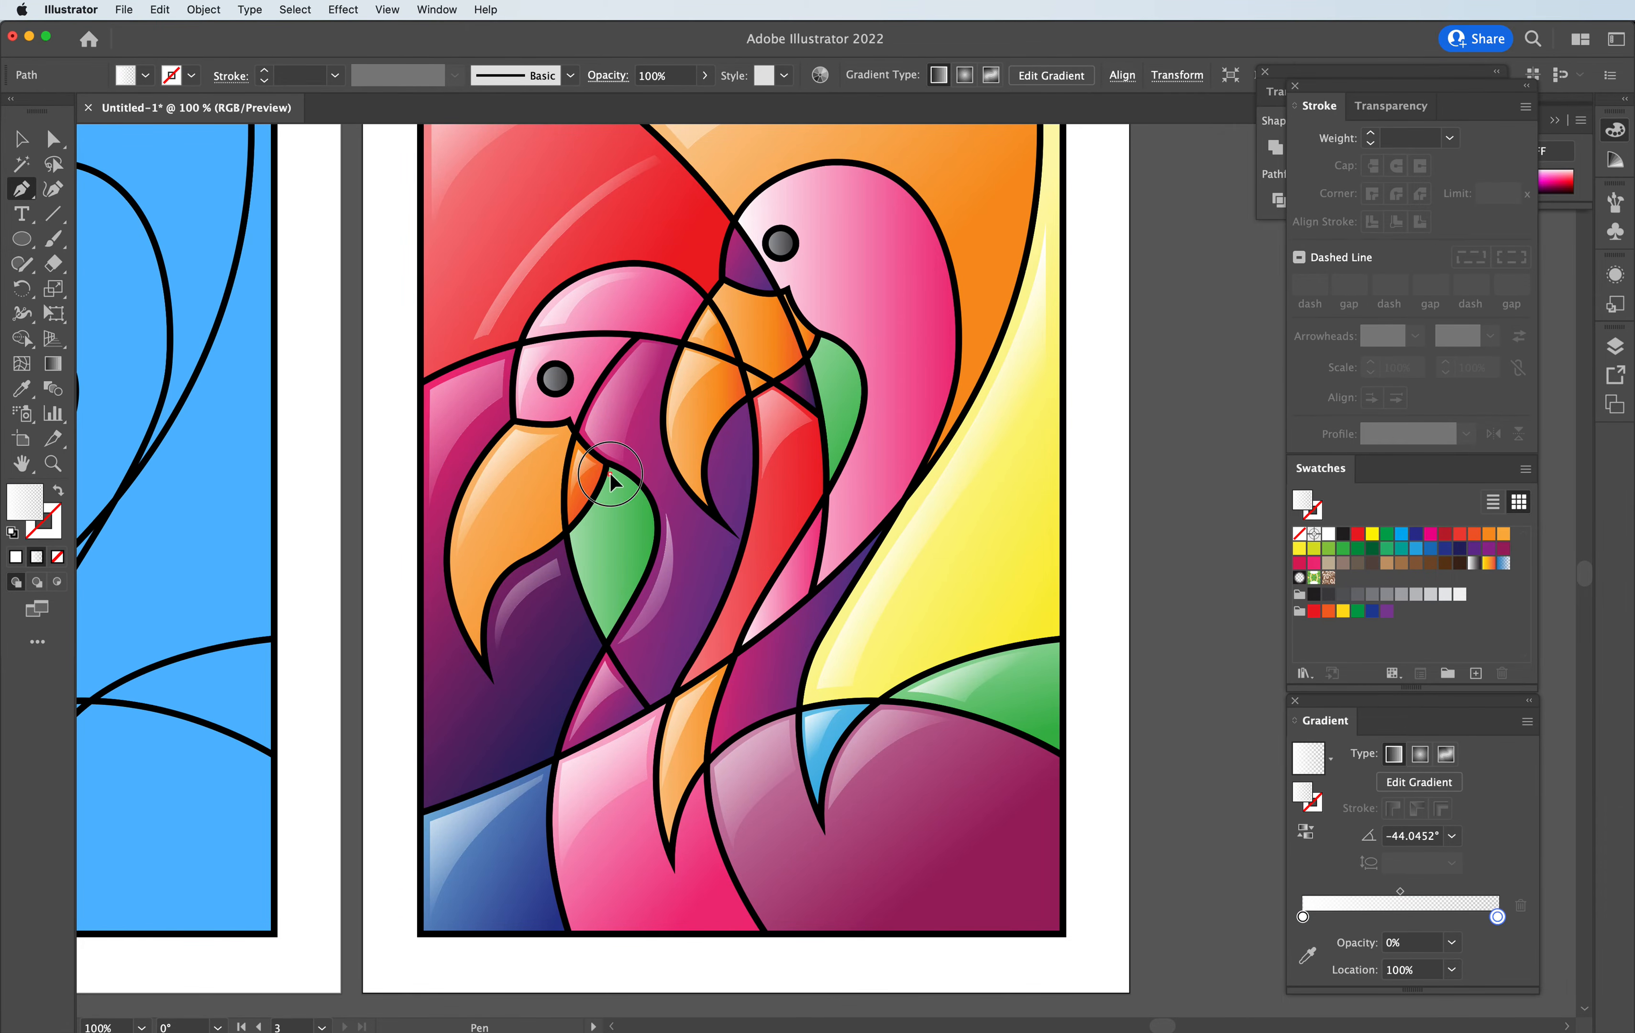
click(575, 533)
drag(575, 534, 608, 636)
click(575, 534)
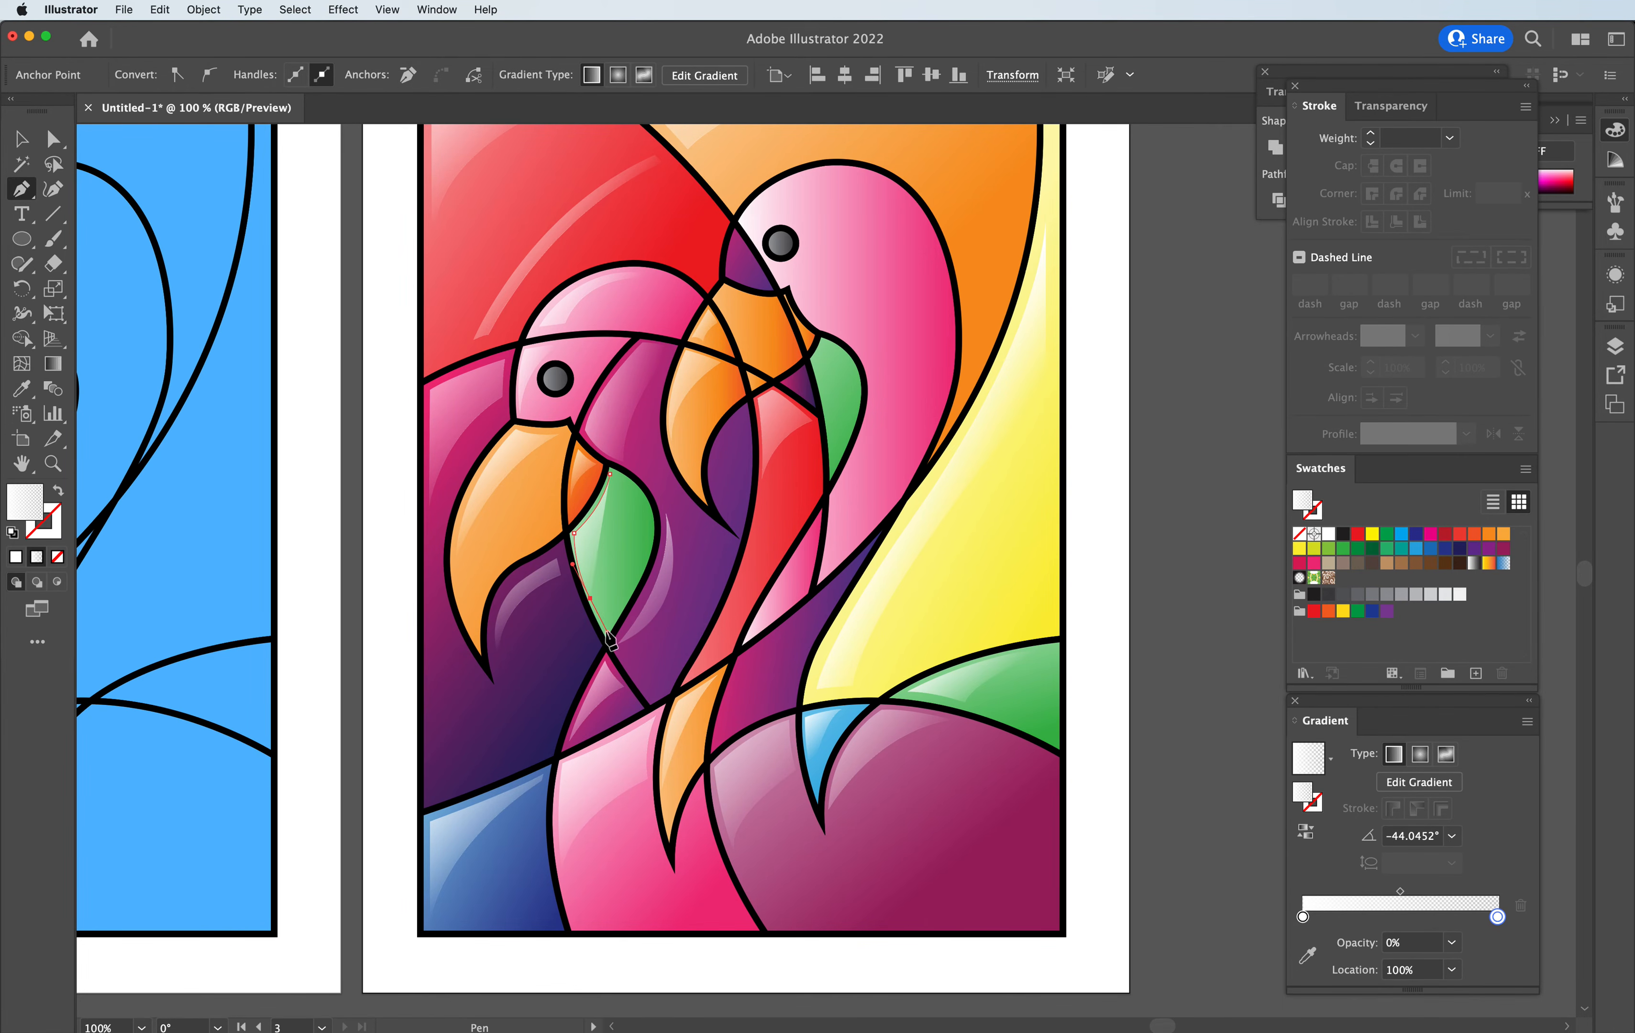
click(591, 599)
drag(610, 473, 621, 483)
click(21, 139)
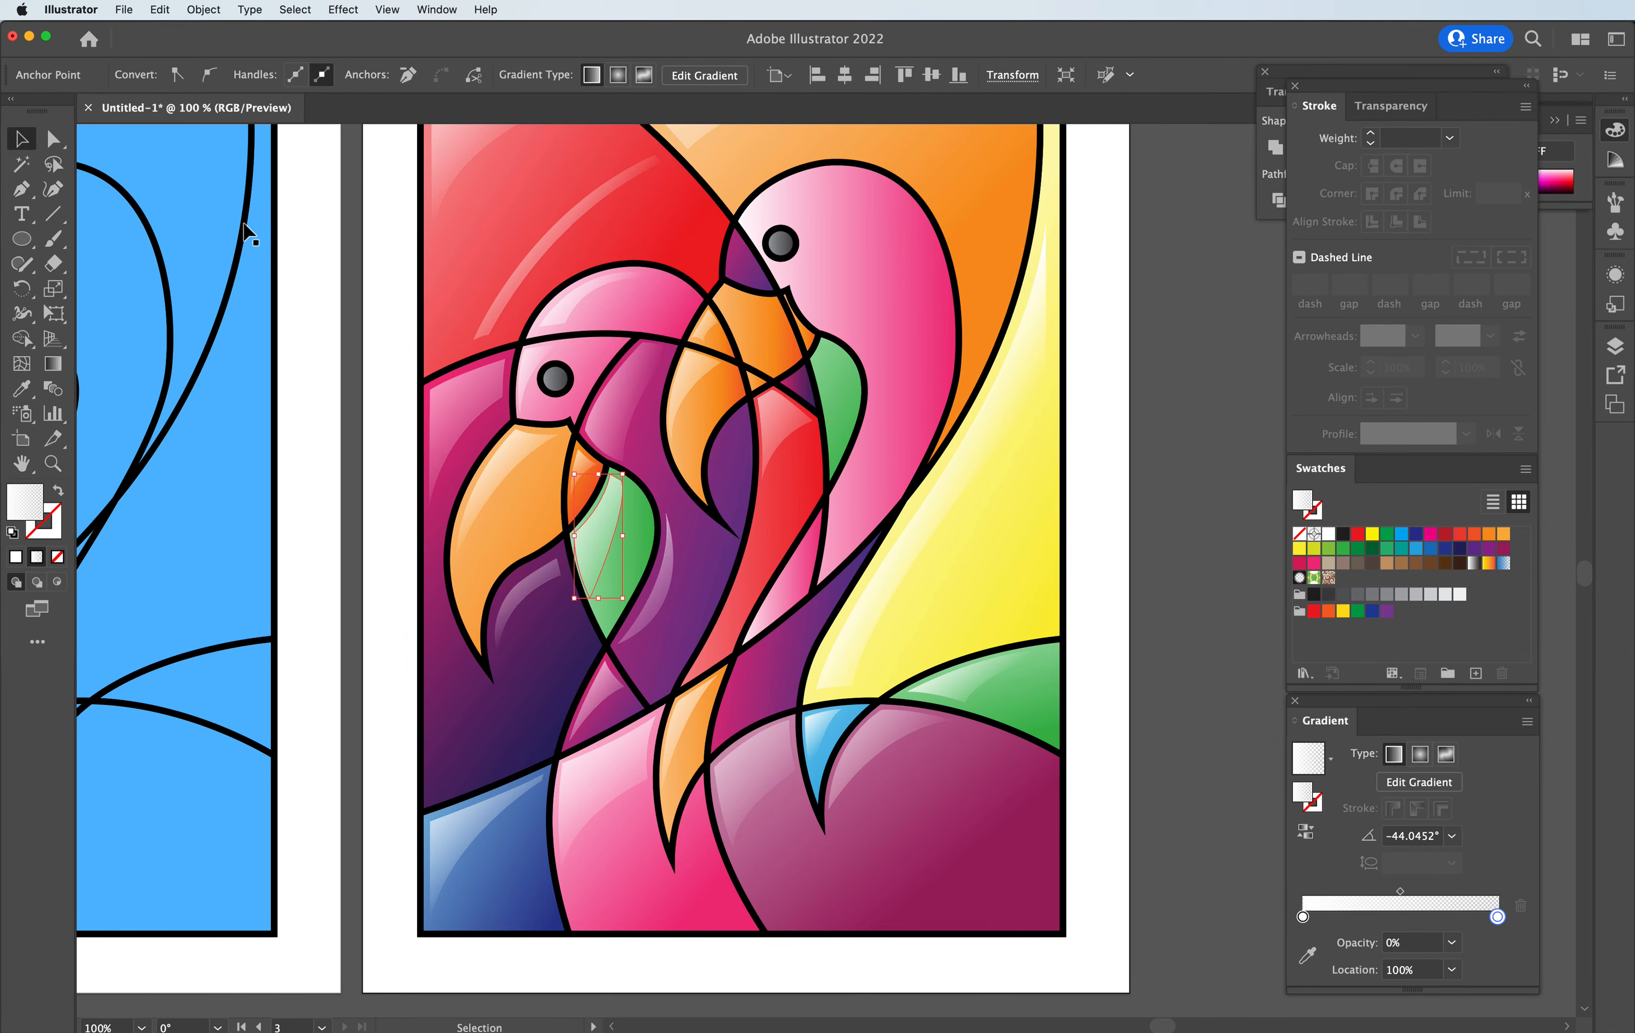
click(292, 212)
scroll(342, 277, down, 3)
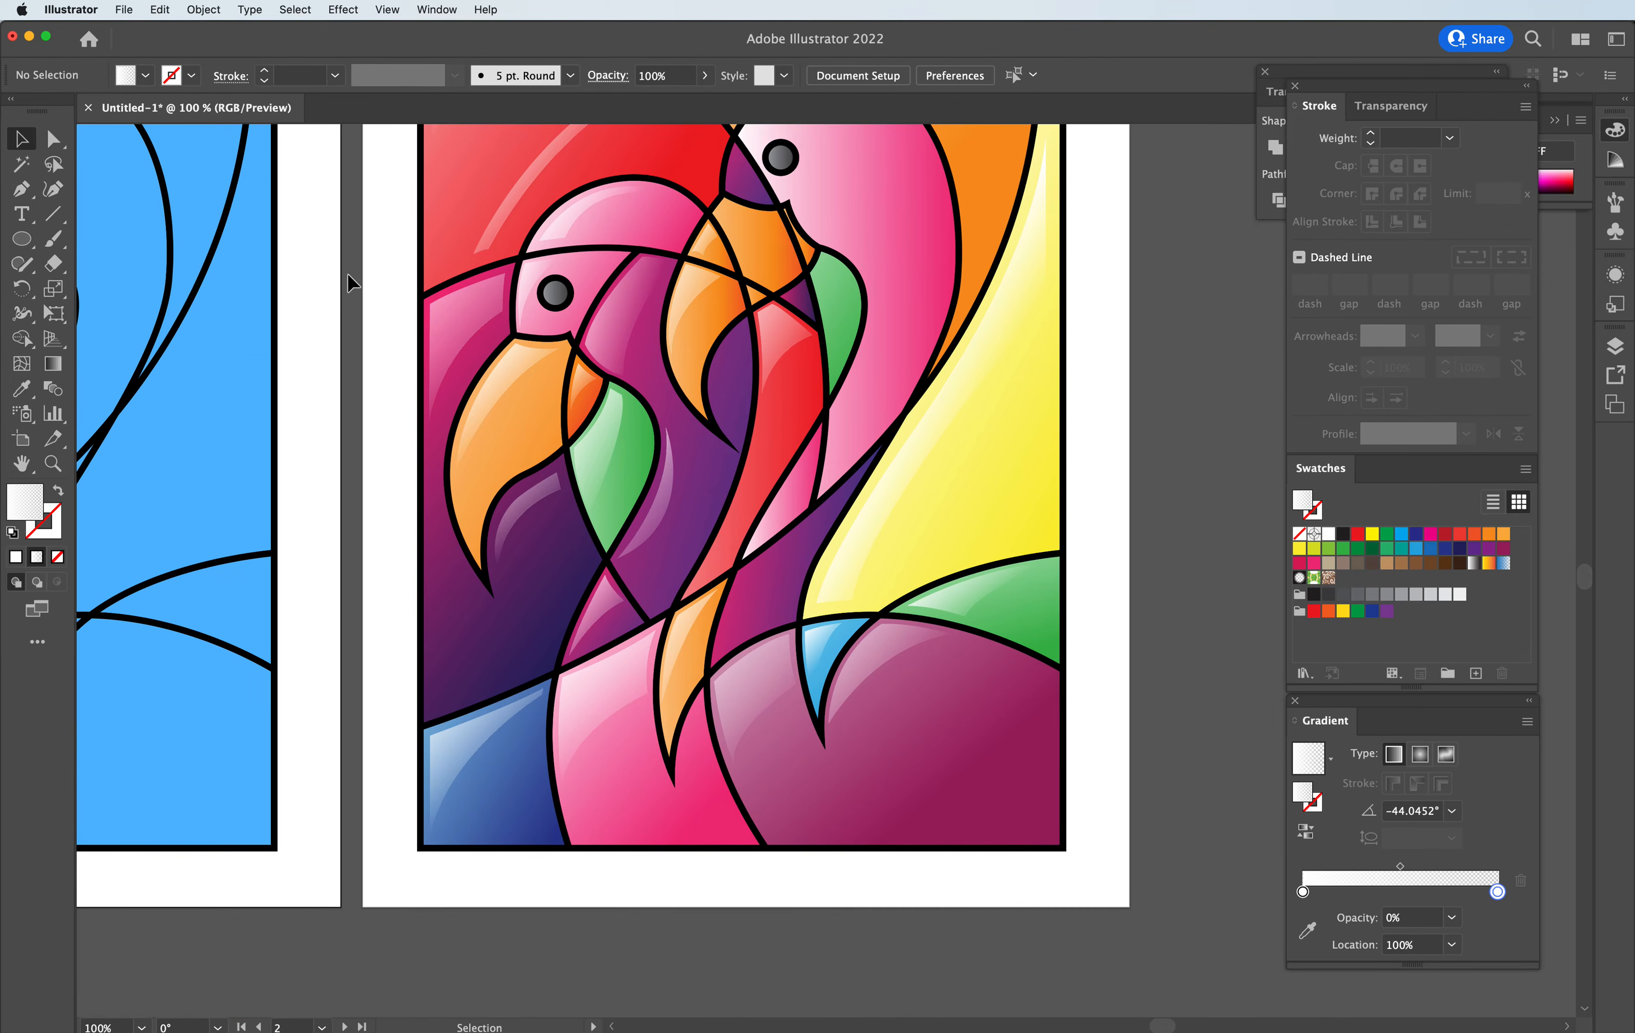
scroll(478, 321, up, 7)
scroll(594, 369, down, 3)
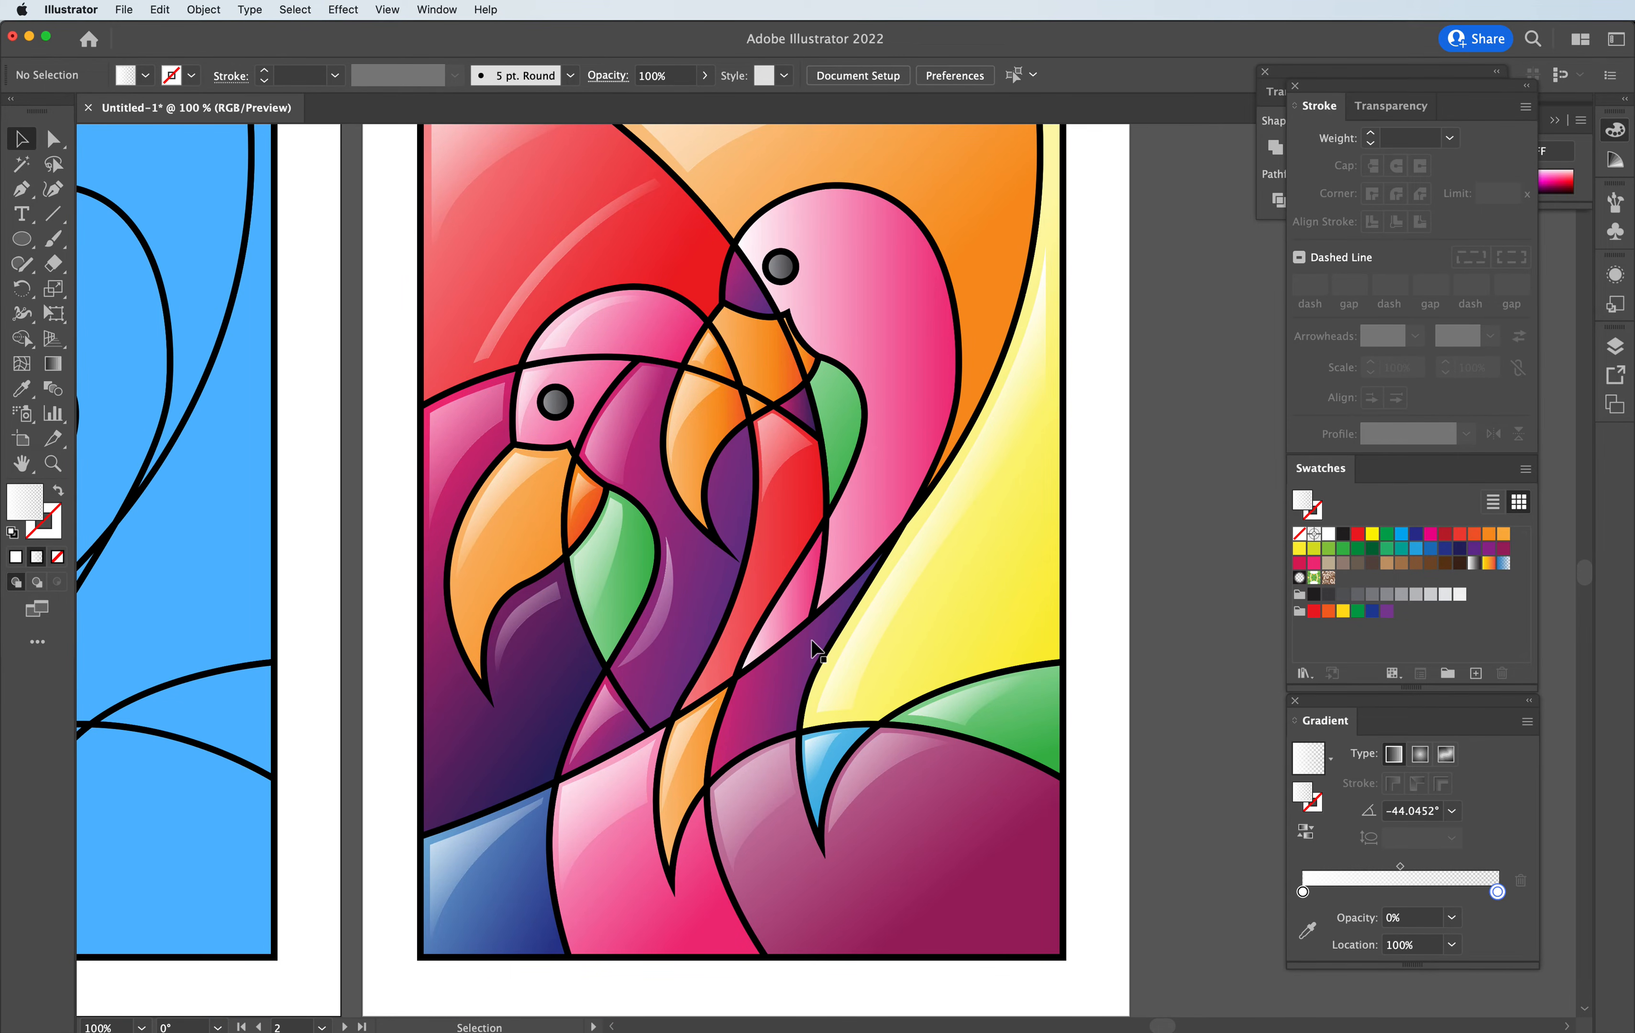
- Draw a curved highlight outline along the upper left edge of the right flamingo's magenta-to-blue lower neck piece
click(758, 693)
click(21, 189)
click(717, 764)
mouse_move(743, 684)
mouse_down()
mouse_move(769, 655)
mouse_move(752, 672)
mouse_up()
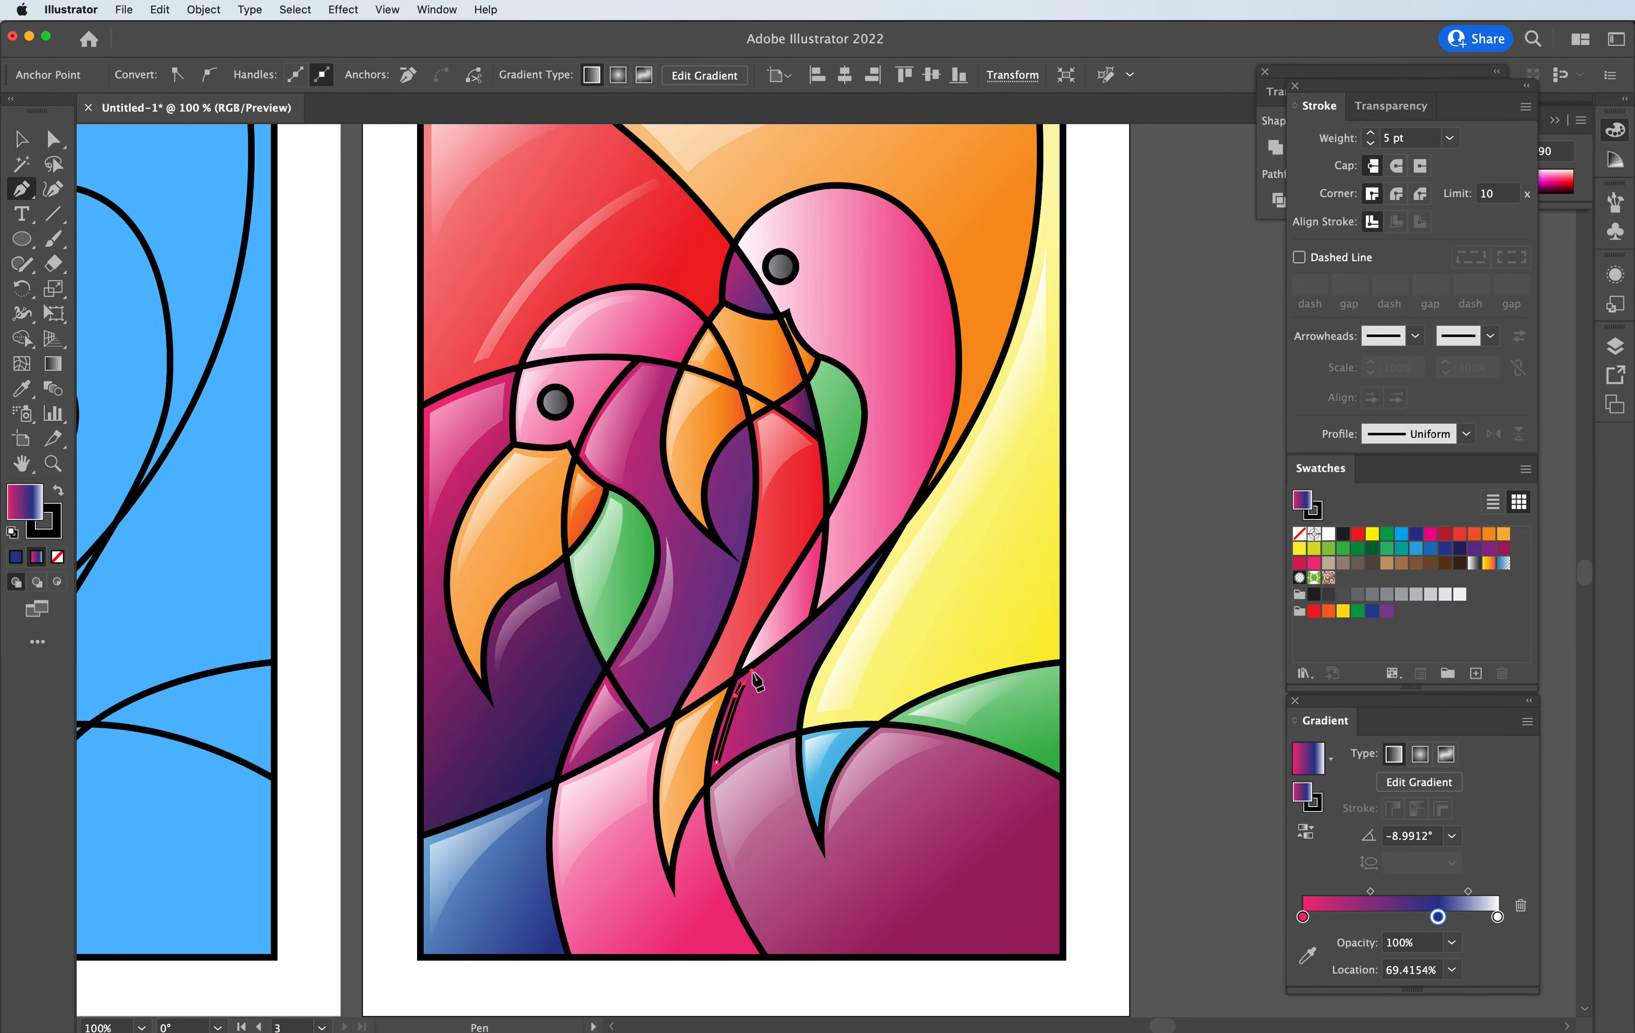
drag(849, 594, 871, 568)
click(851, 596)
drag(717, 763, 684, 831)
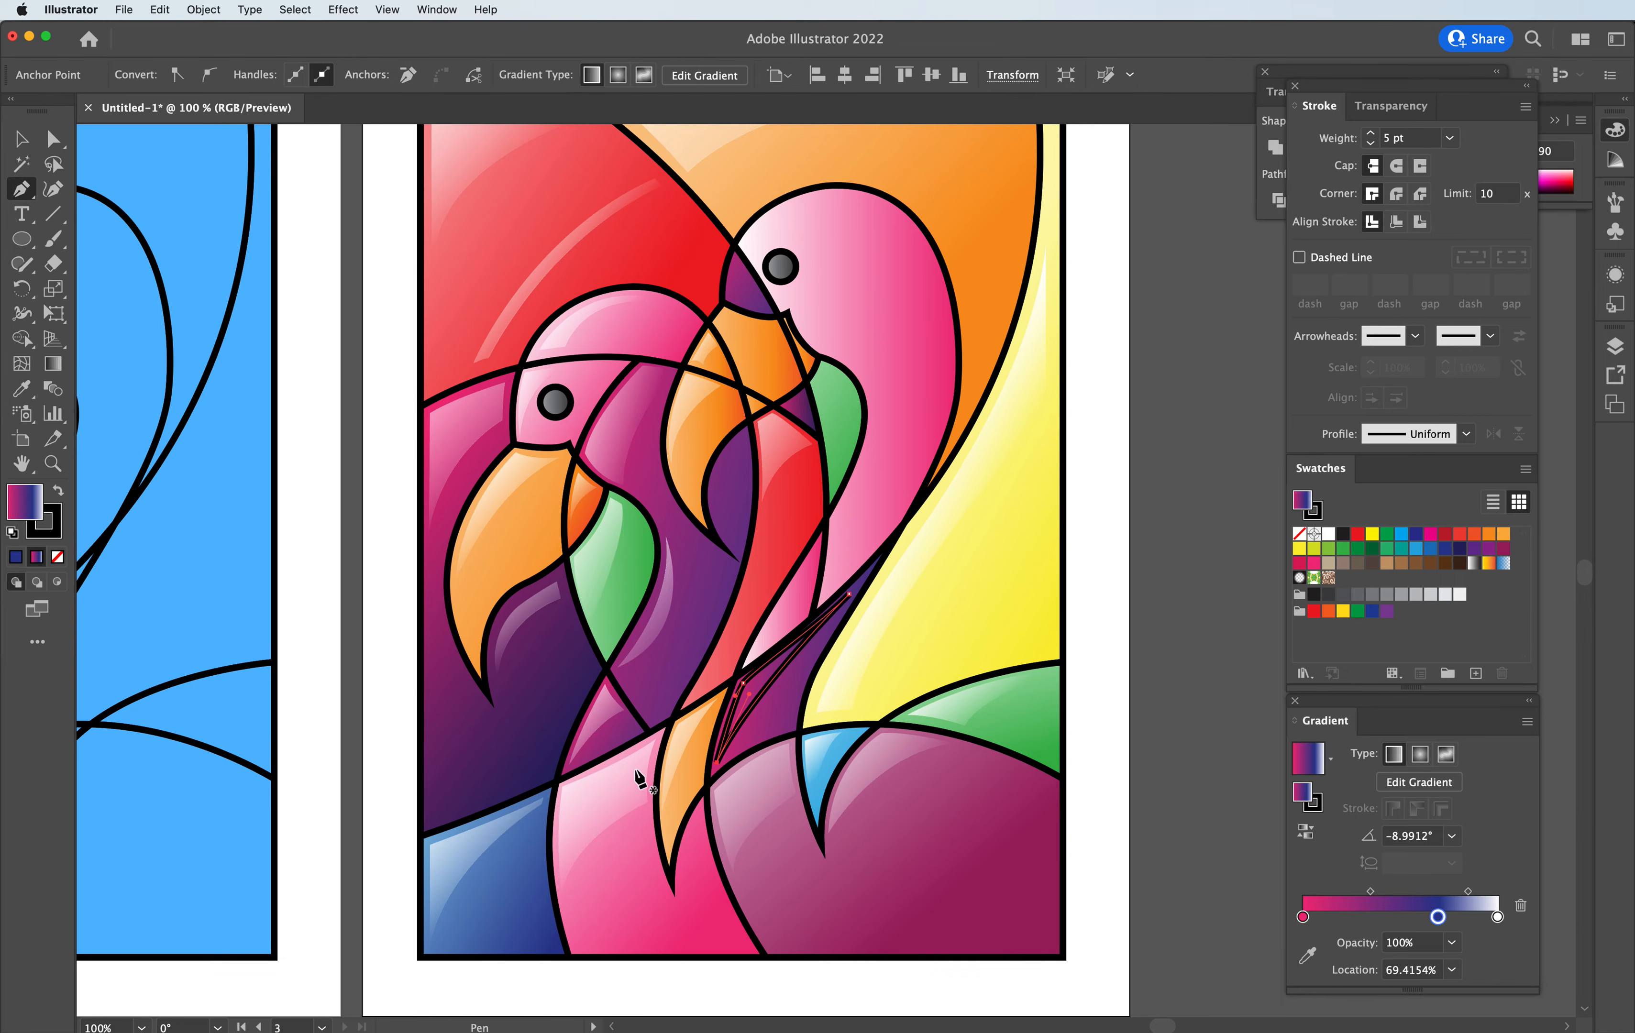
- Give the lower neck highlight the white-to-transparent fill of an existing highlight, angle it to about -46°, and deselect it
click(30, 395)
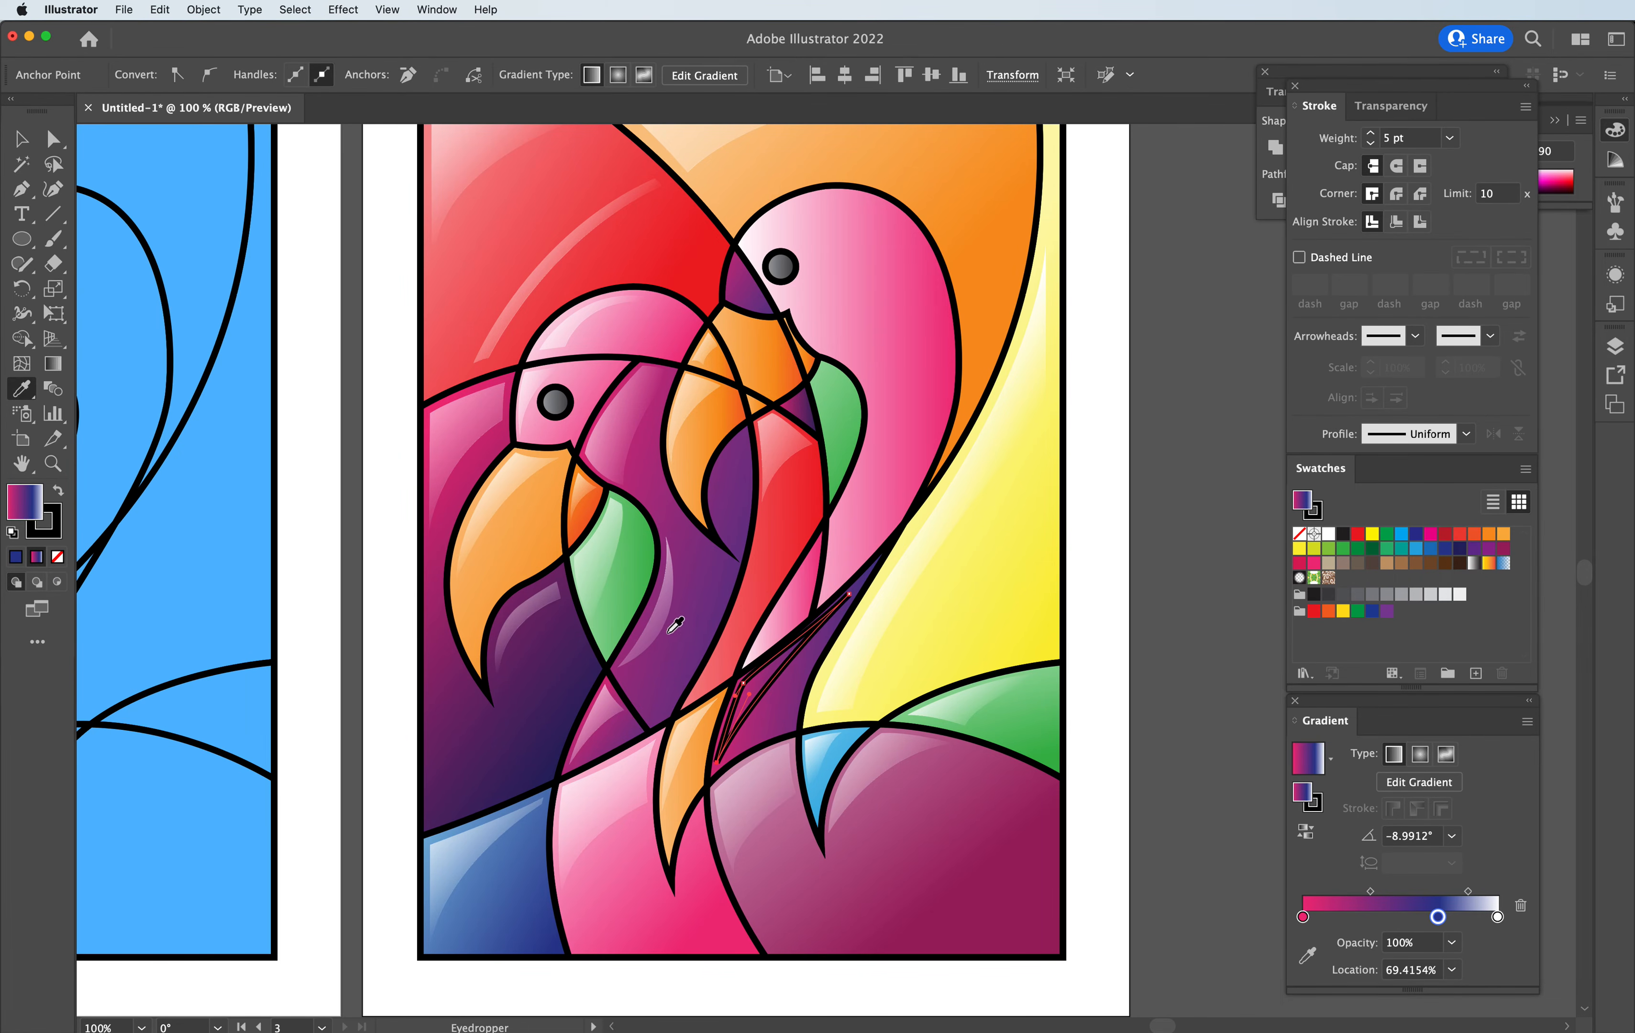
click(451, 615)
click(53, 363)
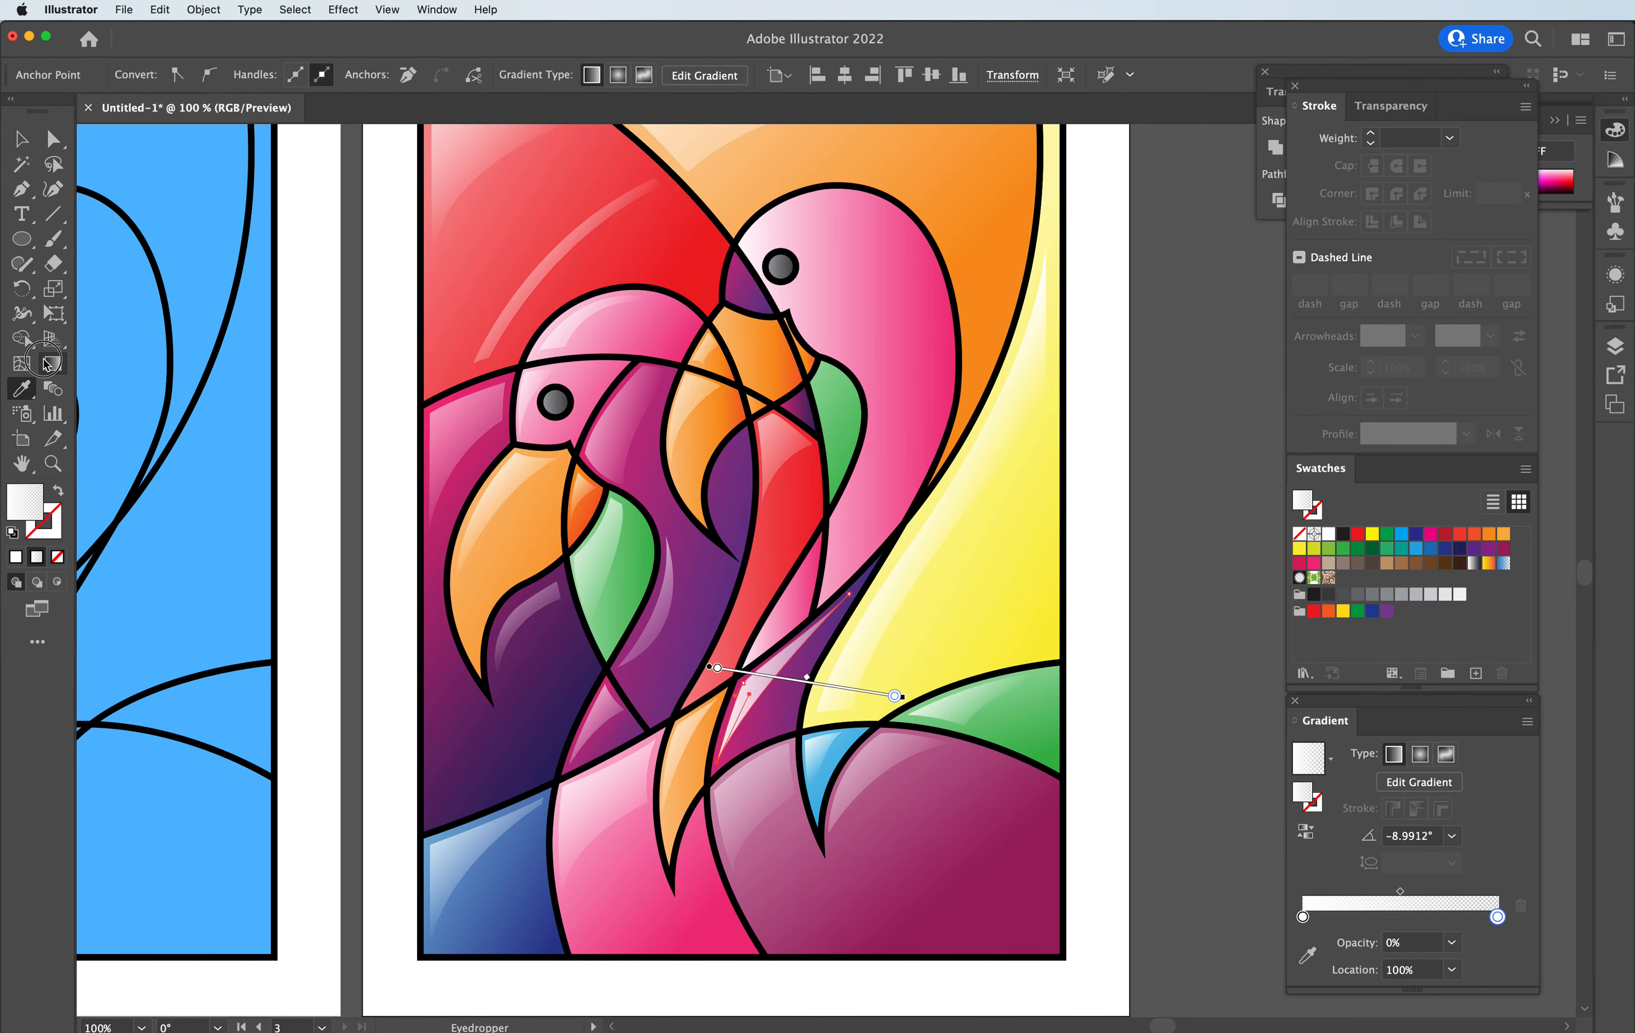
drag(725, 619, 814, 710)
click(21, 139)
click(321, 280)
scroll(461, 352, up, 2)
scroll(461, 352, down, 3)
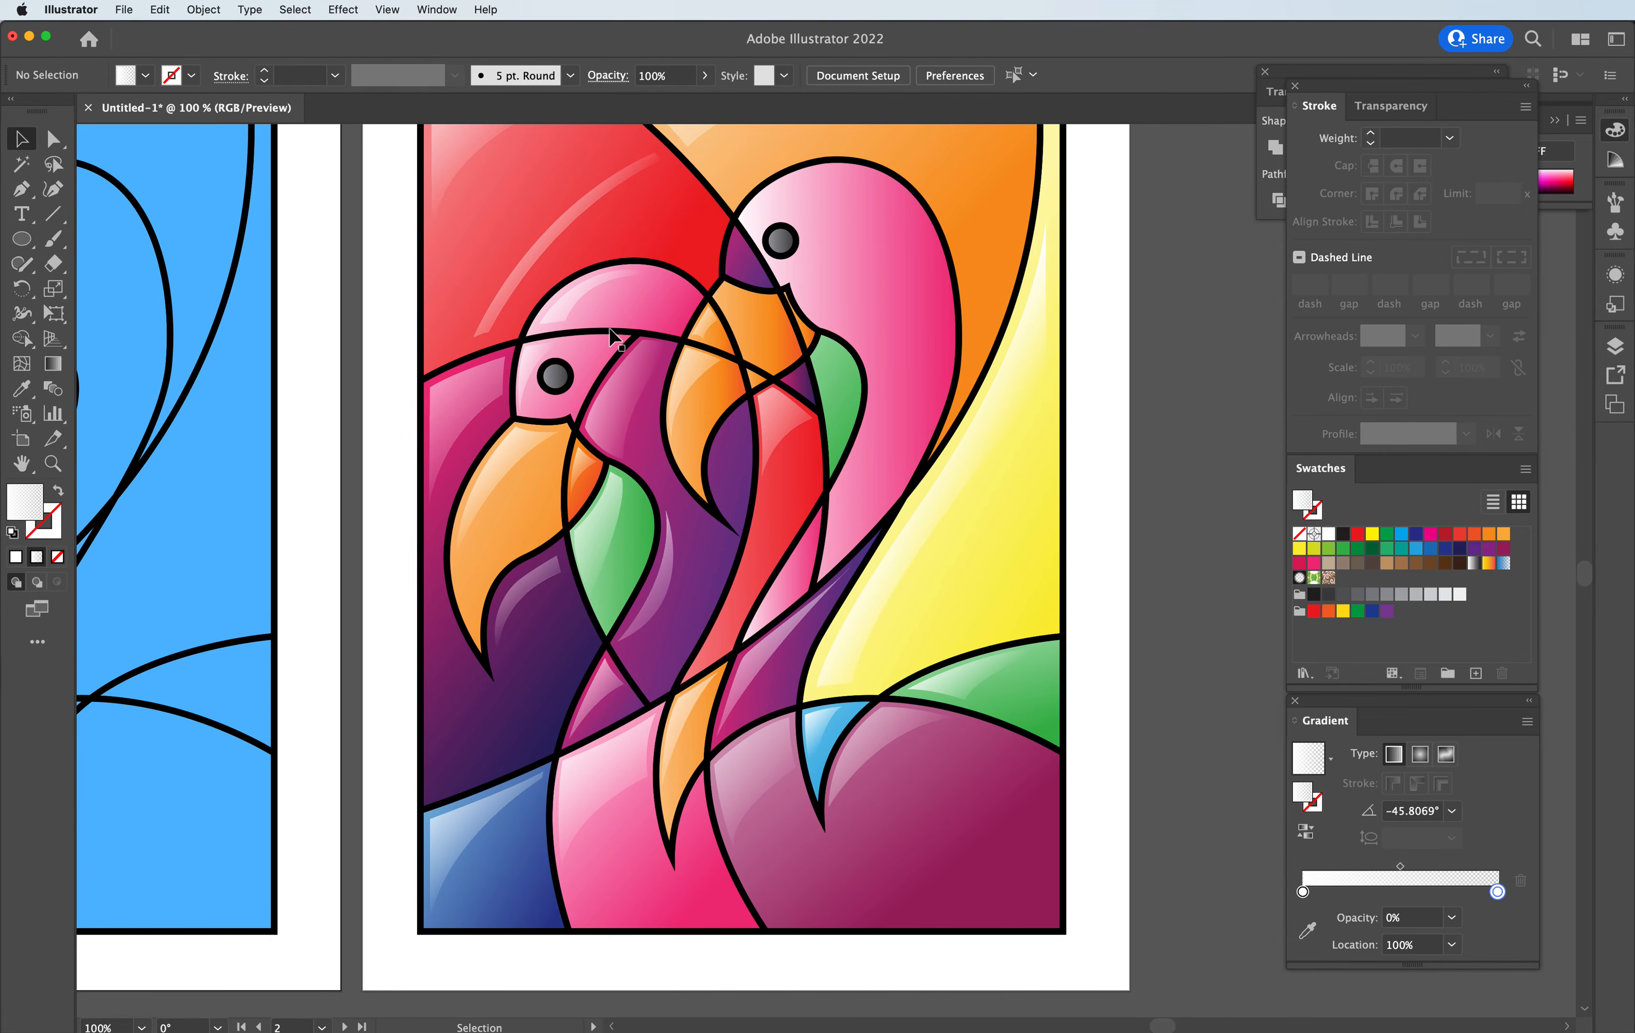
- Angle the white-to-pink gradient of the right flamingo's head and neck to about -27°
click(827, 277)
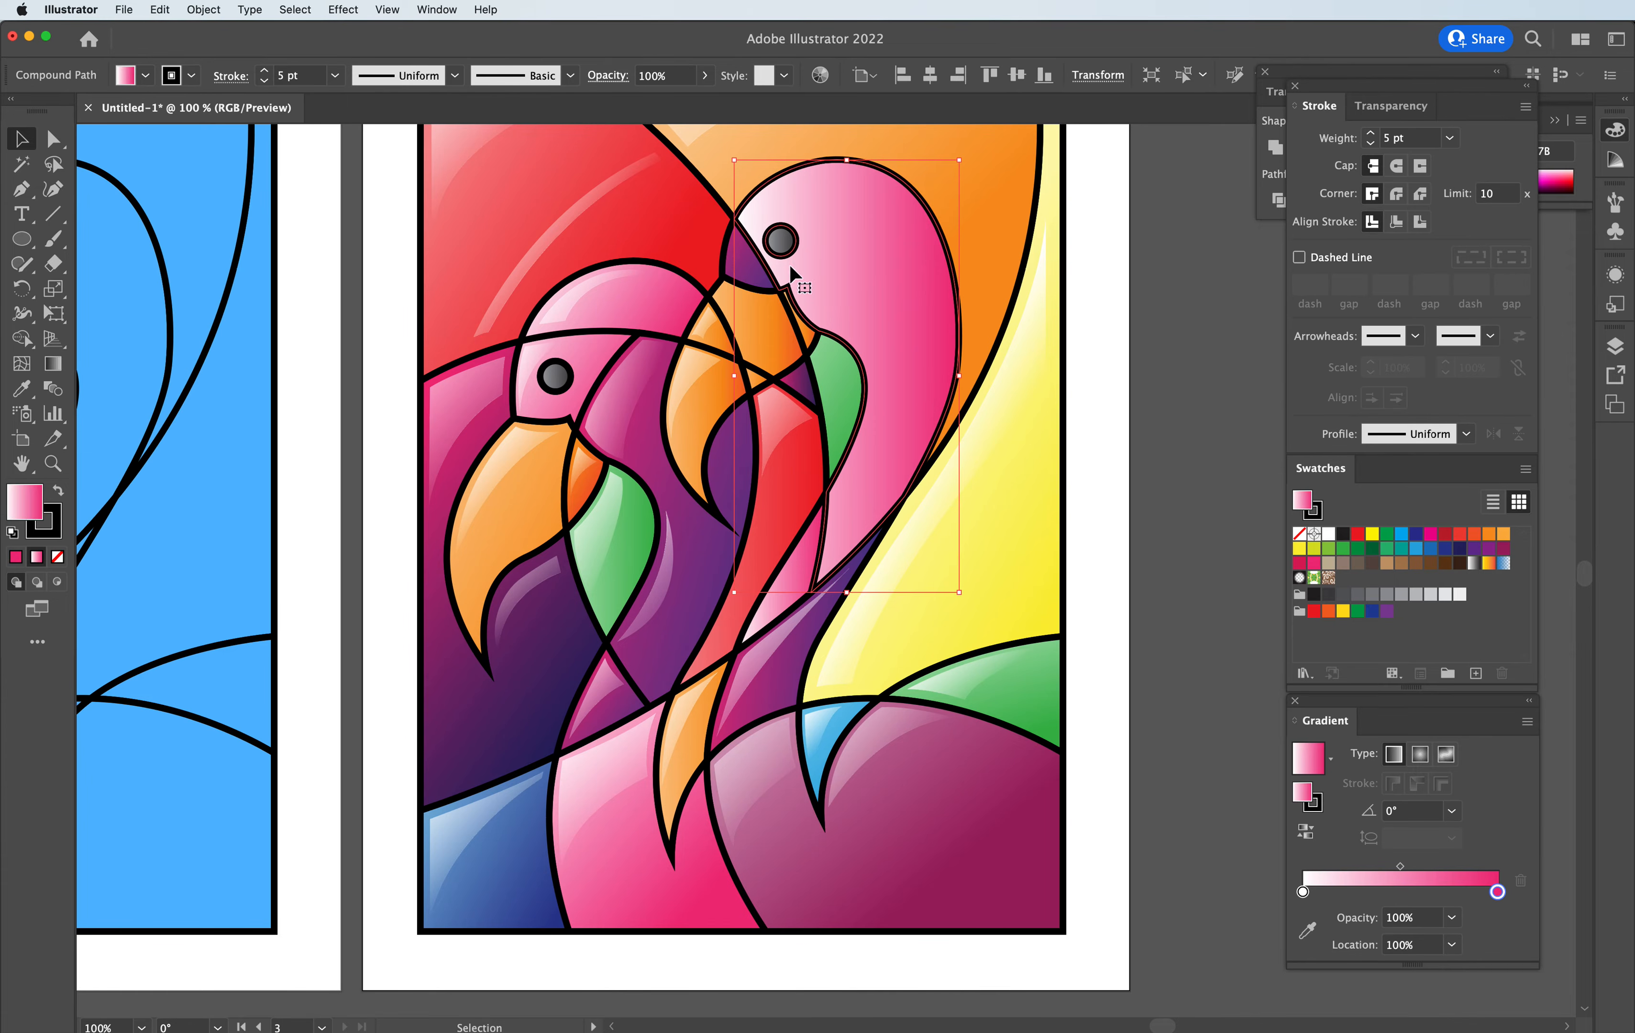
click(53, 363)
mouse_move(630, 150)
mouse_down()
mouse_move(912, 339)
mouse_move(956, 299)
mouse_move(981, 232)
mouse_move(968, 278)
mouse_move(1031, 348)
mouse_up()
scroll(960, 331, up, 3)
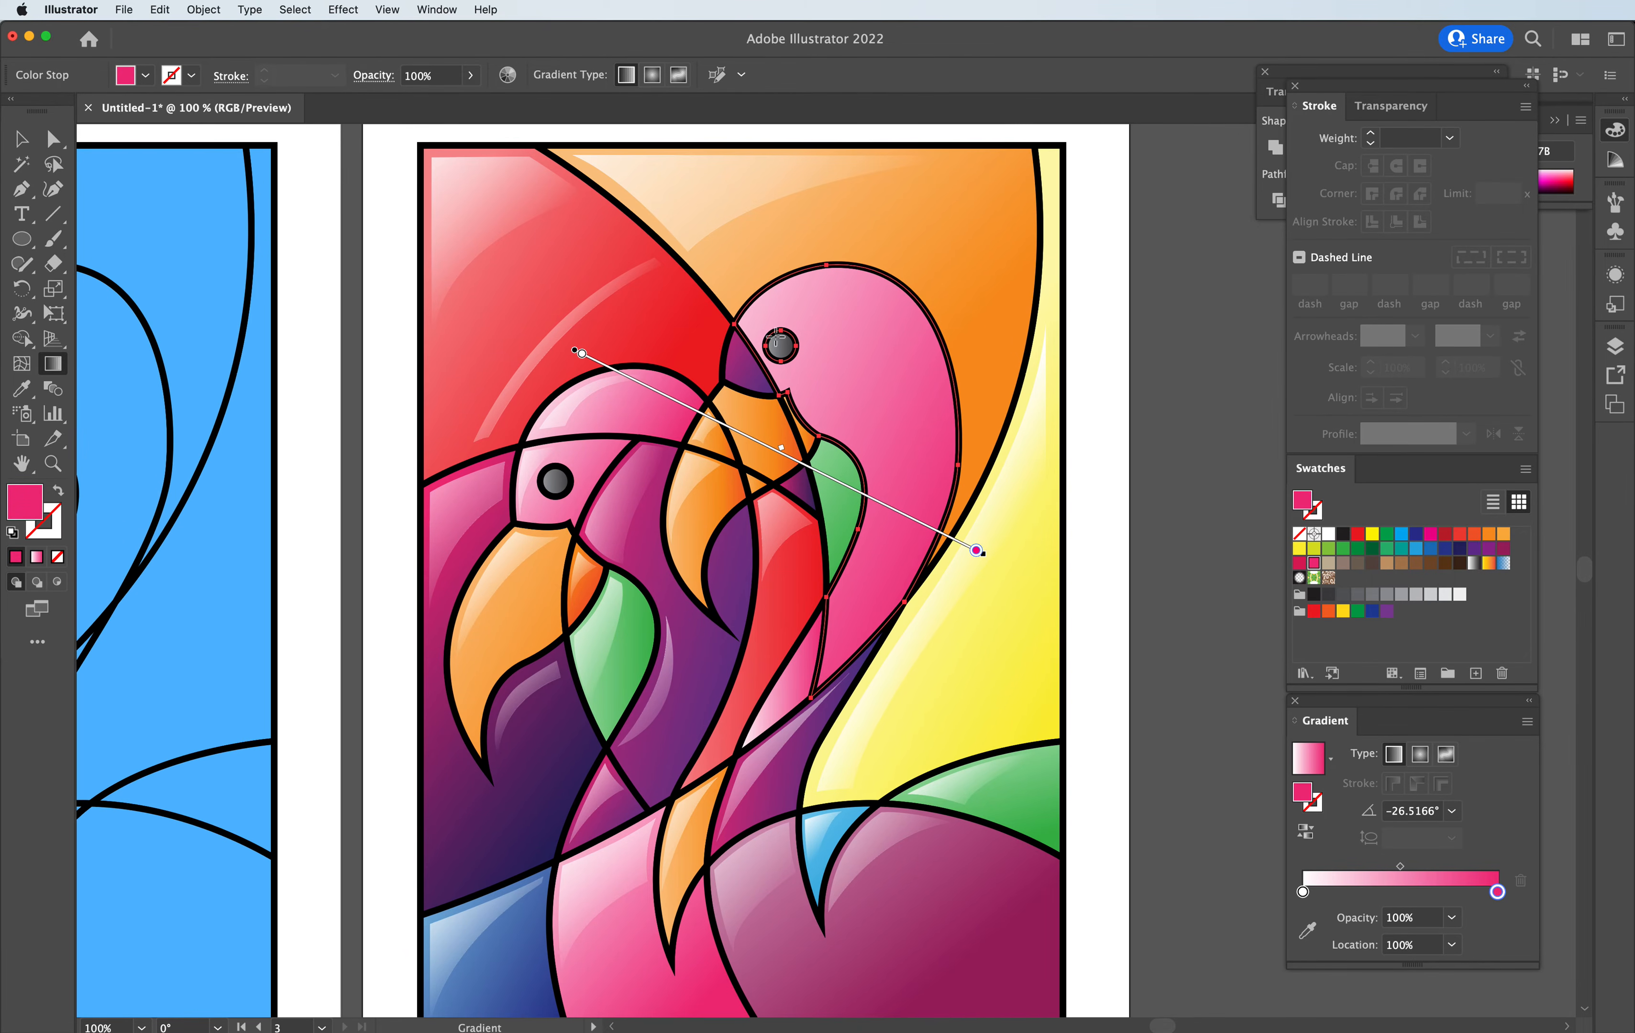
- Draw a narrow highlight in the small pink piece below the red neck strip, and copy an existing highlight's white-to-transparent fill onto it
click(24, 192)
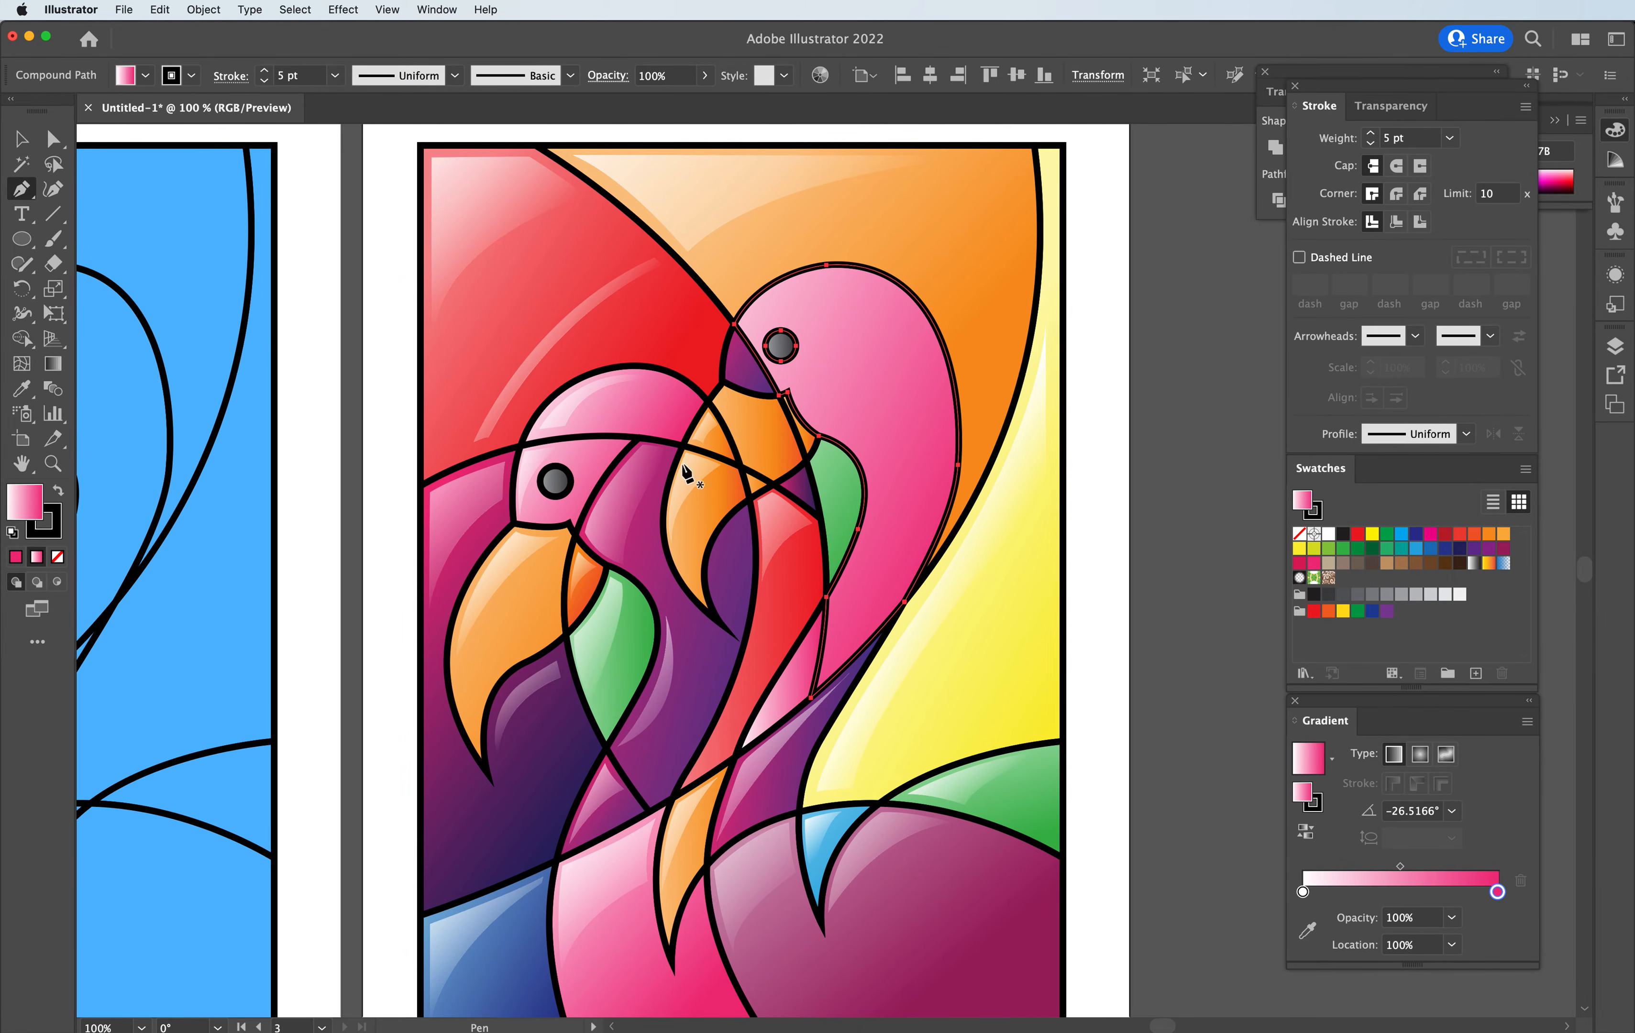
click(755, 729)
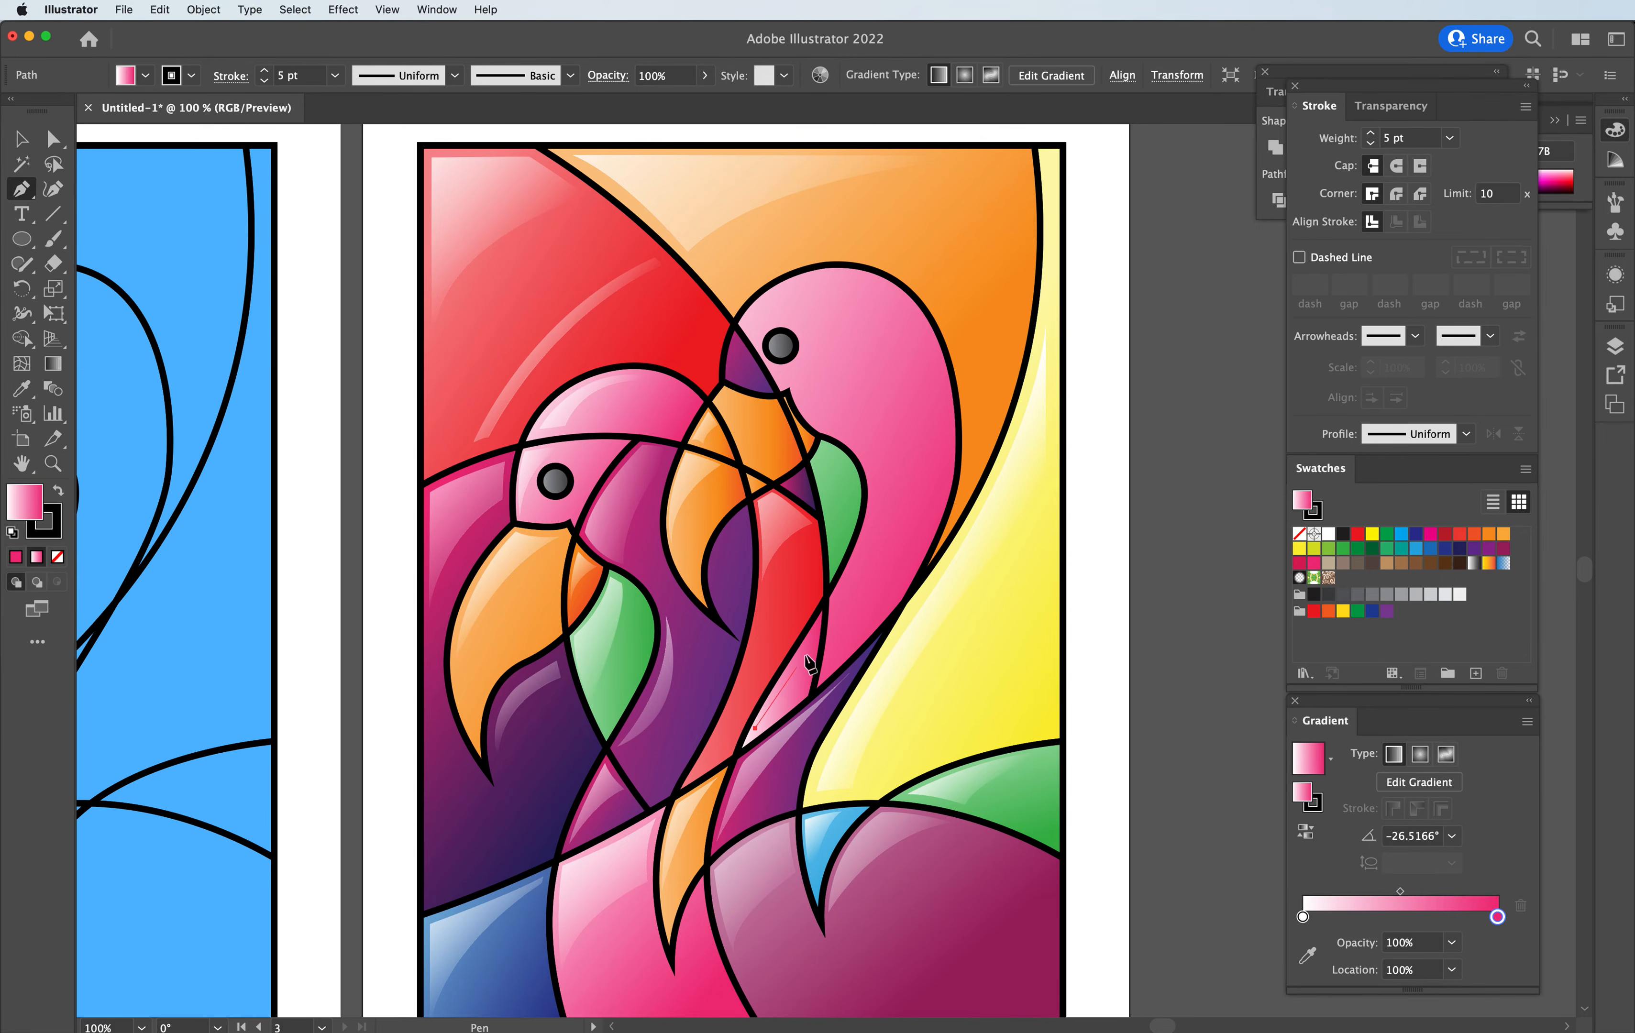
click(815, 632)
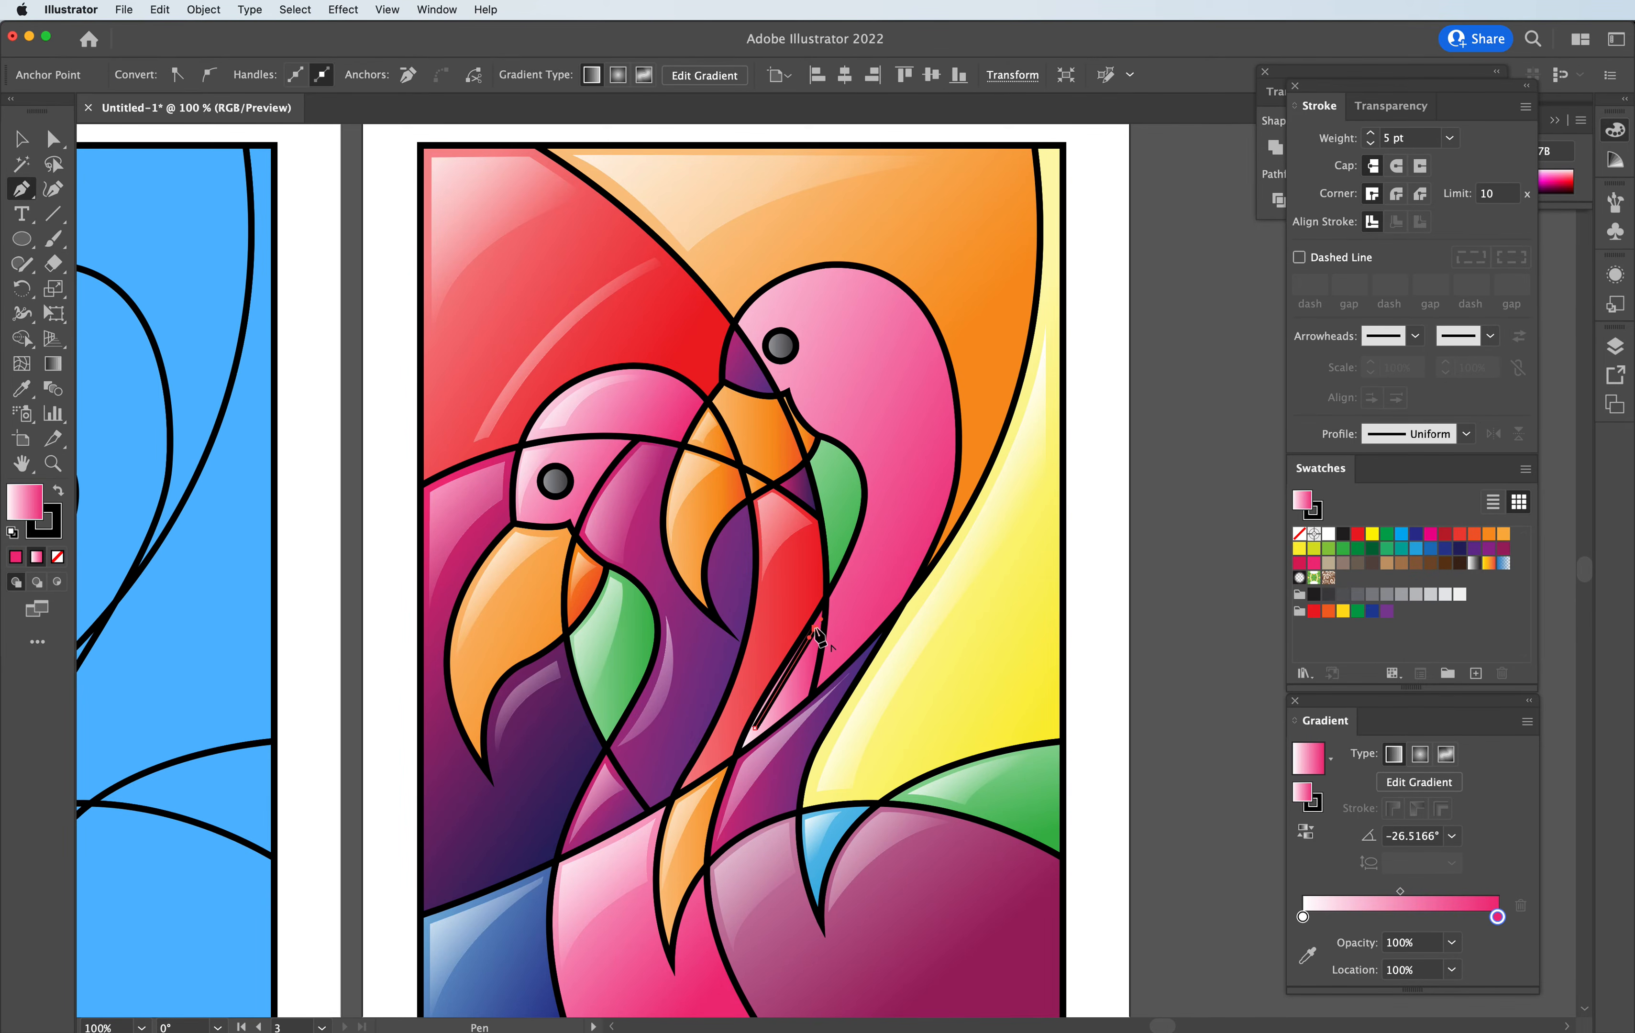
click(784, 694)
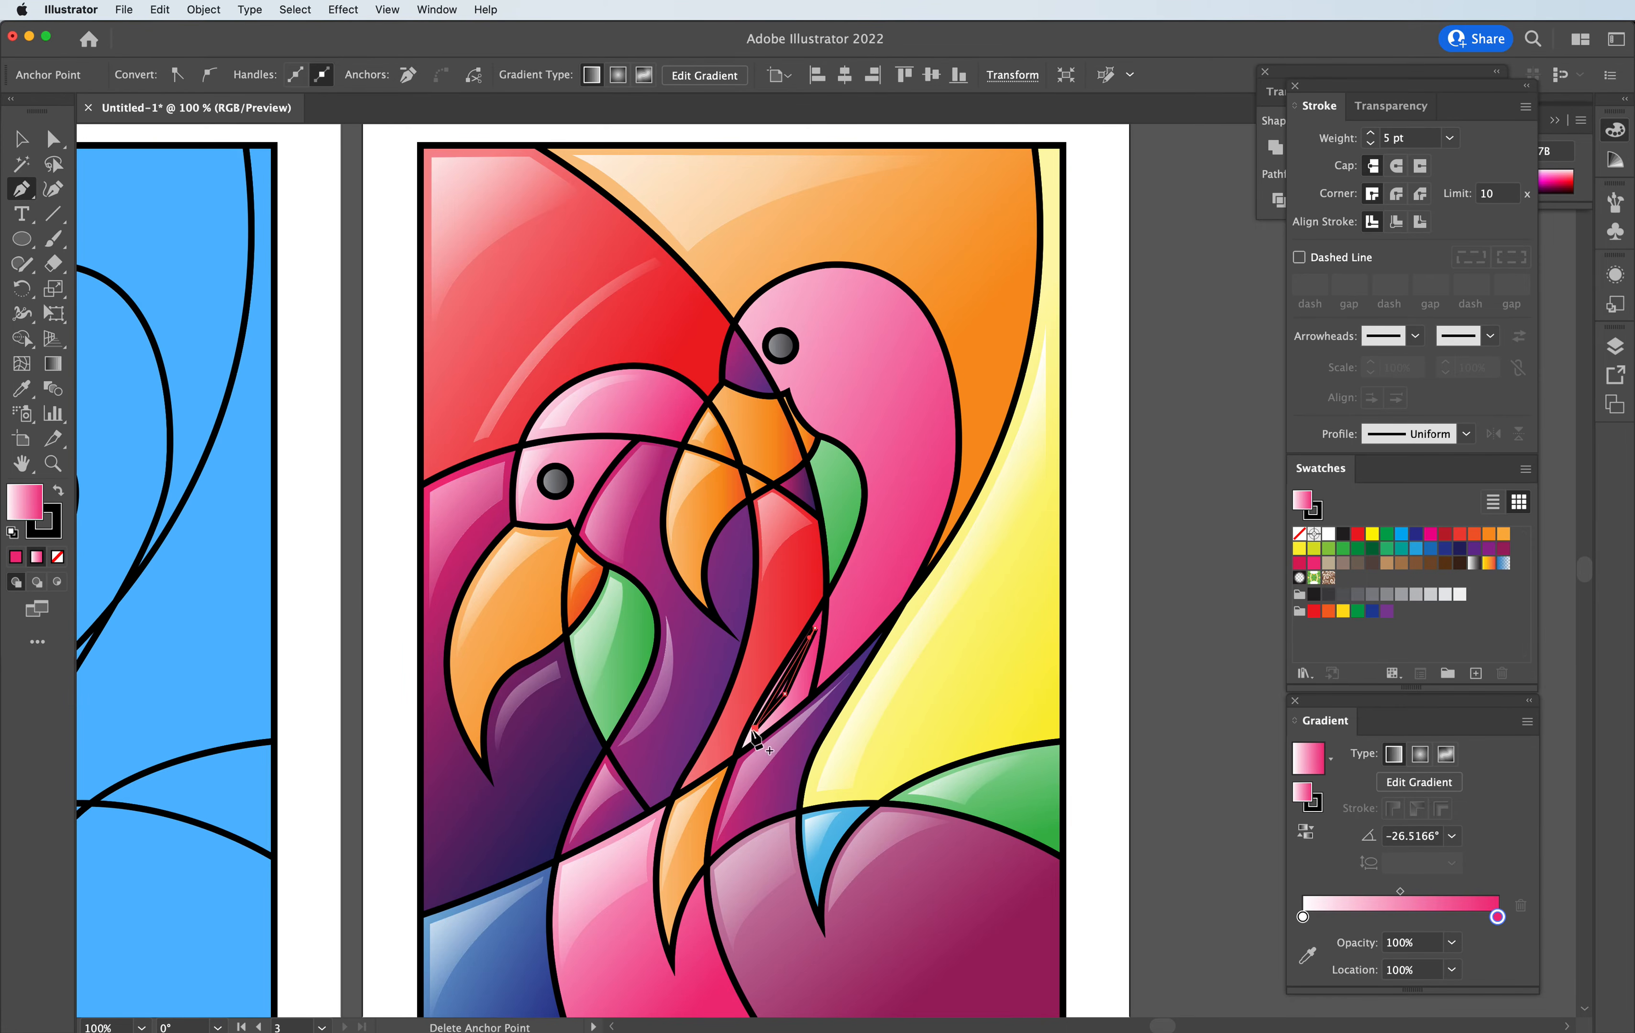
click(21, 388)
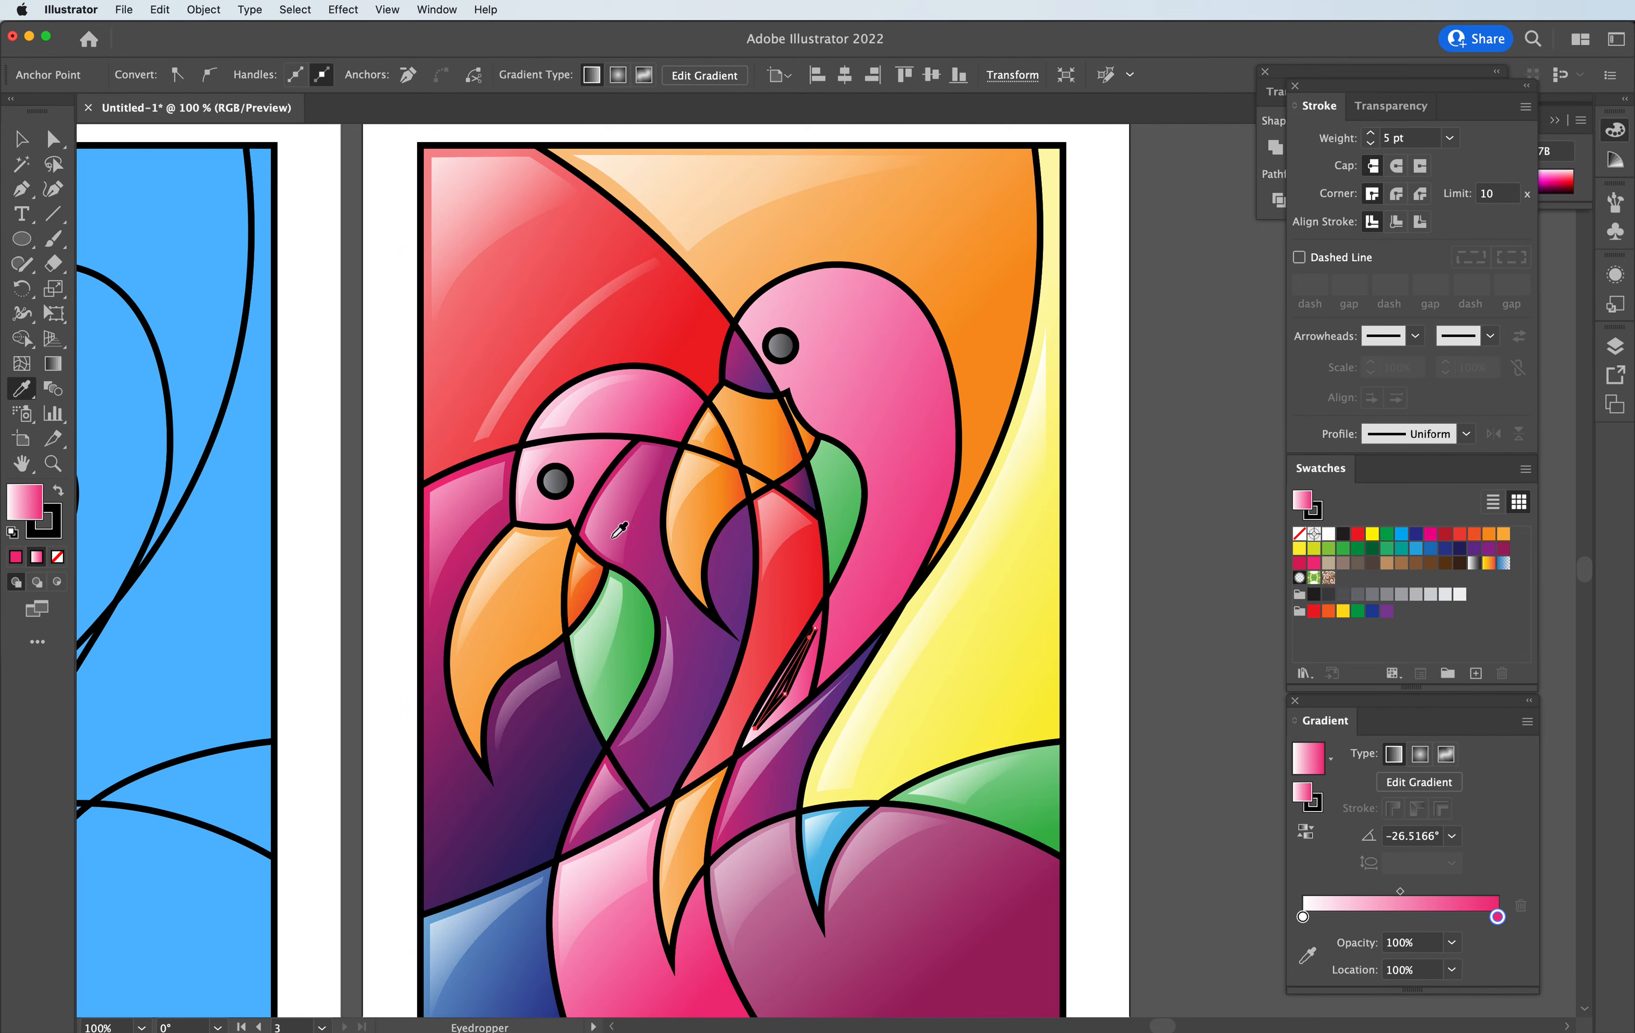
click(495, 509)
click(21, 139)
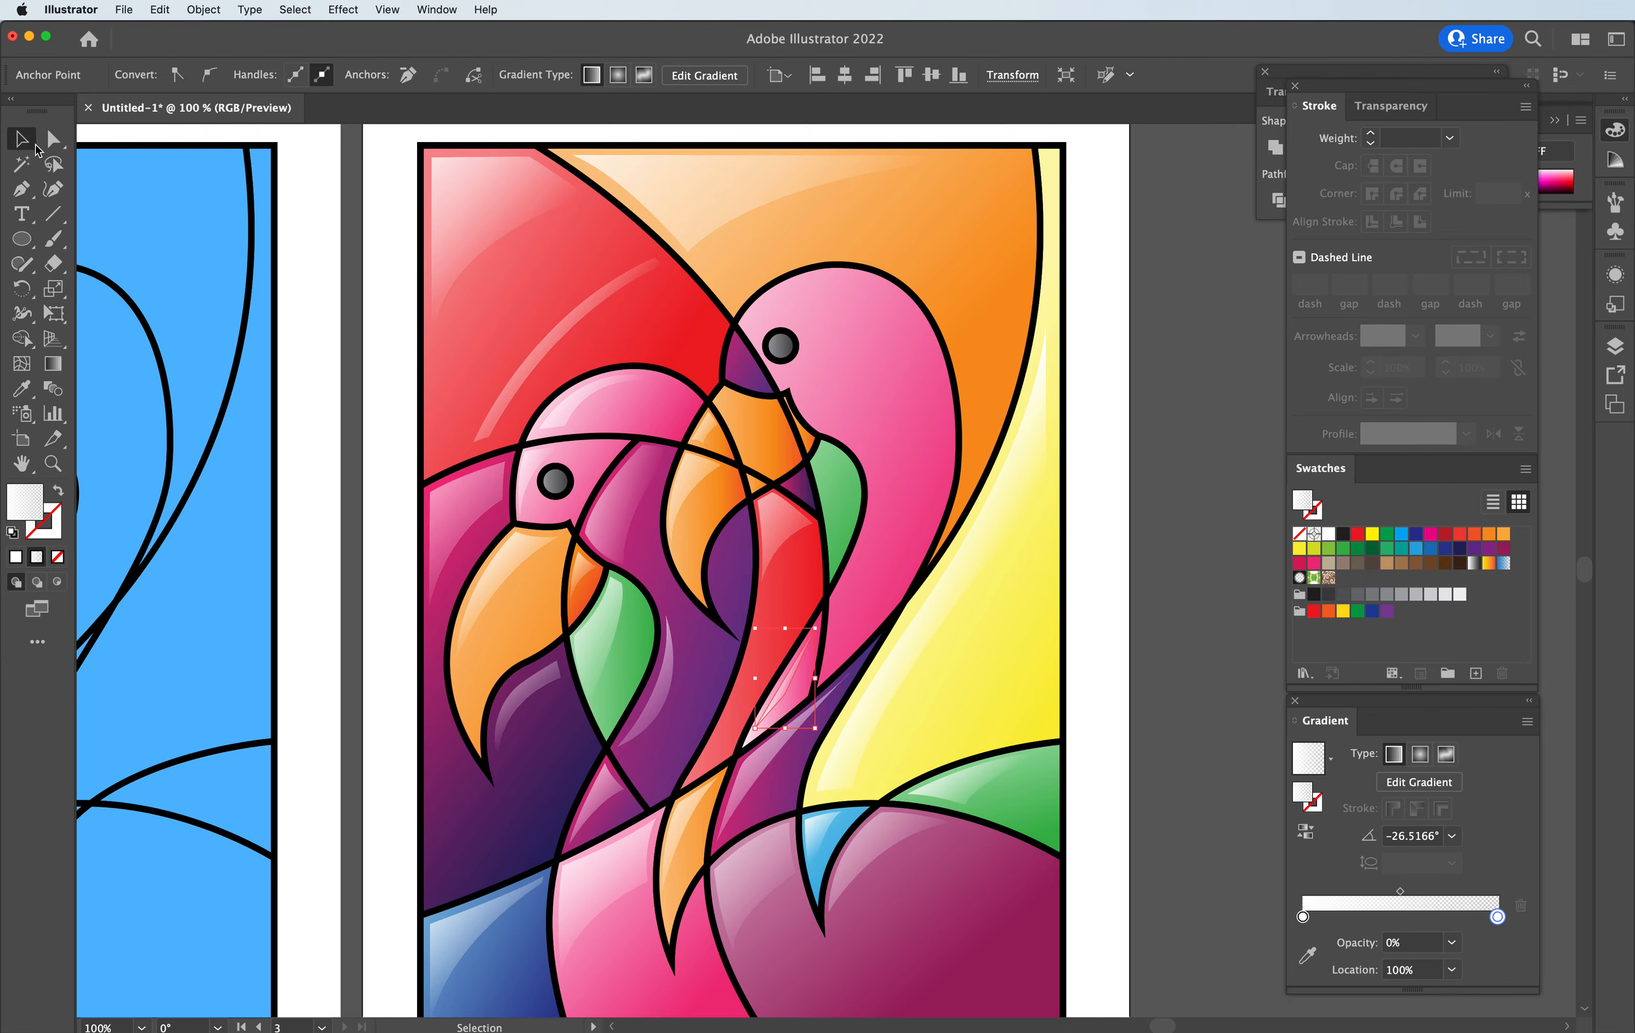
click(369, 245)
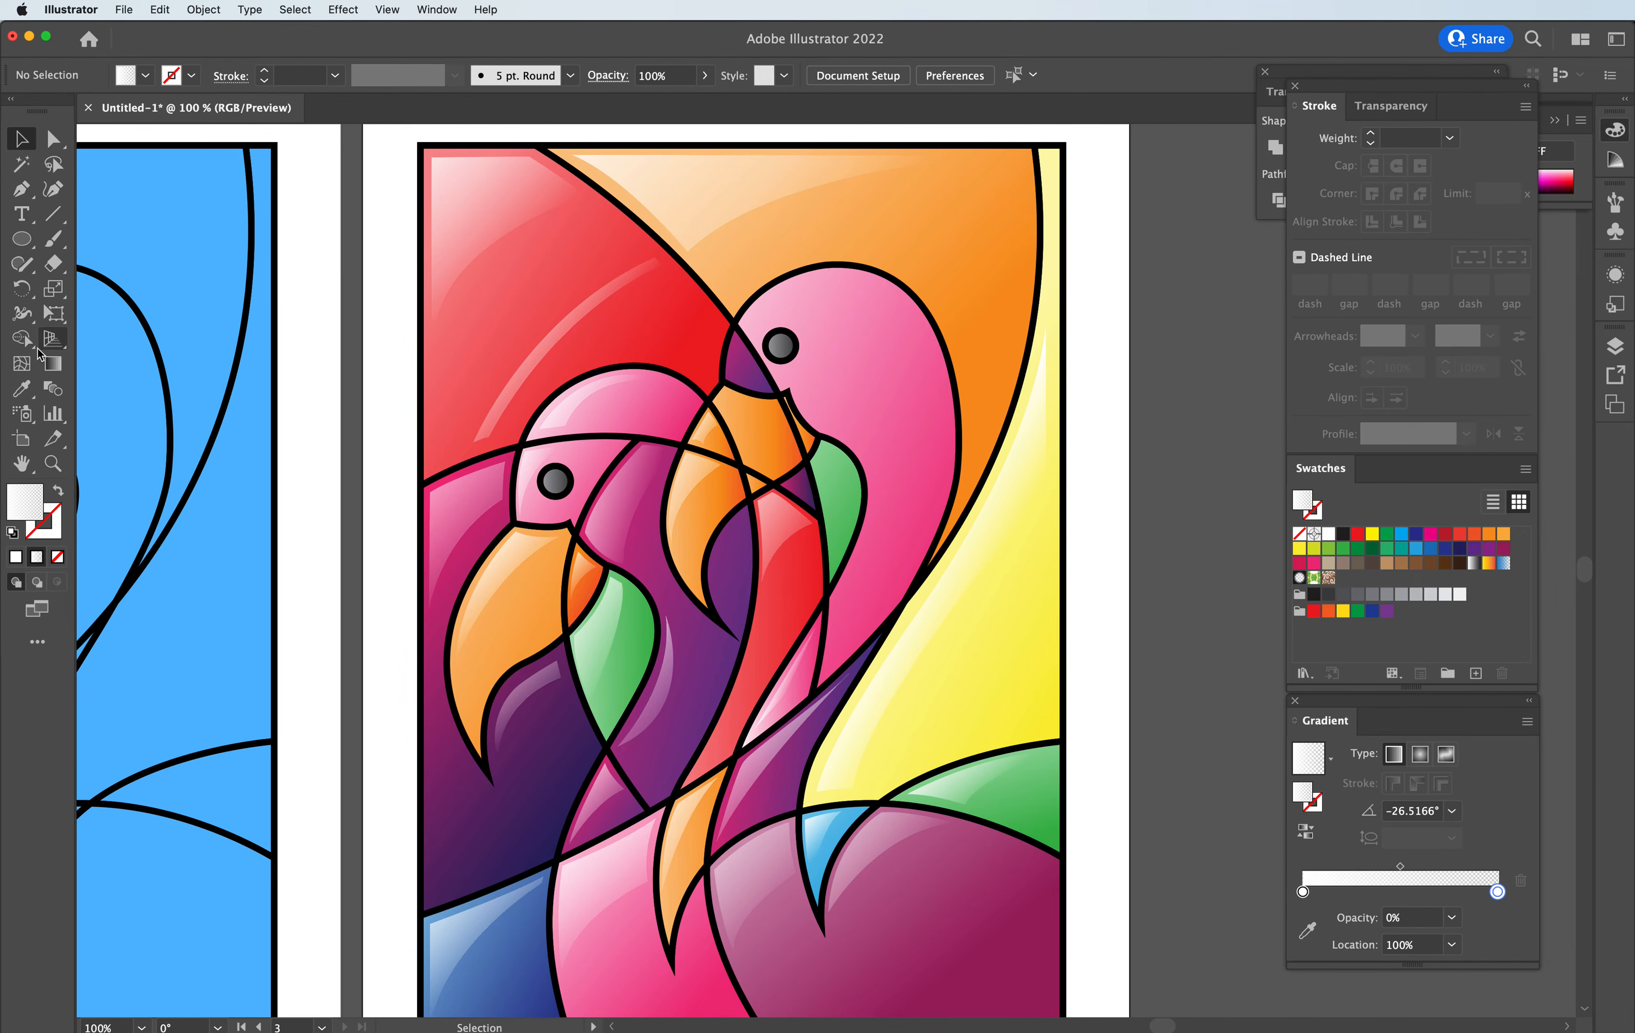
- Draw a curved highlight along the top of the right flamingo's head, and angle its white-to-transparent gradient to about -37°
click(20, 196)
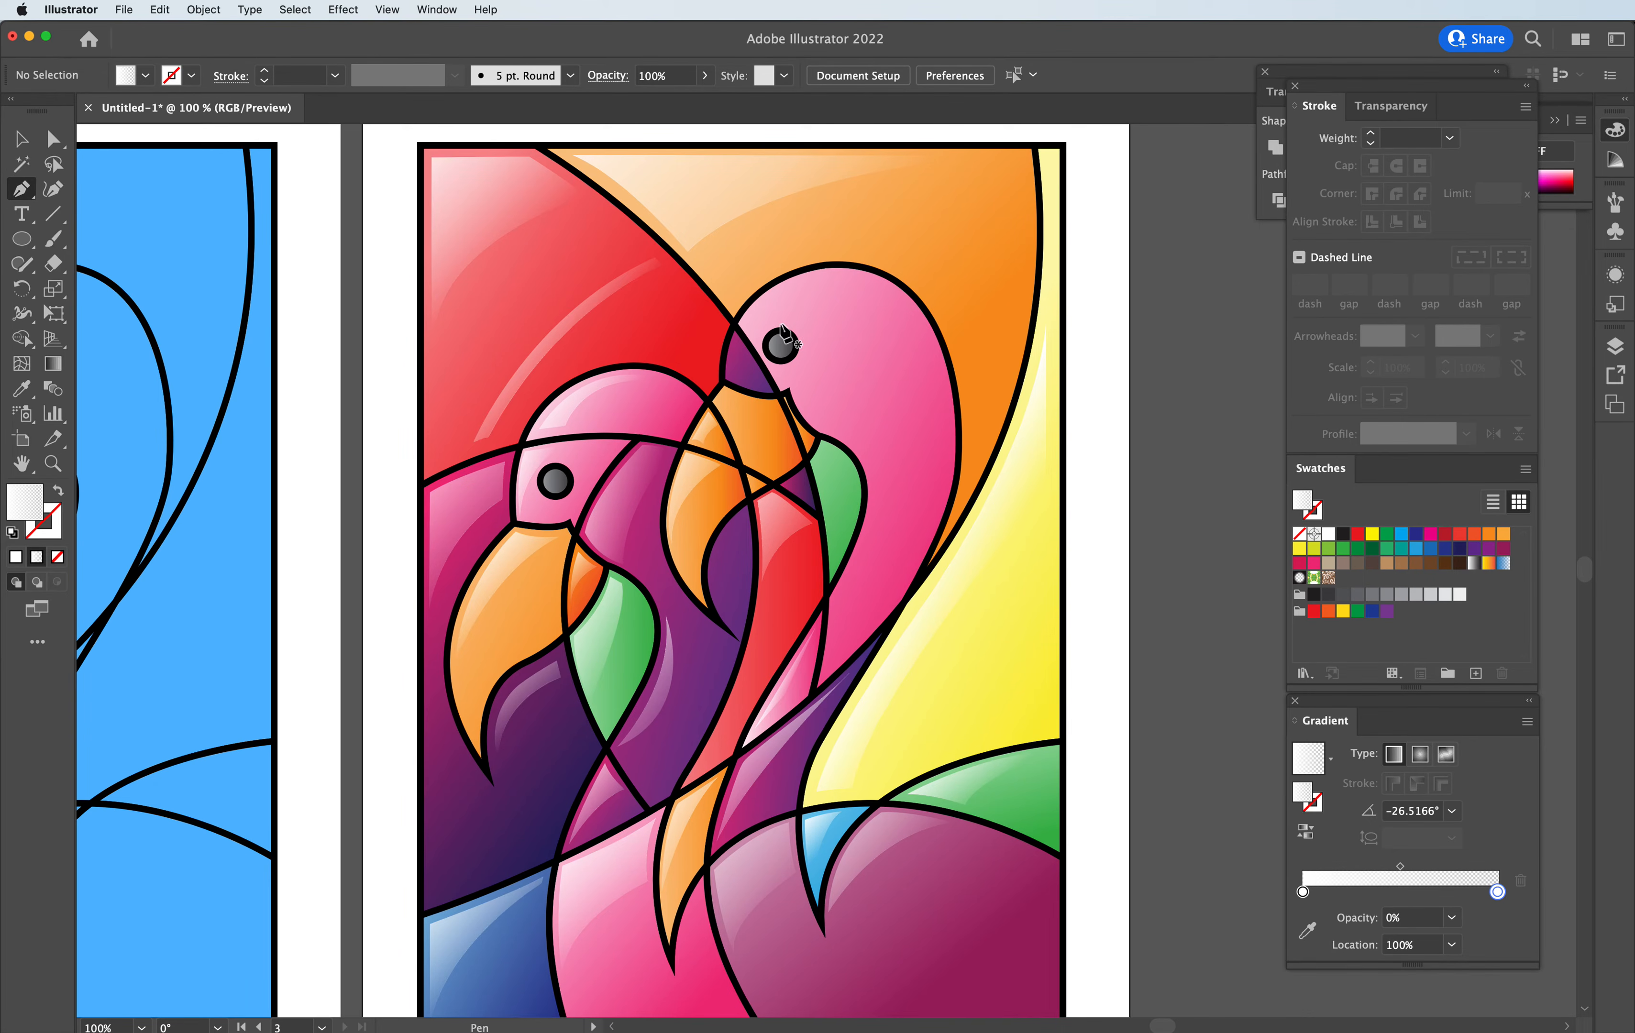
click(744, 325)
drag(880, 285, 958, 322)
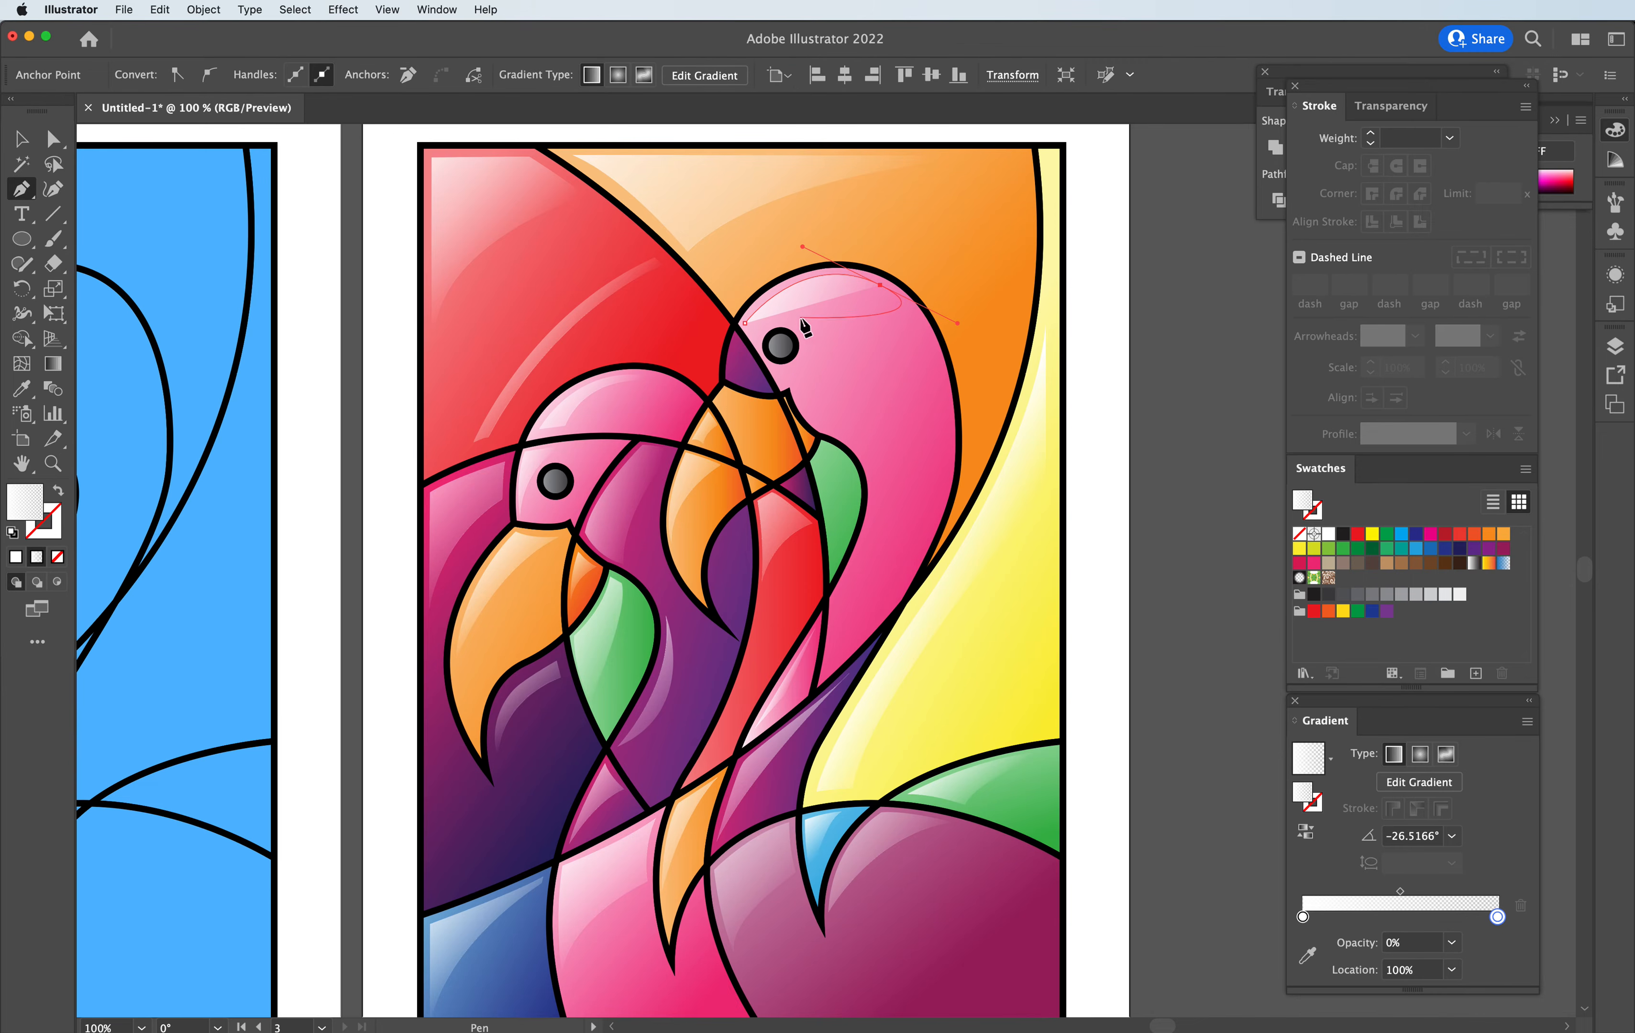
click(881, 285)
drag(787, 315, 708, 343)
click(787, 316)
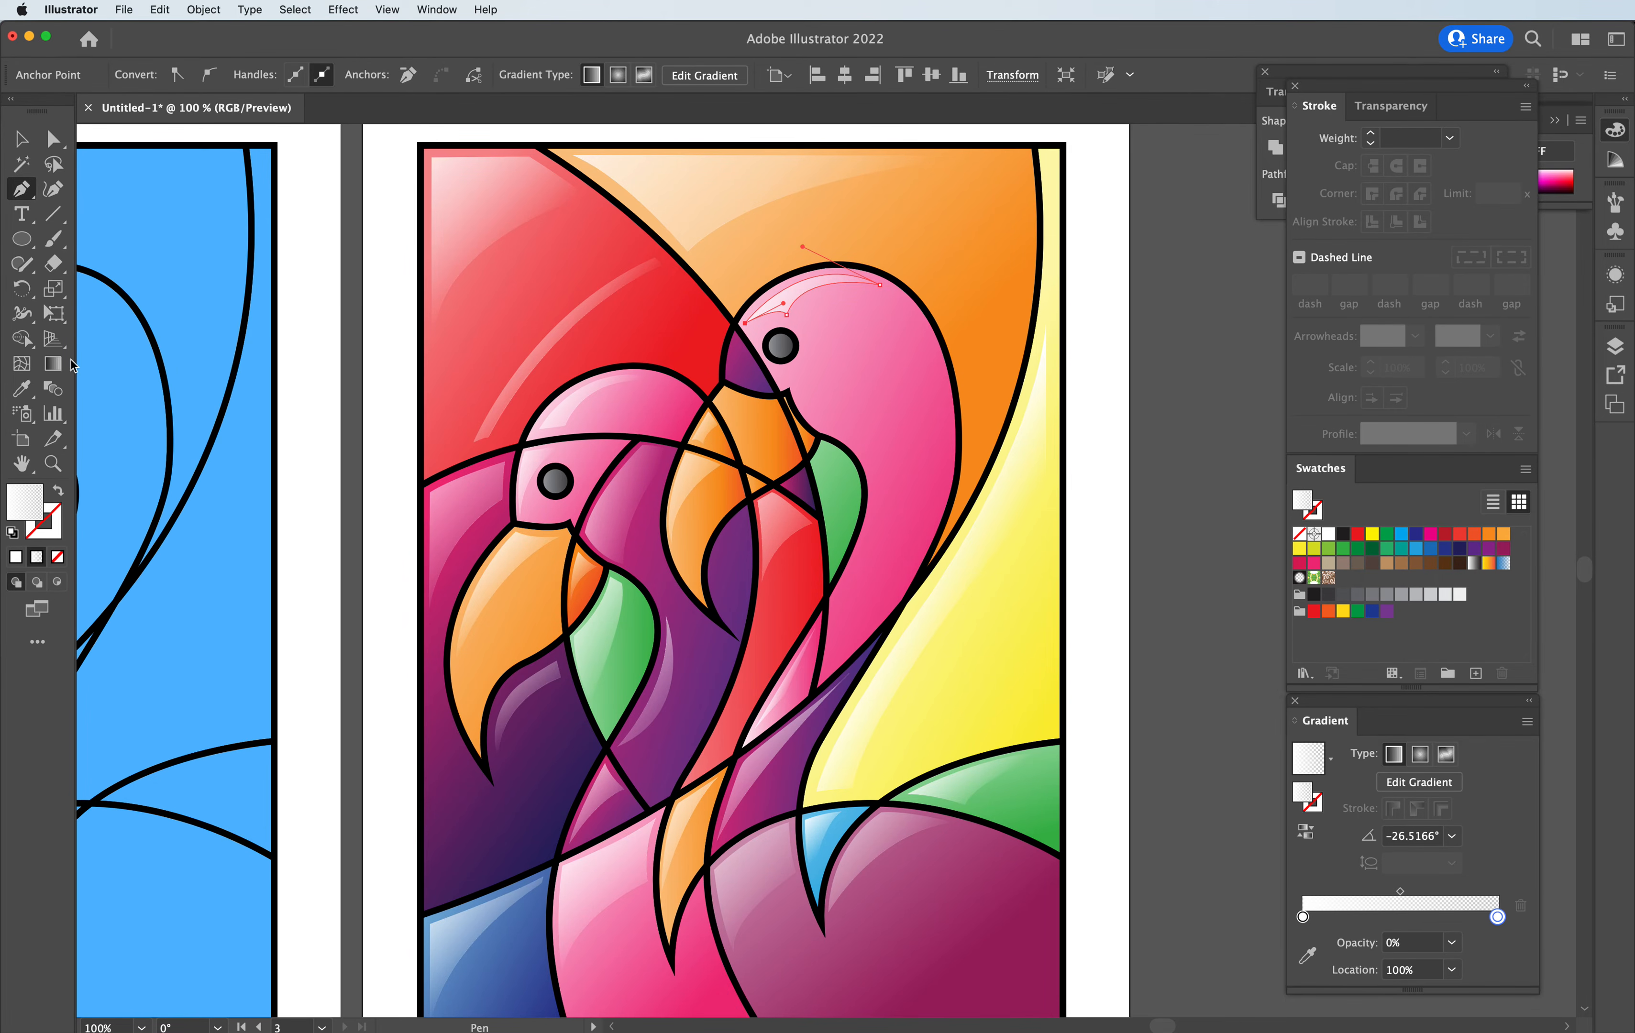
click(53, 364)
mouse_move(725, 261)
mouse_down()
mouse_move(849, 334)
mouse_move(866, 362)
mouse_move(870, 348)
mouse_up()
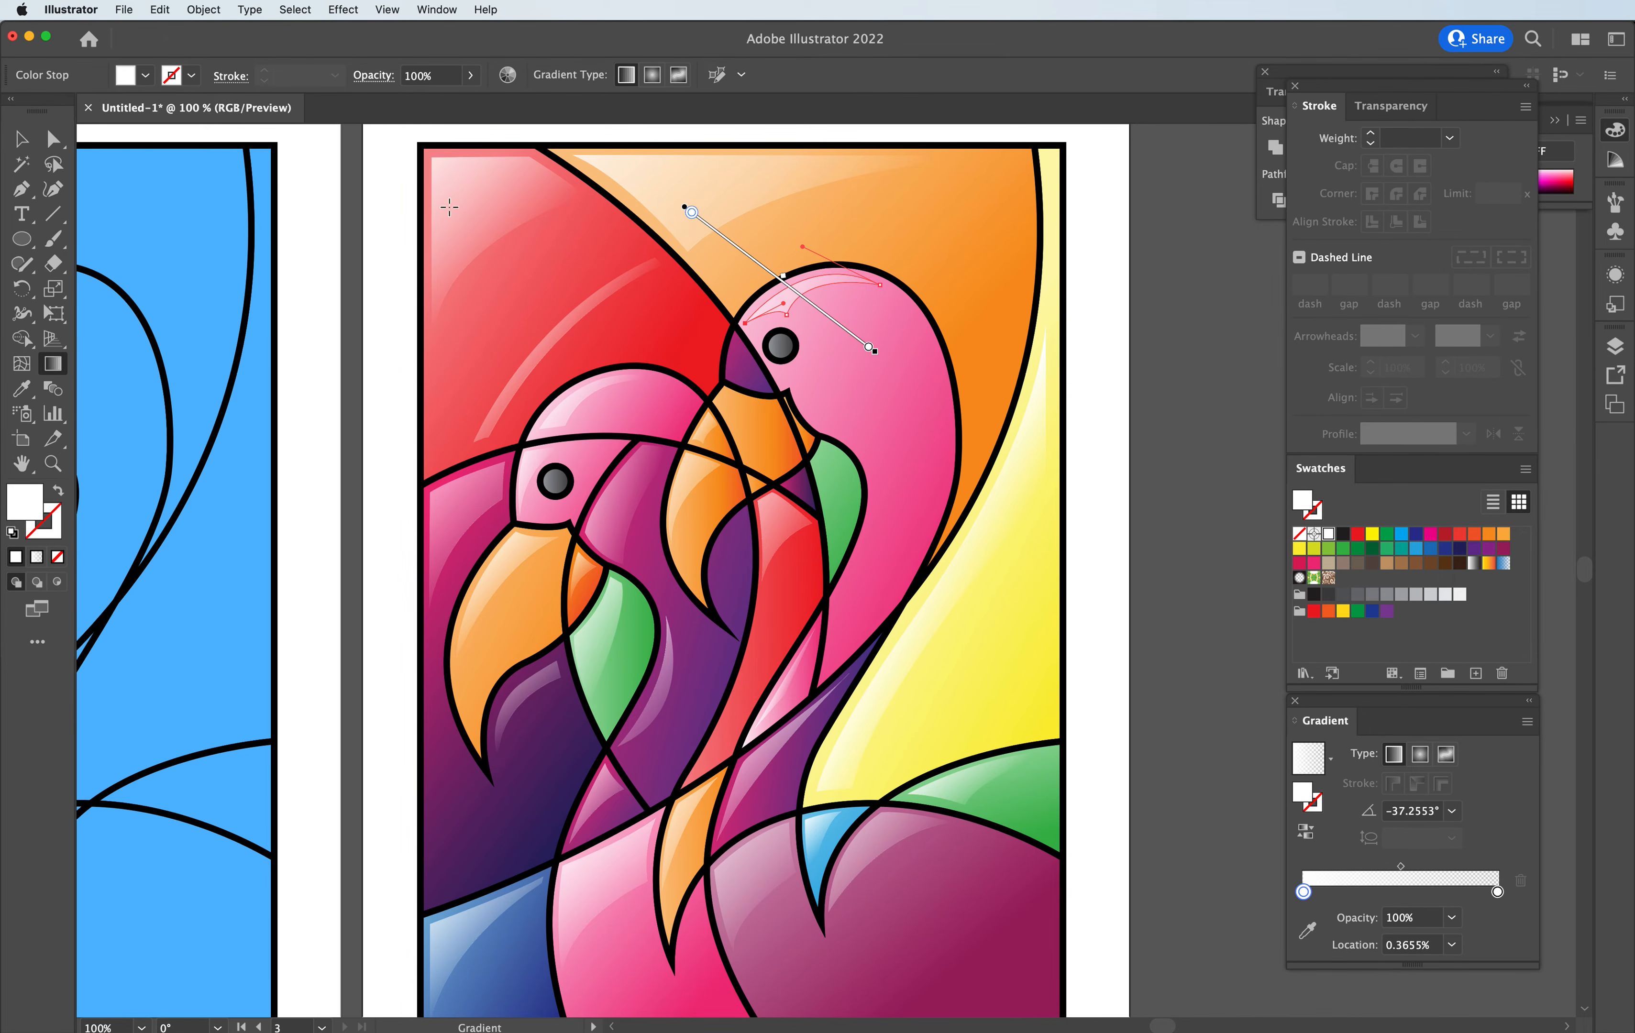
click(23, 142)
click(394, 245)
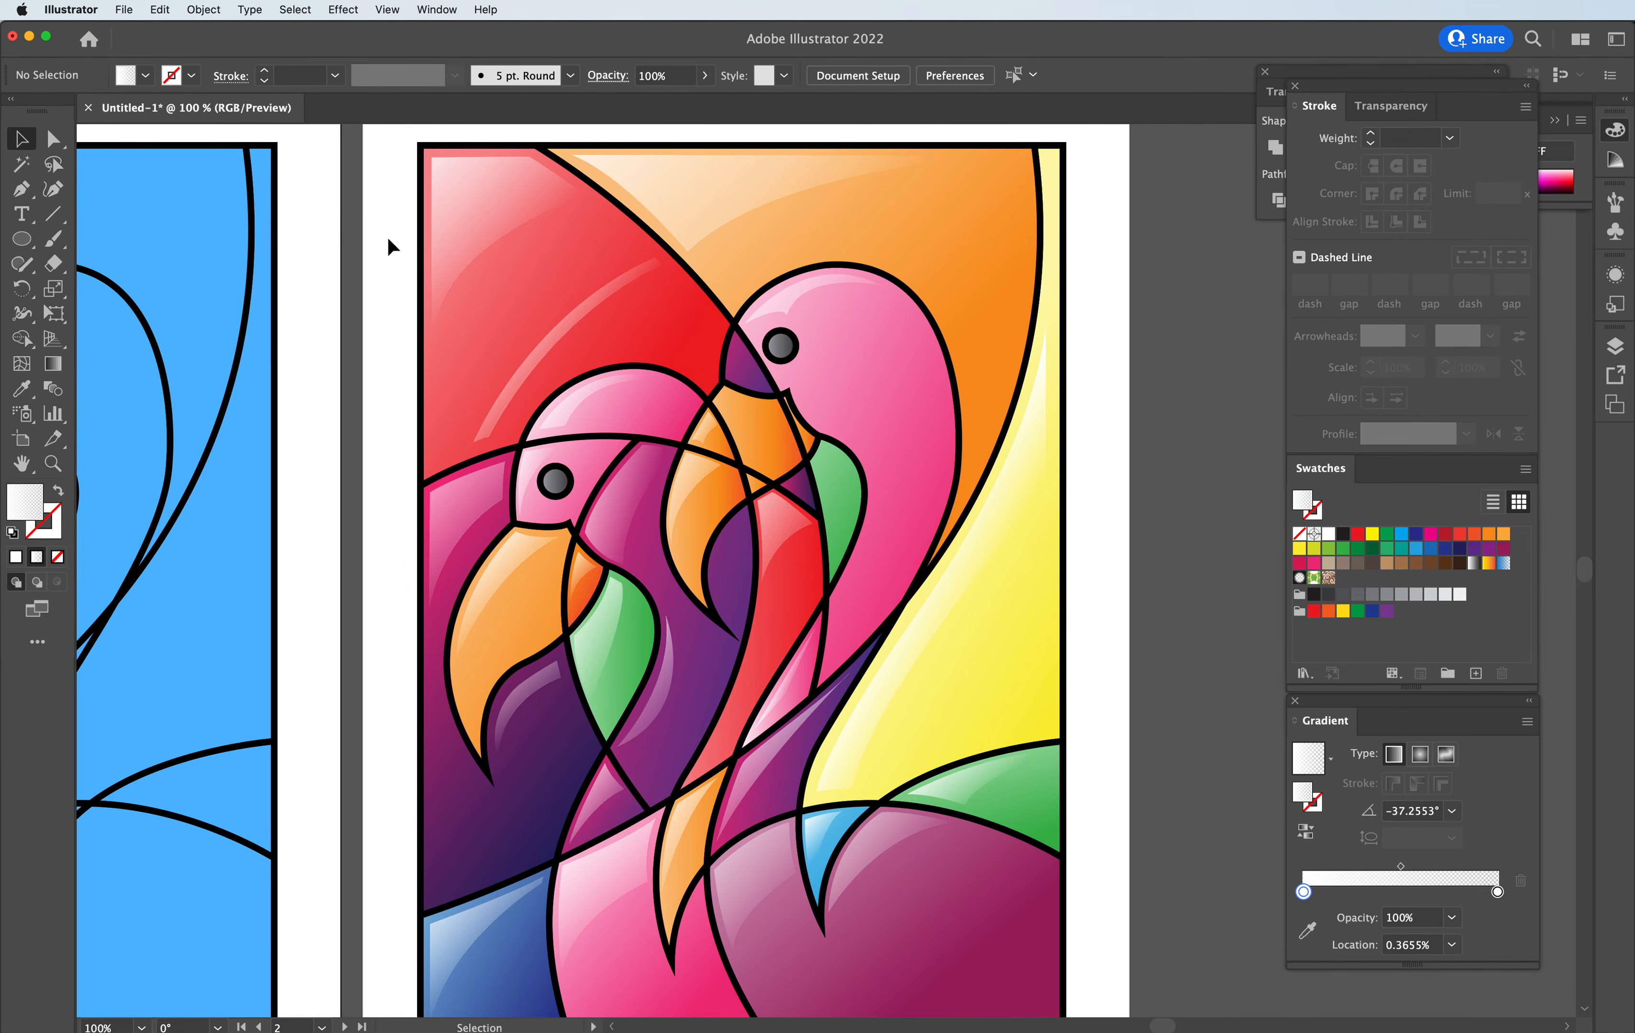
- Draw a small curved white-to-transparent highlight along the edge of the purple patch at the base of the right flamingo's beak, and deselect it
scroll(376, 248, down, 6)
scroll(410, 253, up, 4)
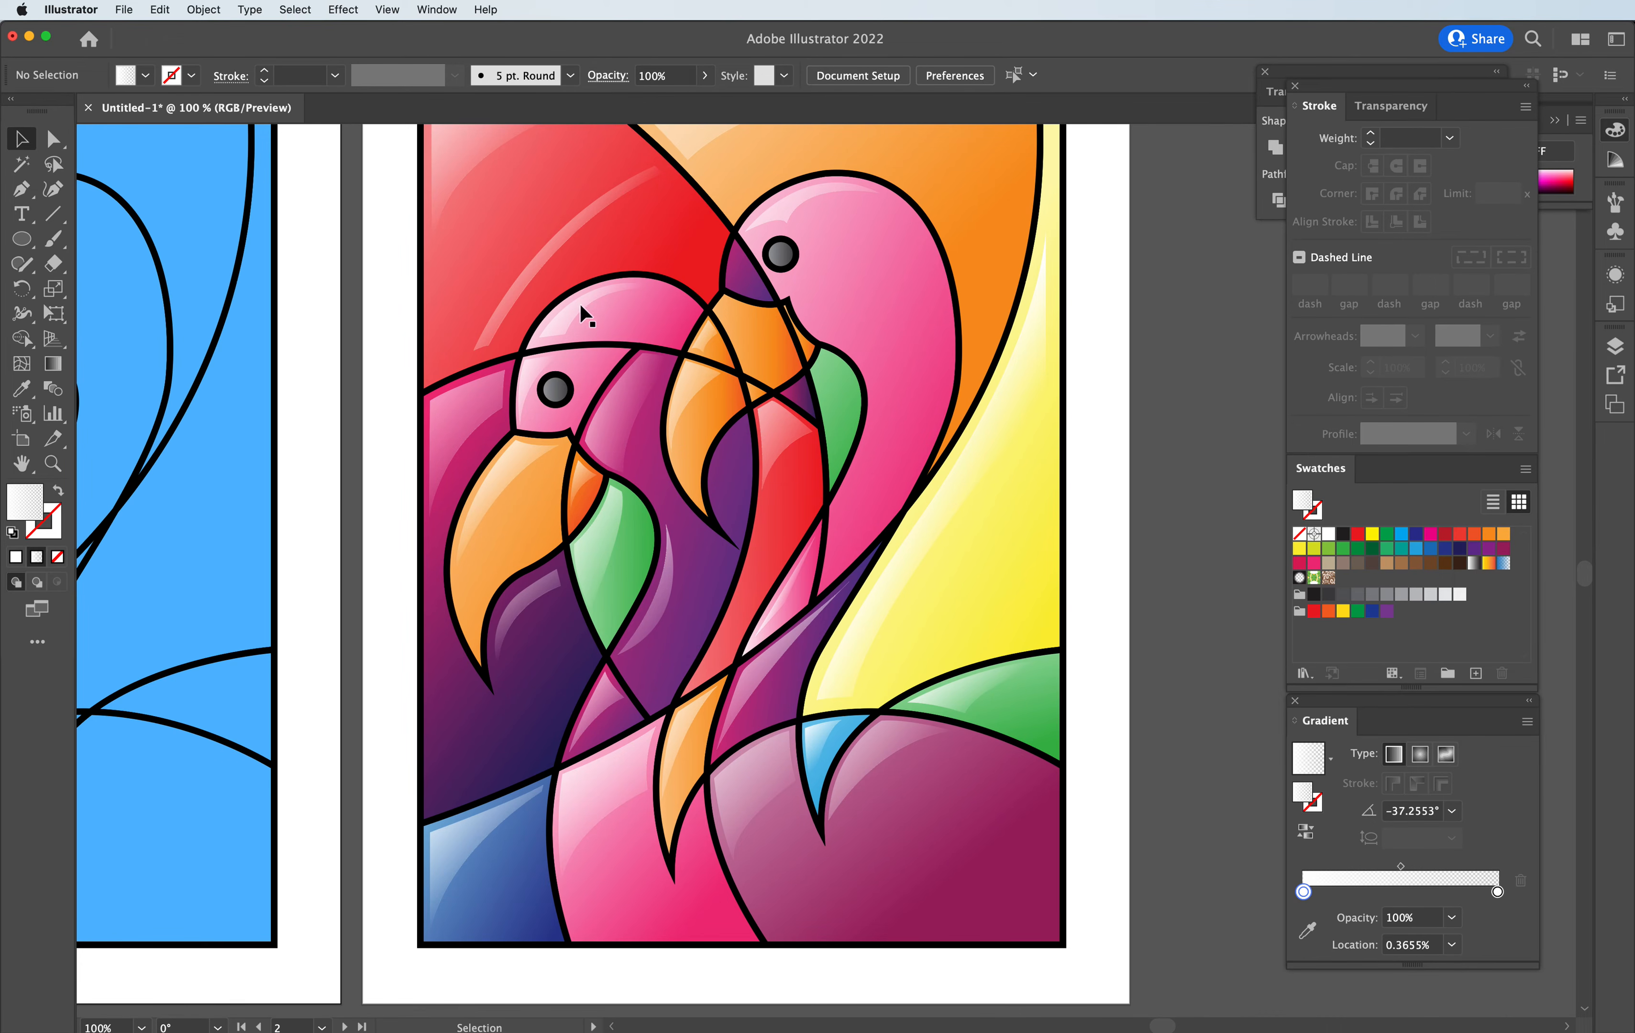
click(21, 188)
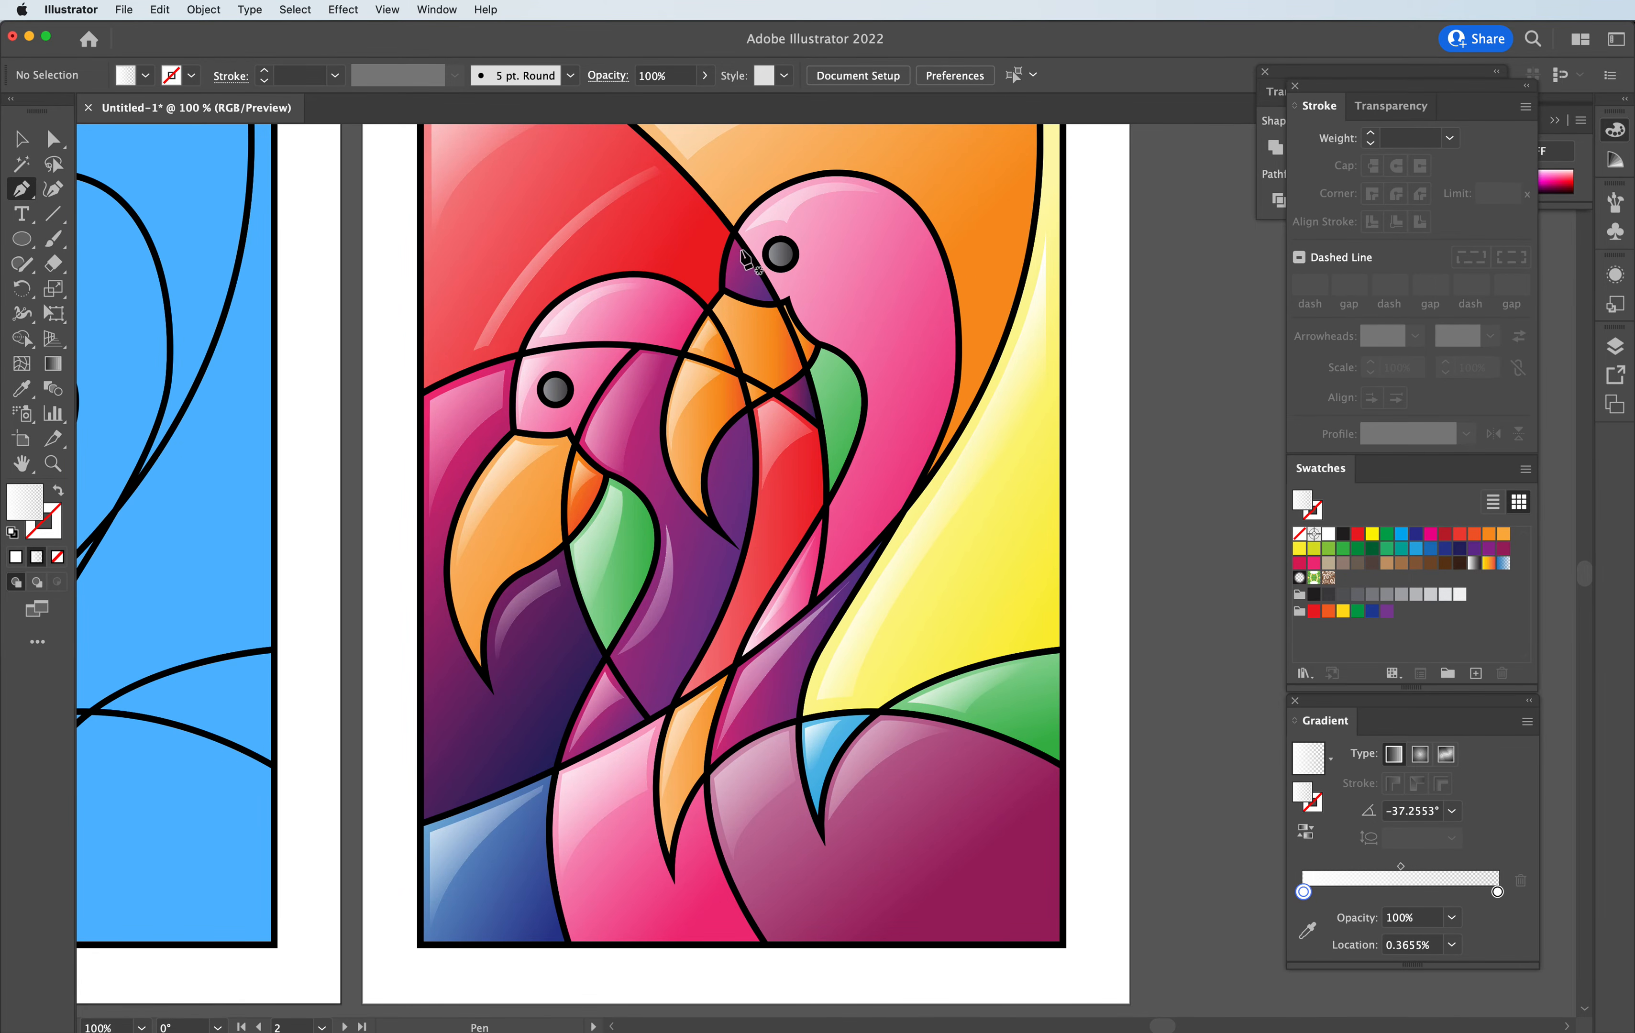
click(736, 254)
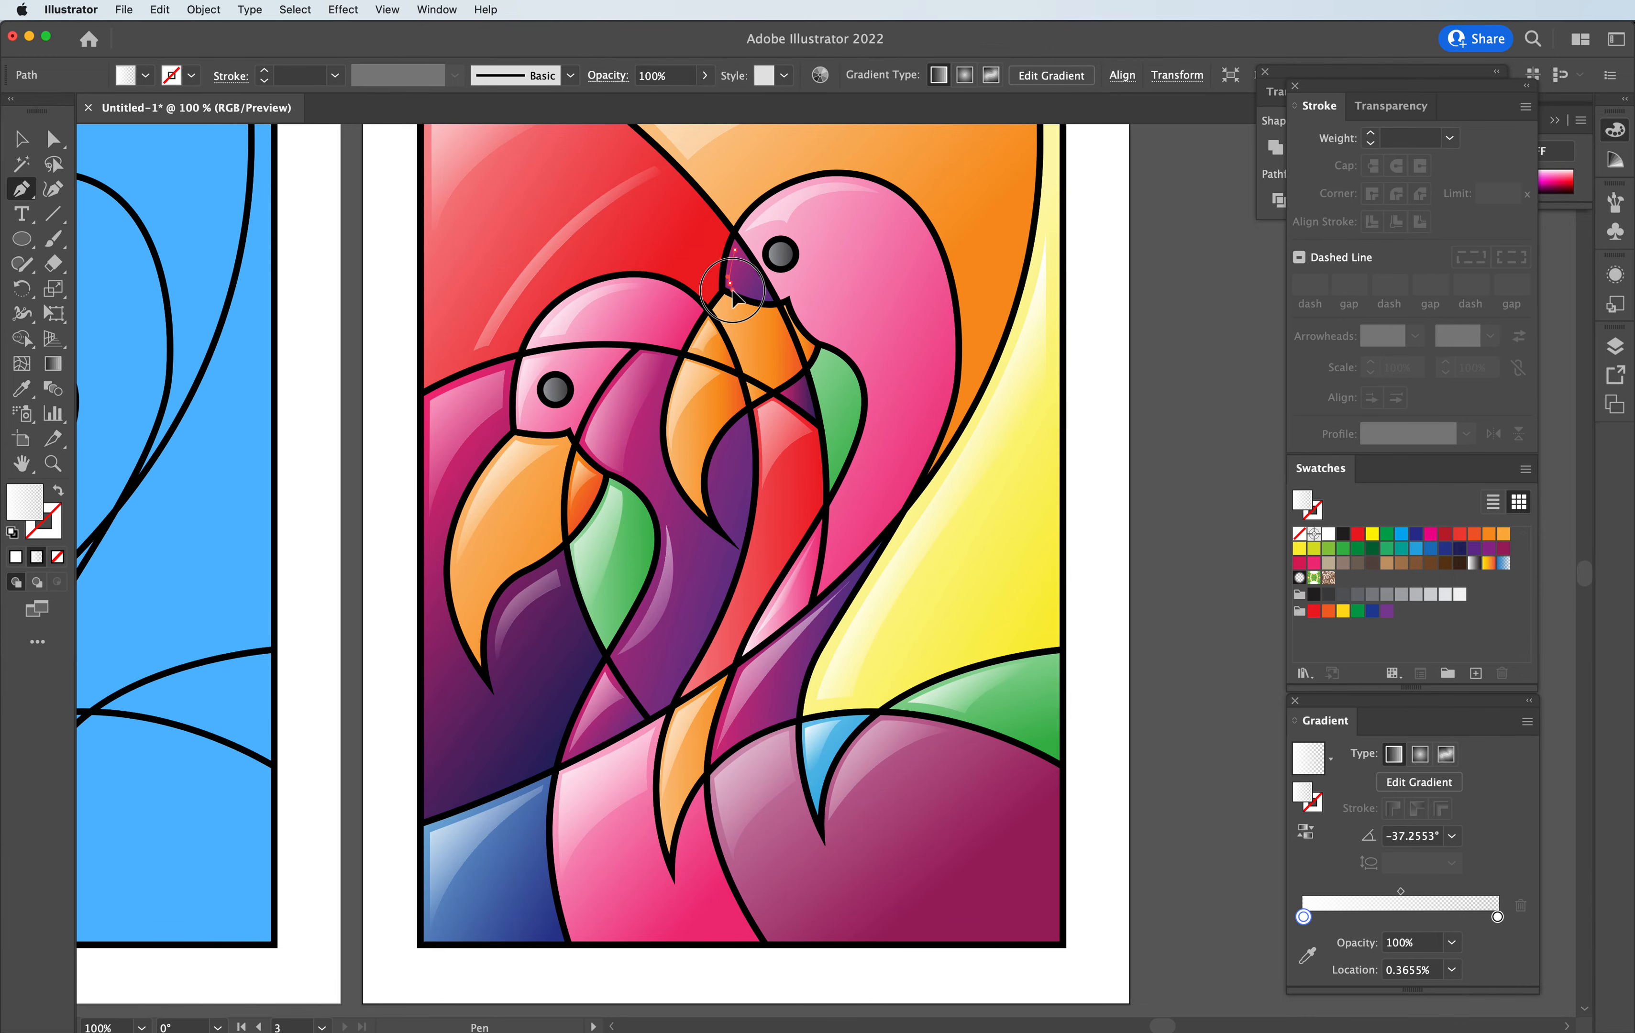
click(728, 284)
drag(754, 295, 762, 298)
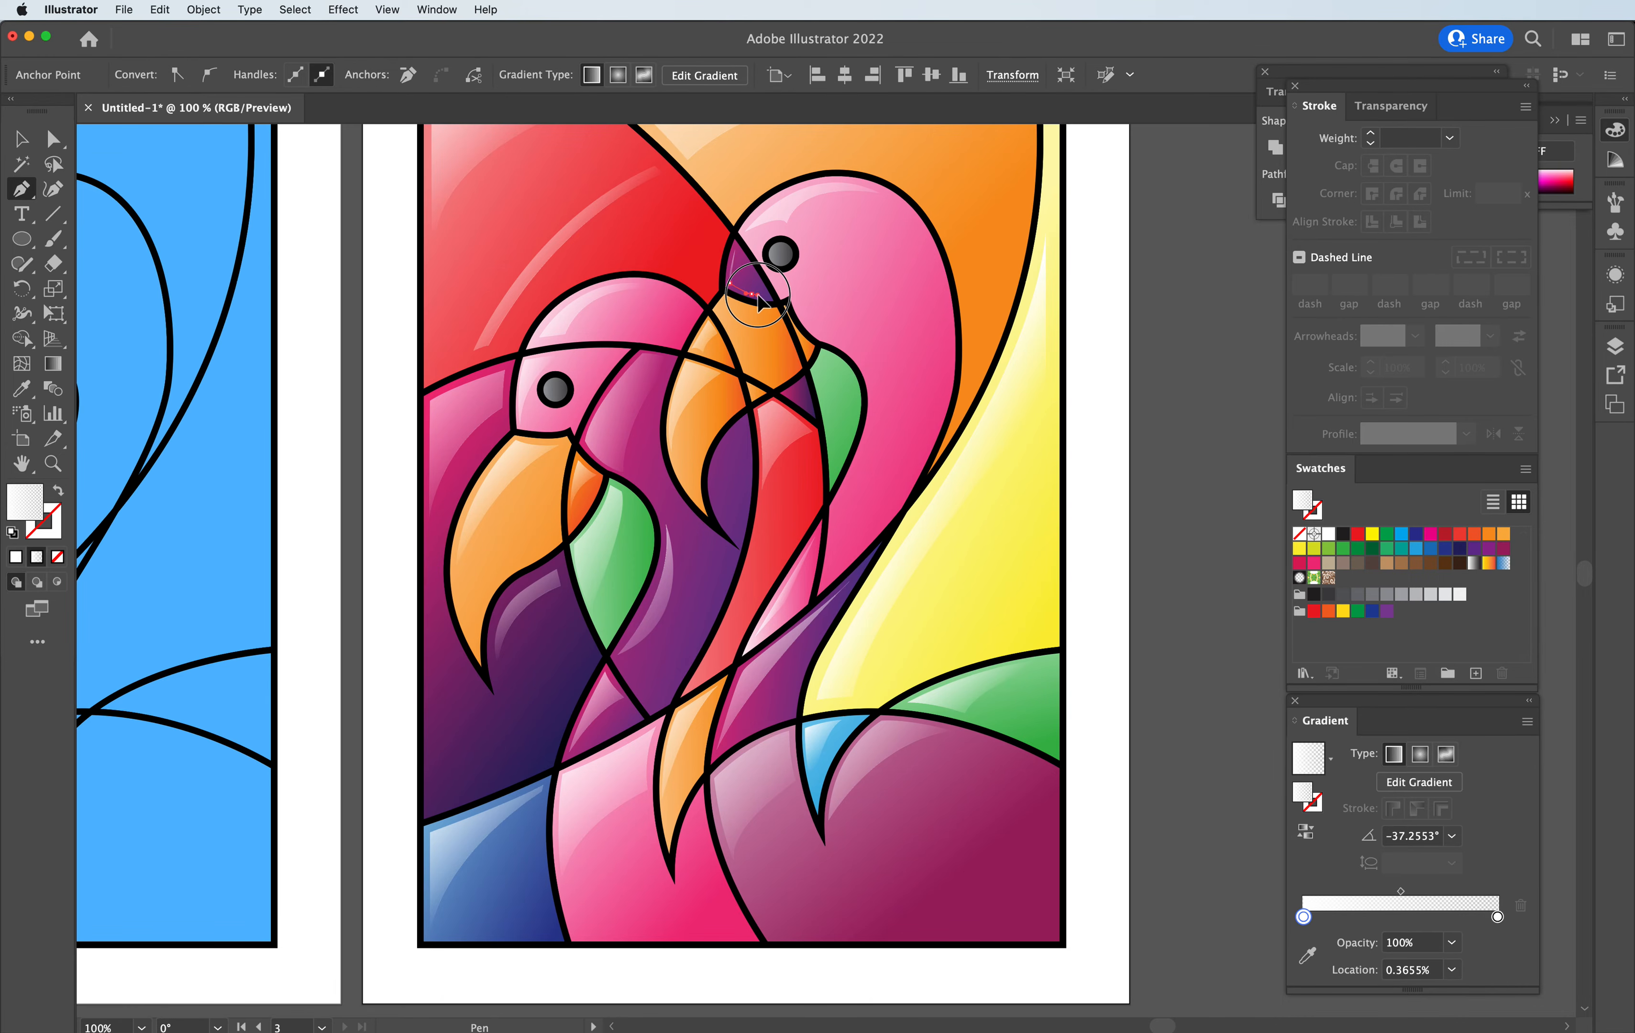
click(735, 249)
click(751, 294)
click(744, 258)
drag(744, 258, 746, 240)
click(744, 258)
click(734, 249)
click(21, 138)
click(312, 243)
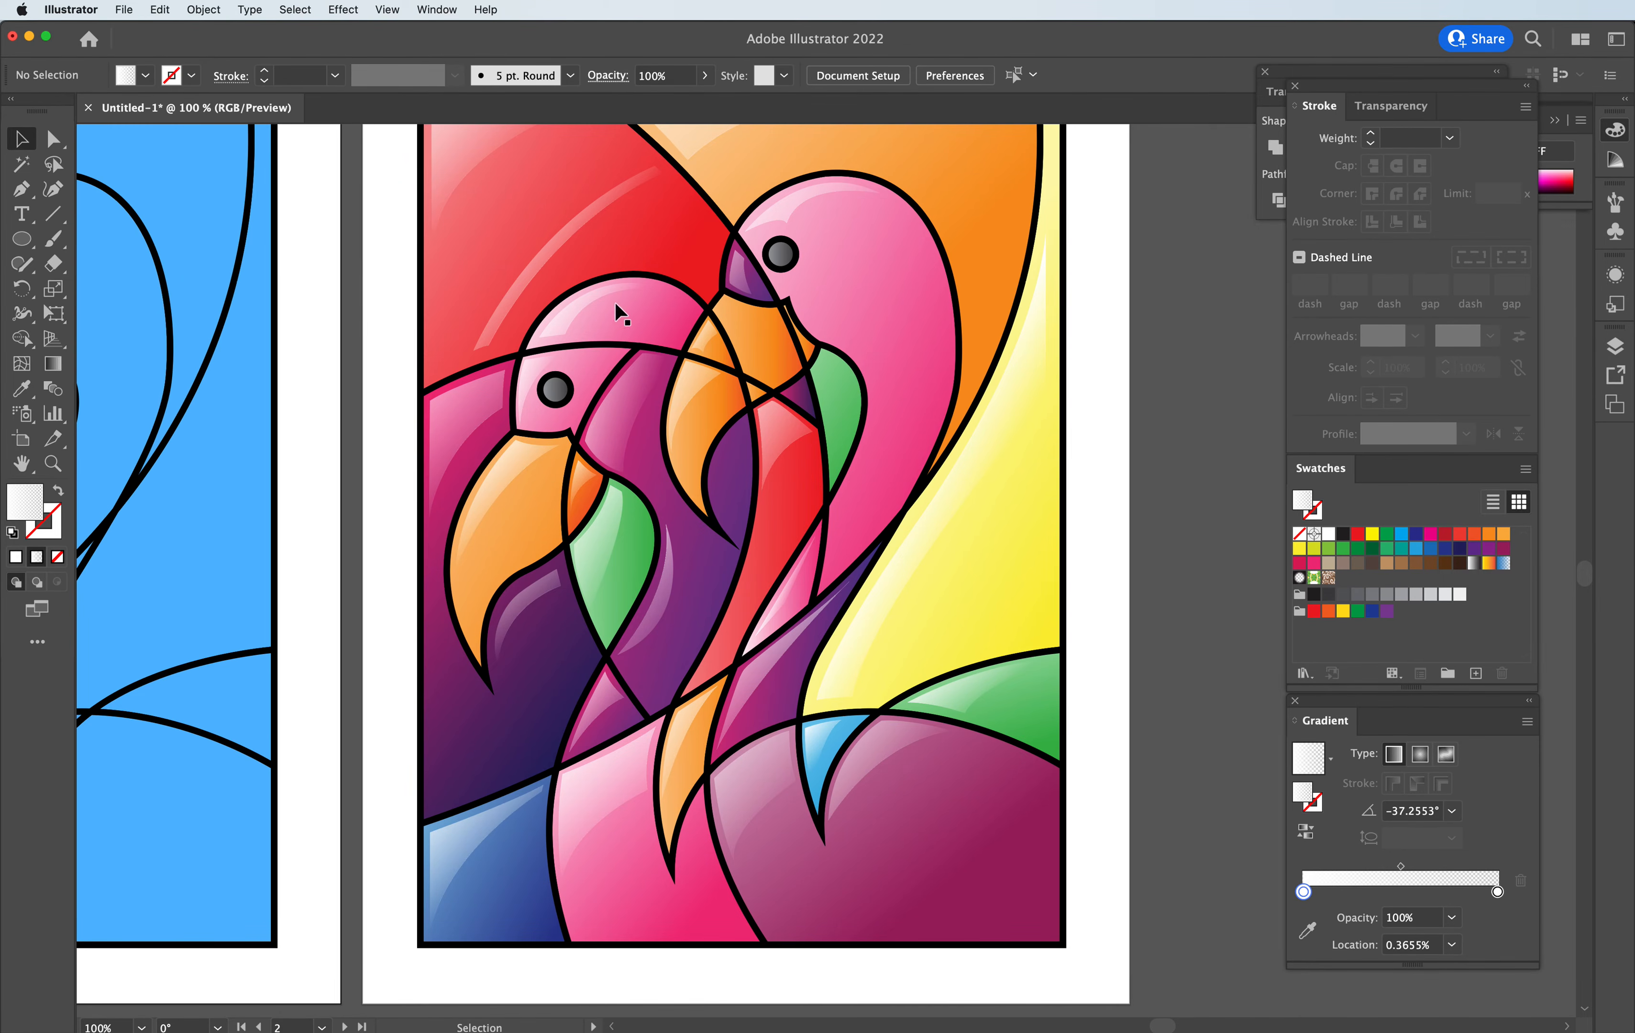
- Draw a white-to-transparent highlight on the upper orange section of the right flamingo's beak, and deselect it
scroll(680, 356, up, 3)
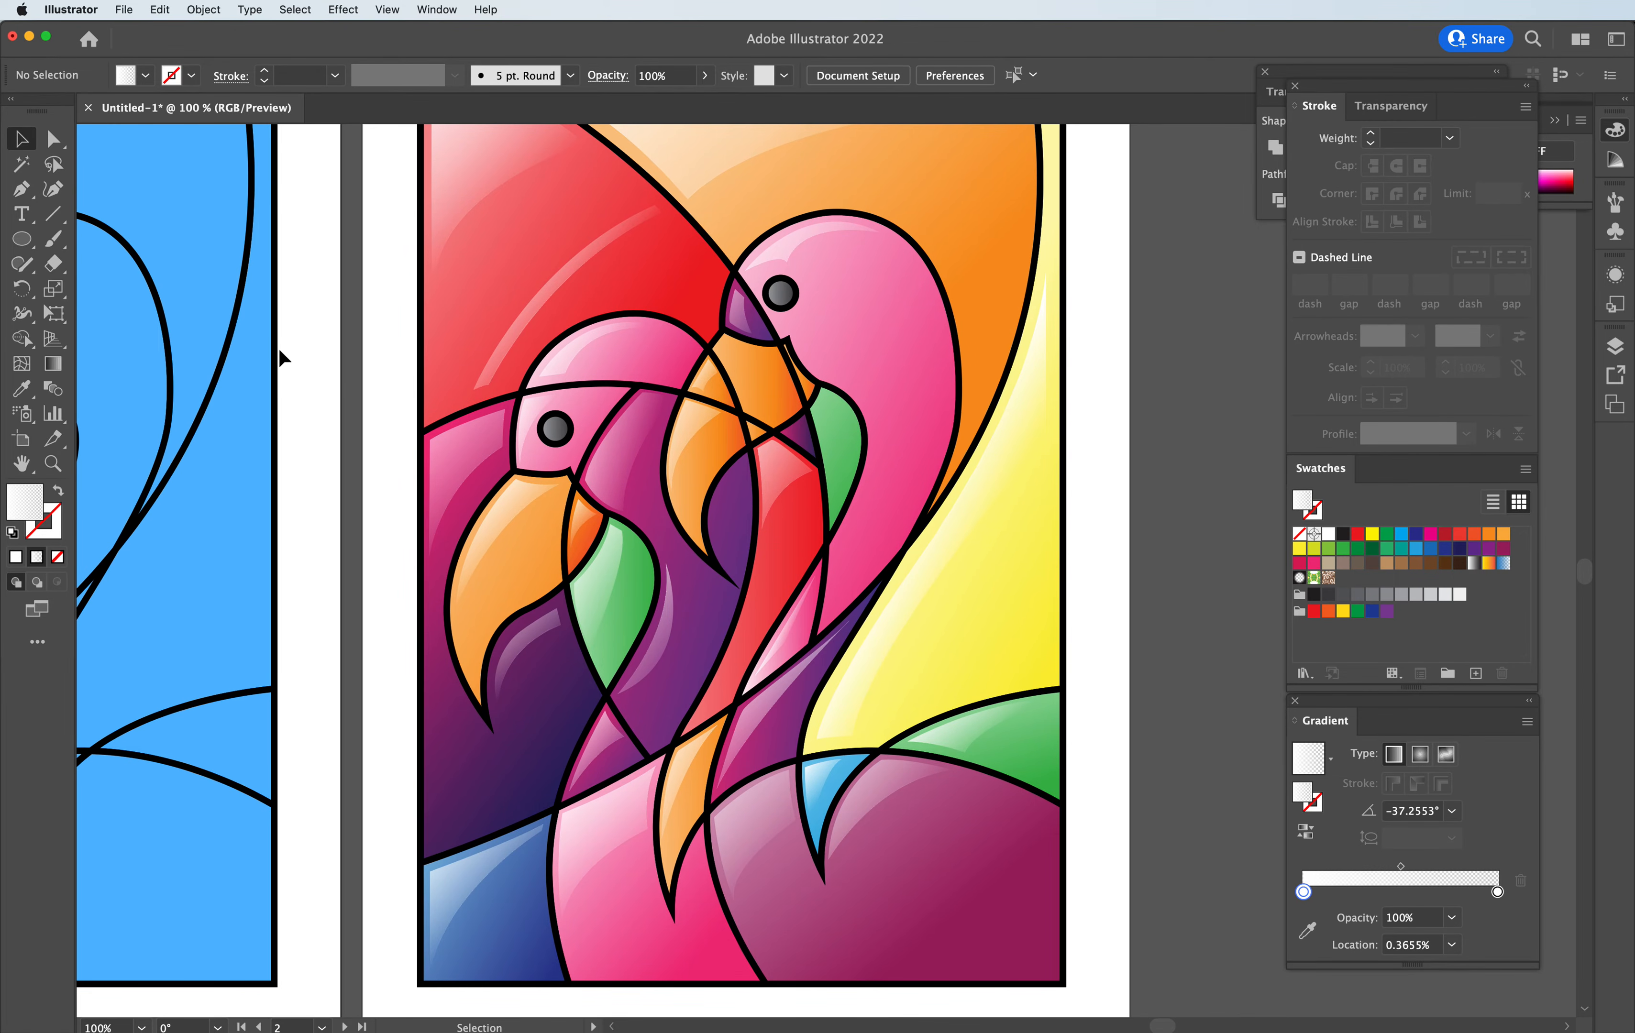
click(21, 188)
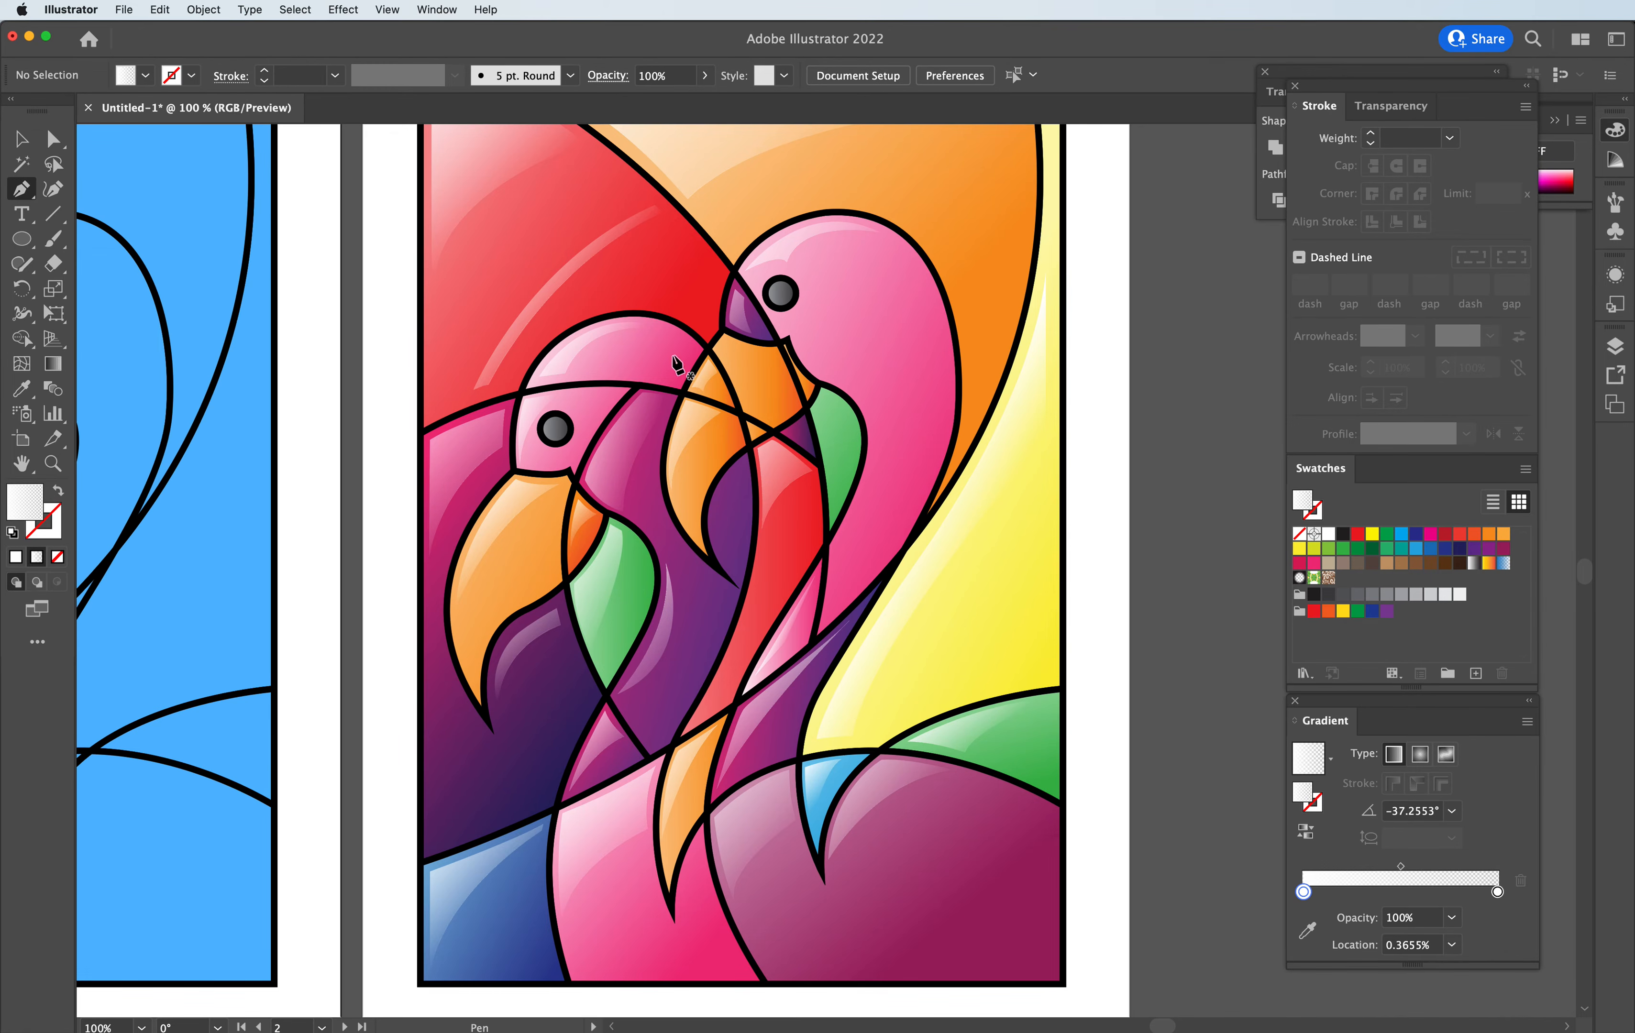
click(717, 350)
click(726, 336)
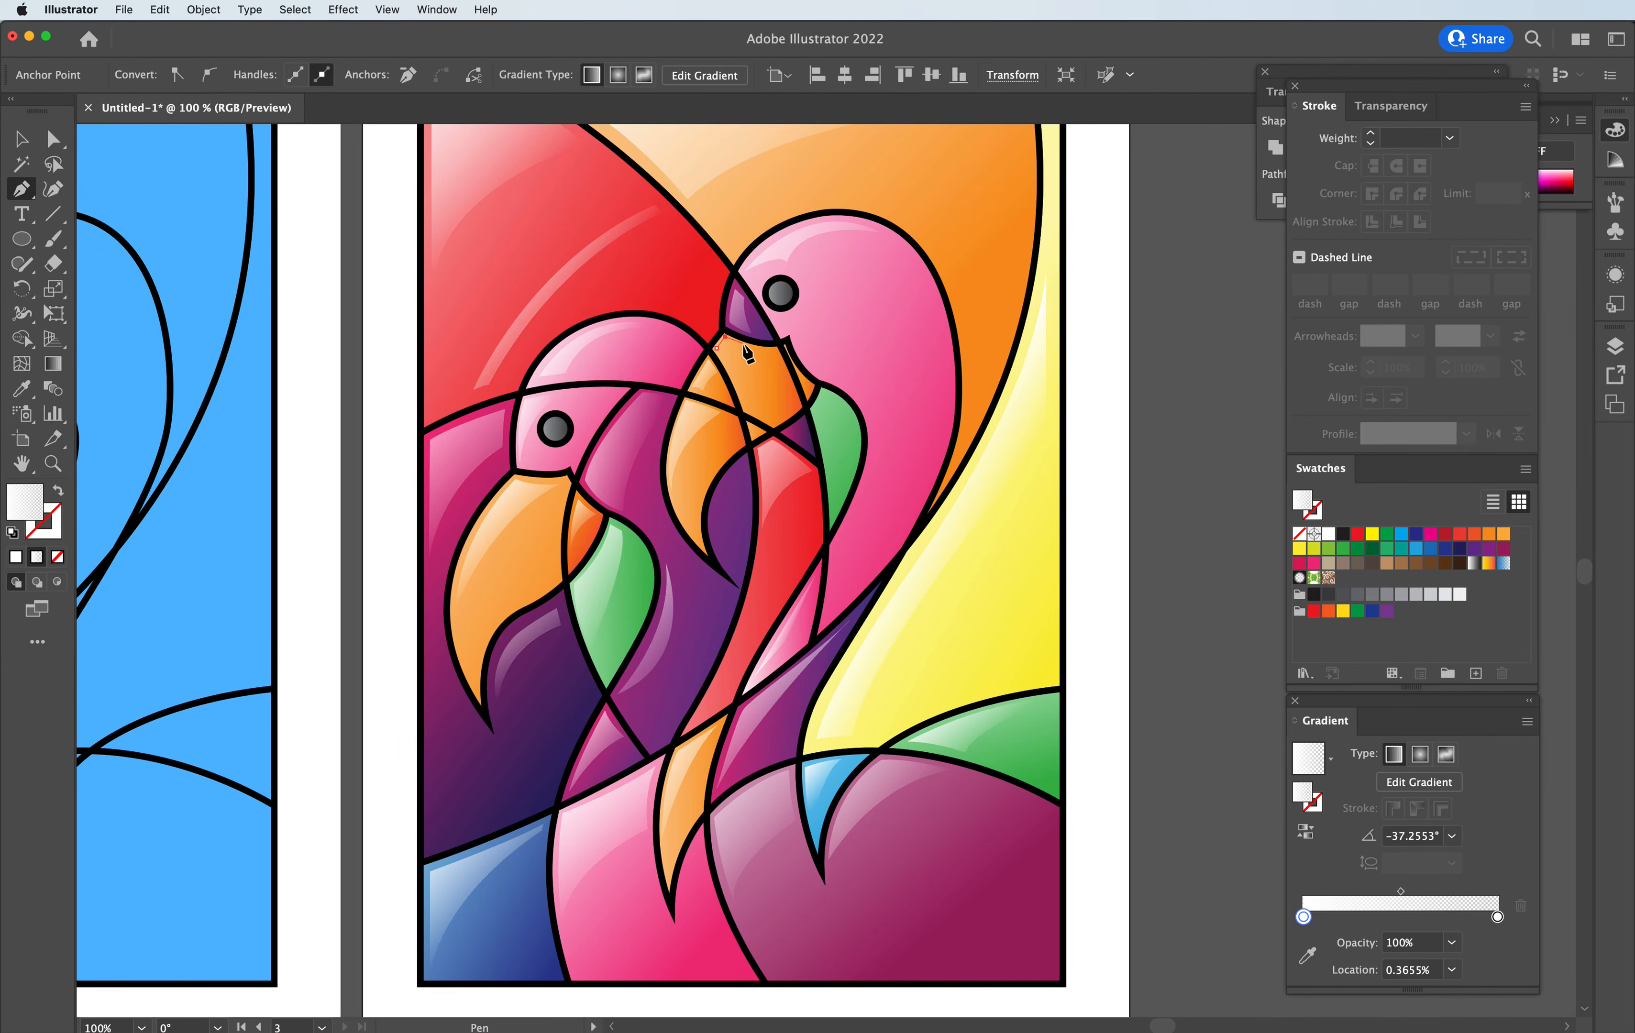
mouse_move(759, 350)
mouse_down()
mouse_move(776, 351)
mouse_move(741, 390)
mouse_move(735, 359)
mouse_up()
click(24, 140)
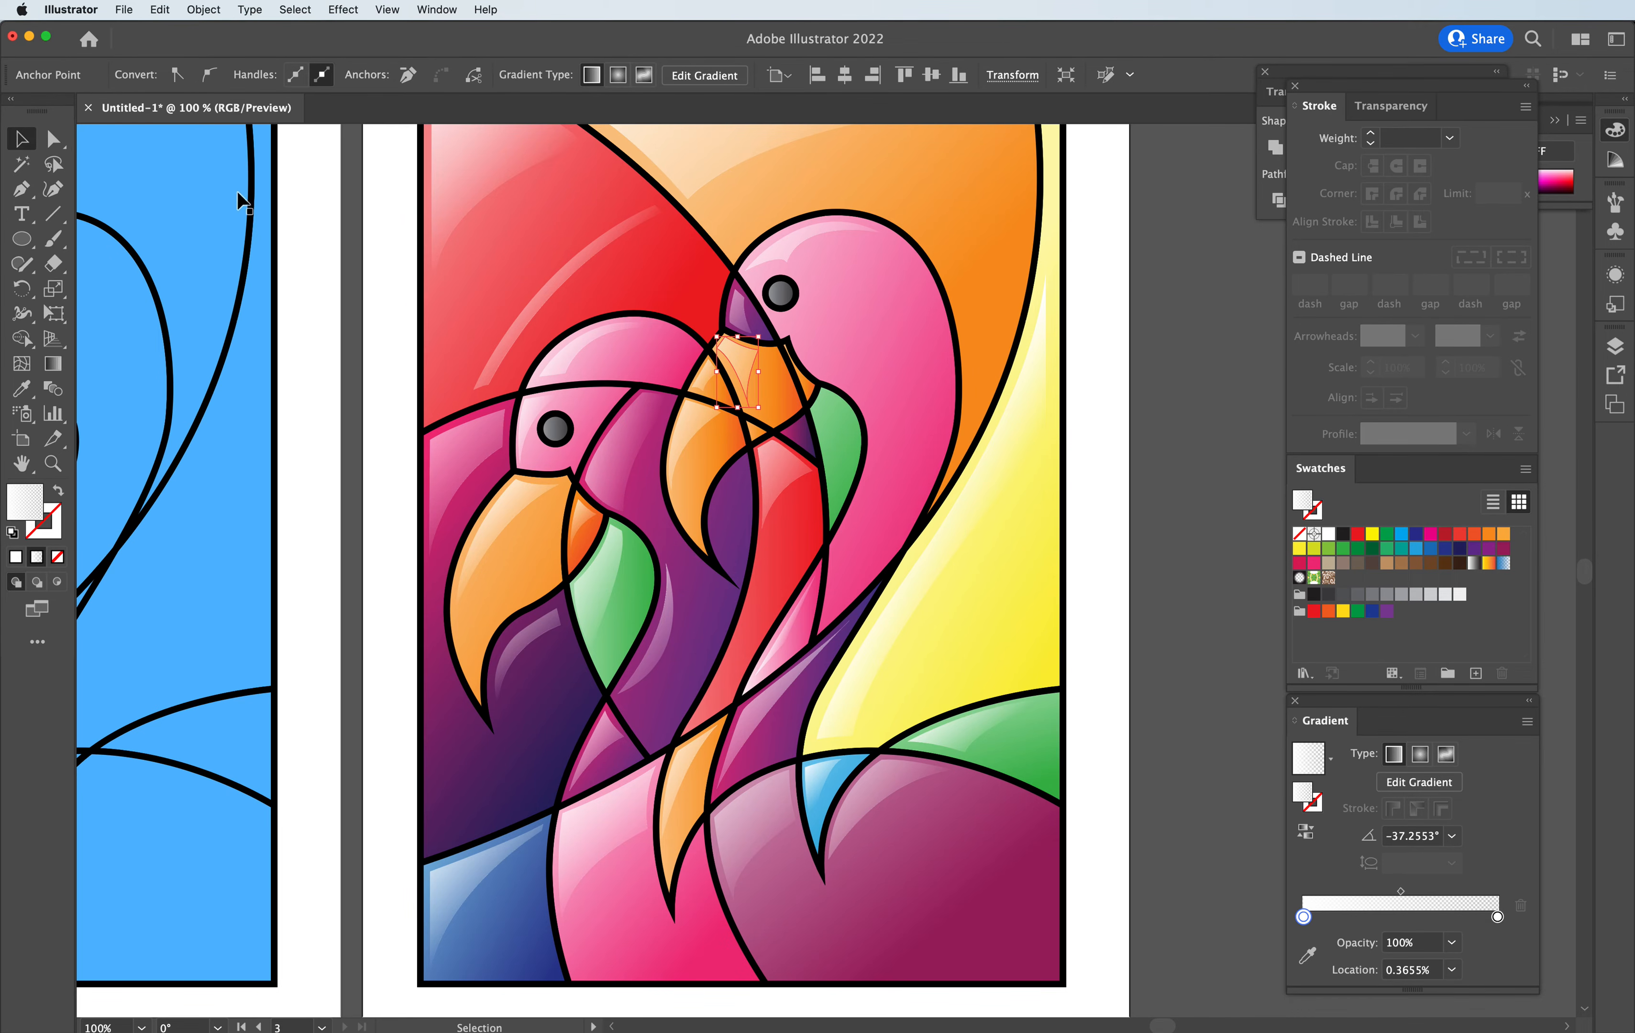
click(331, 211)
- Examine the colored artwork up close and as a whole for pieces that still lack a highlight
scroll(354, 242, down, 2)
scroll(354, 246, up, 1)
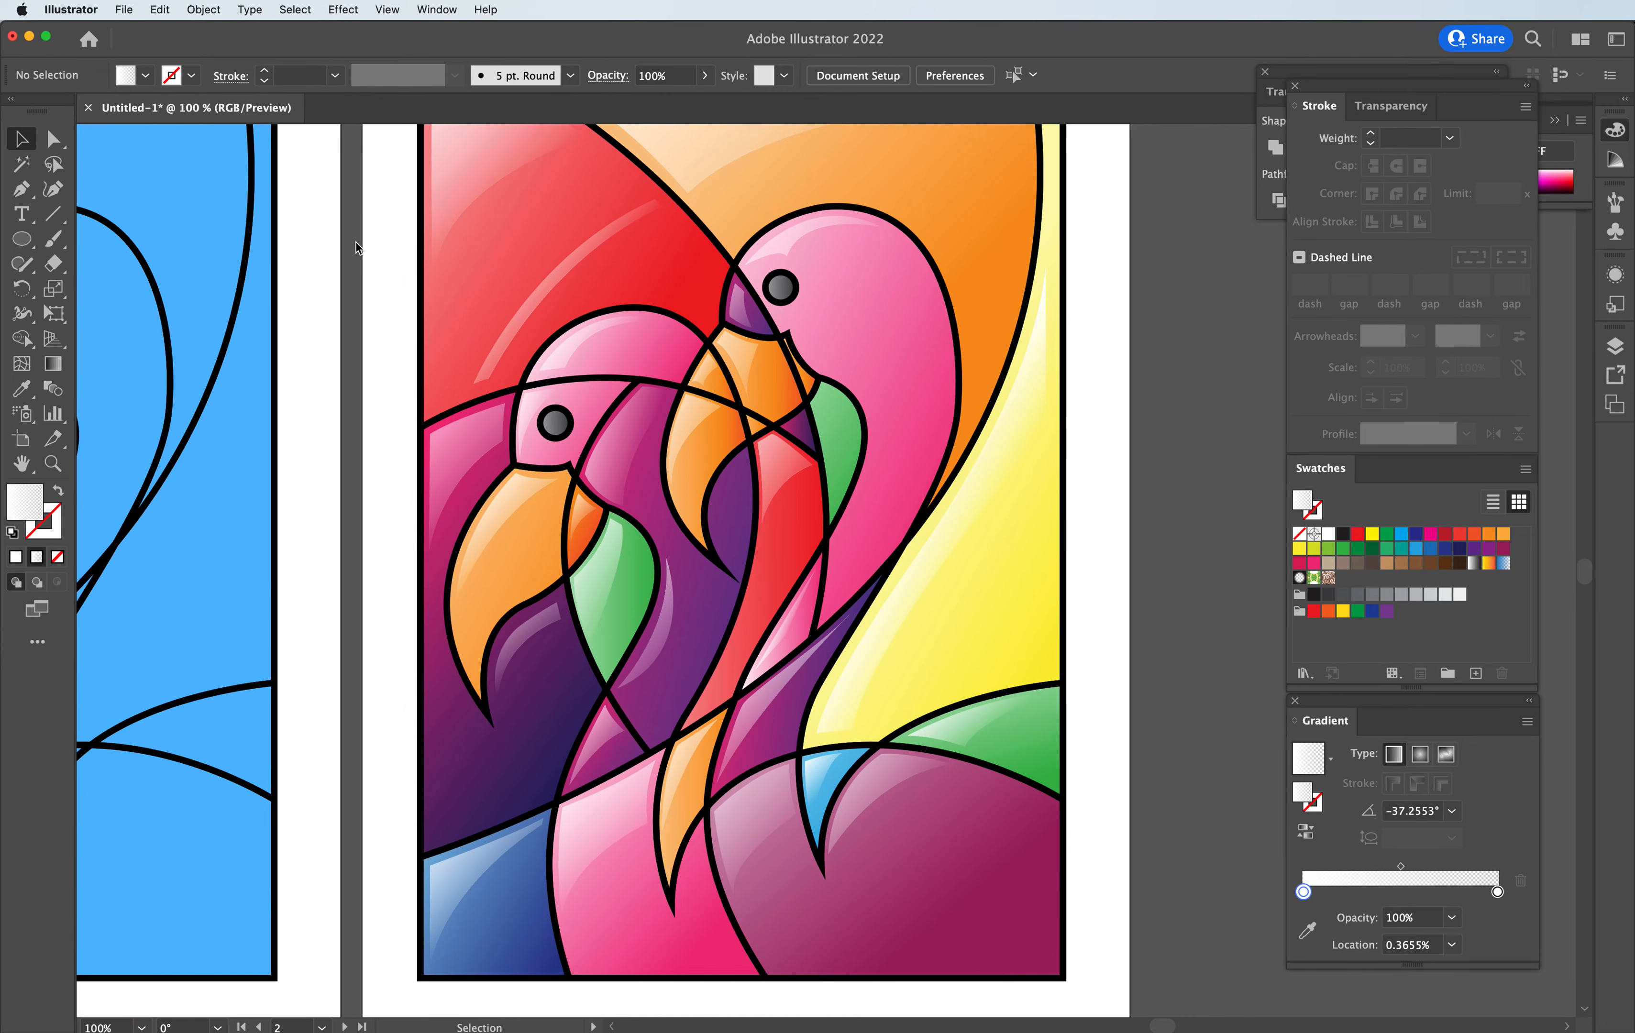
scroll(381, 309, up, 1)
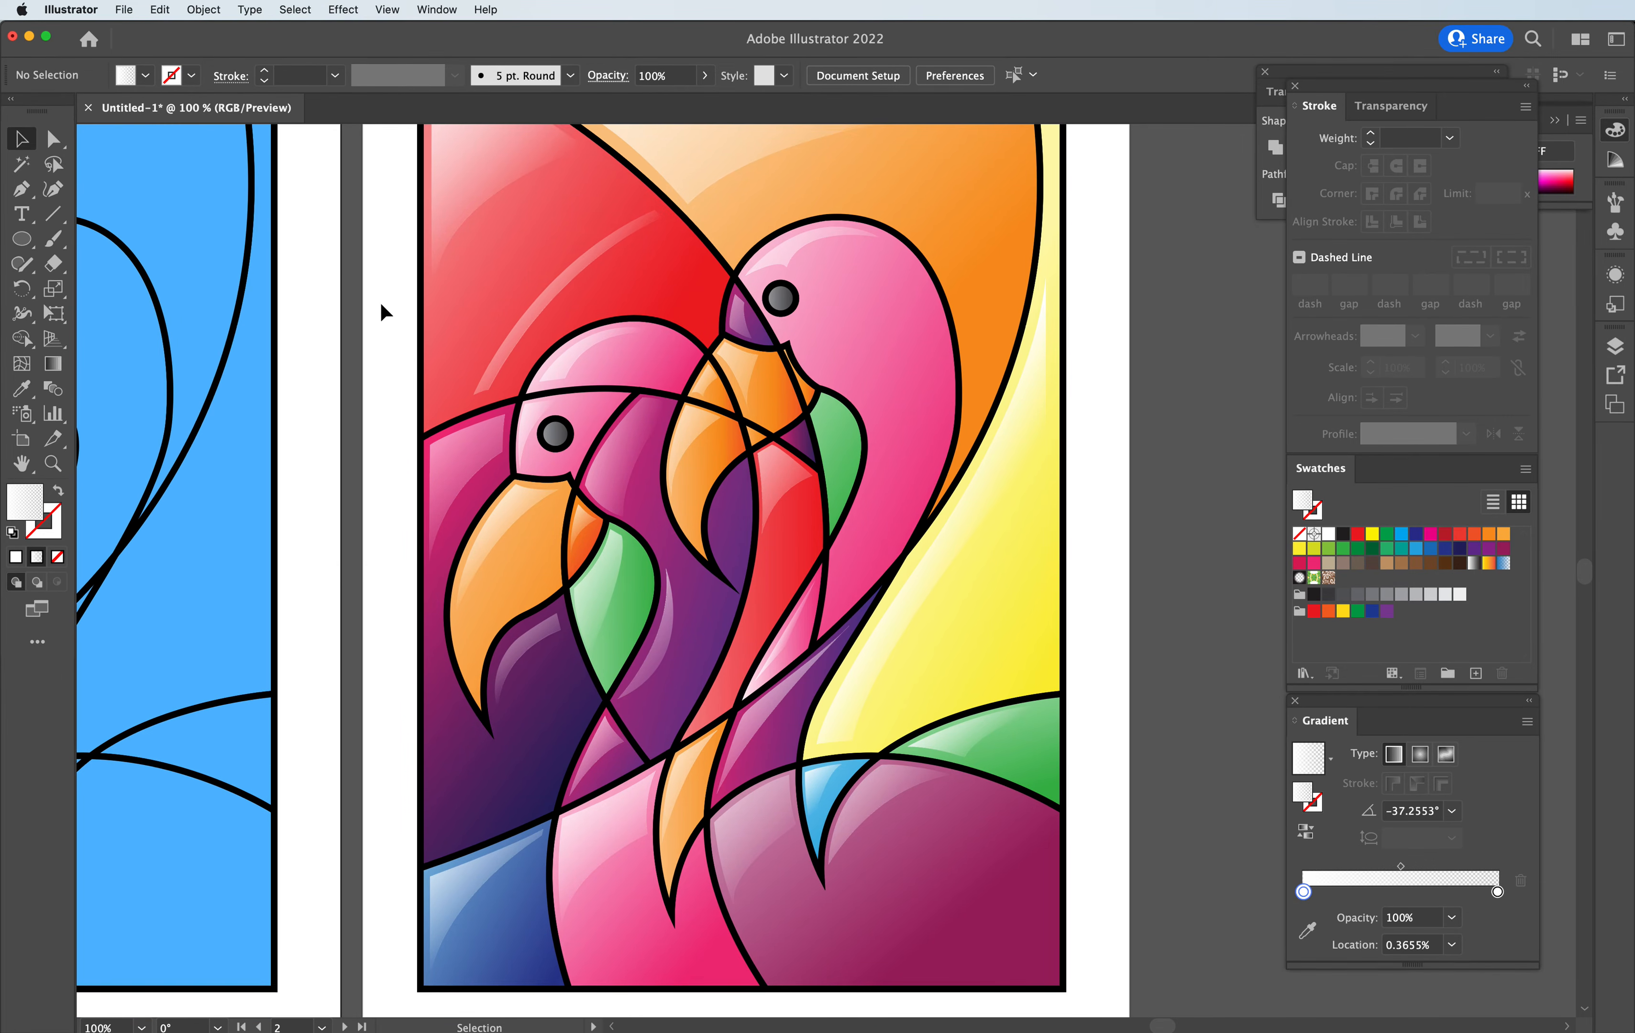
scroll(631, 340, down, 2)
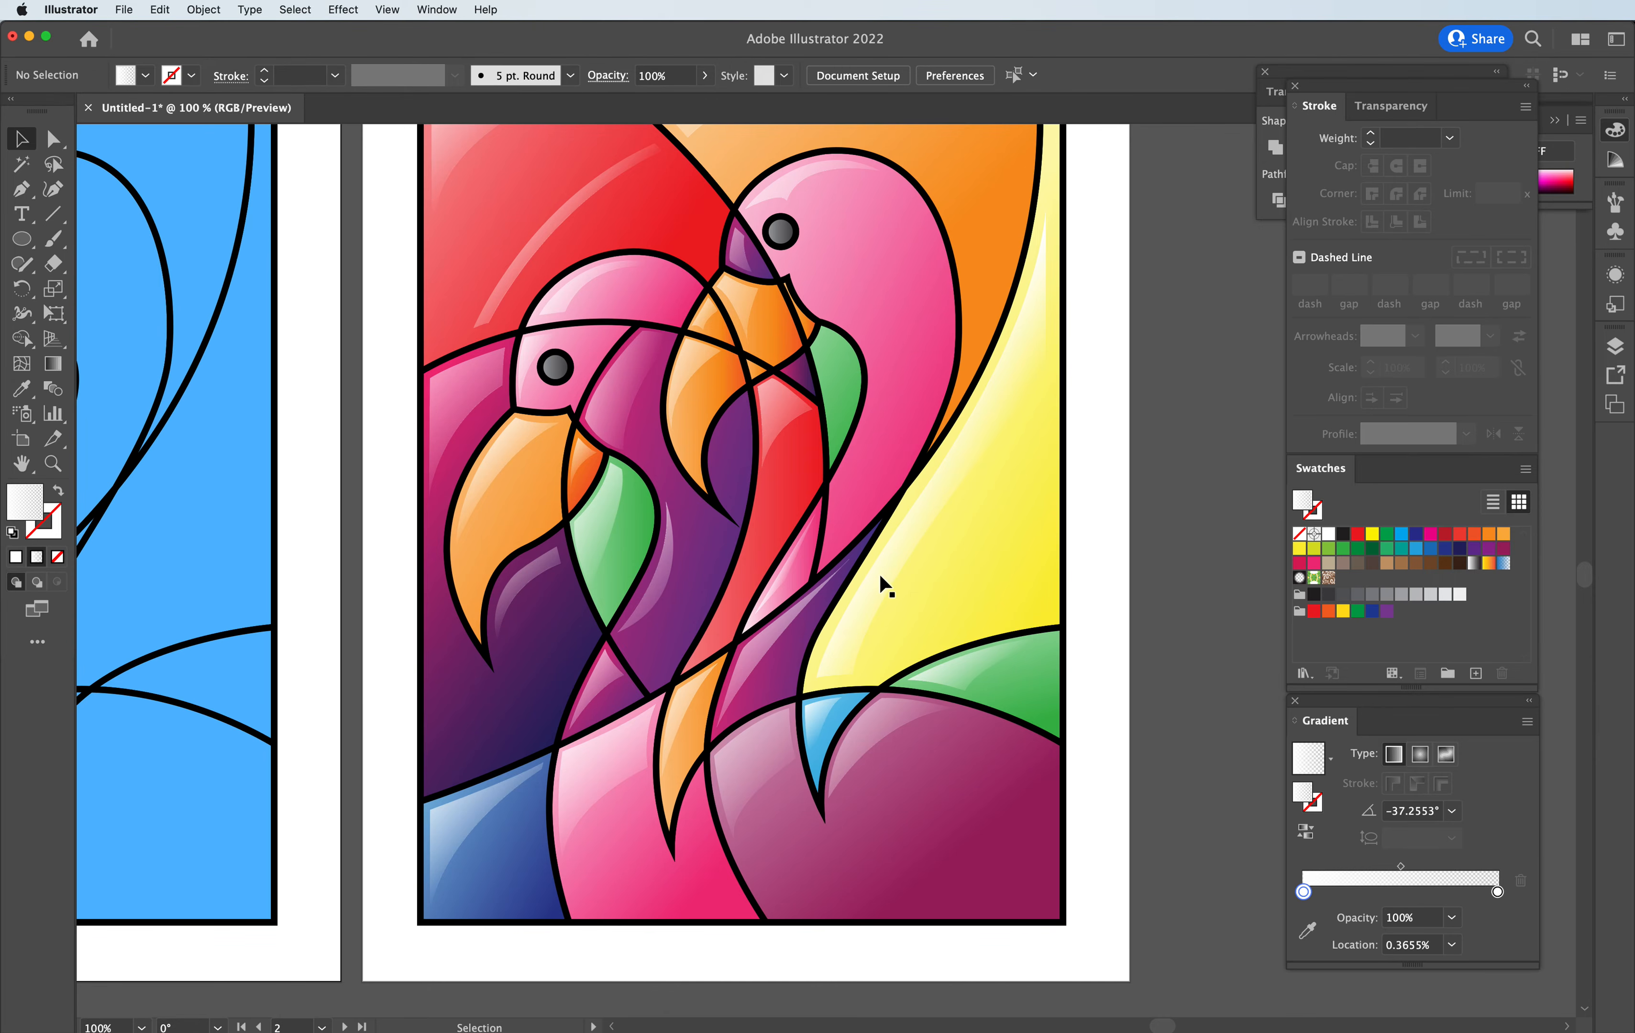
scroll(880, 581, up, 2)
scroll(879, 582, down, 2)
scroll(877, 580, up, 1)
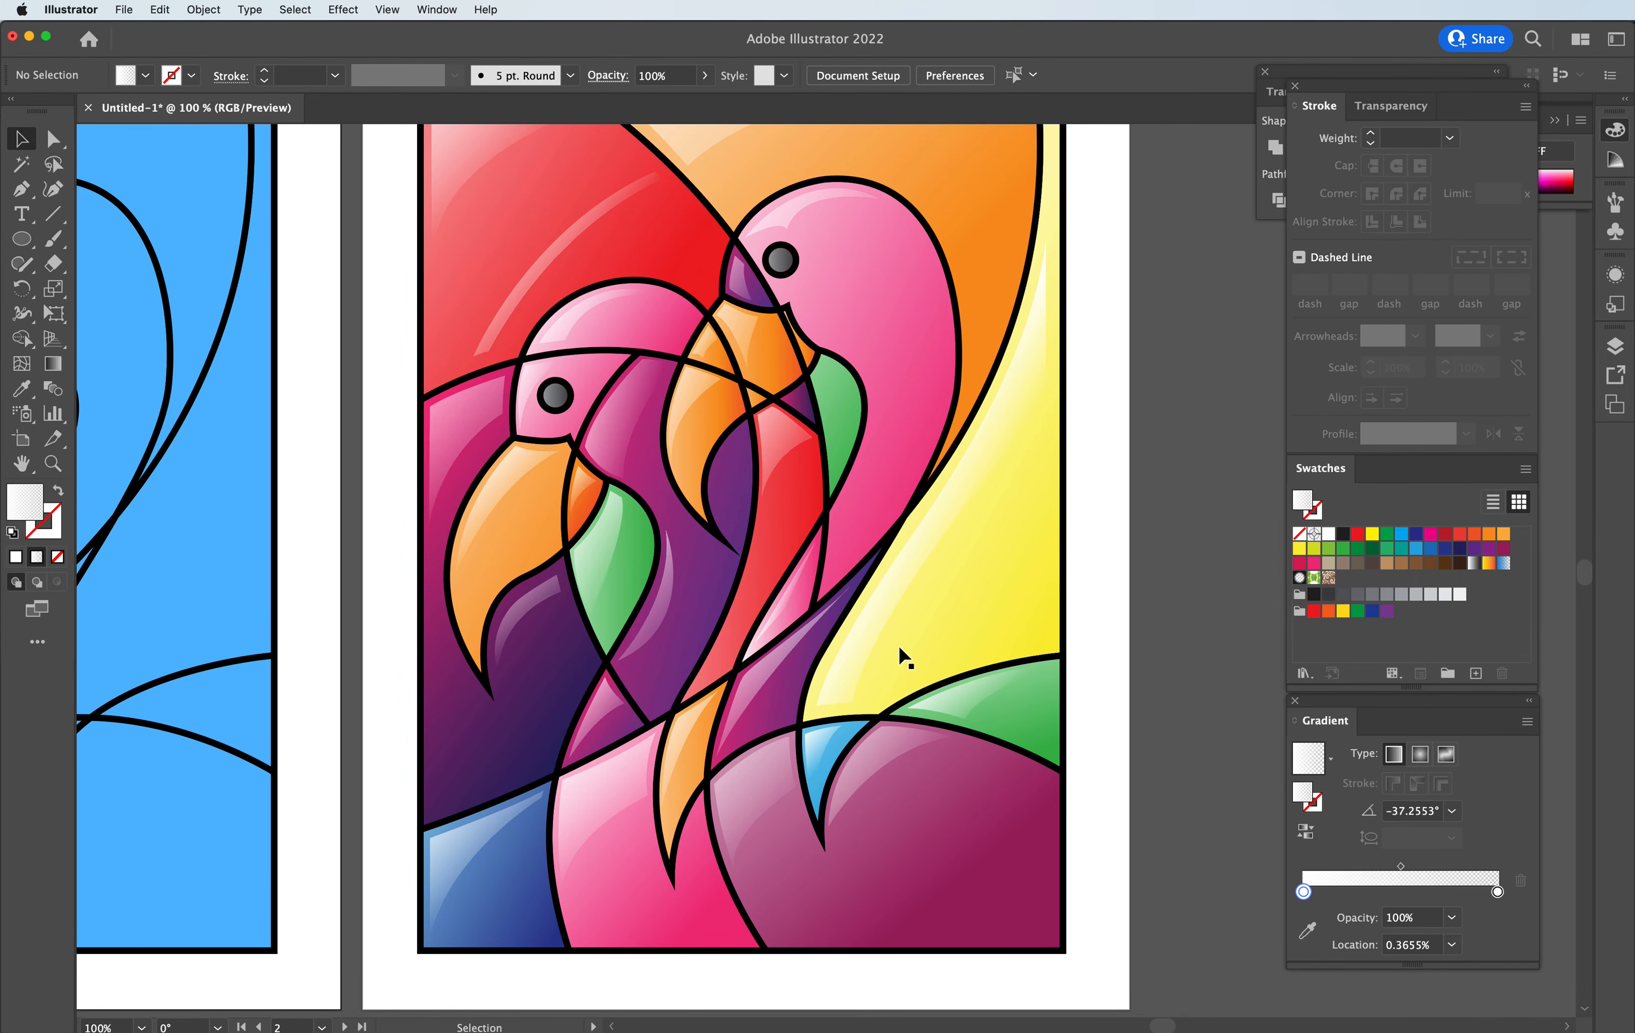
scroll(898, 645, up, 2)
key(a)
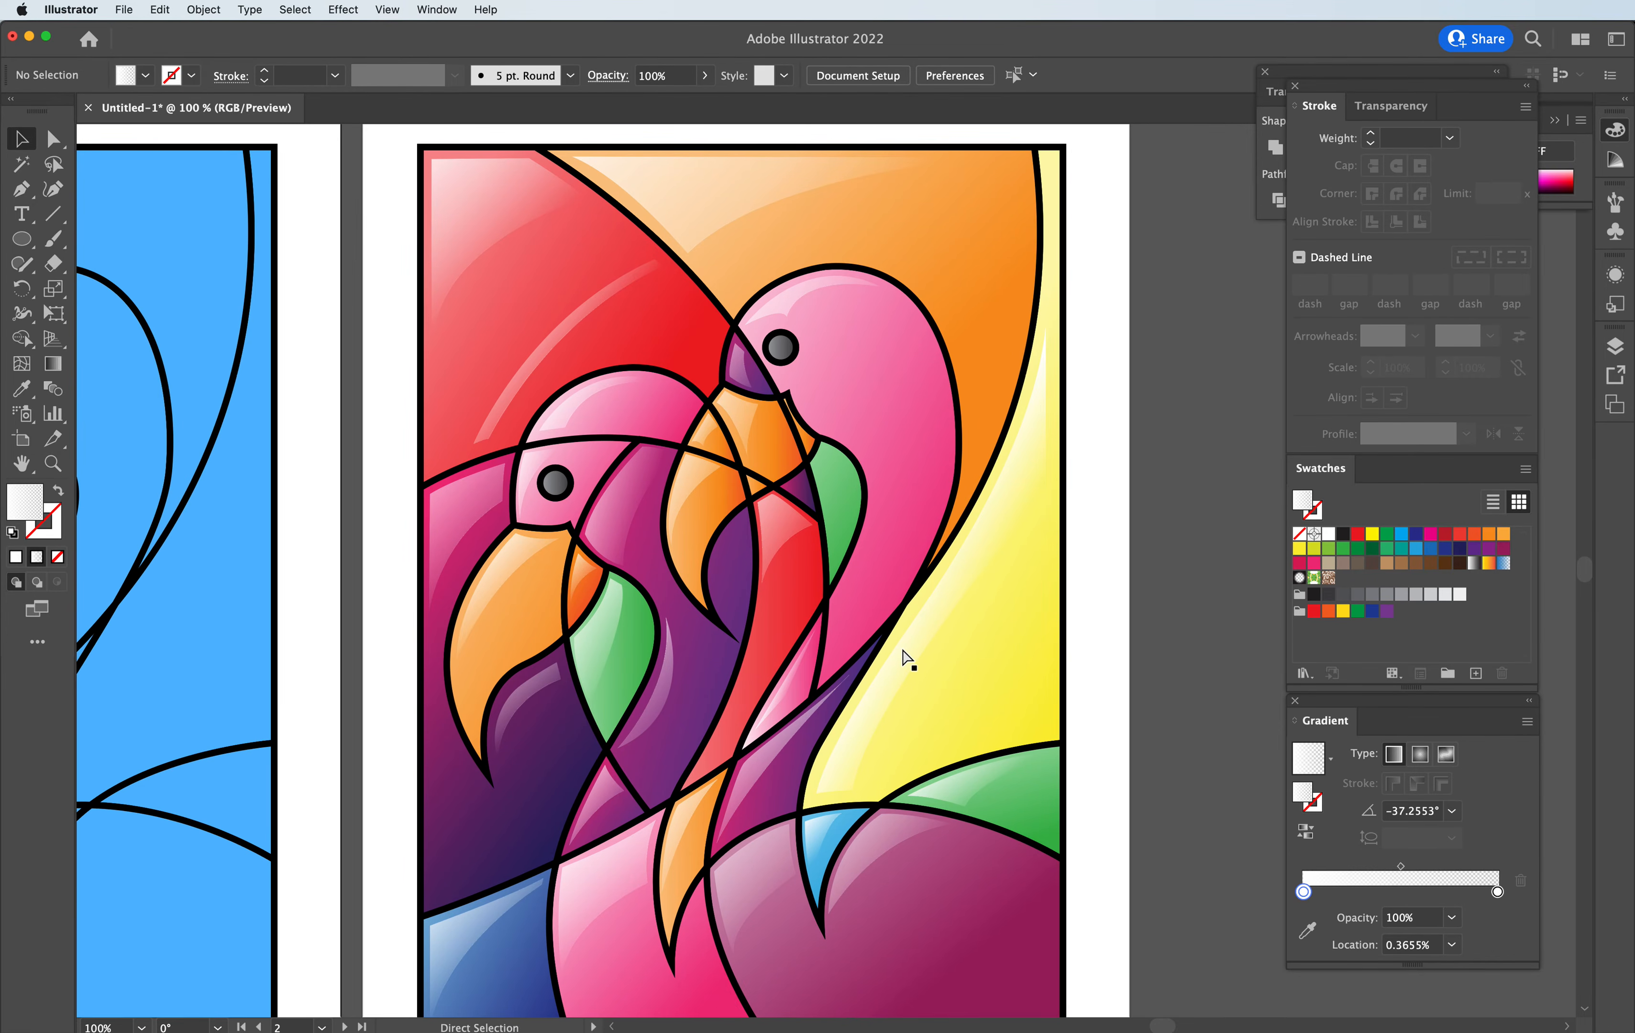
key(super+minus)
key(super+minus)
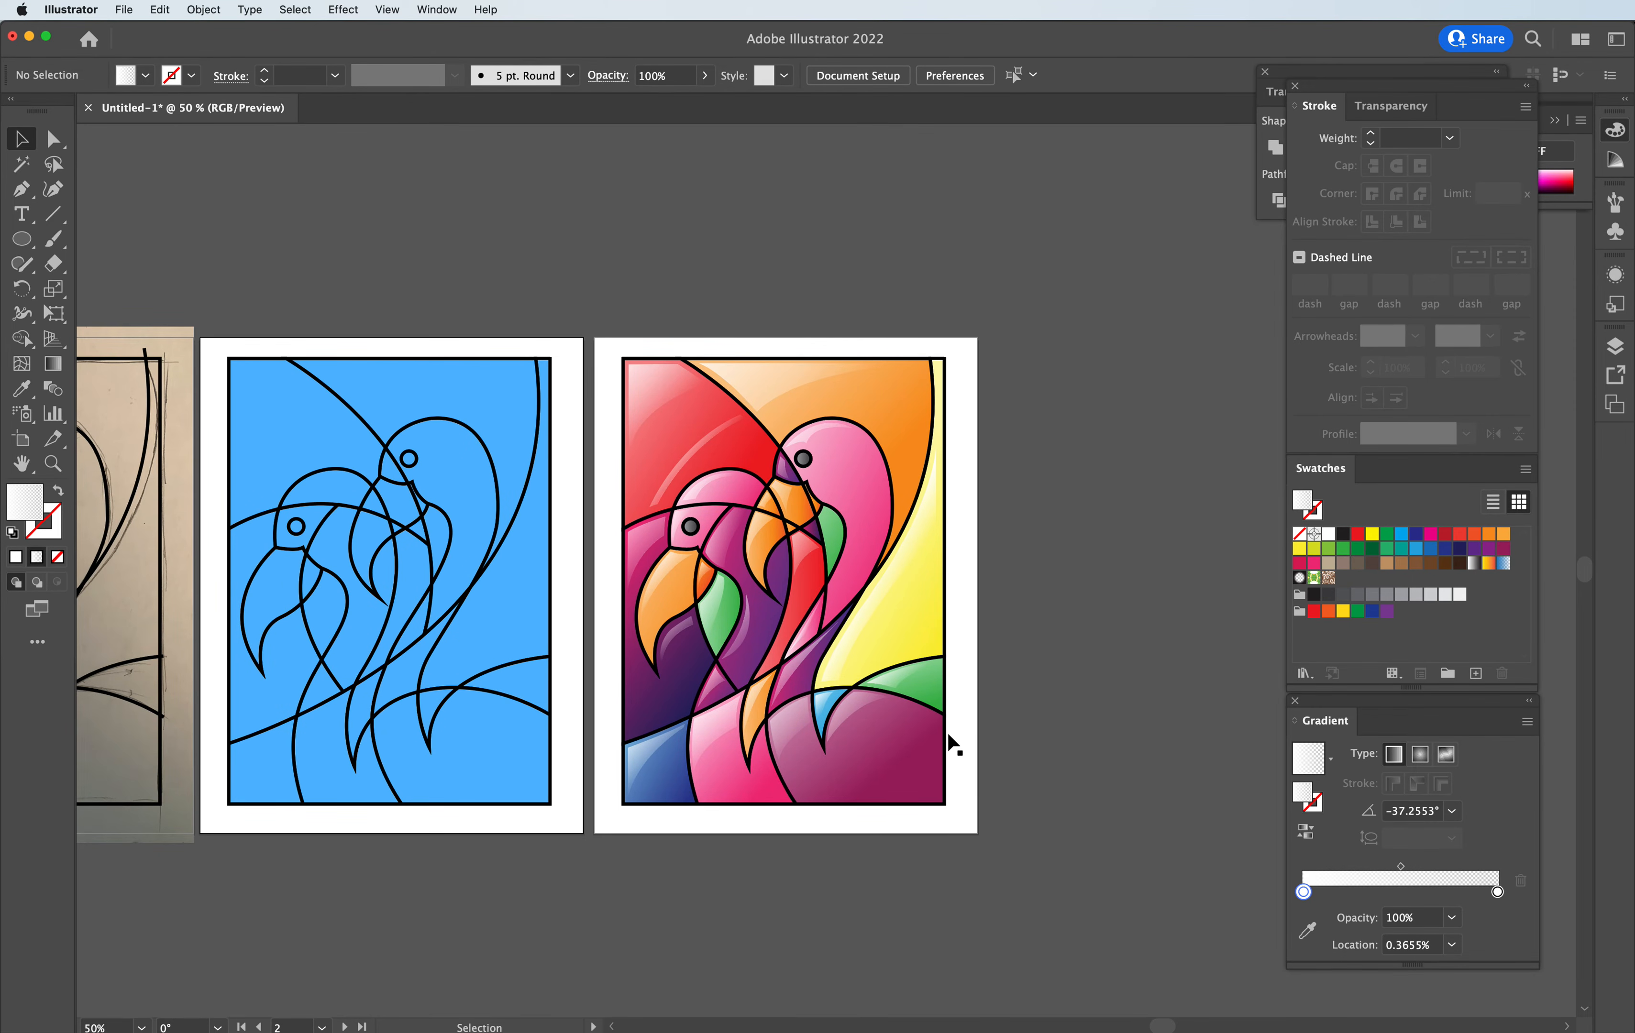
scroll(948, 741, down, 3)
scroll(948, 741, up, 3)
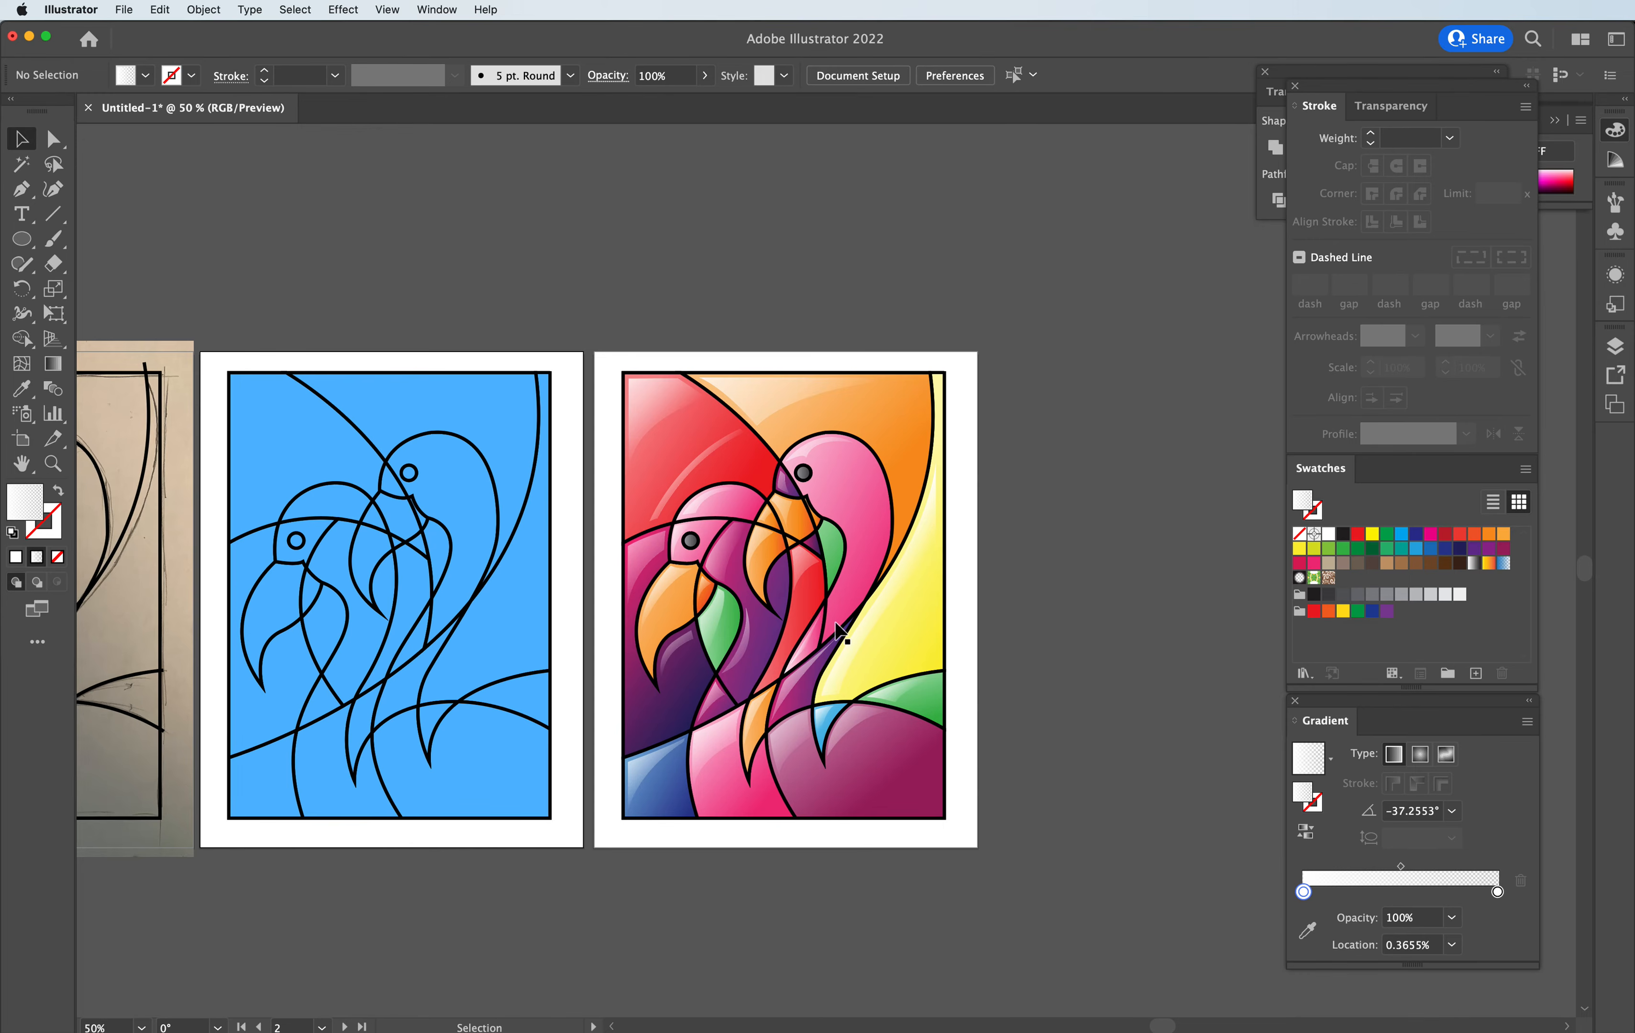
- Draw a tiny triangular white-to-transparent highlight in the small purple piece just below the right flamingo's orange beak
click(53, 464)
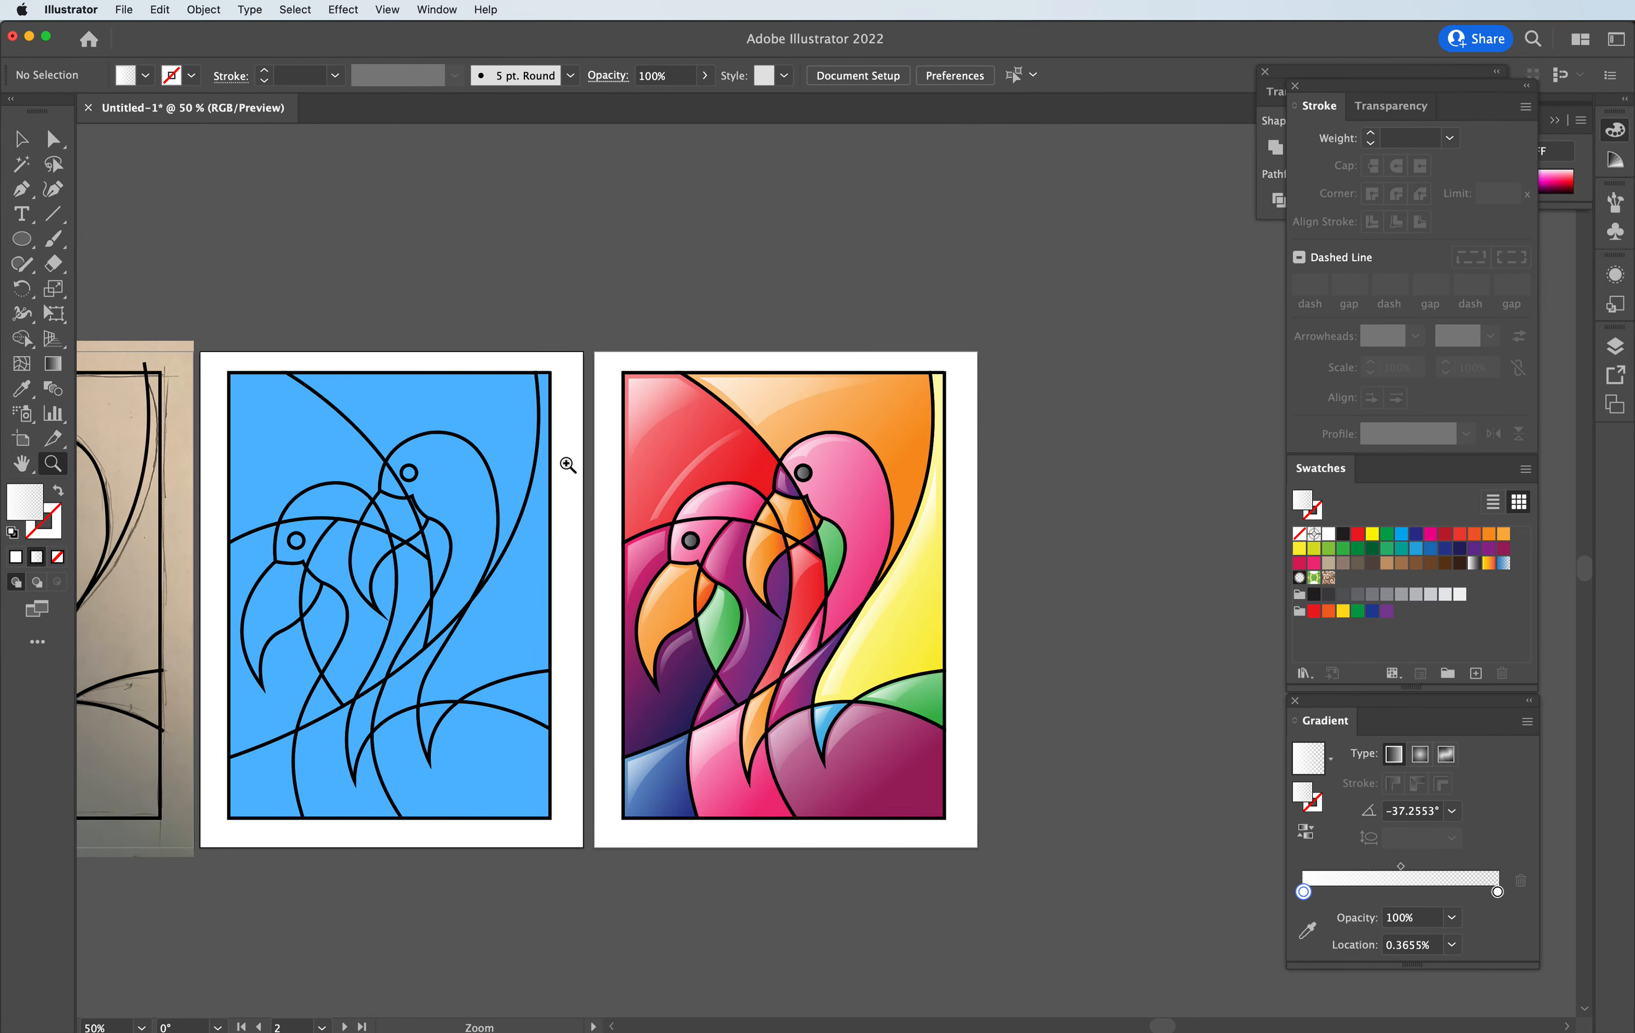
click(848, 532)
click(800, 601)
click(800, 601)
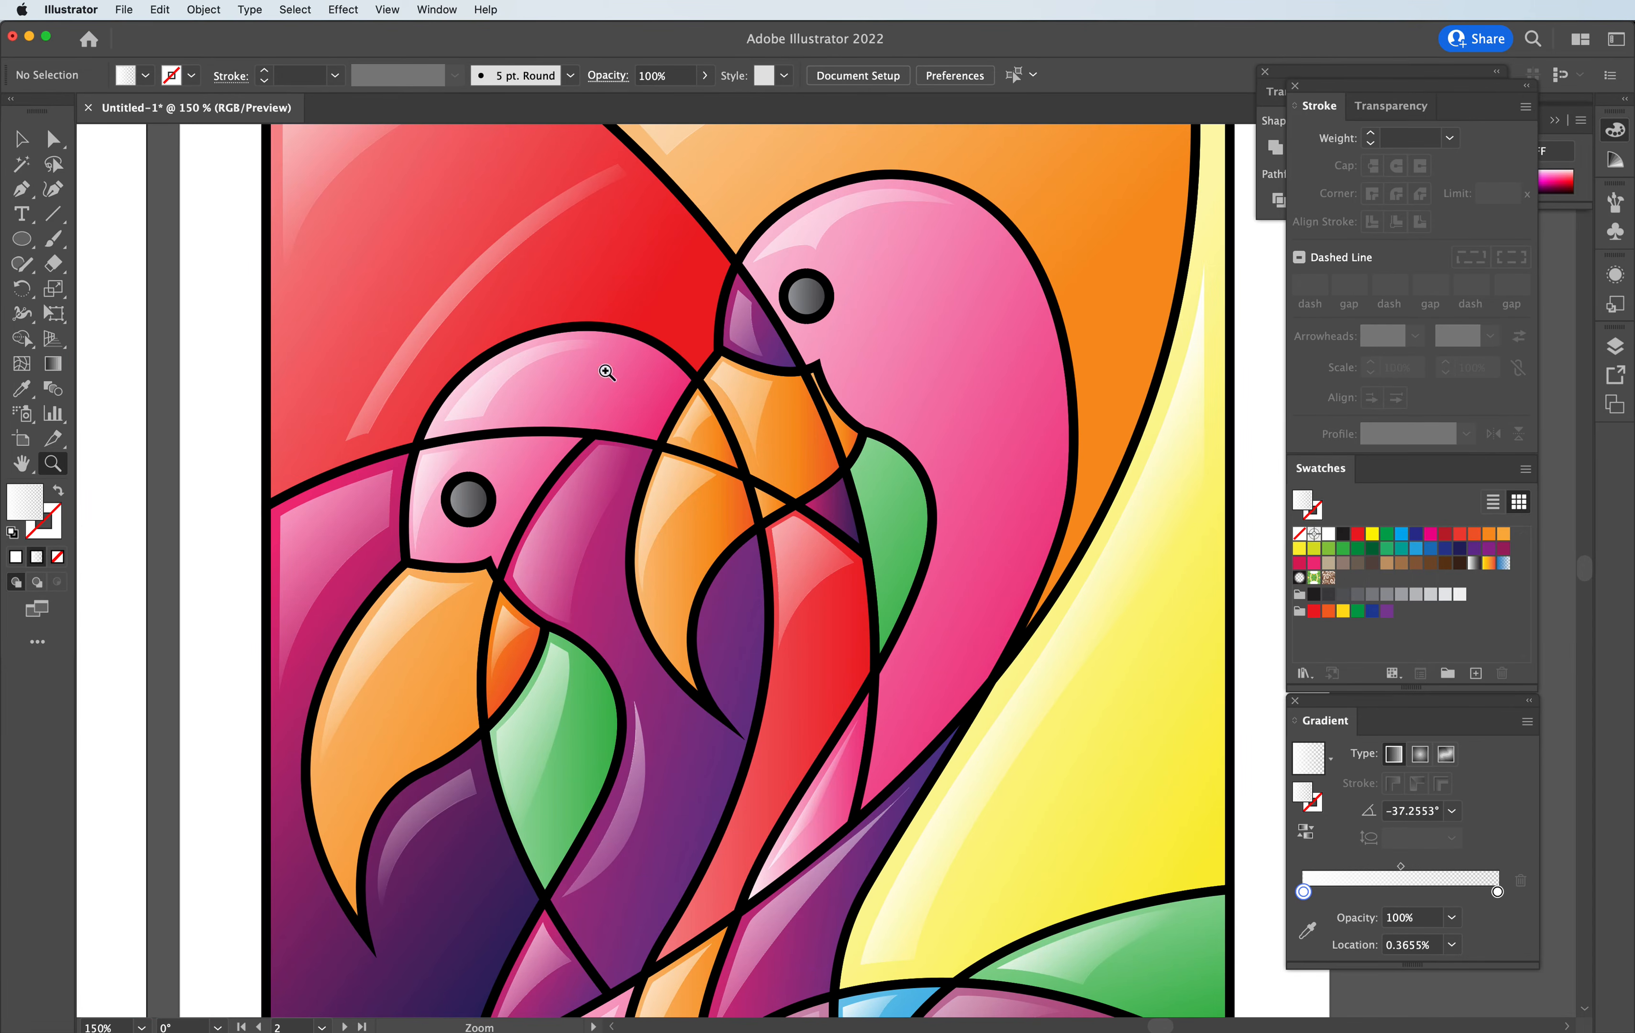
click(21, 188)
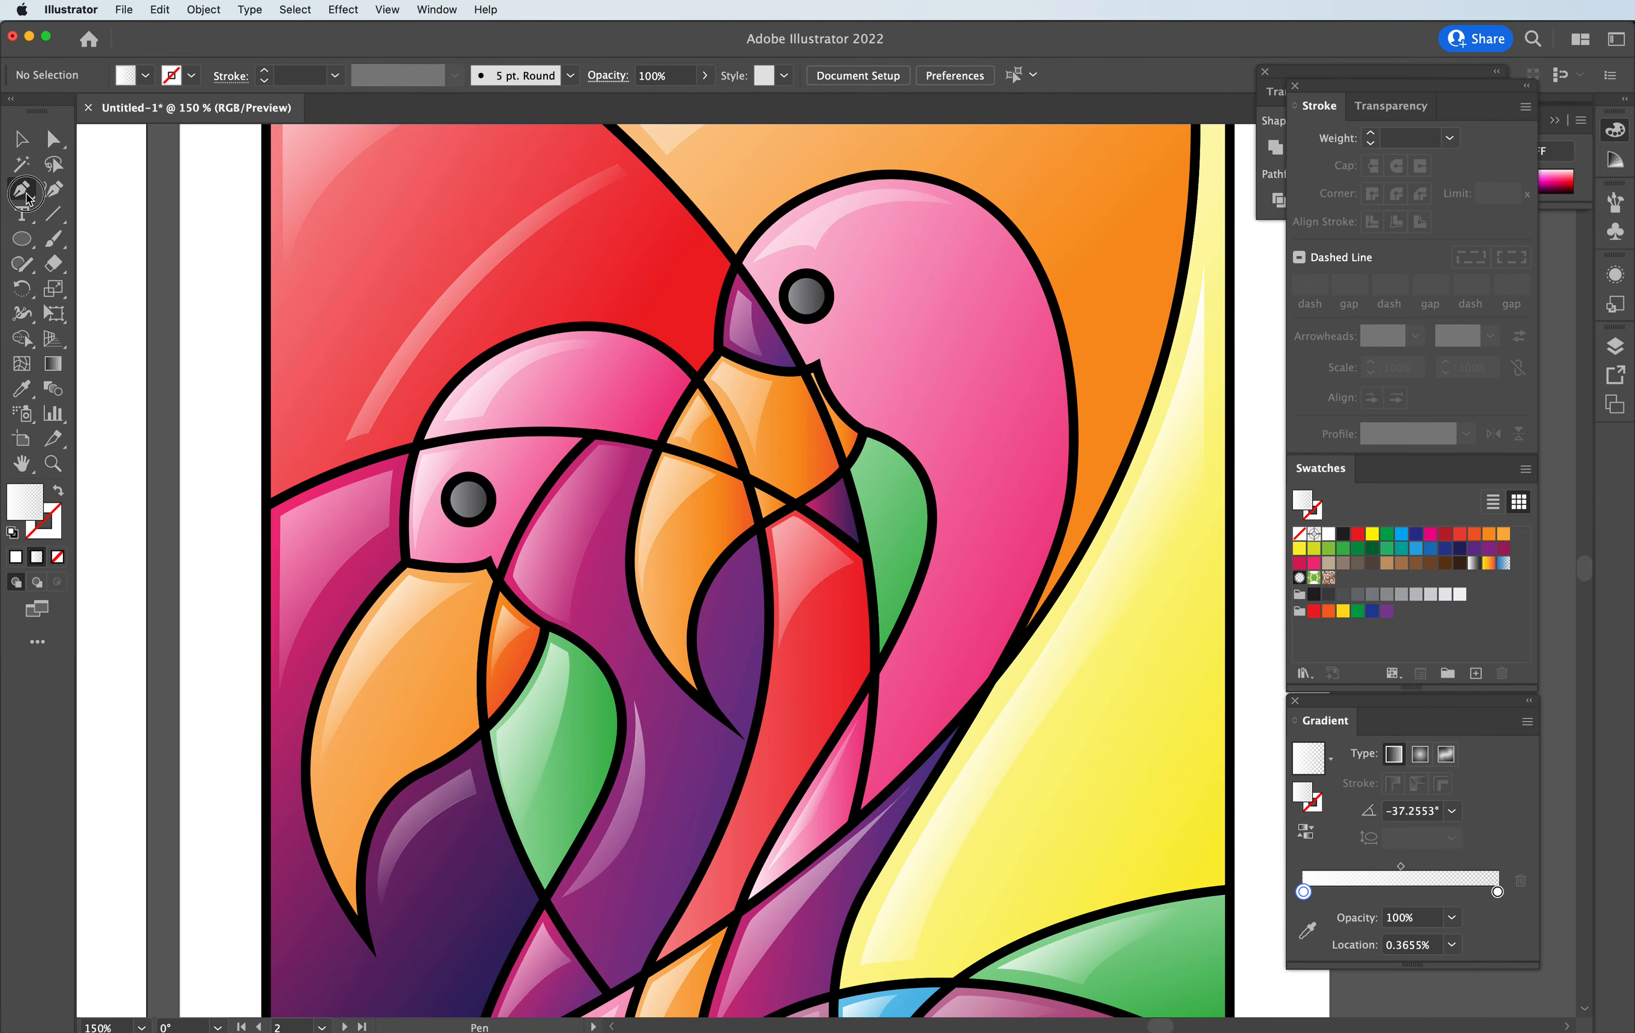
click(817, 505)
click(842, 486)
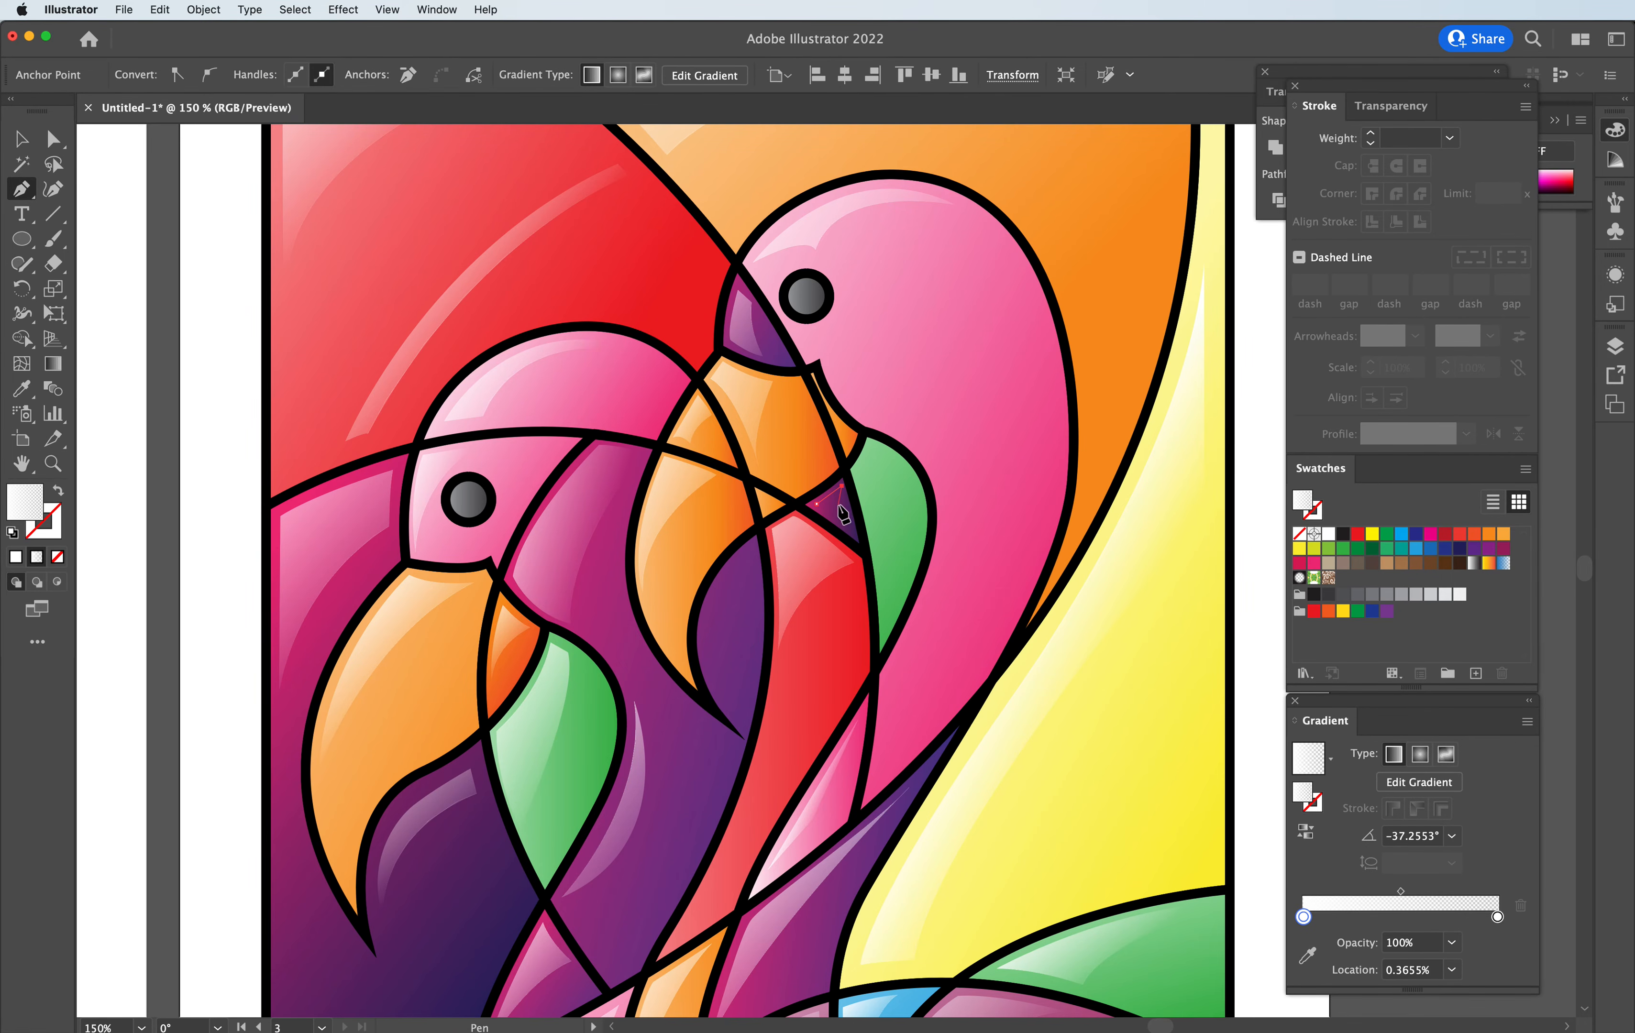
click(829, 513)
click(817, 504)
- Draw a curved white-to-transparent highlight in the upper part of the green piece beside the right flamingo's beak
click(853, 471)
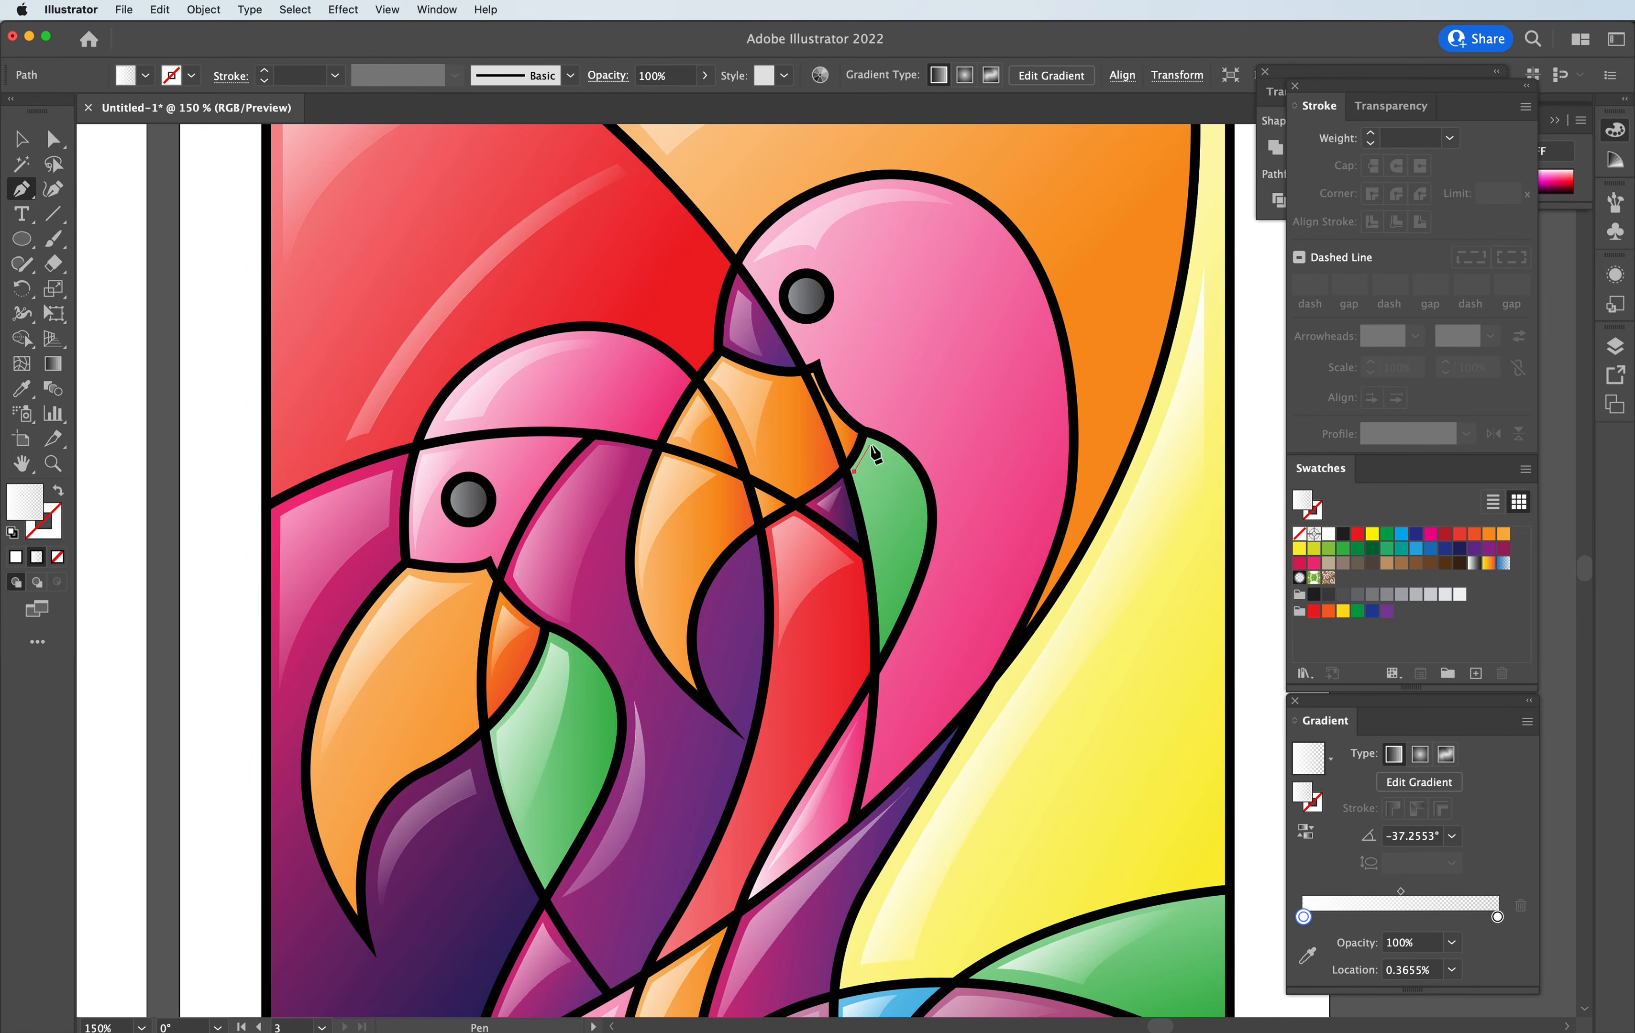
click(870, 446)
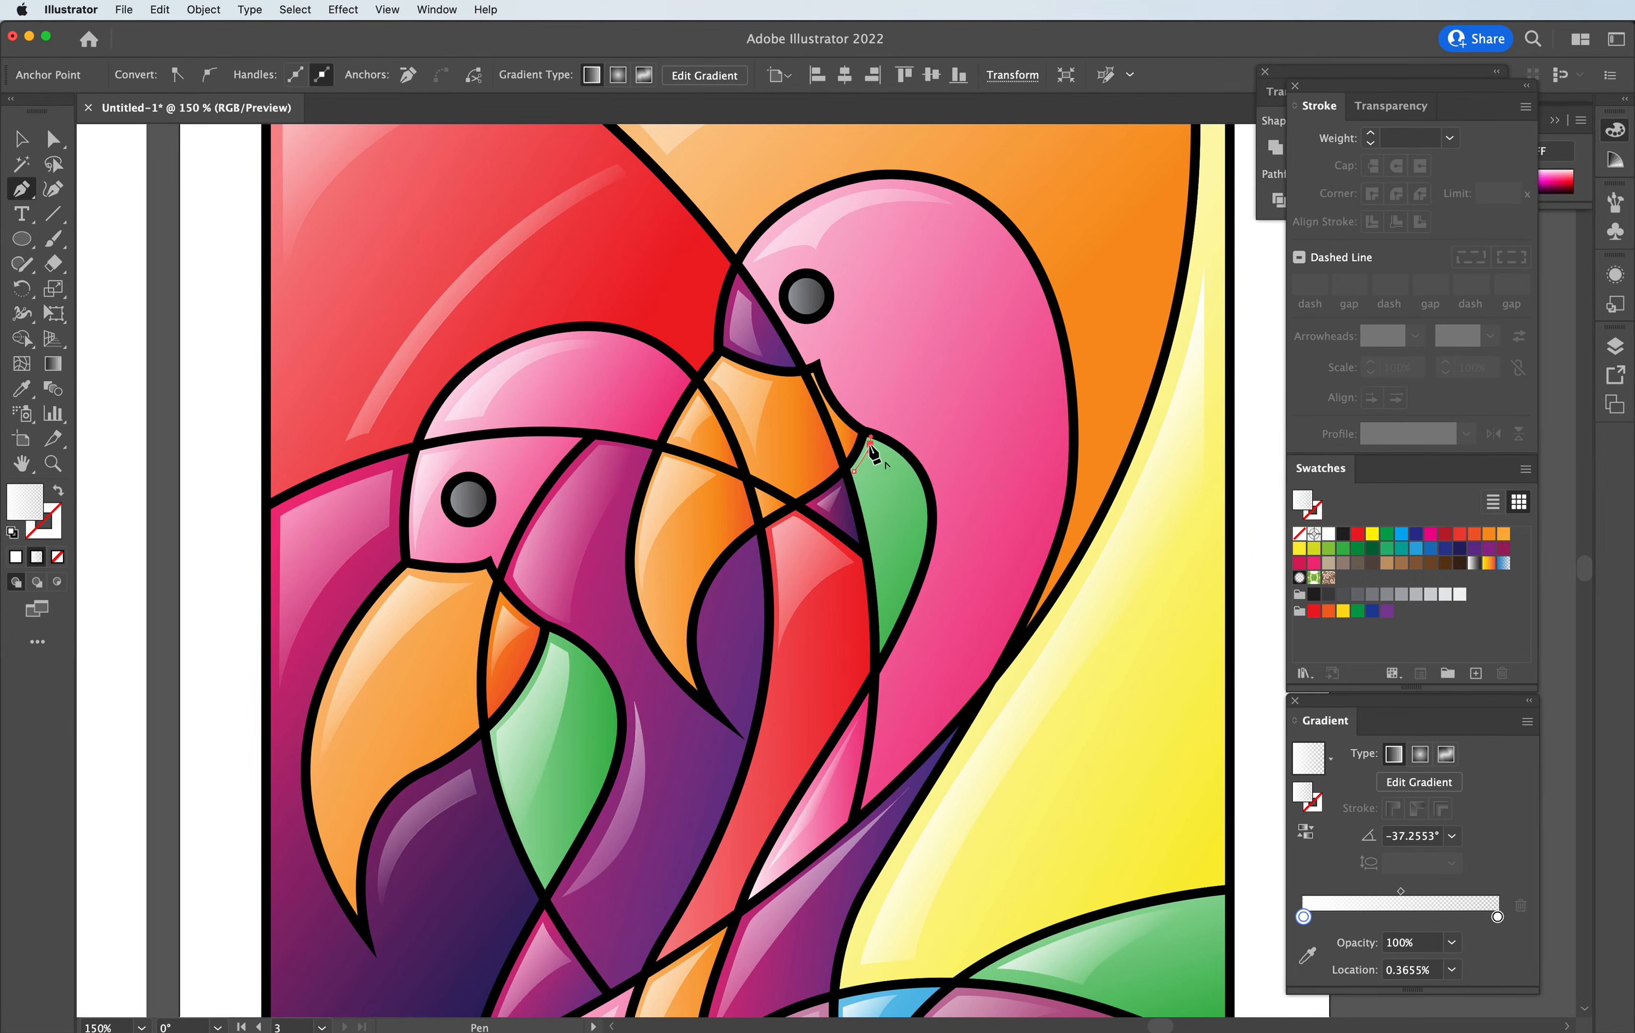
click(910, 475)
drag(872, 534, 875, 541)
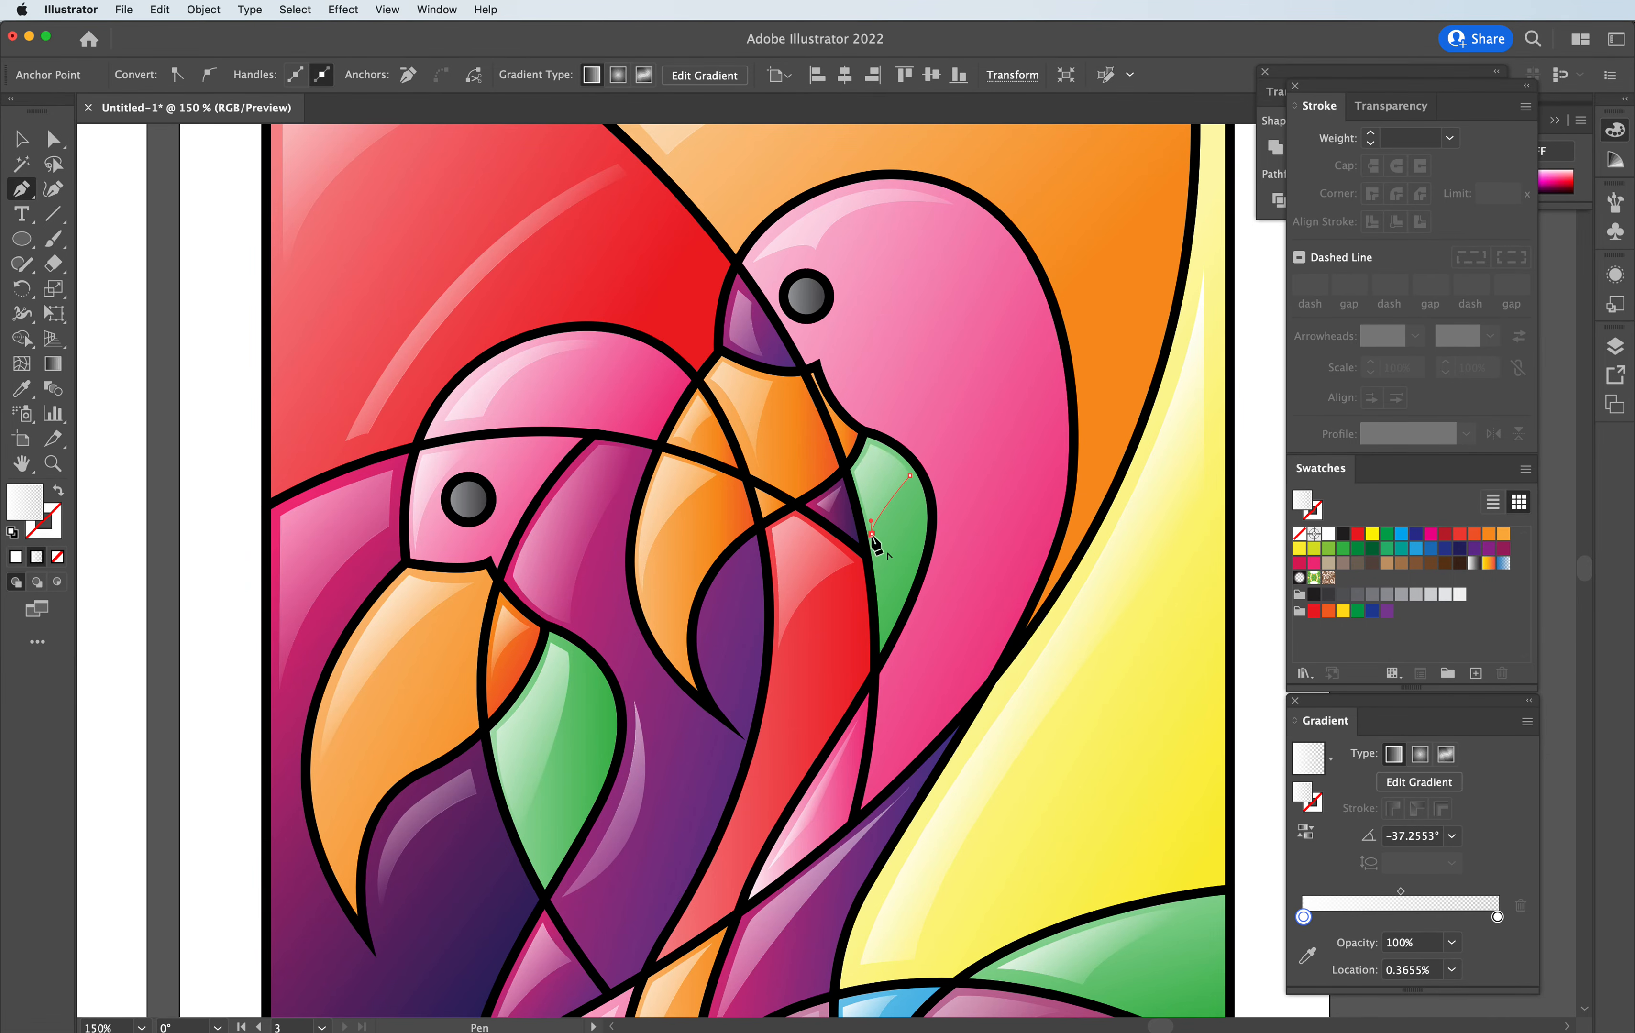
drag(855, 472, 842, 456)
scroll(840, 560, down, 1)
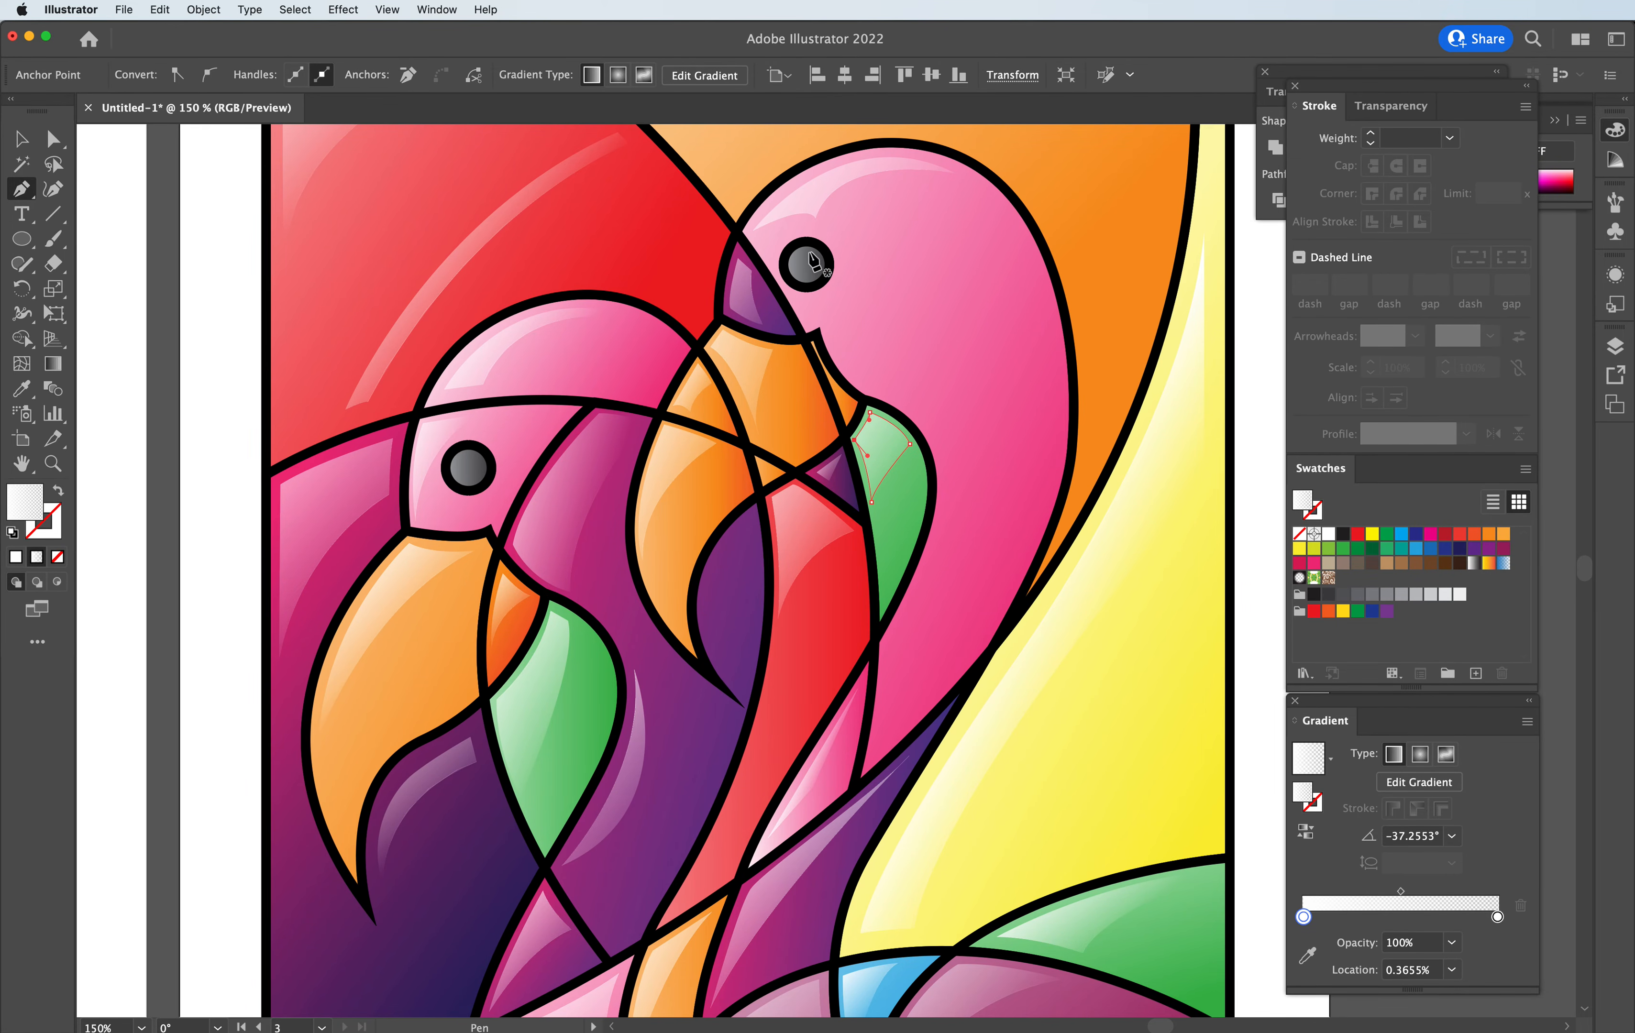
- Draw a small rounded white-to-transparent highlight on the right flamingo's eye, and deselect it
click(806, 253)
mouse_move(792, 267)
mouse_down()
mouse_move(794, 289)
mouse_move(818, 278)
mouse_up()
click(792, 267)
mouse_move(810, 252)
mouse_down()
mouse_move(832, 231)
mouse_move(828, 256)
mouse_up()
click(21, 139)
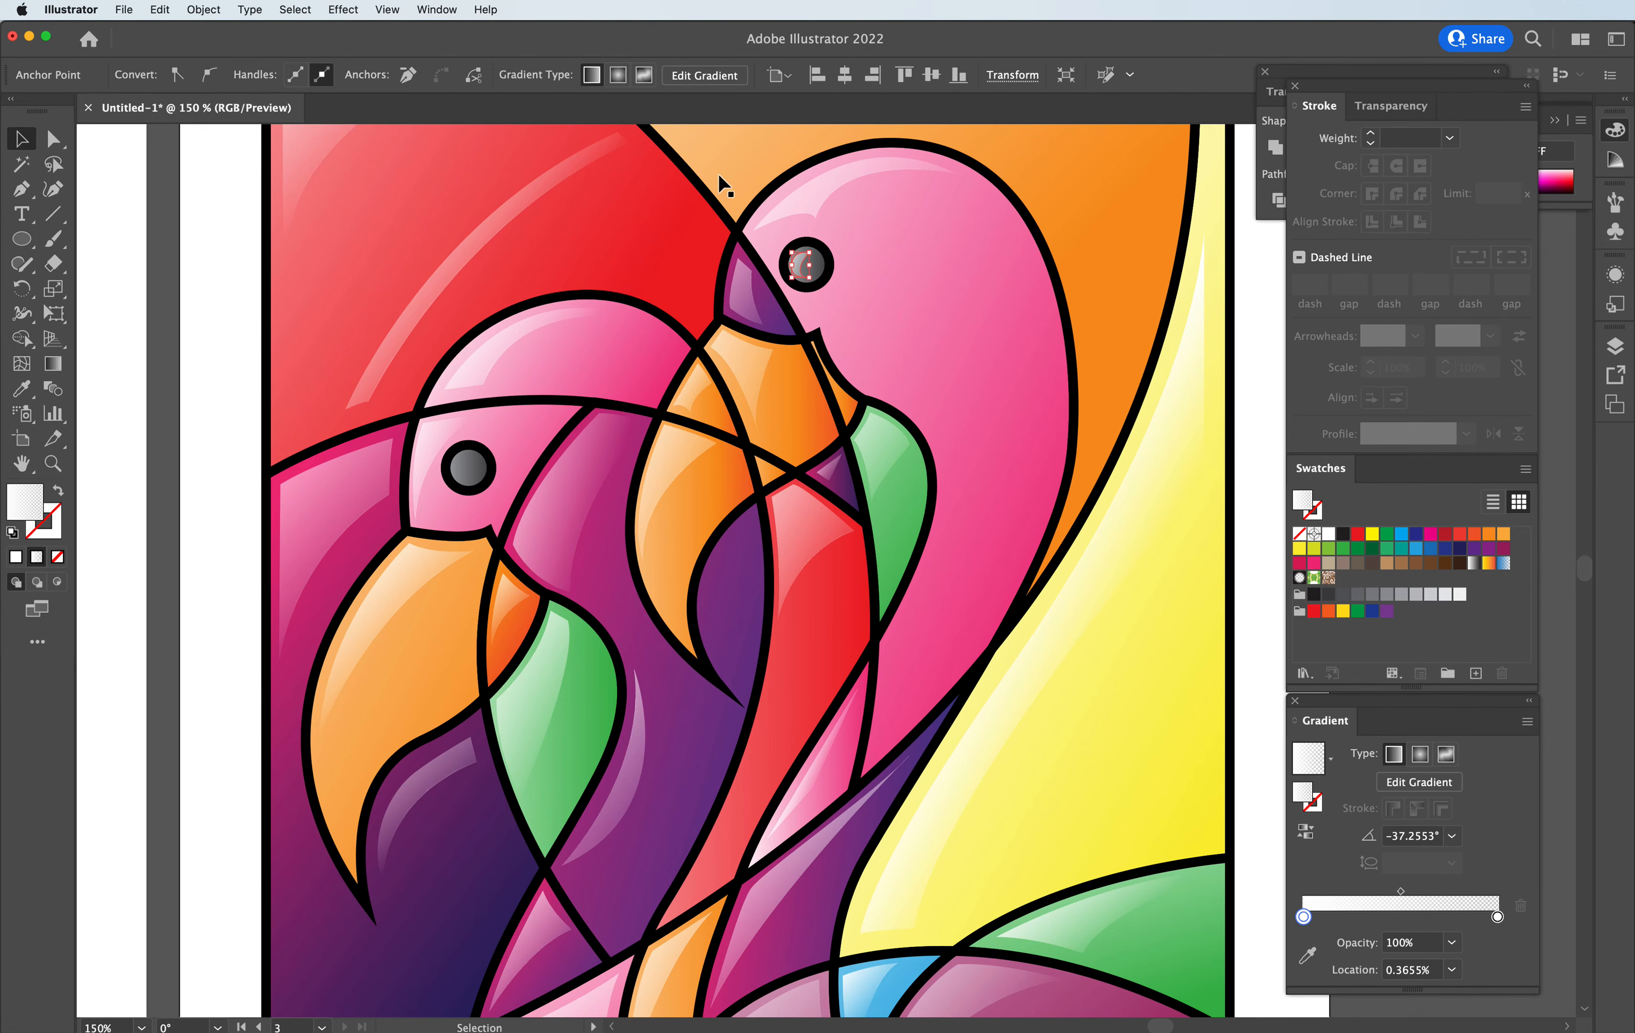
click(726, 173)
- Place a copy of the right eye's highlight on the left flamingo's eye, and deselect it
click(800, 266)
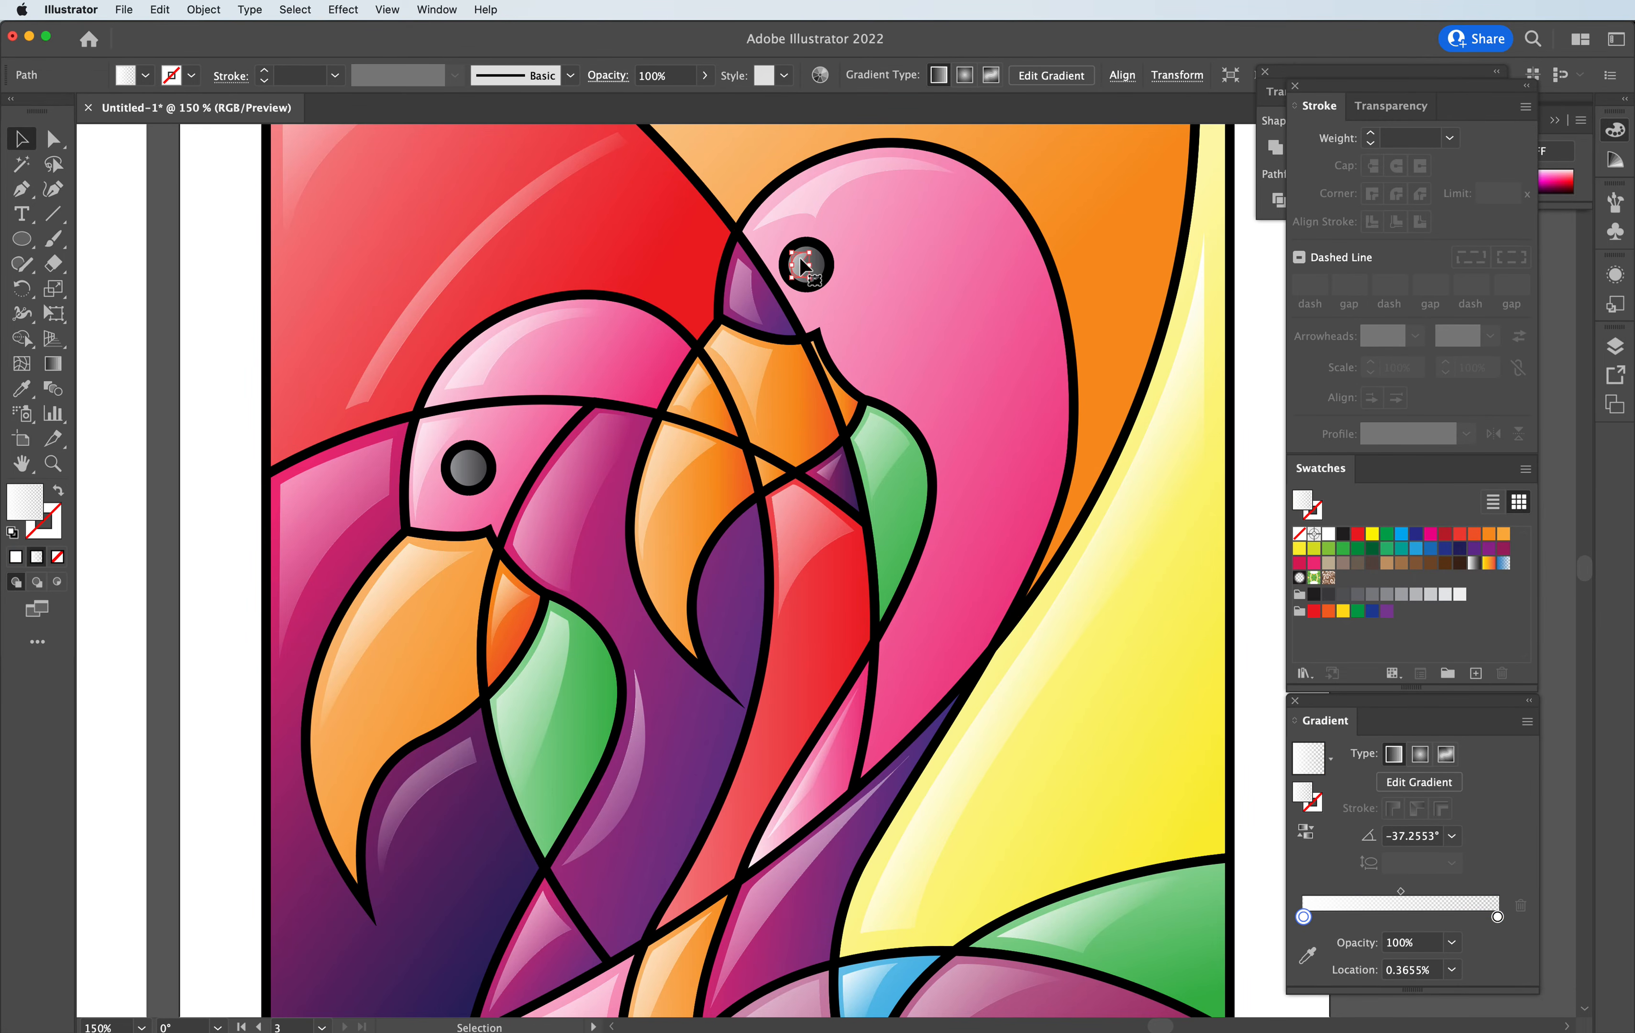
drag(802, 265, 468, 468)
click(239, 306)
- Review the whole colored artboard with its highlights at different magnifications
scroll(238, 307, down, 2)
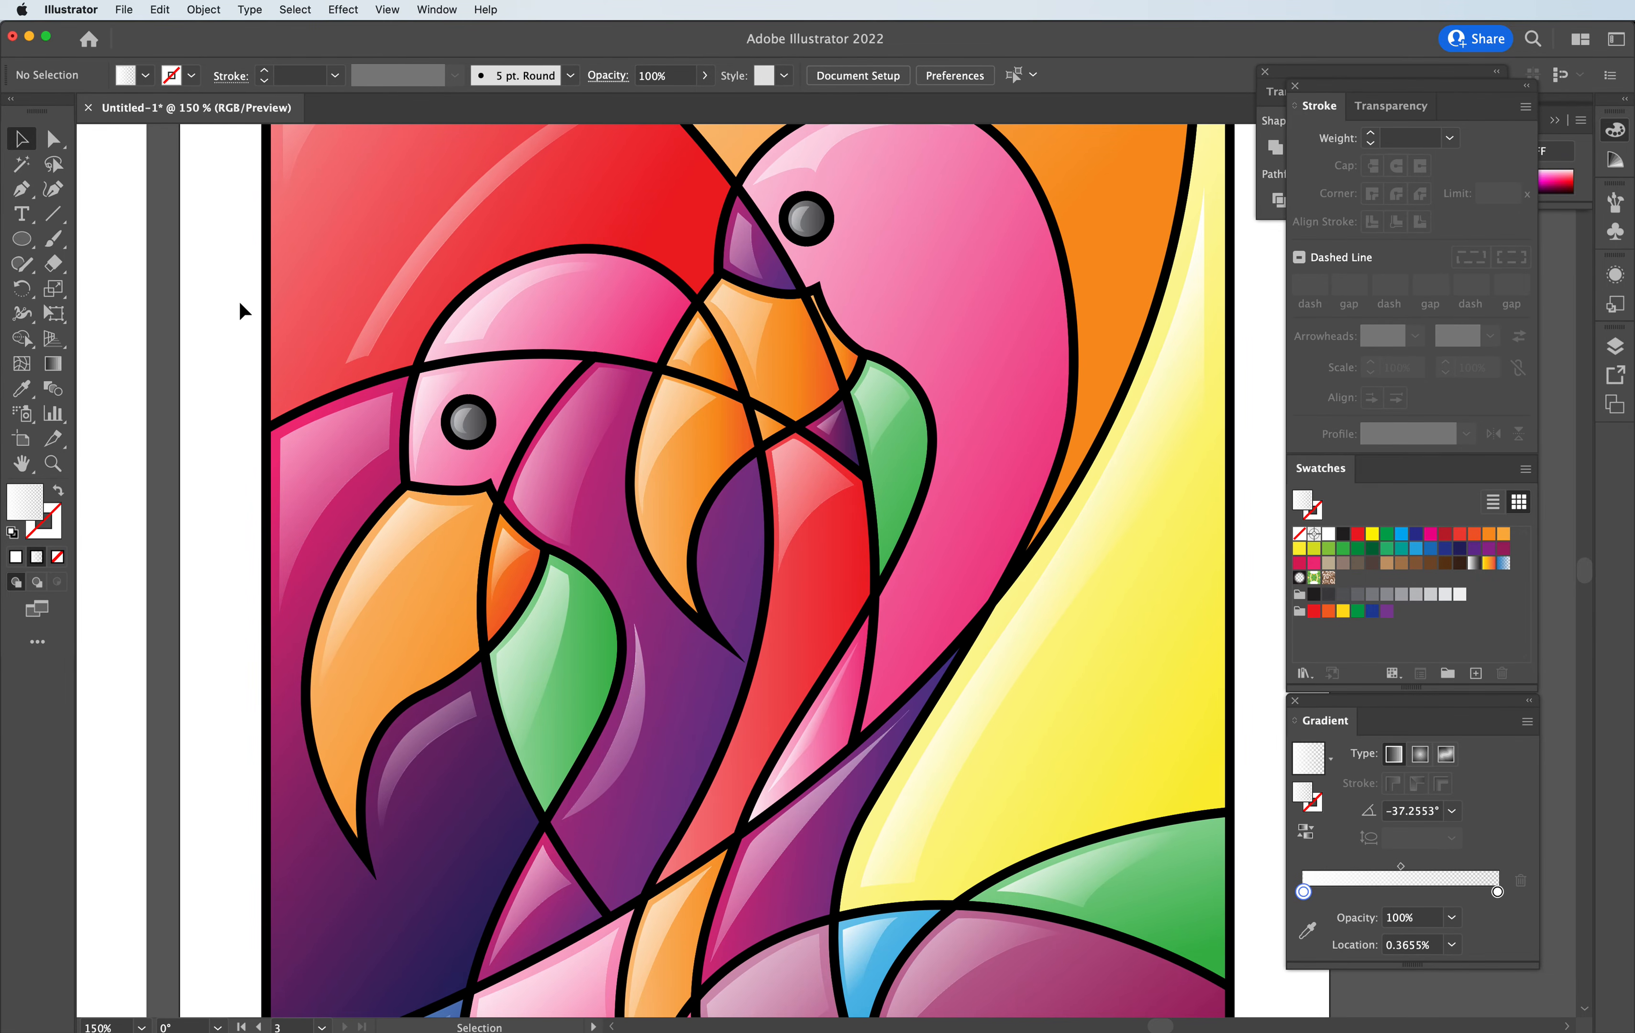
key(super+minus)
key(super+minus)
key(super+minus)
key(super+equal)
key(super+equal)
key(super+minus)
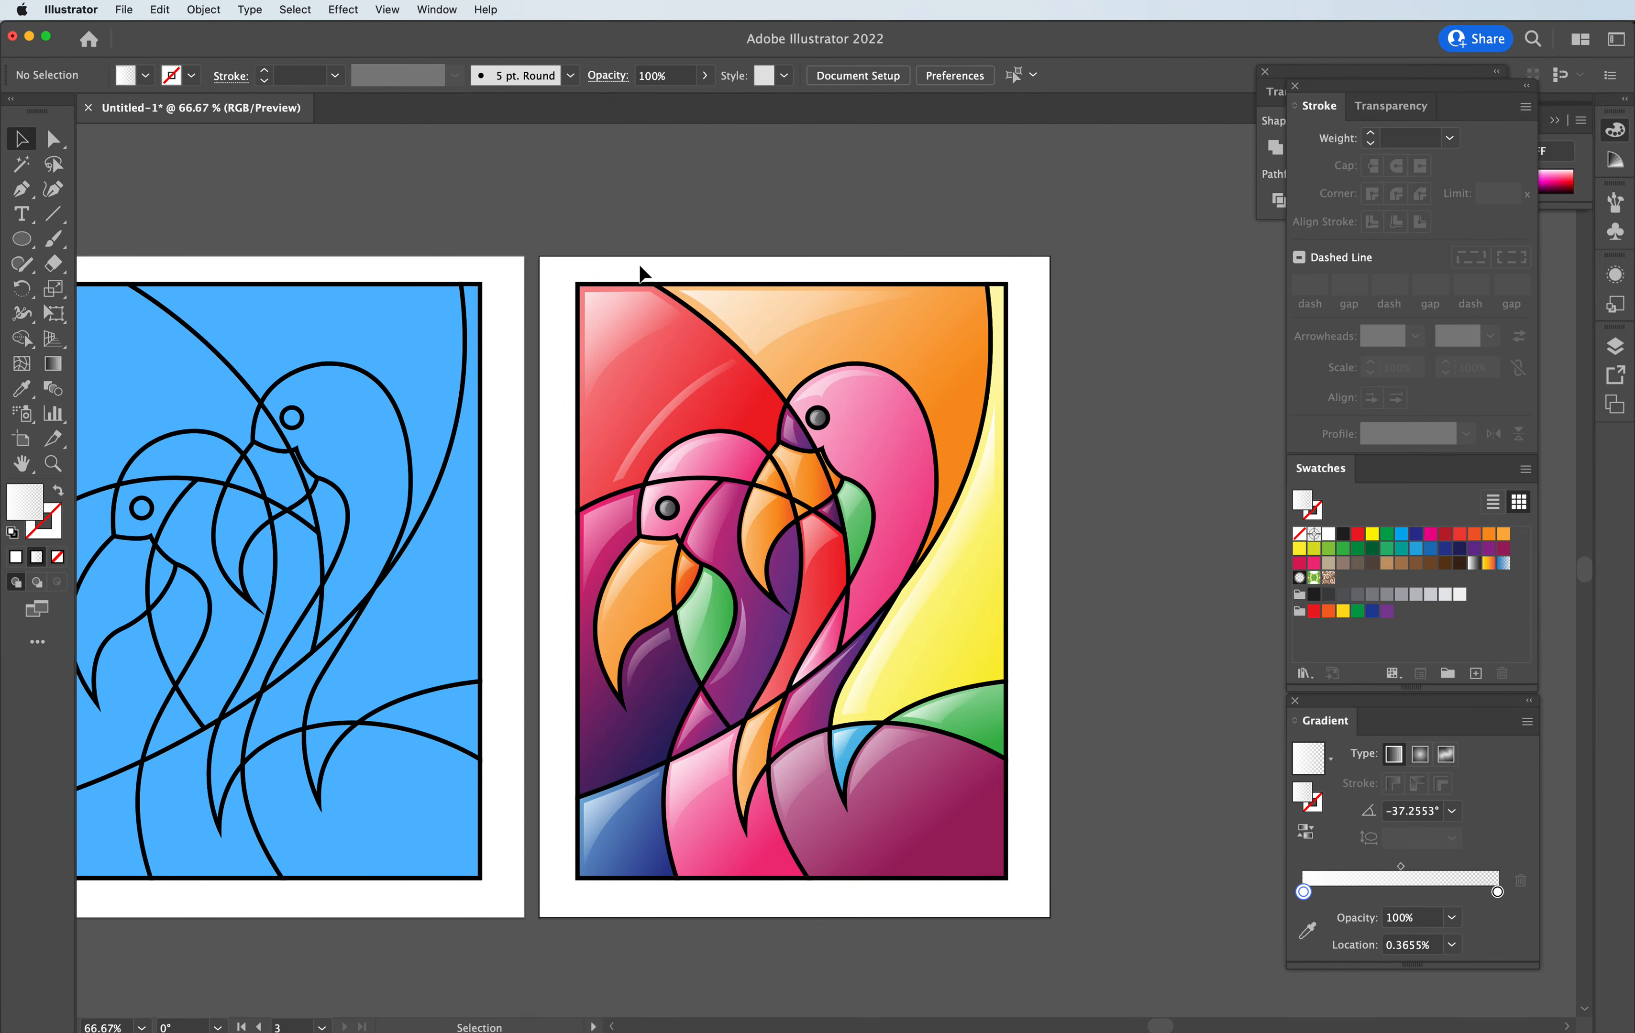
scroll(803, 386, down, 3)
scroll(803, 386, up, 5)
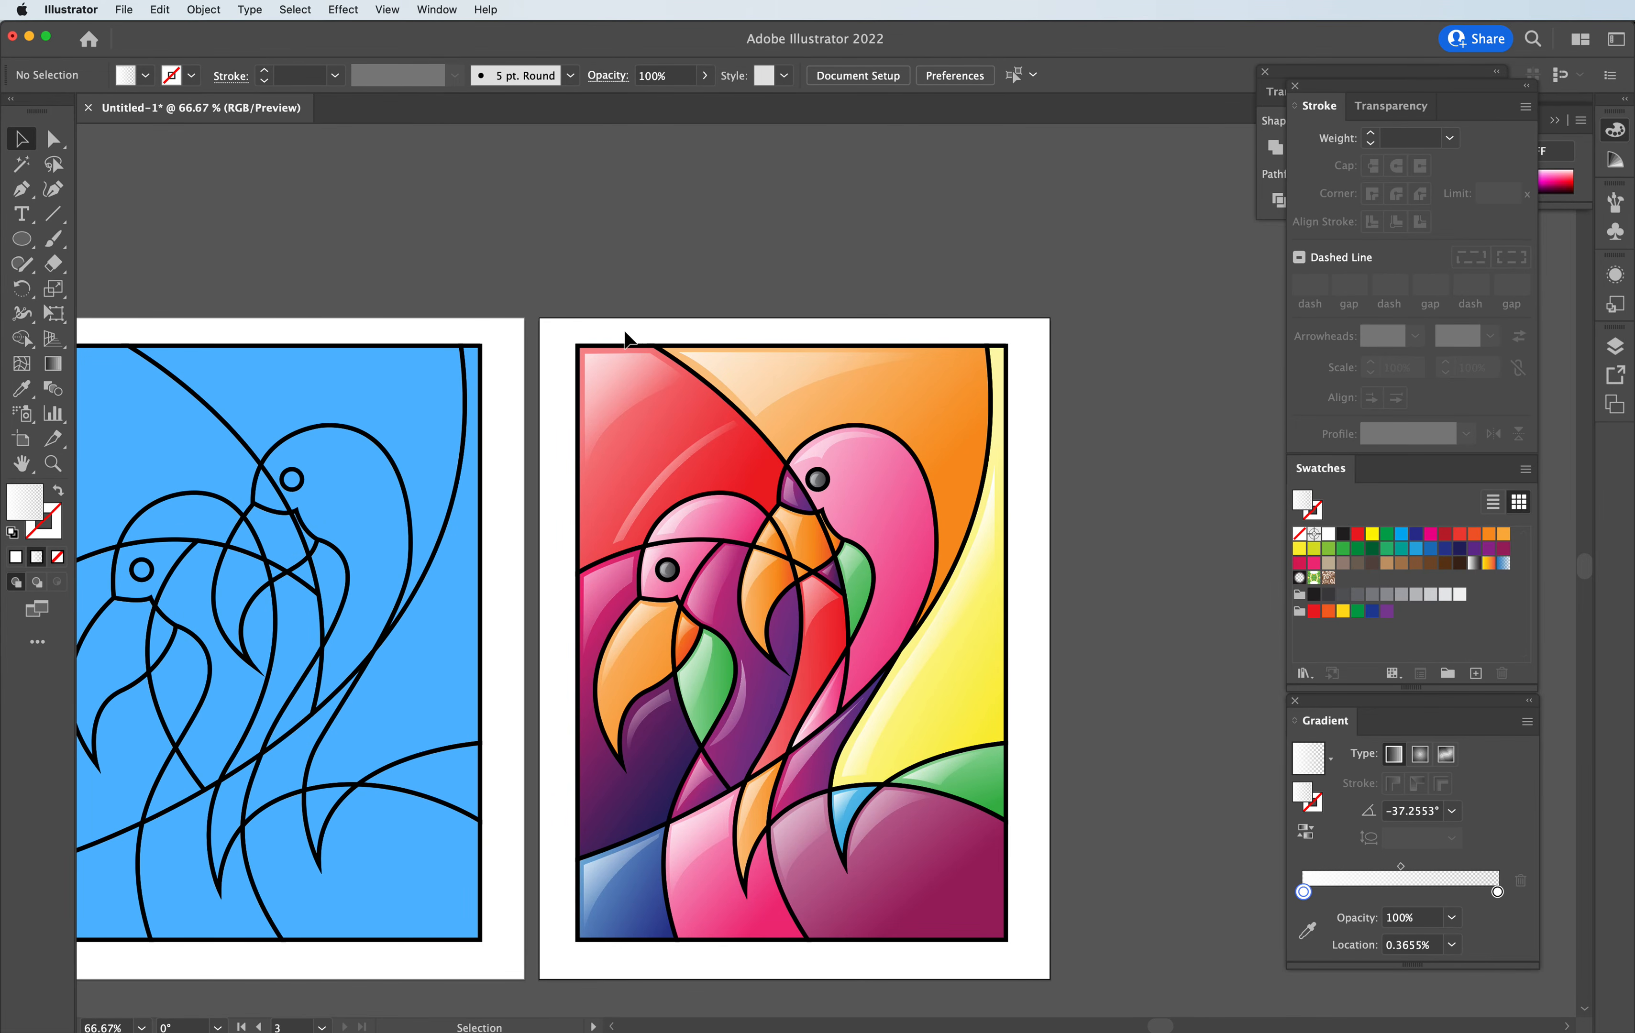
- Duplicate the colored artboard together with its artwork, placing the copy directly to its right
drag(562, 327, 1036, 952)
scroll(1095, 798, down, 5)
scroll(1095, 798, up, 2)
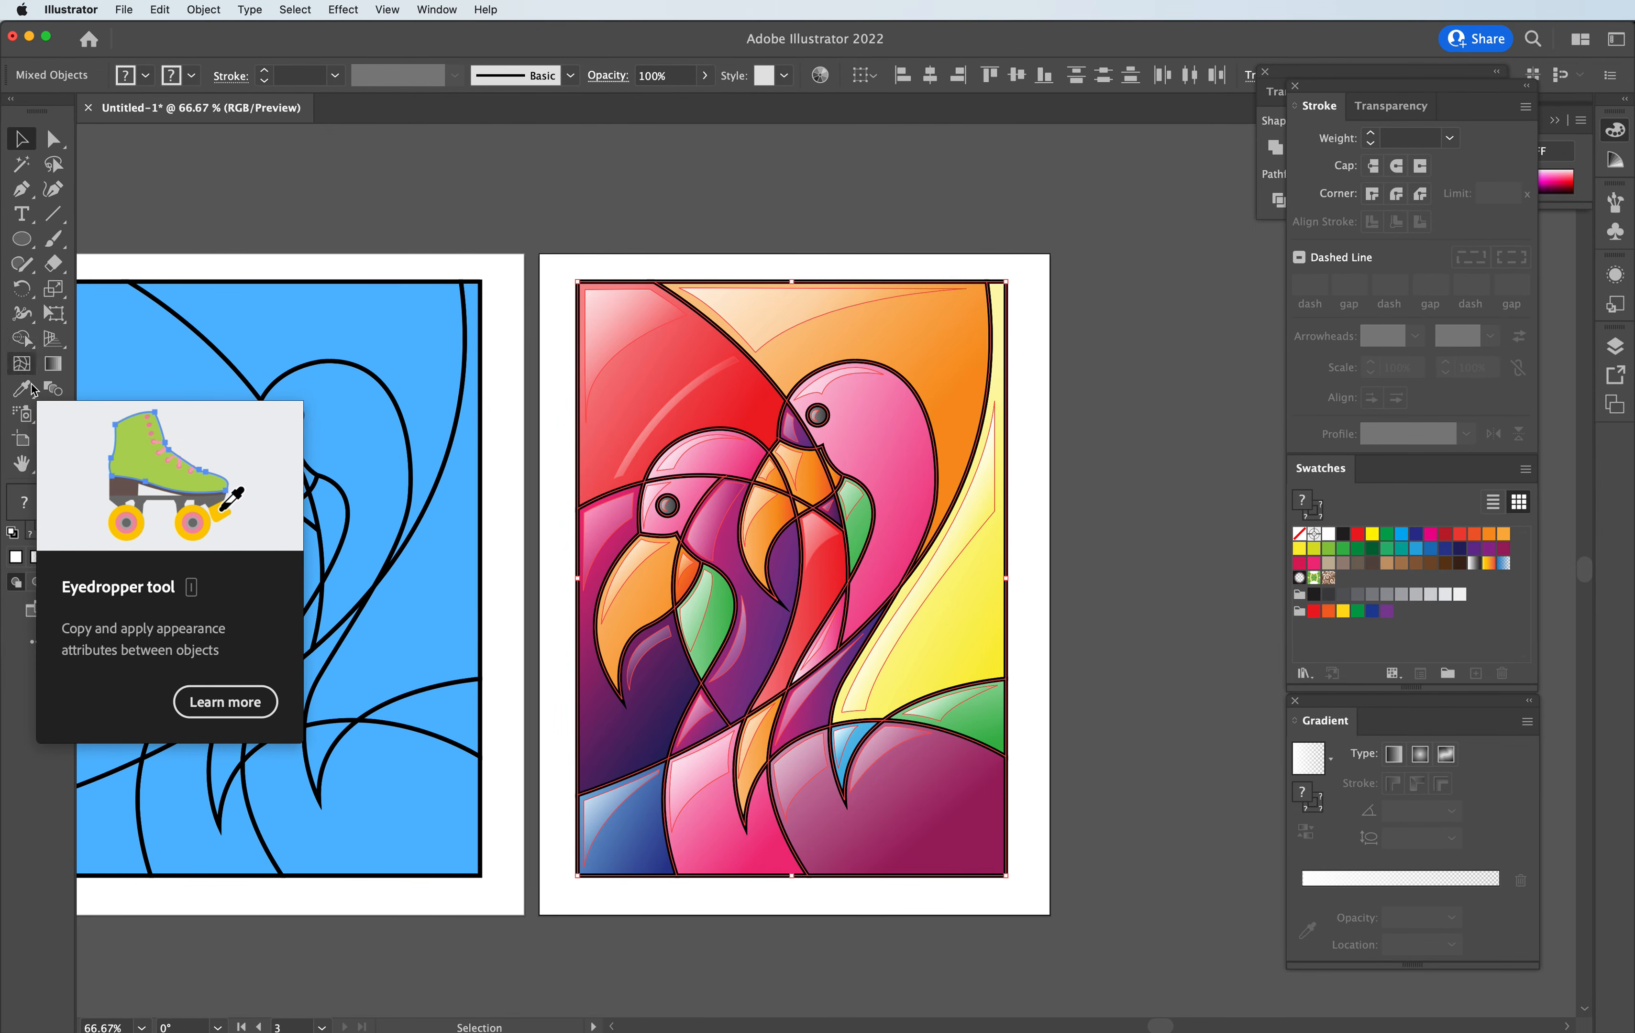
click(21, 438)
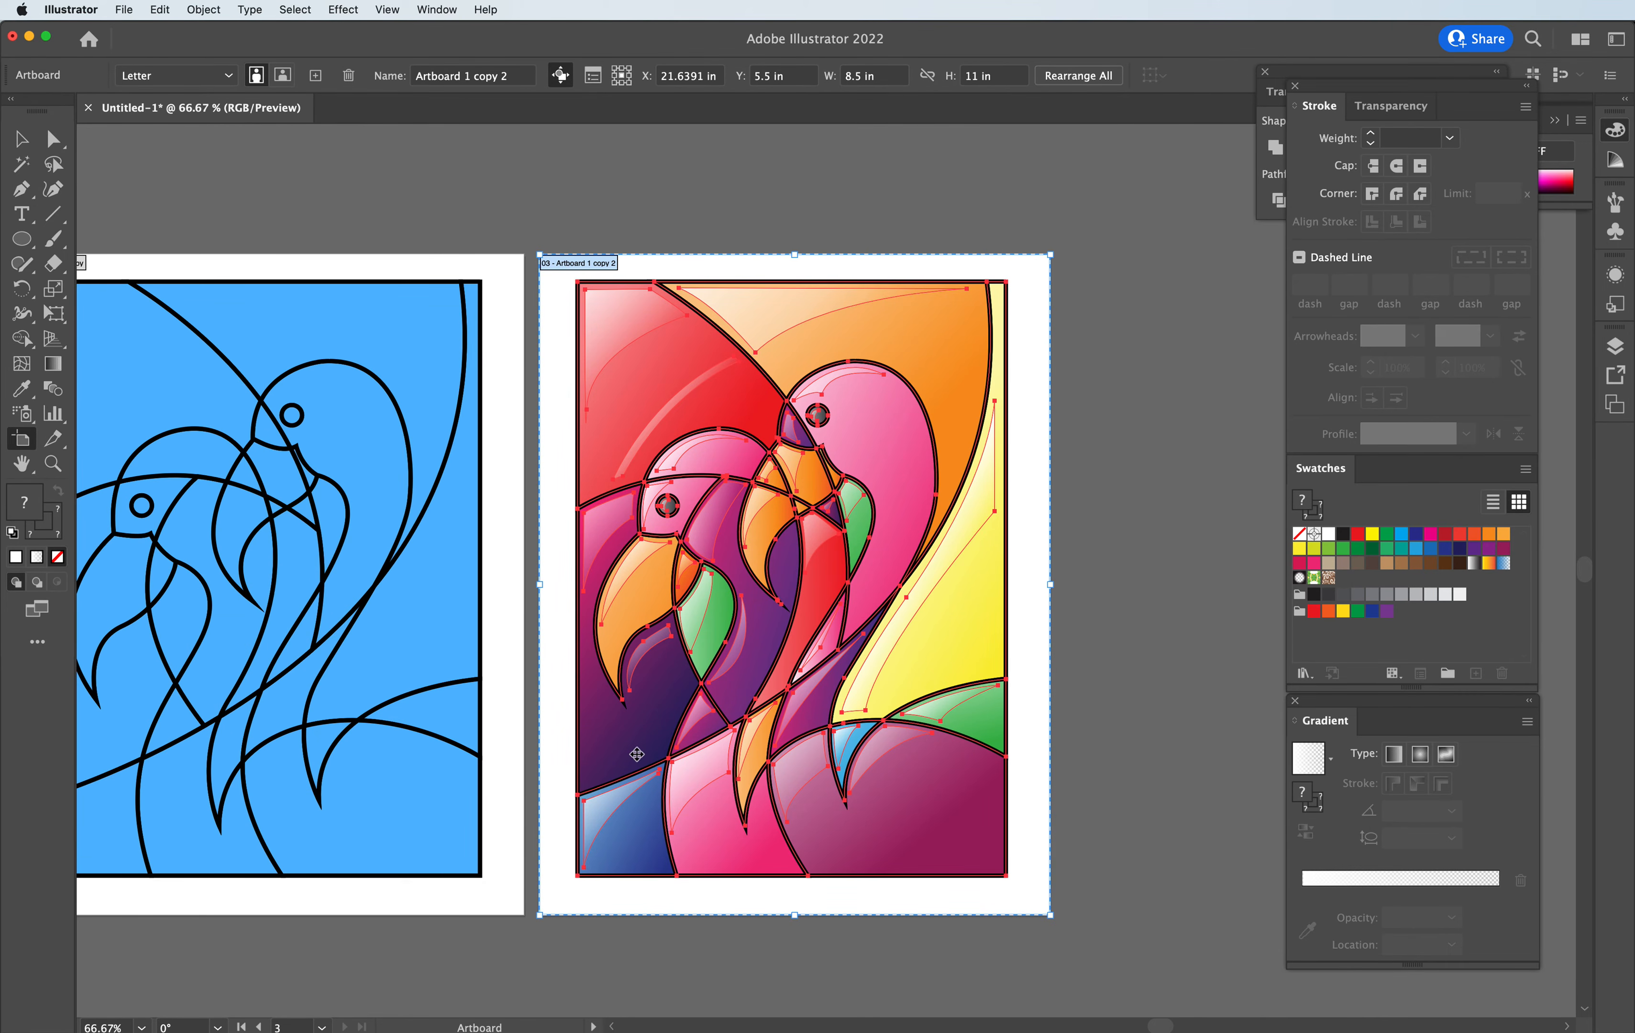
drag(627, 758, 1148, 777)
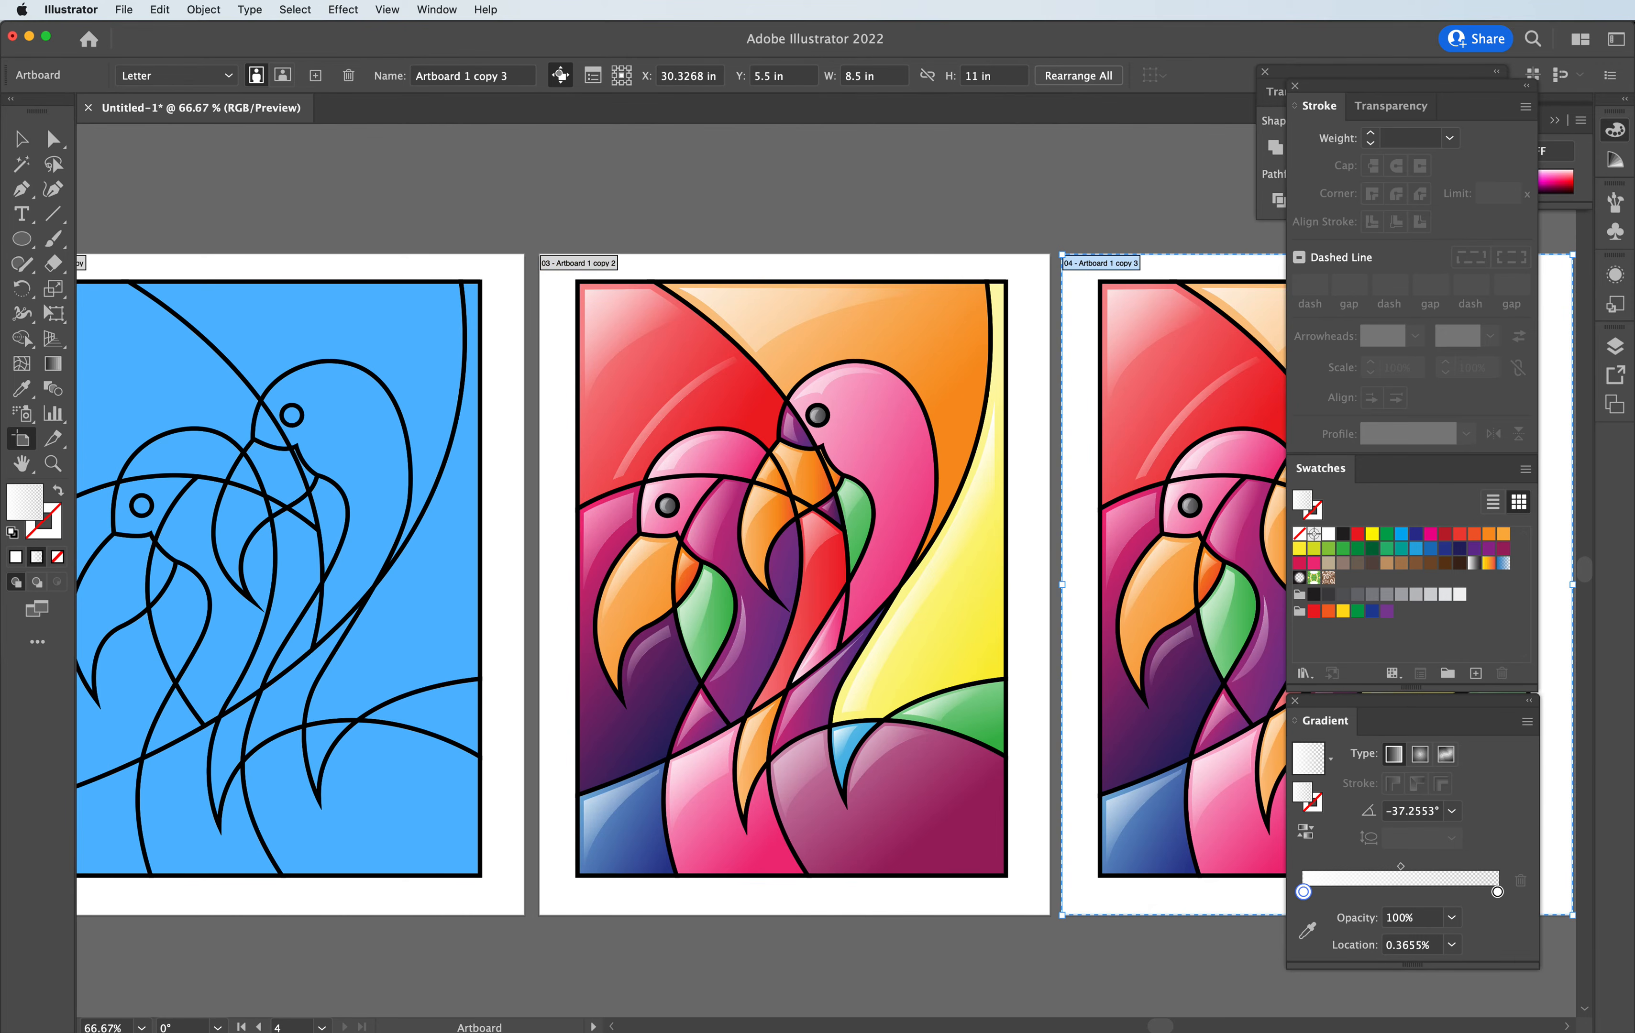
drag(1162, 1028, 1198, 1028)
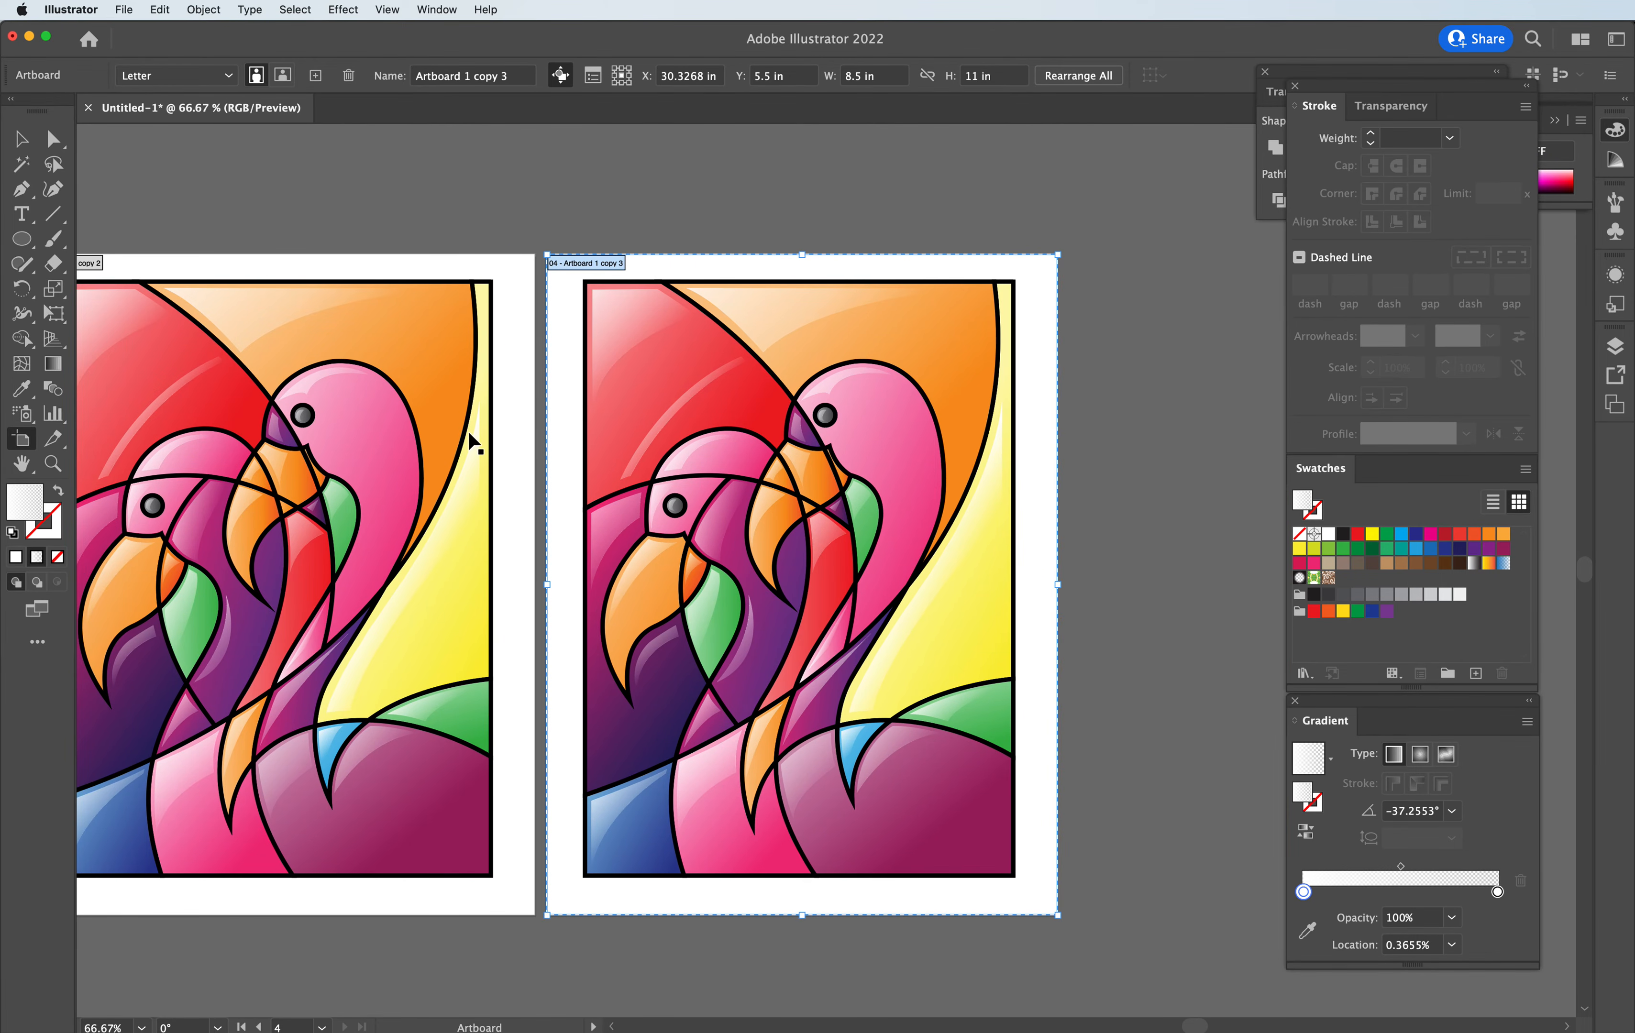
click(21, 139)
drag(567, 255, 1058, 909)
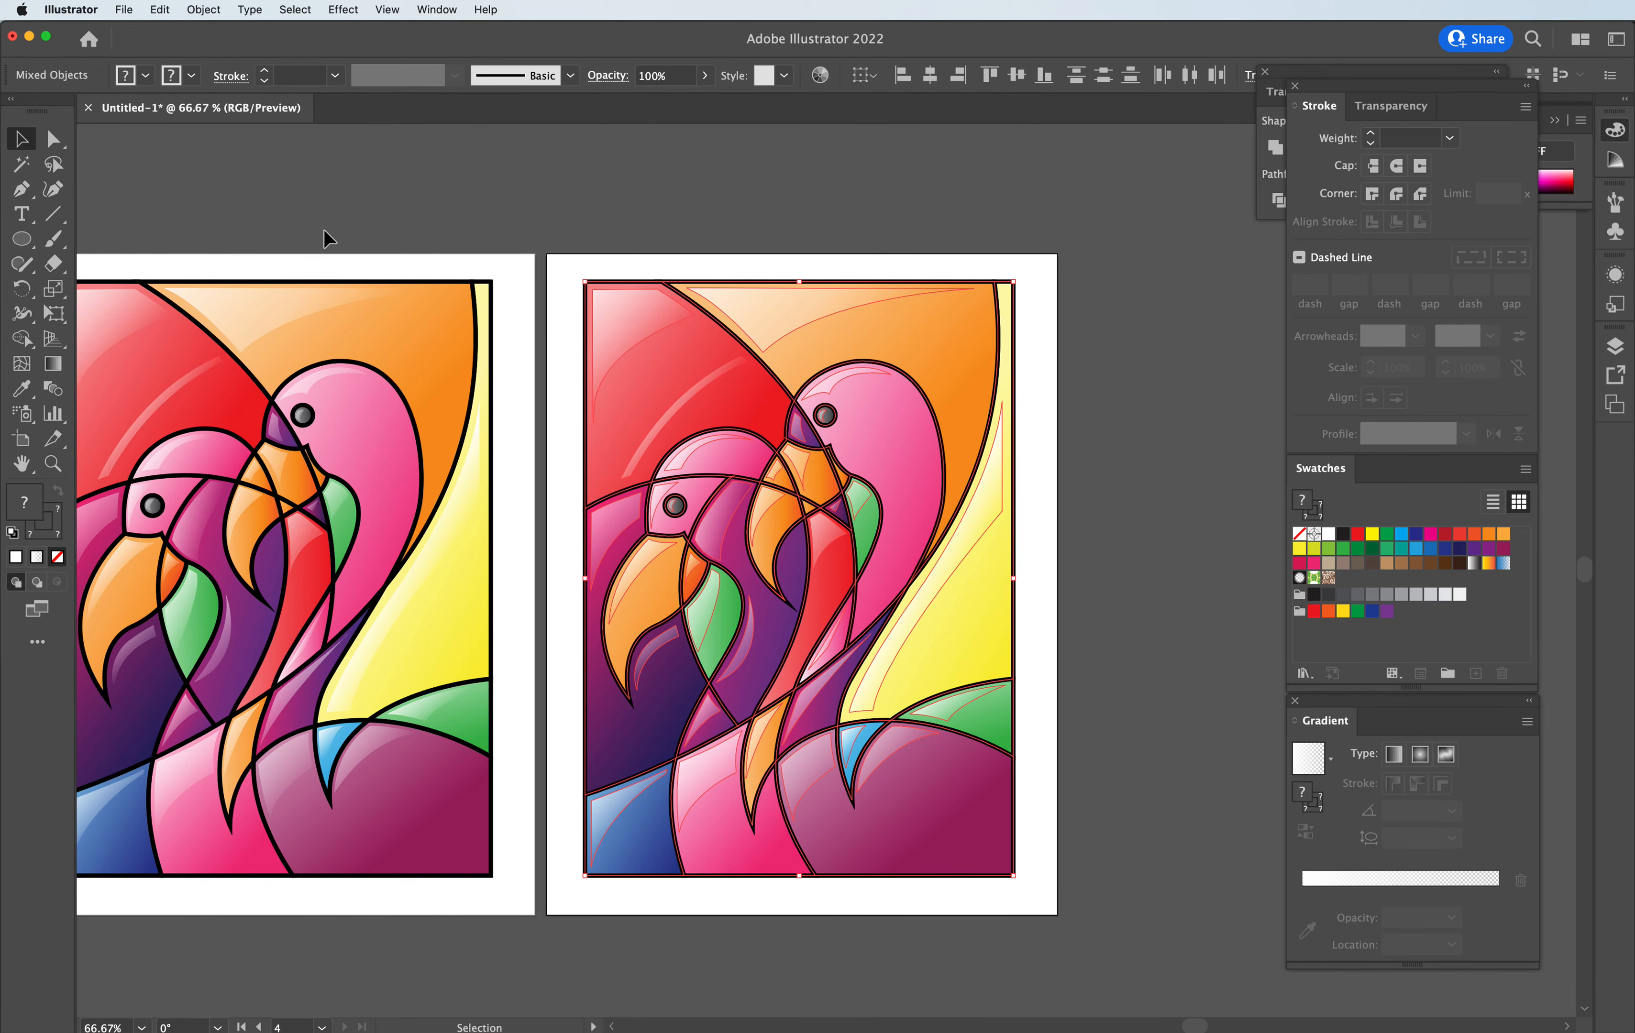
click(247, 10)
mouse_move(300, 9)
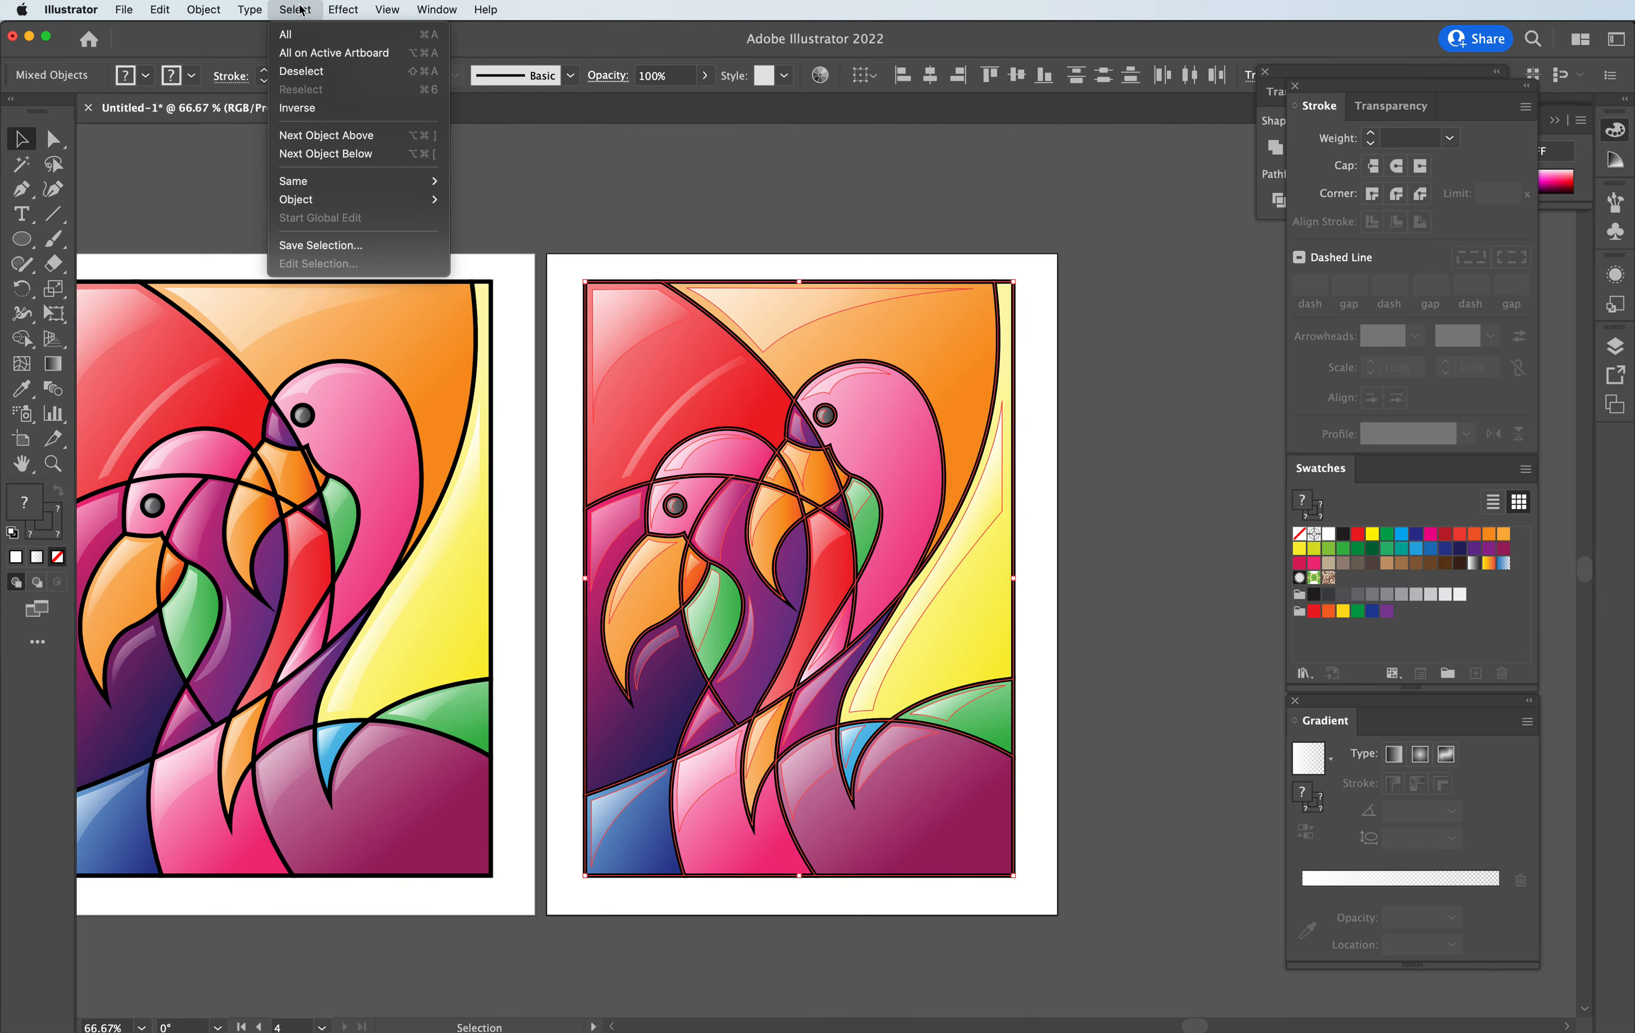
mouse_move(313, 185)
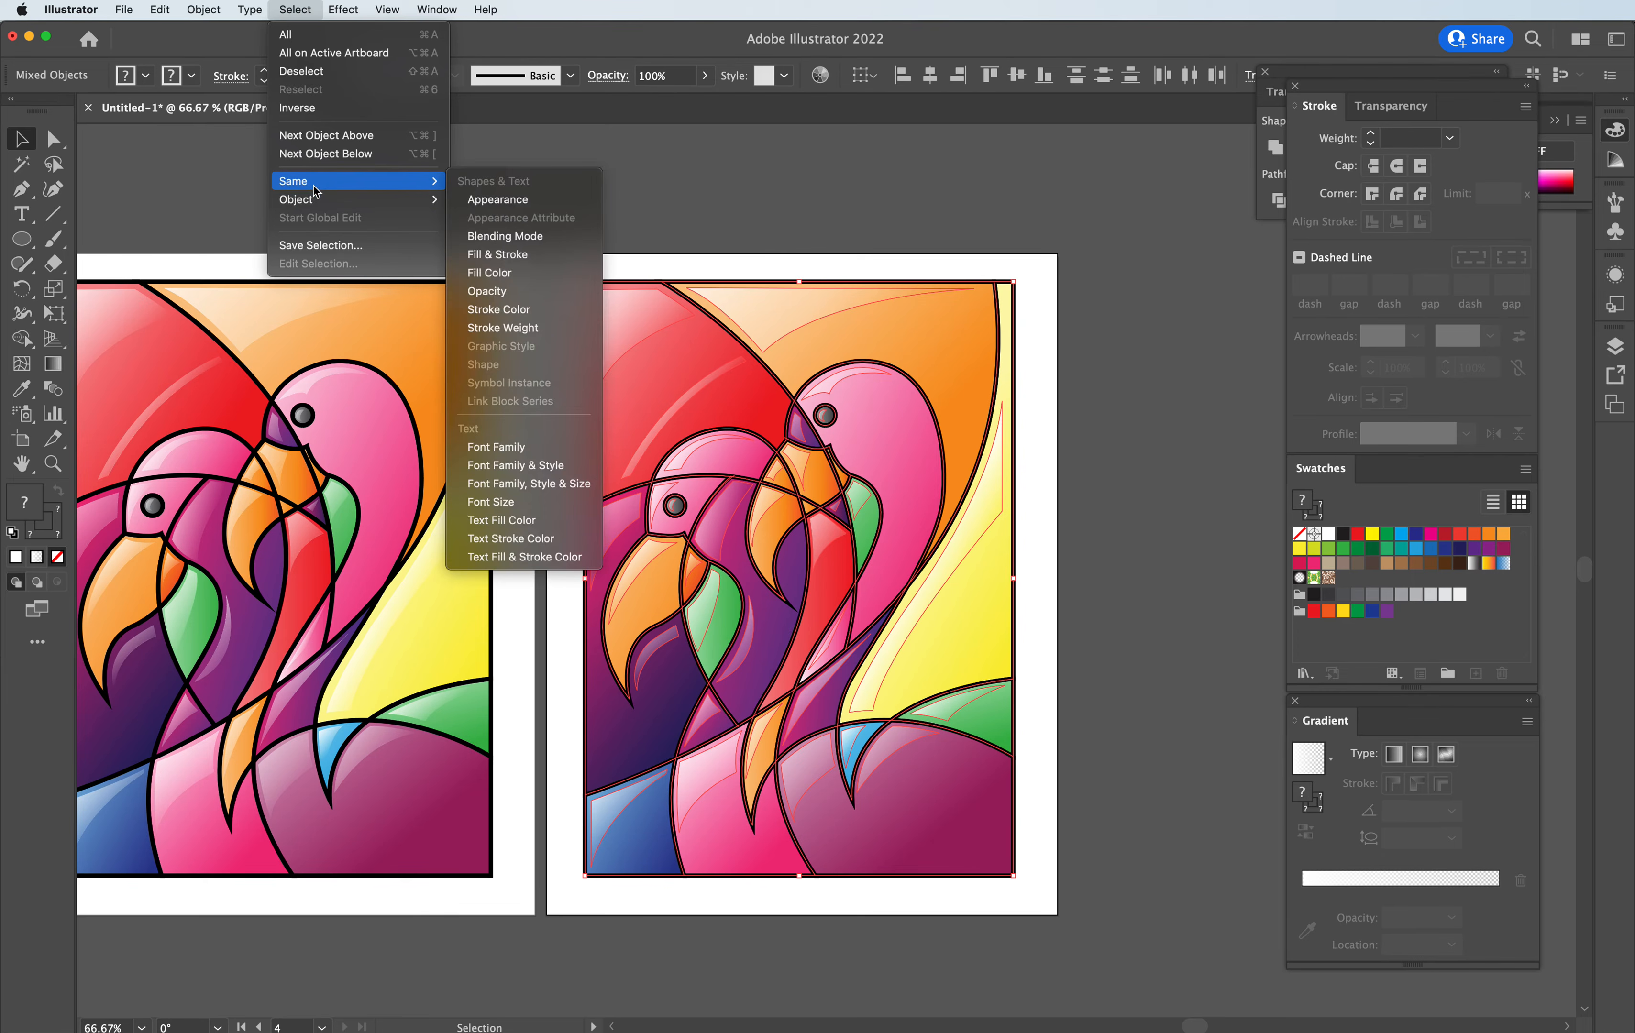
click(514, 313)
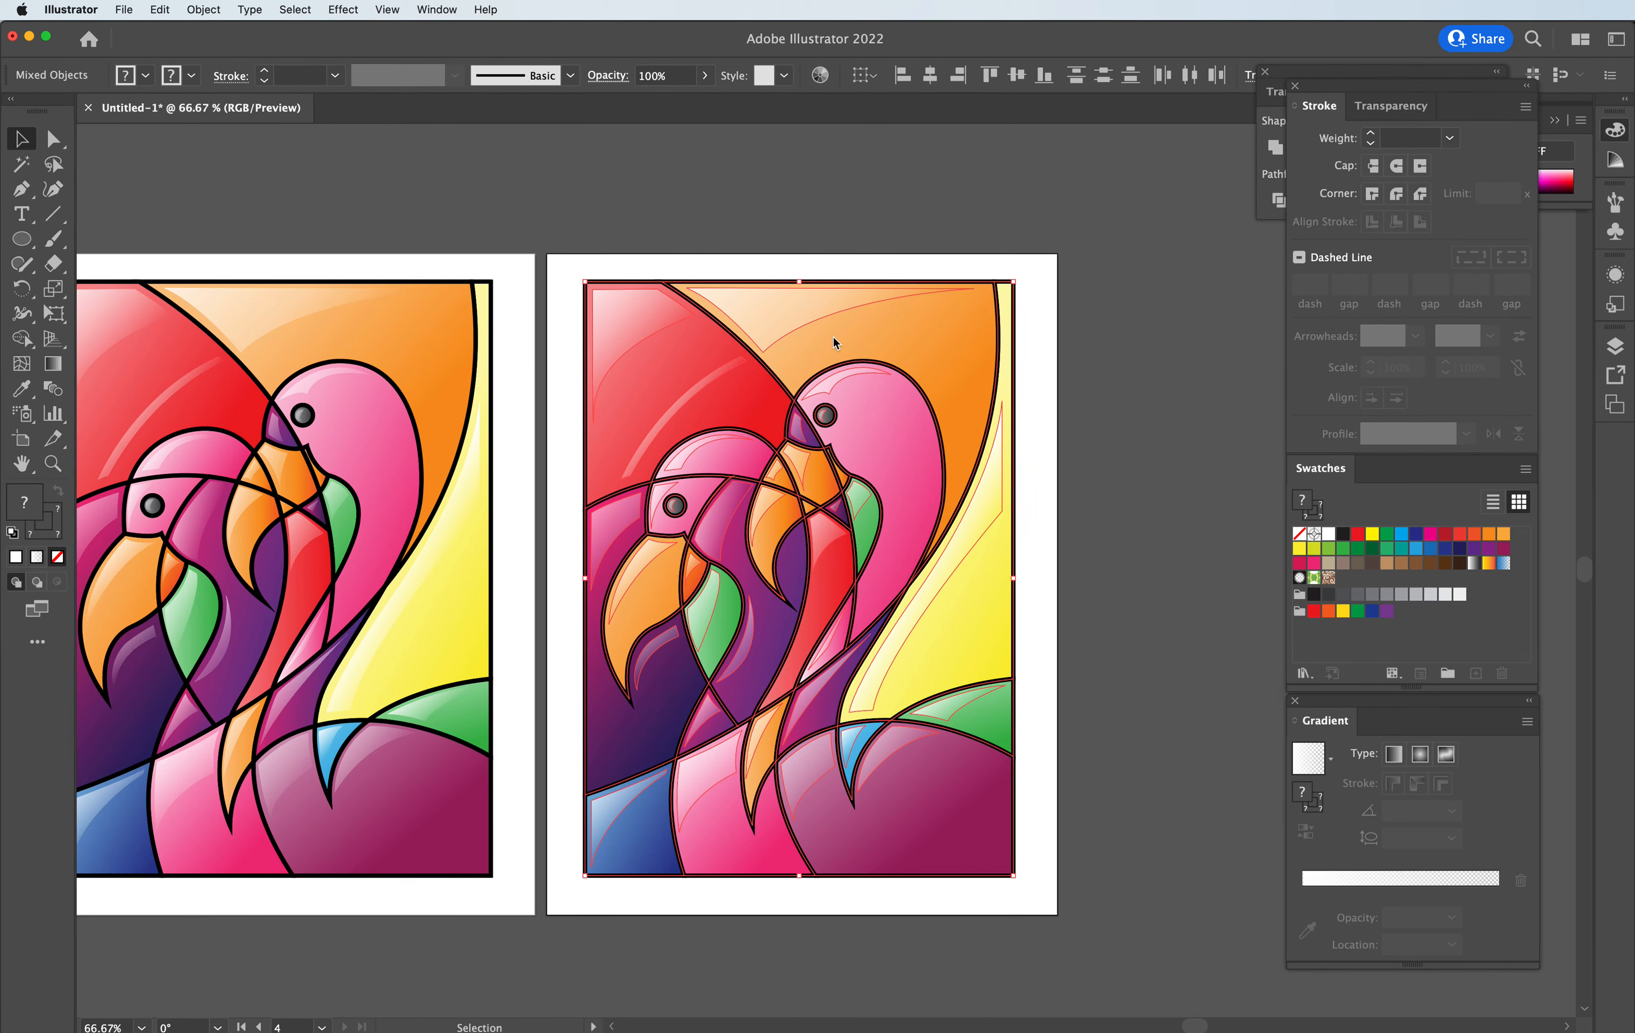
click(653, 239)
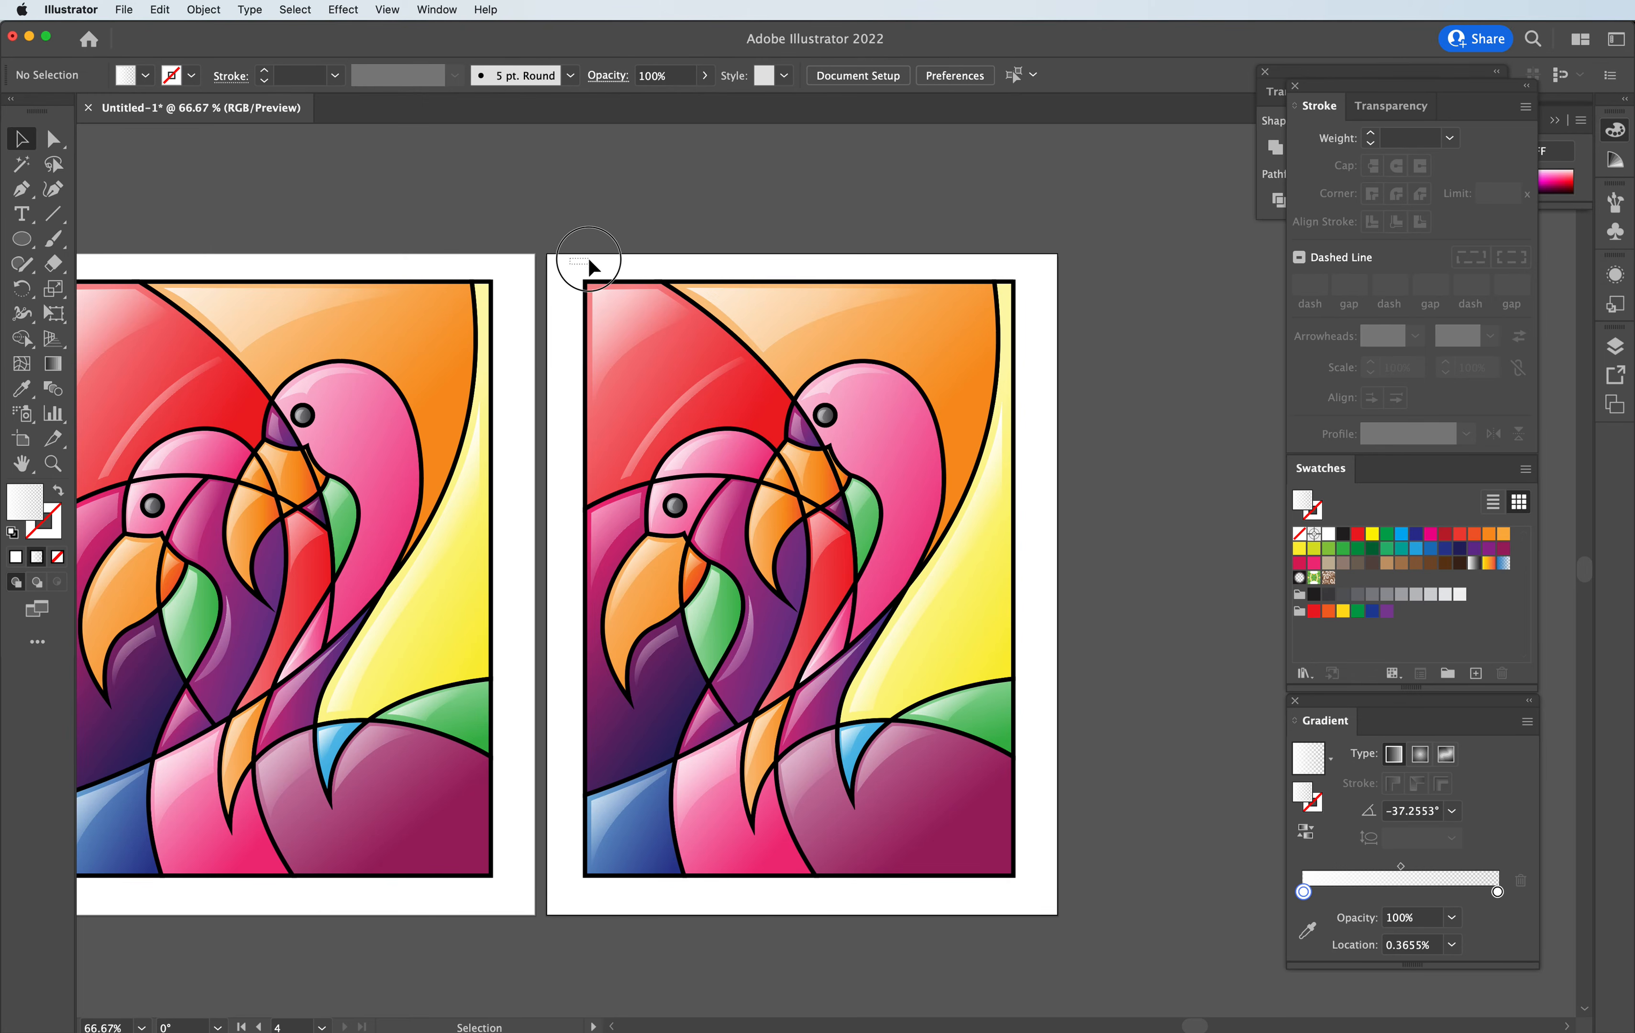
- Select all artwork on the copied artboard, set its stroke color to gold C9A636, and deselect it
drag(572, 263, 1044, 914)
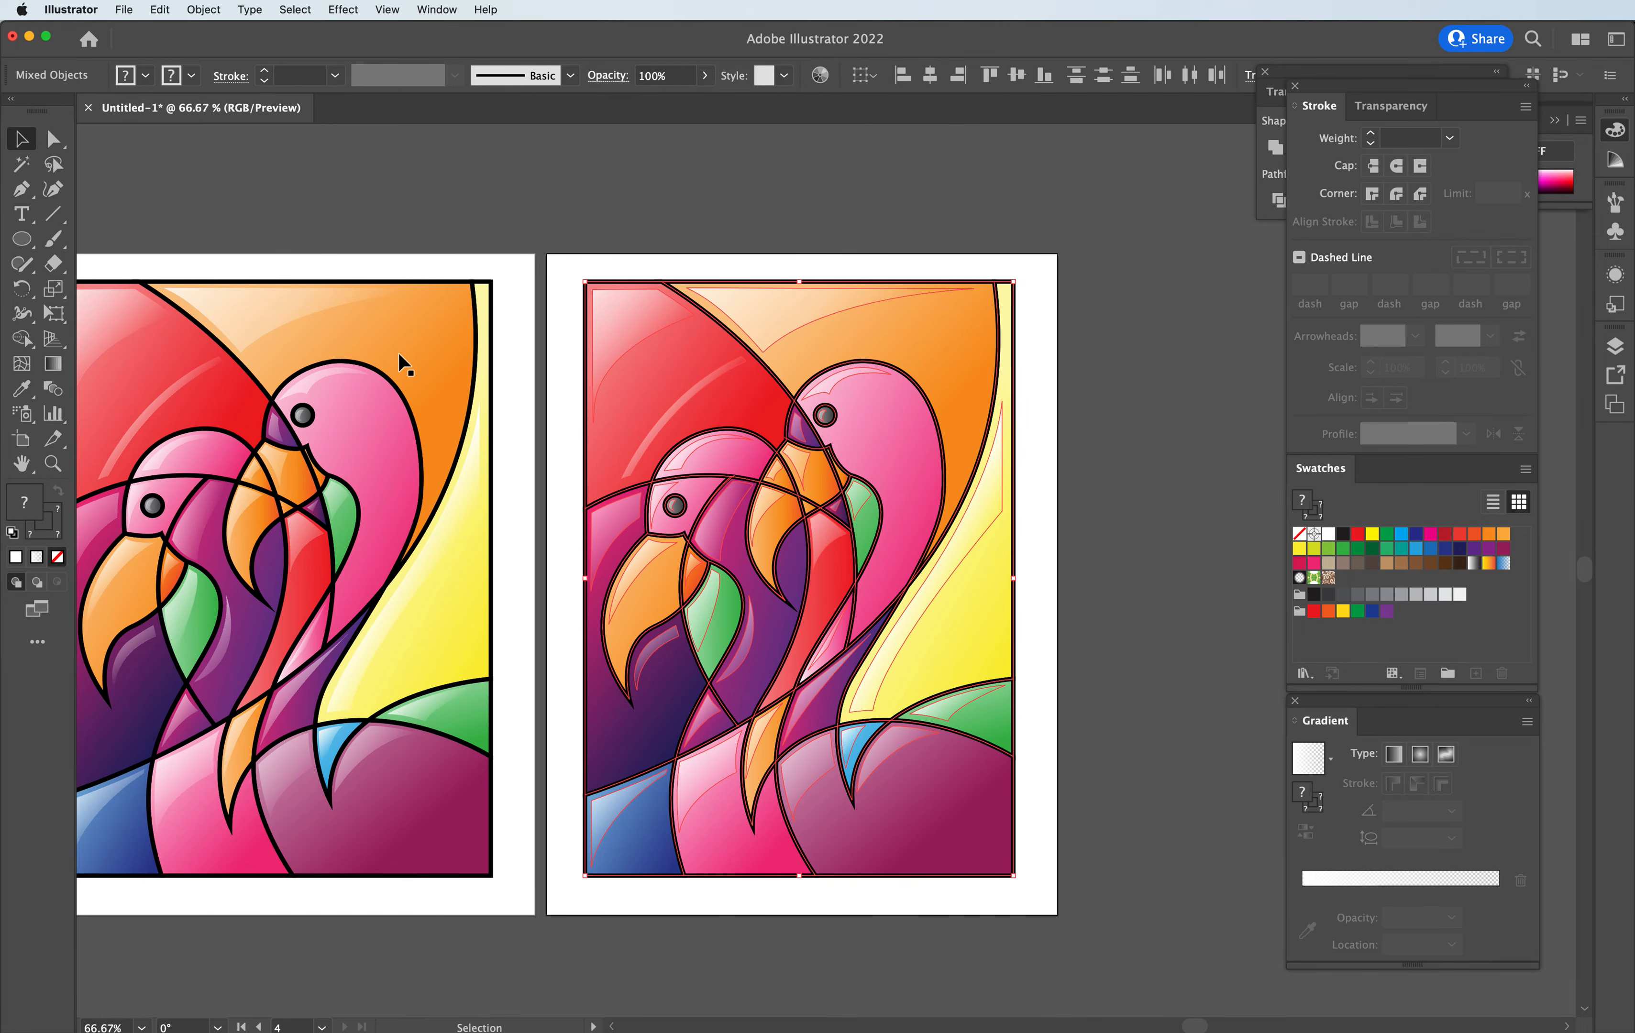
click(294, 10)
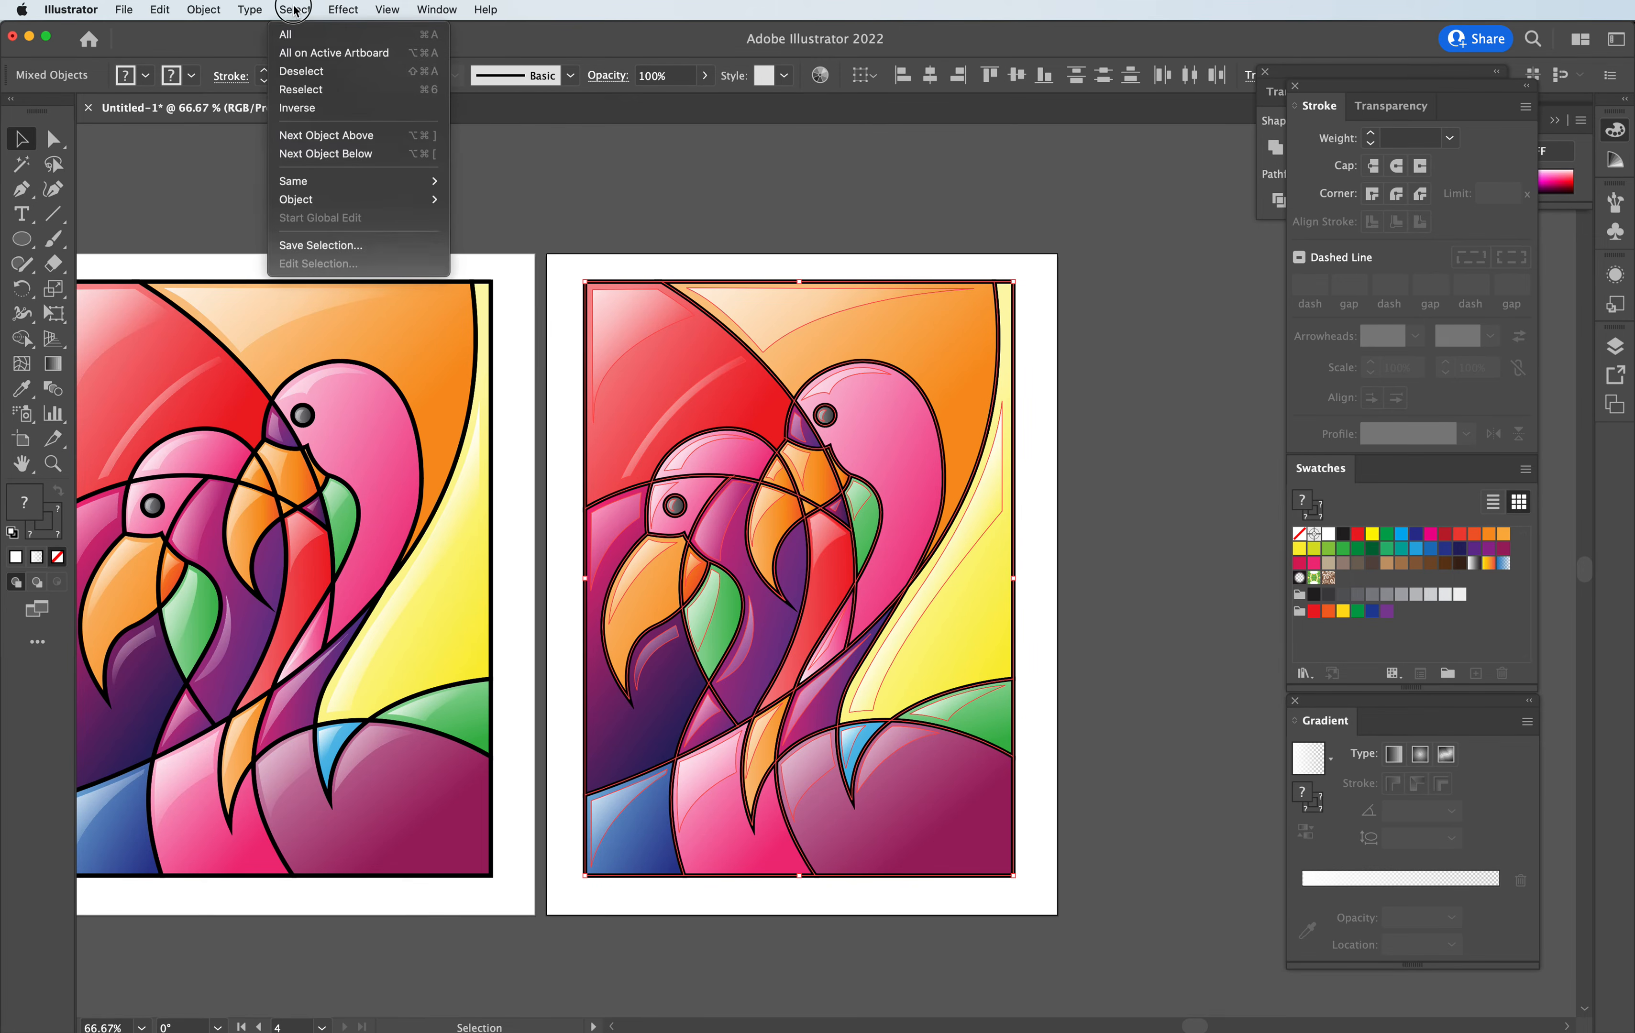
mouse_move(342, 181)
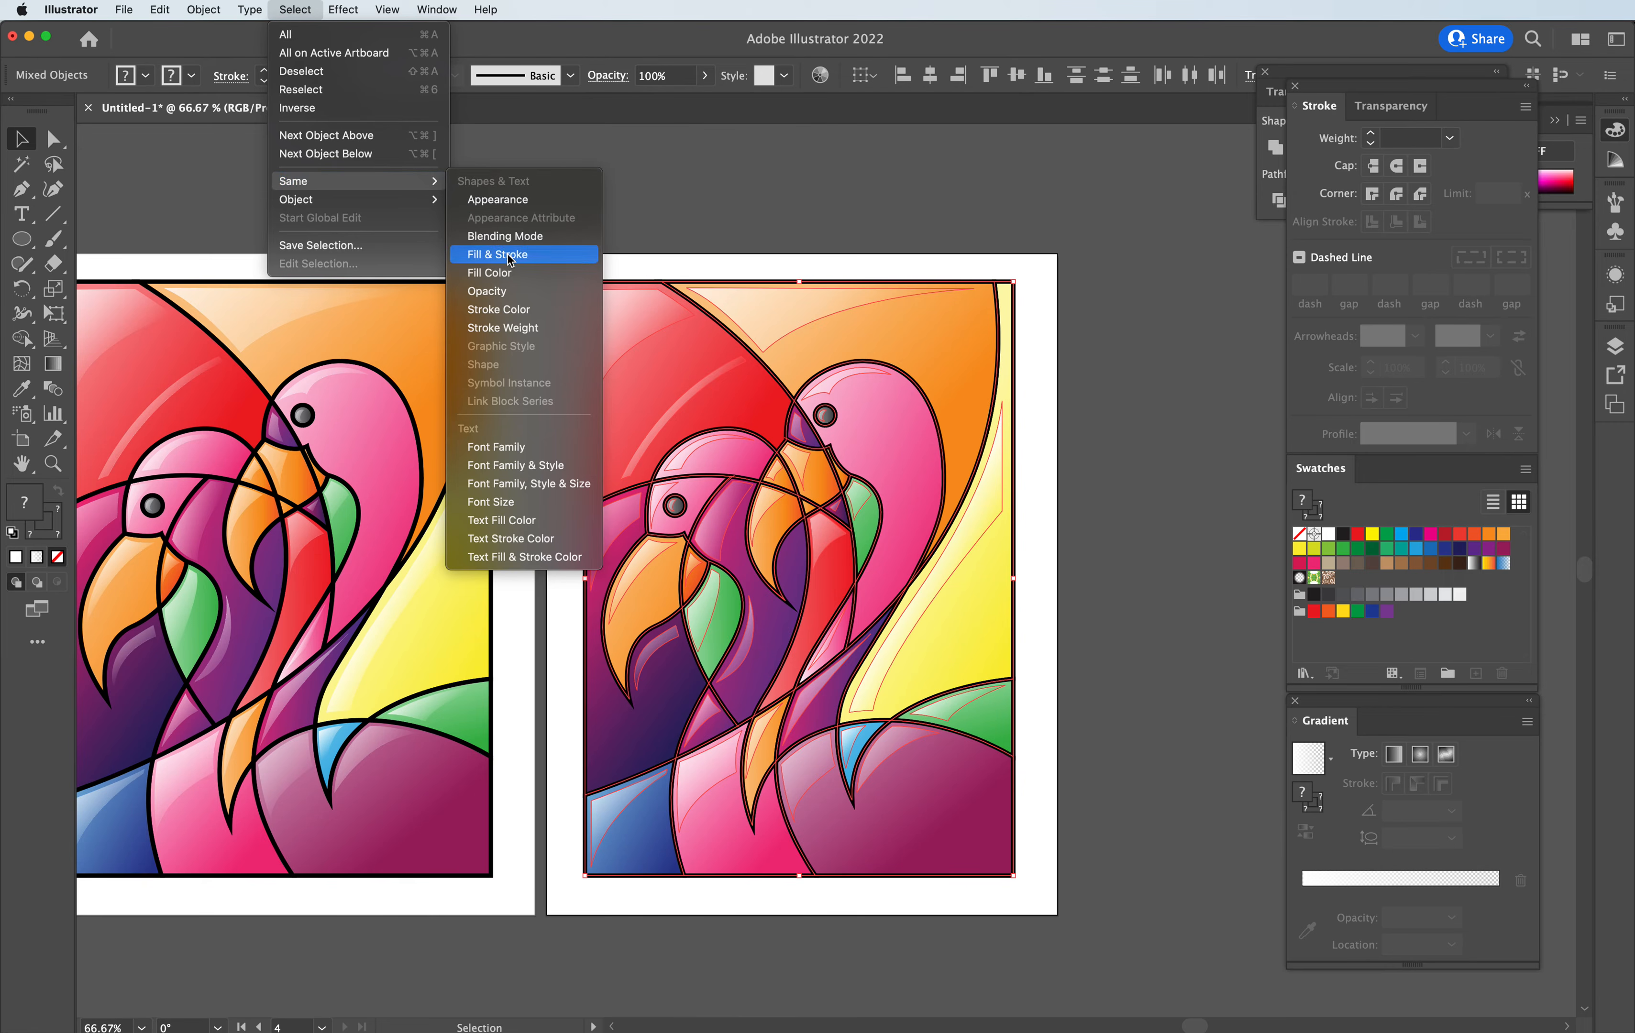
click(495, 310)
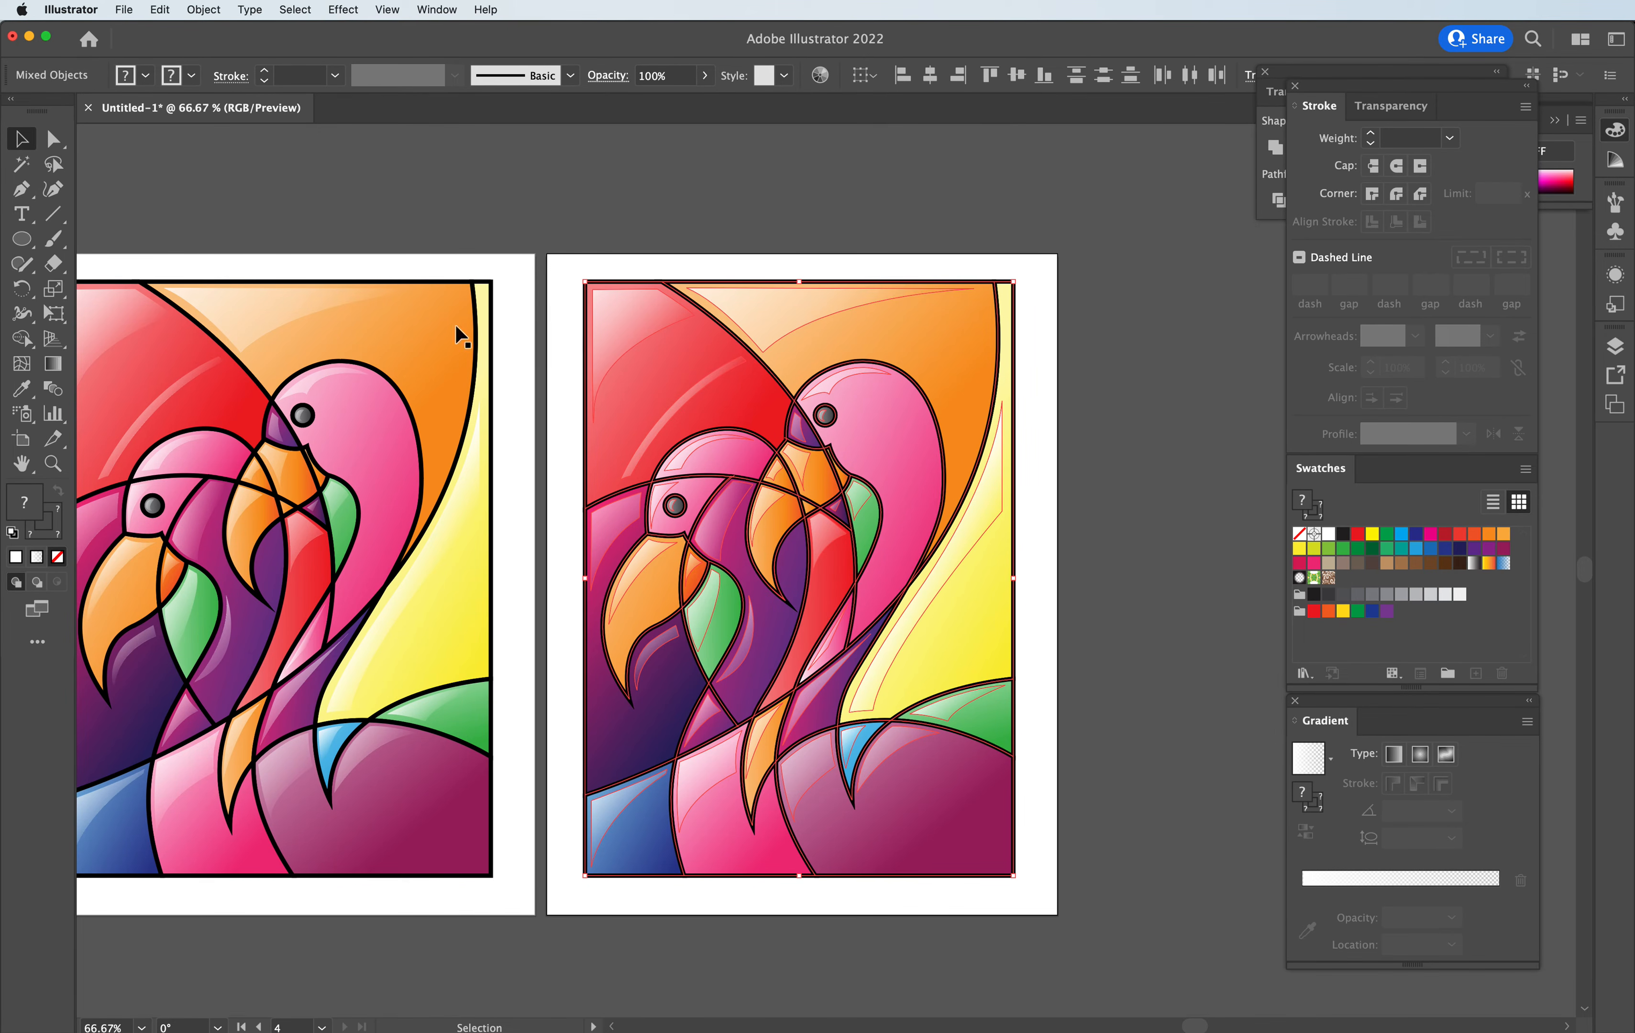
double_click(46, 531)
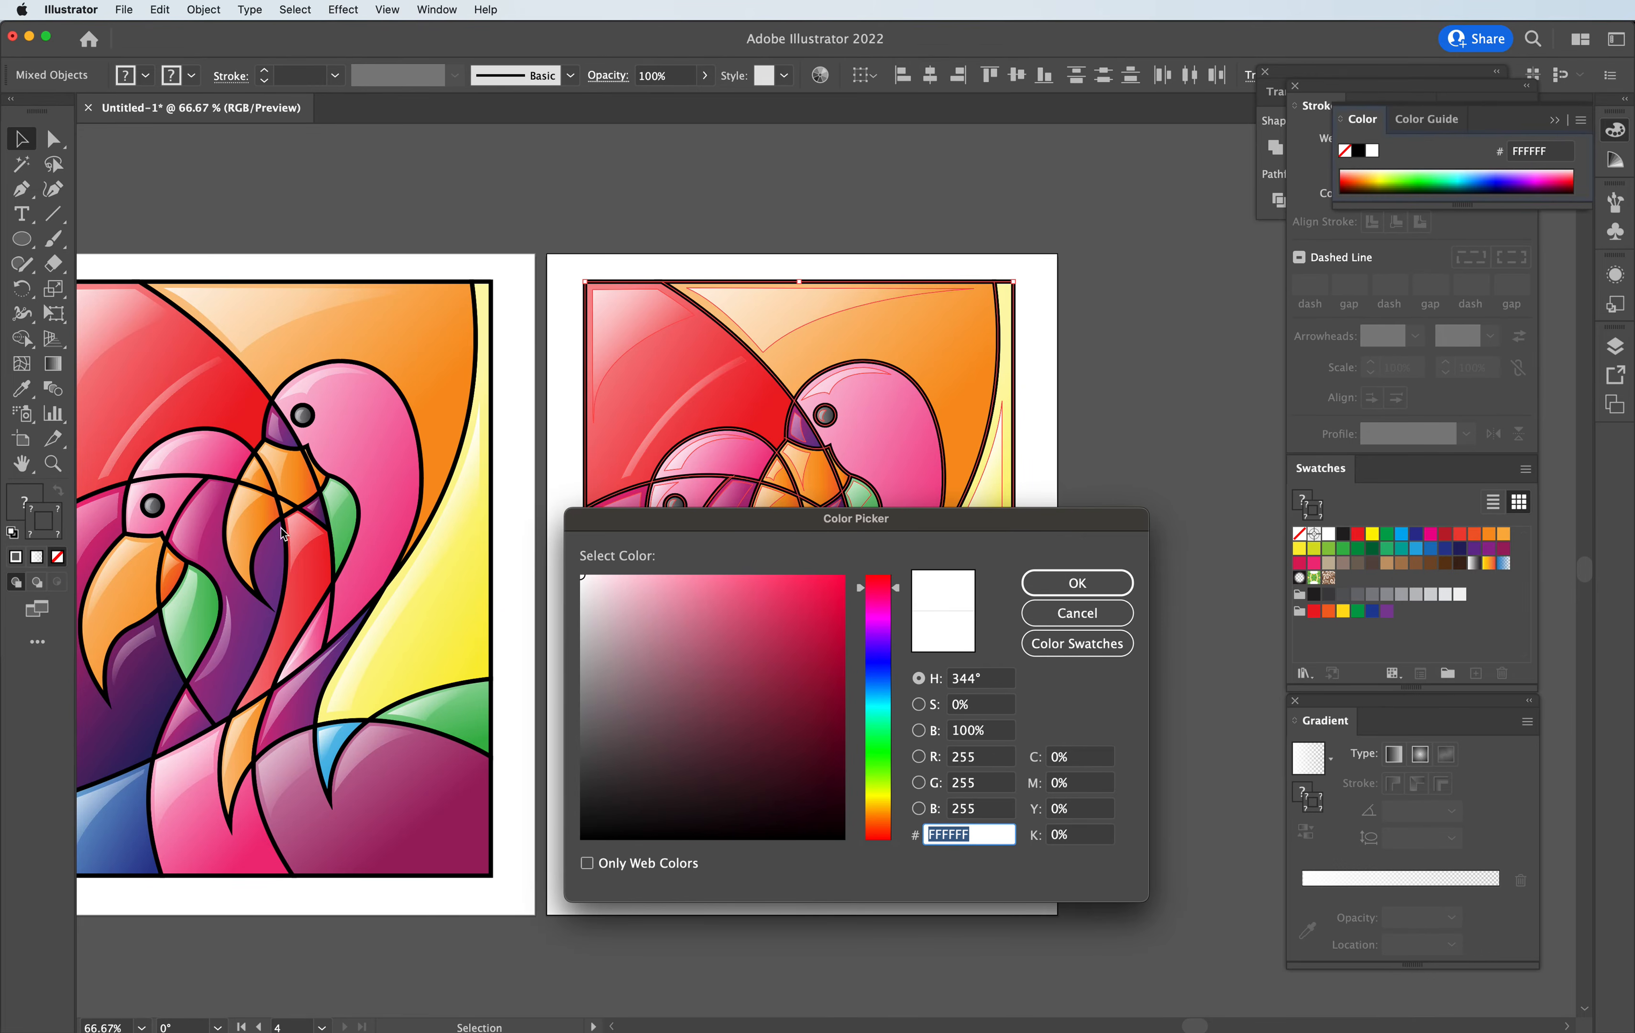
mouse_move(886, 790)
mouse_down()
mouse_move(866, 796)
mouse_move(881, 807)
mouse_up()
mouse_move(798, 732)
mouse_down()
mouse_move(800, 659)
mouse_move(849, 635)
mouse_move(773, 631)
mouse_up()
click(1070, 584)
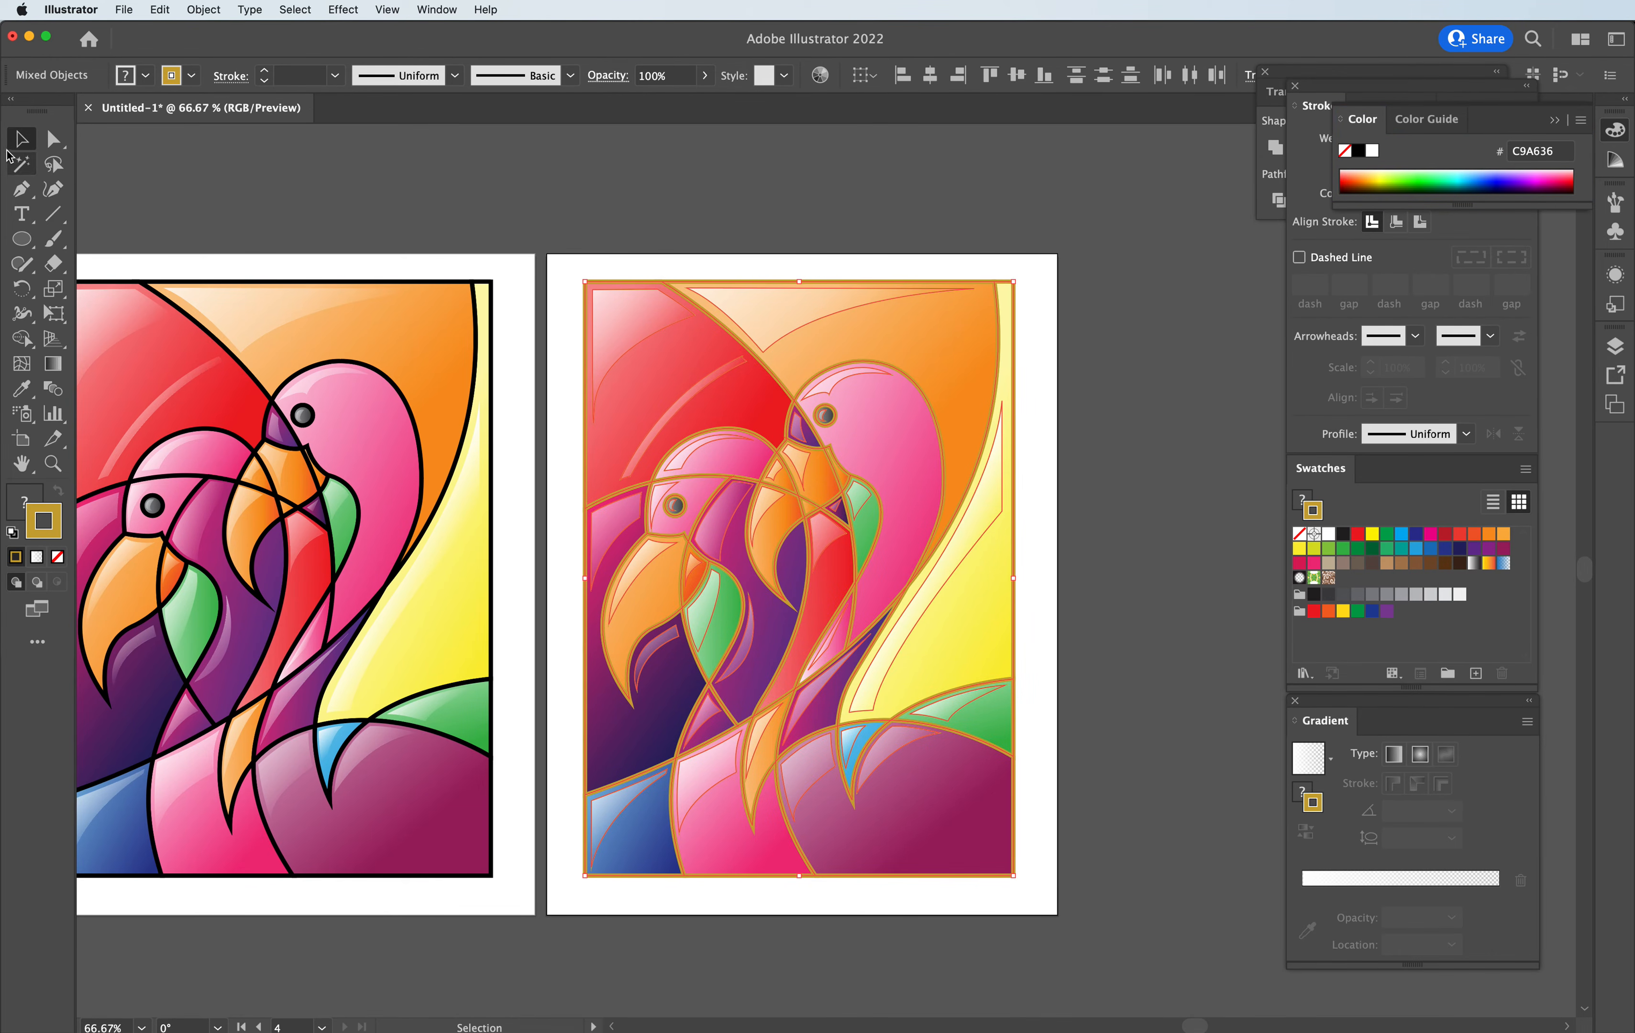
click(550, 240)
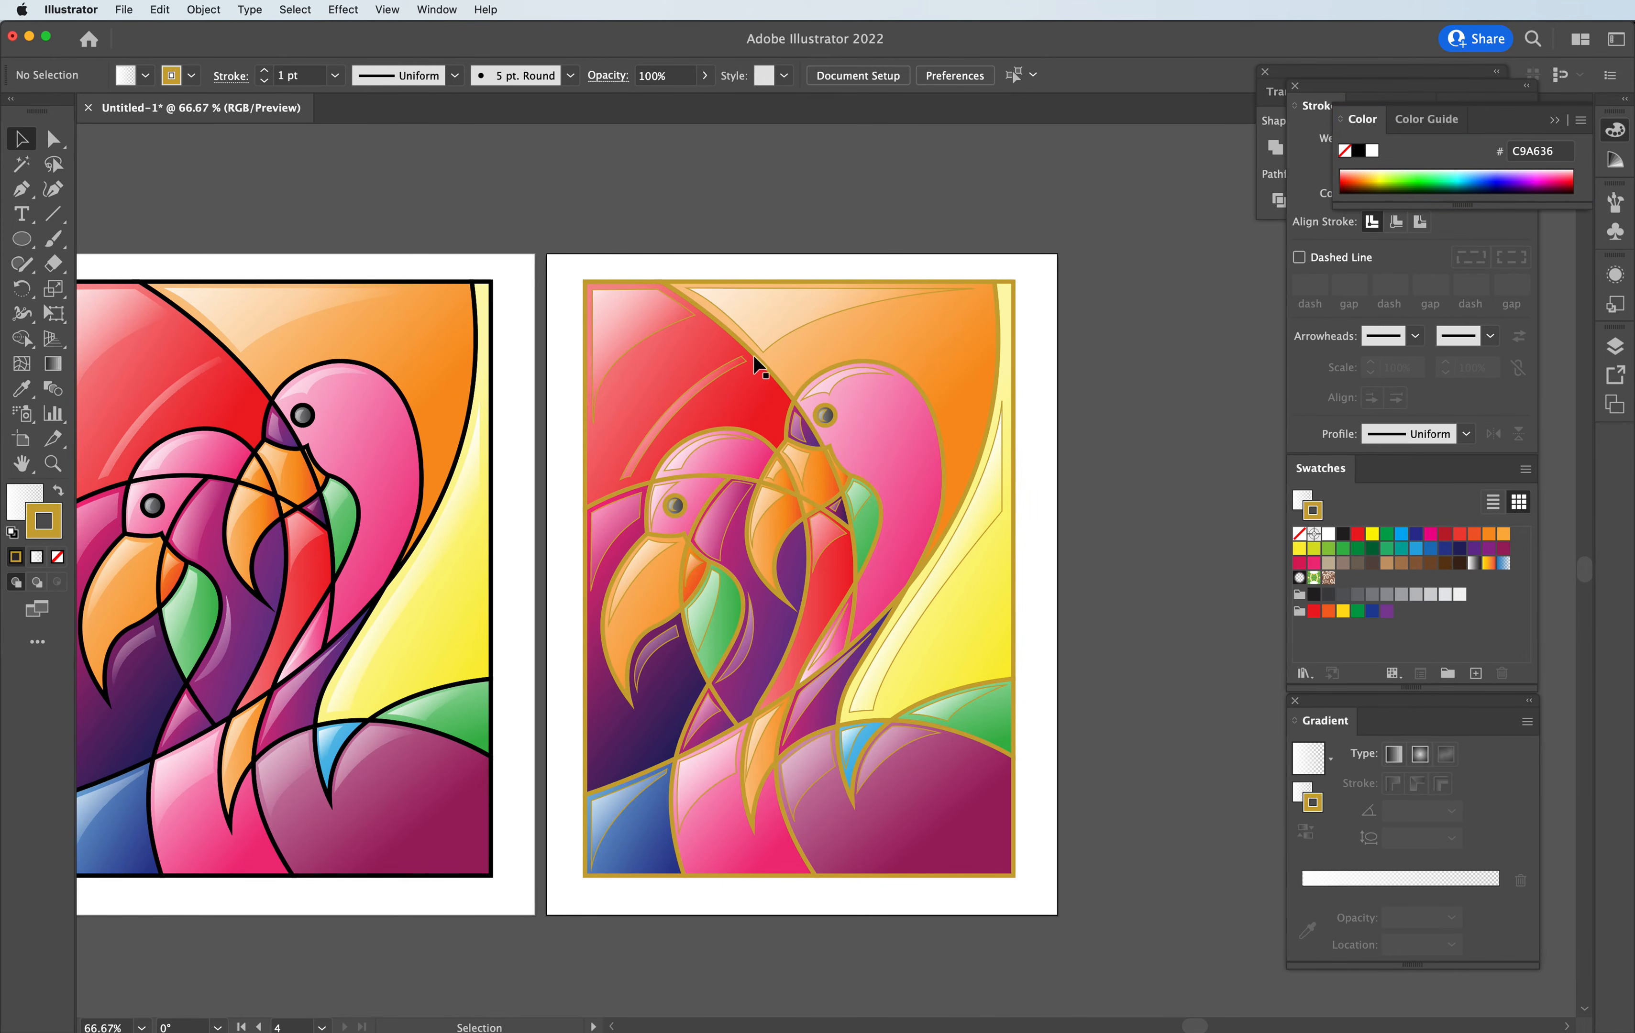
click(781, 373)
click(835, 316)
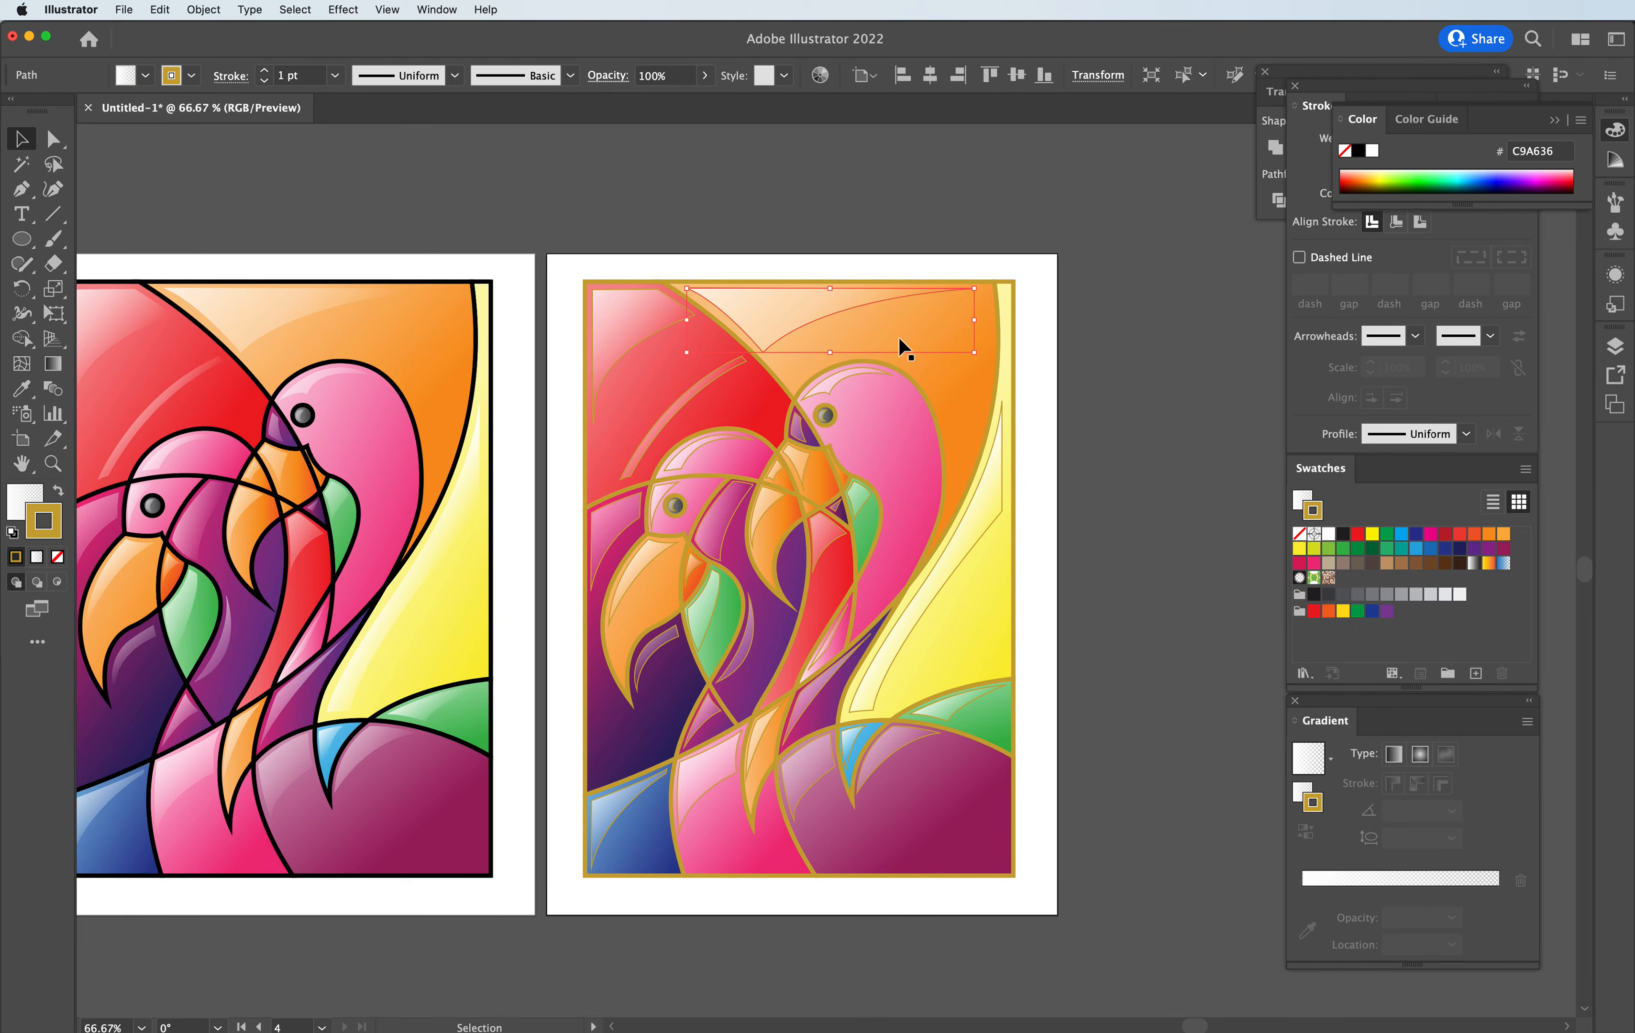
shift+click(926, 593)
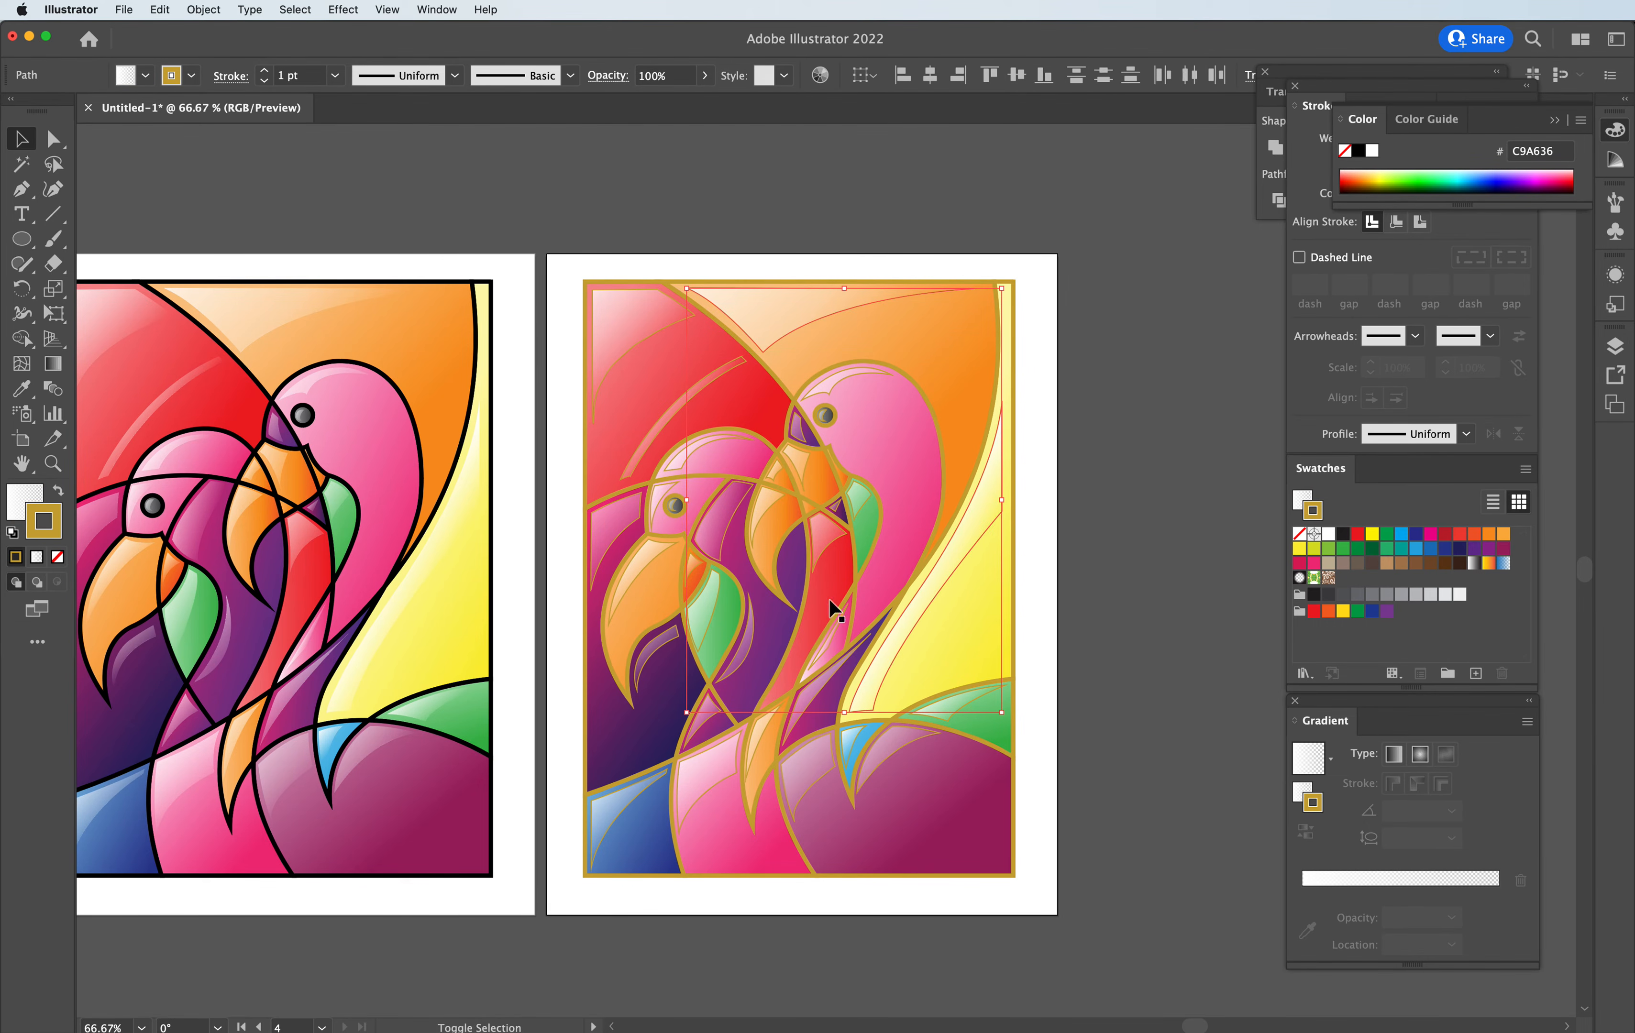
shift+click(652, 645)
shift+click(616, 528)
shift+click(676, 460)
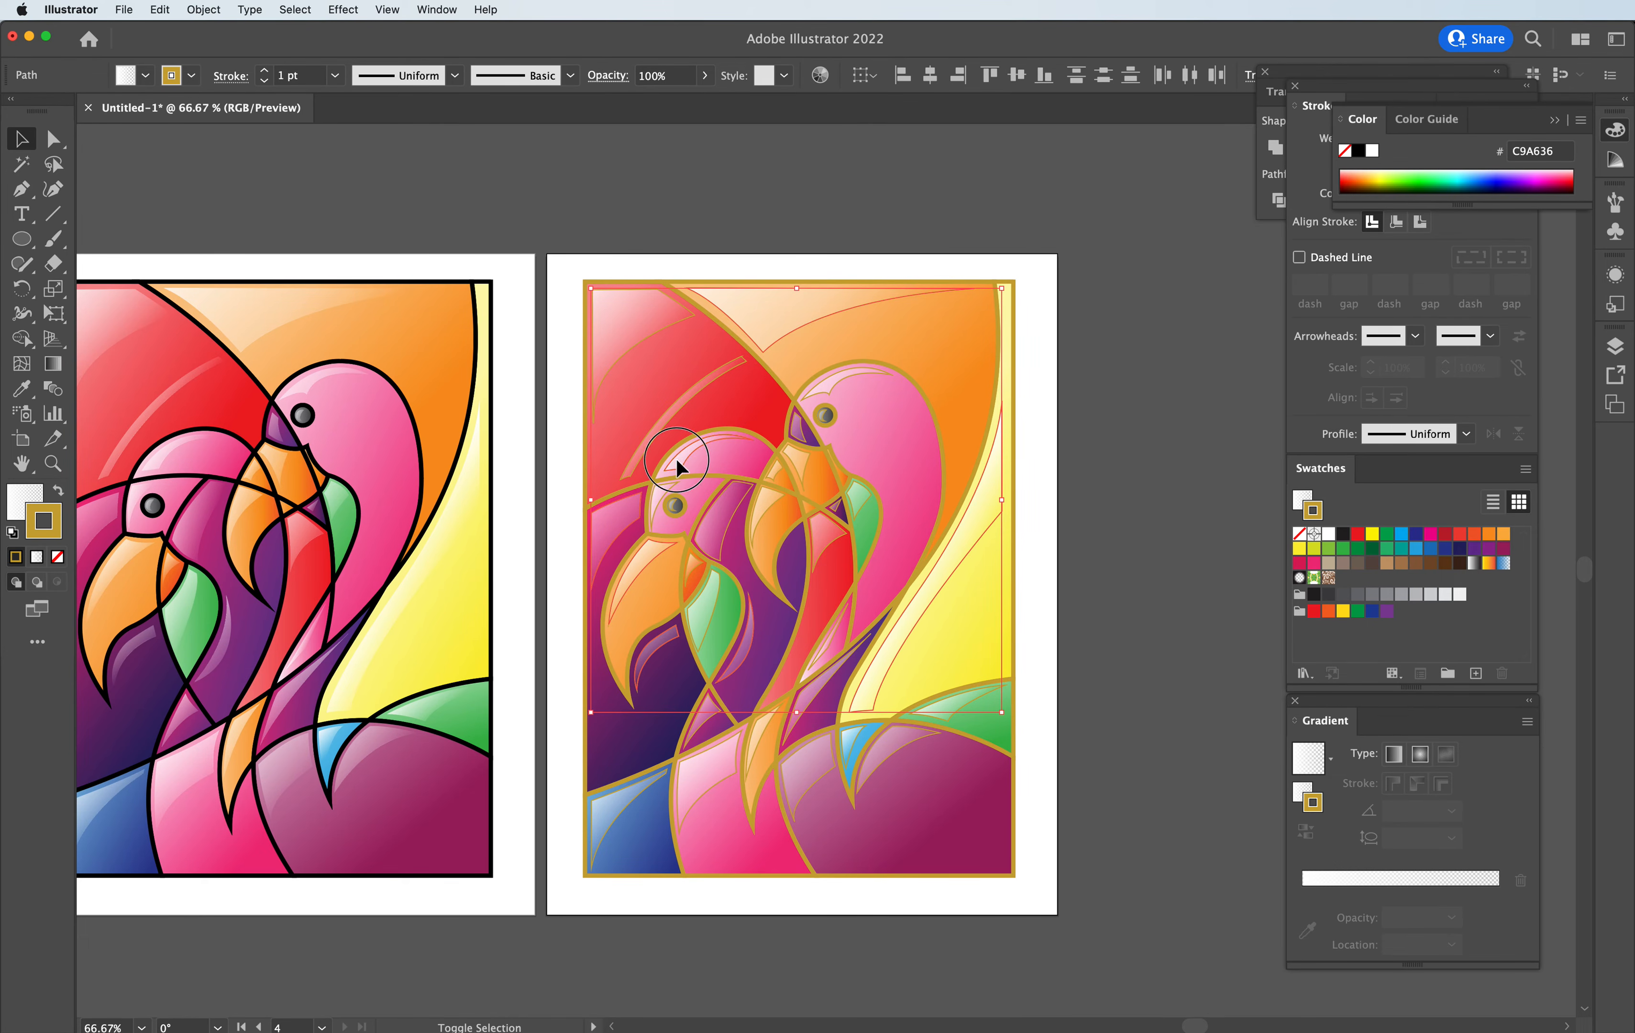
shift+click(762, 331)
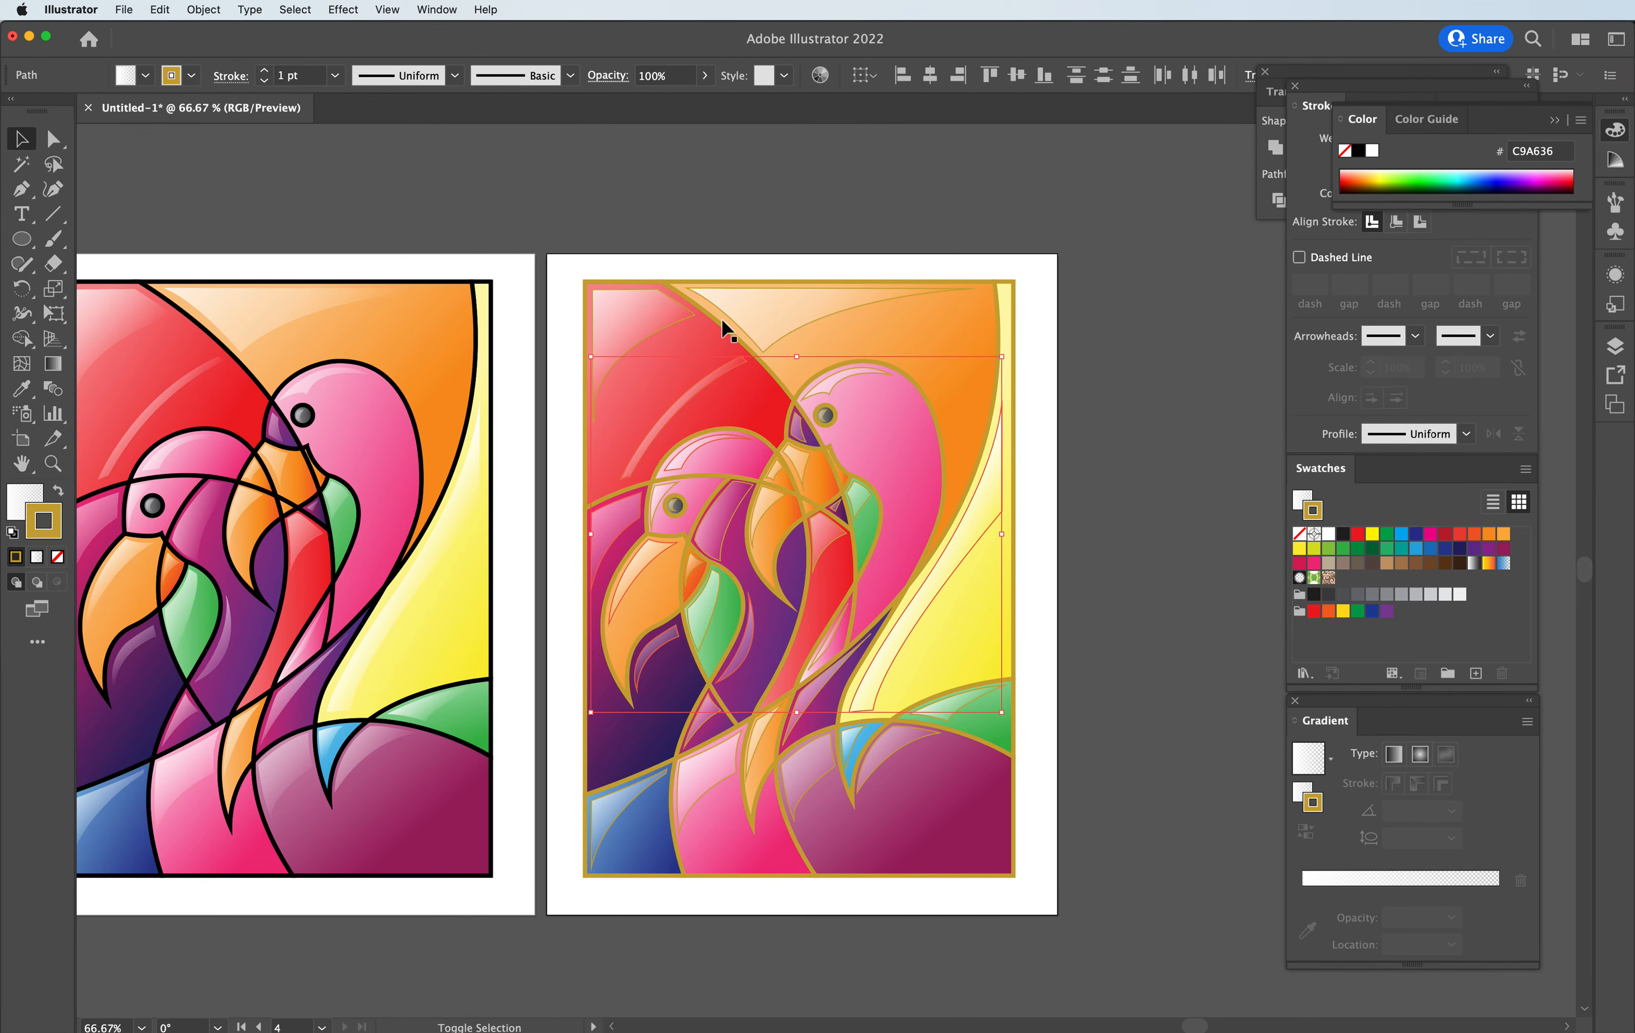
click(1089, 453)
- Remove the gold stroke from the highlights on the copy's yellow, orange and red background areas and left flamingo's head and side
click(986, 486)
shift+click(853, 336)
shift+click(661, 311)
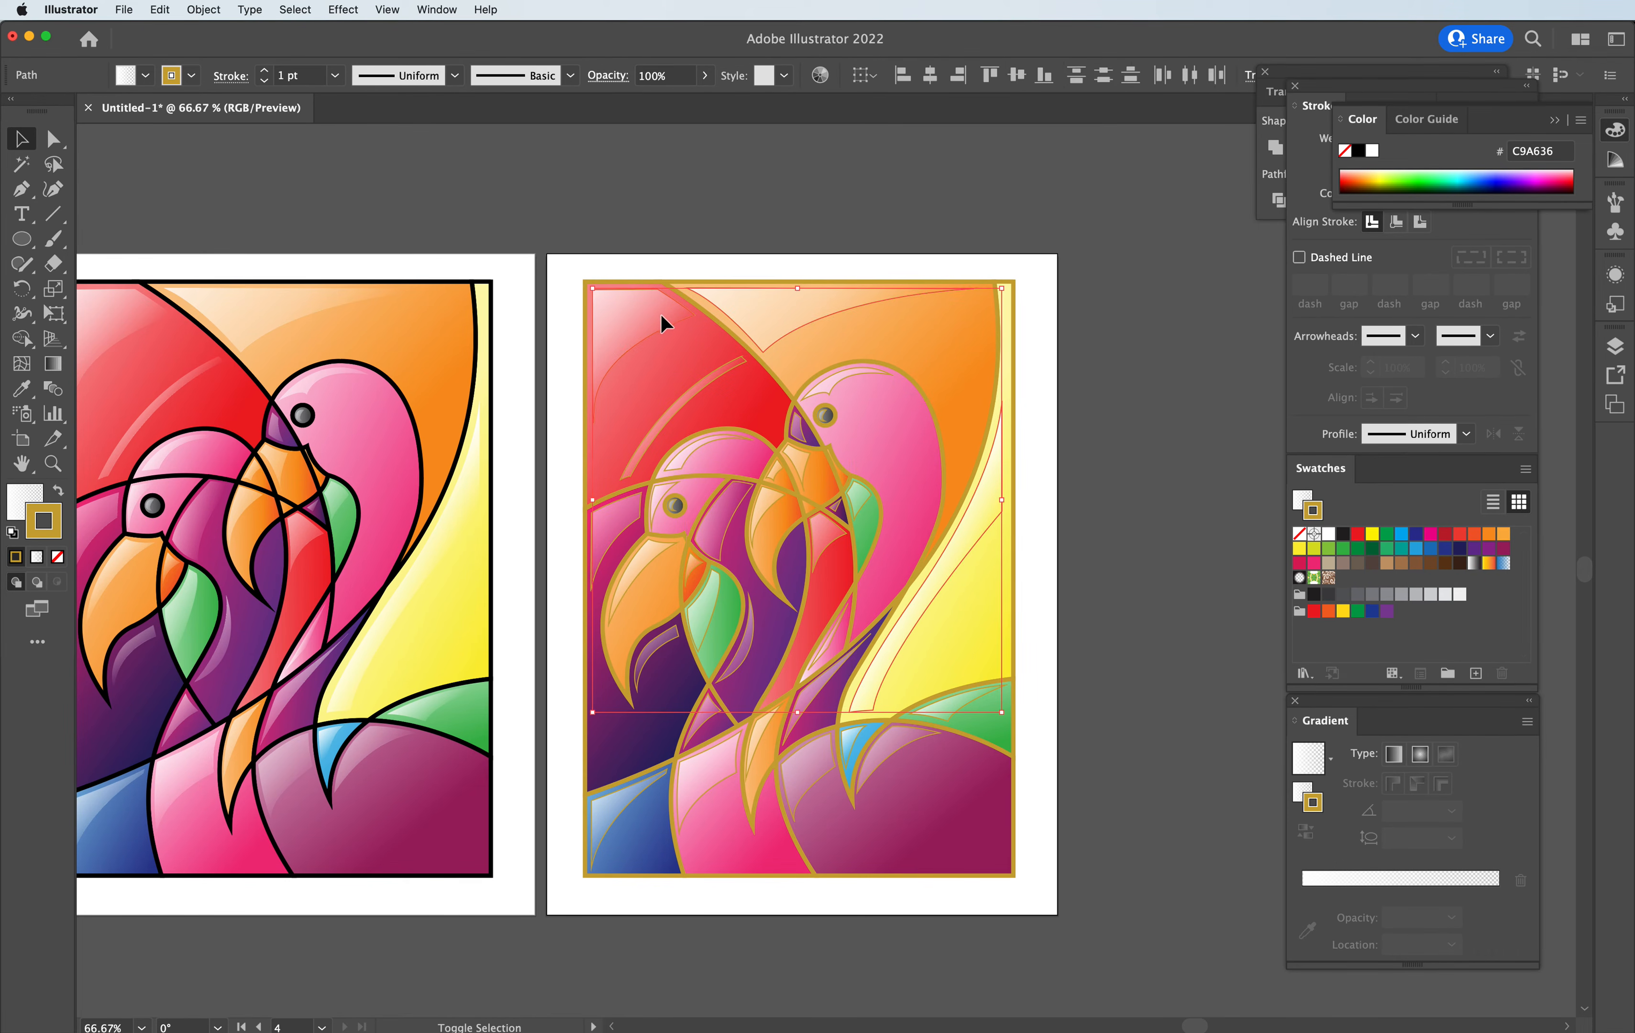
shift+click(628, 514)
shift+click(673, 512)
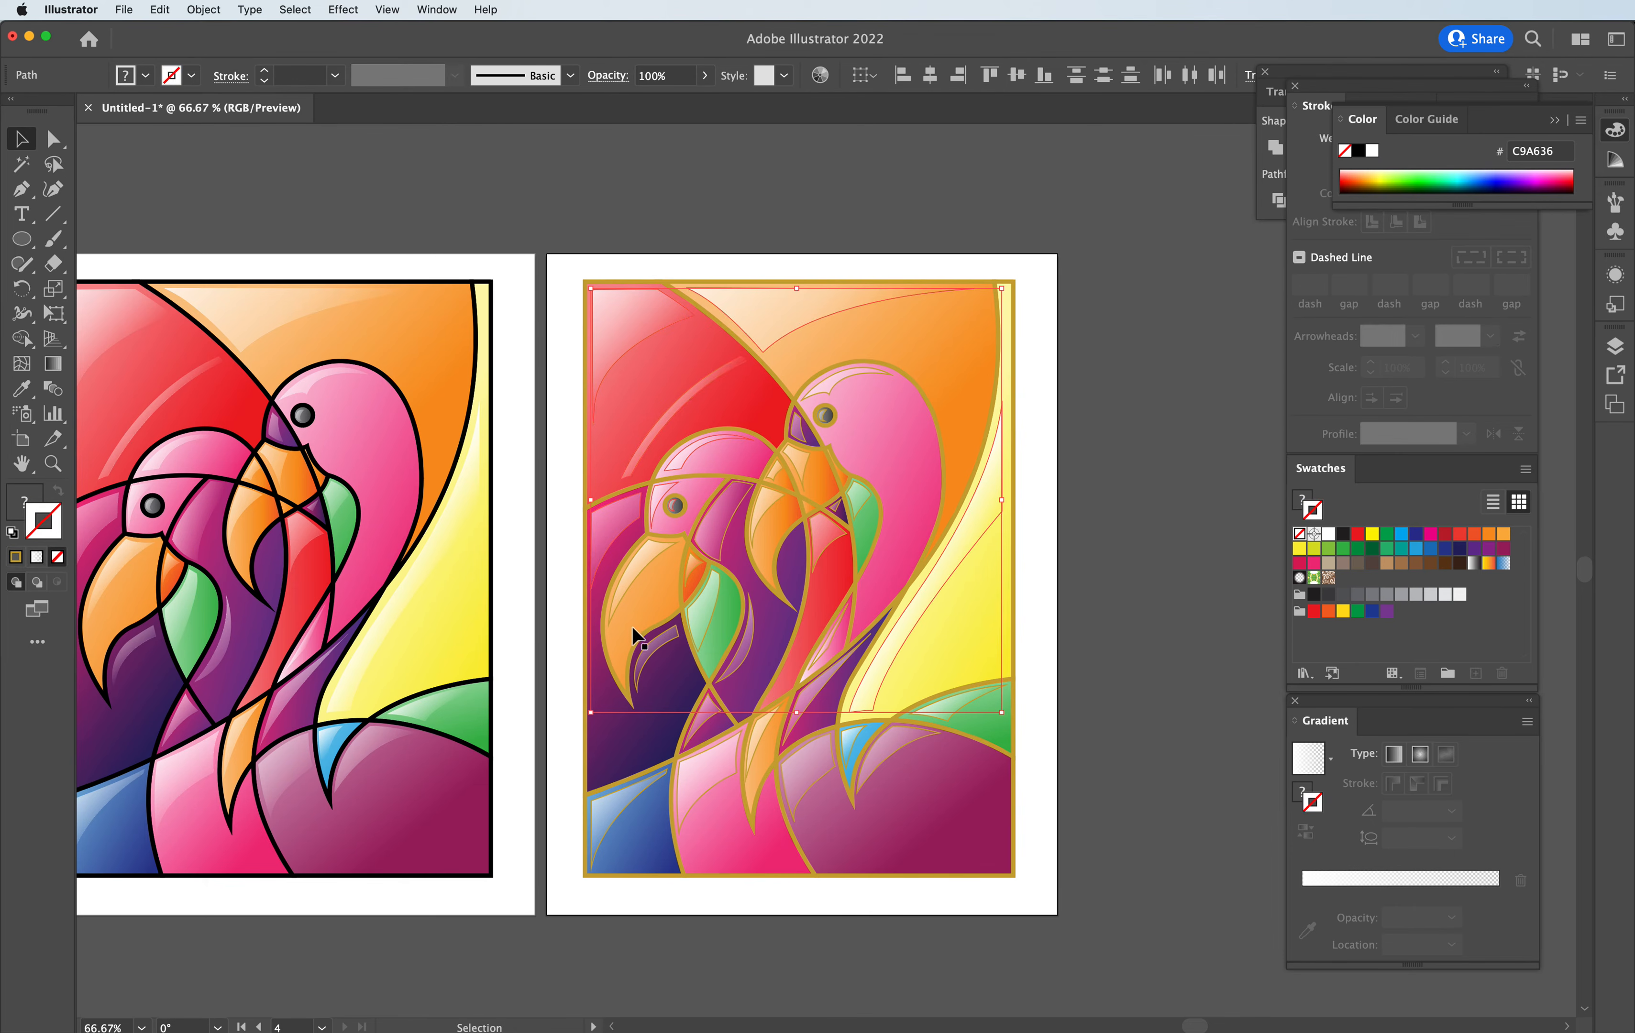
- Remove the gold stroke from the remaining highlights on the copy's beaks, necks, right head, green shapes and lower panels, and deselect them
click(625, 575)
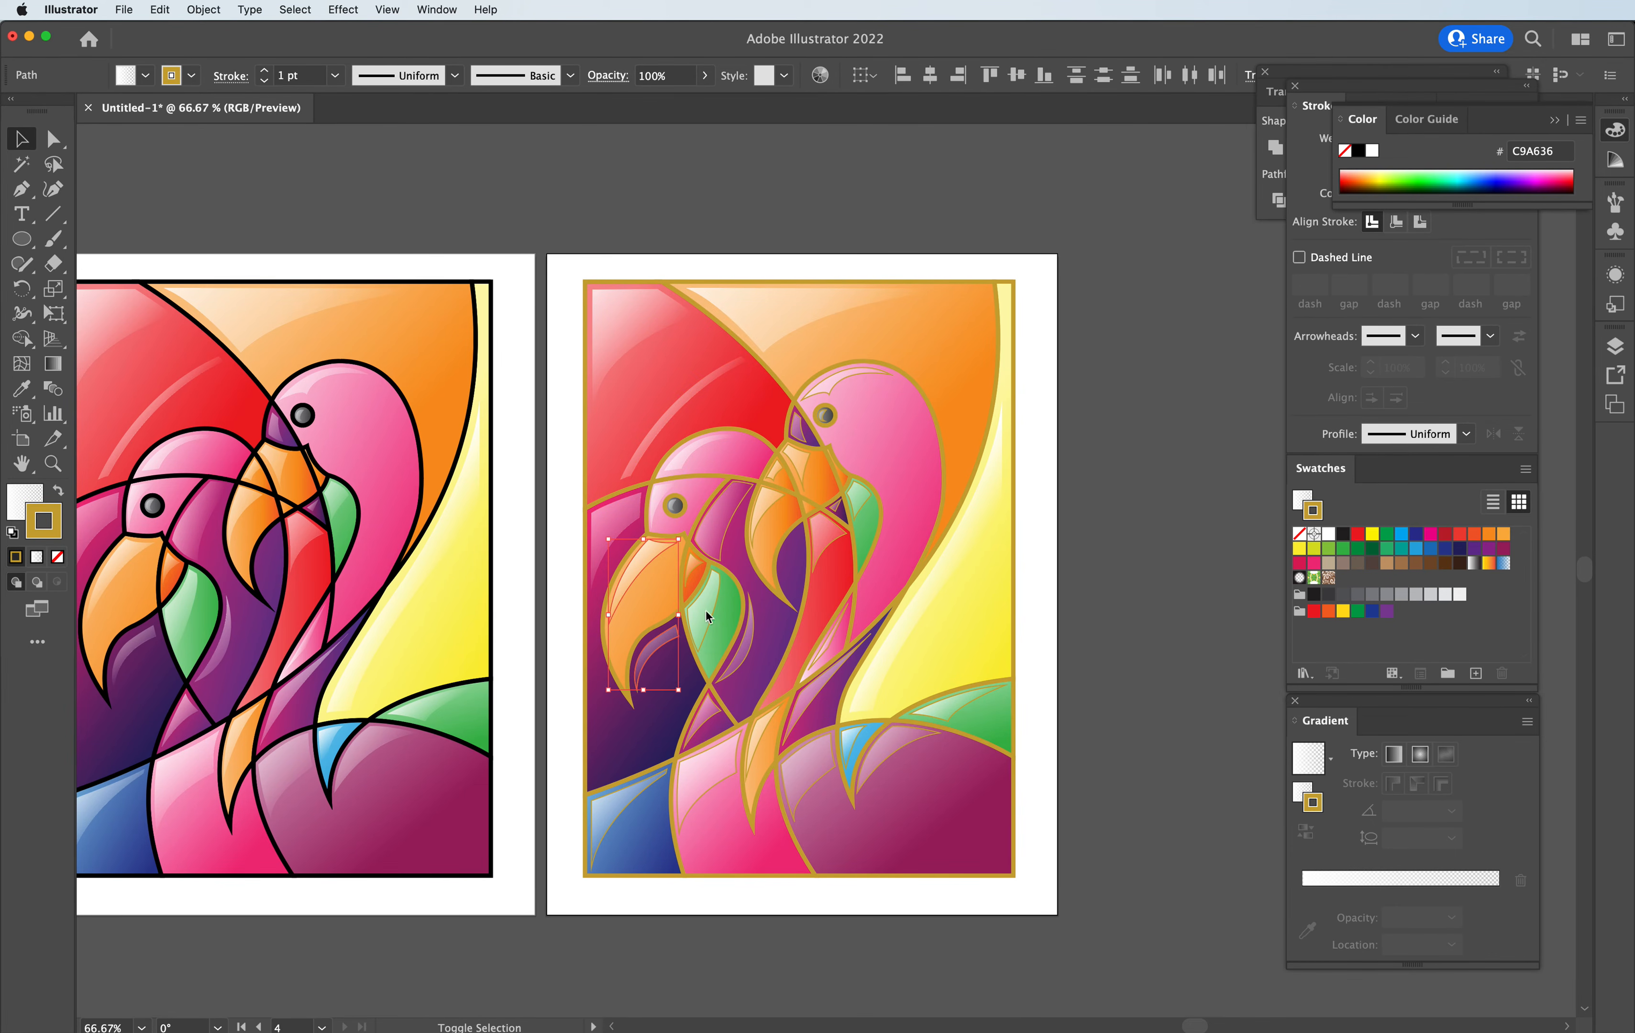
shift+click(711, 532)
shift+click(725, 502)
shift+click(772, 488)
shift+click(775, 469)
shift+click(795, 455)
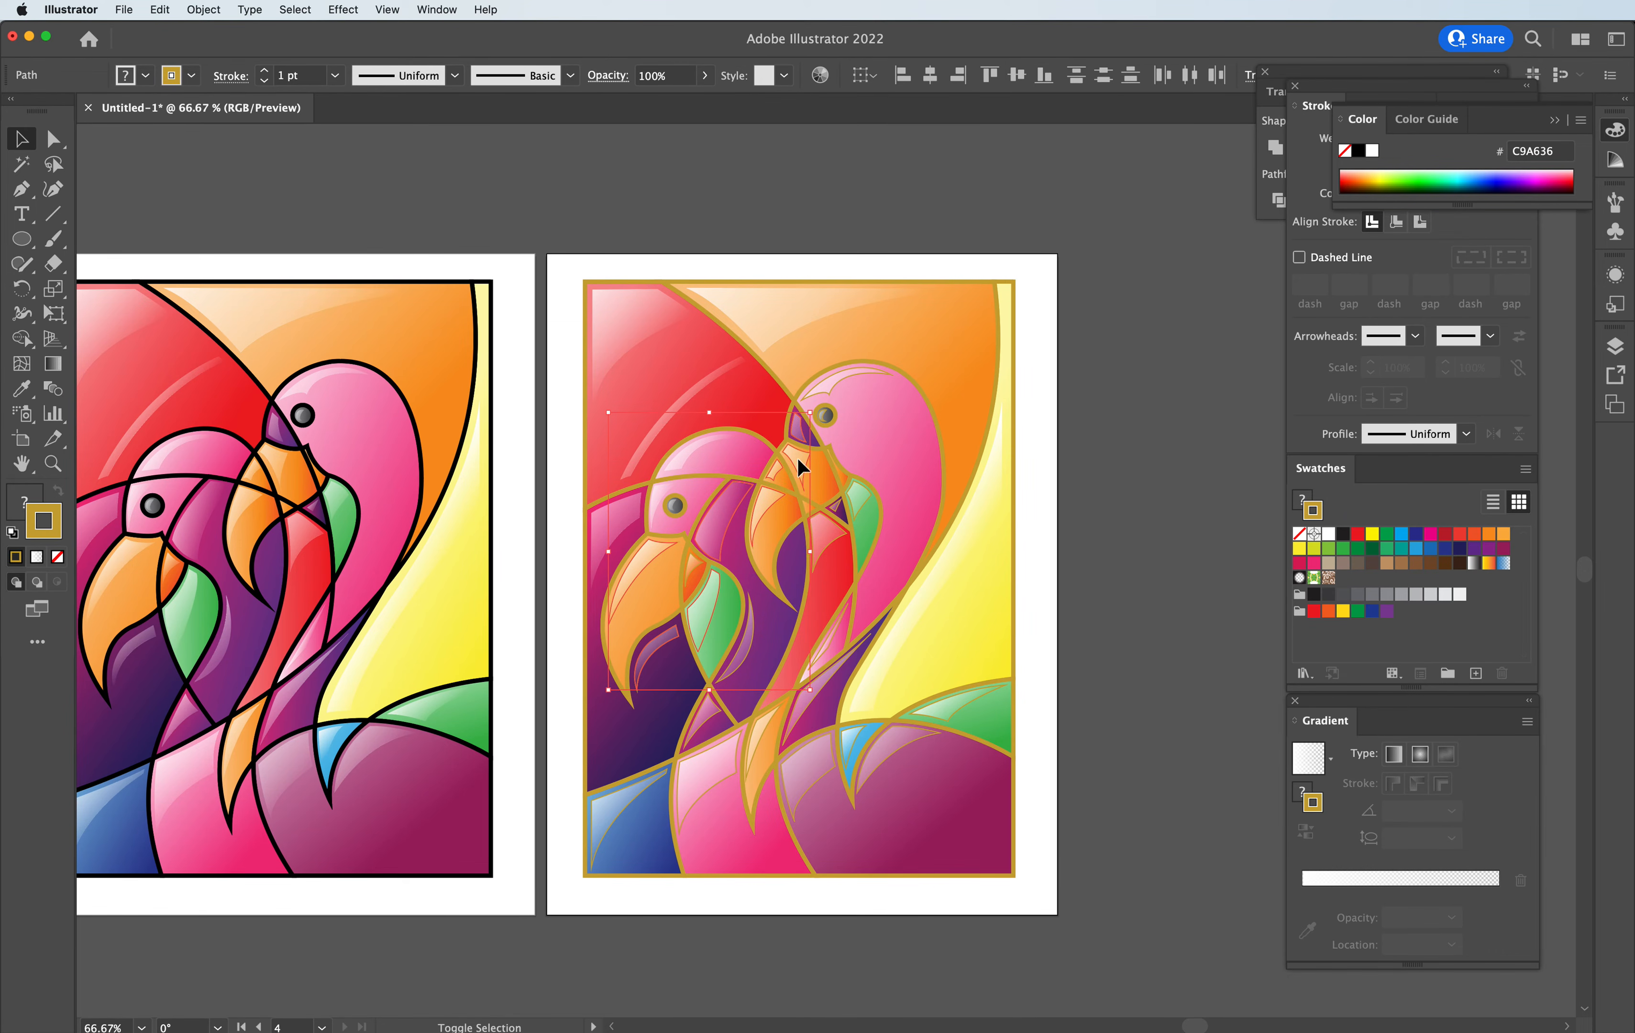
shift+click(822, 526)
shift+click(863, 503)
shift+click(815, 695)
shift+click(756, 736)
shift+click(792, 760)
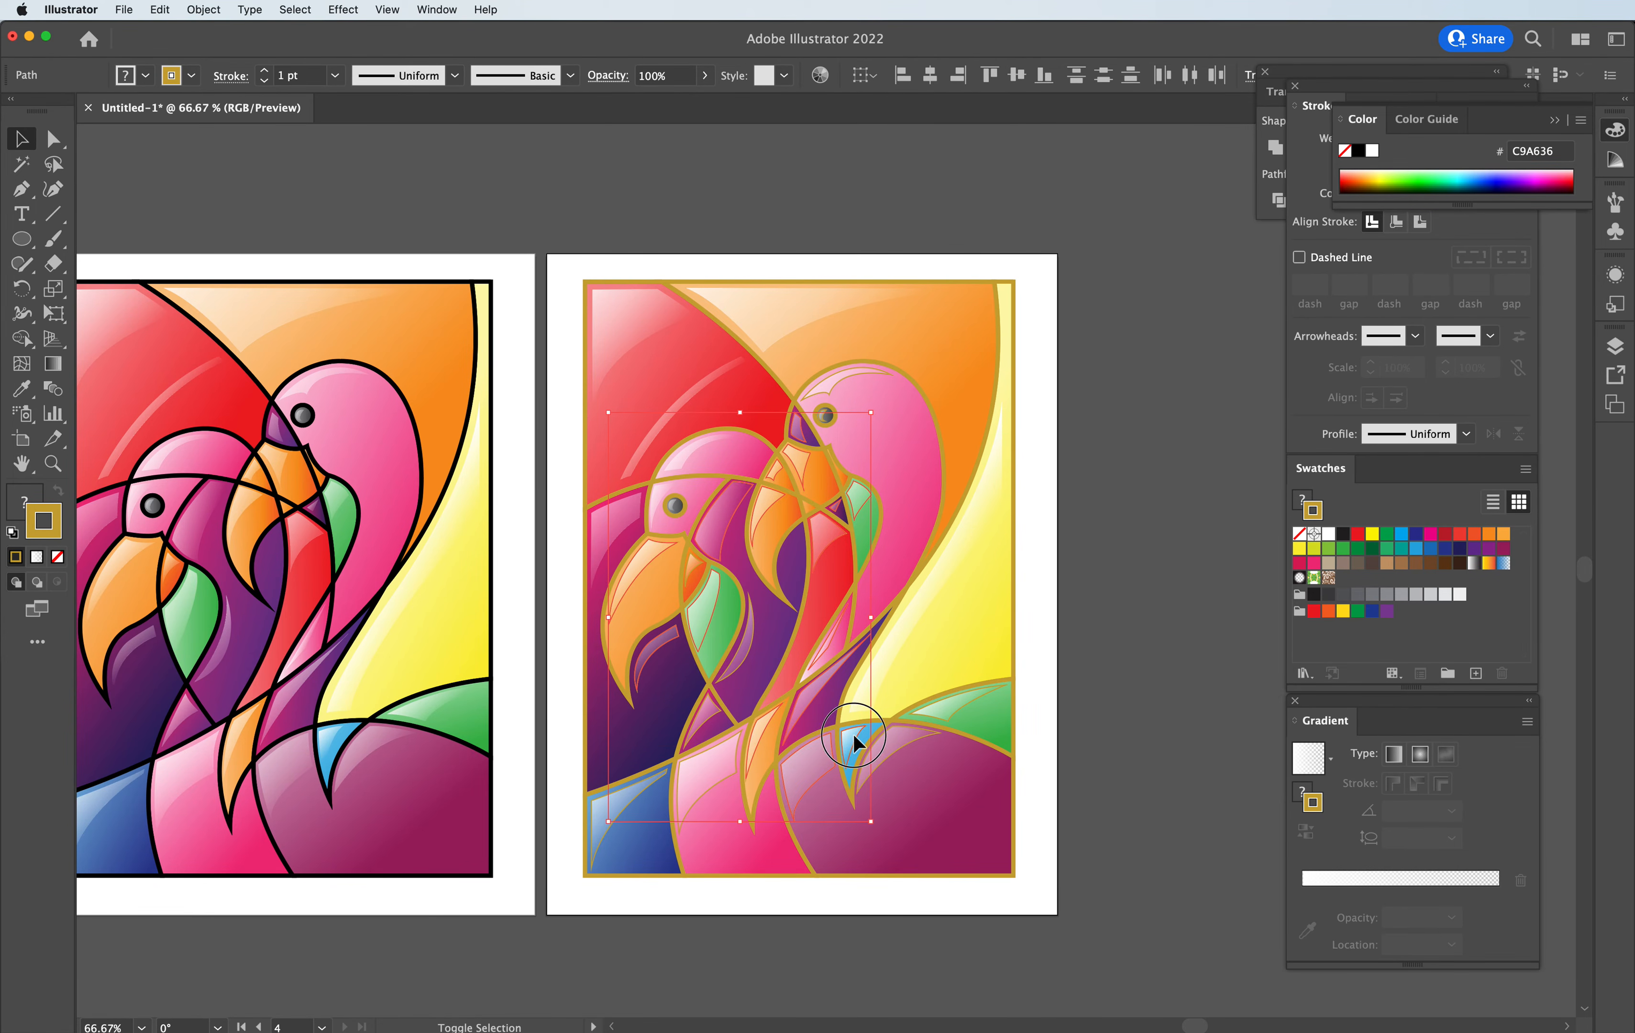
shift+click(939, 708)
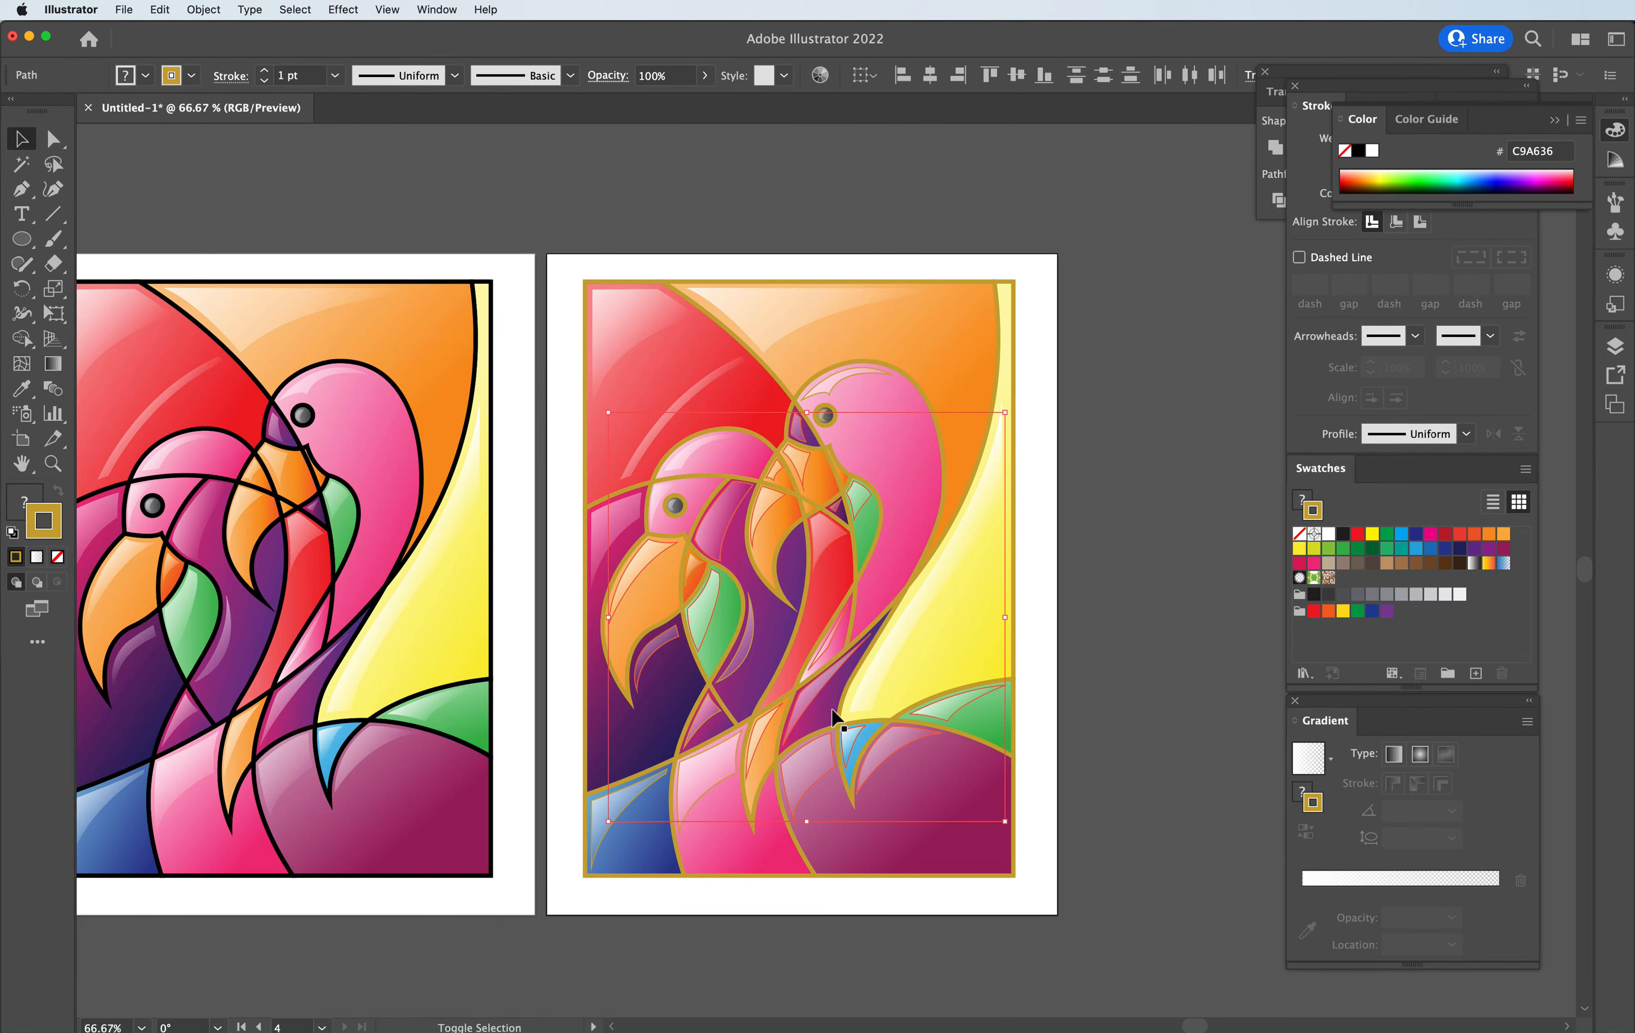
shift+click(648, 772)
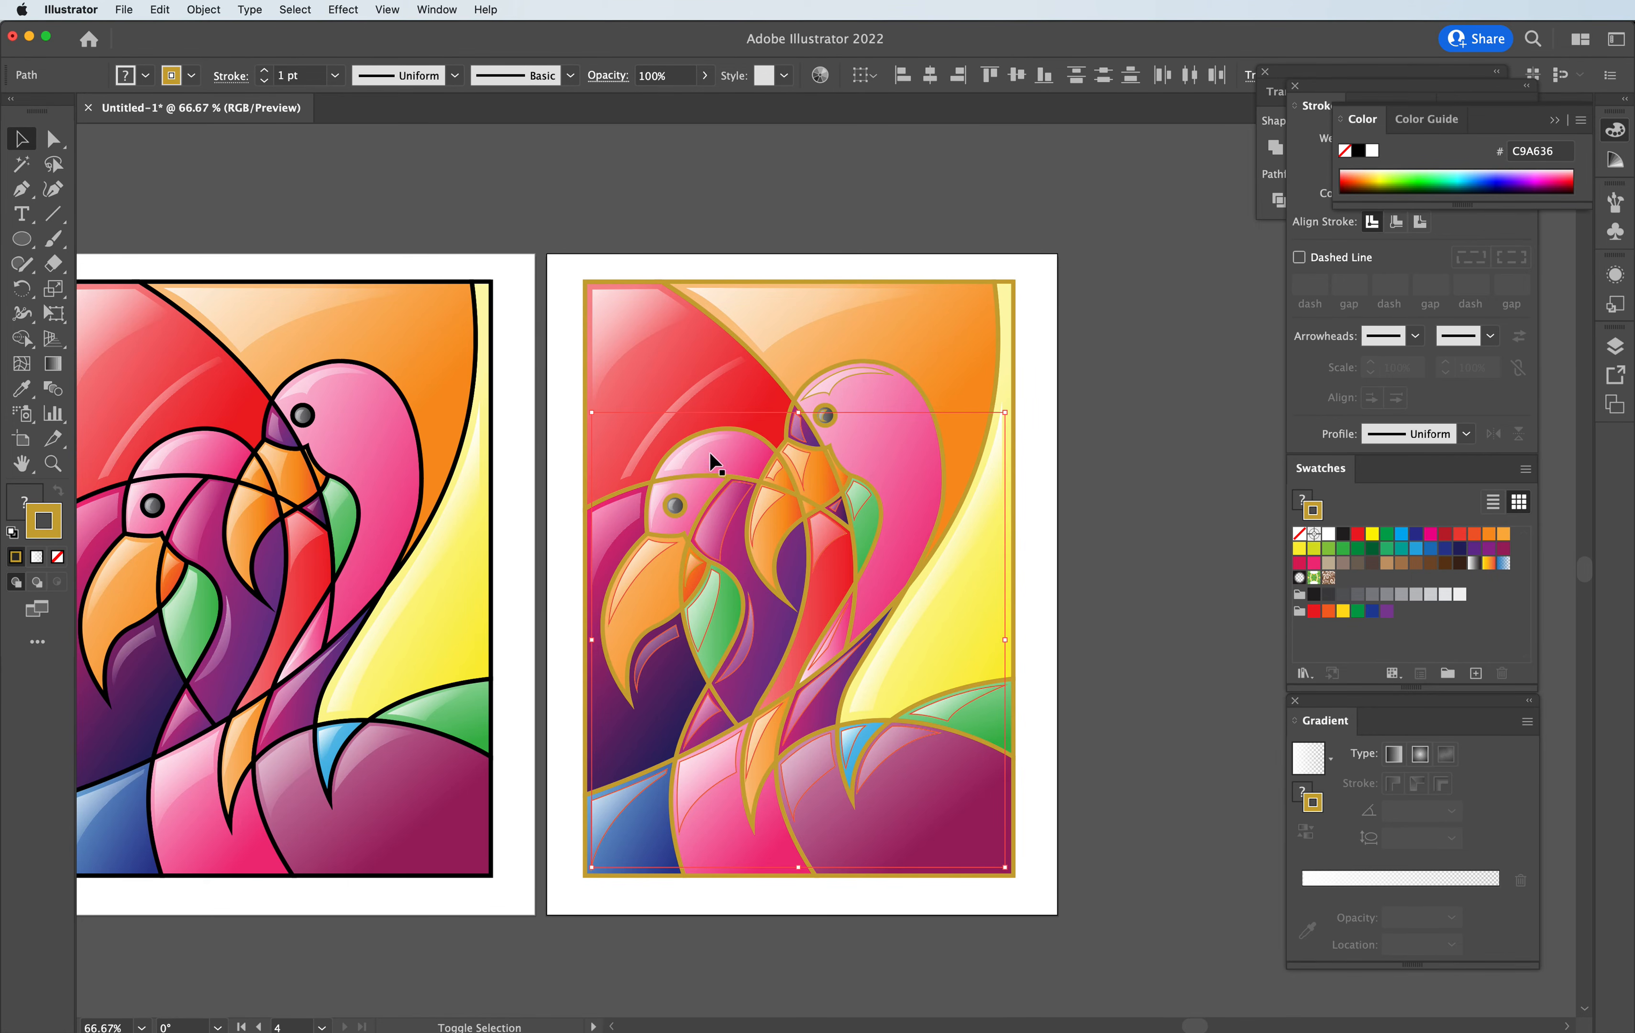
shift+click(828, 382)
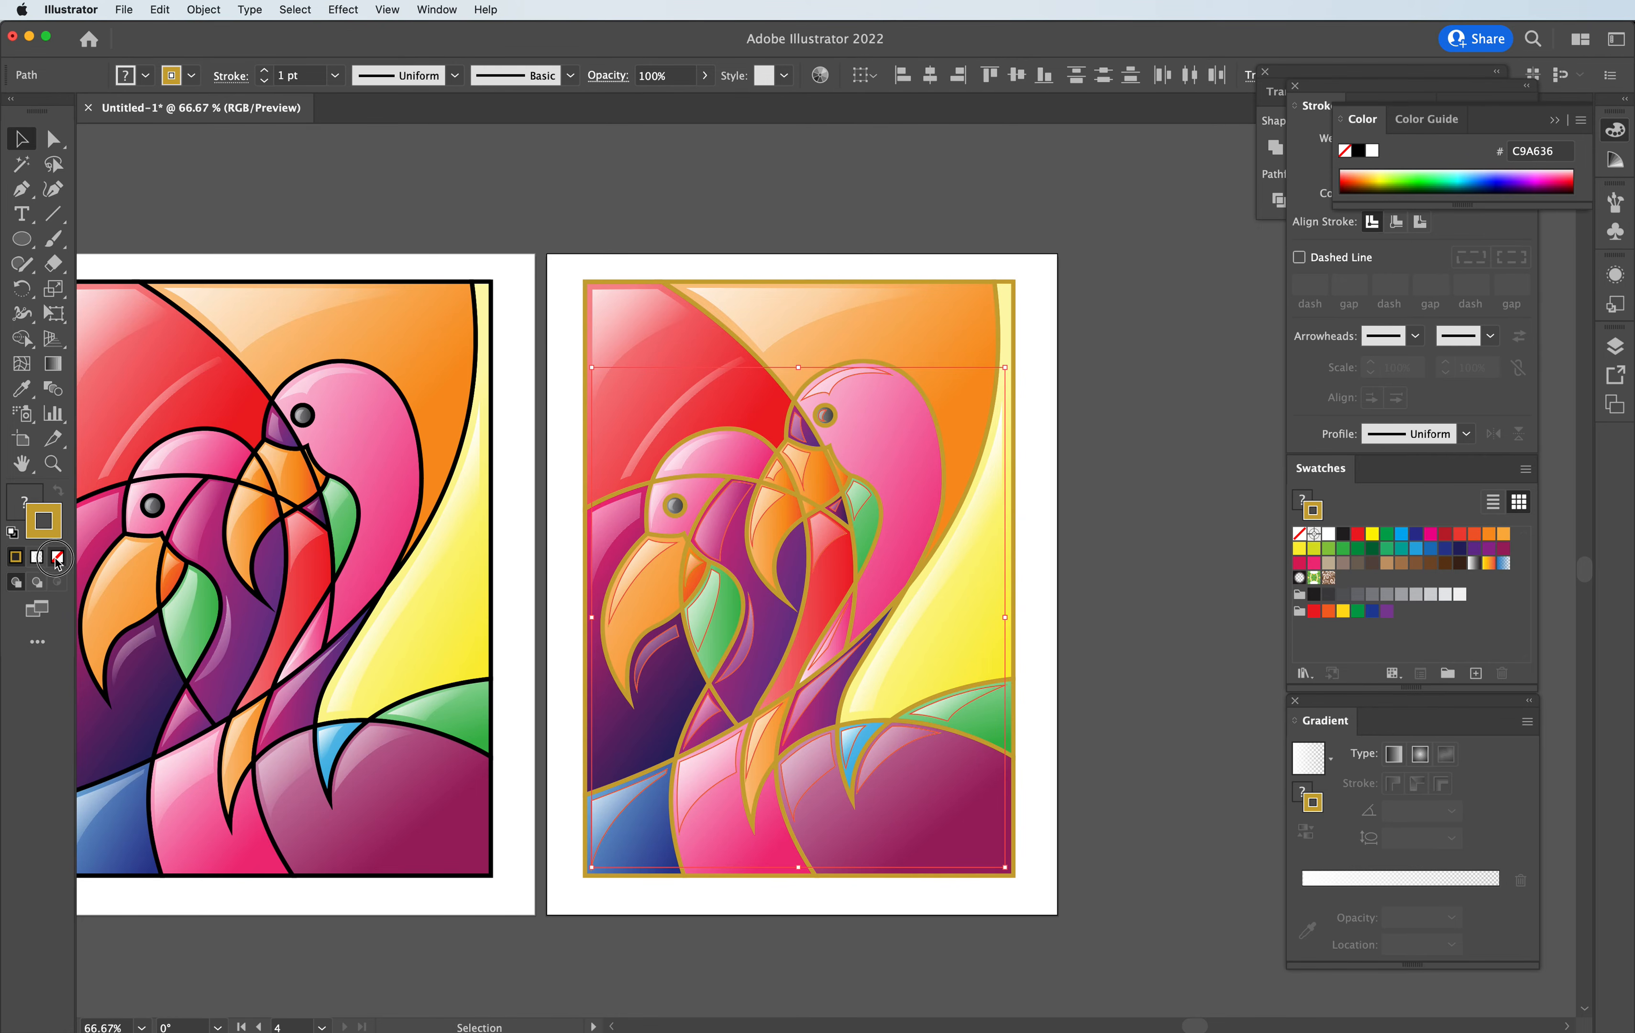
click(915, 272)
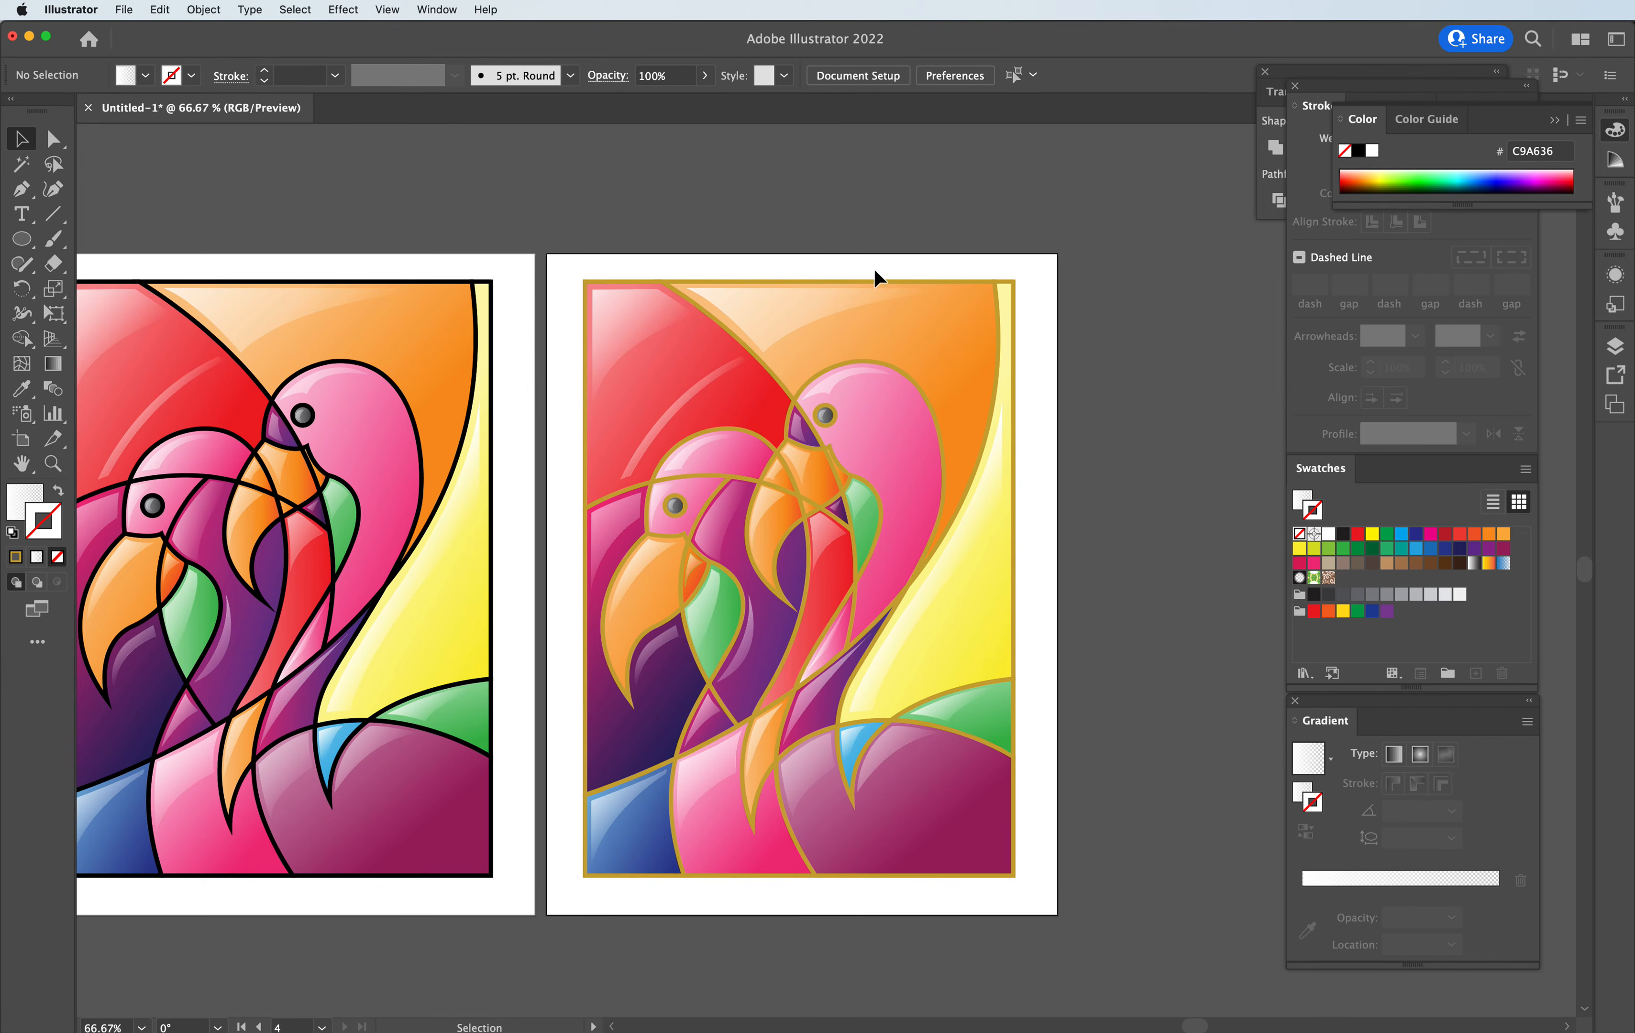
- Select the gold-outlined background and body shapes across the copied artboard and make their fill the active attribute
click(784, 349)
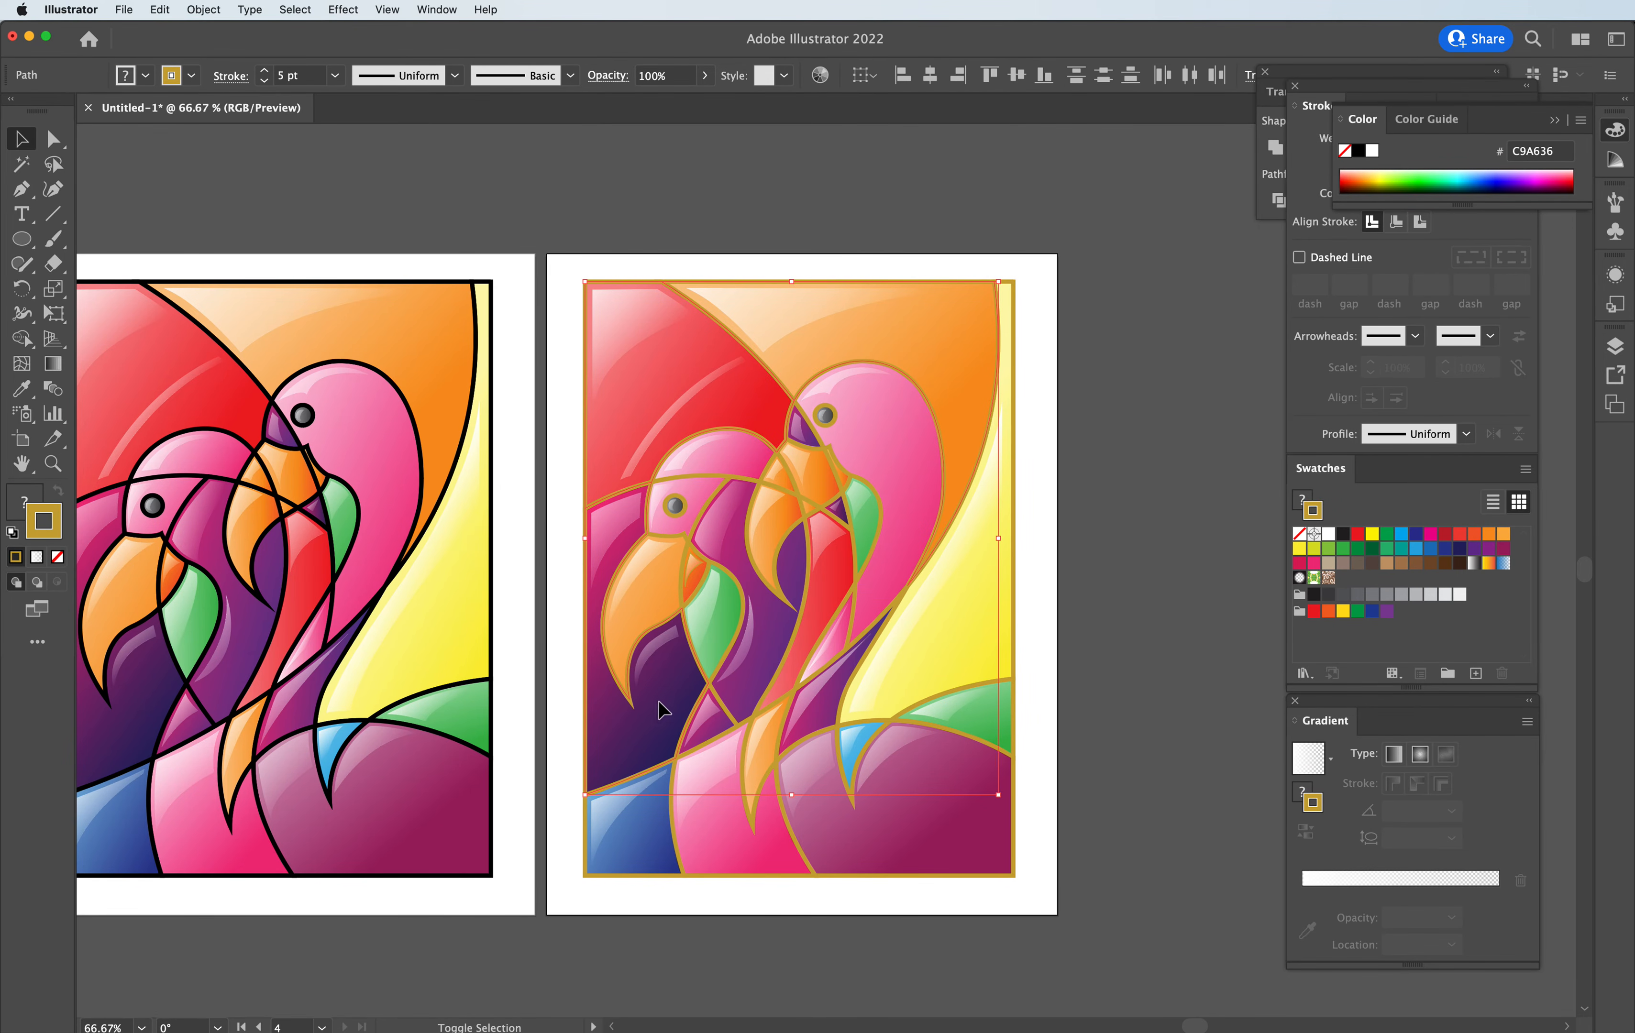
shift+click(736, 687)
shift+click(651, 831)
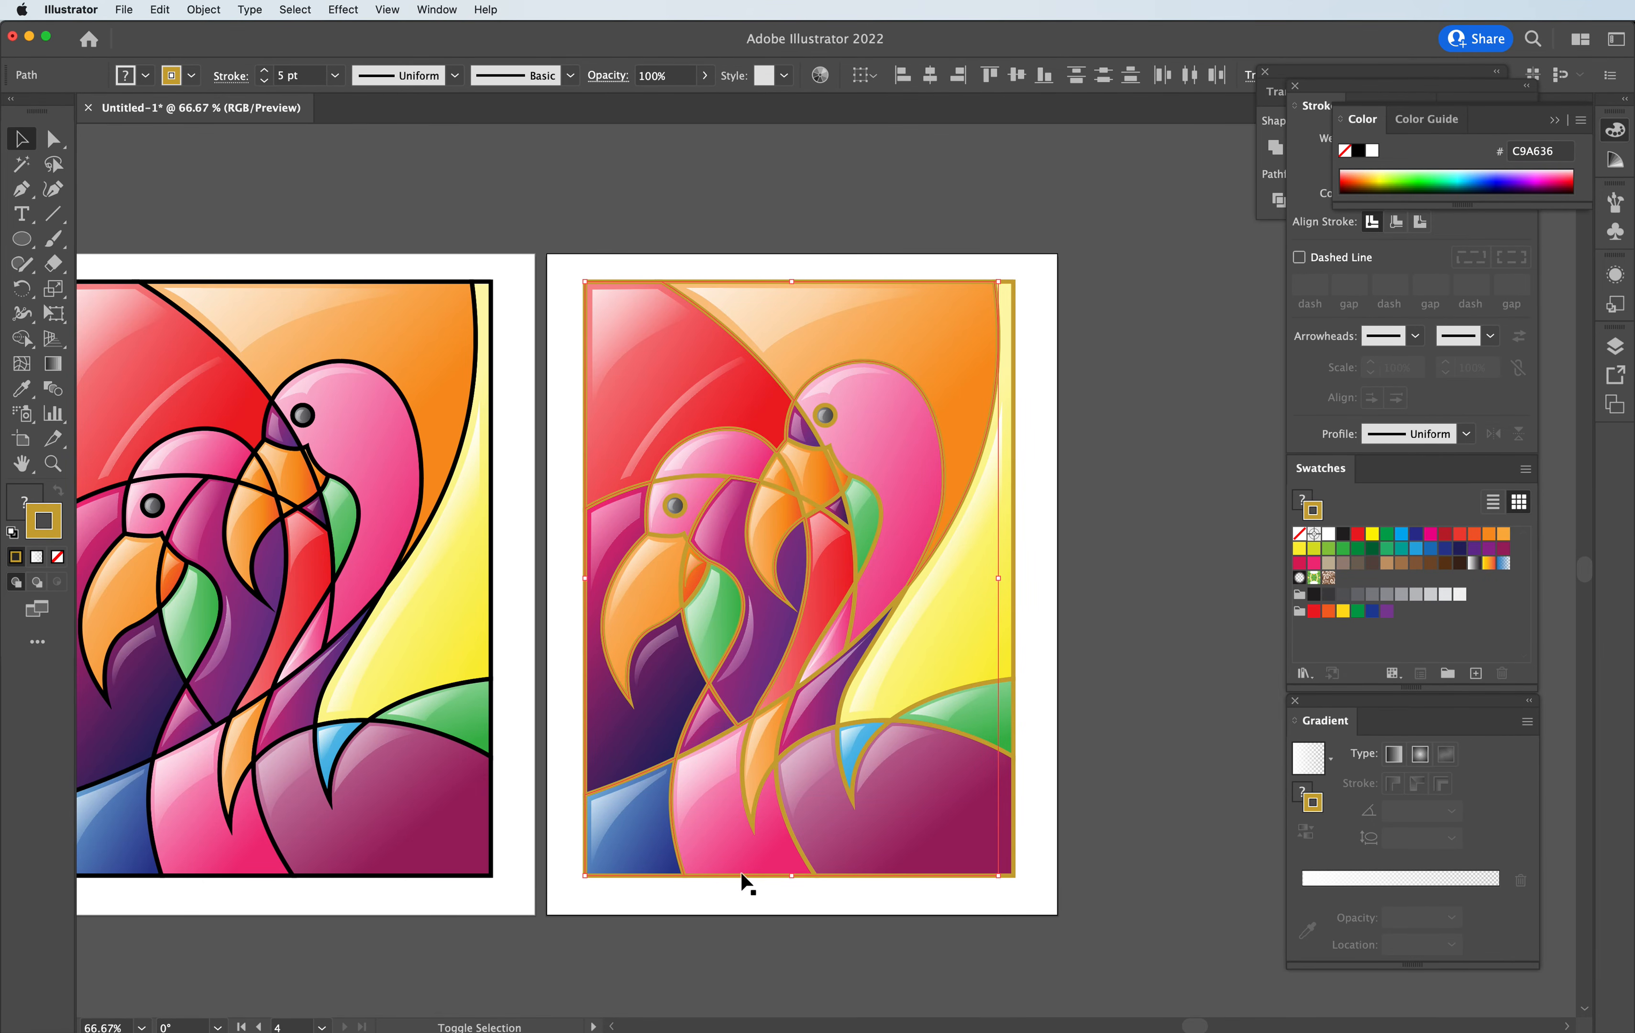
shift+click(864, 841)
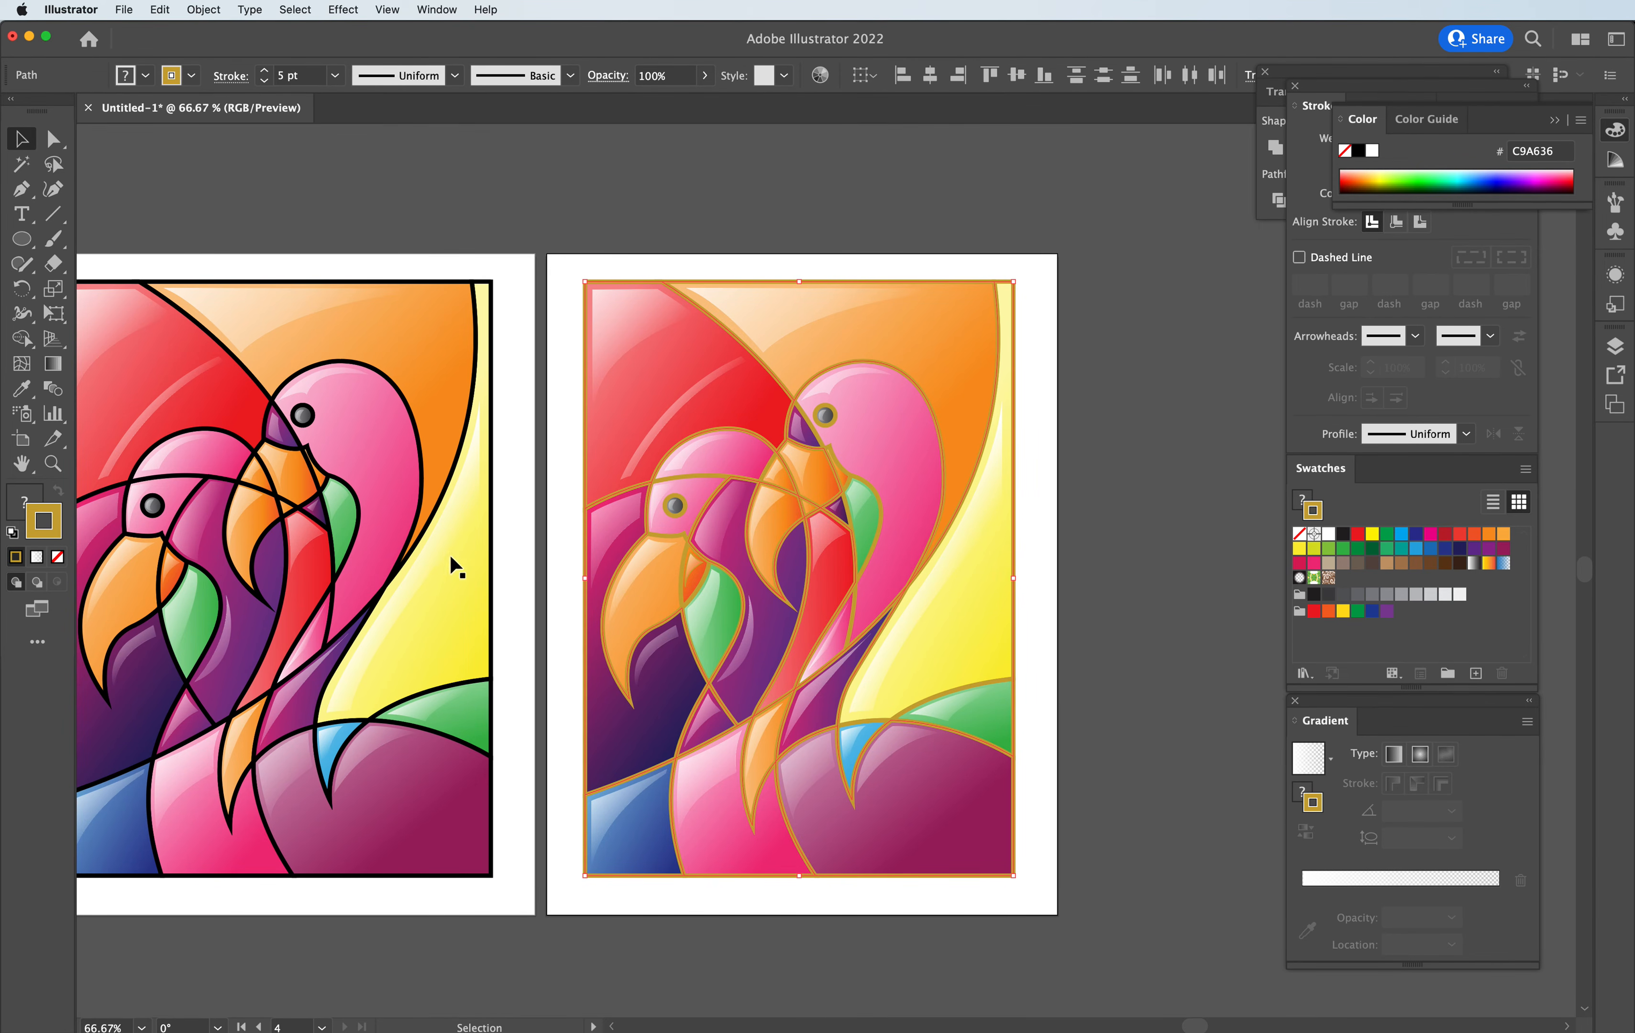
click(988, 717)
click(27, 504)
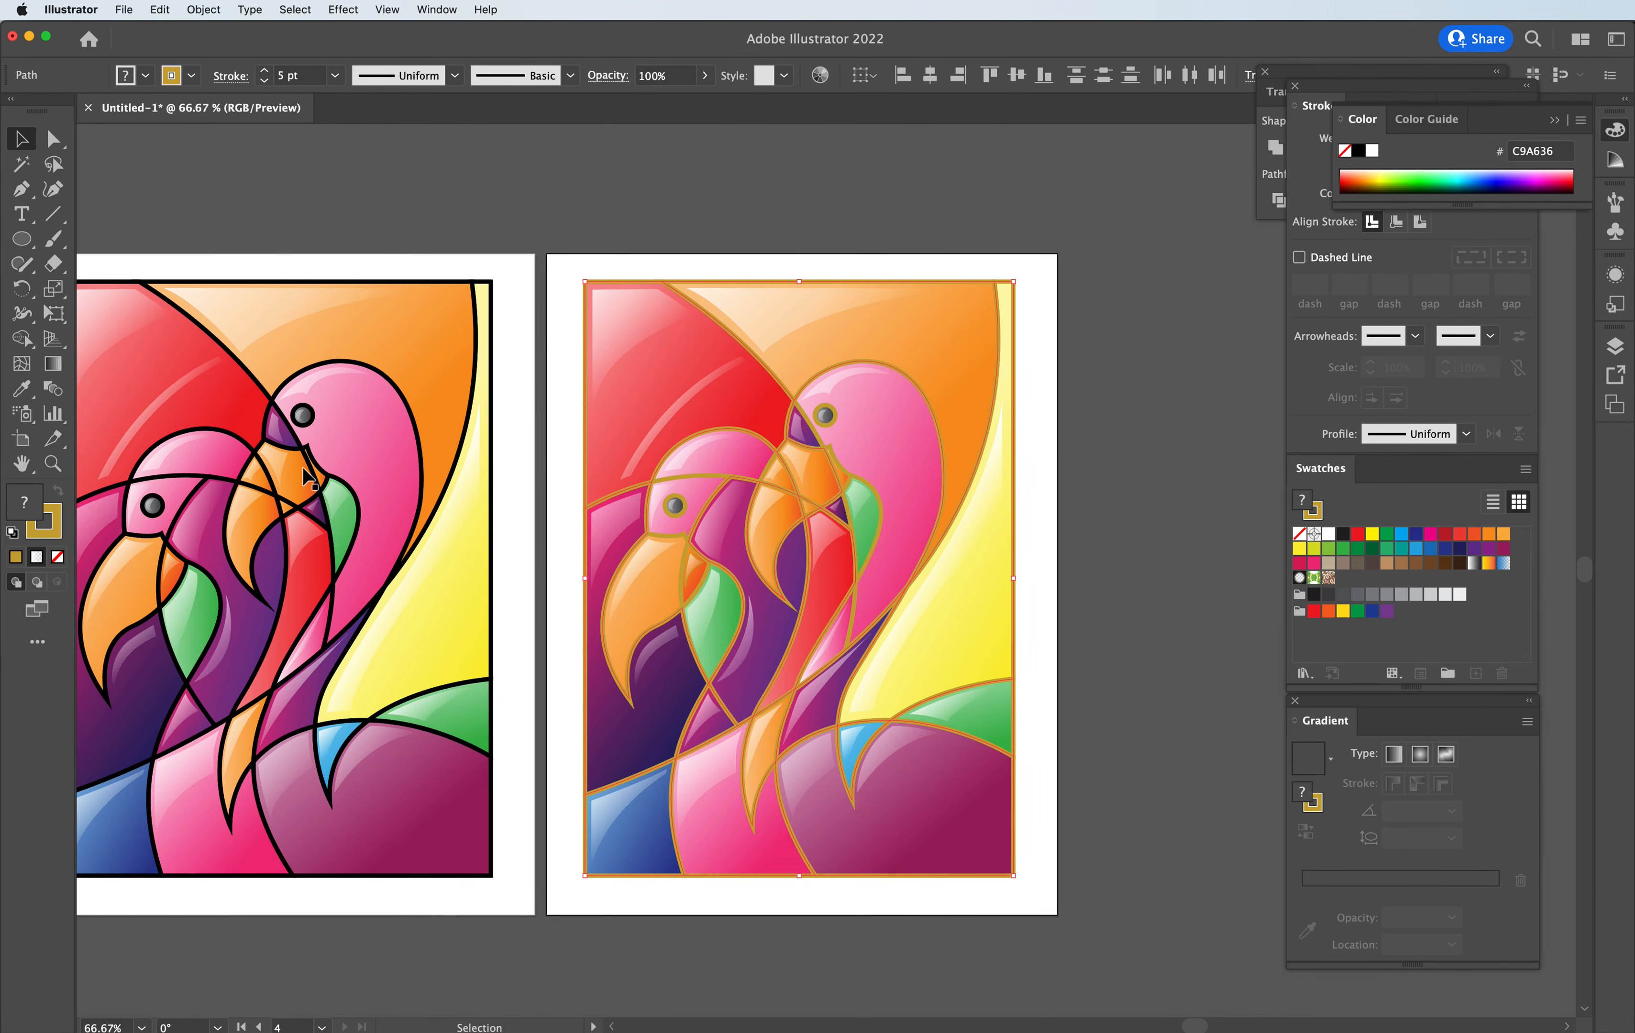
- Try to apply the White, Black, the Orange, Yellow and the Fading Sky preset gradients to the selected shapes
click(61, 366)
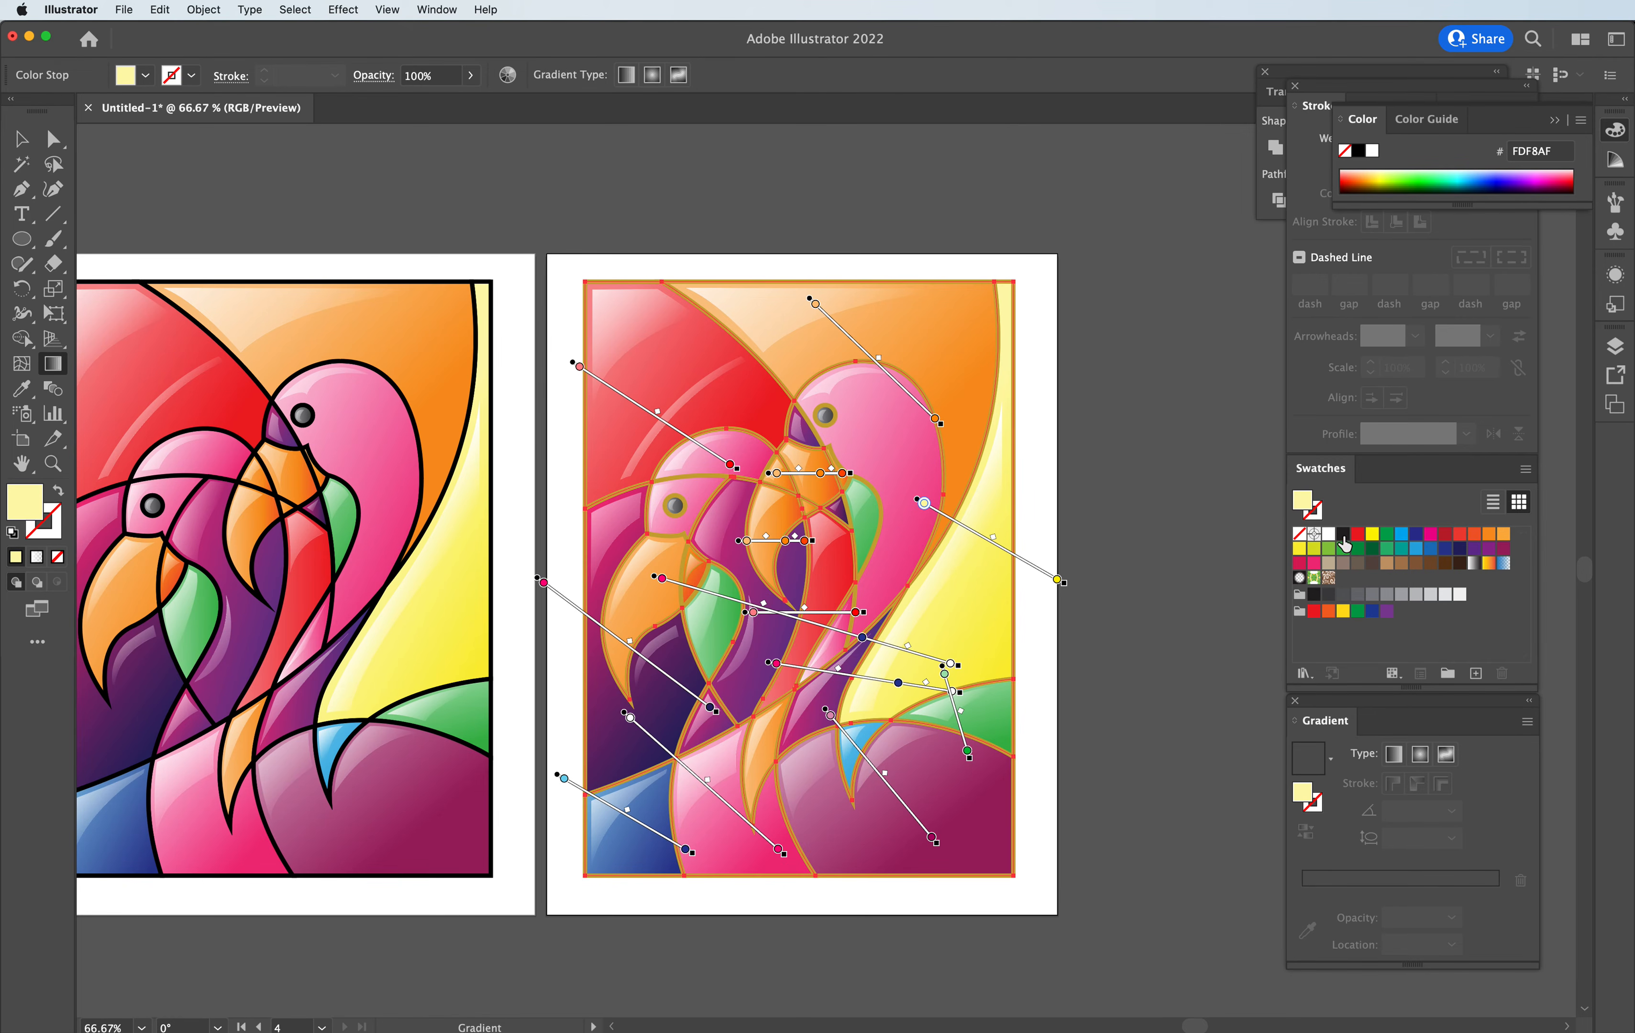
click(1330, 759)
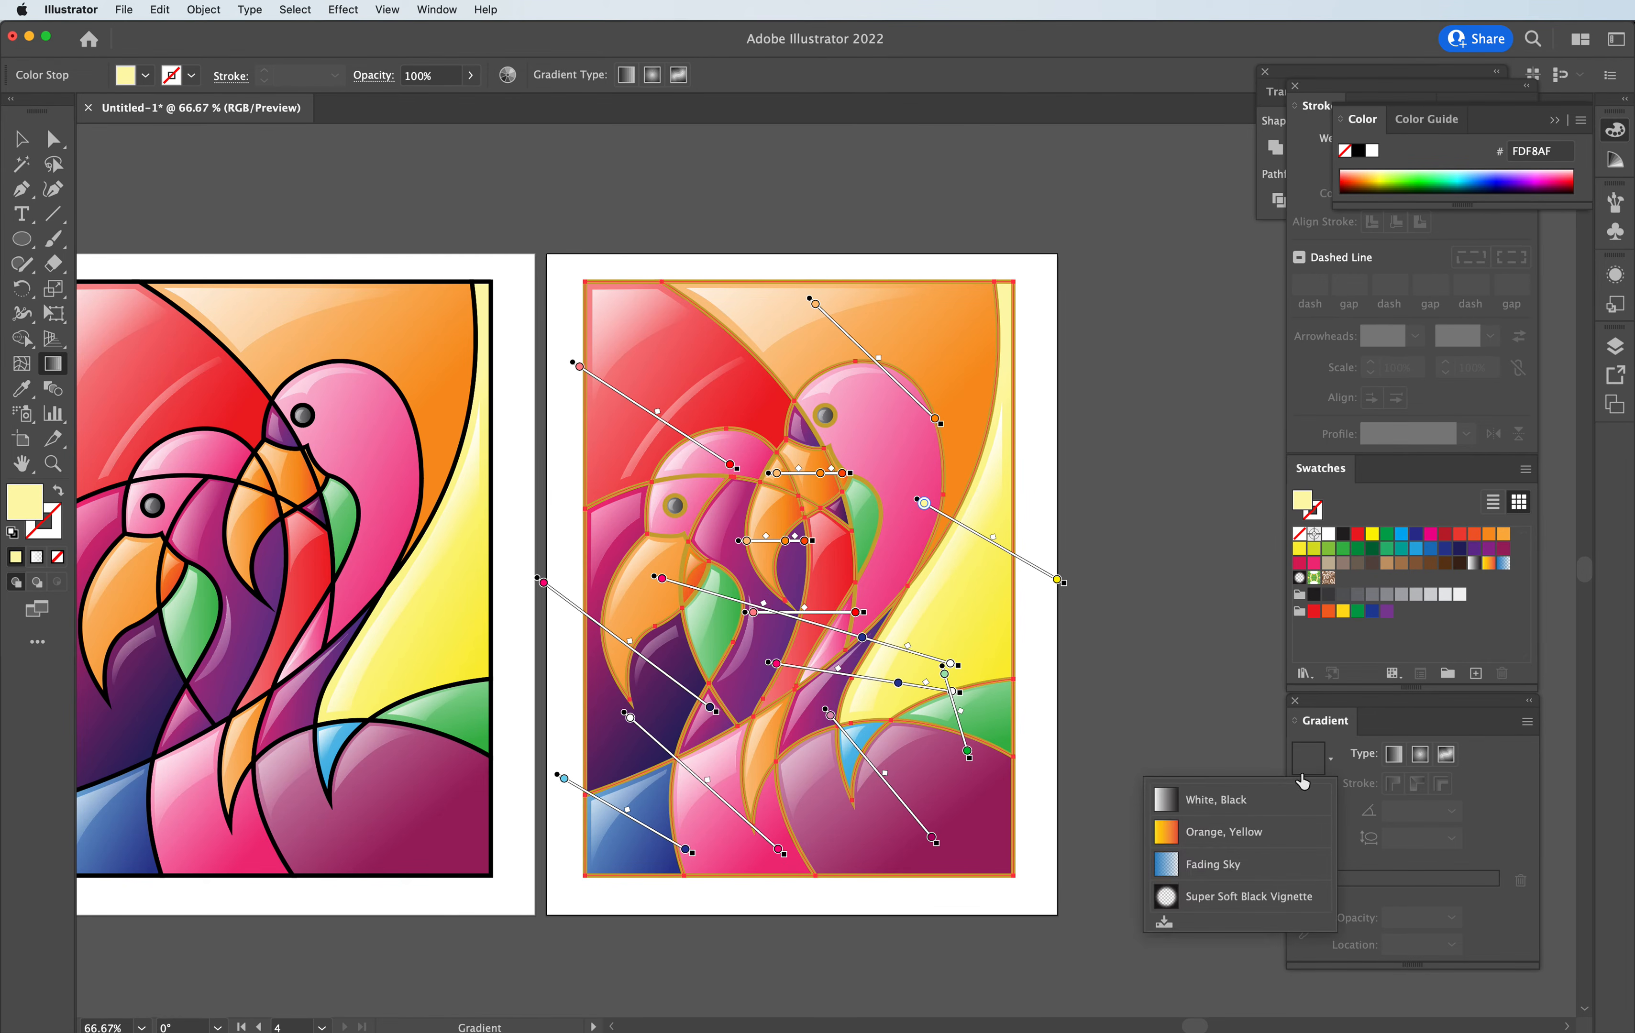
click(1224, 801)
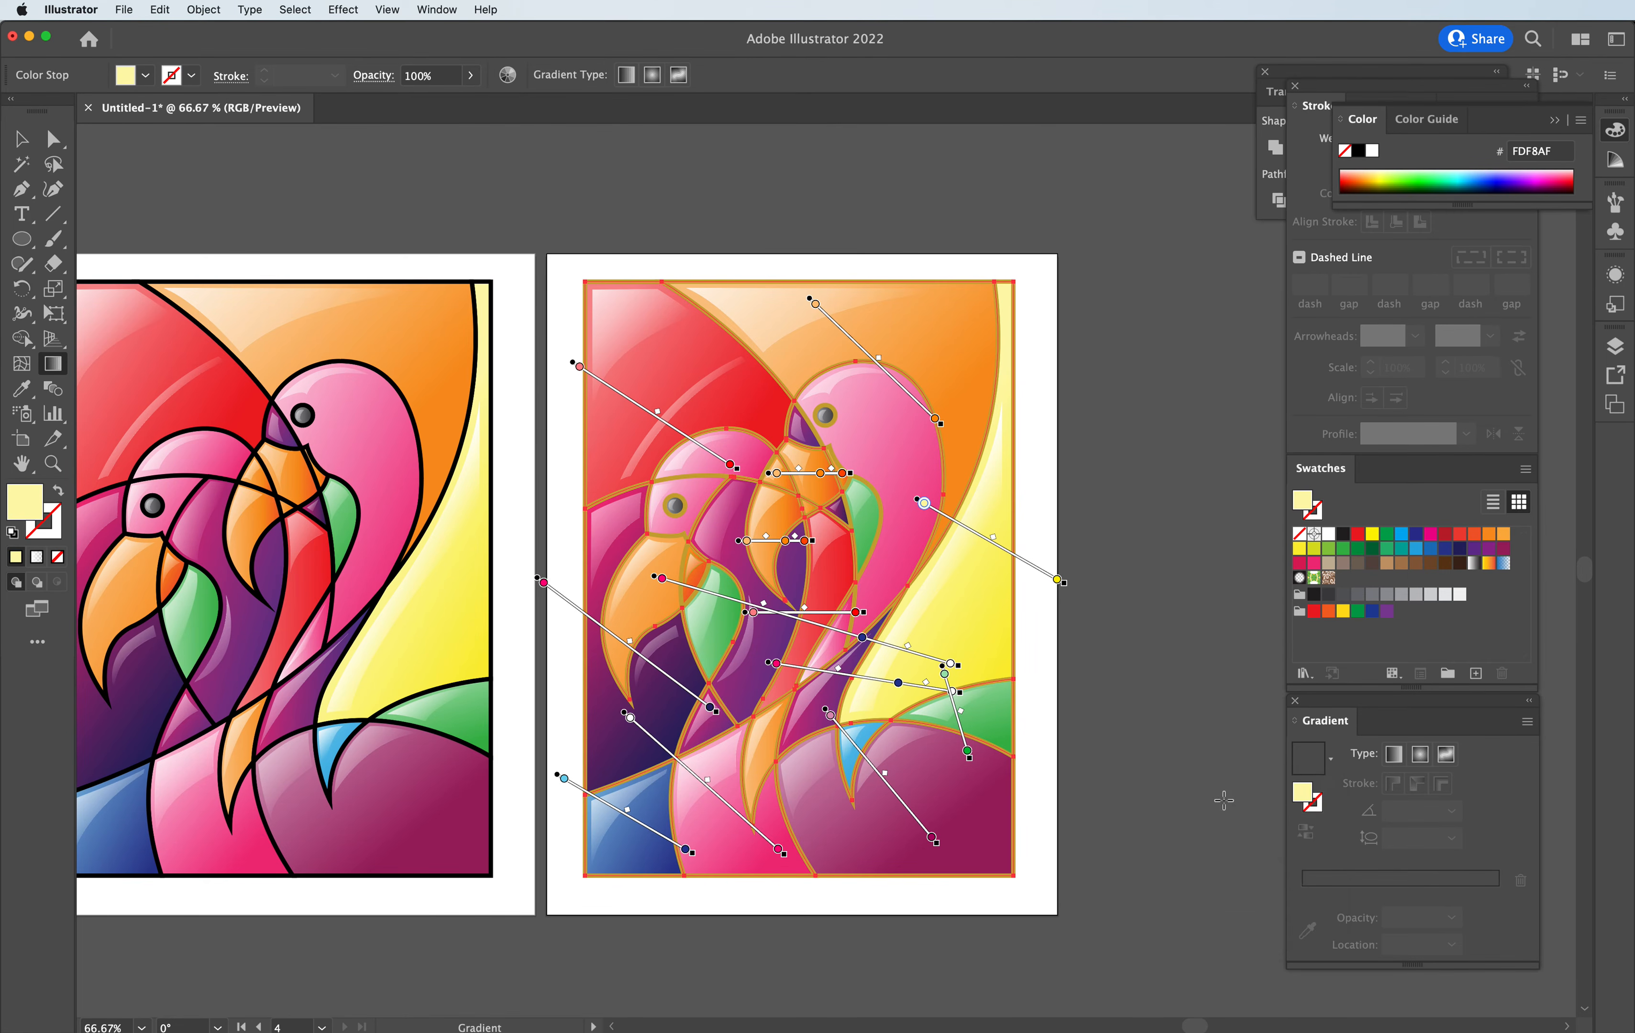
click(1330, 759)
click(1257, 831)
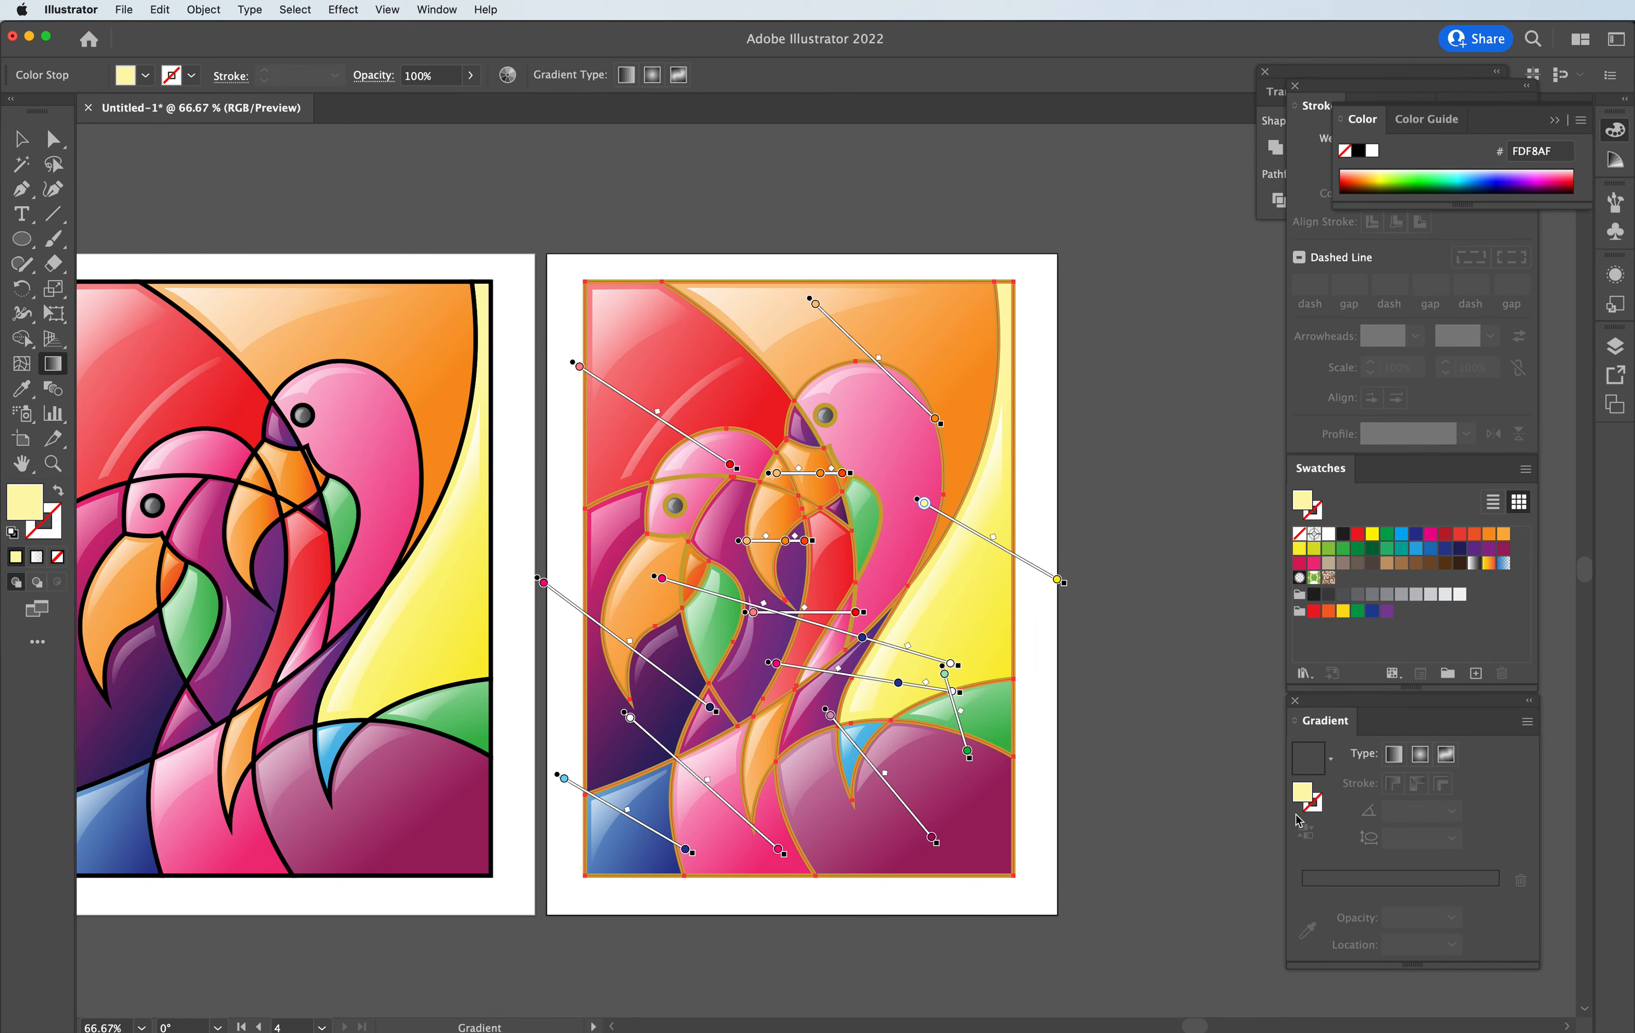
click(1330, 759)
click(1227, 864)
- Sample the pink-to-navy gradient from the original artwork's dark purple area with the Eyedropper to apply it to the selected shapes
click(23, 389)
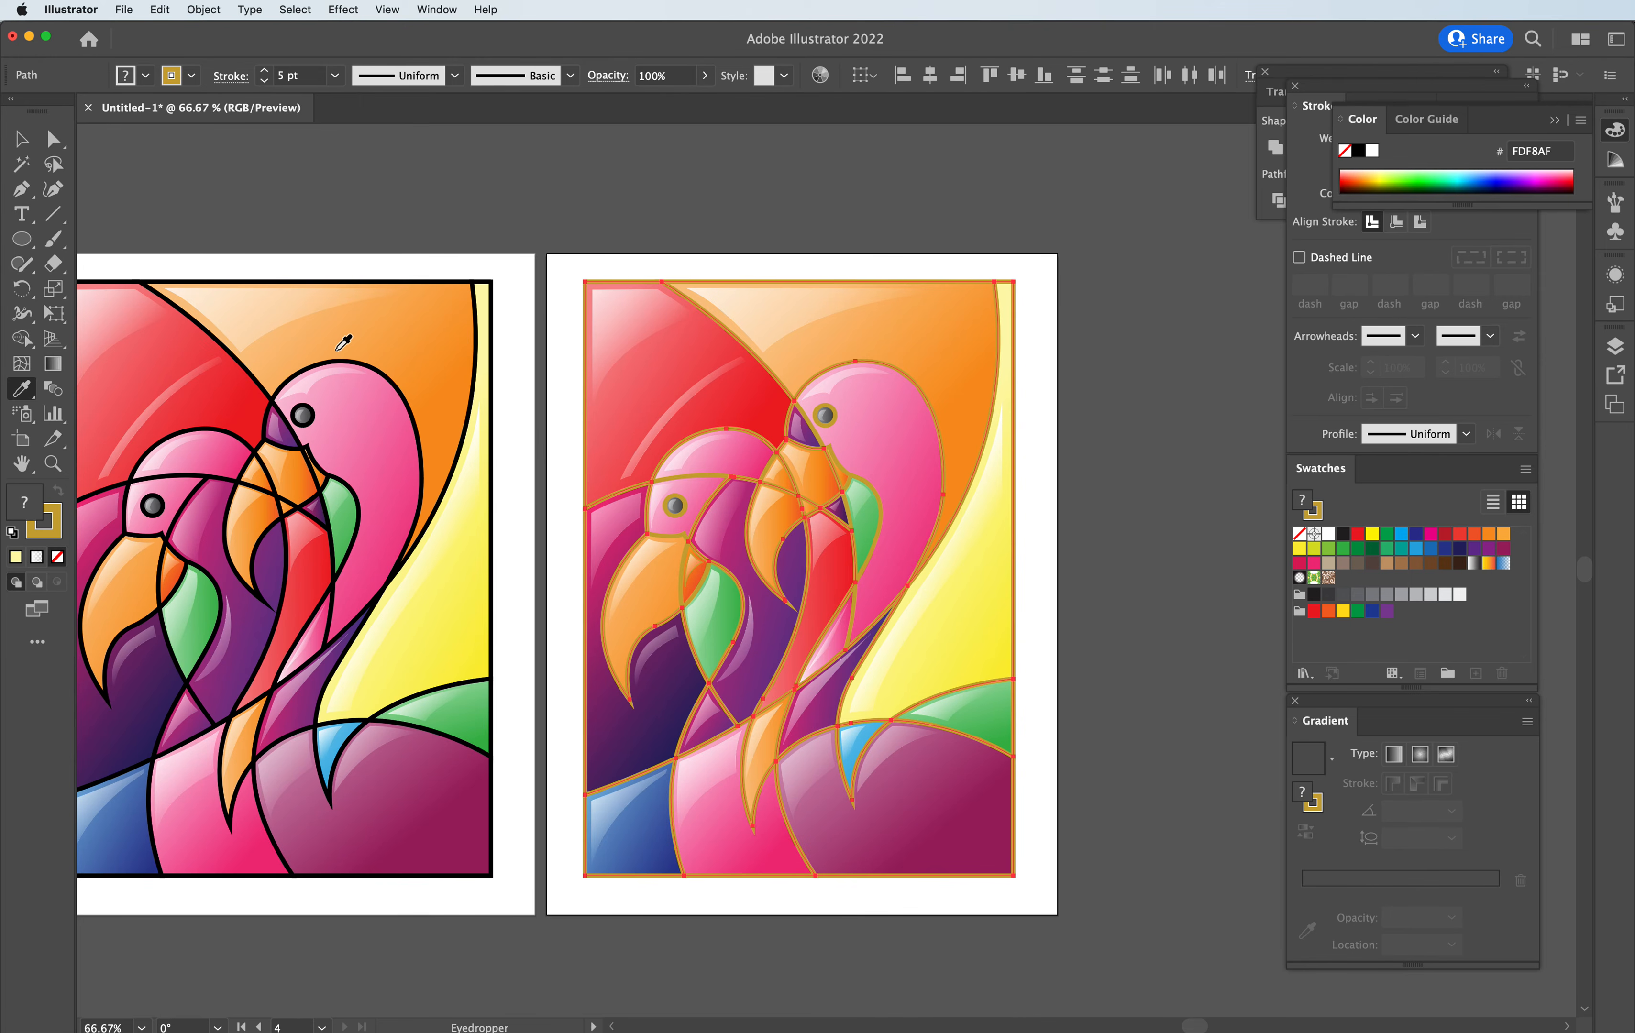
click(172, 675)
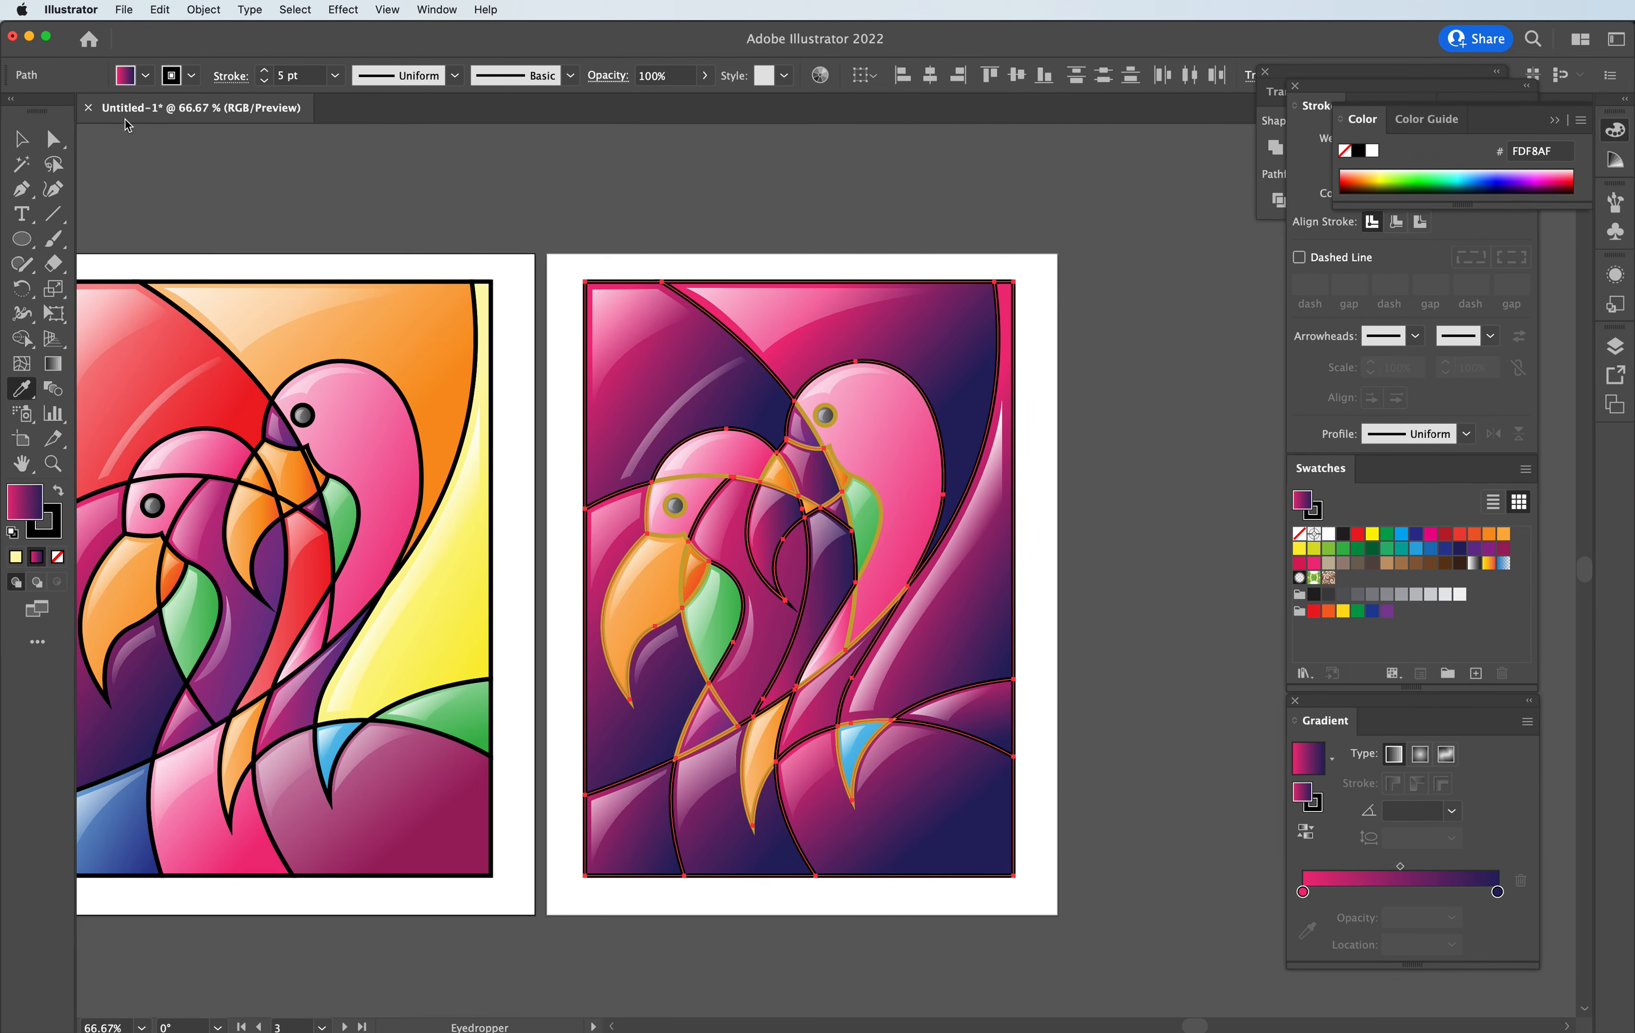
click(47, 144)
click(260, 169)
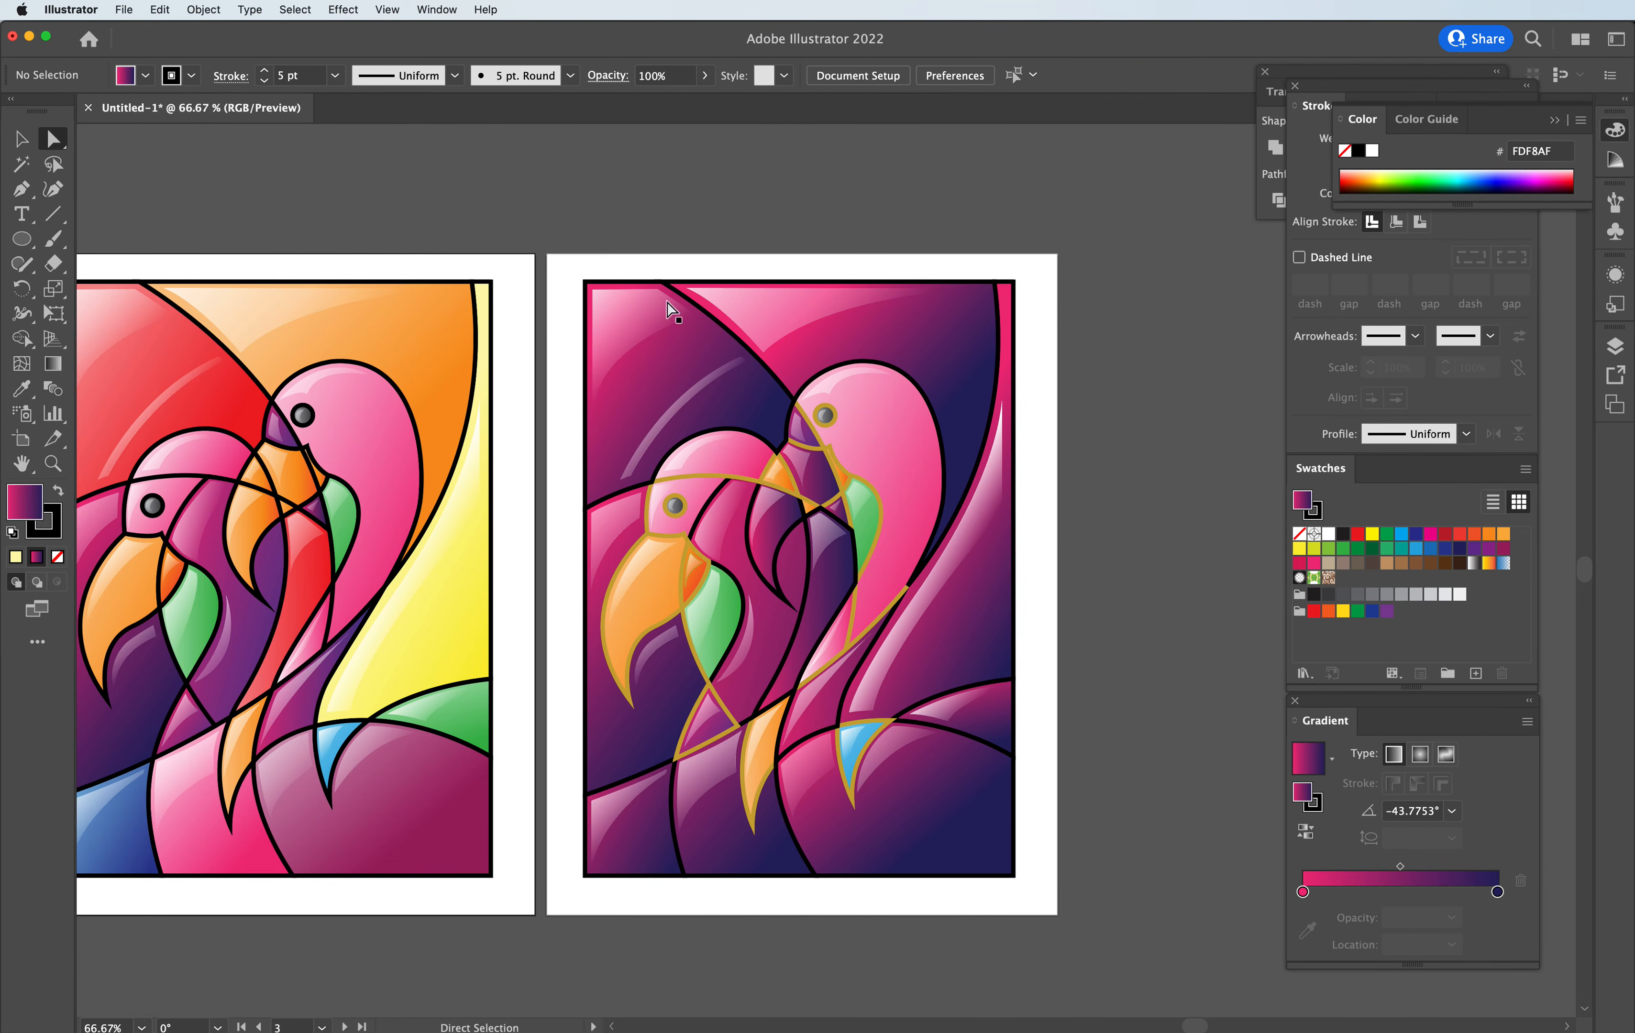
click(710, 521)
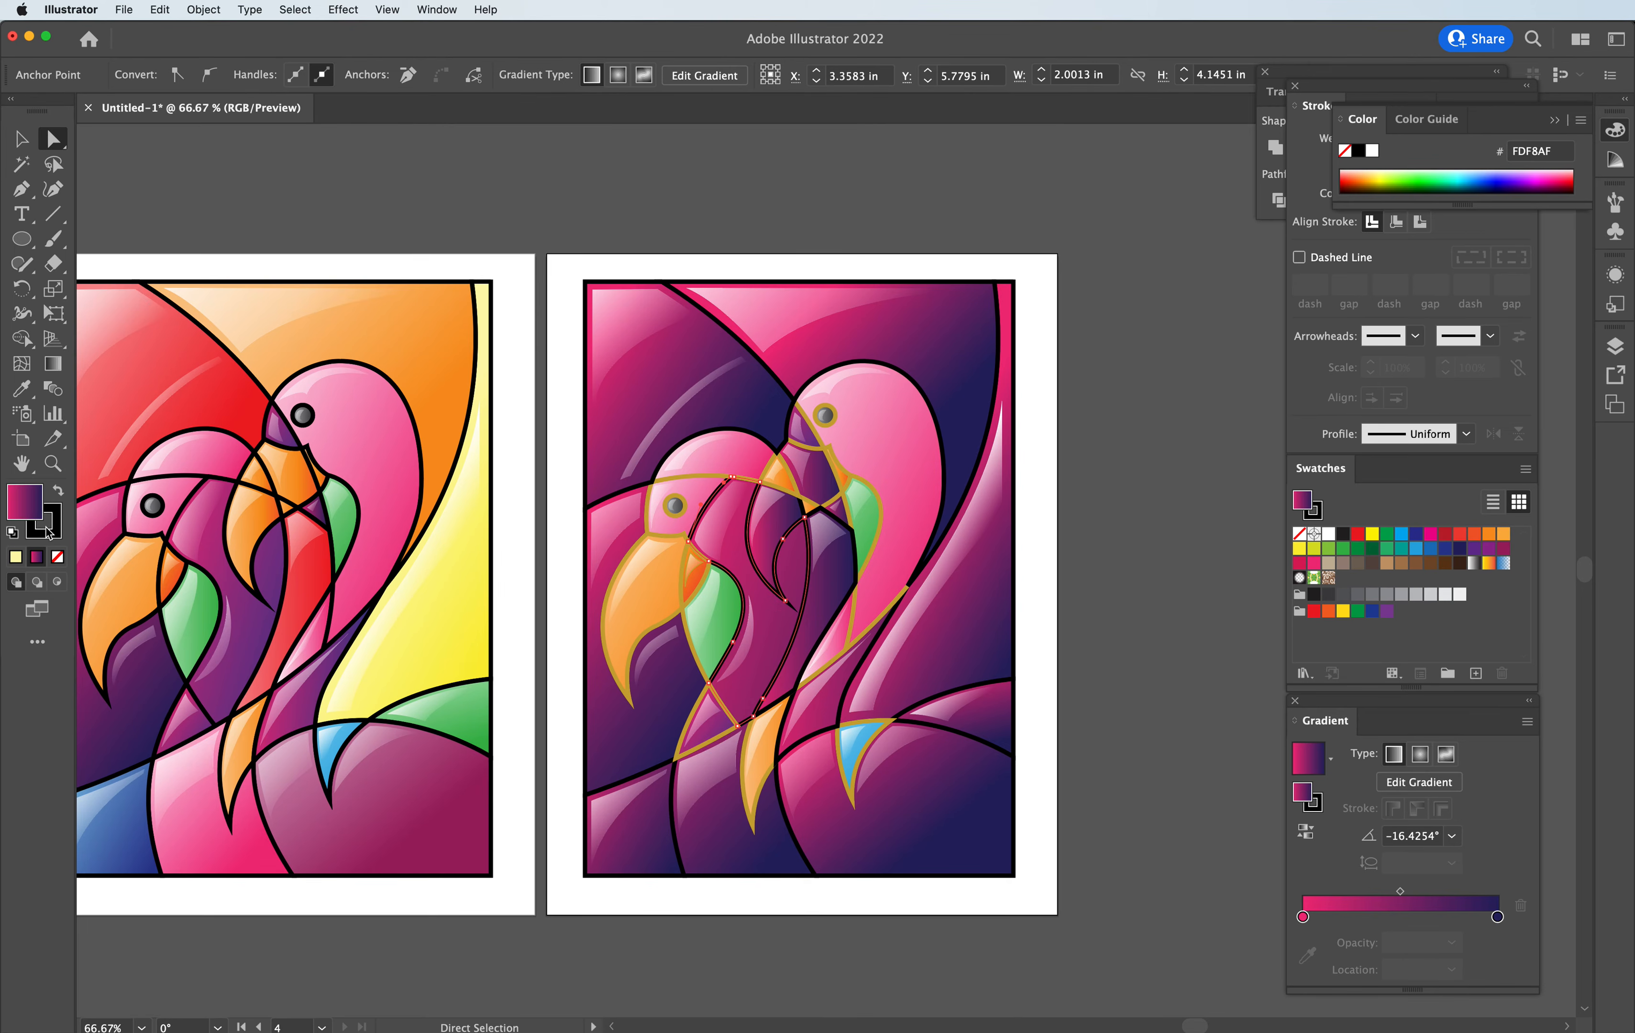
double_click(51, 536)
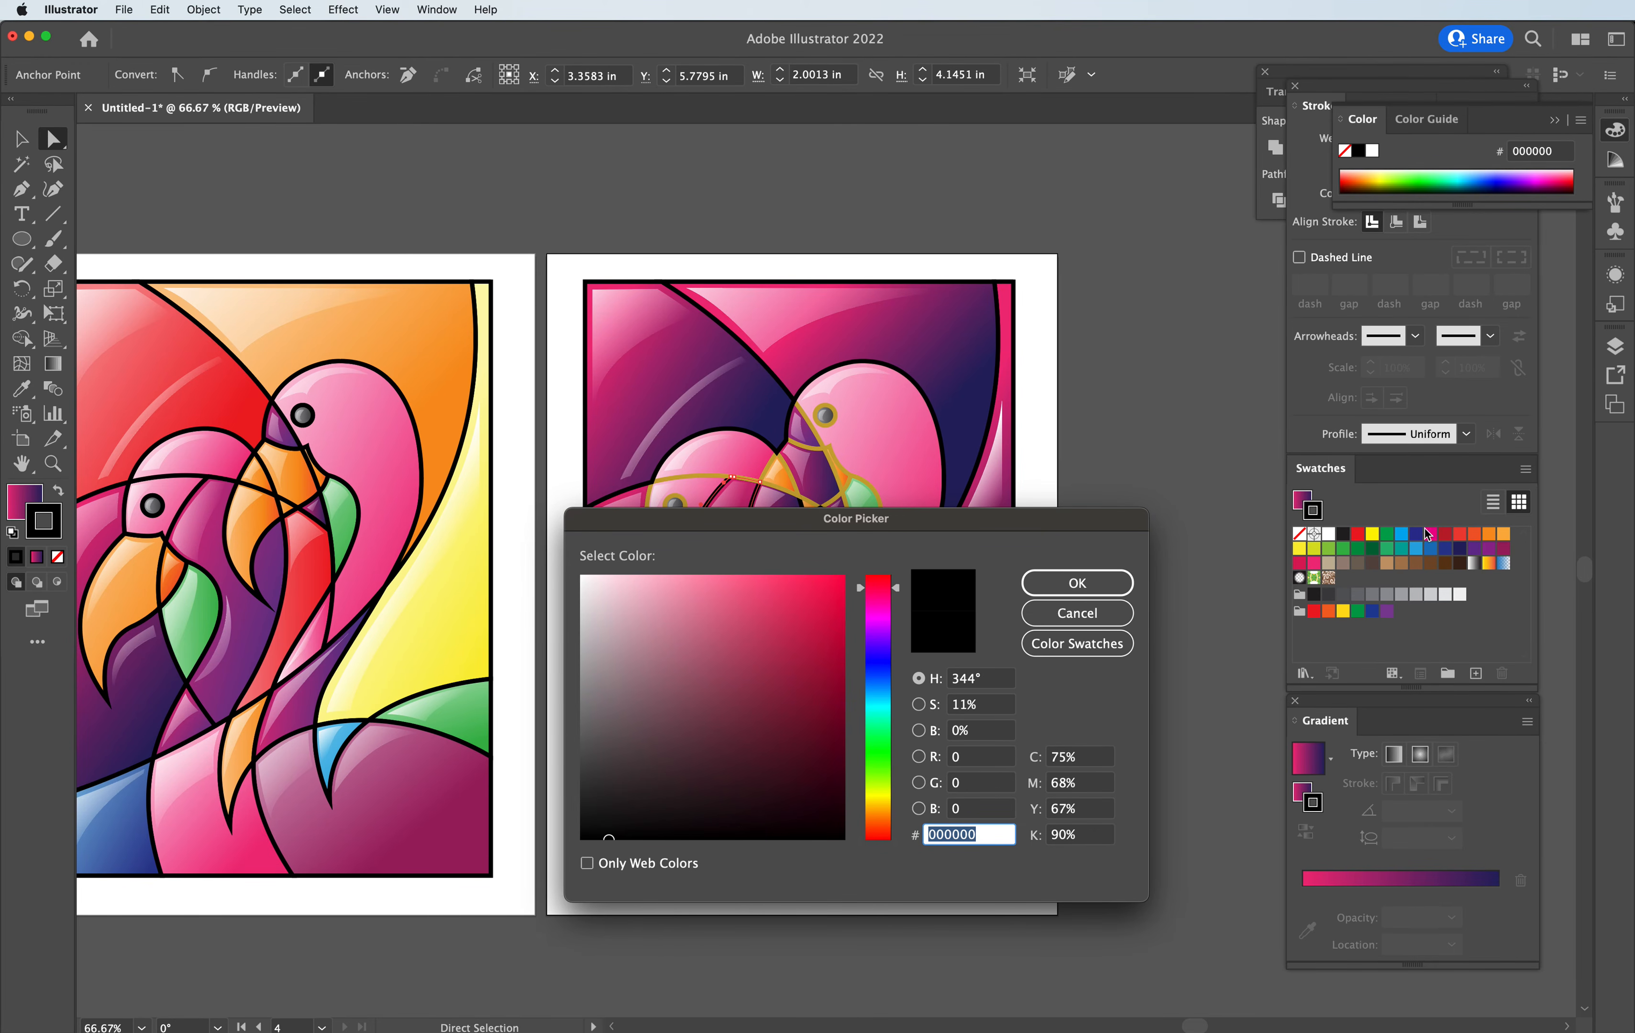
click(1114, 612)
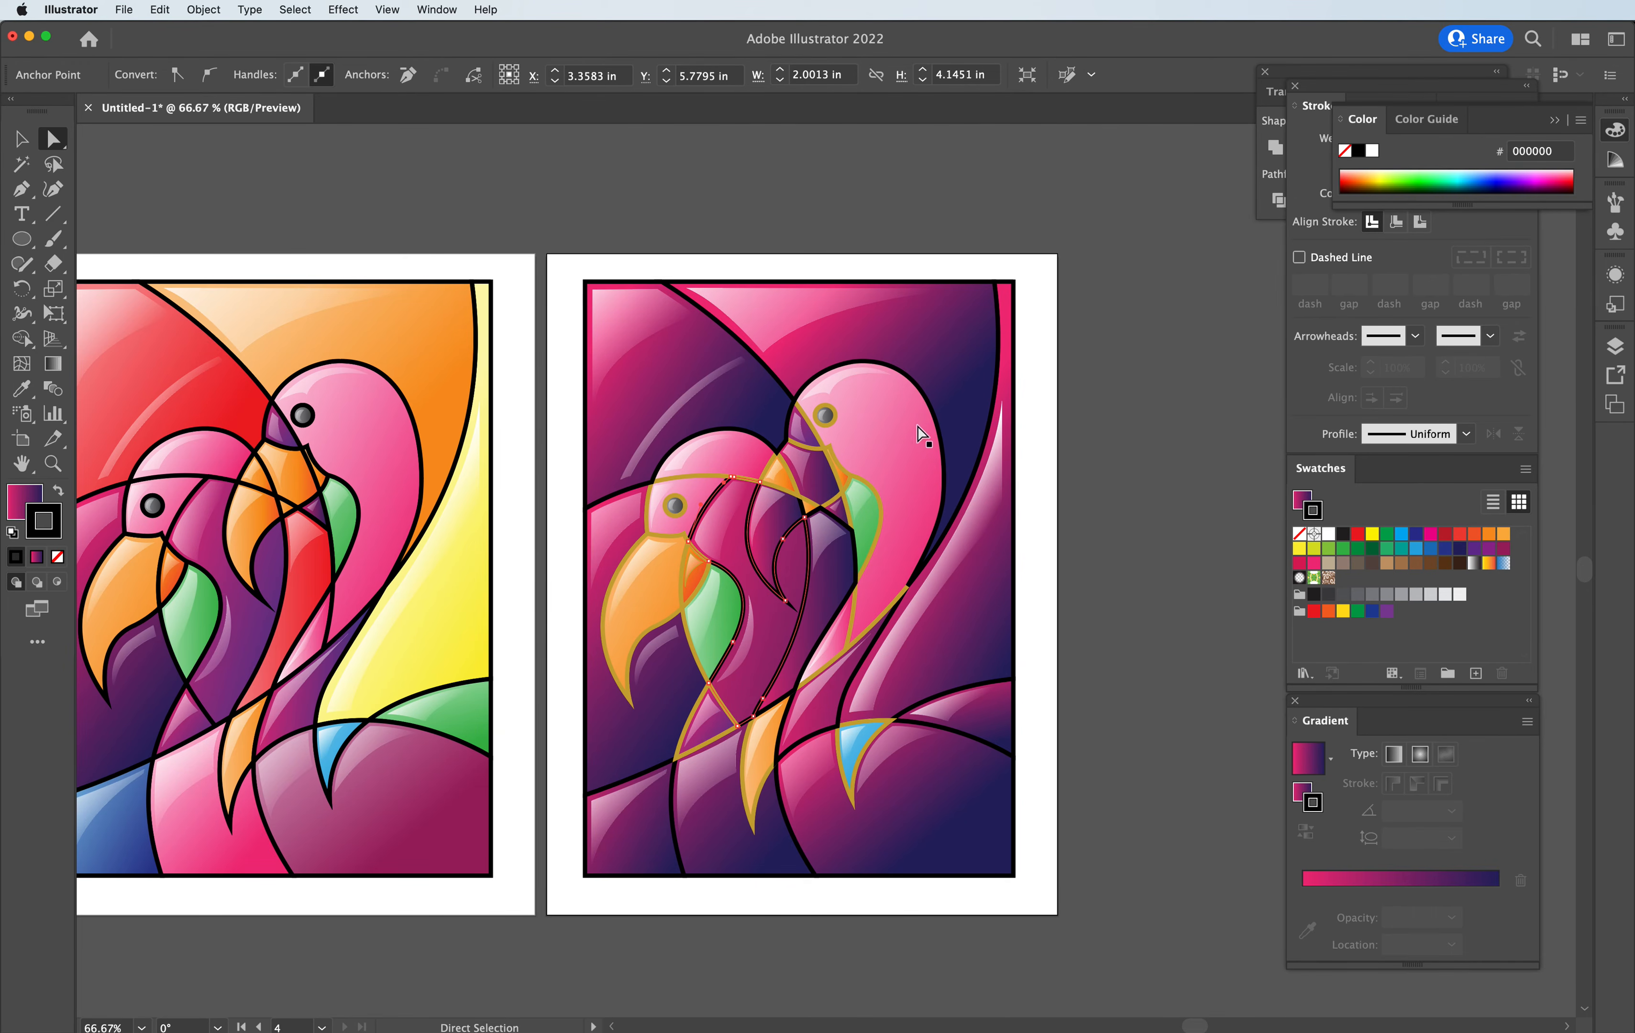
click(743, 249)
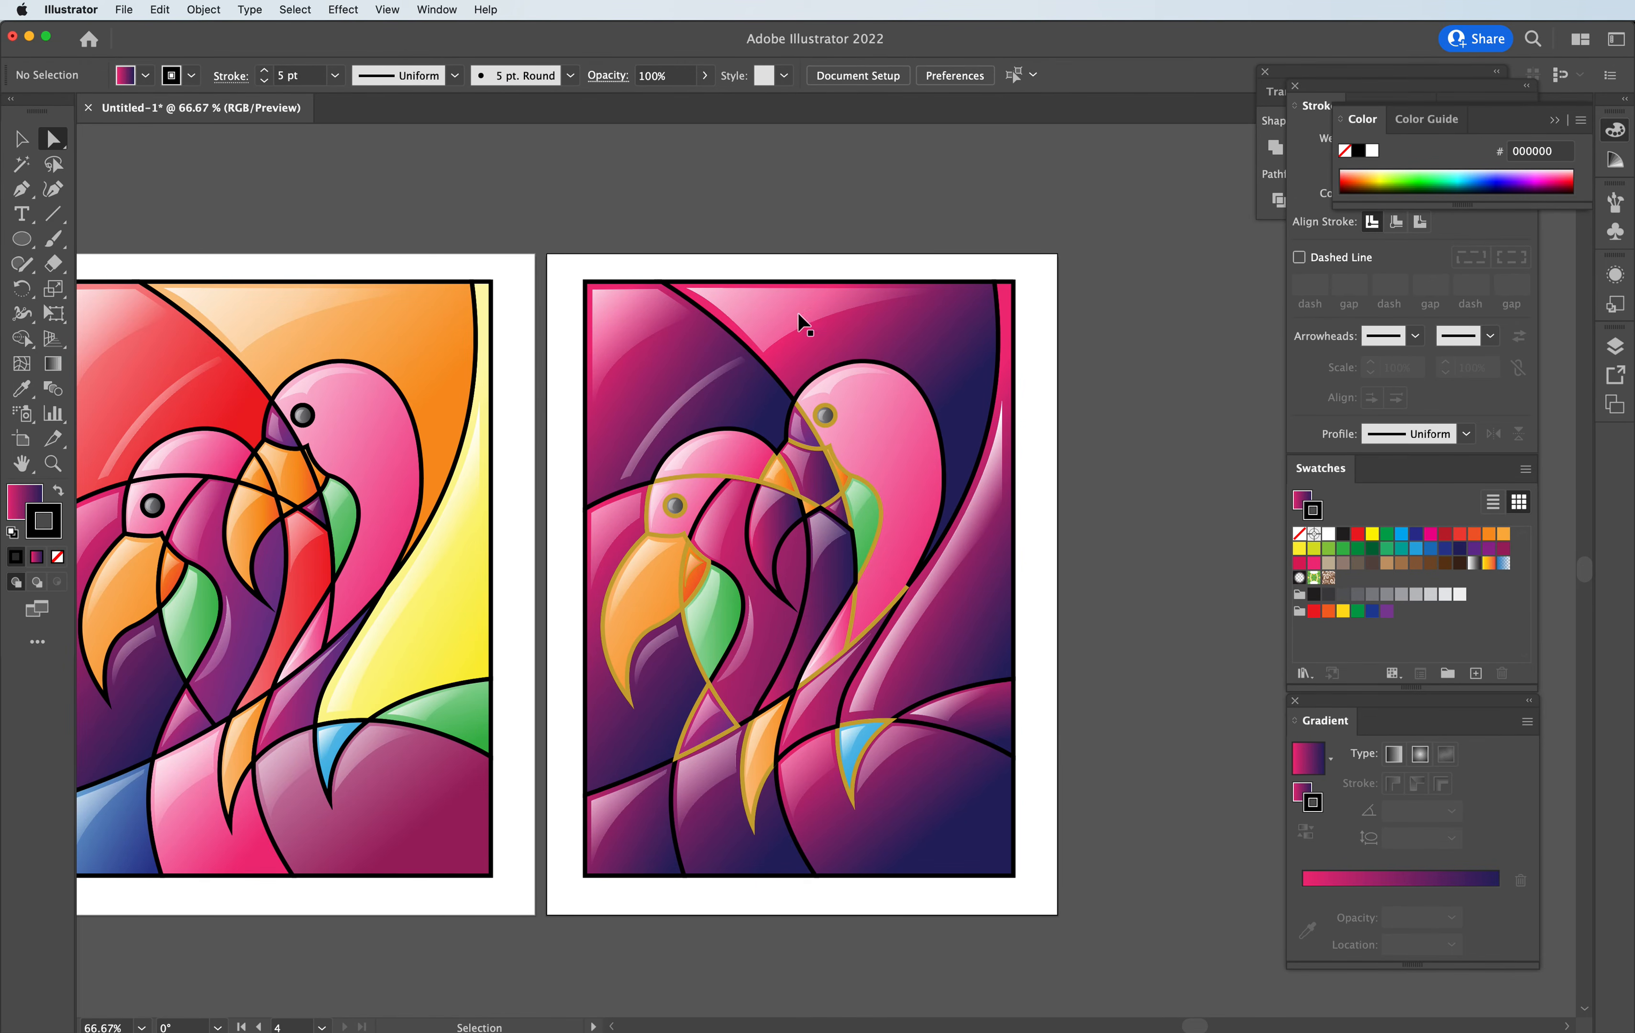
- Undo the pink-to-navy gradient on the copied artboard's shapes and clear the selection
key(super+z)
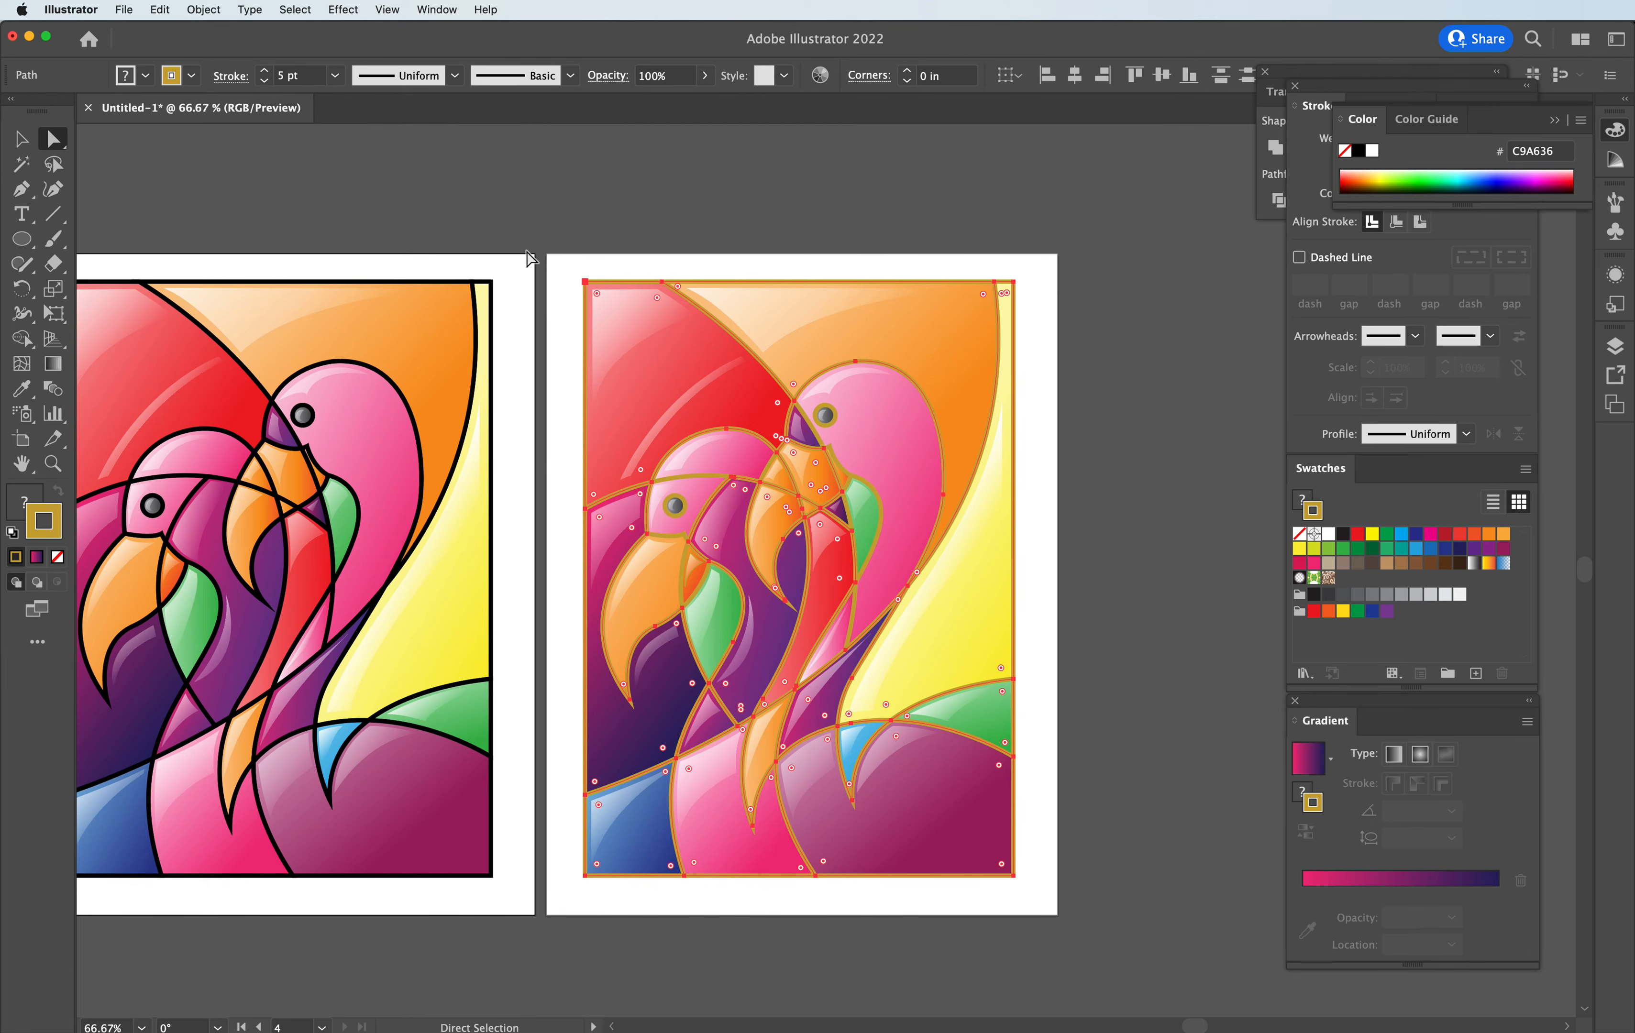
click(490, 236)
click(328, 679)
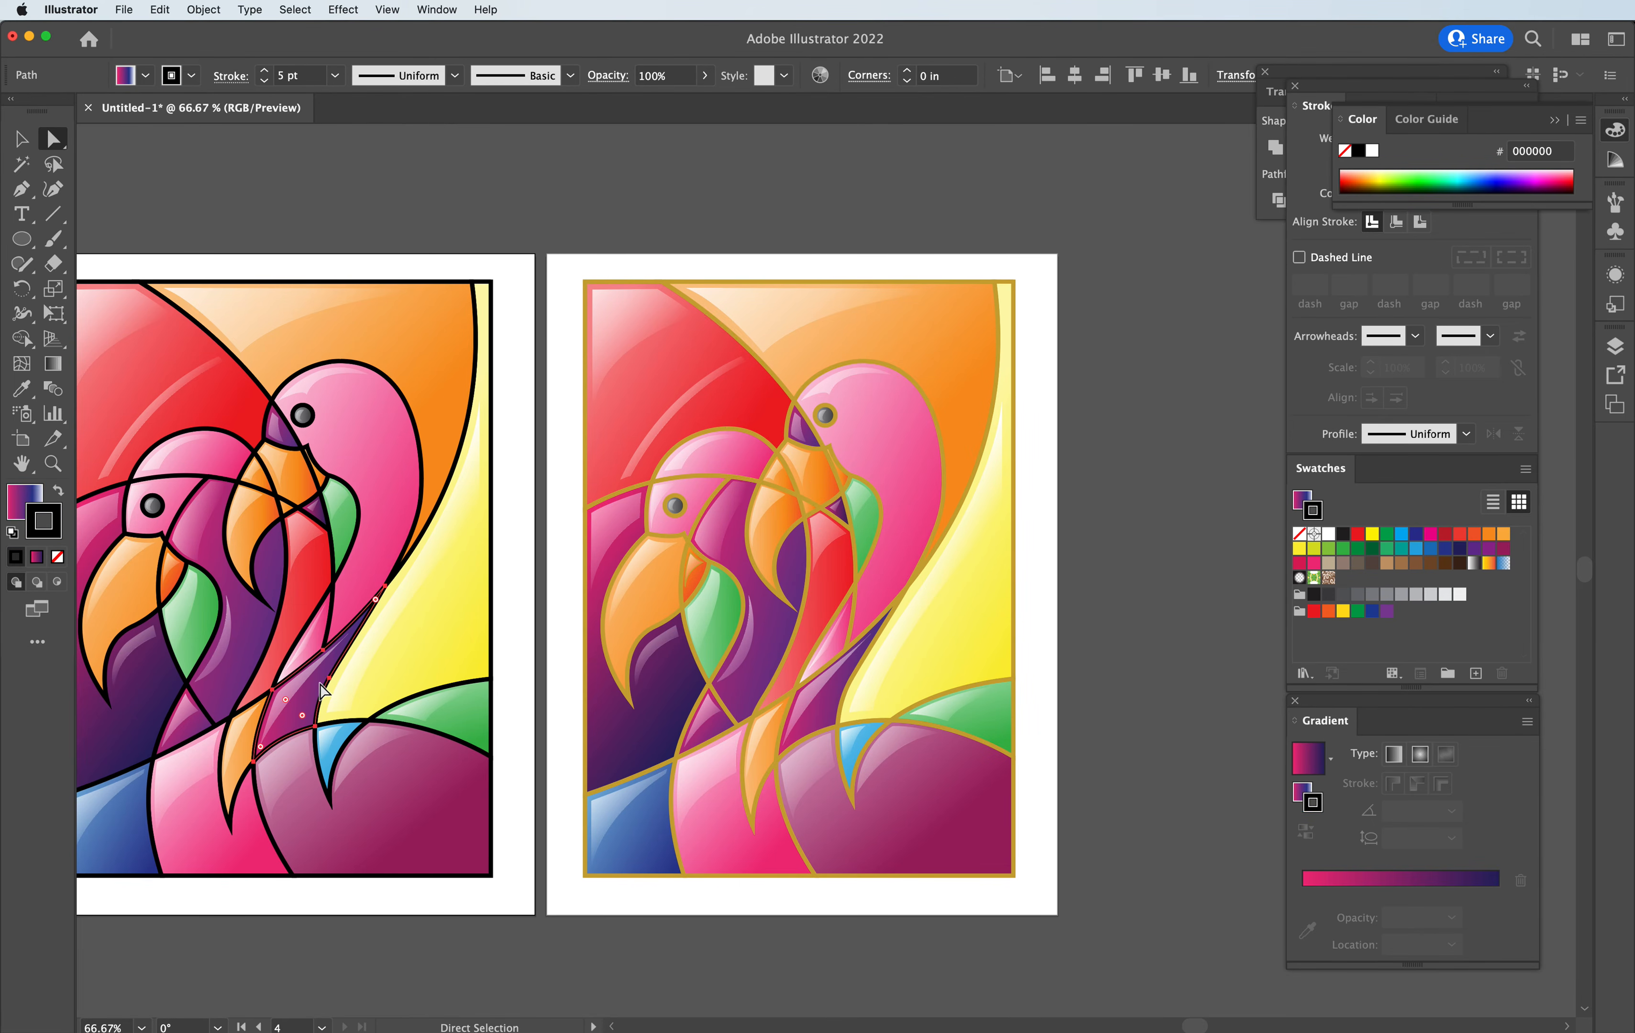
double_click(43, 521)
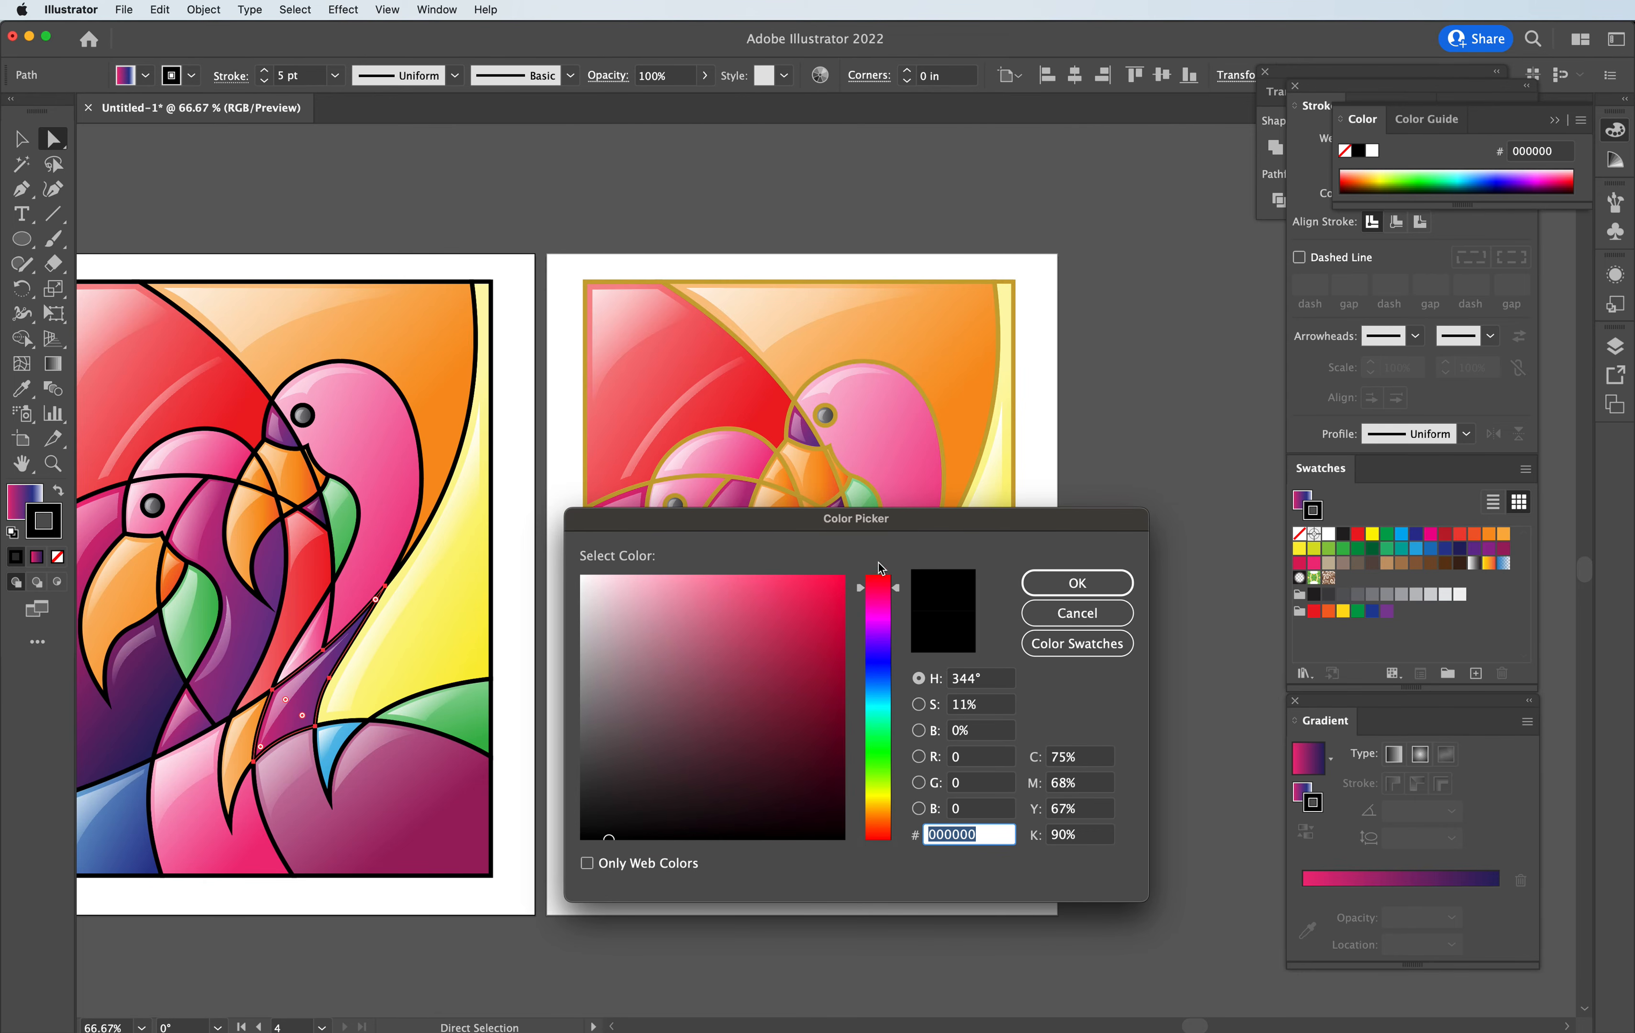
click(1099, 615)
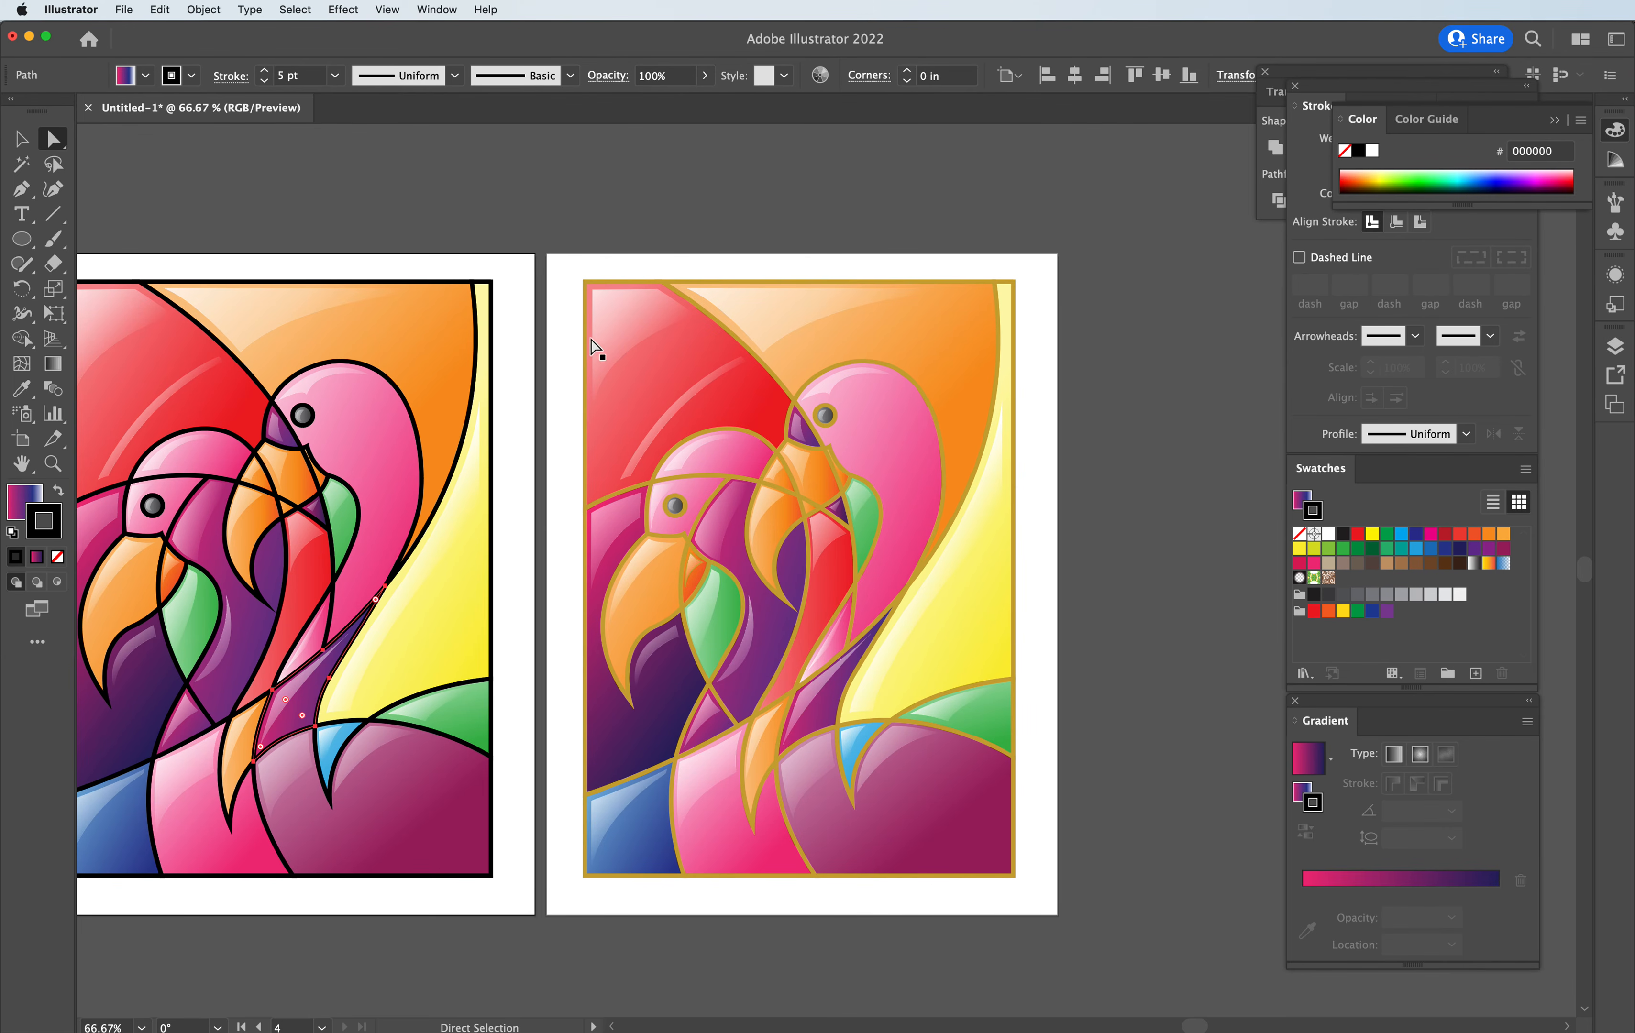
- Select the red and orange upper background shapes on the copy and duplicate the C=100 M=100 Y=25 K=25 navy swatch
click(21, 139)
click(761, 406)
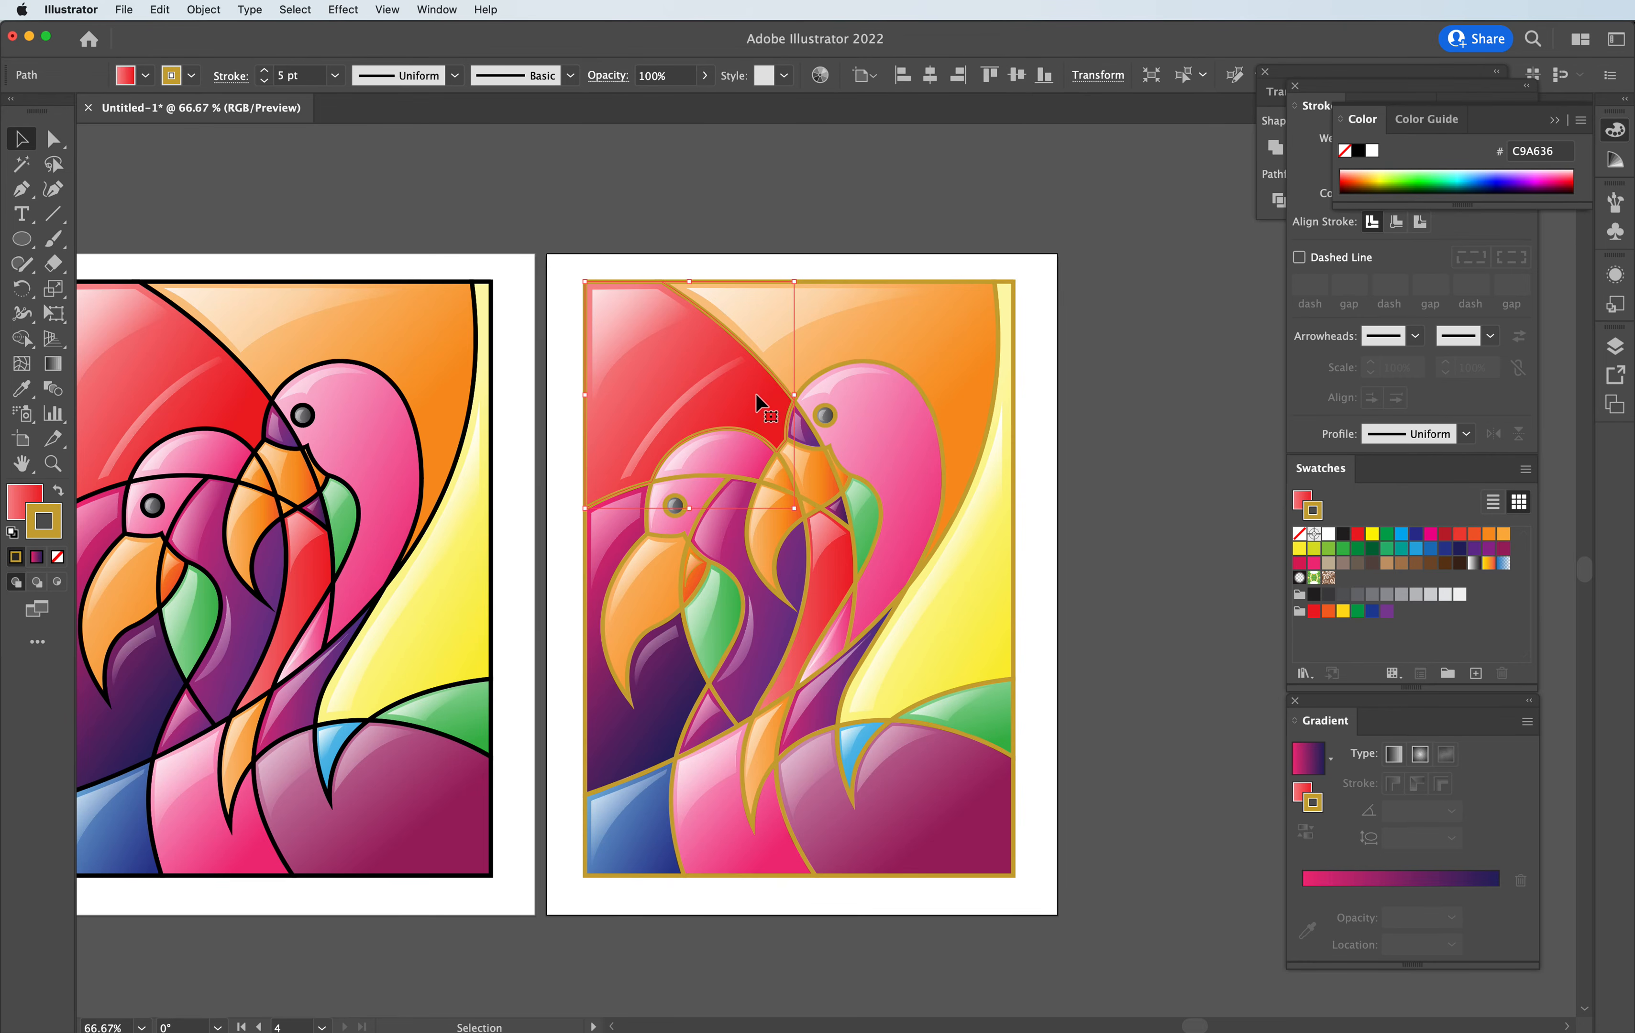
shift+click(829, 354)
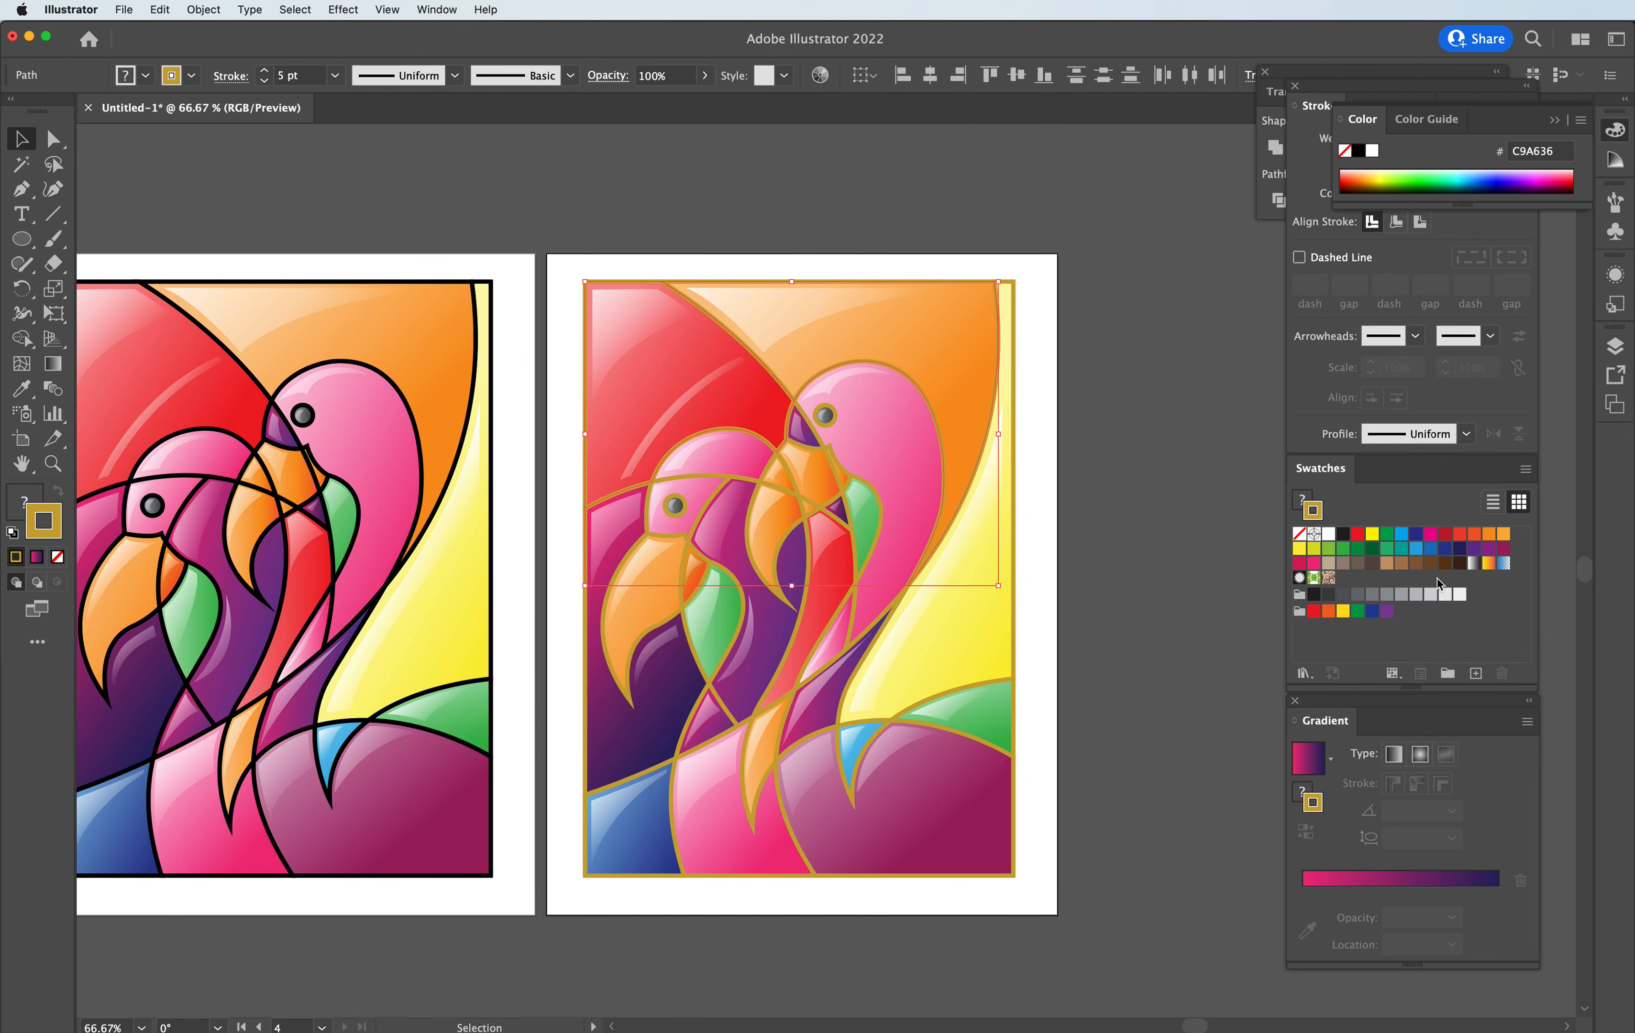
drag(1458, 550, 1479, 675)
double_click(1342, 578)
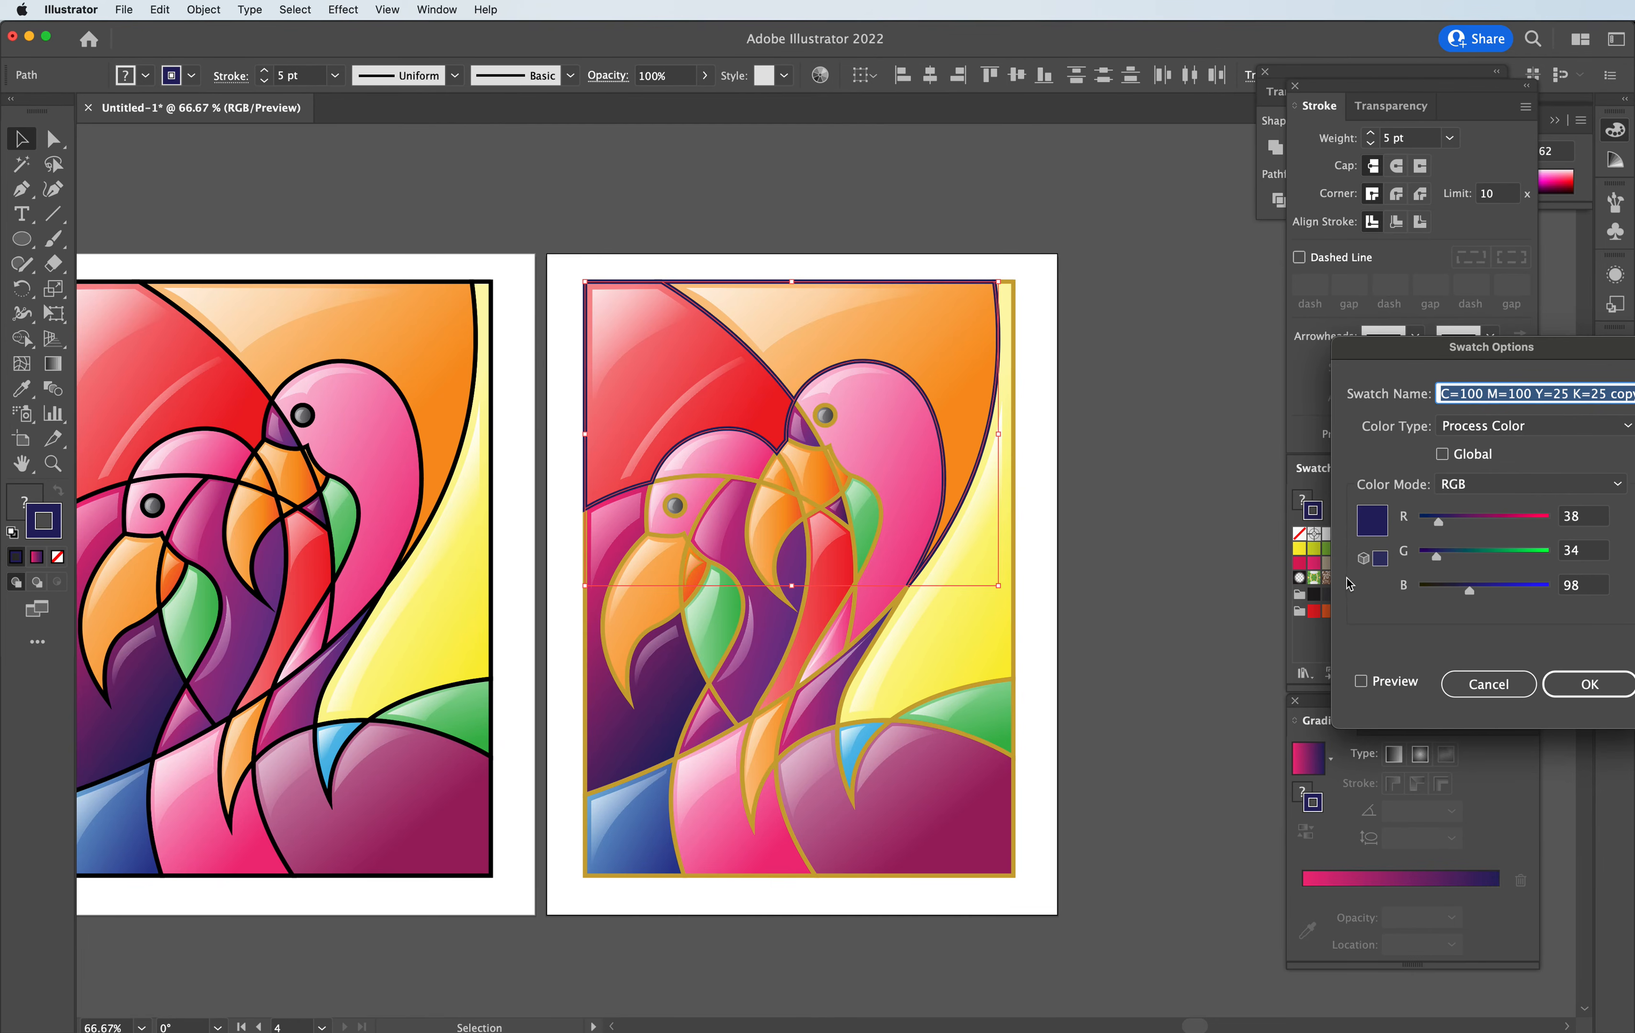
click(1489, 684)
key(a)
key(ctrl+z)
key(v)
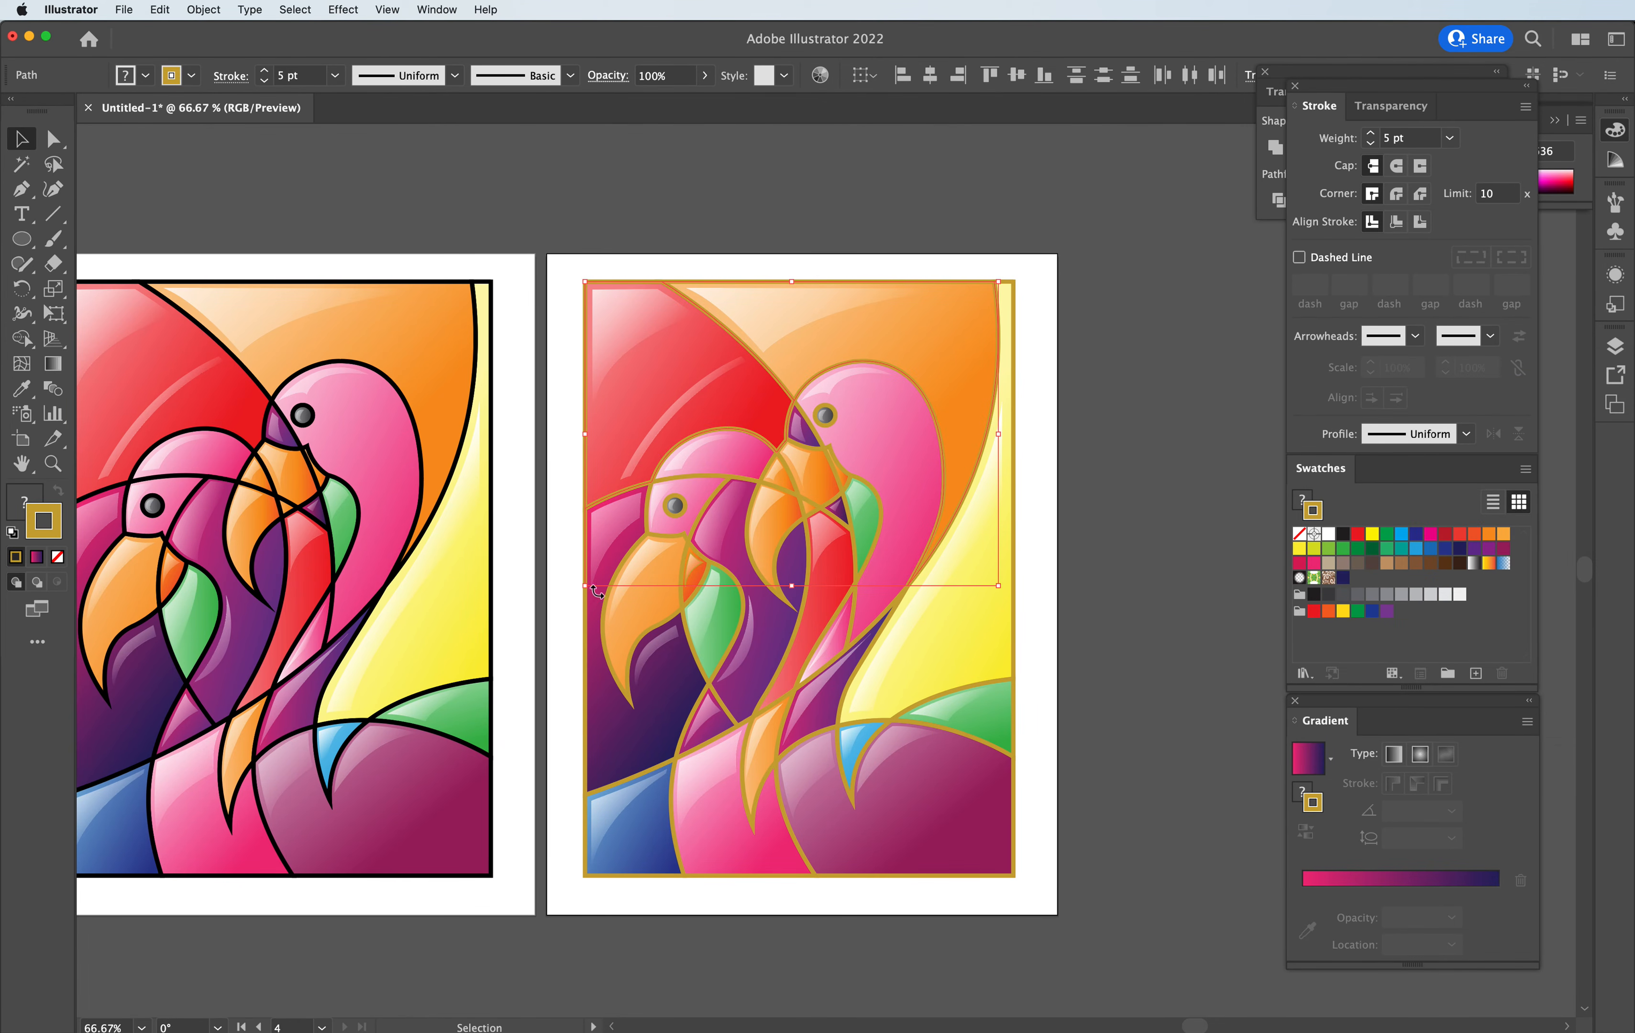
- Make the fill the active attribute and clear the selection on the copied artboard
click(20, 504)
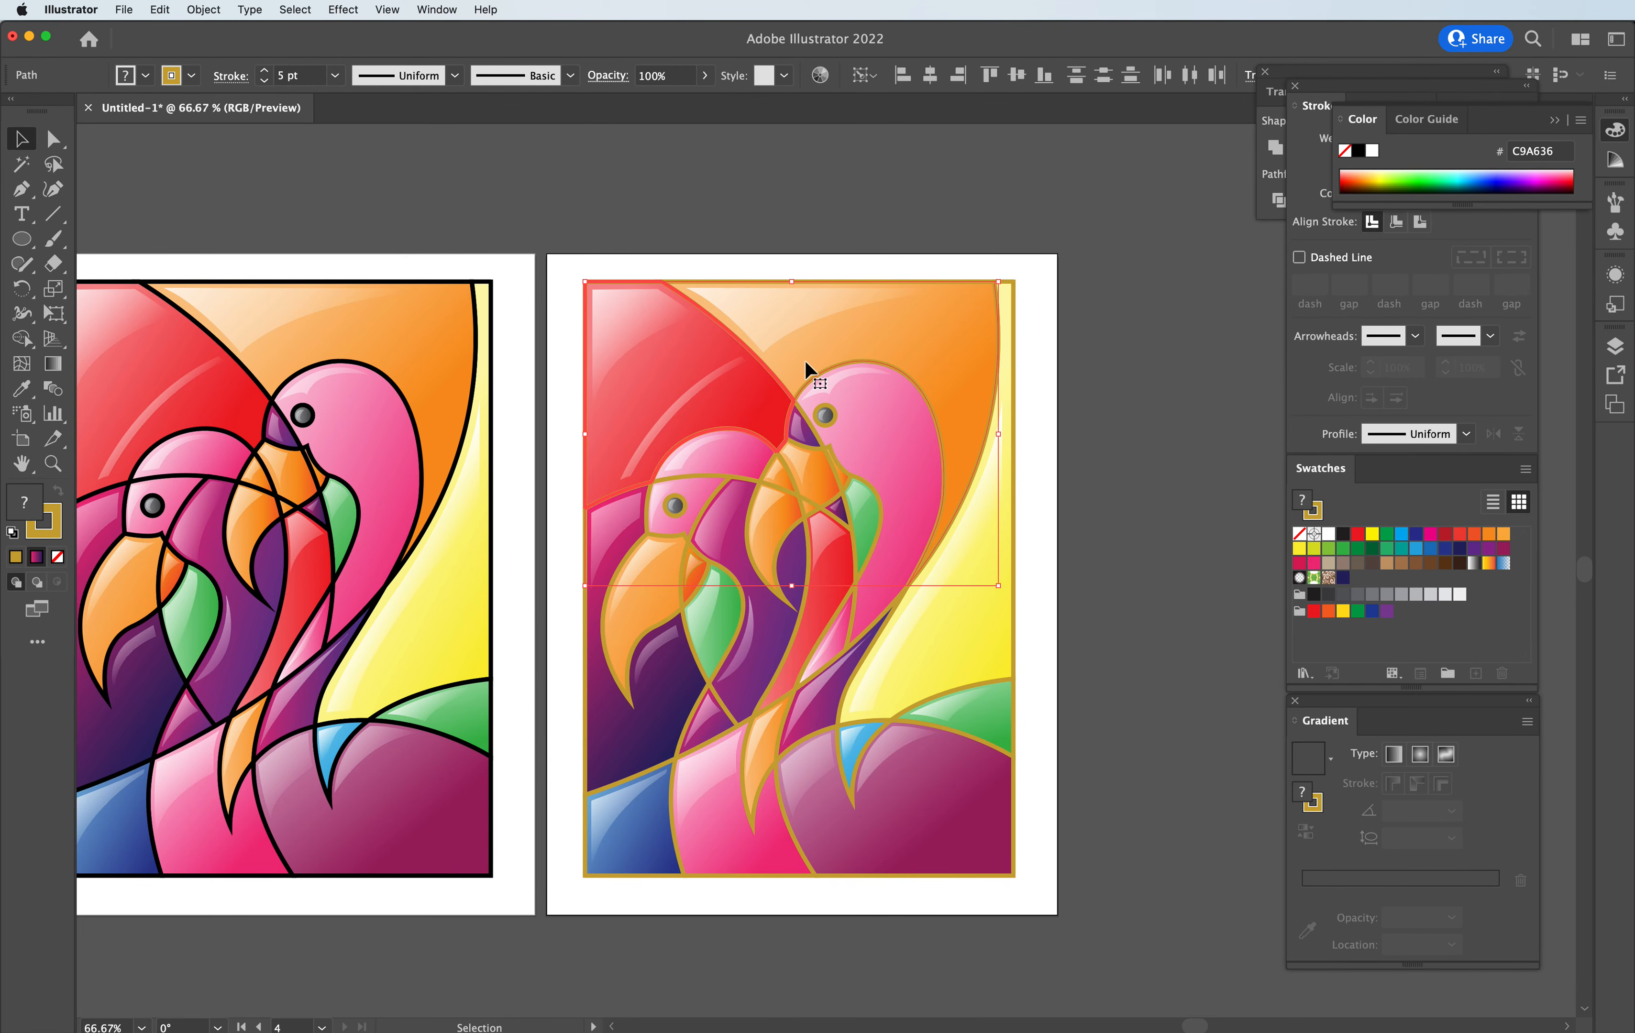
click(1039, 517)
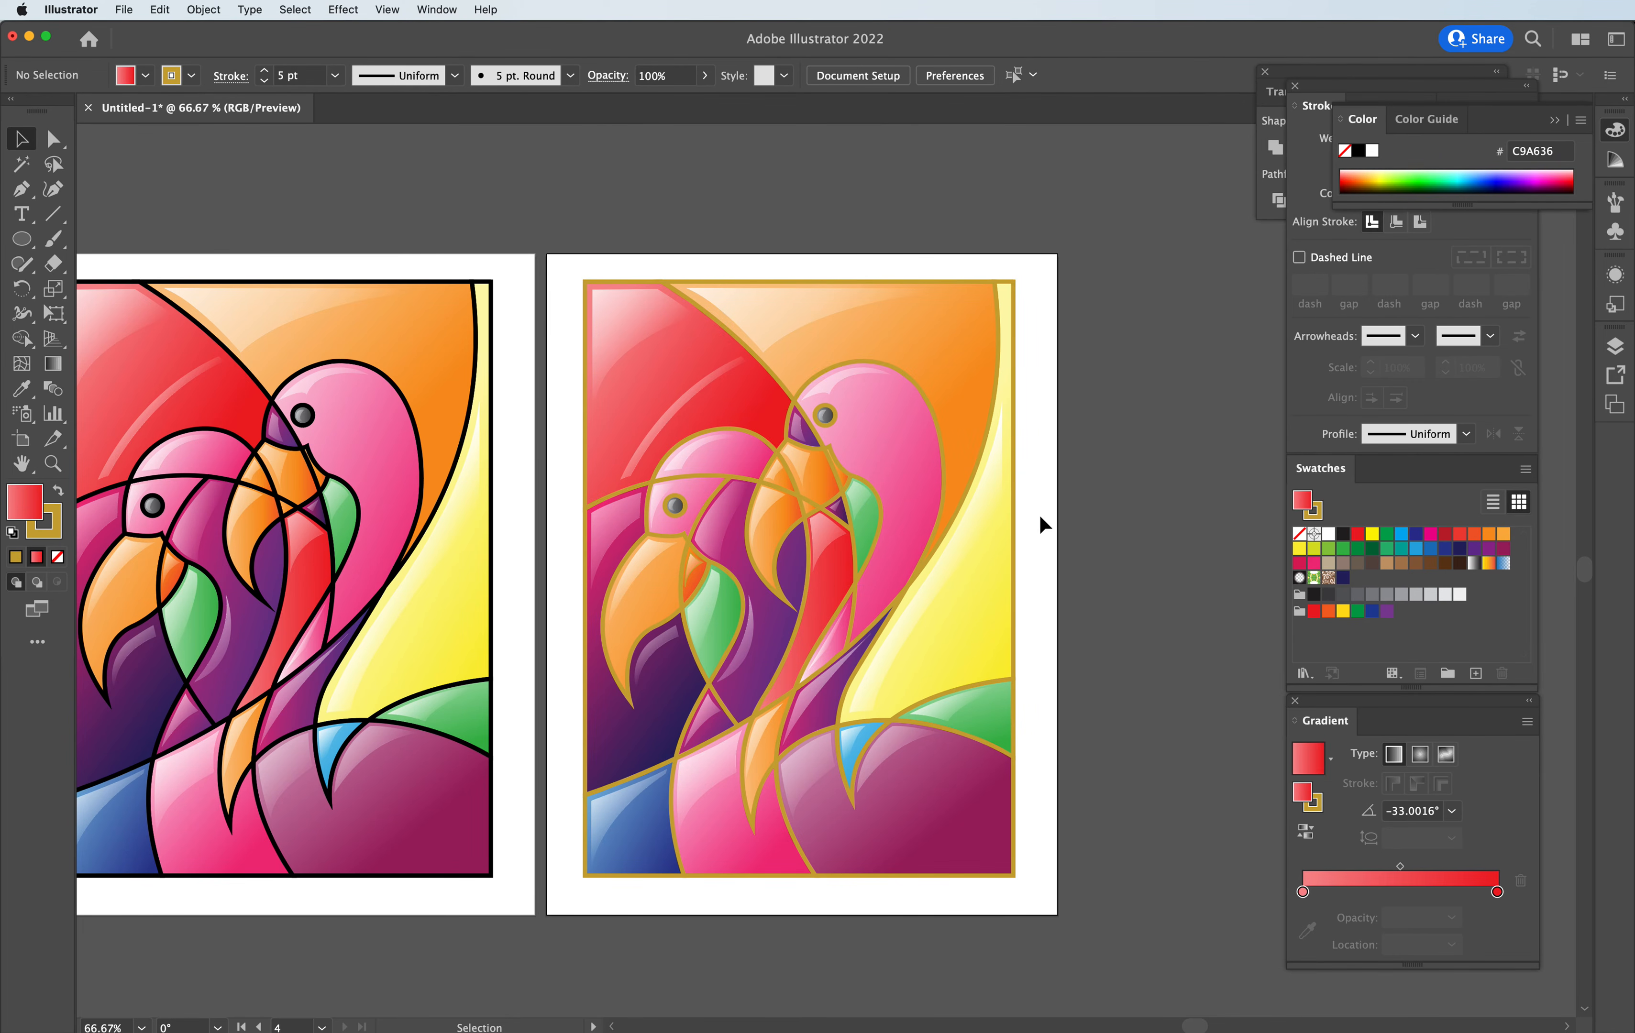
click(1004, 633)
shift+click(932, 838)
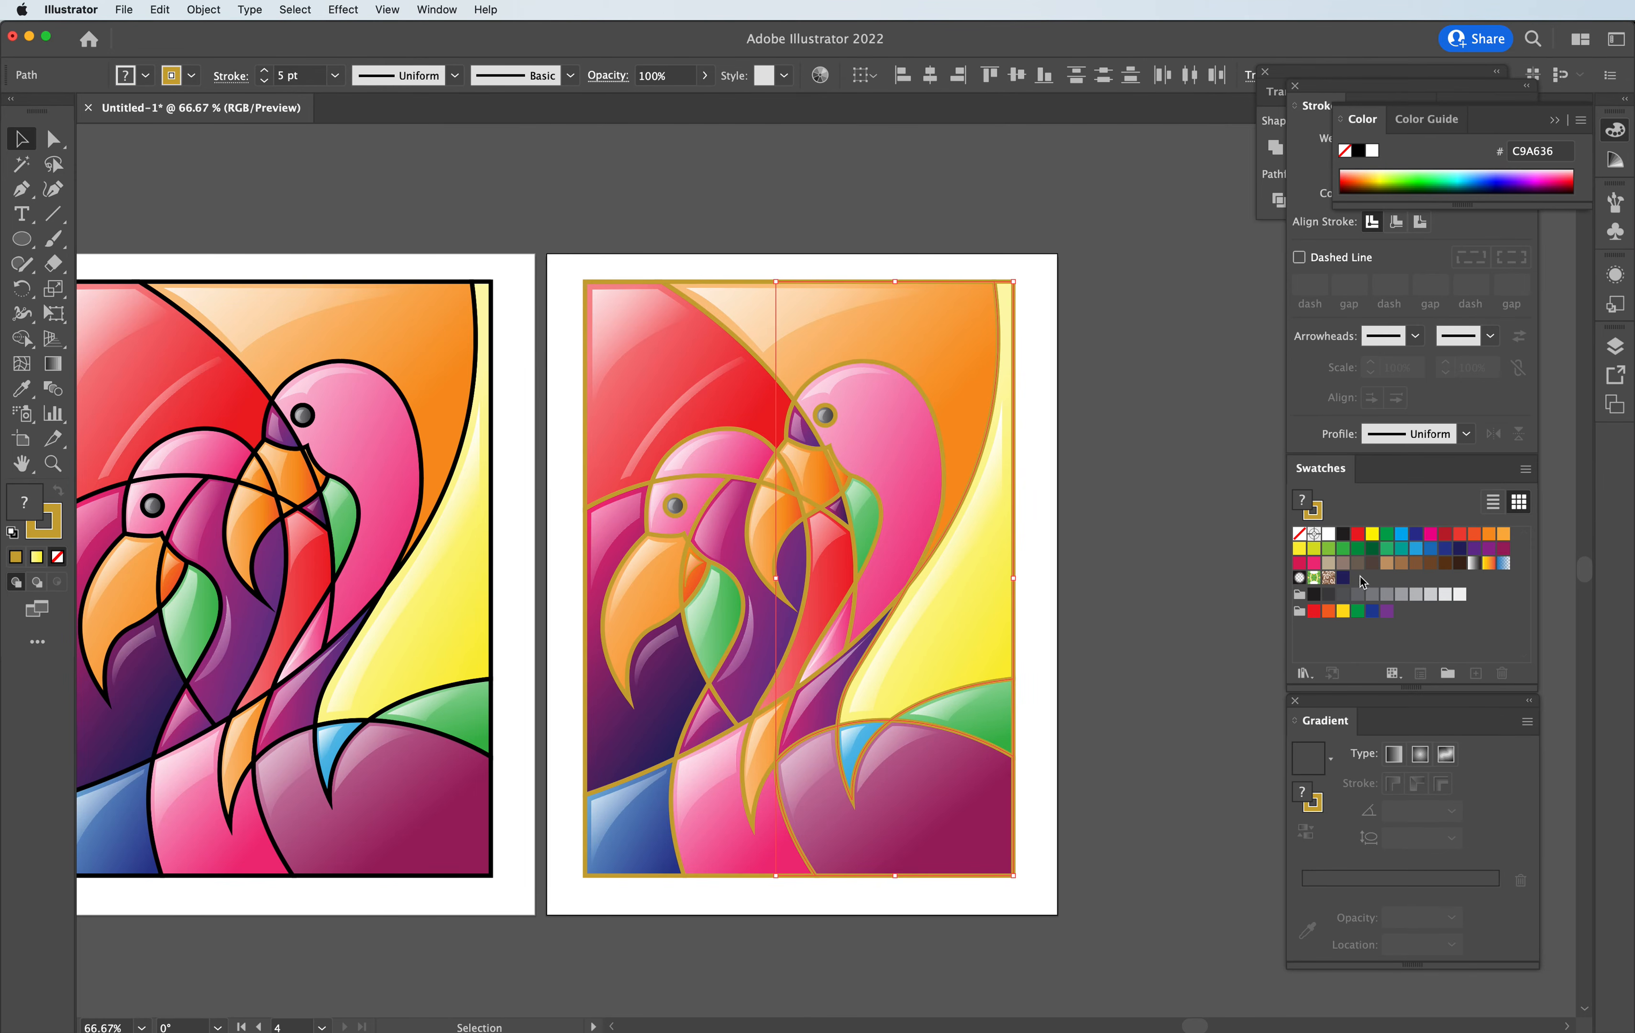
click(1392, 578)
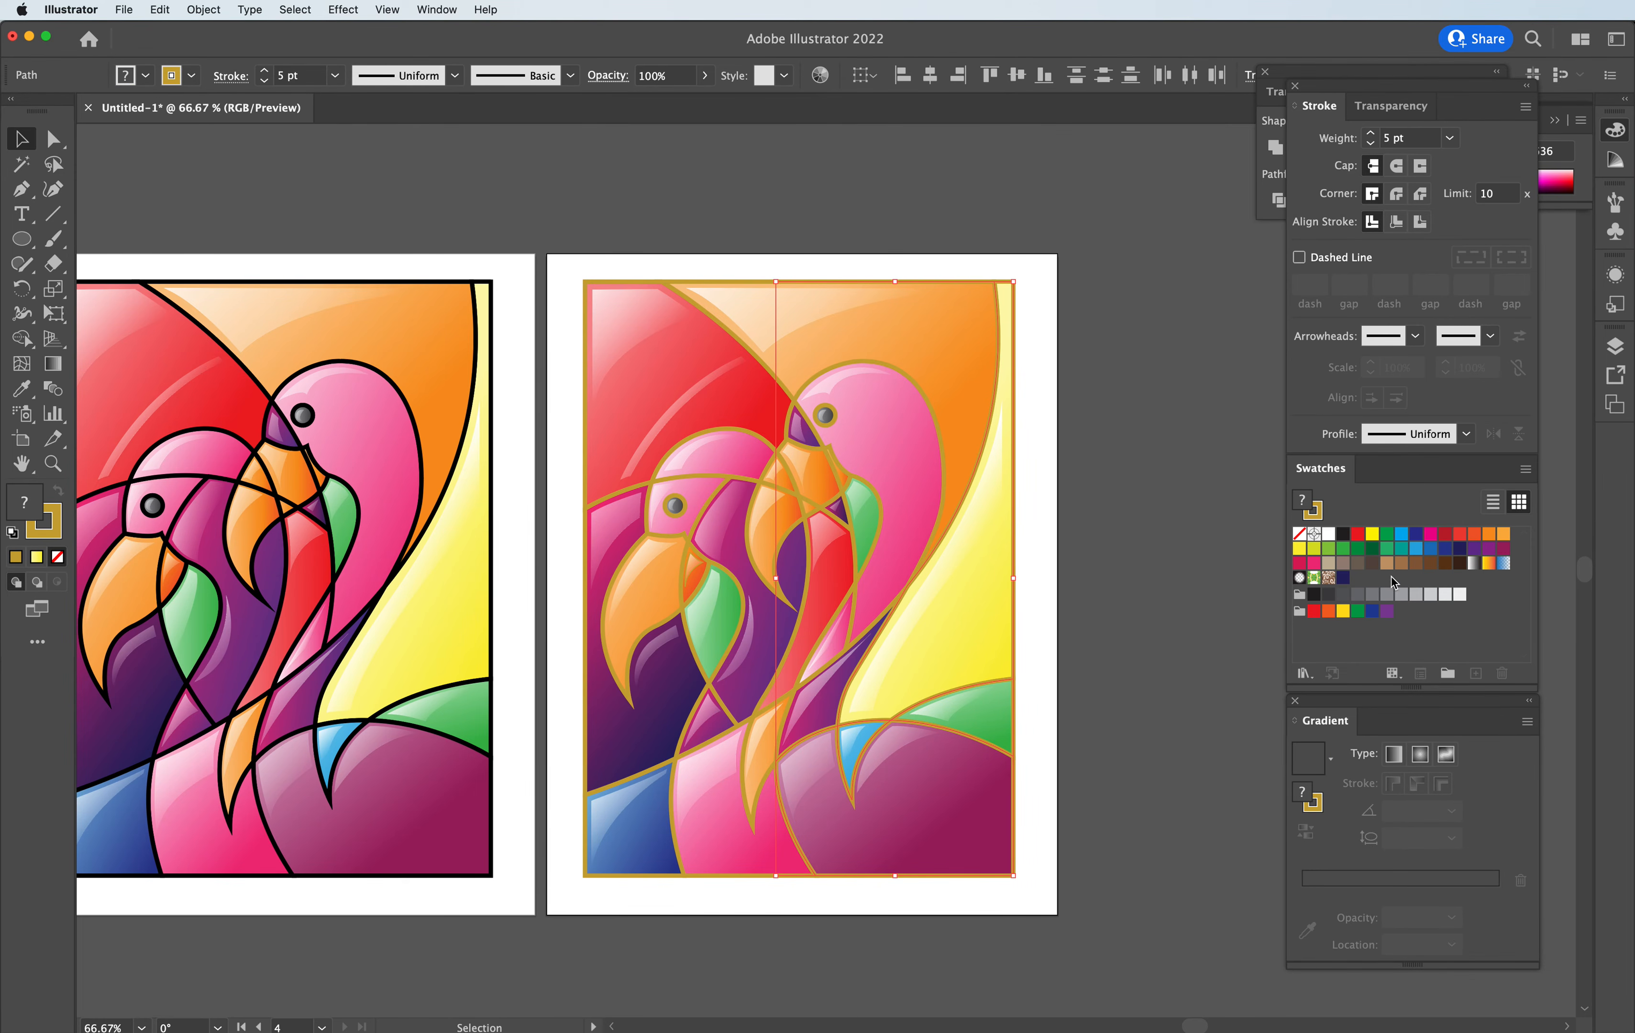
click(1184, 570)
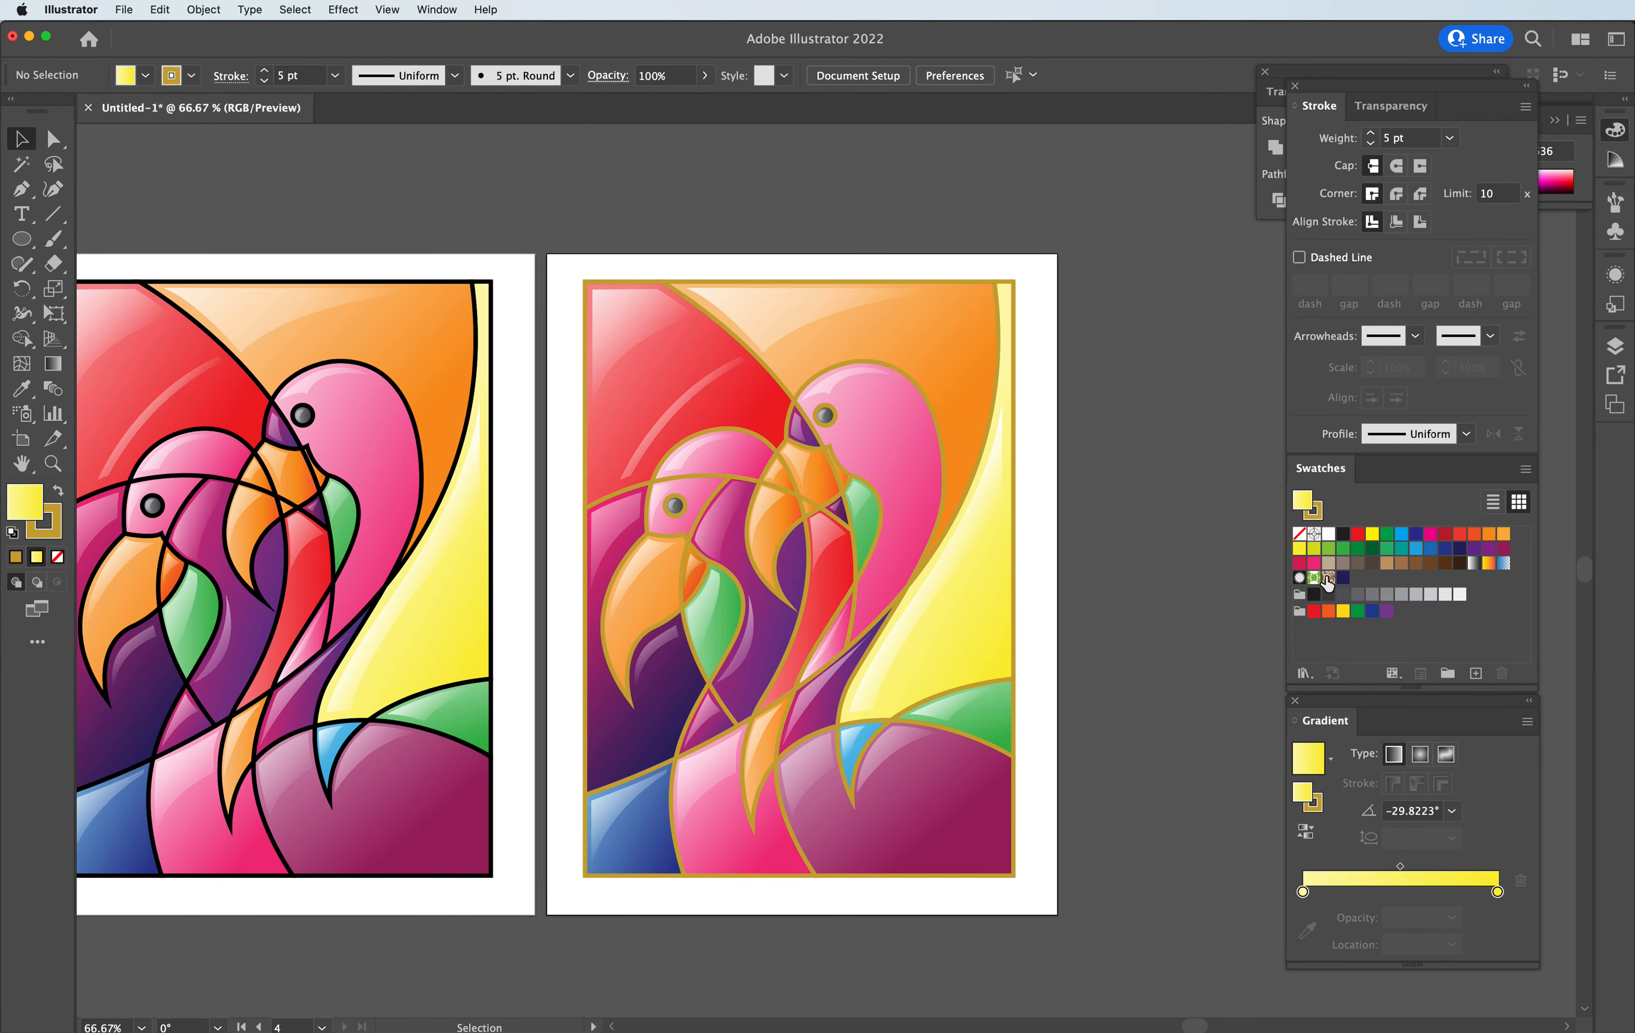
- Try to darken the duplicated navy swatch to R 25, G 22, B 68 as a global process color
double_click(1343, 578)
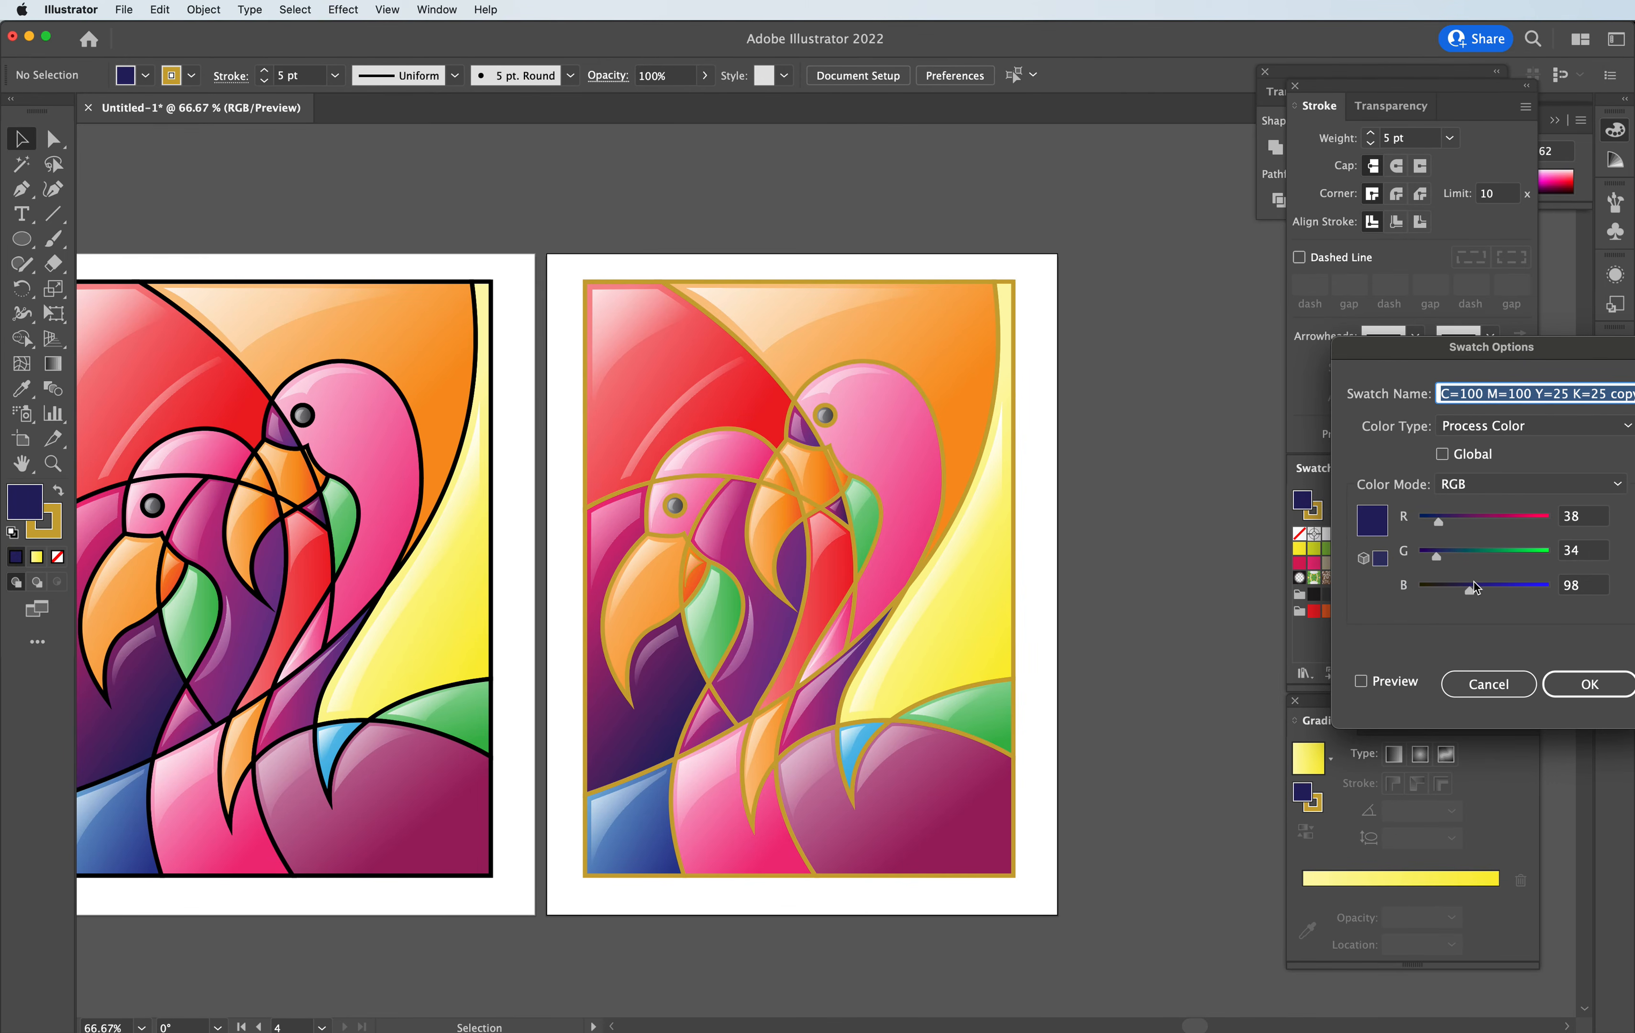
drag(1469, 589, 1431, 521)
drag(1459, 588, 1455, 588)
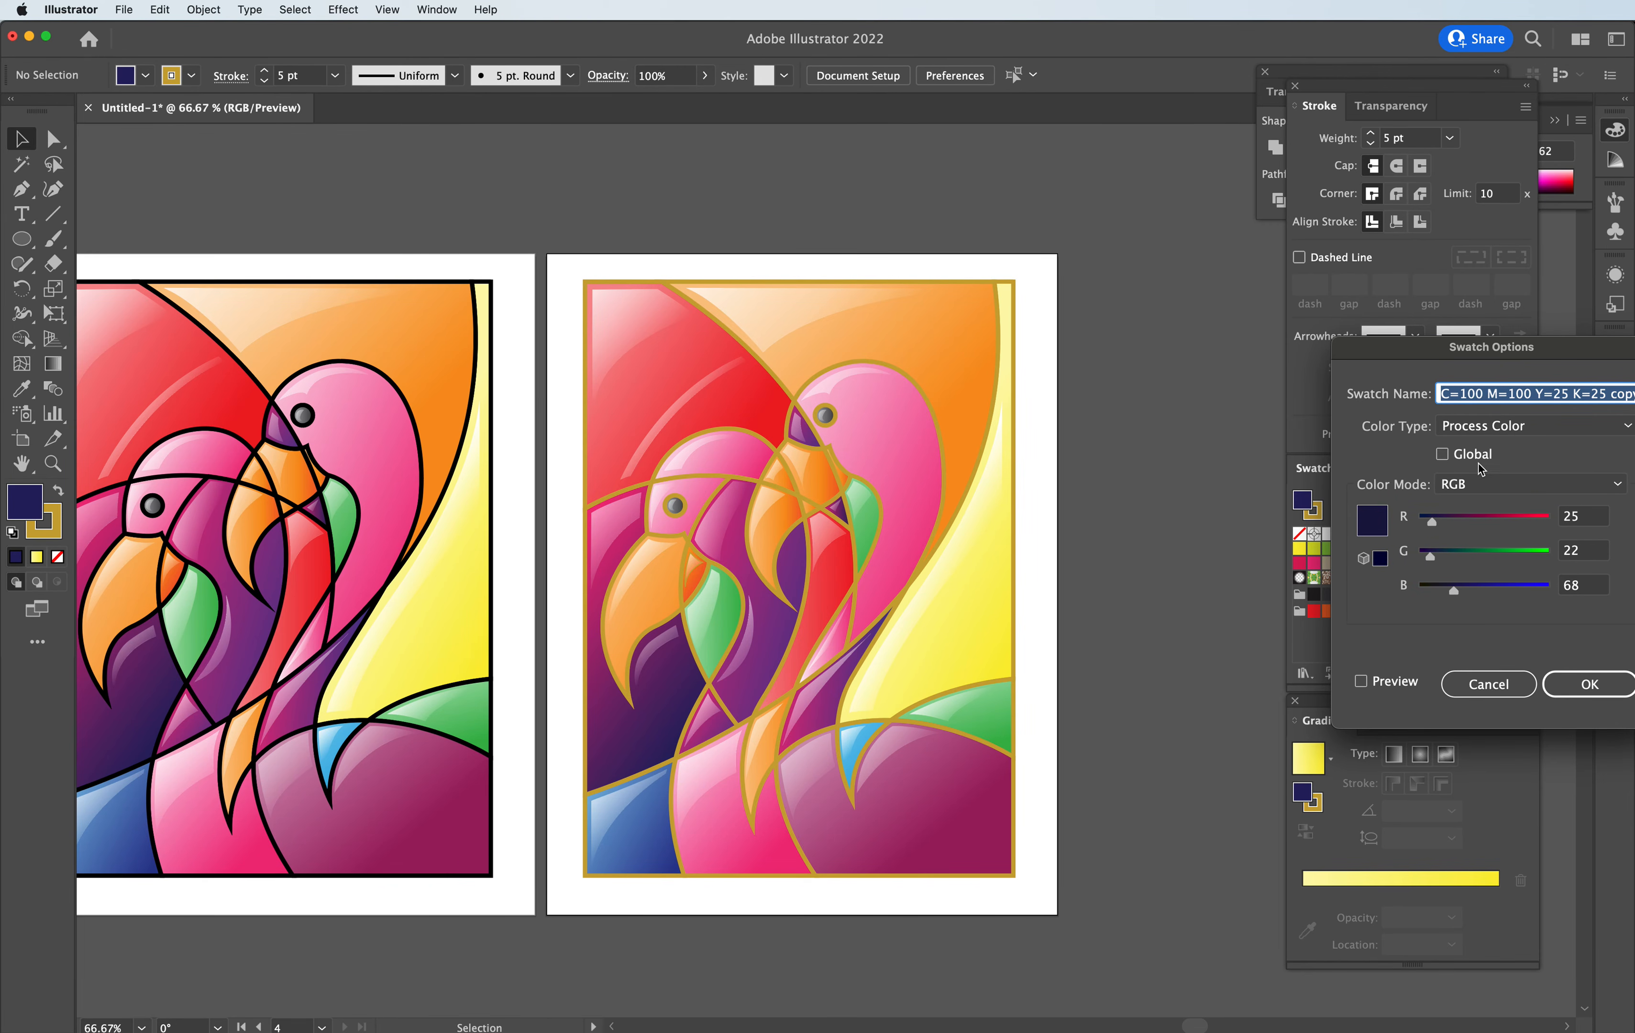
click(1540, 488)
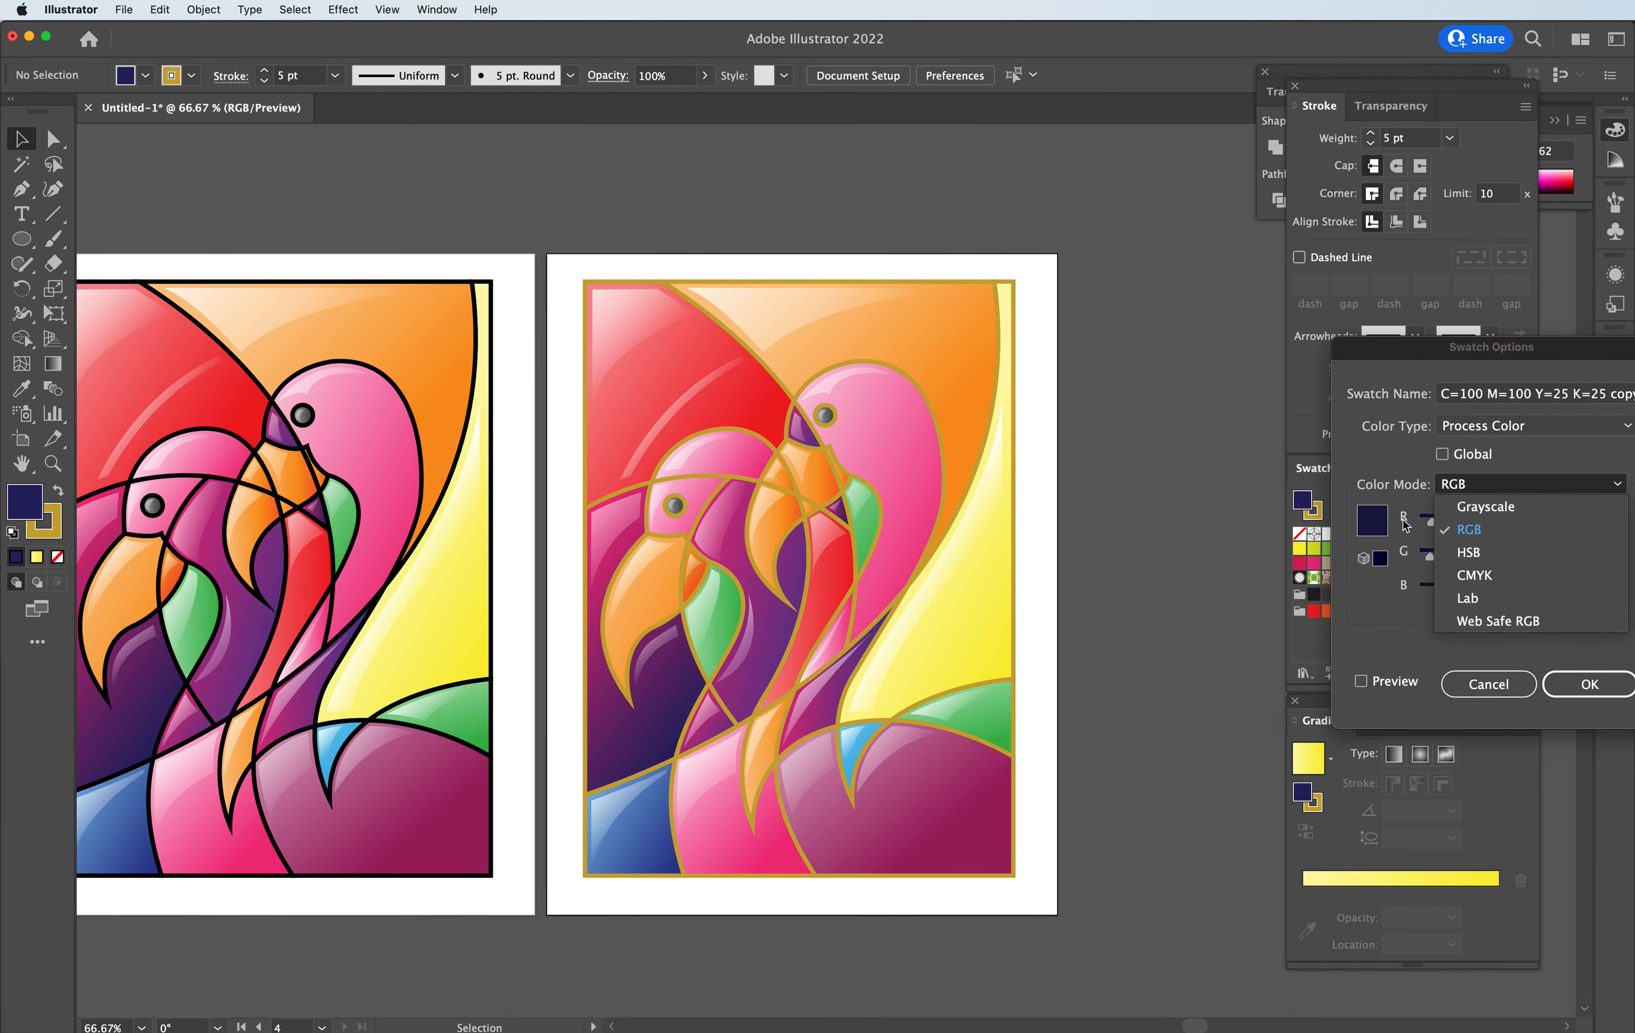
click(1403, 494)
click(1546, 423)
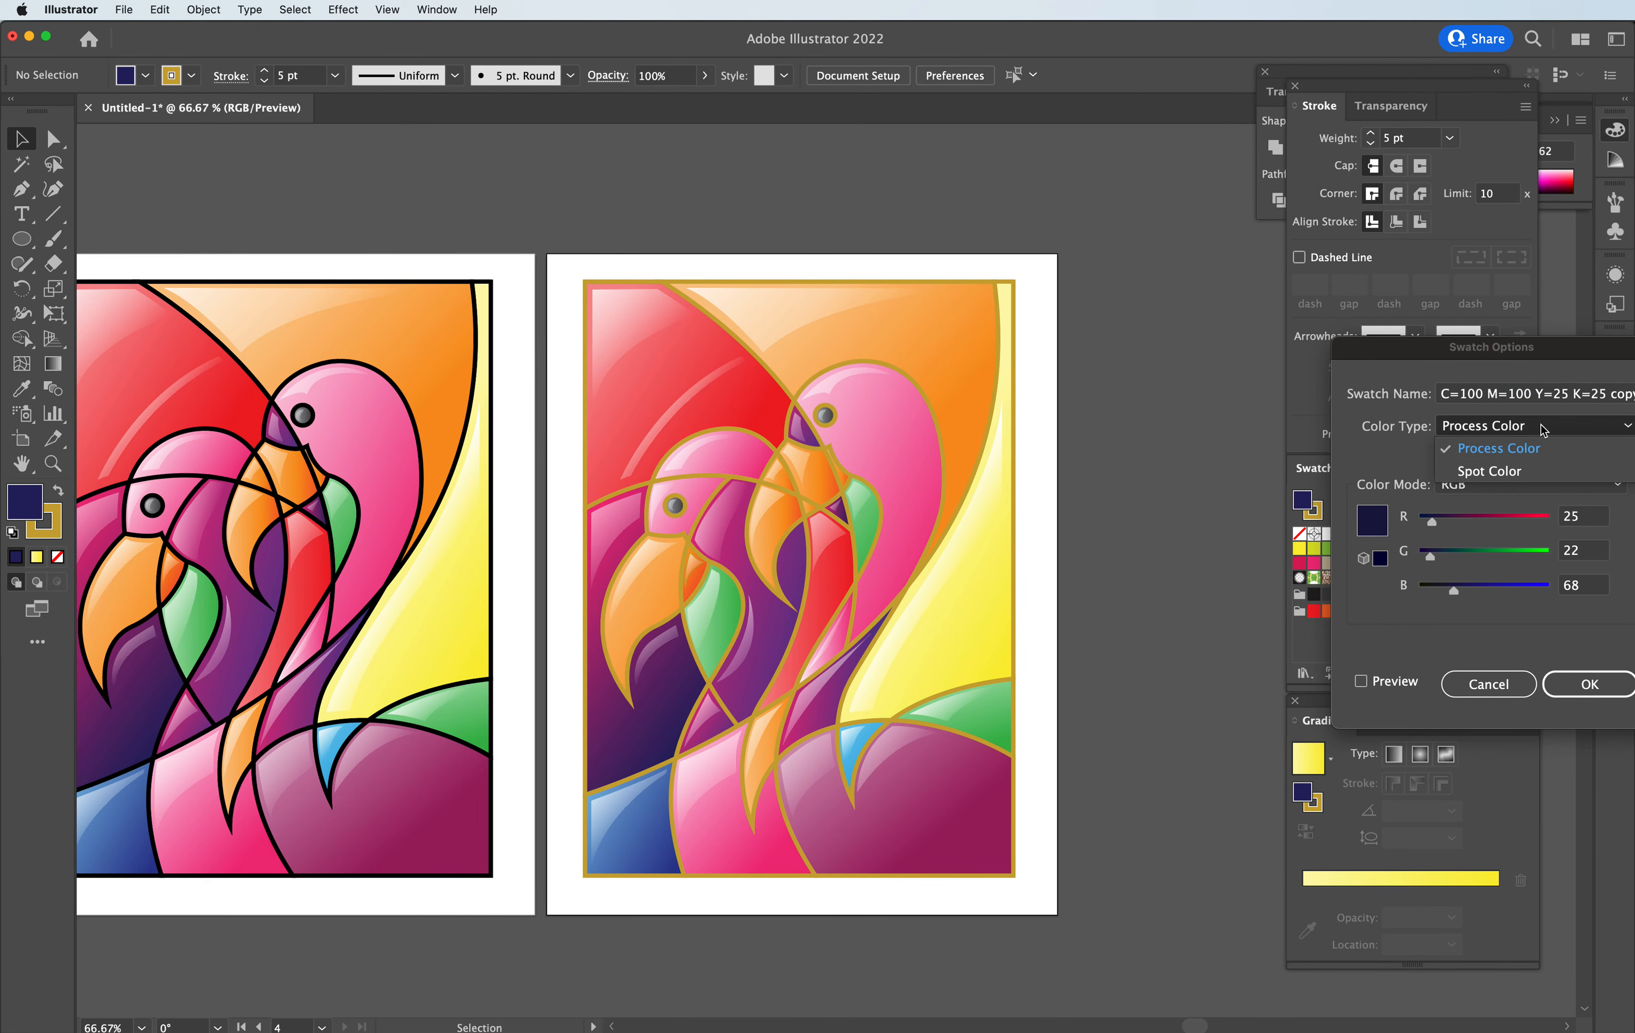
click(1508, 469)
click(1493, 425)
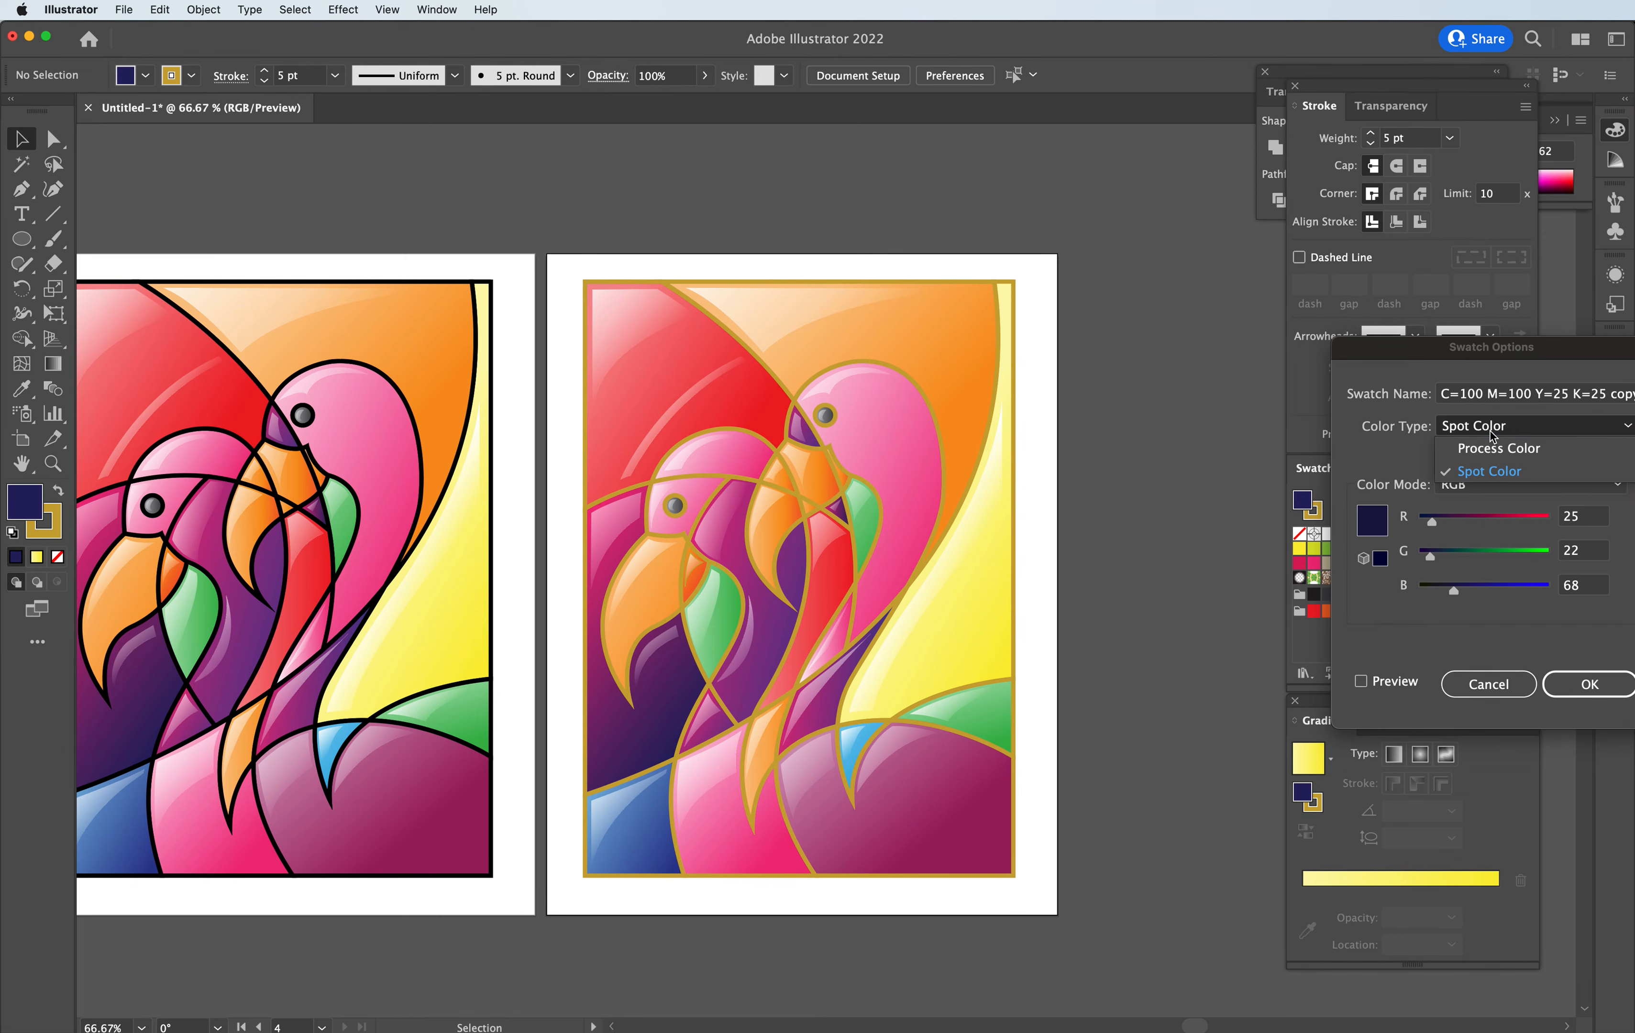
click(1495, 445)
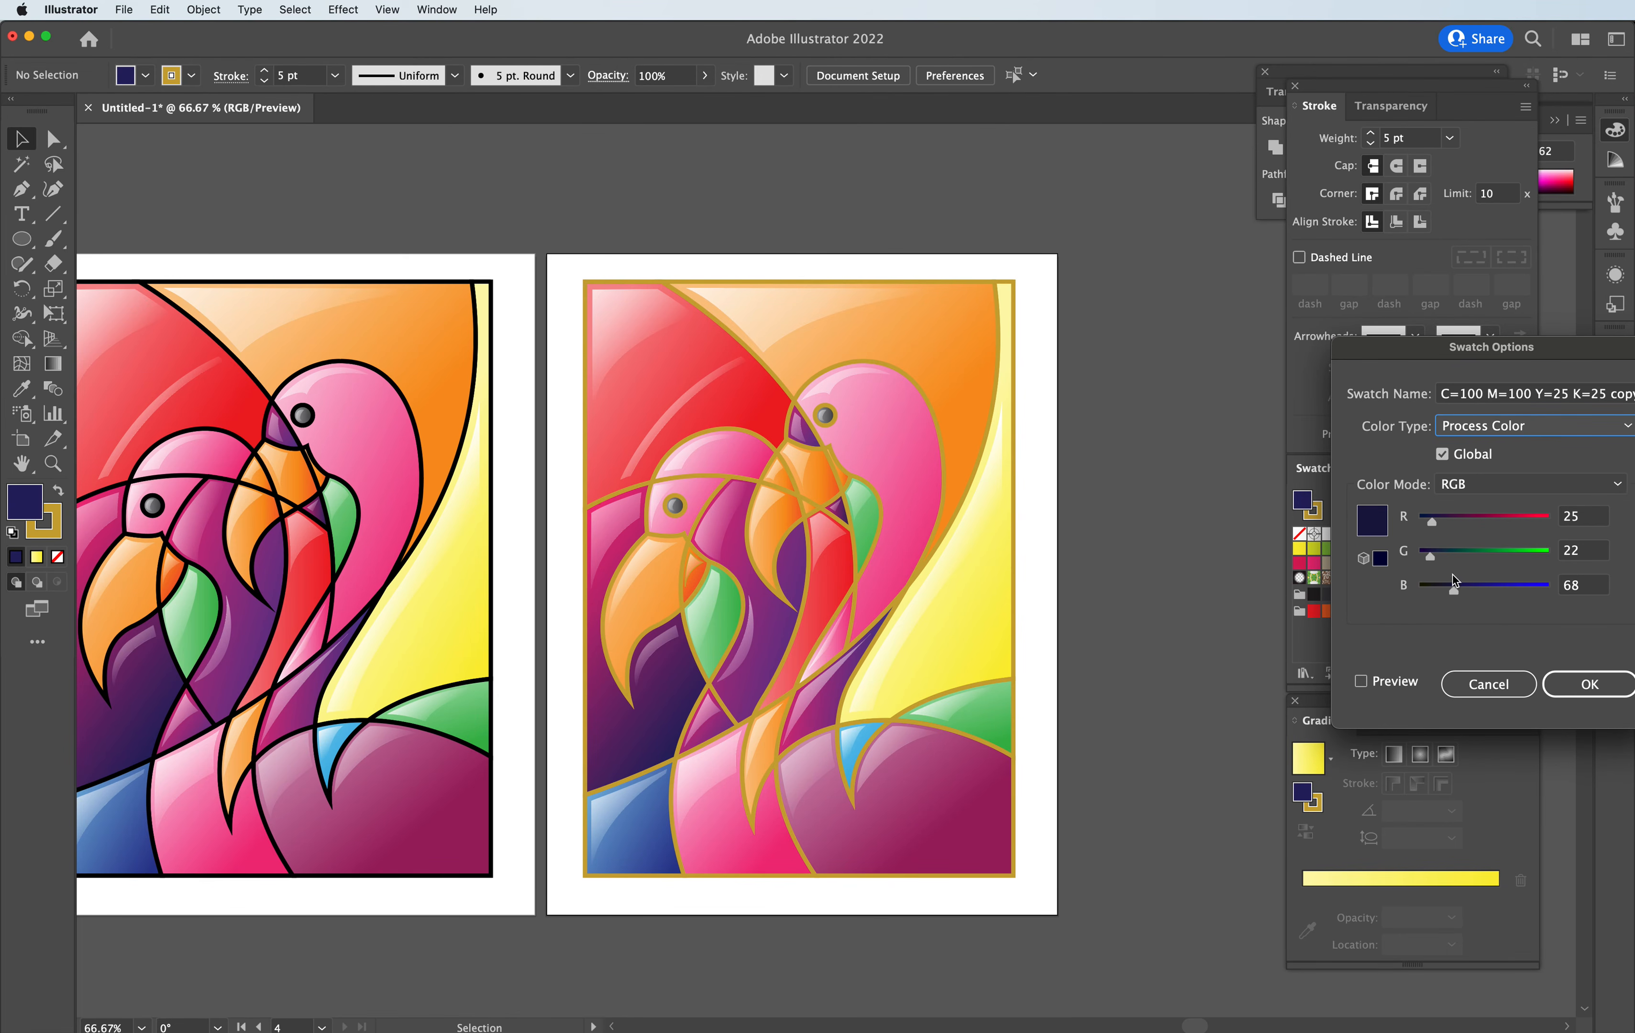
drag(1389, 353, 1109, 311)
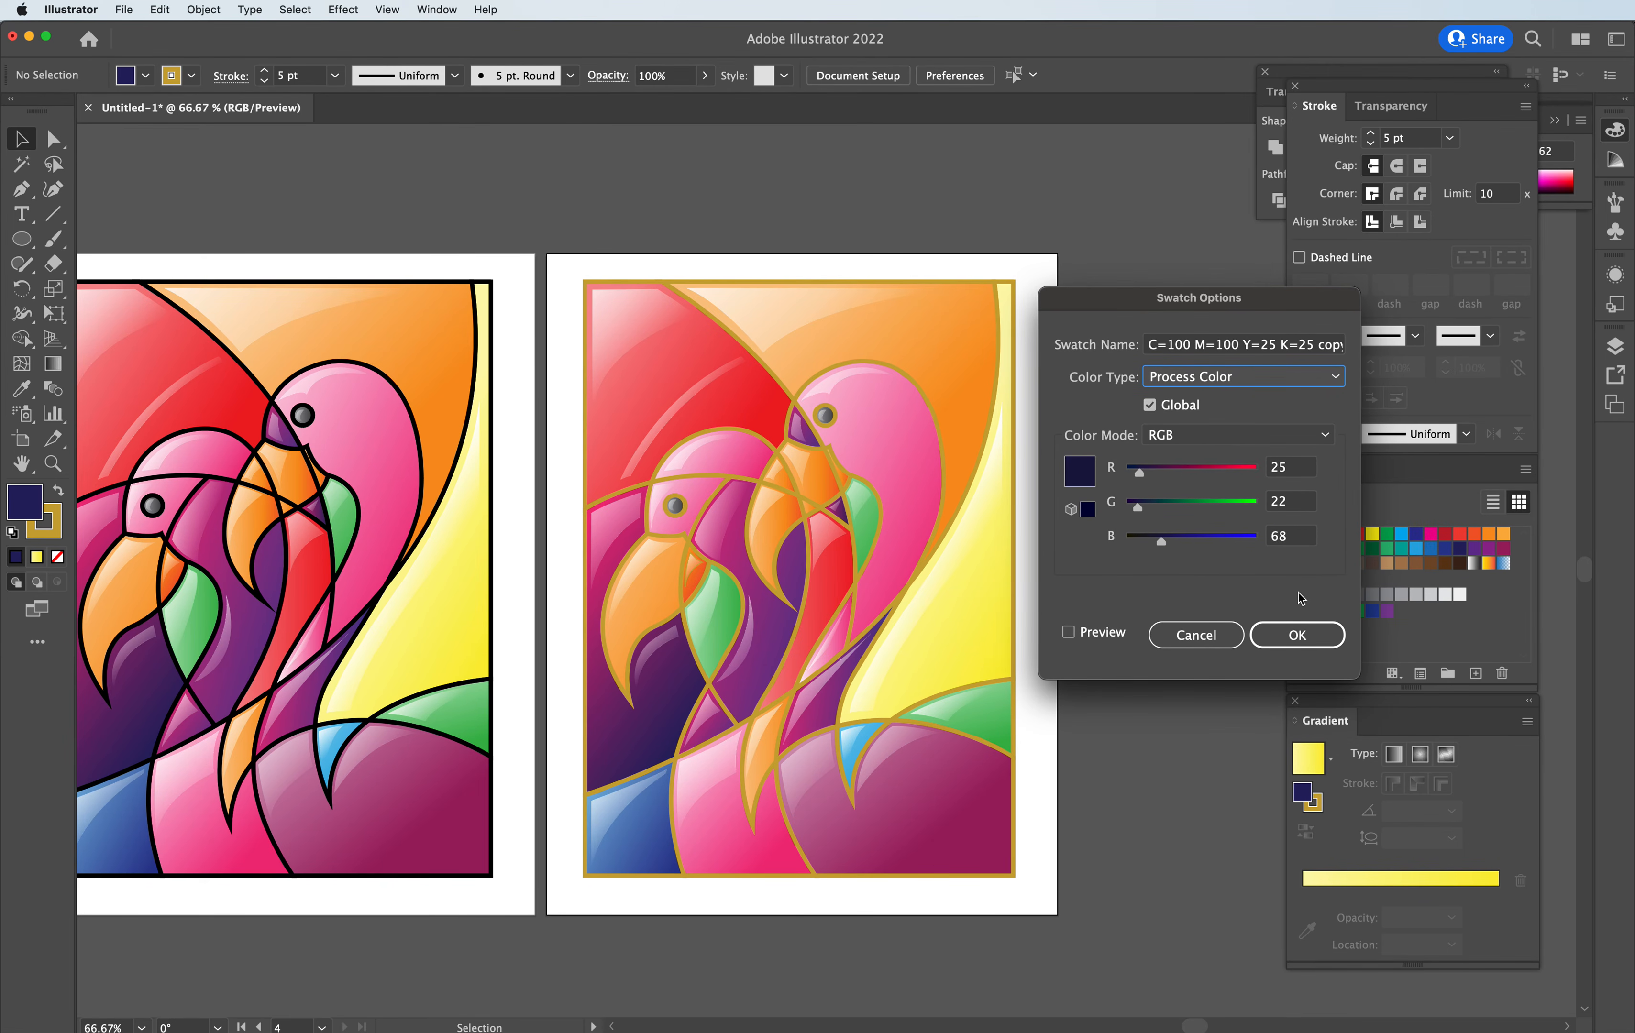
click(1195, 635)
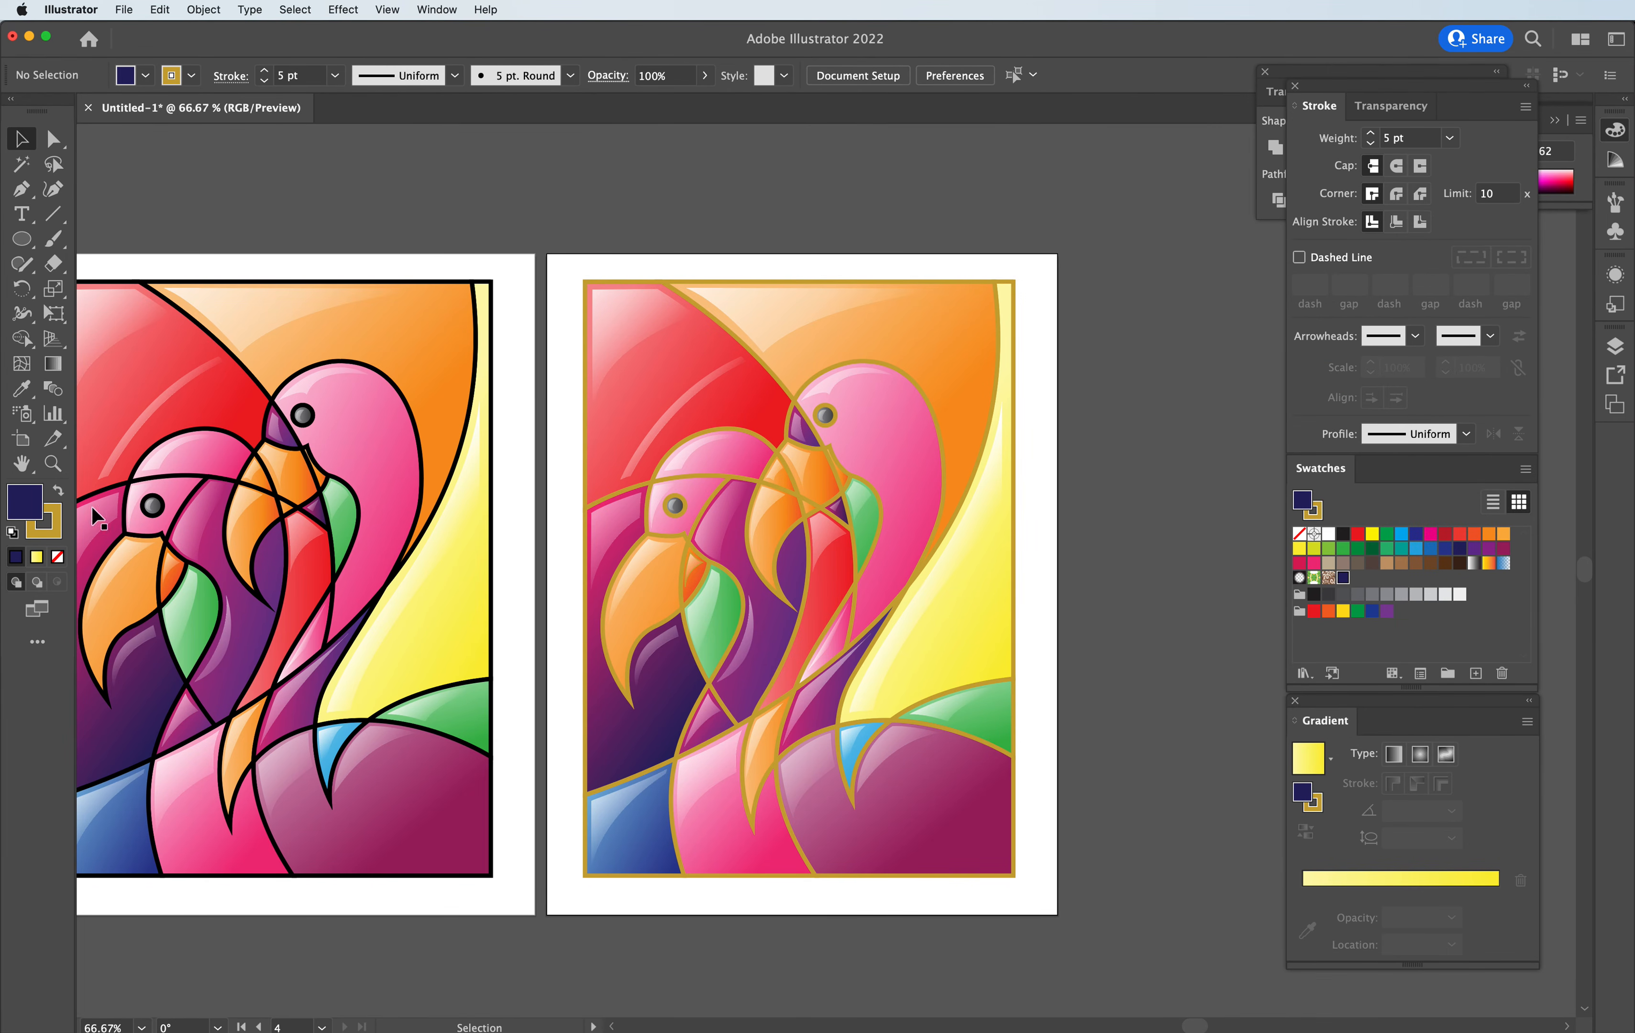
- Choose a darker, muted navy as the fill color in the Color Picker and save it as a new swatch
double_click(33, 509)
drag(710, 701, 679, 755)
click(1074, 584)
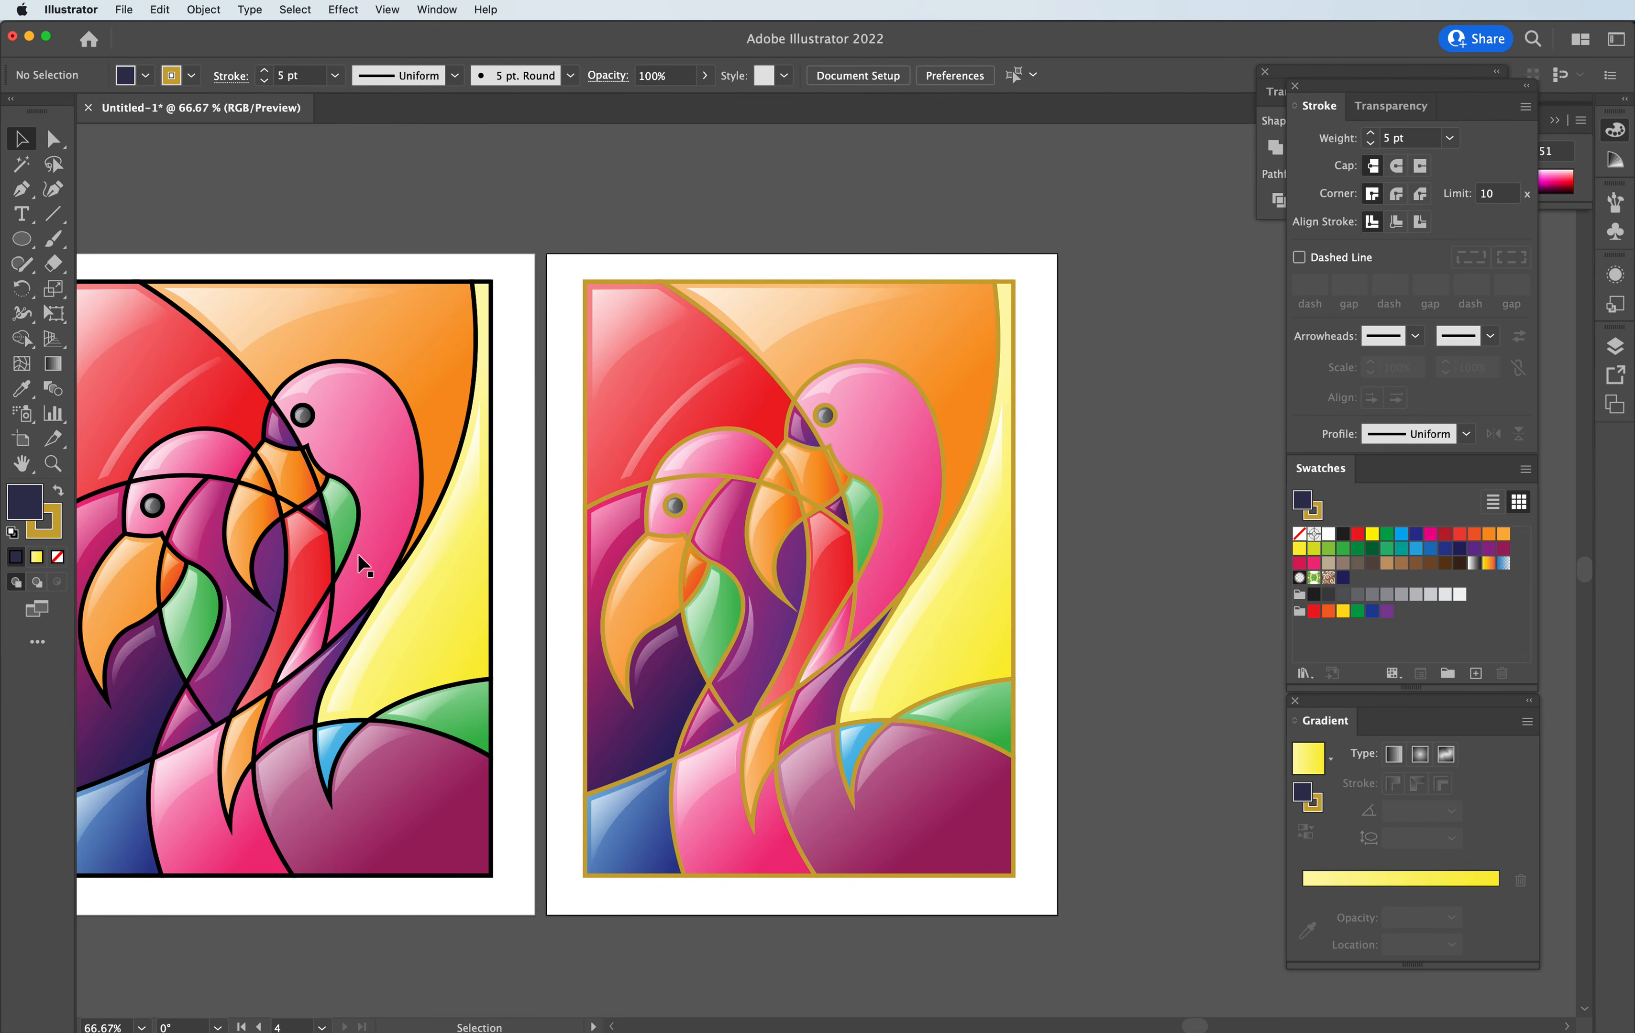
drag(1065, 625, 1356, 579)
- Fill the copy's upper and yellow backgrounds, purple body shapes, front flamingo's beak and green shape with the new dark navy swatch
click(741, 394)
shift+click(835, 354)
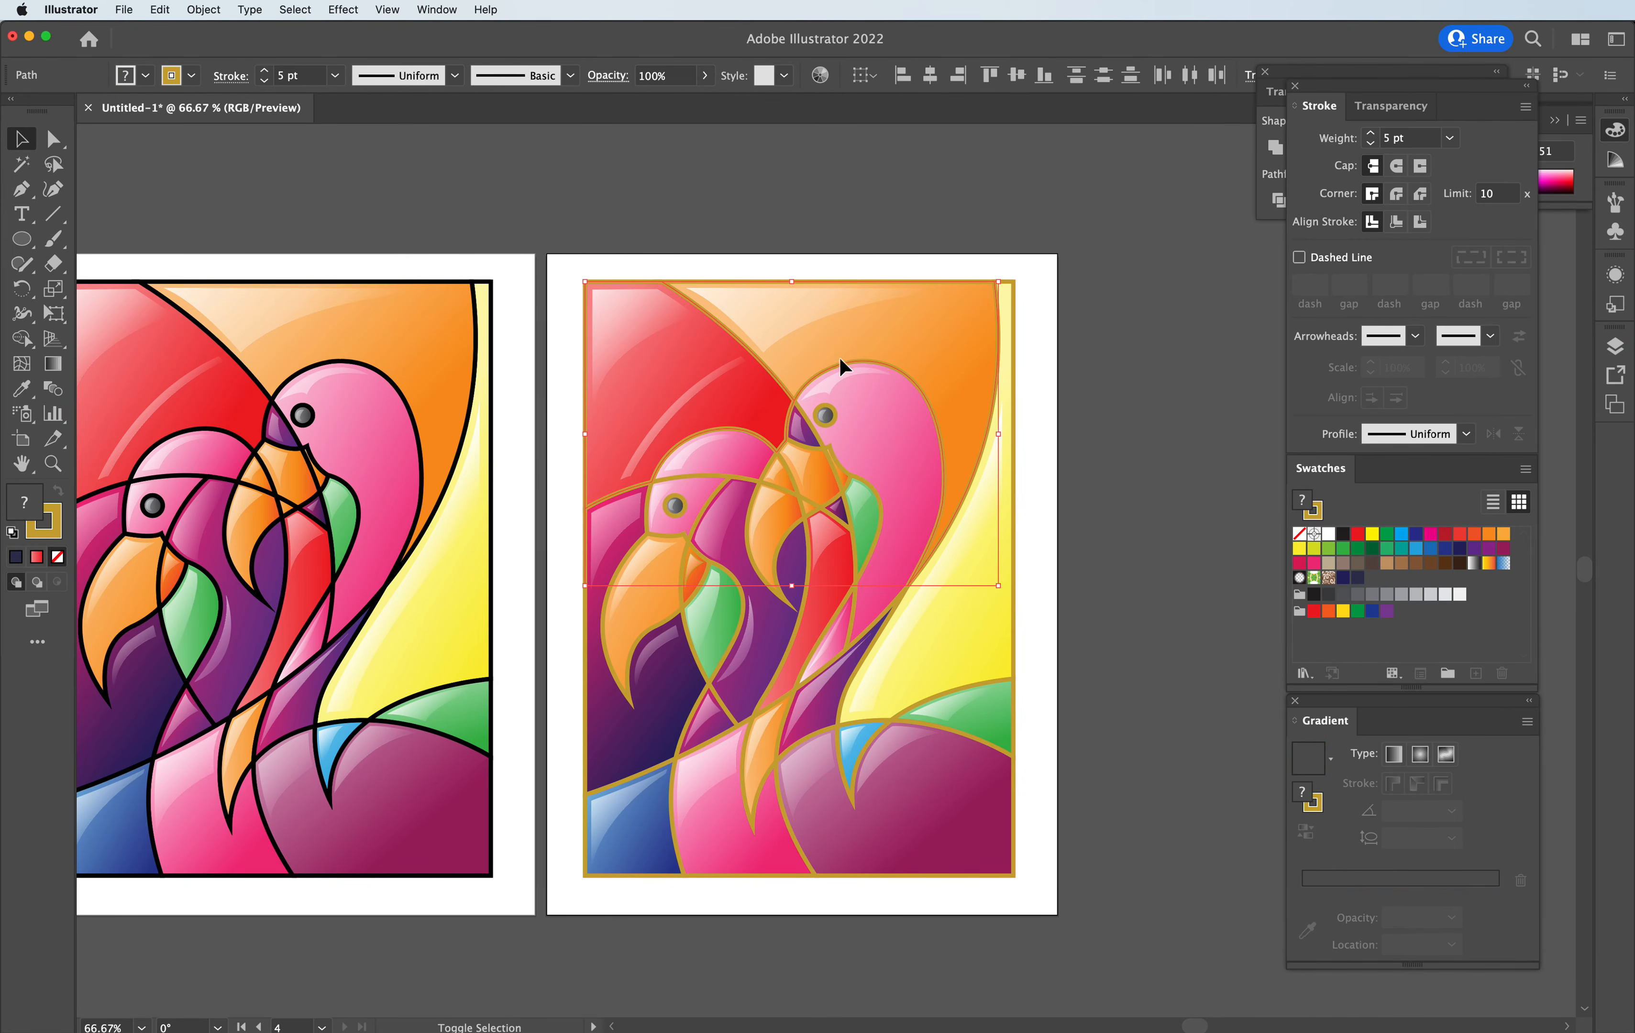
shift+click(953, 632)
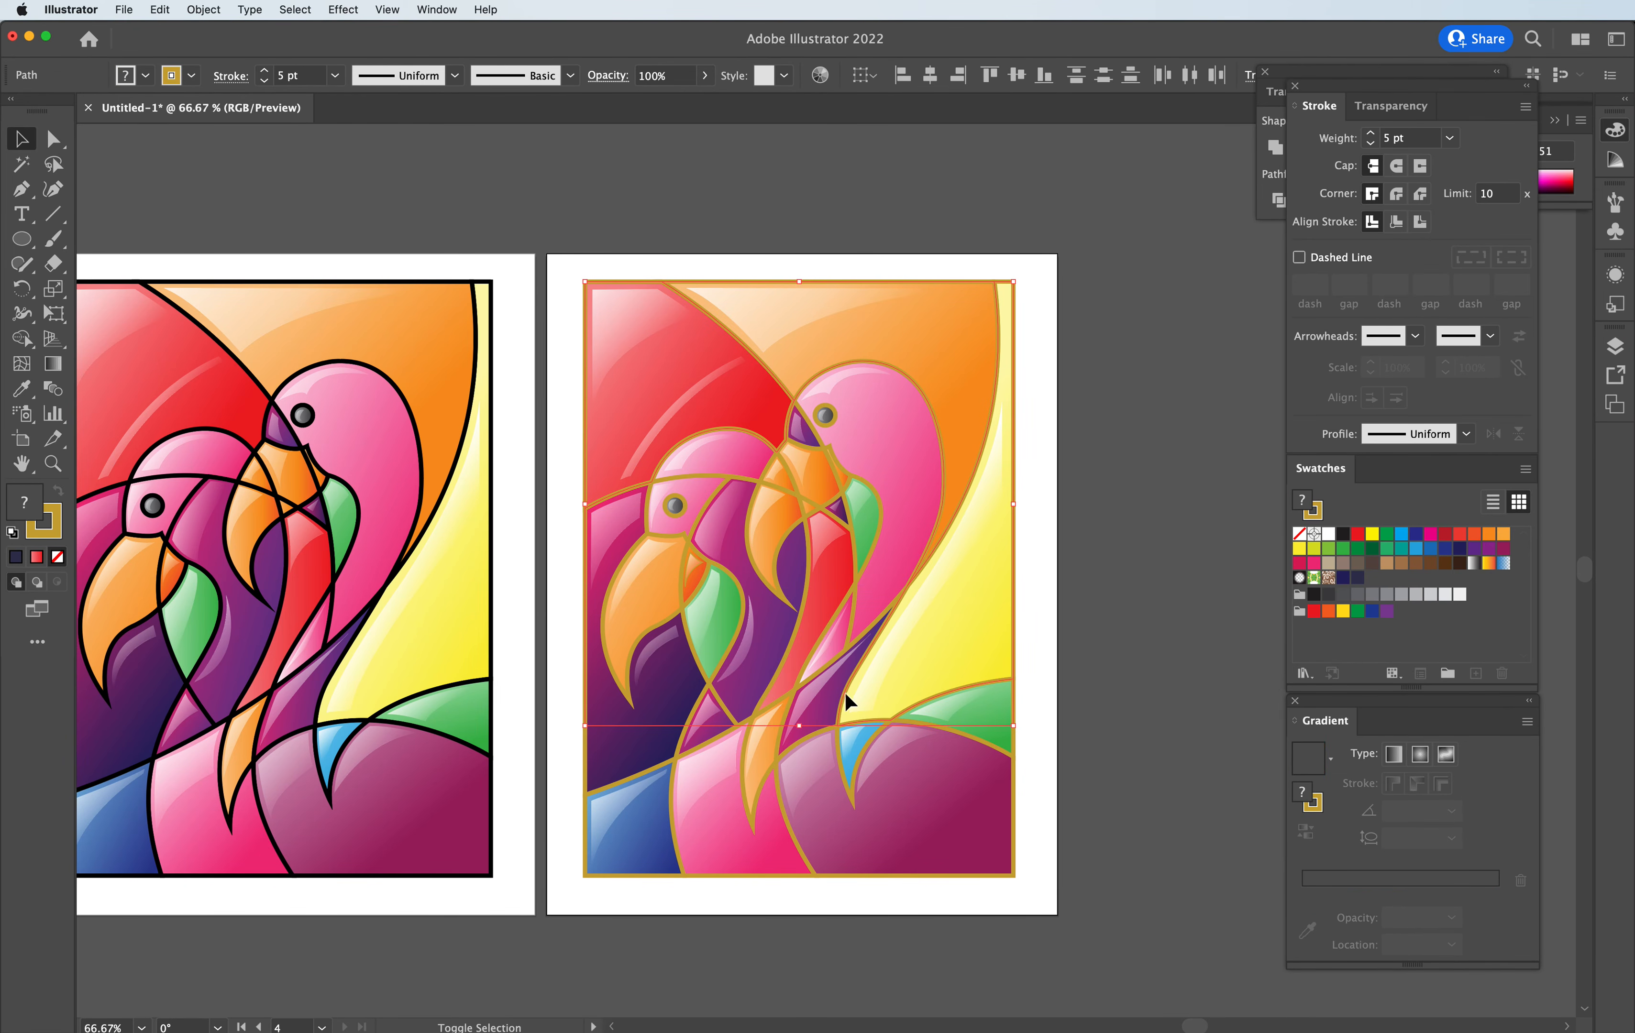
shift+click(824, 703)
shift+click(656, 586)
shift+click(694, 575)
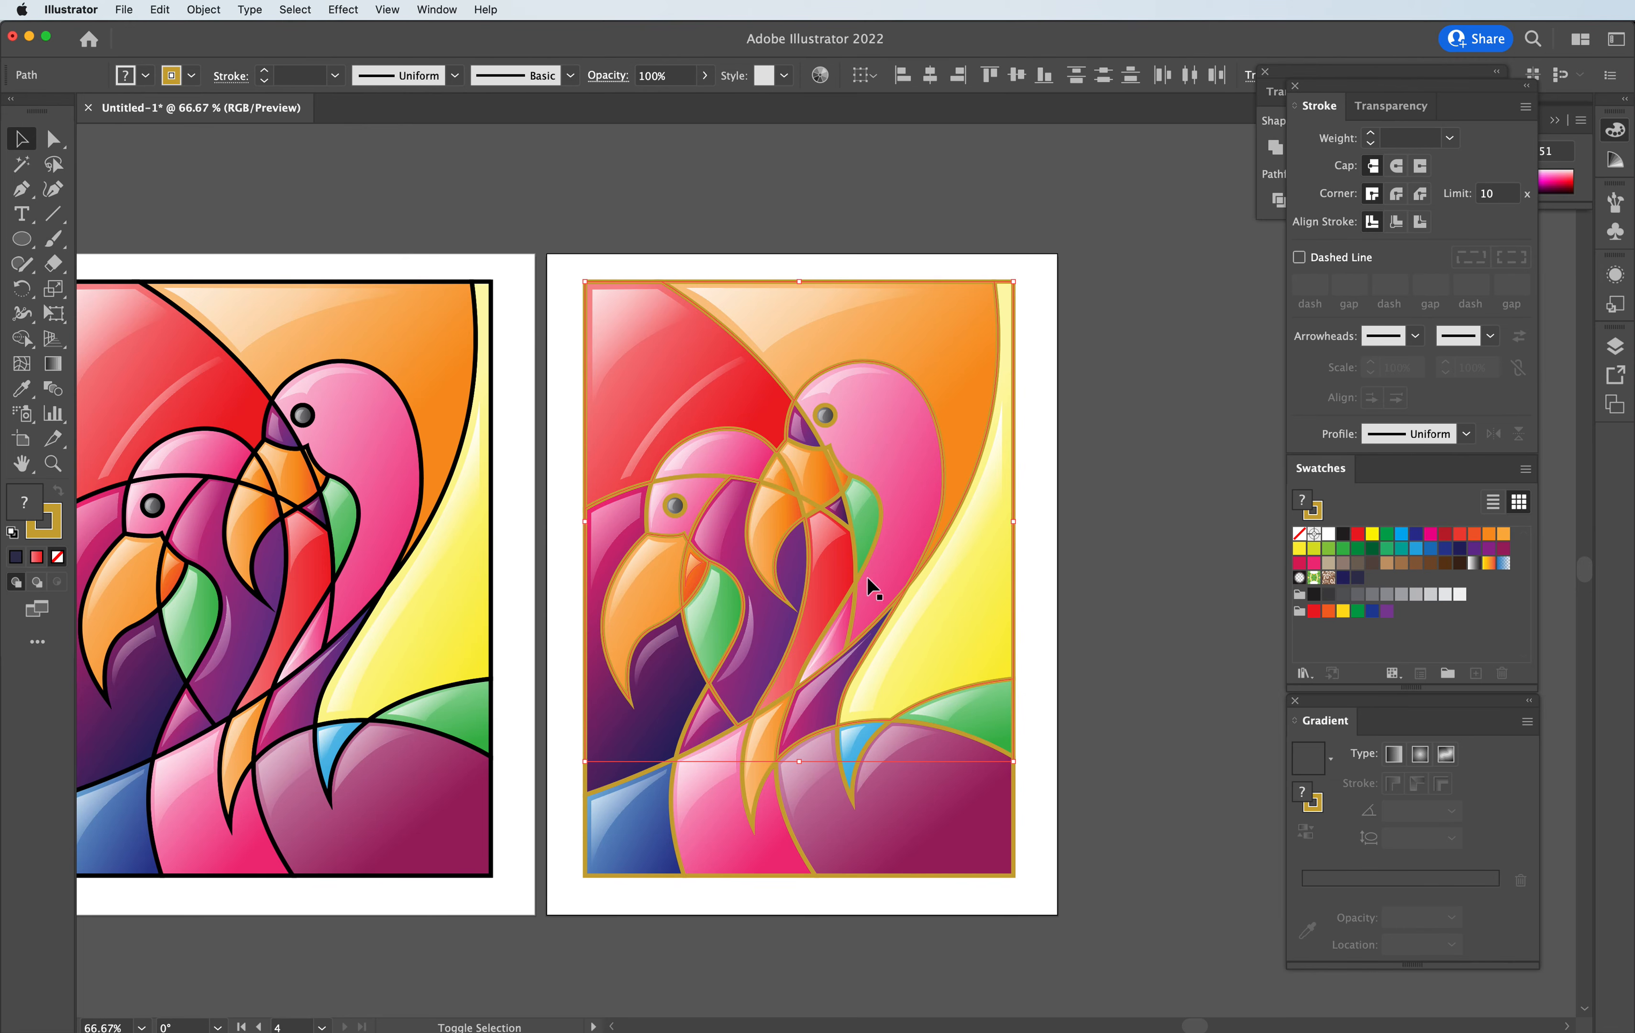
click(1359, 578)
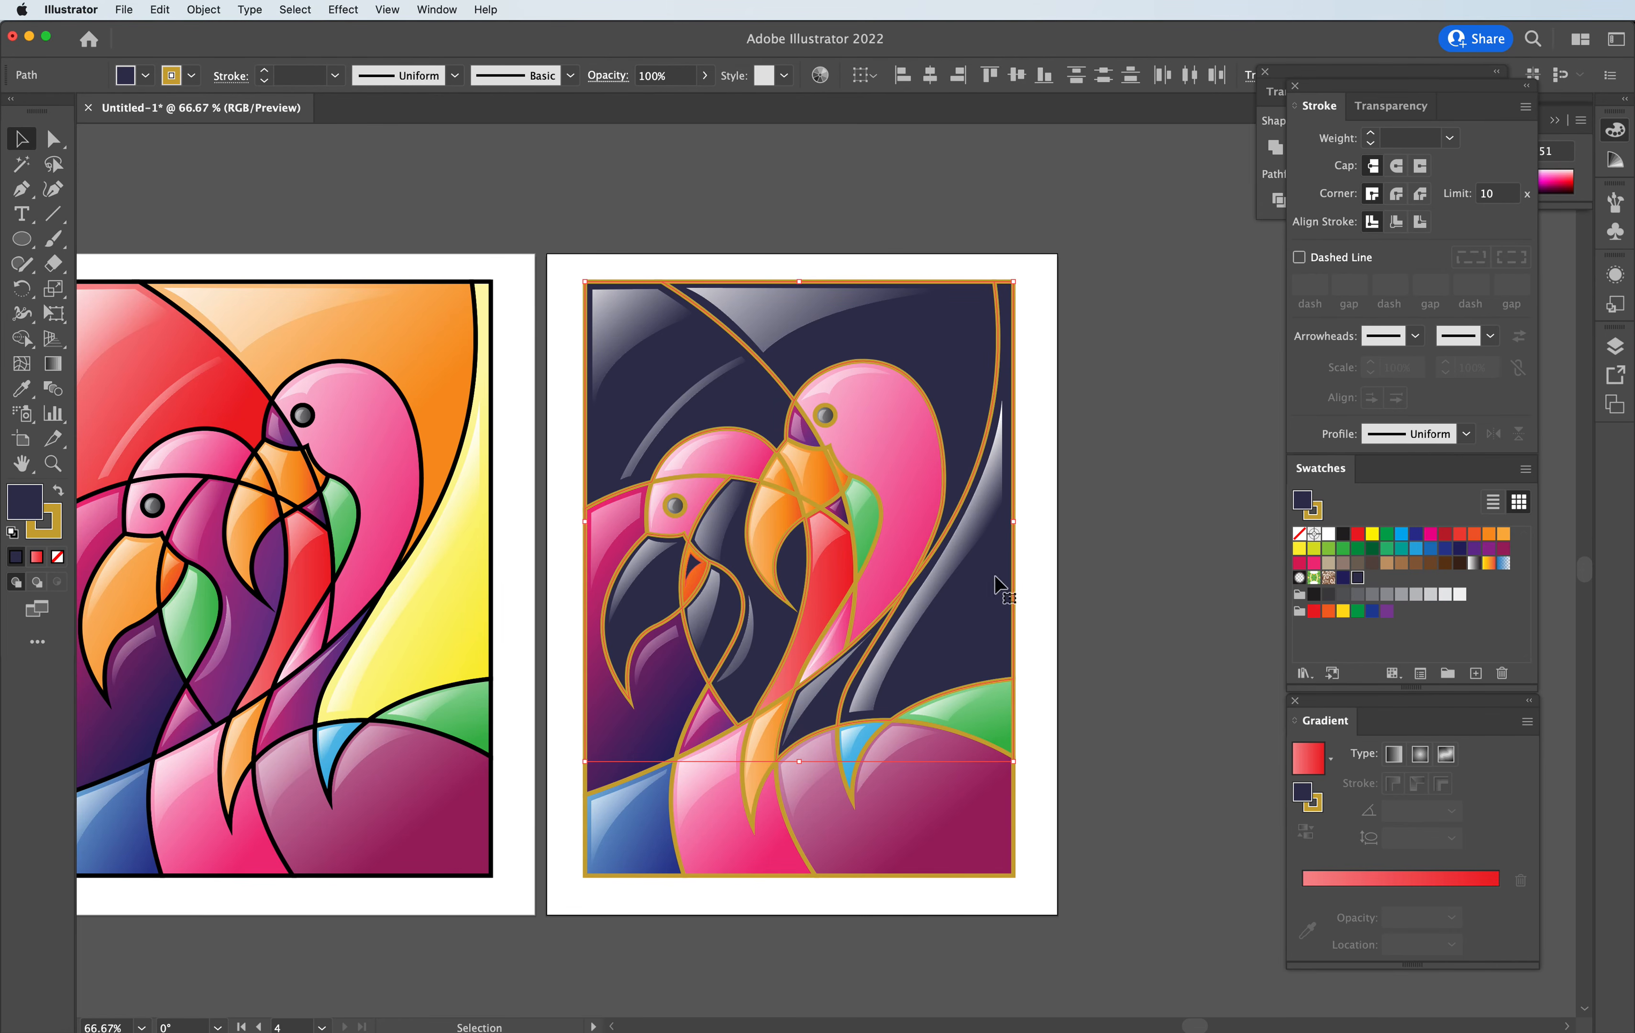
- Fill the copy's pink heads, red neck, small orange shape and lower-left body and background panels with the dark navy swatch
click(1083, 531)
click(879, 562)
shift+click(810, 586)
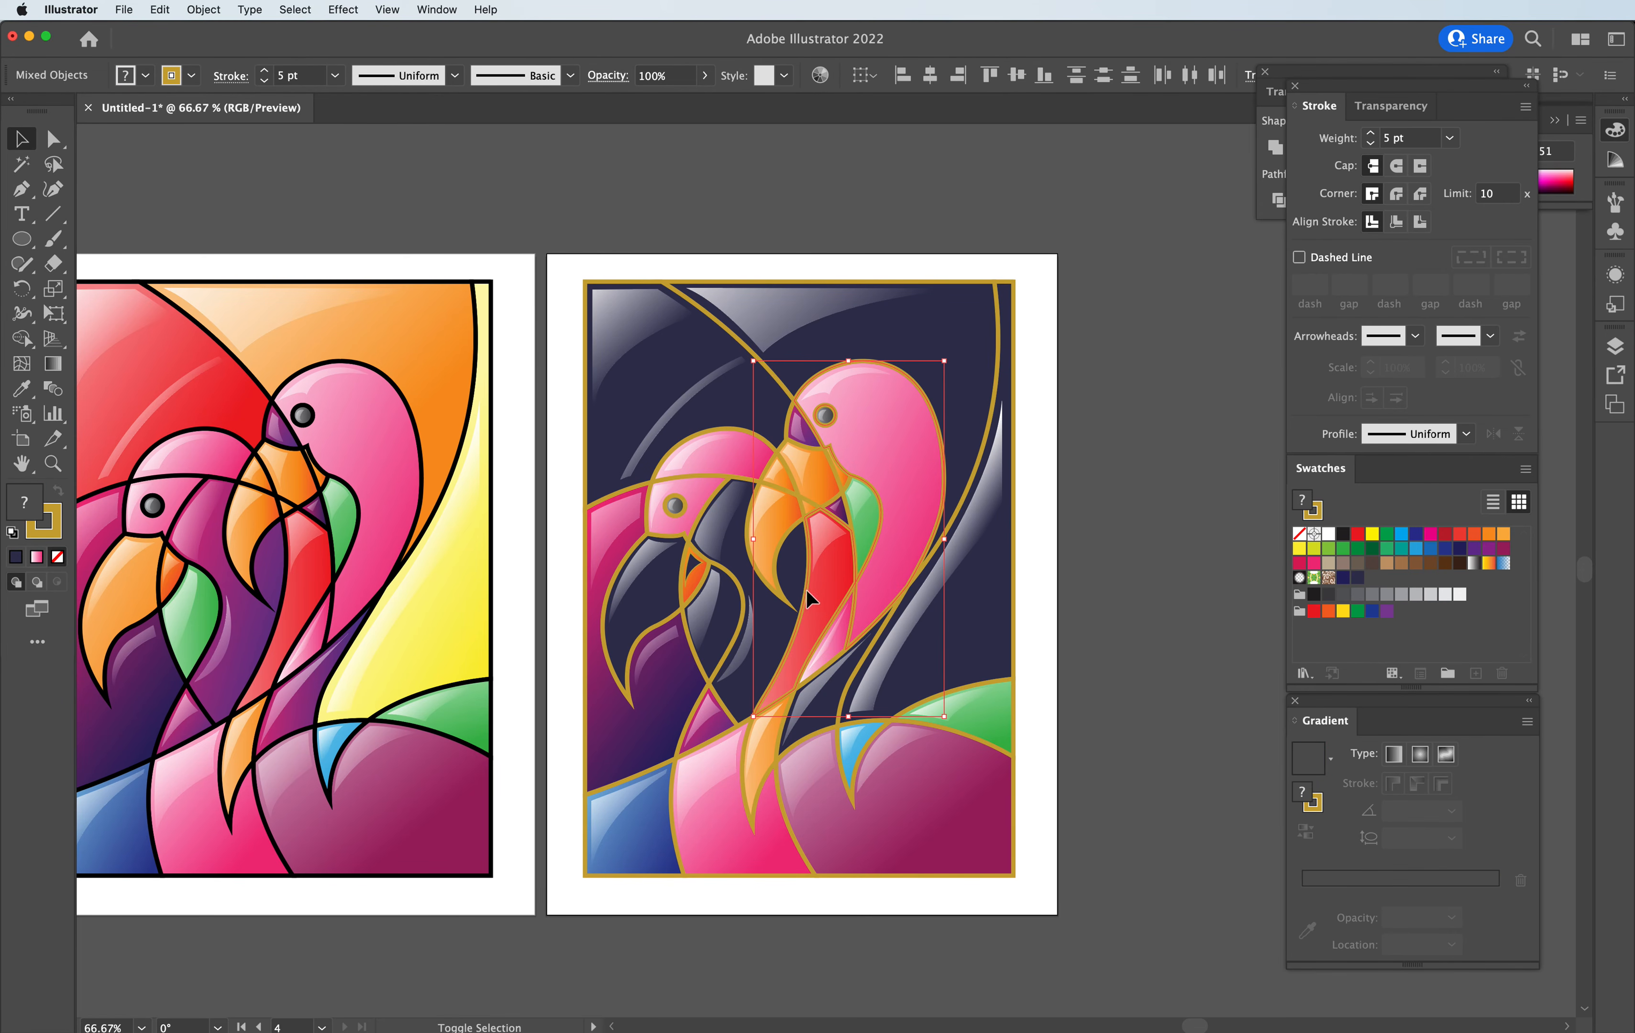
shift+click(698, 581)
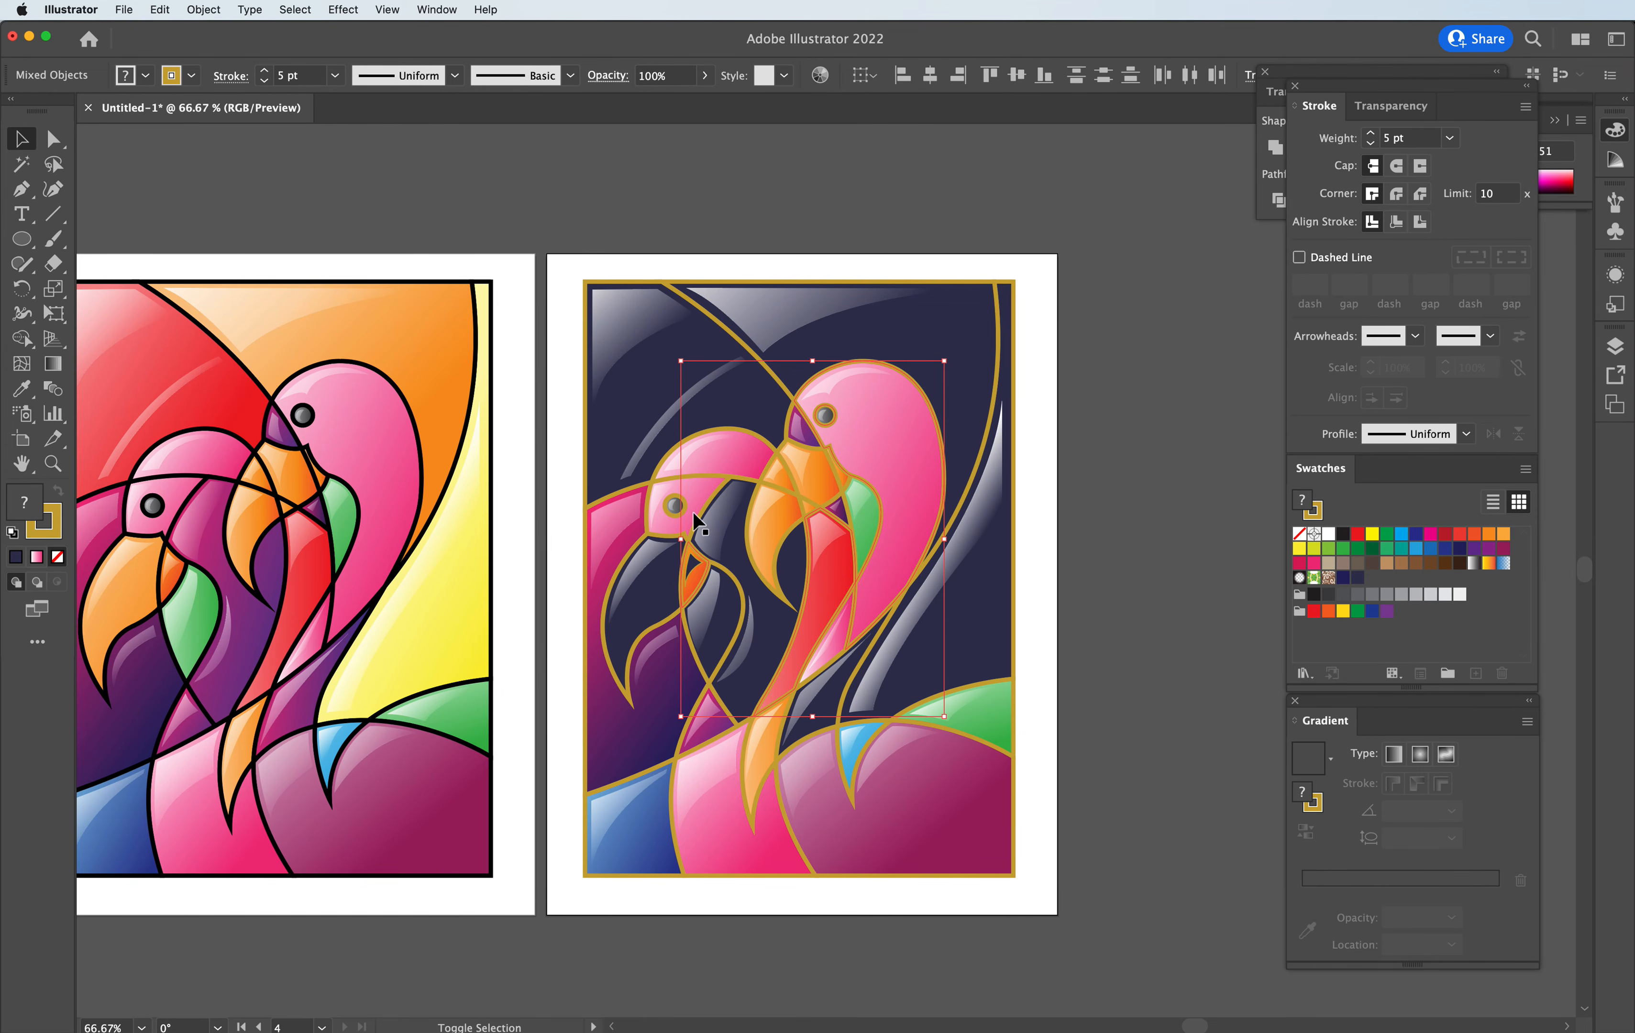
shift+click(609, 740)
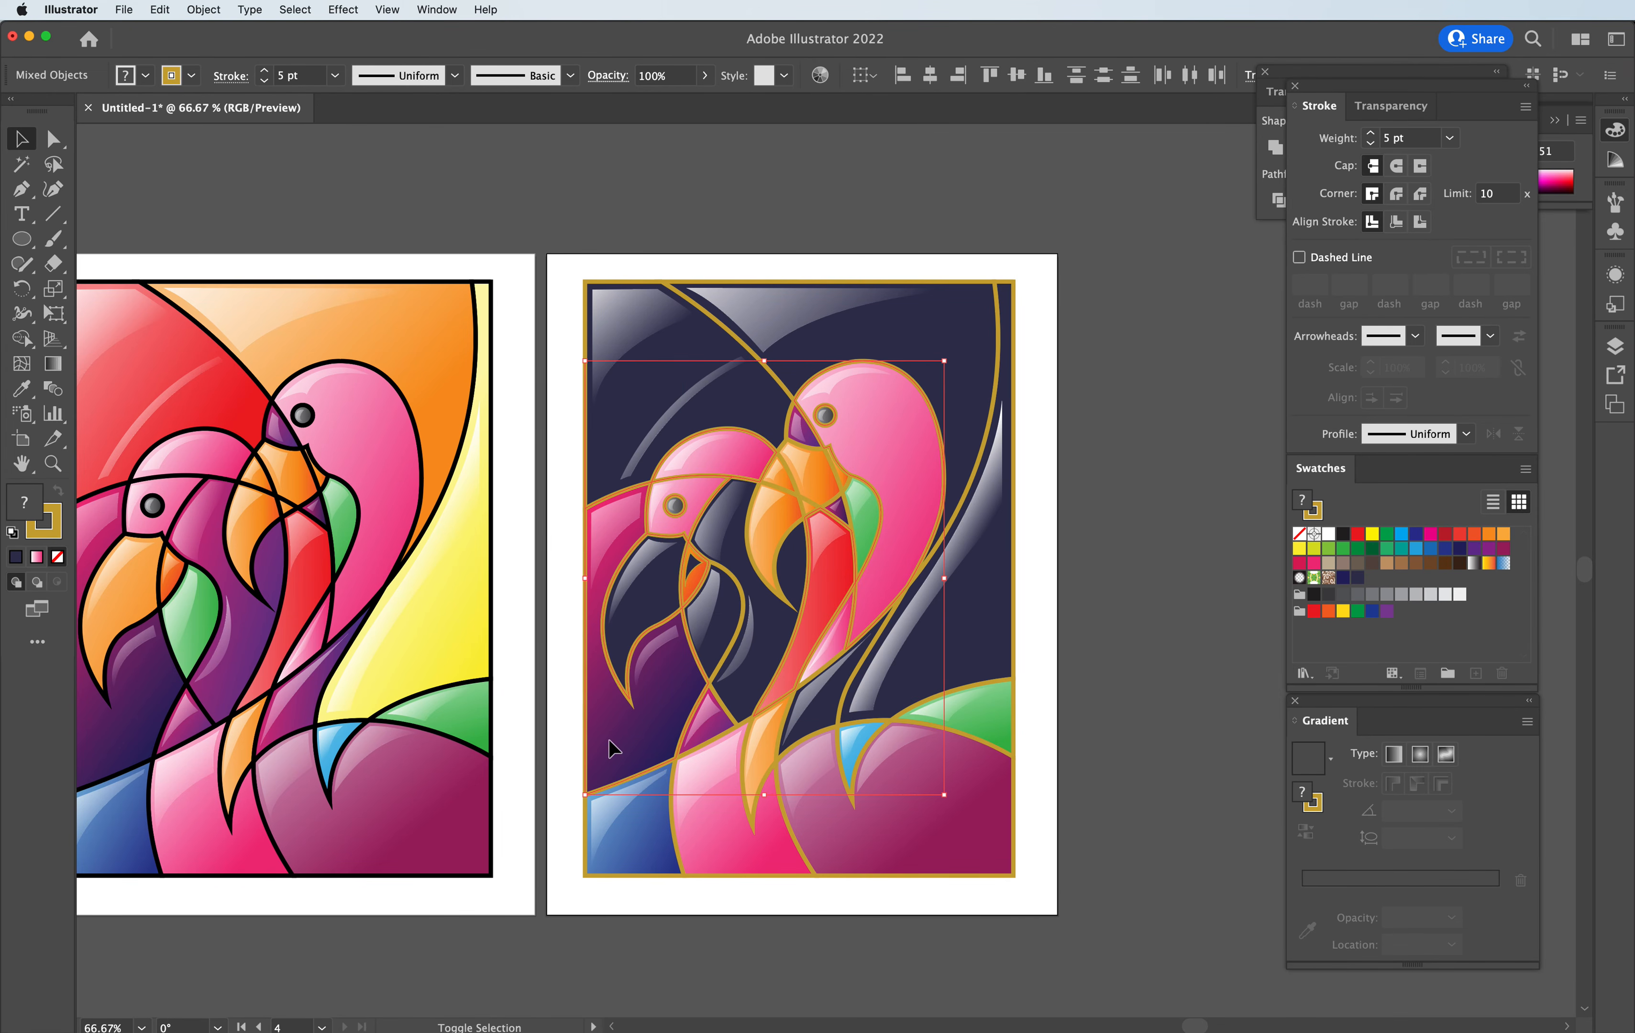
shift+click(754, 775)
click(1356, 578)
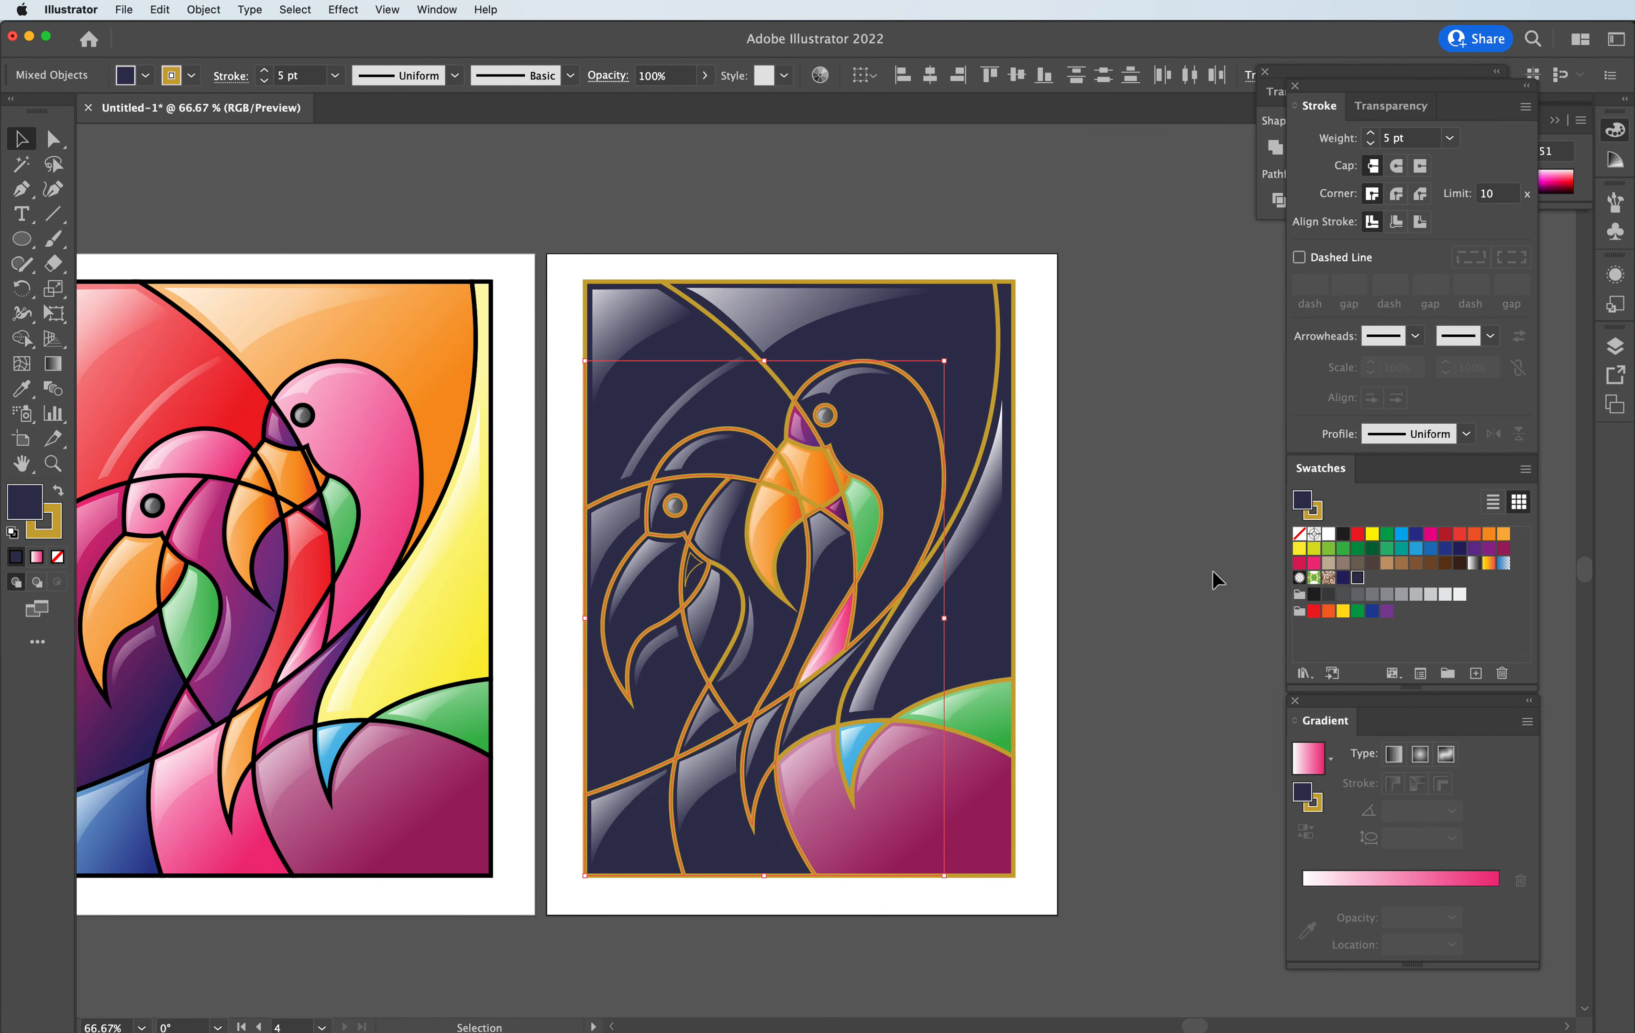
- Fill both orange parts of the rear flamingo's beak in the gold-outlined copy with the dark navy swatch
click(1098, 556)
click(775, 520)
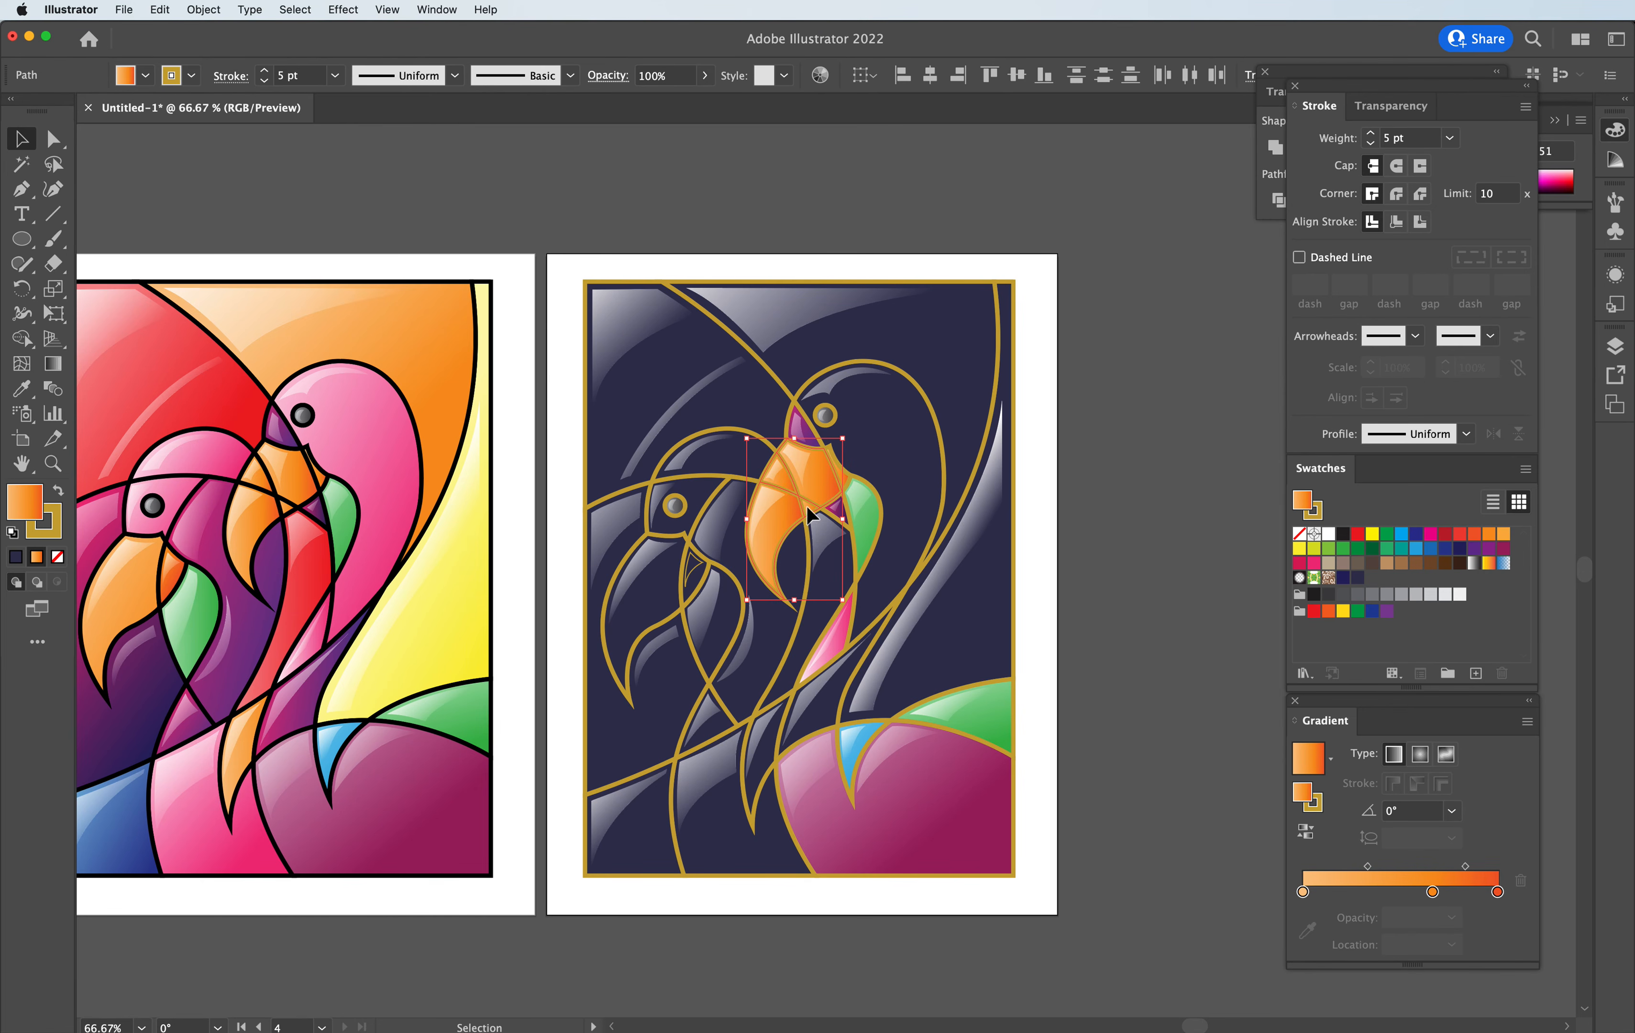
drag(844, 482, 853, 480)
click(1358, 577)
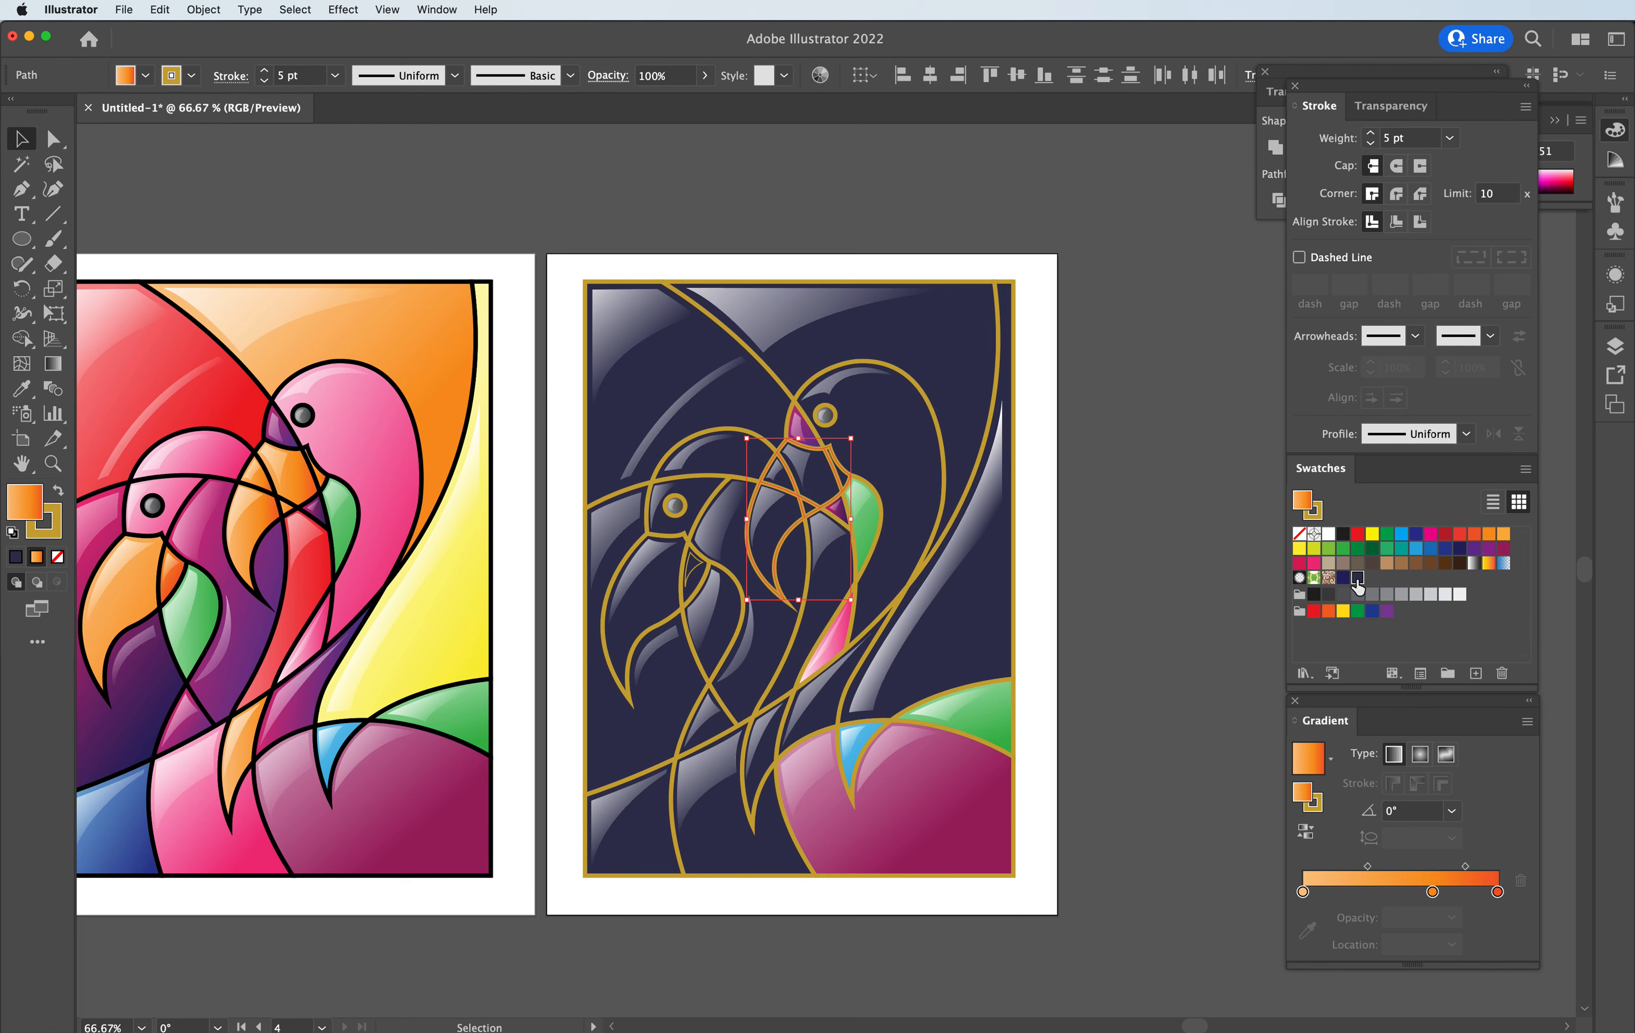
click(1170, 538)
- Fill the copy's remaining purple face piece, green throat, pink neck, blue shape and green and maroon lower panels with the dark navy swatch
click(803, 429)
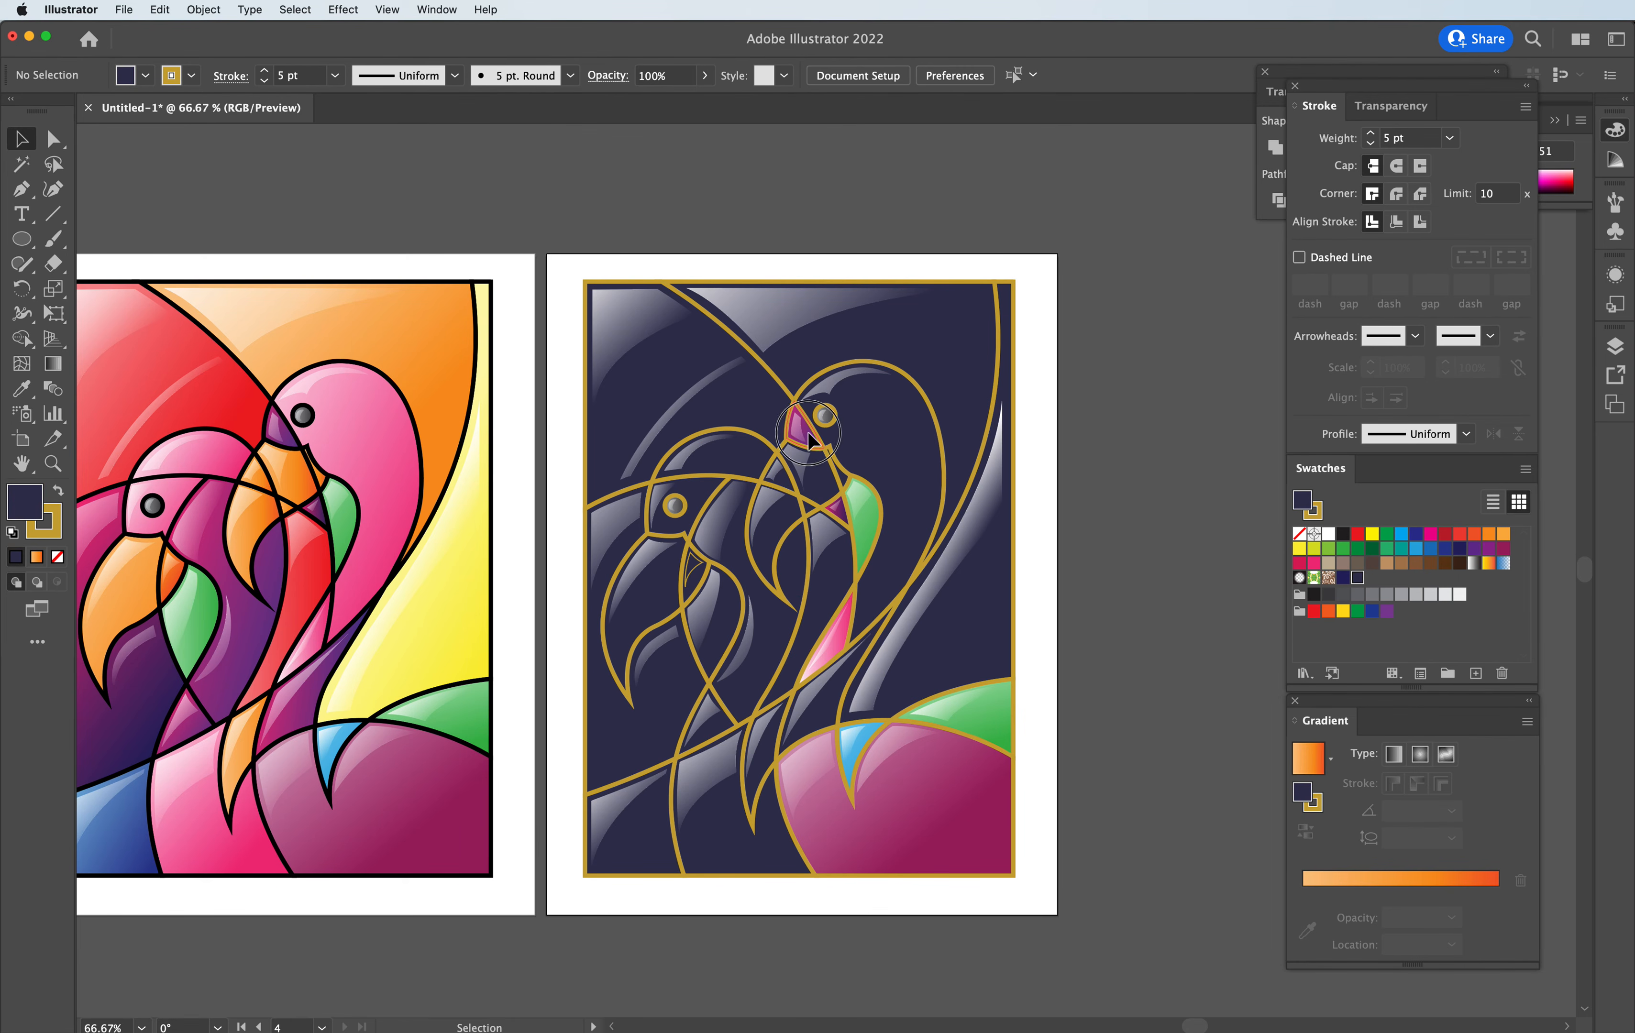
shift+click(850, 607)
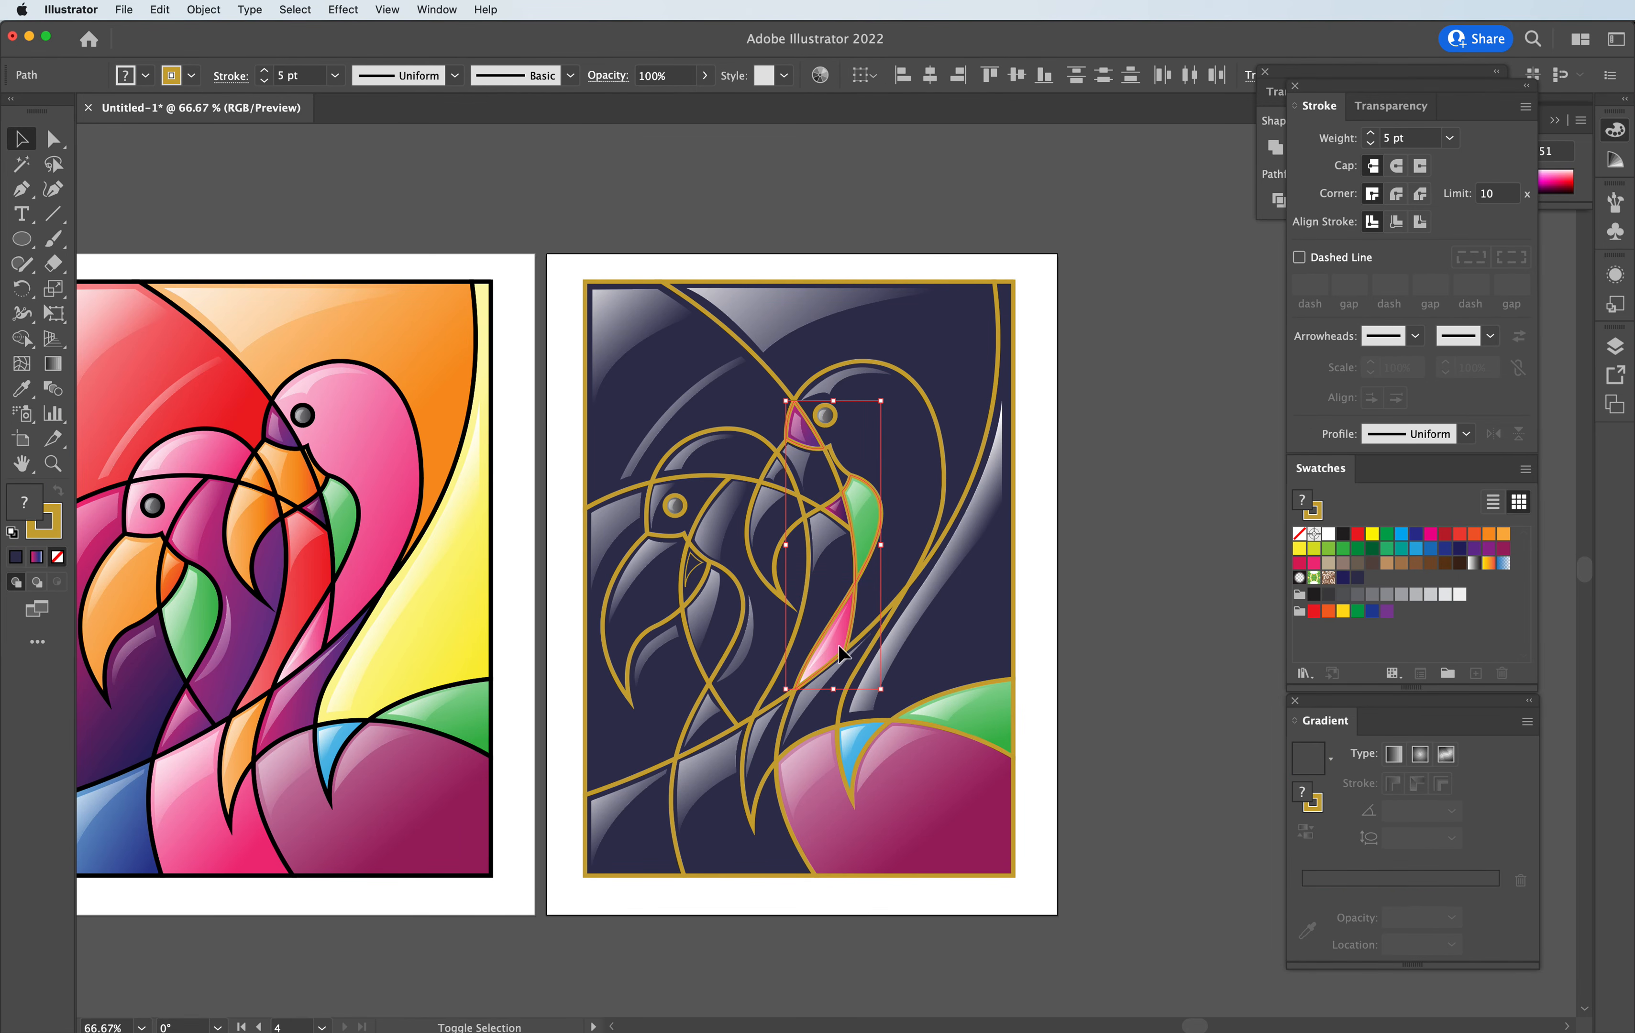
shift+click(832, 786)
shift+click(849, 760)
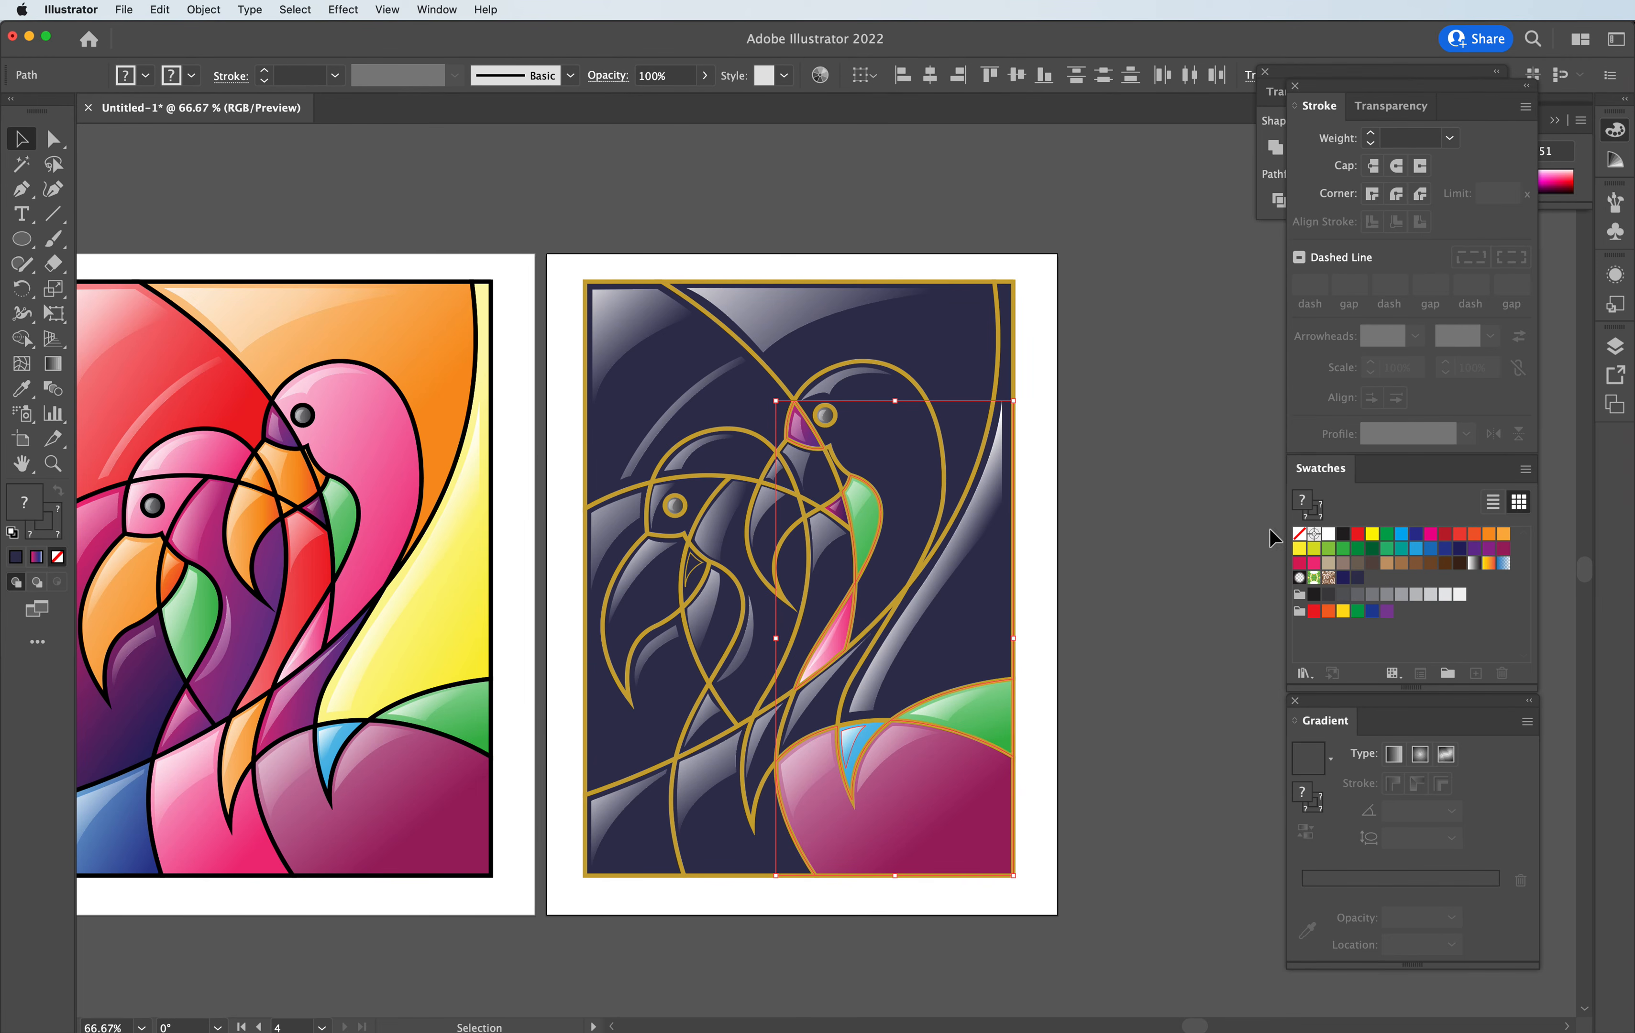
click(1356, 579)
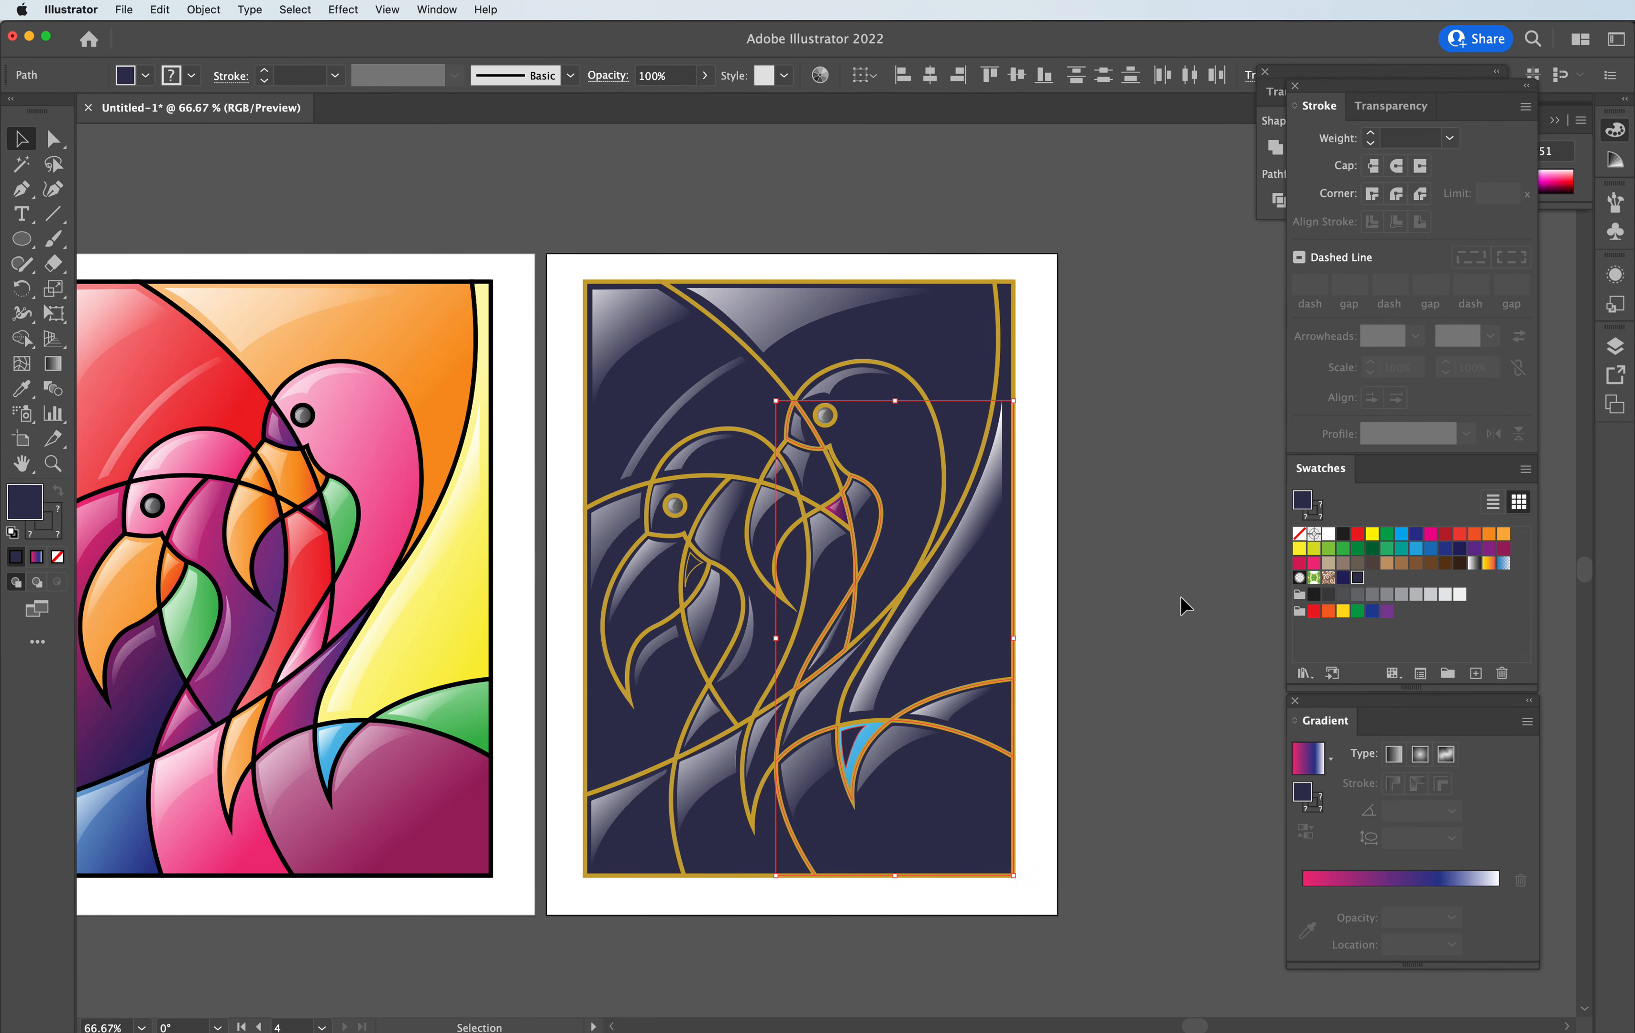
click(1137, 605)
click(862, 744)
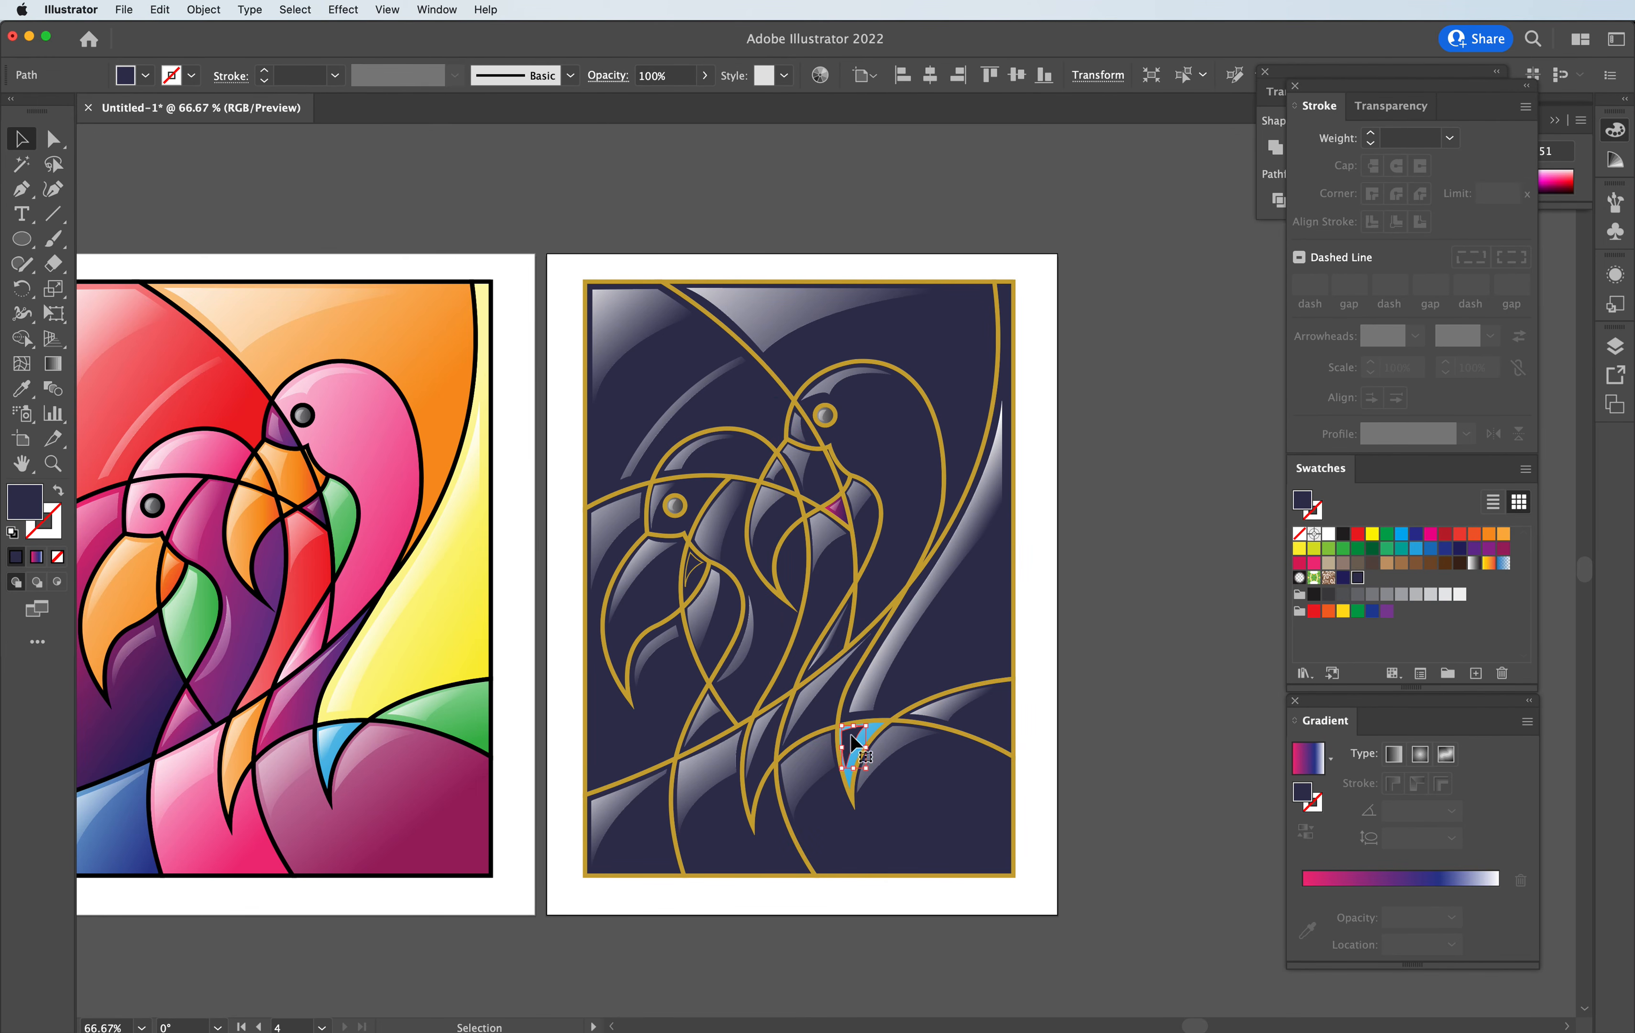
key(super+z)
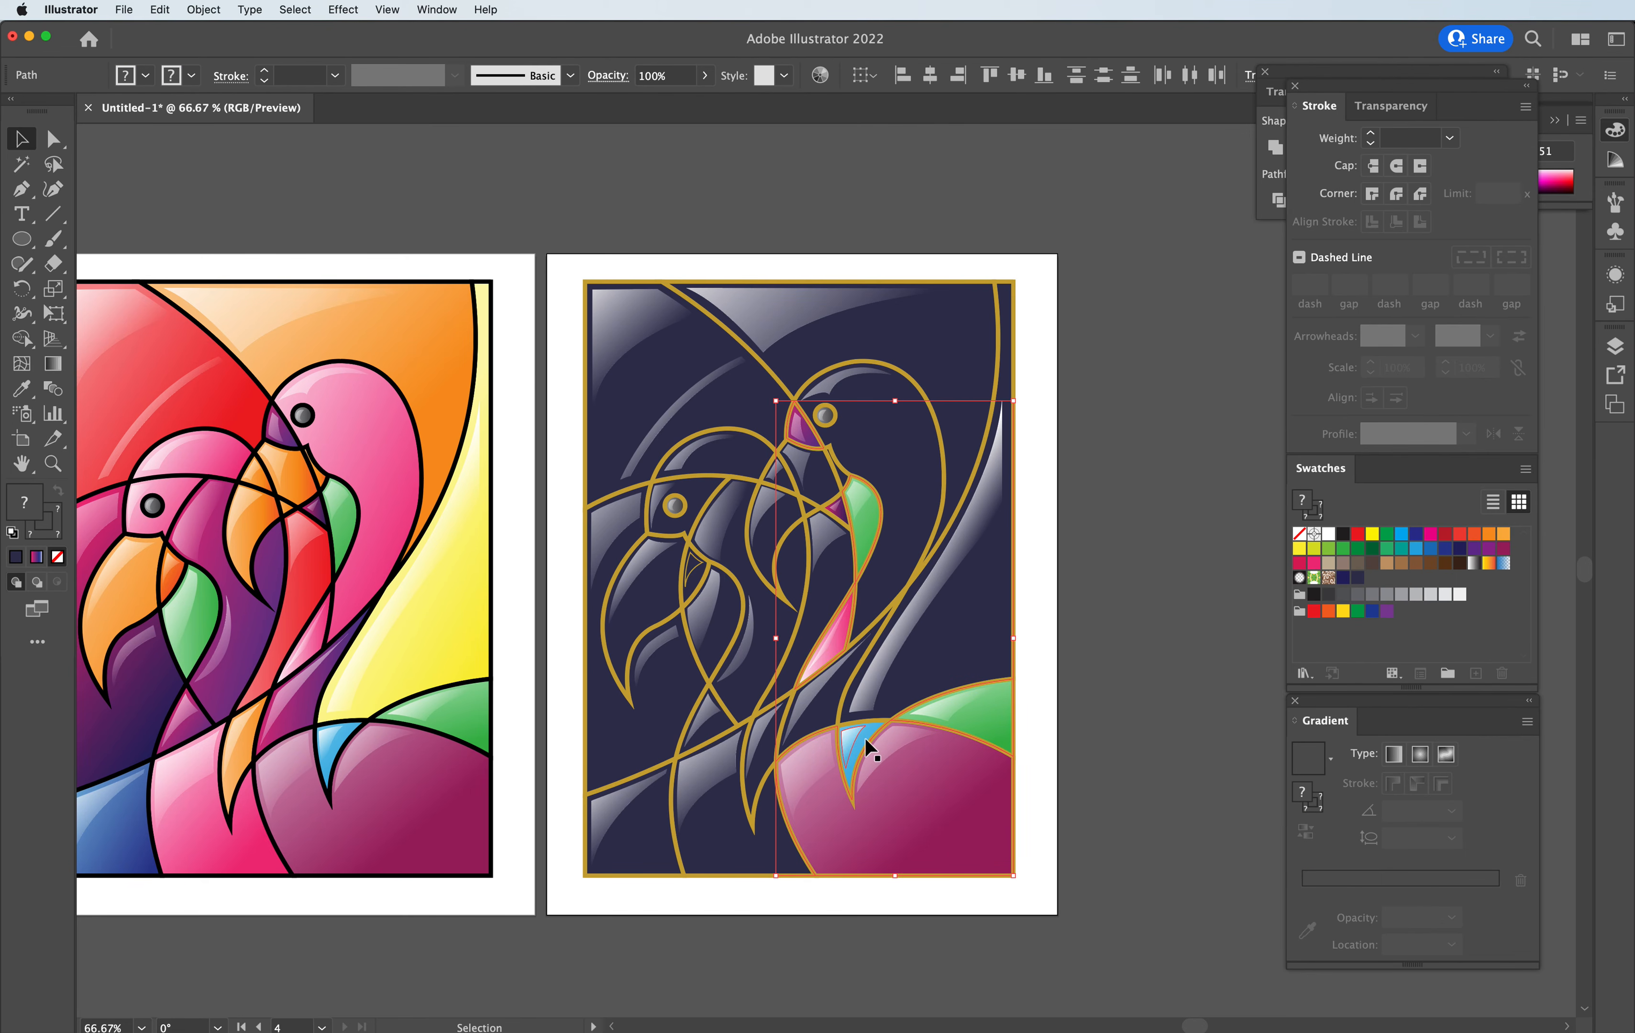
key(super+z)
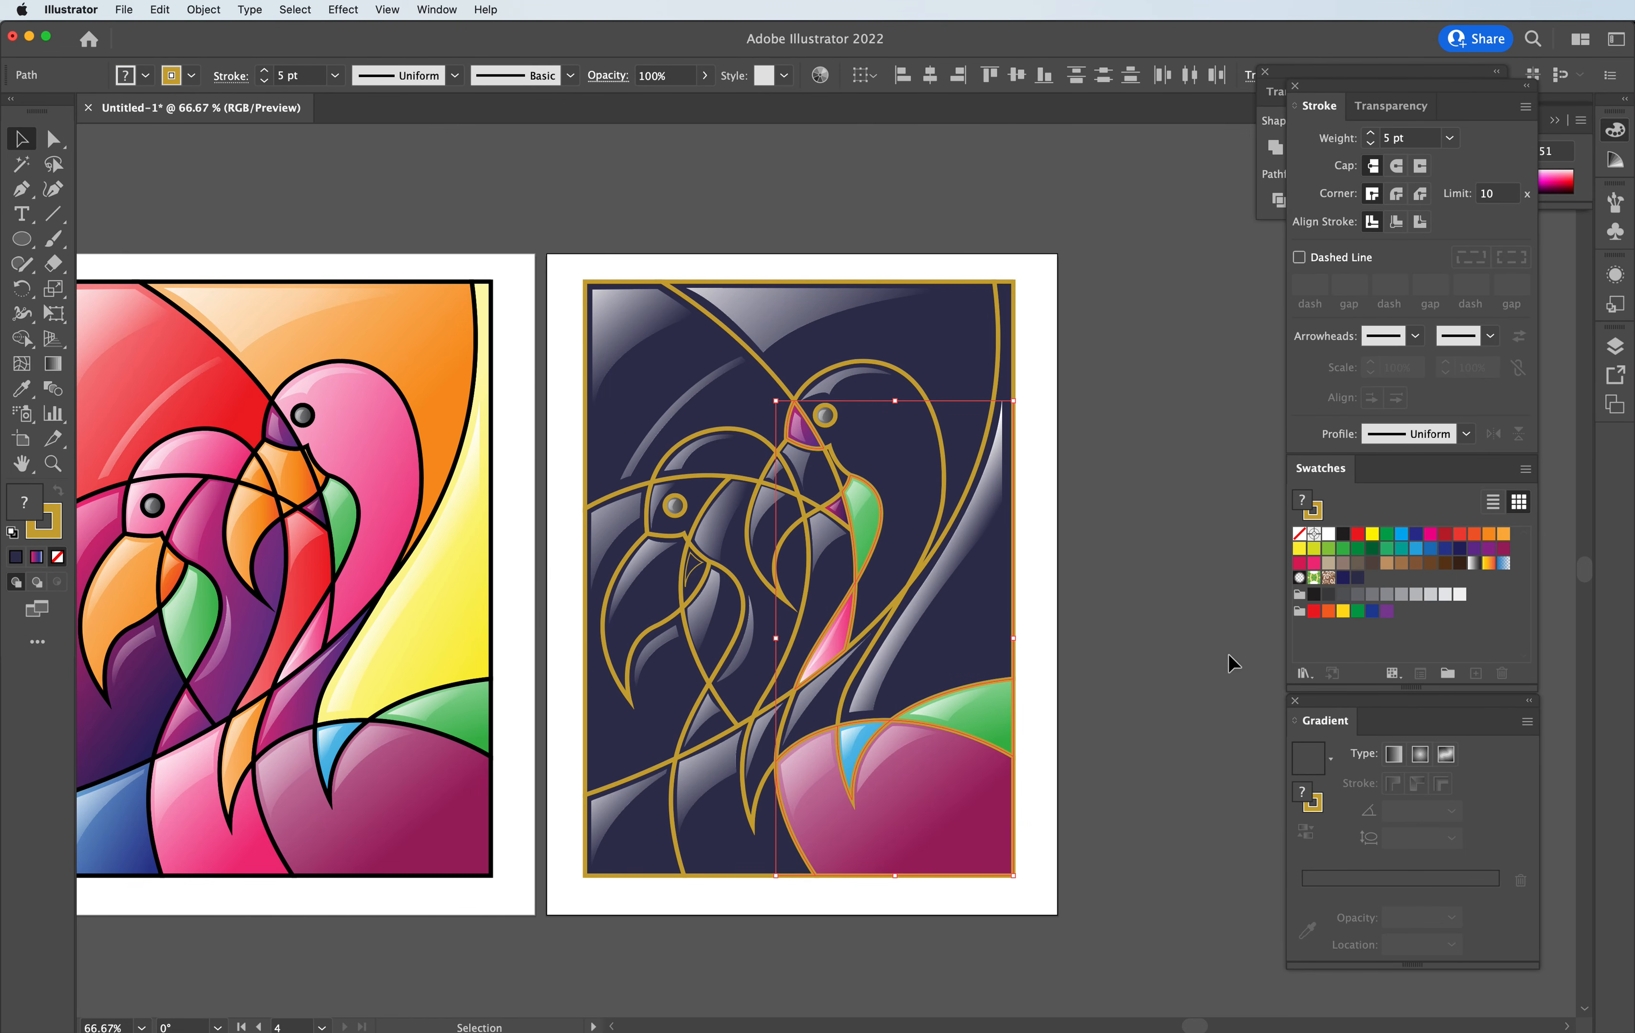
click(1359, 579)
click(1056, 608)
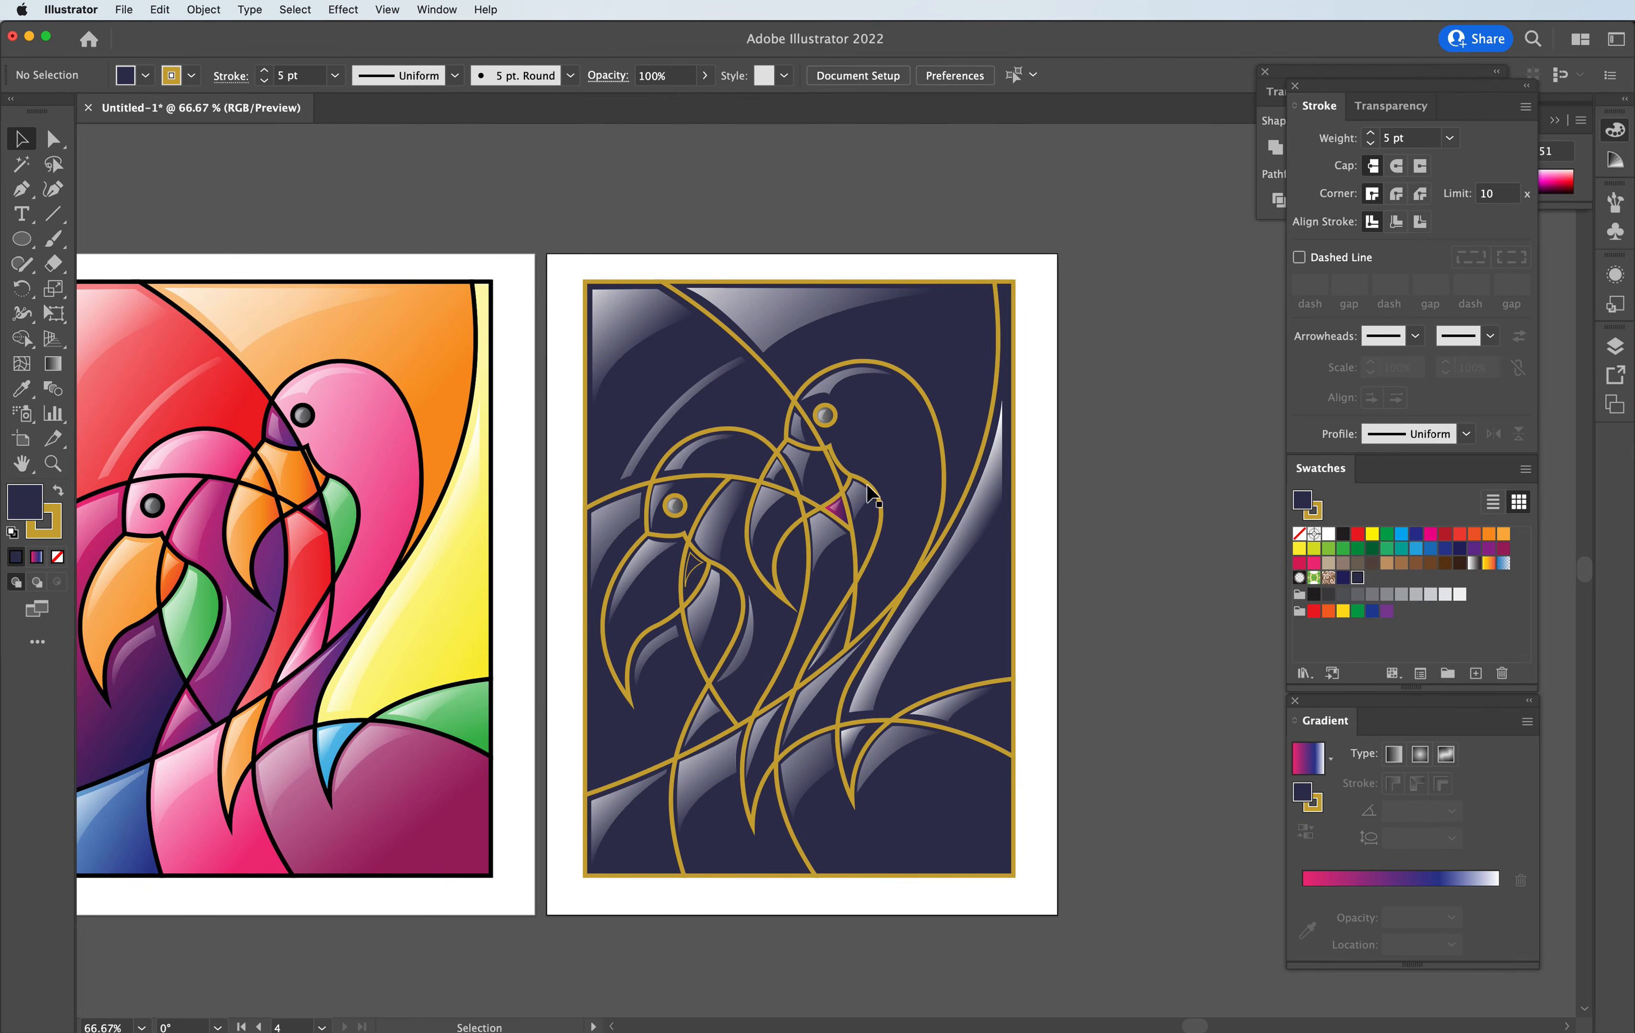
- Fill the small magenta triangle beside the rear flamingo's neck with the dark navy swatch
click(845, 520)
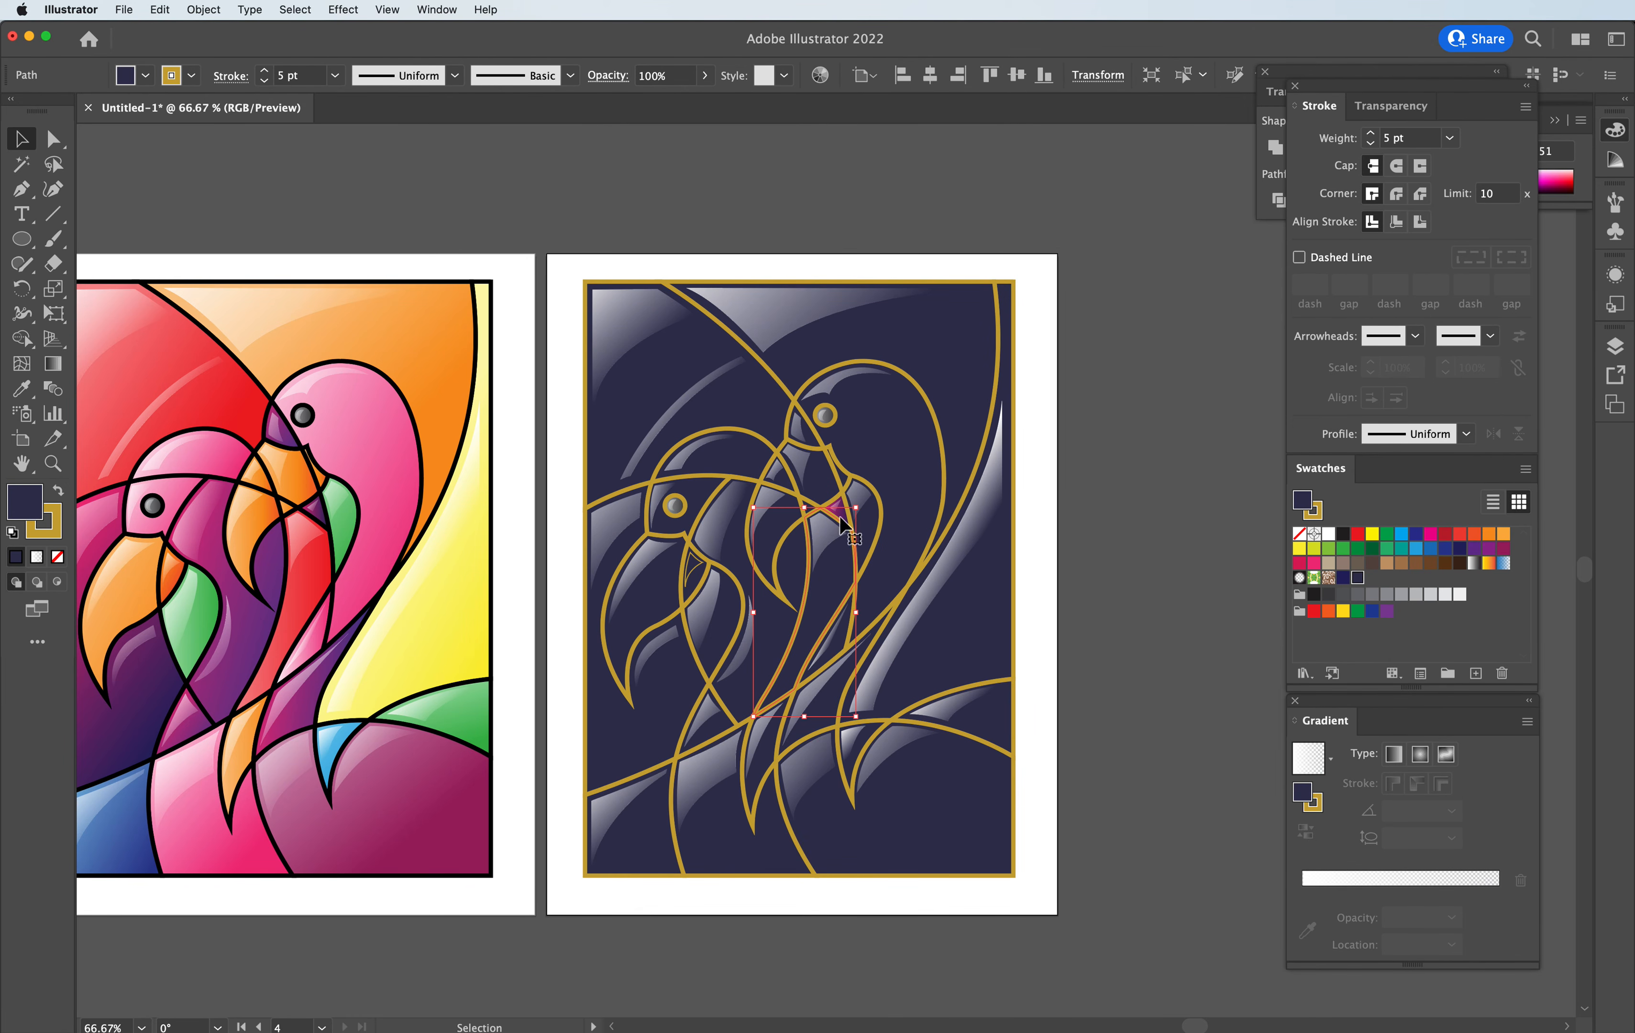
click(837, 511)
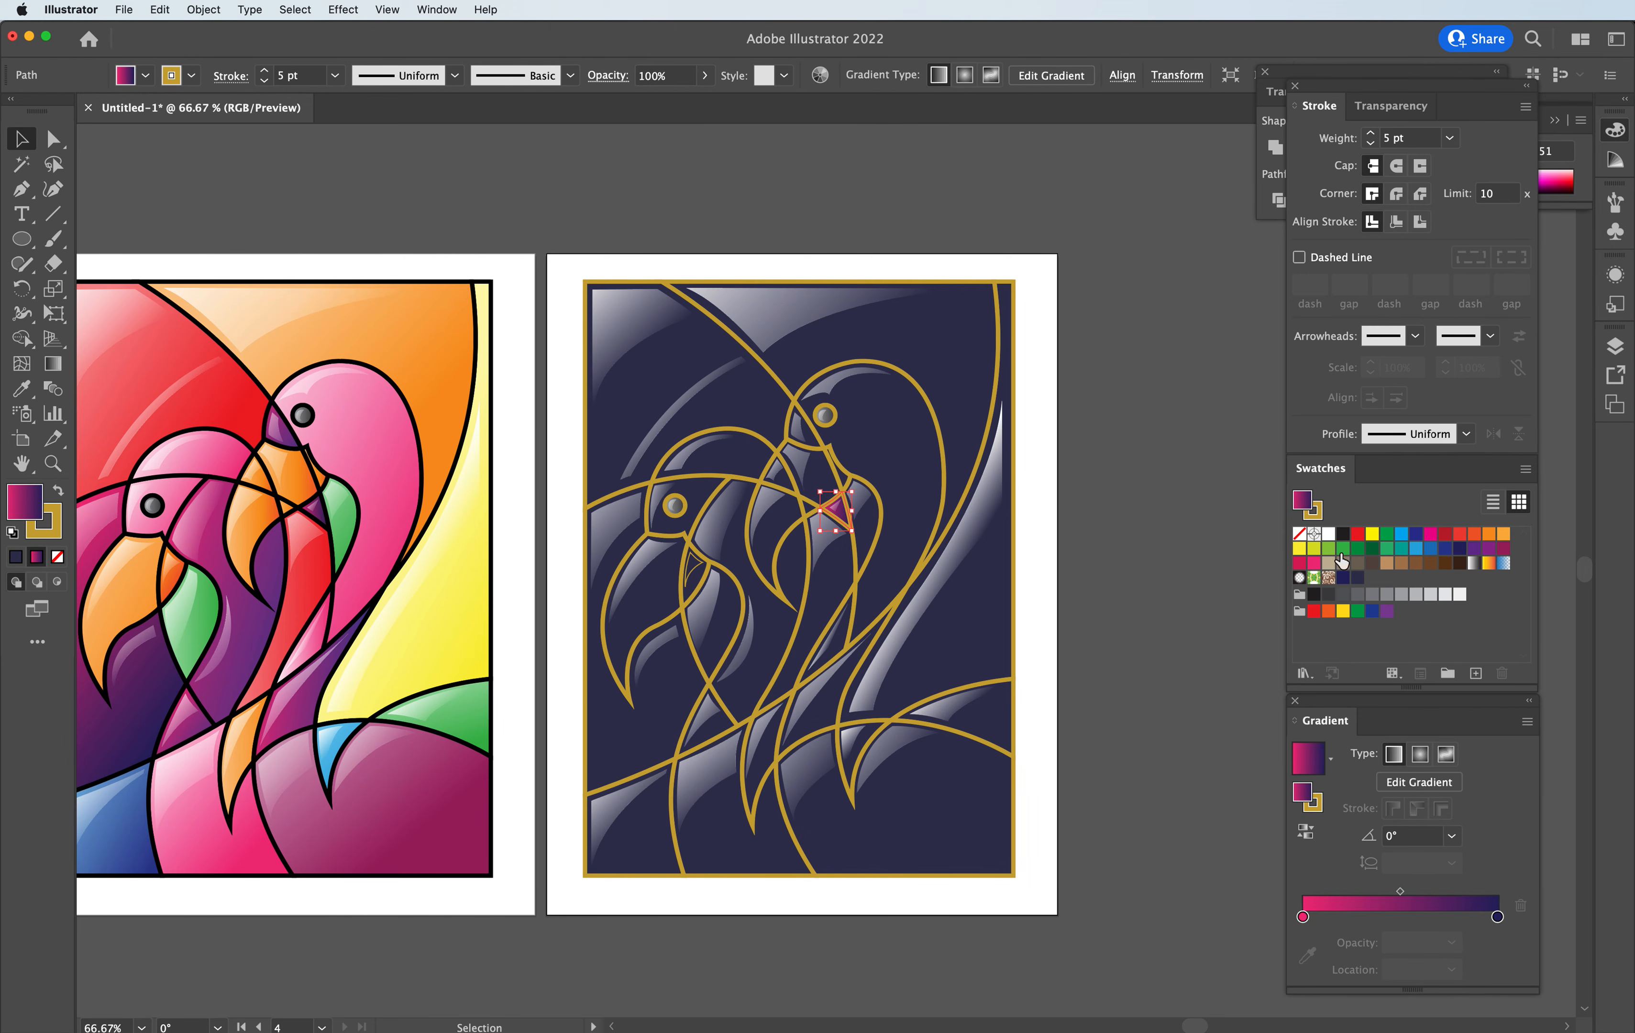
click(1358, 579)
click(1158, 538)
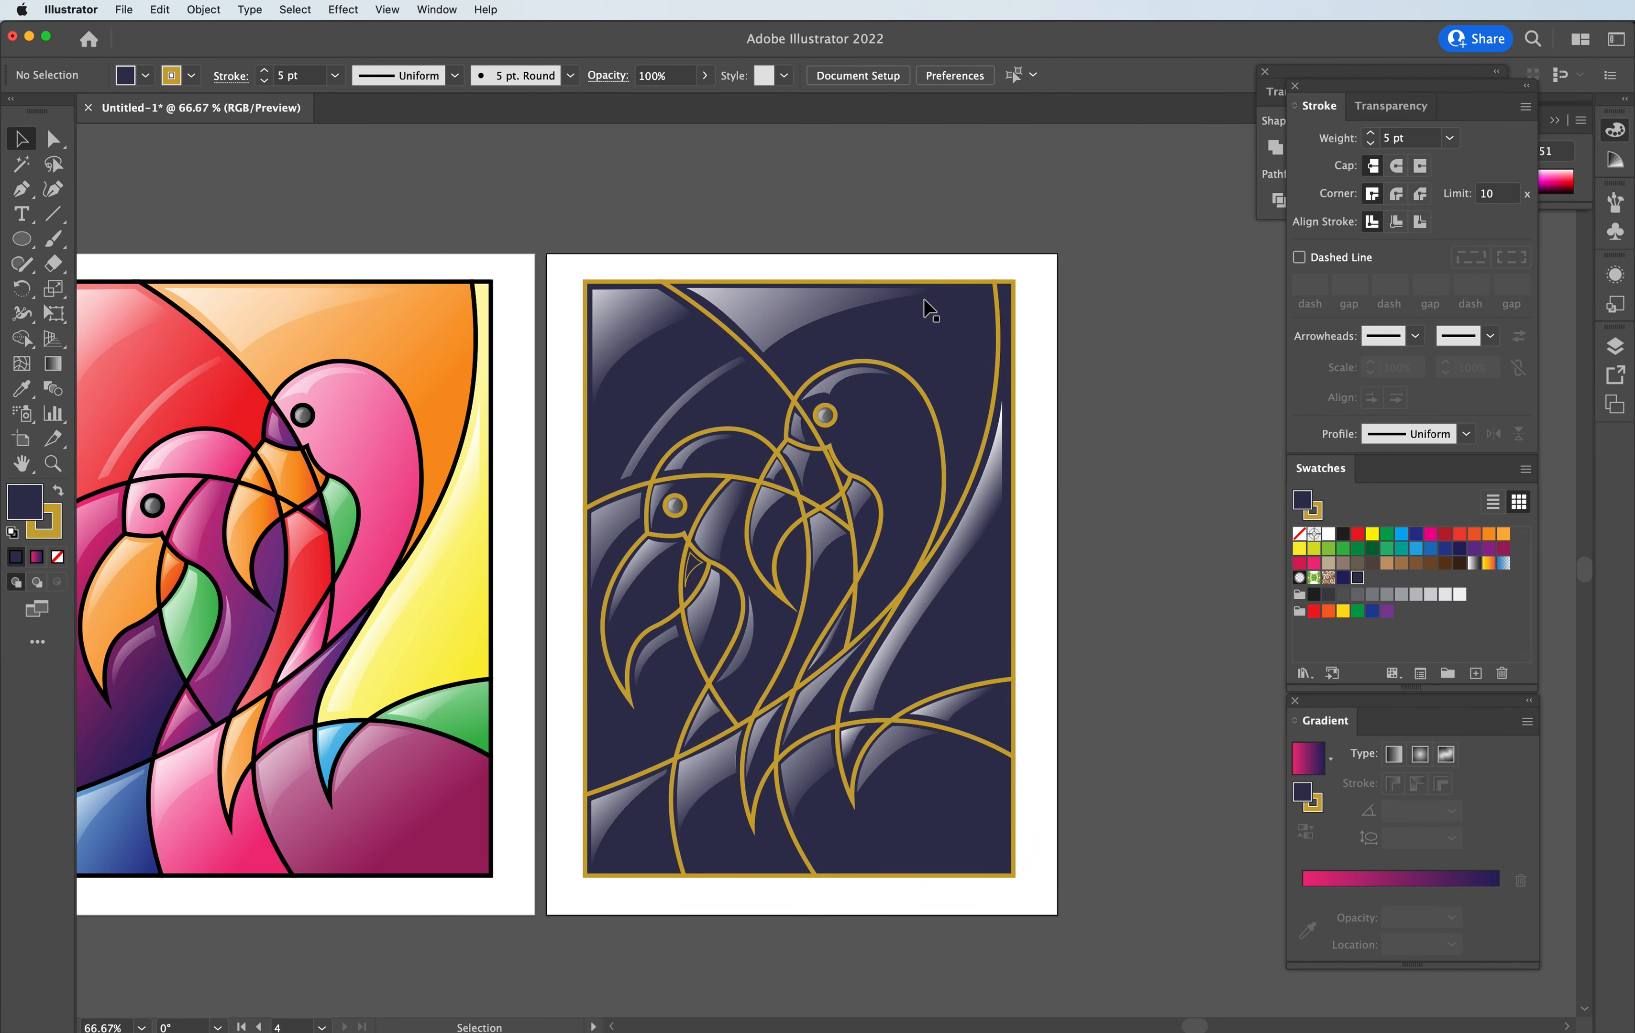
click(909, 342)
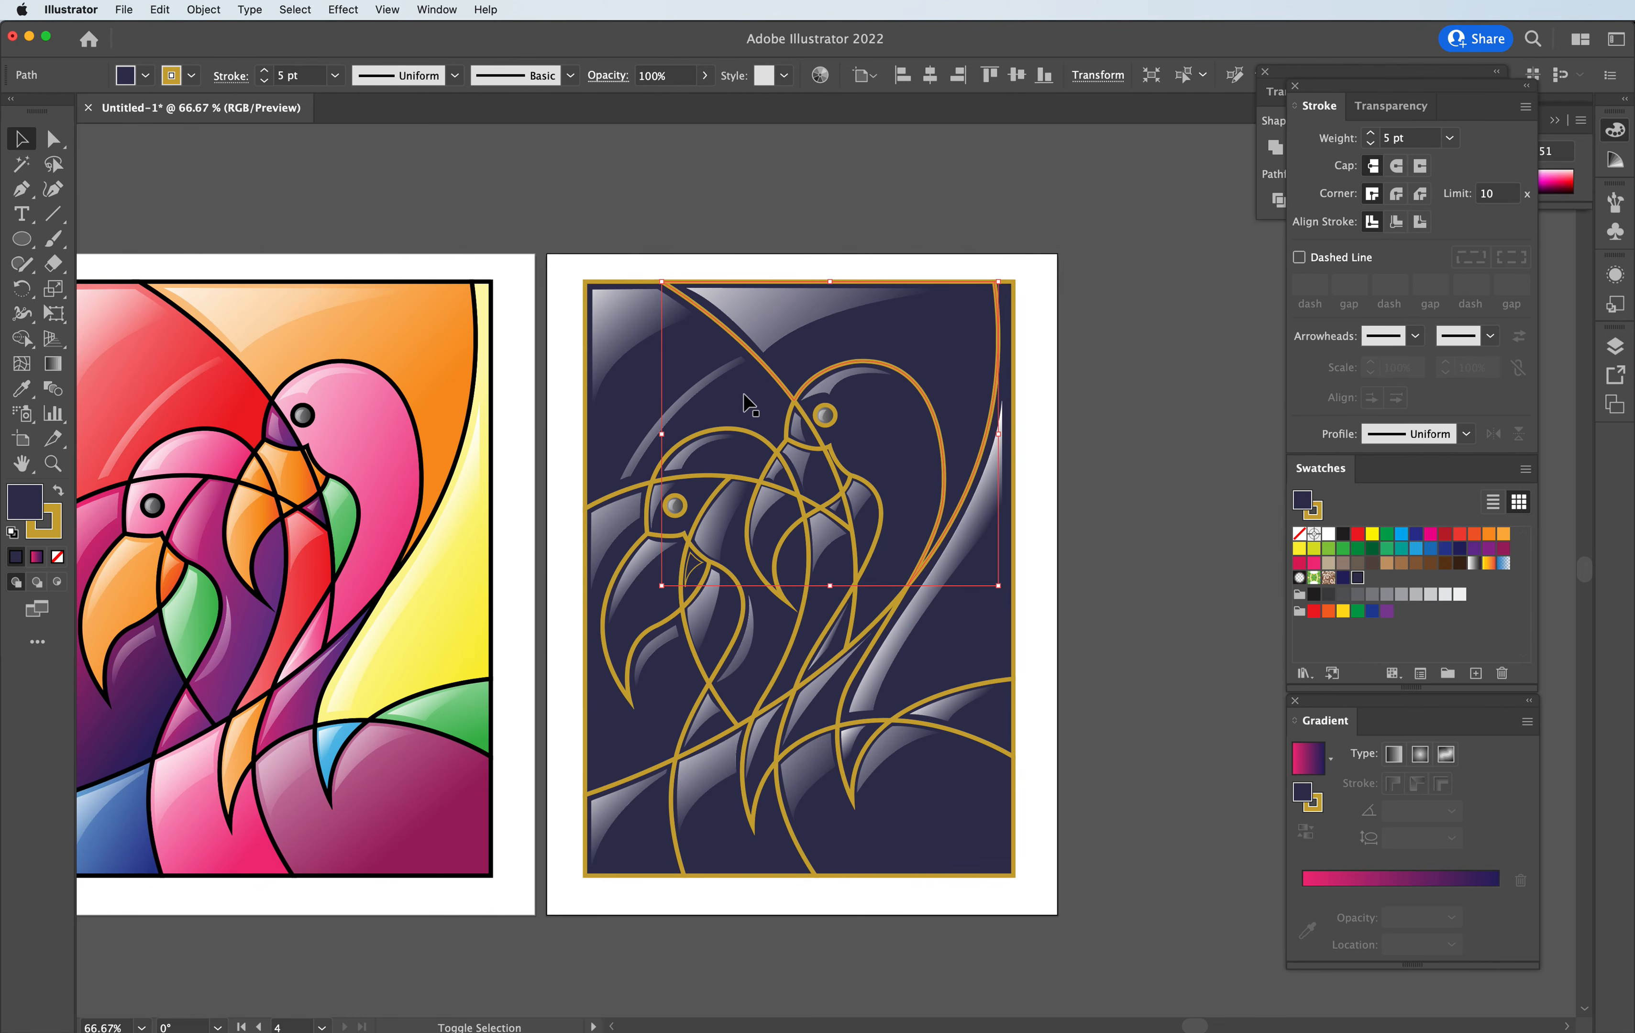
shift+click(696, 362)
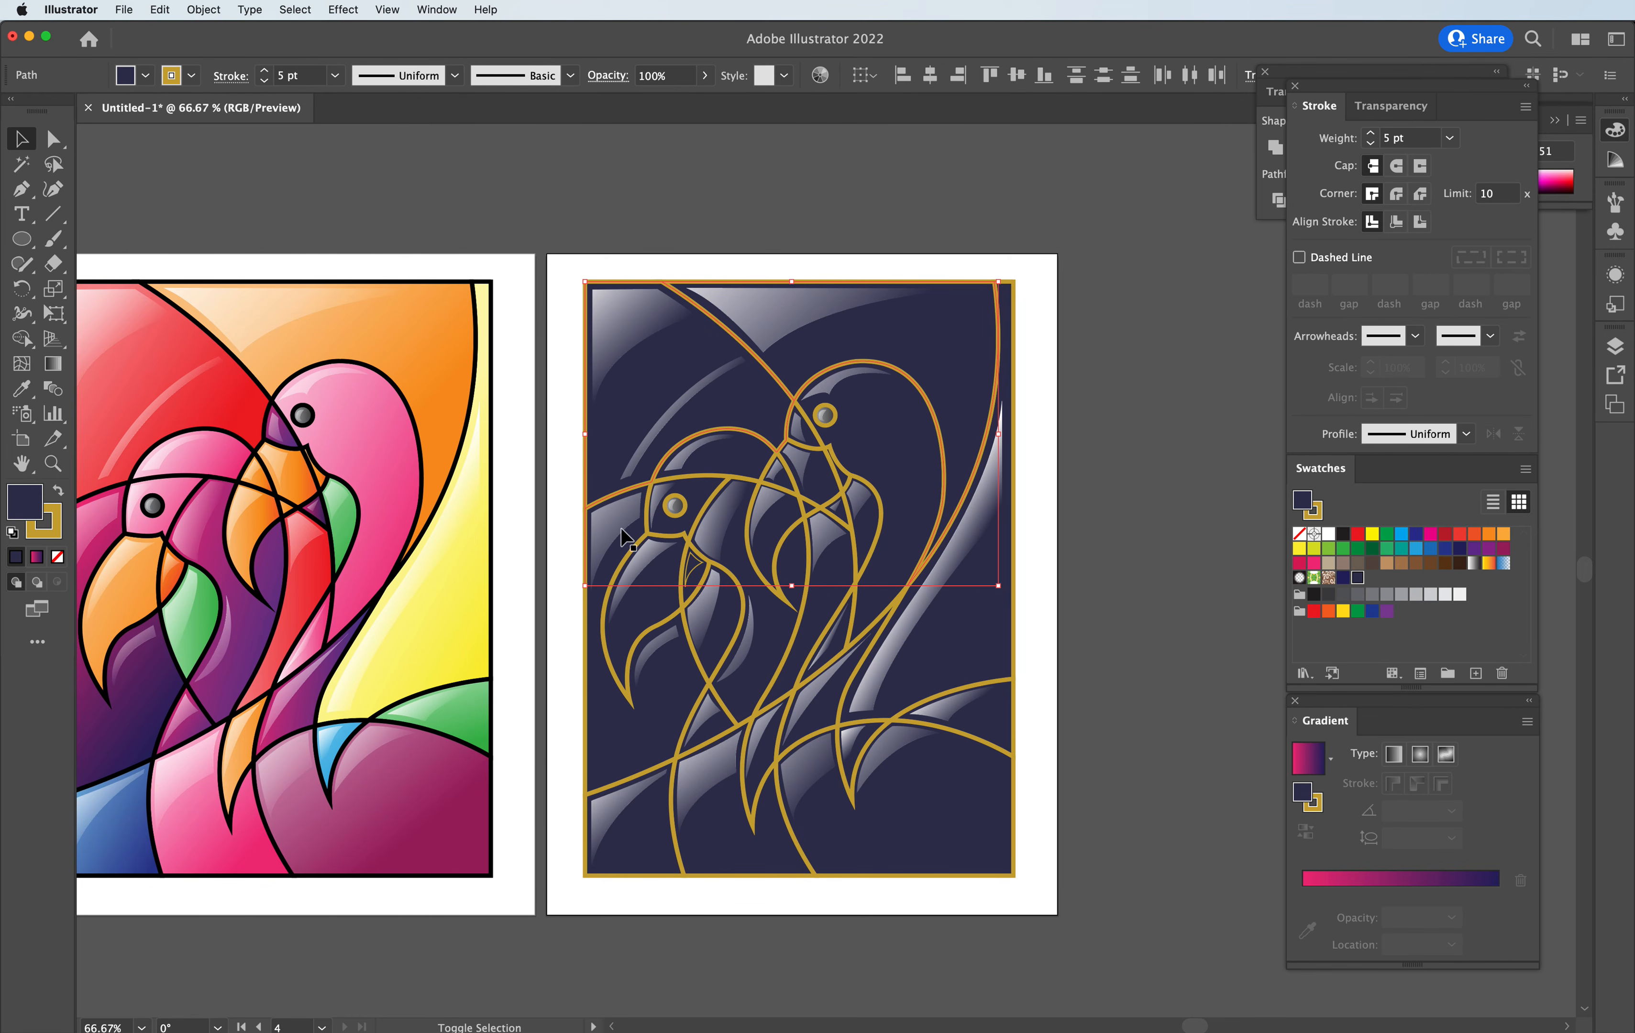
shift+click(622, 546)
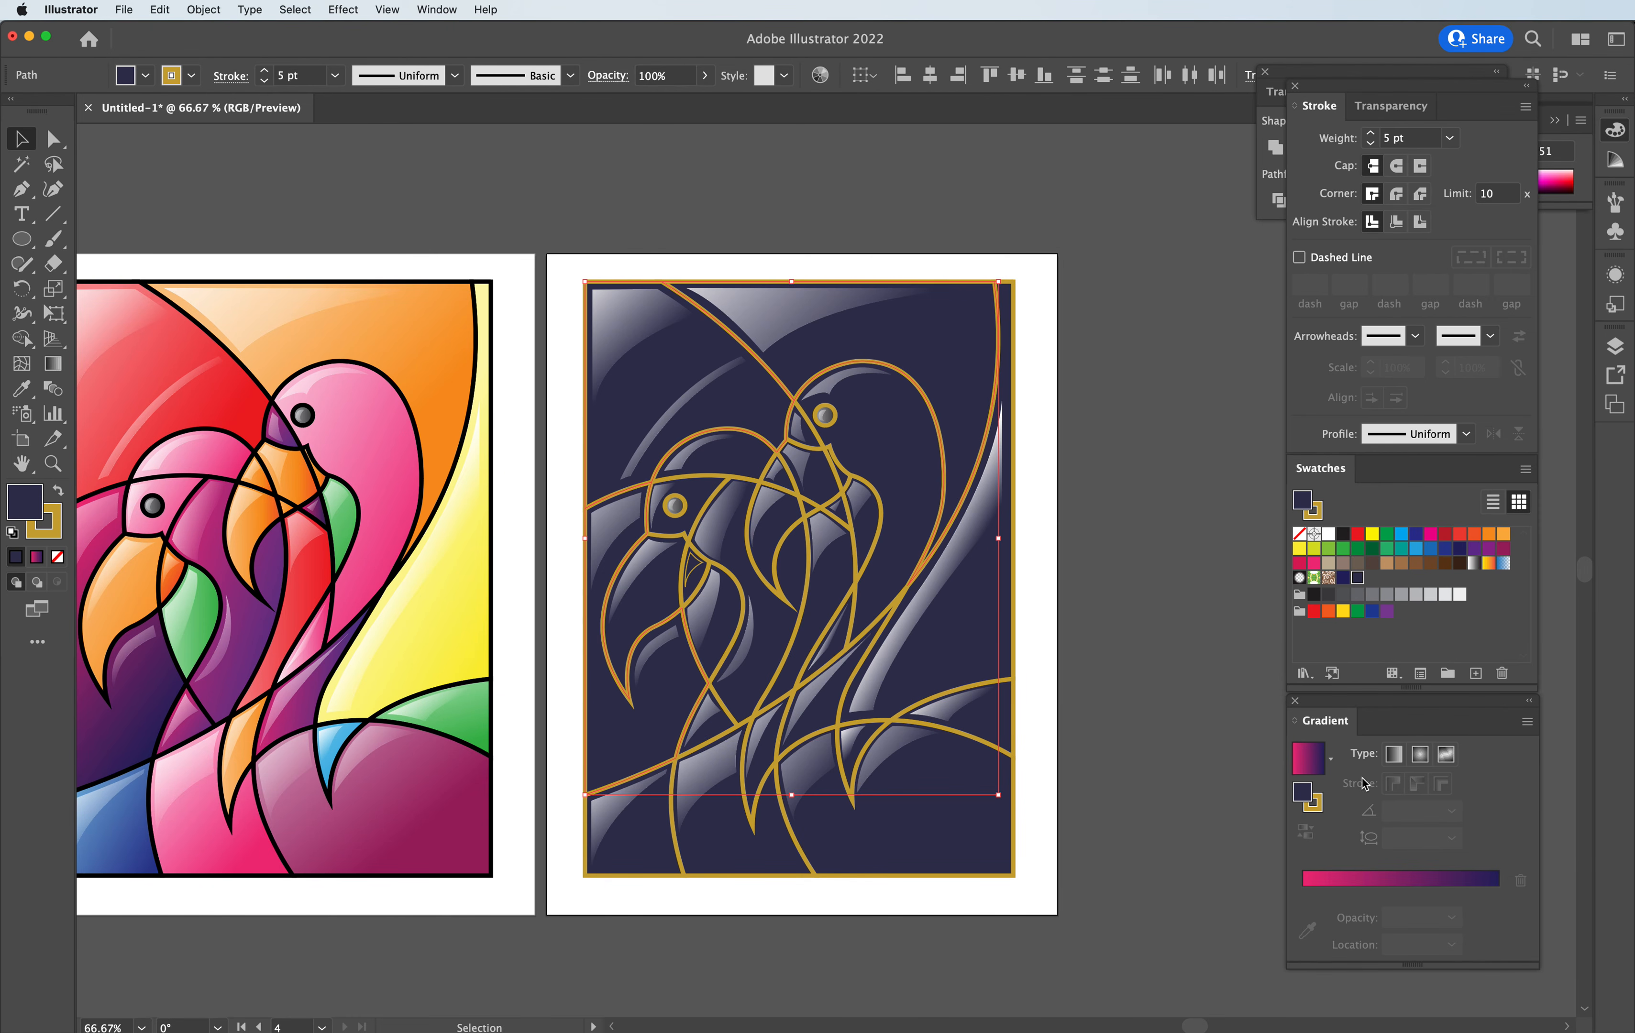
click(760, 238)
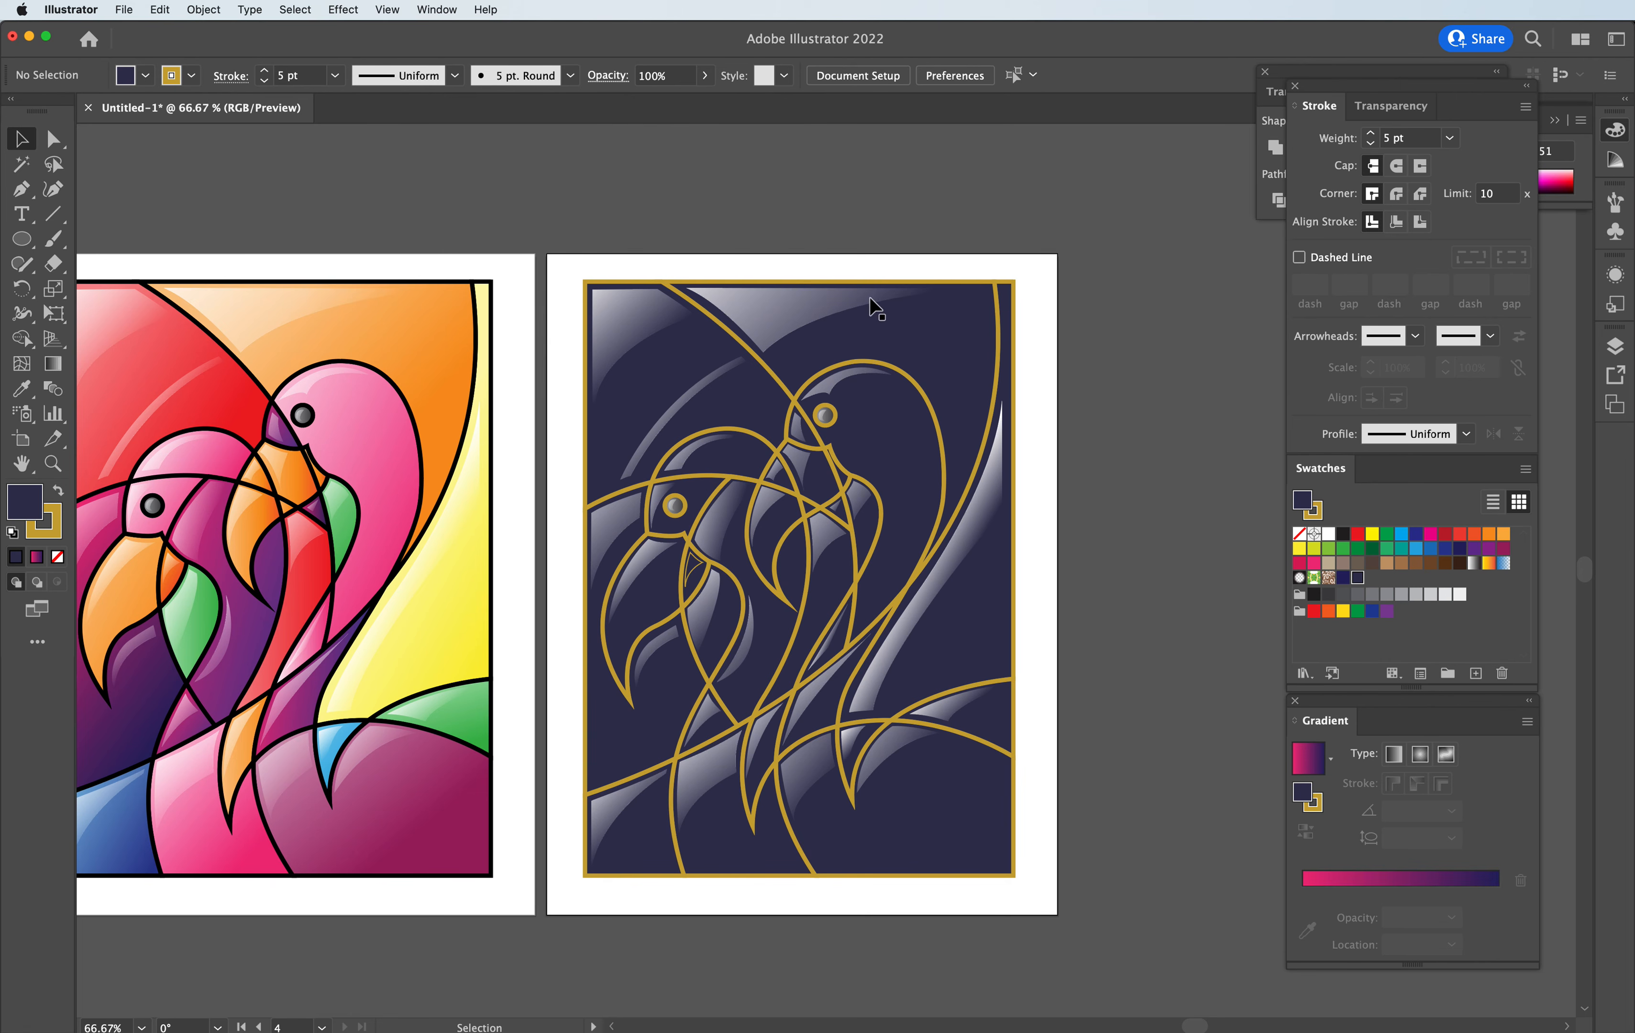
- Select all shapes sharing the dark navy fill color and give them a linear gradient from a lighter grayish navy to dark navy
click(865, 330)
shift+click(680, 704)
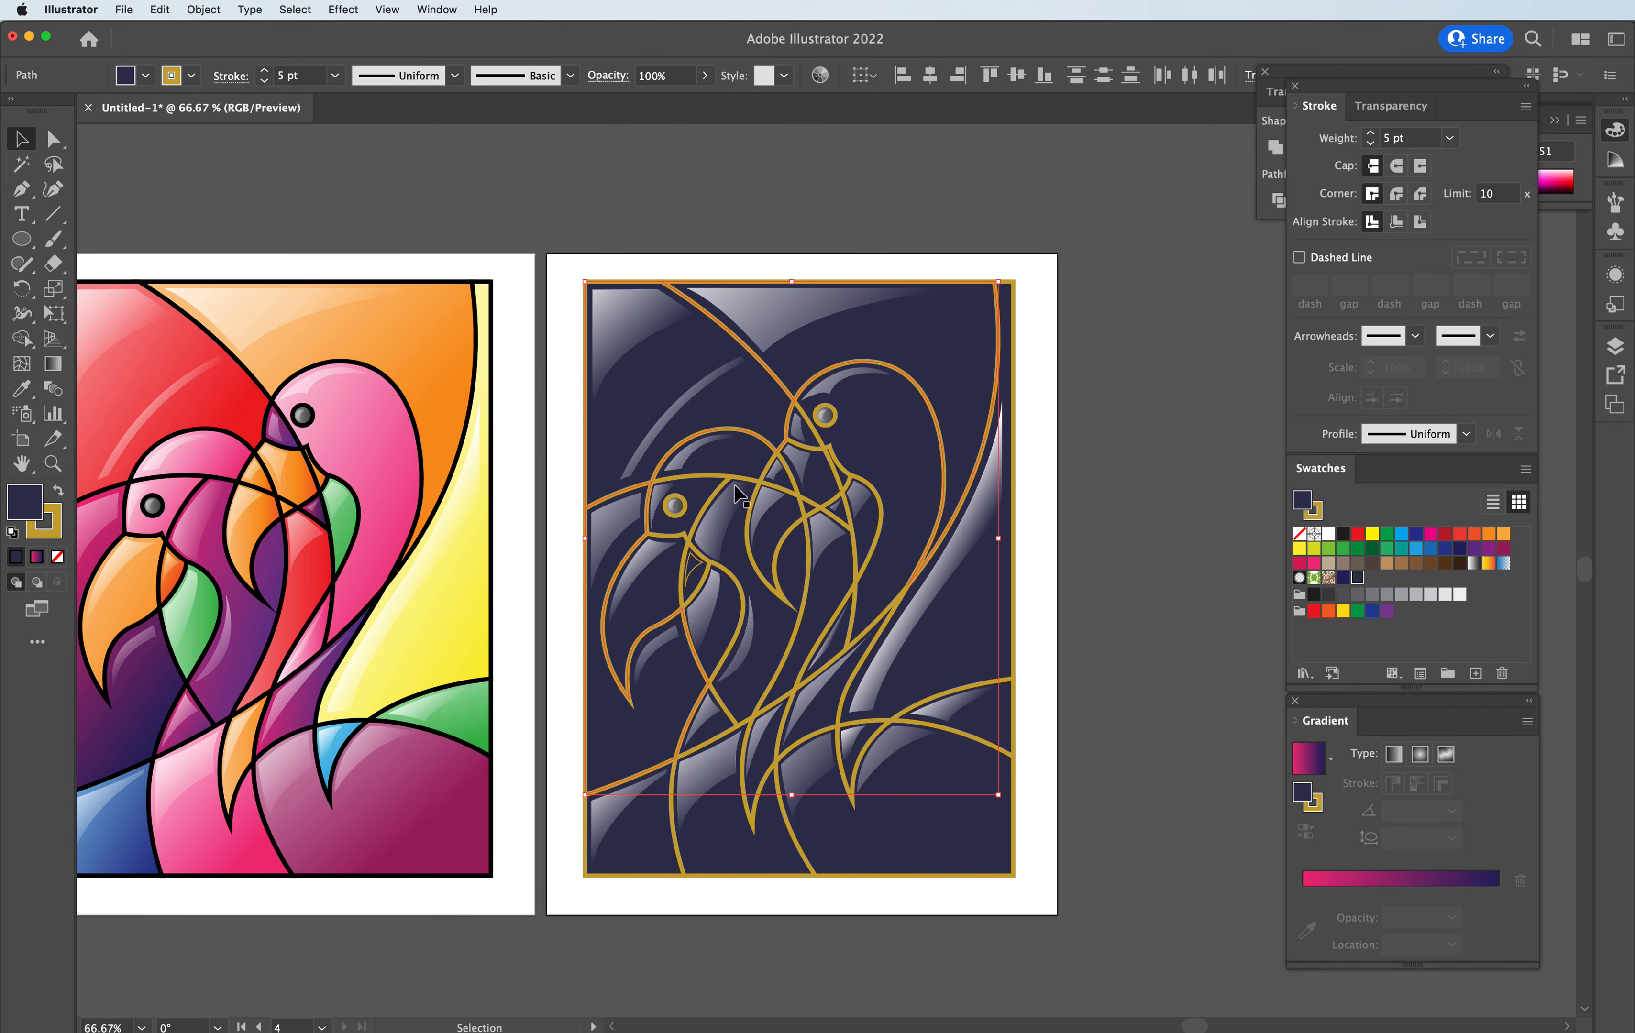
click(340, 11)
mouse_move(342, 182)
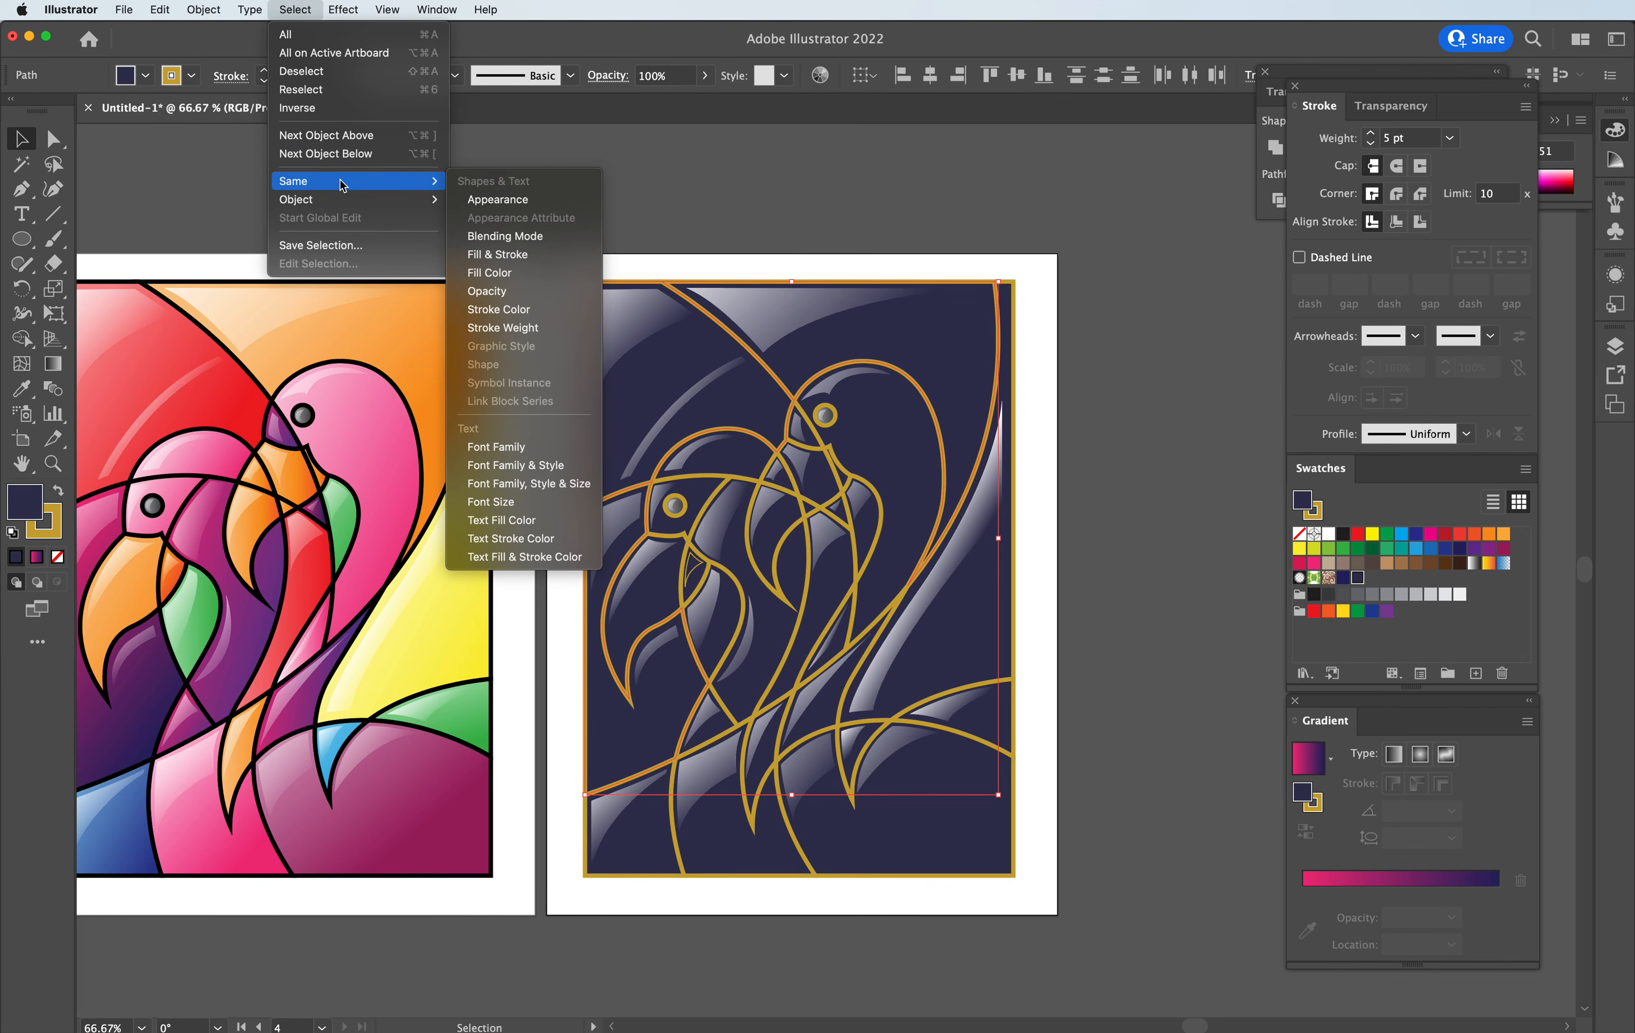
click(502, 273)
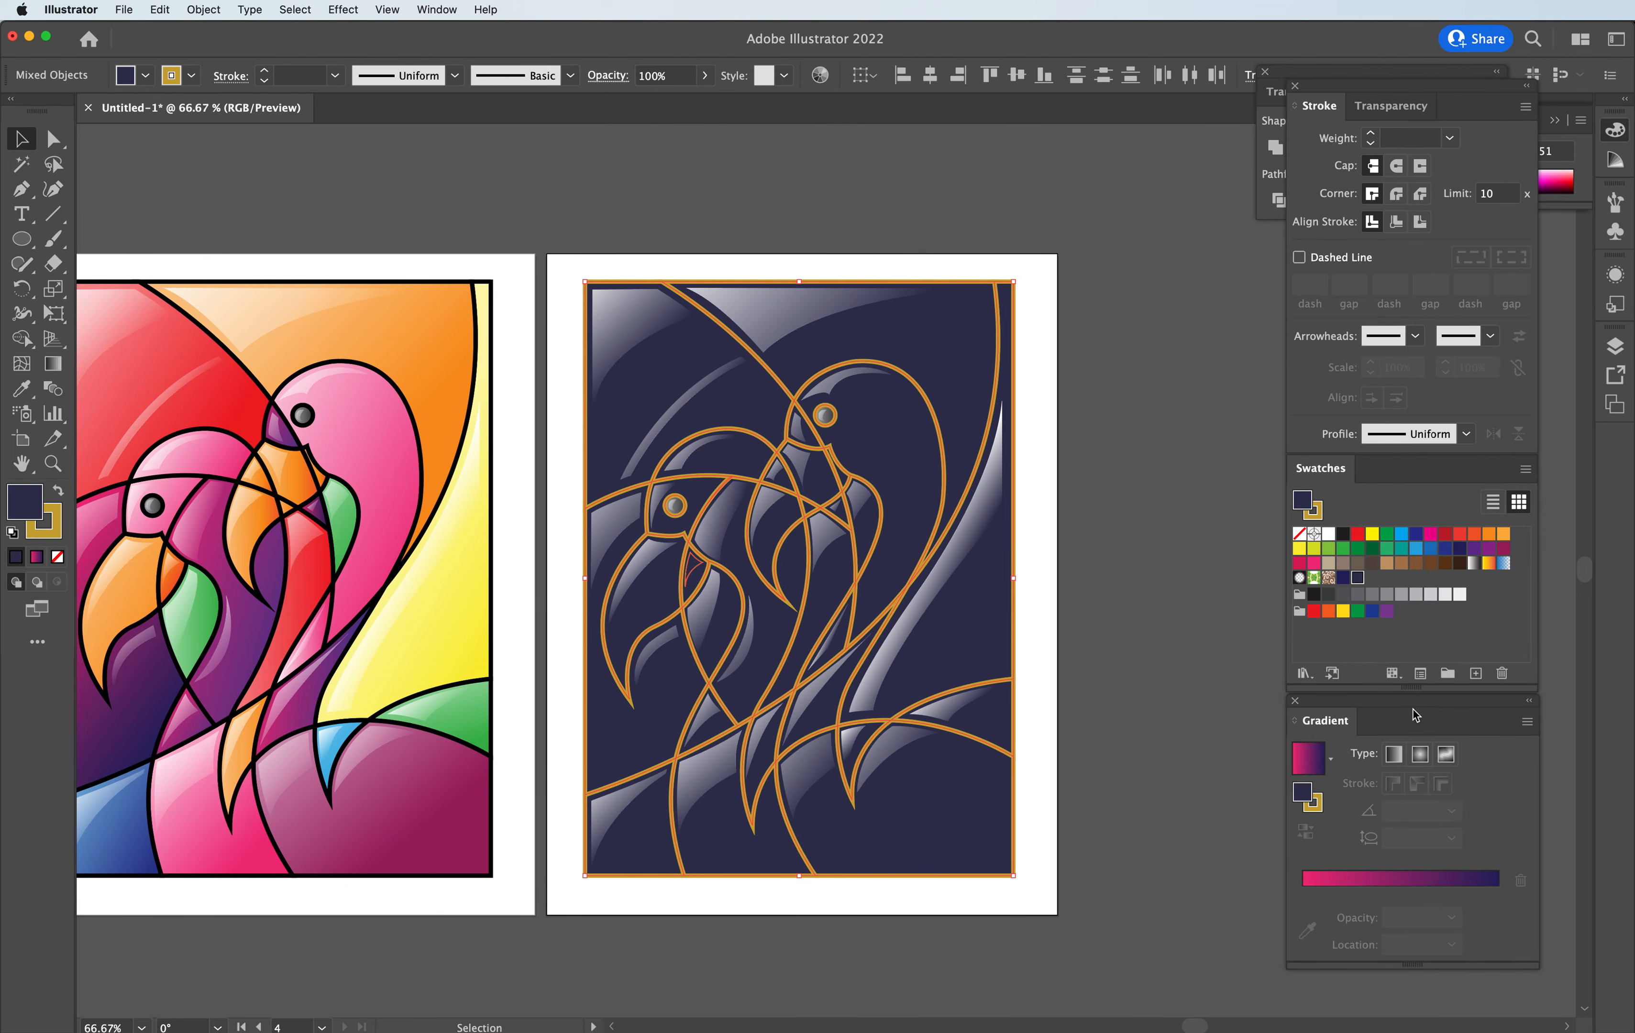
drag(1355, 581, 1308, 940)
click(1459, 892)
mouse_move(1329, 533)
mouse_down()
mouse_move(1306, 911)
mouse_move(1302, 890)
mouse_up()
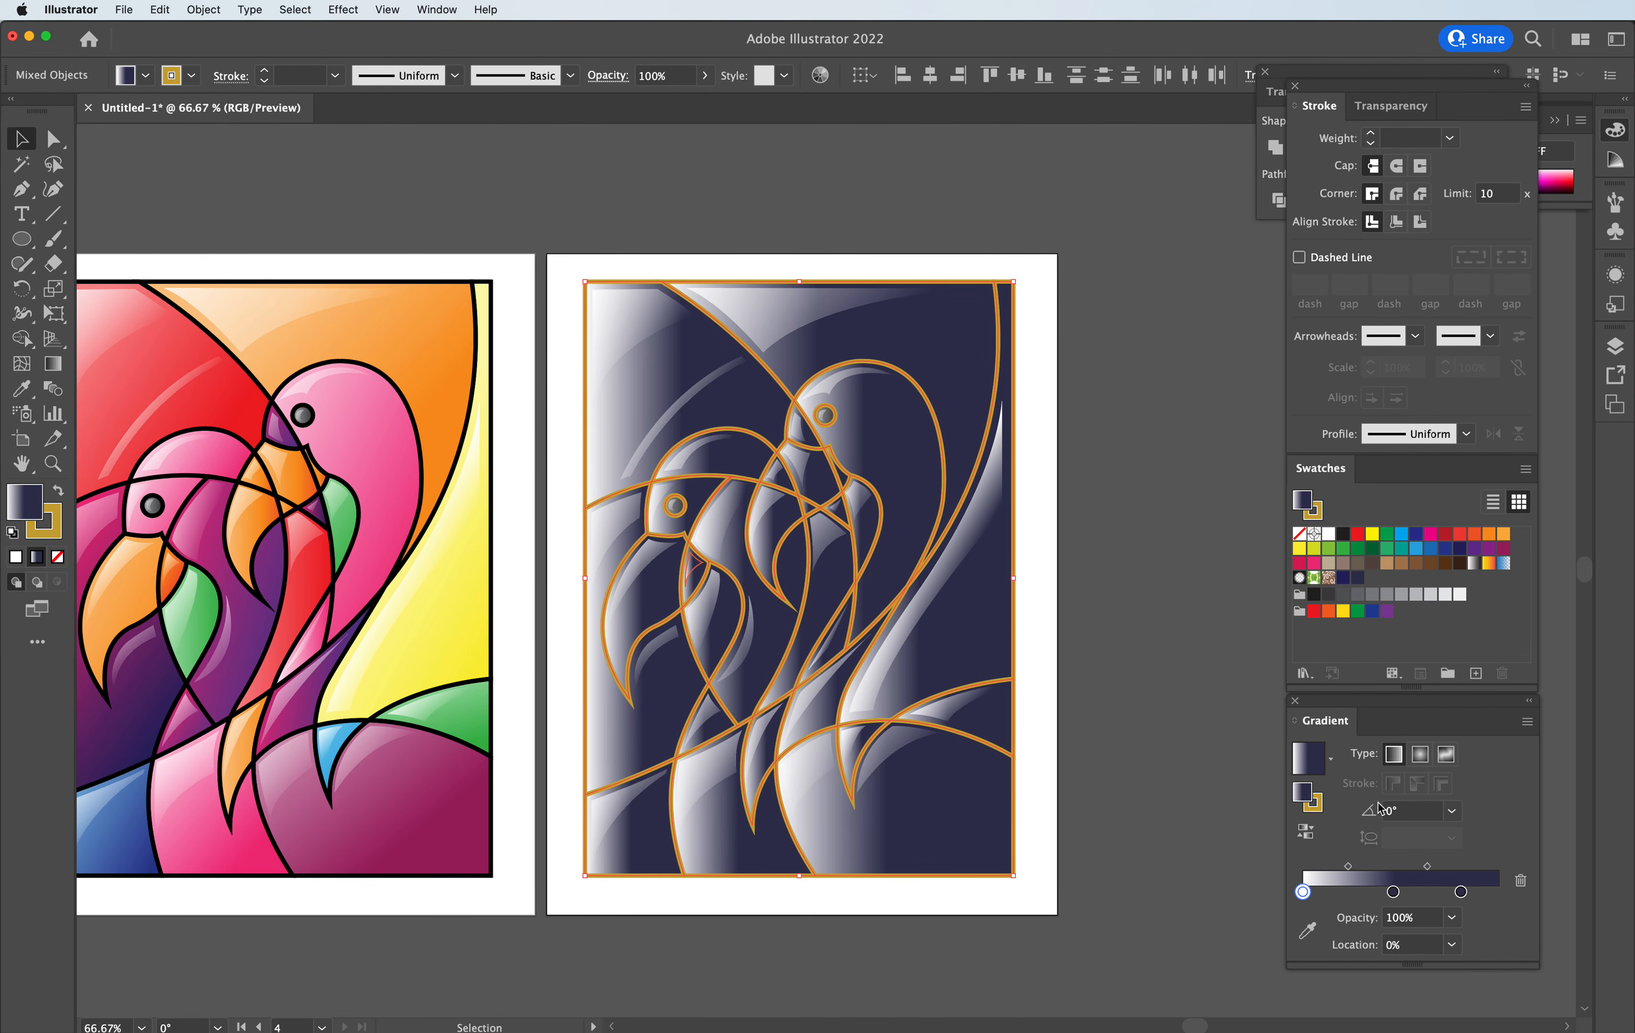
click(1356, 890)
mouse_move(1302, 893)
mouse_down()
mouse_move(1323, 913)
mouse_move(1354, 893)
mouse_move(1287, 890)
mouse_up()
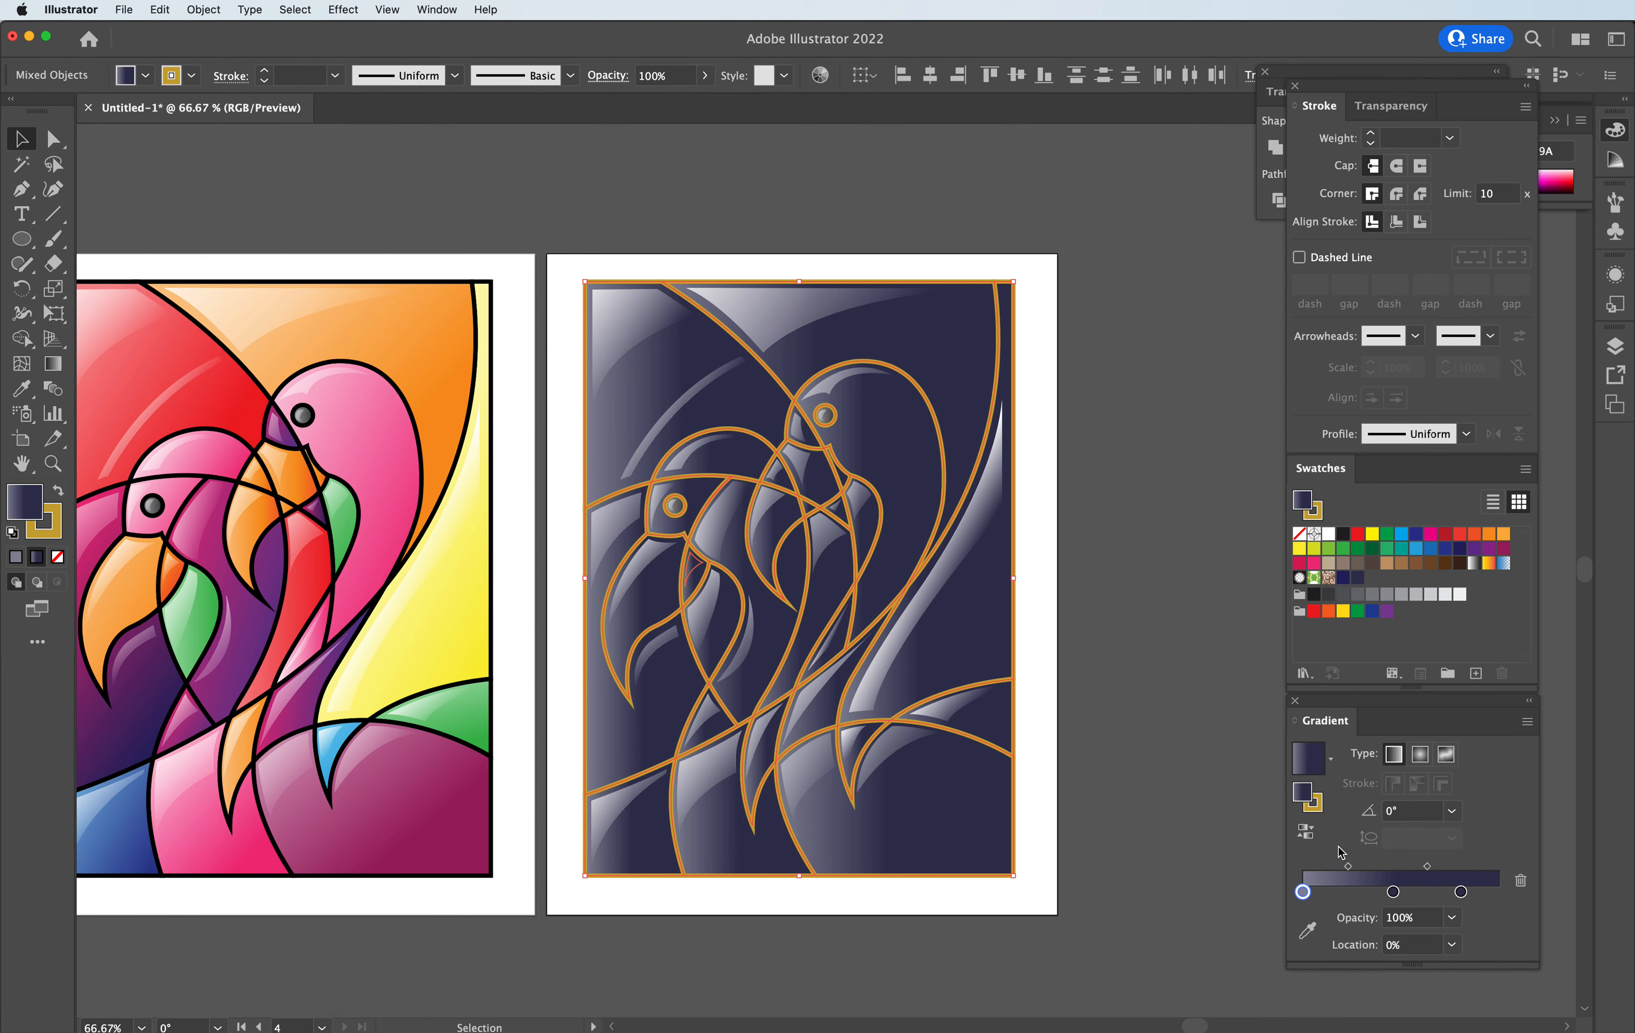
- Set the navy gradient's angle to -45° on all selected shapes
click(1452, 812)
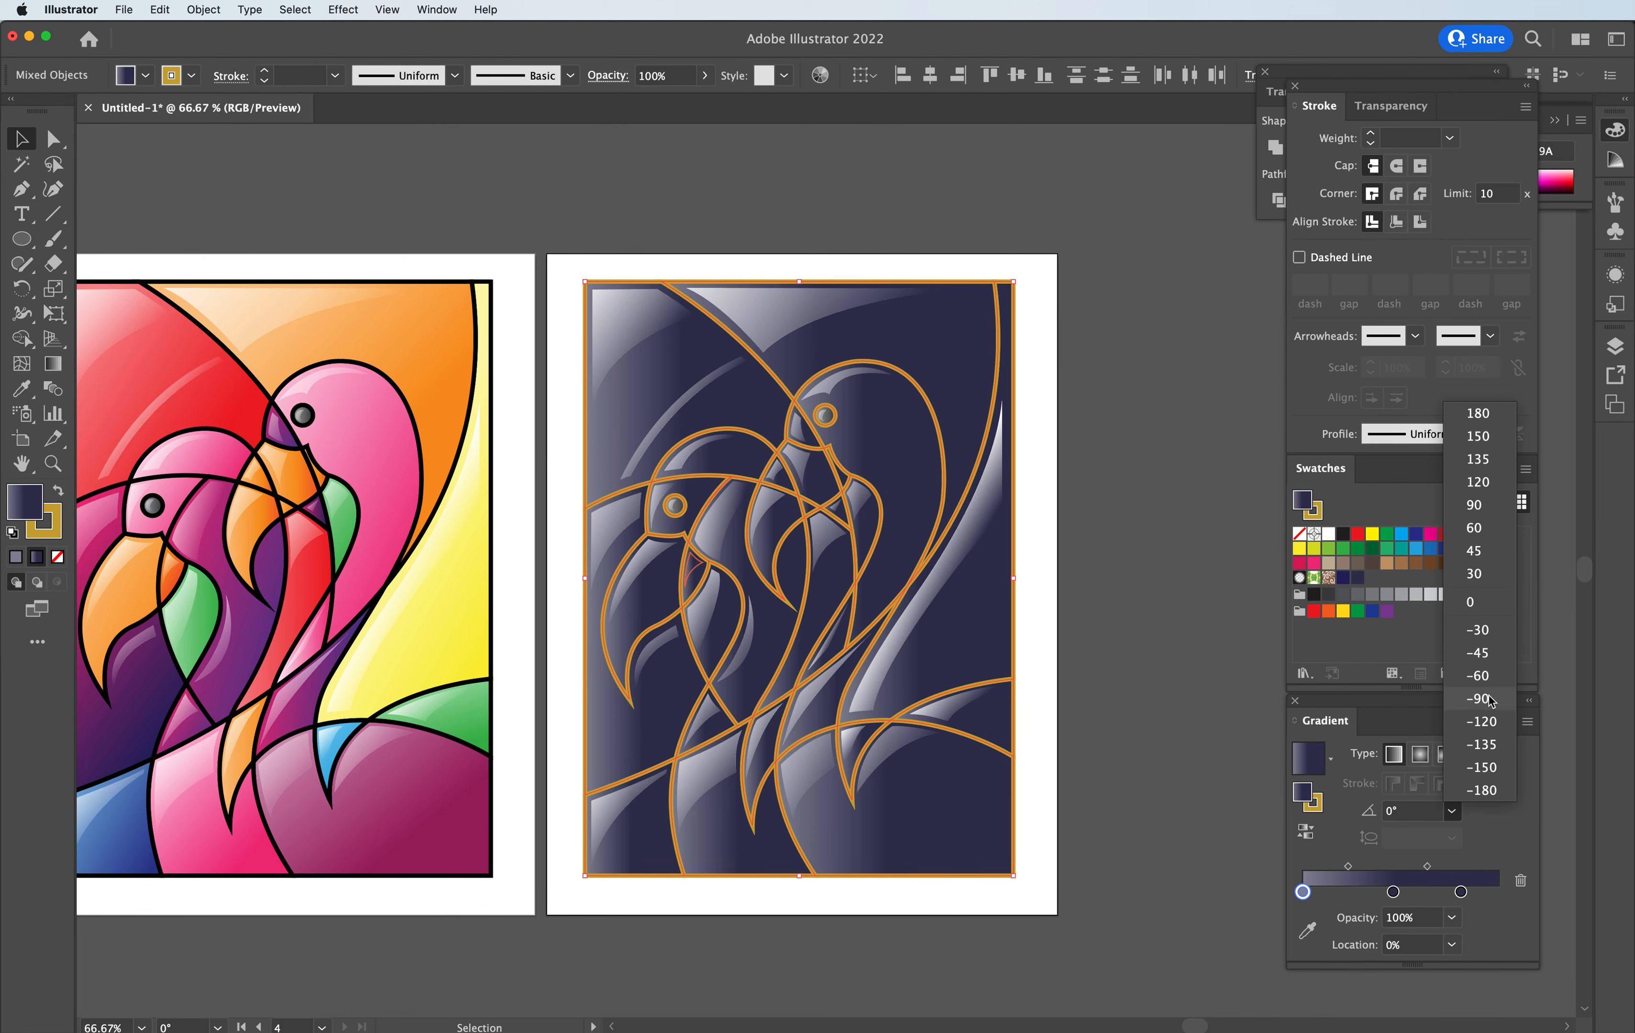
click(1480, 654)
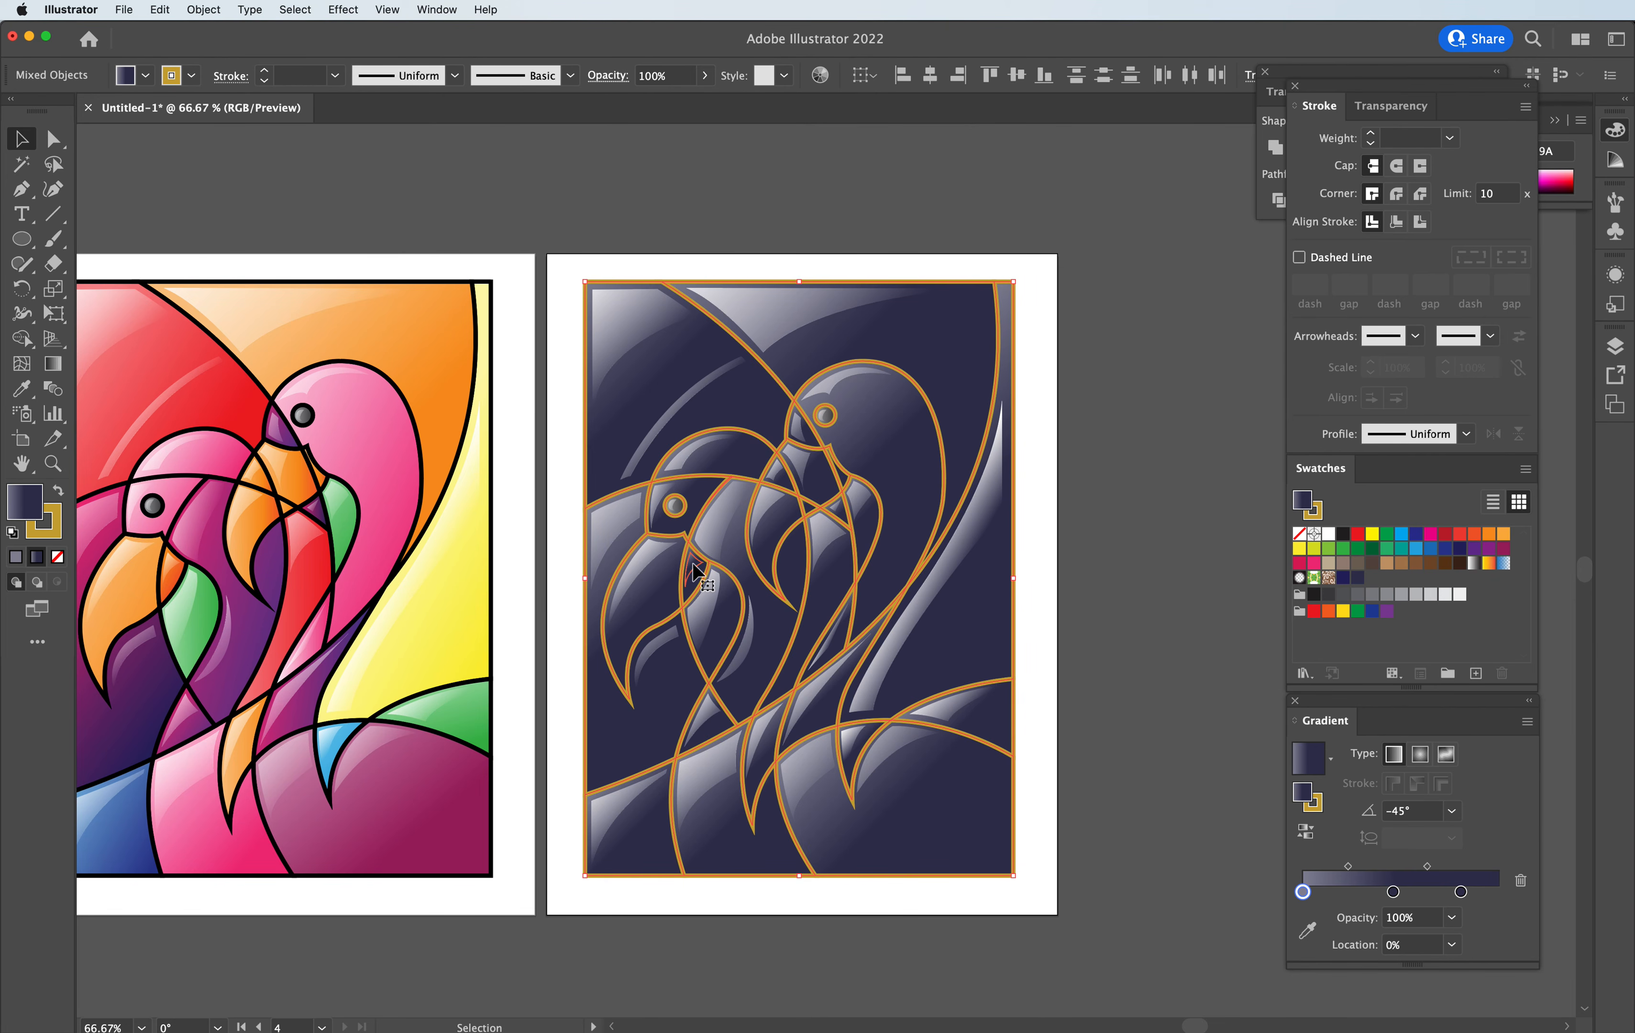
click(647, 241)
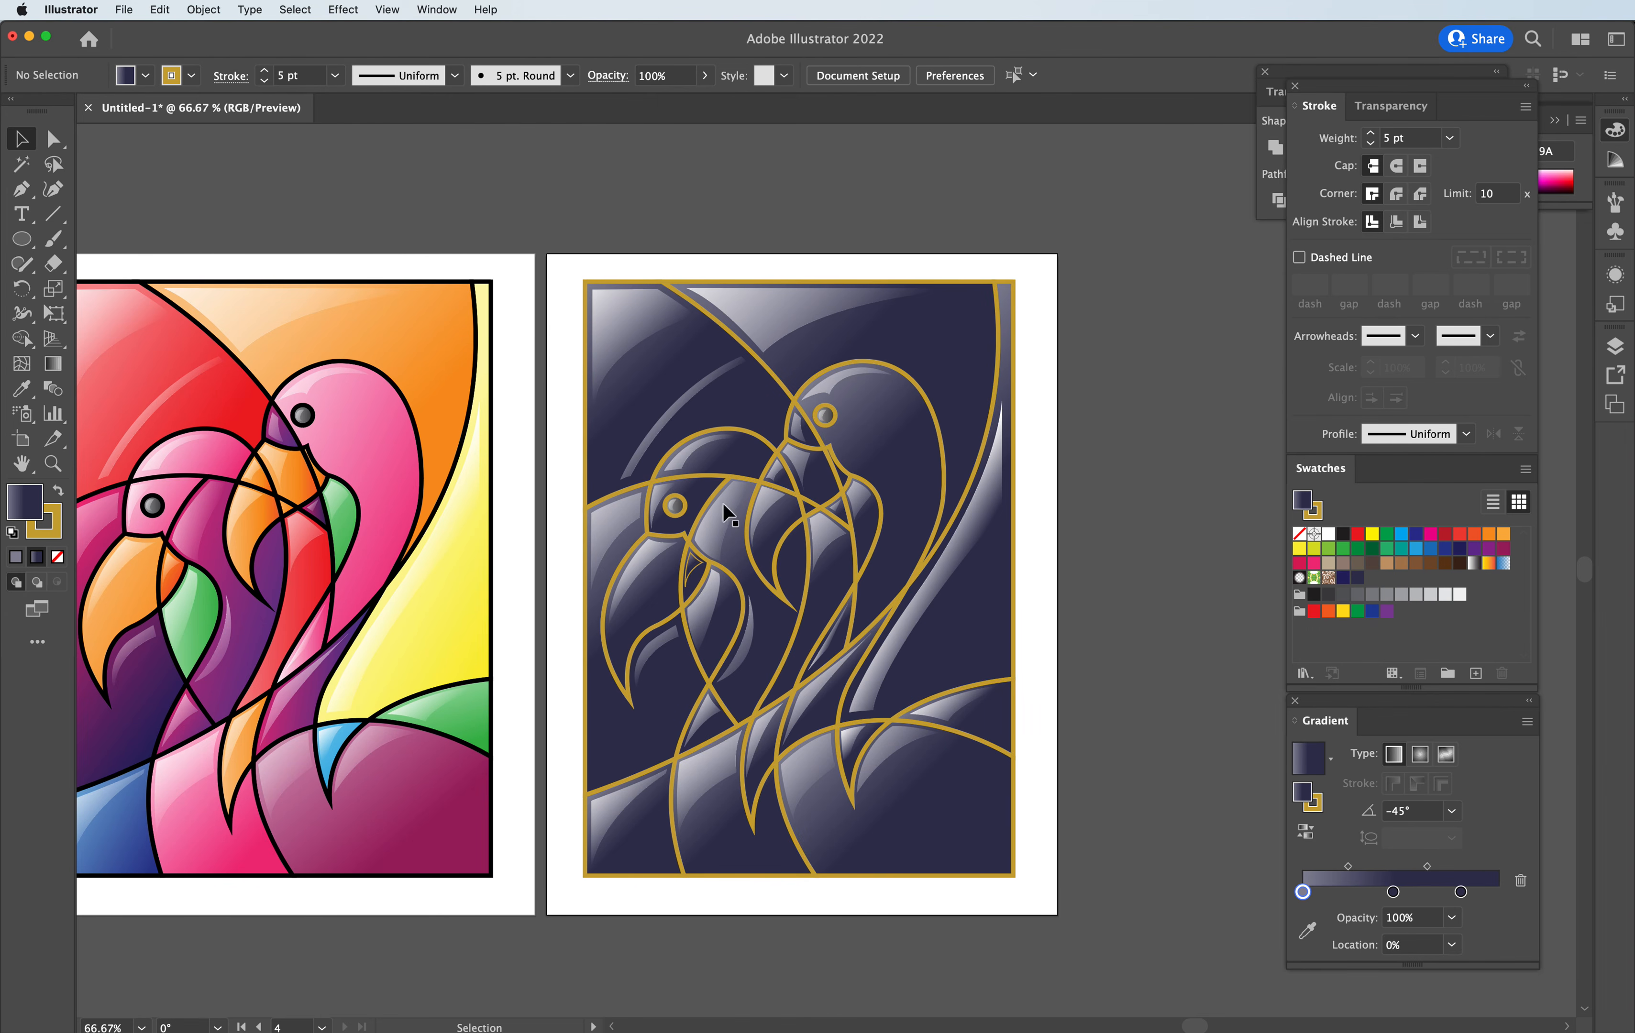
- Replace the small red shape beside the front flamingo's beak with the white-to-transparent highlight gradient sampled from the colored artwork
click(697, 569)
key(i)
click(355, 322)
key(v)
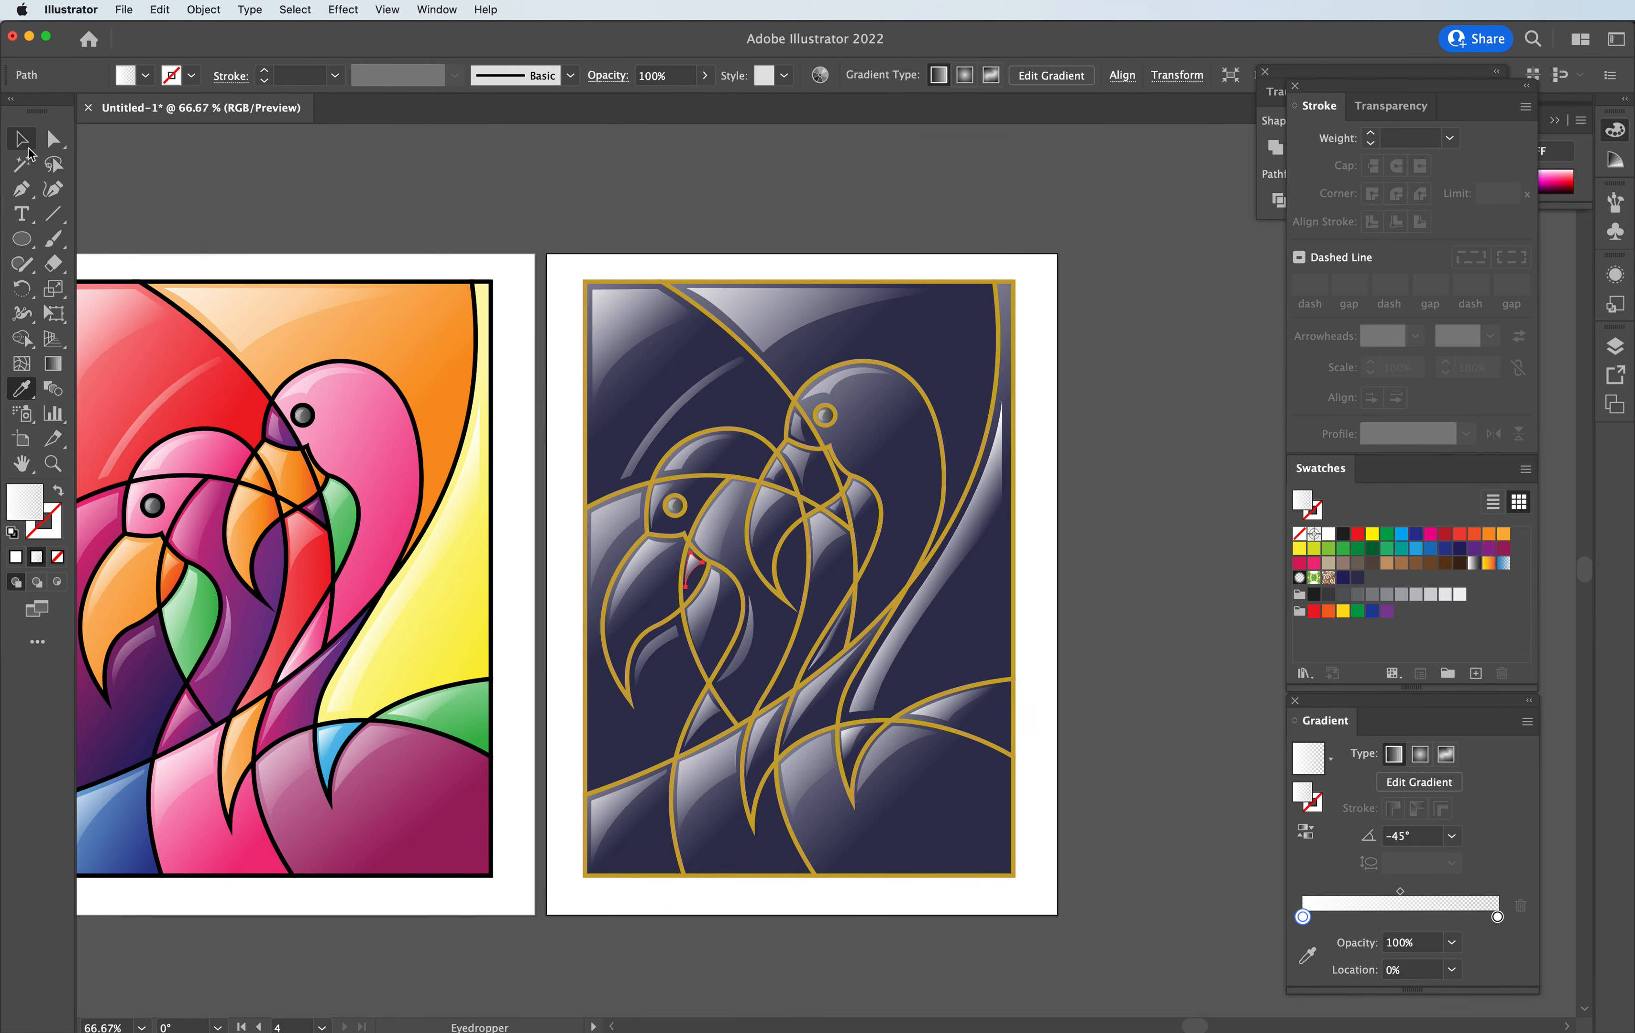
click(652, 233)
- Redirect the gradient of the large background shape behind the rear flamingo's back to an angle of about -25°
scroll(801, 330, down, 5)
scroll(800, 329, up, 5)
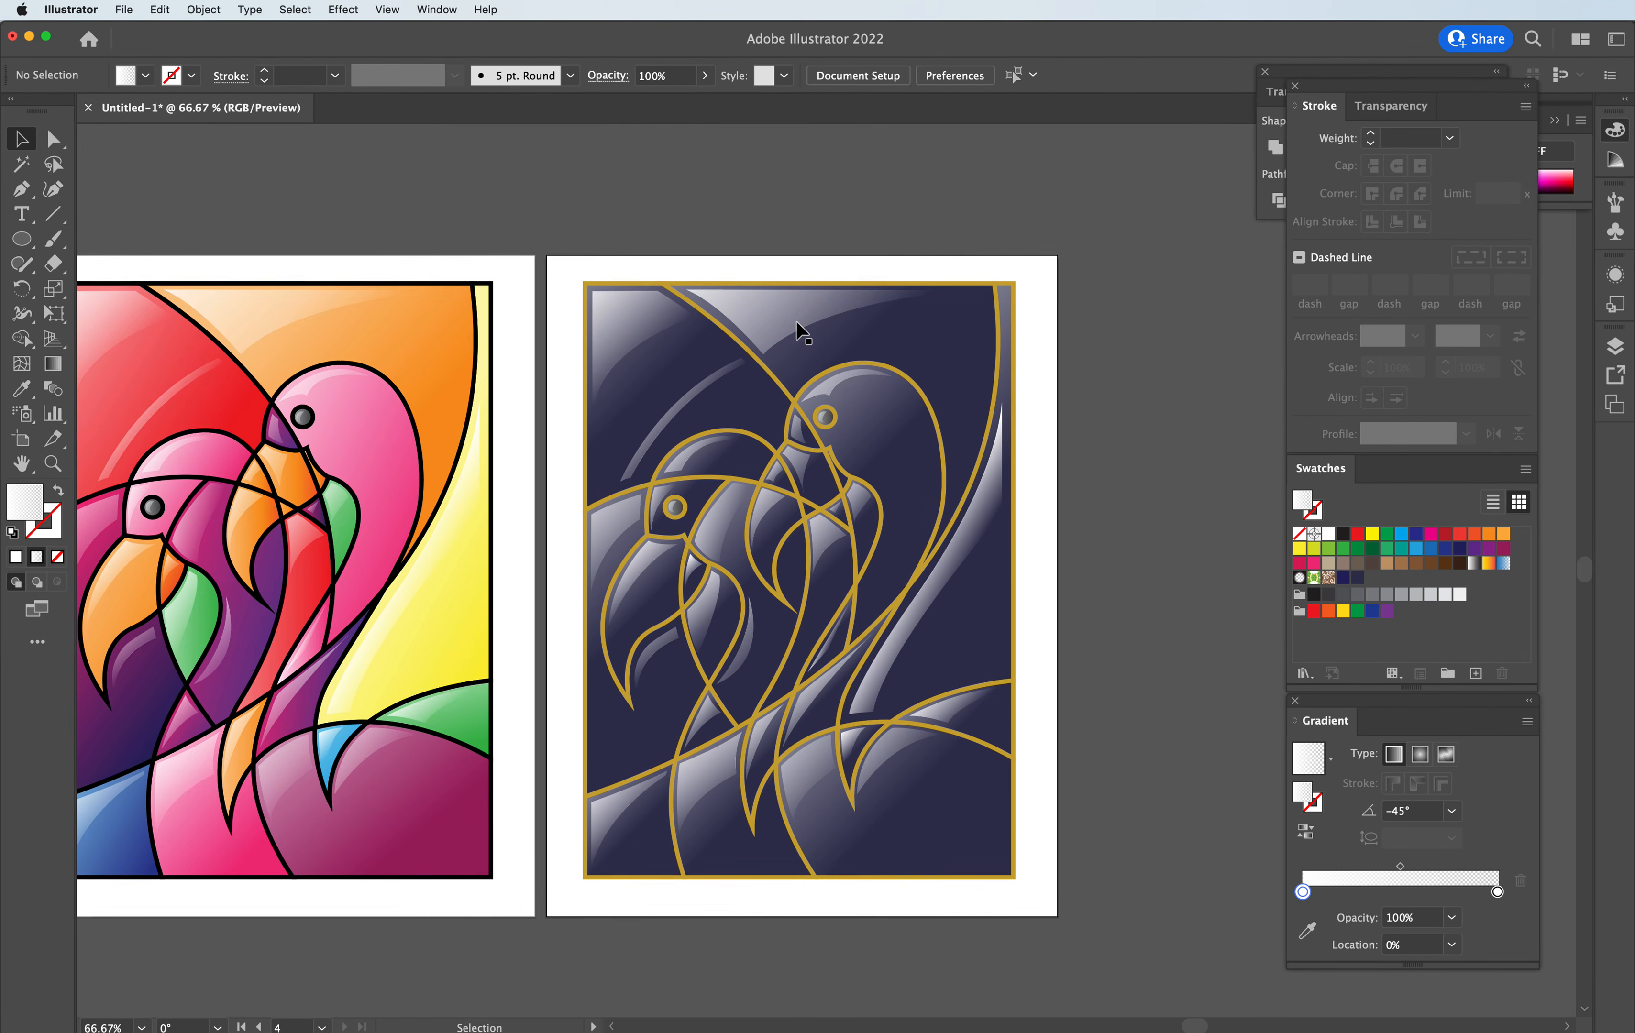
drag(1187, 1028, 1178, 1028)
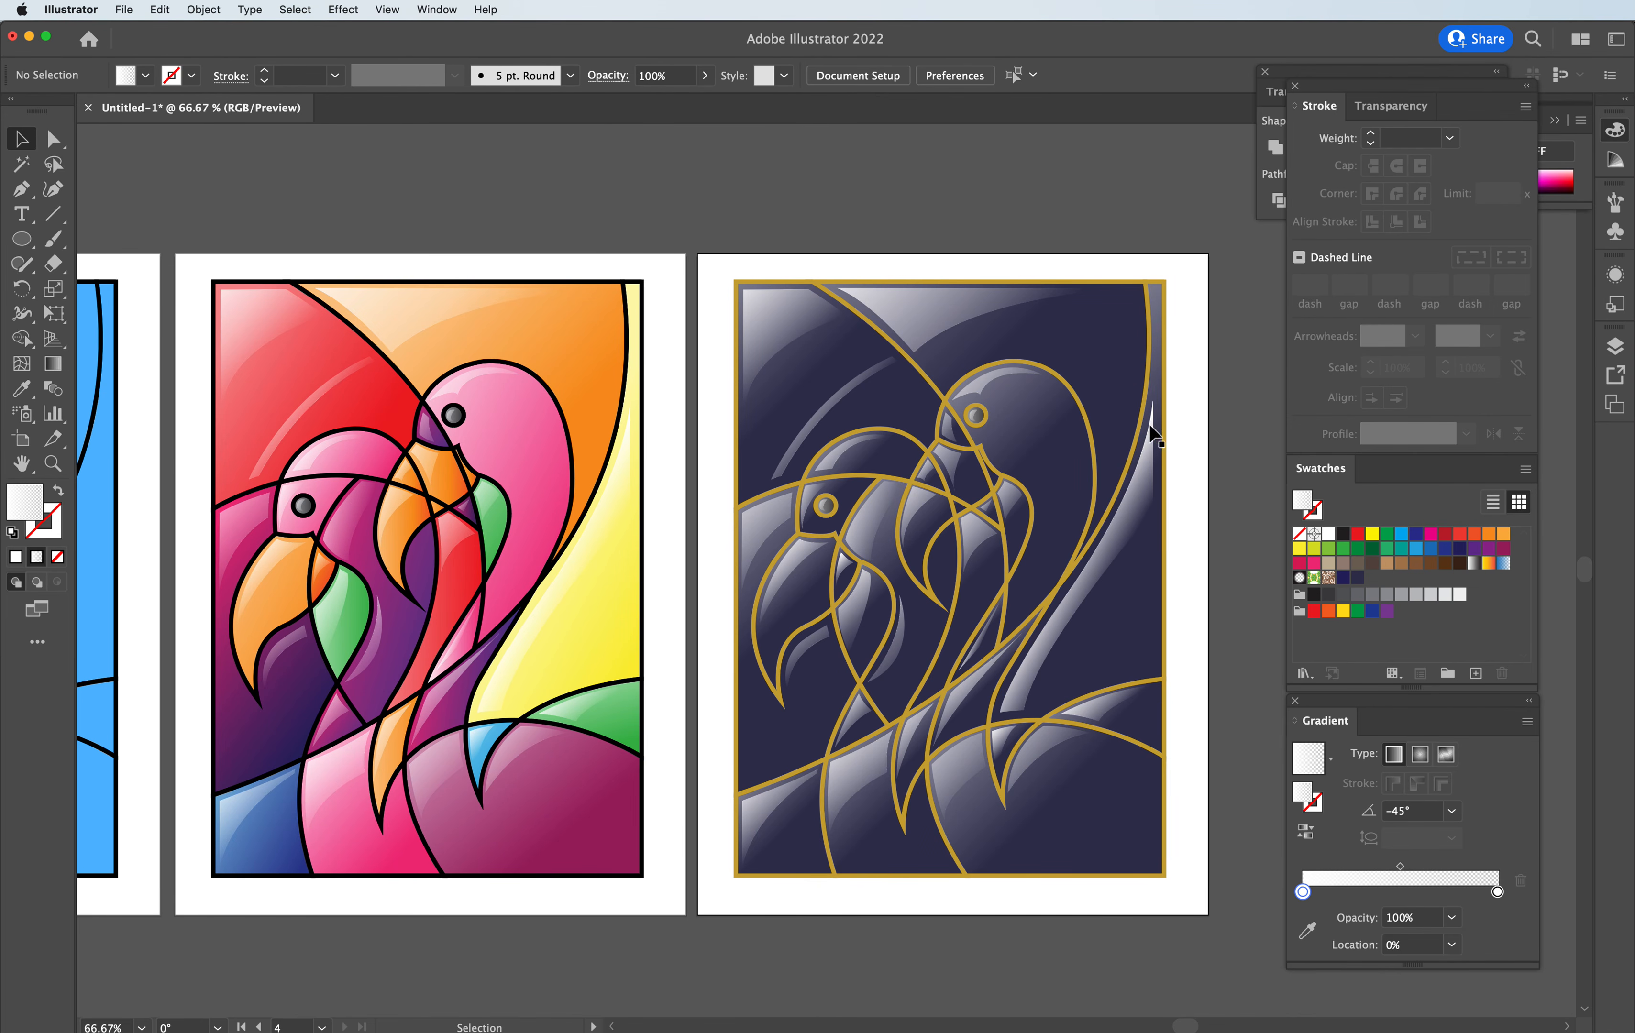
click(1161, 395)
click(53, 363)
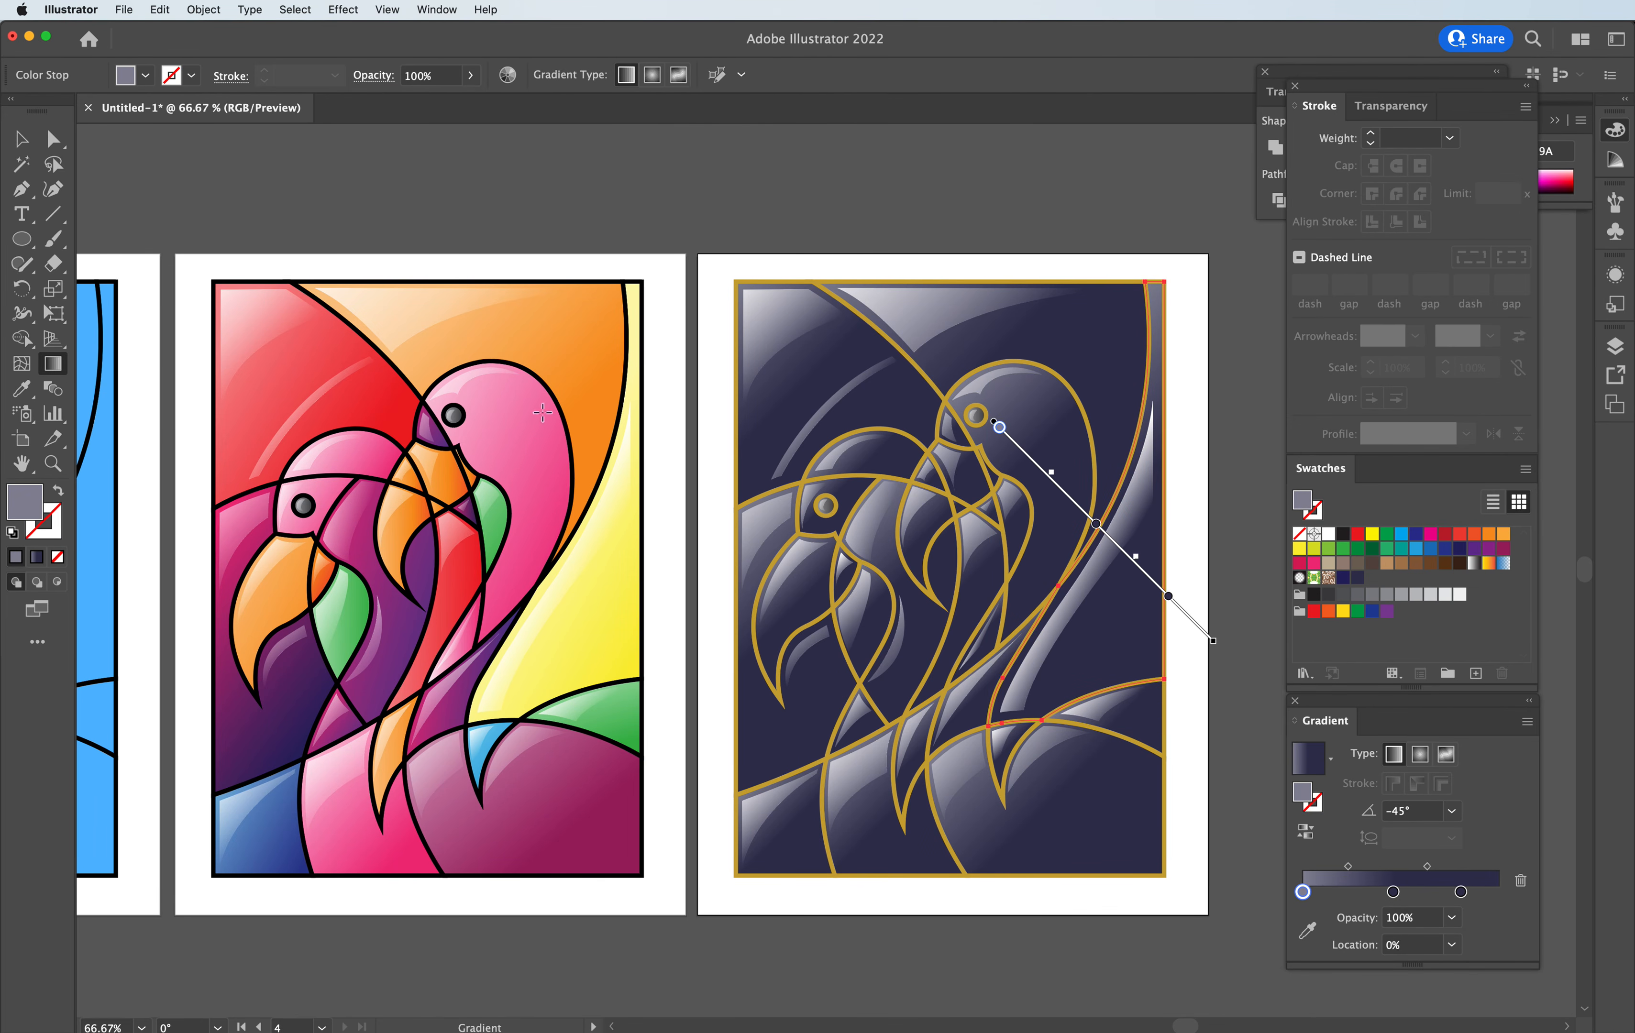
mouse_move(1205, 638)
mouse_down()
mouse_move(1178, 536)
mouse_move(1288, 493)
mouse_move(1255, 534)
mouse_move(1294, 540)
mouse_move(1343, 593)
mouse_up()
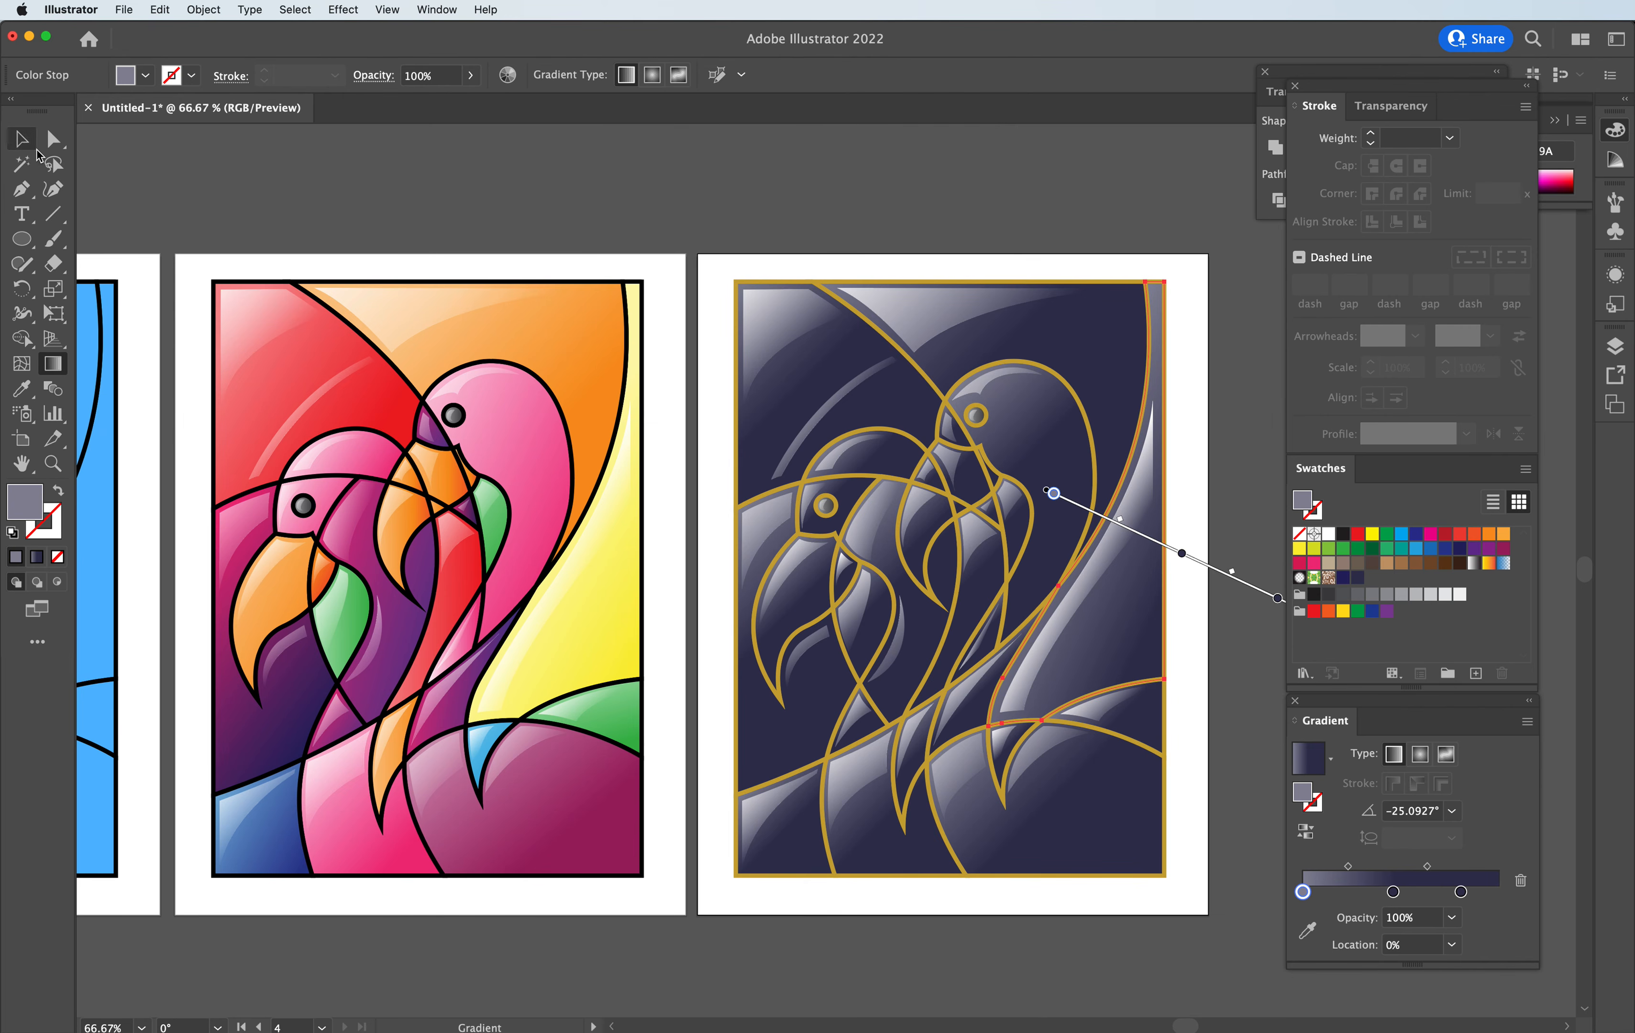
key(v)
click(234, 172)
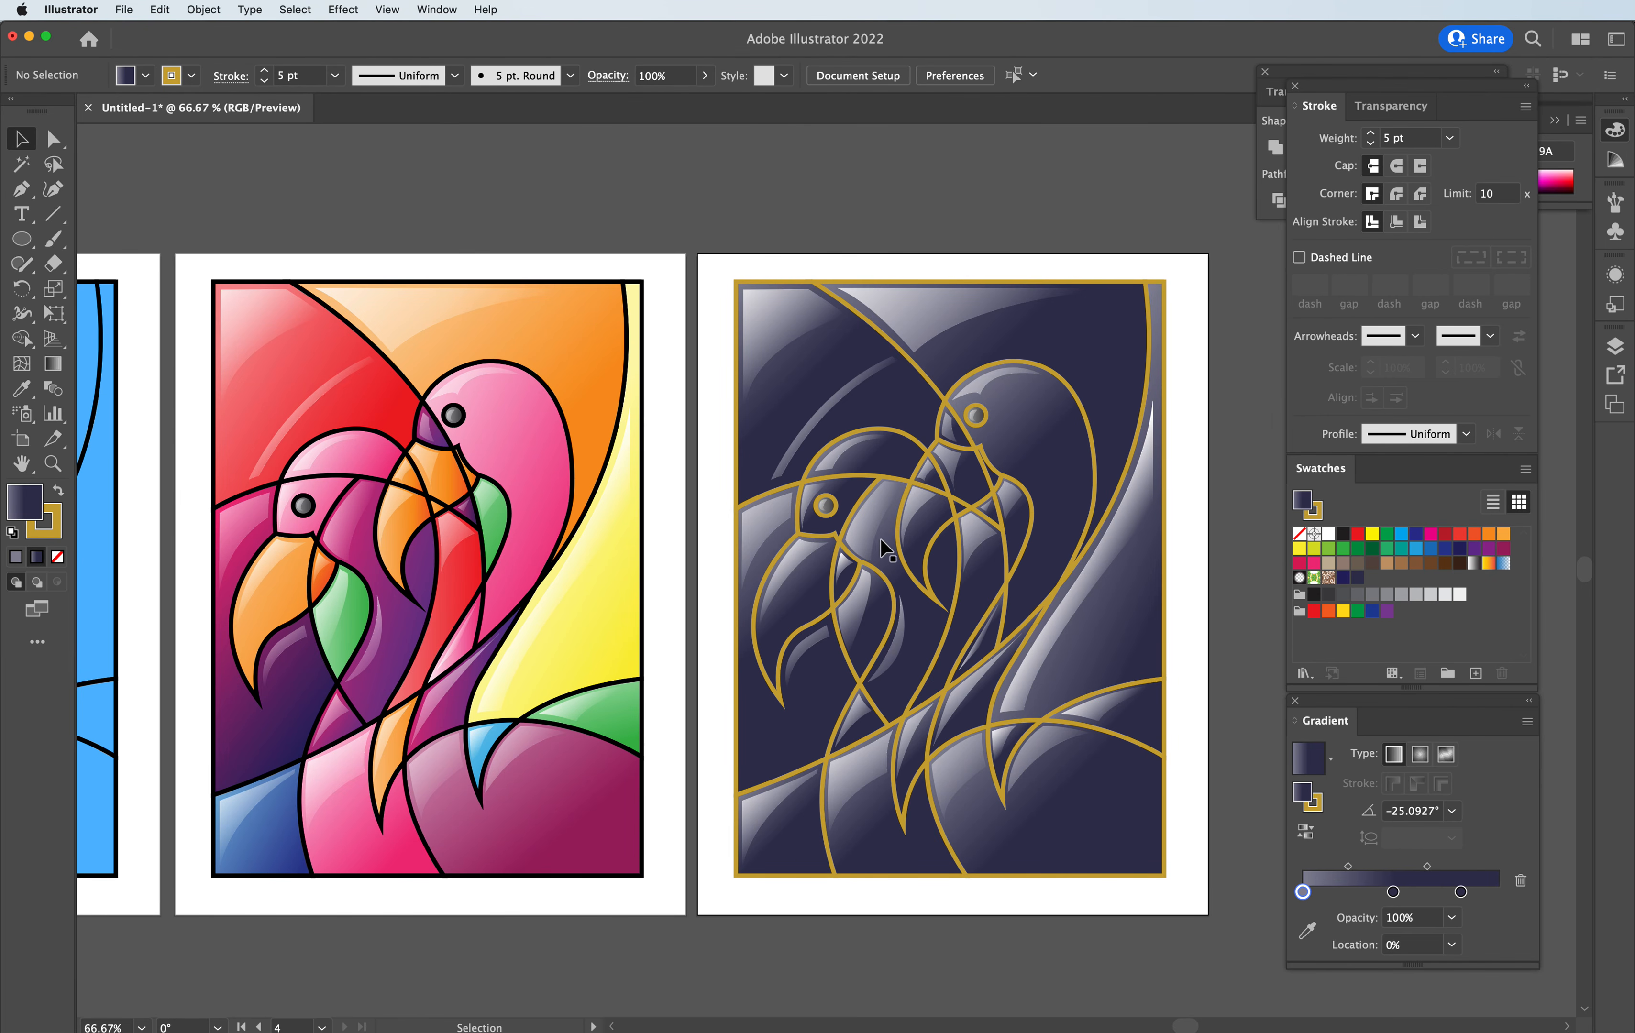
- Select the head, neck and lower body shapes of both flamingos and darken their gradient's end color from navy to near-black
click(935, 839)
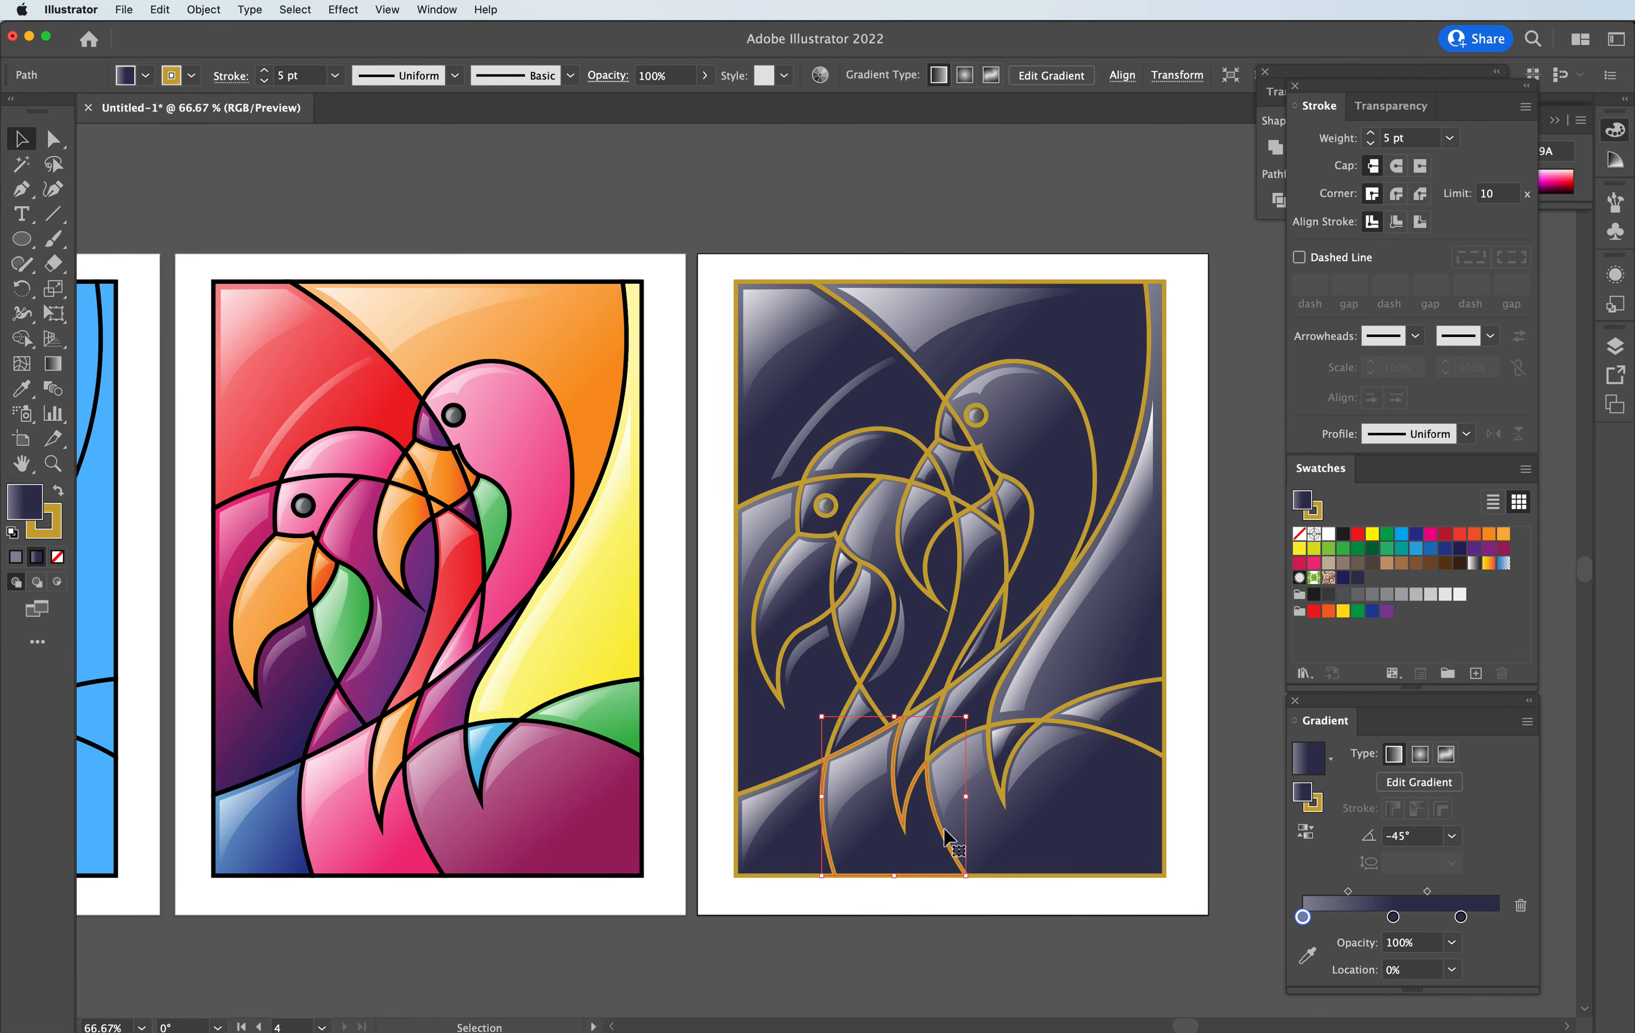
shift+click(978, 703)
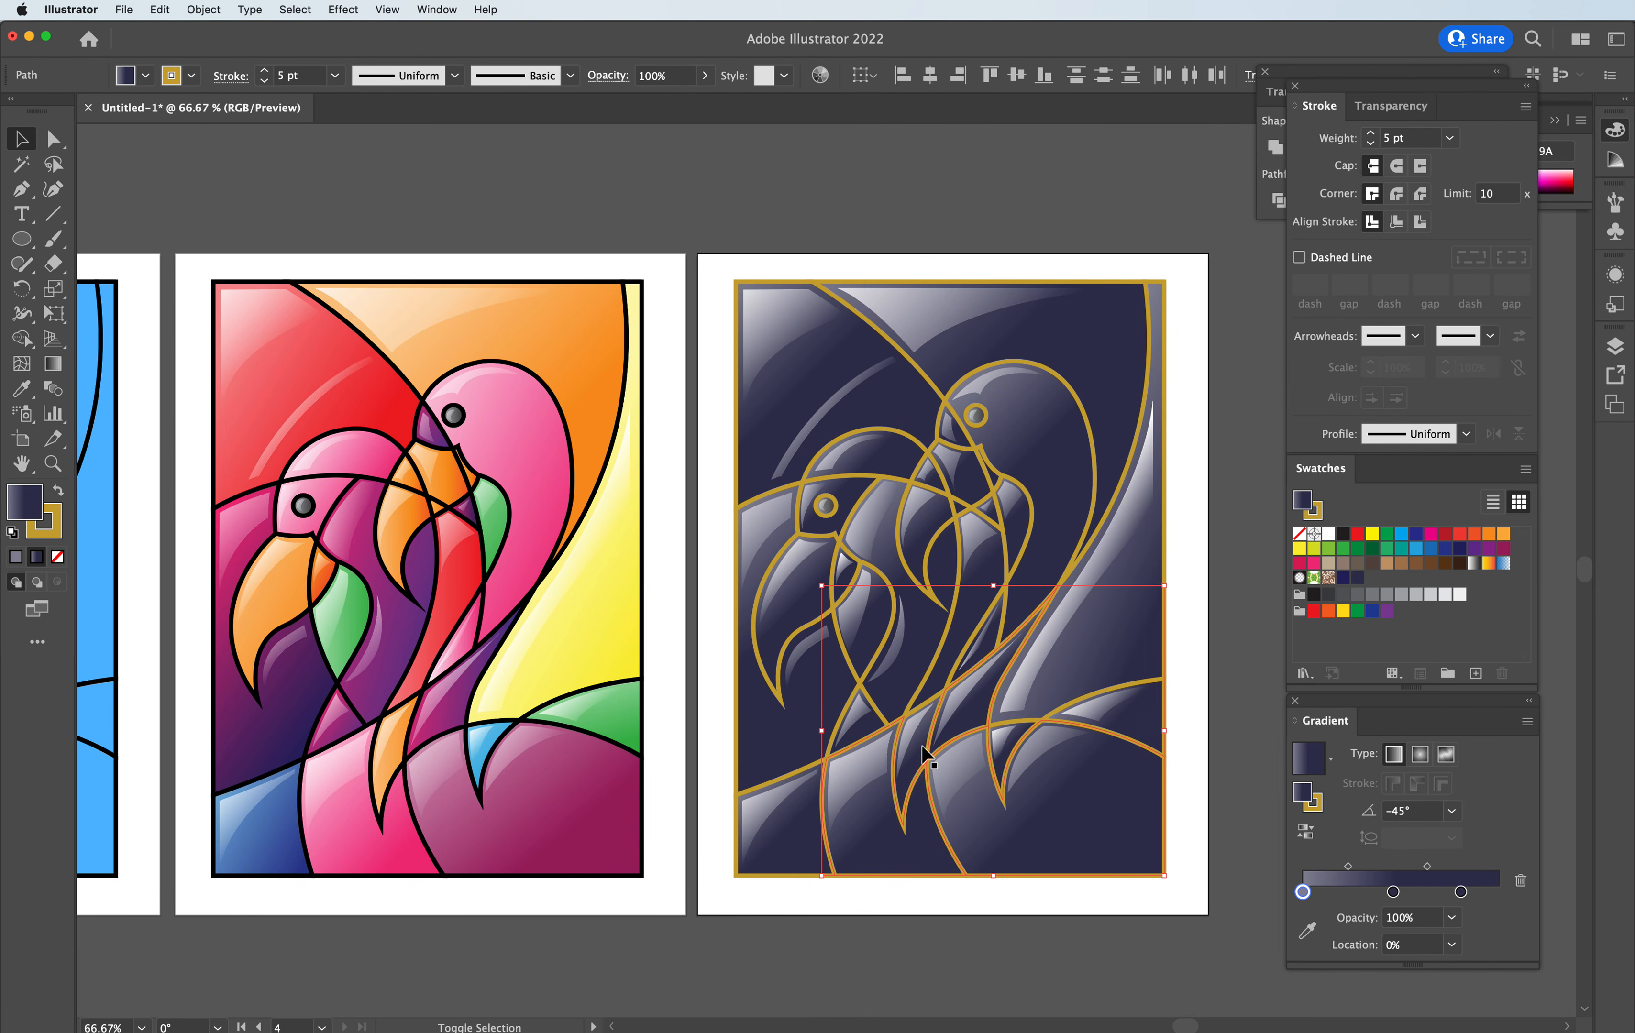
shift+click(871, 740)
shift+click(883, 464)
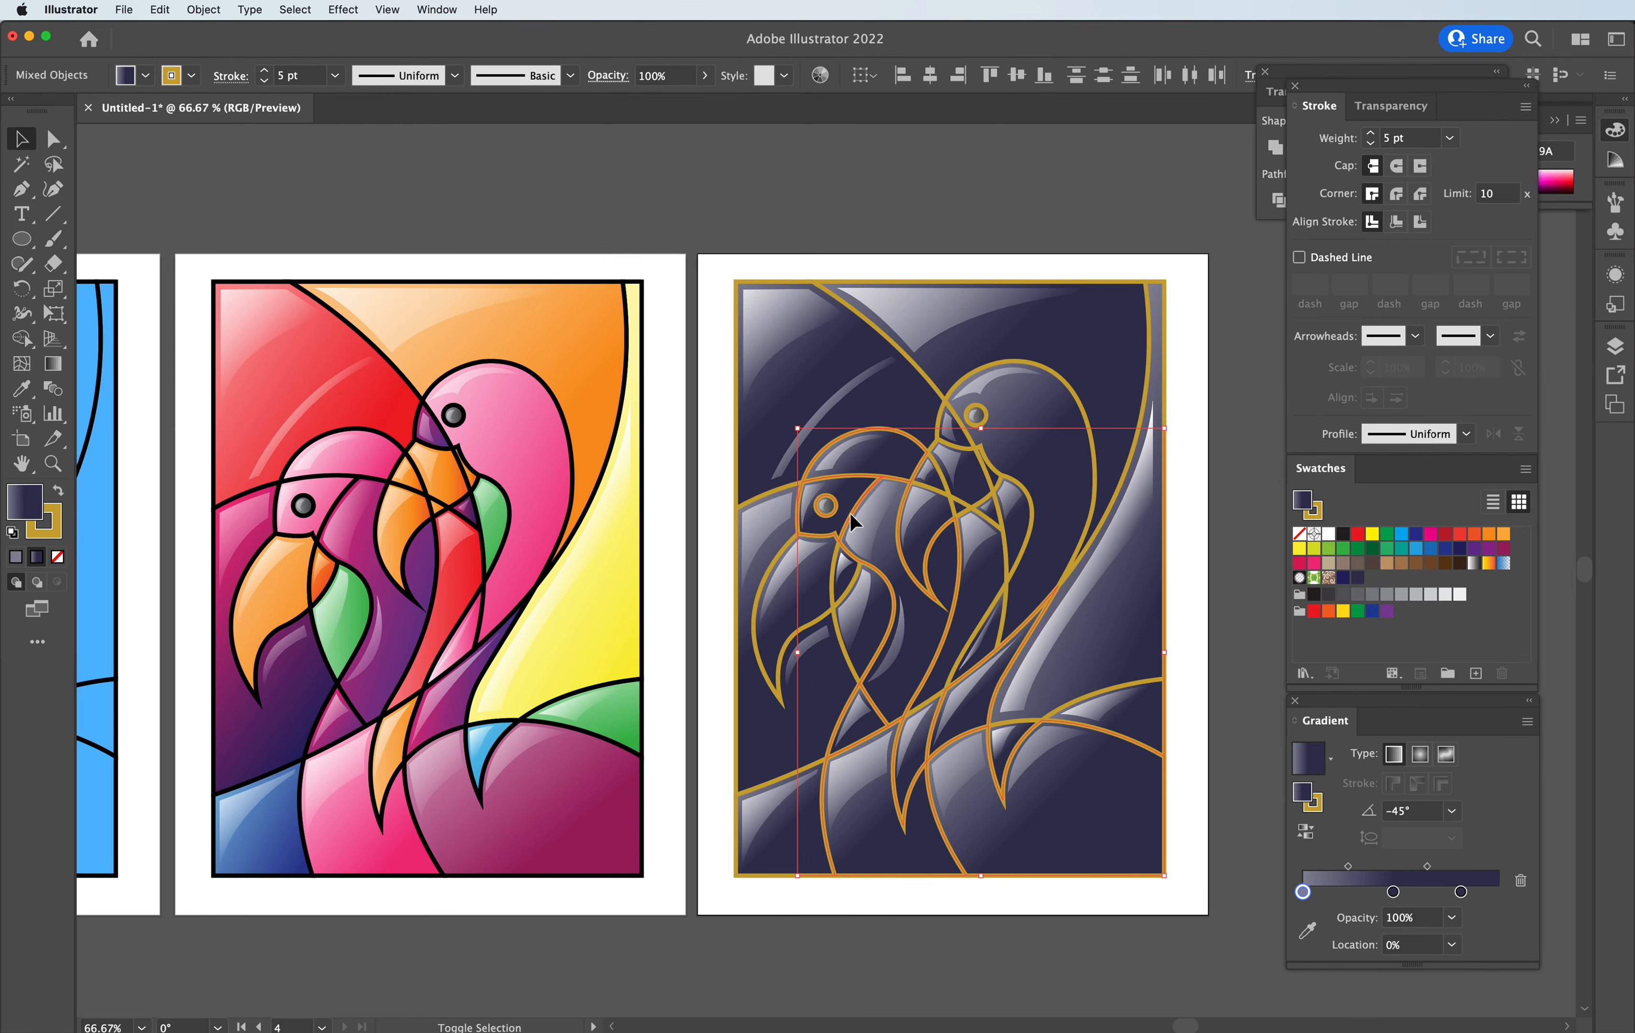
shift+click(1047, 490)
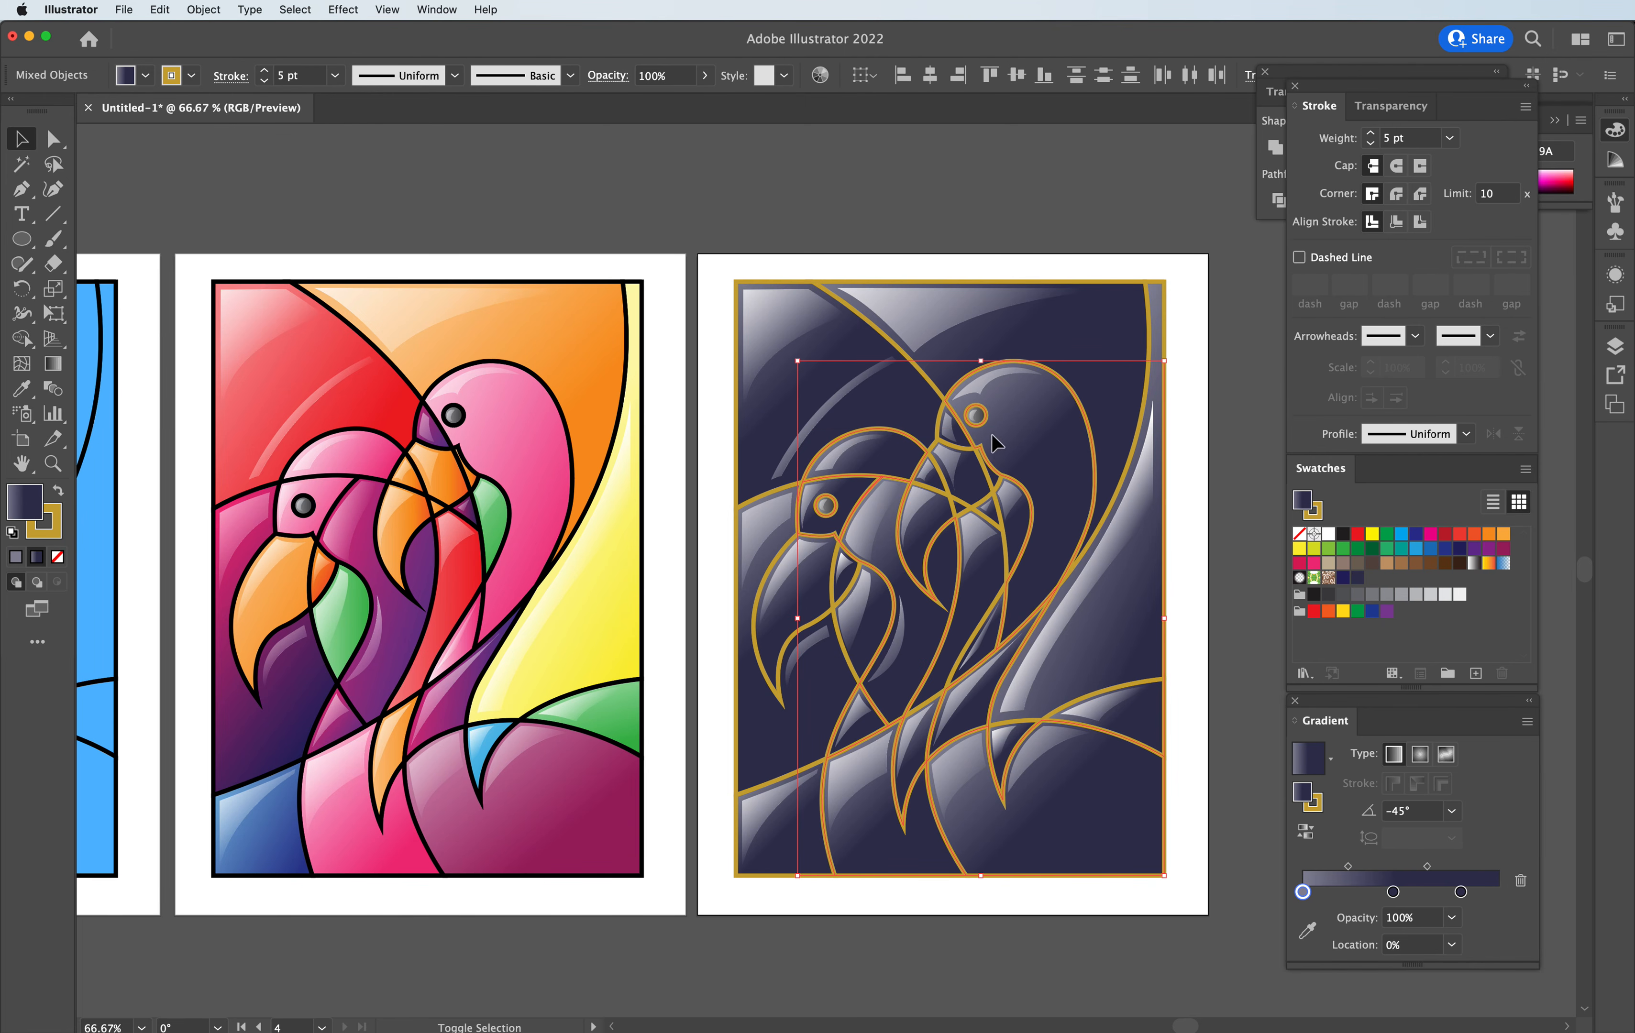
shift+click(964, 439)
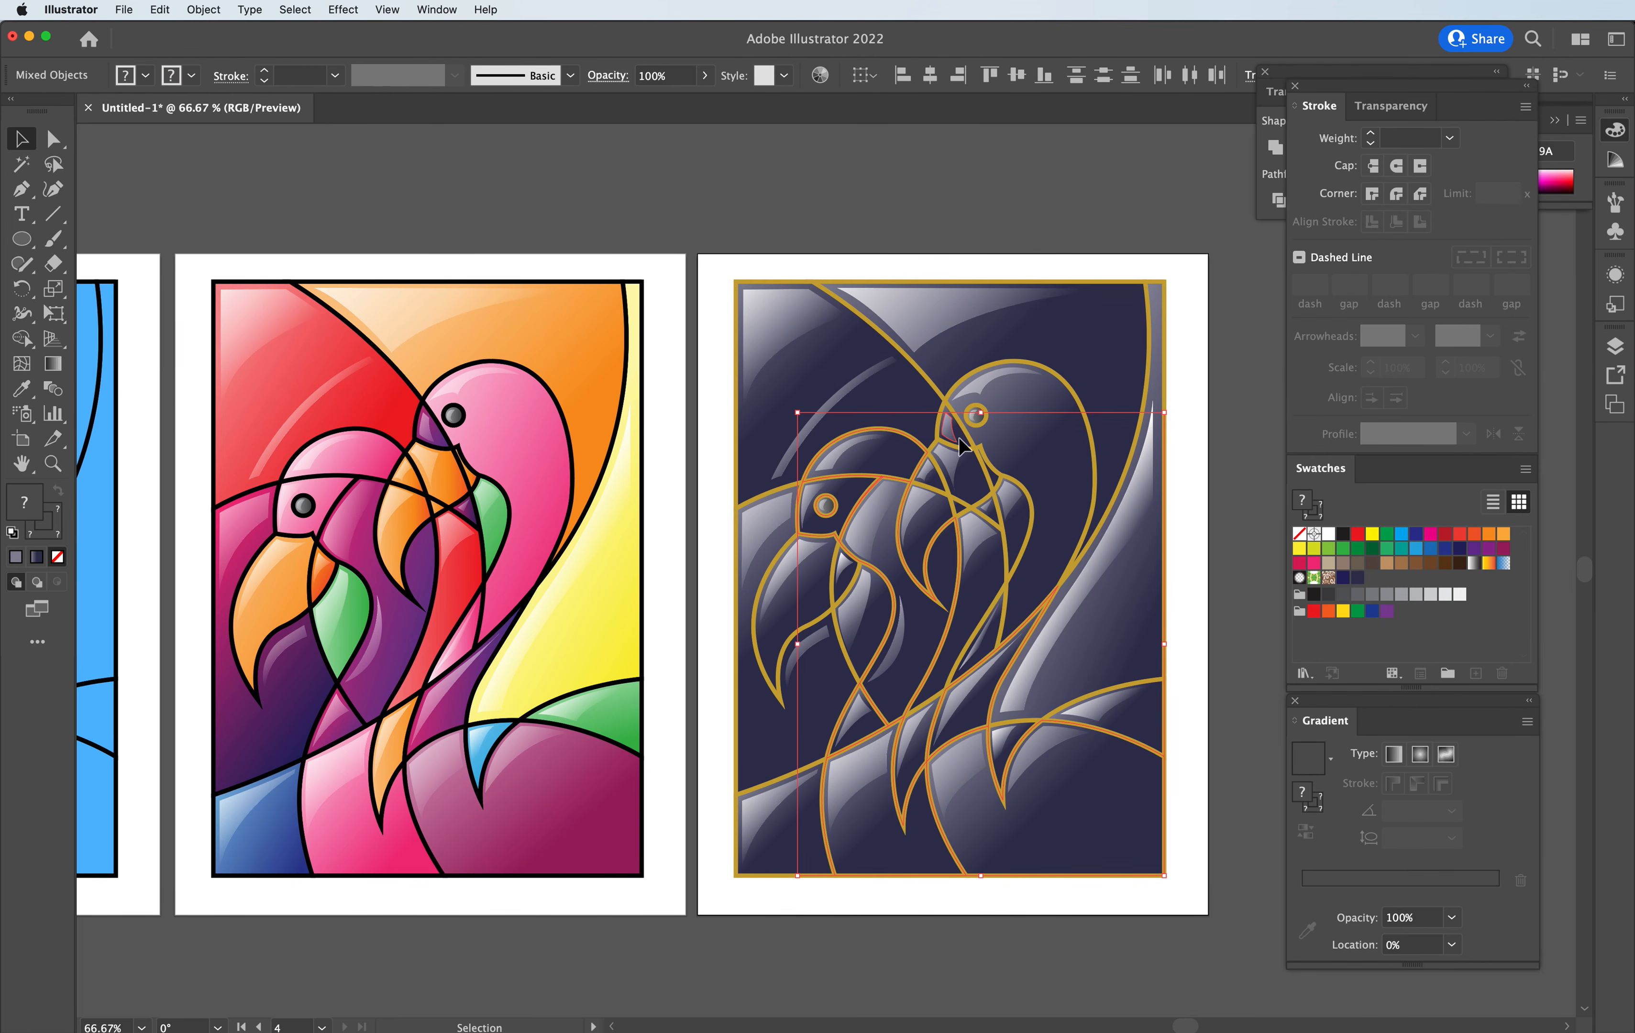
shift+click(952, 433)
shift+click(961, 437)
shift+click(1004, 434)
shift+click(1051, 486)
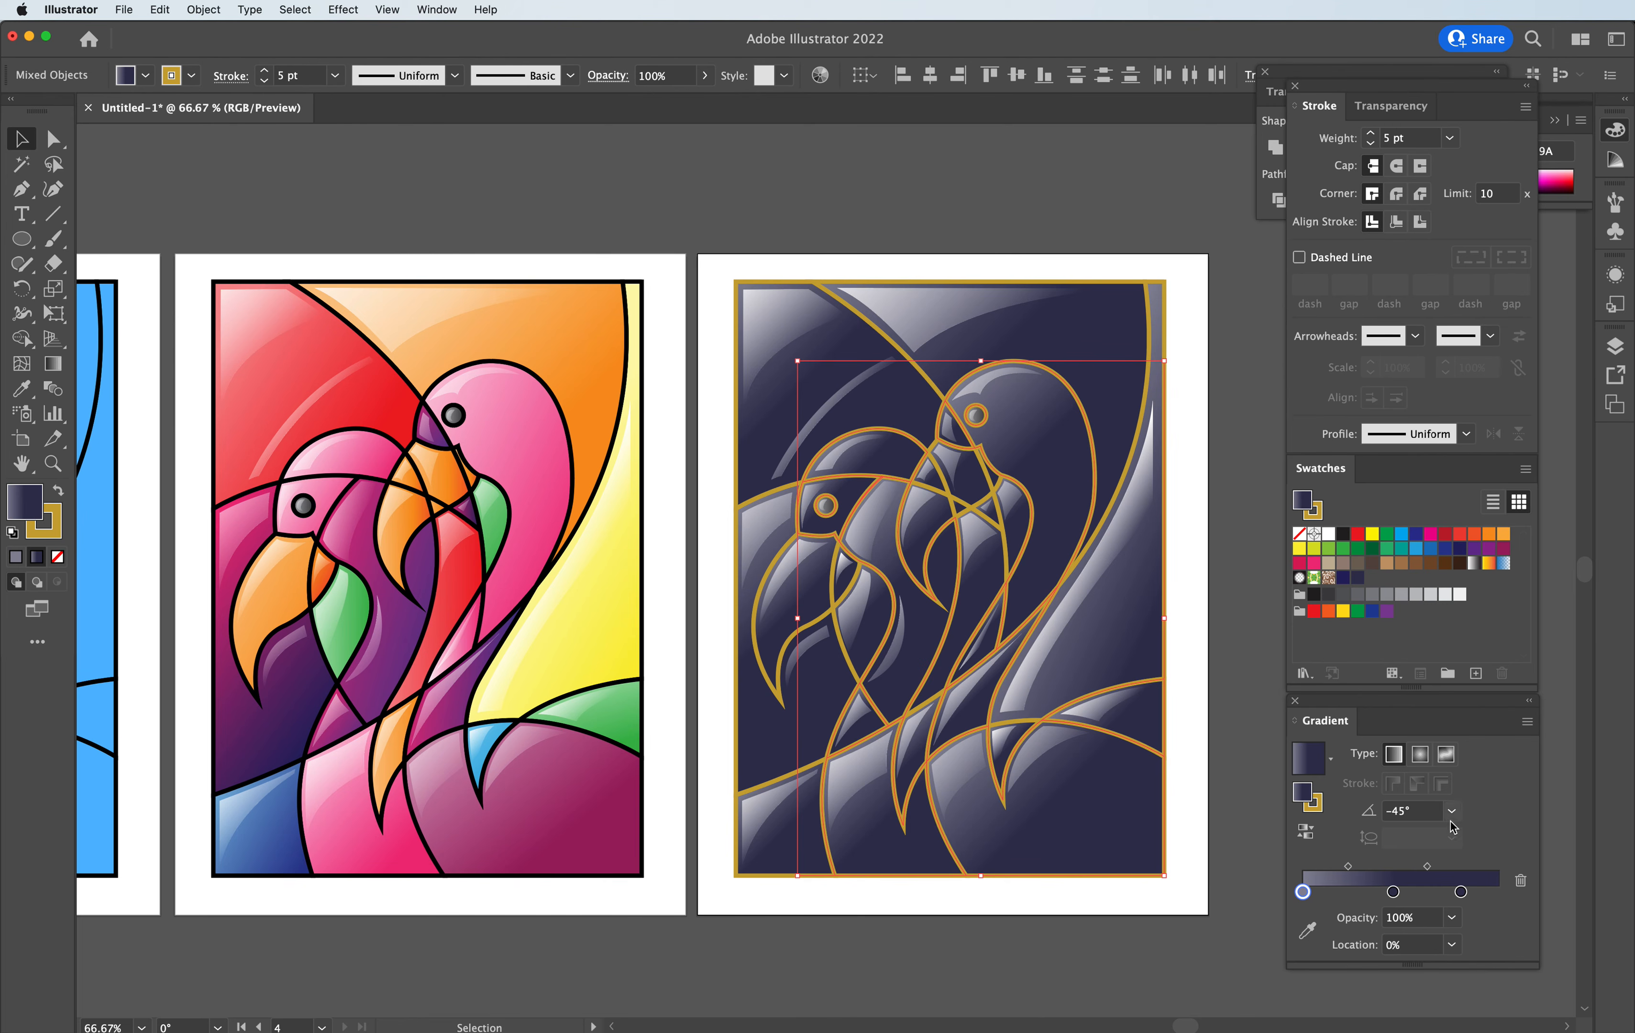
double_click(1460, 892)
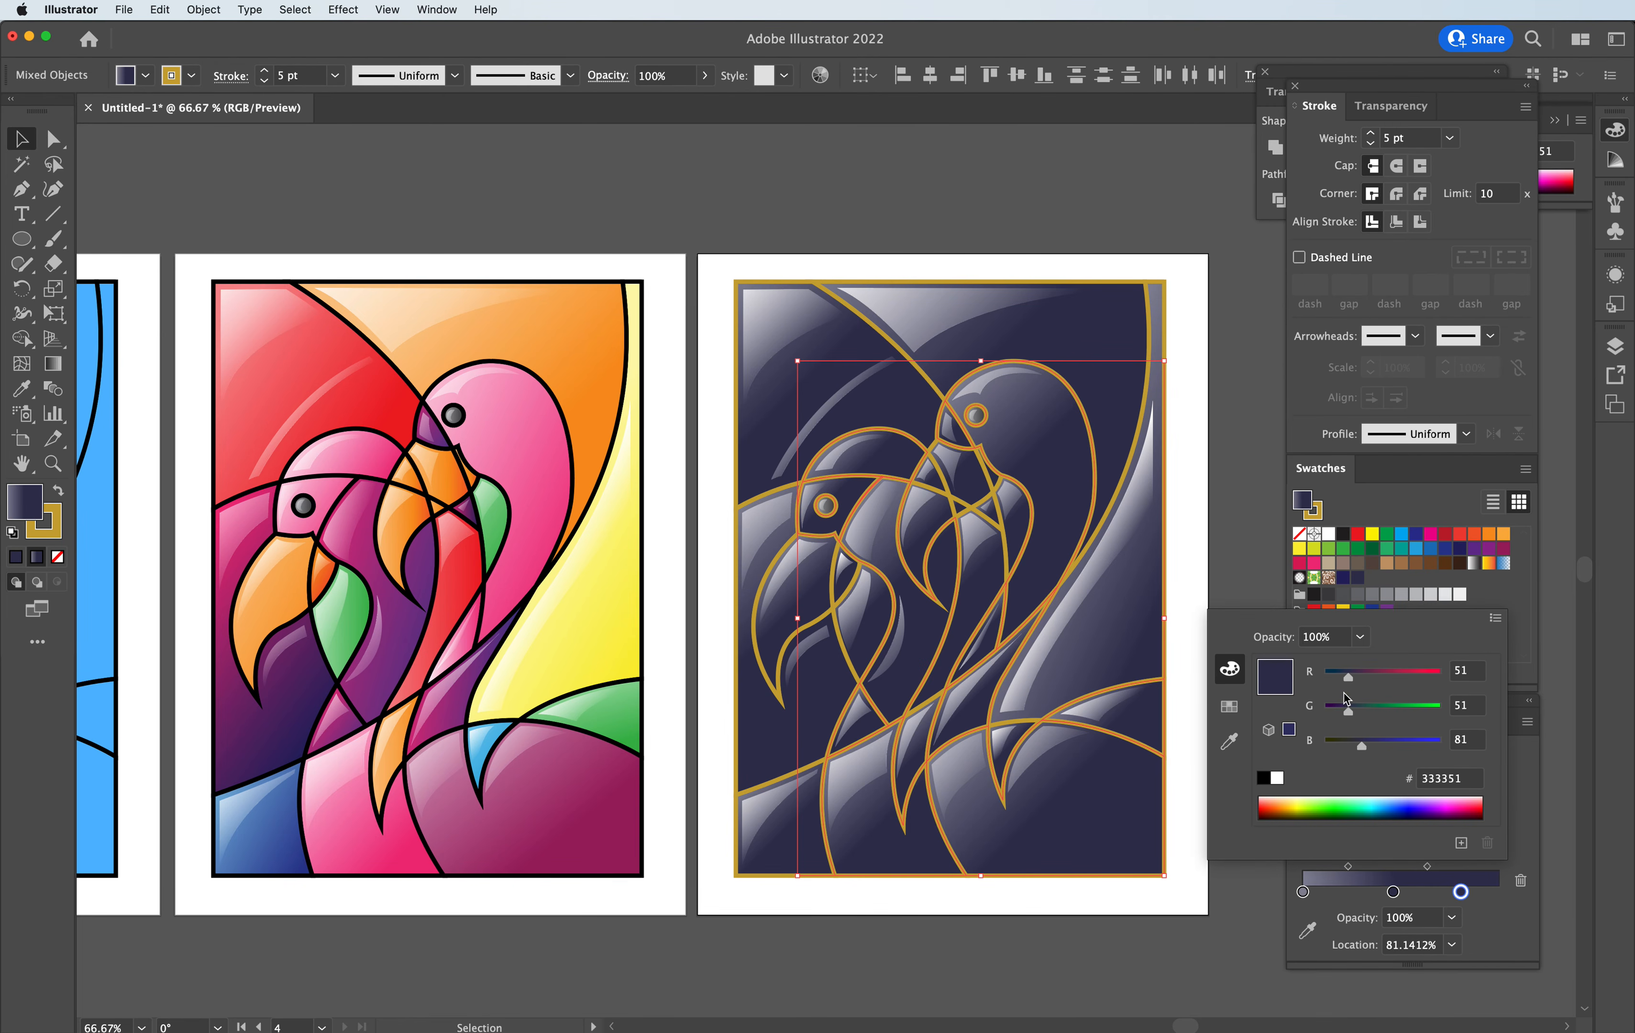
mouse_move(1361, 751)
mouse_down()
mouse_move(1346, 753)
mouse_move(1340, 713)
mouse_move(1363, 747)
mouse_move(1349, 752)
mouse_up()
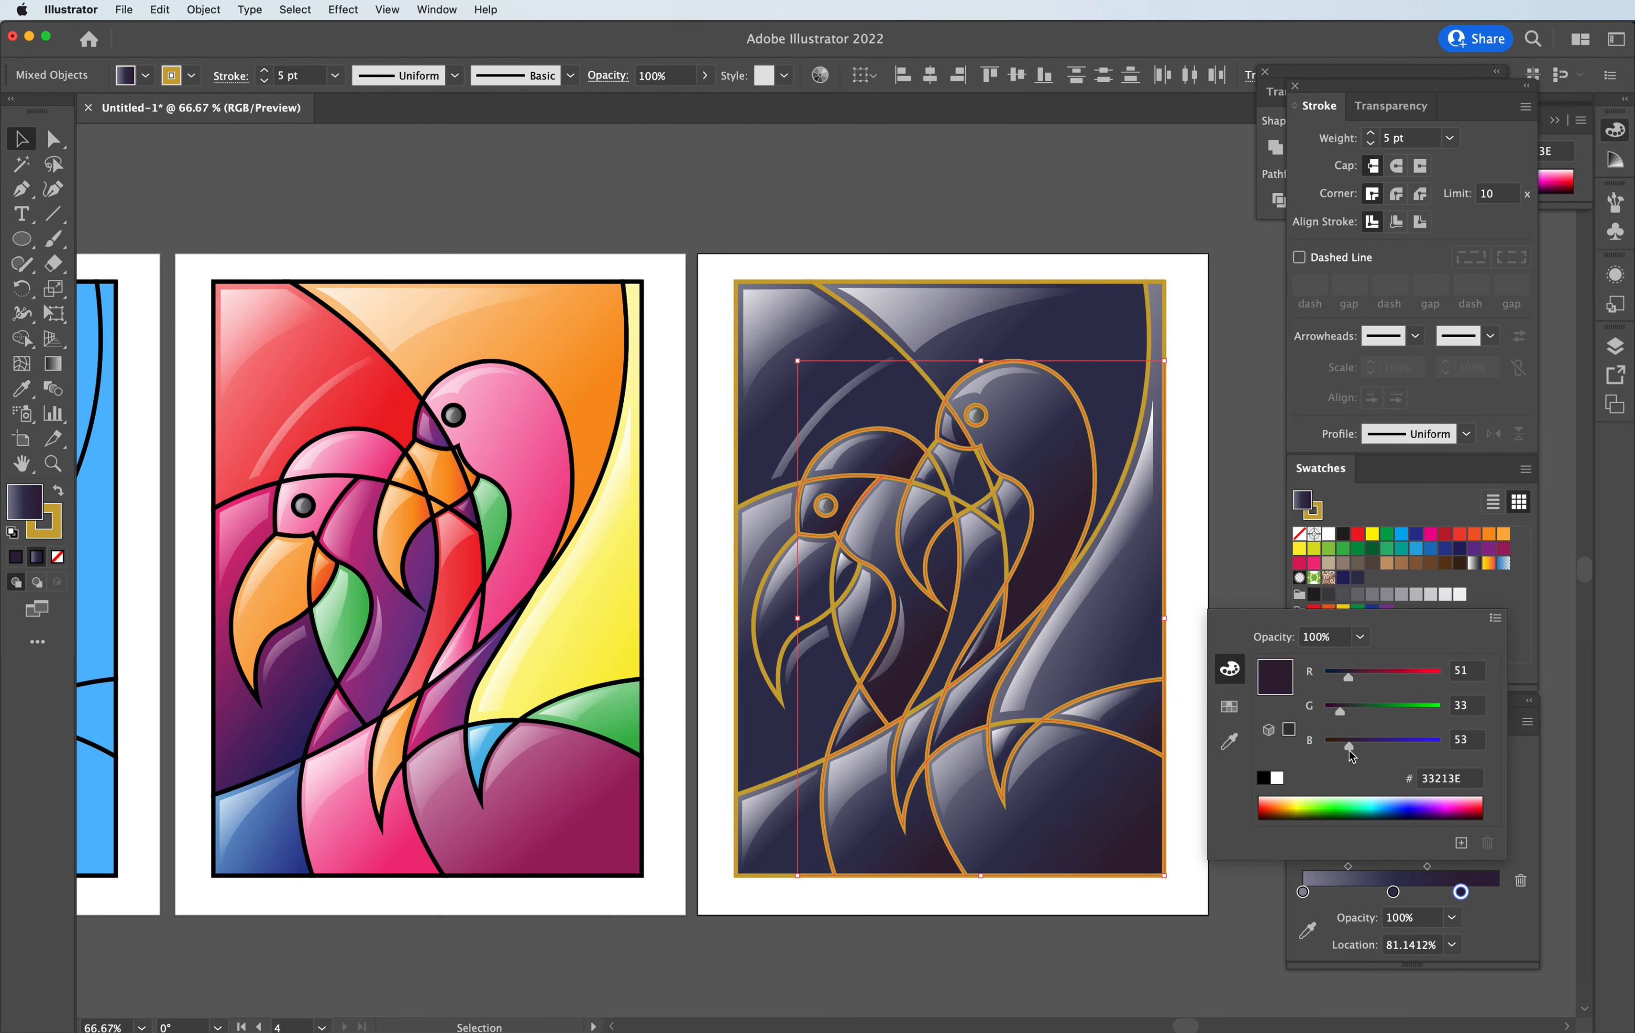
drag(1346, 681, 1338, 680)
drag(1344, 749, 1342, 748)
- Remove the flamingo gradient's middle stop and replace its light starting stop with a dark gray-navy one at 0%
click(1393, 894)
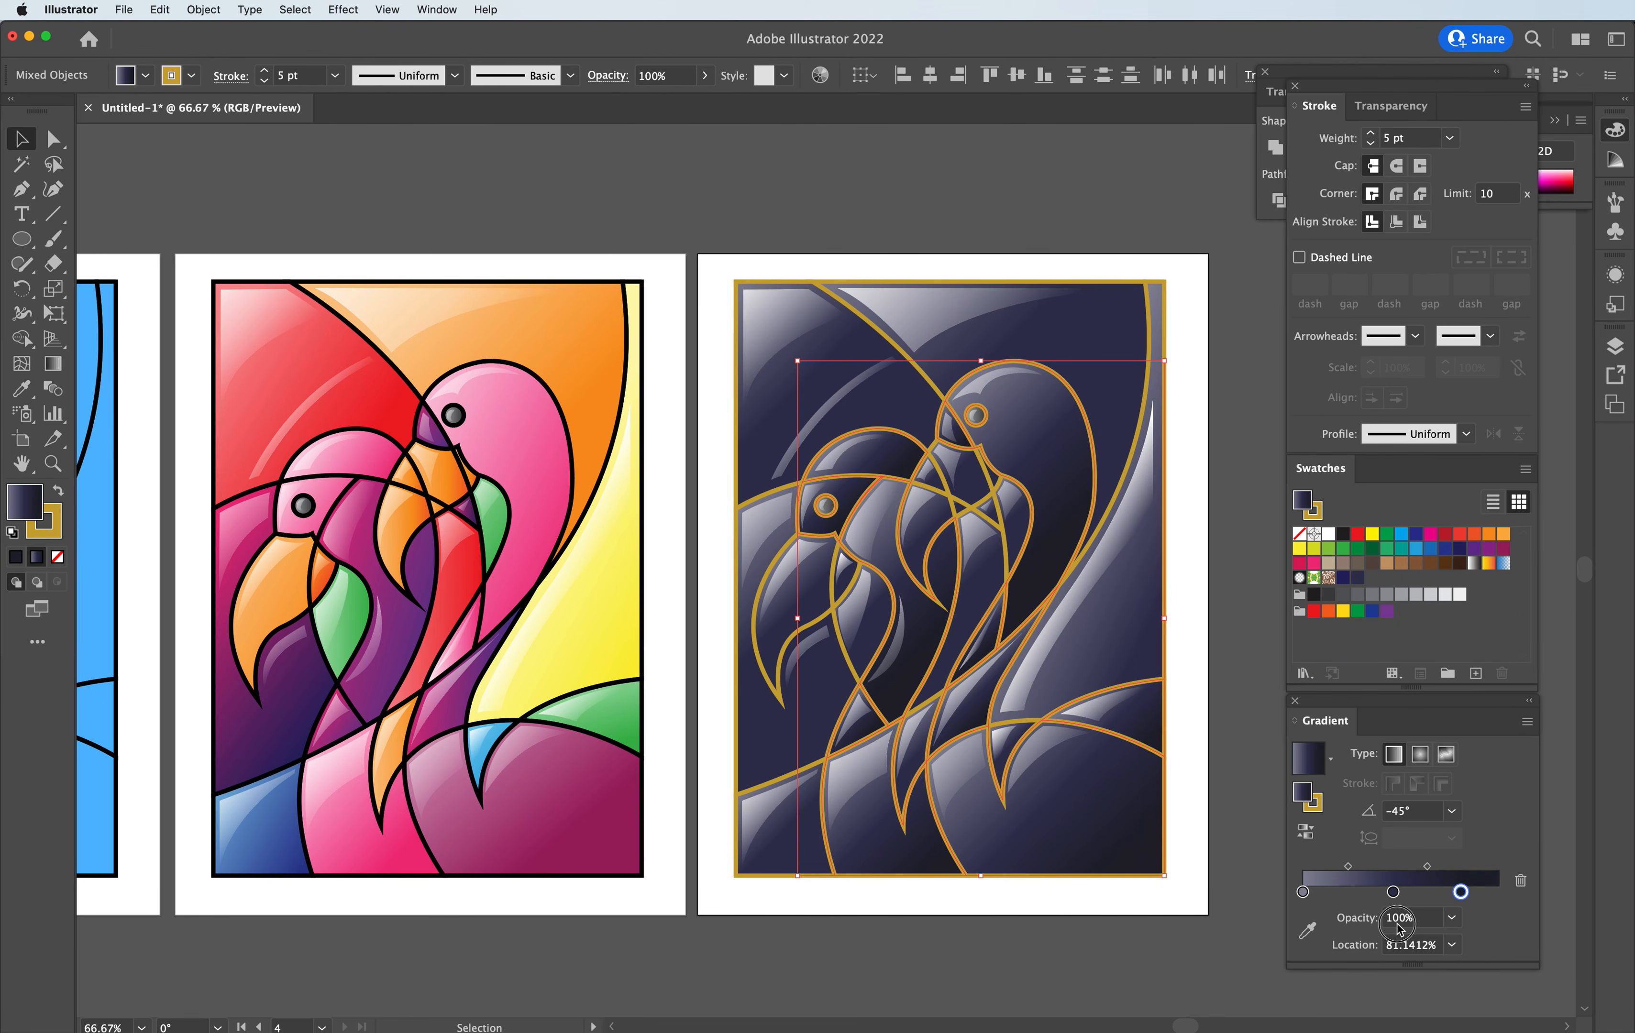
drag(1393, 893, 1395, 929)
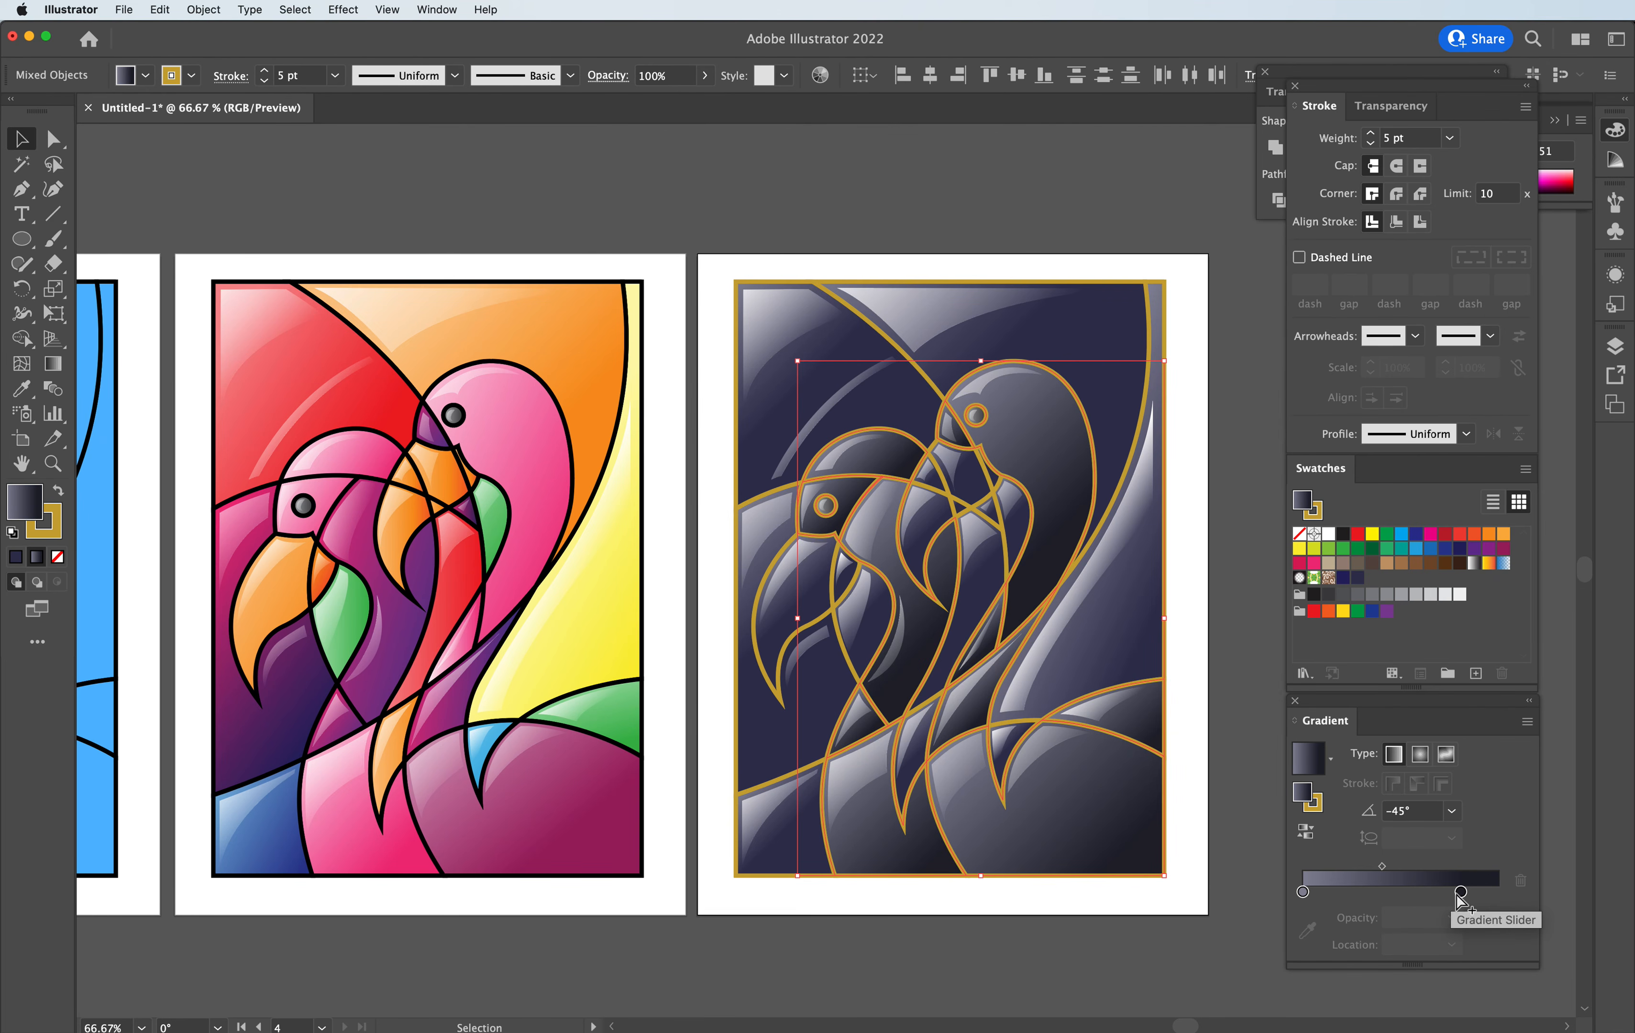
click(1408, 893)
drag(1303, 893, 1318, 933)
drag(1406, 893, 1315, 876)
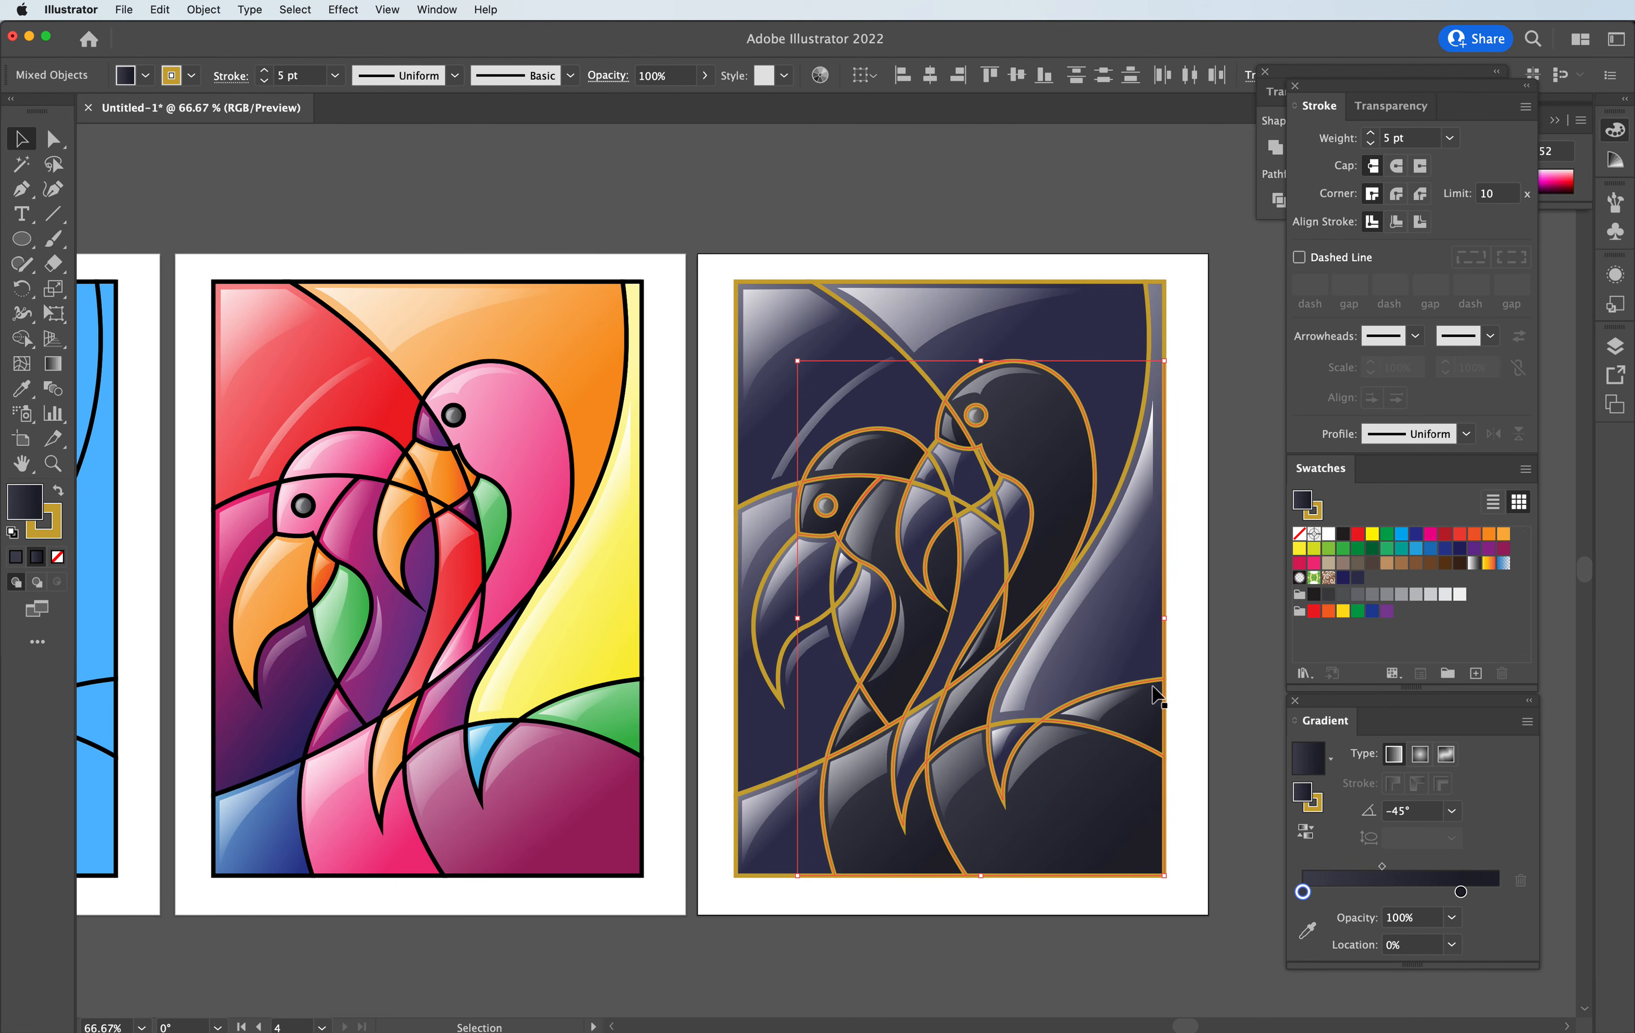
click(786, 215)
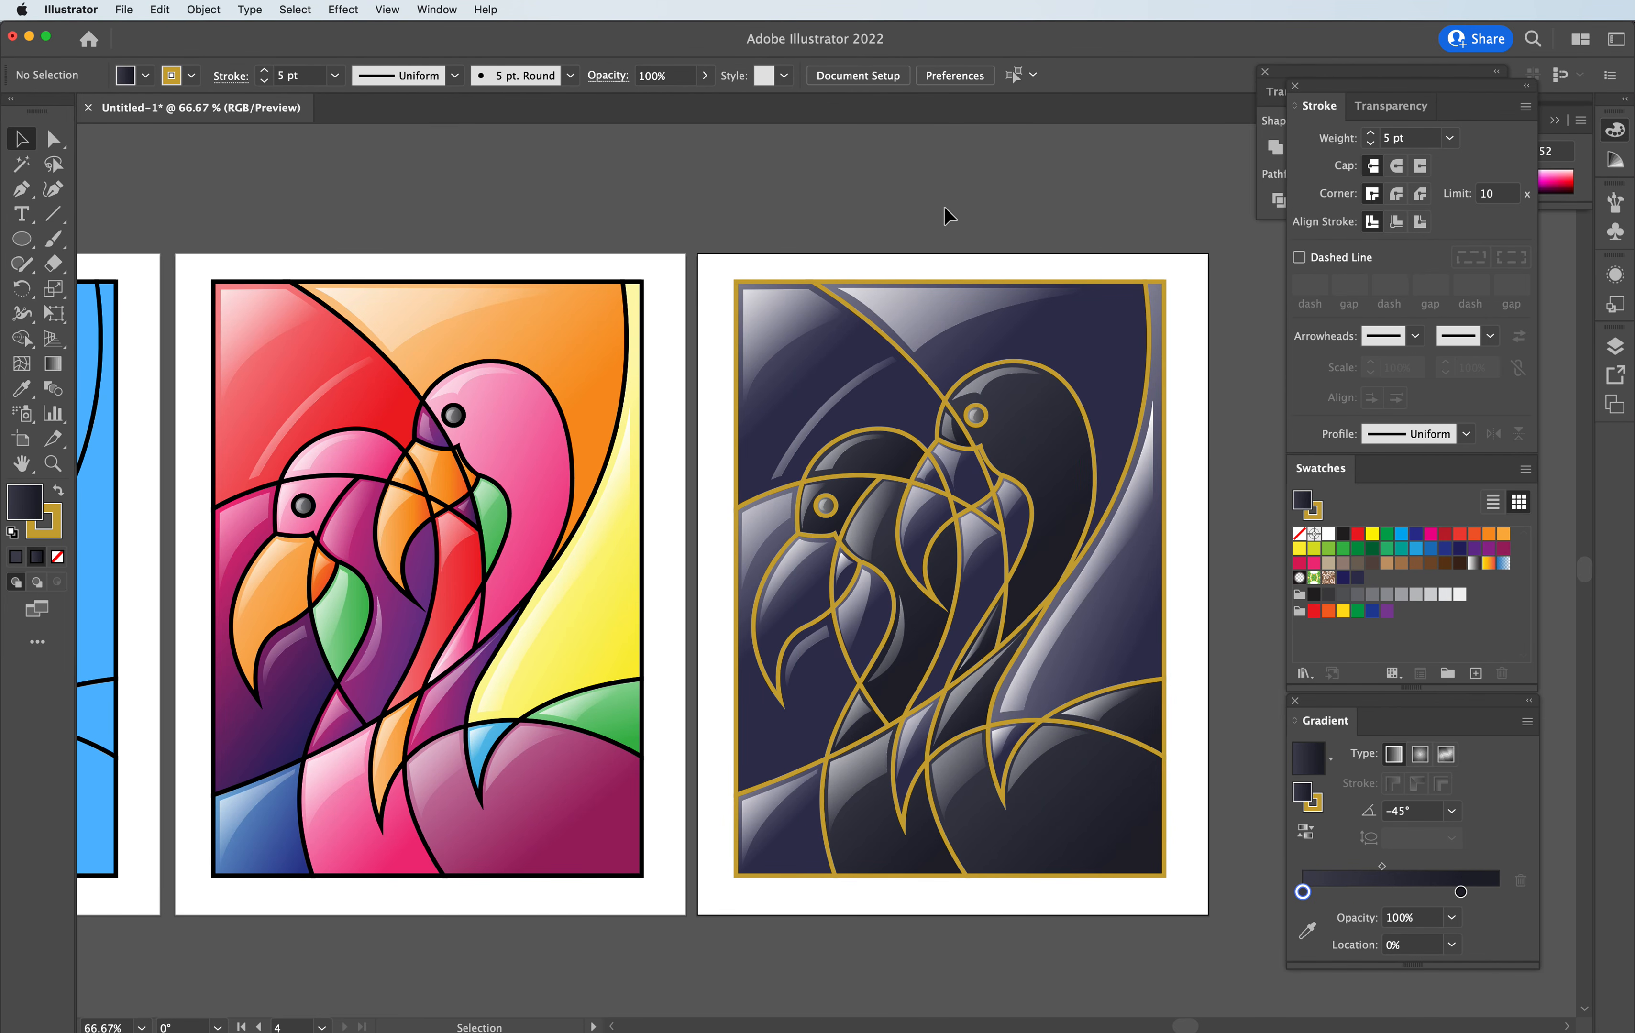
scroll(999, 300, down, 3)
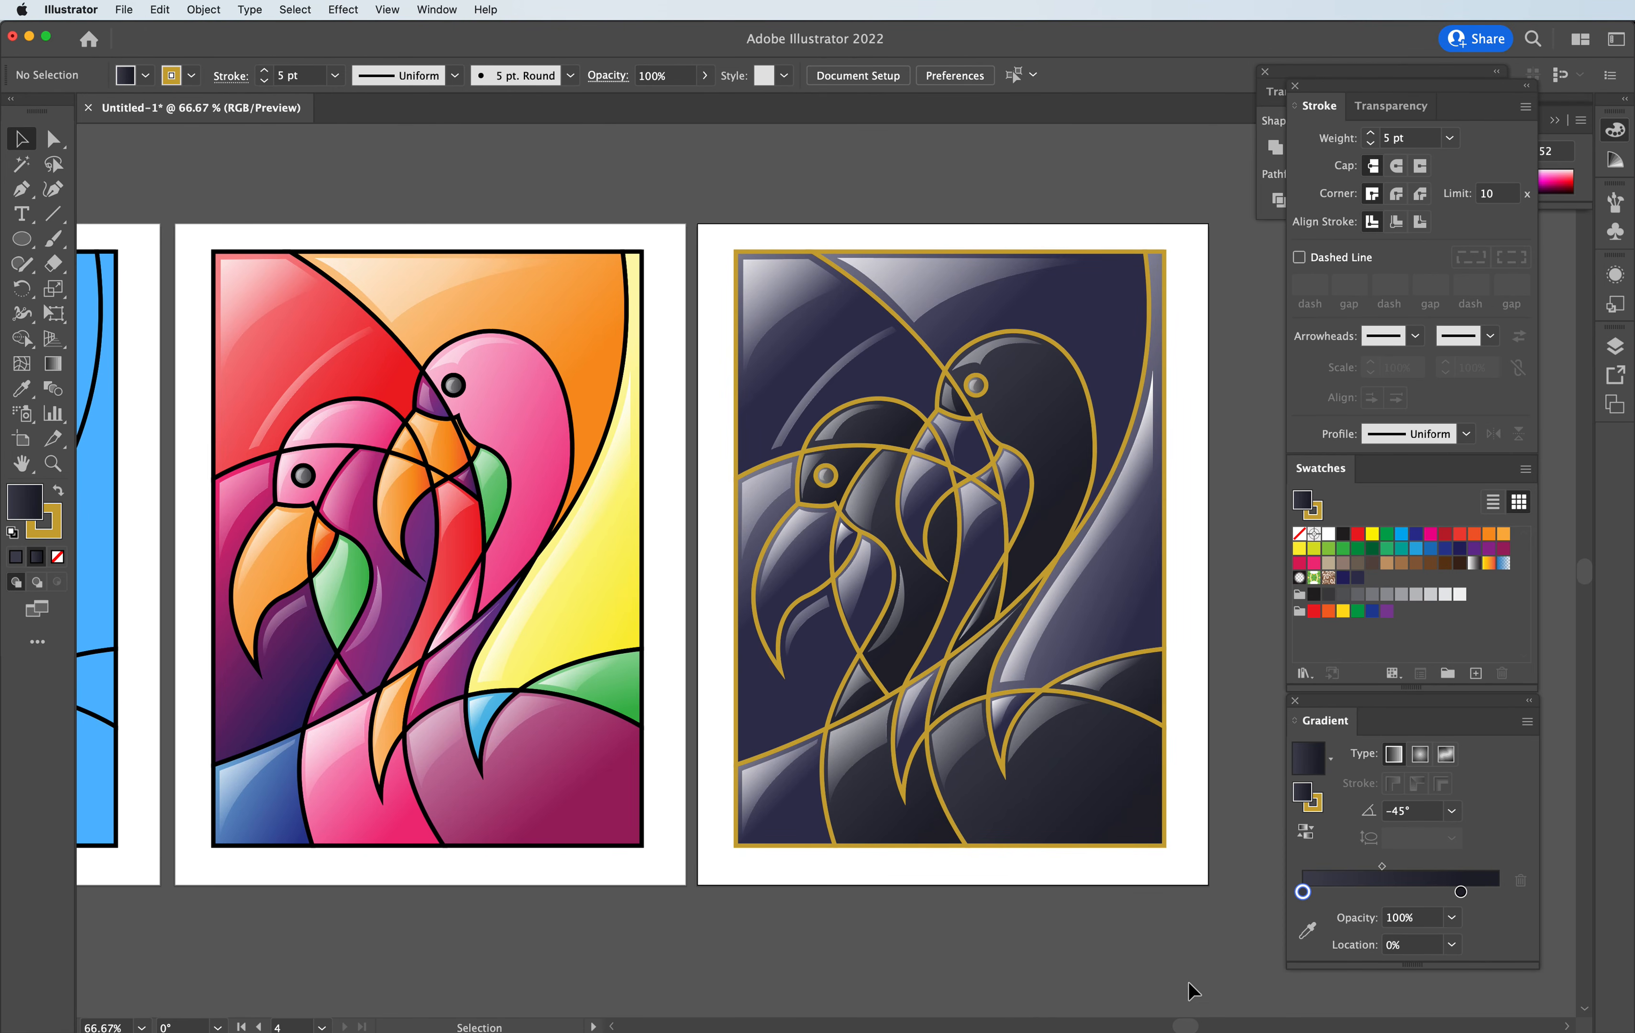
drag(1189, 1025, 1186, 1028)
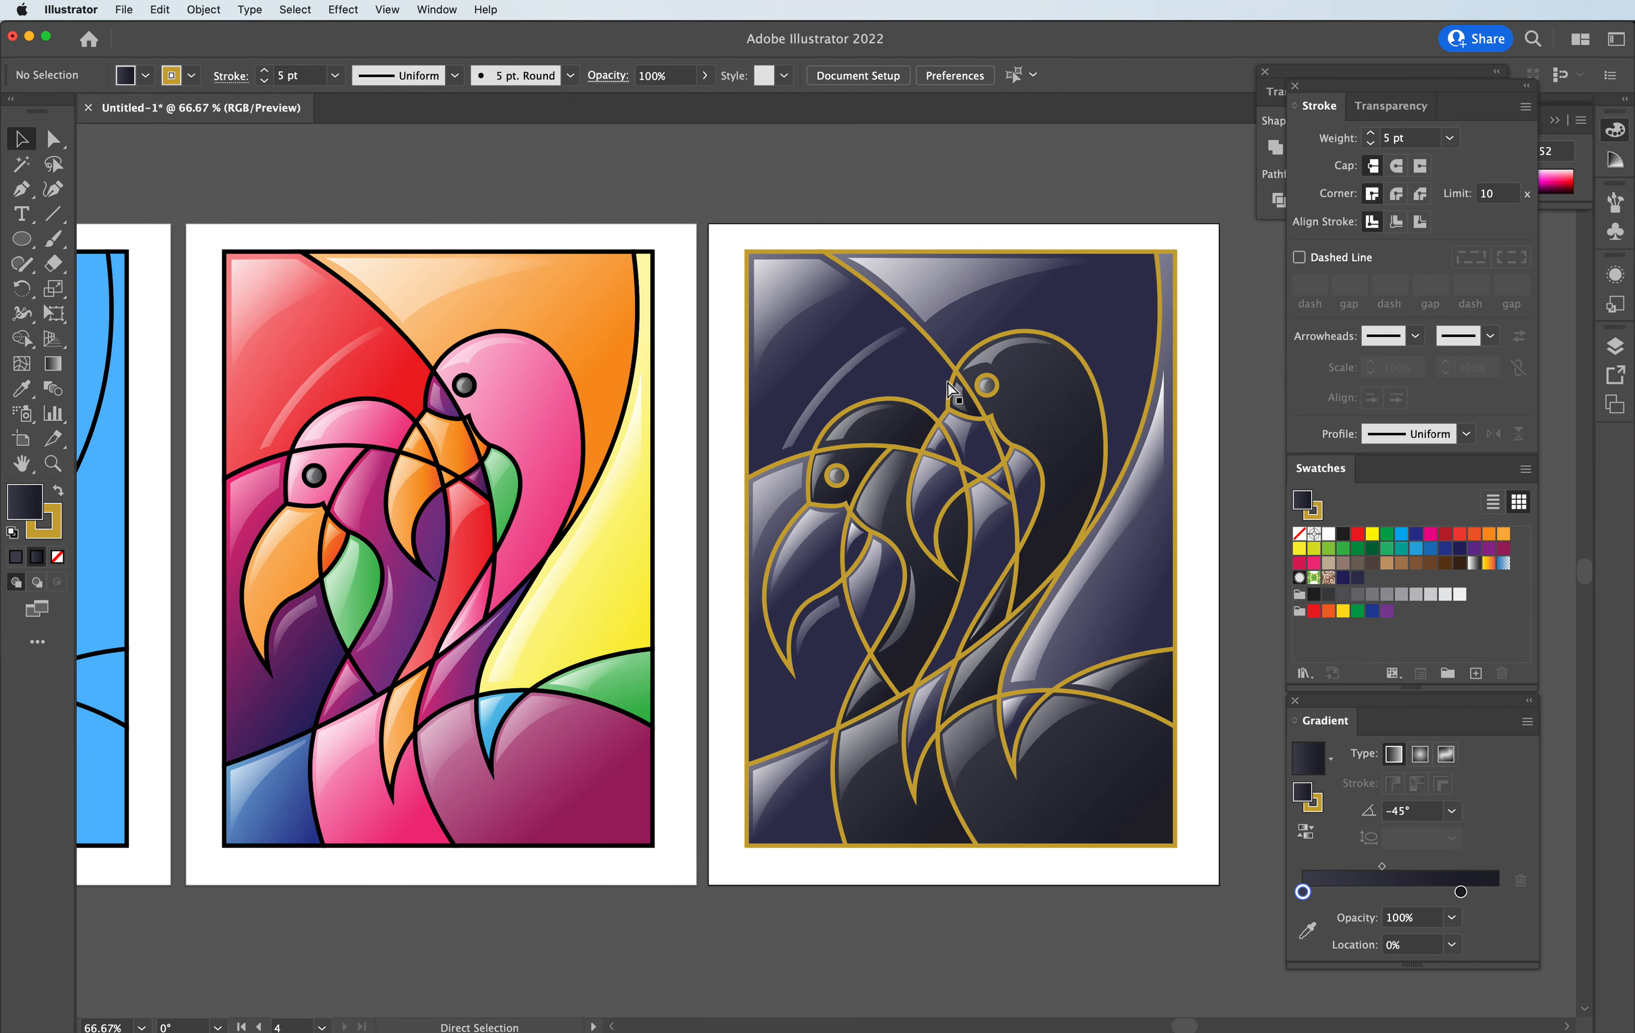
key(super+minus)
key(super+plus)
key(super+minus)
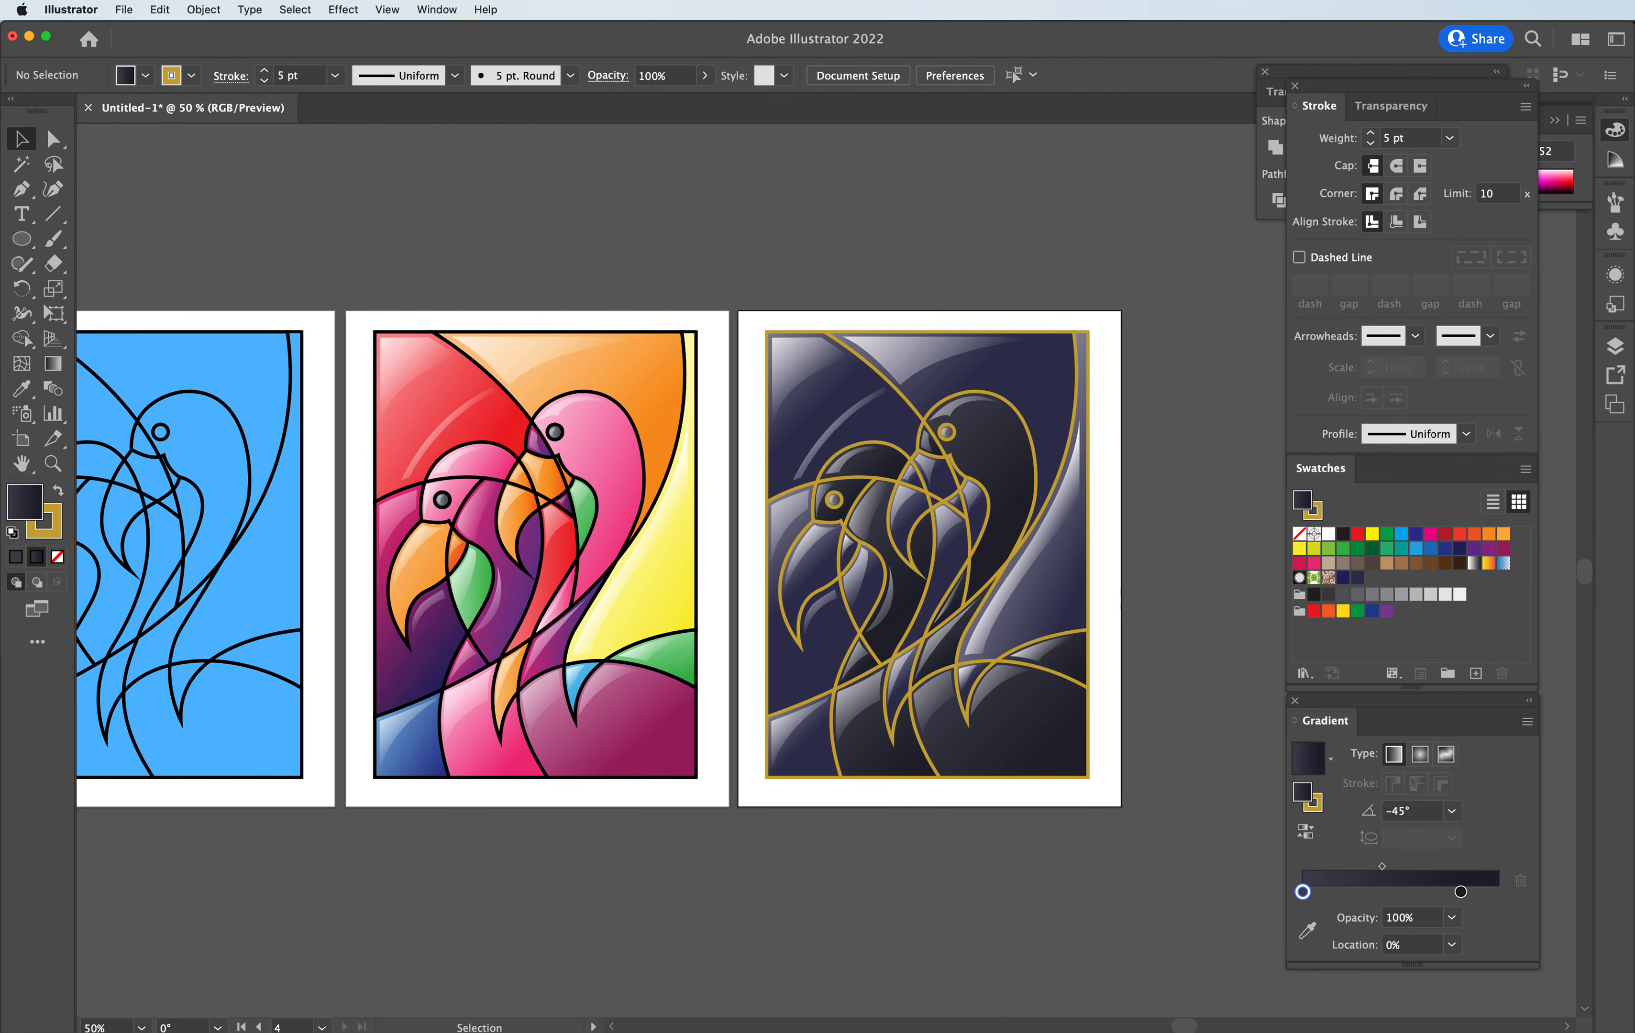
click(1187, 1031)
click(1557, 922)
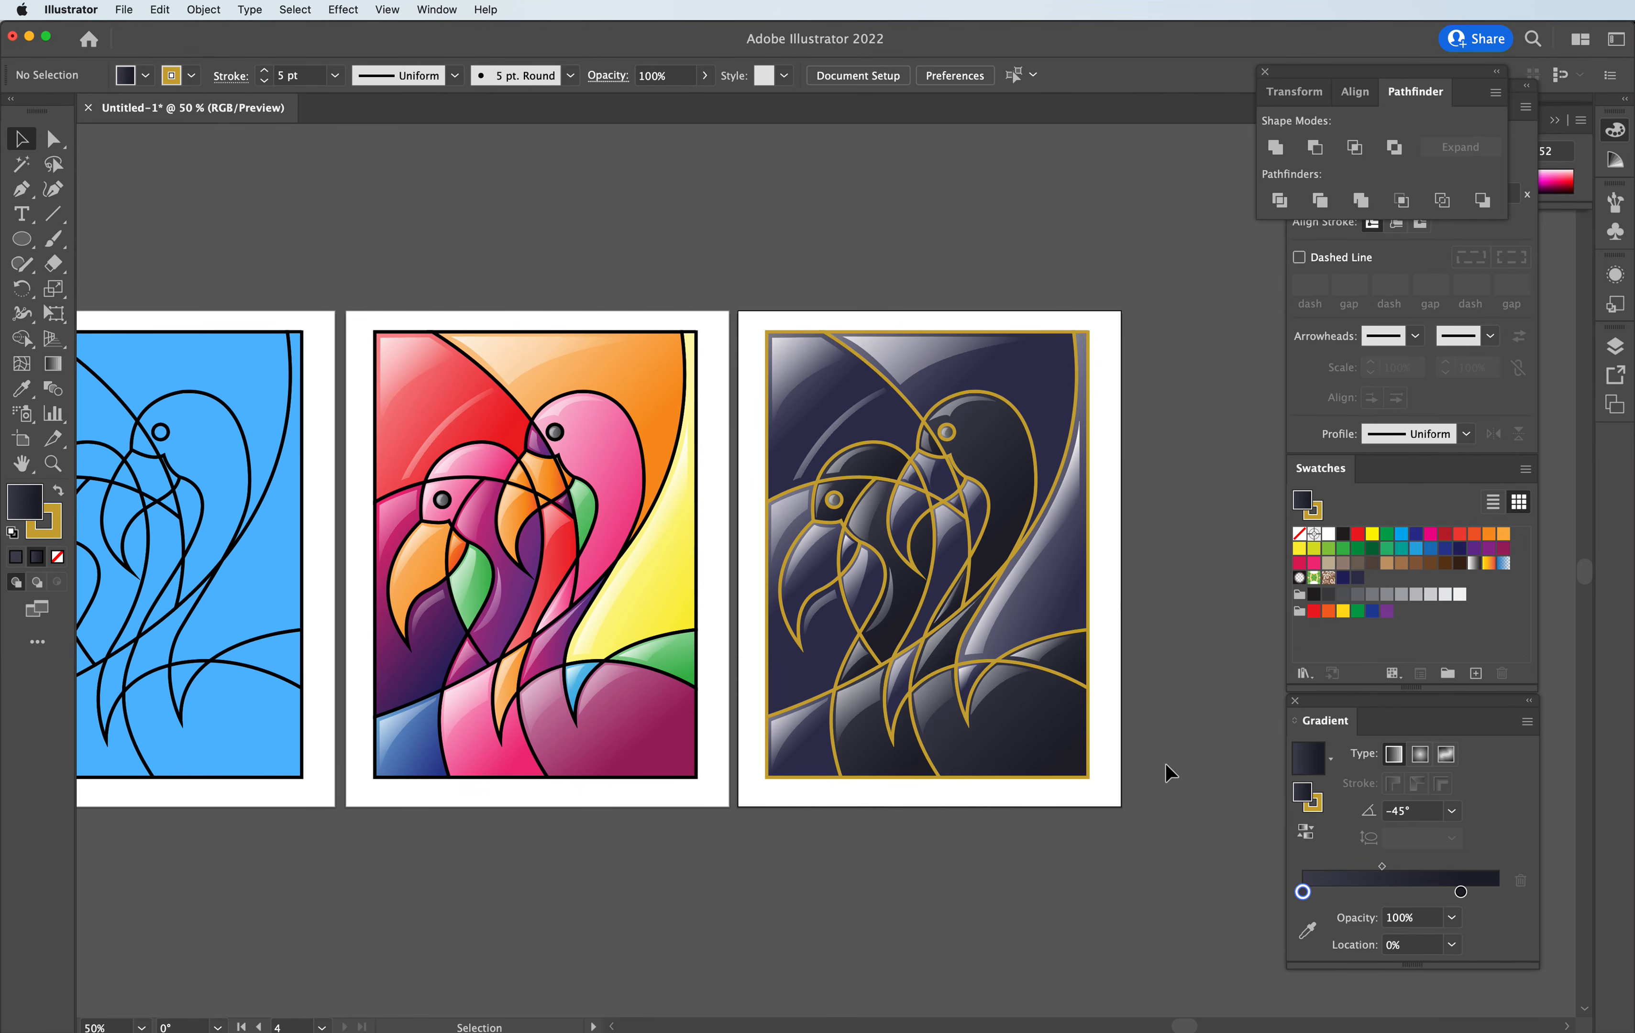